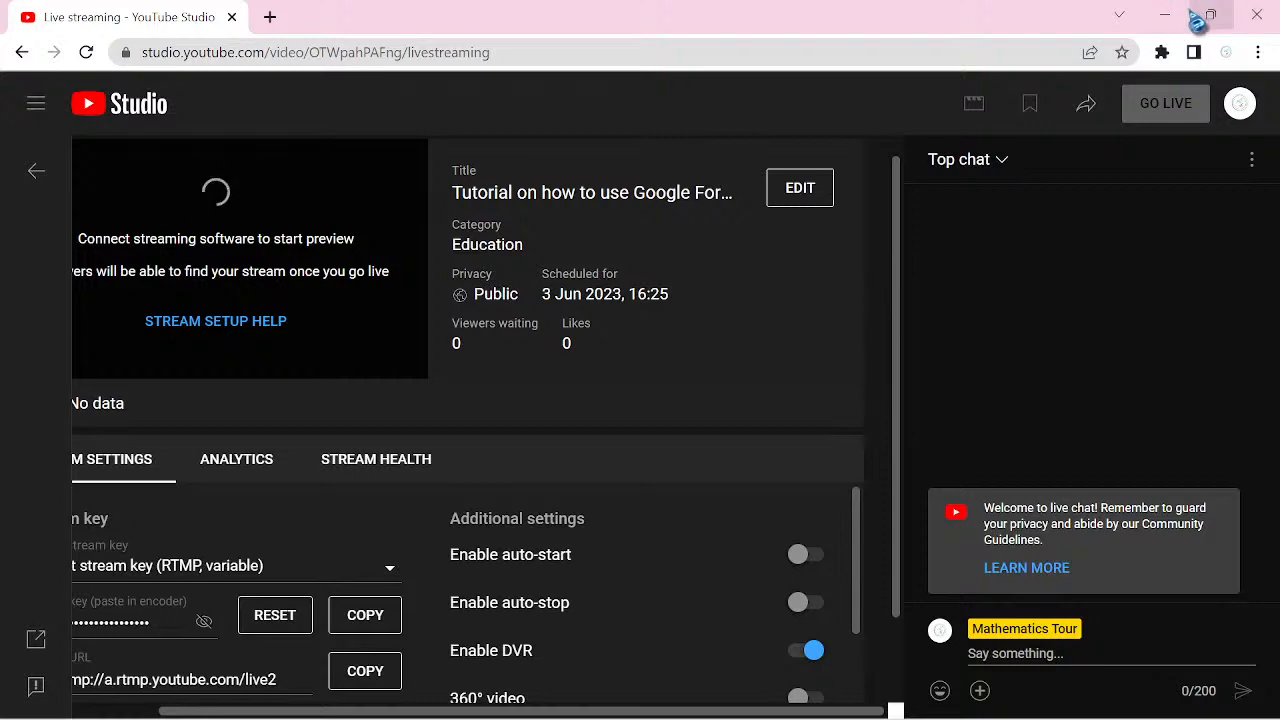
{"action": "left_click", "coordinate": [1176, 26]}
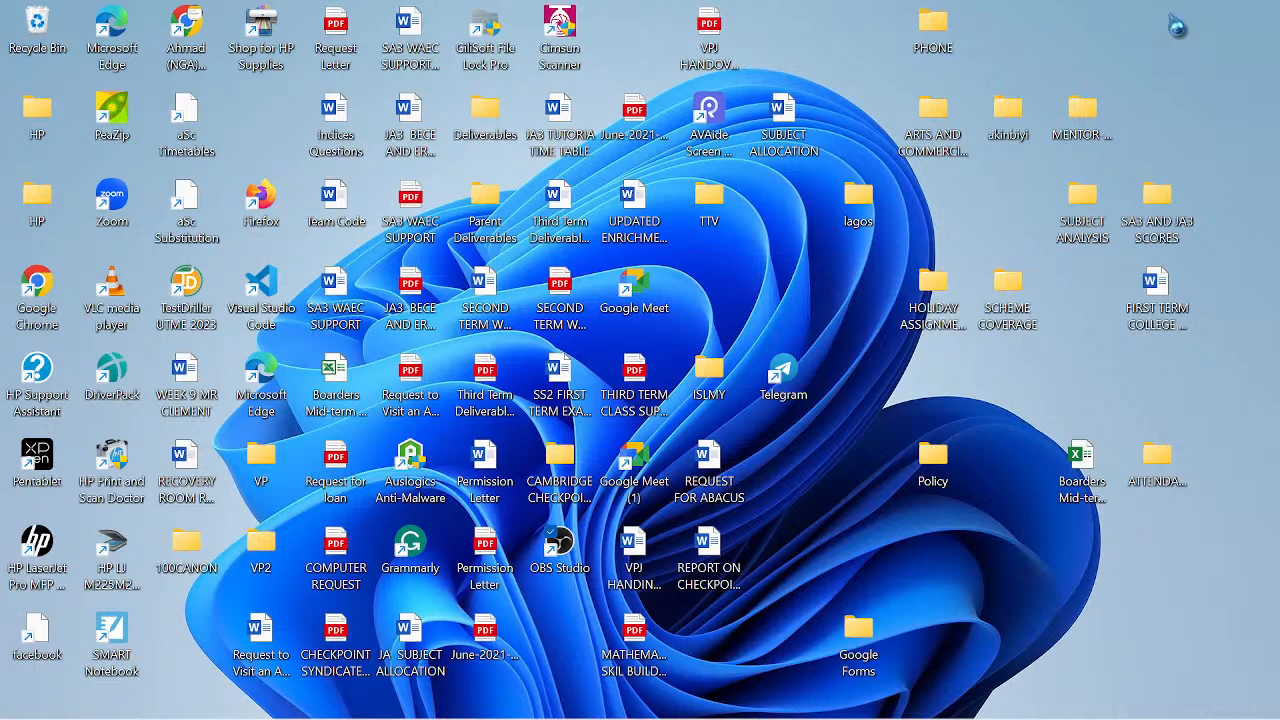
{"action": "mouse_move", "coordinate": [755, 715]}
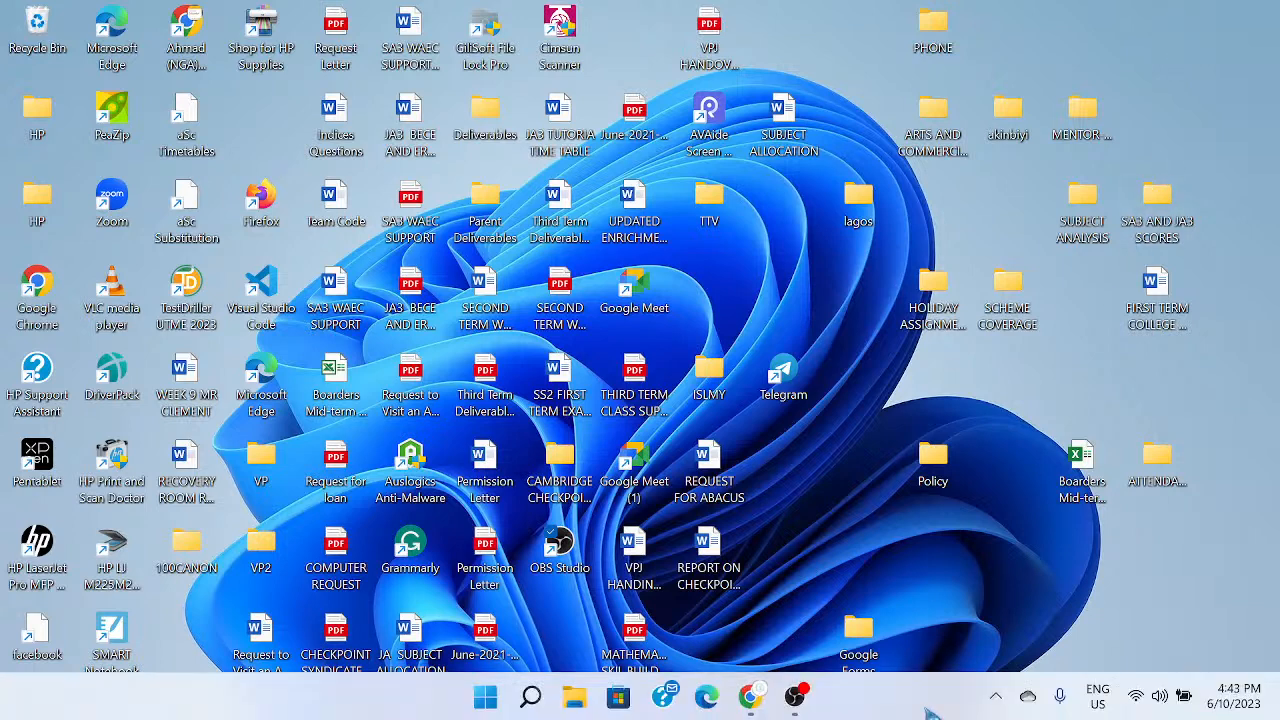
{"action": "left_click", "coordinate": [758, 704]}
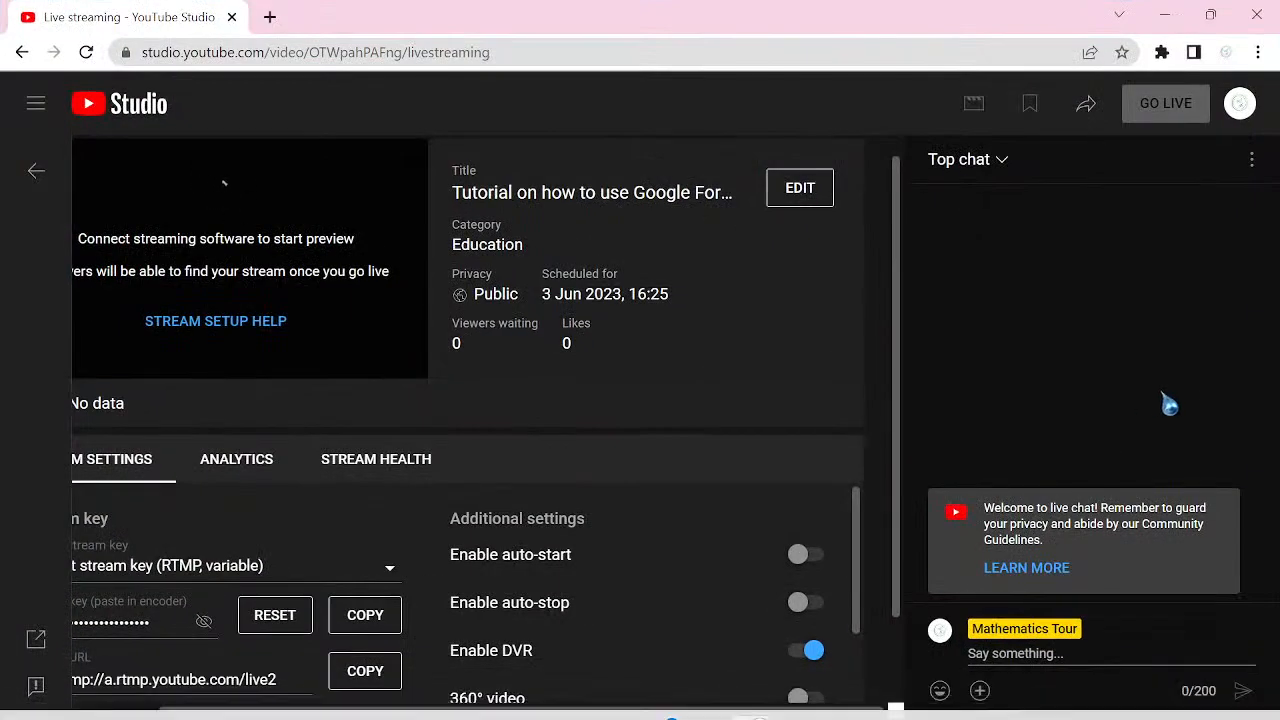
{"action": "left_click", "coordinate": [1166, 28]}
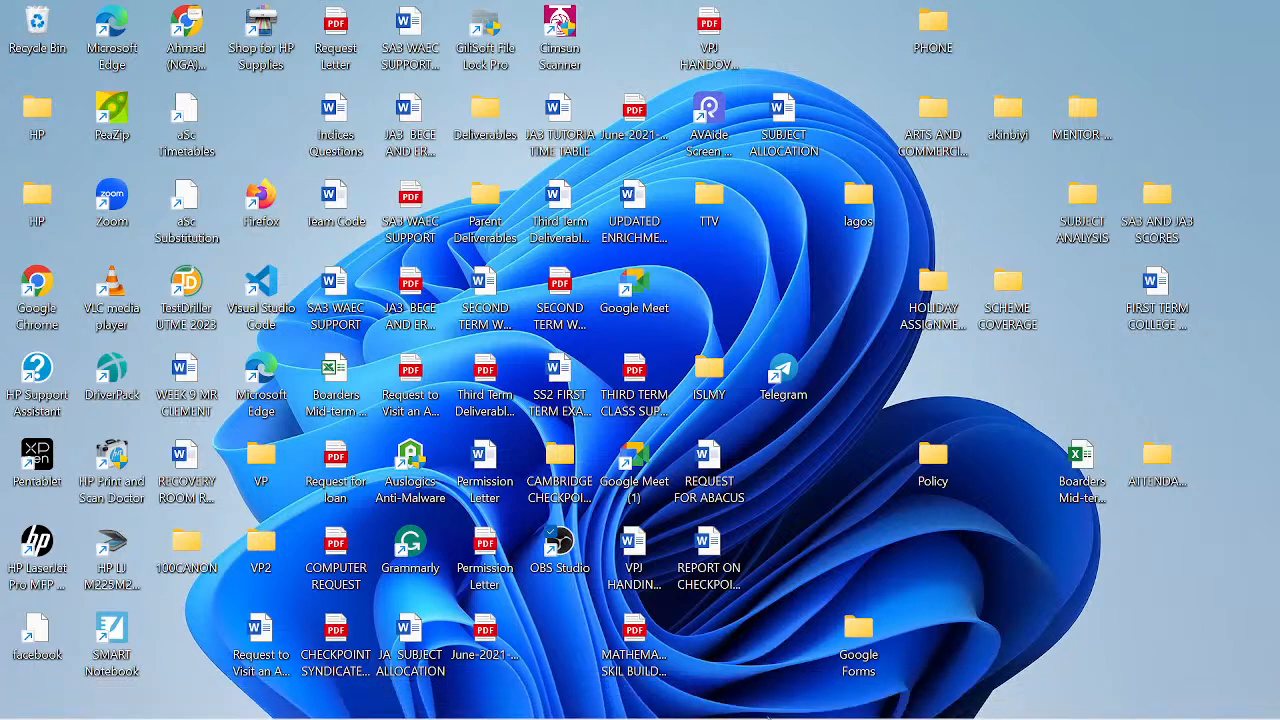
{"action": "left_click", "coordinate": [755, 700]}
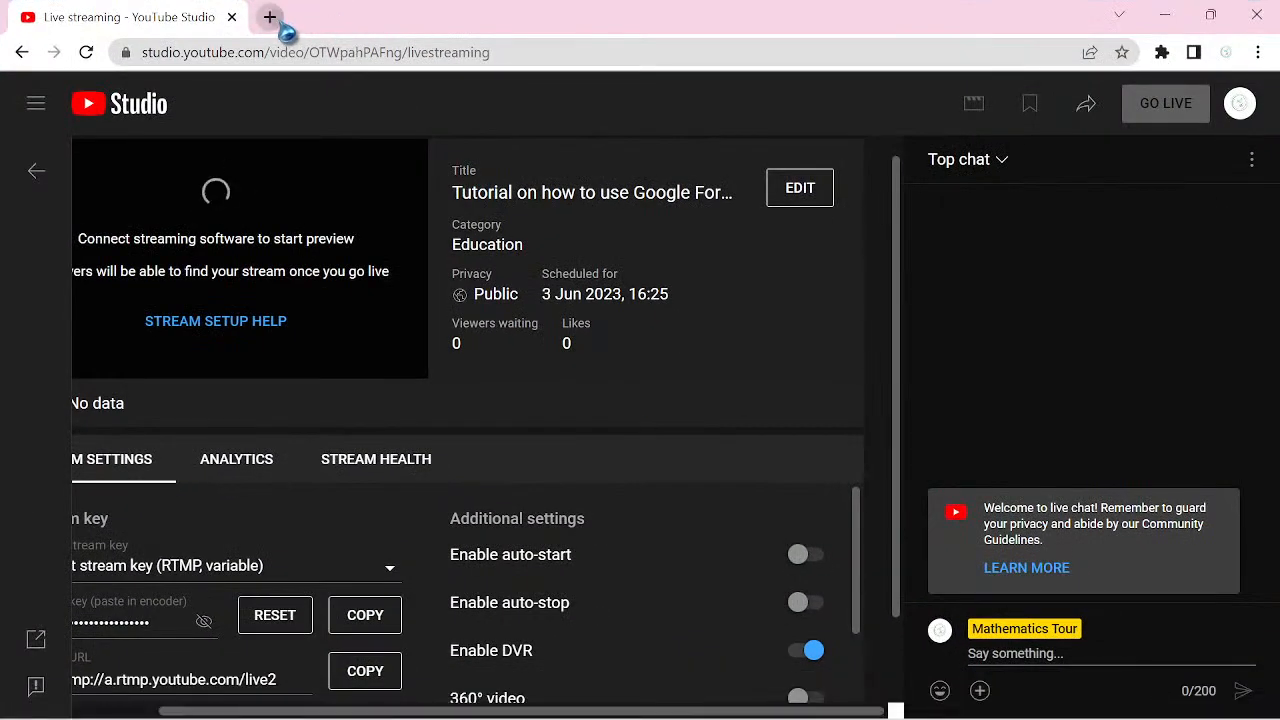
Step: Open Google Drive in a new browser tab from the Google apps launcher
{"action": "left_click", "coordinate": [272, 17]}
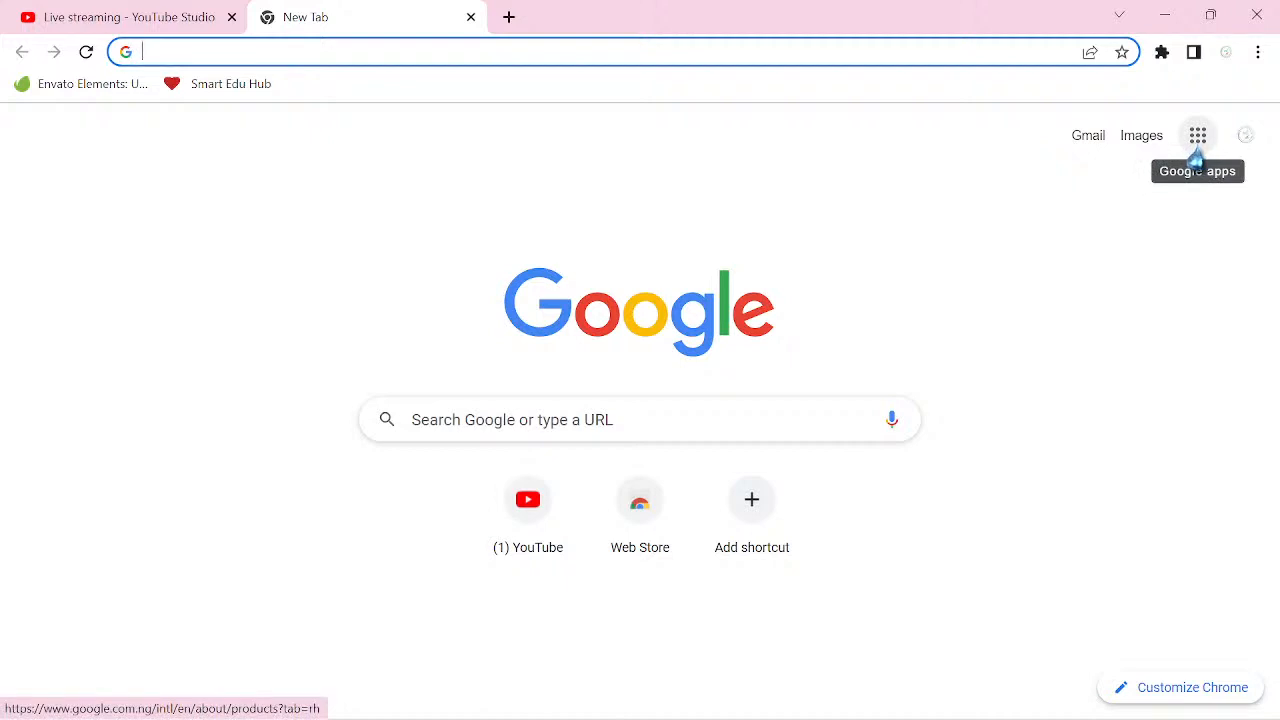
{"action": "left_click", "coordinate": [1198, 136]}
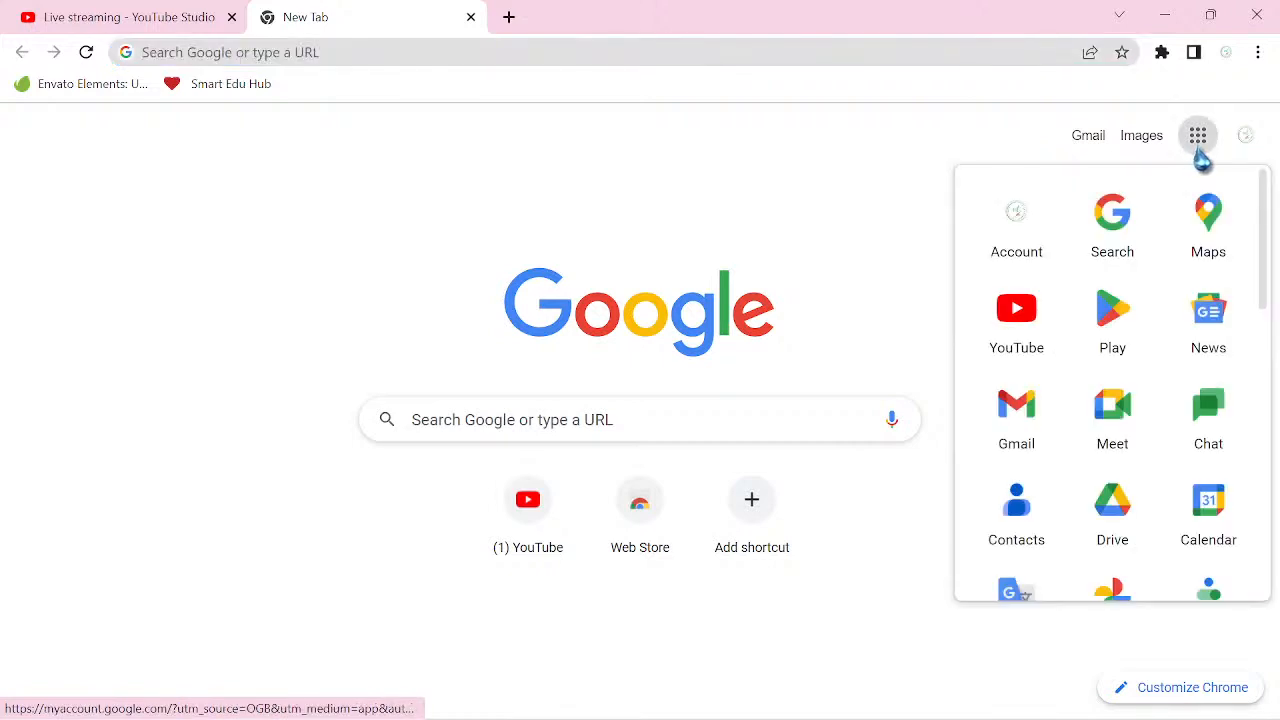
{"action": "left_click", "coordinate": [1126, 539]}
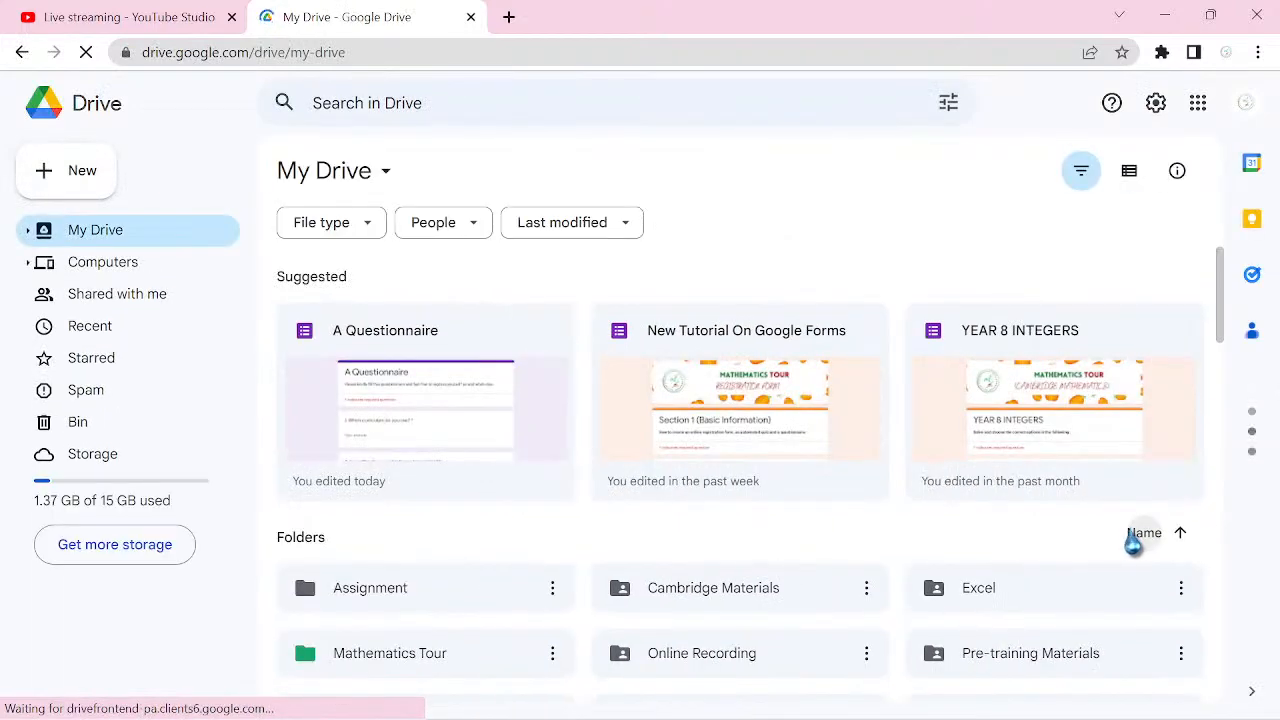
Step: Open the Google Form folder inside the Mathematics Tour folder of My Drive
{"action": "scroll", "coordinate": [1133, 541], "scroll_direction": "down", "scroll_amount": 3}
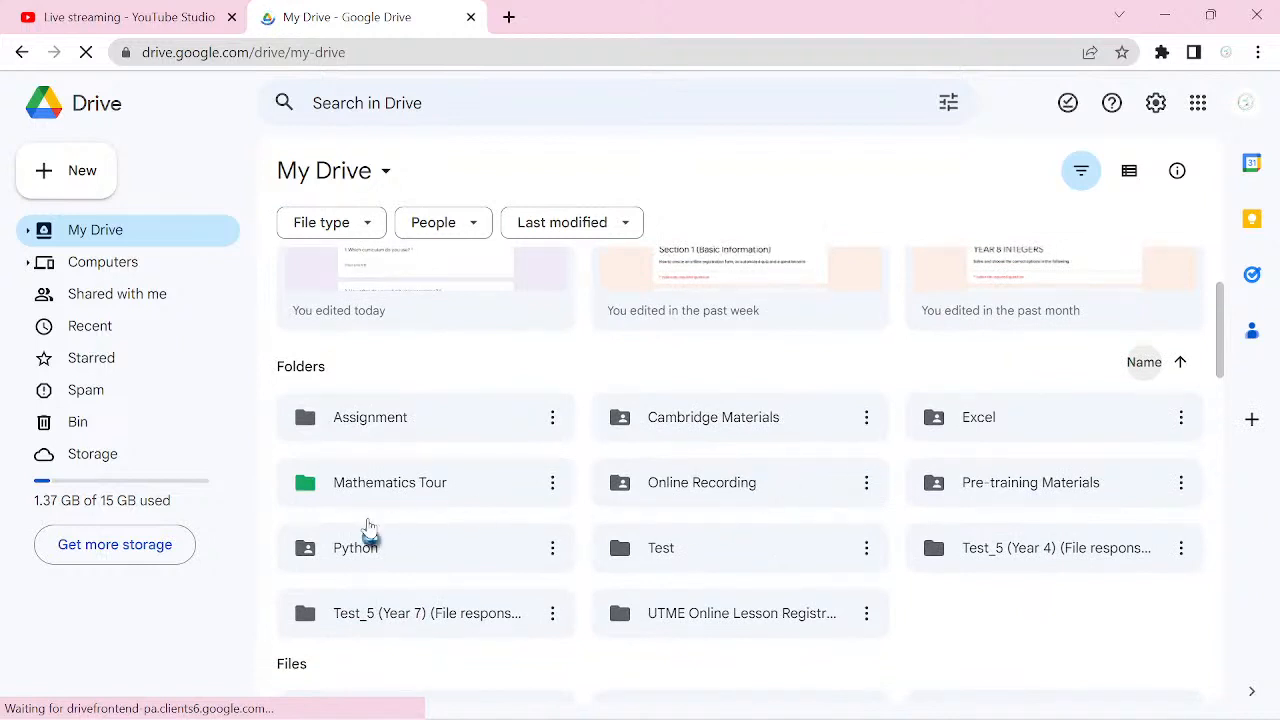
{"action": "double_click", "coordinate": [400, 498]}
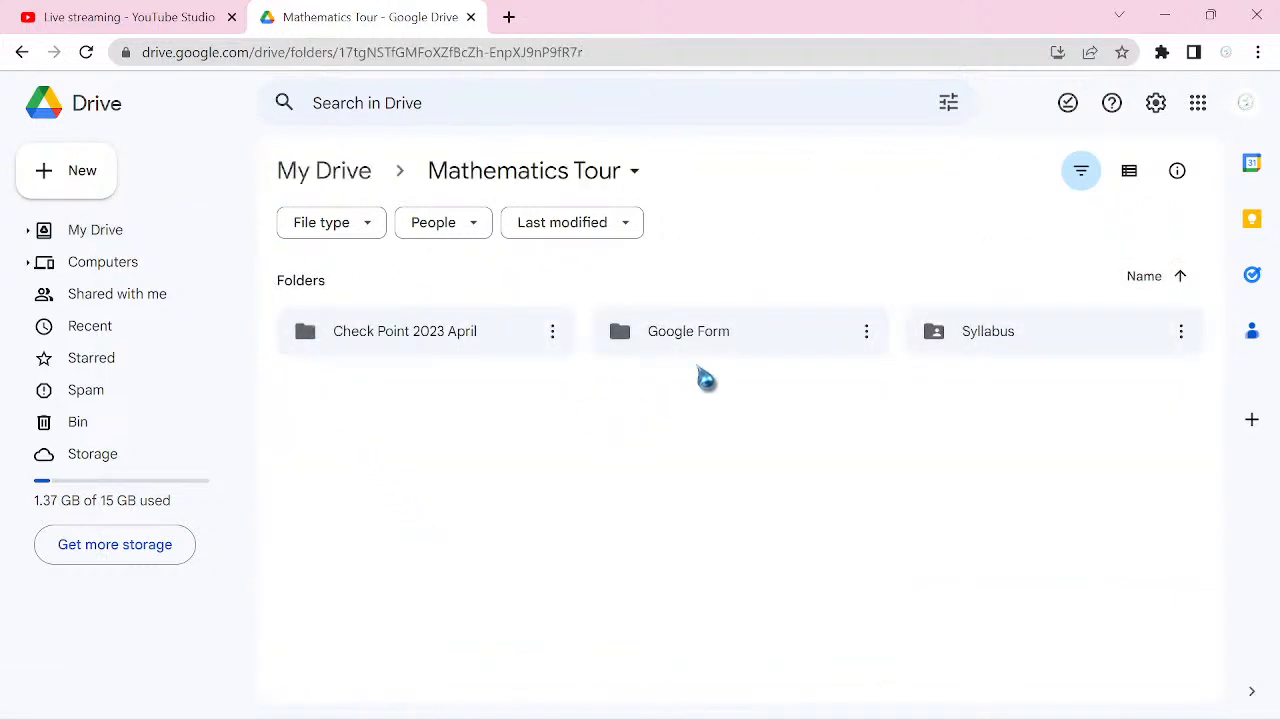
{"action": "double_click", "coordinate": [752, 368]}
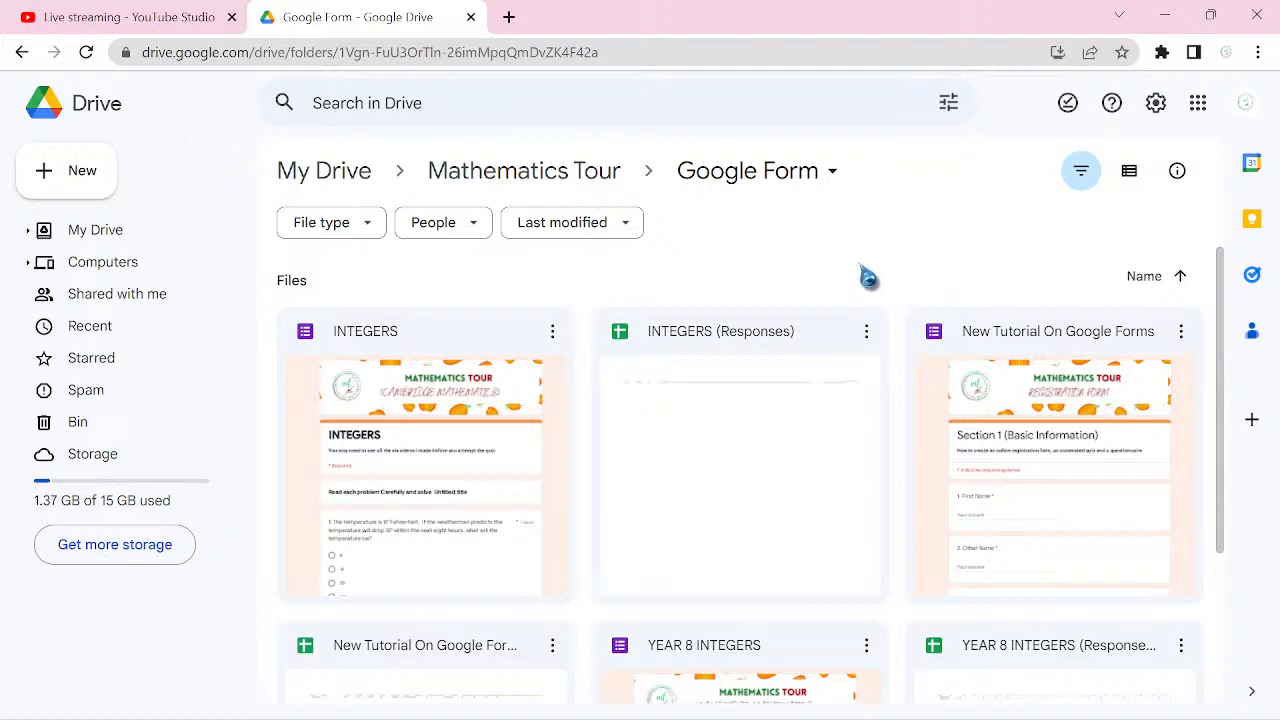
{"action": "right_click", "coordinate": [903, 548]}
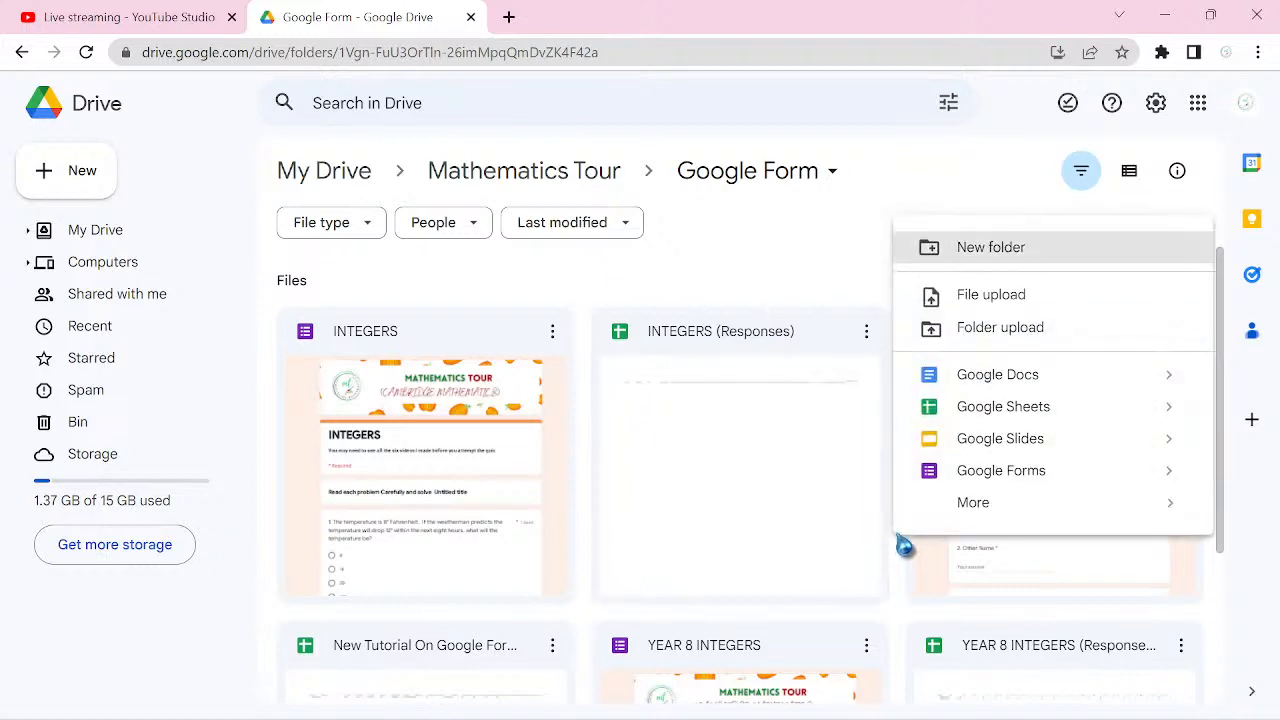
{"action": "mouse_move", "coordinate": [1018, 518]}
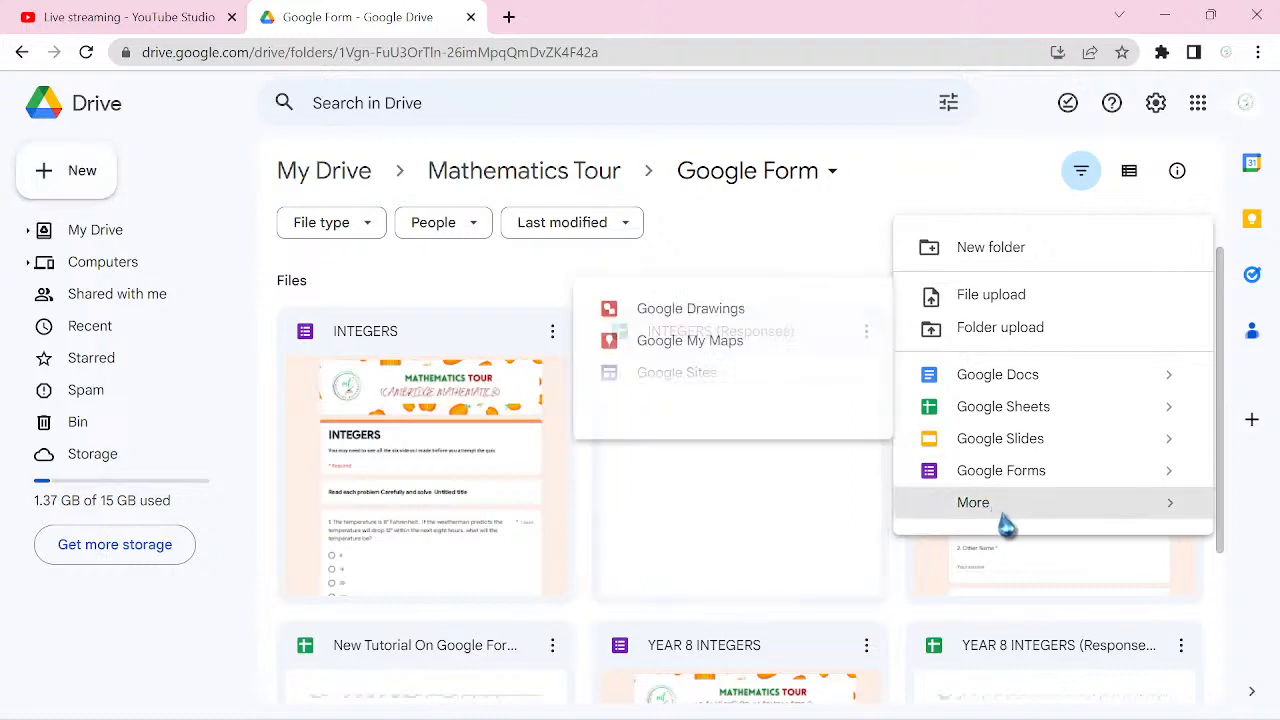
{"action": "left_click", "coordinate": [962, 189]}
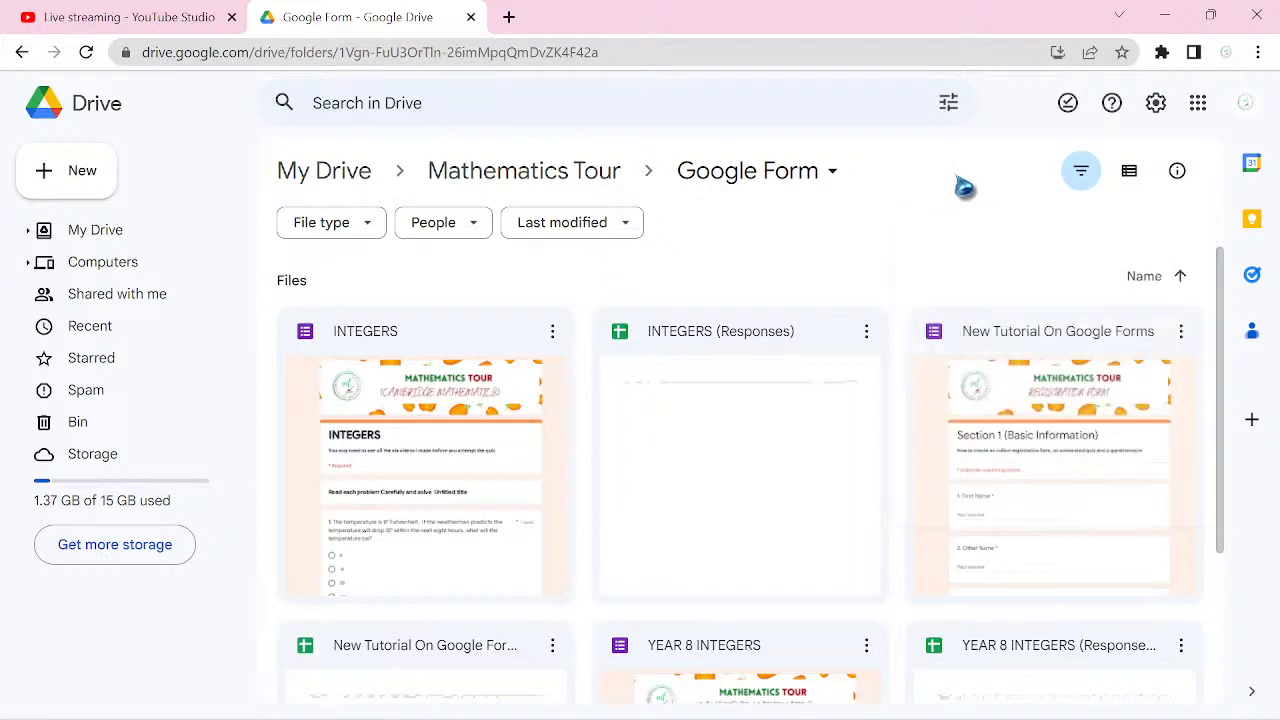
Step: Create a new Google Forms blank quiz in the current Google Form folder
{"action": "left_click", "coordinate": [88, 177]}
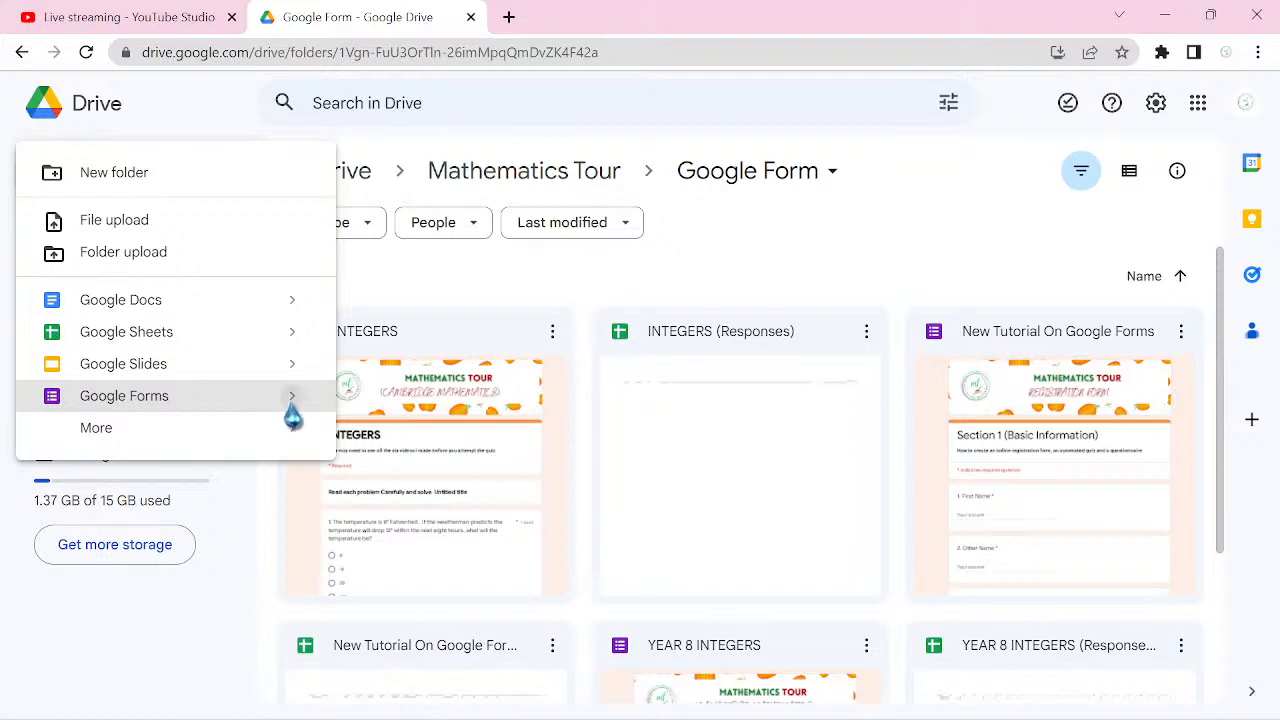
{"action": "mouse_move", "coordinate": [287, 413]}
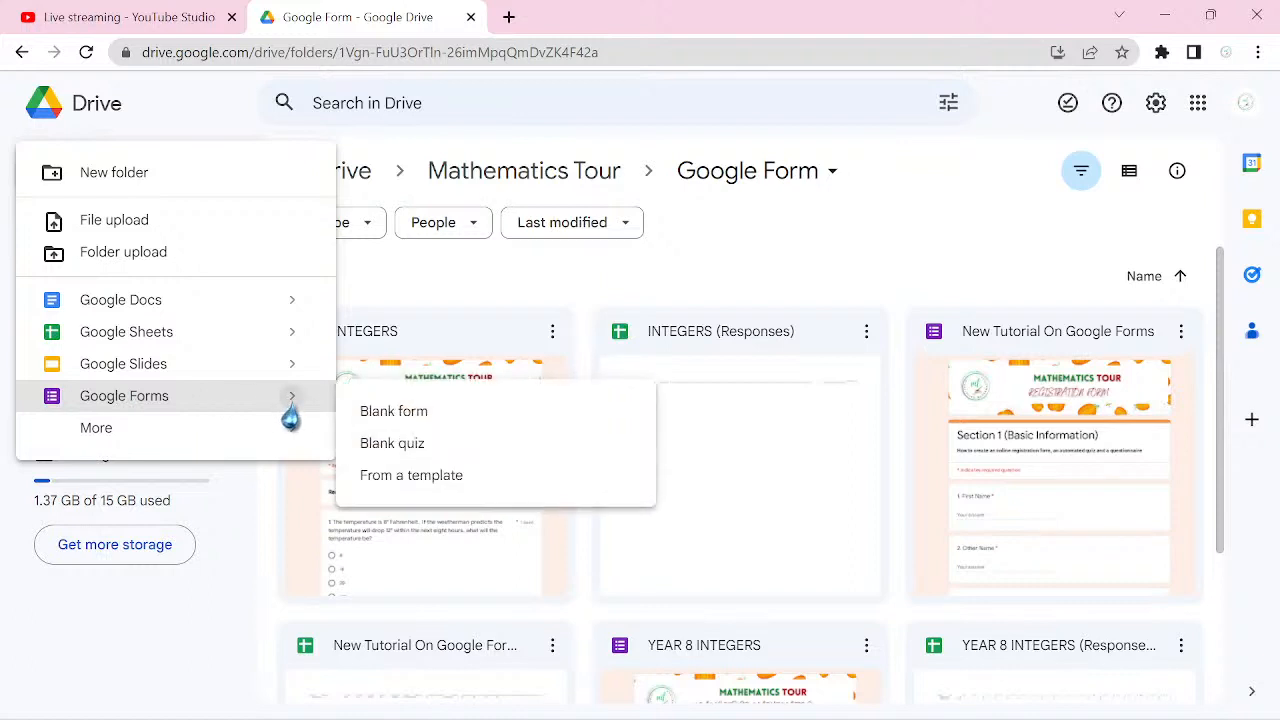
{"action": "left_click", "coordinate": [423, 458]}
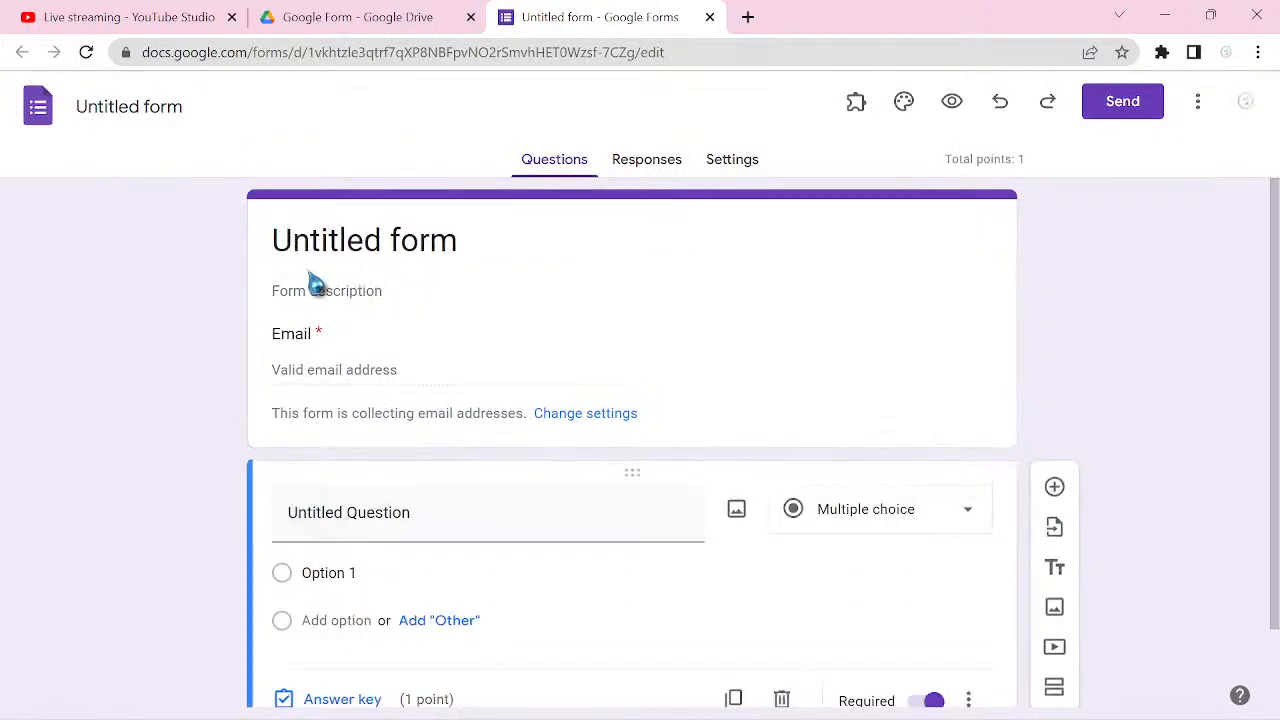
Step: Rename the untitled form file as "How To Create An Automated Quiz Using Google Forms"
{"action": "left_click", "coordinate": [140, 107]}
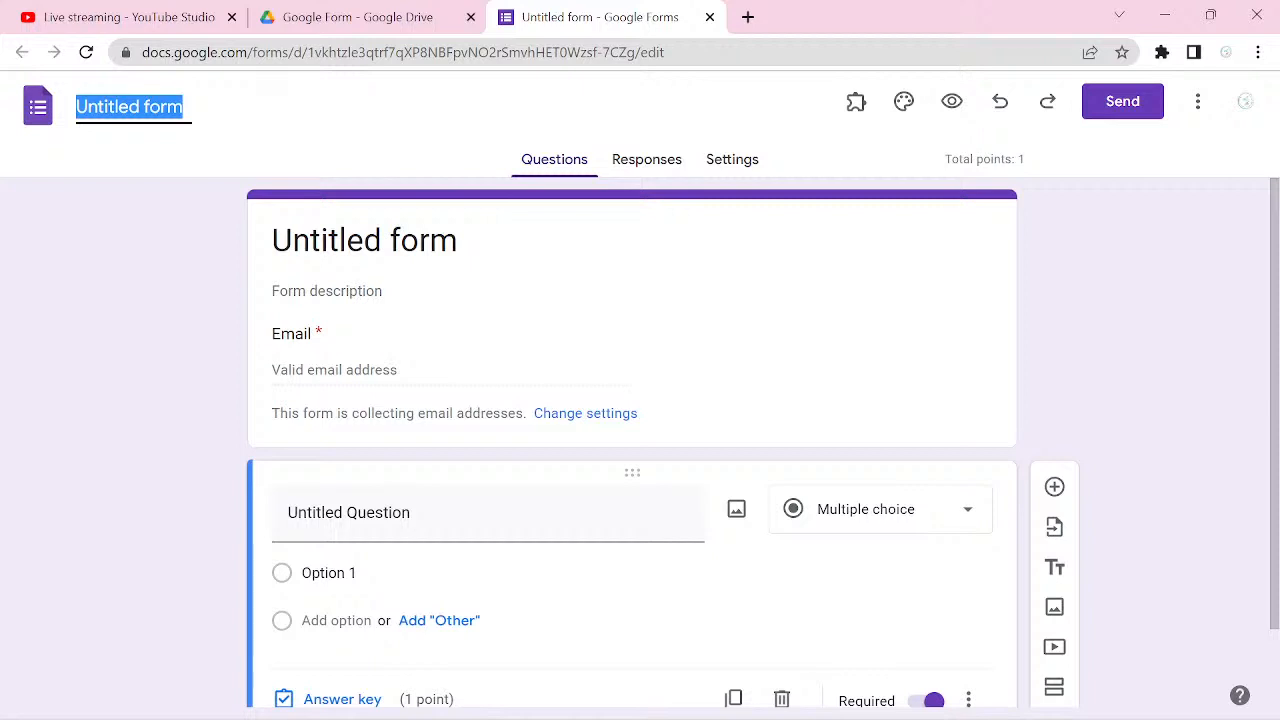
{"action": "type", "text": "H"}
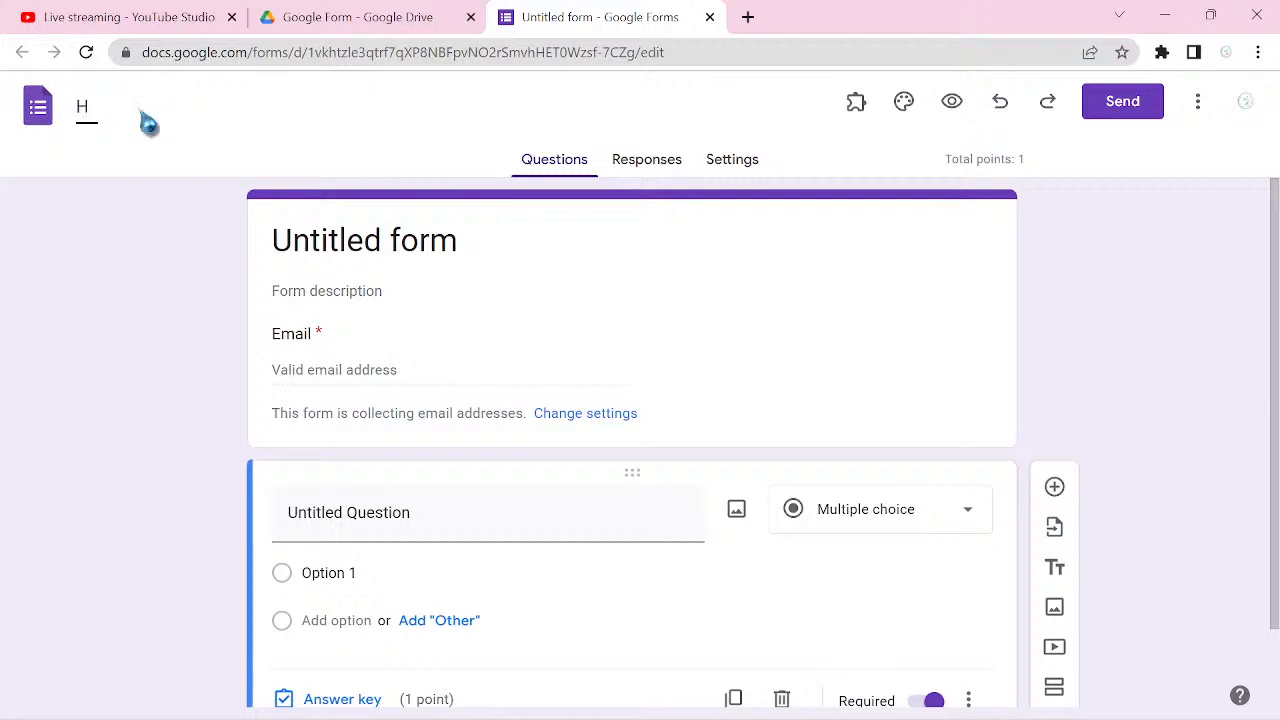
{"action": "type", "text": "ow To Create A"}
{"action": "type", "text": "n A"}
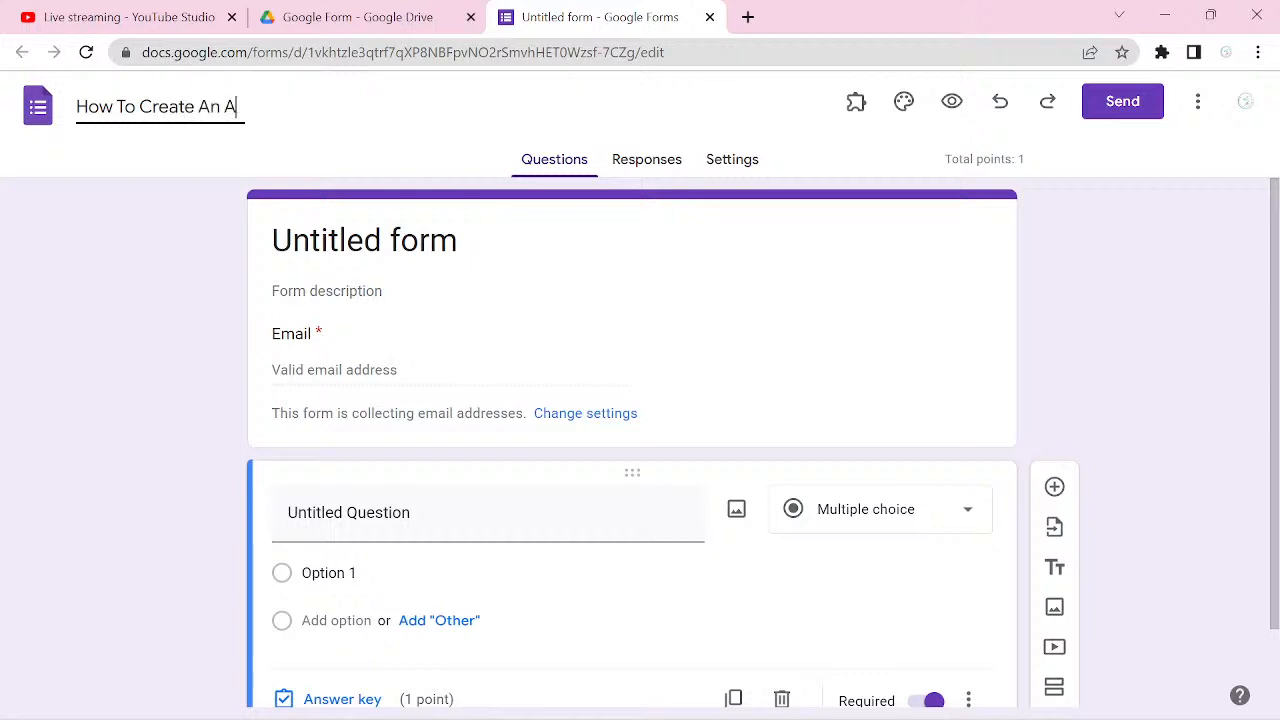
{"action": "type", "text": "utomated "}
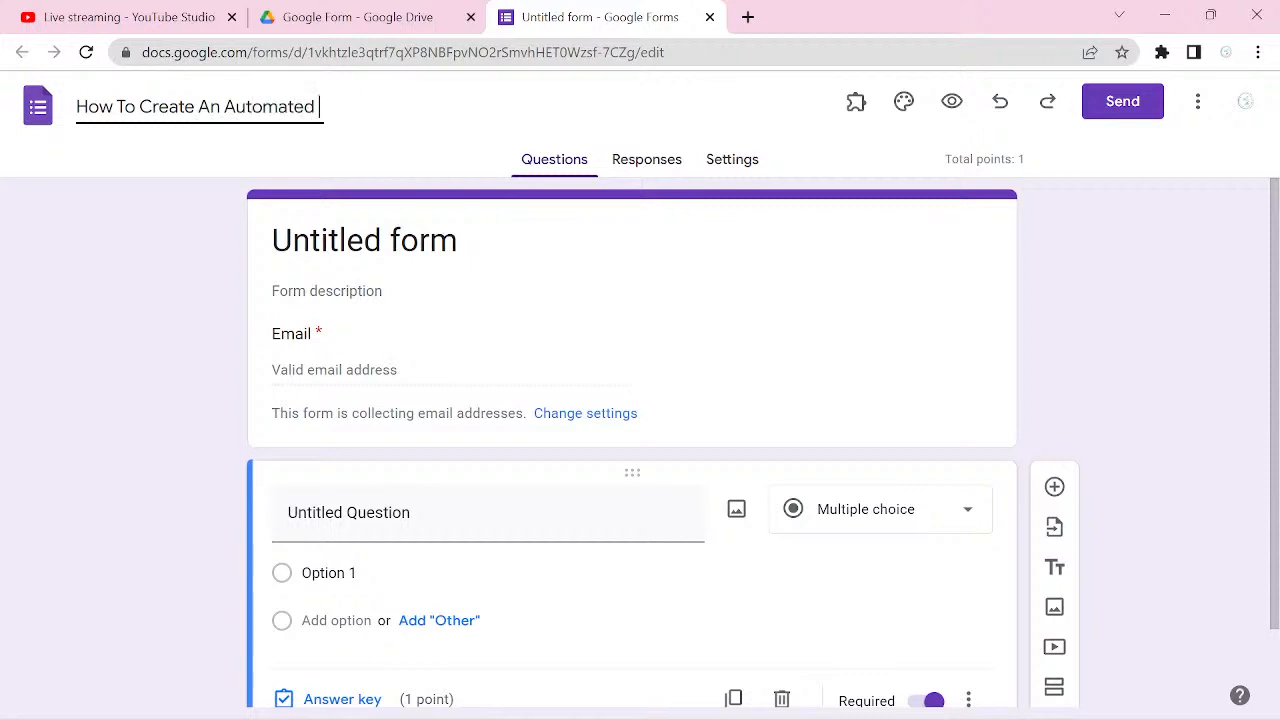
{"action": "type", "text": "Quiz Usin"}
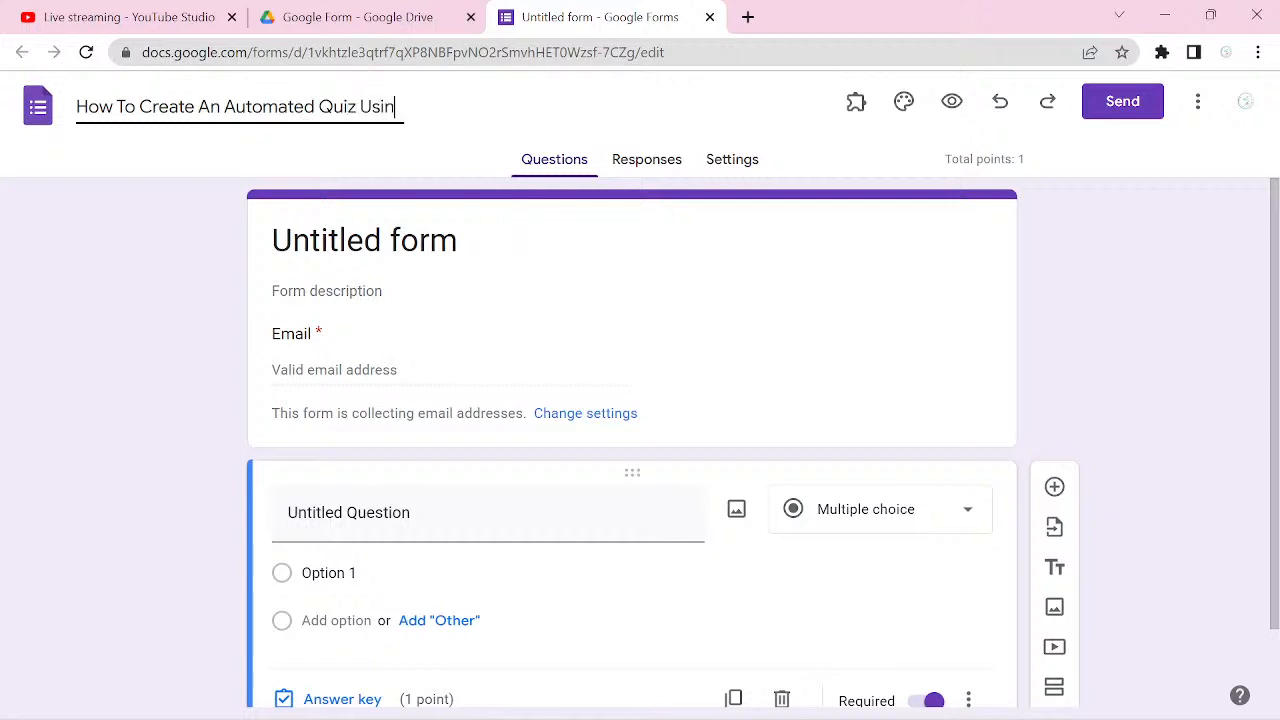
{"action": "type", "text": "g Google F"}
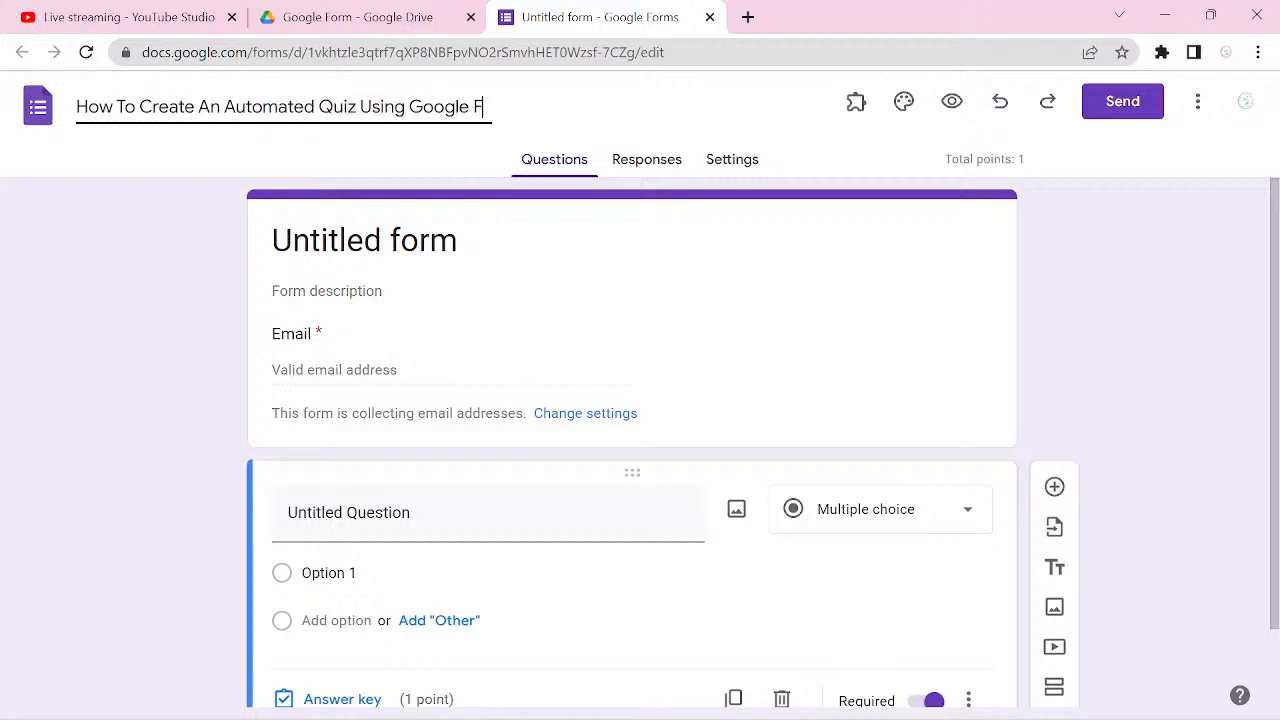
{"action": "type", "text": "orms"}
{"action": "left_click", "coordinate": [1100, 373]}
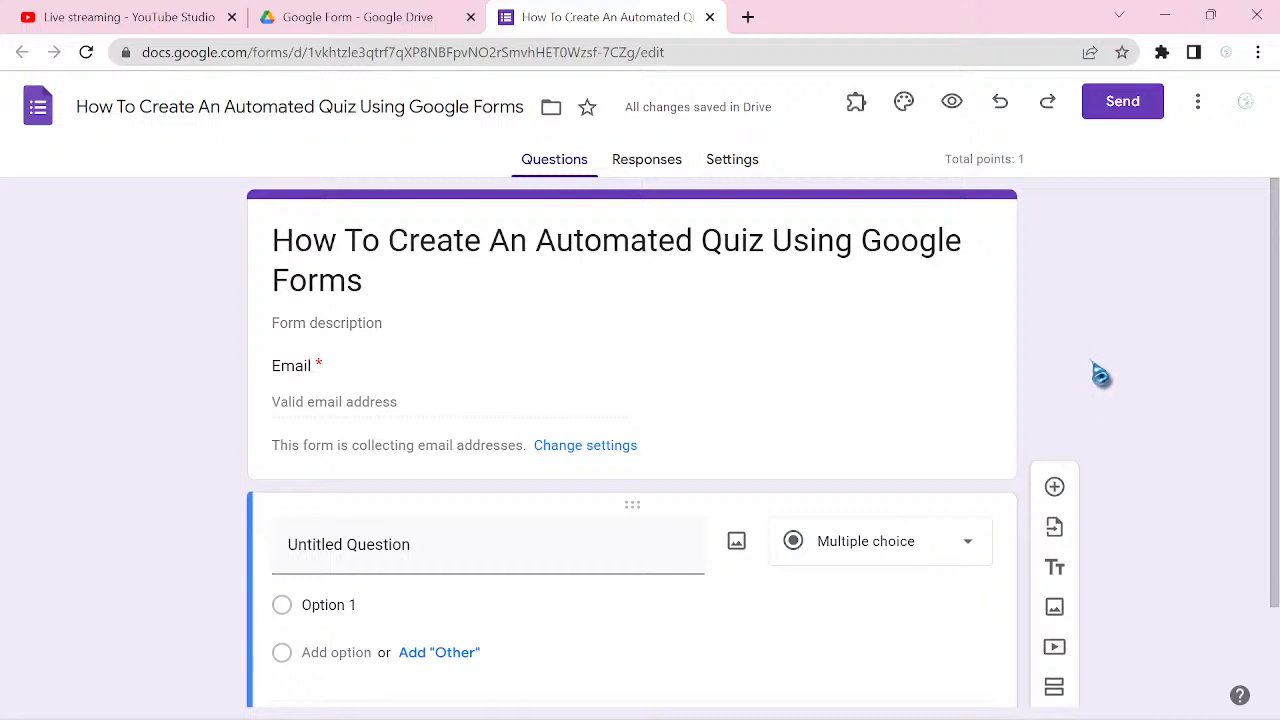
Step: Replace the title in the form's header card with "Basic Information"
{"action": "left_click", "coordinate": [360, 272]}
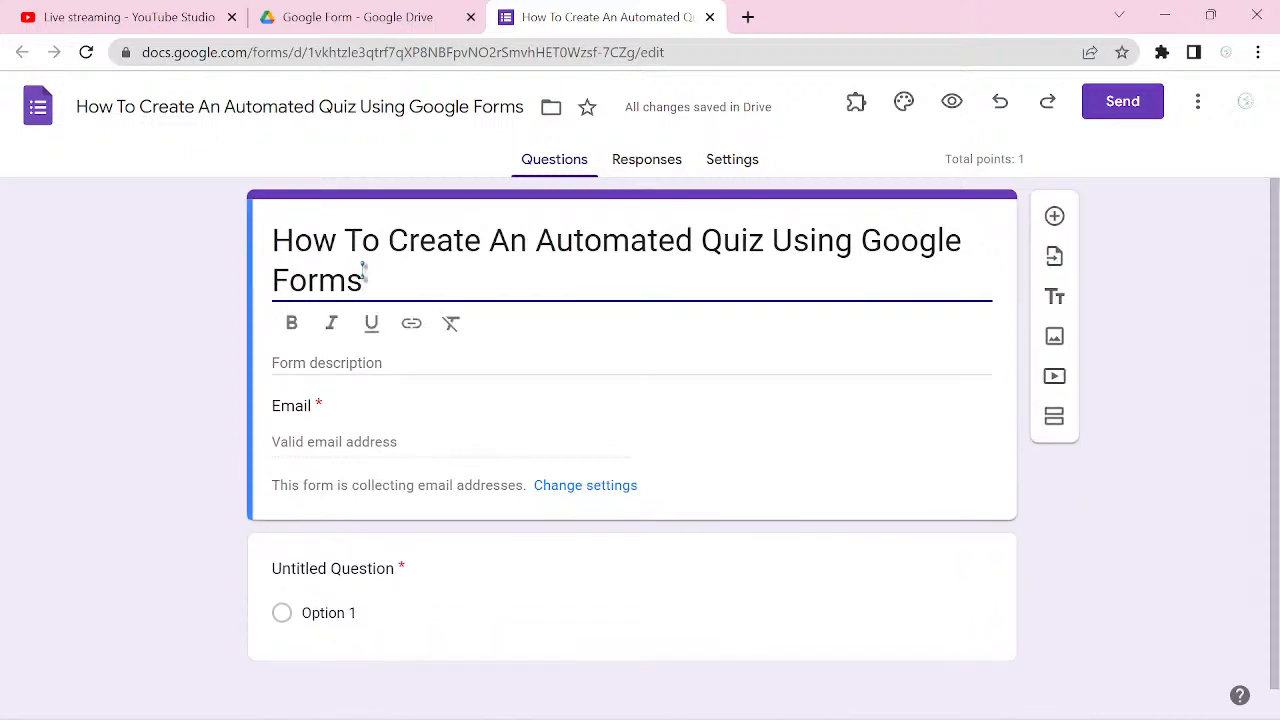
{"action": "triple_click", "coordinate": [363, 272]}
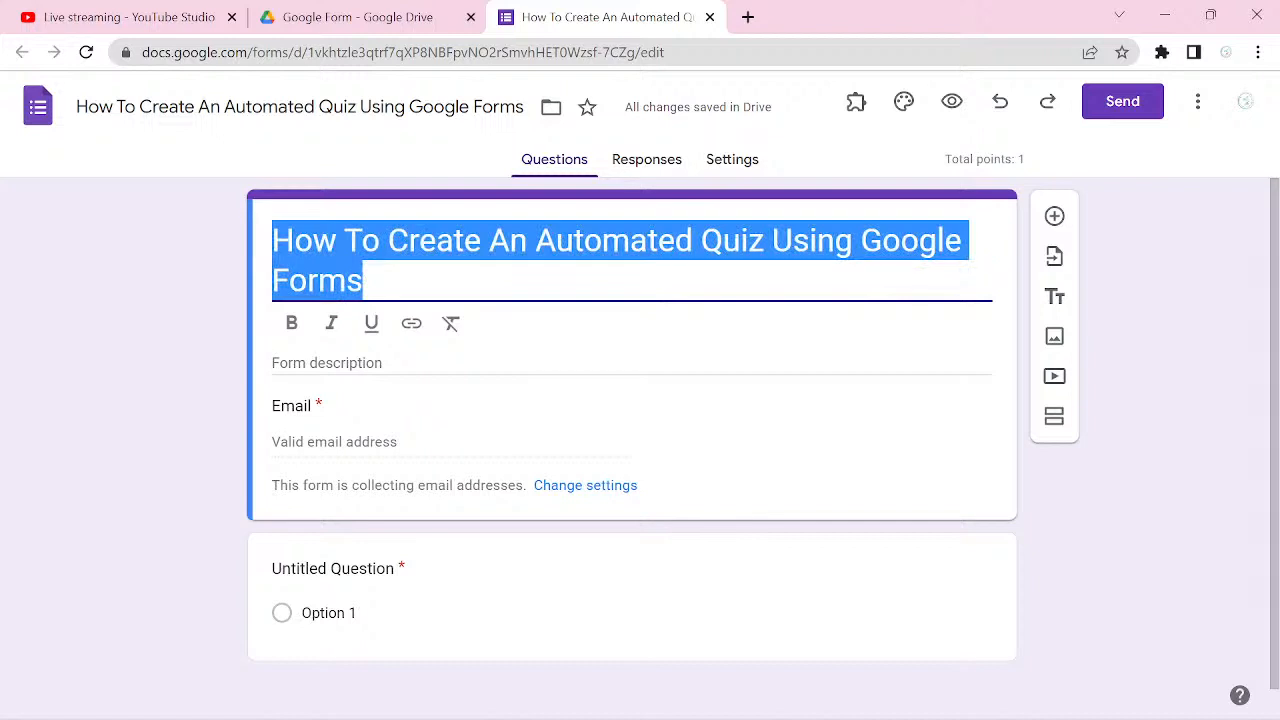
{"action": "type", "text": "Basic"}
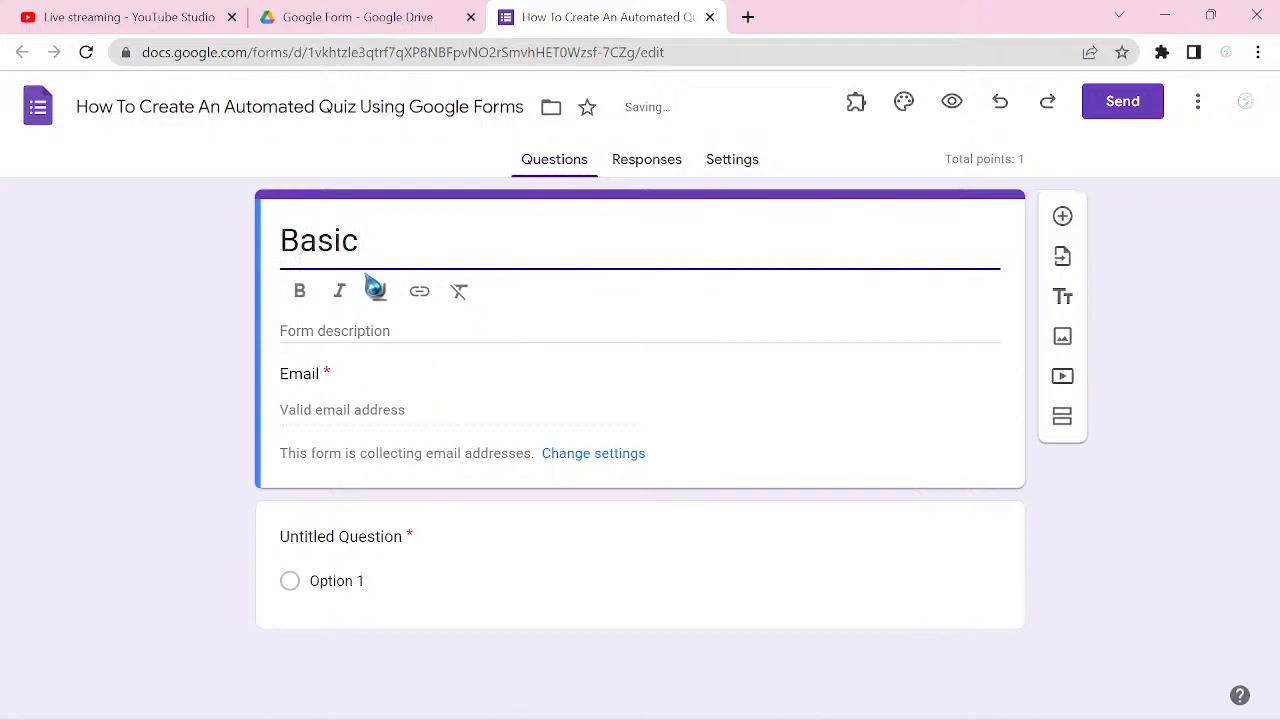
{"action": "type", "text": " Infor"}
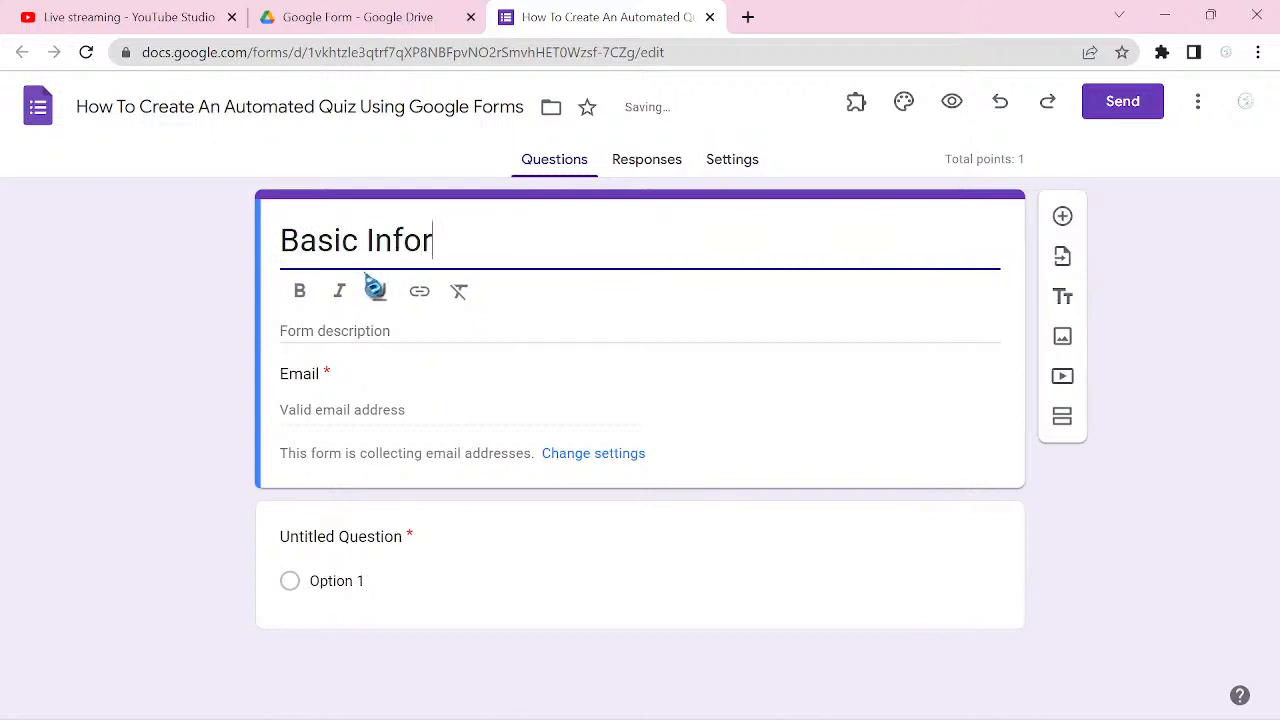
{"action": "type", "text": "mation"}
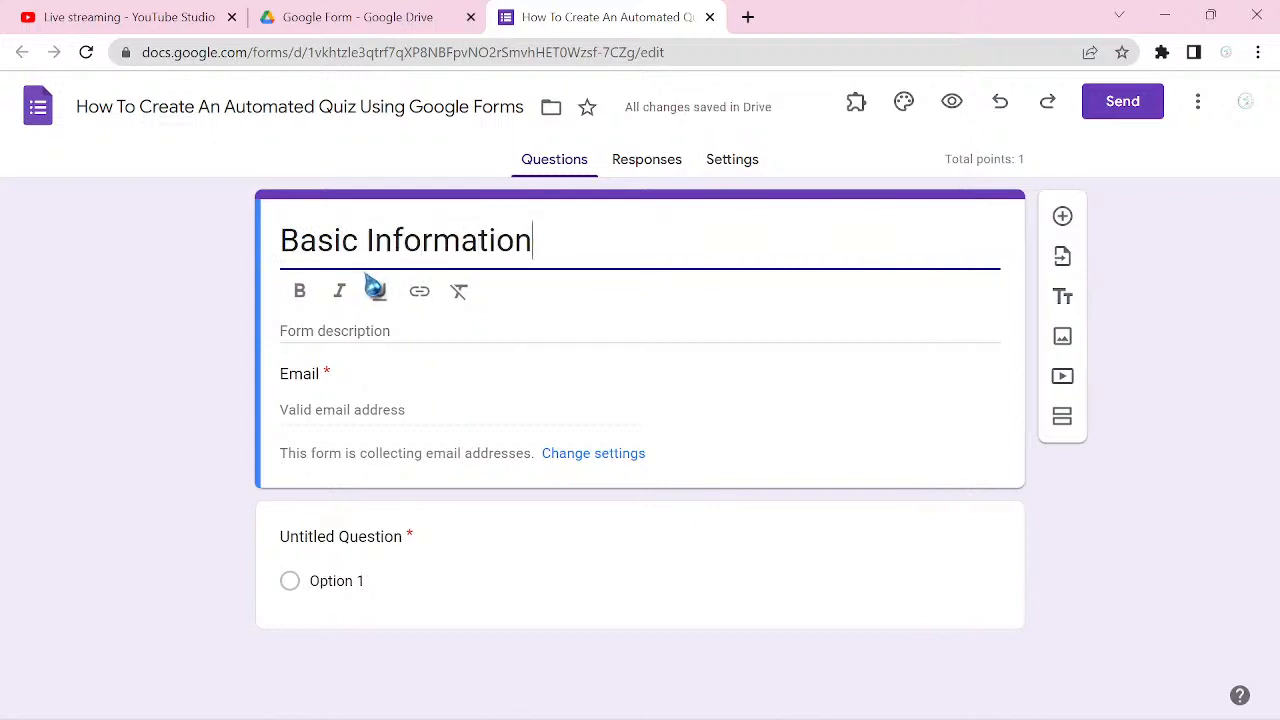
{"action": "left_click", "coordinate": [1082, 560]}
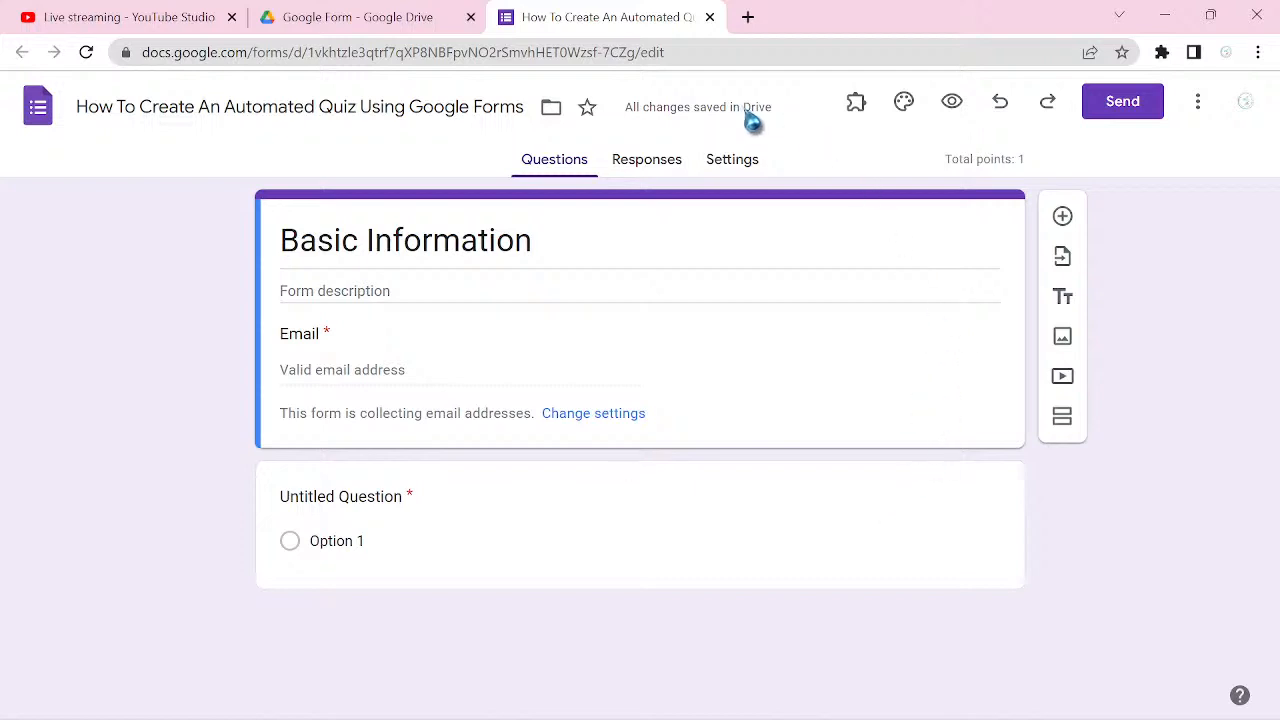
Step: Upload the Registration Form image from the Downloads folder as the form's theme header, keeping the default crop
{"action": "left_click", "coordinate": [900, 112]}
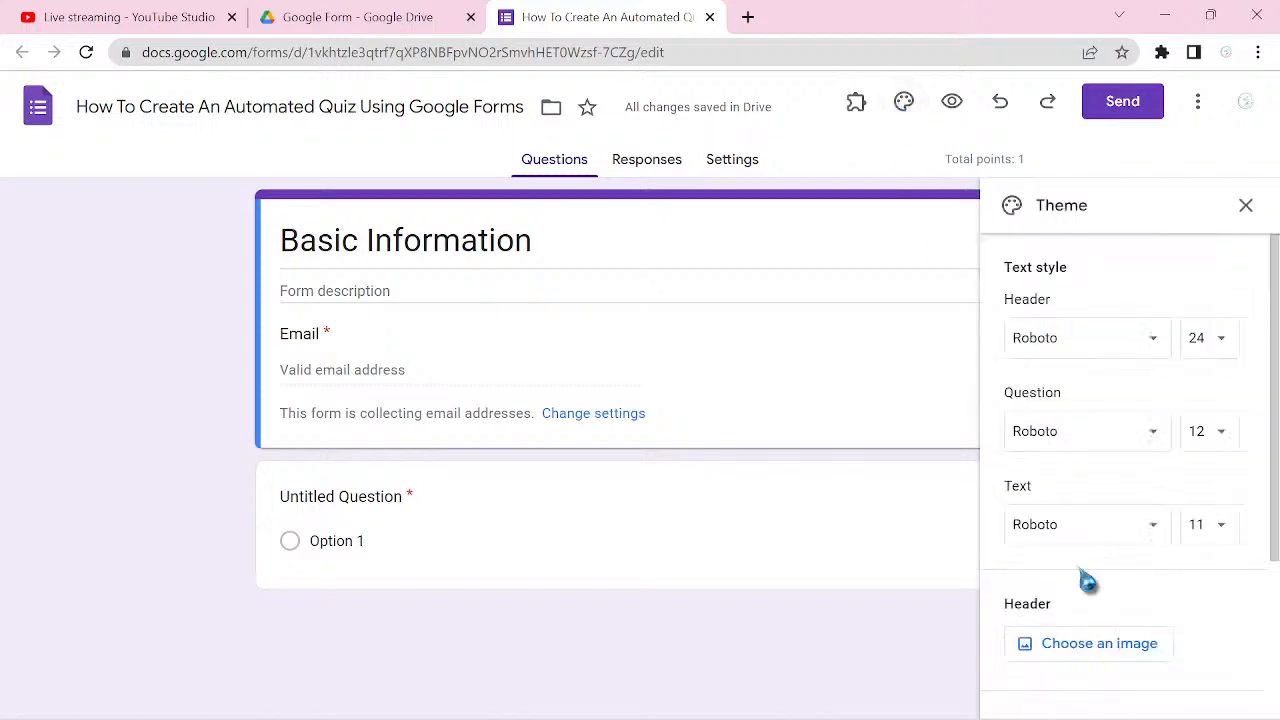
{"action": "left_click", "coordinate": [1090, 652]}
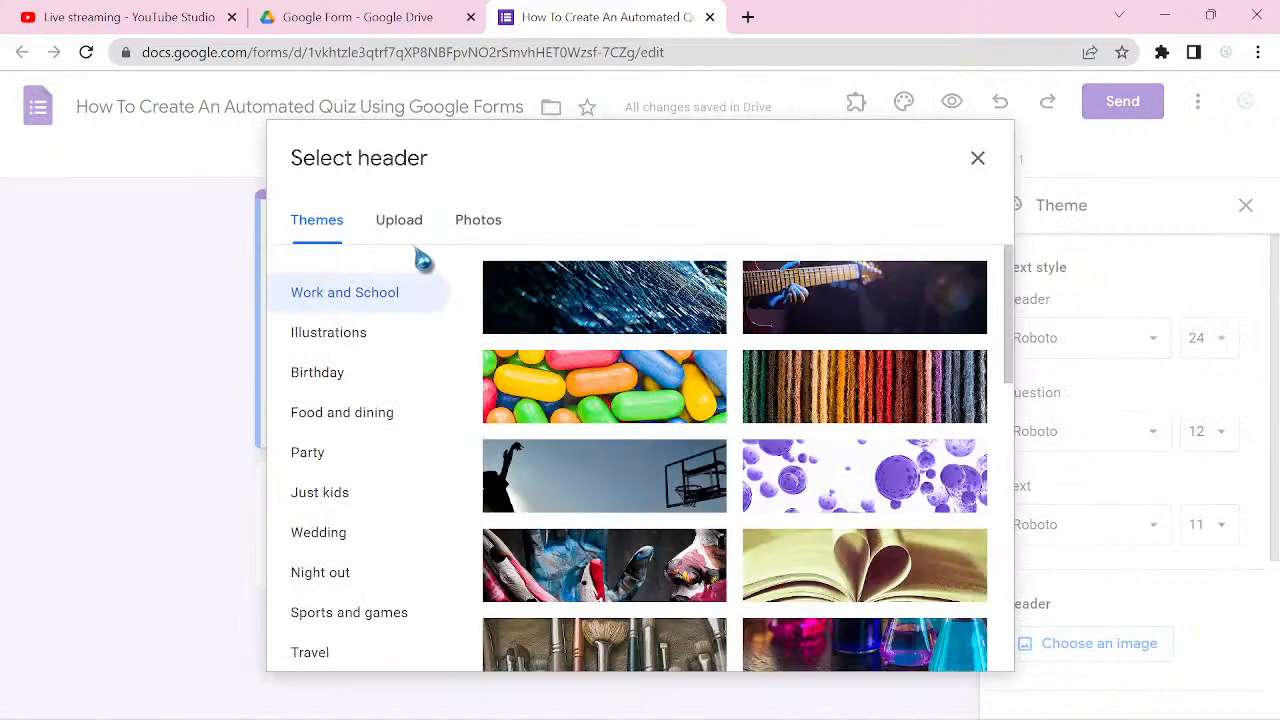
{"action": "left_click", "coordinate": [407, 236]}
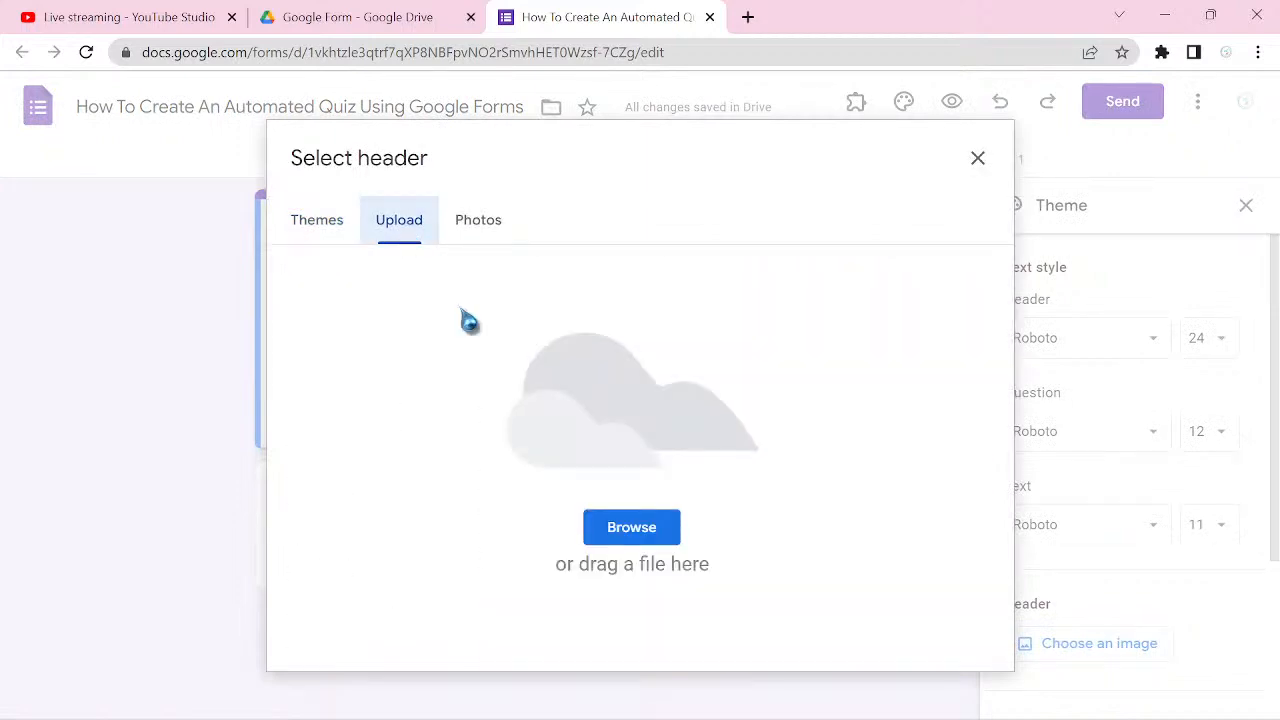
{"action": "left_click", "coordinate": [641, 540]}
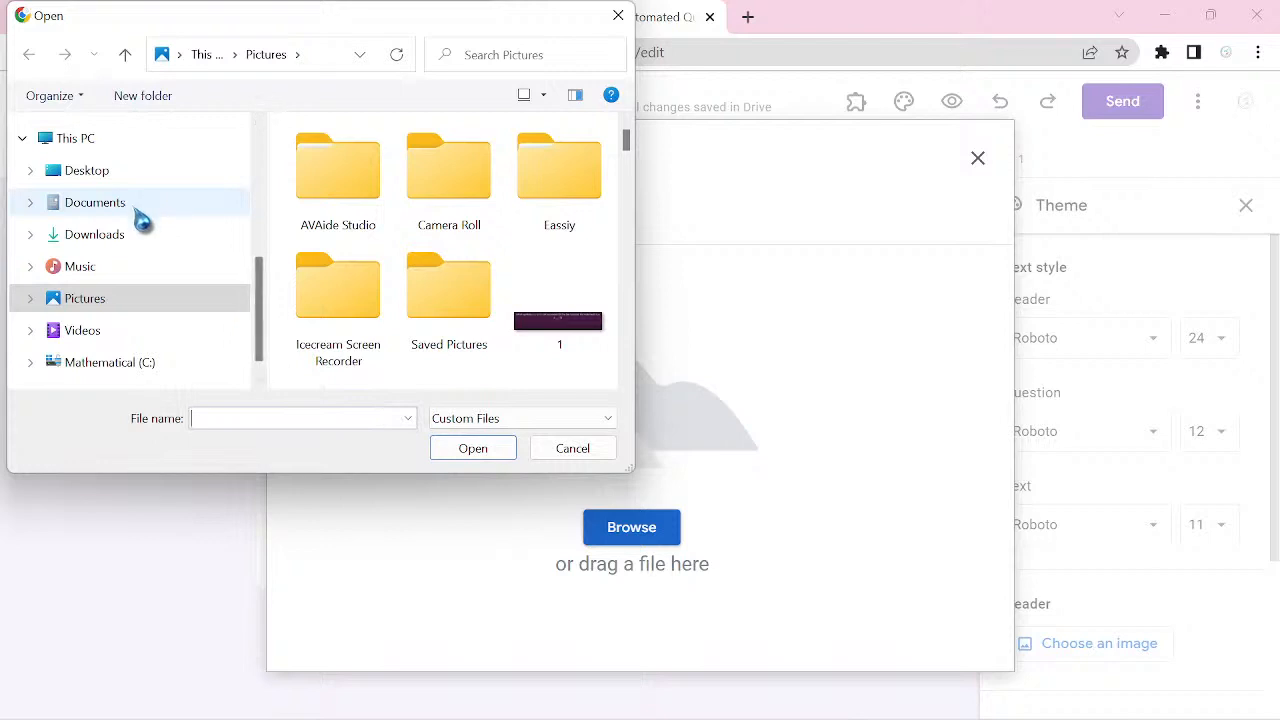
{"action": "left_click", "coordinate": [95, 234]}
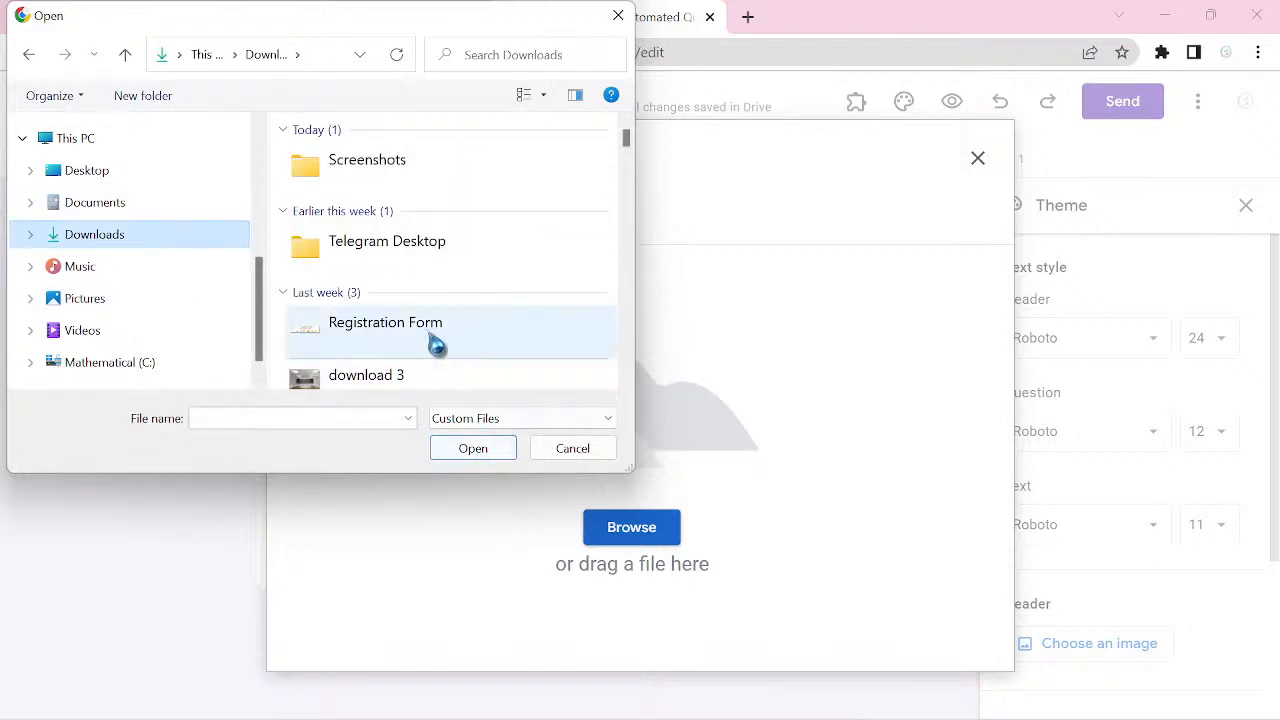
{"action": "left_click", "coordinate": [437, 345]}
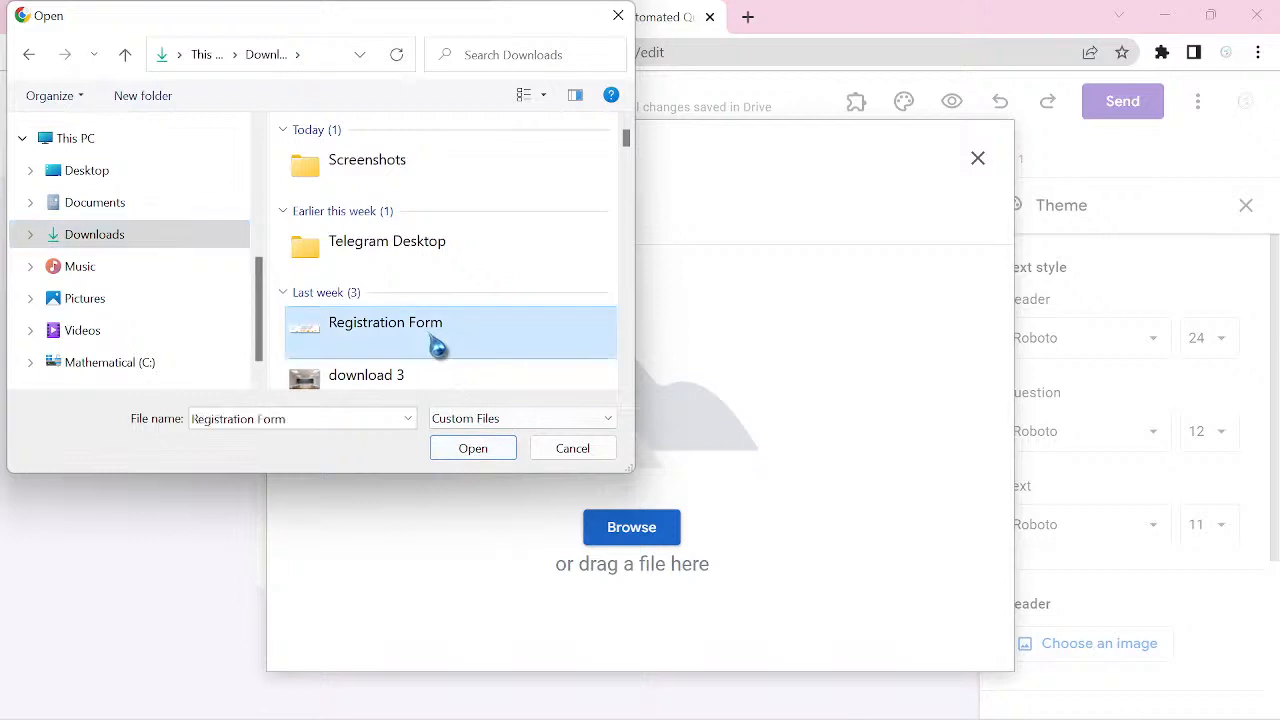
{"action": "left_click", "coordinate": [476, 452]}
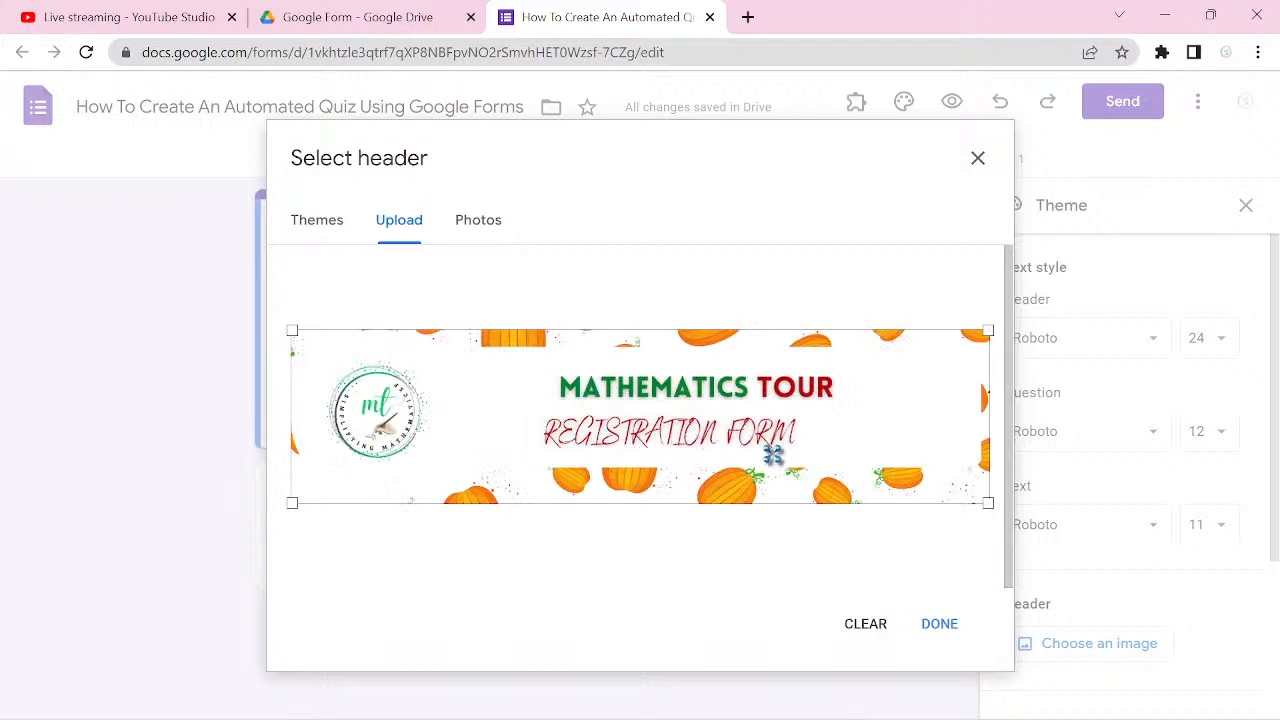
{"action": "left_click", "coordinate": [958, 624]}
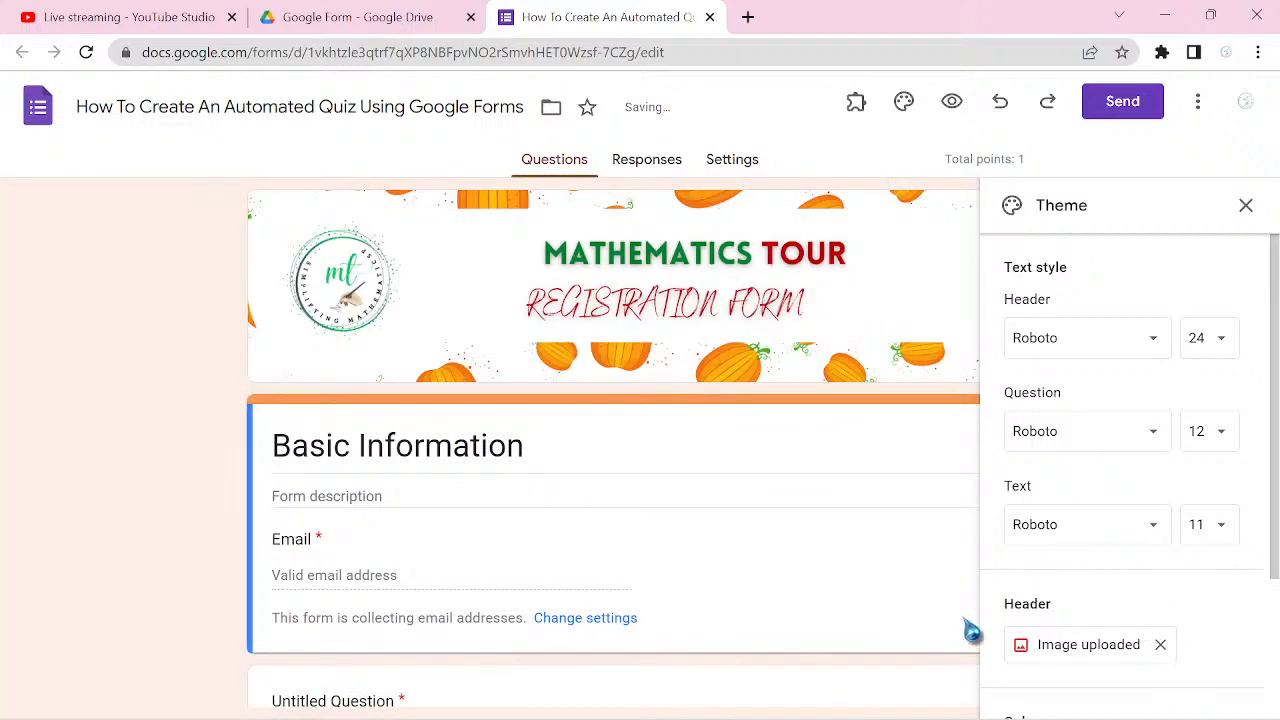
{"action": "left_click", "coordinate": [1245, 210]}
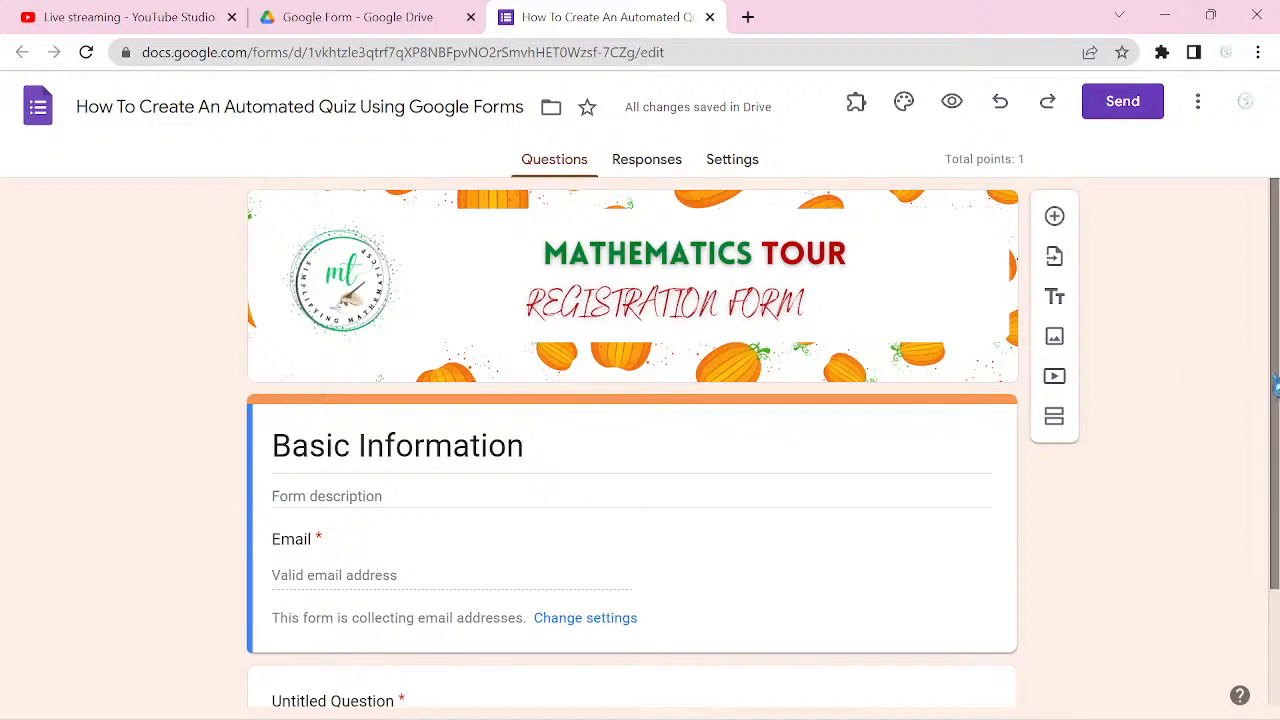
Step: Delete the untitled multiple-choice question below the Basic Information card
{"action": "scroll", "coordinate": [1276, 385], "scroll_direction": "down", "scroll_amount": 2}
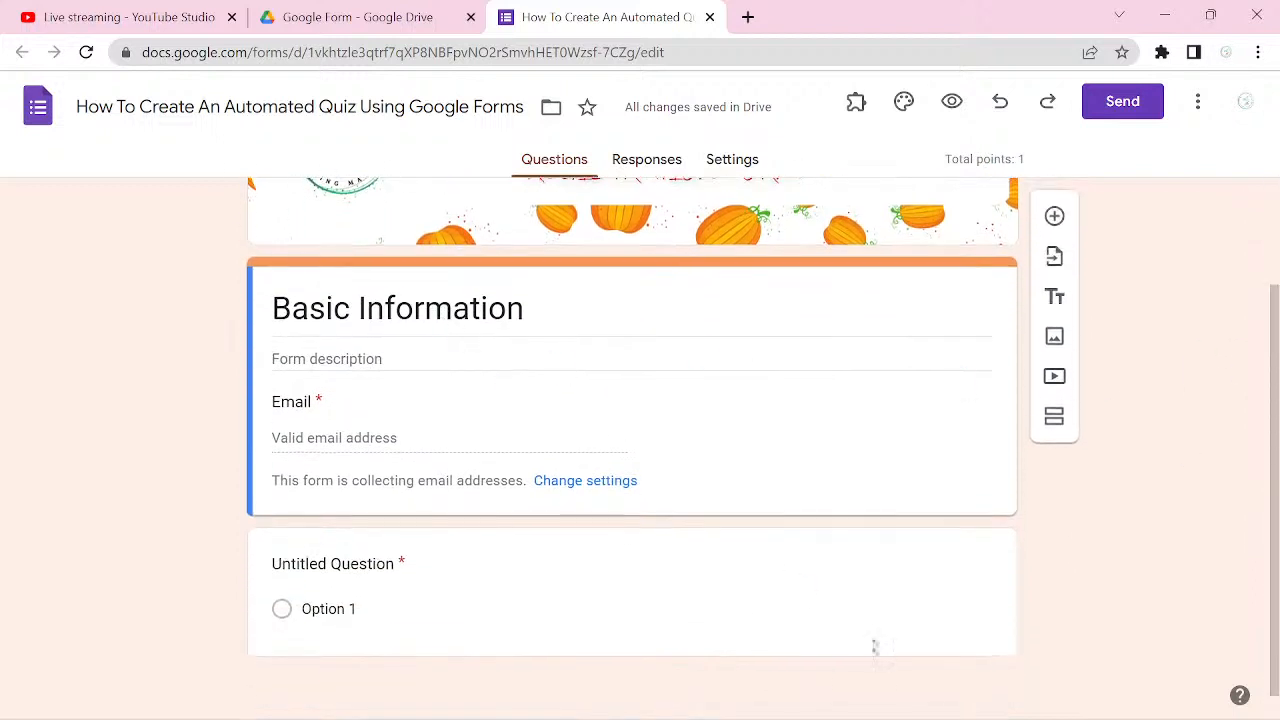
{"action": "left_click", "coordinate": [988, 630]}
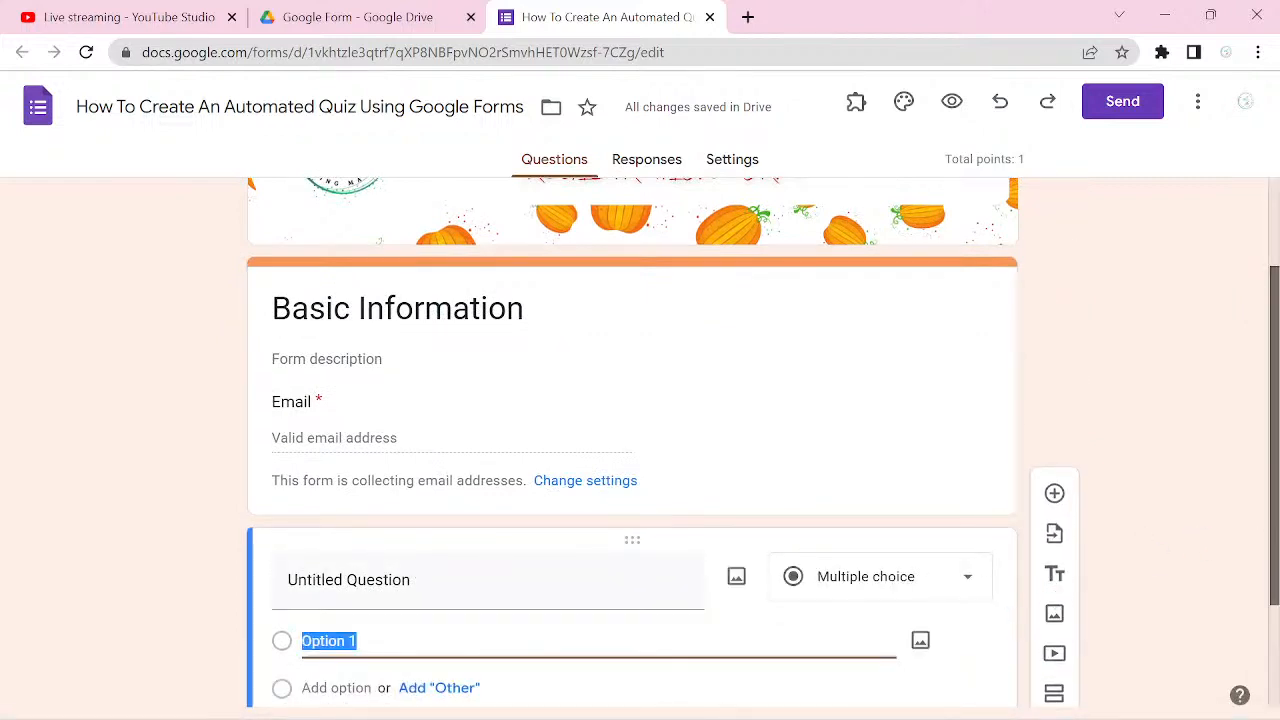
{"action": "left_click_drag", "start_coordinate": [1275, 440], "coordinate": [1275, 530]}
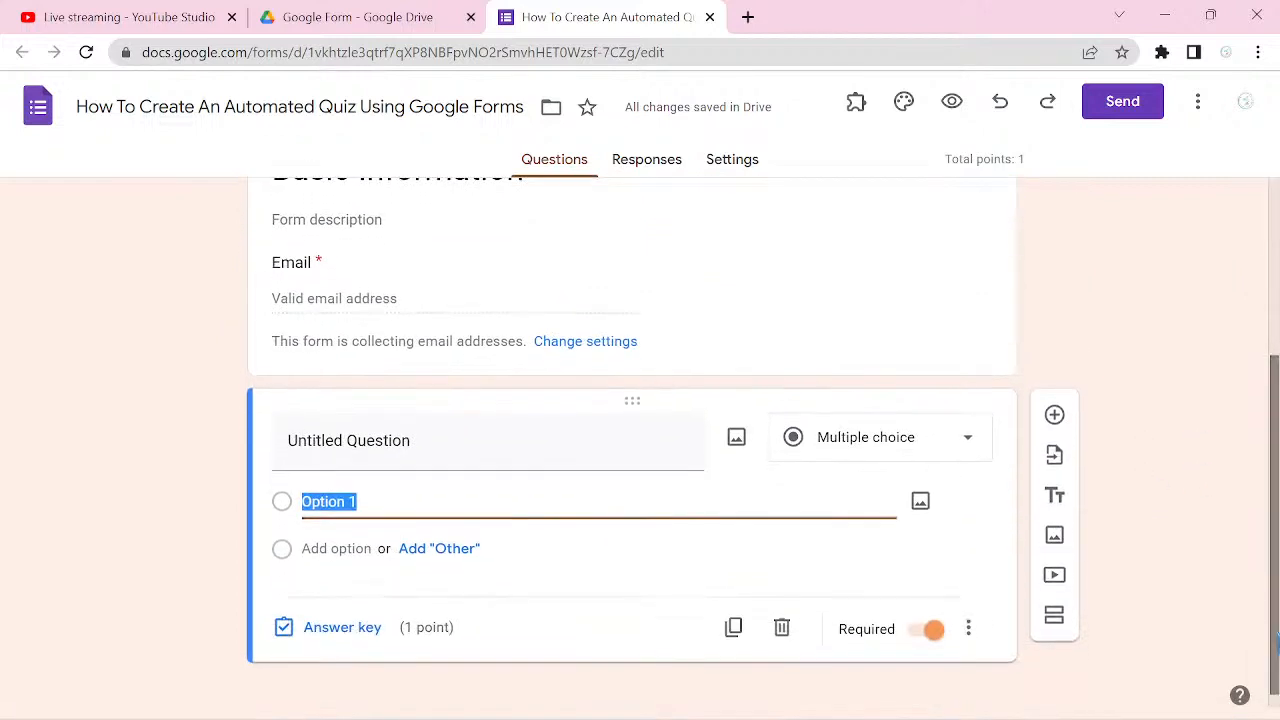
{"action": "left_click", "coordinate": [782, 632]}
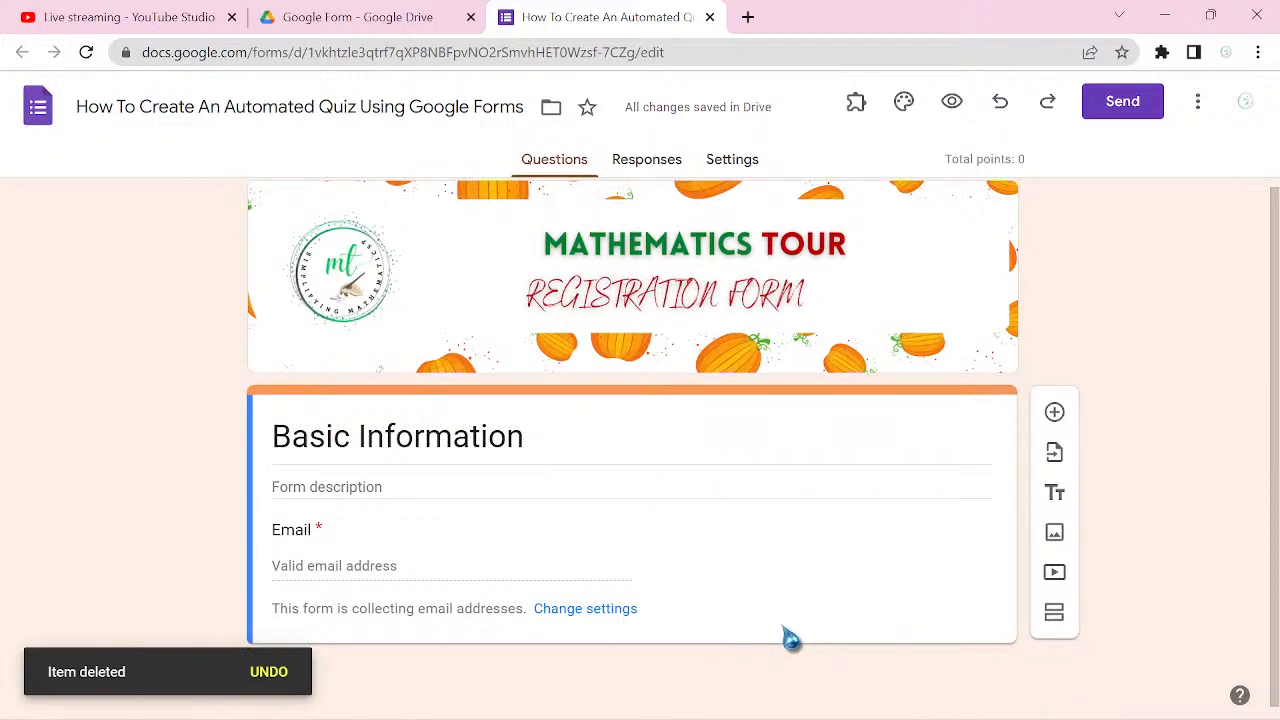
Step: Add a second section after Basic Information and title it "First Question"
{"action": "left_click", "coordinate": [1055, 614]}
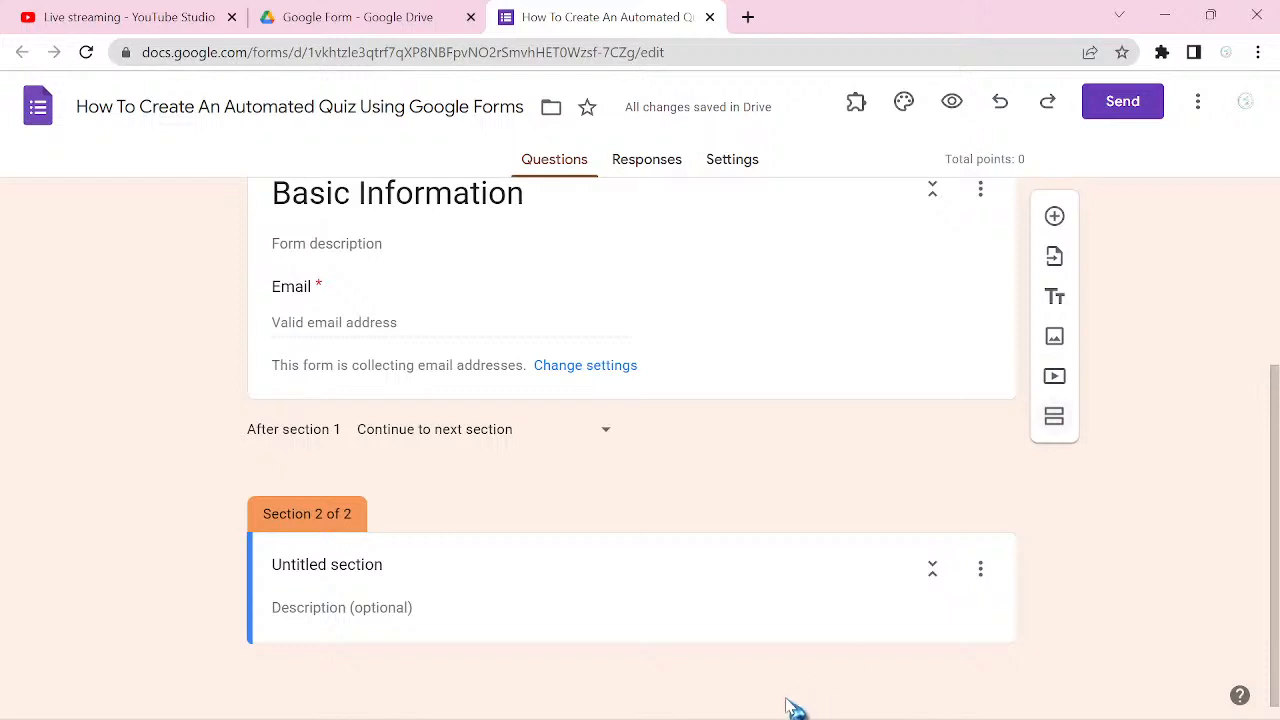
{"action": "left_click", "coordinate": [352, 564]}
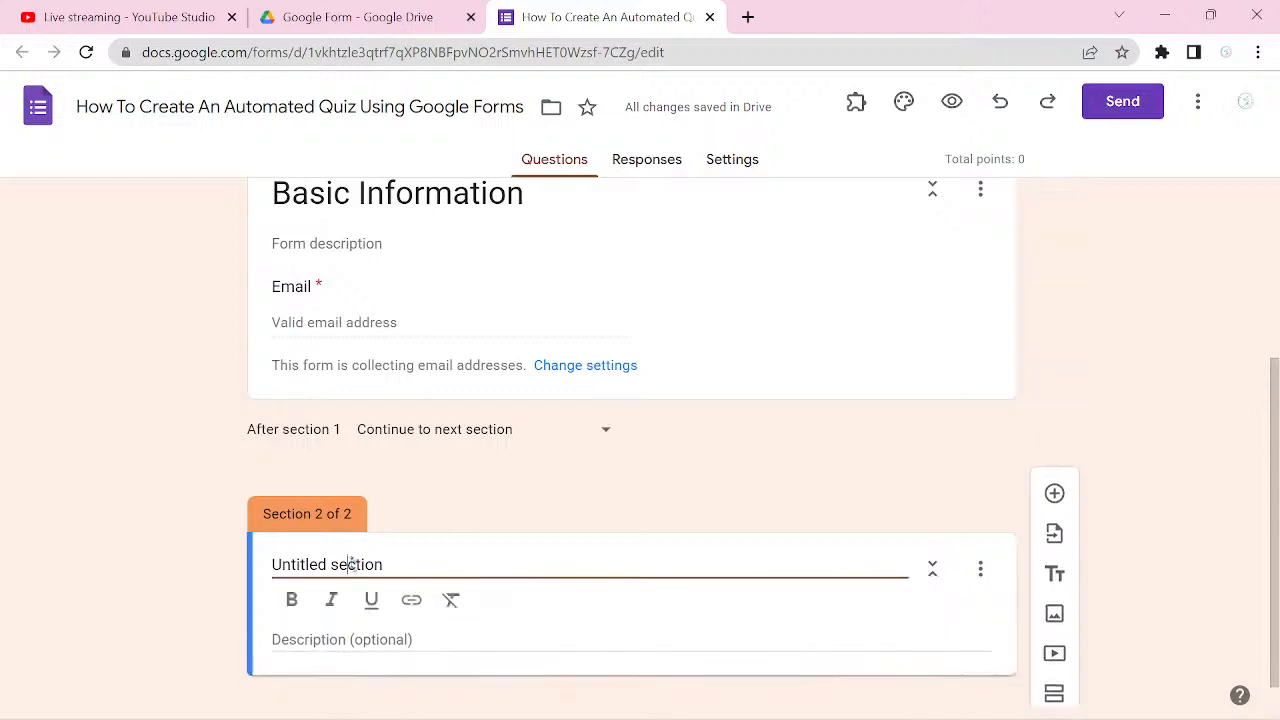
{"action": "triple_click", "coordinate": [352, 564]}
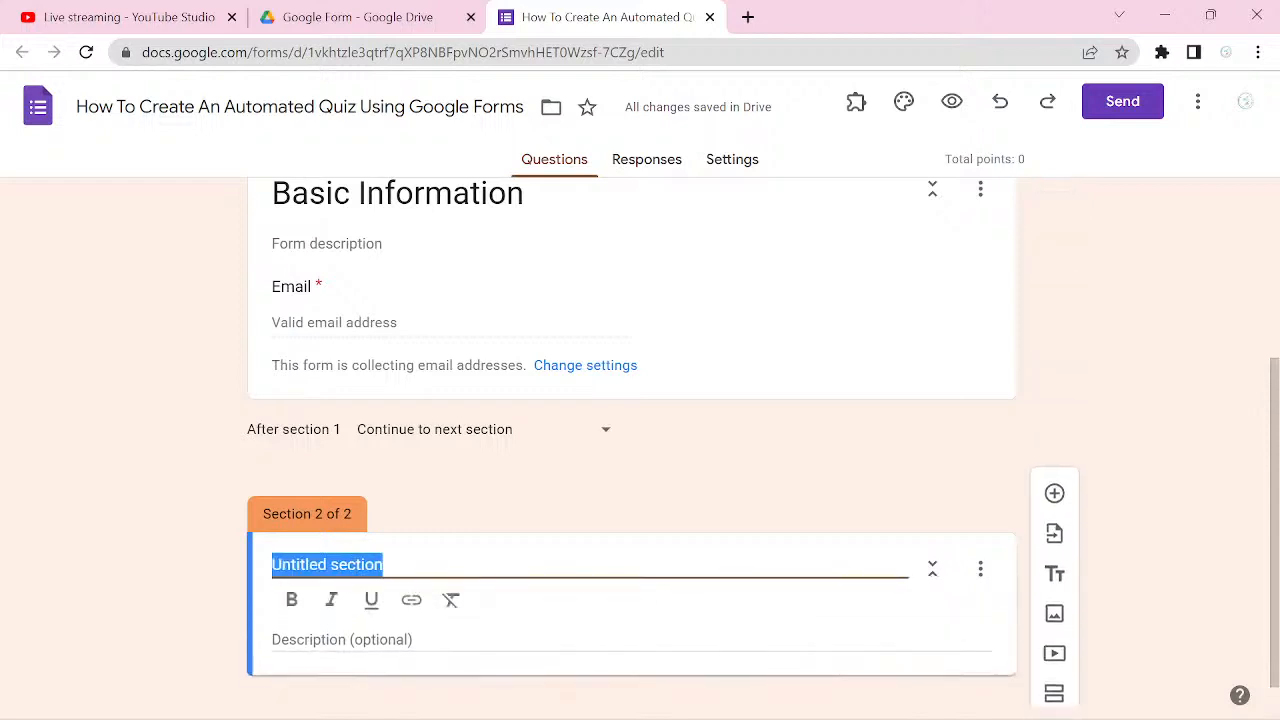
{"action": "type", "text": "Ques"}
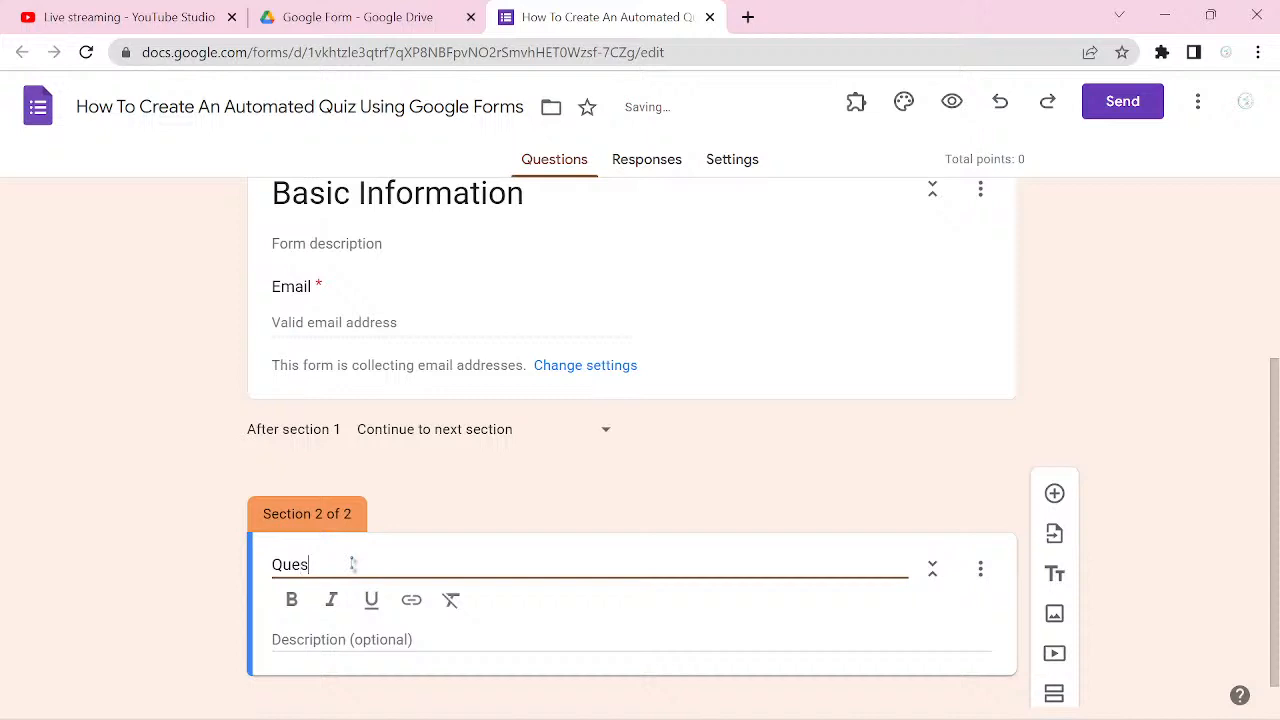
{"action": "key", "text": "BackSpace"}
{"action": "key", "text": "BackSpace"}
{"action": "key", "text": "BackSpace"}
{"action": "key", "text": "BackSpace"}
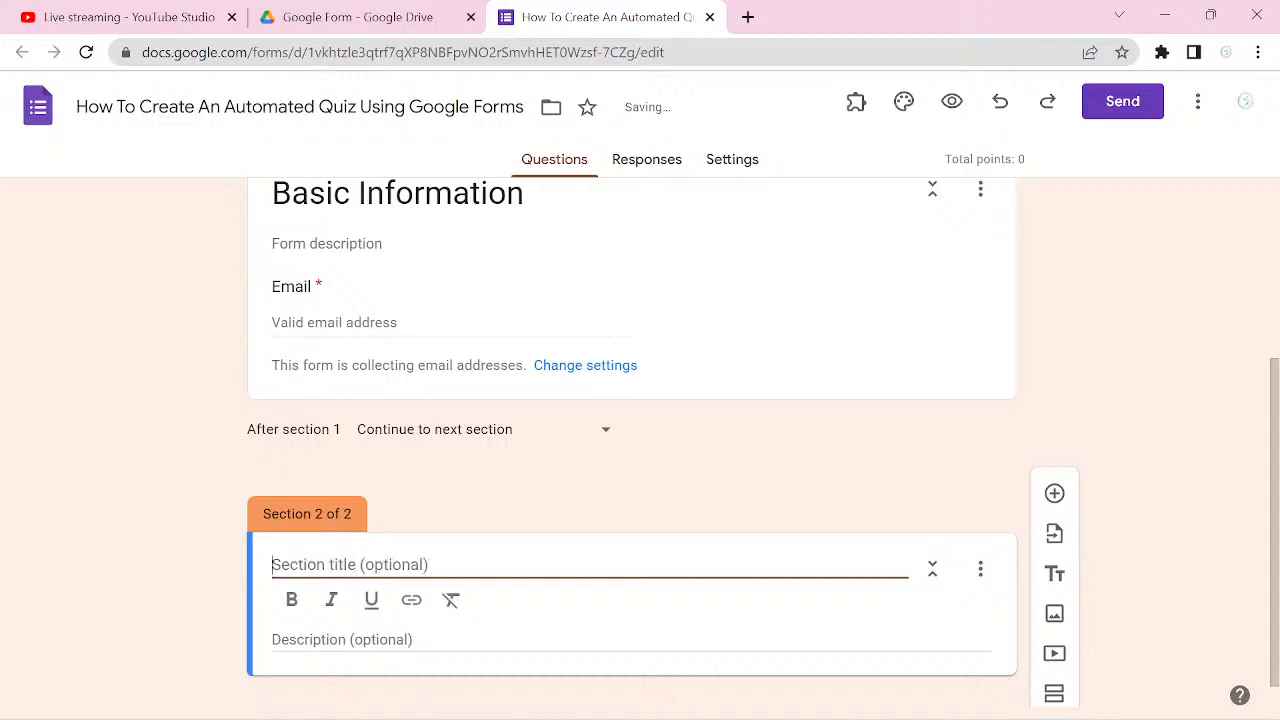
{"action": "type", "text": "Fi"}
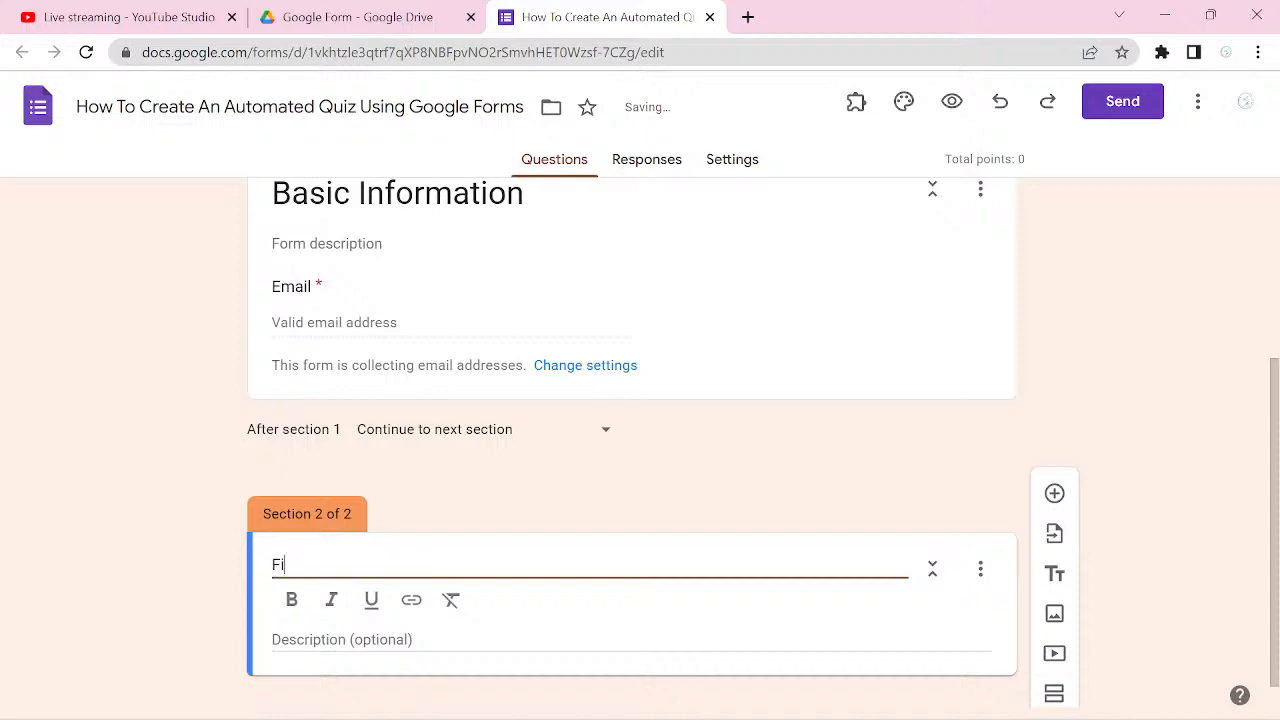
{"action": "type", "text": "rst Question"}
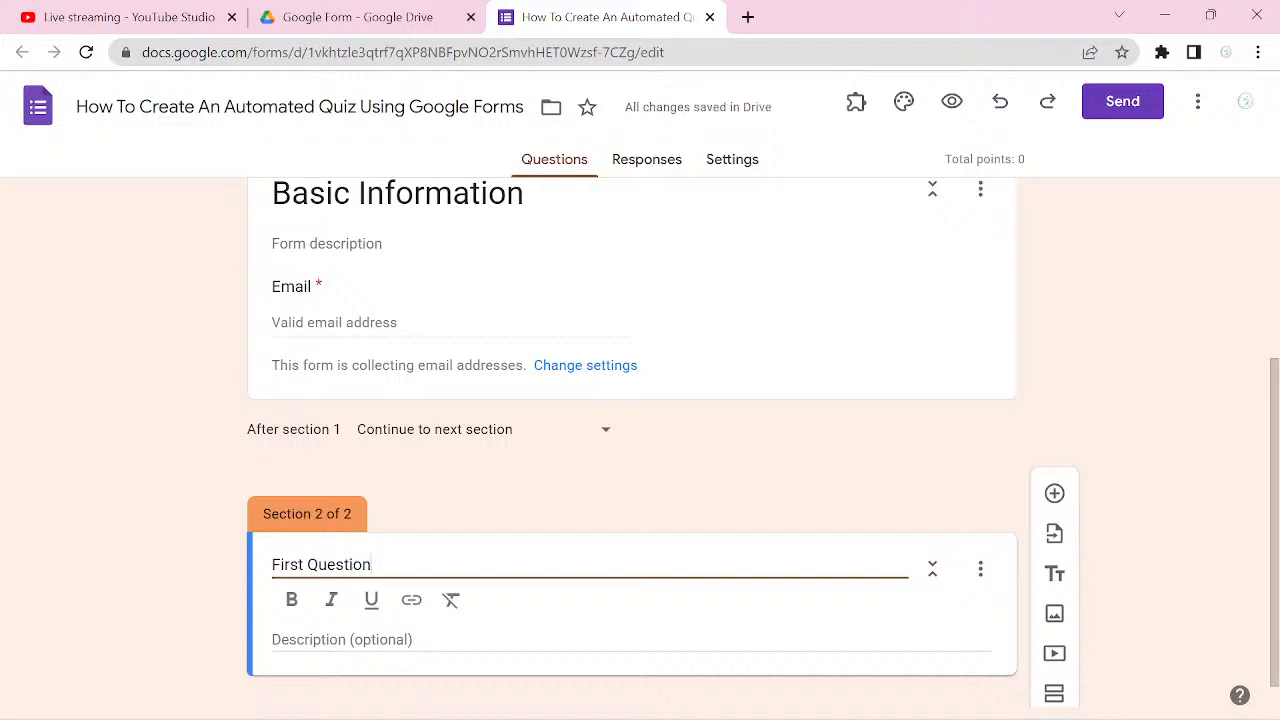
Step: Add a third section below First Question and title it "Second Question"
{"action": "left_click", "coordinate": [1054, 700]}
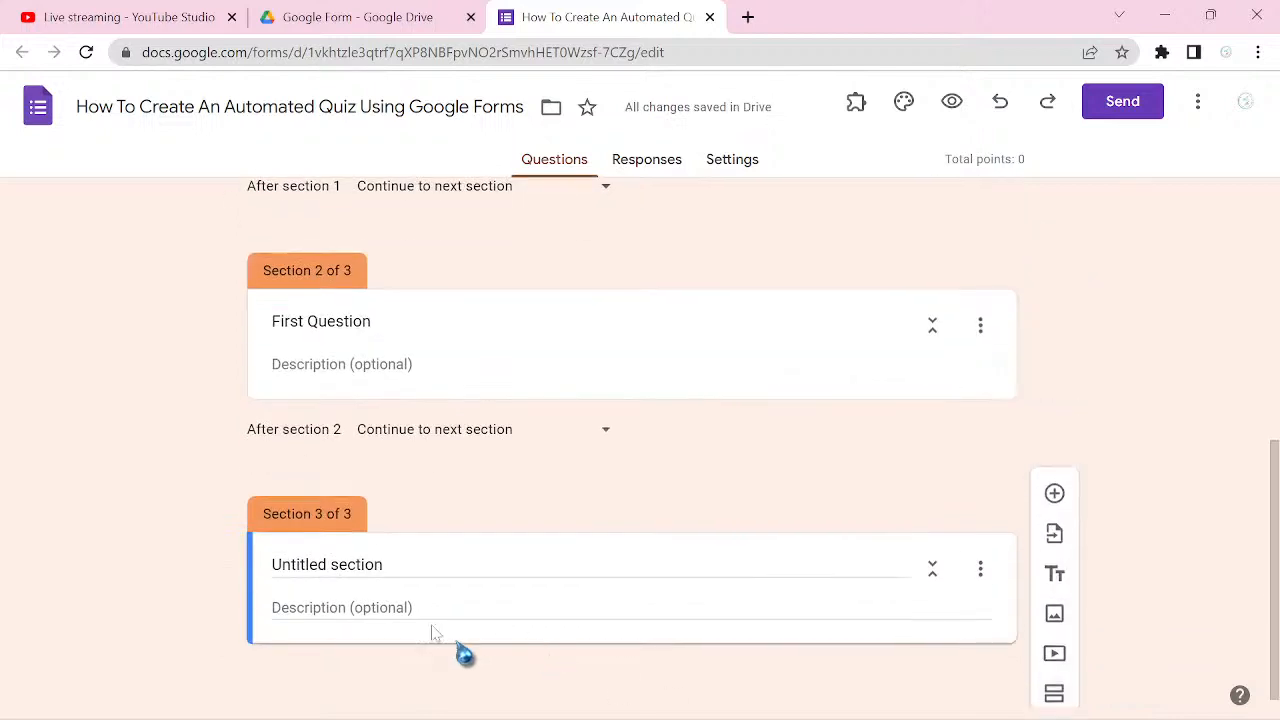
{"action": "left_click", "coordinate": [360, 565]}
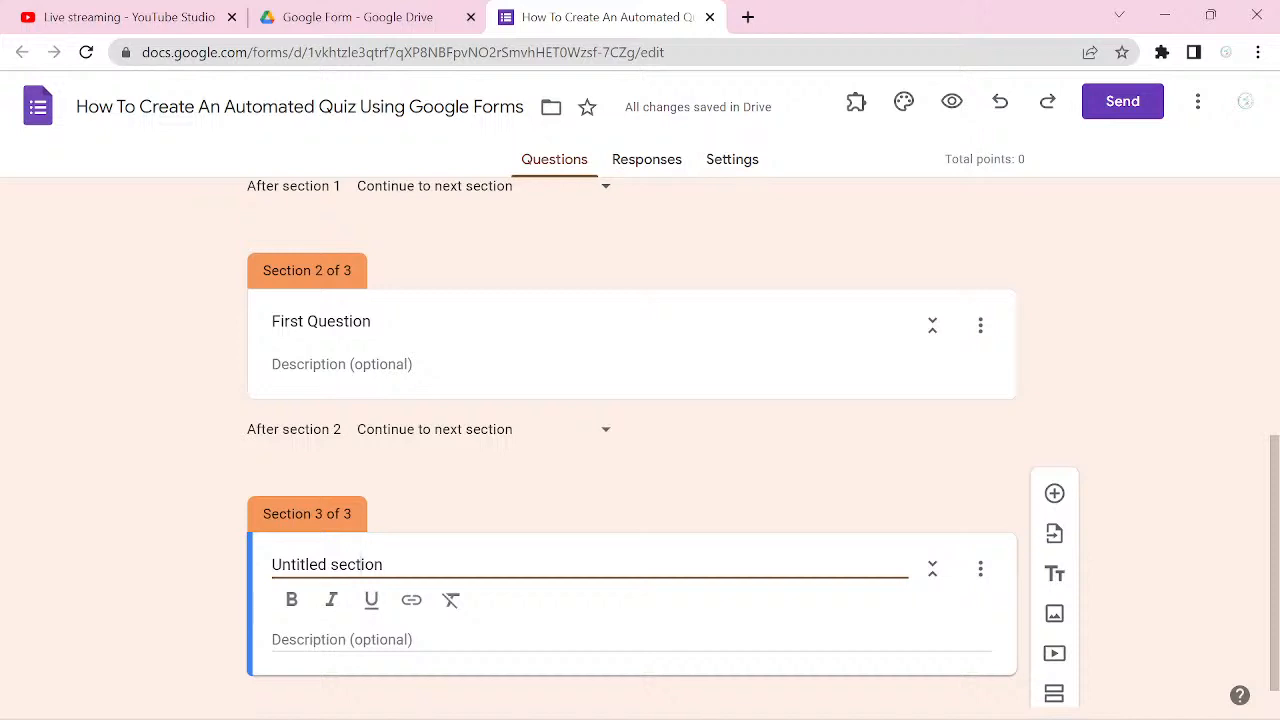
{"action": "key", "text": "ctrl+a"}
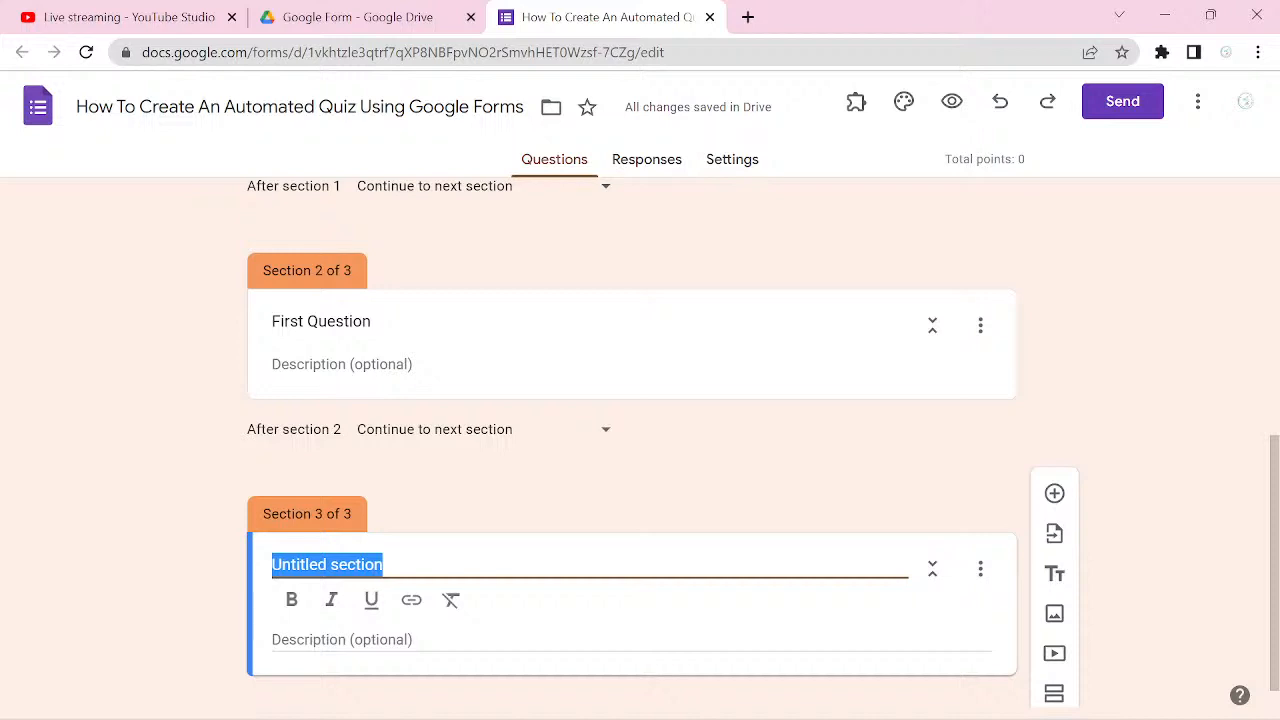
{"action": "type", "text": "S"}
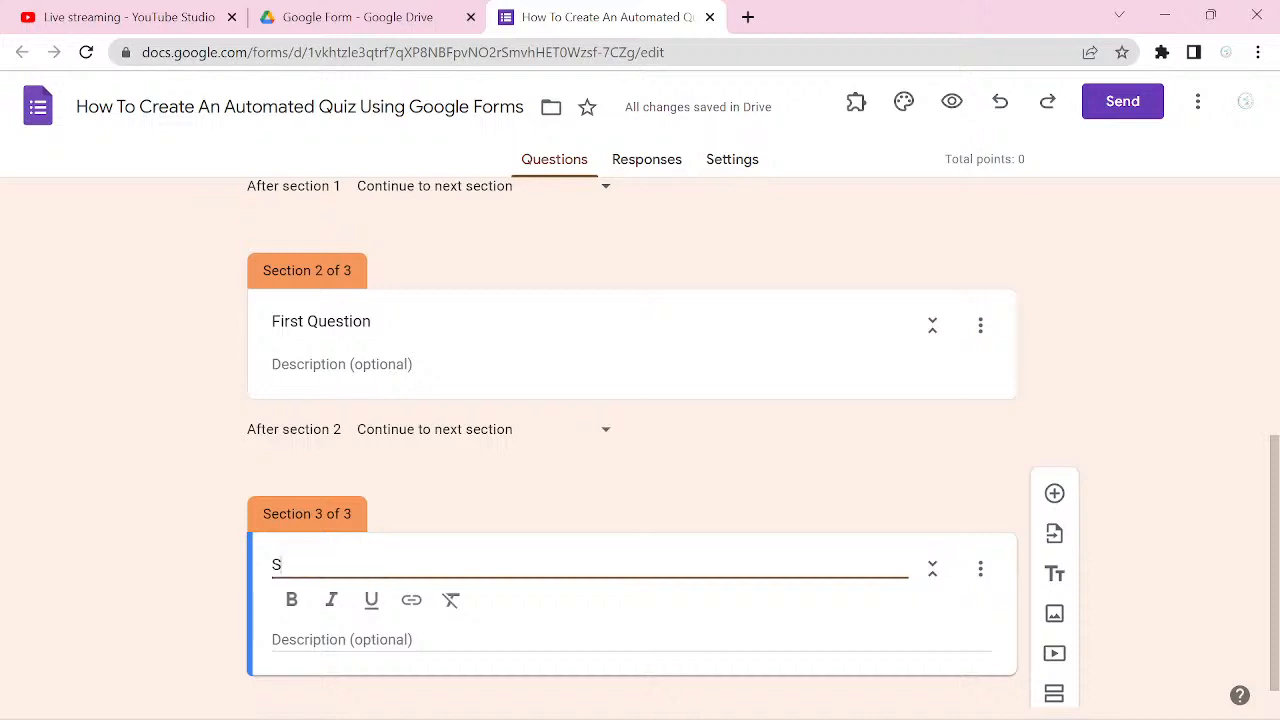
{"action": "type", "text": "econ"}
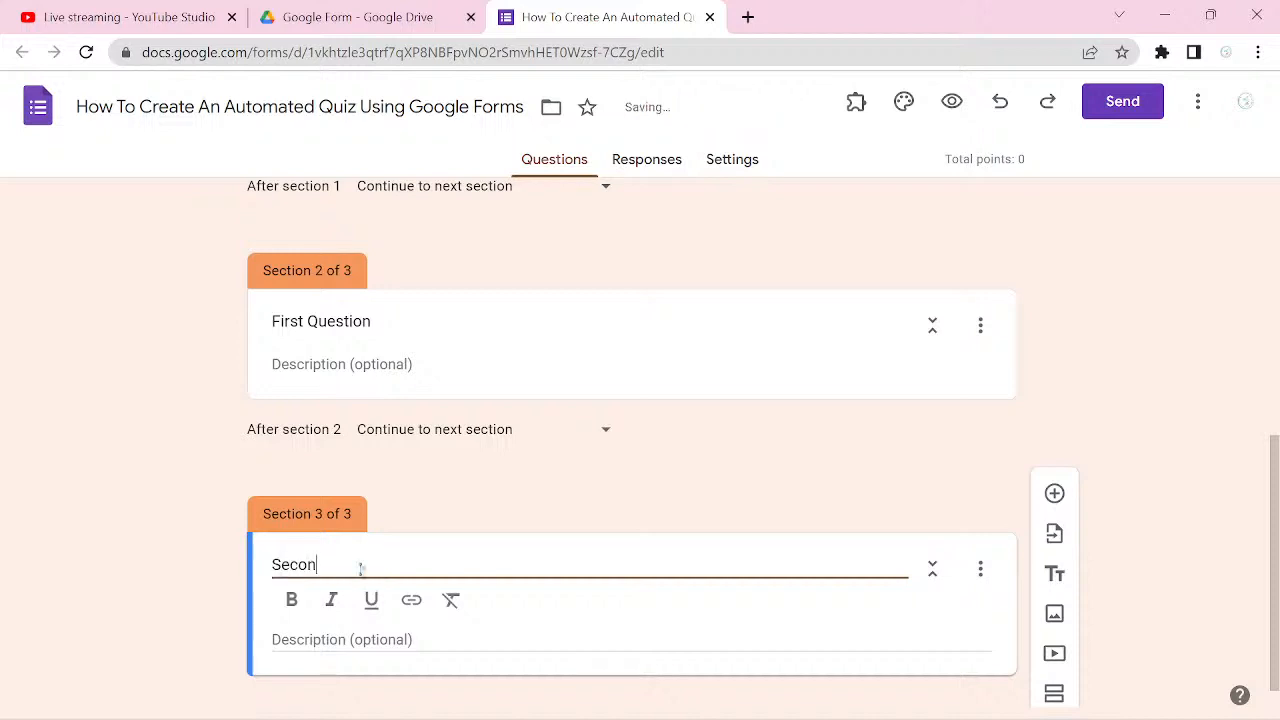
{"action": "type", "text": "d Qustion"}
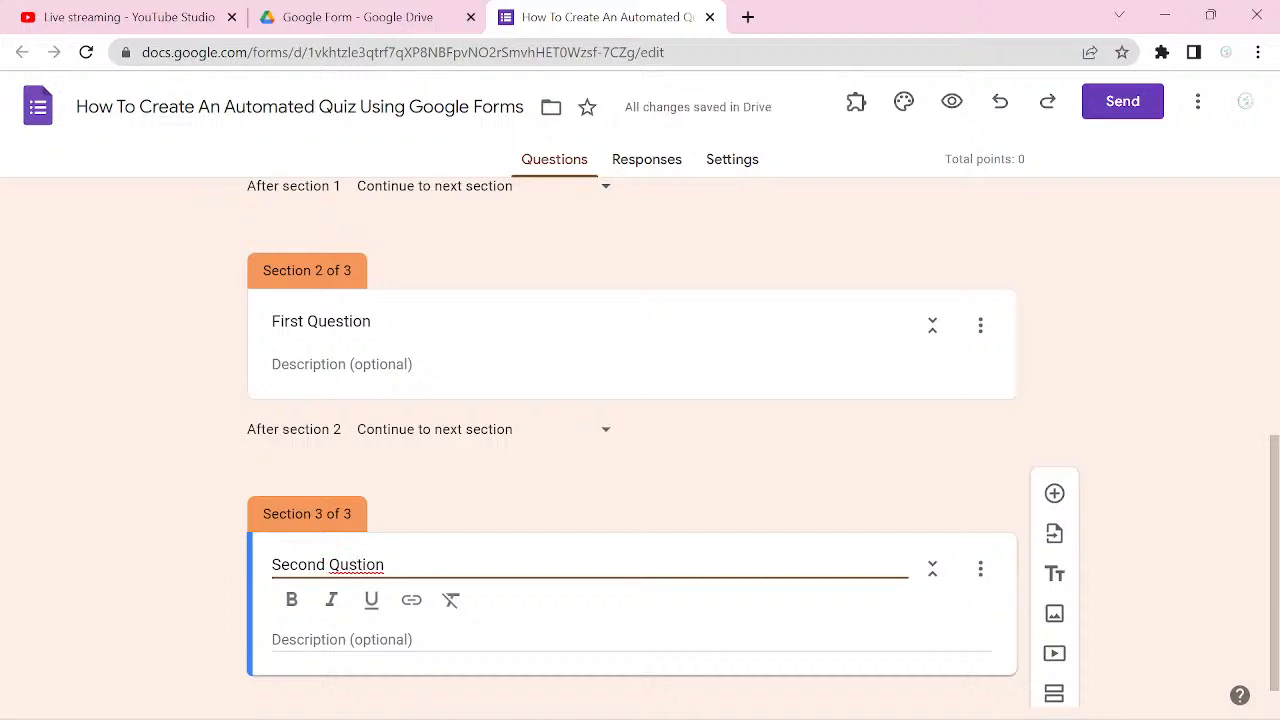
{"action": "left_click", "coordinate": [348, 564]}
{"action": "type", "text": "e"}
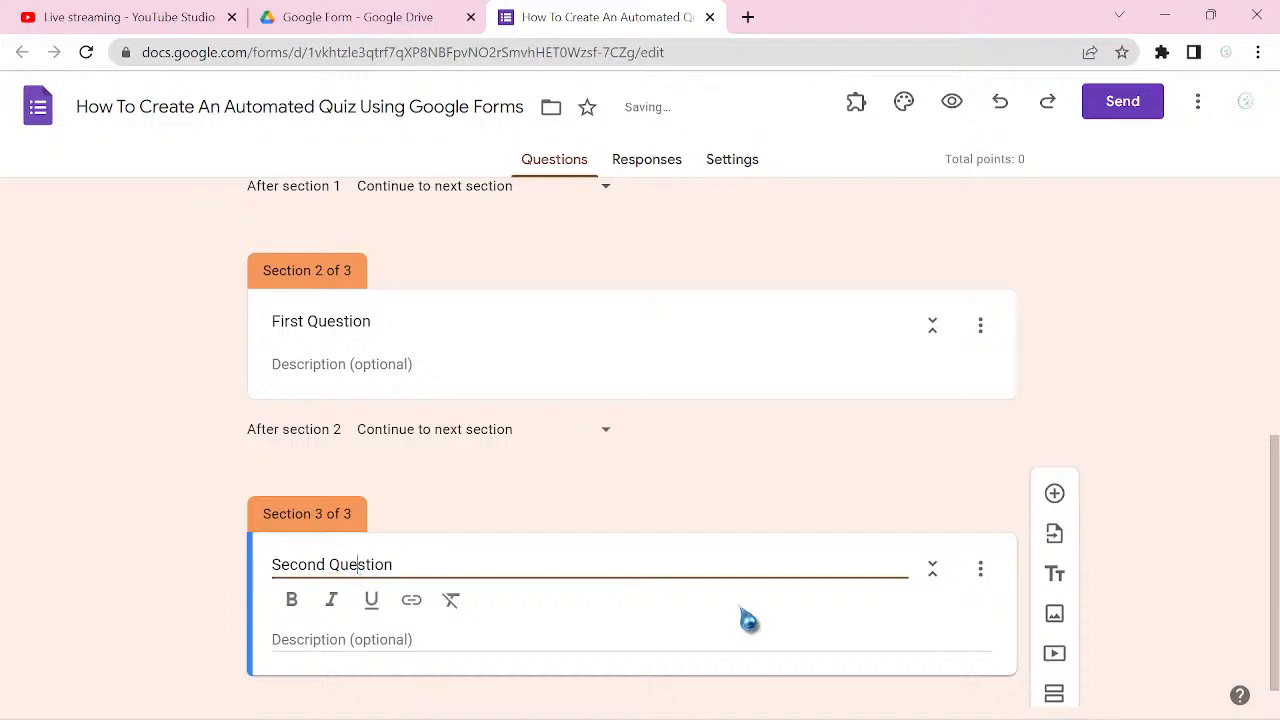
Step: Add a fourth section below Second Question and title it "First Video"
{"action": "left_click", "coordinate": [1056, 694]}
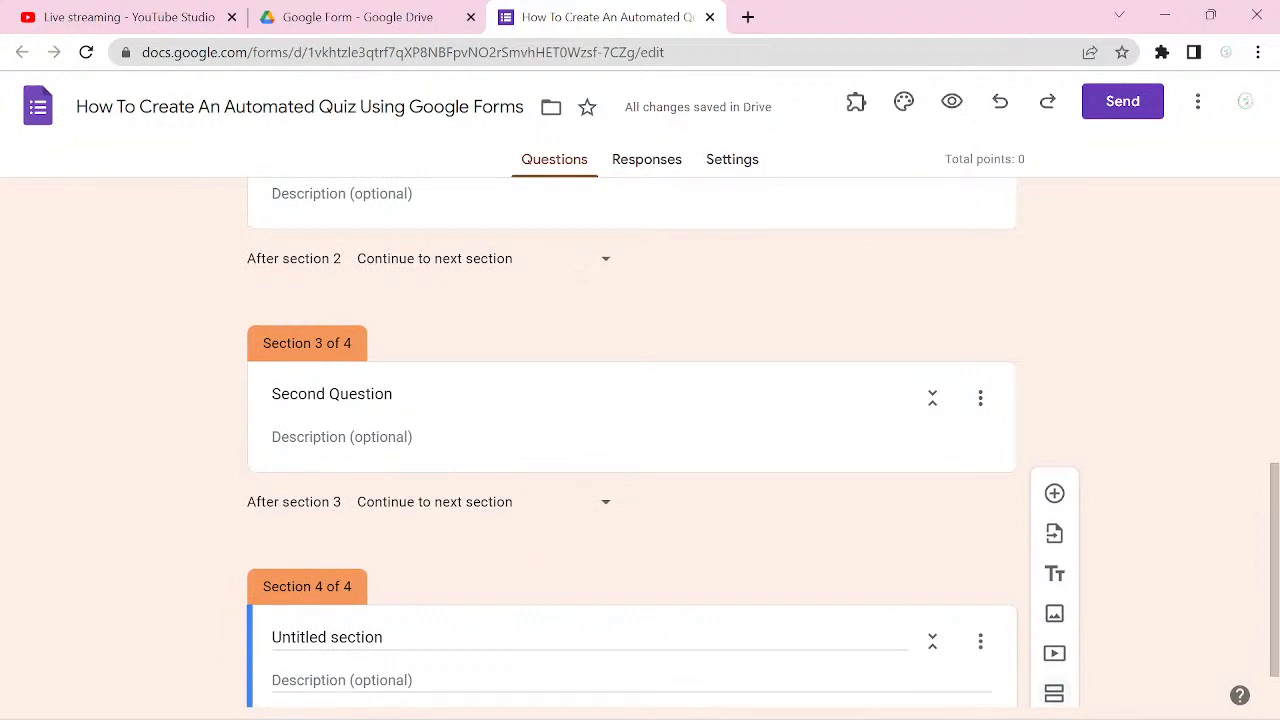
{"action": "left_click", "coordinate": [383, 641]}
{"action": "triple_click", "coordinate": [383, 640]}
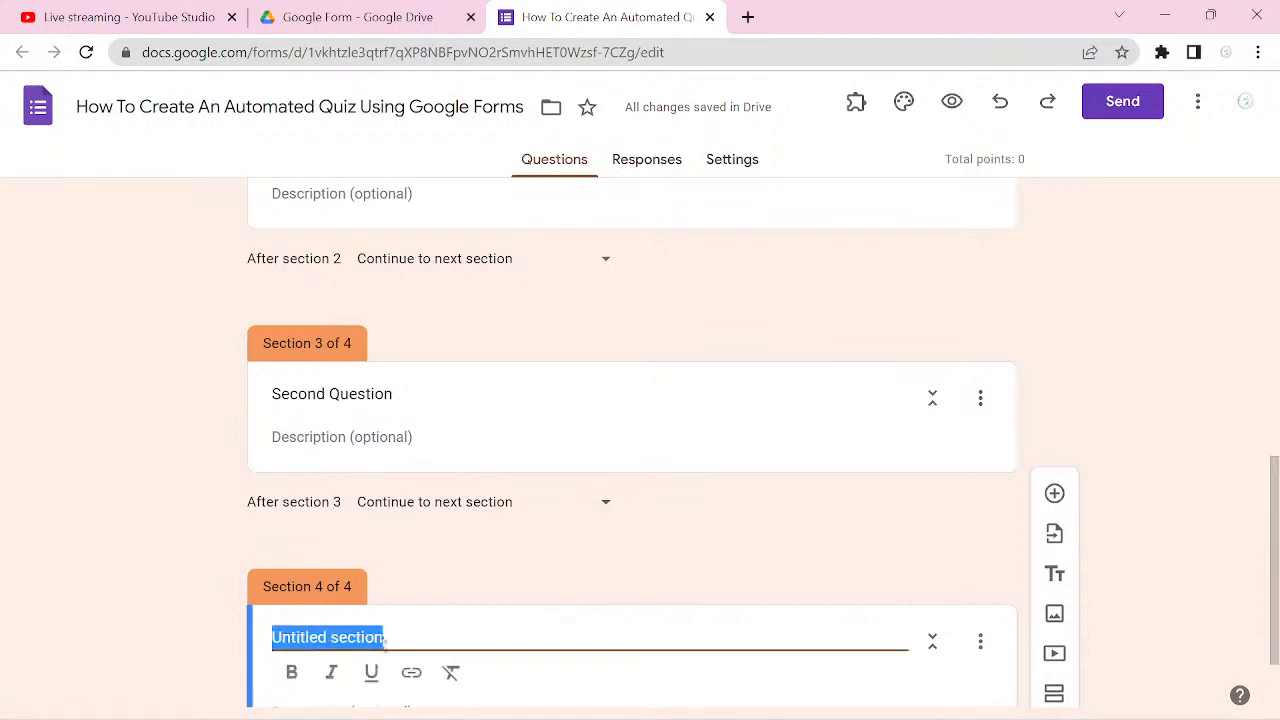
{"action": "type", "text": "Fir"}
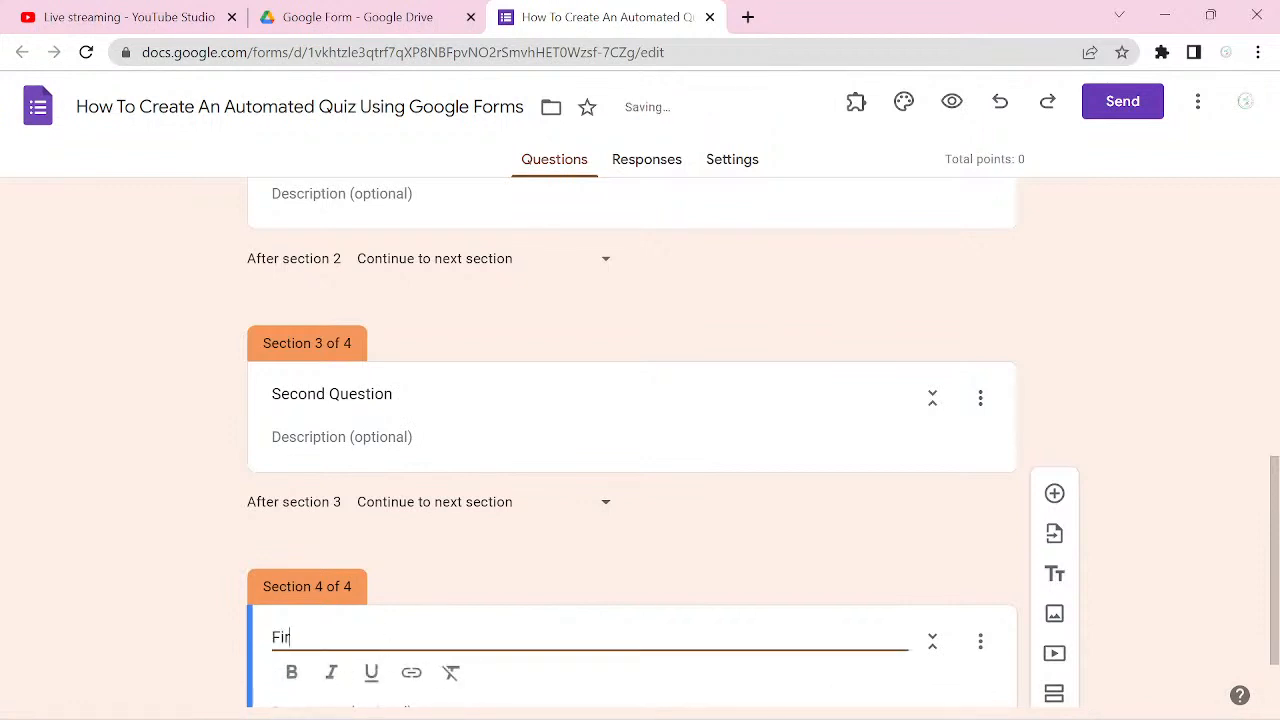
{"action": "type", "text": "st Video"}
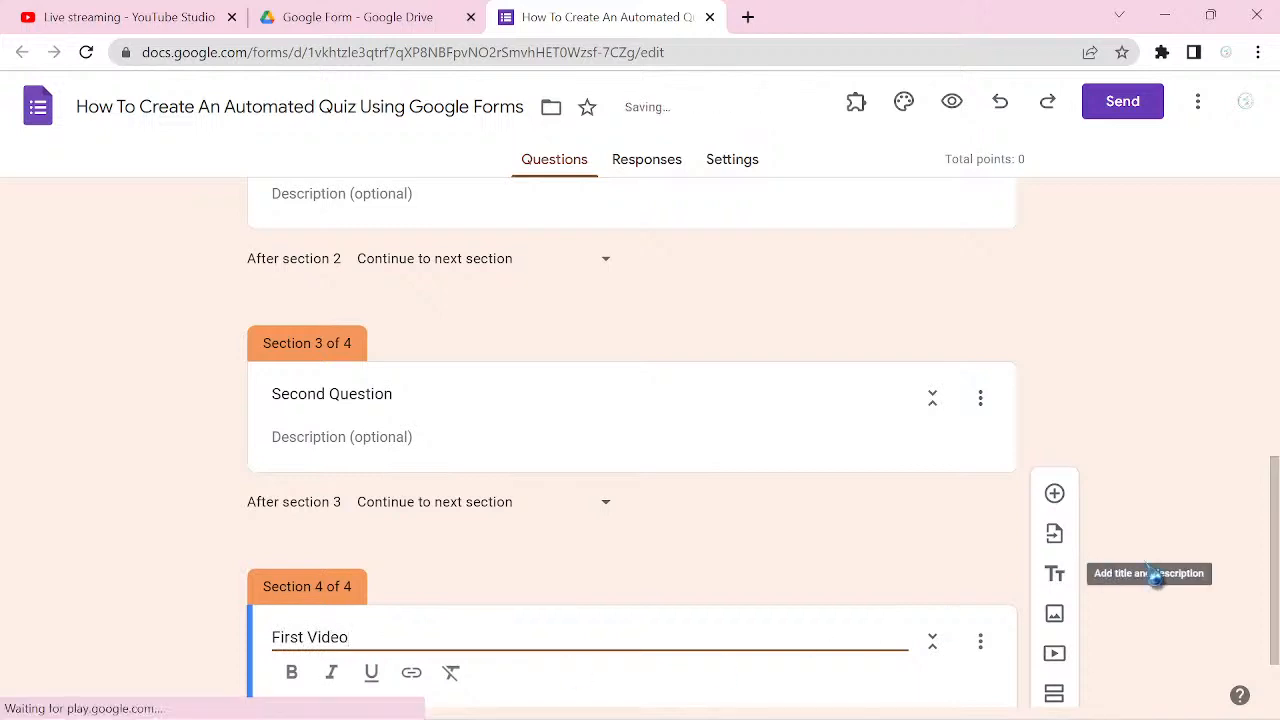
Step: Add a fifth section below First Video and title it "Third Question"
{"action": "left_click", "coordinate": [1054, 694]}
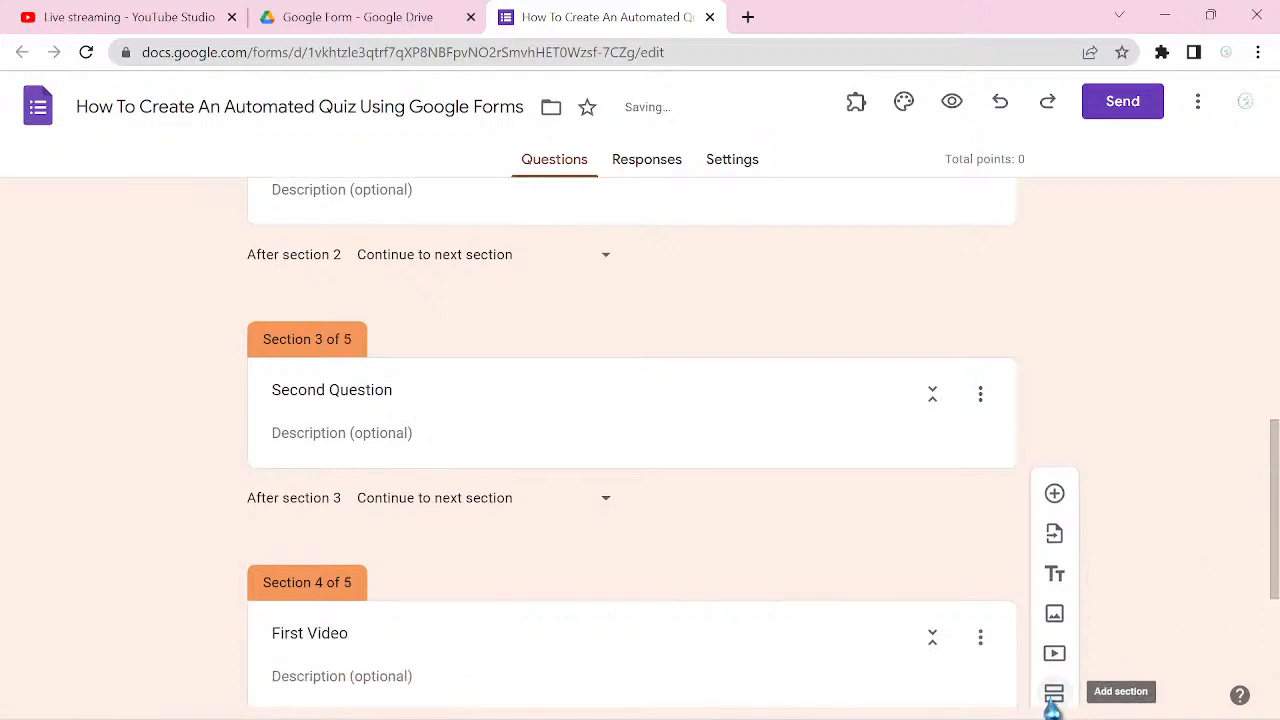
{"action": "scroll", "coordinate": [1271, 494], "scroll_direction": "down", "scroll_amount": 2}
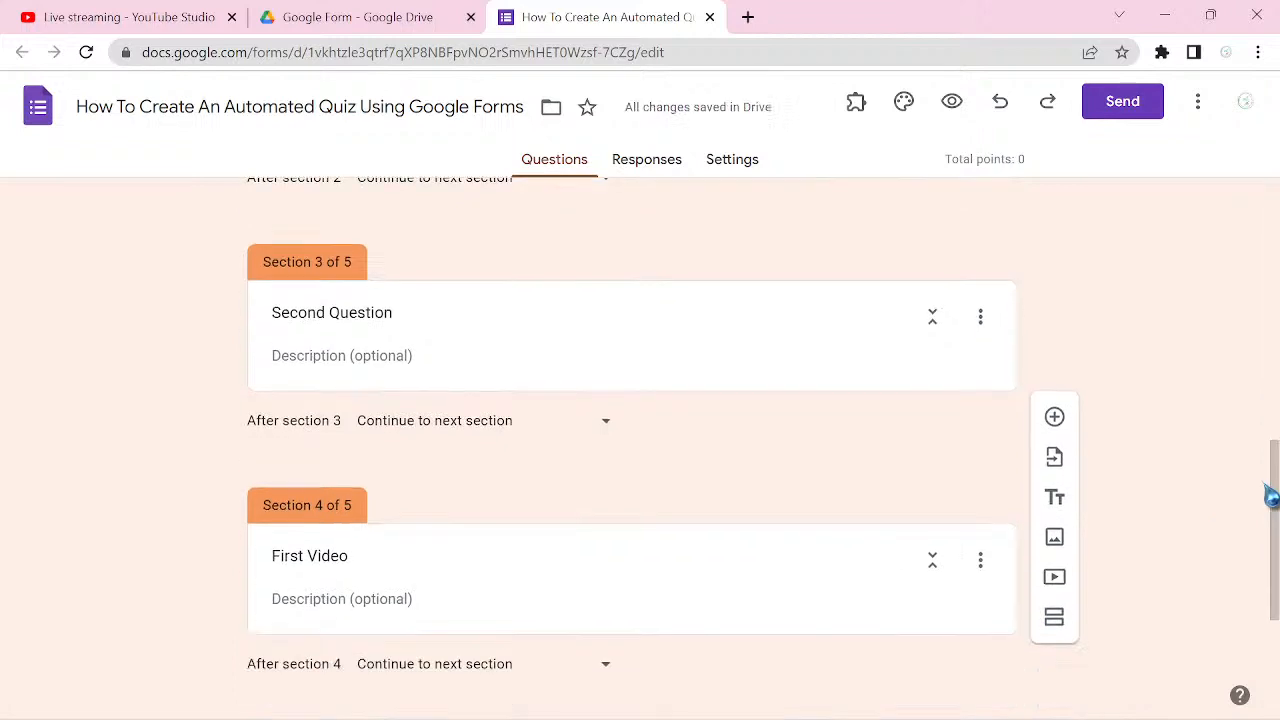
{"action": "scroll", "coordinate": [632, 450], "scroll_direction": "down", "scroll_amount": 2}
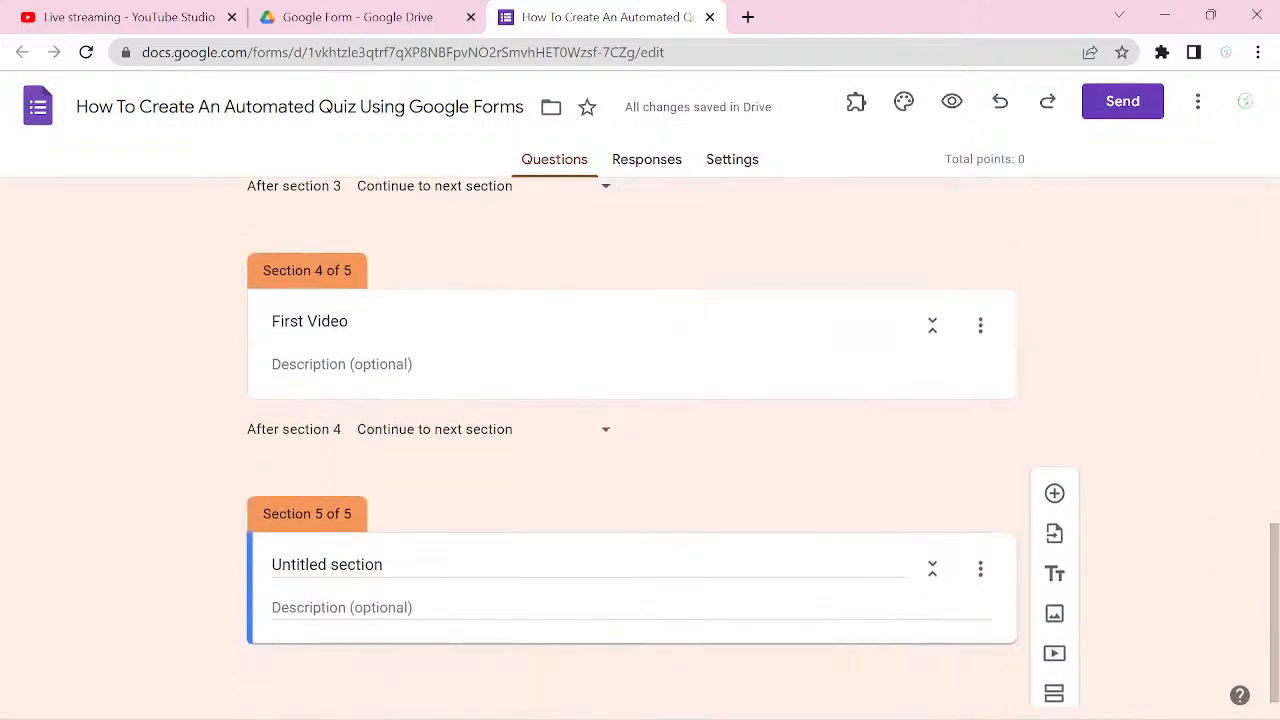
{"action": "left_click", "coordinate": [346, 570]}
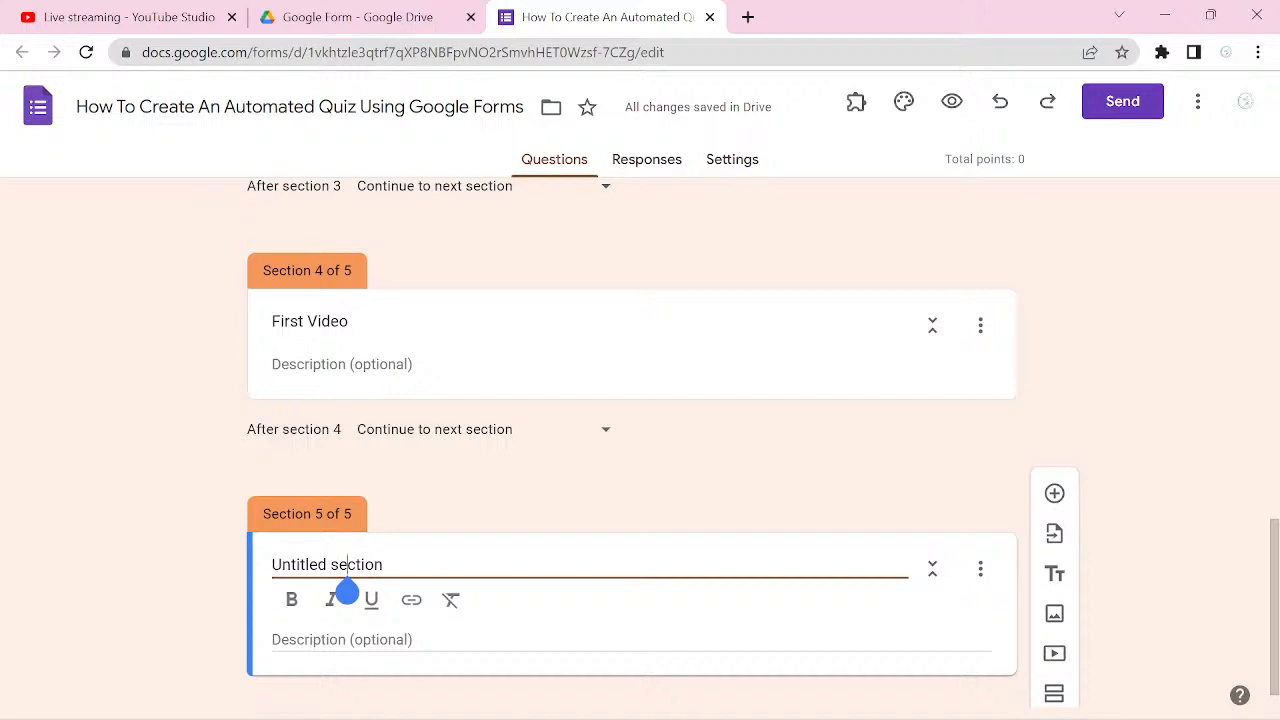
{"action": "key", "text": "ctrl+a"}
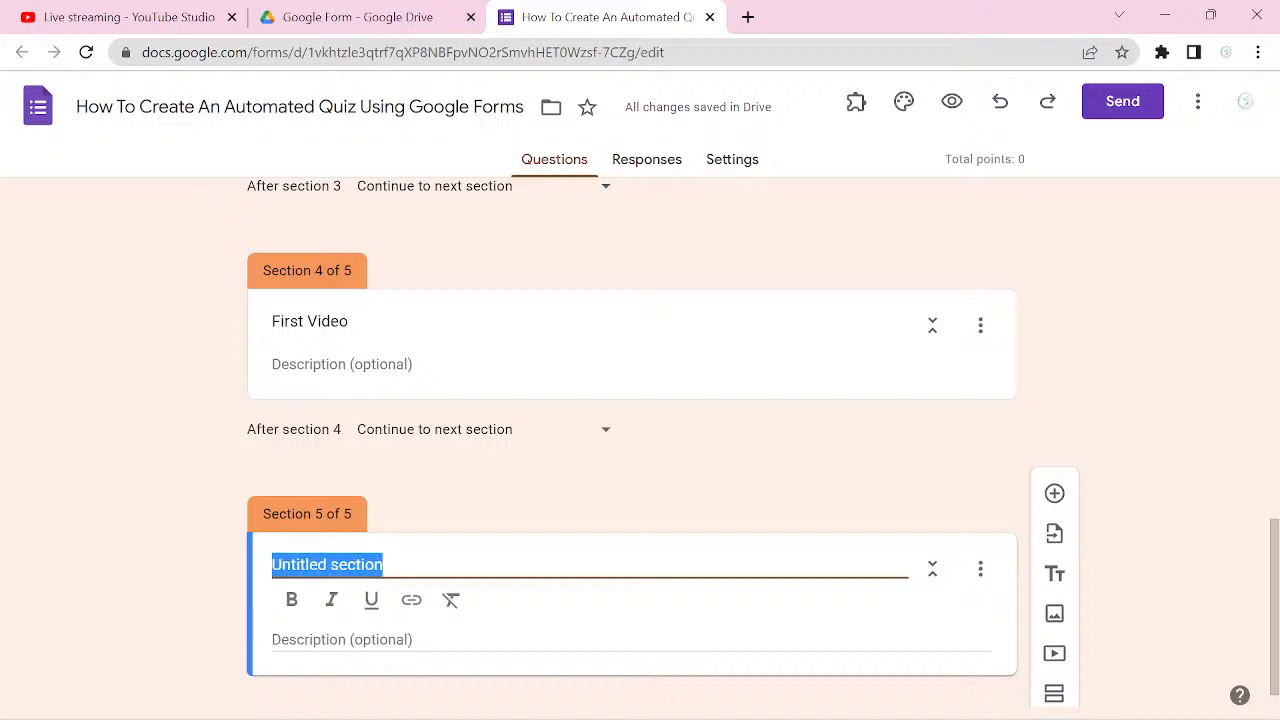
{"action": "scroll", "coordinate": [632, 450], "scroll_direction": "up", "scroll_amount": 2}
{"action": "scroll", "coordinate": [632, 450], "scroll_direction": "up", "scroll_amount": 1}
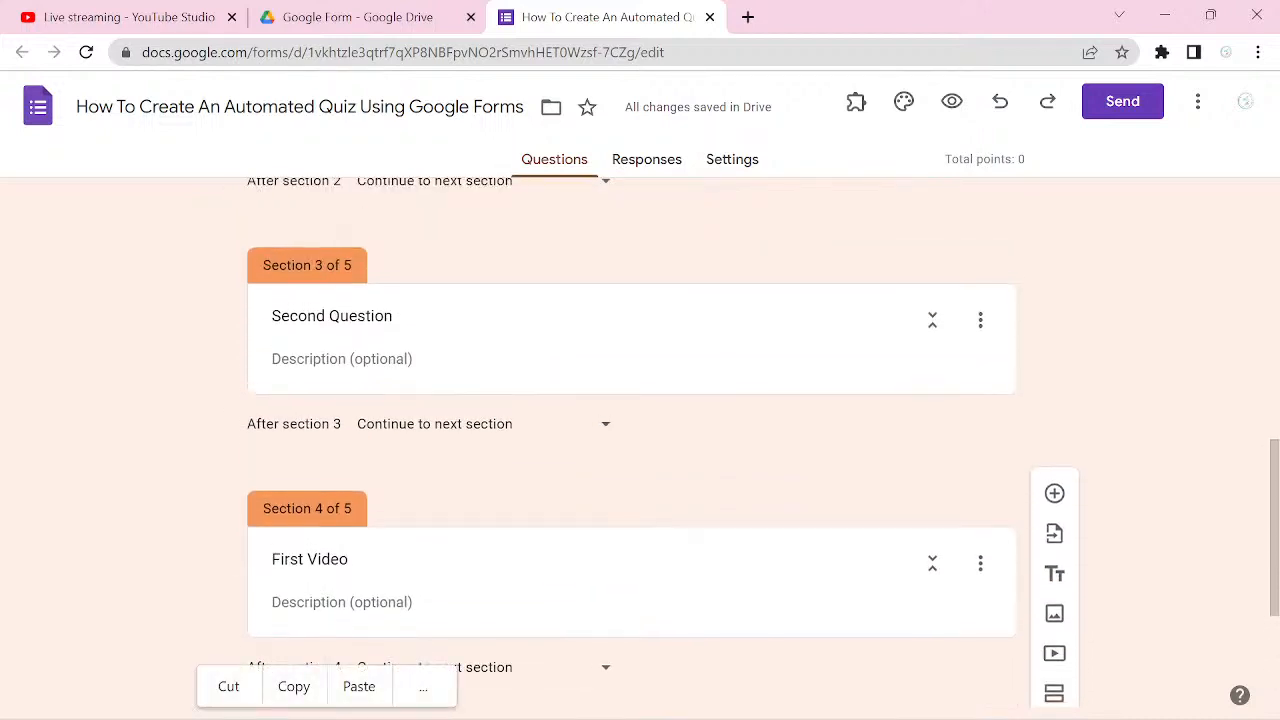
{"action": "scroll", "coordinate": [632, 450], "scroll_direction": "down", "scroll_amount": 1}
{"action": "scroll", "coordinate": [632, 450], "scroll_direction": "down", "scroll_amount": 2}
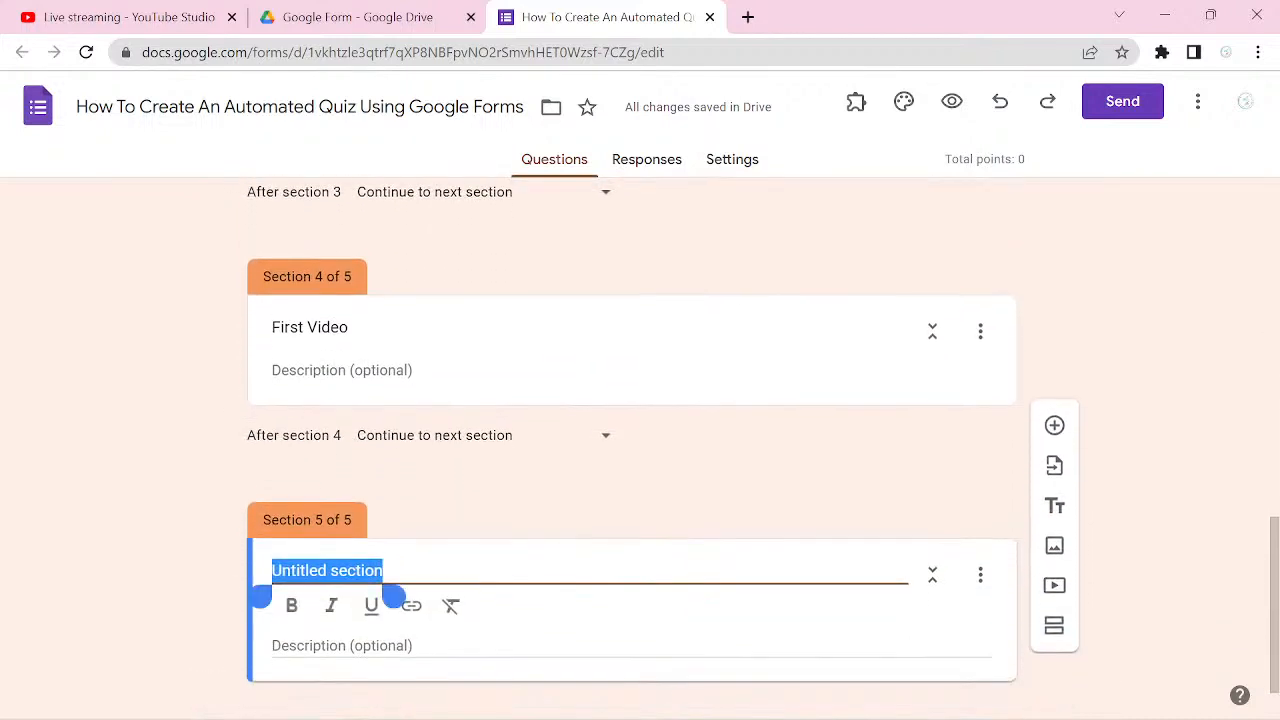
{"action": "type", "text": "Thi"}
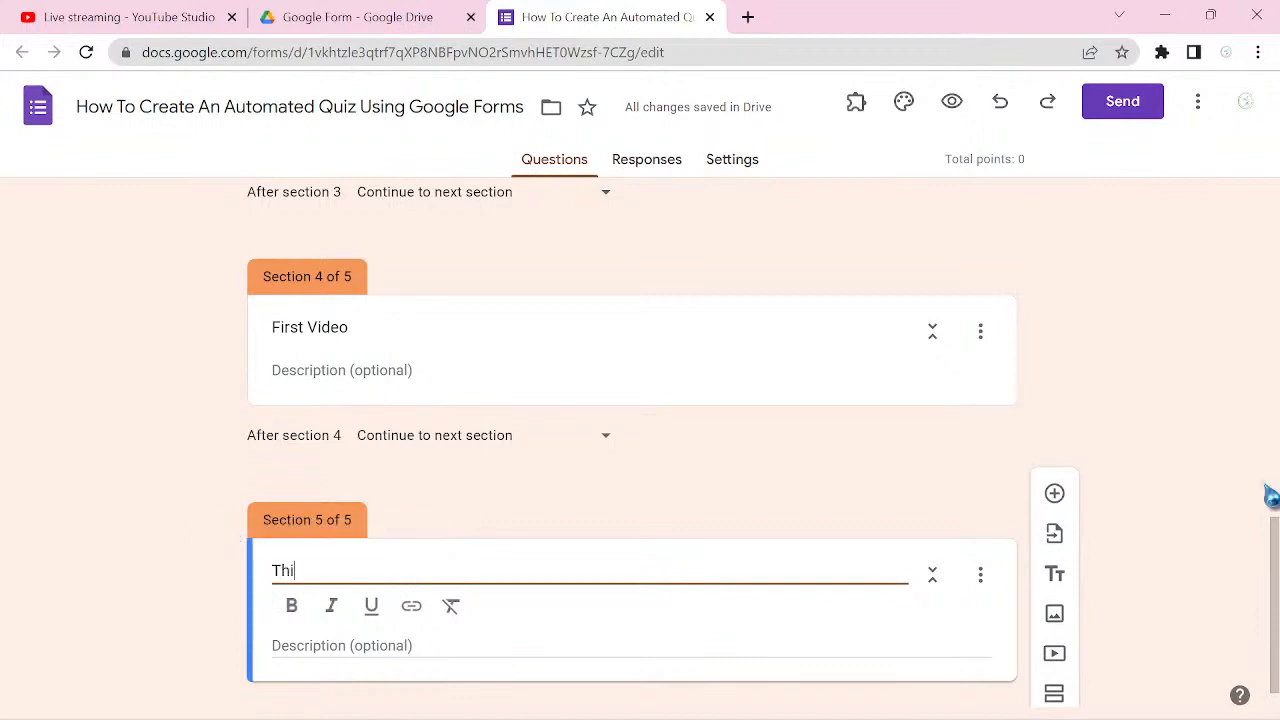
{"action": "type", "text": "rd Q"}
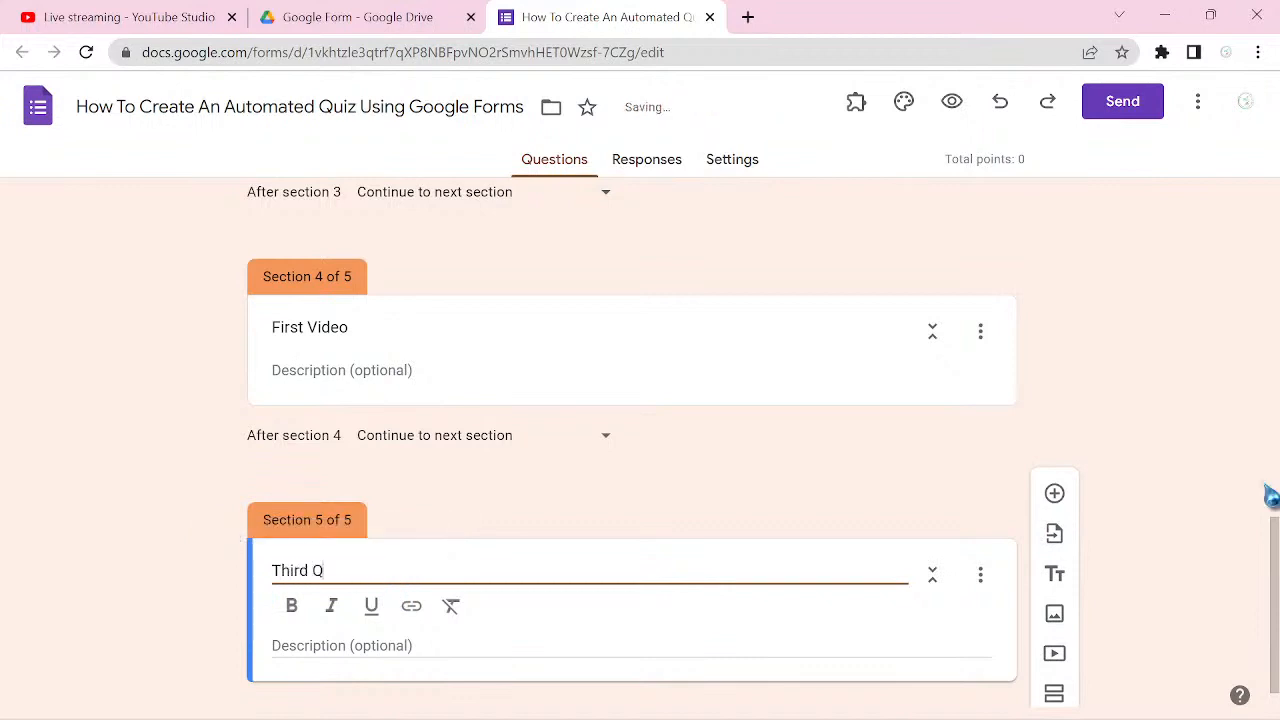
{"action": "type", "text": "uestion"}
Step: Add two sections below Third Question and title the first of them "Second Video"
{"action": "left_click", "coordinate": [1054, 693]}
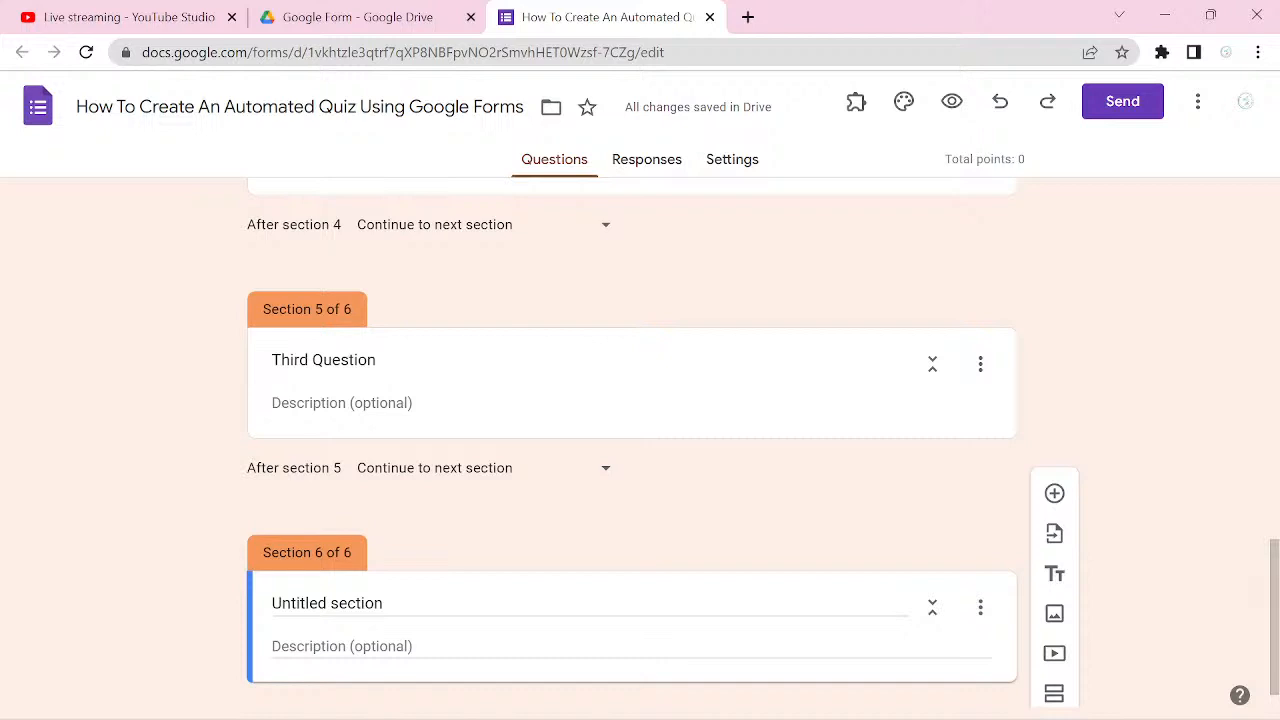
{"action": "left_click", "coordinate": [1054, 693]}
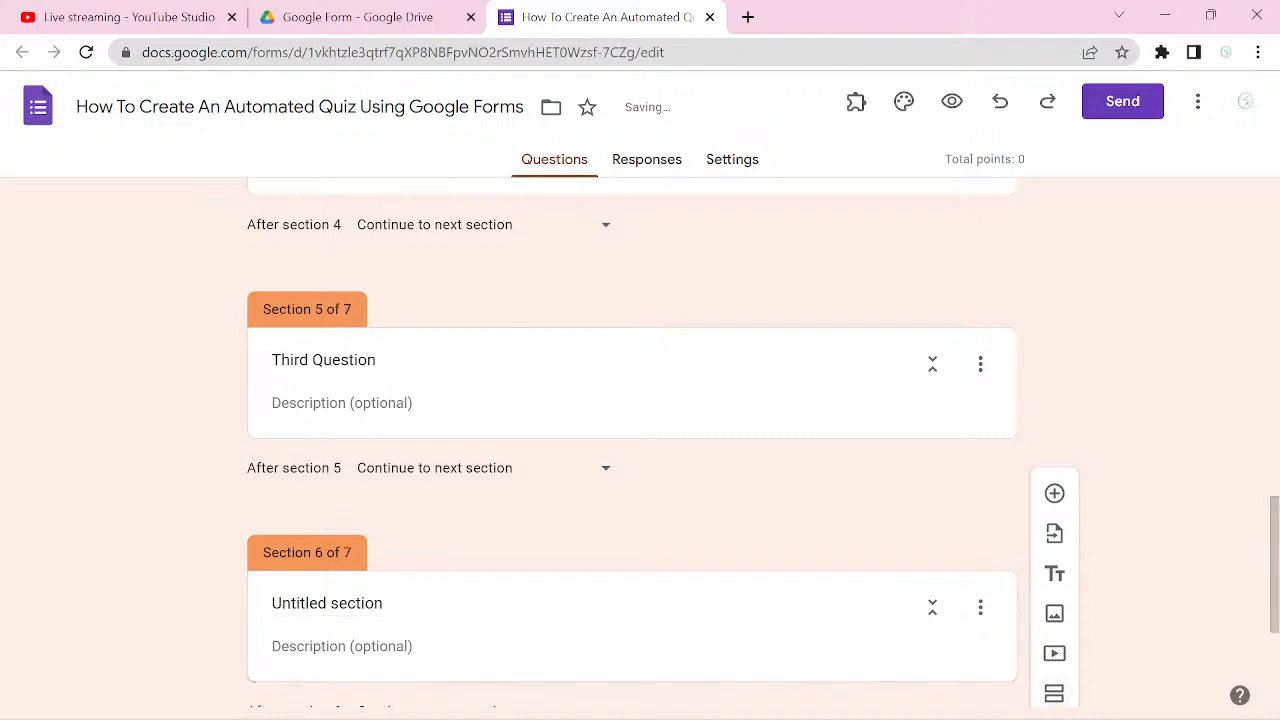
{"action": "left_click", "coordinate": [354, 605]}
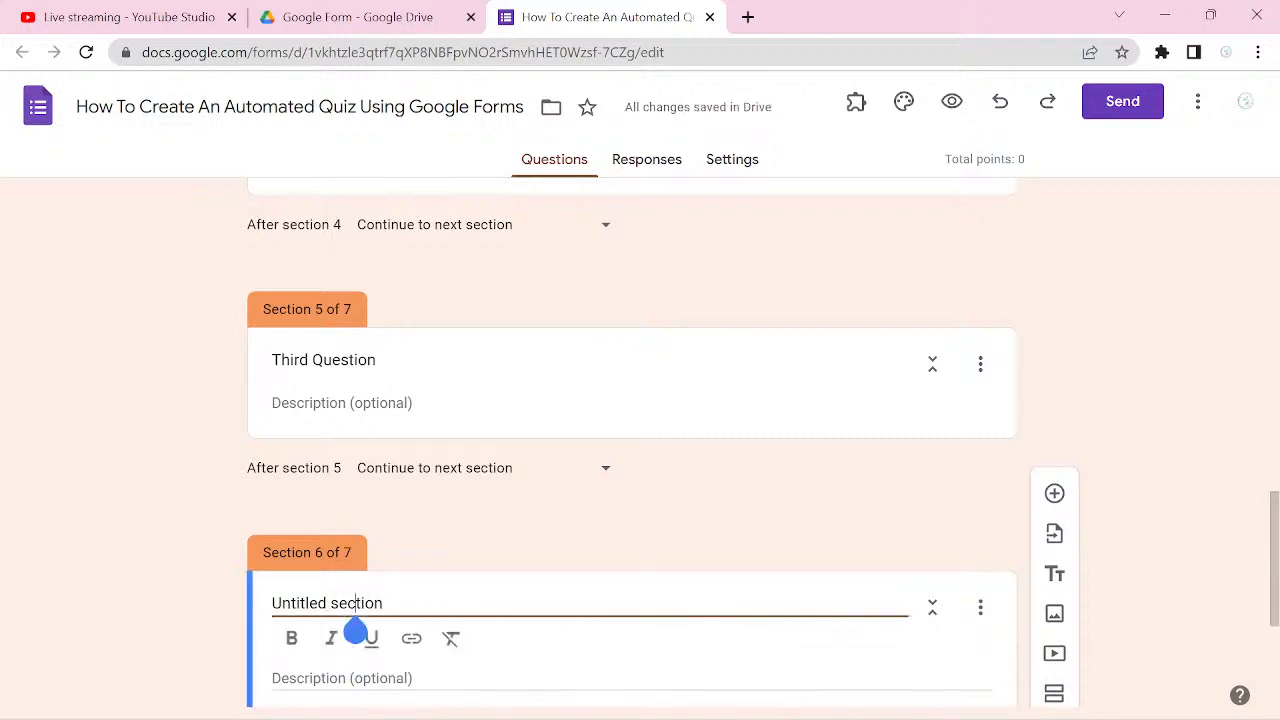
{"action": "key", "text": "ctrl+a"}
{"action": "type", "text": "Second"}
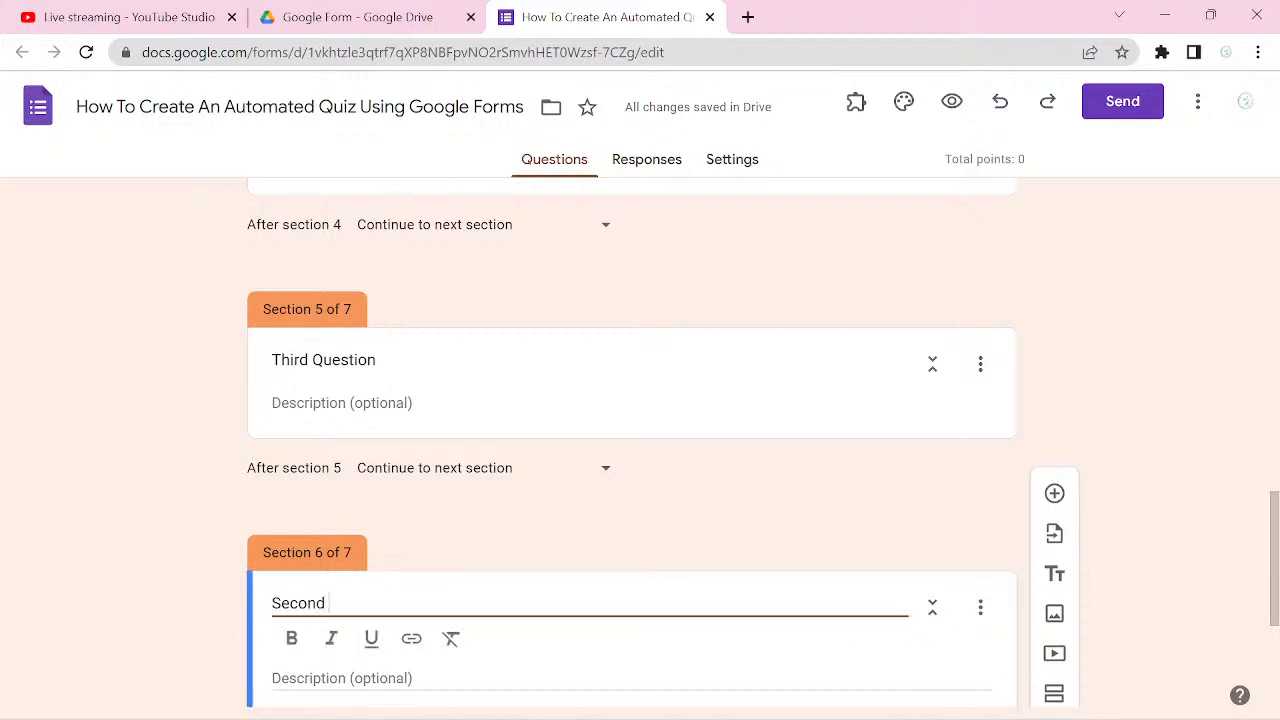
{"action": "type", "text": " Video"}
Step: Insert another untitled section directly below the Second Video section
{"action": "scroll", "coordinate": [631, 450], "scroll_direction": "down", "scroll_amount": 1}
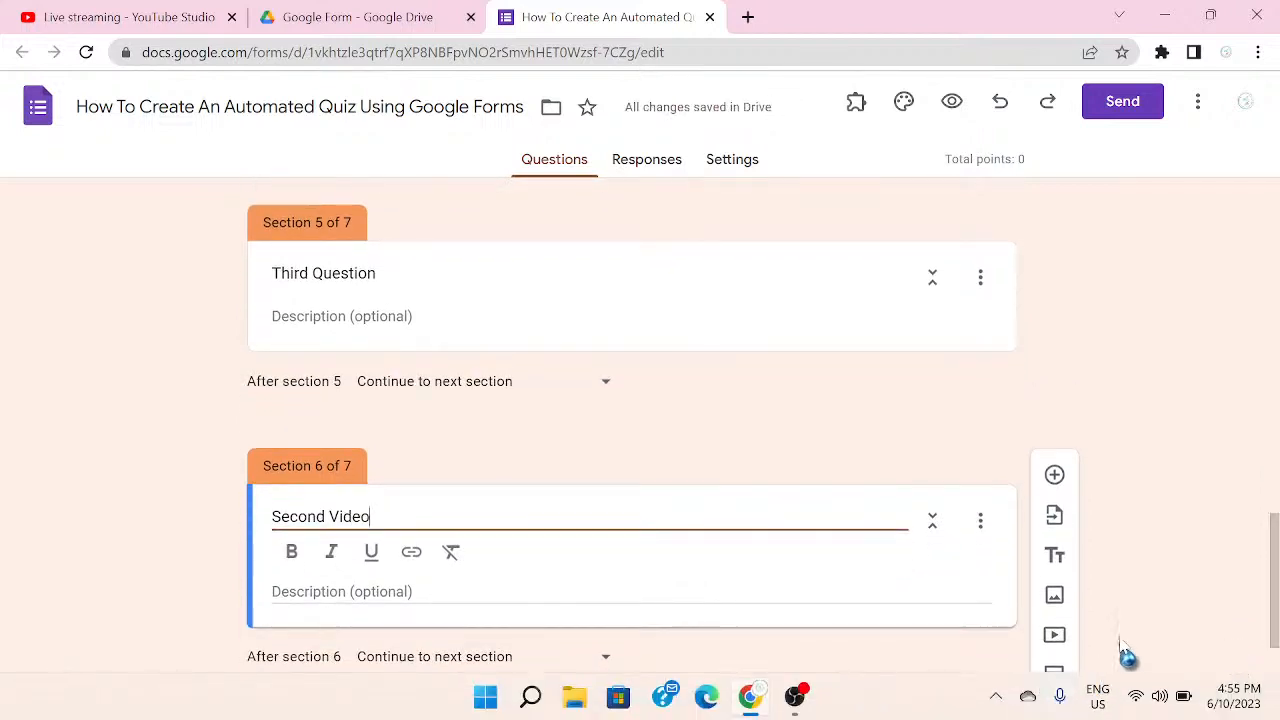
{"action": "left_click", "coordinate": [1054, 676]}
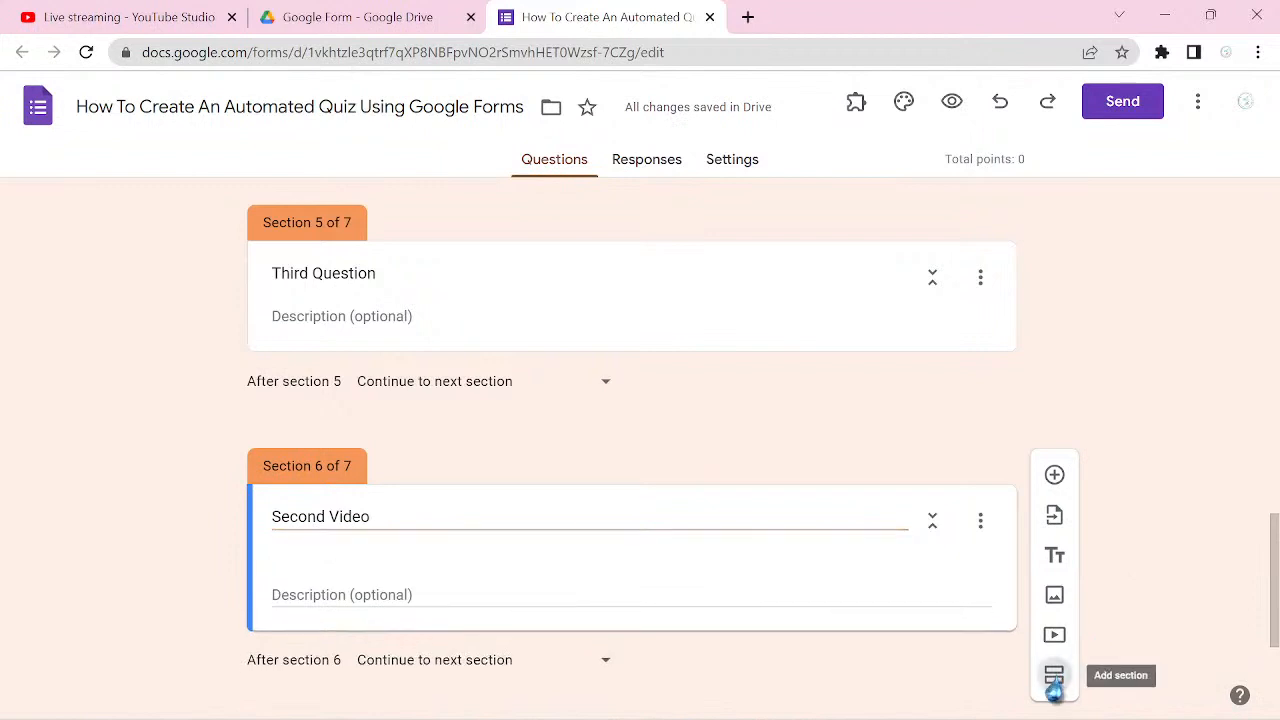
{"action": "left_click", "coordinate": [1054, 676]}
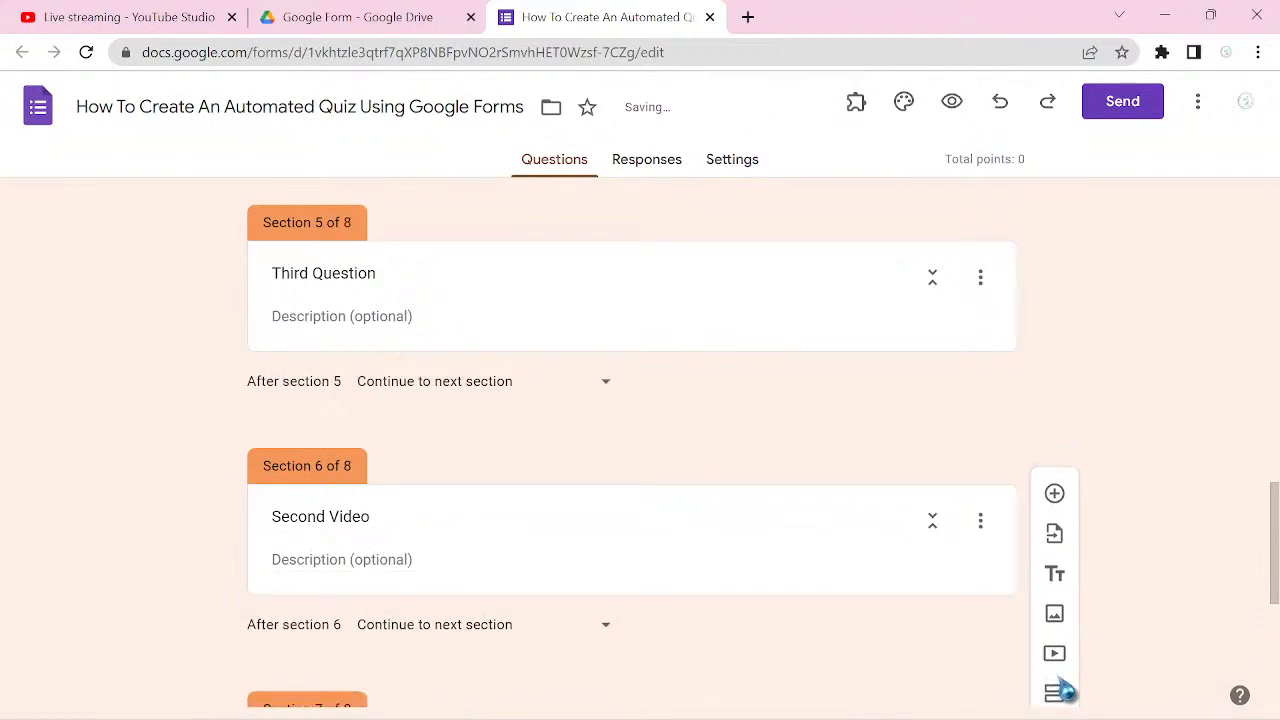
Step: Review the order and titles of the sections from First Video down to the untitled ones
{"action": "scroll", "coordinate": [1066, 690], "scroll_direction": "up", "scroll_amount": 1}
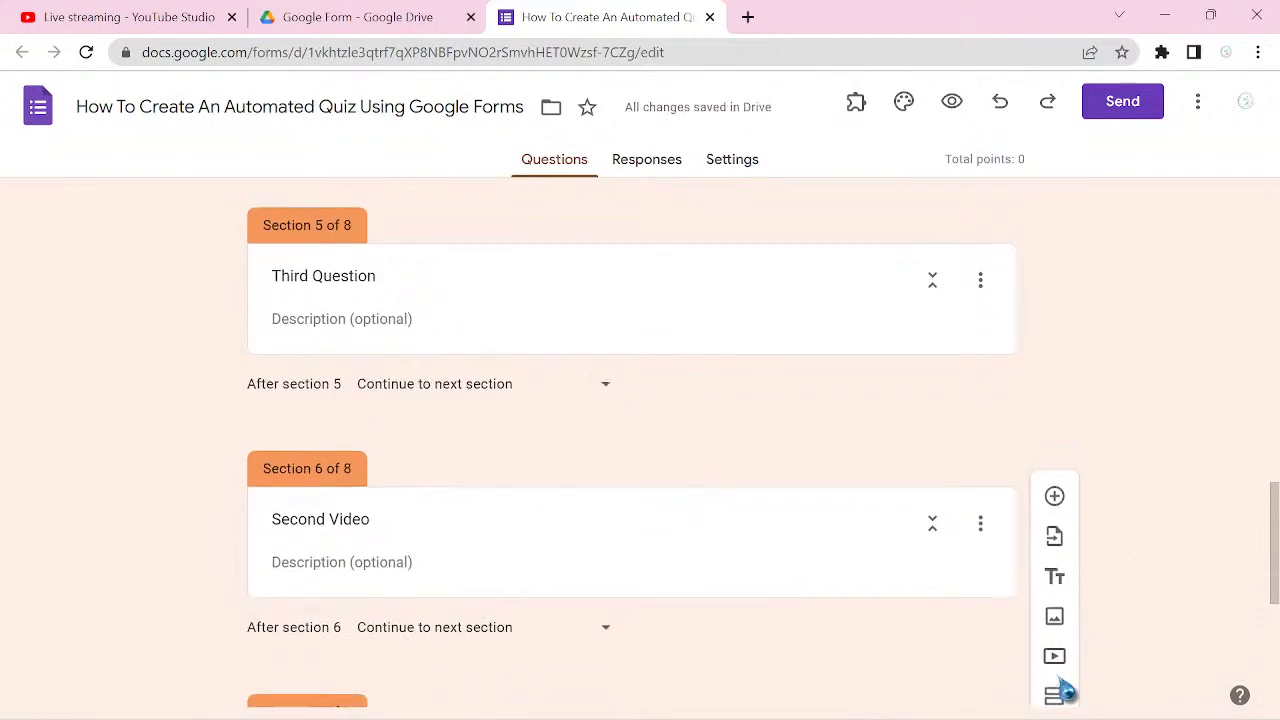
{"action": "scroll", "coordinate": [1066, 690], "scroll_direction": "down", "scroll_amount": 1}
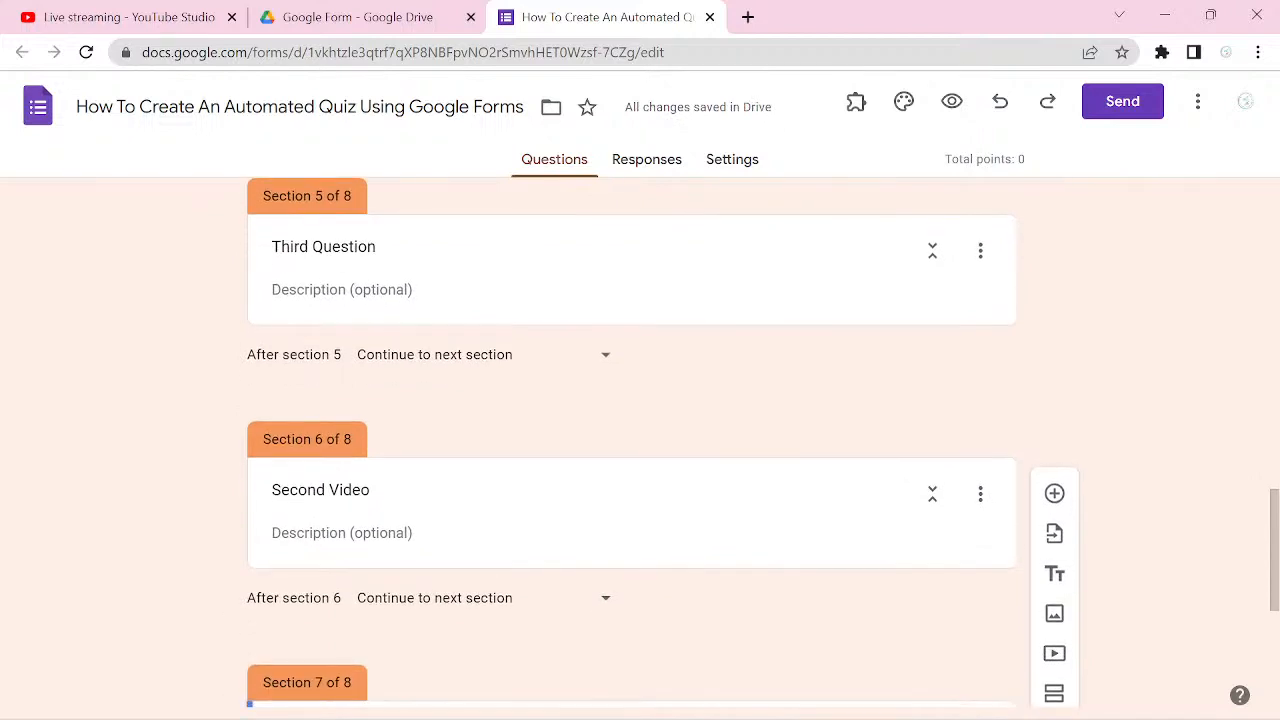
{"action": "scroll", "coordinate": [640, 448], "scroll_direction": "down", "scroll_amount": 2}
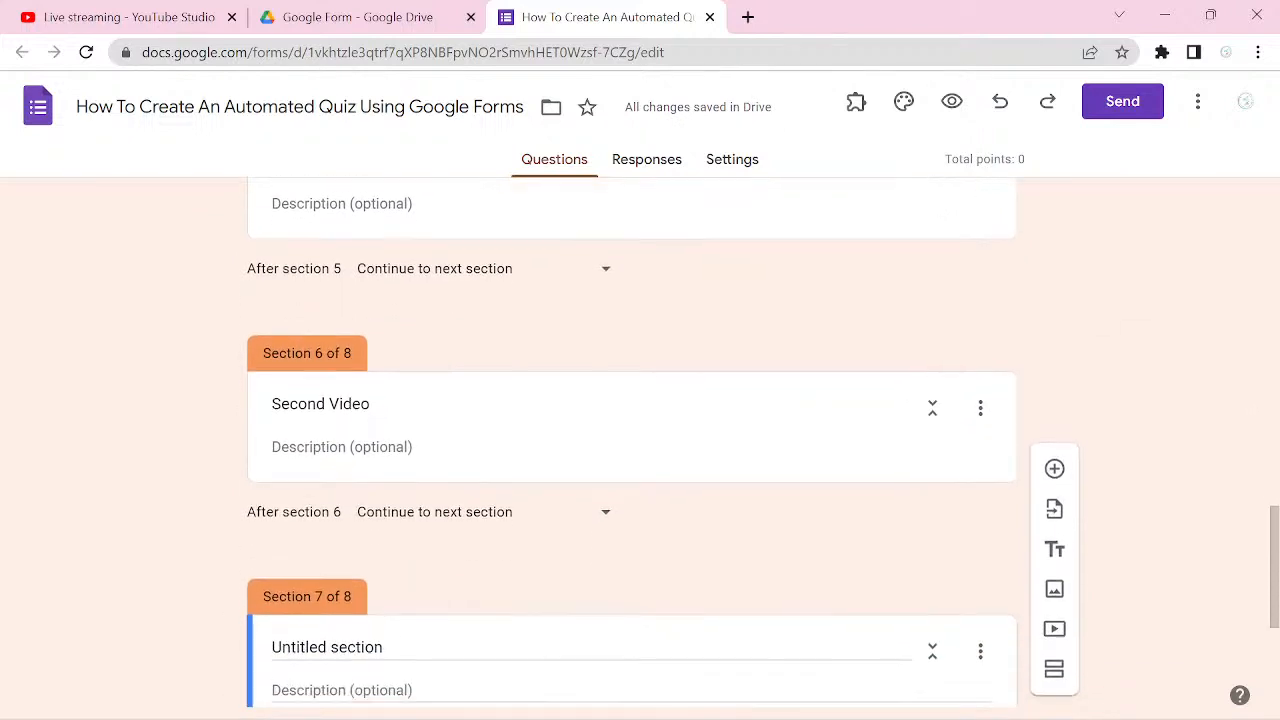
{"action": "scroll", "coordinate": [640, 448], "scroll_direction": "down", "scroll_amount": 3}
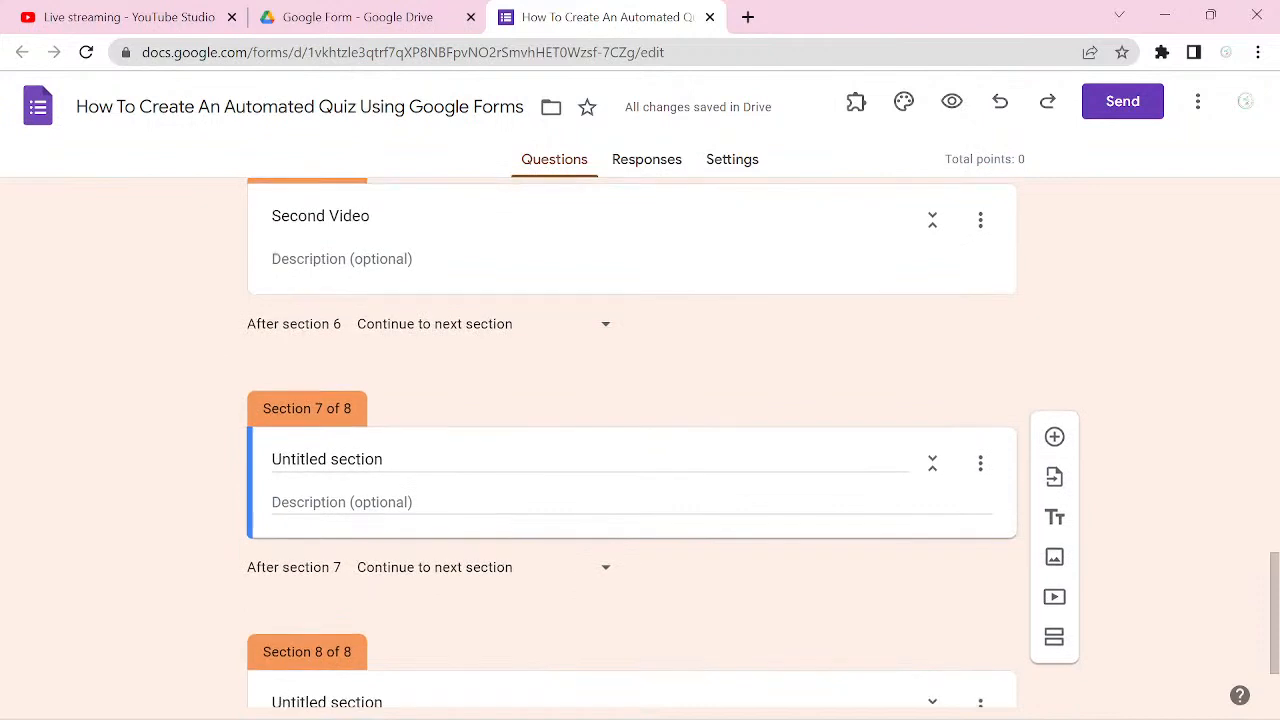
{"action": "scroll", "coordinate": [640, 448], "scroll_direction": "up", "scroll_amount": 3}
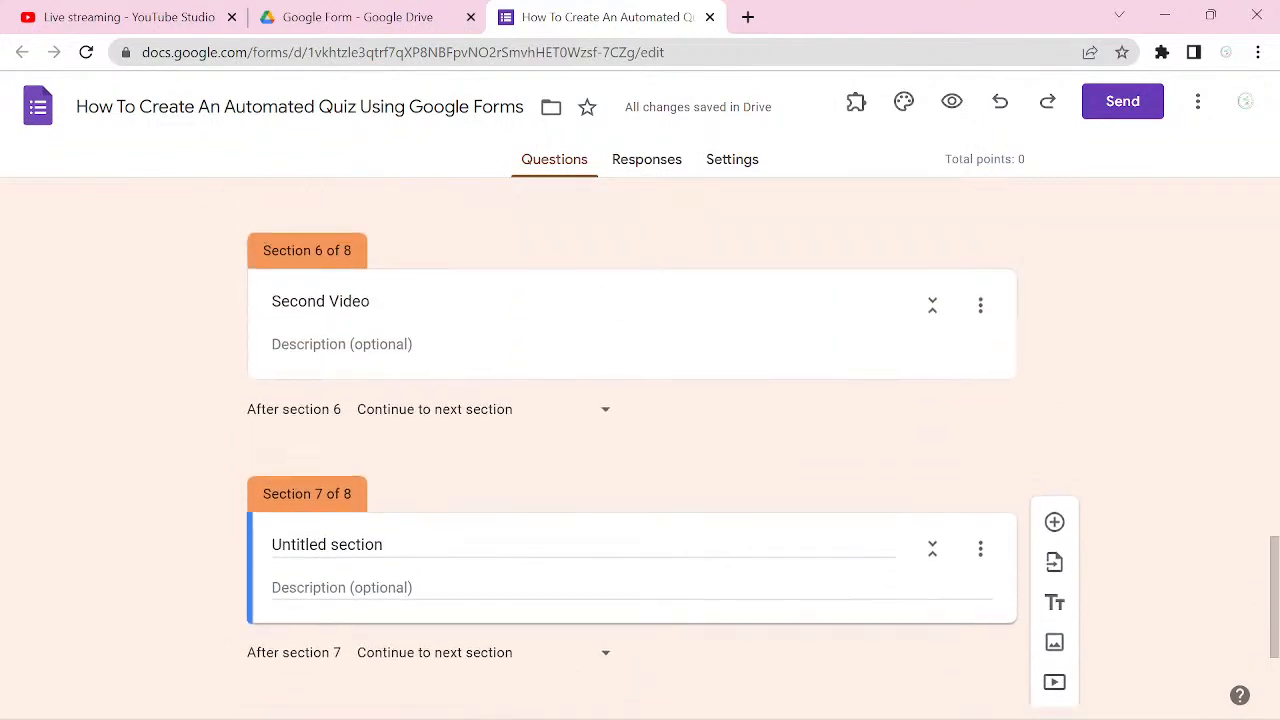
{"action": "scroll", "coordinate": [640, 448], "scroll_direction": "up", "scroll_amount": 1}
{"action": "scroll", "coordinate": [640, 448], "scroll_direction": "down", "scroll_amount": 1}
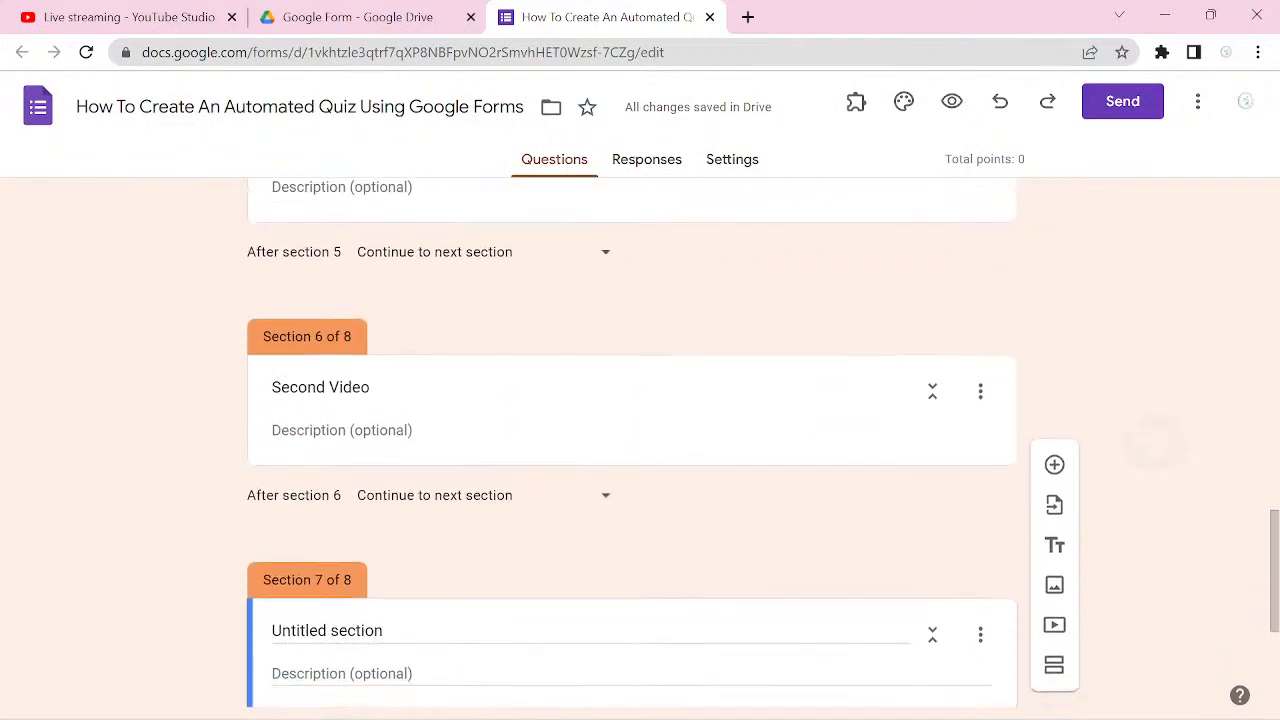
{"action": "scroll", "coordinate": [640, 448], "scroll_direction": "up", "scroll_amount": 1}
{"action": "scroll", "coordinate": [640, 448], "scroll_direction": "up", "scroll_amount": 3}
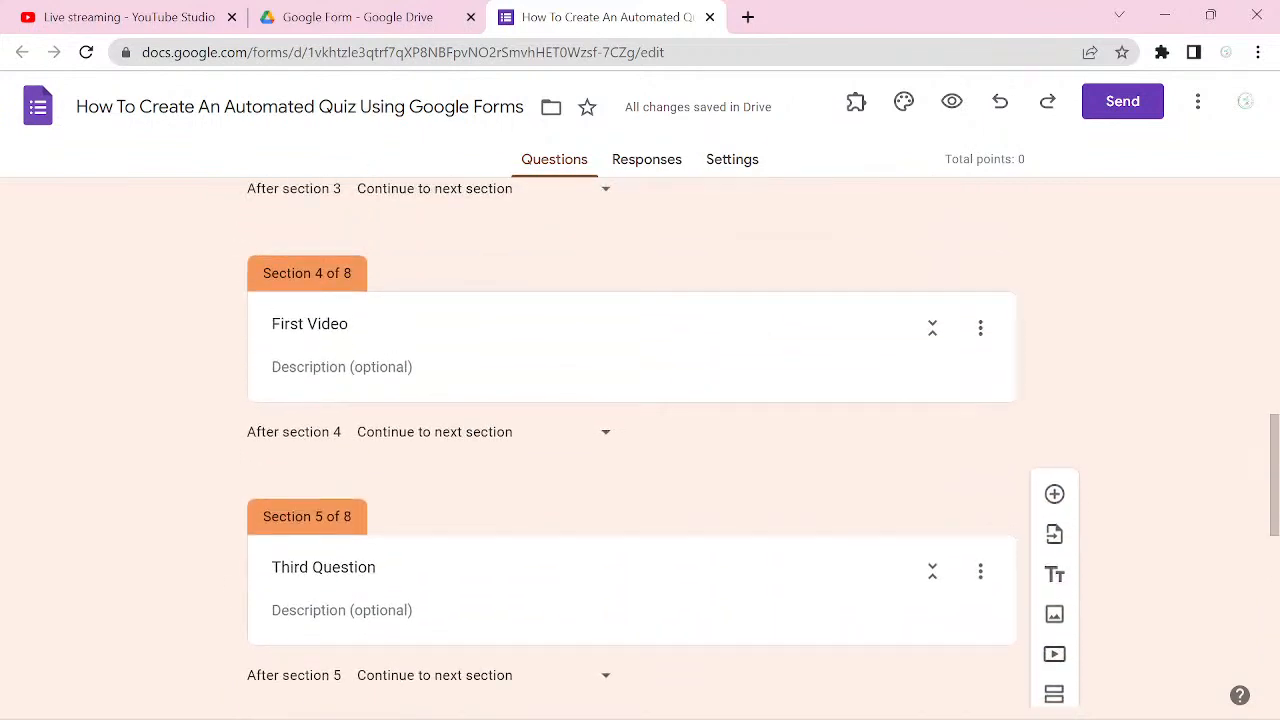
{"action": "scroll", "coordinate": [640, 448], "scroll_direction": "down", "scroll_amount": 2}
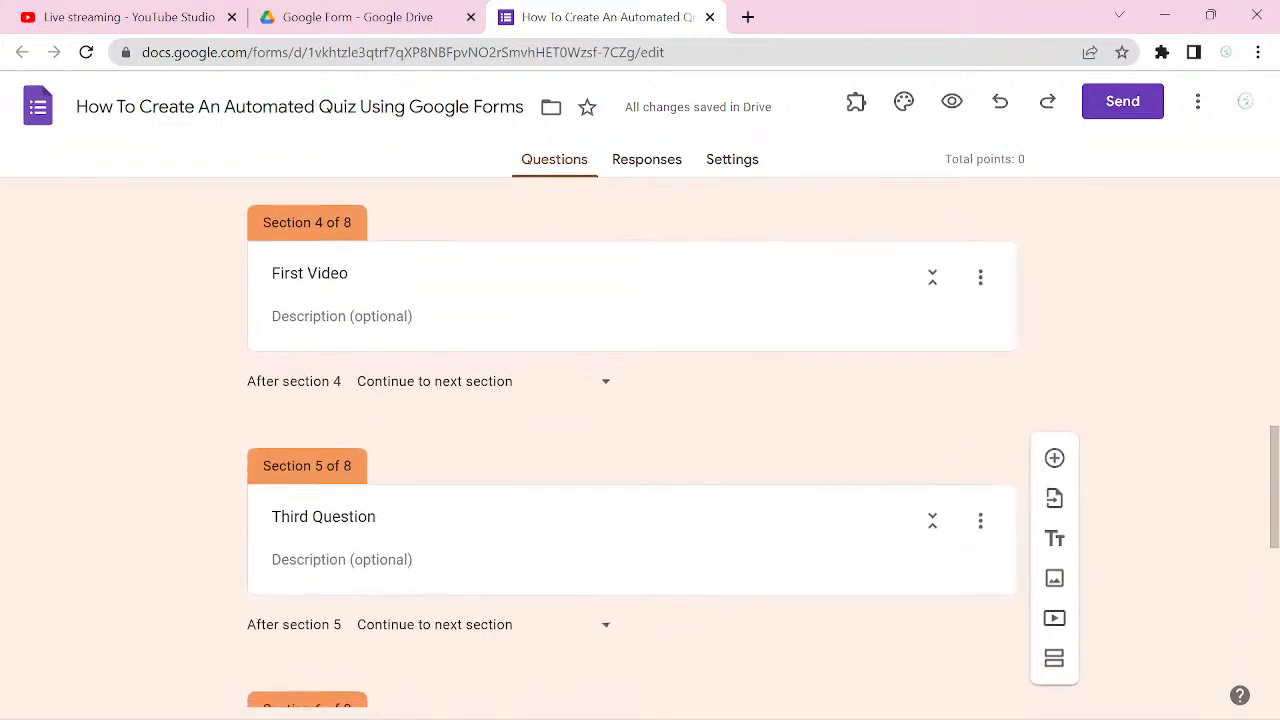
{"action": "scroll", "coordinate": [966, 490], "scroll_direction": "down", "scroll_amount": 1}
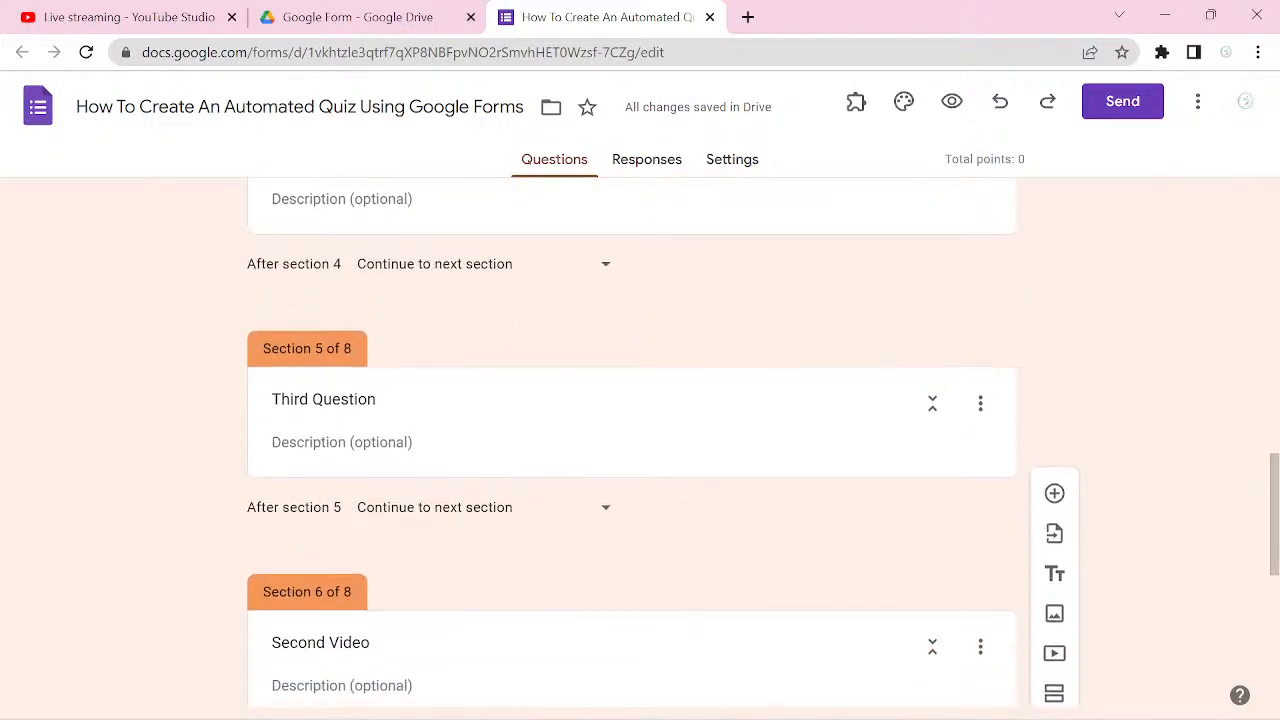
{"action": "scroll", "coordinate": [966, 490], "scroll_direction": "down", "scroll_amount": 1}
{"action": "scroll", "coordinate": [640, 448], "scroll_direction": "down", "scroll_amount": 1}
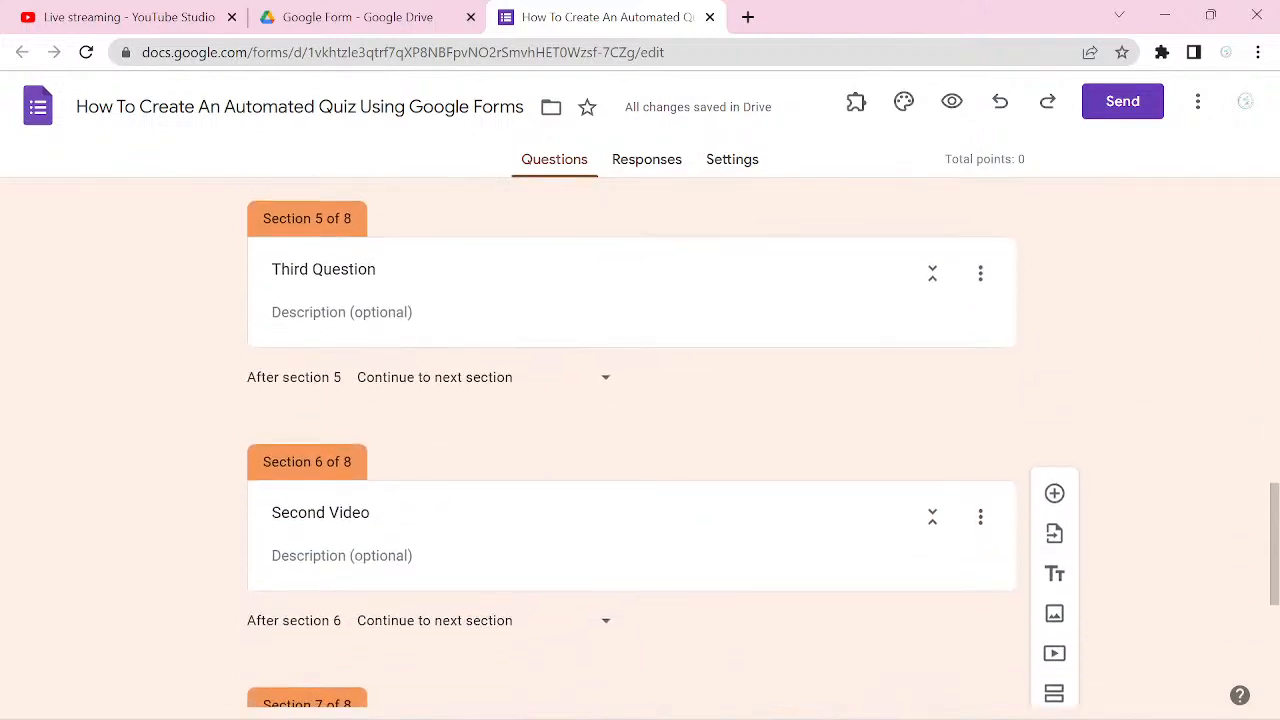
{"action": "scroll", "coordinate": [640, 448], "scroll_direction": "down", "scroll_amount": 1}
{"action": "scroll", "coordinate": [640, 448], "scroll_direction": "down", "scroll_amount": 2}
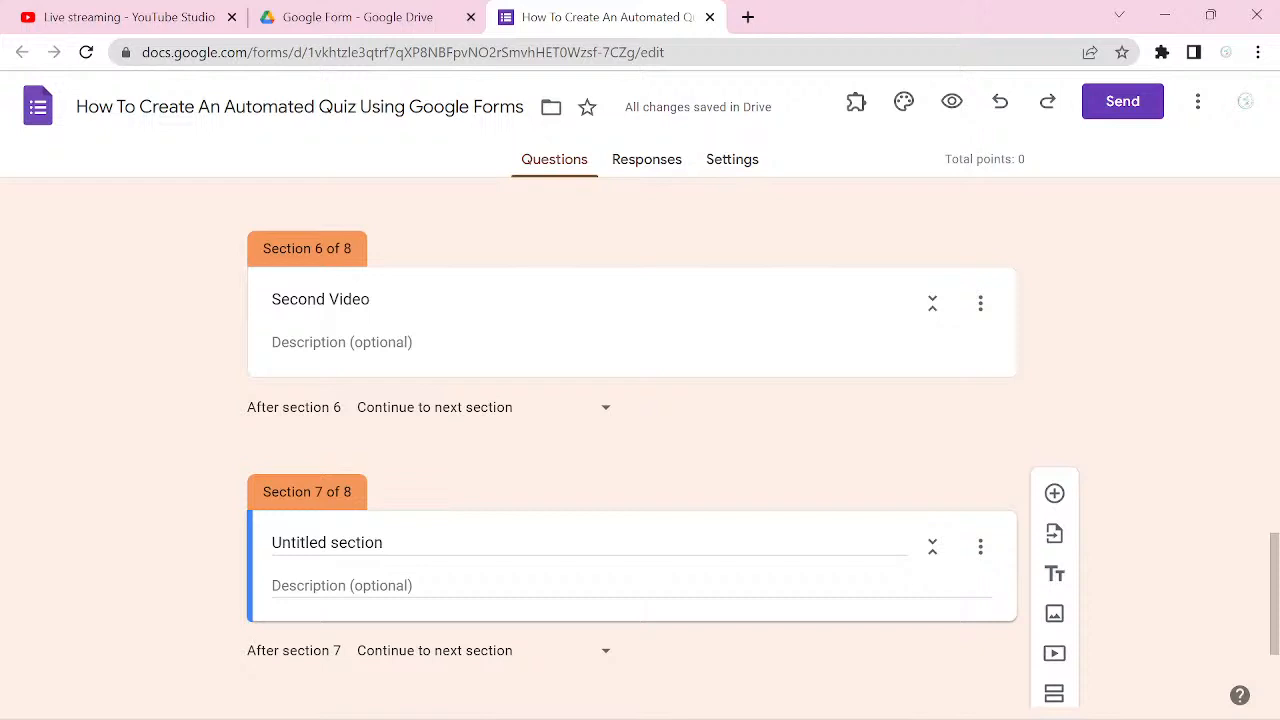
{"action": "scroll", "coordinate": [640, 440], "scroll_direction": "up", "scroll_amount": 3}
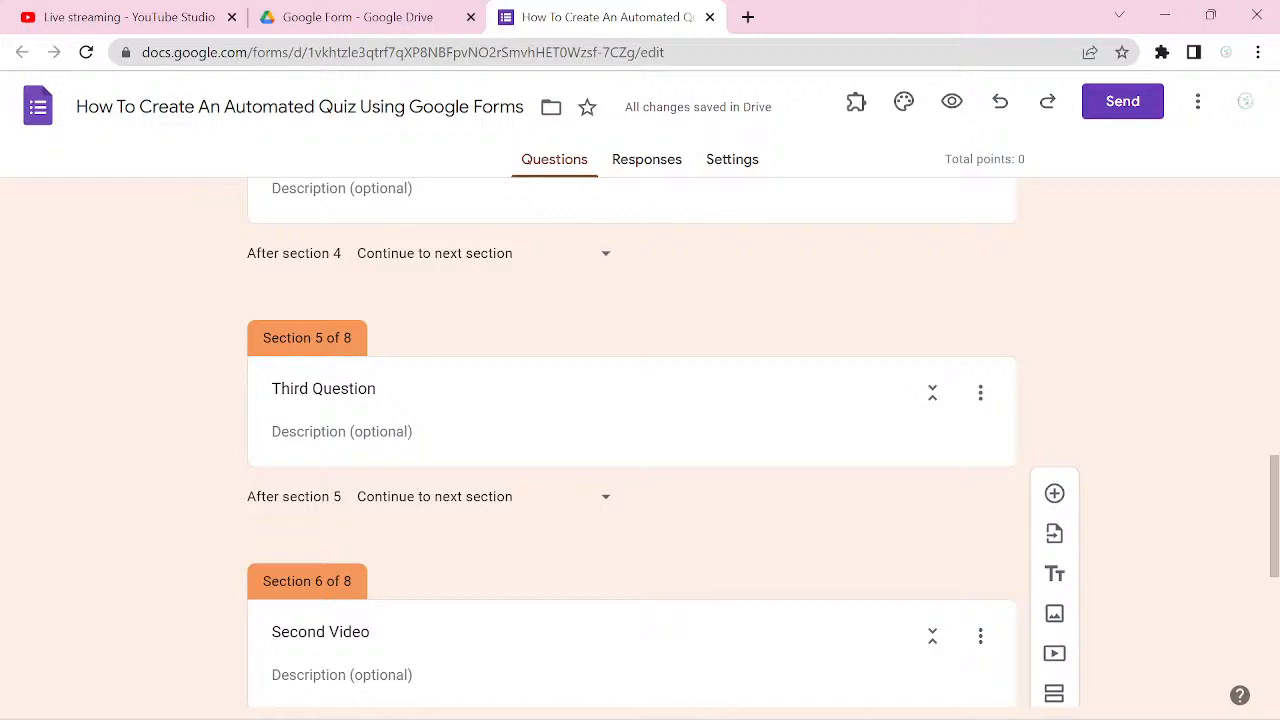
{"action": "scroll", "coordinate": [640, 440], "scroll_direction": "down", "scroll_amount": 1}
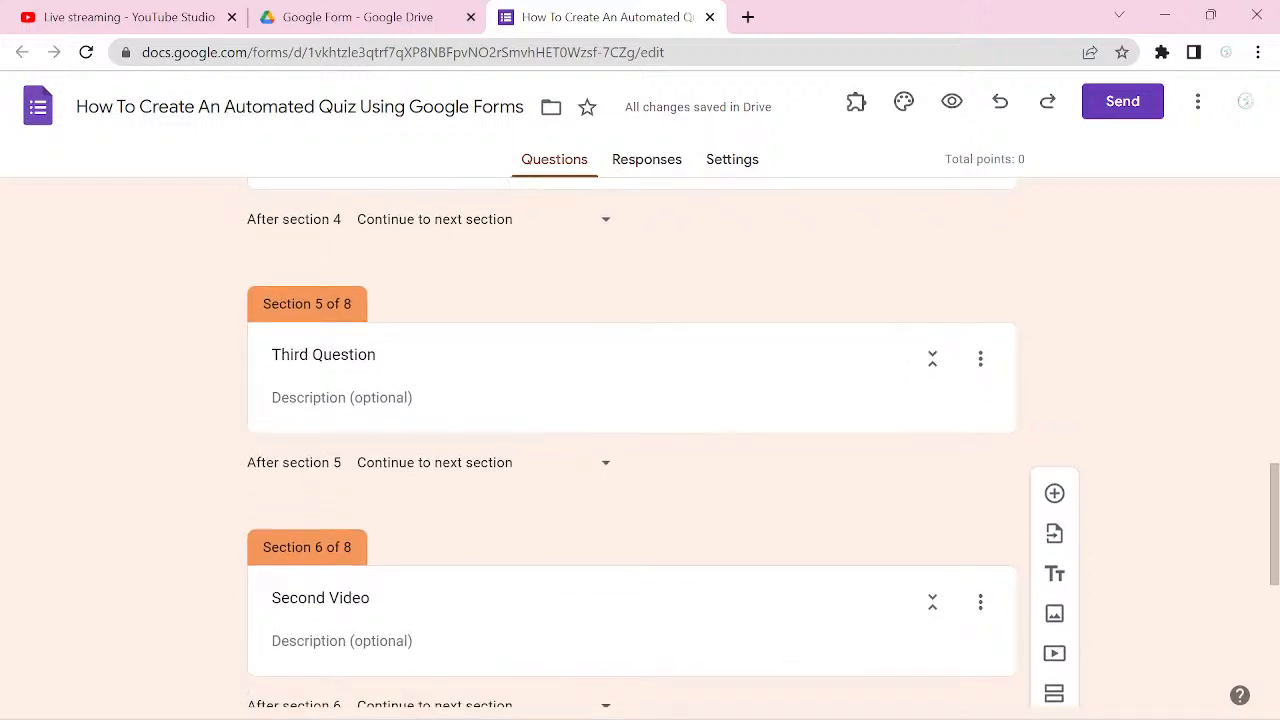
{"action": "scroll", "coordinate": [640, 440], "scroll_direction": "down", "scroll_amount": 1}
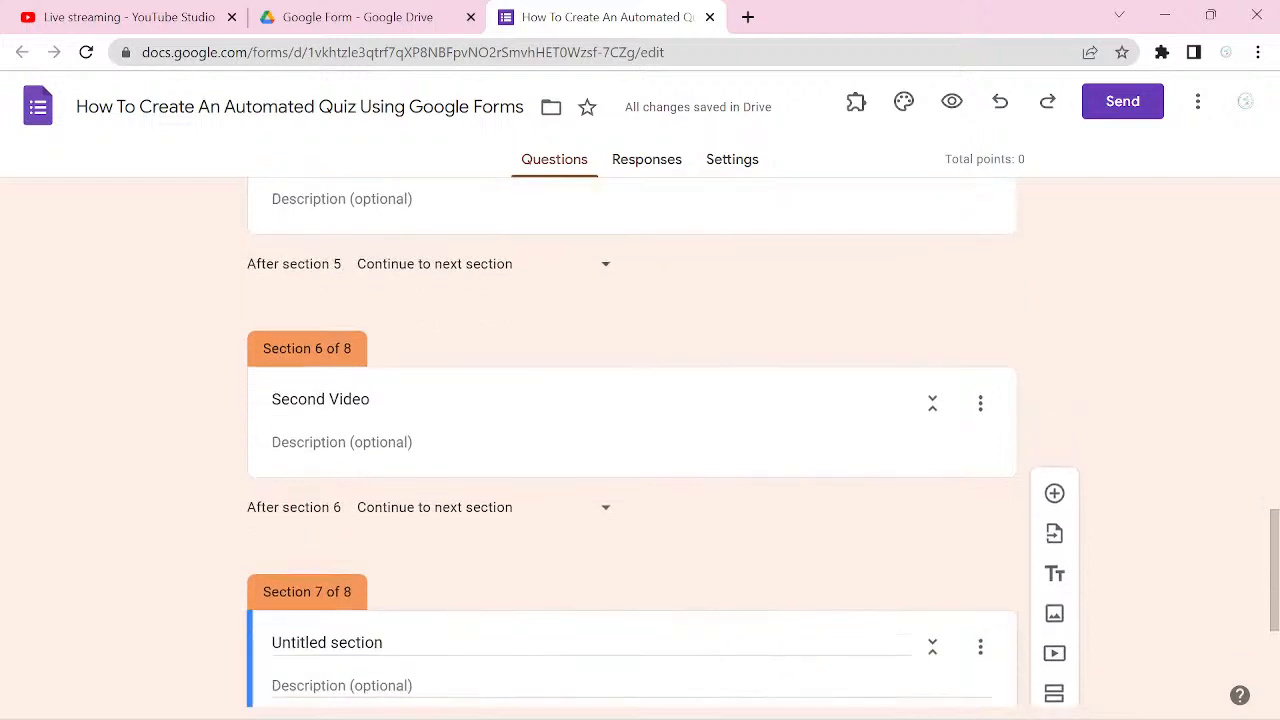
Step: Title the untitled section directly below Second Video "Third Video"
{"action": "left_click", "coordinate": [364, 590]}
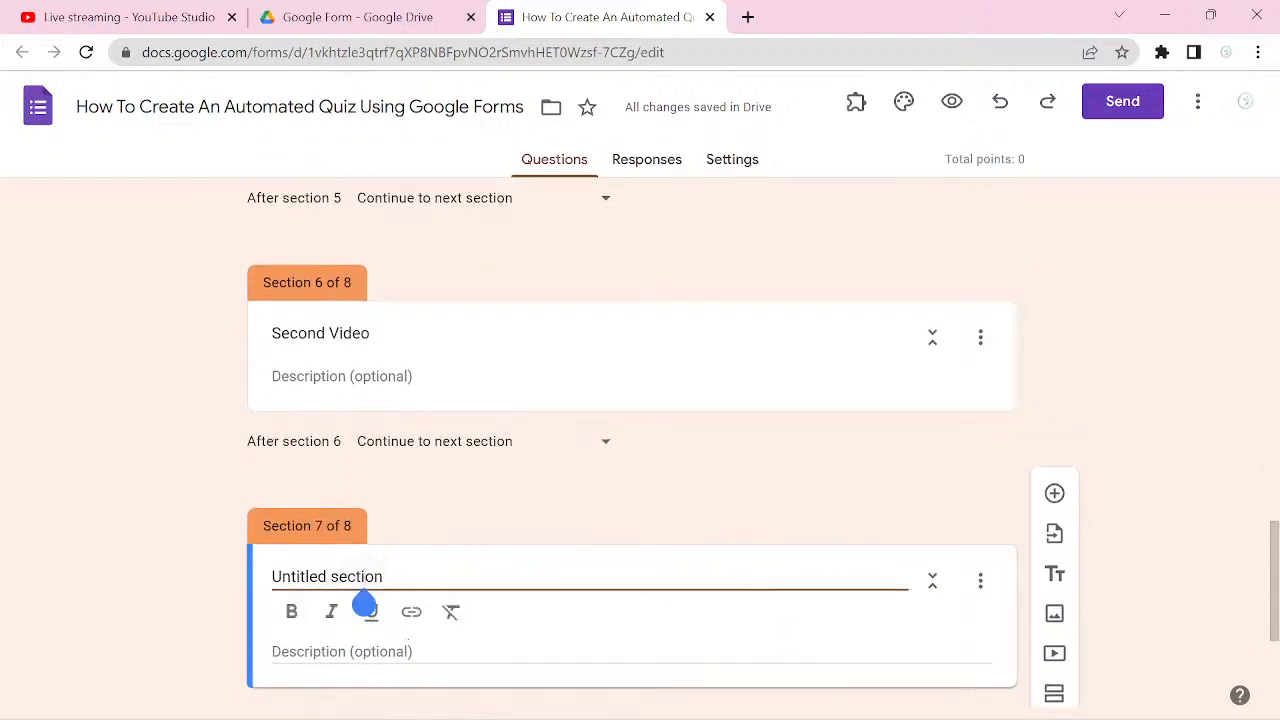
{"action": "key", "text": "ctrl+a"}
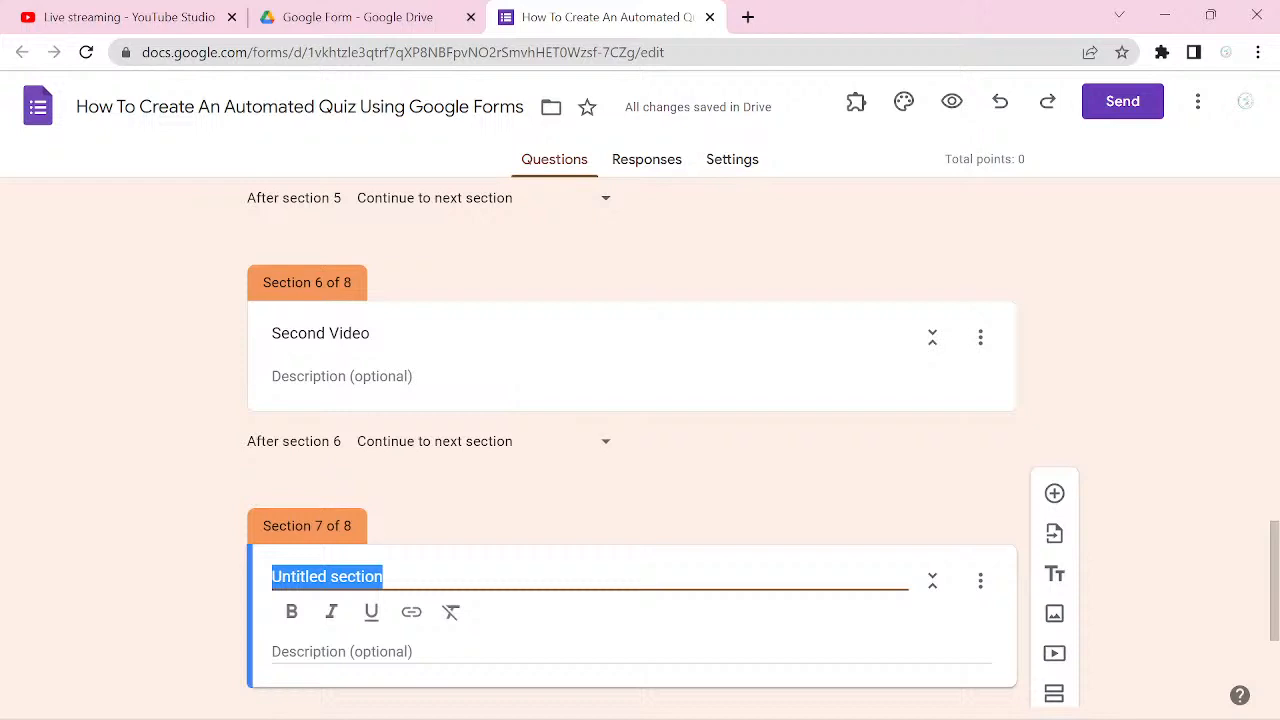
{"action": "scroll", "coordinate": [632, 440], "scroll_direction": "up", "scroll_amount": 3}
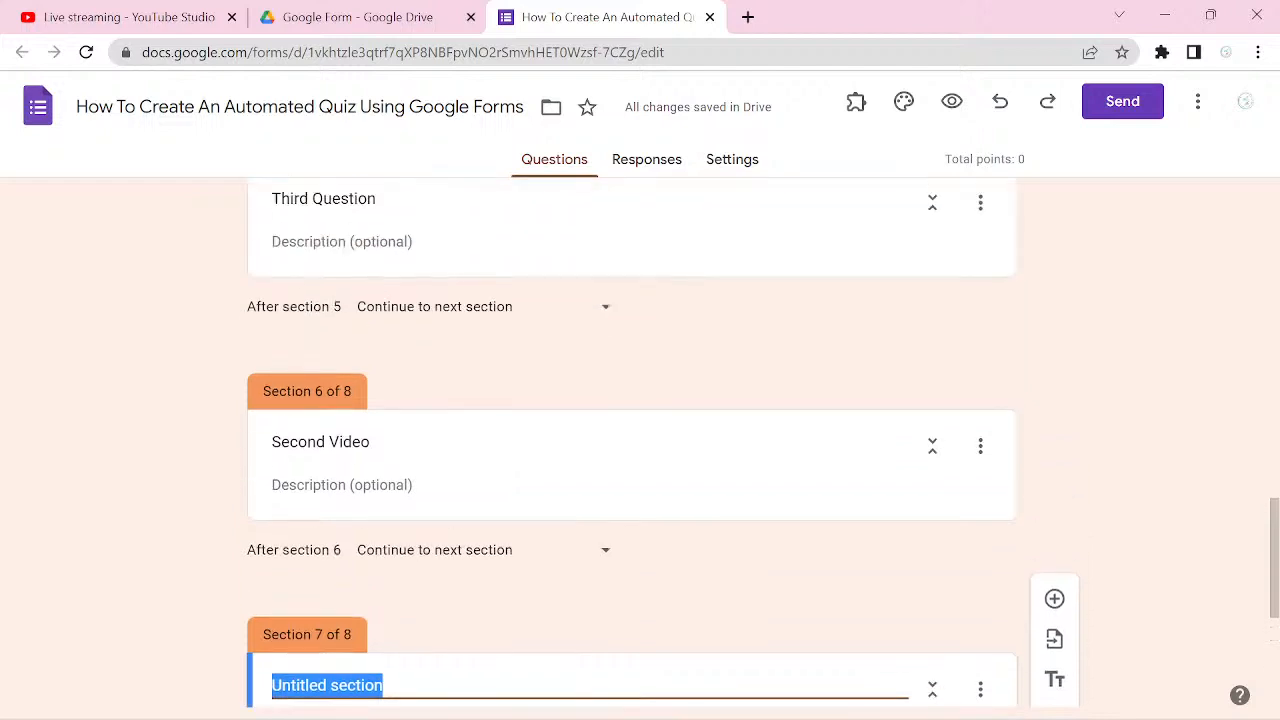
{"action": "scroll", "coordinate": [632, 440], "scroll_direction": "down", "scroll_amount": 3}
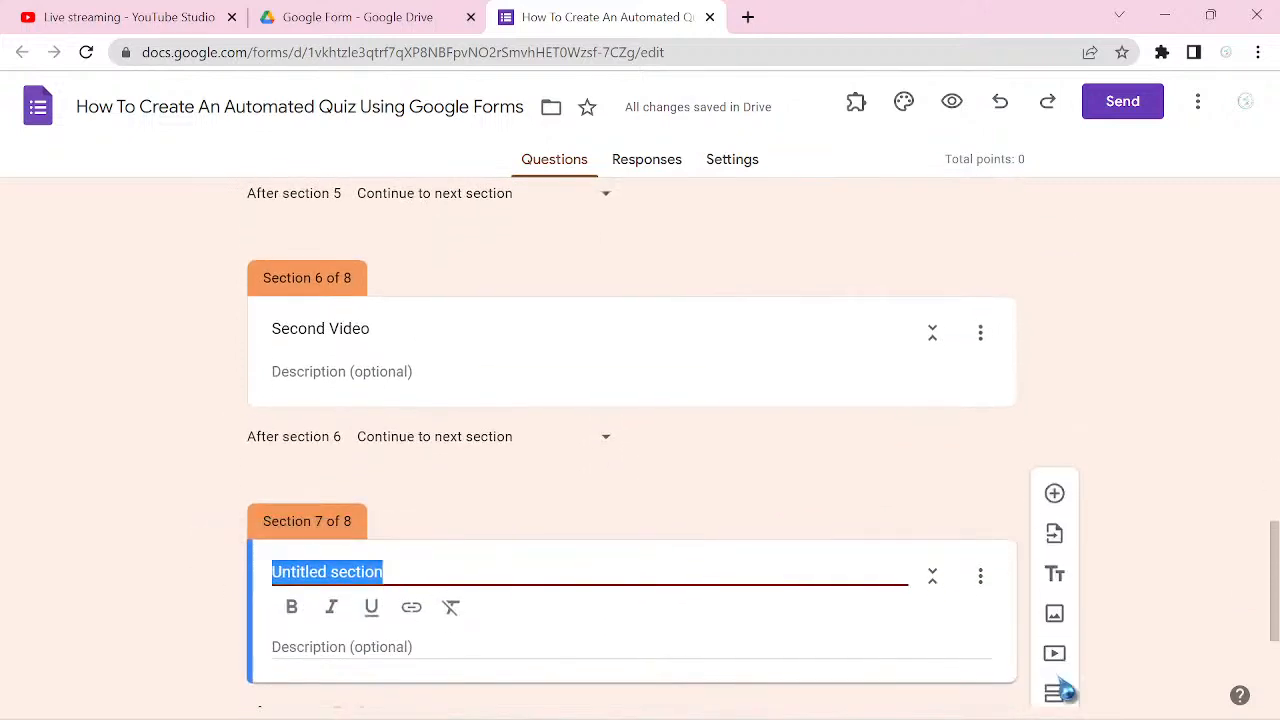
{"action": "type", "text": "Third "}
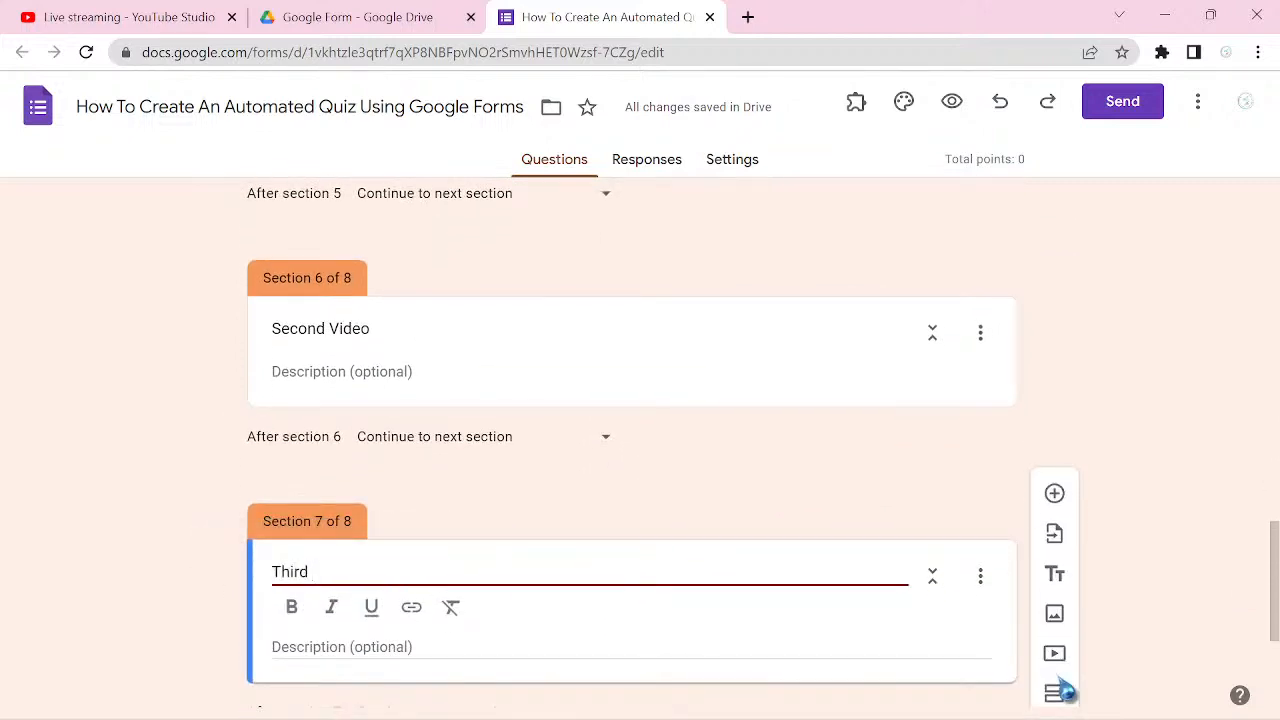
{"action": "type", "text": "Video"}
Step: Add a question titled "Frst Name" to the Basic Information section
{"action": "scroll", "coordinate": [1065, 690], "scroll_direction": "up", "scroll_amount": 13}
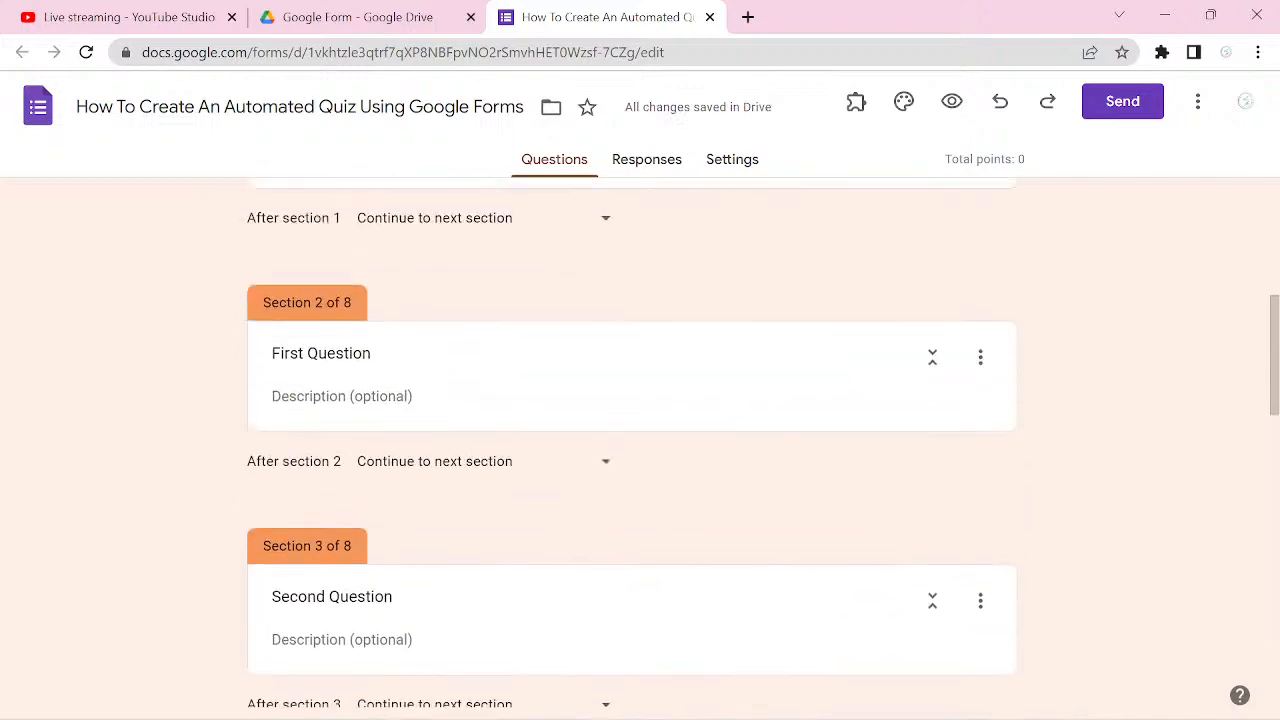
{"action": "scroll", "coordinate": [640, 440], "scroll_direction": "up", "scroll_amount": 4}
{"action": "scroll", "coordinate": [640, 440], "scroll_direction": "down", "scroll_amount": 2}
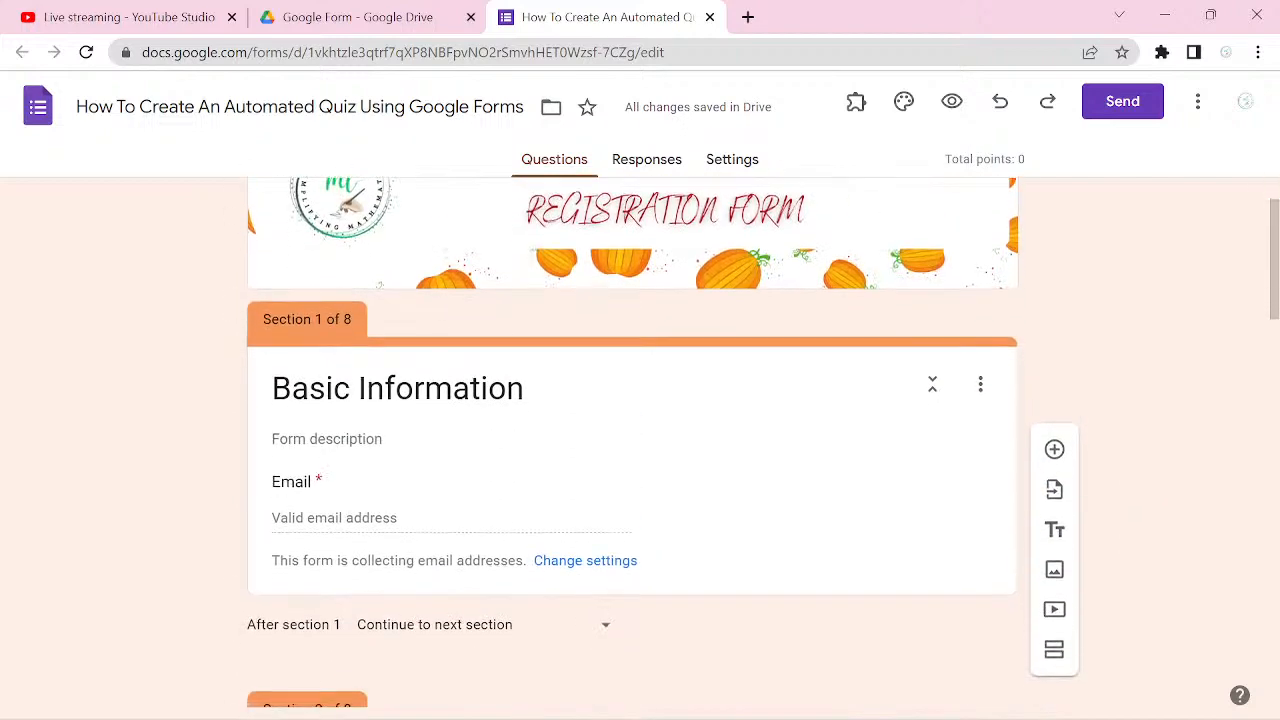
{"action": "scroll", "coordinate": [640, 440], "scroll_direction": "down", "scroll_amount": 1}
{"action": "scroll", "coordinate": [640, 440], "scroll_direction": "up", "scroll_amount": 1}
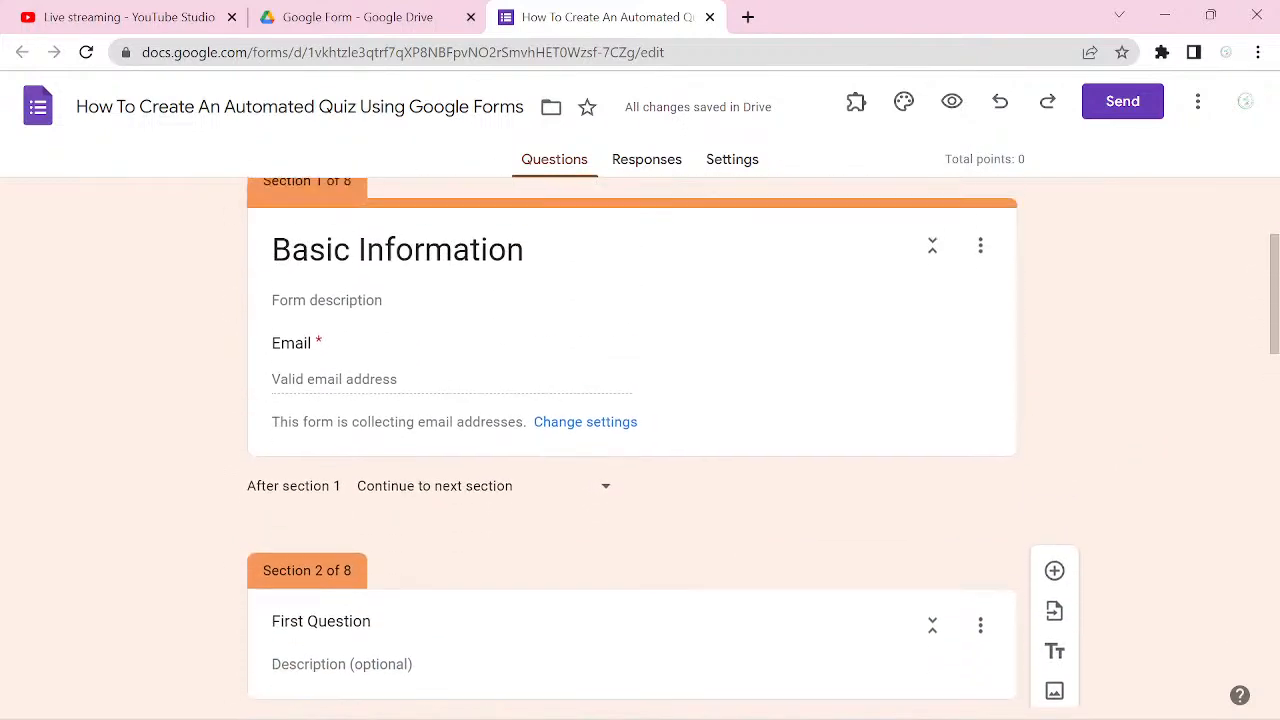
{"action": "scroll", "coordinate": [932, 428], "scroll_direction": "up", "scroll_amount": 1}
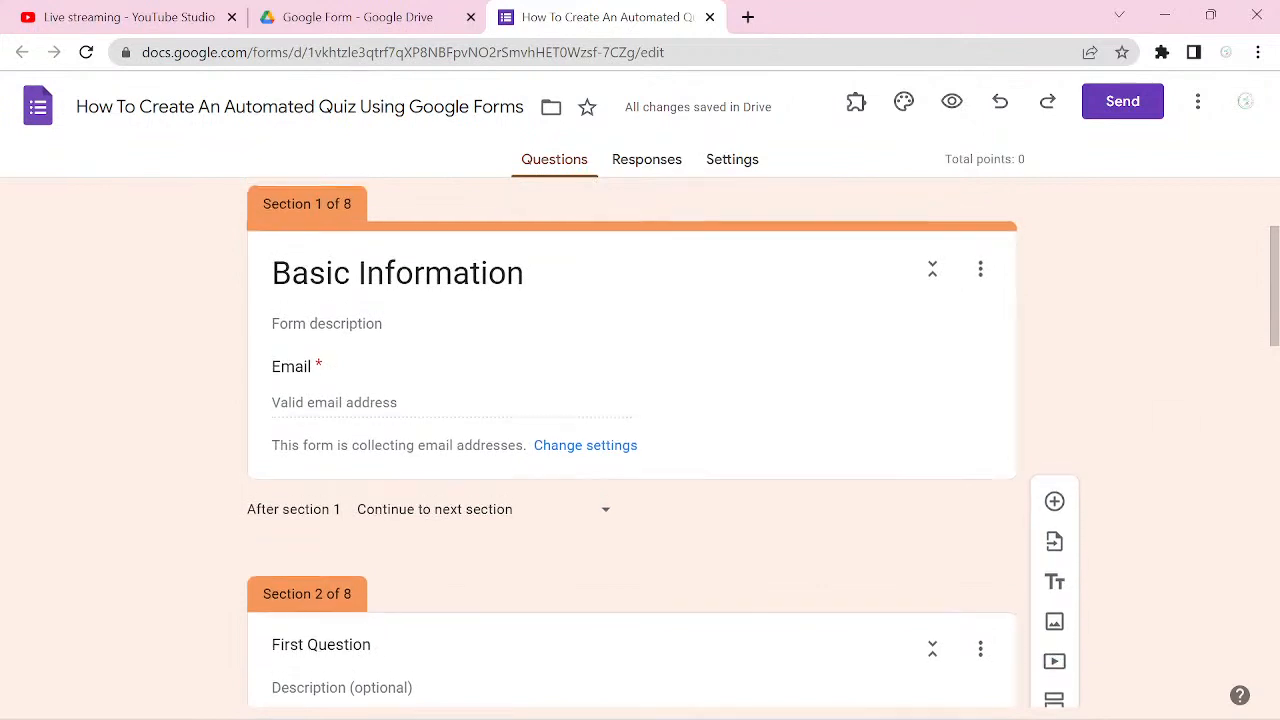
{"action": "left_click", "coordinate": [932, 428]}
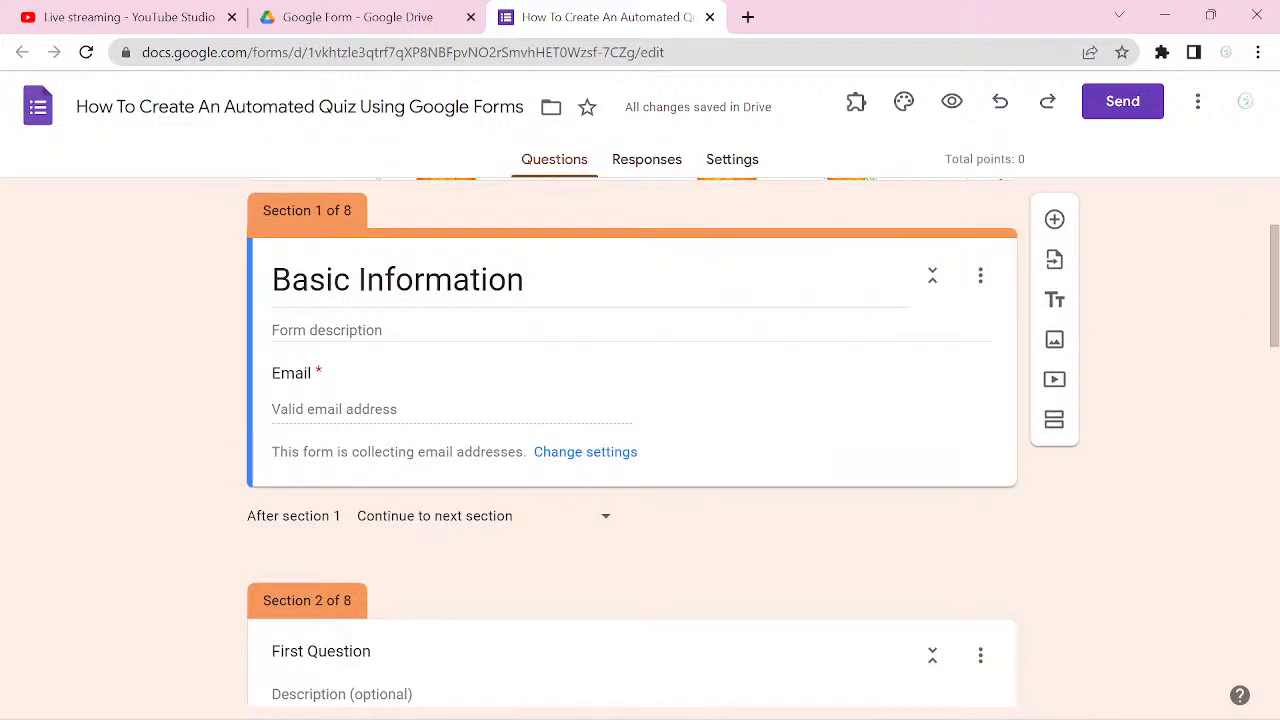
{"action": "left_click", "coordinate": [1054, 219]}
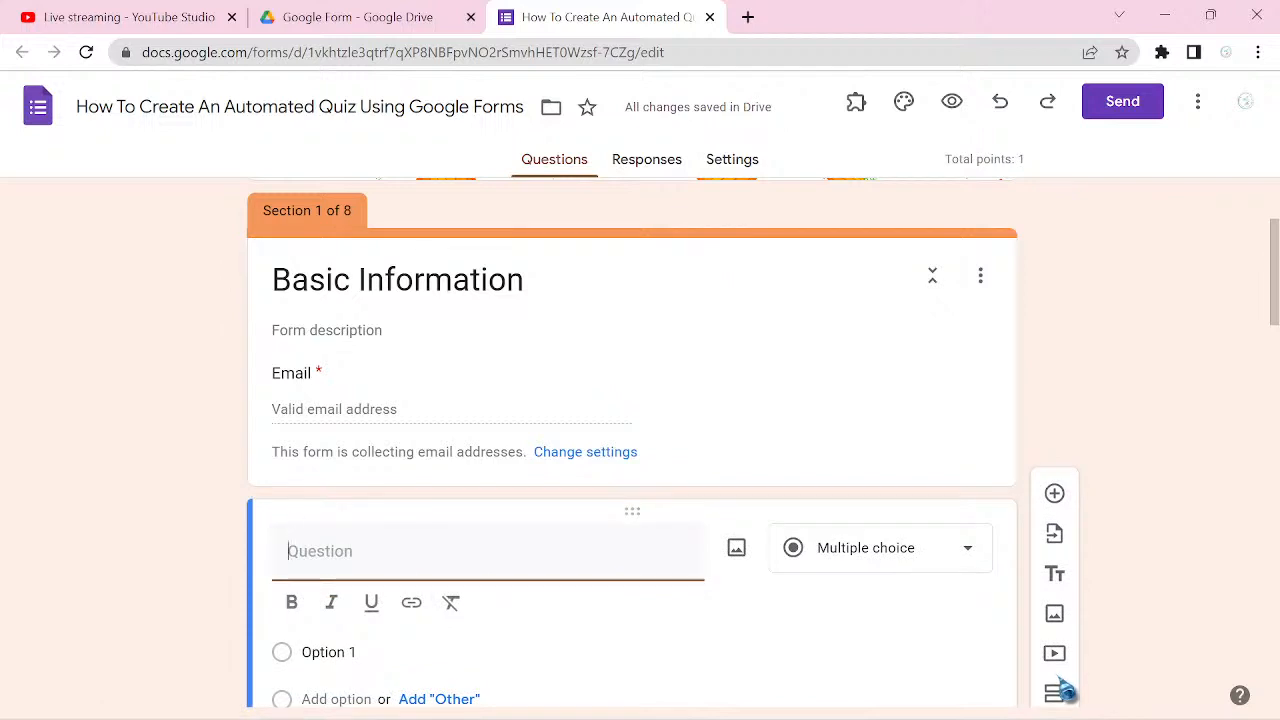
{"action": "type", "text": "Frst Name"}
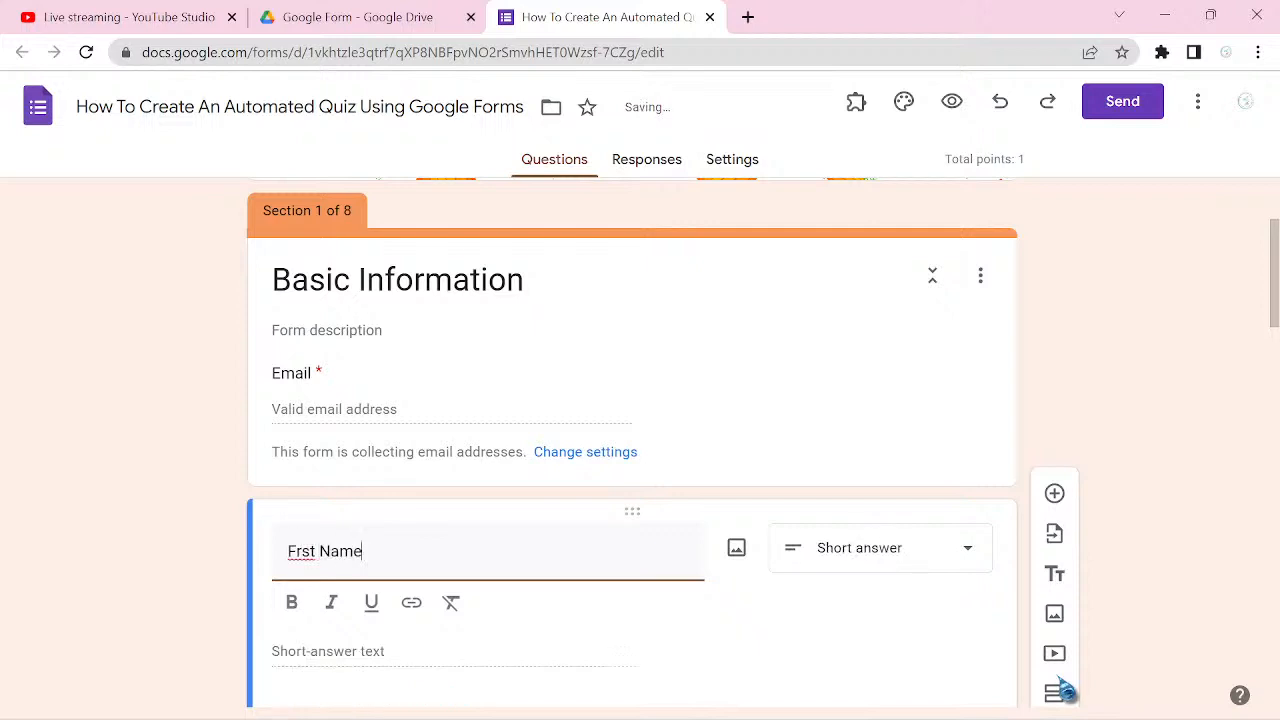
Step: Duplicate the Frst Name question and select the original question's title for editing
{"action": "scroll", "coordinate": [1064, 690], "scroll_direction": "down", "scroll_amount": 2}
{"action": "scroll", "coordinate": [640, 440], "scroll_direction": "down", "scroll_amount": 1}
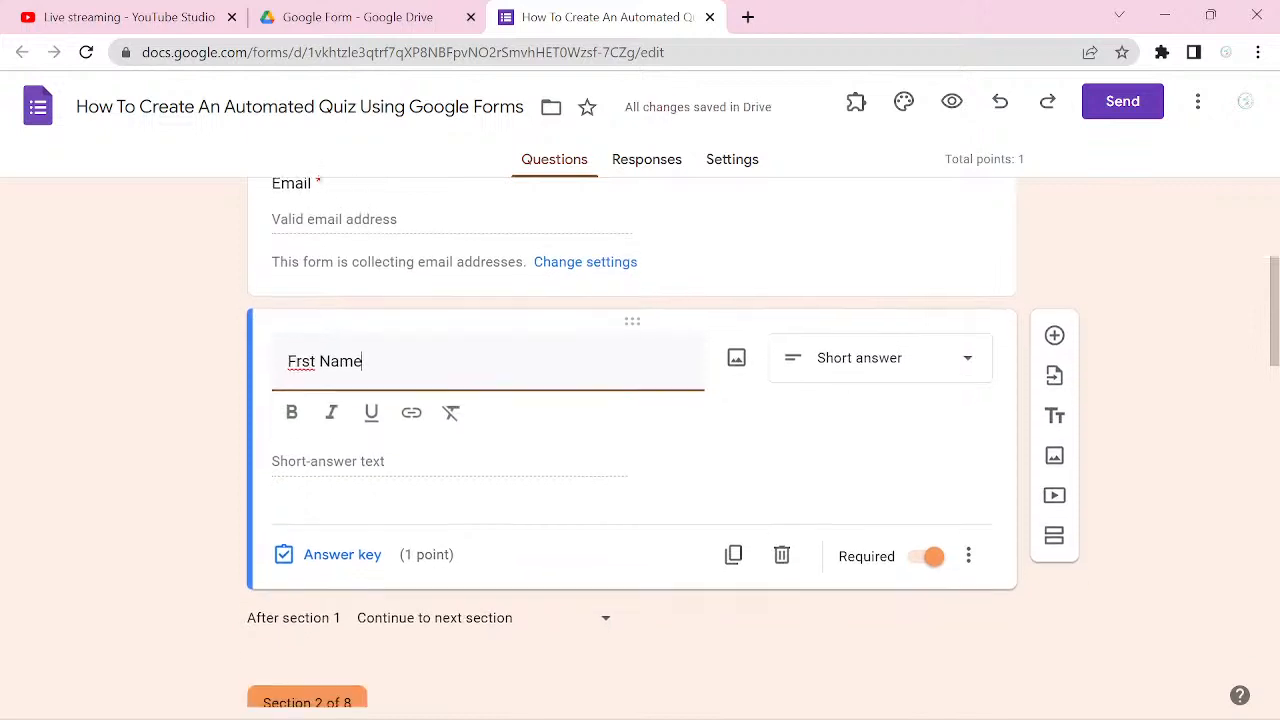
{"action": "left_click", "coordinate": [733, 545]}
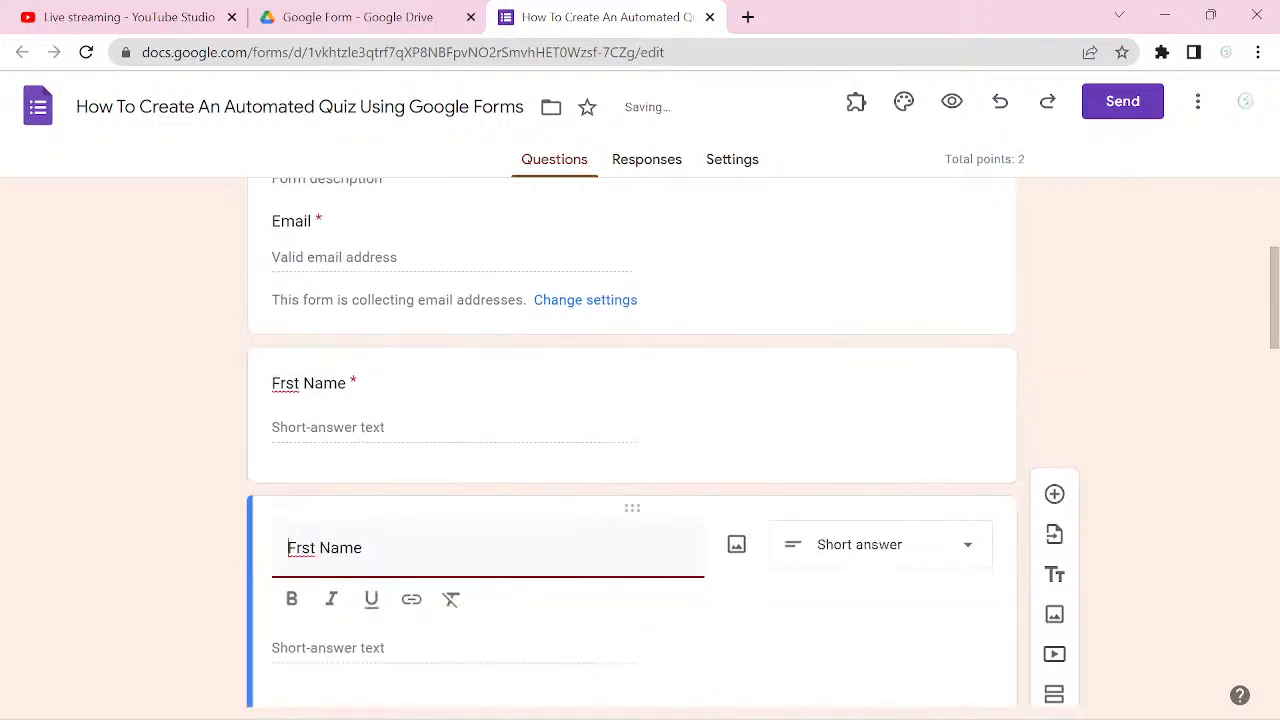
{"action": "left_click", "coordinate": [285, 383]}
{"action": "key", "text": "BackSpace"}
{"action": "type", "text": "i"}
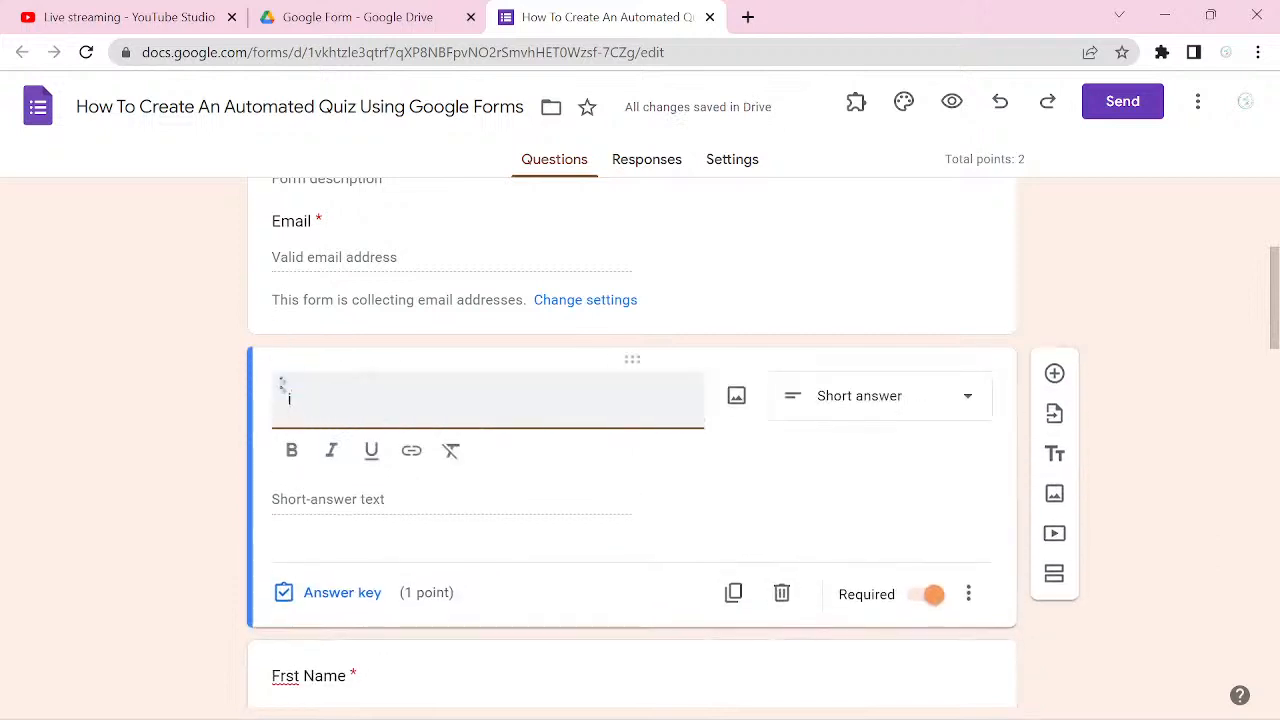
{"action": "key", "text": "BackSpace"}
{"action": "type", "text": "i"}
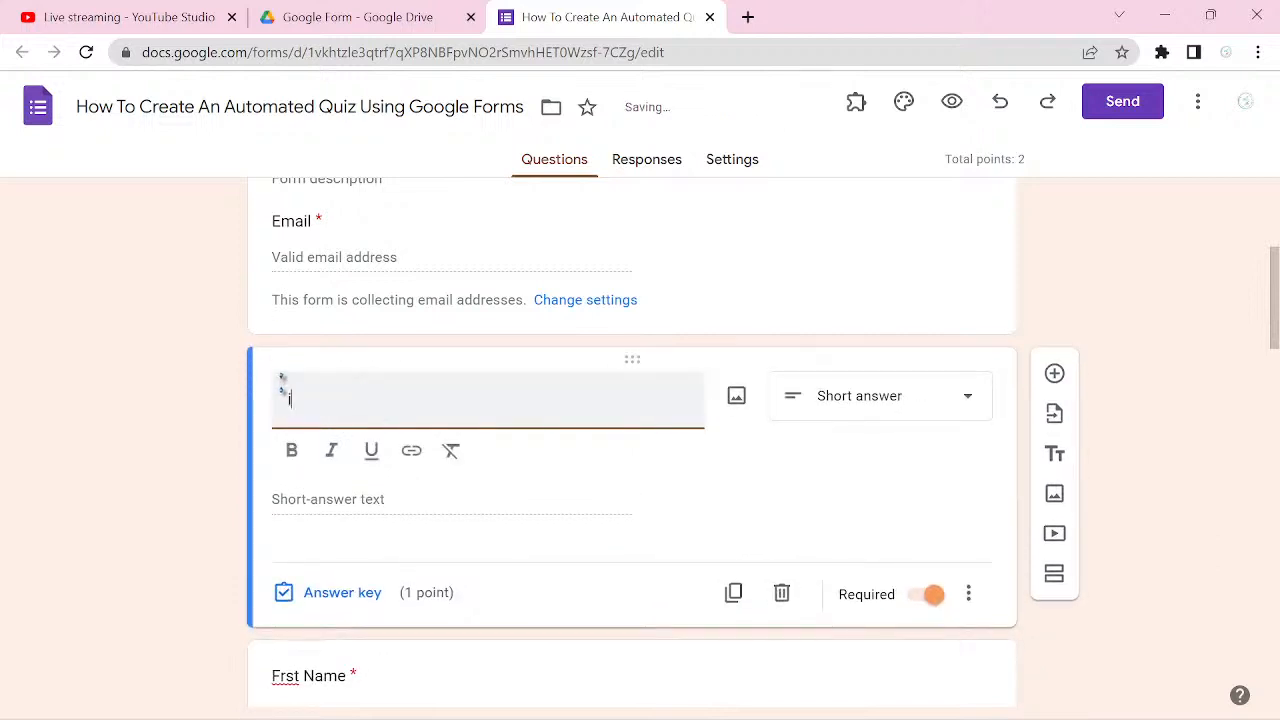
{"action": "key", "text": "ctrl+z"}
Step: Correct the spelling of the original question's title to "First Name"
{"action": "key", "text": "Left"}
{"action": "key", "text": "Left"}
{"action": "key", "text": "Left"}
{"action": "key", "text": "Left"}
{"action": "key", "text": "Left"}
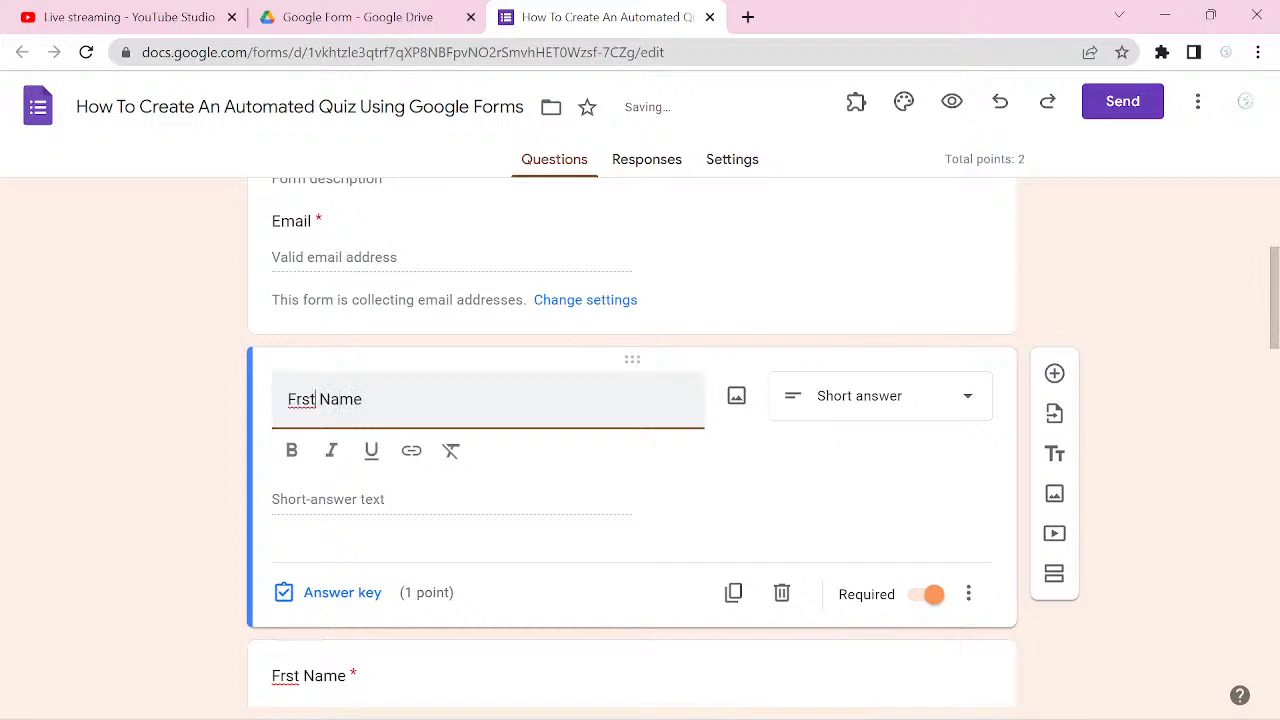
{"action": "key", "text": "Left"}
{"action": "key", "text": "Left"}
{"action": "key", "text": "Left"}
{"action": "type", "text": "i"}
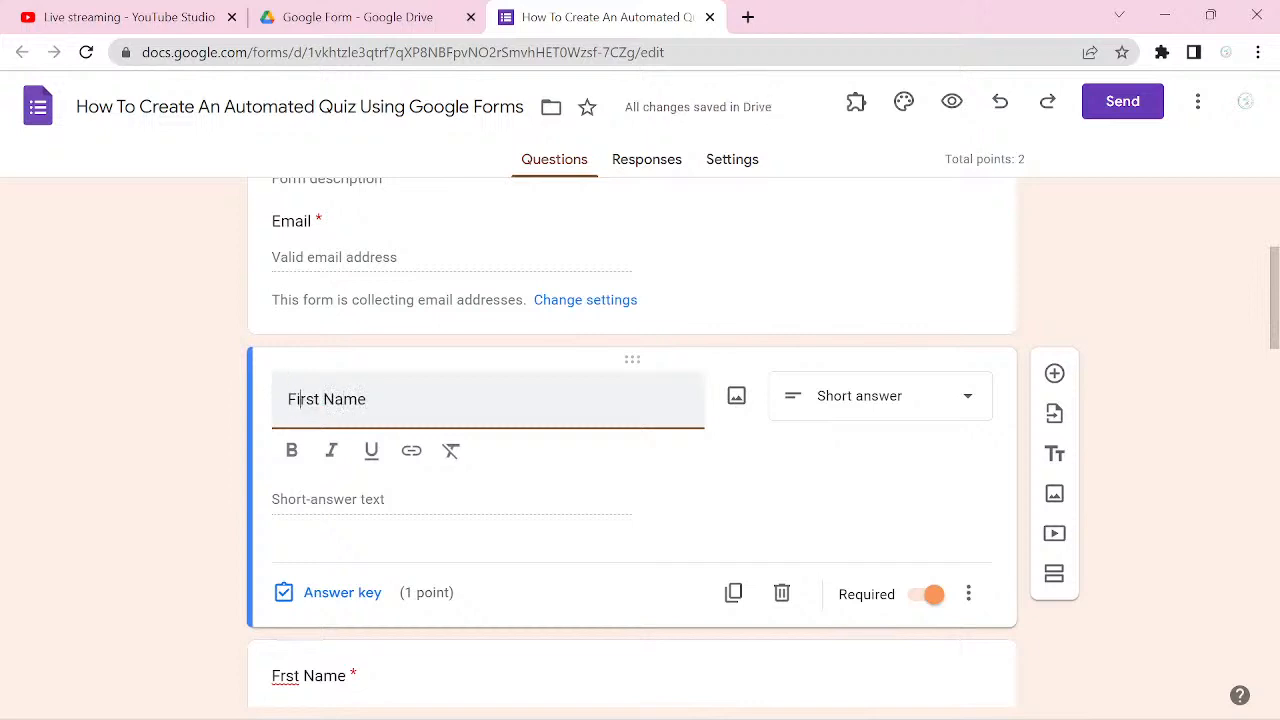
Step: Change the title of the duplicated question below First Name to "Last Name"
{"action": "left_click", "coordinate": [290, 675]}
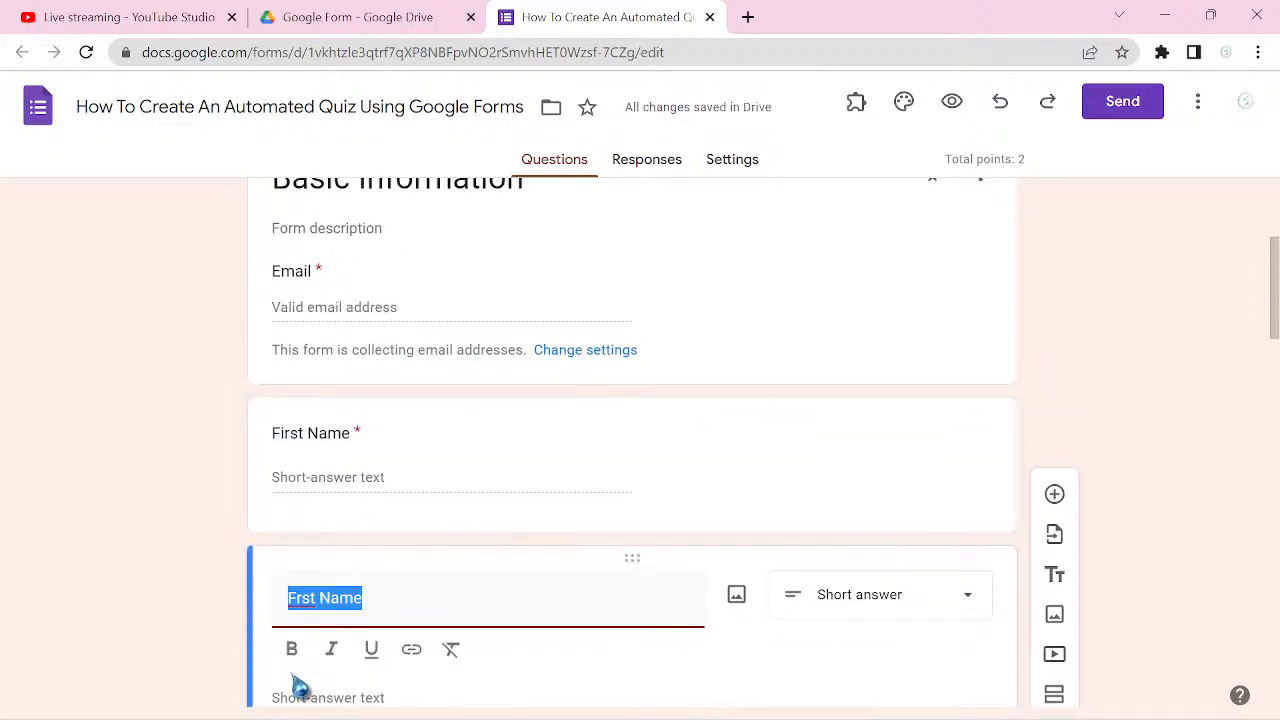
{"action": "key", "text": "Left"}
{"action": "key", "text": "Right"}
{"action": "key", "text": "Right"}
{"action": "key", "text": "BackSpace"}
{"action": "key", "text": "BackSpace"}
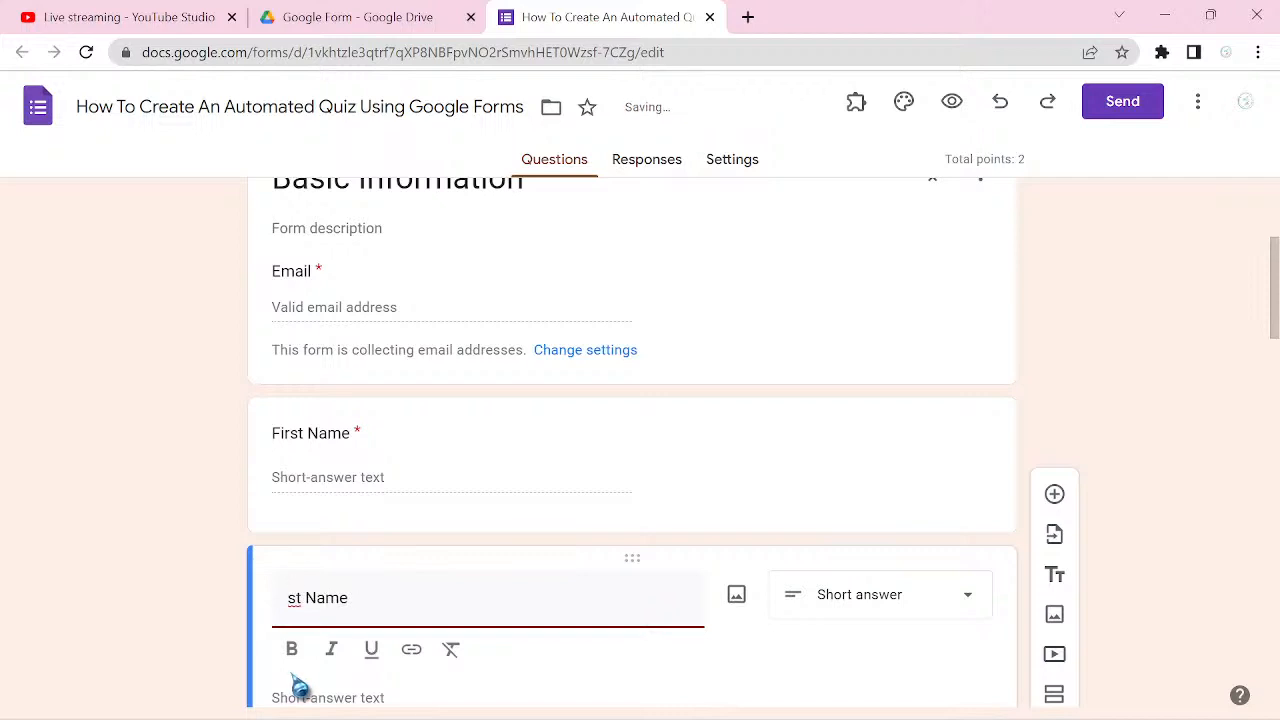
{"action": "type", "text": "Li"}
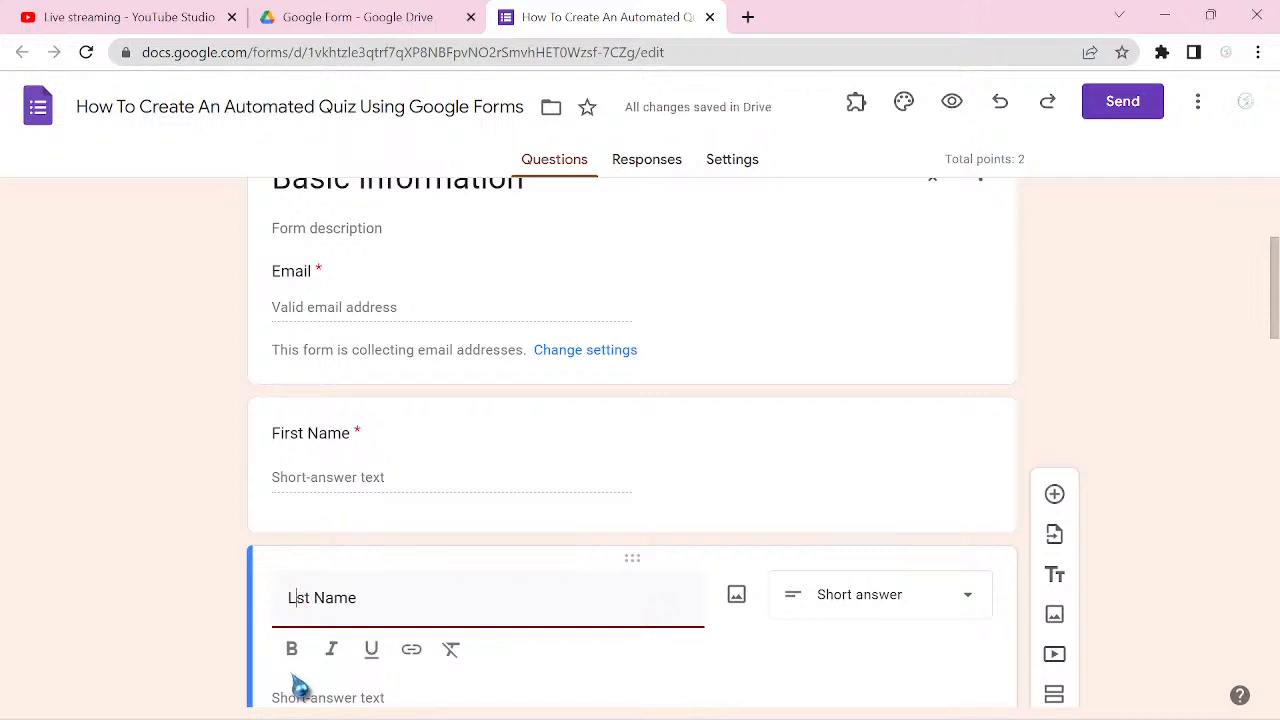
{"action": "key", "text": "BackSpace"}
{"action": "type", "text": "a"}
Step: Add a question titled "PhoneNumber" below Last Name in the Basic Information section
{"action": "scroll", "coordinate": [300, 688], "scroll_direction": "down", "scroll_amount": 2}
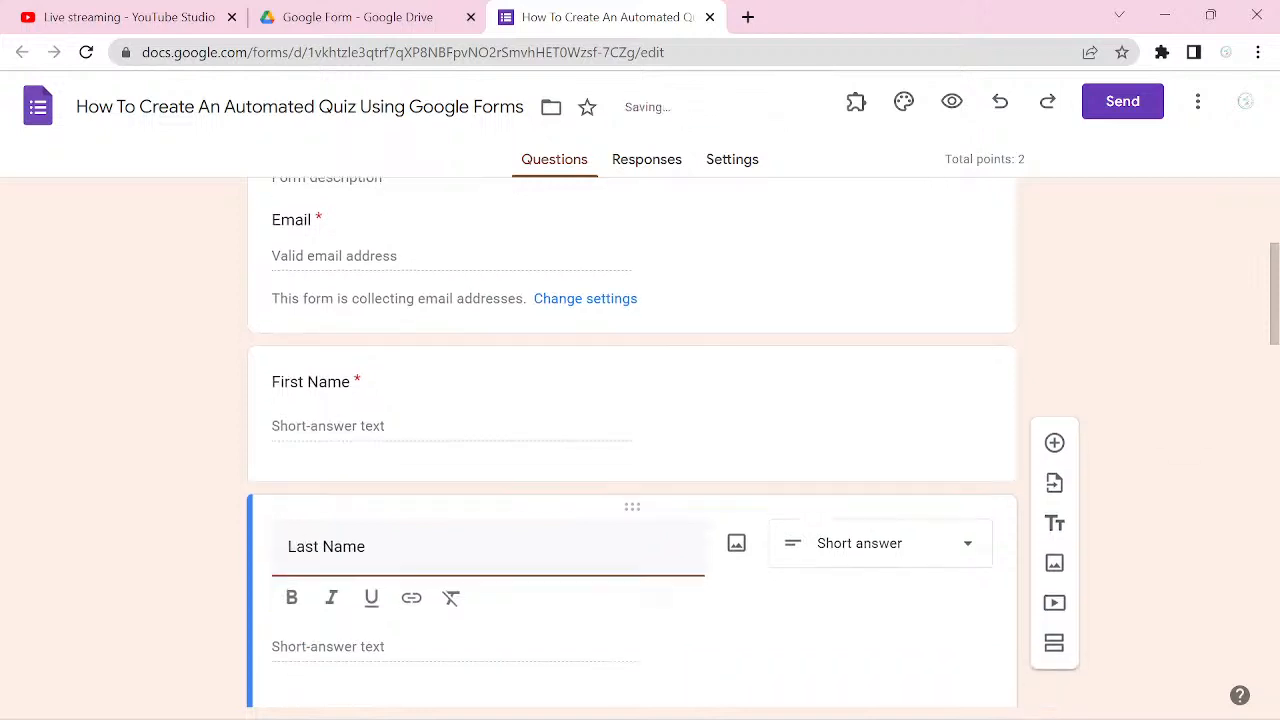
{"action": "scroll", "coordinate": [640, 435], "scroll_direction": "down", "scroll_amount": 1}
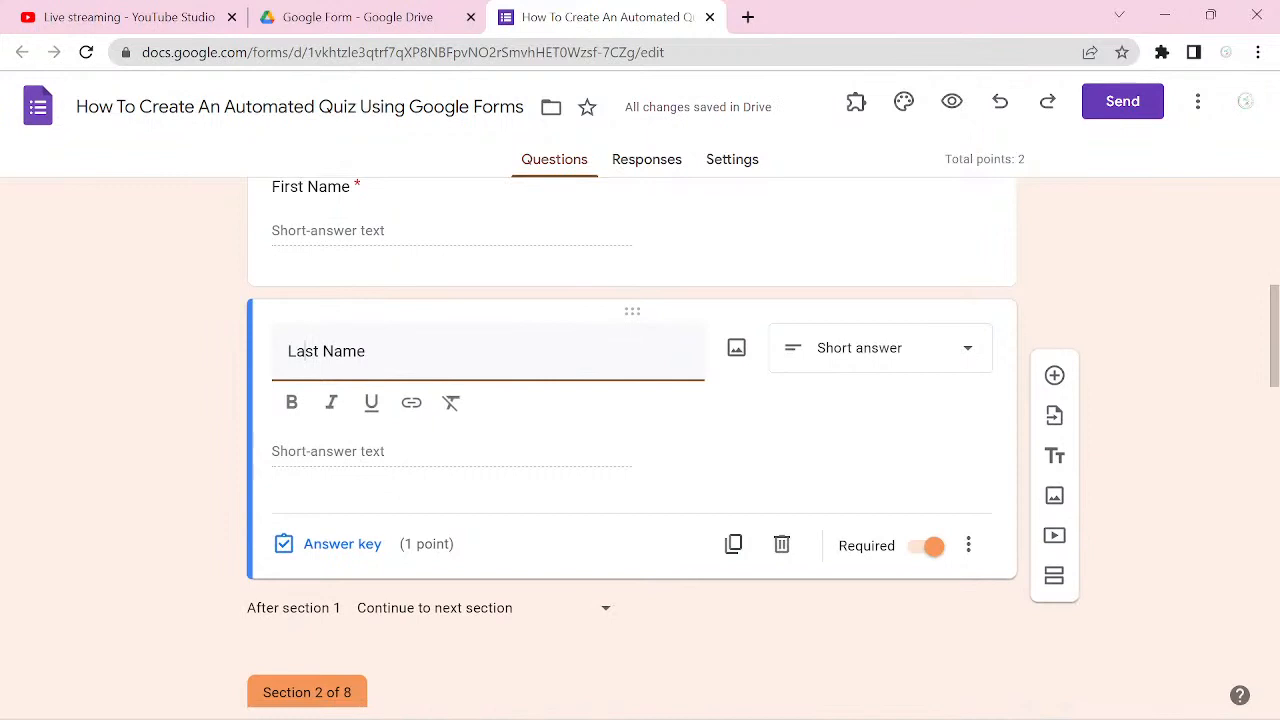
{"action": "left_click", "coordinate": [1054, 376]}
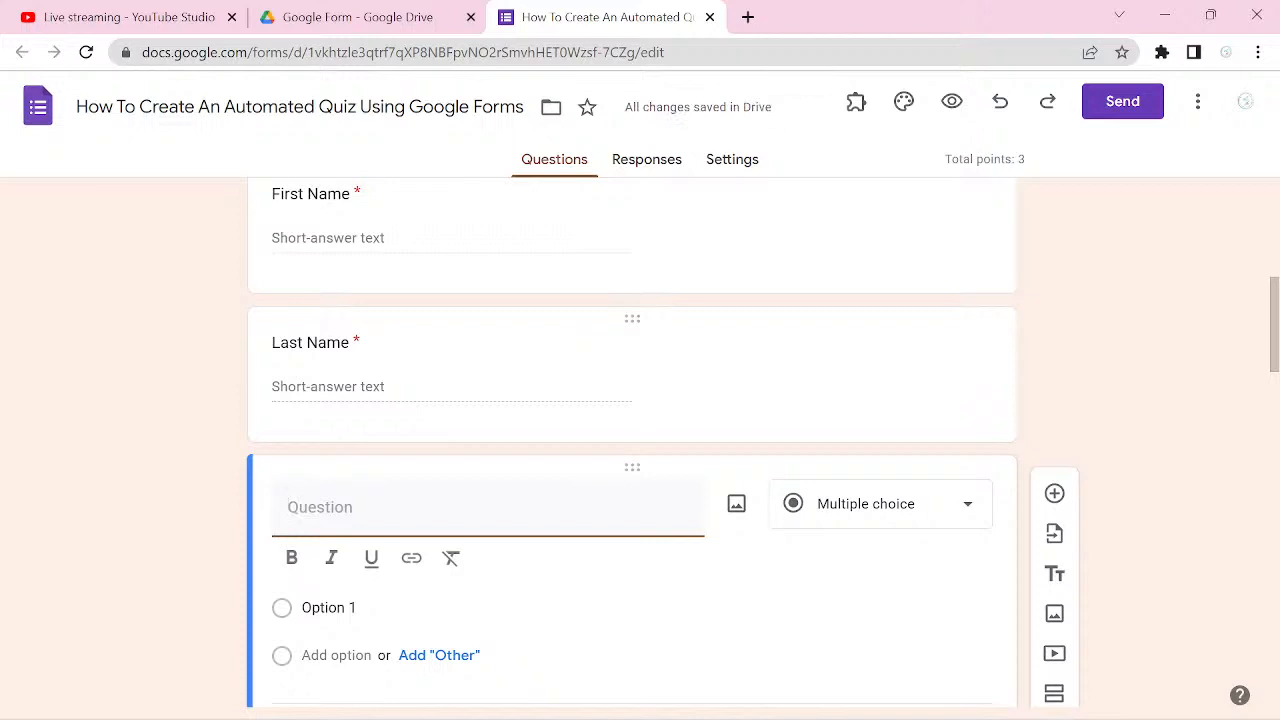
{"action": "type", "text": "Phone"}
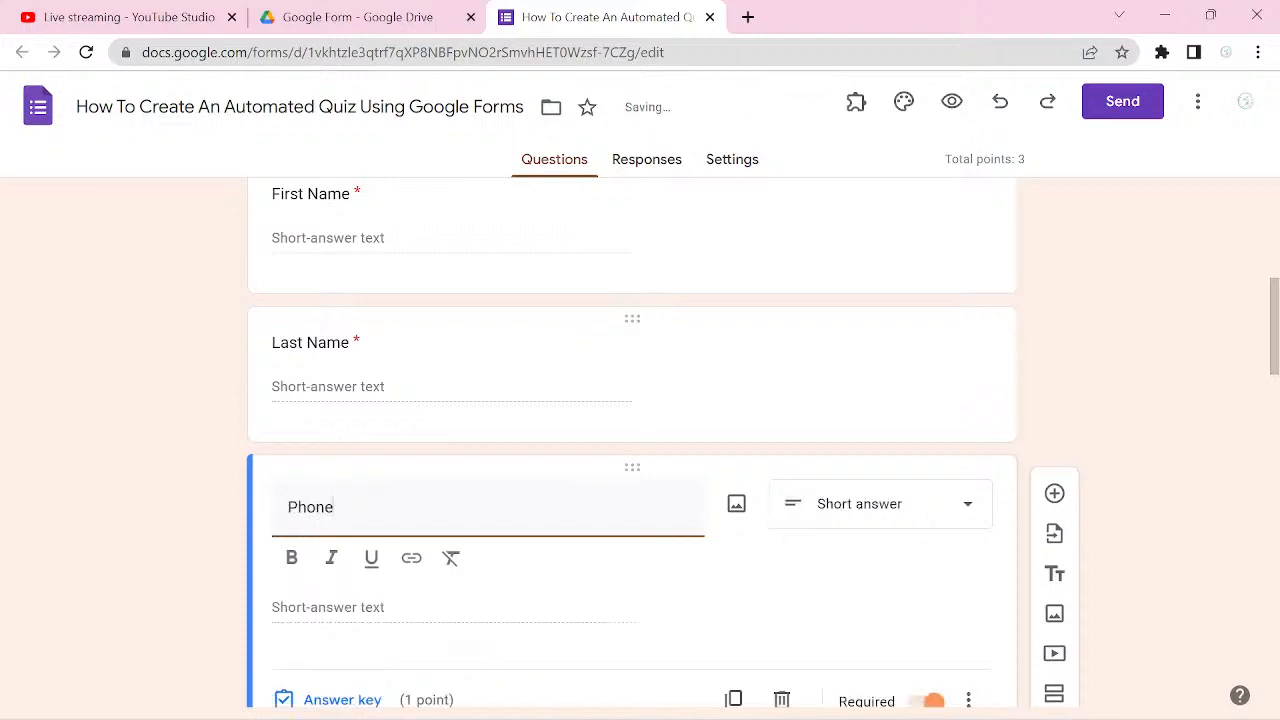
{"action": "type", "text": "Number"}
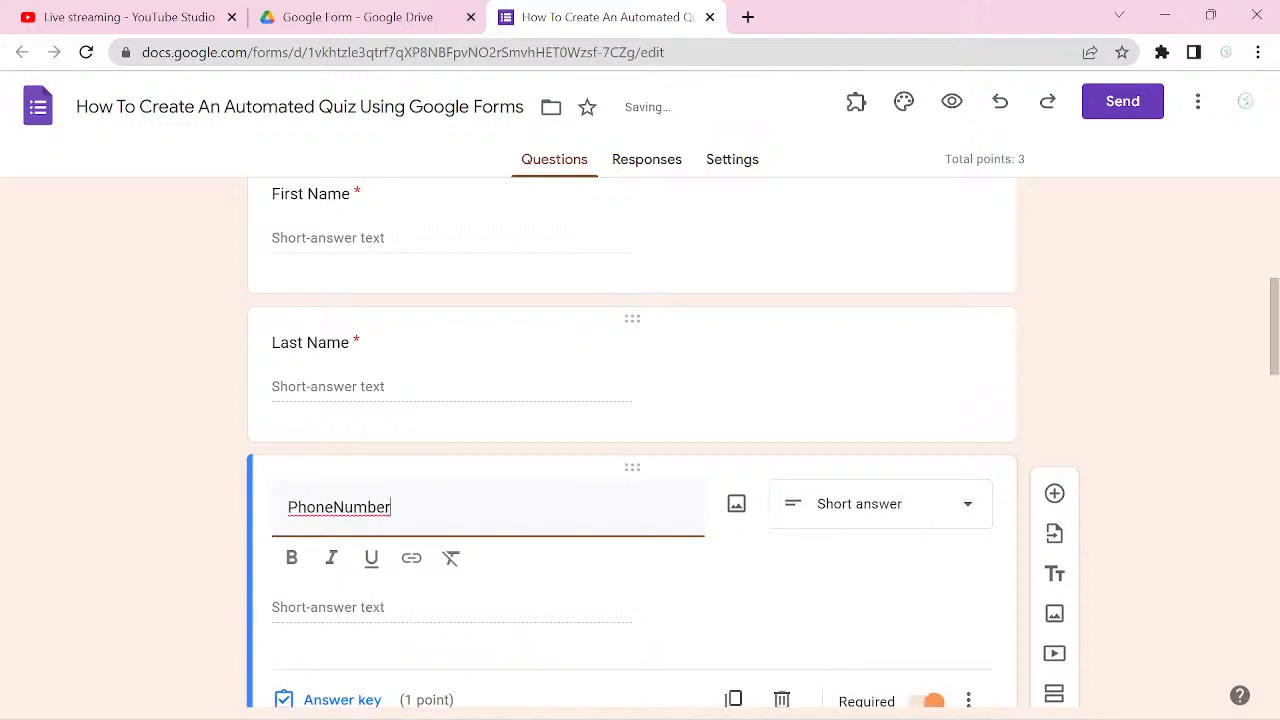
Step: Add a question to the First Question section and start its title with "1."
{"action": "scroll", "coordinate": [632, 440], "scroll_direction": "down", "scroll_amount": 3}
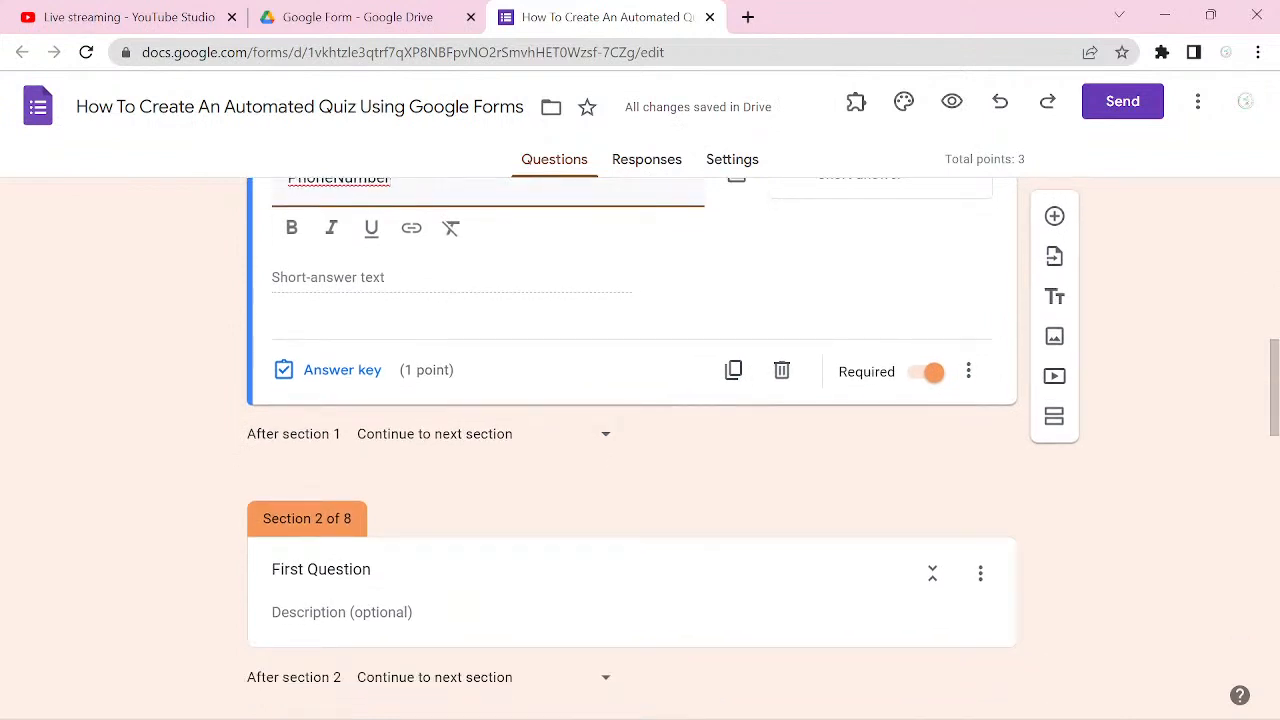
{"action": "scroll", "coordinate": [632, 440], "scroll_direction": "down", "scroll_amount": 2}
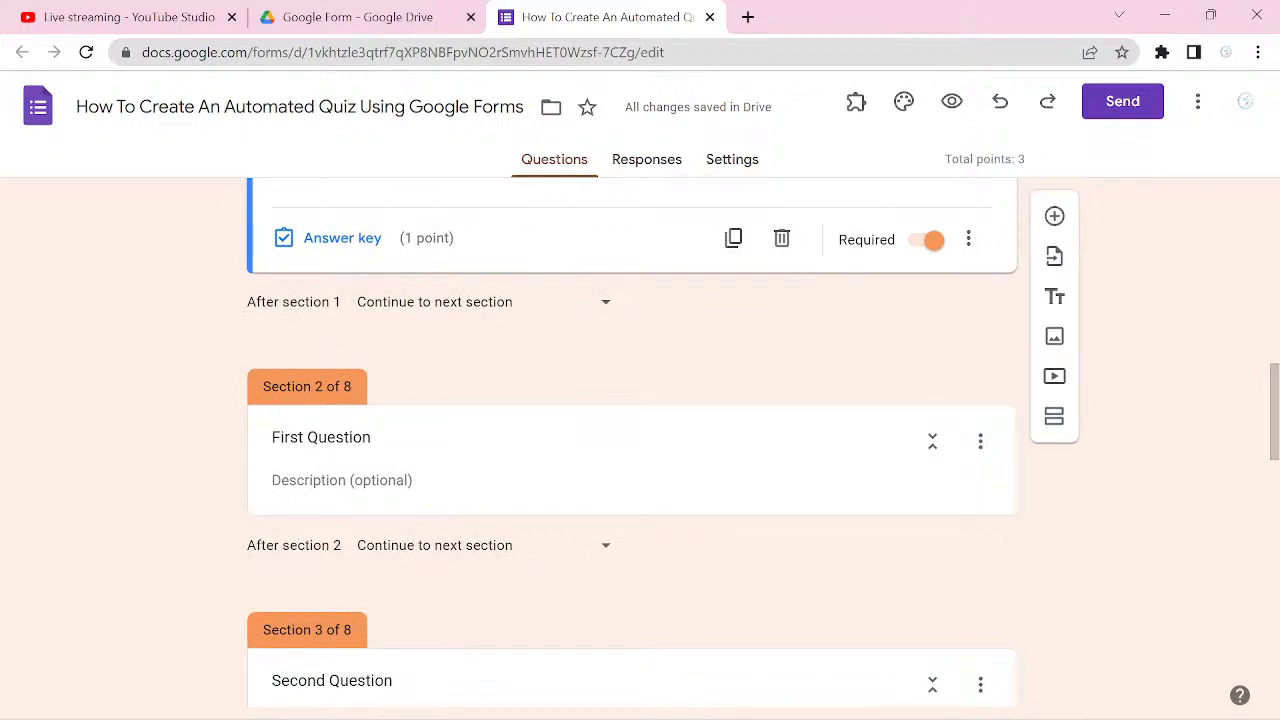
{"action": "left_click", "coordinate": [272, 414]}
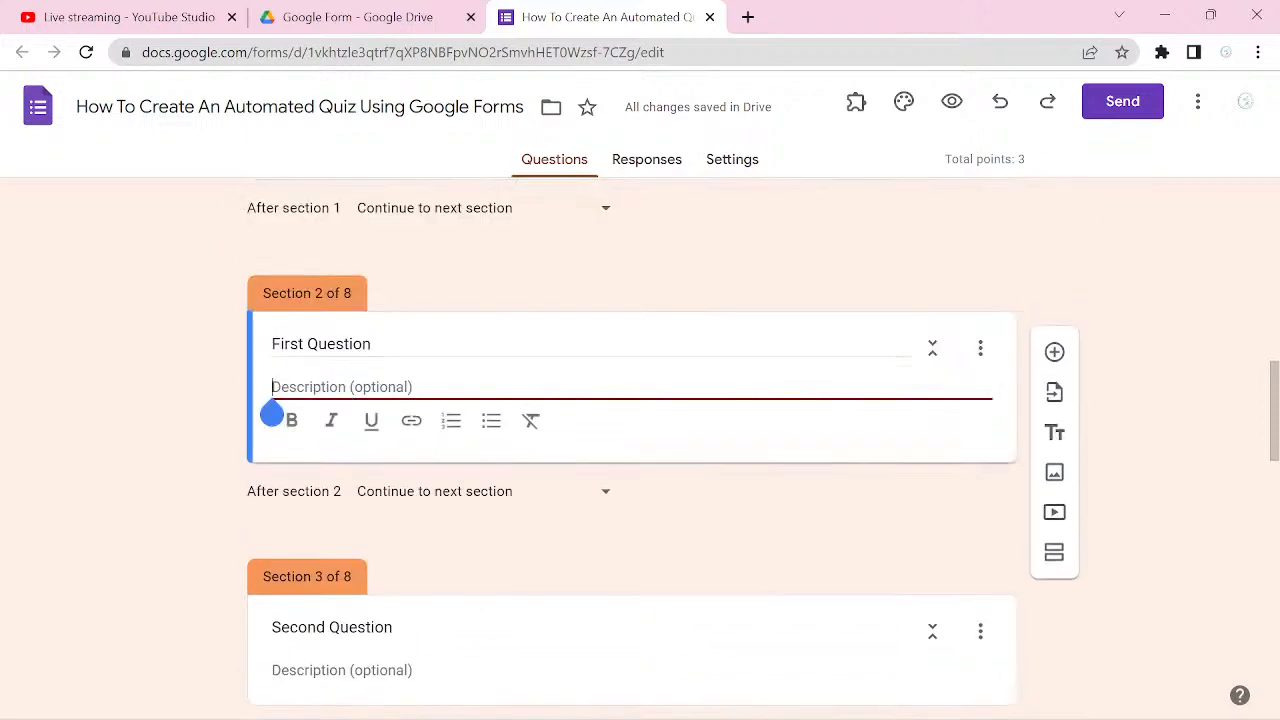
{"action": "left_click", "coordinate": [1150, 400]}
{"action": "scroll", "coordinate": [632, 450], "scroll_direction": "down", "scroll_amount": 1}
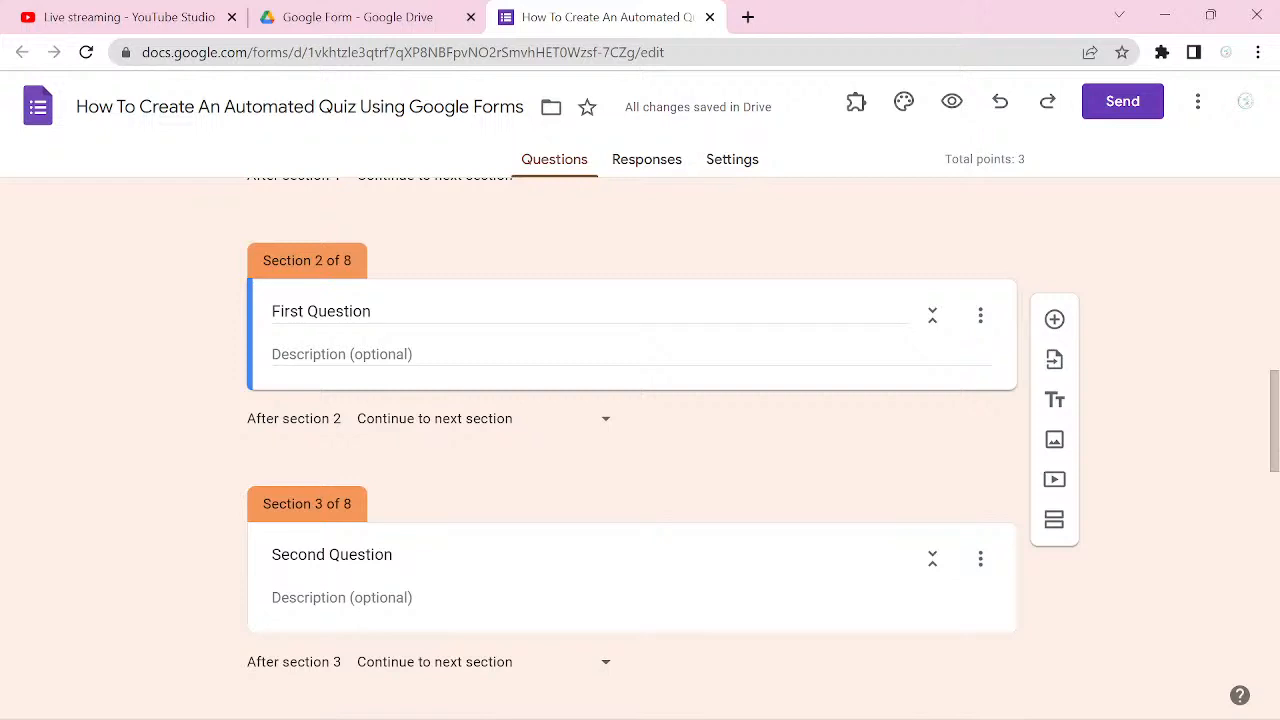
{"action": "left_click", "coordinate": [1054, 319]}
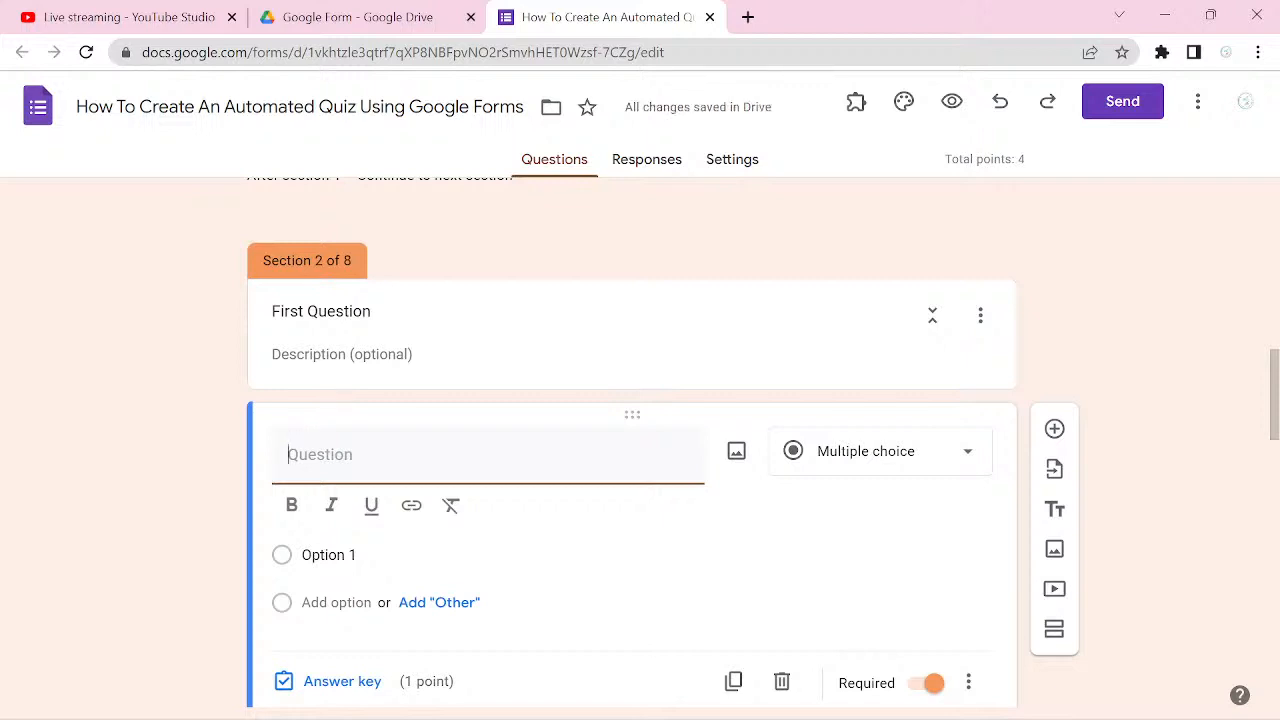
{"action": "type", "text": "1."}
{"action": "type", "text": "Do the fo"}
{"action": "key", "text": "BackSpace"}
{"action": "key", "text": "BackSpace"}
{"action": "key", "text": "BackSpace"}
{"action": "key", "text": "BackSpace"}
{"action": "key", "text": "BackSpace"}
{"action": "key", "text": "BackSpace"}
{"action": "key", "text": "BackSpace"}
{"action": "key", "text": "BackSpace"}
{"action": "key", "text": "BackSpace"}
{"action": "key", "text": "BackSpace"}
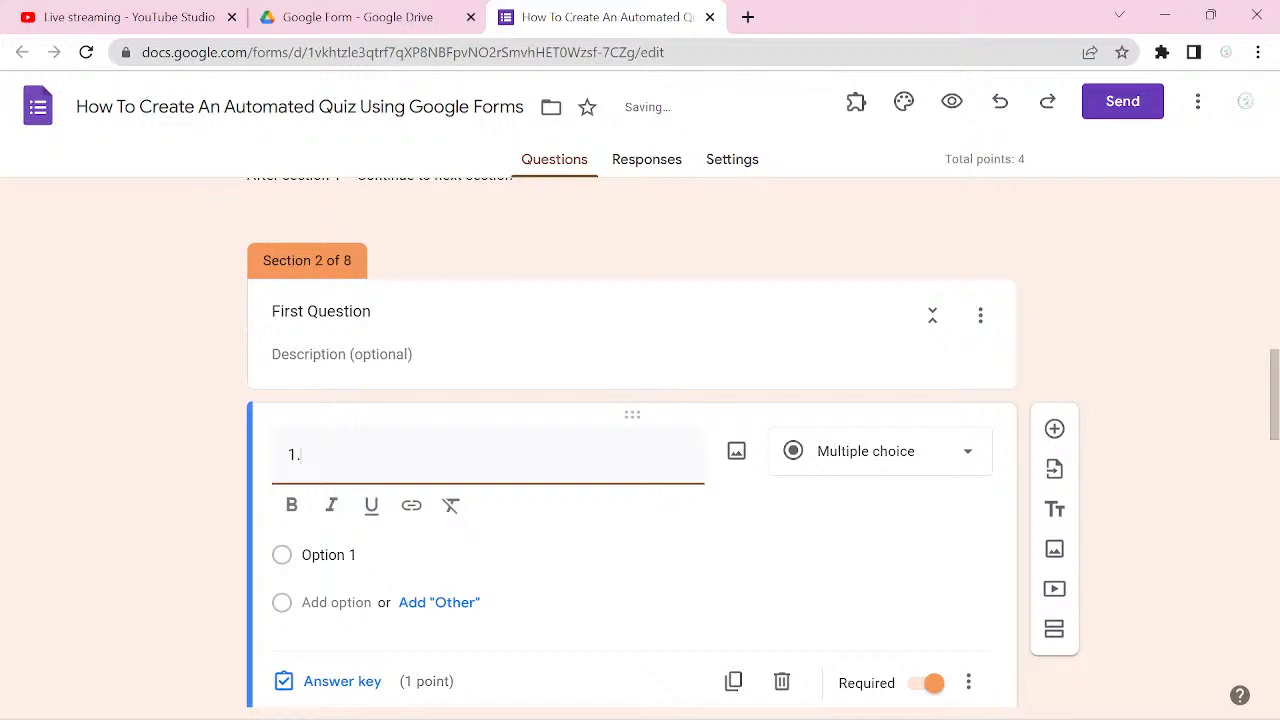
{"action": "type", "text": "Ca"}
{"action": "key", "text": "BackSpace"}
{"action": "key", "text": "BackSpace"}
{"action": "key", "text": "BackSpace"}
{"action": "type", "text": ". Work out -"}
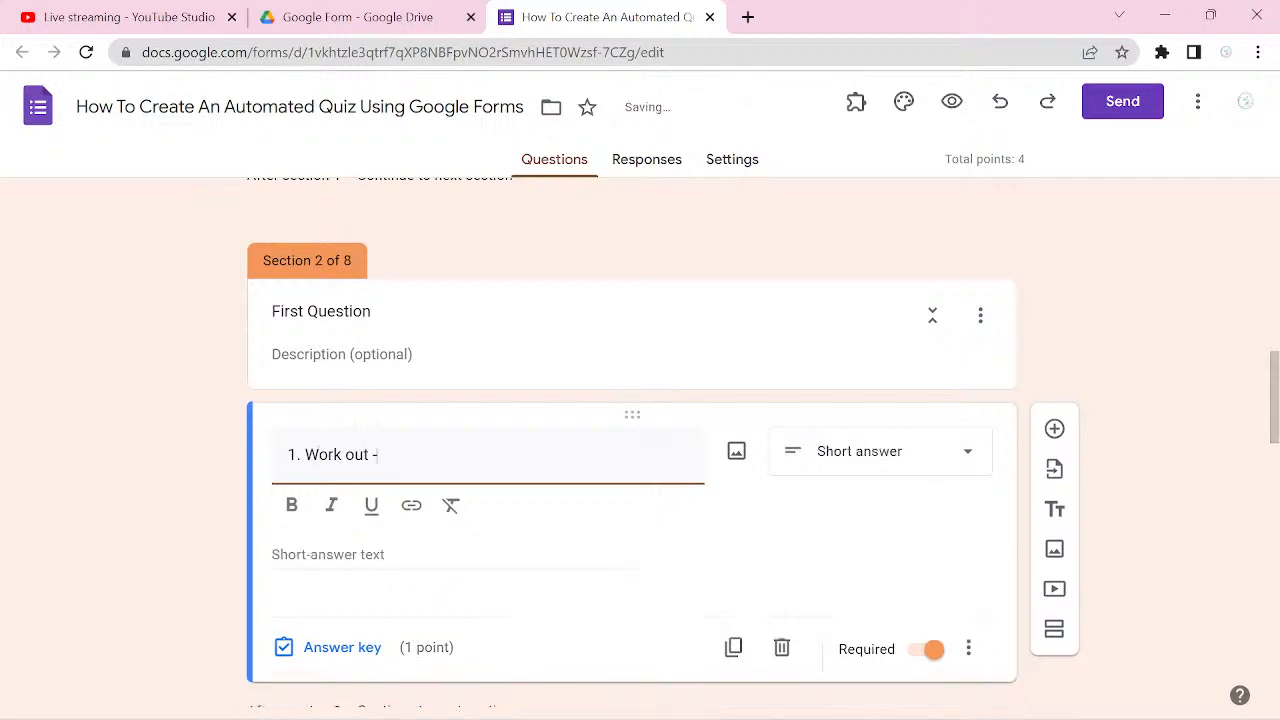
{"action": "type", "text": "2 +7"}
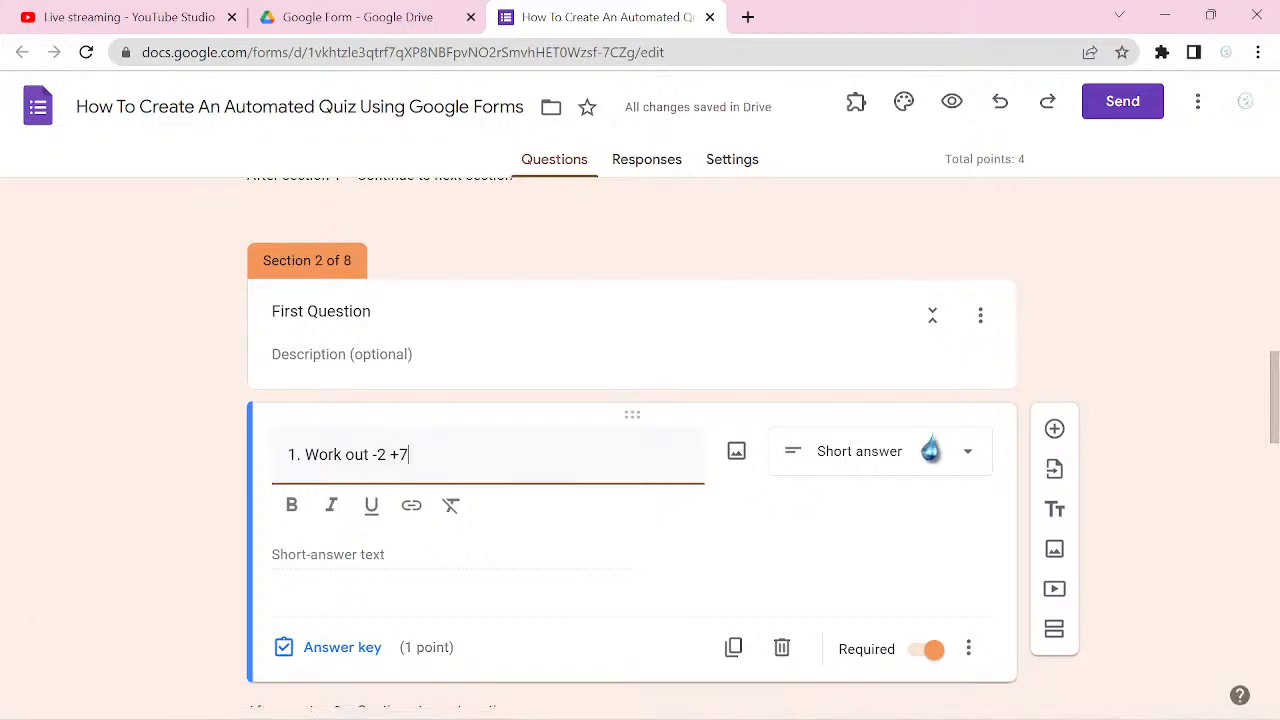
Step: Complete the First Question section's question title as "1. Work out -2 +7" and set its type to Multiple choice
{"action": "left_click", "coordinate": [966, 471]}
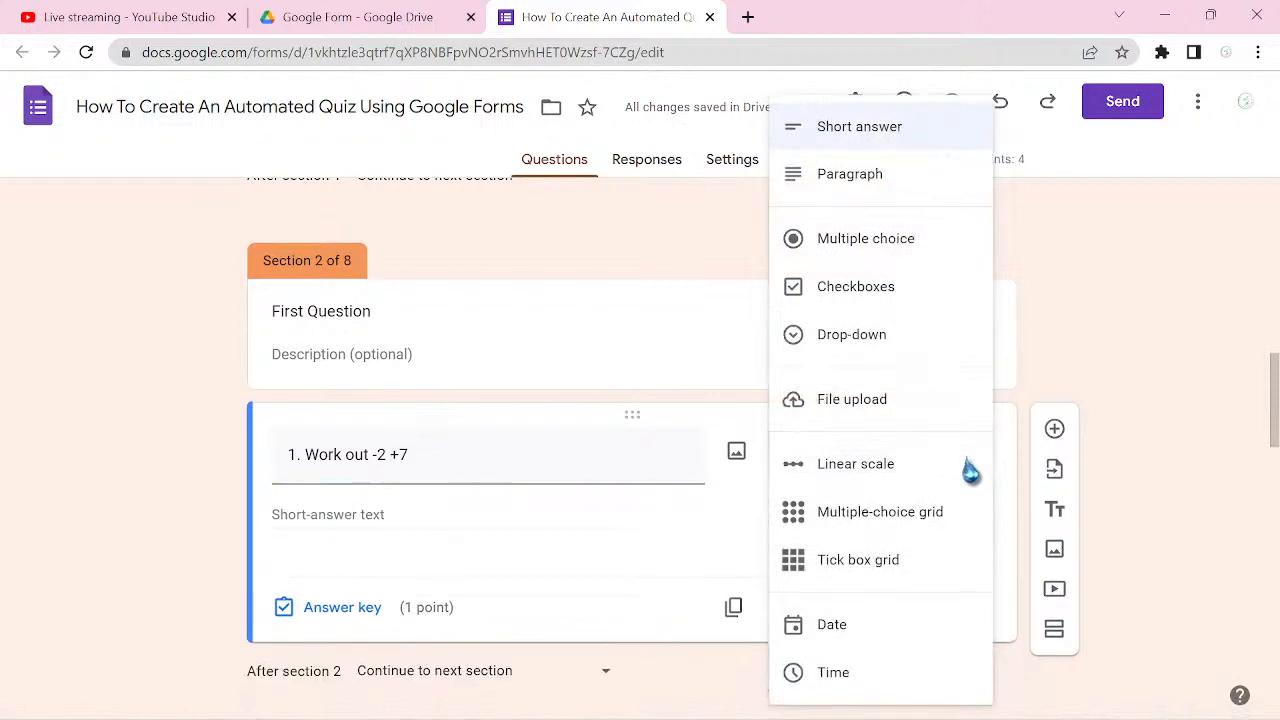
{"action": "left_click", "coordinate": [904, 260]}
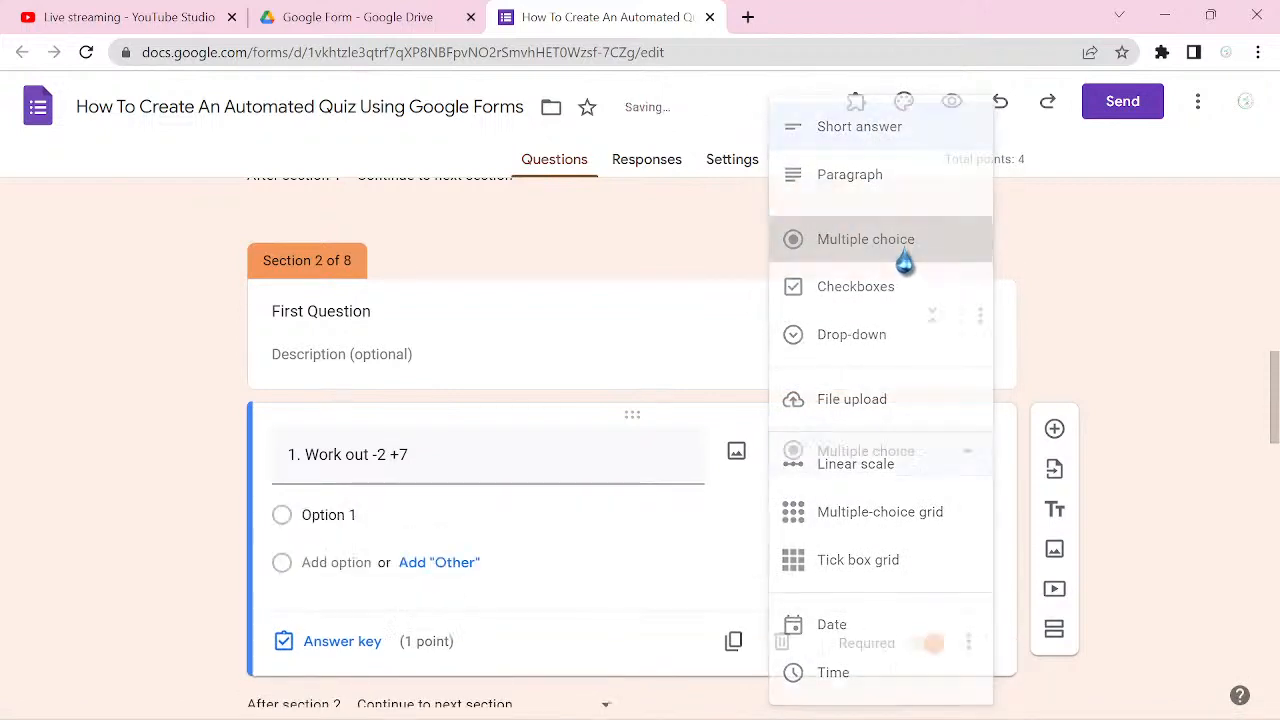
Step: Enter four answer options for the "Work out -2 +7" question: -5, 5, 9 and -9
{"action": "left_click", "coordinate": [369, 514]}
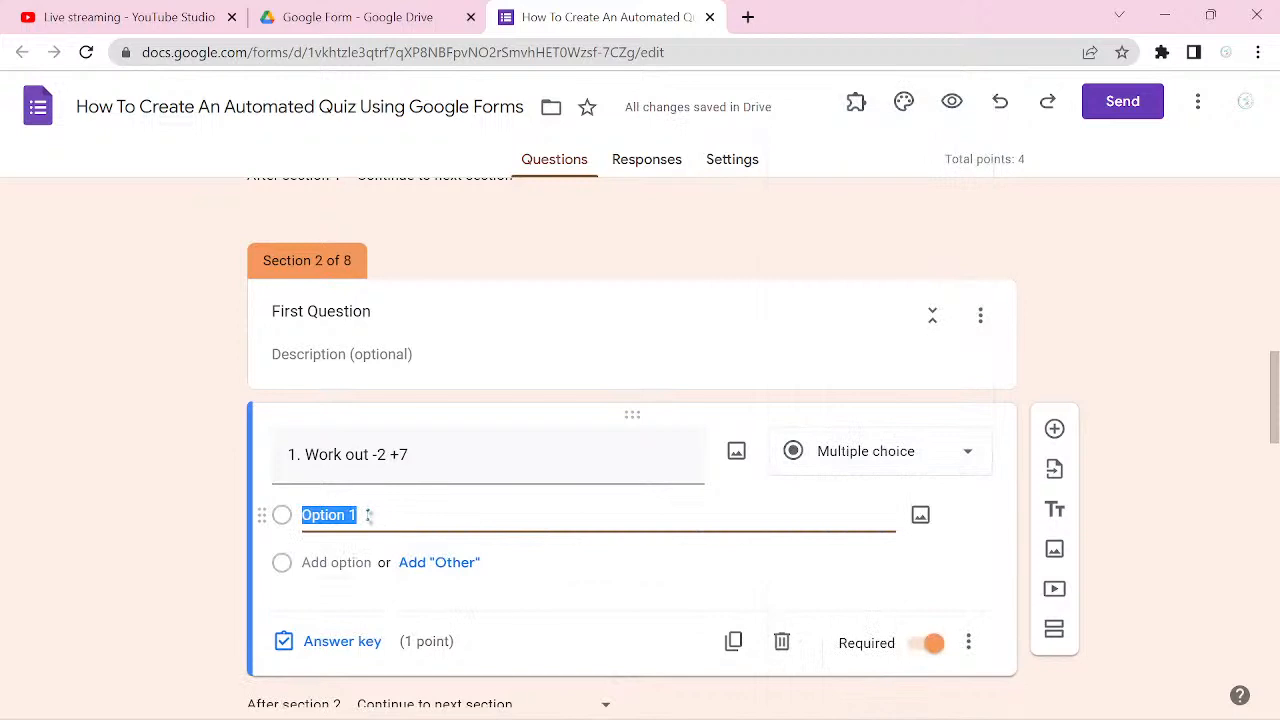
{"action": "type", "text": "-5"}
{"action": "key", "text": "Return"}
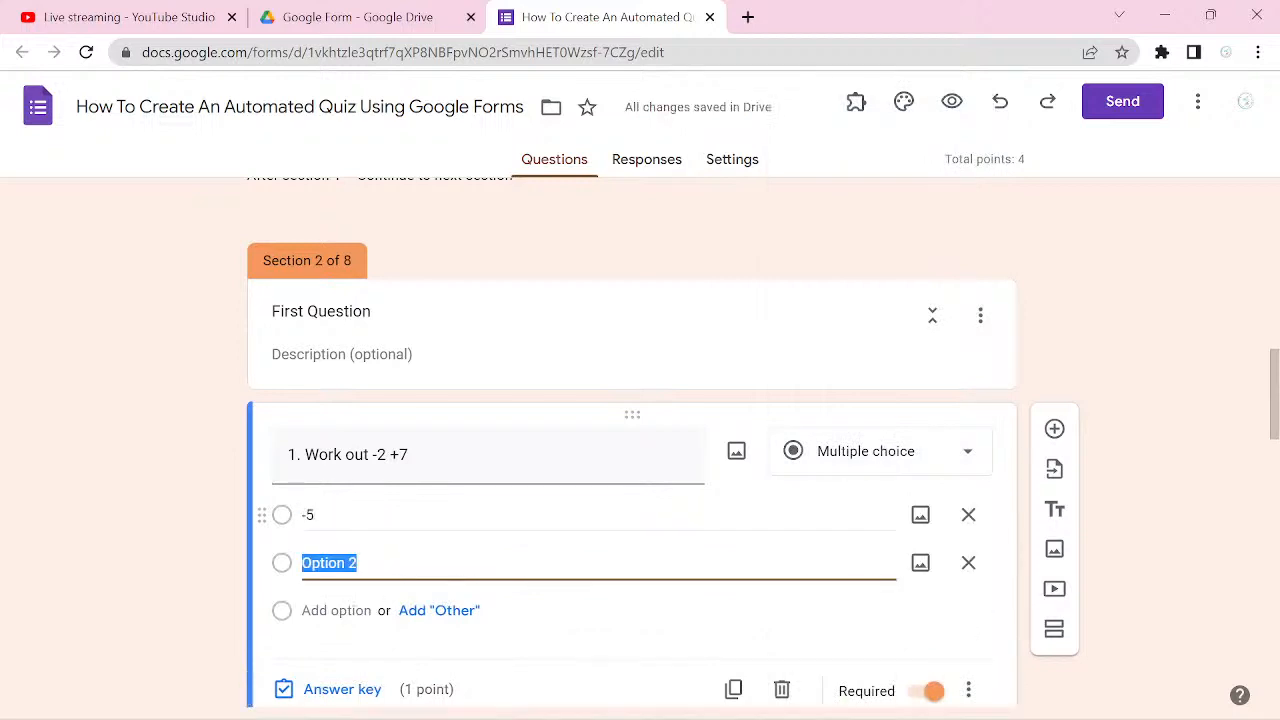
{"action": "type", "text": "5"}
{"action": "key", "text": "Return"}
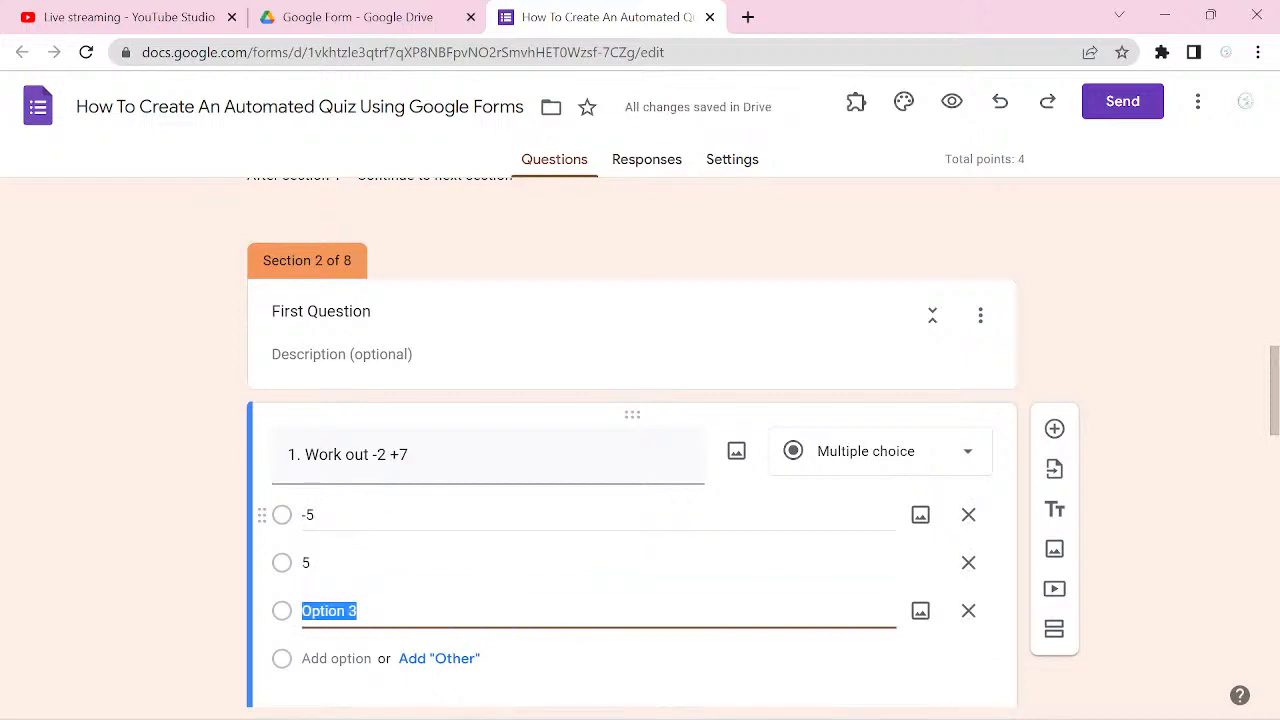
{"action": "type", "text": "9"}
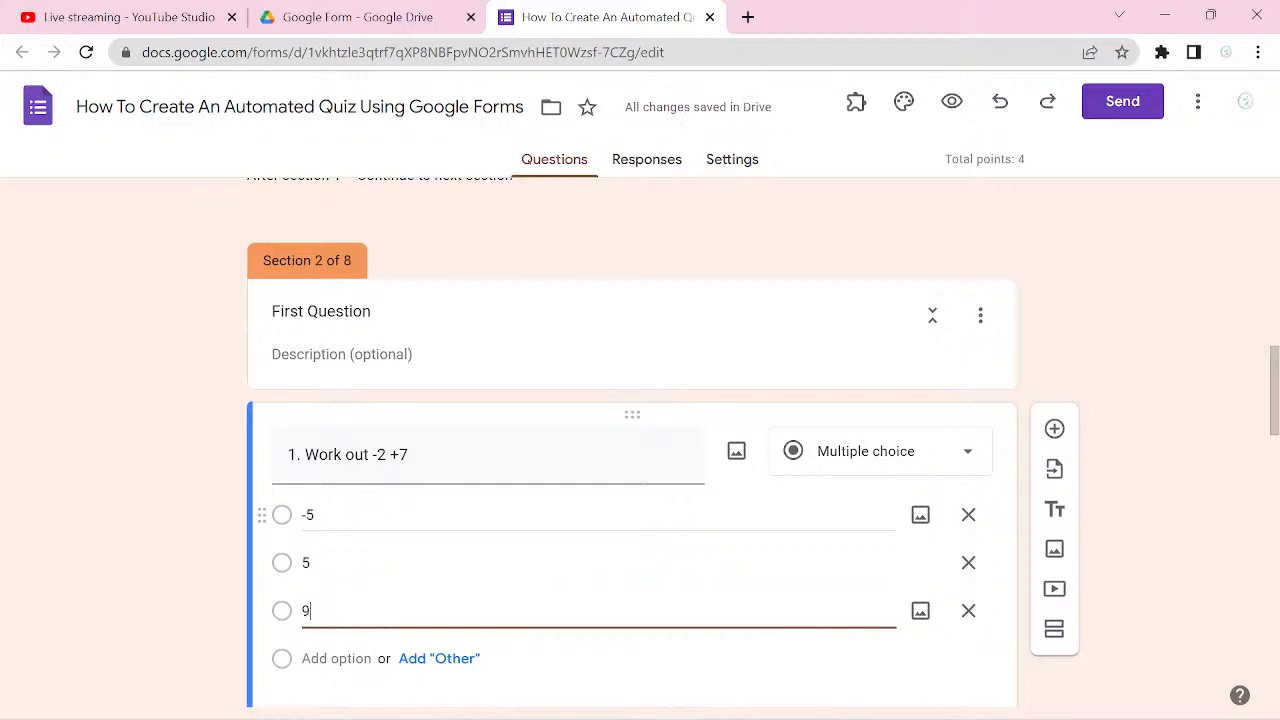
{"action": "key", "text": "Return"}
{"action": "type", "text": "-9"}
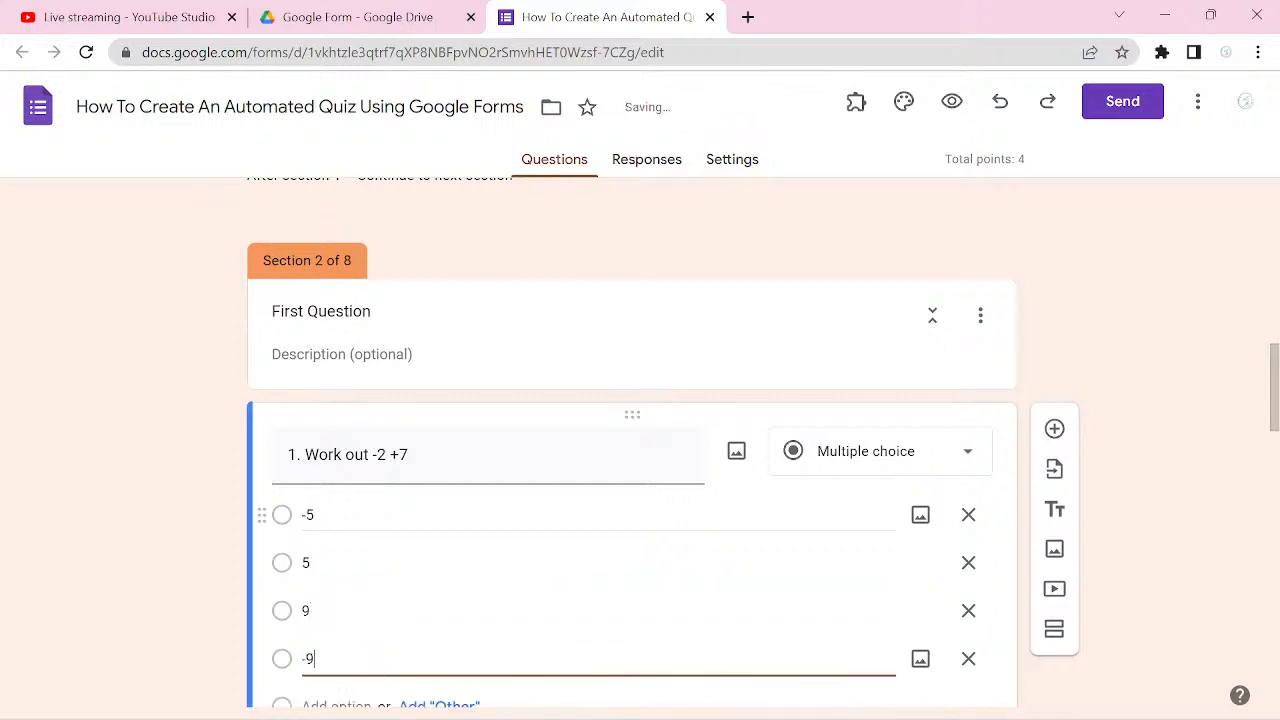
Step: Mark 5 as the only correct answer in the answer key of the "Work out -2 +7" question
{"action": "scroll", "coordinate": [632, 515], "scroll_direction": "down", "scroll_amount": 1}
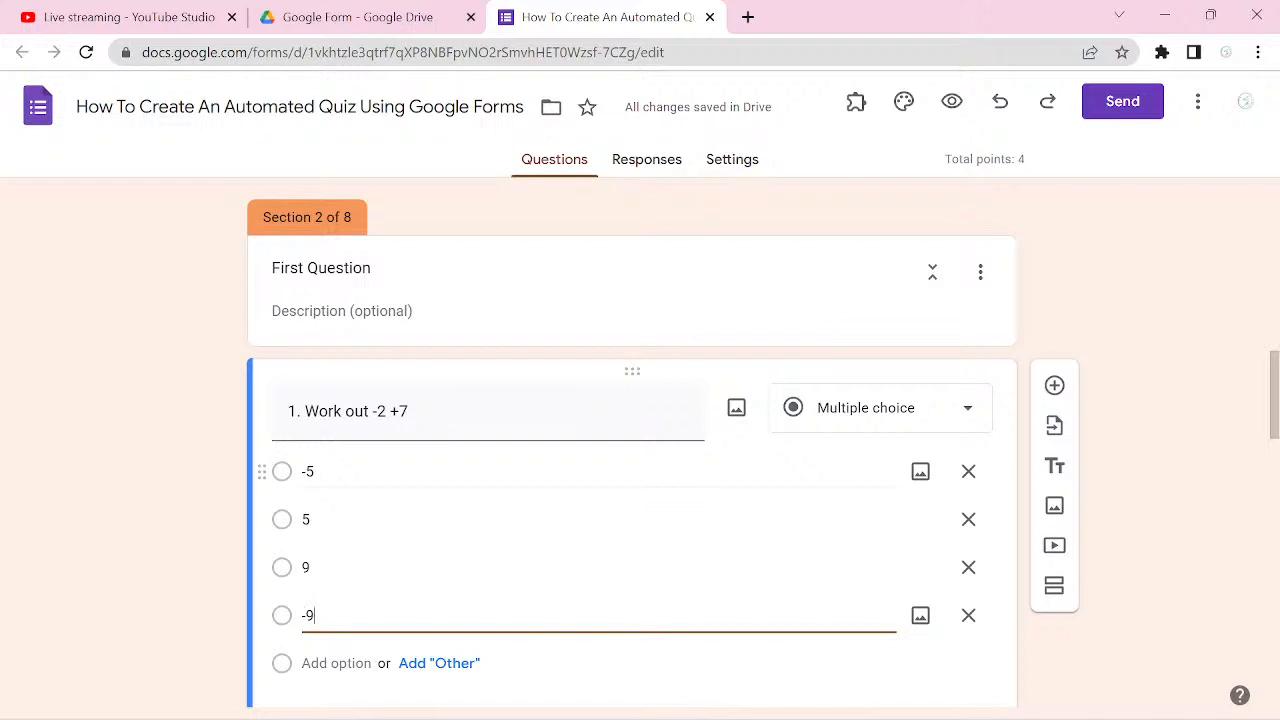
{"action": "scroll", "coordinate": [632, 471], "scroll_direction": "down", "scroll_amount": 1}
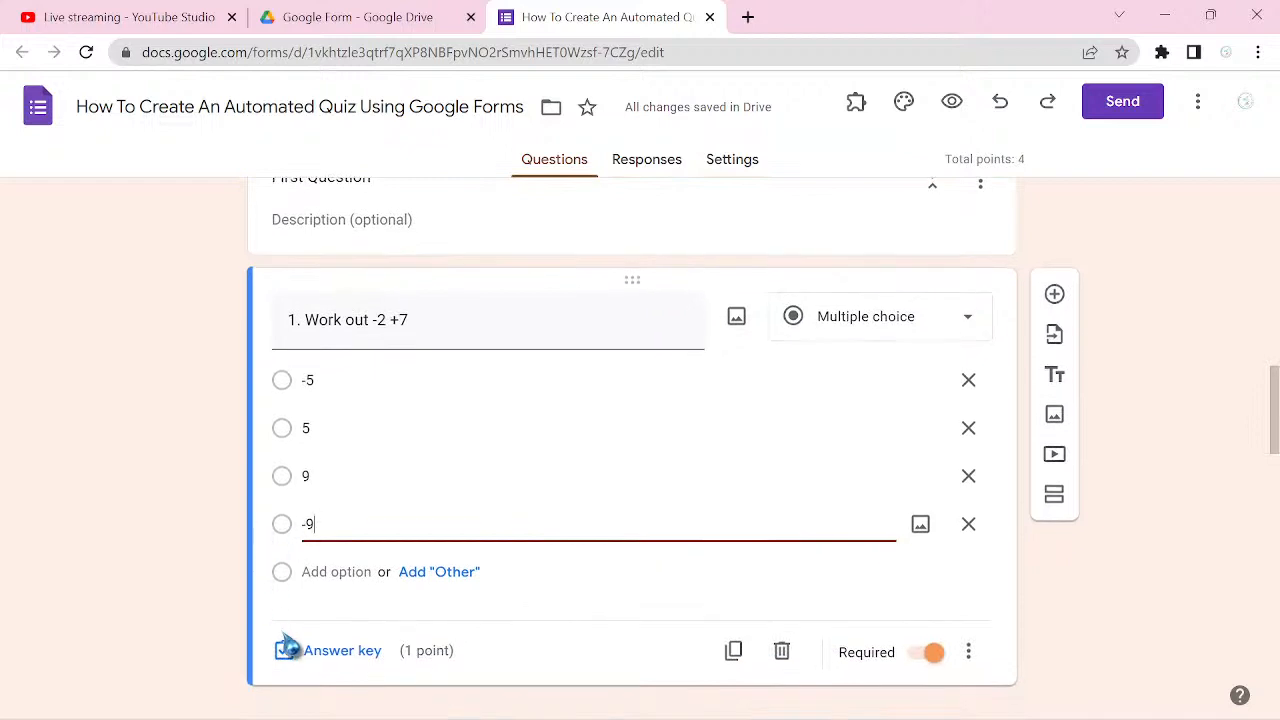
{"action": "left_click", "coordinate": [340, 664]}
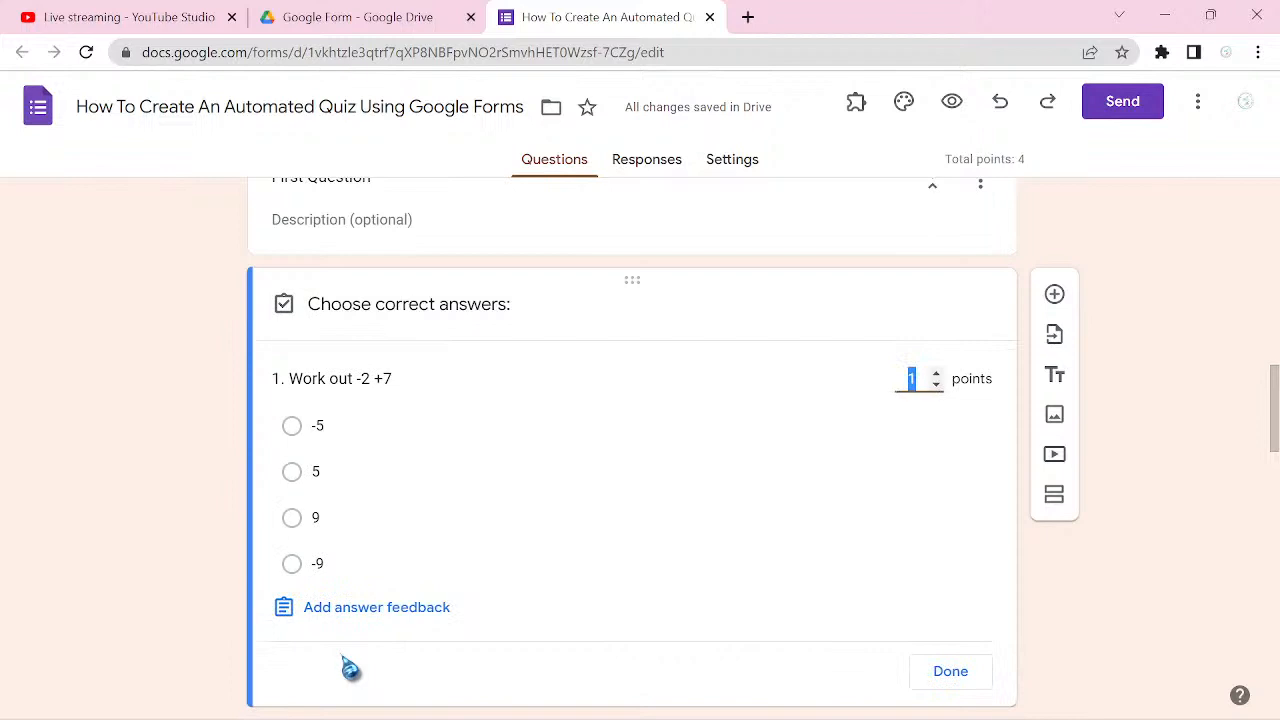
{"action": "left_click", "coordinate": [292, 474]}
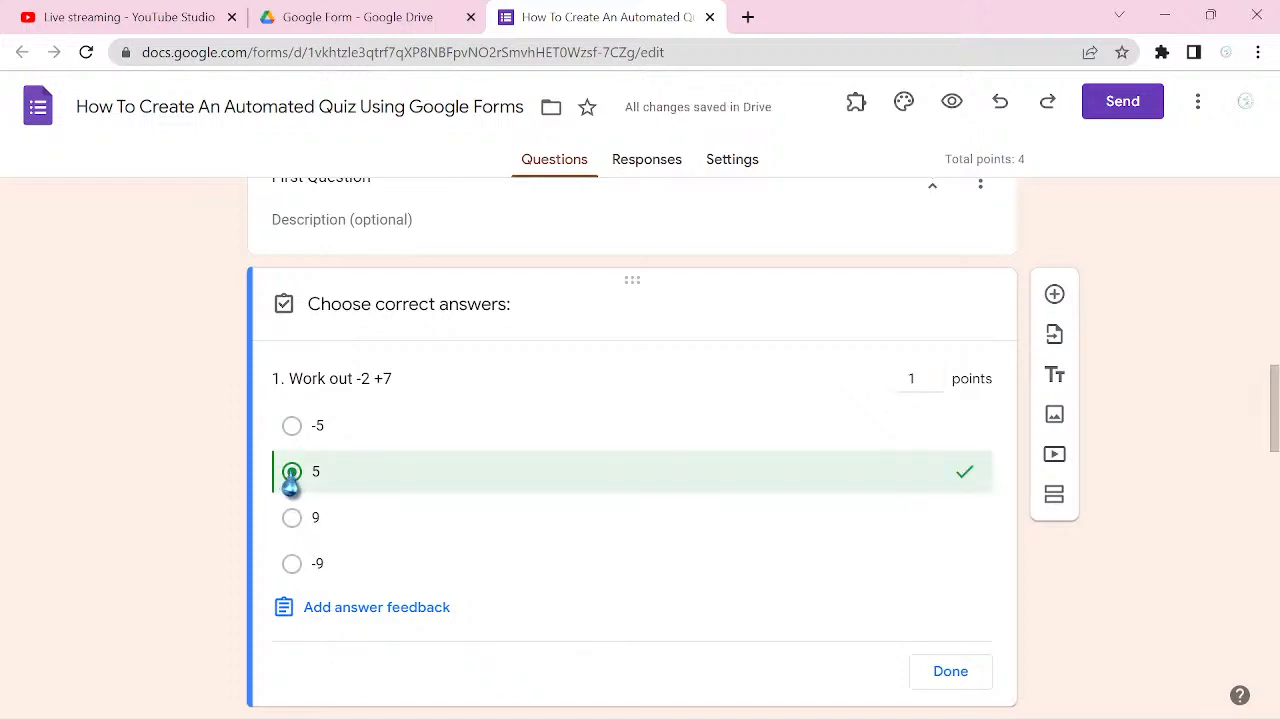
{"action": "left_click", "coordinate": [291, 528]}
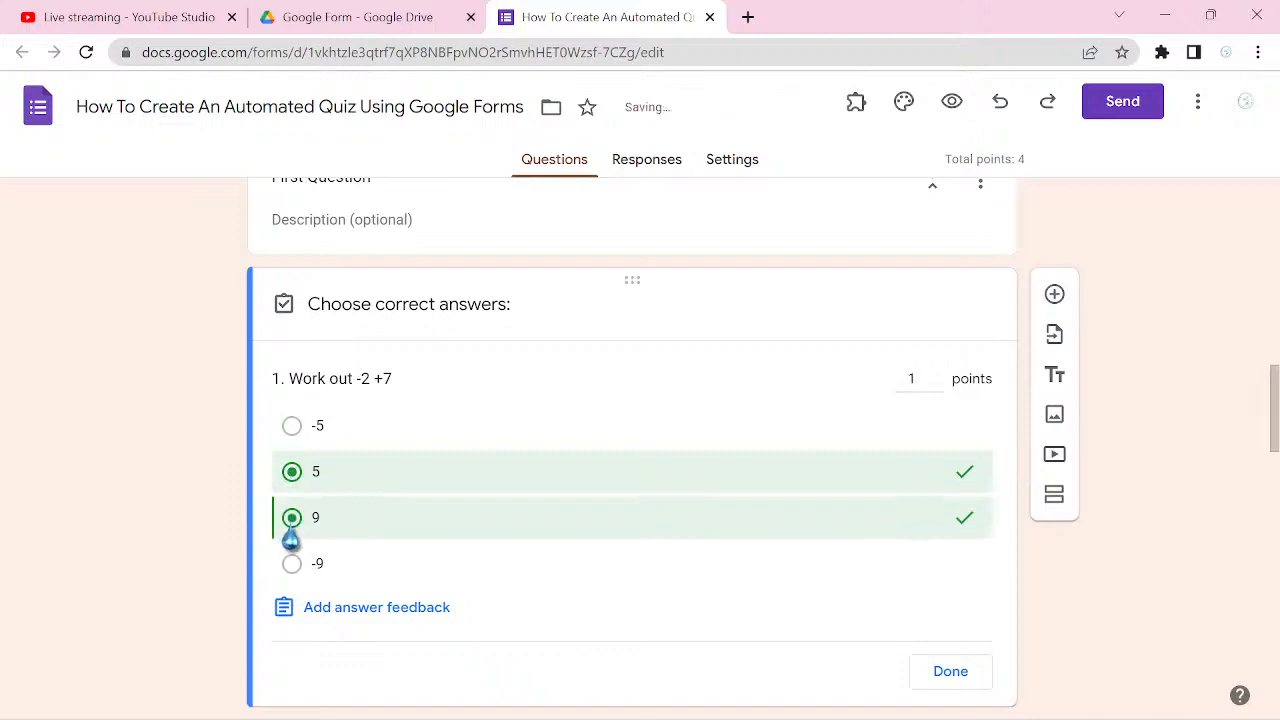
{"action": "left_click", "coordinate": [290, 535]}
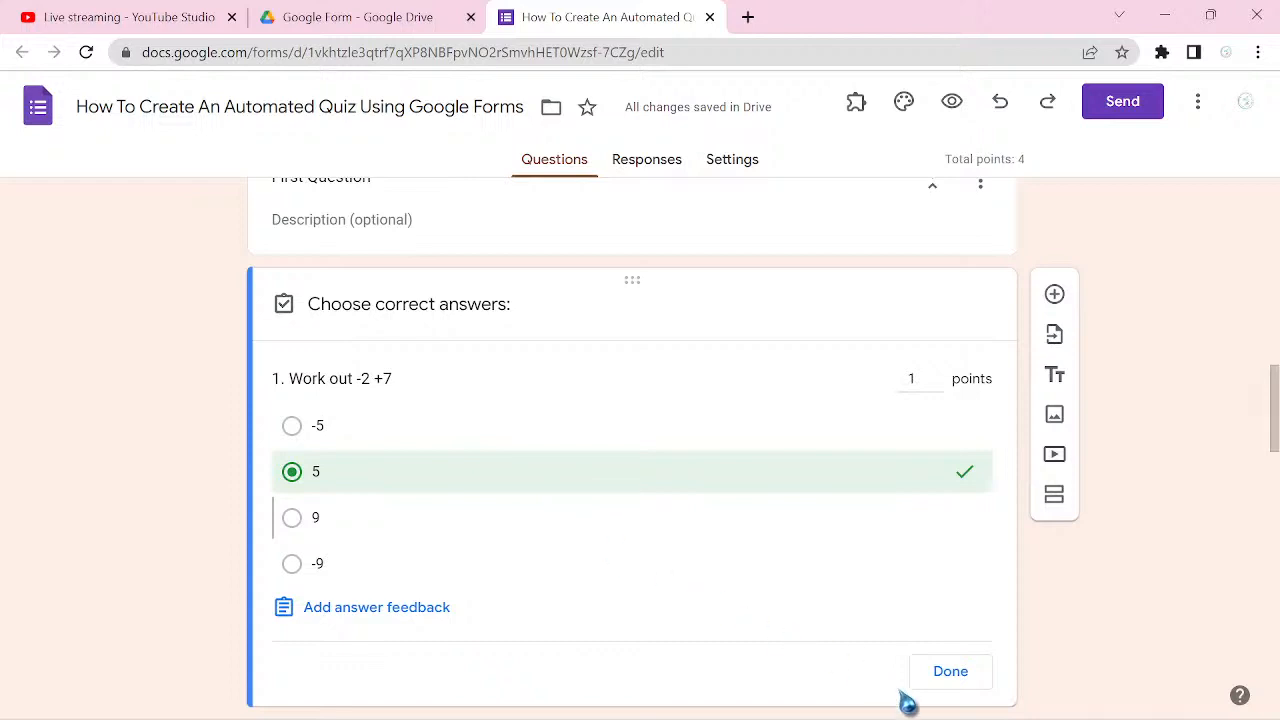
{"action": "left_click", "coordinate": [955, 678]}
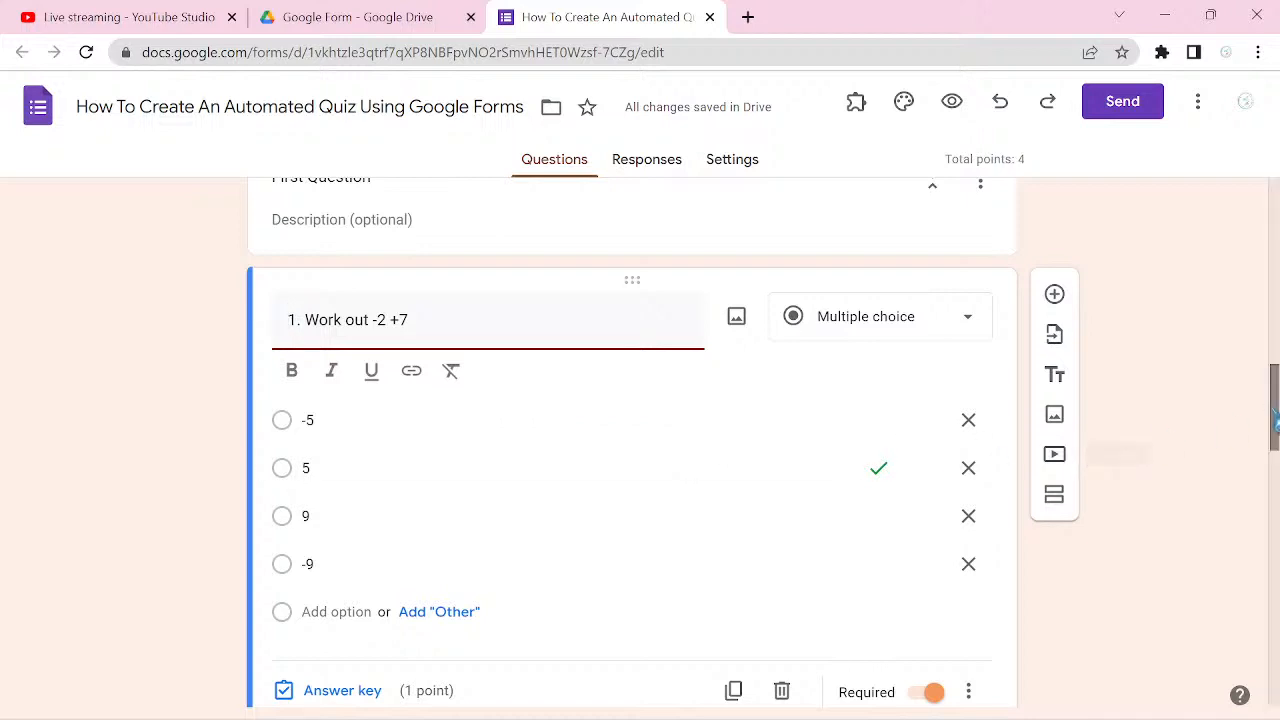
Step: Enable going to a section based on the answer for question 1 and send answer -5 to section 4 (First Video)
{"action": "scroll", "coordinate": [1275, 410], "scroll_direction": "down", "scroll_amount": 1}
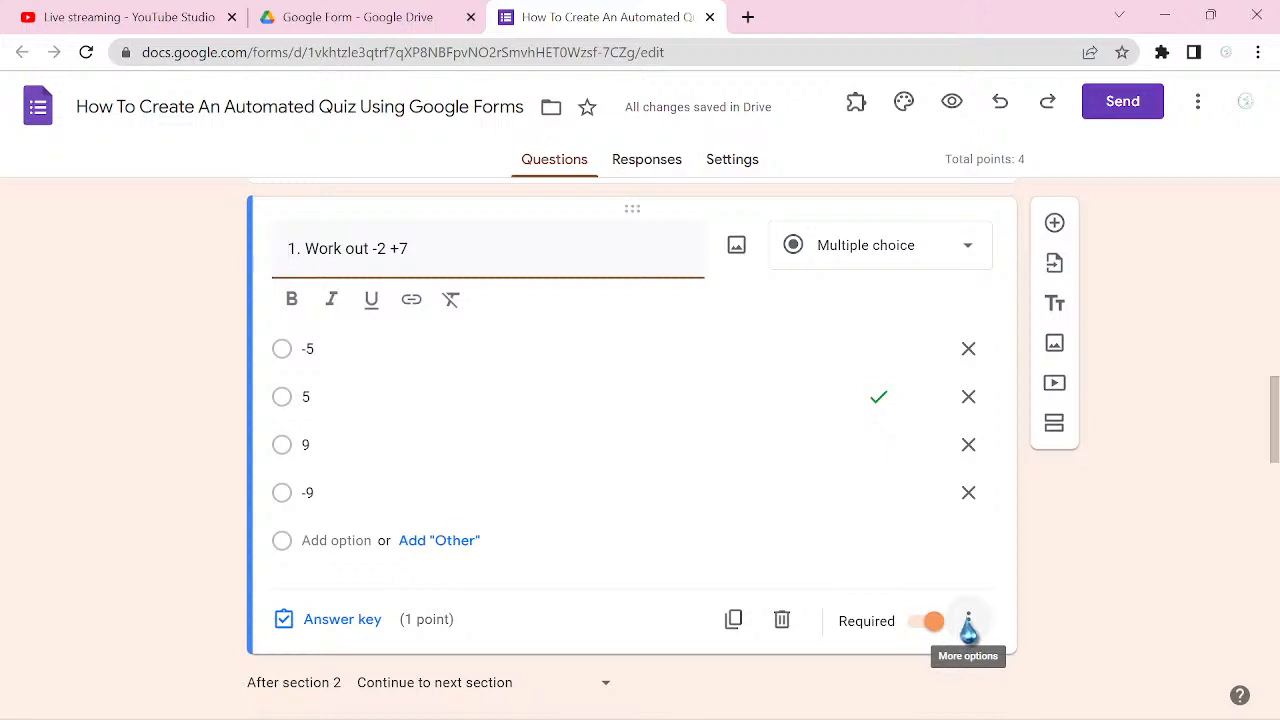
{"action": "left_click", "coordinate": [968, 621]}
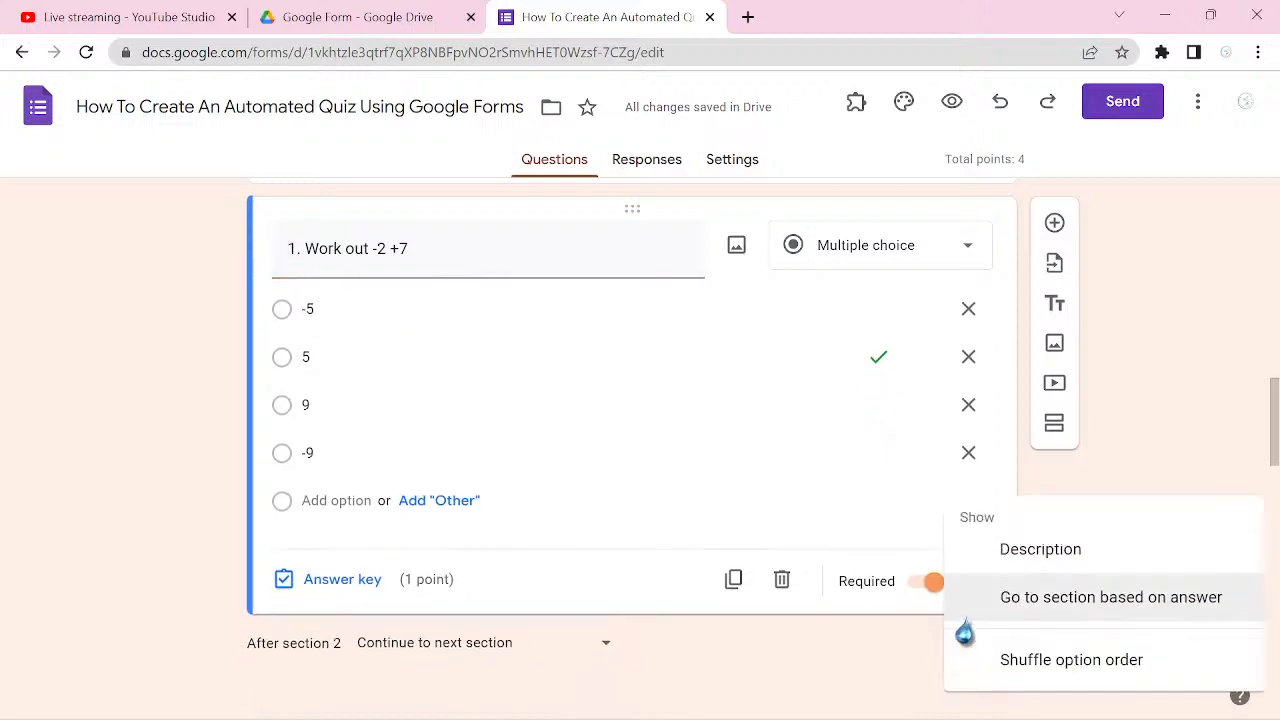
{"action": "left_click", "coordinate": [1093, 612]}
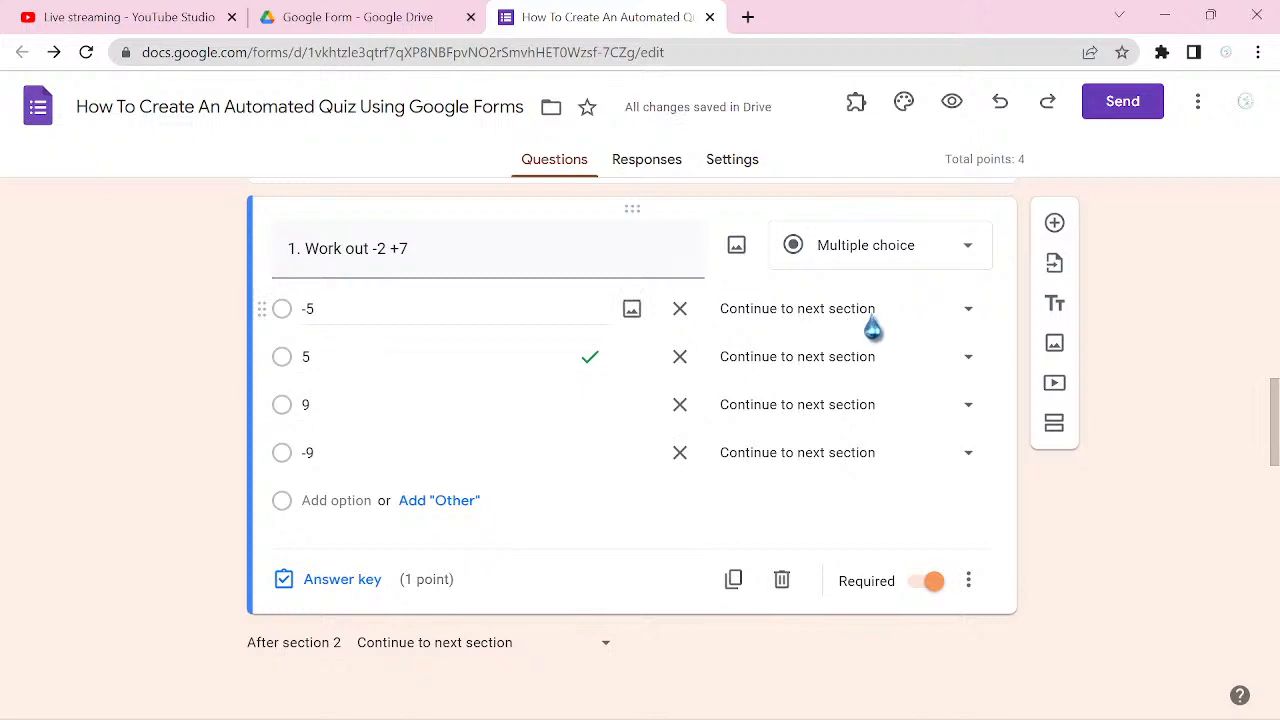
{"action": "left_click", "coordinate": [968, 310]}
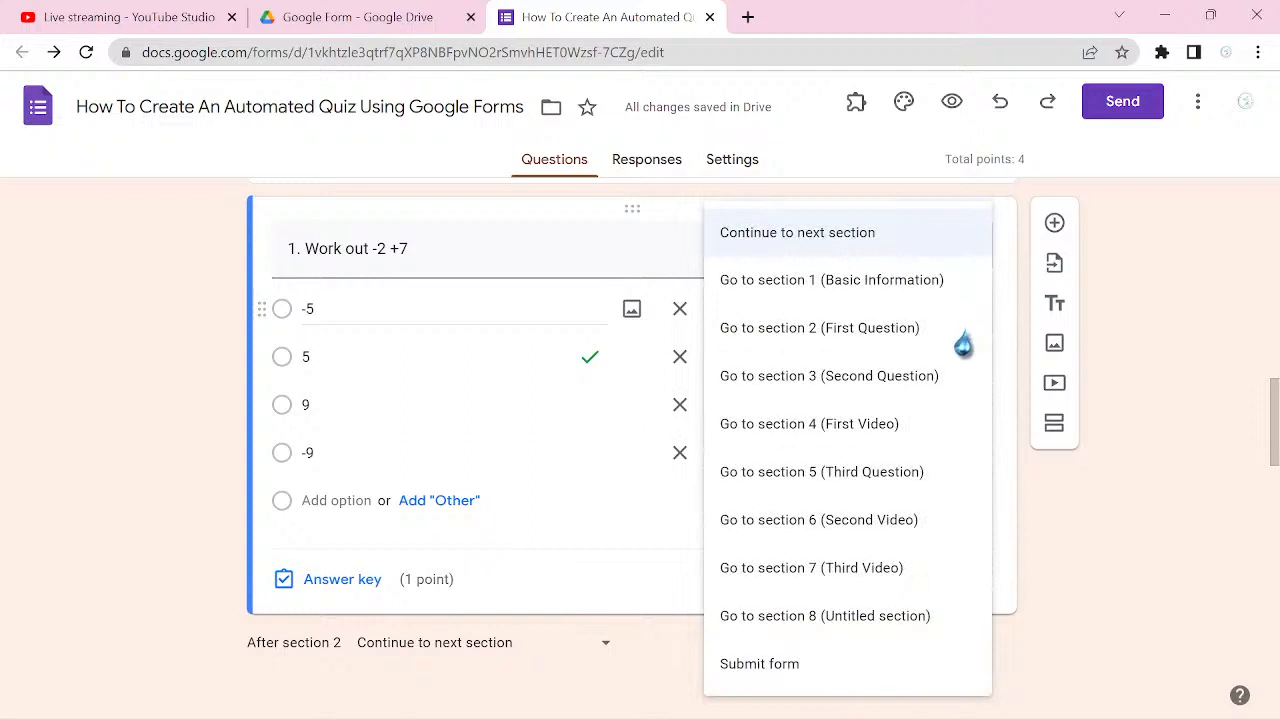
{"action": "left_click", "coordinate": [878, 440]}
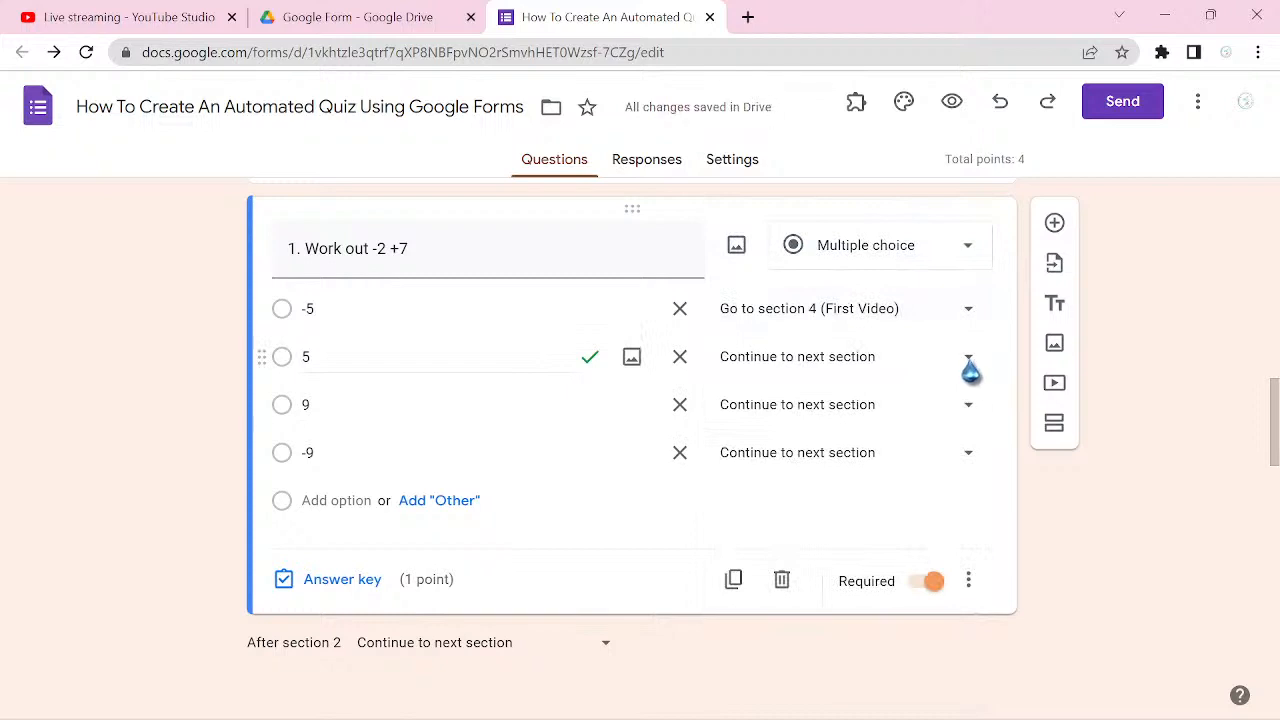
Step: Send answer 5 to section 3 (Second Question) and answers 9 and -9 to section 4 (First Video)
{"action": "left_click", "coordinate": [968, 360]}
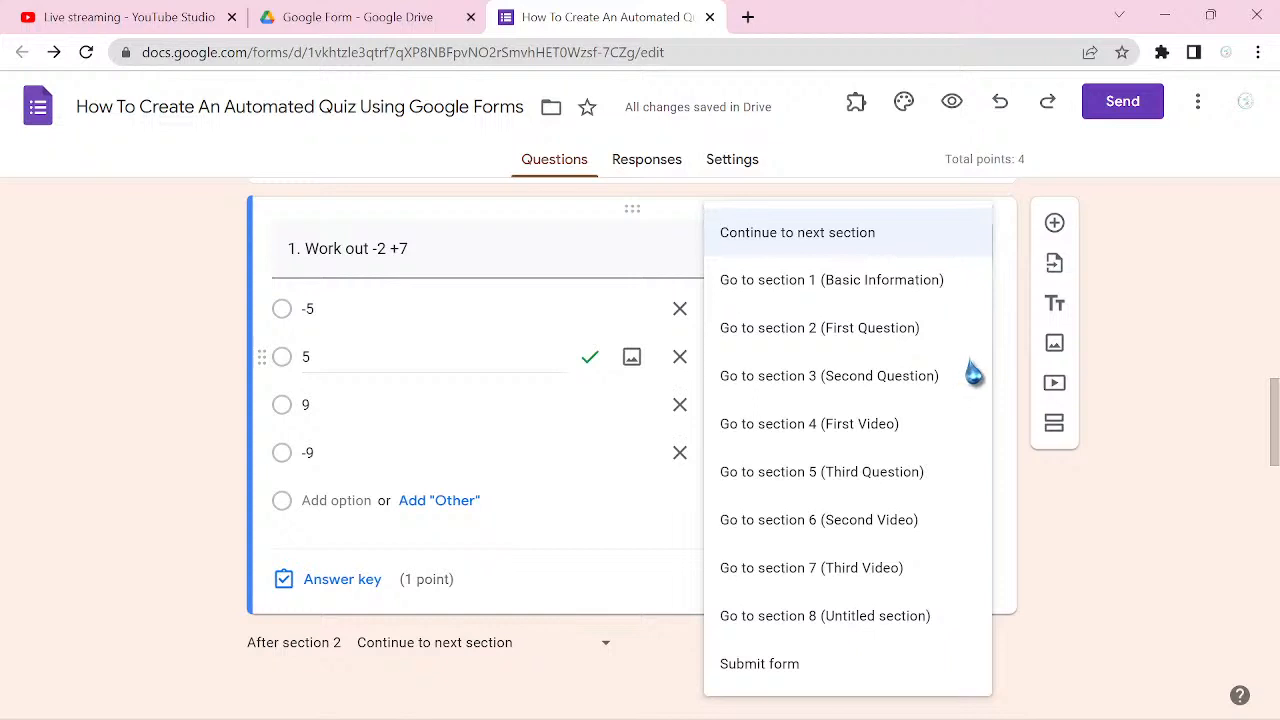
{"action": "left_click", "coordinate": [886, 396]}
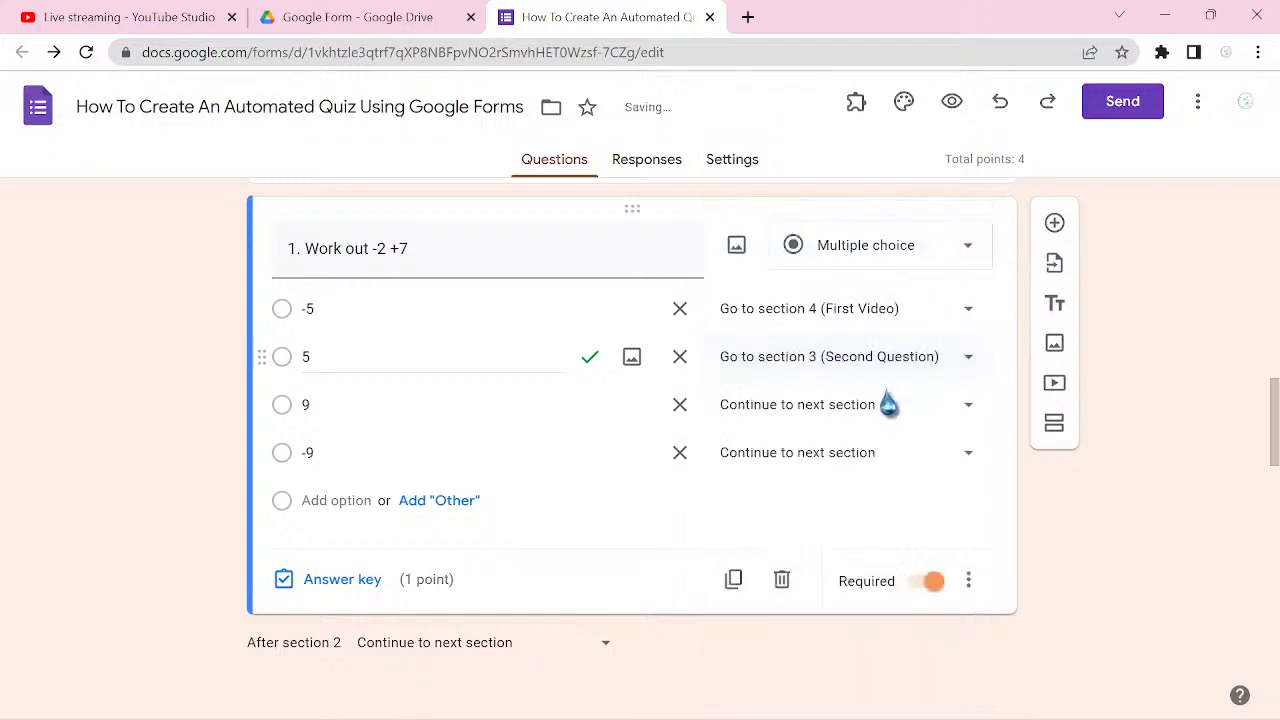
{"action": "left_click", "coordinate": [977, 418]}
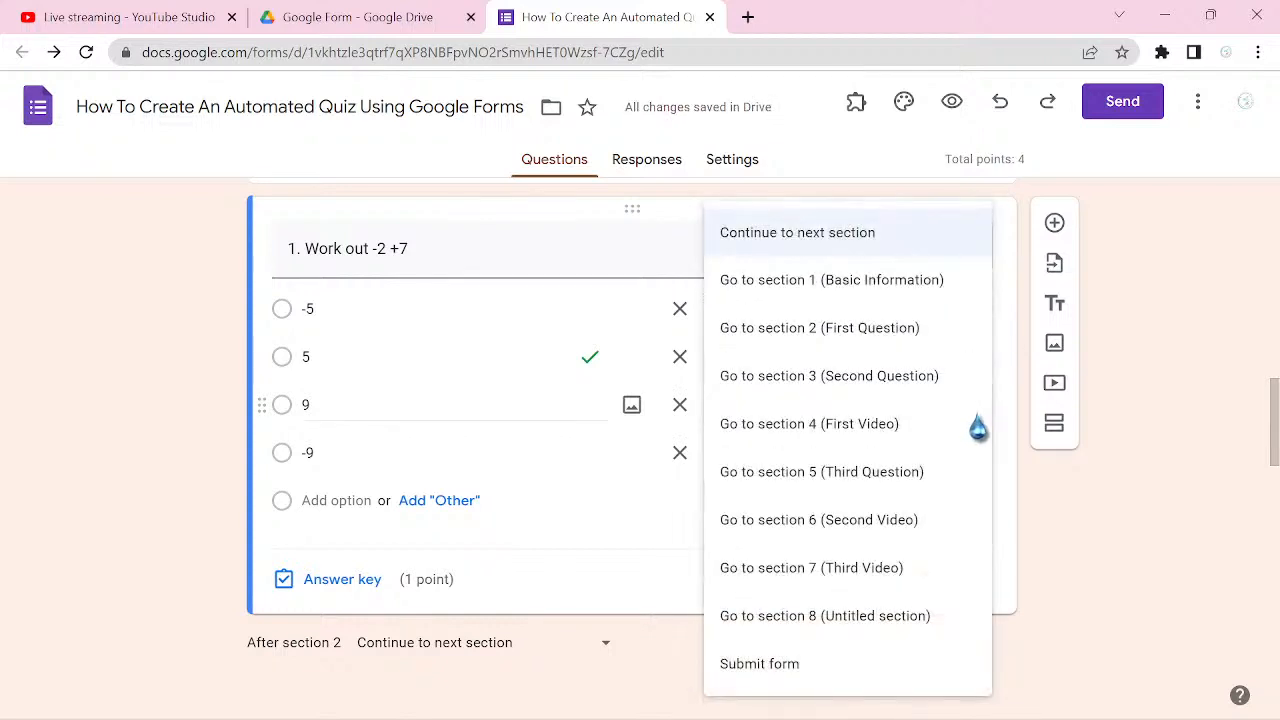
{"action": "left_click", "coordinate": [877, 447]}
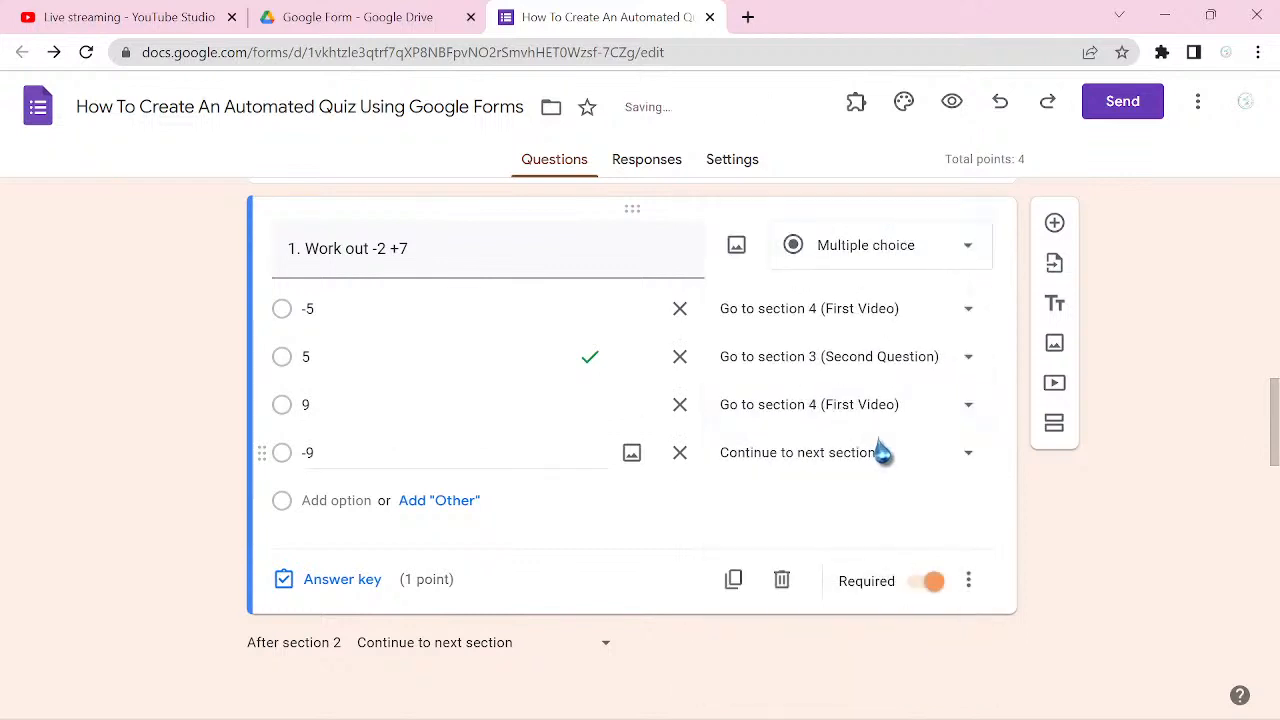
{"action": "left_click", "coordinate": [968, 456]}
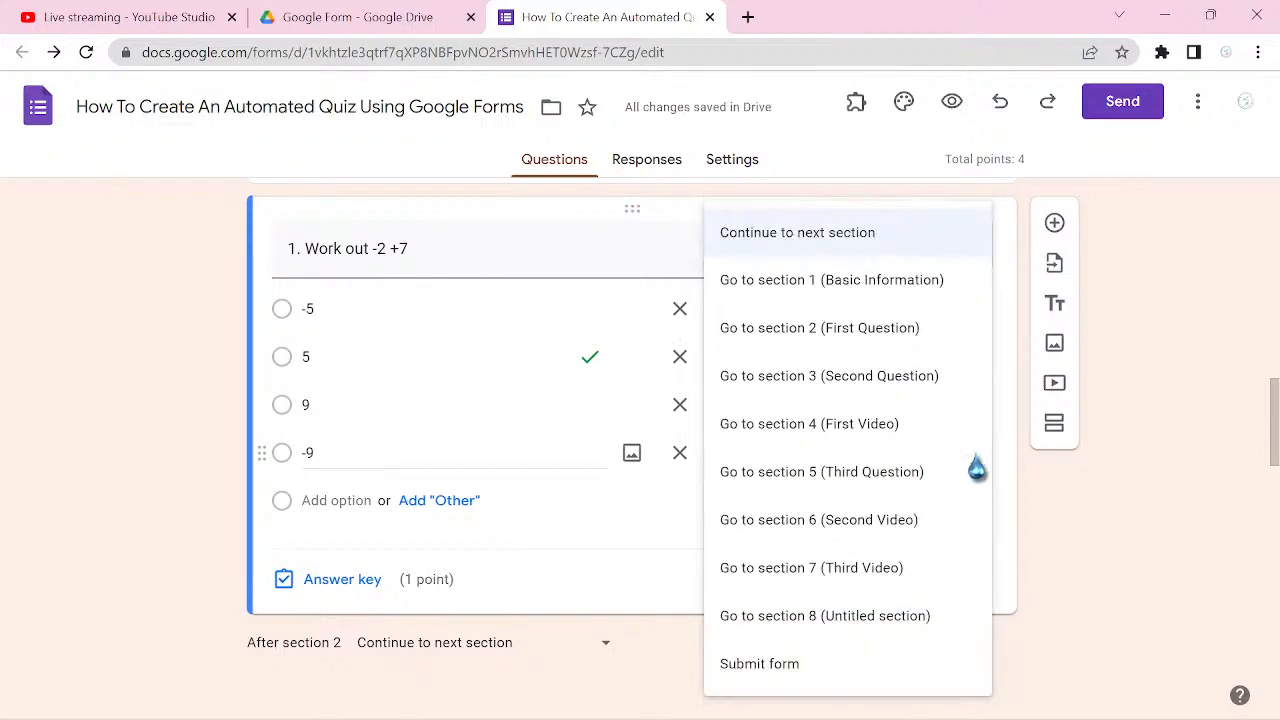
{"action": "left_click", "coordinate": [852, 442]}
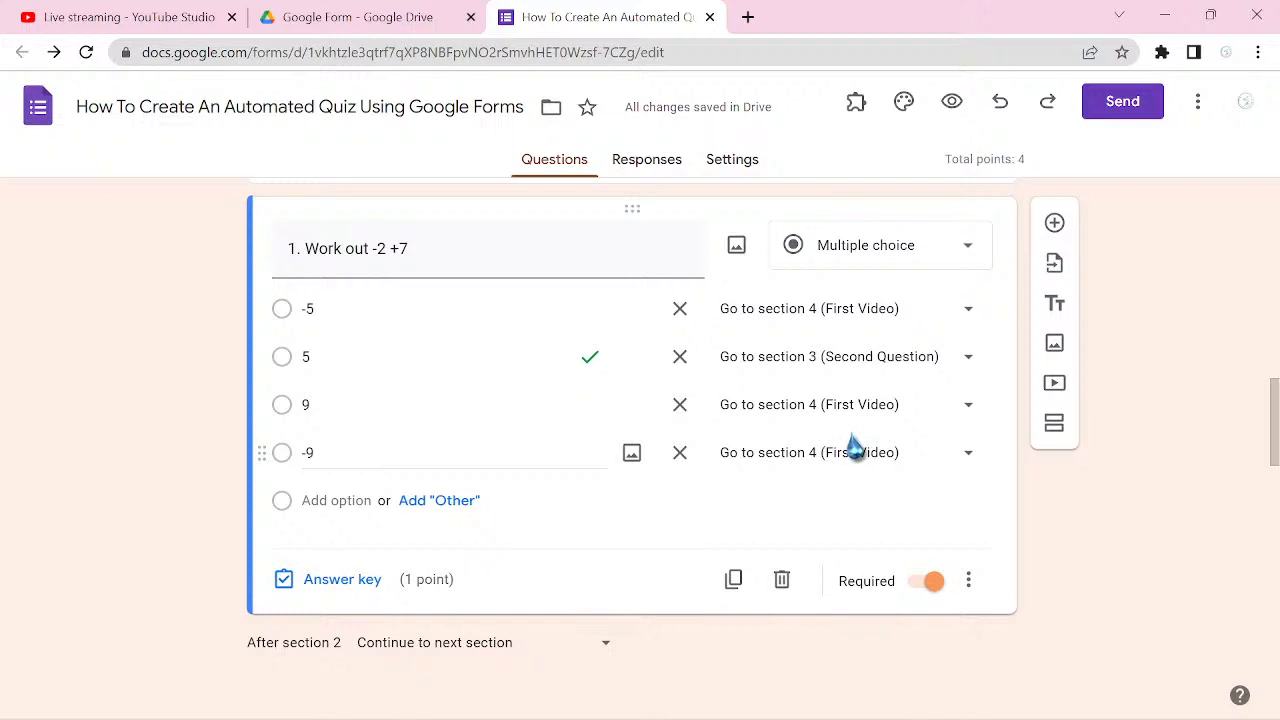
Step: Give the Third Question section the bold description "Kindly click on this link to see a video on addition and subtraction of integers"
{"action": "scroll", "coordinate": [852, 447], "scroll_direction": "down", "scroll_amount": 3}
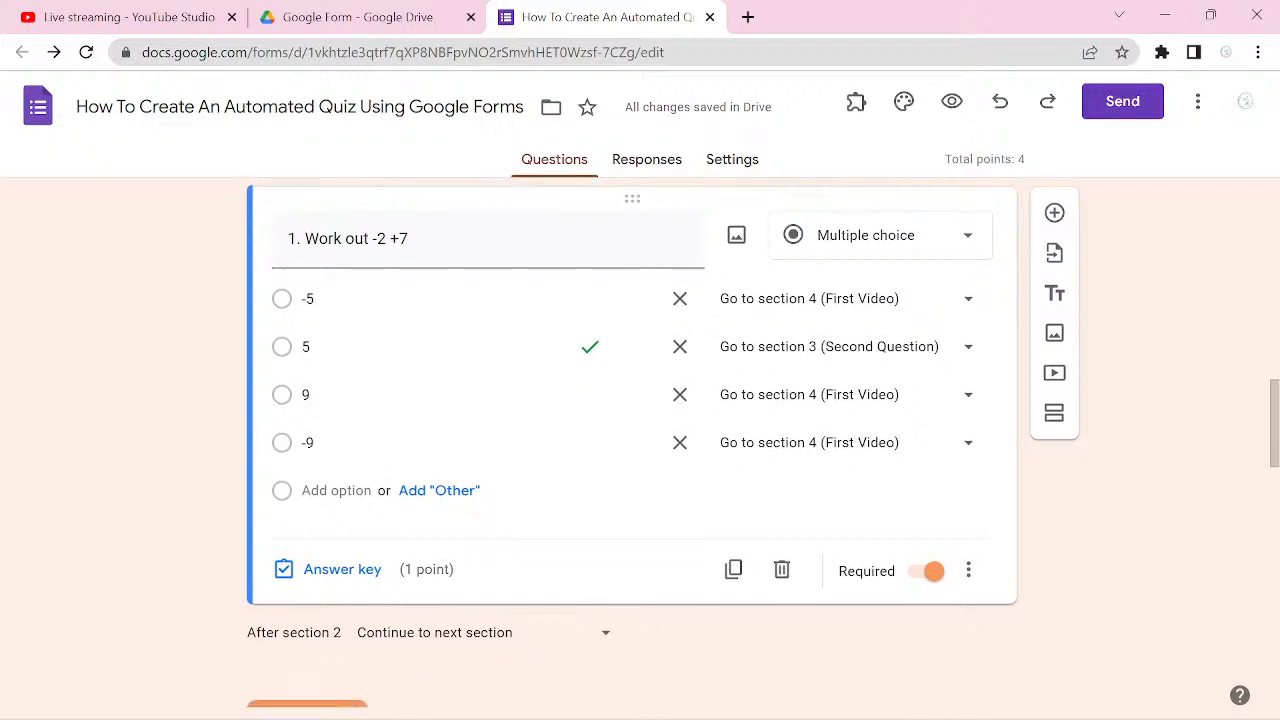
{"action": "scroll", "coordinate": [848, 447], "scroll_direction": "down", "scroll_amount": 6}
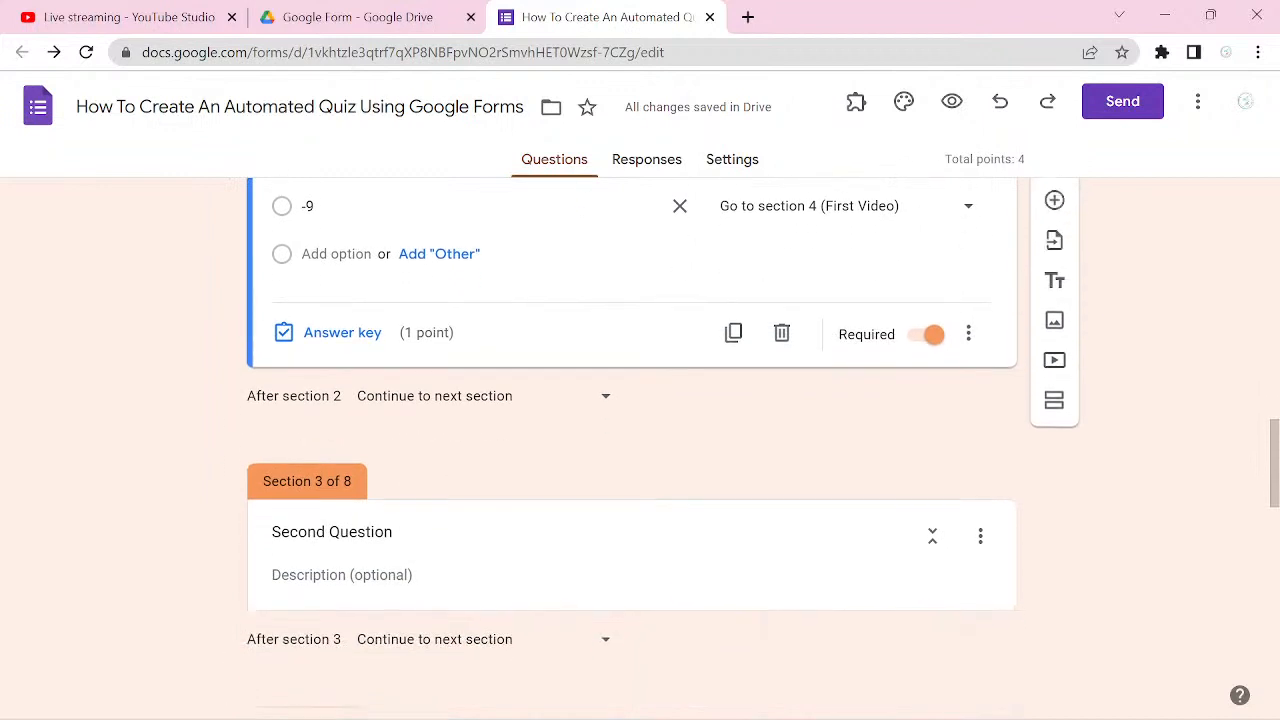
{"action": "scroll", "coordinate": [848, 447], "scroll_direction": "down", "scroll_amount": 5}
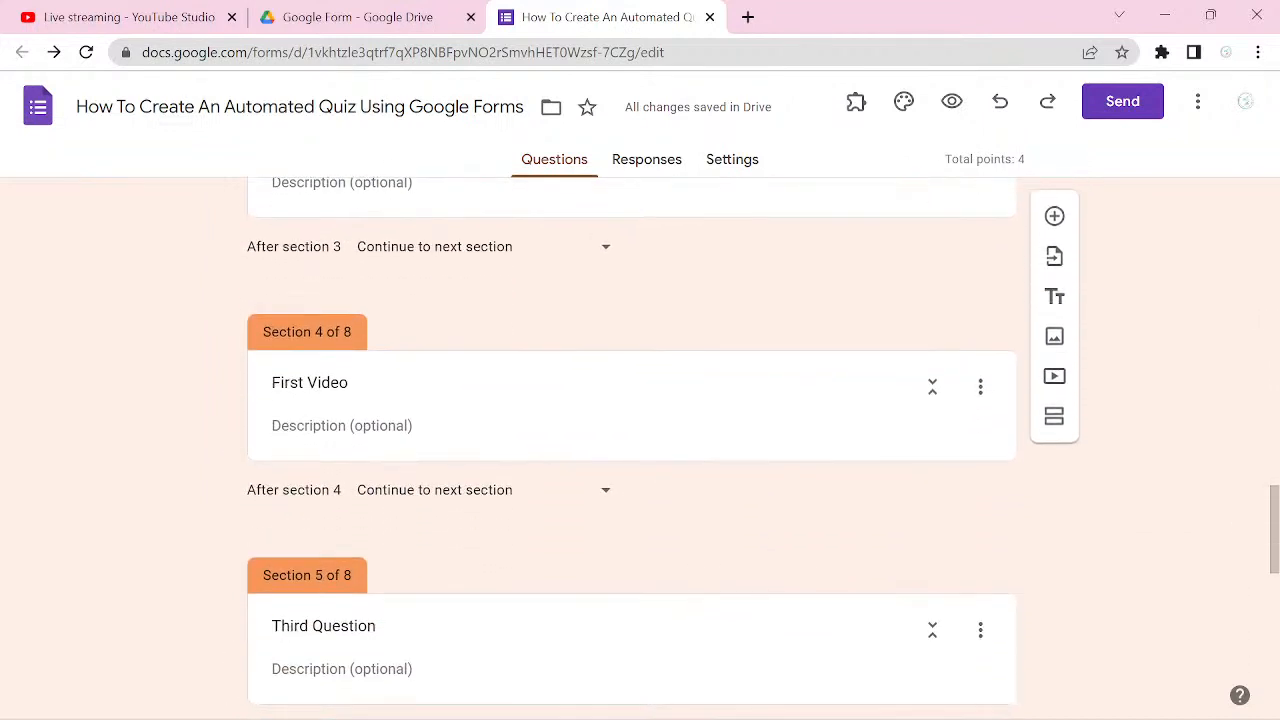
{"action": "left_click", "coordinate": [275, 425]}
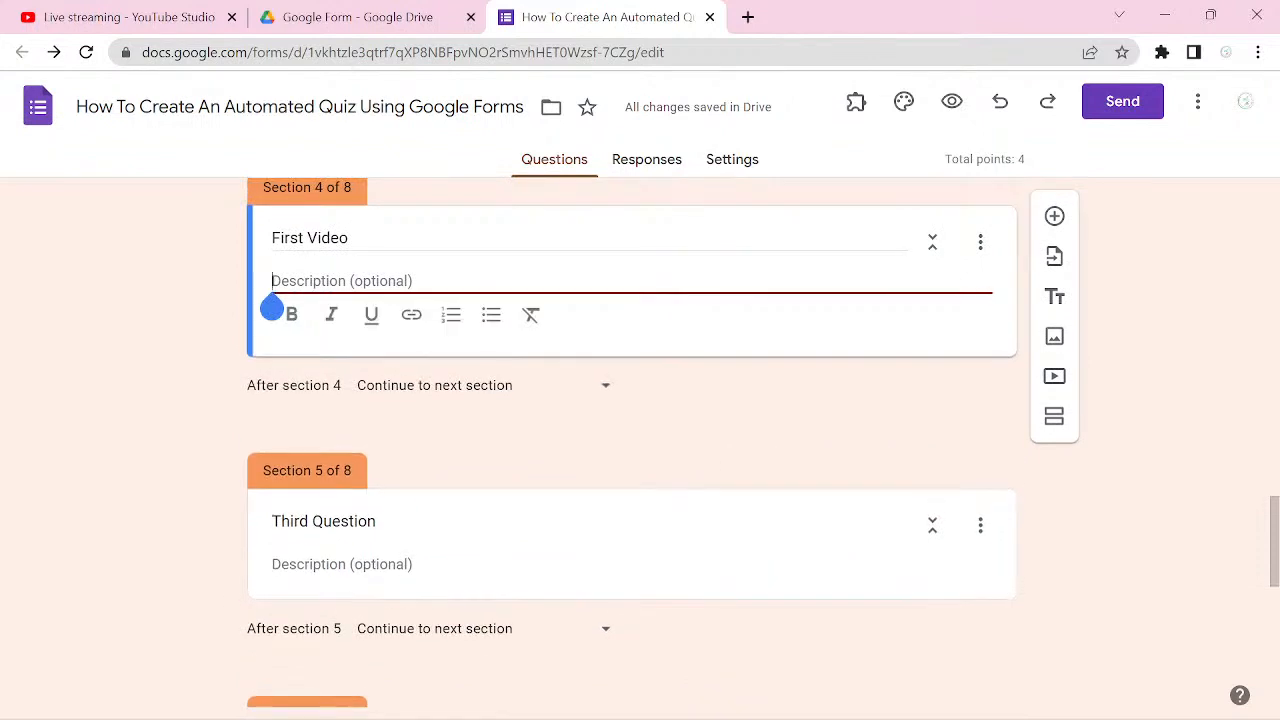
{"action": "left_click", "coordinate": [375, 564]}
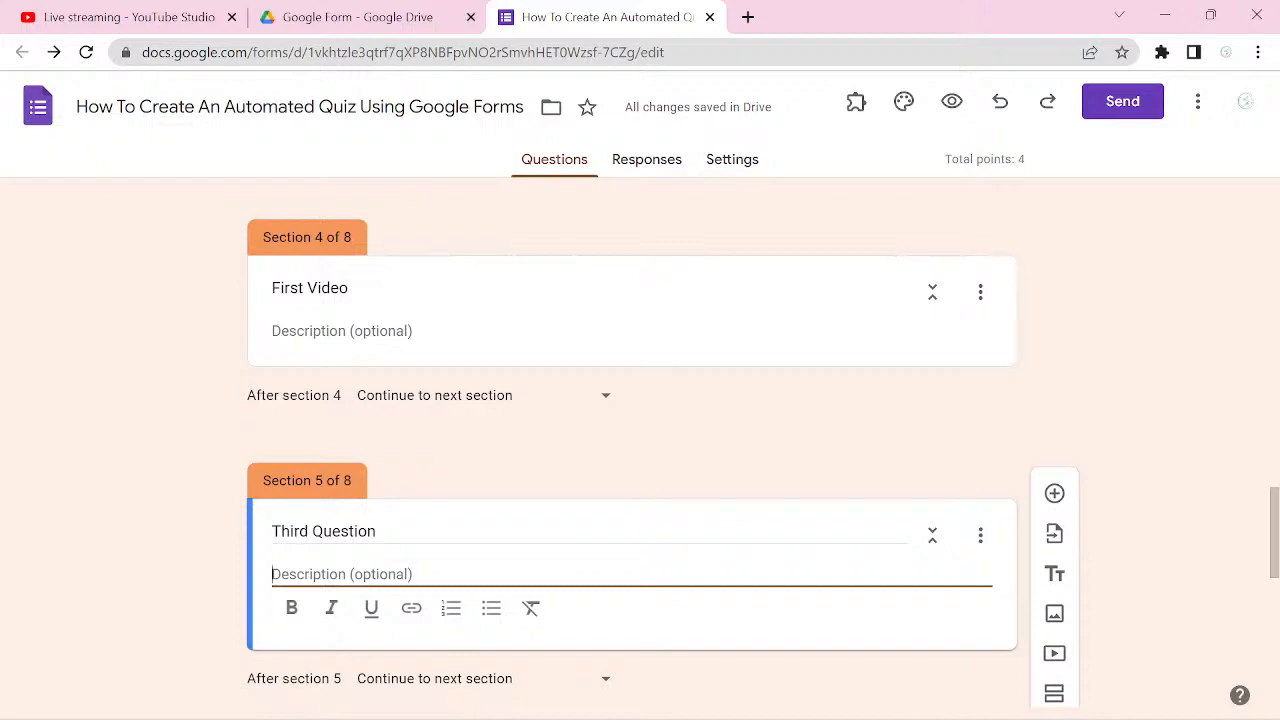
{"action": "type", "text": "Kin"}
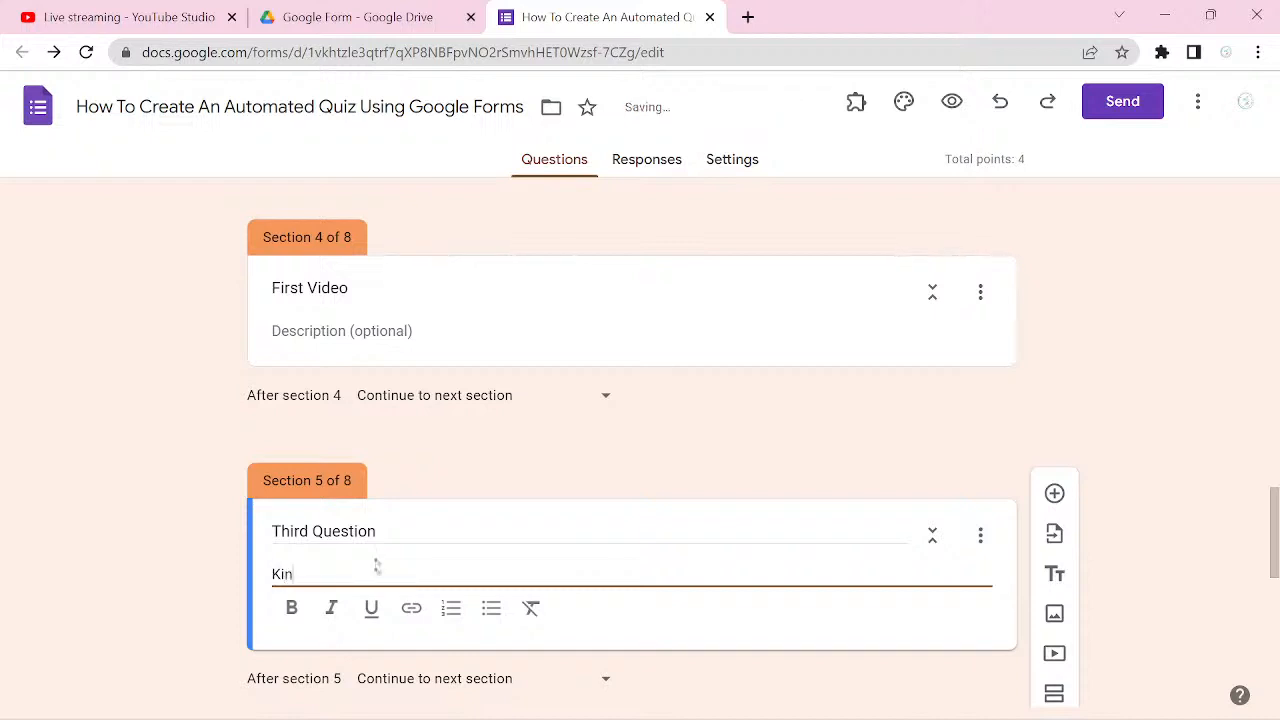
{"action": "type", "text": "dly"}
{"action": "type", "text": " see "}
{"action": "type", "text": "the"}
{"action": "key", "text": "BackSpace"}
{"action": "key", "text": "BackSpace"}
{"action": "key", "text": "BackSpace"}
{"action": "key", "text": "BackSpace"}
{"action": "key", "text": "BackSpace"}
{"action": "key", "text": "BackSpace"}
{"action": "key", "text": "BackSpace"}
{"action": "key", "text": "BackSpace"}
{"action": "type", "text": "click on thi"}
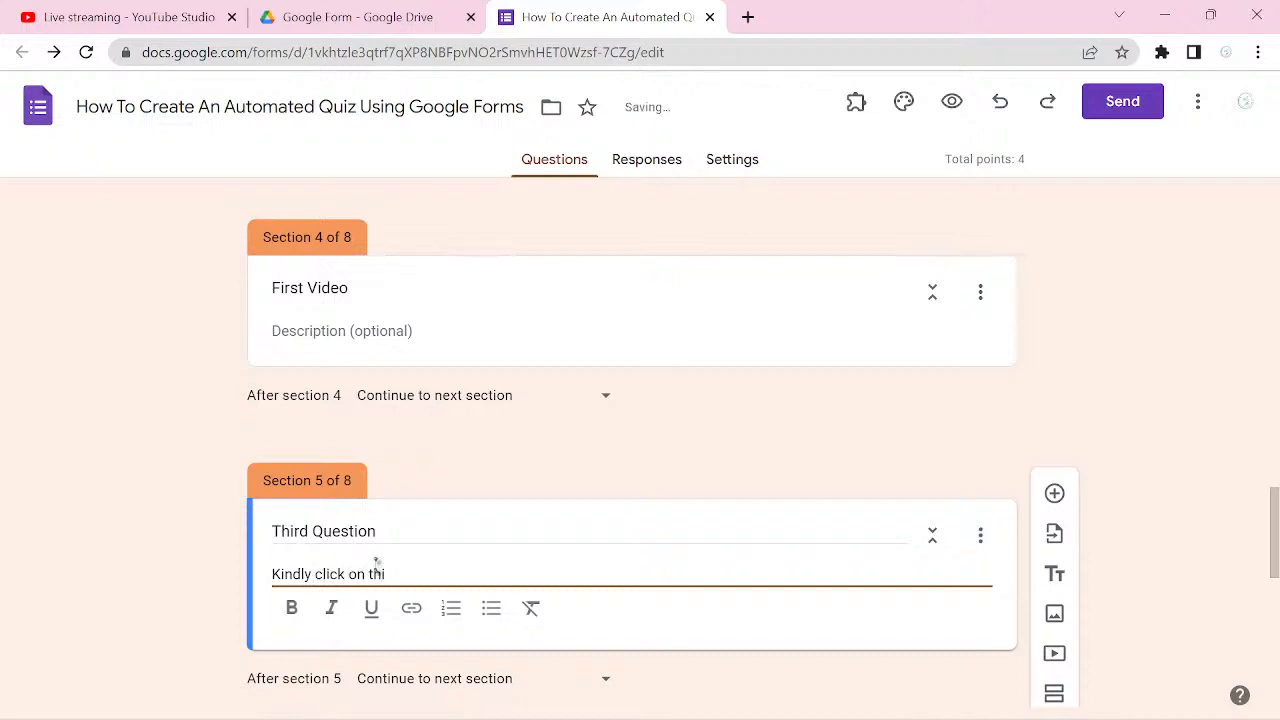
{"action": "key", "text": "BackSpace"}
{"action": "type", "text": "is link to se"}
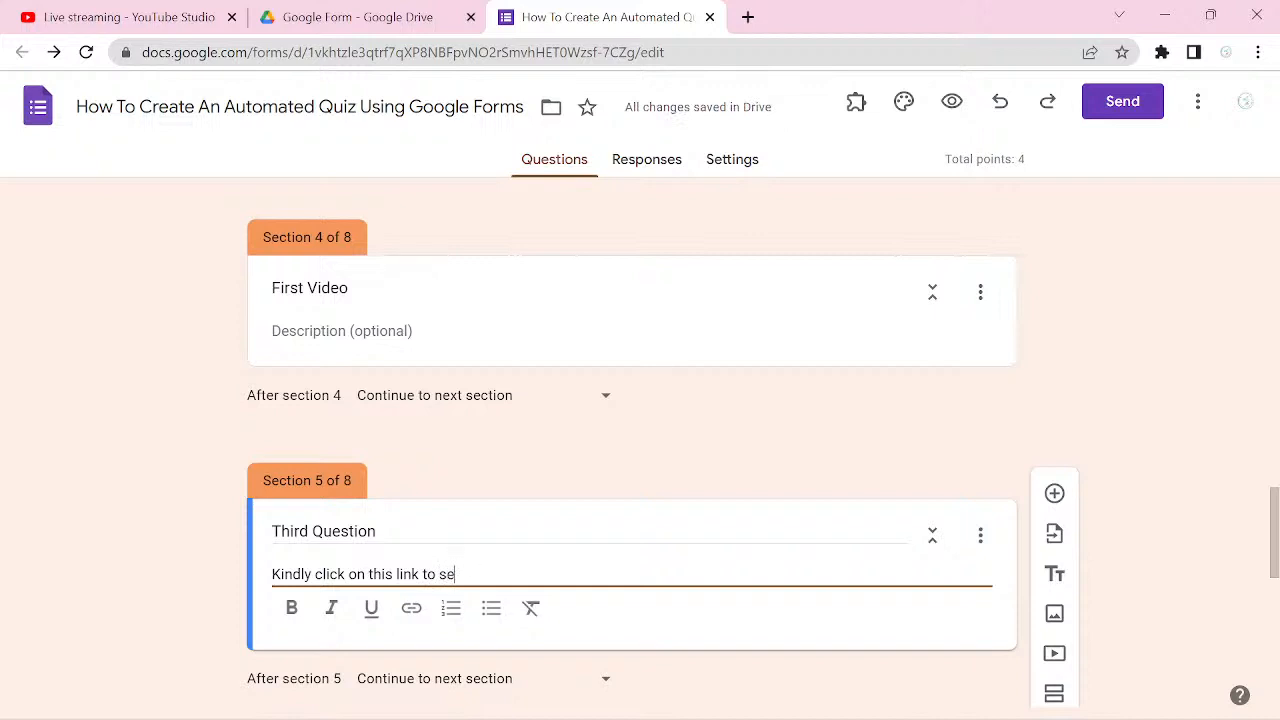
{"action": "type", "text": "e a video on ad"}
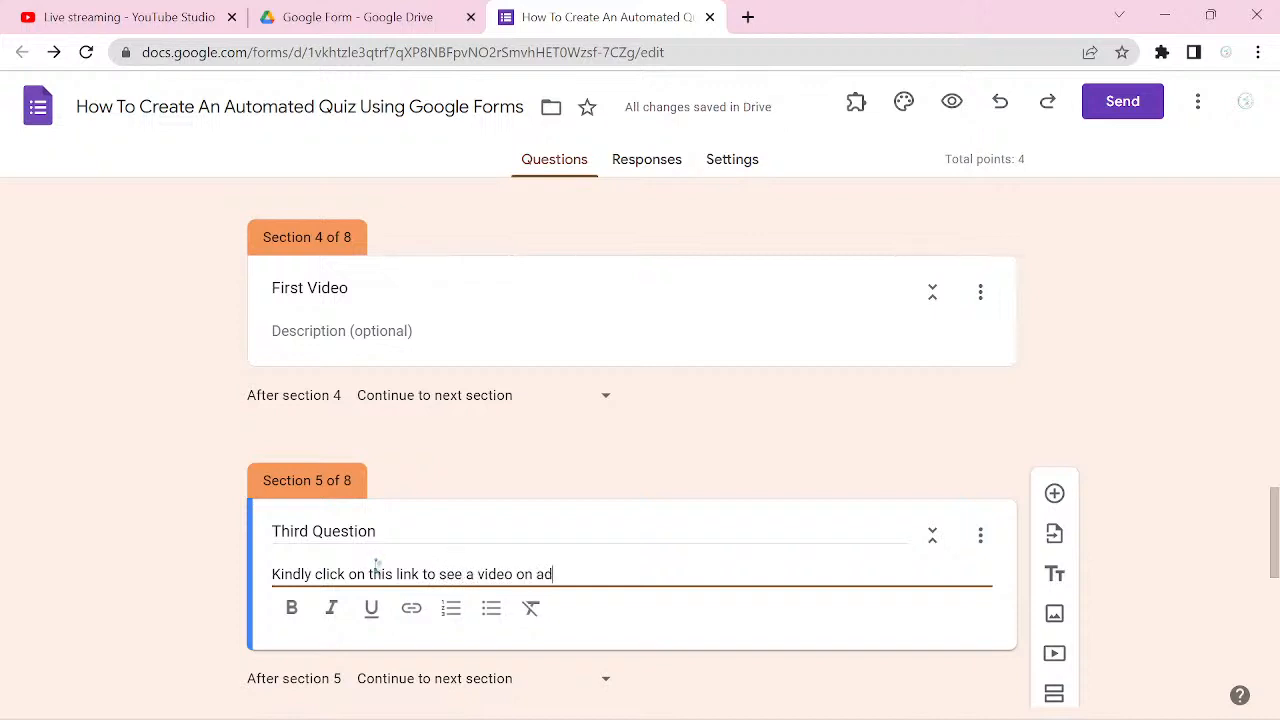
{"action": "type", "text": "dition "}
{"action": "type", "text": "and "}
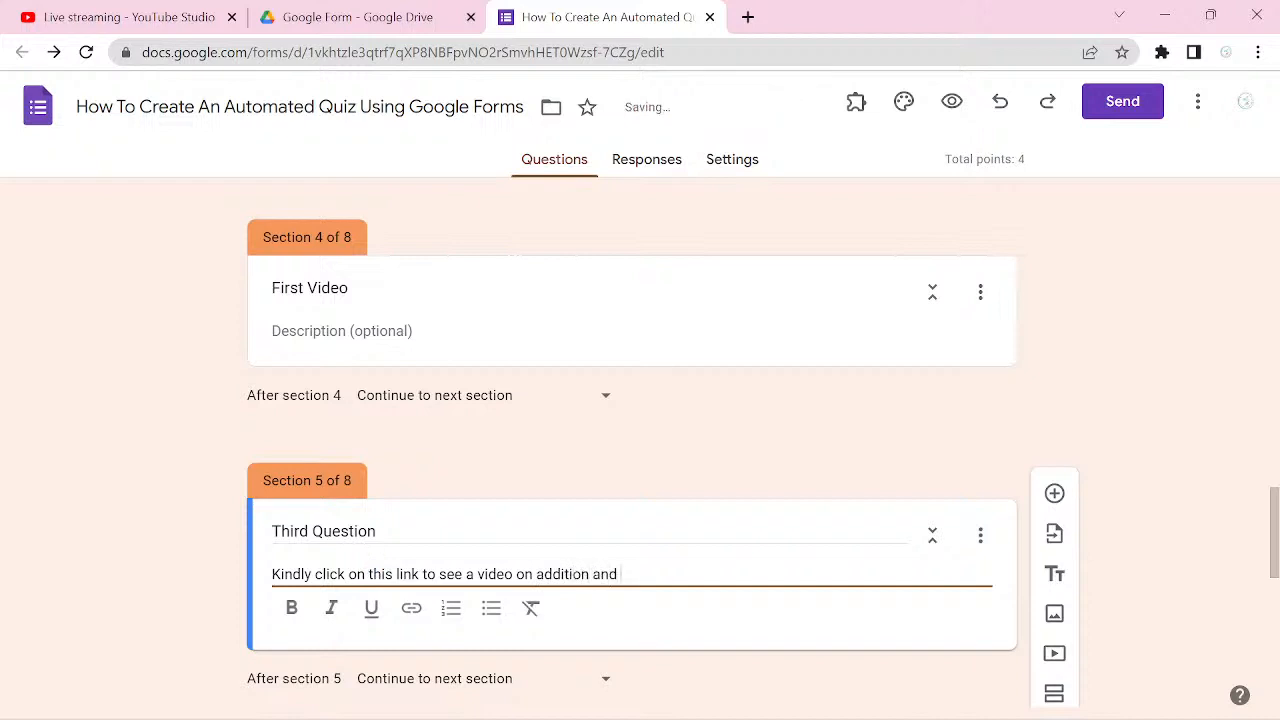
{"action": "type", "text": "subtrac"}
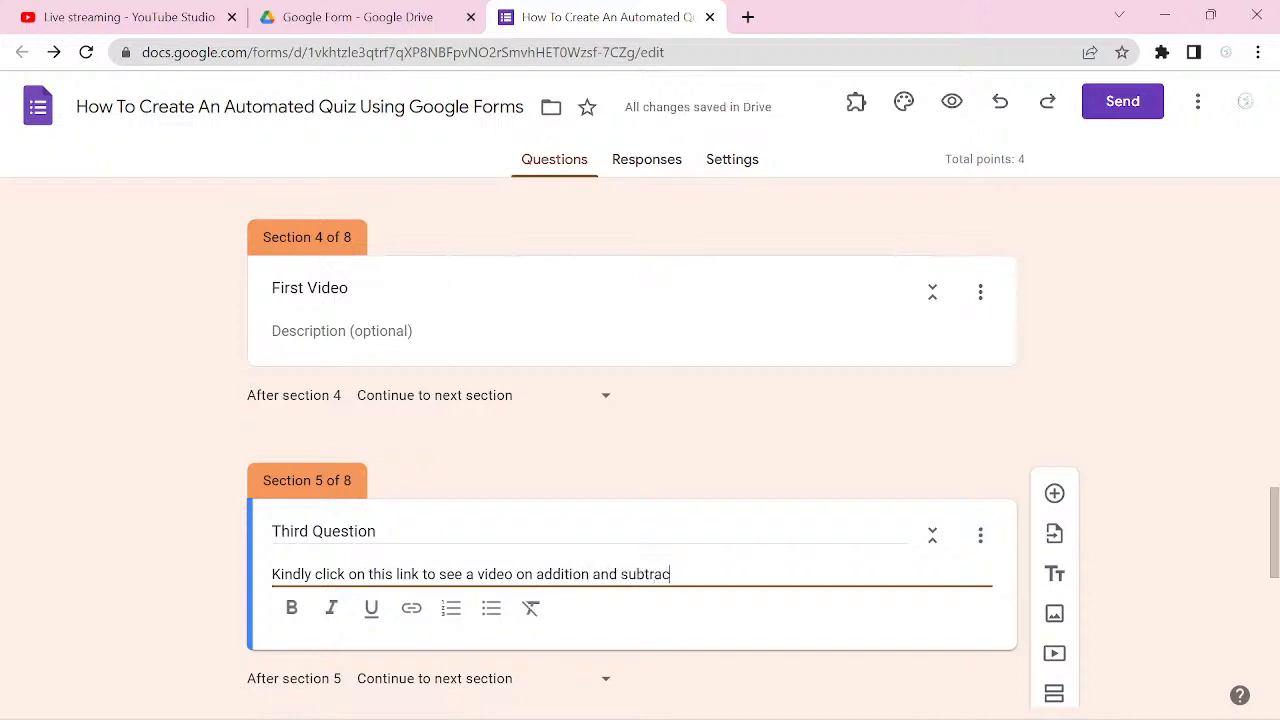
{"action": "type", "text": "tion of integers"}
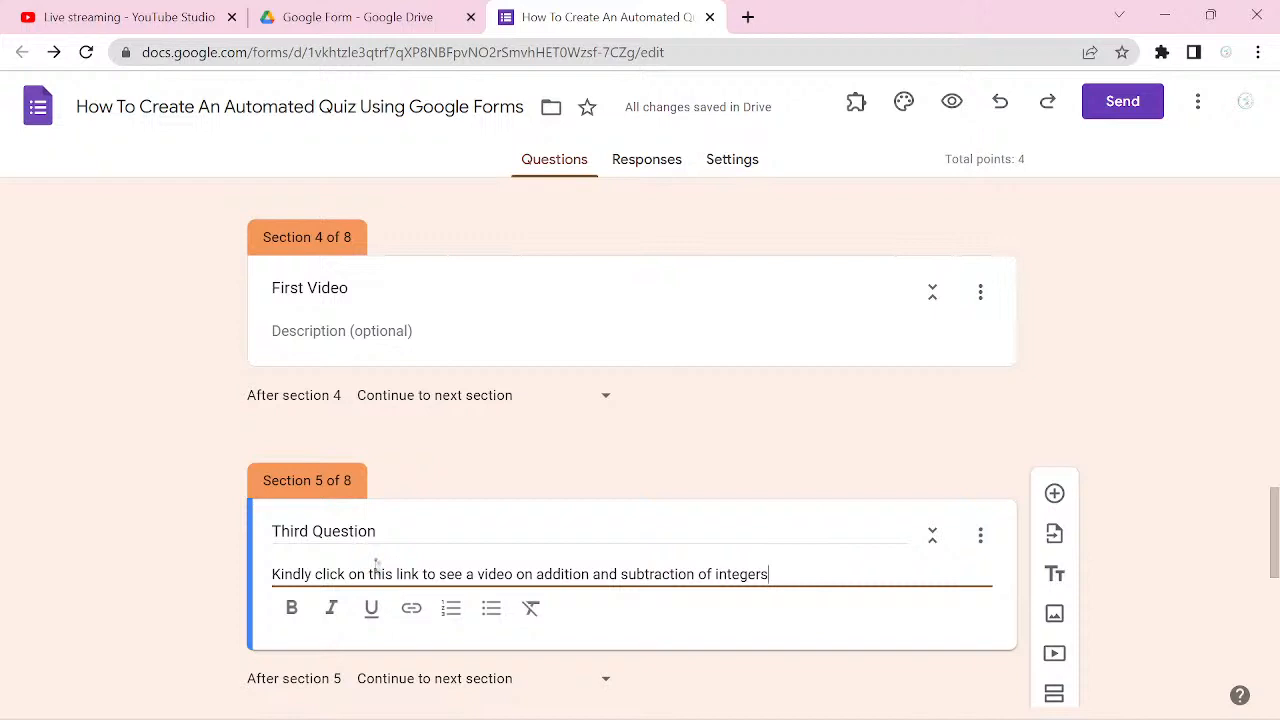
{"action": "key", "text": "ctrl+a"}
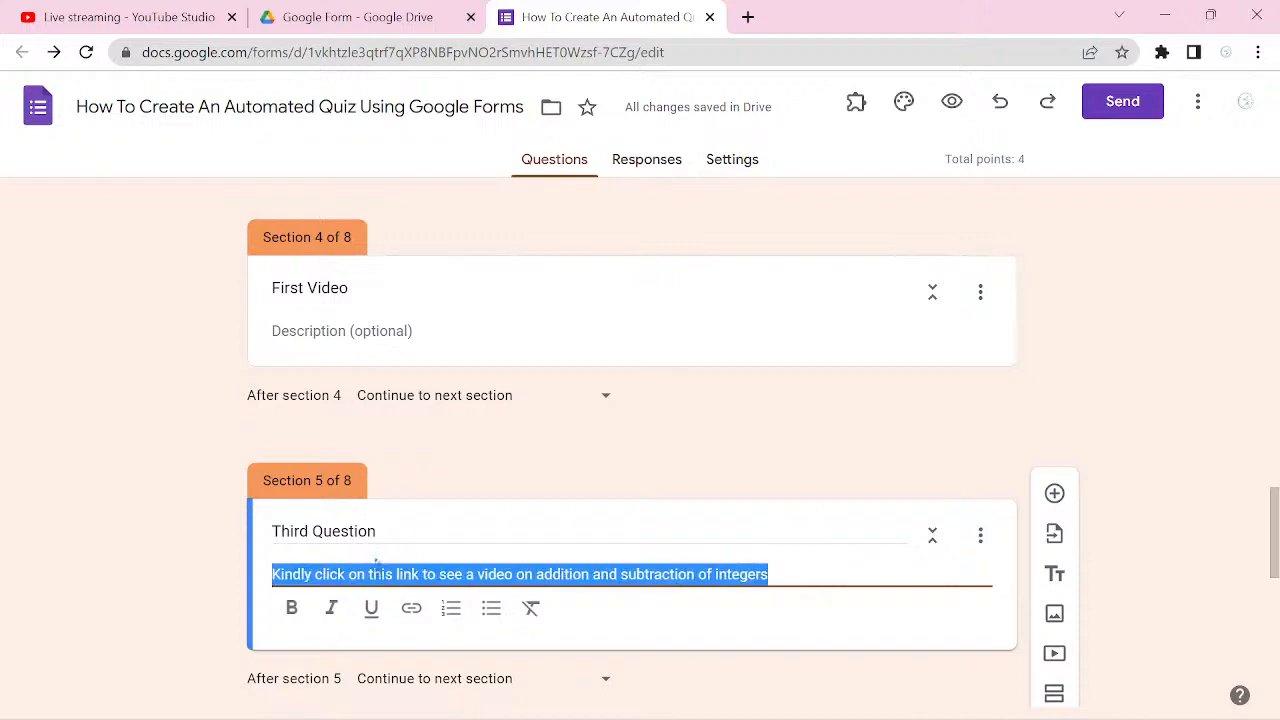
{"action": "left_click", "coordinate": [280, 610]}
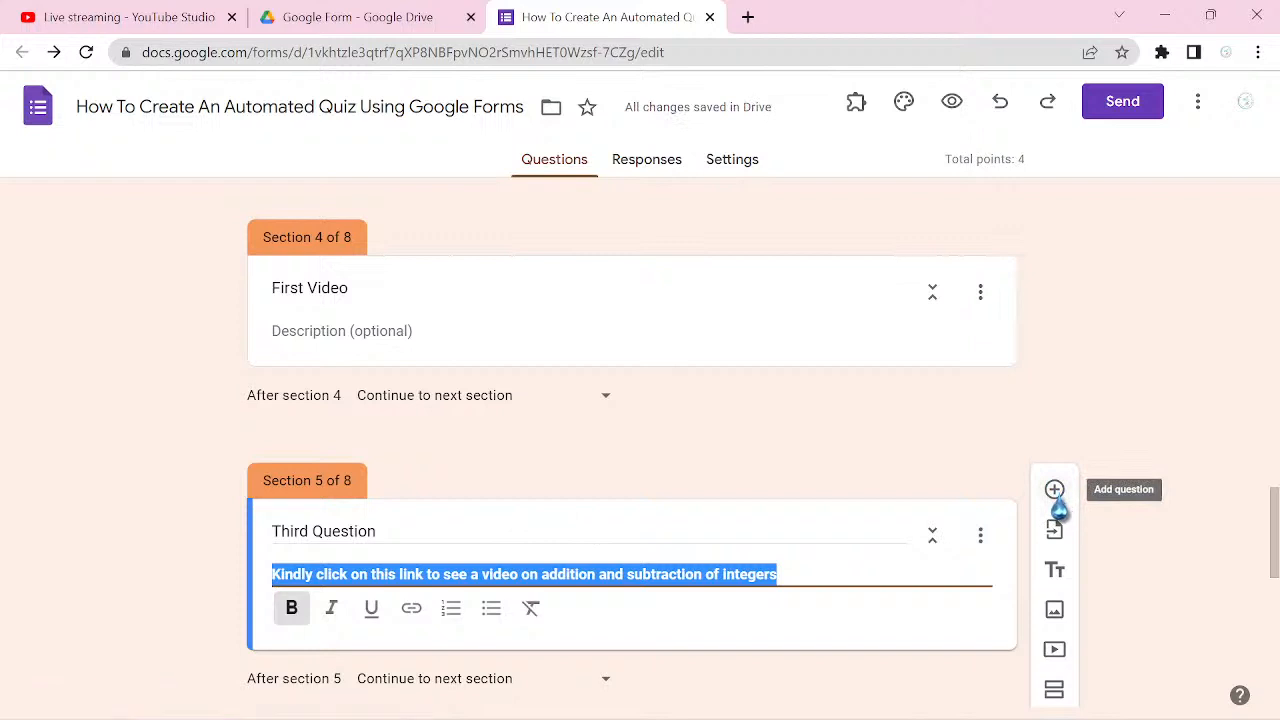
Step: Add a new question to section 5 (Third Question), directly below its description
{"action": "left_click", "coordinate": [1055, 490]}
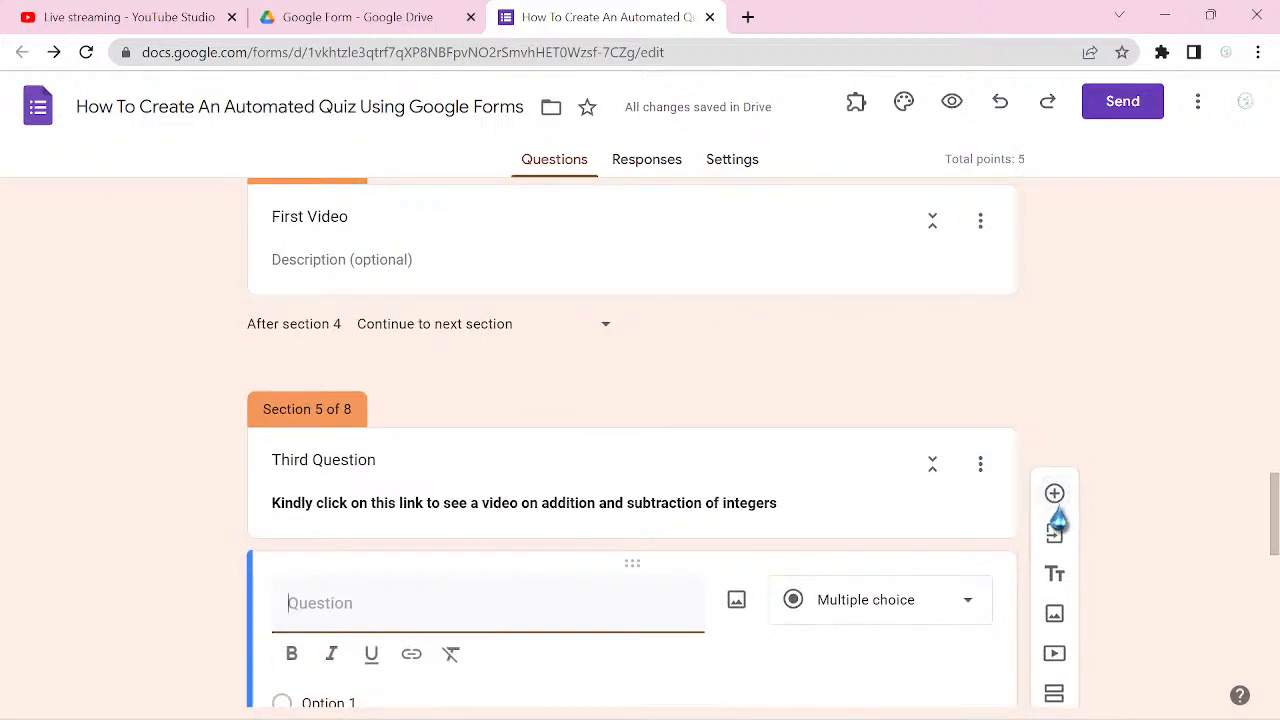
{"action": "type", "text": "T"}
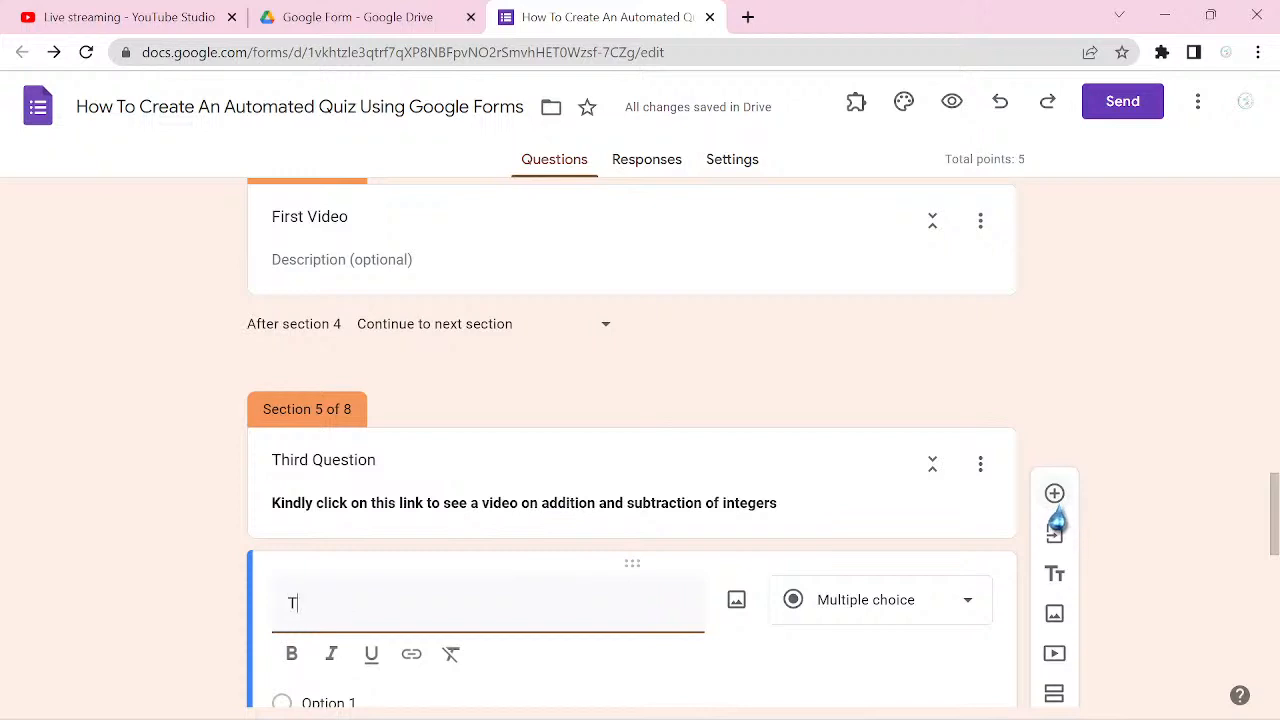
{"action": "type", "text": "a"}
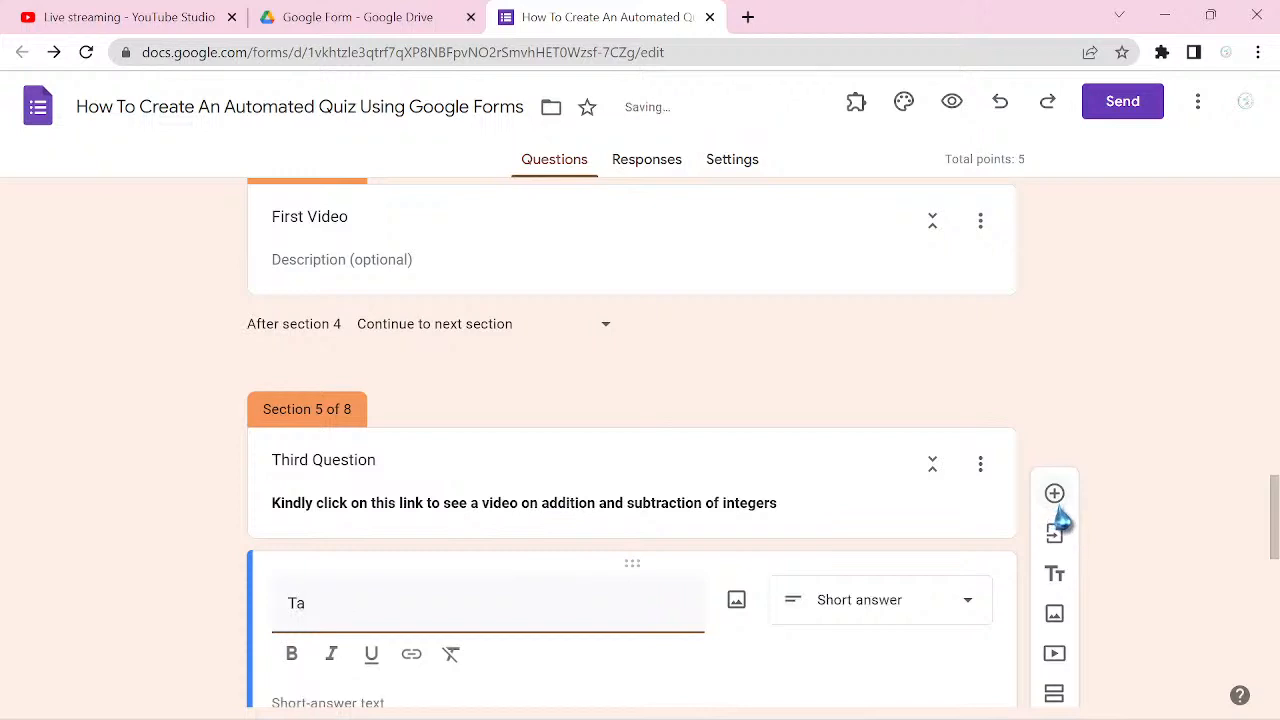
{"action": "type", "text": "ke your"}
{"action": "key", "text": "BackSpace"}
{"action": "key", "text": "BackSpace"}
{"action": "key", "text": "BackSpace"}
{"action": "key", "text": "BackSpace"}
{"action": "key", "text": "BackSpace"}
{"action": "key", "text": "BackSpace"}
{"action": "key", "text": "BackSpace"}
{"action": "key", "text": "BackSpace"}
{"action": "key", "text": "BackSpace"}
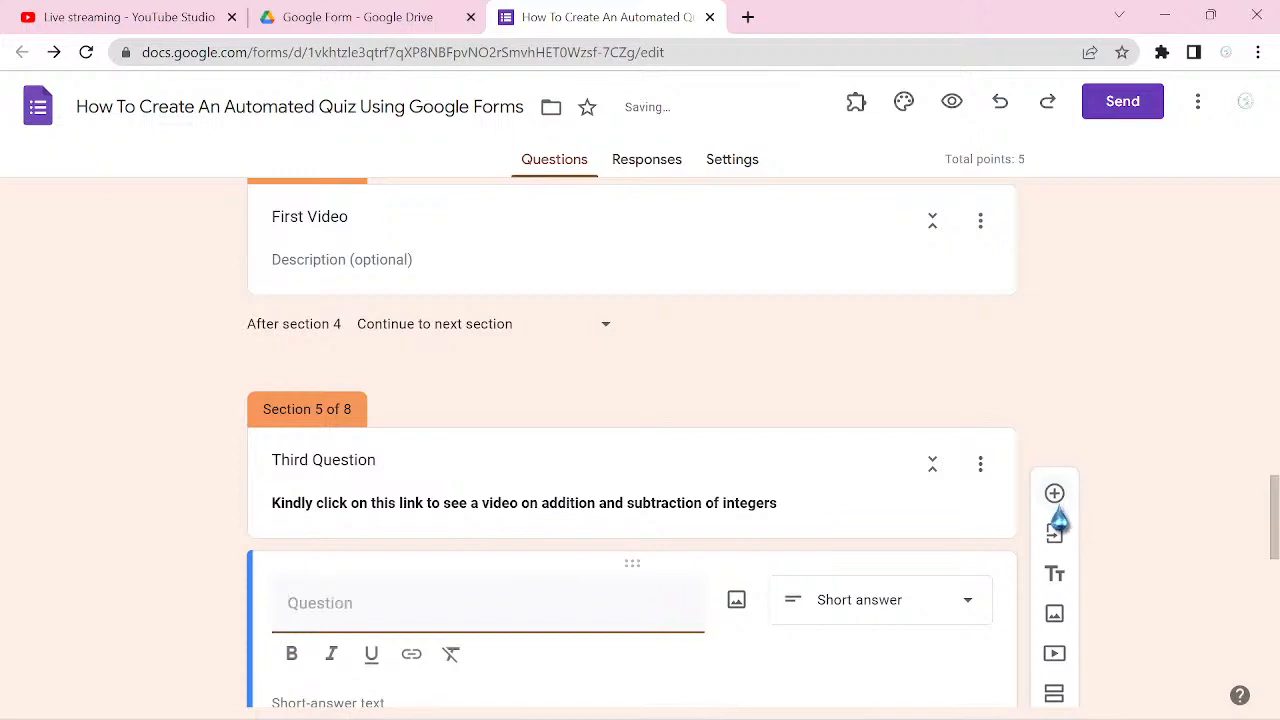
Step: Title the new question in section 5 "Please concentrate on the video."
{"action": "type", "text": "Please "}
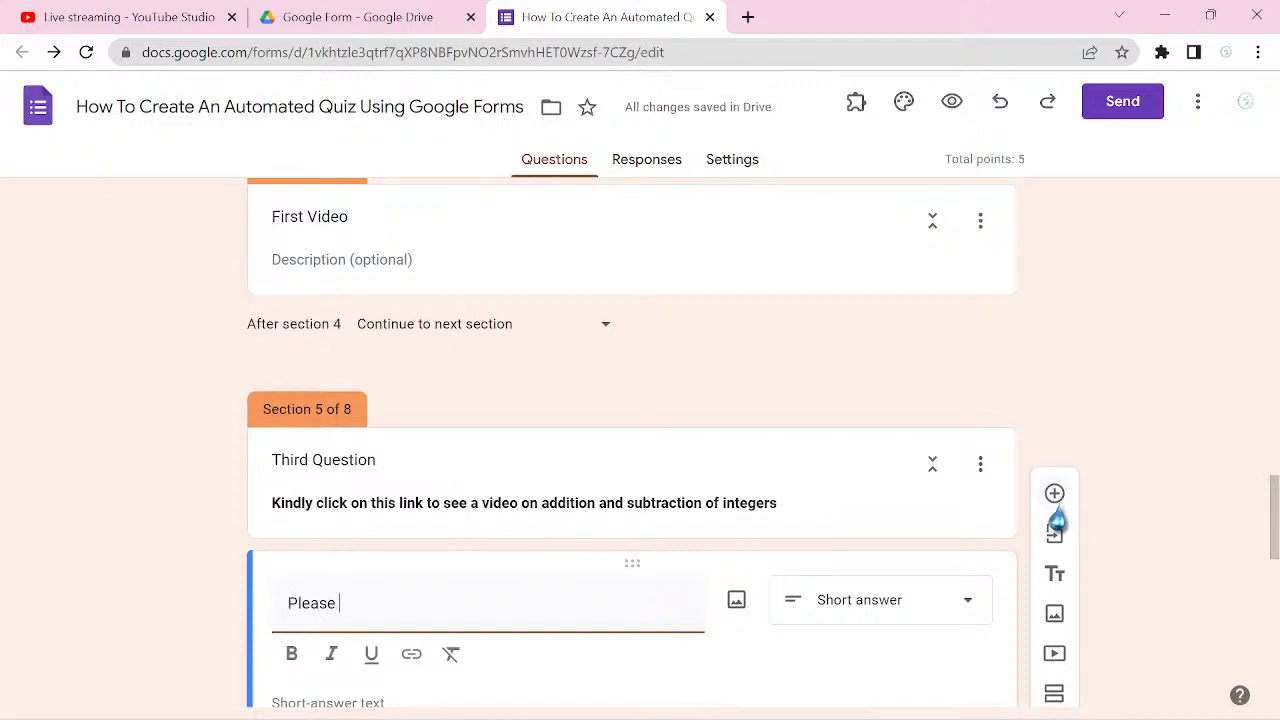
{"action": "type", "text": "conc"}
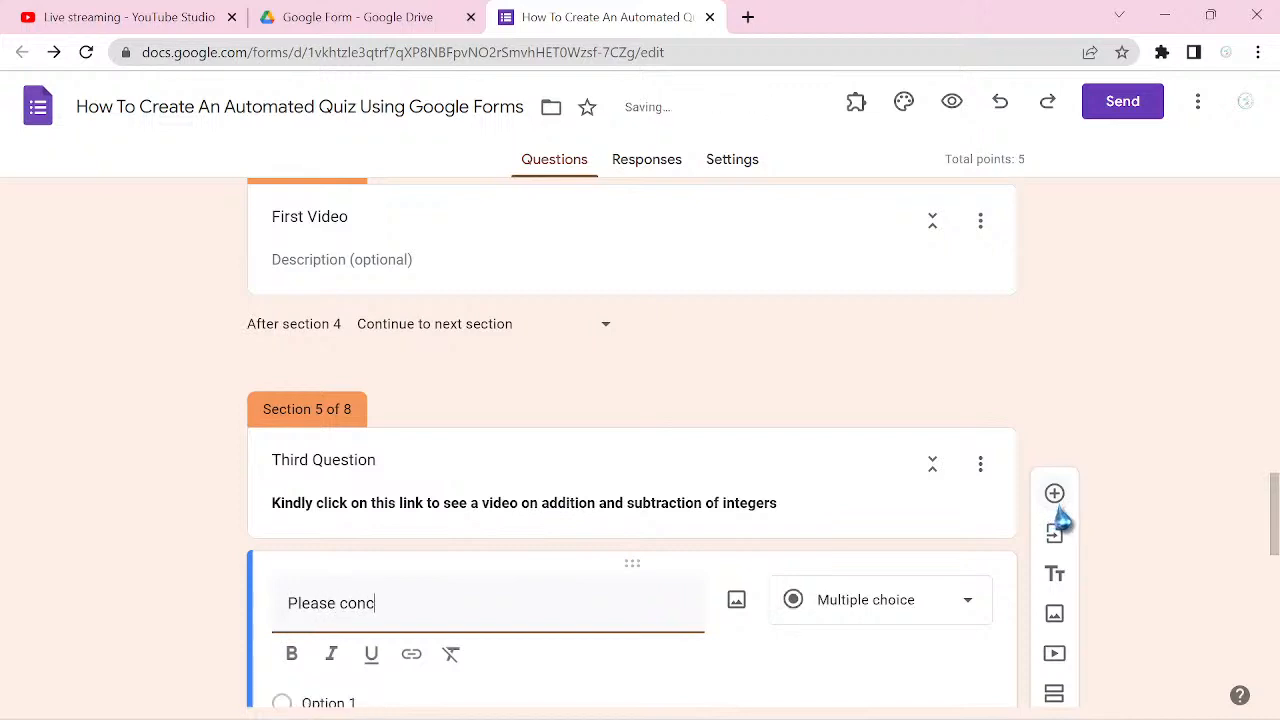
{"action": "type", "text": "entrate o"}
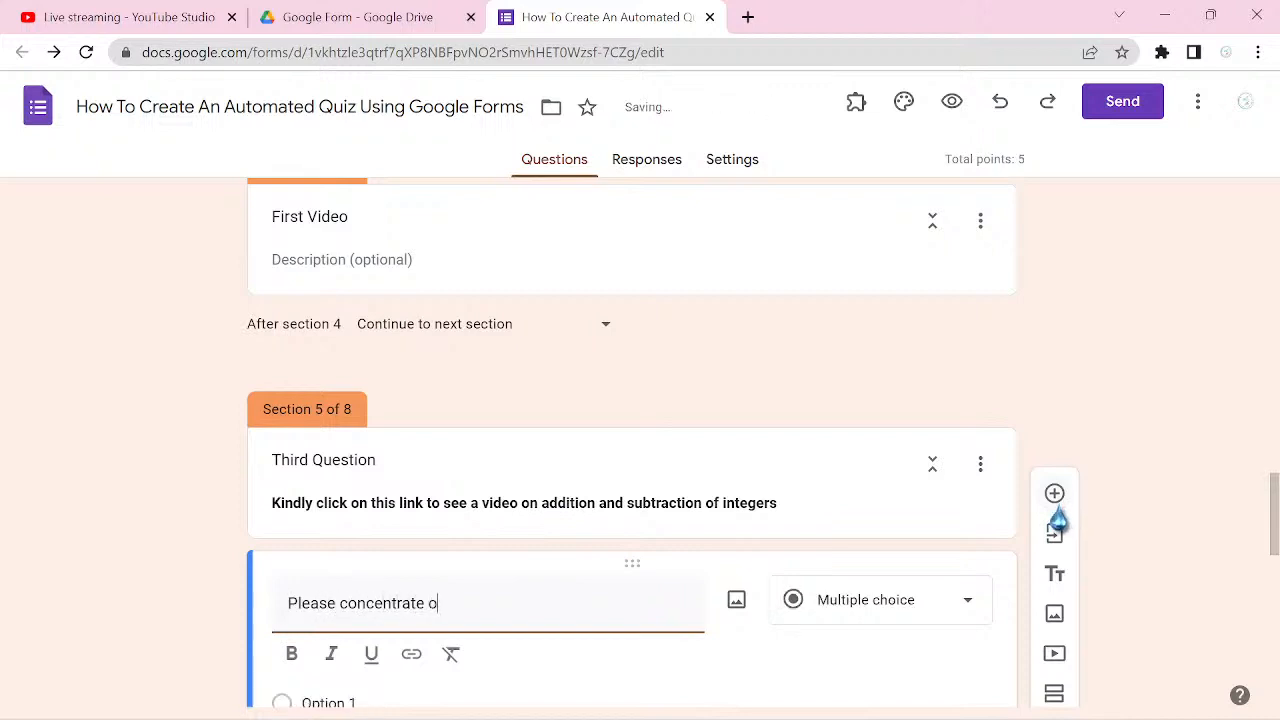
{"action": "type", "text": "n the video"}
{"action": "type", "text": "."}
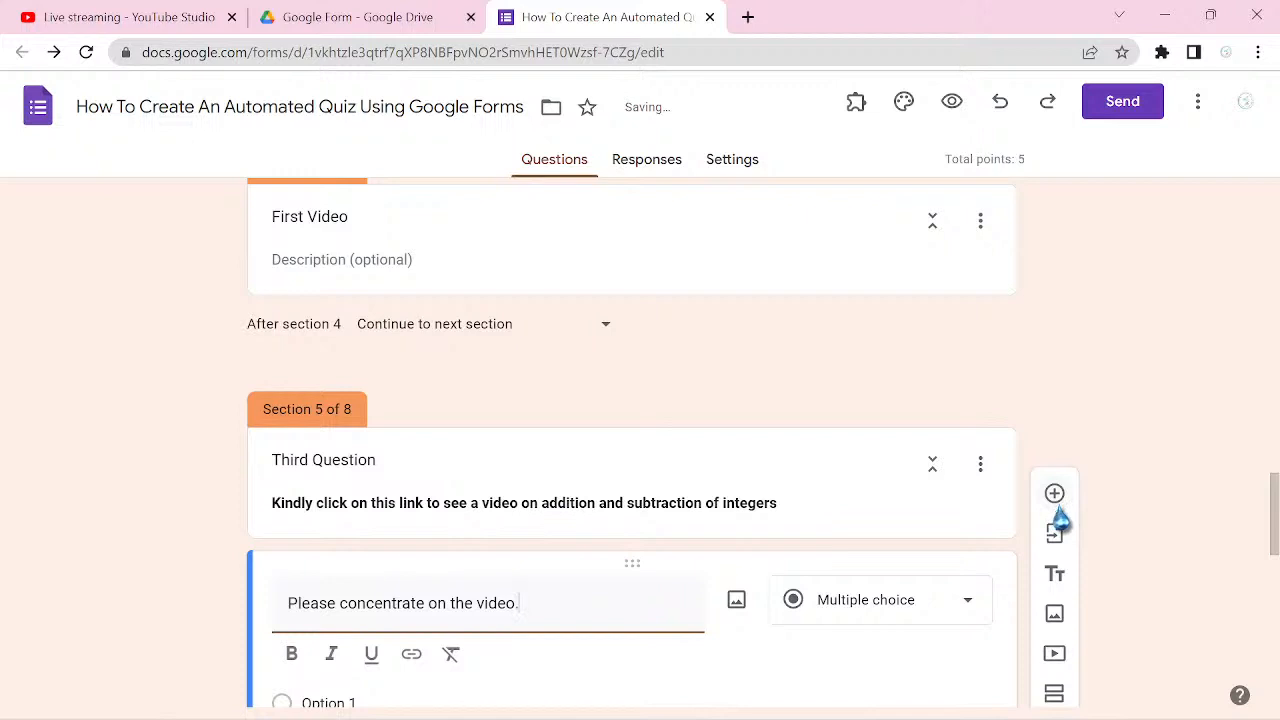
{"action": "scroll", "coordinate": [1060, 518], "scroll_direction": "down", "scroll_amount": 2}
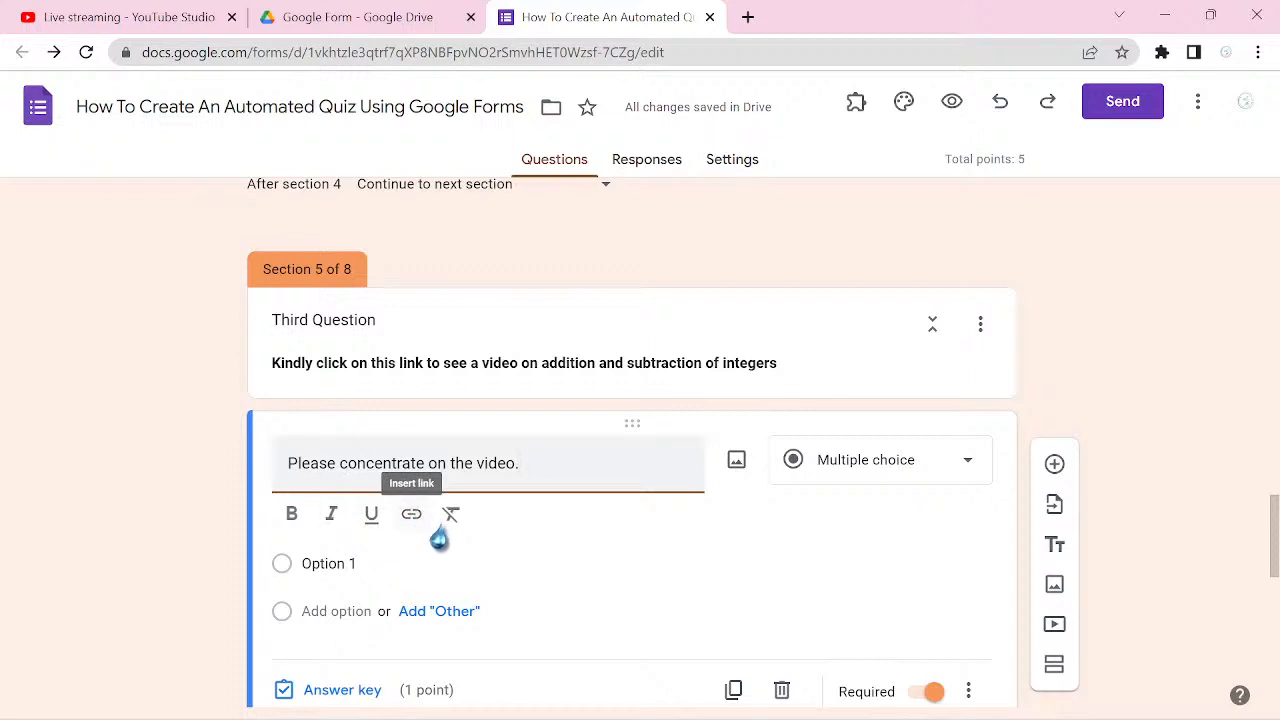
{"action": "scroll", "coordinate": [485, 593], "scroll_direction": "down", "scroll_amount": 1}
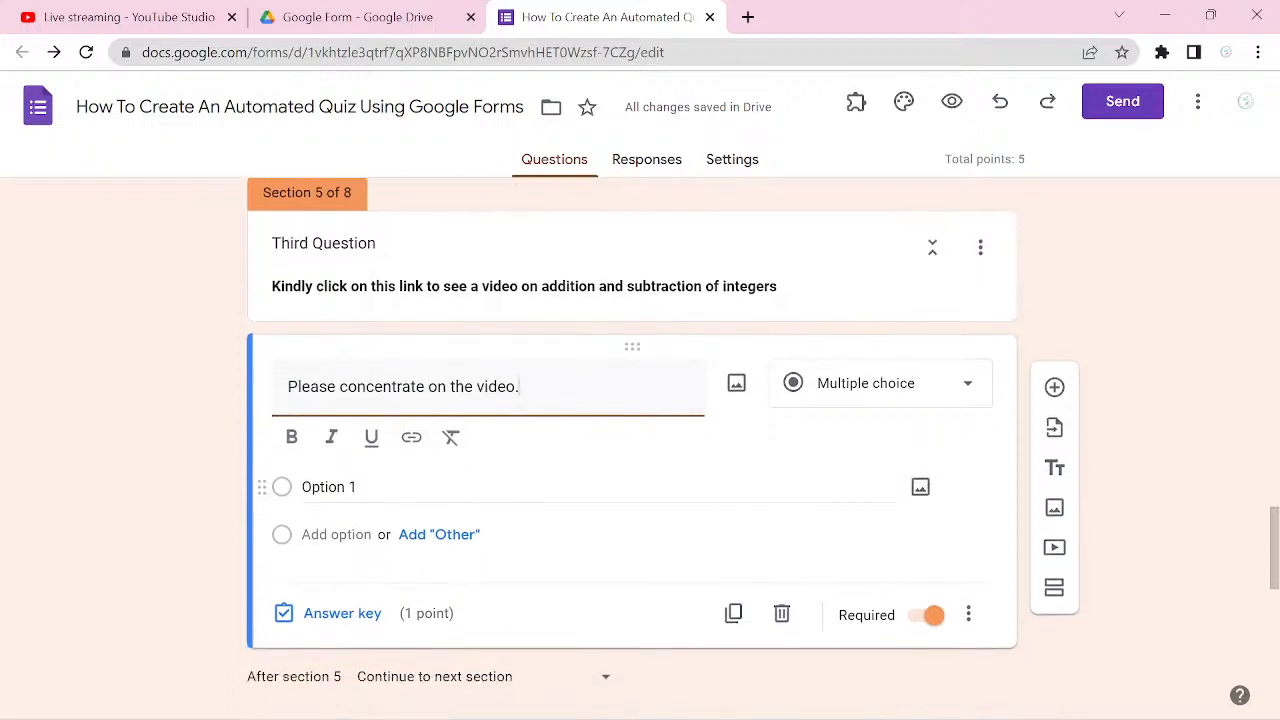
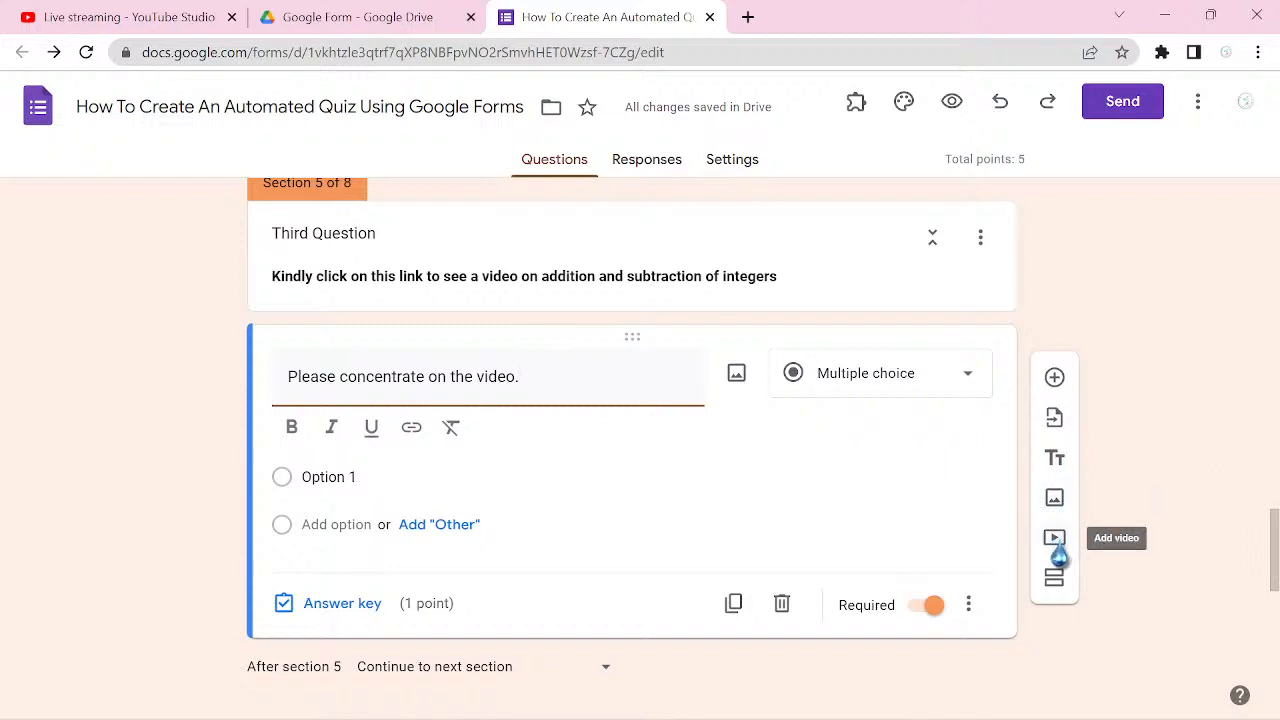
Step: Start inserting a video in section 5, search YouTube for "Mathematics Tour Channel" and select the Channel Overview result
{"action": "left_click", "coordinate": [412, 430]}
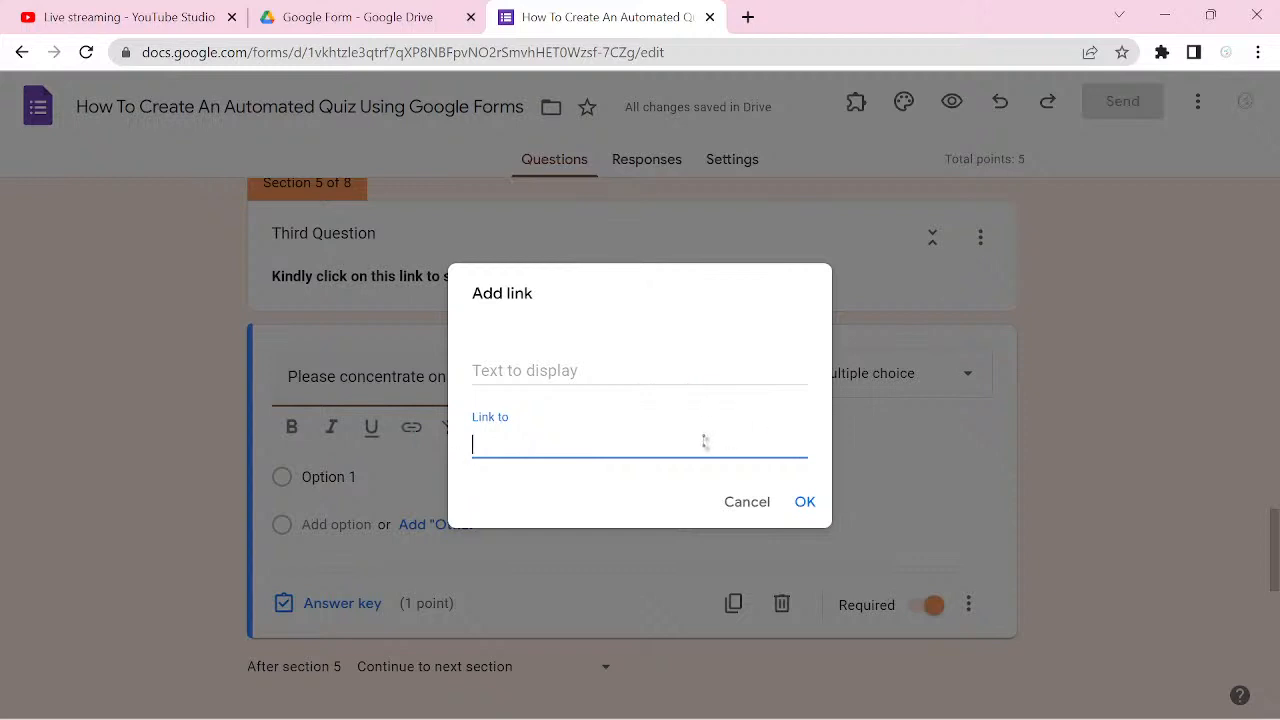
{"action": "left_click", "coordinate": [747, 503]}
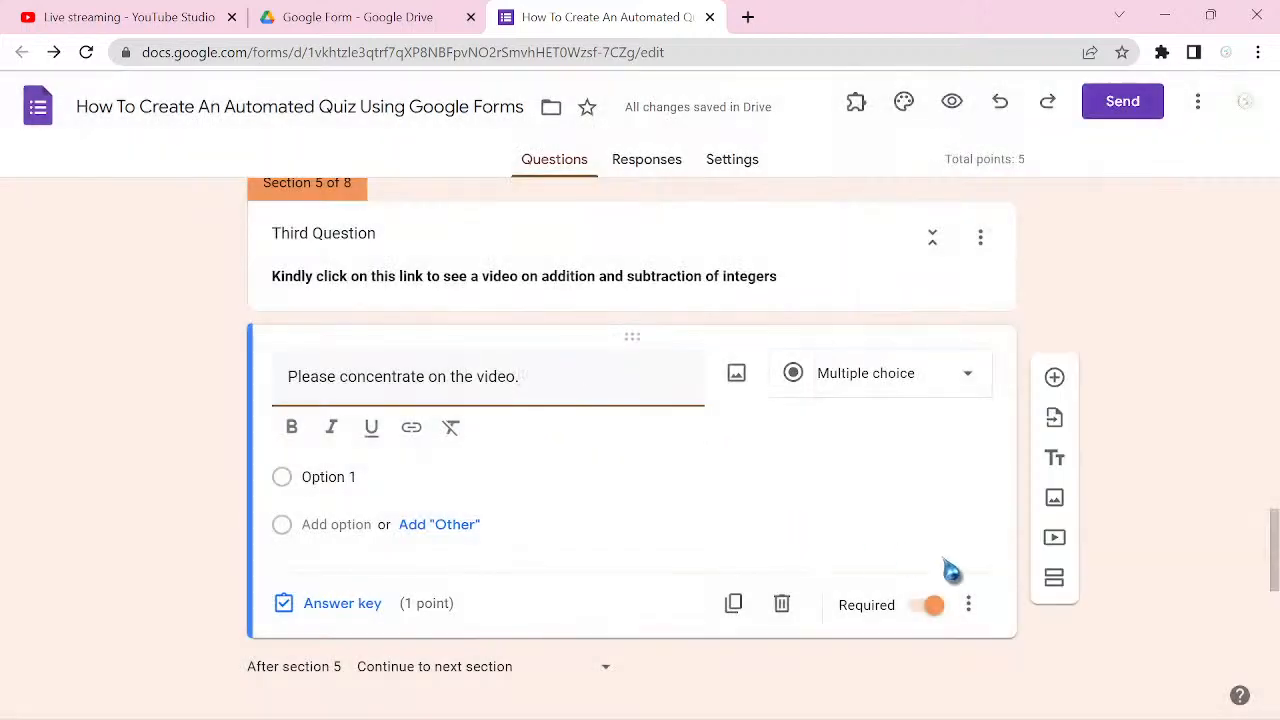
{"action": "left_click", "coordinate": [1055, 542]}
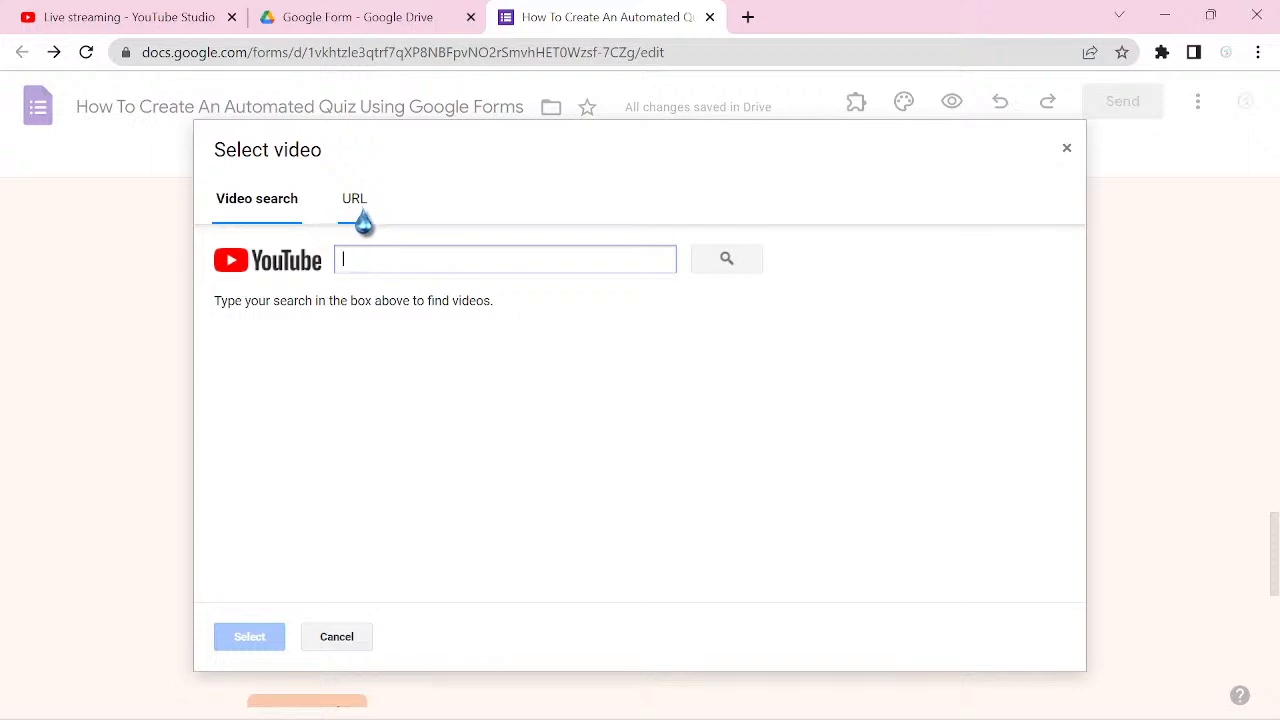
{"action": "left_click", "coordinate": [364, 216]}
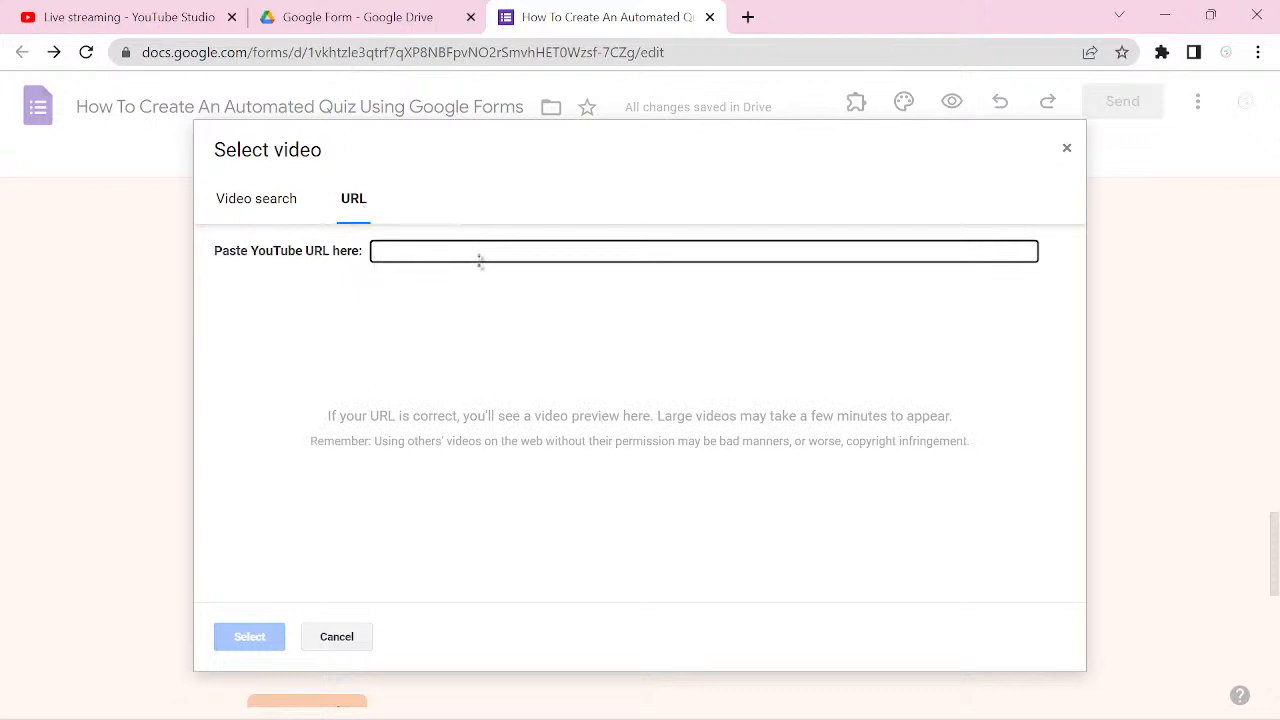
{"action": "left_click", "coordinate": [255, 211]}
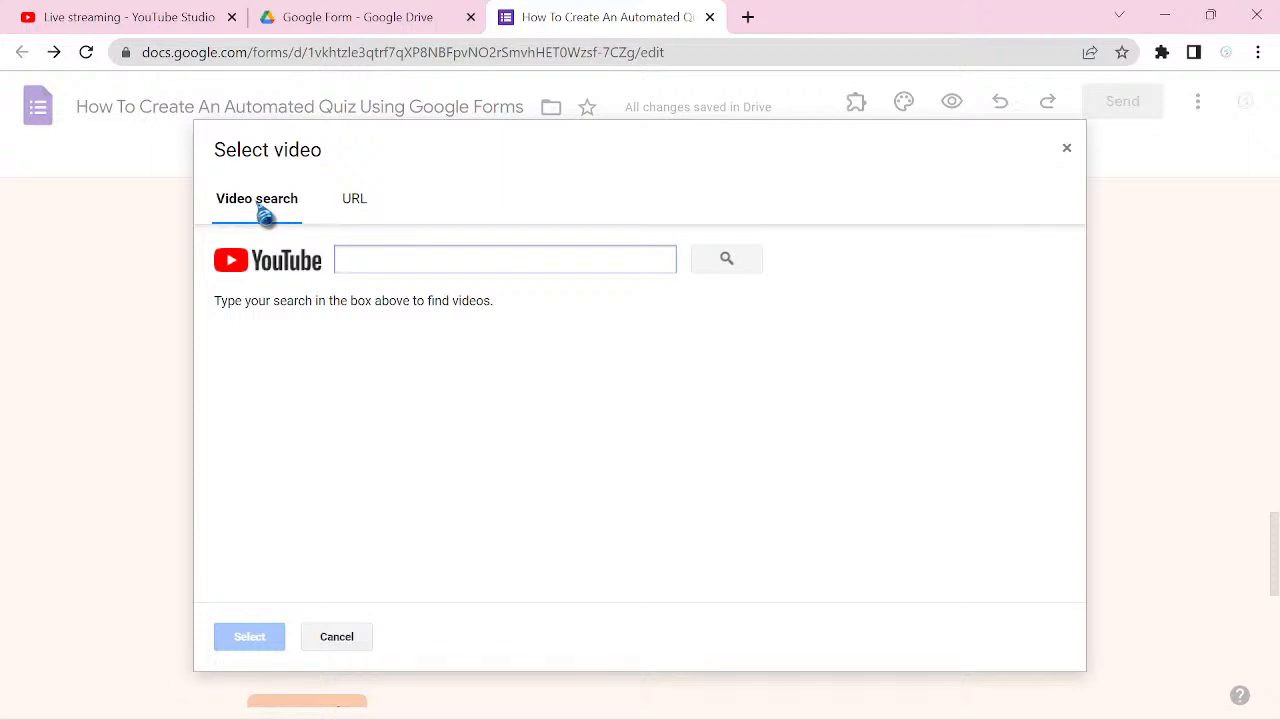
{"action": "type", "text": "Mathe"}
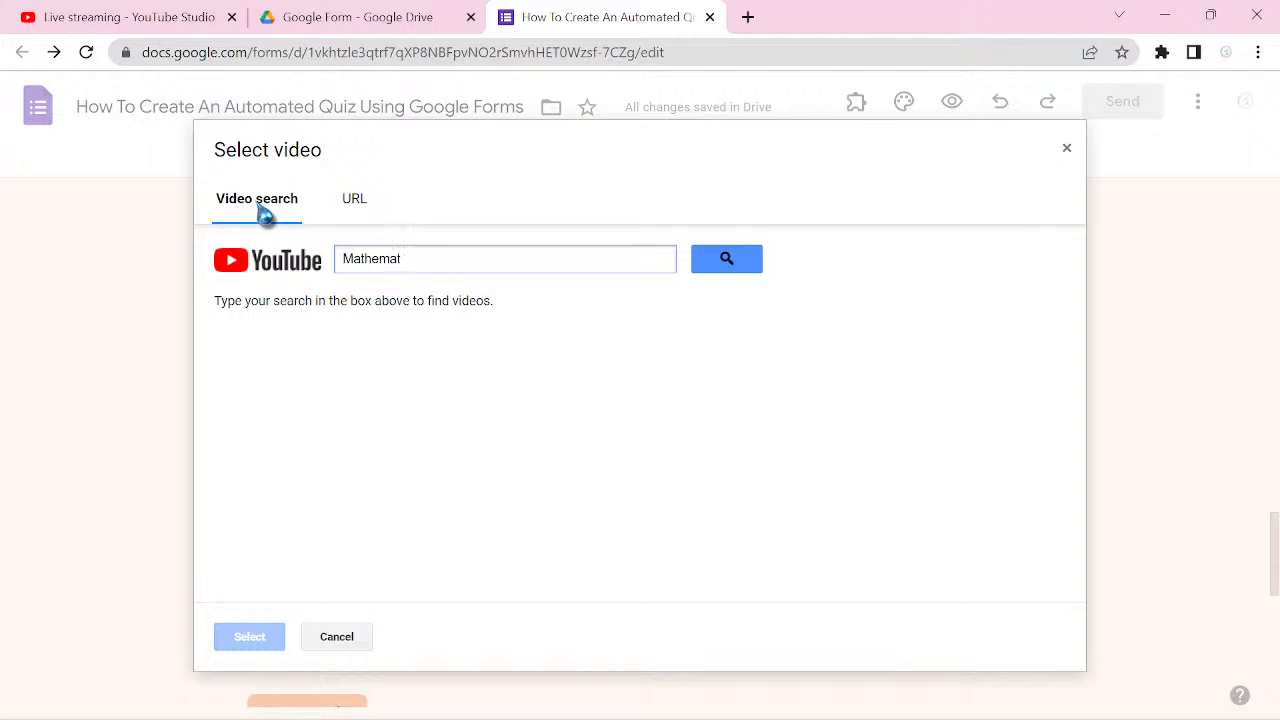
{"action": "type", "text": "matics"}
{"action": "type", "text": "Tour Channel"}
{"action": "key", "text": "Return"}
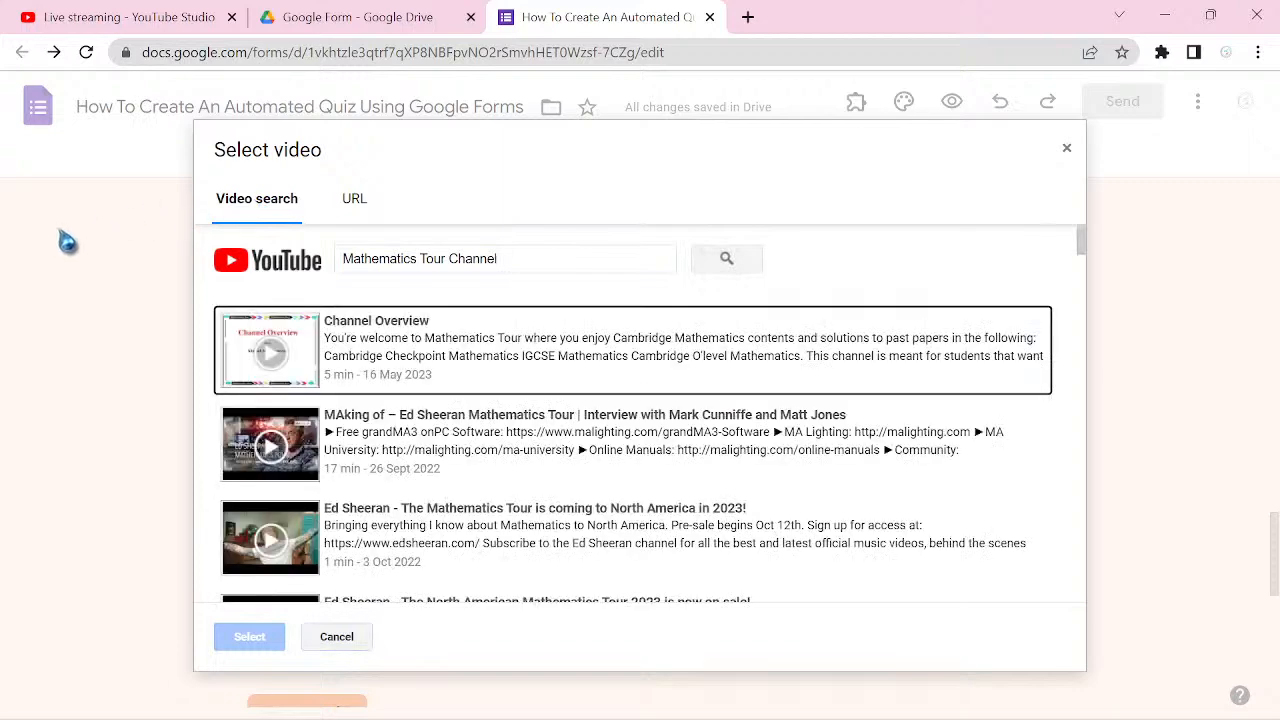
{"action": "left_click", "coordinate": [580, 370]}
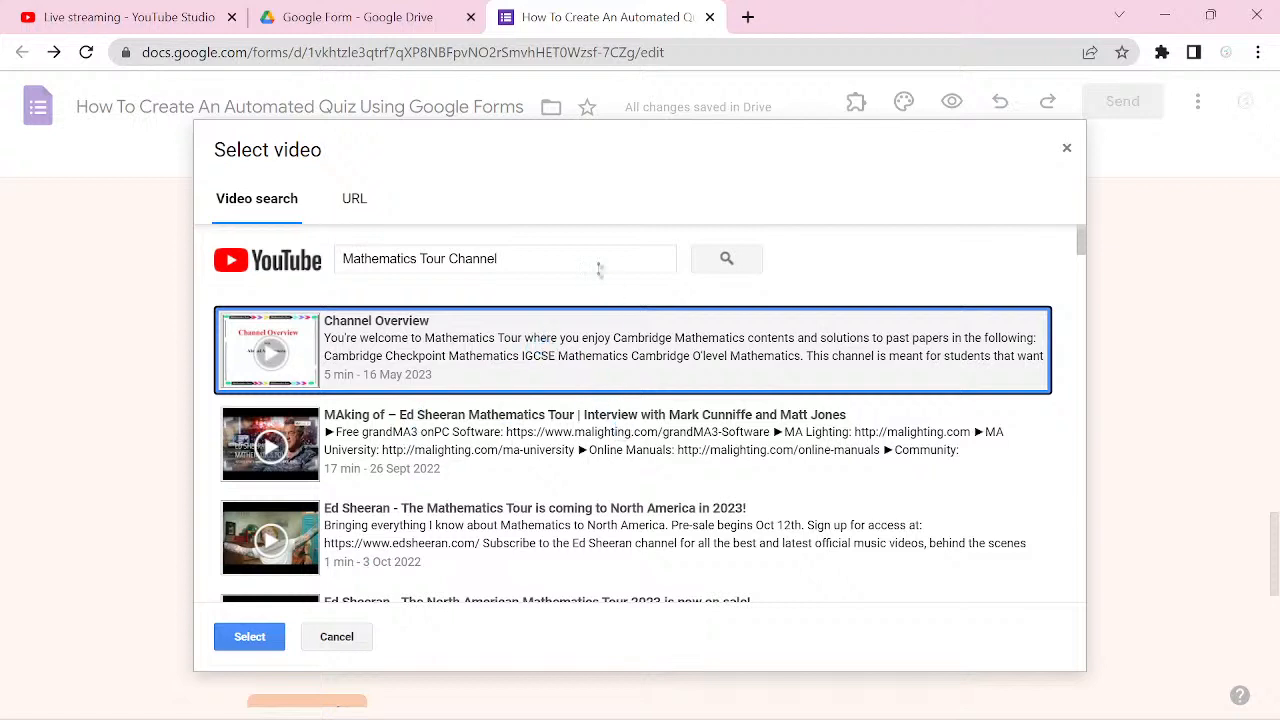
Step: Replace the YouTube video search with "Addition and subtraction of integers"
{"action": "left_click", "coordinate": [507, 260]}
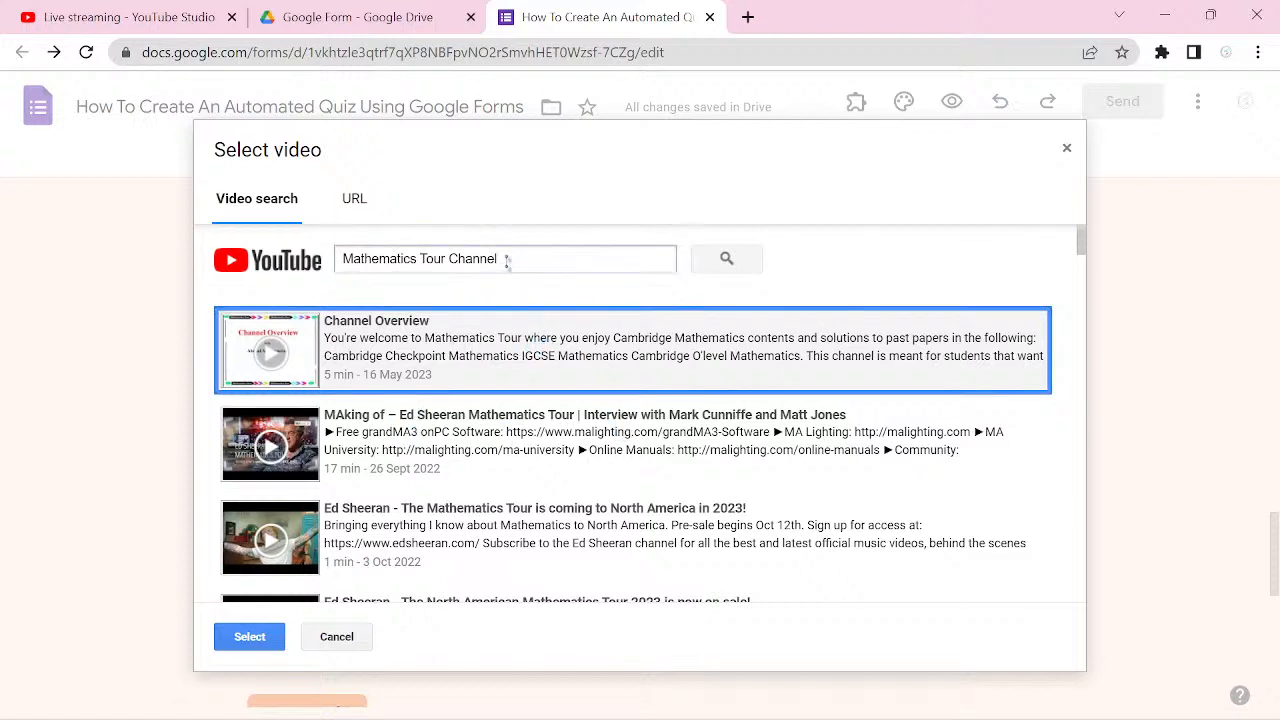
{"action": "key", "text": "BackSpace"}
{"action": "key", "text": "BackSpace"}
{"action": "scroll", "coordinate": [507, 260], "scroll_direction": "down", "scroll_amount": 6}
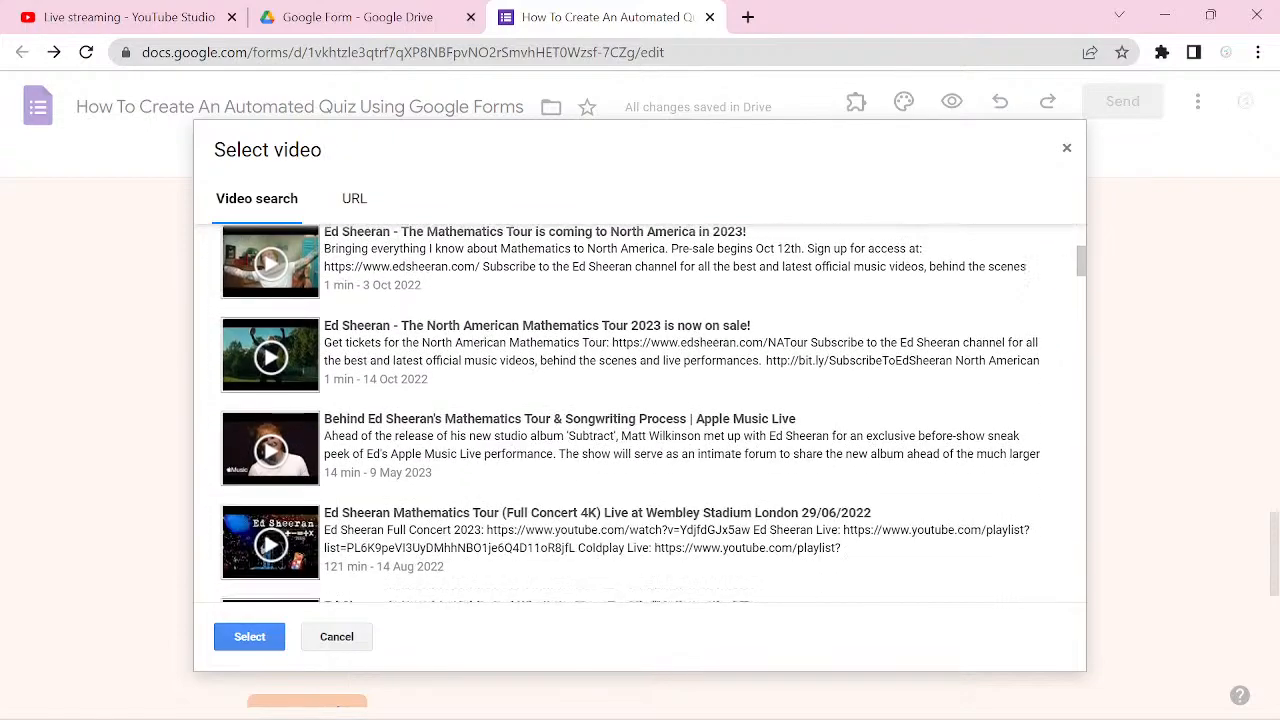
{"action": "key", "text": "BackSpace"}
{"action": "key", "text": "BackSpace"}
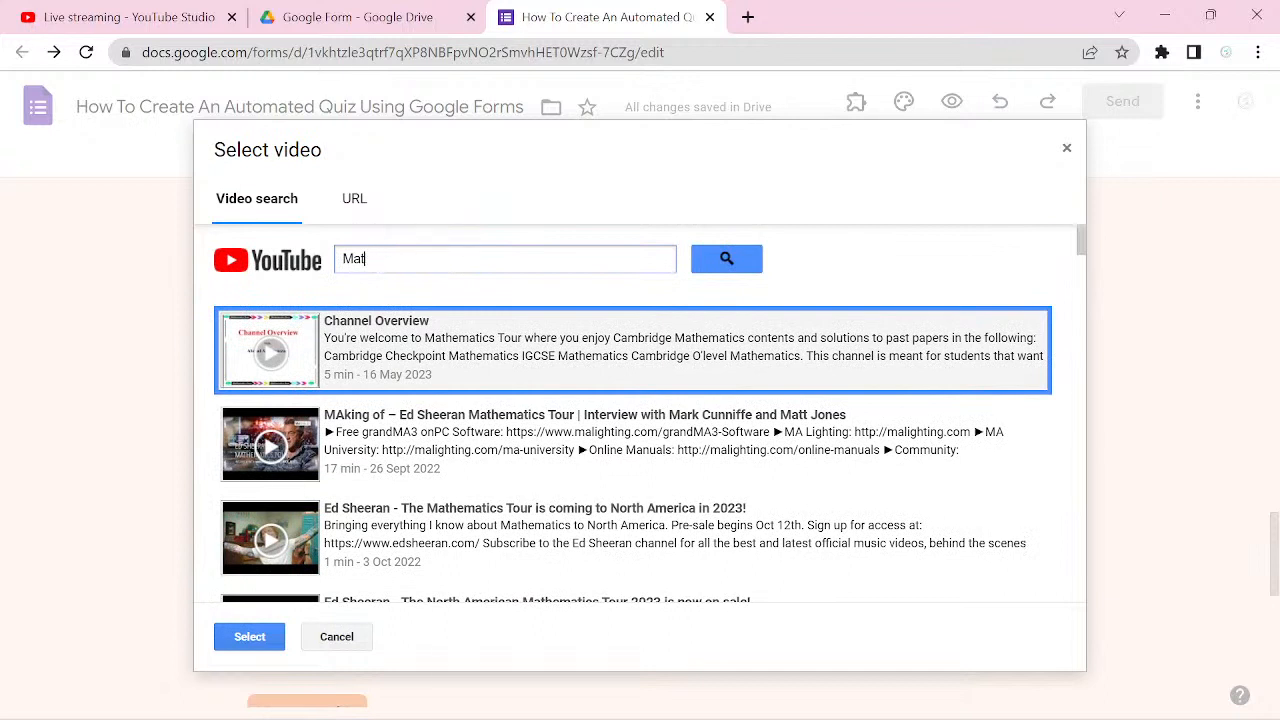
{"action": "key", "text": "BackSpace"}
{"action": "type", "text": "A"}
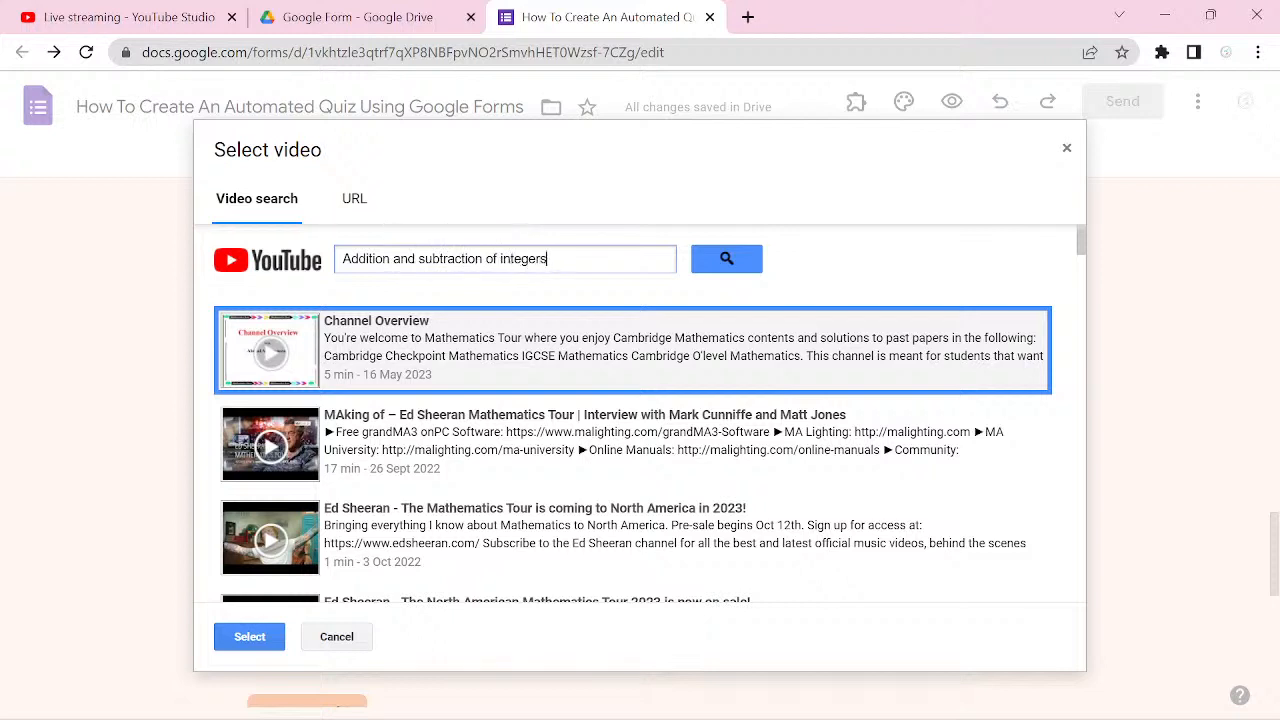
{"action": "key", "text": "Return"}
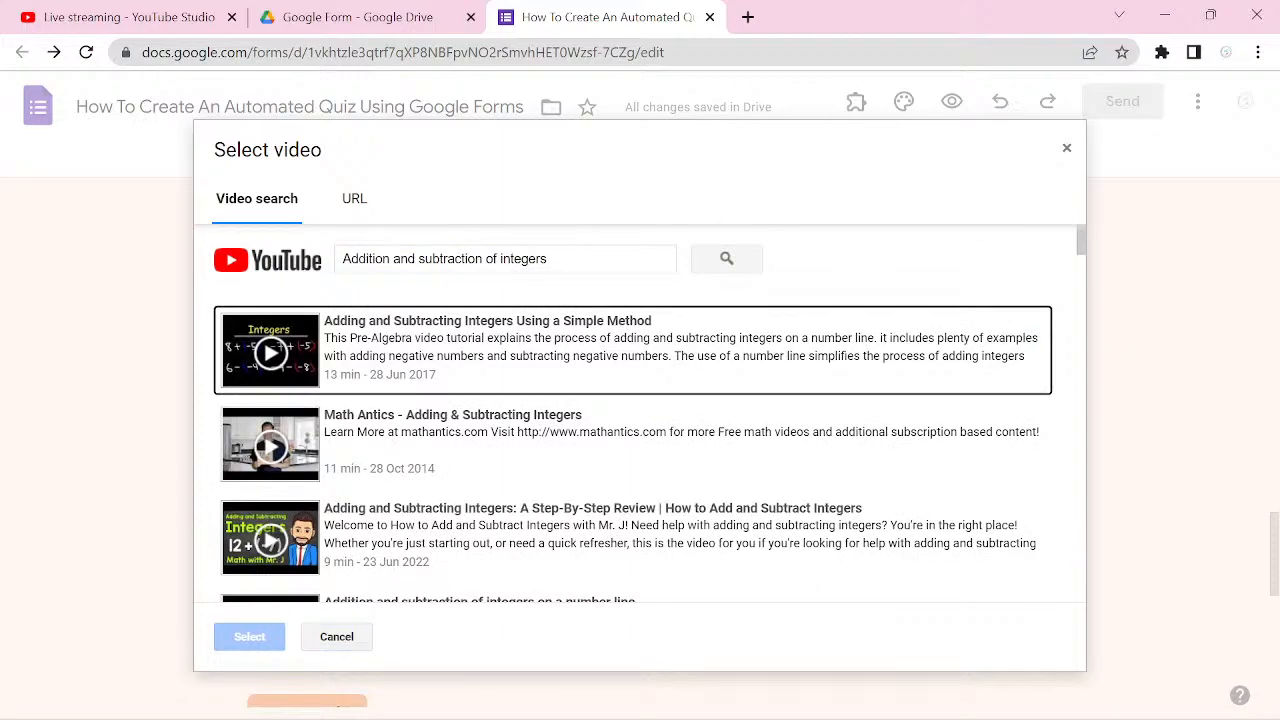
Step: Look through the video results for the channel's own lesson on adding and subtracting integers
{"action": "scroll", "coordinate": [636, 413], "scroll_direction": "down", "scroll_amount": 5}
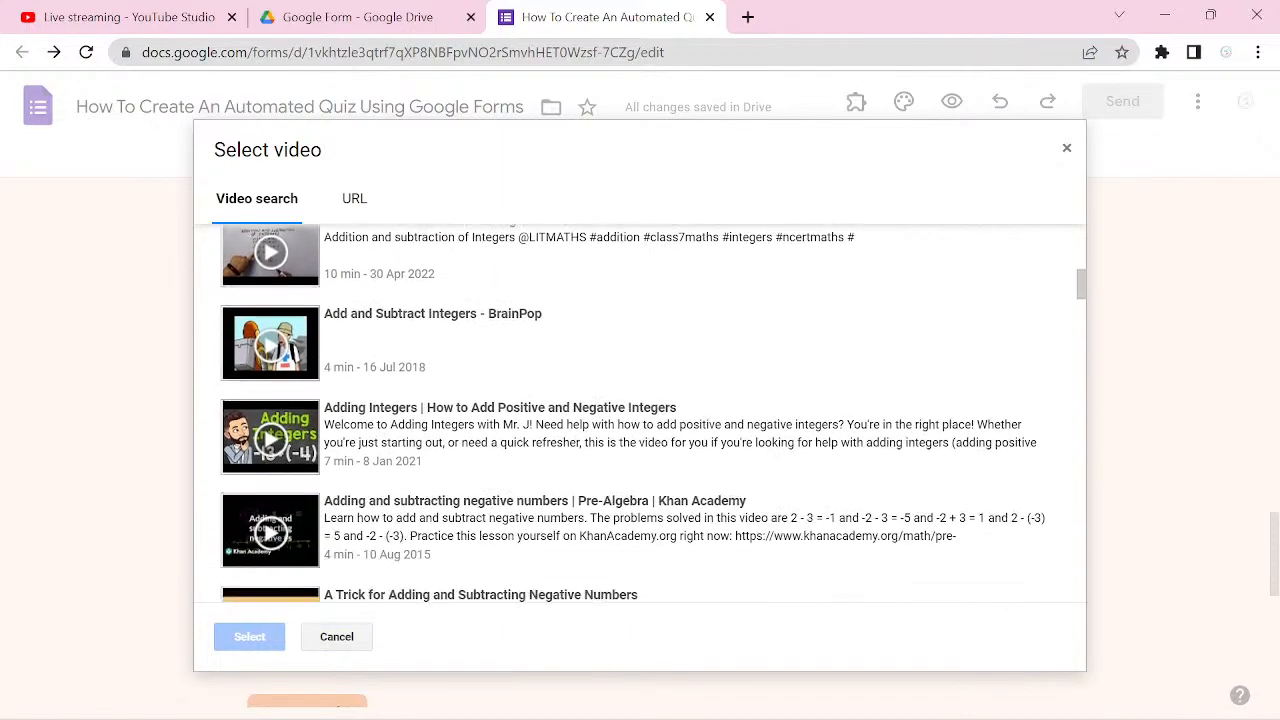
{"action": "scroll", "coordinate": [636, 413], "scroll_direction": "down", "scroll_amount": 8}
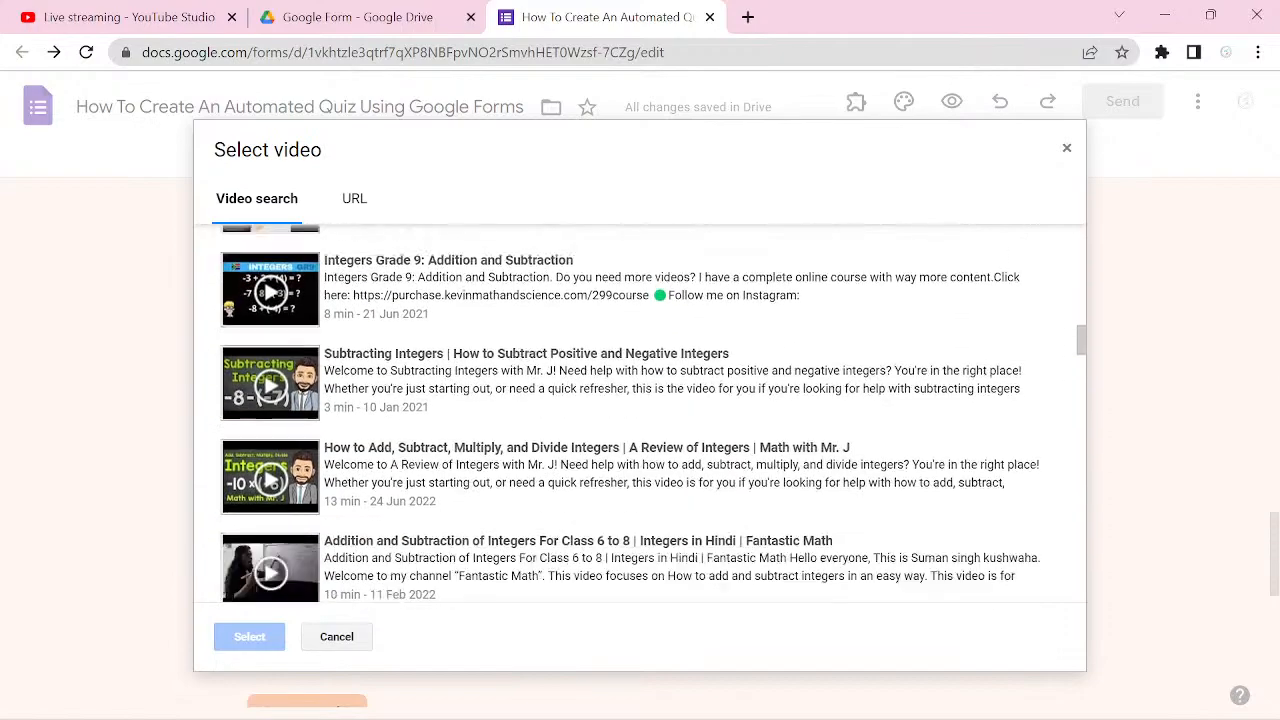
{"action": "scroll", "coordinate": [636, 413], "scroll_direction": "down", "scroll_amount": 7}
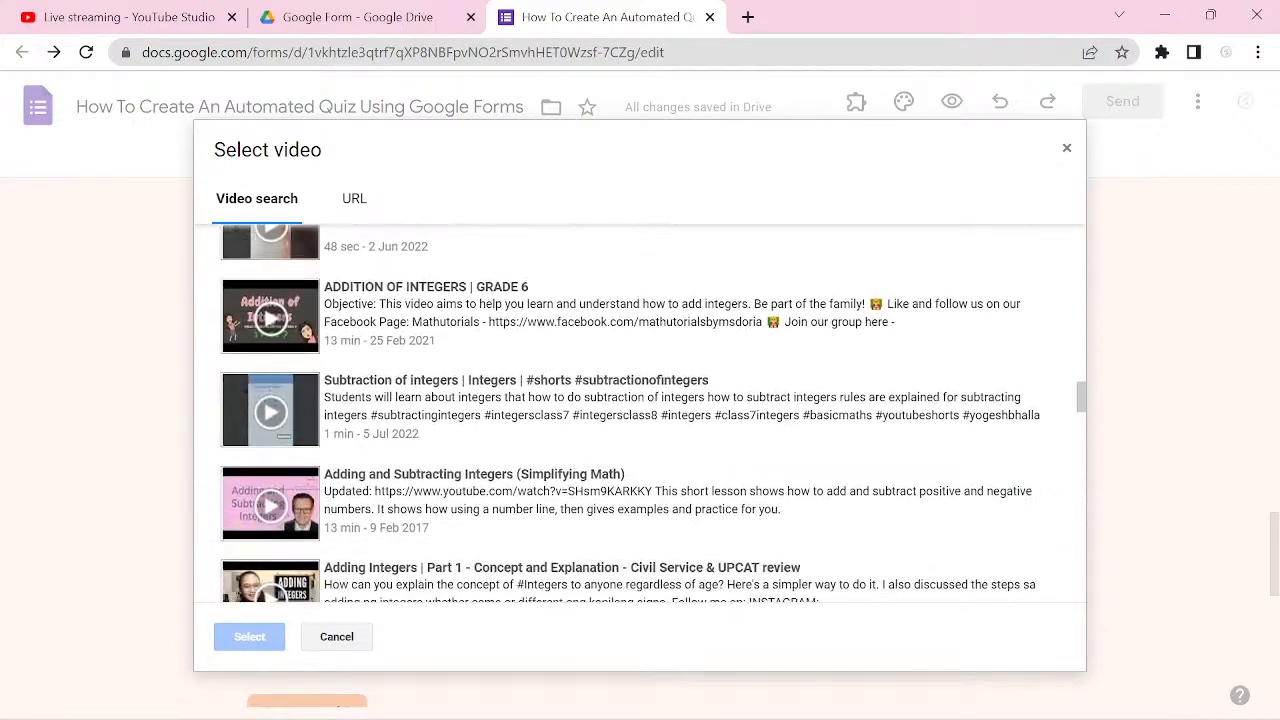
{"action": "scroll", "coordinate": [636, 413], "scroll_direction": "down", "scroll_amount": 9}
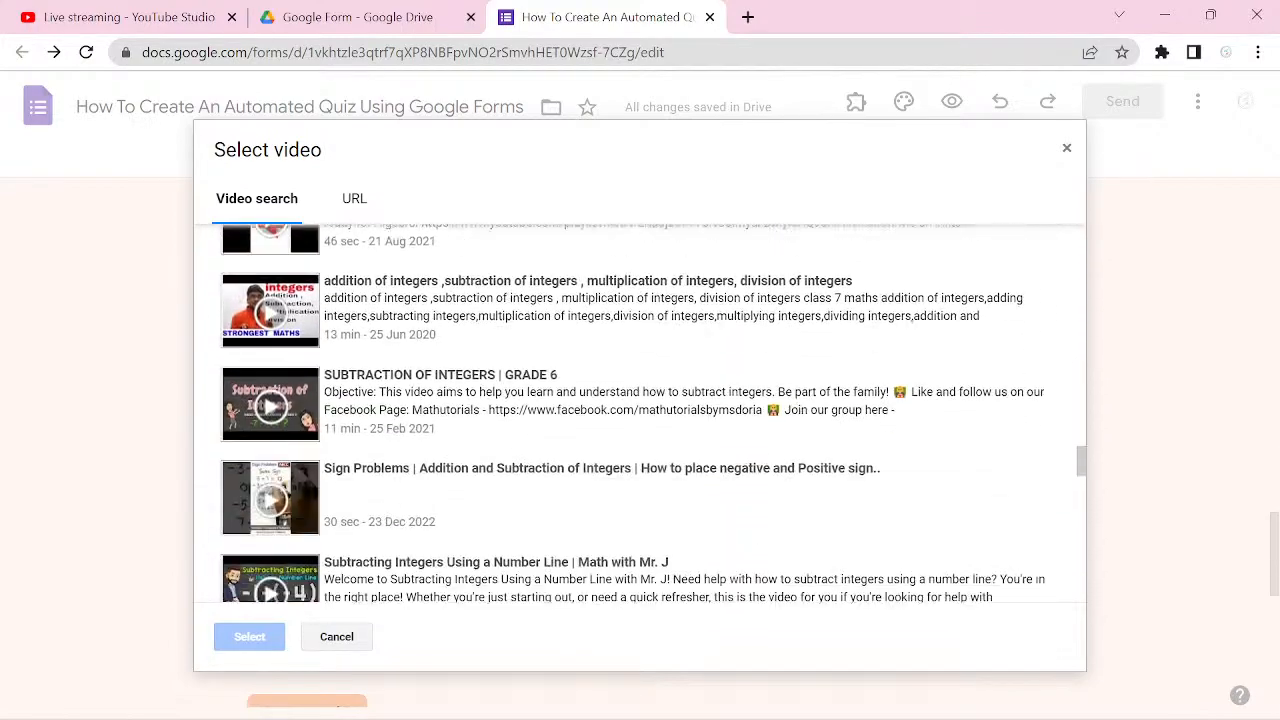
{"action": "scroll", "coordinate": [636, 413], "scroll_direction": "down", "scroll_amount": 6}
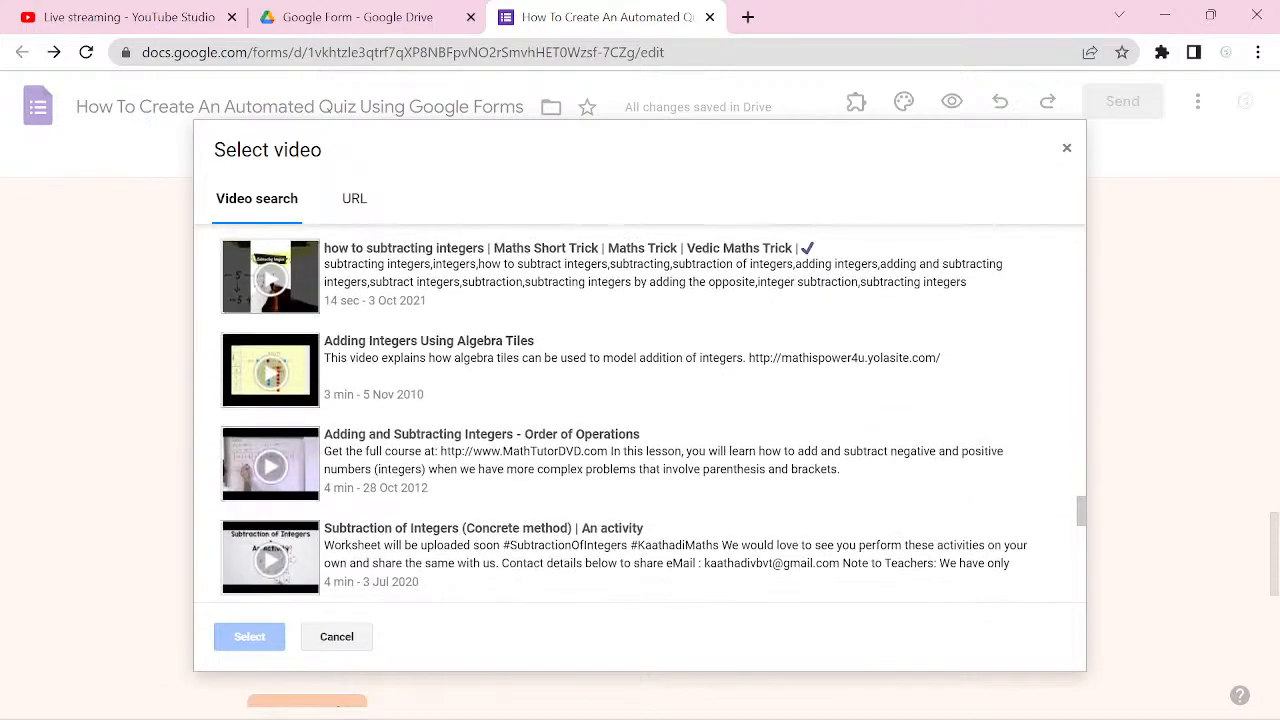
{"action": "scroll", "coordinate": [636, 413], "scroll_direction": "down", "scroll_amount": 5}
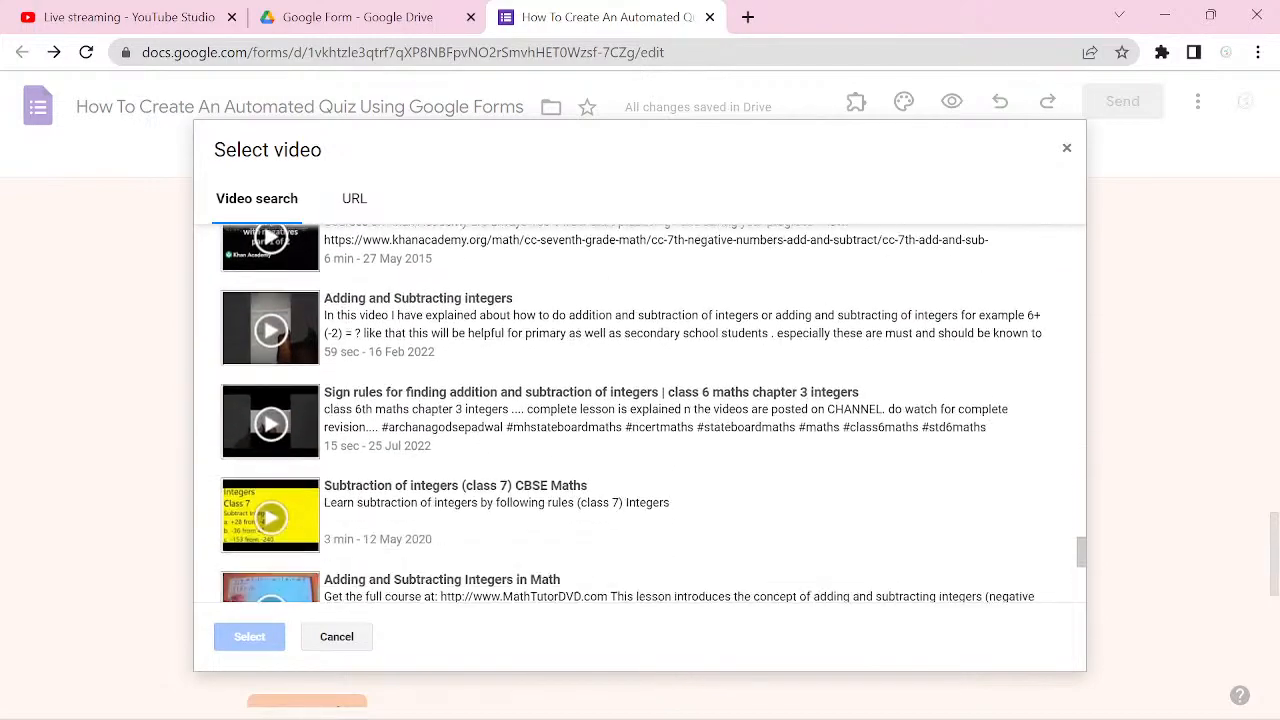
{"action": "scroll", "coordinate": [637, 406], "scroll_direction": "down", "scroll_amount": 5}
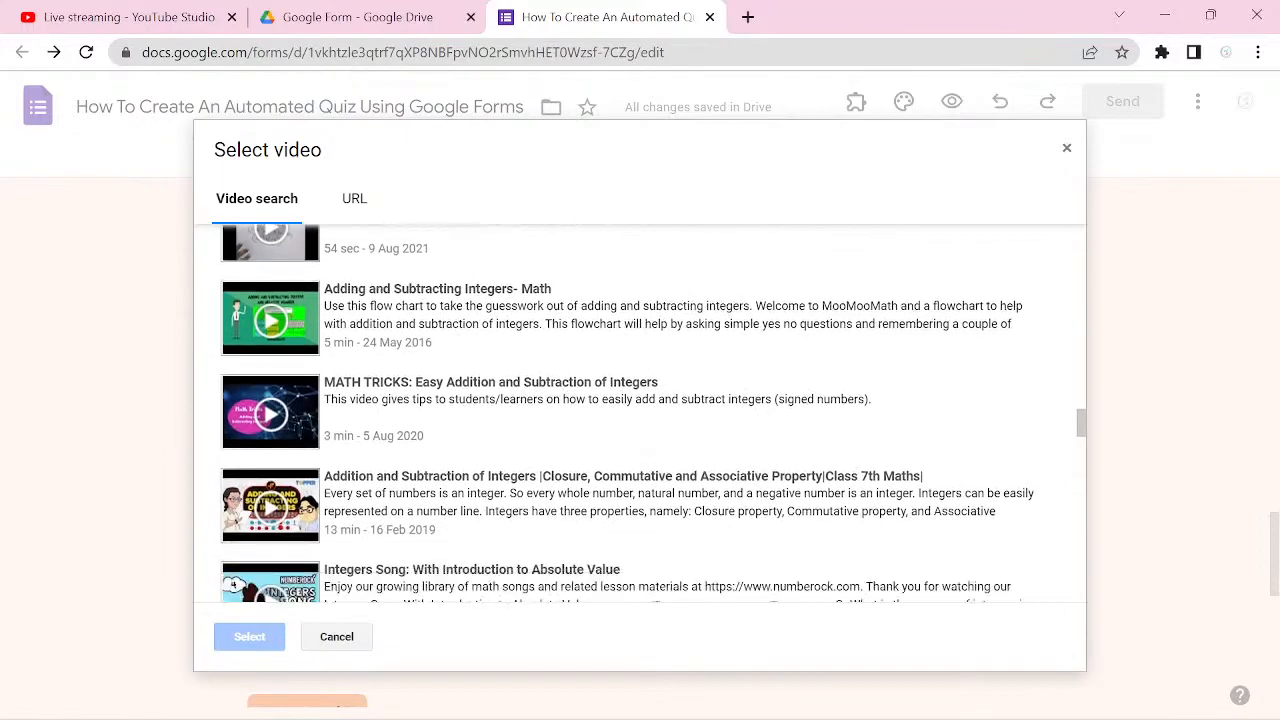
{"action": "scroll", "coordinate": [636, 413], "scroll_direction": "down", "scroll_amount": 10}
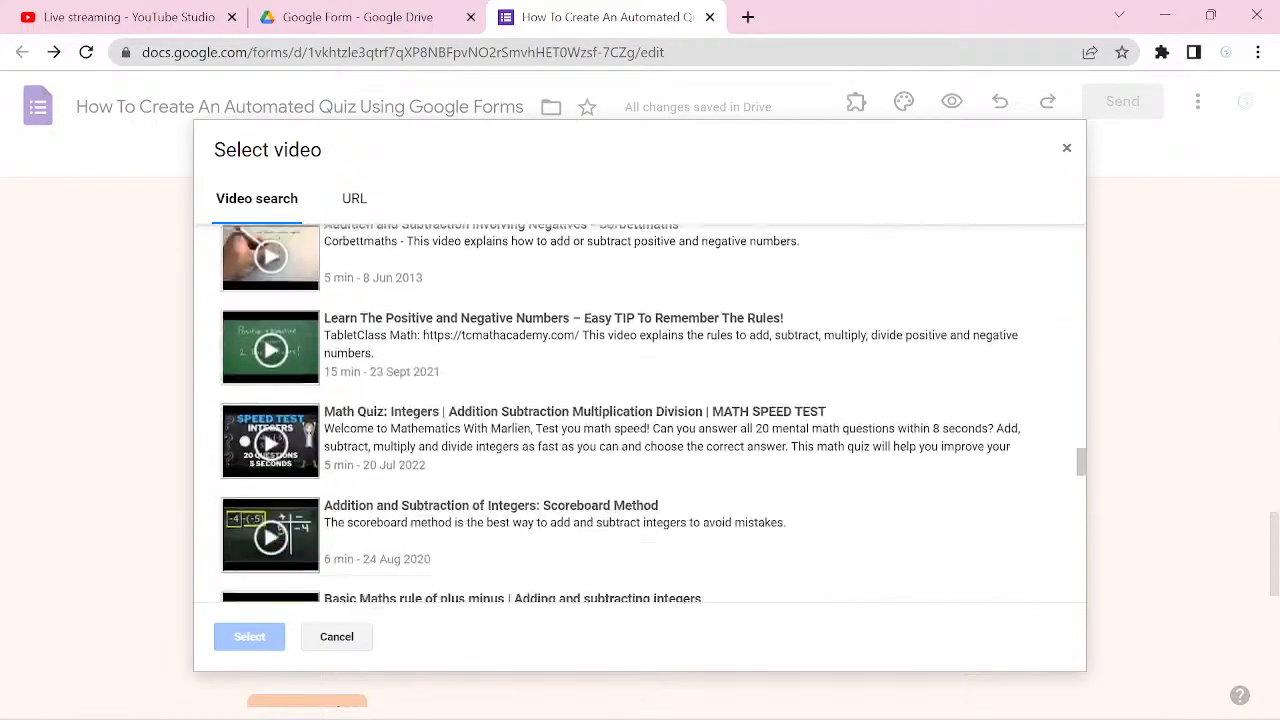
{"action": "scroll", "coordinate": [636, 413], "scroll_direction": "down", "scroll_amount": 4}
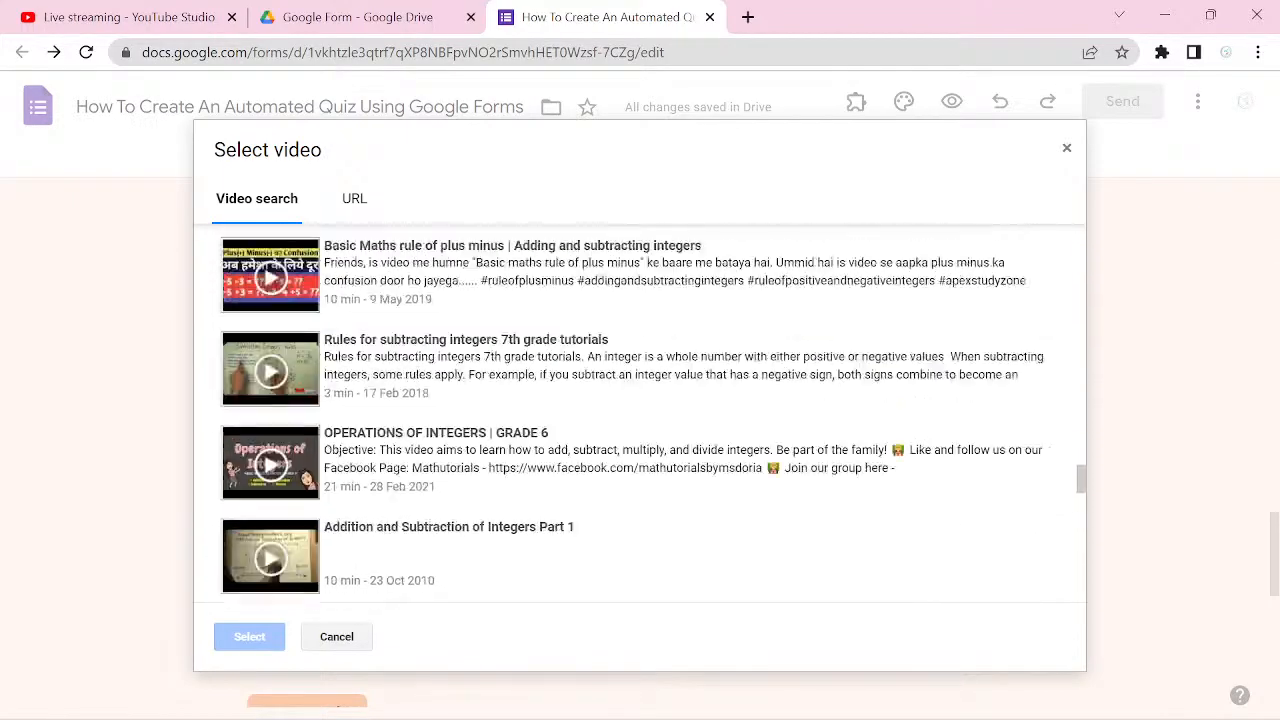
{"action": "scroll", "coordinate": [636, 413], "scroll_direction": "up", "scroll_amount": 20}
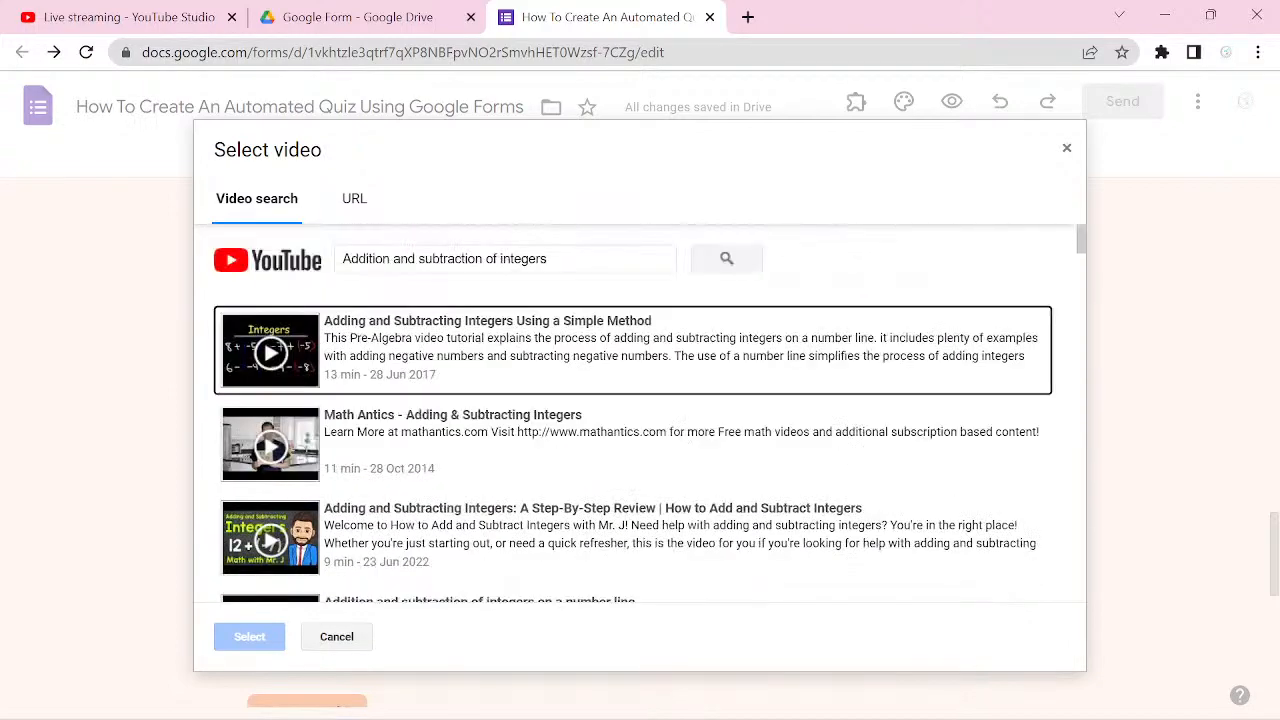
Step: Switch to YouTube in a new browser tab and show the created playlists of the Mathematics Tour channel
{"action": "key", "text": "ctrl+t"}
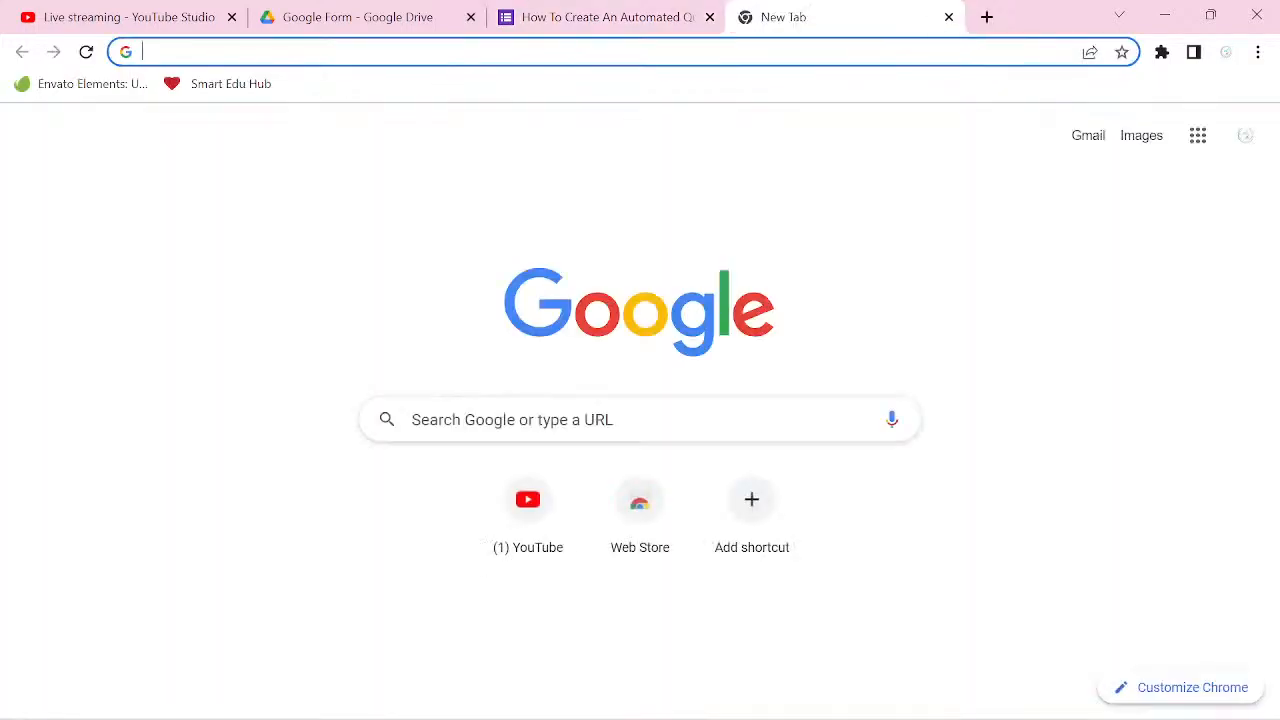
{"action": "left_click", "coordinate": [528, 505]}
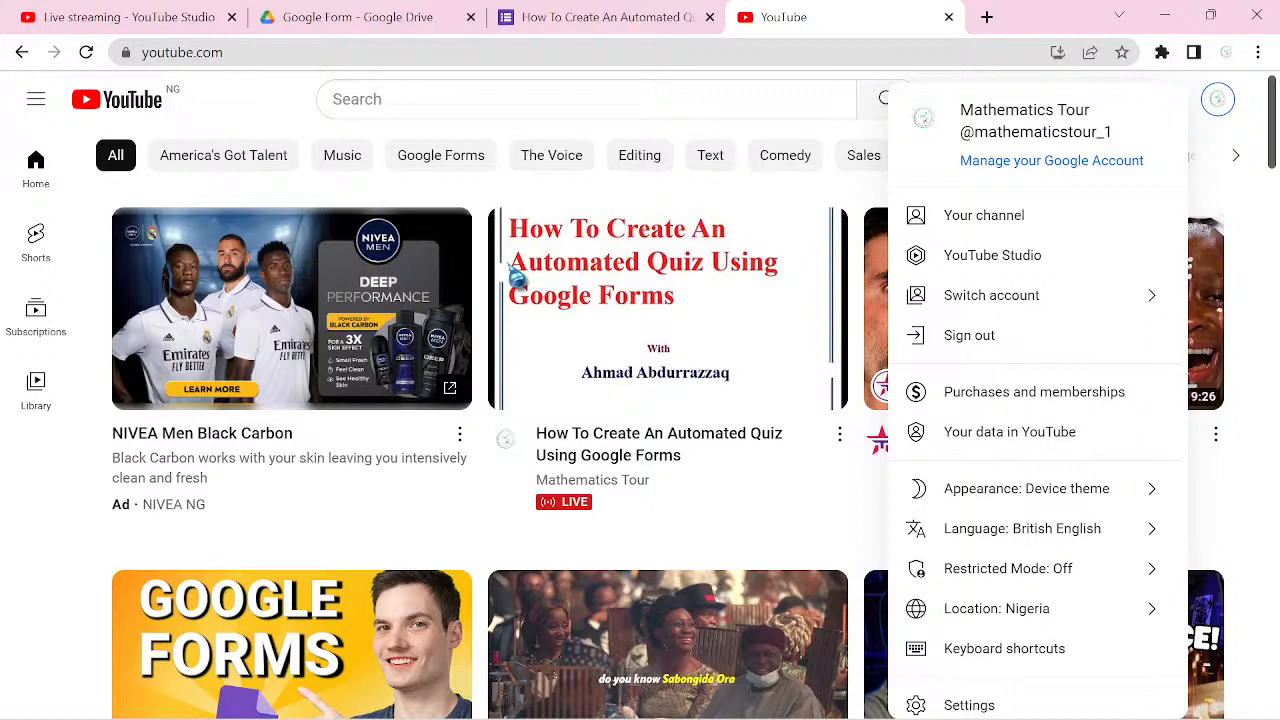
{"action": "left_click", "coordinate": [984, 215]}
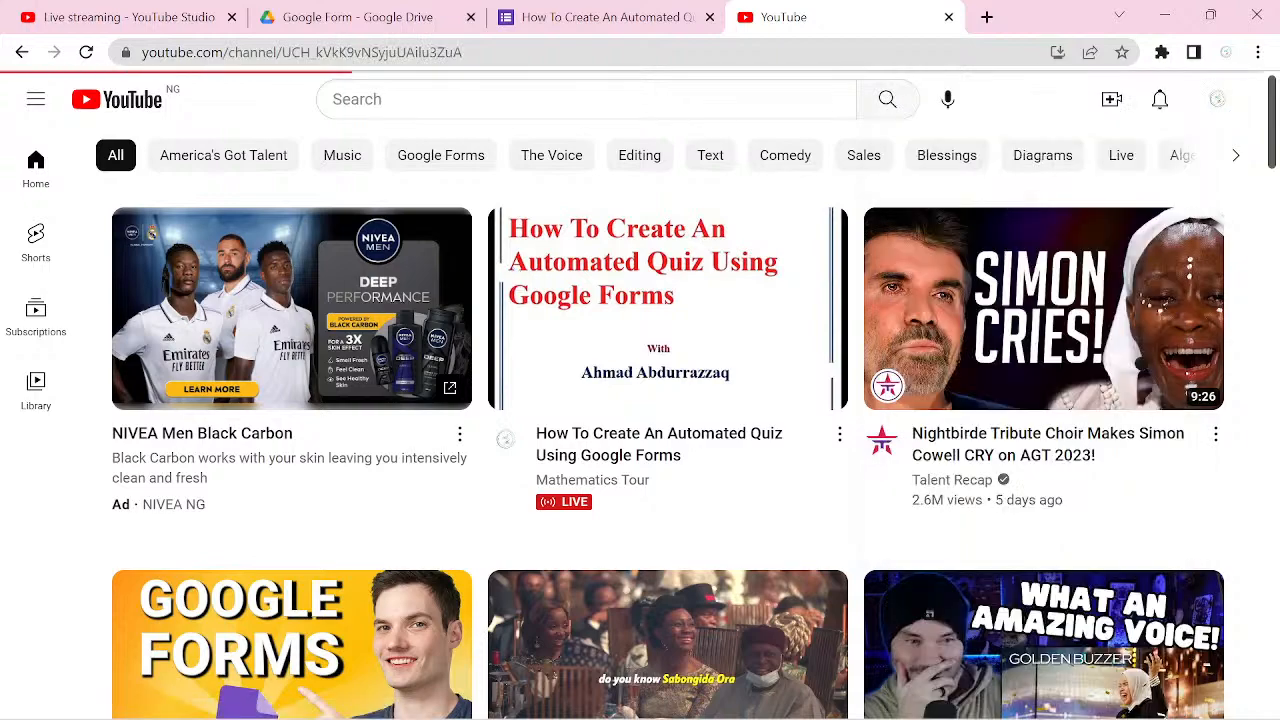
{"action": "scroll", "coordinate": [204, 636], "scroll_direction": "down", "scroll_amount": 2}
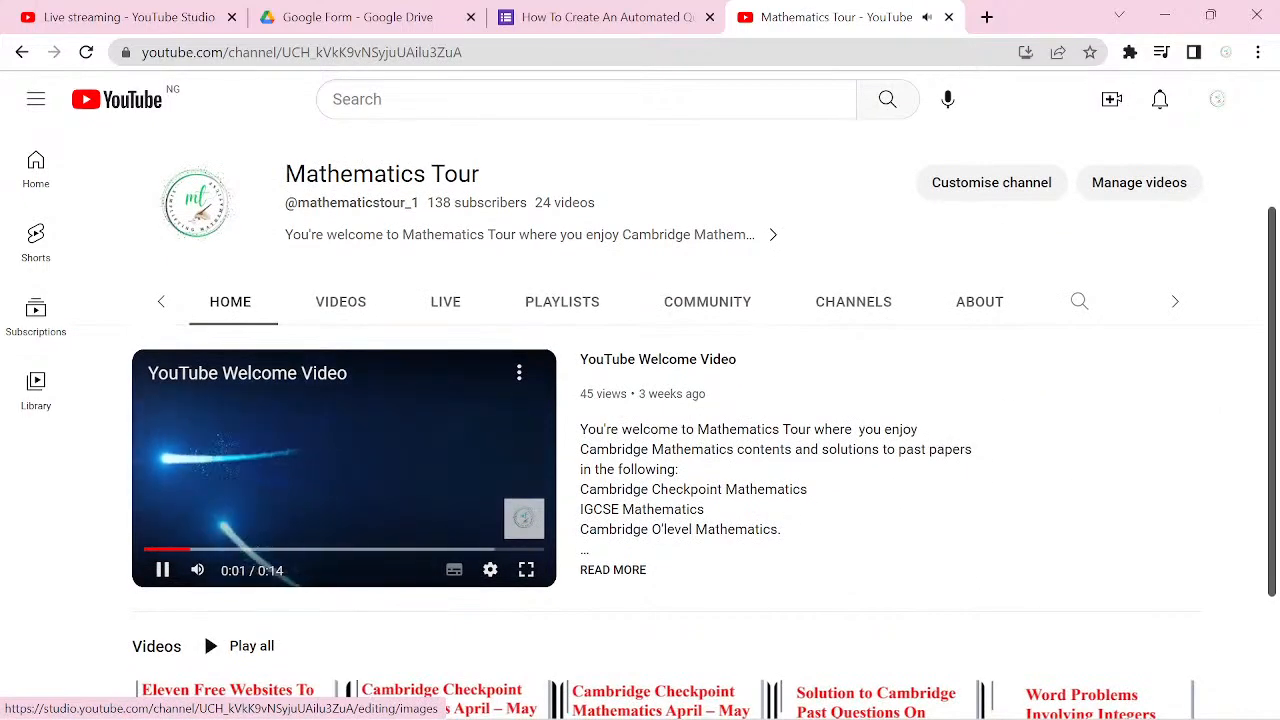
{"action": "left_click", "coordinate": [162, 570]}
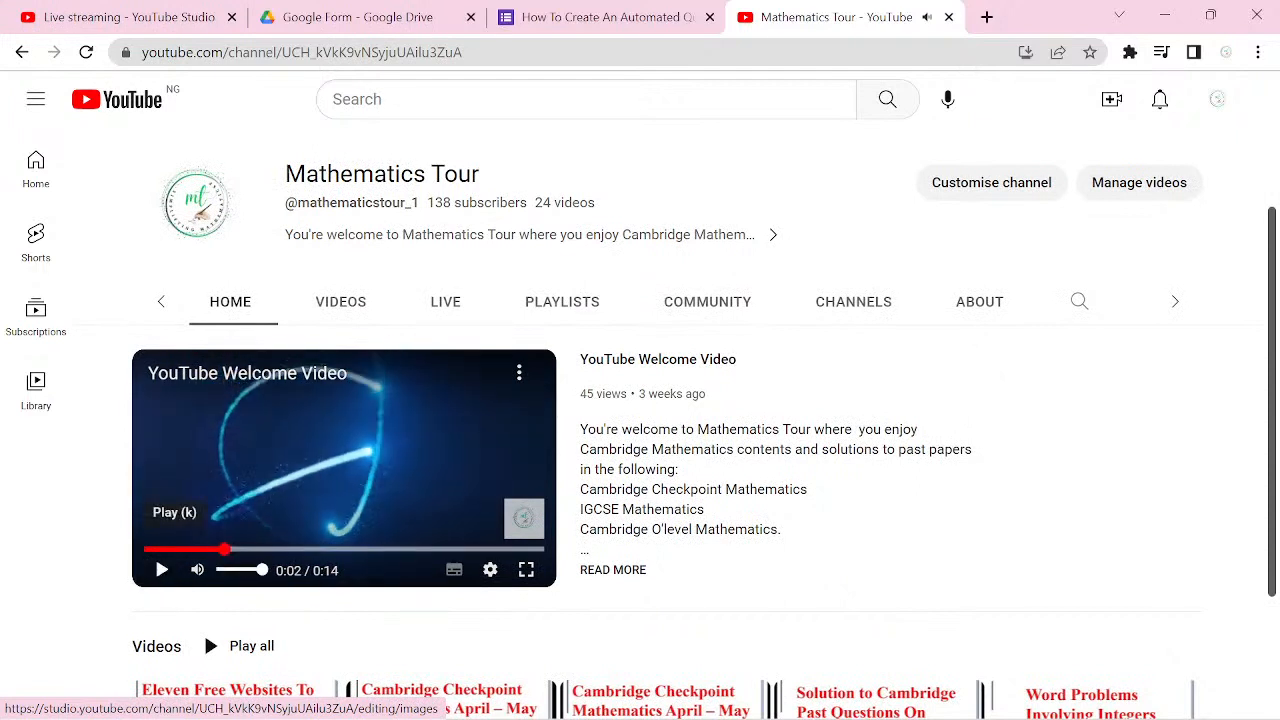
{"action": "left_click", "coordinate": [562, 301]}
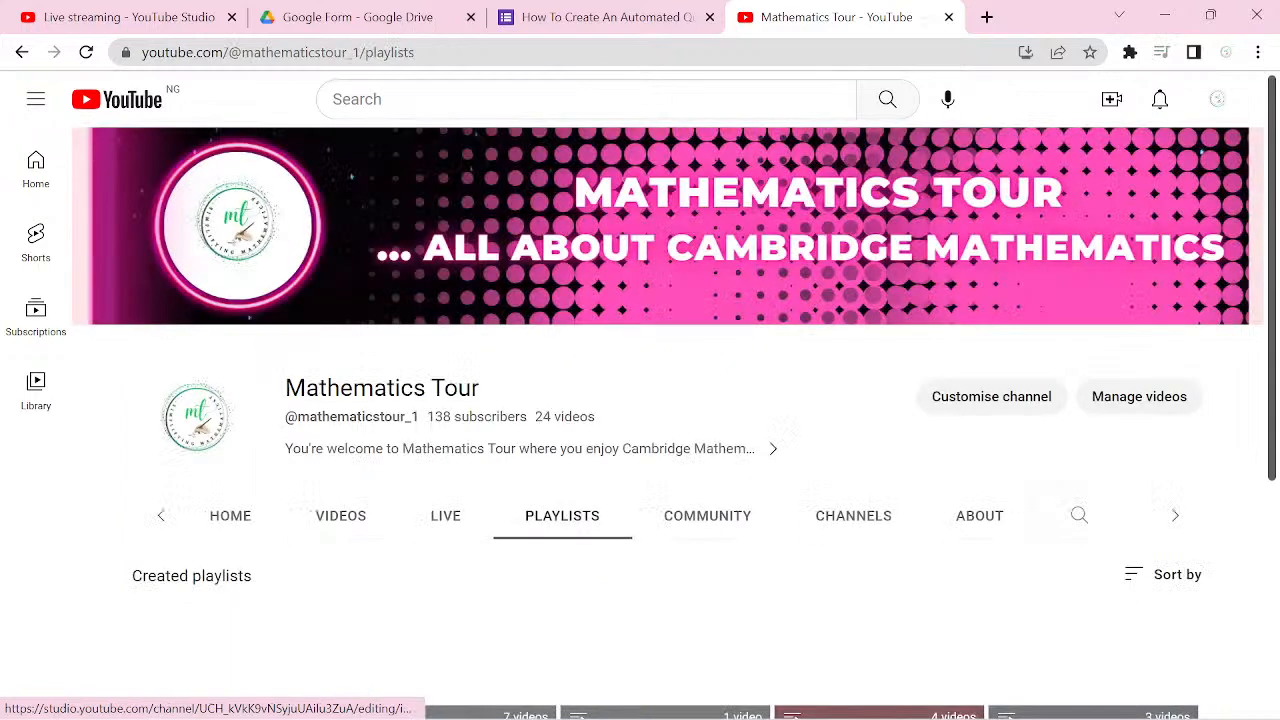
{"action": "scroll", "coordinate": [640, 400], "scroll_direction": "down", "scroll_amount": 2}
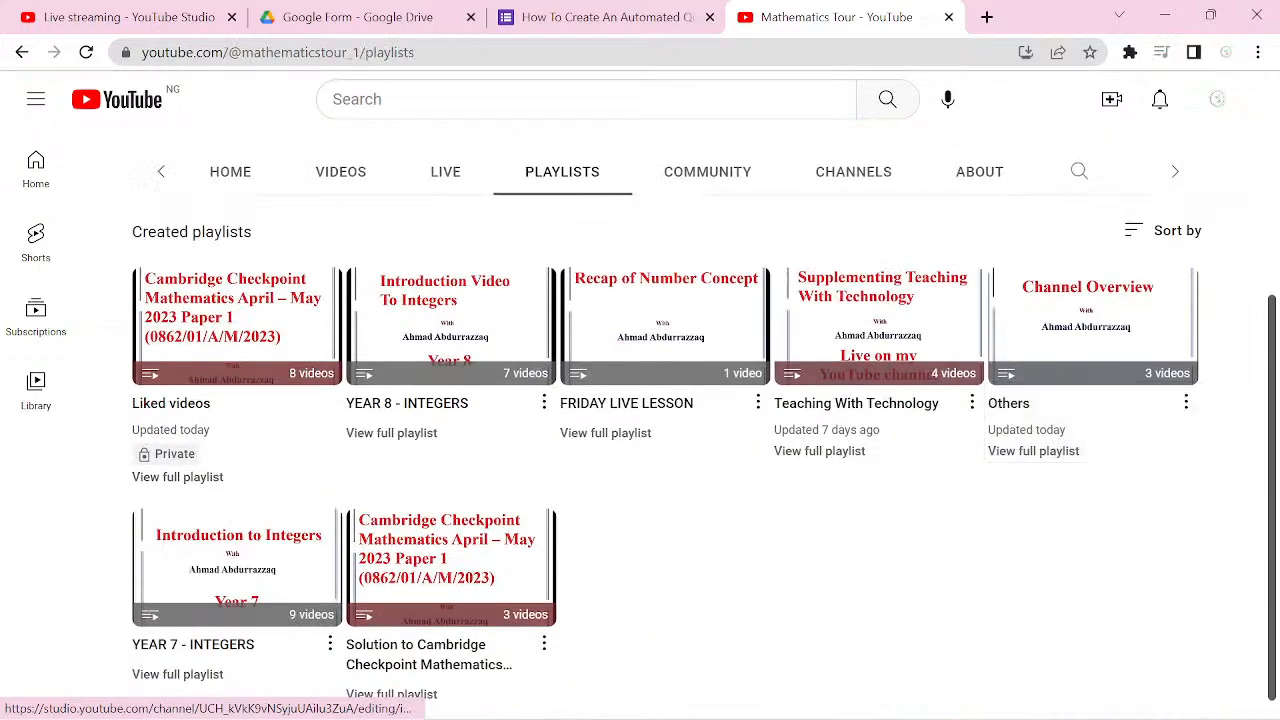
Step: Open the "YEAR 8 - INTEGERS" playlist and go to its video "2. Integers - Addition of integers"
{"action": "left_click", "coordinate": [418, 312]}
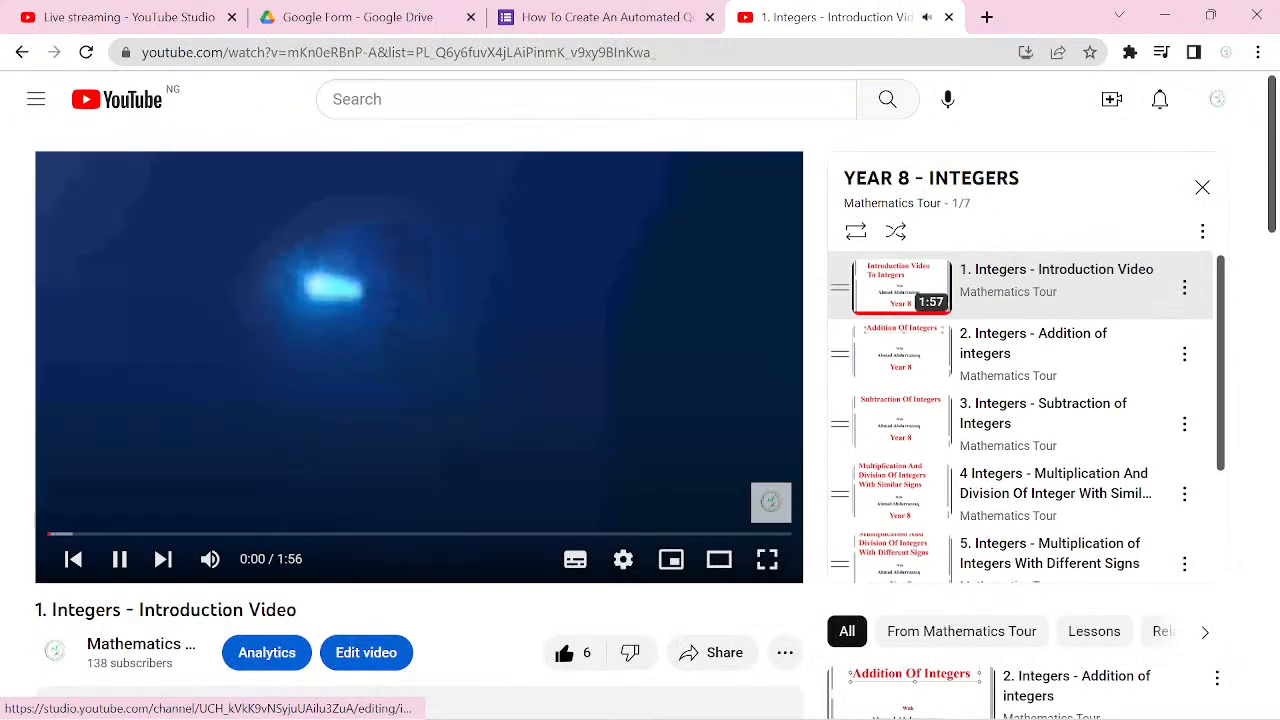
{"action": "left_click", "coordinate": [119, 559]}
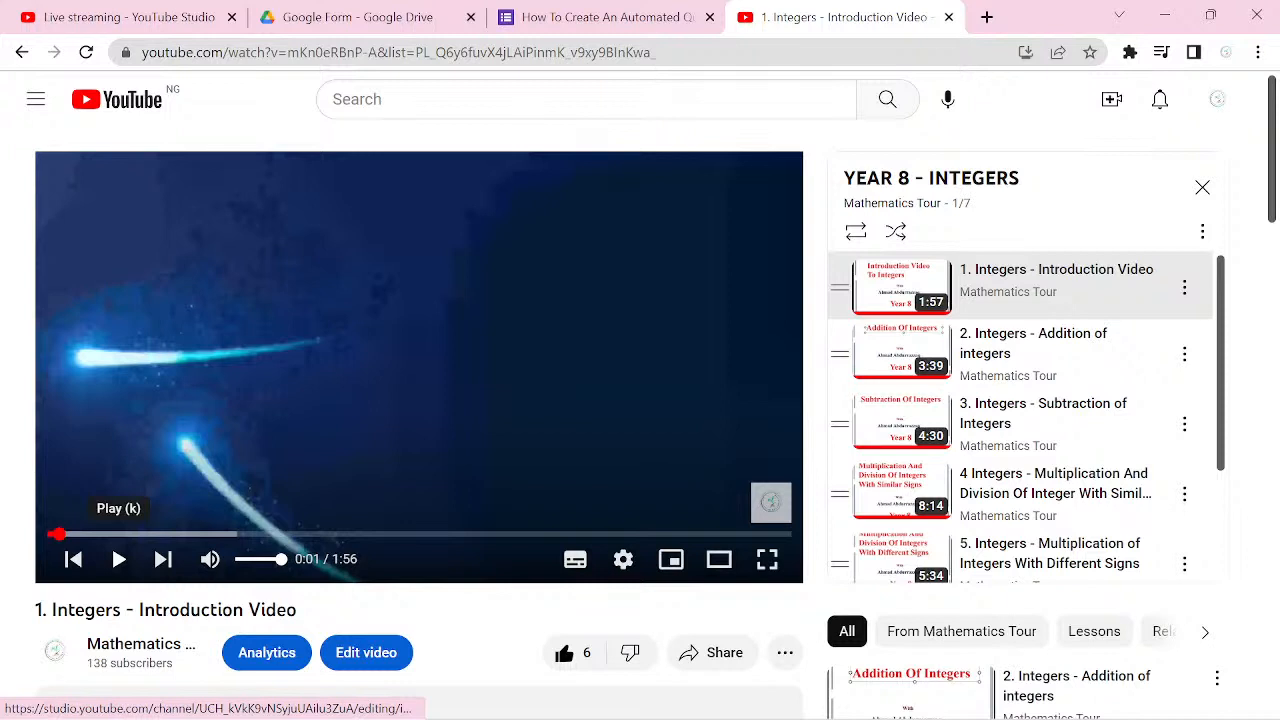
{"action": "left_click", "coordinate": [1184, 354]}
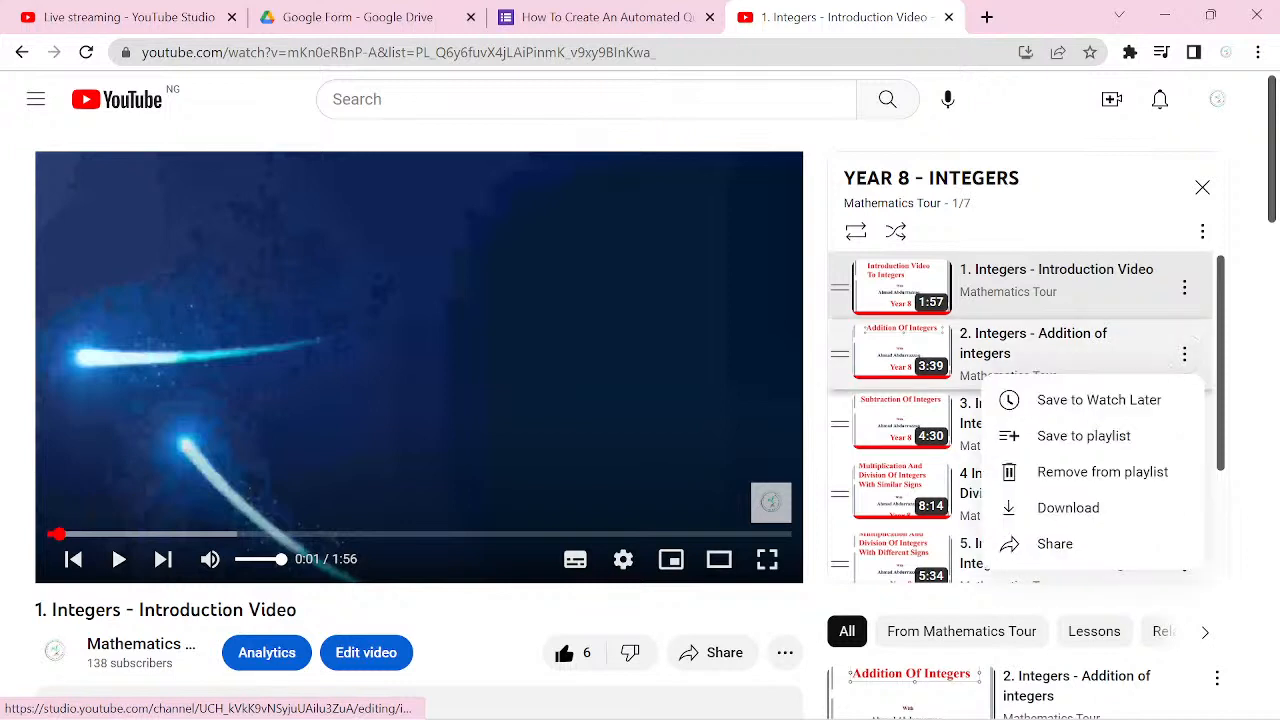
{"action": "left_click", "coordinate": [984, 334]}
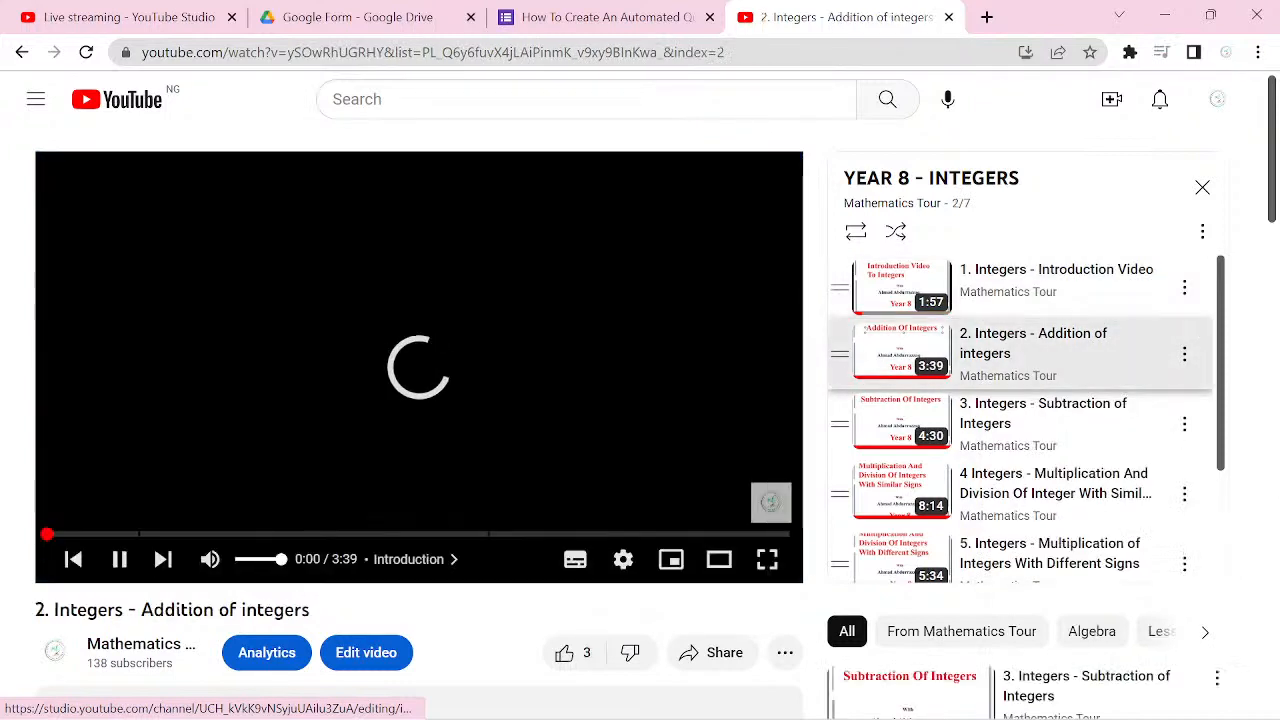
{"action": "scroll", "coordinate": [640, 400], "scroll_direction": "down", "scroll_amount": 2}
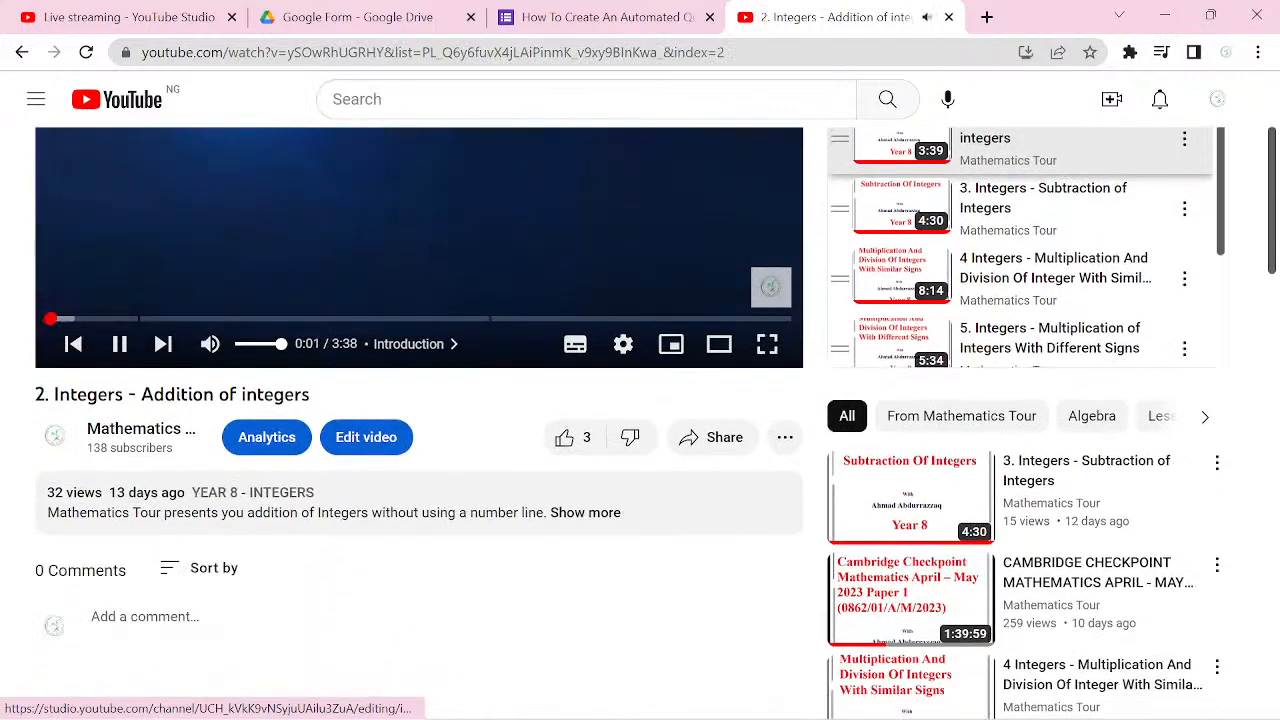
Step: Pause the "2. Integers - Addition of integers" video and copy its share link
{"action": "left_click", "coordinate": [118, 344]}
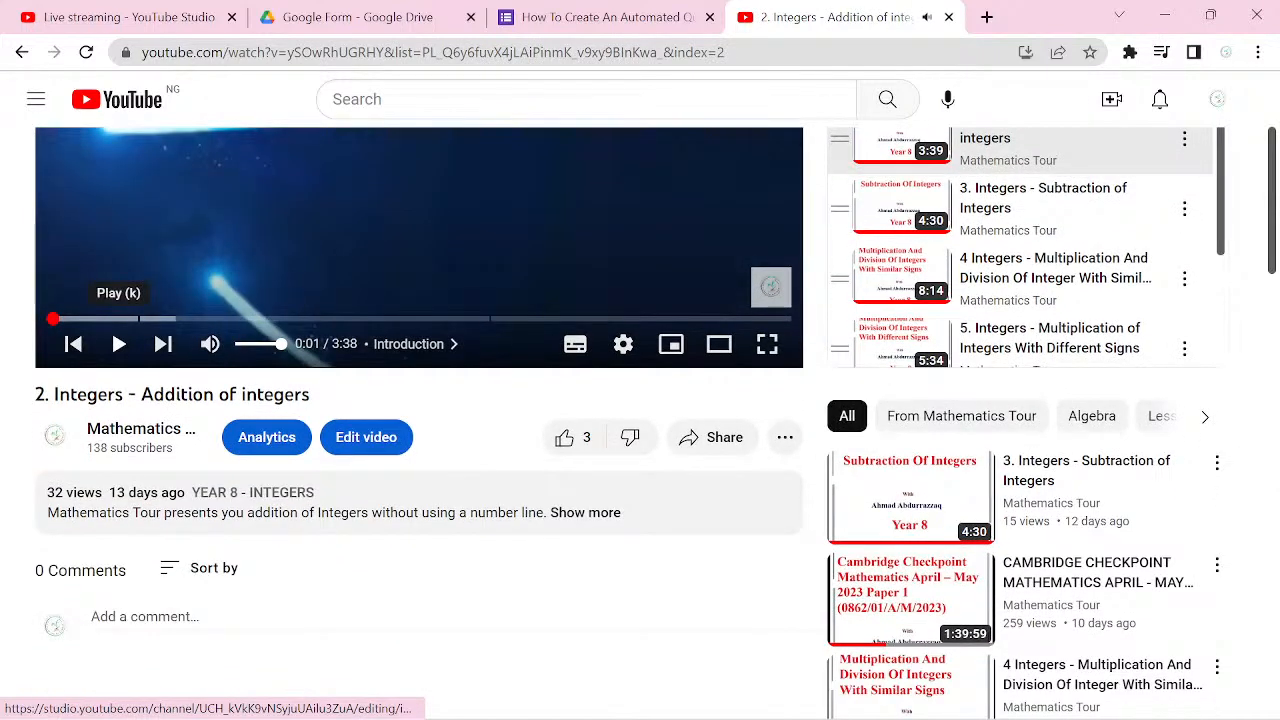
{"action": "left_click", "coordinate": [712, 437]}
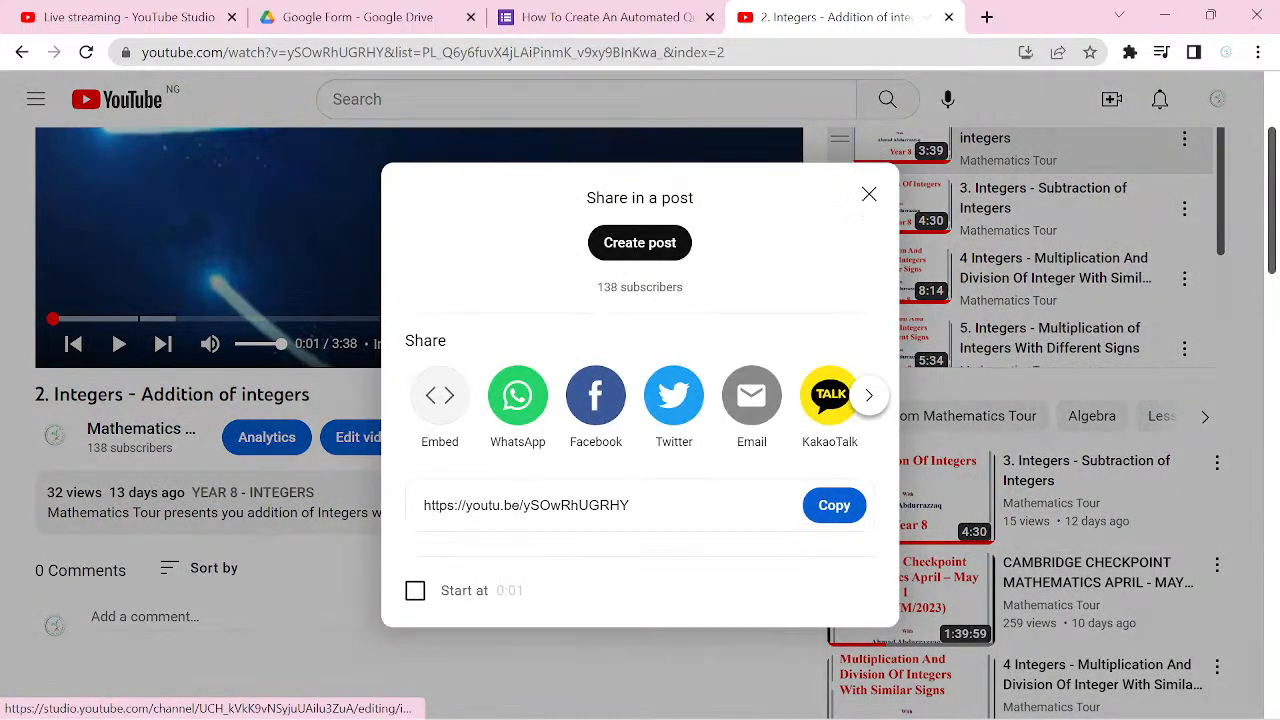
{"action": "left_click", "coordinate": [848, 500]}
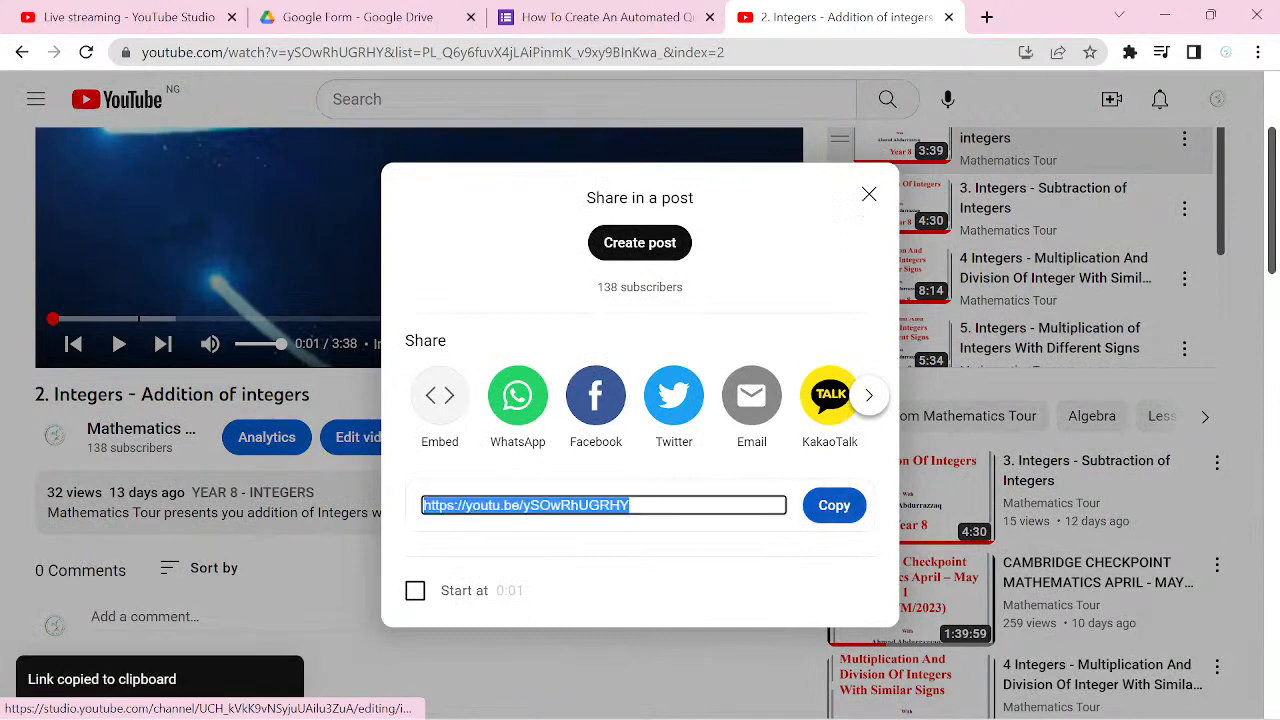
Step: Back in Google Forms, insert the copied addition video by URL and delete the "Please concentrate on the video." question from section 5
{"action": "key", "text": "ctrl+shift+Tab"}
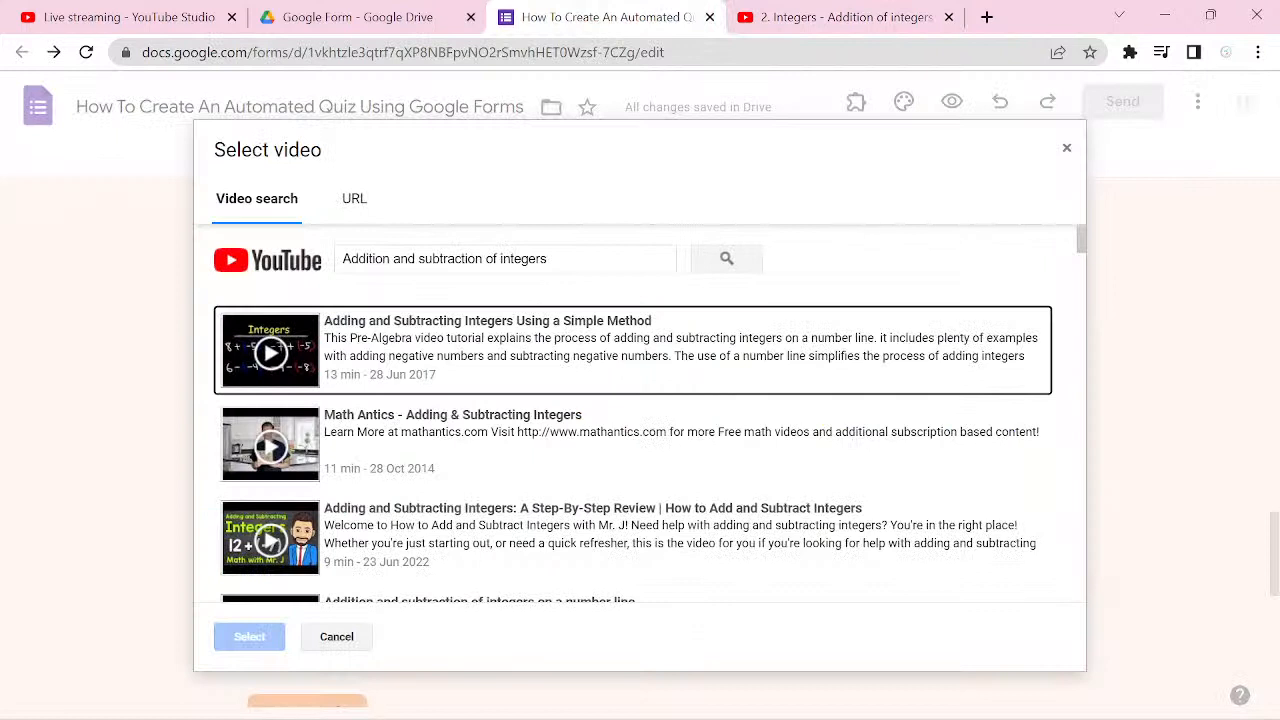
{"action": "left_click", "coordinate": [356, 198]}
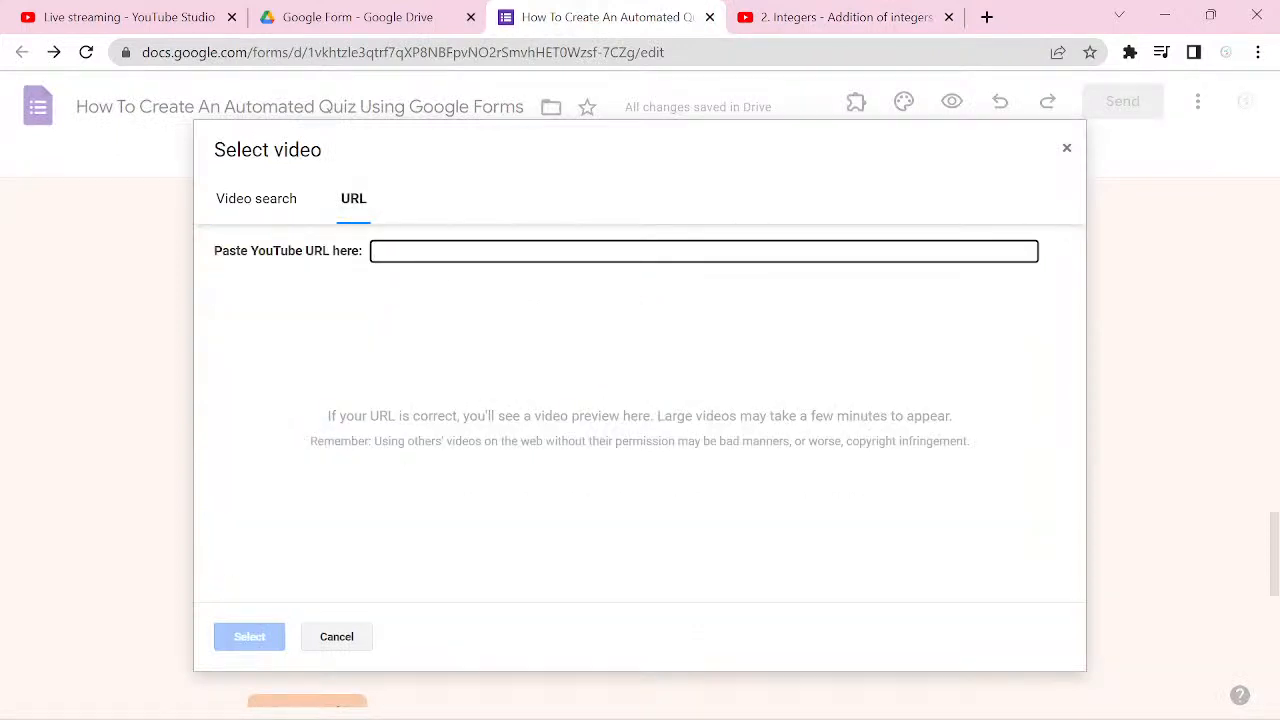
{"action": "key", "text": "ctrl+v"}
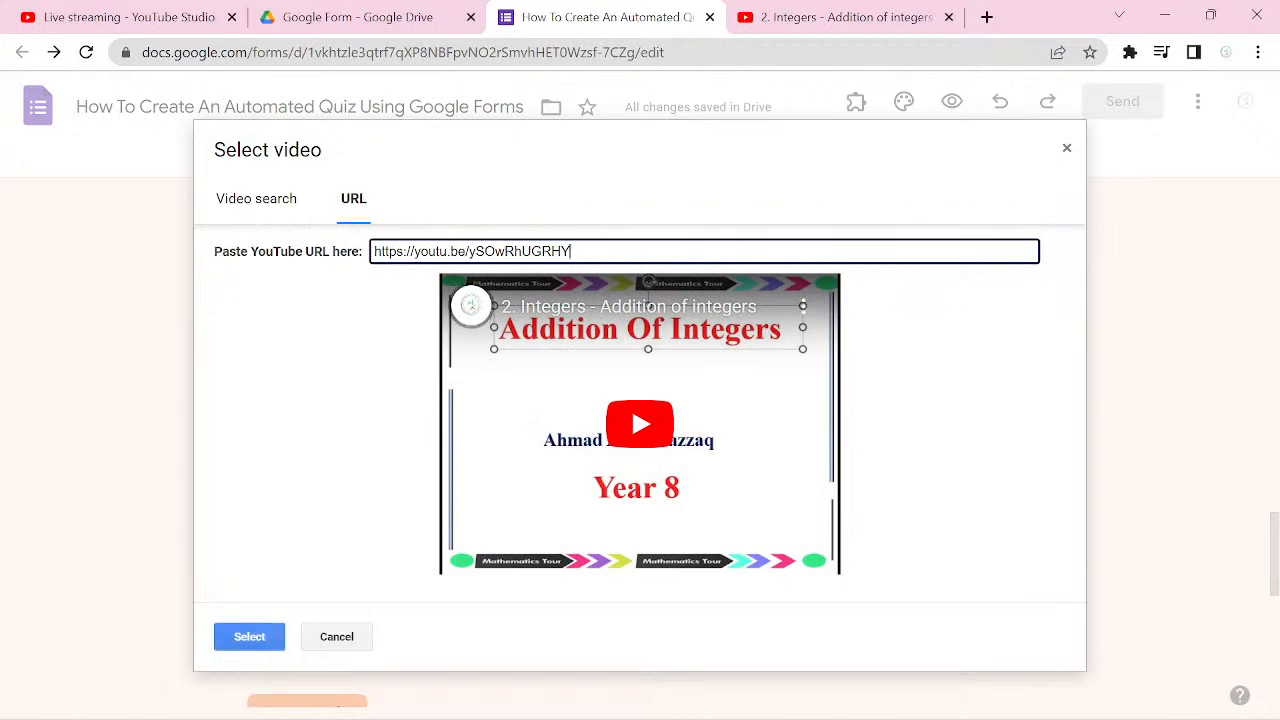
{"action": "left_click", "coordinate": [268, 637]}
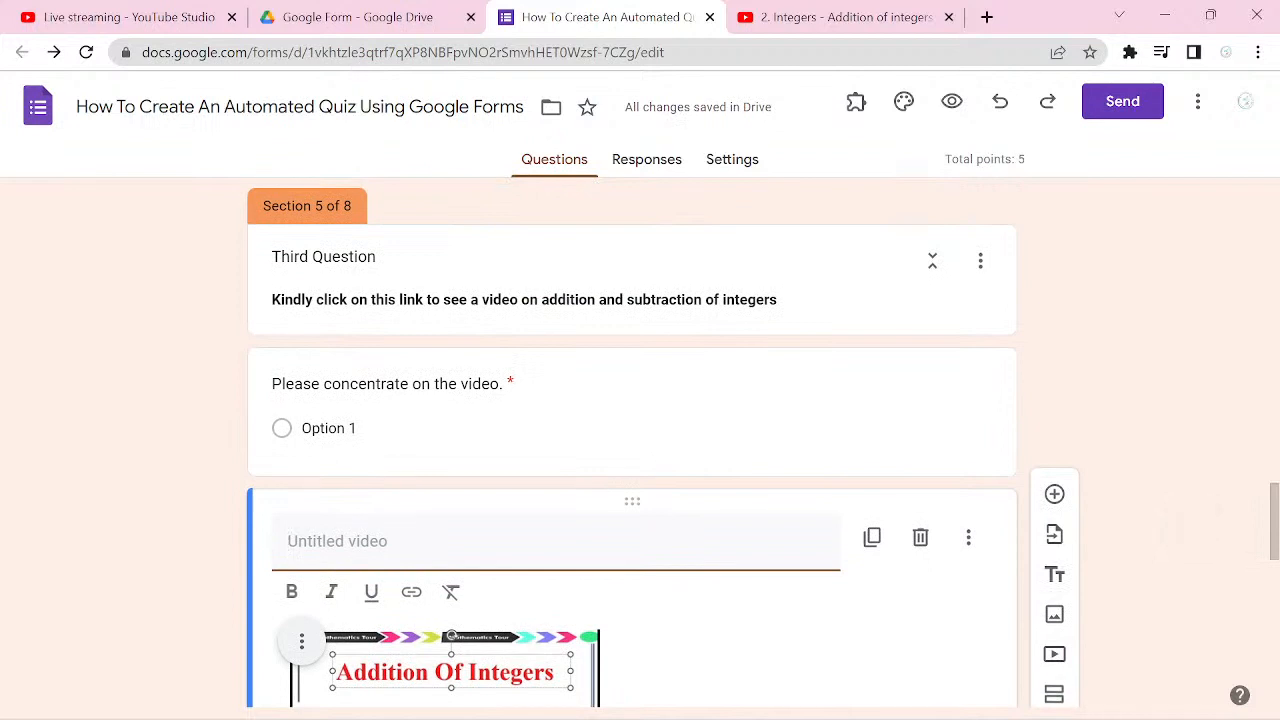
{"action": "left_click", "coordinate": [929, 440]}
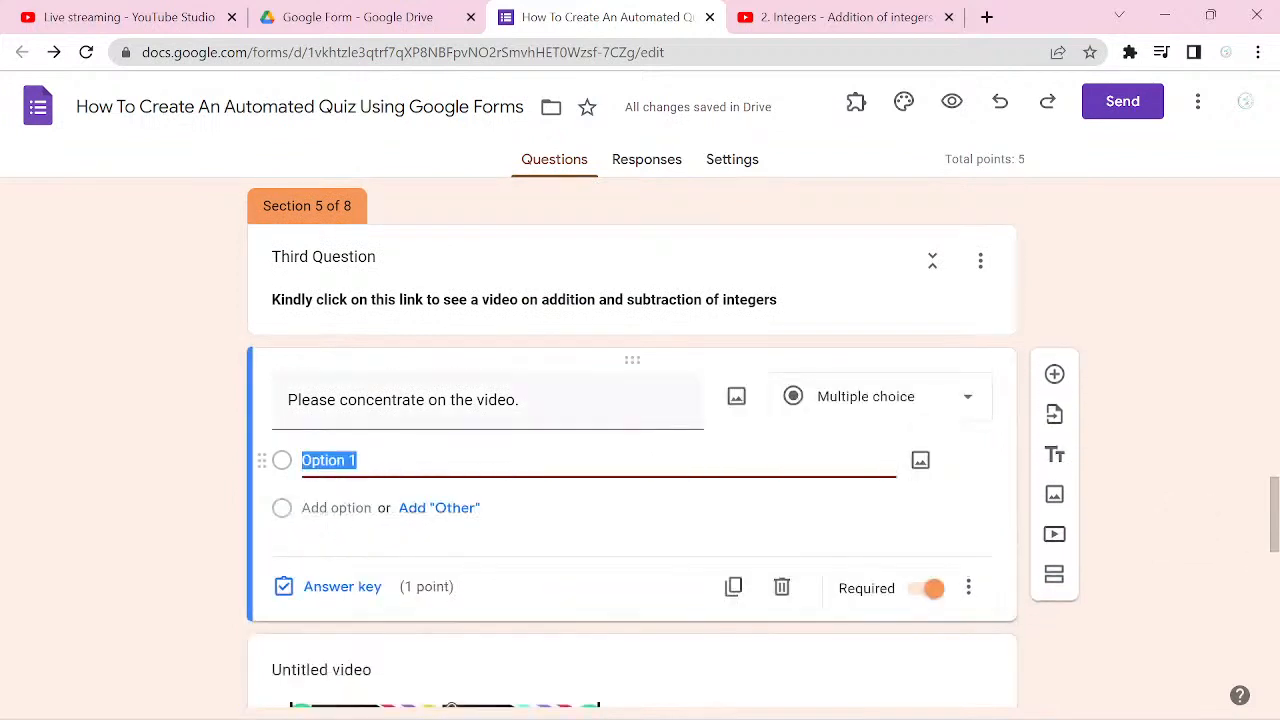
{"action": "left_click", "coordinate": [782, 587]}
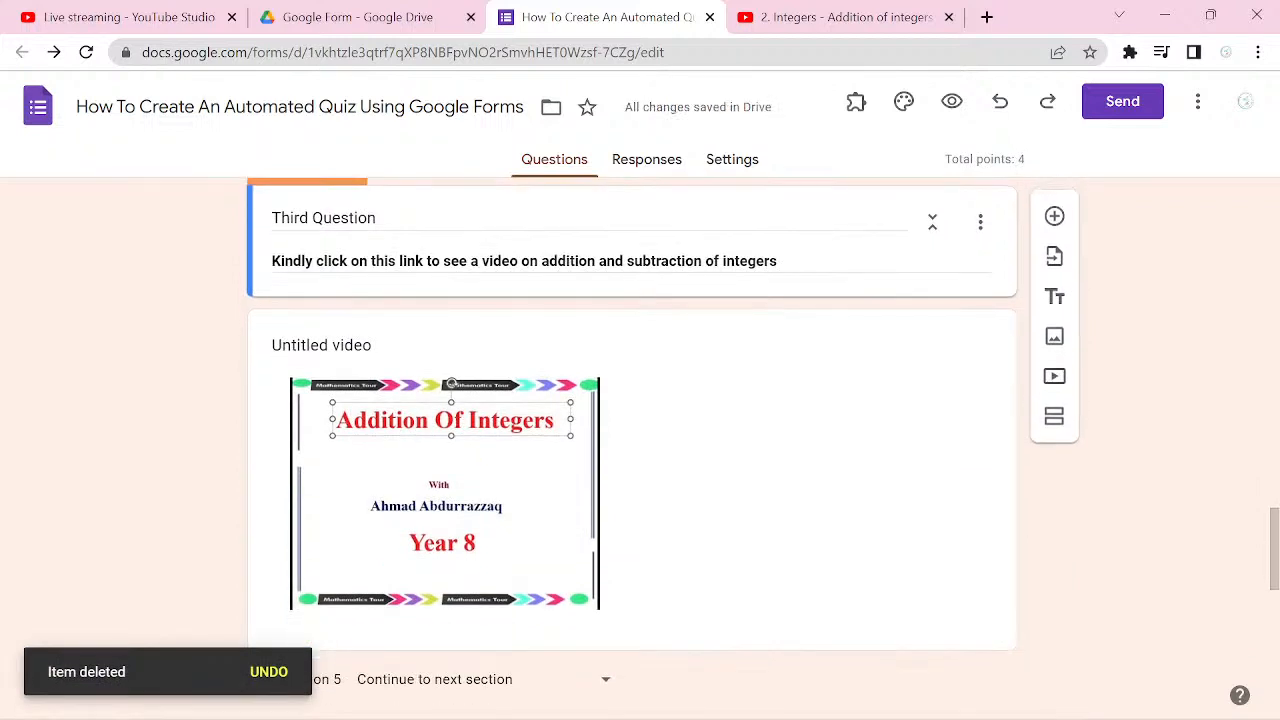
Step: Title the inserted addition video "Kindly concentrate on this pay."
{"action": "left_click", "coordinate": [328, 345]}
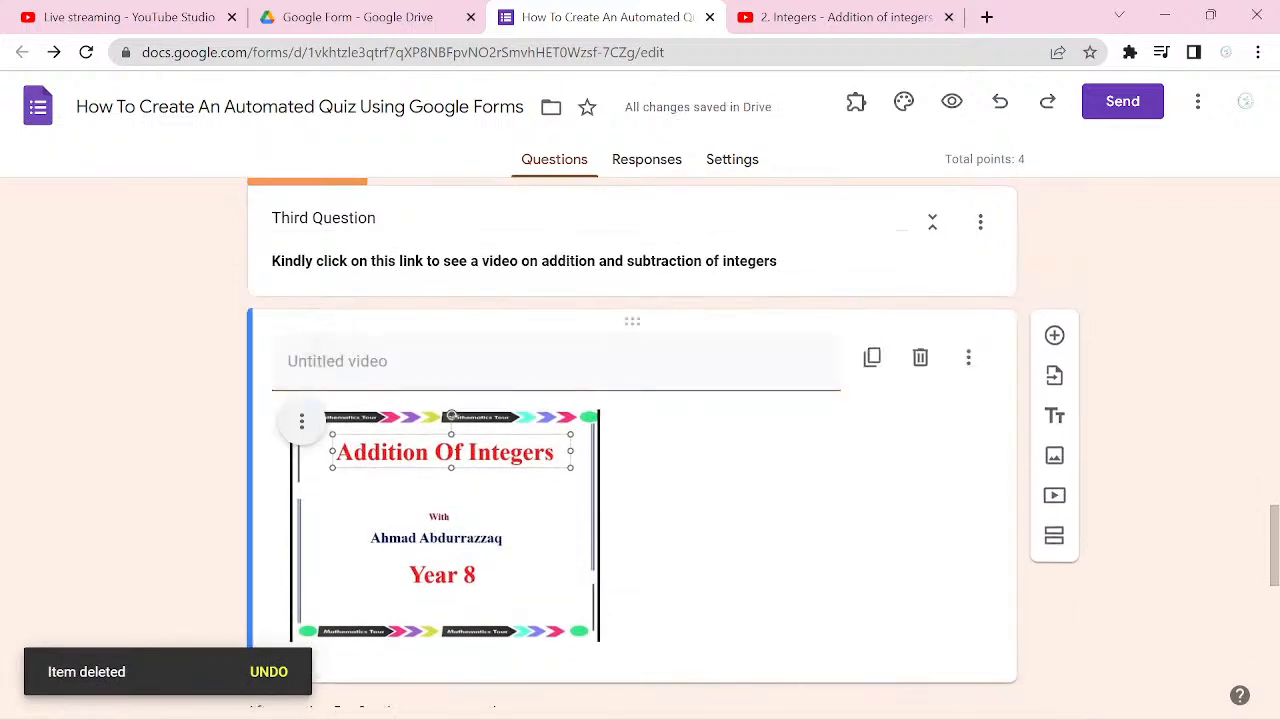
{"action": "left_click", "coordinate": [381, 362]}
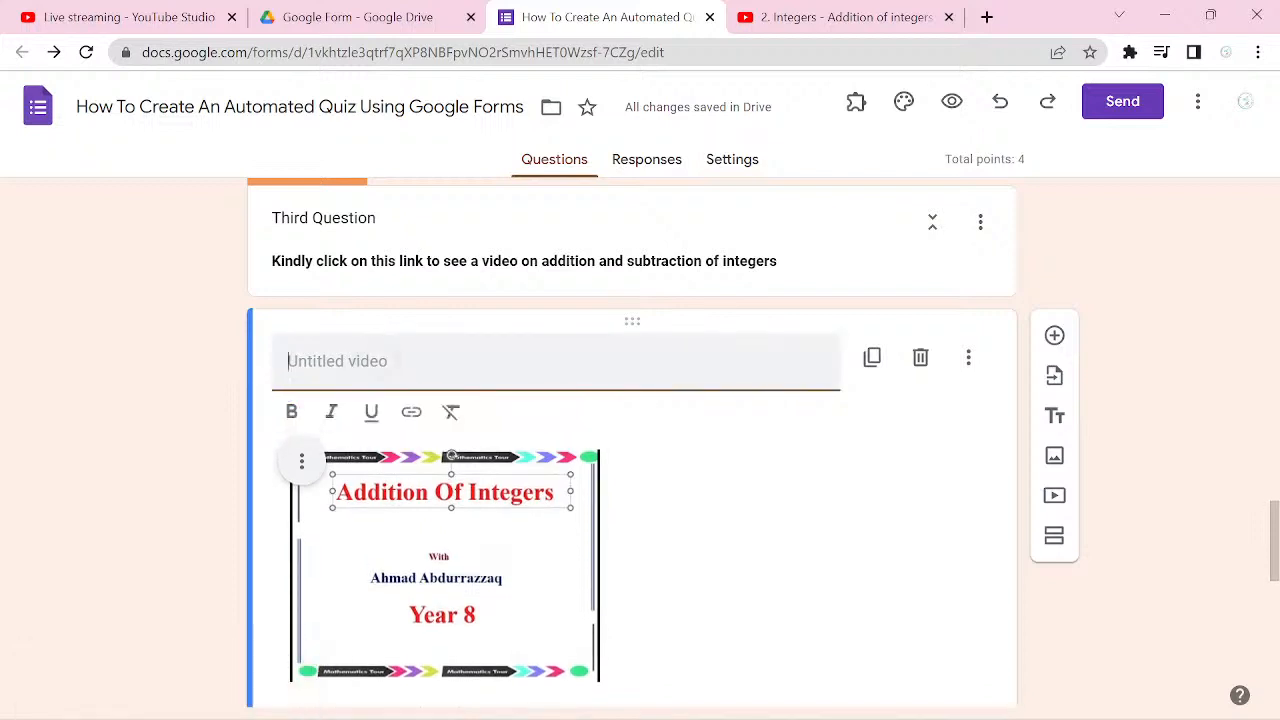
{"action": "type", "text": "Kindly"}
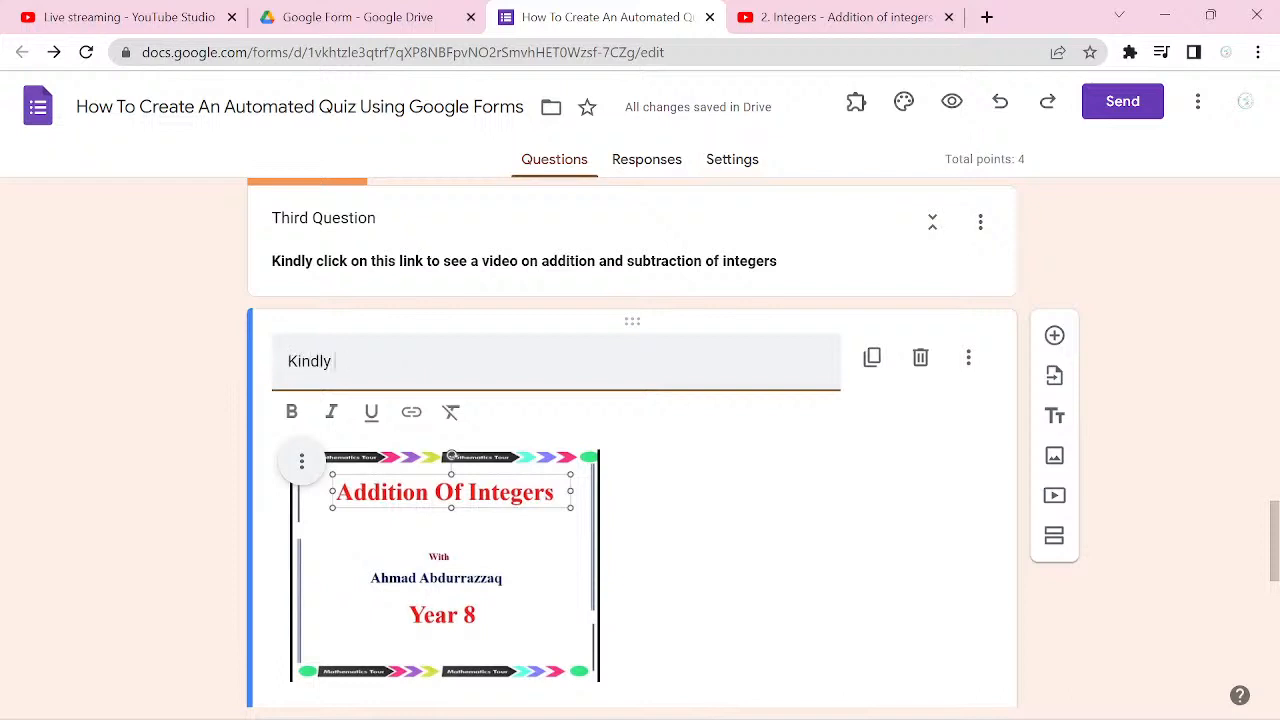
{"action": "type", "text": " c"}
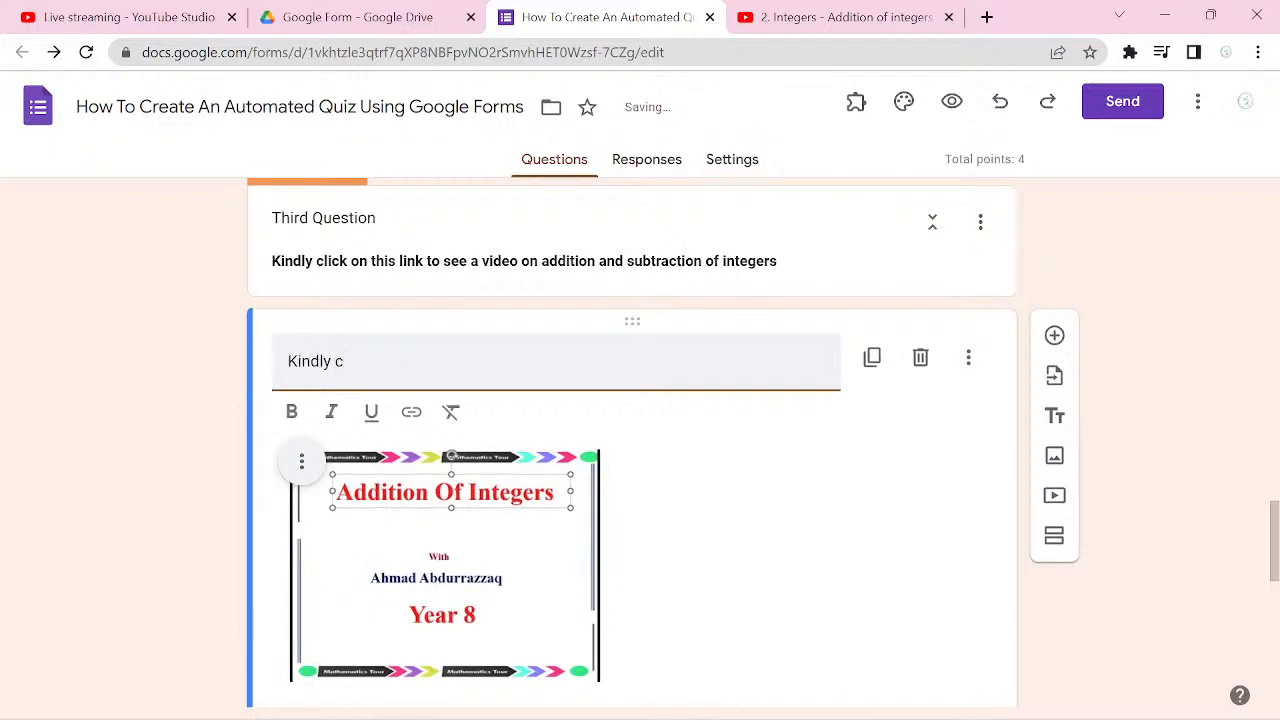
{"action": "type", "text": "oncen"}
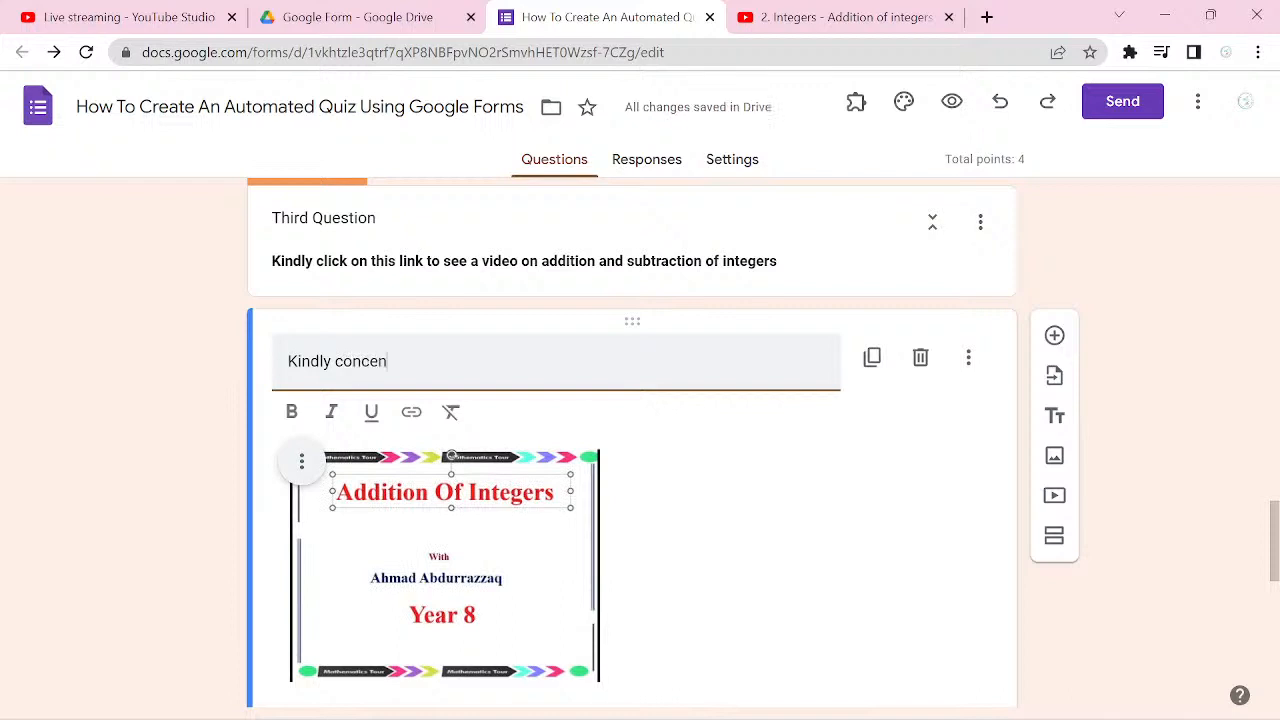
{"action": "type", "text": "trate"}
{"action": "type", "text": " on "}
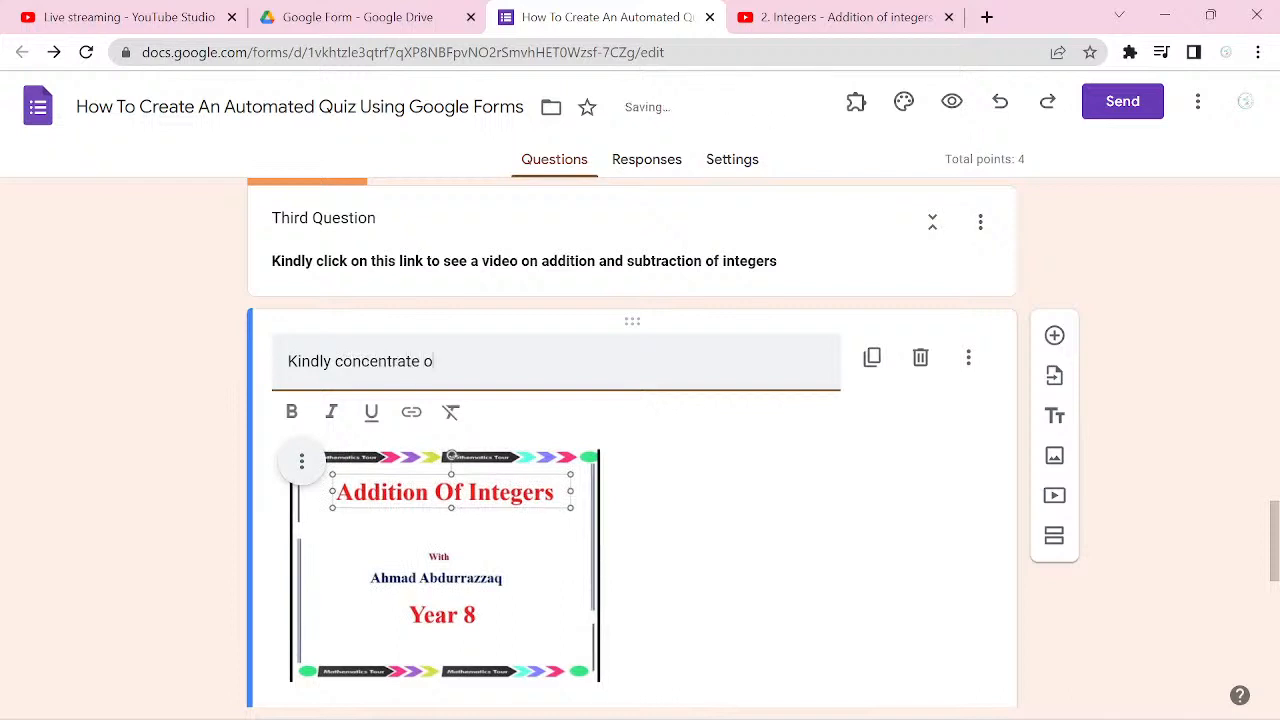
{"action": "type", "text": "this pay."}
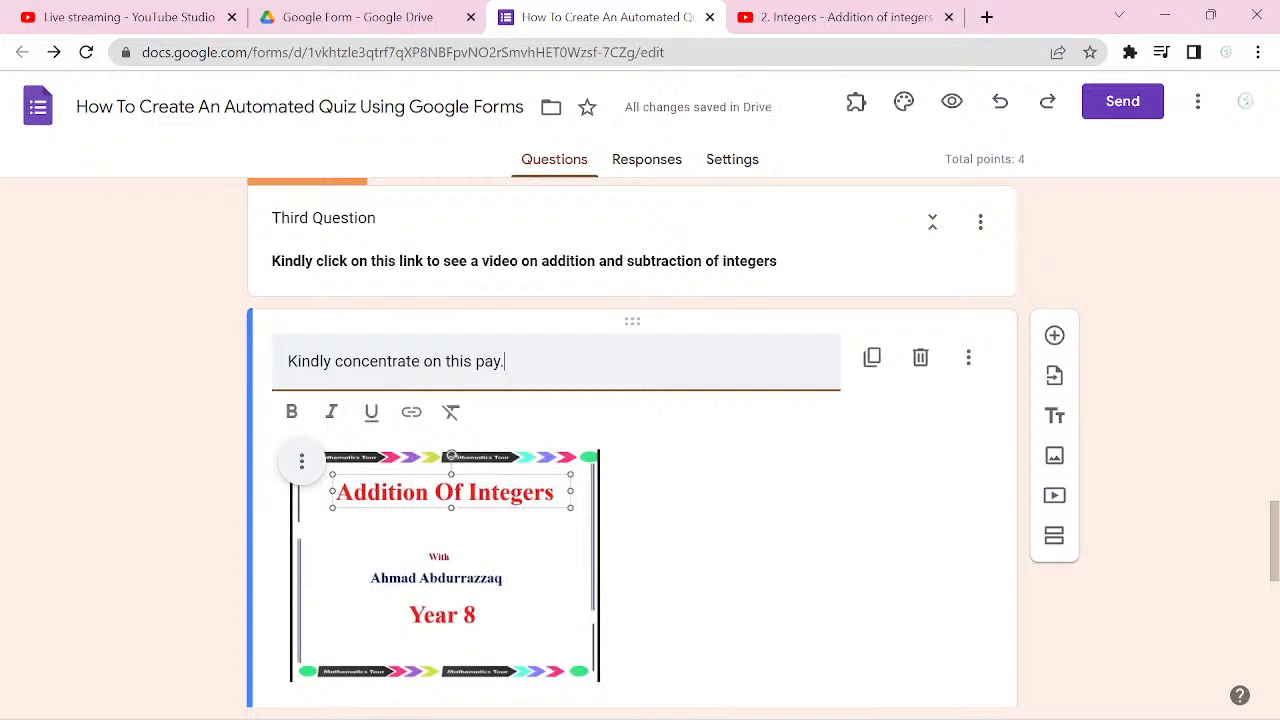
Step: Correct the addition video's title to "Kindly concentrate on these videos."
{"action": "scroll", "coordinate": [632, 440], "scroll_direction": "down", "scroll_amount": 1}
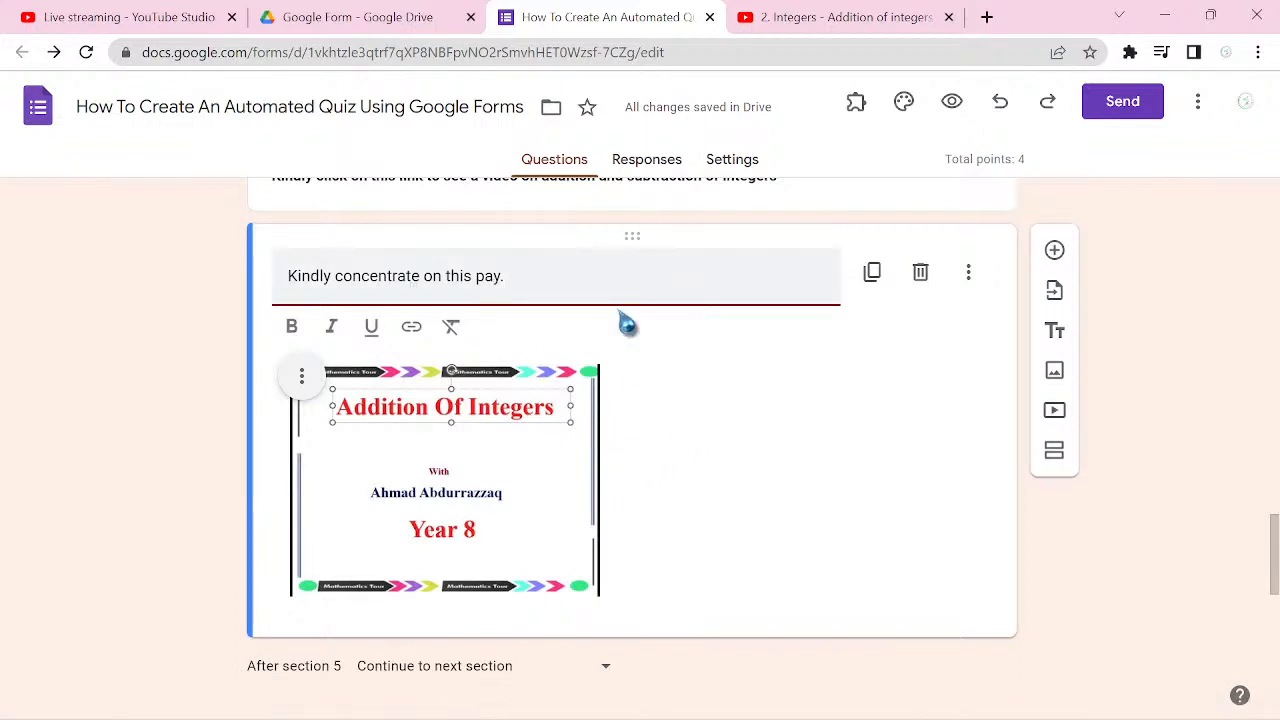
{"action": "left_click", "coordinate": [470, 280]}
{"action": "key", "text": "BackSpace"}
{"action": "key", "text": "BackSpace"}
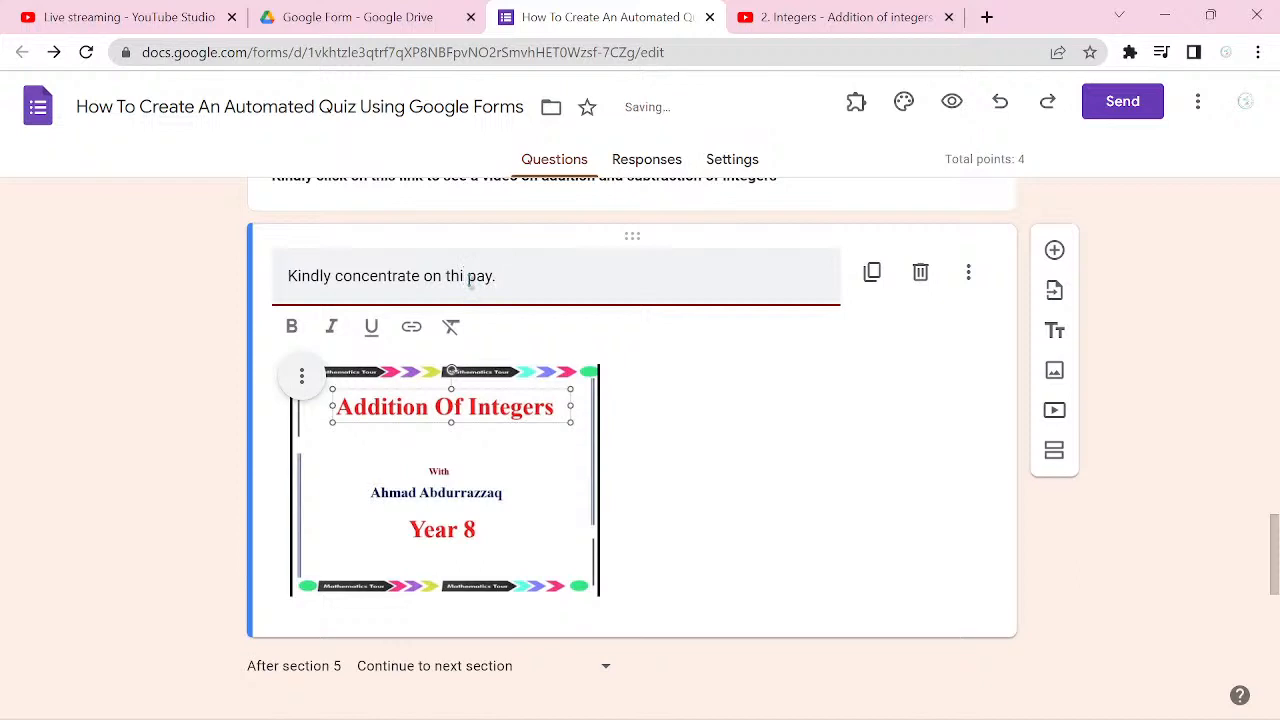
{"action": "type", "text": "ese"}
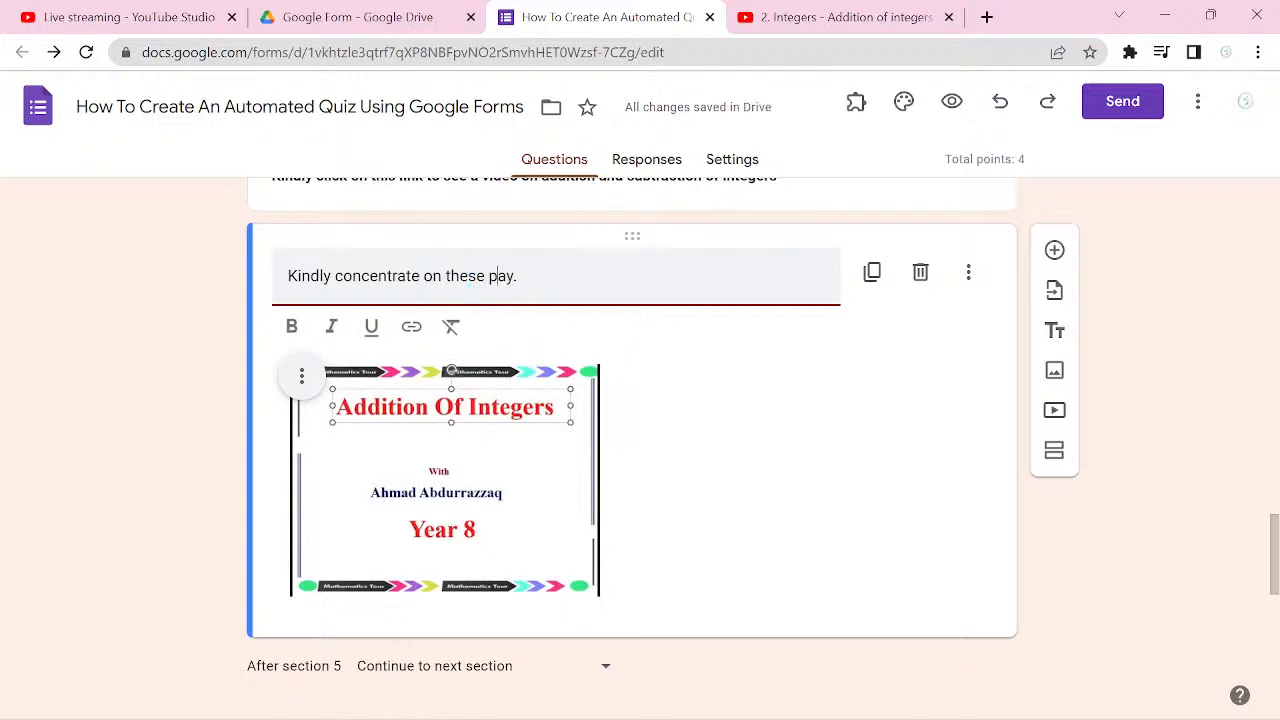
{"action": "key", "text": "BackSpace"}
{"action": "key", "text": "BackSpace"}
{"action": "type", "text": "videos"}
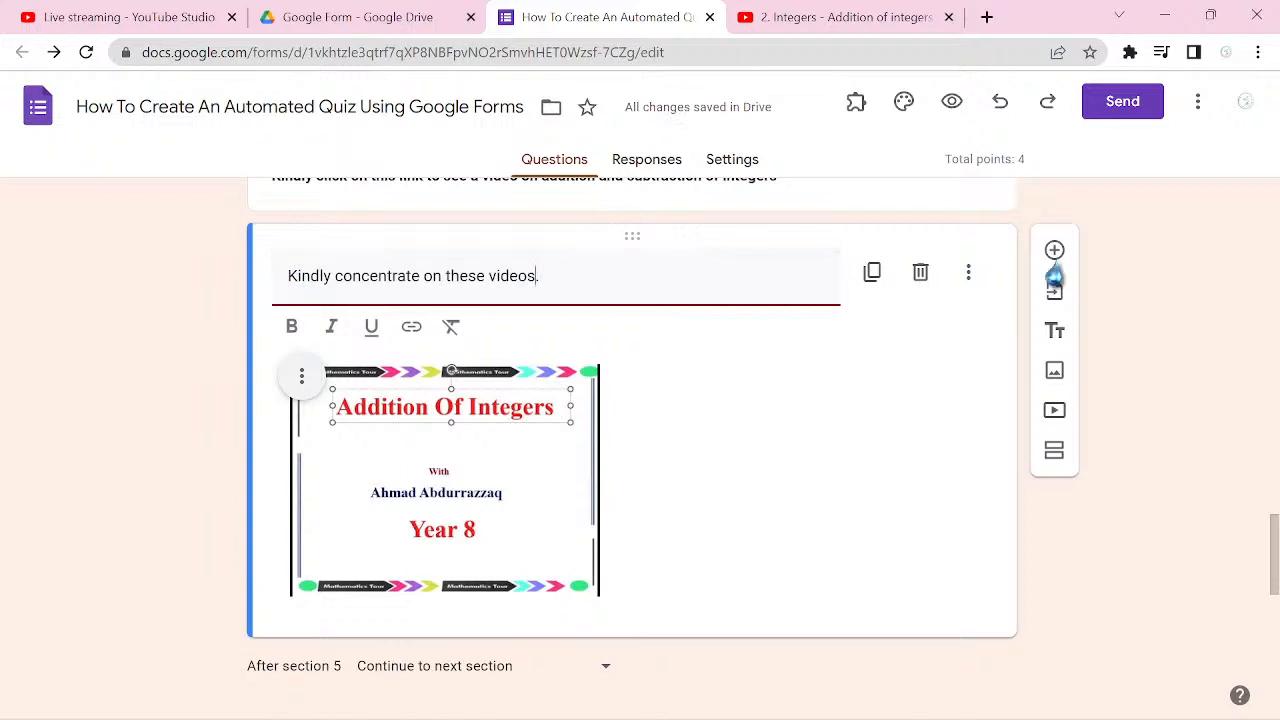
Step: Switch to YouTube, open the playlist video "3. Integers - Subtraction of Integers", pause it and copy its share link
{"action": "left_click", "coordinate": [1055, 413]}
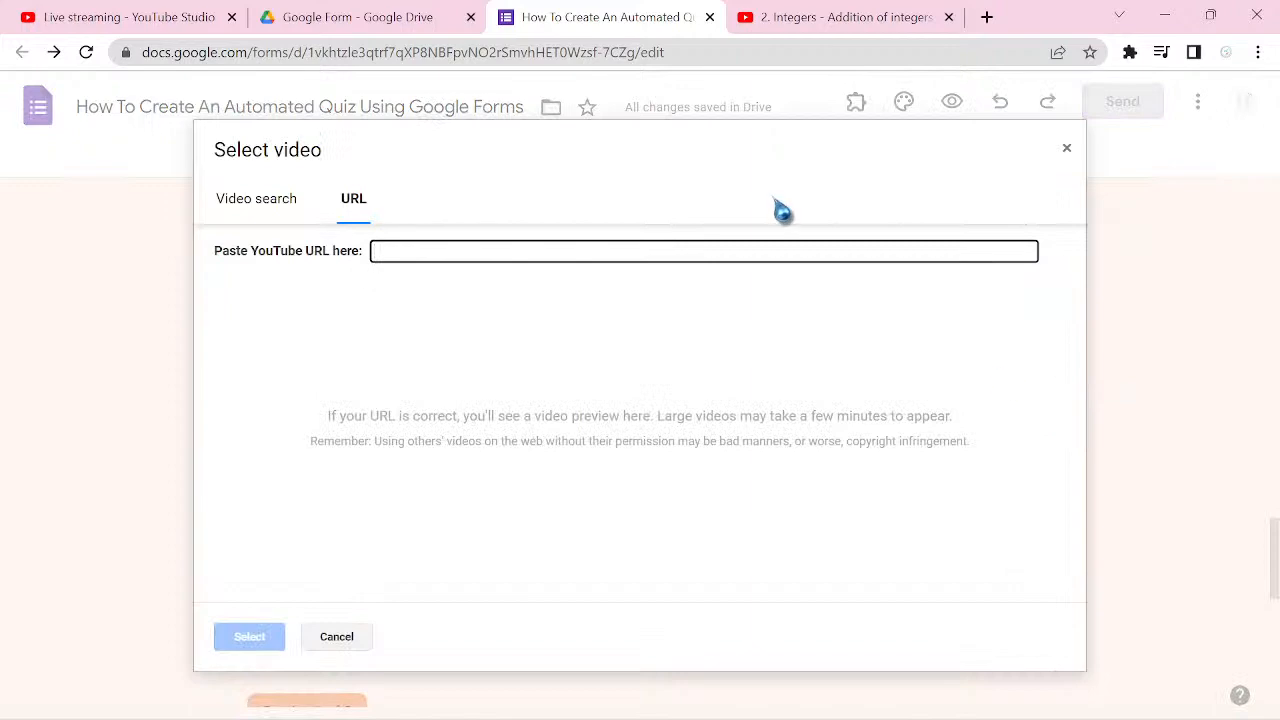
{"action": "left_click", "coordinate": [1066, 150]}
{"action": "left_click", "coordinate": [846, 28]}
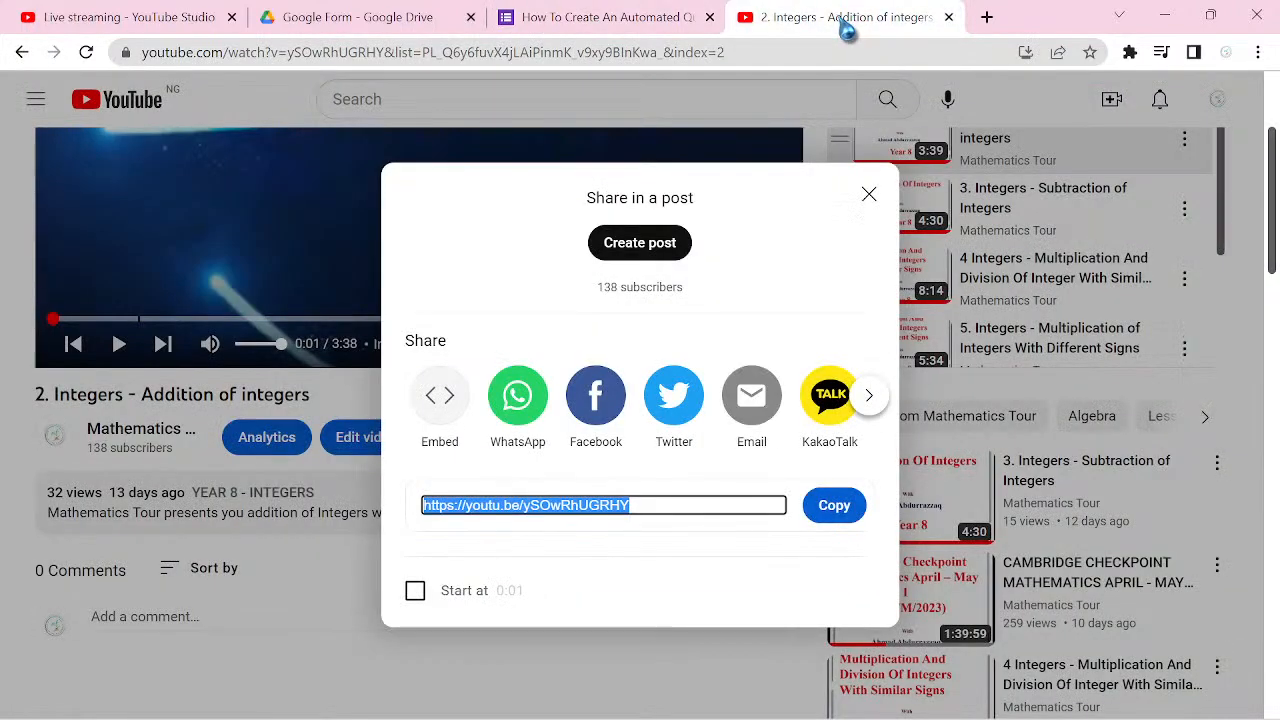
{"action": "left_click", "coordinate": [868, 195]}
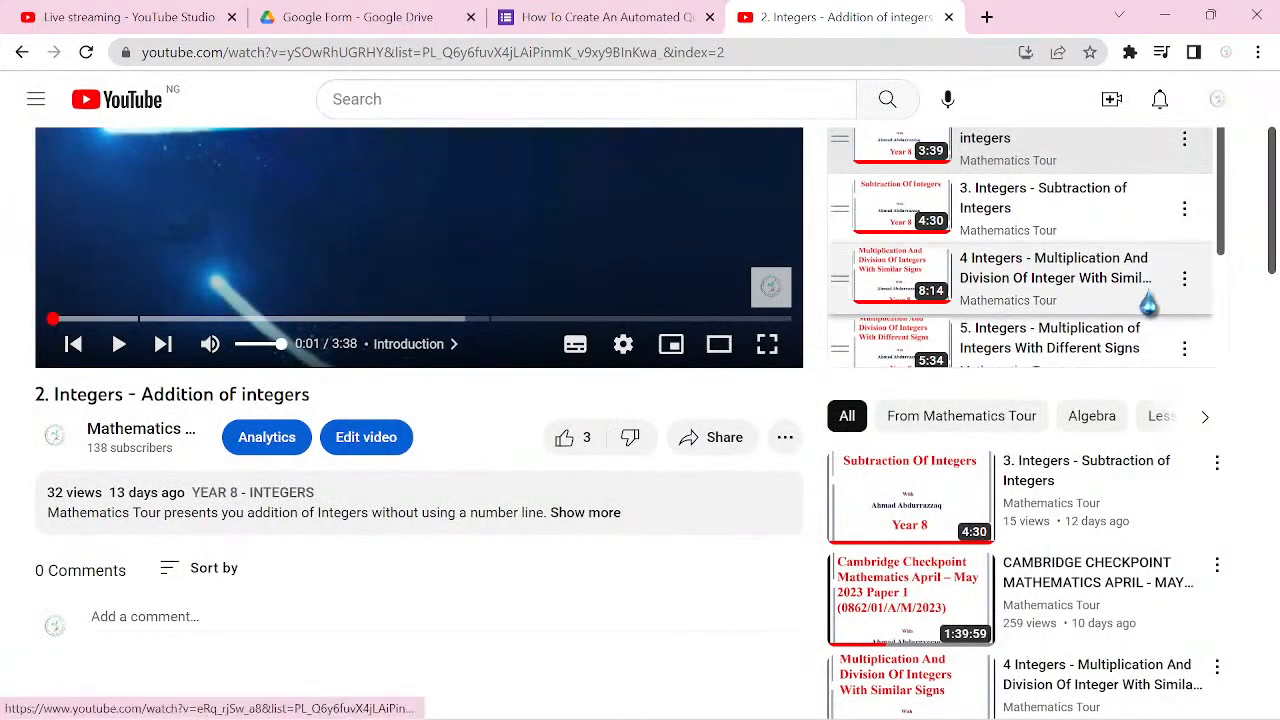
{"action": "left_click", "coordinate": [1058, 220]}
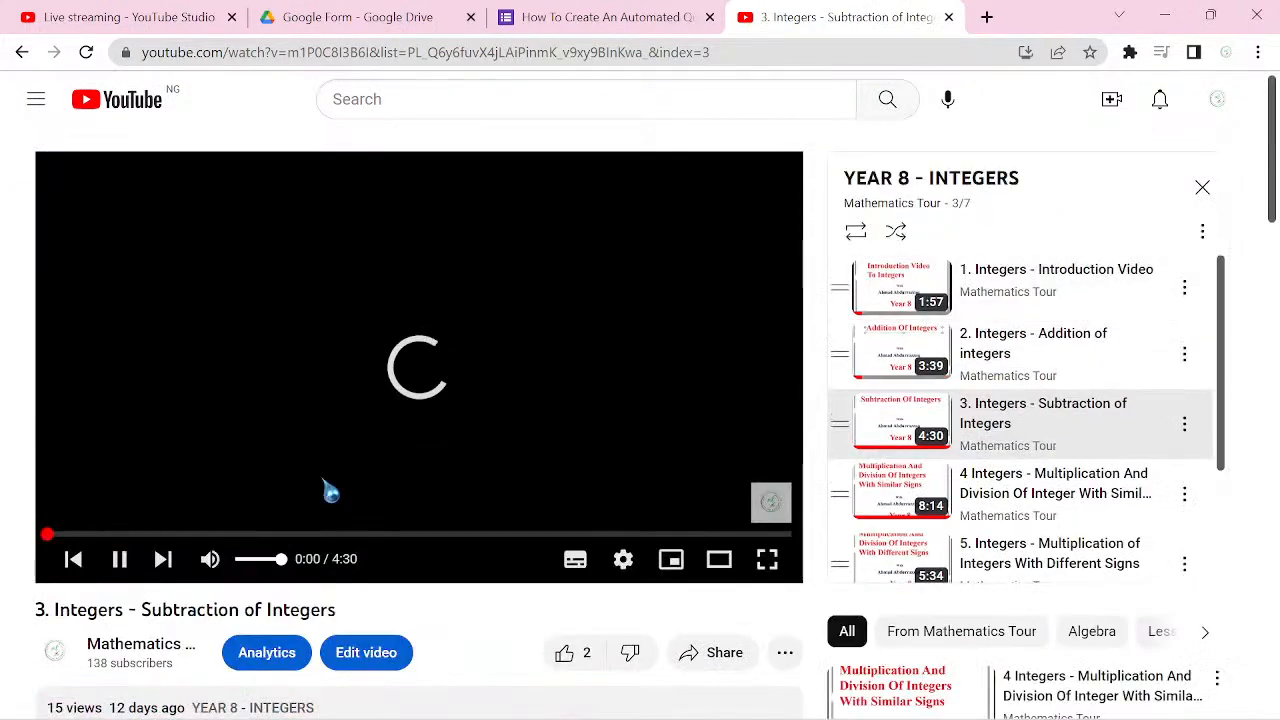
{"action": "left_click", "coordinate": [121, 560]}
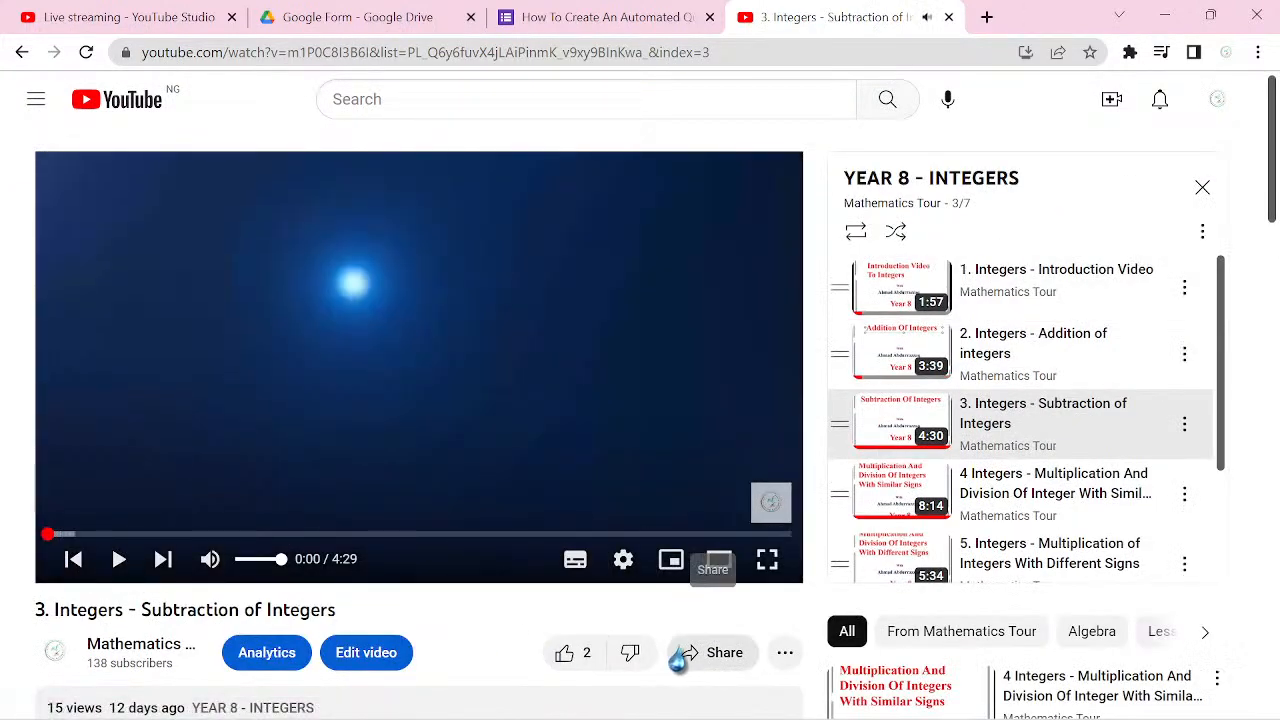
{"action": "left_click", "coordinate": [708, 666]}
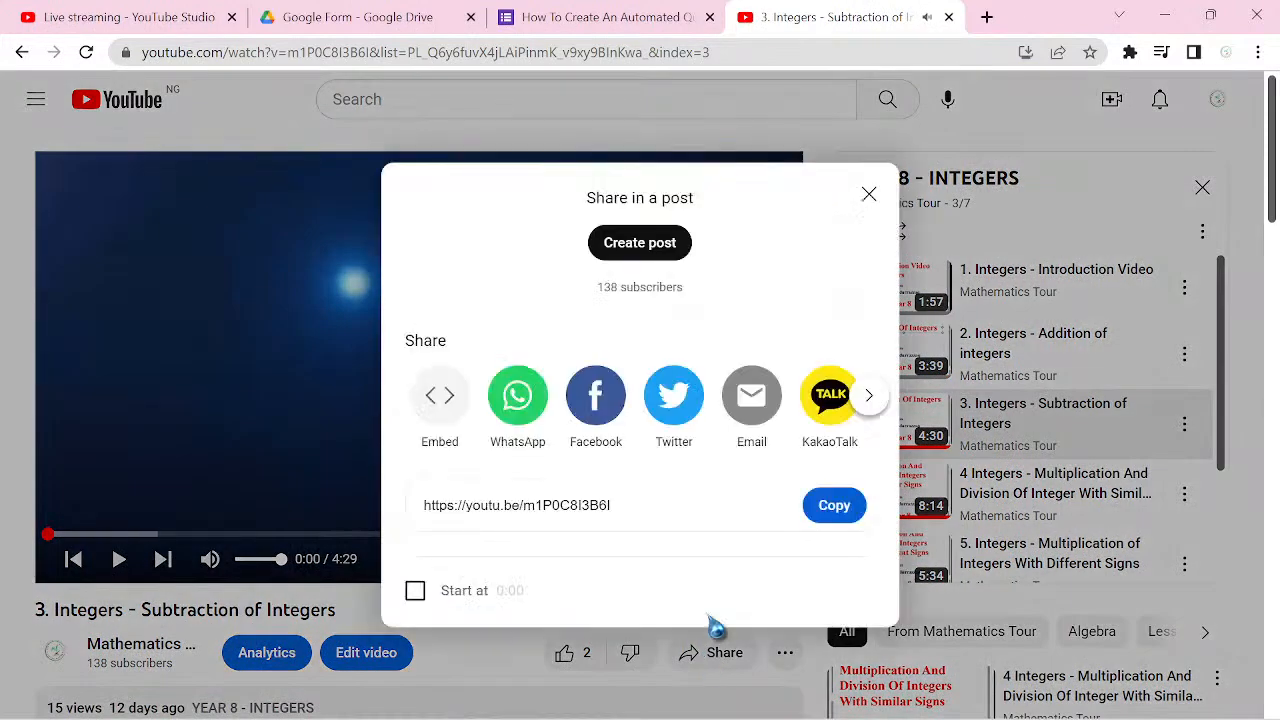
{"action": "left_click", "coordinate": [826, 512]}
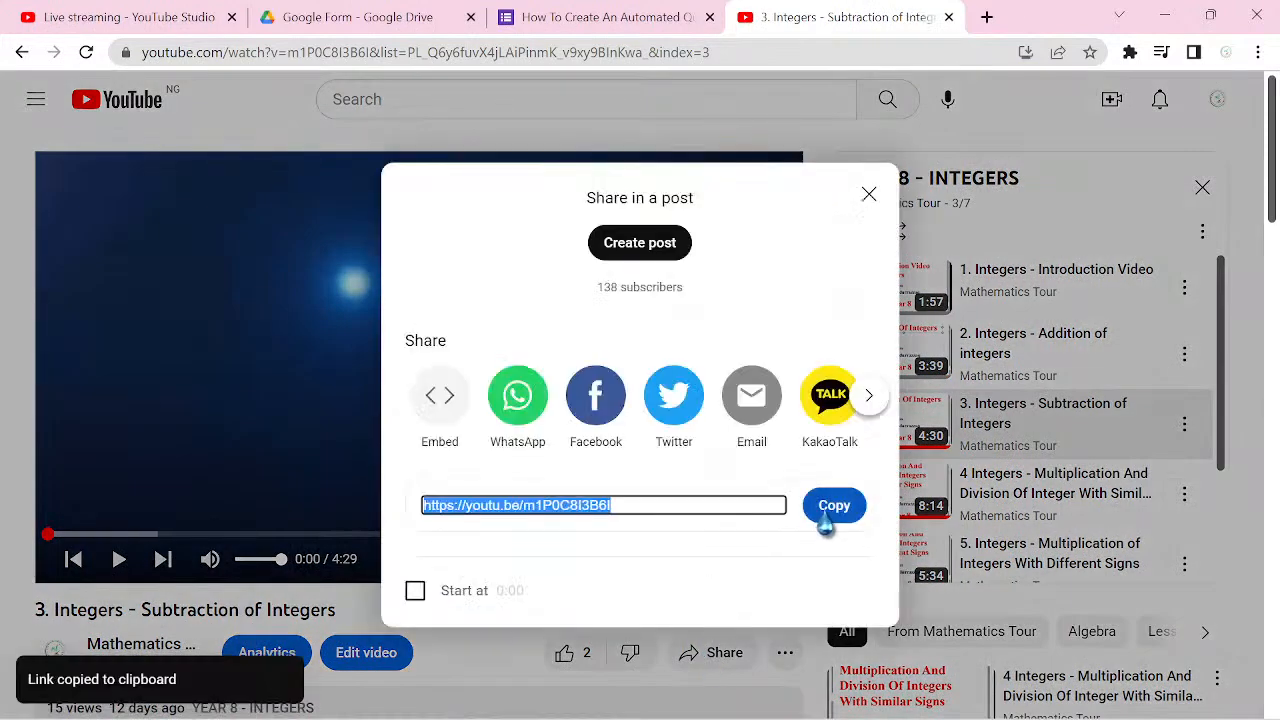
{"action": "left_click", "coordinate": [867, 196]}
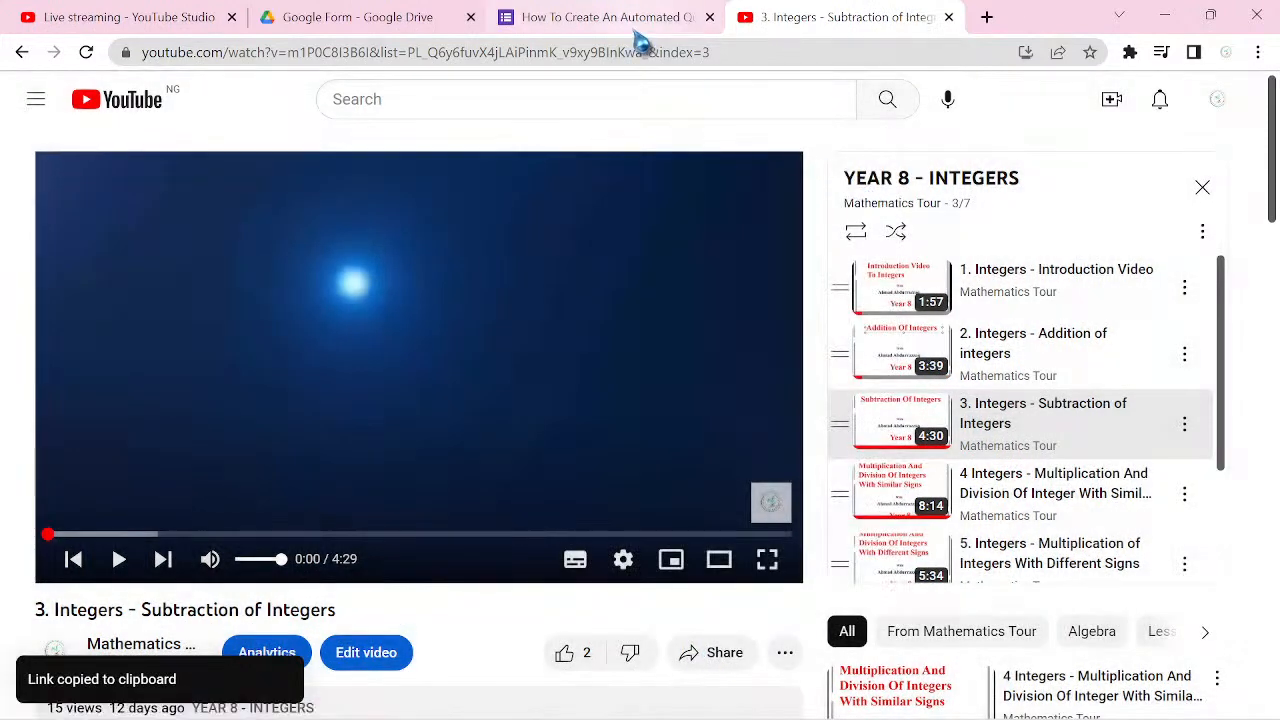
Step: Return to the Google Forms quiz and insert the copied subtraction video by URL below the addition video in section 5
{"action": "left_click", "coordinate": [634, 28]}
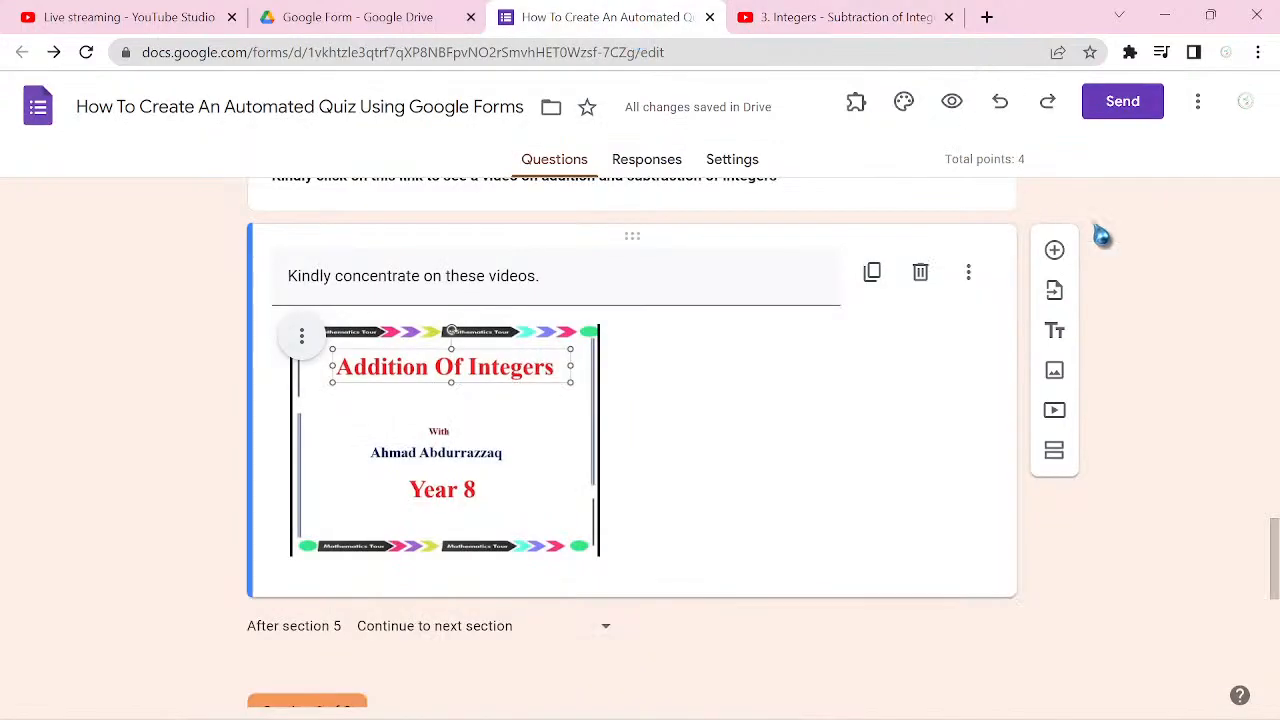
{"action": "left_click", "coordinate": [1060, 420]}
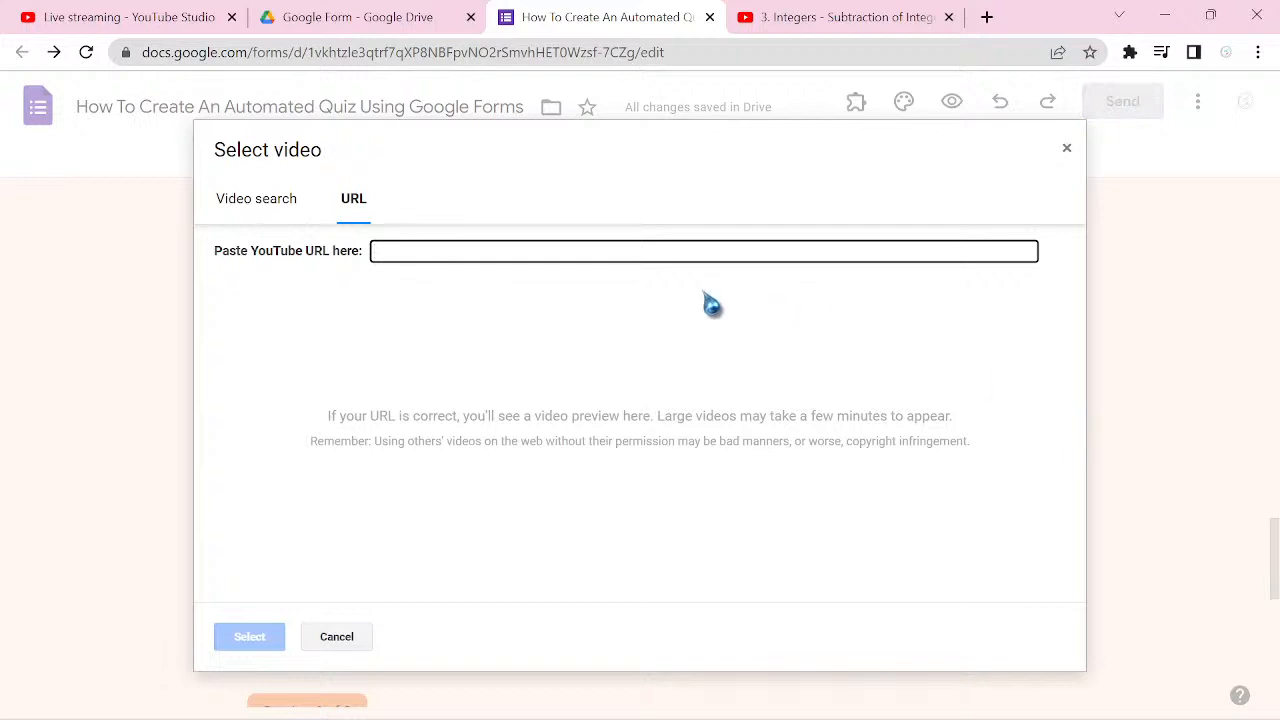
{"action": "key", "text": "ctrl+v"}
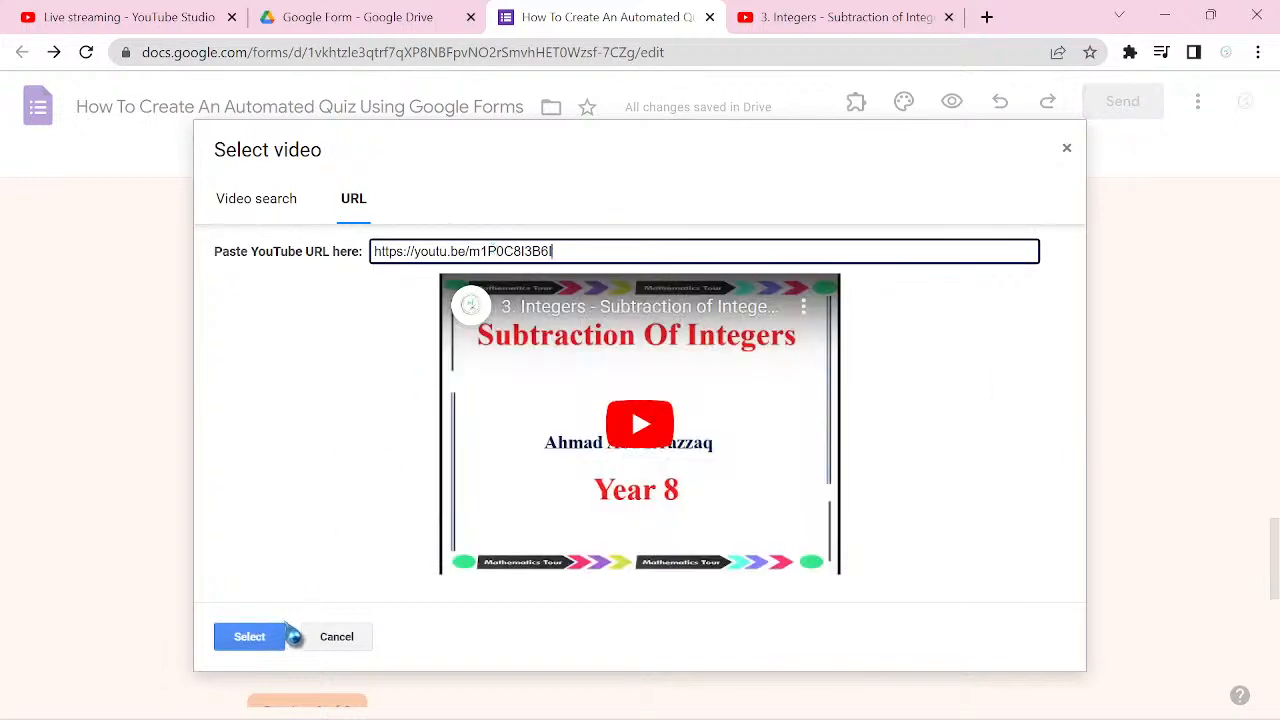
{"action": "left_click", "coordinate": [263, 648]}
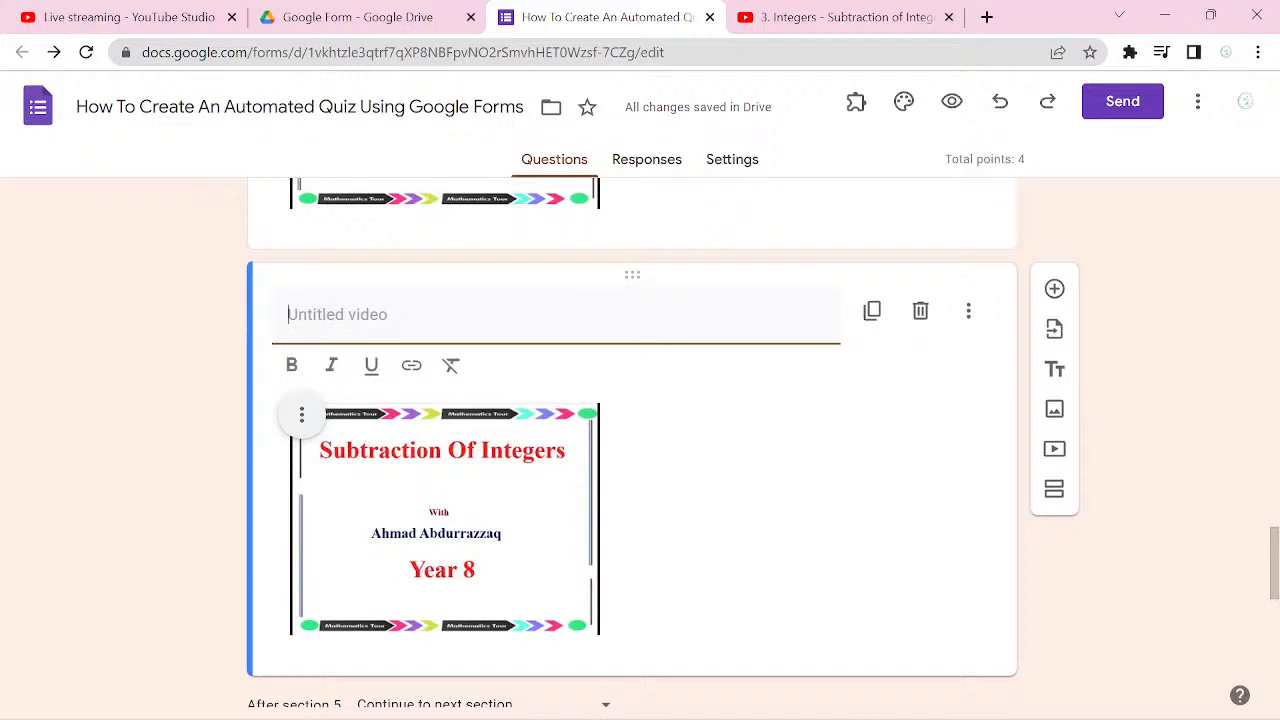
Step: Title the inserted subtraction video "Video 2"
{"action": "type", "text": "Video"}
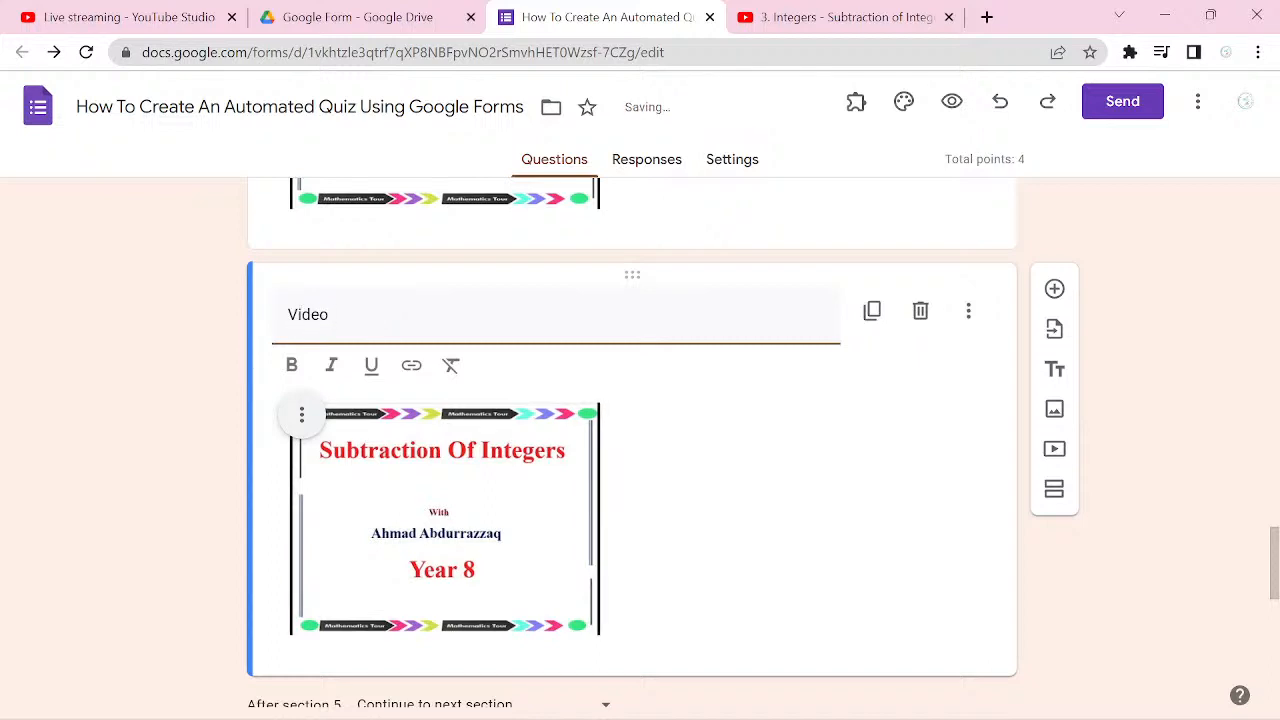
{"action": "type", "text": " 2"}
{"action": "scroll", "coordinate": [632, 440], "scroll_direction": "up", "scroll_amount": 1}
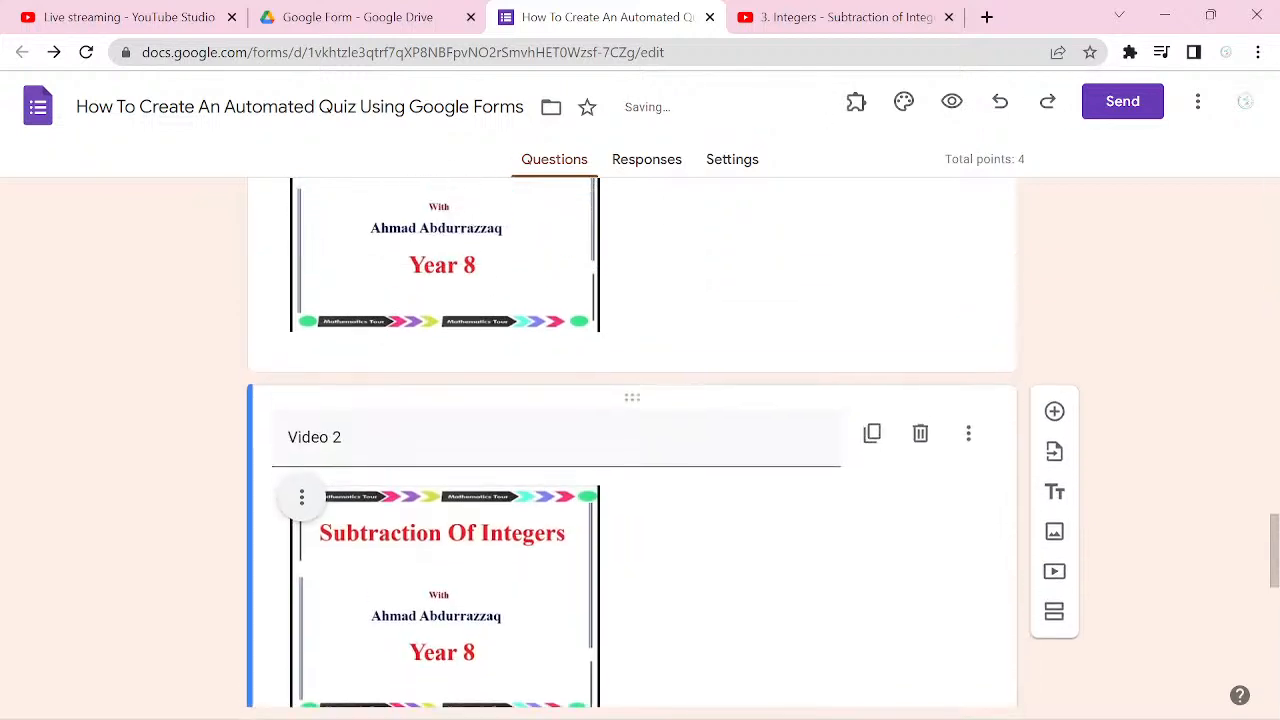
{"action": "left_click", "coordinate": [345, 441]}
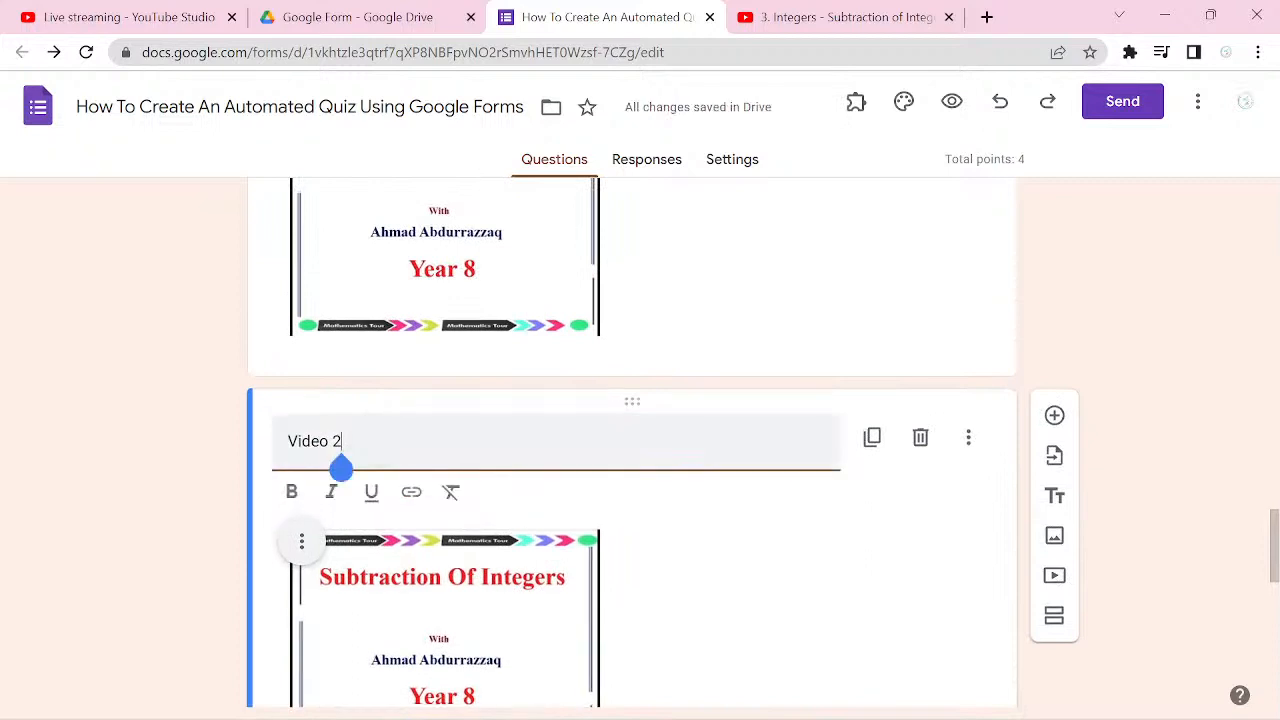
Step: Replace the title of the addition video in section 5 with "Video 1"
{"action": "scroll", "coordinate": [632, 440], "scroll_direction": "up", "scroll_amount": 3}
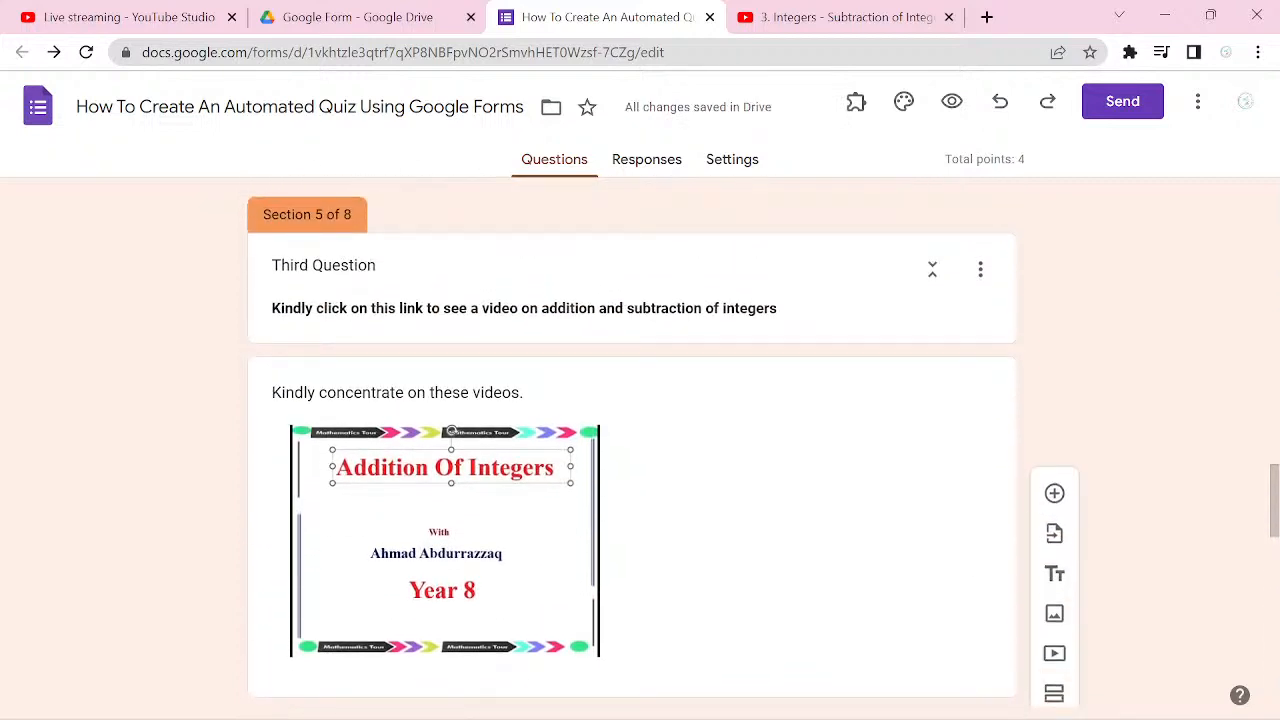
{"action": "left_click", "coordinate": [510, 387]}
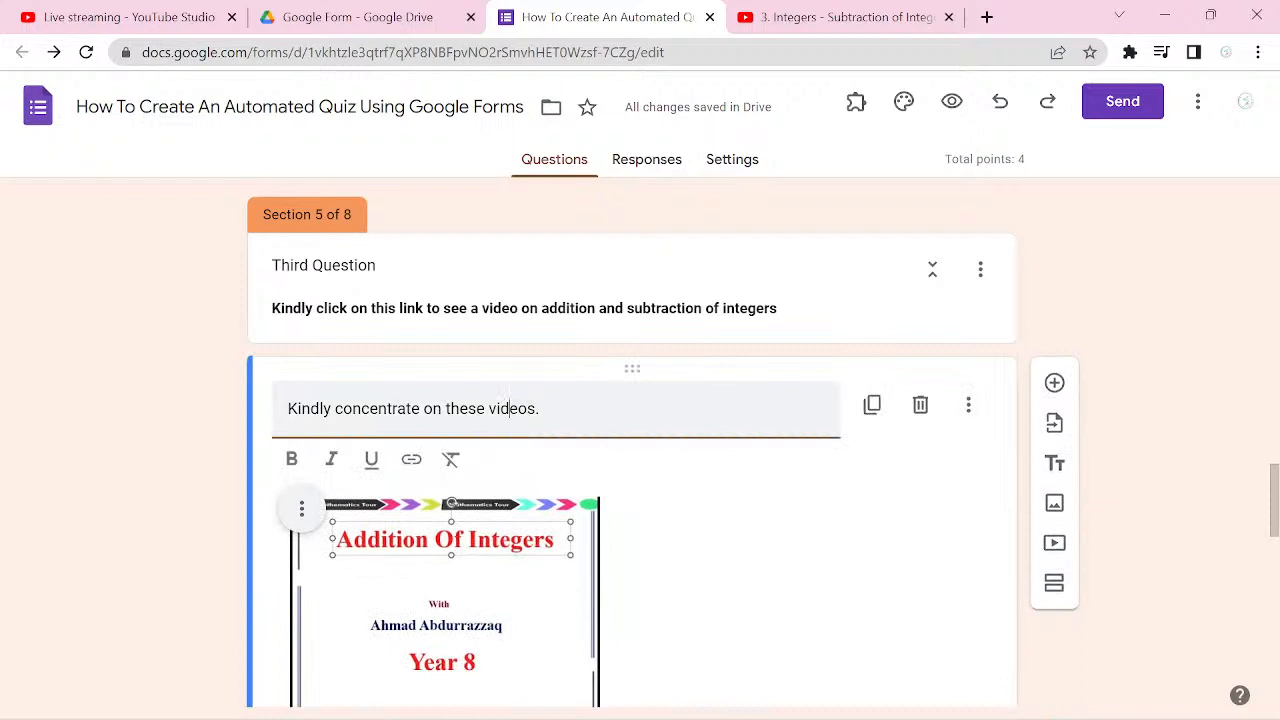
{"action": "key", "text": "ctrl+a"}
{"action": "type", "text": "Video"}
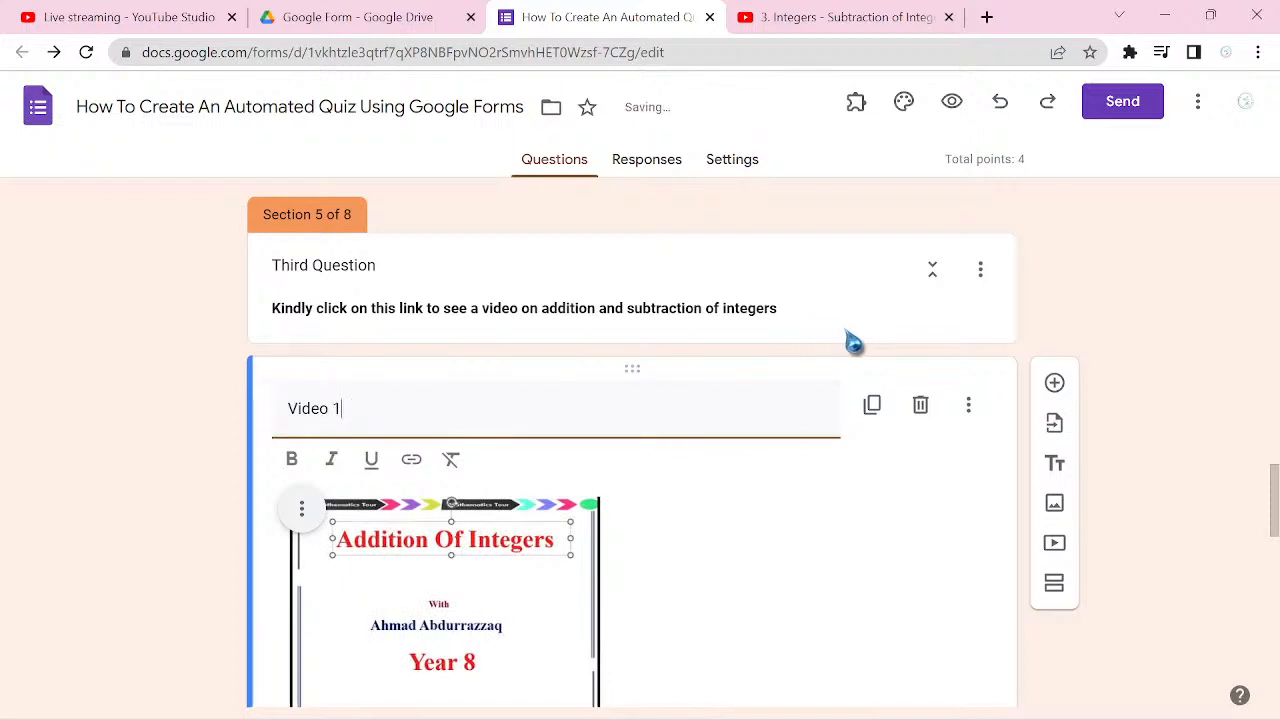
Step: Add a title and description block above Video 1 in section 5, titled "Kindly see the two videos below"
{"action": "left_click", "coordinate": [849, 340]}
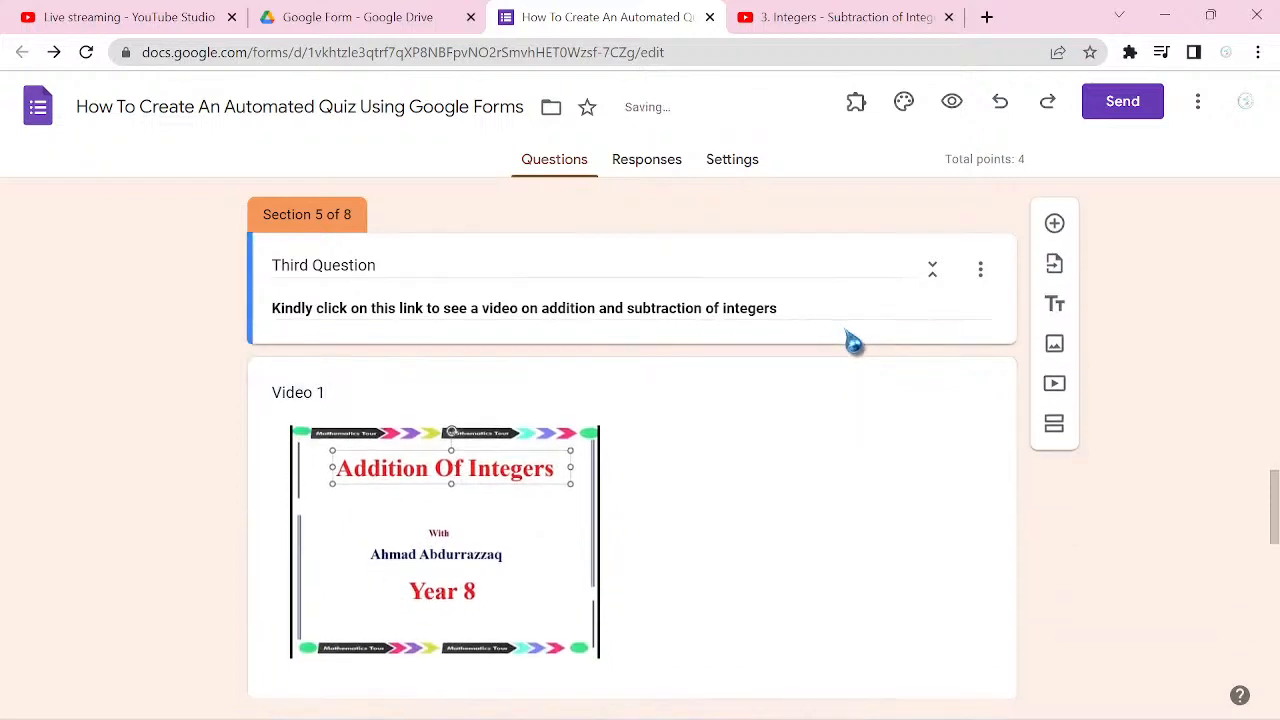
{"action": "left_click", "coordinate": [1052, 305]}
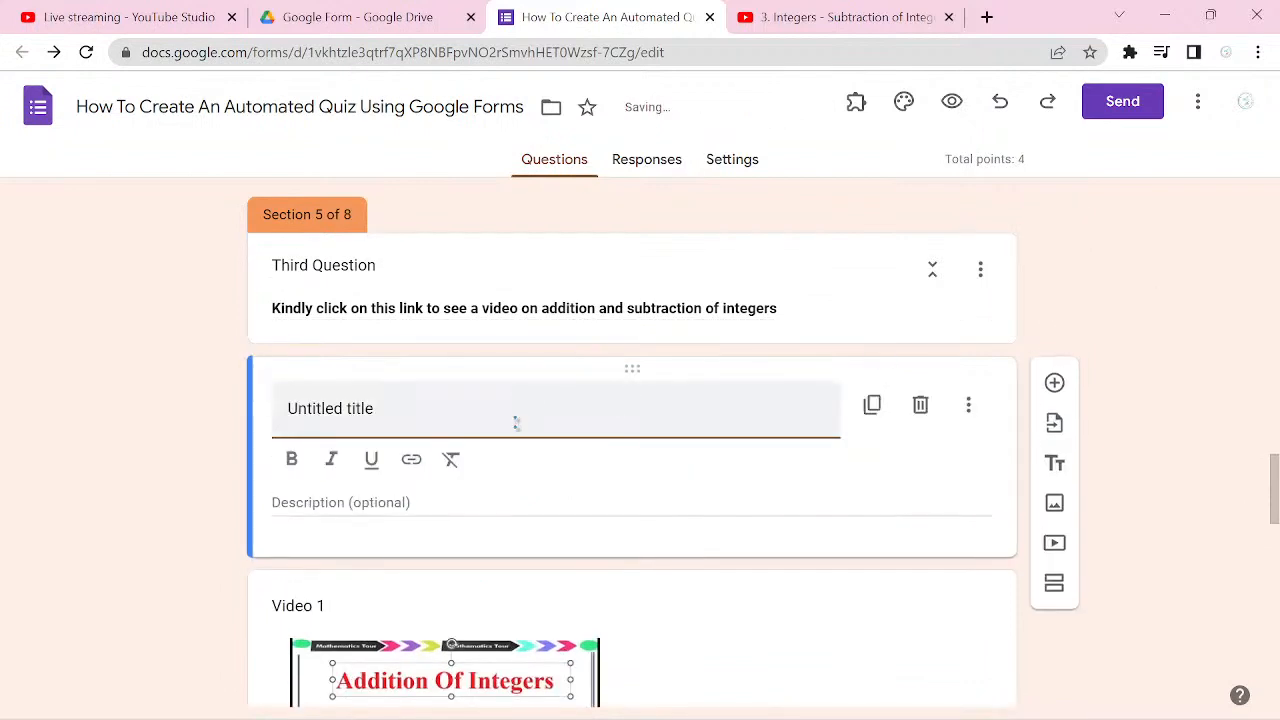
{"action": "triple_click", "coordinate": [443, 425]}
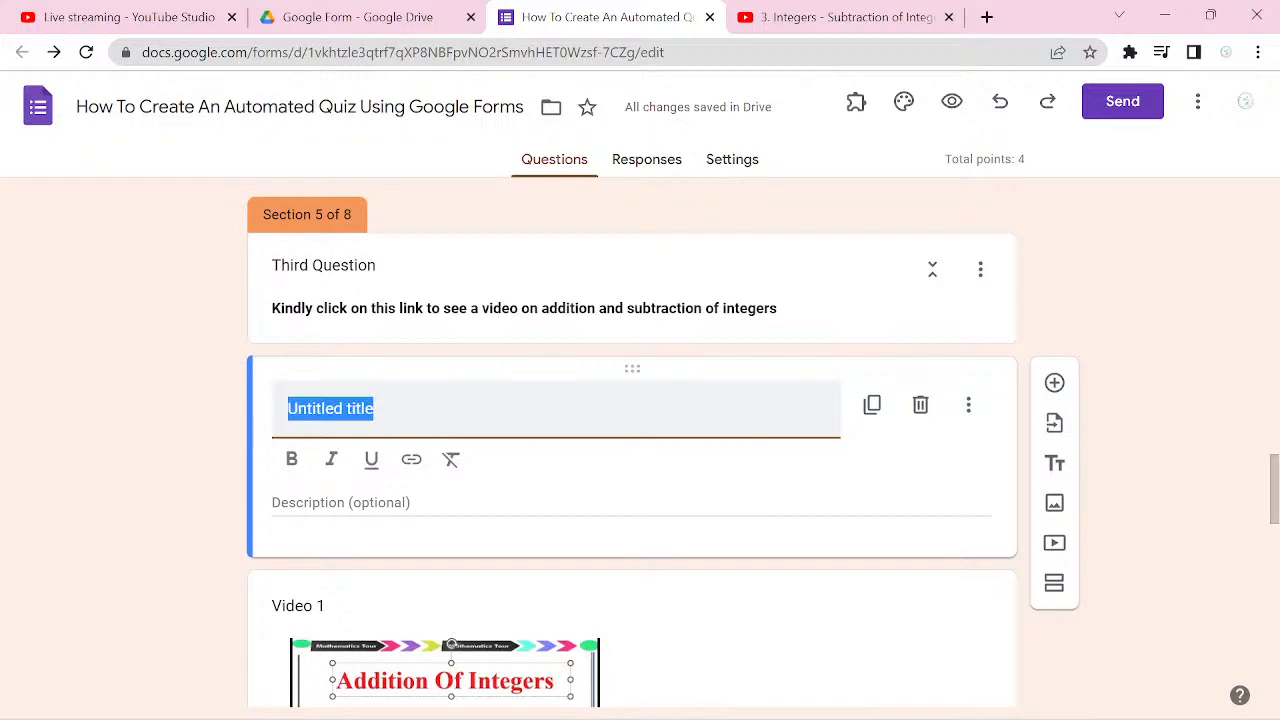
{"action": "type", "text": "Kindl"}
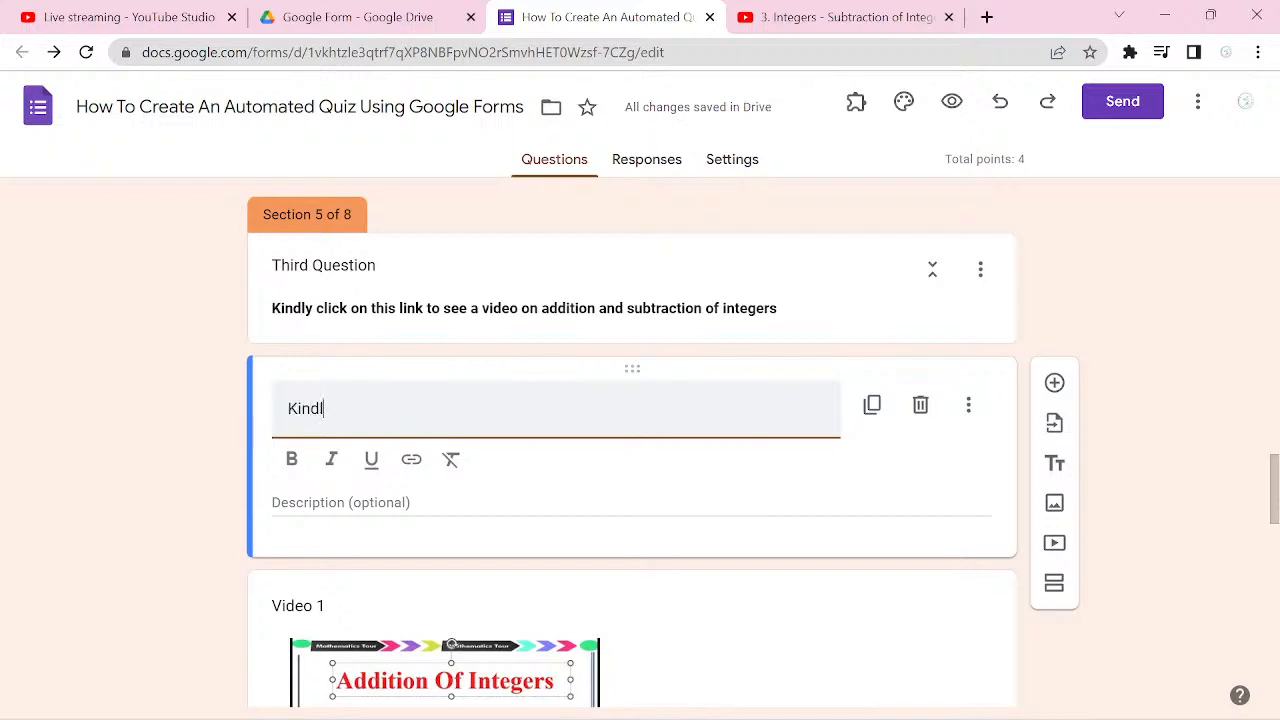
{"action": "type", "text": "y see"}
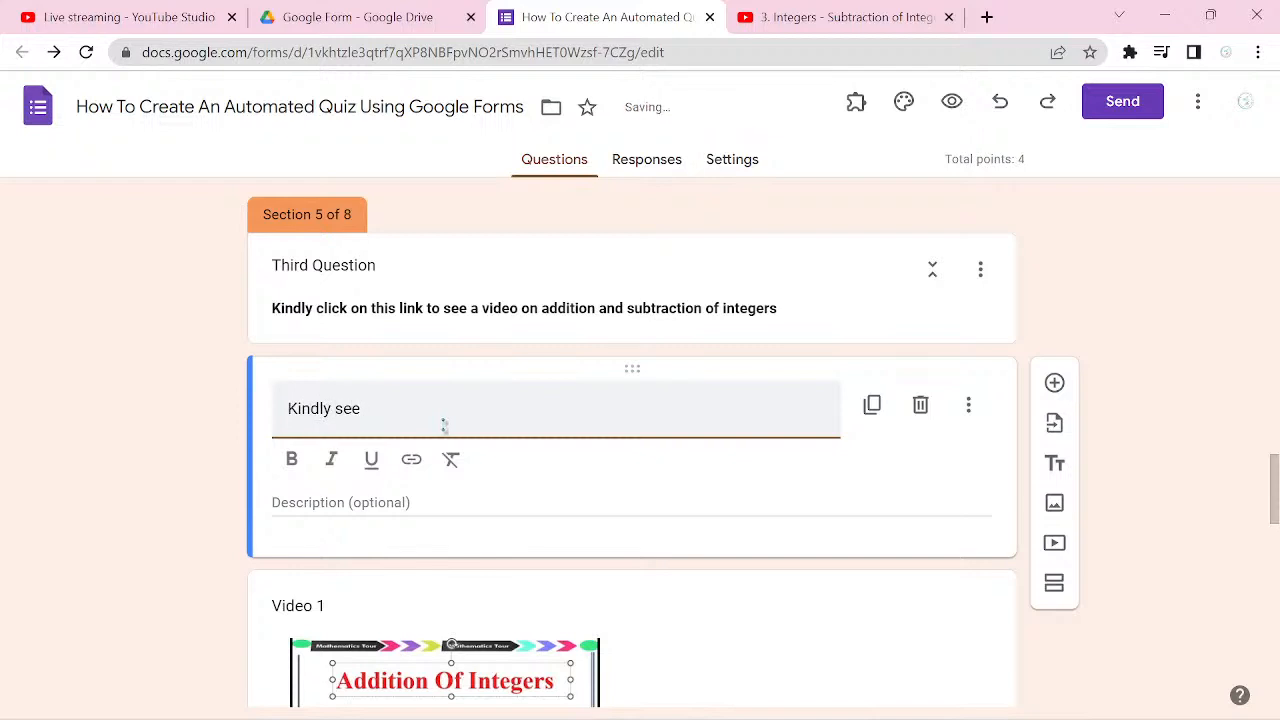
{"action": "type", "text": " the two videosbel"}
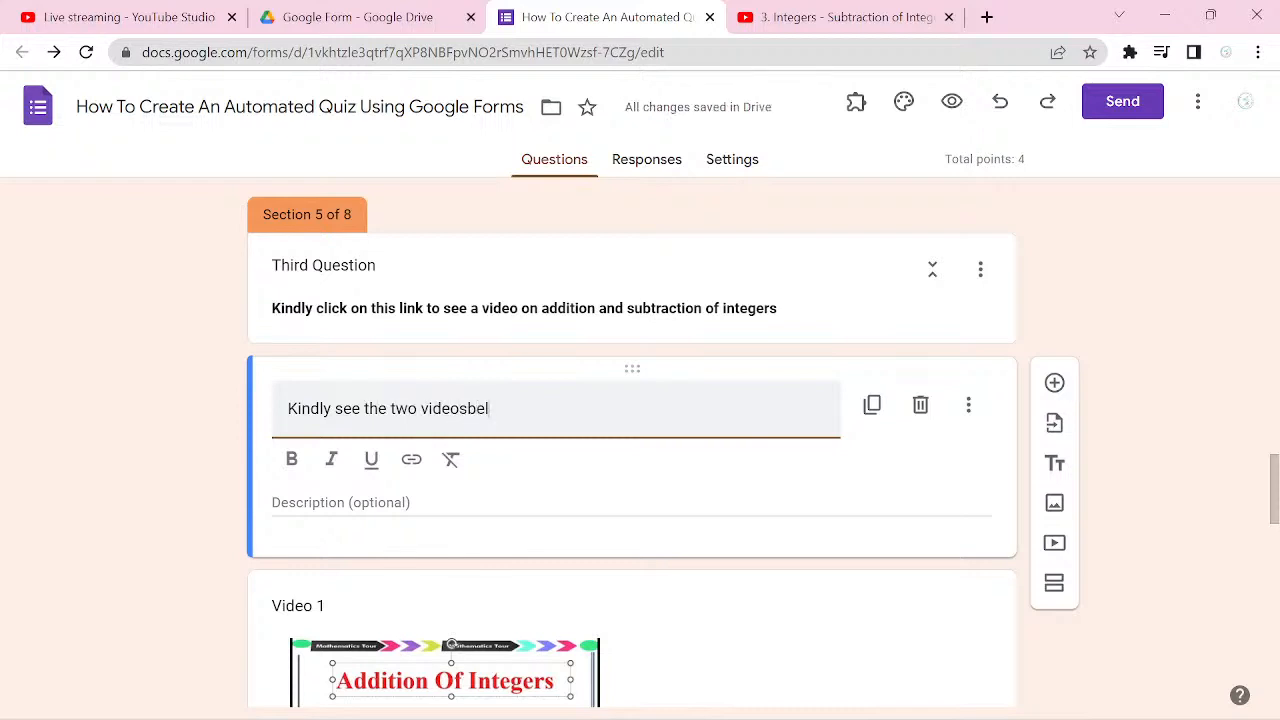
{"action": "type", "text": "ow"}
{"action": "scroll", "coordinate": [640, 450], "scroll_direction": "up", "scroll_amount": 3}
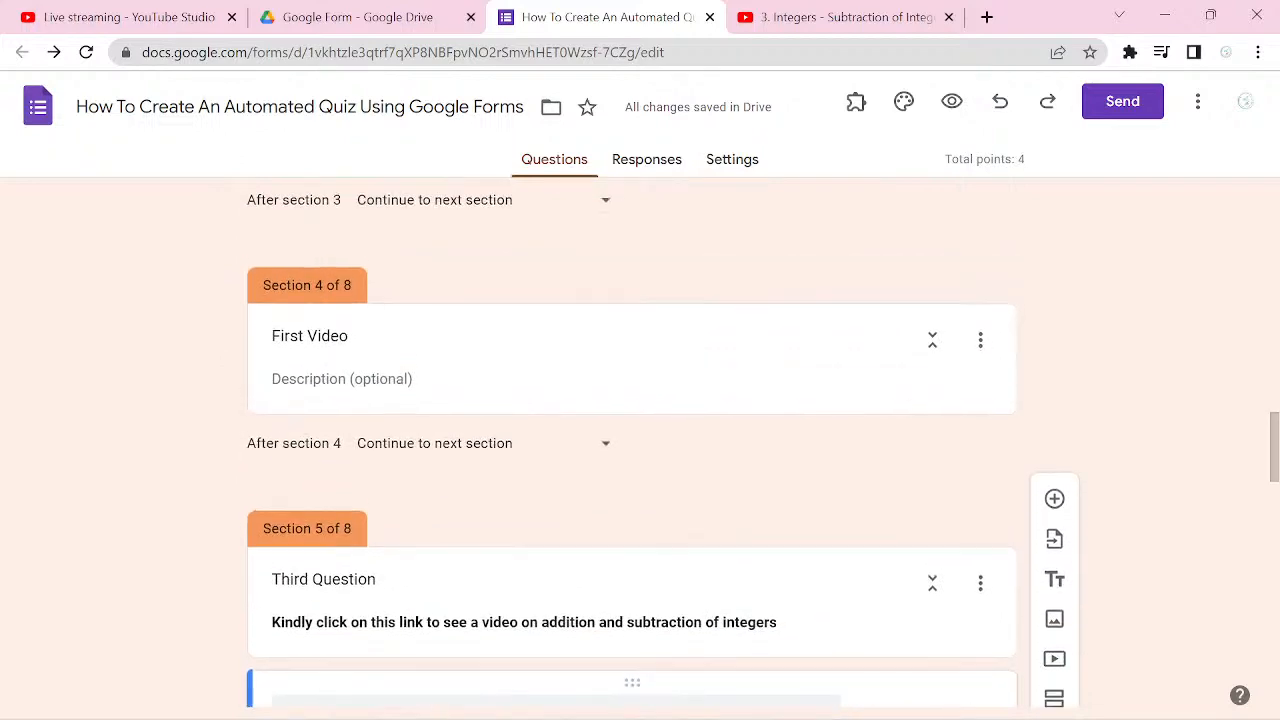
{"action": "scroll", "coordinate": [1171, 470], "scroll_direction": "down", "scroll_amount": 1}
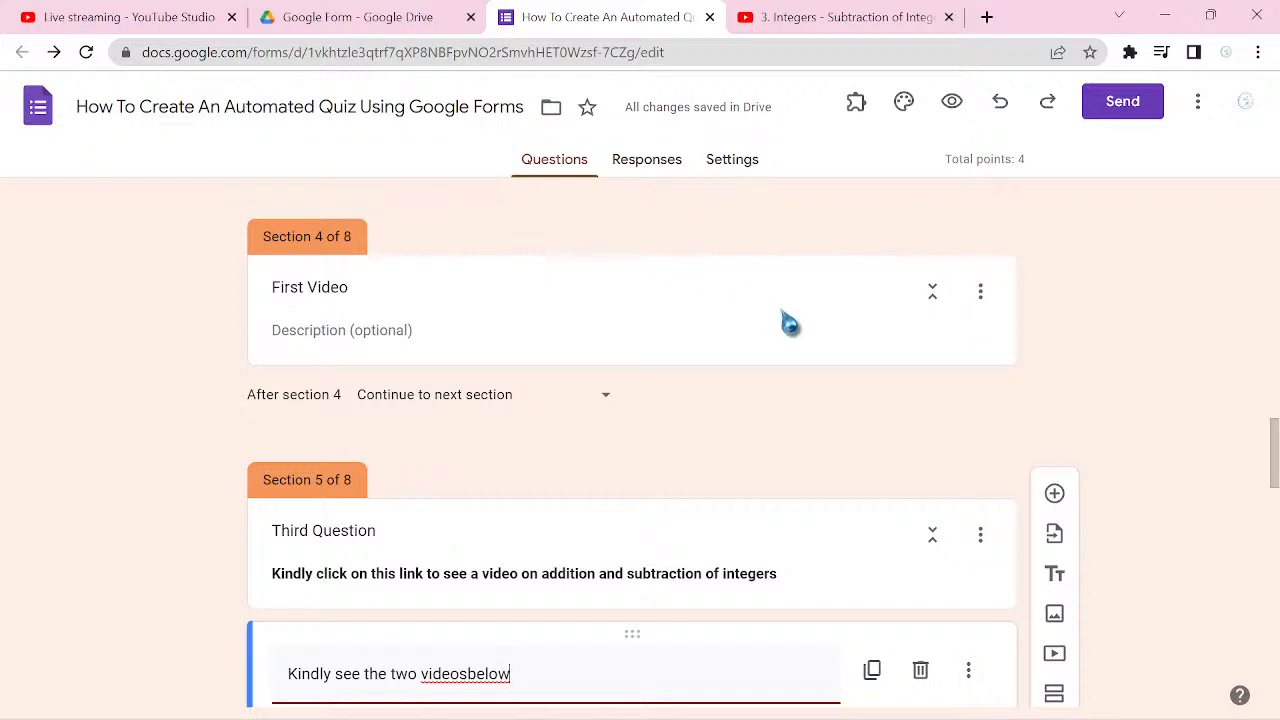
{"action": "scroll", "coordinate": [788, 320], "scroll_direction": "up", "scroll_amount": 2}
{"action": "scroll", "coordinate": [788, 320], "scroll_direction": "down", "scroll_amount": 2}
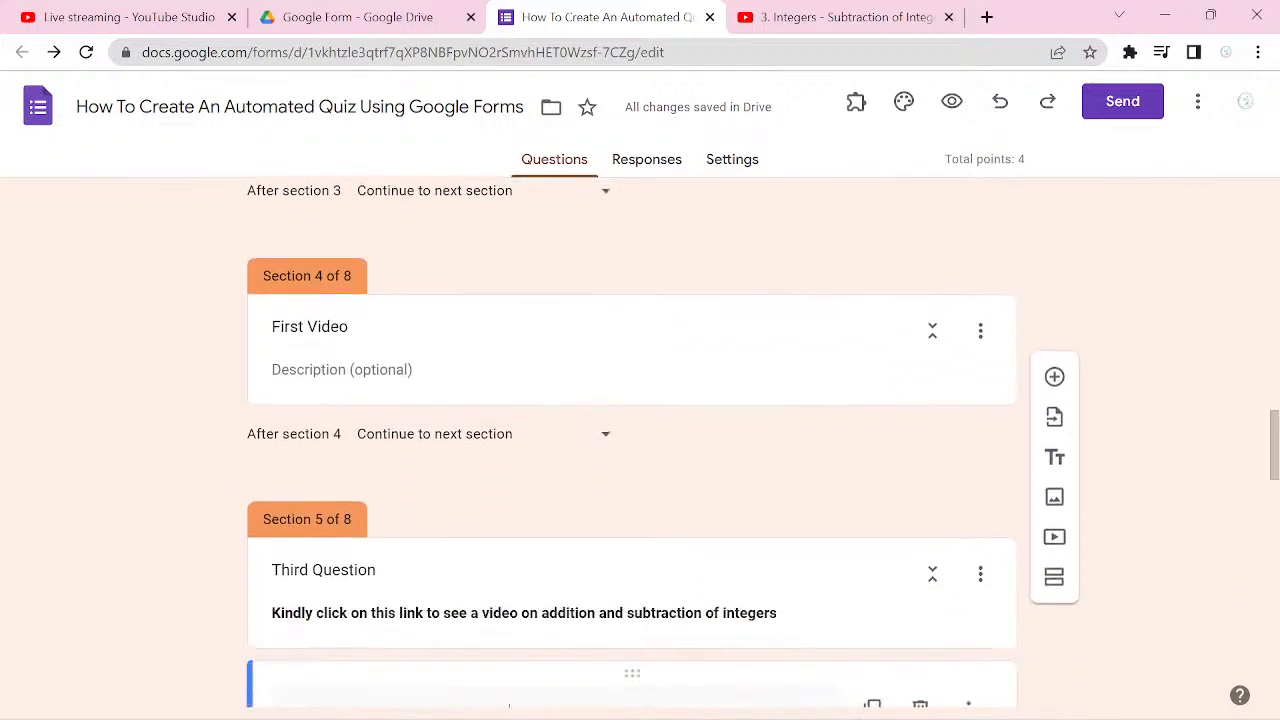
{"action": "scroll", "coordinate": [788, 320], "scroll_direction": "down", "scroll_amount": 1}
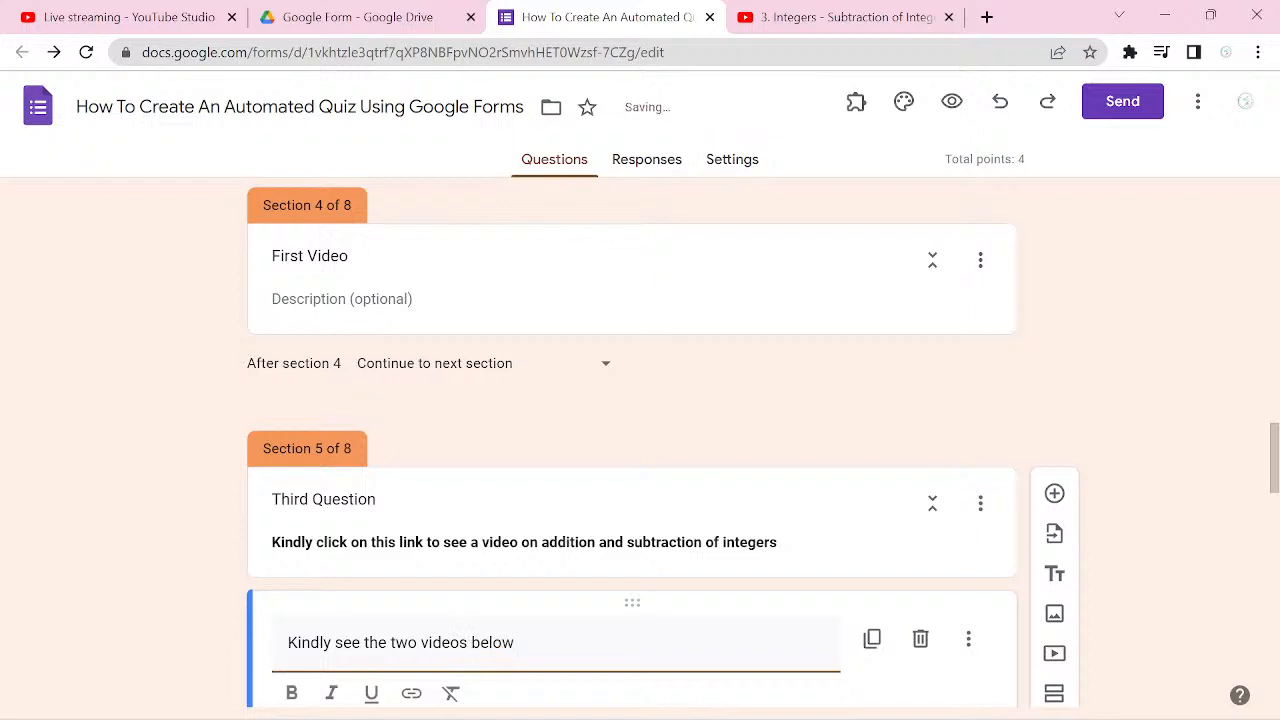
Step: Route respondents after section 5 to section 2 (First Question)
{"action": "scroll", "coordinate": [779, 308], "scroll_direction": "down", "scroll_amount": 4}
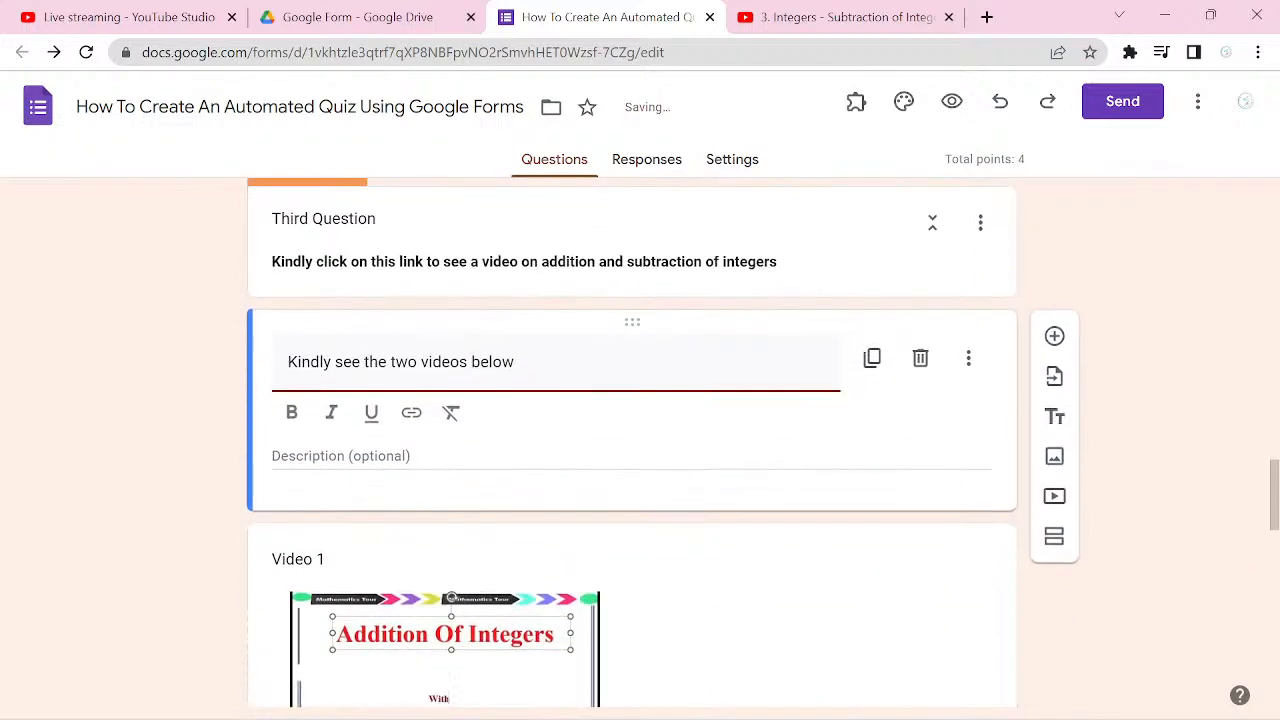
{"action": "scroll", "coordinate": [632, 440], "scroll_direction": "down", "scroll_amount": 3}
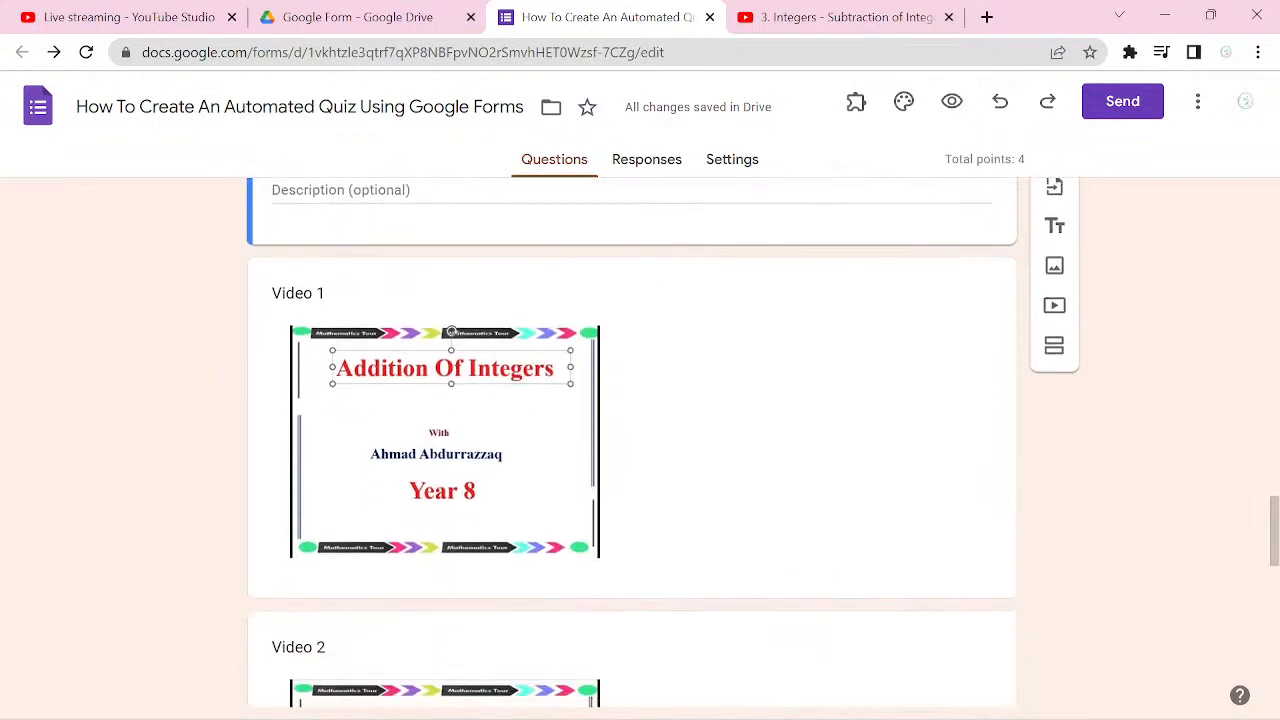
{"action": "scroll", "coordinate": [632, 440], "scroll_direction": "down", "scroll_amount": 3}
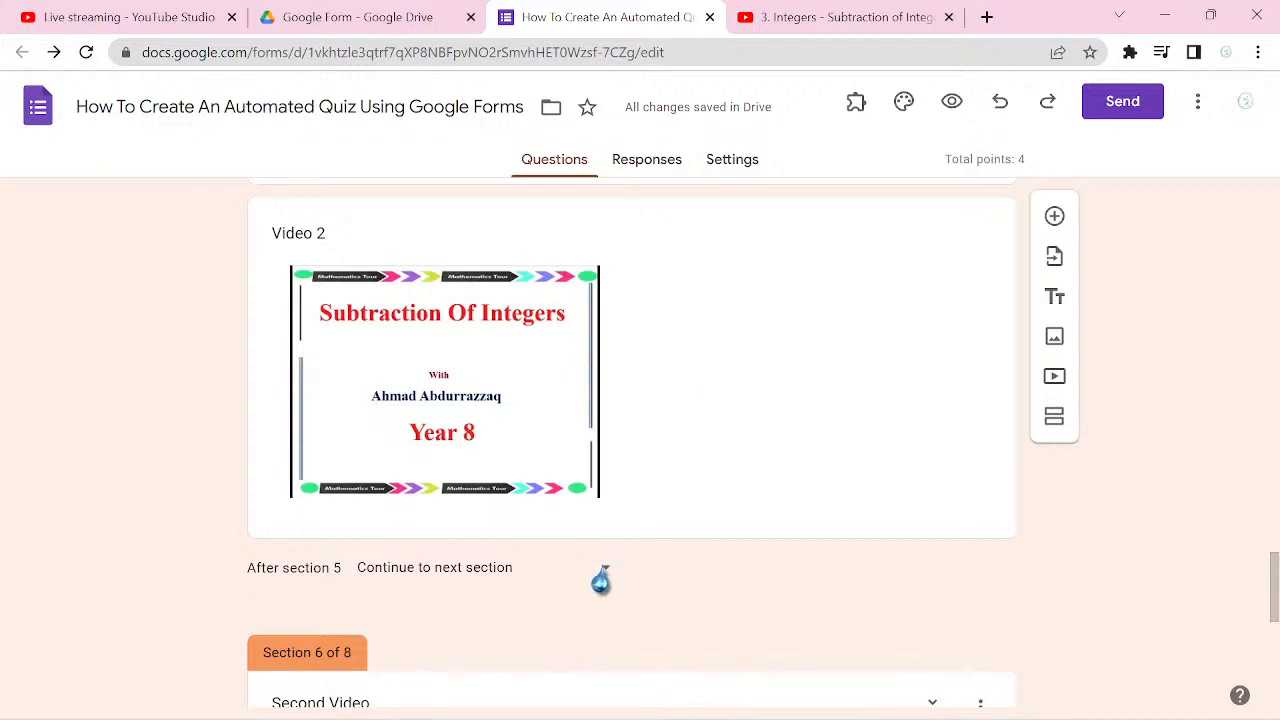
{"action": "left_click", "coordinate": [601, 572]}
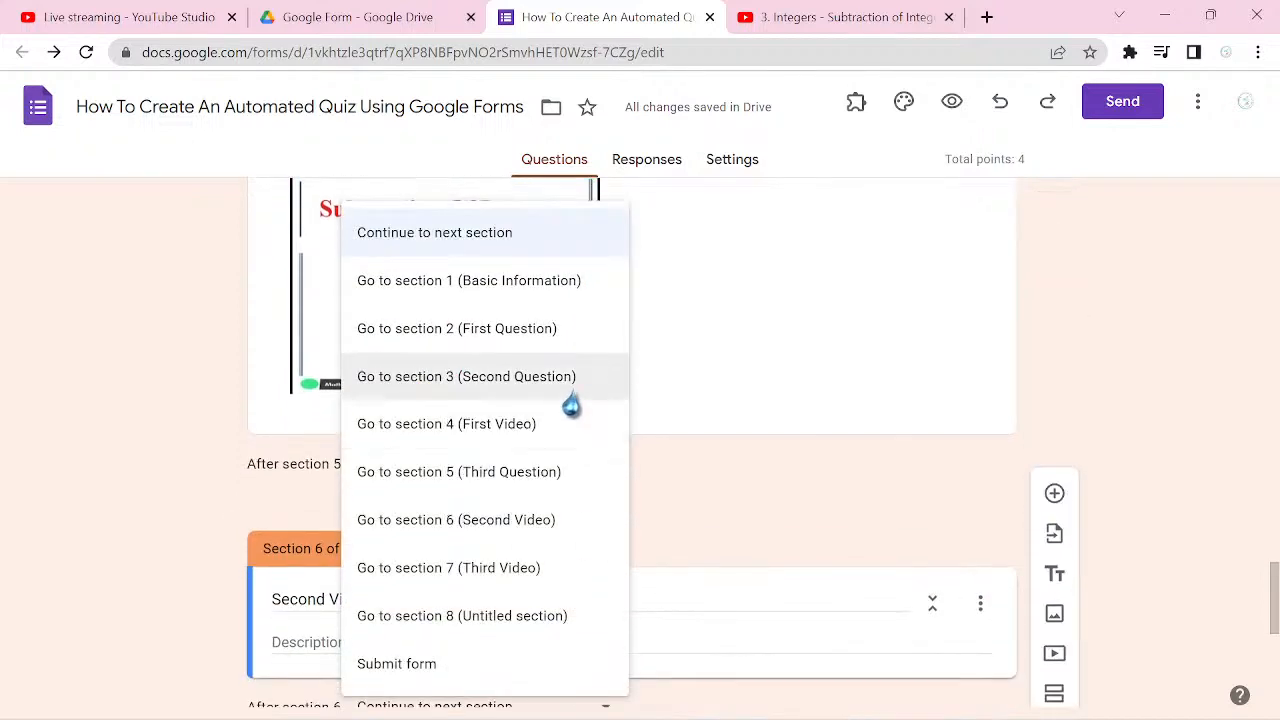
{"action": "left_click", "coordinate": [503, 340]}
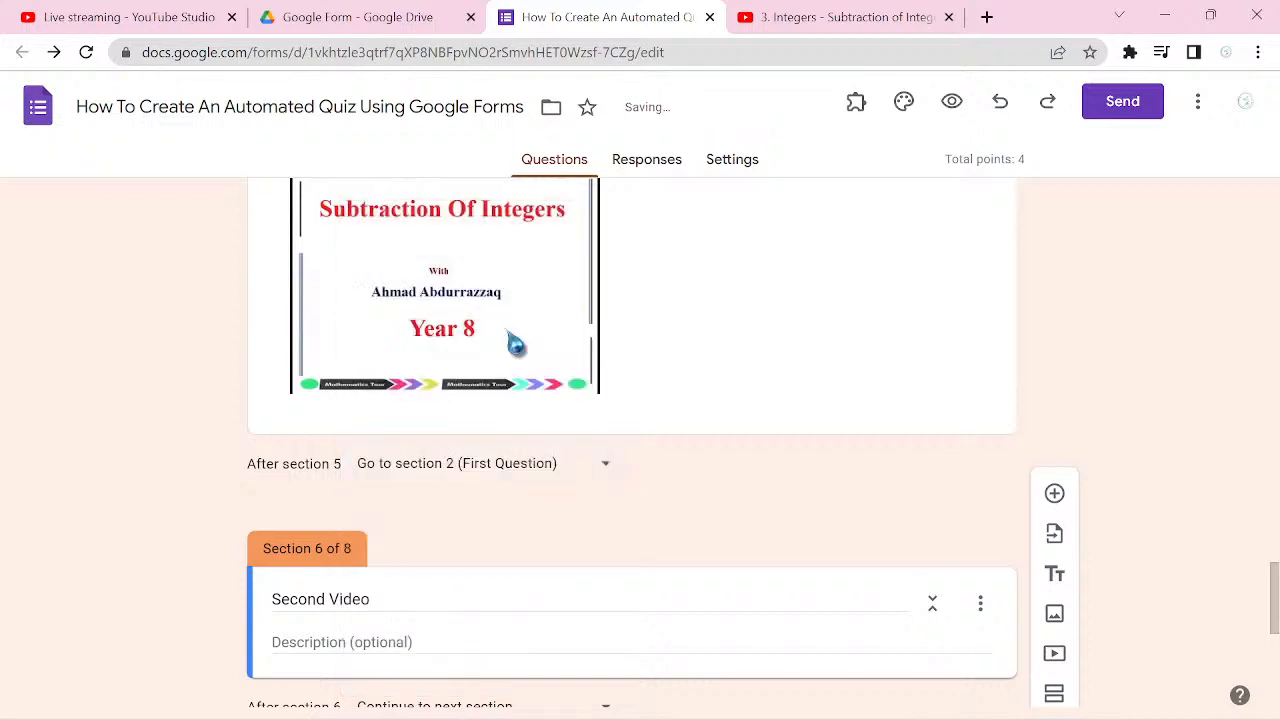
{"action": "scroll", "coordinate": [509, 334], "scroll_direction": "up", "scroll_amount": 3}
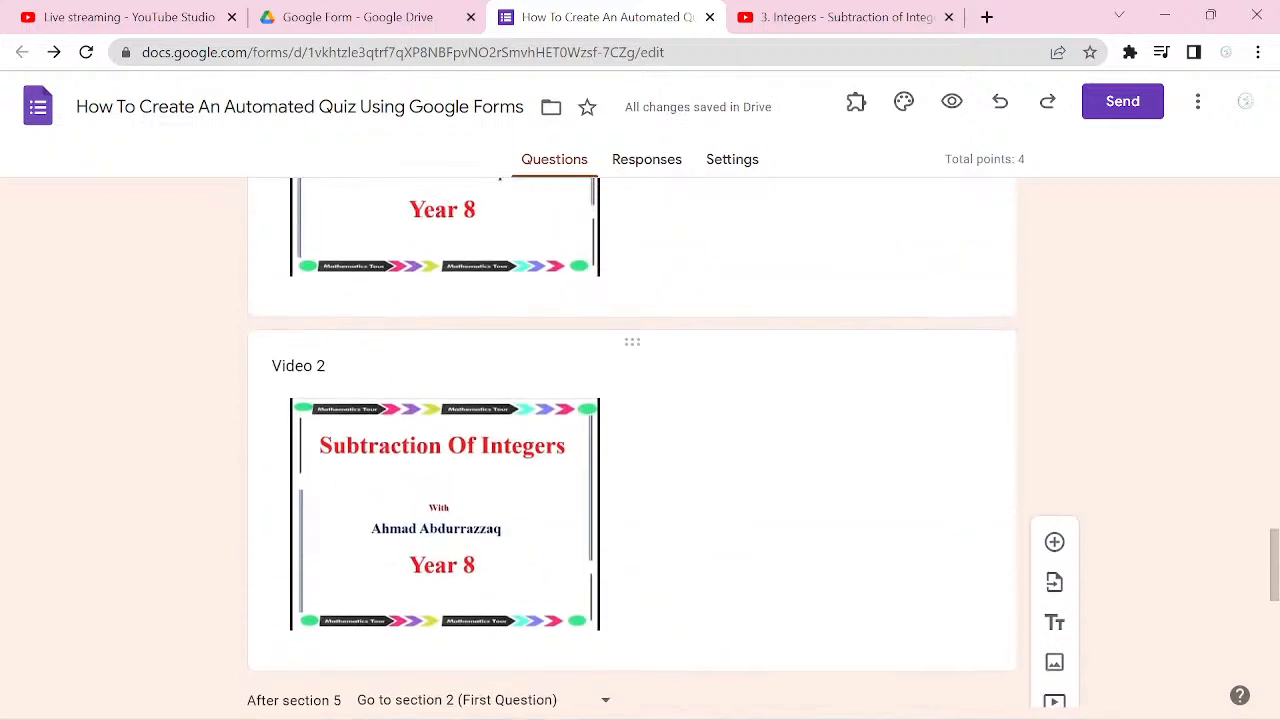
{"action": "scroll", "coordinate": [632, 443], "scroll_direction": "up", "scroll_amount": 4}
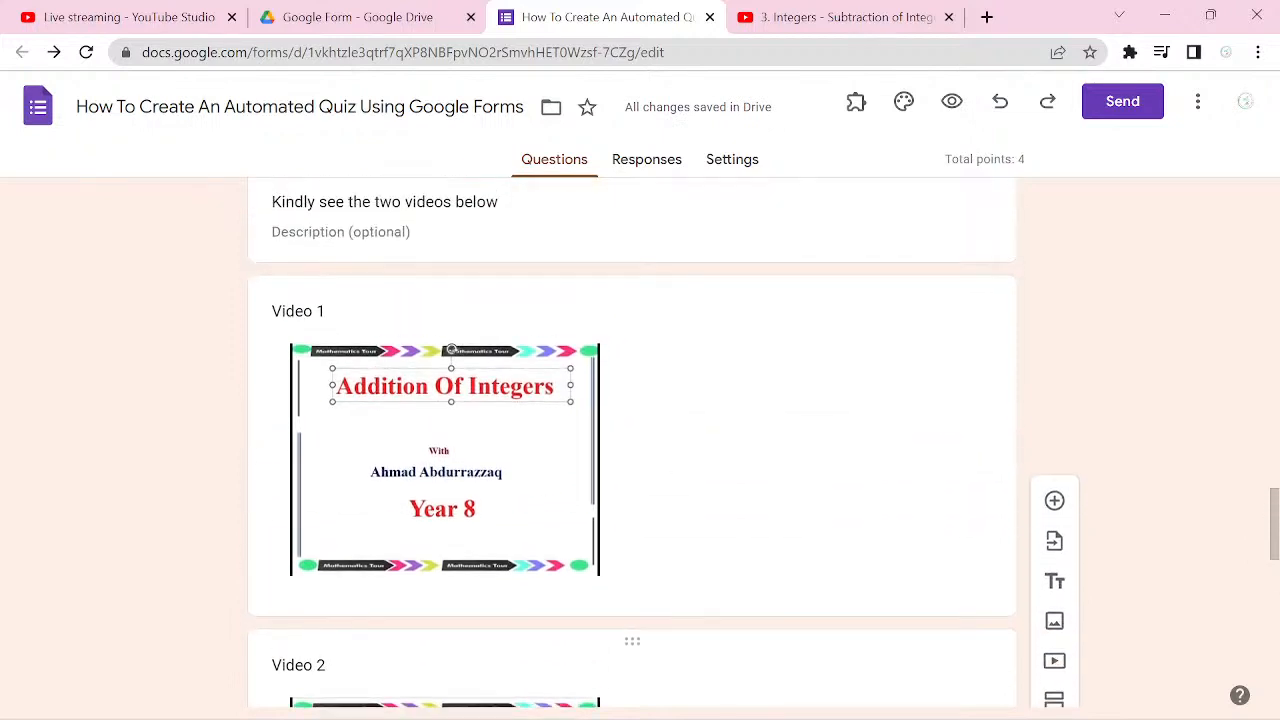
{"action": "scroll", "coordinate": [451, 474], "scroll_direction": "up", "scroll_amount": 4}
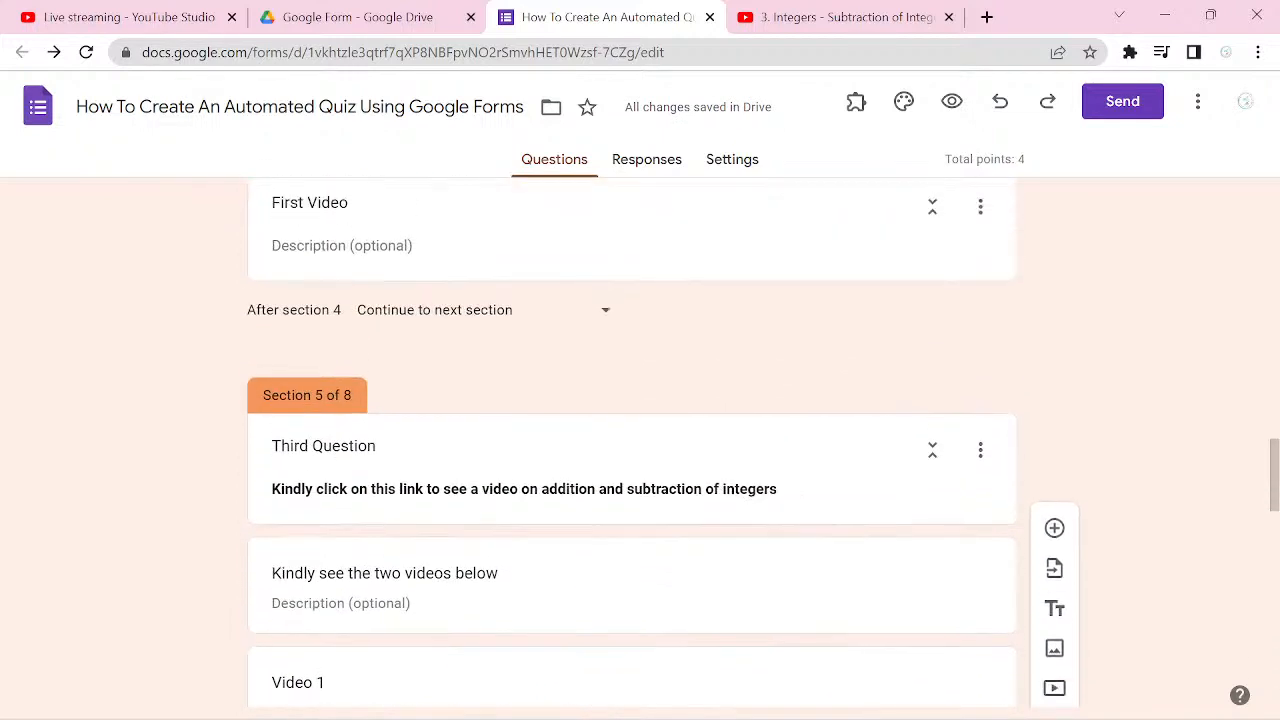
{"action": "scroll", "coordinate": [632, 443], "scroll_direction": "up", "scroll_amount": 1}
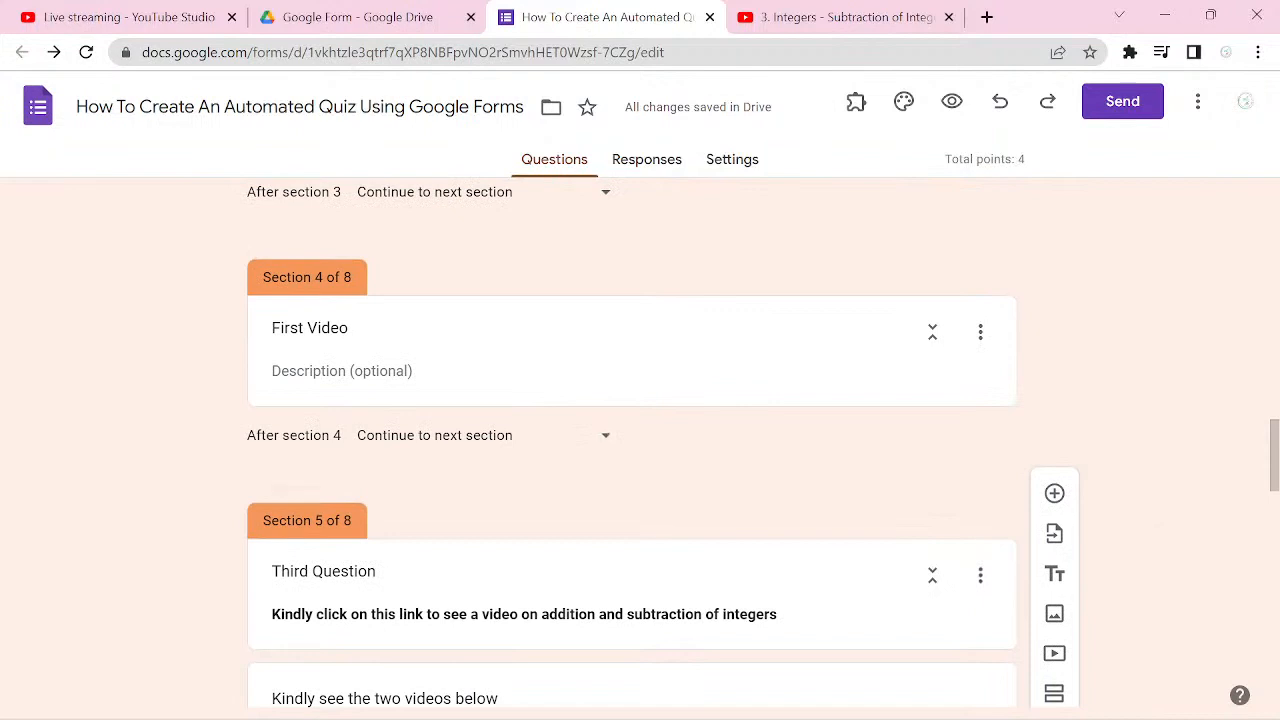
{"action": "scroll", "coordinate": [632, 443], "scroll_direction": "down", "scroll_amount": 1}
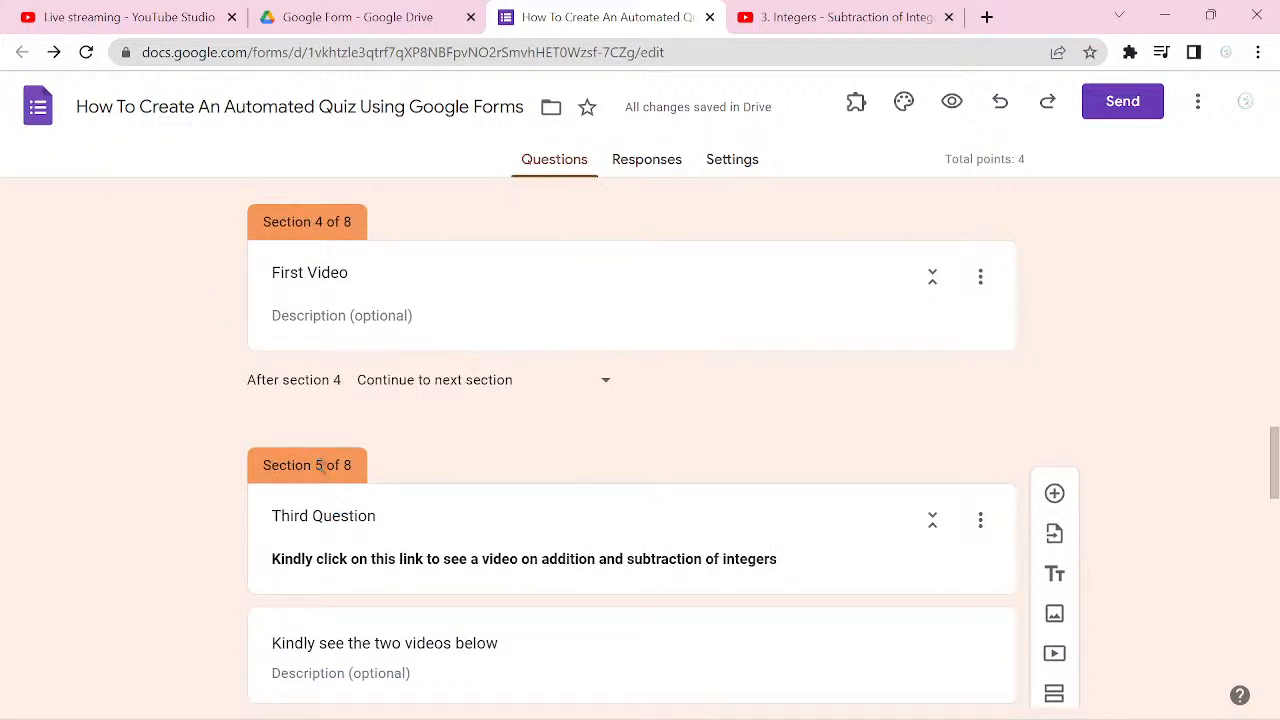
{"action": "left_click", "coordinate": [391, 514]}
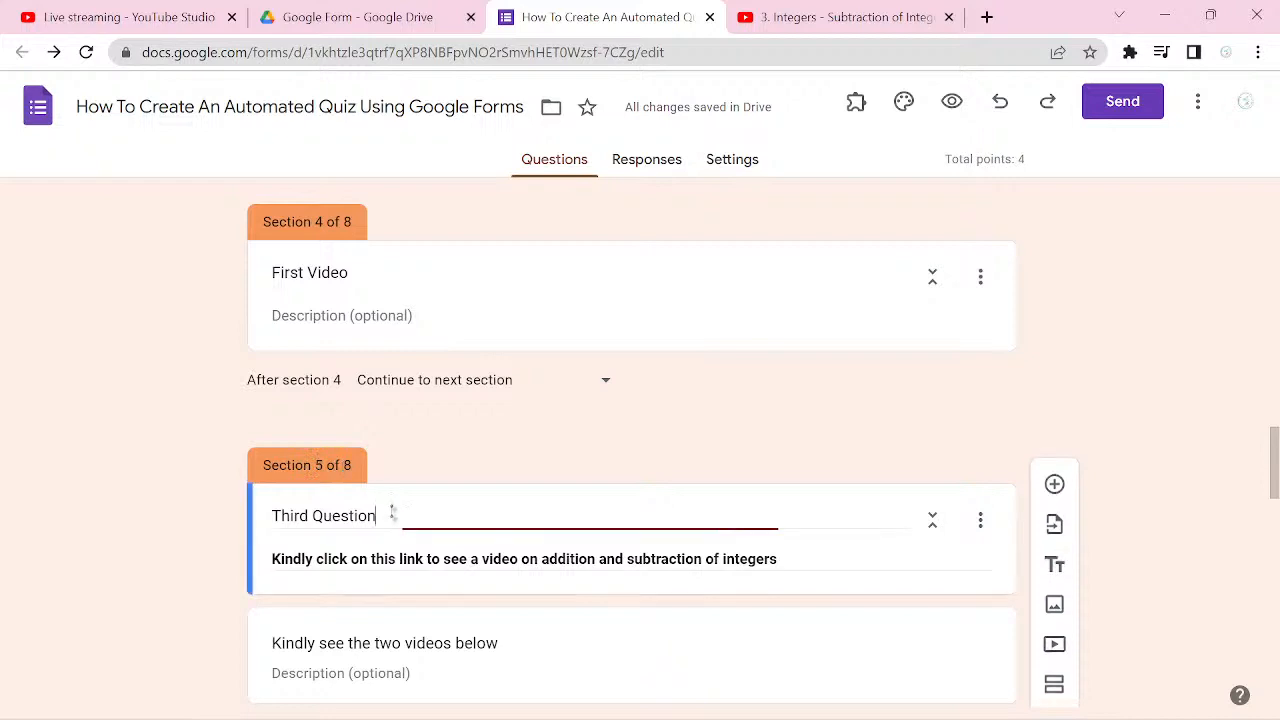
{"action": "left_click", "coordinate": [979, 522]}
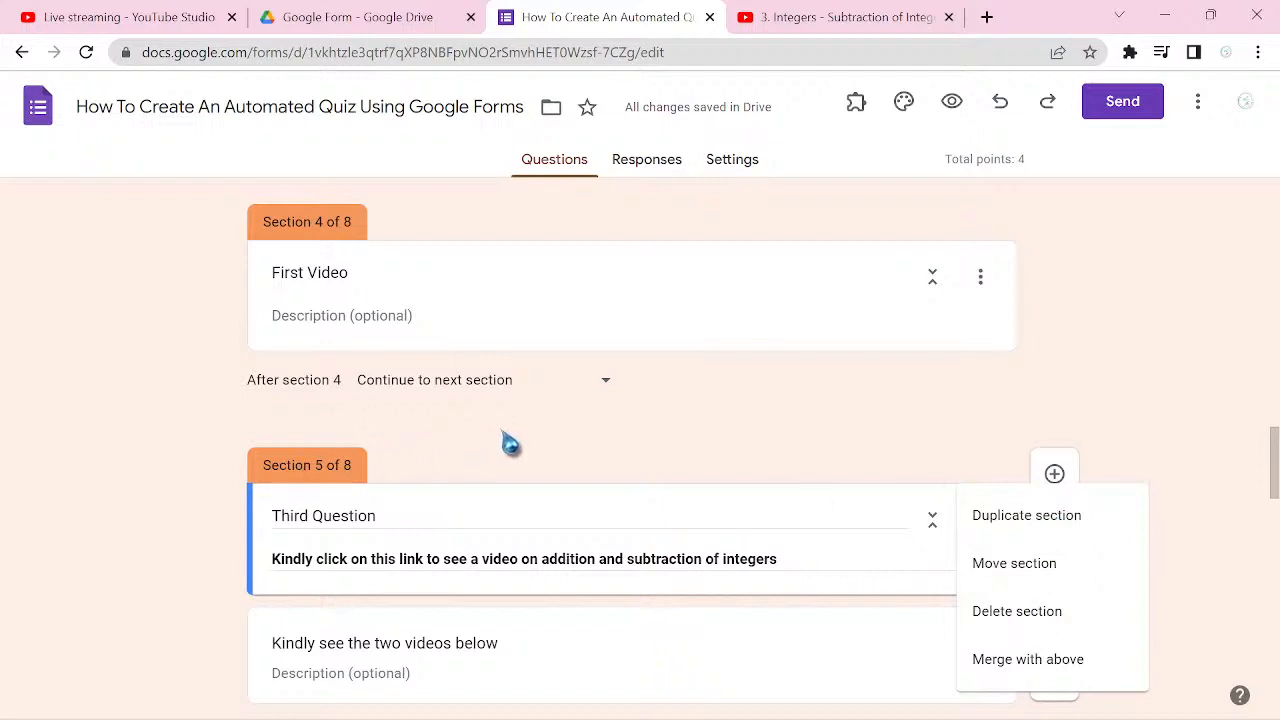
{"action": "left_click", "coordinate": [341, 472]}
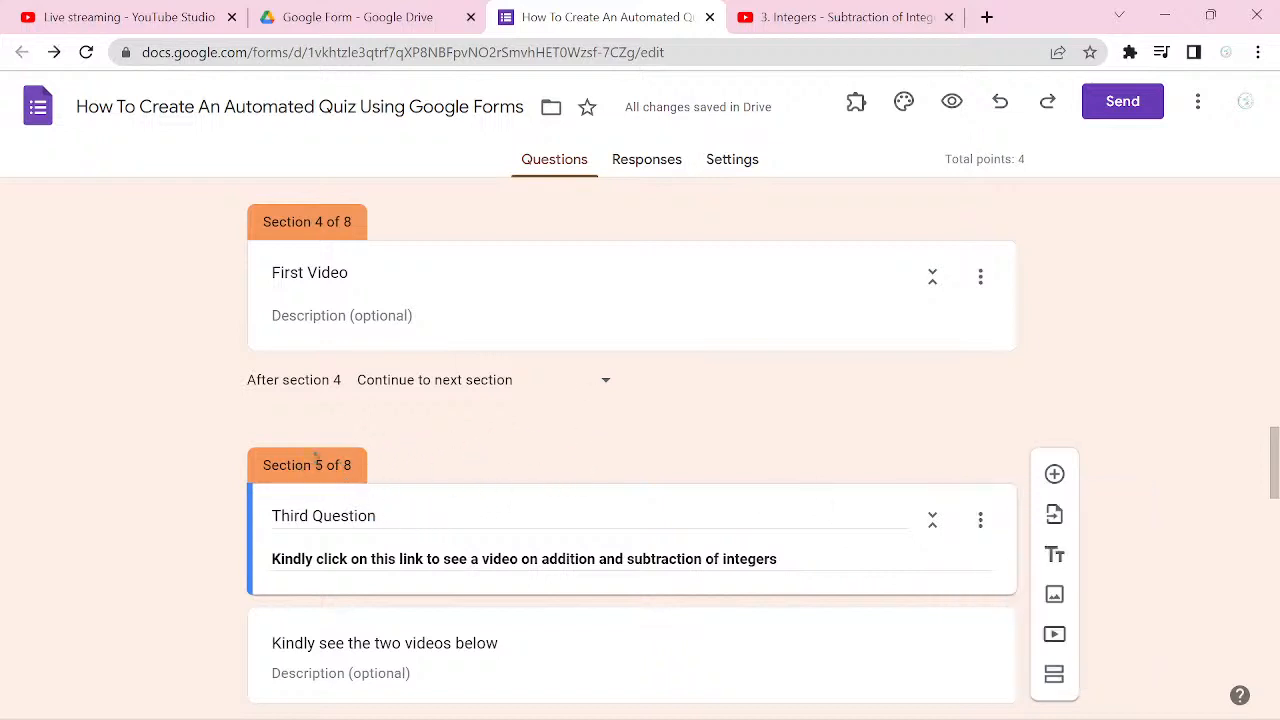
{"action": "right_click", "coordinate": [362, 480]}
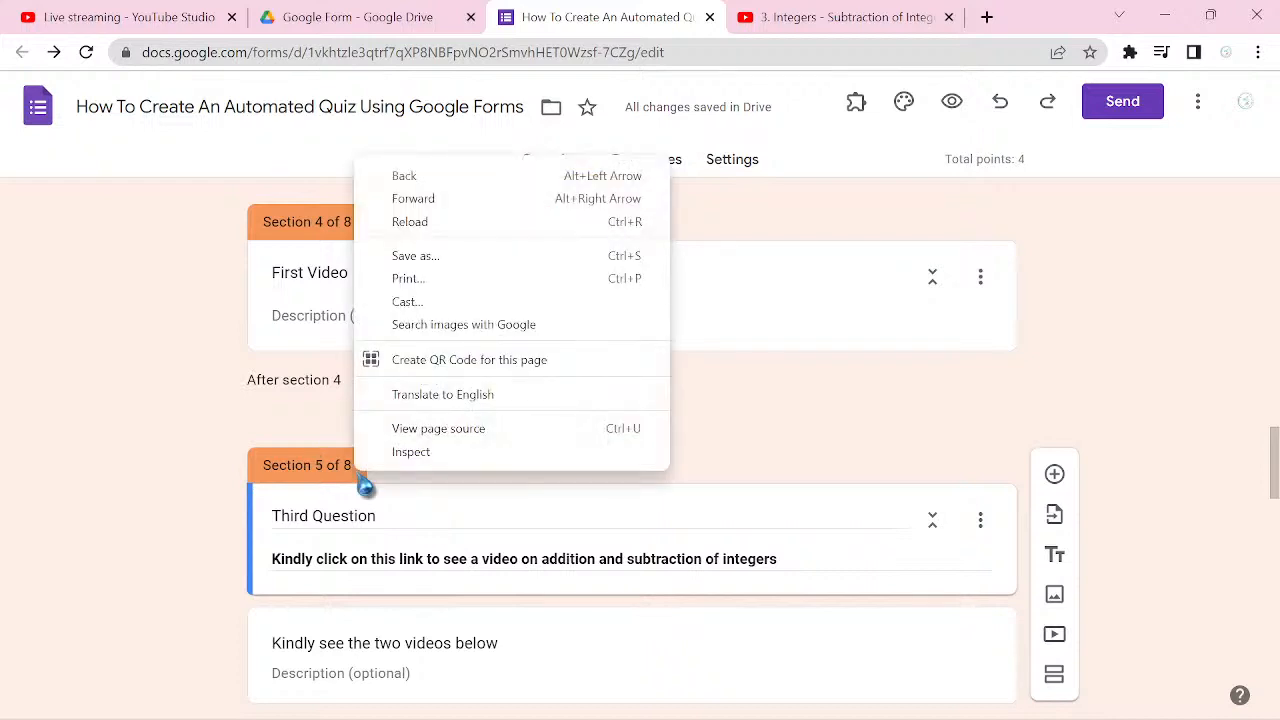
{"action": "left_click", "coordinate": [330, 466]}
{"action": "left_click", "coordinate": [373, 461]}
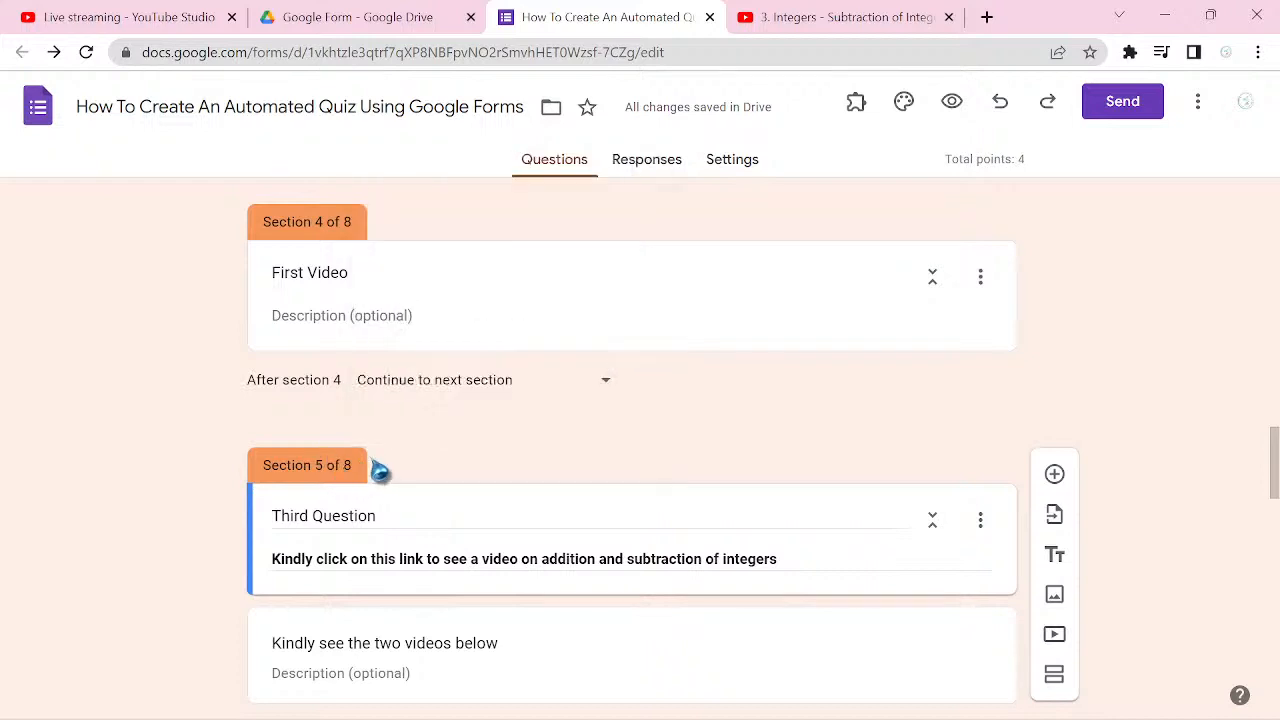
{"action": "left_click_drag", "start_coordinate": [345, 466], "coordinate": [353, 467]}
Step: Cut the title "Third Question" from section 5's header
{"action": "left_click", "coordinate": [378, 514]}
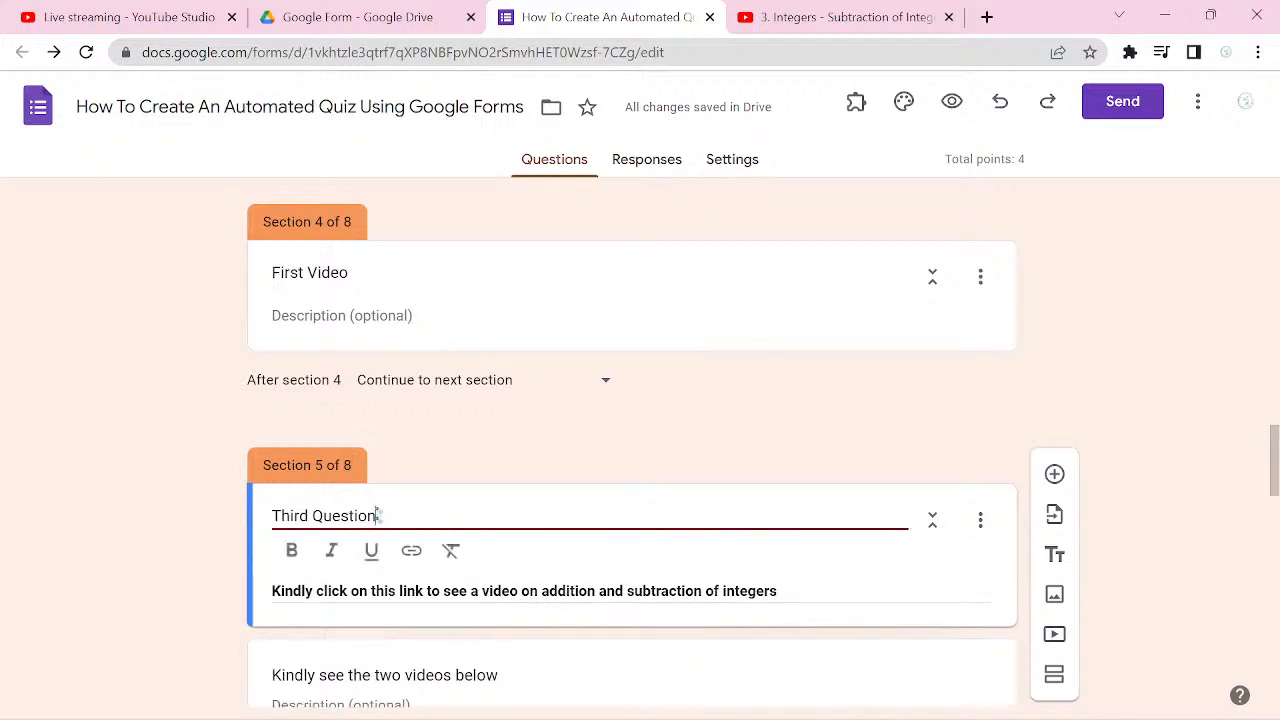
{"action": "left_click_drag", "start_coordinate": [378, 514], "coordinate": [281, 540]}
{"action": "key", "text": "ctrl+c"}
{"action": "key", "text": "BackSpace"}
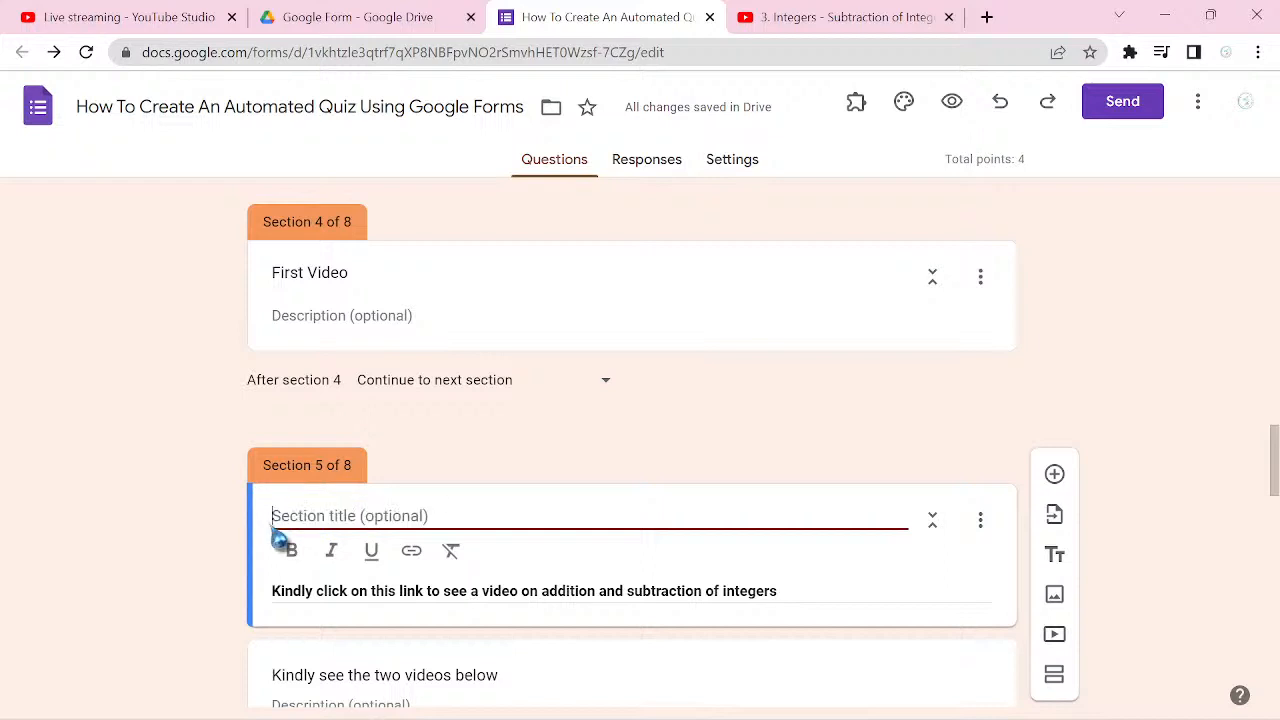
Step: Replace section 4's title "First Video" with the cut text "Third Question"
{"action": "left_click", "coordinate": [352, 274]}
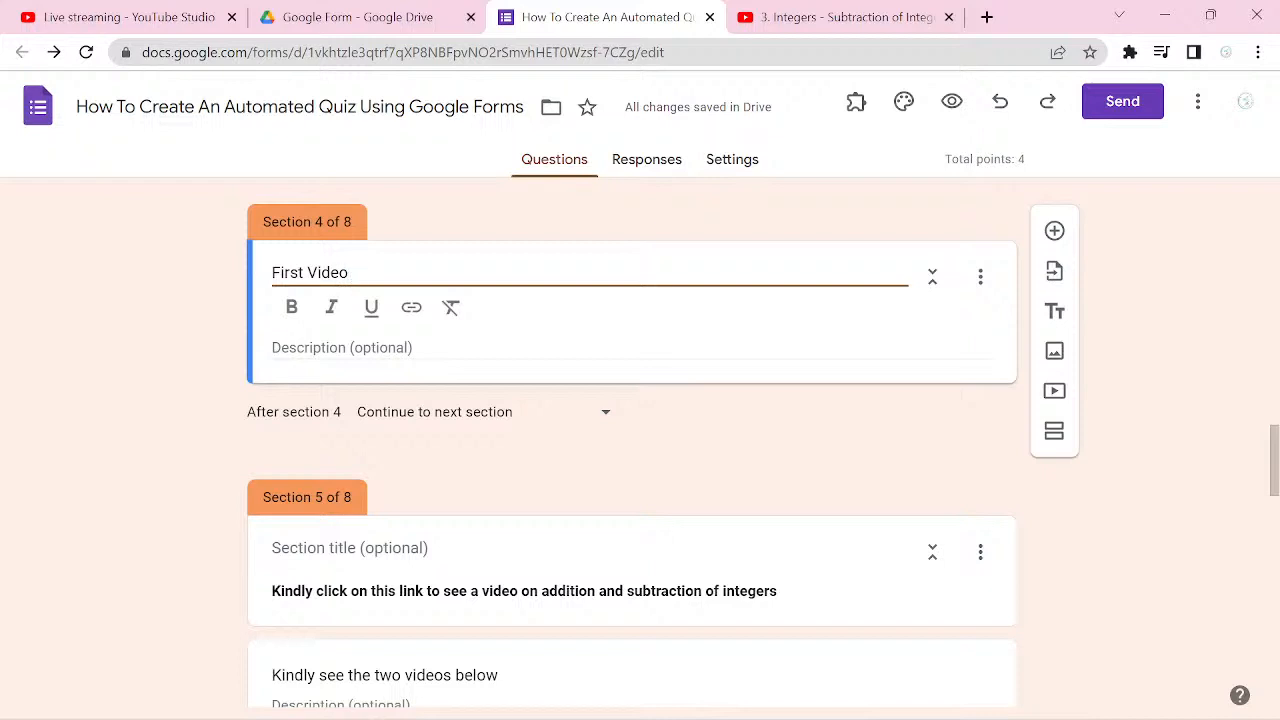
{"action": "key", "text": "ctrl+v"}
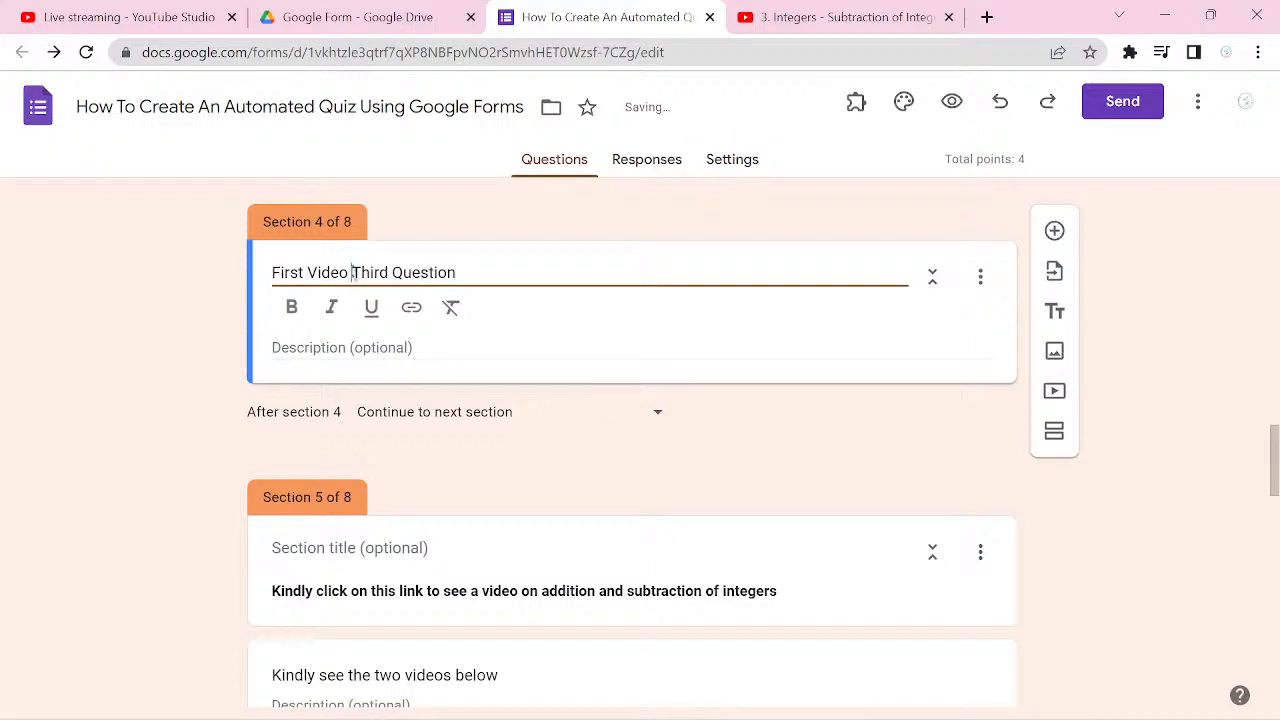
{"action": "left_click_drag", "start_coordinate": [352, 272], "coordinate": [275, 295]}
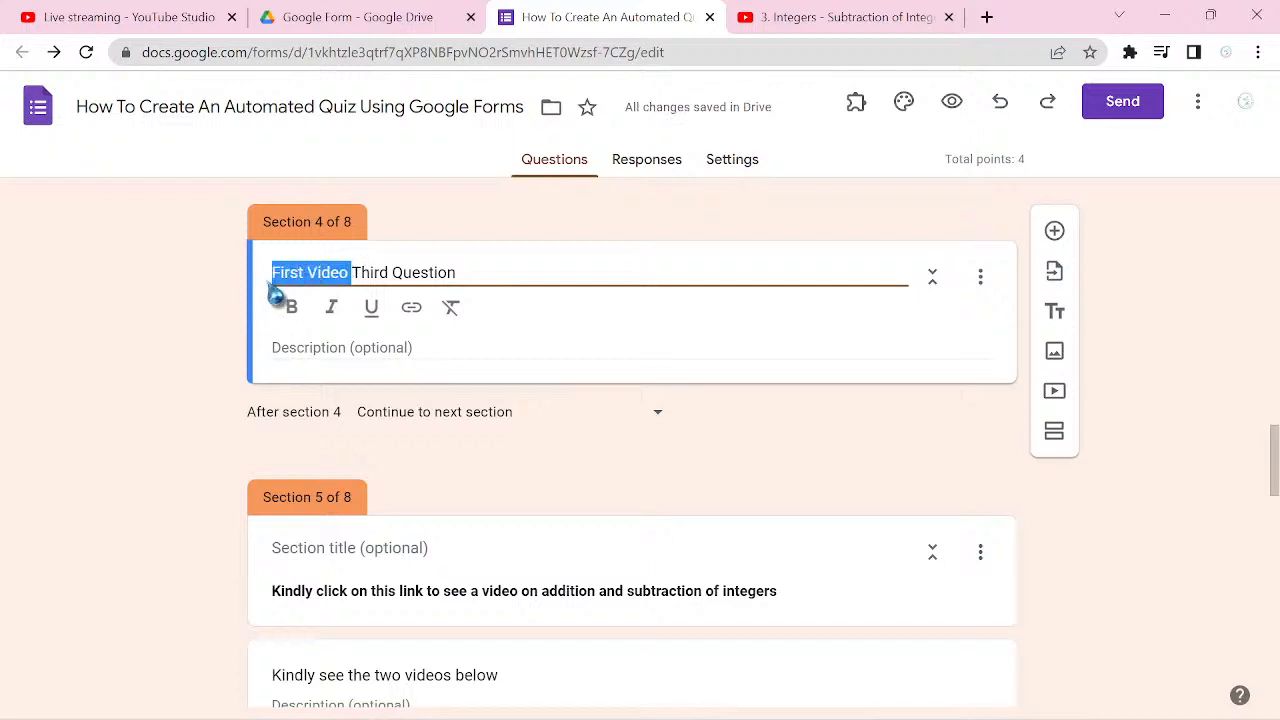
{"action": "key", "text": "BackSpace"}
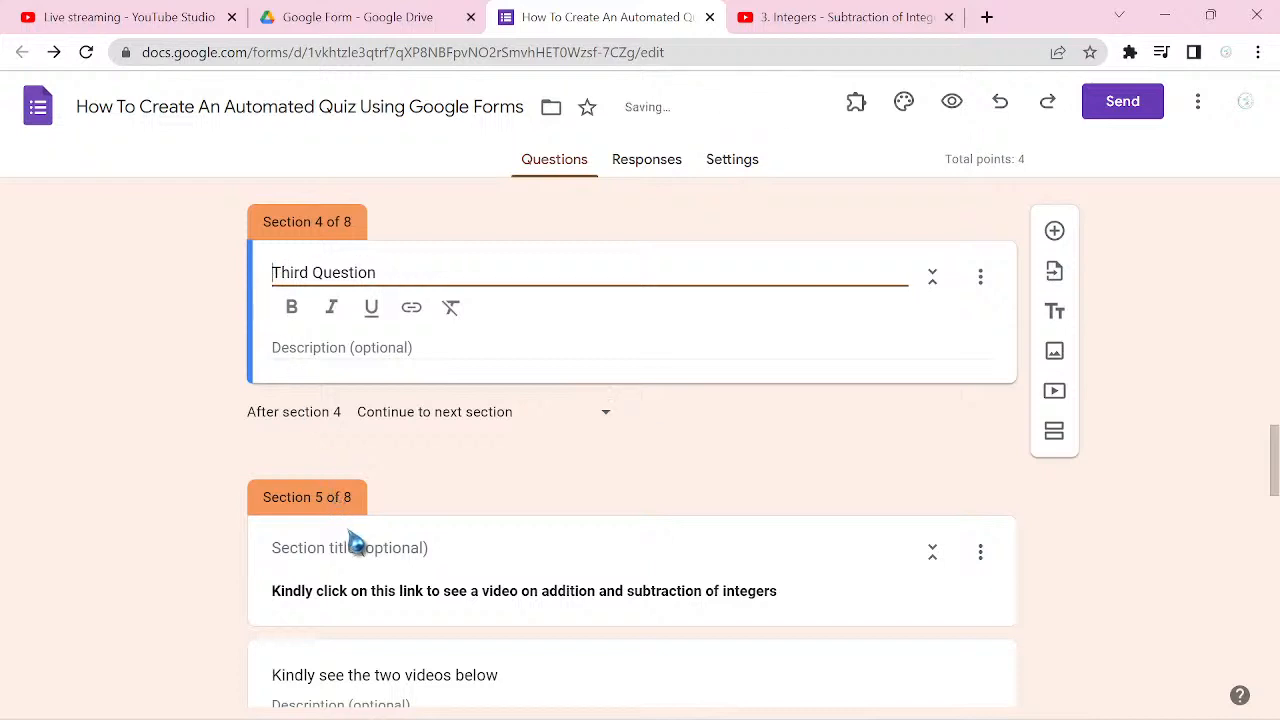
Step: Title section 5 "First Video" with the copied text and move it above the Third Question section
{"action": "left_click", "coordinate": [352, 540]}
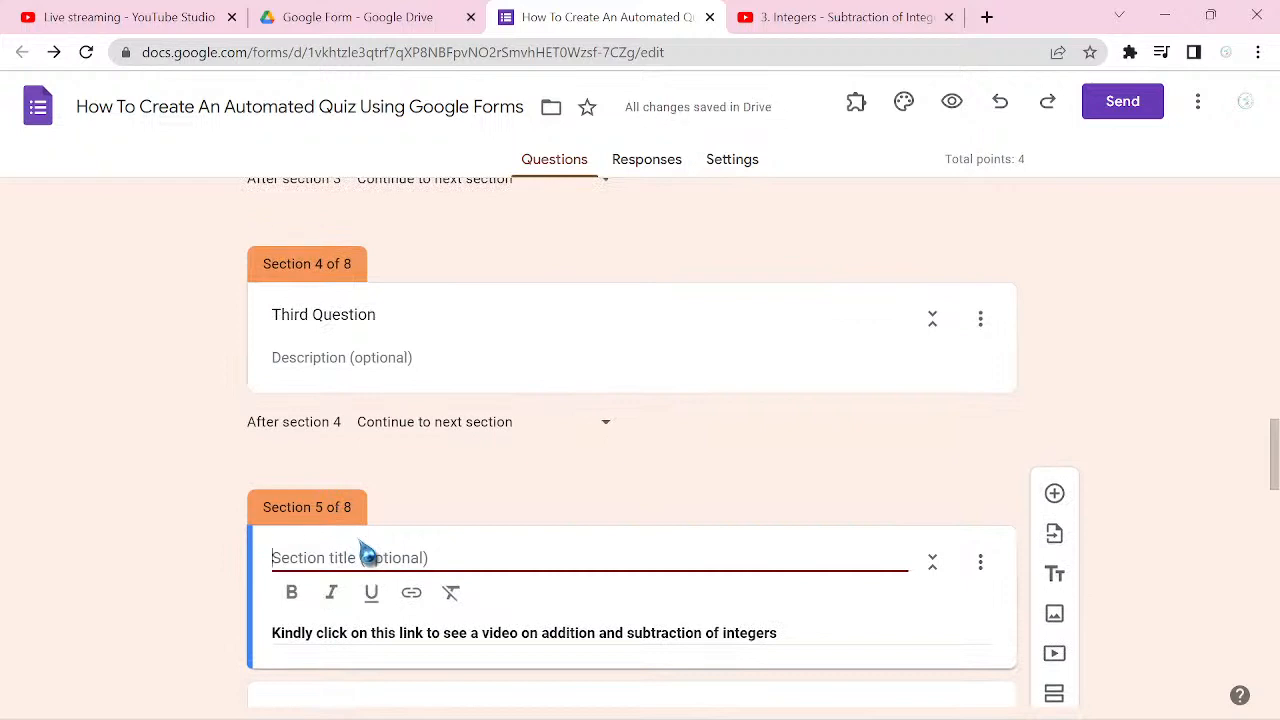
{"action": "type", "text": "First Video"}
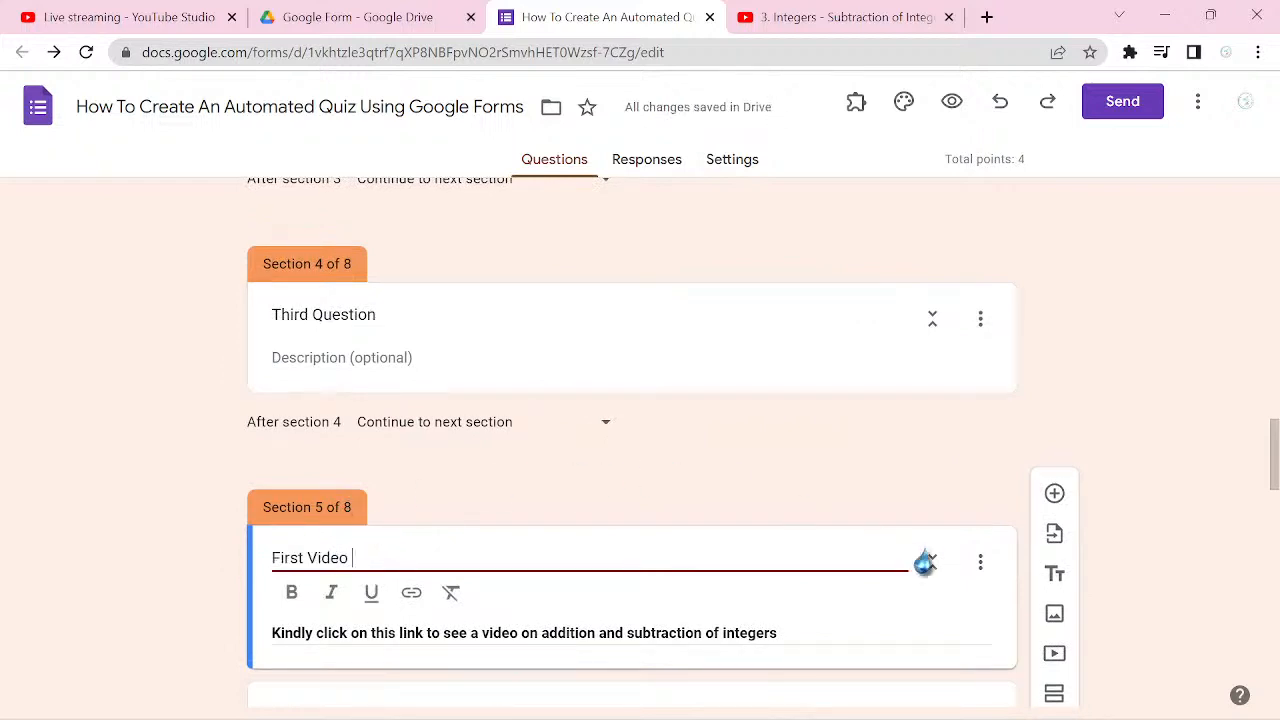
{"action": "left_click", "coordinate": [980, 562]}
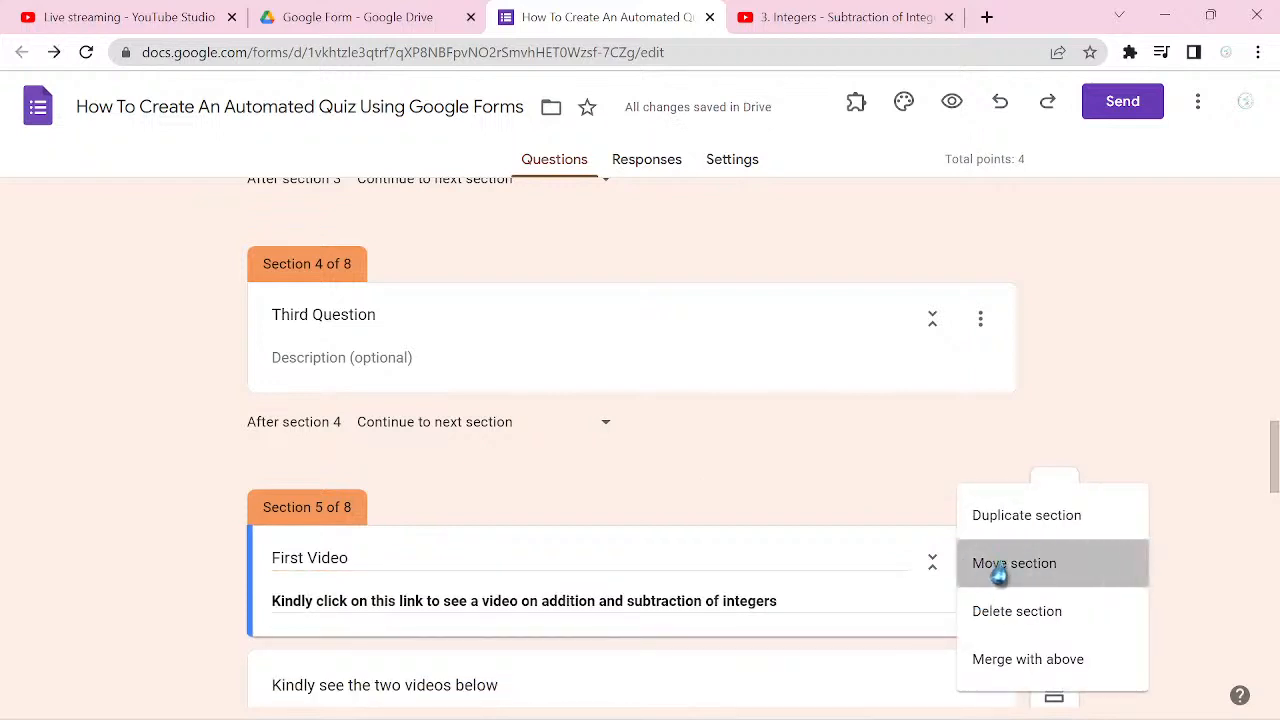
{"action": "left_click", "coordinate": [995, 570]}
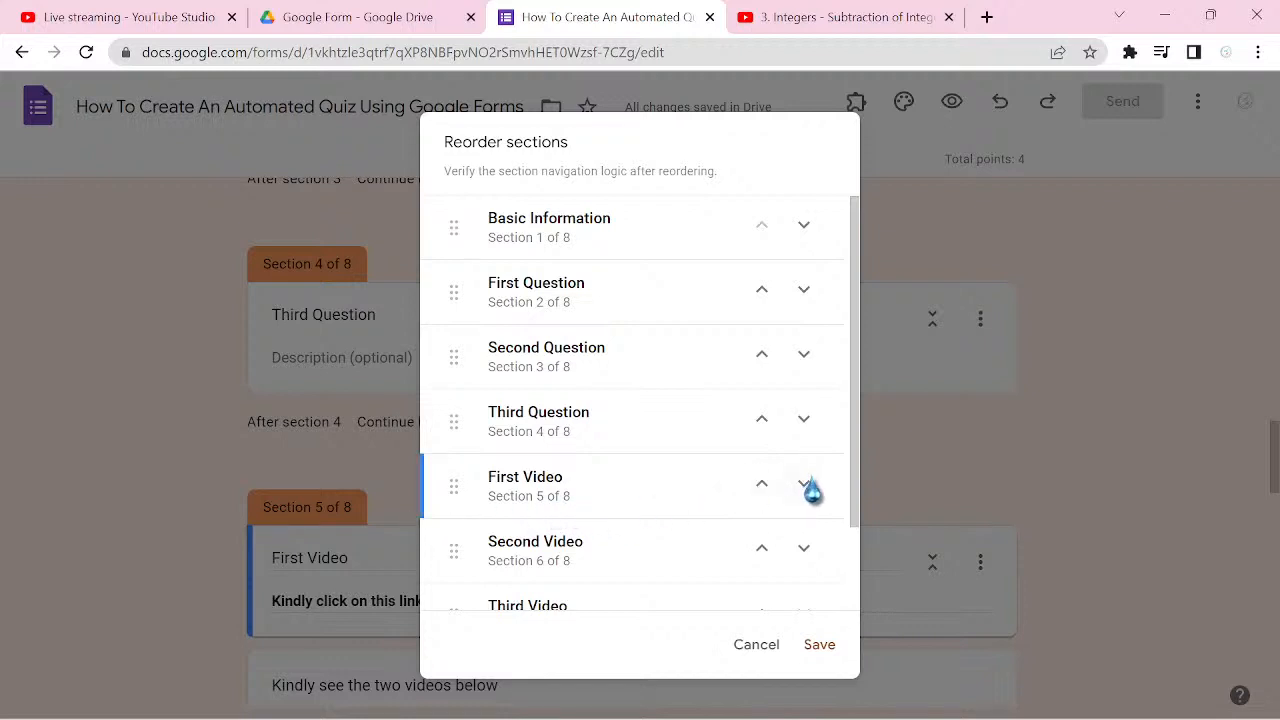
{"action": "left_click", "coordinate": [762, 485]}
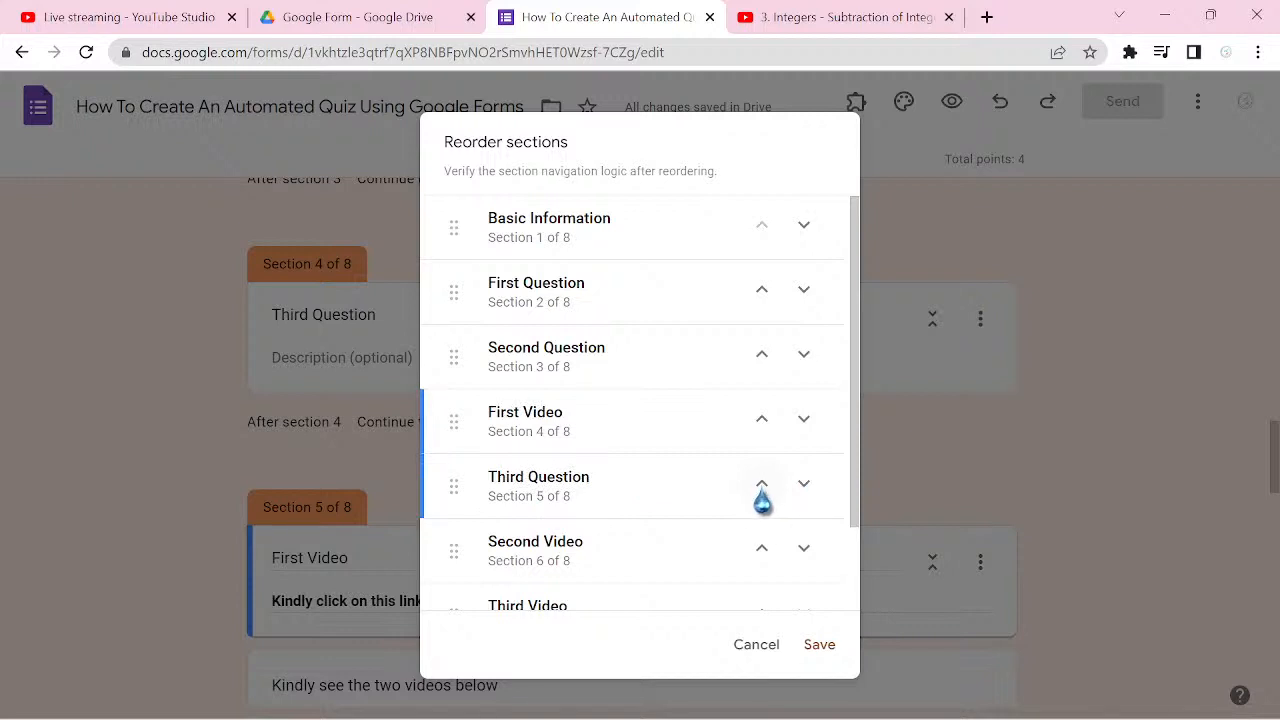
{"action": "left_click", "coordinate": [761, 484]}
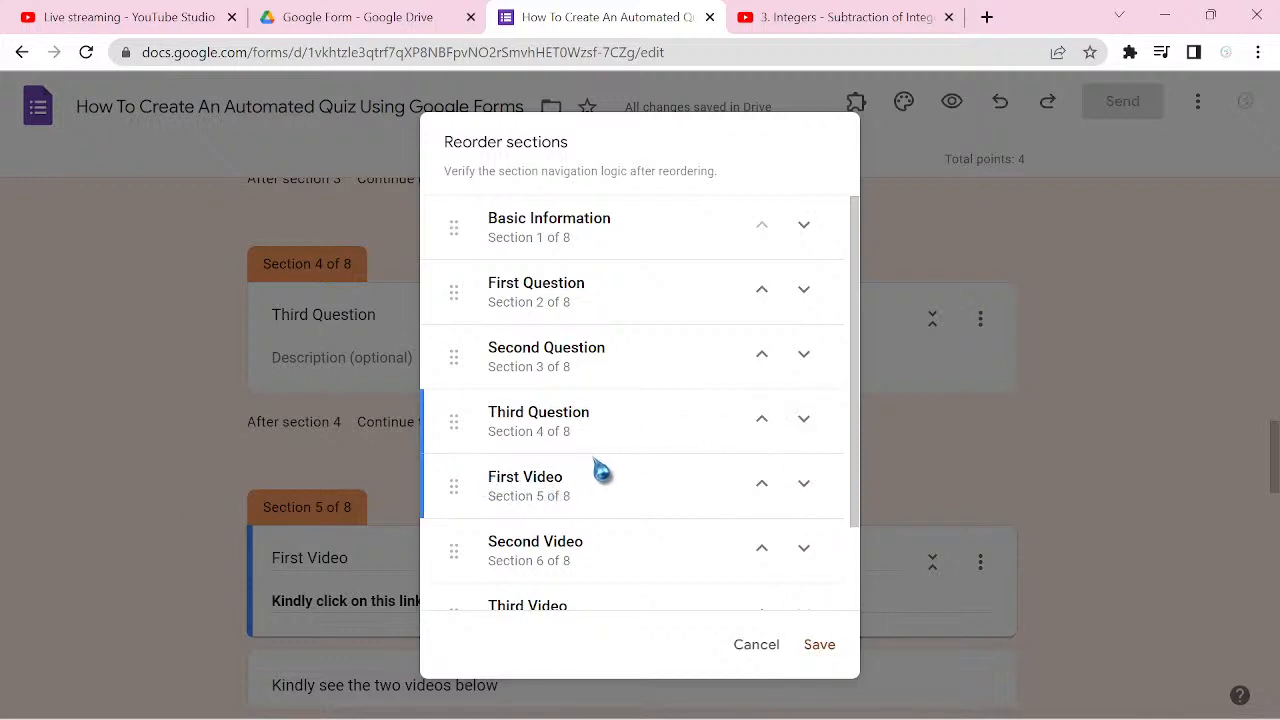
{"action": "left_click_drag", "start_coordinate": [588, 502], "coordinate": [590, 425]}
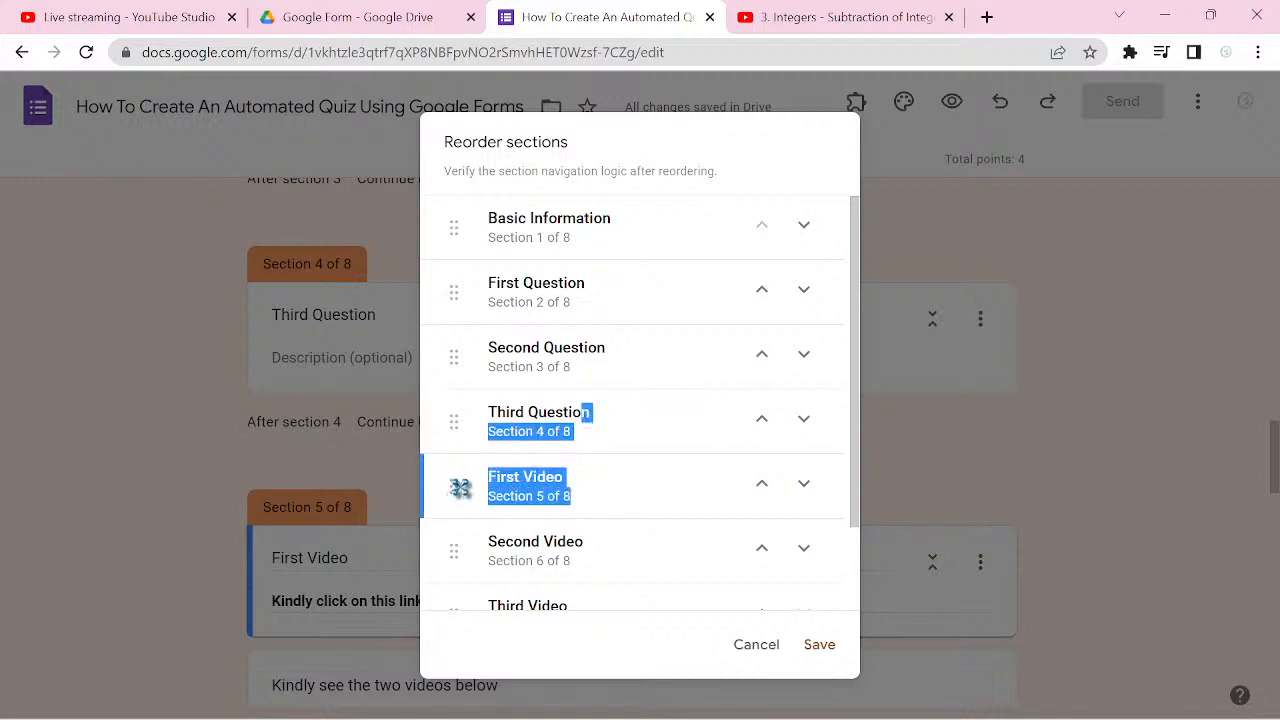
{"action": "left_click_drag", "start_coordinate": [450, 487], "coordinate": [459, 421]}
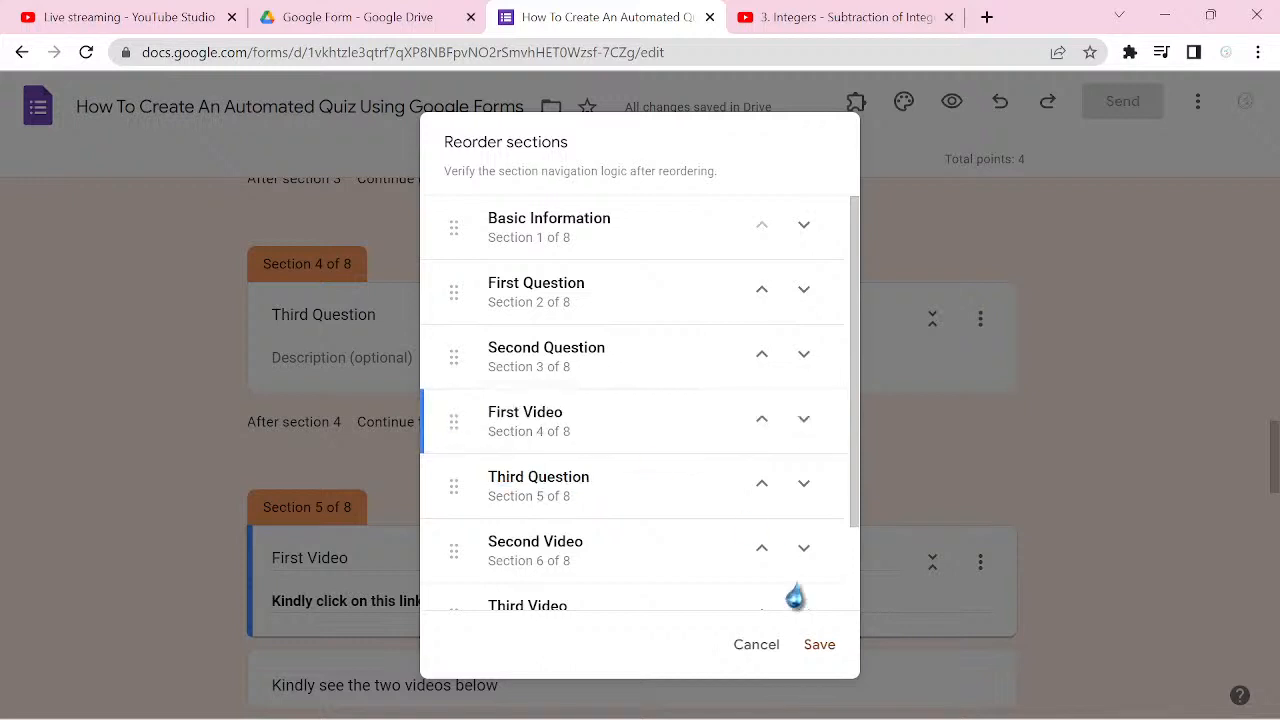
{"action": "left_click", "coordinate": [819, 650]}
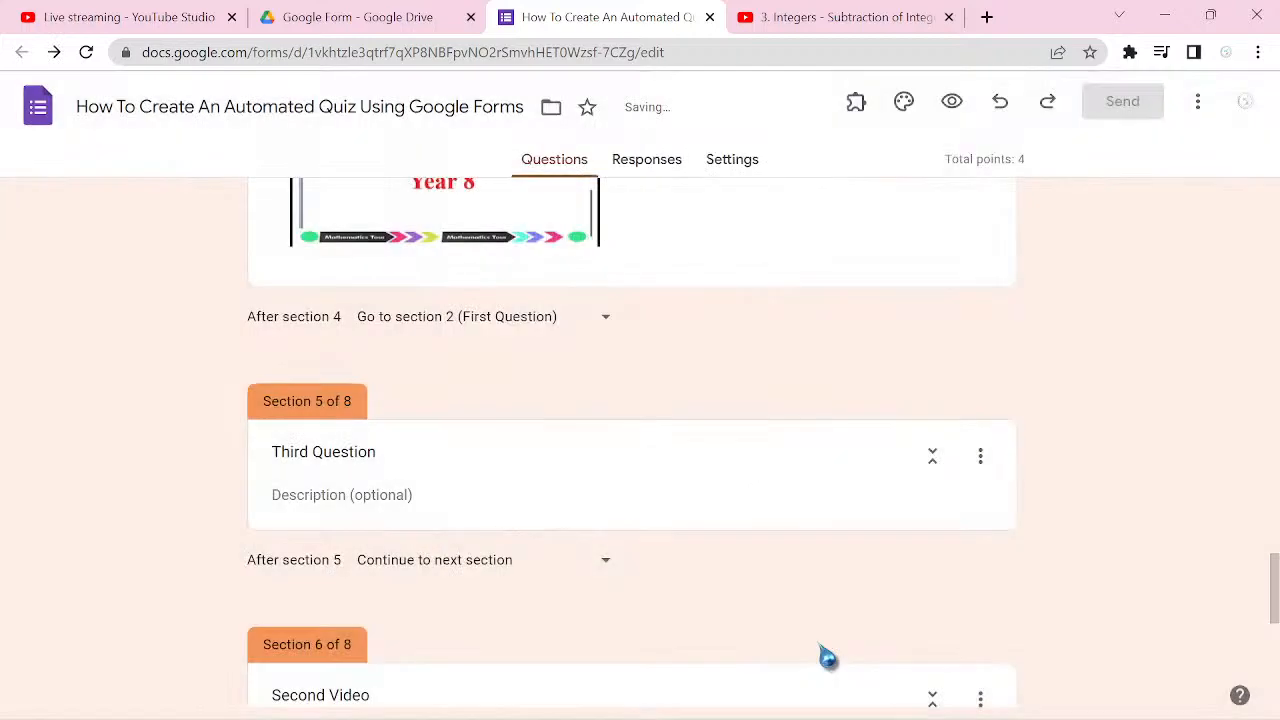
Step: Correct the "PhoneNumber" question title in the Basic Information section to "Phone Number"
{"action": "scroll", "coordinate": [828, 656], "scroll_direction": "down", "scroll_amount": 5}
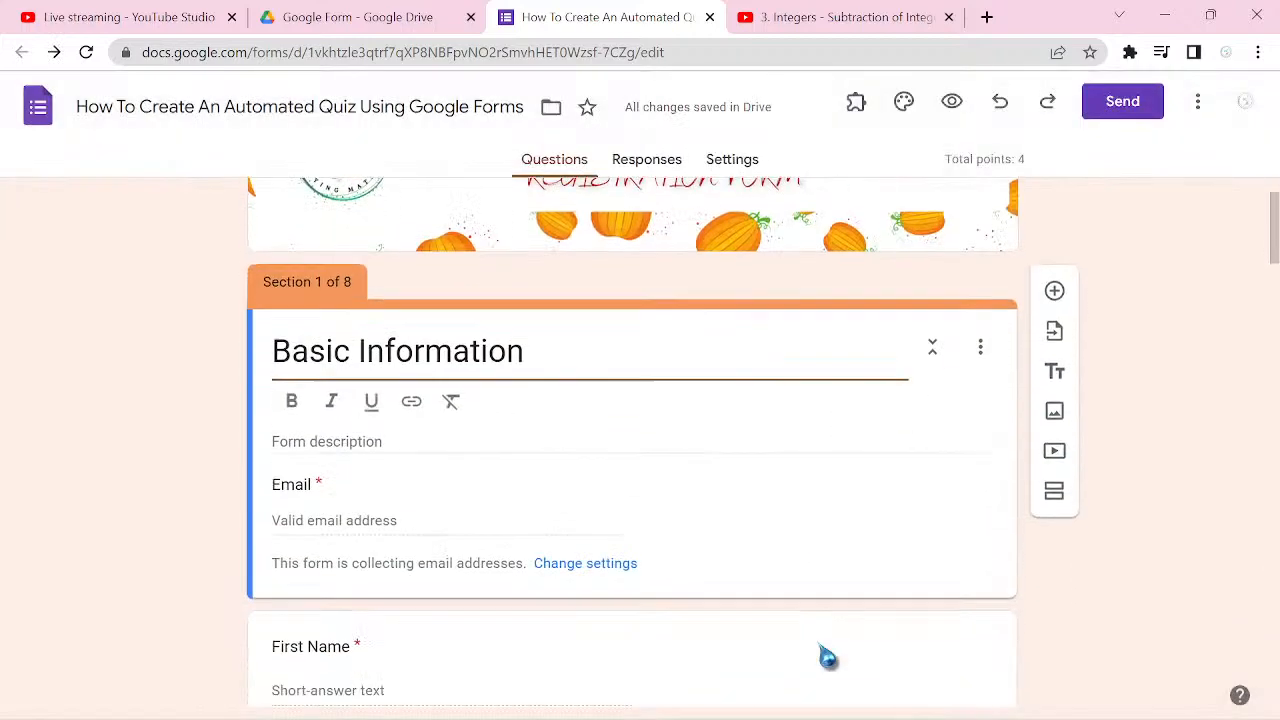
{"action": "scroll", "coordinate": [1166, 491], "scroll_direction": "down", "scroll_amount": 1}
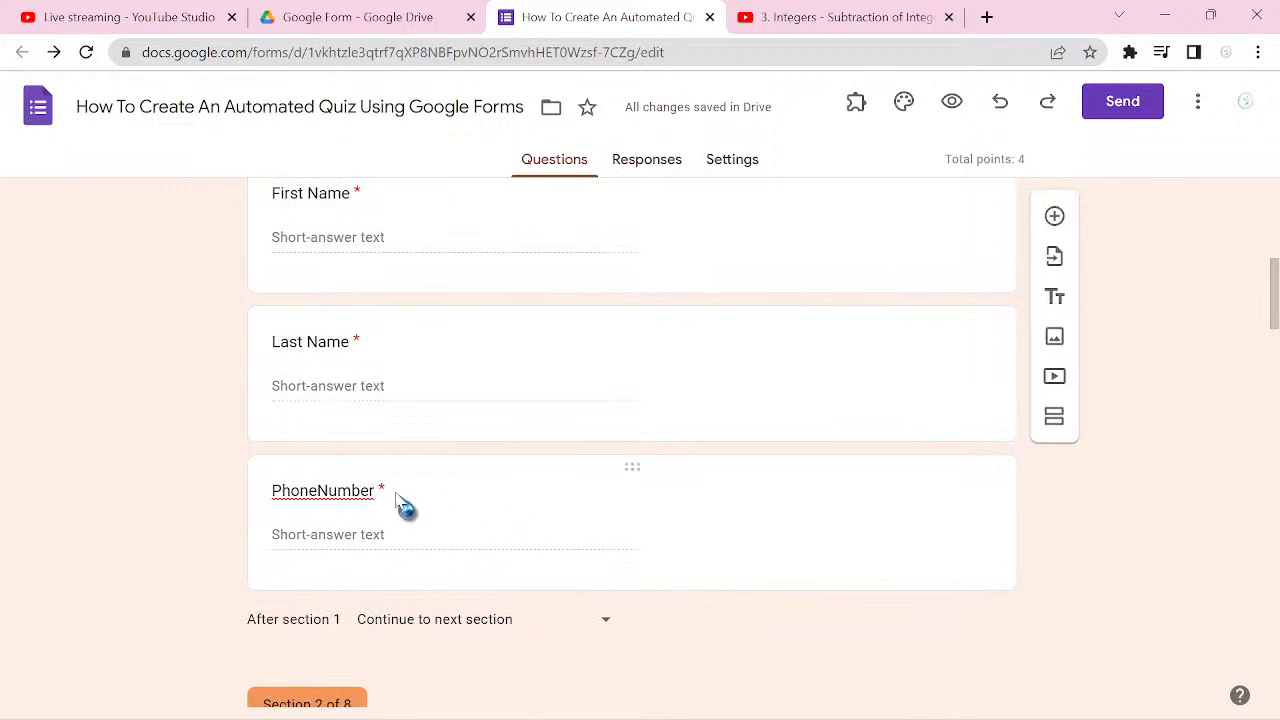
{"action": "left_click", "coordinate": [318, 490]}
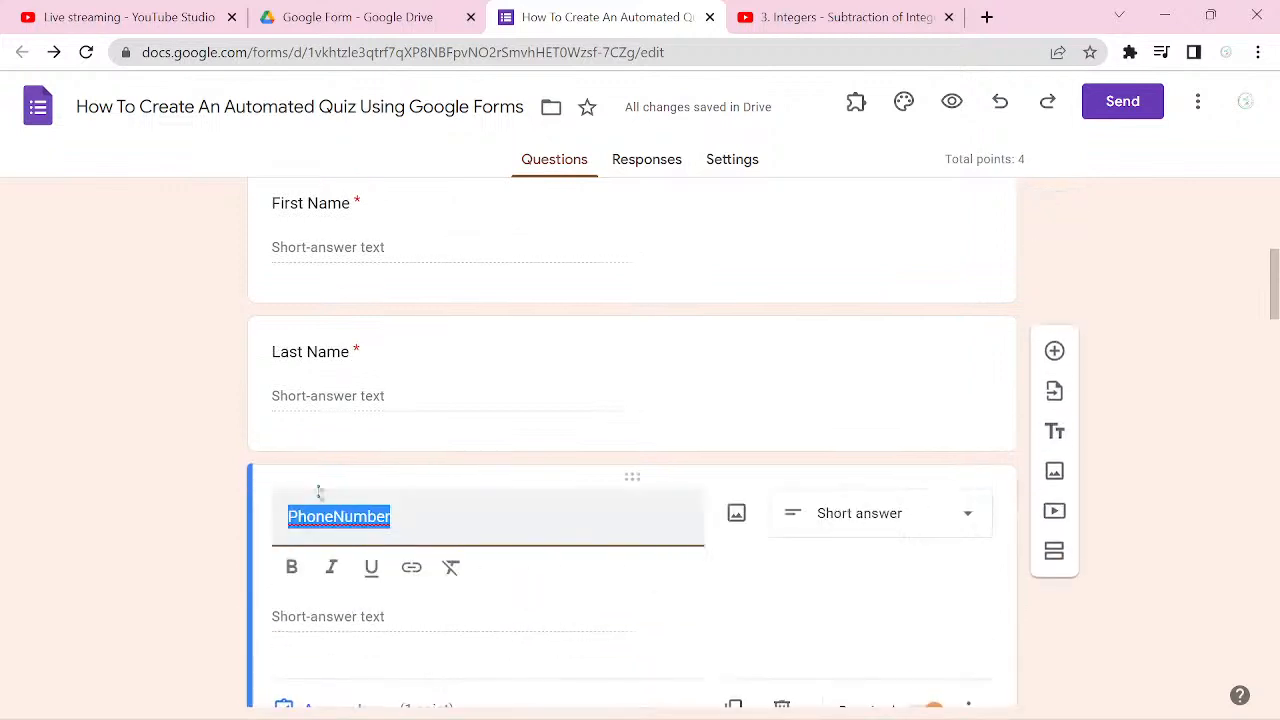
{"action": "left_click", "coordinate": [334, 515]}
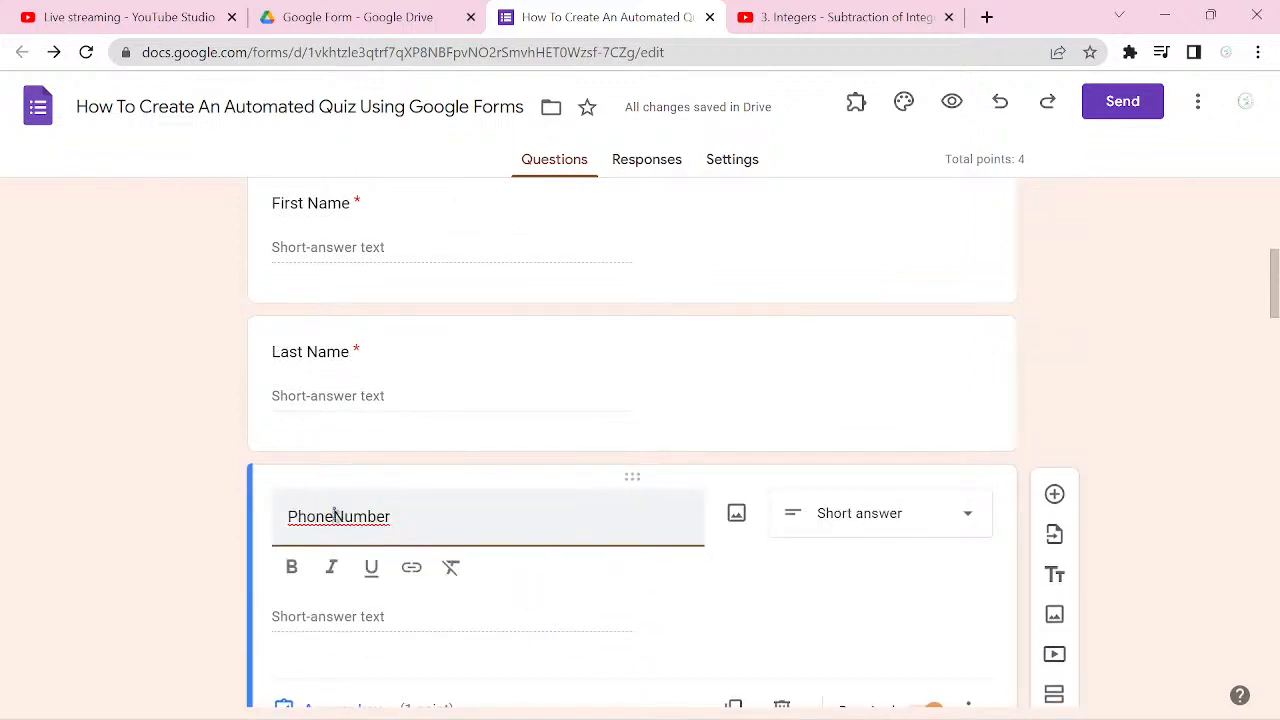
{"action": "scroll", "coordinate": [334, 512], "scroll_direction": "down", "scroll_amount": 3}
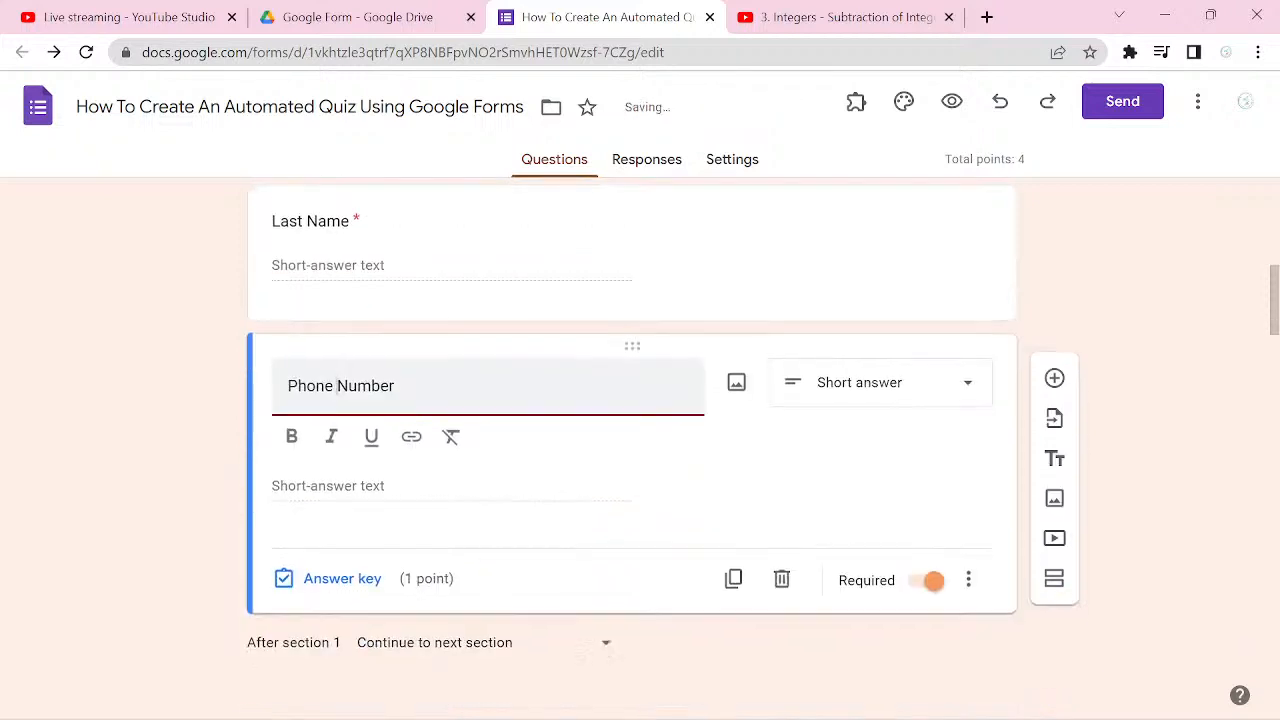
Step: Review the order and contents of sections 2 through 4, including a collapsed view of the First Video section
{"action": "scroll", "coordinate": [632, 450], "scroll_direction": "down", "scroll_amount": 2}
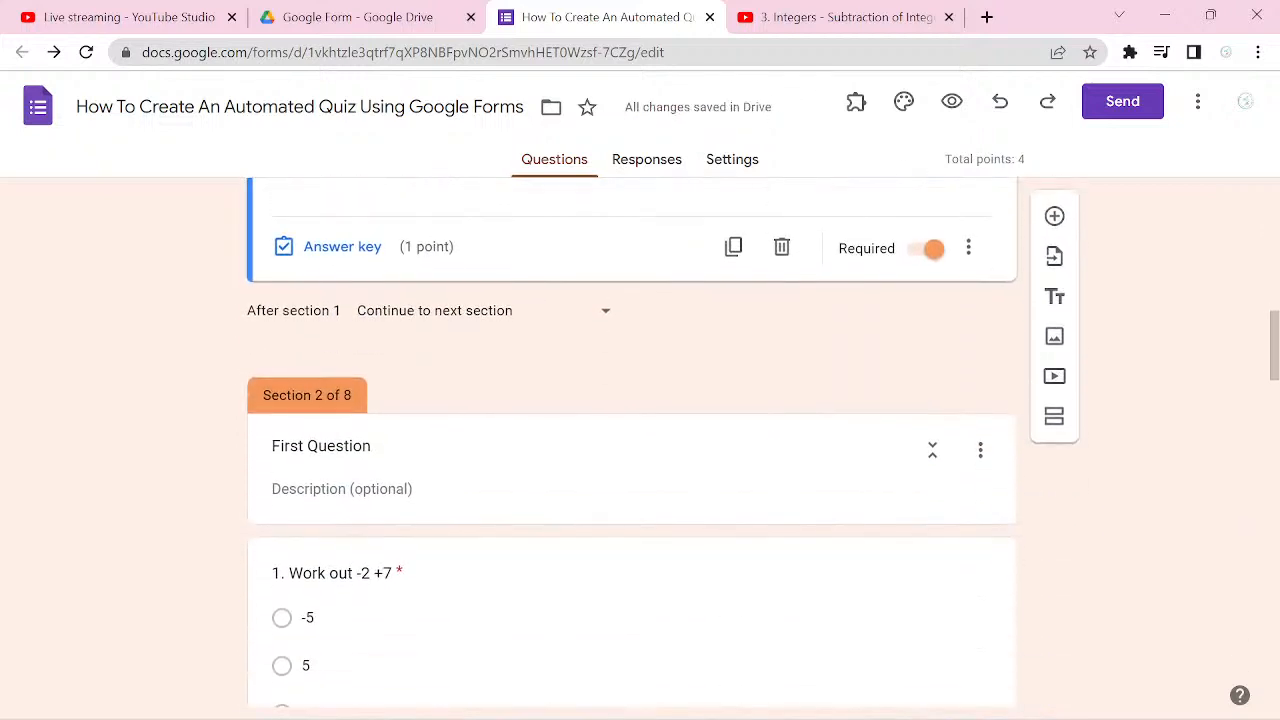
{"action": "scroll", "coordinate": [632, 450], "scroll_direction": "down", "scroll_amount": 3}
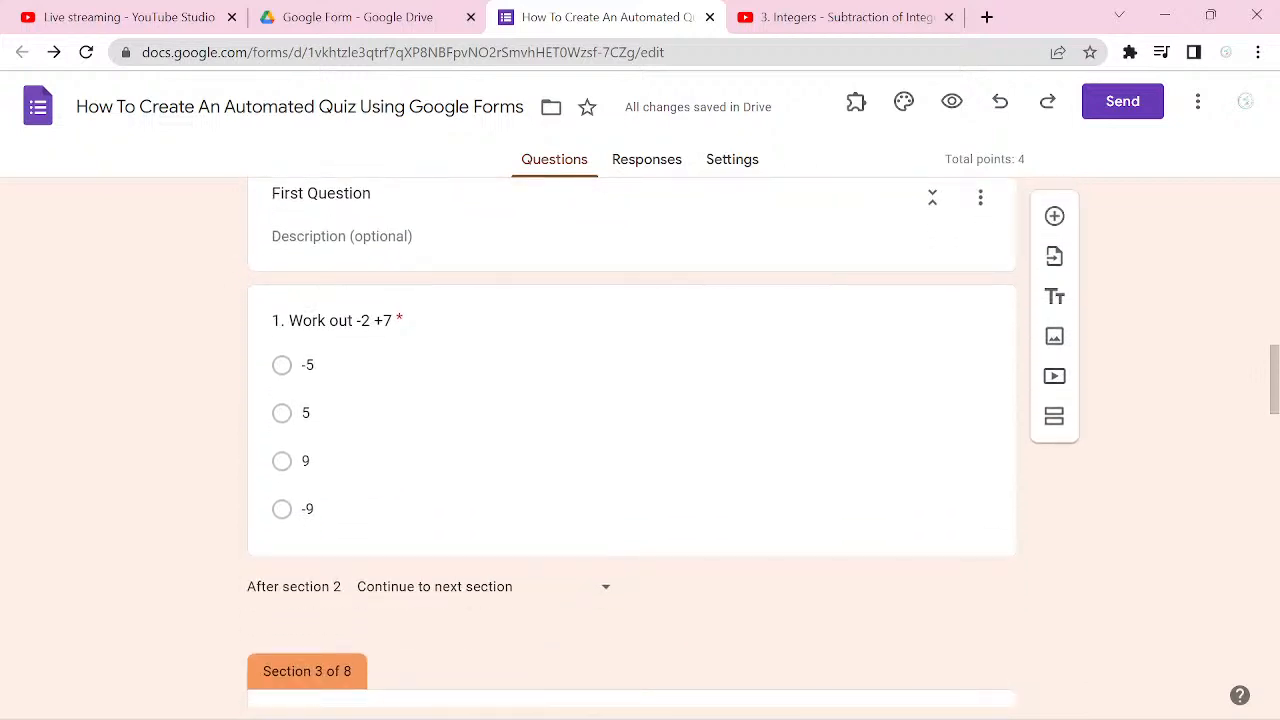
{"action": "scroll", "coordinate": [632, 450], "scroll_direction": "down", "scroll_amount": 1}
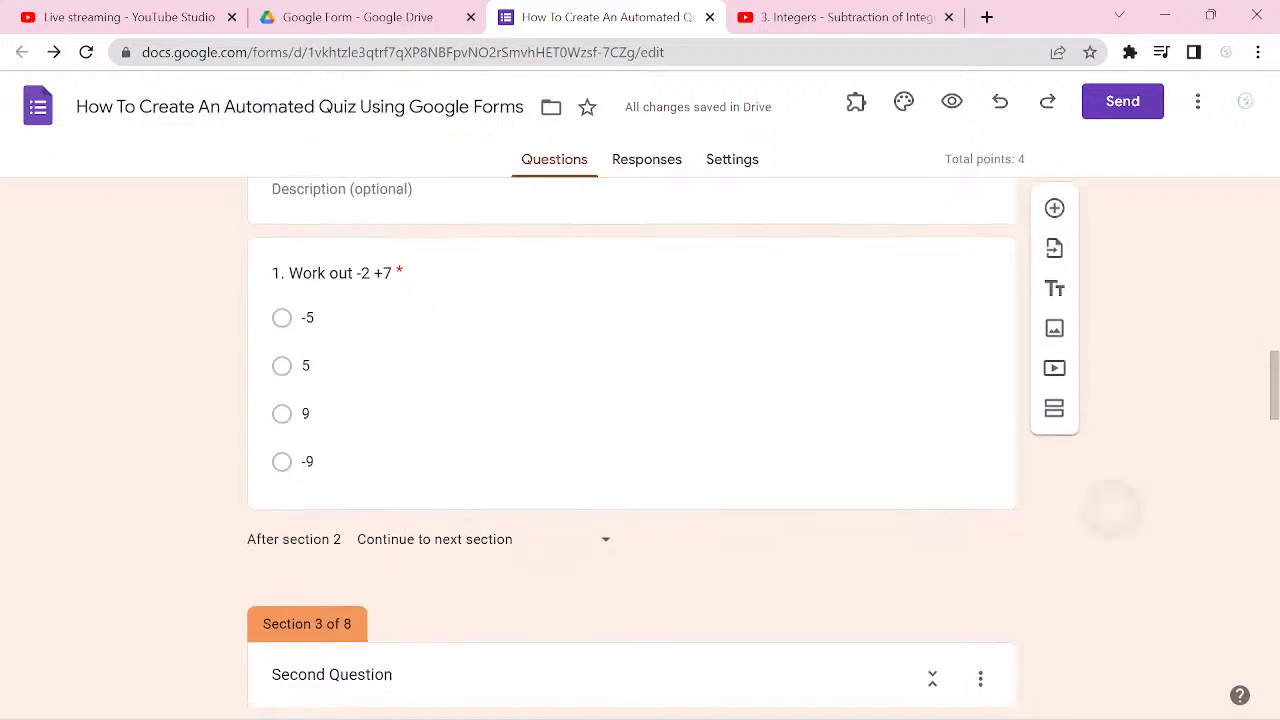
{"action": "scroll", "coordinate": [632, 450], "scroll_direction": "down", "scroll_amount": 2}
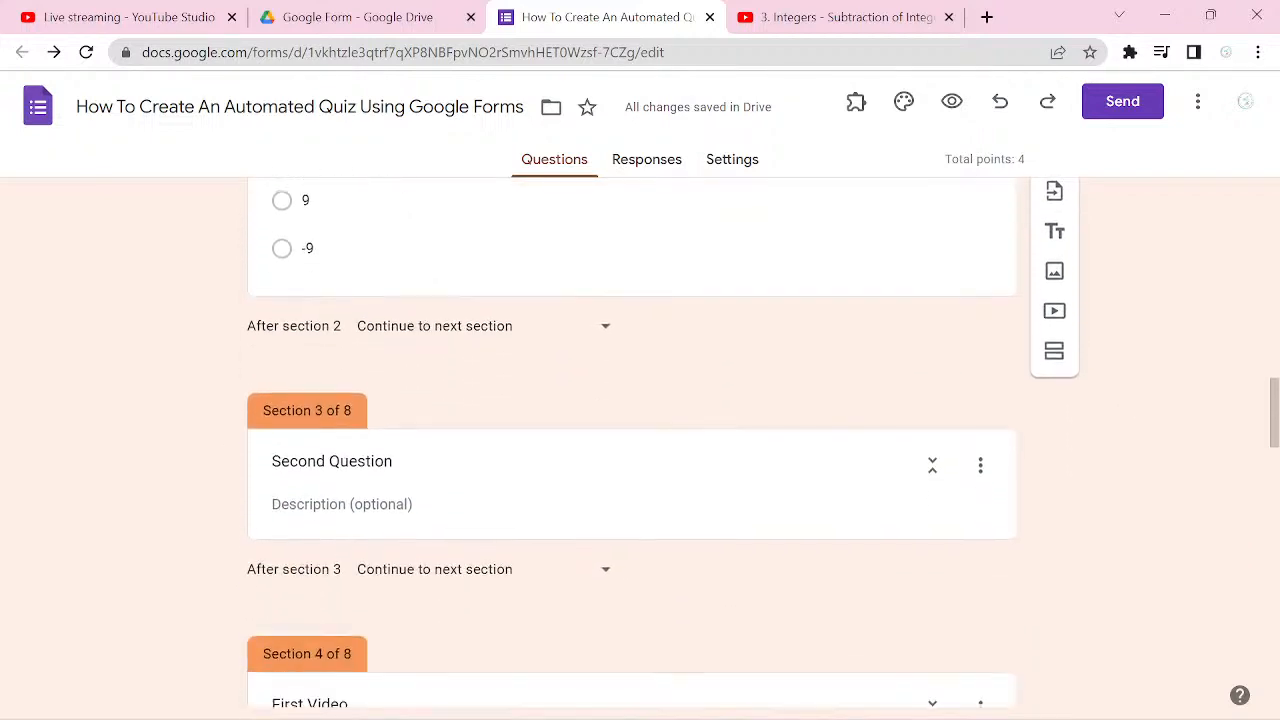
{"action": "scroll", "coordinate": [632, 450], "scroll_direction": "down", "scroll_amount": 1}
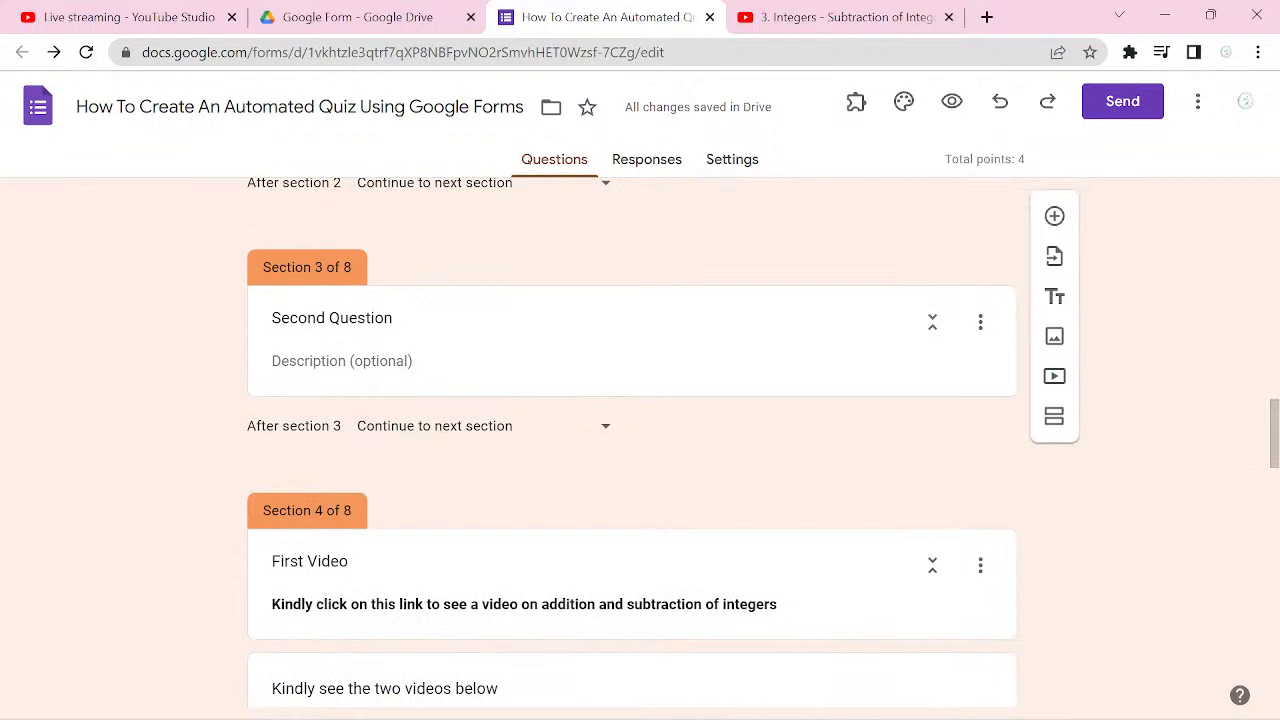
{"action": "scroll", "coordinate": [632, 450], "scroll_direction": "down", "scroll_amount": 2}
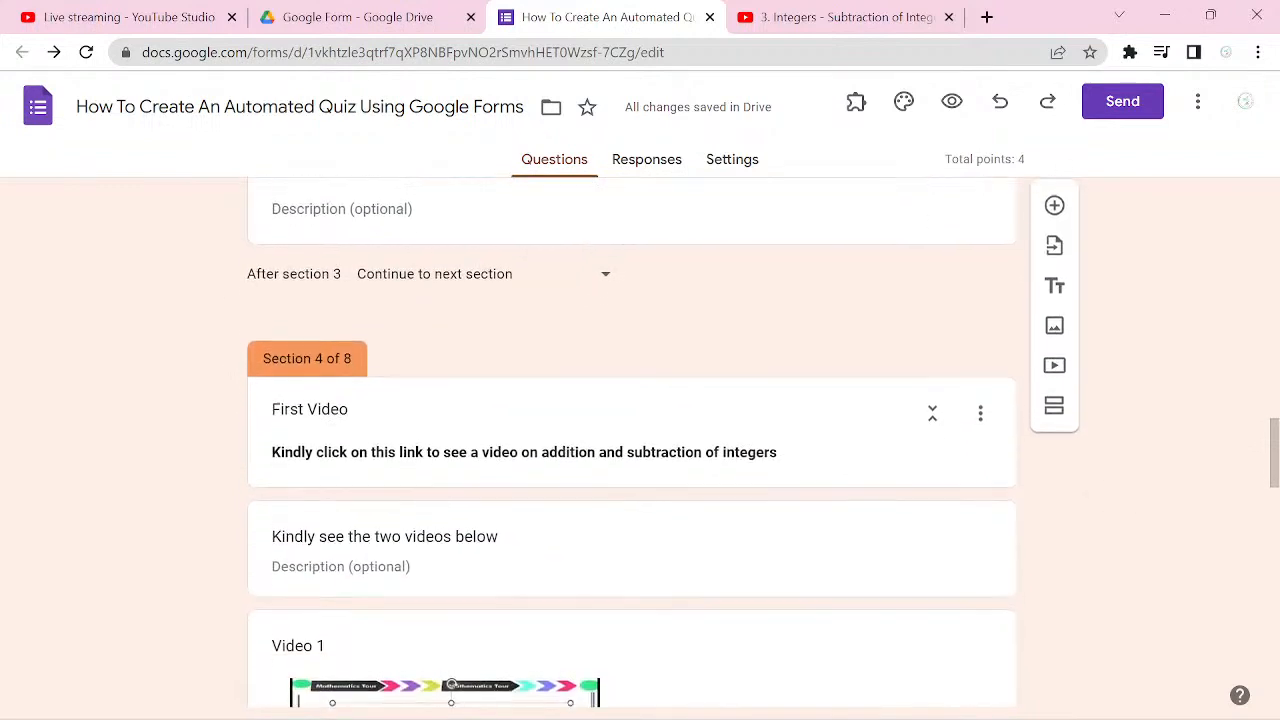
{"action": "scroll", "coordinate": [632, 450], "scroll_direction": "down", "scroll_amount": 1}
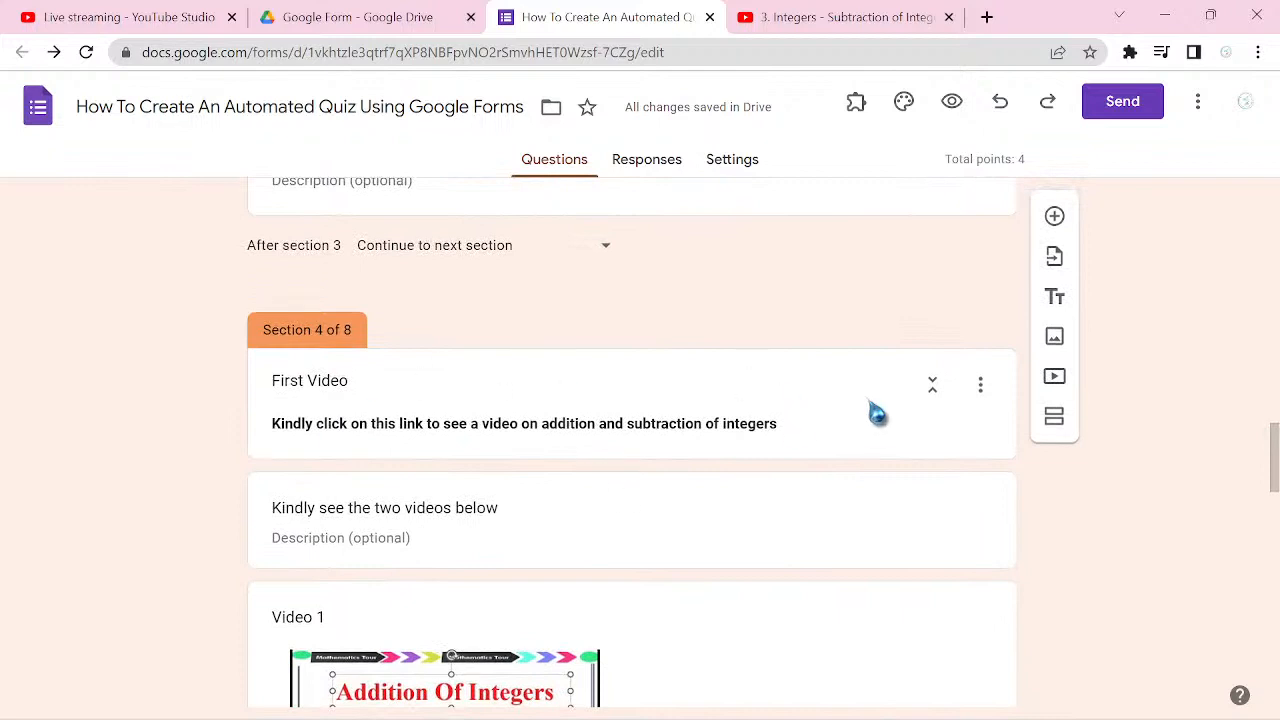
{"action": "left_click", "coordinate": [932, 390]}
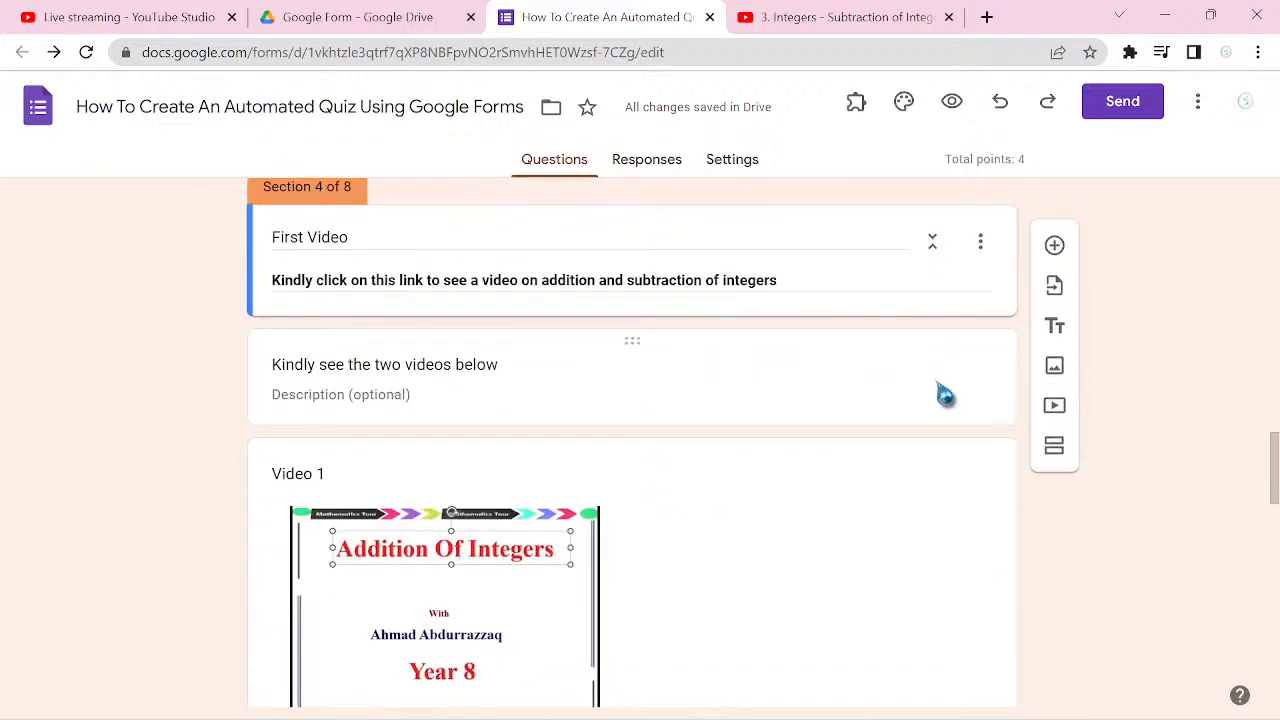
{"action": "left_click", "coordinate": [932, 242]}
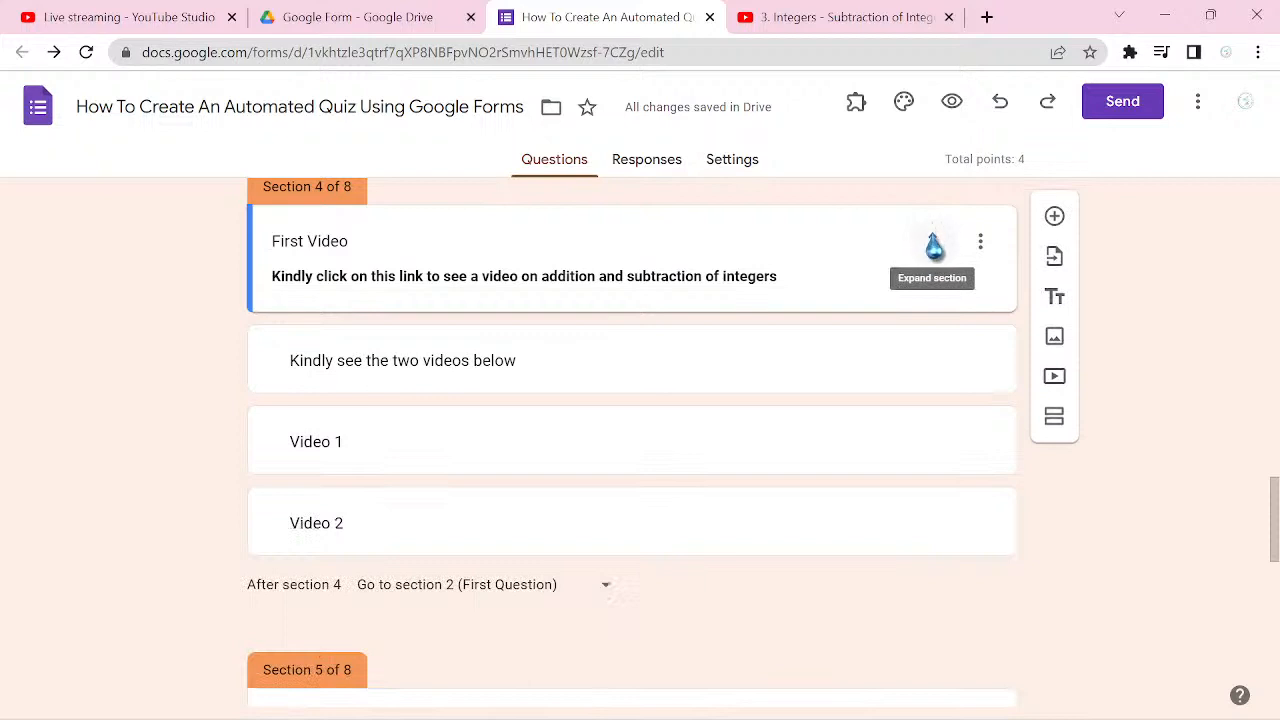
{"action": "left_click", "coordinate": [932, 242]}
{"action": "left_click", "coordinate": [980, 243]}
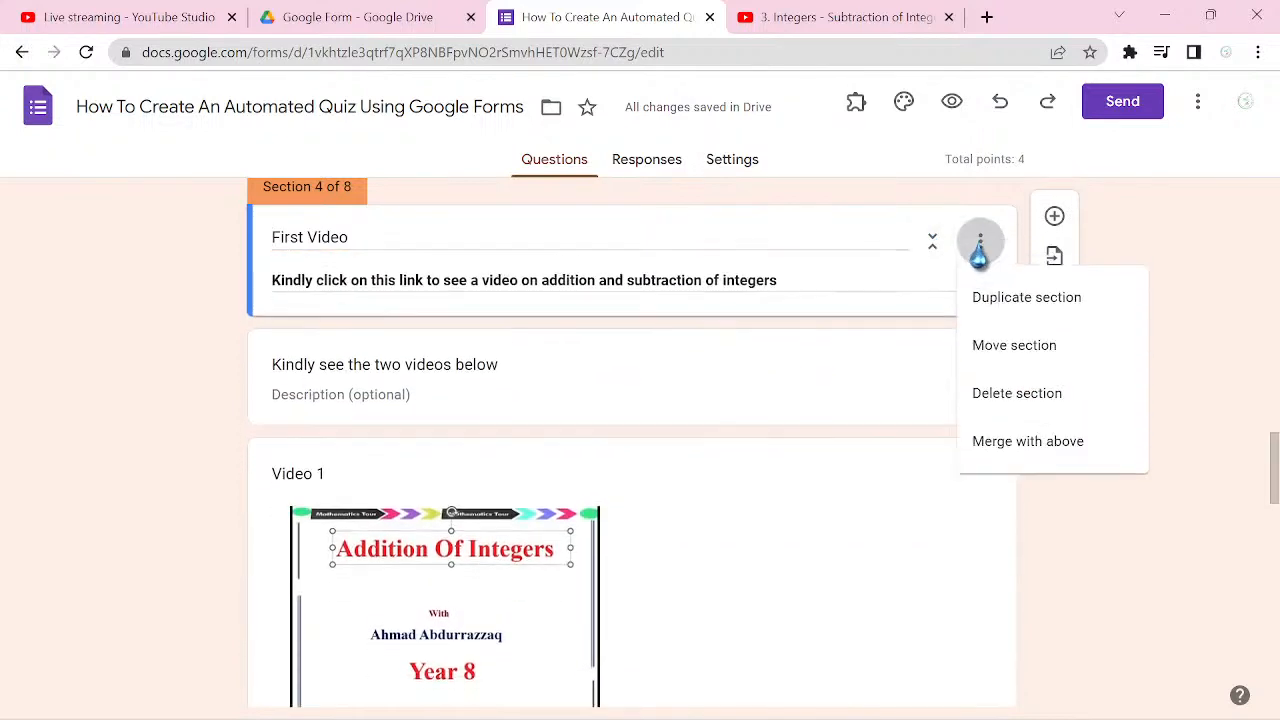
{"action": "left_click", "coordinate": [1016, 350]}
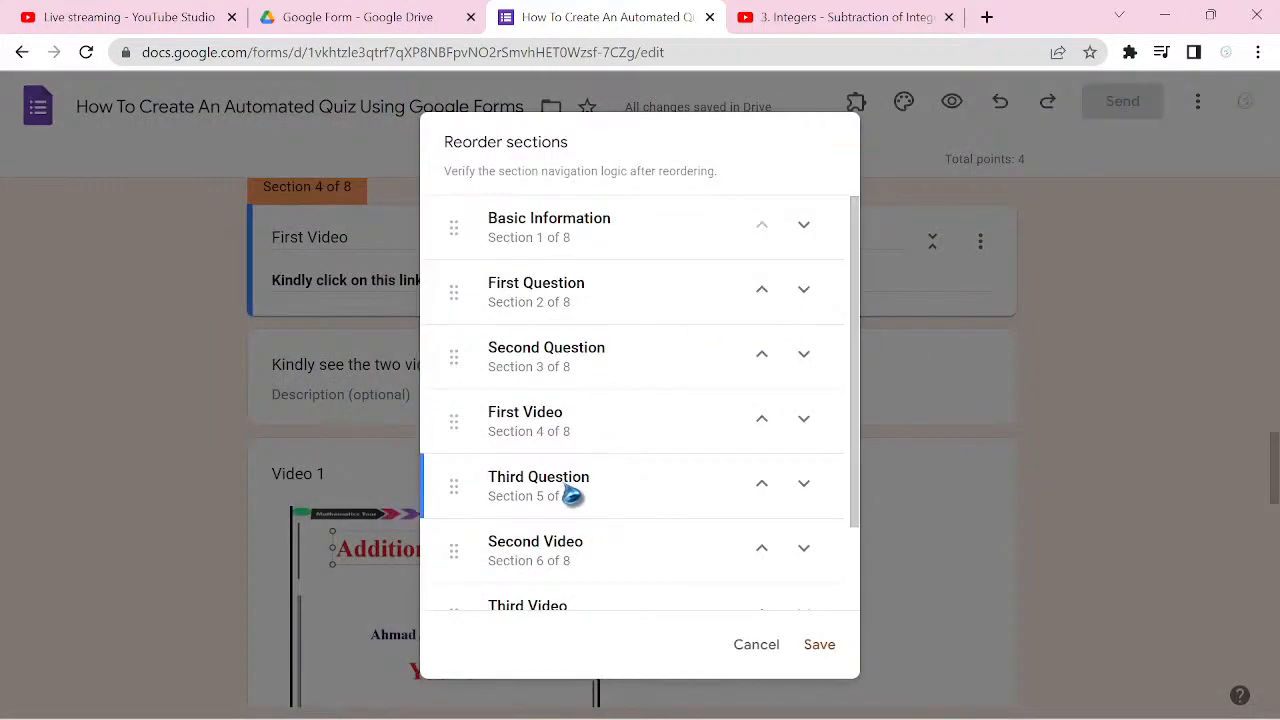
{"action": "left_click_drag", "start_coordinate": [566, 490], "coordinate": [570, 432]}
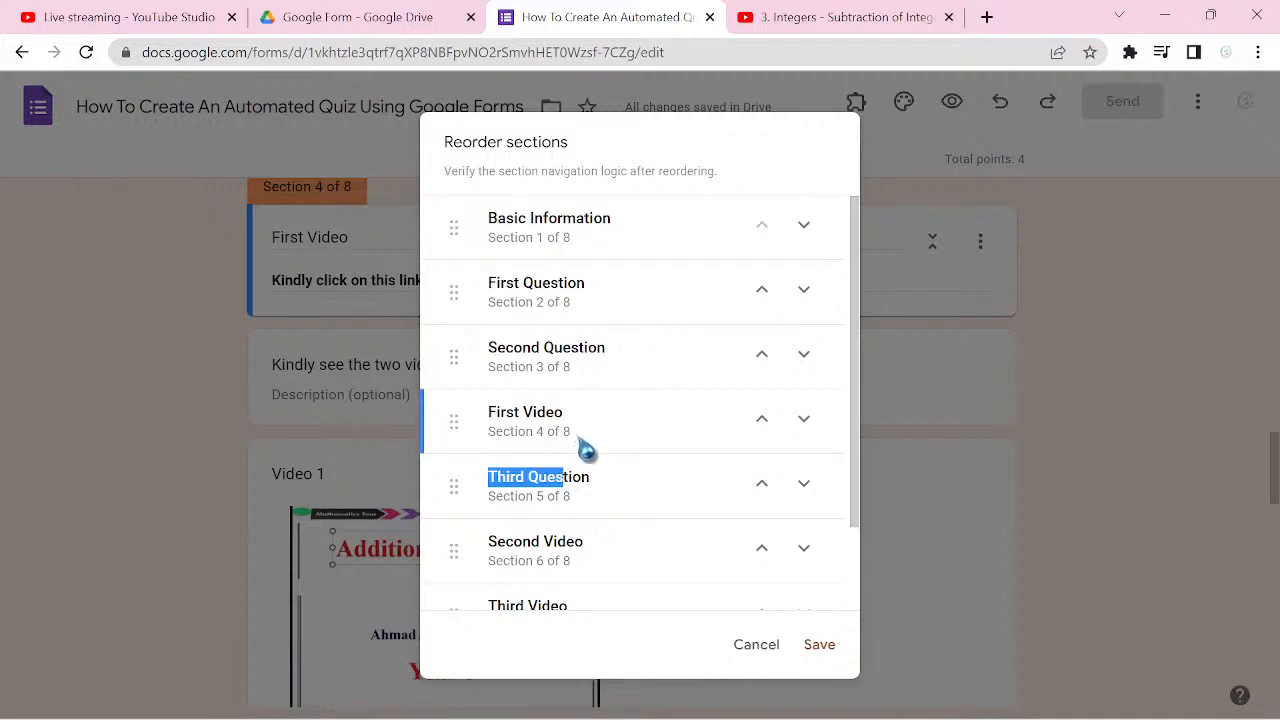
{"action": "left_click", "coordinate": [190, 455]}
Step: Check the two videos in section 4 and the after-section routing of sections 1 through 5
{"action": "scroll", "coordinate": [183, 440], "scroll_direction": "up", "scroll_amount": 1}
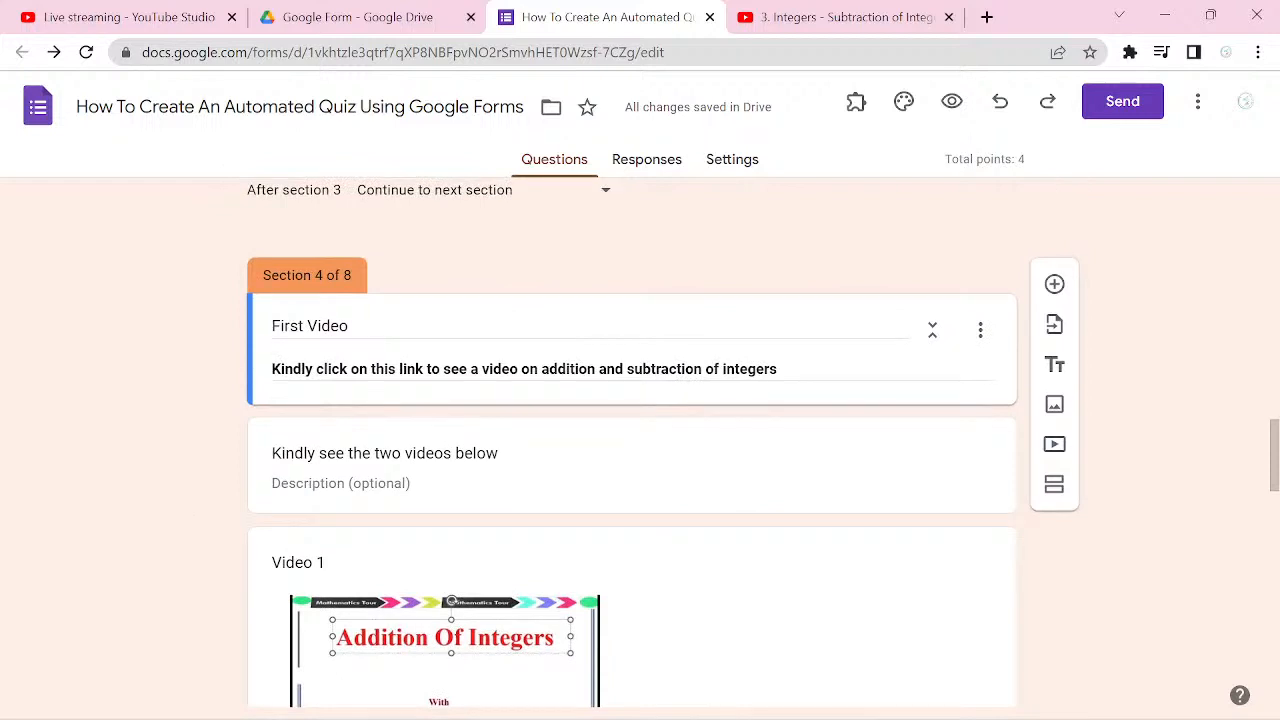
{"action": "scroll", "coordinate": [632, 440], "scroll_direction": "up", "scroll_amount": 2}
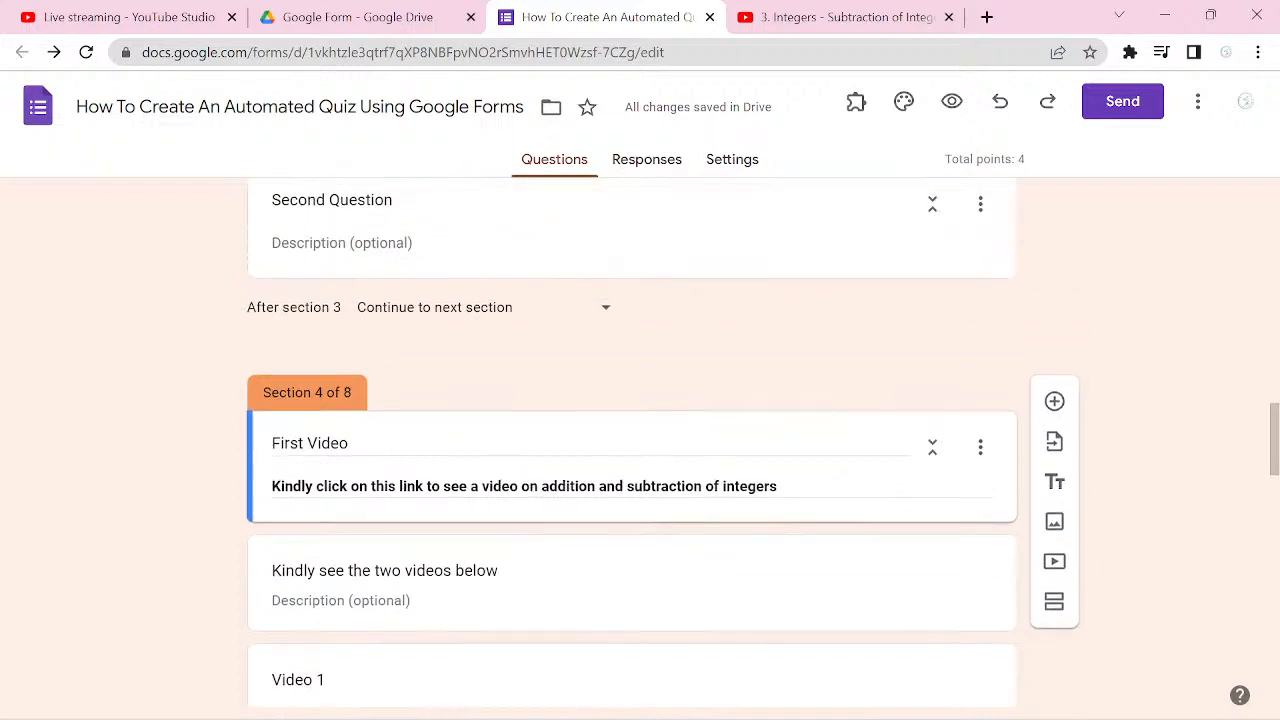
{"action": "scroll", "coordinate": [632, 440], "scroll_direction": "down", "scroll_amount": 3}
{"action": "scroll", "coordinate": [451, 531], "scroll_direction": "down", "scroll_amount": 3}
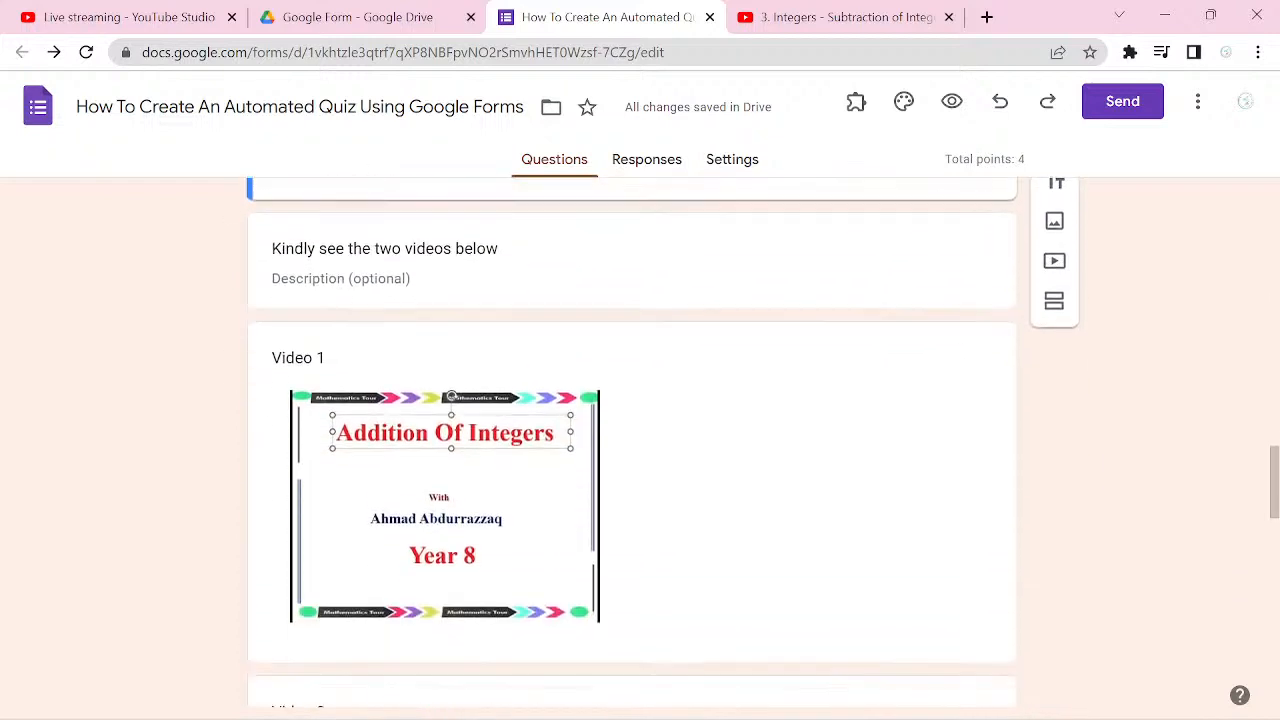
{"action": "scroll", "coordinate": [451, 531], "scroll_direction": "down", "scroll_amount": 2}
{"action": "scroll", "coordinate": [632, 440], "scroll_direction": "down", "scroll_amount": 2}
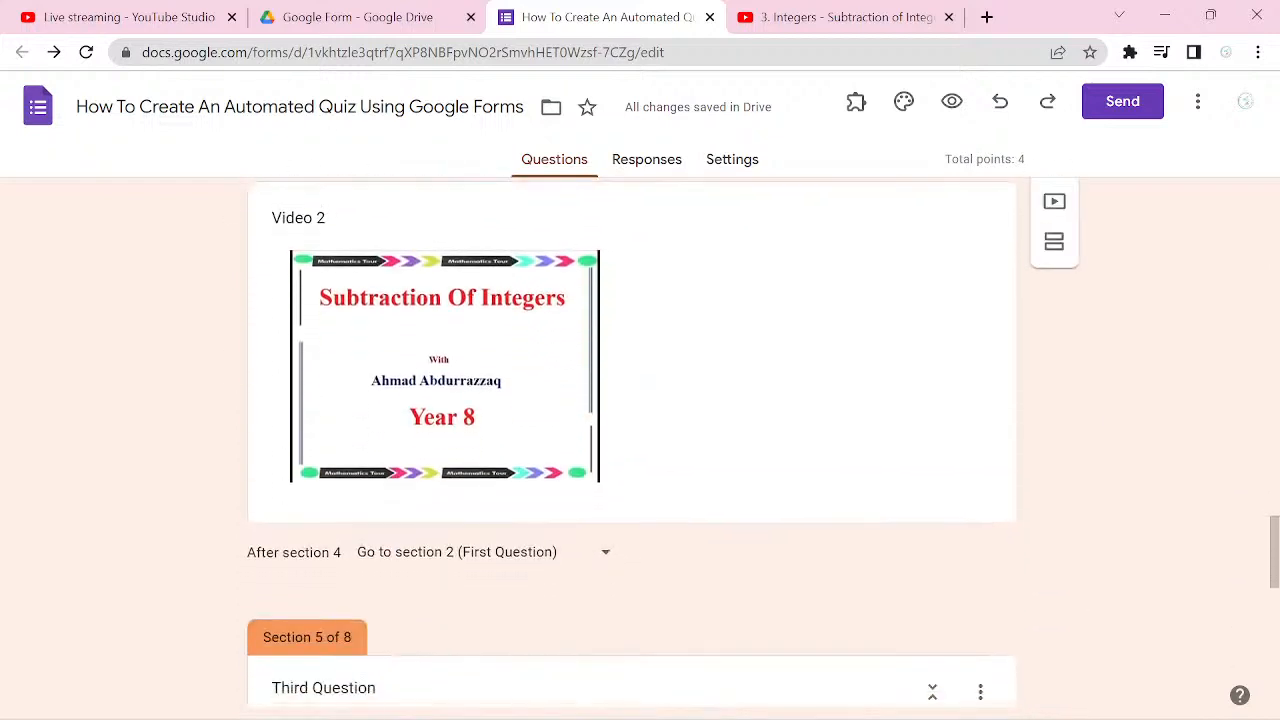
{"action": "scroll", "coordinate": [632, 440], "scroll_direction": "down", "scroll_amount": 1}
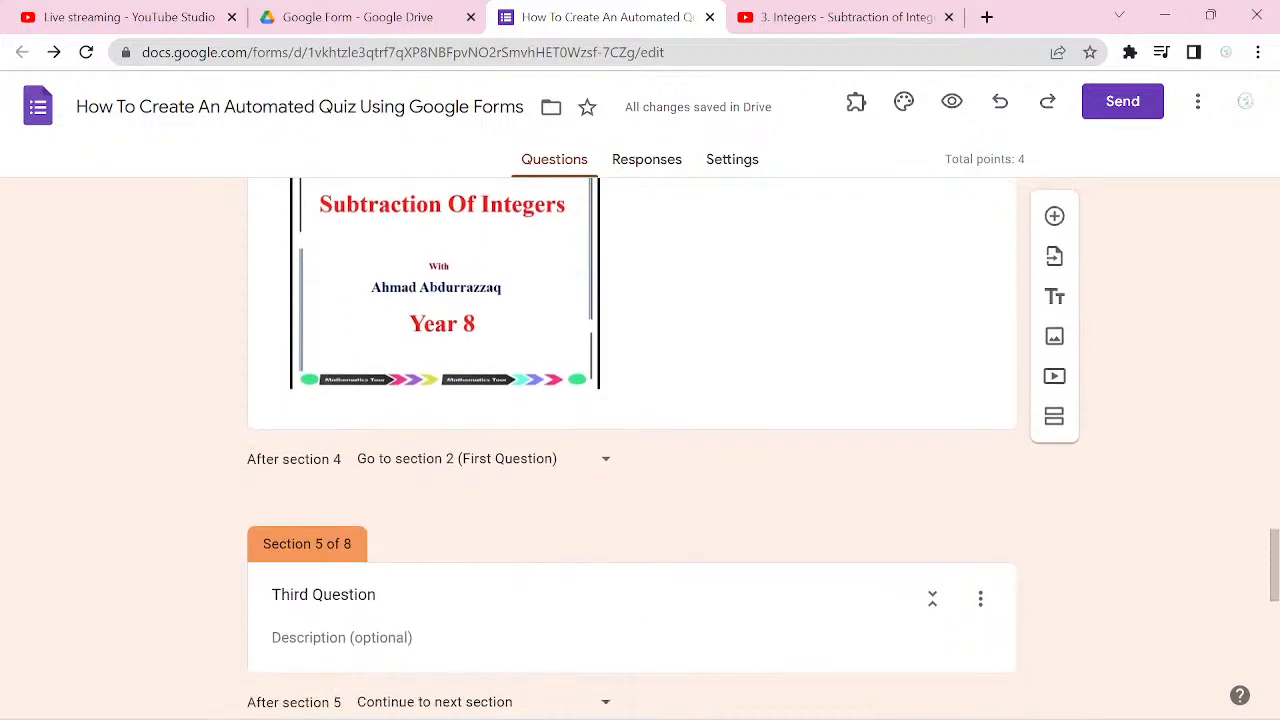
{"action": "scroll", "coordinate": [632, 440], "scroll_direction": "up", "scroll_amount": 5}
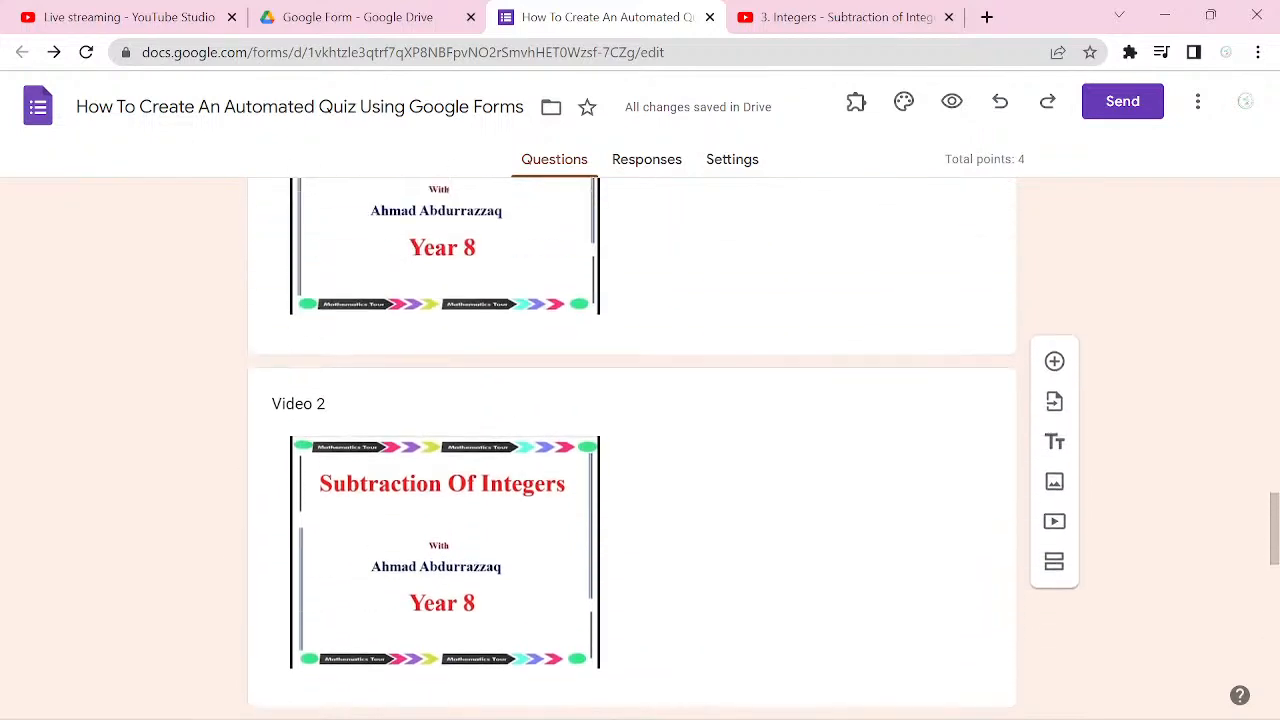
{"action": "scroll", "coordinate": [451, 341], "scroll_direction": "up", "scroll_amount": 4}
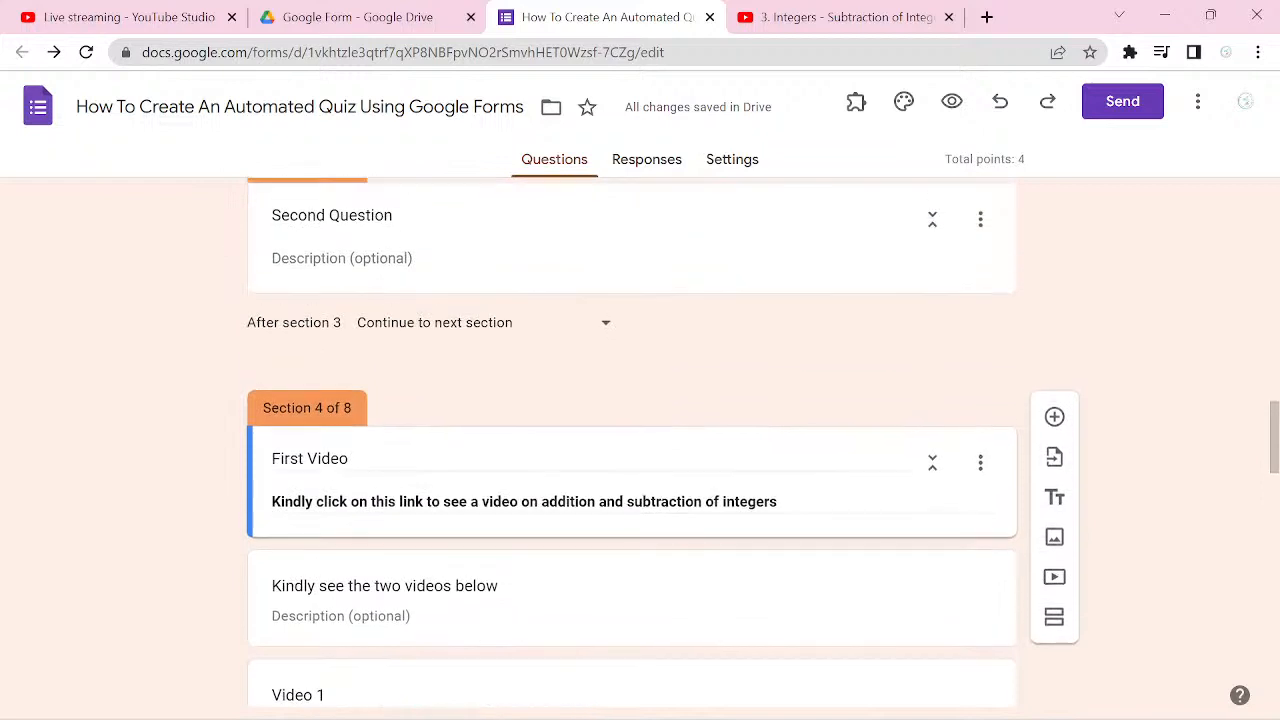
{"action": "scroll", "coordinate": [632, 440], "scroll_direction": "up", "scroll_amount": 3}
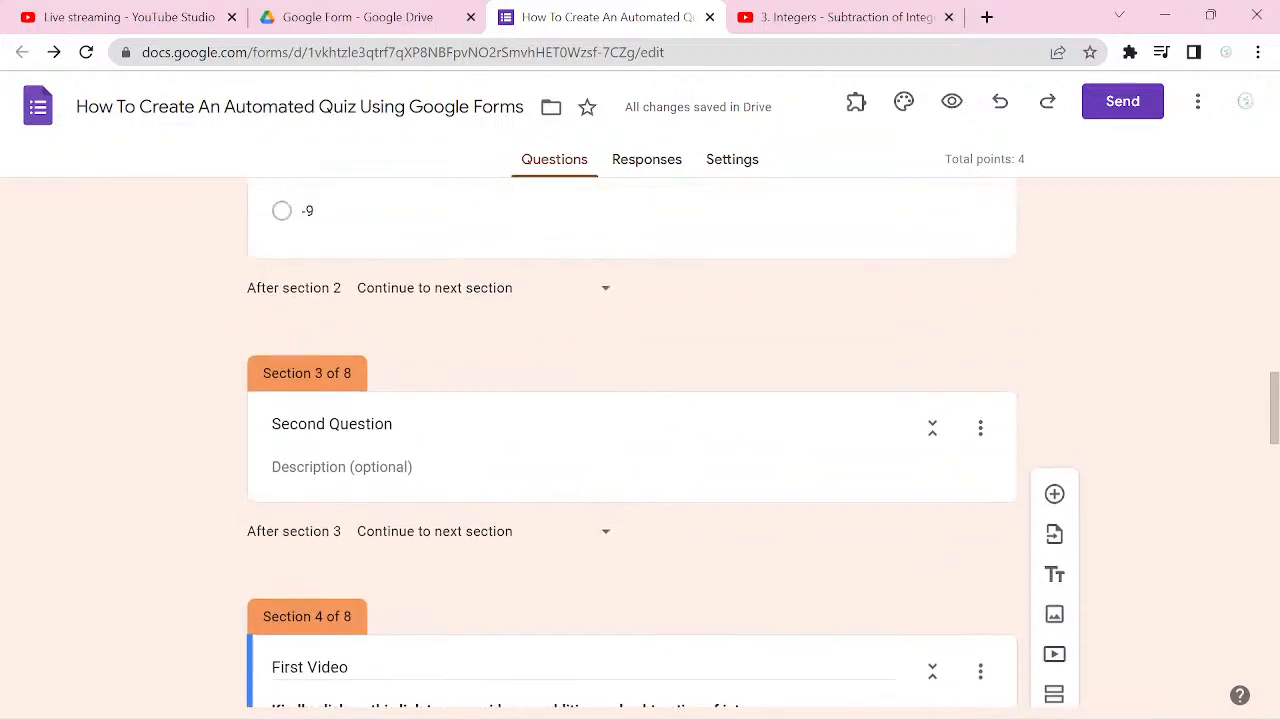
{"action": "scroll", "coordinate": [632, 440], "scroll_direction": "up", "scroll_amount": 5}
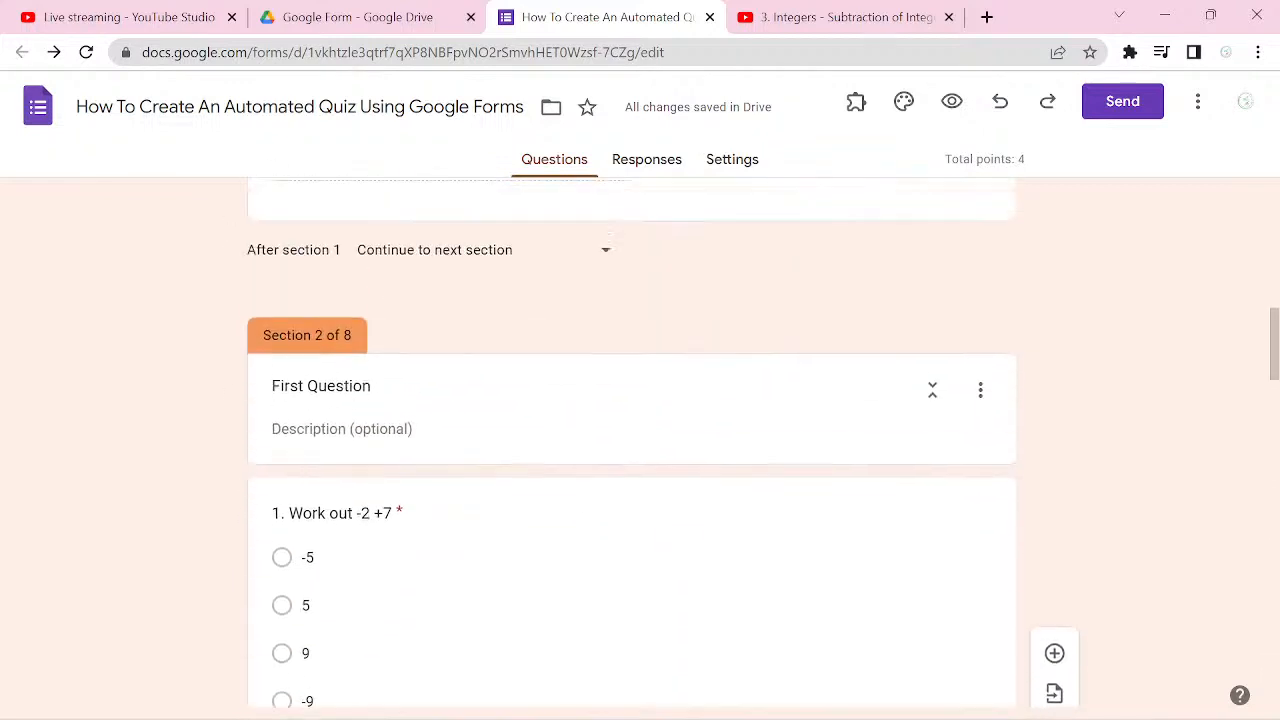
Step: In question 1 ("Work out -2 +7"), route the answers -5, 9 and -9 to section 4 (First Video)
{"action": "scroll", "coordinate": [632, 440], "scroll_direction": "up", "scroll_amount": 3}
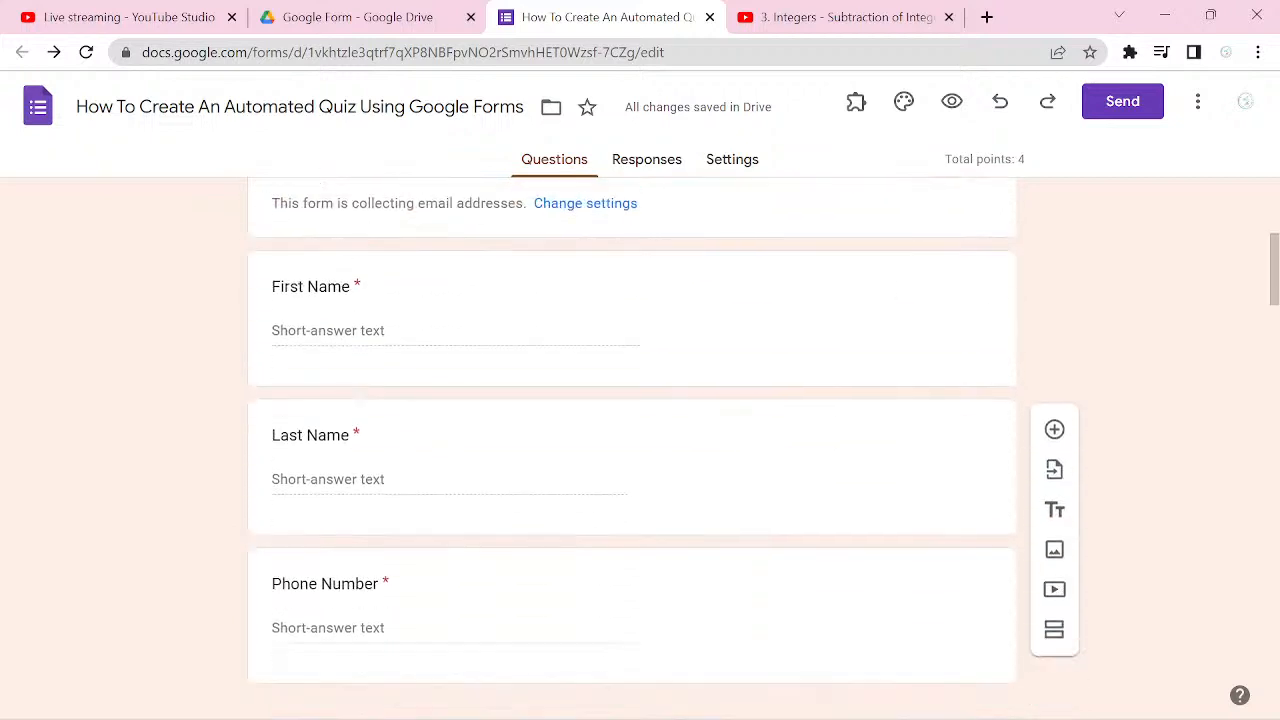
{"action": "scroll", "coordinate": [632, 440], "scroll_direction": "down", "scroll_amount": 3}
{"action": "scroll", "coordinate": [632, 440], "scroll_direction": "down", "scroll_amount": 4}
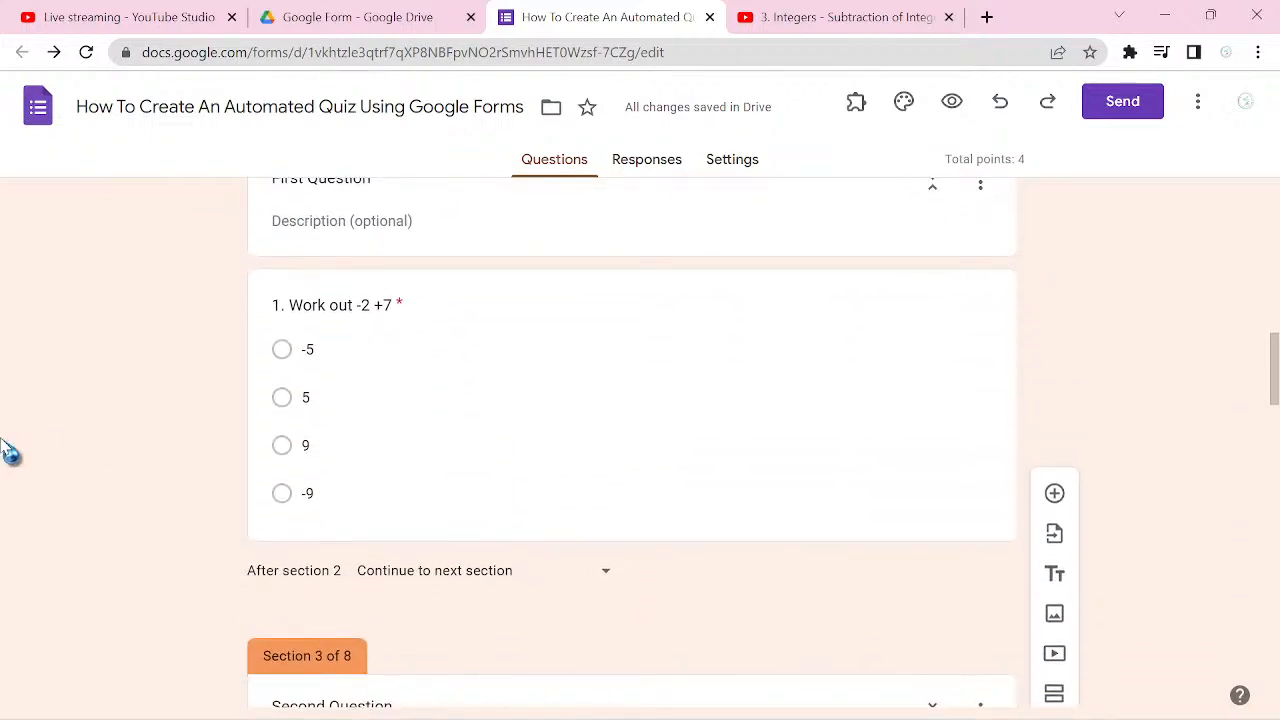
{"action": "left_click", "coordinate": [576, 436]}
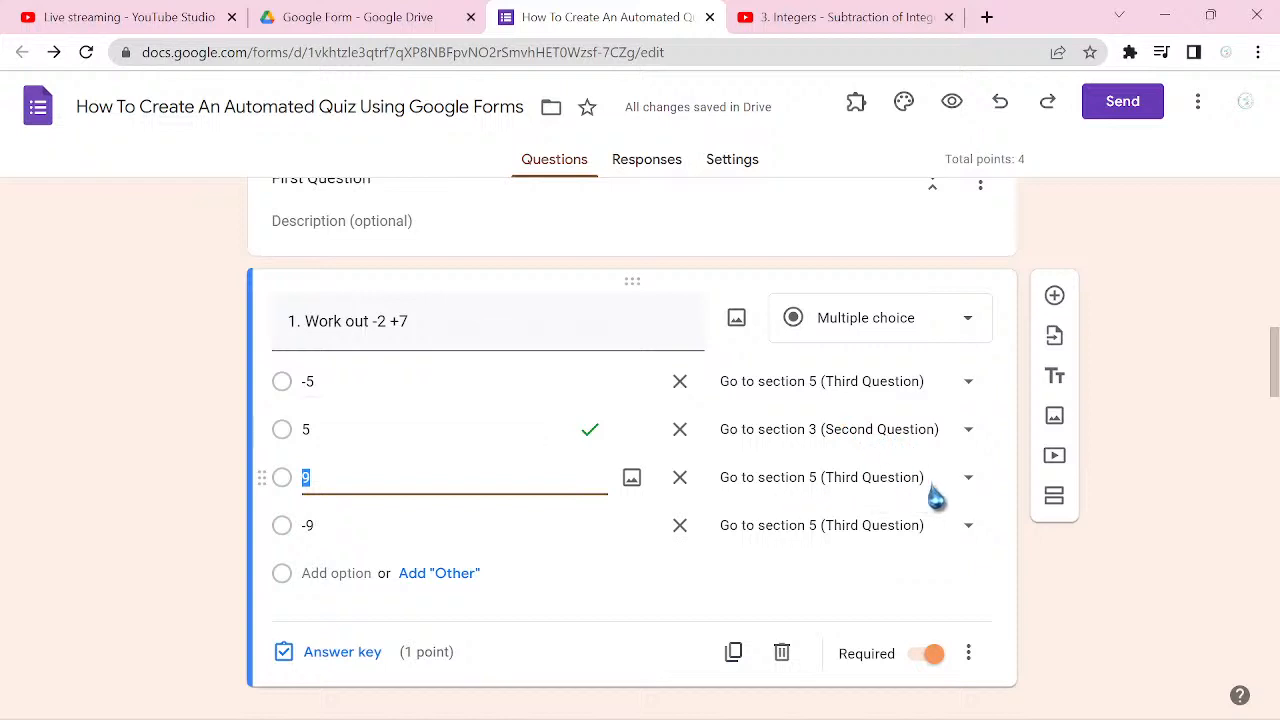
{"action": "left_click", "coordinate": [966, 393]}
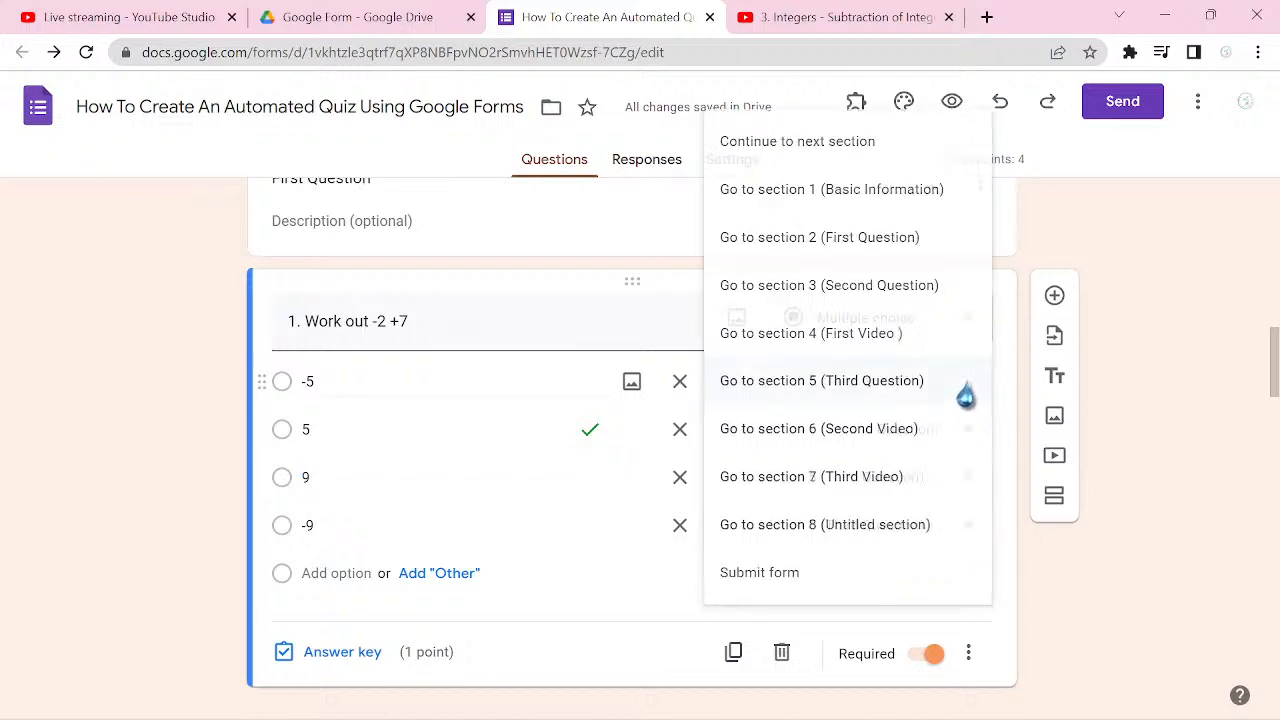
{"action": "left_click", "coordinate": [868, 348]}
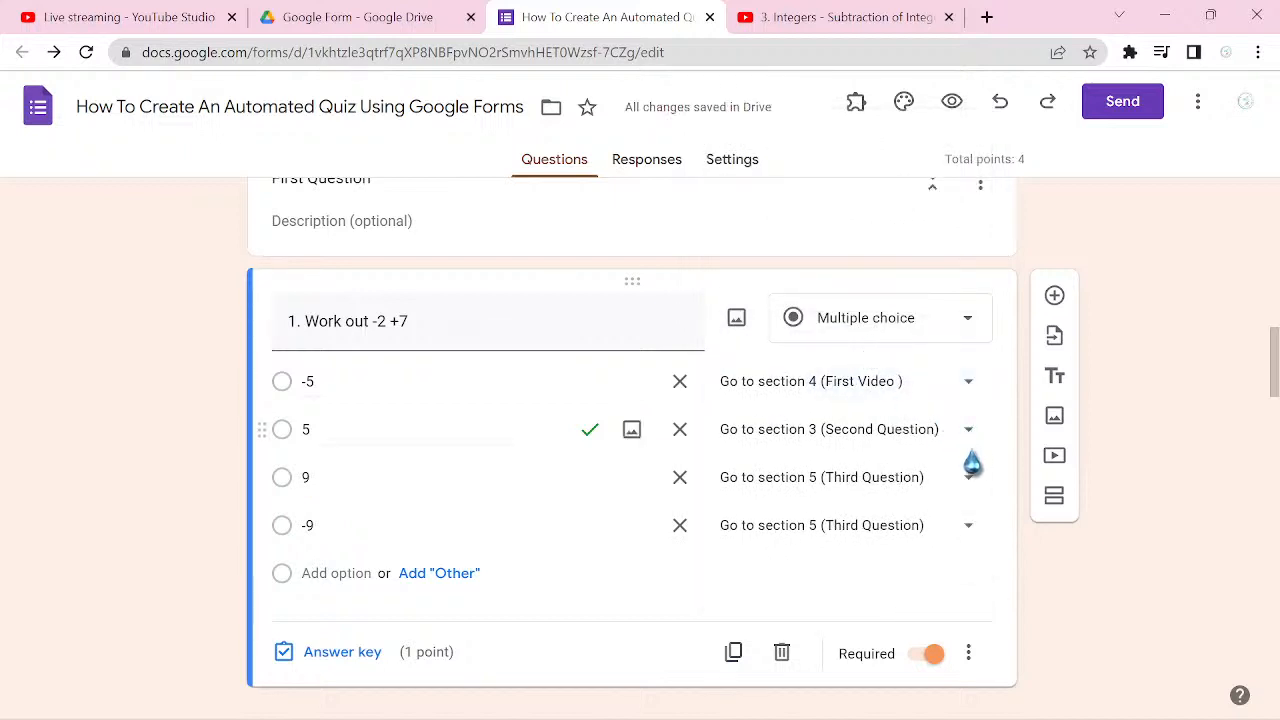
{"action": "left_click", "coordinate": [969, 482]}
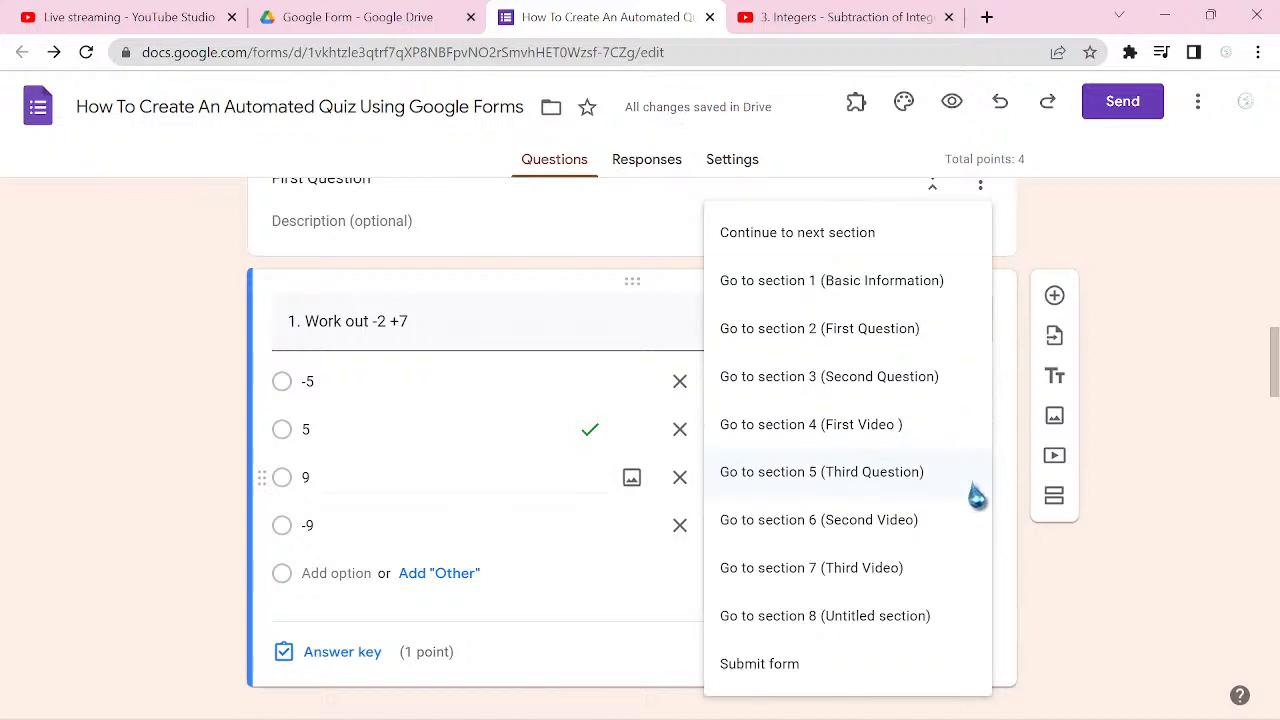
{"action": "left_click", "coordinate": [848, 440]}
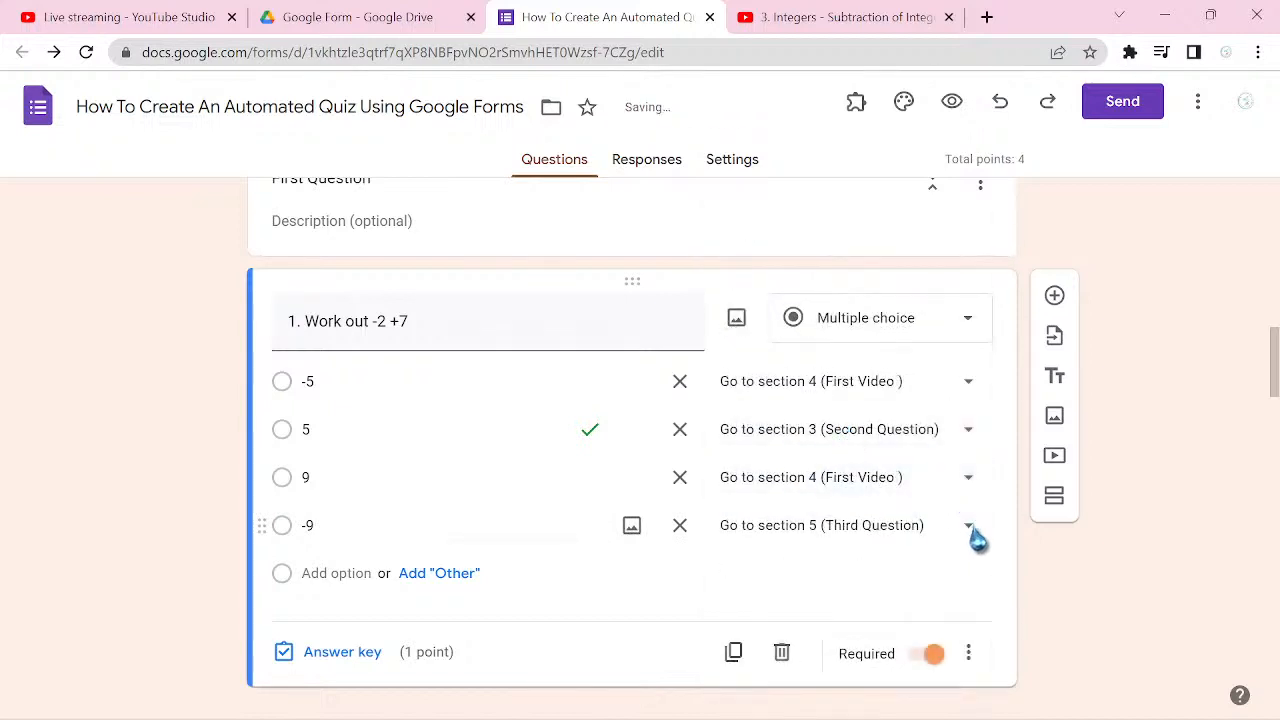
{"action": "left_click", "coordinate": [969, 530]}
{"action": "left_click", "coordinate": [848, 438]}
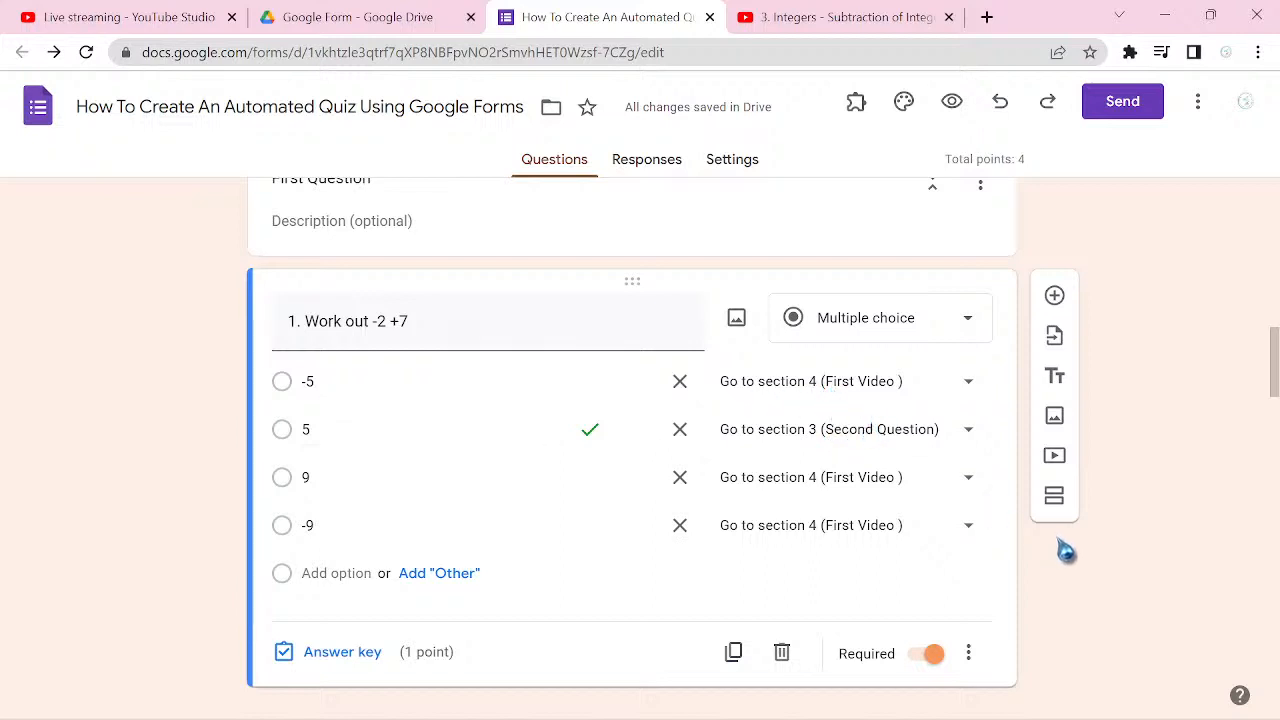
Step: Review the Second Question and First Video sections, including both videos and the routing after section 4
{"action": "scroll", "coordinate": [1065, 550], "scroll_direction": "down", "scroll_amount": 5}
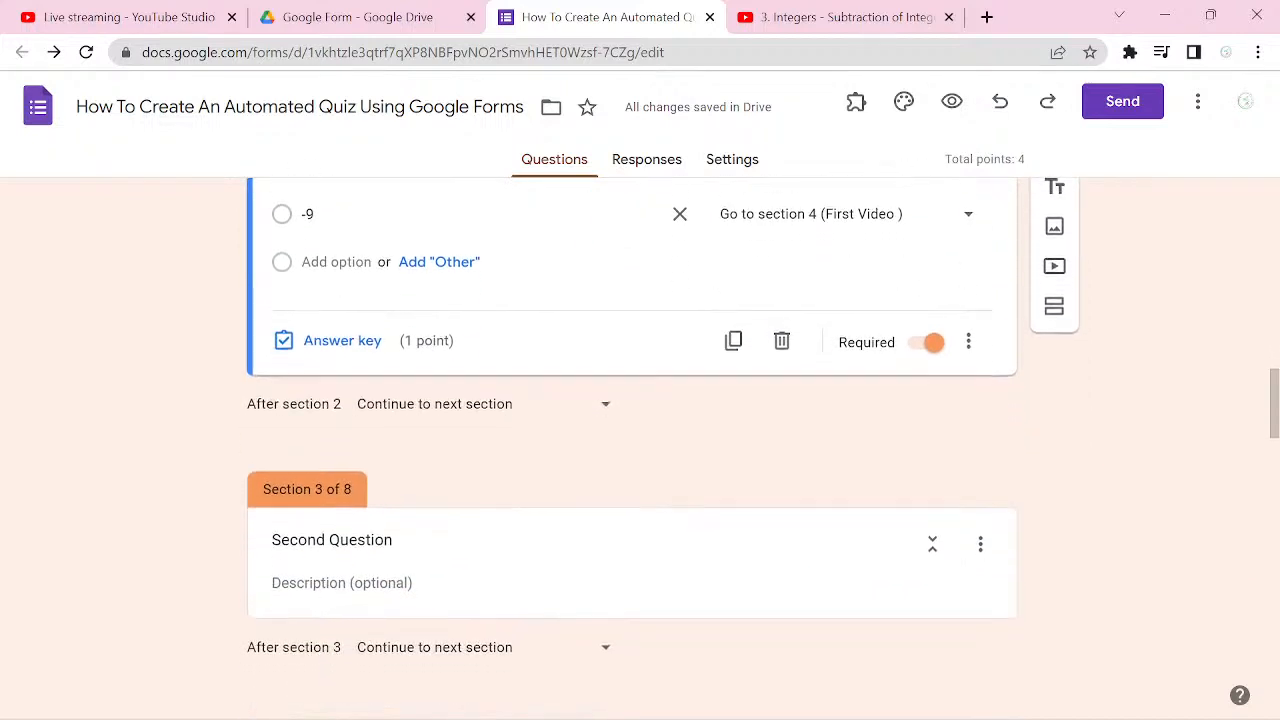
{"action": "scroll", "coordinate": [631, 440], "scroll_direction": "down", "scroll_amount": 3}
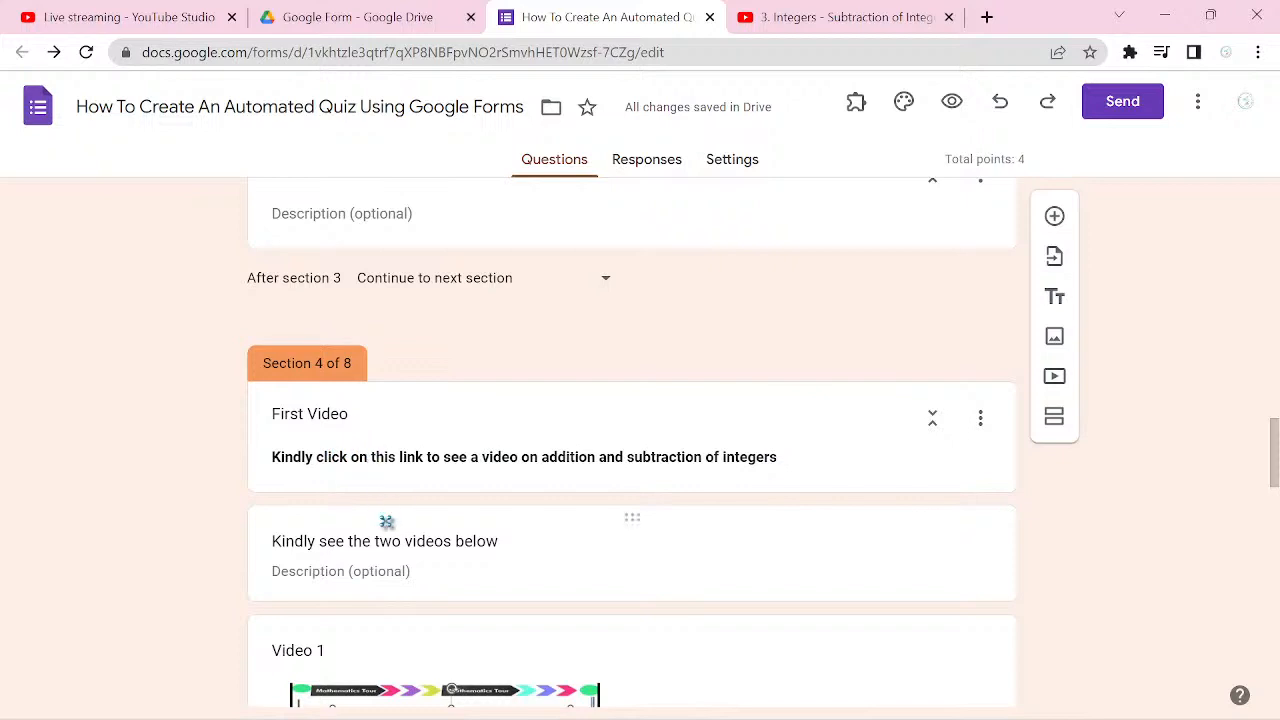
{"action": "left_click", "coordinate": [380, 455]}
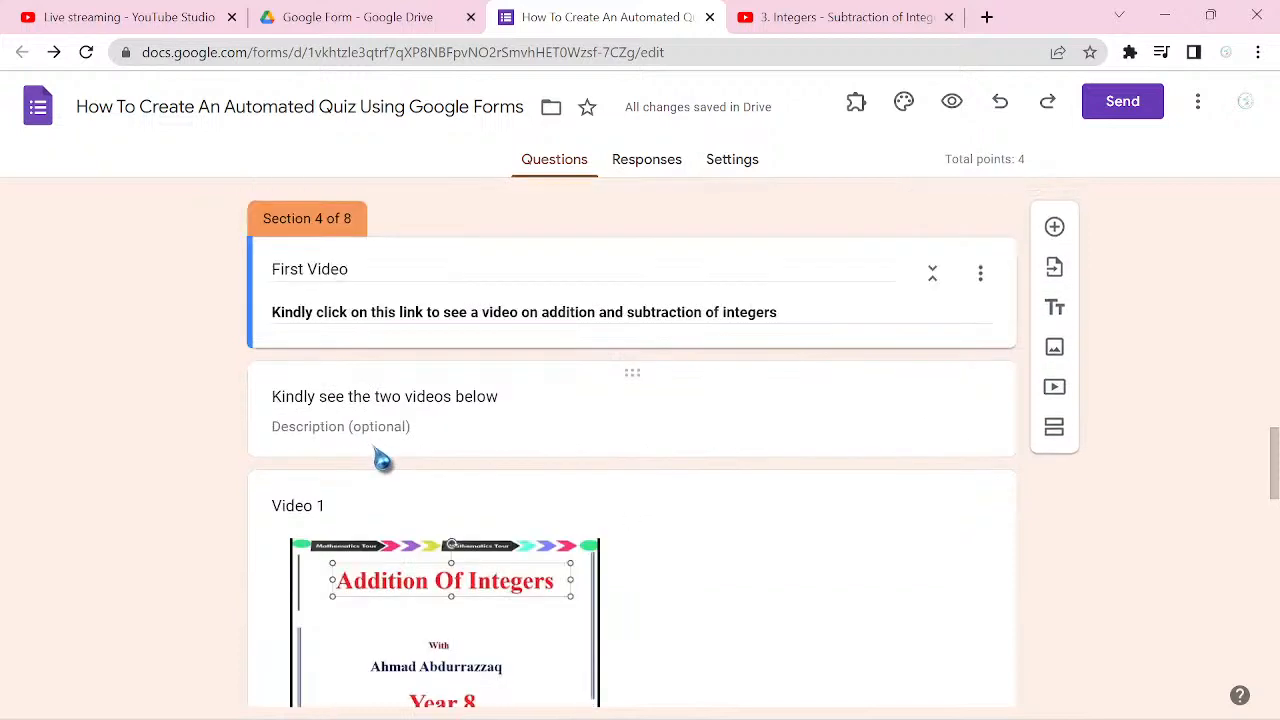
{"action": "left_click", "coordinate": [352, 270]}
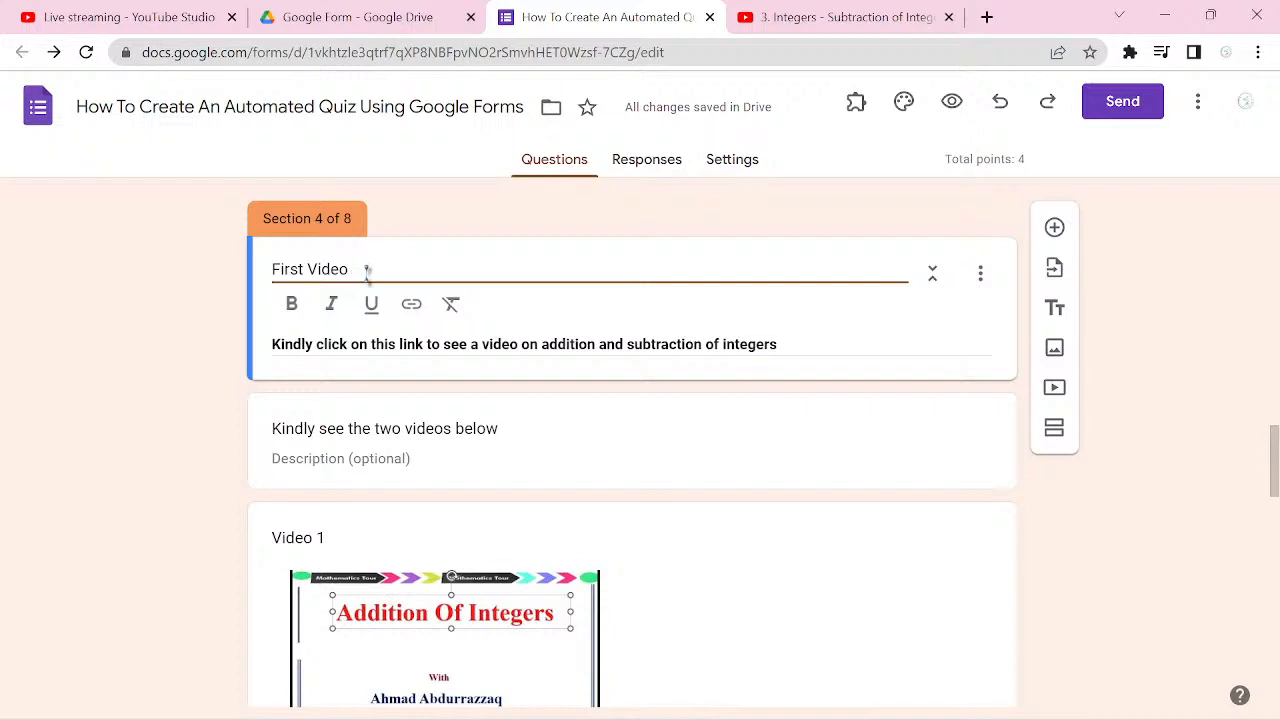
{"action": "scroll", "coordinate": [367, 270], "scroll_direction": "down", "scroll_amount": 1}
{"action": "scroll", "coordinate": [367, 270], "scroll_direction": "up", "scroll_amount": 1}
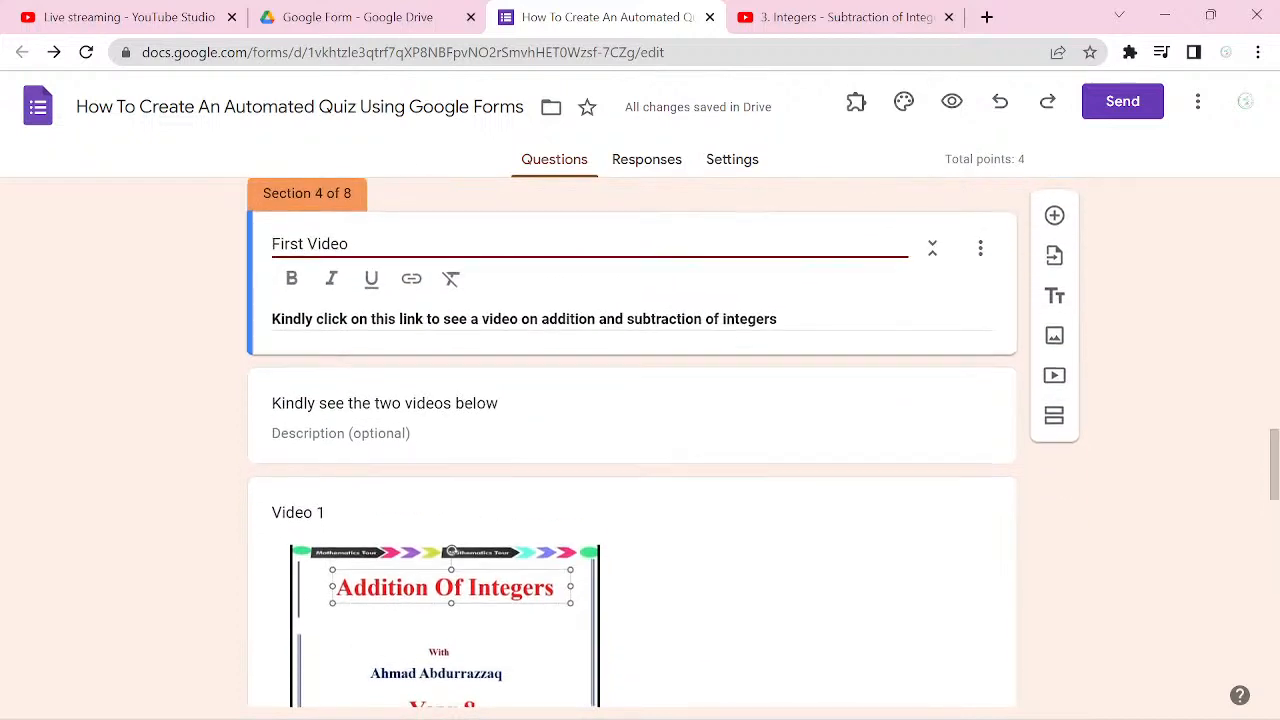
{"action": "scroll", "coordinate": [367, 270], "scroll_direction": "down", "scroll_amount": 1}
{"action": "scroll", "coordinate": [367, 270], "scroll_direction": "up", "scroll_amount": 1}
{"action": "scroll", "coordinate": [367, 270], "scroll_direction": "down", "scroll_amount": 1}
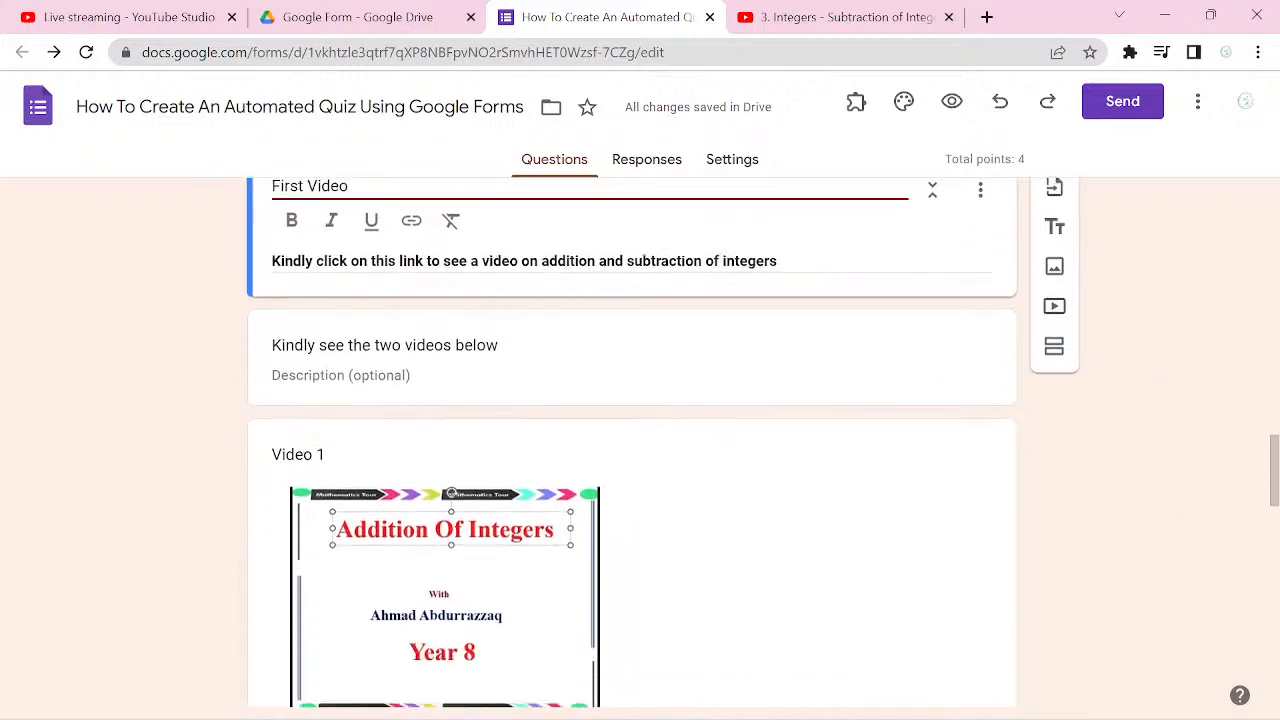
{"action": "scroll", "coordinate": [632, 440], "scroll_direction": "down", "scroll_amount": 4}
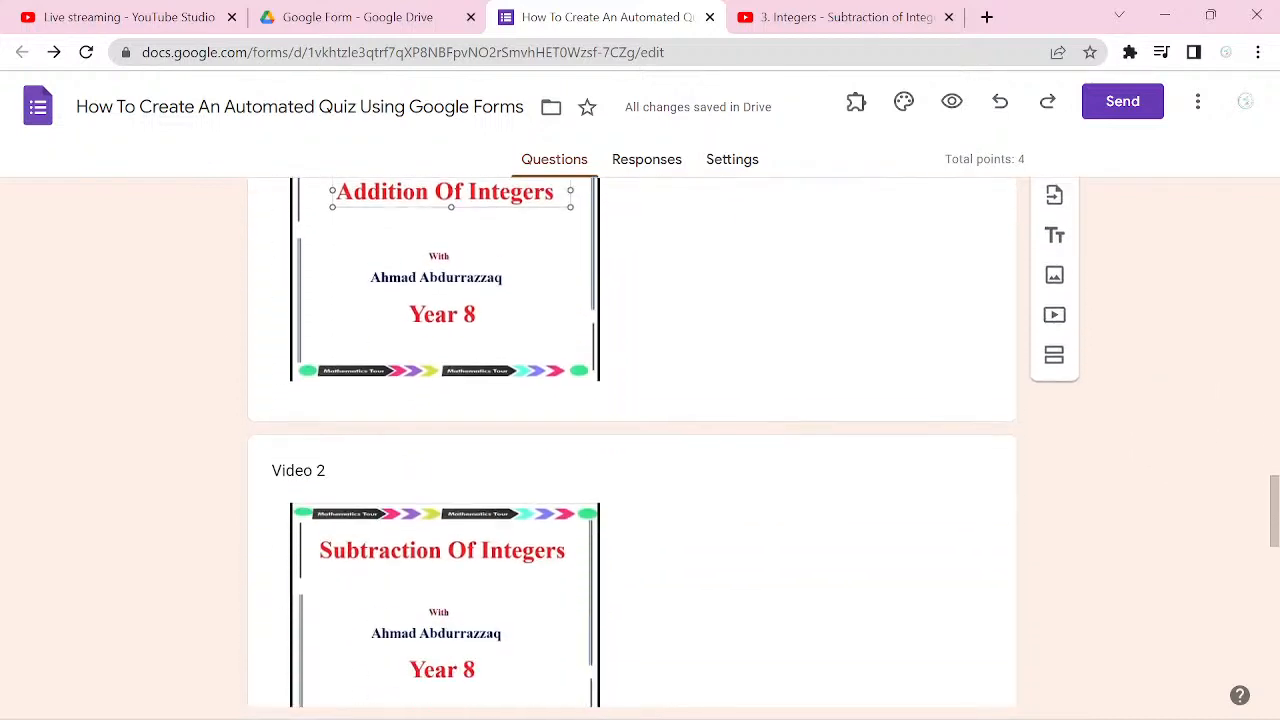
{"action": "scroll", "coordinate": [632, 440], "scroll_direction": "down", "scroll_amount": 1}
{"action": "scroll", "coordinate": [632, 440], "scroll_direction": "down", "scroll_amount": 3}
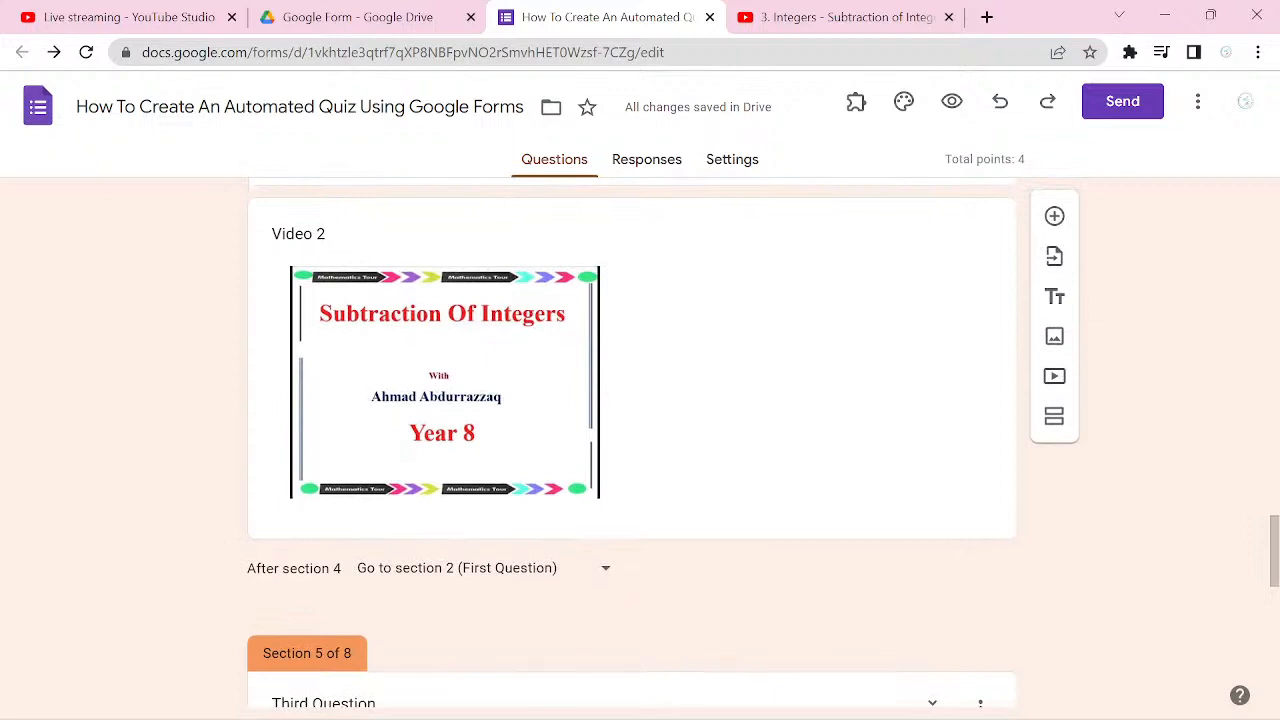
{"action": "scroll", "coordinate": [452, 456], "scroll_direction": "up", "scroll_amount": 6}
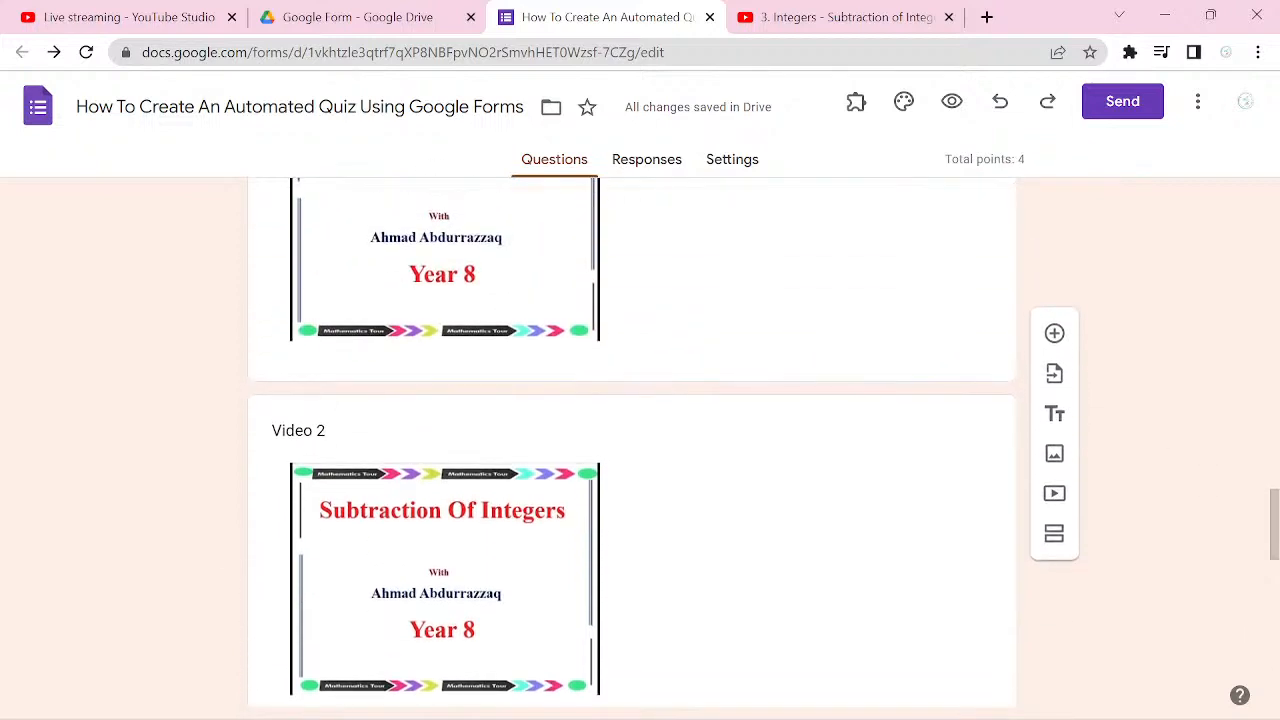
{"action": "scroll", "coordinate": [632, 440], "scroll_direction": "up", "scroll_amount": 3}
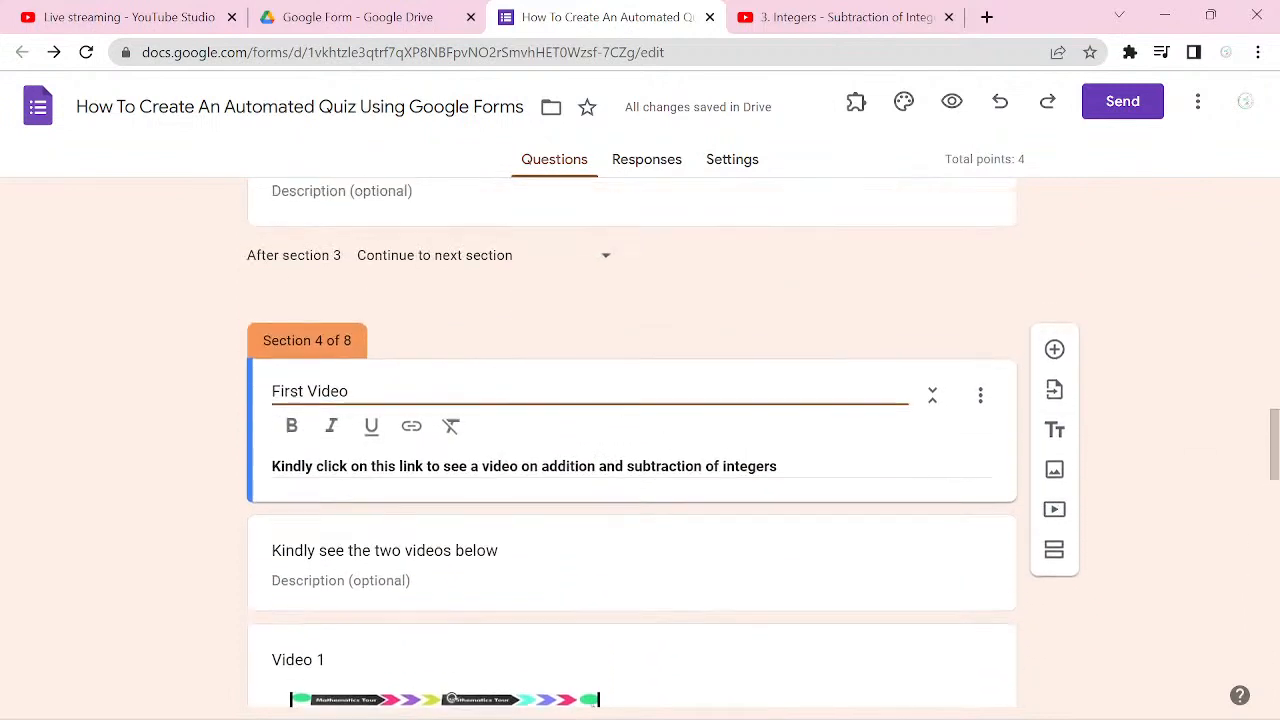
{"action": "scroll", "coordinate": [632, 440], "scroll_direction": "up", "scroll_amount": 3}
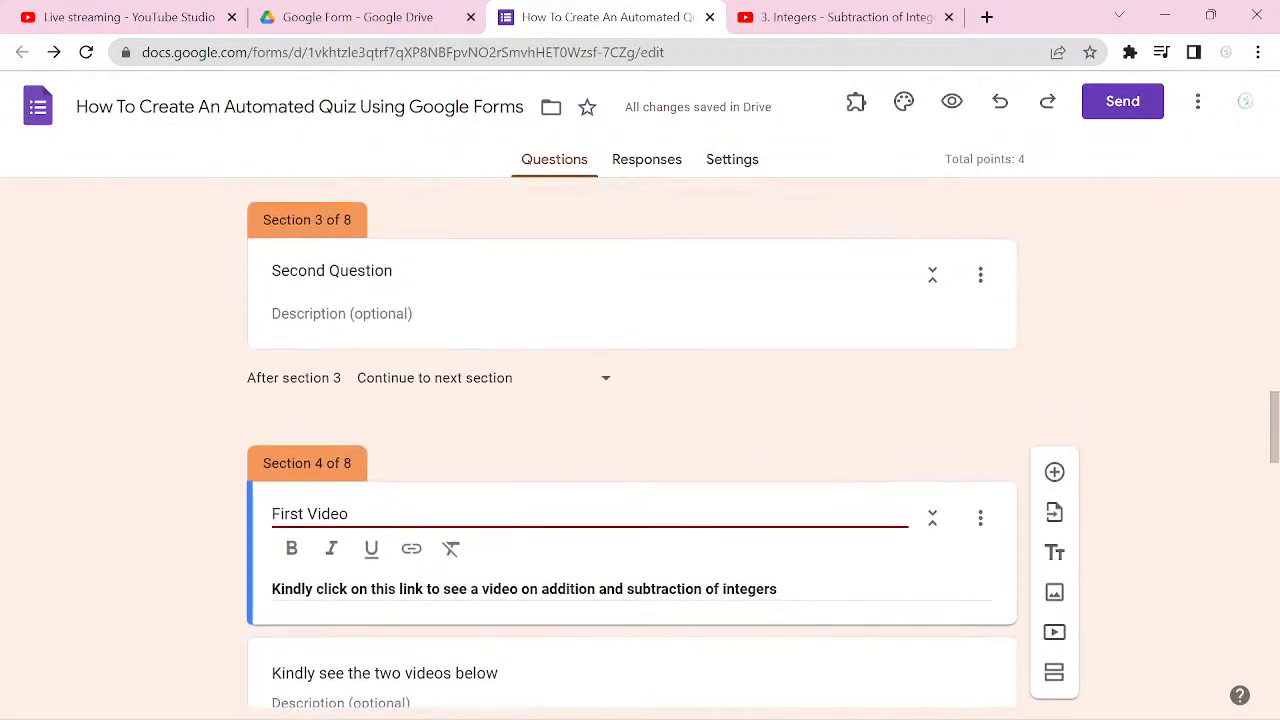
{"action": "scroll", "coordinate": [632, 440], "scroll_direction": "up", "scroll_amount": 1}
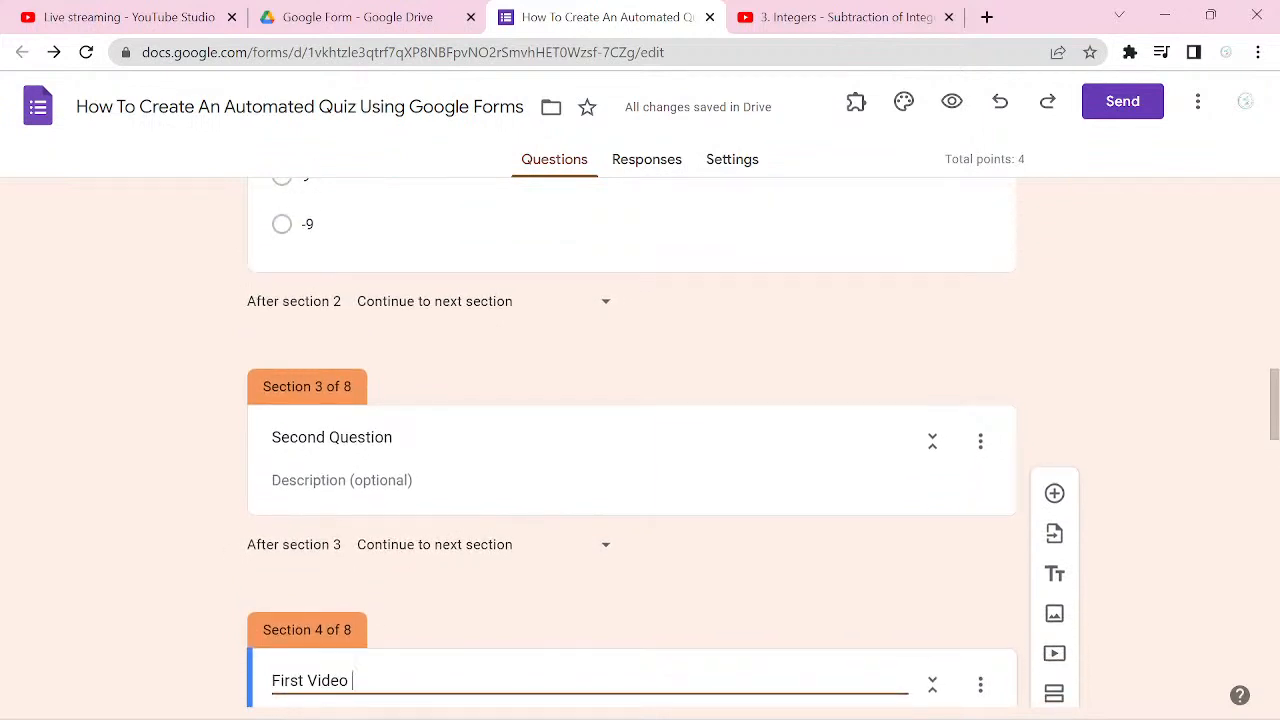
Step: Add a question reading "Work out -5 x -4" to the Second Question section
{"action": "left_click", "coordinate": [714, 445]}
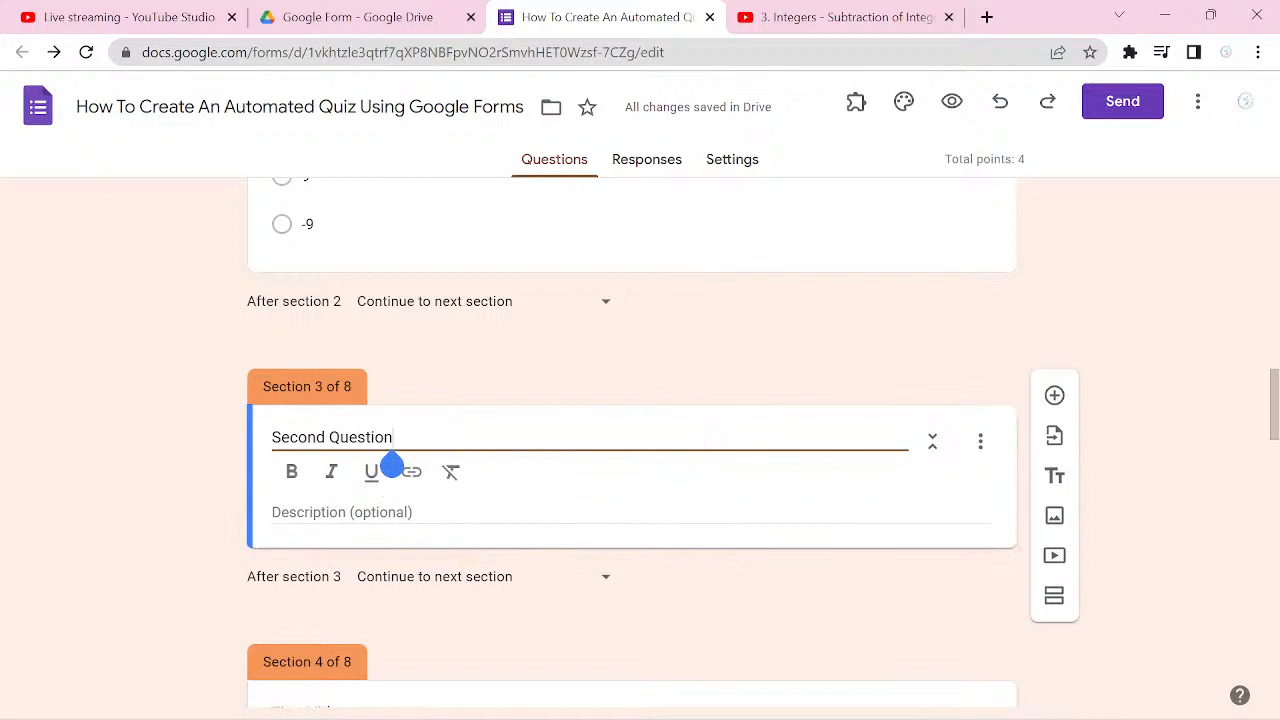
{"action": "left_click", "coordinate": [1054, 396]}
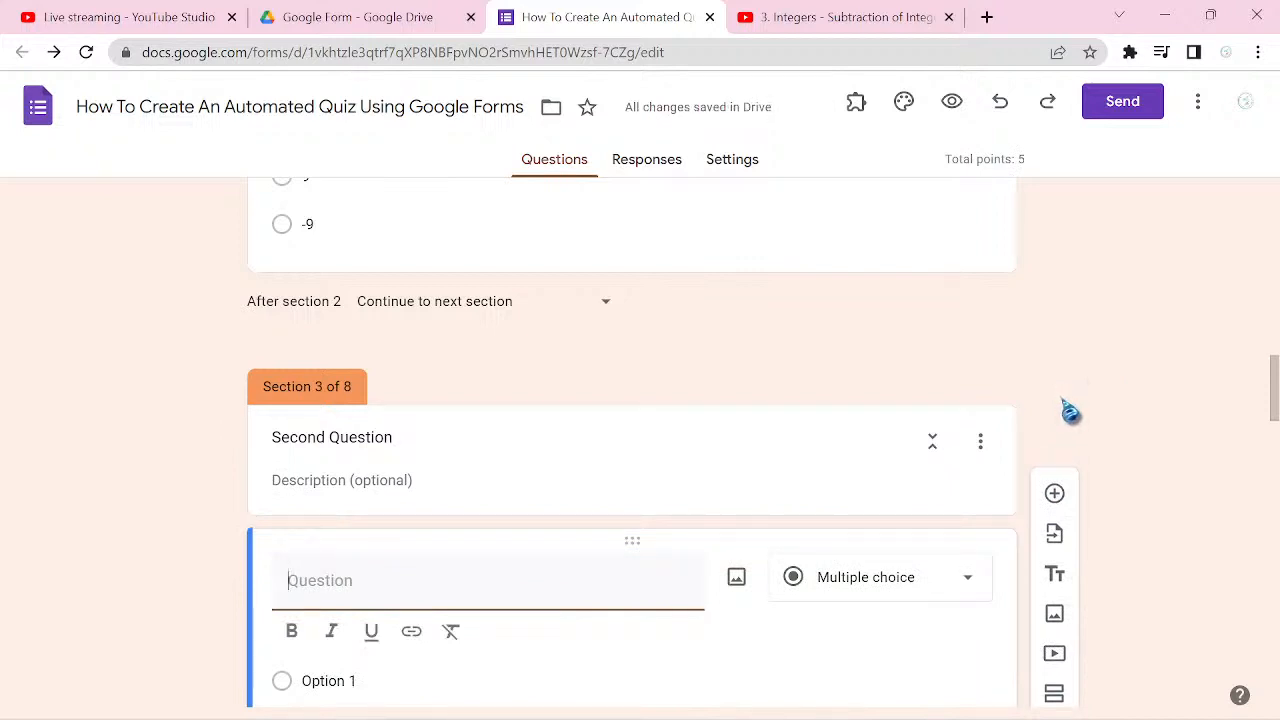
{"action": "type", "text": "-5 x -4"}
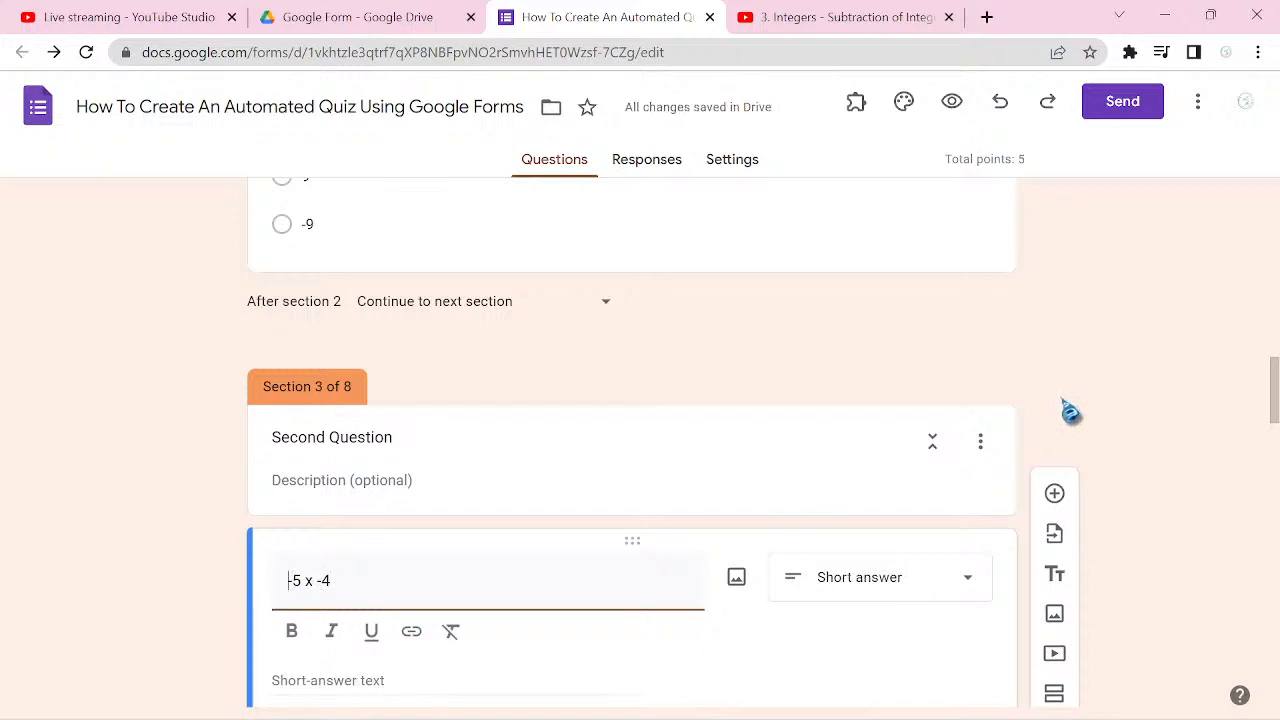
{"action": "type", "text": "Wo"}
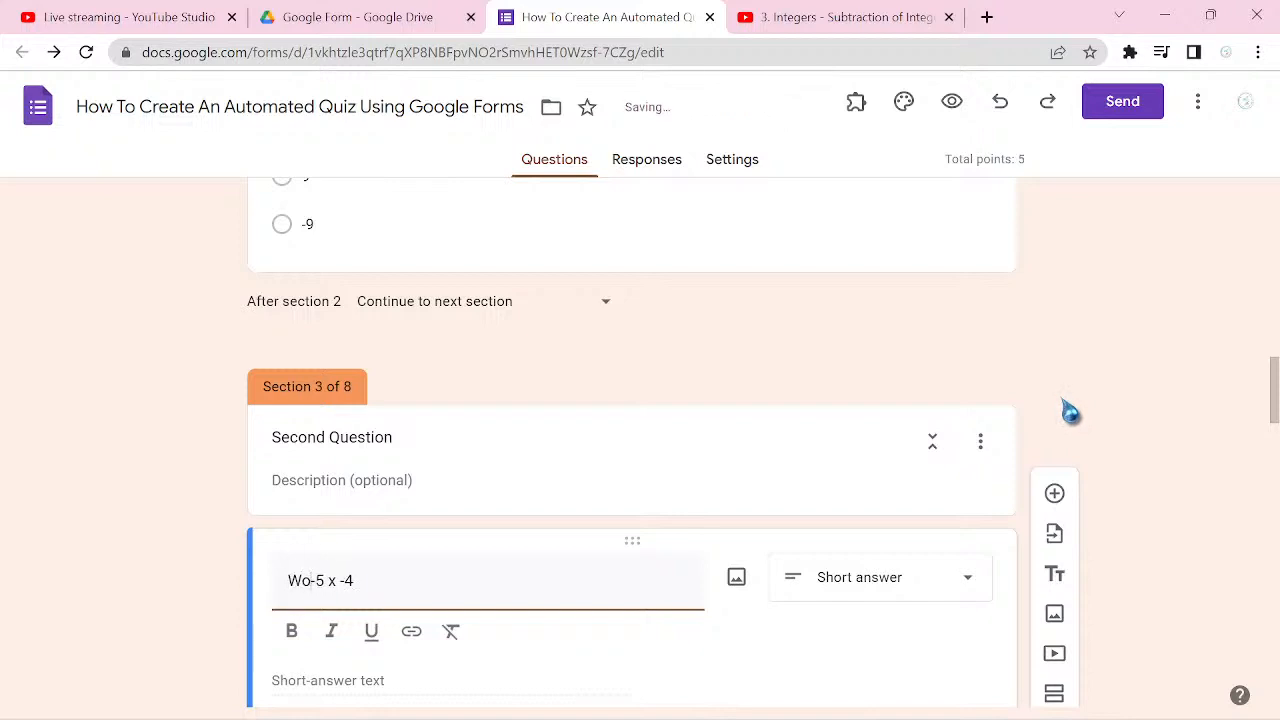
{"action": "type", "text": "rk out"}
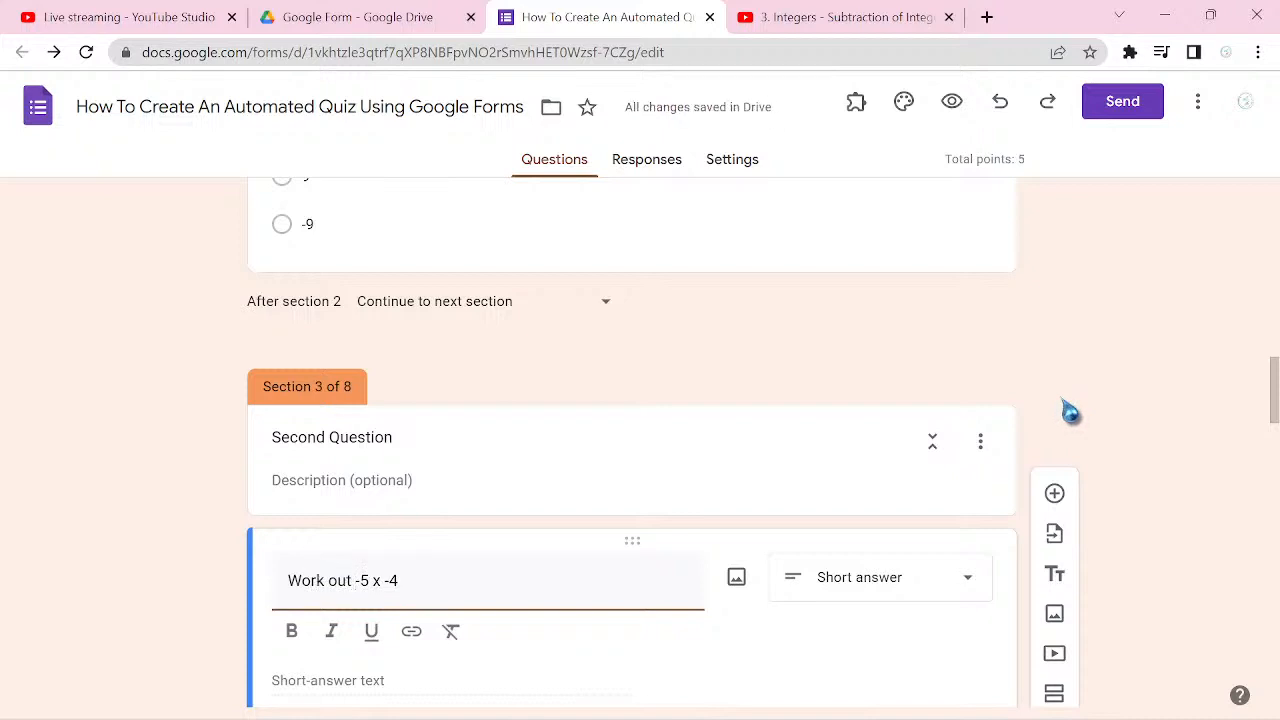
Step: Make the "Work out -5 x -4" question multiple choice with the options 20, -20, 9 and -9
{"action": "scroll", "coordinate": [1070, 410], "scroll_direction": "down", "scroll_amount": 1}
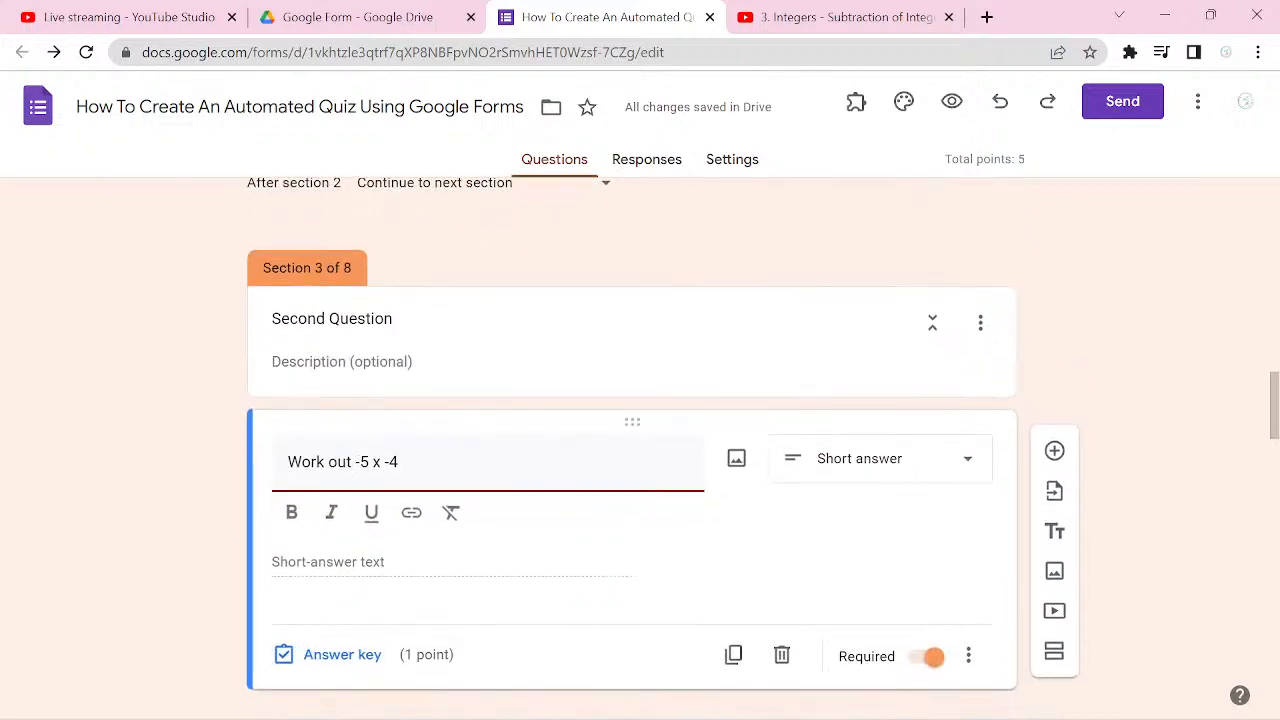
{"action": "left_click", "coordinate": [880, 458]}
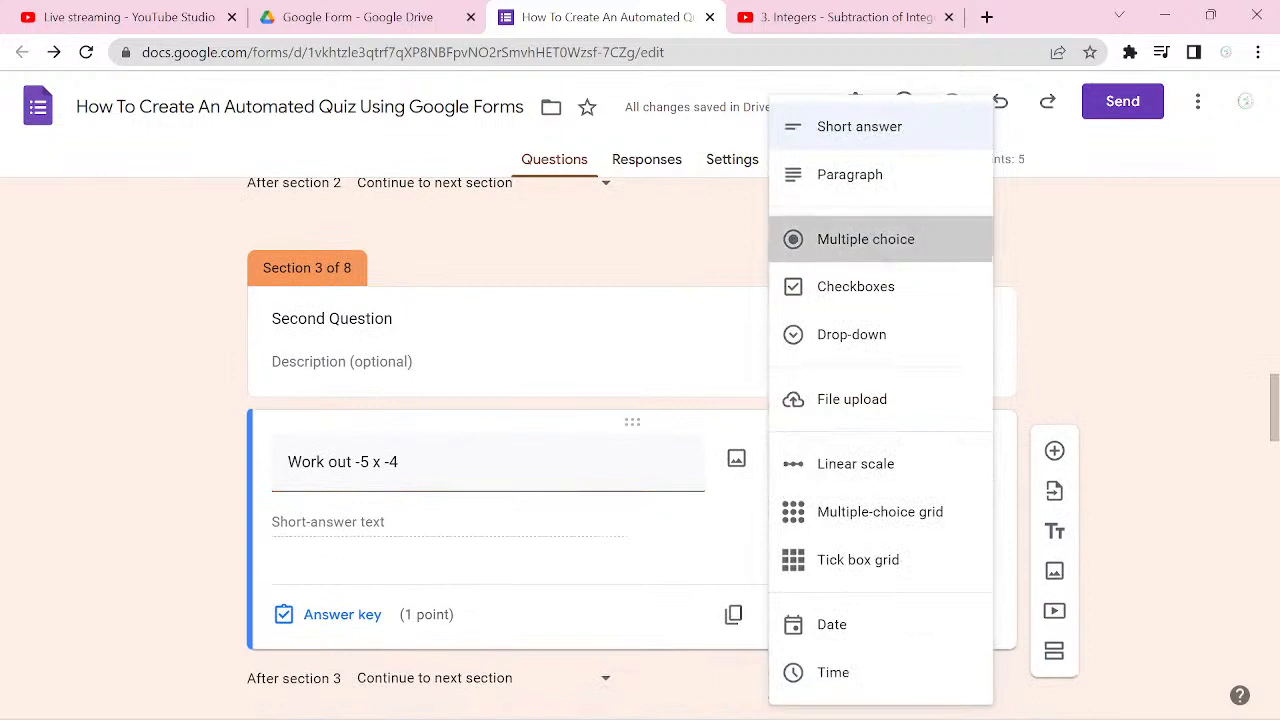
{"action": "left_click", "coordinate": [866, 238]}
{"action": "left_click", "coordinate": [361, 523]}
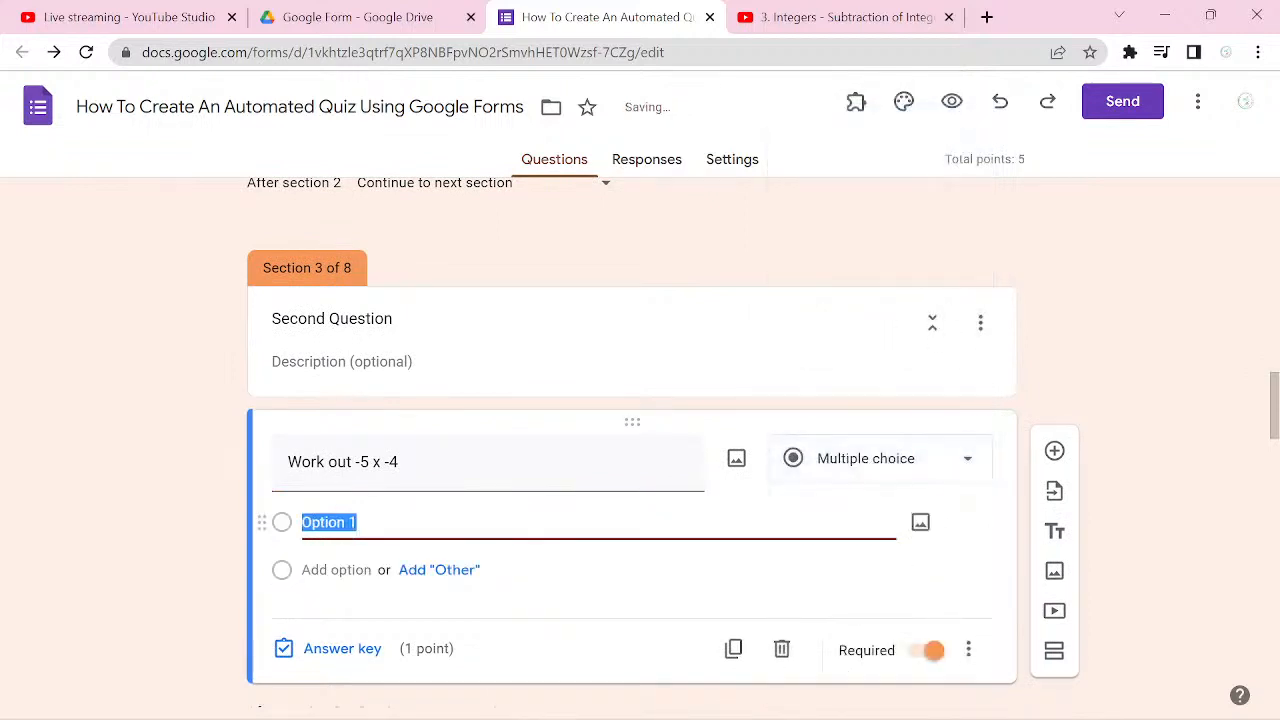
{"action": "type", "text": "20"}
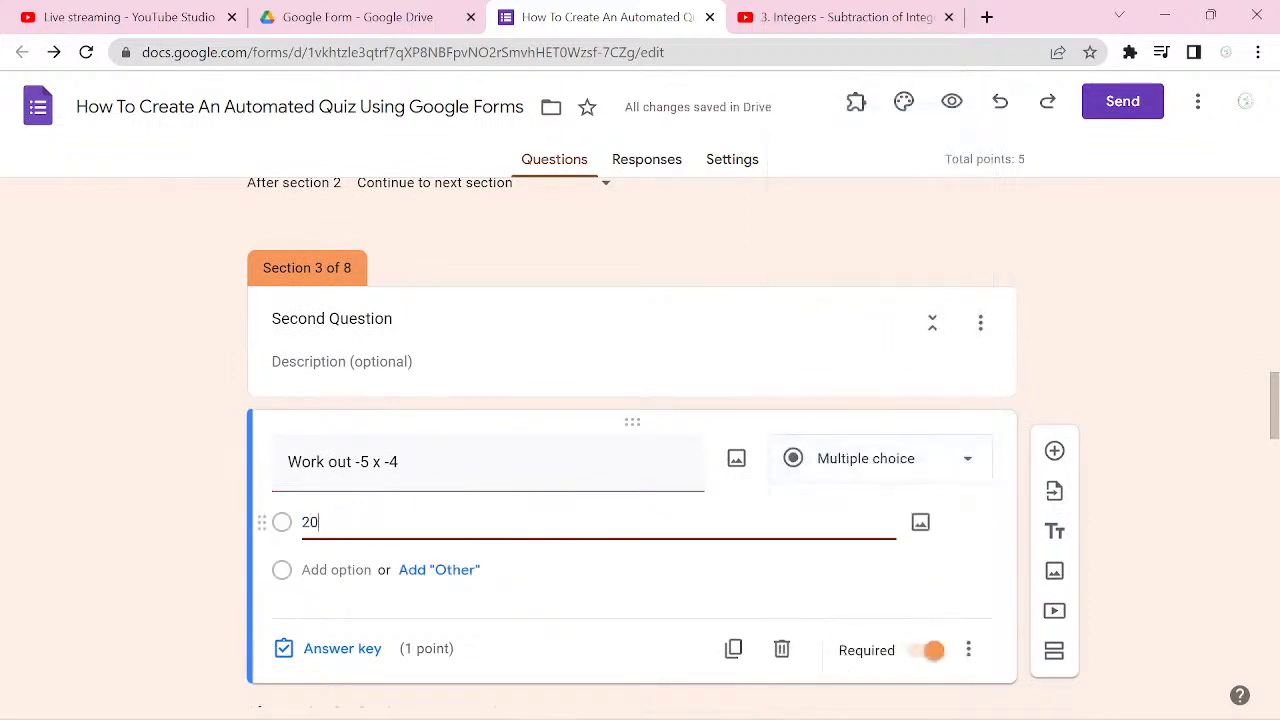
{"action": "key", "text": "Return"}
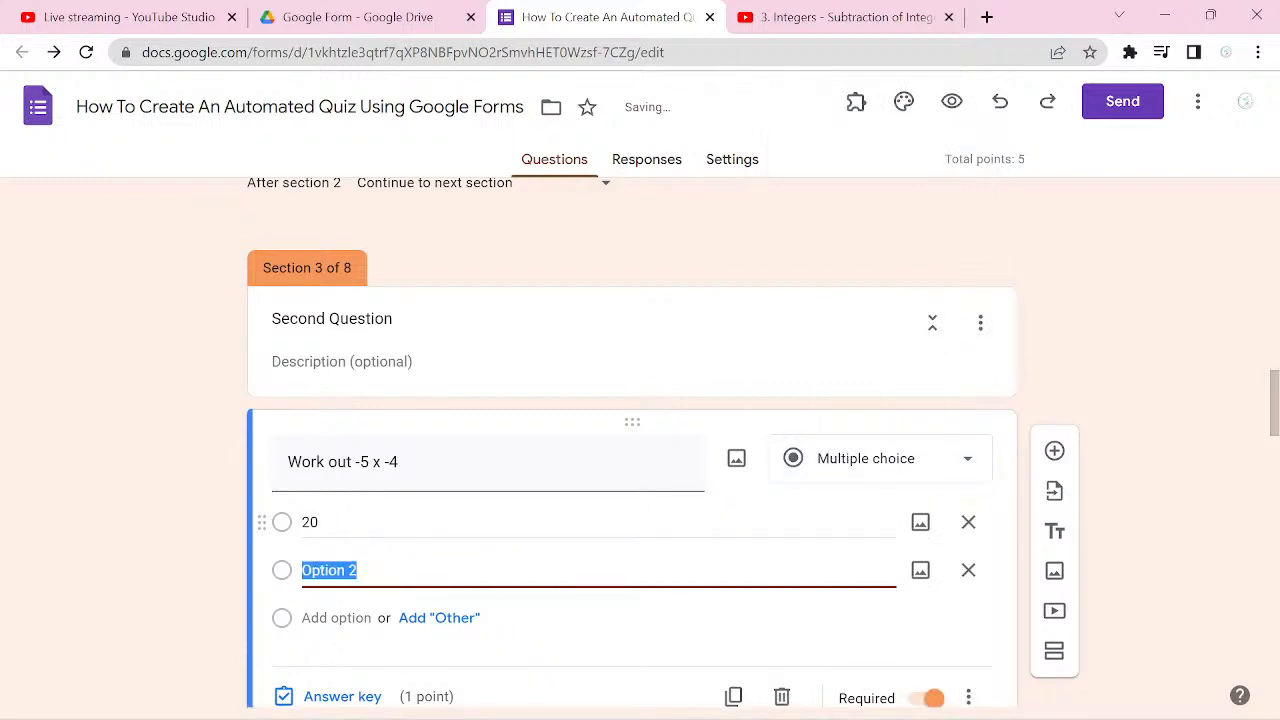
{"action": "type", "text": "-20"}
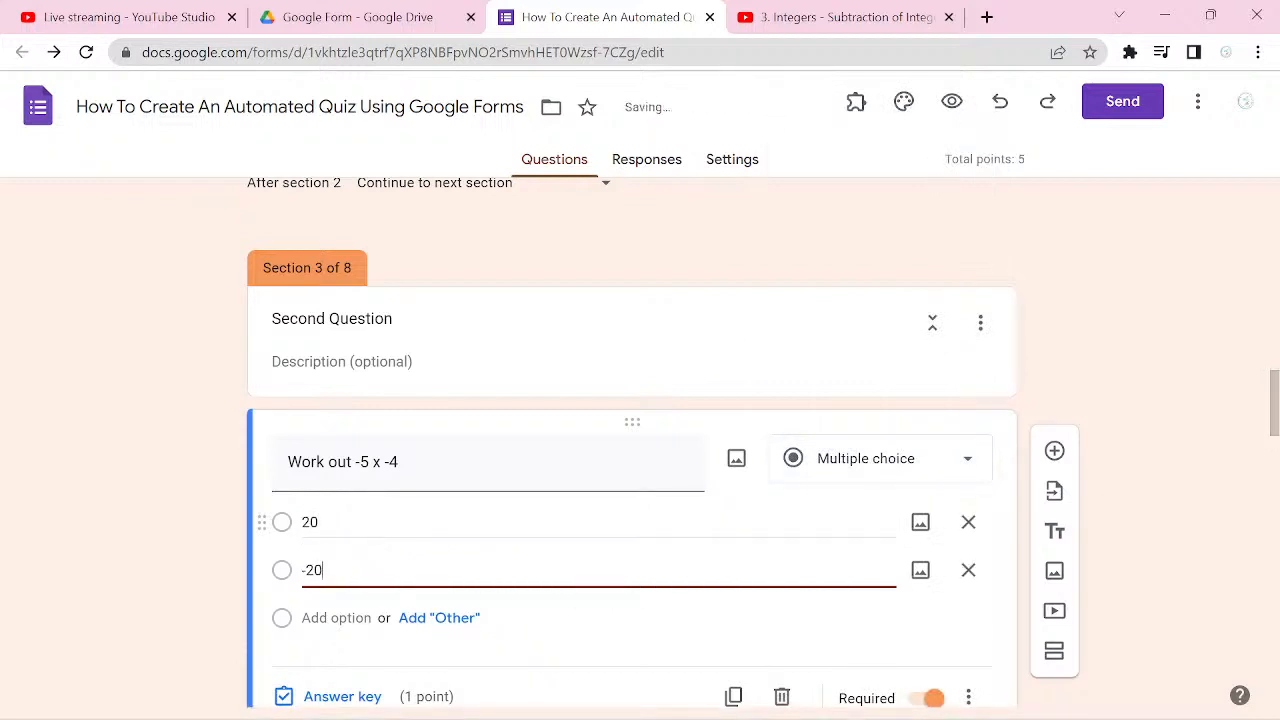
{"action": "key", "text": "Return"}
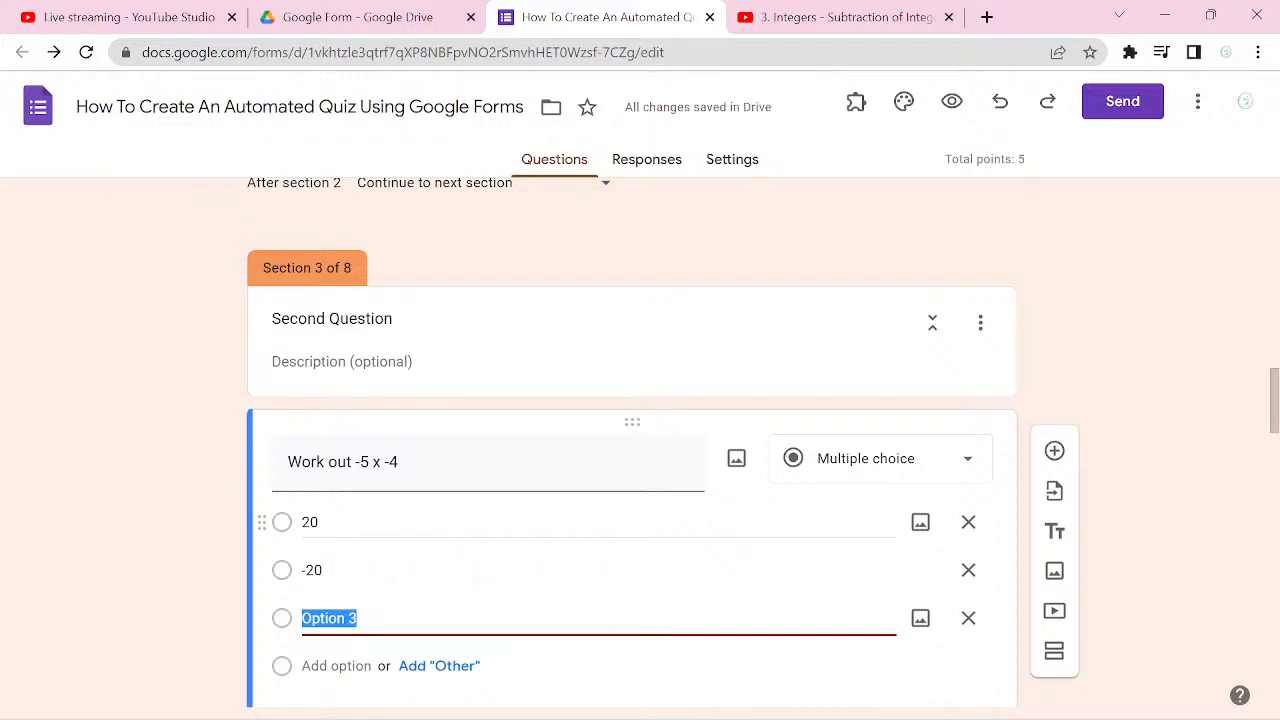
{"action": "type", "text": "9"}
{"action": "key", "text": "Return"}
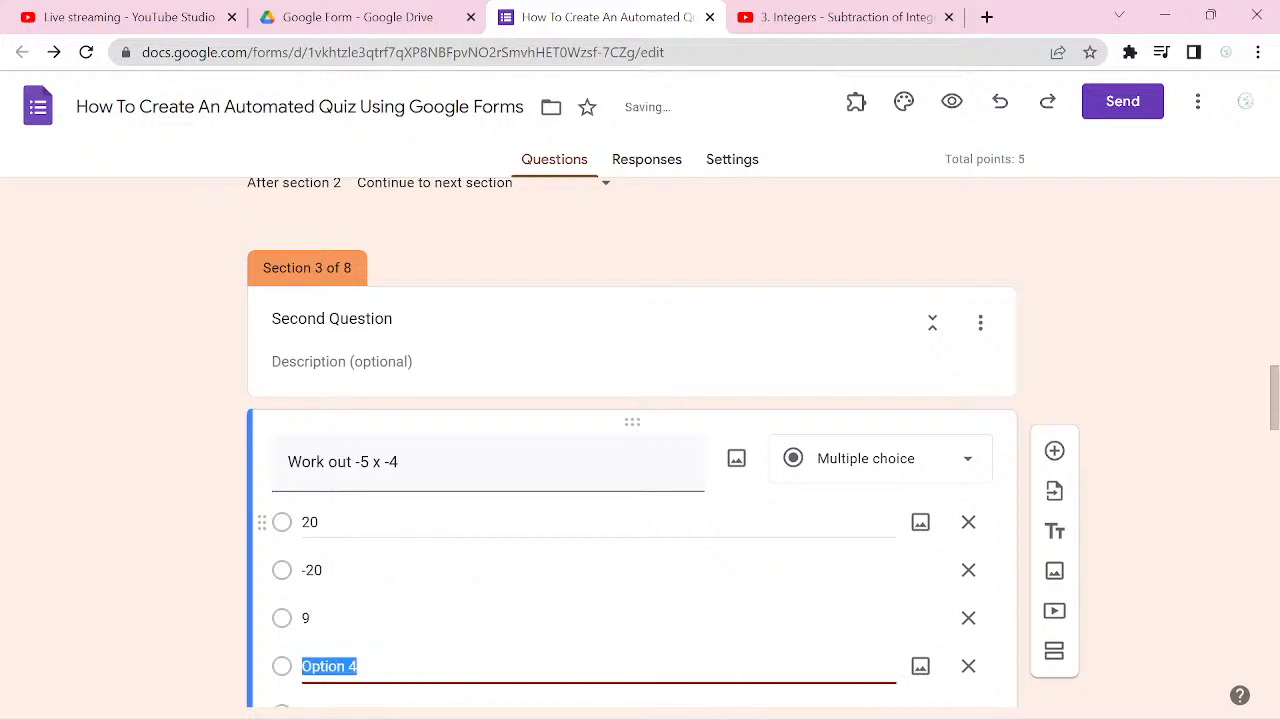
{"action": "type", "text": "-9"}
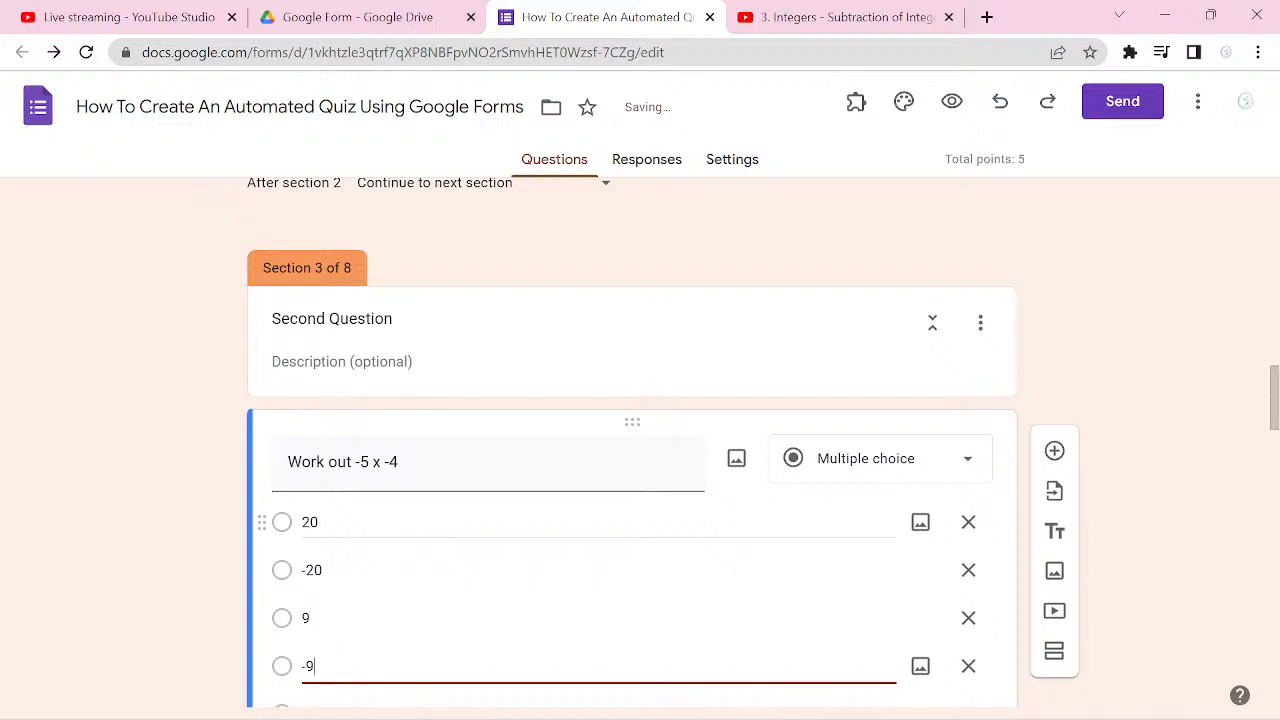
Step: Set 20 as the correct answer in the answer key of the "Work out -5 x -4" question
{"action": "scroll", "coordinate": [632, 450], "scroll_direction": "down", "scroll_amount": 2}
{"action": "left_click", "coordinate": [342, 613]}
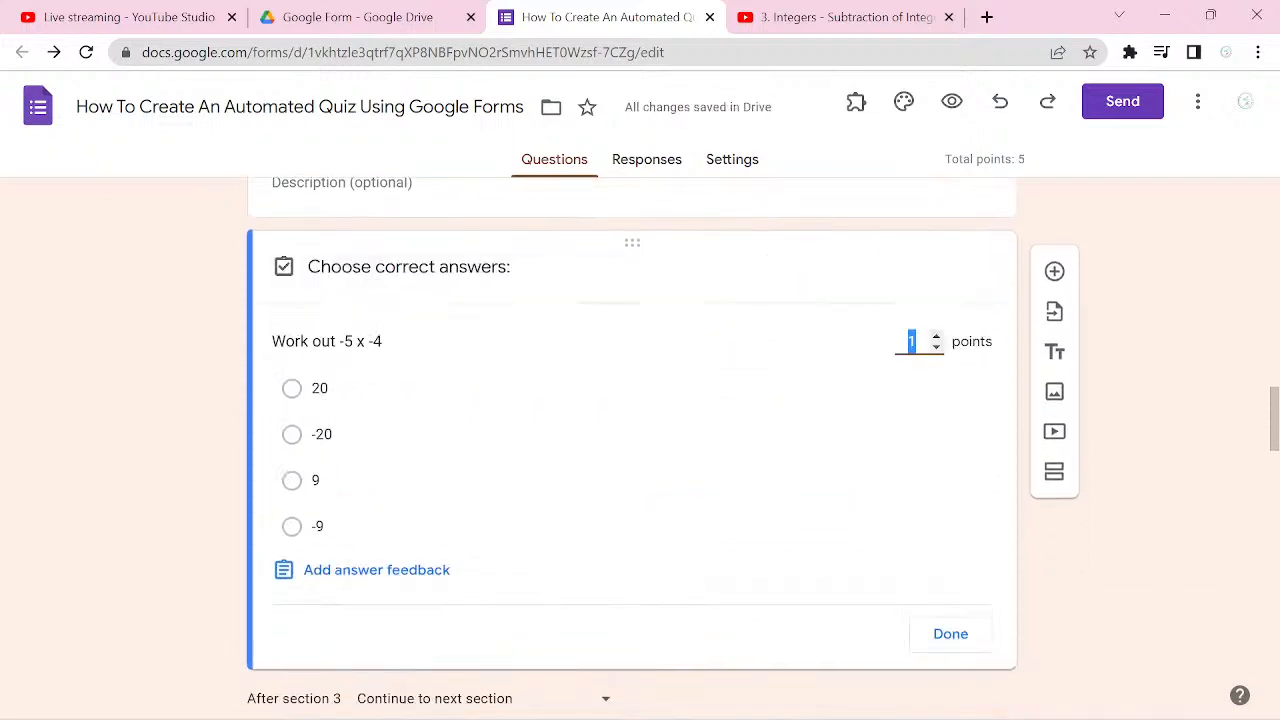
{"action": "left_click", "coordinate": [291, 389]}
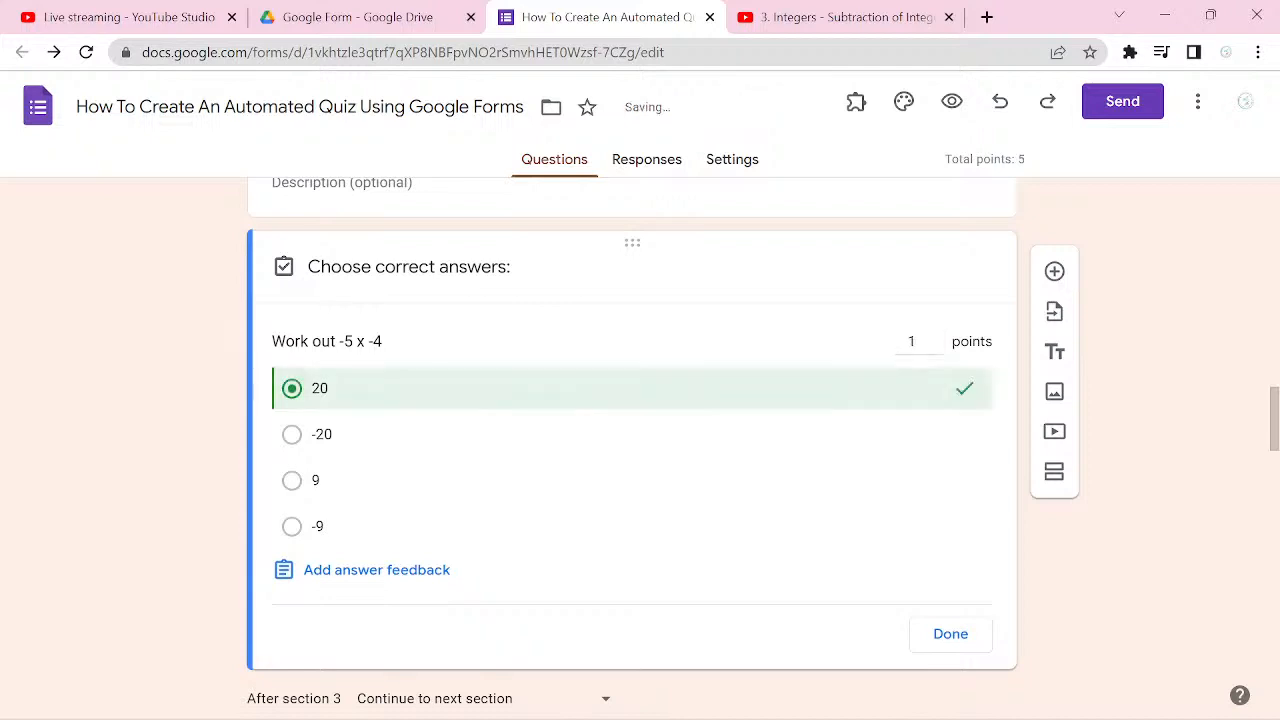
{"action": "left_click", "coordinate": [950, 633]}
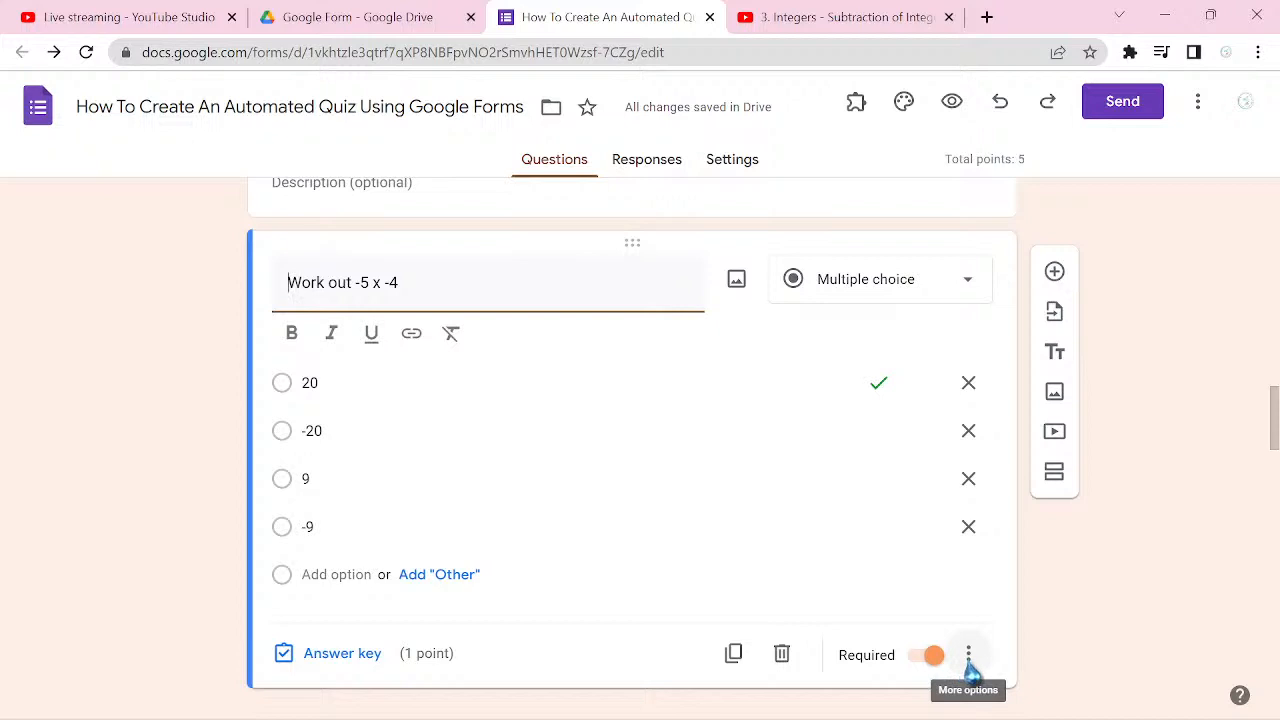
Step: Enable section routing based on answer for "Work out -5 x -4" and send answer 20 to section 5 (Third Question)
{"action": "left_click", "coordinate": [968, 660]}
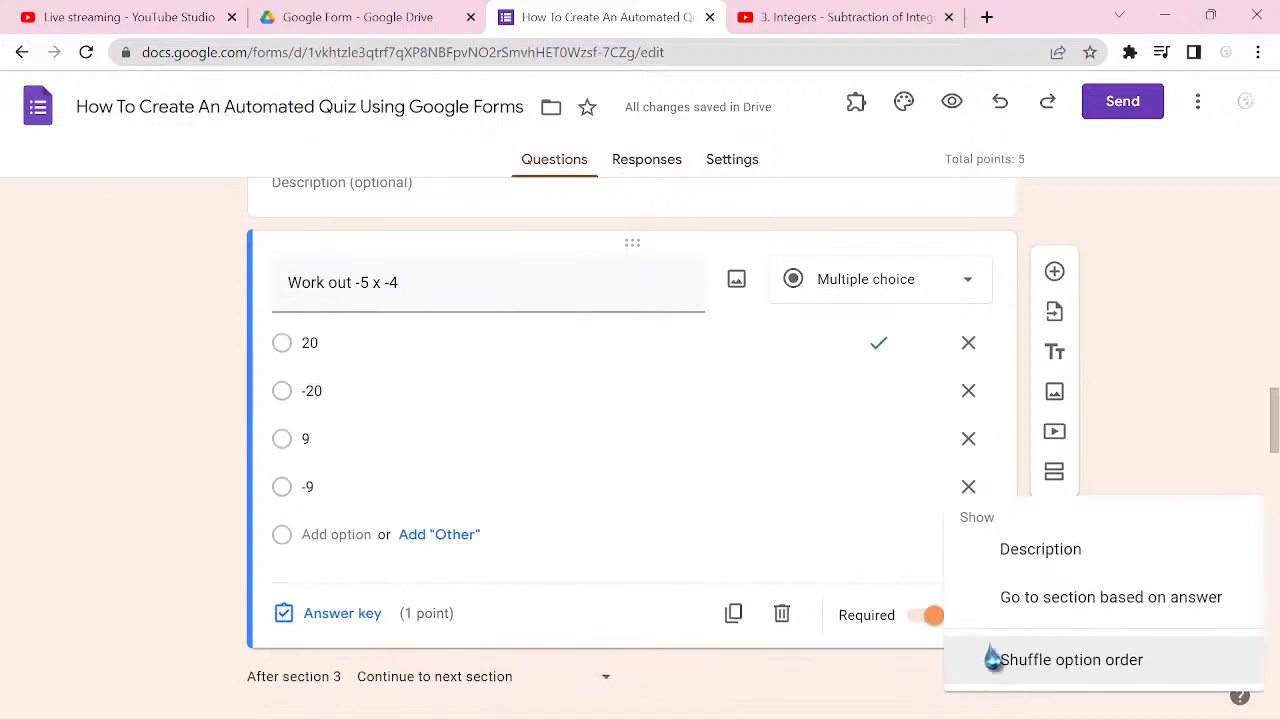
{"action": "left_click", "coordinate": [1076, 612]}
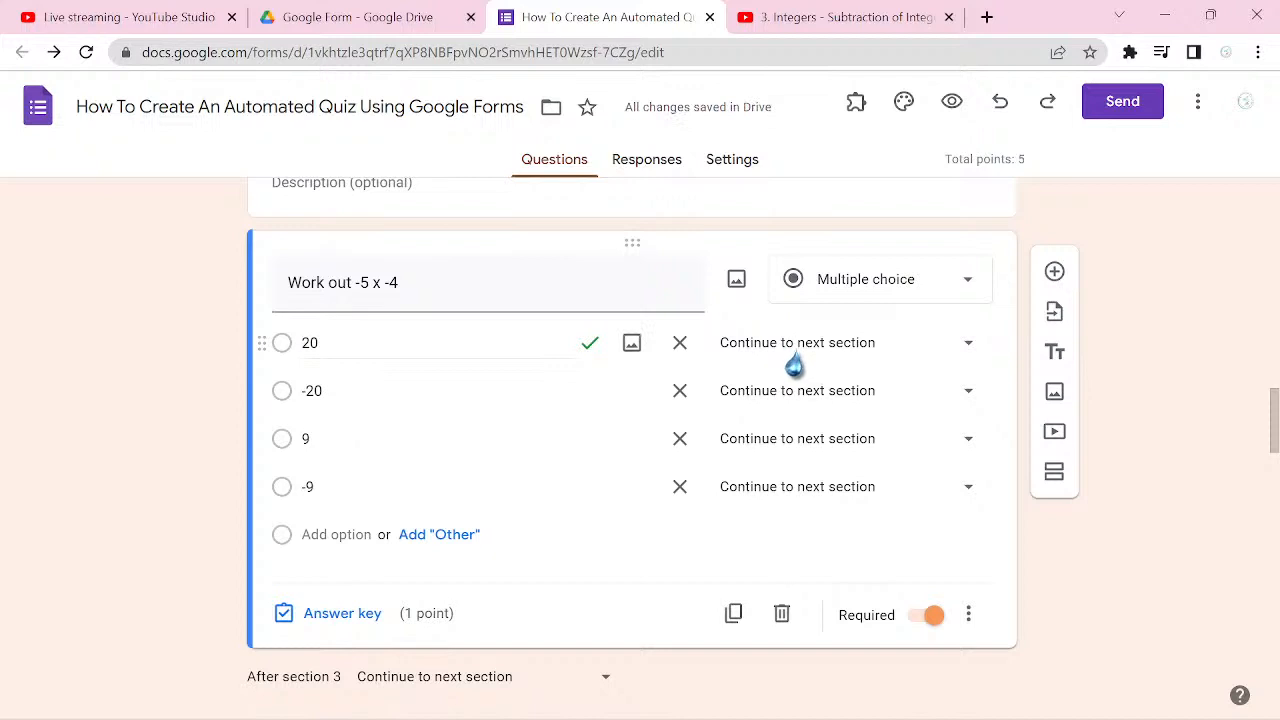
{"action": "left_click", "coordinate": [967, 345]}
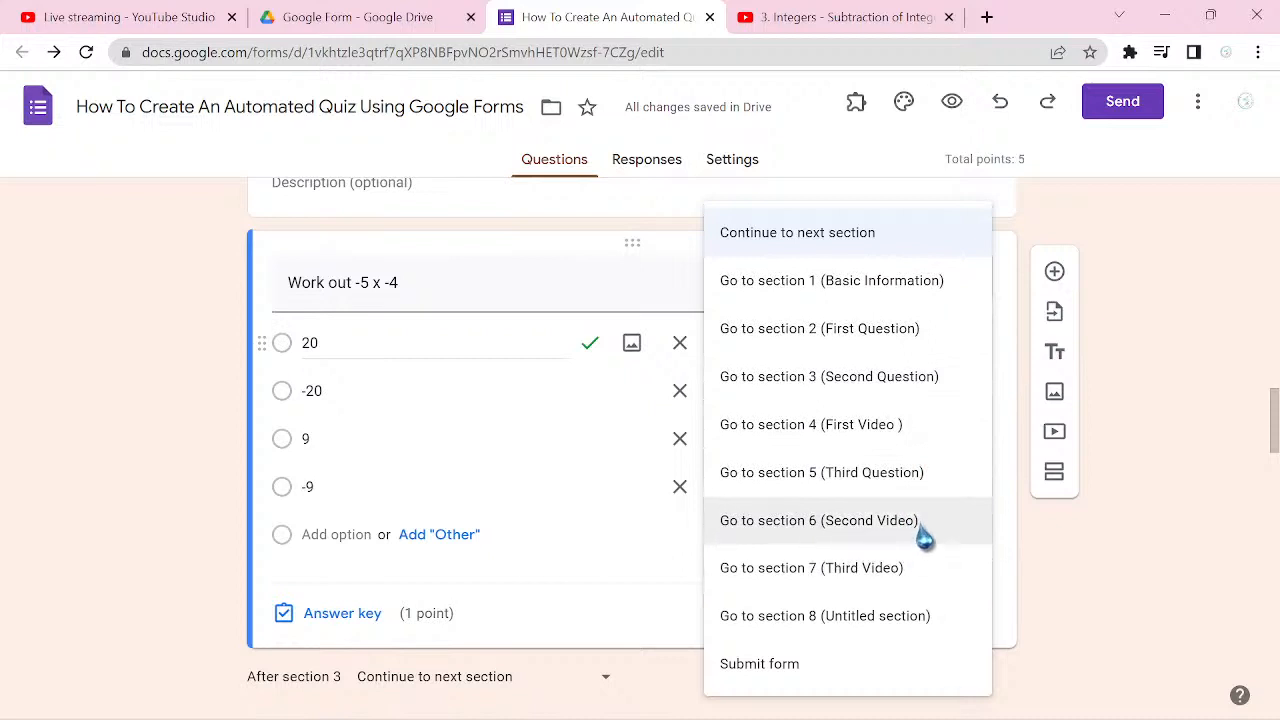
{"action": "left_click", "coordinate": [889, 488]}
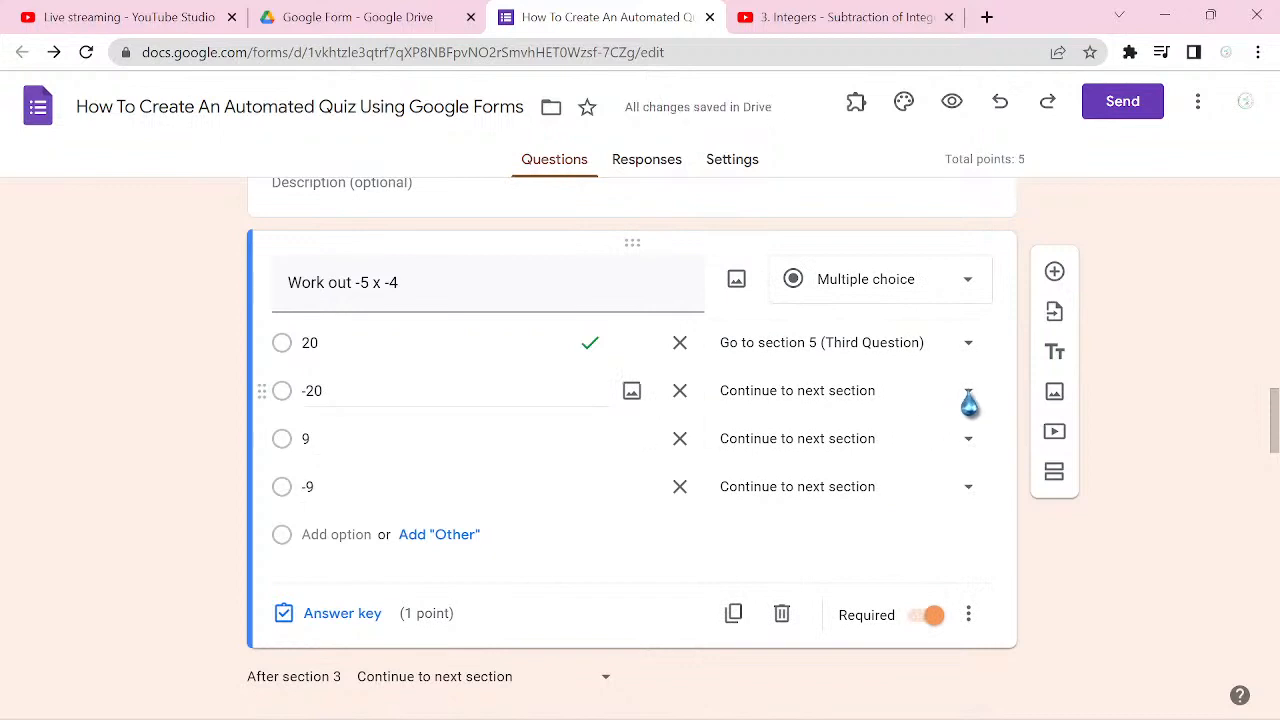
Step: In the "Work out -5 x -4" question, route the answers -20, 9 and -9 to section 6 (Second Video)
{"action": "left_click", "coordinate": [968, 395]}
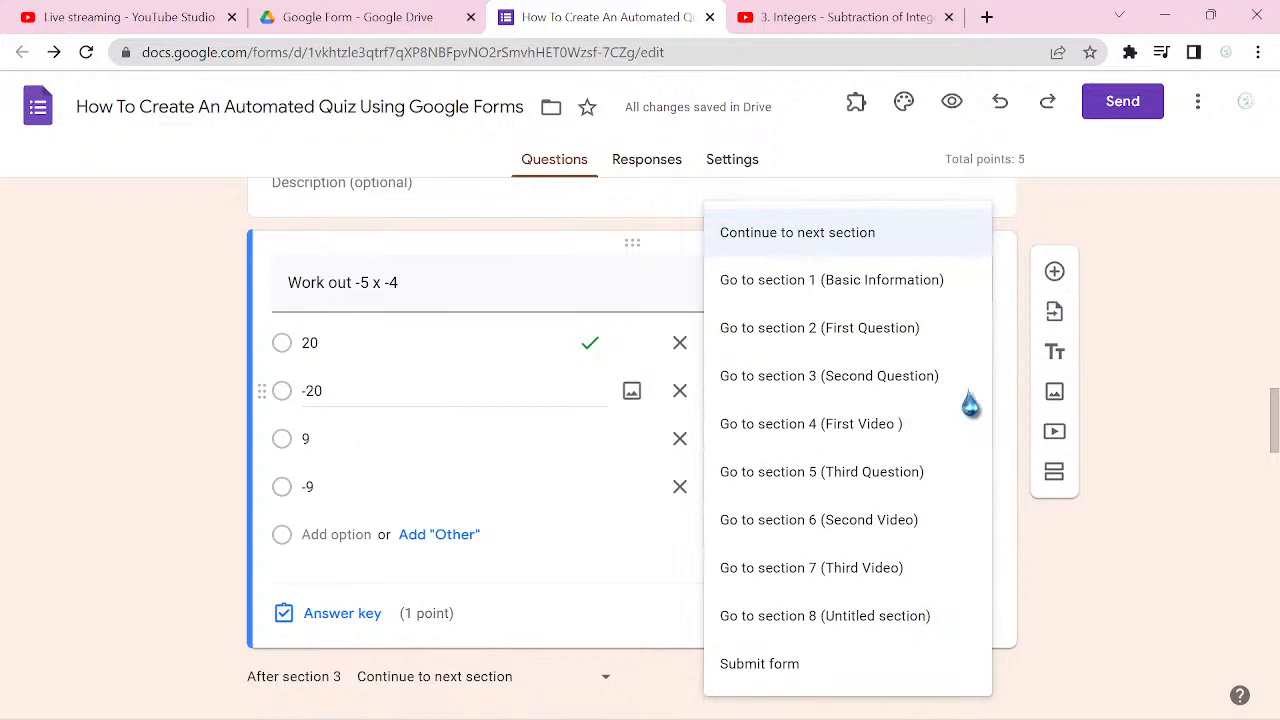
{"action": "left_click", "coordinate": [885, 539]}
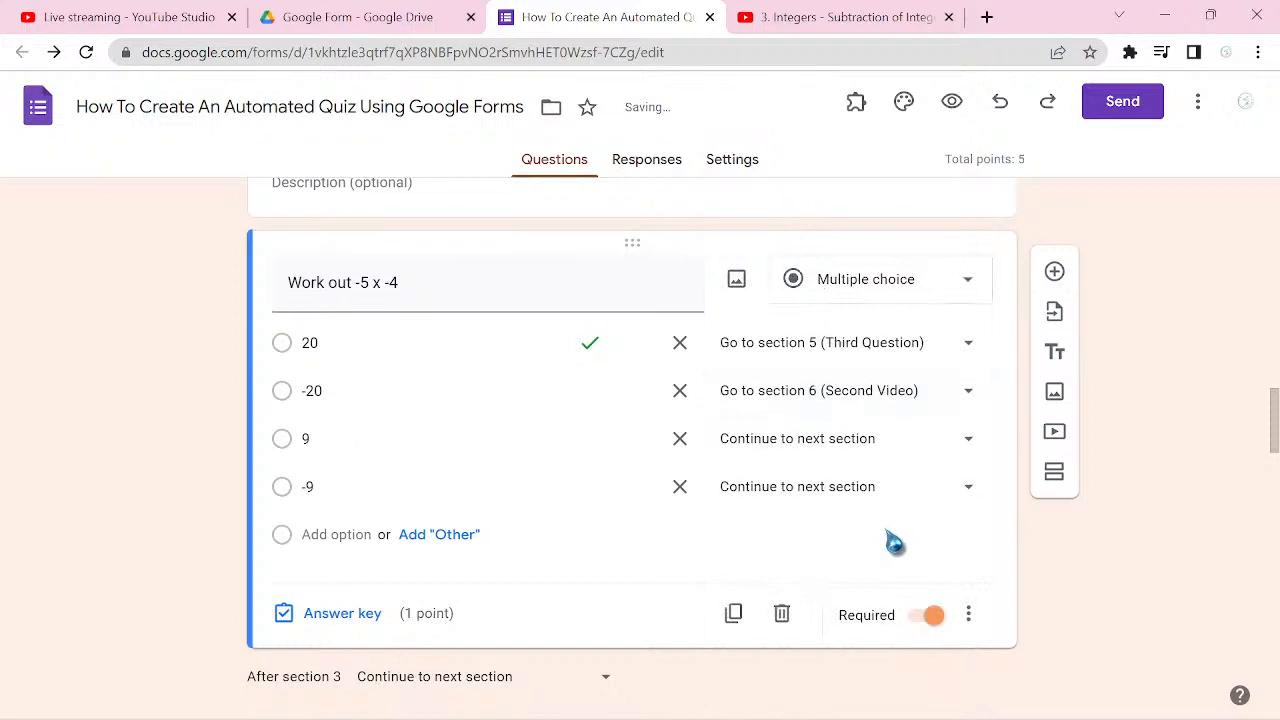
{"action": "left_click", "coordinate": [968, 444]}
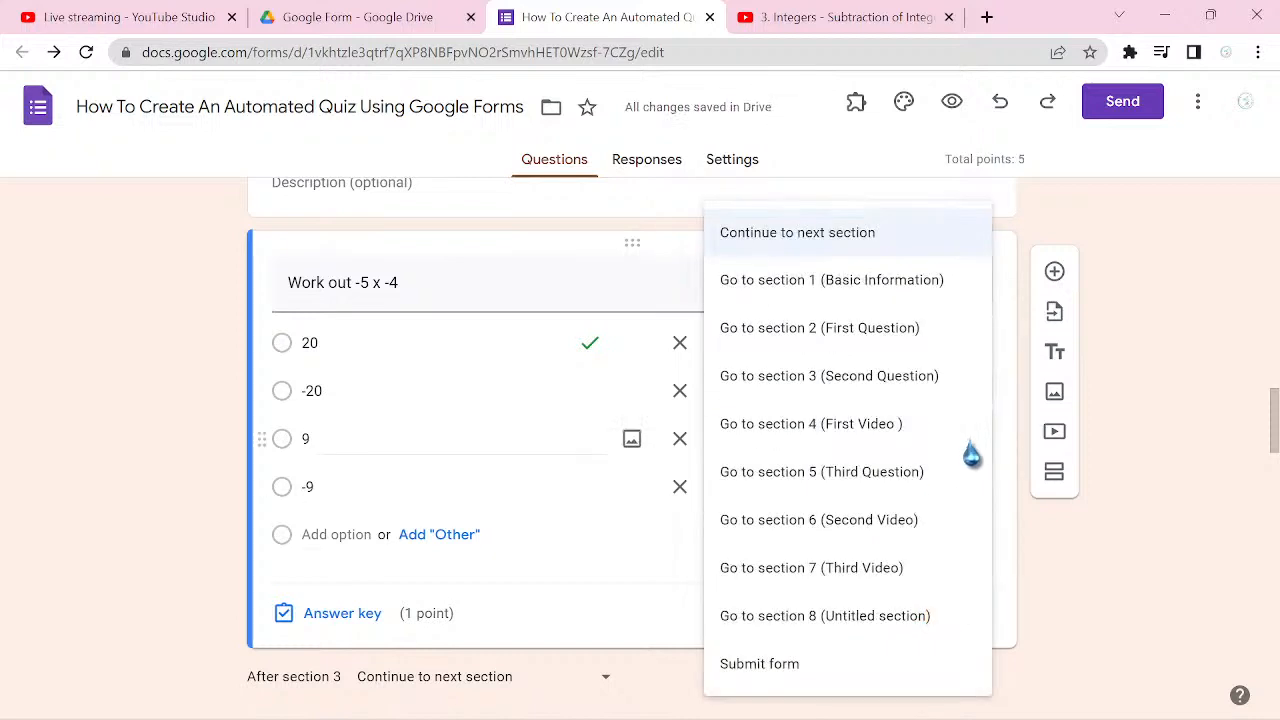
{"action": "left_click", "coordinate": [916, 522]}
{"action": "left_click", "coordinate": [973, 504]}
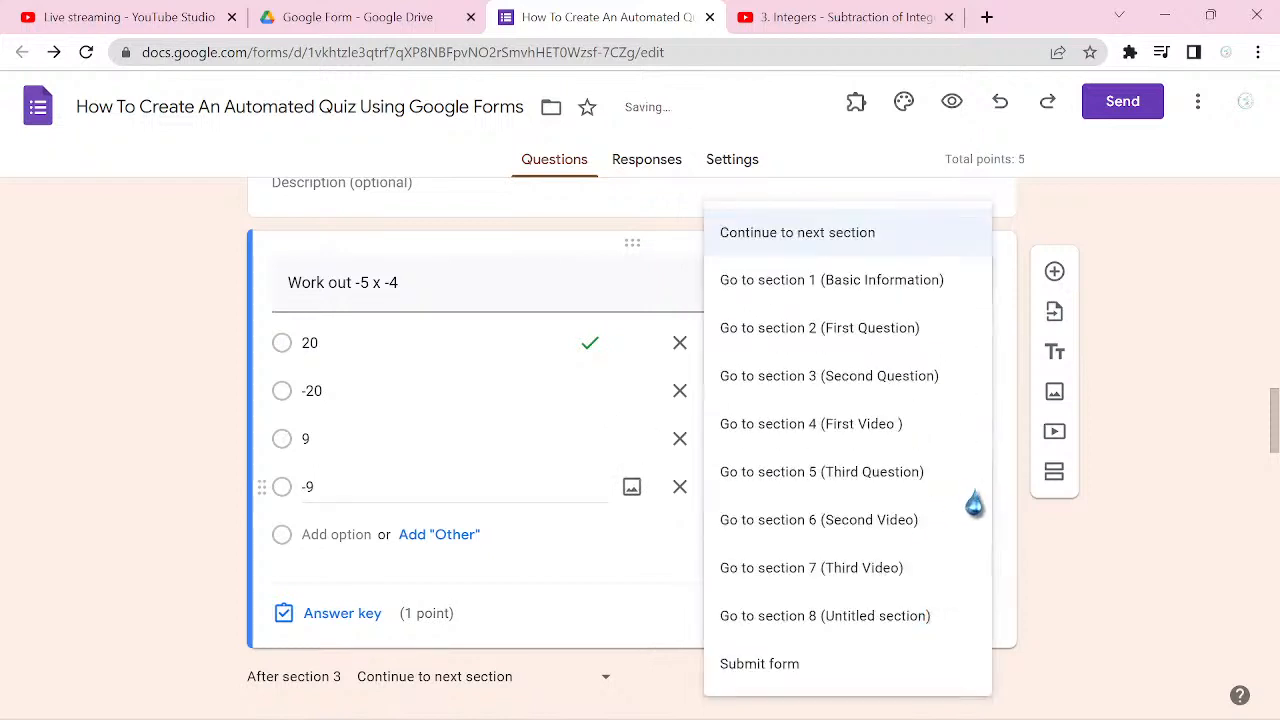
{"action": "left_click", "coordinate": [893, 538]}
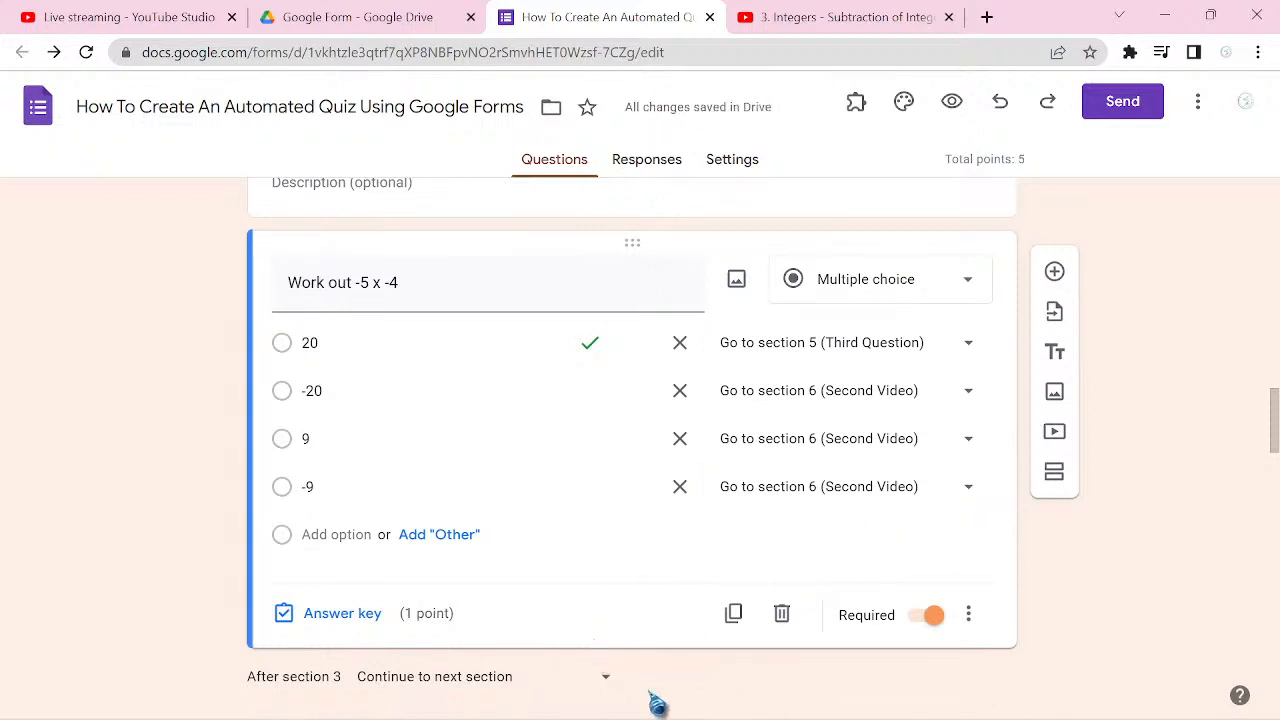
Step: Add a title and description block to section 6 (Second Video)
{"action": "scroll", "coordinate": [925, 705], "scroll_direction": "down", "scroll_amount": 2}
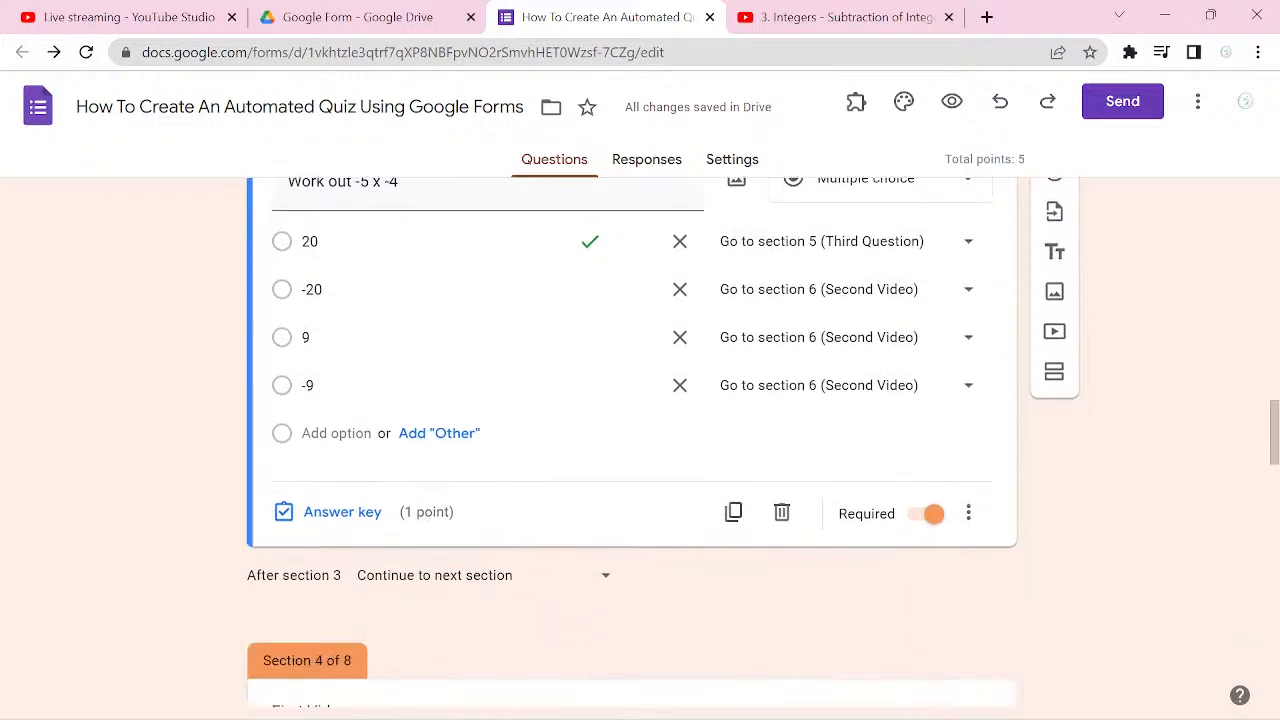
{"action": "scroll", "coordinate": [925, 705], "scroll_direction": "up", "scroll_amount": 2}
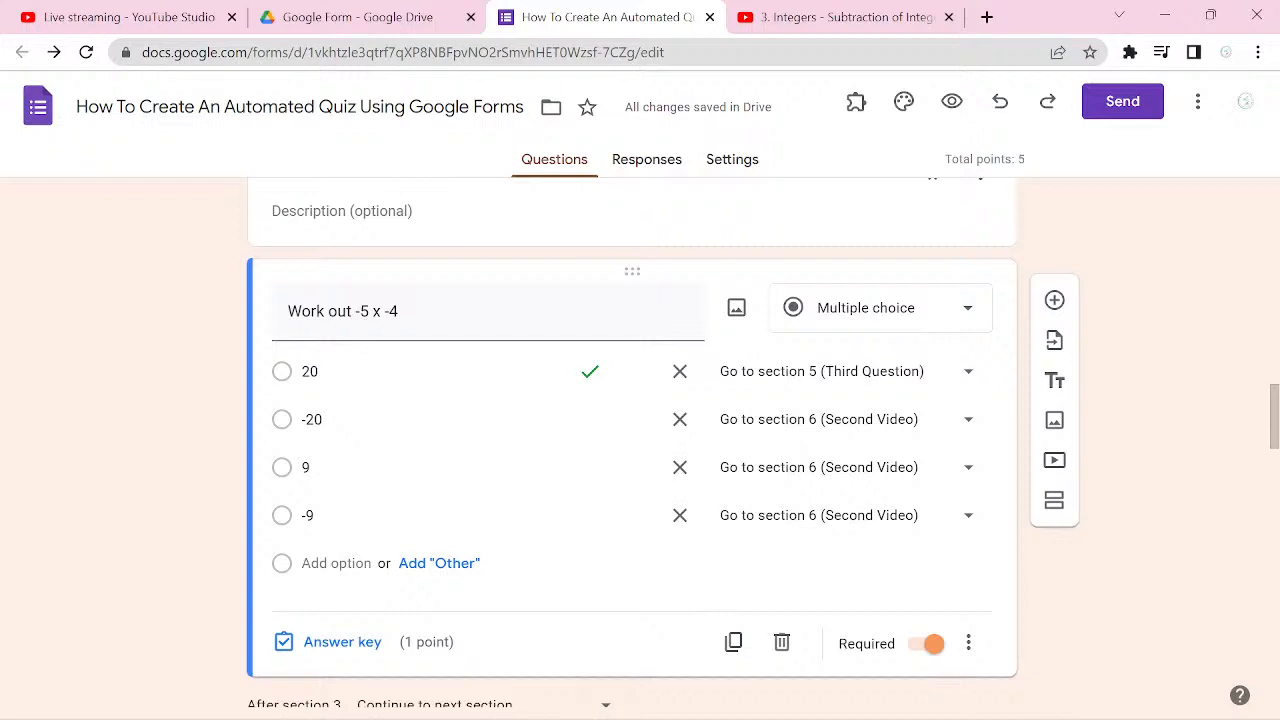
{"action": "scroll", "coordinate": [632, 450], "scroll_direction": "down", "scroll_amount": 3}
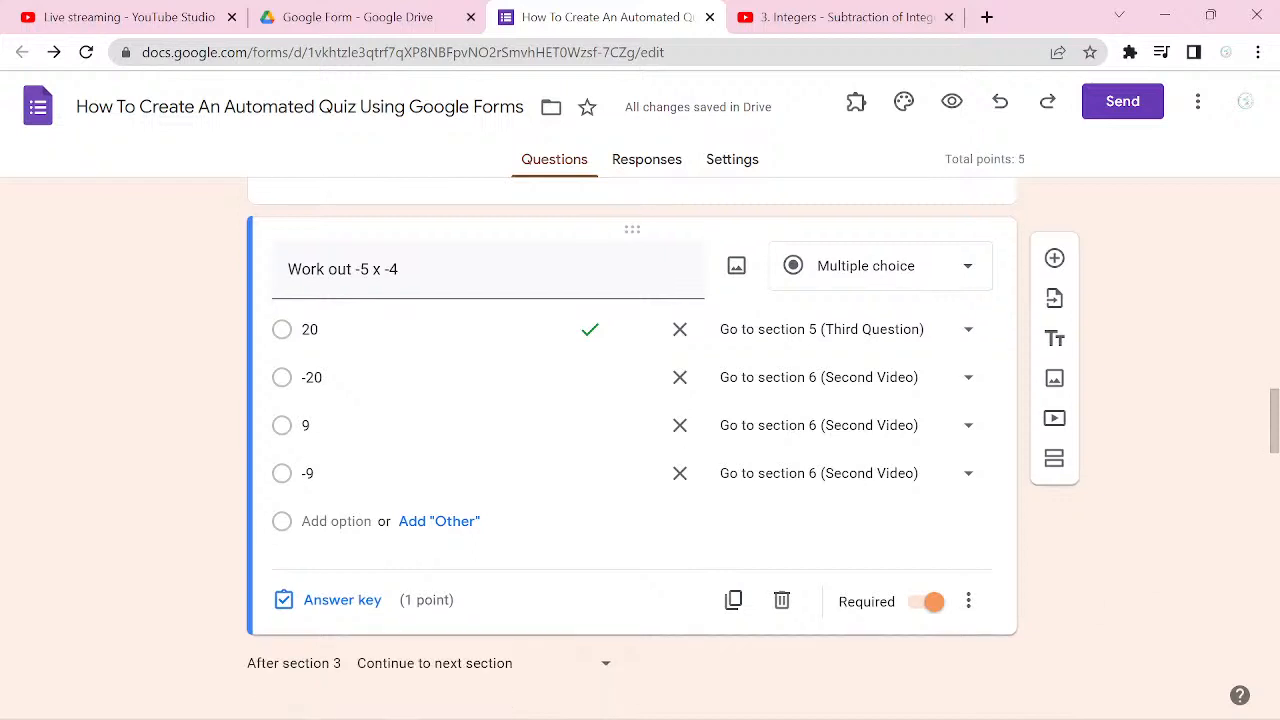
{"action": "scroll", "coordinate": [632, 450], "scroll_direction": "down", "scroll_amount": 4}
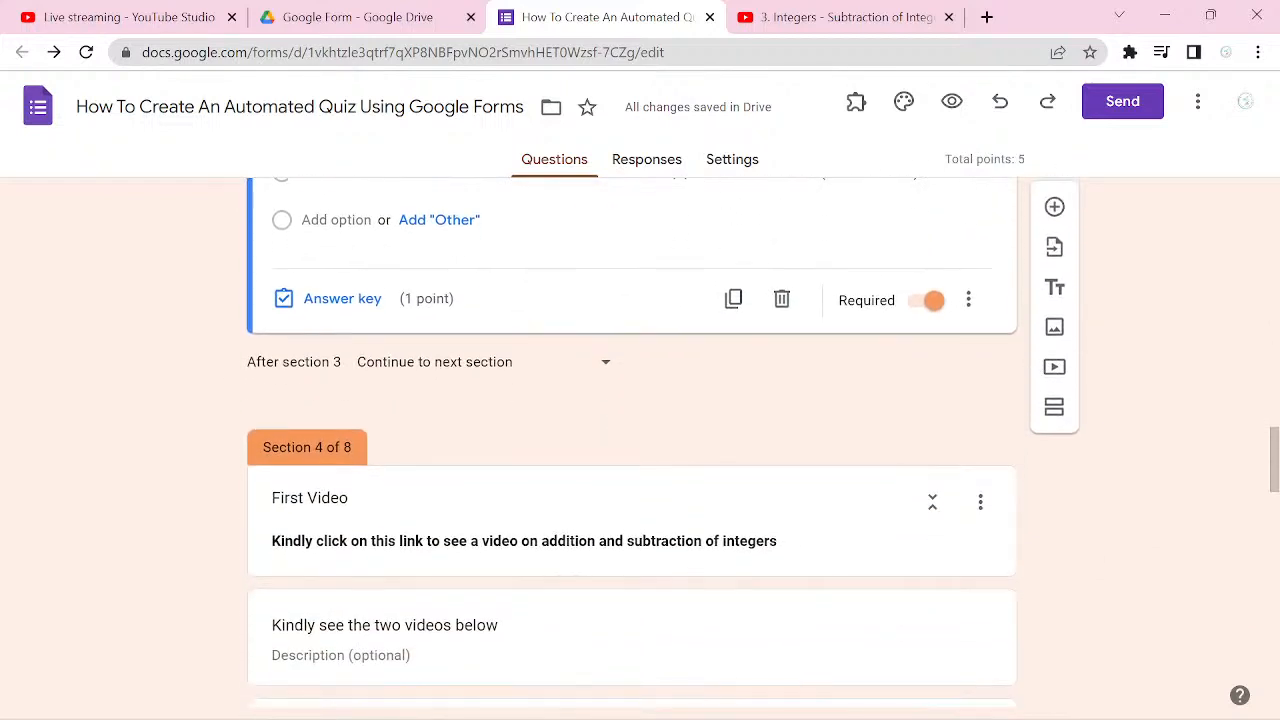
{"action": "scroll", "coordinate": [632, 450], "scroll_direction": "down", "scroll_amount": 4}
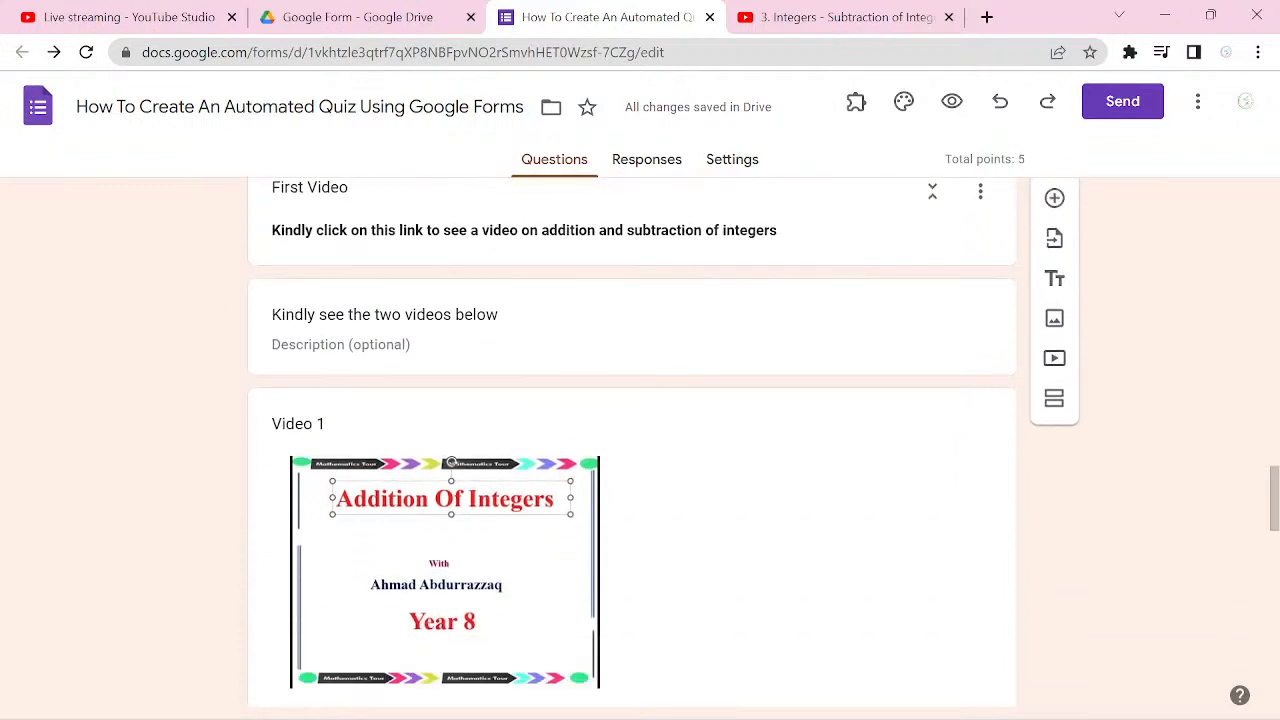
{"action": "scroll", "coordinate": [632, 450], "scroll_direction": "down", "scroll_amount": 5}
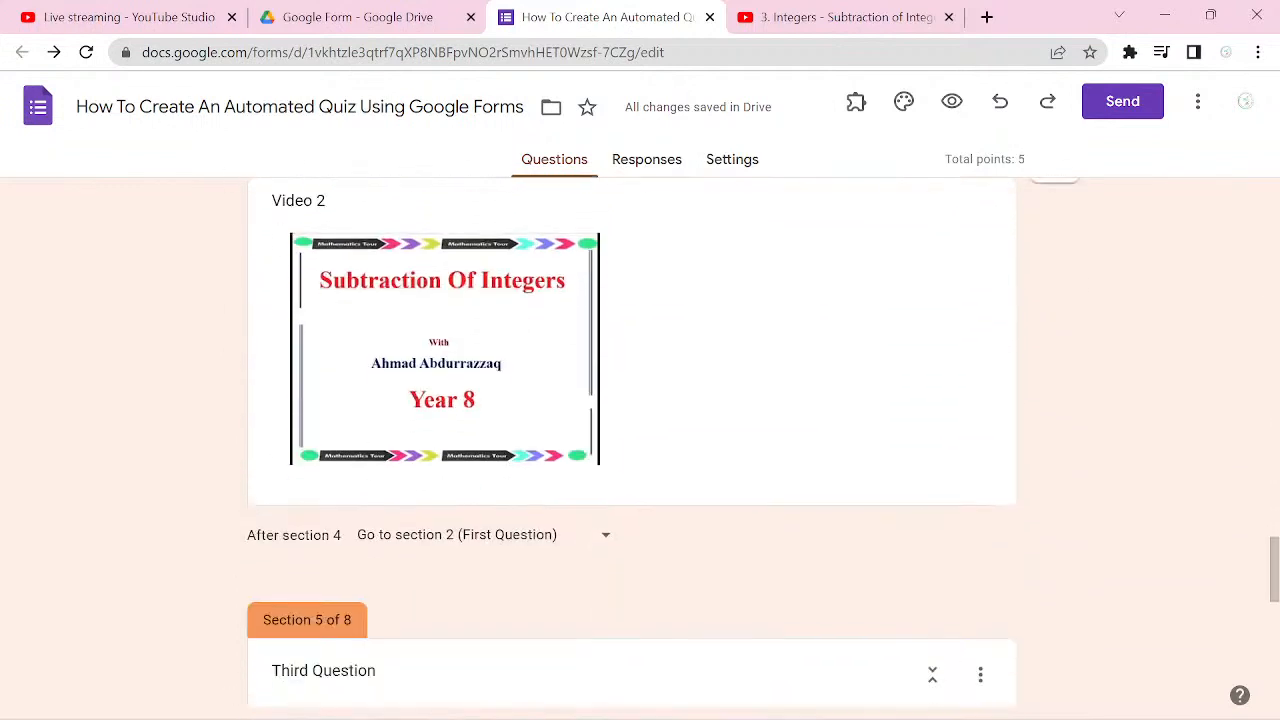
{"action": "scroll", "coordinate": [632, 450], "scroll_direction": "down", "scroll_amount": 3}
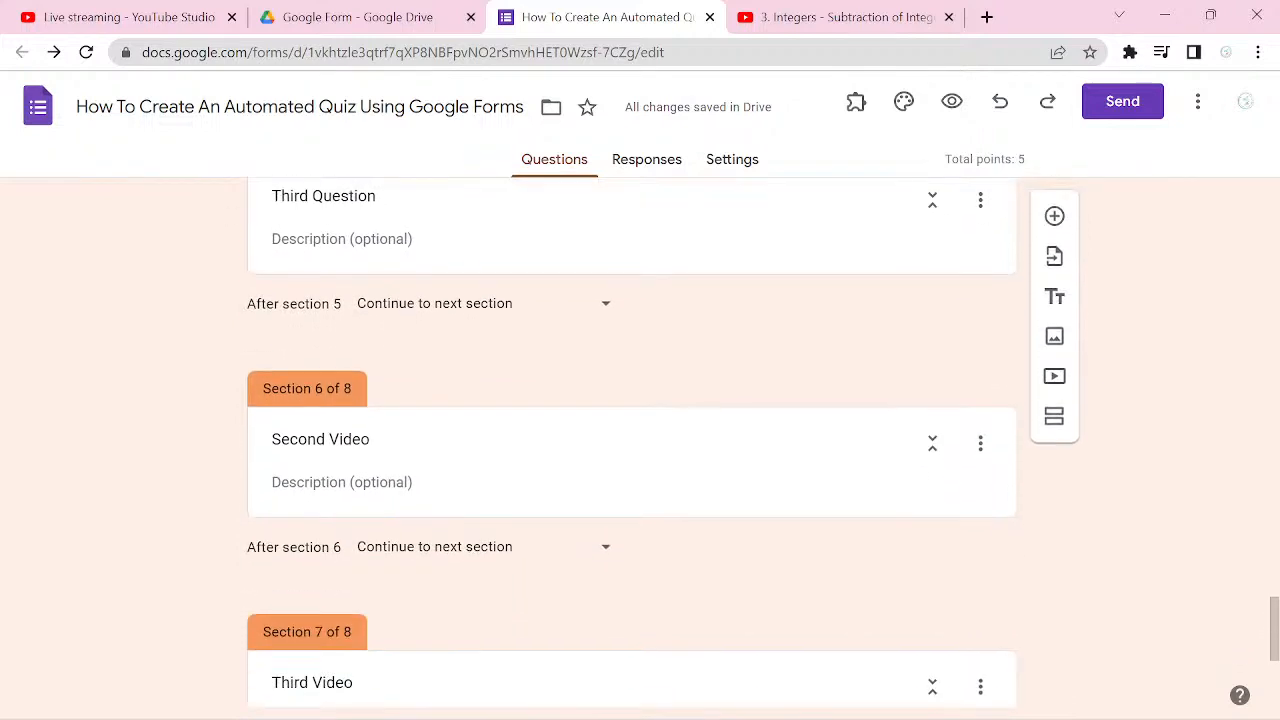
{"action": "scroll", "coordinate": [272, 367], "scroll_direction": "down", "scroll_amount": 2}
{"action": "left_click", "coordinate": [272, 367]}
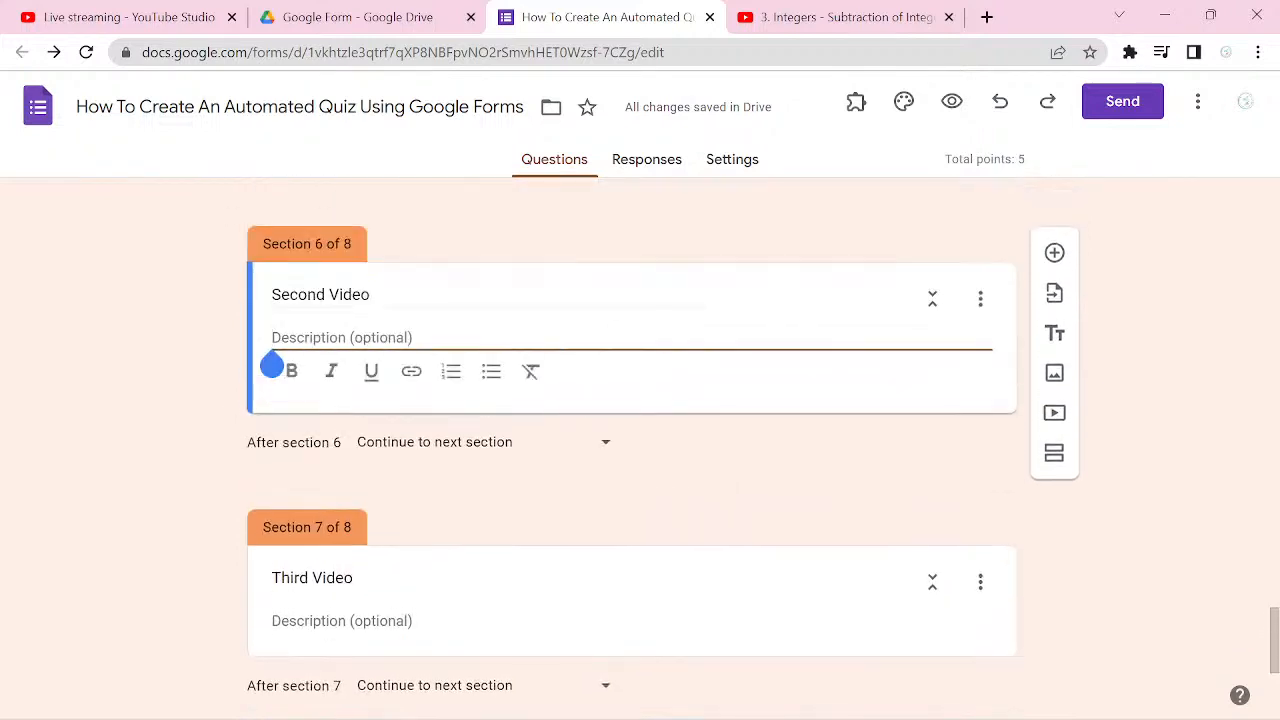
{"action": "scroll", "coordinate": [632, 450], "scroll_direction": "down", "scroll_amount": 1}
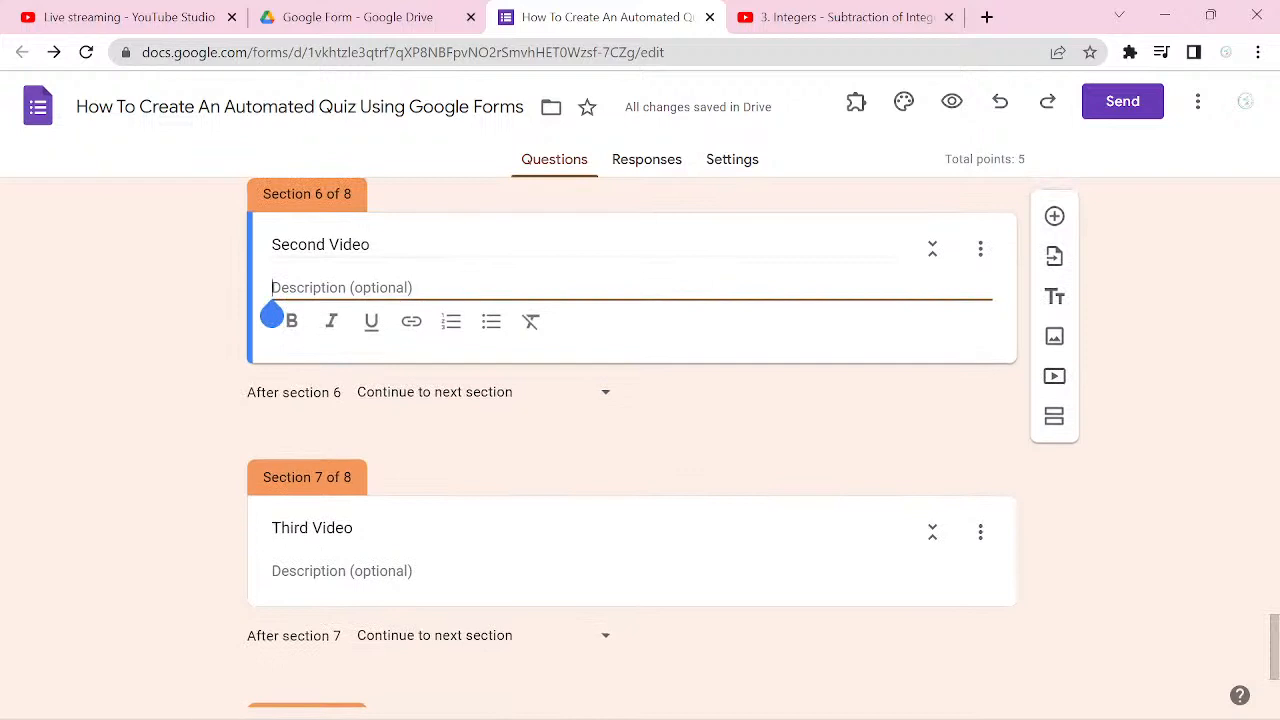
{"action": "left_click", "coordinate": [1054, 296]}
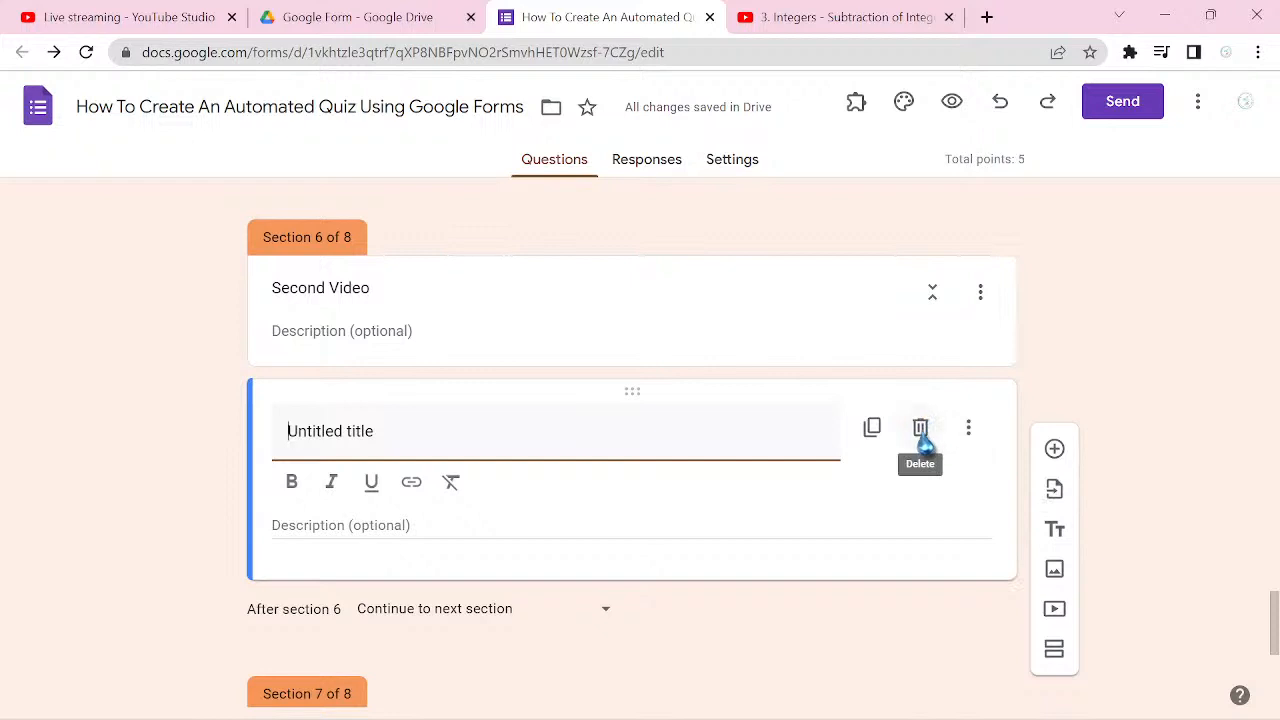
{"action": "left_click", "coordinate": [920, 432]}
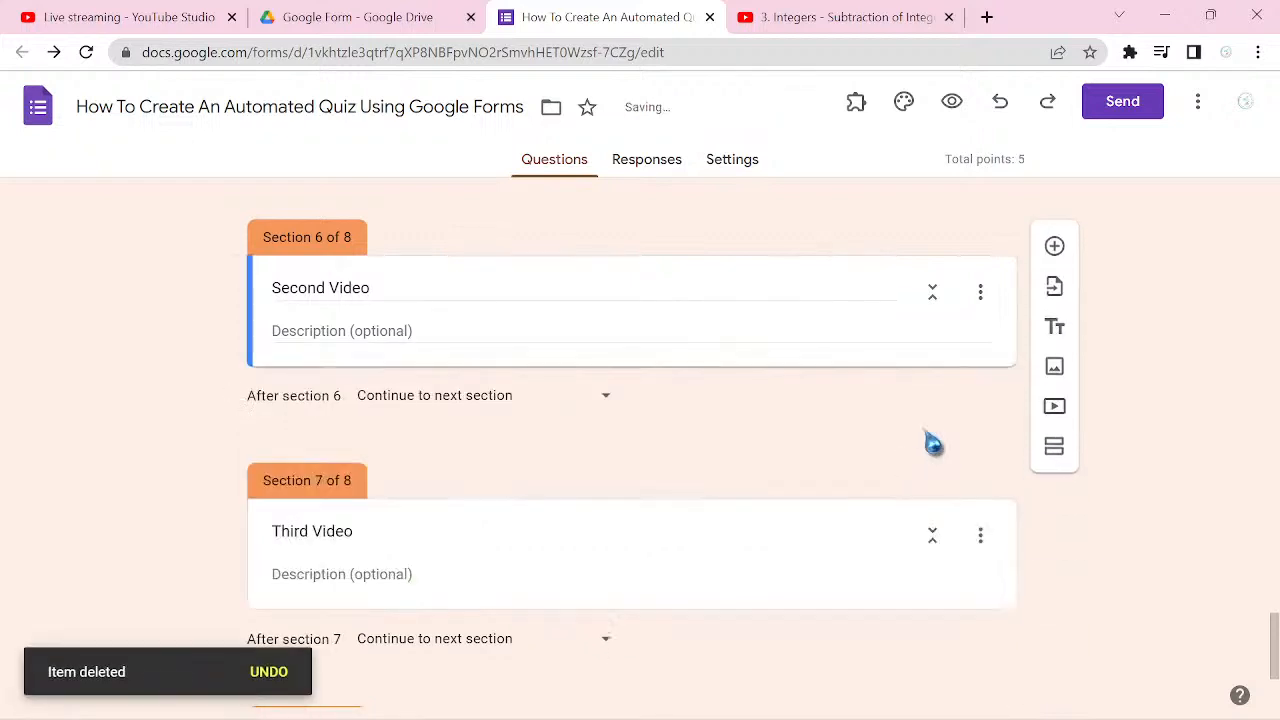
{"action": "left_click", "coordinate": [1056, 343]}
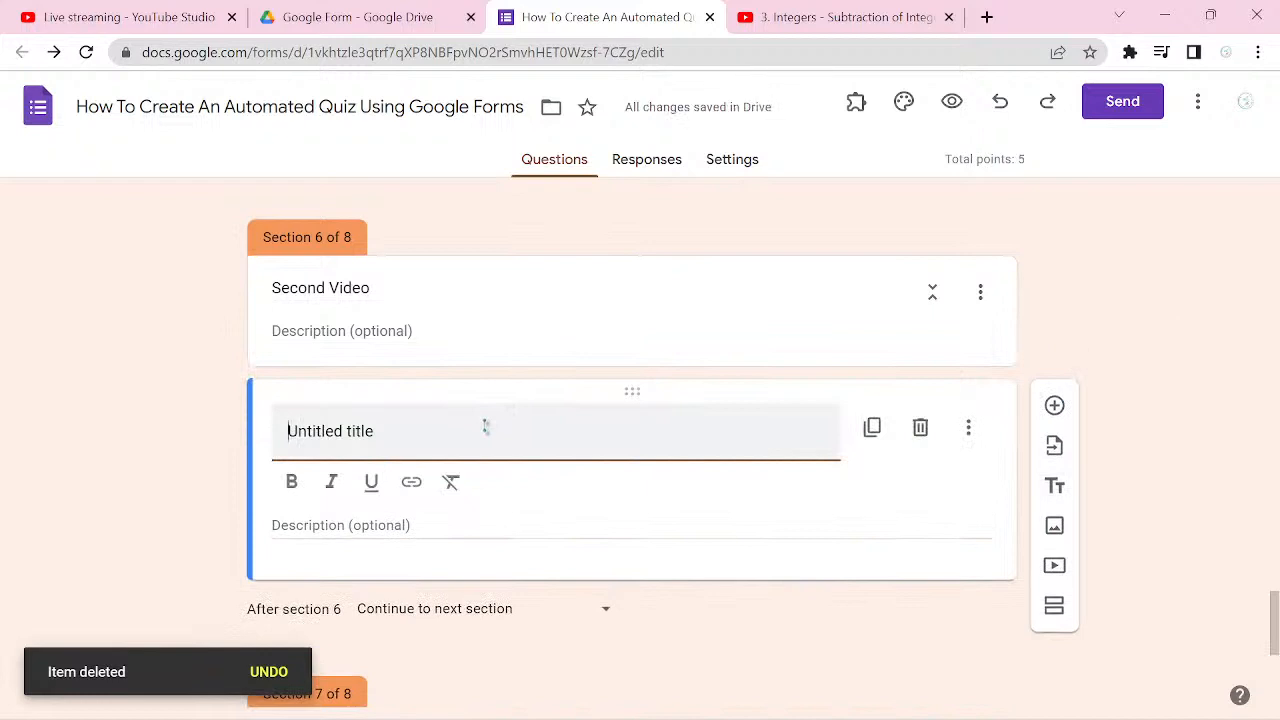
Step: Title the new block in the Second Video section "Kindly see these two videos."
{"action": "type", "text": "Kin"}
{"action": "type", "text": "fly"}
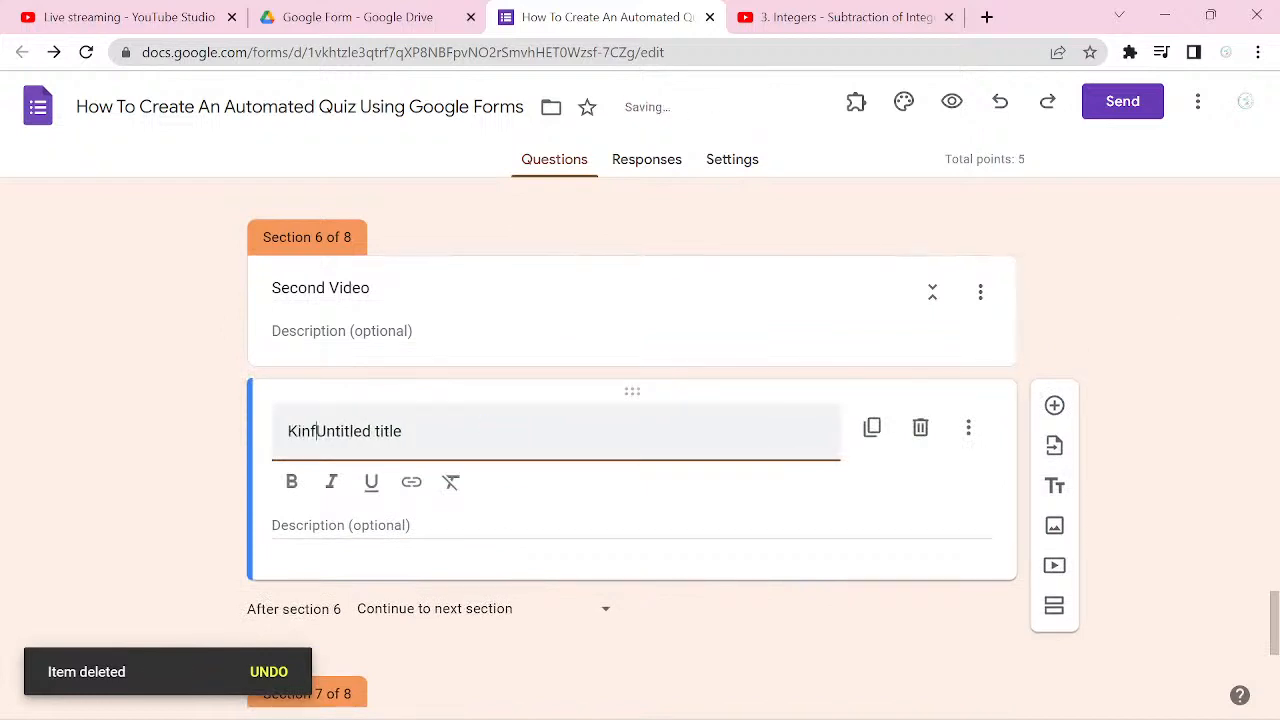
{"action": "key", "text": "ctrl+a"}
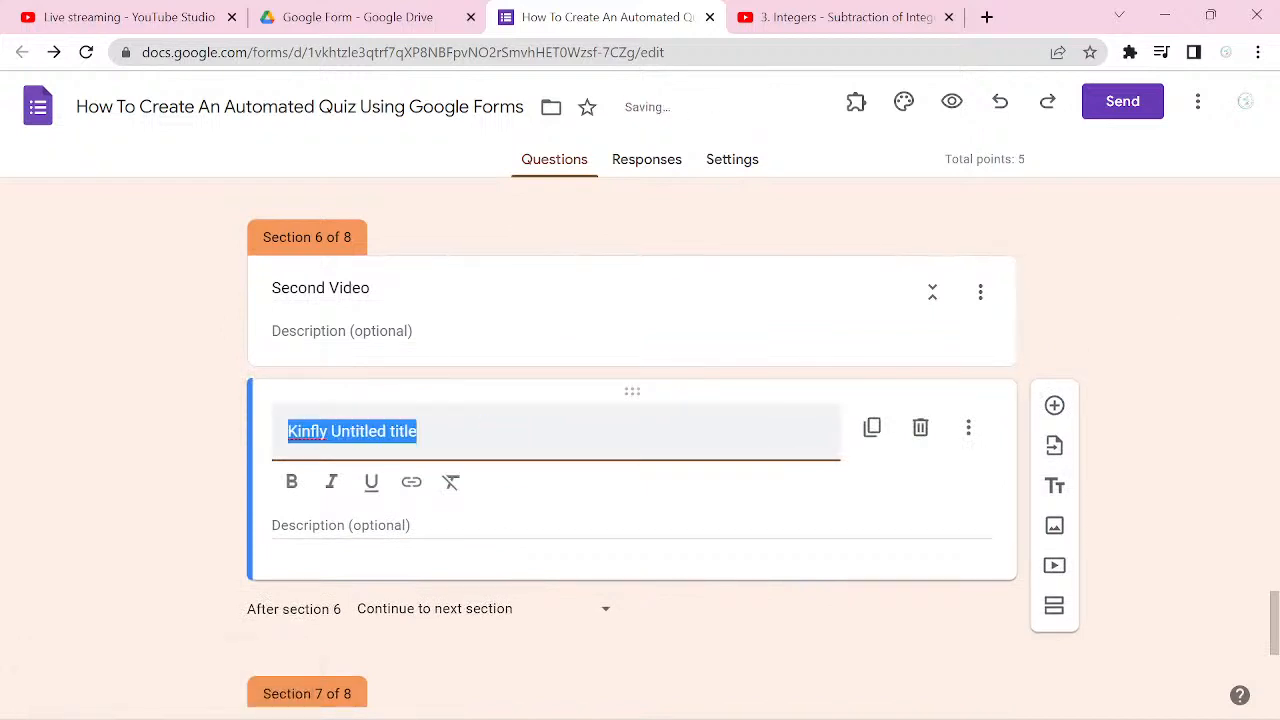
{"action": "type", "text": "Kindly see"}
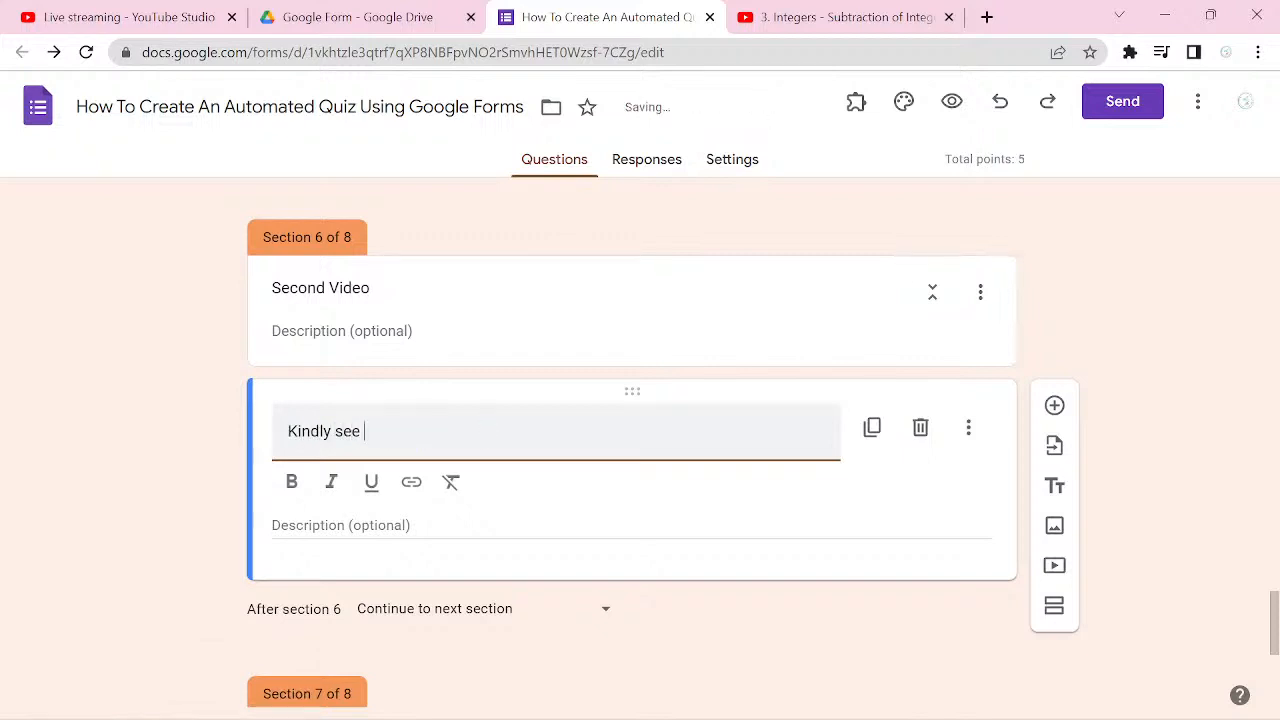
{"action": "type", "text": " these two videos."}
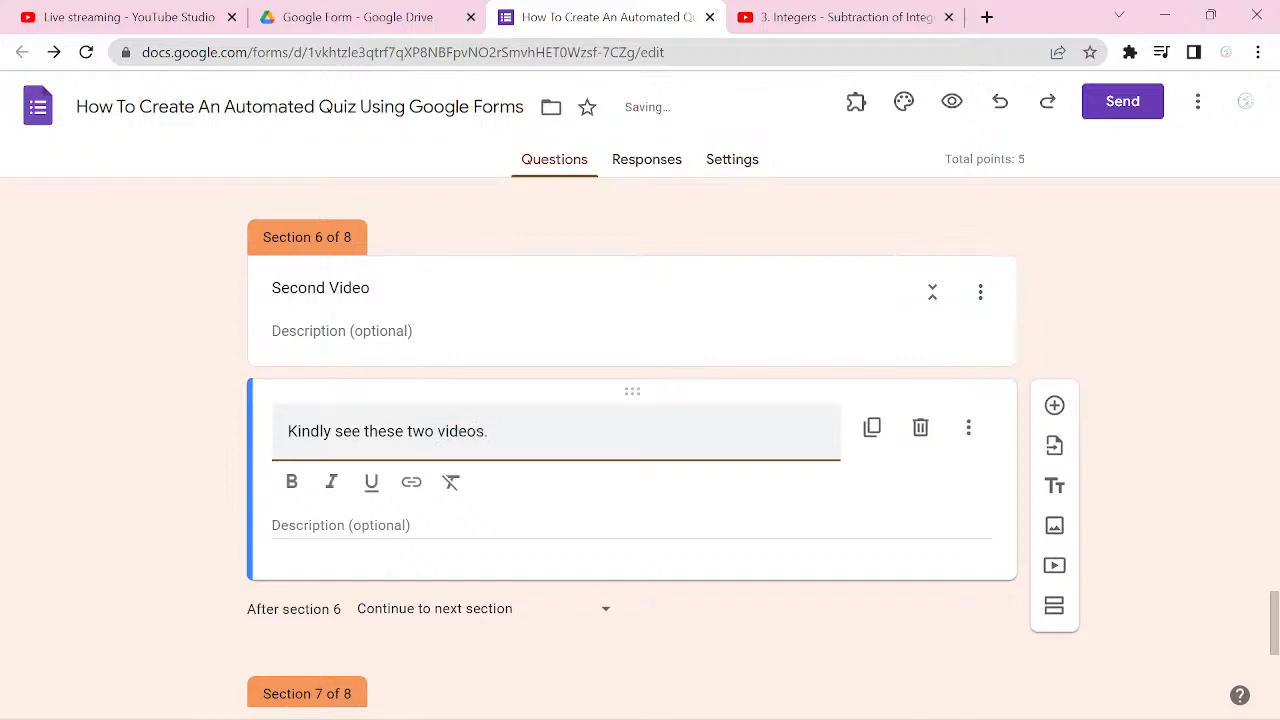
Step: Start adding a video by URL to section 6 and copy the YouTube share link of "3. Integers - Subtraction of Integers"
{"action": "scroll", "coordinate": [632, 445], "scroll_direction": "down", "scroll_amount": 1}
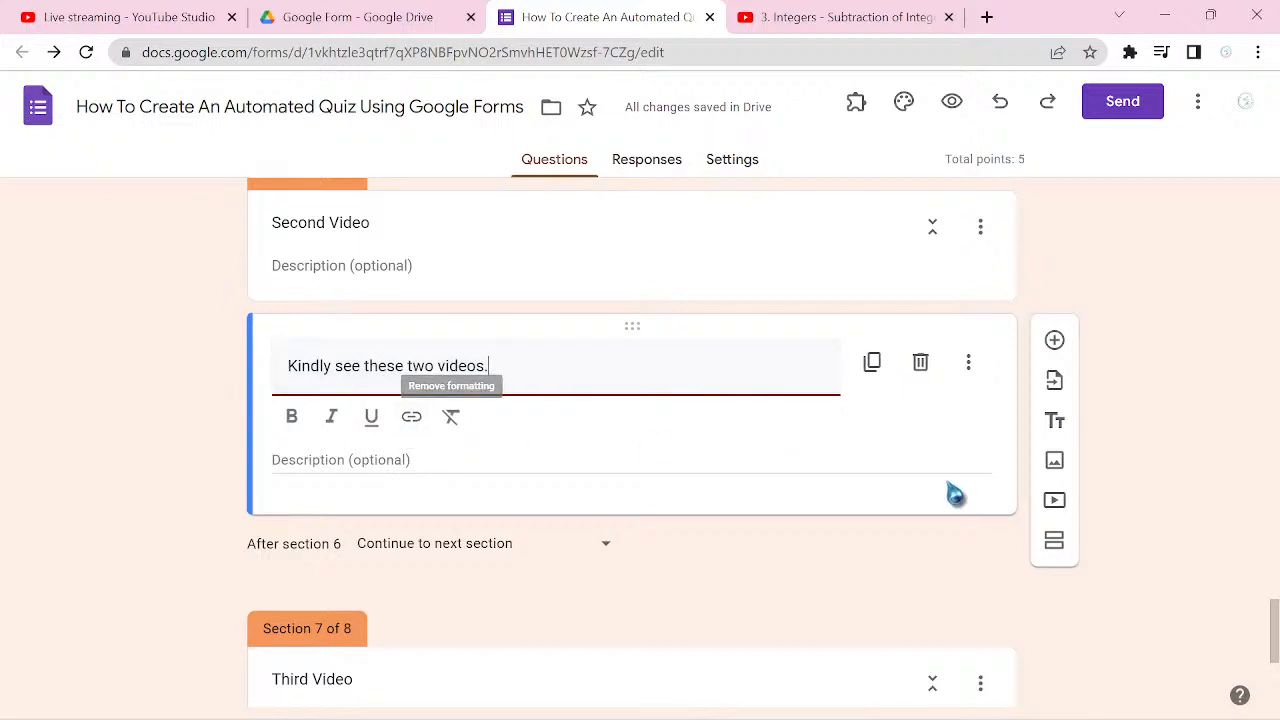
{"action": "left_click", "coordinate": [1055, 505]}
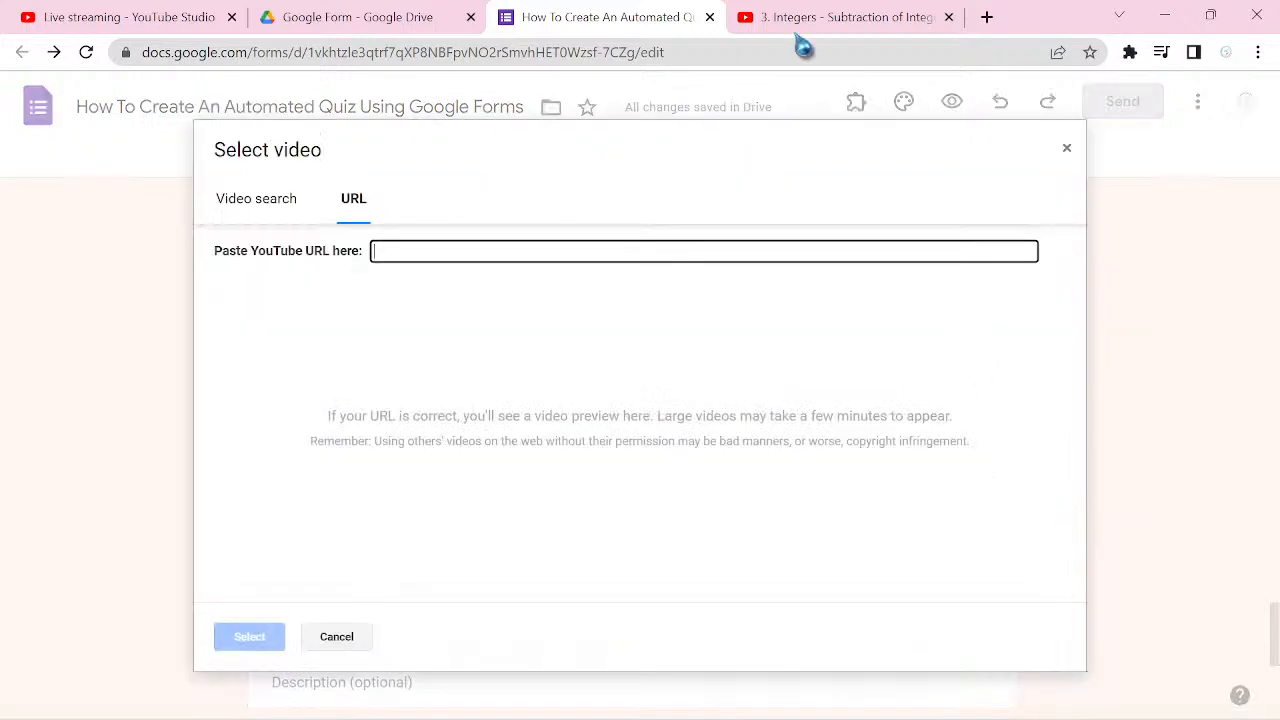
{"action": "left_click", "coordinate": [845, 27]}
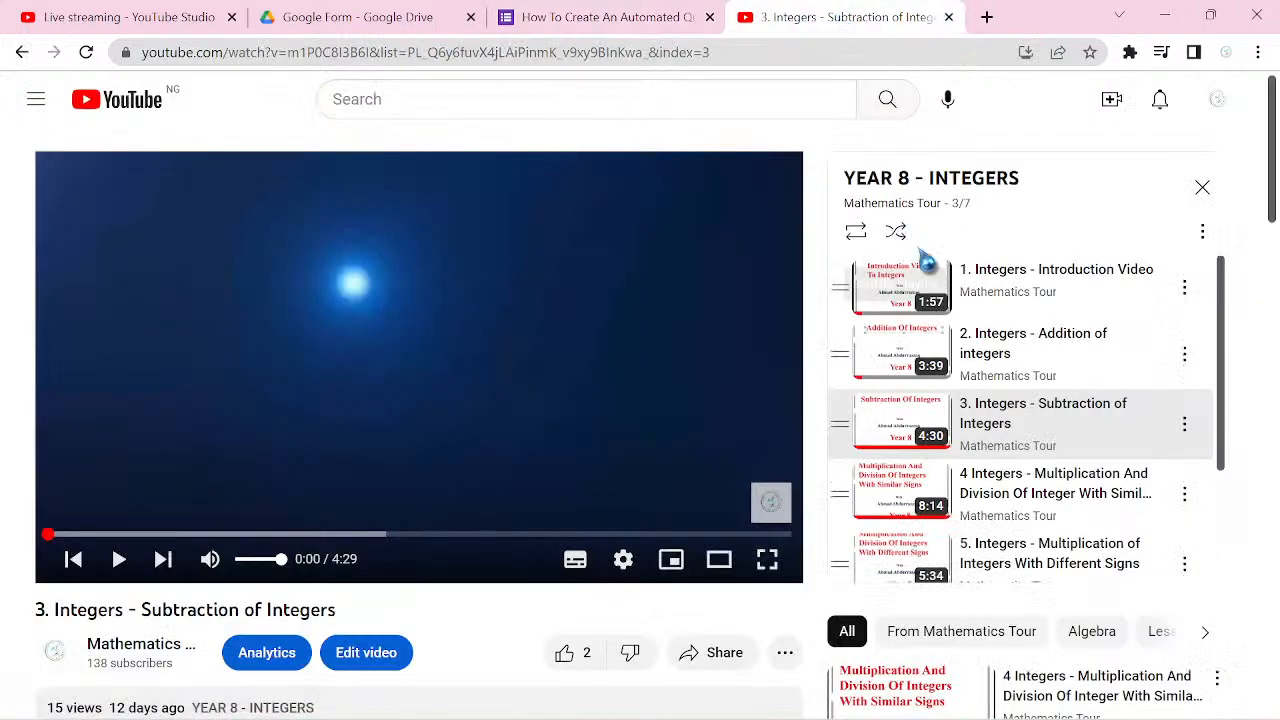
{"action": "left_click", "coordinate": [1160, 508]}
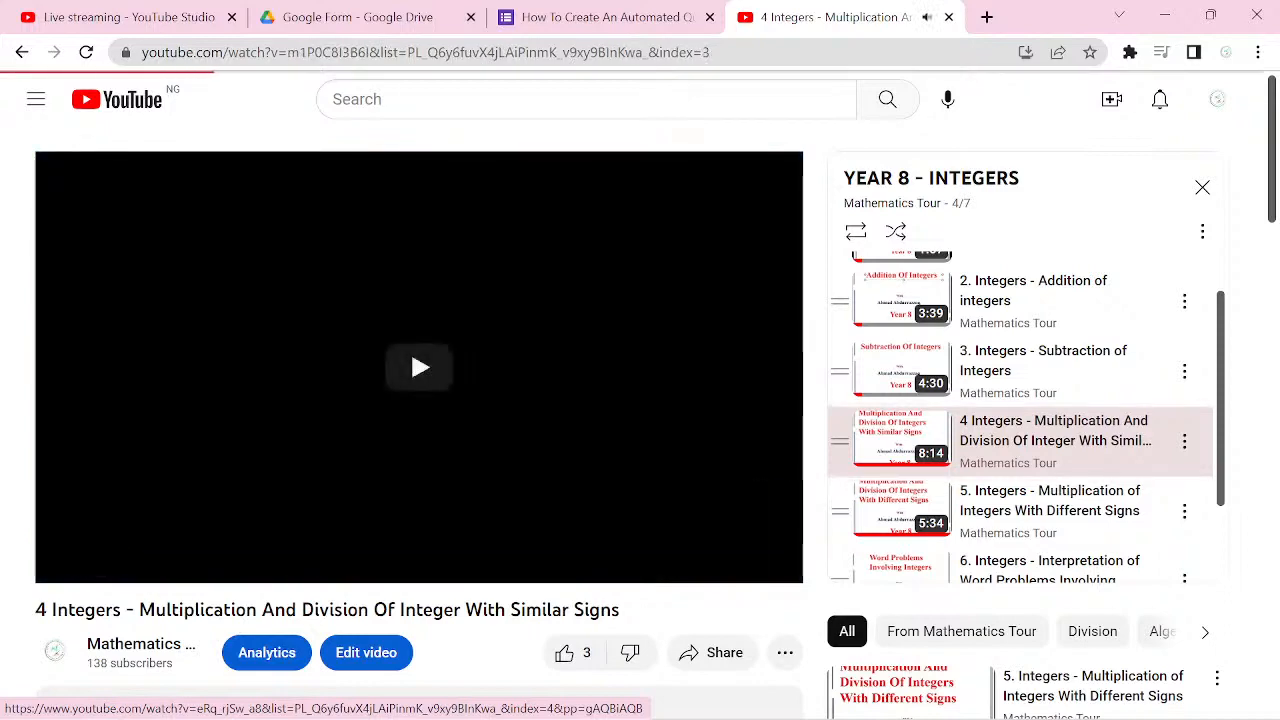
{"action": "left_click", "coordinate": [712, 653]}
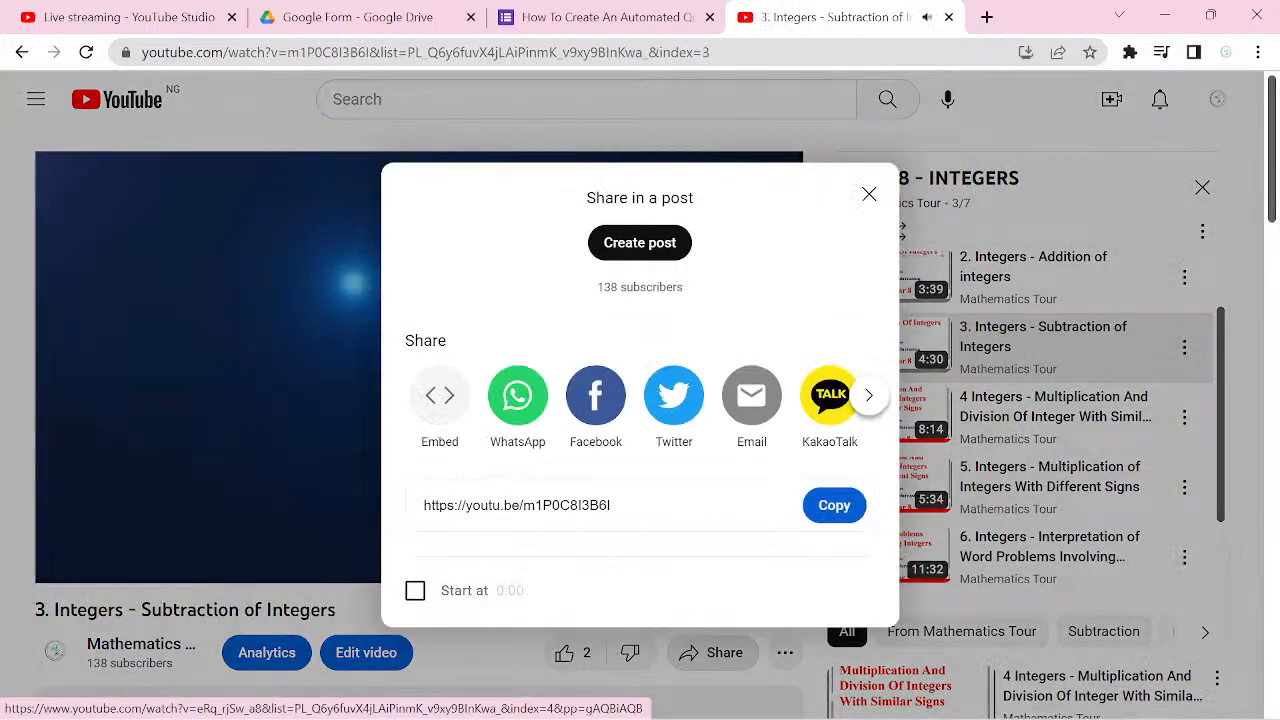
{"action": "left_click", "coordinate": [834, 505]}
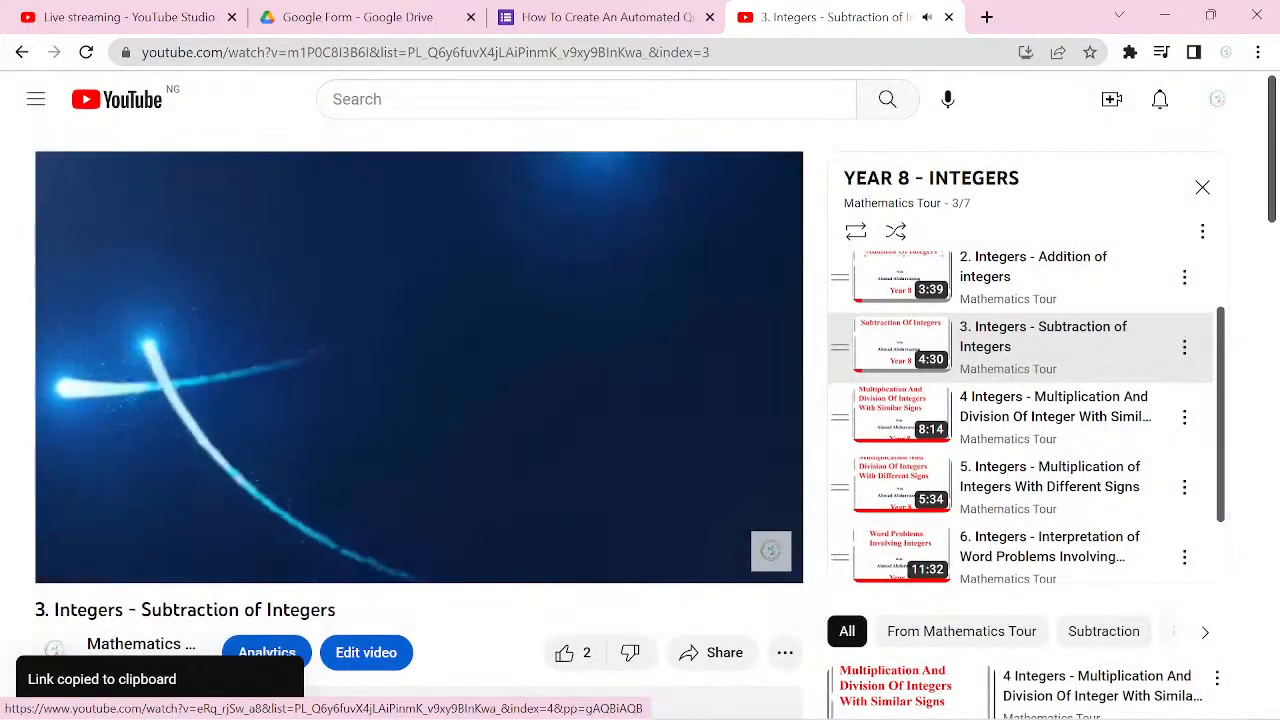
{"action": "left_click", "coordinate": [120, 559]}
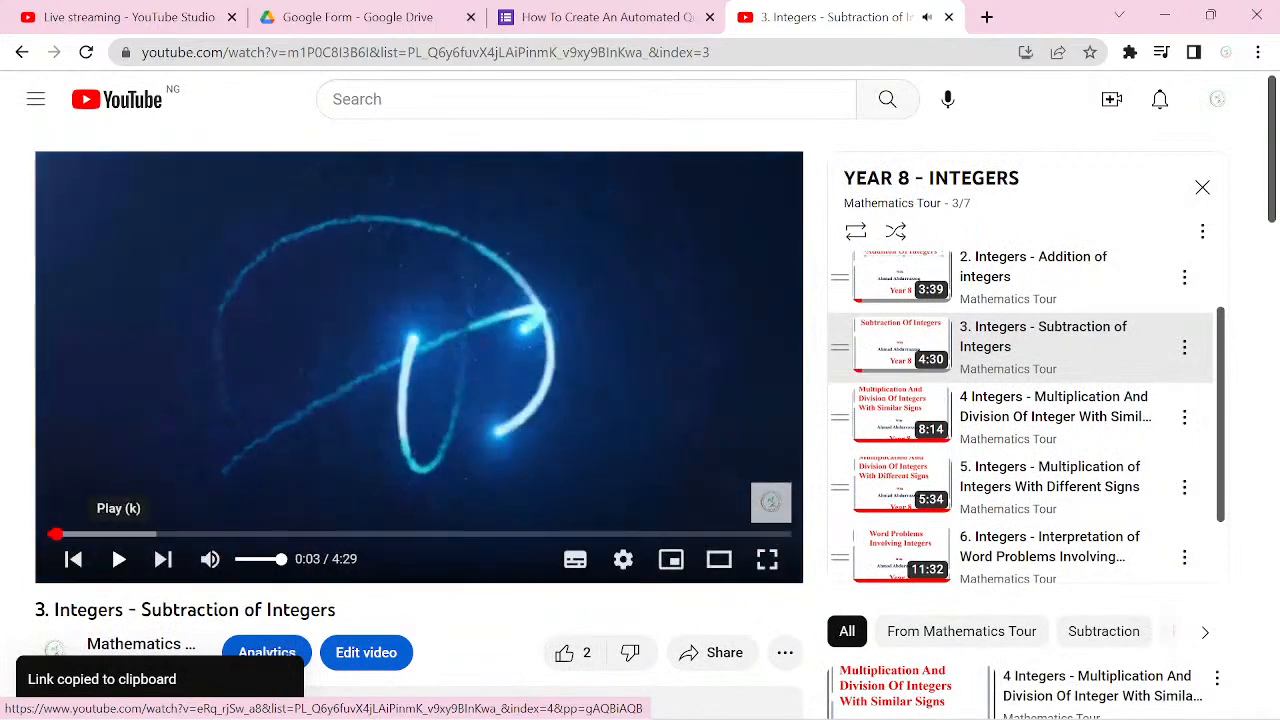
Step: Back in the form, insert the Subtraction of Integers video into section 6 using the copied link
{"action": "left_click", "coordinate": [590, 17]}
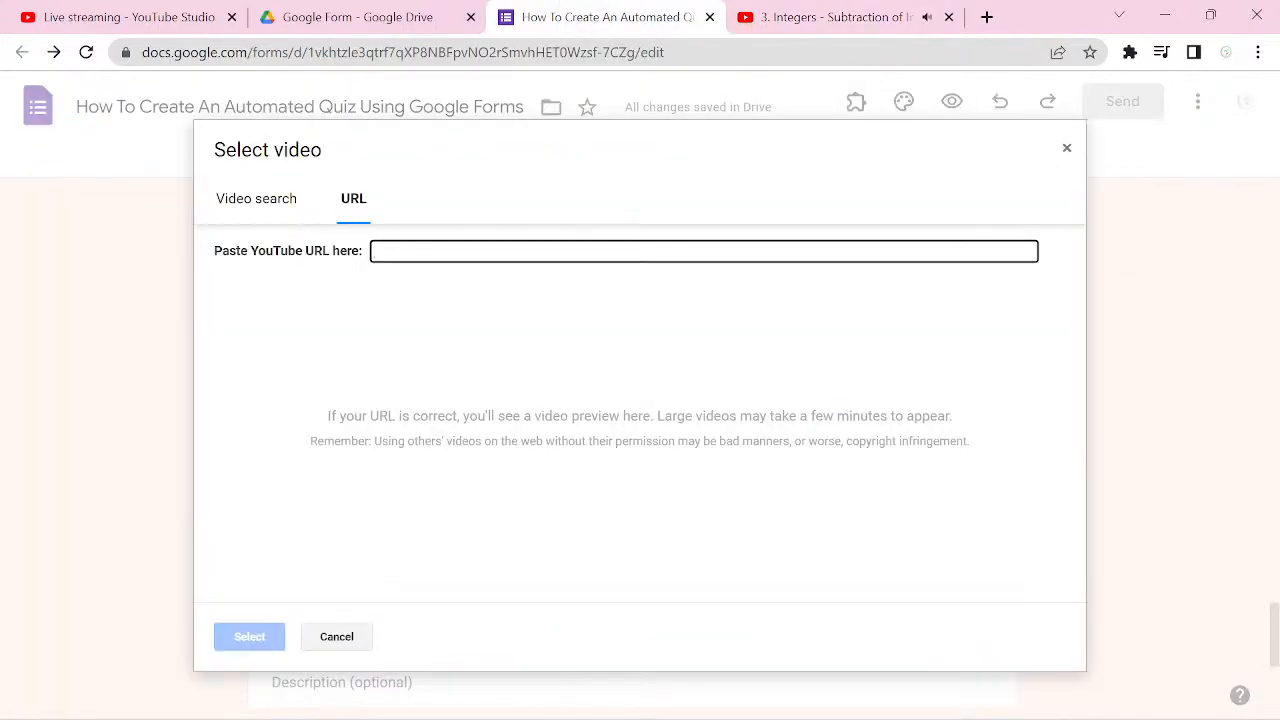
{"action": "key", "text": "ctrl+v"}
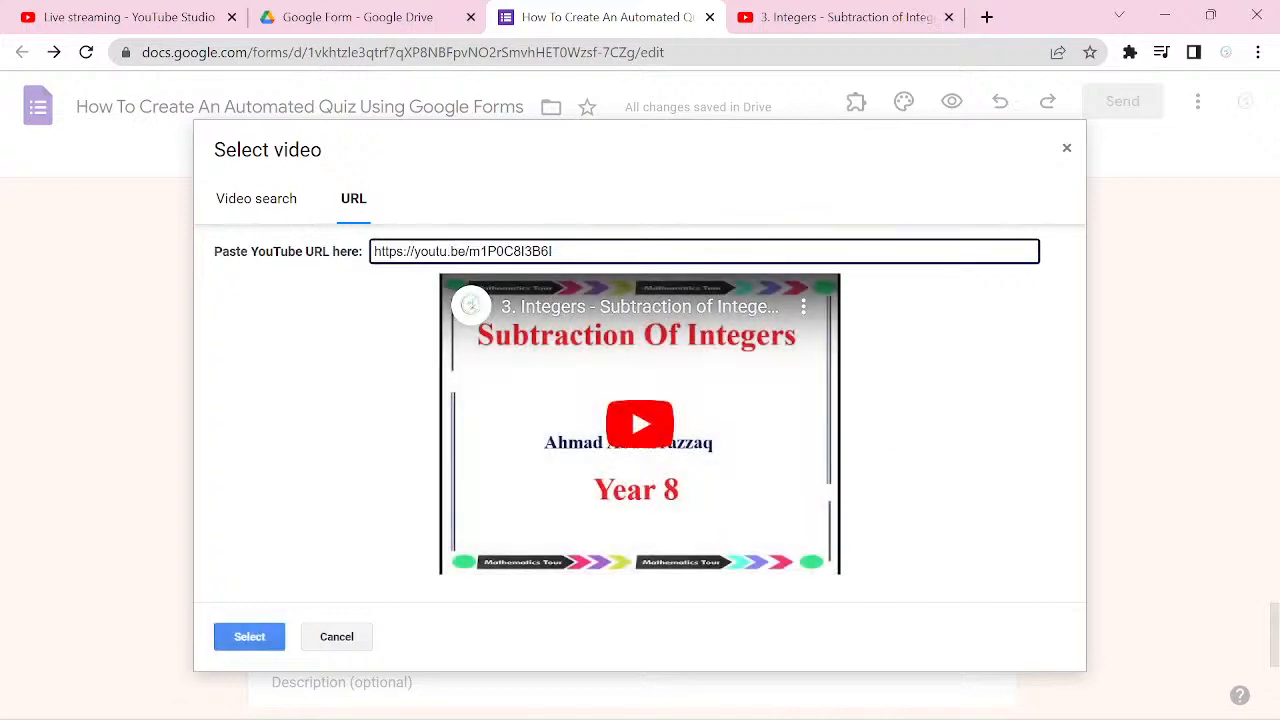
{"action": "left_click", "coordinate": [274, 648]}
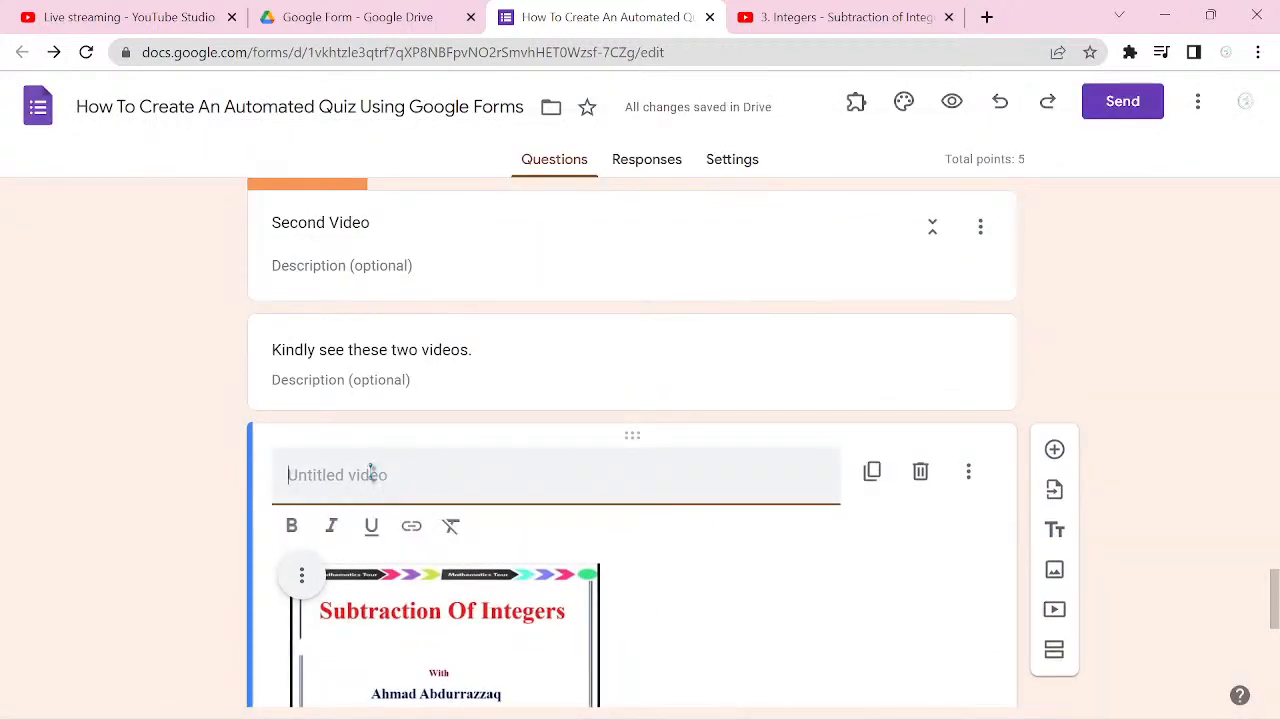
Step: Title the Subtraction of Integers video in section 6 "Video 1"
{"action": "type", "text": "First"}
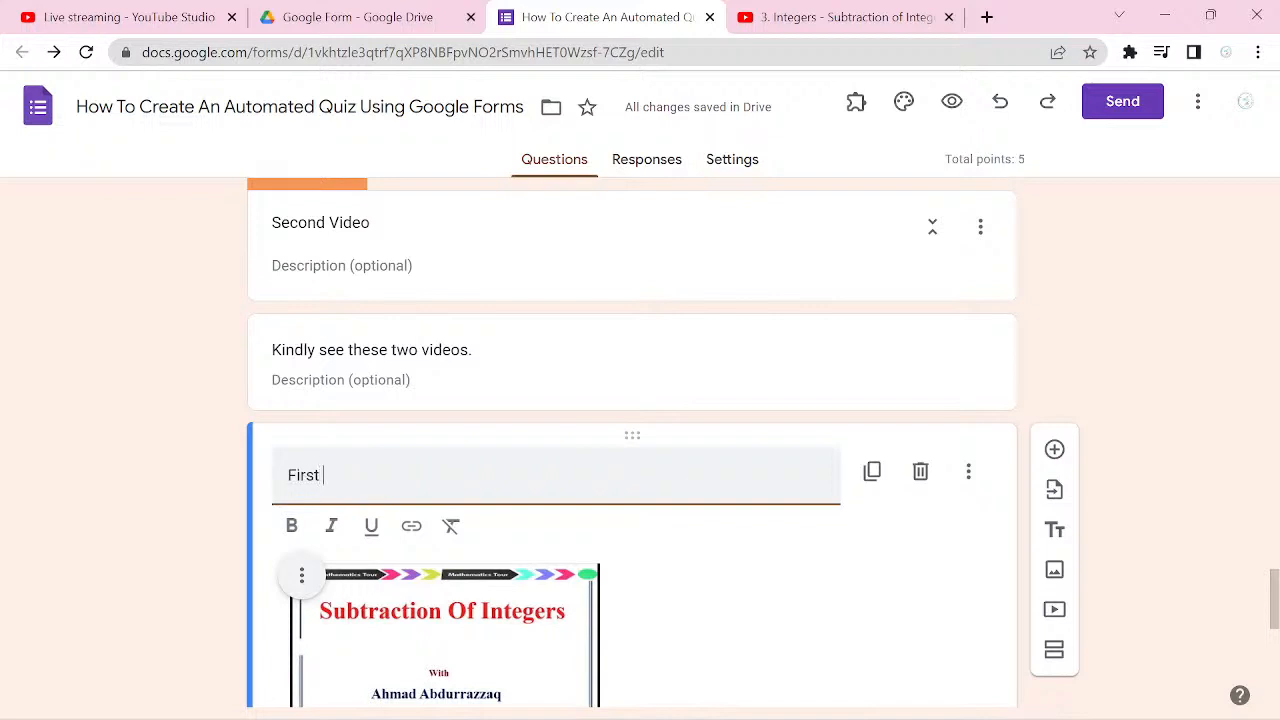
{"action": "type", "text": " V"}
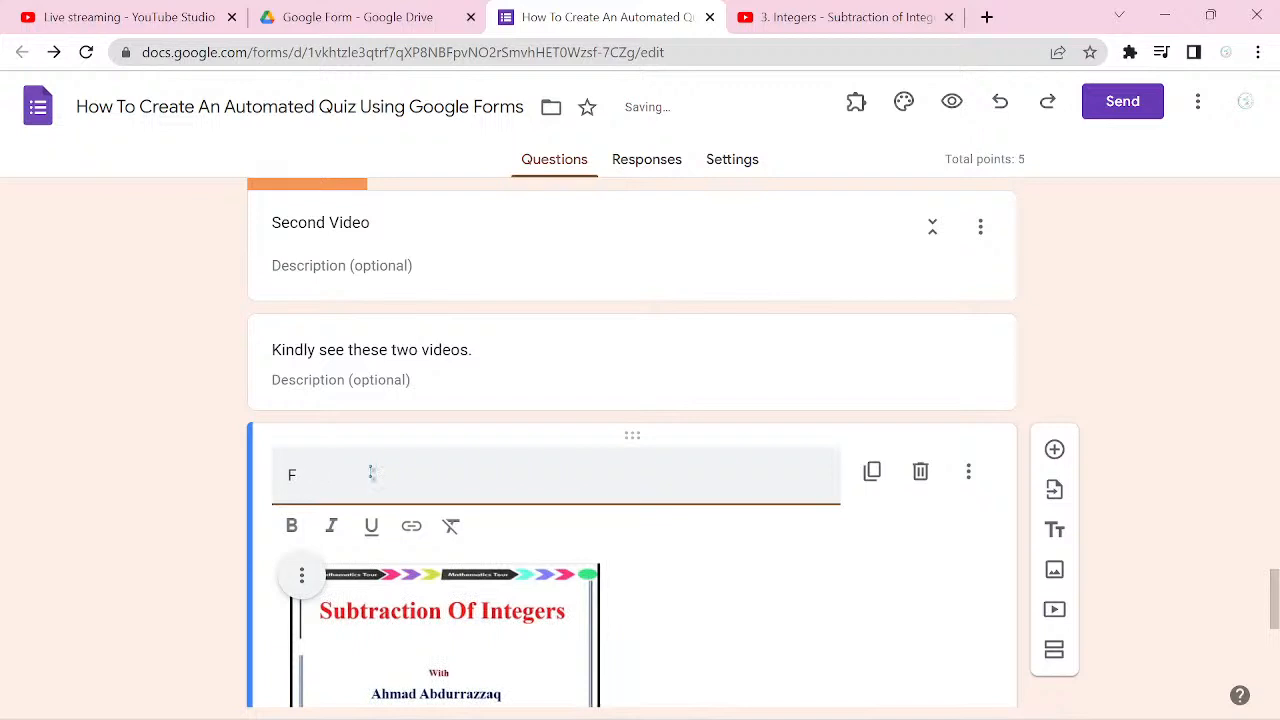
{"action": "key", "text": "BackSpace"}
{"action": "type", "text": "Video 1"}
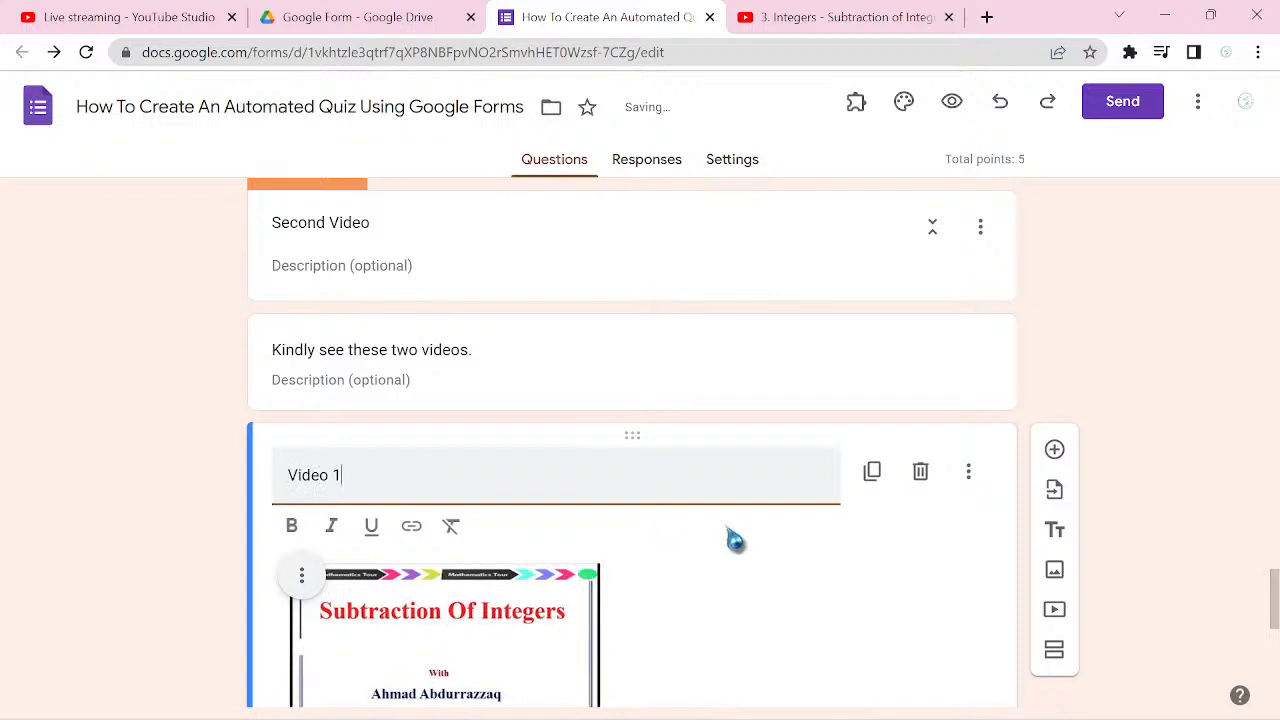
Step: Start adding another video and copy the YouTube share link of "5. Integers - Multiplication of Integers With Different Signs"
{"action": "left_click", "coordinate": [1054, 624]}
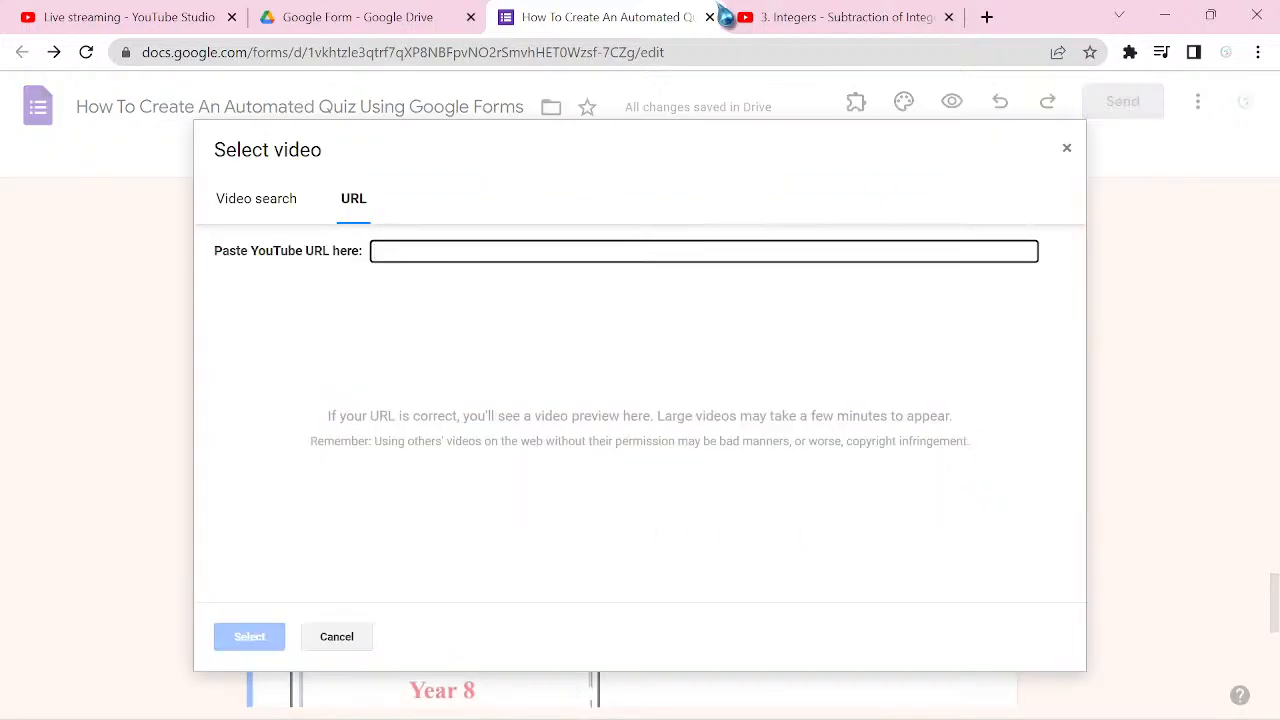
{"action": "left_click", "coordinate": [814, 20]}
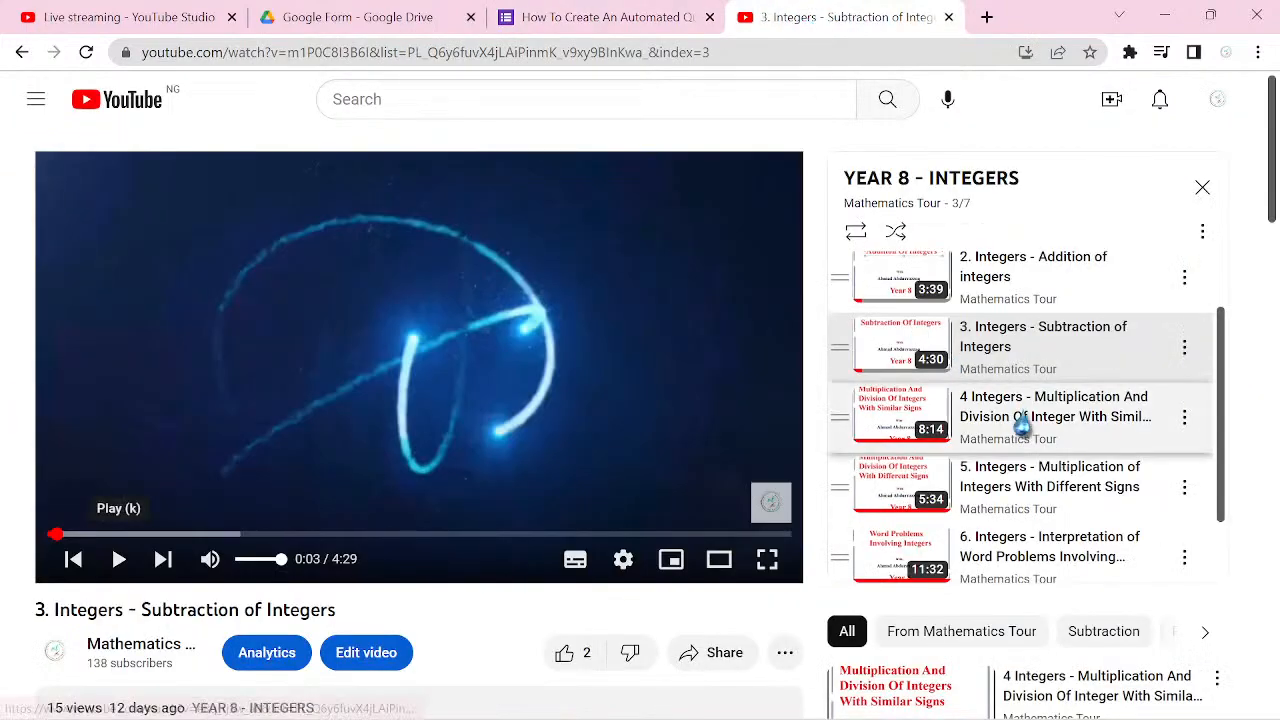
{"action": "left_click", "coordinate": [1057, 496]}
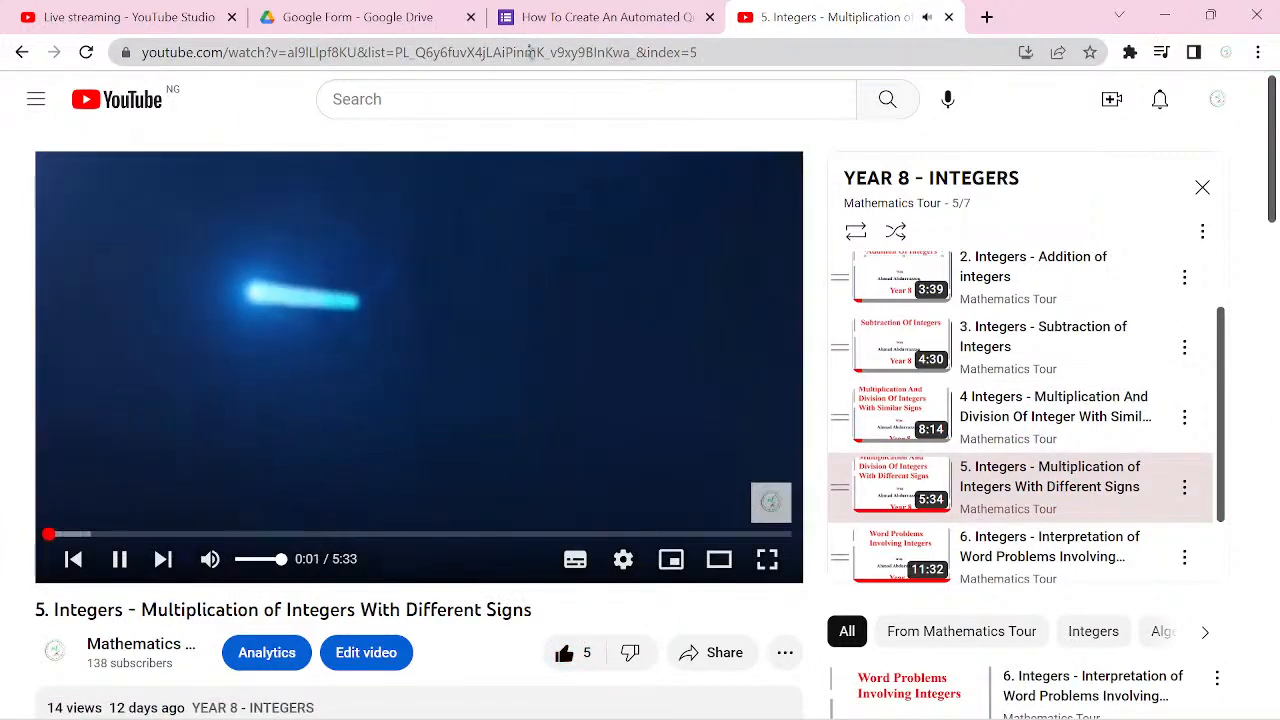
{"action": "left_click", "coordinate": [119, 560]}
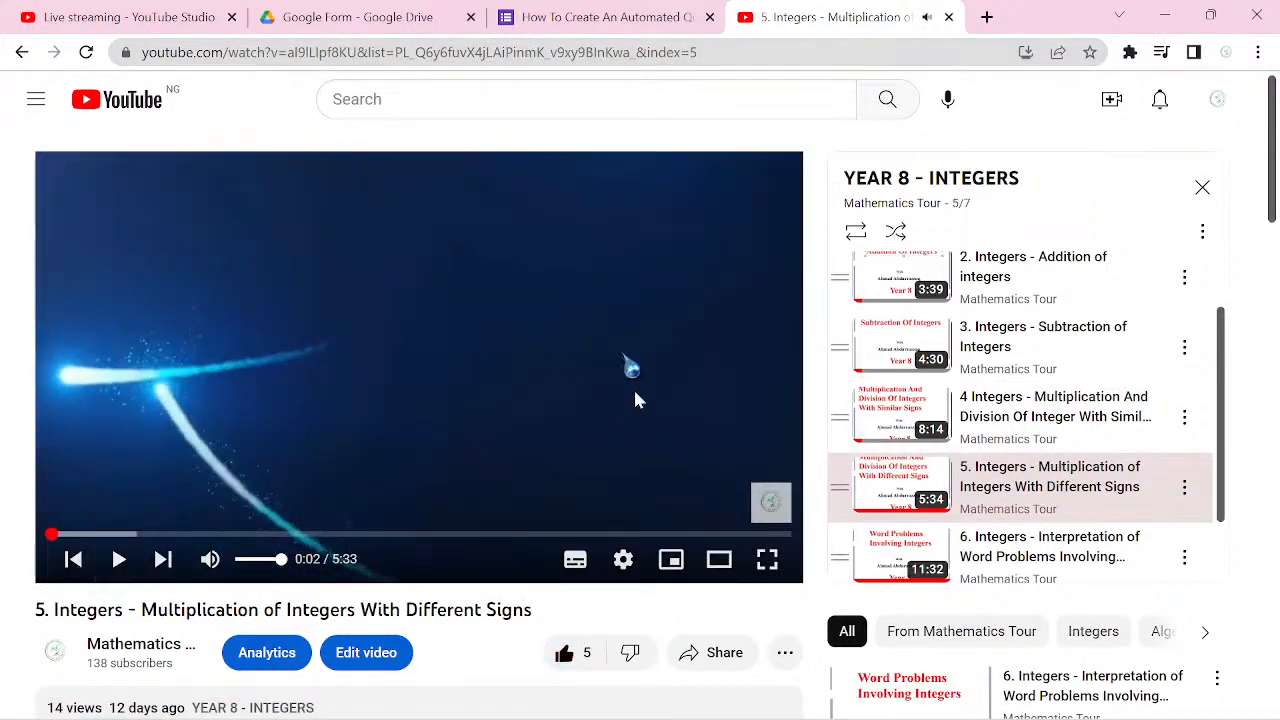
{"action": "left_click", "coordinate": [728, 670]}
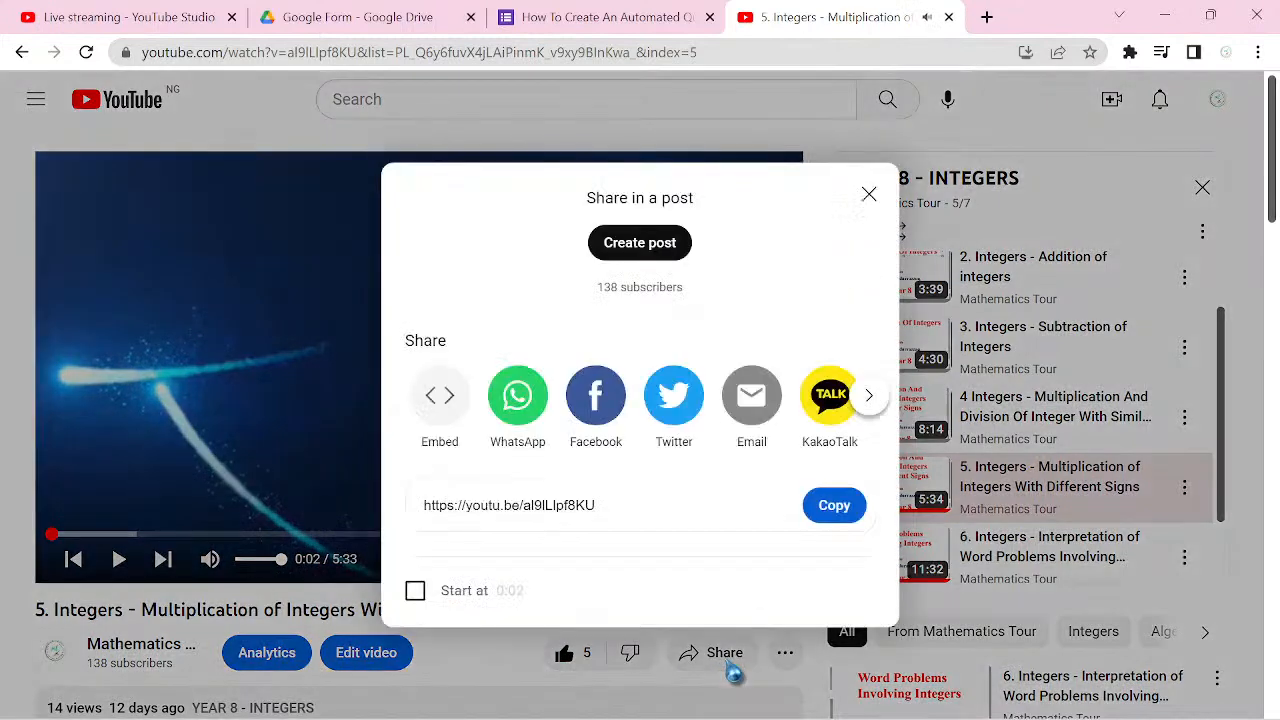
{"action": "left_click", "coordinate": [834, 515]}
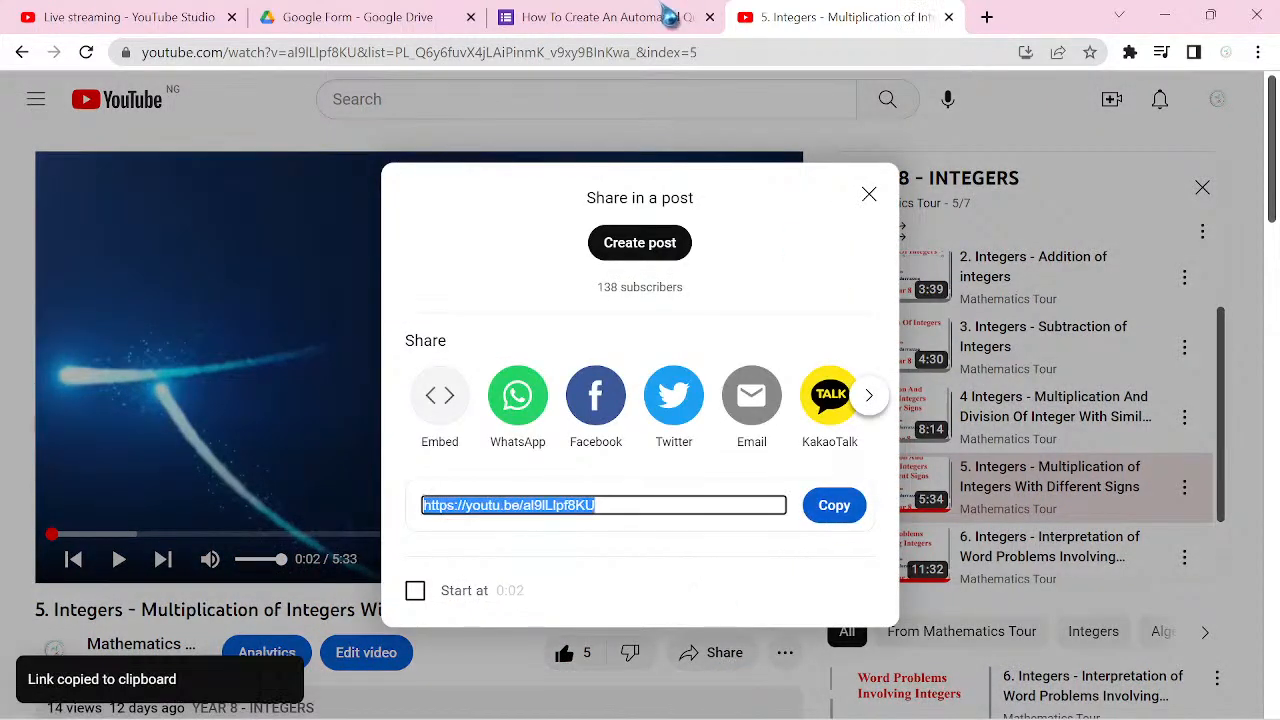
Step: Back in the form, insert the Different Signs video below Video 1 using the copied link and title it "Video 2"
{"action": "left_click", "coordinate": [629, 20]}
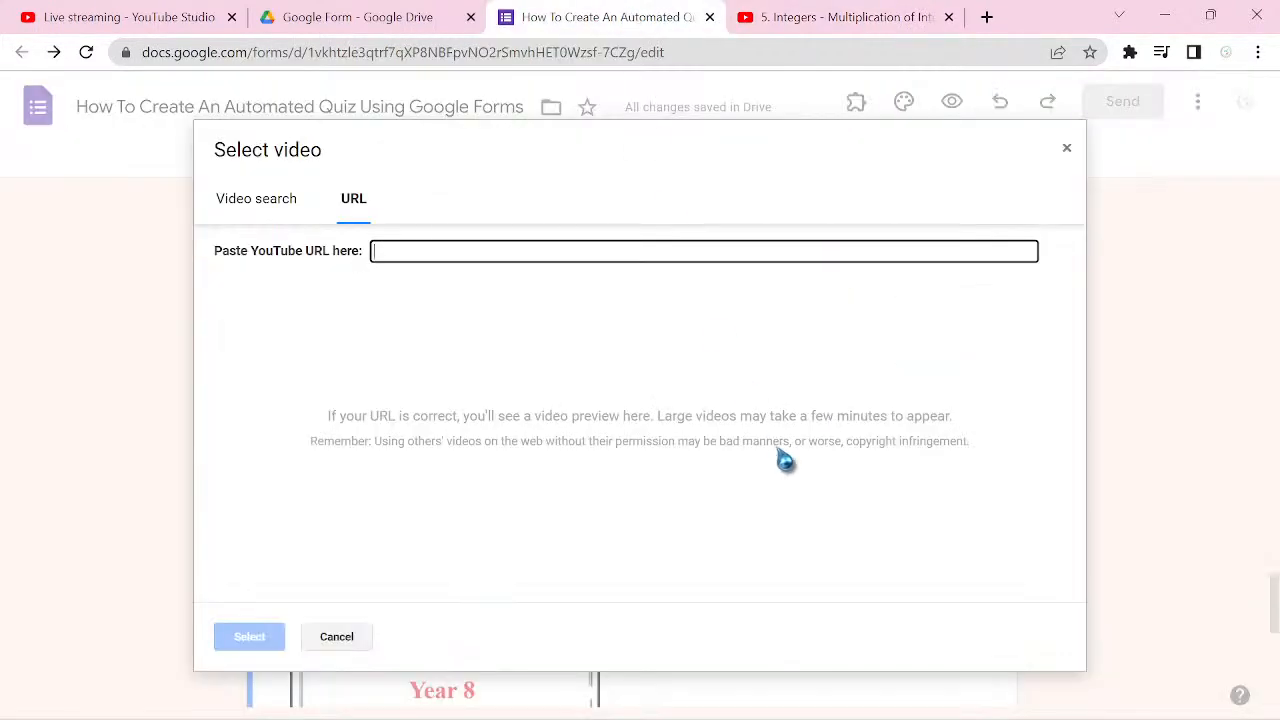
{"action": "key", "text": "ctrl+v"}
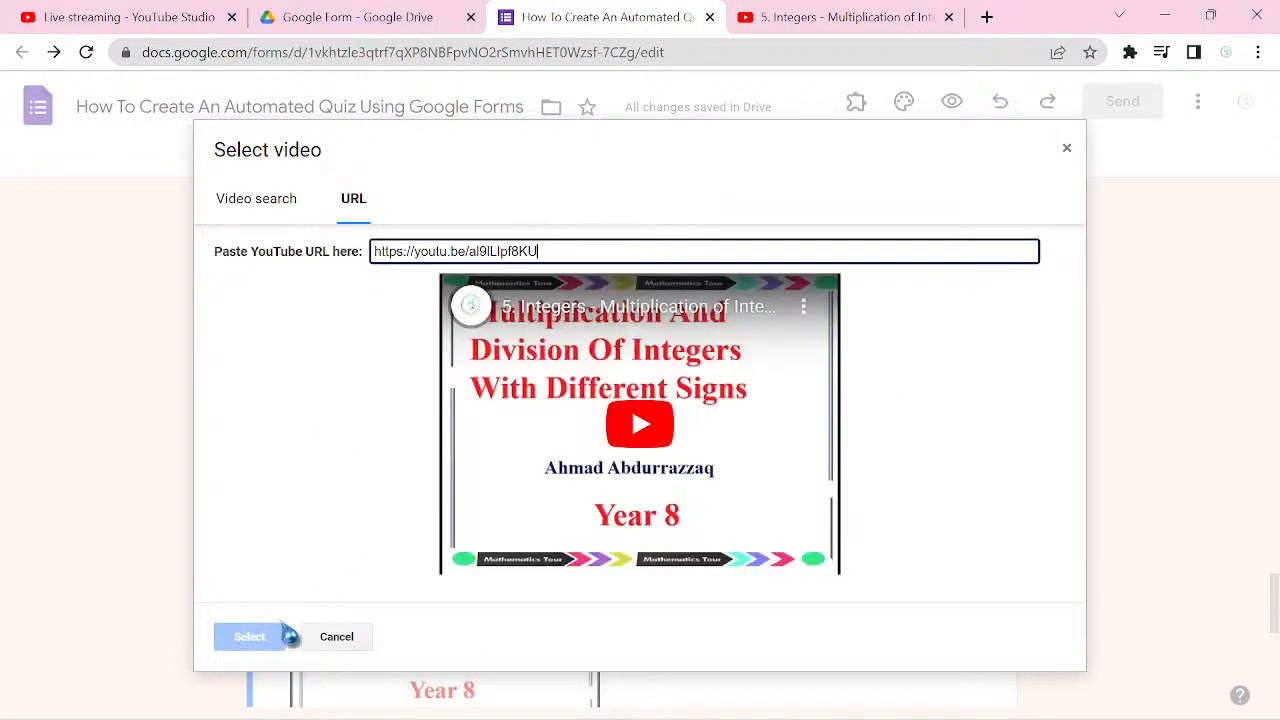
{"action": "left_click", "coordinate": [249, 640]}
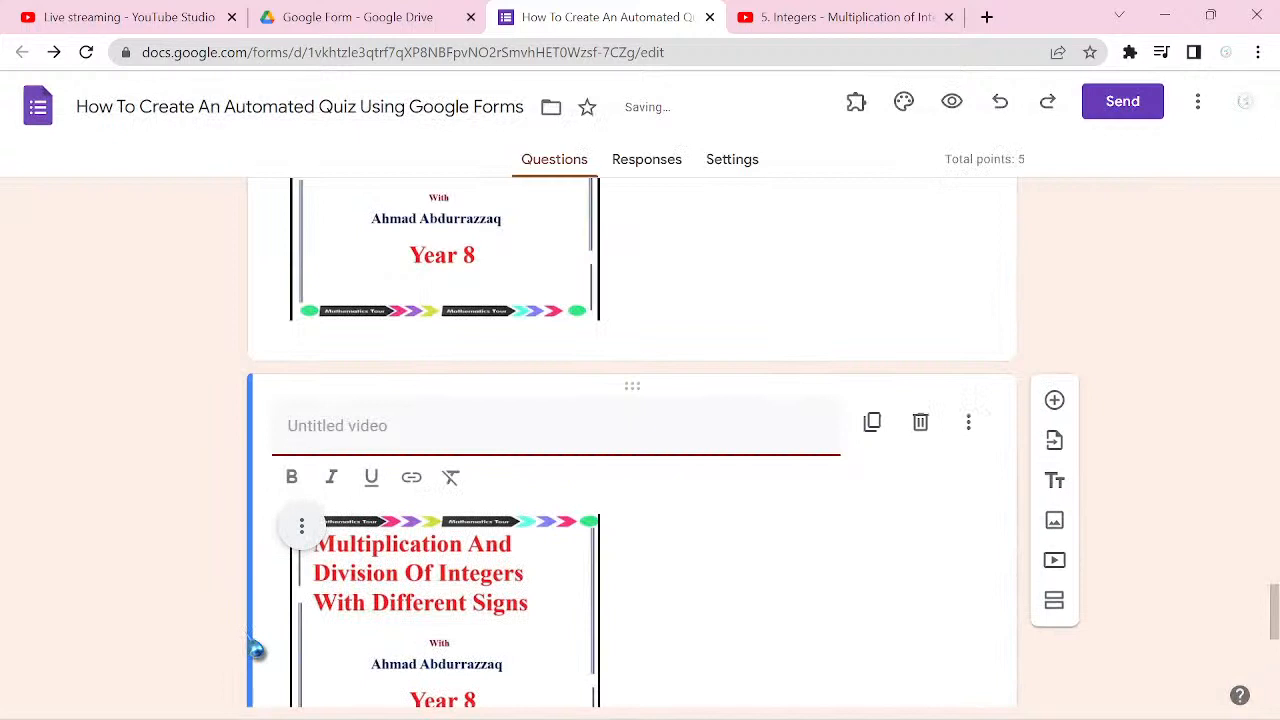
{"action": "type", "text": "Vi"}
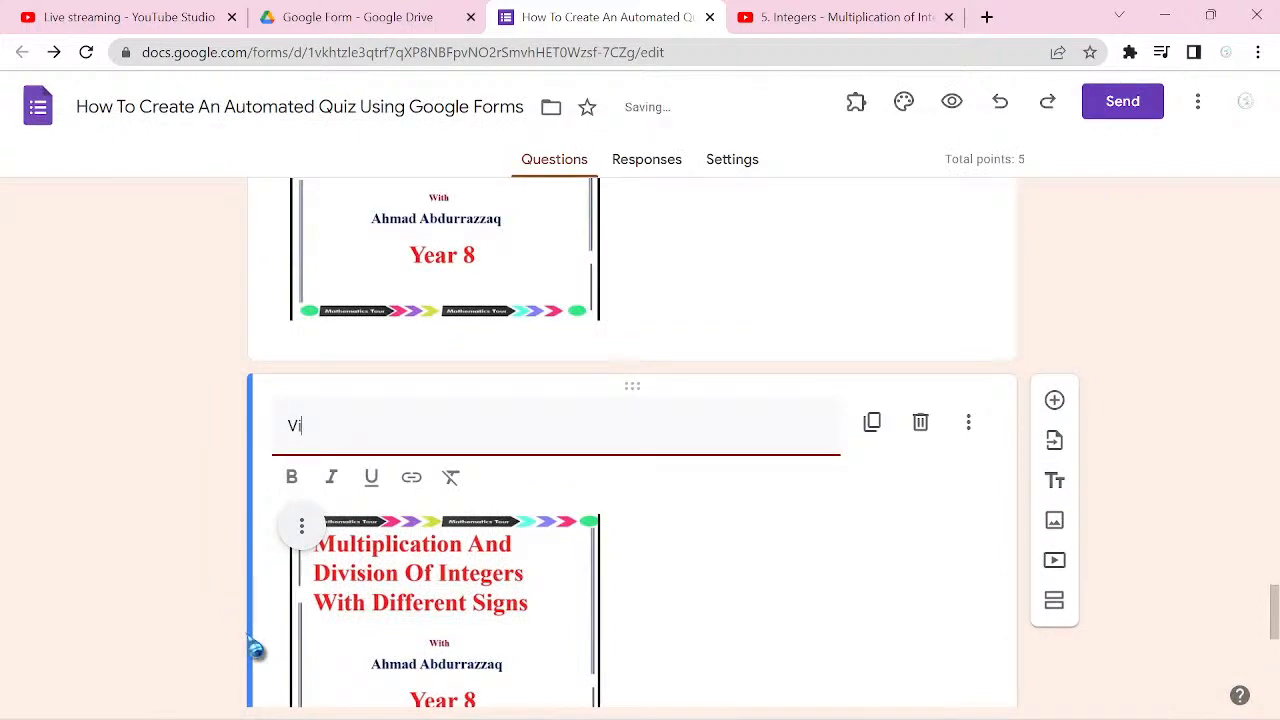
{"action": "type", "text": "deo 2"}
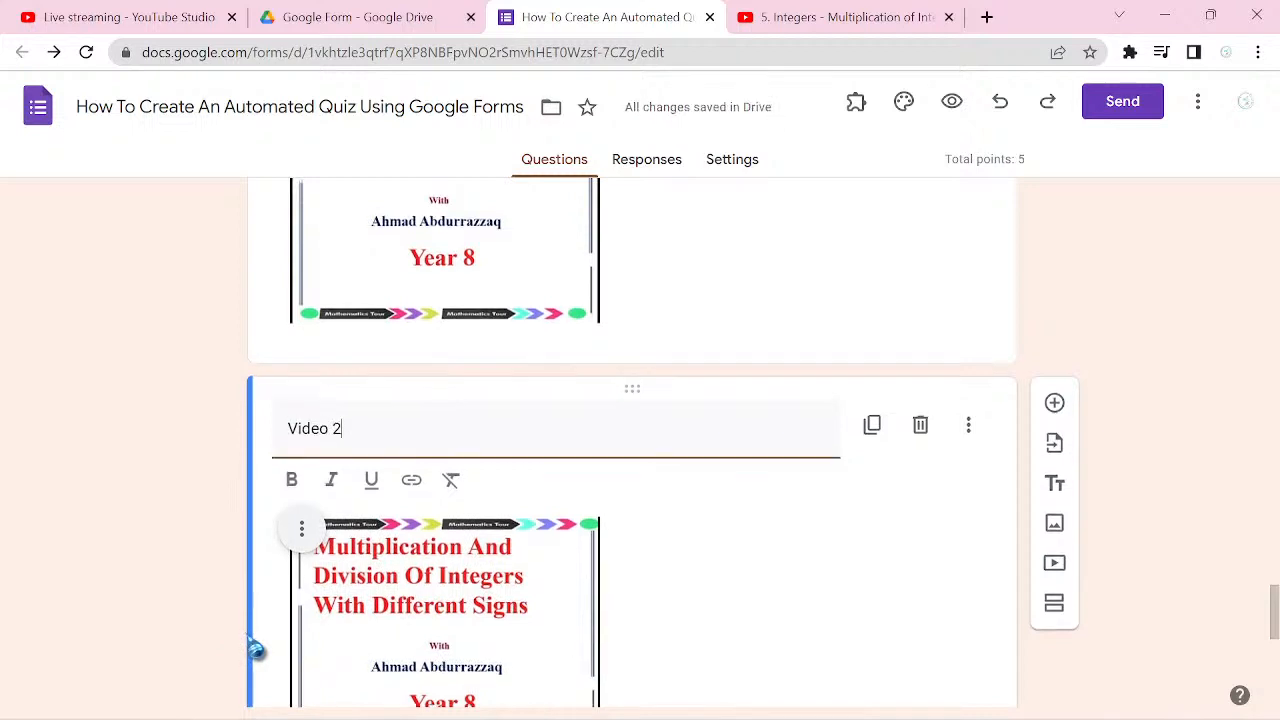
Step: Add a new multiple choice question to section 5 (Third Question)
{"action": "scroll", "coordinate": [256, 650], "scroll_direction": "up", "scroll_amount": 4}
{"action": "scroll", "coordinate": [631, 445], "scroll_direction": "up", "scroll_amount": 3}
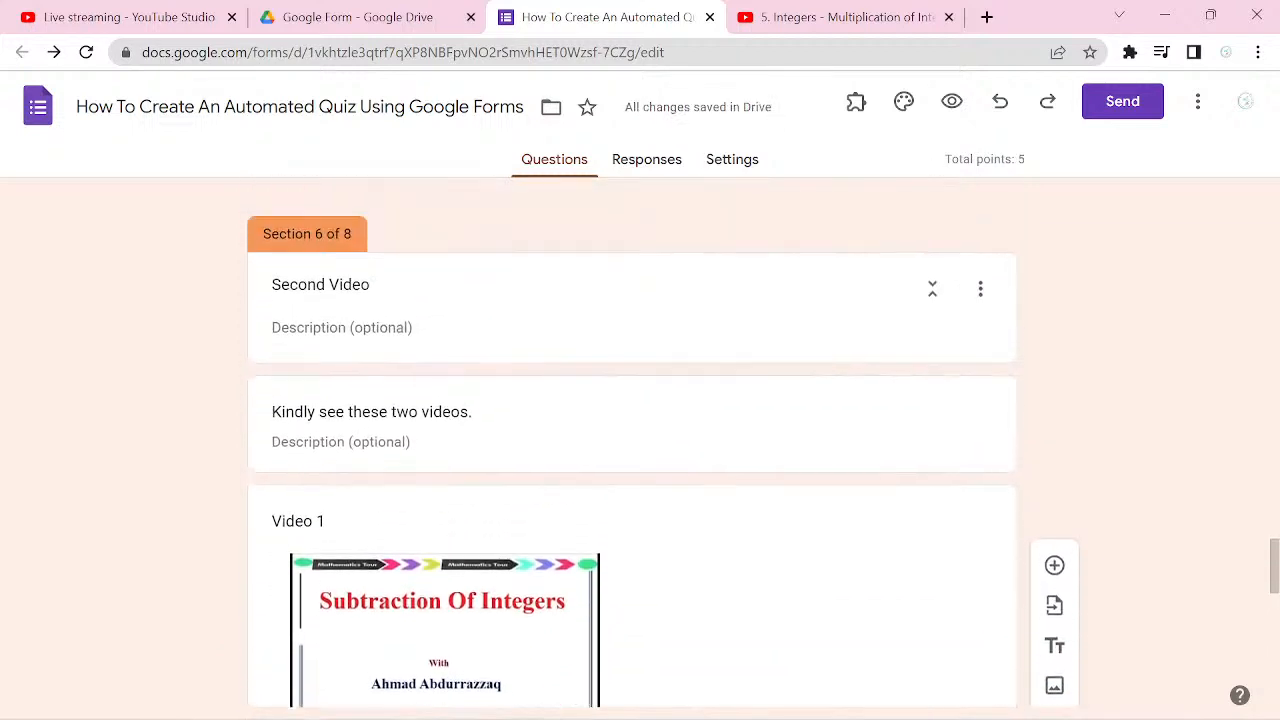
{"action": "scroll", "coordinate": [631, 445], "scroll_direction": "up", "scroll_amount": 2}
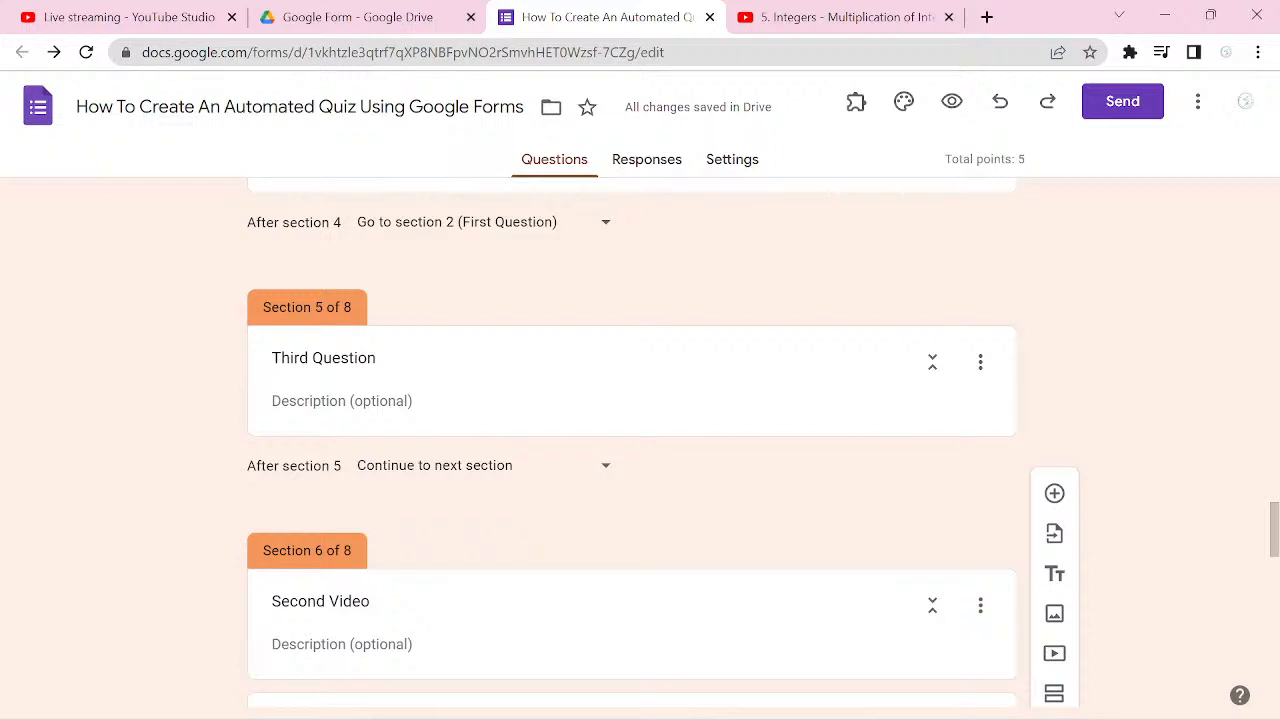
{"action": "left_click", "coordinate": [774, 388]}
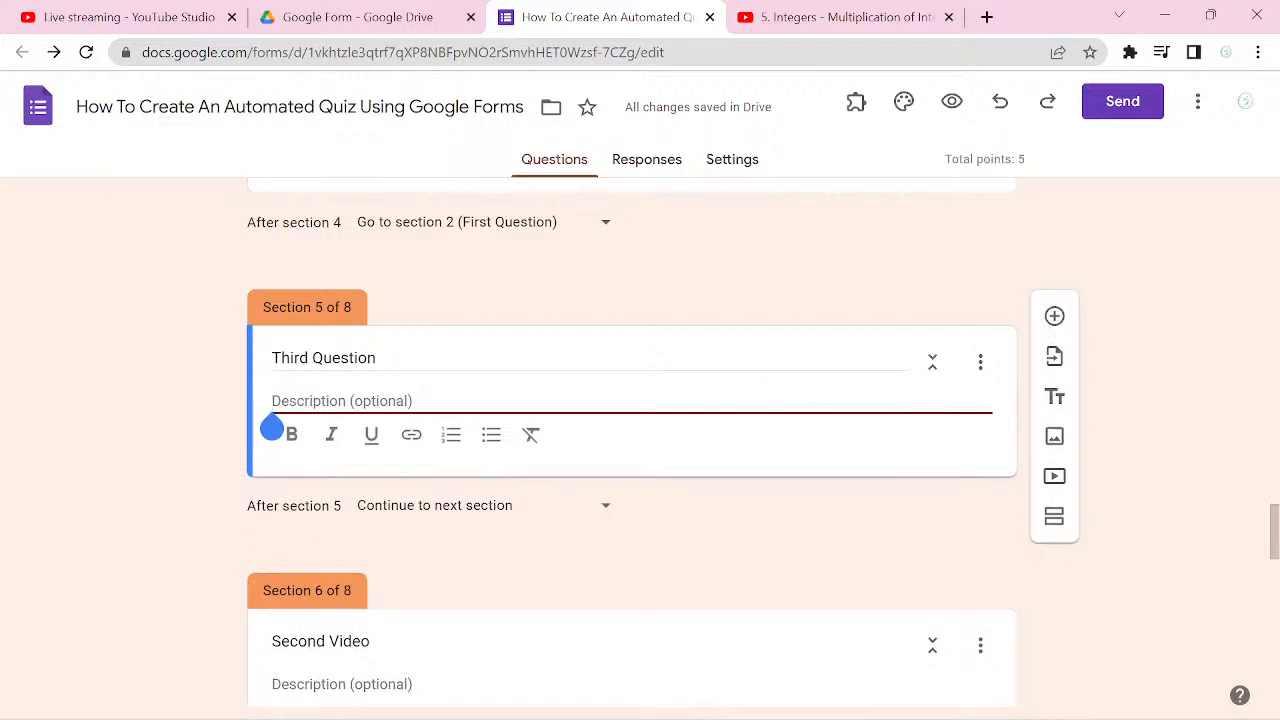
{"action": "left_click", "coordinate": [1054, 316]}
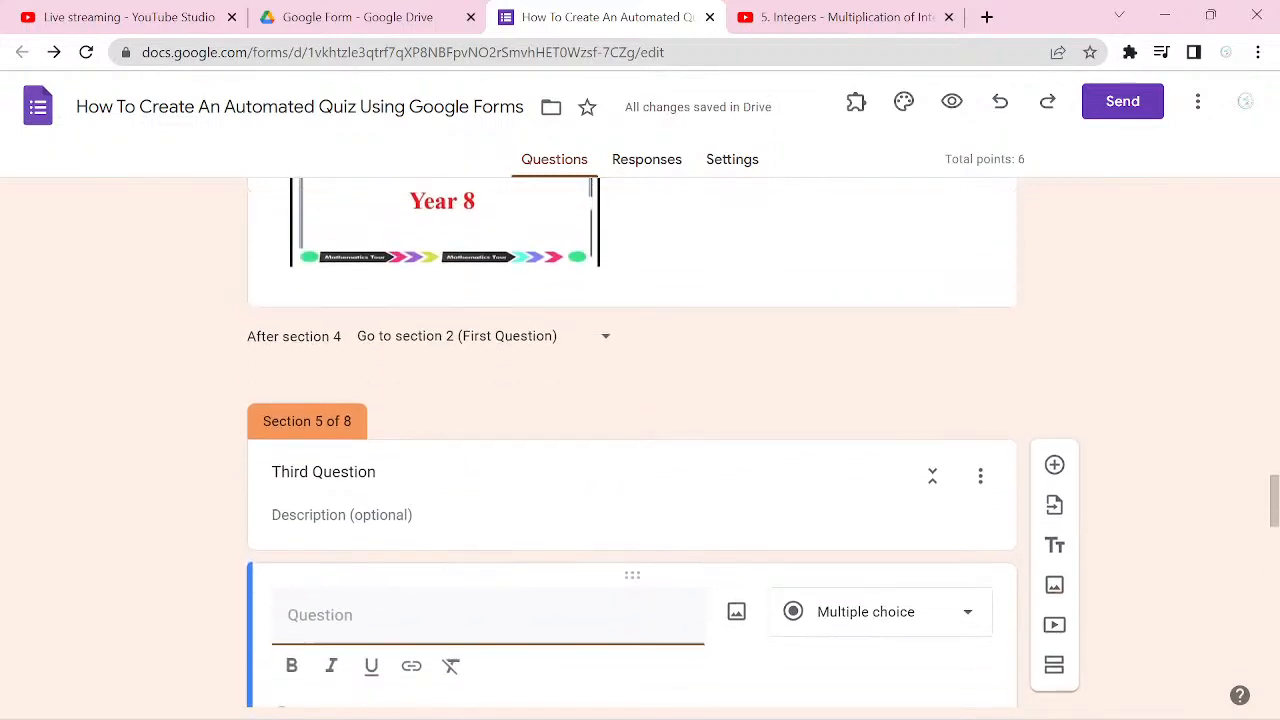
Step: Enter "3. Which of the following is not a verb?" as the text of the new question in section 5
{"action": "type", "text": "3."}
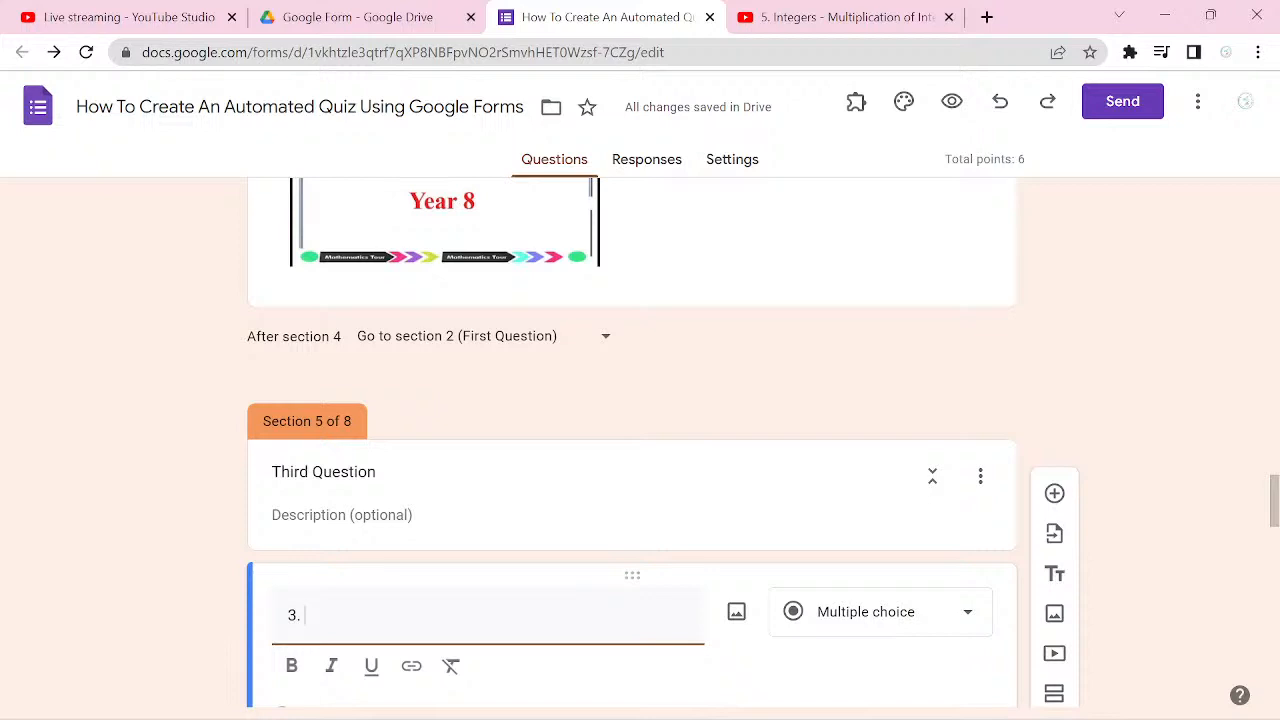
{"action": "type", "text": "Wha"}
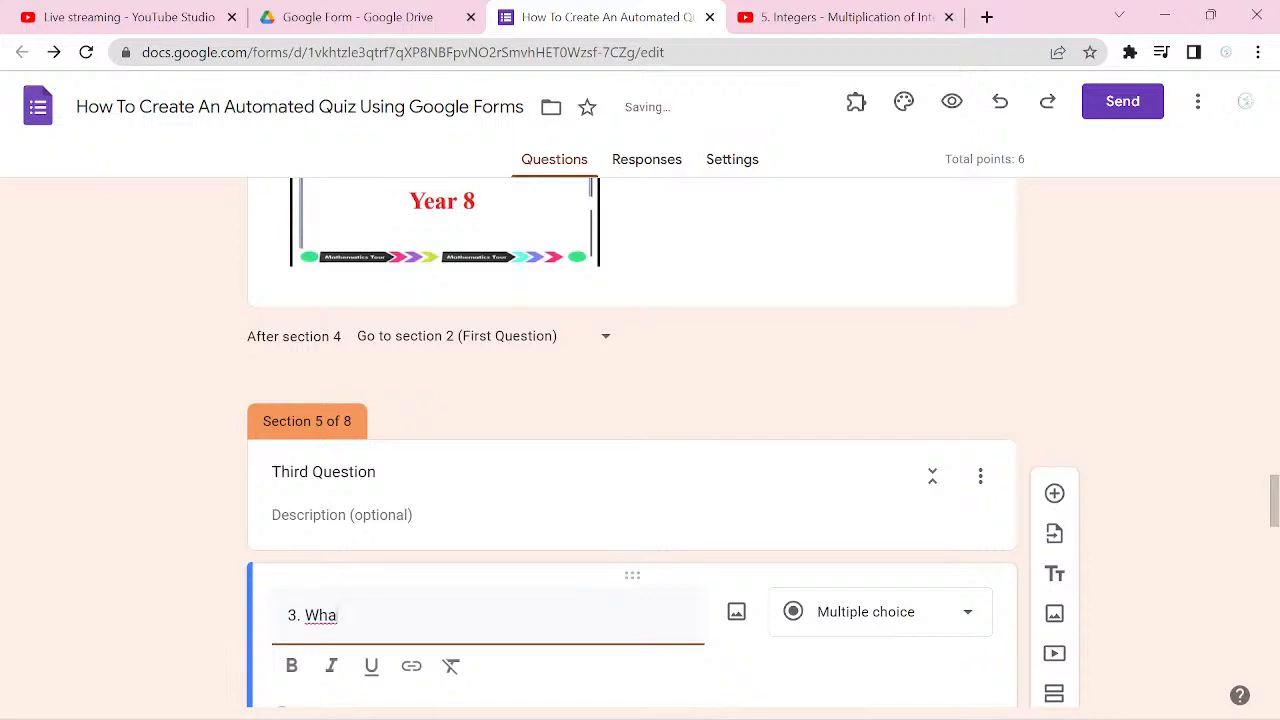
{"action": "key", "text": "BackSpace"}
{"action": "type", "text": "ich of the following"}
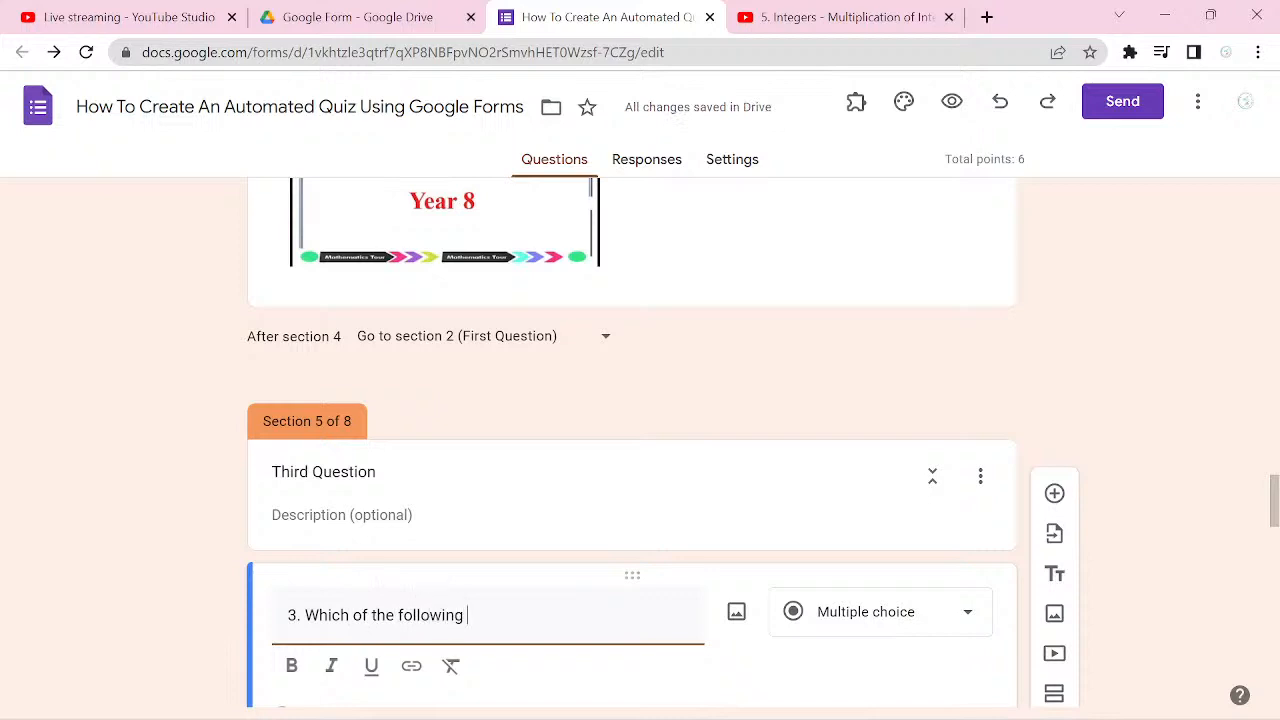
{"action": "type", "text": " is not a ver"}
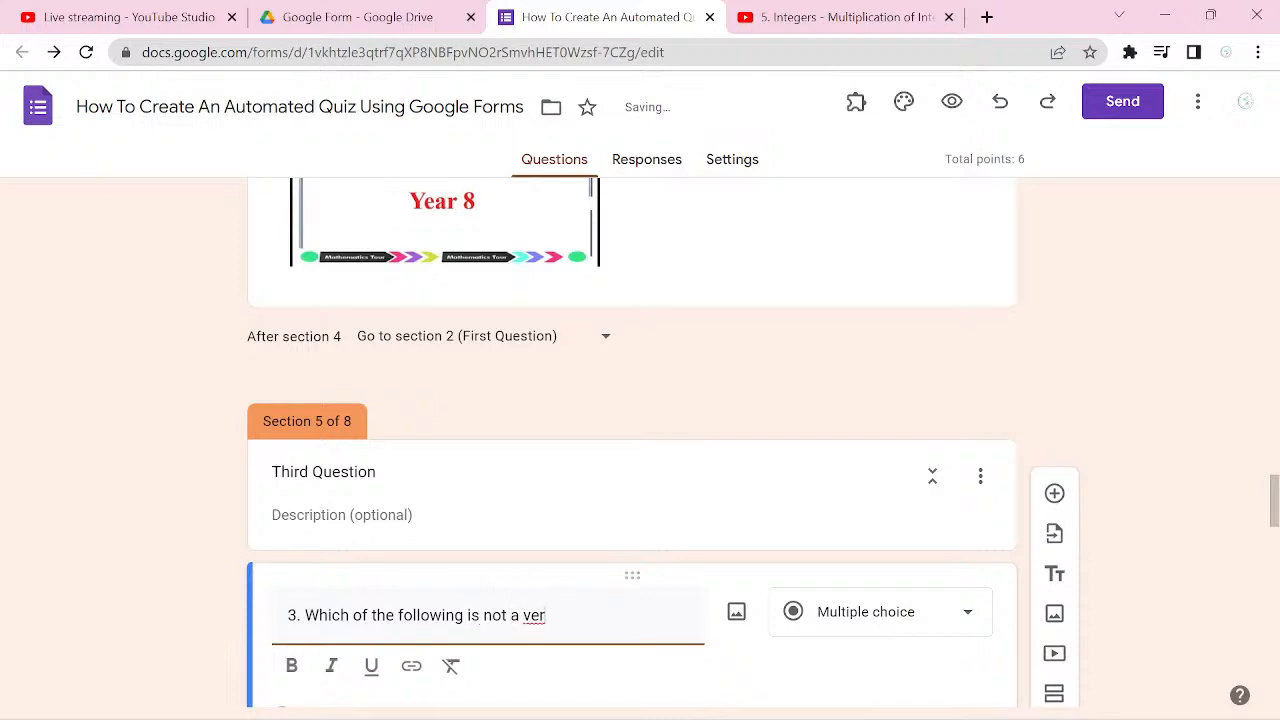
{"action": "type", "text": "b?"}
Step: Enter "Verb" and "Eat" as the first two answer options of question 3
{"action": "scroll", "coordinate": [630, 440], "scroll_direction": "down", "scroll_amount": 3}
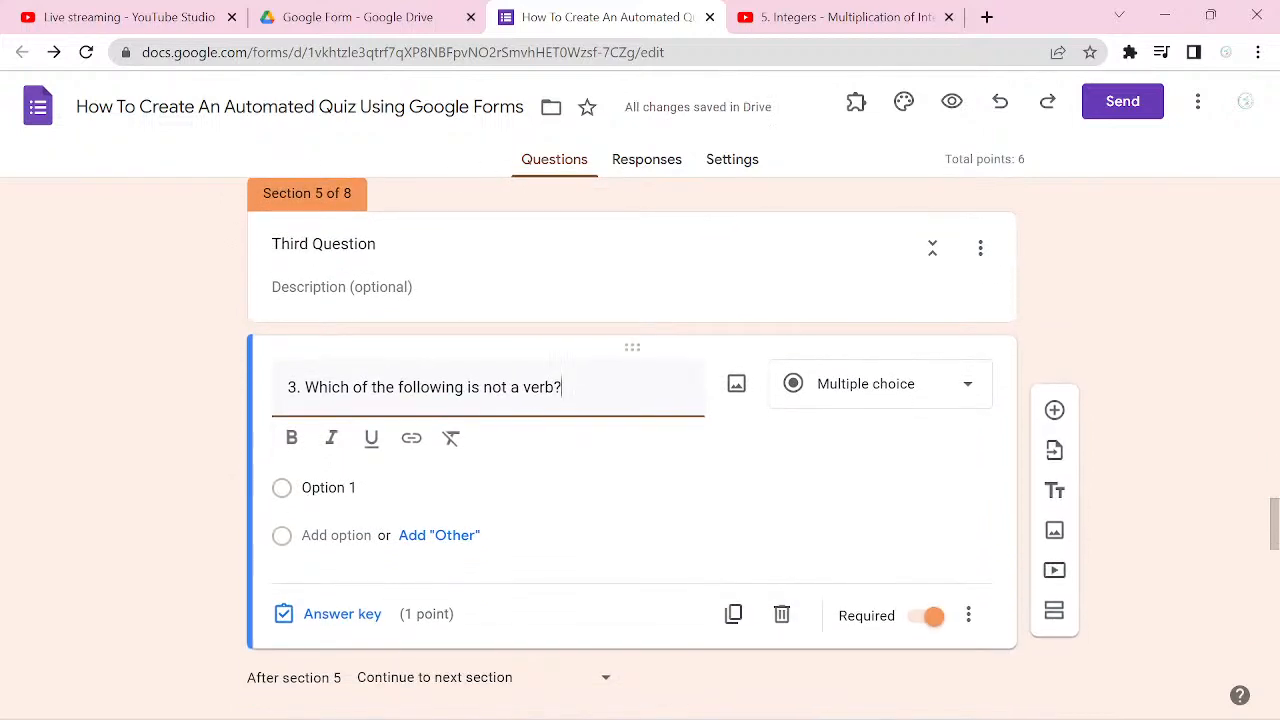
{"action": "left_click", "coordinate": [329, 488]}
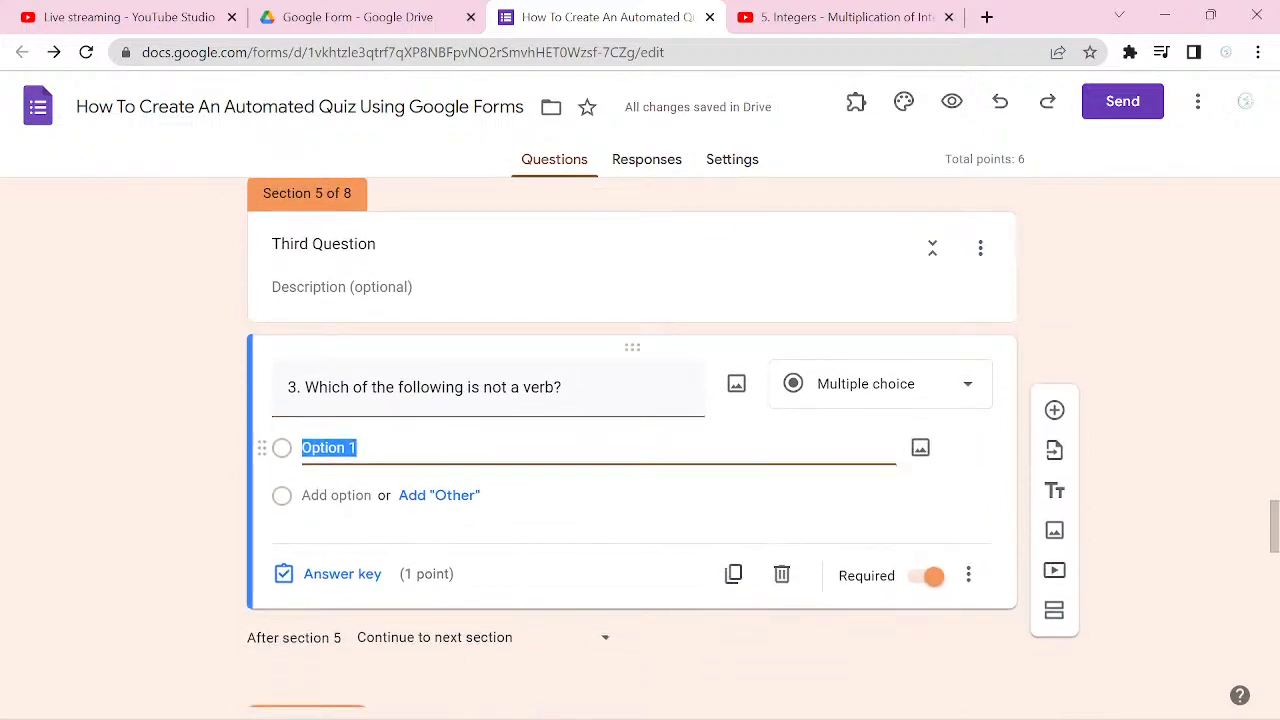
{"action": "type", "text": "Verb"}
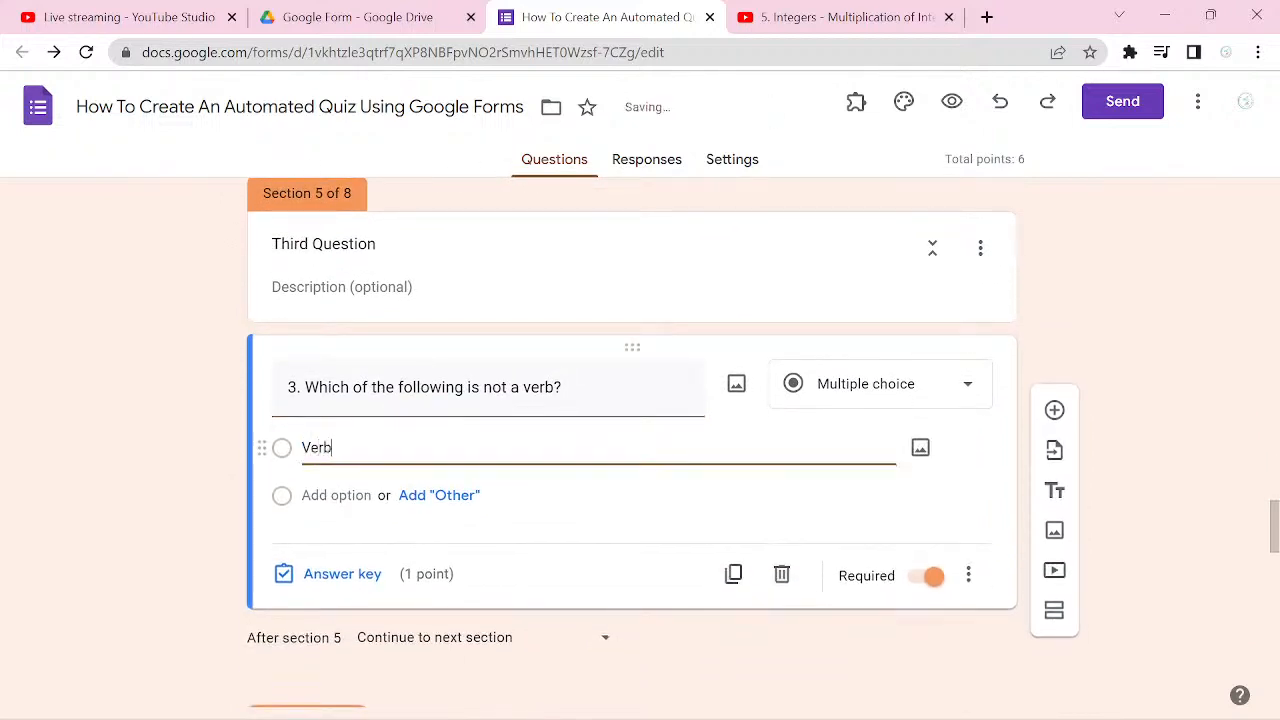
{"action": "key", "text": "Return"}
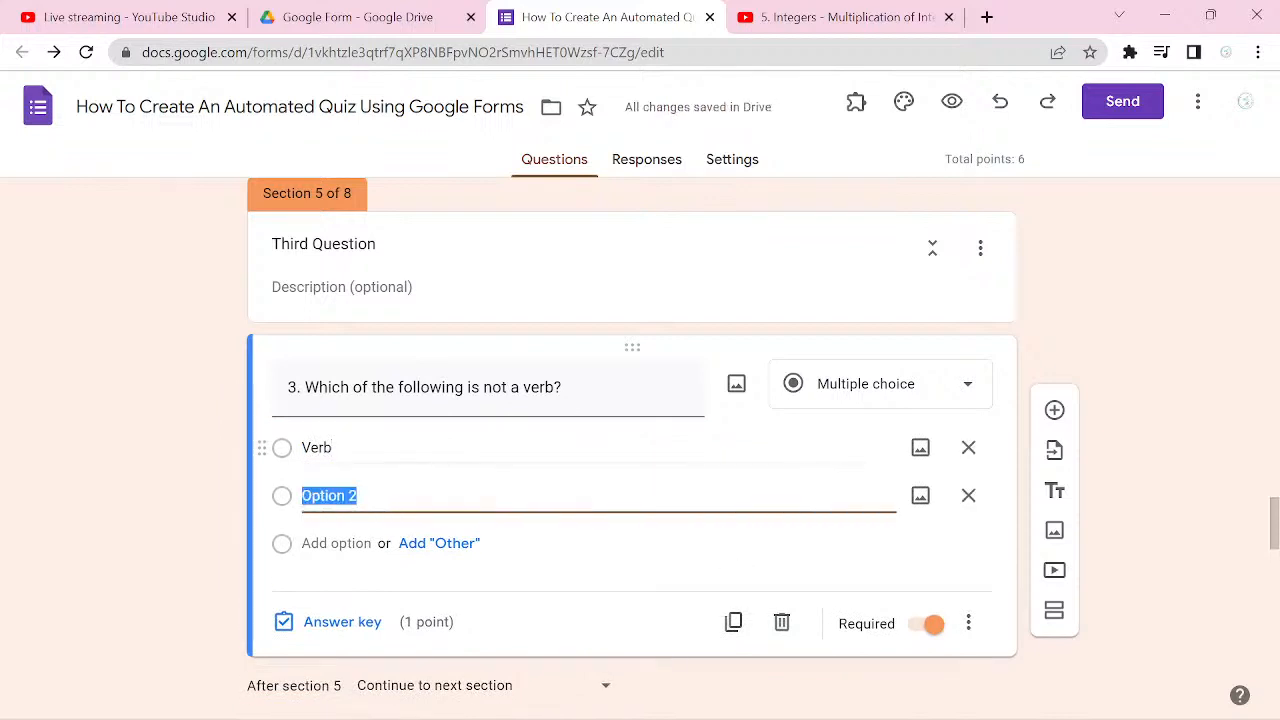
{"action": "type", "text": "e"}
{"action": "key", "text": "BackSpace"}
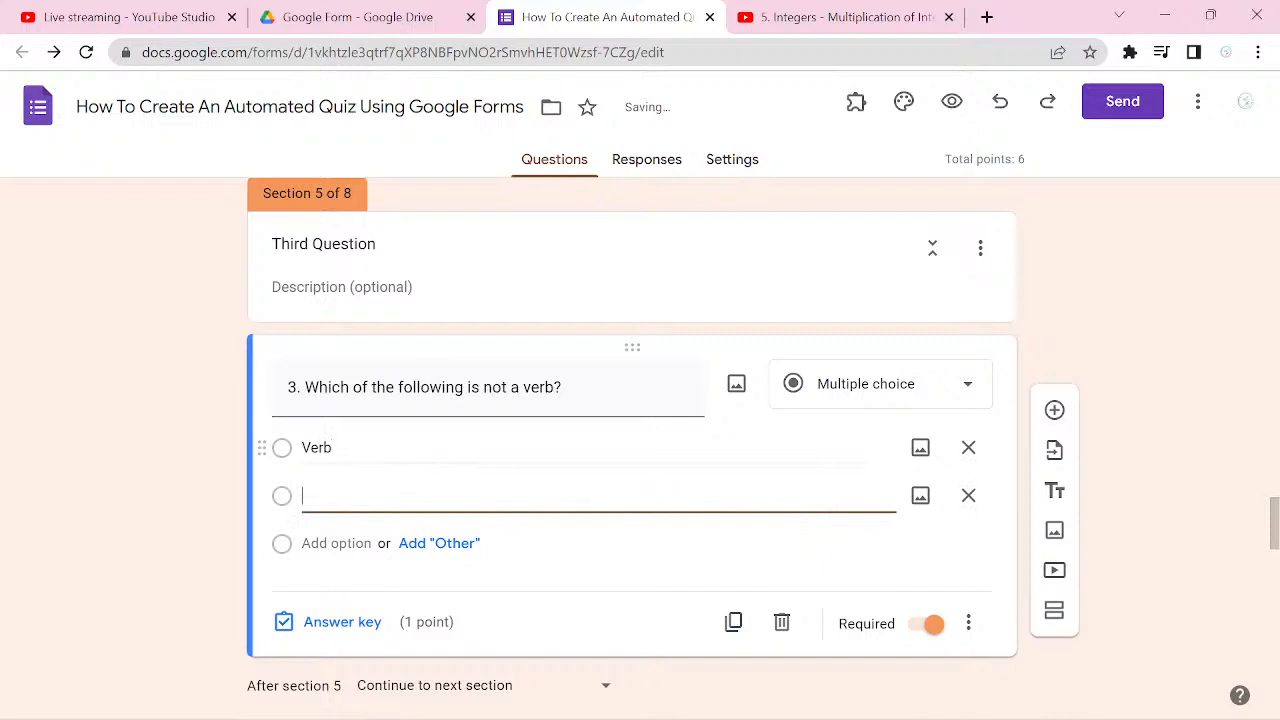
{"action": "type", "text": "Eat"}
{"action": "key", "text": "Return"}
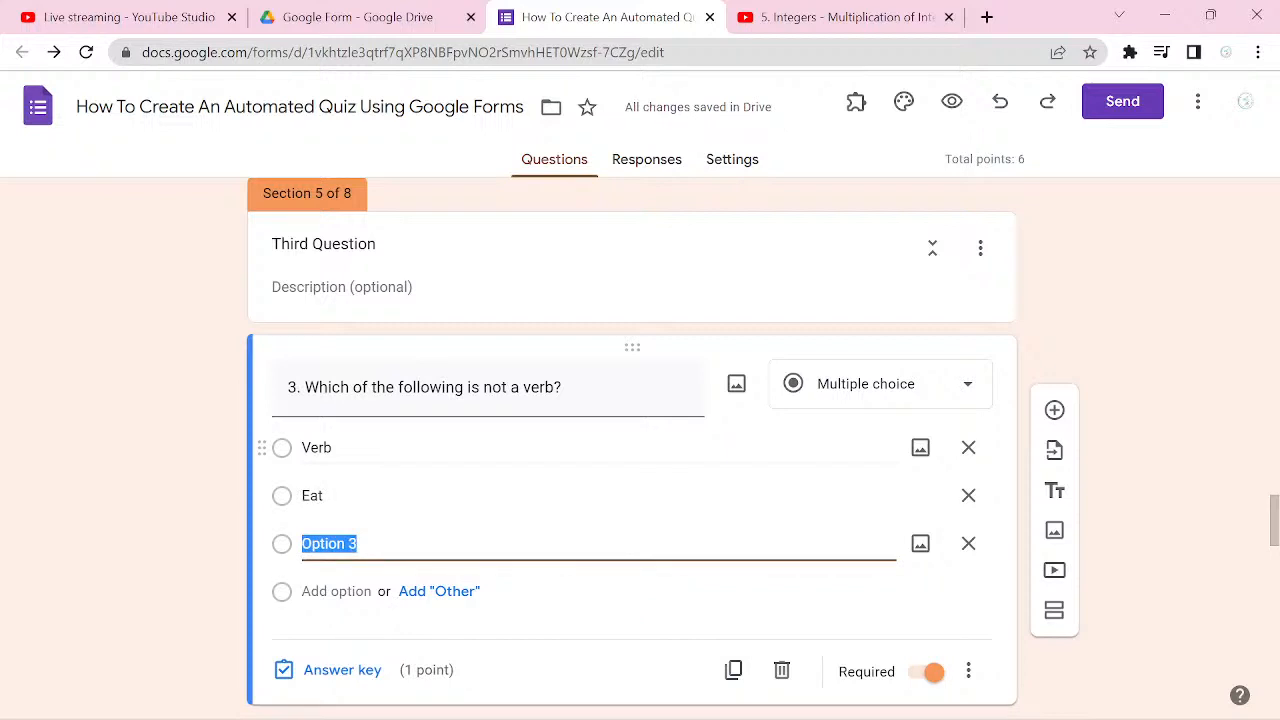
Step: Enter "Noun" and "School" as the third and fourth answer options of question 3
{"action": "type", "text": "noun"}
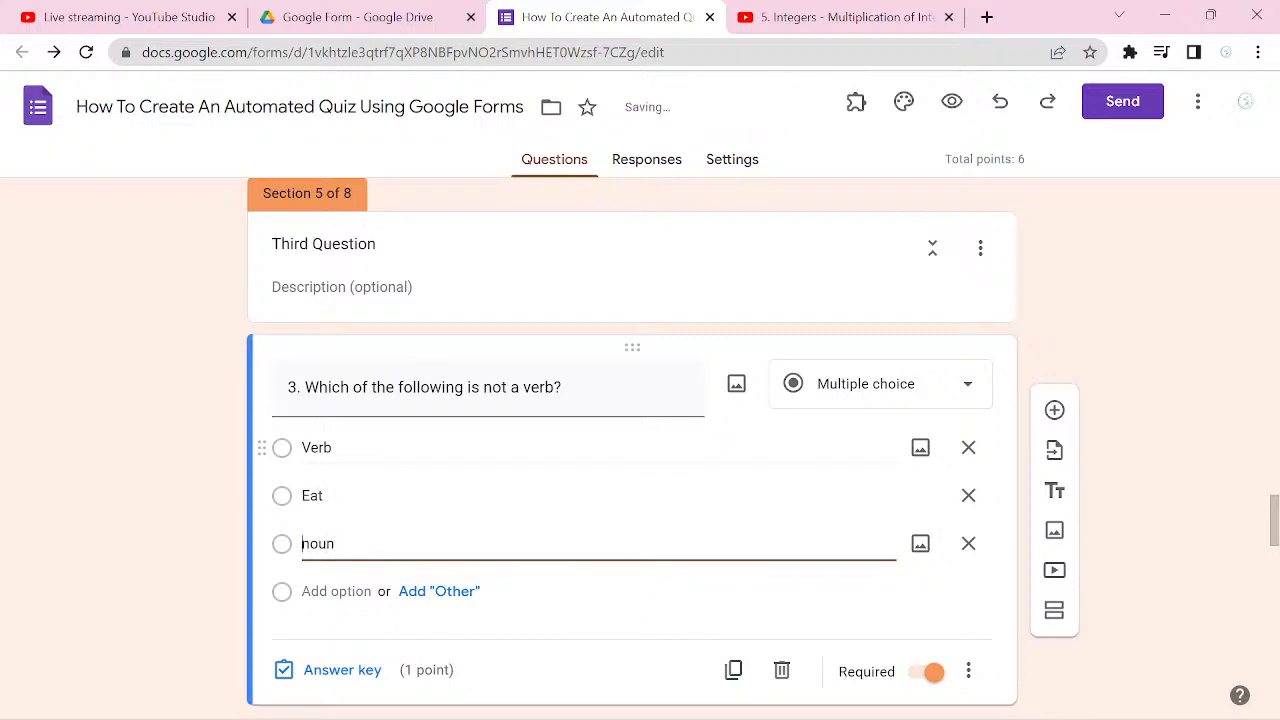
{"action": "key", "text": "BackSpace"}
{"action": "type", "text": "N"}
{"action": "key", "text": "Return"}
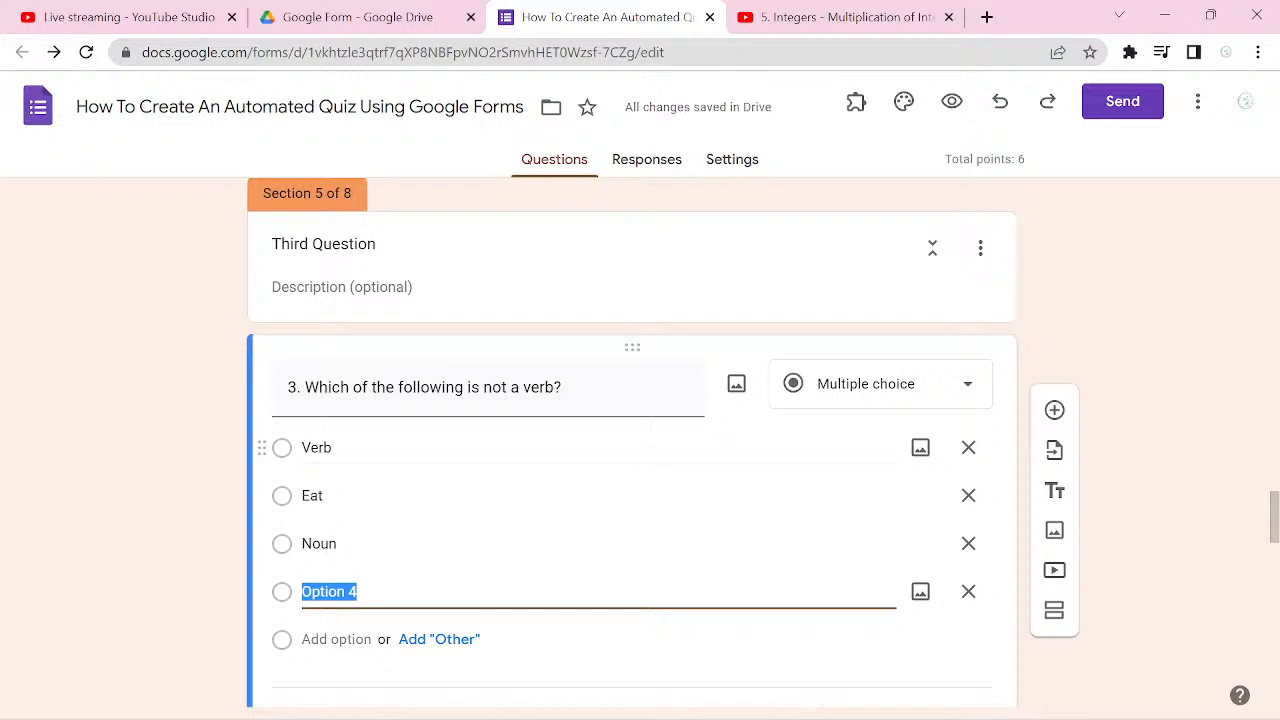
{"action": "type", "text": "School"}
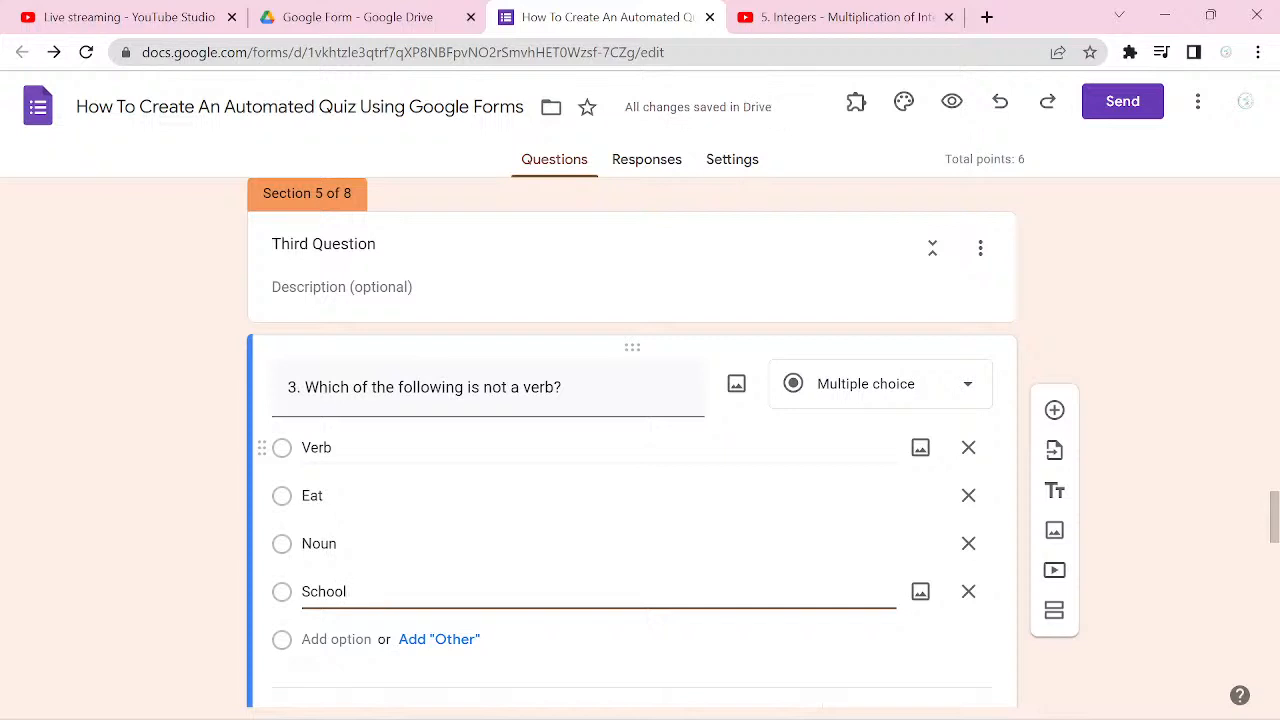
Step: Mark Verb, Noun and School as the correct answers in question 3's answer key
{"action": "scroll", "coordinate": [632, 440], "scroll_direction": "down", "scroll_amount": 2}
{"action": "left_click", "coordinate": [342, 573]}
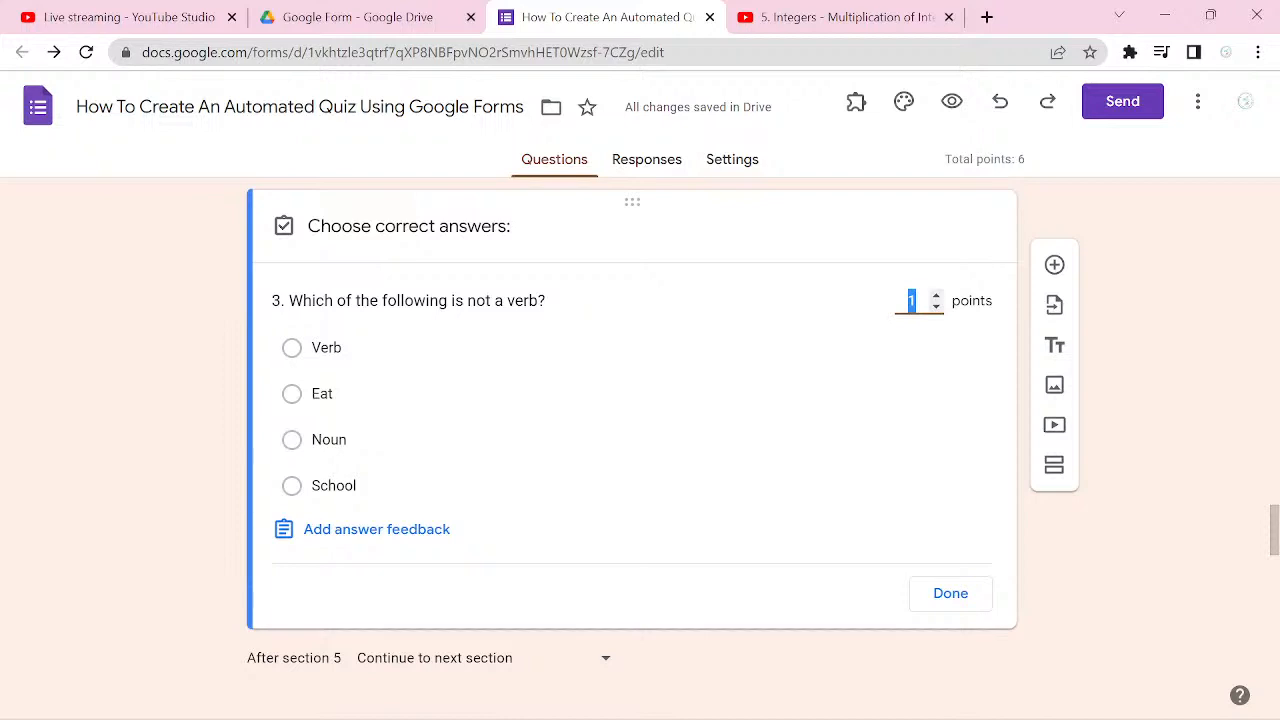
{"action": "left_click", "coordinate": [292, 348]}
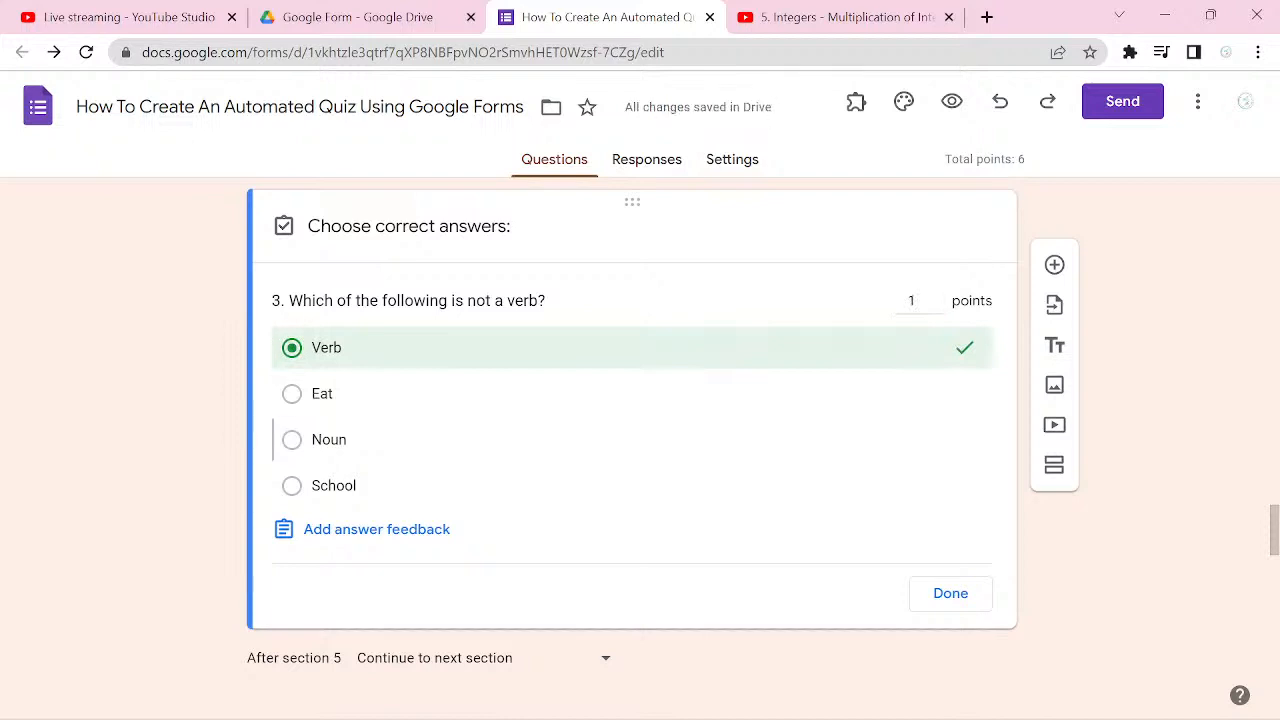
{"action": "left_click", "coordinate": [292, 440]}
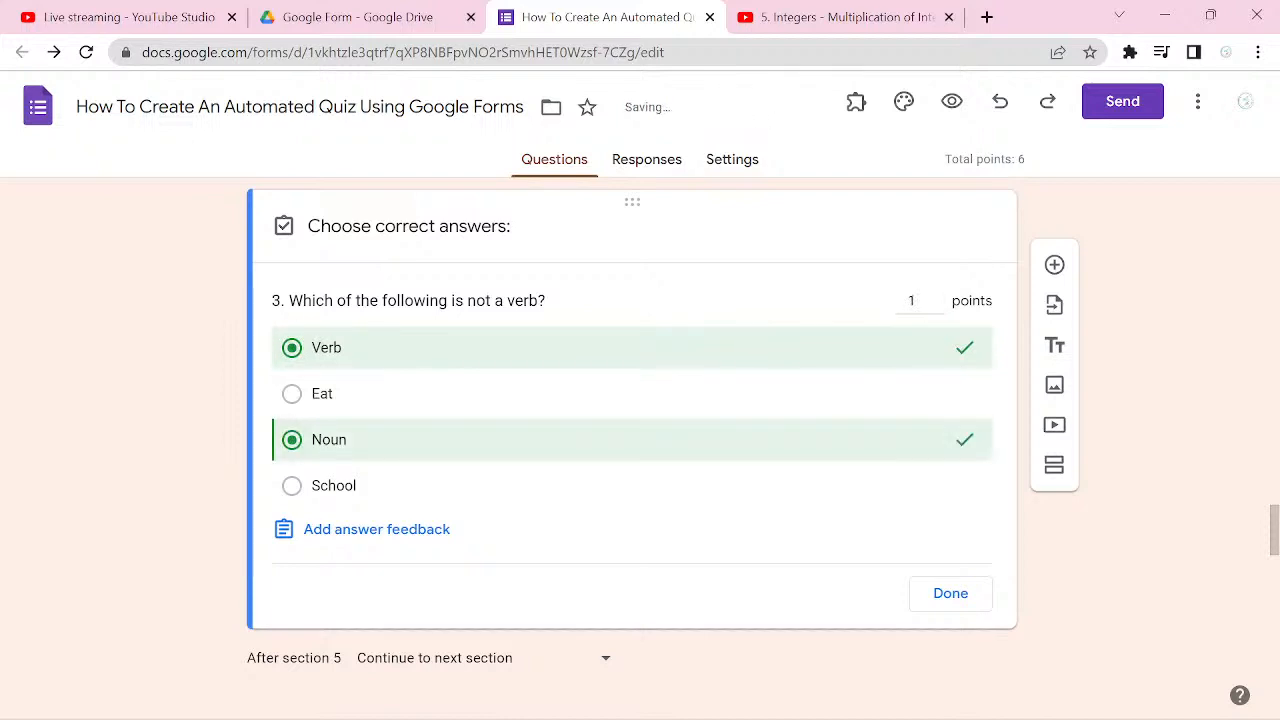
{"action": "left_click", "coordinate": [292, 486]}
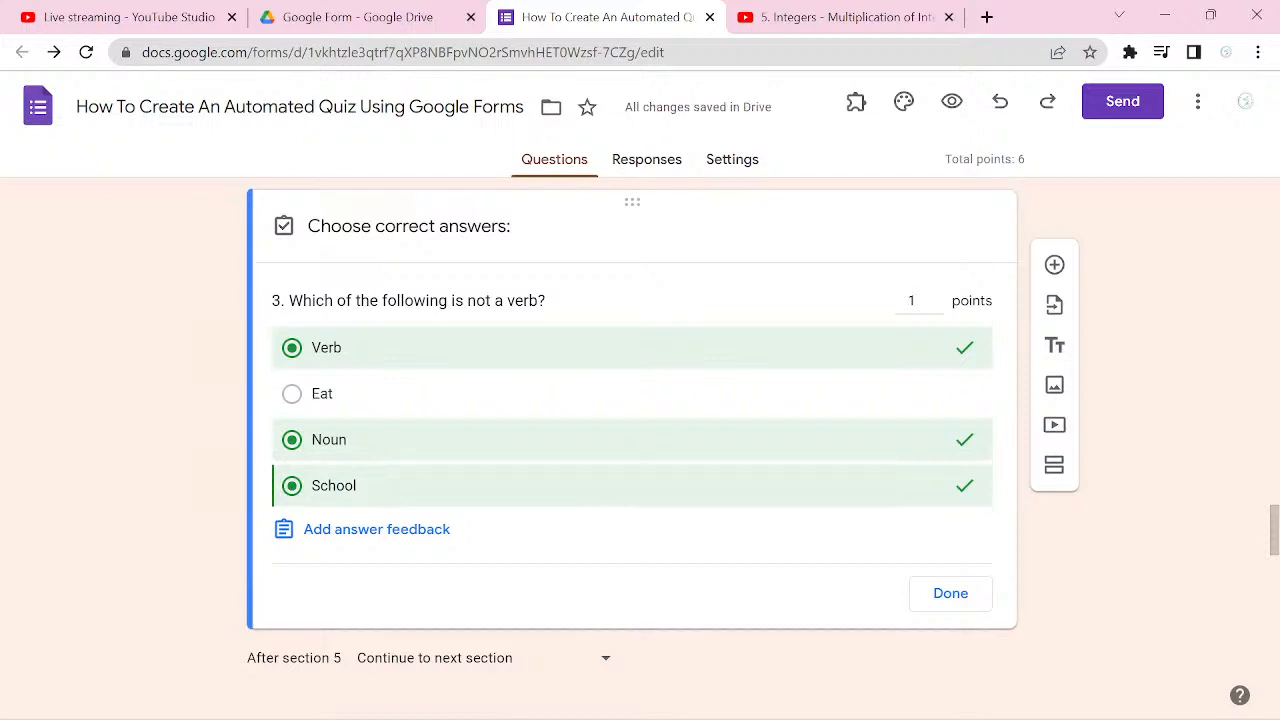
{"action": "left_click", "coordinate": [950, 593]}
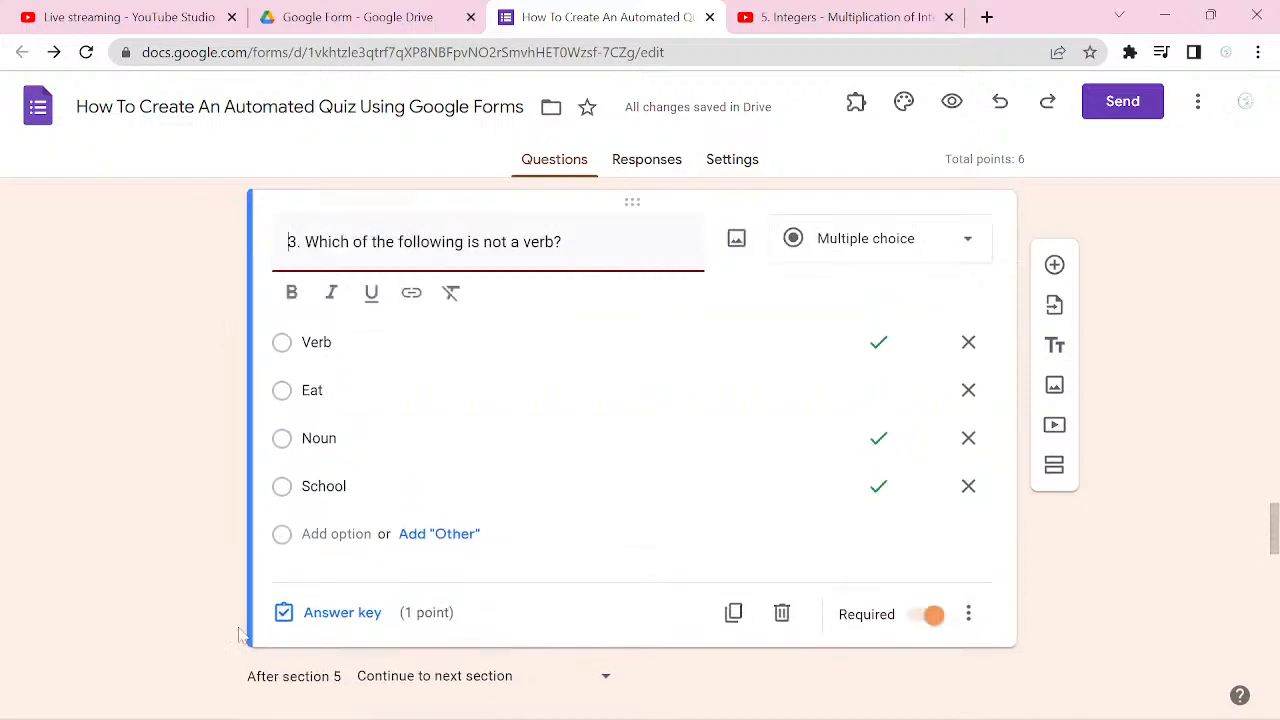
Step: Reword the question text to "3. Which of the following is/are not a verb(s)?"
{"action": "left_click", "coordinate": [483, 245]}
{"action": "type", "text": "/are"}
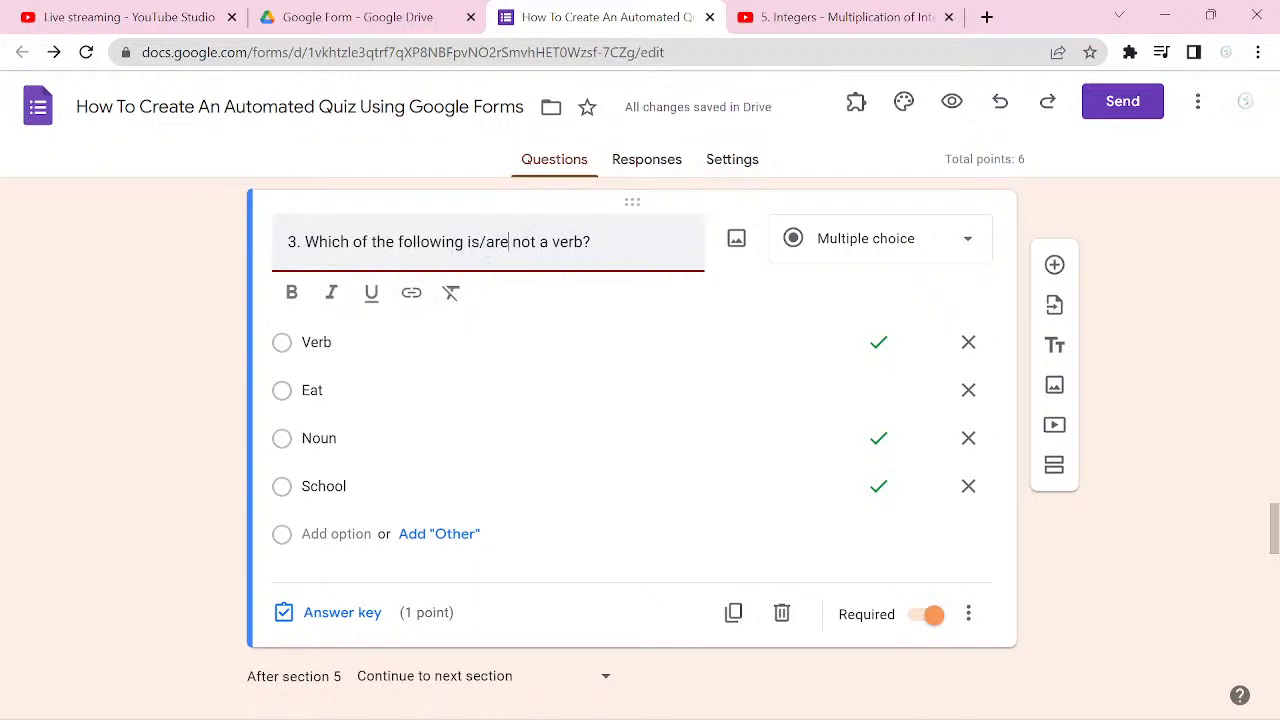
{"action": "key", "text": "Right"}
{"action": "key", "text": "Right"}
{"action": "key", "text": "Right"}
{"action": "key", "text": "Right"}
{"action": "key", "text": "Right"}
{"action": "key", "text": "Right"}
{"action": "type", "text": "(s)"}
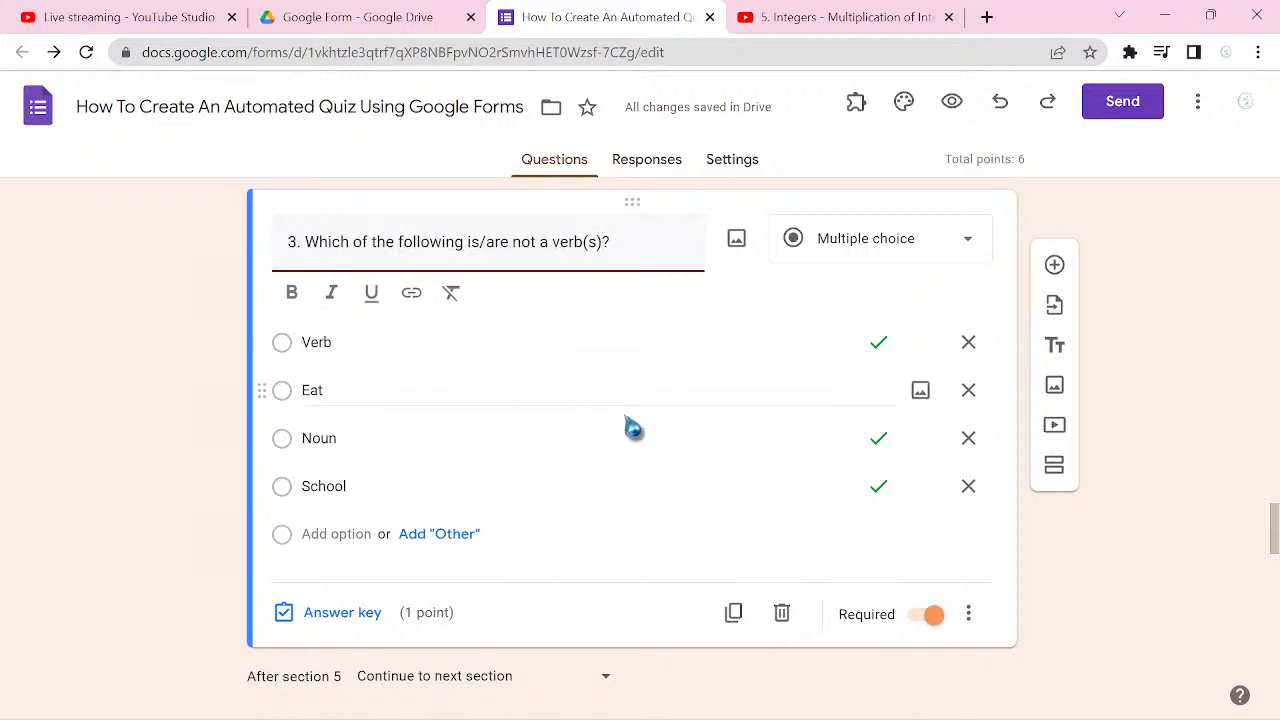
Step: Enable going to a section based on answer for question 3 and route Verb, Noun and School to "Submit form"
{"action": "left_click", "coordinate": [968, 615]}
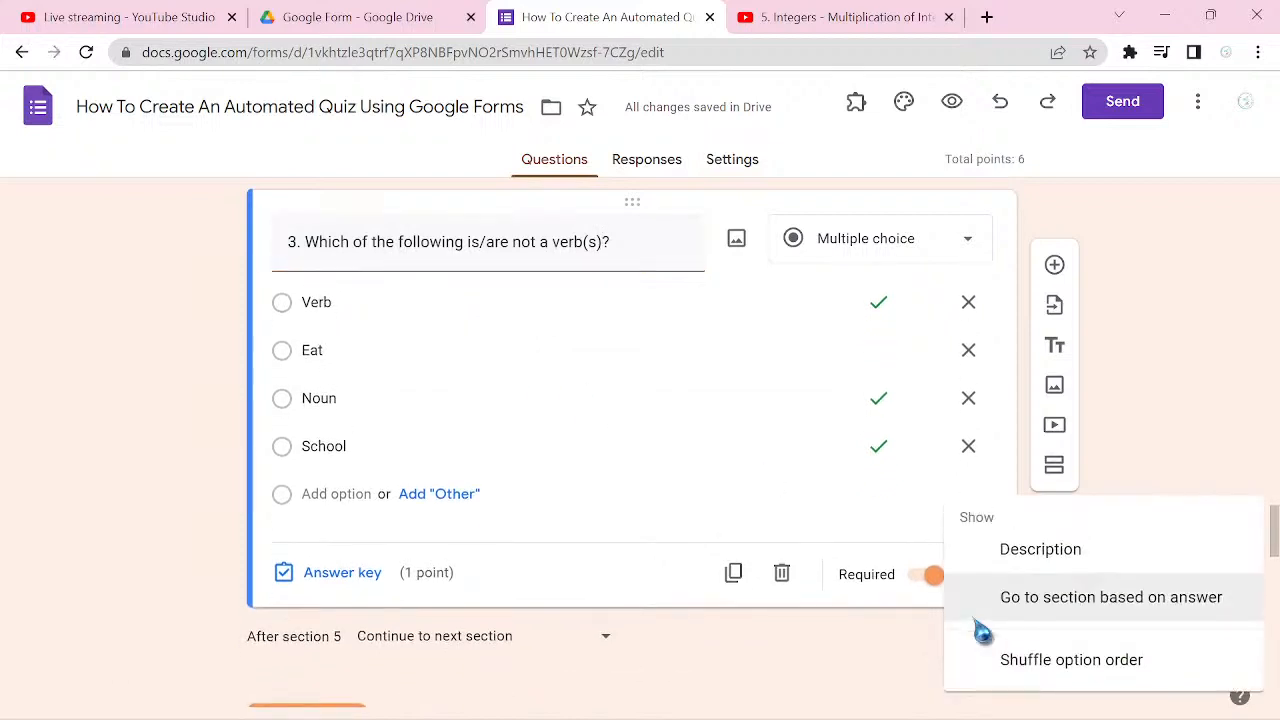
{"action": "left_click", "coordinate": [1051, 604]}
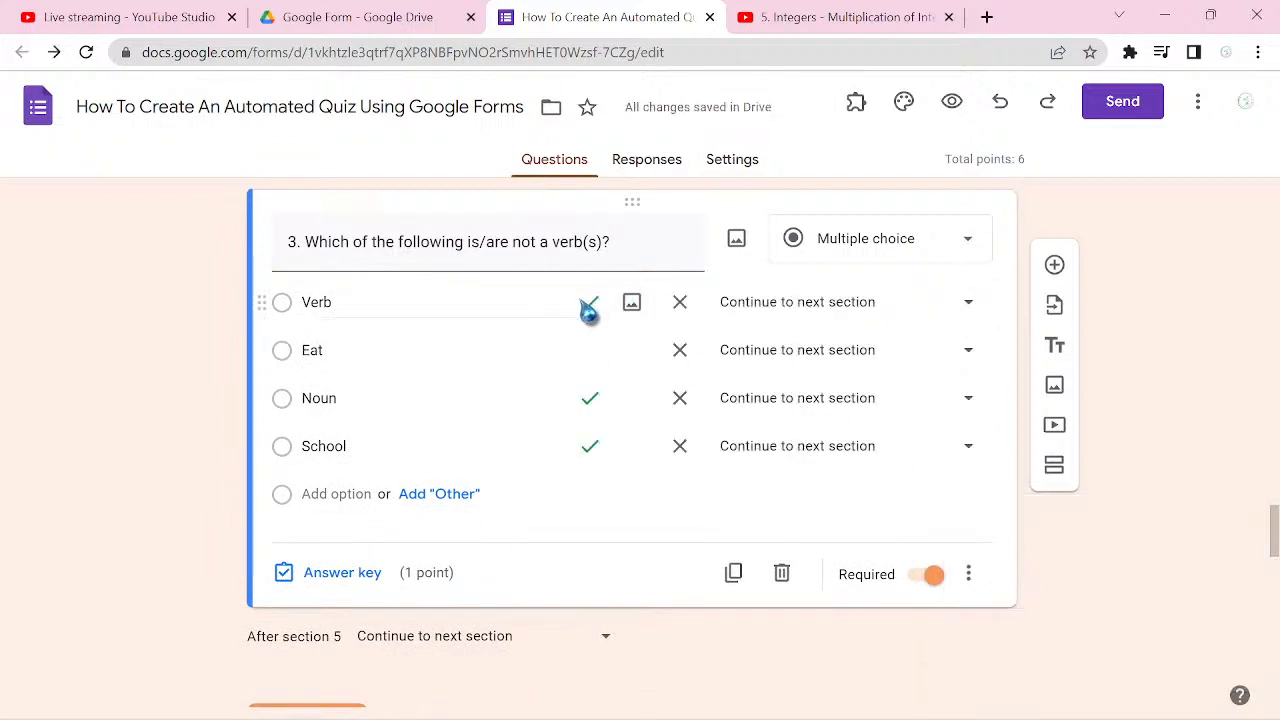
{"action": "left_click", "coordinate": [972, 310]}
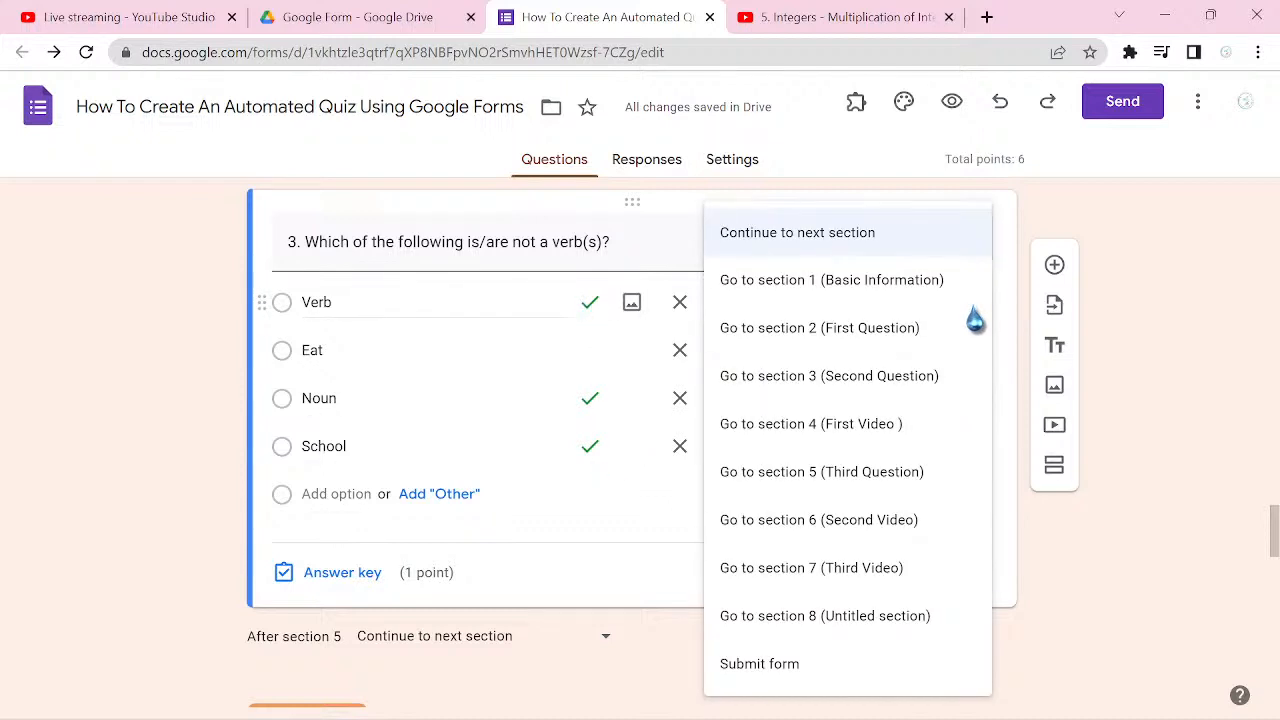
{"action": "left_click", "coordinate": [836, 676]}
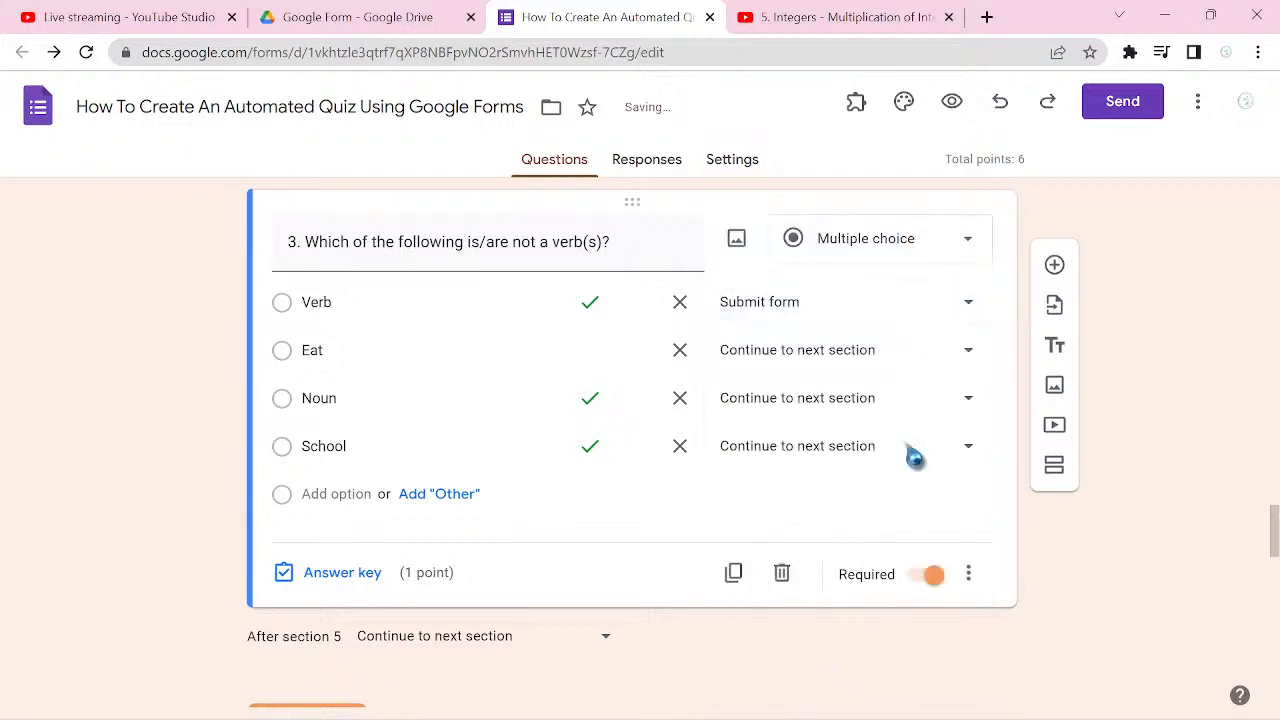
{"action": "left_click", "coordinate": [966, 404]}
{"action": "left_click", "coordinate": [846, 668]}
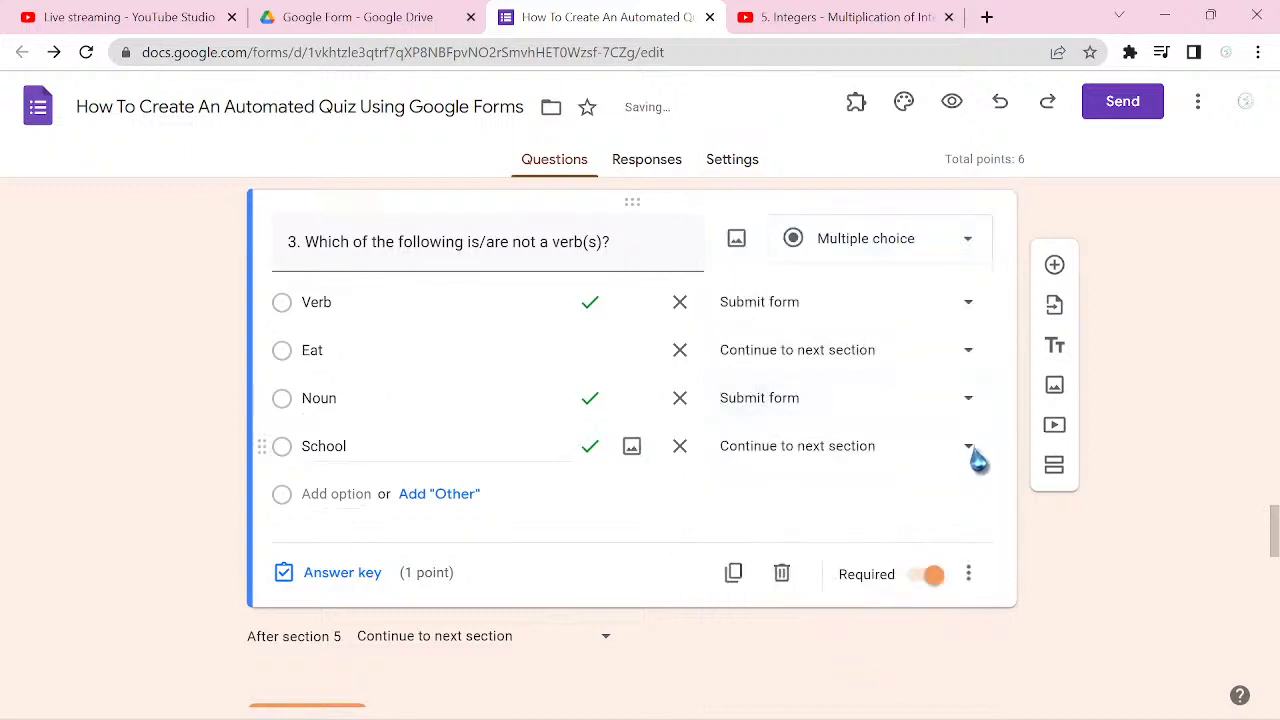
{"action": "left_click", "coordinate": [972, 456]}
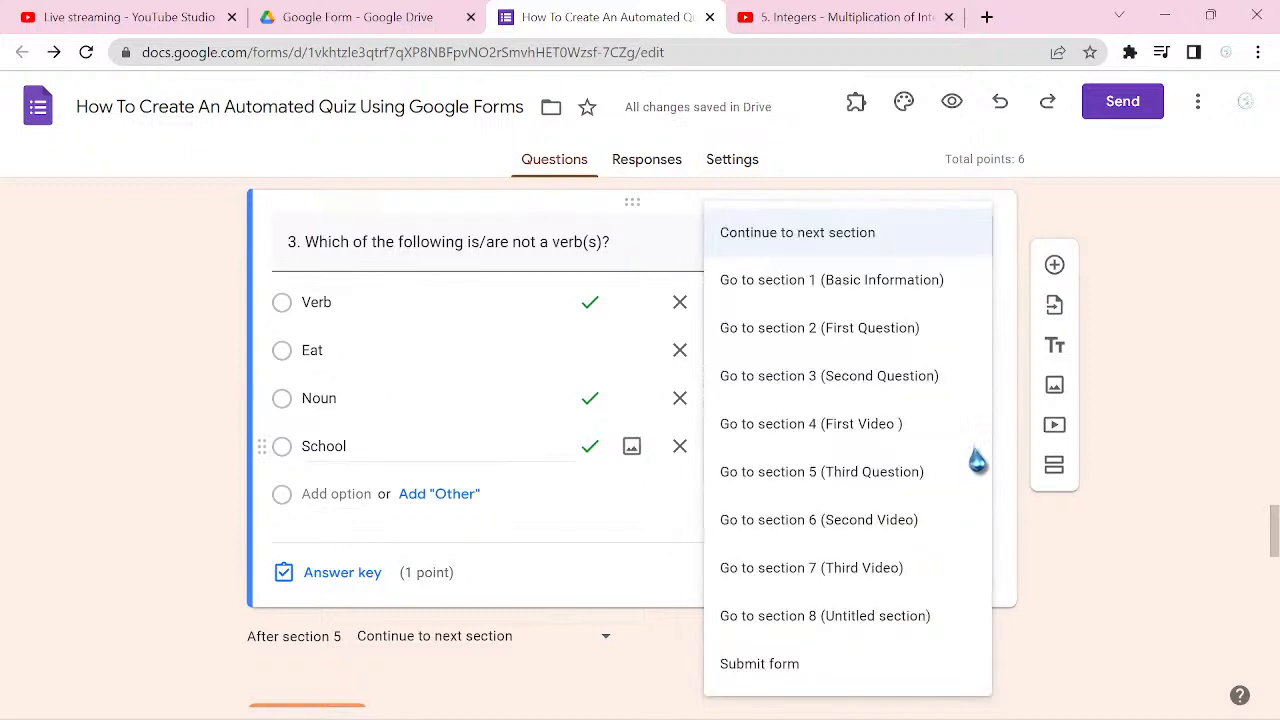
{"action": "left_click", "coordinate": [855, 668]}
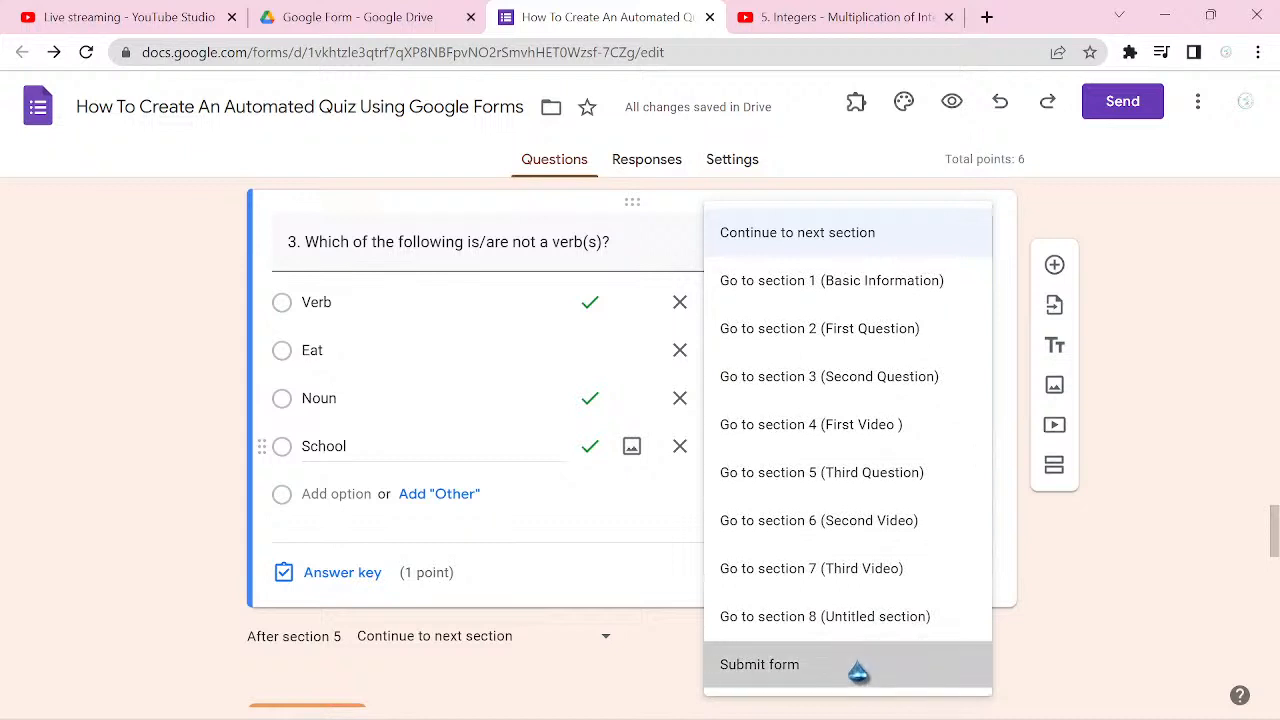
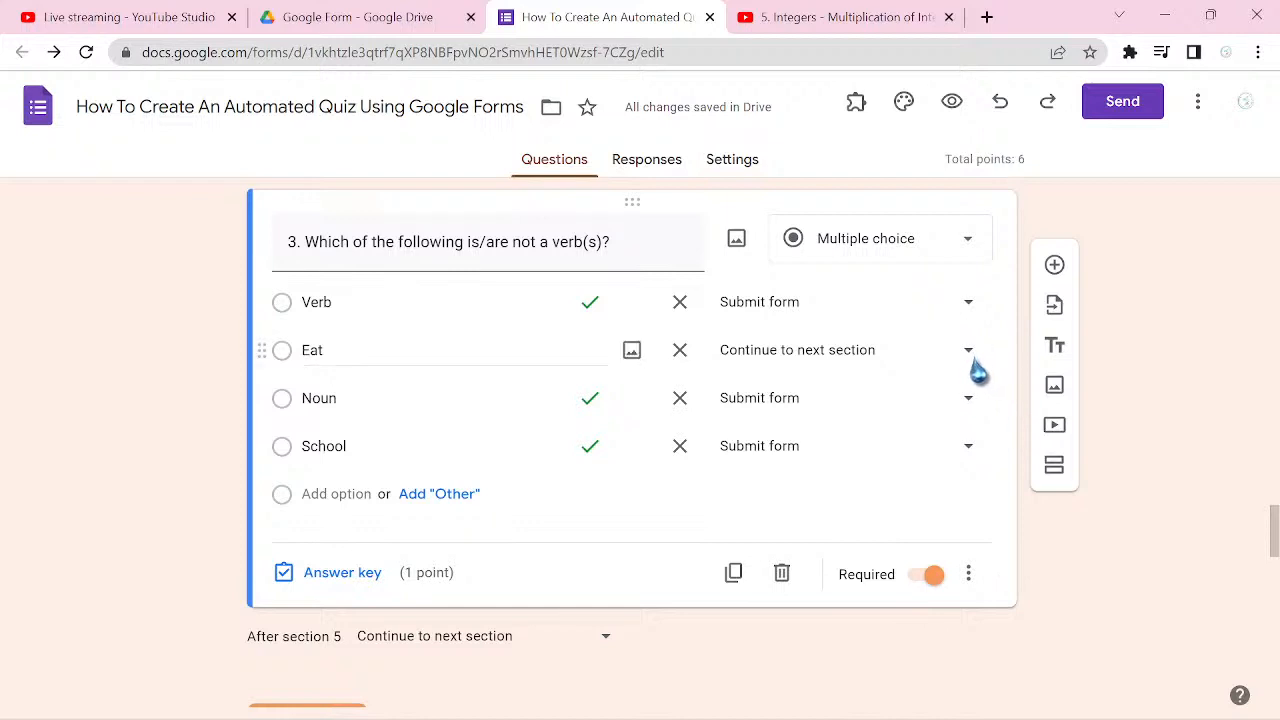
Step: Route question 3's answer option "Eat" to section 7 (Third Video)
{"action": "left_click", "coordinate": [972, 362]}
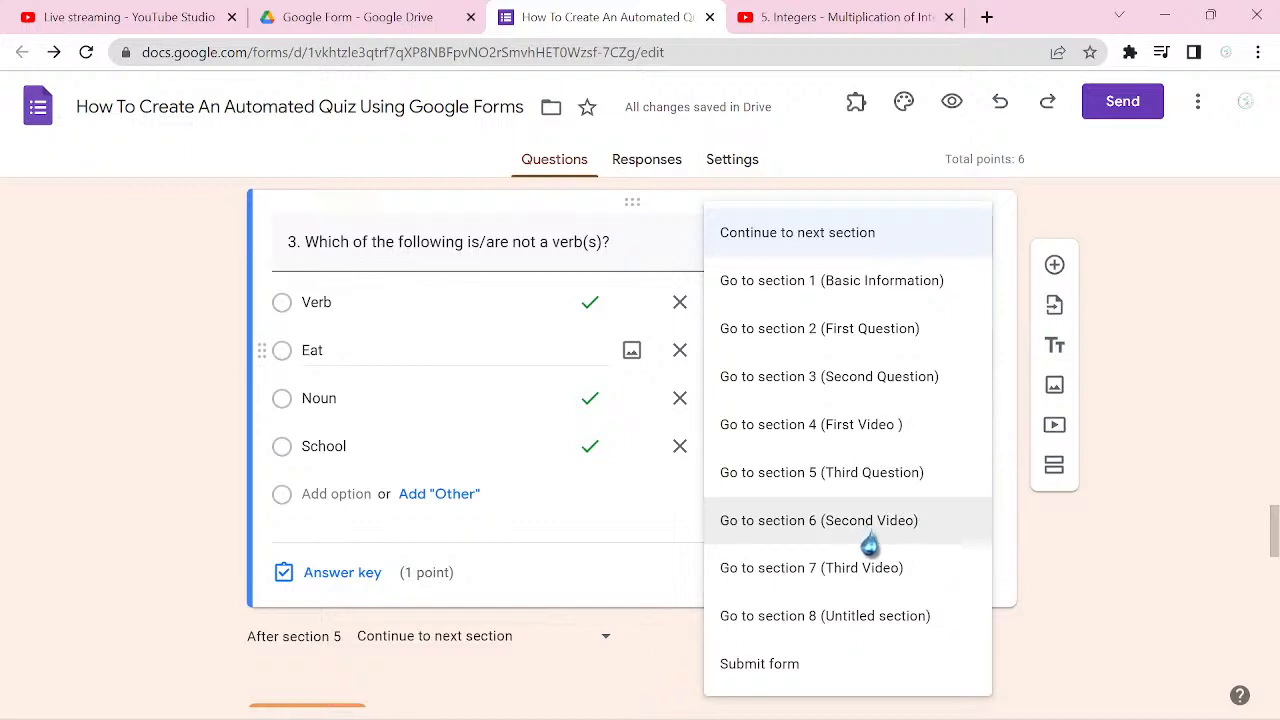
{"action": "left_click", "coordinate": [917, 584]}
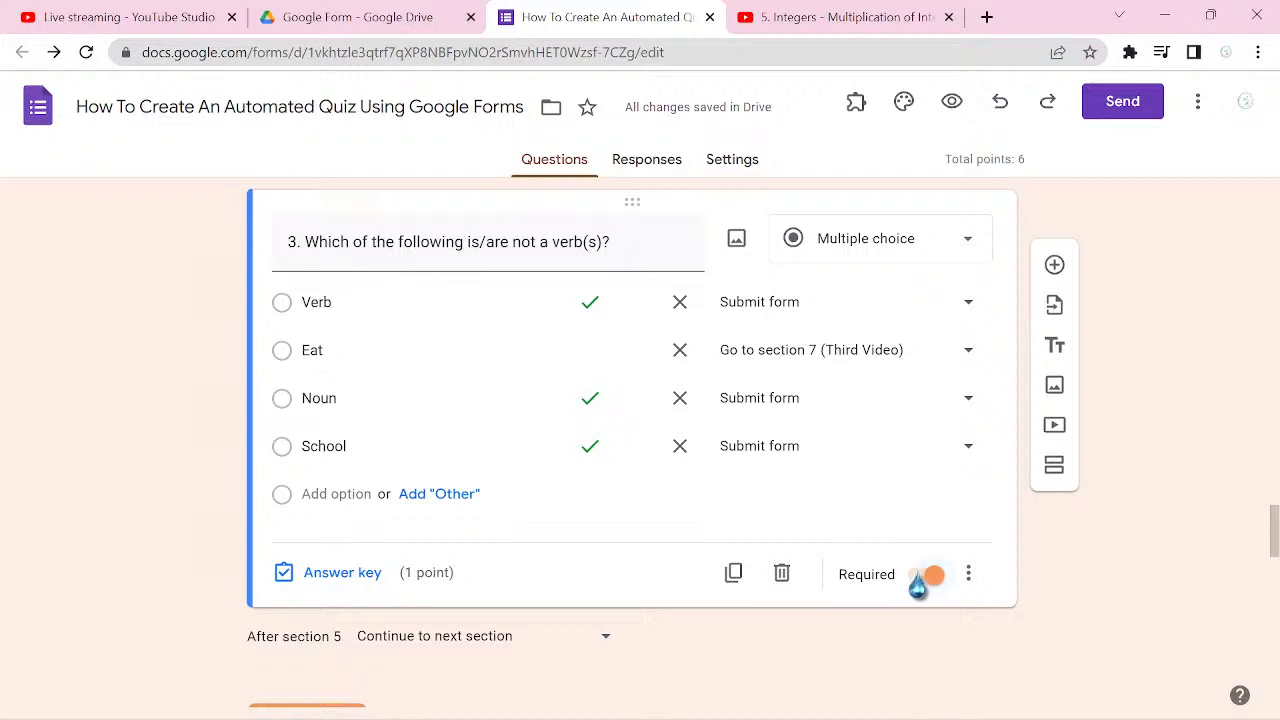
Step: Review the video and question sections, checking the answer routing and after-section destinations from section 4 through section 7
{"action": "scroll", "coordinate": [918, 585], "scroll_direction": "down", "scroll_amount": 3}
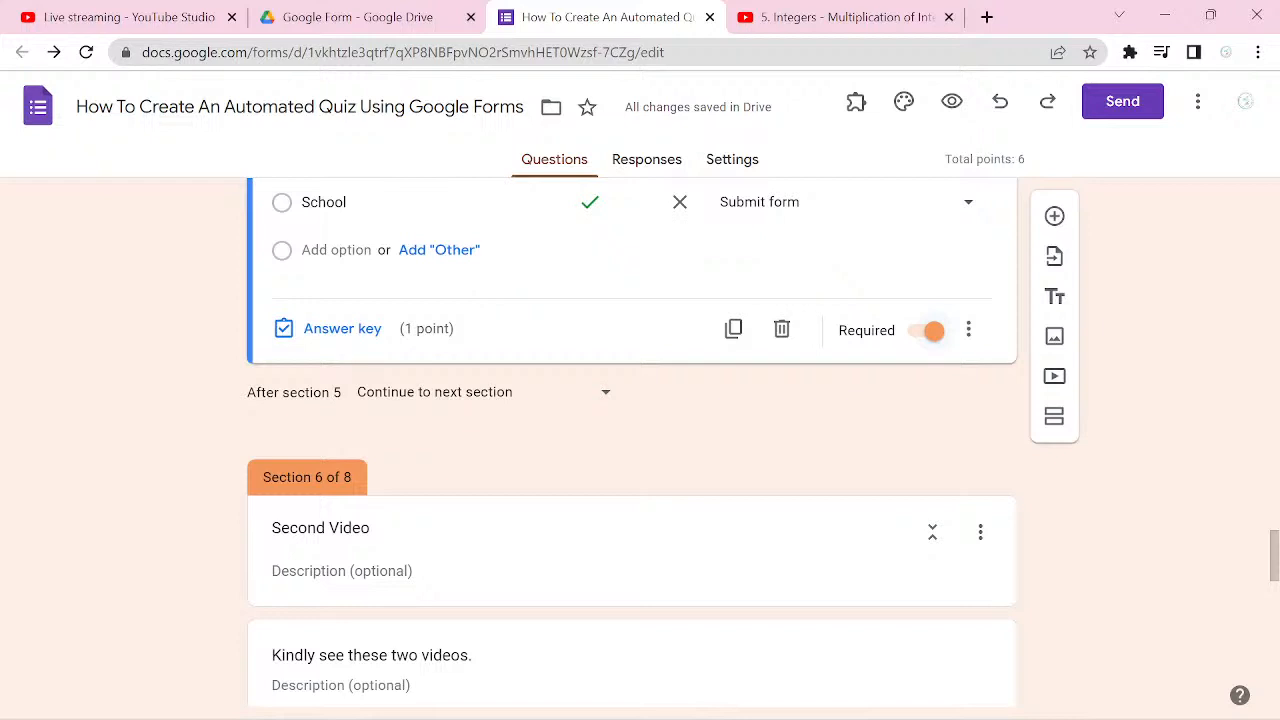
{"action": "scroll", "coordinate": [630, 440], "scroll_direction": "up", "scroll_amount": 5}
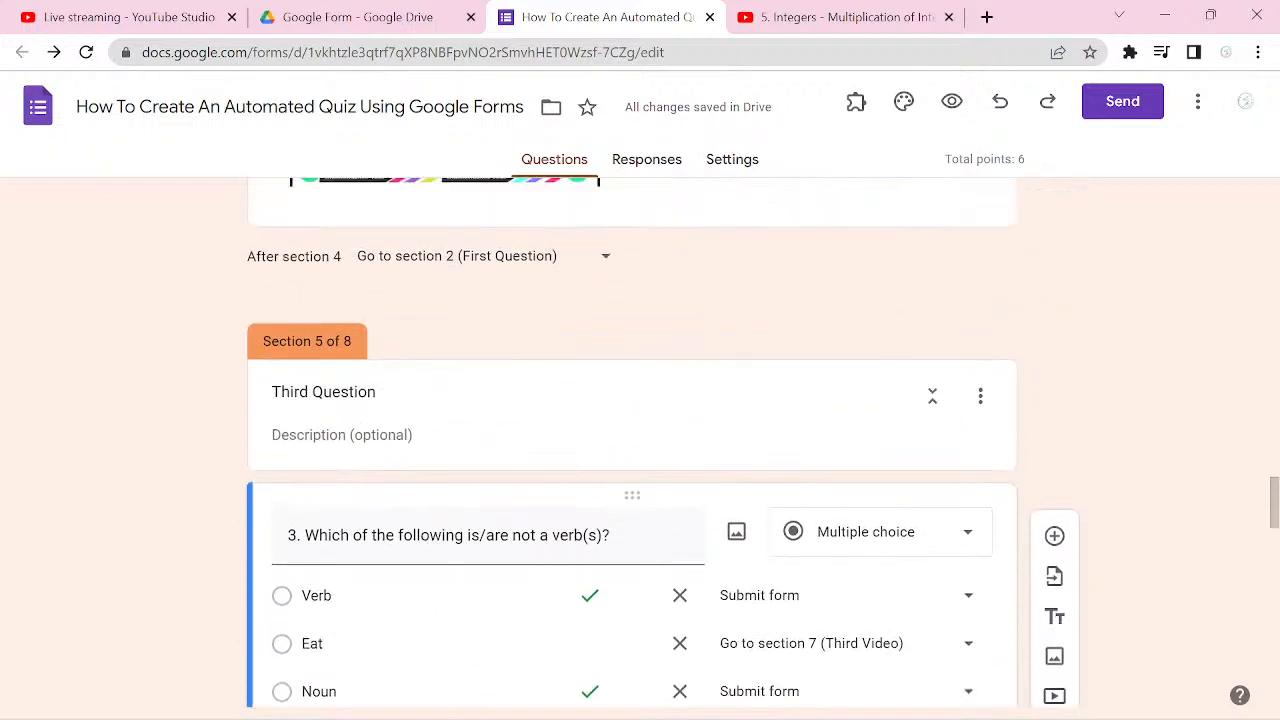
{"action": "scroll", "coordinate": [630, 440], "scroll_direction": "up", "scroll_amount": 4}
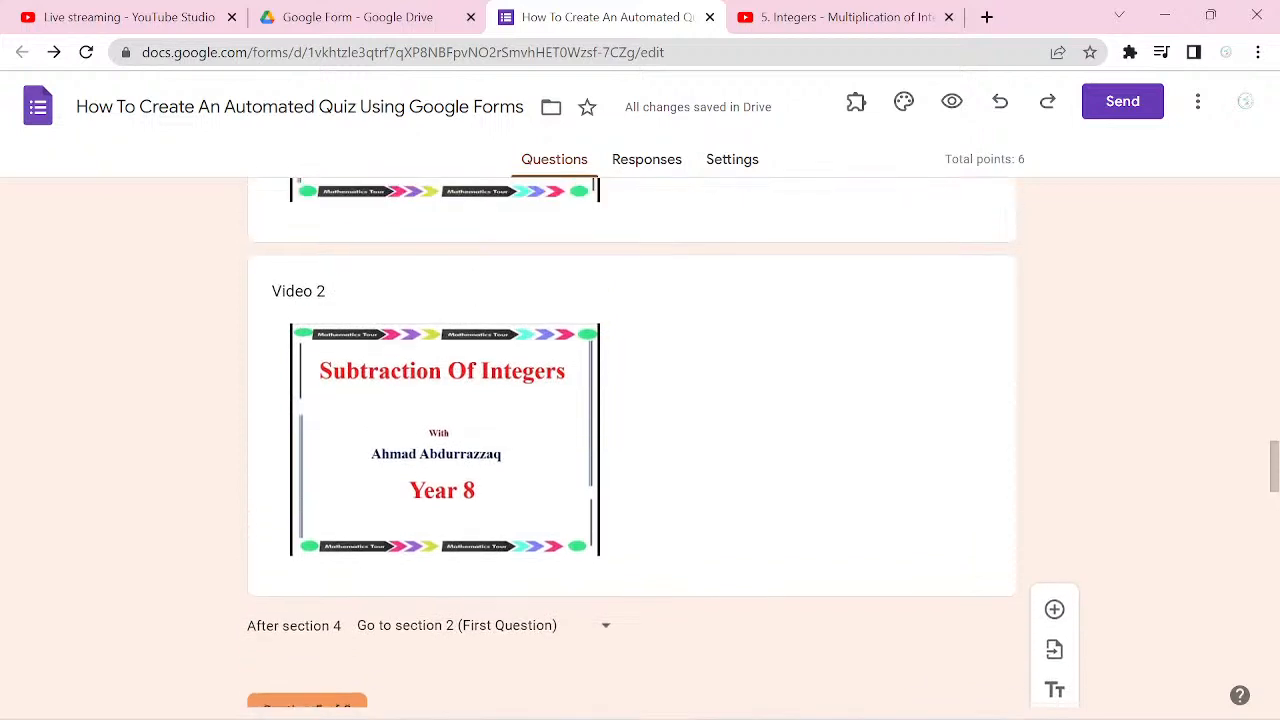
{"action": "scroll", "coordinate": [630, 440], "scroll_direction": "up", "scroll_amount": 6}
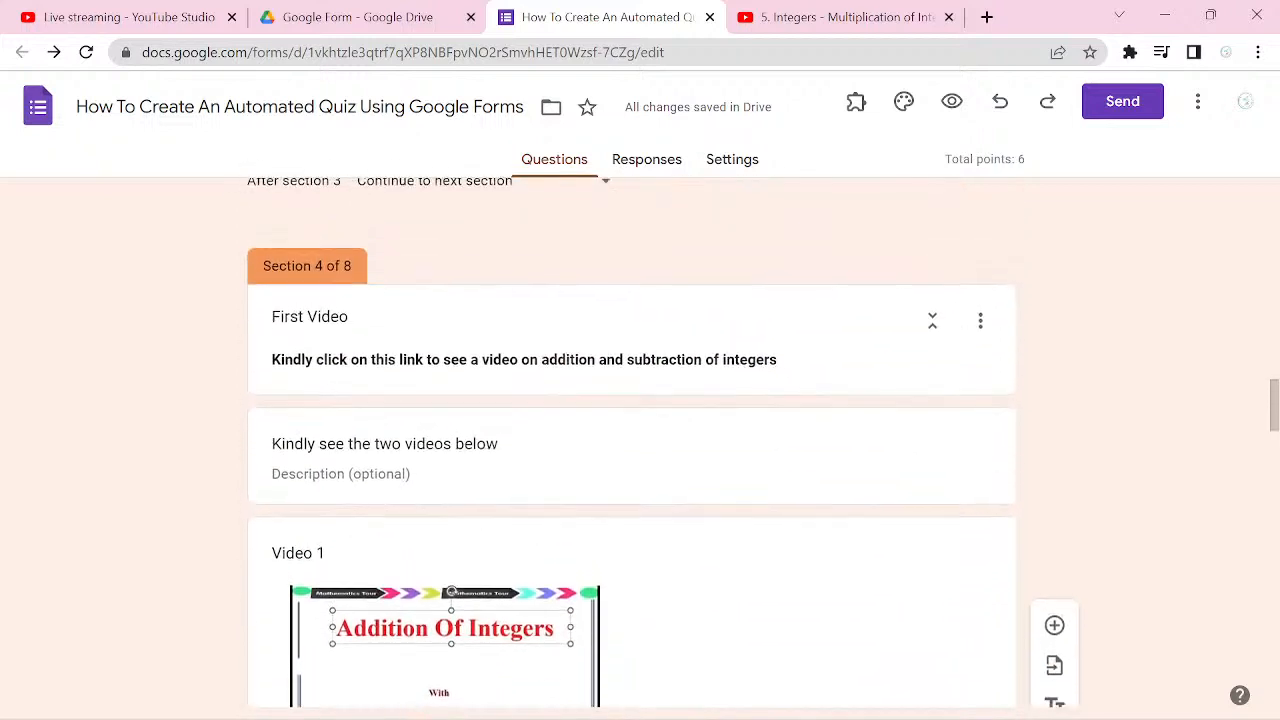
{"action": "scroll", "coordinate": [630, 440], "scroll_direction": "up", "scroll_amount": 2}
{"action": "scroll", "coordinate": [630, 440], "scroll_direction": "down", "scroll_amount": 2}
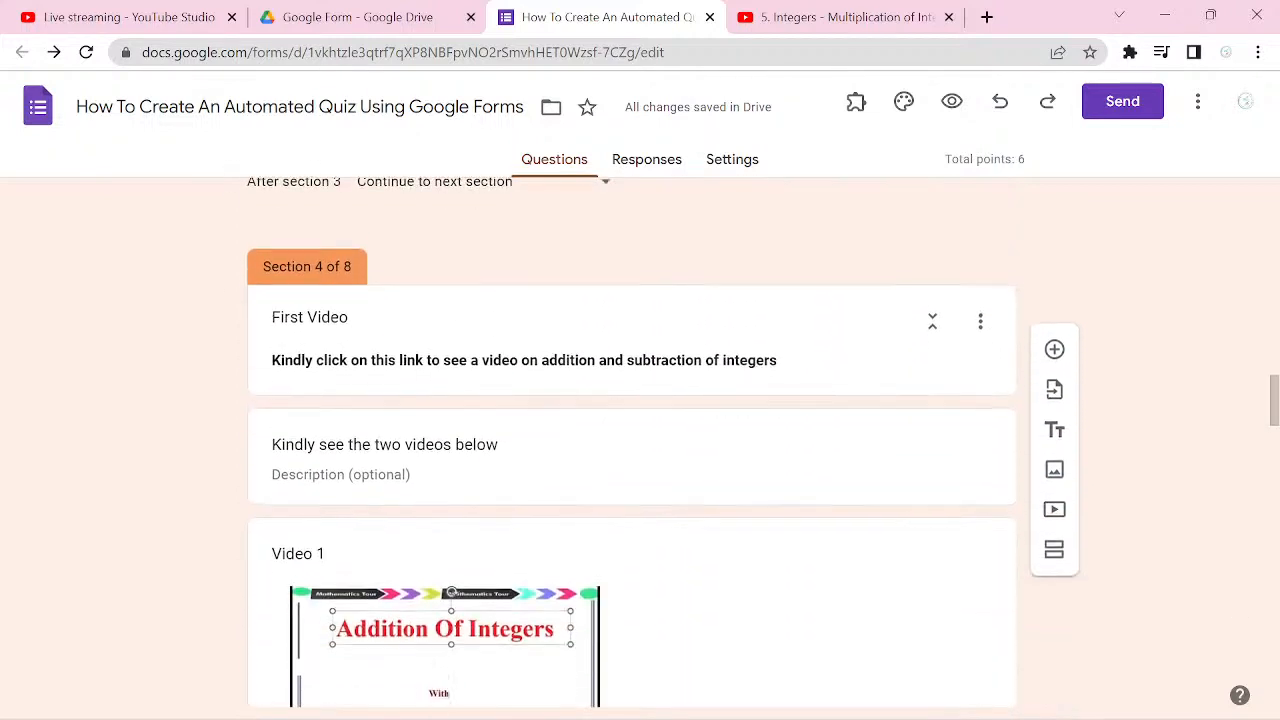
{"action": "scroll", "coordinate": [630, 440], "scroll_direction": "down", "scroll_amount": 6}
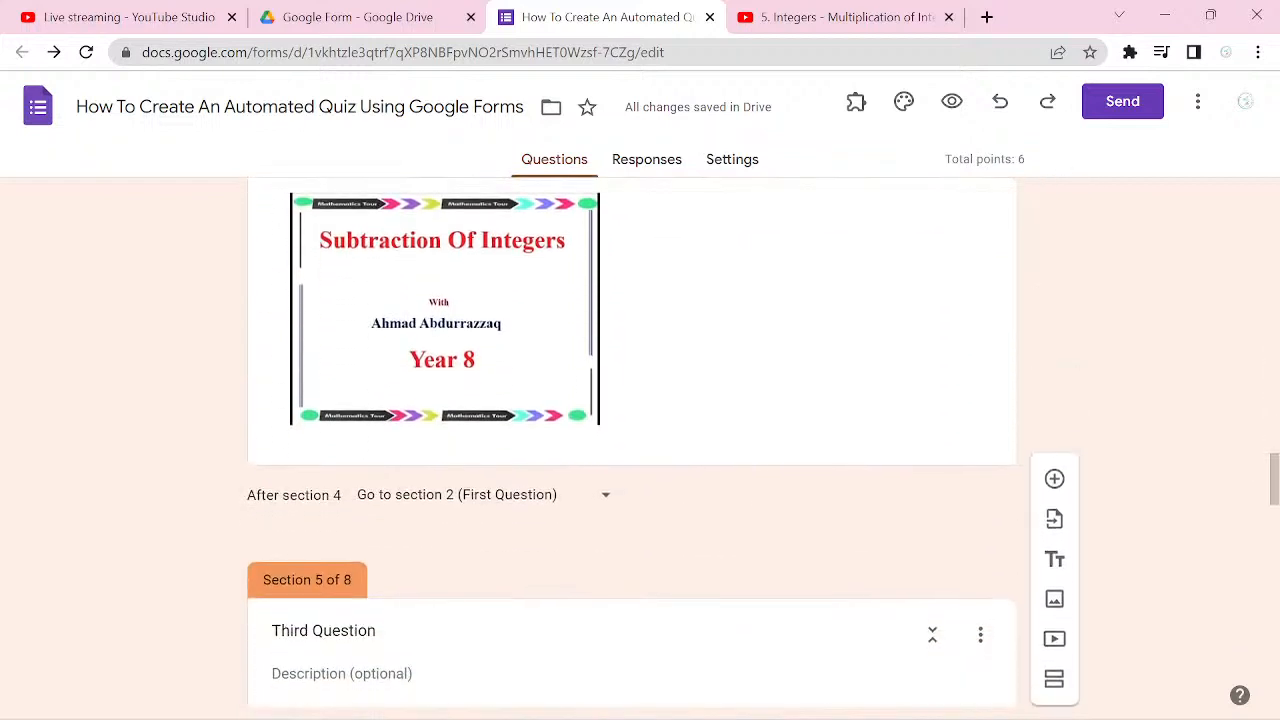
{"action": "scroll", "coordinate": [630, 440], "scroll_direction": "down", "scroll_amount": 5}
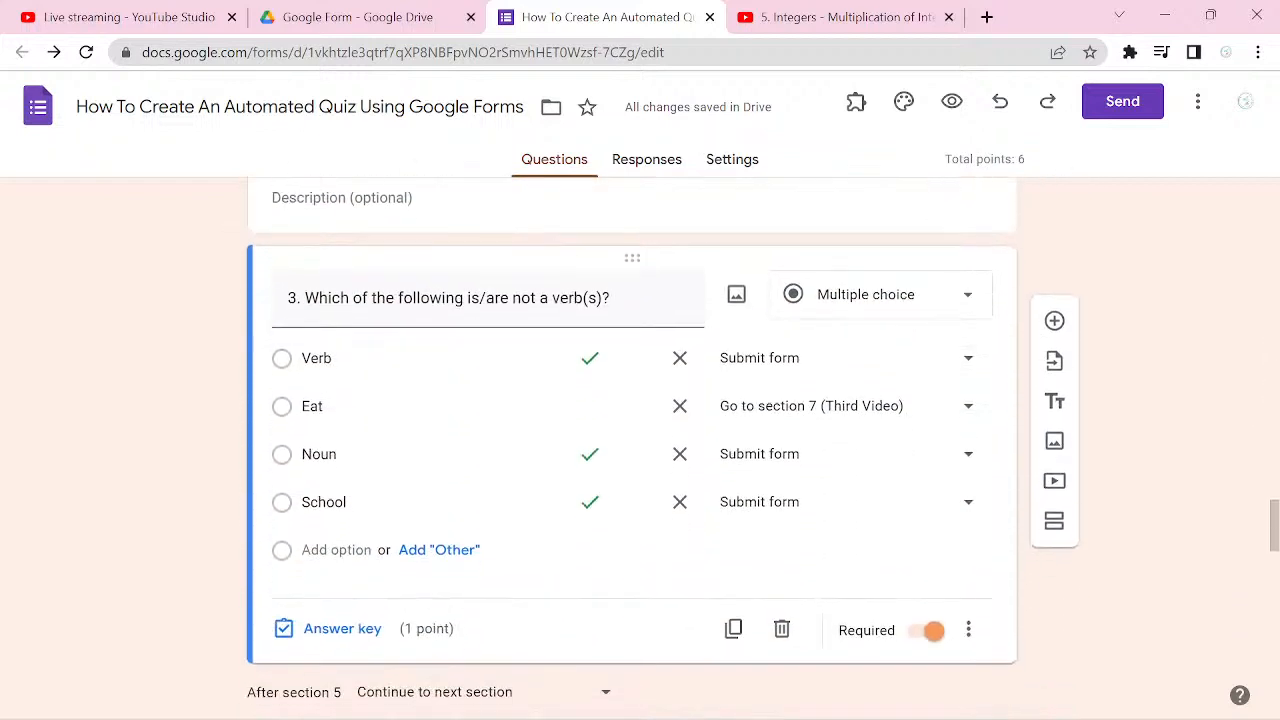
{"action": "scroll", "coordinate": [630, 440], "scroll_direction": "down", "scroll_amount": 3}
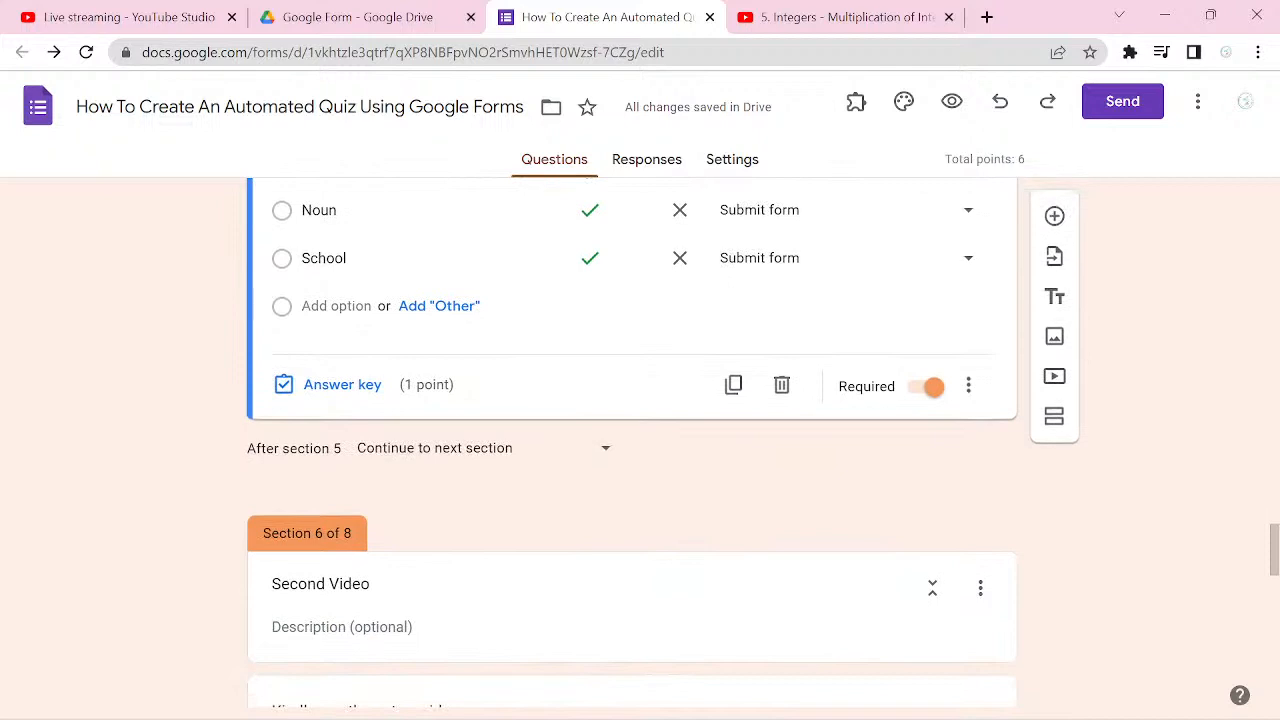
{"action": "scroll", "coordinate": [1188, 388], "scroll_direction": "up", "scroll_amount": 1}
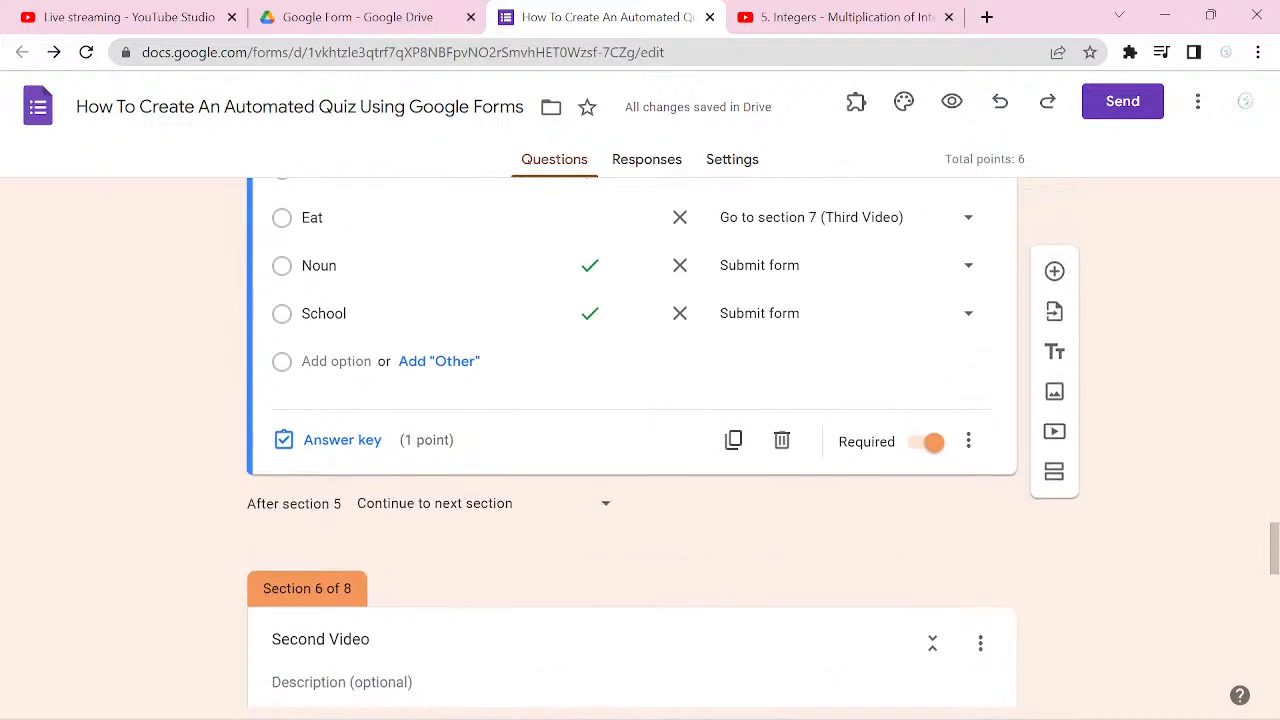
{"action": "scroll", "coordinate": [1188, 388], "scroll_direction": "down", "scroll_amount": 4}
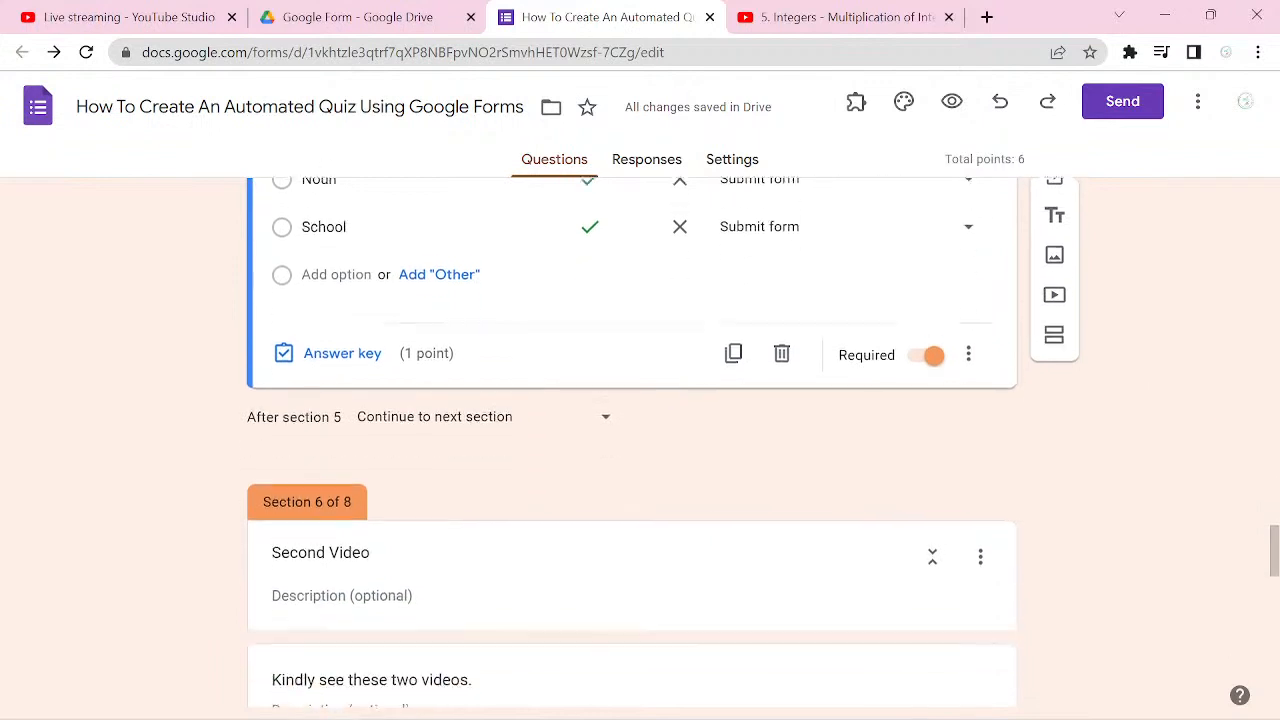
{"action": "scroll", "coordinate": [632, 442], "scroll_direction": "down", "scroll_amount": 5}
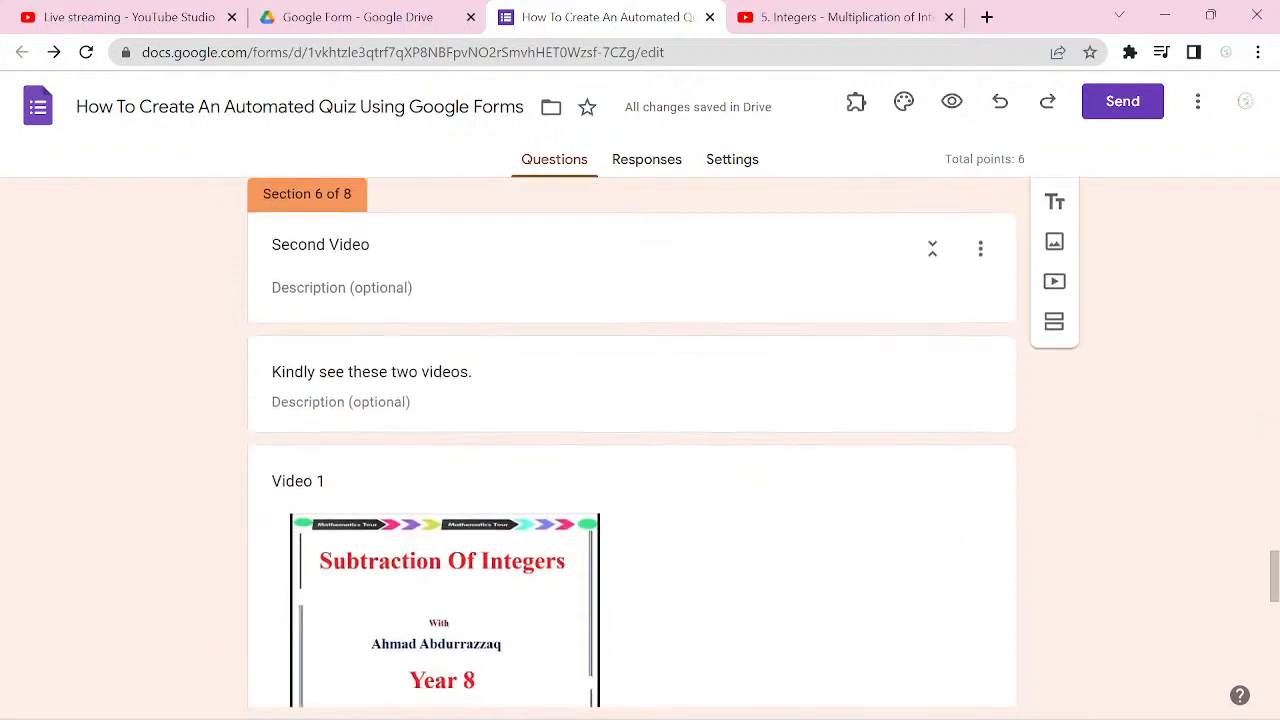
{"action": "scroll", "coordinate": [631, 434], "scroll_direction": "down", "scroll_amount": 5}
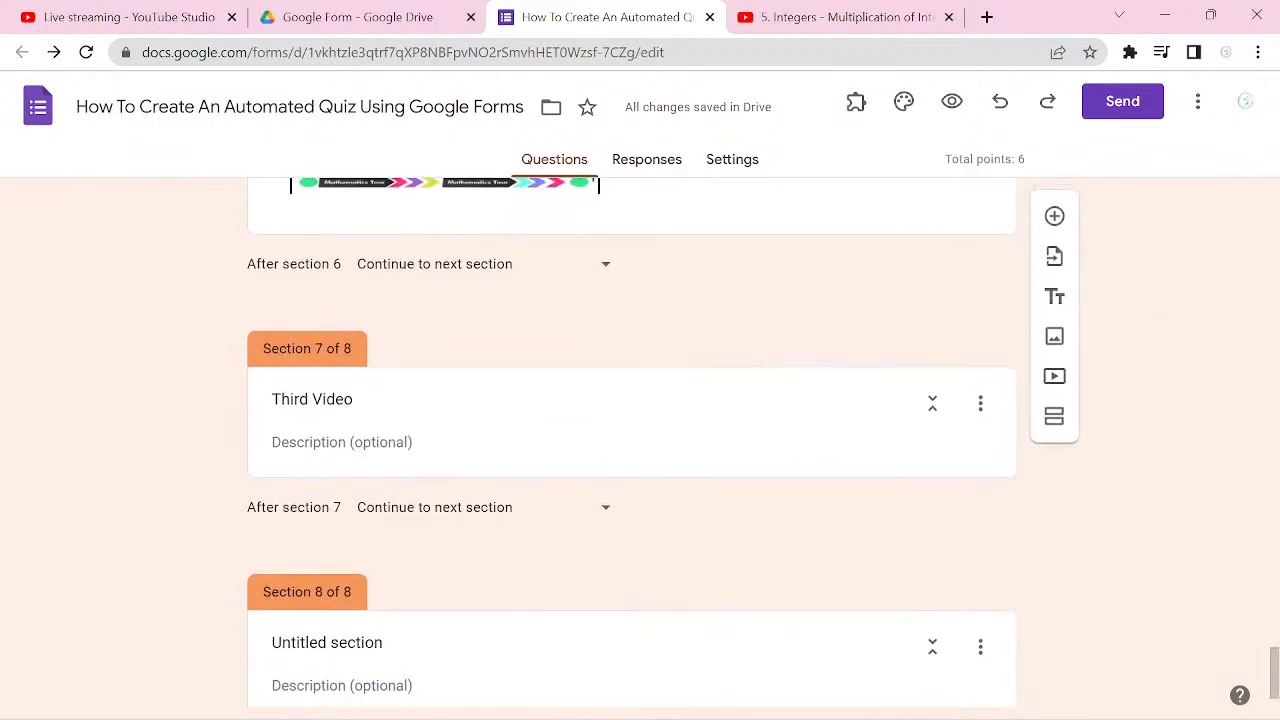
Step: Start adding a video to the Third Video section and search YouTube for "What is a noun"
{"action": "left_click", "coordinate": [846, 437]}
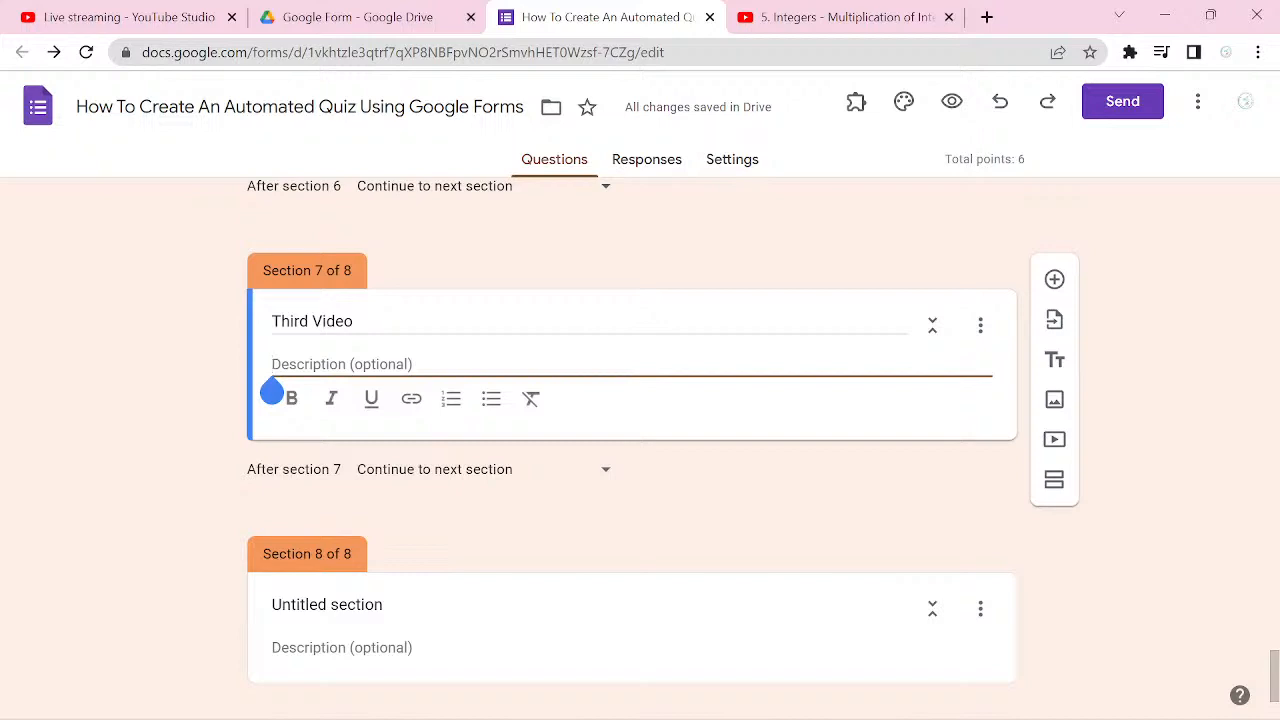
{"action": "left_click", "coordinate": [1054, 439]}
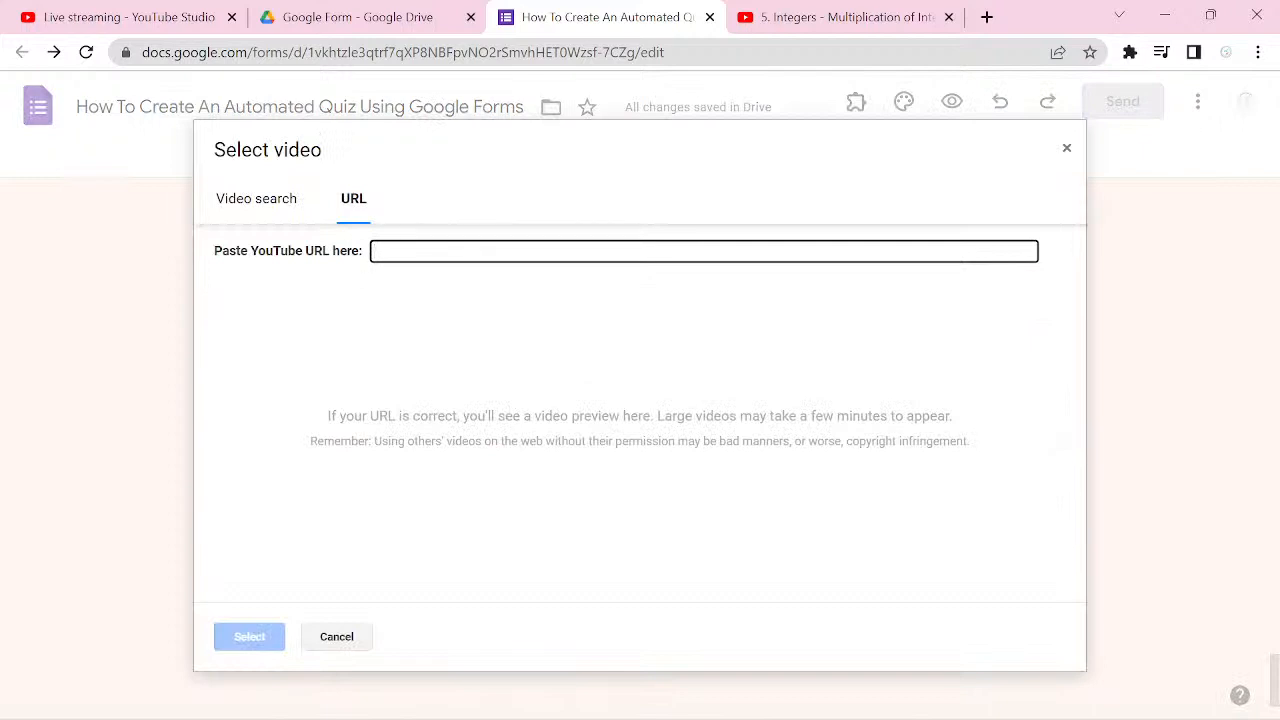
{"action": "left_click", "coordinate": [238, 202]}
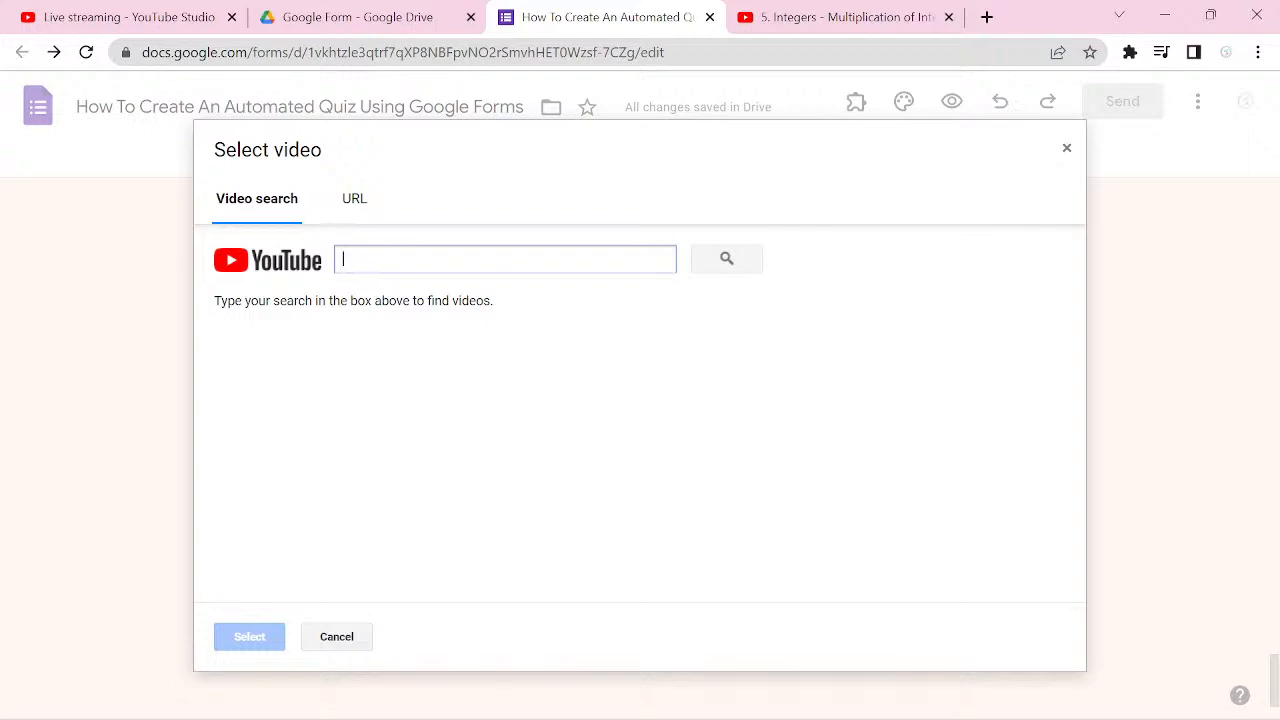
{"action": "type", "text": "W"}
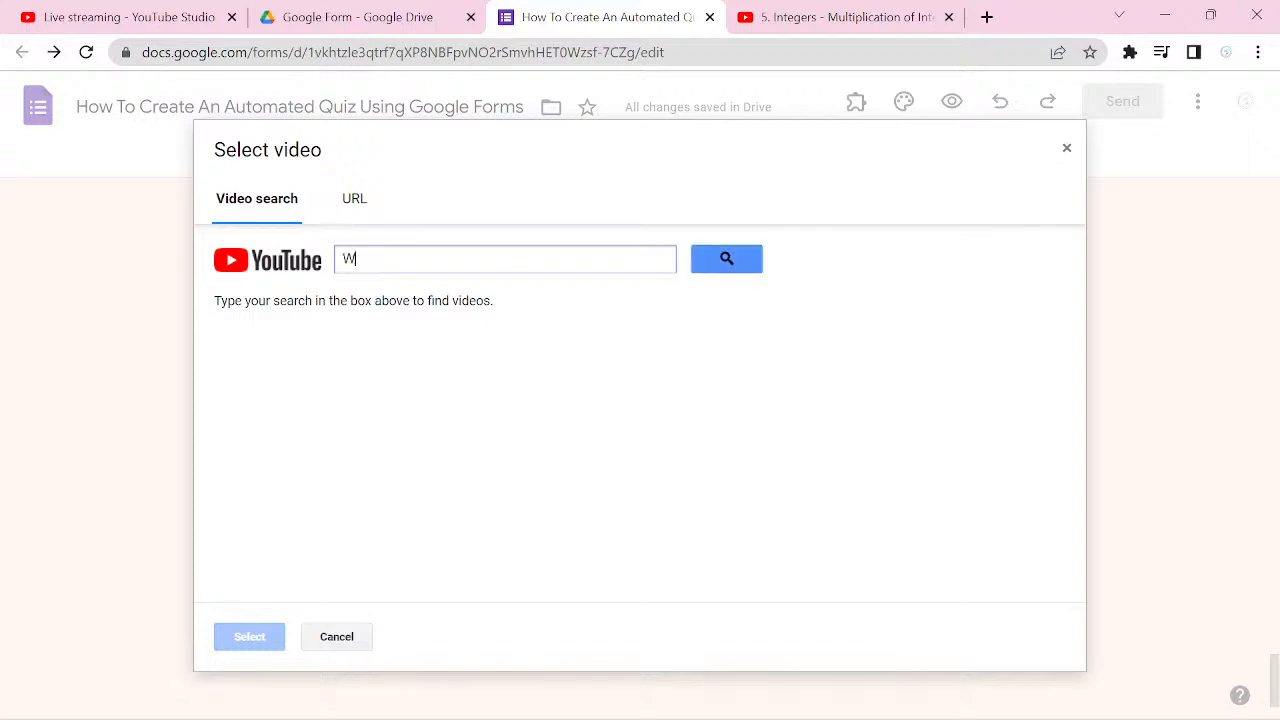
{"action": "type", "text": "hat is a noun"}
{"action": "key", "text": "Return"}
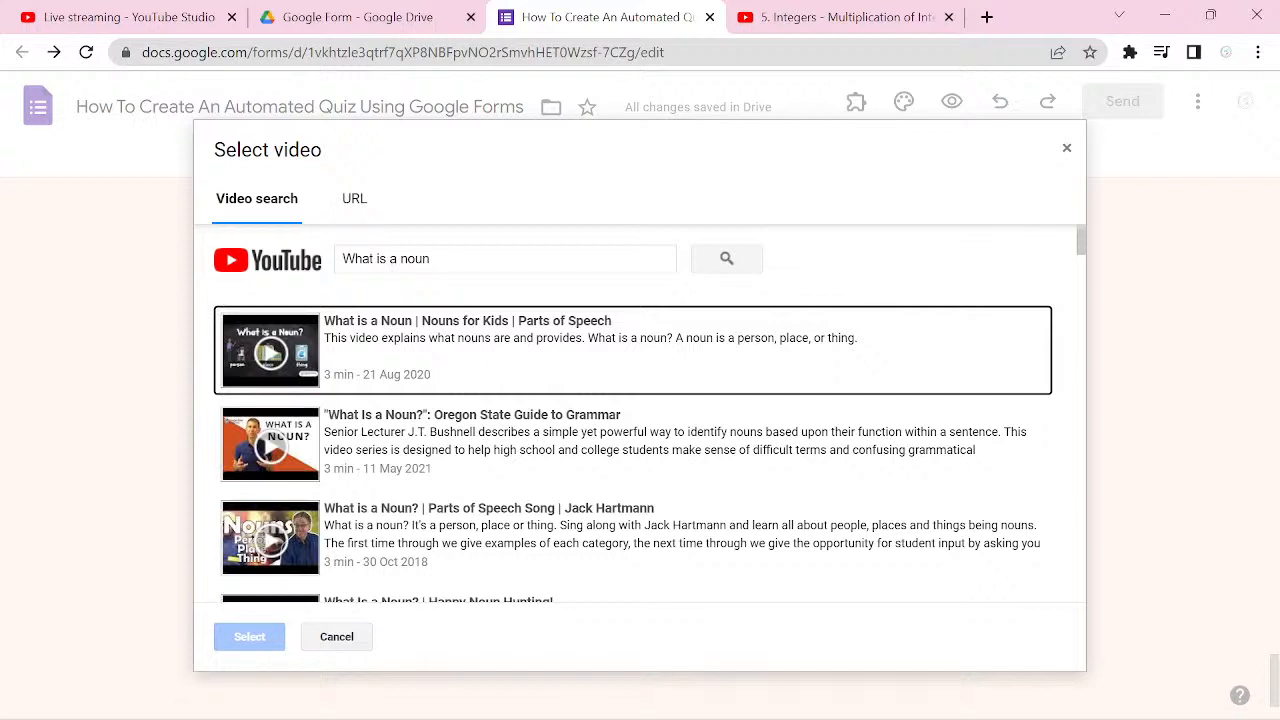
Step: Insert the video "What is a Noun | Nouns for Kids | Parts of Speech" and title it "Video 1"
{"action": "left_click", "coordinate": [622, 350]}
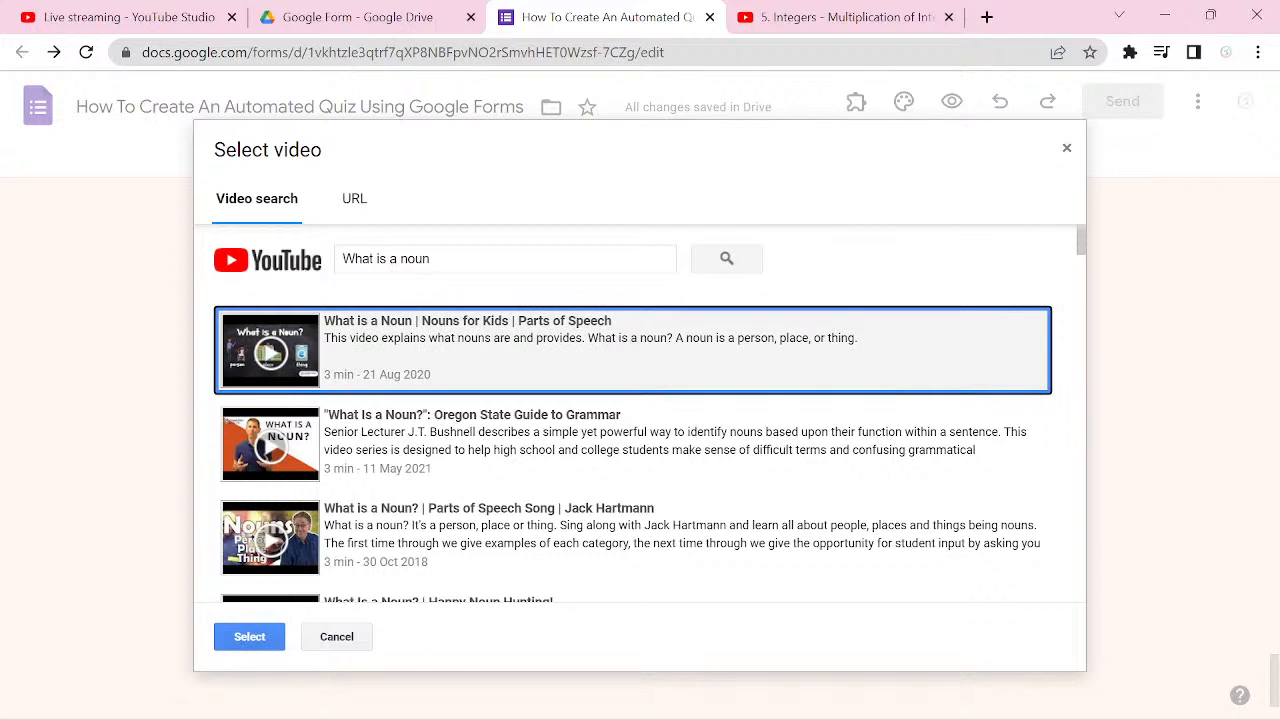
{"action": "left_click", "coordinate": [250, 637]}
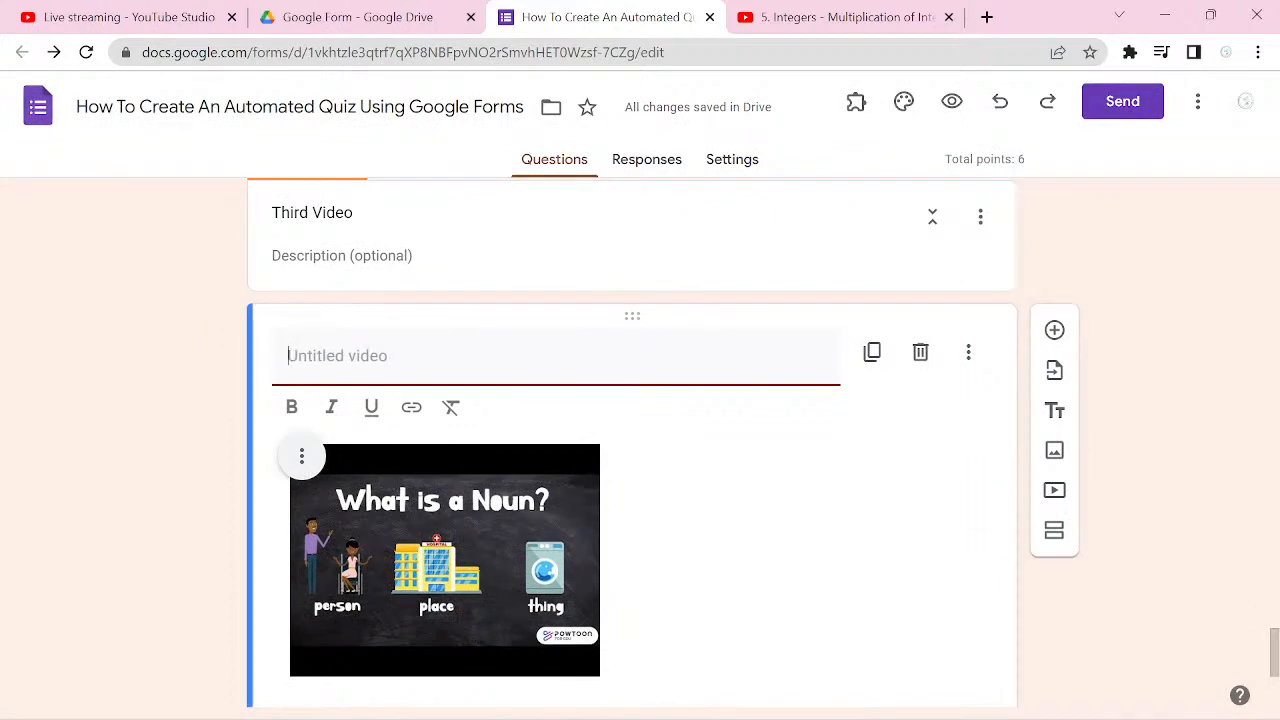
{"action": "type", "text": "Vide"}
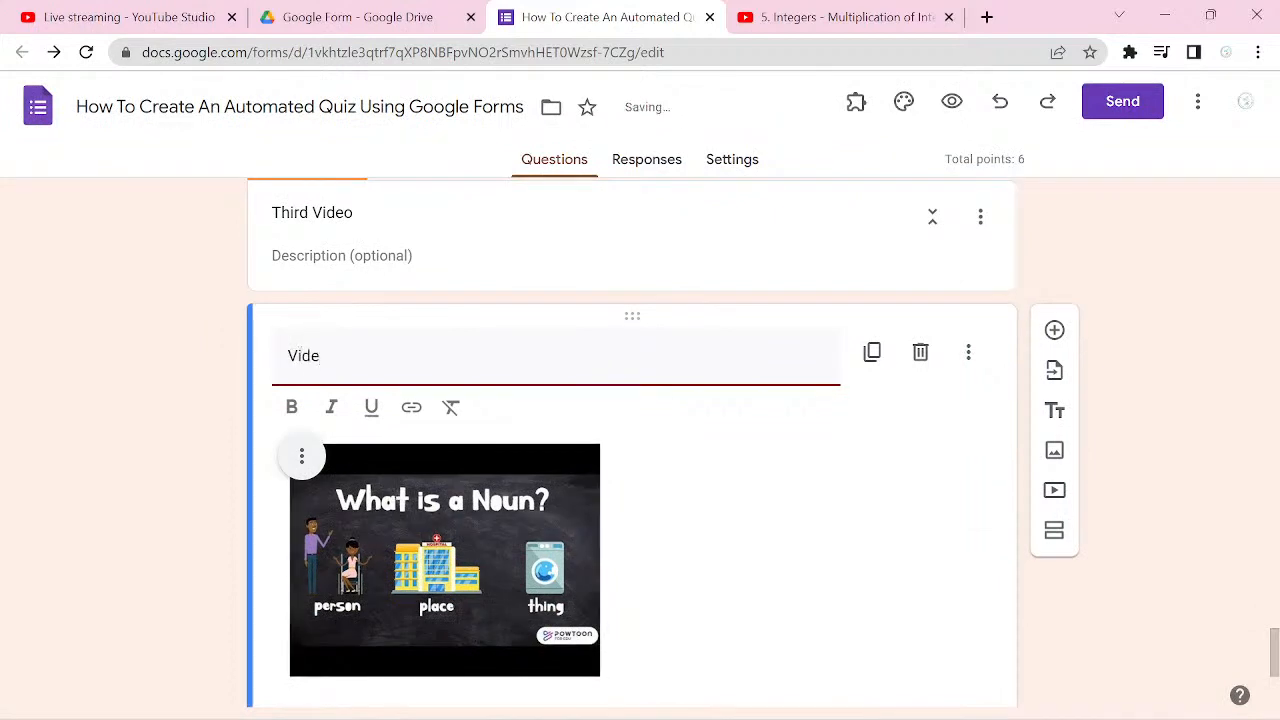
{"action": "type", "text": "o 1"}
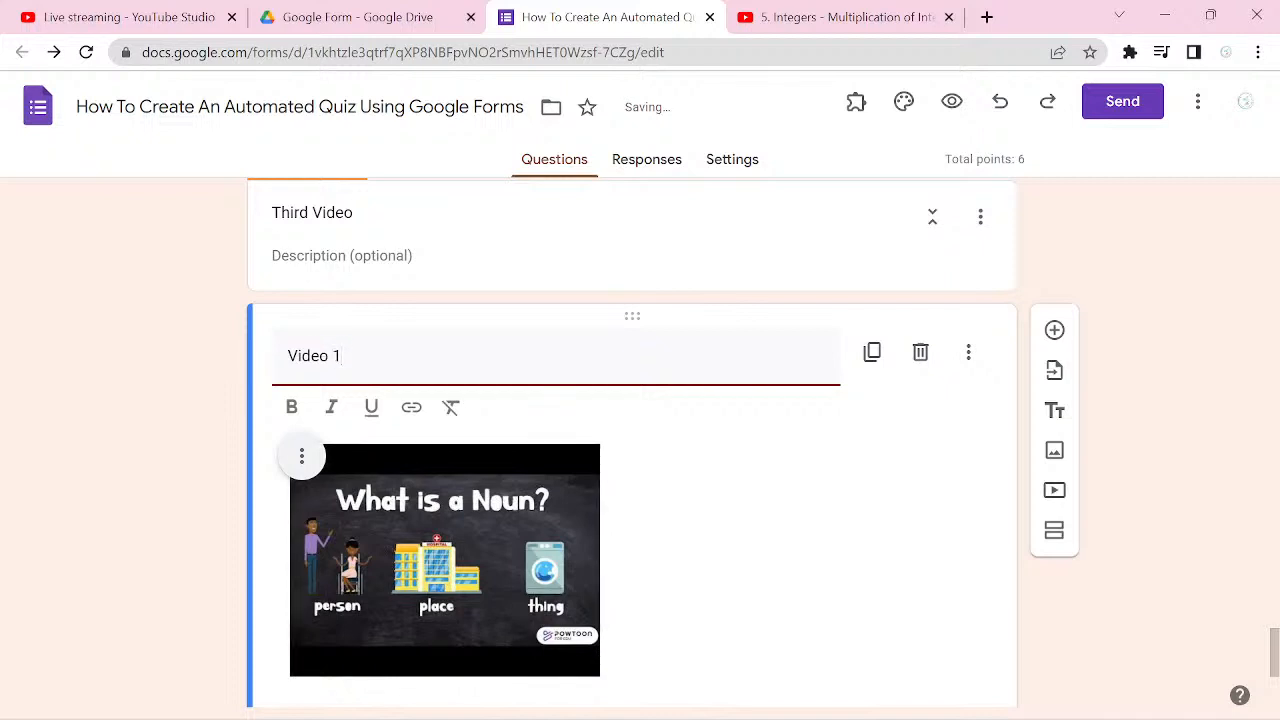
{"action": "left_click", "coordinate": [1054, 530]}
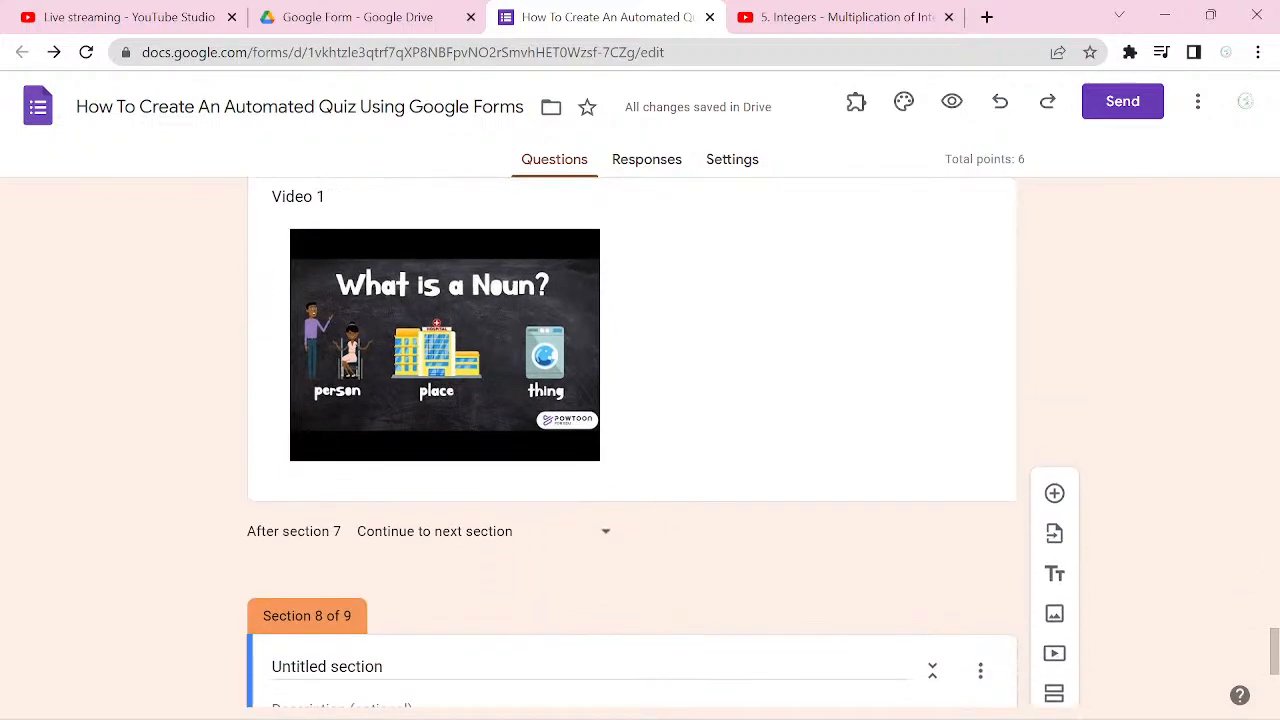
Step: Insert "What is a Noun? (Nouns for Kindergarten/First Grade)" below Video 1 in the Third Video section and title it "Video 2"
{"action": "scroll", "coordinate": [632, 442], "scroll_direction": "up", "scroll_amount": 3}
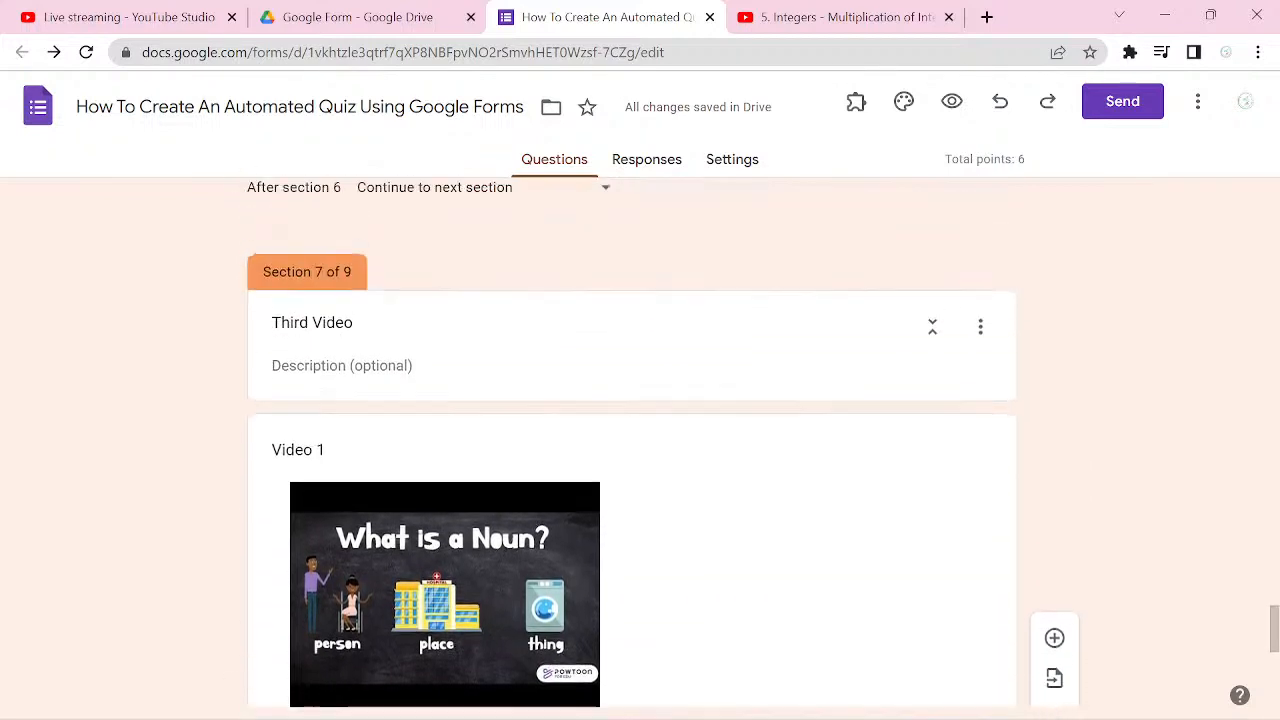
{"action": "scroll", "coordinate": [700, 490], "scroll_direction": "down", "scroll_amount": 1}
{"action": "left_click", "coordinate": [760, 490]}
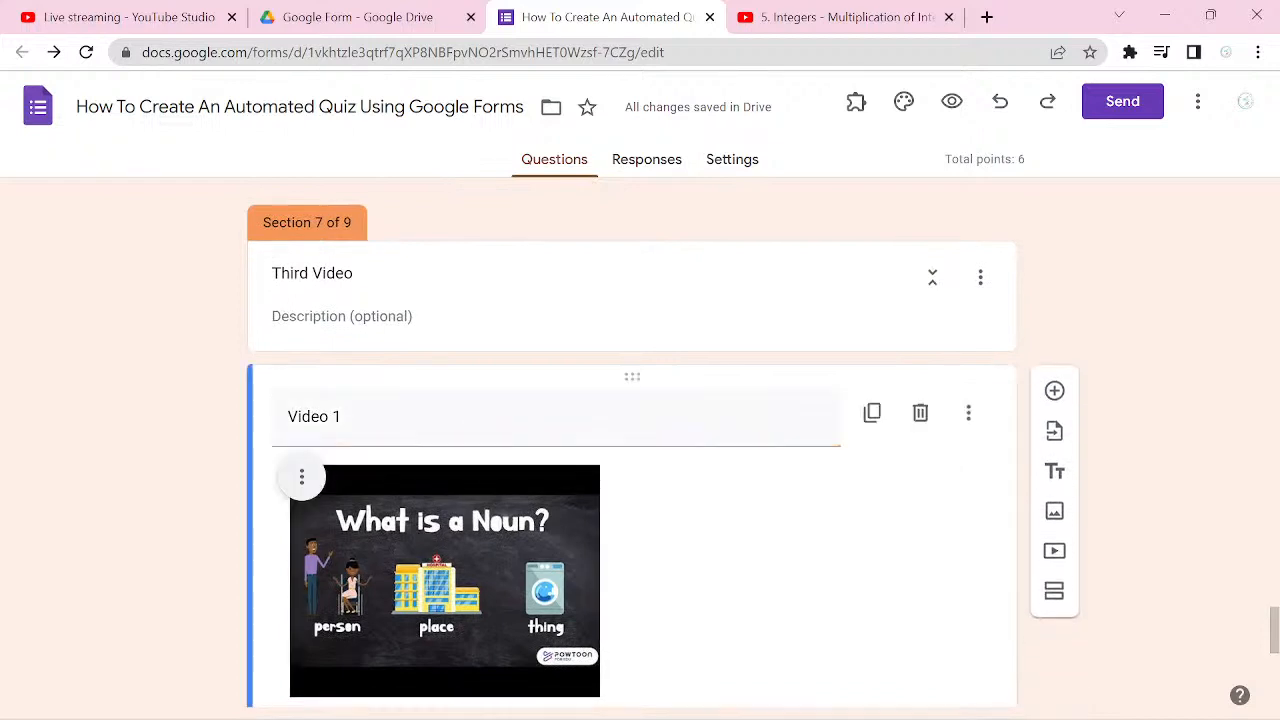
{"action": "scroll", "coordinate": [760, 490], "scroll_direction": "down", "scroll_amount": 1}
{"action": "left_click", "coordinate": [1054, 424]}
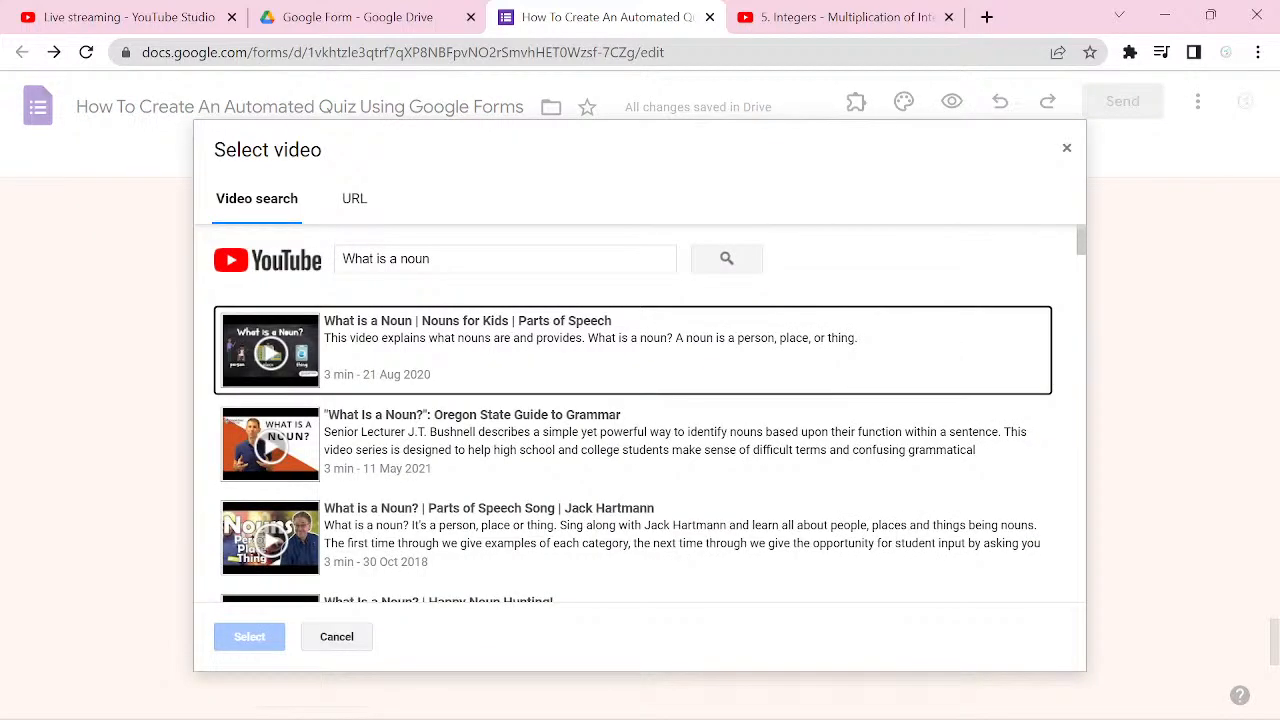
{"action": "scroll", "coordinate": [633, 414], "scroll_direction": "down", "scroll_amount": 3}
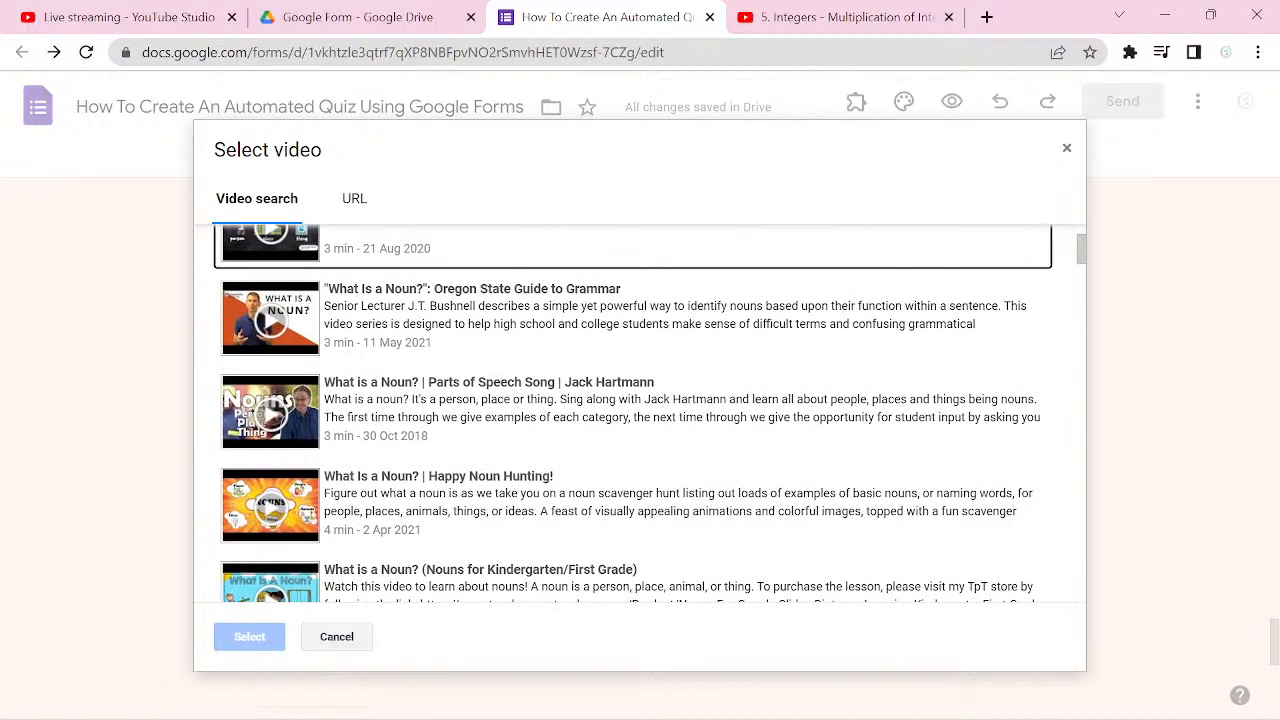
{"action": "scroll", "coordinate": [654, 414], "scroll_direction": "down", "scroll_amount": 2}
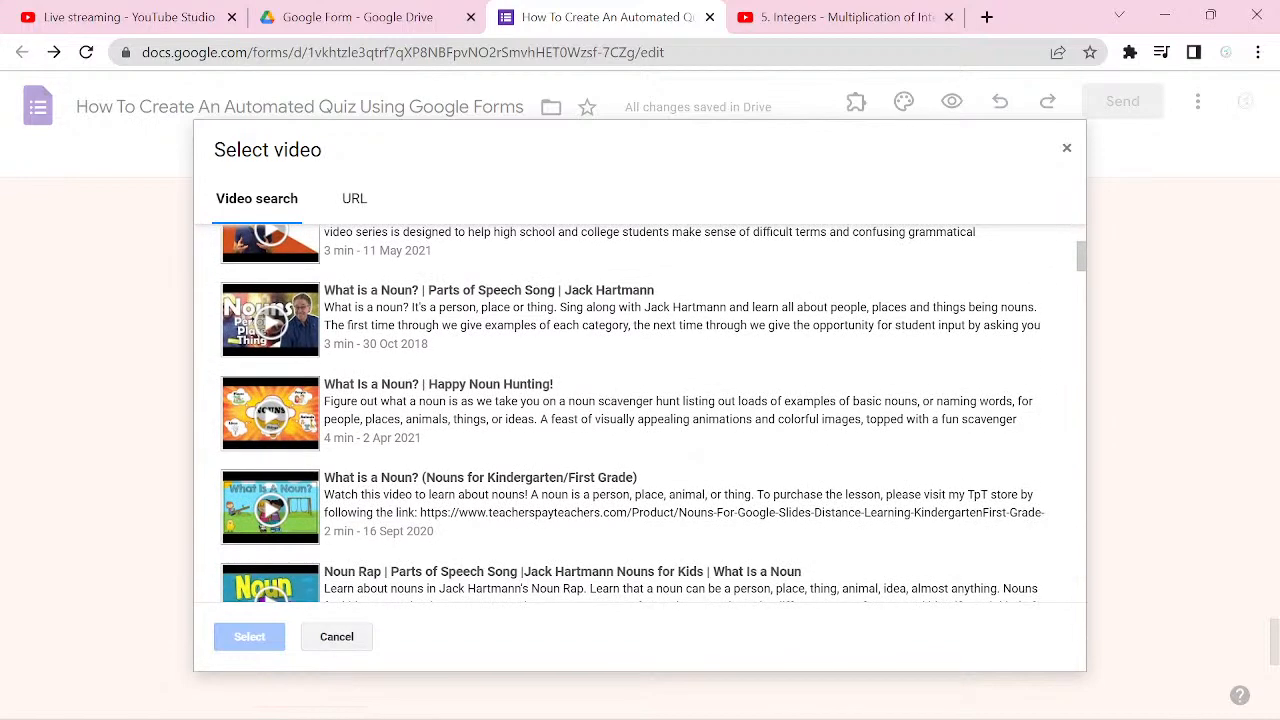
{"action": "scroll", "coordinate": [654, 414], "scroll_direction": "down", "scroll_amount": 2}
{"action": "left_click", "coordinate": [637, 412]}
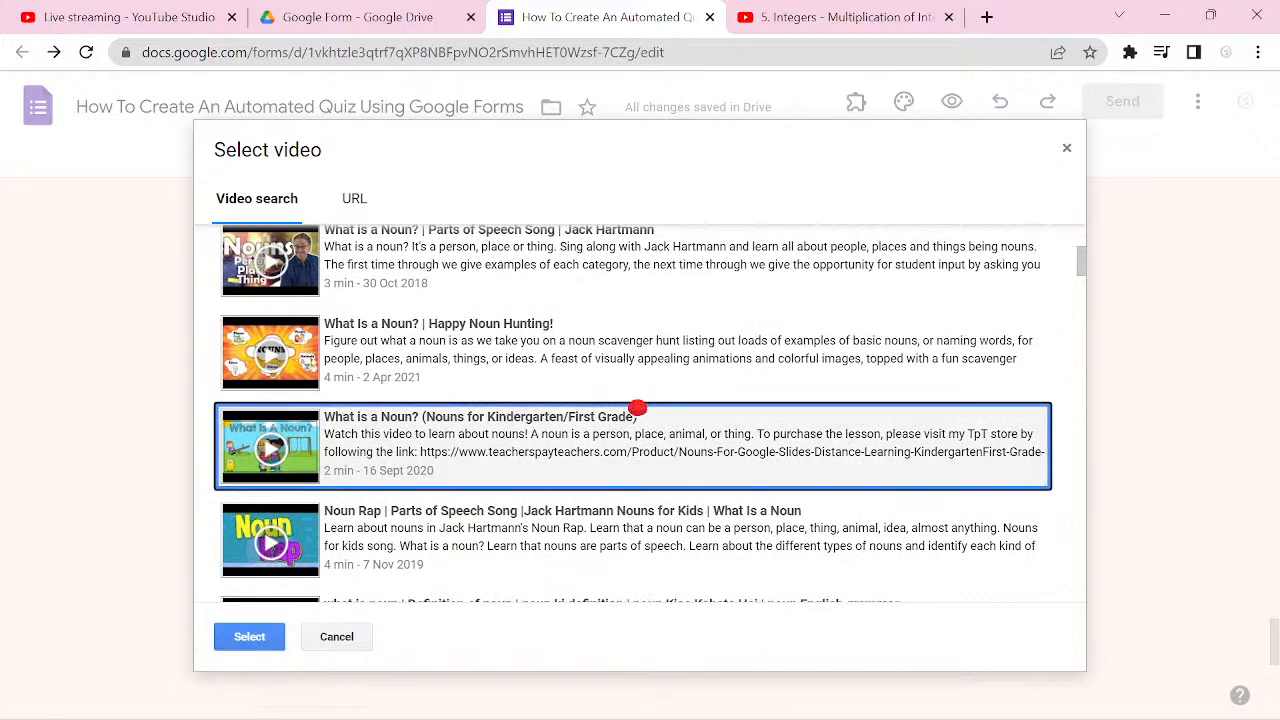
{"action": "double_click", "coordinate": [638, 409]}
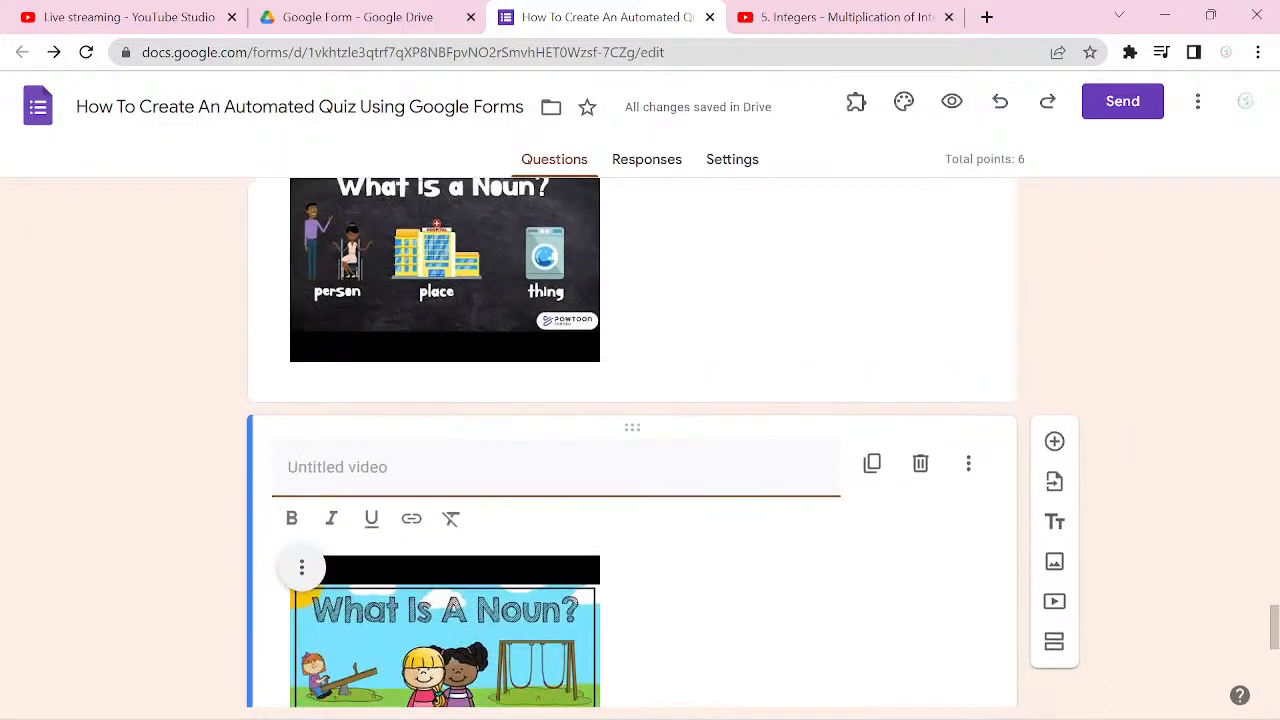
{"action": "type", "text": "Video 2"}
Step: Delete the extra untitled section 8 directly after the Third Video section
{"action": "scroll", "coordinate": [632, 440], "scroll_direction": "down", "scroll_amount": 5}
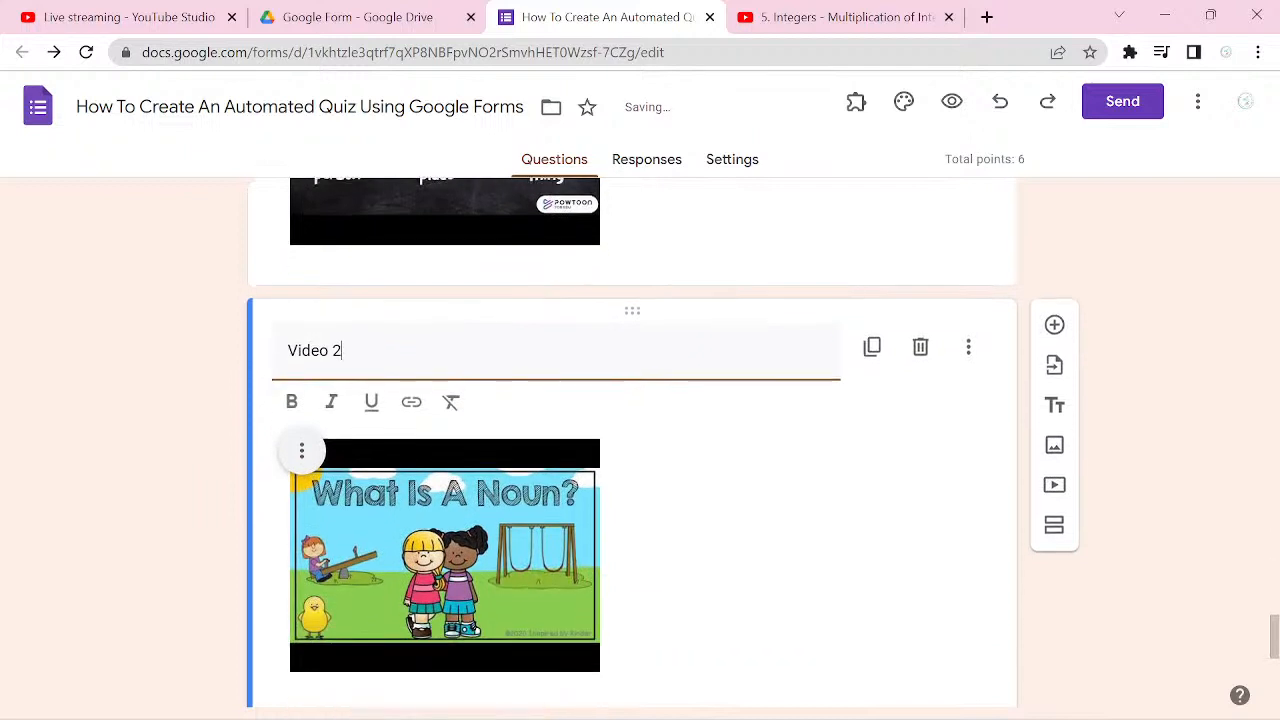
{"action": "scroll", "coordinate": [632, 440], "scroll_direction": "down", "scroll_amount": 3}
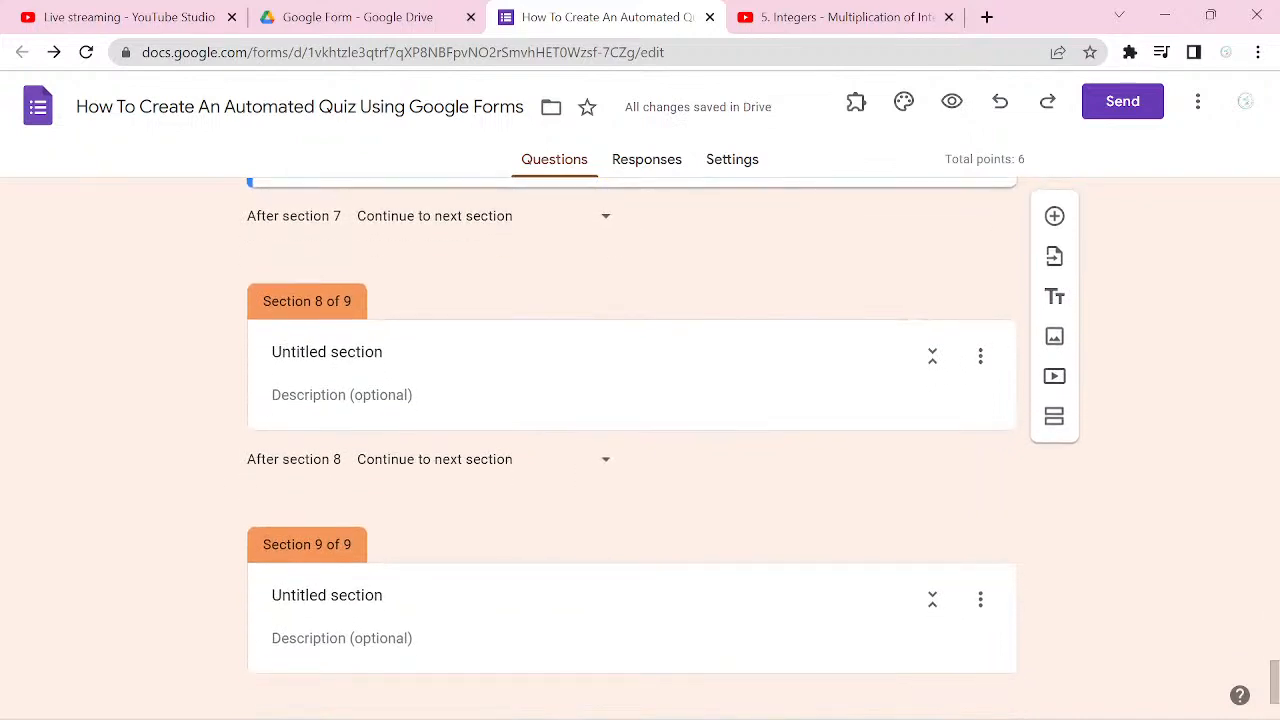
{"action": "left_click", "coordinate": [980, 356]}
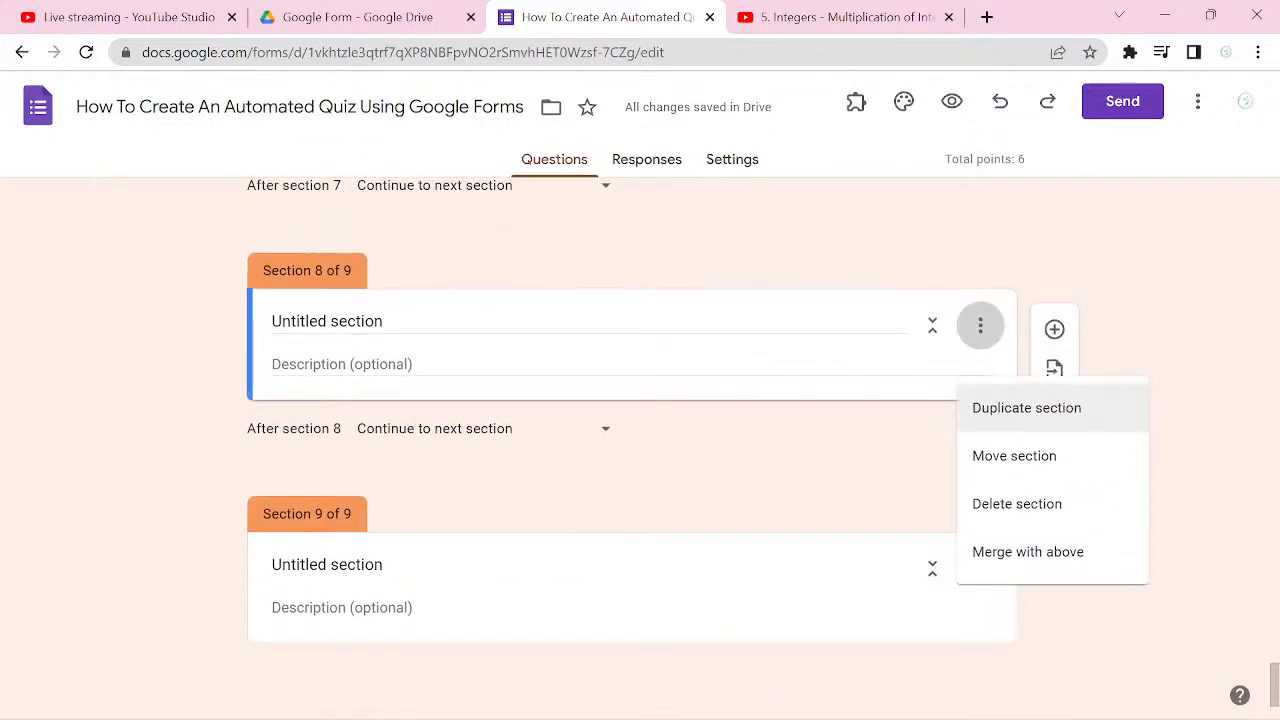
{"action": "left_click", "coordinate": [1017, 503]}
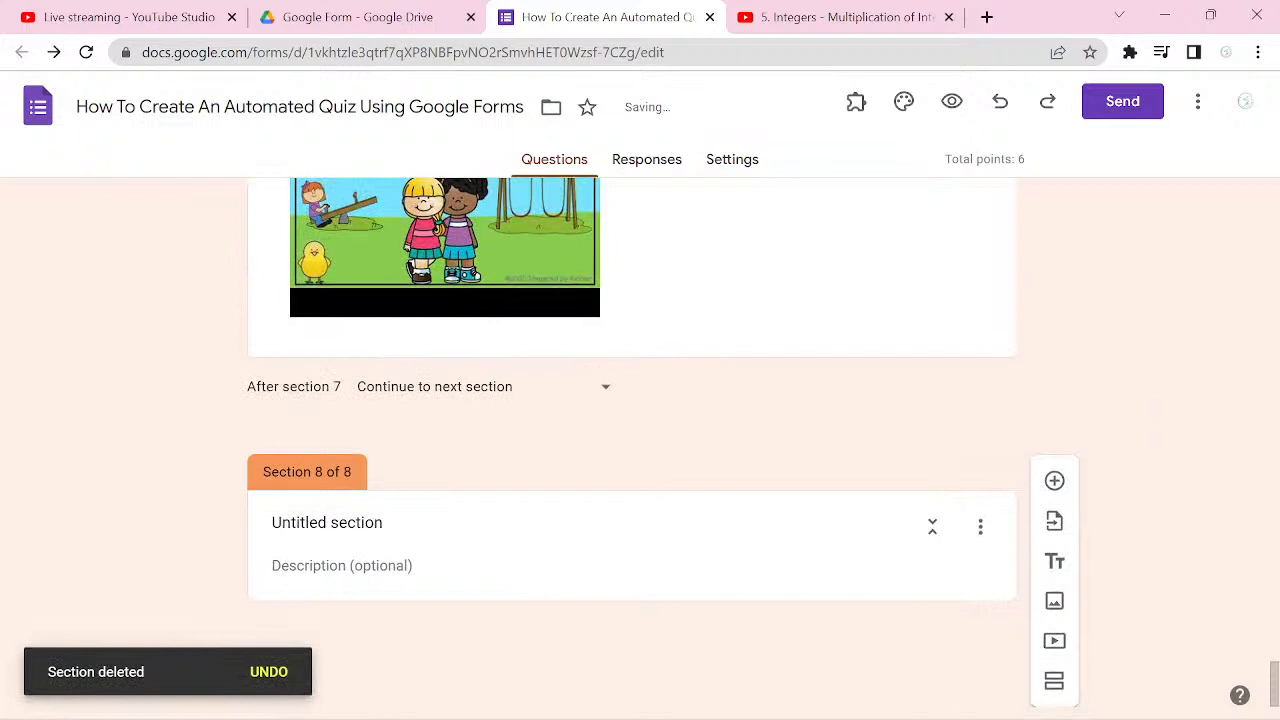
Step: Delete the remaining untitled section 8 at the end of the form
{"action": "left_click", "coordinate": [980, 525]}
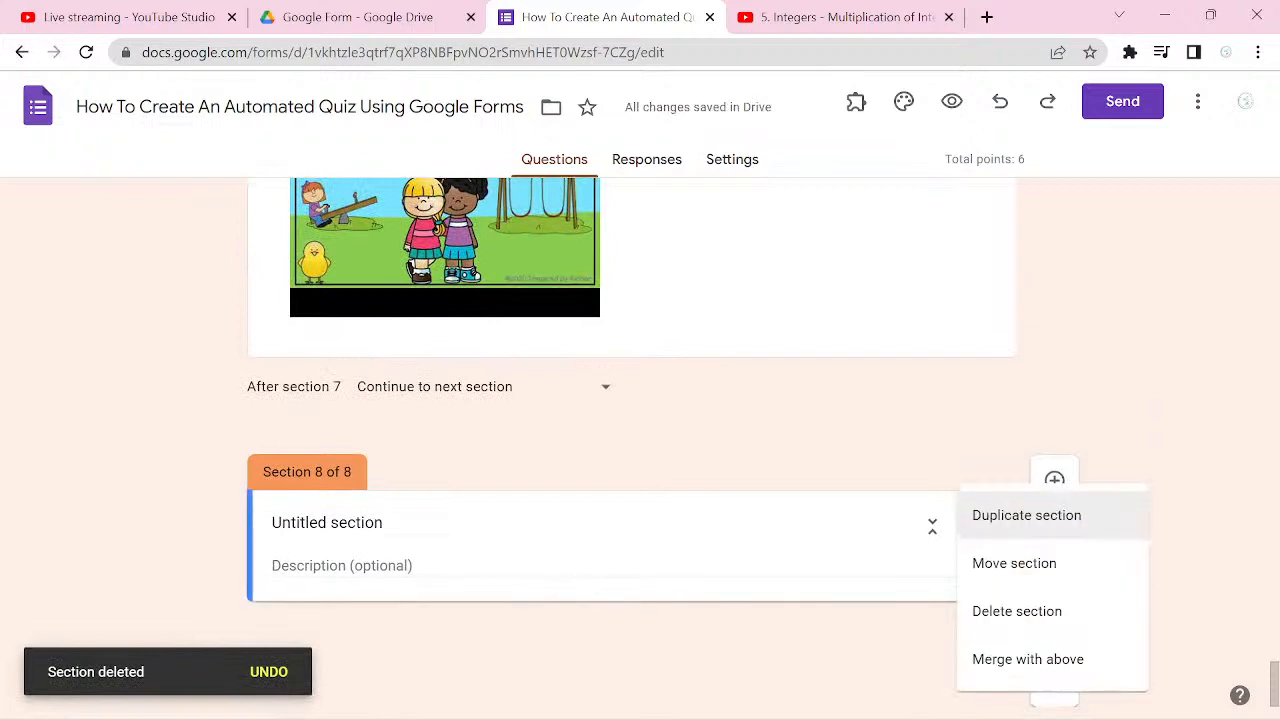
{"action": "left_click", "coordinate": [1017, 611]}
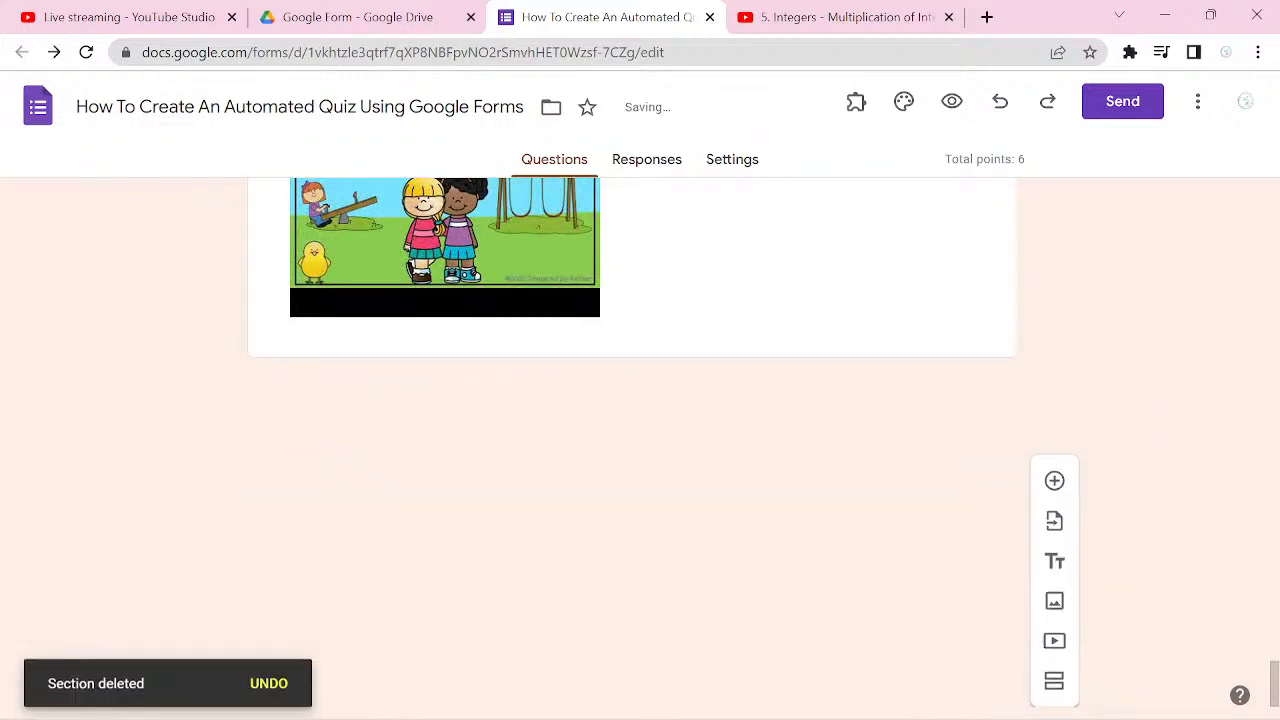
{"action": "scroll", "coordinate": [632, 442], "scroll_direction": "up", "scroll_amount": 7}
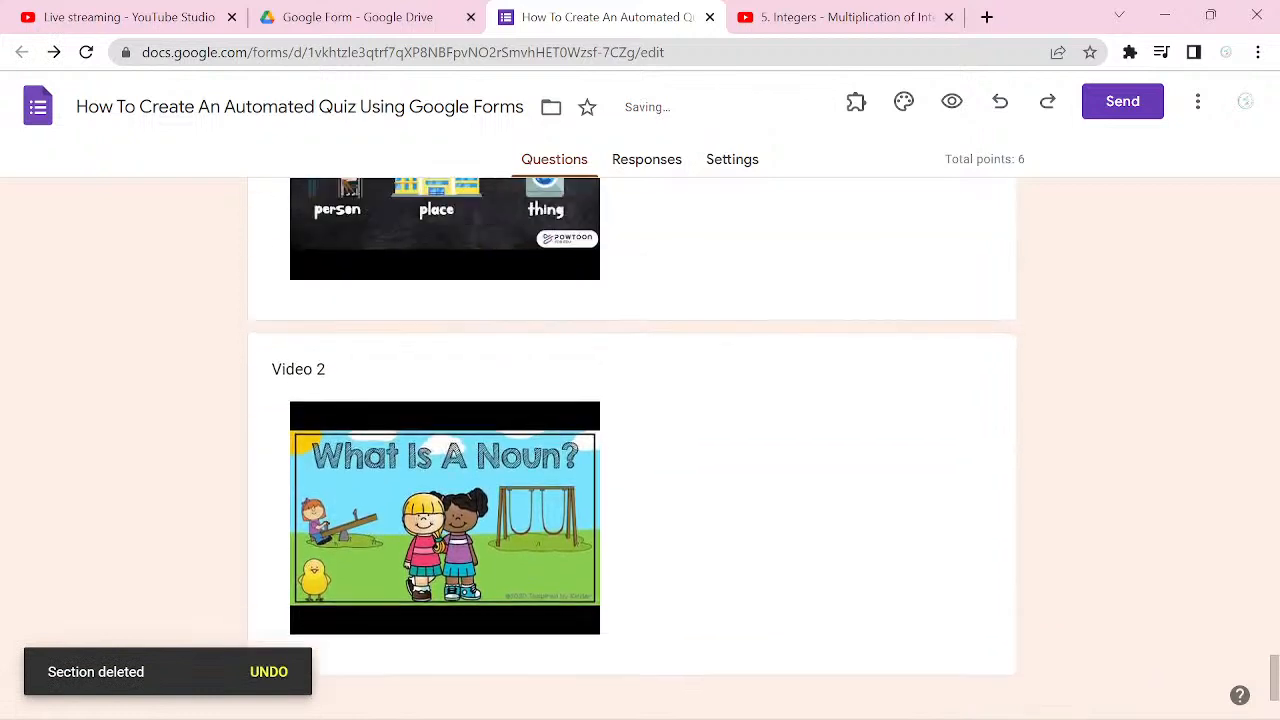
{"action": "scroll", "coordinate": [631, 443], "scroll_direction": "down", "scroll_amount": 3}
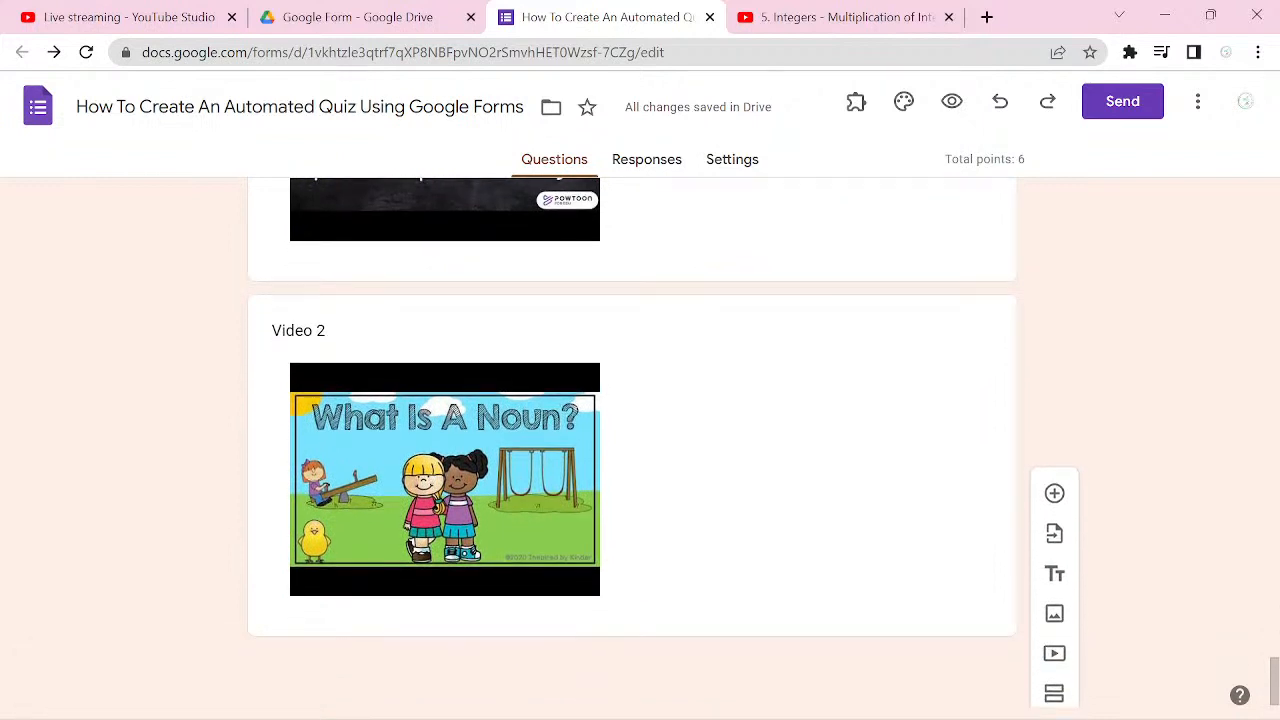
Step: Review the Third Video section, checking its two noun videos, its section options and what follows it
{"action": "left_click", "coordinate": [760, 500]}
{"action": "scroll", "coordinate": [760, 500], "scroll_direction": "up", "scroll_amount": 3}
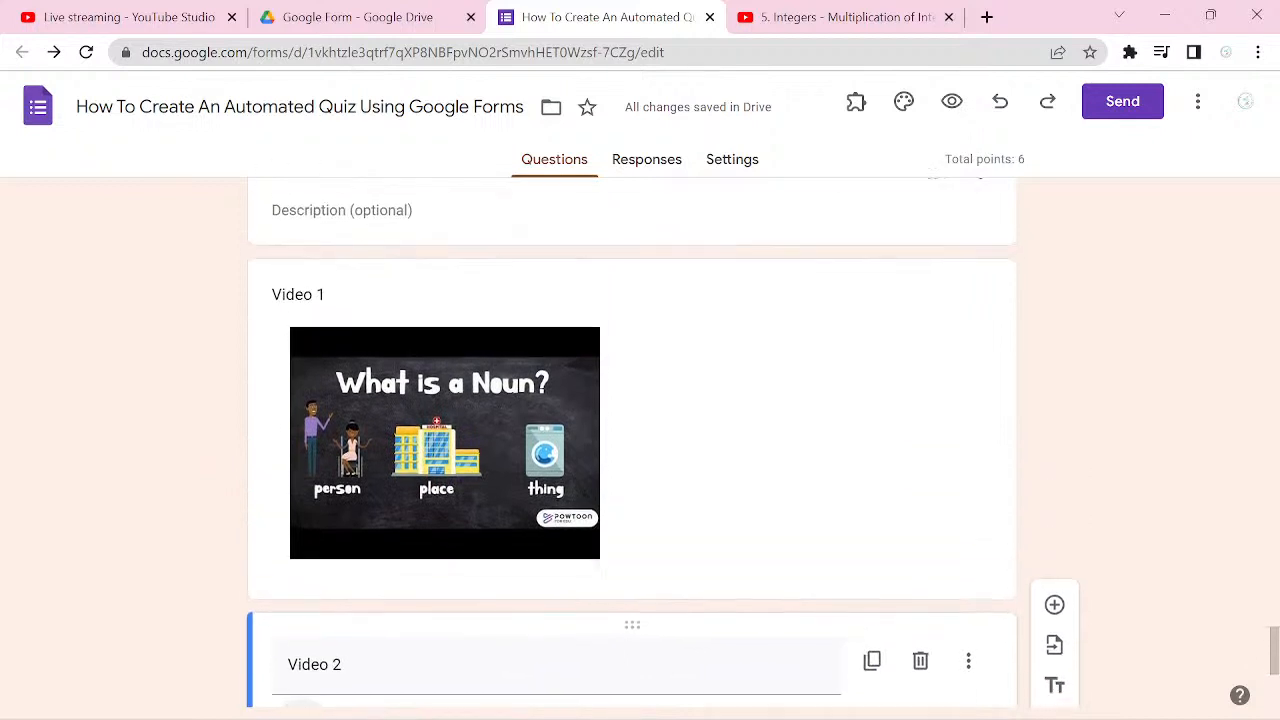
{"action": "scroll", "coordinate": [632, 440], "scroll_direction": "up", "scroll_amount": 3}
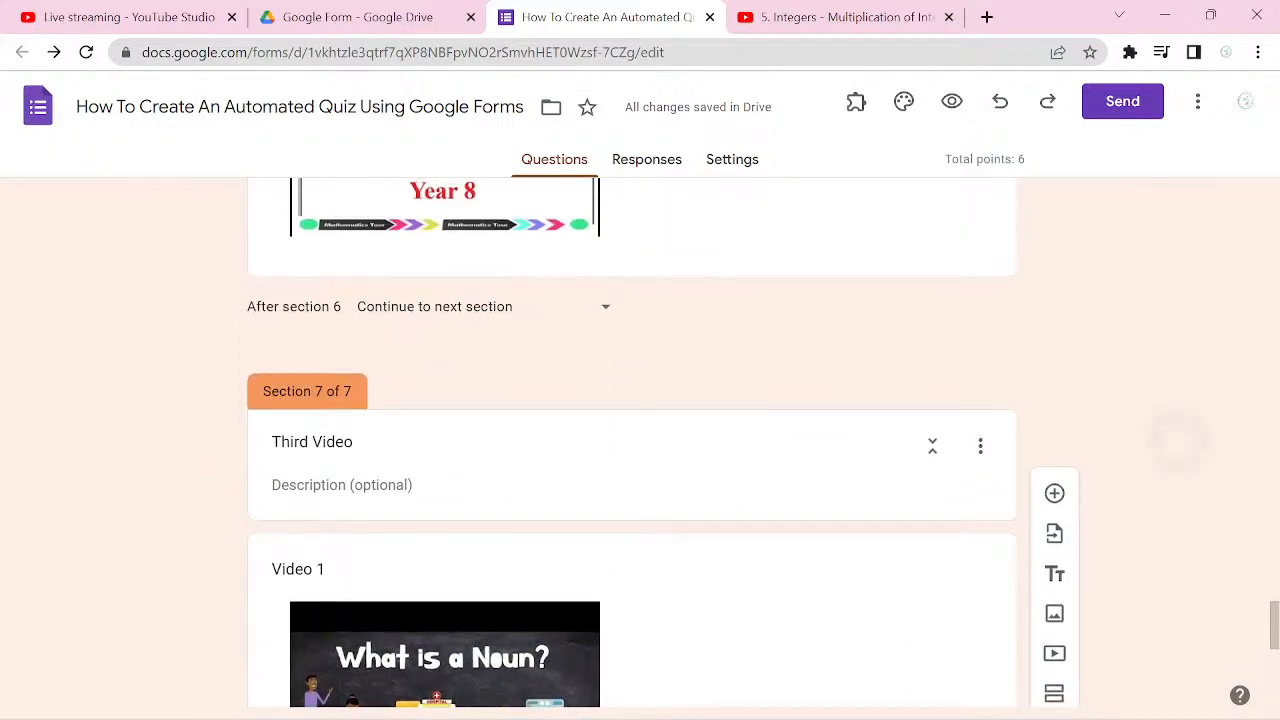
{"action": "scroll", "coordinate": [632, 440], "scroll_direction": "down", "scroll_amount": 1}
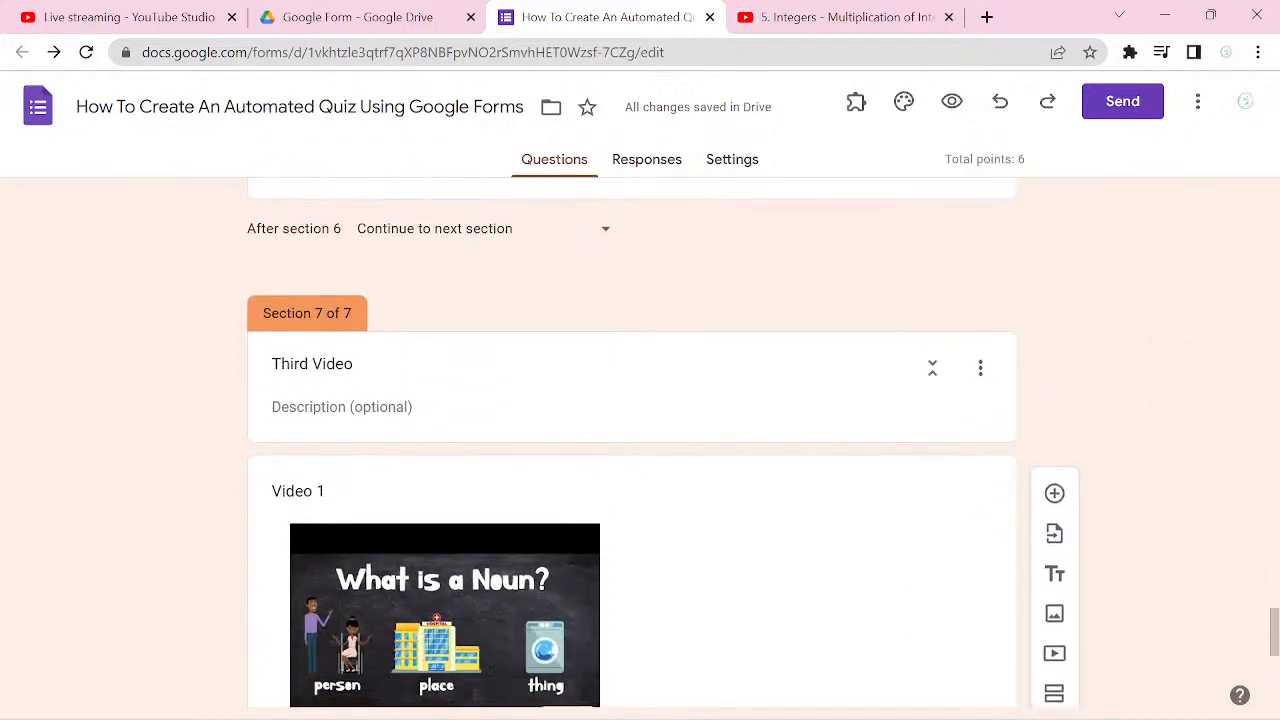
{"action": "scroll", "coordinate": [632, 440], "scroll_direction": "down", "scroll_amount": 1}
{"action": "scroll", "coordinate": [632, 440], "scroll_direction": "down", "scroll_amount": 1}
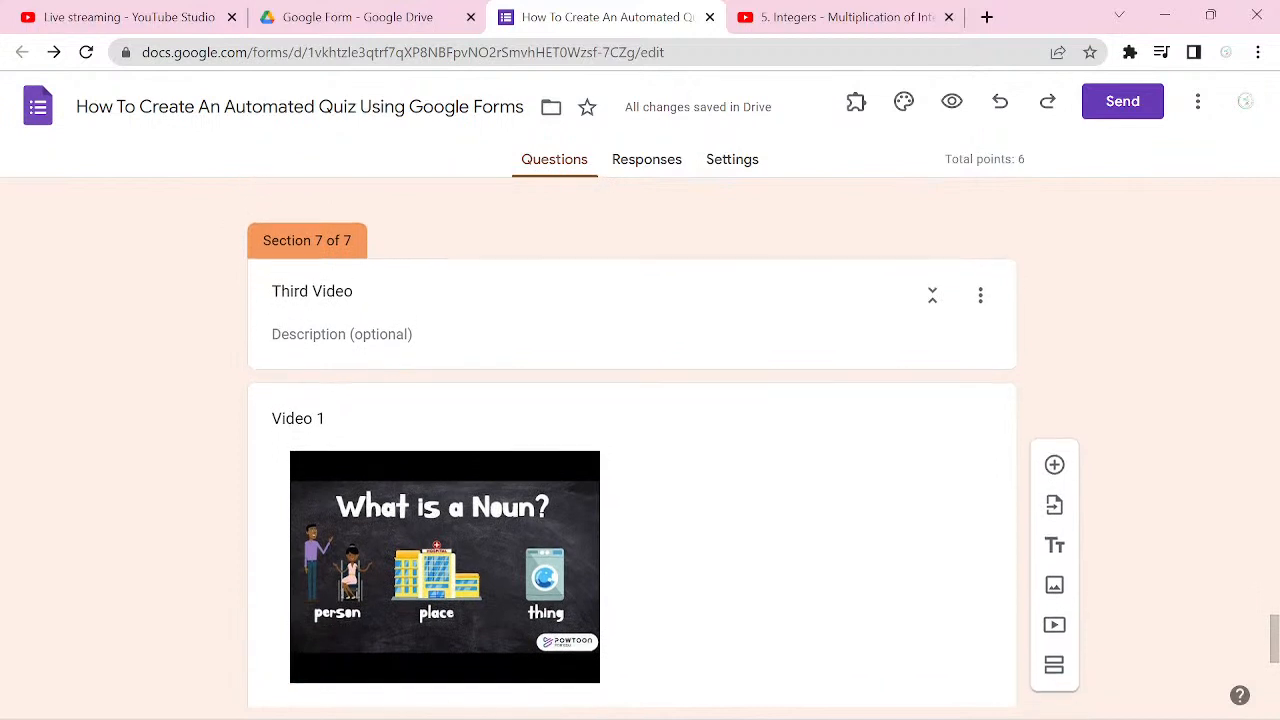
{"action": "left_click", "coordinate": [980, 290]}
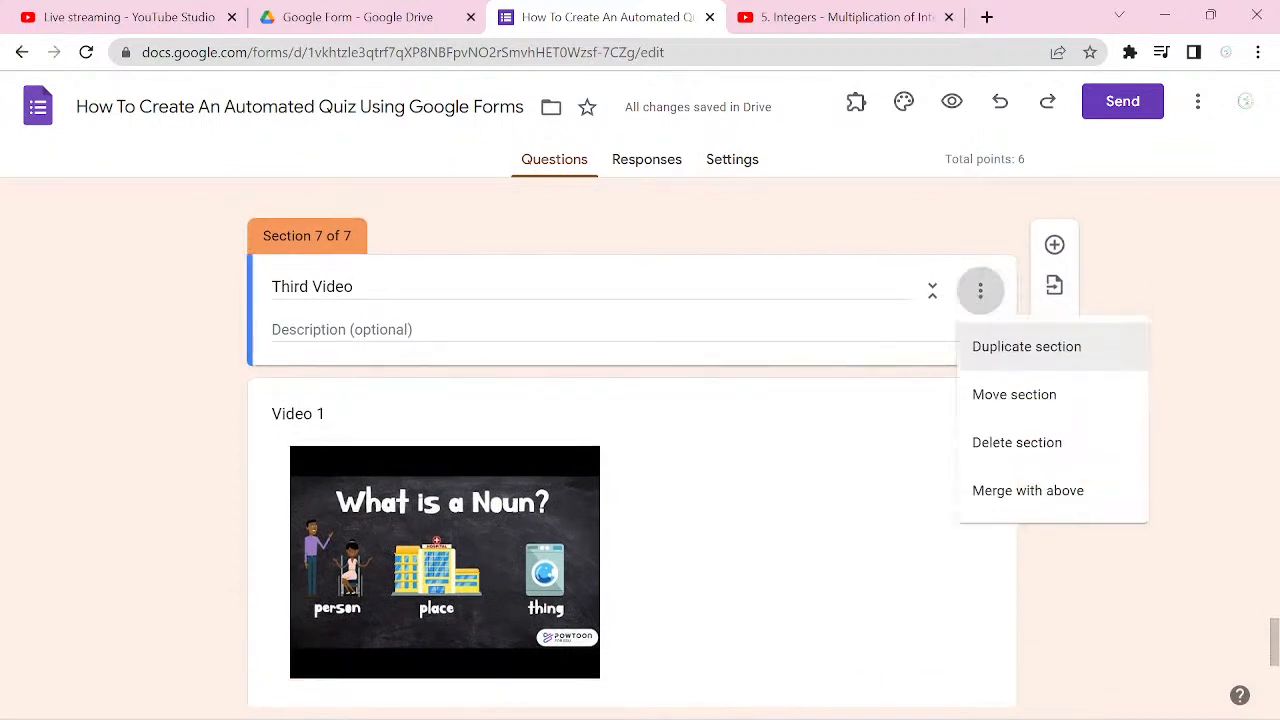
{"action": "key", "text": "Escape"}
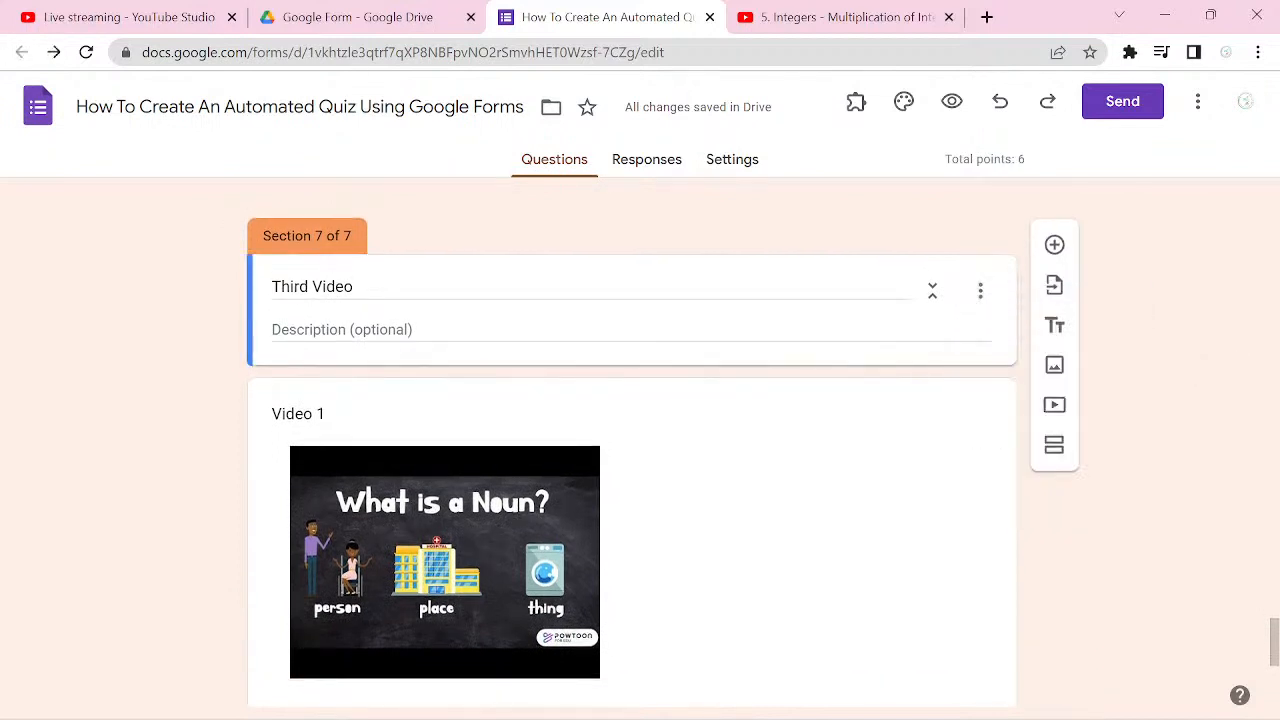
{"action": "scroll", "coordinate": [632, 440], "scroll_direction": "down", "scroll_amount": 4}
{"action": "left_click", "coordinate": [640, 470]}
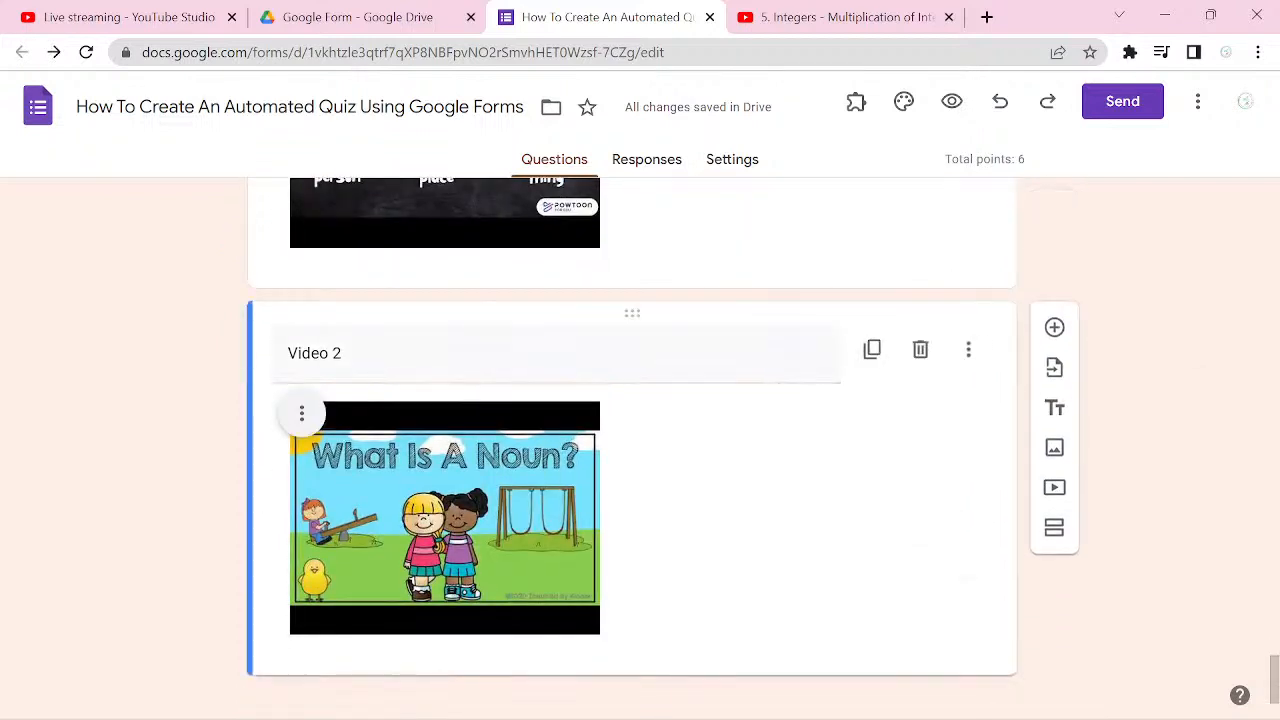
{"action": "scroll", "coordinate": [632, 440], "scroll_direction": "up", "scroll_amount": 2}
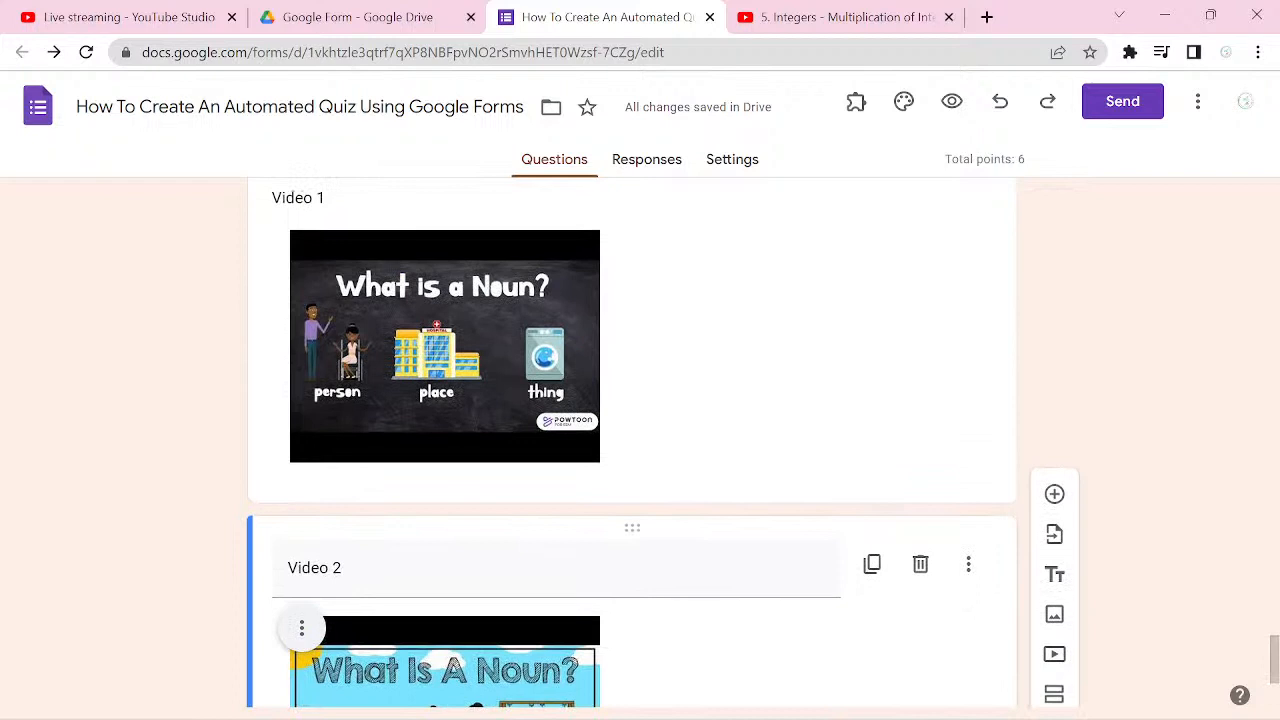
Step: Preview the form as a respondent and enter the respondent's email address in the Basic Information section
{"action": "left_click", "coordinate": [951, 101]}
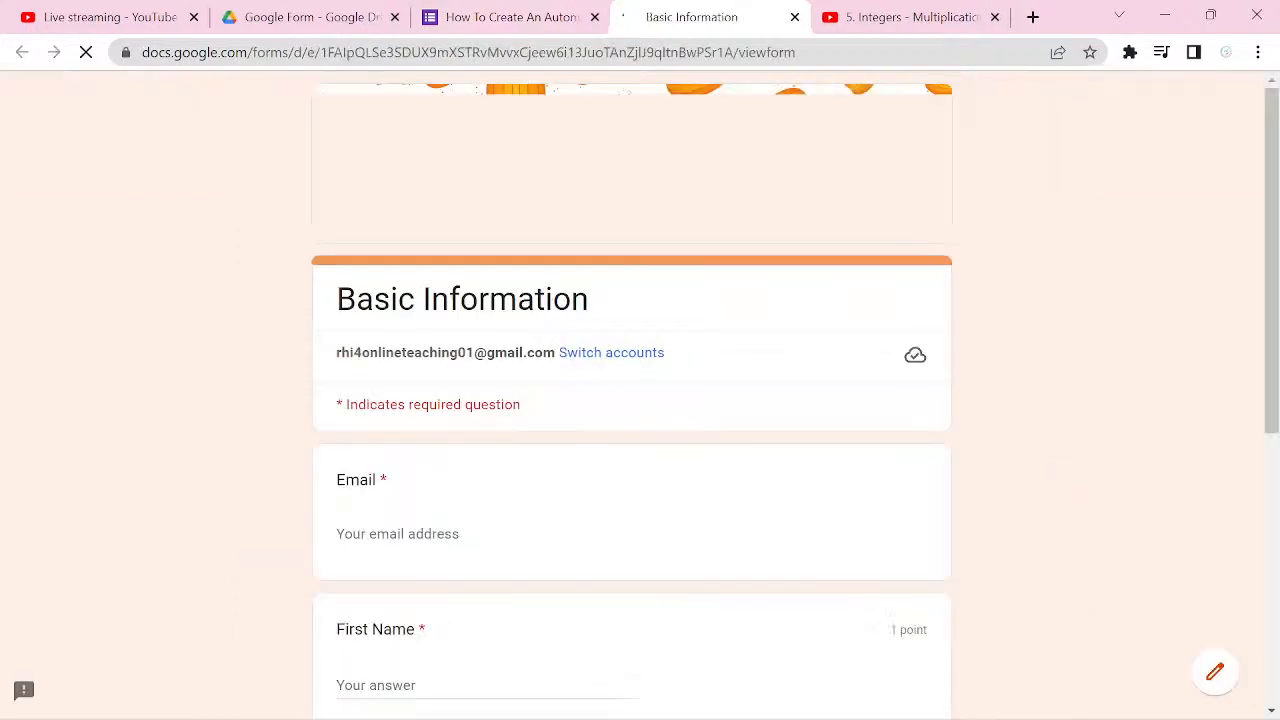
{"action": "scroll", "coordinate": [632, 400], "scroll_direction": "down", "scroll_amount": 1}
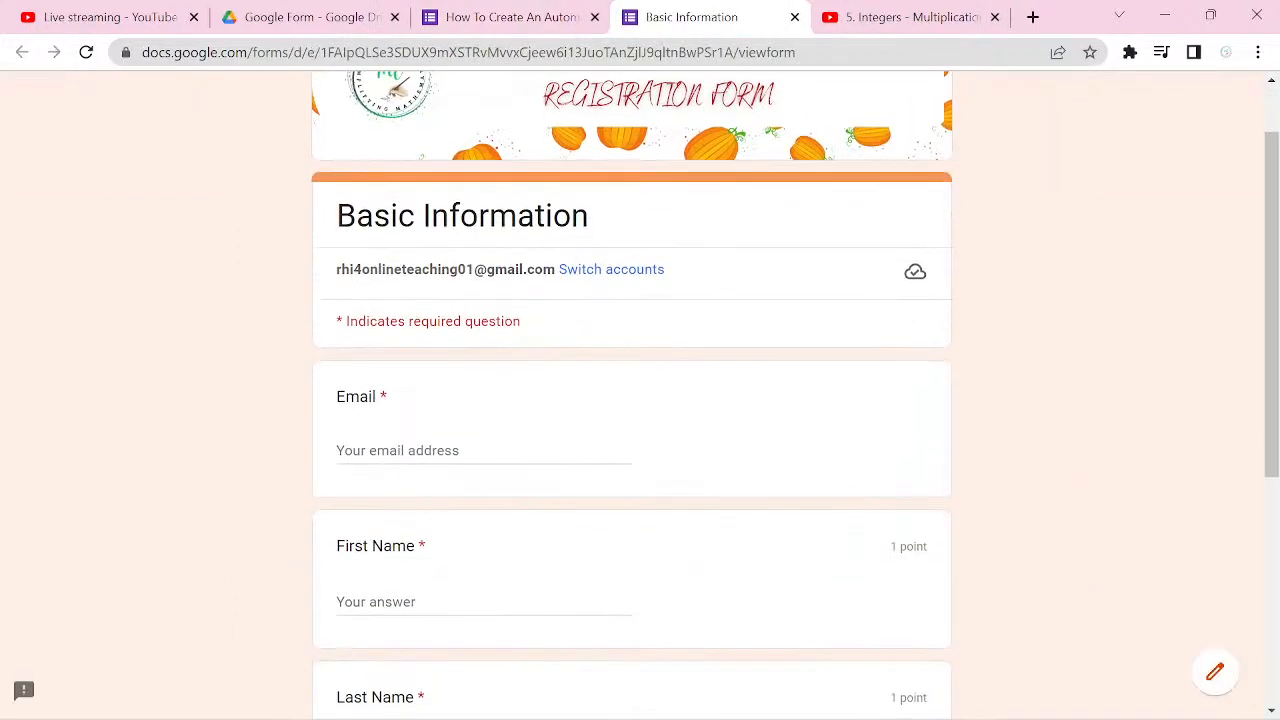
{"action": "left_click", "coordinate": [484, 451]}
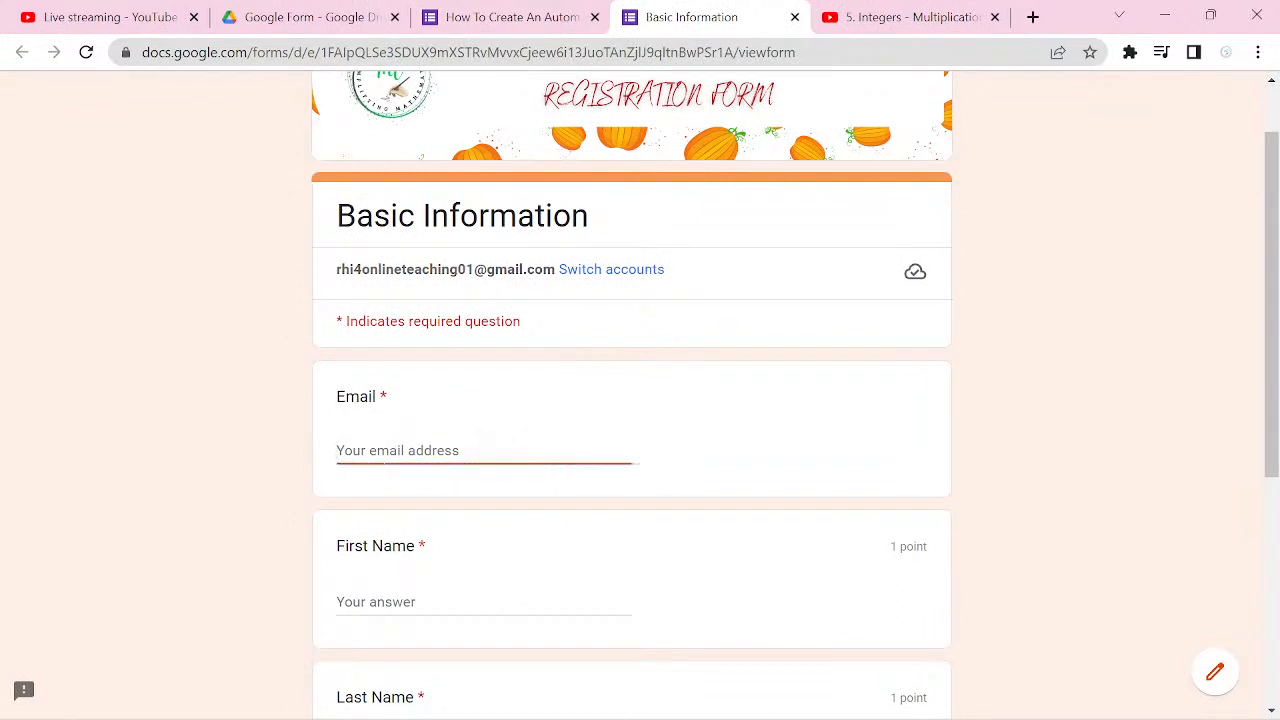
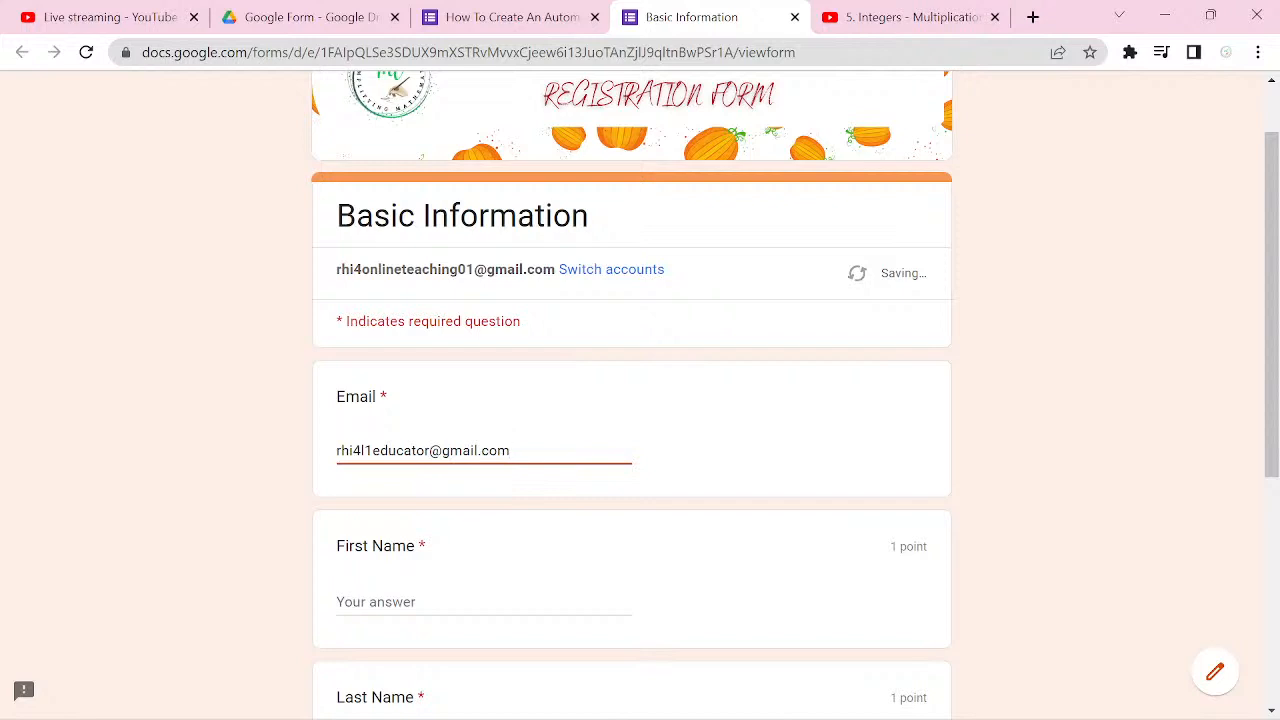
Step: Fill in the respondent's first name and last name
{"action": "scroll", "coordinate": [511, 460], "scroll_direction": "down", "scroll_amount": 1}
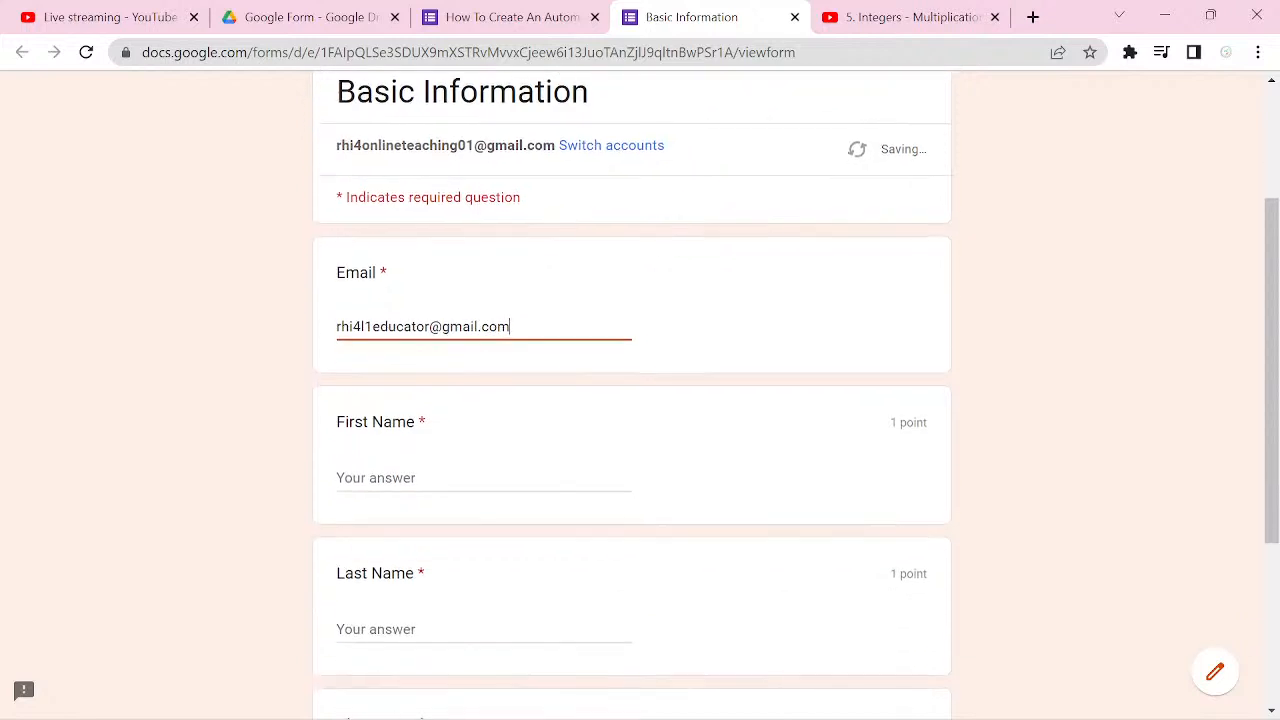
{"action": "left_click", "coordinate": [511, 472]}
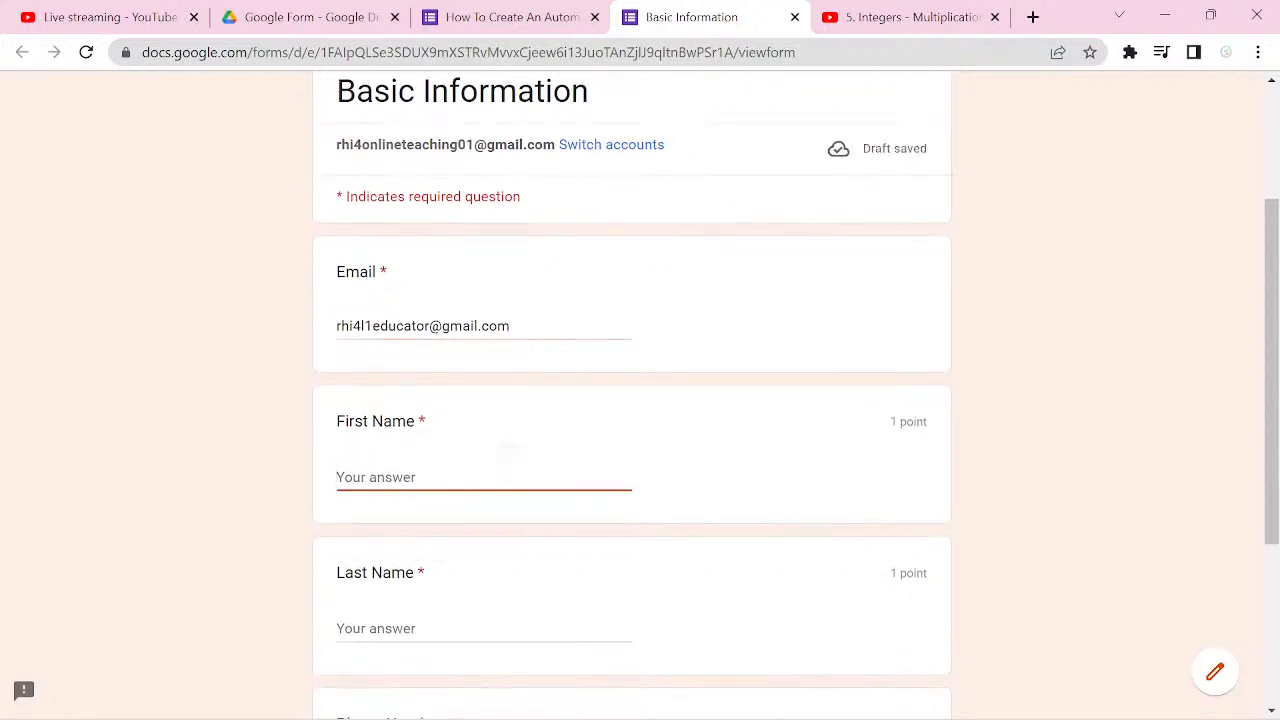
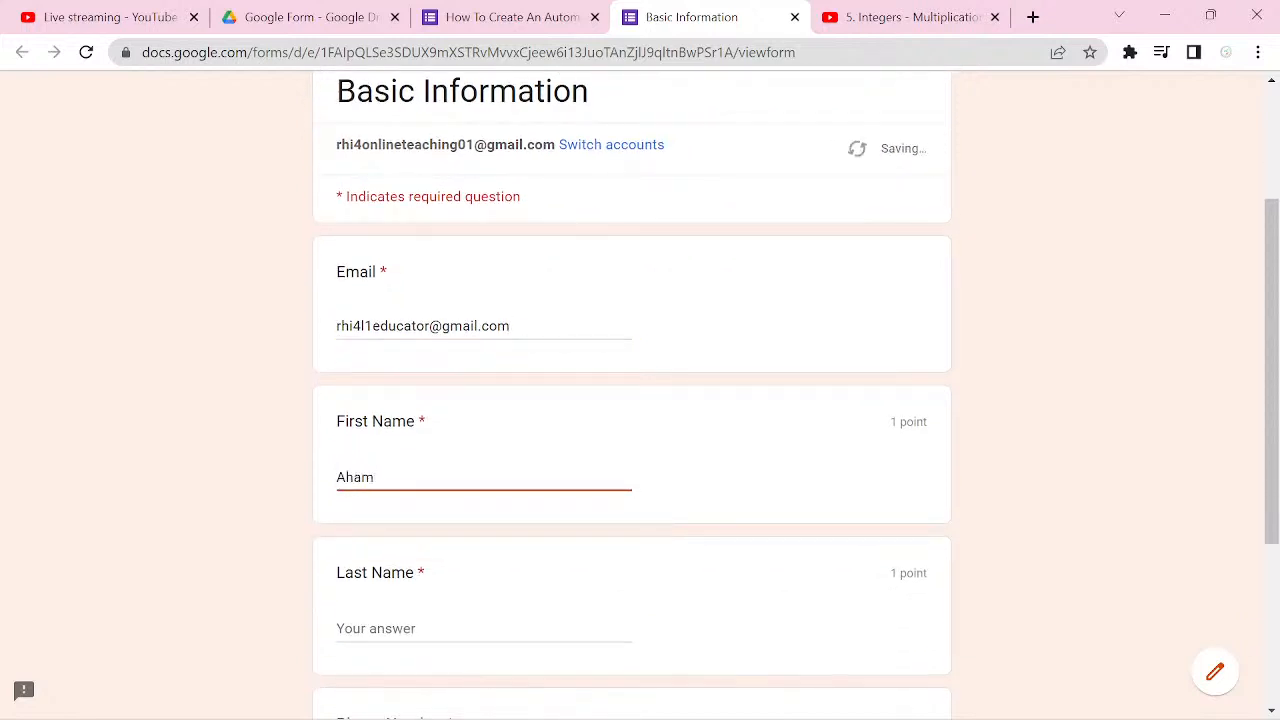
{"action": "key", "text": "Left"}
{"action": "key", "text": "Left"}
{"action": "key", "text": "Left"}
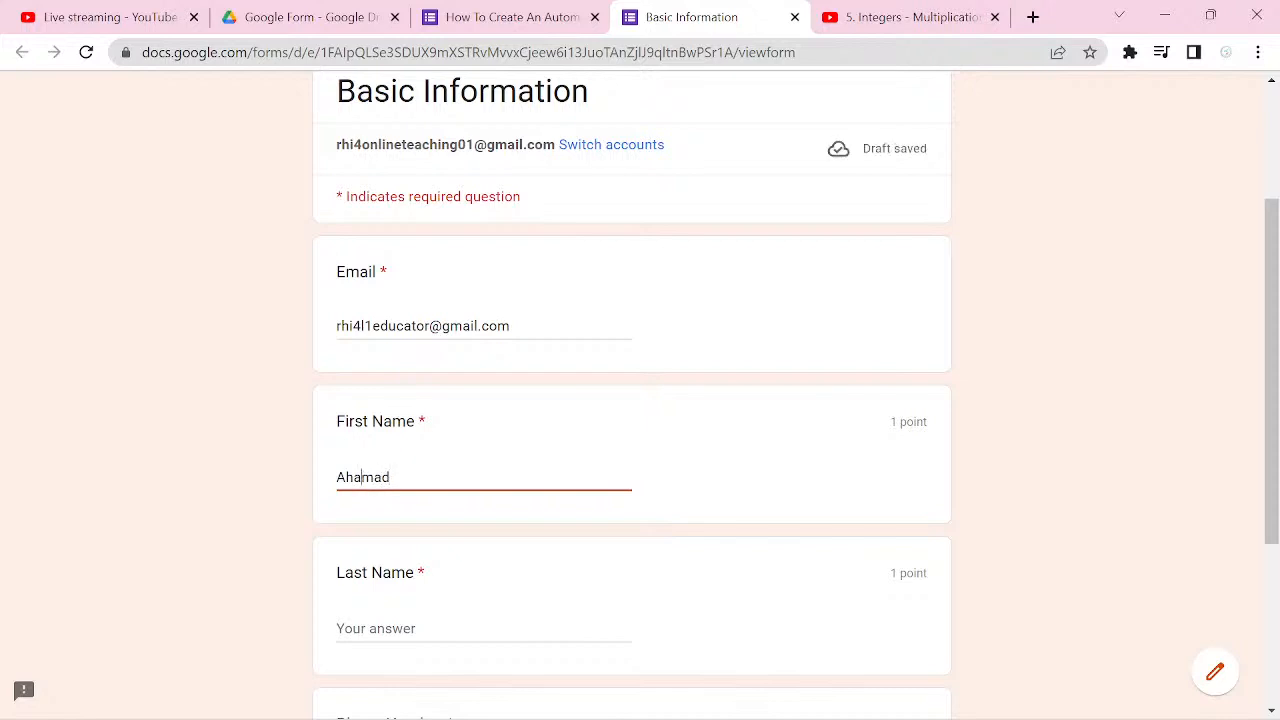
{"action": "key", "text": "Tab"}
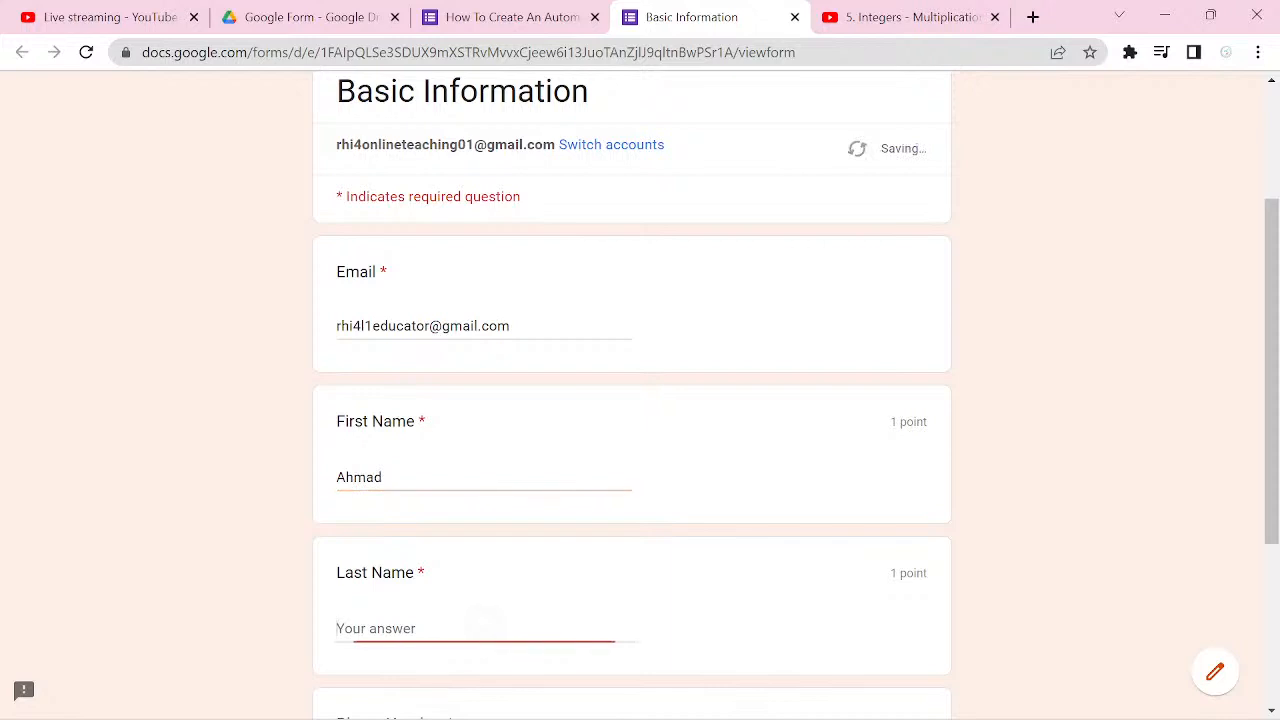
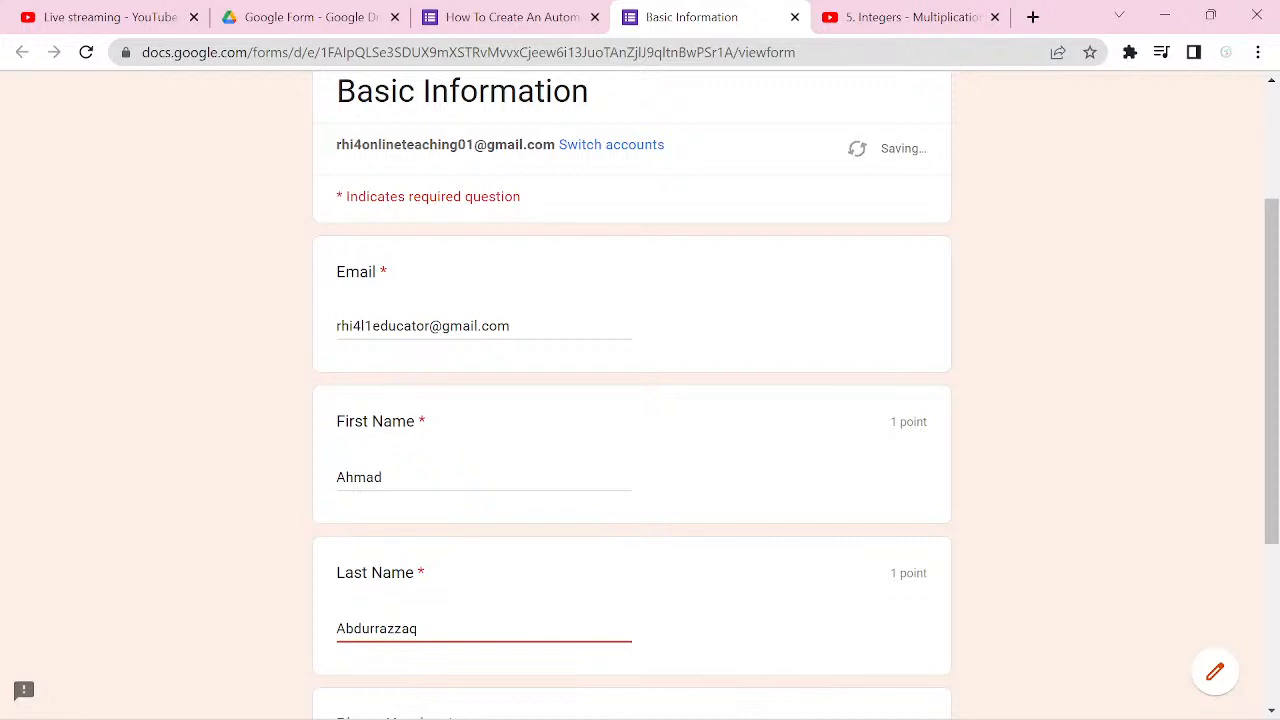
Step: Enter the respondent's phone number and continue to the First Question section
{"action": "scroll", "coordinate": [631, 400], "scroll_direction": "down", "scroll_amount": 3}
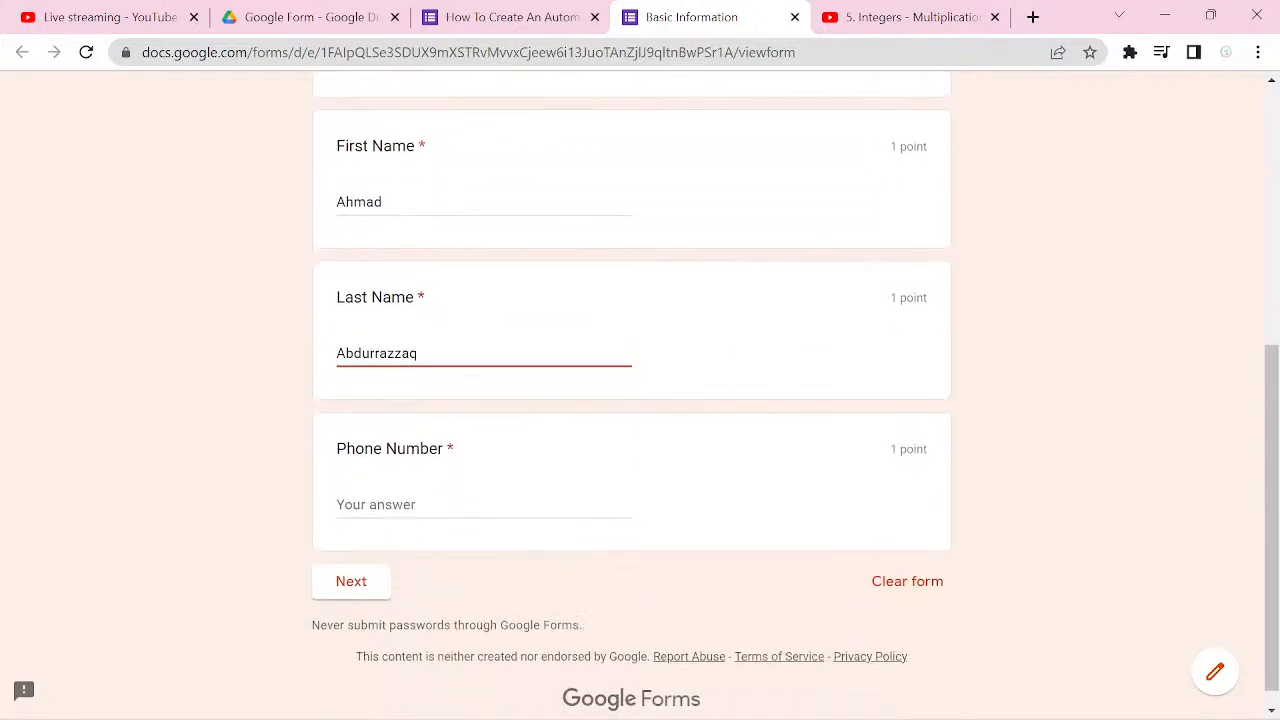
{"action": "left_click", "coordinate": [530, 502]}
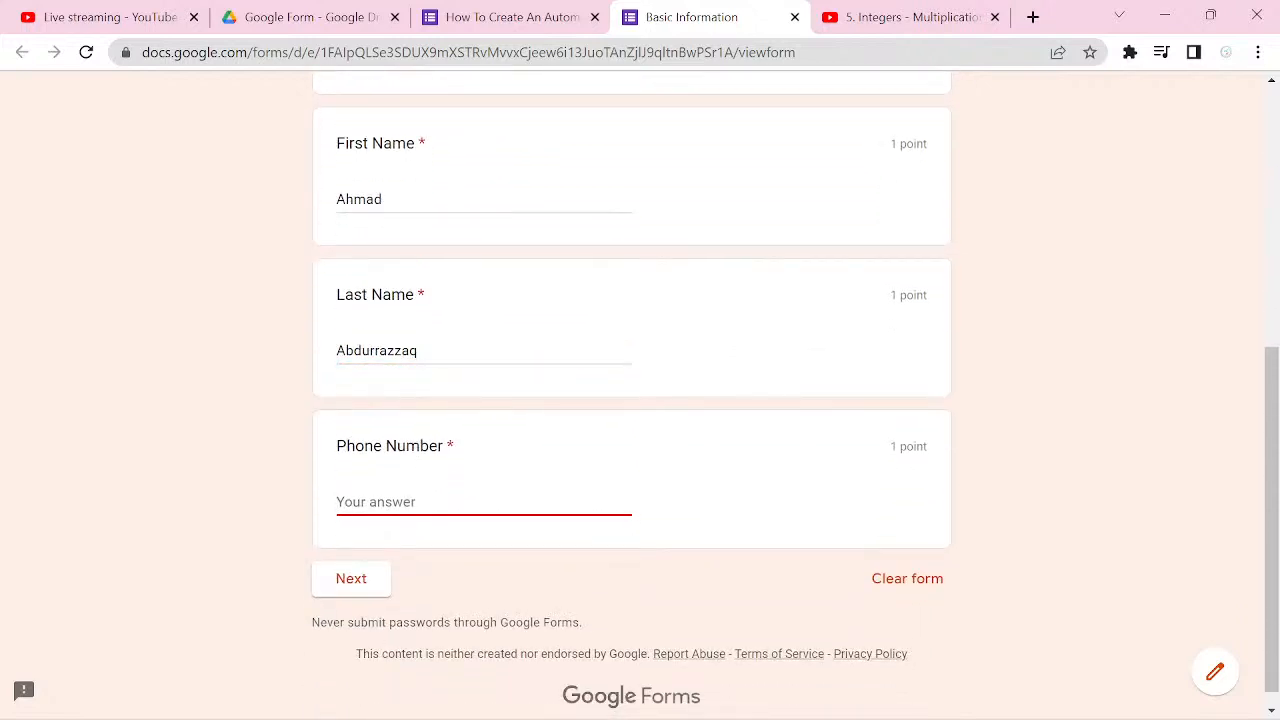
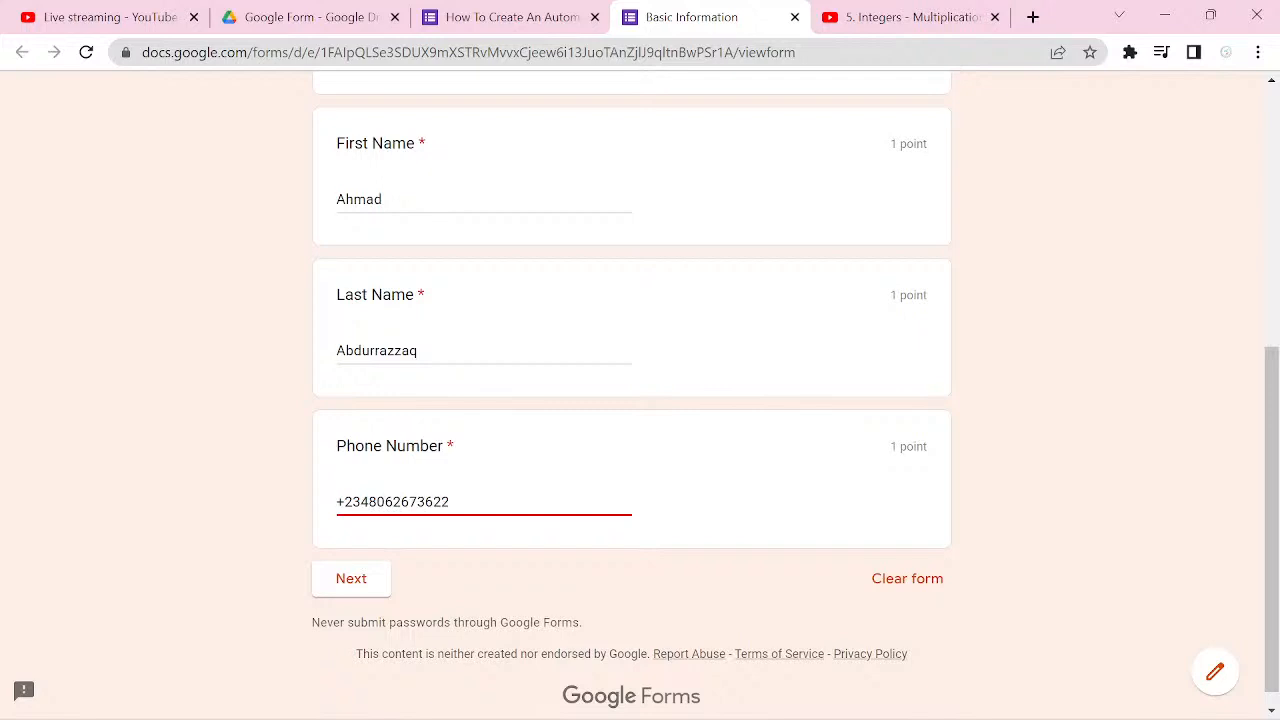
{"action": "scroll", "coordinate": [632, 390], "scroll_direction": "down", "scroll_amount": 1}
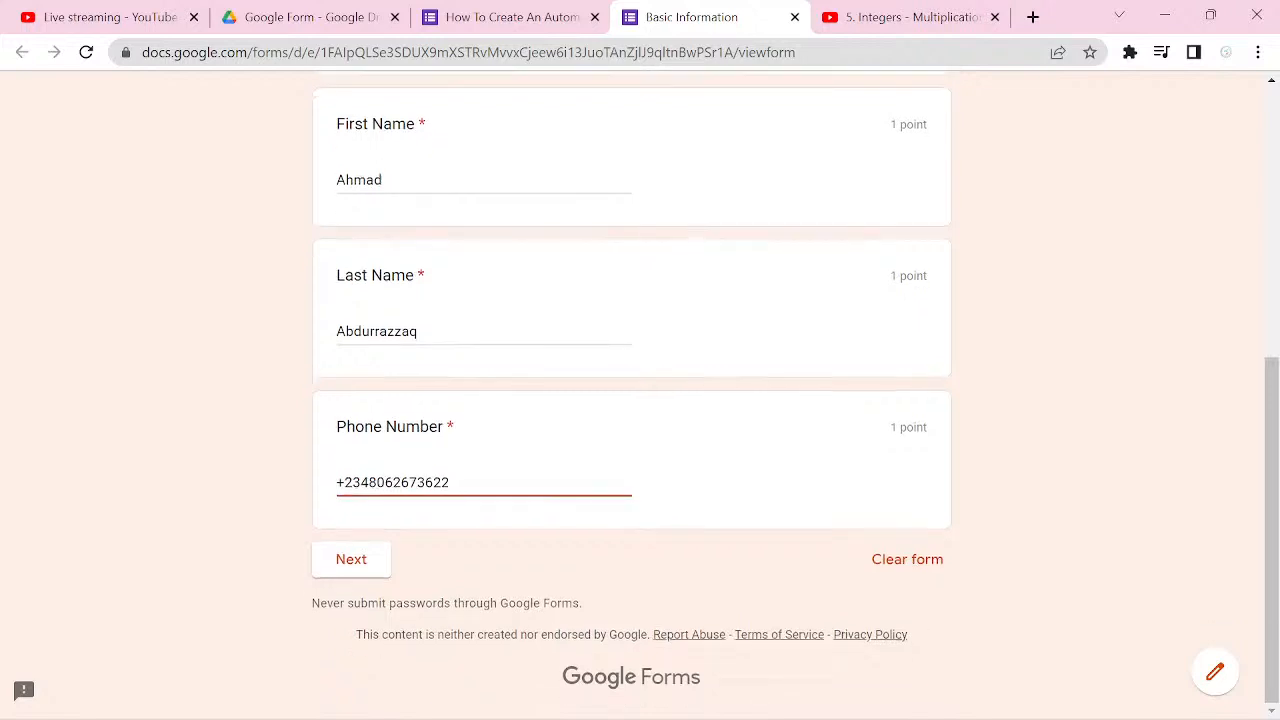
{"action": "key", "text": "Return"}
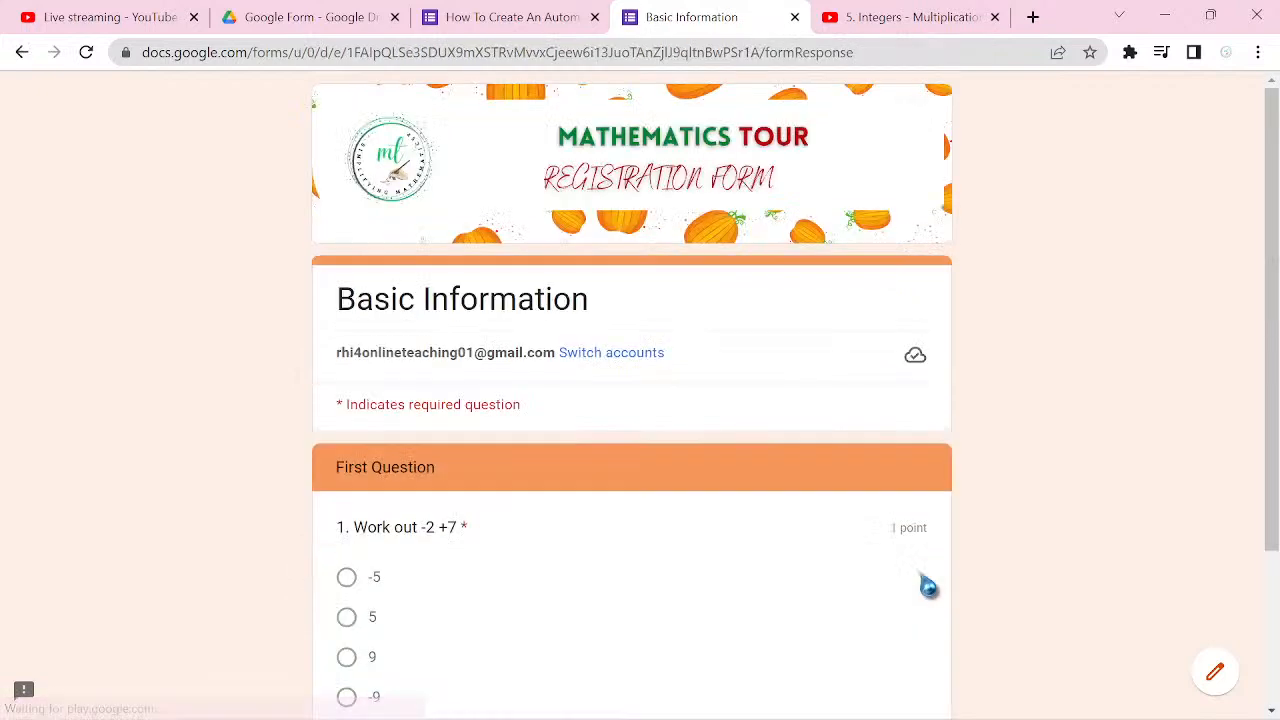
Step: Answer "1. Work out -2 +7" with the wrong option -5 and continue to the next section
{"action": "scroll", "coordinate": [928, 587], "scroll_direction": "down", "scroll_amount": 2}
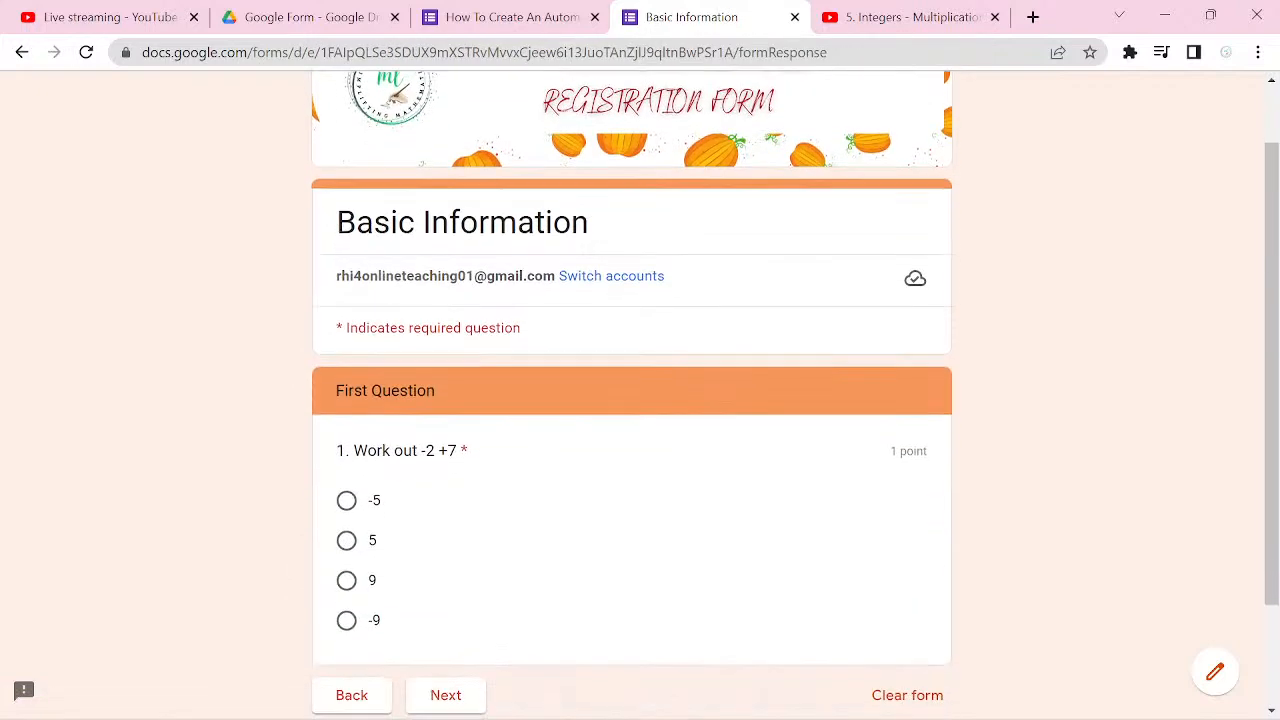
{"action": "scroll", "coordinate": [632, 390], "scroll_direction": "down", "scroll_amount": 1}
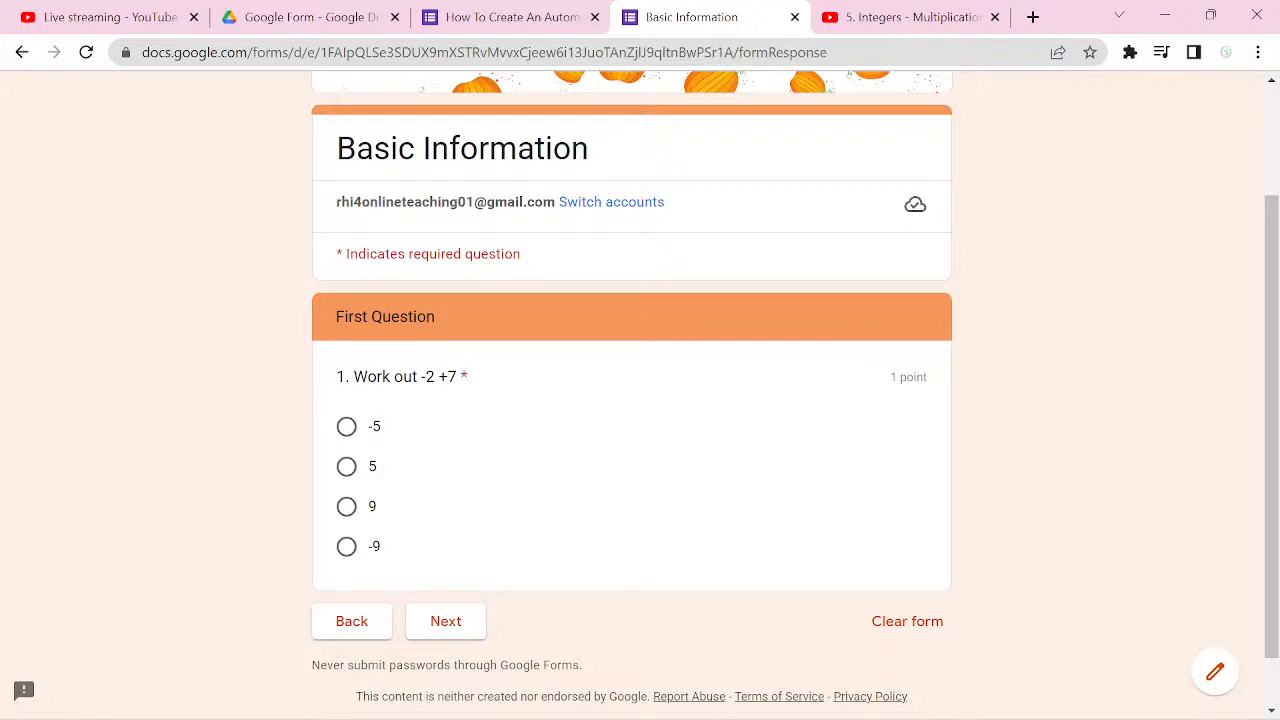
{"action": "left_click", "coordinate": [346, 427]}
{"action": "left_click", "coordinate": [445, 621]}
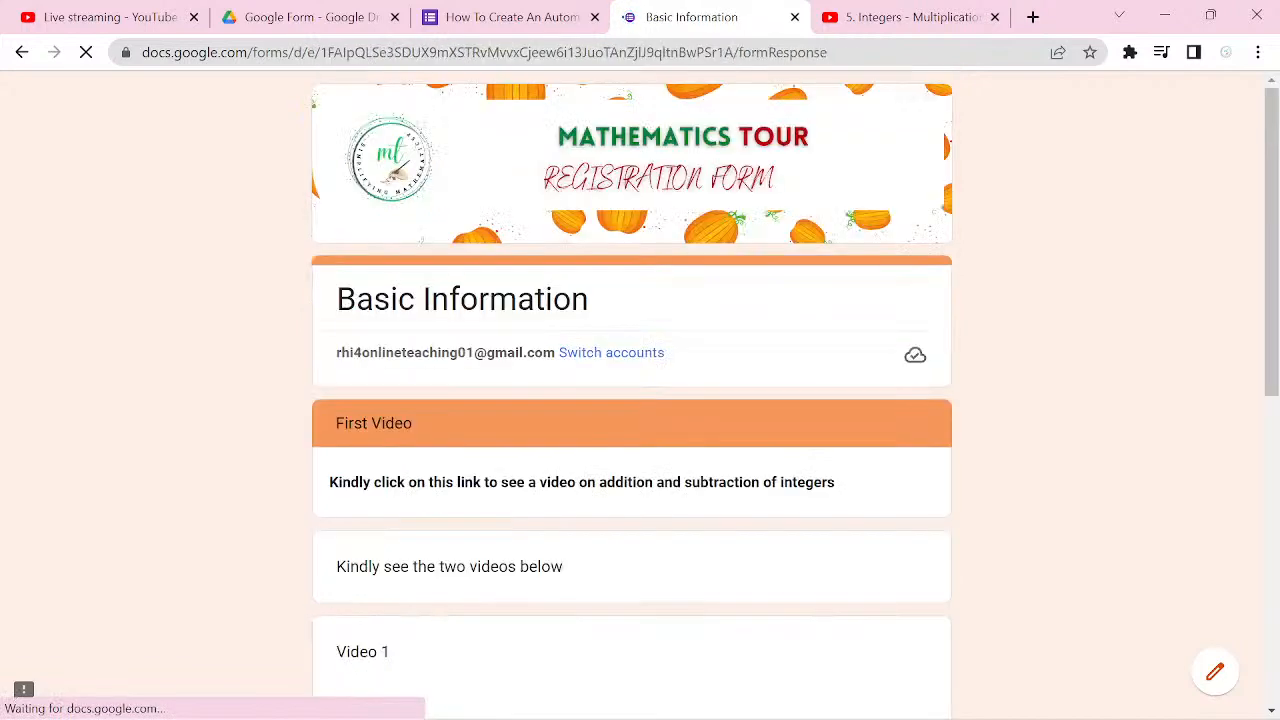
Step: Look over the two integer videos in the First Video section and continue to the following section
{"action": "scroll", "coordinate": [640, 400], "scroll_direction": "down", "scroll_amount": 2}
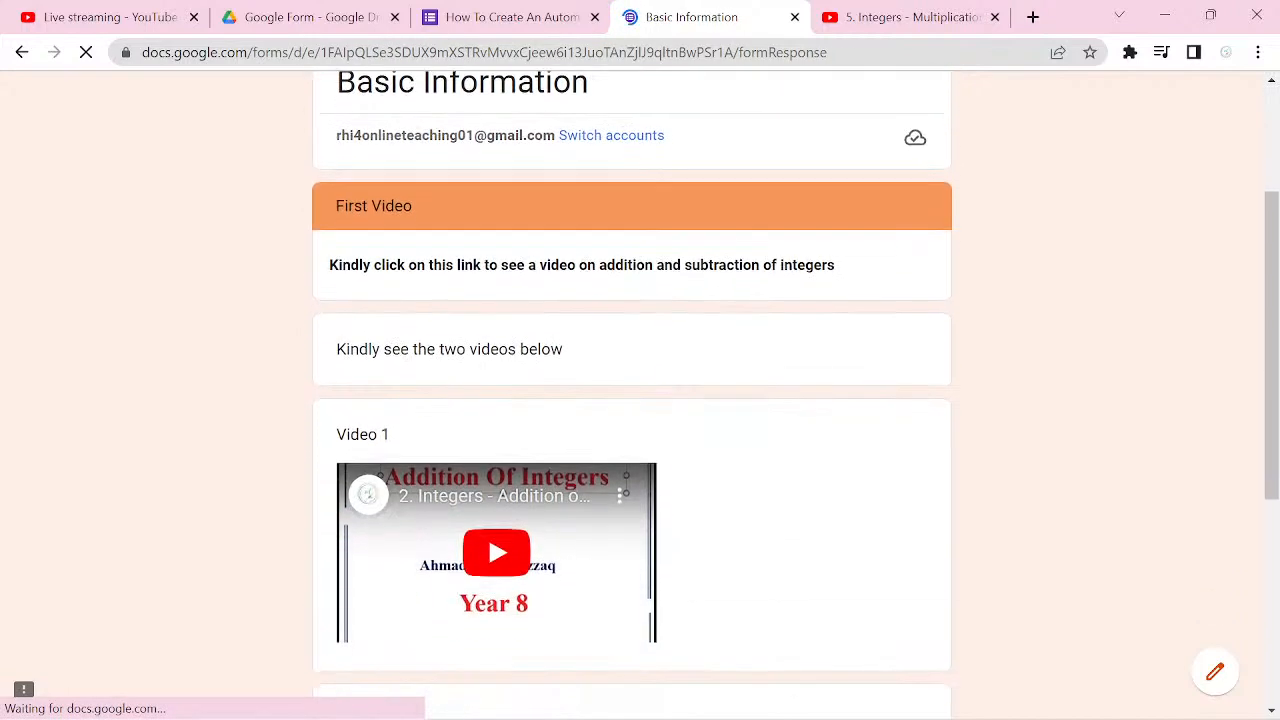
{"action": "scroll", "coordinate": [640, 400], "scroll_direction": "down", "scroll_amount": 4}
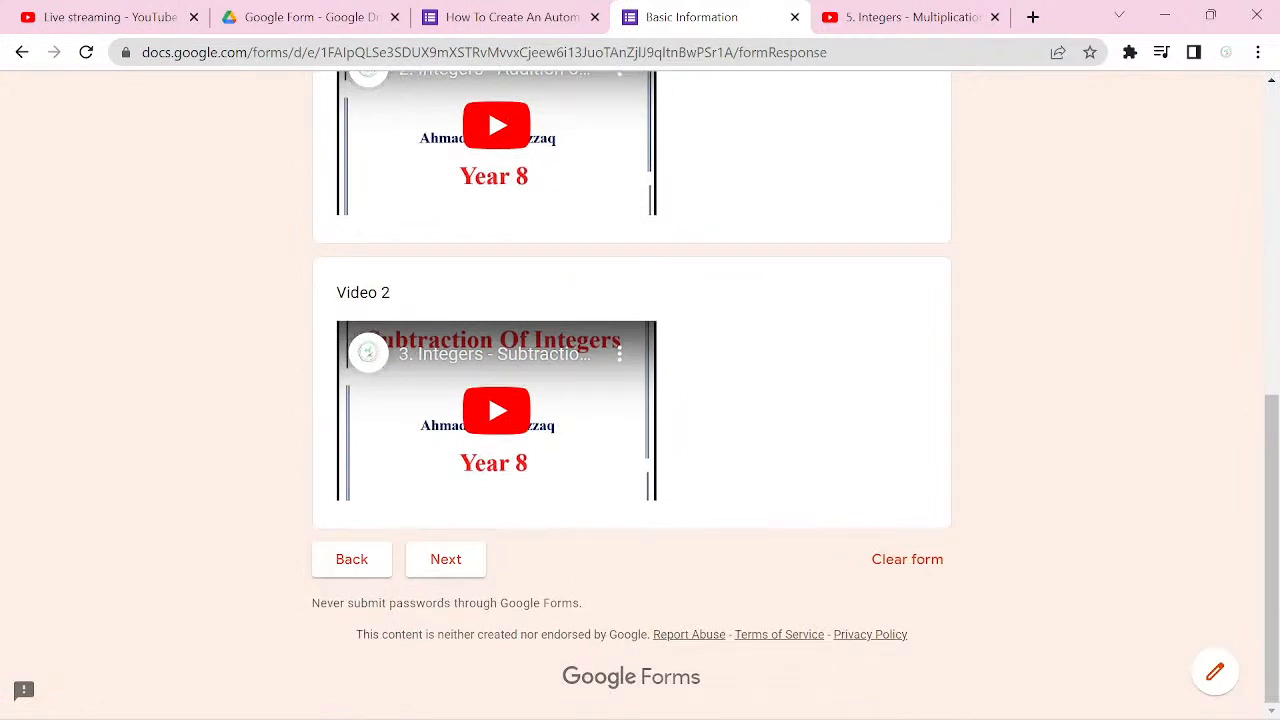
{"action": "left_click", "coordinate": [446, 559]}
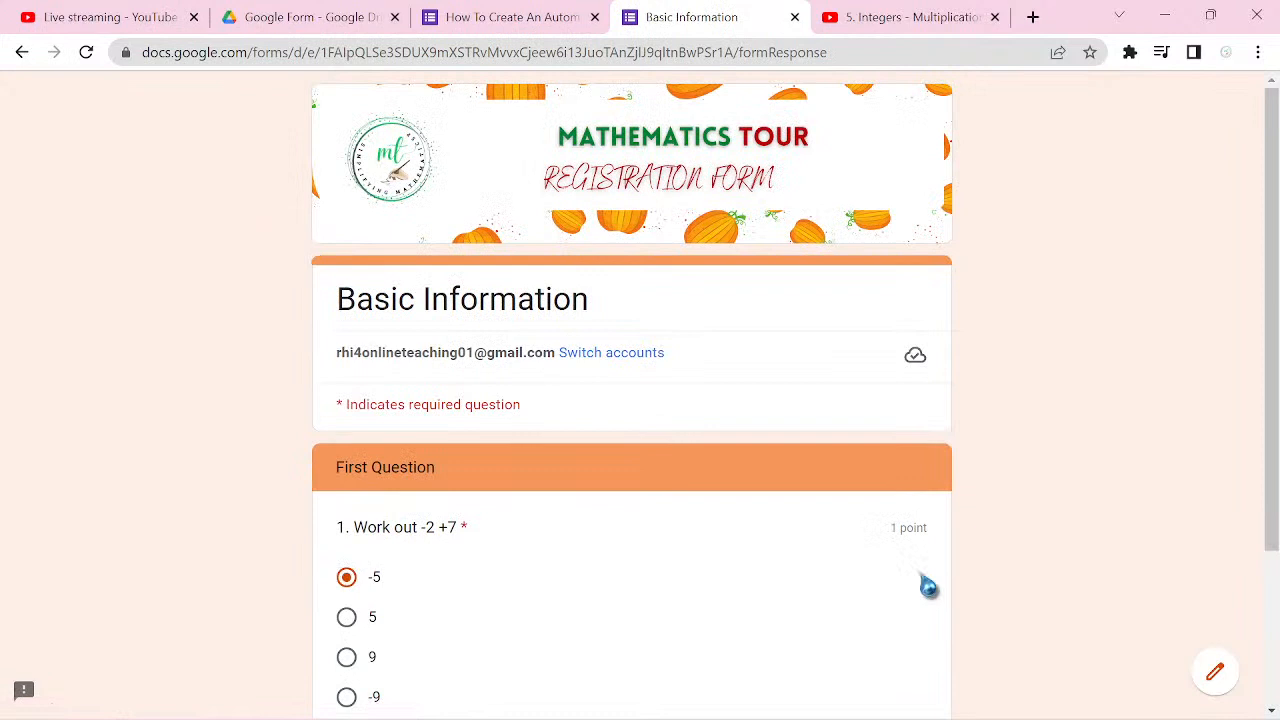
{"action": "scroll", "coordinate": [928, 587], "scroll_direction": "down", "scroll_amount": 1}
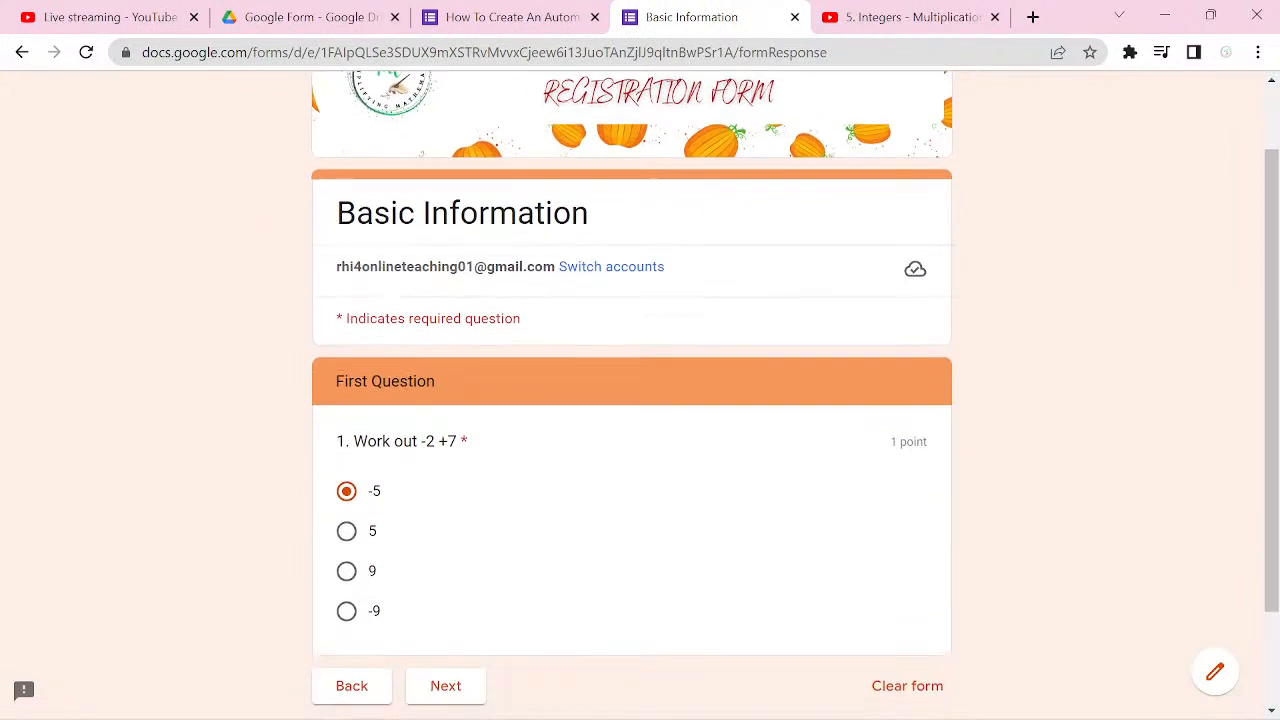
Step: Answer "1. Work out -2 +7" with the wrong option -9 and continue through the First Video section
{"action": "left_click", "coordinate": [346, 611]}
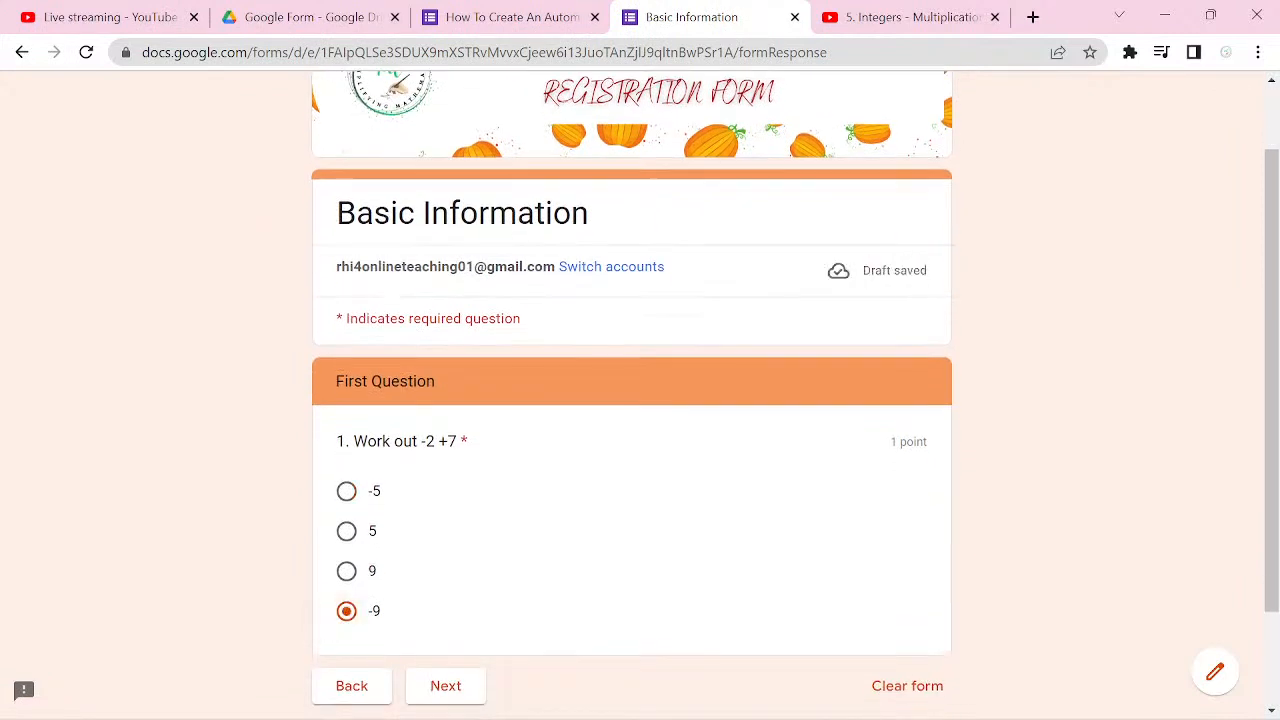
{"action": "left_click", "coordinate": [445, 686]}
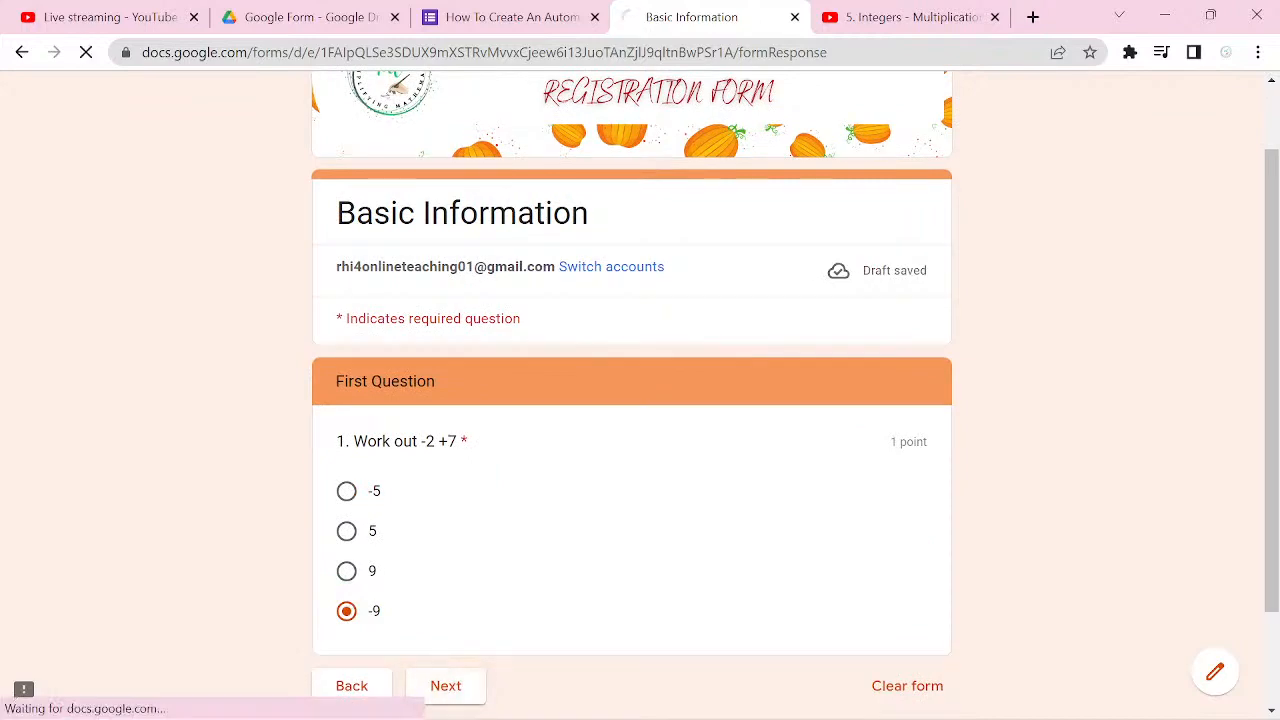
{"action": "scroll", "coordinate": [632, 400], "scroll_direction": "down", "scroll_amount": 4}
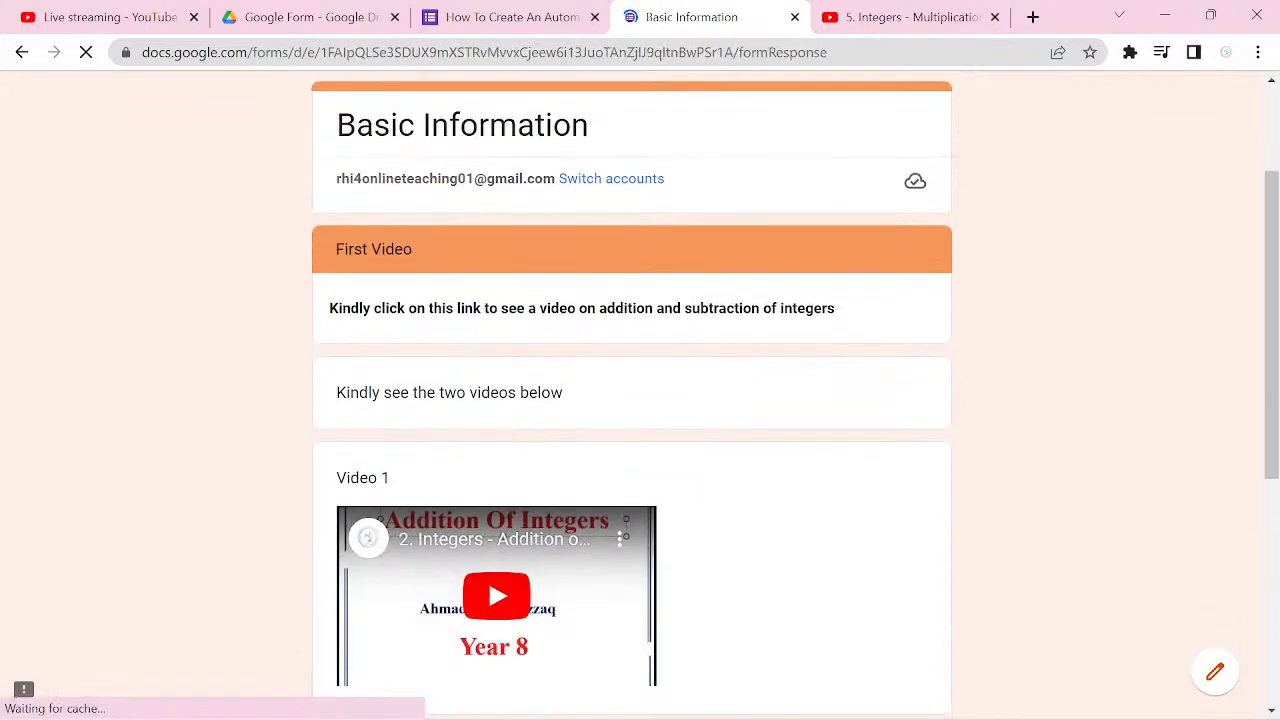
{"action": "scroll", "coordinate": [632, 400], "scroll_direction": "down", "scroll_amount": 3}
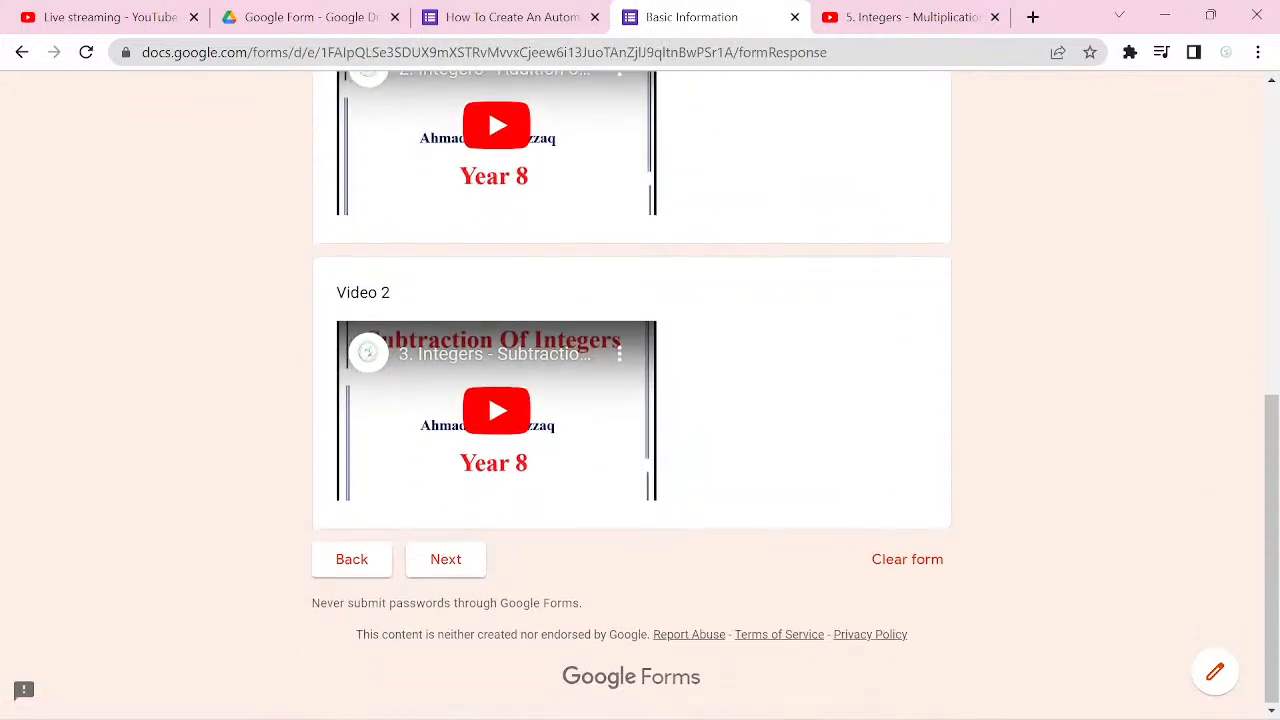
{"action": "left_click", "coordinate": [445, 559]}
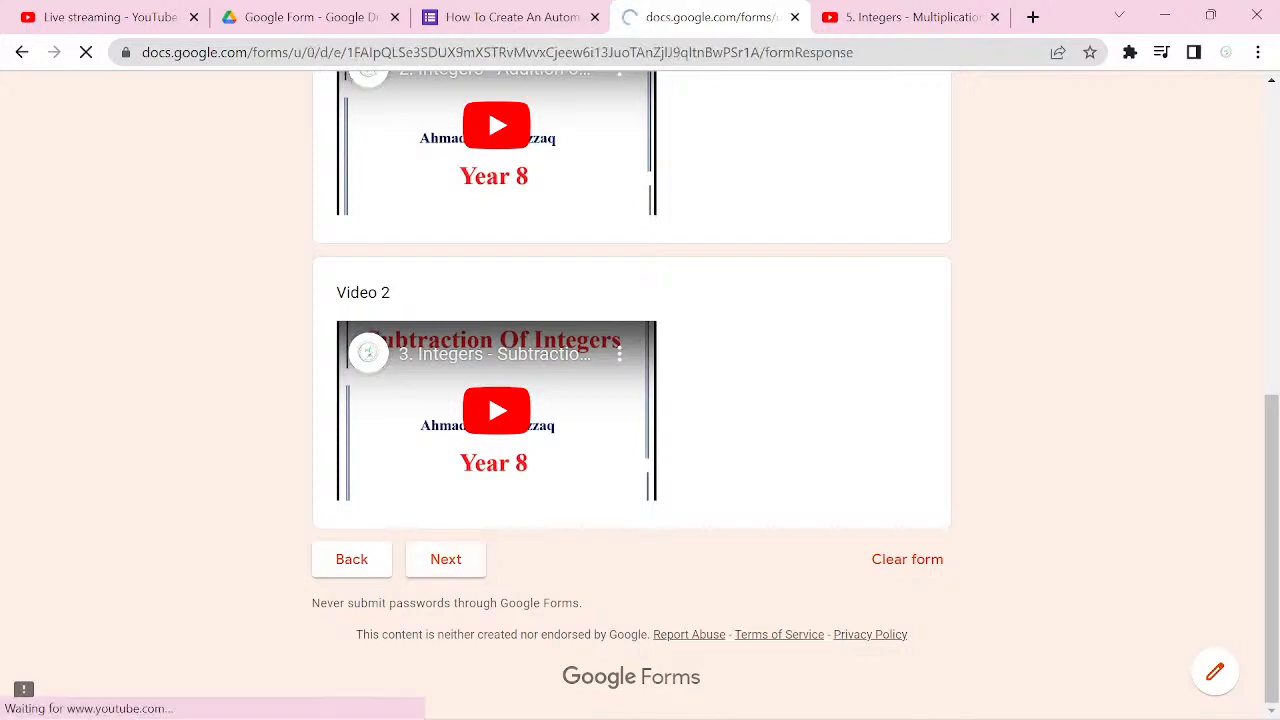
Step: Change the answer to "1. Work out -2 +7" to 5 and continue to the next section
{"action": "scroll", "coordinate": [929, 586], "scroll_direction": "down", "scroll_amount": 1}
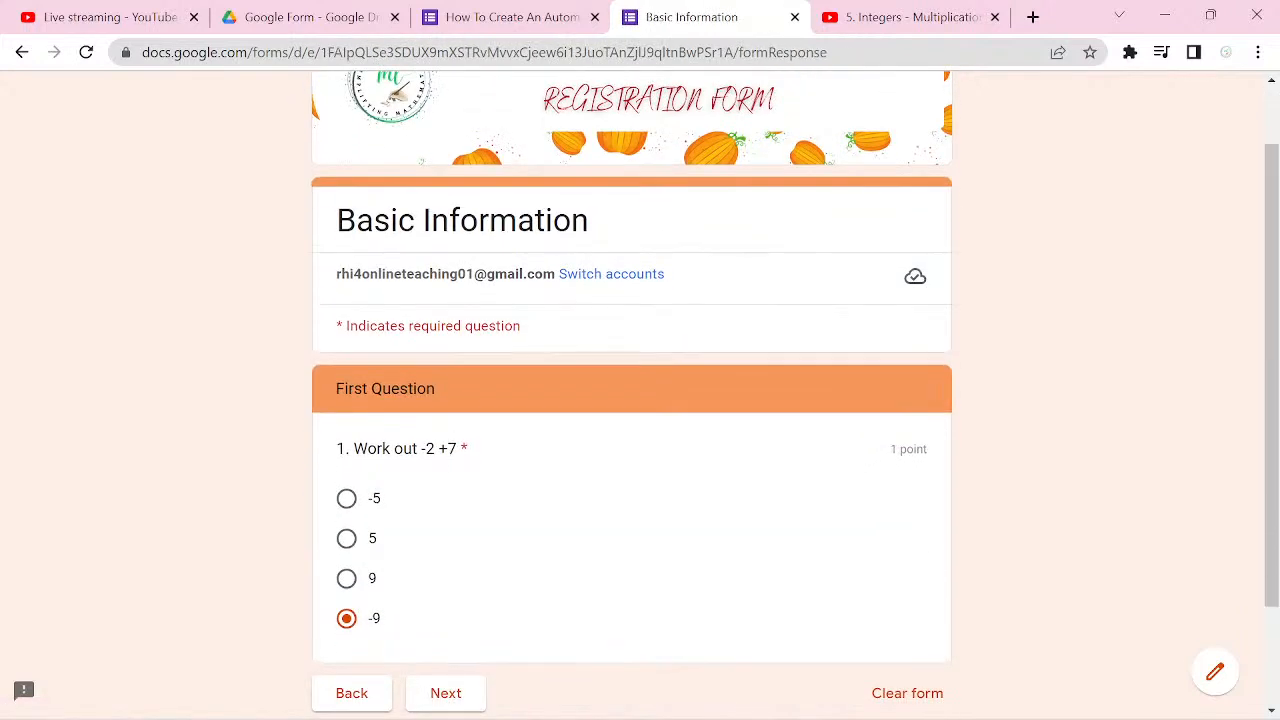
{"action": "left_click", "coordinate": [346, 539]}
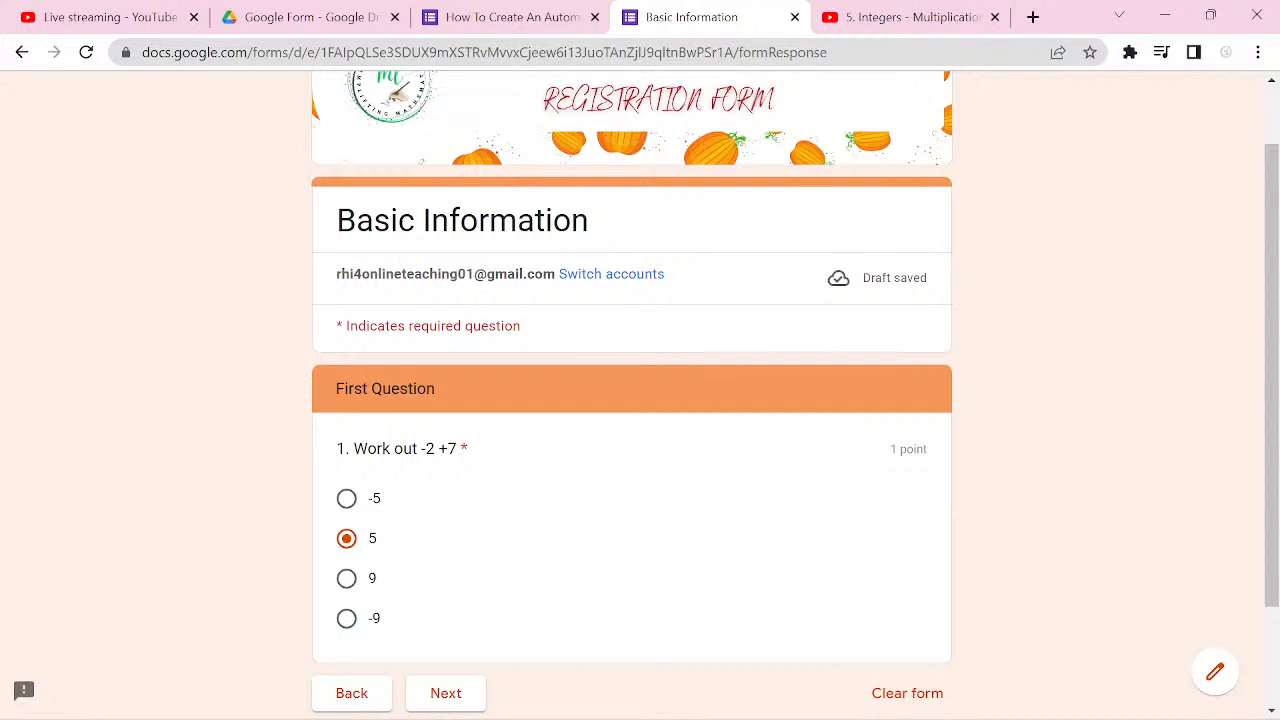
{"action": "left_click", "coordinate": [445, 693]}
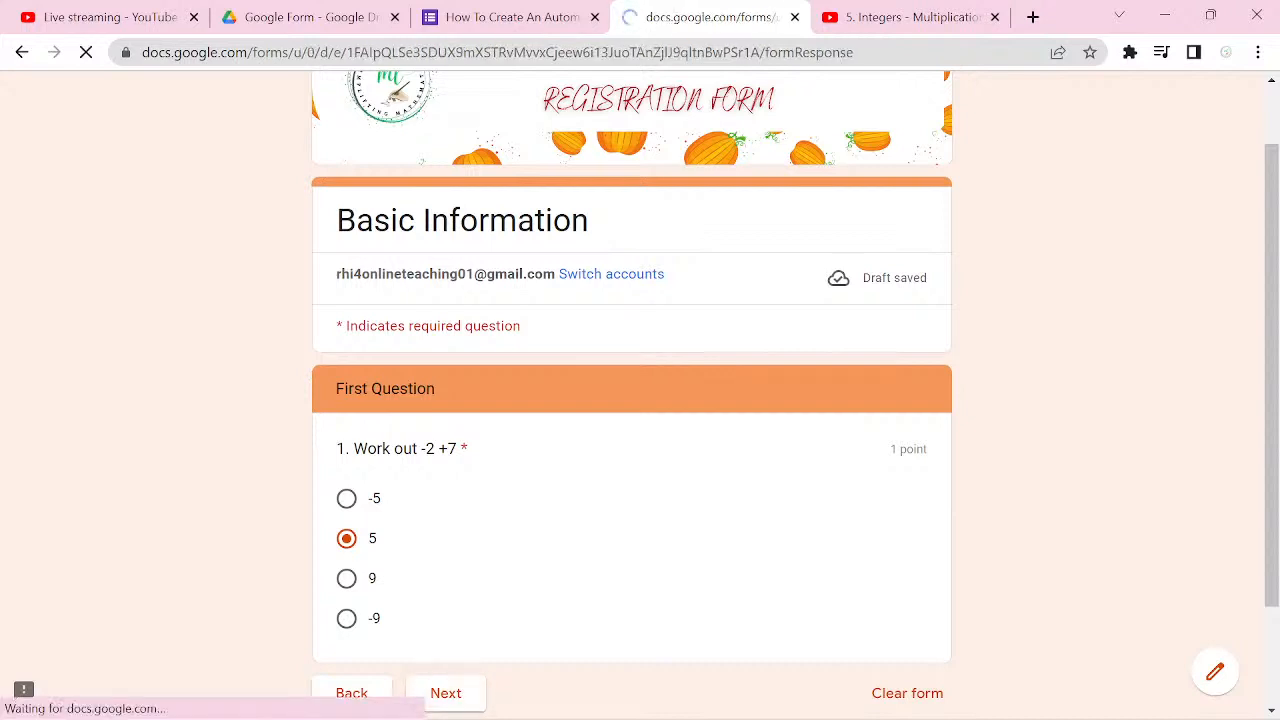
Step: Answer "Work out -5 x -4" with the wrong option -20 and continue through the Second Video section
{"action": "scroll", "coordinate": [929, 586], "scroll_direction": "down", "scroll_amount": 1}
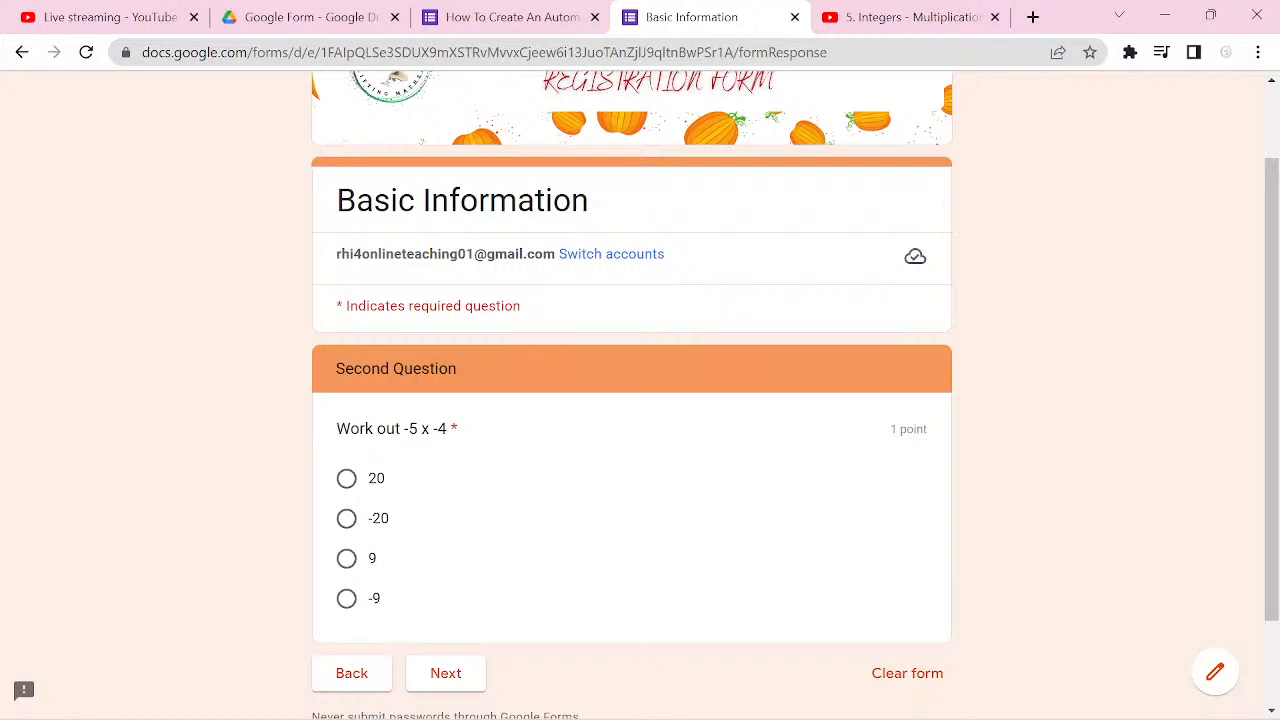
{"action": "left_click", "coordinate": [346, 518]}
{"action": "left_click", "coordinate": [446, 673]}
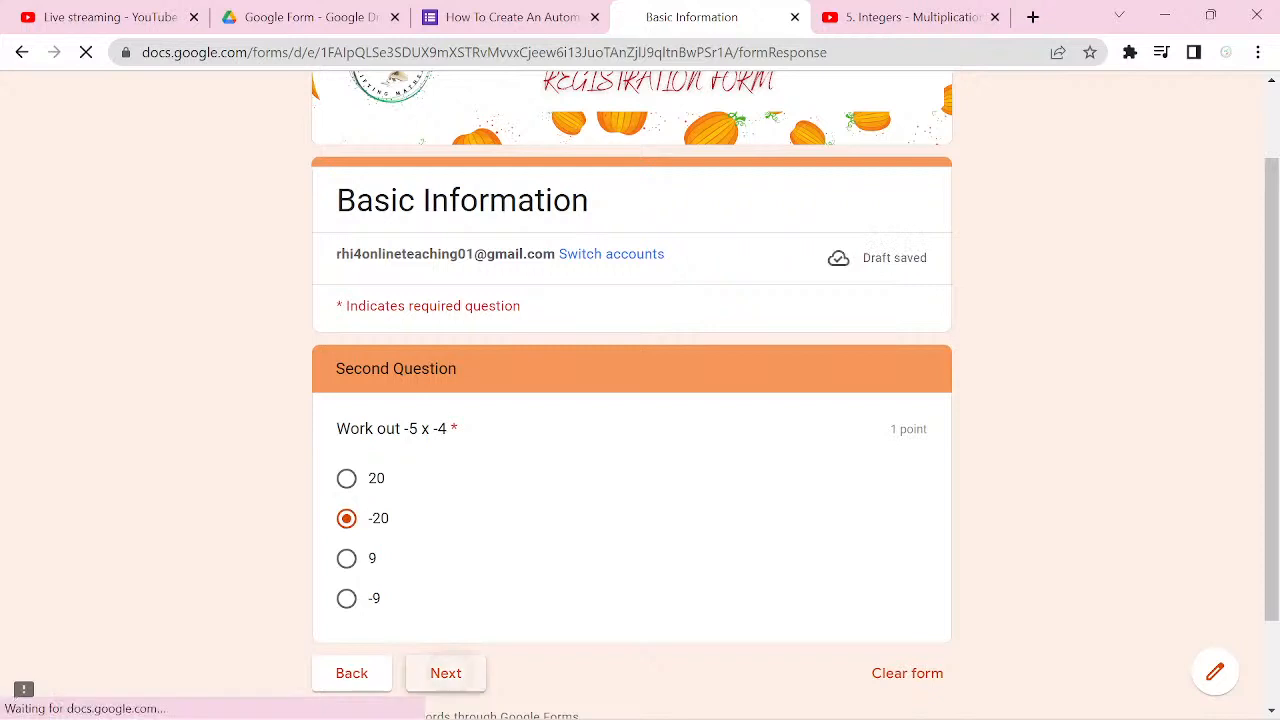
{"action": "scroll", "coordinate": [640, 400], "scroll_direction": "down", "scroll_amount": 5}
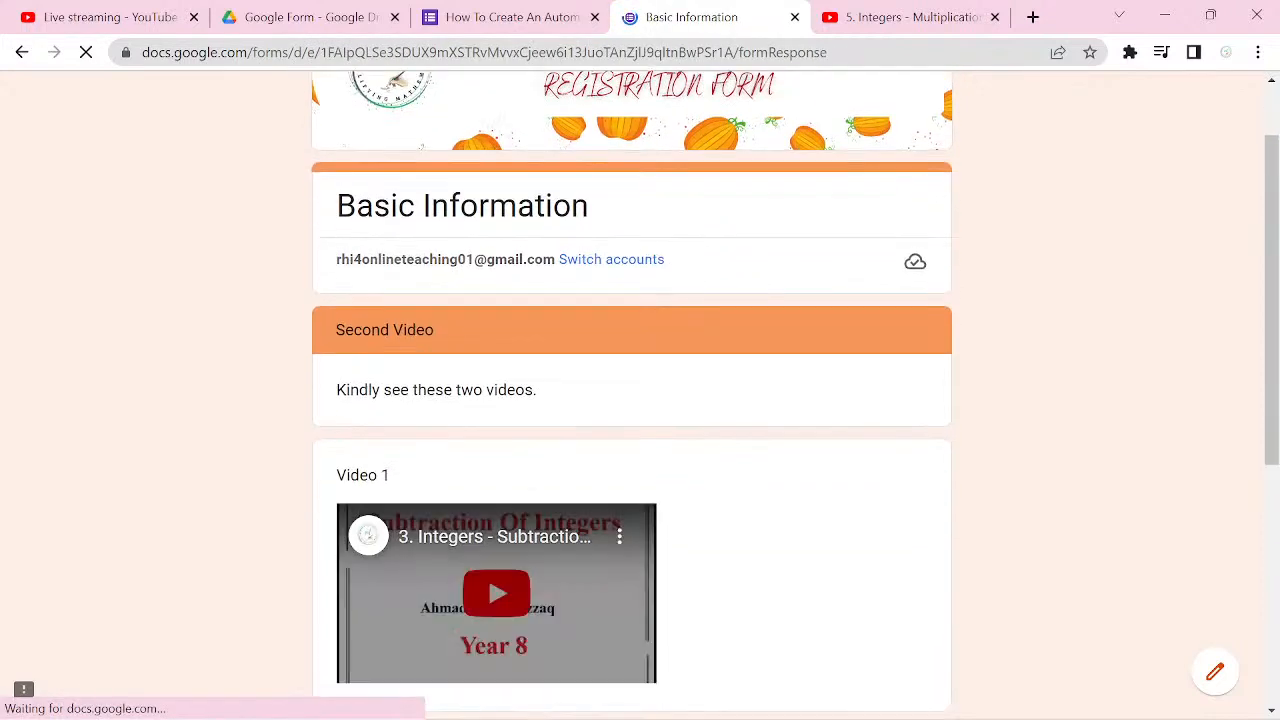
{"action": "scroll", "coordinate": [640, 400], "scroll_direction": "down", "scroll_amount": 1}
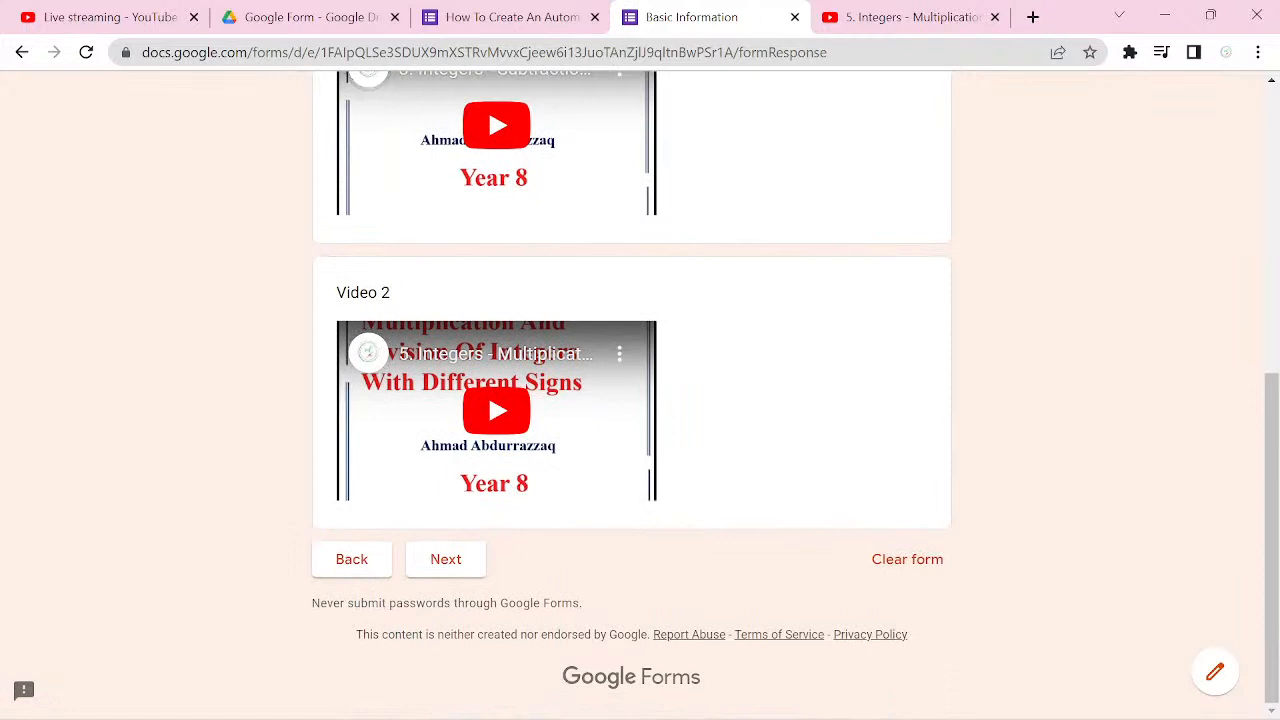
{"action": "left_click", "coordinate": [446, 559]}
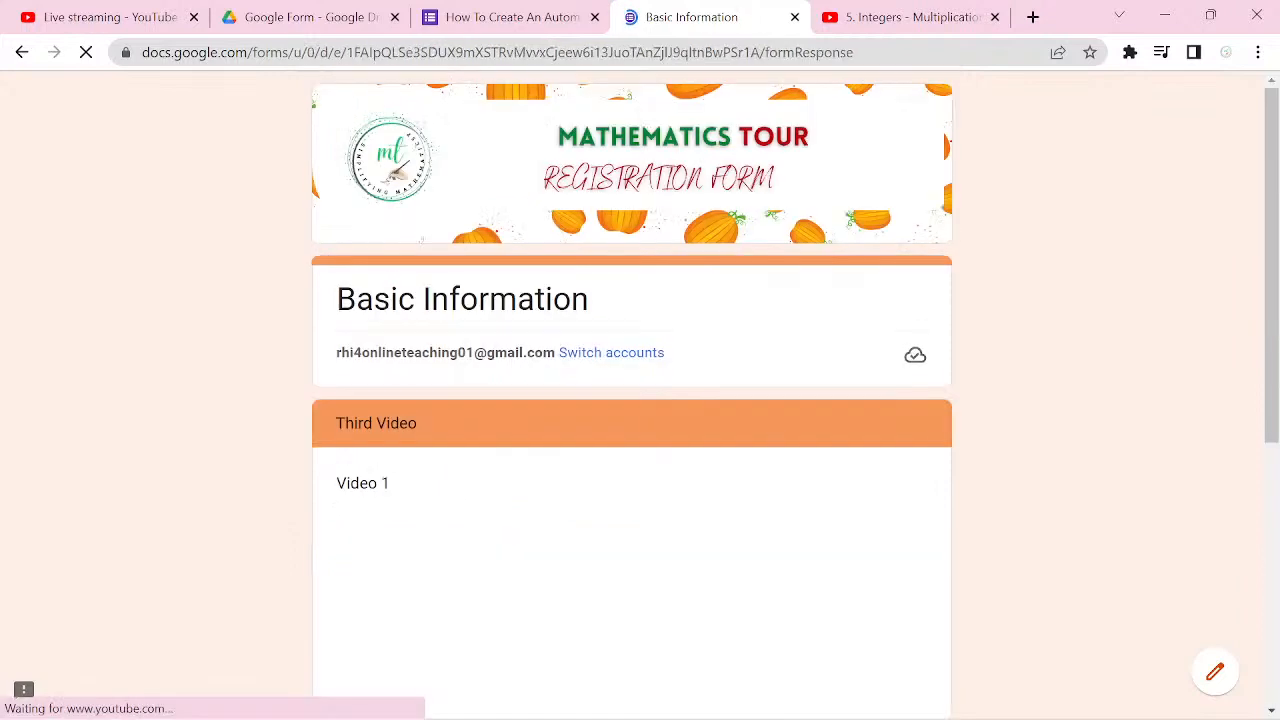
Step: Look over the two noun videos in the Third Video section and close the form preview
{"action": "scroll", "coordinate": [1165, 458], "scroll_direction": "down", "scroll_amount": 1}
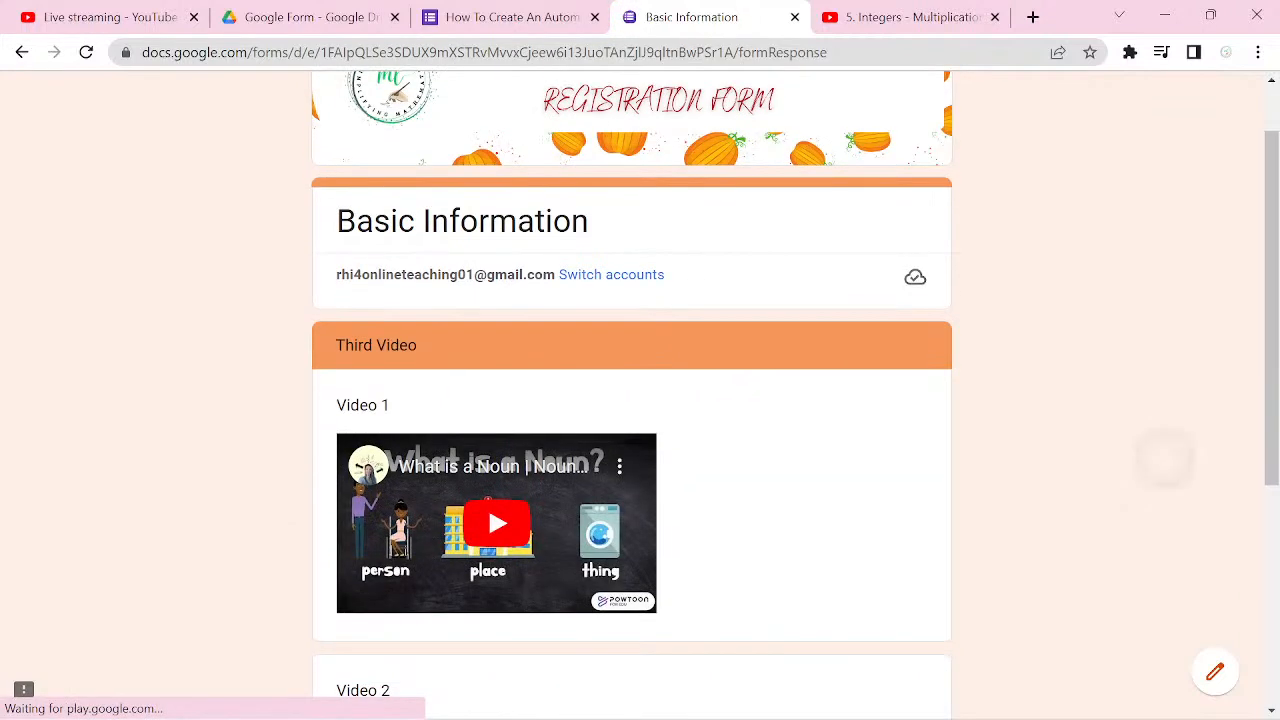
{"action": "scroll", "coordinate": [1165, 458], "scroll_direction": "down", "scroll_amount": 1}
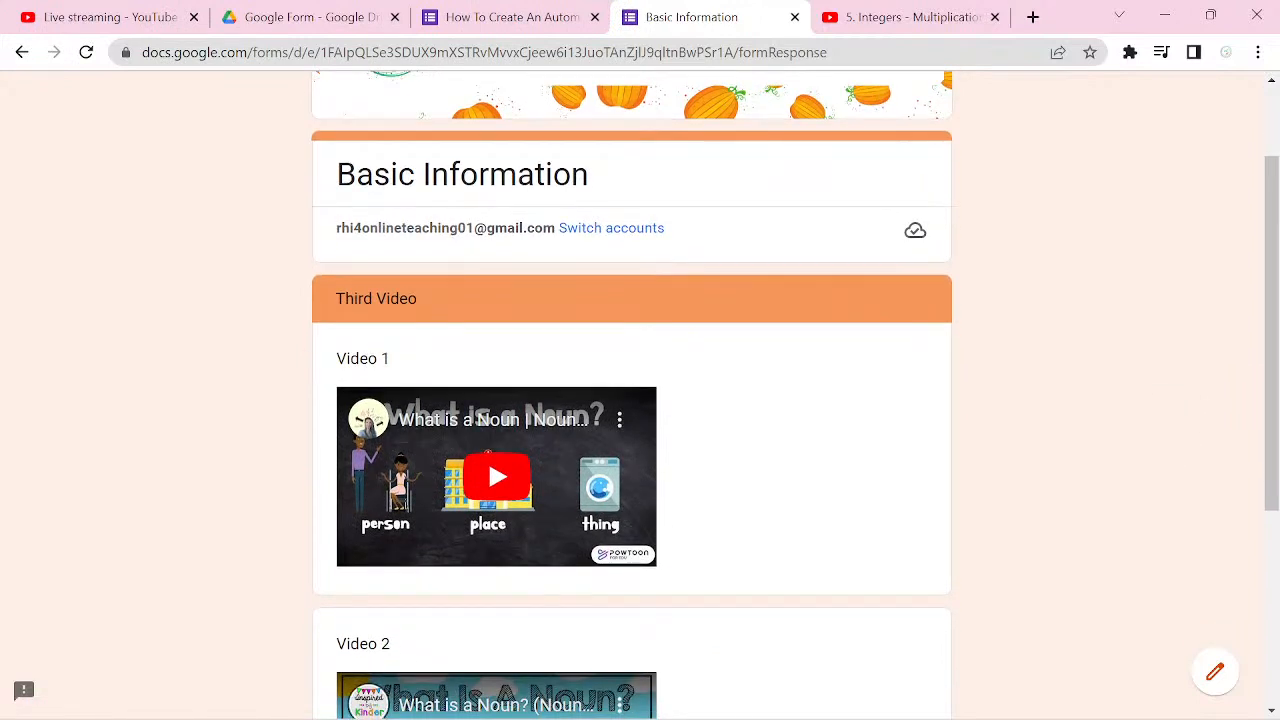
{"action": "scroll", "coordinate": [1165, 458], "scroll_direction": "down", "scroll_amount": 1}
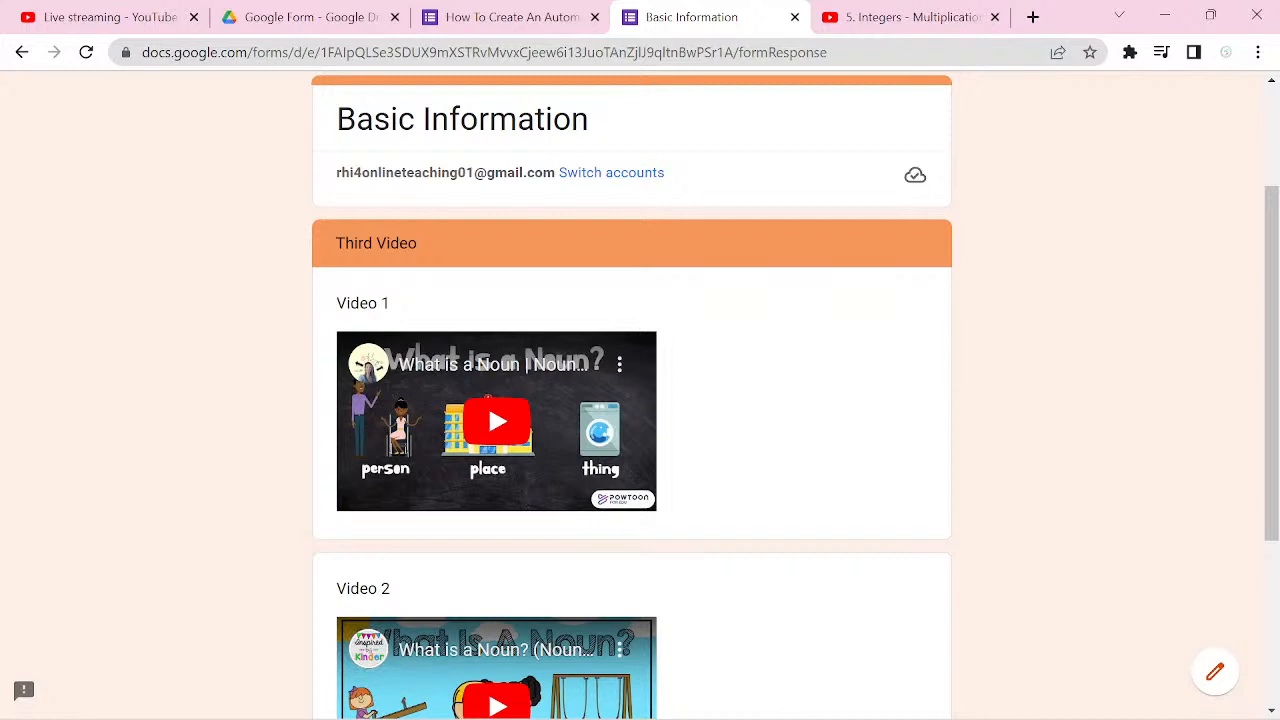
{"action": "scroll", "coordinate": [488, 414], "scroll_direction": "down", "scroll_amount": 3}
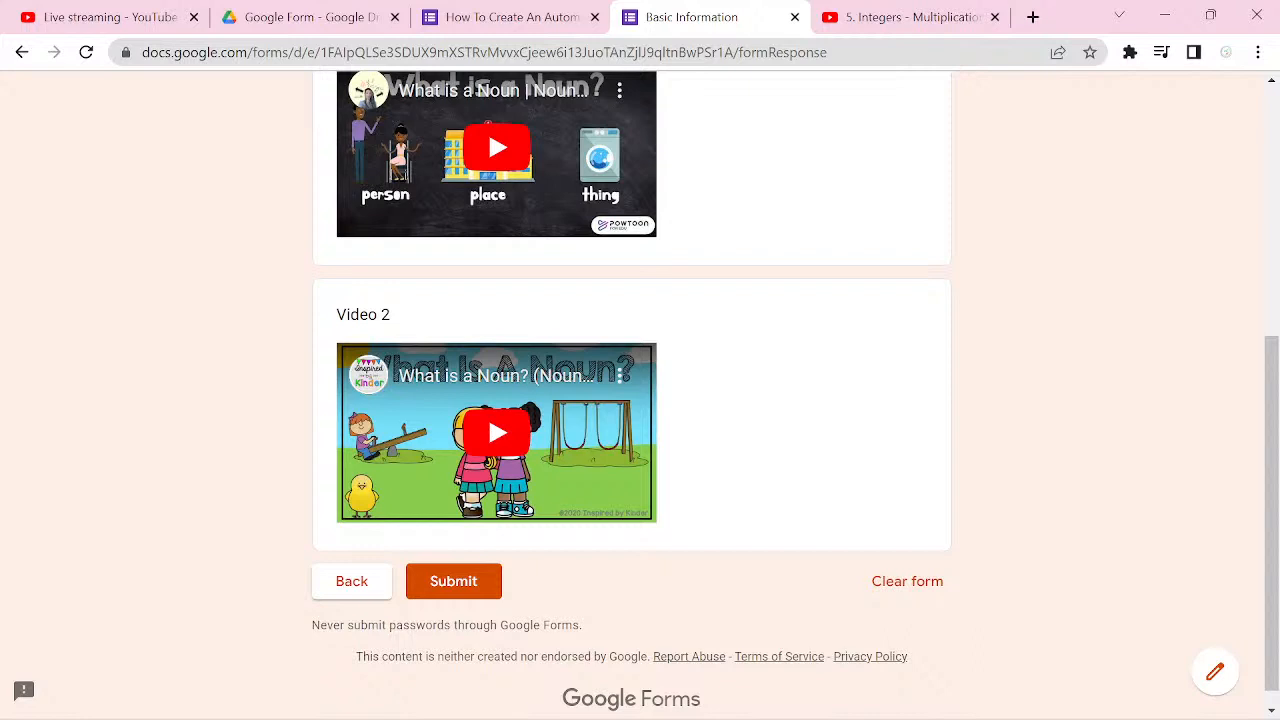
{"action": "key", "text": "ctrl+w"}
Step: Set the navigation after section 6 (Second Video) to "Go to section 3 (Second Question)"
{"action": "scroll", "coordinate": [632, 440], "scroll_direction": "up", "scroll_amount": 5}
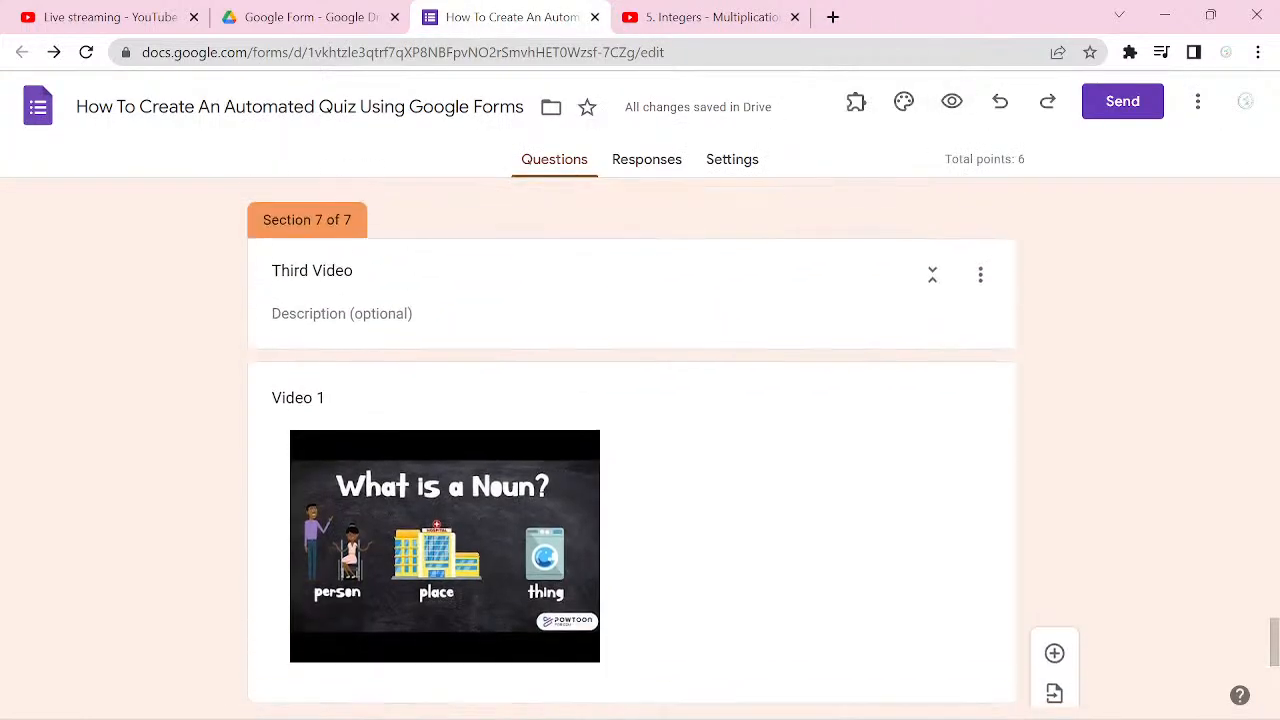
{"action": "scroll", "coordinate": [632, 440], "scroll_direction": "up", "scroll_amount": 2}
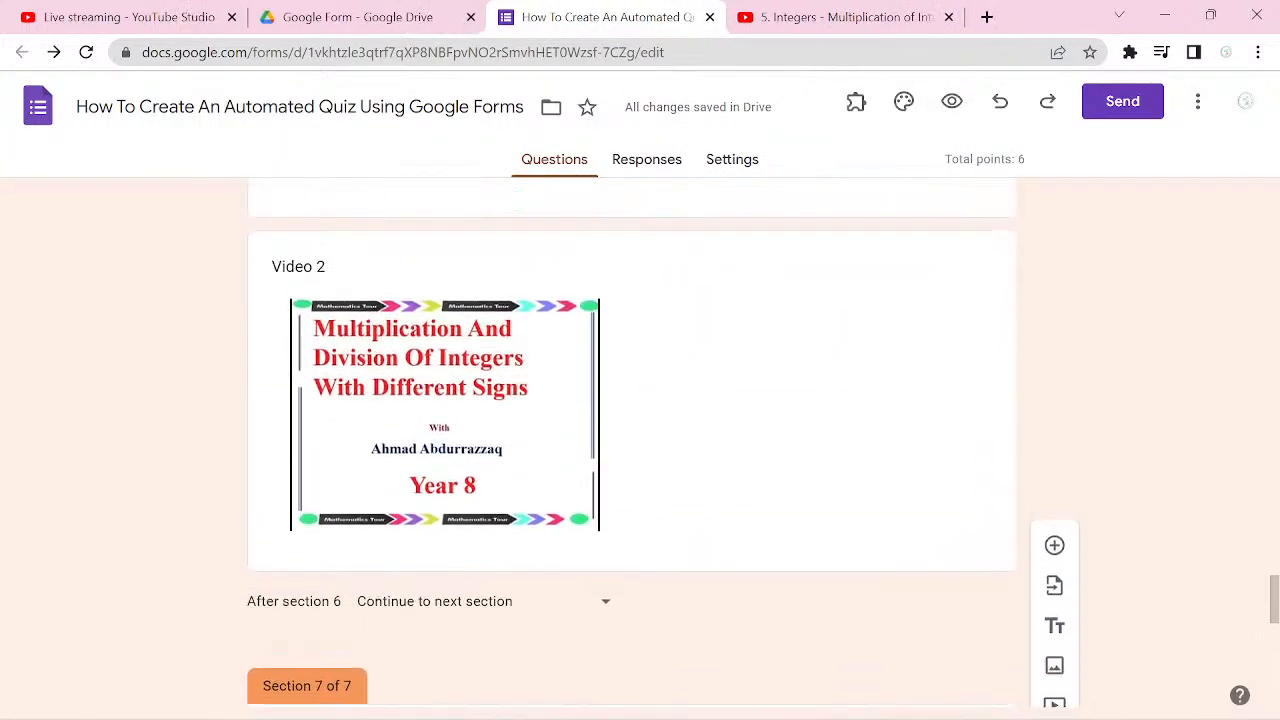
{"action": "scroll", "coordinate": [632, 440], "scroll_direction": "down", "scroll_amount": 1}
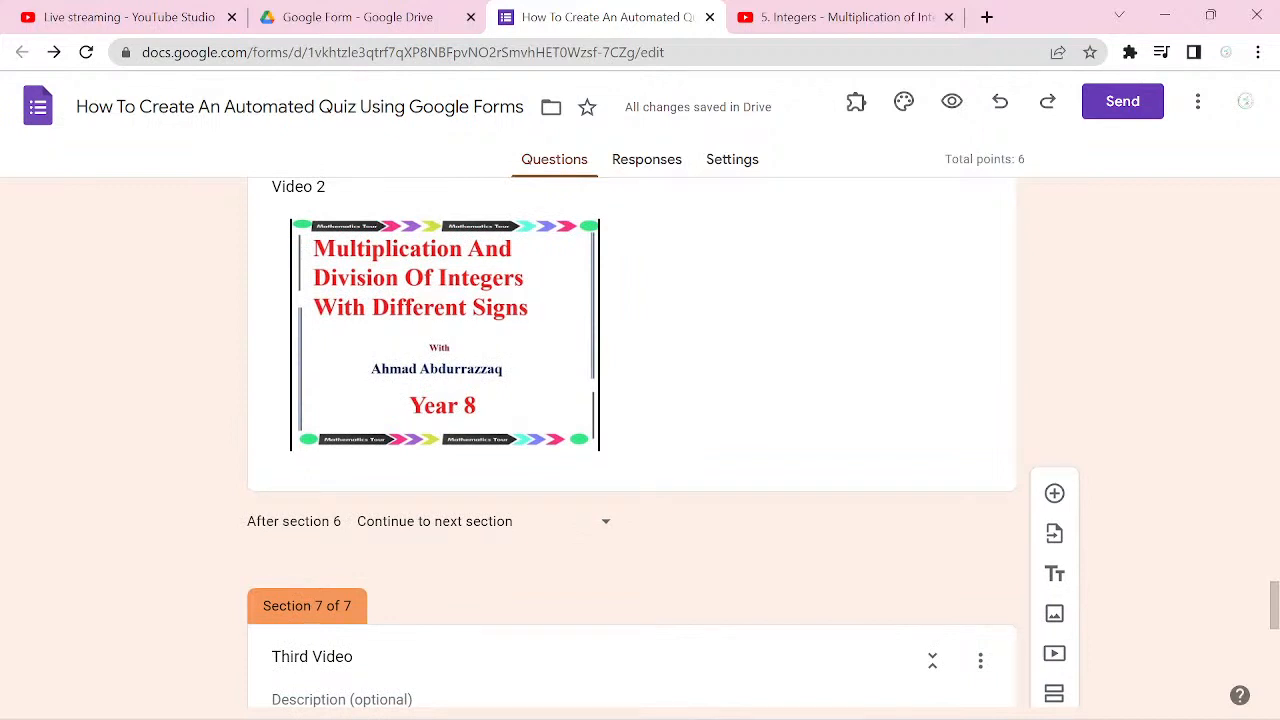
{"action": "left_click", "coordinate": [605, 521]}
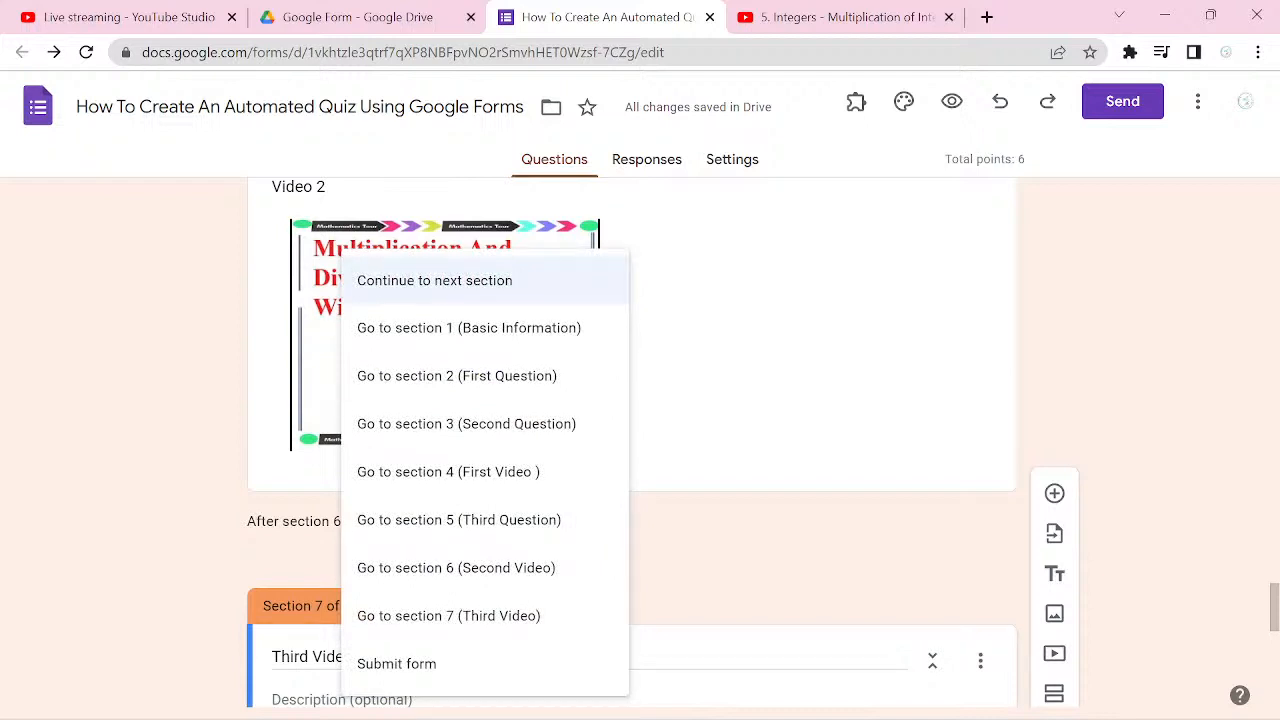
{"action": "left_click", "coordinate": [466, 423]}
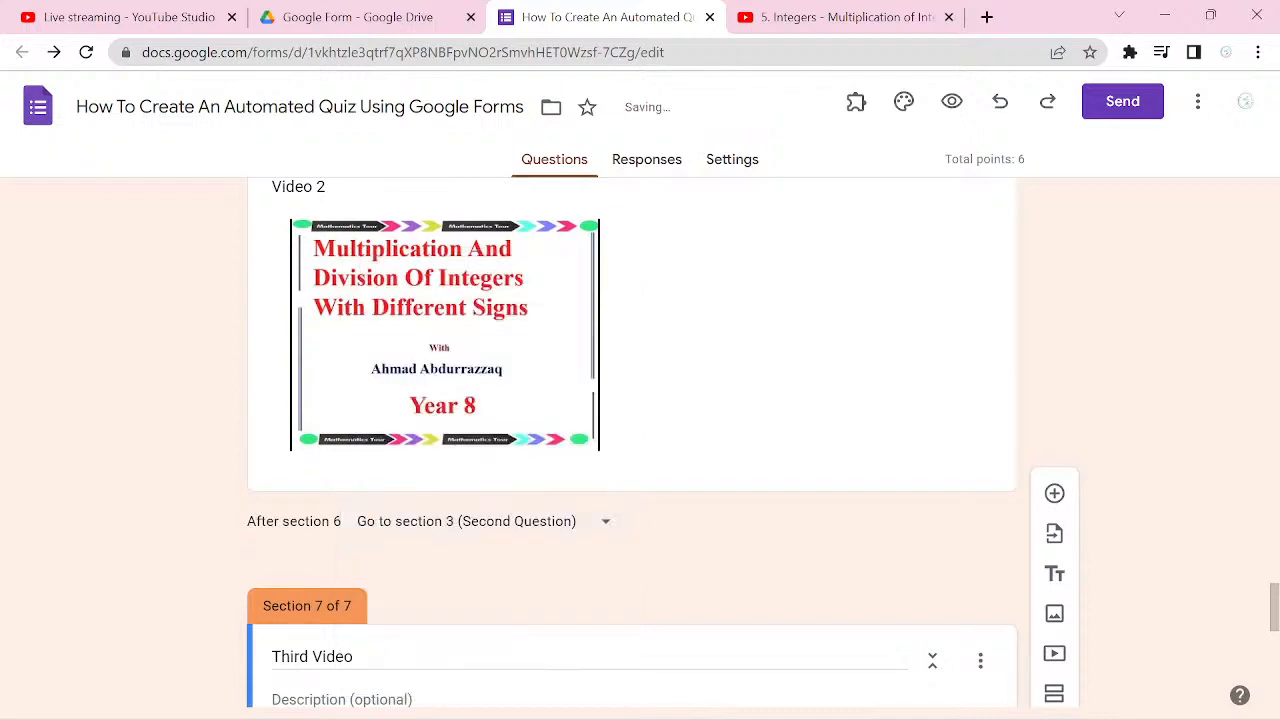
Step: Preview the form again and continue past the Basic Information section with the filled-in details kept
{"action": "scroll", "coordinate": [632, 443], "scroll_direction": "down", "scroll_amount": 3}
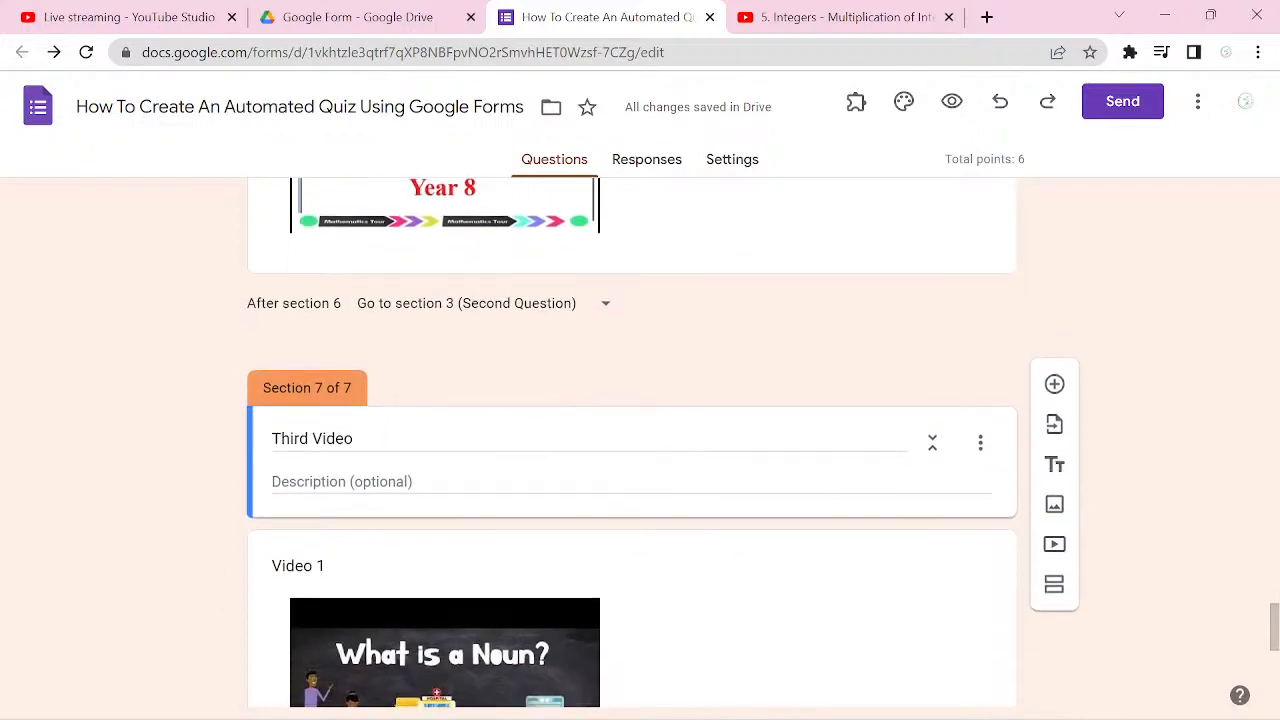
{"action": "scroll", "coordinate": [632, 443], "scroll_direction": "down", "scroll_amount": 2}
{"action": "scroll", "coordinate": [632, 443], "scroll_direction": "up", "scroll_amount": 15}
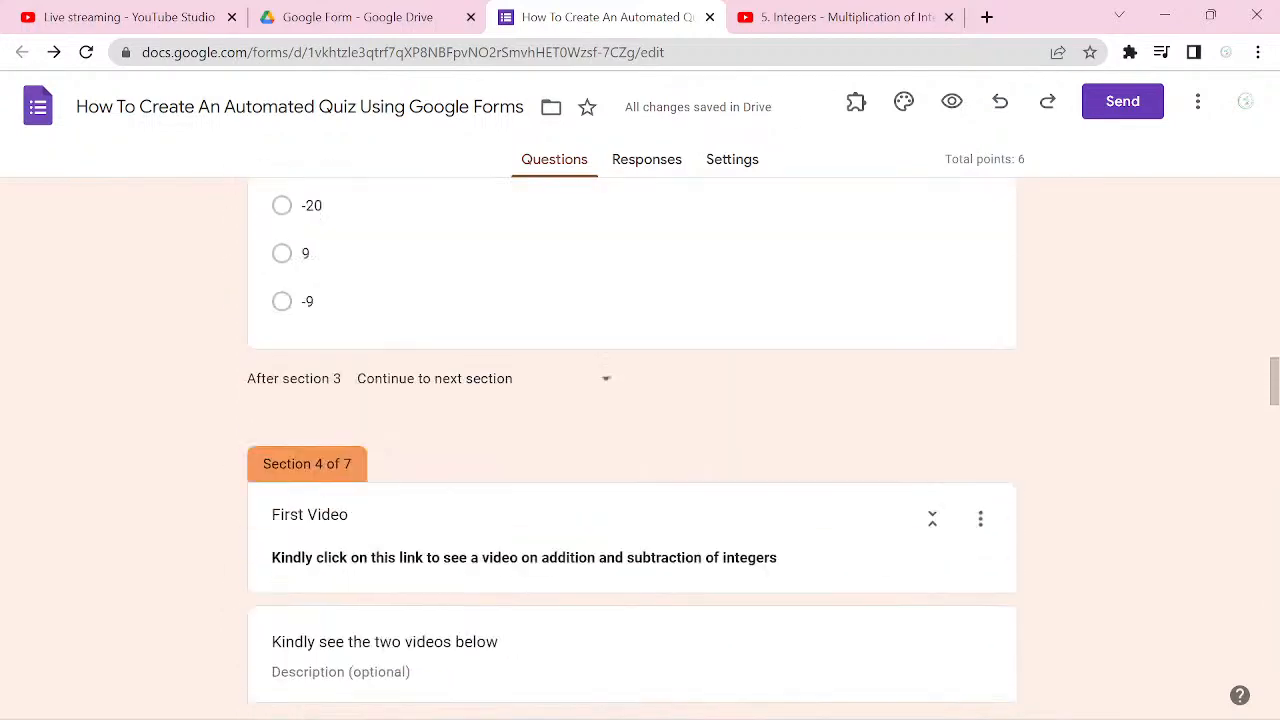
{"action": "left_click", "coordinate": [952, 101]}
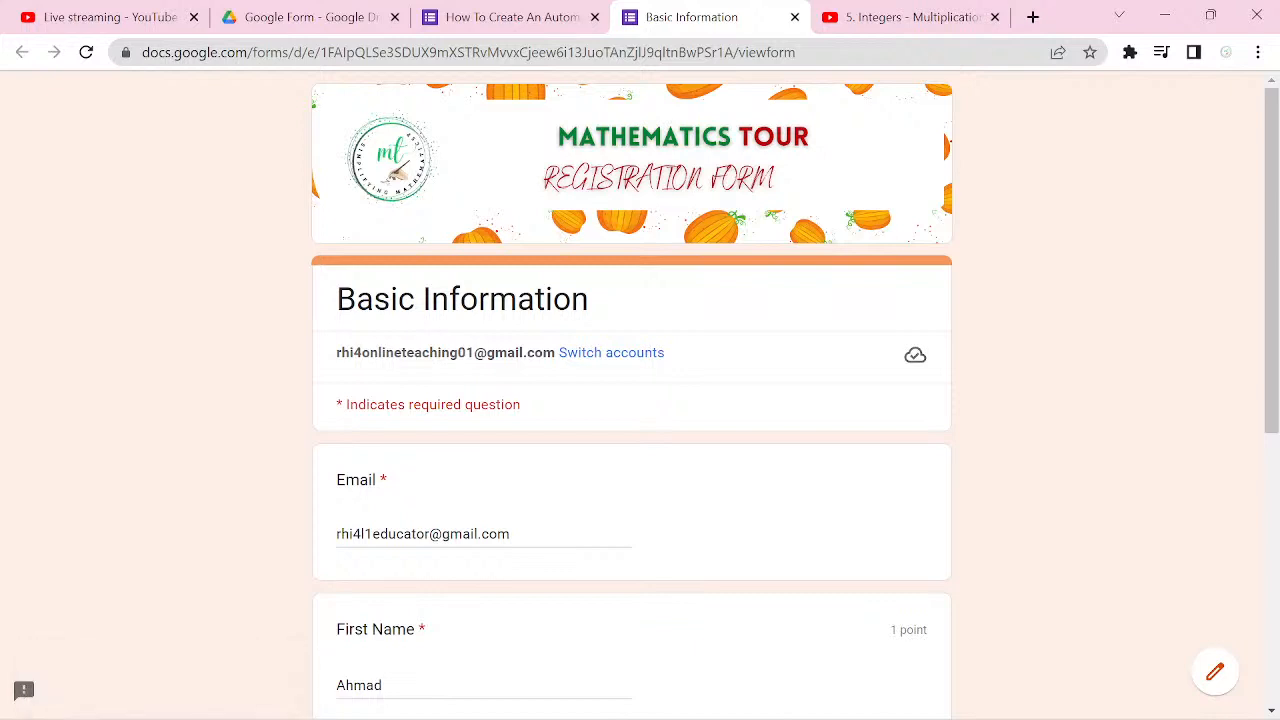
{"action": "scroll", "coordinate": [632, 400], "scroll_direction": "down", "scroll_amount": 5}
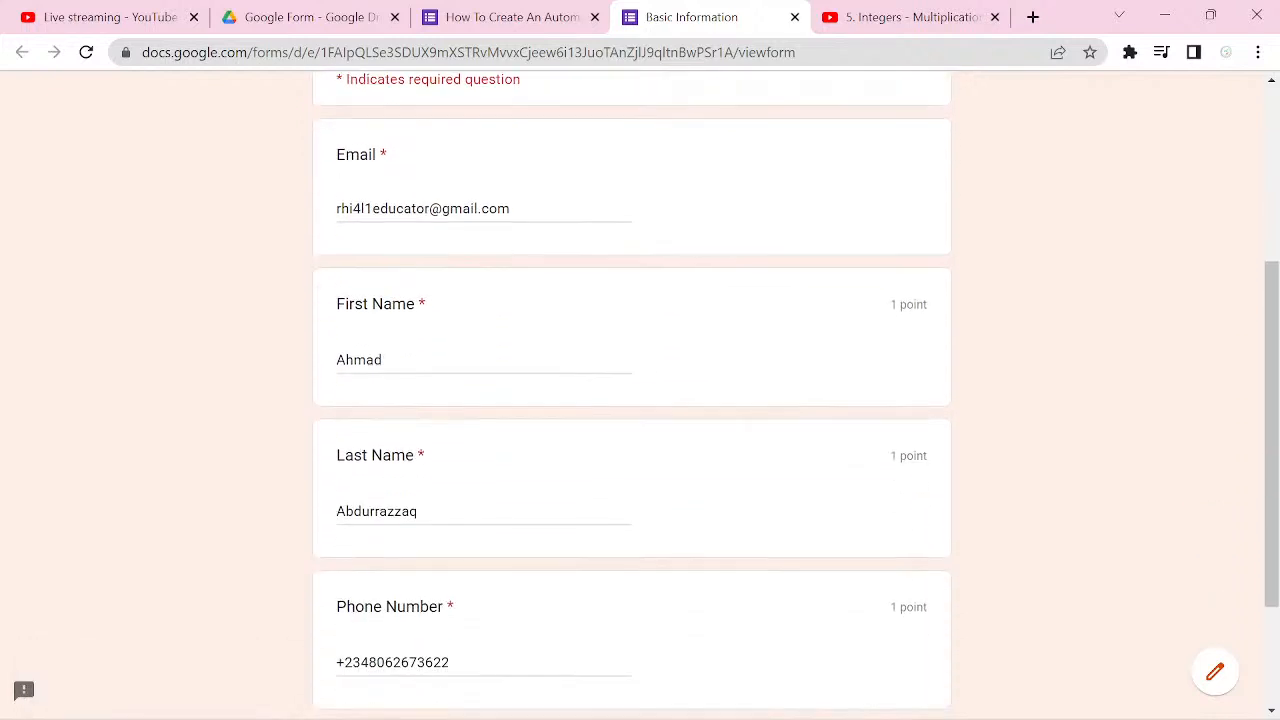
{"action": "scroll", "coordinate": [632, 400], "scroll_direction": "down", "scroll_amount": 1}
{"action": "left_click", "coordinate": [359, 561]}
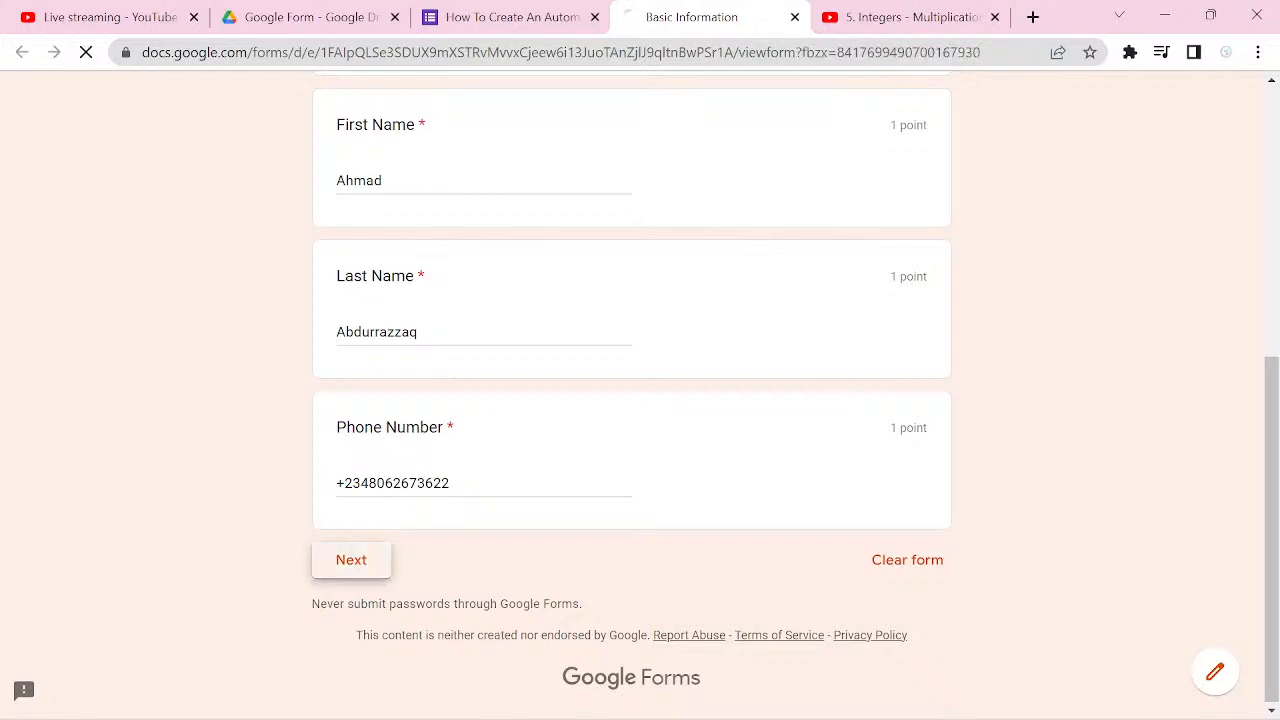
Step: Keep the answers 5 for the First Question and -20 for the Second Question, continuing after each one
{"action": "scroll", "coordinate": [928, 587], "scroll_direction": "down", "scroll_amount": 3}
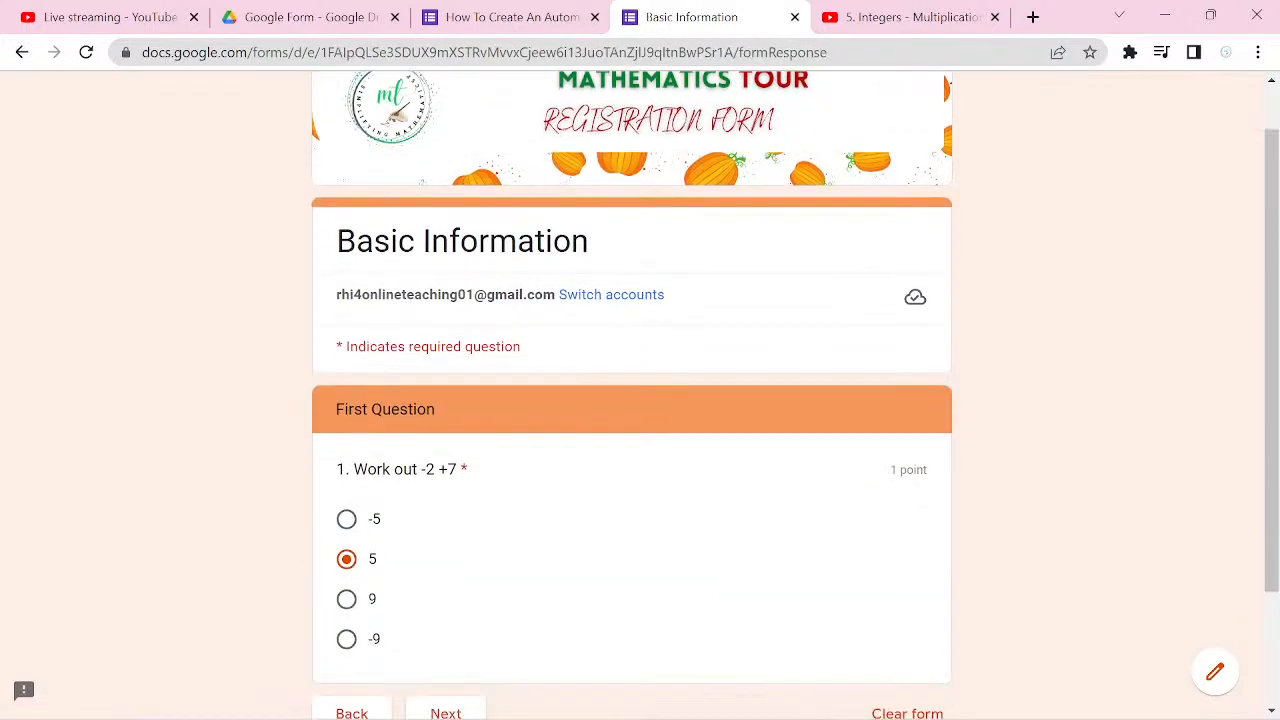
{"action": "left_click", "coordinate": [446, 566]}
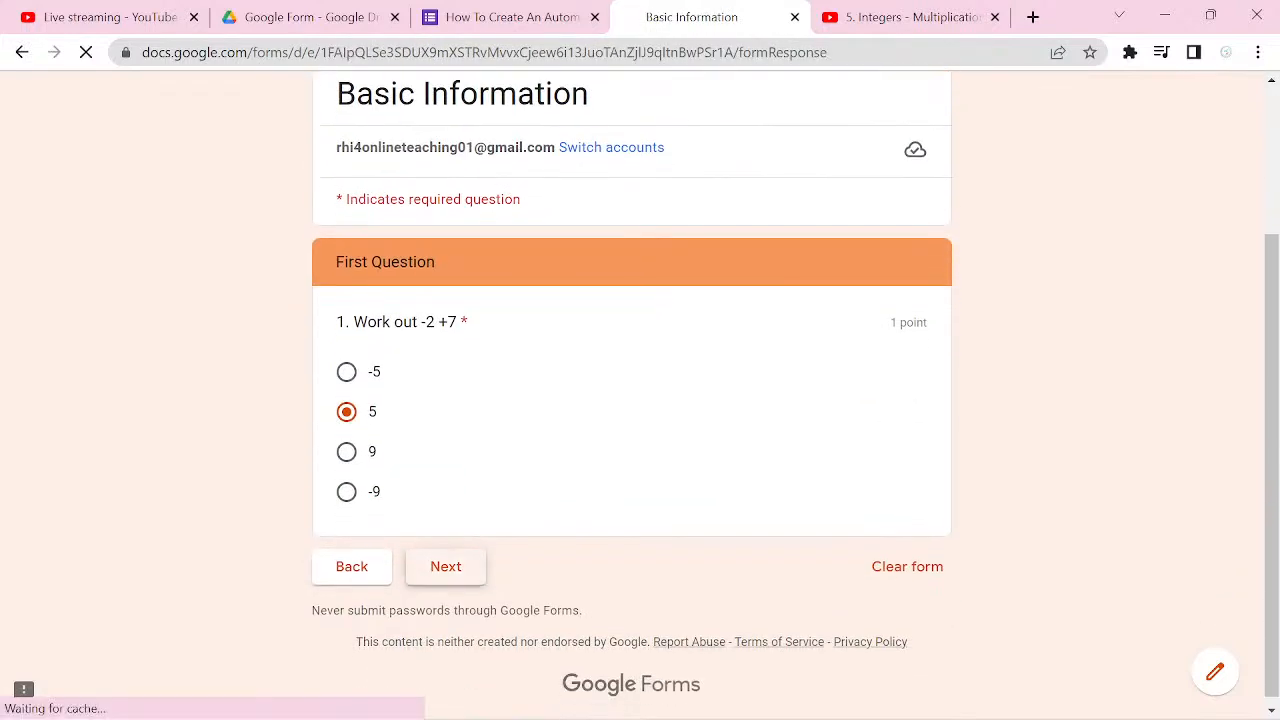
{"action": "scroll", "coordinate": [928, 587], "scroll_direction": "down", "scroll_amount": 2}
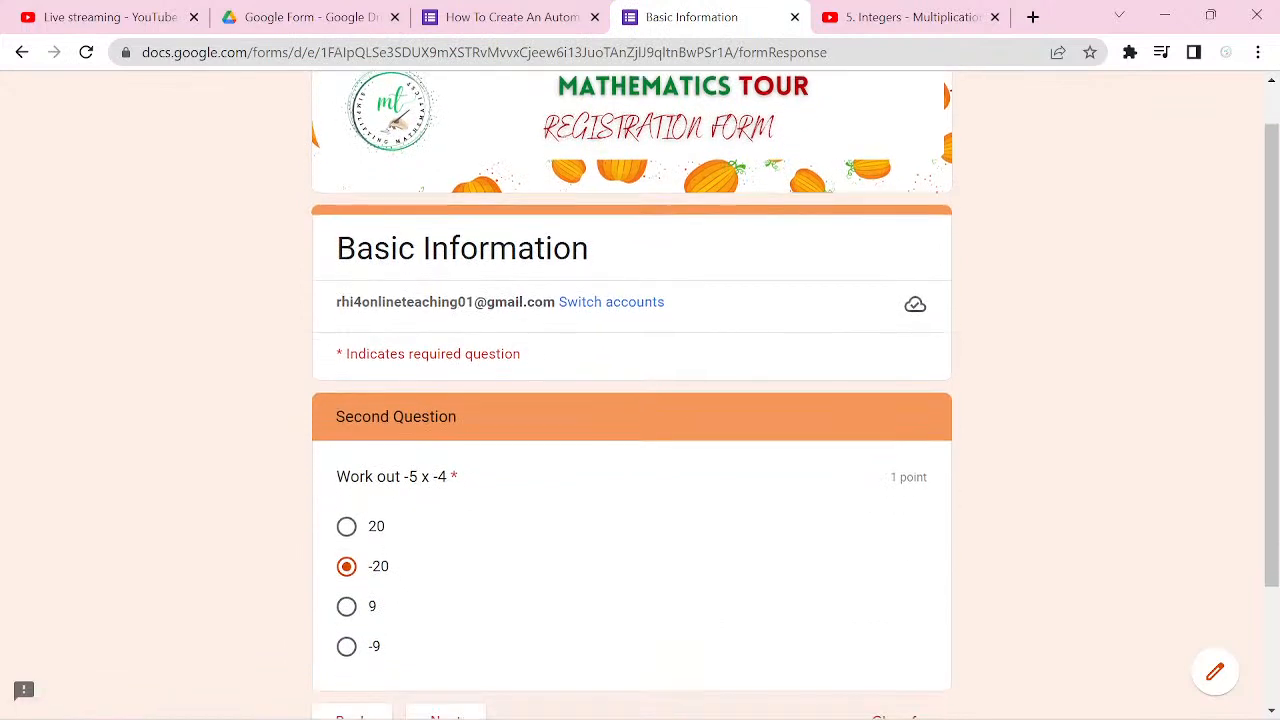
{"action": "left_click", "coordinate": [446, 584]}
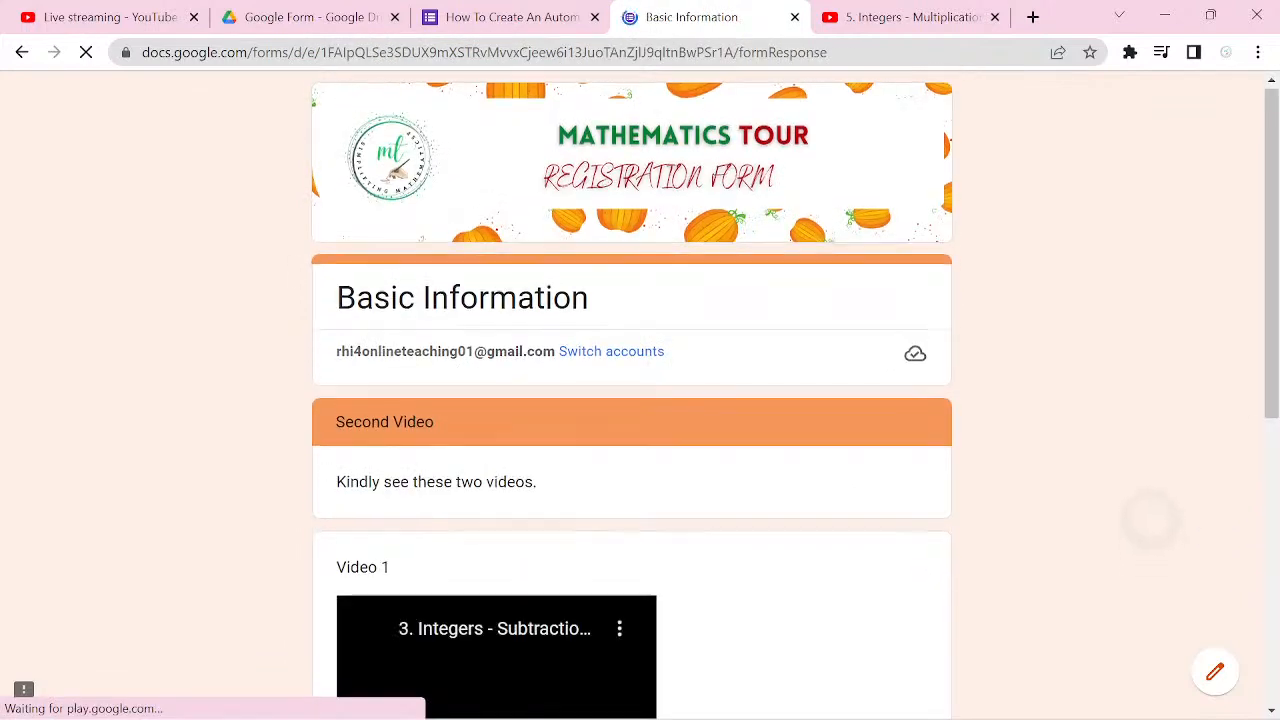
Step: Look over the Second Video section's two videos and continue to check which section follows
{"action": "scroll", "coordinate": [928, 587], "scroll_direction": "down", "scroll_amount": 2}
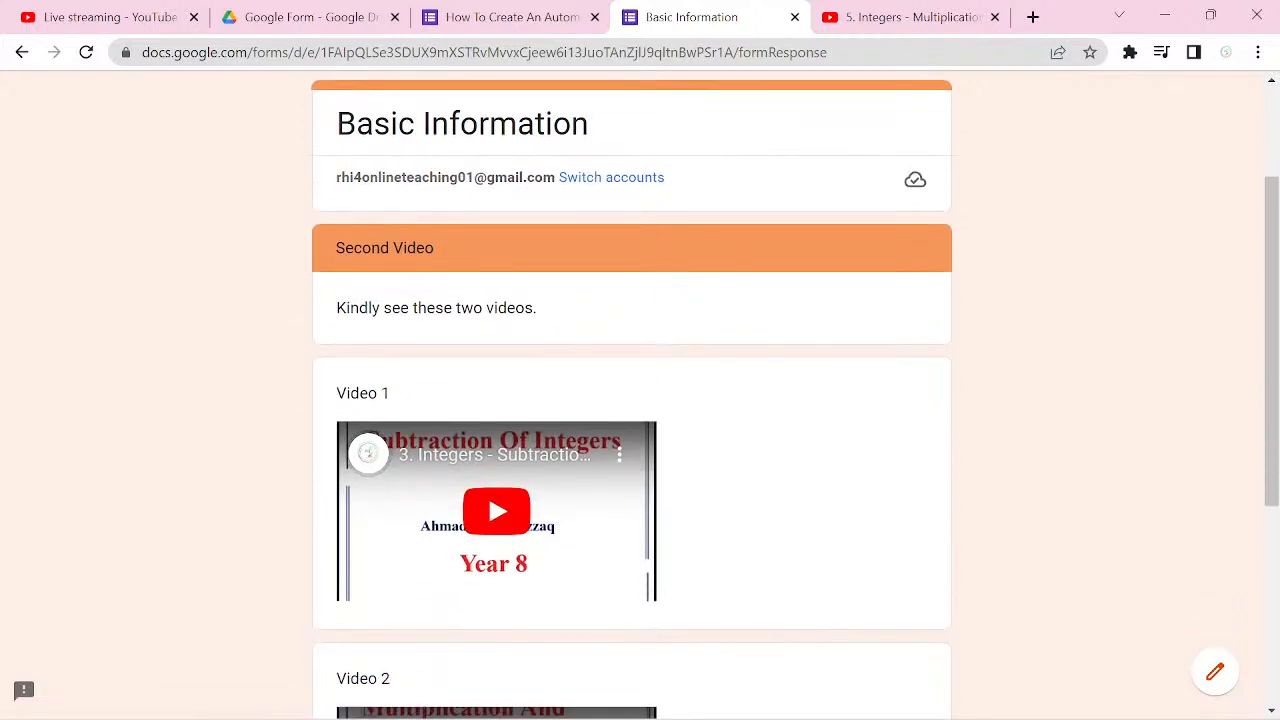
{"action": "scroll", "coordinate": [929, 586], "scroll_direction": "down", "scroll_amount": 3}
{"action": "scroll", "coordinate": [630, 400], "scroll_direction": "down", "scroll_amount": 2}
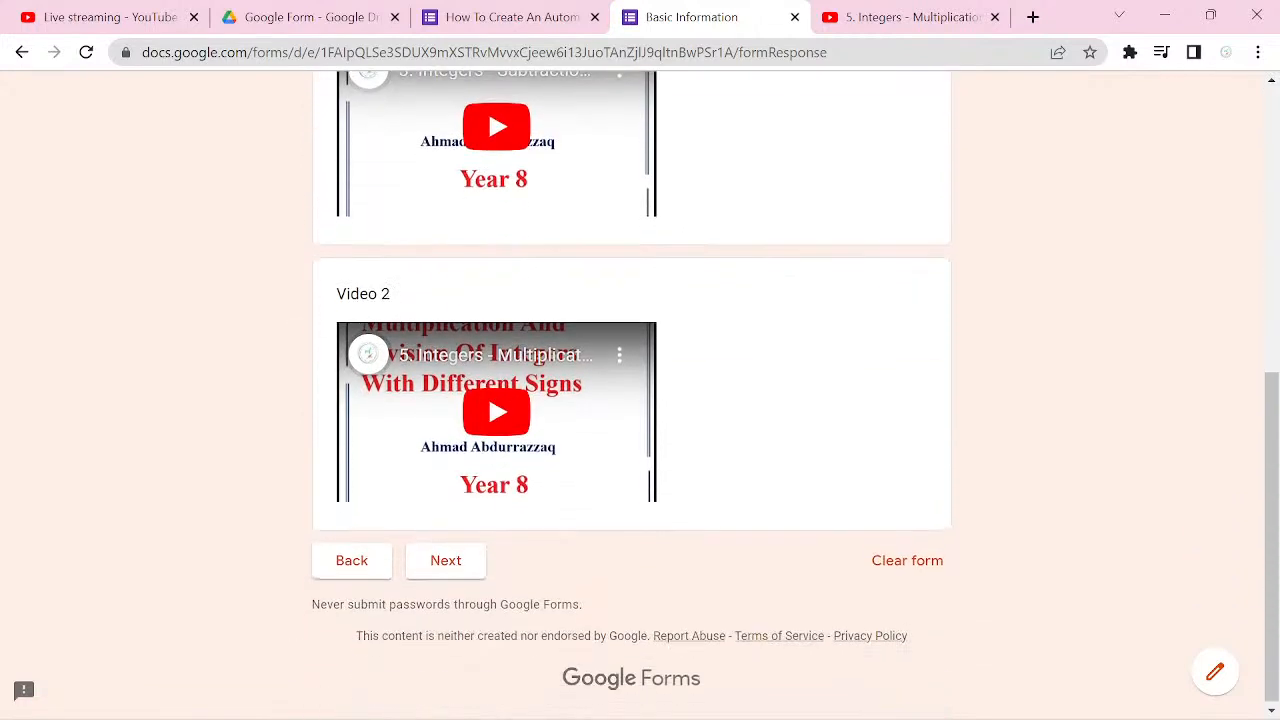
{"action": "left_click", "coordinate": [446, 560]}
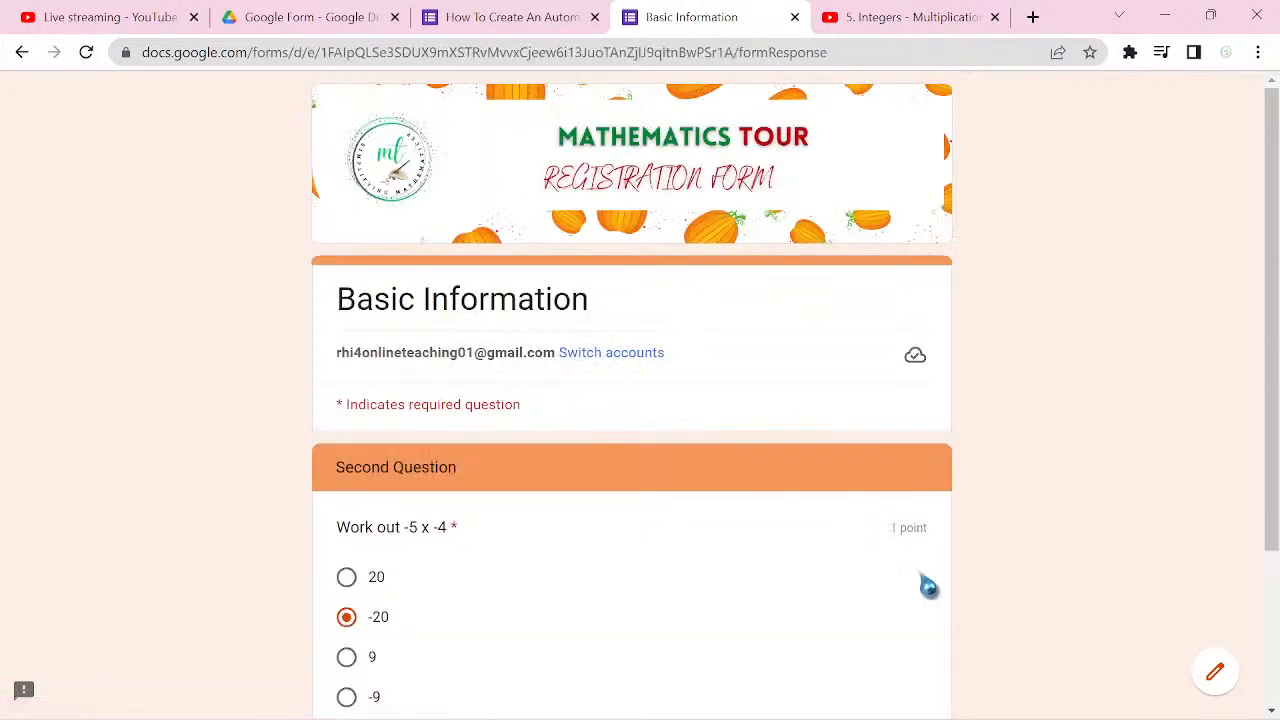
{"action": "scroll", "coordinate": [929, 586], "scroll_direction": "down", "scroll_amount": 1}
{"action": "scroll", "coordinate": [640, 400], "scroll_direction": "down", "scroll_amount": 1}
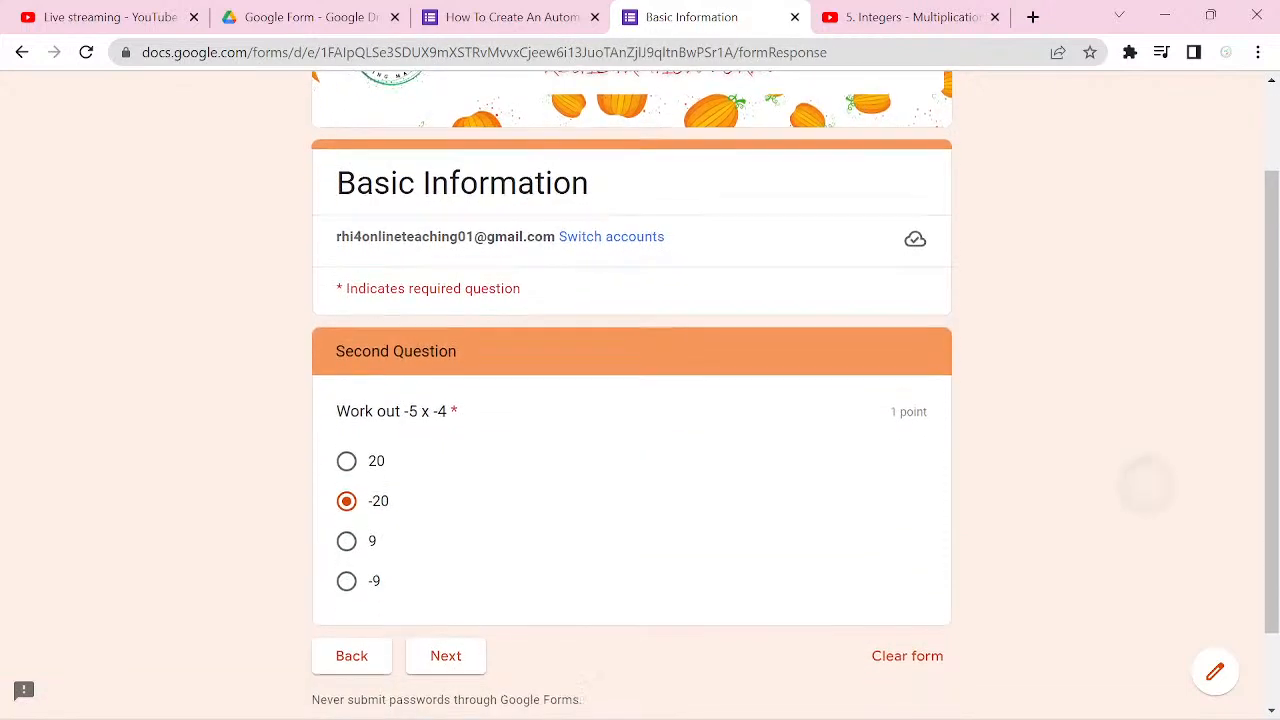
Step: Change the Second Question's answer to 20 in the preview and continue to the following section
{"action": "left_click", "coordinate": [346, 461]}
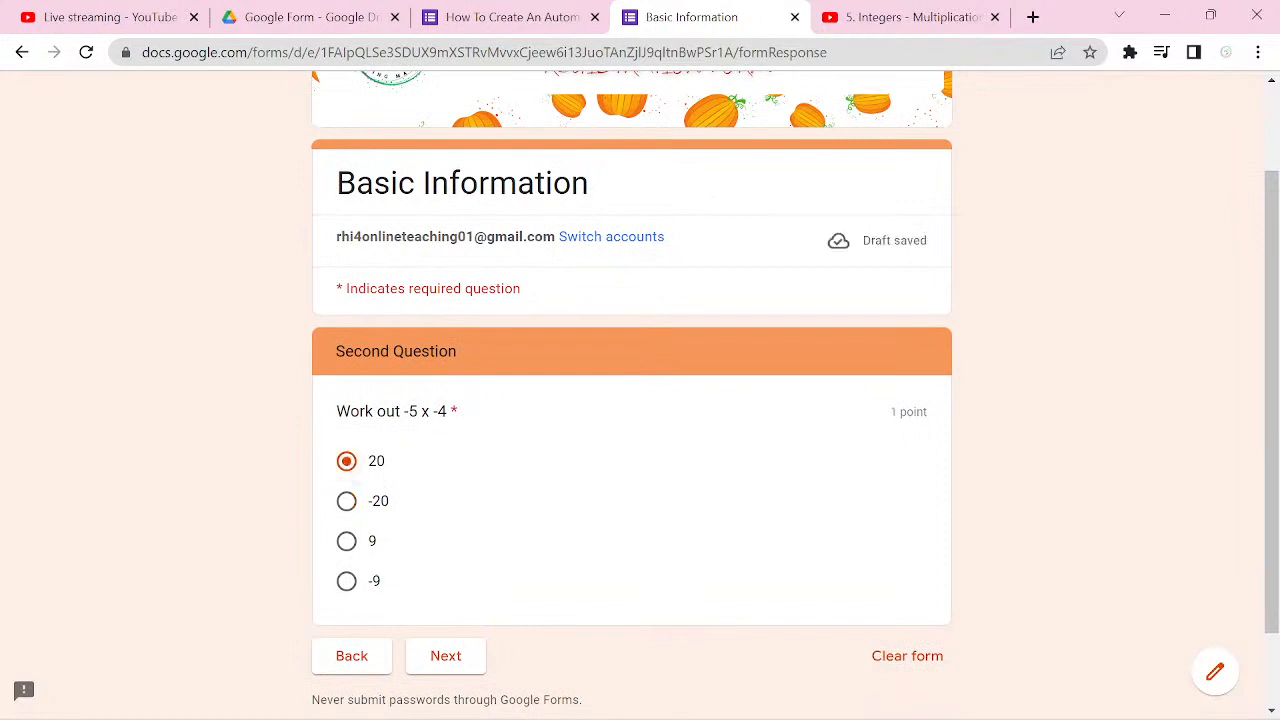
{"action": "left_click", "coordinate": [446, 656]}
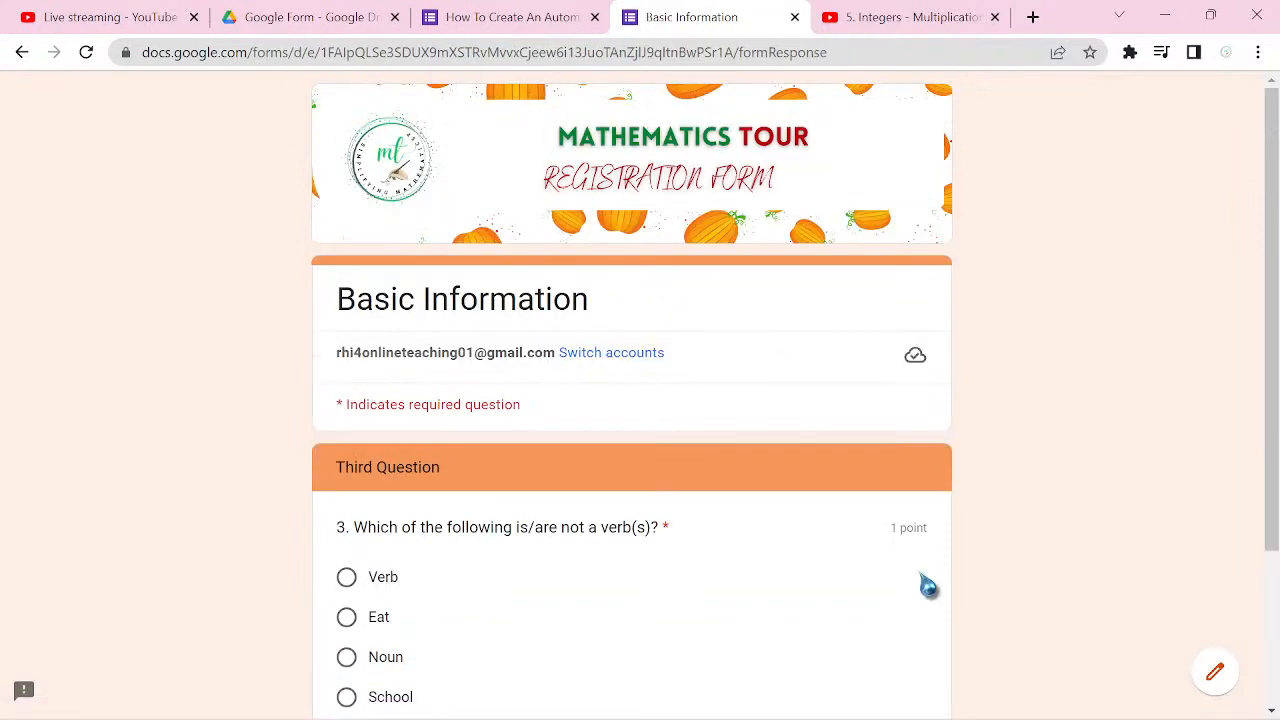
{"action": "scroll", "coordinate": [929, 586], "scroll_direction": "down", "scroll_amount": 1}
{"action": "scroll", "coordinate": [640, 400], "scroll_direction": "down", "scroll_amount": 1}
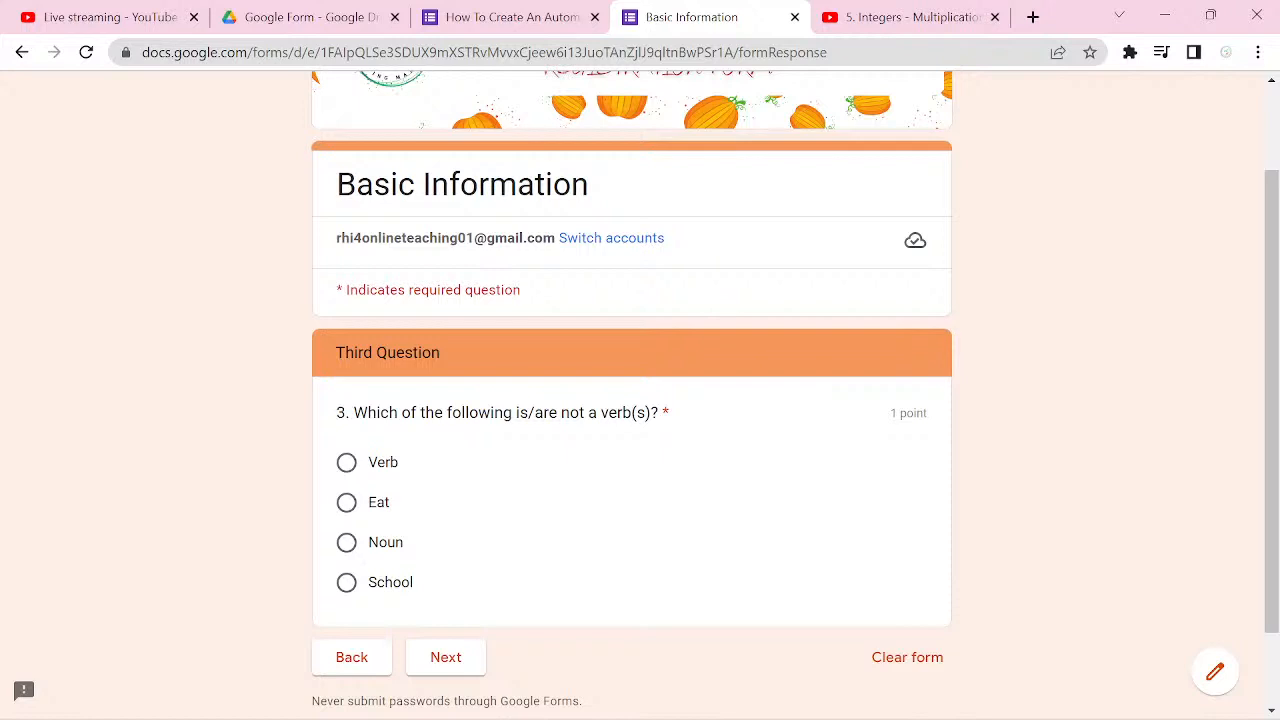
Step: Try to select Verb, Noun and School together as answers to the Third Question
{"action": "left_click", "coordinate": [347, 463]}
{"action": "left_click", "coordinate": [347, 543]}
{"action": "left_click", "coordinate": [347, 463]}
{"action": "left_click", "coordinate": [347, 543]}
{"action": "left_click", "coordinate": [347, 583]}
Step: Return to the form editor and change the Third Question's type from multiple choice to Checkboxes
{"action": "left_click", "coordinate": [511, 17]}
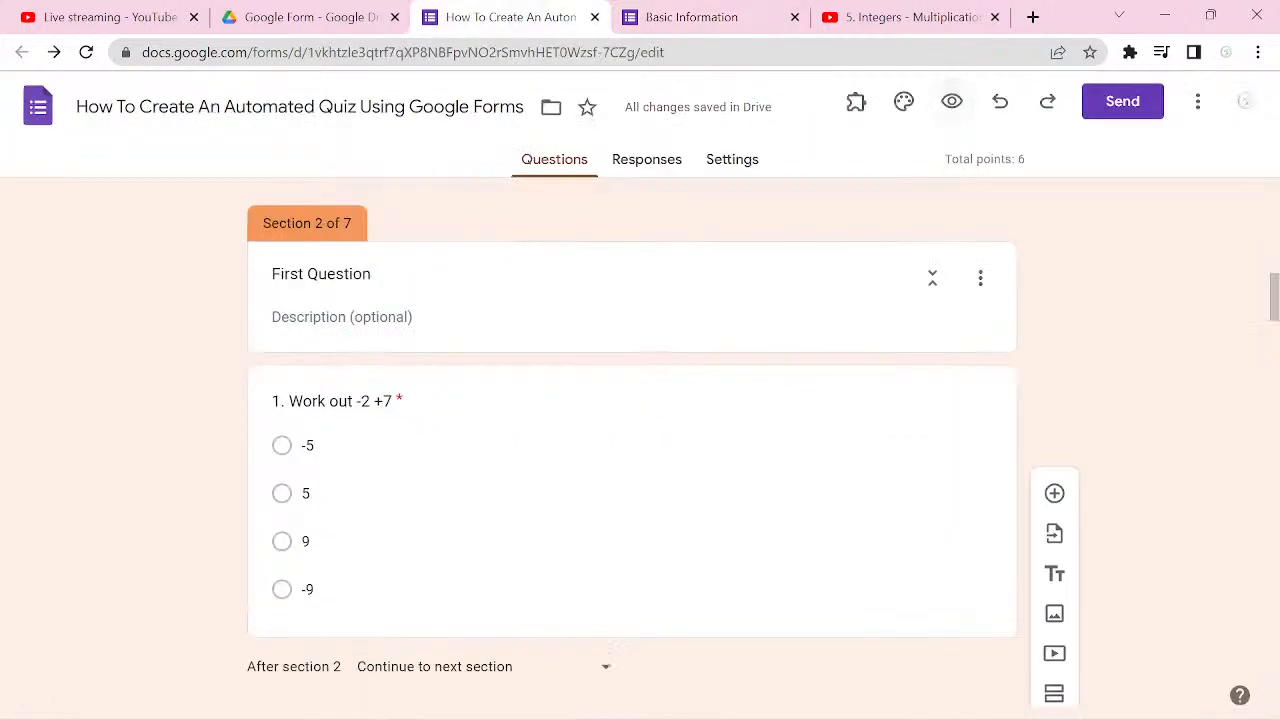
{"action": "scroll", "coordinate": [631, 450], "scroll_direction": "down", "scroll_amount": 5}
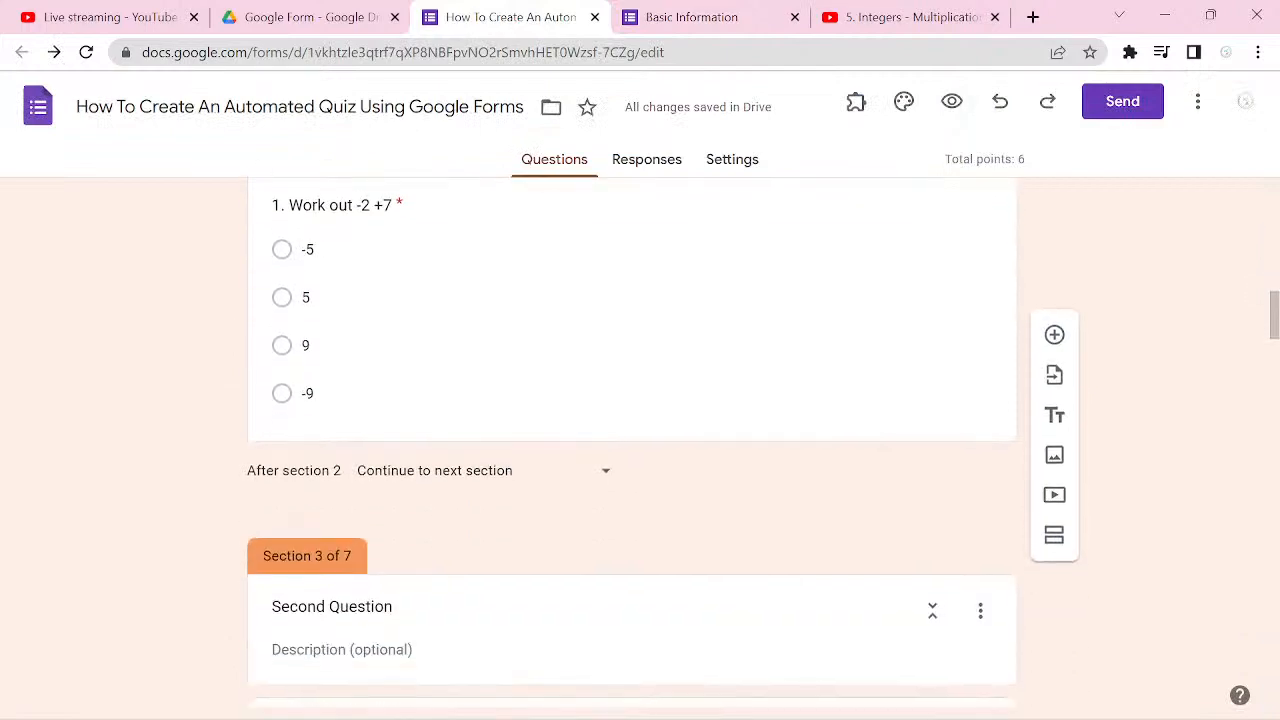
{"action": "scroll", "coordinate": [631, 450], "scroll_direction": "down", "scroll_amount": 10}
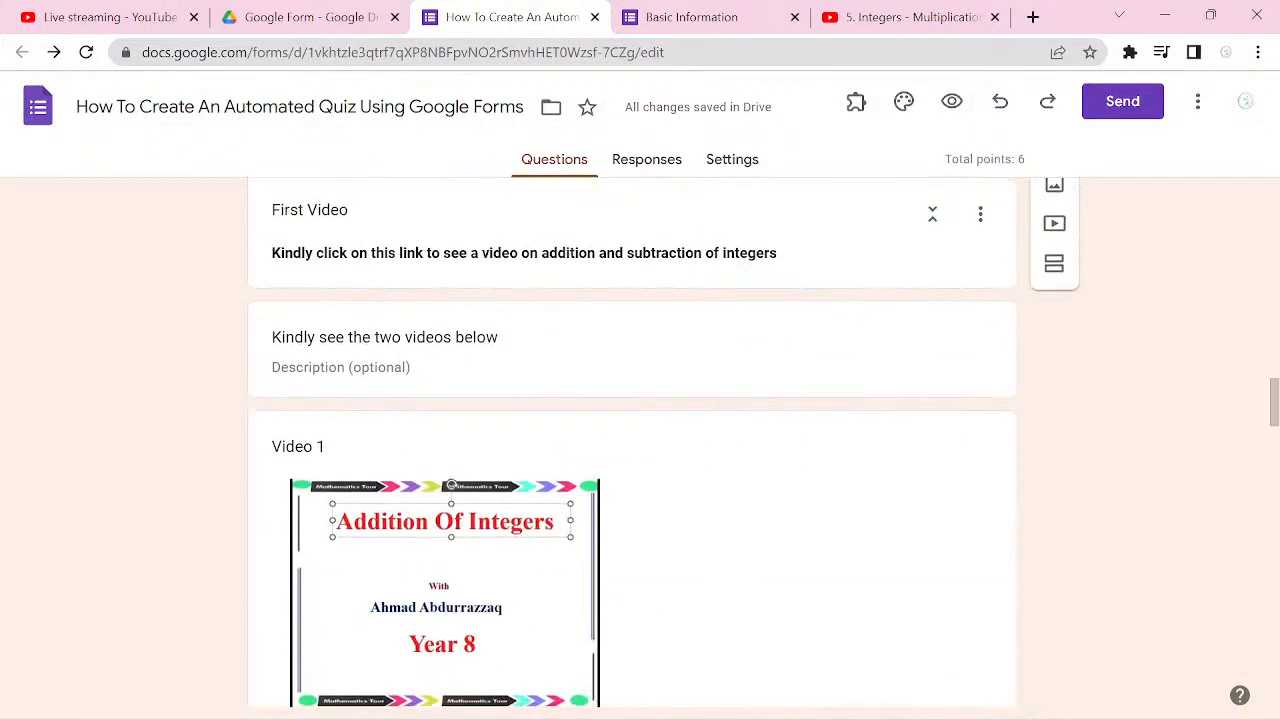
{"action": "scroll", "coordinate": [631, 450], "scroll_direction": "down", "scroll_amount": 2}
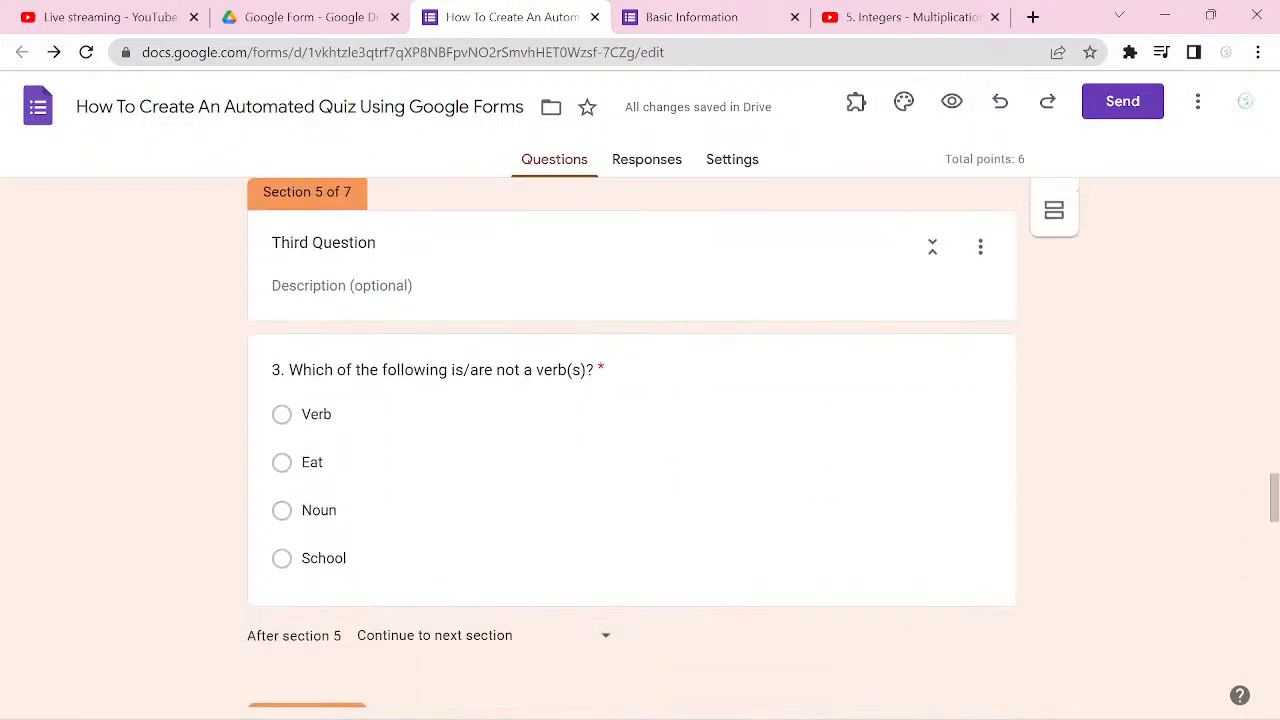
{"action": "left_click", "coordinate": [878, 498]}
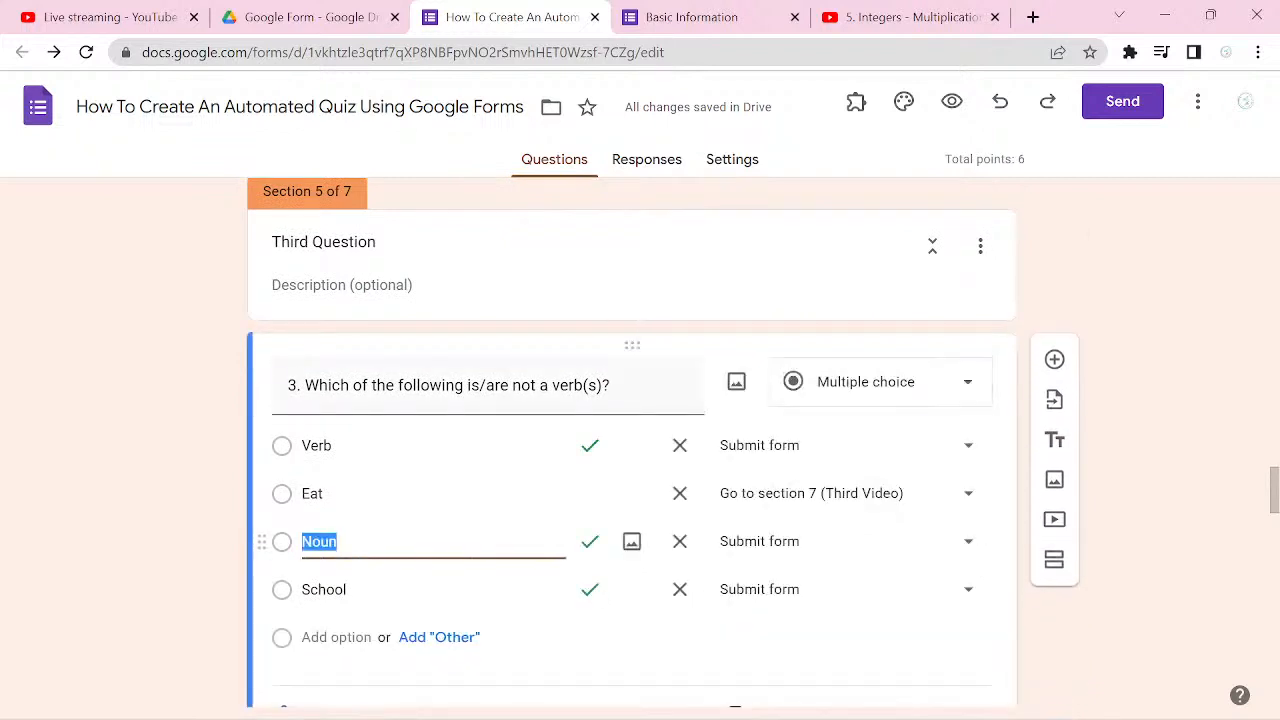
{"action": "left_click", "coordinate": [880, 382]}
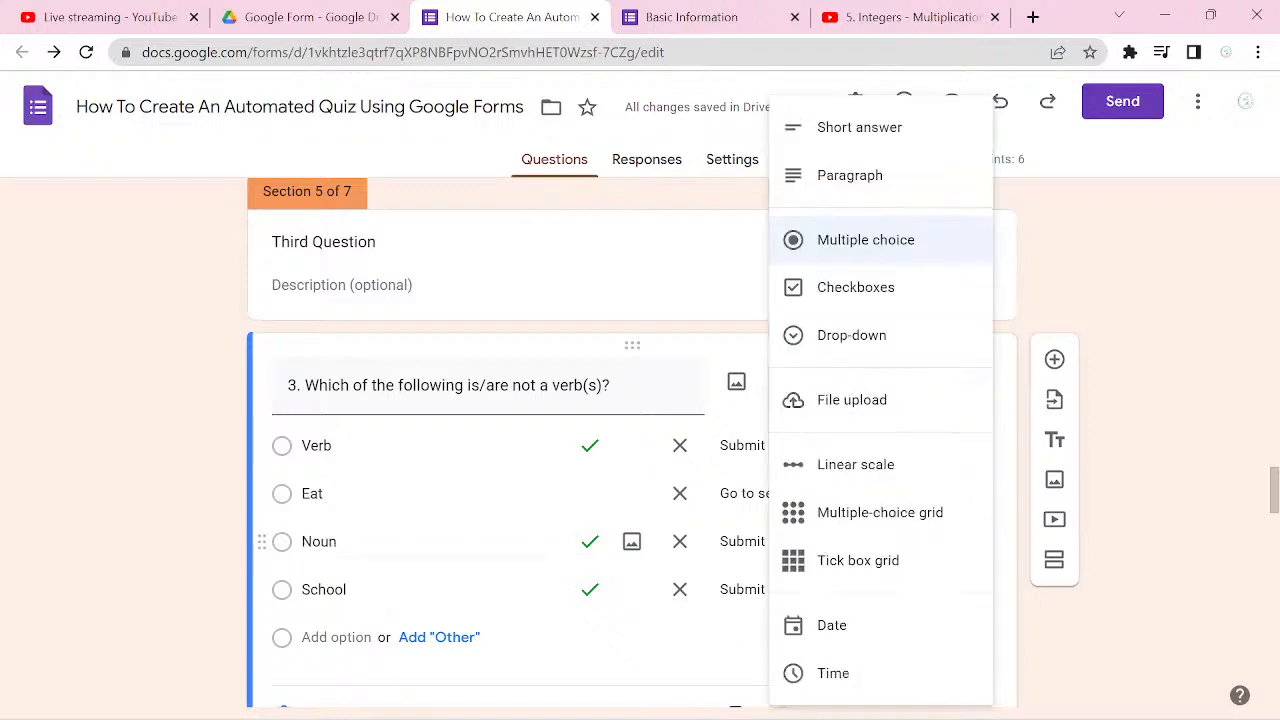
{"action": "left_click", "coordinate": [855, 287]}
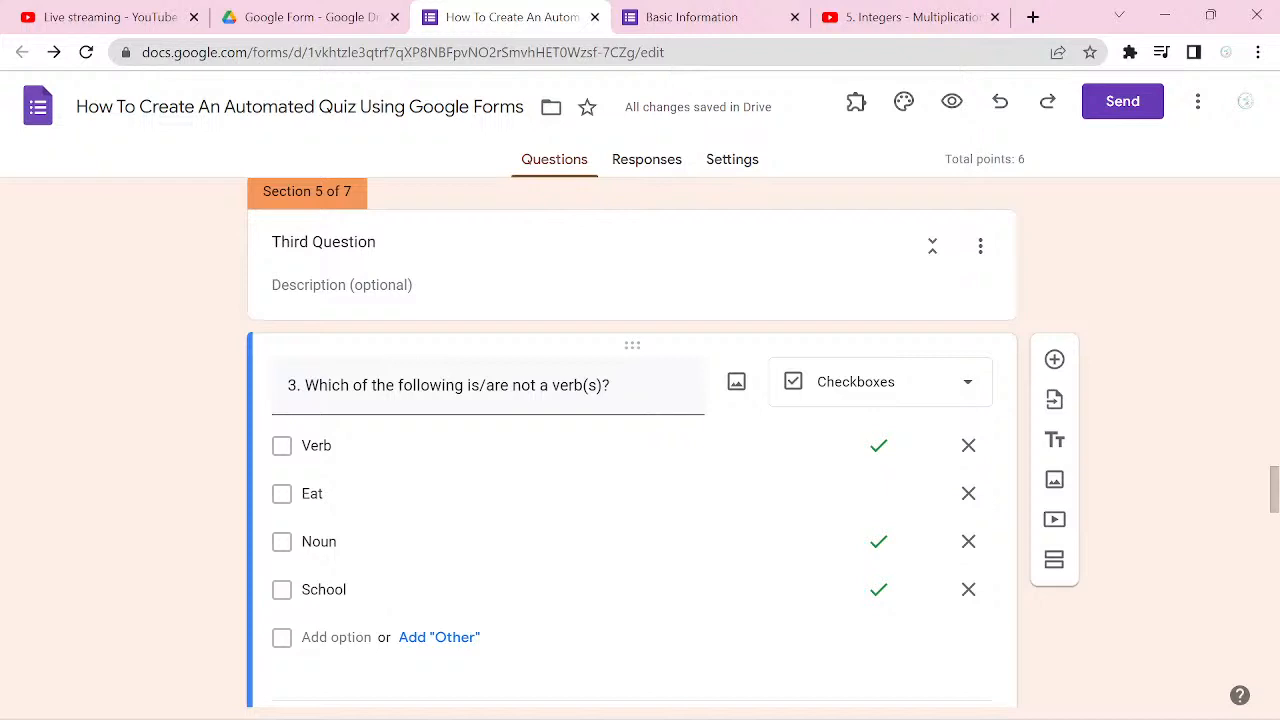
Step: Set the First Name question in the Basic Information section to 0 points in its answer key
{"action": "scroll", "coordinate": [632, 440], "scroll_direction": "up", "scroll_amount": 1}
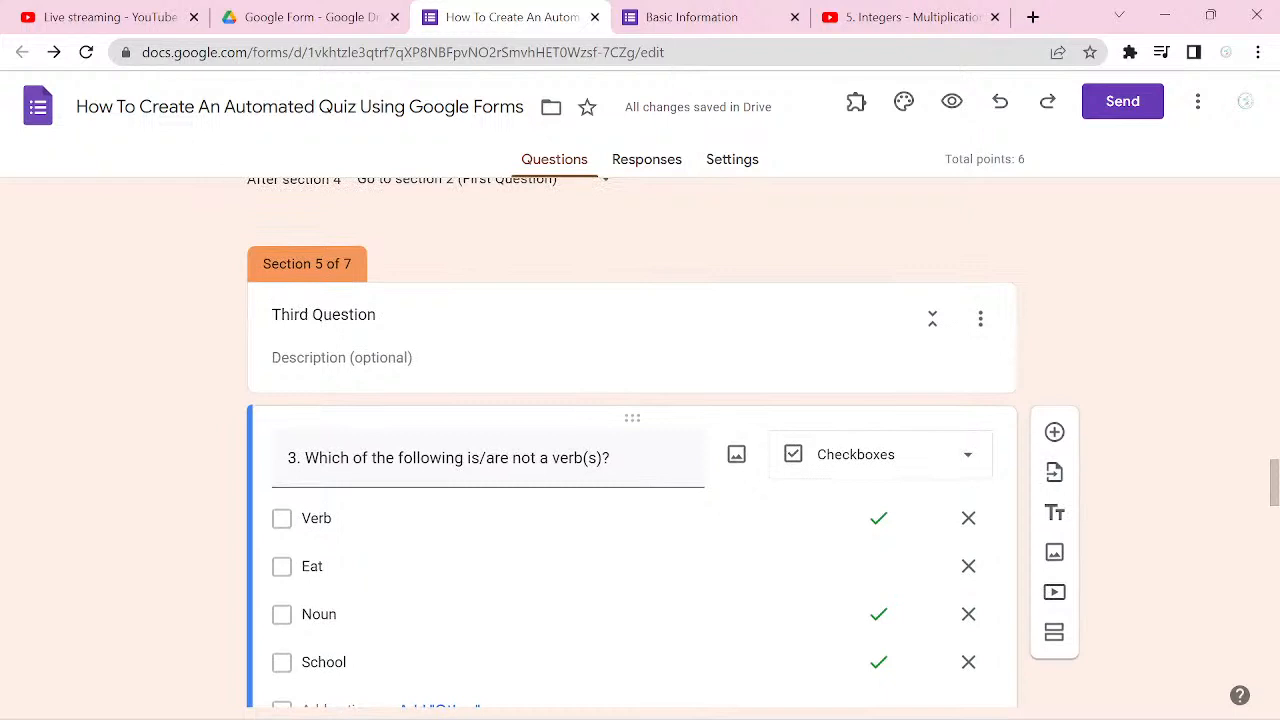
{"action": "scroll", "coordinate": [632, 440], "scroll_direction": "up", "scroll_amount": 3}
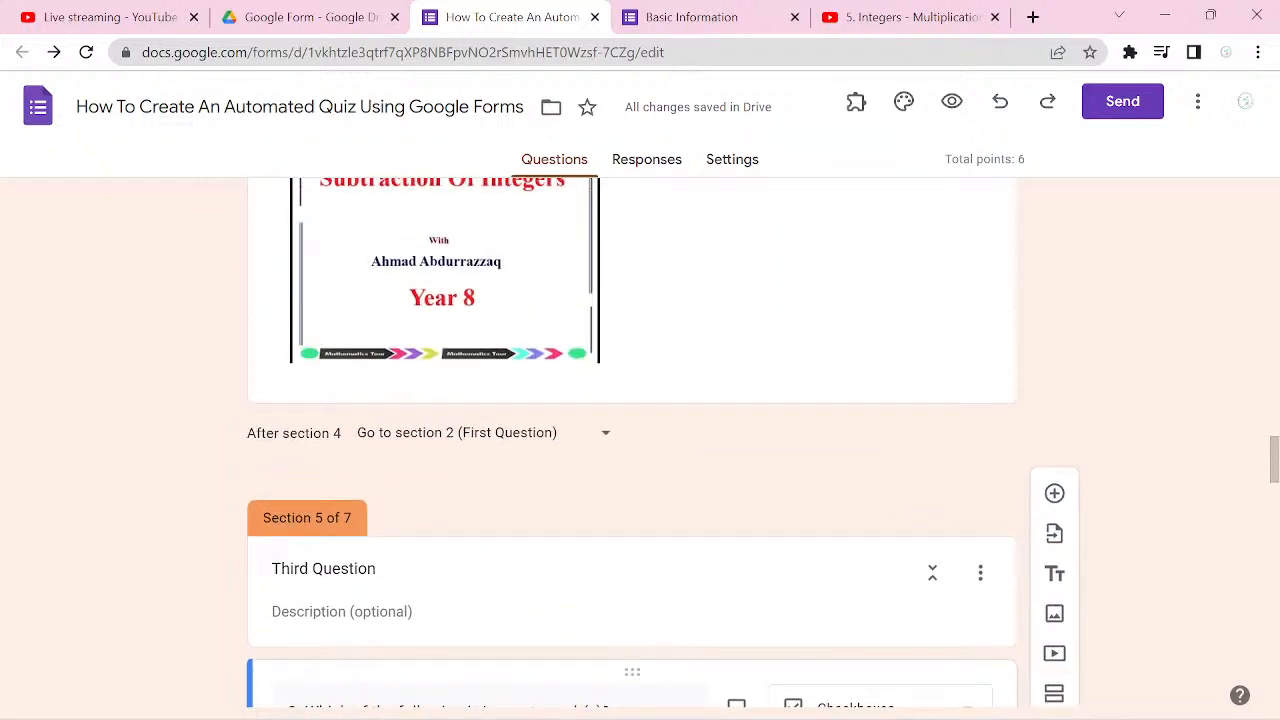
{"action": "scroll", "coordinate": [632, 440], "scroll_direction": "up", "scroll_amount": 14}
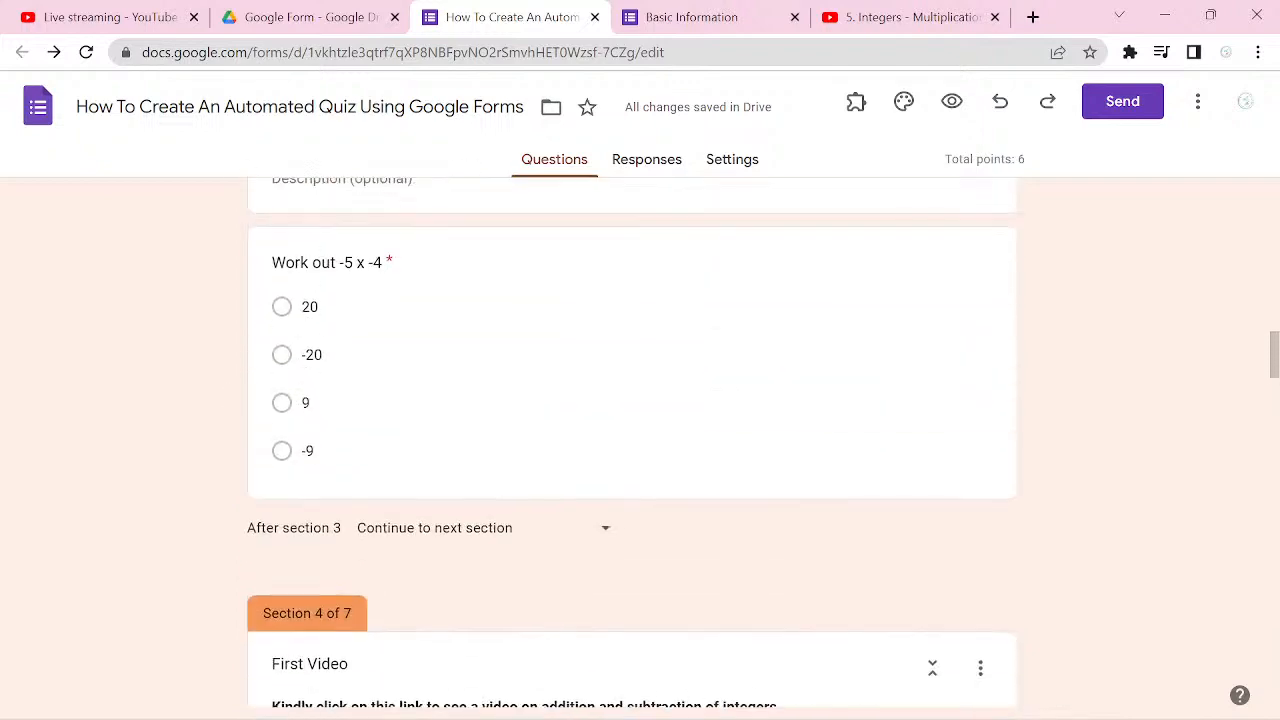
{"action": "scroll", "coordinate": [632, 440], "scroll_direction": "up", "scroll_amount": 12}
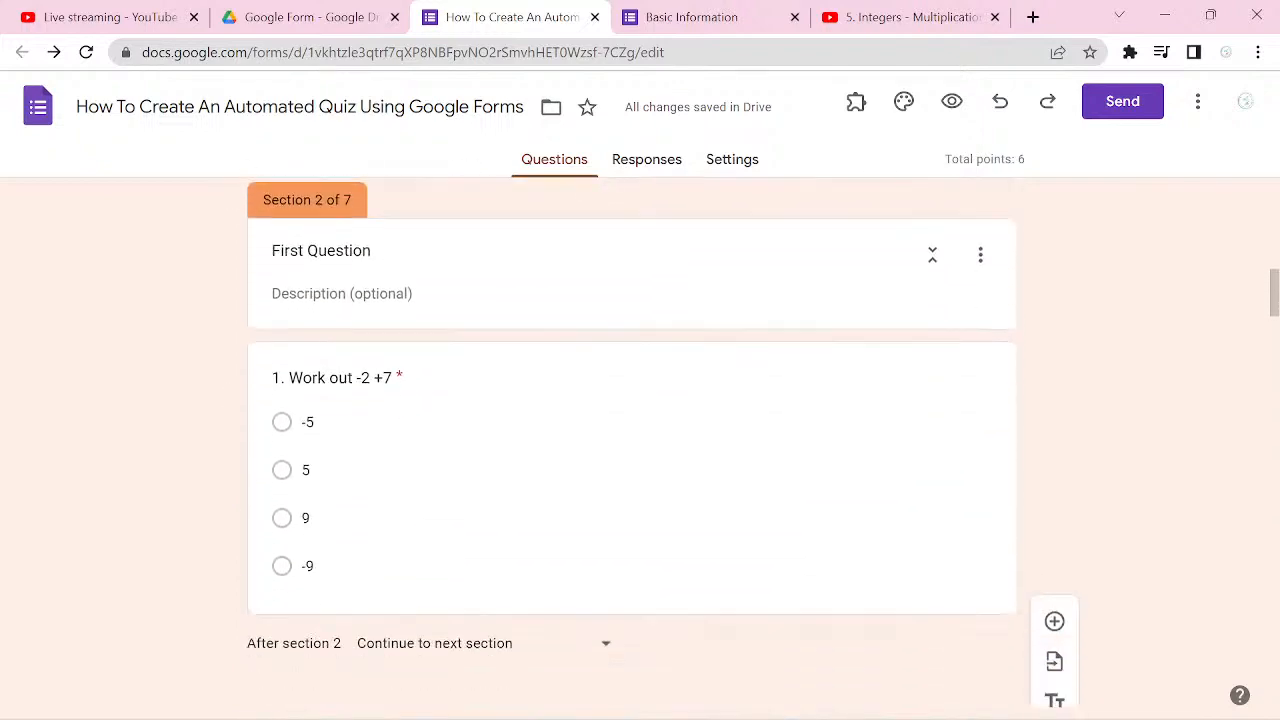
{"action": "scroll", "coordinate": [632, 440], "scroll_direction": "up", "scroll_amount": 8}
{"action": "scroll", "coordinate": [632, 440], "scroll_direction": "down", "scroll_amount": 2}
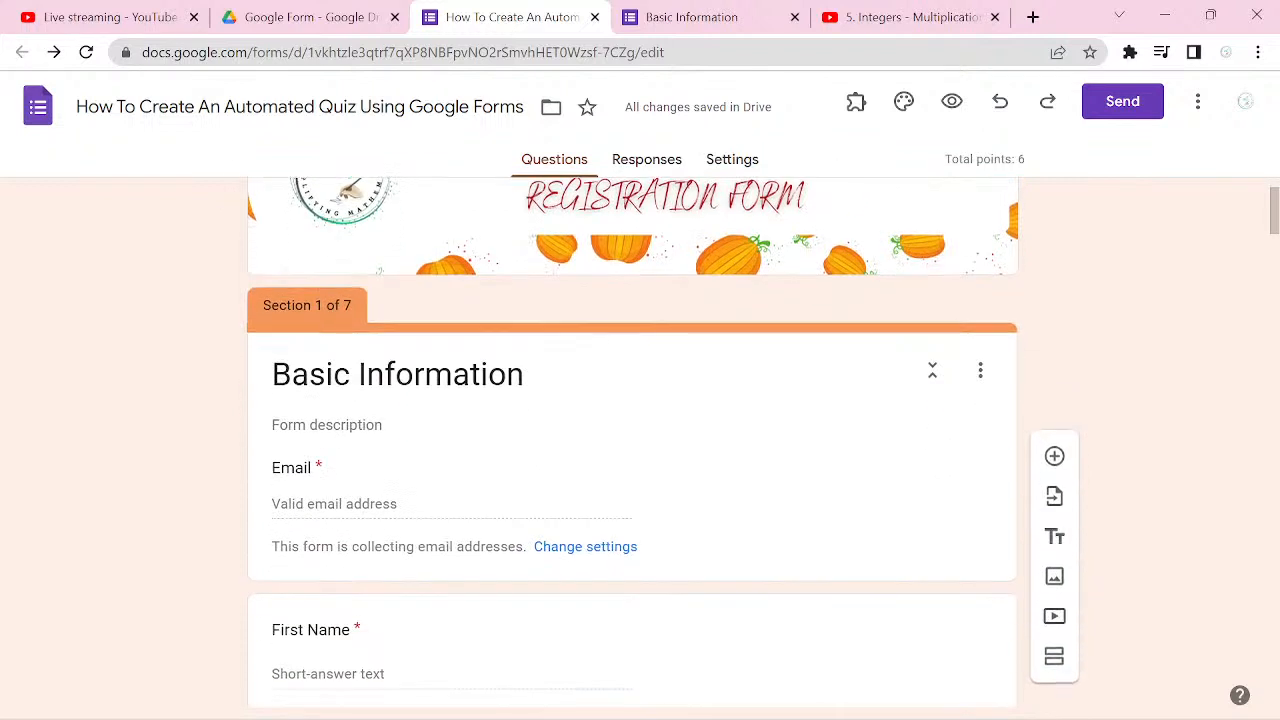
{"action": "left_click", "coordinate": [910, 452]}
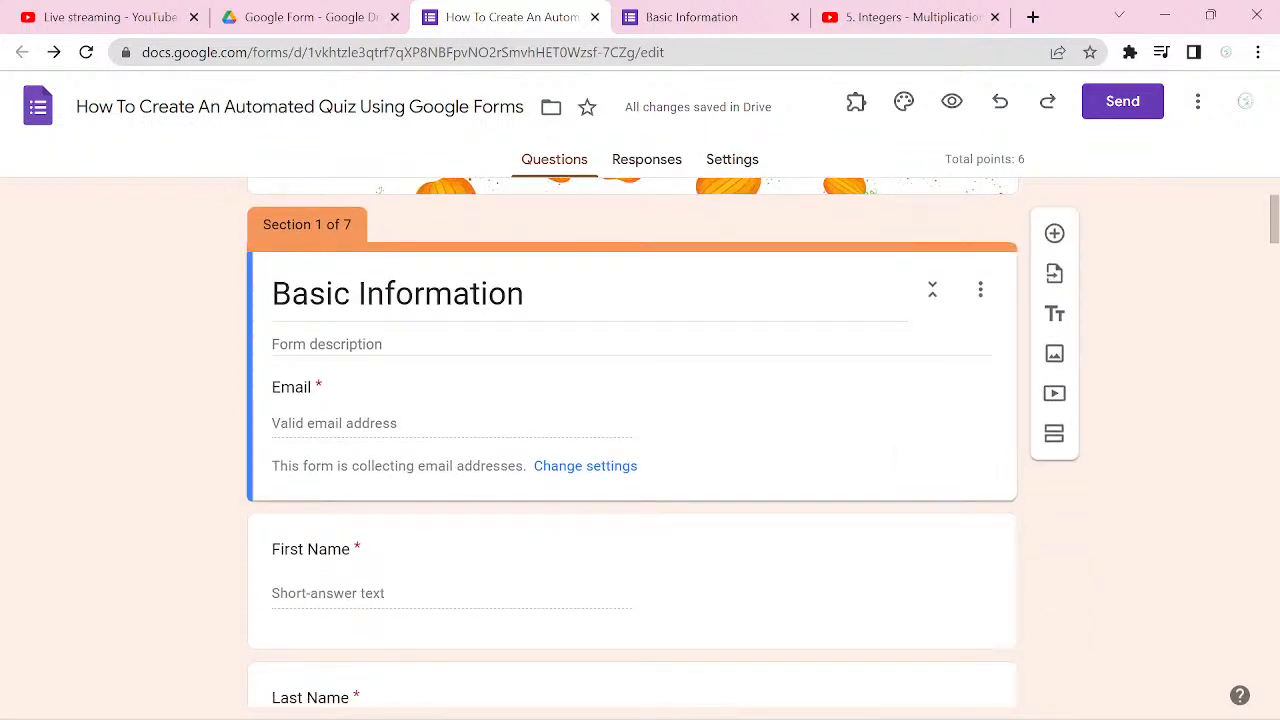
{"action": "scroll", "coordinate": [910, 452], "scroll_direction": "down", "scroll_amount": 2}
{"action": "left_click", "coordinate": [930, 452]}
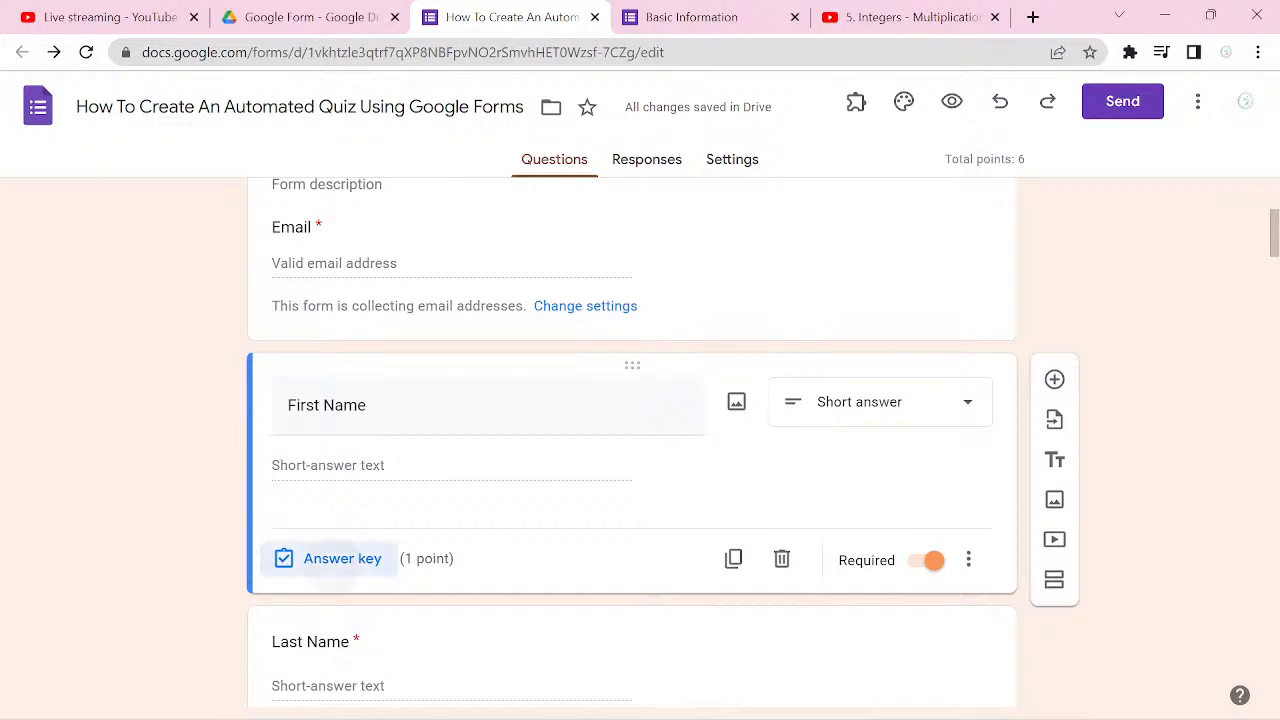
{"action": "left_click", "coordinate": [342, 558]}
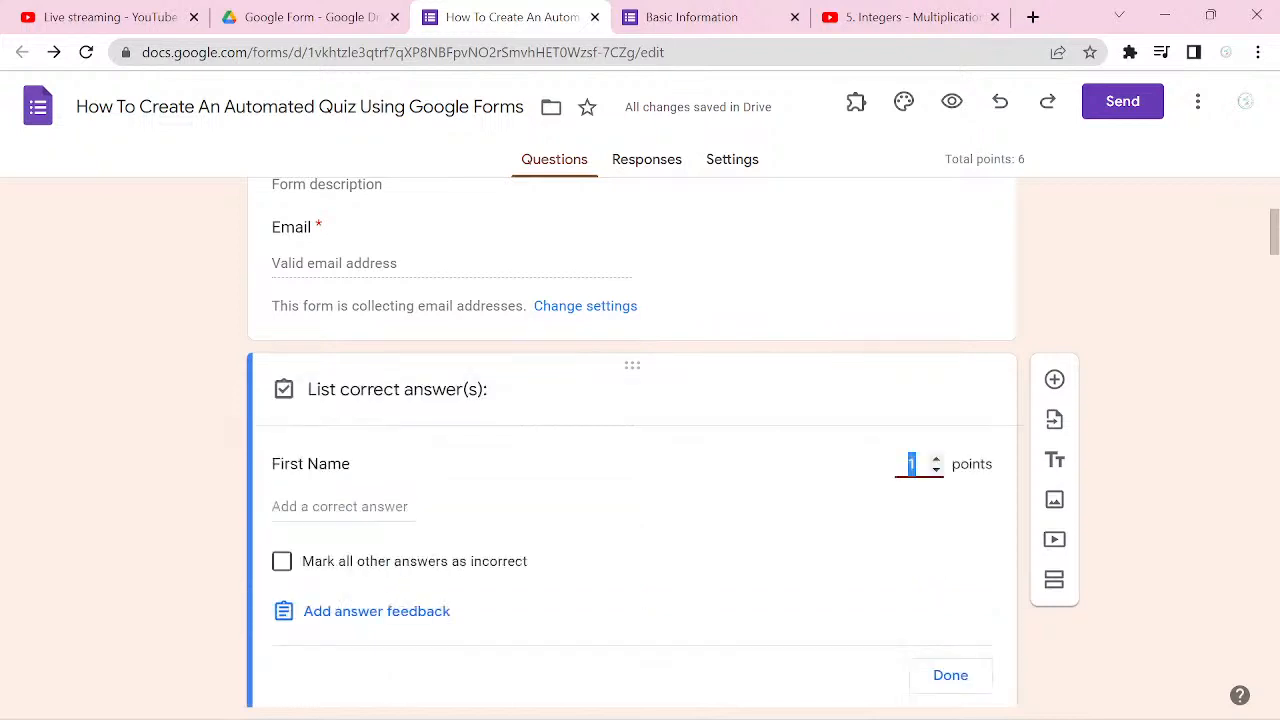
{"action": "type", "text": "0"}
{"action": "left_click", "coordinate": [950, 675]}
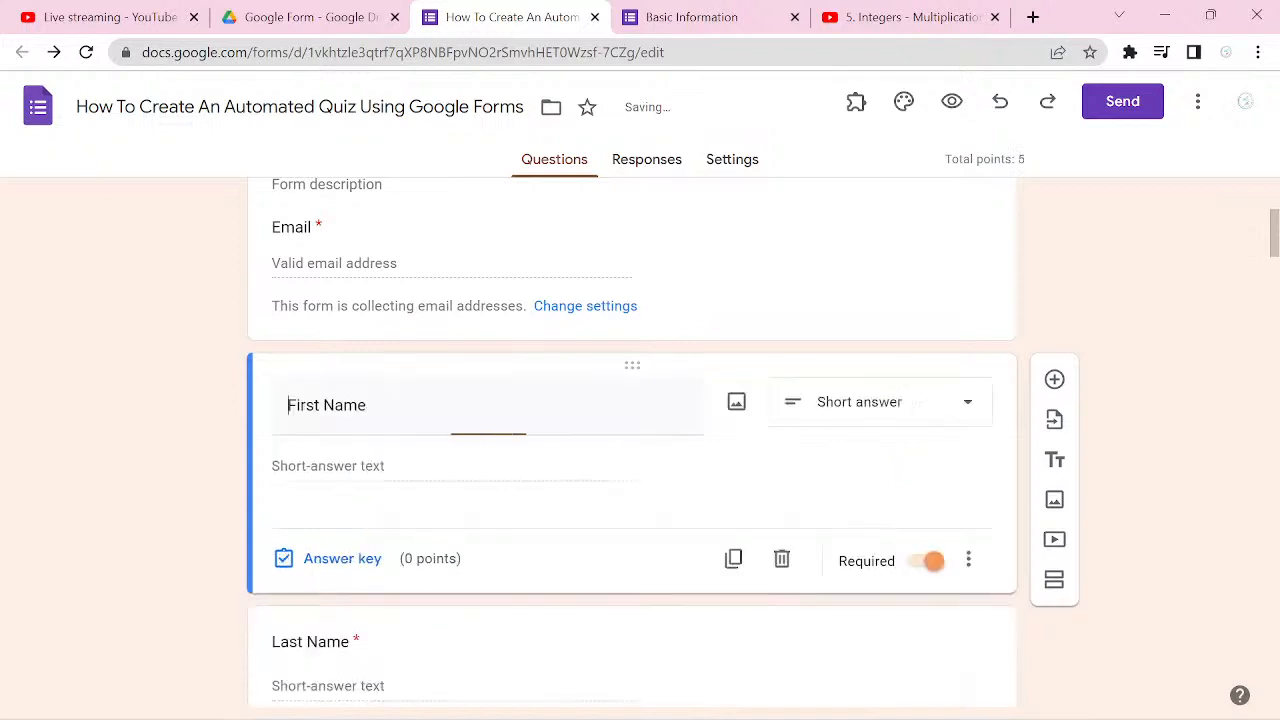
Step: Set the Last Name question's answer key to 0 points
{"action": "scroll", "coordinate": [632, 443], "scroll_direction": "down", "scroll_amount": 2}
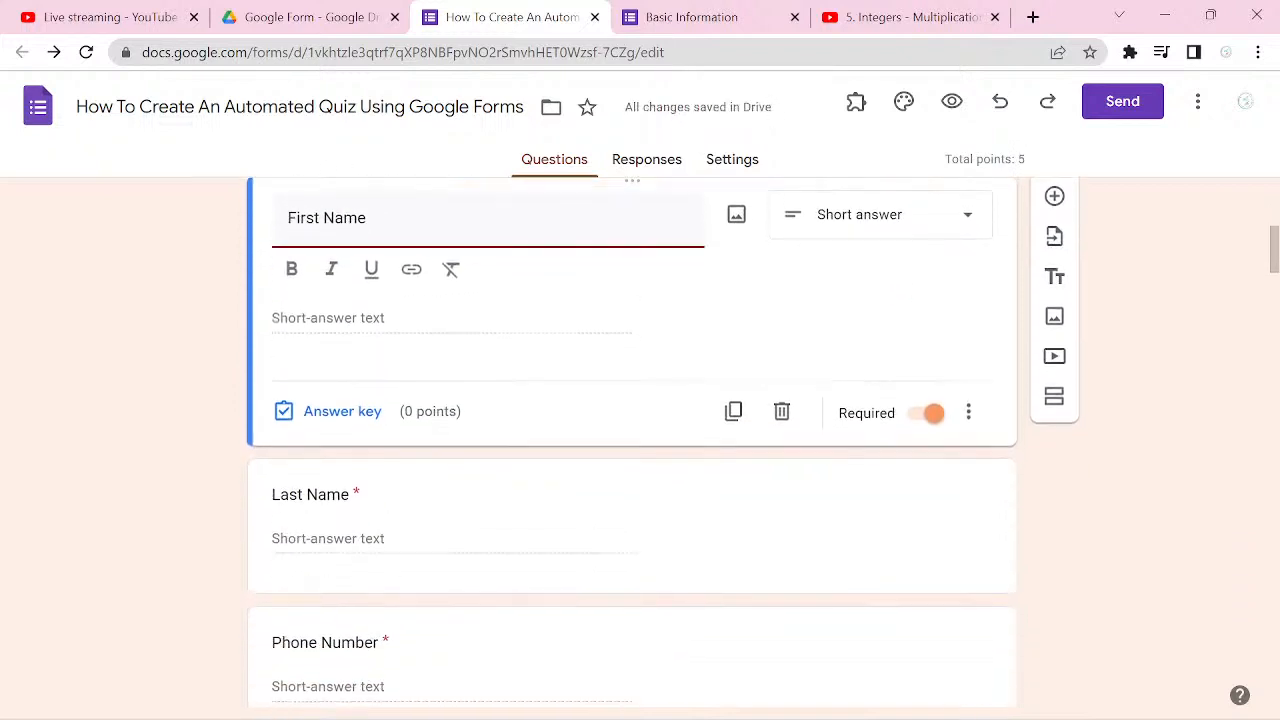
{"action": "left_click", "coordinate": [295, 571]}
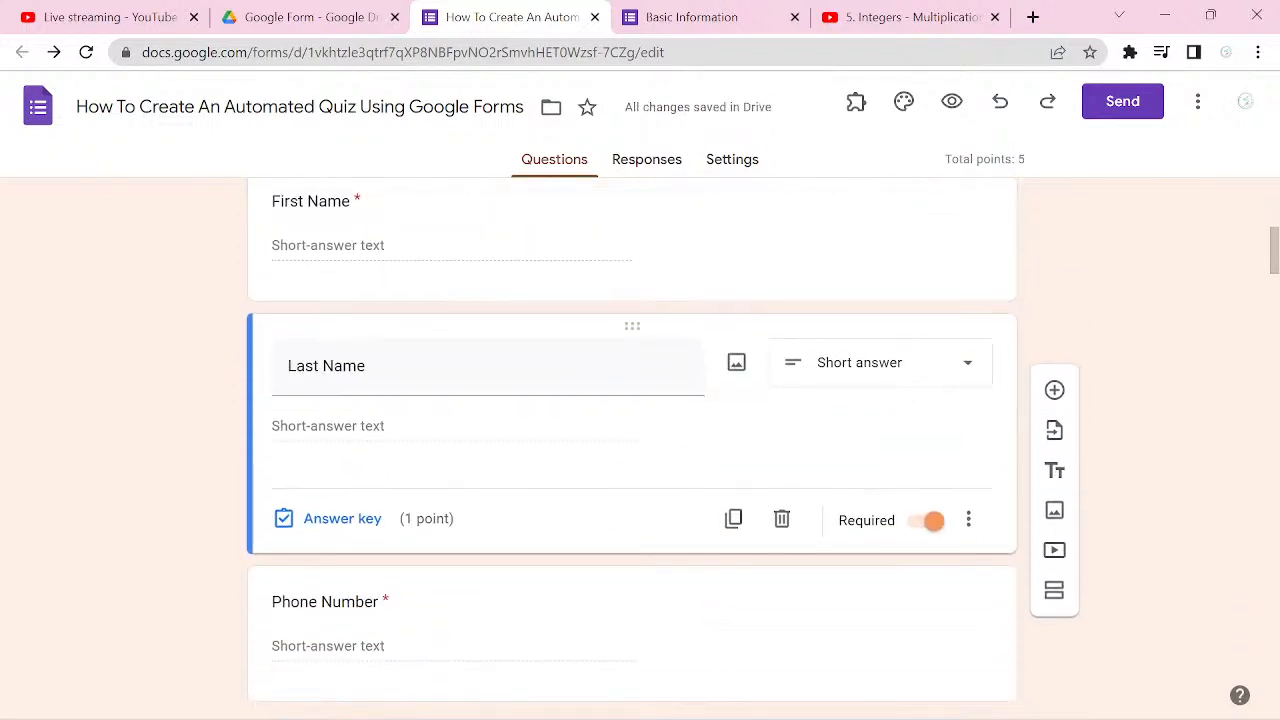
{"action": "left_click", "coordinate": [334, 519]}
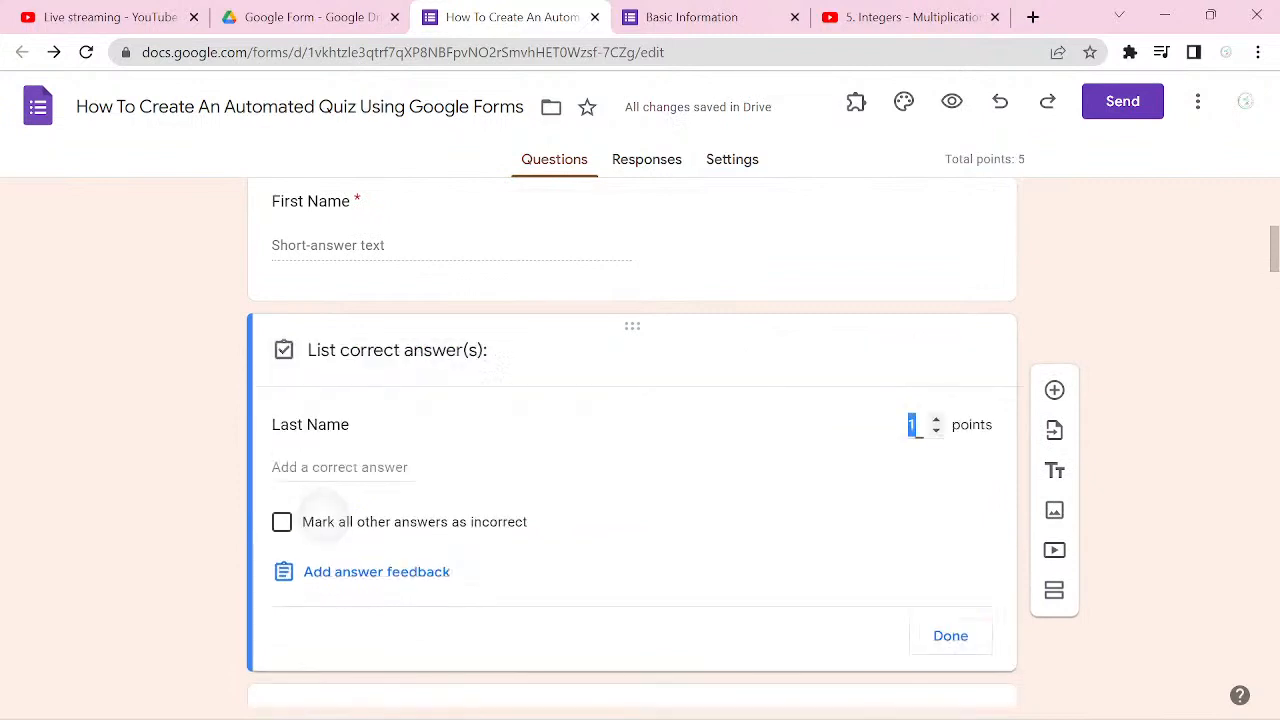
{"action": "type", "text": "0"}
{"action": "left_click", "coordinate": [950, 636]}
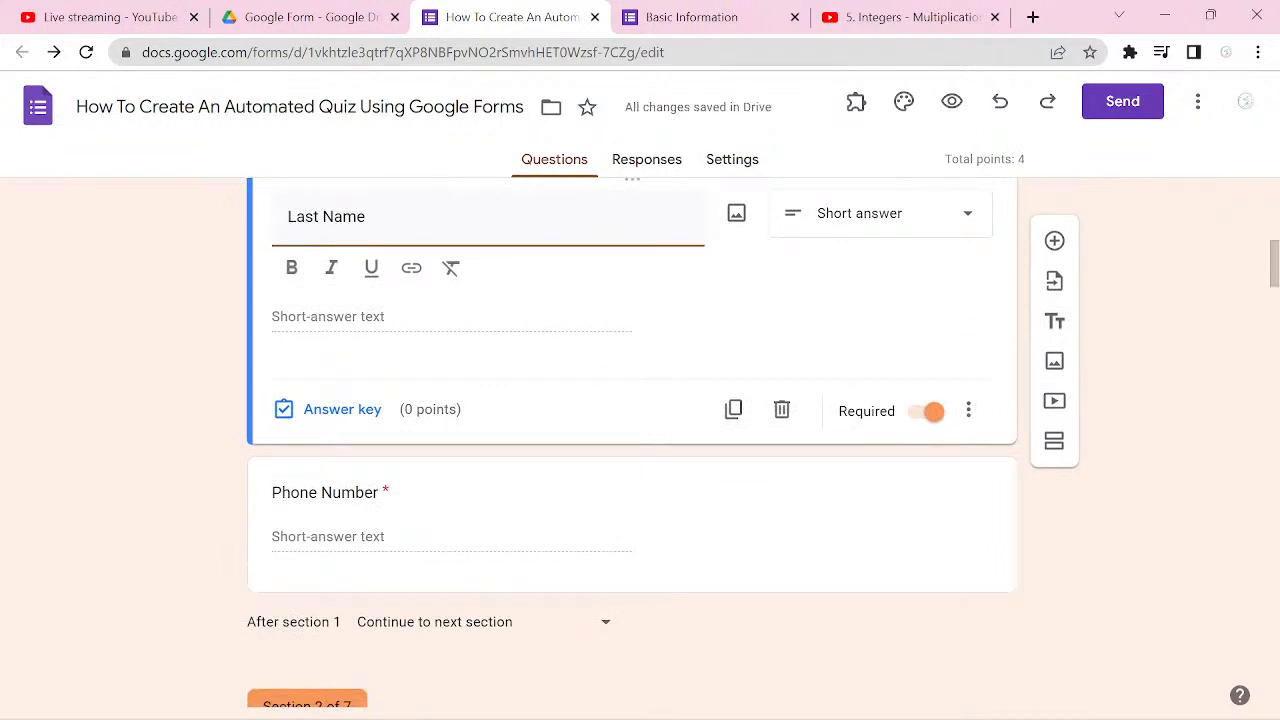
Step: Set the Phone Number question's answer key to 0 points
{"action": "left_click", "coordinate": [914, 543]}
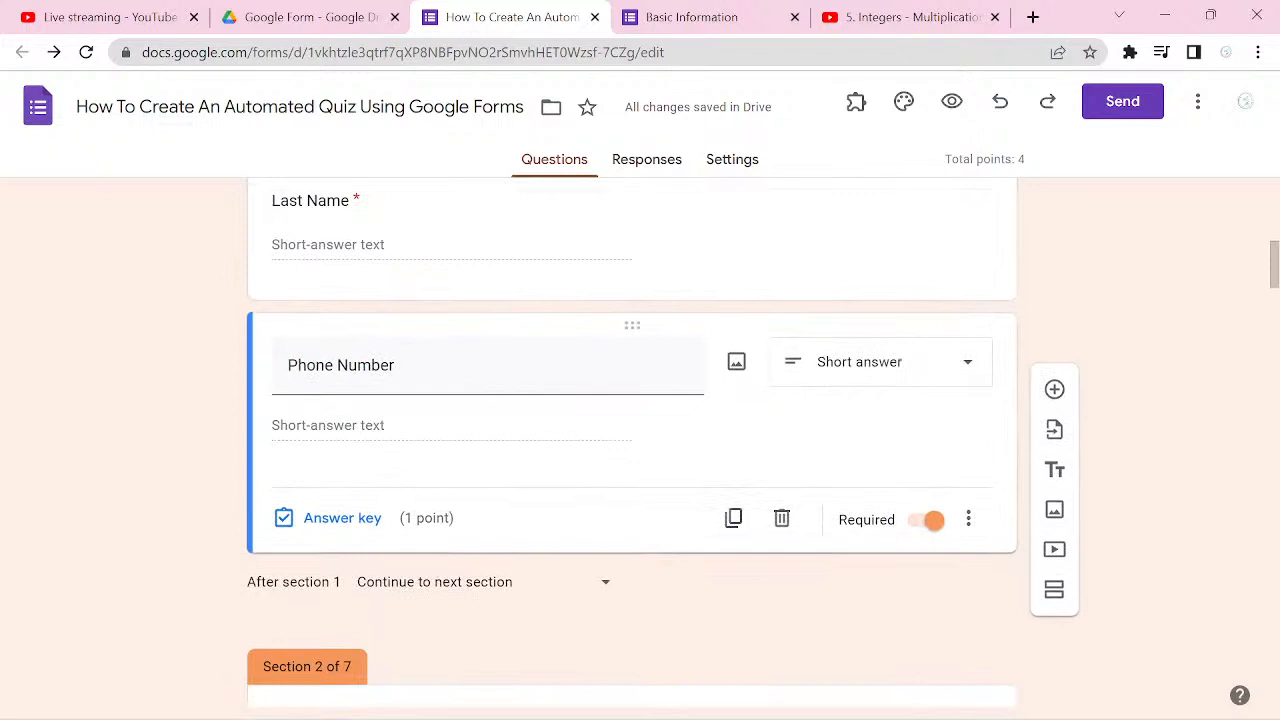
{"action": "left_click", "coordinate": [330, 518]}
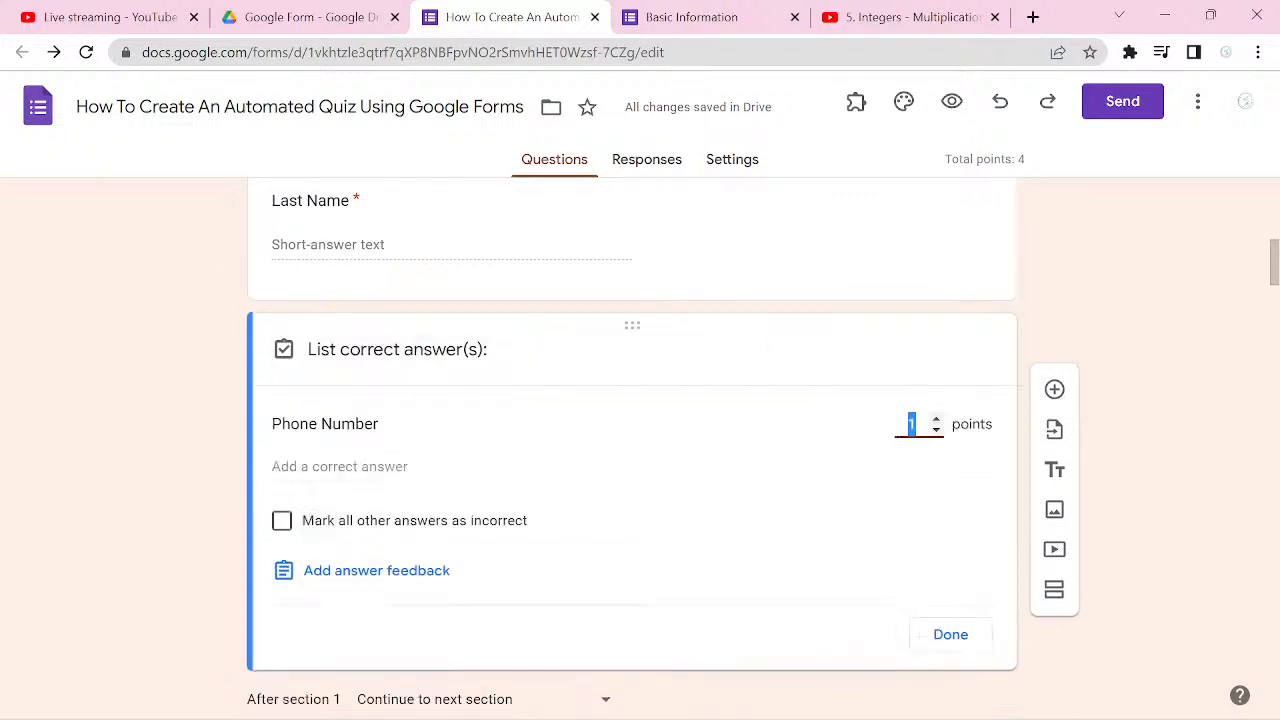
{"action": "type", "text": "0"}
{"action": "left_click", "coordinate": [950, 634]}
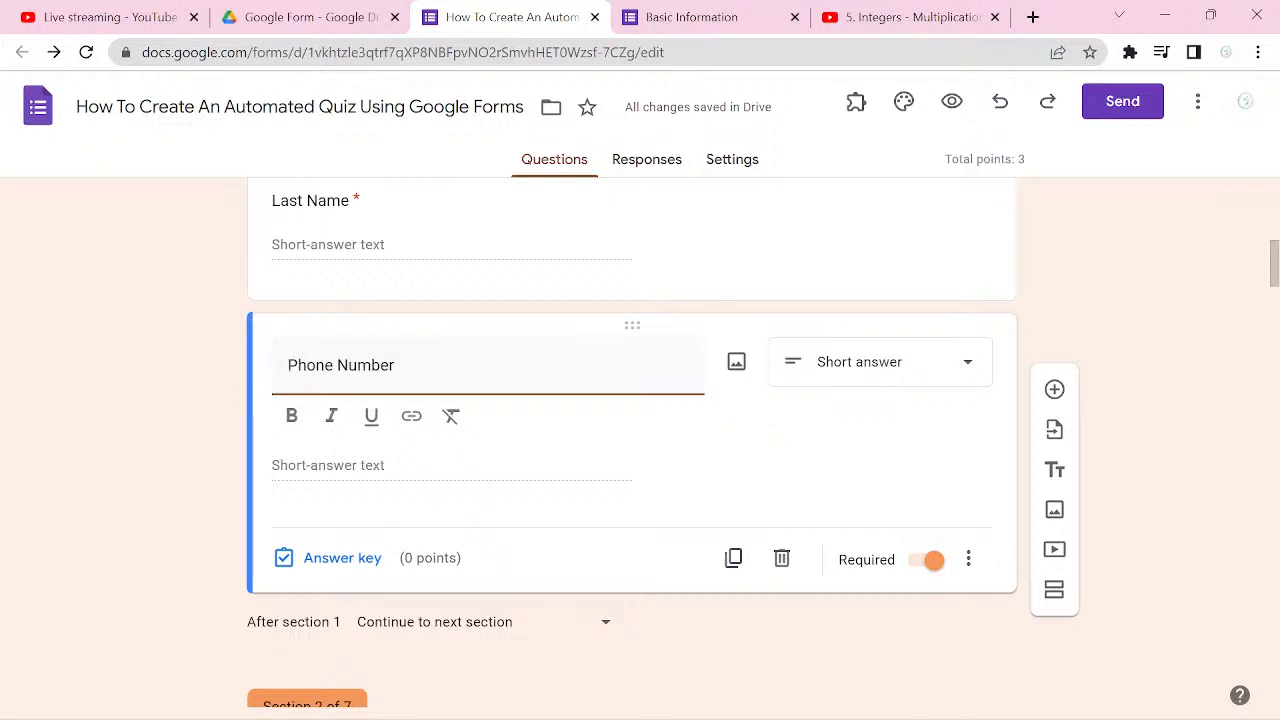
Step: Close and reopen the form preview, then continue past the Basic Information section with the restored details kept
{"action": "left_click", "coordinate": [795, 17]}
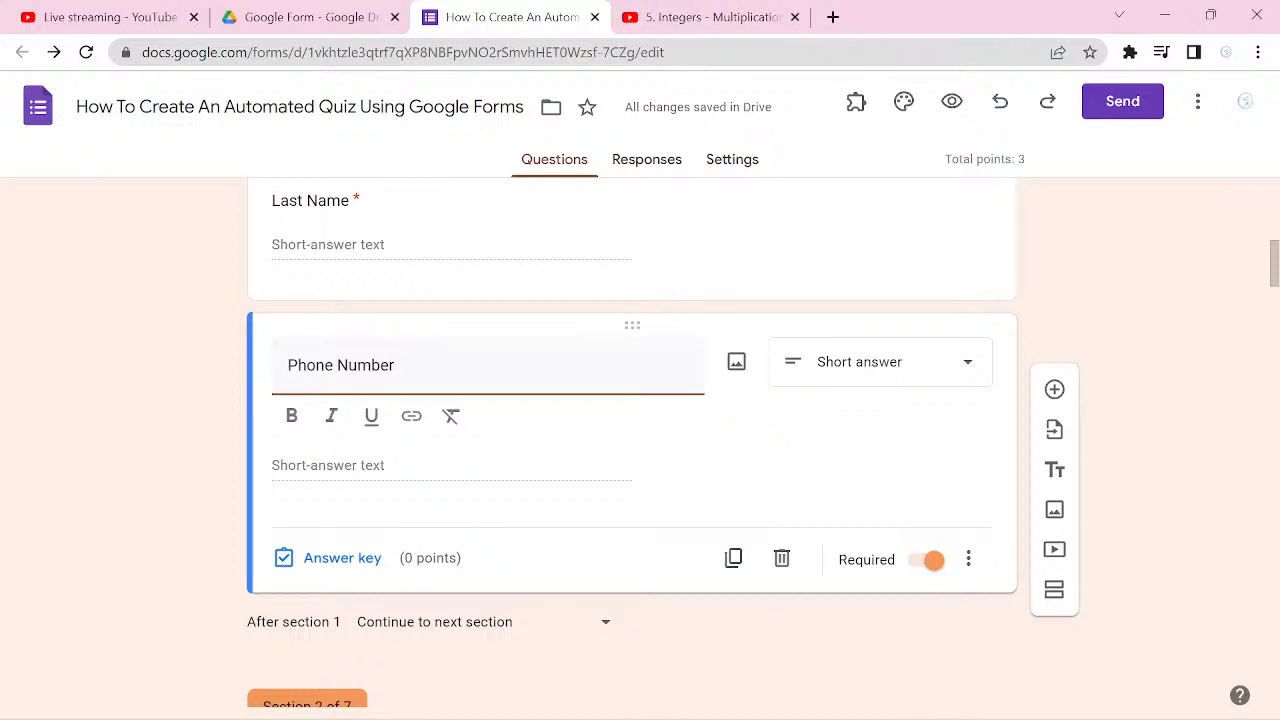
{"action": "key", "text": "ctrl+shift+t"}
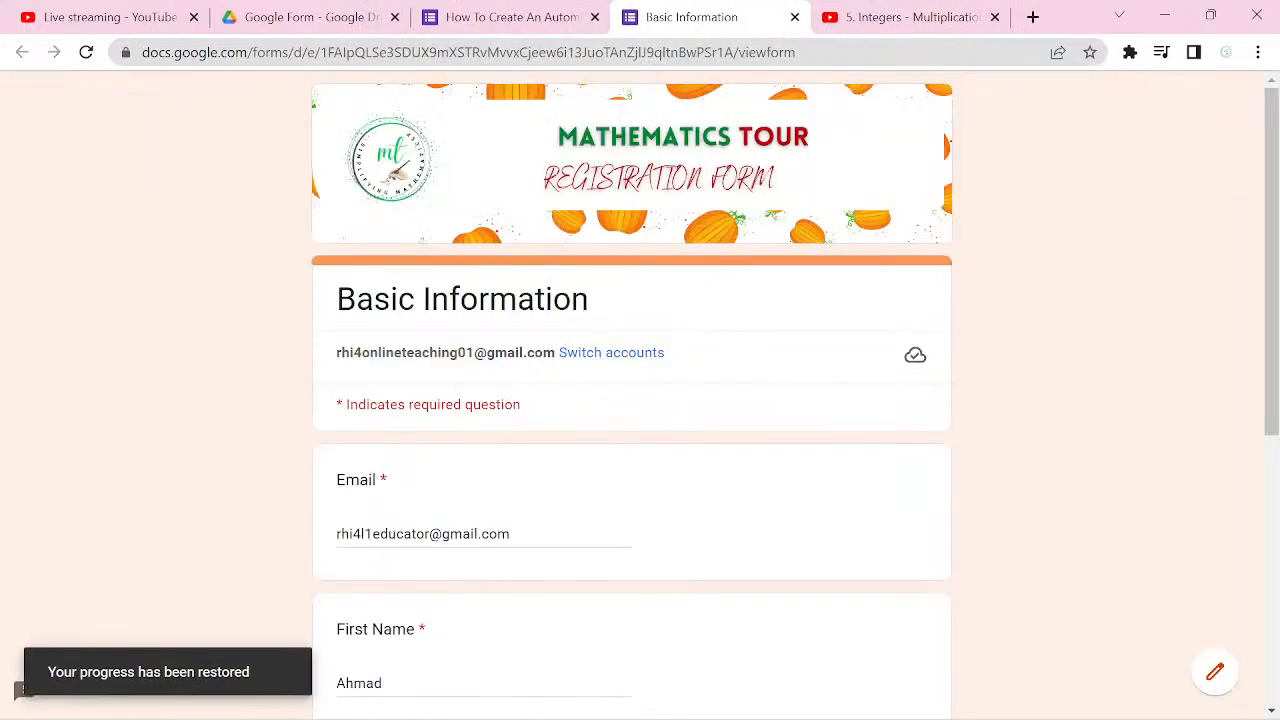
{"action": "scroll", "coordinate": [640, 400], "scroll_direction": "down", "scroll_amount": 2}
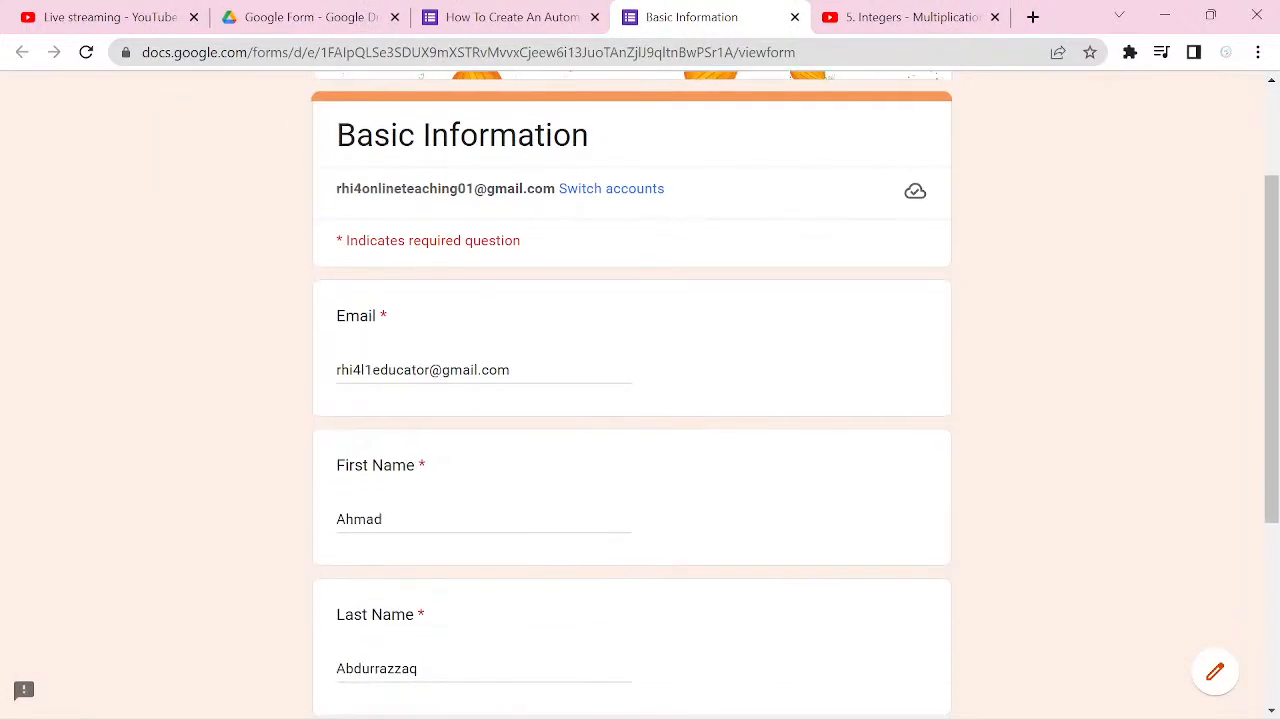
{"action": "scroll", "coordinate": [640, 400], "scroll_direction": "down", "scroll_amount": 3}
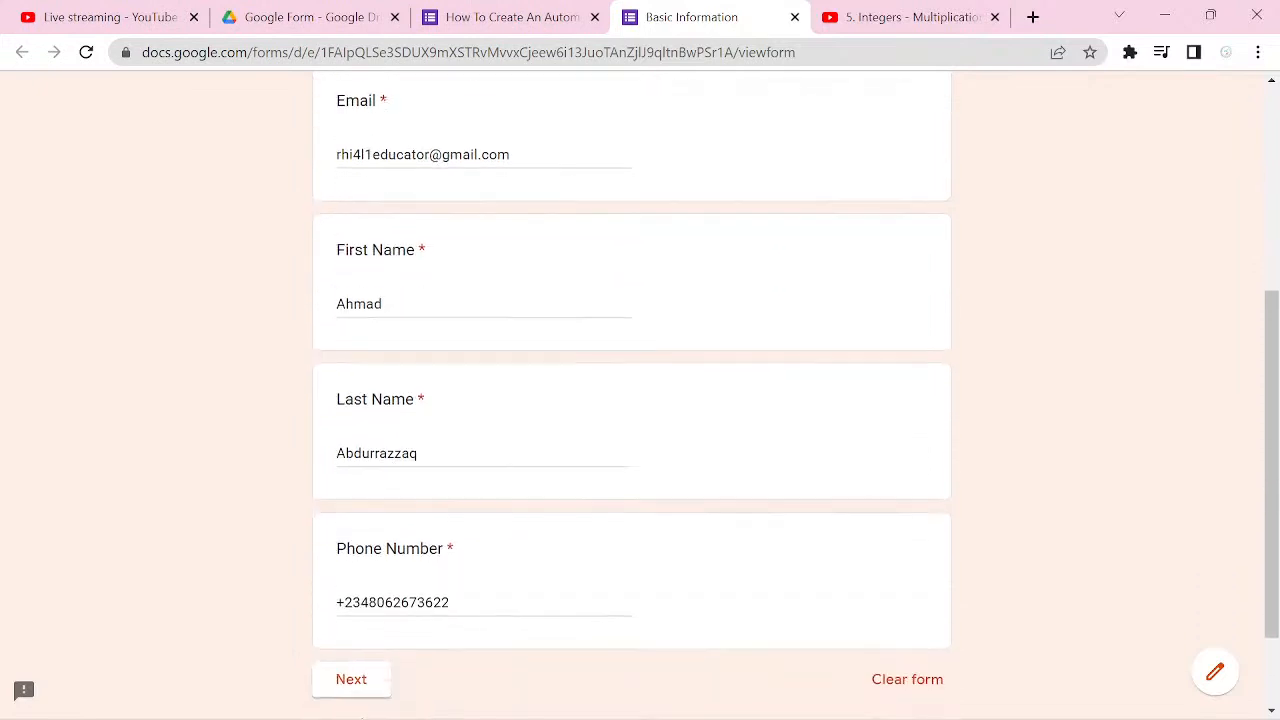
{"action": "scroll", "coordinate": [640, 400], "scroll_direction": "down", "scroll_amount": 1}
{"action": "left_click", "coordinate": [351, 560]}
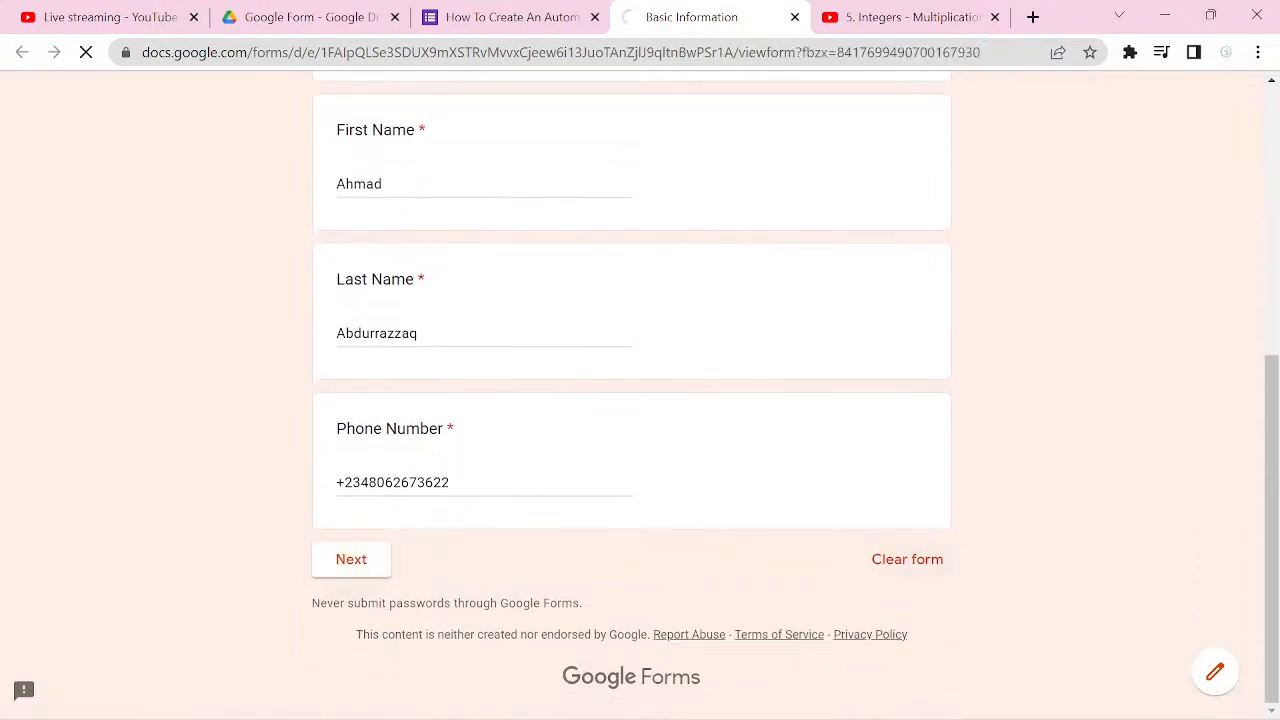
Step: Answer the First Question with the wrong option -5 and continue to check the section it leads to
{"action": "scroll", "coordinate": [928, 587], "scroll_direction": "down", "scroll_amount": 1}
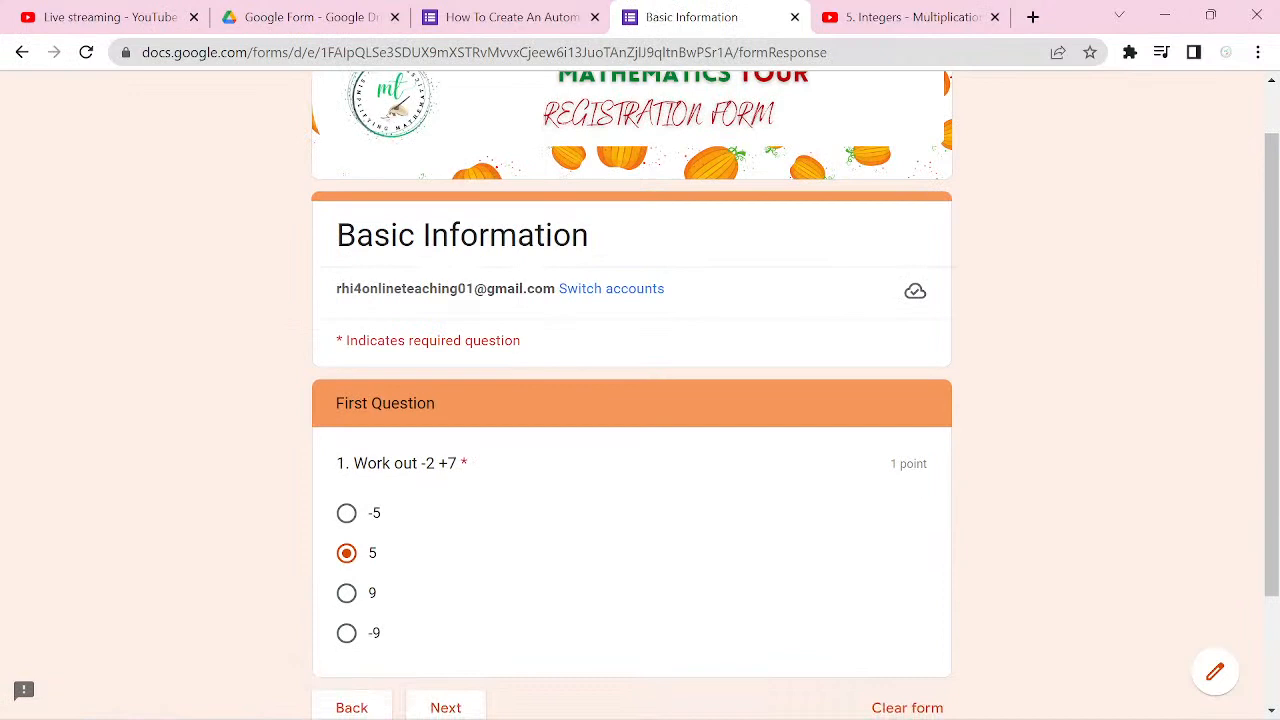
{"action": "left_click", "coordinate": [346, 513]}
{"action": "scroll", "coordinate": [632, 395], "scroll_direction": "down", "scroll_amount": 1}
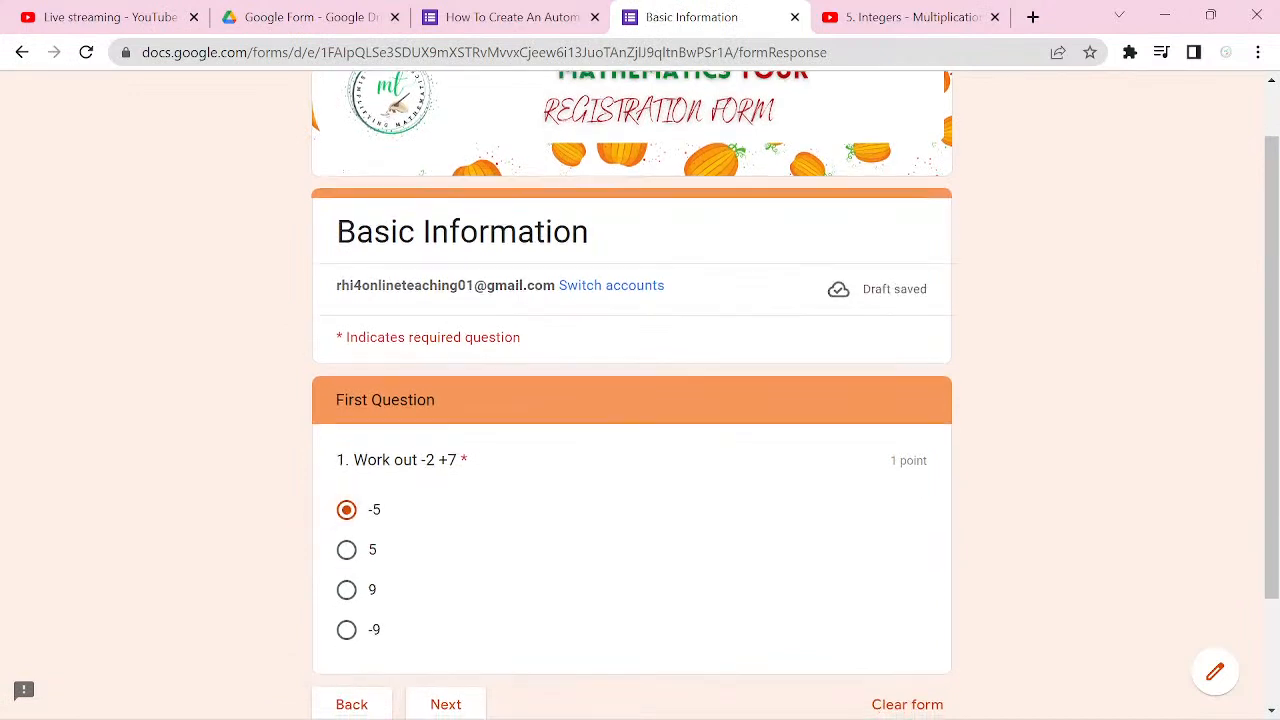
{"action": "left_click", "coordinate": [446, 594]}
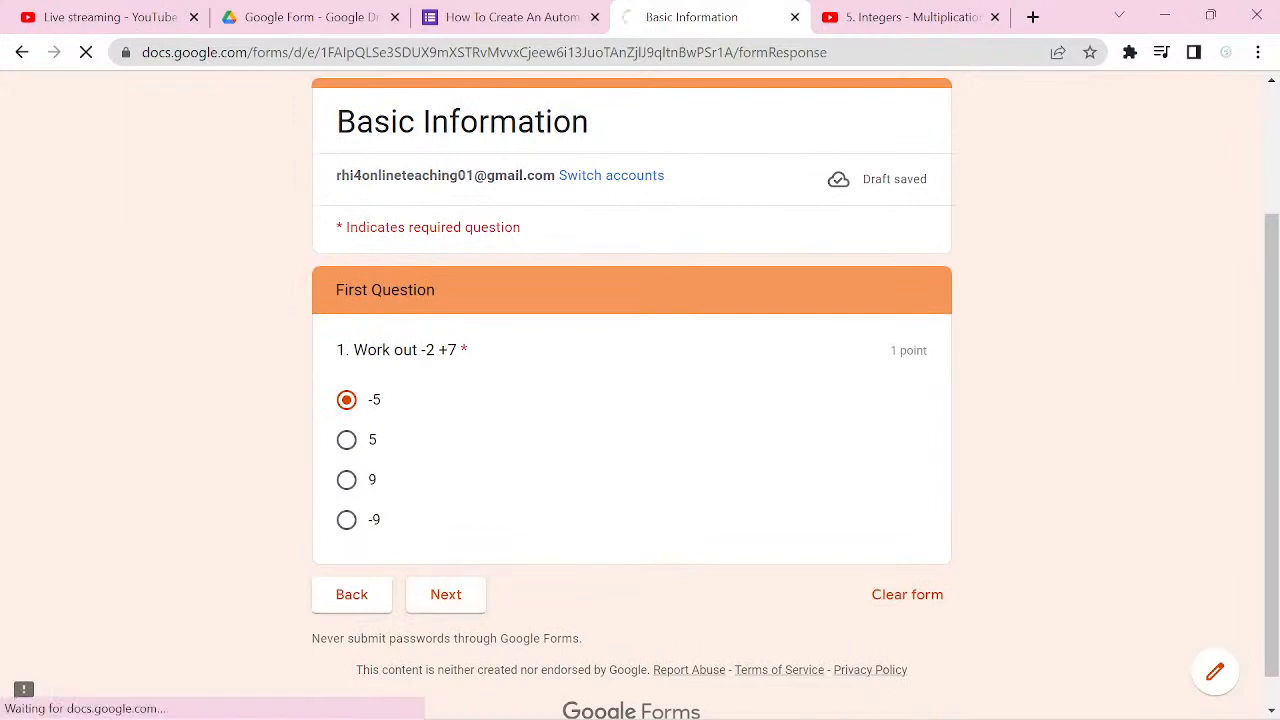
{"action": "scroll", "coordinate": [632, 400], "scroll_direction": "down", "scroll_amount": 5}
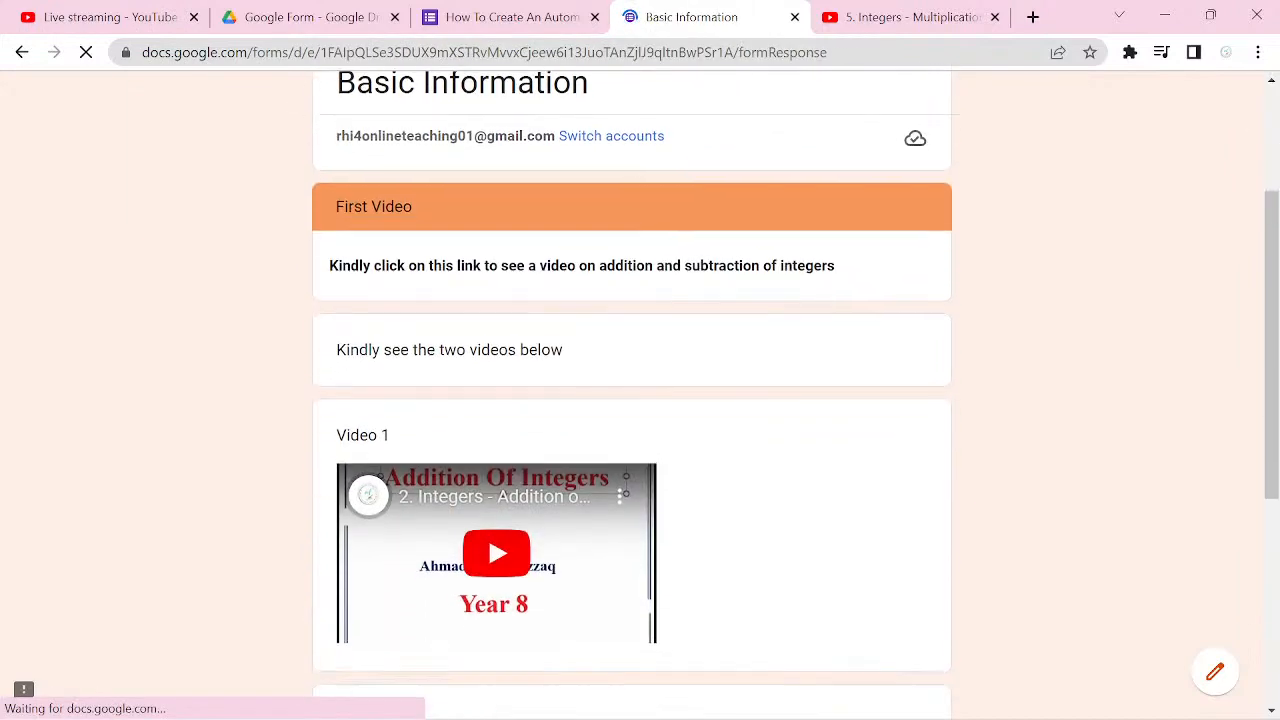
Step: Continue past the First Video section, change the First Question's answer to 5 and continue to the following section
{"action": "scroll", "coordinate": [632, 395], "scroll_direction": "down", "scroll_amount": 2}
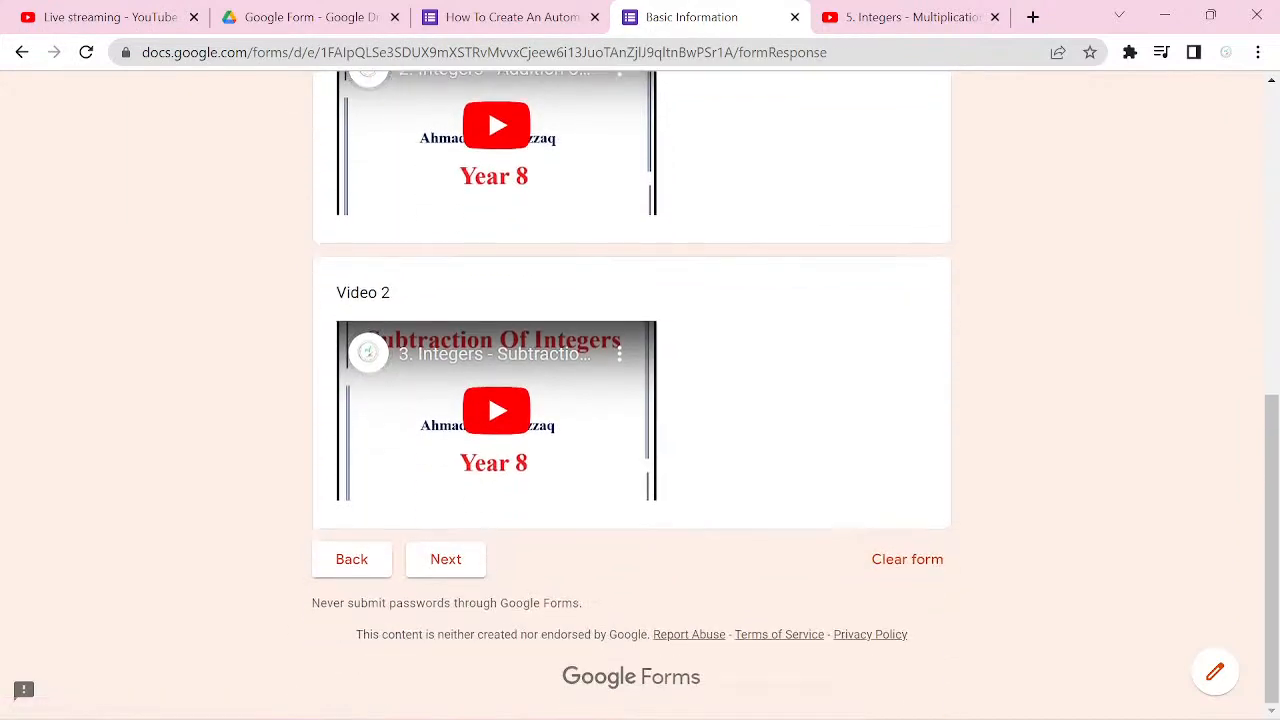
{"action": "left_click", "coordinate": [446, 559]}
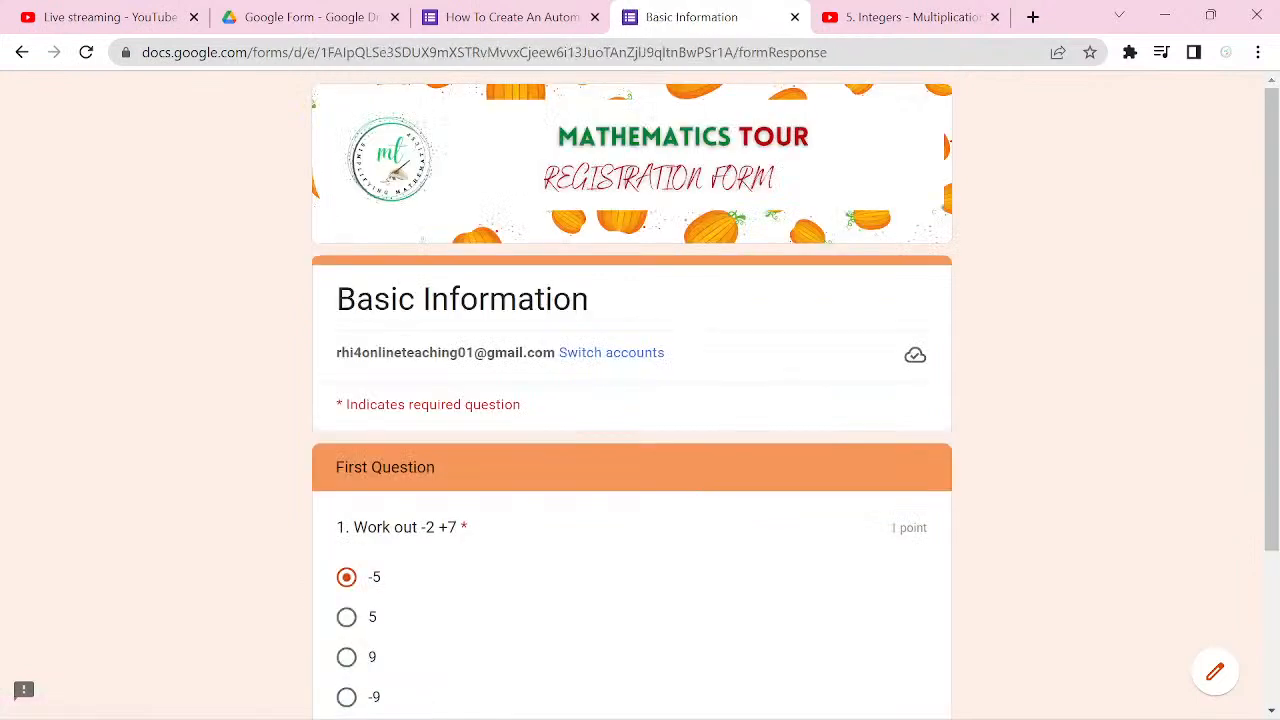
{"action": "scroll", "coordinate": [928, 587], "scroll_direction": "down", "scroll_amount": 1}
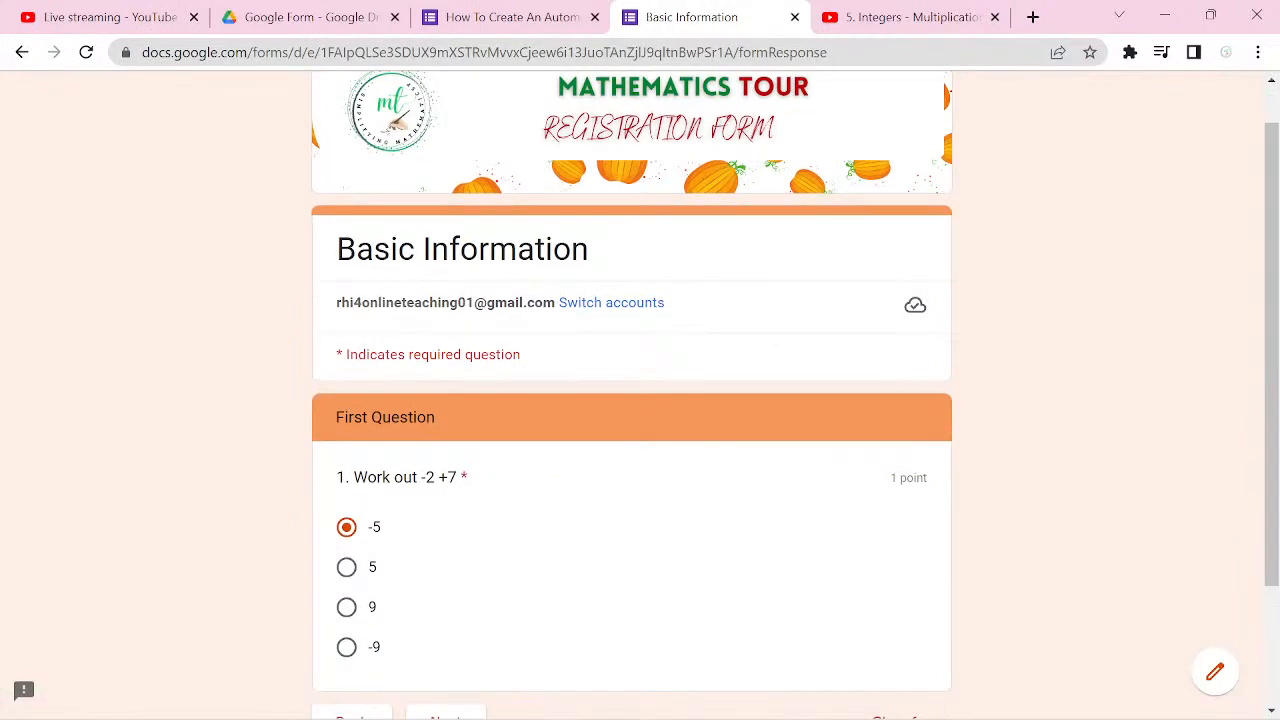
{"action": "left_click", "coordinate": [347, 567]}
{"action": "scroll", "coordinate": [632, 395], "scroll_direction": "down", "scroll_amount": 2}
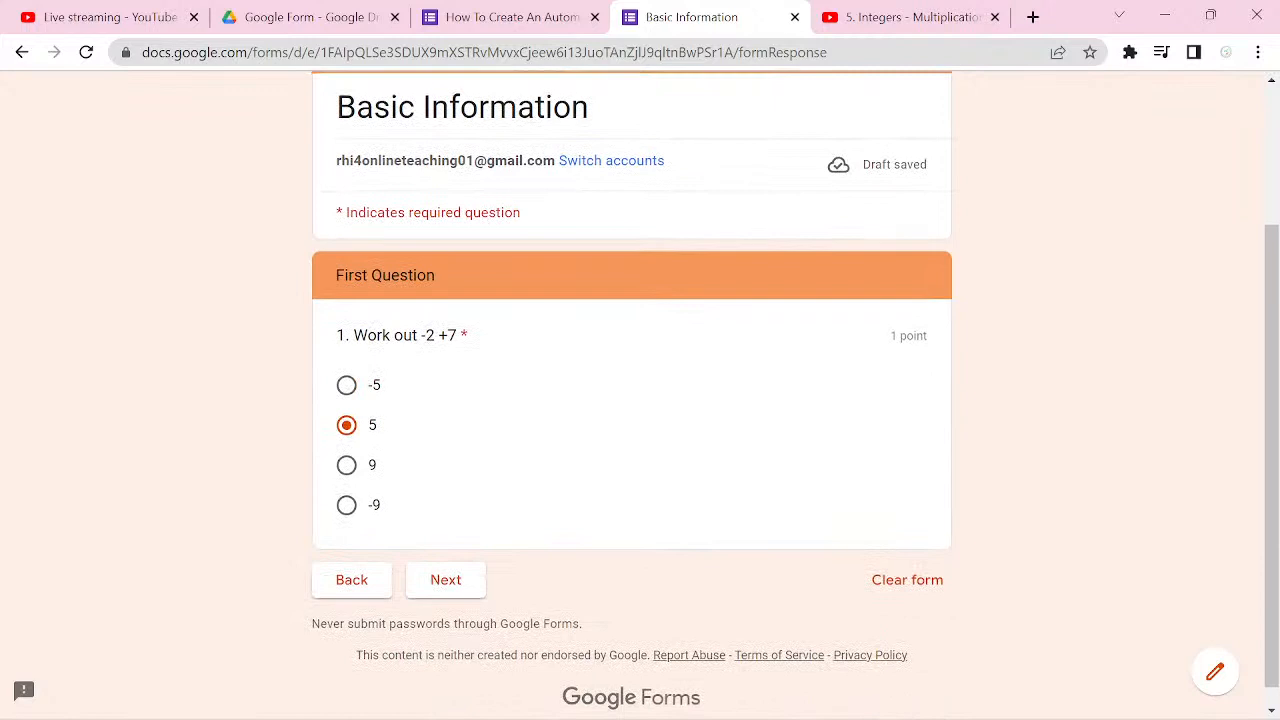
{"action": "left_click", "coordinate": [450, 580]}
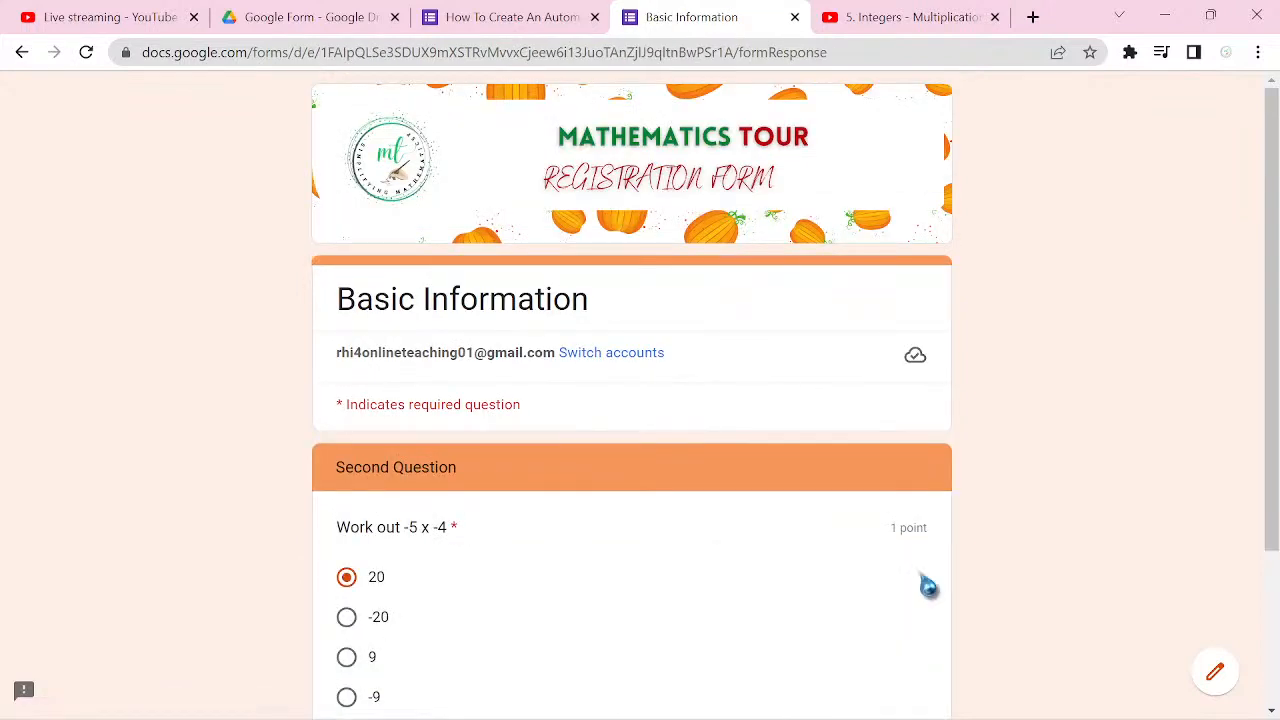
Step: Answer the Second Question with the wrong option -20, check the video section it leads to and continue past that section
{"action": "scroll", "coordinate": [928, 587], "scroll_direction": "down", "scroll_amount": 1}
{"action": "left_click", "coordinate": [347, 530]}
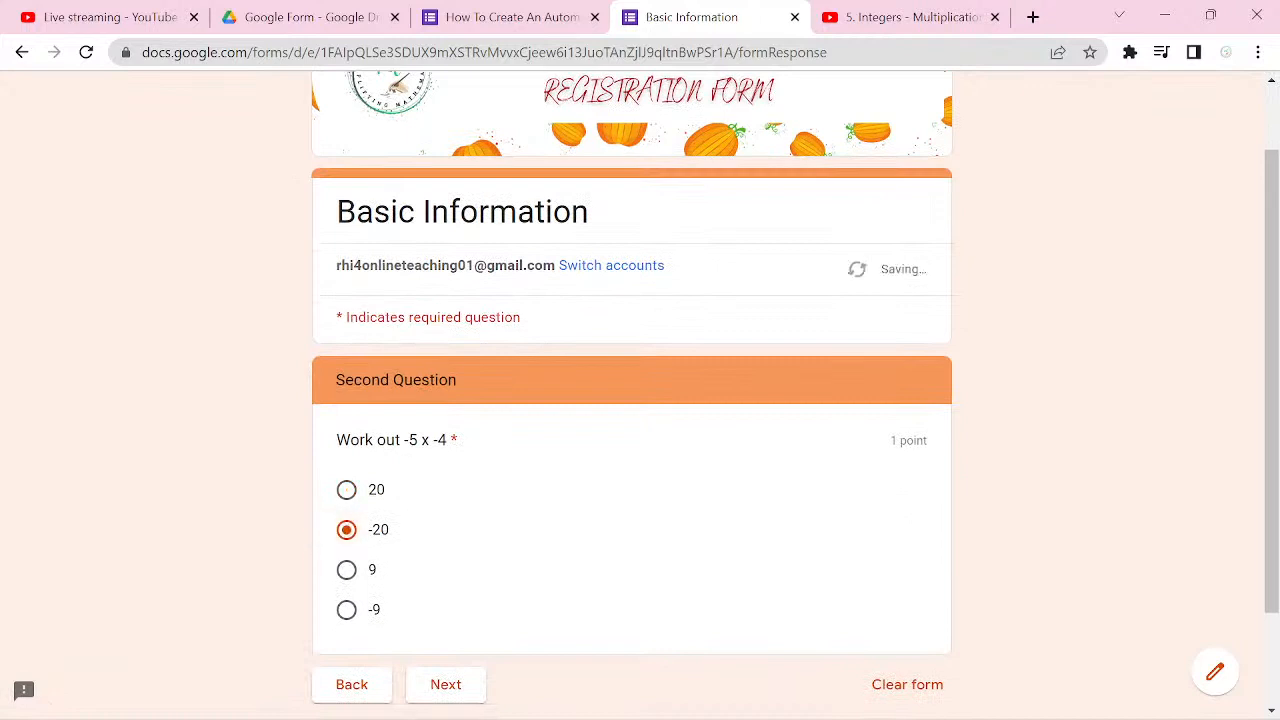
{"action": "left_click", "coordinate": [446, 685]}
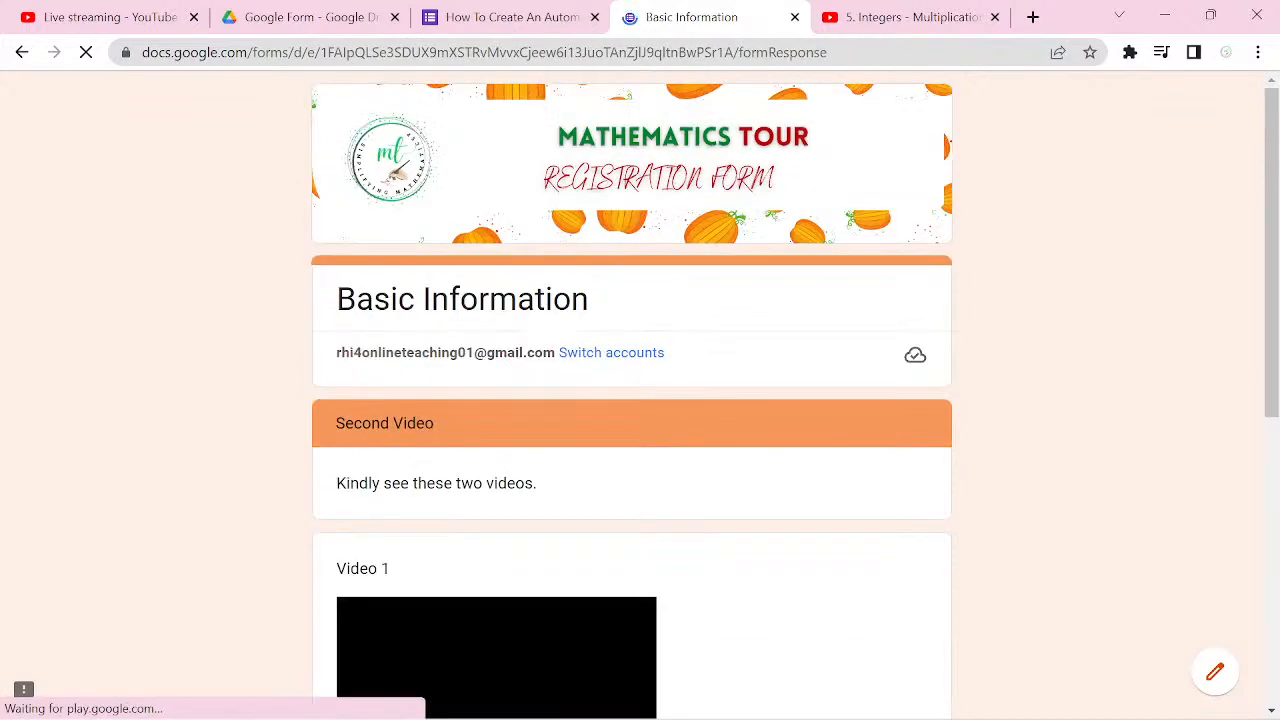
{"action": "scroll", "coordinate": [640, 400], "scroll_direction": "down", "scroll_amount": 2}
{"action": "scroll", "coordinate": [640, 400], "scroll_direction": "down", "scroll_amount": 2}
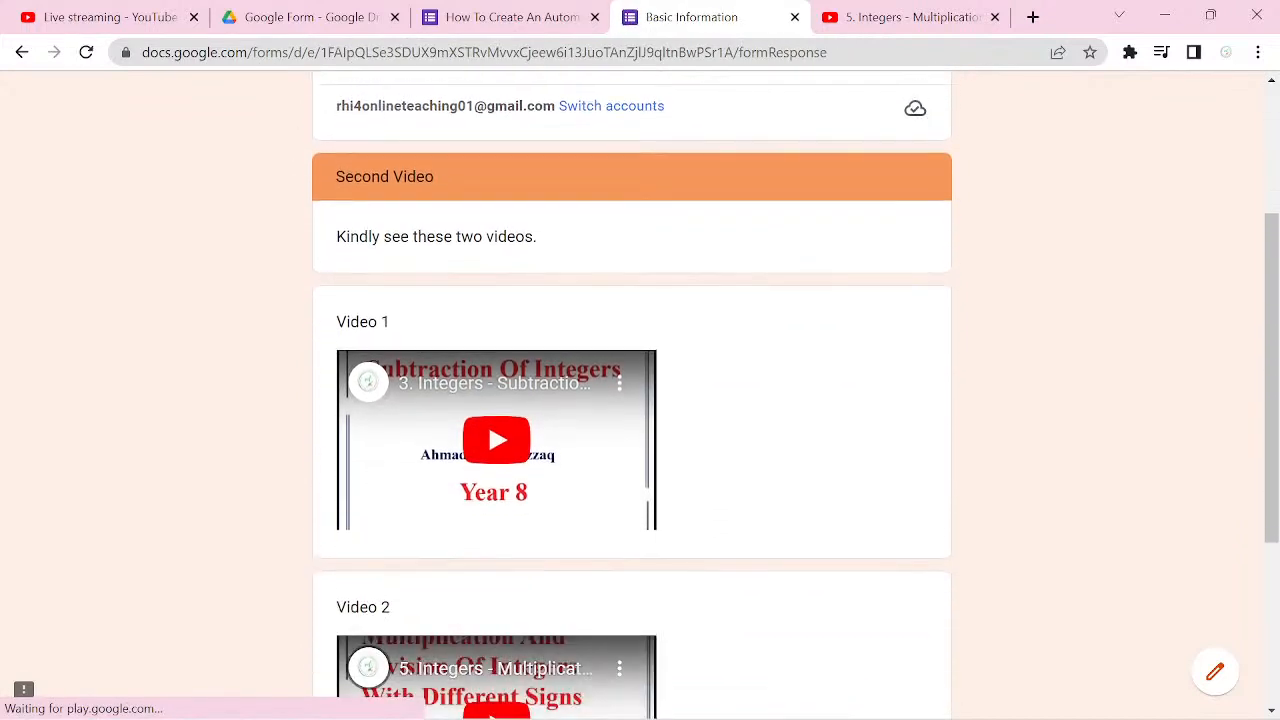
{"action": "scroll", "coordinate": [640, 400], "scroll_direction": "down", "scroll_amount": 2}
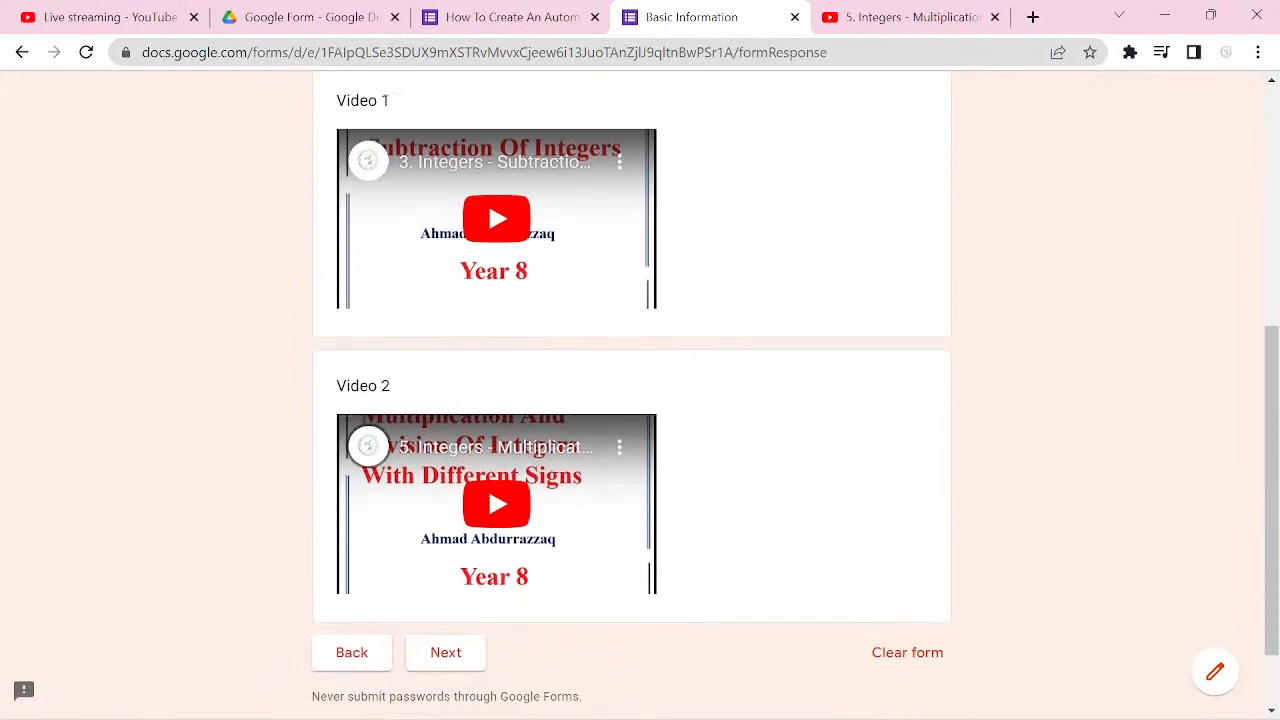
{"action": "left_click", "coordinate": [446, 592]}
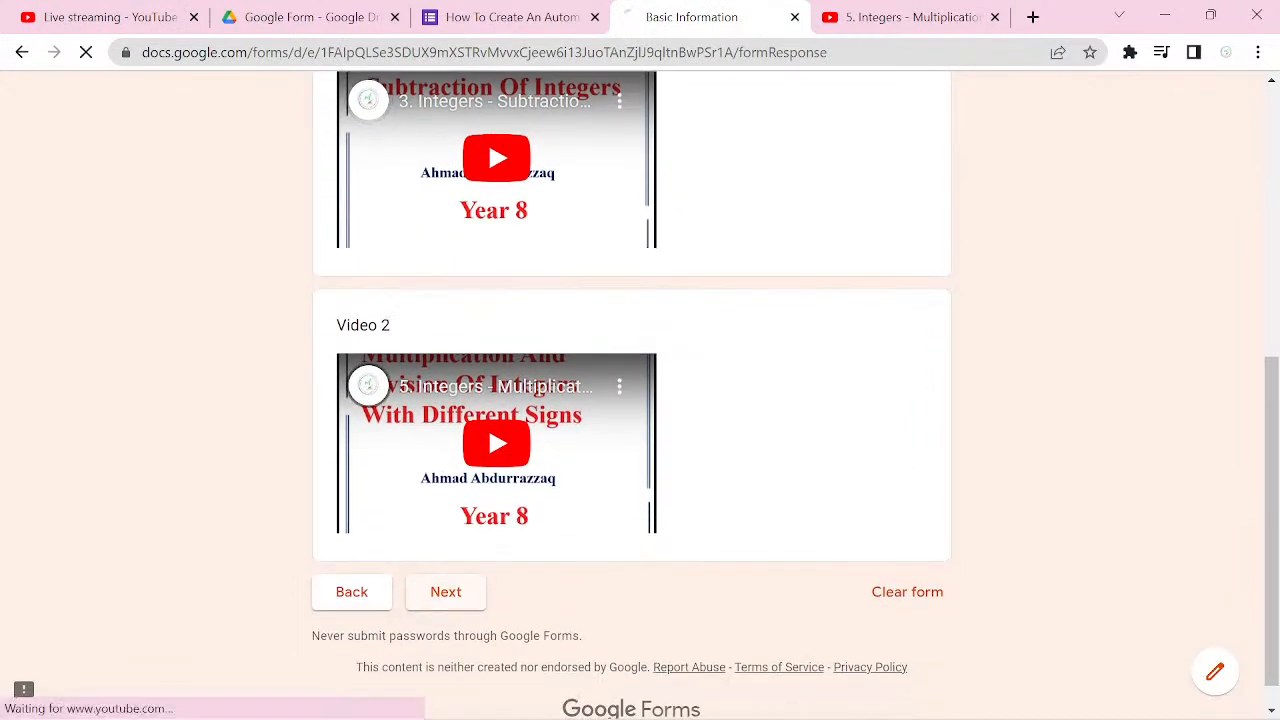
Step: Change the Second Question's answer to 20 and continue to the following section
{"action": "scroll", "coordinate": [928, 587], "scroll_direction": "down", "scroll_amount": 1}
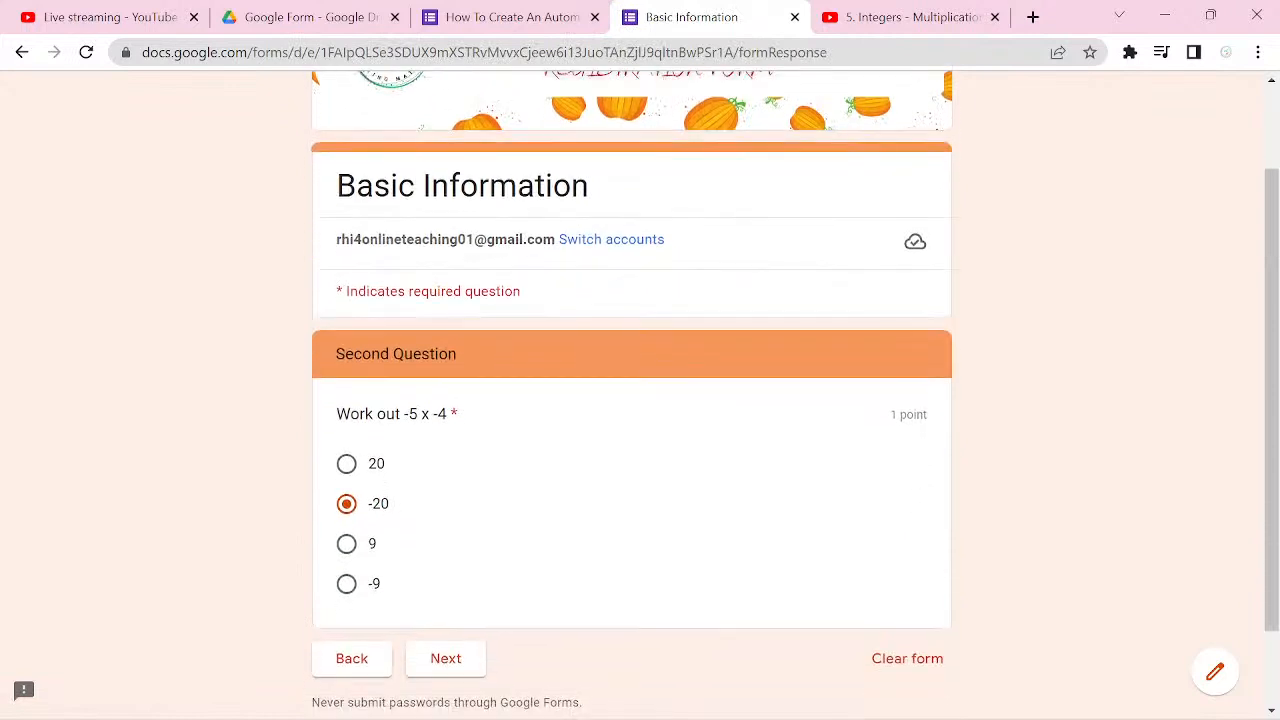
{"action": "left_click", "coordinate": [346, 464]}
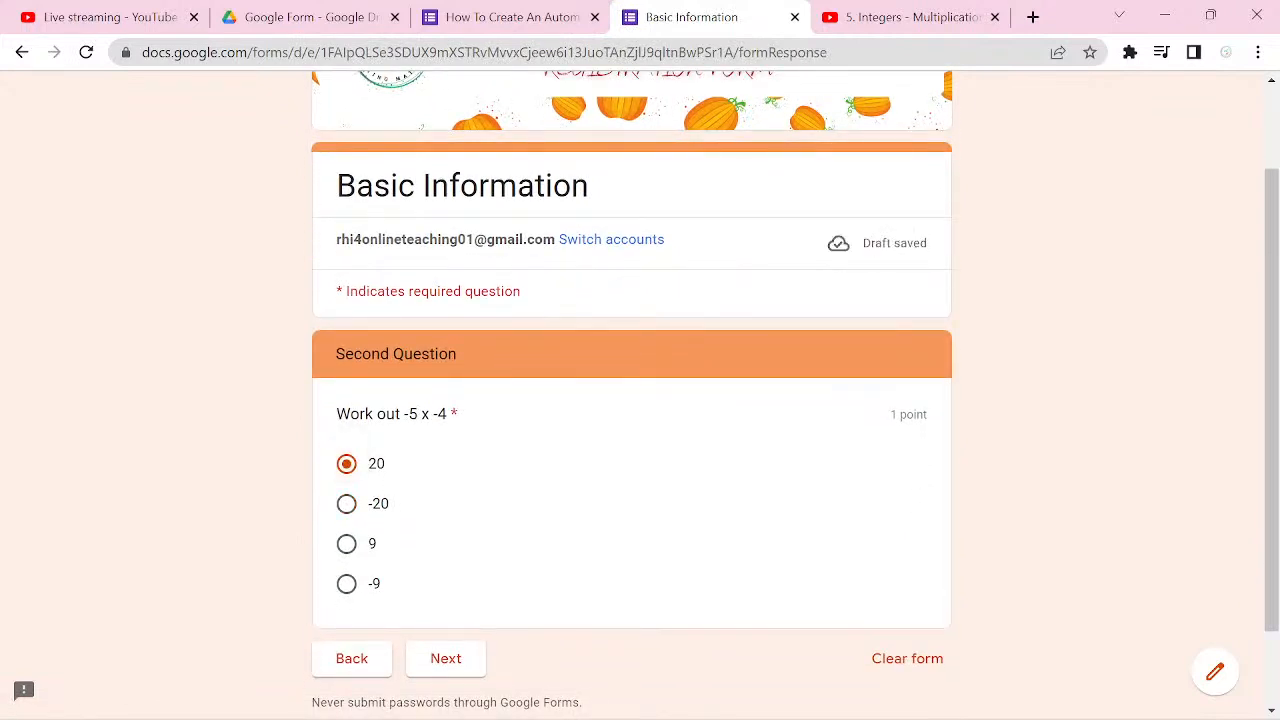
{"action": "left_click", "coordinate": [446, 658]}
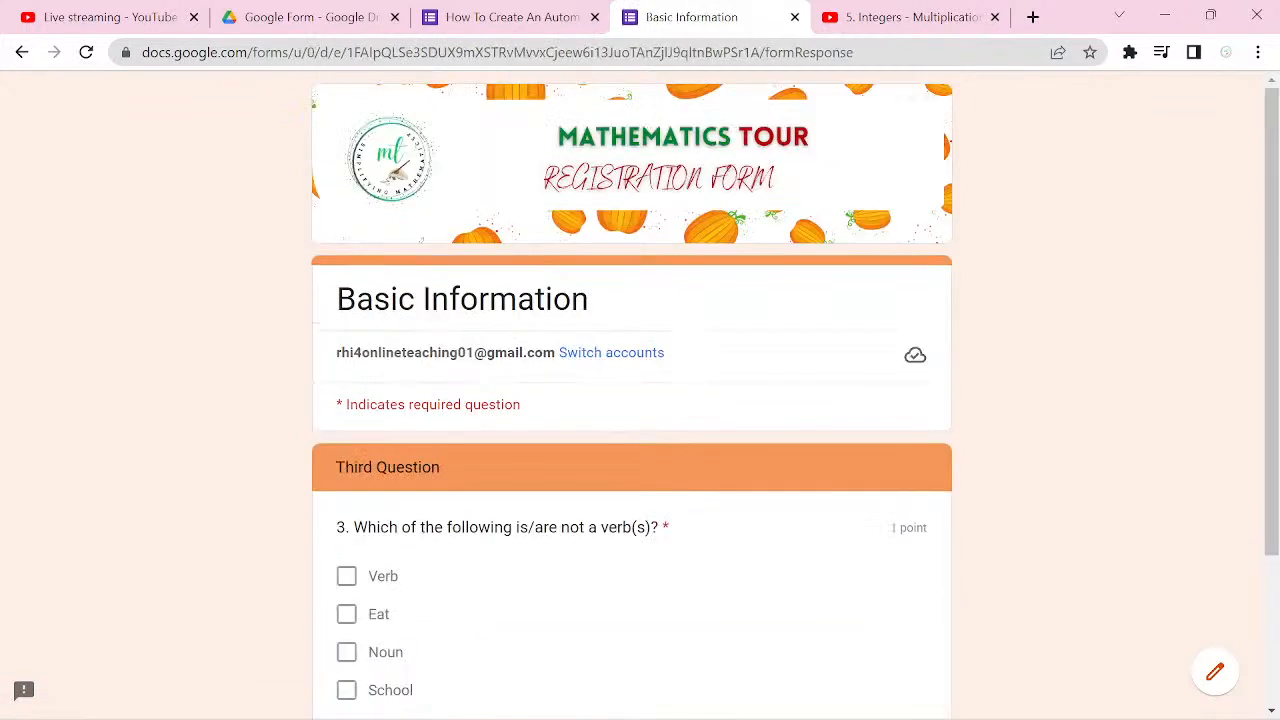
{"action": "scroll", "coordinate": [632, 420], "scroll_direction": "down", "scroll_amount": 1}
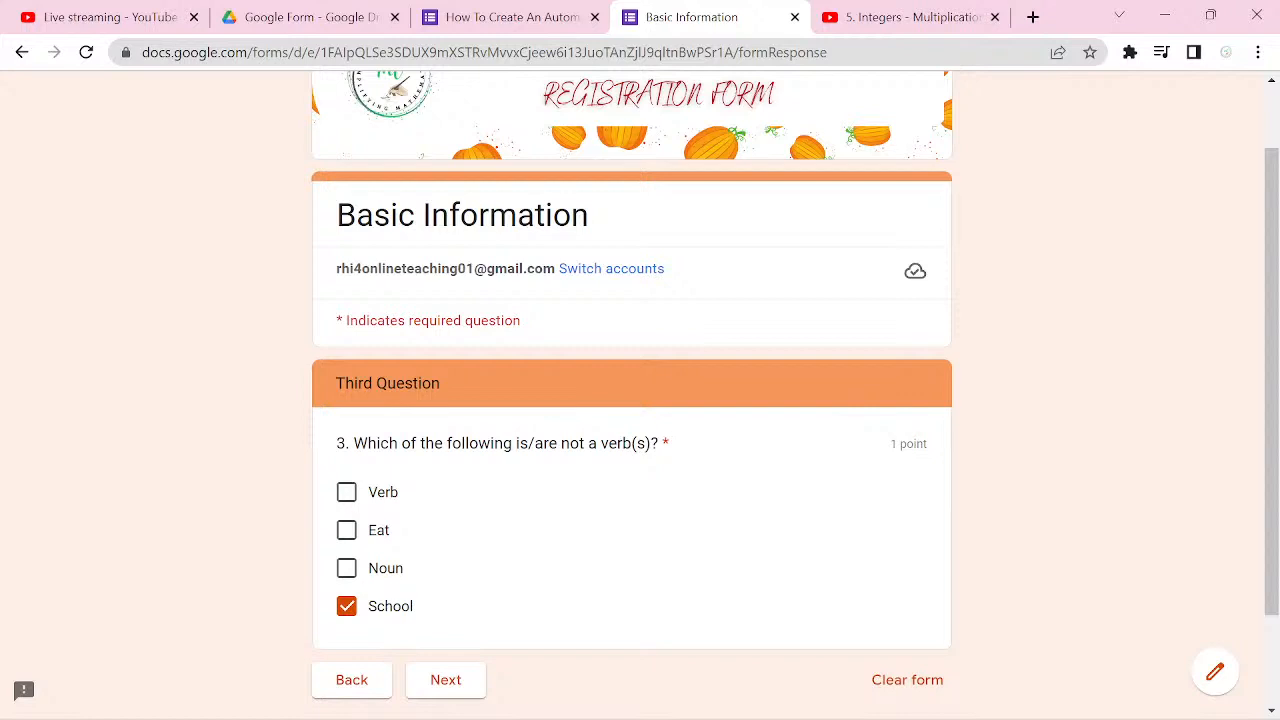
{"action": "left_click", "coordinate": [347, 568]}
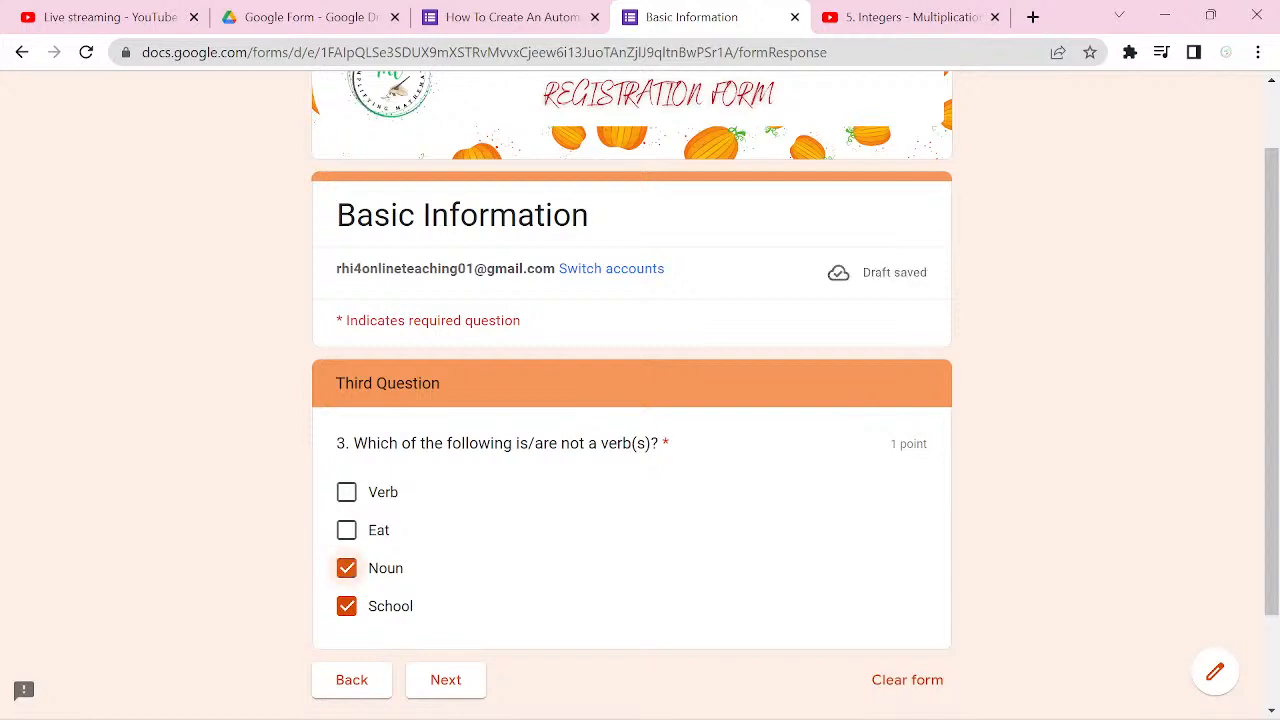
{"action": "left_click", "coordinate": [347, 492]}
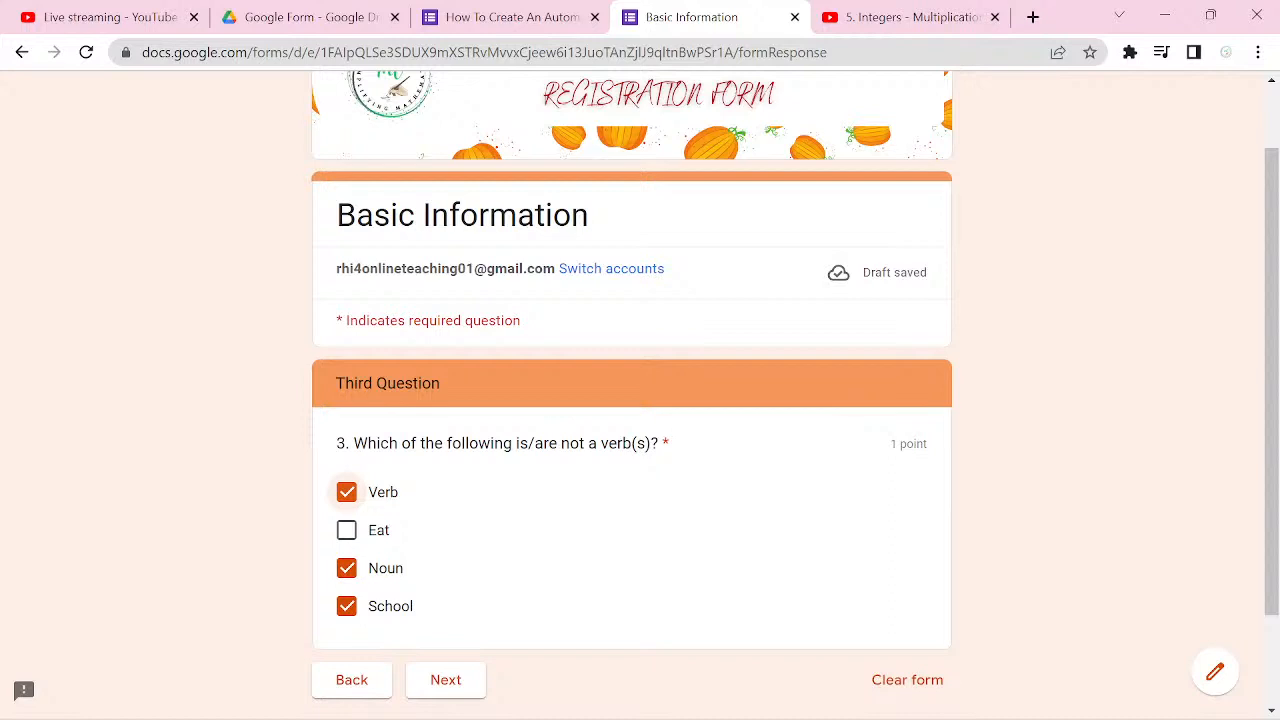
{"action": "left_click", "coordinate": [346, 606]}
{"action": "left_click", "coordinate": [346, 568]}
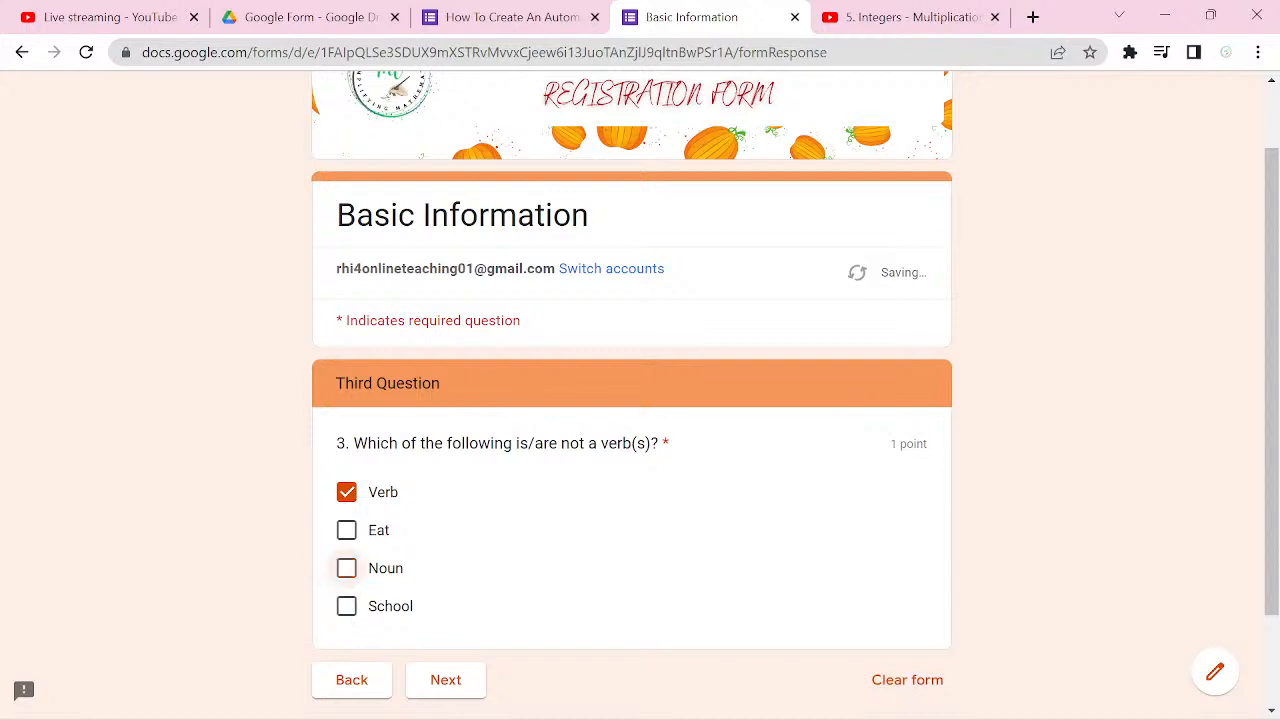
{"action": "left_click", "coordinate": [346, 492]}
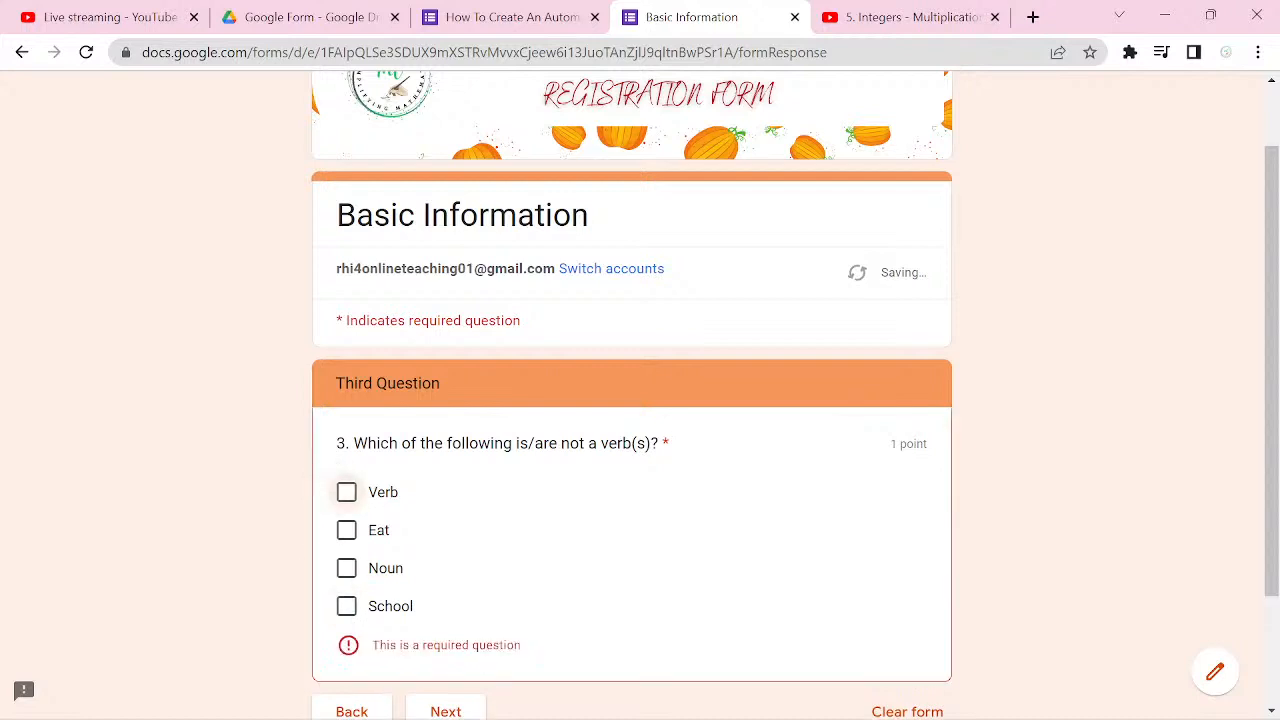
Step: Answer the Third Question with only Eat ticked and continue to check the section it leads to
{"action": "left_click", "coordinate": [346, 530]}
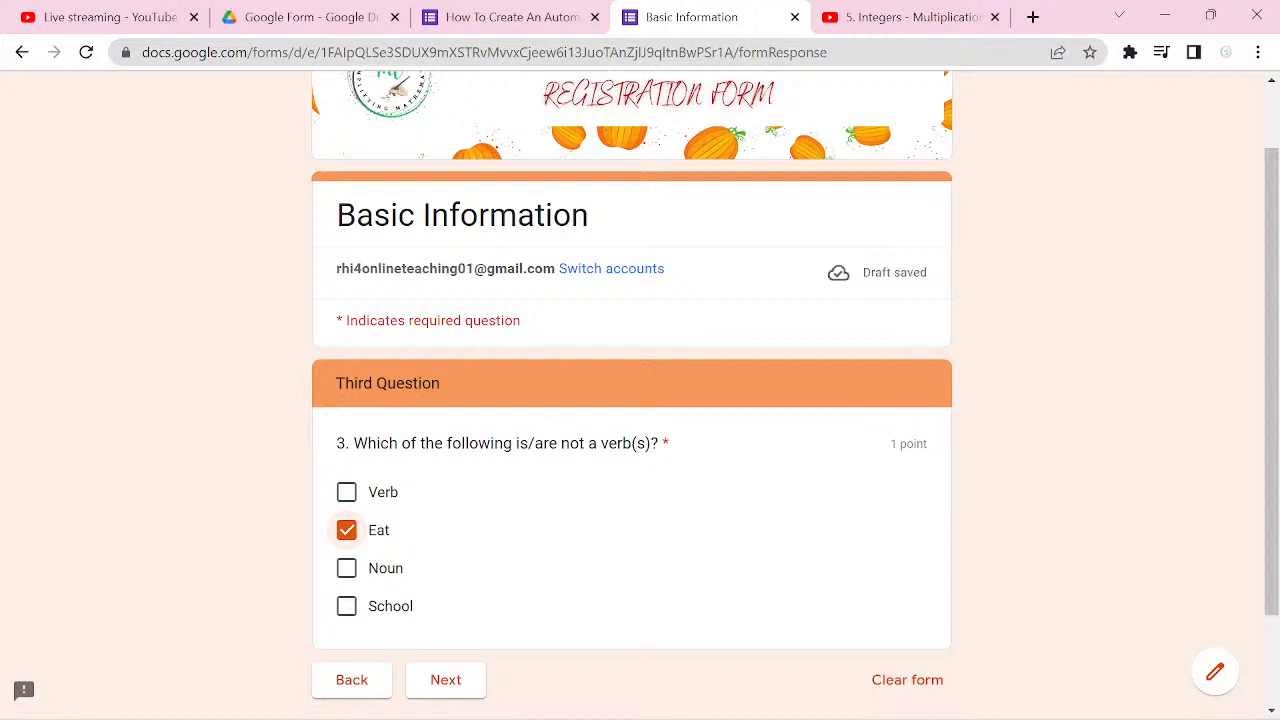
{"action": "left_click", "coordinate": [446, 680]}
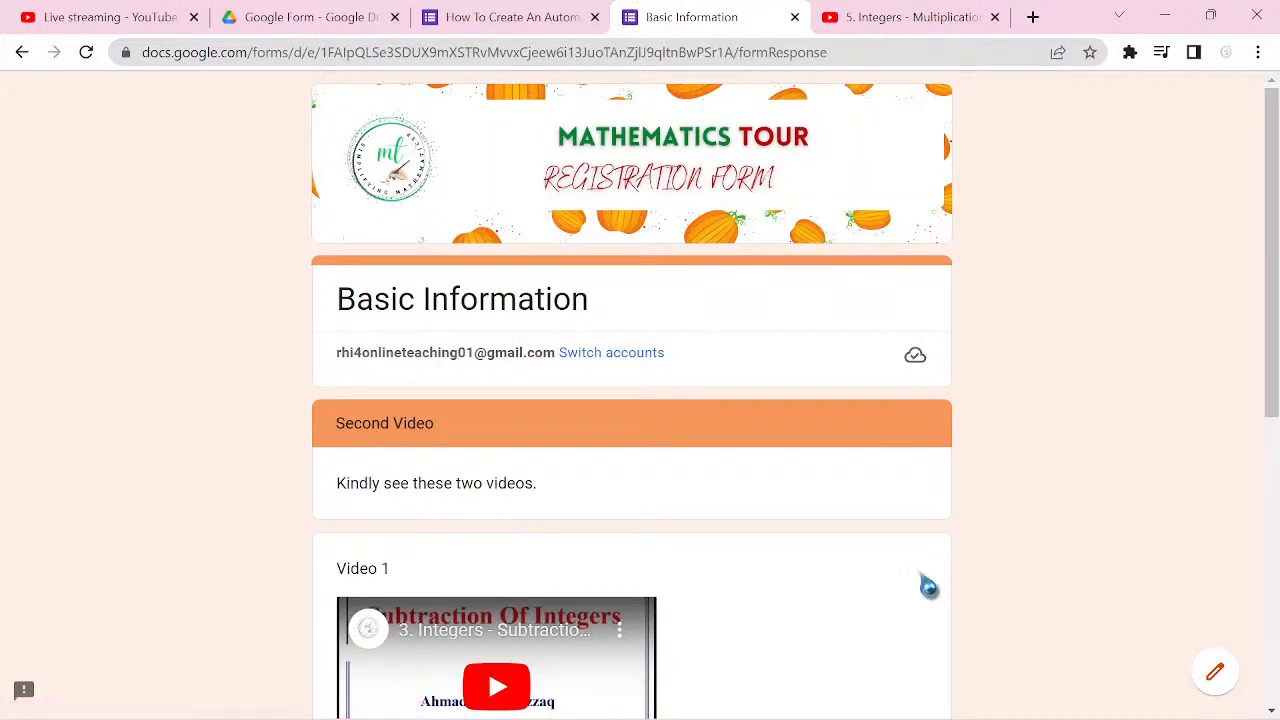
{"action": "scroll", "coordinate": [929, 586], "scroll_direction": "down", "scroll_amount": 3}
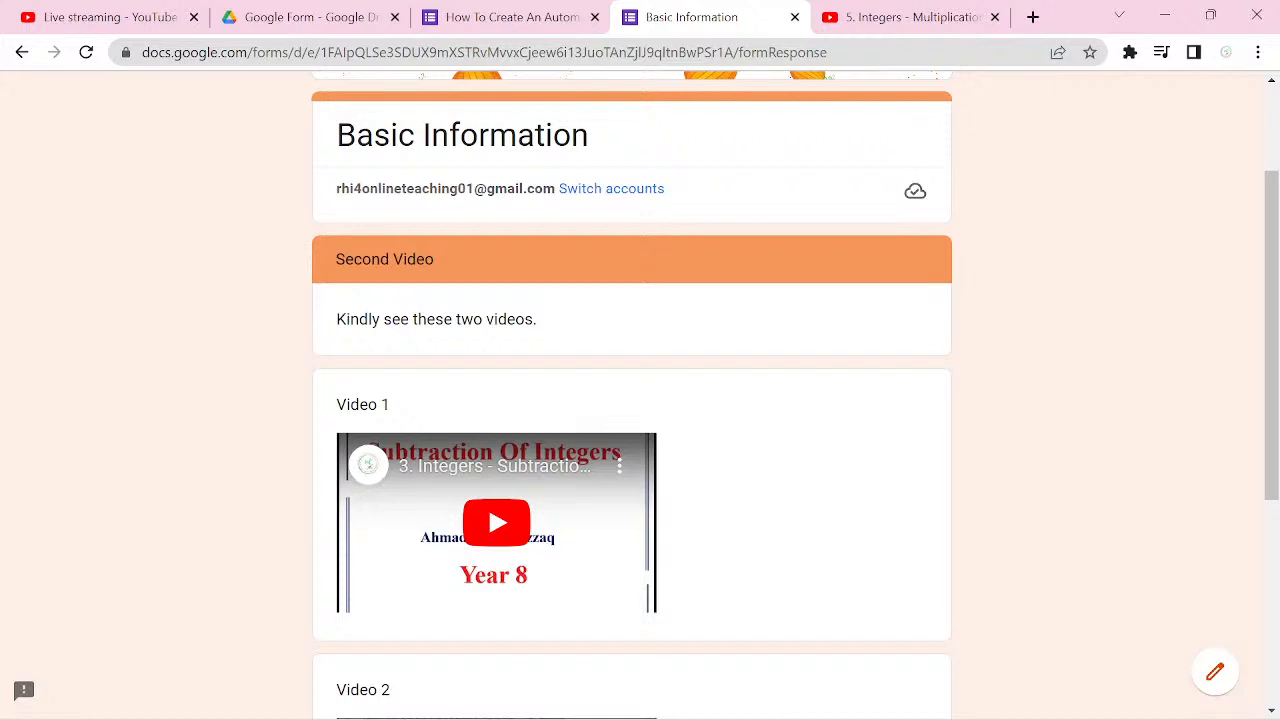
{"action": "scroll", "coordinate": [640, 400], "scroll_direction": "down", "scroll_amount": 4}
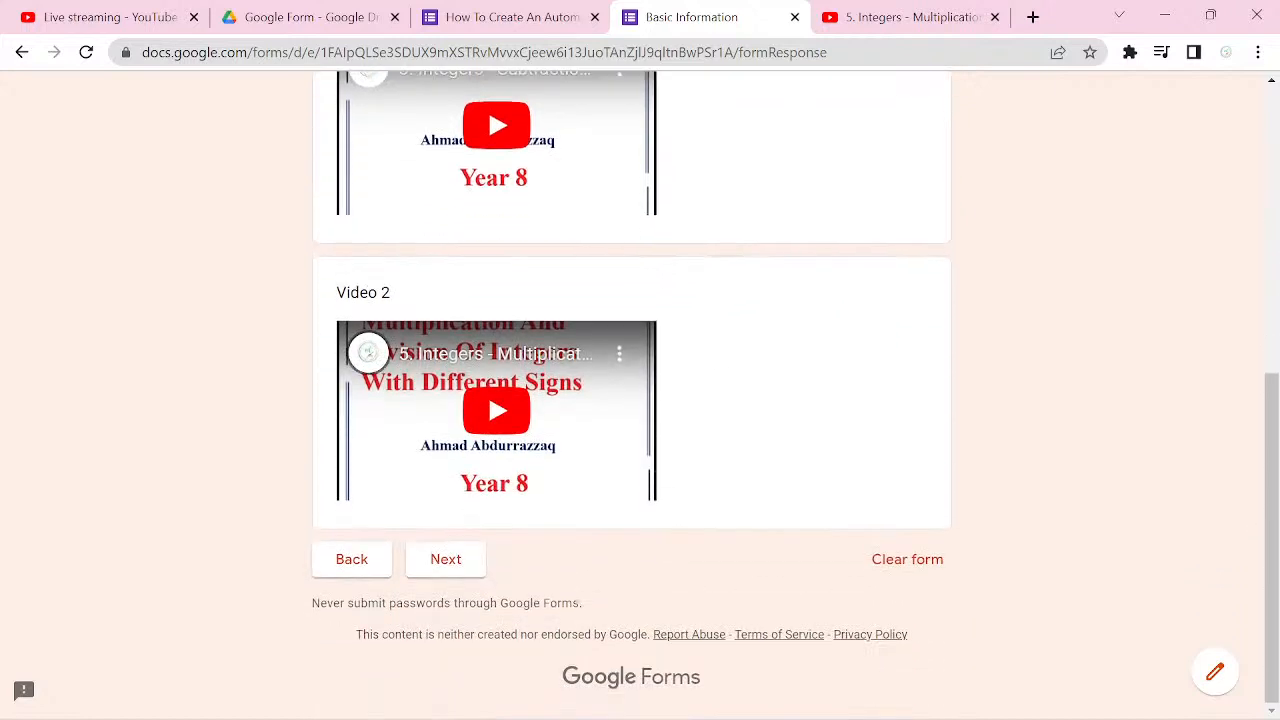
{"action": "scroll", "coordinate": [631, 400], "scroll_direction": "up", "scroll_amount": 5}
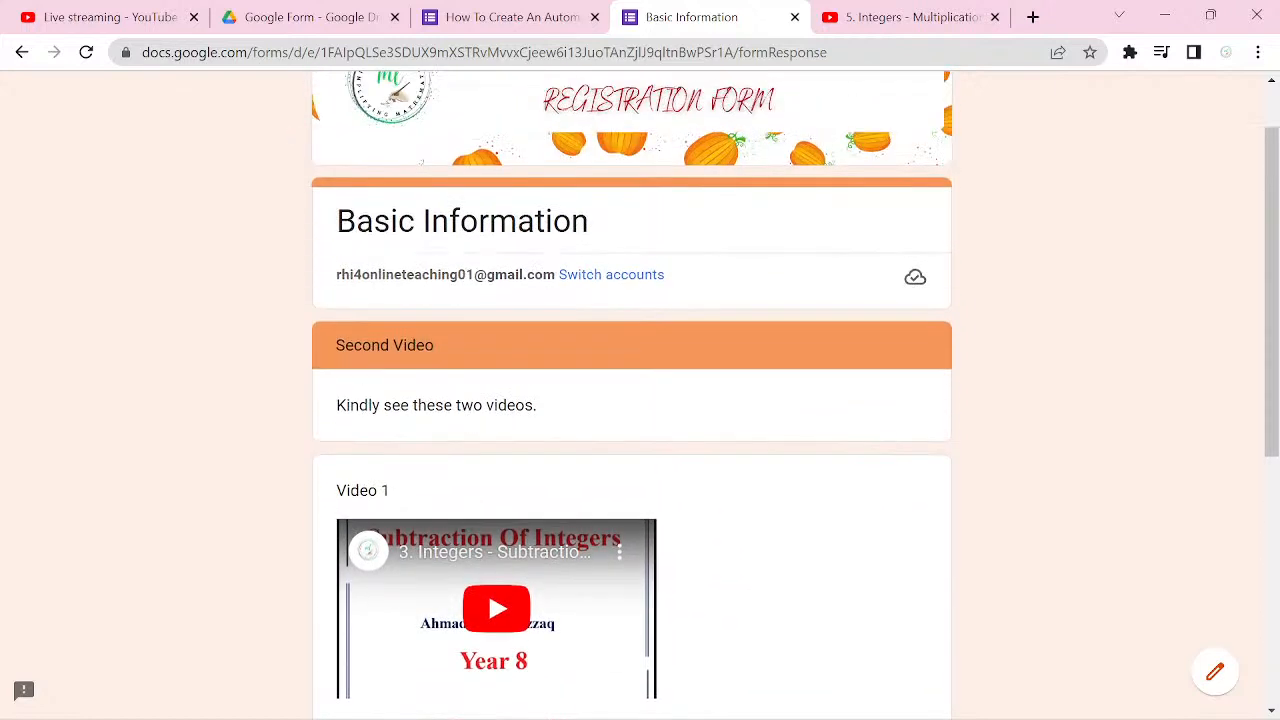
{"action": "scroll", "coordinate": [631, 400], "scroll_direction": "up", "scroll_amount": 1}
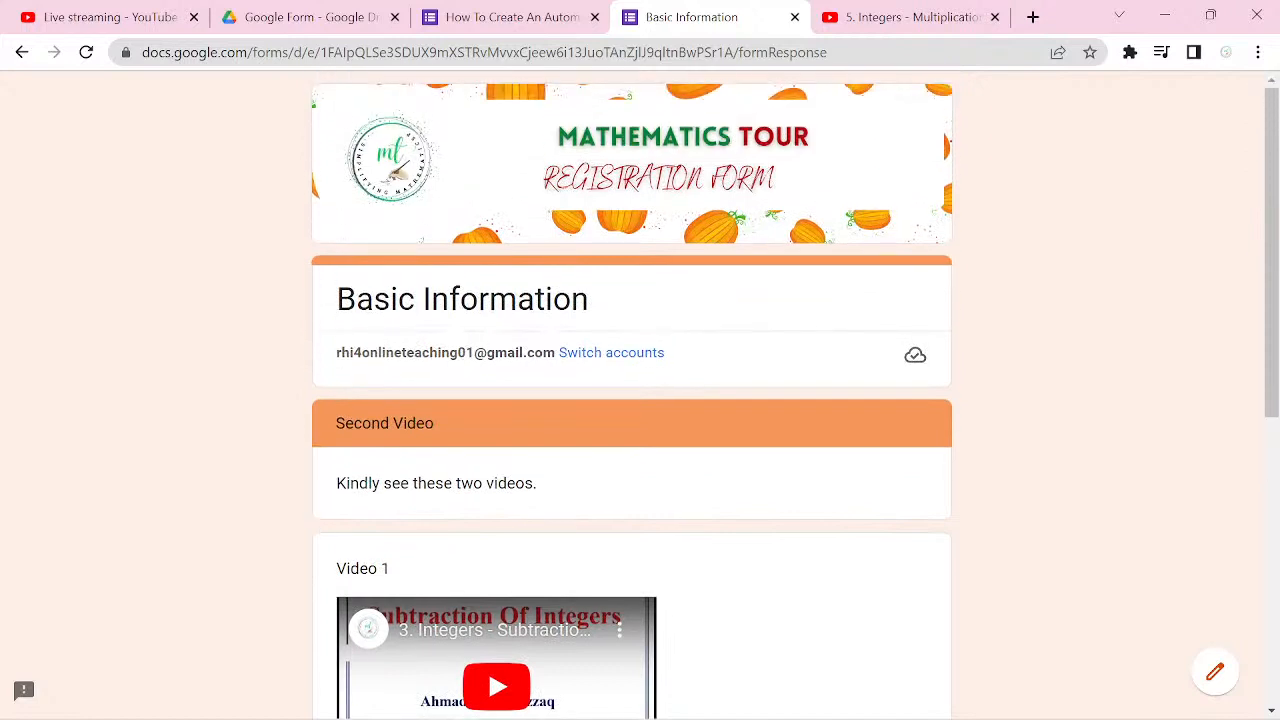
Step: Close the form preview and examine the section order and after-section routing around the Third Question in the form editor
{"action": "left_click", "coordinate": [795, 17]}
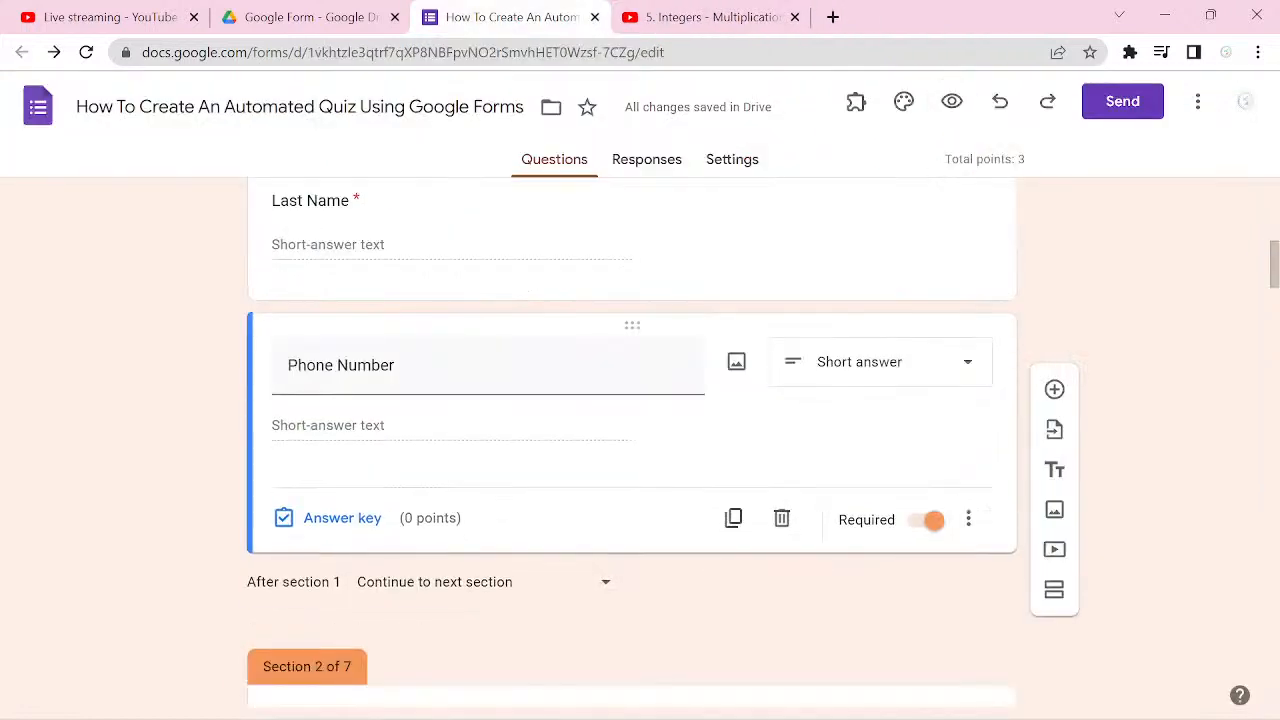
{"action": "scroll", "coordinate": [631, 440], "scroll_direction": "up", "scroll_amount": 1}
{"action": "scroll", "coordinate": [631, 440], "scroll_direction": "down", "scroll_amount": 5}
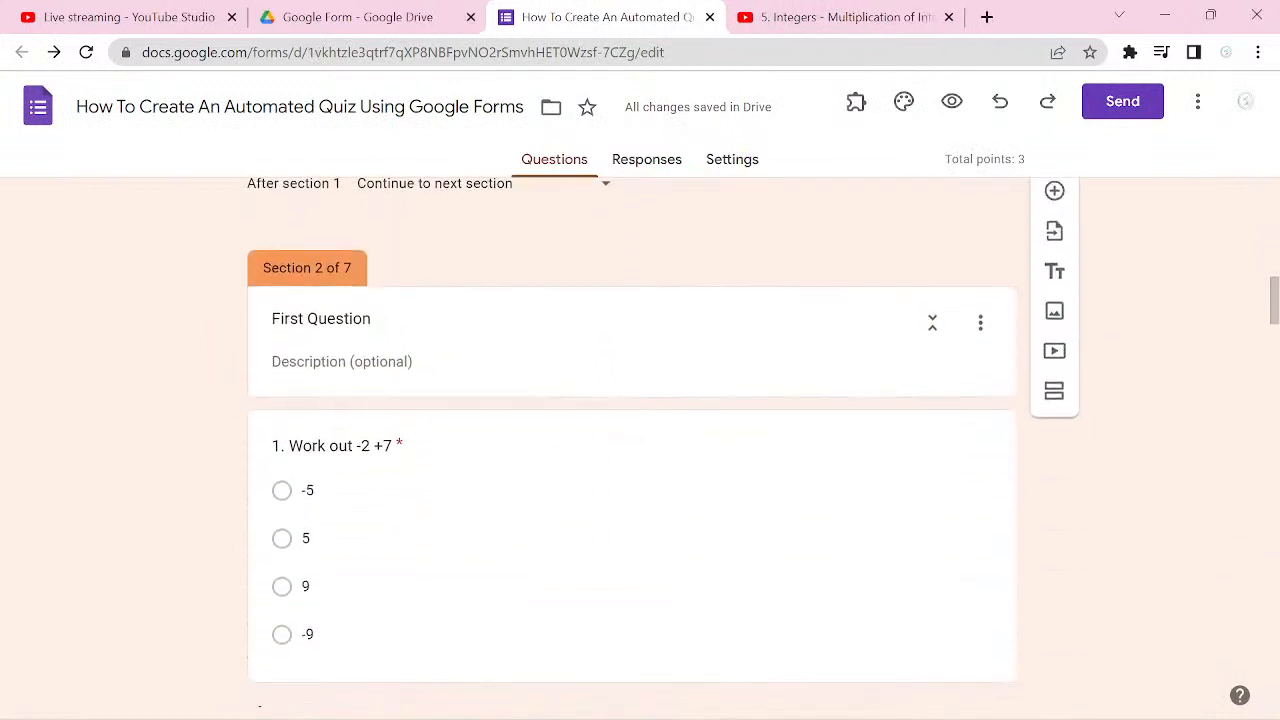
{"action": "scroll", "coordinate": [631, 440], "scroll_direction": "down", "scroll_amount": 8}
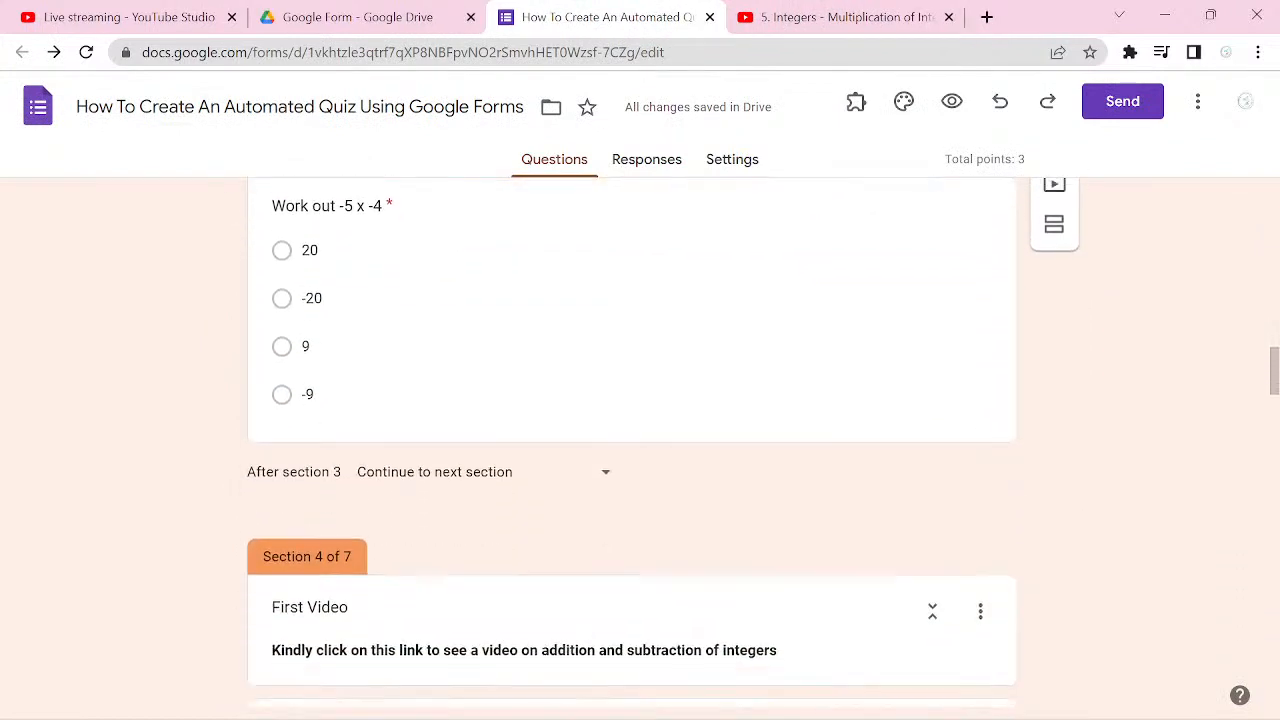
{"action": "scroll", "coordinate": [631, 440], "scroll_direction": "down", "scroll_amount": 8}
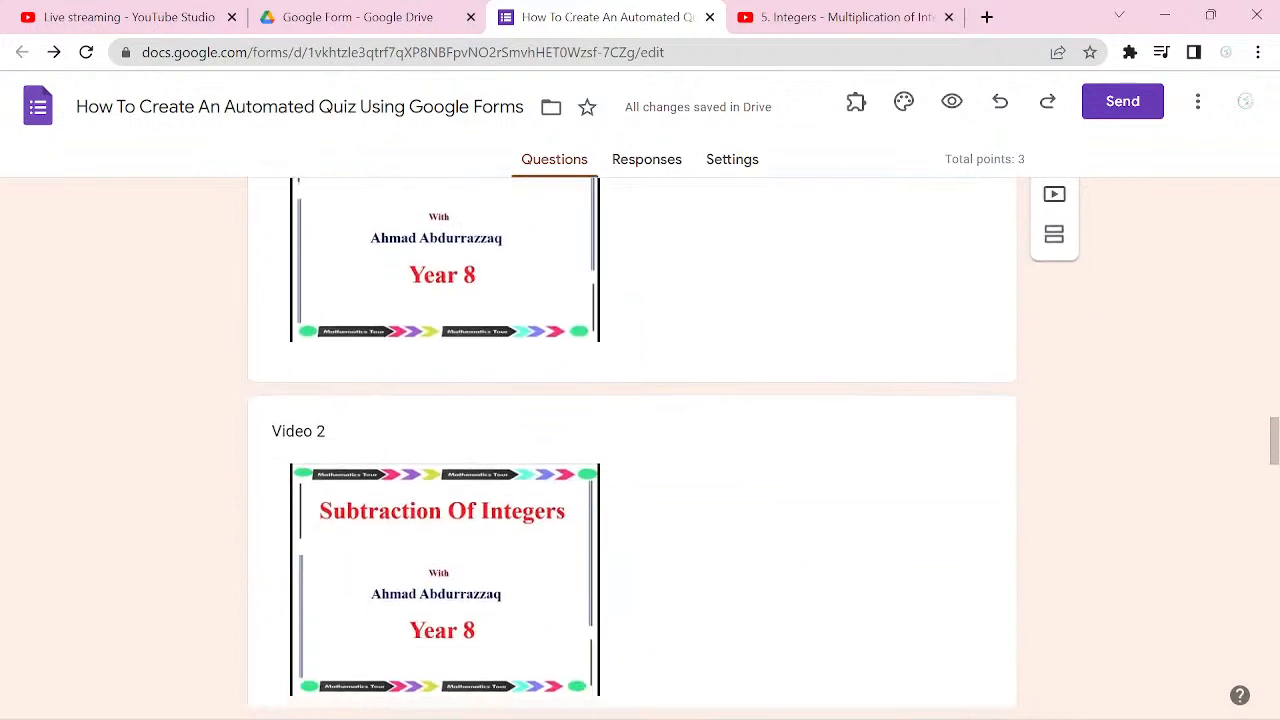
{"action": "scroll", "coordinate": [631, 440], "scroll_direction": "down", "scroll_amount": 3}
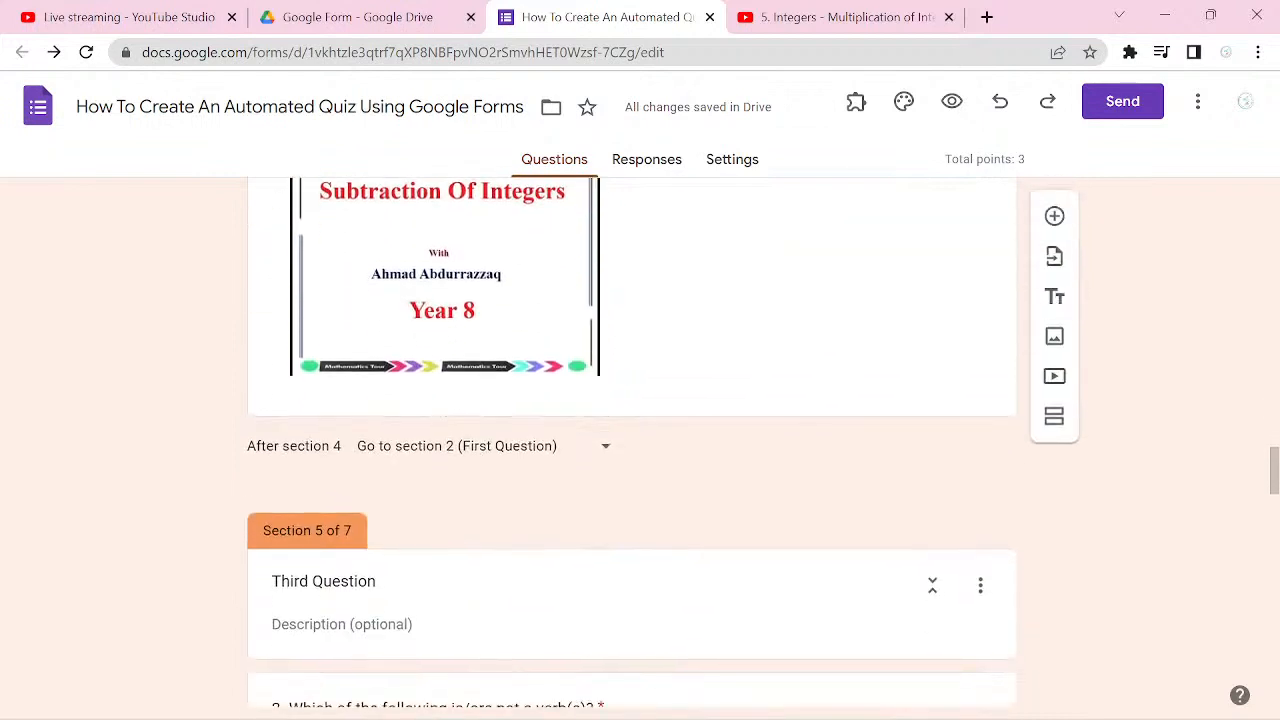
{"action": "scroll", "coordinate": [631, 440], "scroll_direction": "down", "scroll_amount": 1}
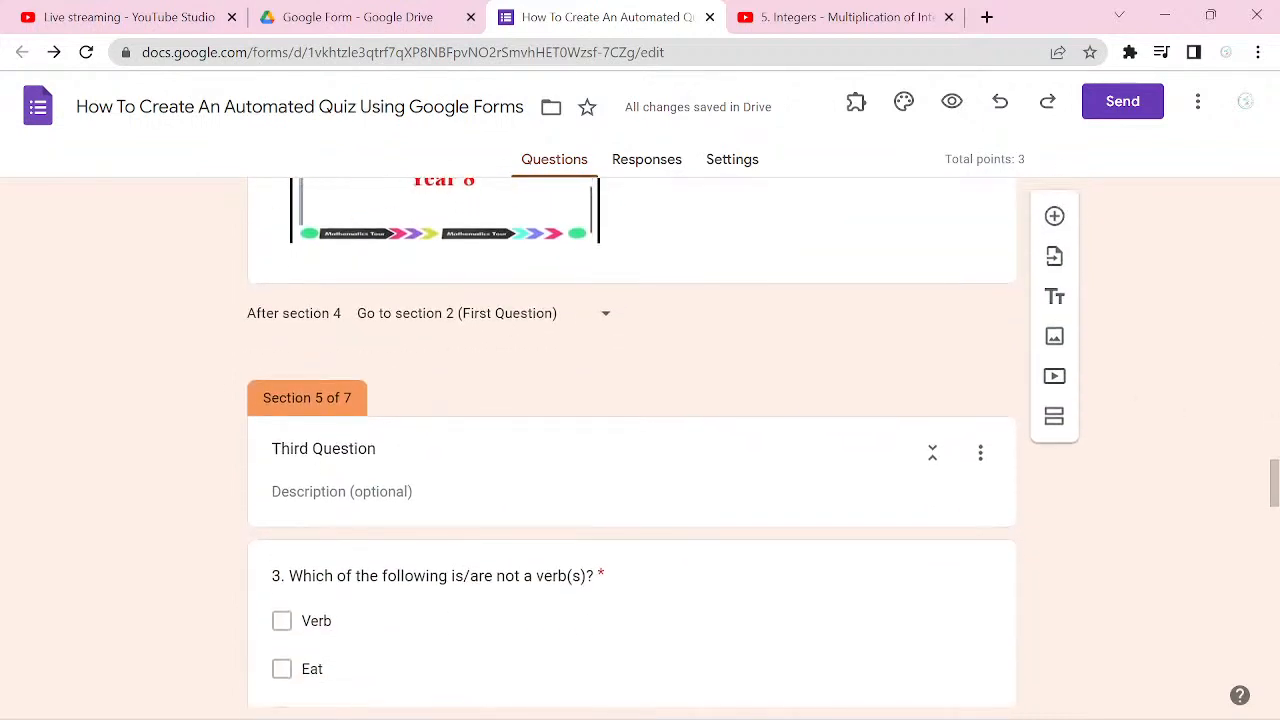
{"action": "left_click", "coordinate": [300, 491]}
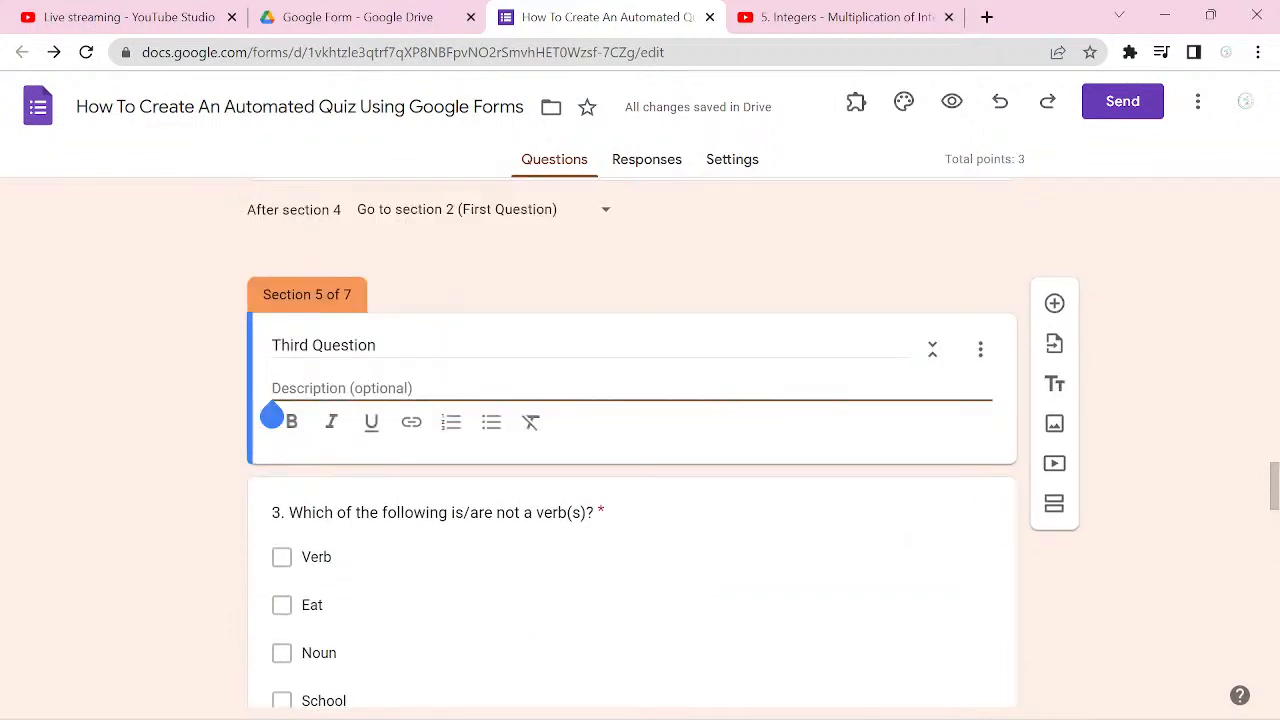
{"action": "left_click", "coordinate": [893, 443]}
{"action": "scroll", "coordinate": [1170, 376], "scroll_direction": "down", "scroll_amount": 1}
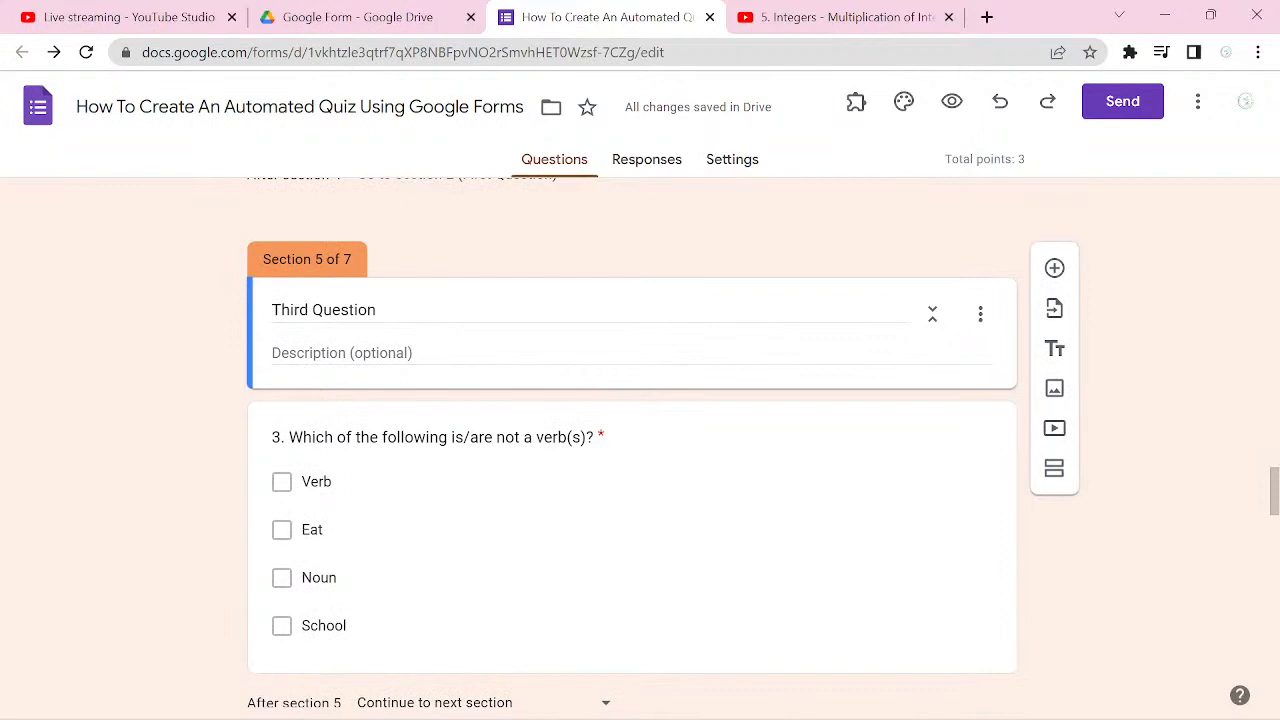
{"action": "scroll", "coordinate": [632, 440], "scroll_direction": "up", "scroll_amount": 3}
{"action": "scroll", "coordinate": [632, 440], "scroll_direction": "up", "scroll_amount": 1}
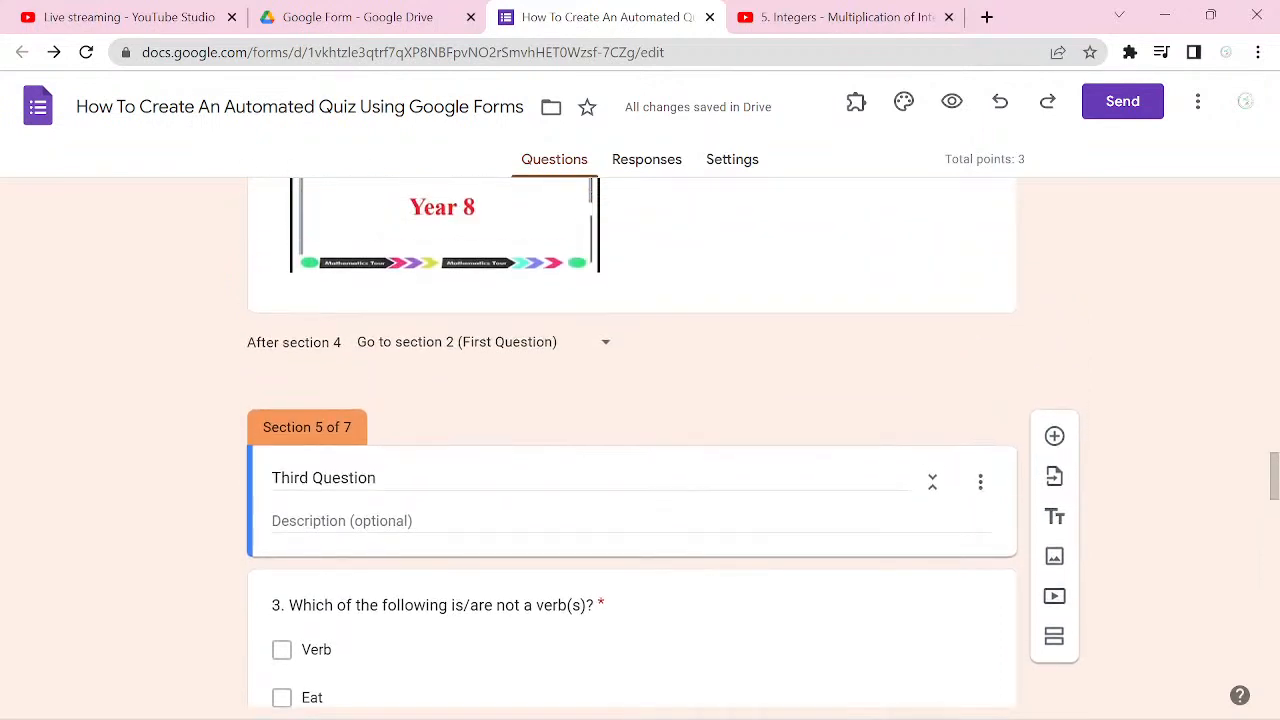
{"action": "scroll", "coordinate": [632, 440], "scroll_direction": "down", "scroll_amount": 7}
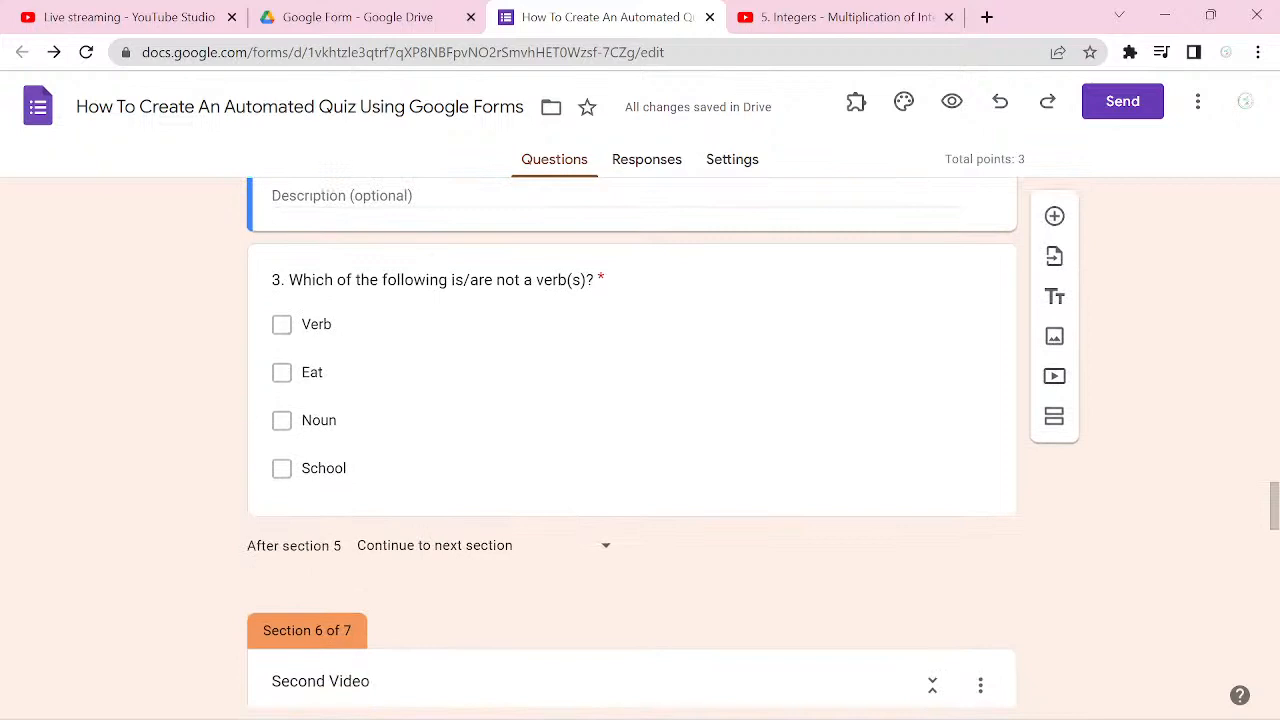
{"action": "scroll", "coordinate": [632, 440], "scroll_direction": "up", "scroll_amount": 4}
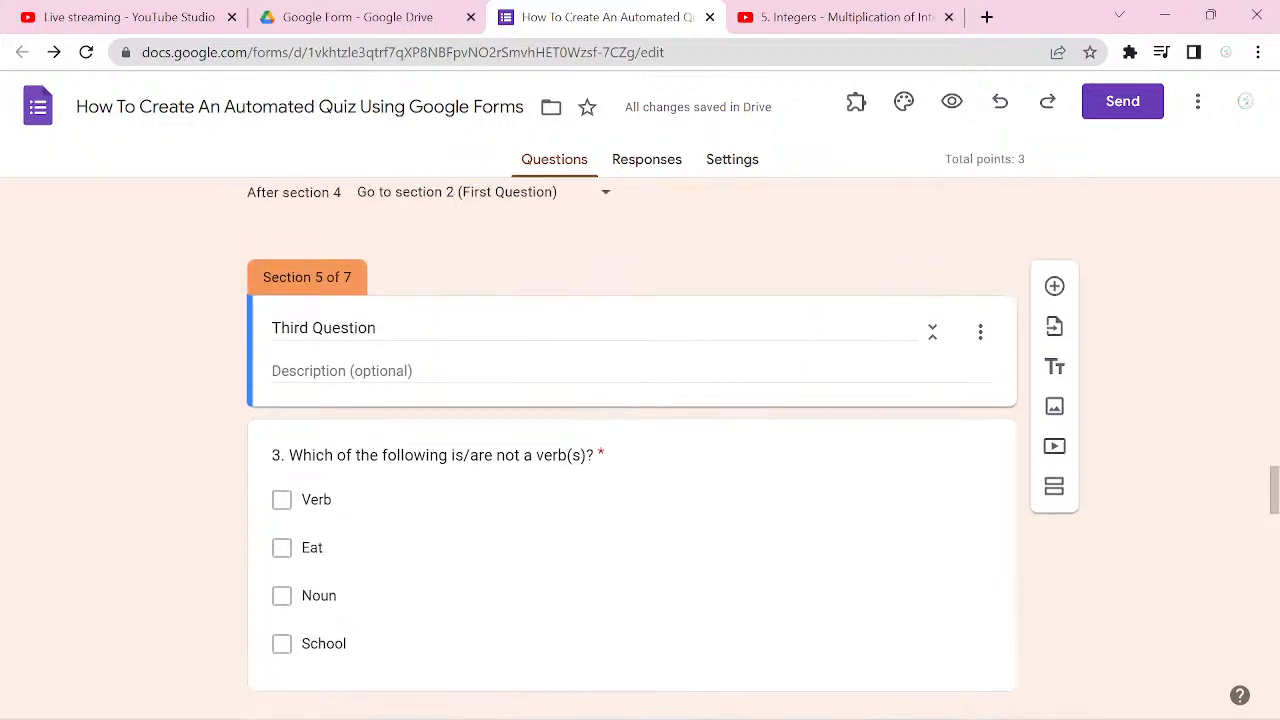
Step: Examine the destinations available after section 5 and the Third Question's layout without changing the routing
{"action": "scroll", "coordinate": [632, 440], "scroll_direction": "down", "scroll_amount": 4}
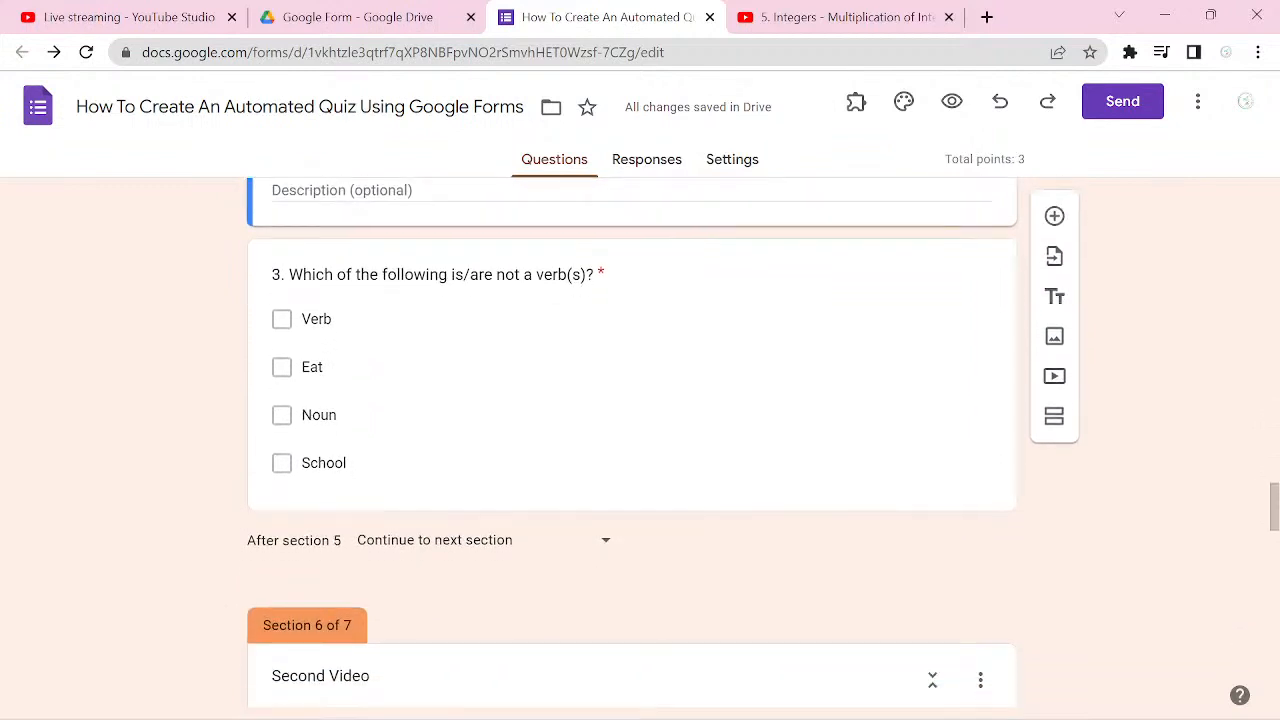
{"action": "left_click", "coordinate": [605, 540]}
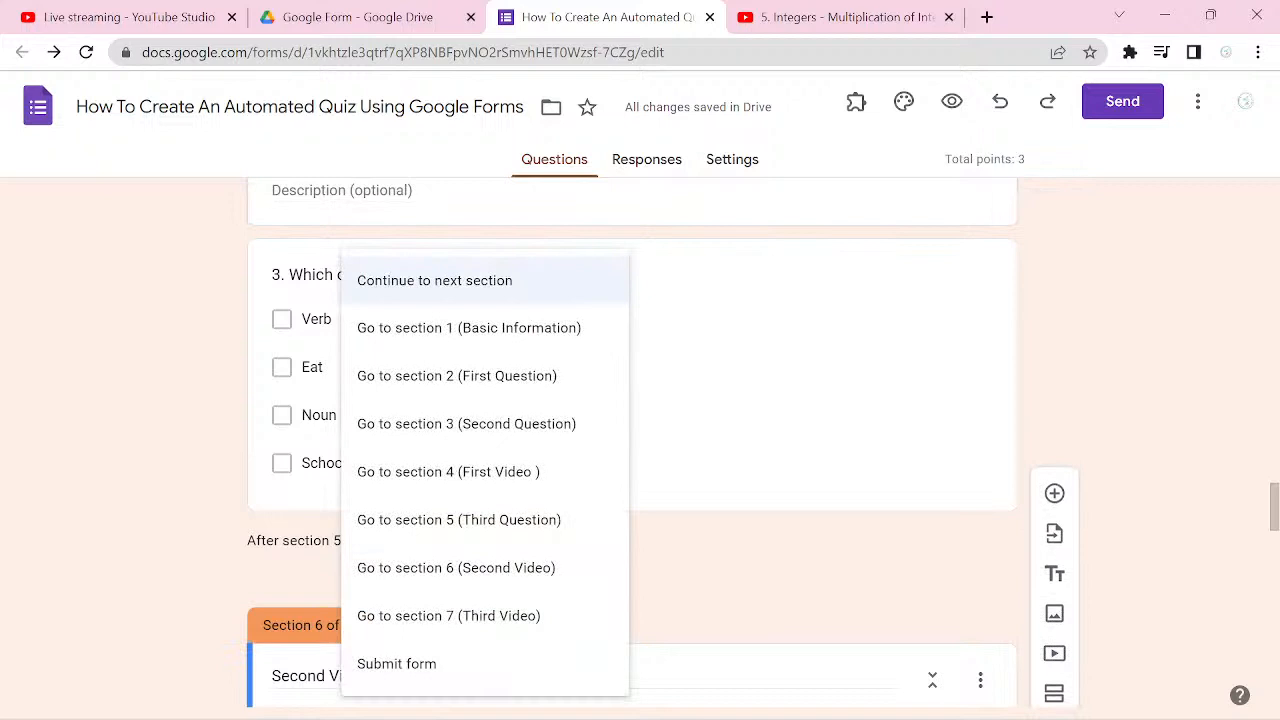
{"action": "key", "text": "Escape"}
{"action": "scroll", "coordinate": [632, 440], "scroll_direction": "up", "scroll_amount": 1}
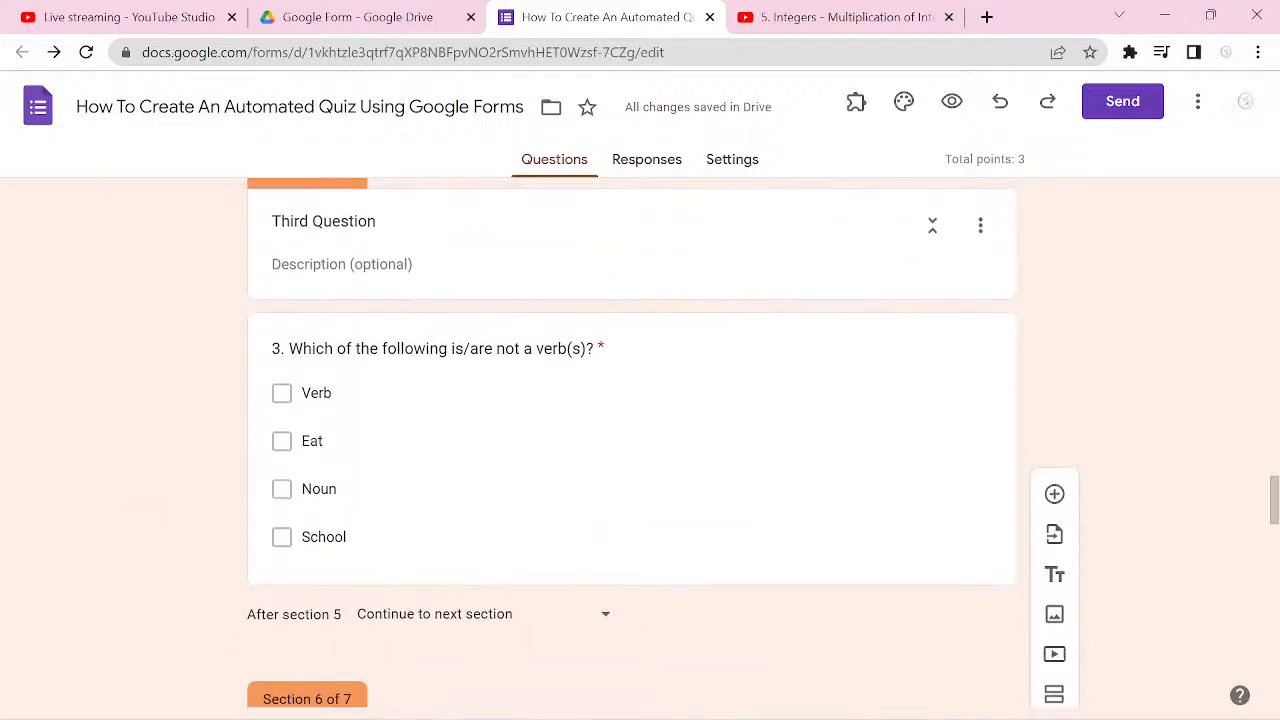
{"action": "scroll", "coordinate": [632, 440], "scroll_direction": "up", "scroll_amount": 1}
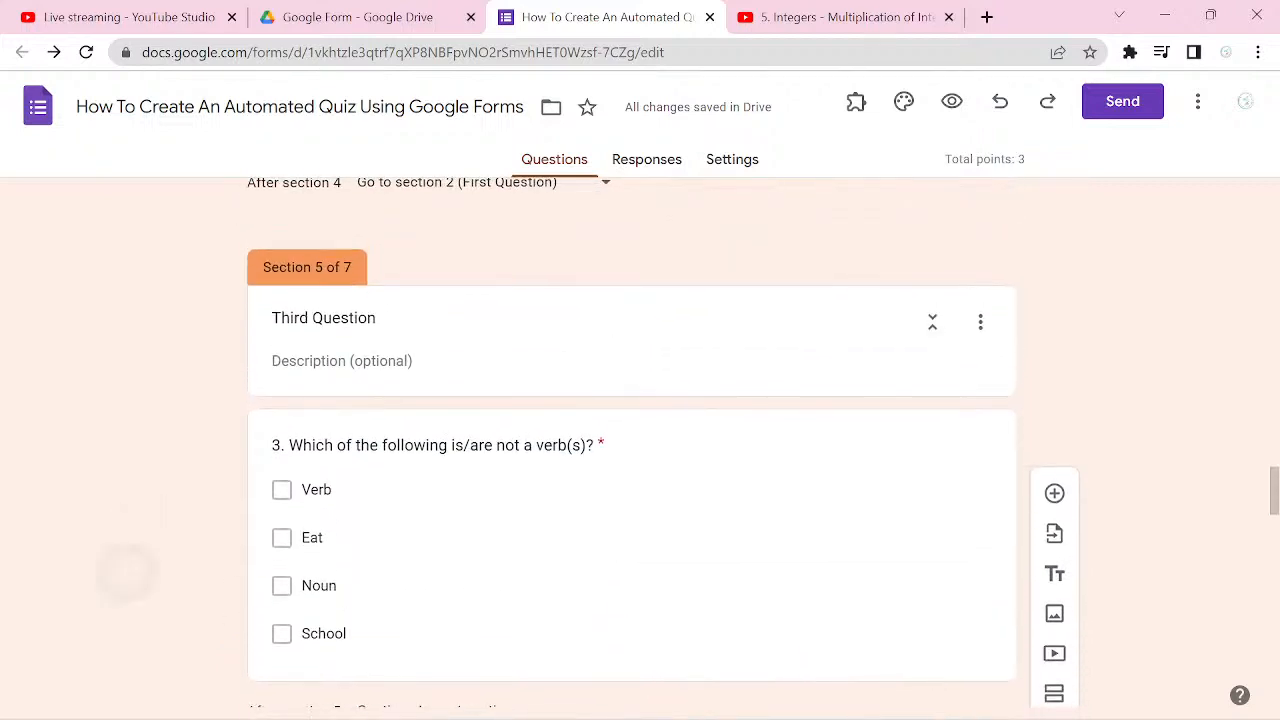
{"action": "scroll", "coordinate": [632, 440], "scroll_direction": "down", "scroll_amount": 1}
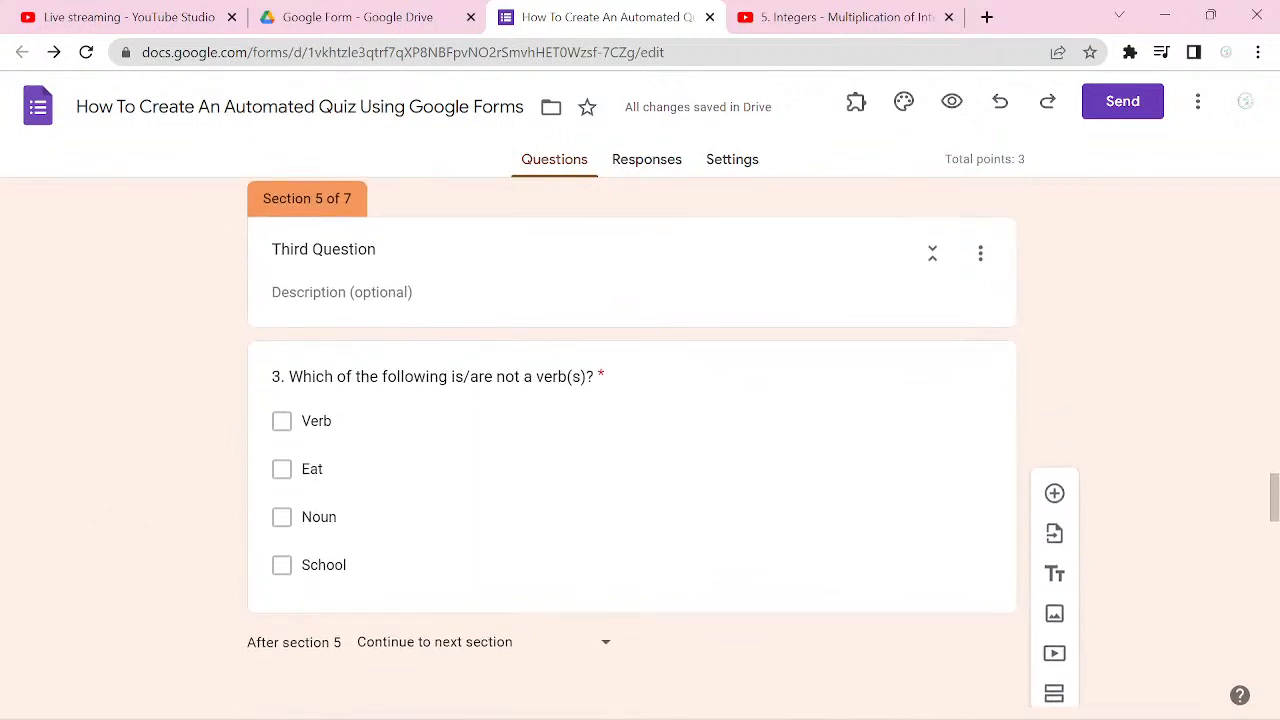
{"action": "scroll", "coordinate": [632, 440], "scroll_direction": "down", "scroll_amount": 1}
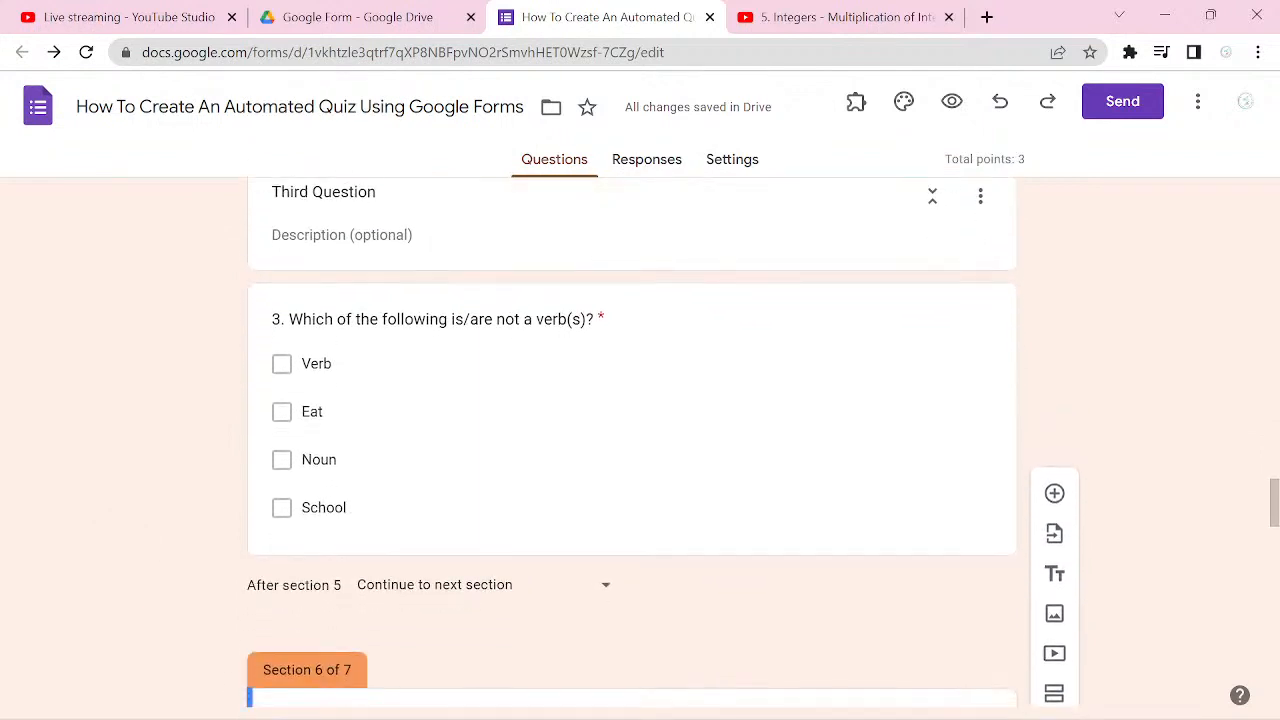
{"action": "scroll", "coordinate": [632, 440], "scroll_direction": "down", "scroll_amount": 1}
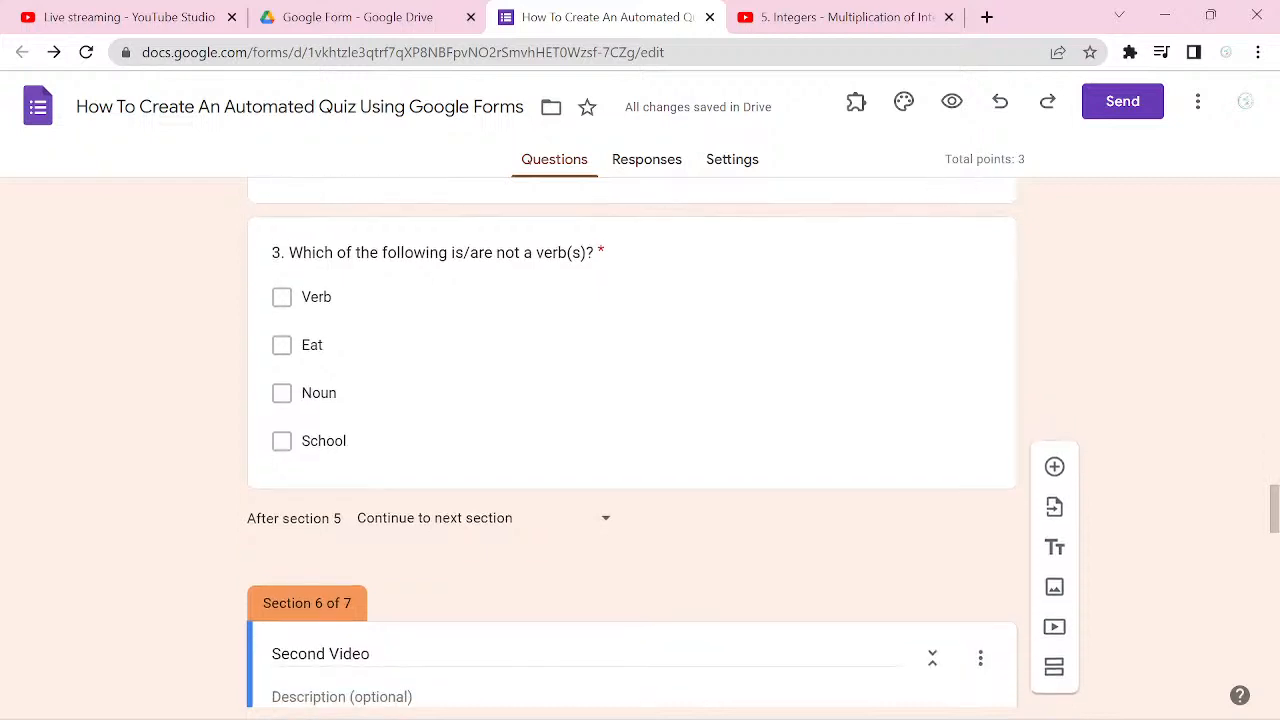
Step: Check which additional options the checkbox question 3 offers and review the Second Video section that follows it
{"action": "left_click", "coordinate": [980, 397]}
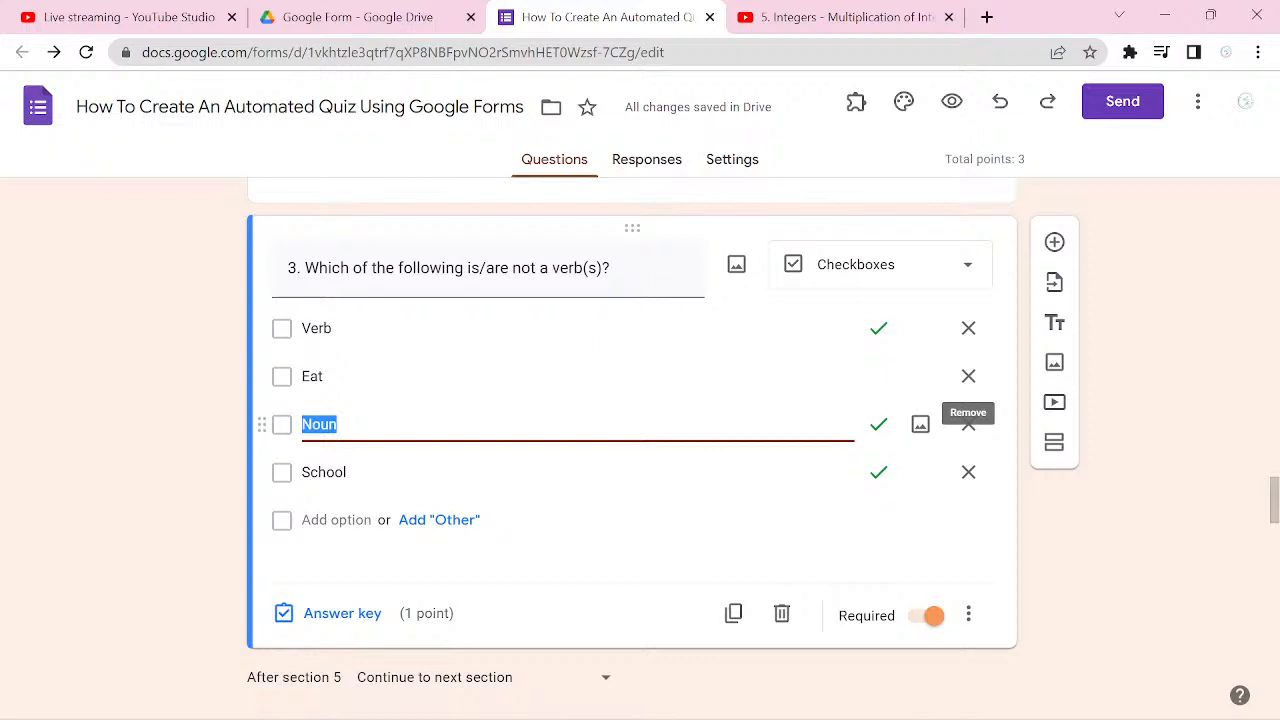
{"action": "left_click", "coordinate": [970, 620]}
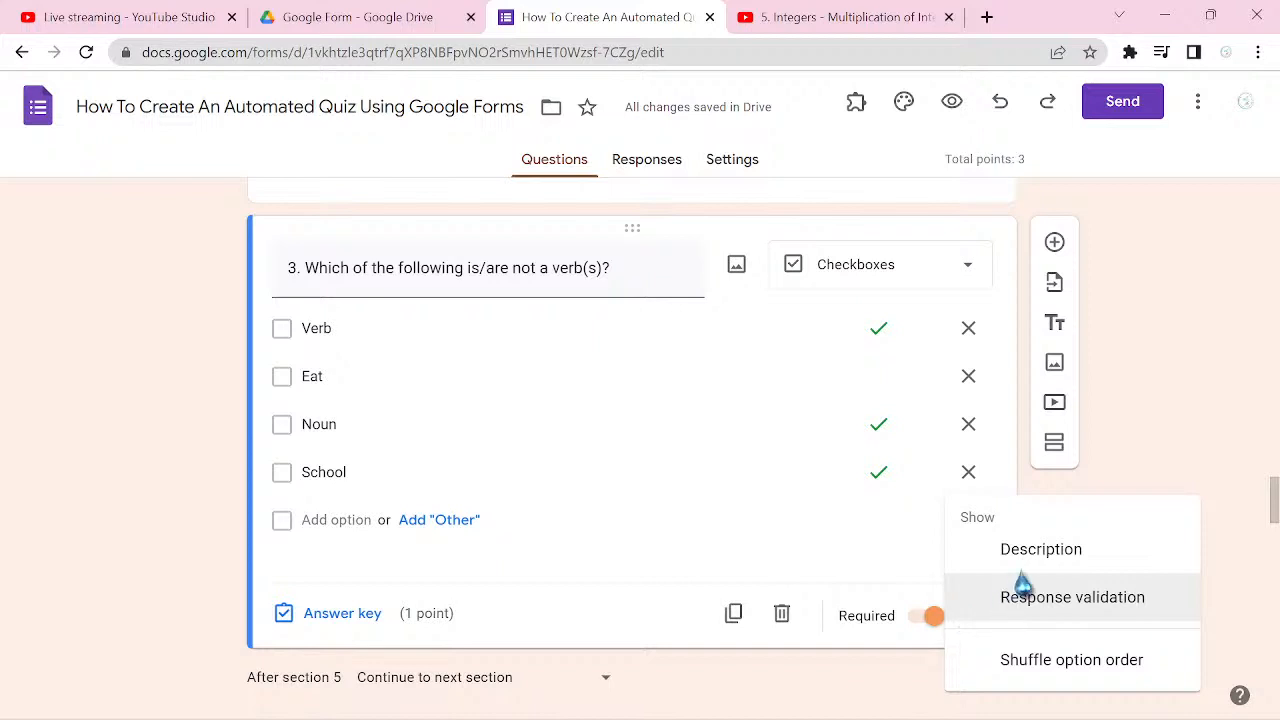
{"action": "left_click", "coordinate": [1138, 487]}
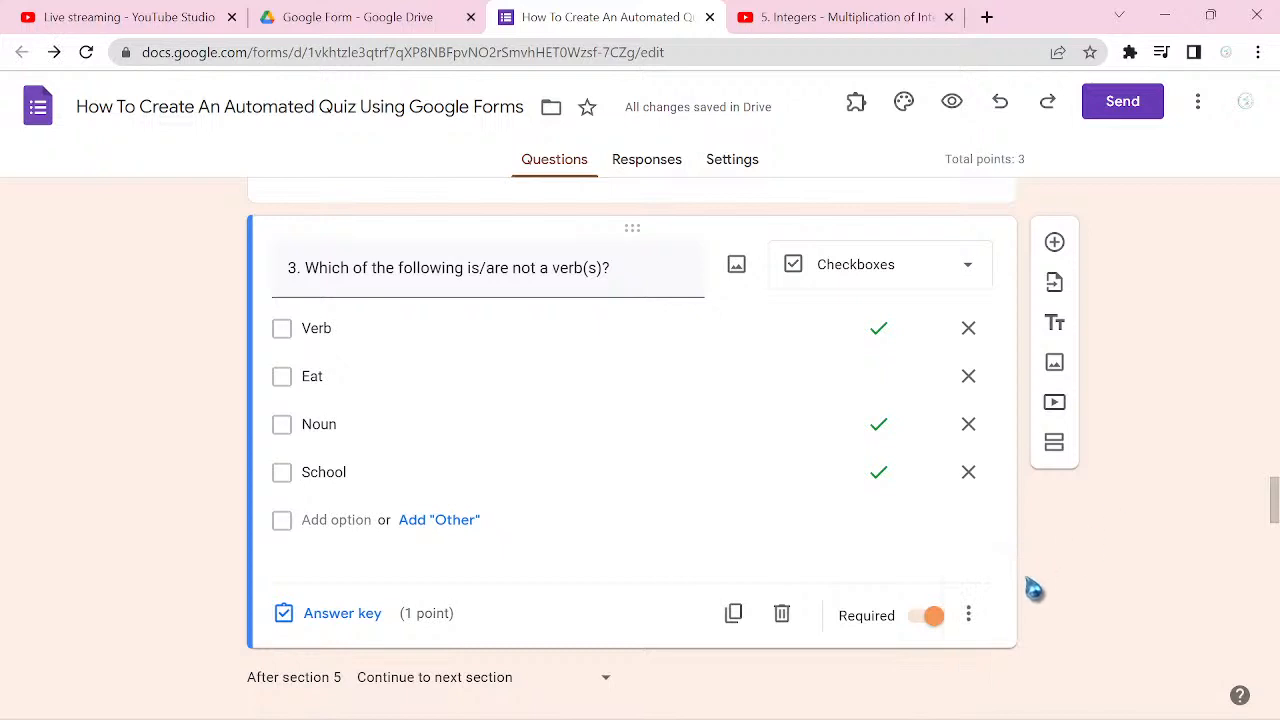
{"action": "left_click", "coordinate": [968, 616]}
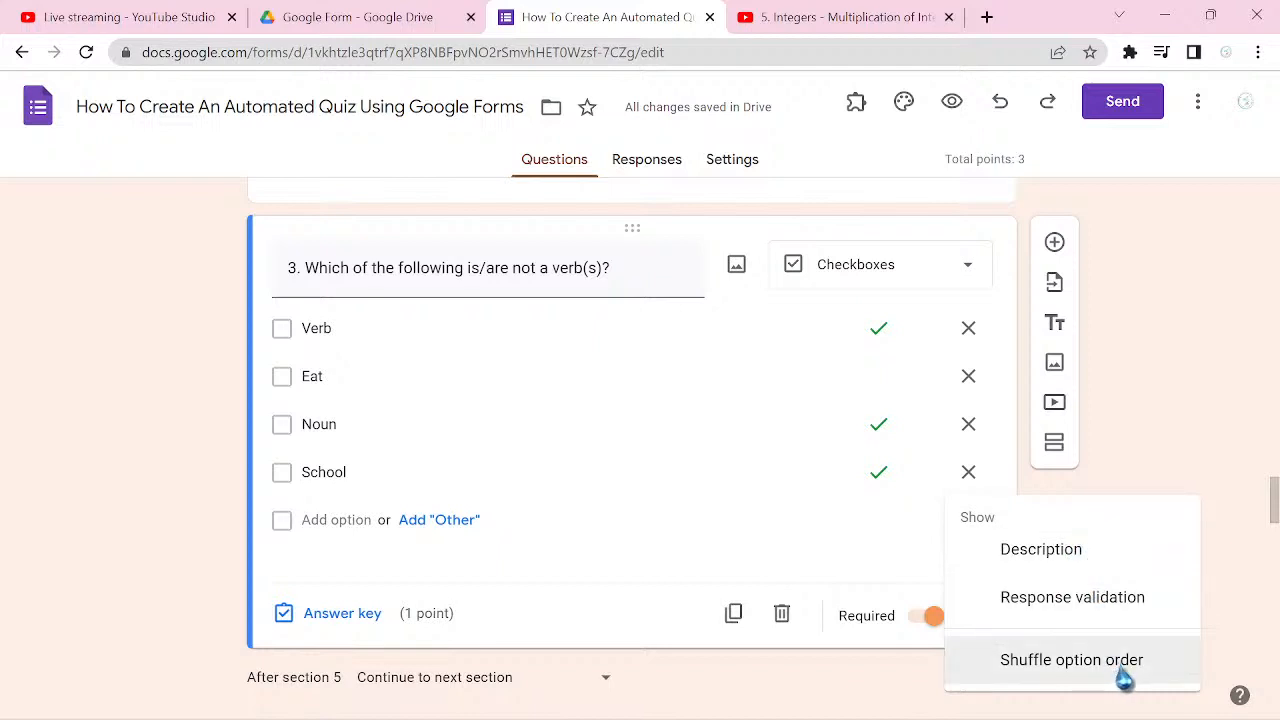
{"action": "left_click", "coordinate": [1215, 430]}
{"action": "scroll", "coordinate": [1209, 429], "scroll_direction": "down", "scroll_amount": 2}
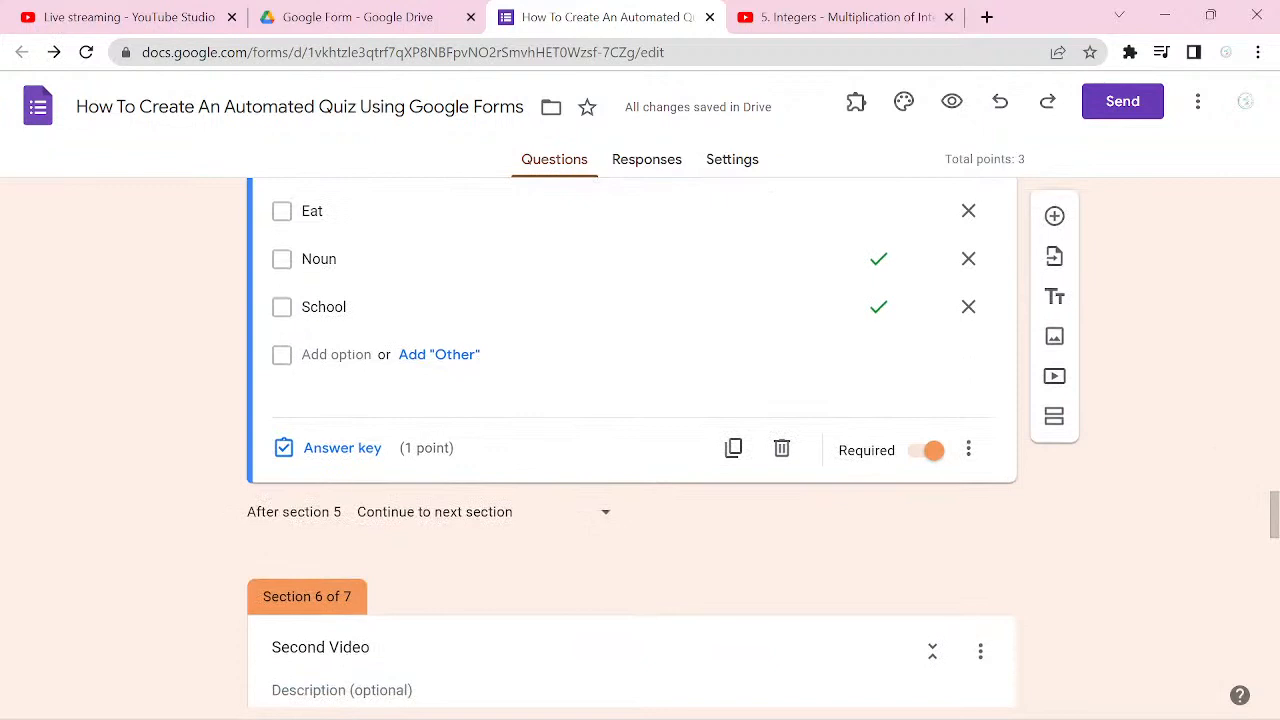
{"action": "scroll", "coordinate": [663, 444], "scroll_direction": "up", "scroll_amount": 2}
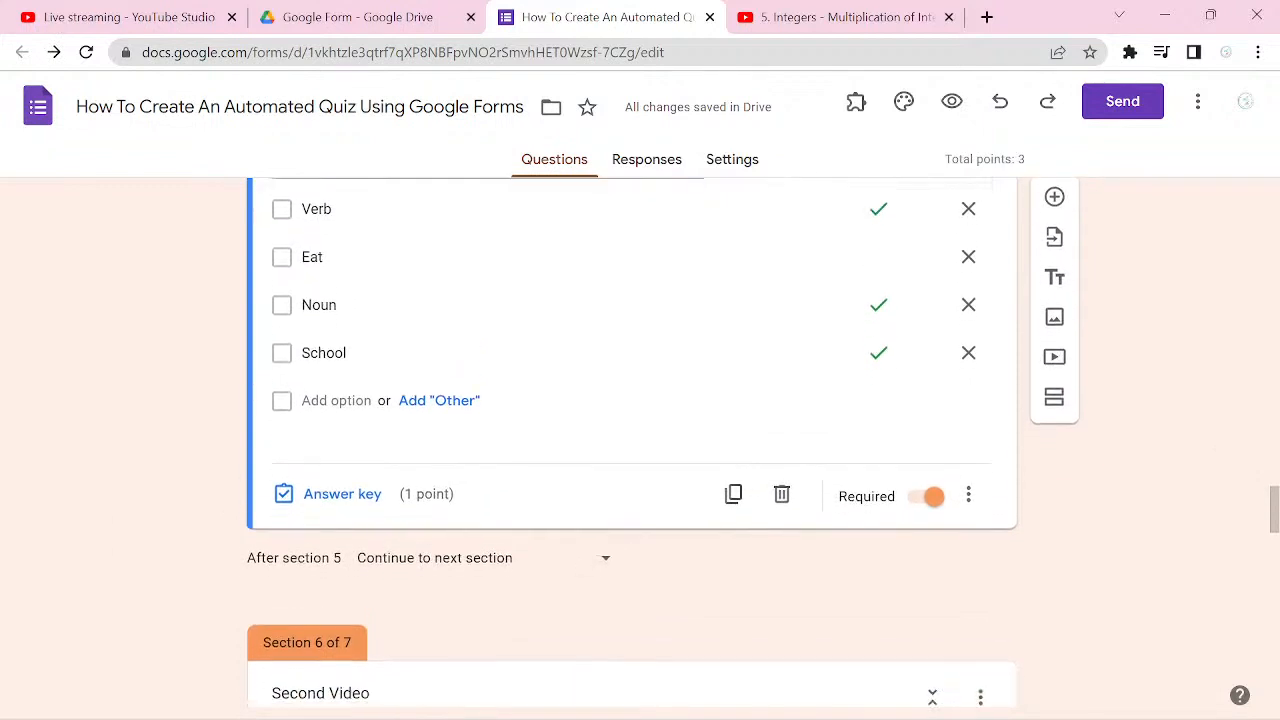
{"action": "scroll", "coordinate": [663, 444], "scroll_direction": "down", "scroll_amount": 3}
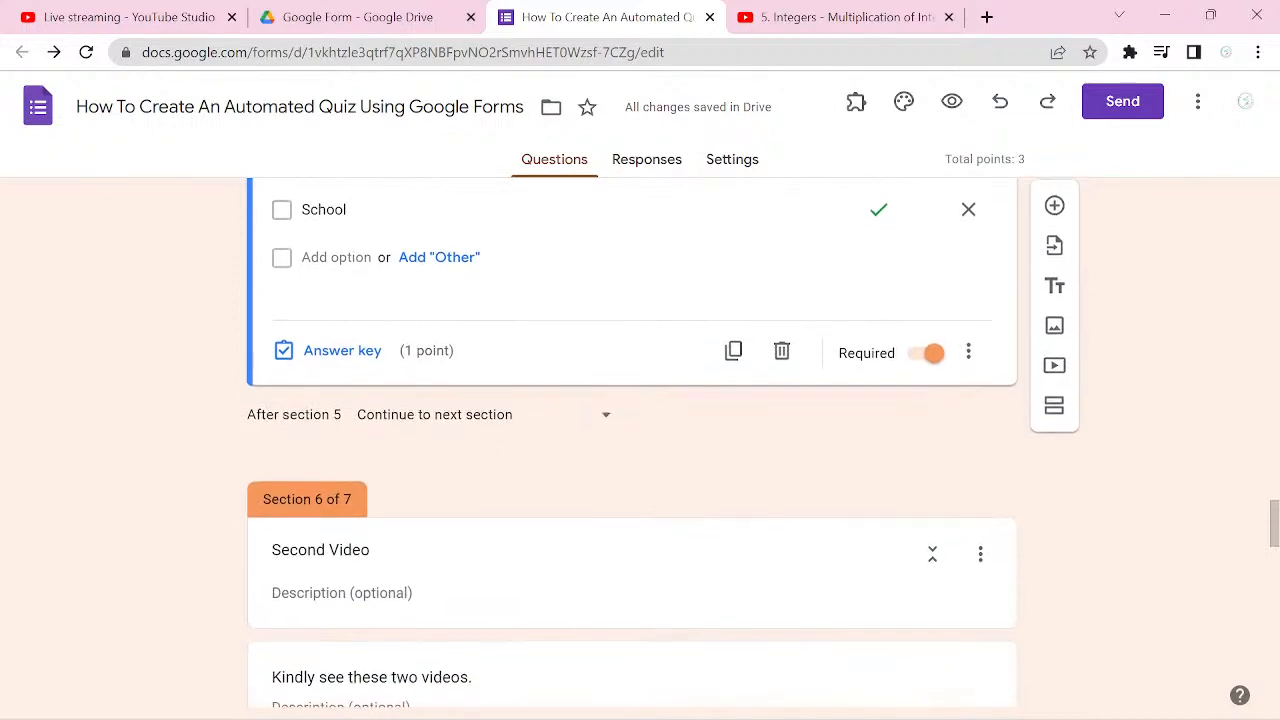
{"action": "scroll", "coordinate": [663, 444], "scroll_direction": "down", "scroll_amount": 1}
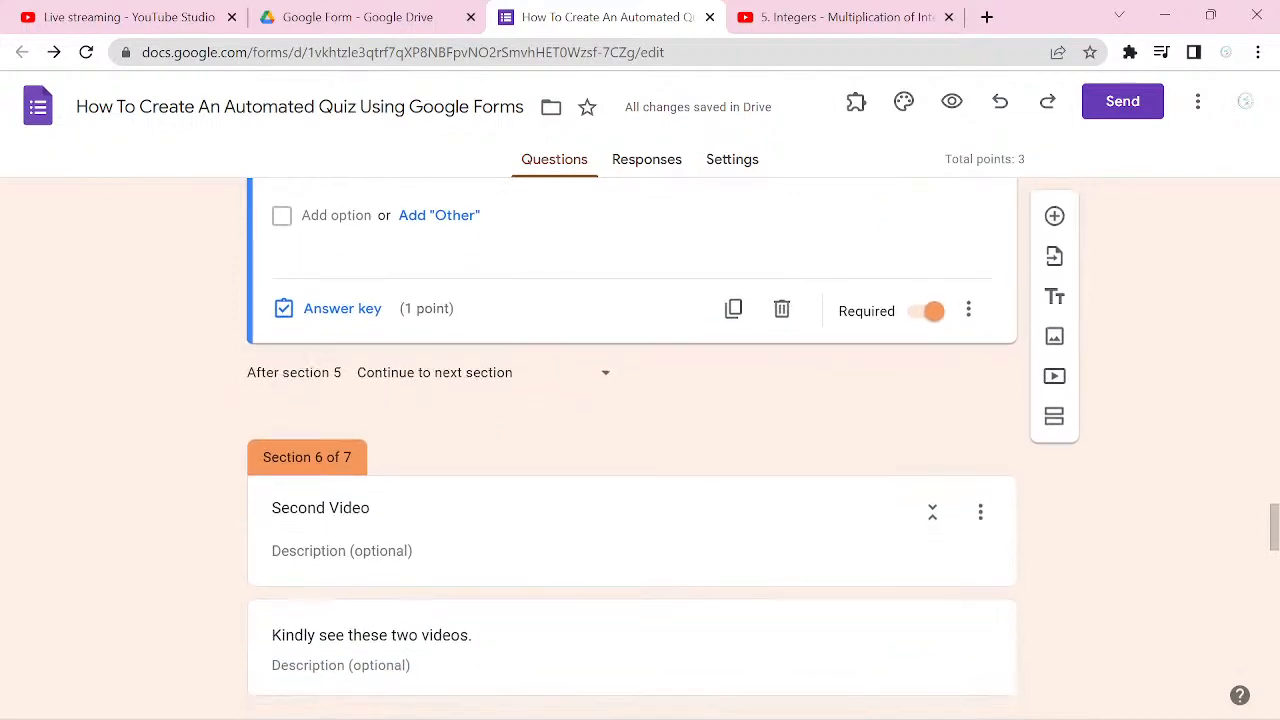
{"action": "scroll", "coordinate": [663, 444], "scroll_direction": "down", "scroll_amount": 2}
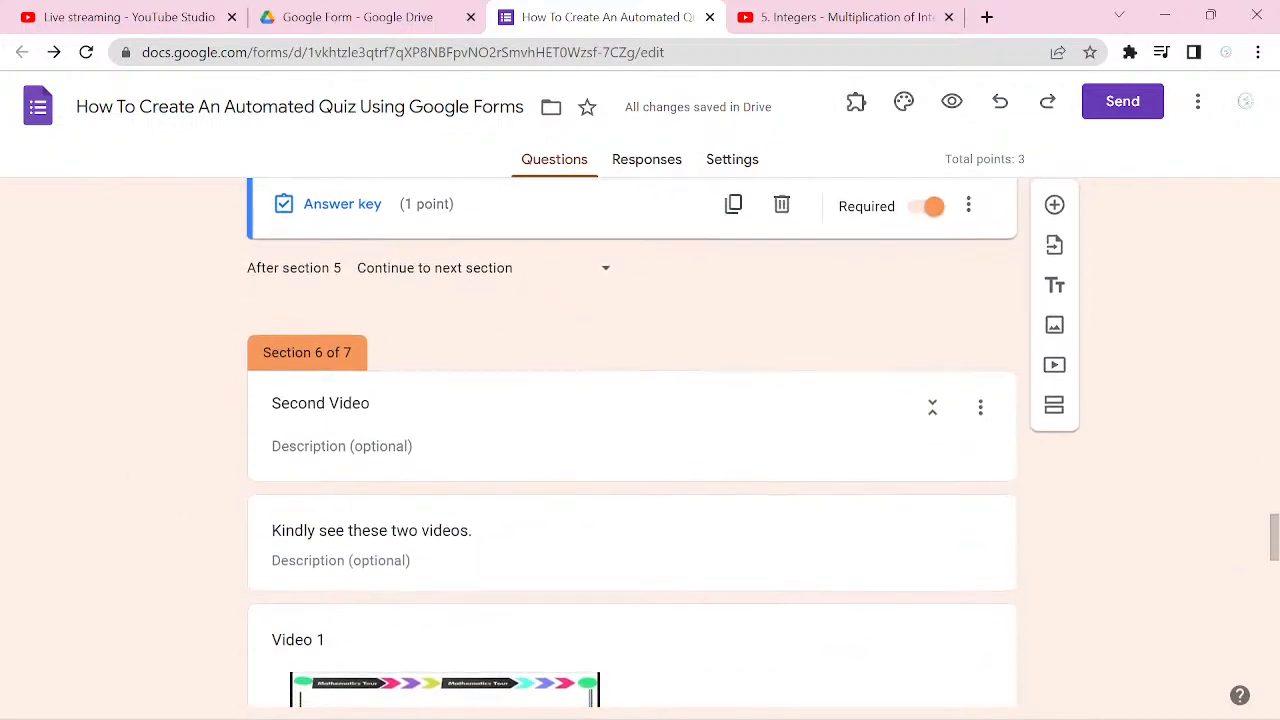
{"action": "scroll", "coordinate": [663, 444], "scroll_direction": "up", "scroll_amount": 4}
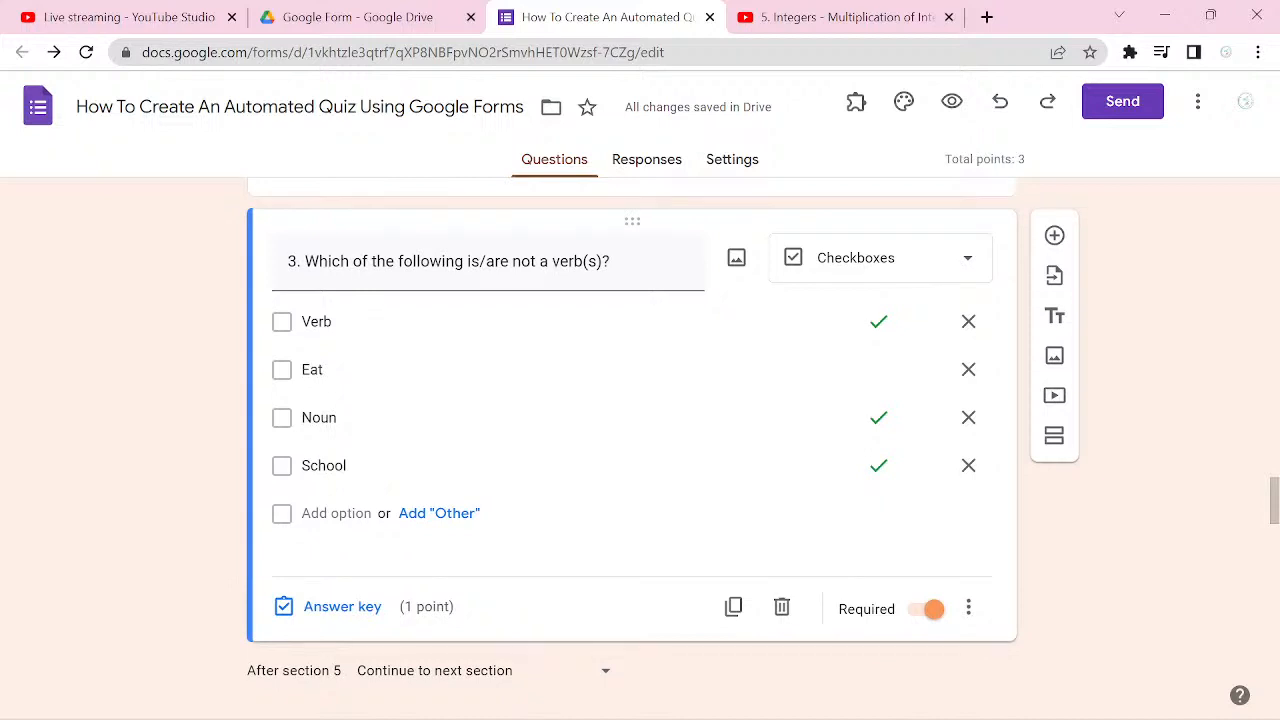
Step: Reword the third question's text to "3. Which of the following is a verb?"
{"action": "left_click", "coordinate": [521, 262]}
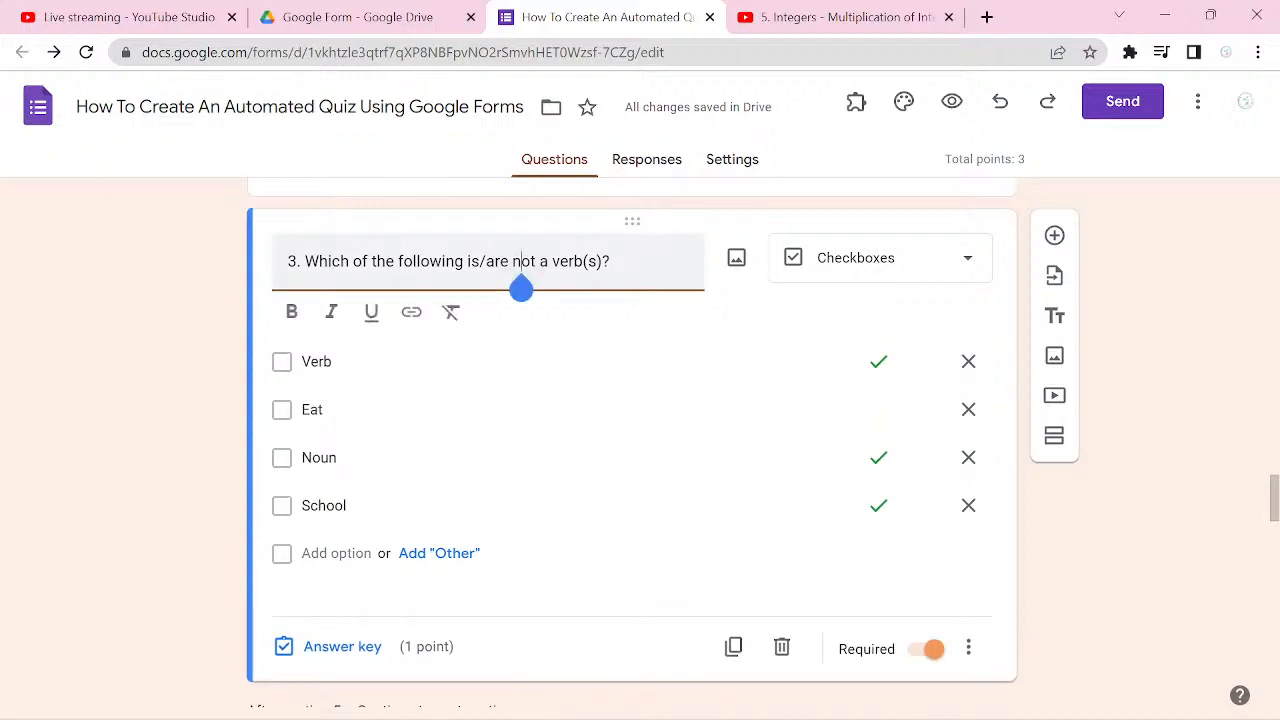
{"action": "key", "text": "Right"}
{"action": "key", "text": "Right"}
{"action": "key", "text": "BackSpace"}
{"action": "key", "text": "BackSpace"}
{"action": "key", "text": "BackSpace"}
{"action": "key", "text": "BackSpace"}
{"action": "key", "text": "BackSpace"}
{"action": "key", "text": "BackSpace"}
{"action": "key", "text": "BackSpace"}
{"action": "key", "text": "BackSpace"}
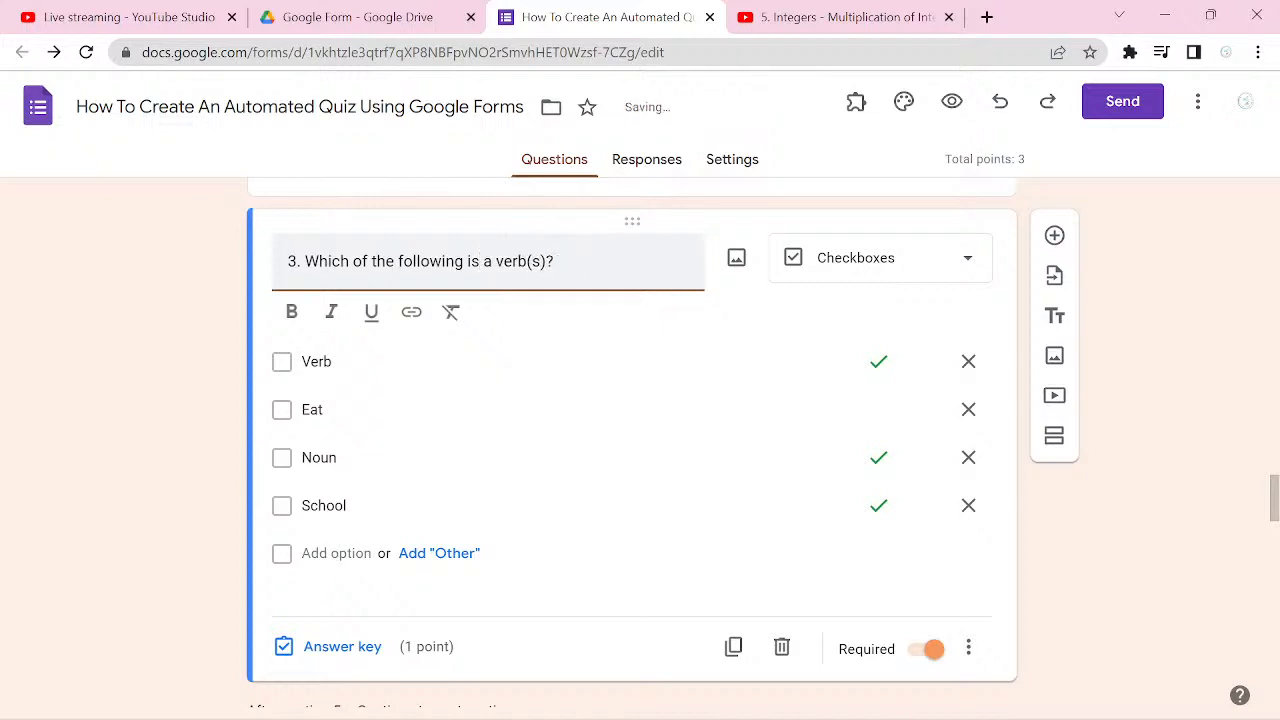
{"action": "key", "text": "Right"}
{"action": "key", "text": "Right"}
{"action": "key", "text": "Right"}
{"action": "key", "text": "Right"}
{"action": "key", "text": "Right"}
{"action": "key", "text": "Right"}
{"action": "key", "text": "Right"}
{"action": "key", "text": "Right"}
{"action": "key", "text": "Right"}
{"action": "key", "text": "Right"}
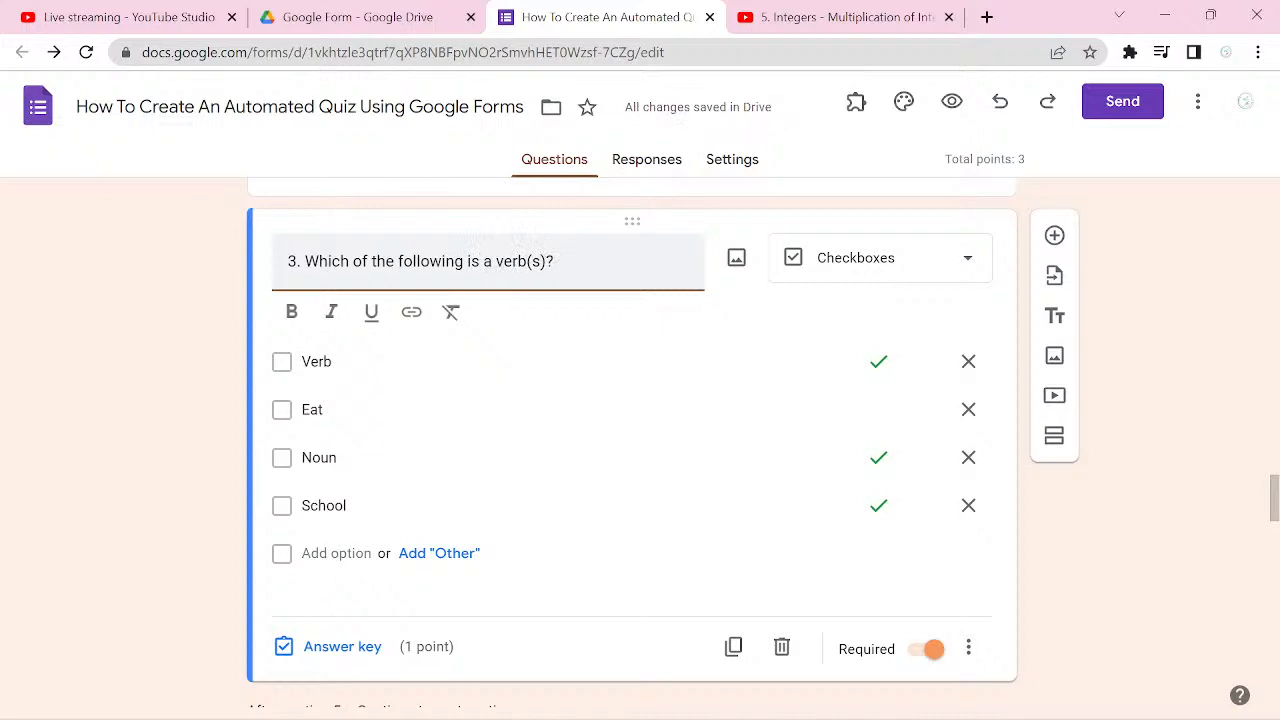
{"action": "key", "text": "BackSpace"}
{"action": "key", "text": "BackSpace"}
{"action": "key", "text": "BackSpace"}
Step: Change question 3 to Multiple choice and enable going to a section based on the answer
{"action": "left_click", "coordinate": [962, 258]}
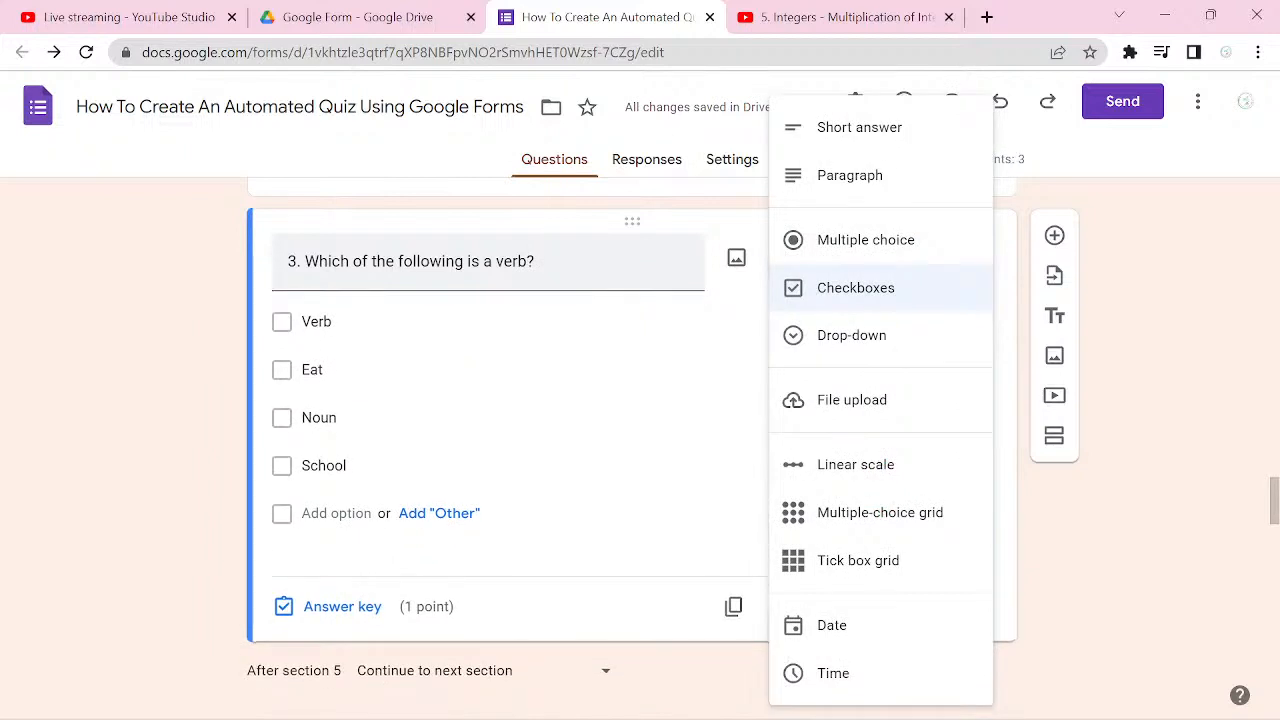
{"action": "left_click", "coordinate": [865, 240]}
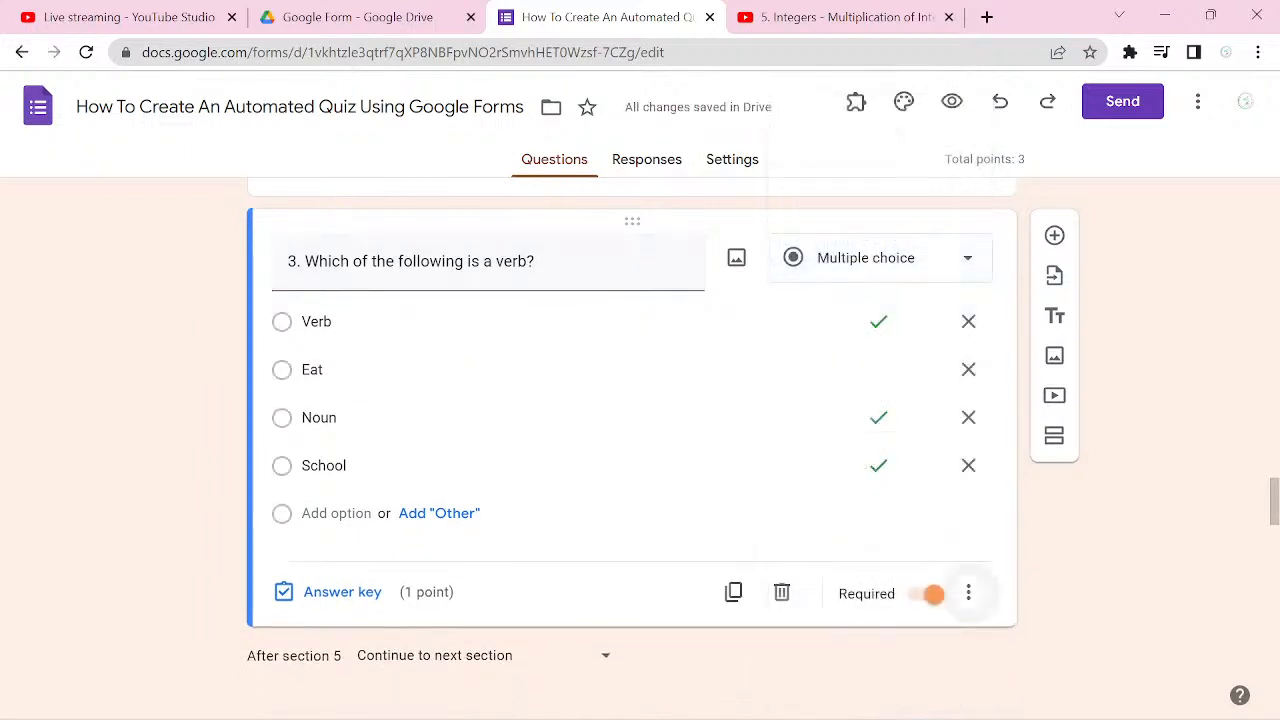
{"action": "left_click", "coordinate": [968, 593]}
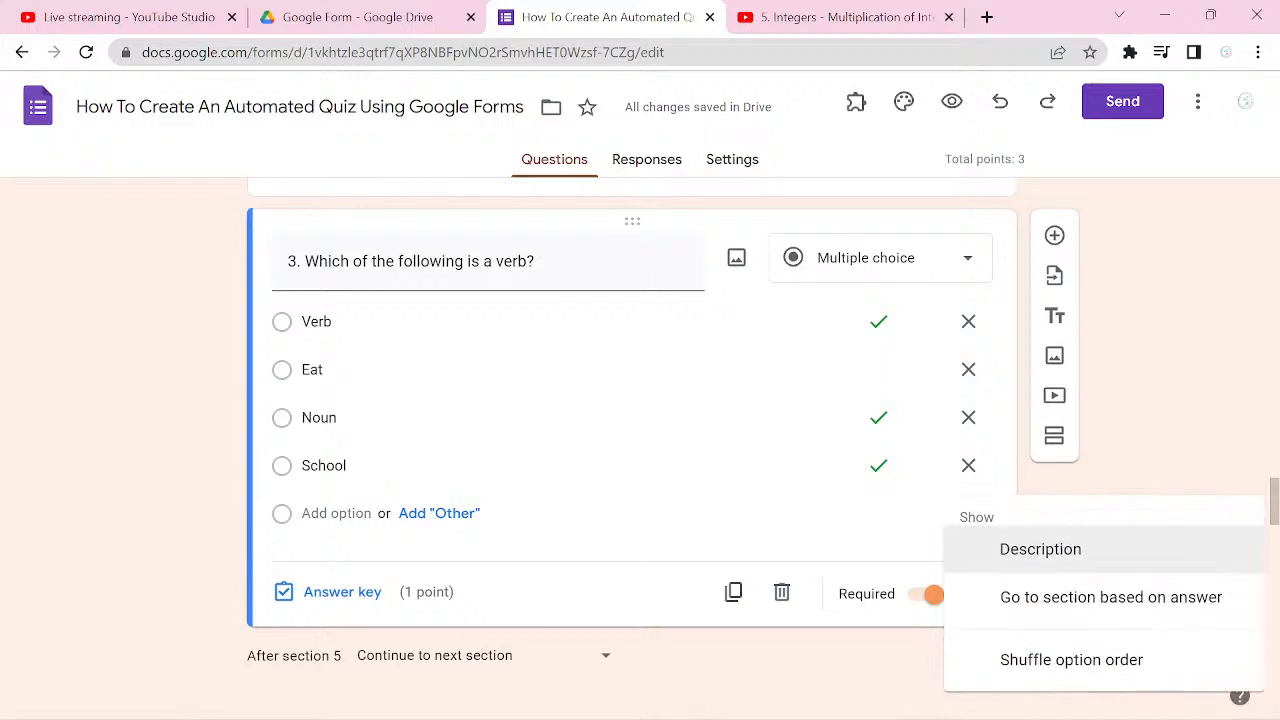
{"action": "left_click", "coordinate": [1177, 430]}
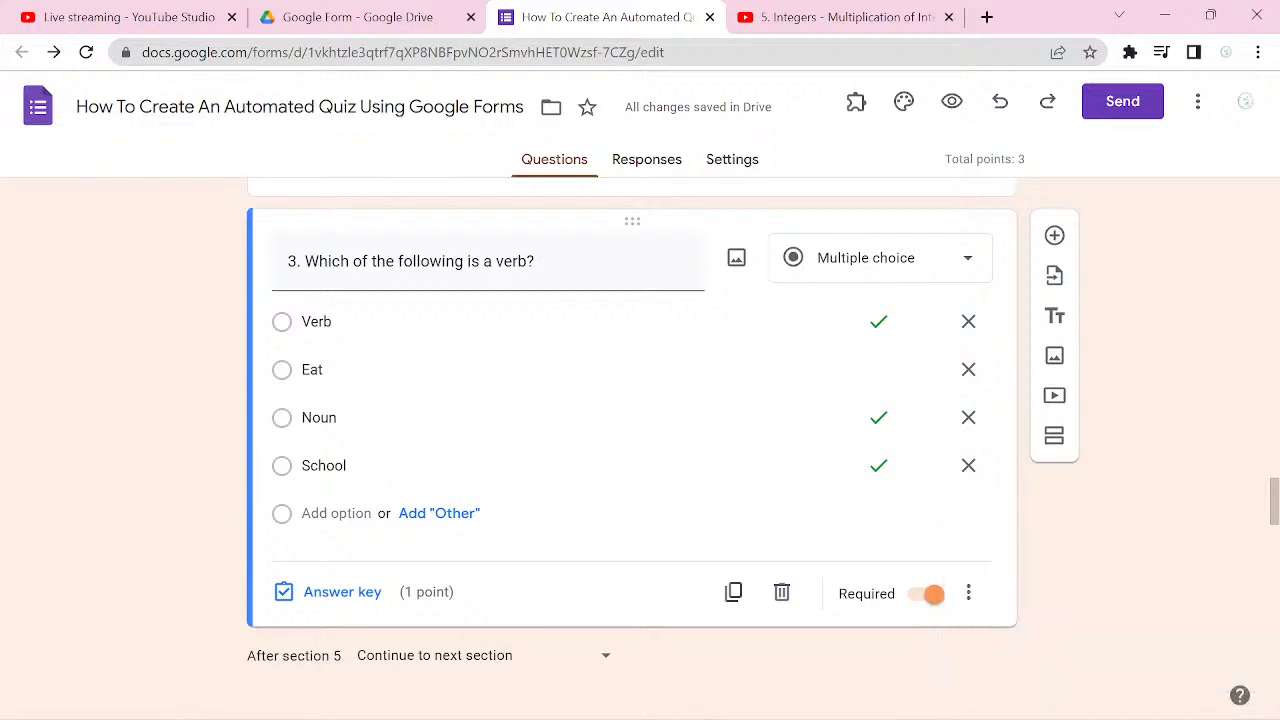
{"action": "left_click", "coordinate": [968, 593]}
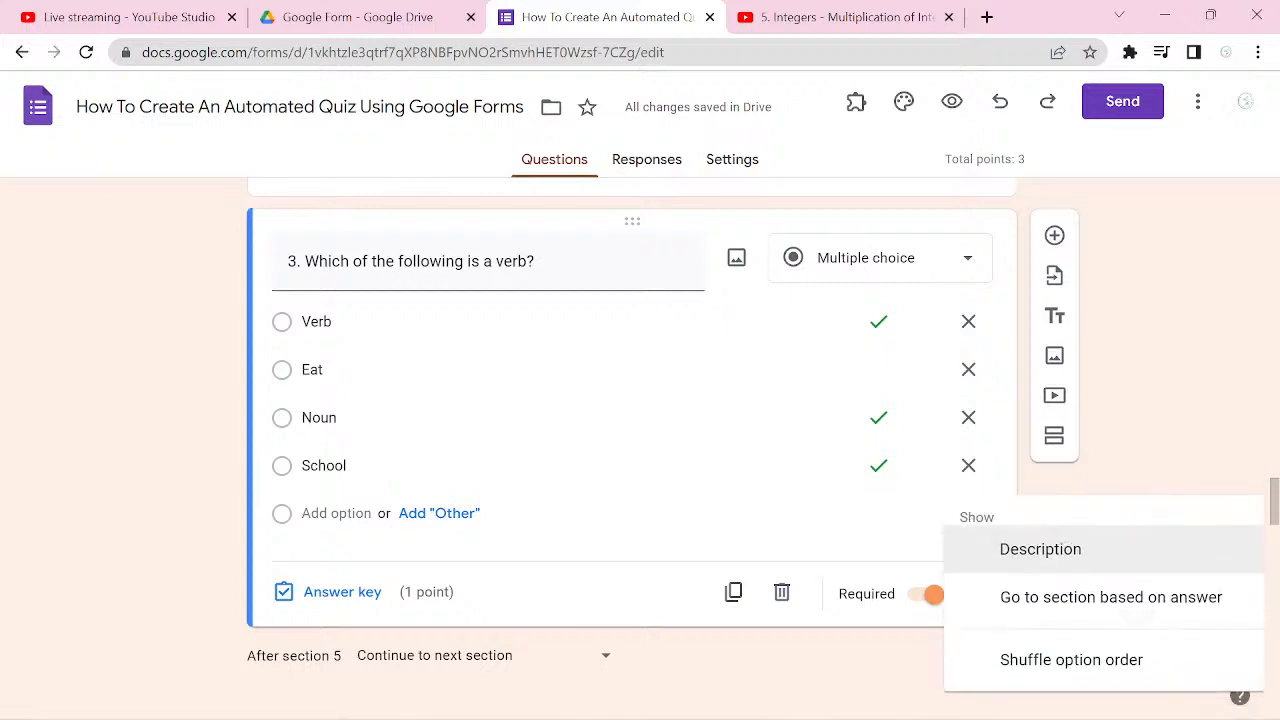
{"action": "left_click", "coordinate": [1111, 597]}
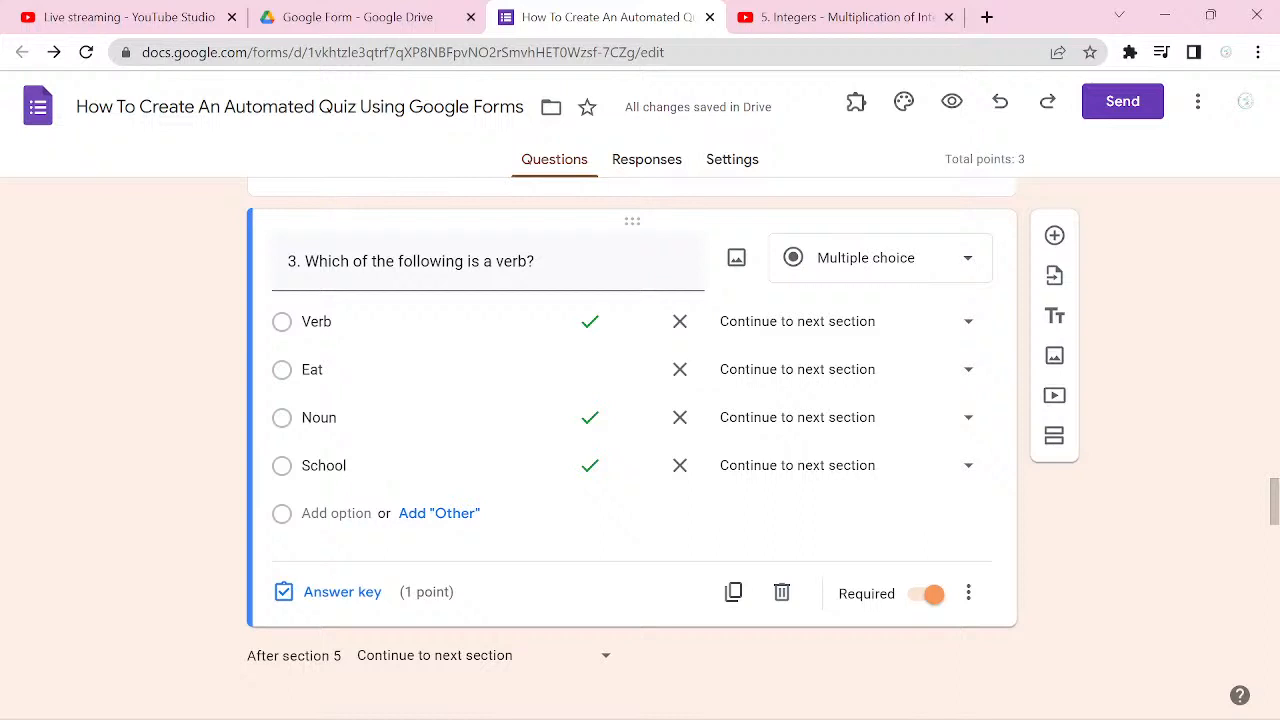
Step: Route question 3's Eat answer to Submit form, and Verb, Noun and School to section 7 (Third Video)
{"action": "left_click", "coordinate": [944, 370]}
{"action": "left_click", "coordinate": [759, 663]}
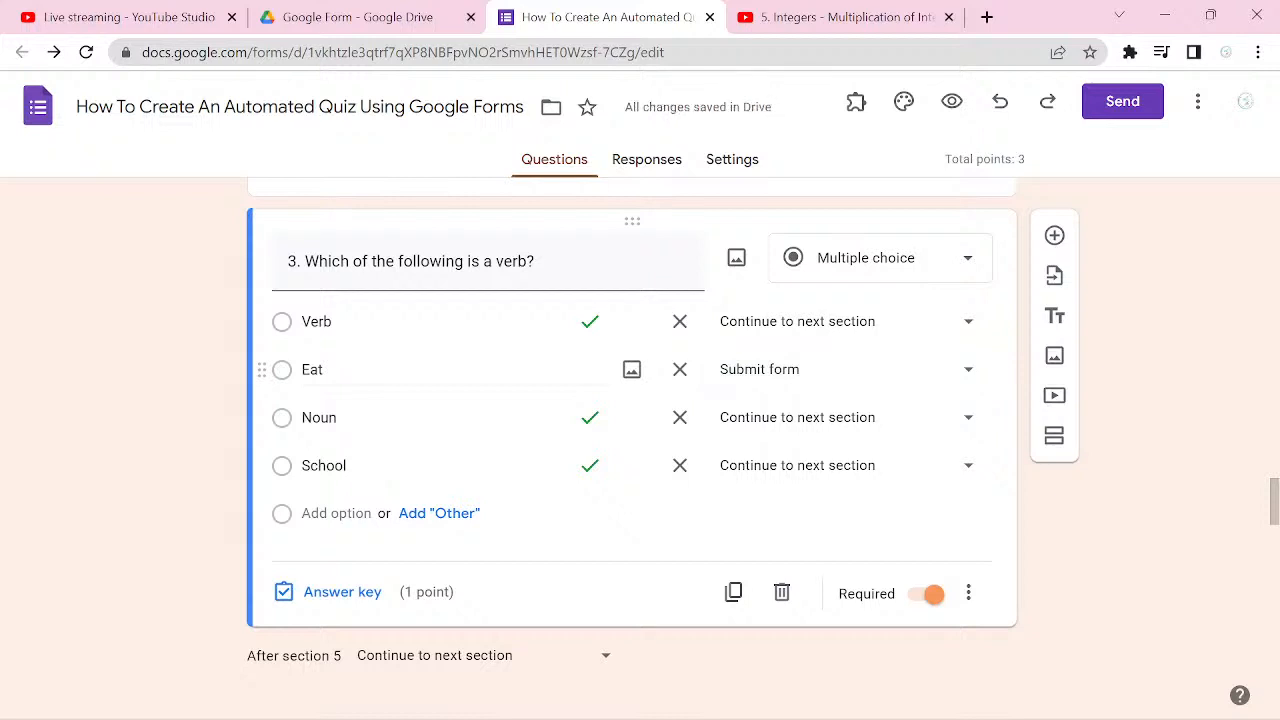
{"action": "left_click", "coordinate": [966, 321]}
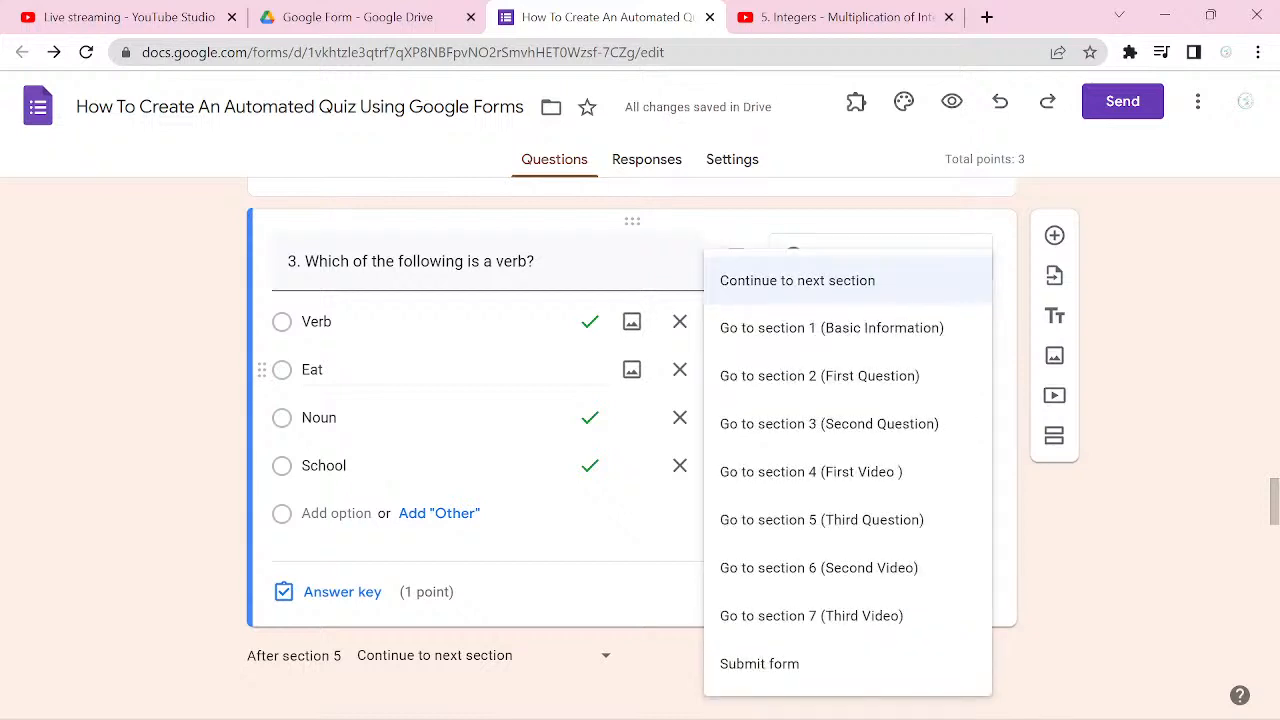
{"action": "left_click", "coordinate": [880, 615]}
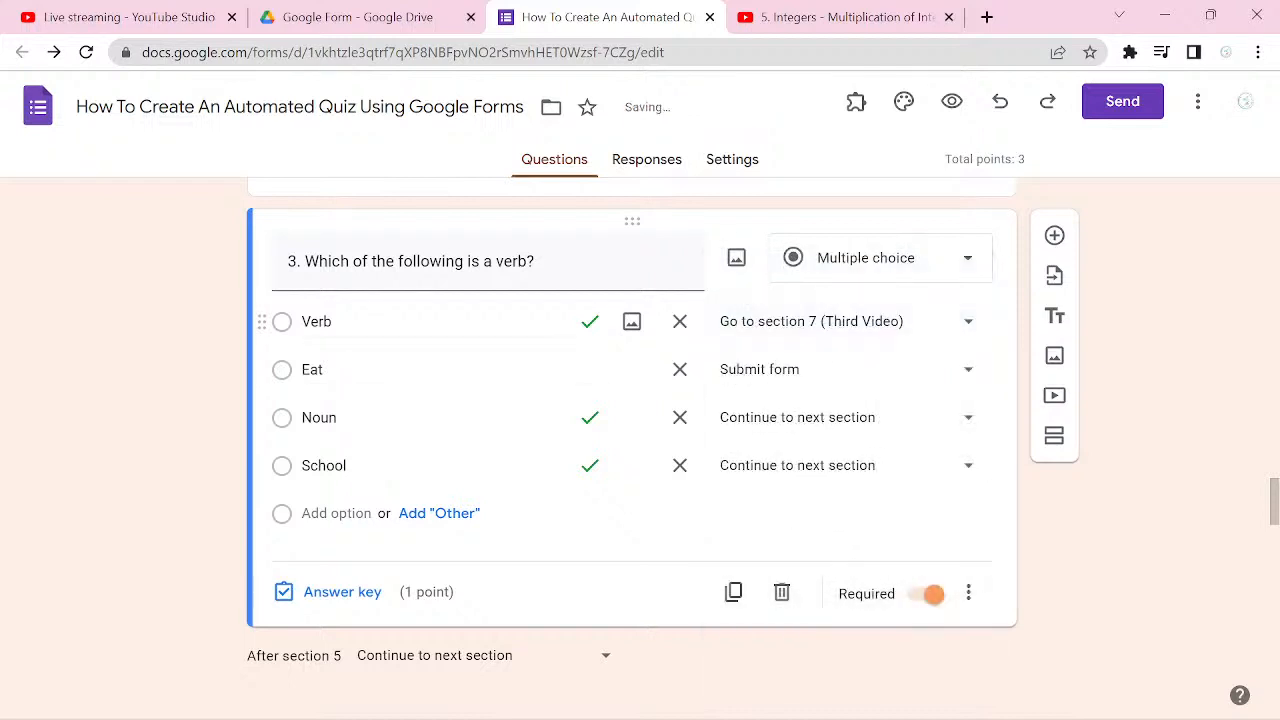
{"action": "left_click", "coordinate": [966, 417]}
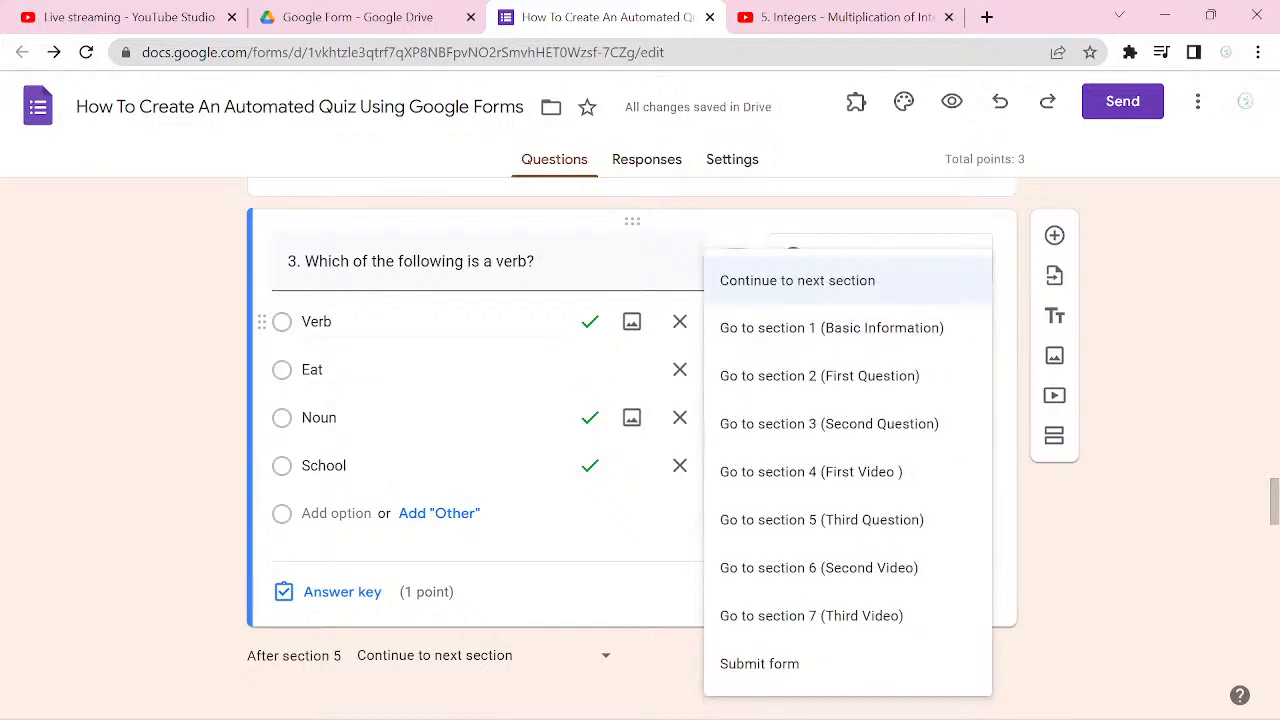
{"action": "left_click", "coordinate": [820, 615]}
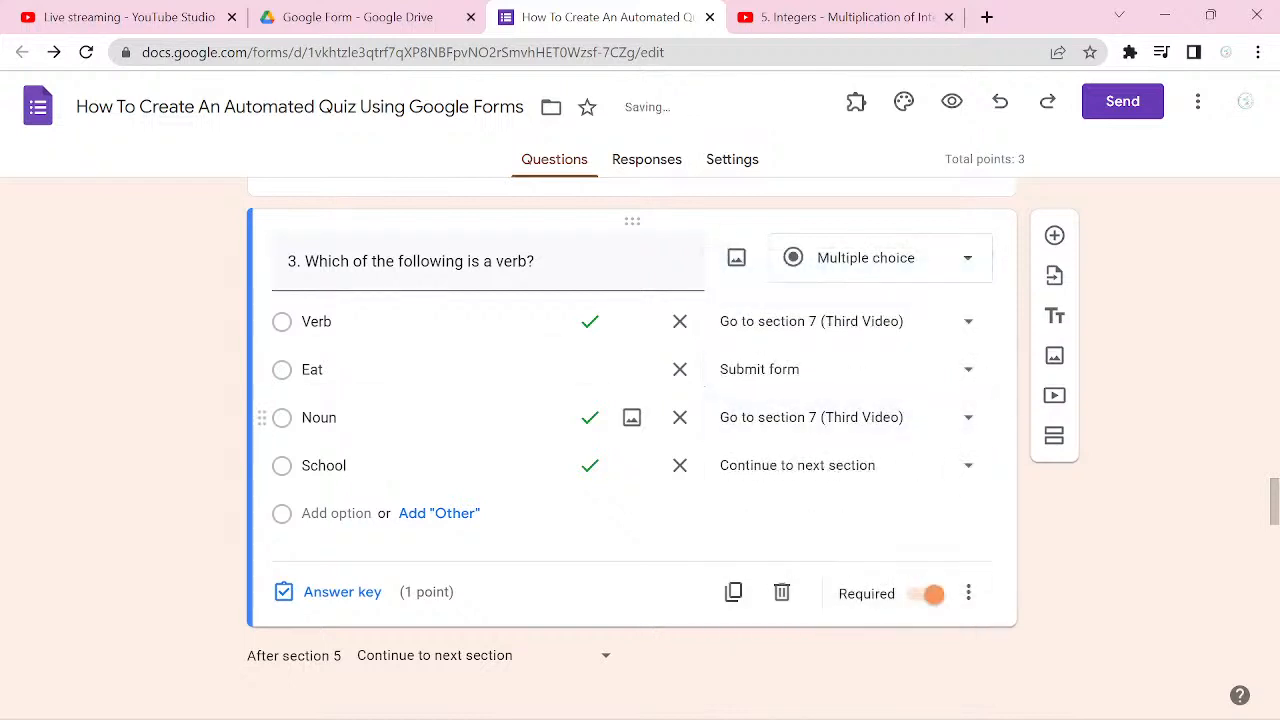
{"action": "left_click", "coordinate": [966, 465]}
{"action": "left_click", "coordinate": [811, 615]}
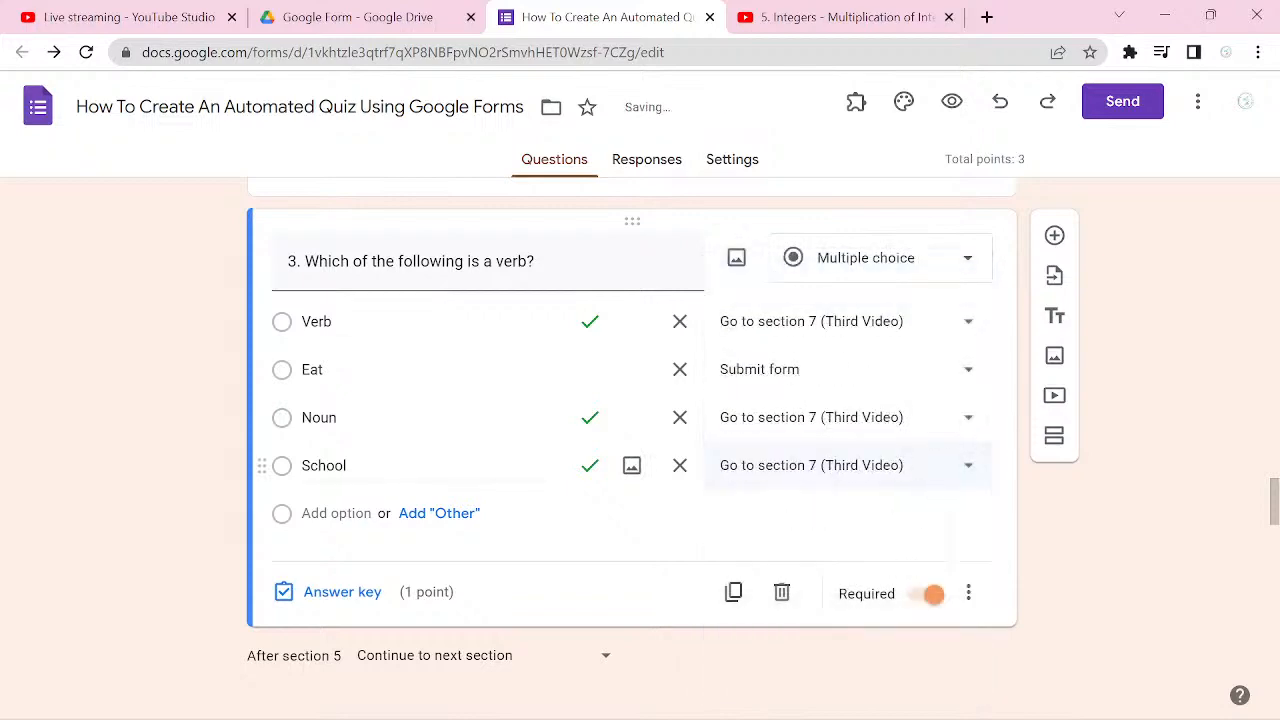
Step: Preview the form and continue past the already filled Basic Information section
{"action": "scroll", "coordinate": [632, 440], "scroll_direction": "up", "scroll_amount": 5}
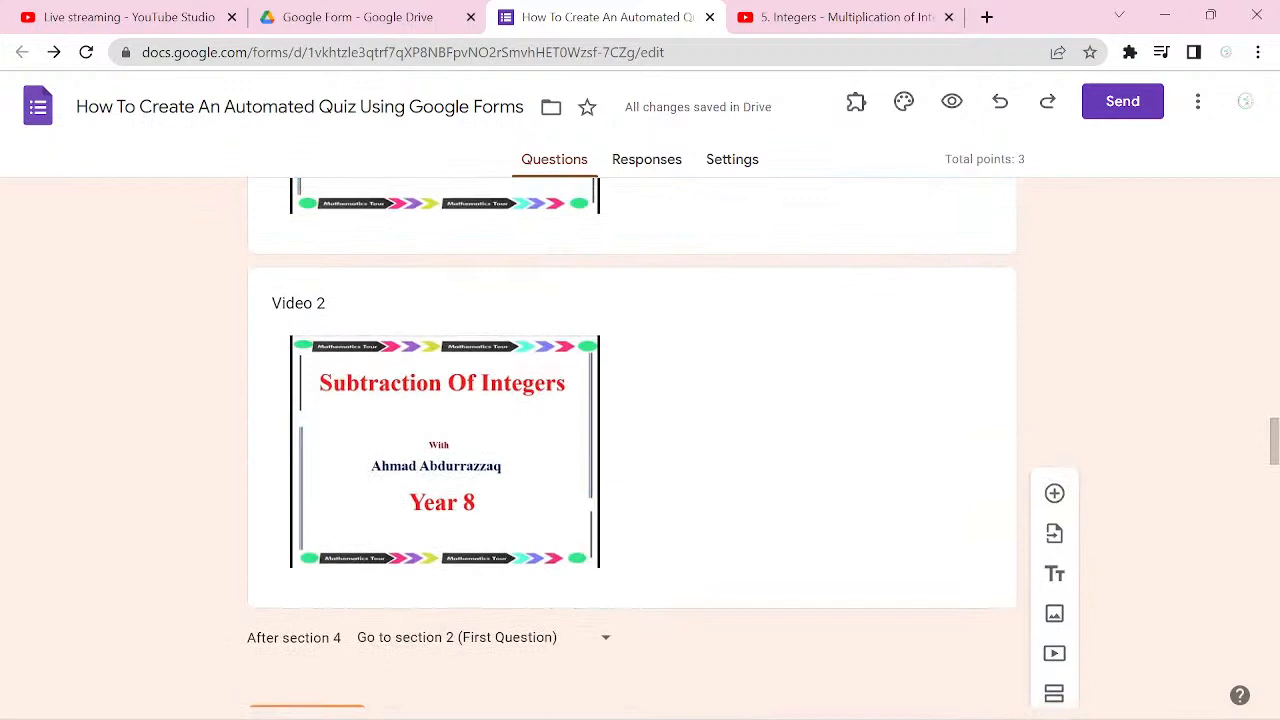
{"action": "left_click", "coordinate": [952, 101]}
{"action": "scroll", "coordinate": [632, 440], "scroll_direction": "down", "scroll_amount": 1}
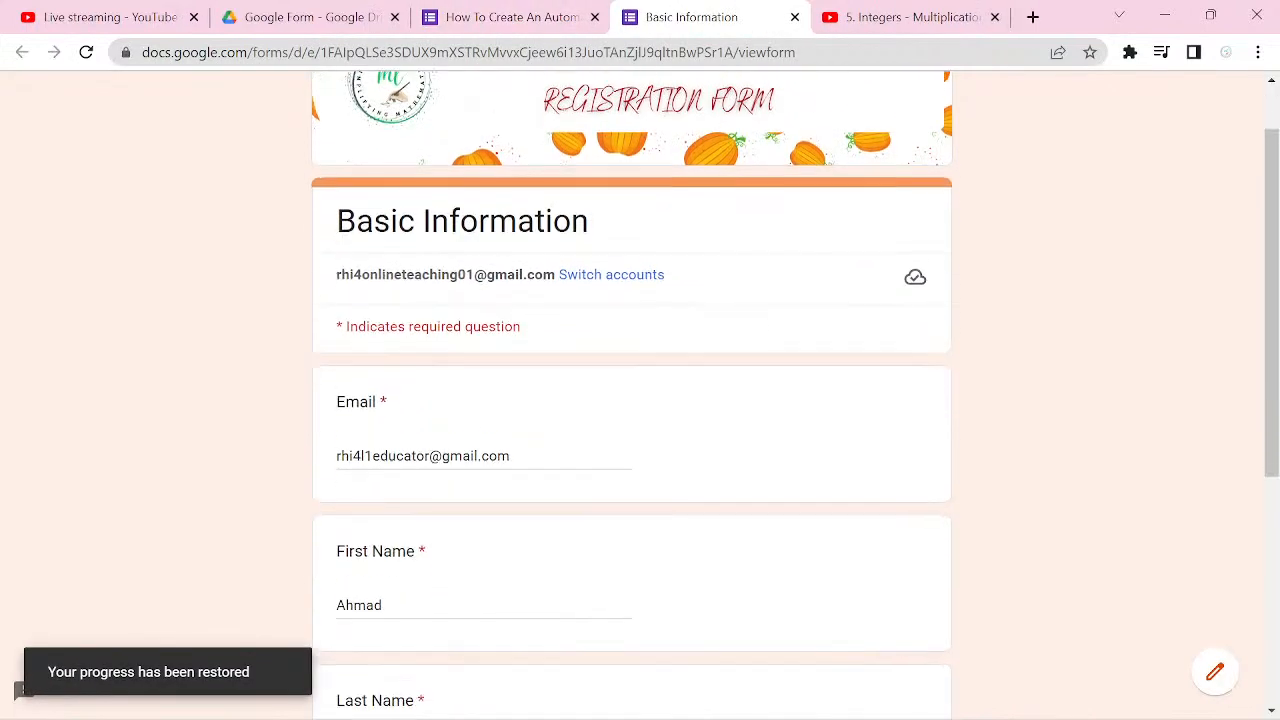
{"action": "scroll", "coordinate": [632, 400], "scroll_direction": "down", "scroll_amount": 5}
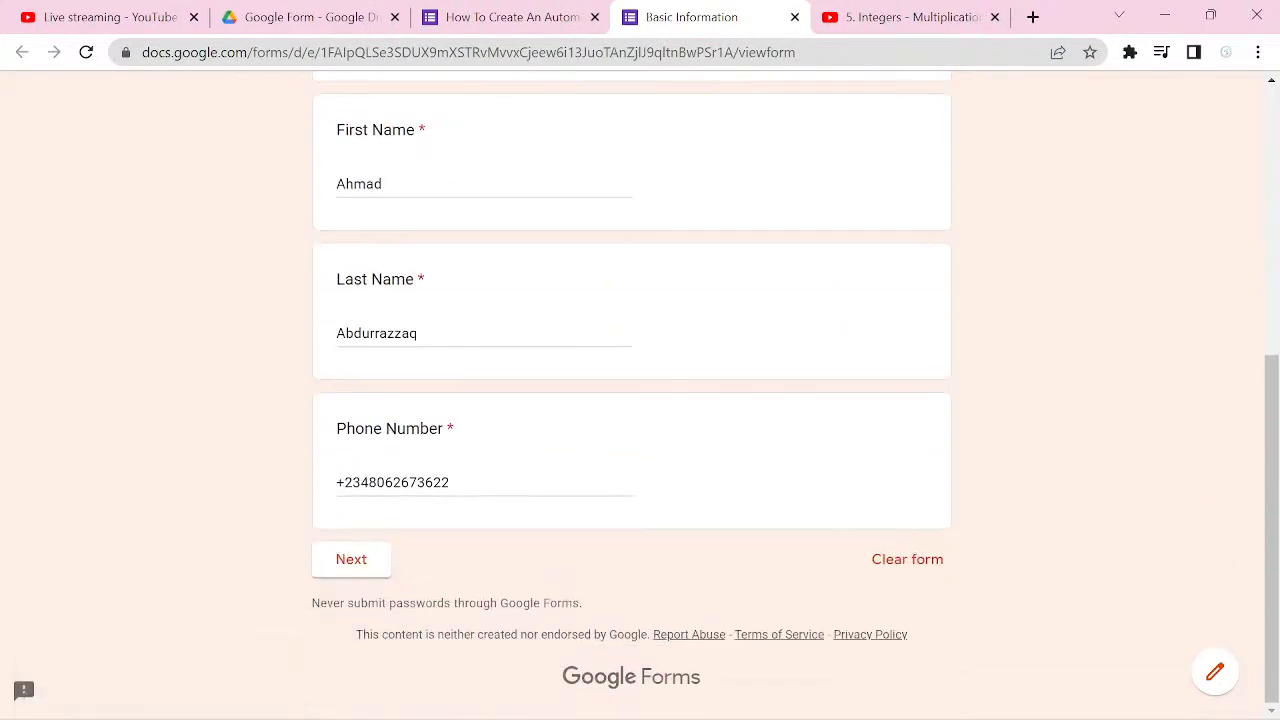
{"action": "left_click", "coordinate": [351, 559]}
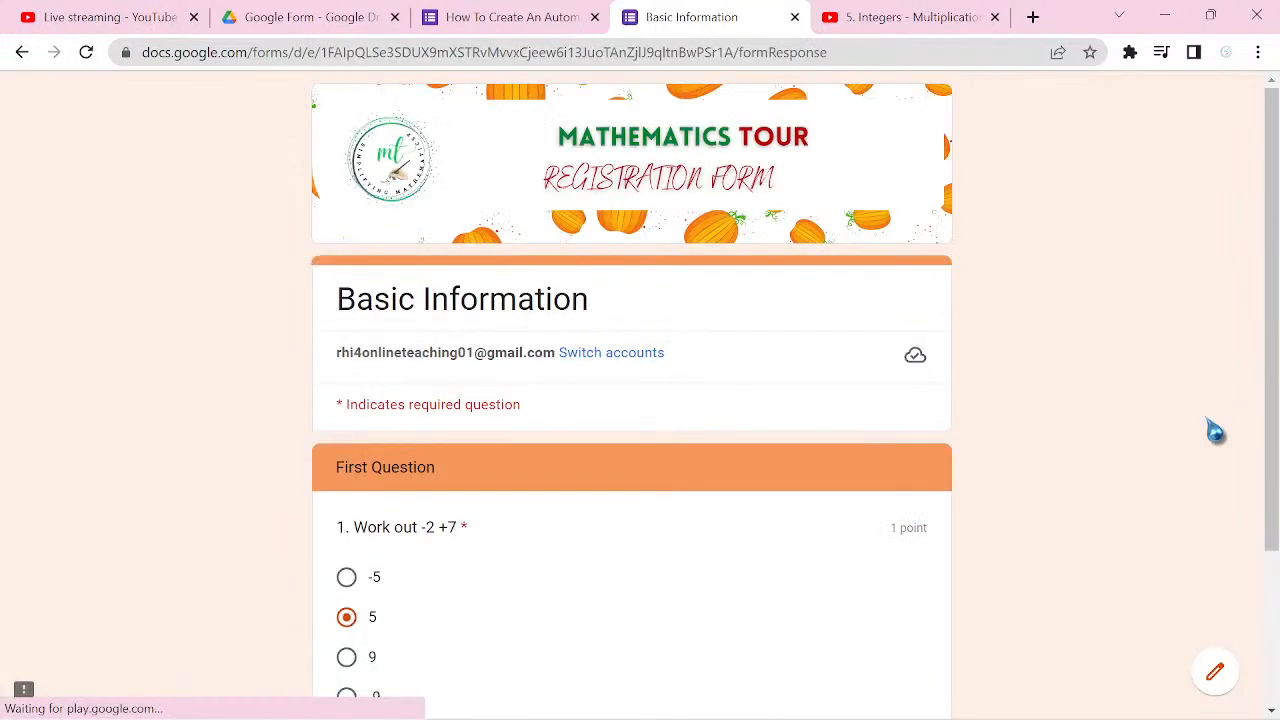
Step: Test the First Question's routing by answering -5 and continuing to the following section
{"action": "scroll", "coordinate": [632, 400], "scroll_direction": "down", "scroll_amount": 1}
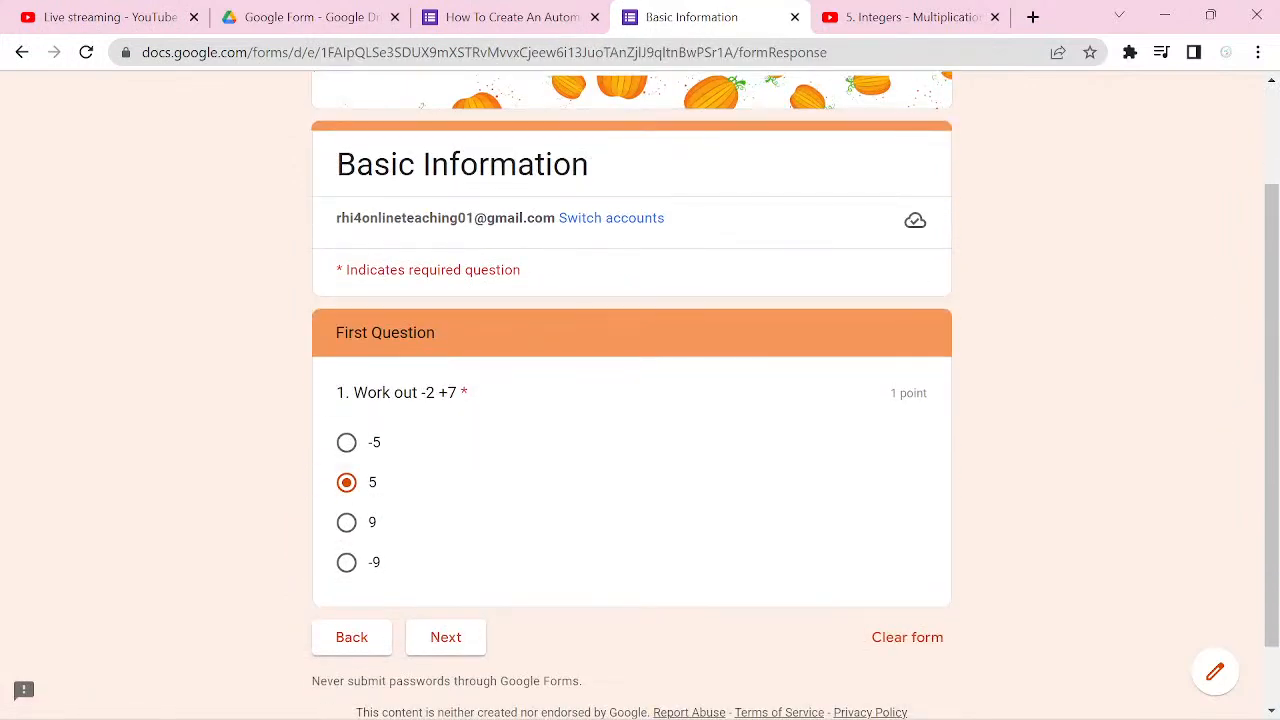
{"action": "left_click", "coordinate": [346, 442]}
{"action": "left_click", "coordinate": [446, 637]}
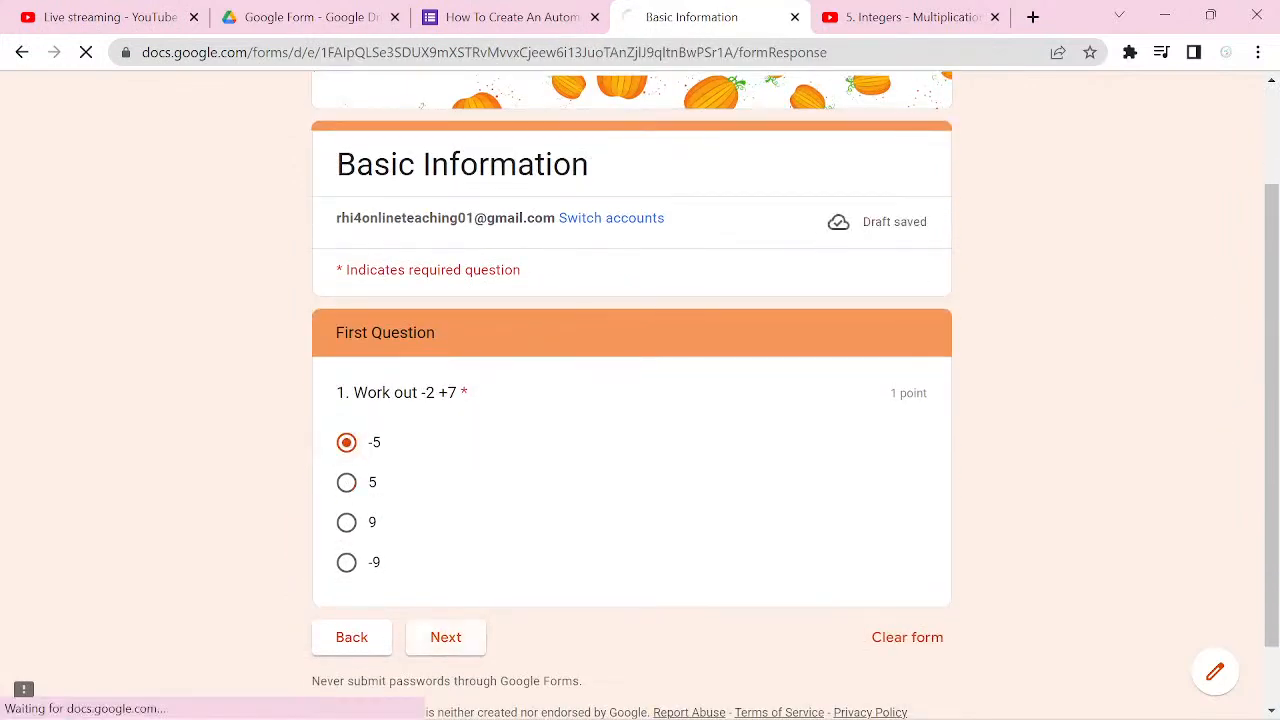
Step: Look through both videos in the First Video section and continue from there
{"action": "scroll", "coordinate": [632, 400], "scroll_direction": "down", "scroll_amount": 1}
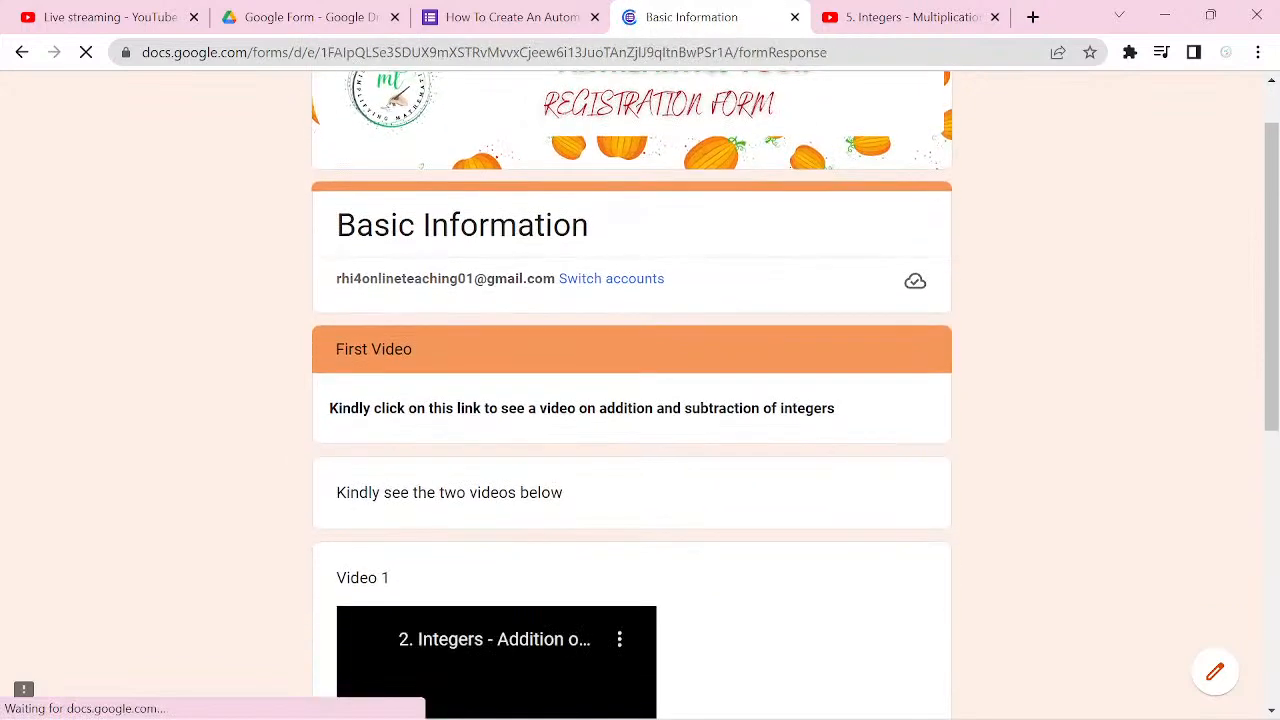
{"action": "scroll", "coordinate": [632, 400], "scroll_direction": "down", "scroll_amount": 1}
{"action": "scroll", "coordinate": [632, 400], "scroll_direction": "down", "scroll_amount": 1}
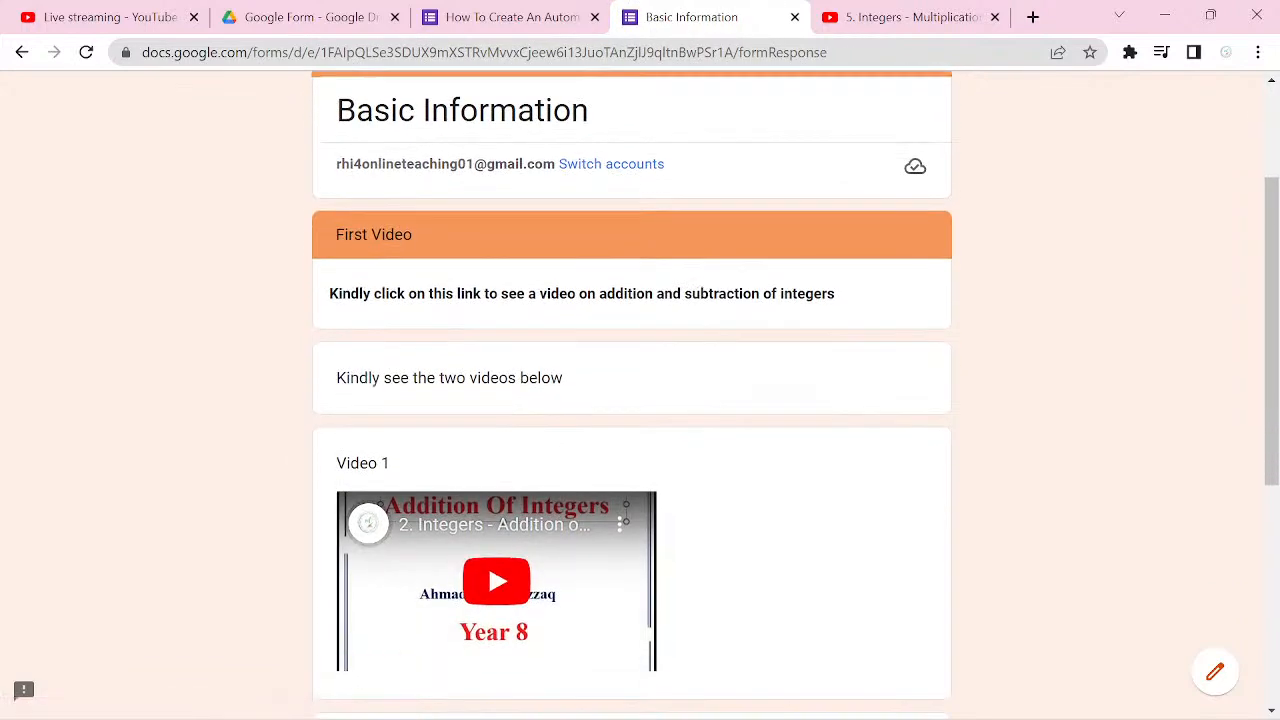
{"action": "scroll", "coordinate": [632, 400], "scroll_direction": "down", "scroll_amount": 3}
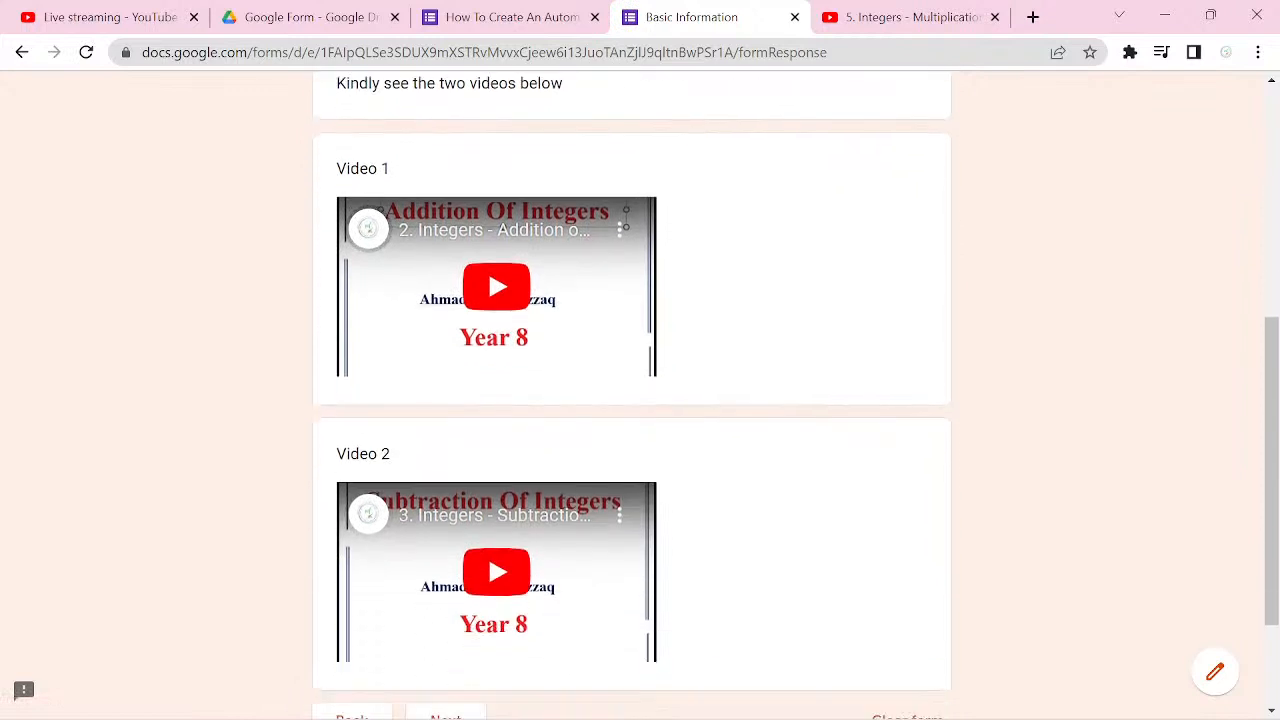
{"action": "scroll", "coordinate": [632, 400], "scroll_direction": "down", "scroll_amount": 2}
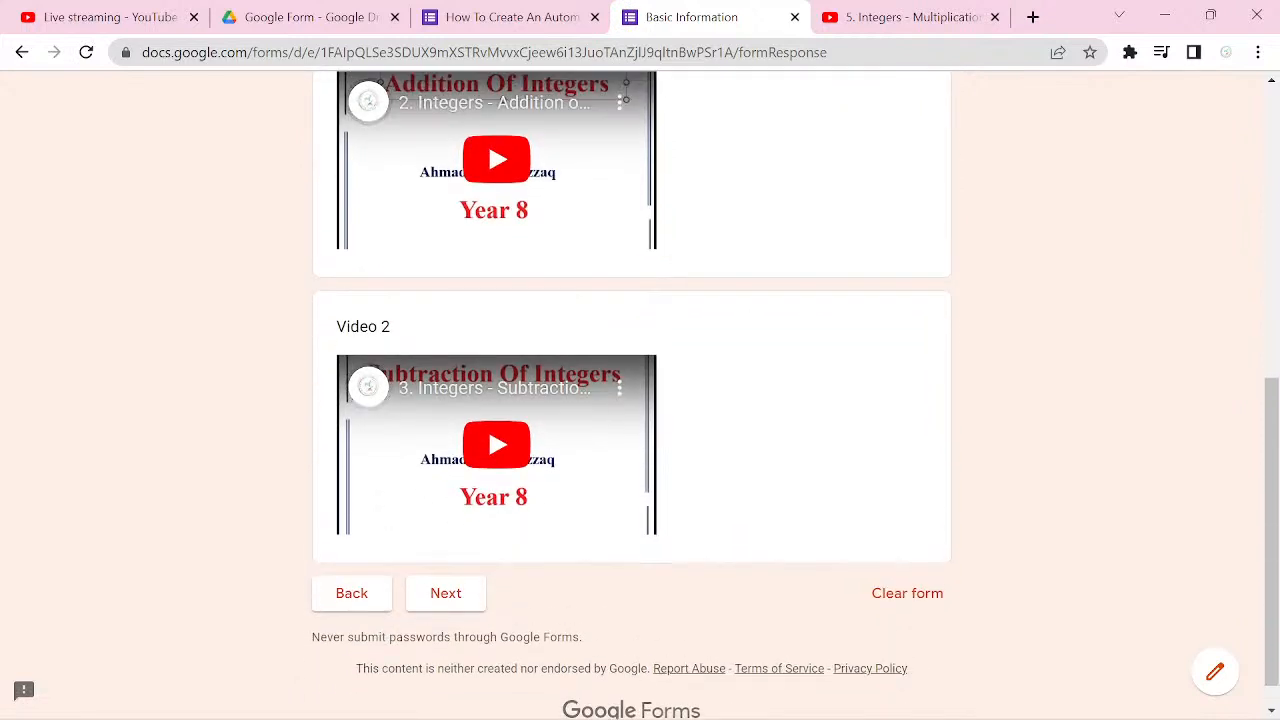
{"action": "left_click", "coordinate": [446, 593]}
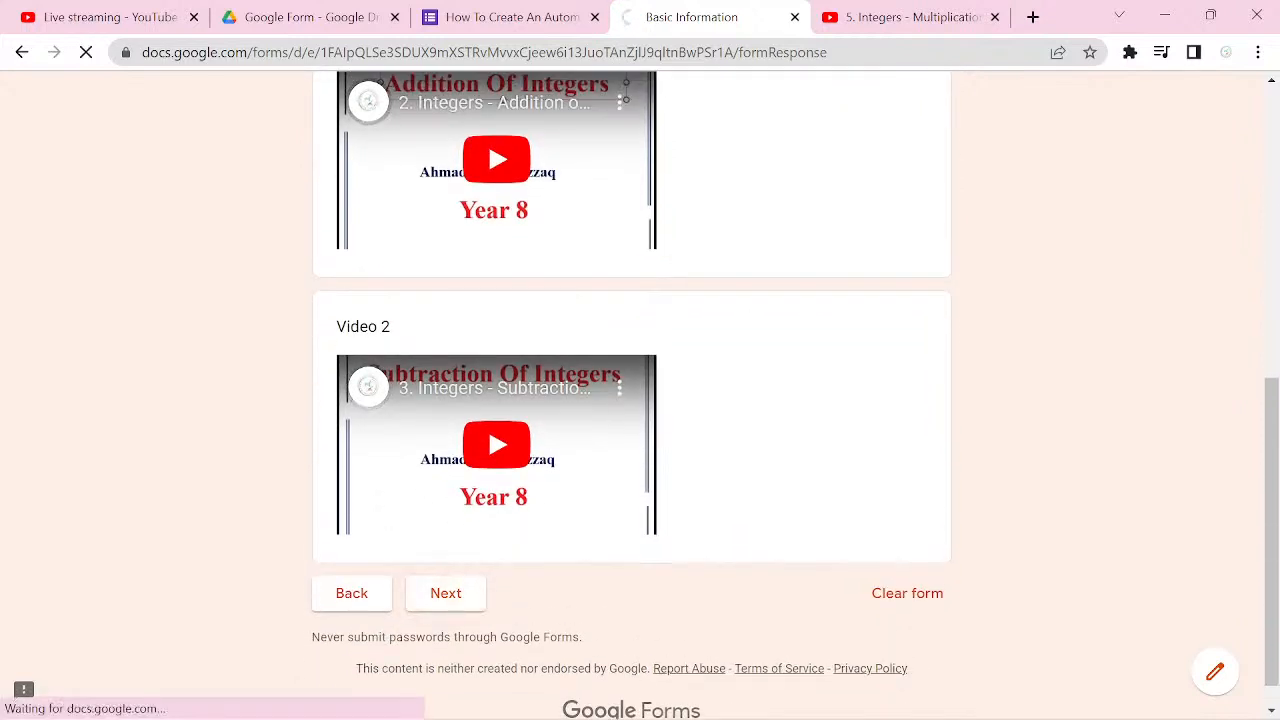
Step: Change the First Question's answer to 5 and continue to the following section
{"action": "scroll", "coordinate": [1212, 432], "scroll_direction": "down", "scroll_amount": 1}
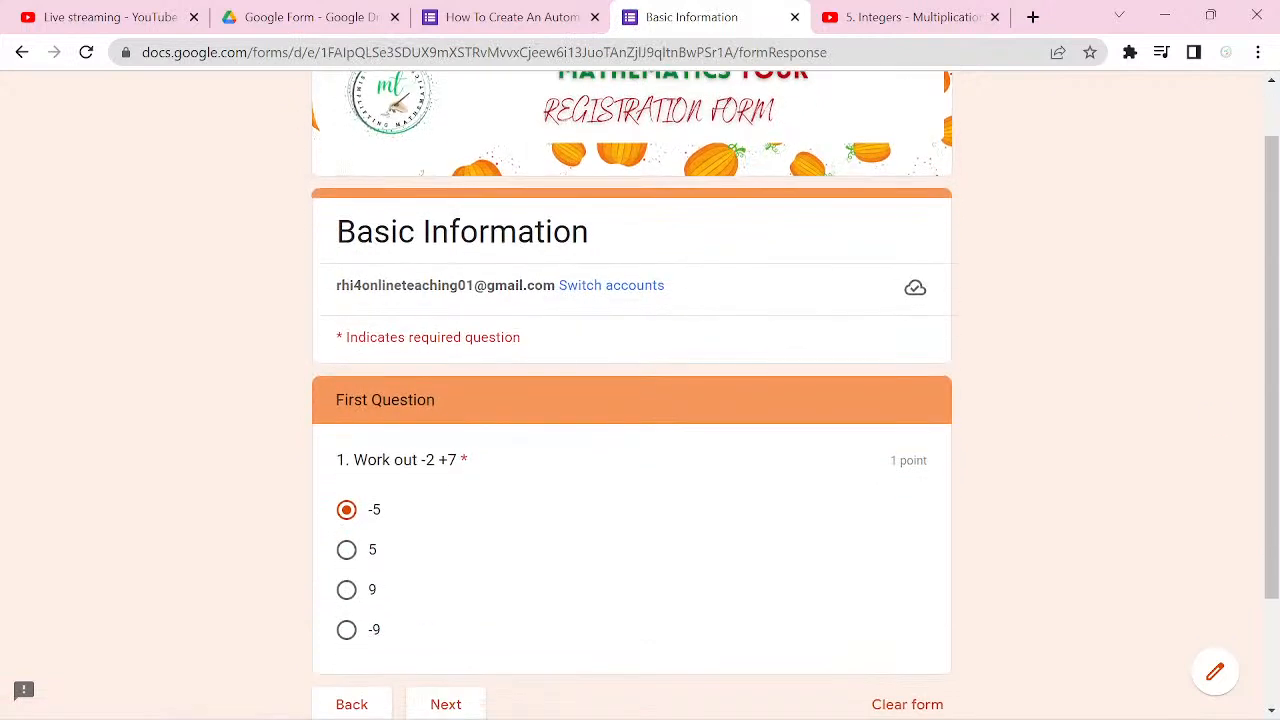
{"action": "left_click", "coordinate": [346, 549]}
{"action": "scroll", "coordinate": [632, 400], "scroll_direction": "down", "scroll_amount": 2}
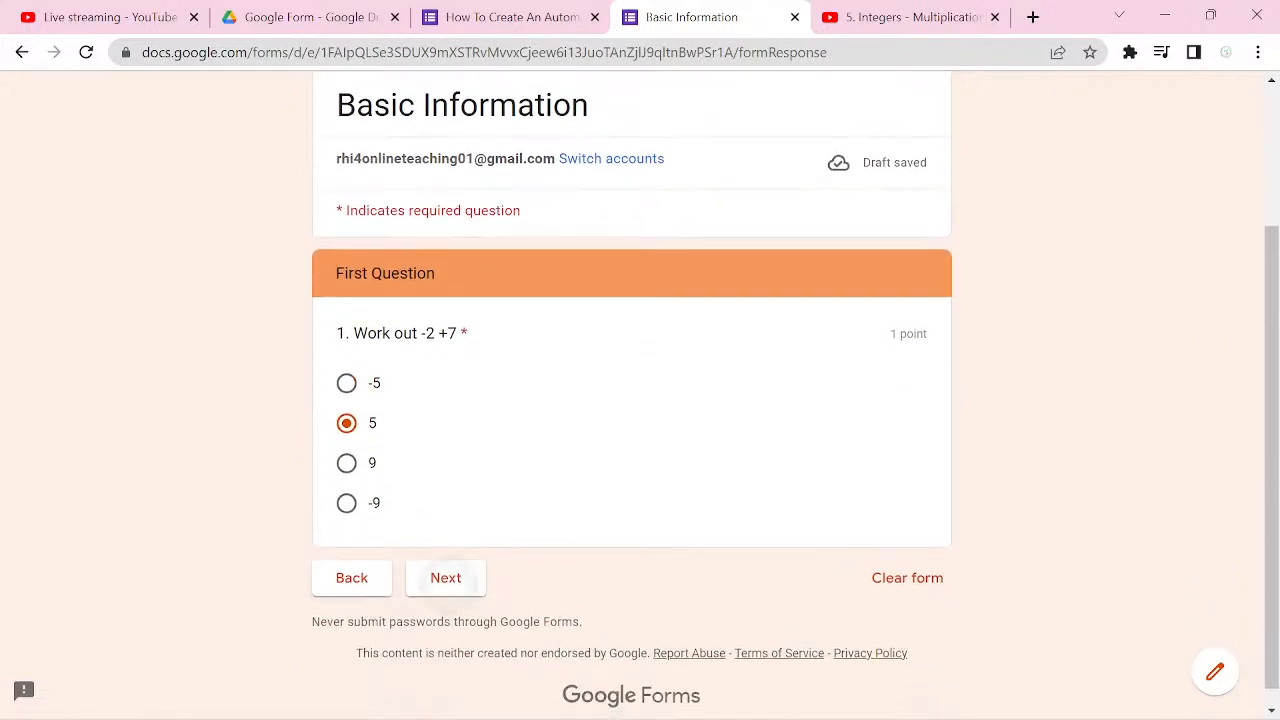
{"action": "left_click", "coordinate": [447, 580]}
Step: Test the Second Question's routing by answering -20, and continue through the Second Video section
{"action": "scroll", "coordinate": [632, 400], "scroll_direction": "down", "scroll_amount": 2}
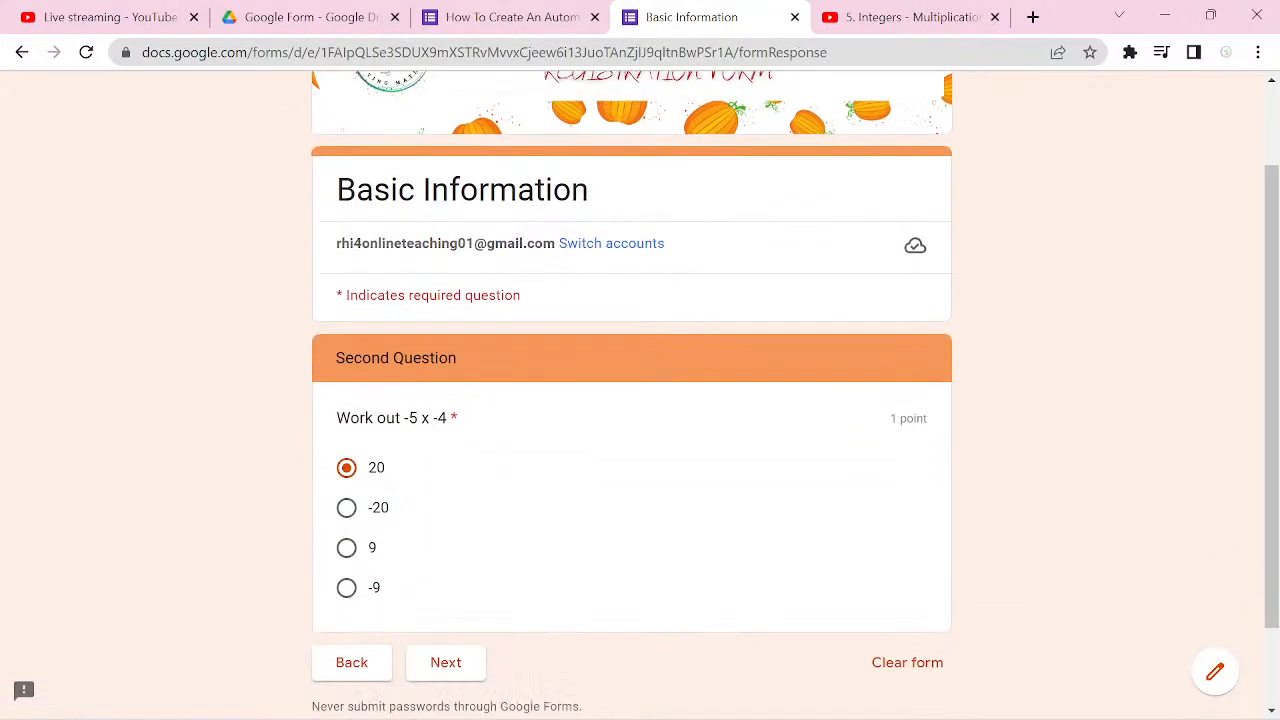
{"action": "scroll", "coordinate": [632, 400], "scroll_direction": "down", "scroll_amount": 1}
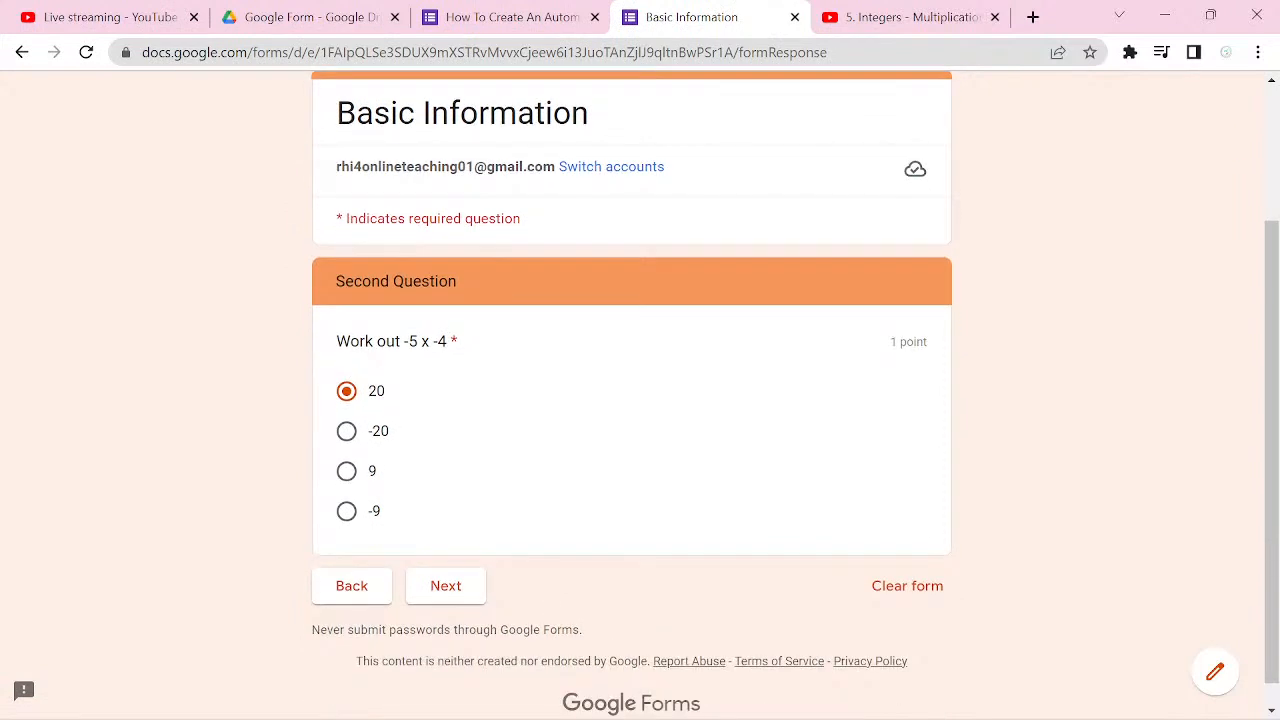
{"action": "left_click", "coordinate": [346, 431]}
{"action": "left_click", "coordinate": [446, 587]}
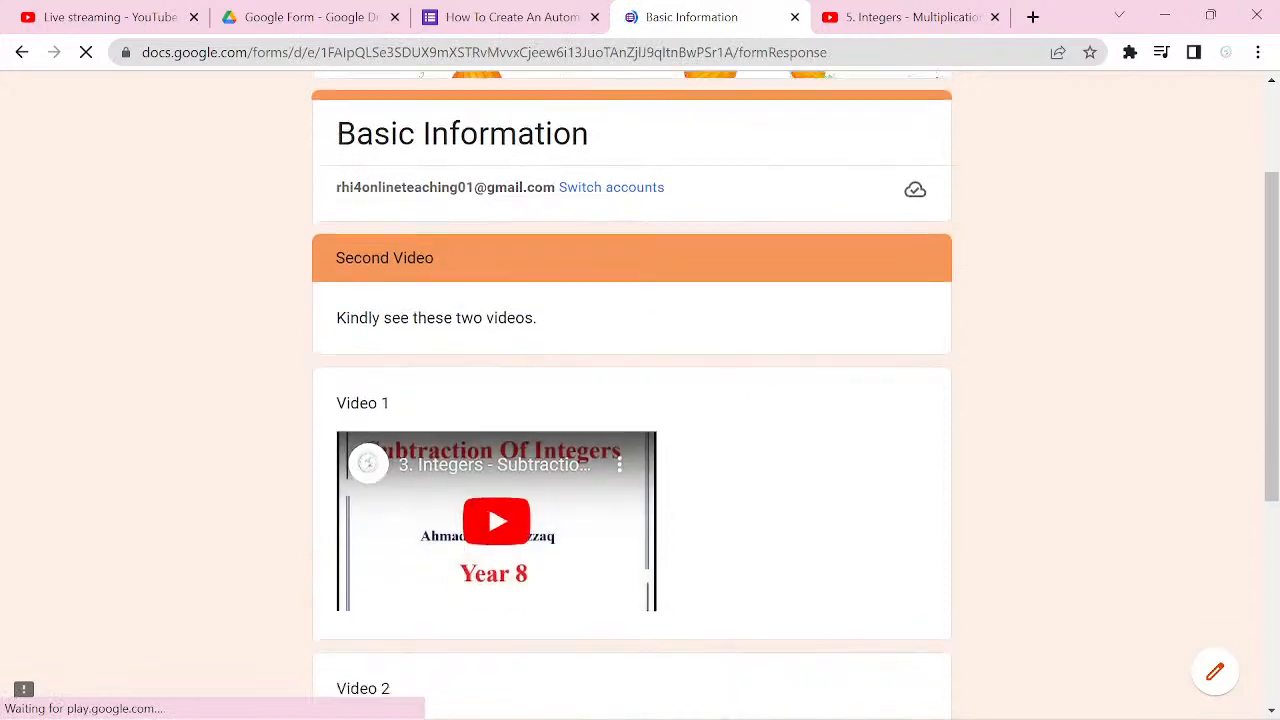
{"action": "scroll", "coordinate": [632, 400], "scroll_direction": "down", "scroll_amount": 4}
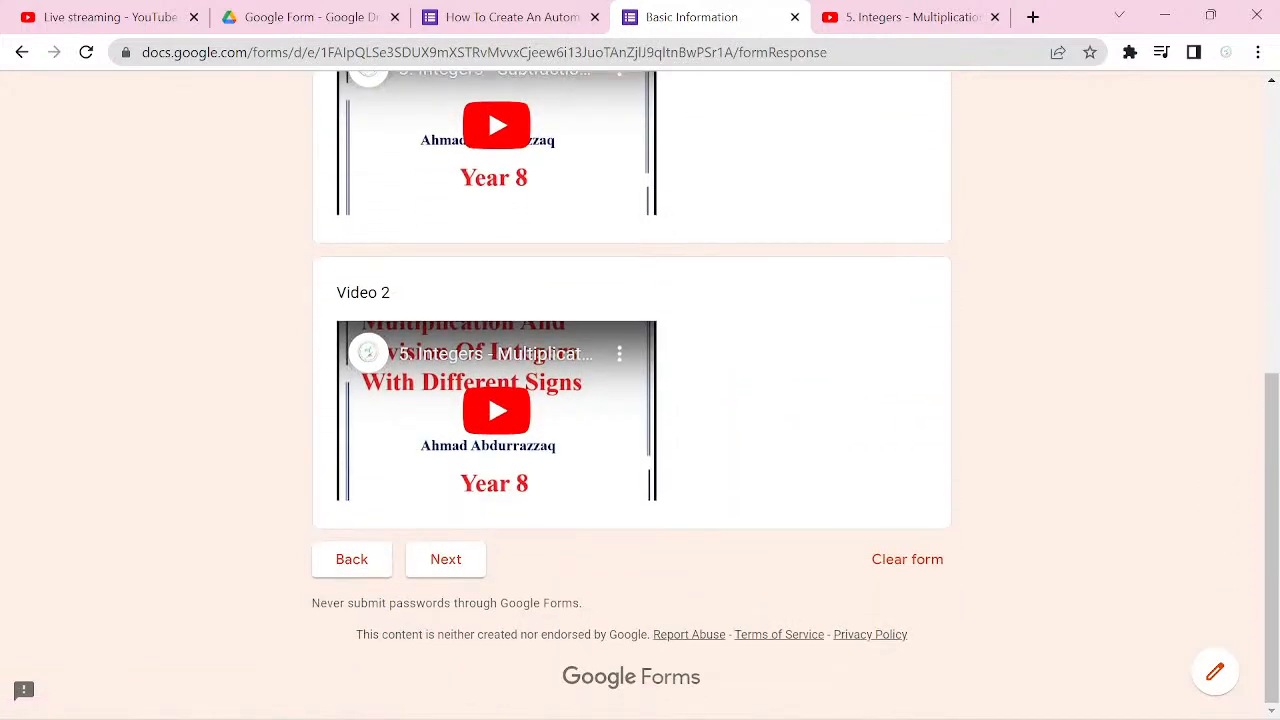
{"action": "left_click", "coordinate": [446, 559]}
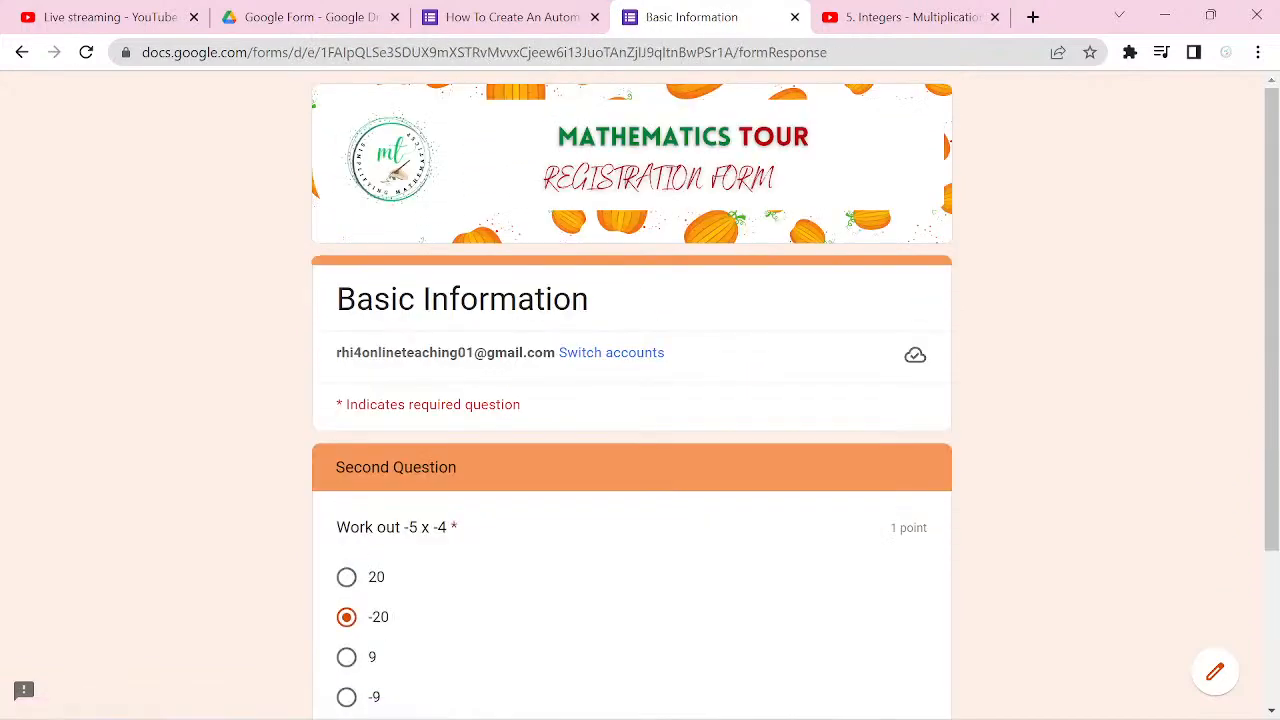
Step: Change the Second Question's answer to 20 and continue to the following section
{"action": "scroll", "coordinate": [1212, 430], "scroll_direction": "down", "scroll_amount": 1}
{"action": "left_click", "coordinate": [346, 532]}
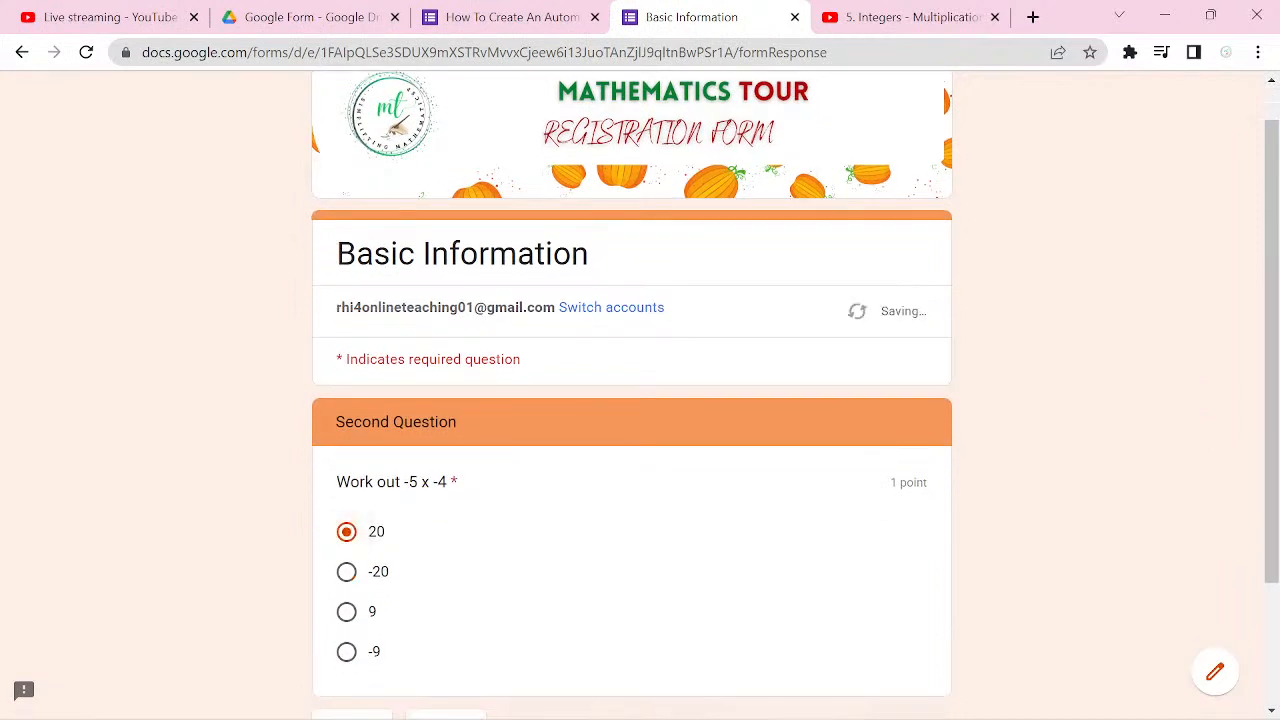
{"action": "scroll", "coordinate": [640, 400], "scroll_direction": "down", "scroll_amount": 2}
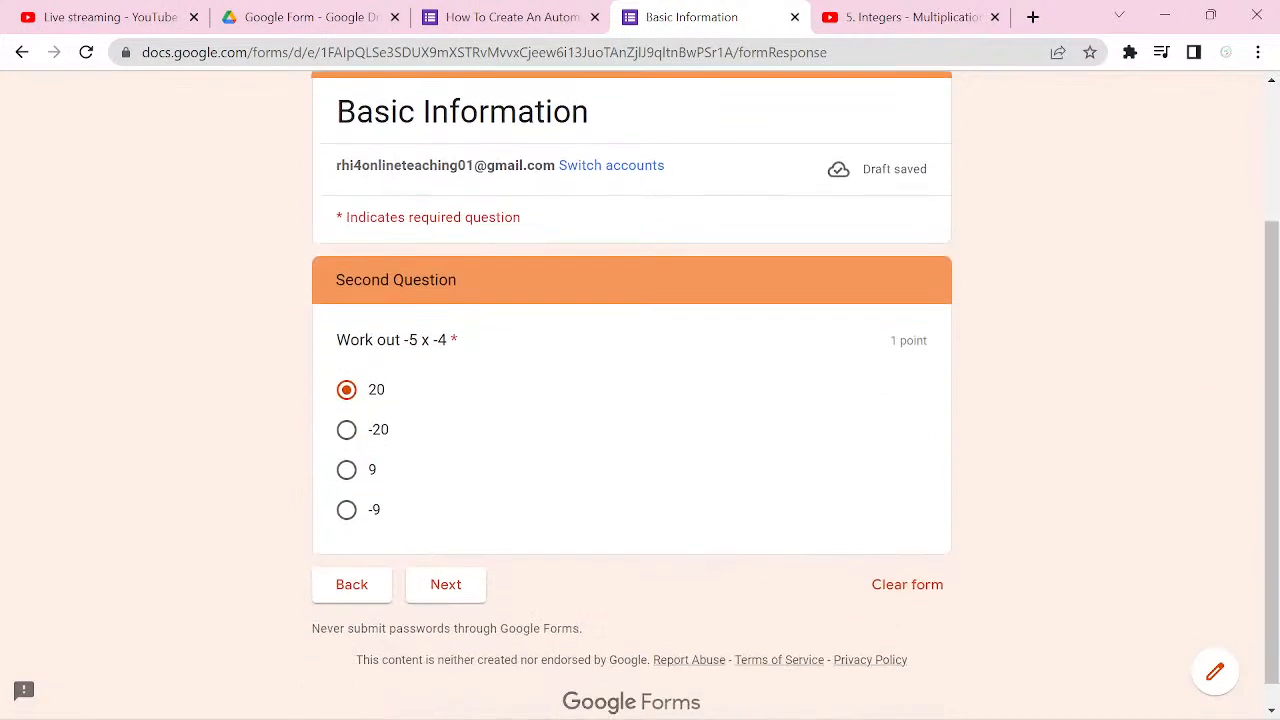
{"action": "left_click", "coordinate": [446, 584]}
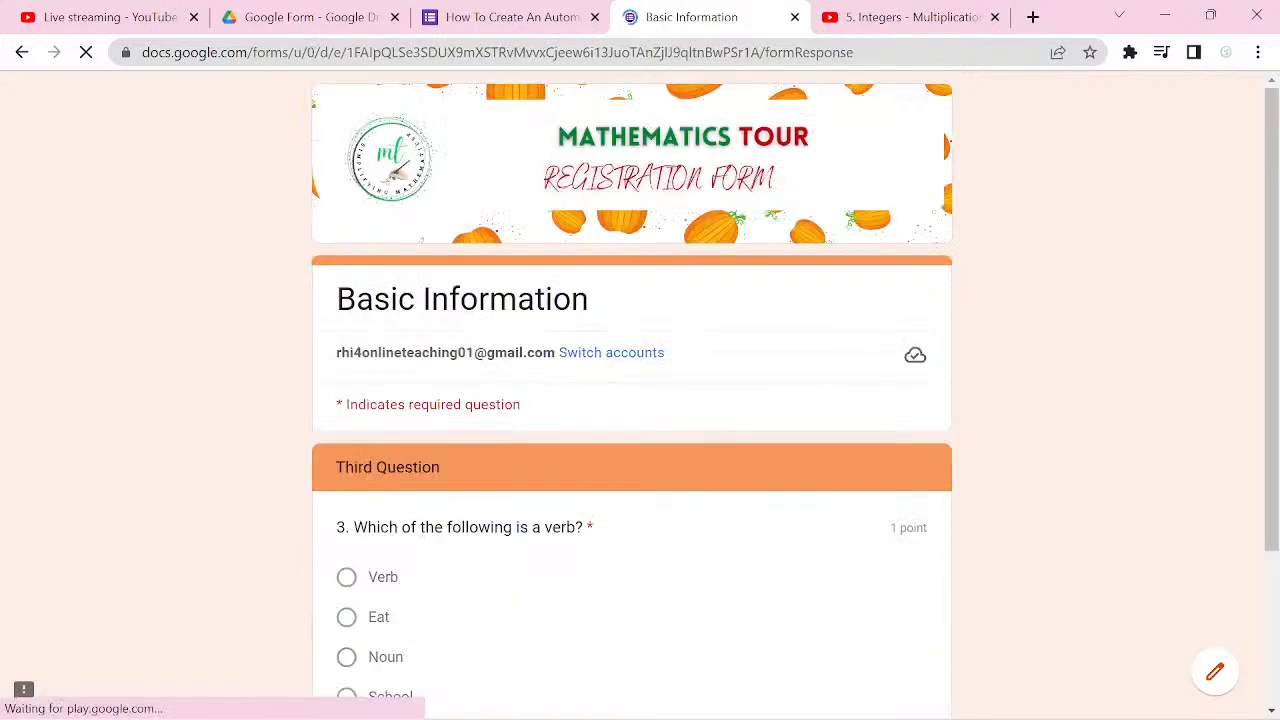
Step: Test the Third Question's routing by answering Noun and continuing to the following section
{"action": "scroll", "coordinate": [446, 584], "scroll_direction": "down", "scroll_amount": 2}
{"action": "left_click", "coordinate": [346, 536]}
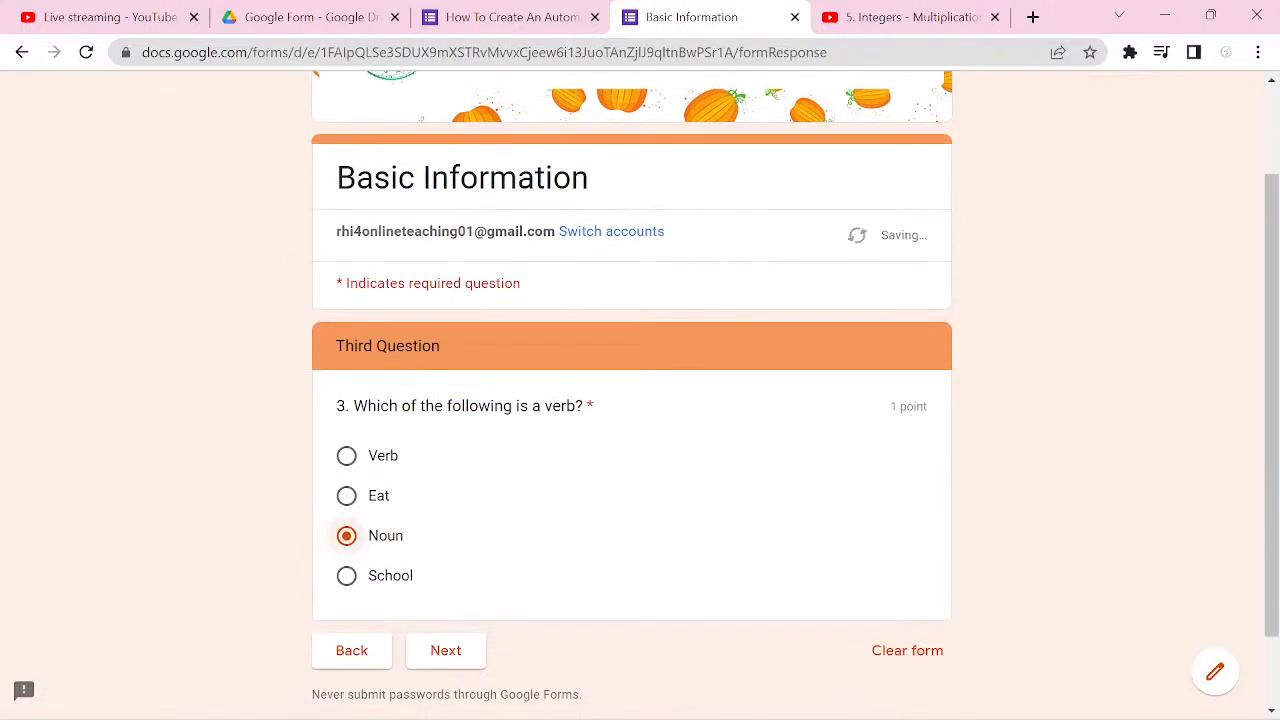
{"action": "left_click", "coordinate": [446, 650]}
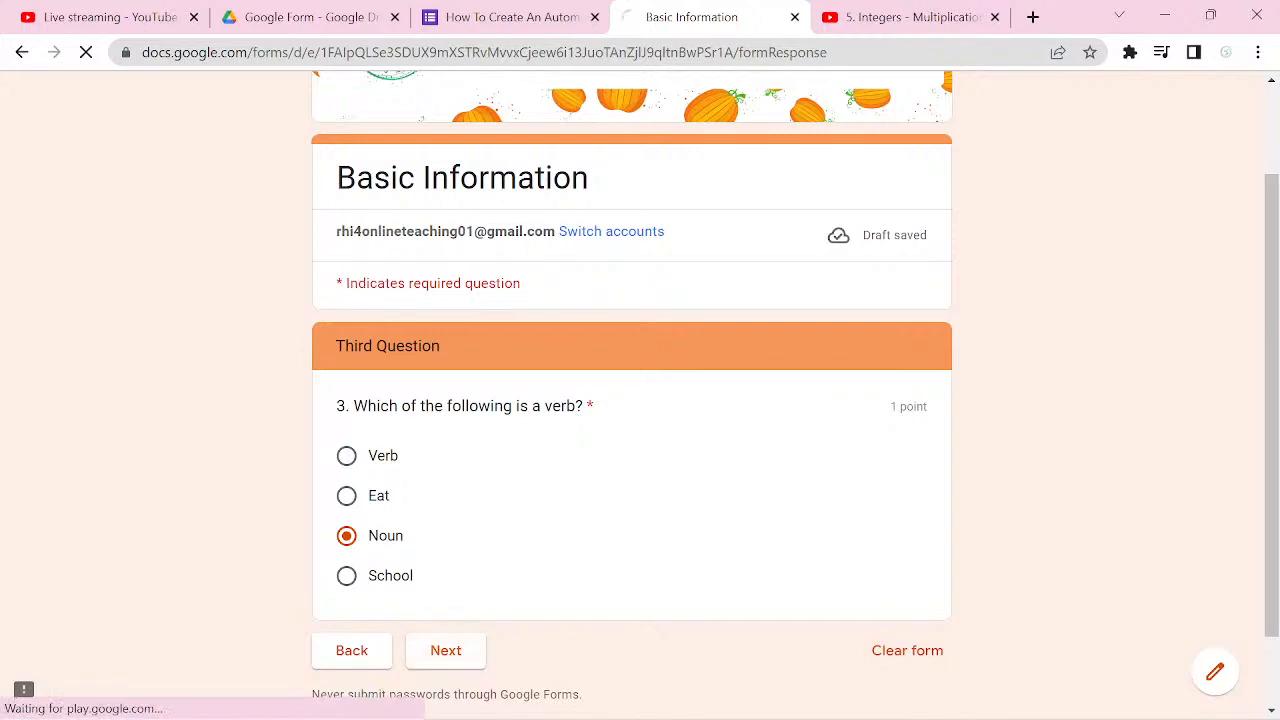
Step: Examine the Third Video section's two videos and the navigation choices offered at its end
{"action": "scroll", "coordinate": [488, 491], "scroll_direction": "down", "scroll_amount": 4}
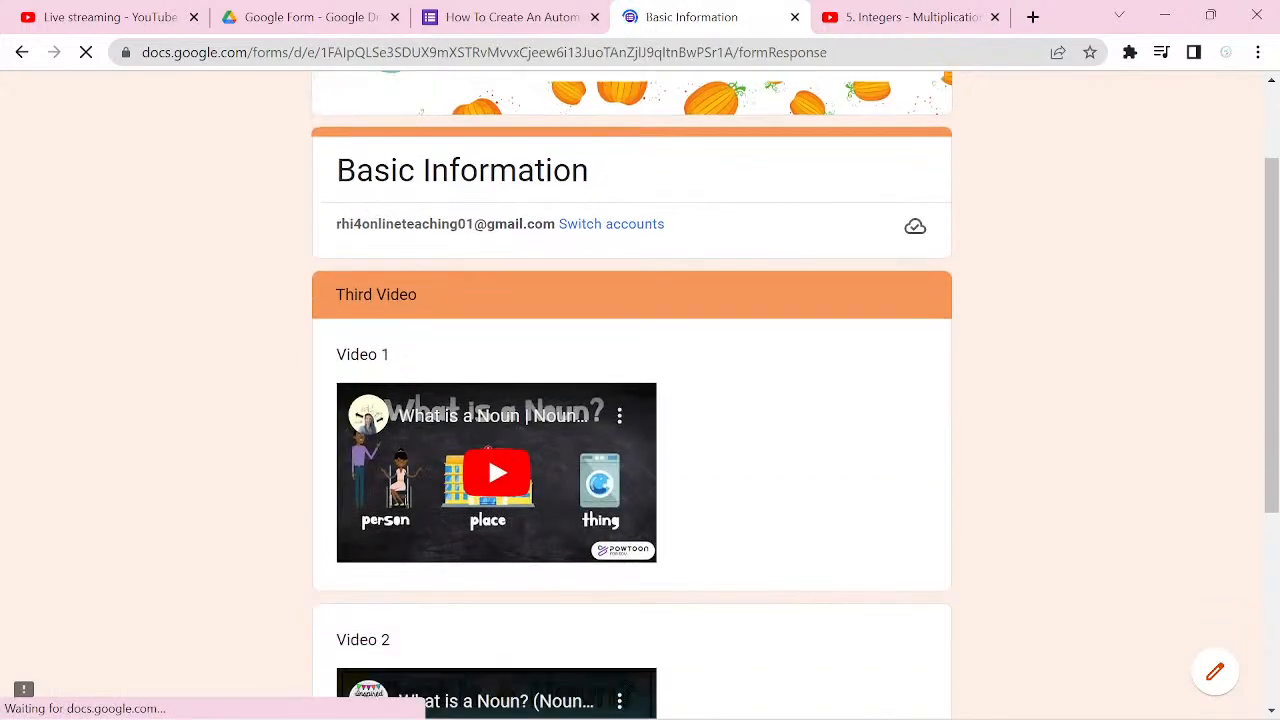
{"action": "scroll", "coordinate": [488, 491], "scroll_direction": "down", "scroll_amount": 1}
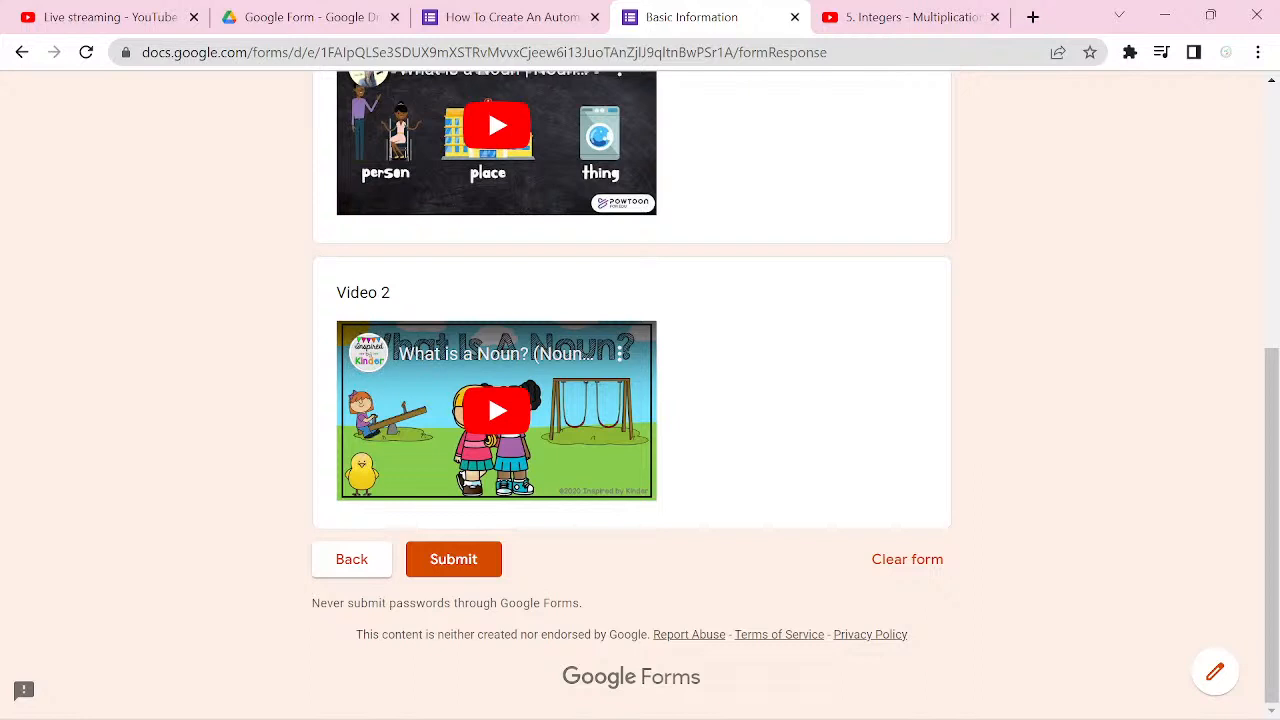
{"action": "scroll", "coordinate": [632, 400], "scroll_direction": "up", "scroll_amount": 2}
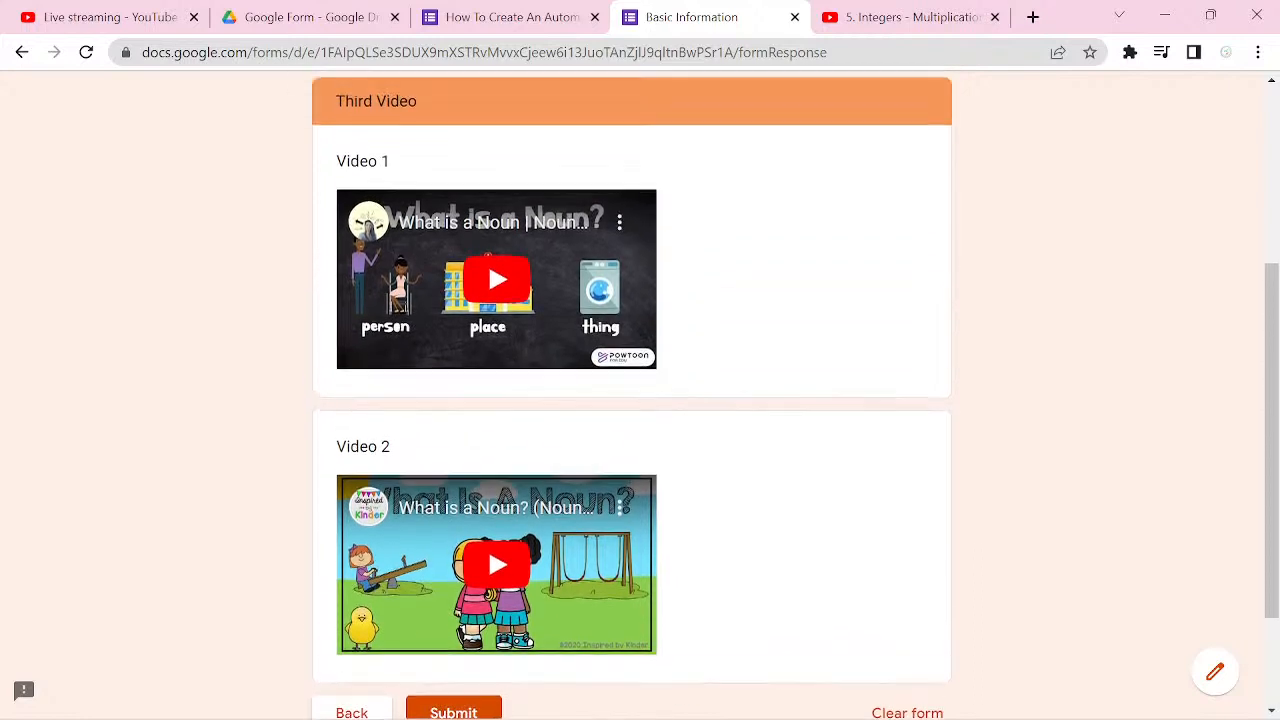
{"action": "scroll", "coordinate": [632, 400], "scroll_direction": "down", "scroll_amount": 2}
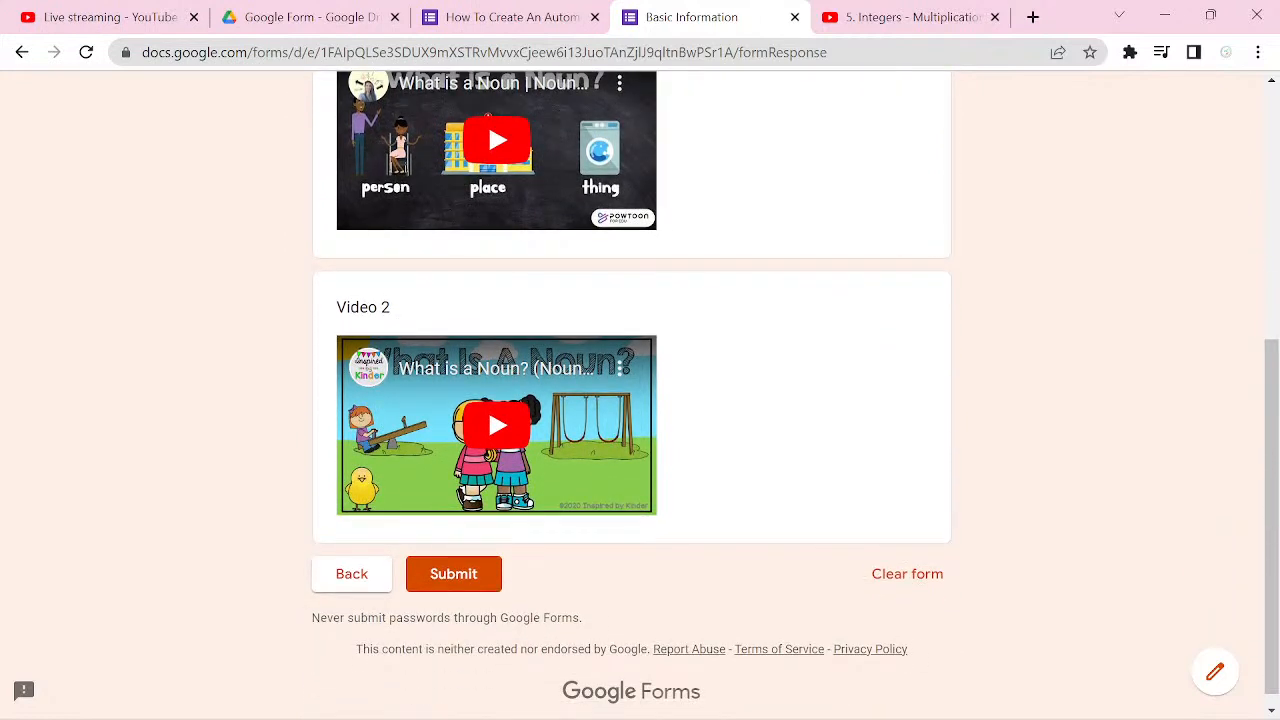
{"action": "scroll", "coordinate": [488, 407], "scroll_direction": "up", "scroll_amount": 3}
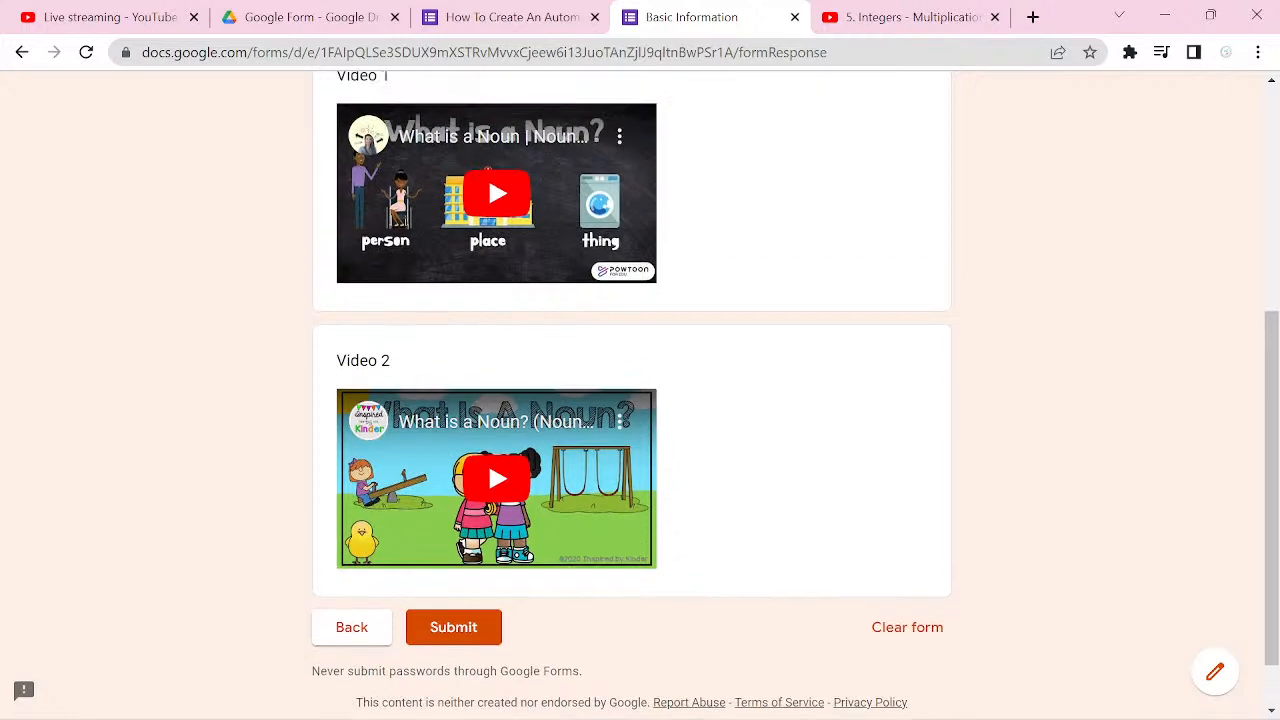
{"action": "scroll", "coordinate": [632, 400], "scroll_direction": "up", "scroll_amount": 2}
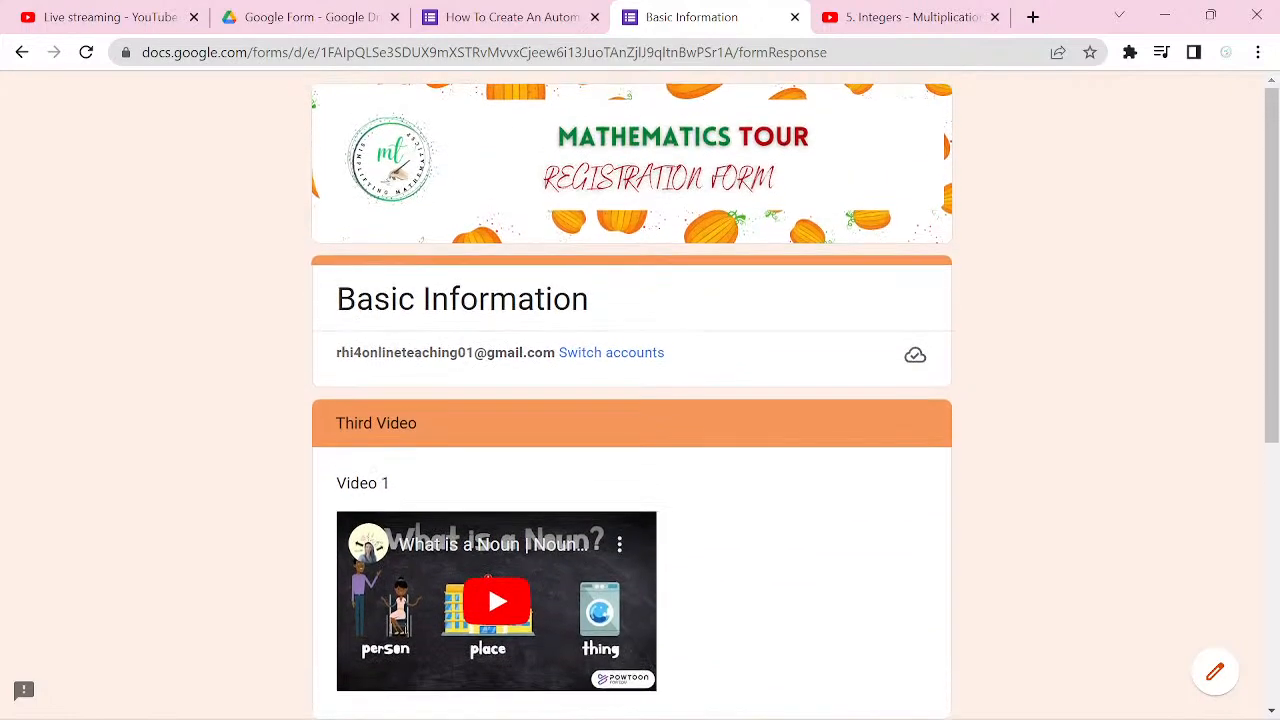
{"action": "scroll", "coordinate": [488, 602], "scroll_direction": "down", "scroll_amount": 3}
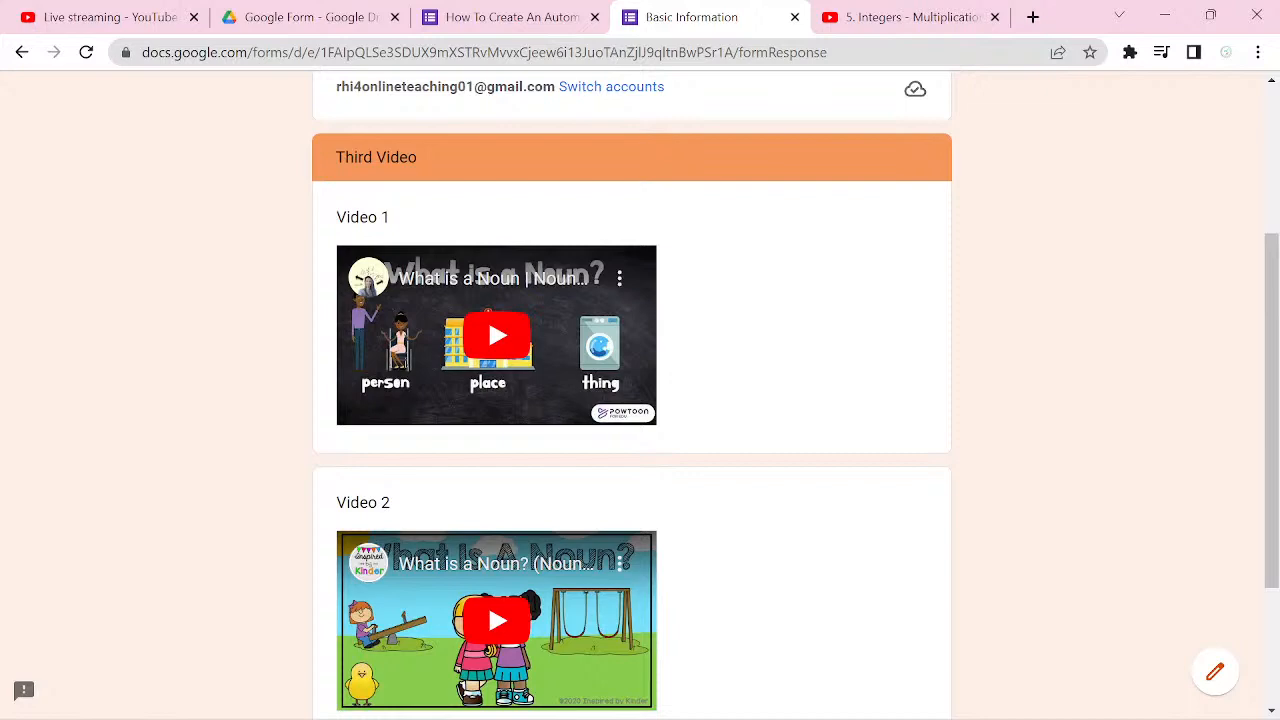
Step: Return to the form editor and check section 7 (Third Video) for a setting that routes respondents onward
{"action": "key", "text": "ctrl+shift+Tab"}
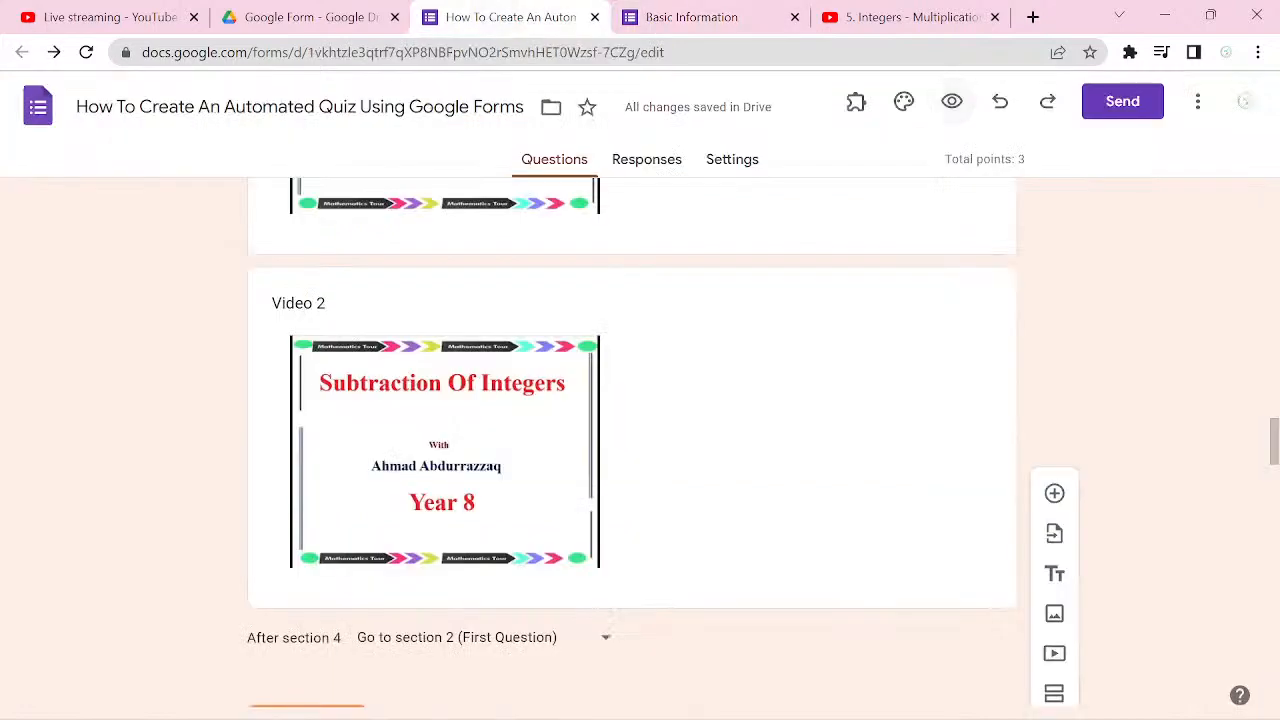
{"action": "scroll", "coordinate": [632, 443], "scroll_direction": "up", "scroll_amount": 3}
{"action": "scroll", "coordinate": [632, 443], "scroll_direction": "down", "scroll_amount": 12}
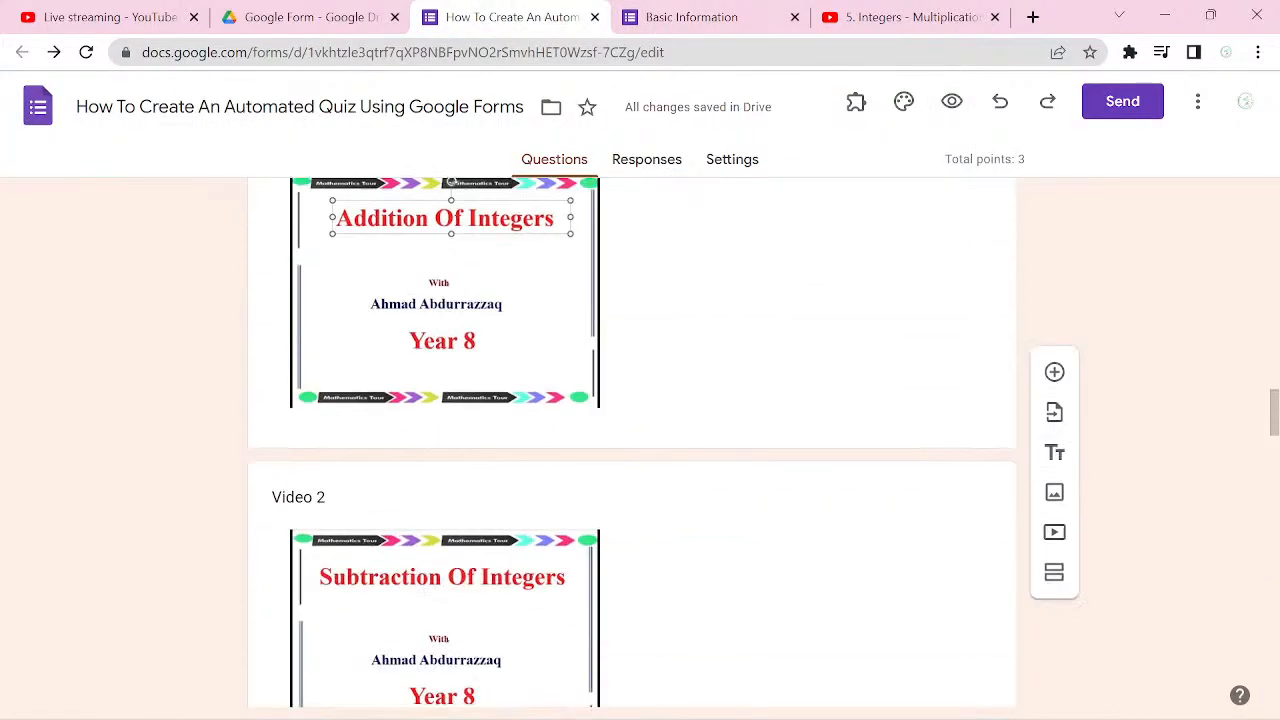
{"action": "scroll", "coordinate": [632, 443], "scroll_direction": "up", "scroll_amount": 10}
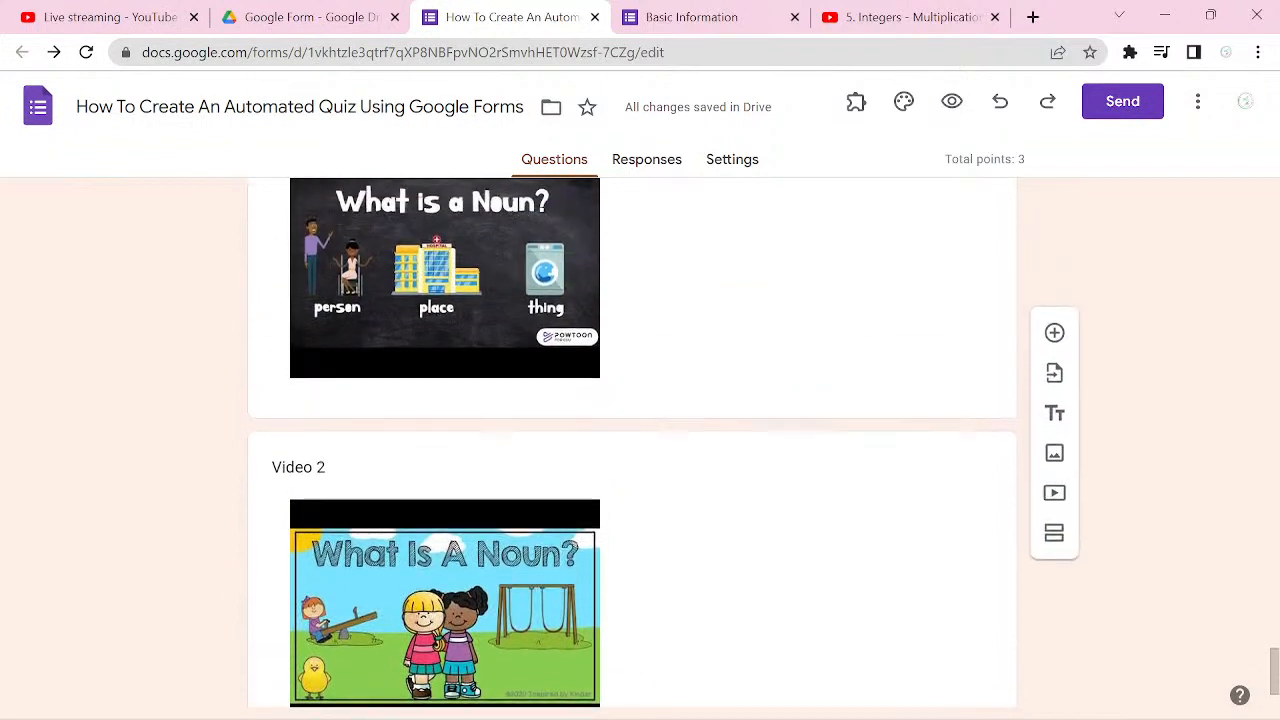
{"action": "scroll", "coordinate": [946, 594], "scroll_direction": "down", "scroll_amount": 1}
{"action": "left_click", "coordinate": [946, 594]}
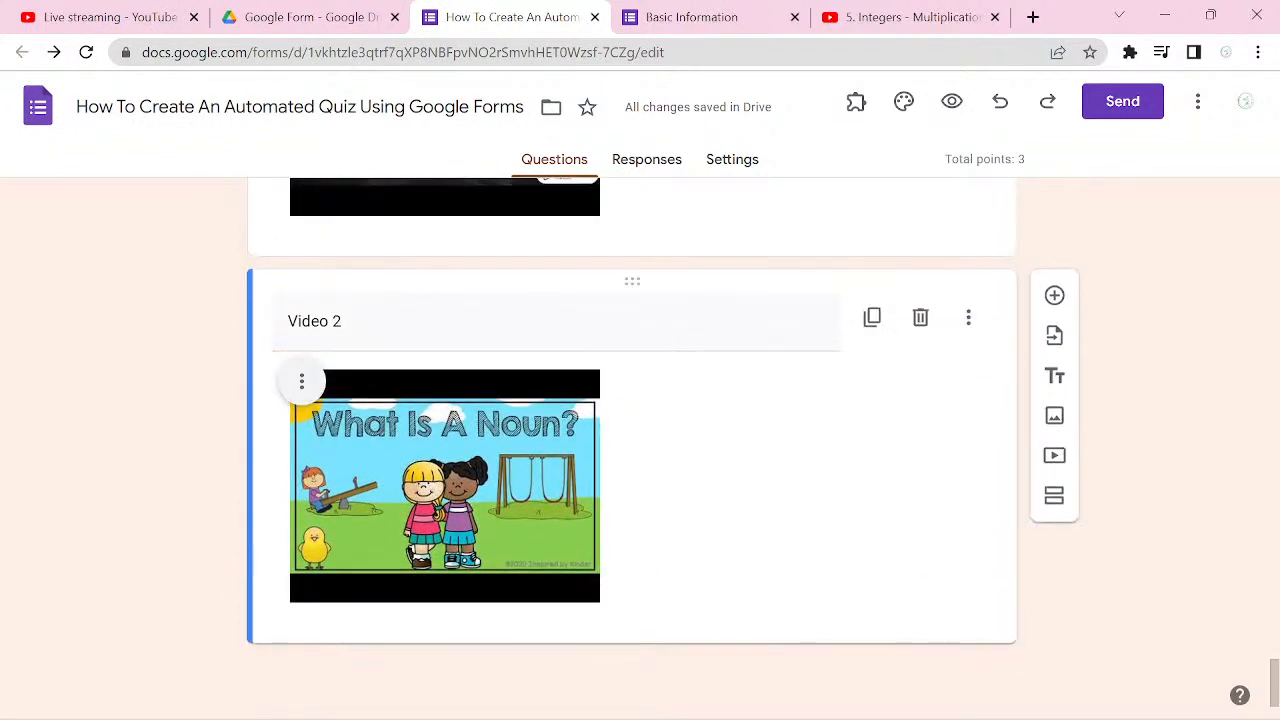
{"action": "left_click", "coordinate": [950, 571]}
{"action": "scroll", "coordinate": [632, 443], "scroll_direction": "up", "scroll_amount": 5}
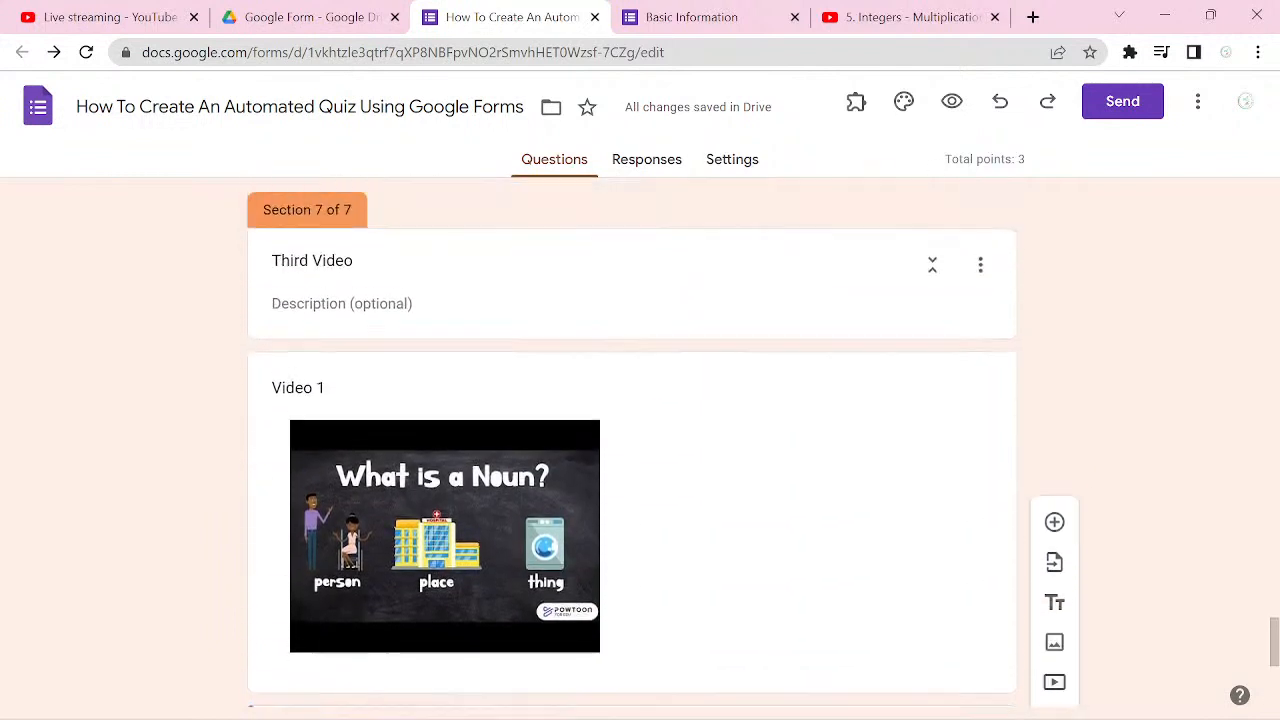
{"action": "scroll", "coordinate": [632, 443], "scroll_direction": "up", "scroll_amount": 1}
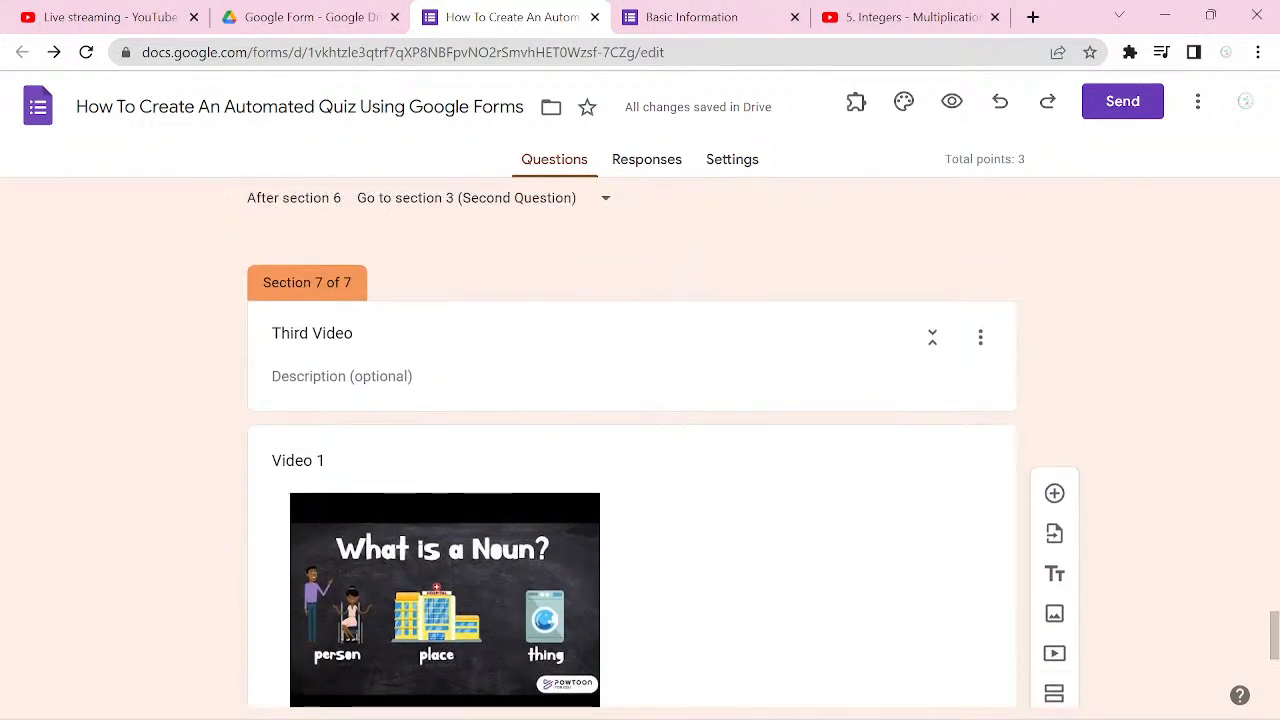
{"action": "scroll", "coordinate": [632, 443], "scroll_direction": "down", "scroll_amount": 3}
{"action": "scroll", "coordinate": [632, 443], "scroll_direction": "up", "scroll_amount": 2}
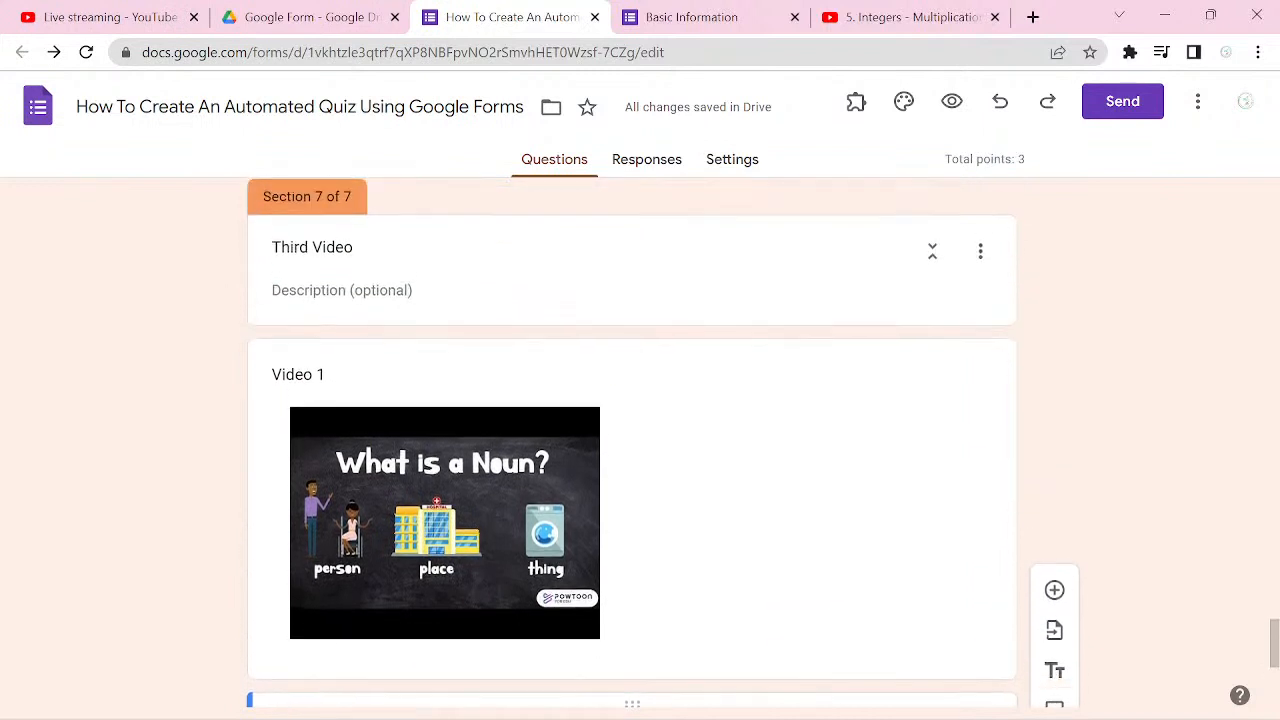
{"action": "scroll", "coordinate": [632, 443], "scroll_direction": "up", "scroll_amount": 3}
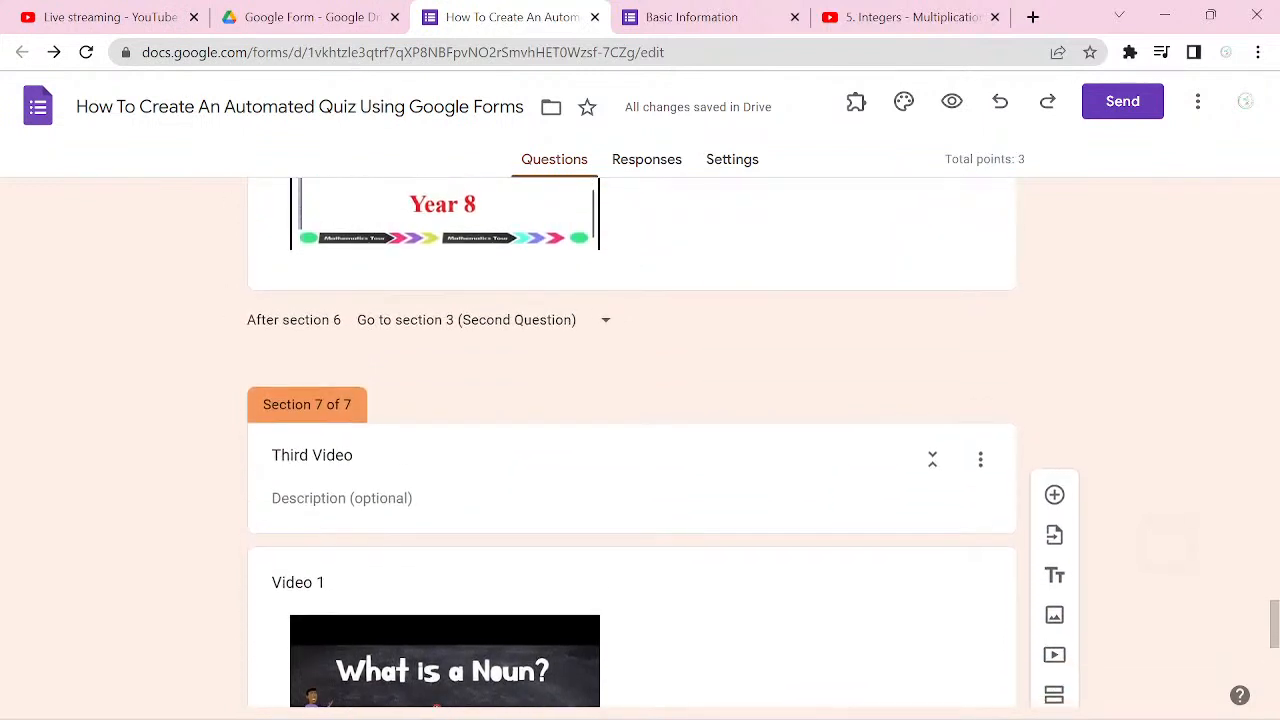
{"action": "scroll", "coordinate": [632, 443], "scroll_direction": "down", "scroll_amount": 1}
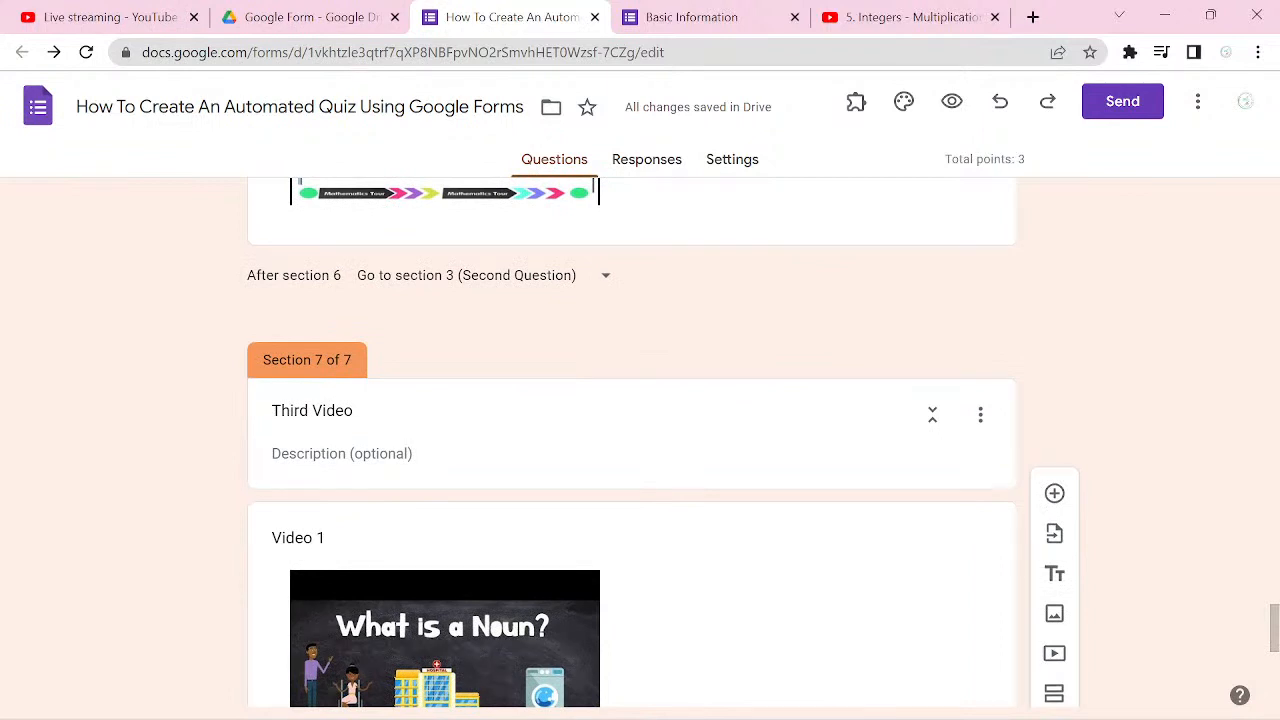
Step: Return to the live quiz form and submit the test response from the end of the Third Video section
{"action": "left_click", "coordinate": [722, 18]}
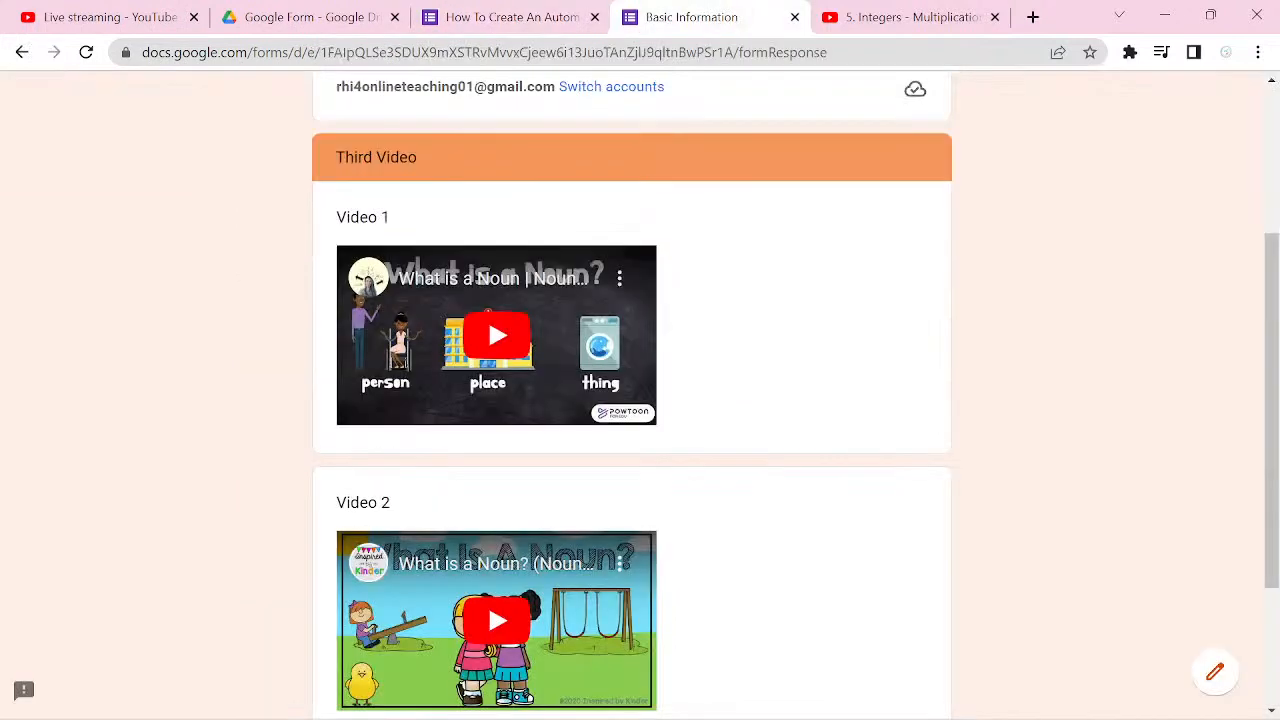
{"action": "scroll", "coordinate": [488, 602], "scroll_direction": "down", "scroll_amount": 3}
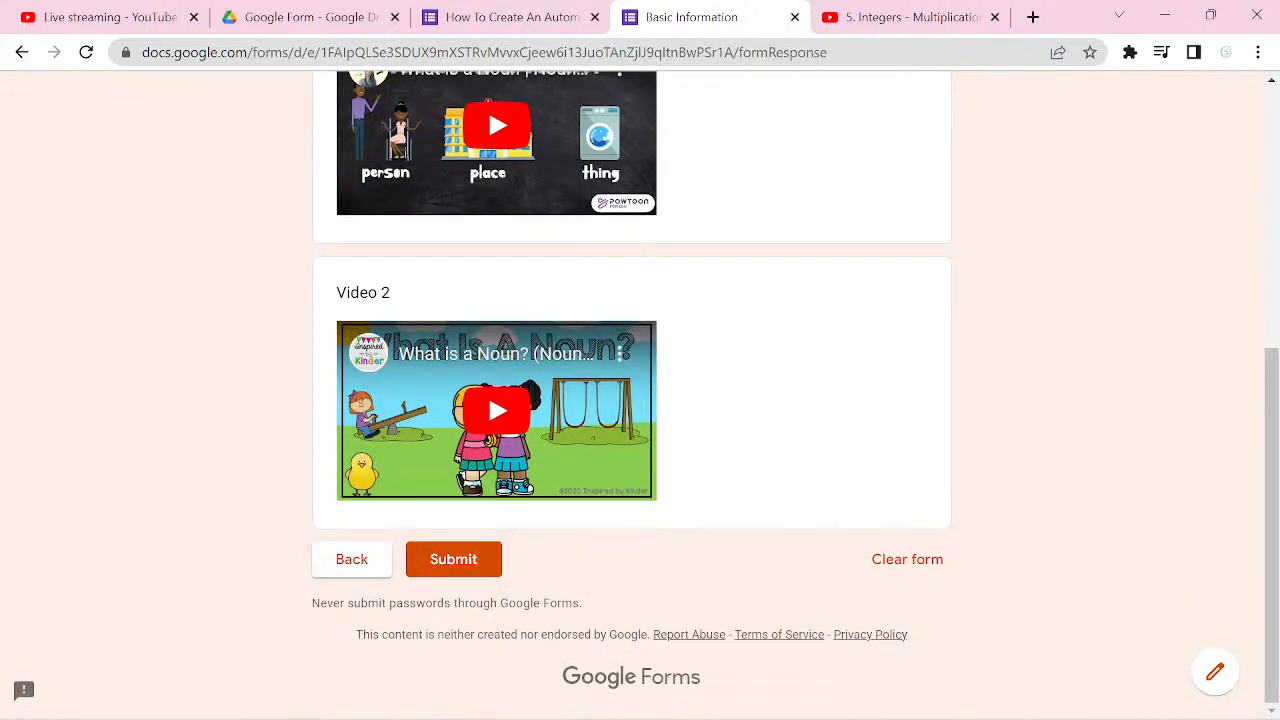
{"action": "left_click", "coordinate": [464, 560]}
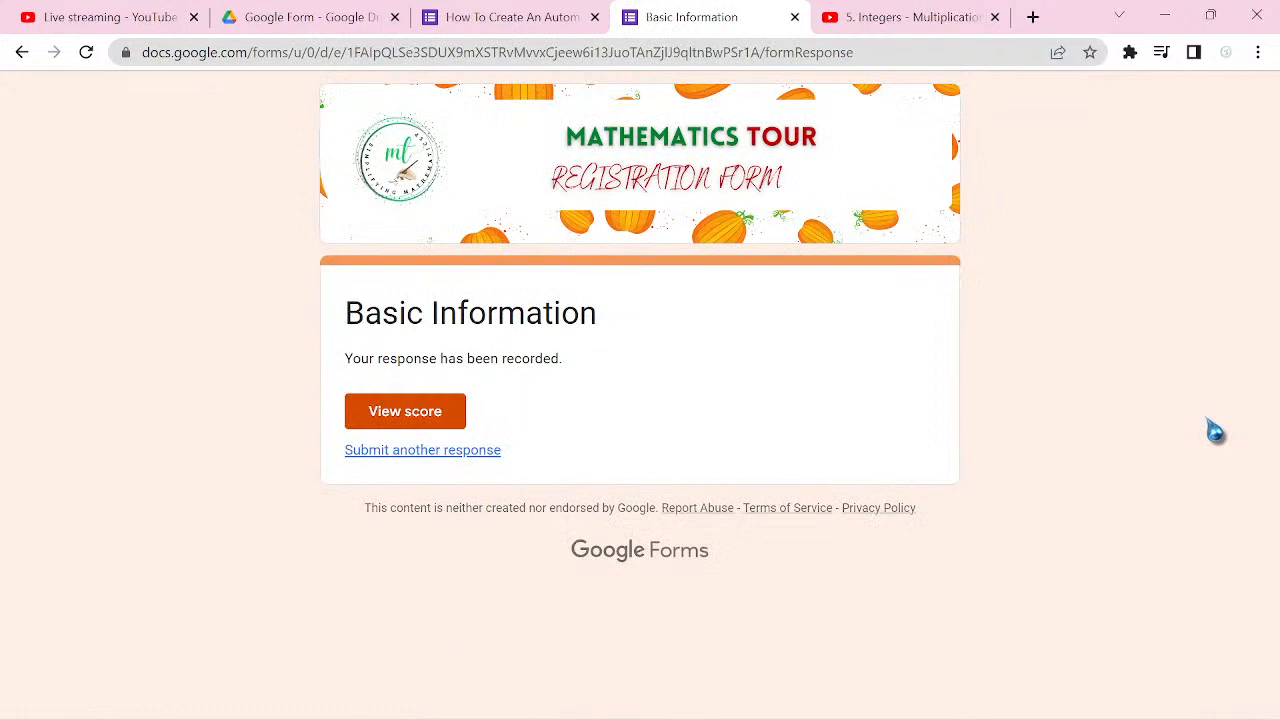
Step: Open the score for the submitted response and review the total points and the marking of each question
{"action": "left_click", "coordinate": [405, 411]}
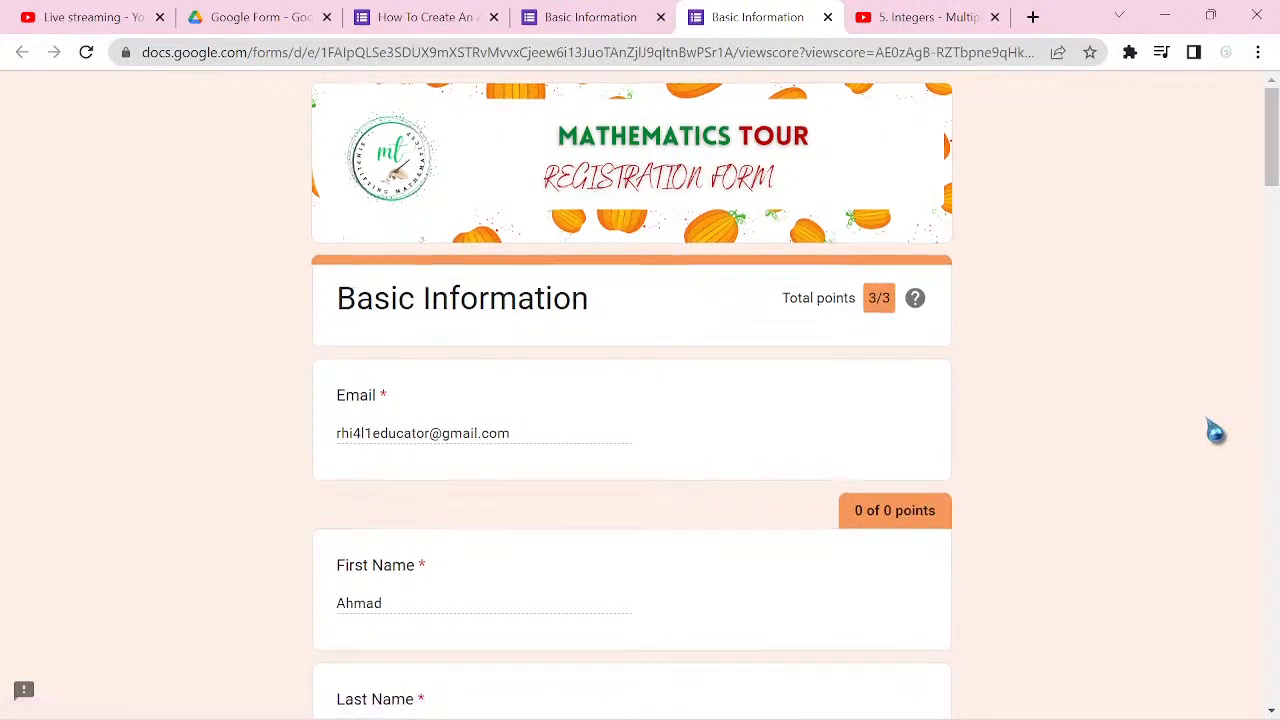
{"action": "scroll", "coordinate": [1213, 431], "scroll_direction": "down", "scroll_amount": 1}
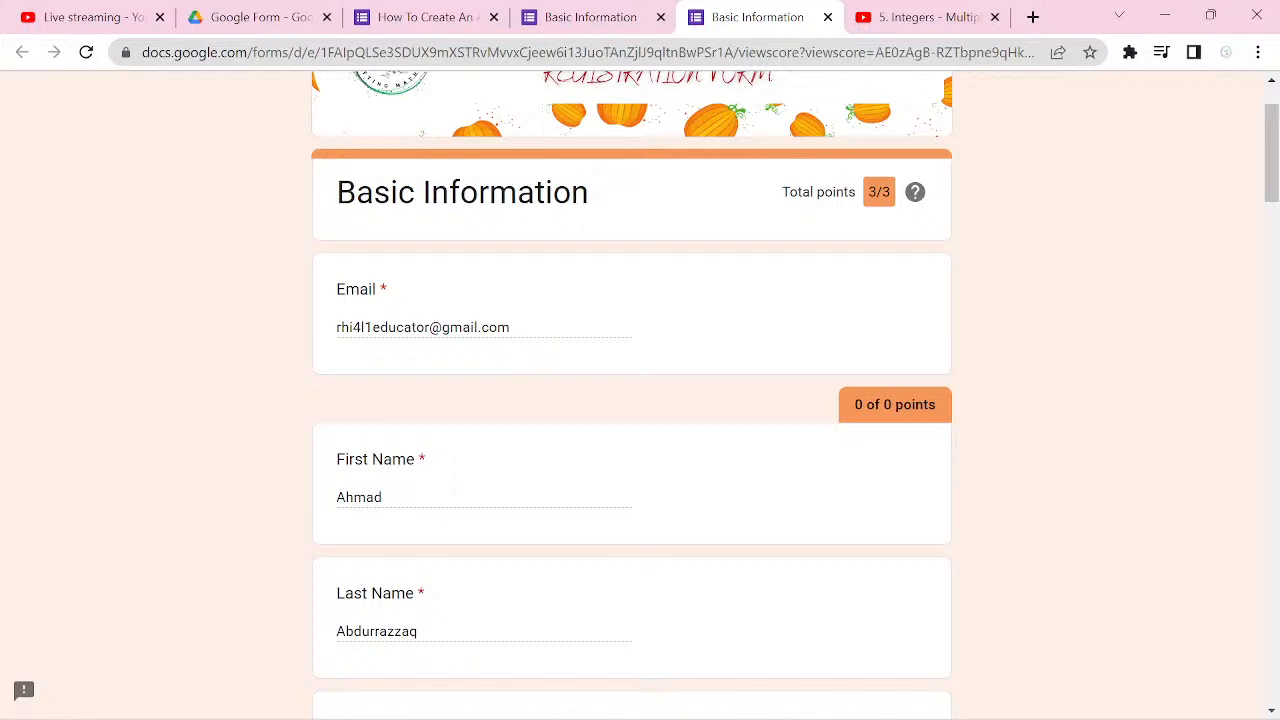
{"action": "scroll", "coordinate": [640, 395], "scroll_direction": "down", "scroll_amount": 4}
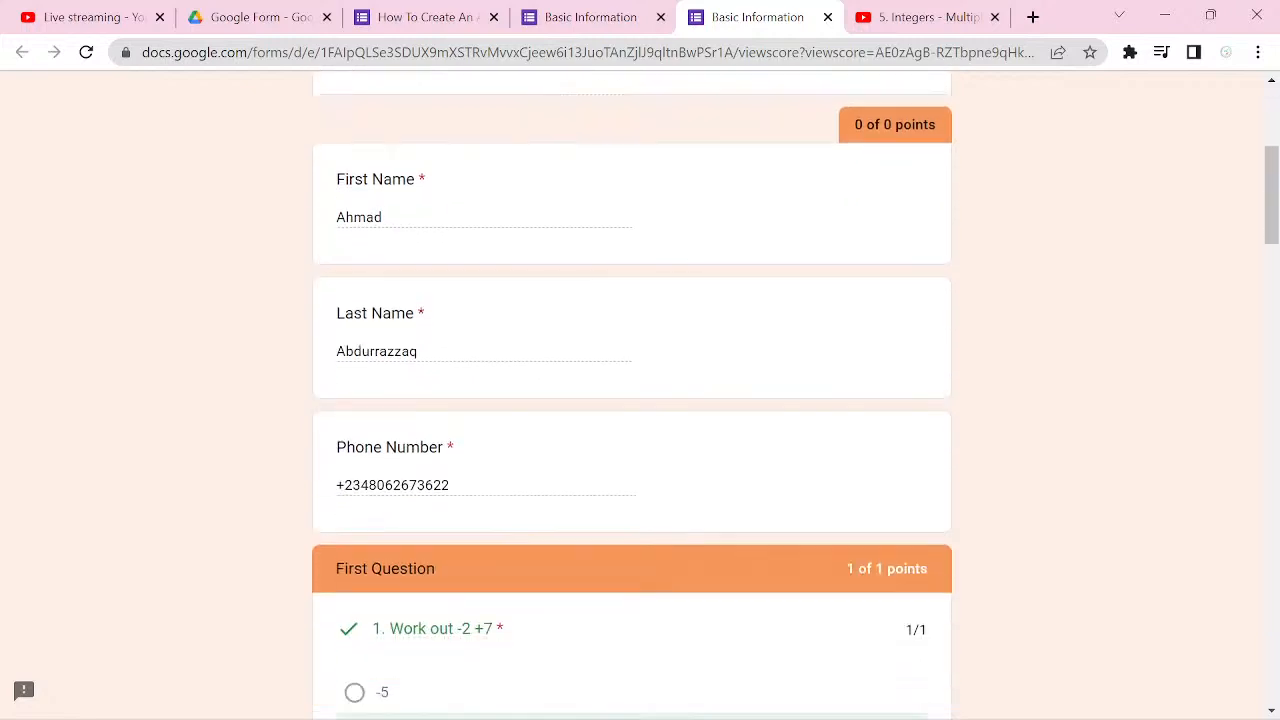
{"action": "scroll", "coordinate": [640, 395], "scroll_direction": "down", "scroll_amount": 2}
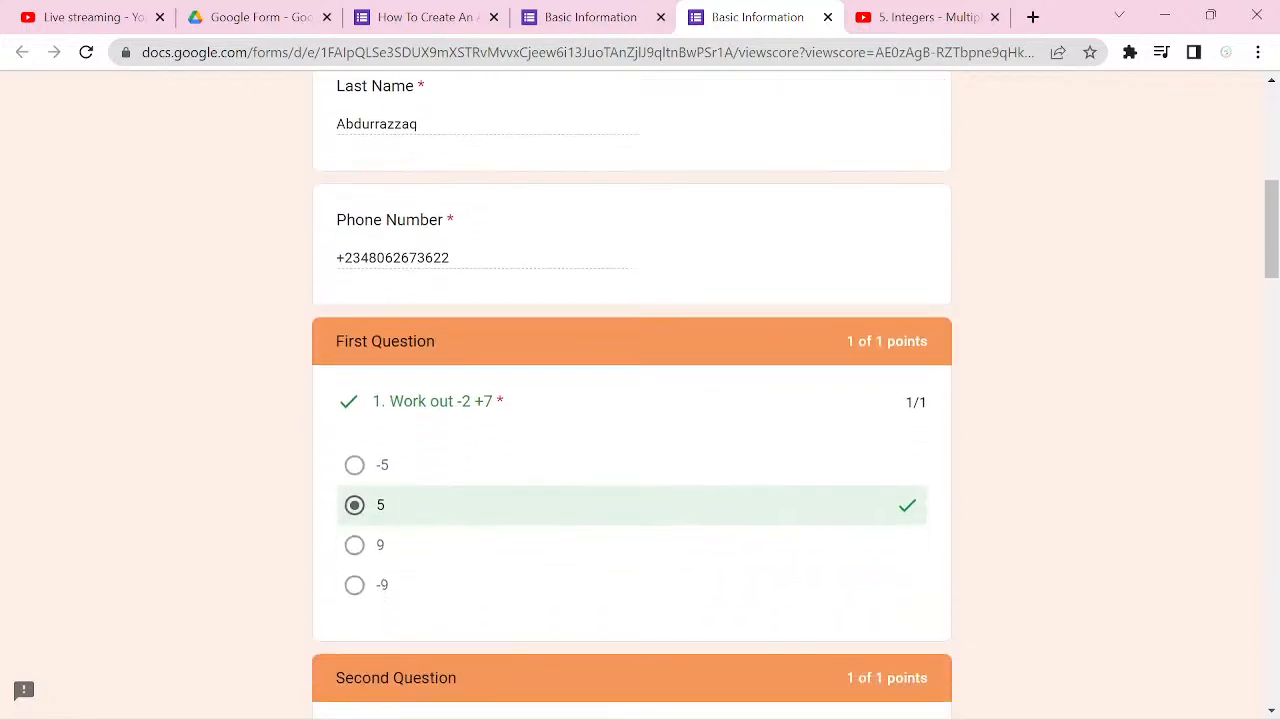
{"action": "scroll", "coordinate": [640, 395], "scroll_direction": "down", "scroll_amount": 1}
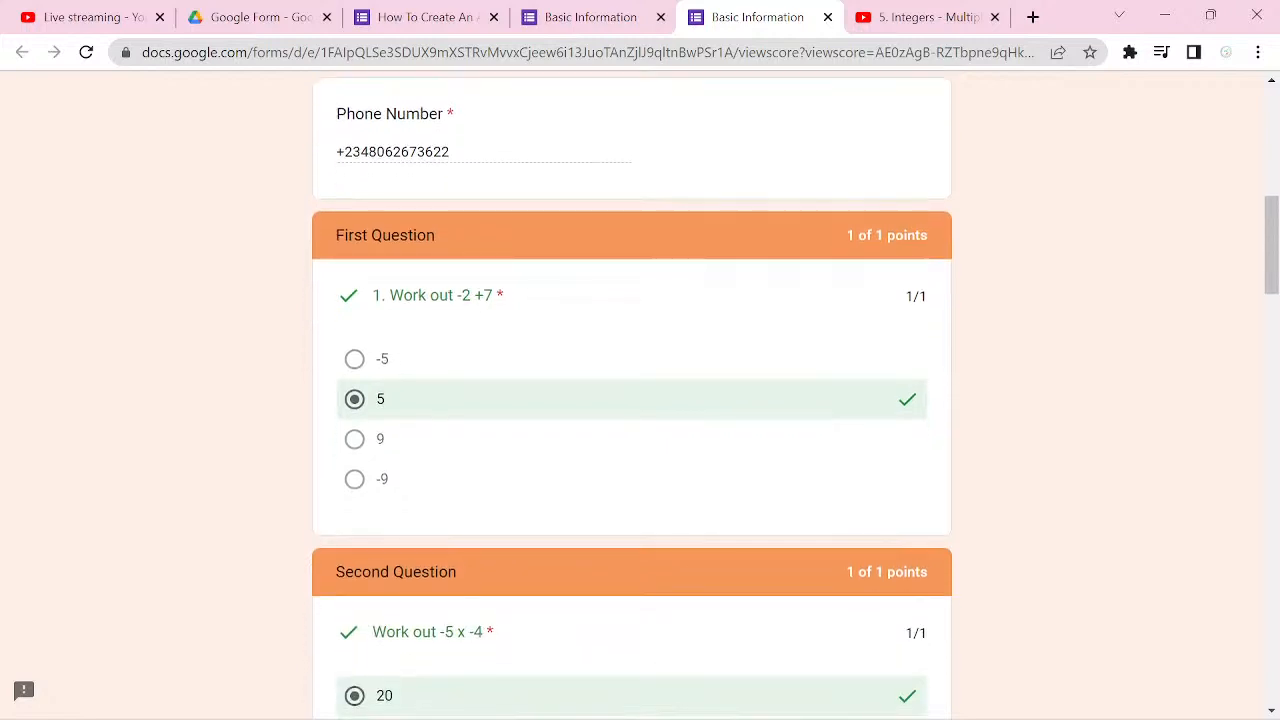
{"action": "scroll", "coordinate": [640, 395], "scroll_direction": "down", "scroll_amount": 2}
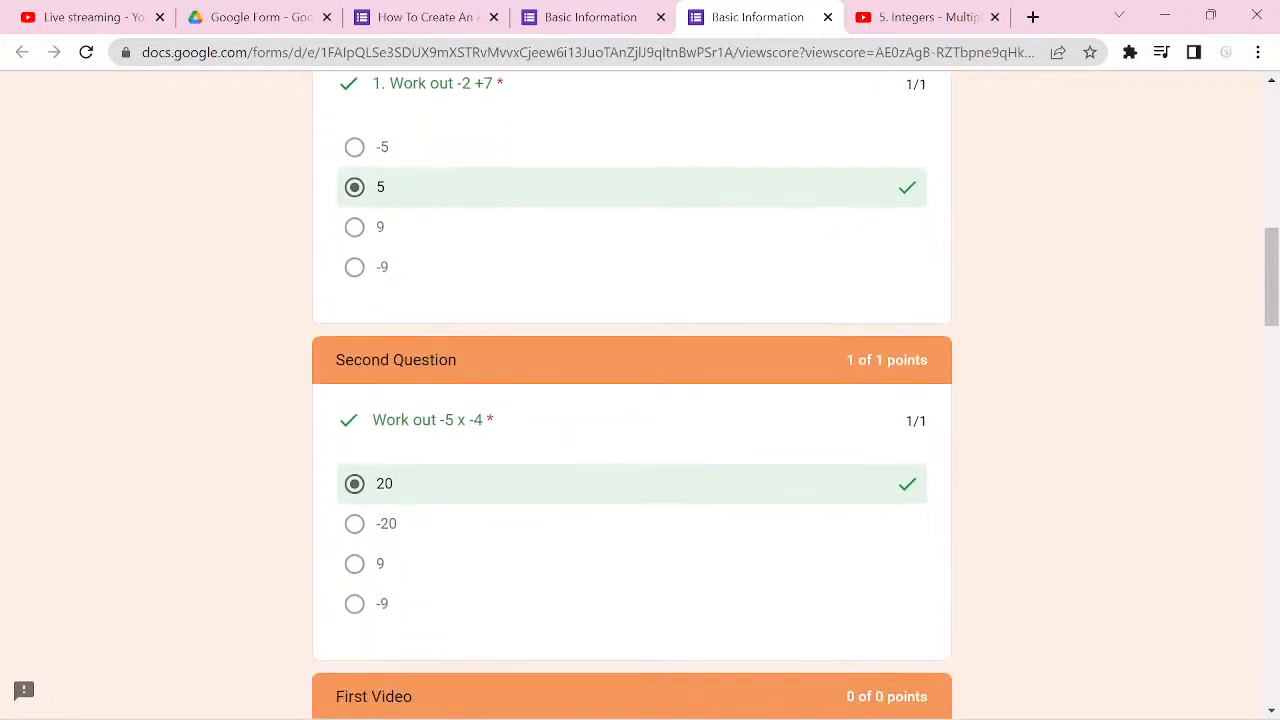
{"action": "scroll", "coordinate": [640, 395], "scroll_direction": "down", "scroll_amount": 4}
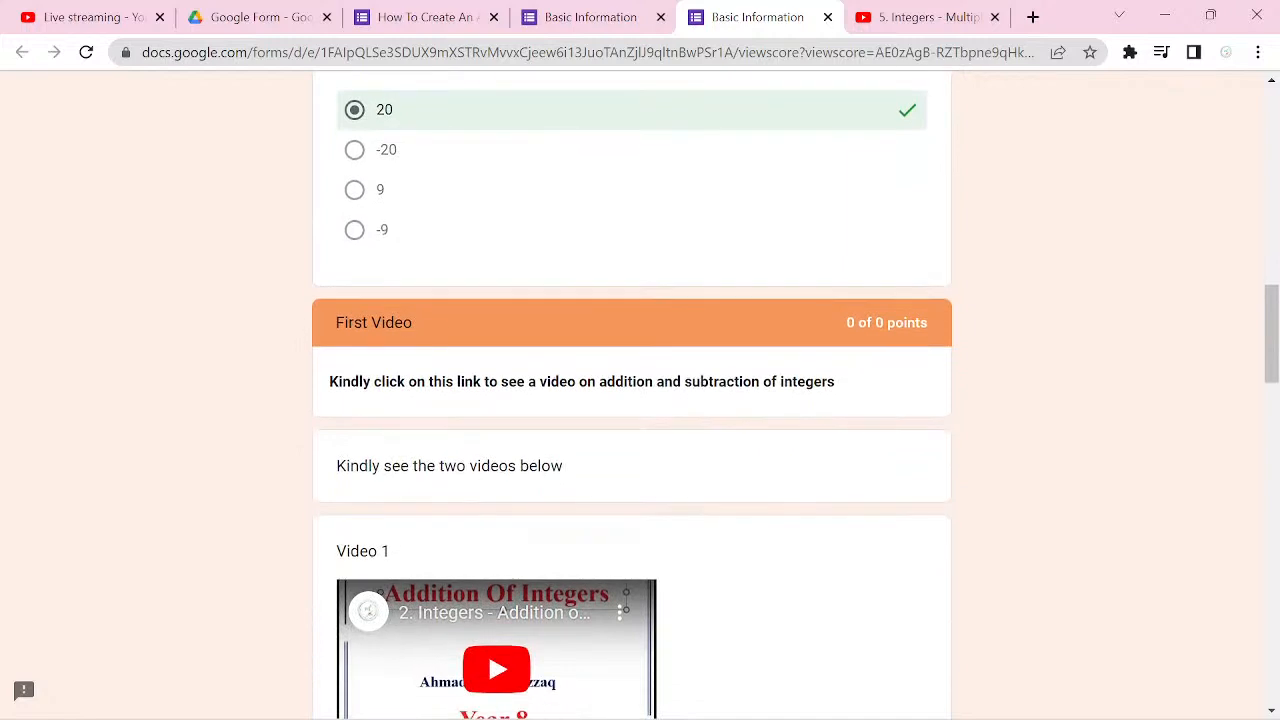
{"action": "scroll", "coordinate": [640, 395], "scroll_direction": "down", "scroll_amount": 3}
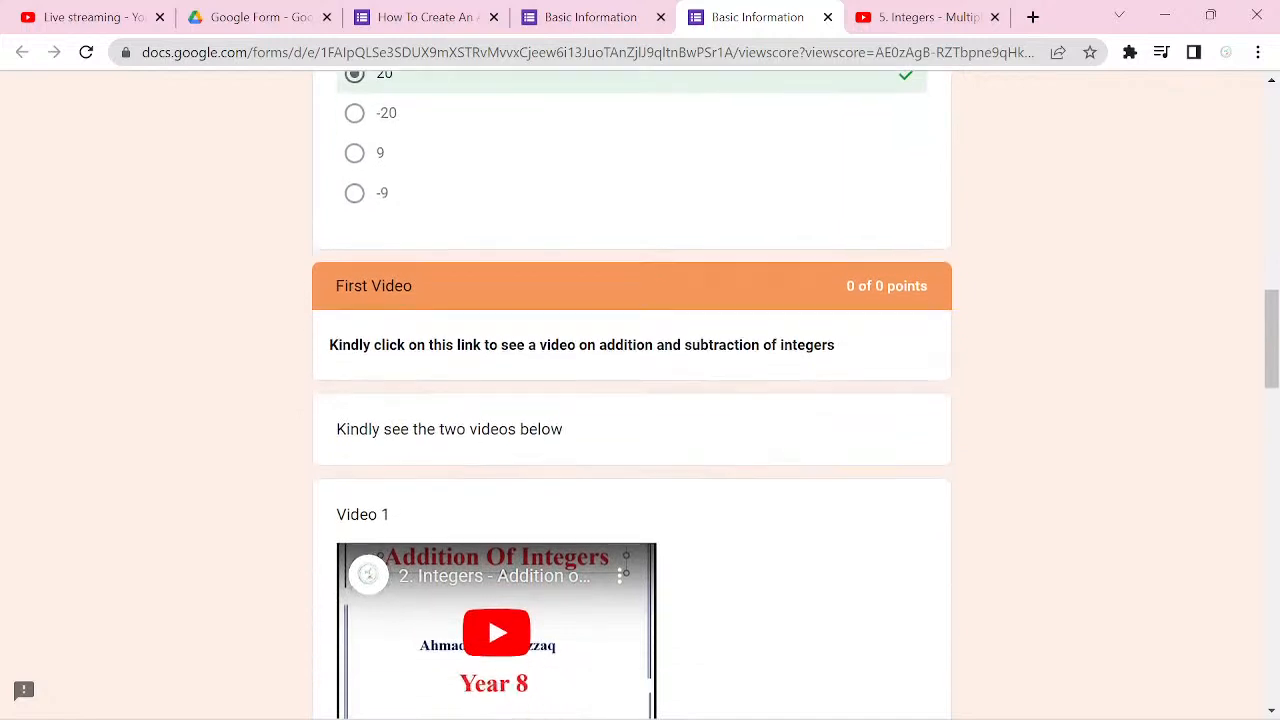
{"action": "scroll", "coordinate": [640, 395], "scroll_direction": "down", "scroll_amount": 6}
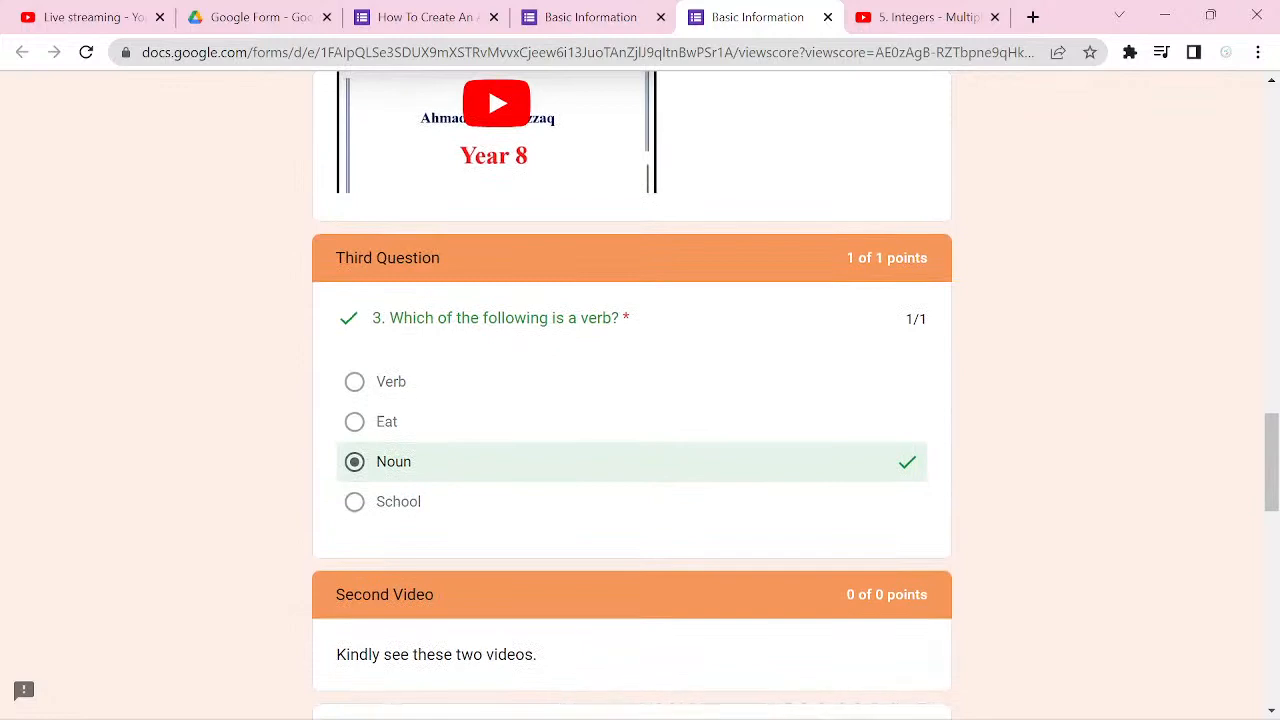
{"action": "scroll", "coordinate": [640, 395], "scroll_direction": "down", "scroll_amount": 8}
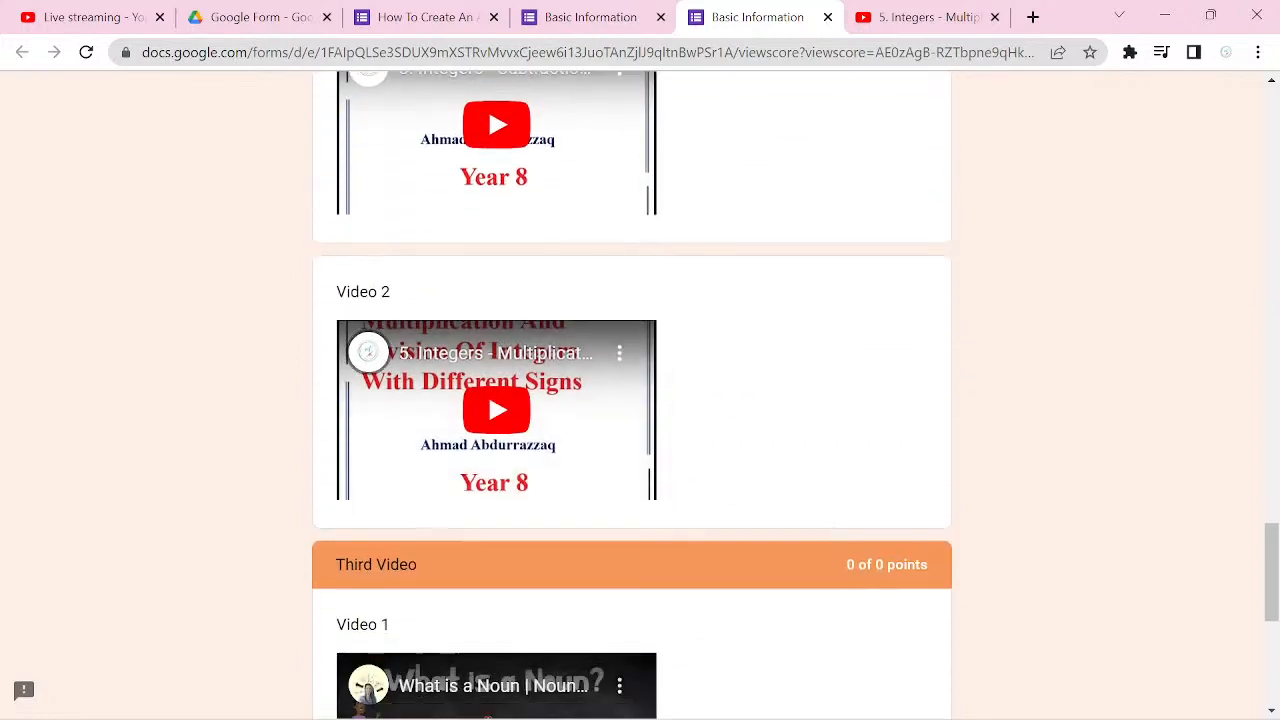
{"action": "scroll", "coordinate": [488, 474], "scroll_direction": "down", "scroll_amount": 6}
{"action": "scroll", "coordinate": [488, 540], "scroll_direction": "up", "scroll_amount": 2}
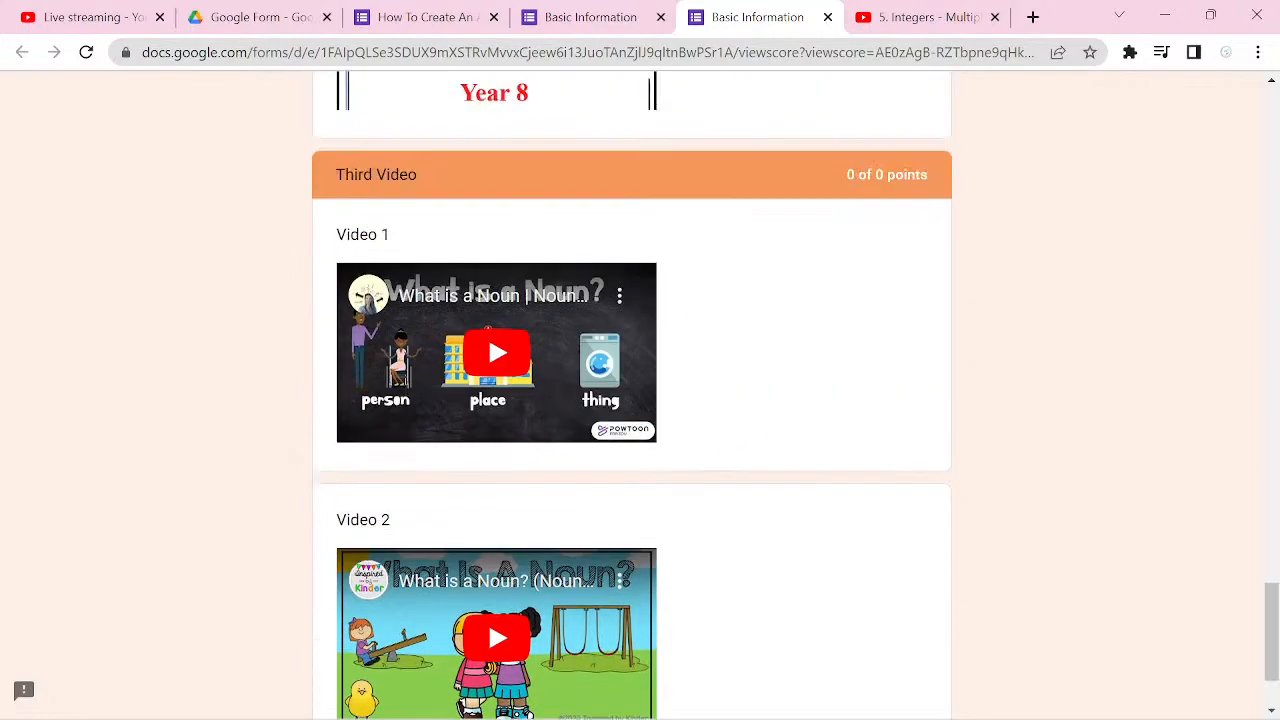
{"action": "scroll", "coordinate": [488, 619], "scroll_direction": "up", "scroll_amount": 20}
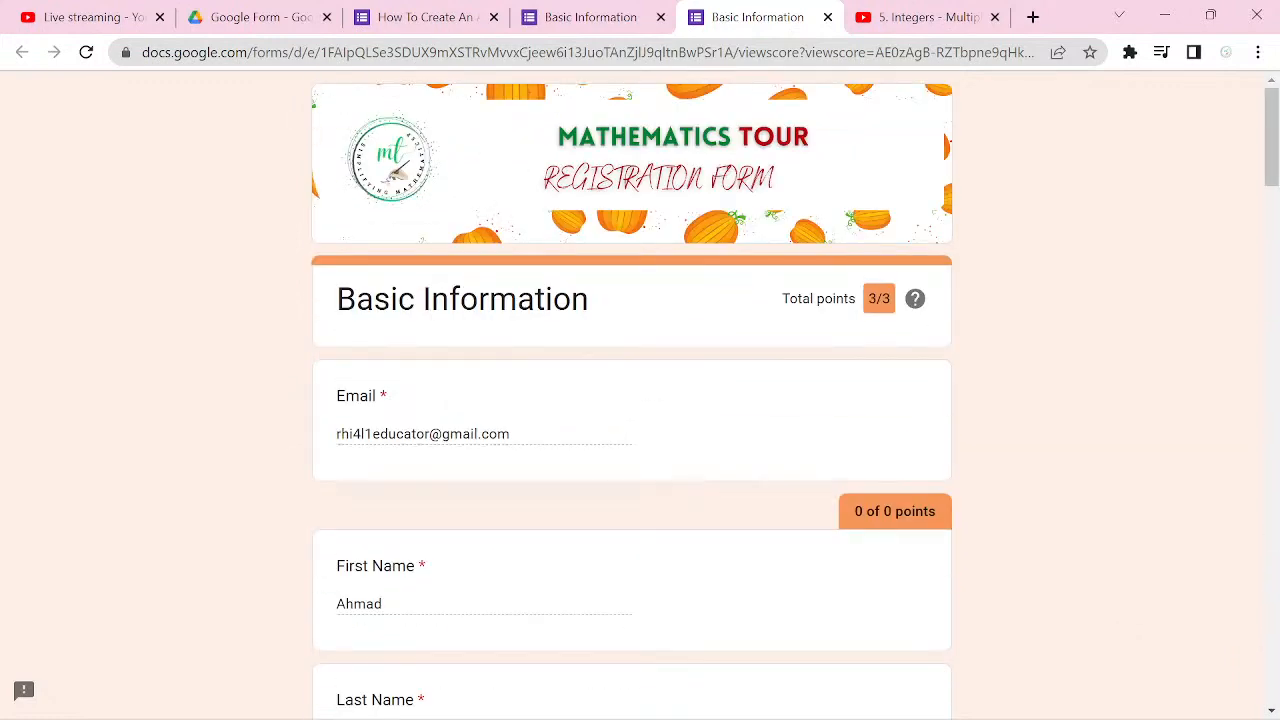
Step: Close the score page and the response confirmation page, and return to the form editor
{"action": "left_click", "coordinate": [827, 17]}
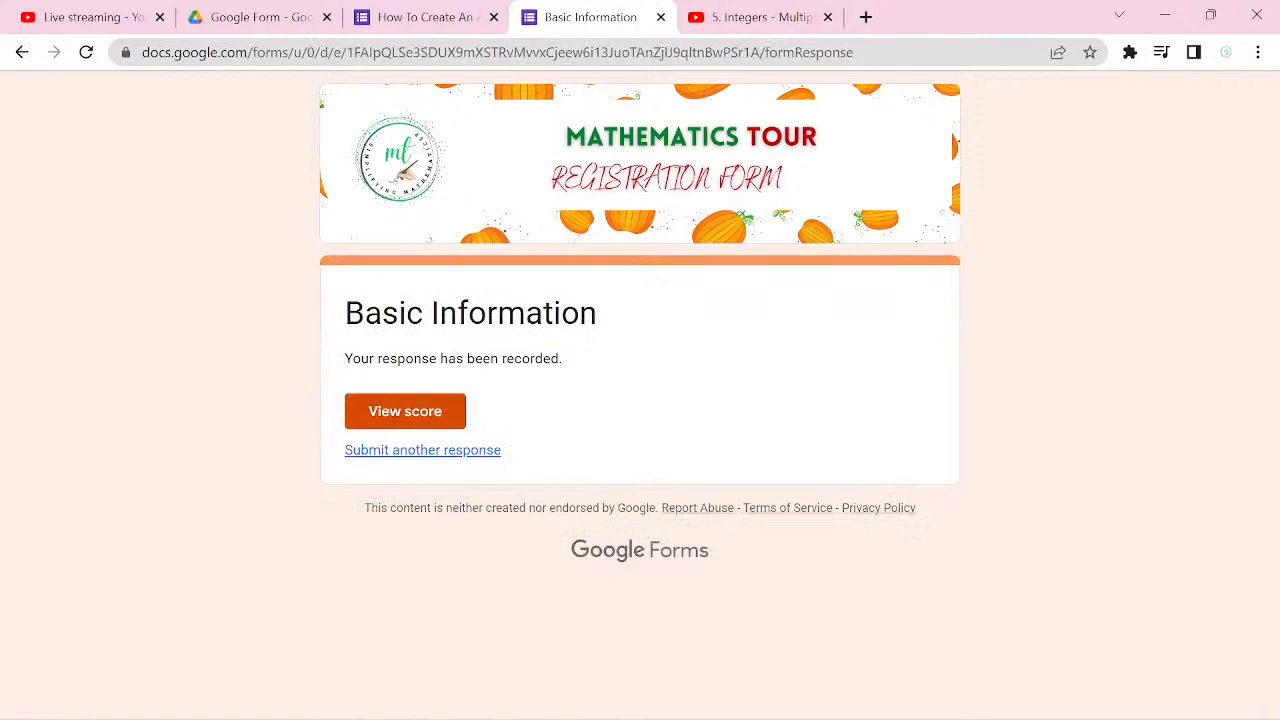
{"action": "key", "text": "ctrl+w"}
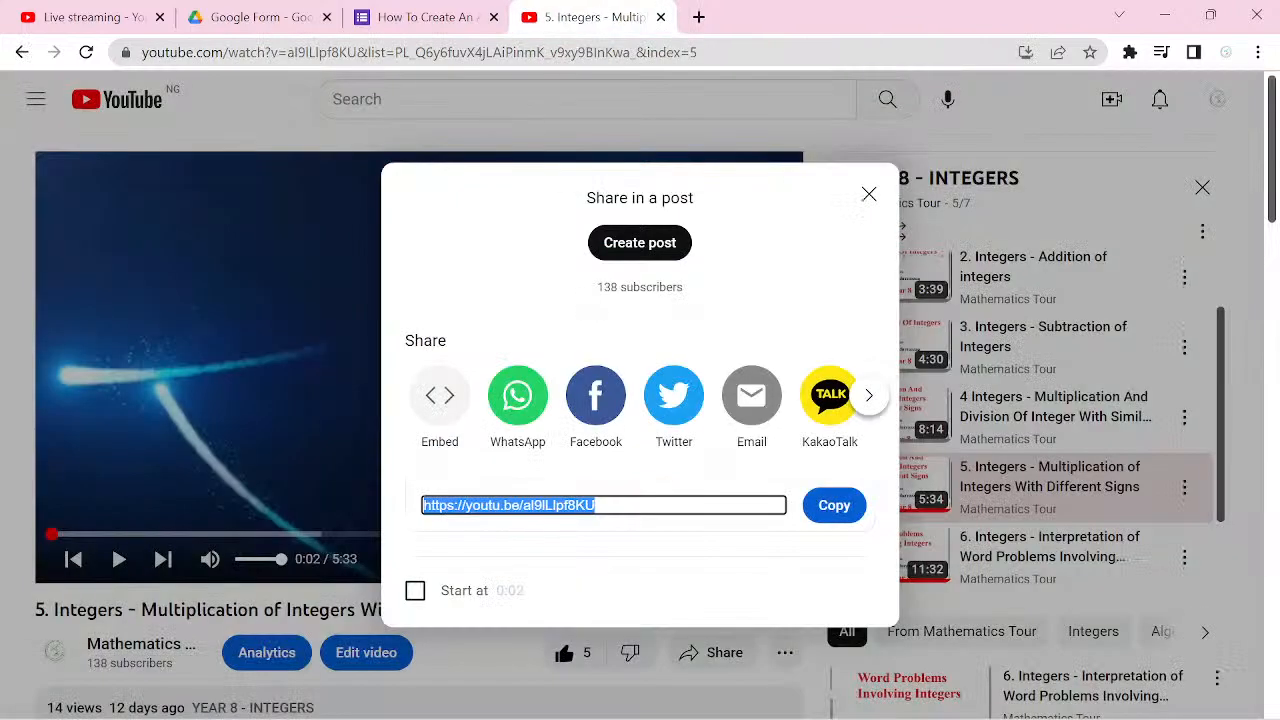
{"action": "key", "text": "ctrl+shift+Tab"}
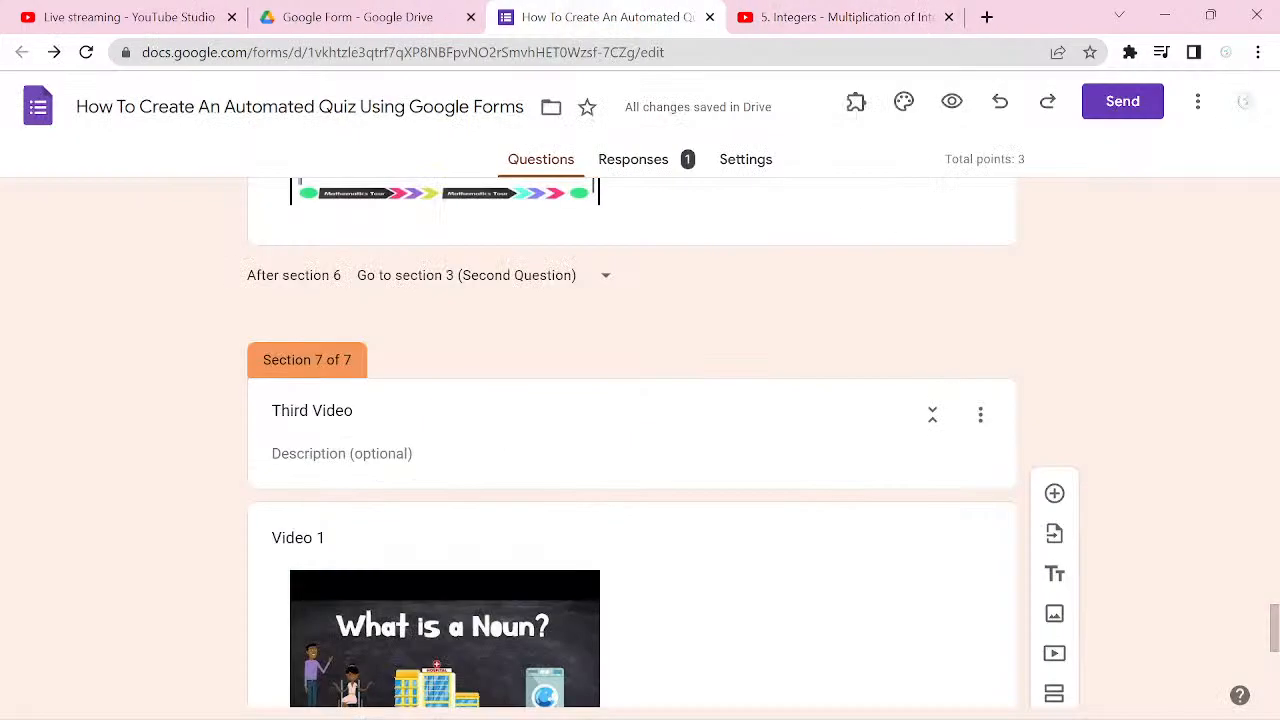
Step: Open the form's responses and link them to a newly created spreadsheet
{"action": "scroll", "coordinate": [640, 440], "scroll_direction": "up", "scroll_amount": 3}
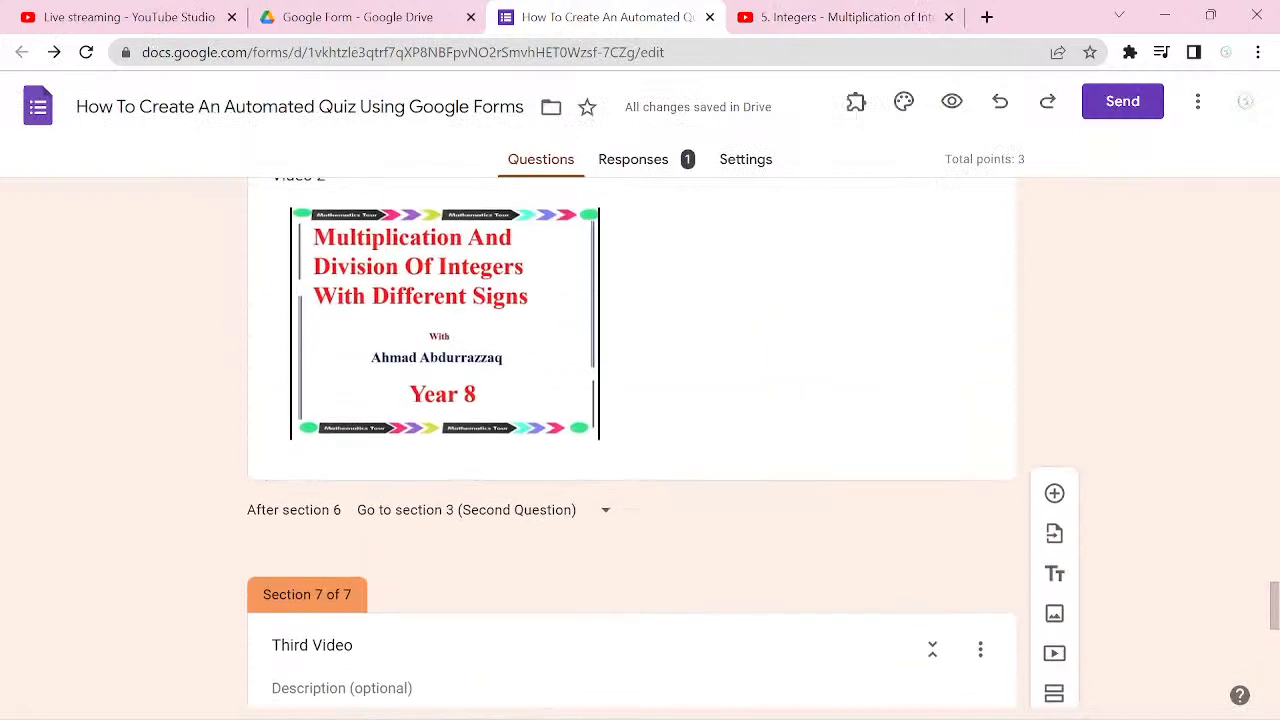
{"action": "left_click", "coordinate": [644, 160]}
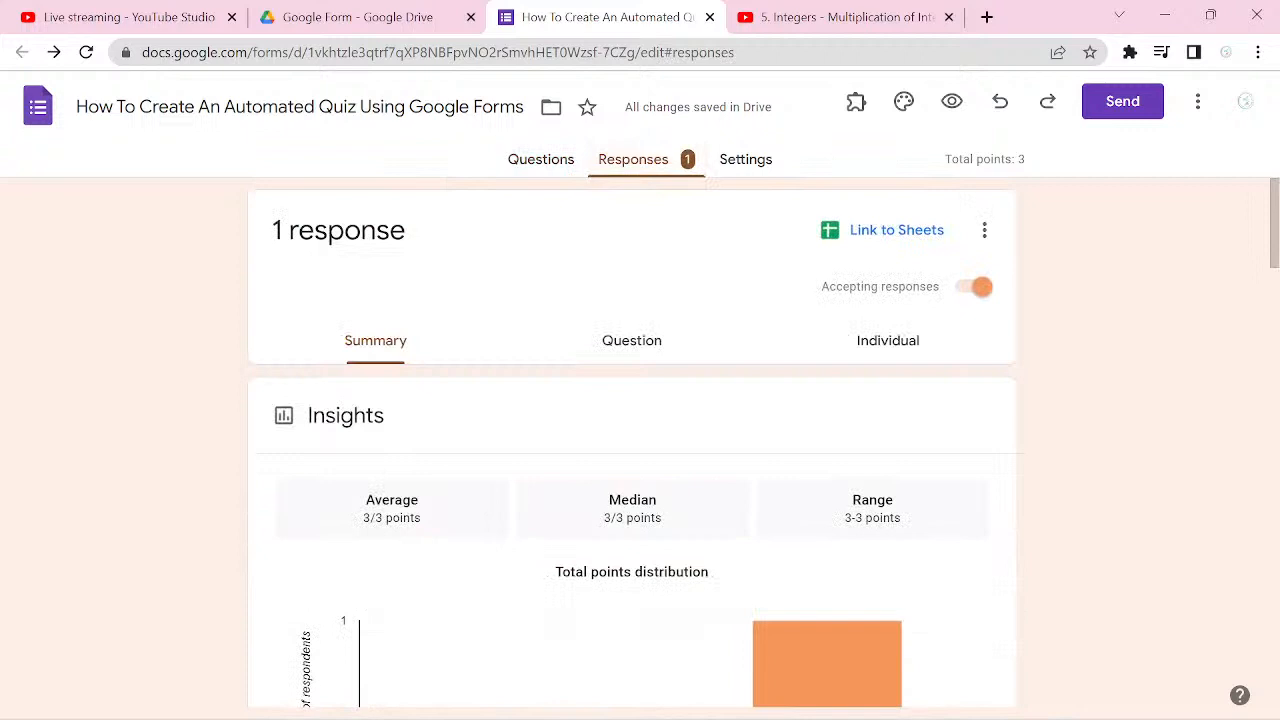
{"action": "left_click", "coordinate": [896, 230]}
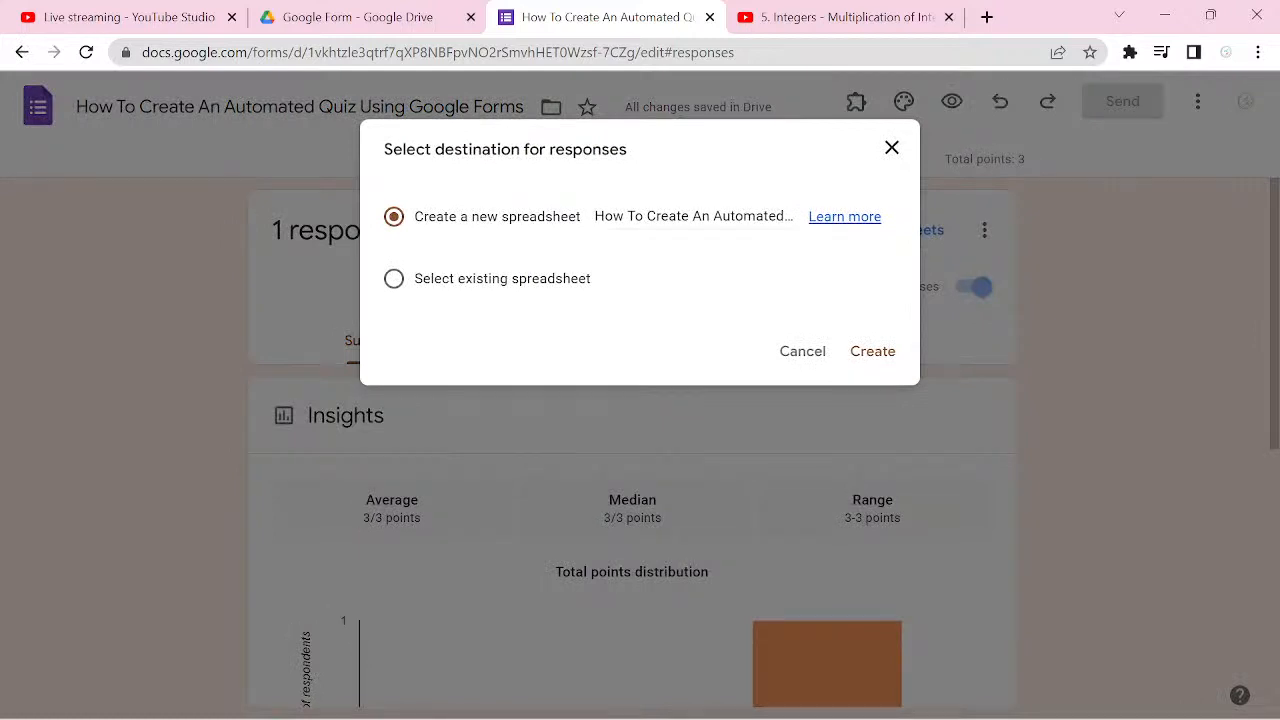
{"action": "left_click", "coordinate": [872, 351]}
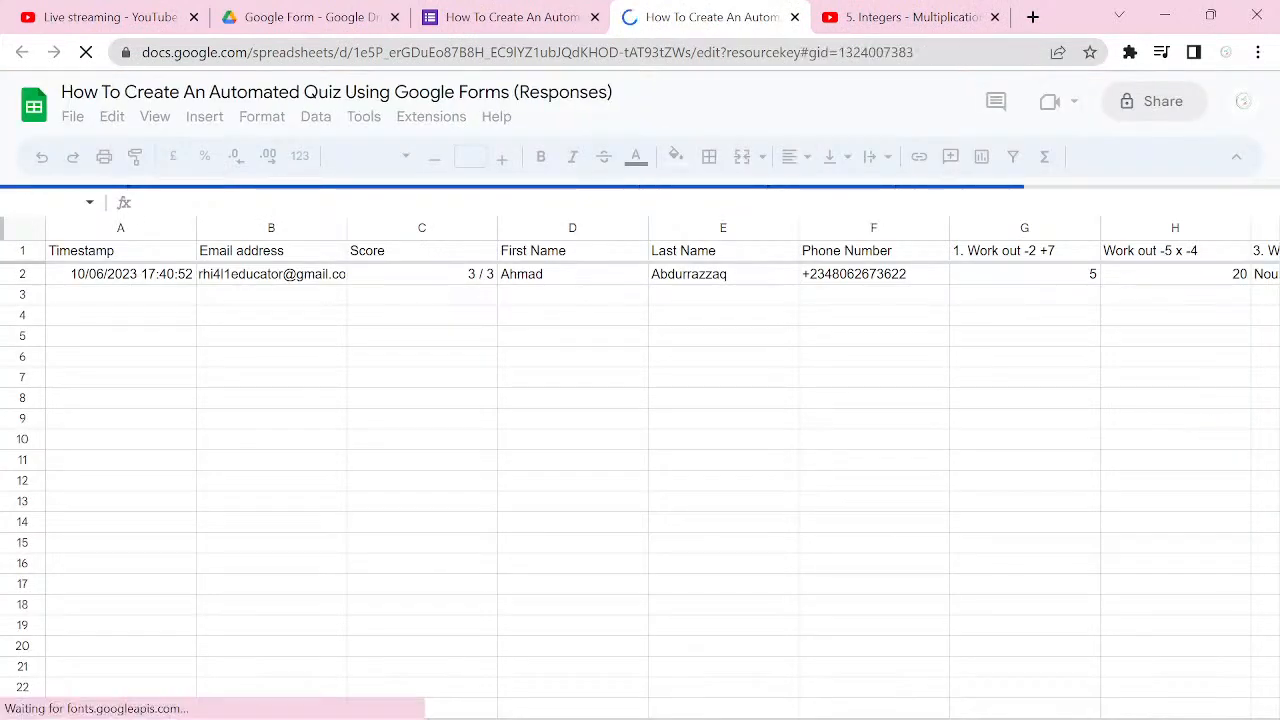
Step: Examine the columns of the response spreadsheet from Timestamp to the third question, and close the spreadsheet
{"action": "scroll", "coordinate": [650, 450], "scroll_direction": "left", "scroll_amount": 6}
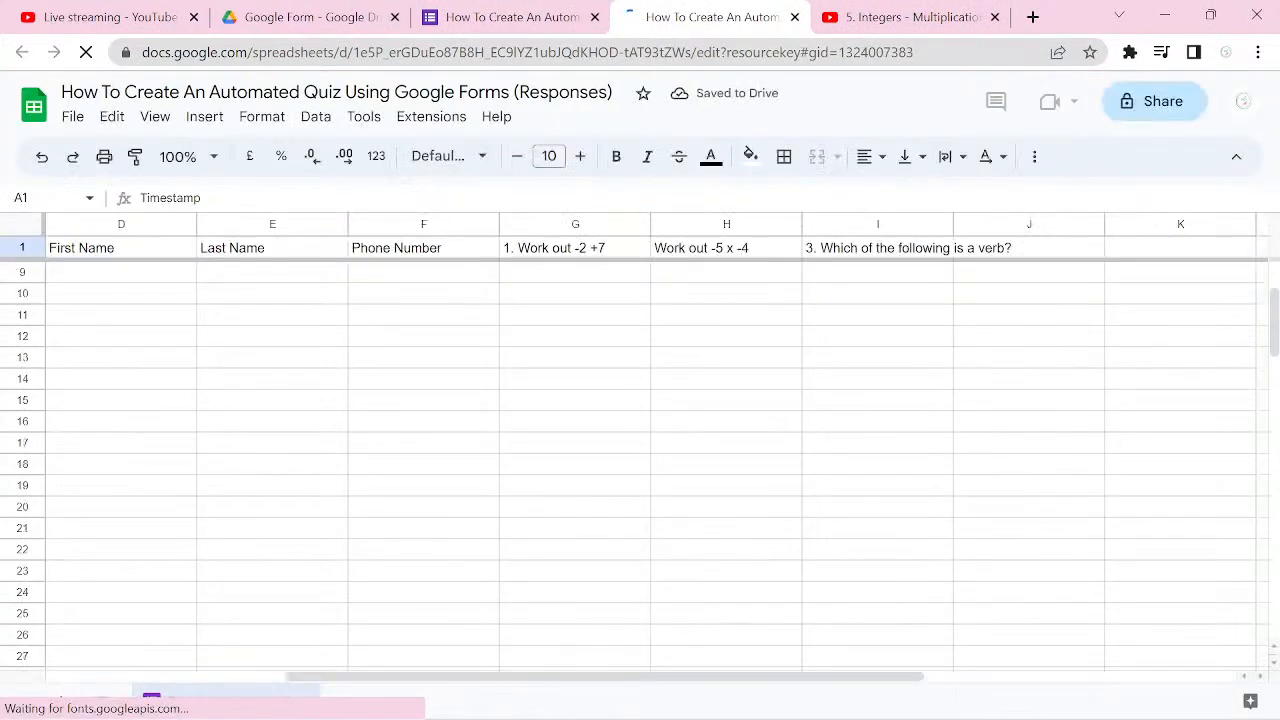
{"action": "scroll", "coordinate": [650, 450], "scroll_direction": "left", "scroll_amount": 3}
{"action": "scroll", "coordinate": [650, 450], "scroll_direction": "left", "scroll_amount": 1}
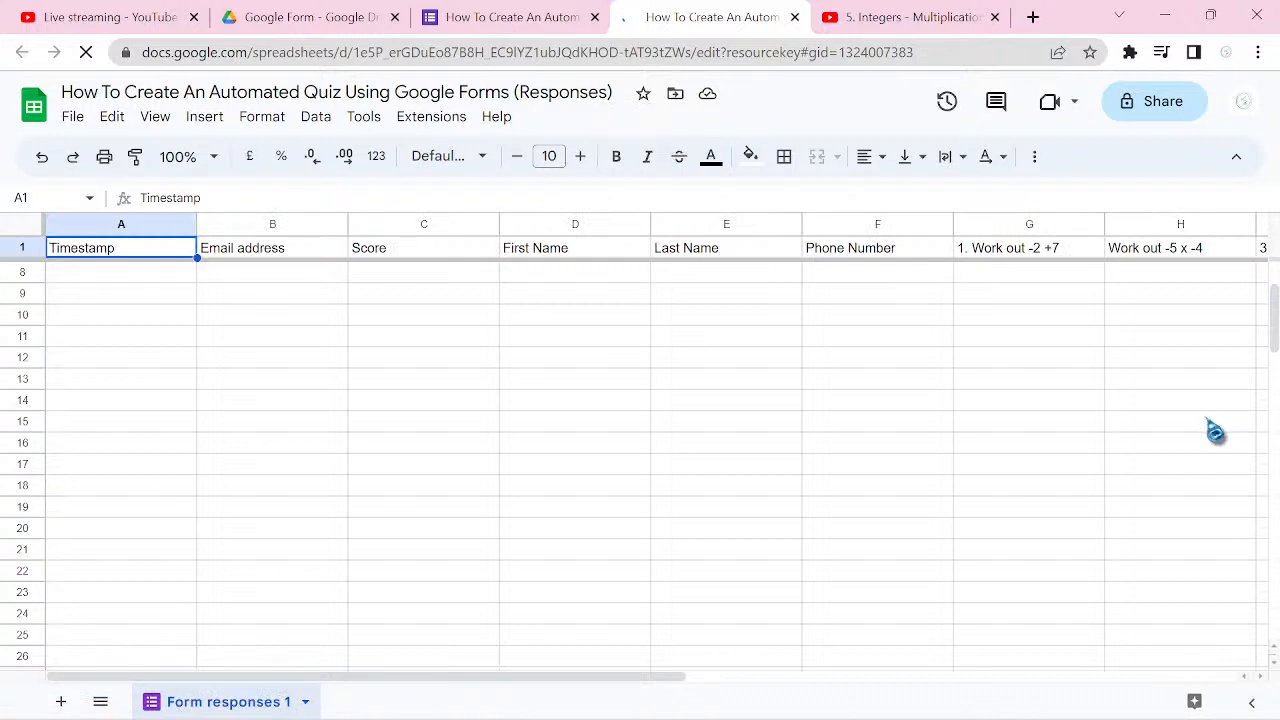
{"action": "scroll", "coordinate": [1213, 430], "scroll_direction": "right", "scroll_amount": 2}
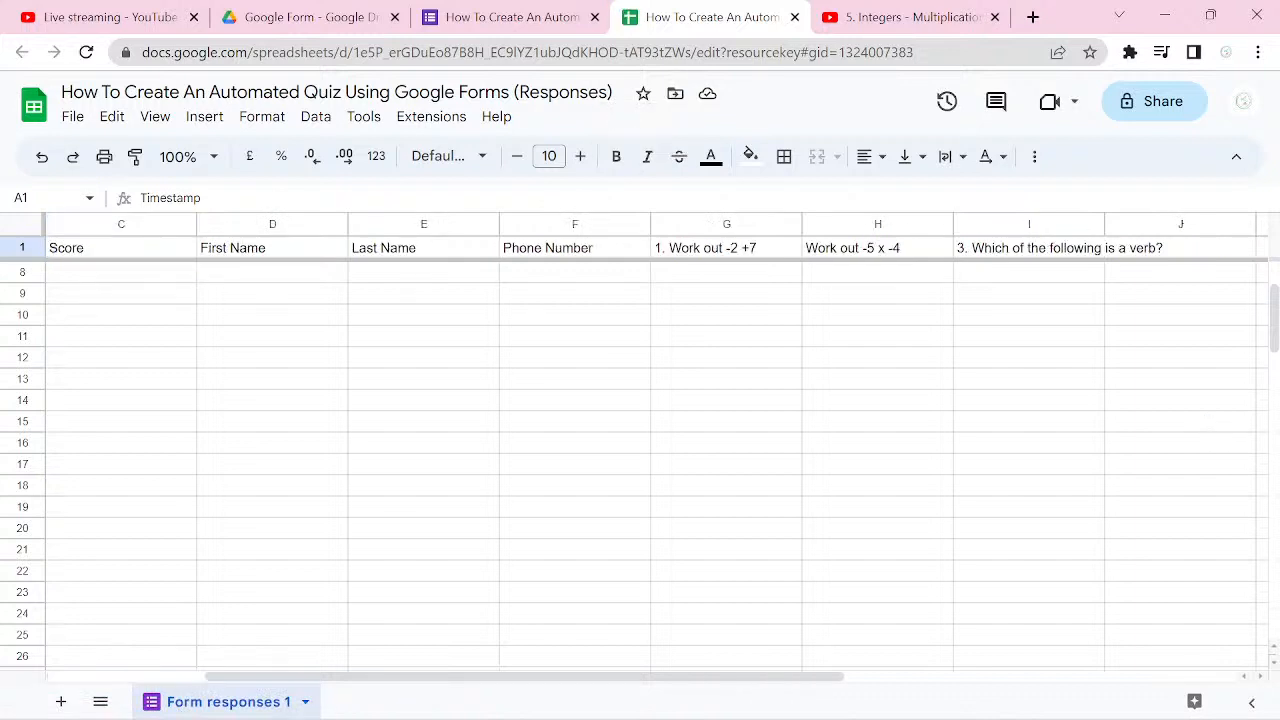
{"action": "scroll", "coordinate": [650, 450], "scroll_direction": "left", "scroll_amount": 2}
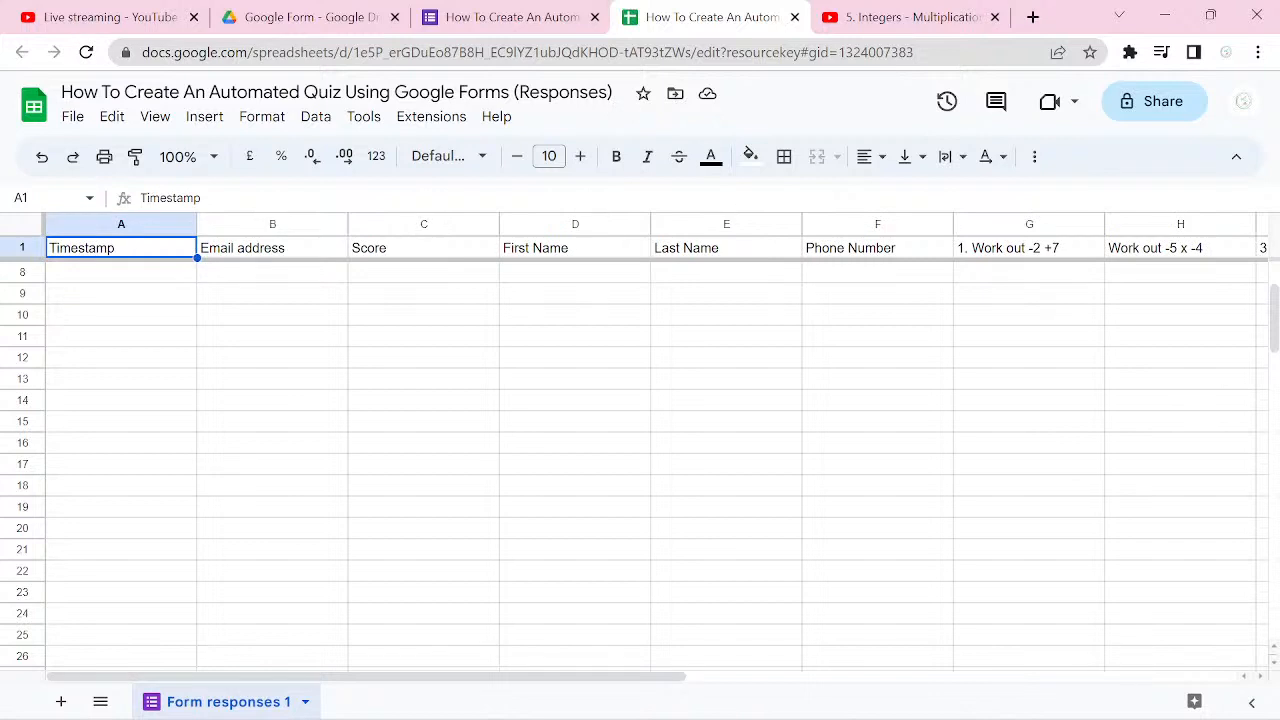
{"action": "key", "text": "ctrl+w"}
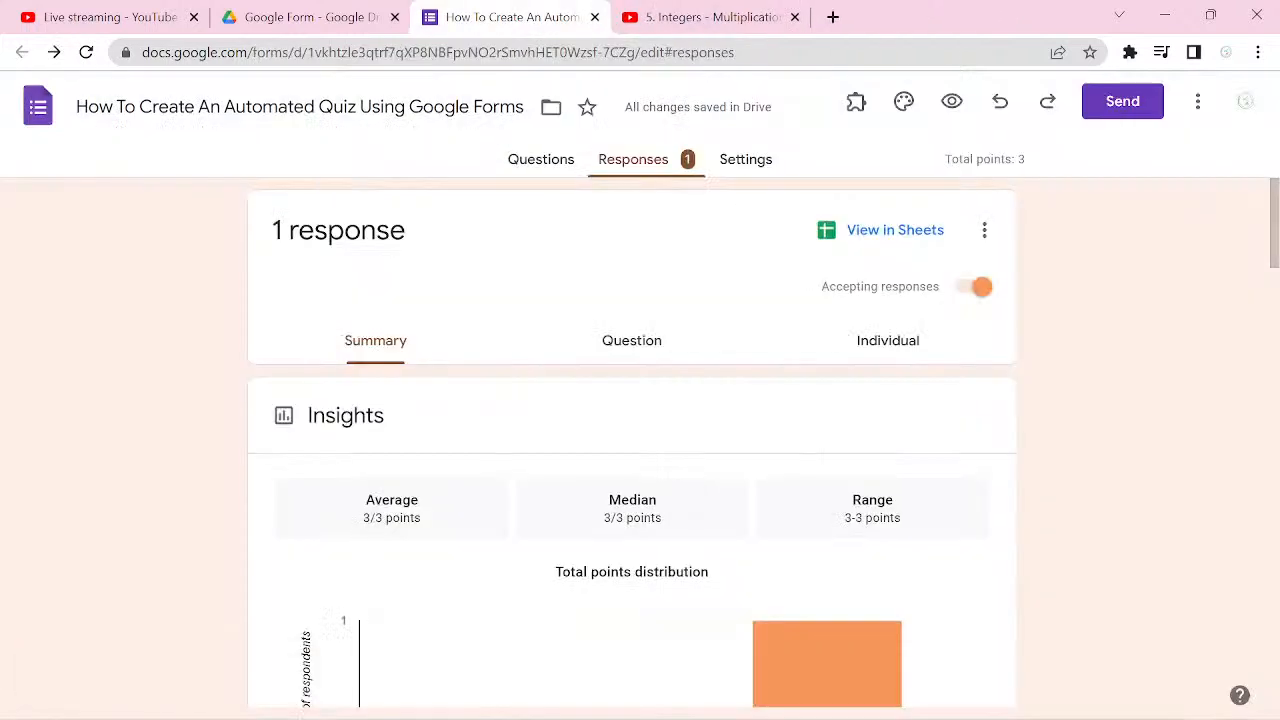
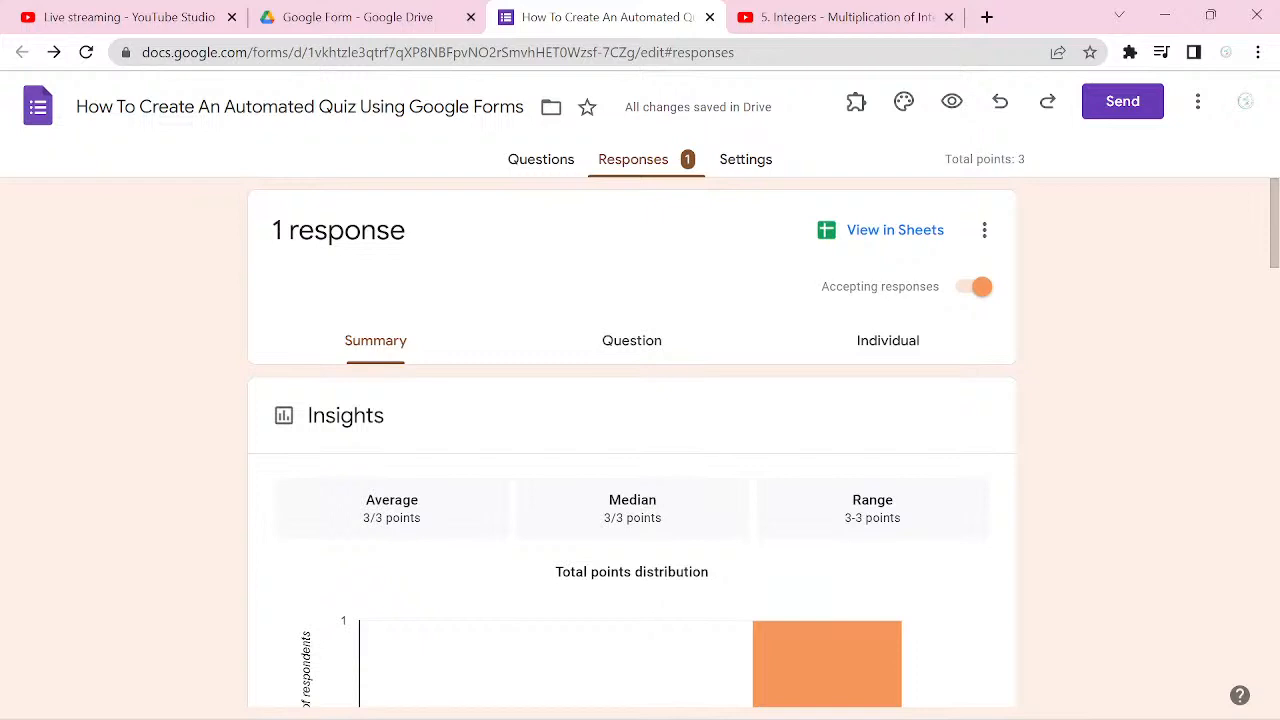
Step: Append "(Part 1)" to the form's name and copy the complete name
{"action": "left_click", "coordinate": [432, 108]}
{"action": "key", "text": "ctrl+a"}
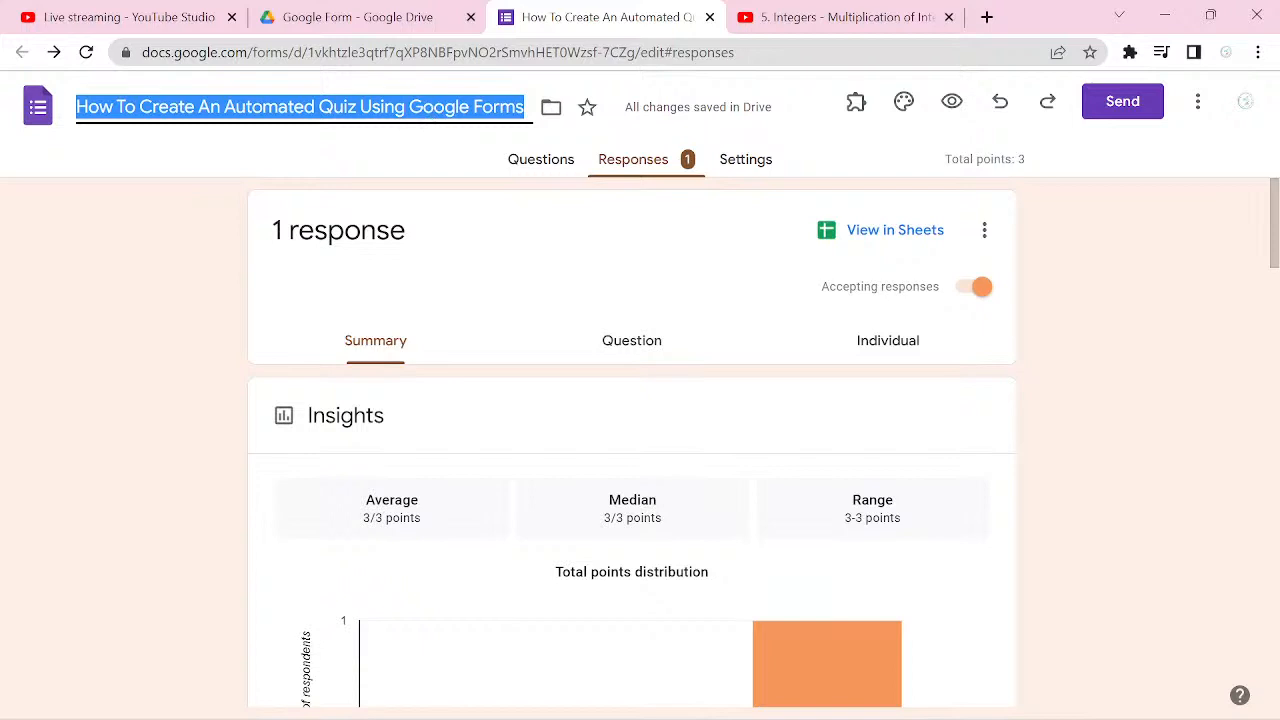
{"action": "key", "text": "Left"}
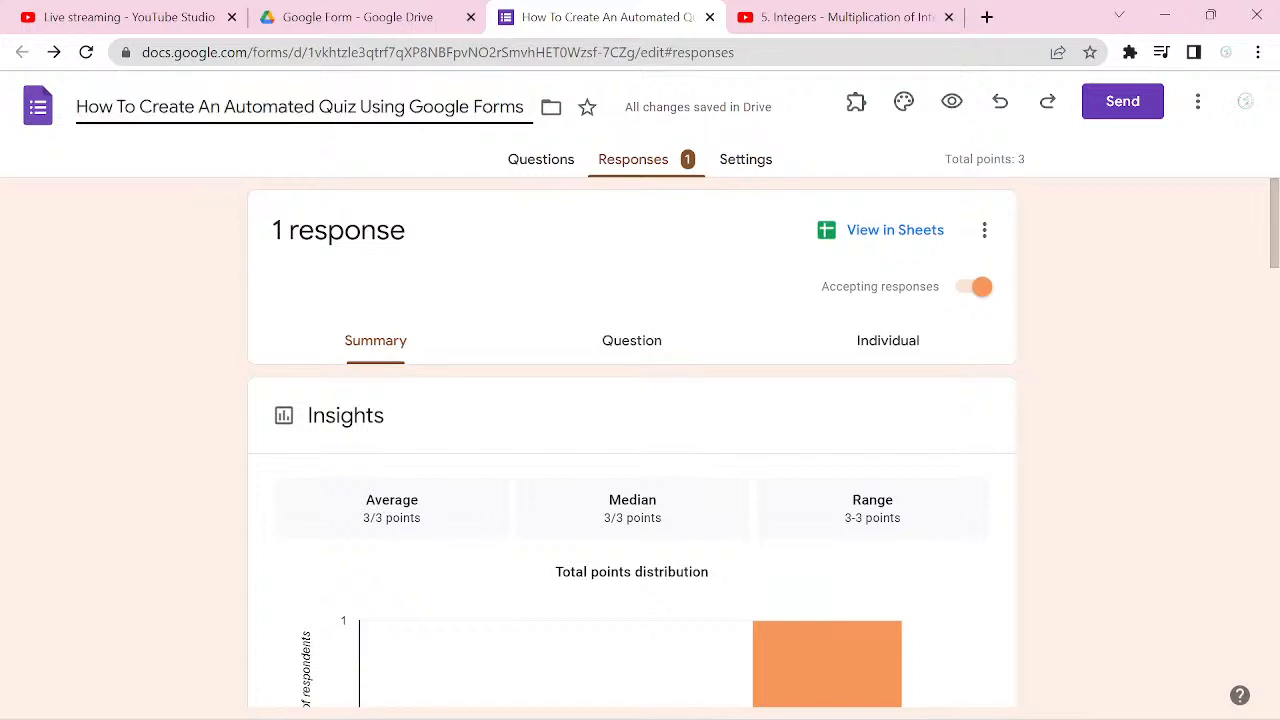
{"action": "key", "text": "Right"}
{"action": "key", "text": "Right"}
{"action": "key", "text": "Right"}
{"action": "key", "text": "Right"}
{"action": "key", "text": "Right"}
{"action": "key", "text": "Right"}
{"action": "key", "text": "Right"}
{"action": "key", "text": "Right"}
{"action": "key", "text": "Right"}
{"action": "key", "text": "Right"}
{"action": "key", "text": "Right"}
{"action": "key", "text": "Right"}
{"action": "key", "text": "Right"}
{"action": "key", "text": "Right"}
{"action": "key", "text": "Right"}
{"action": "key", "text": "Right"}
{"action": "key", "text": "Right"}
{"action": "key", "text": "Right"}
{"action": "key", "text": "Right"}
{"action": "key", "text": "Right"}
{"action": "key", "text": "Right"}
{"action": "key", "text": "Right"}
{"action": "key", "text": "Right"}
{"action": "key", "text": "Right"}
{"action": "key", "text": "Right"}
{"action": "key", "text": "Right"}
{"action": "key", "text": "Right"}
{"action": "key", "text": "Right"}
{"action": "key", "text": "Right"}
{"action": "key", "text": "Right"}
{"action": "key", "text": "Right"}
{"action": "type", "text": "()"}
{"action": "key", "text": "Left"}
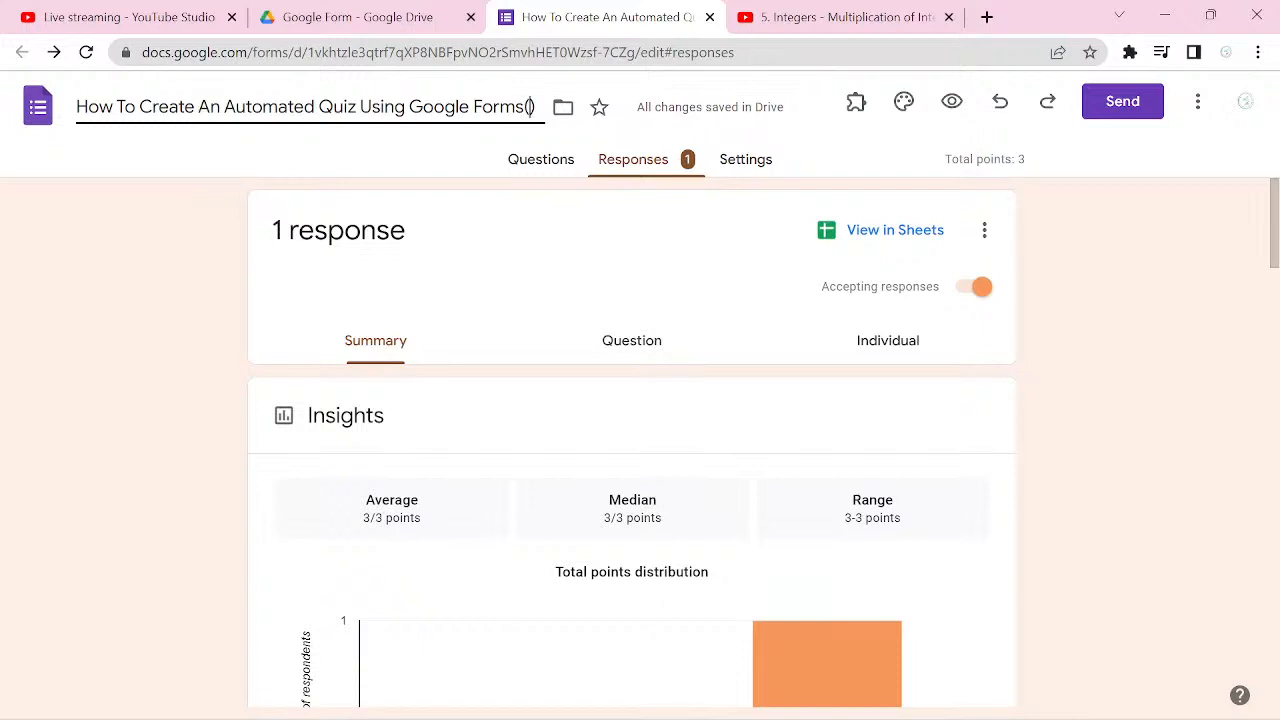
{"action": "type", "text": "Part "}
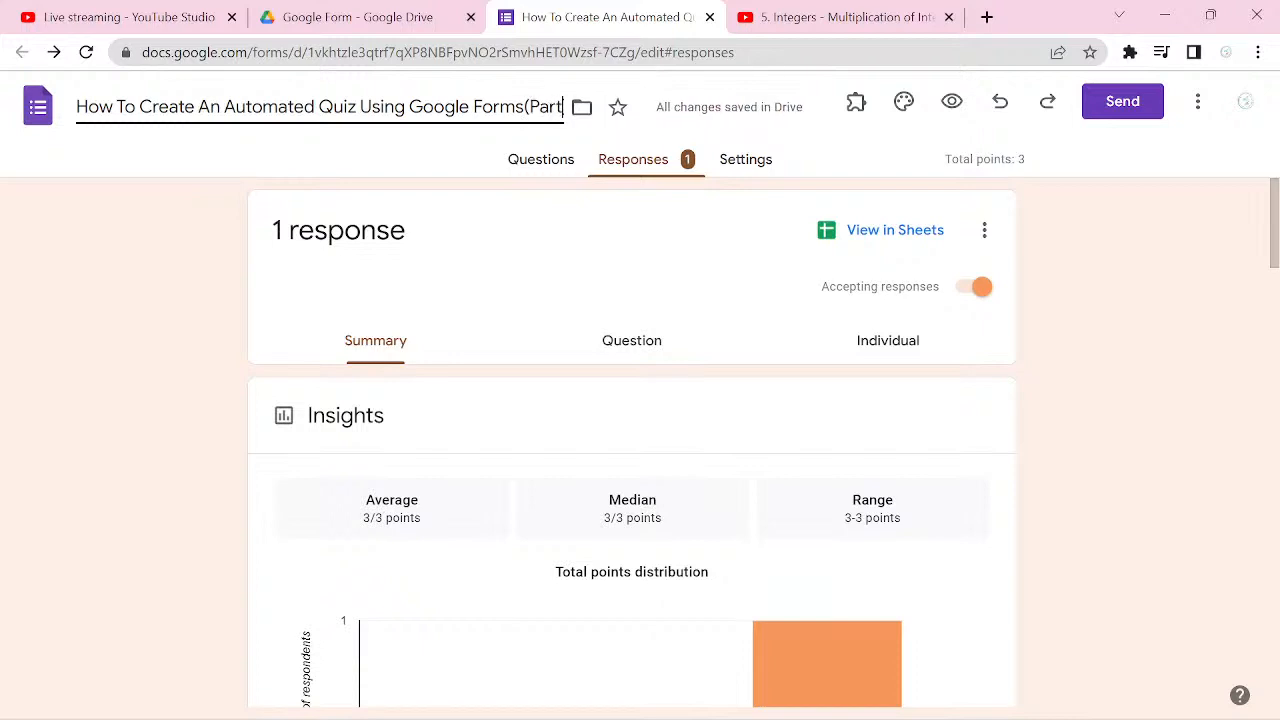
{"action": "type", "text": "1"}
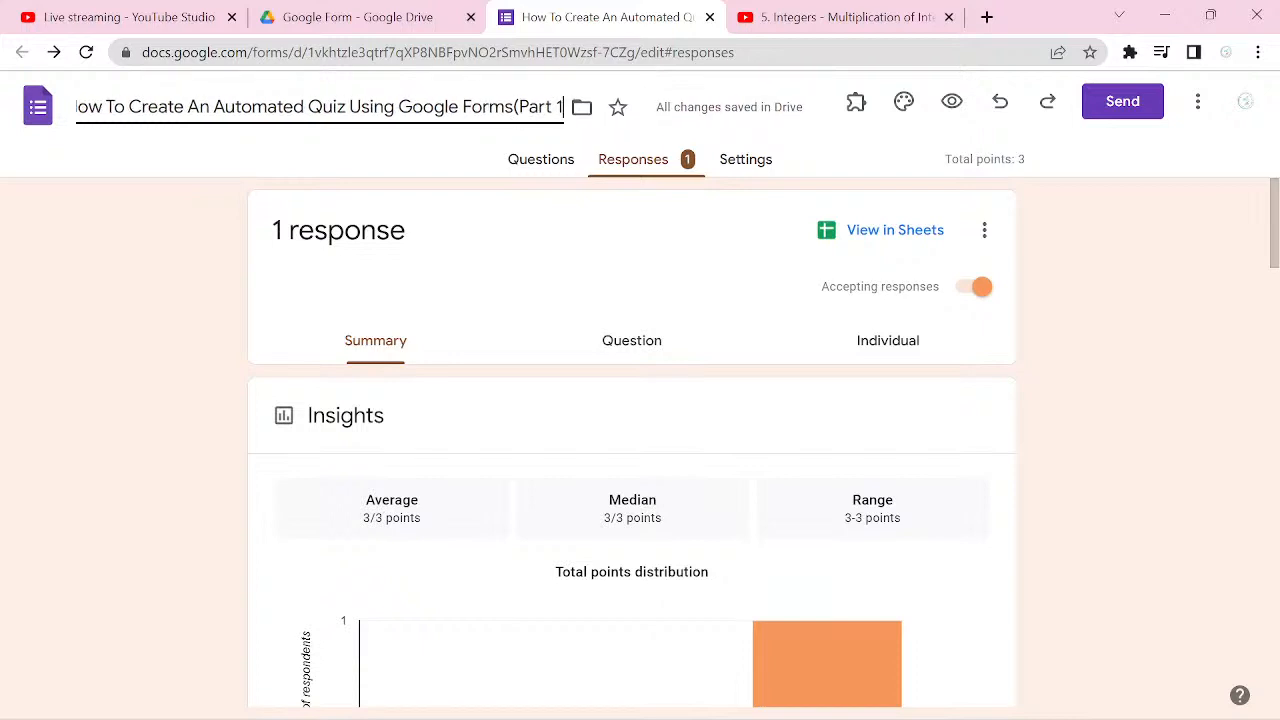
{"action": "key", "text": "ctrl+a"}
{"action": "key", "text": "ctrl+c"}
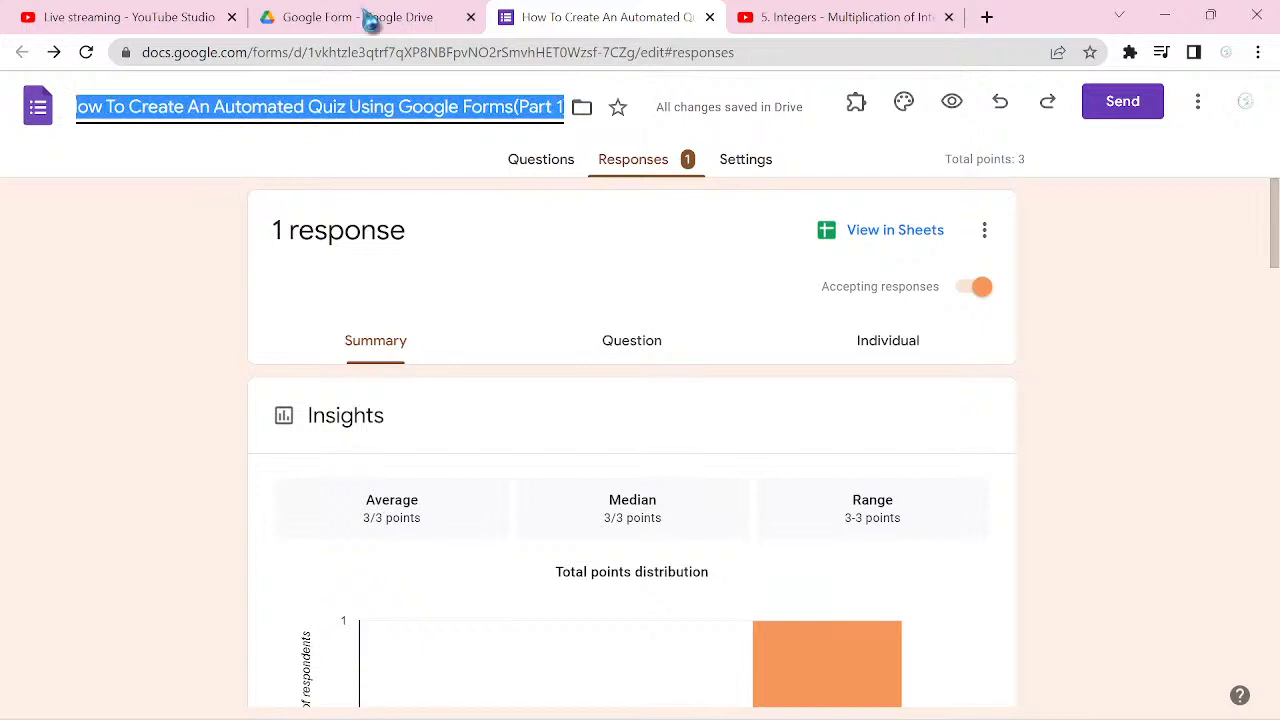
Step: Switch to Google Drive and create a new blank quiz in the Google Form folder
{"action": "left_click", "coordinate": [310, 28]}
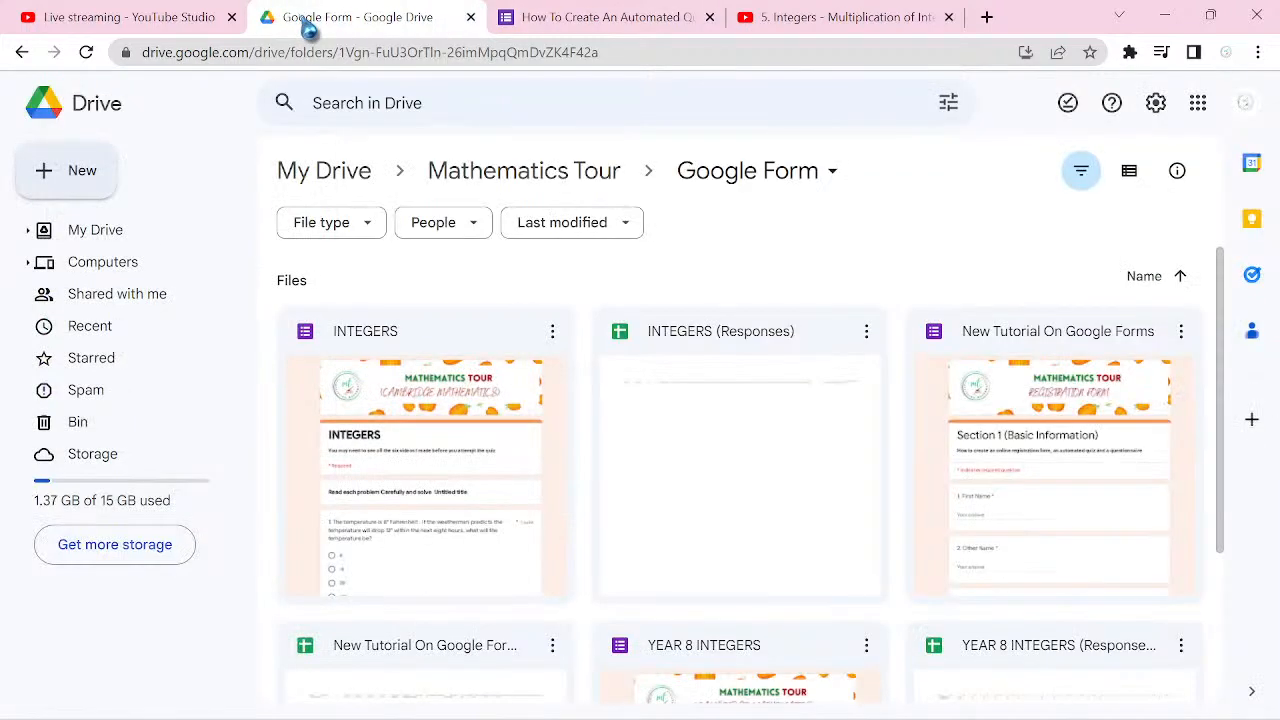
{"action": "left_click", "coordinate": [86, 178]}
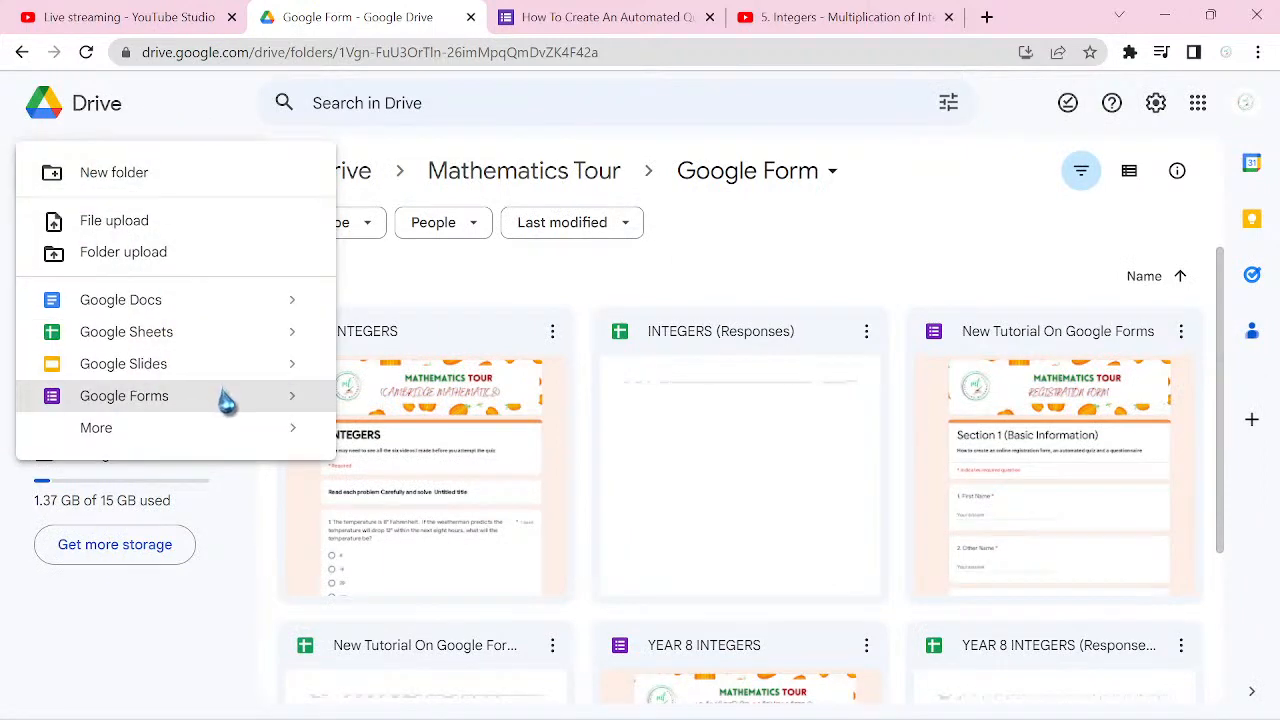
{"action": "mouse_move", "coordinate": [290, 407]}
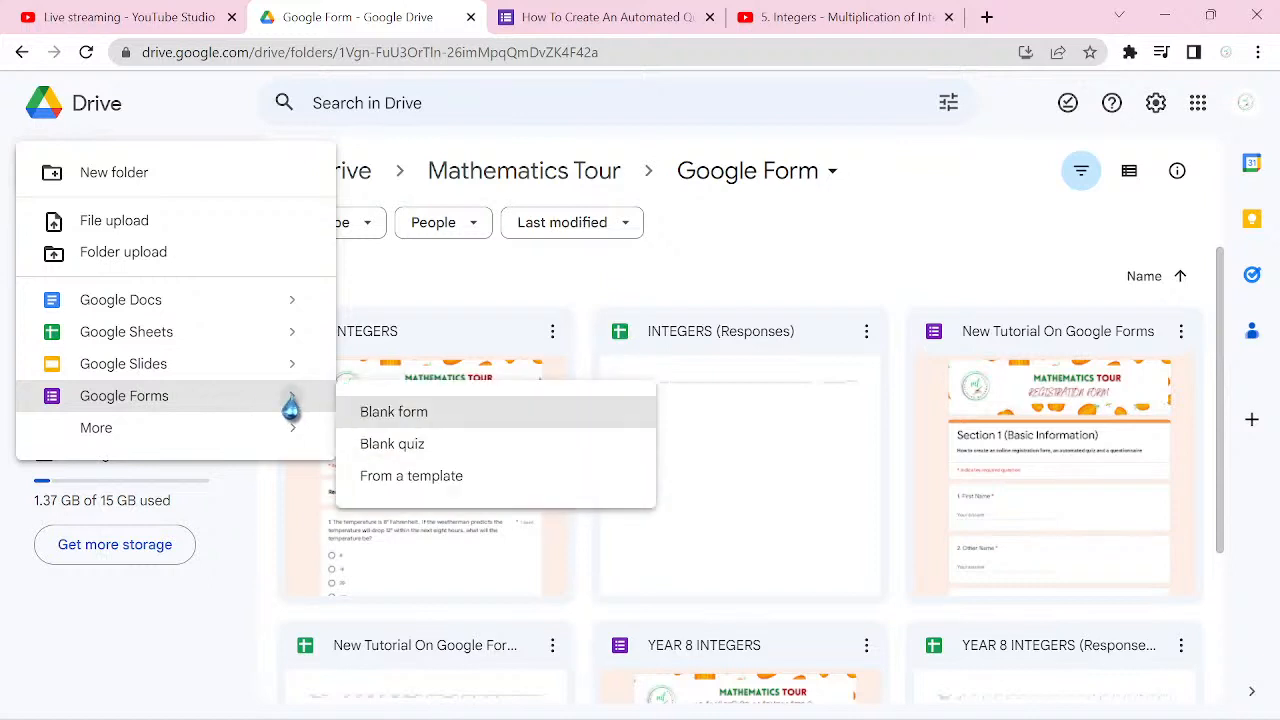
{"action": "left_click", "coordinate": [436, 456]}
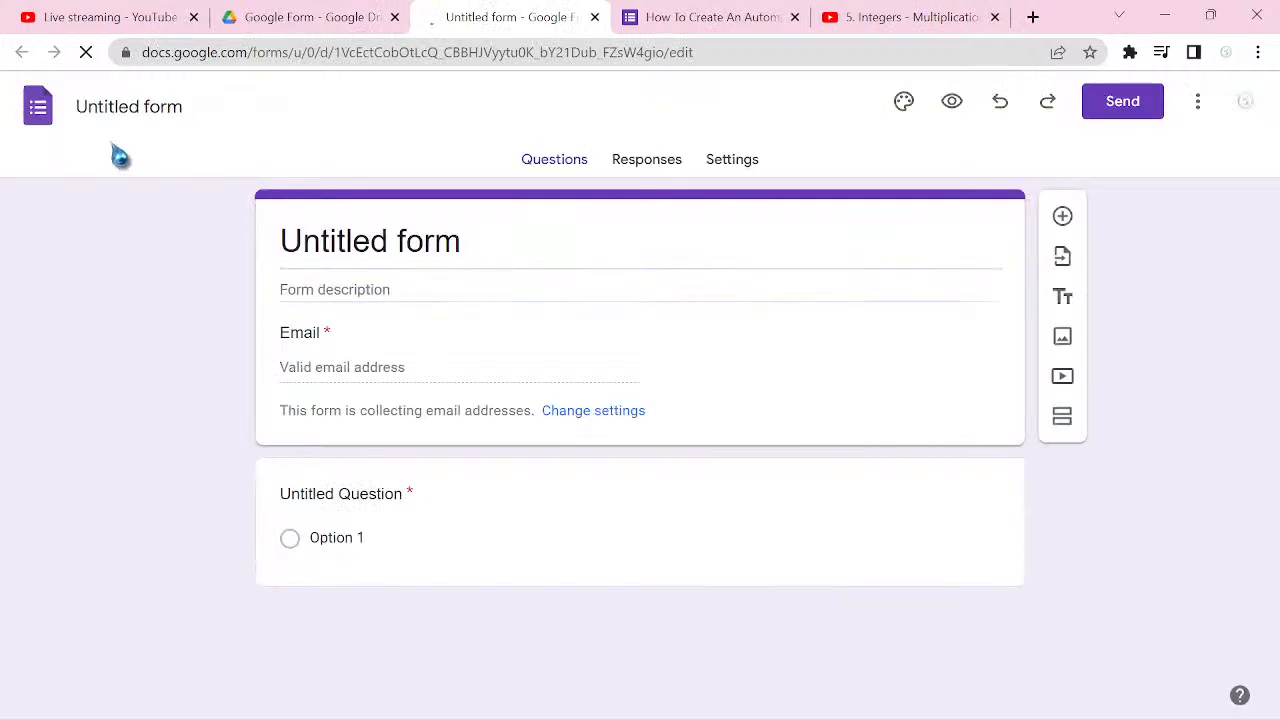
Step: Name the new quiz "How To Create An Automated Quiz Using Google Forms(Part 2)", reusing the copied name with the part number changed to 2
{"action": "left_click", "coordinate": [115, 106]}
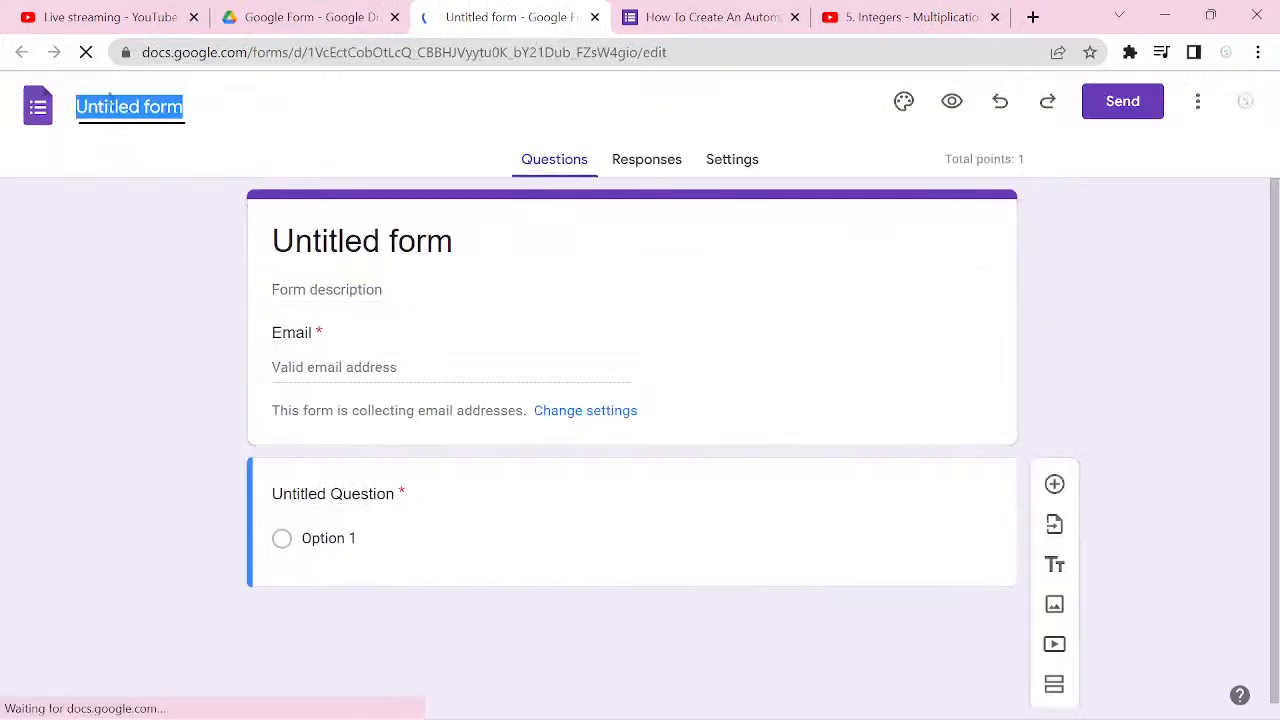
{"action": "key", "text": "ctrl+v"}
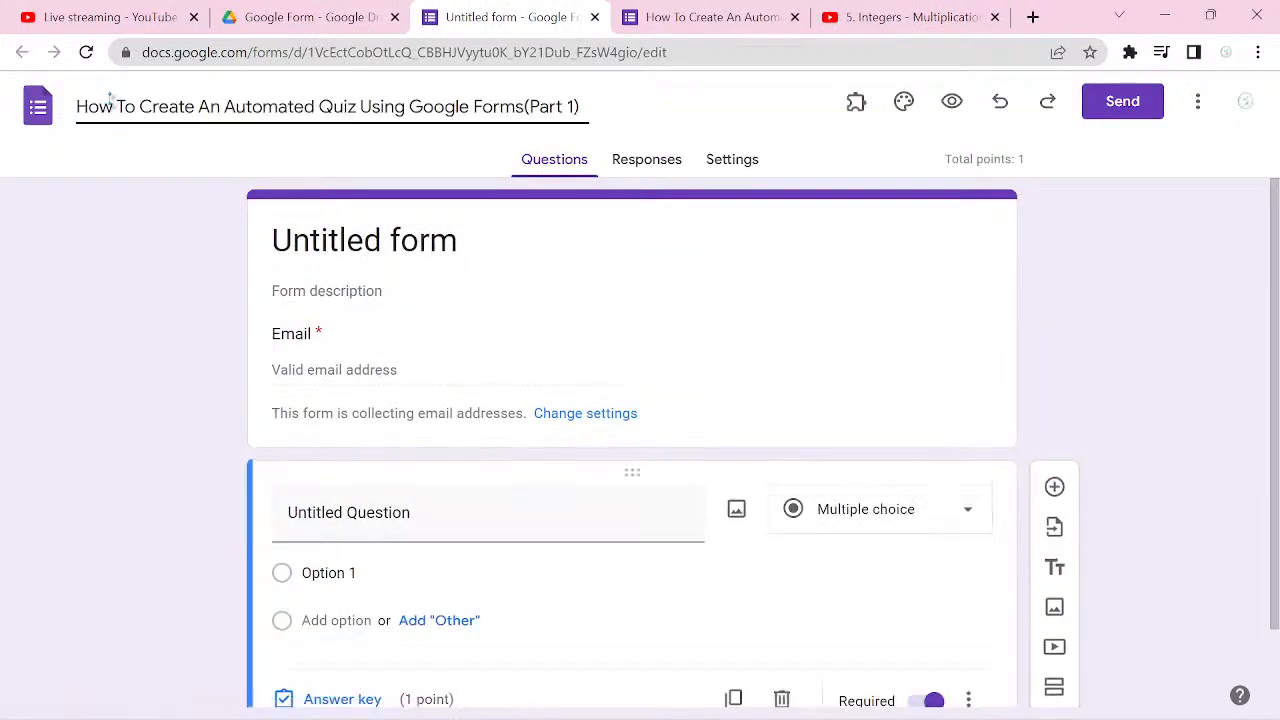
{"action": "key", "text": "Left"}
{"action": "key", "text": "BackSpace"}
{"action": "type", "text": "2"}
{"action": "left_click", "coordinate": [197, 305]}
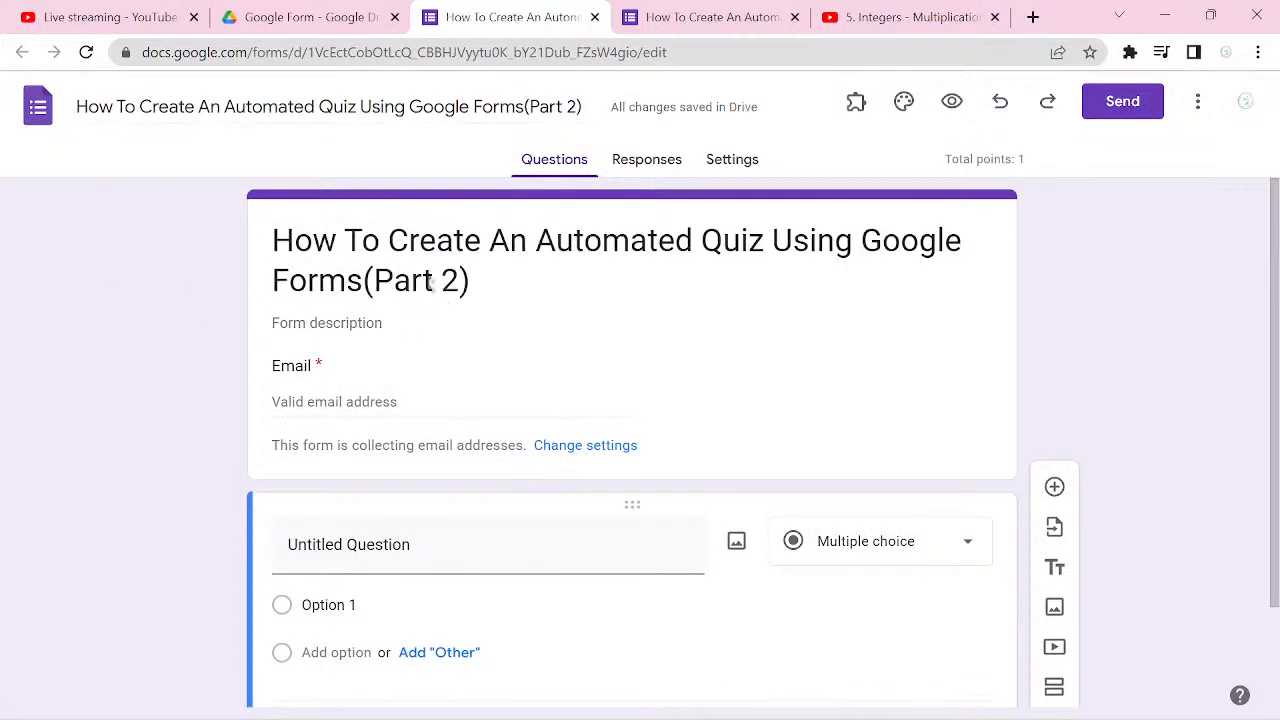
Step: Replace the heading inside the form with "Basic Information" and delete the untitled multiple-choice question
{"action": "left_click", "coordinate": [432, 282]}
{"action": "key", "text": "ctrl+a"}
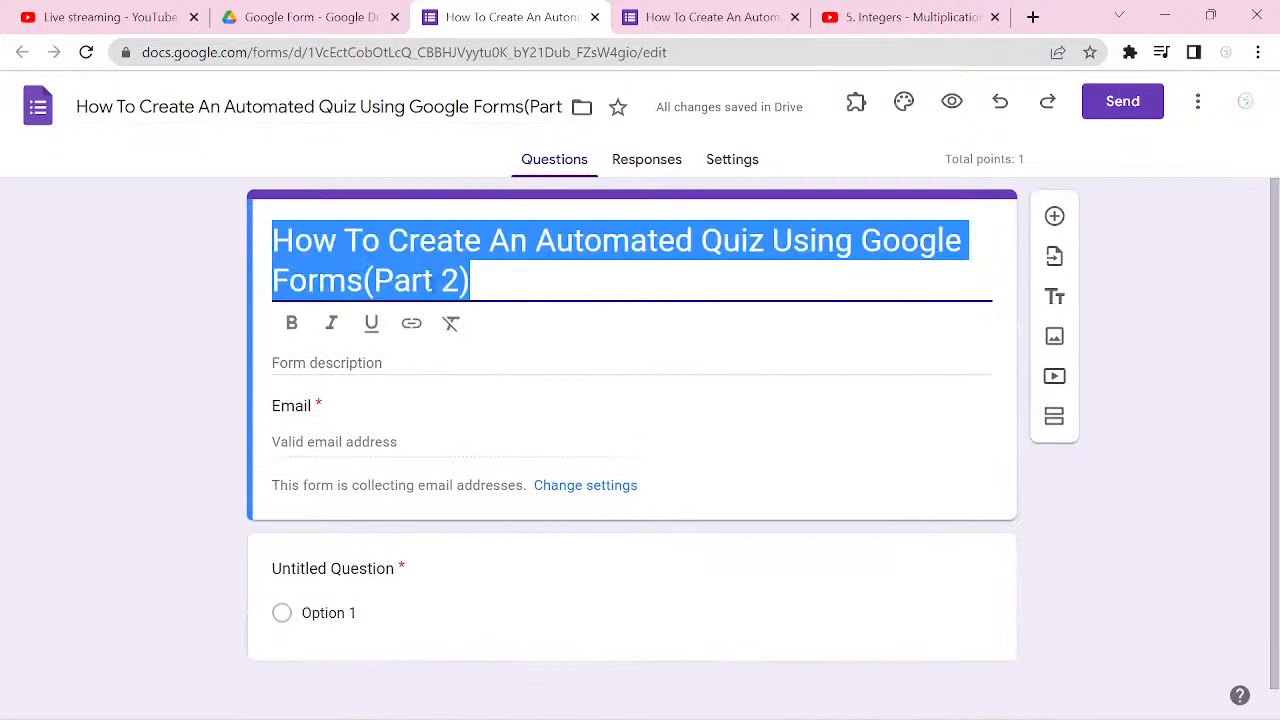
{"action": "type", "text": "Ba"}
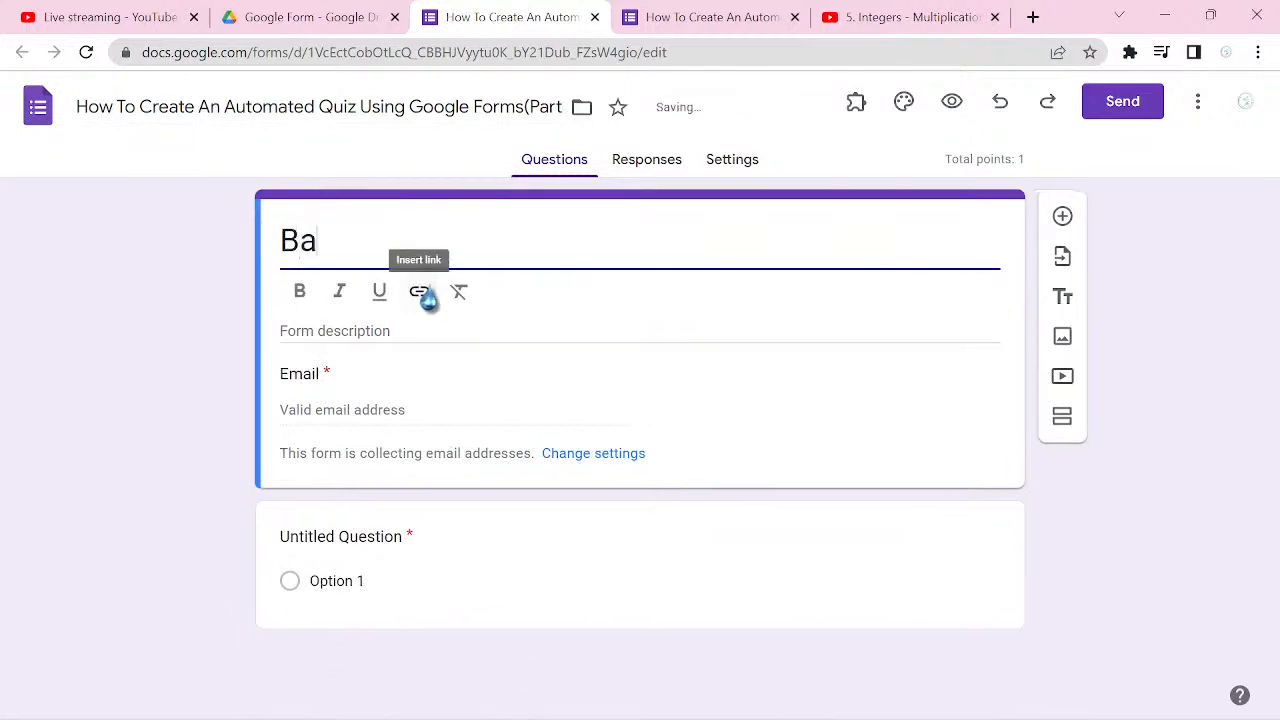
{"action": "type", "text": "sic"}
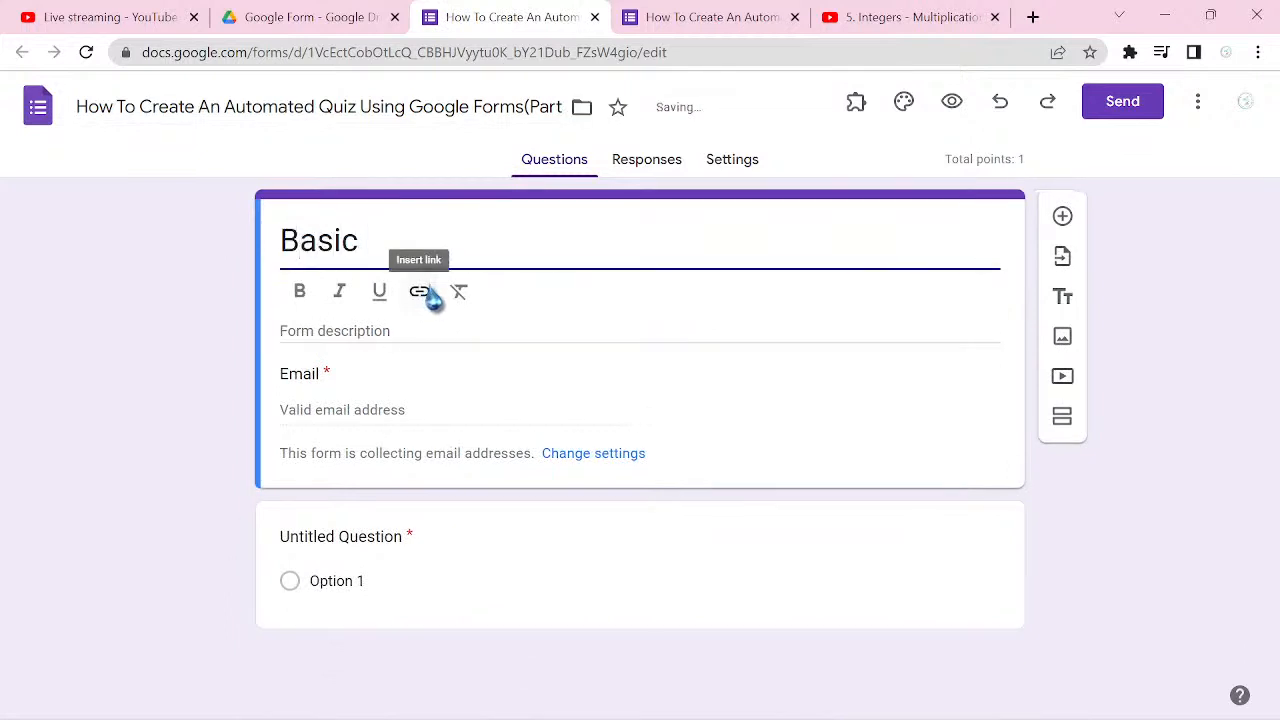
{"action": "type", "text": " Infor"}
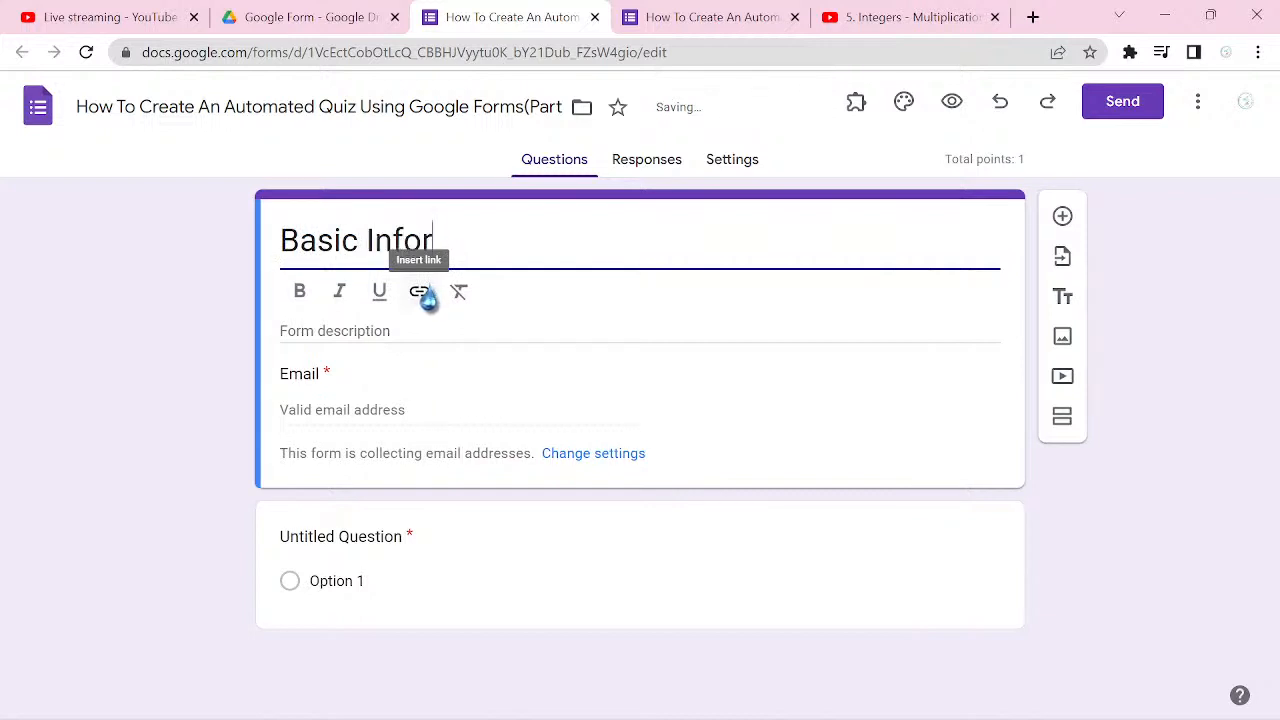
{"action": "type", "text": "mation"}
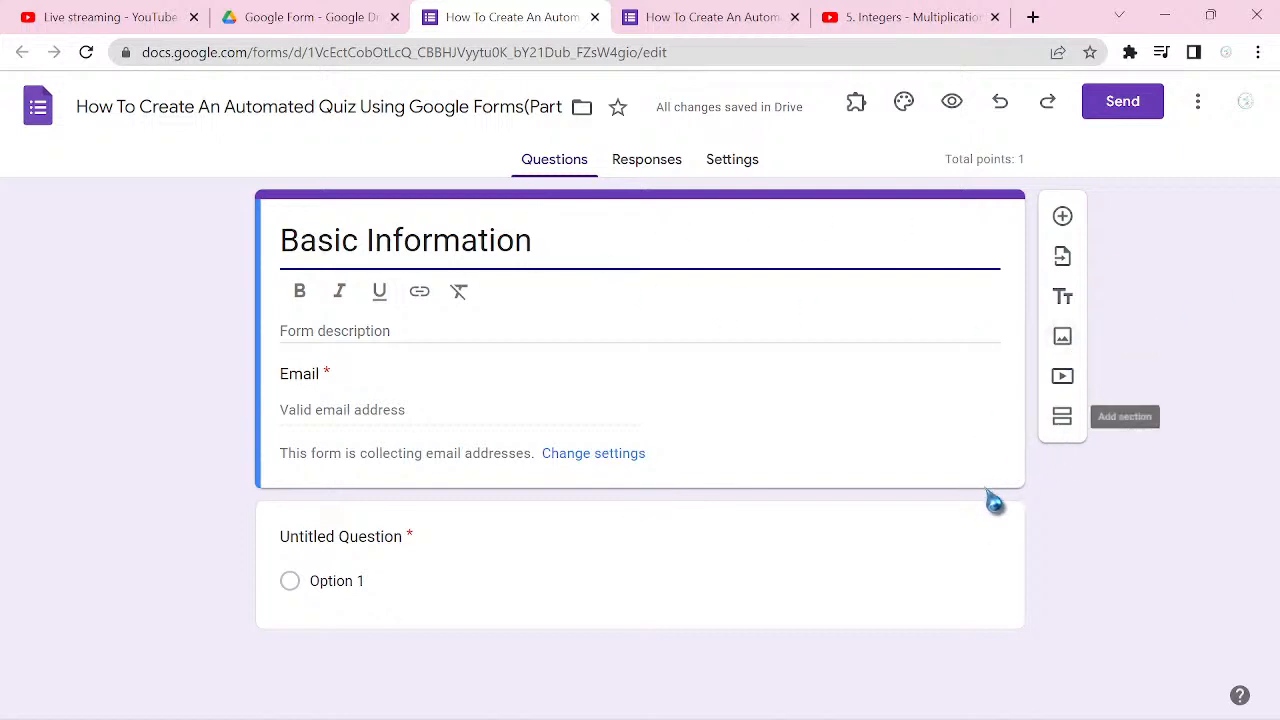
{"action": "left_click", "coordinate": [978, 540]}
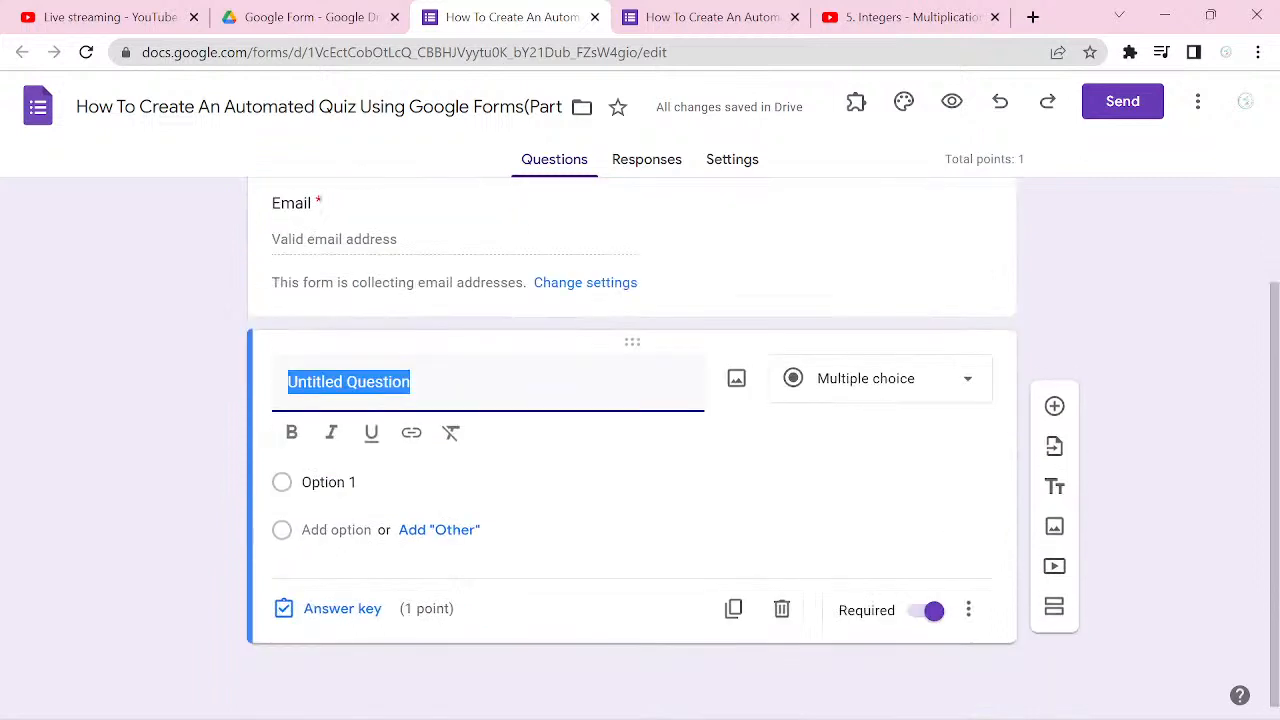
{"action": "left_click", "coordinate": [782, 609]}
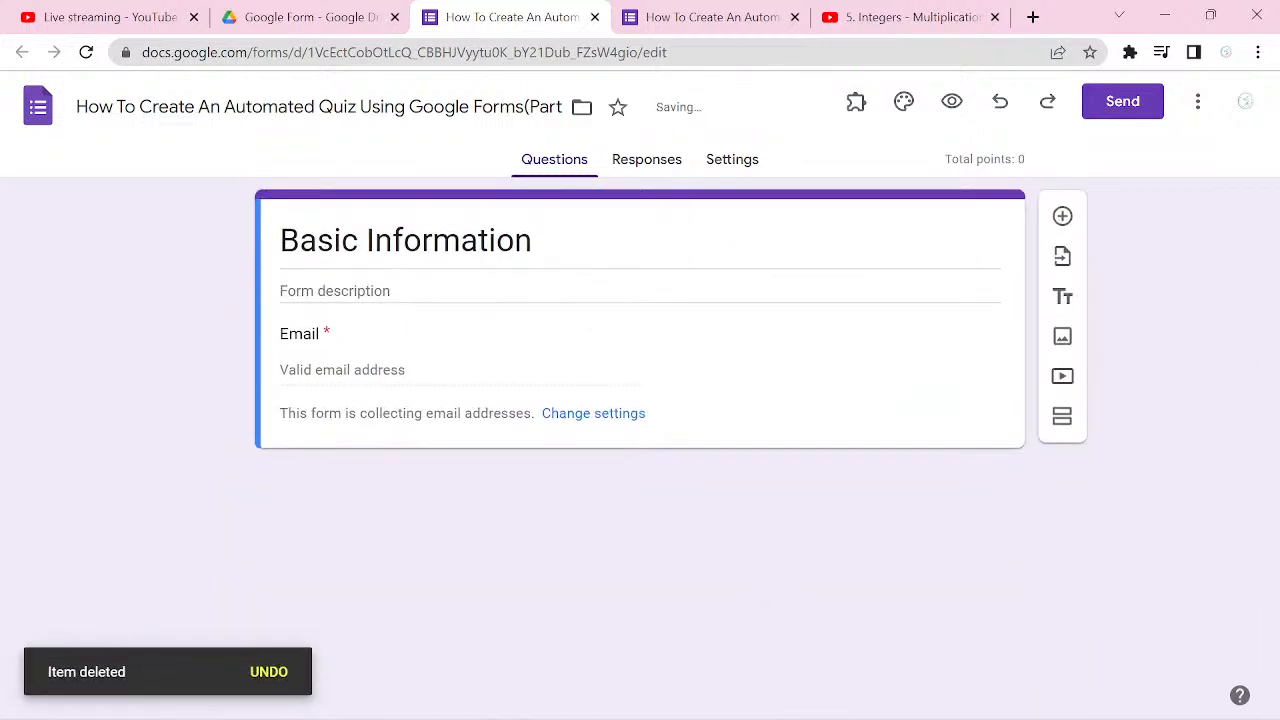
Step: Add a second section to the form and title it "English Studies"
{"action": "left_click", "coordinate": [1064, 430]}
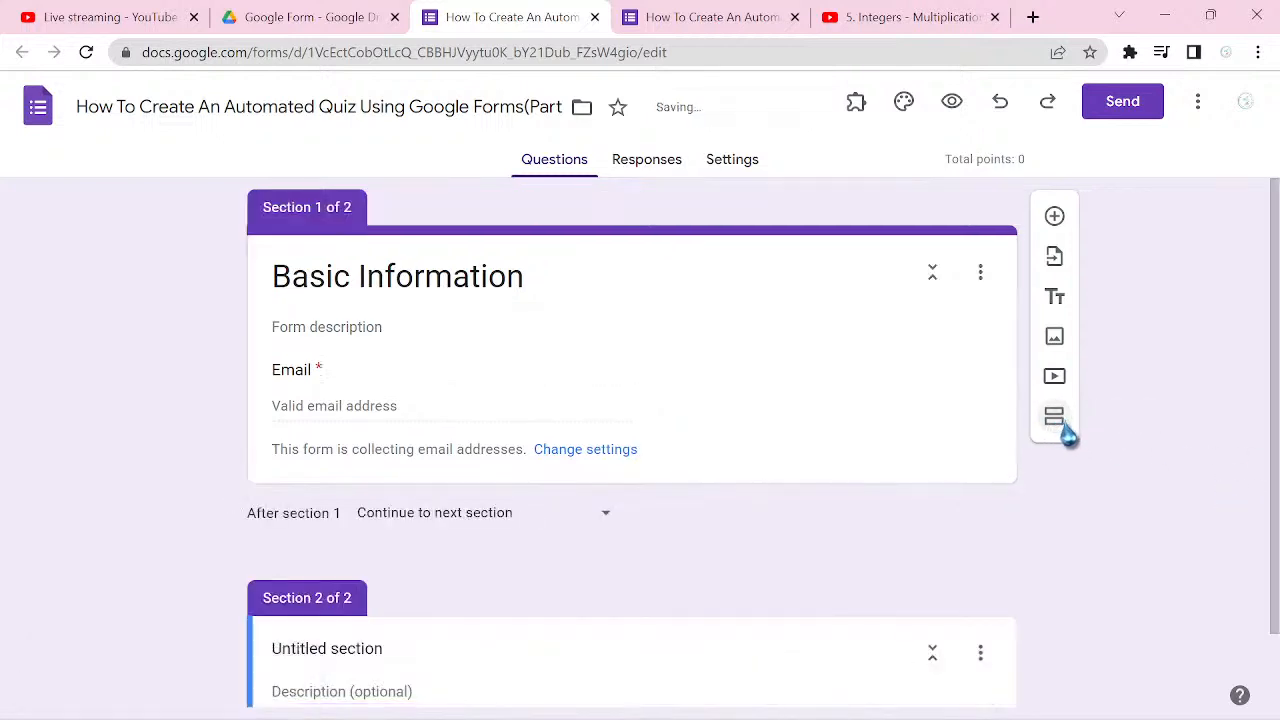
{"action": "left_click", "coordinate": [376, 650]}
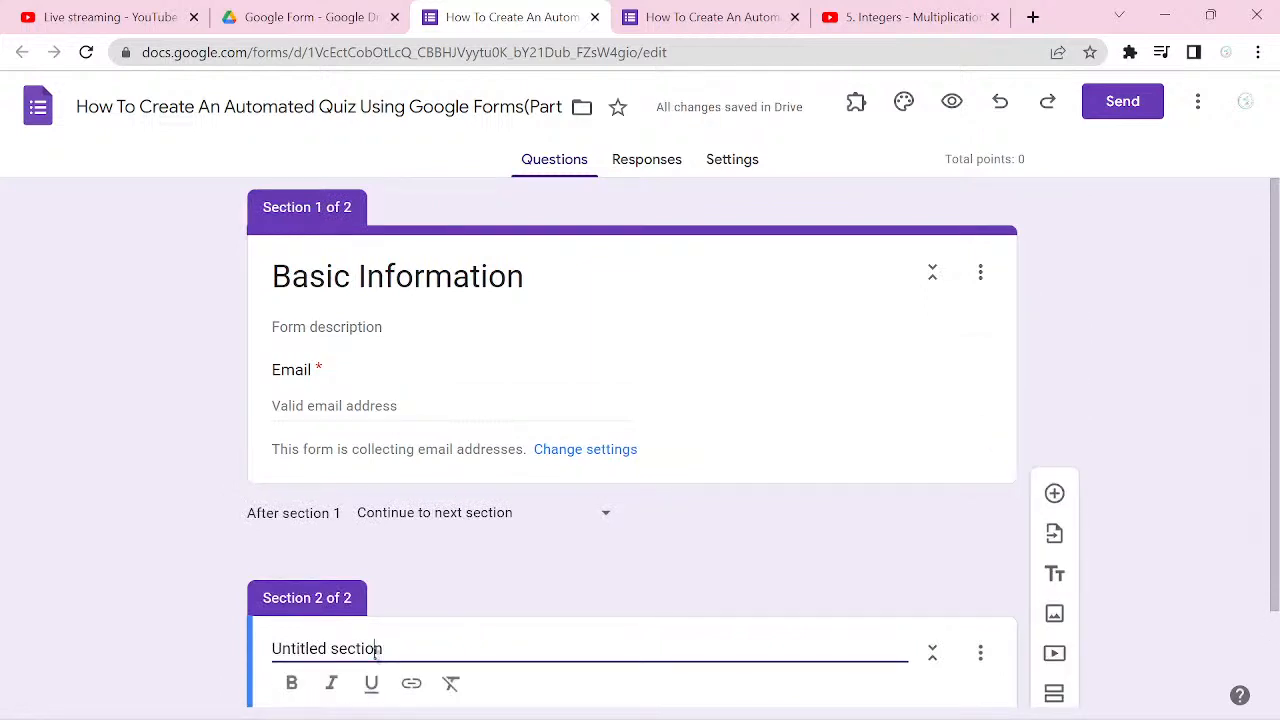
{"action": "triple_click", "coordinate": [376, 650]}
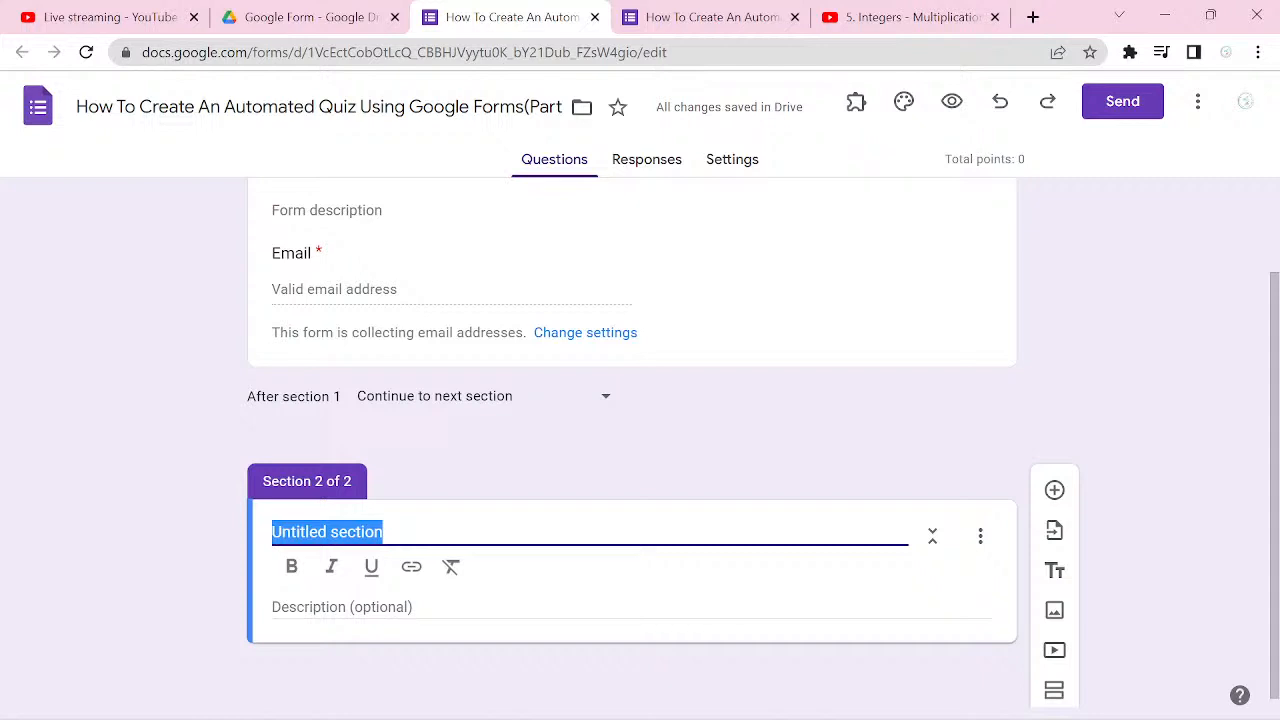
{"action": "type", "text": "Eng"}
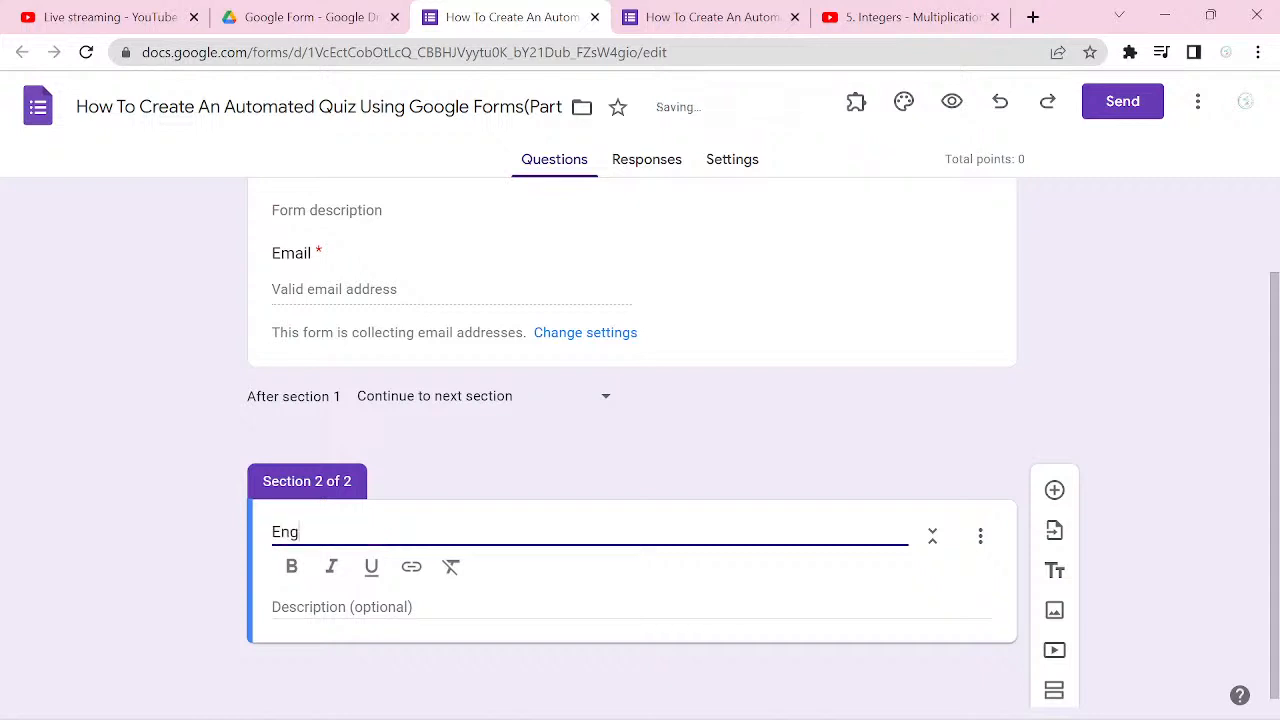
{"action": "type", "text": "lish "}
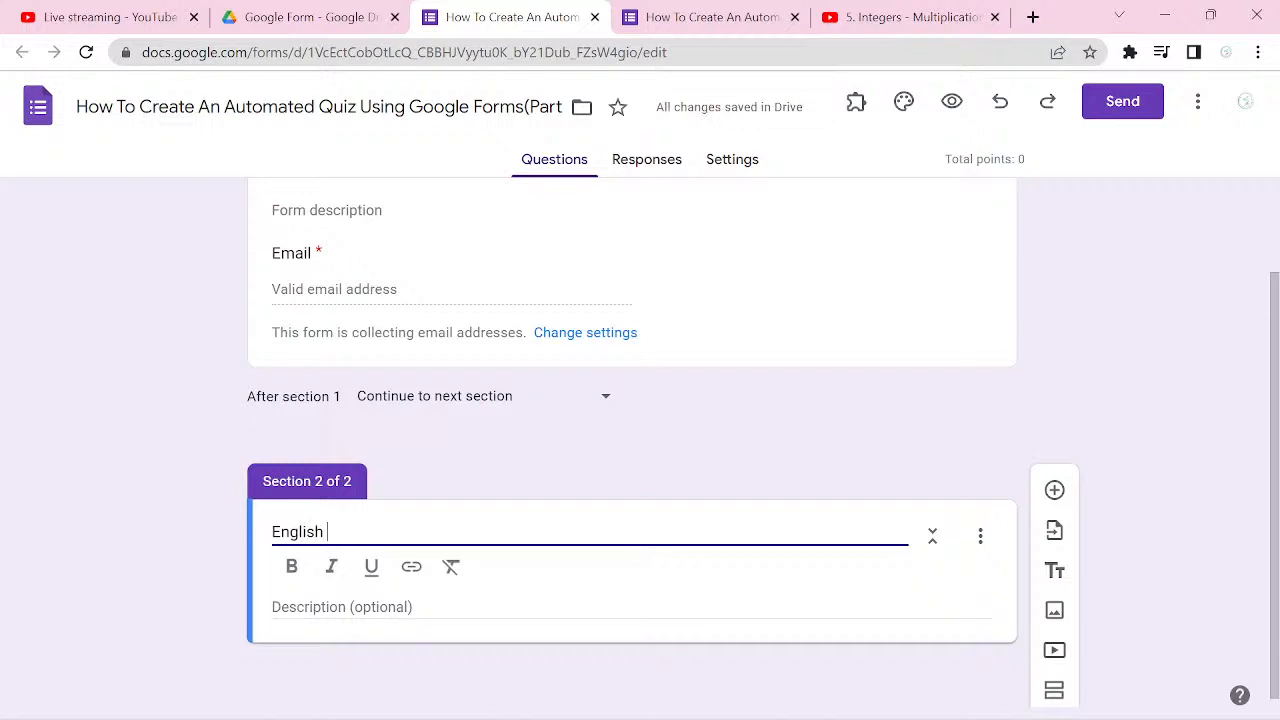
{"action": "type", "text": "Stud"}
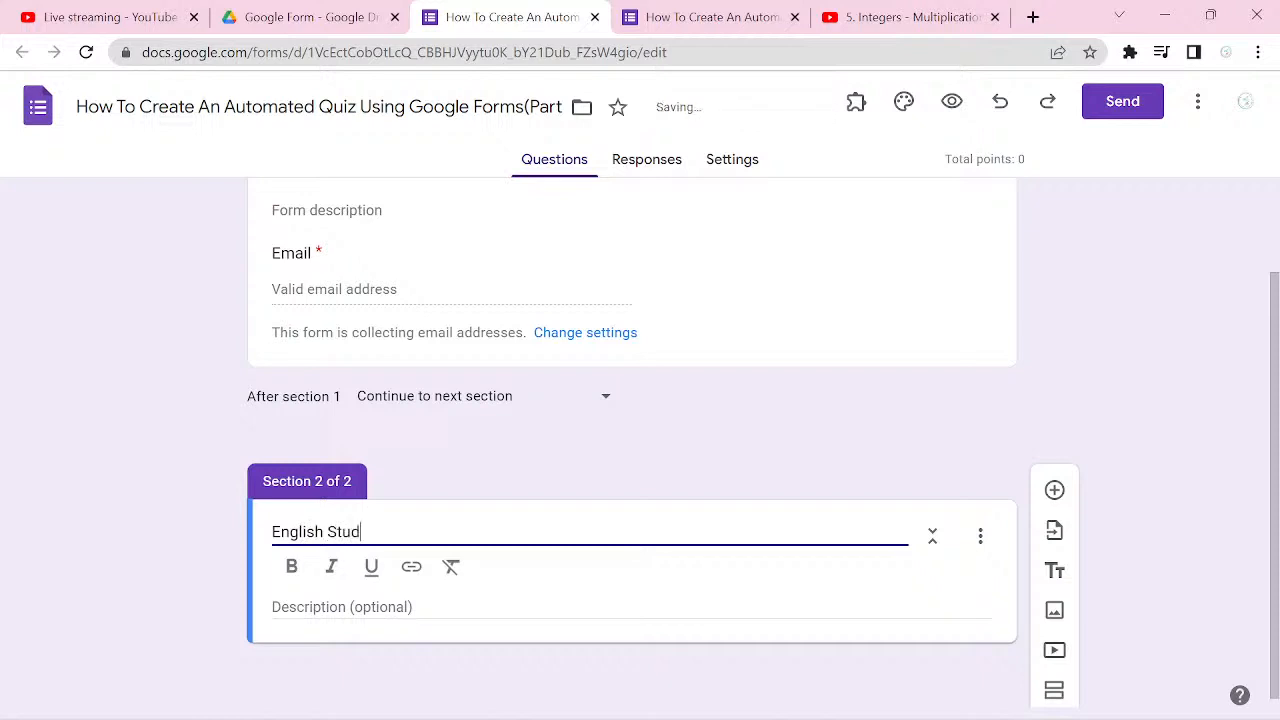
{"action": "type", "text": "ies"}
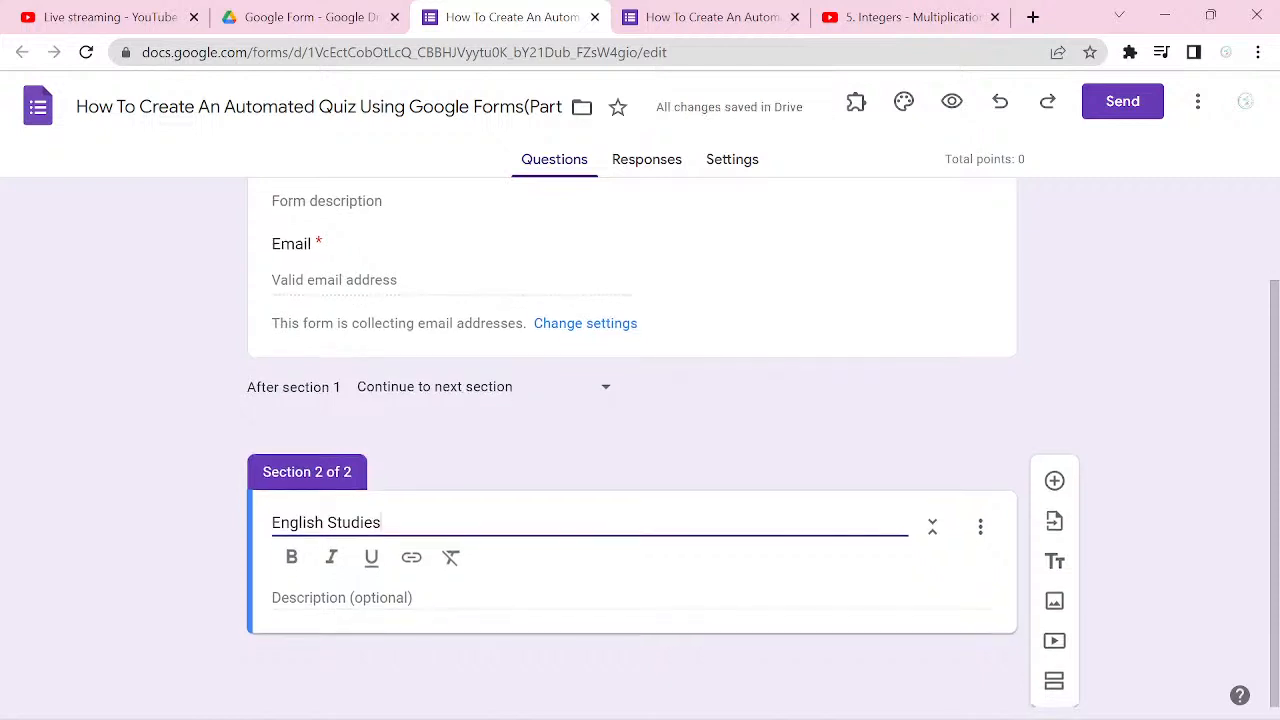
Step: Add a third section after English Studies and title it "Mathematics"
{"action": "left_click", "coordinate": [1054, 690]}
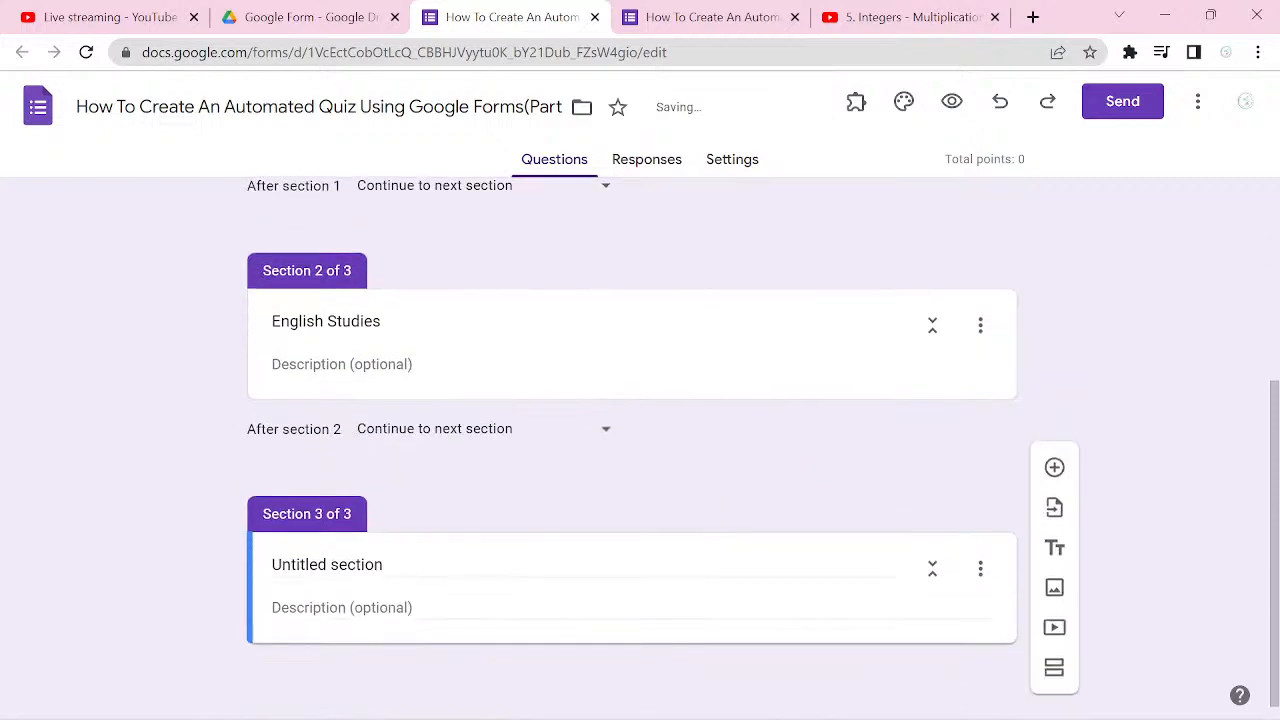
{"action": "left_click", "coordinate": [355, 566]}
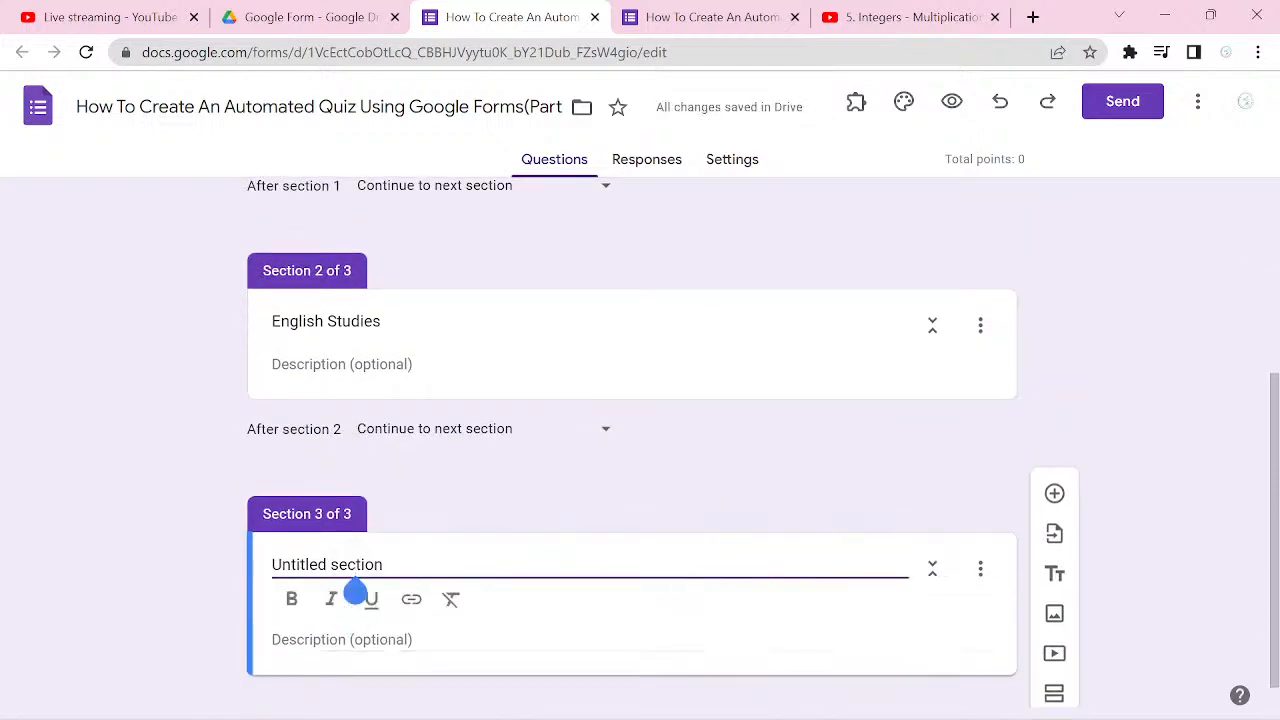
{"action": "key", "text": "ctrl+a"}
{"action": "type", "text": "Ma"}
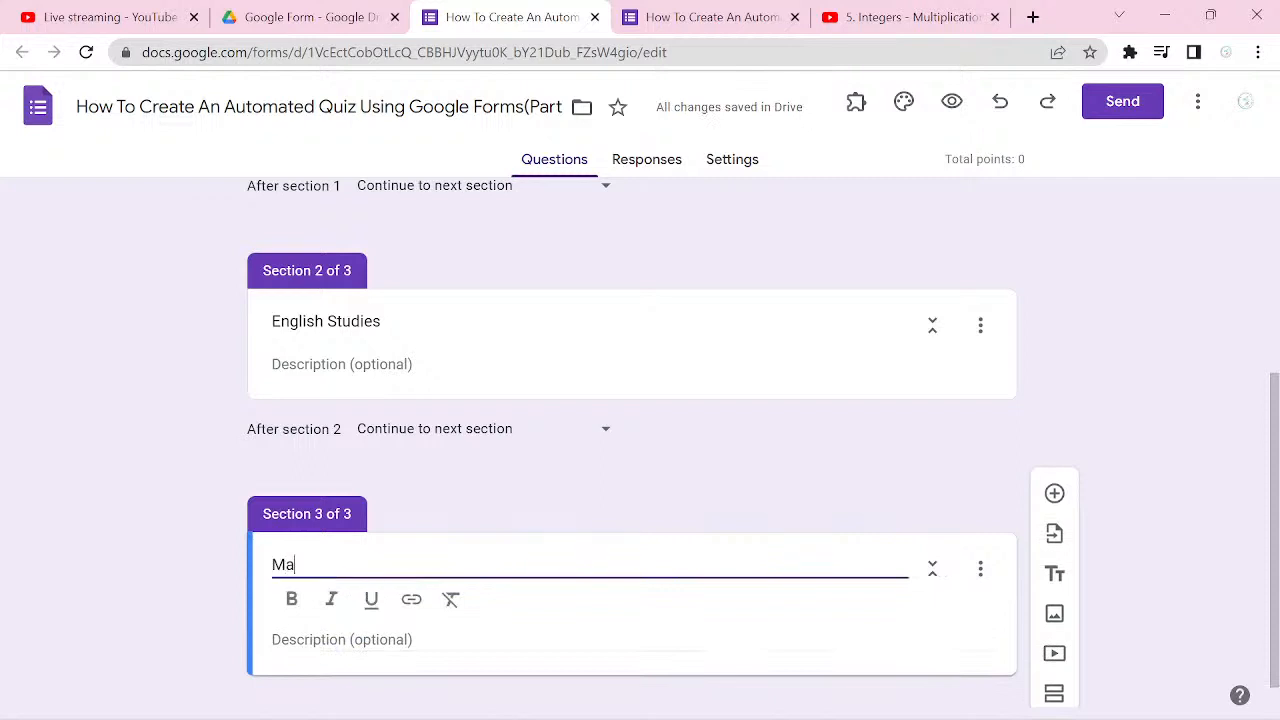
{"action": "type", "text": "thematics"}
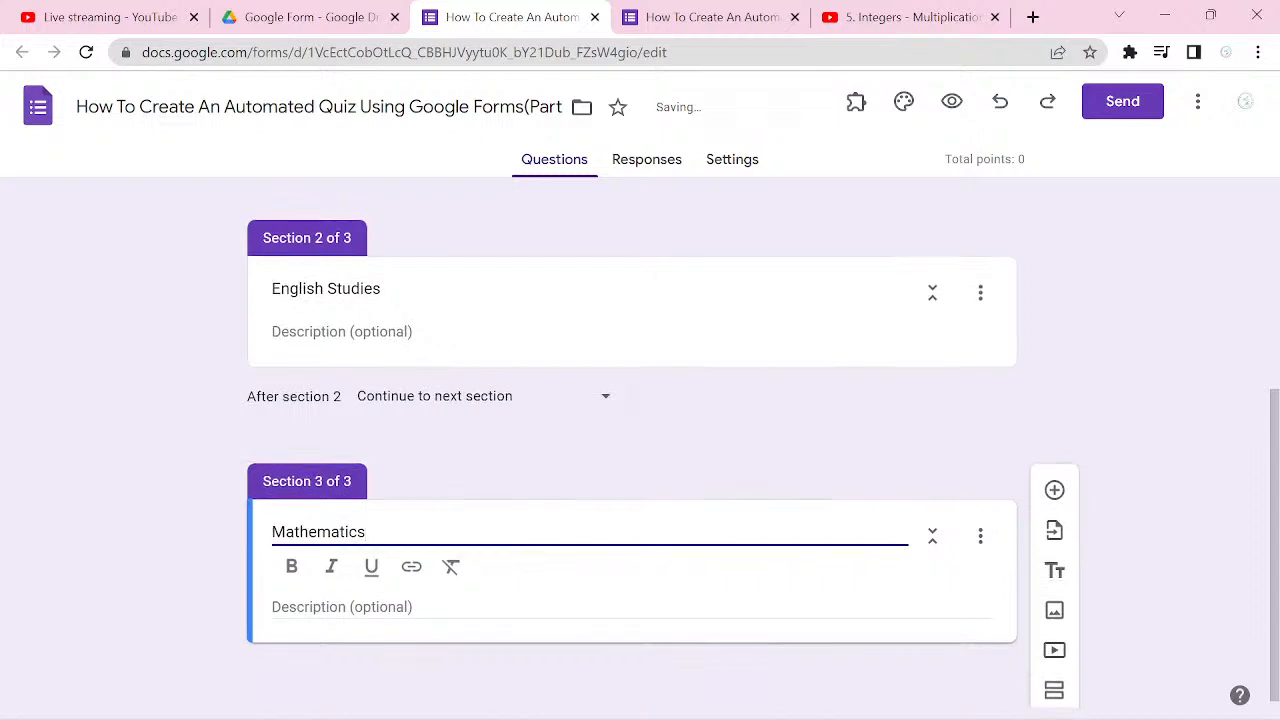
Step: Add a fourth section after Mathematics and title it "Chemistry"
{"action": "left_click", "coordinate": [1054, 690]}
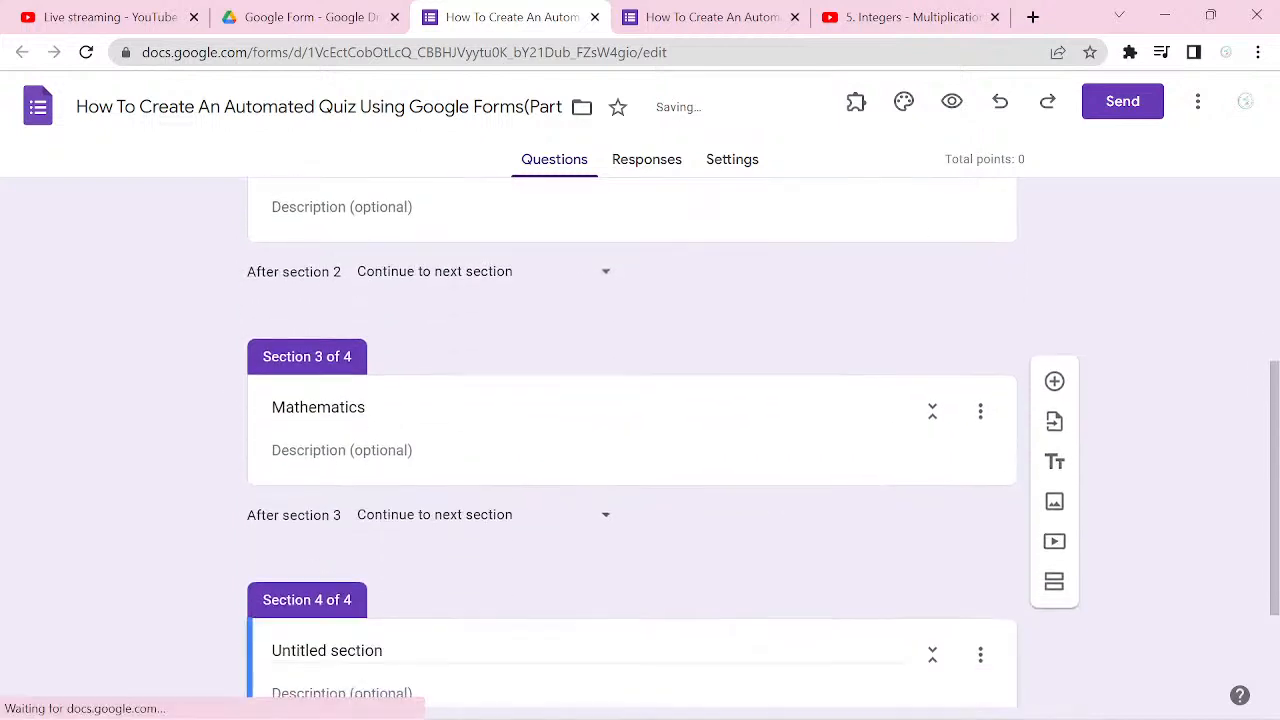
{"action": "left_click", "coordinate": [364, 591]}
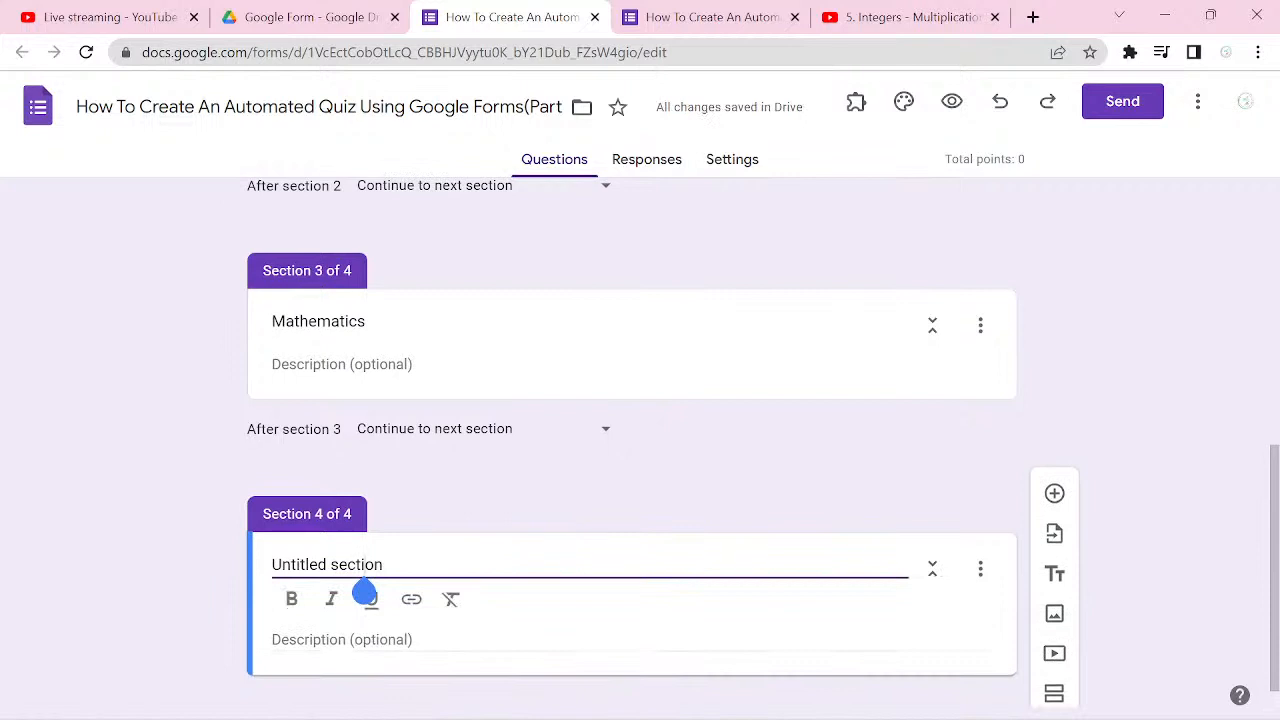
{"action": "left_click", "coordinate": [383, 564]}
{"action": "type", "text": "Ch"}
{"action": "type", "text": "emistry"}
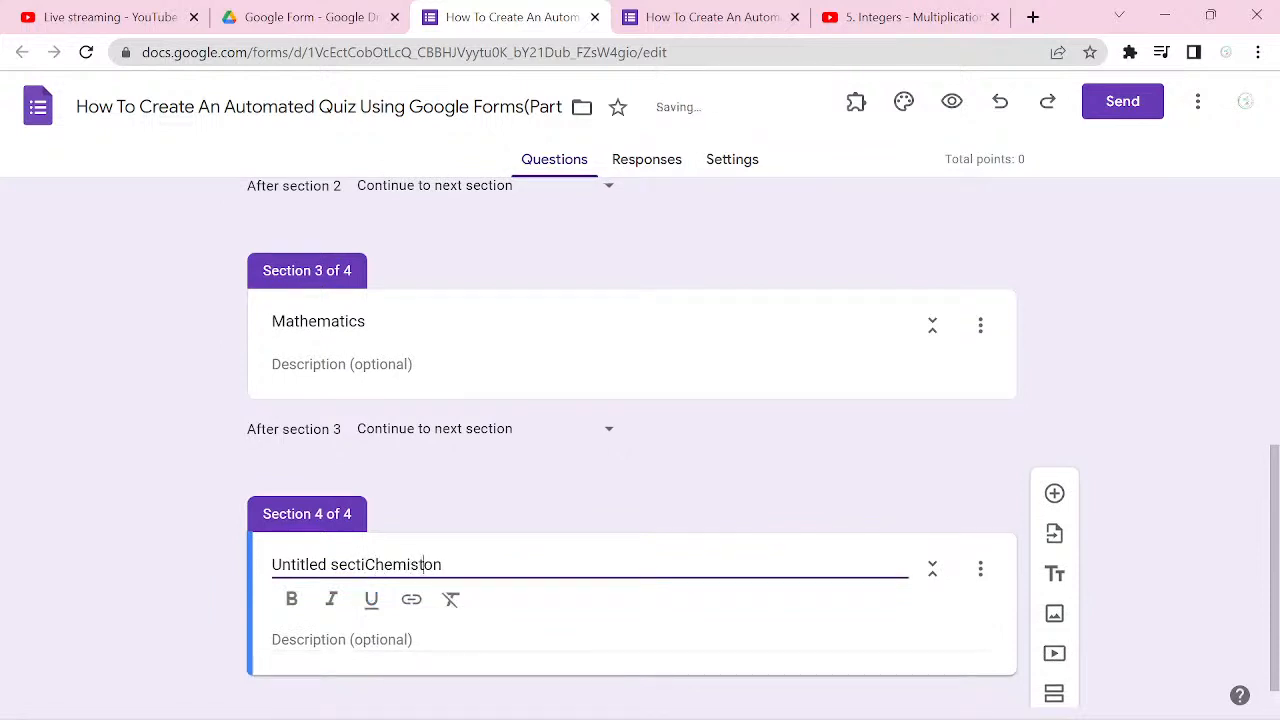
{"action": "key", "text": "ctrl+a"}
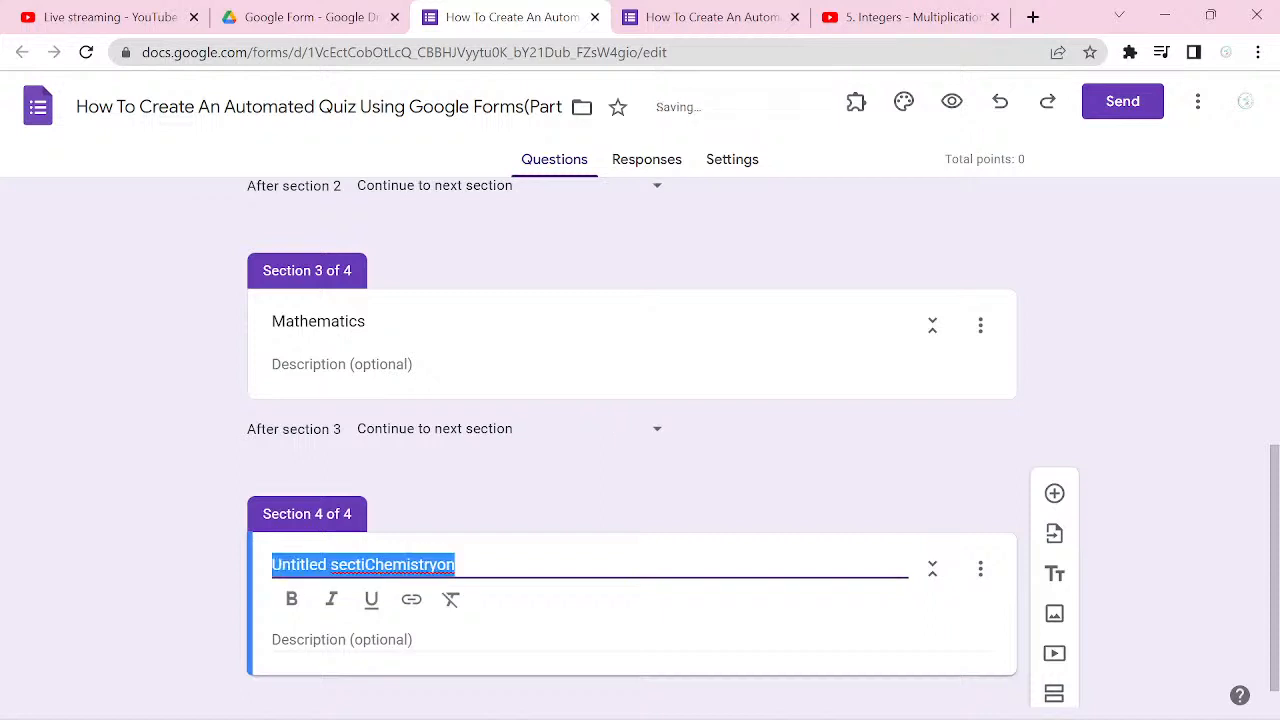
{"action": "type", "text": "Chem"}
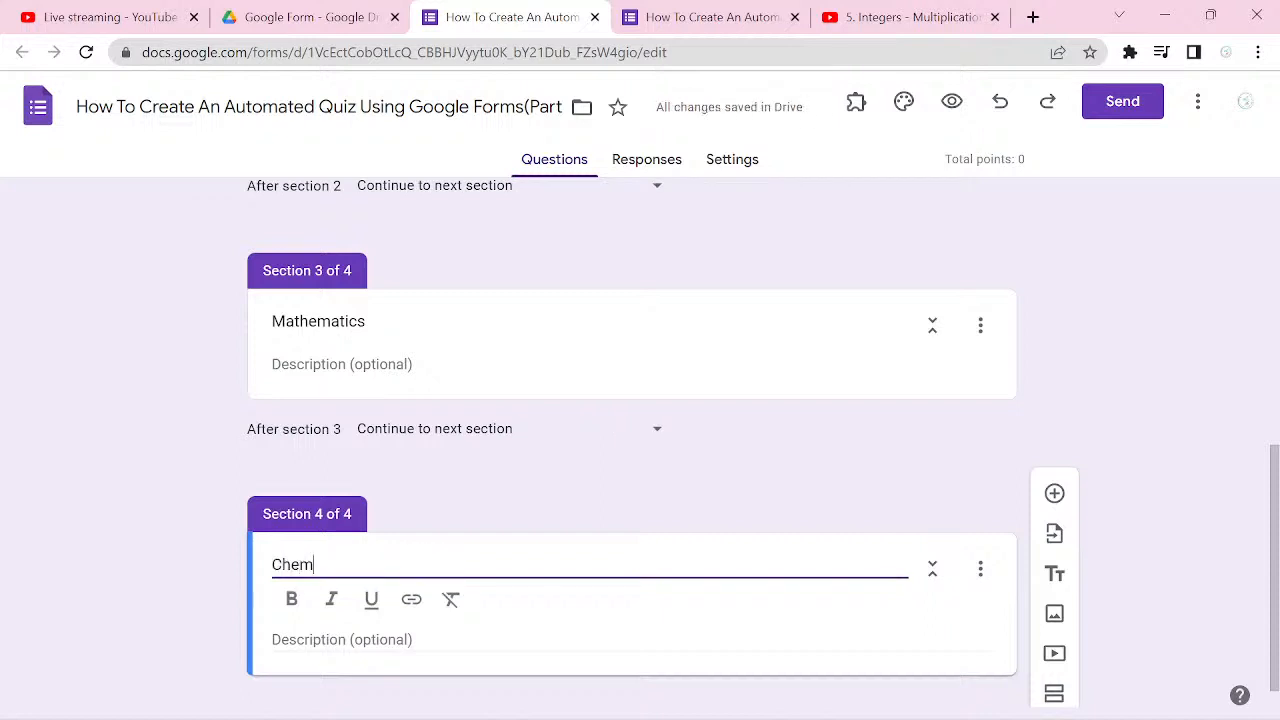
{"action": "type", "text": "istry"}
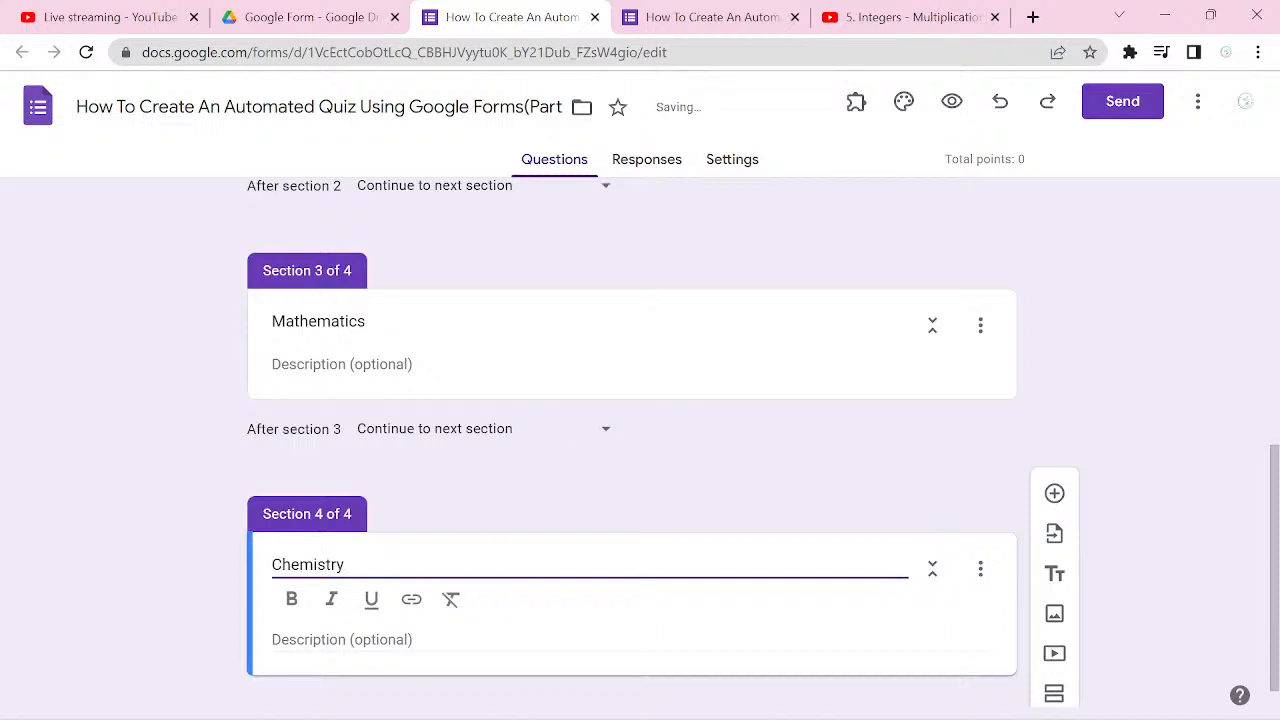
Step: Add a fifth section after Chemistry and enter "Pjysics" as its title
{"action": "scroll", "coordinate": [640, 450], "scroll_direction": "down", "scroll_amount": 1}
{"action": "left_click", "coordinate": [1054, 682]}
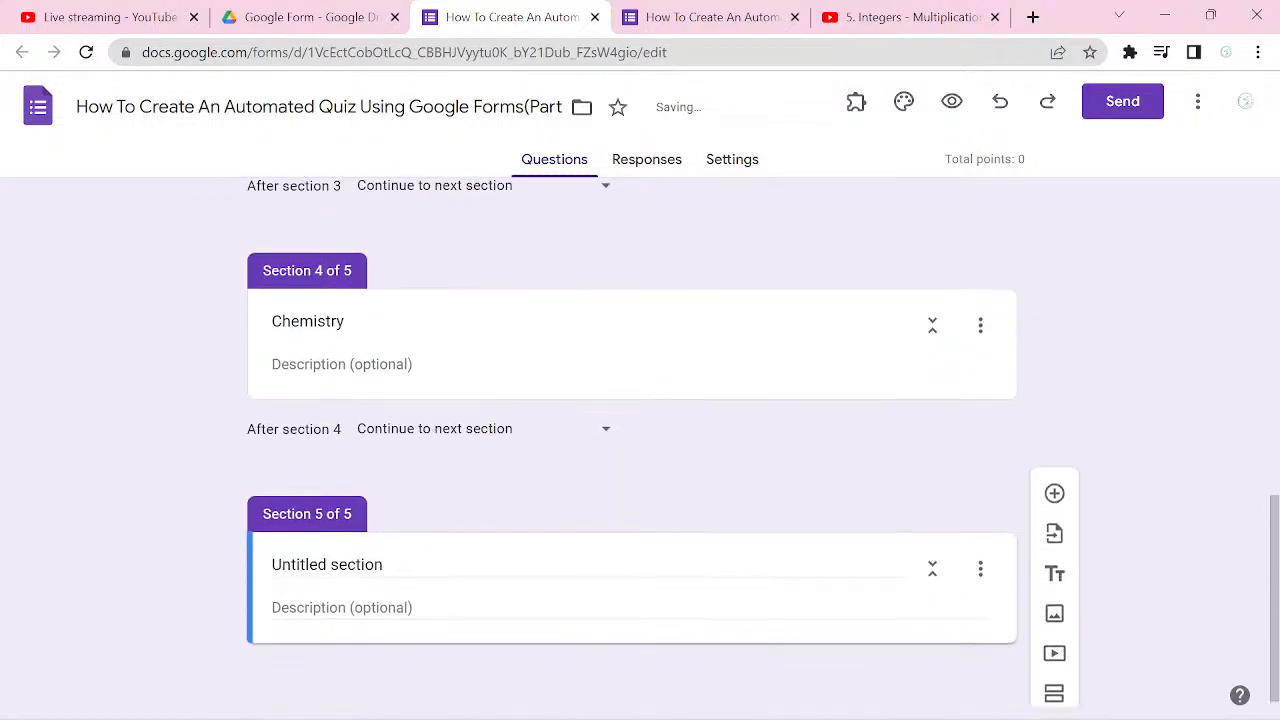
{"action": "left_click", "coordinate": [330, 593]}
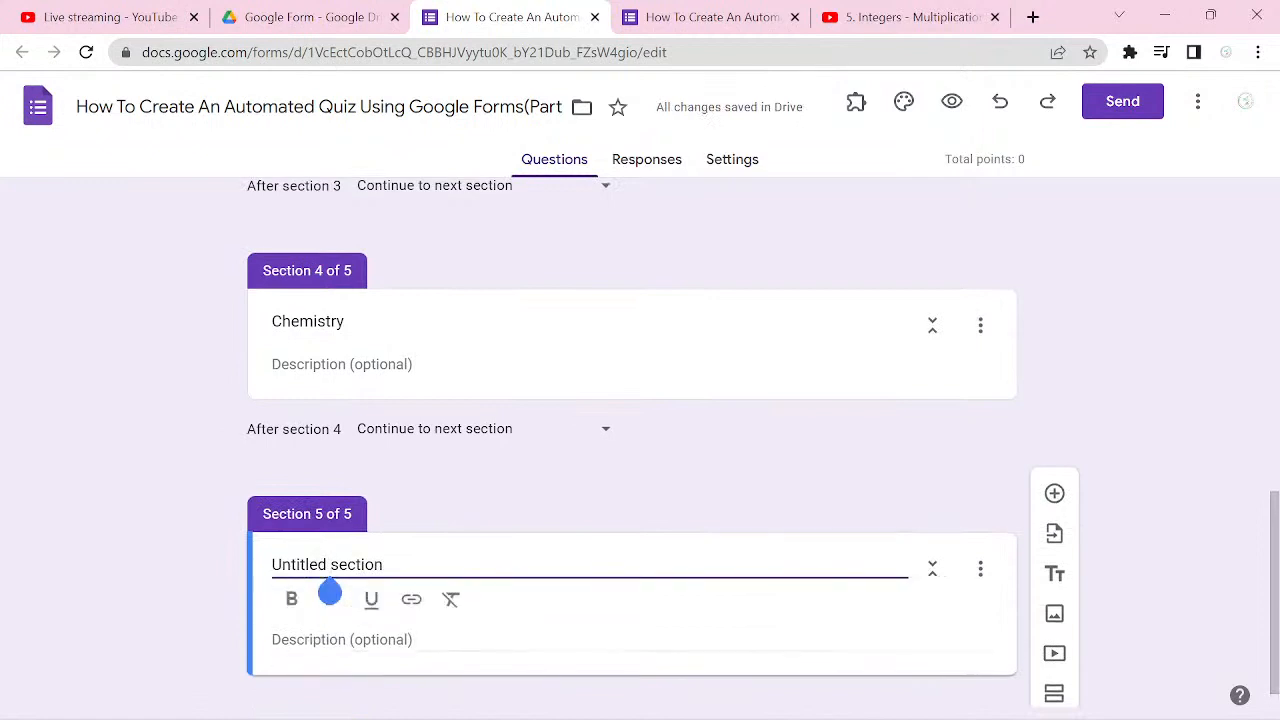
{"action": "key", "text": "ctrl+a"}
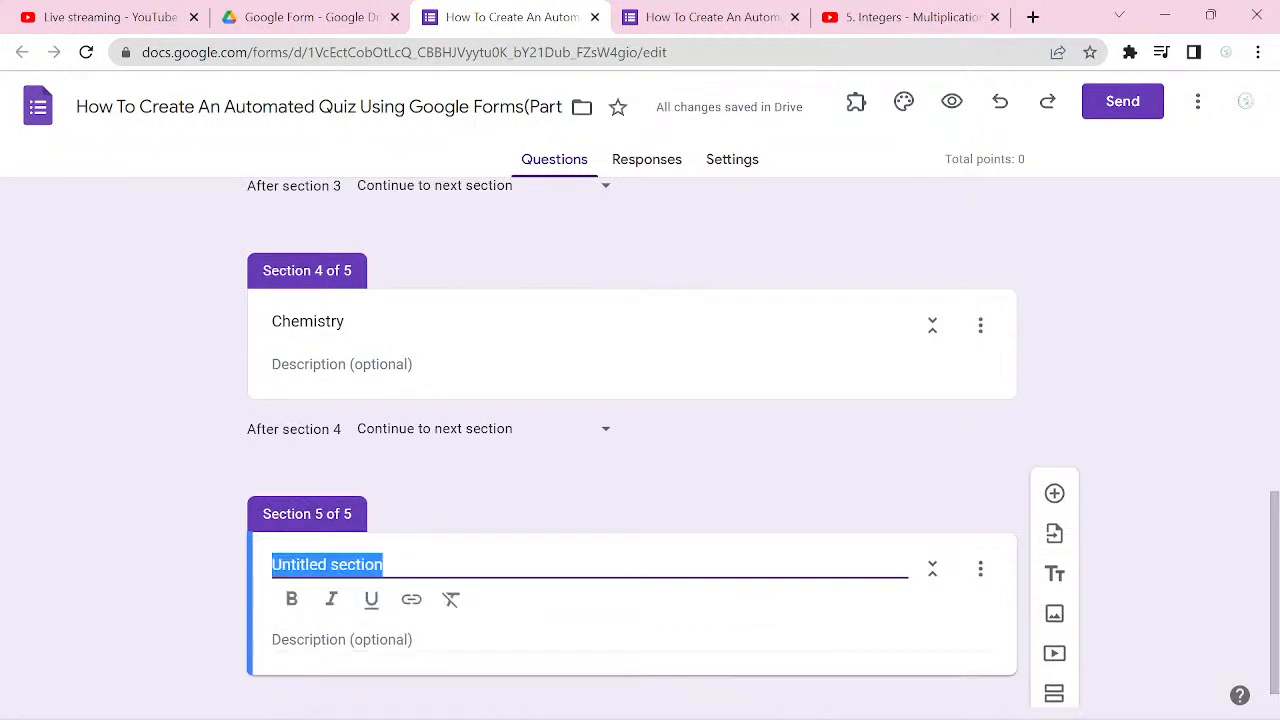
{"action": "type", "text": "P"}
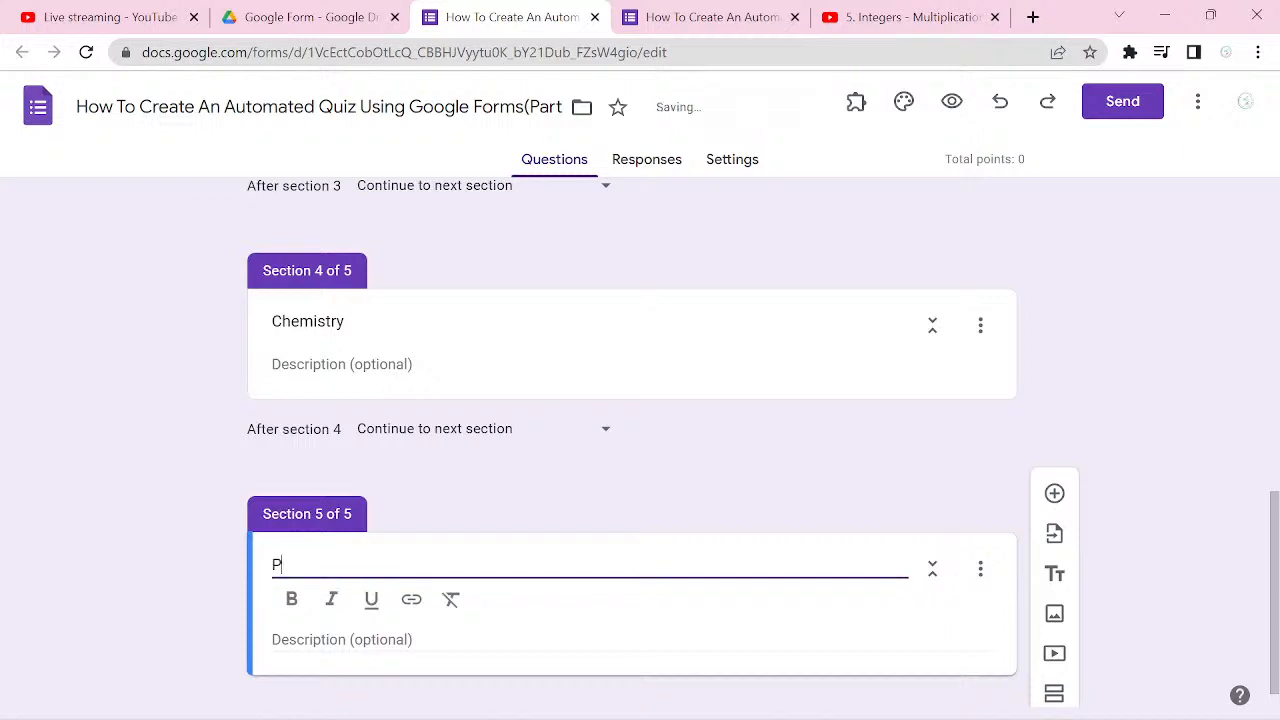
{"action": "type", "text": "jysic"}
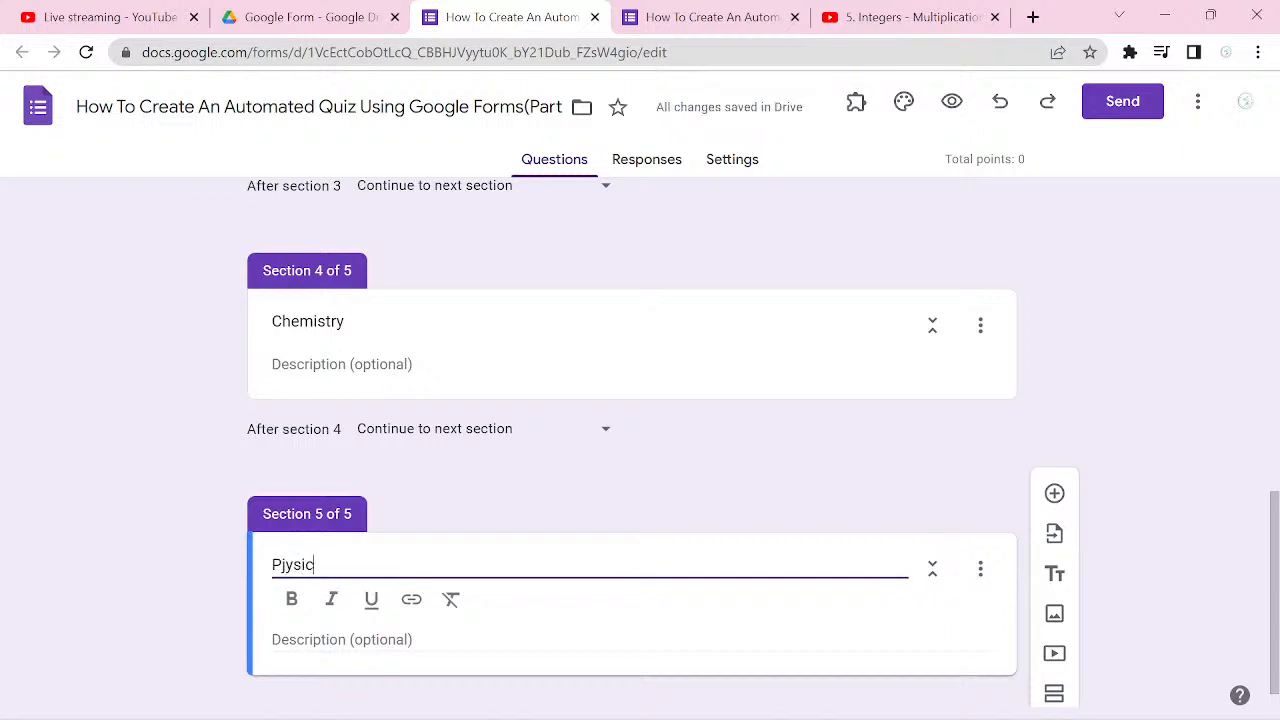
{"action": "type", "text": "s"}
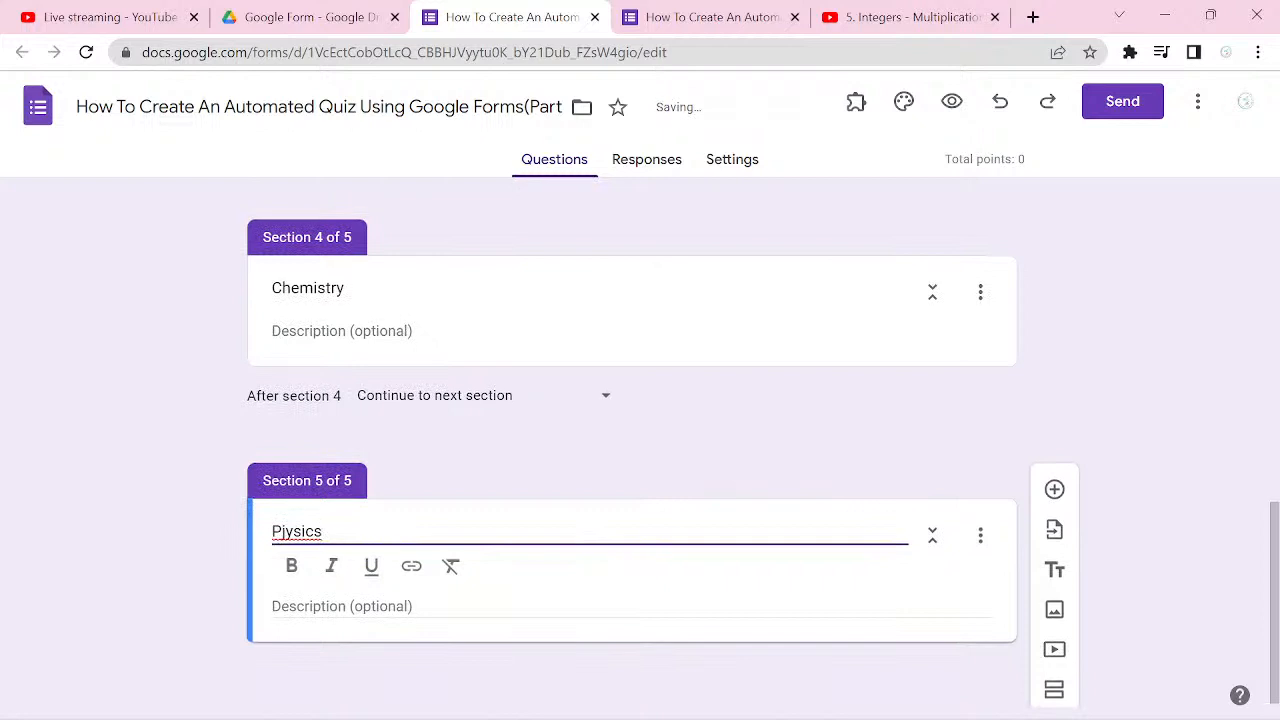
Step: Add a sixth section to the form and correct the fifth section's title to "Physics"
{"action": "left_click", "coordinate": [1054, 689]}
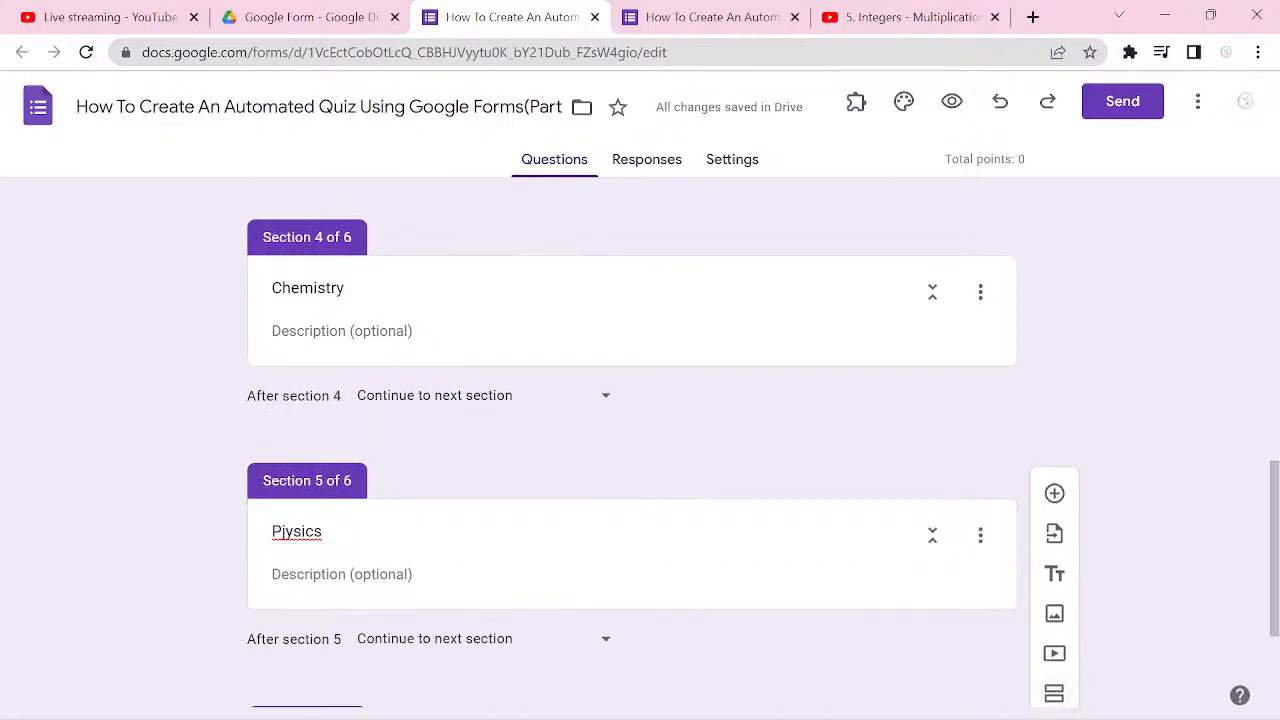
{"action": "left_click", "coordinate": [283, 560]}
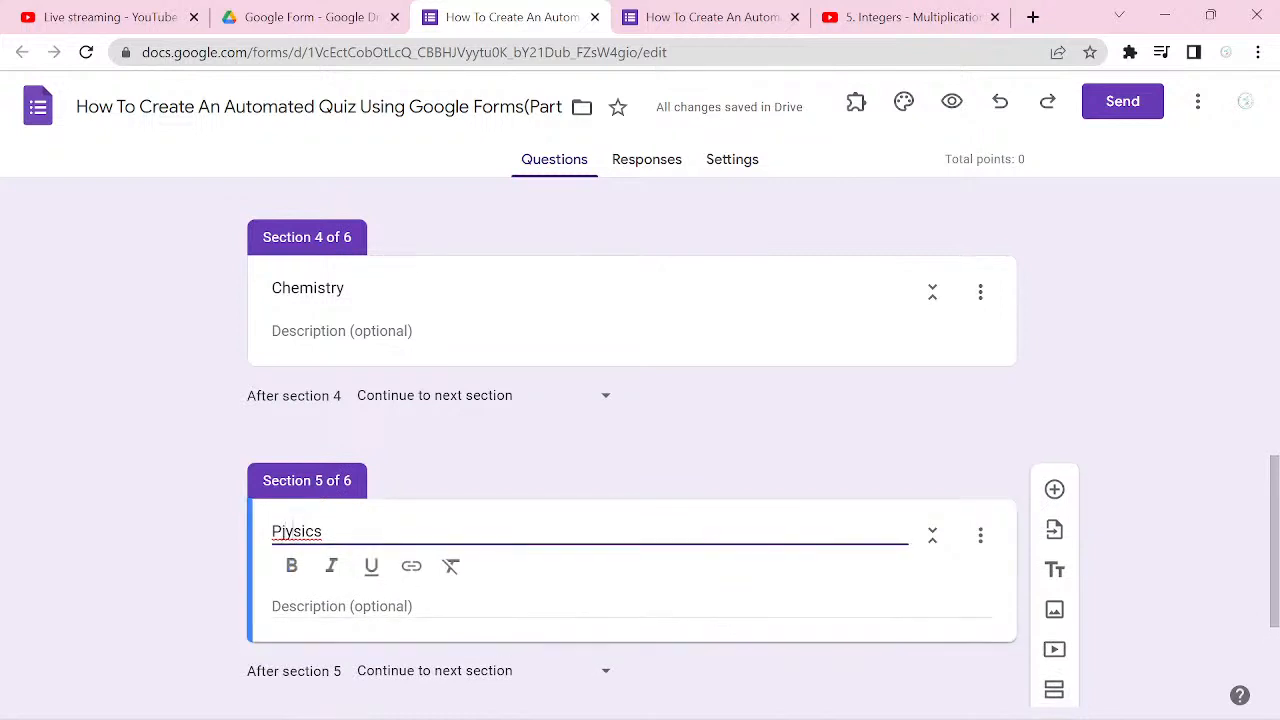
{"action": "key", "text": "BackSpace"}
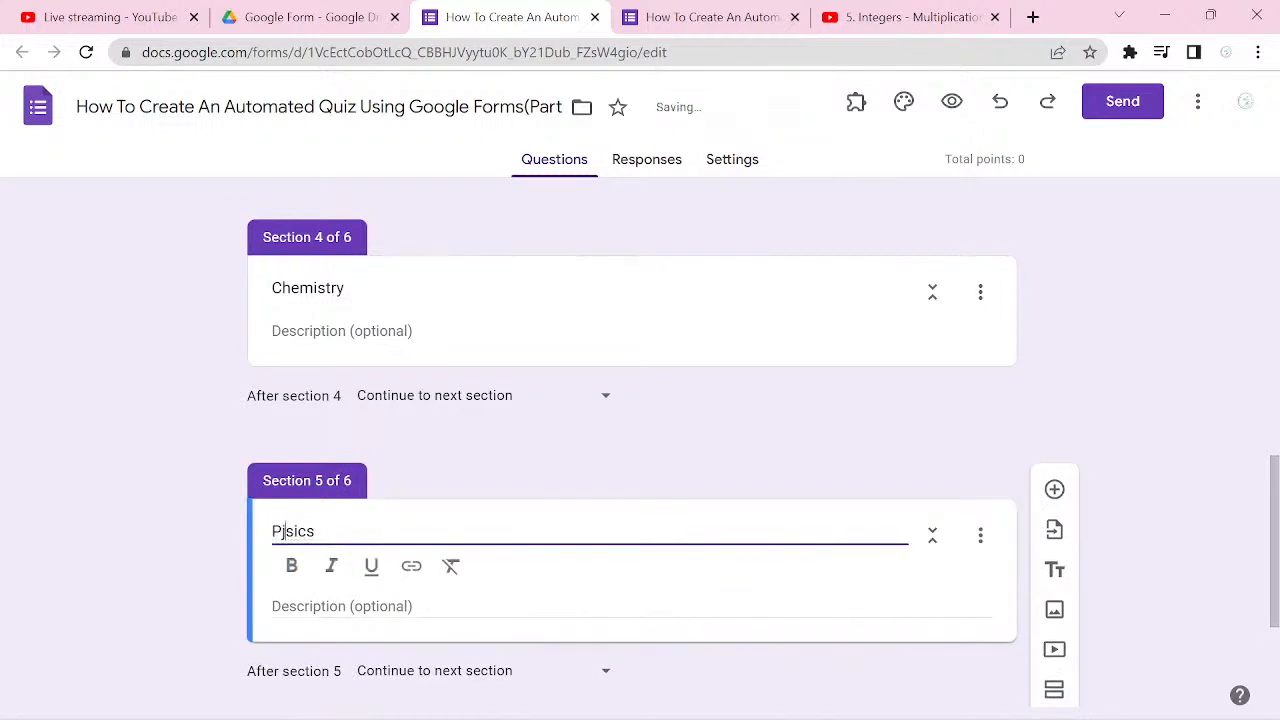
{"action": "key", "text": "Delete"}
{"action": "type", "text": "hy"}
{"action": "key", "text": "BackSpace"}
{"action": "key", "text": "BackSpace"}
{"action": "key", "text": "BackSpace"}
{"action": "type", "text": "hys"}
Step: Replace the untitled sixth section's title with "Biology"
{"action": "scroll", "coordinate": [640, 440], "scroll_direction": "down", "scroll_amount": 3}
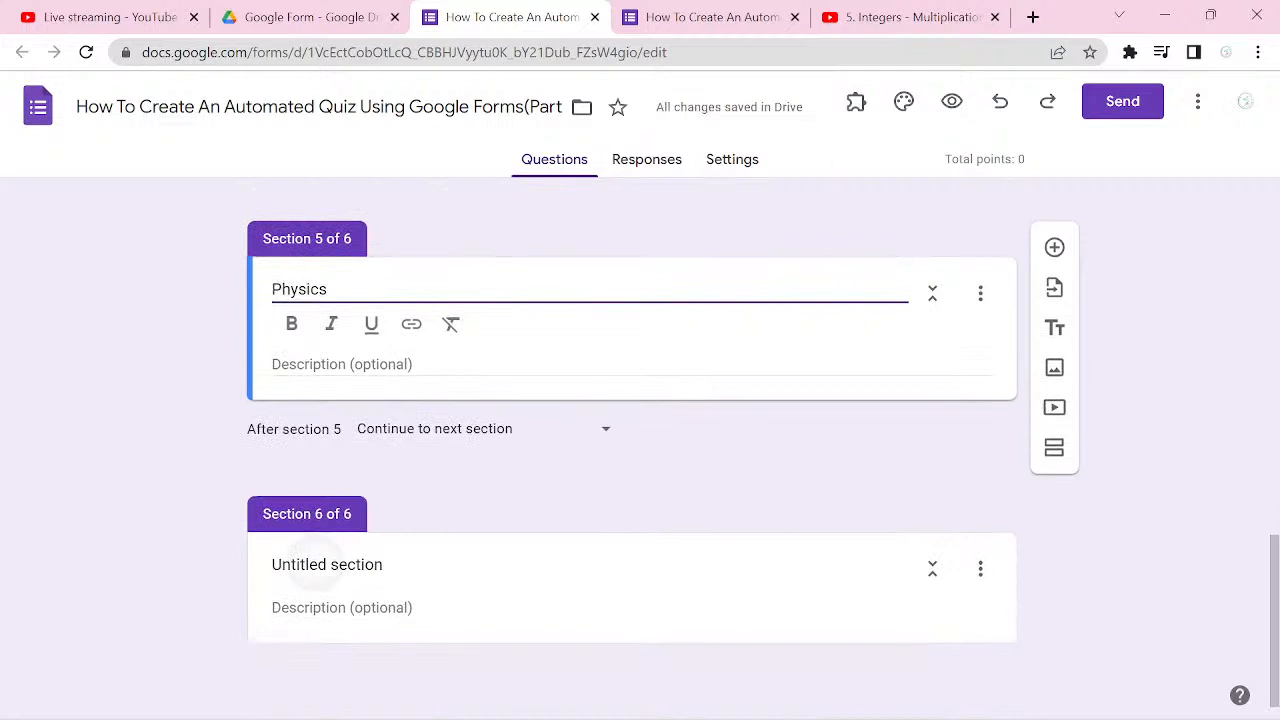
{"action": "left_click", "coordinate": [316, 565]}
{"action": "key", "text": "ctrl+a"}
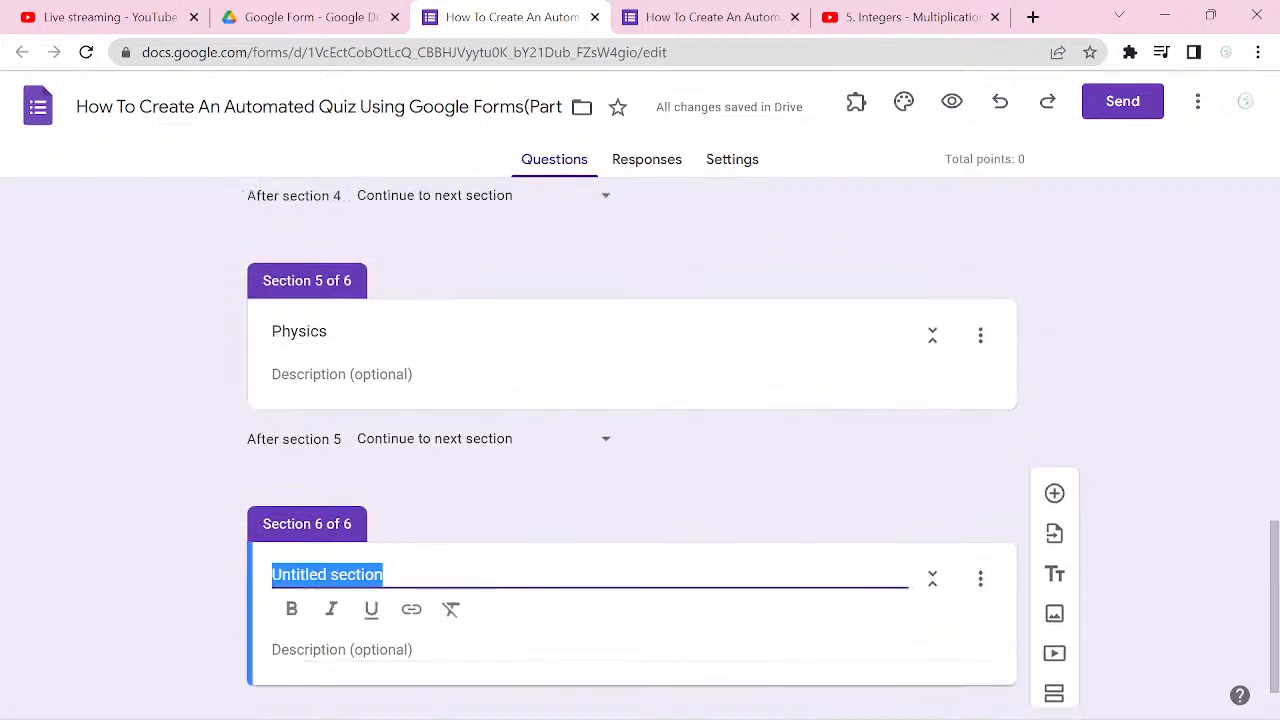
{"action": "type", "text": "B"}
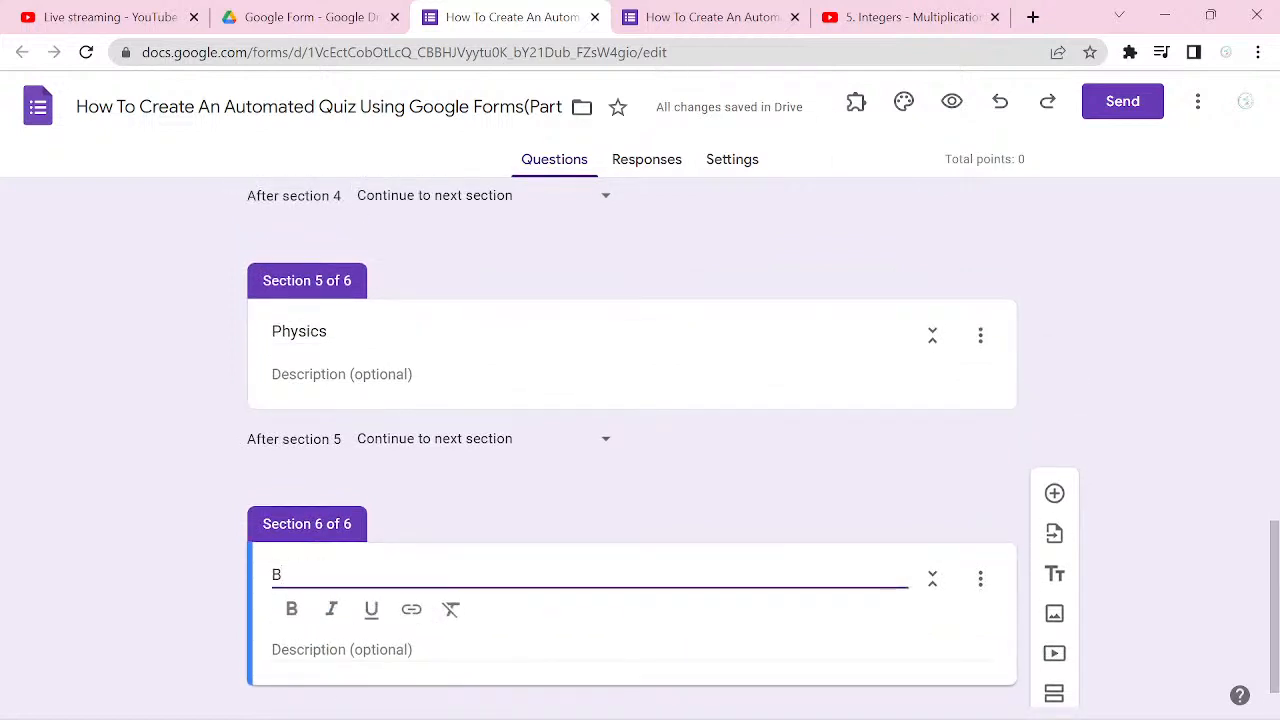
{"action": "type", "text": "iology"}
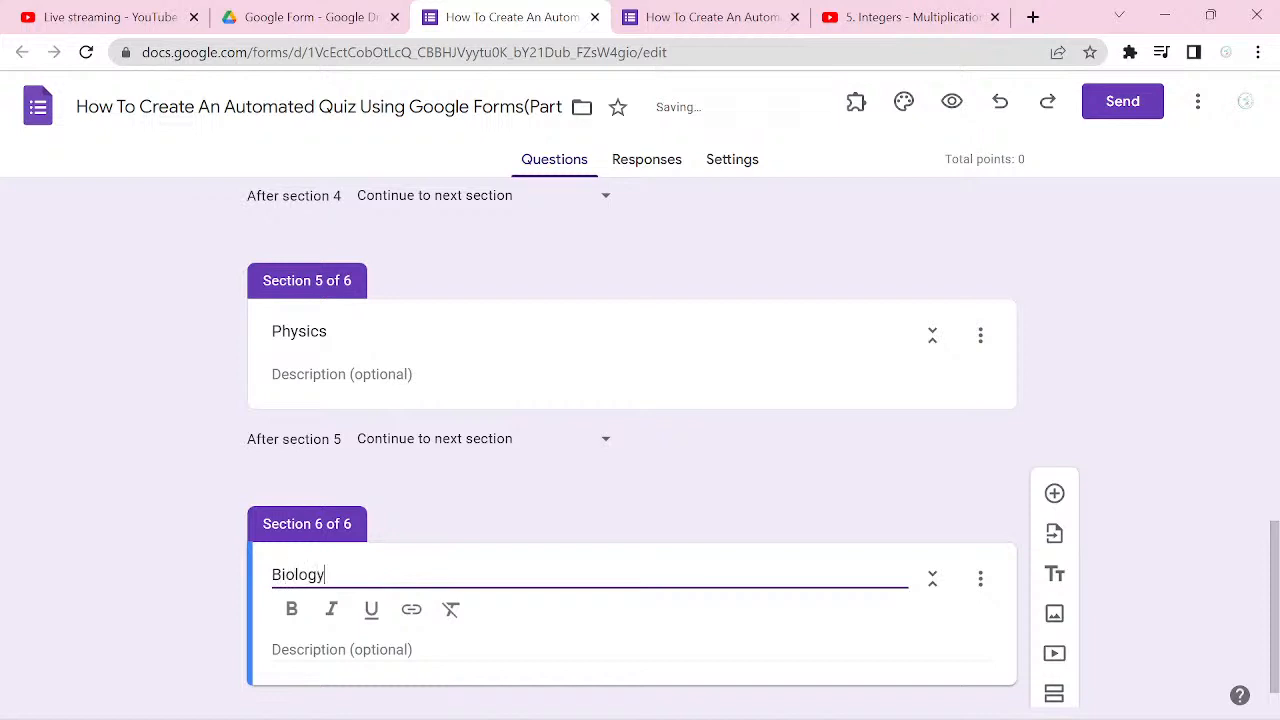
Step: Add a new question to the Basic Information section and set its answer key to 0 points
{"action": "scroll", "coordinate": [631, 442], "scroll_direction": "up", "scroll_amount": 7}
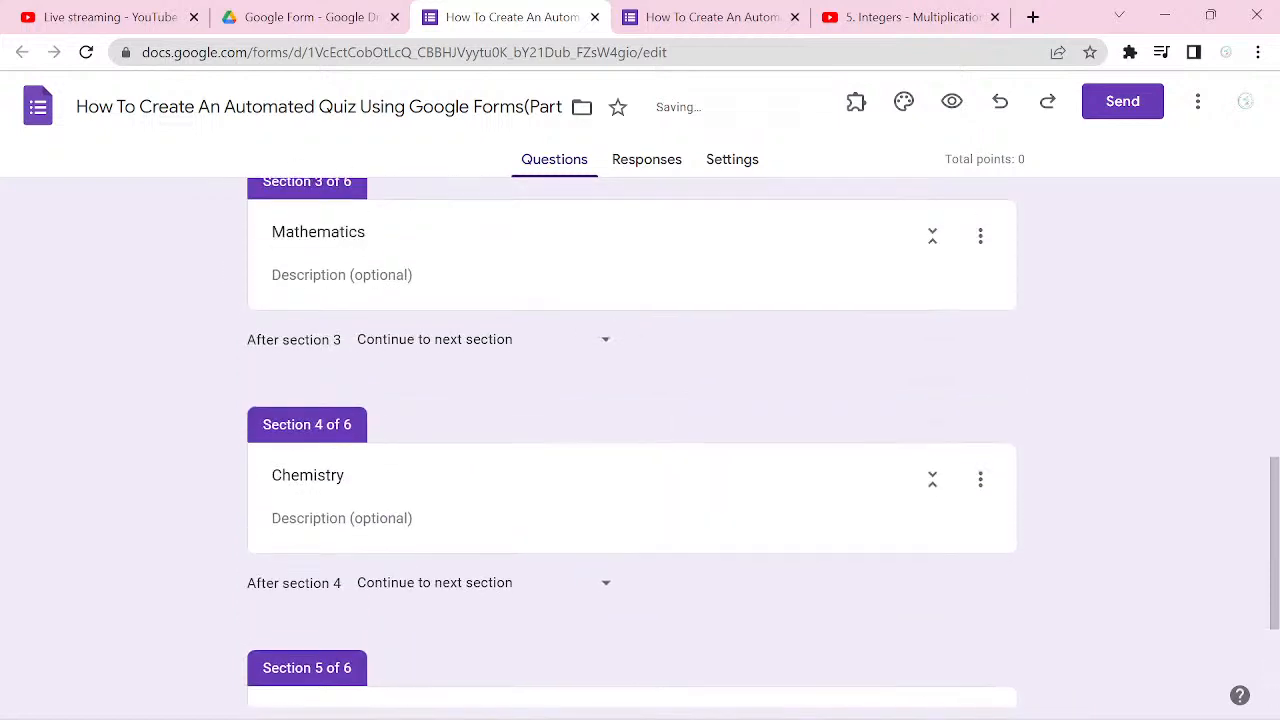
{"action": "scroll", "coordinate": [631, 442], "scroll_direction": "up", "scroll_amount": 3}
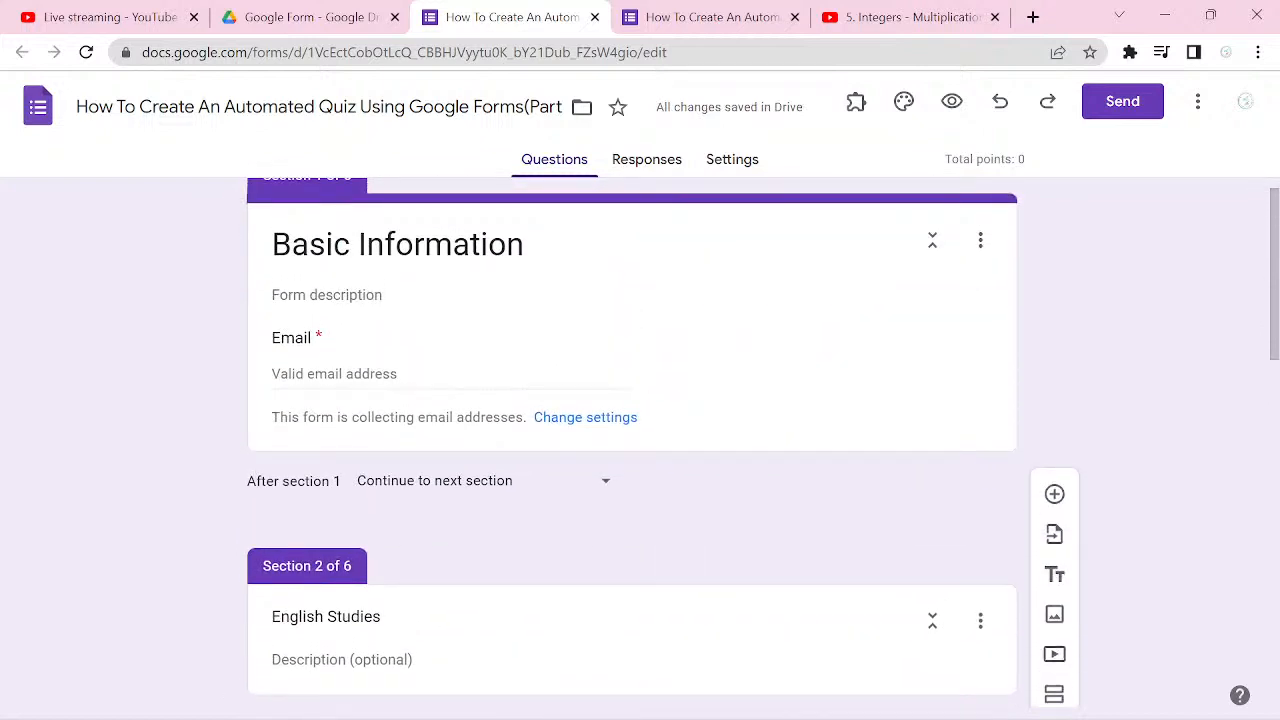
{"action": "scroll", "coordinate": [631, 442], "scroll_direction": "up", "scroll_amount": 1}
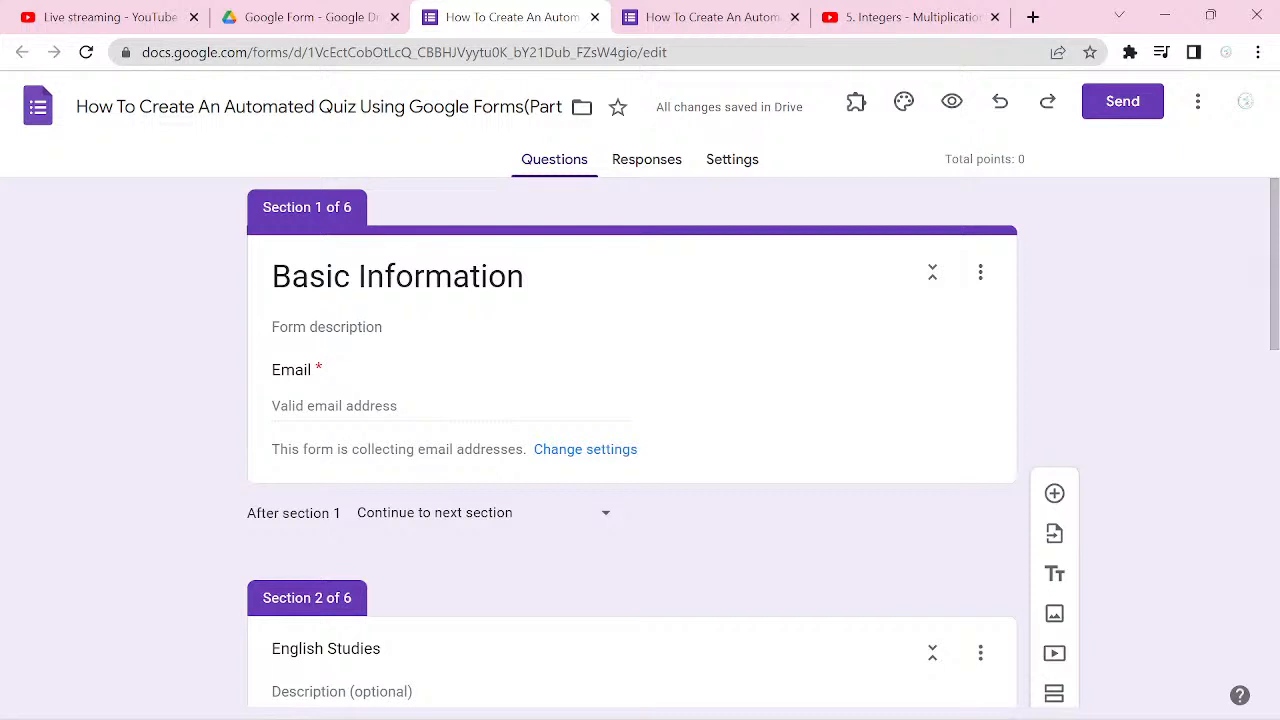
{"action": "scroll", "coordinate": [640, 440], "scroll_direction": "down", "scroll_amount": 1}
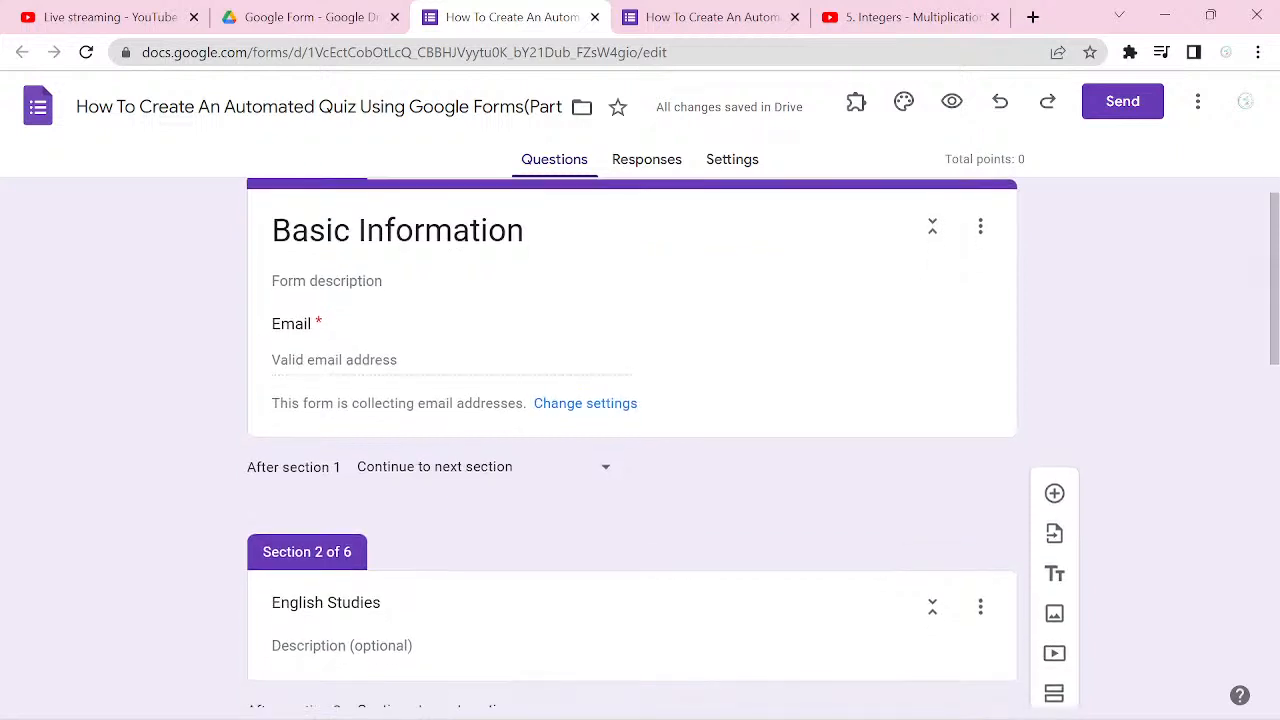
{"action": "left_click", "coordinate": [912, 400]}
{"action": "scroll", "coordinate": [640, 440], "scroll_direction": "up", "scroll_amount": 1}
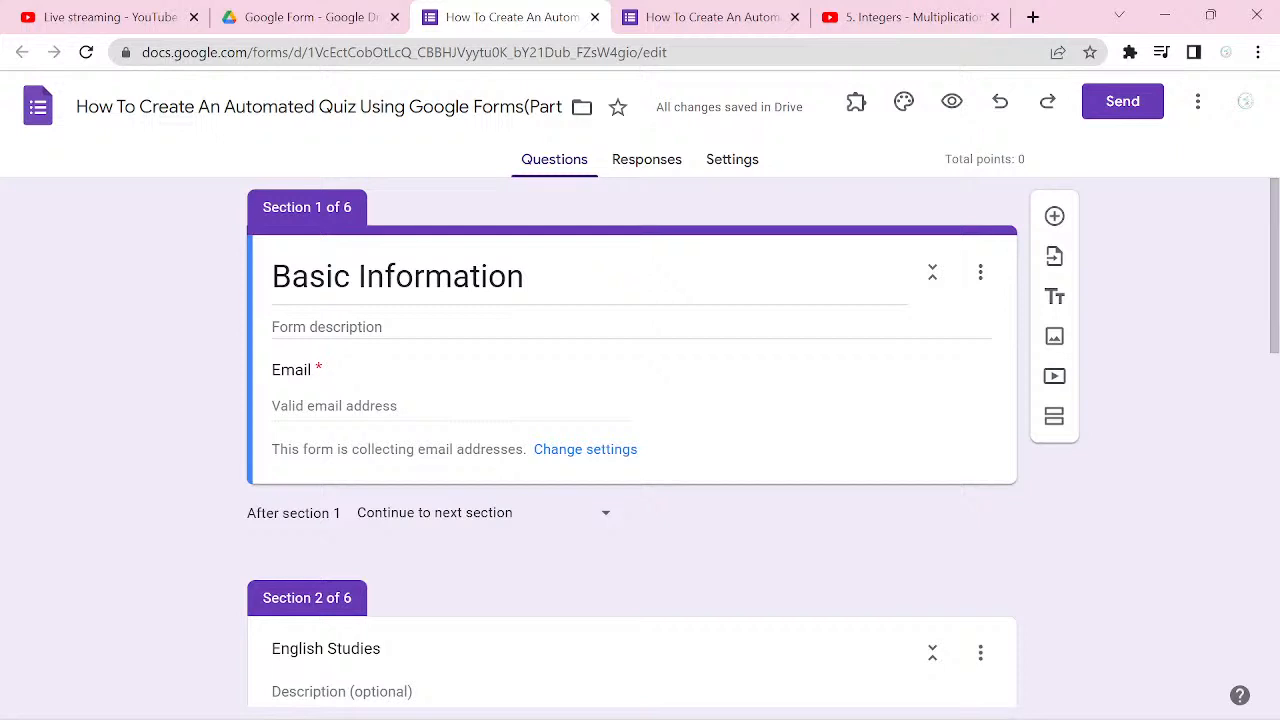
{"action": "left_click", "coordinate": [1054, 216]}
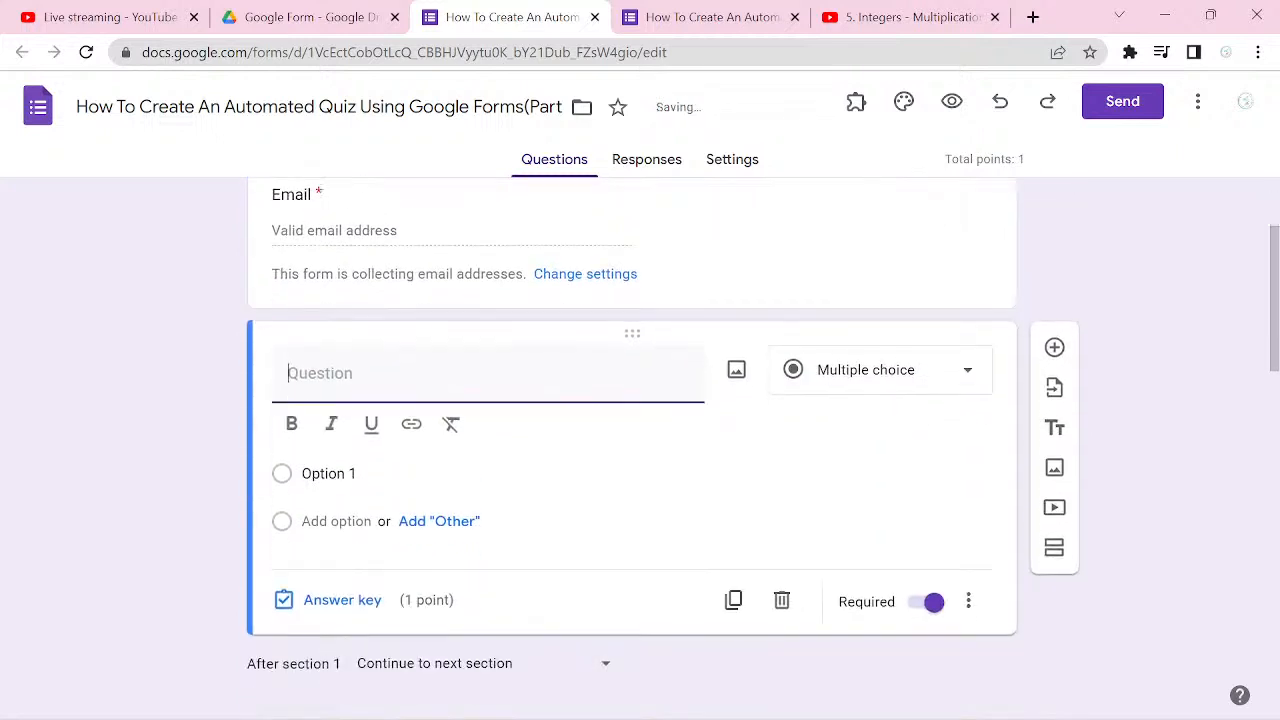
{"action": "left_click", "coordinate": [342, 600]}
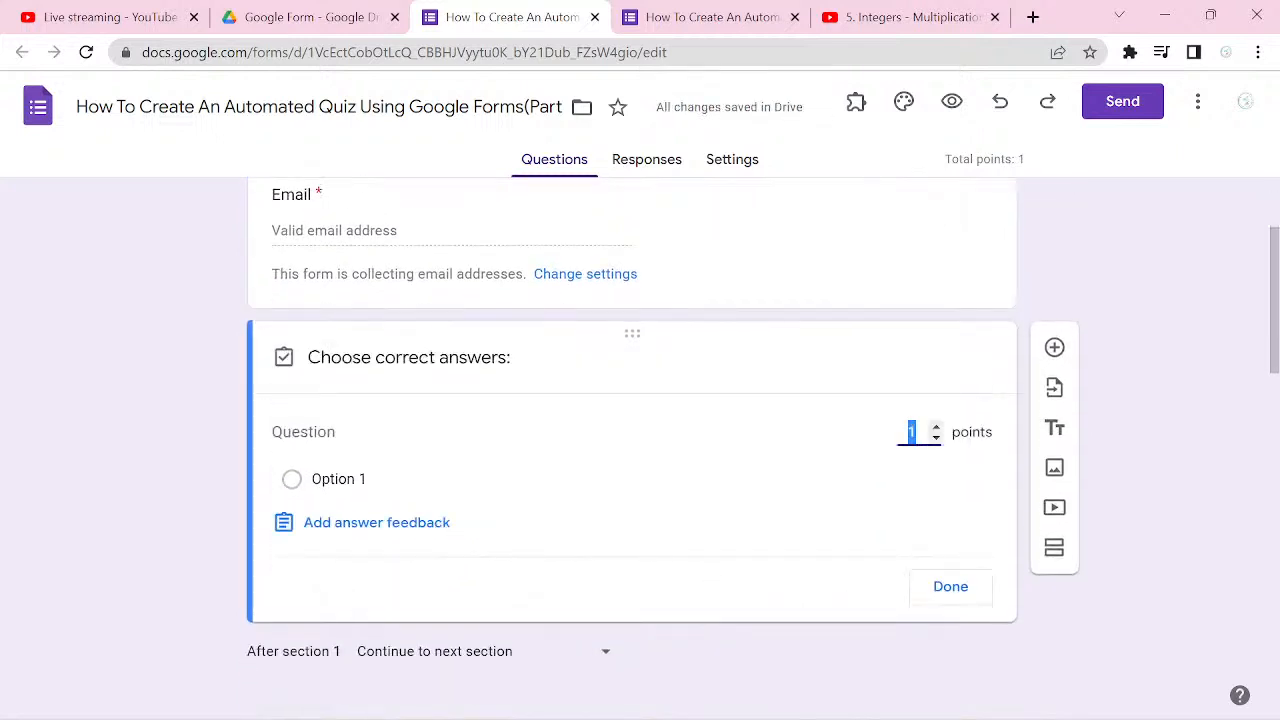
{"action": "type", "text": "0"}
{"action": "left_click", "coordinate": [950, 587]}
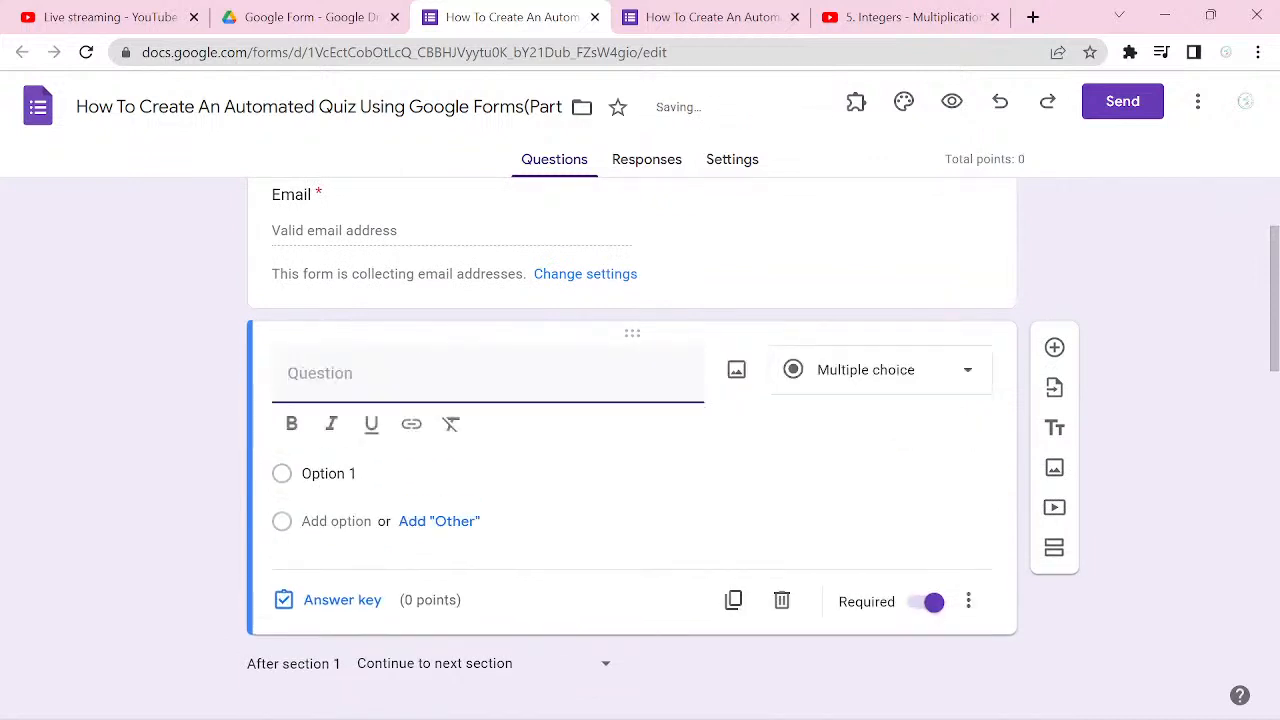
Step: Title the new Basic Information question "First Name" as a short-answer question
{"action": "scroll", "coordinate": [632, 442], "scroll_direction": "down", "scroll_amount": 1}
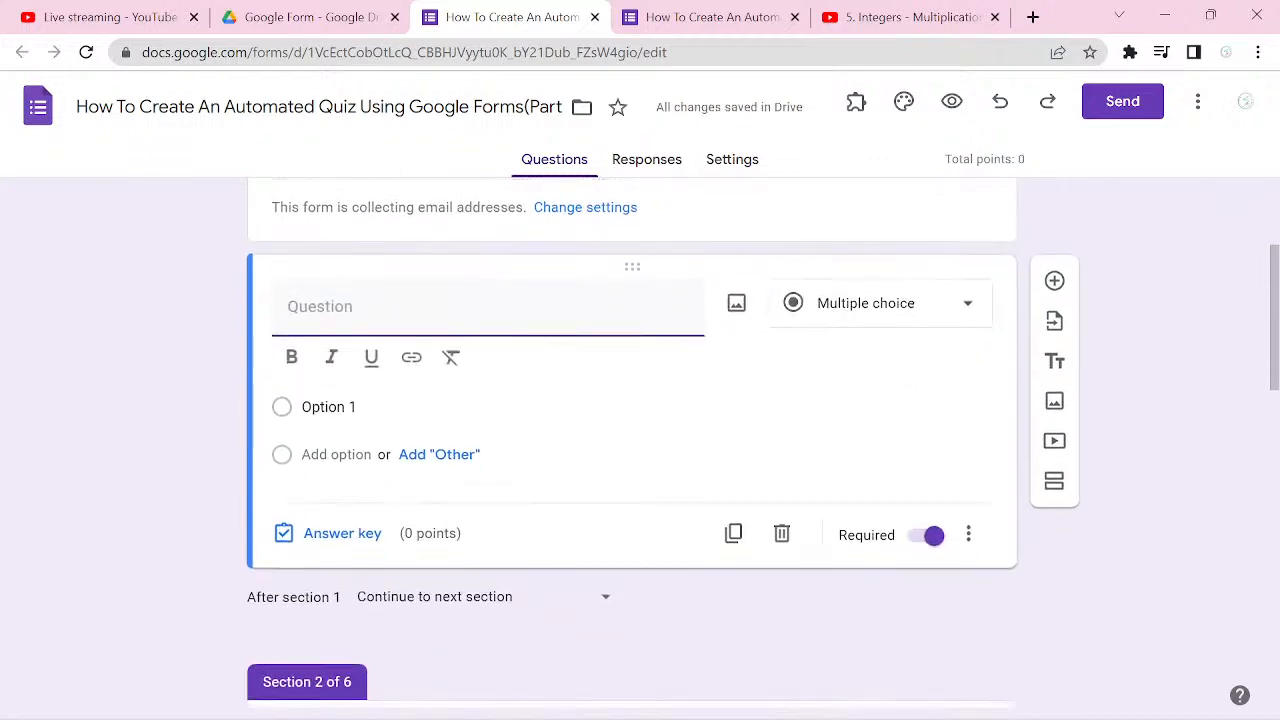
{"action": "type", "text": "First NA"}
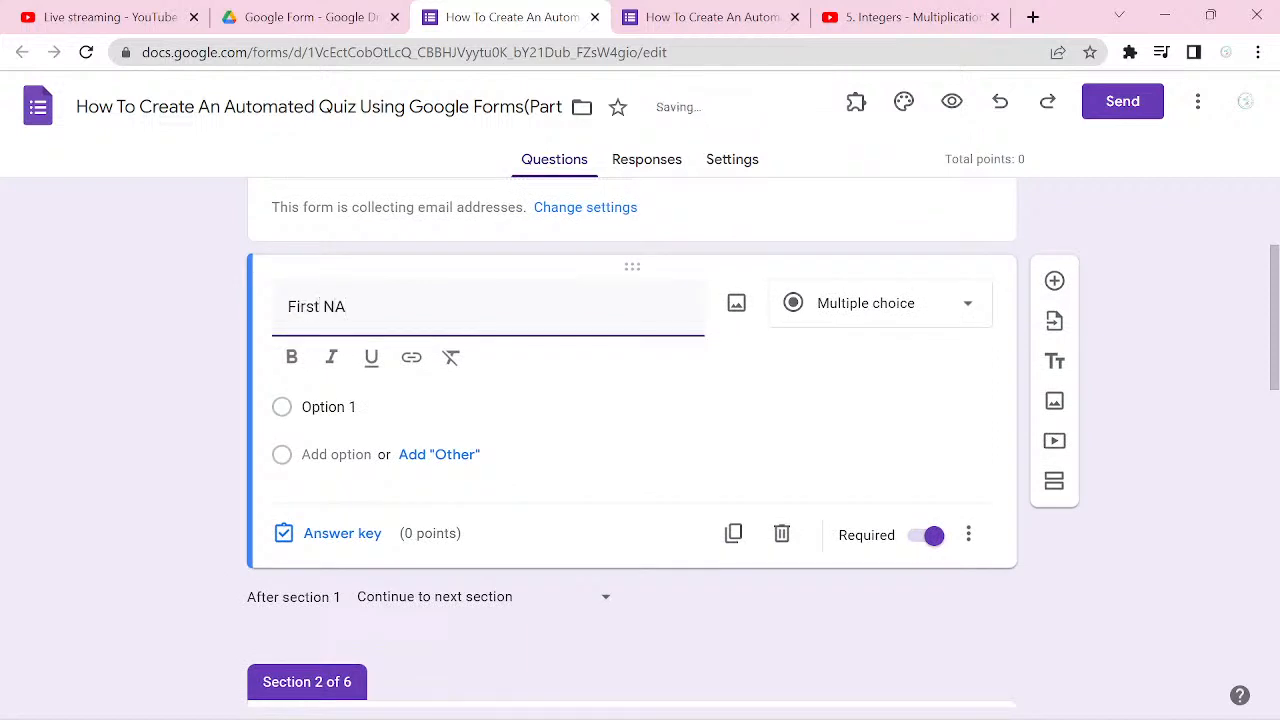
{"action": "key", "text": "BackSpace"}
{"action": "type", "text": "ame"}
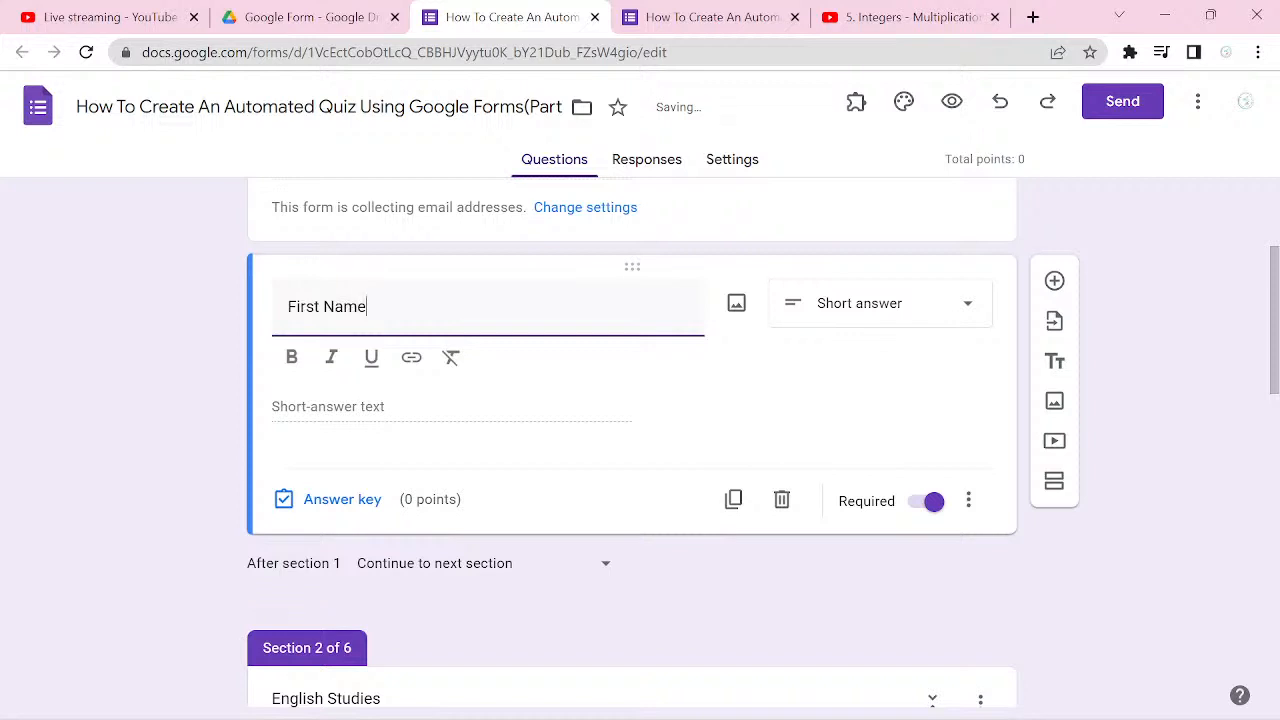
Step: Duplicate the First Name question and retitle the copy "Last Name"
{"action": "key", "text": "ctrl+shift+d"}
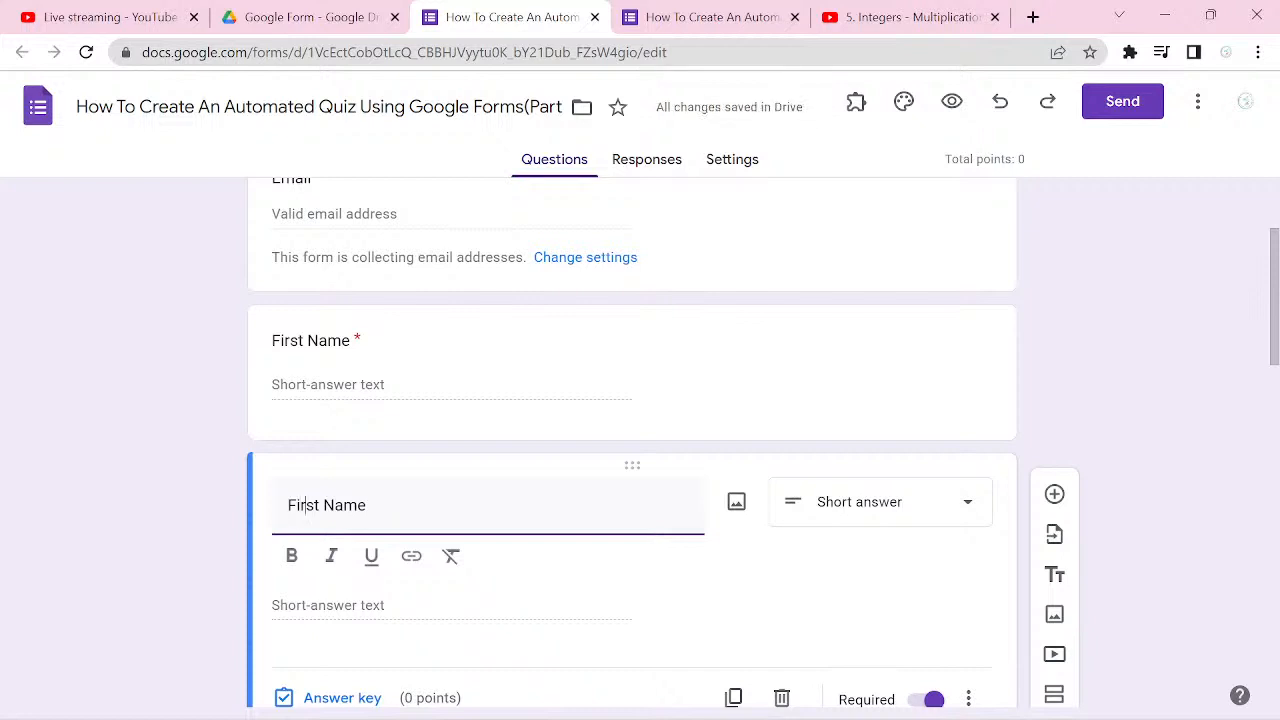
{"action": "left_click", "coordinate": [303, 505]}
{"action": "key", "text": "BackSpace"}
{"action": "key", "text": "BackSpace"}
{"action": "key", "text": "BackSpace"}
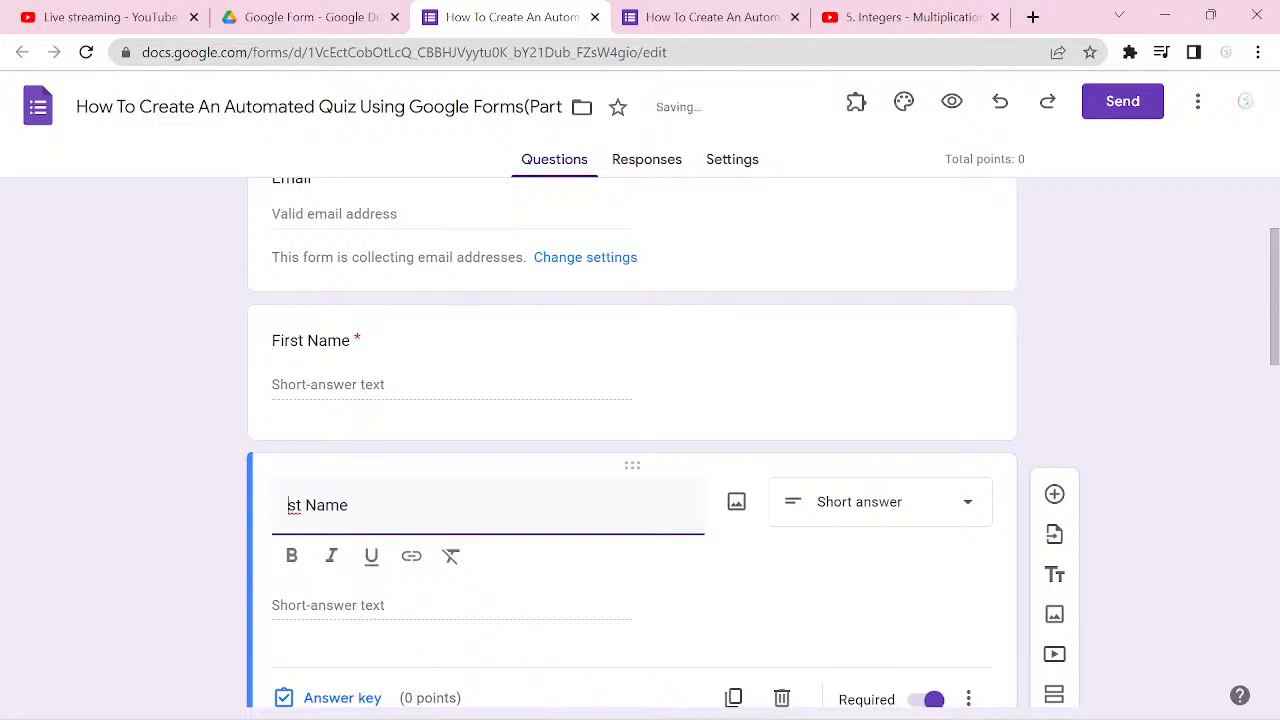
{"action": "type", "text": "La"}
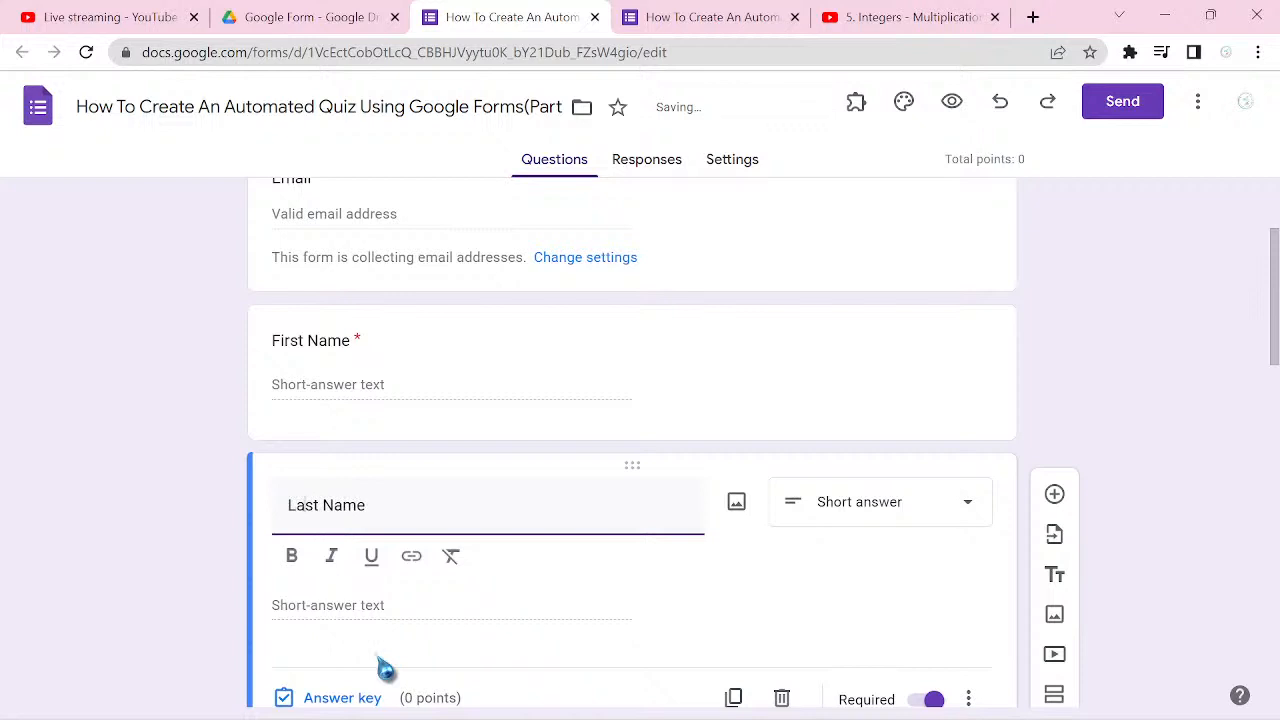
Step: Duplicate the Last Name question and retitle the copy "Phone Number:"
{"action": "scroll", "coordinate": [385, 668], "scroll_direction": "down", "scroll_amount": 2}
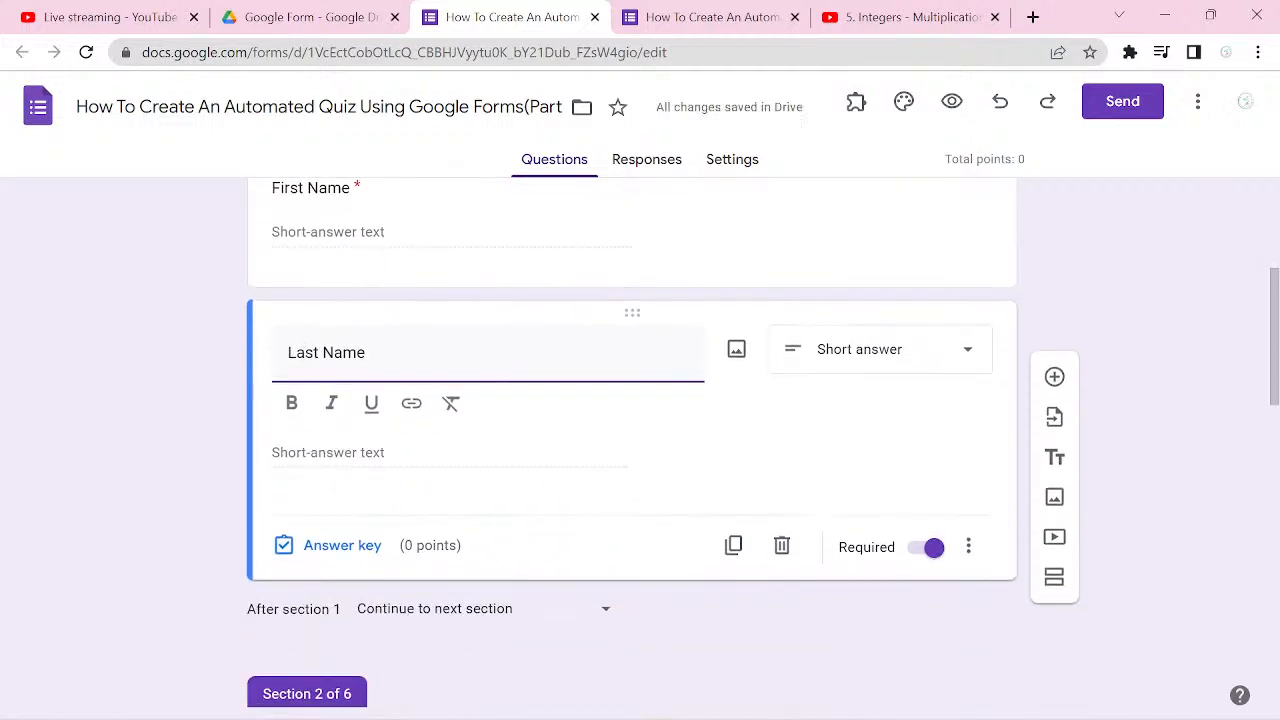
{"action": "left_click", "coordinate": [733, 545]}
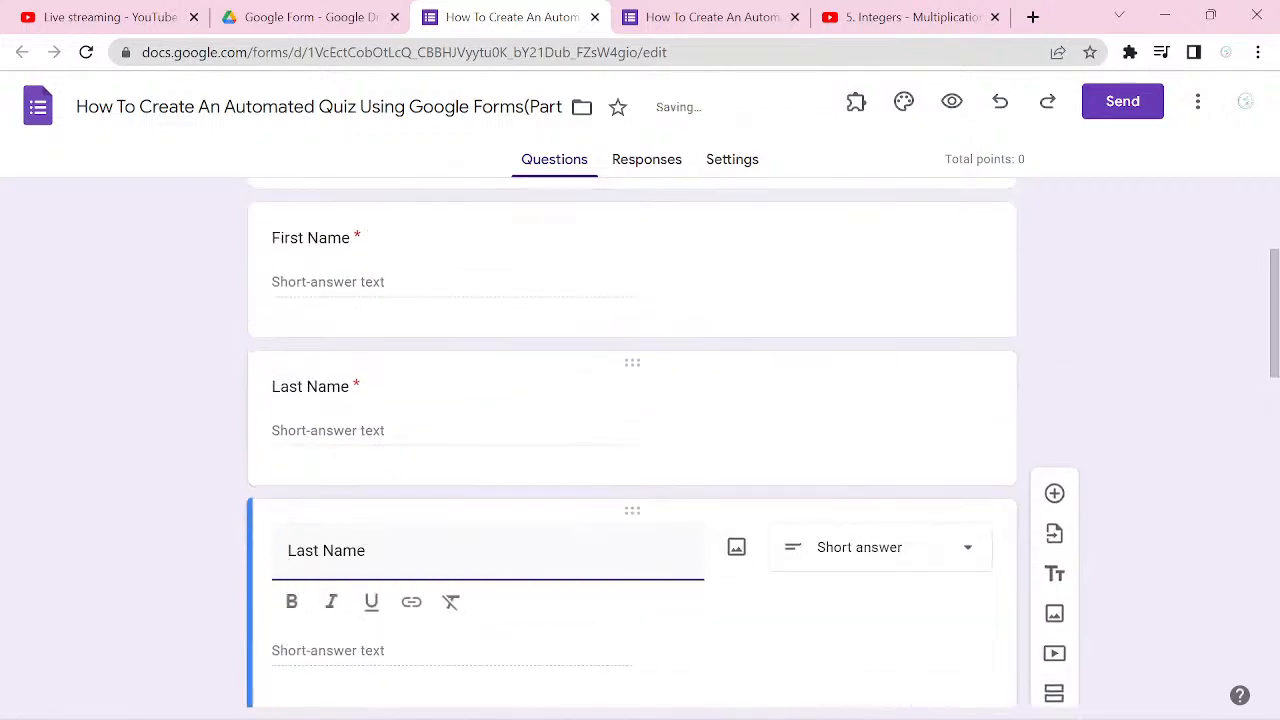
{"action": "key", "text": "ctrl+a"}
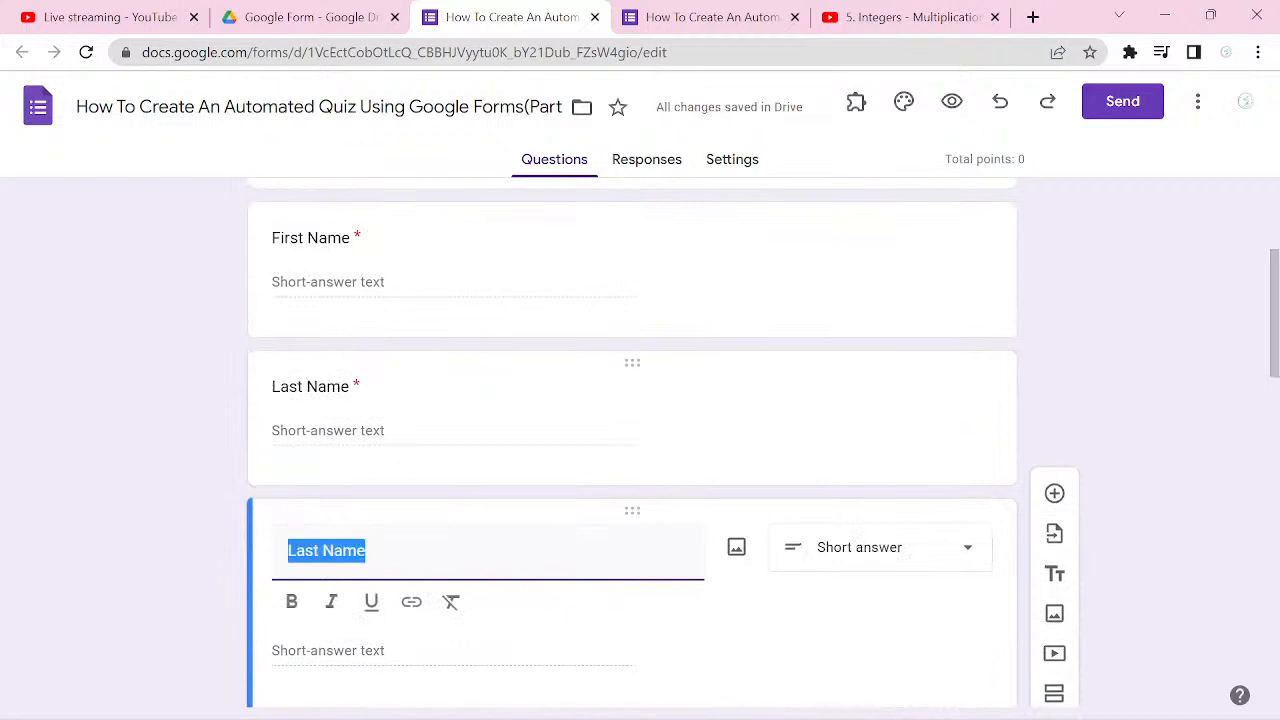
{"action": "type", "text": "Phone"}
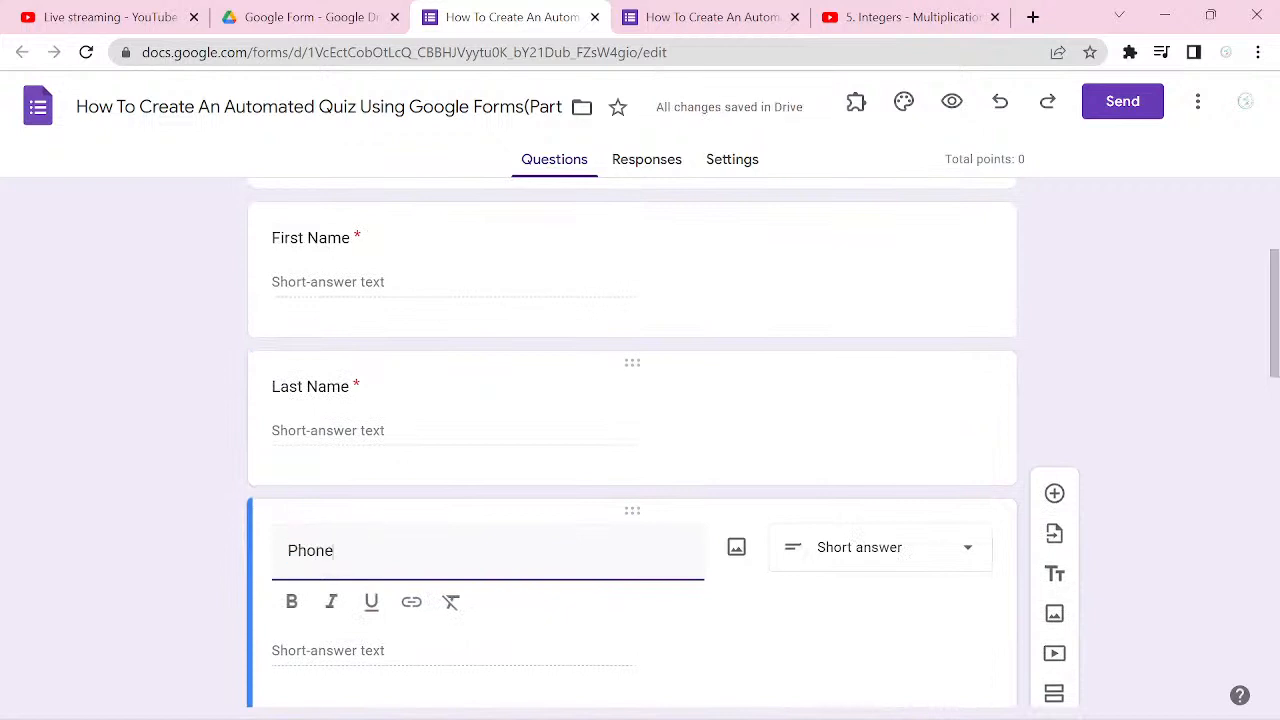
{"action": "type", "text": " Numb"}
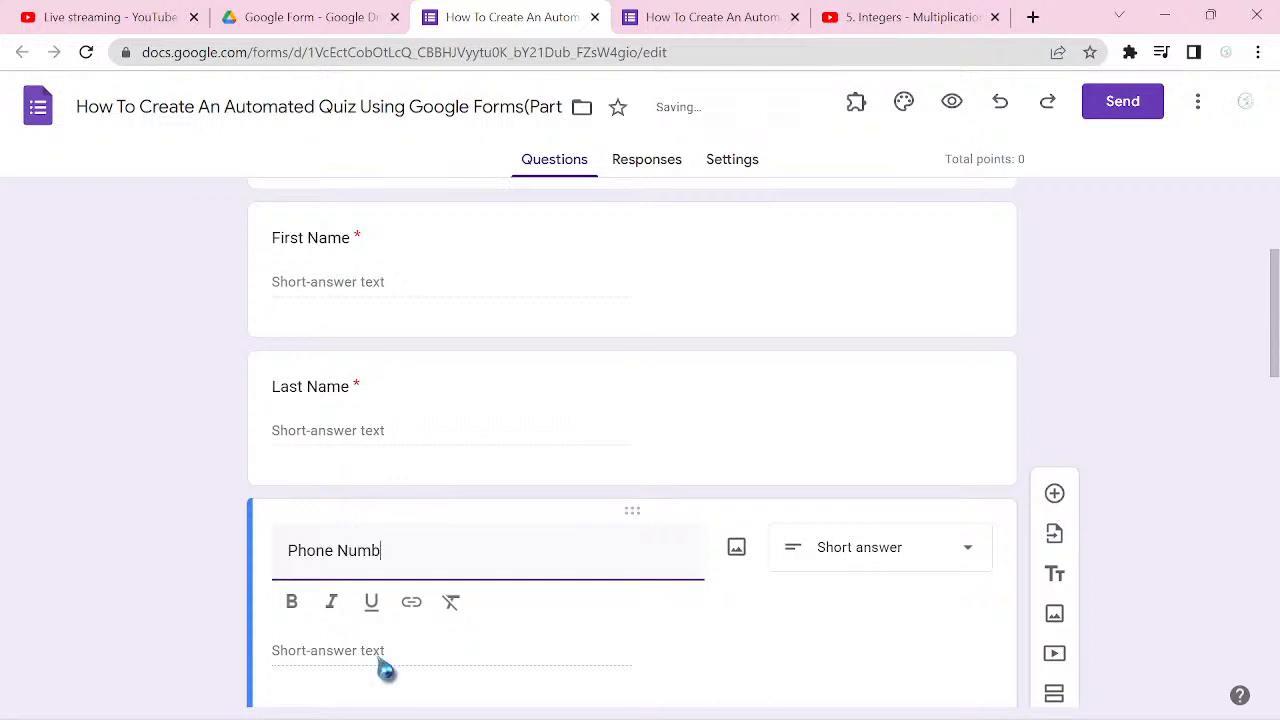
{"action": "type", "text": "er:"}
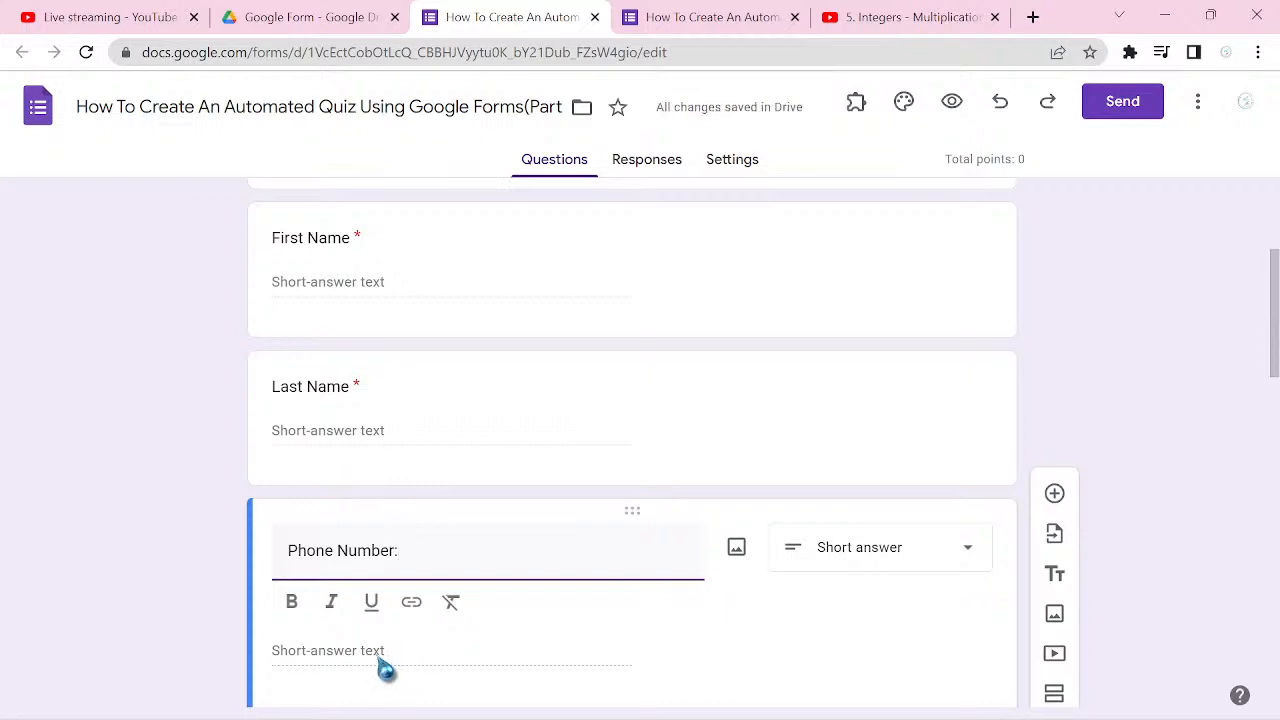
Step: Add a colon to the end of the Last Name and First Name question titles
{"action": "left_click", "coordinate": [362, 402]}
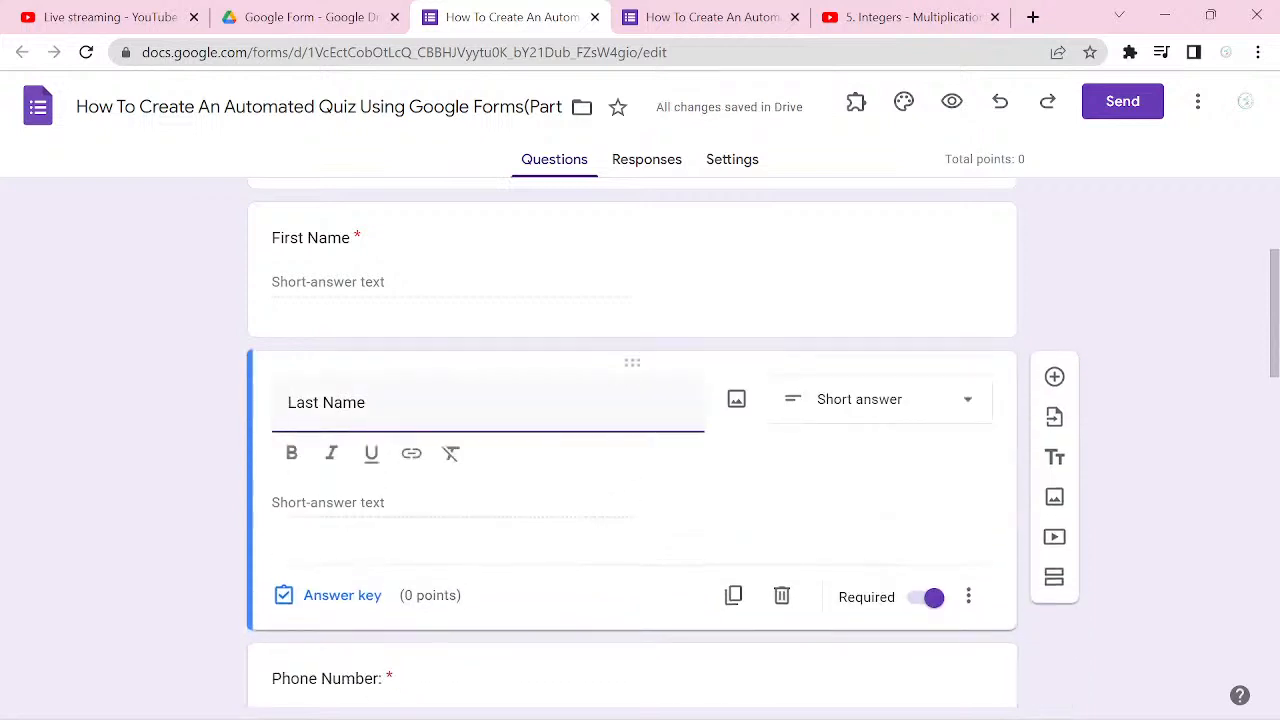
{"action": "left_click", "coordinate": [364, 420]}
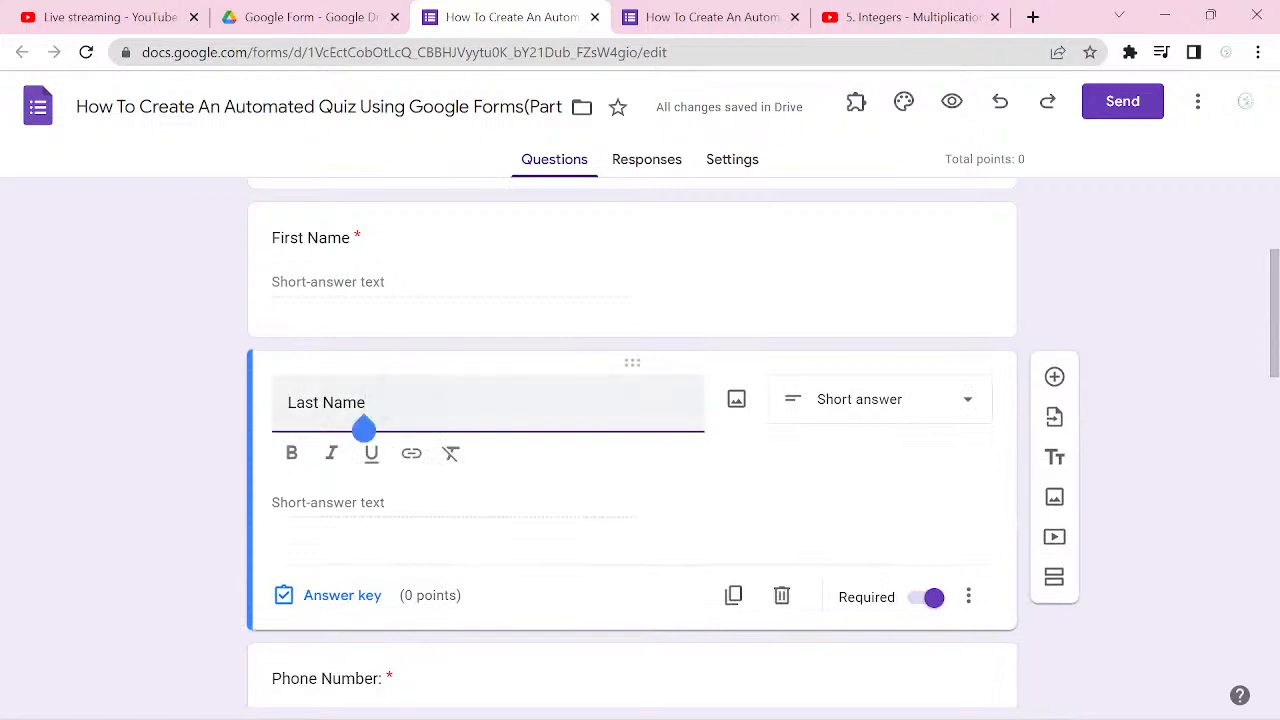
{"action": "type", "text": ":"}
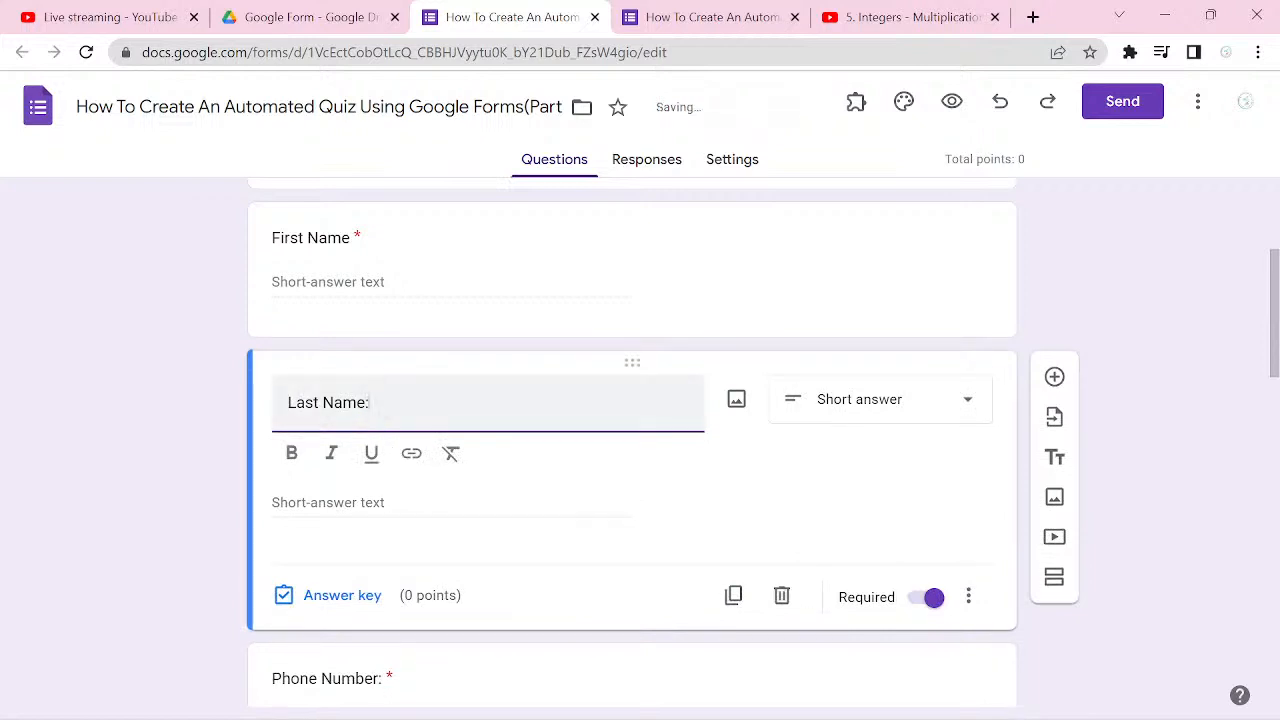
{"action": "left_click", "coordinate": [364, 240]}
{"action": "left_click", "coordinate": [367, 254]}
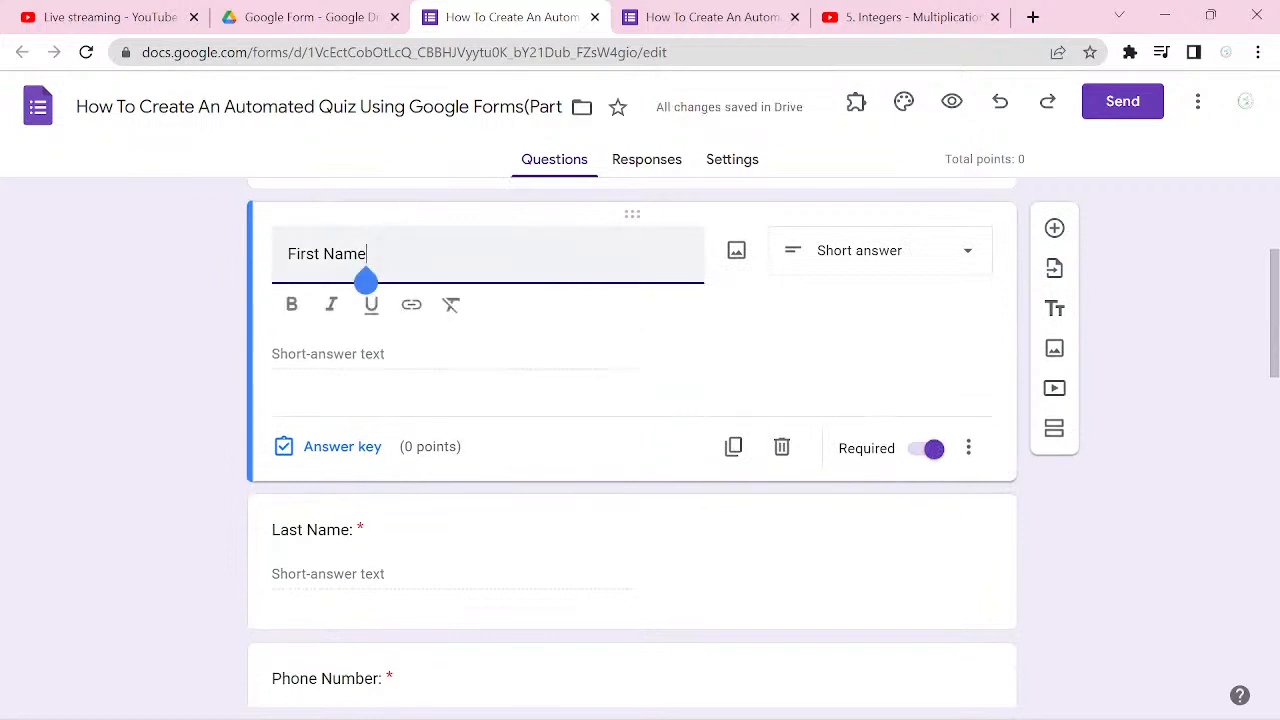
{"action": "type", "text": ":"}
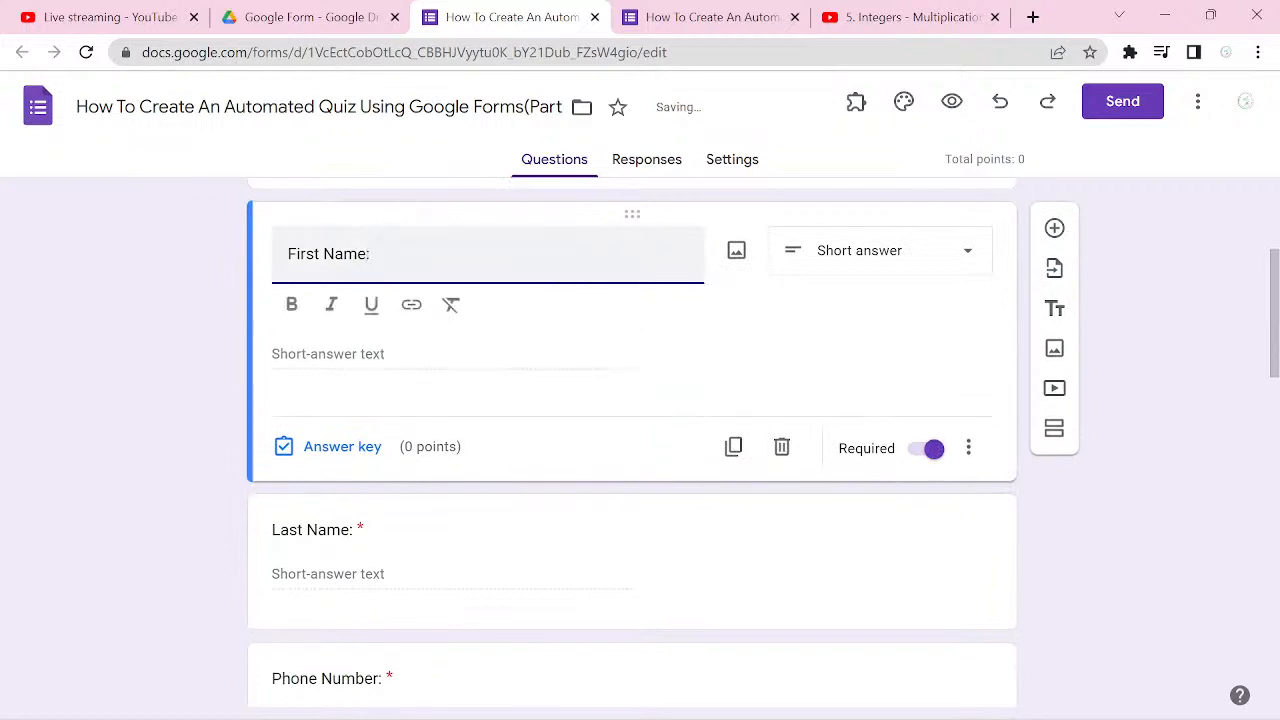
Step: Add a new question to the English Studies section
{"action": "scroll", "coordinate": [632, 440], "scroll_direction": "down", "scroll_amount": 3}
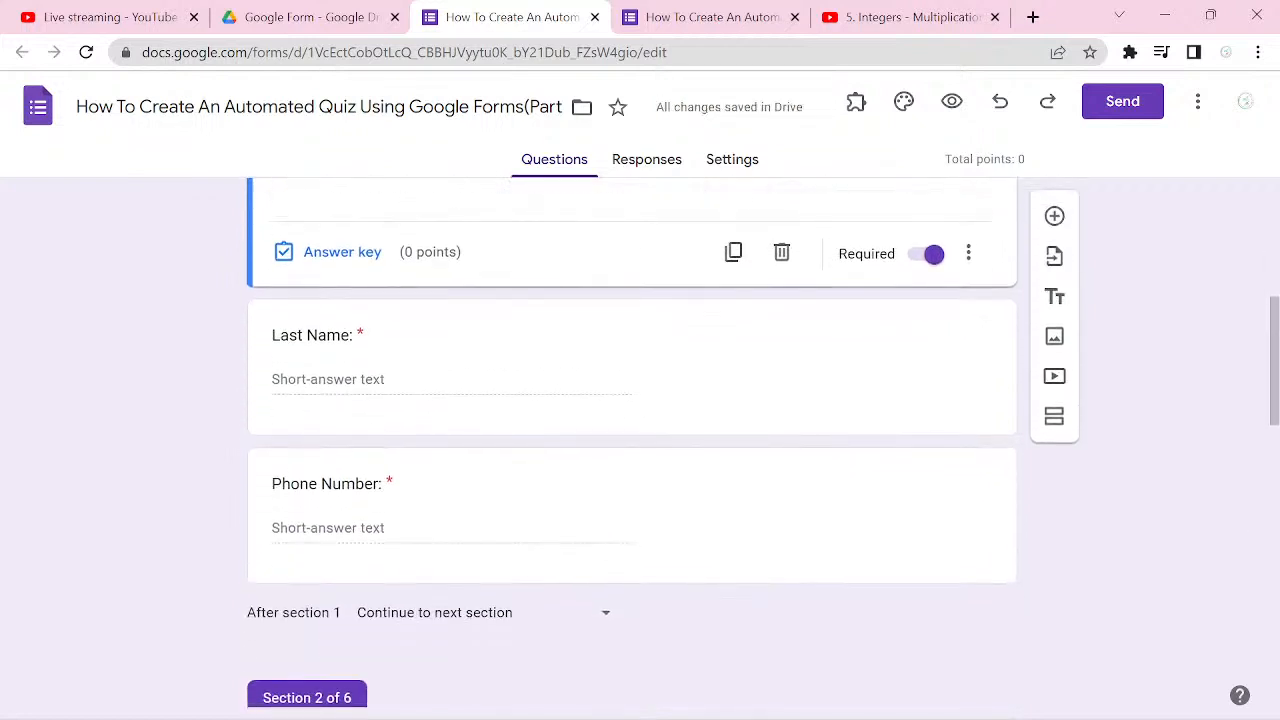
{"action": "scroll", "coordinate": [632, 440], "scroll_direction": "down", "scroll_amount": 3}
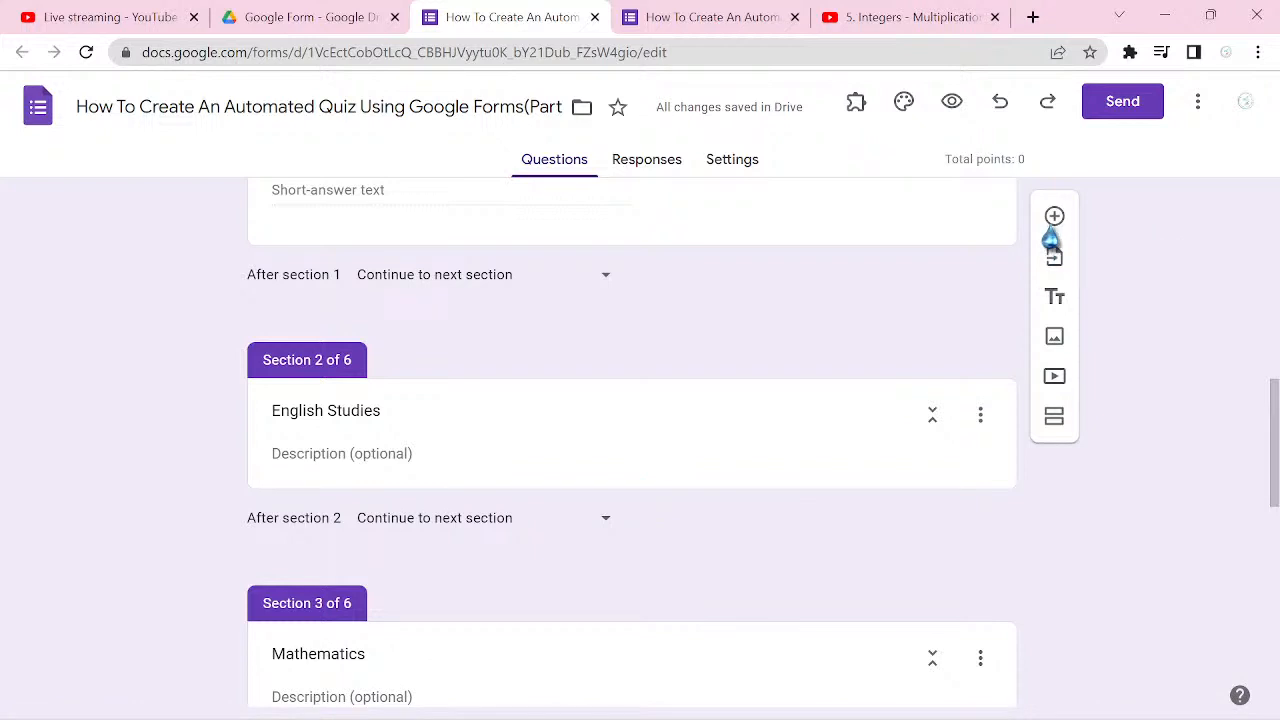
{"action": "left_click", "coordinate": [677, 484]}
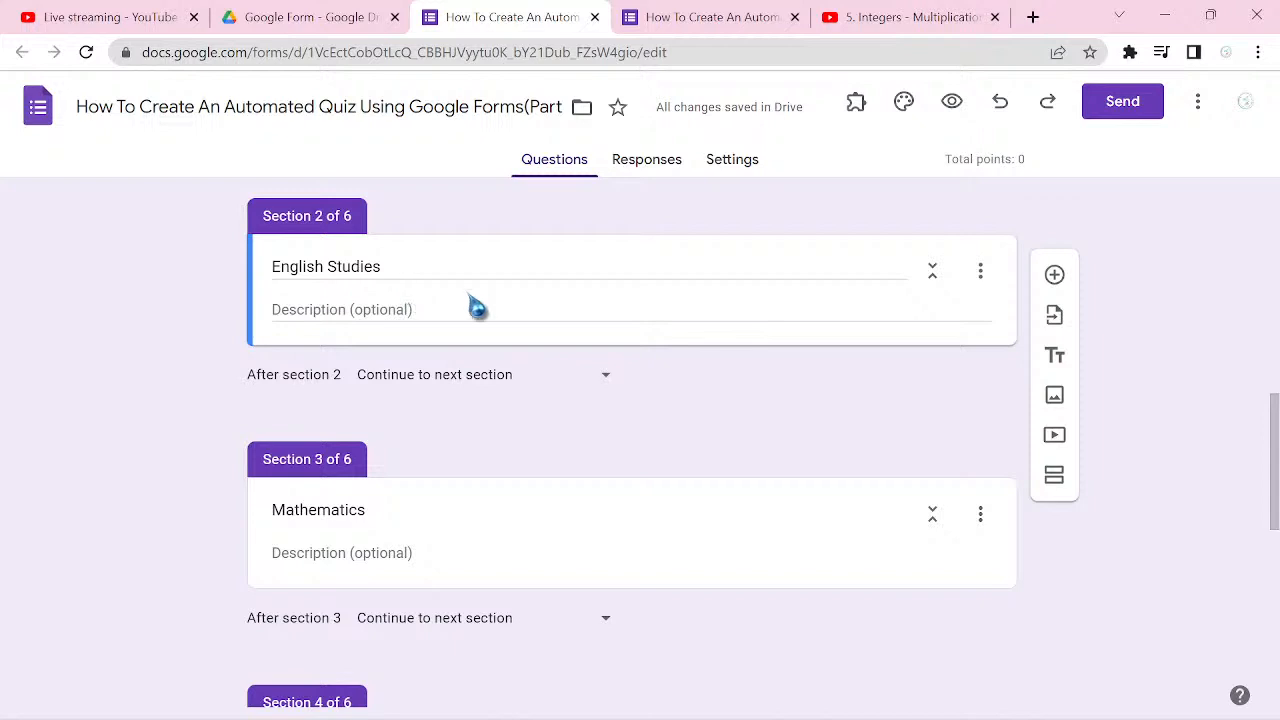
{"action": "left_click", "coordinate": [1055, 276]}
Step: Title the new English Studies question "1. Who ________ to take part in our concert?"
{"action": "type", "text": "1"}
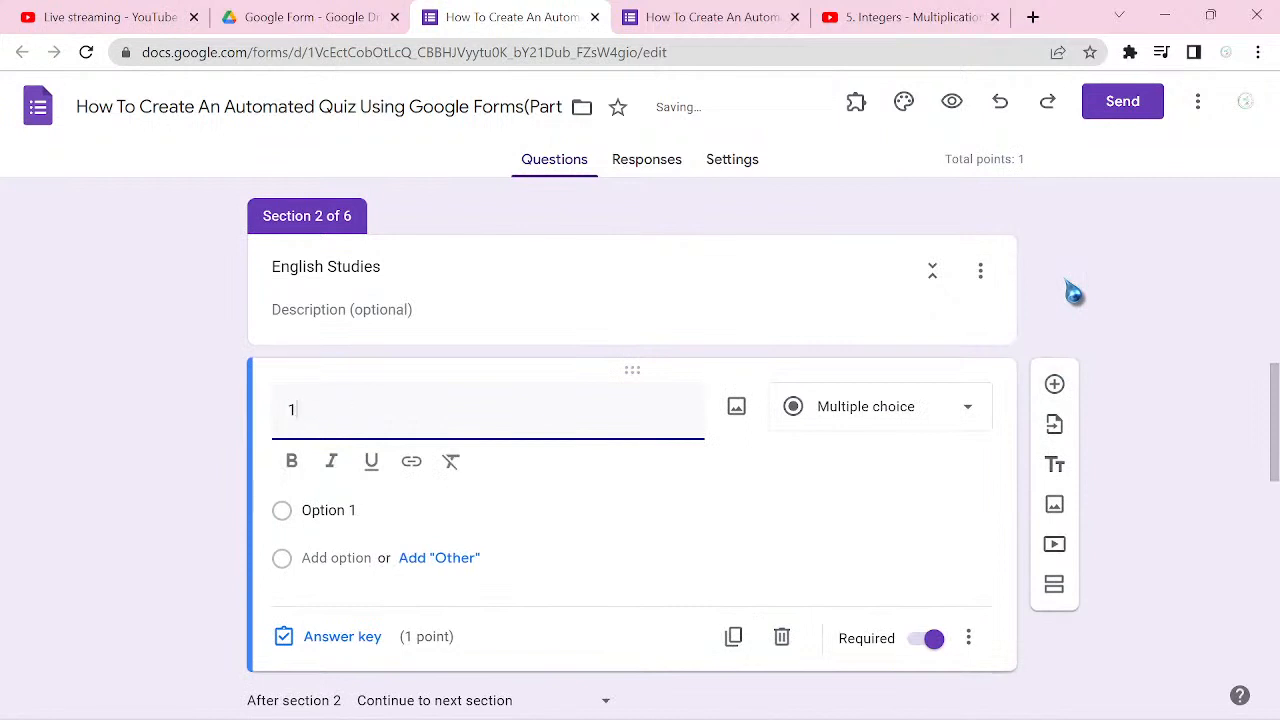
{"action": "type", "text": "."}
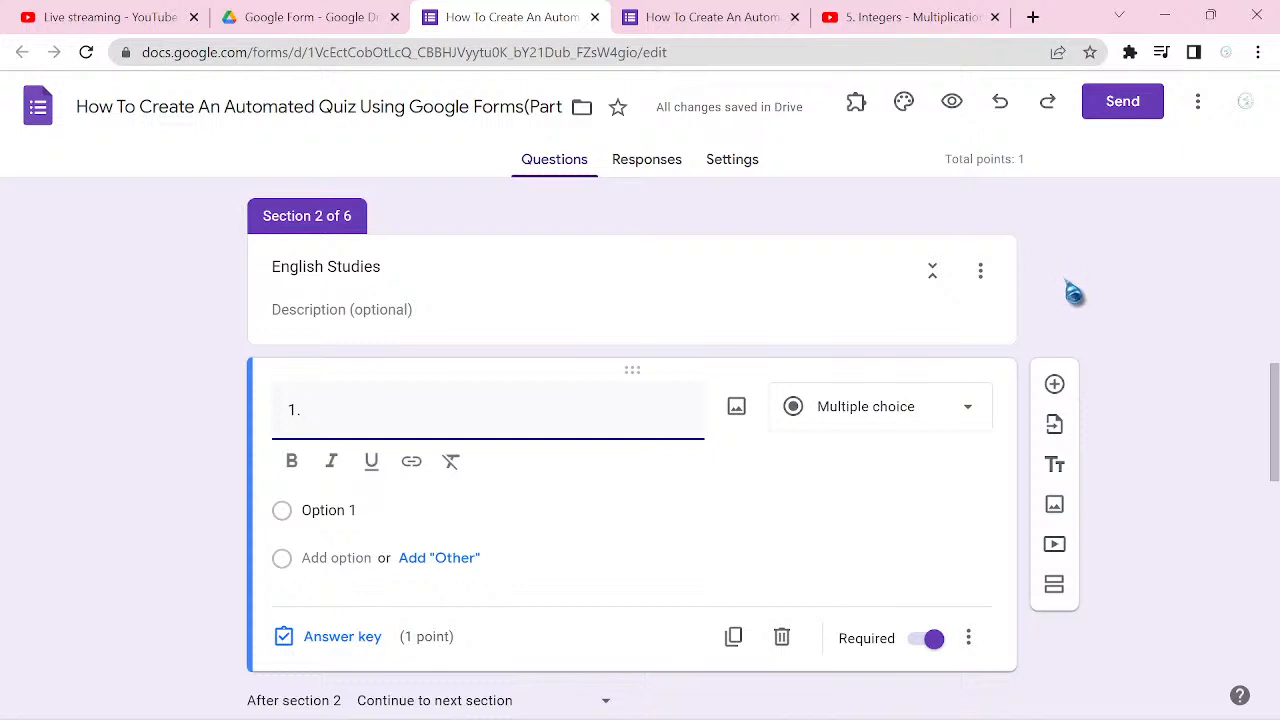
{"action": "type", "text": "Wh"}
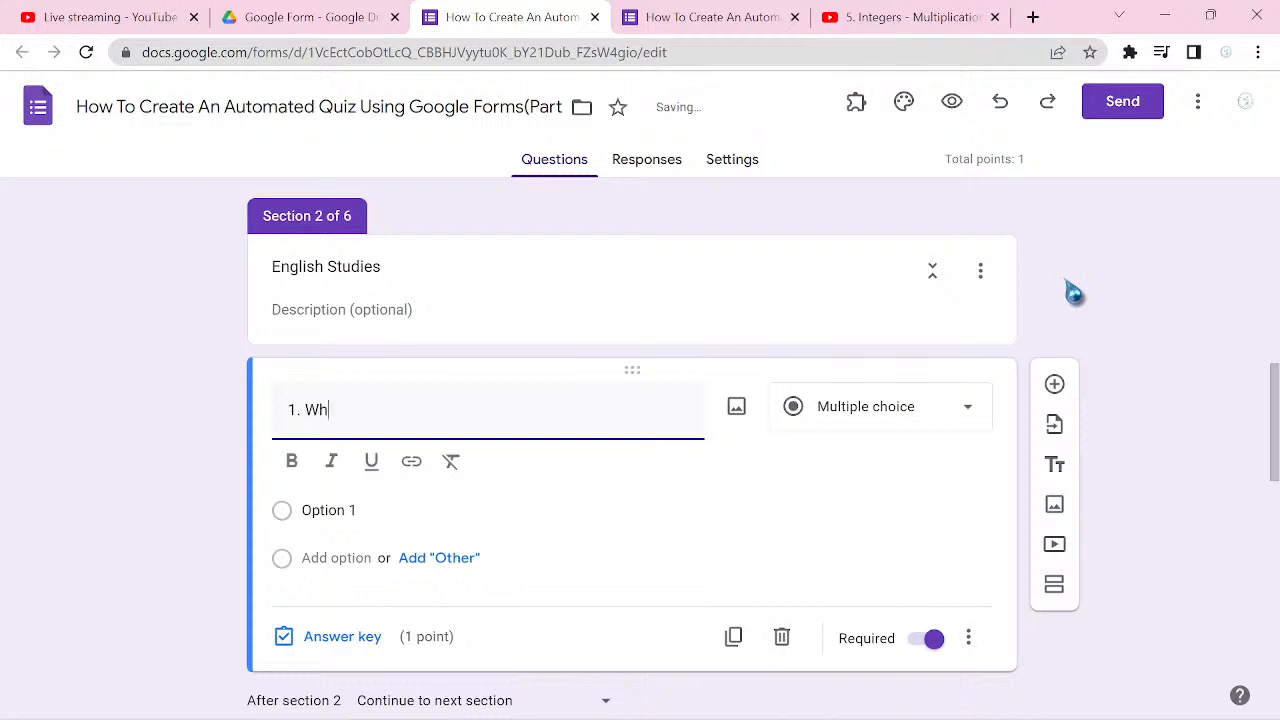
{"action": "type", "text": "o ........"}
{"action": "key", "text": "BackSpace"}
{"action": "key", "text": "BackSpace"}
{"action": "key", "text": "BackSpace"}
{"action": "key", "text": "BackSpace"}
{"action": "key", "text": "BackSpace"}
{"action": "key", "text": "BackSpace"}
{"action": "type", "text": "_______"}
{"action": "type", "text": "____"}
{"action": "key", "text": "BackSpace"}
{"action": "key", "text": "BackSpace"}
{"action": "type", "text": "to "}
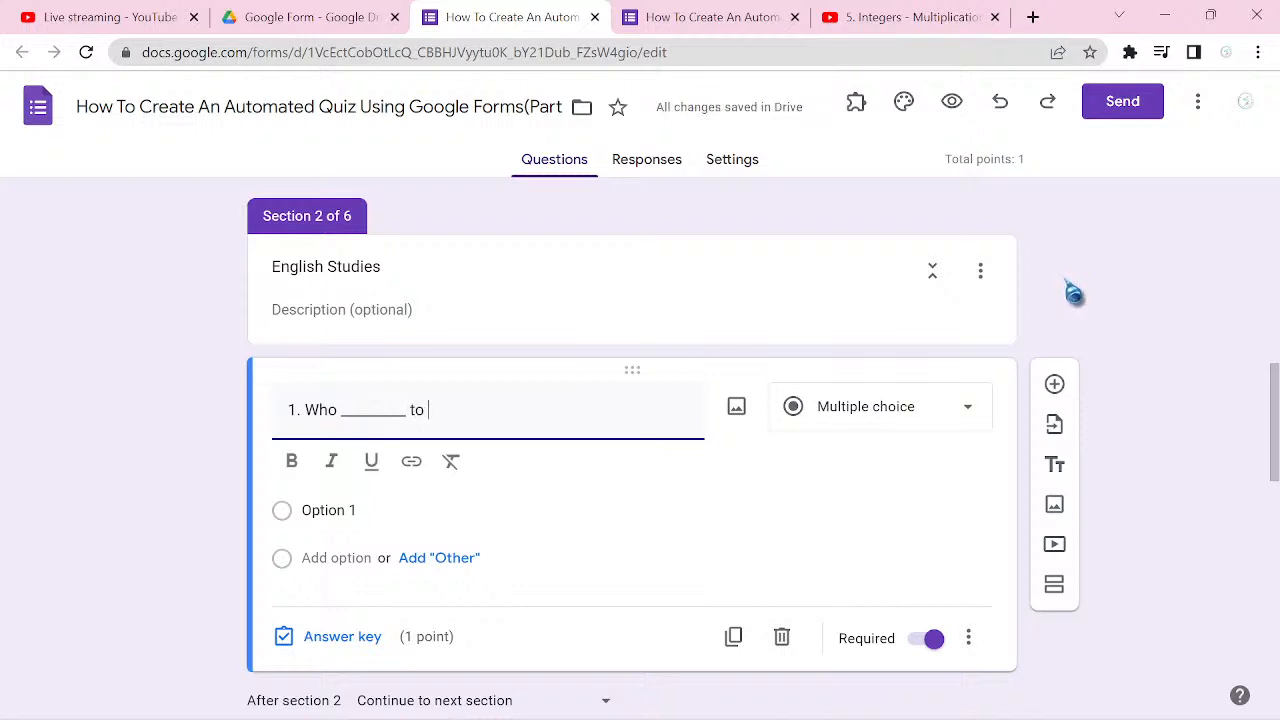
{"action": "type", "text": "take part in ou"}
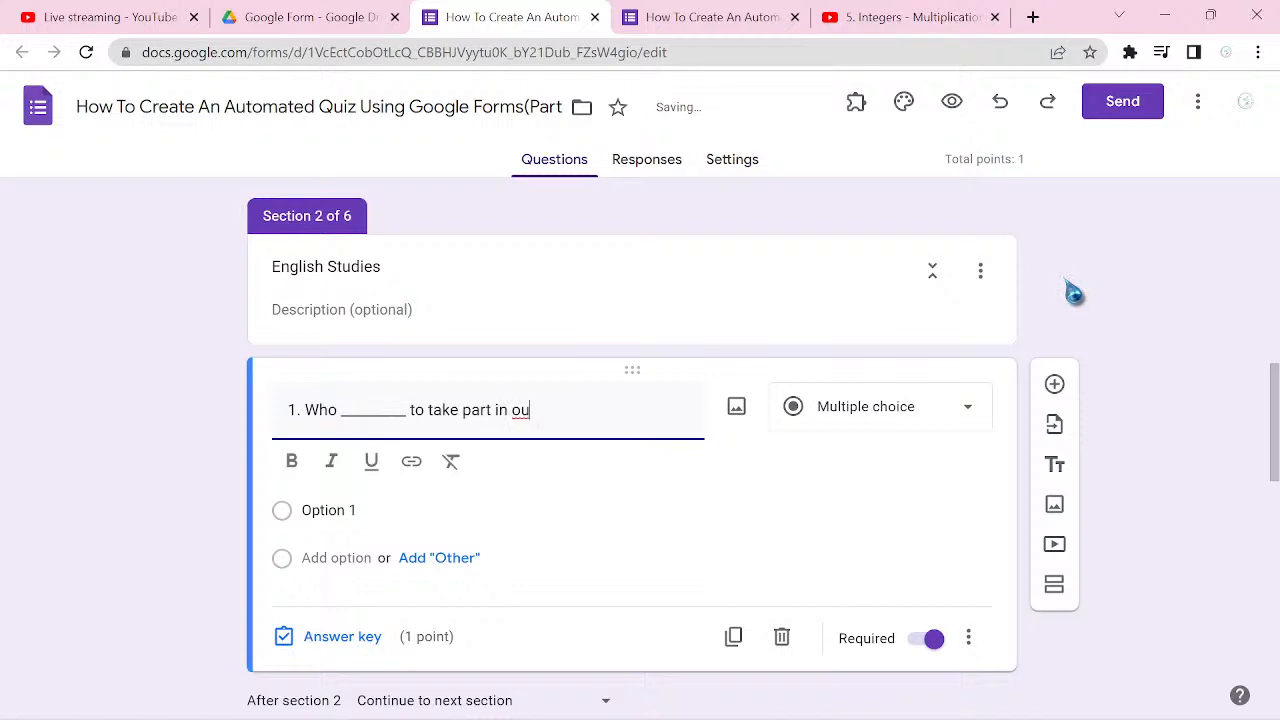
{"action": "type", "text": "r concert?"}
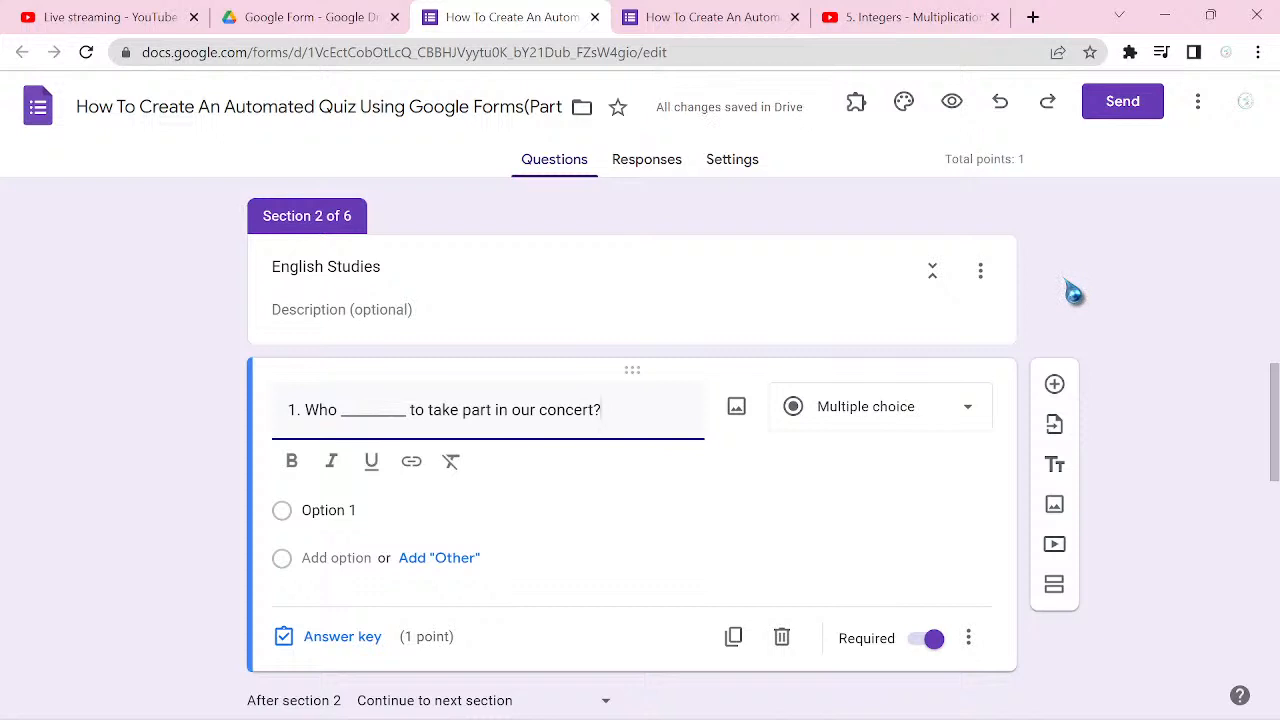
Step: Enter "does many" as the first answer option of the concert question
{"action": "key", "text": "Return"}
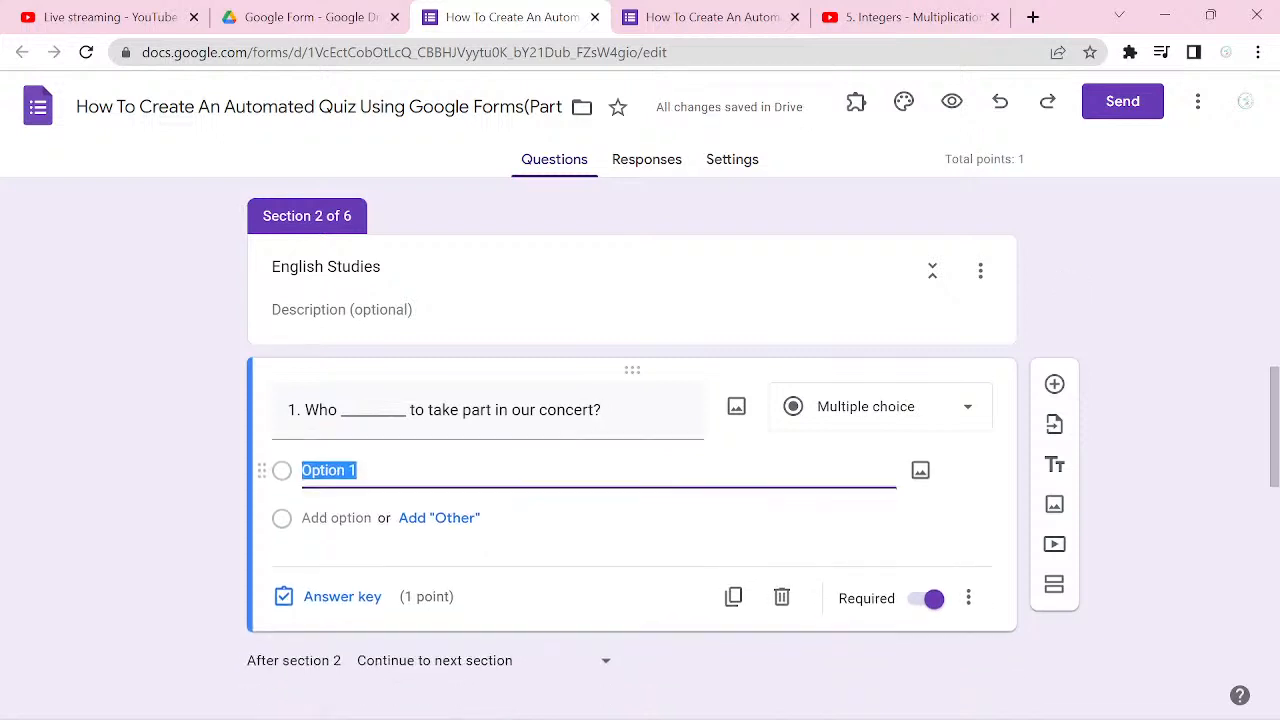
{"action": "type", "text": "d"}
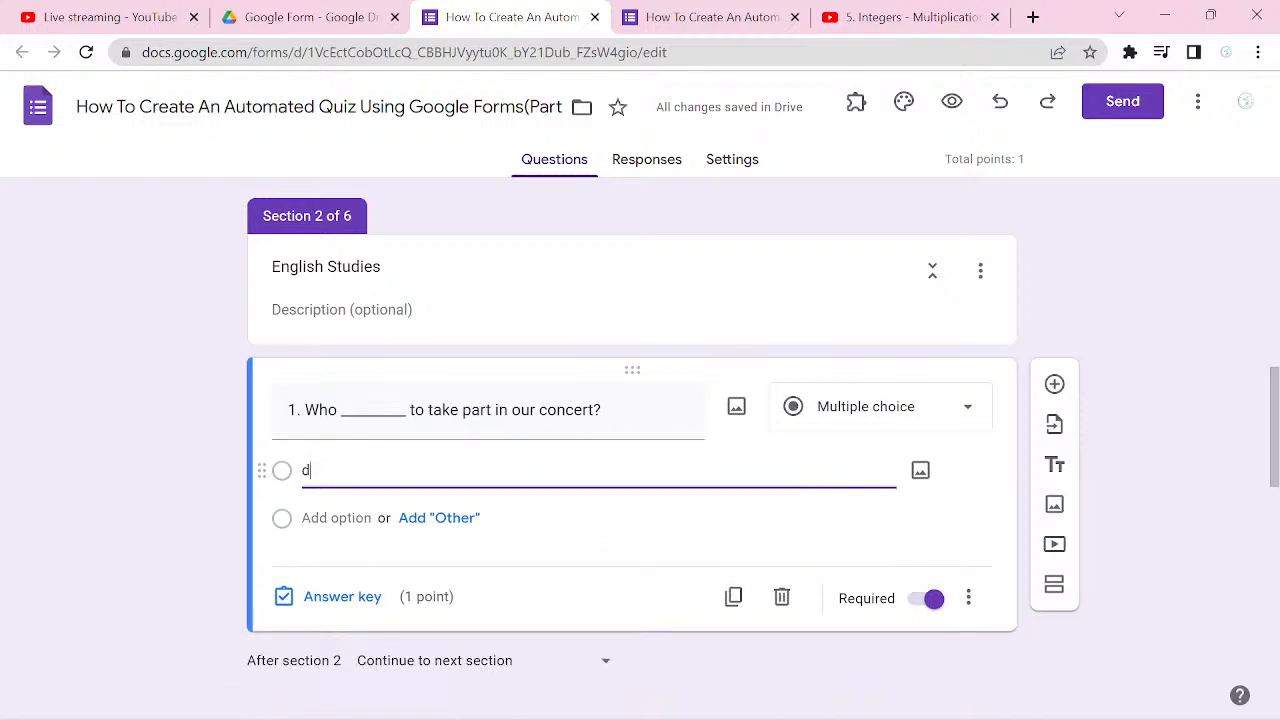
{"action": "type", "text": "oesmmany"}
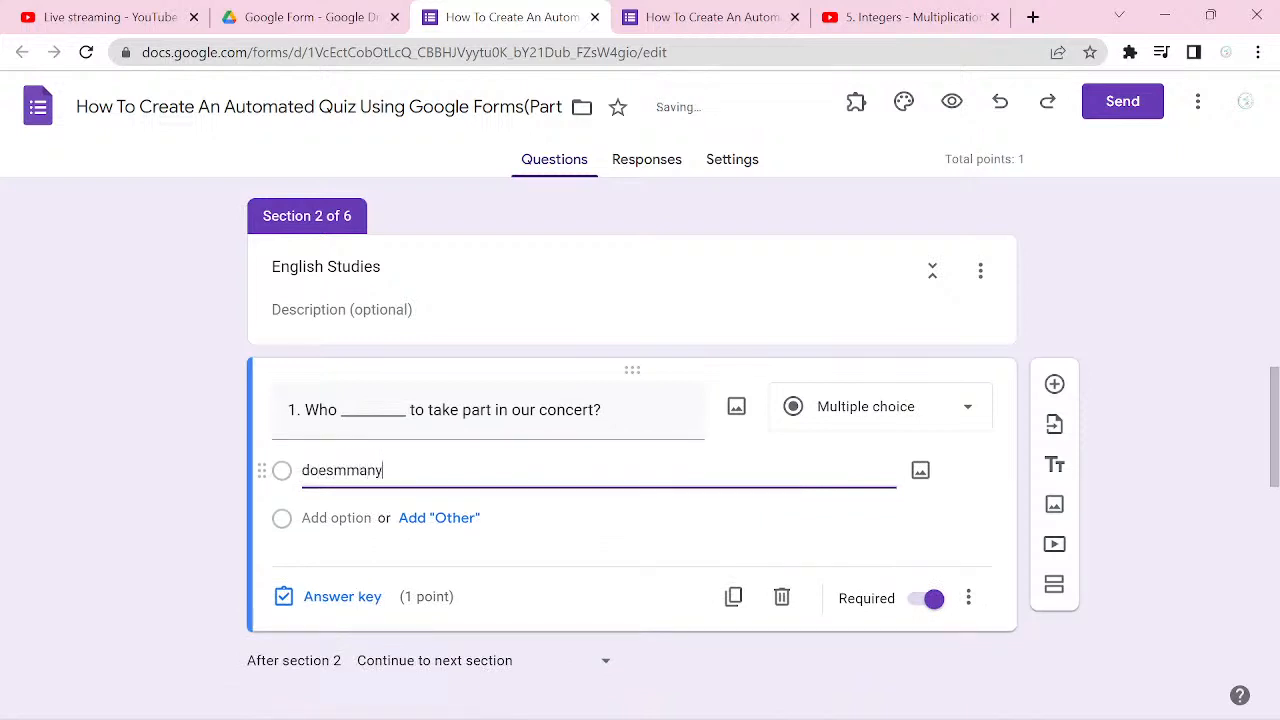
{"action": "key", "text": "Return"}
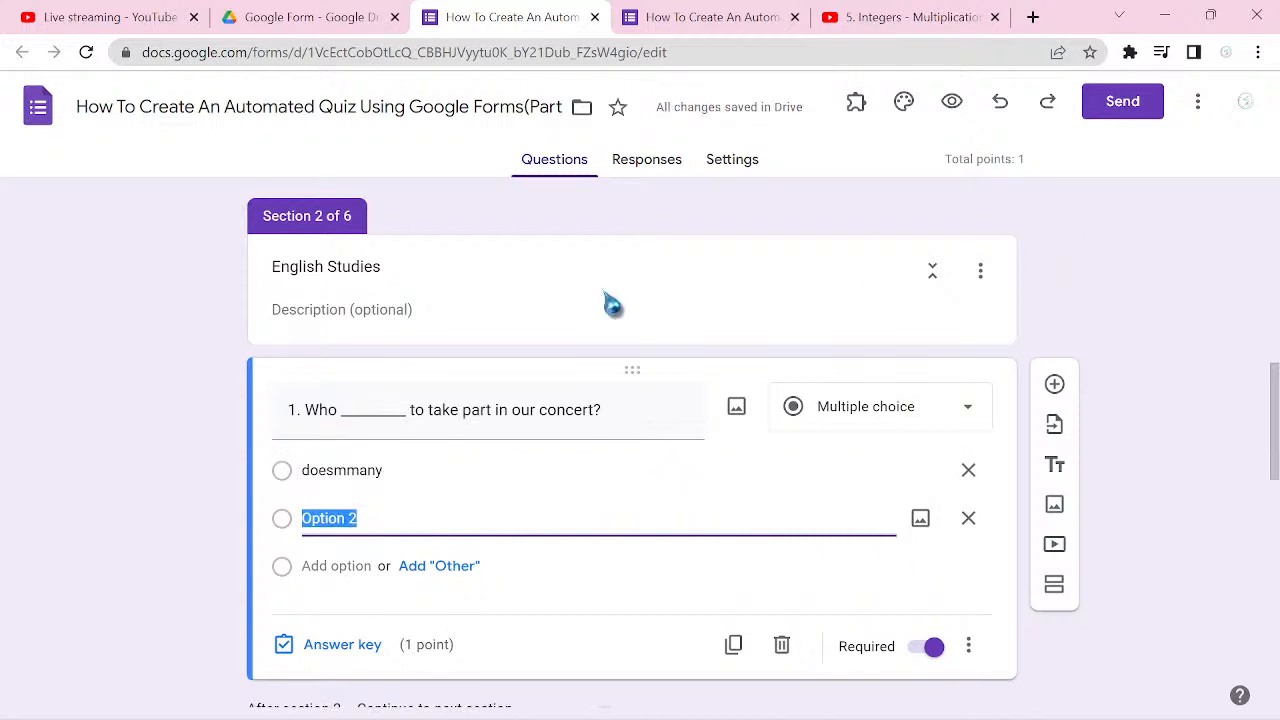
{"action": "left_click", "coordinate": [348, 468]}
{"action": "left_click", "coordinate": [348, 469]}
{"action": "key", "text": "BackSpace"}
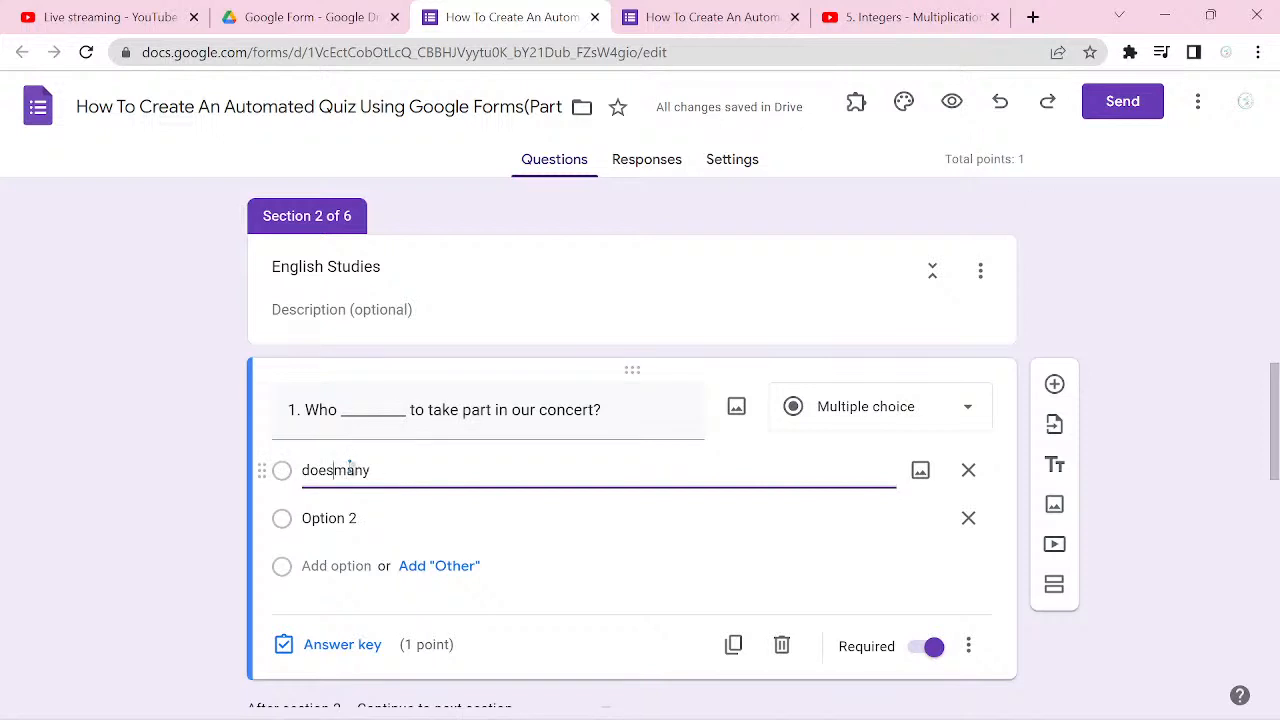
Step: Add "do want", "want" and "wants" as the second, third and fourth answer options of the concert question
{"action": "left_click", "coordinate": [387, 517]}
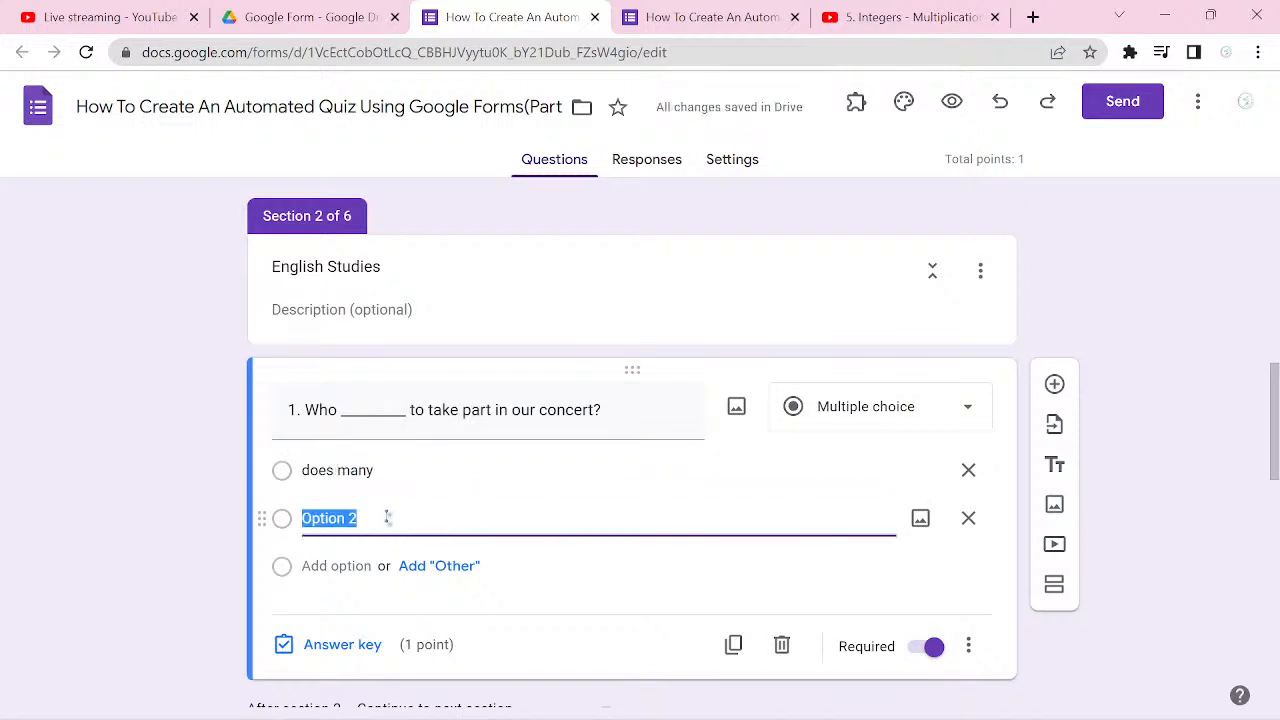
{"action": "type", "text": "do want"}
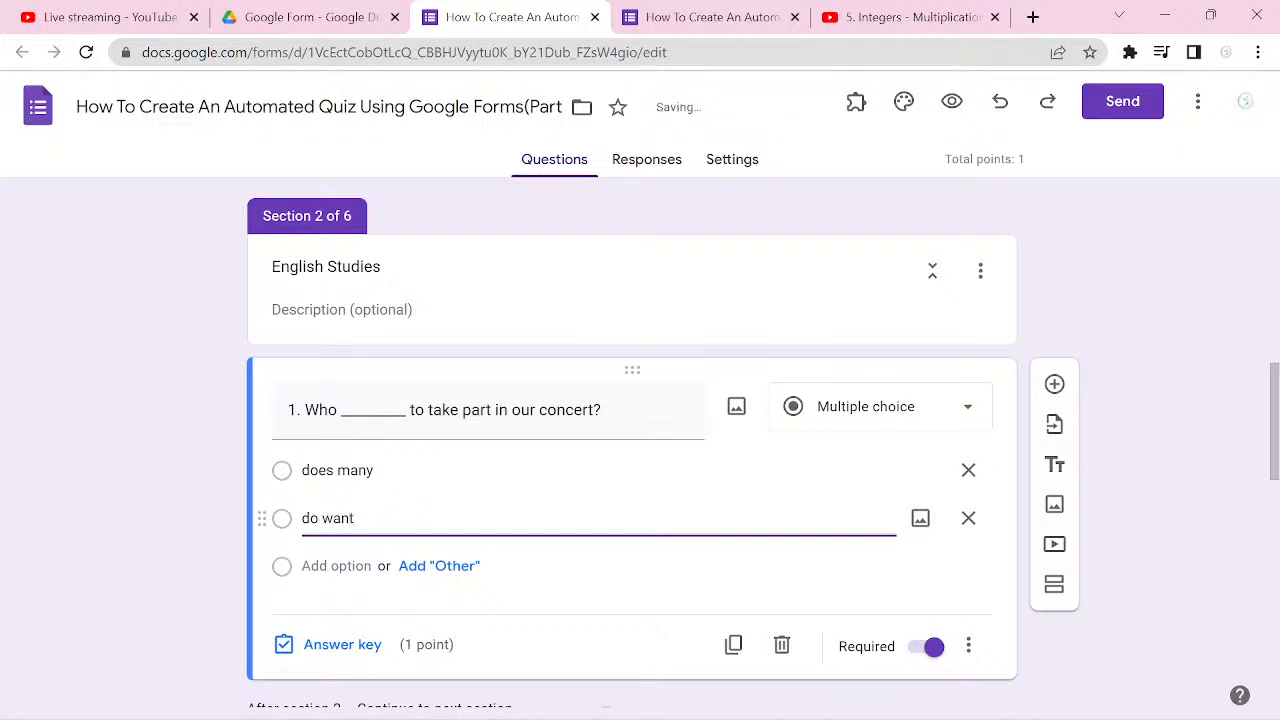
{"action": "key", "text": "Return"}
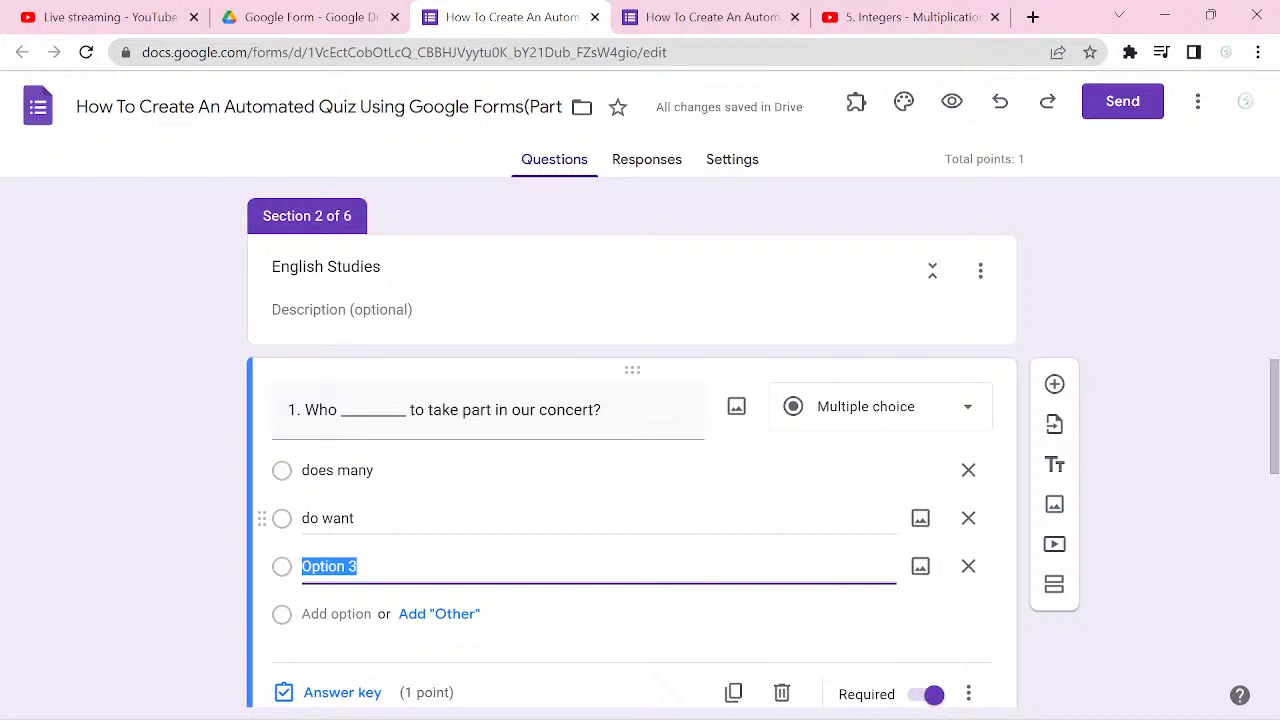
{"action": "type", "text": "want"}
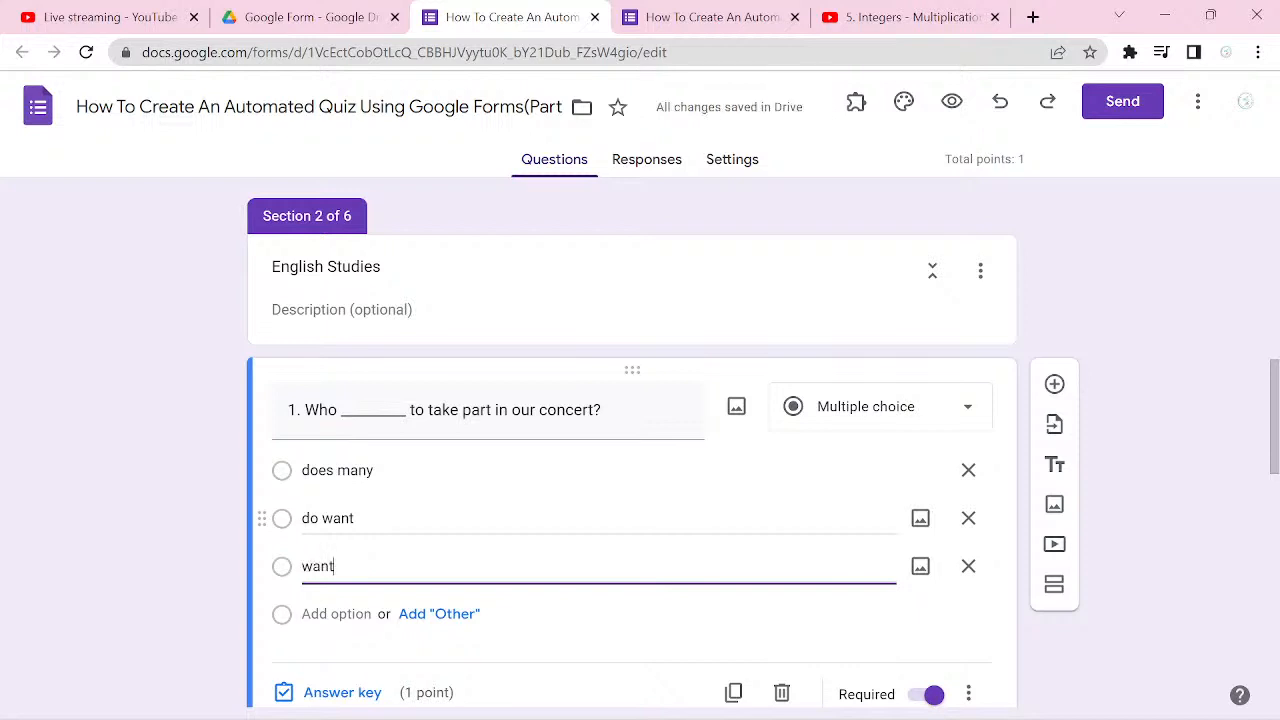
{"action": "key", "text": "Return"}
{"action": "type", "text": "wants"}
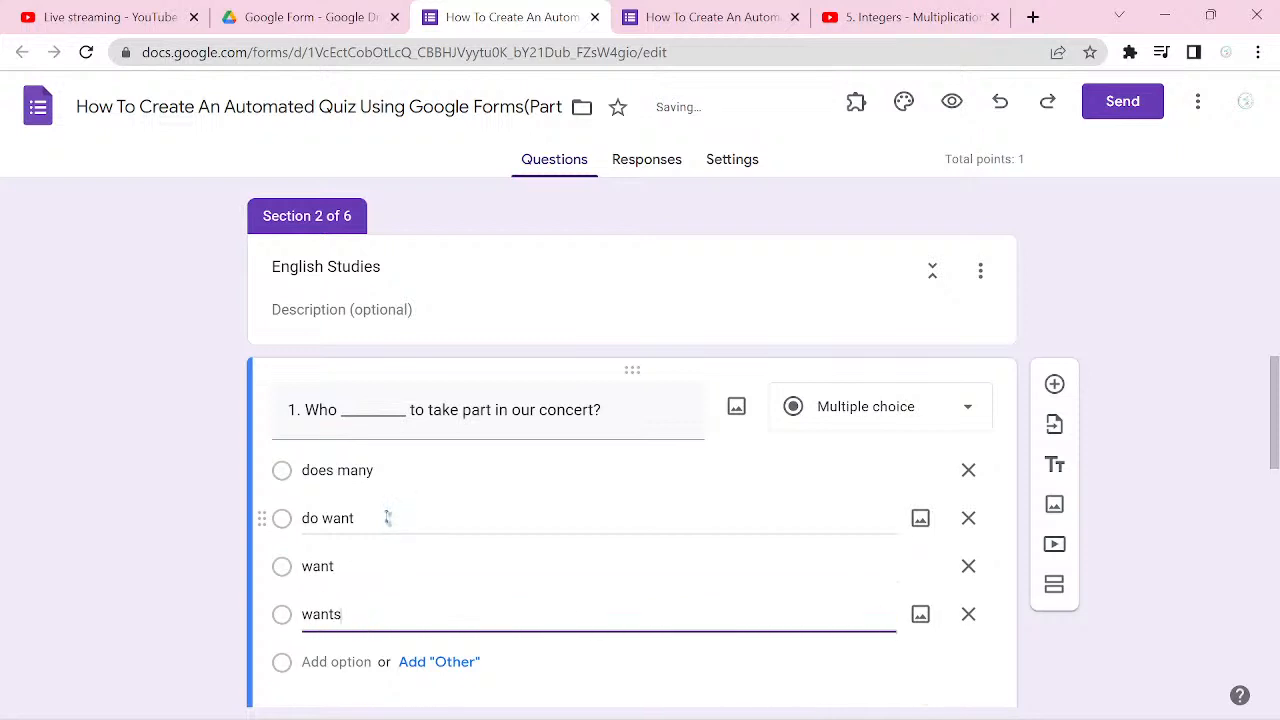
Step: Mark "wants" as the correct answer in the concert question's answer key
{"action": "scroll", "coordinate": [388, 517], "scroll_direction": "down", "scroll_amount": 2}
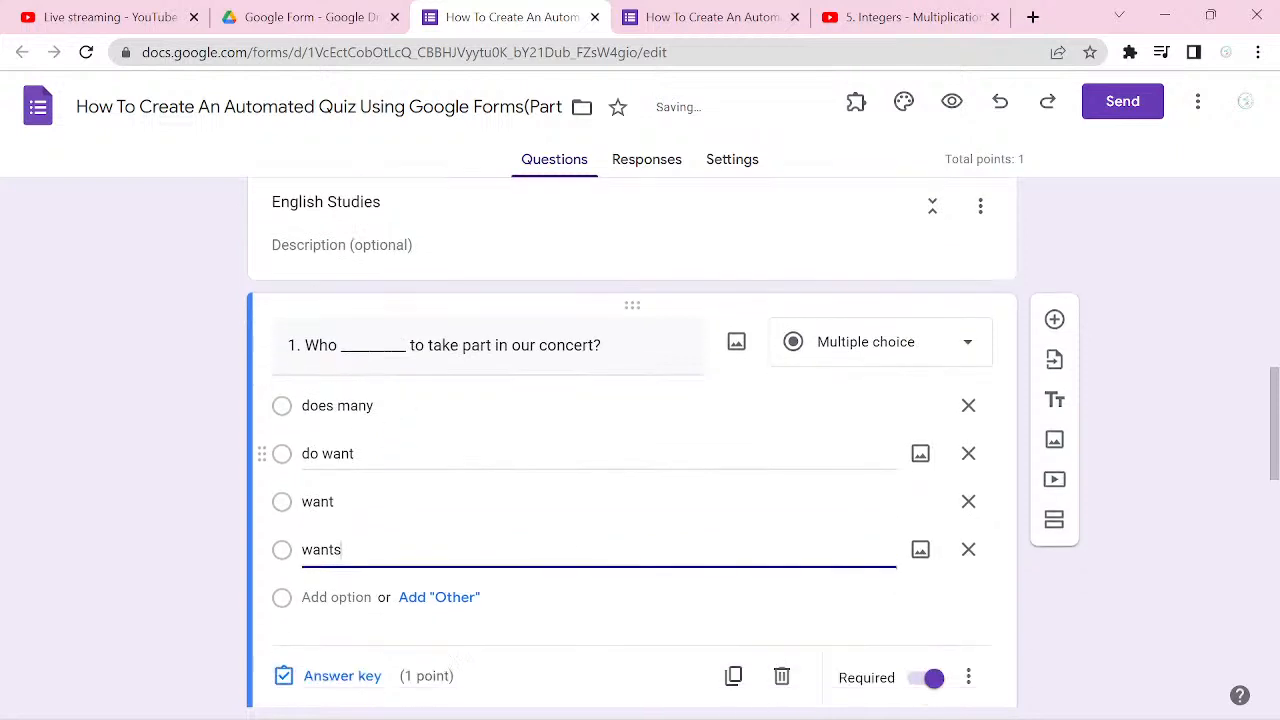
{"action": "left_click", "coordinate": [342, 613]}
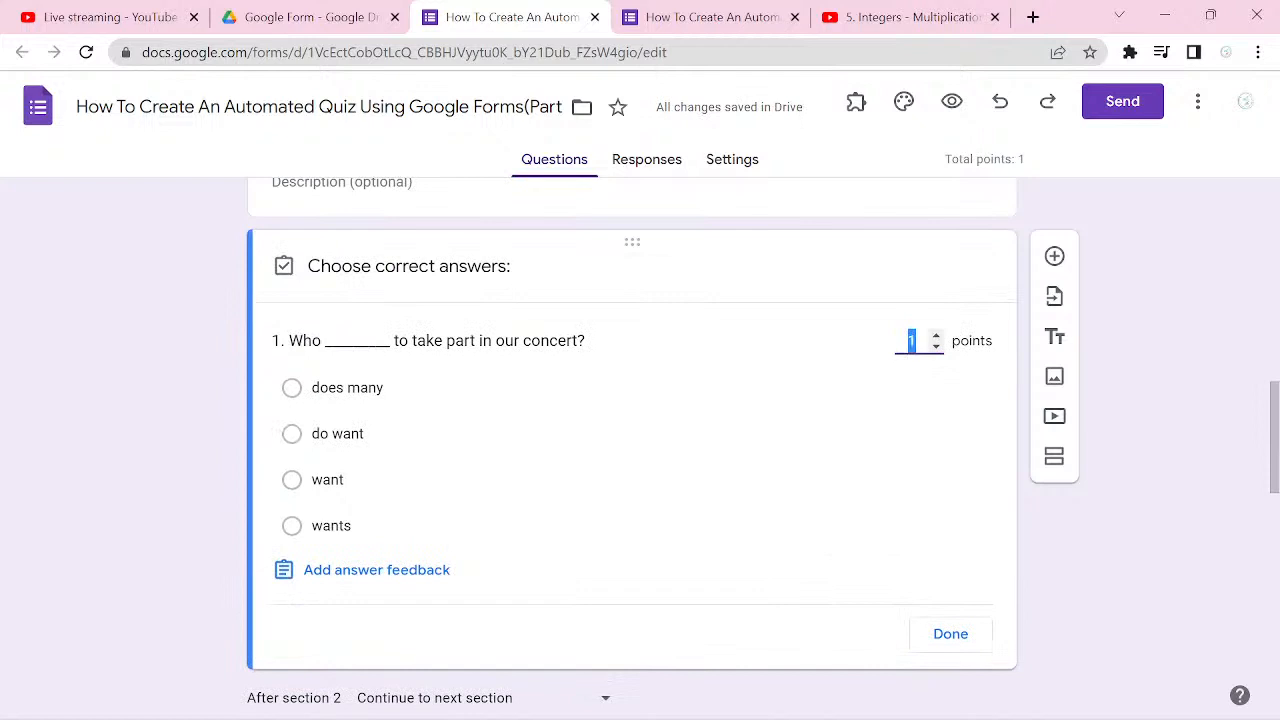
{"action": "left_click", "coordinate": [292, 526]}
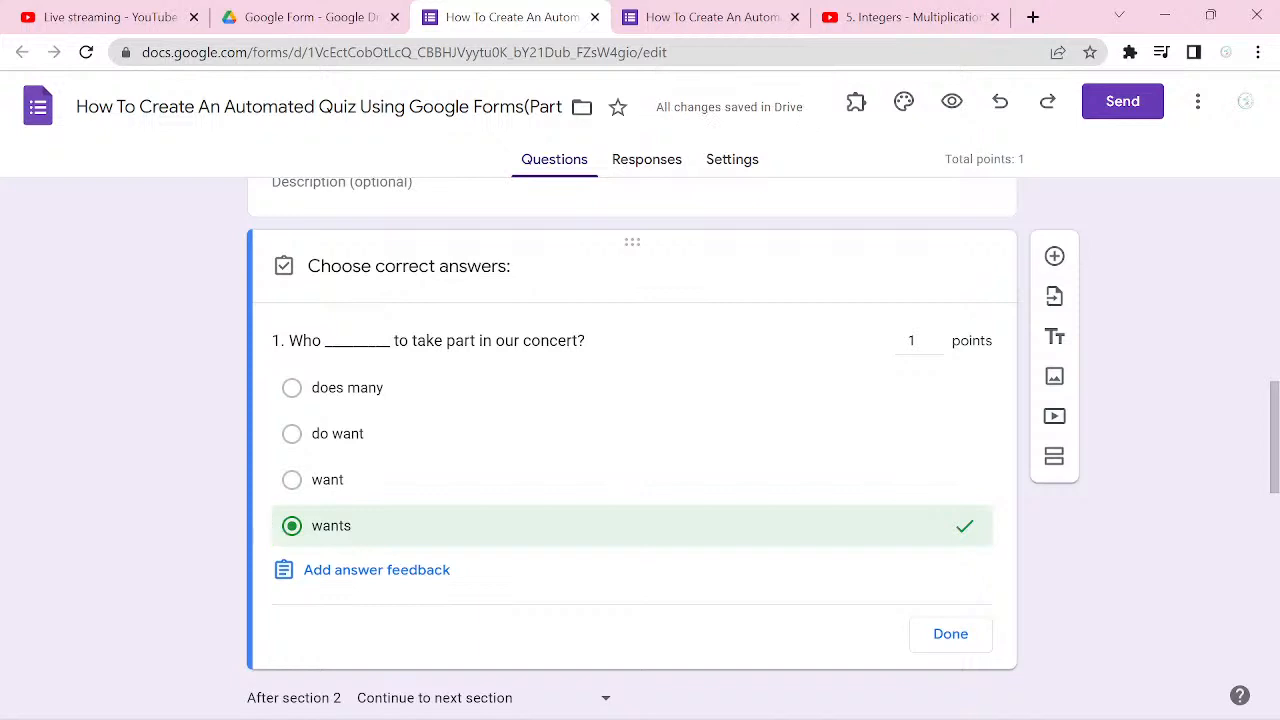
{"action": "left_click", "coordinate": [950, 634]}
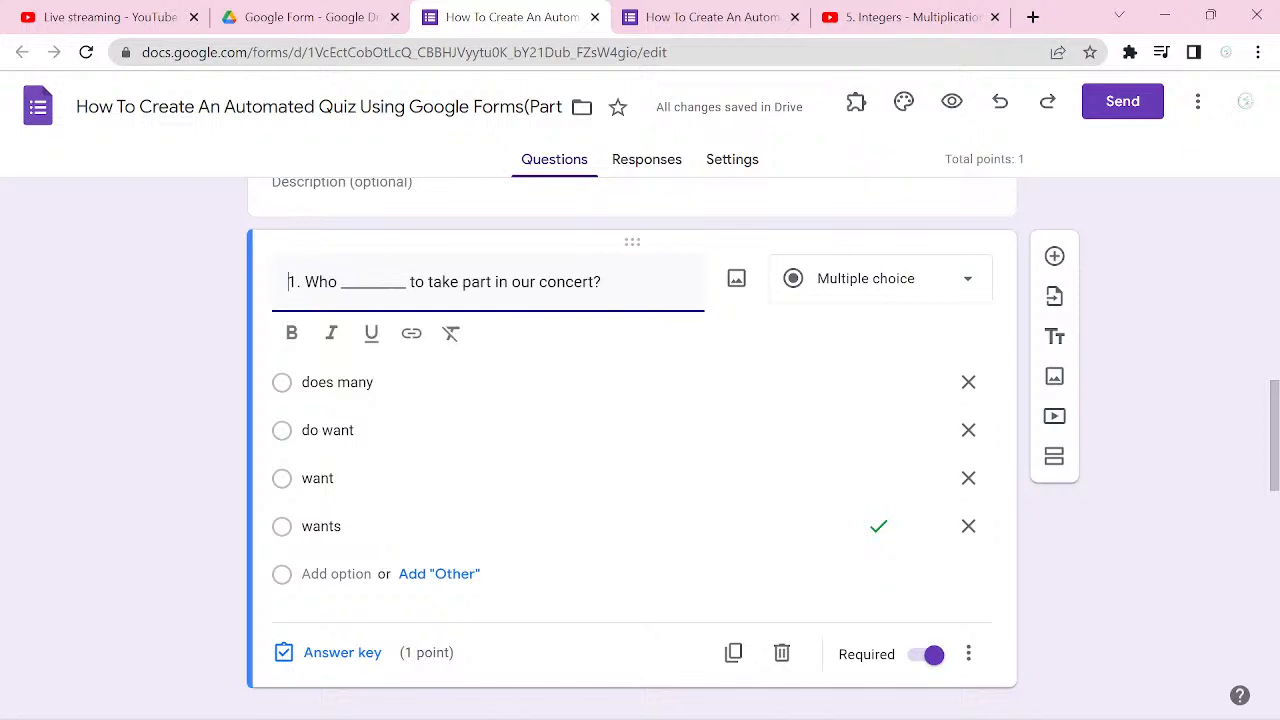
Step: Add a second English Studies question titled "2. You had to stay at home, yesterday, ___________?"
{"action": "left_click", "coordinate": [1054, 256]}
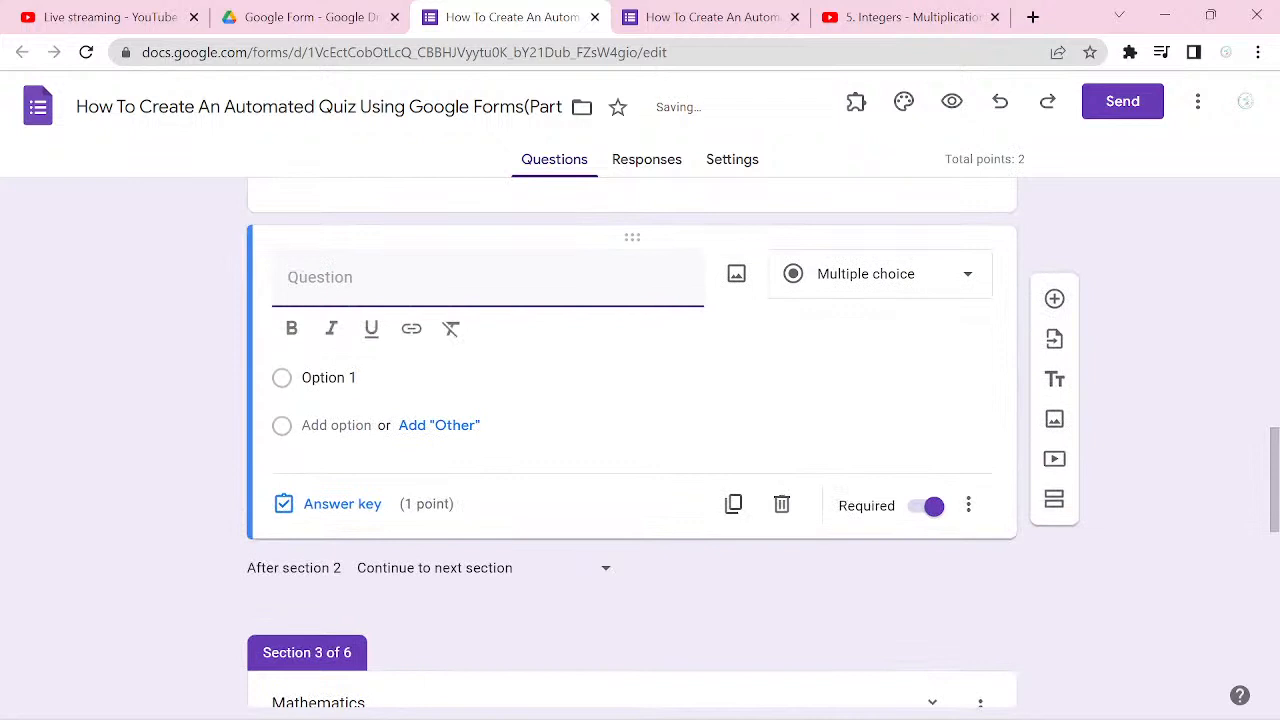
{"action": "type", "text": "2."}
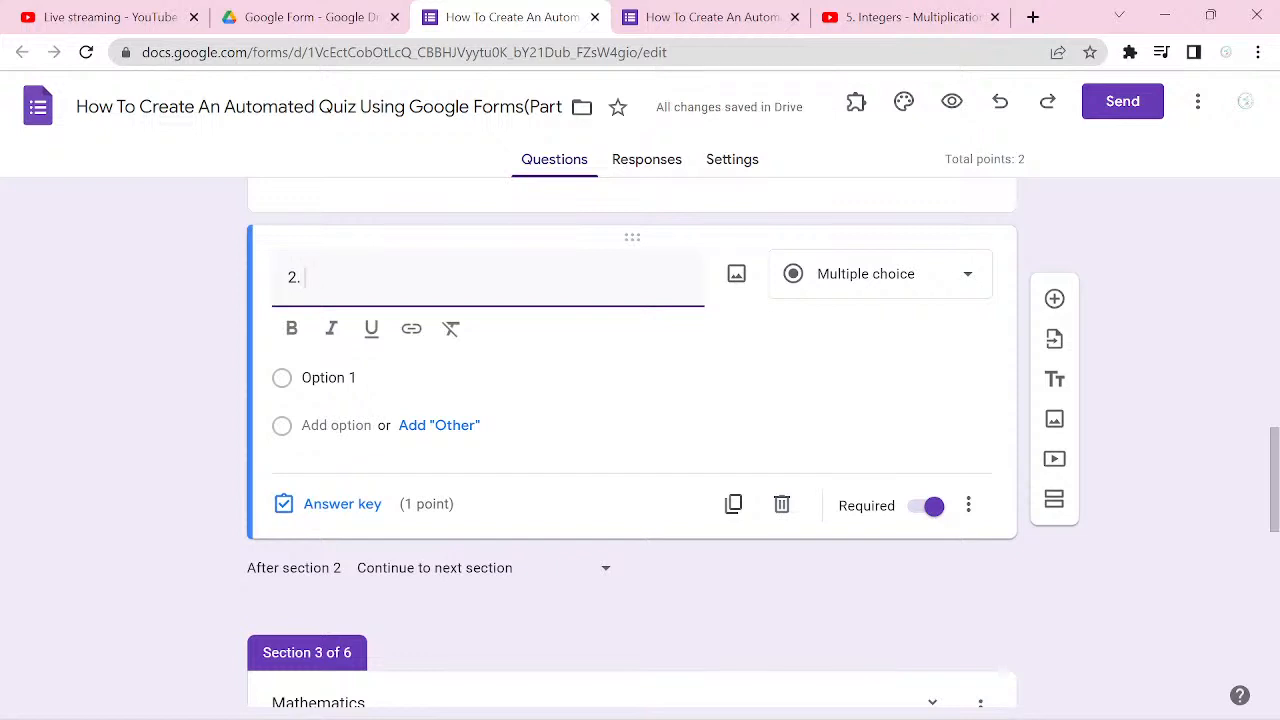
{"action": "type", "text": "You had to stay at h"}
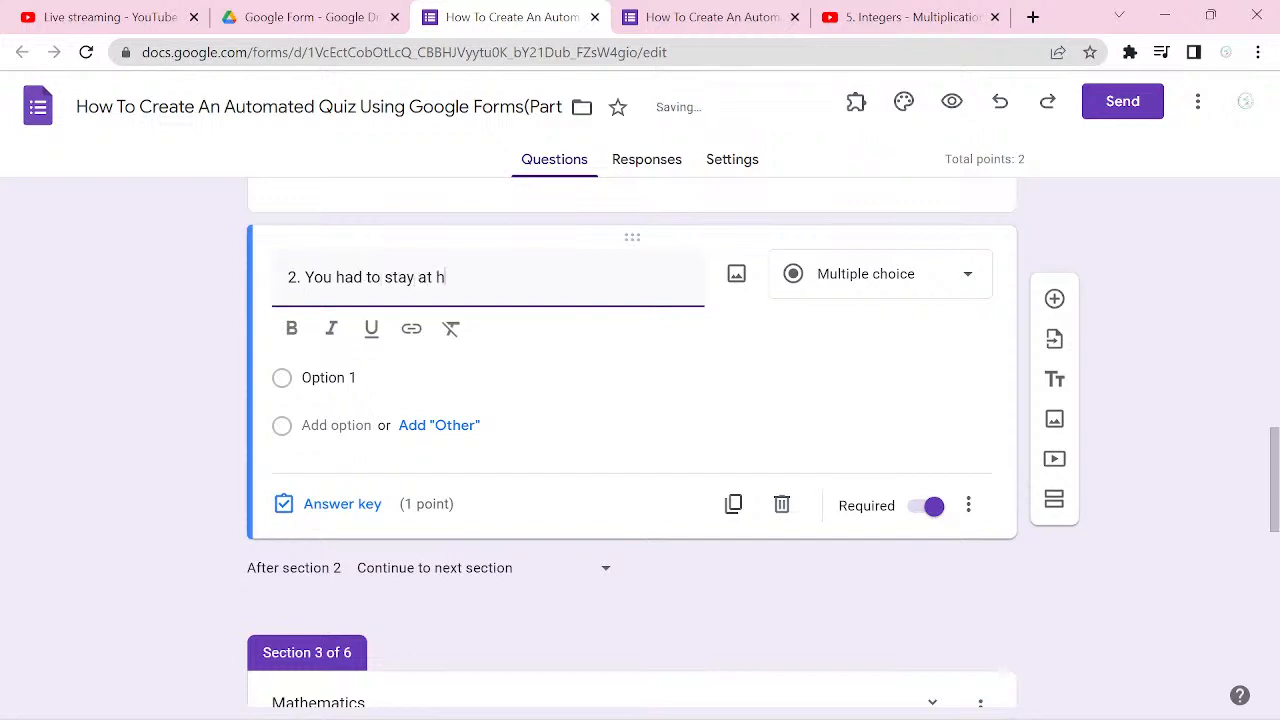
{"action": "type", "text": "ome"}
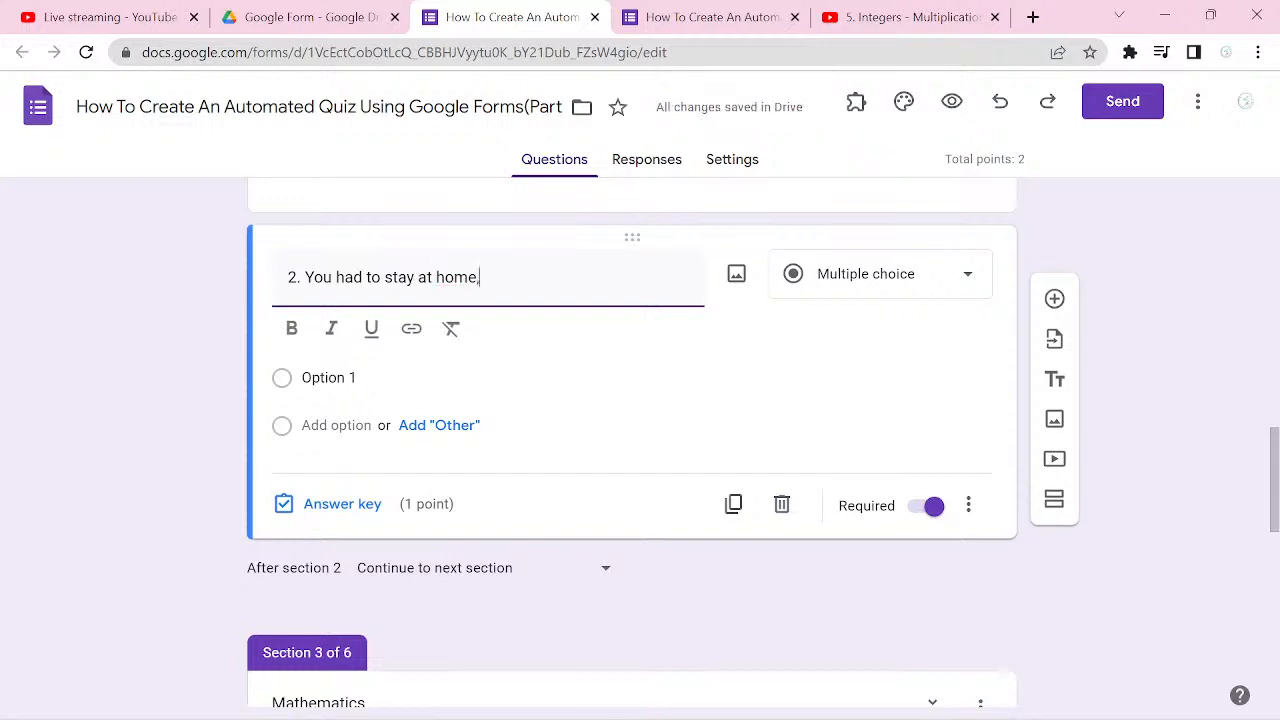
{"action": "type", "text": ",y"}
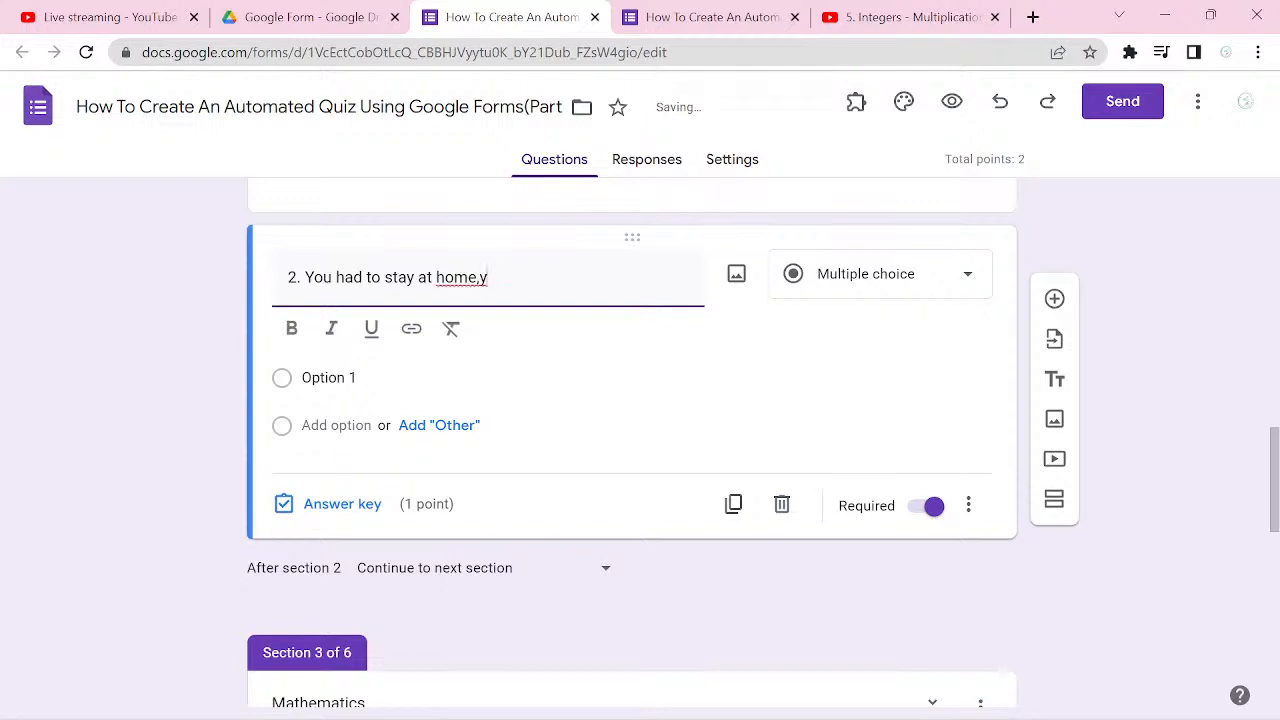
{"action": "key", "text": "BackSpace"}
{"action": "key", "text": "BackSpace"}
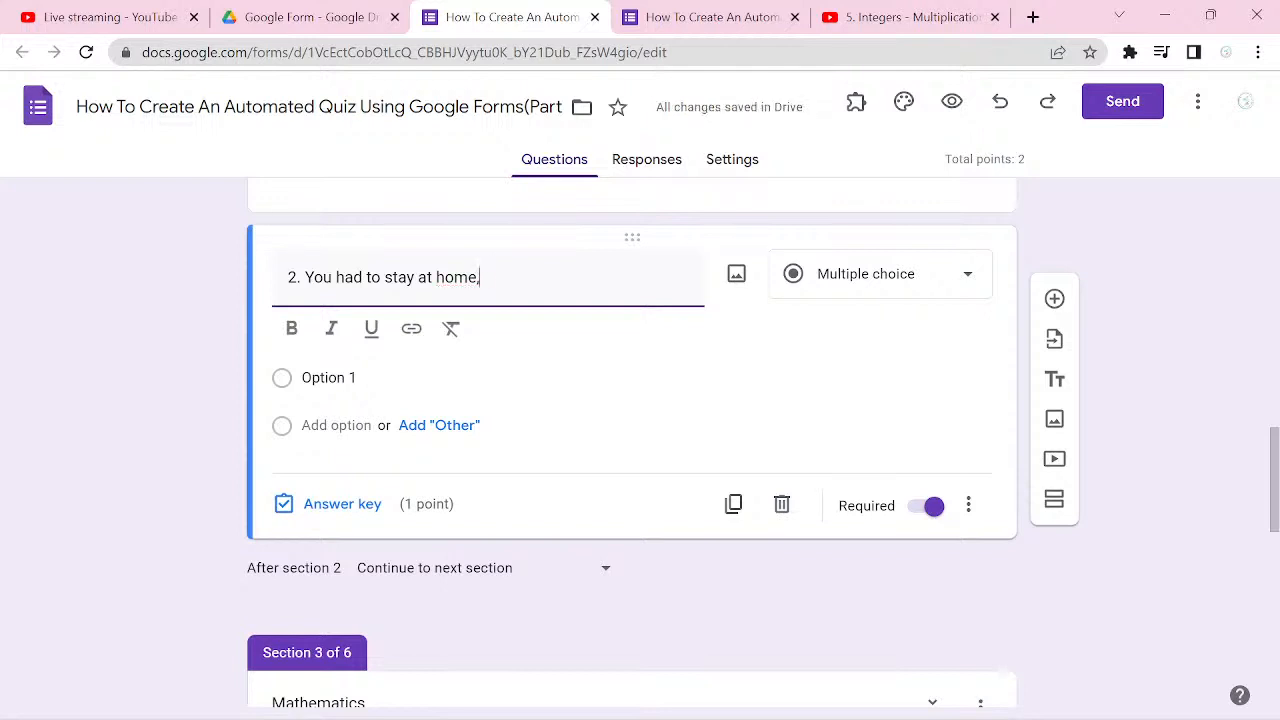
{"action": "type", "text": ", yesterday"}
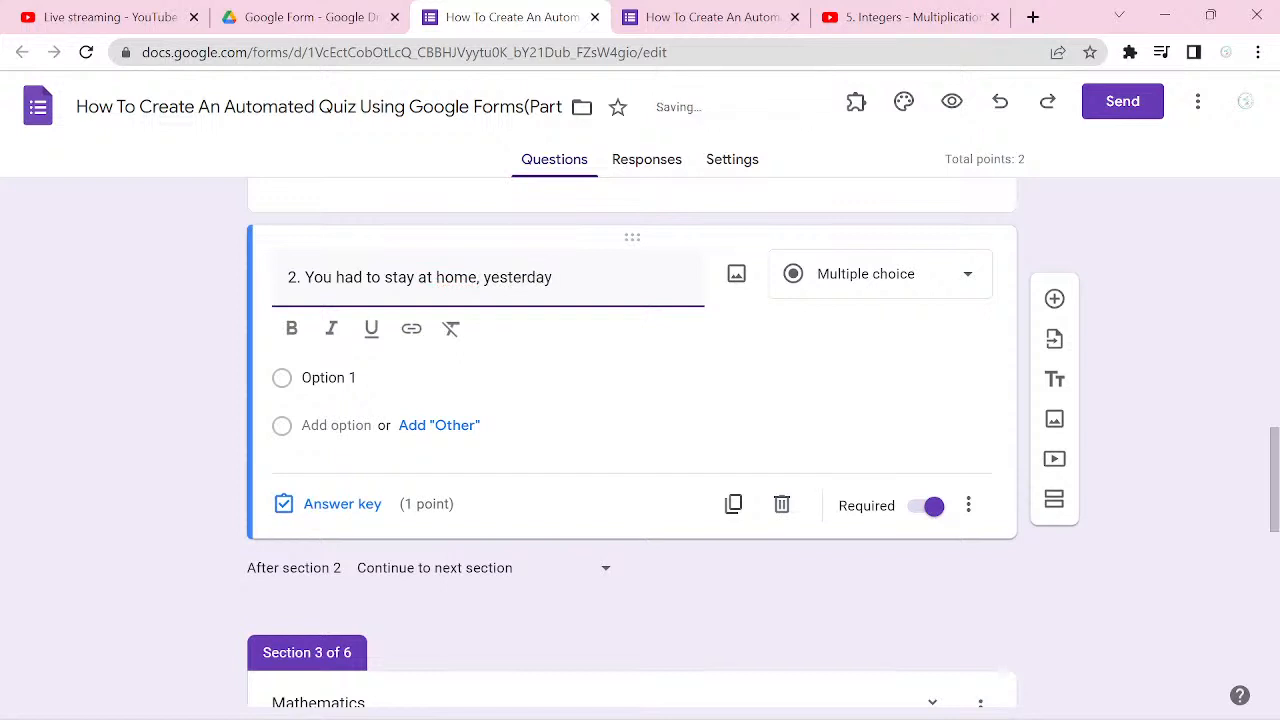
{"action": "type", "text": ", ___________"}
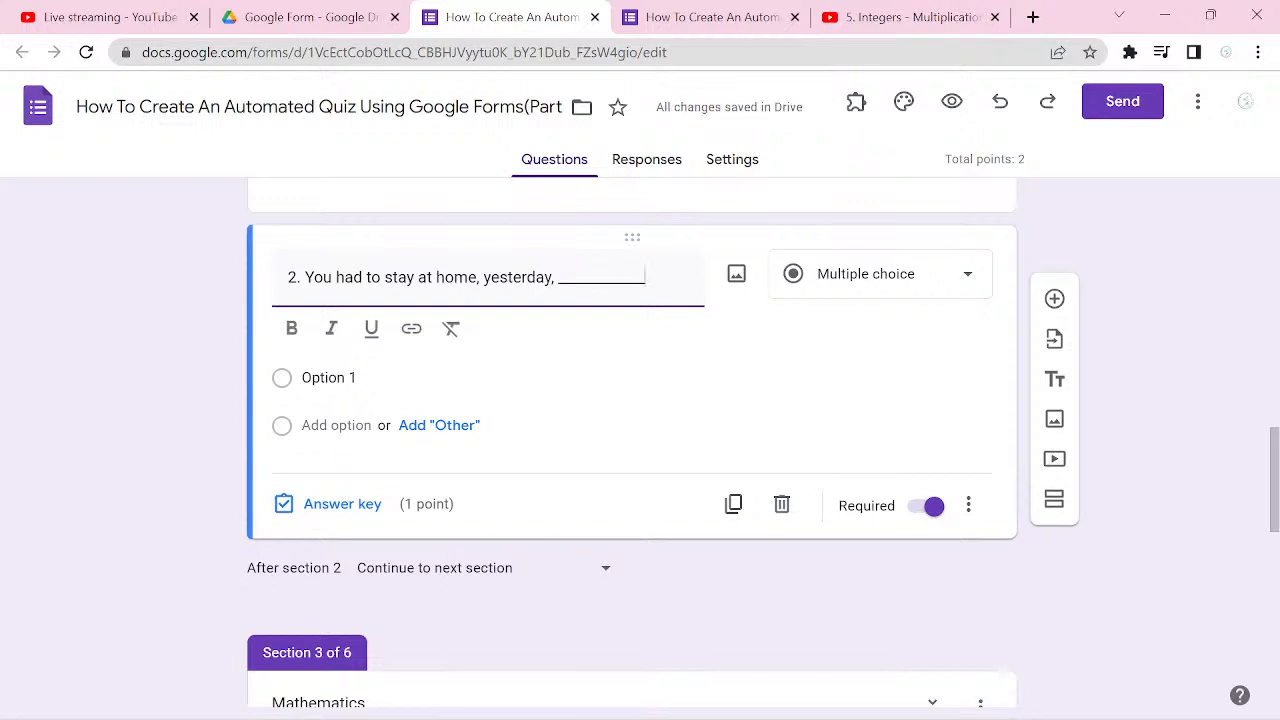
{"action": "type", "text": "?"}
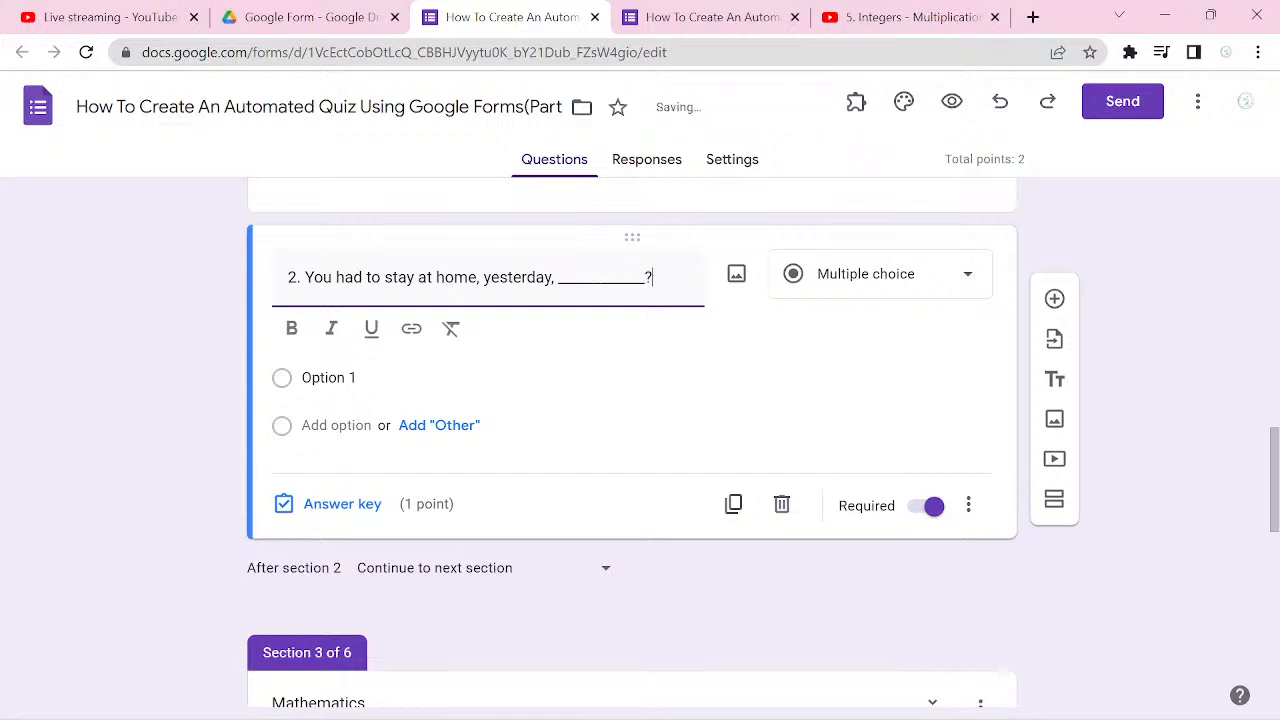
Step: Enter "isn't it" and "had you" as the first two answer options of question 2
{"action": "left_click", "coordinate": [350, 378]}
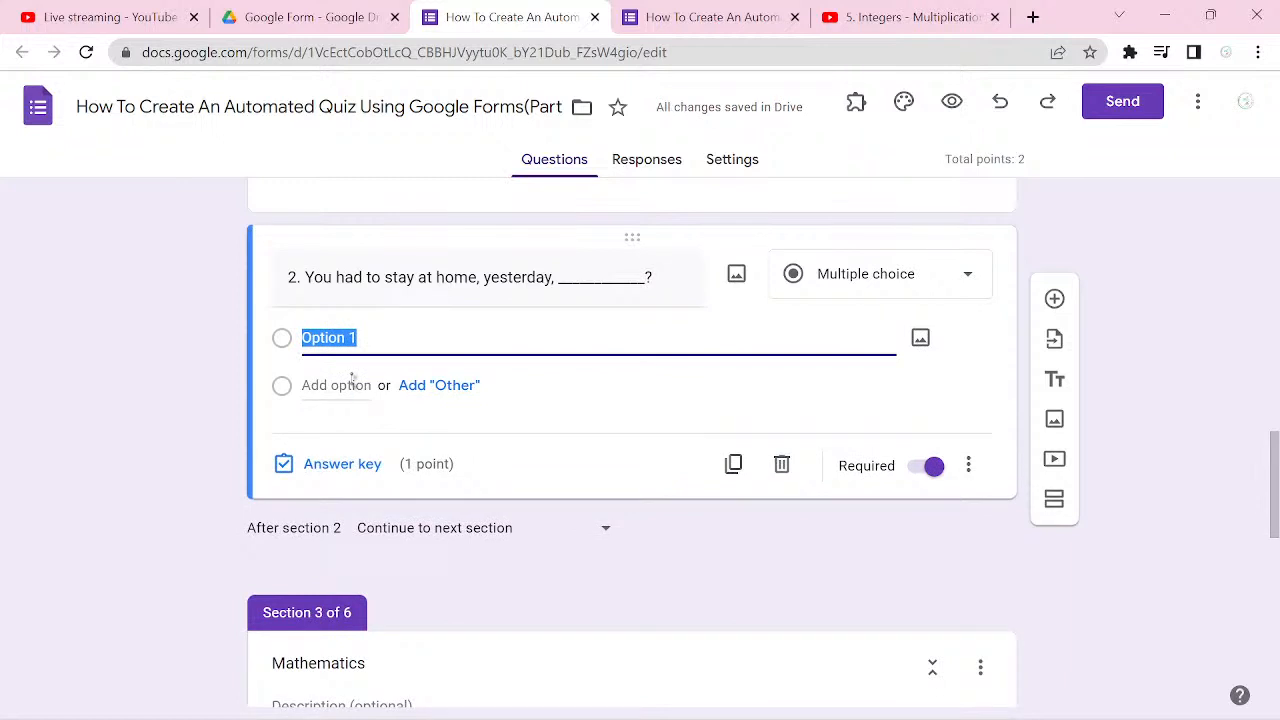
{"action": "type", "text": "isn"}
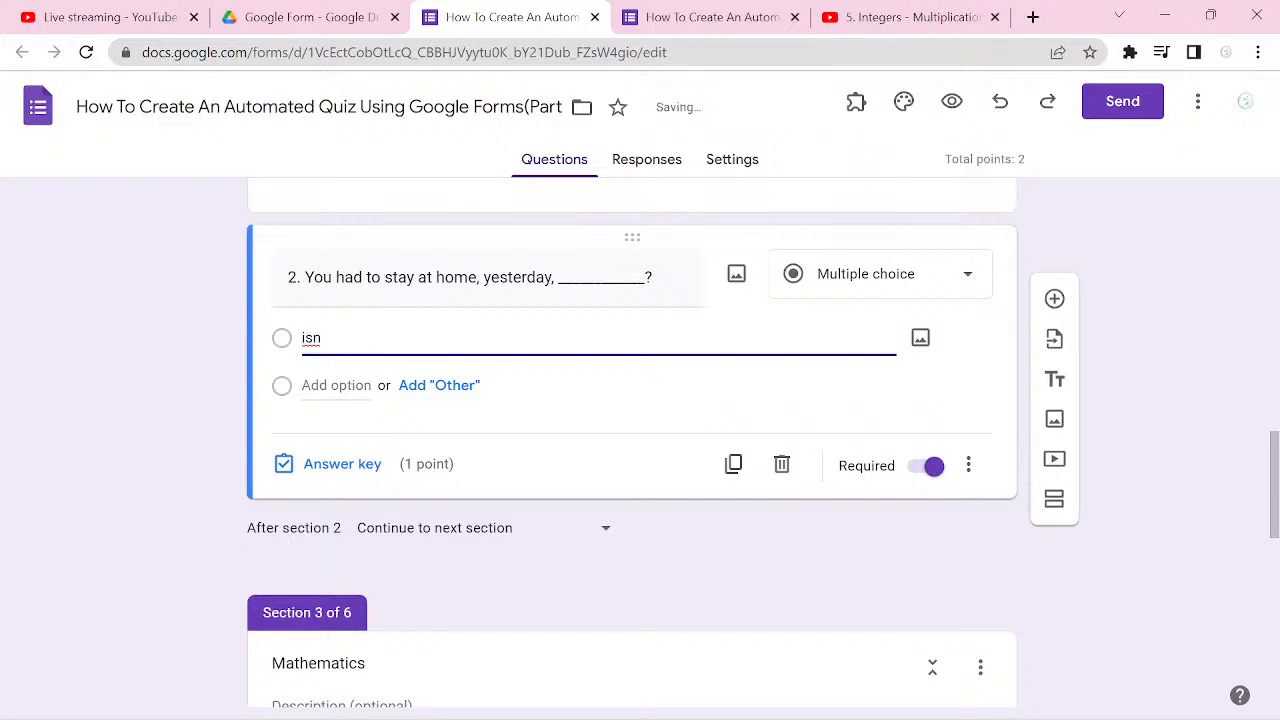
{"action": "type", "text": "'t"}
{"action": "type", "text": "it"}
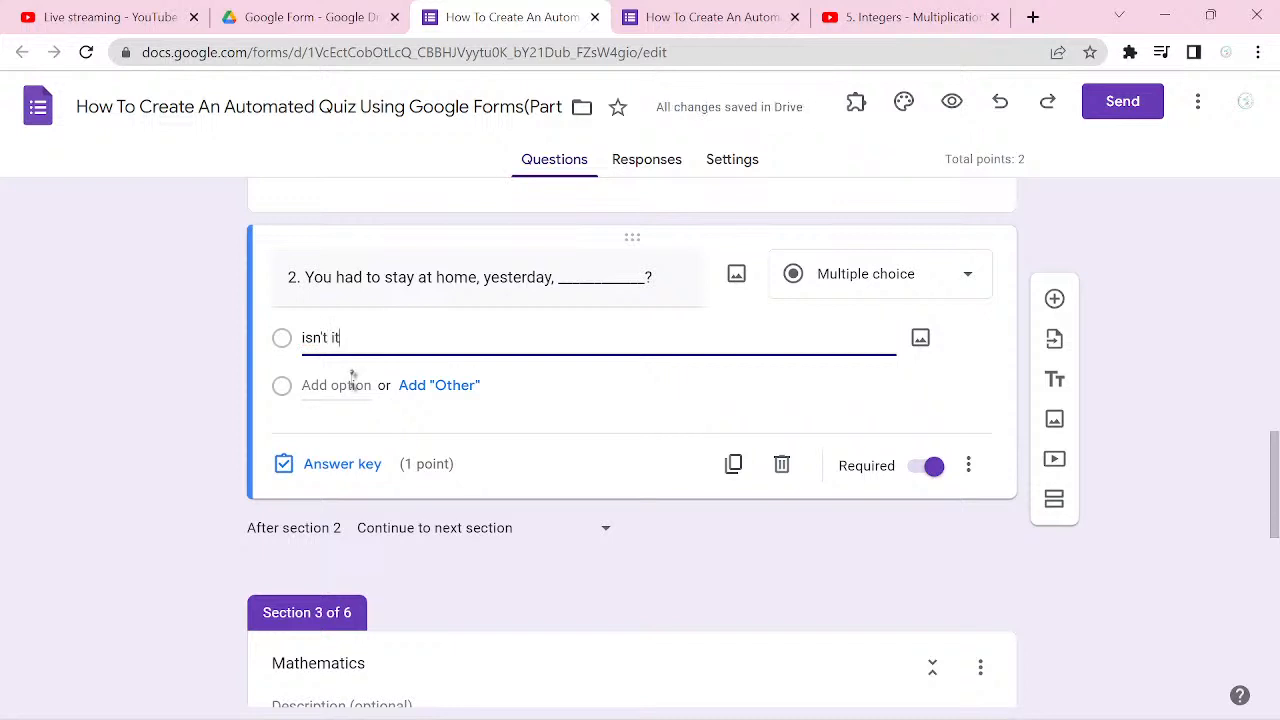
{"action": "left_click", "coordinate": [354, 384]}
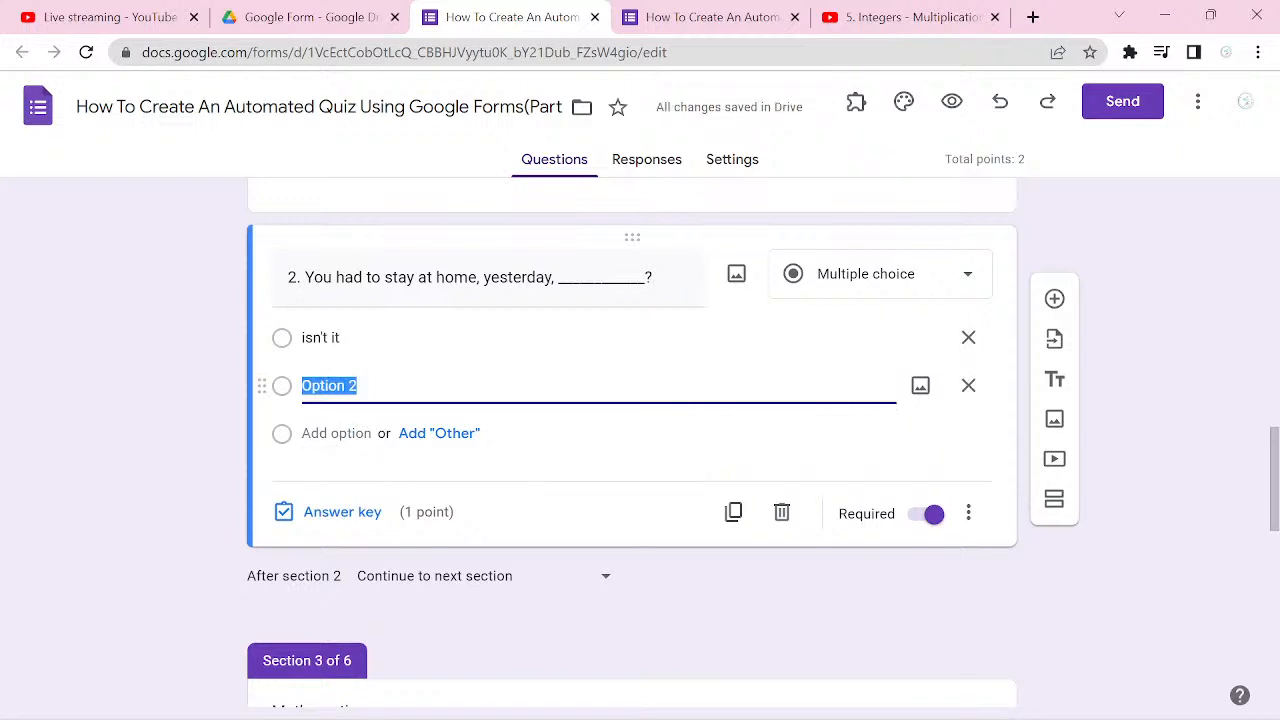
{"action": "type", "text": "had "}
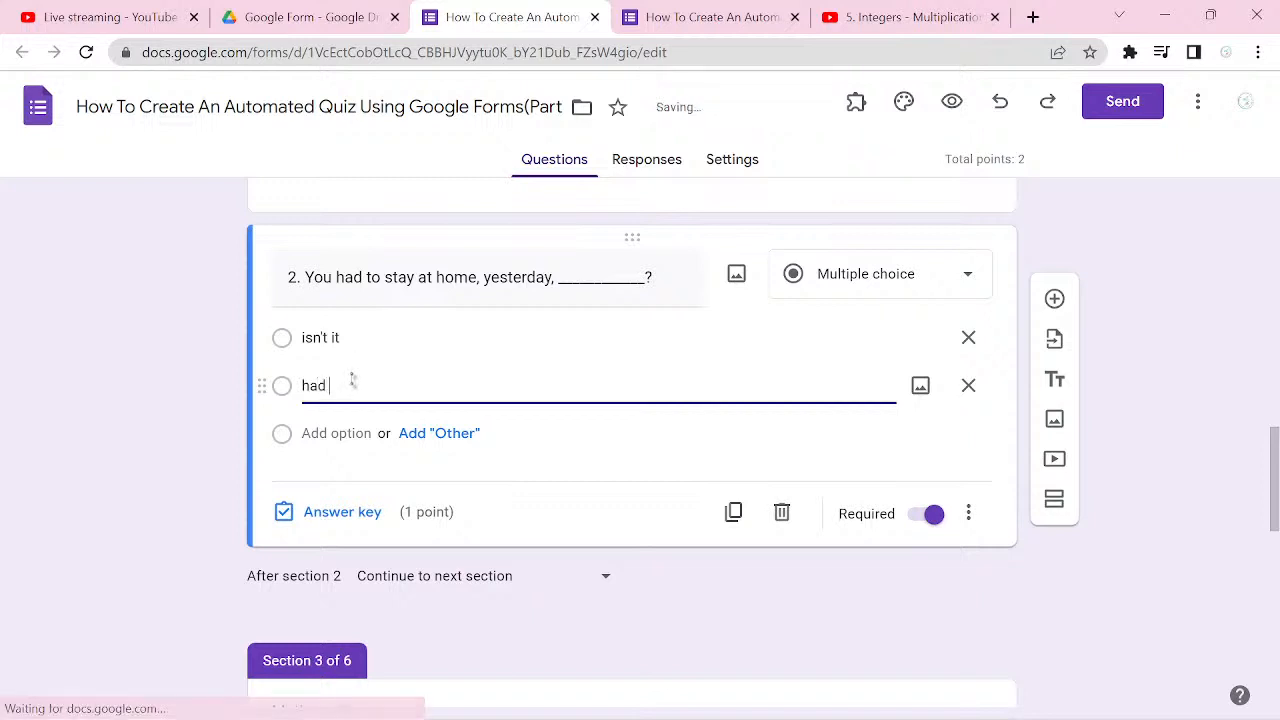
{"action": "type", "text": "you"}
Step: Add "hadn't you" and "didn't you" as the third and fourth answer options of question 2
{"action": "key", "text": "Return"}
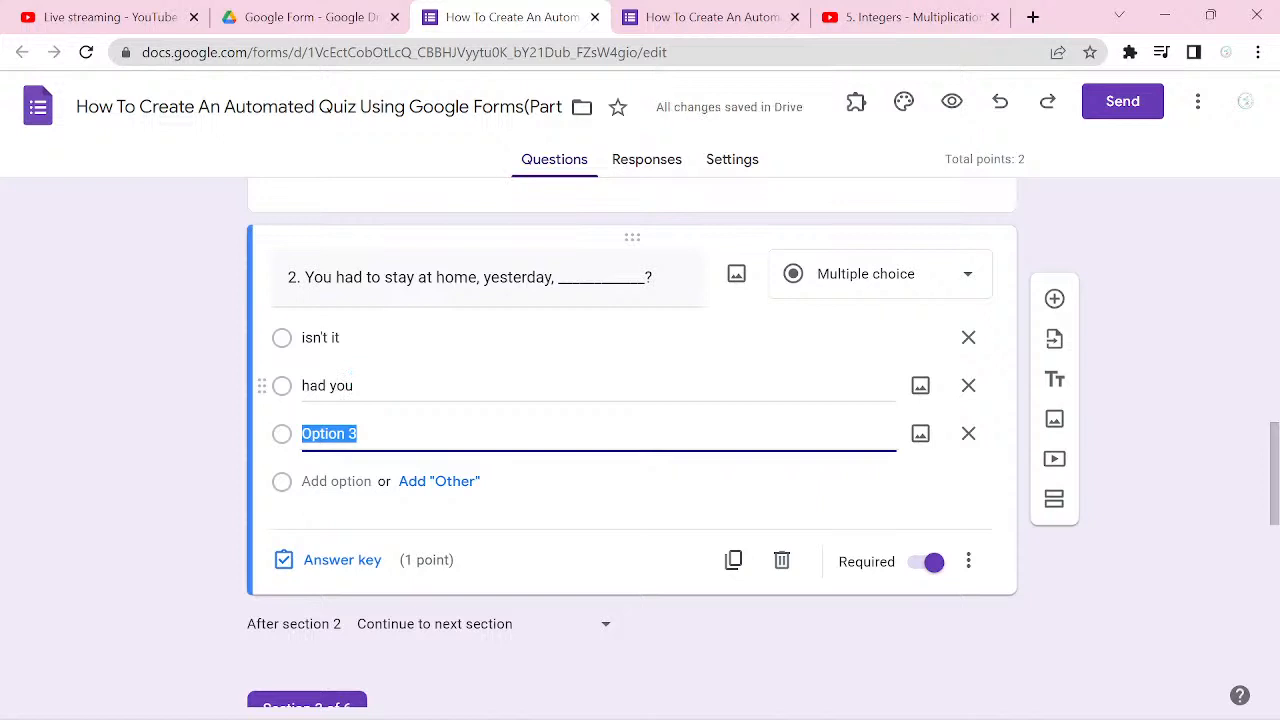
{"action": "type", "text": "hadn"}
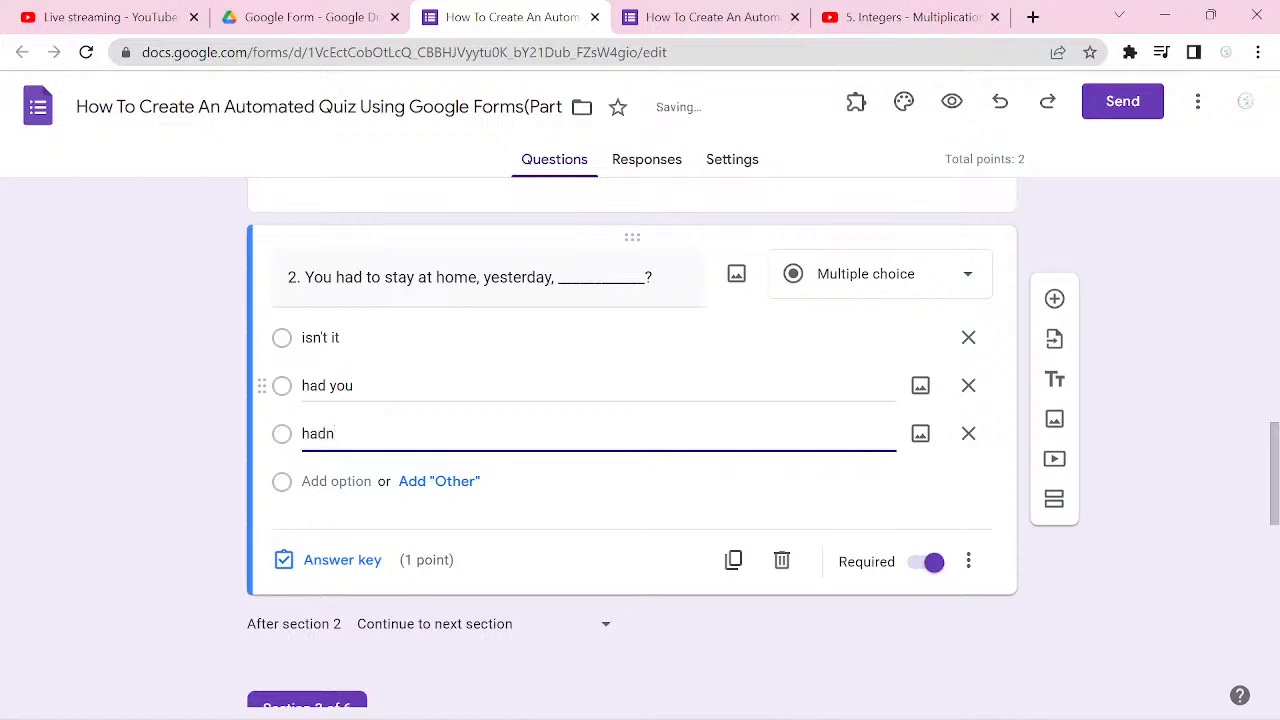
{"action": "type", "text": "'t you"}
{"action": "key", "text": "Return"}
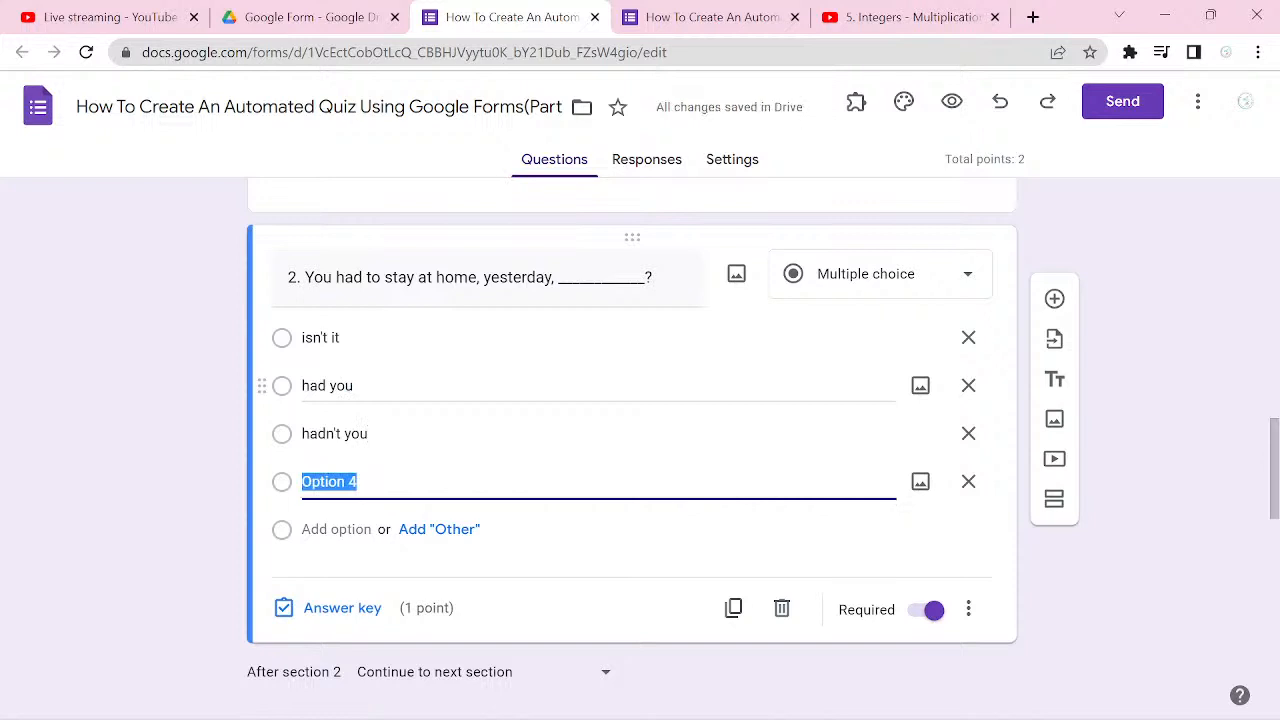
{"action": "type", "text": "didn"}
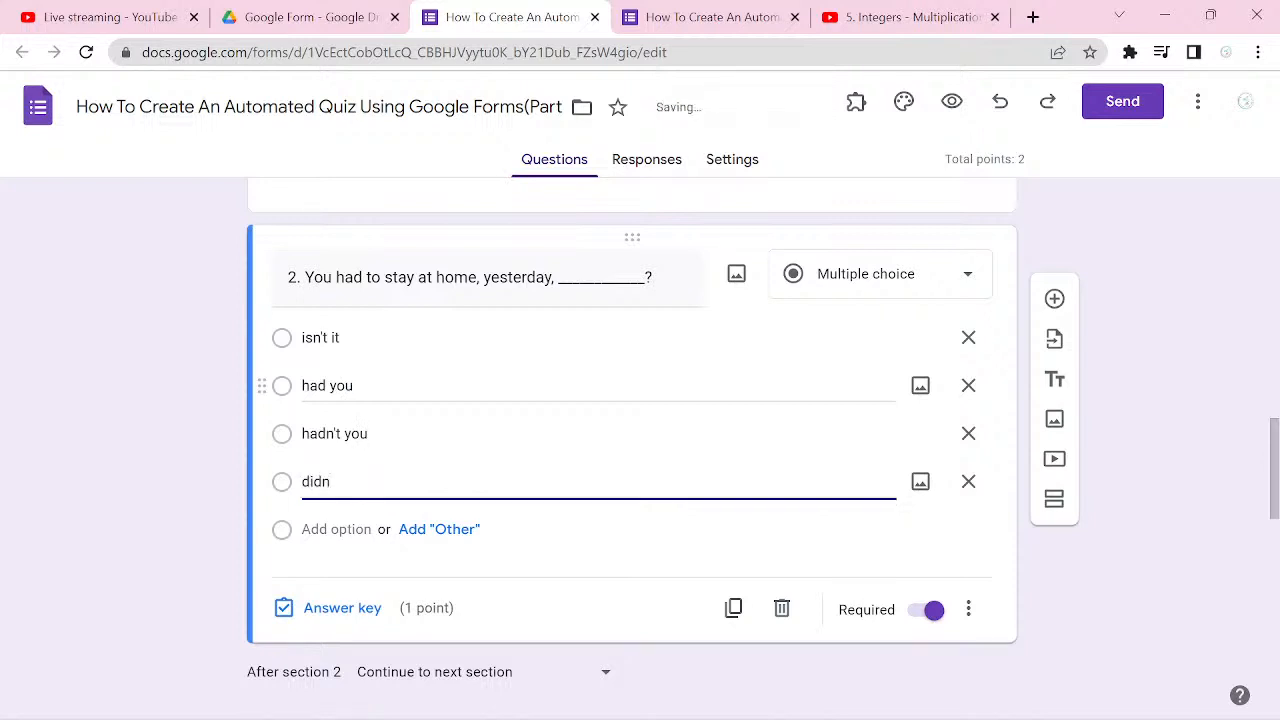
{"action": "type", "text": "'t you"}
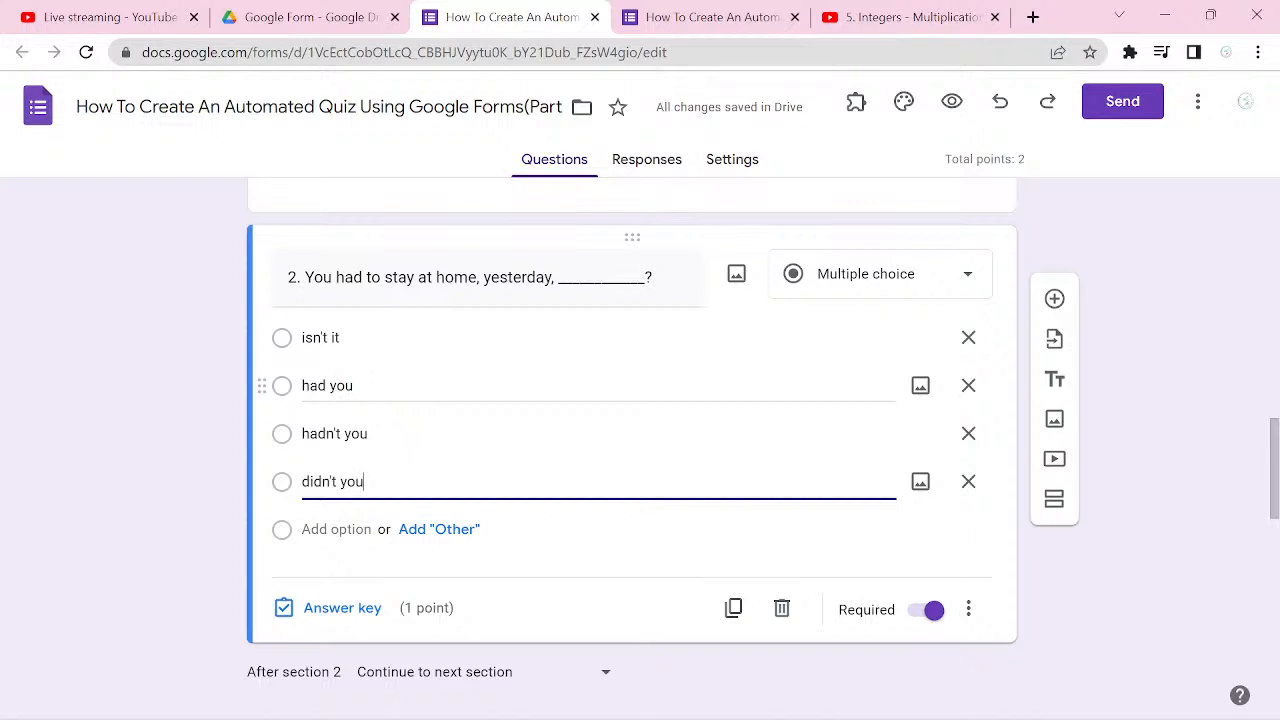
Step: Mark "hadn't you" as the correct answer in question 2's answer key
{"action": "scroll", "coordinate": [400, 386], "scroll_direction": "down", "scroll_amount": 1}
{"action": "left_click", "coordinate": [342, 548]}
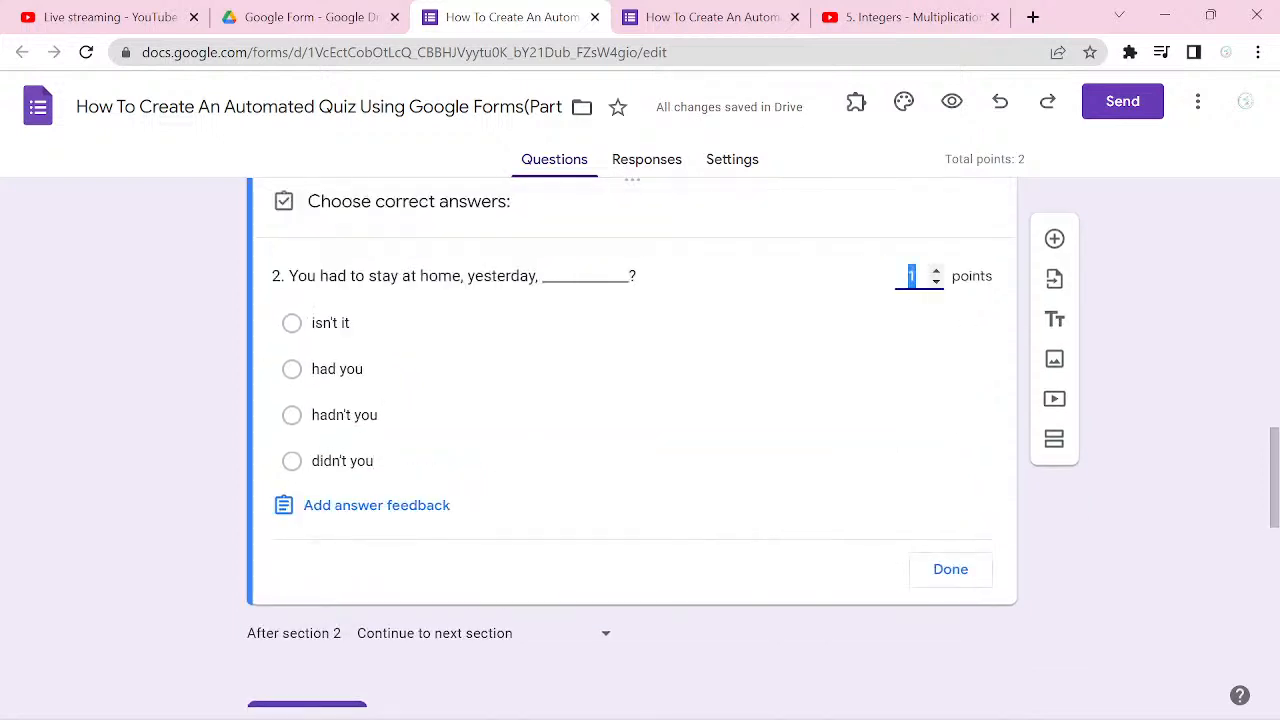
{"action": "left_click", "coordinate": [292, 415]}
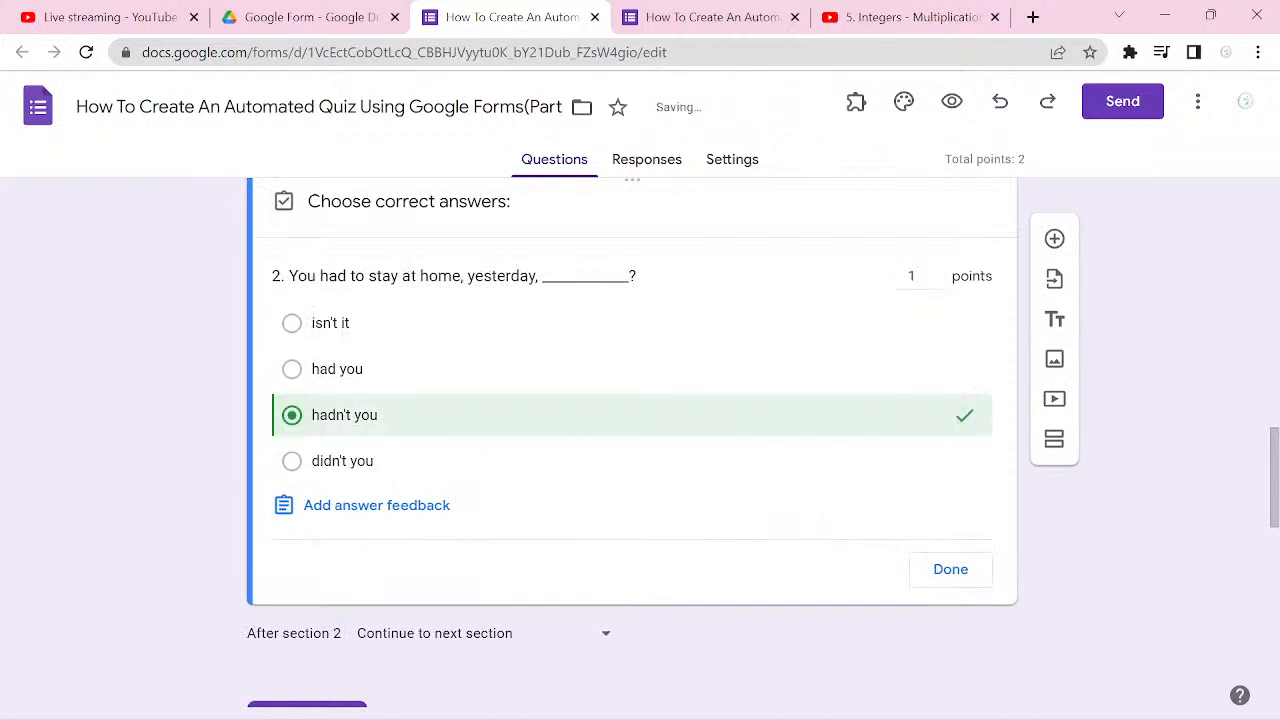
{"action": "left_click", "coordinate": [950, 569]}
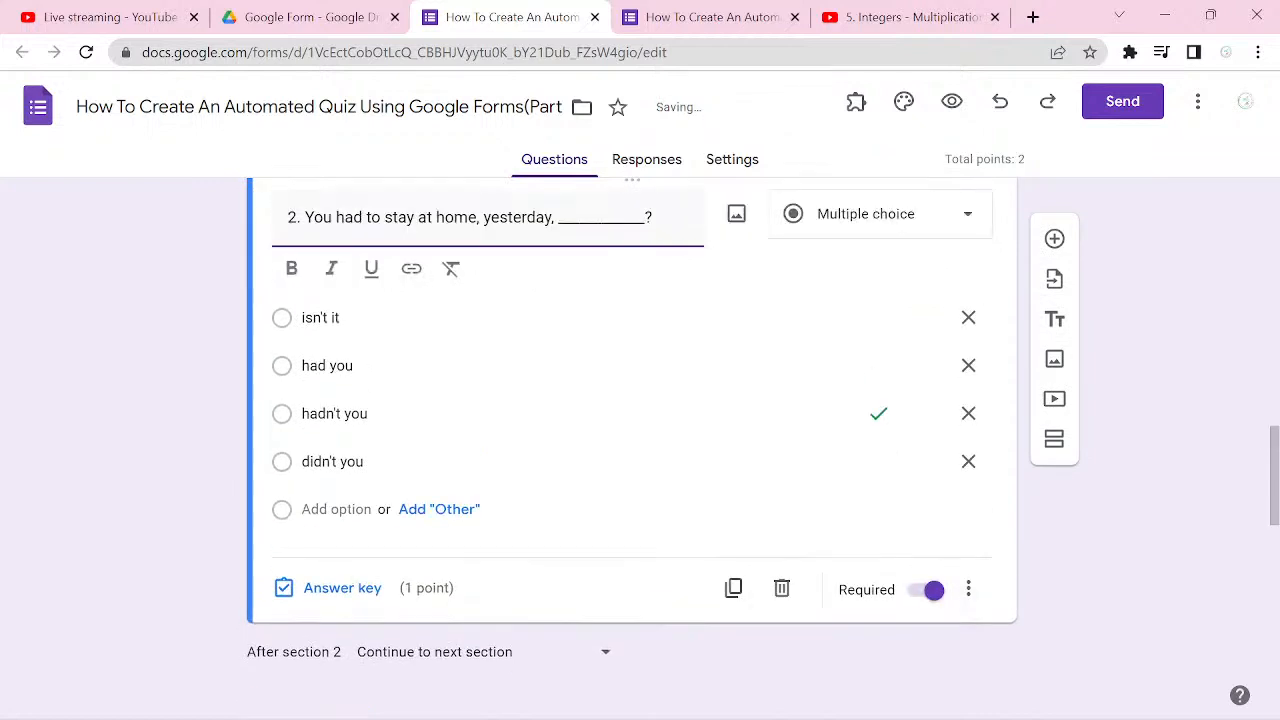
Step: Add a third English Studies question titled "3. Parents want their children ____________?"
{"action": "left_click", "coordinate": [1054, 239]}
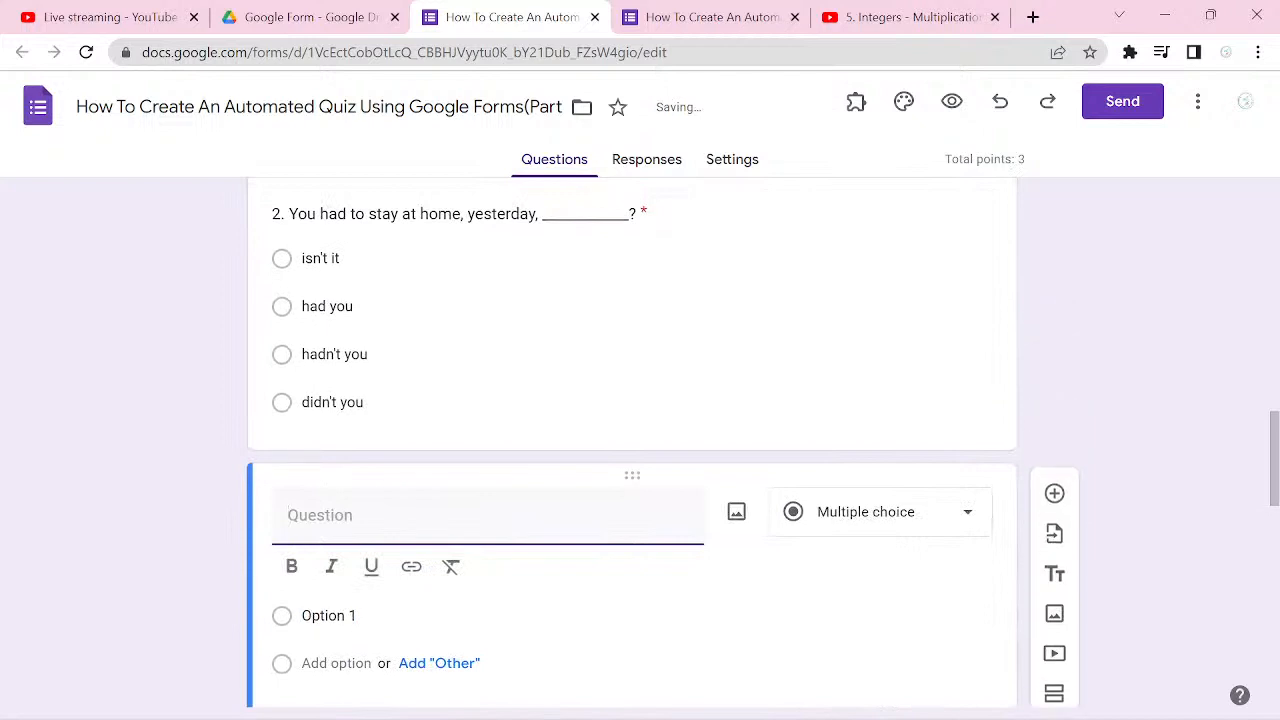
{"action": "type", "text": "3."}
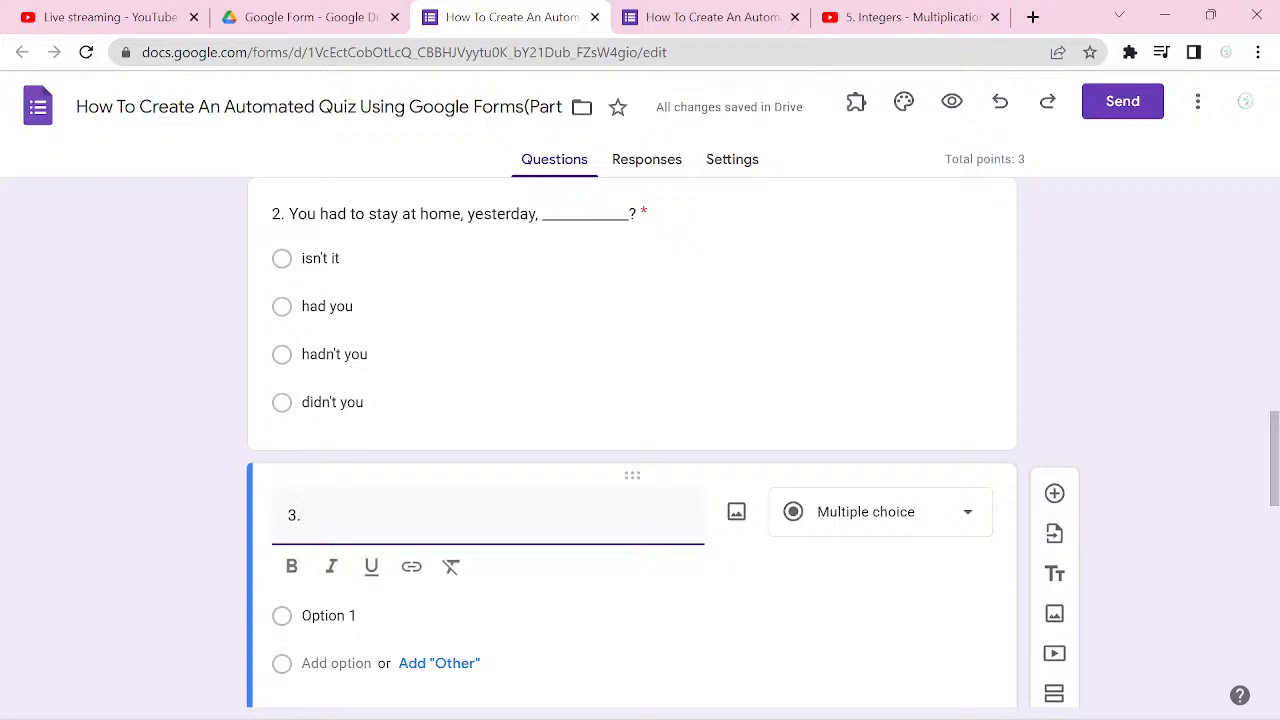
{"action": "type", "text": "Parents want their chil"}
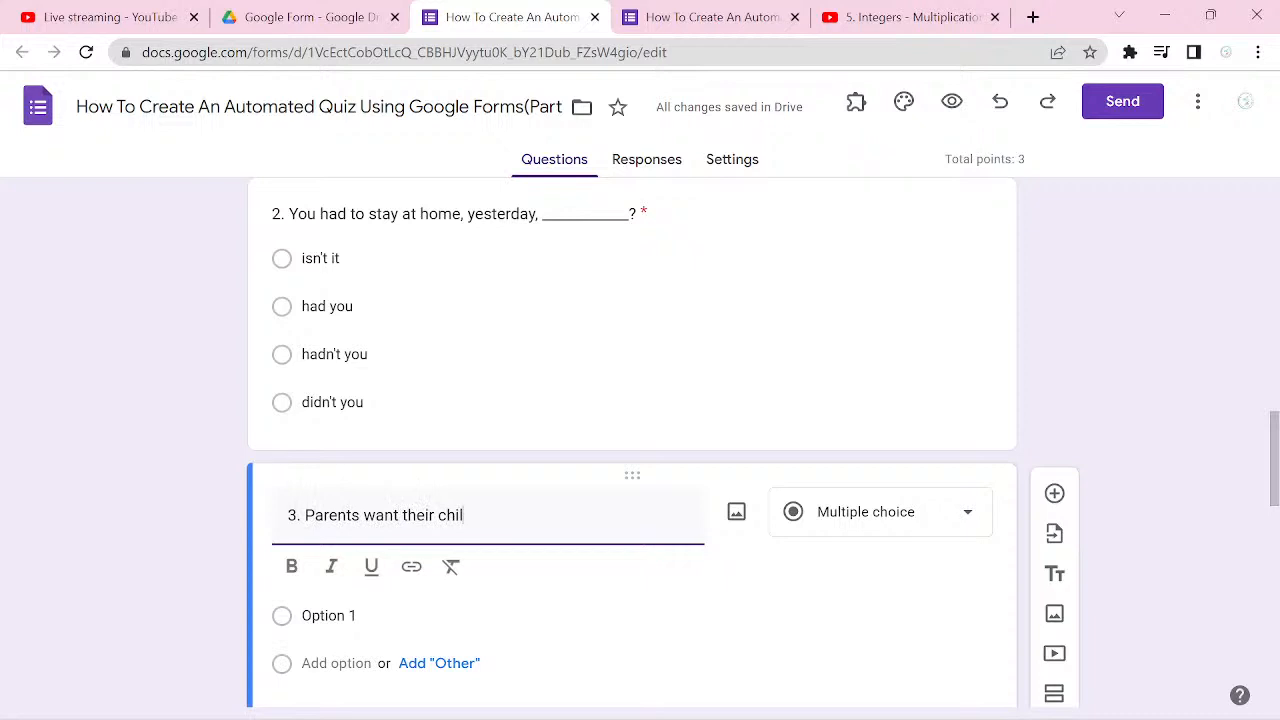
{"action": "type", "text": "dren"}
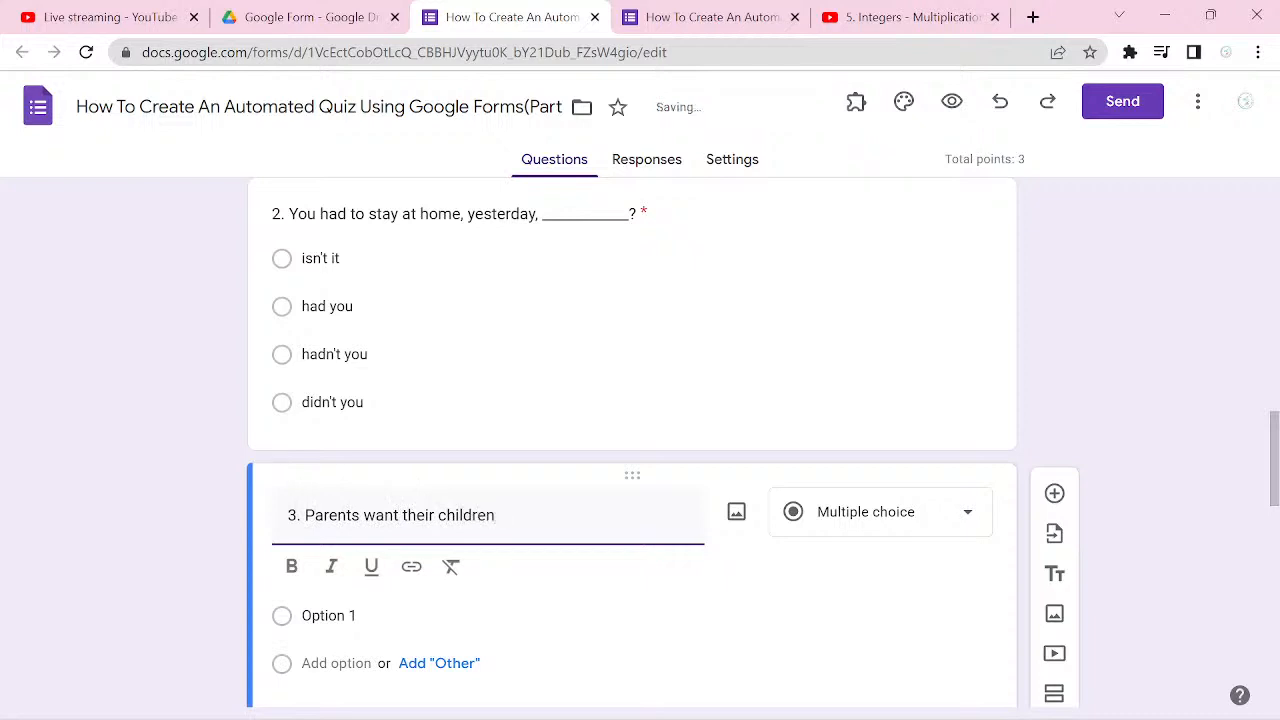
{"action": "type", "text": " _____________?"}
Step: Enter "to be happy" and "be happy" as the first two answer options of question 3
{"action": "left_click", "coordinate": [318, 616]}
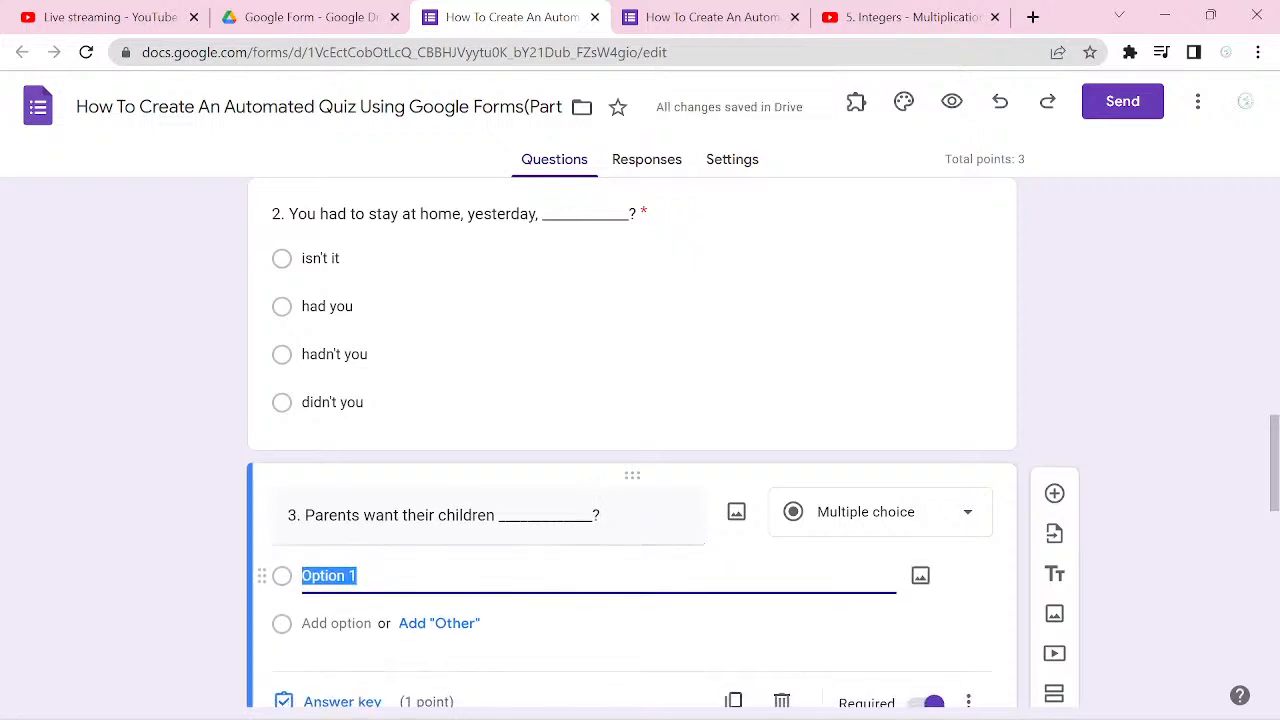
{"action": "type", "text": "to b"}
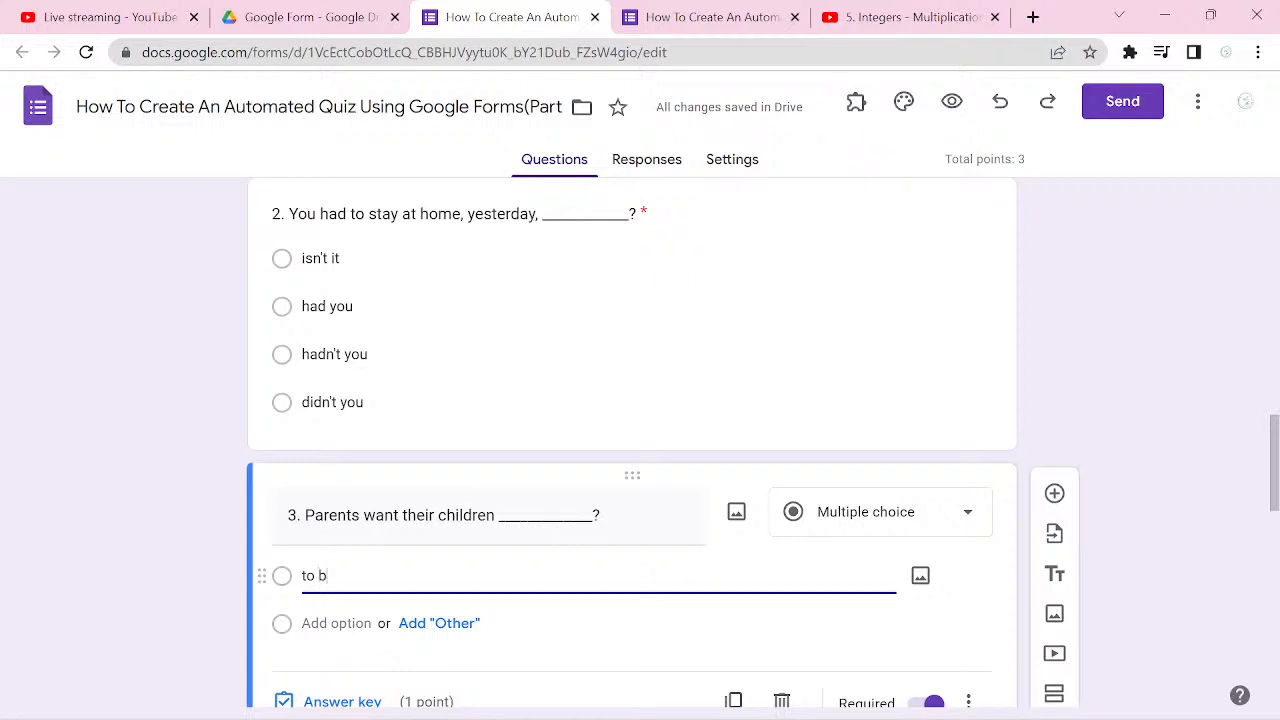
{"action": "type", "text": "e happy"}
{"action": "key", "text": "Return"}
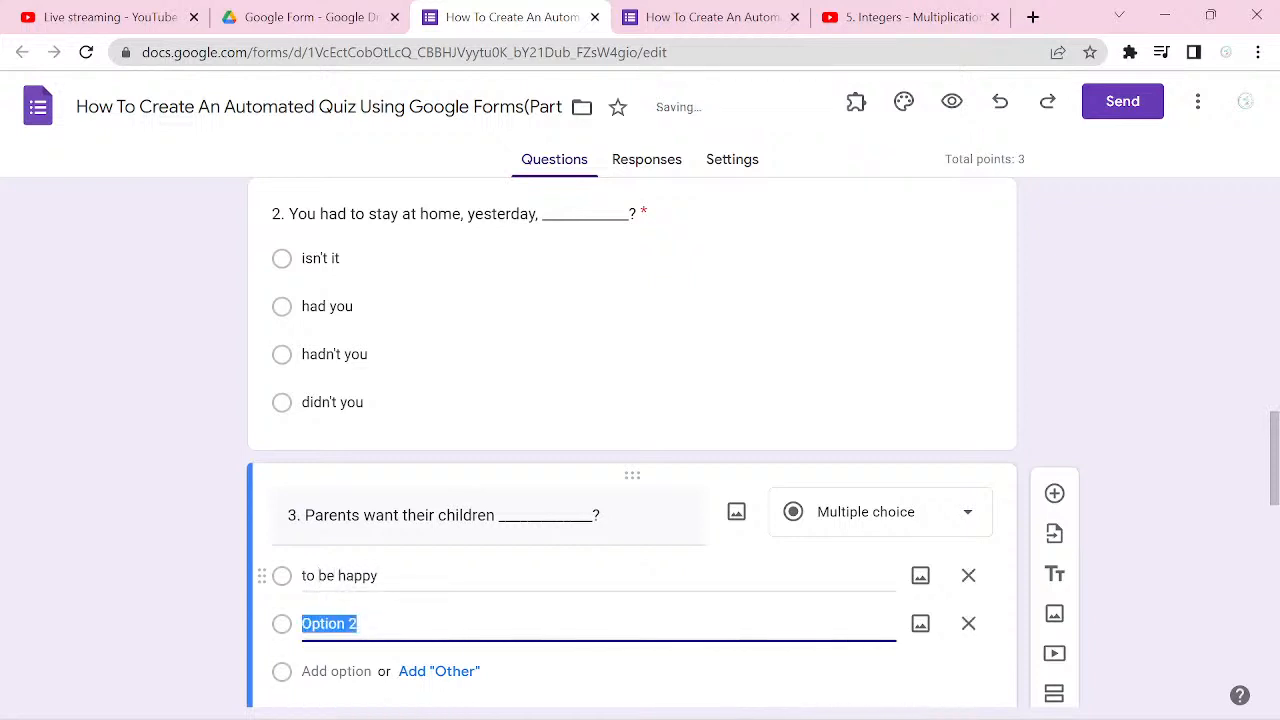
{"action": "type", "text": "b"}
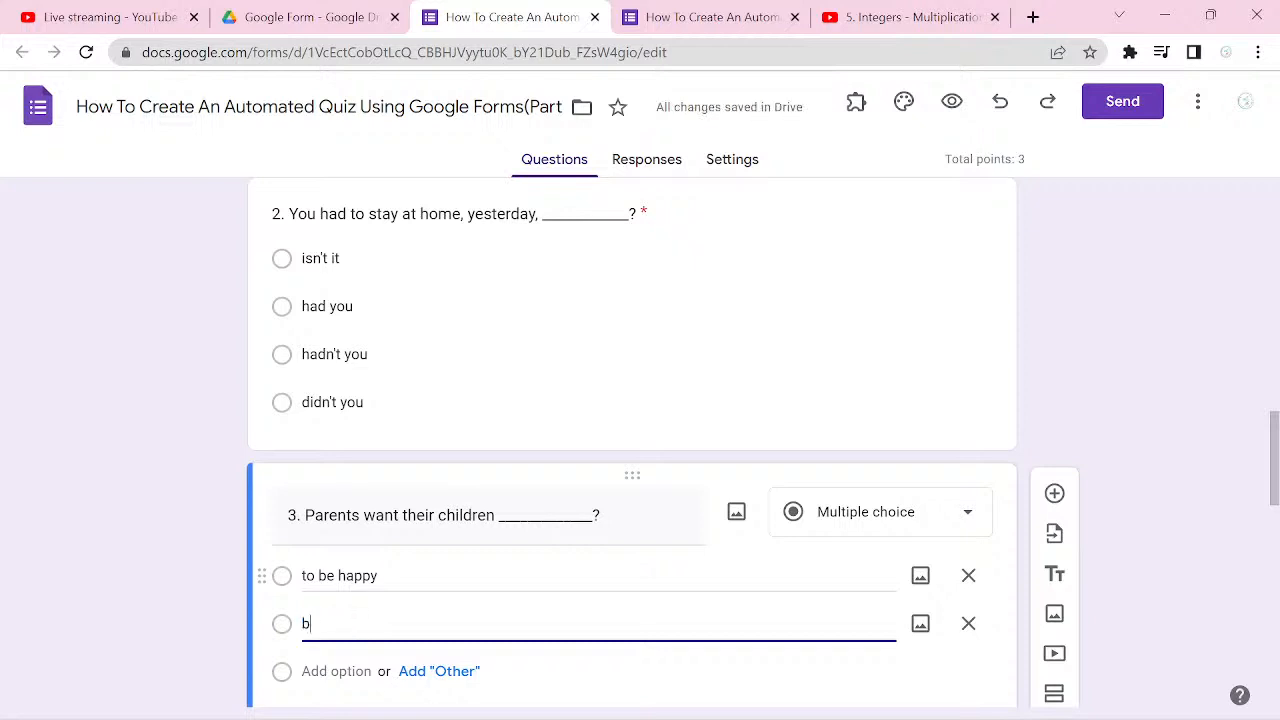
{"action": "type", "text": "e happy"}
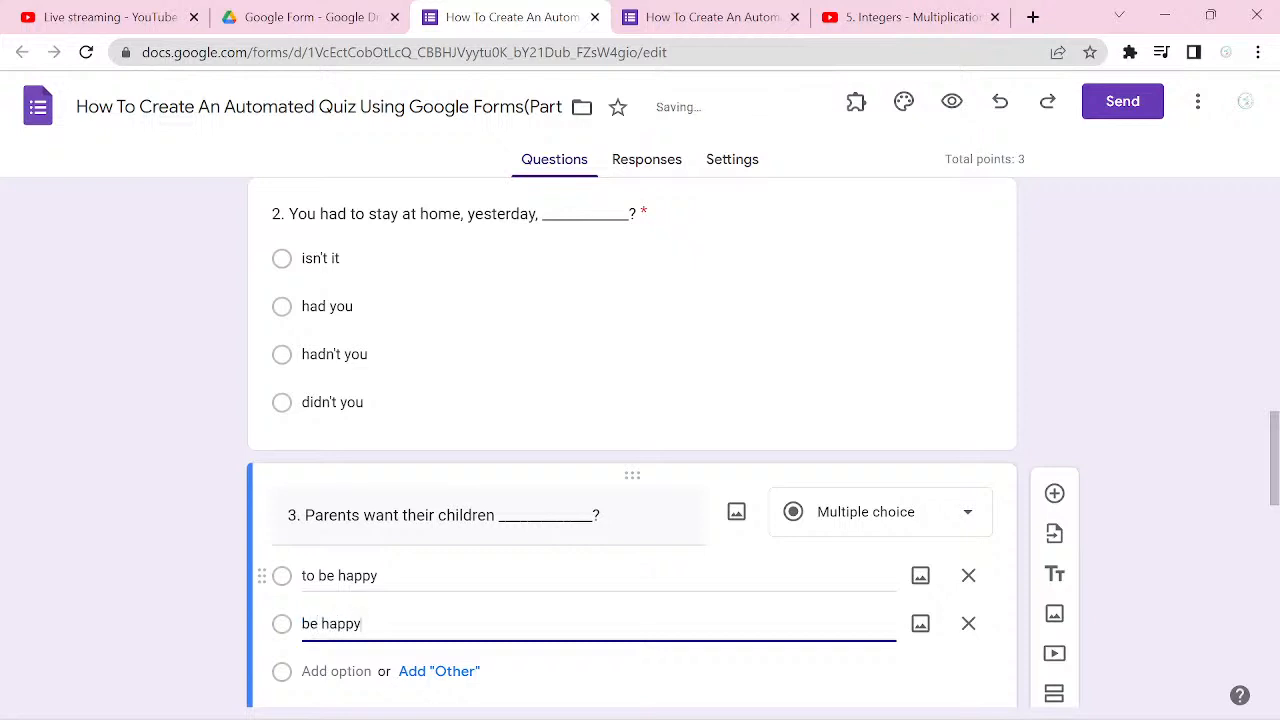
Step: Add "happy" and "being happy" as the third and fourth answer options of question 3
{"action": "key", "text": "Return"}
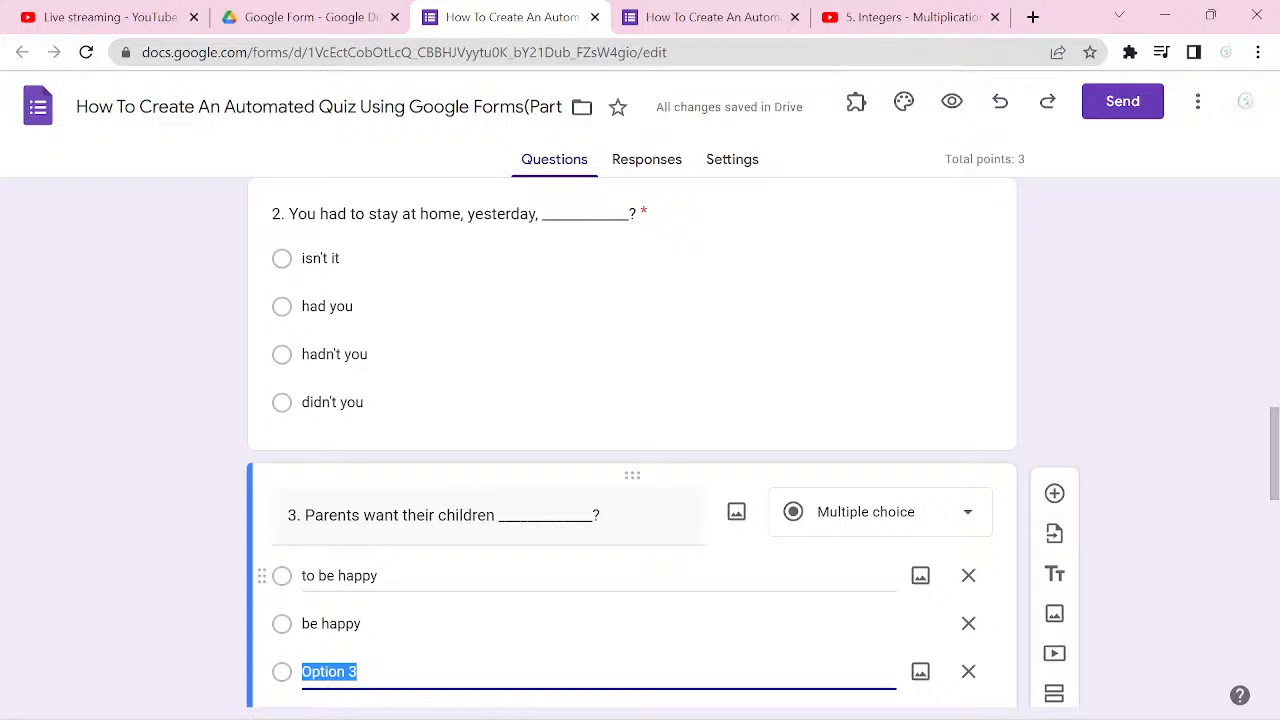
{"action": "type", "text": "happy"}
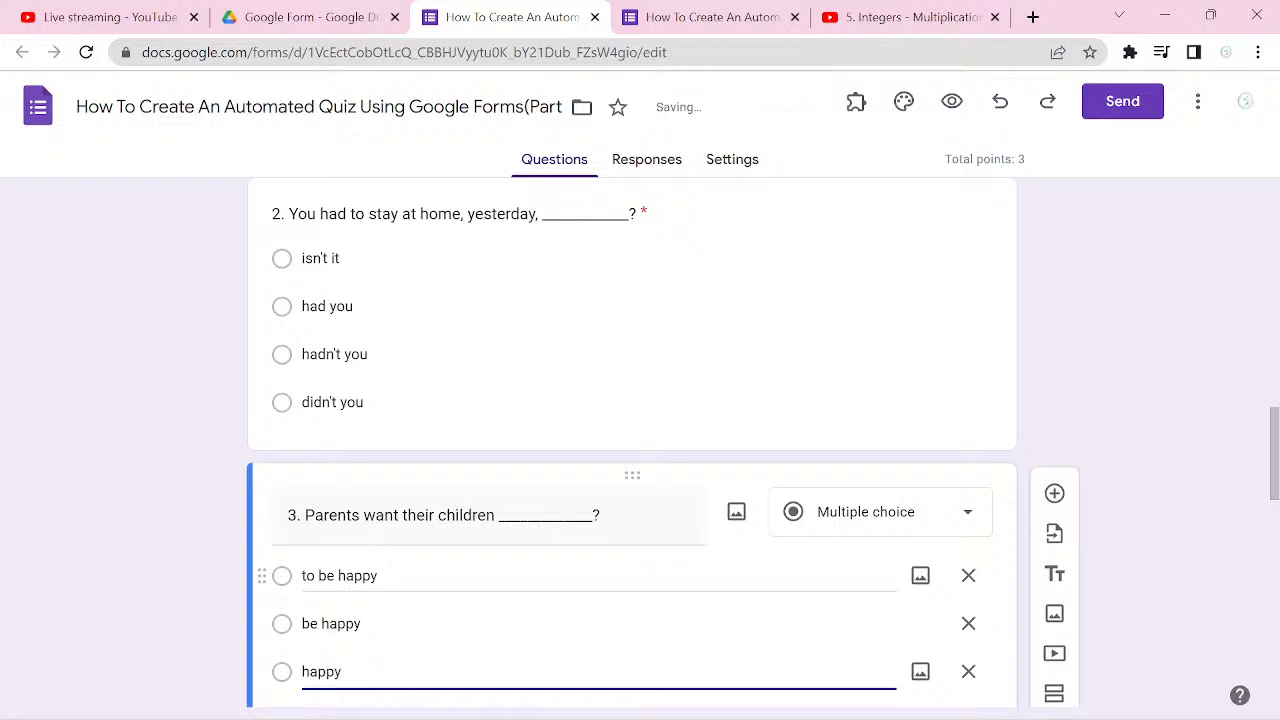
{"action": "key", "text": "Return"}
{"action": "type", "text": "bei"}
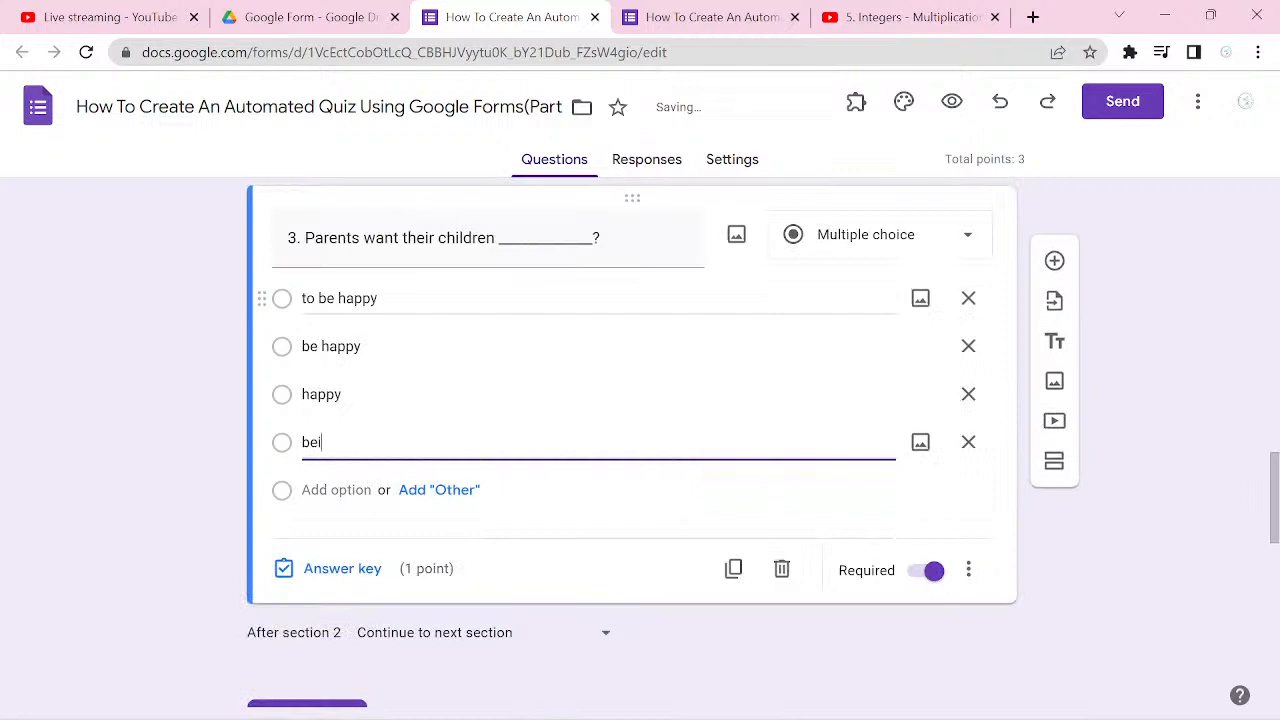
{"action": "type", "text": "ng happy"}
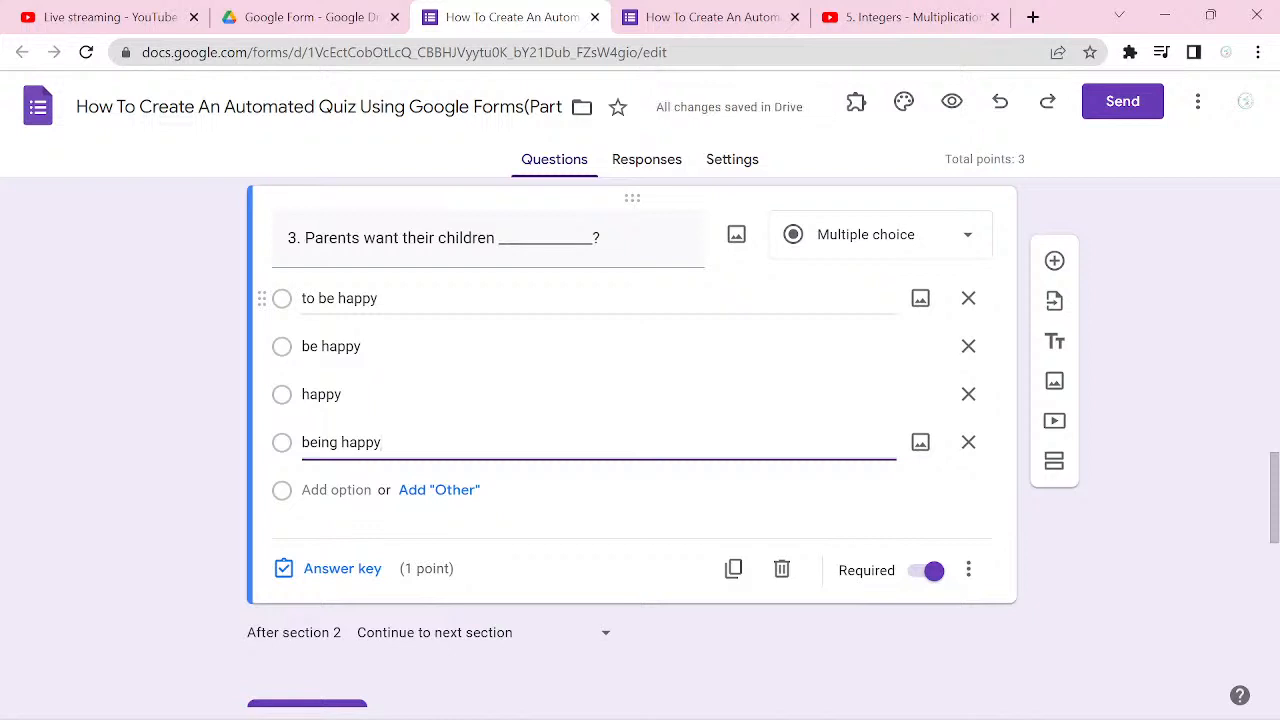
Step: Mark "to be happy" as the correct answer in question 3's answer key and keep the question required
{"action": "left_click", "coordinate": [342, 569]}
{"action": "left_click", "coordinate": [351, 343]}
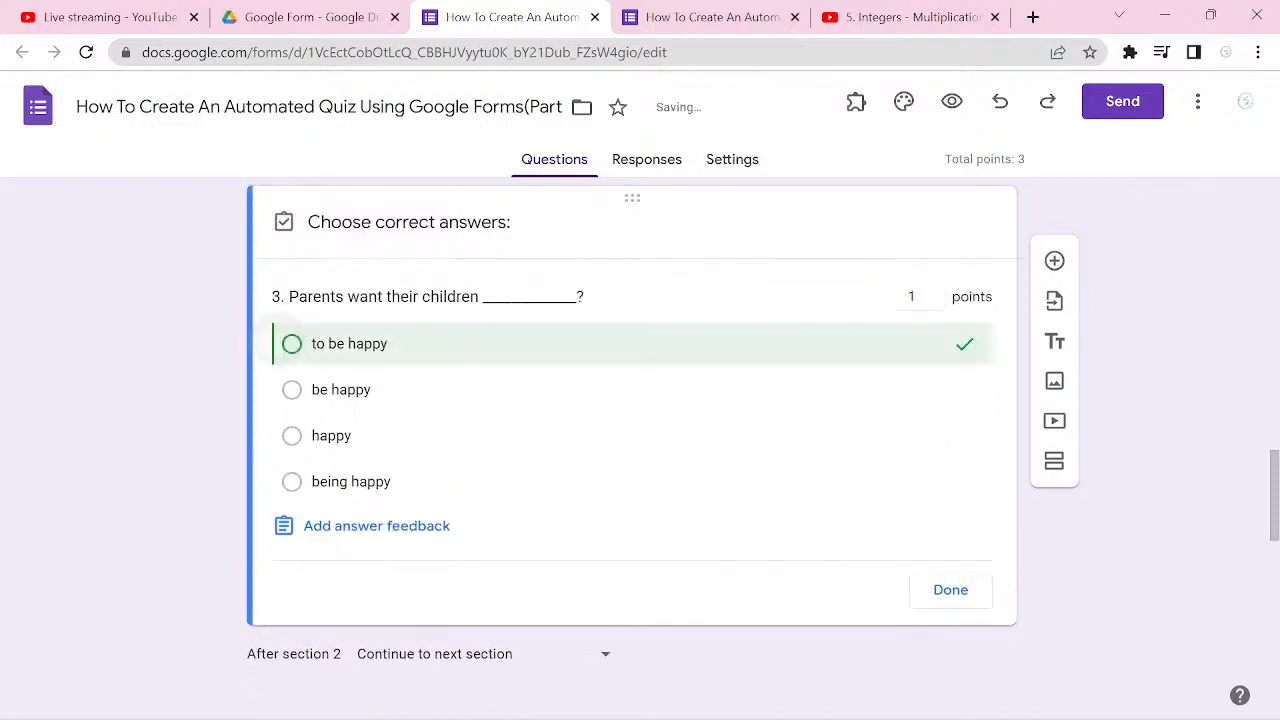
{"action": "left_click", "coordinate": [950, 590]}
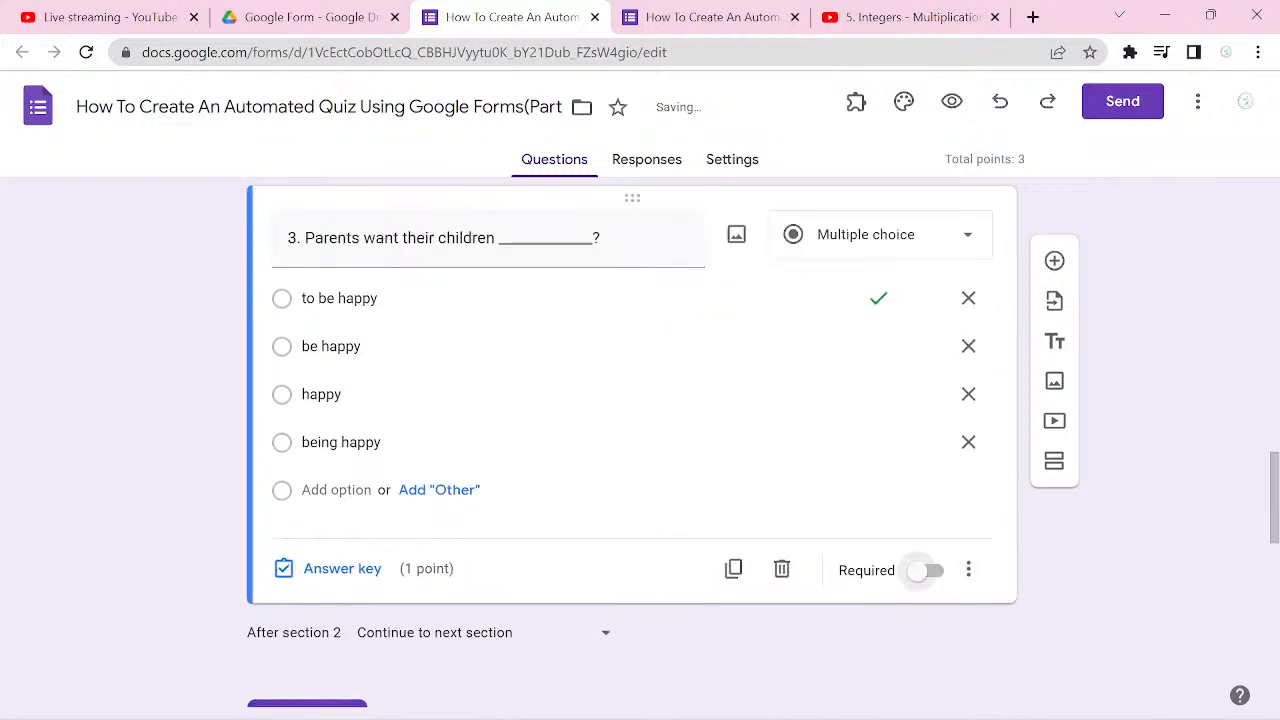
{"action": "left_click", "coordinate": [926, 570]}
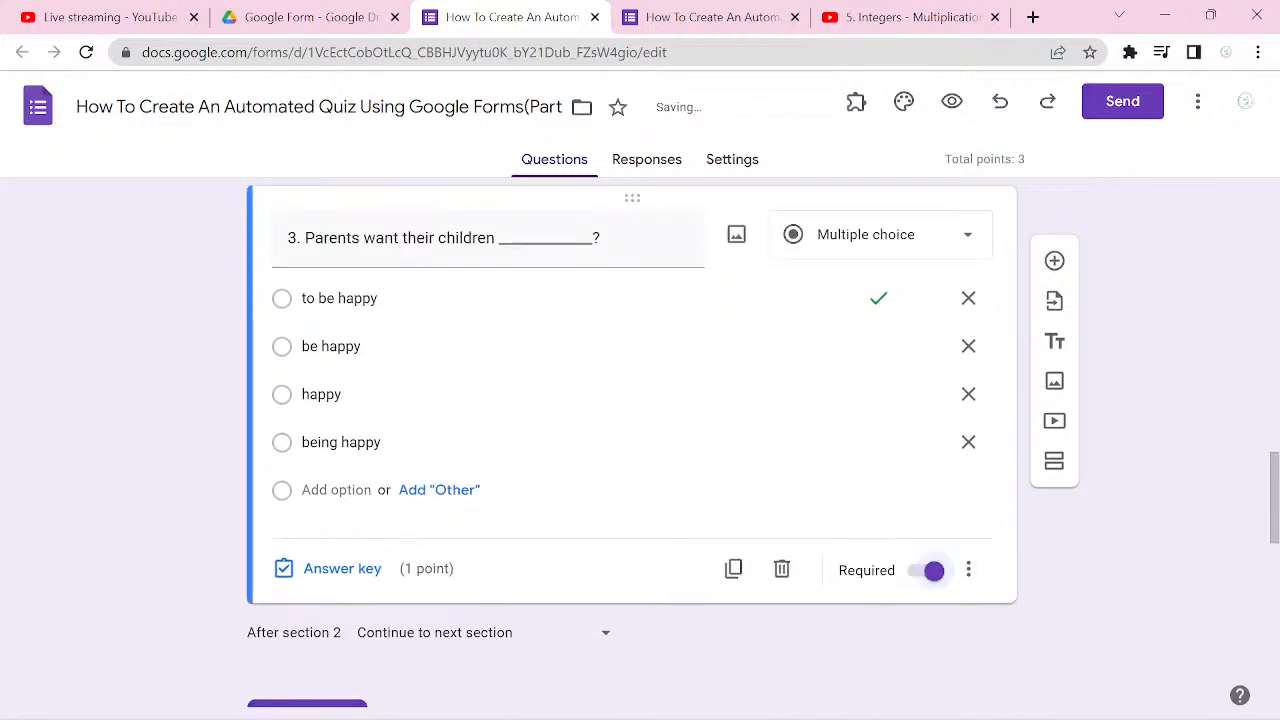
Step: Add a fourth English Studies question titled "4. When __________ in London?" and select its first answer option
{"action": "left_click", "coordinate": [1054, 260]}
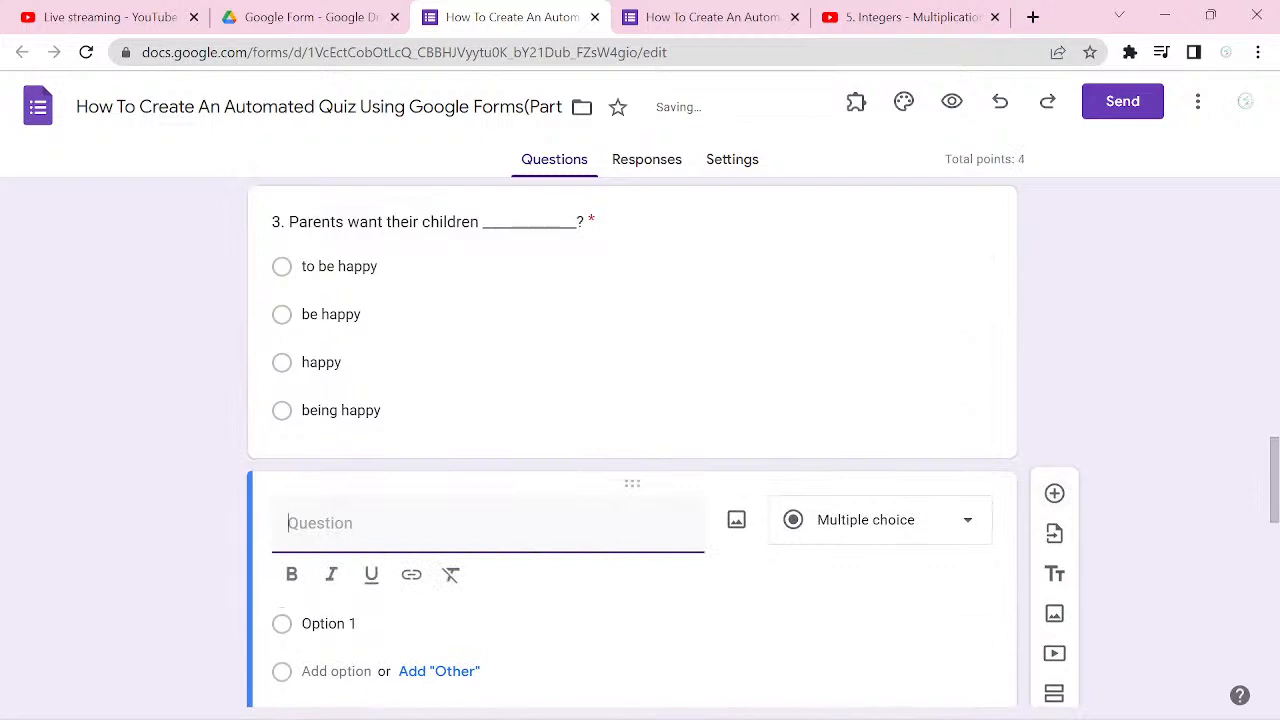
{"action": "type", "text": "4."}
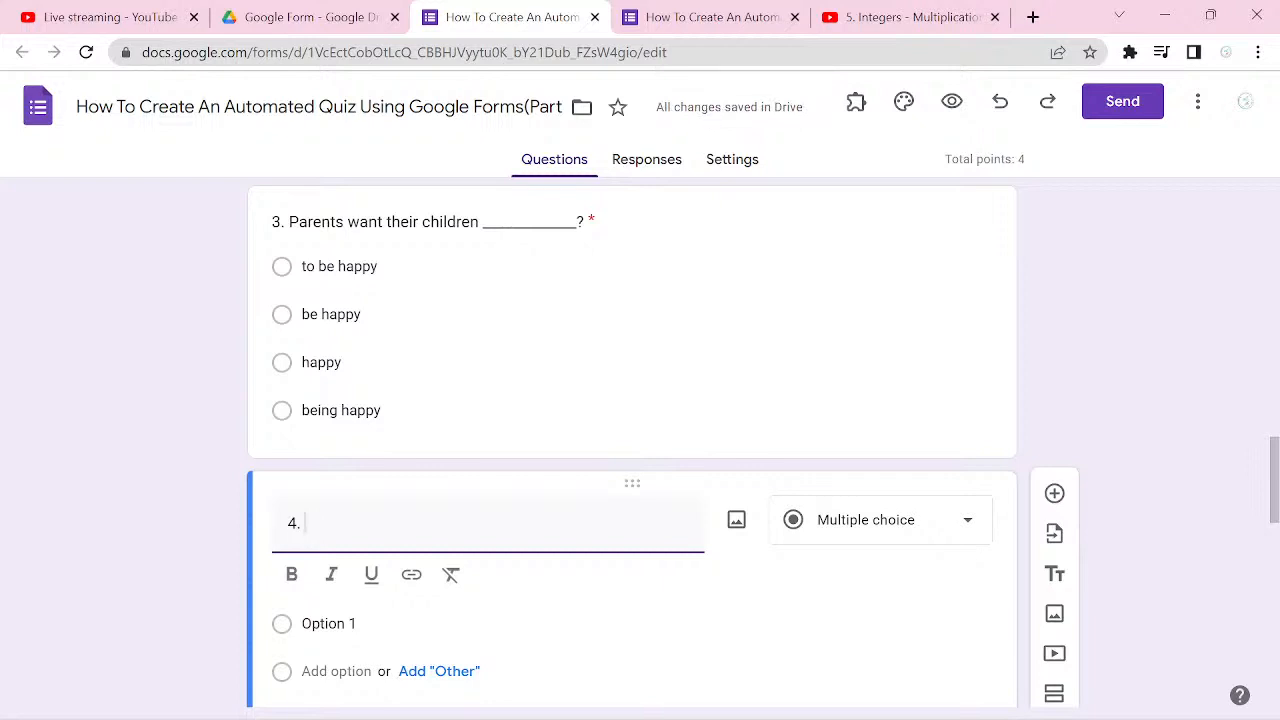
{"action": "type", "text": "When _______"}
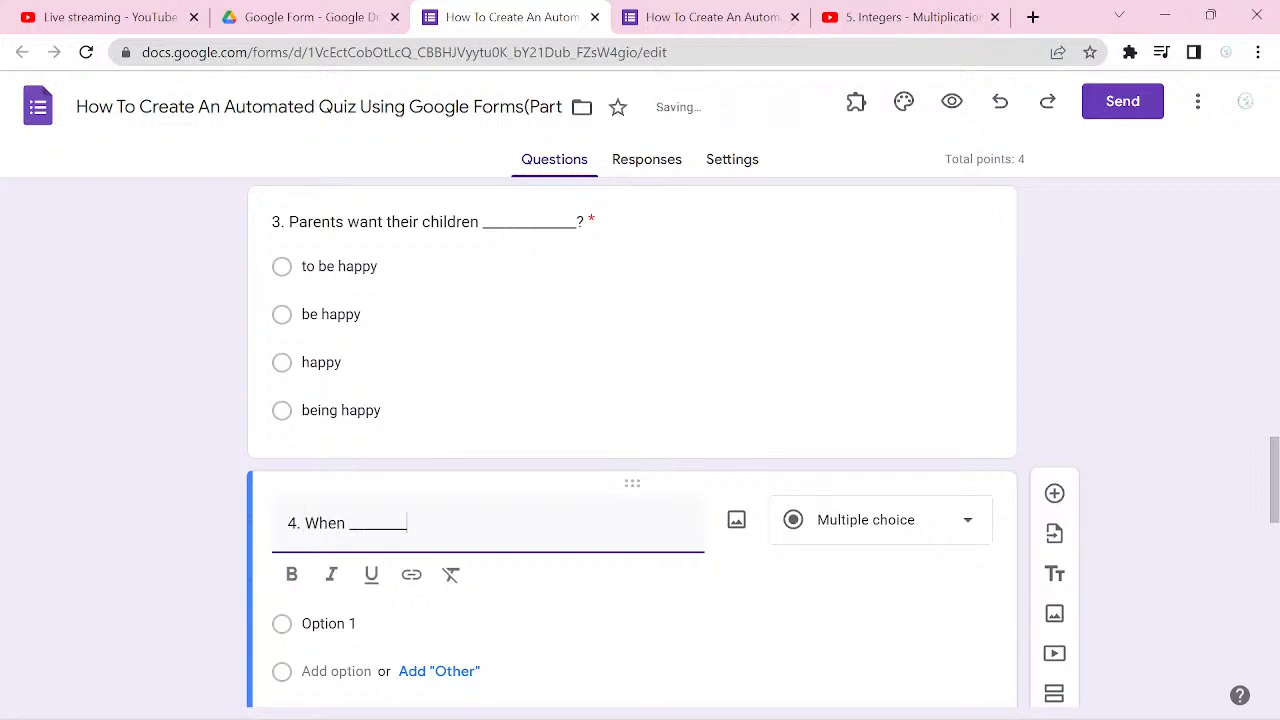
{"action": "type", "text": "___ in"}
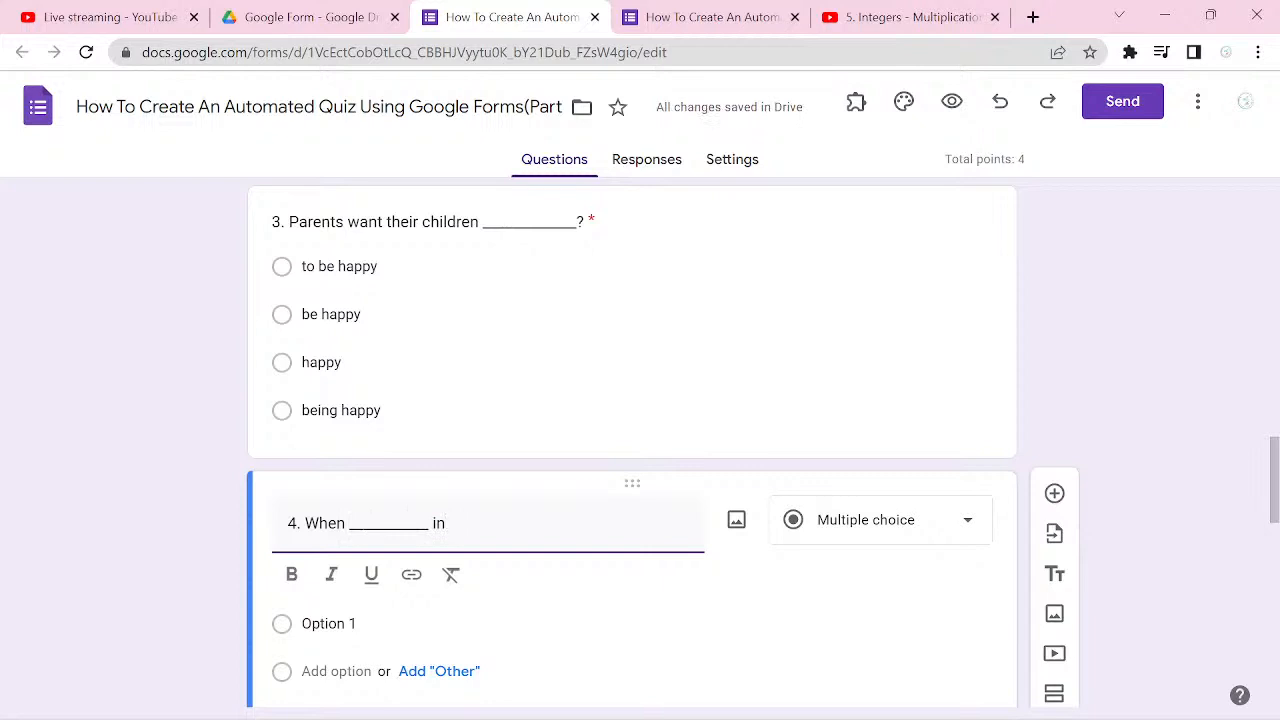
{"action": "type", "text": " London"}
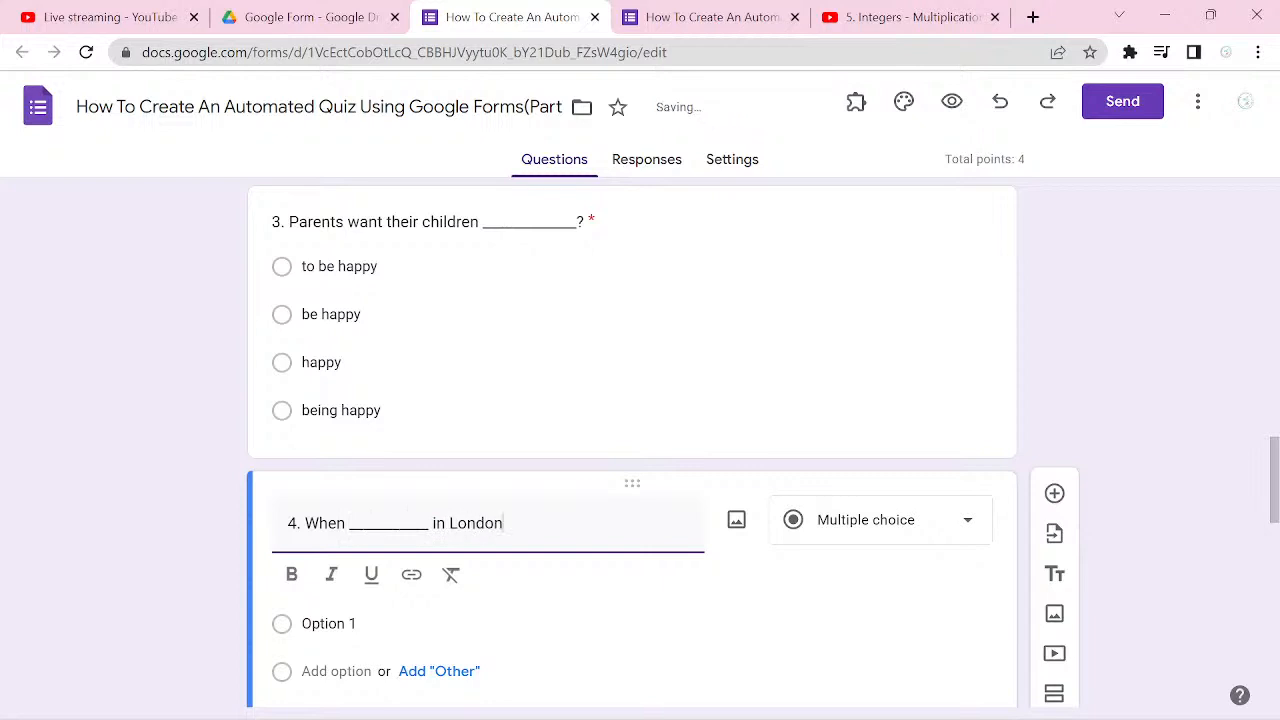
{"action": "type", "text": "?"}
{"action": "left_click", "coordinate": [347, 623]}
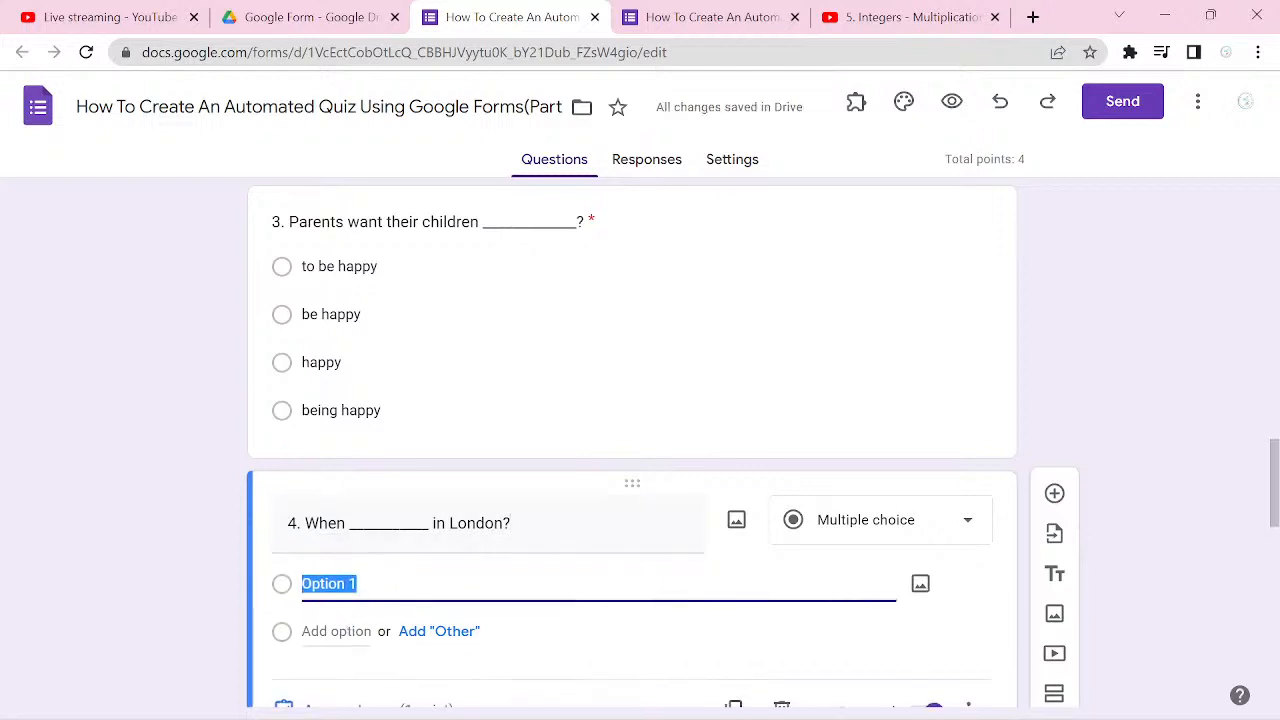
{"action": "type", "text": "hA"}
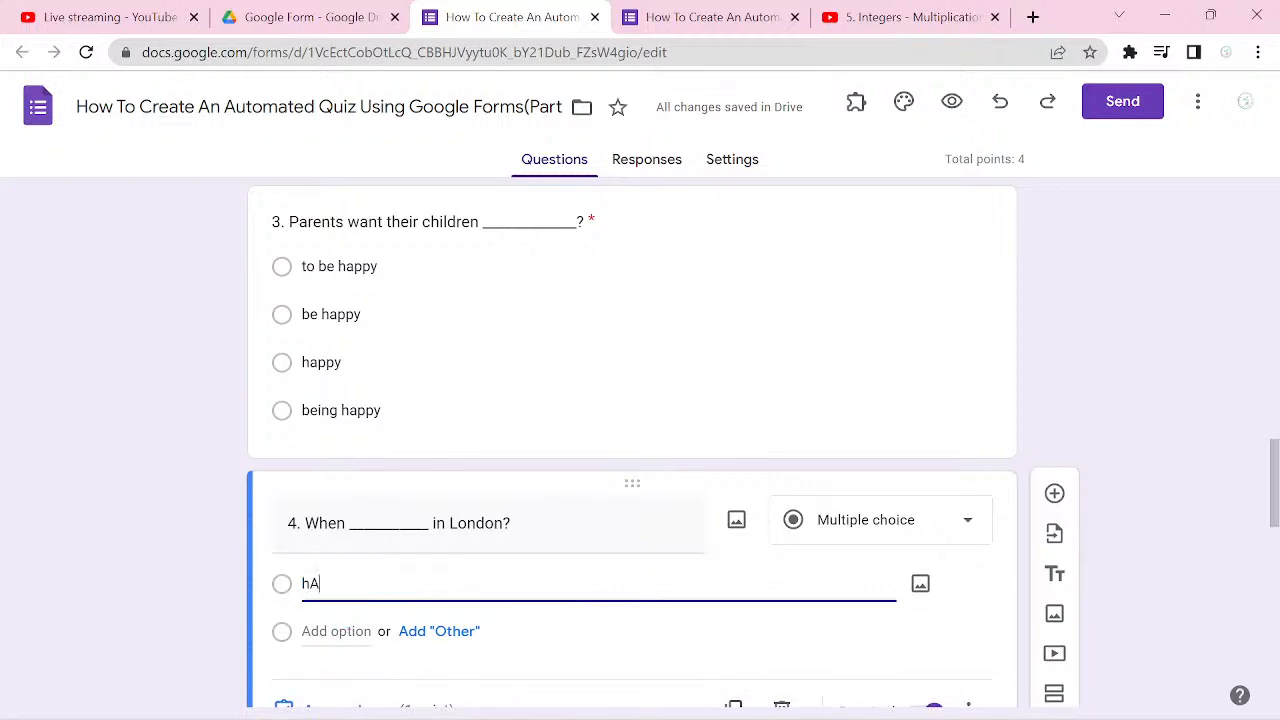
{"action": "type", "text": "VE YOU"}
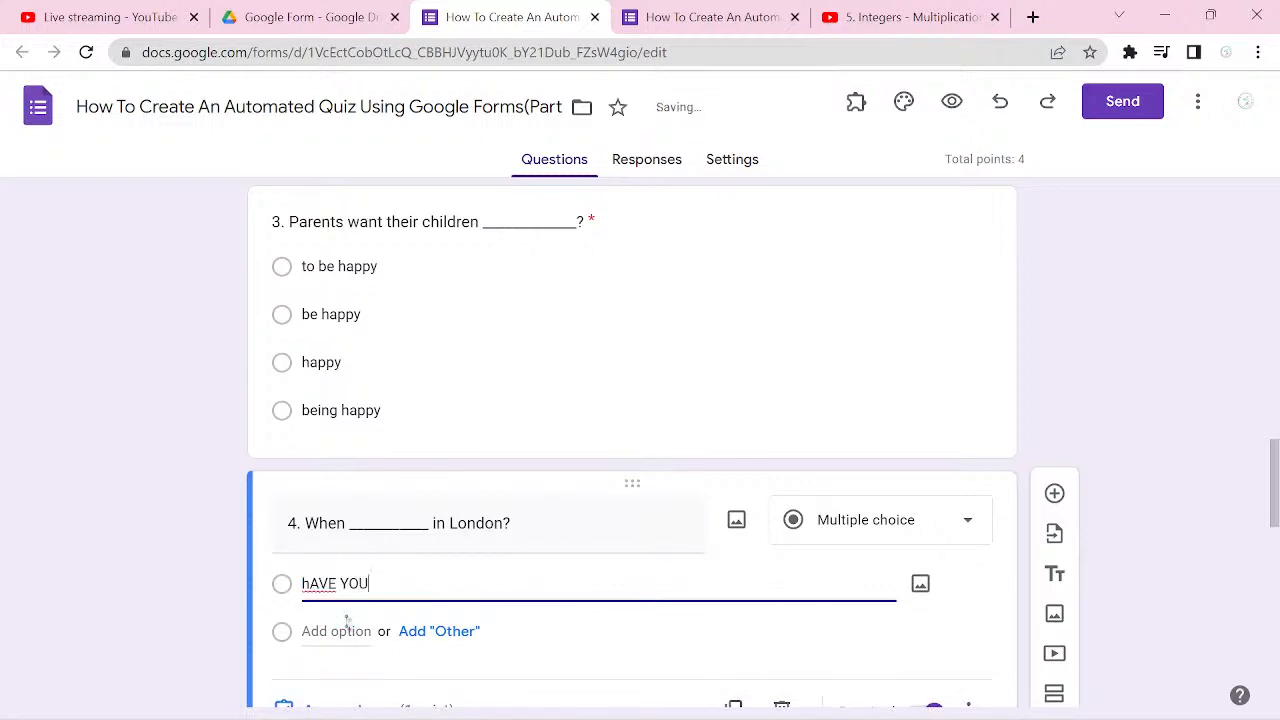
{"action": "type", "text": " ARRIVED"}
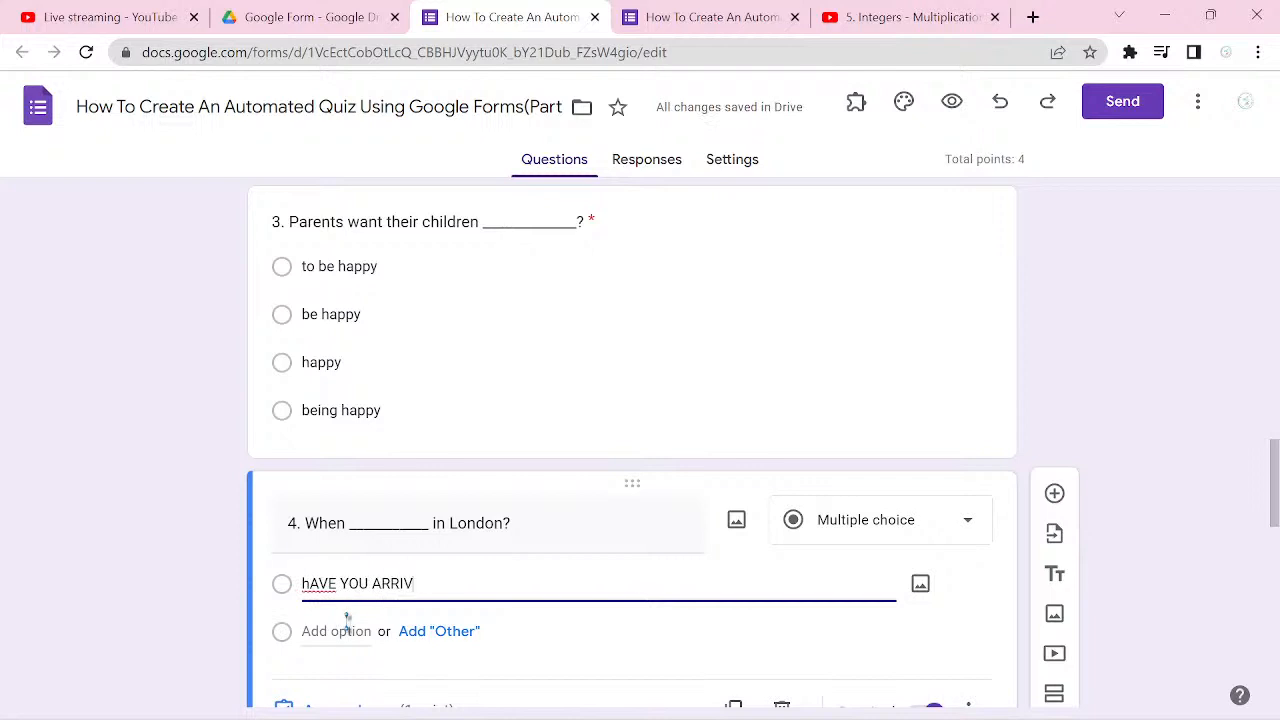
{"action": "key", "text": "BackSpace"}
{"action": "key", "text": "BackSpace"}
{"action": "key", "text": "BackSpace"}
{"action": "key", "text": "BackSpace"}
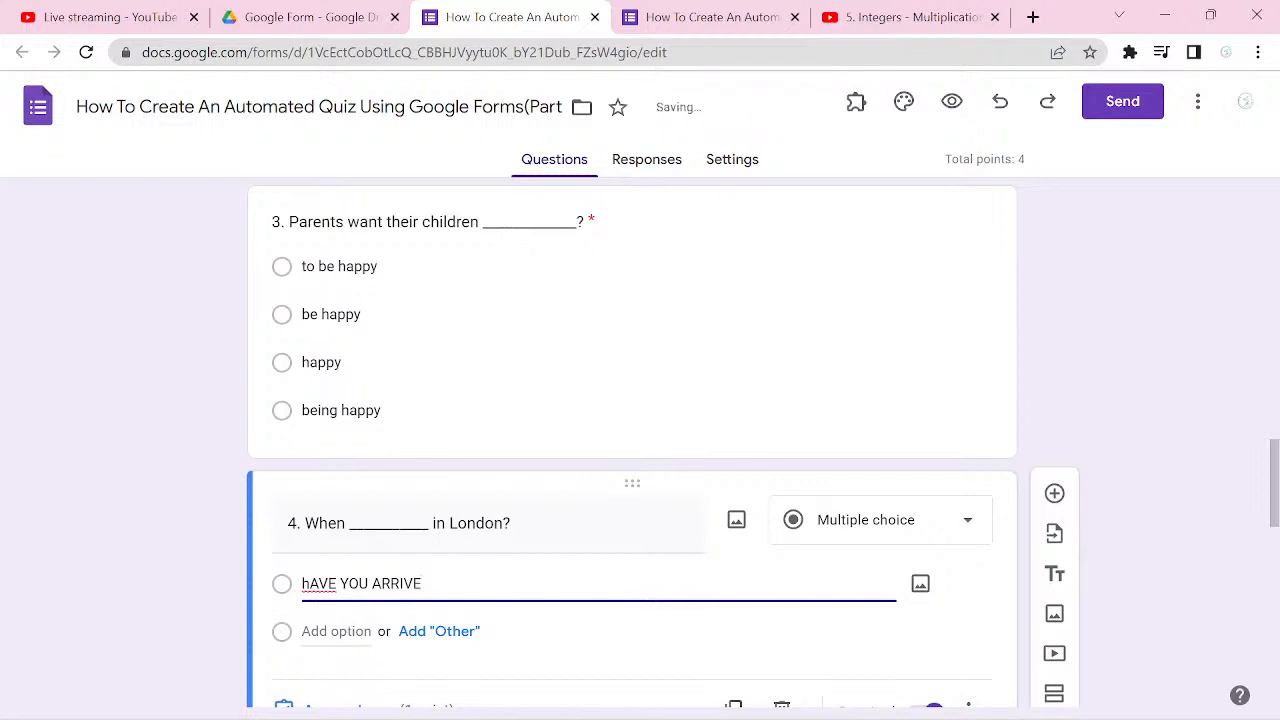
{"action": "key", "text": "BackSpace"}
{"action": "key", "text": "BackSpace"}
{"action": "key", "text": "BackSpace"}
{"action": "key", "text": "BackSpace"}
{"action": "key", "text": "BackSpace"}
{"action": "key", "text": "BackSpace"}
{"action": "key", "text": "BackSpace"}
{"action": "key", "text": "BackSpace"}
{"action": "key", "text": "BackSpace"}
{"action": "key", "text": "BackSpace"}
{"action": "key", "text": "BackSpace"}
{"action": "key", "text": "BackSpace"}
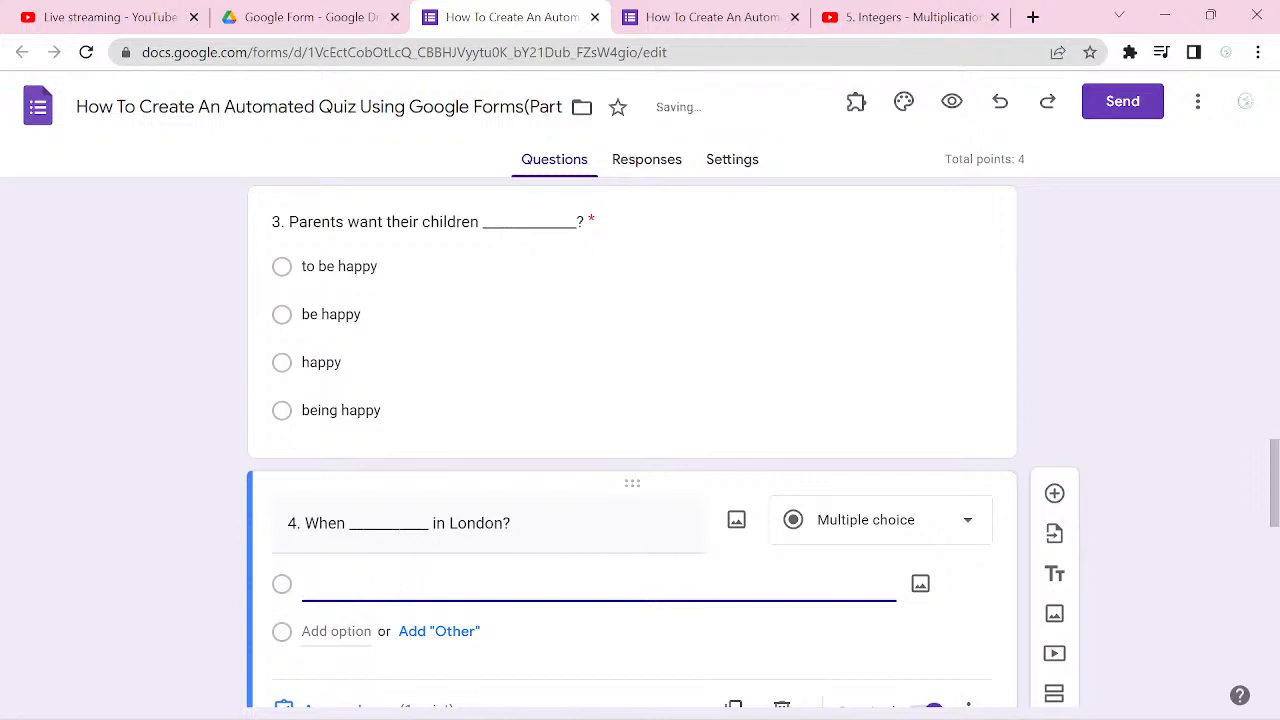
Step: Enter "have you arrived", "did you arrive" and "you have arrived" as the first three answer options of question 4
{"action": "type", "text": "have"}
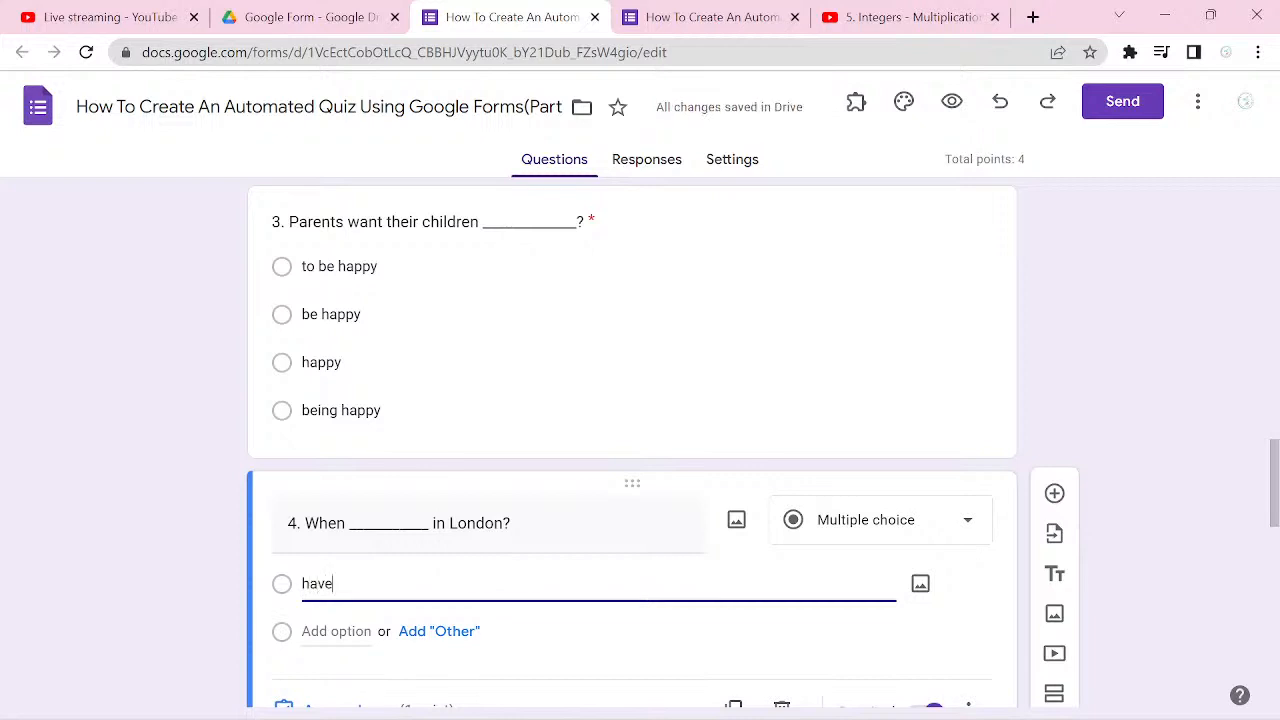
{"action": "type", "text": " you arrived"}
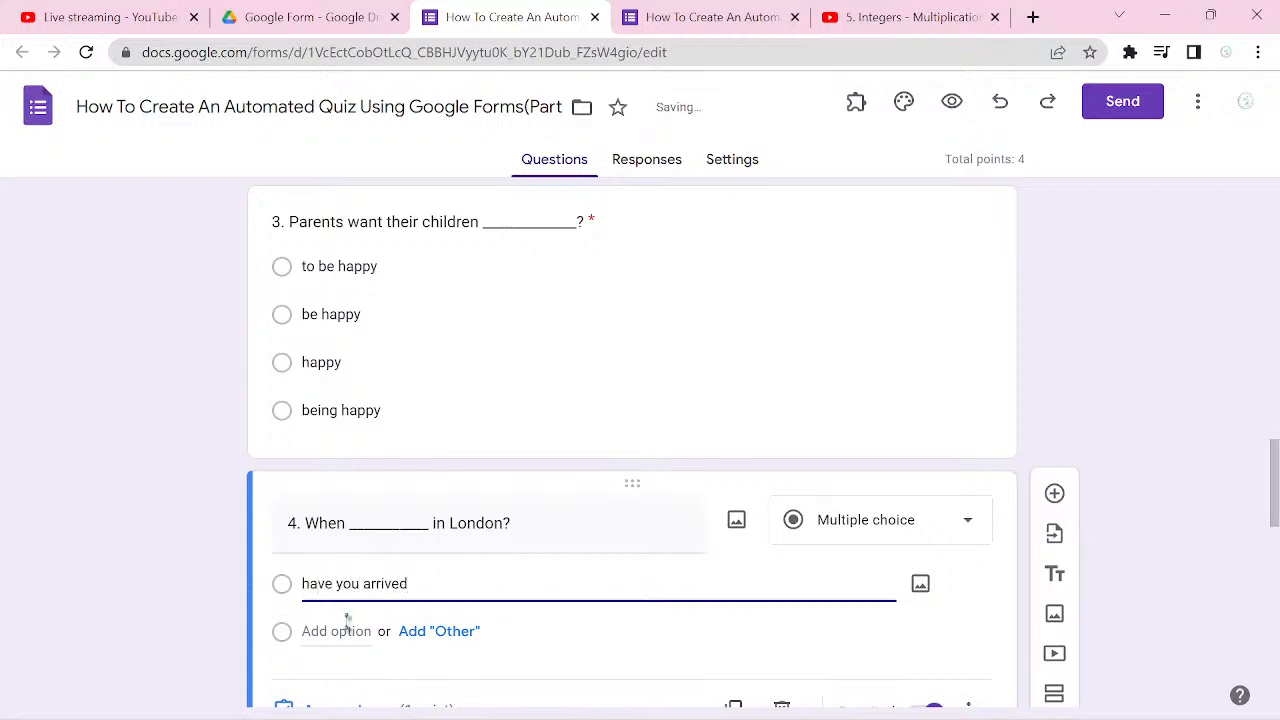
{"action": "left_click", "coordinate": [347, 630]}
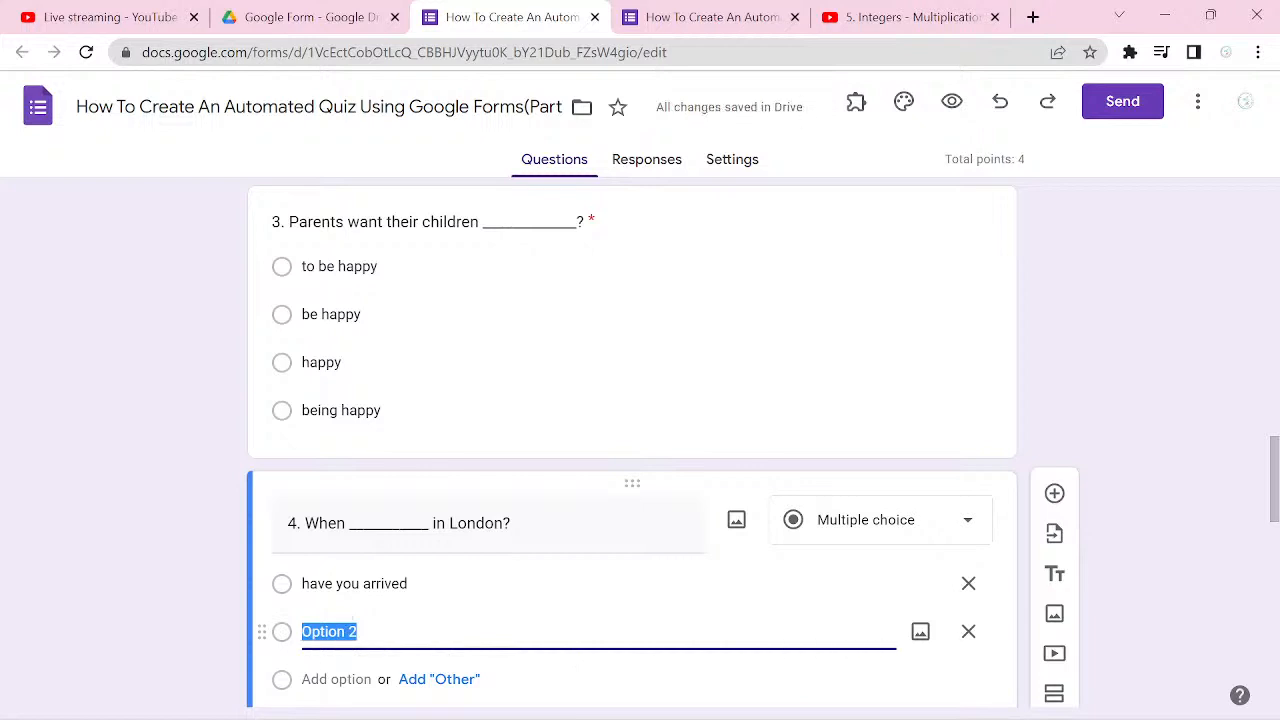
{"action": "type", "text": "did you"}
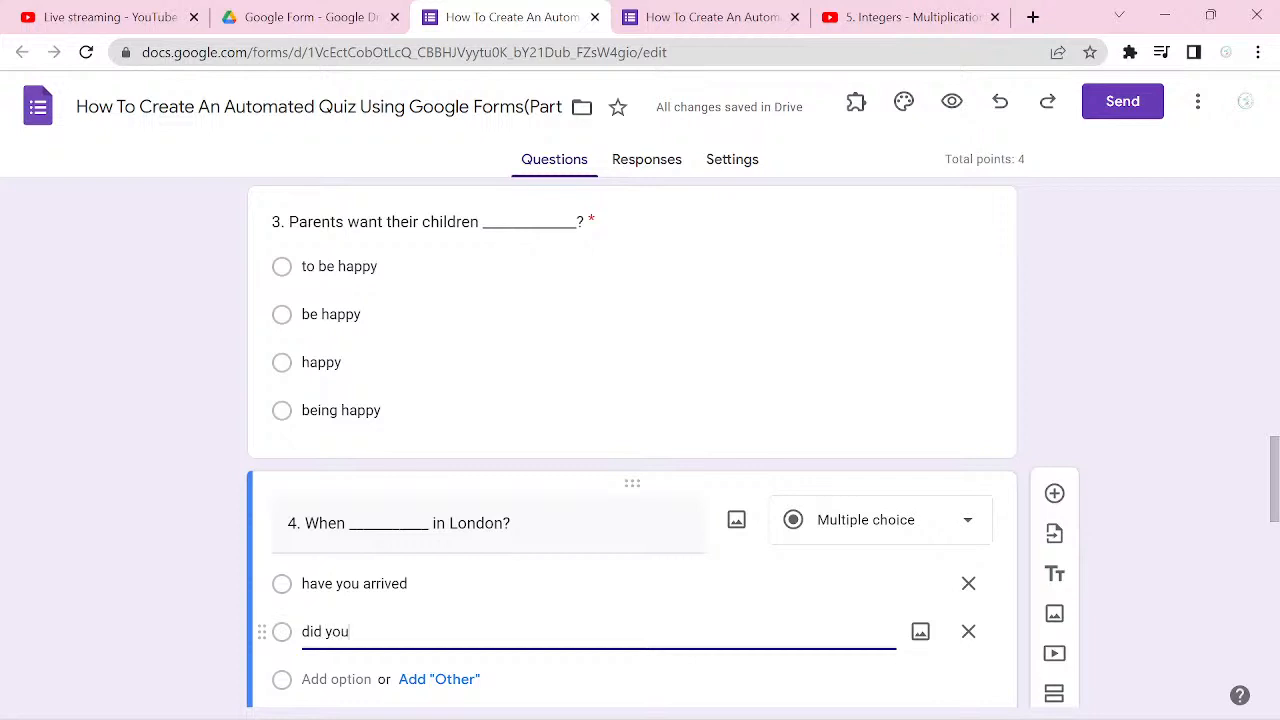
{"action": "type", "text": " arrive"}
{"action": "key", "text": "Return"}
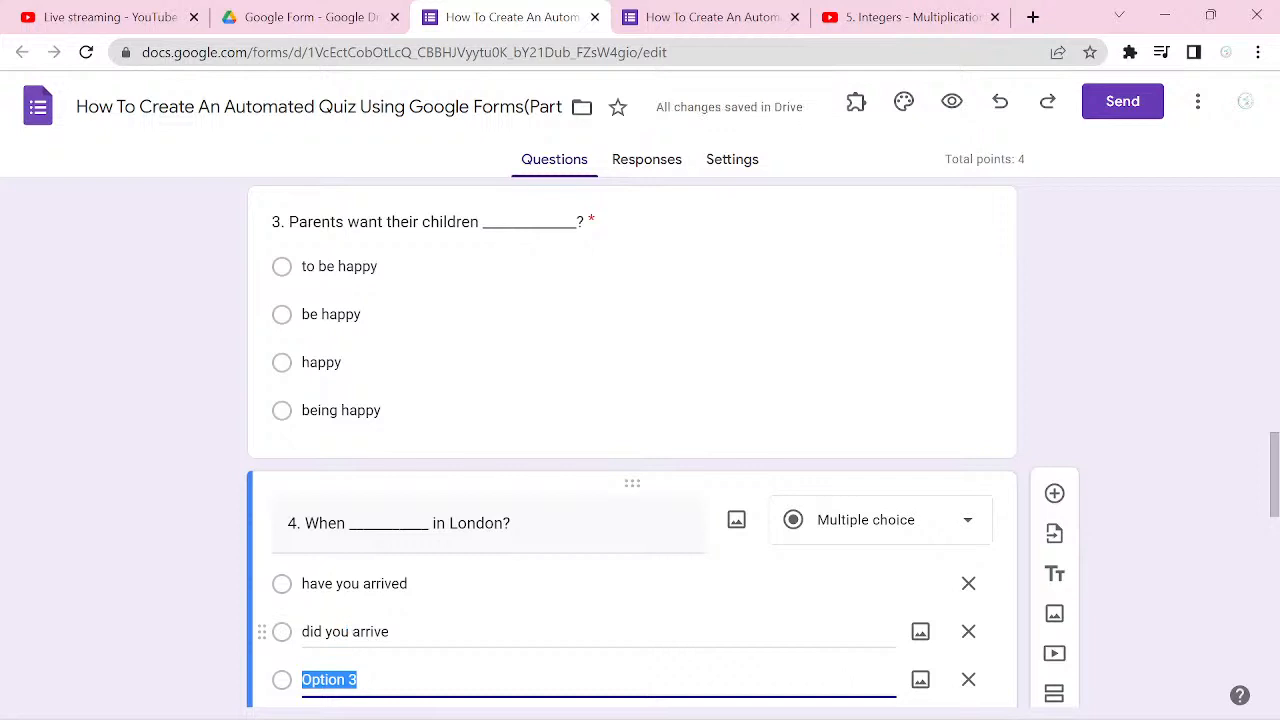
{"action": "type", "text": "yo"}
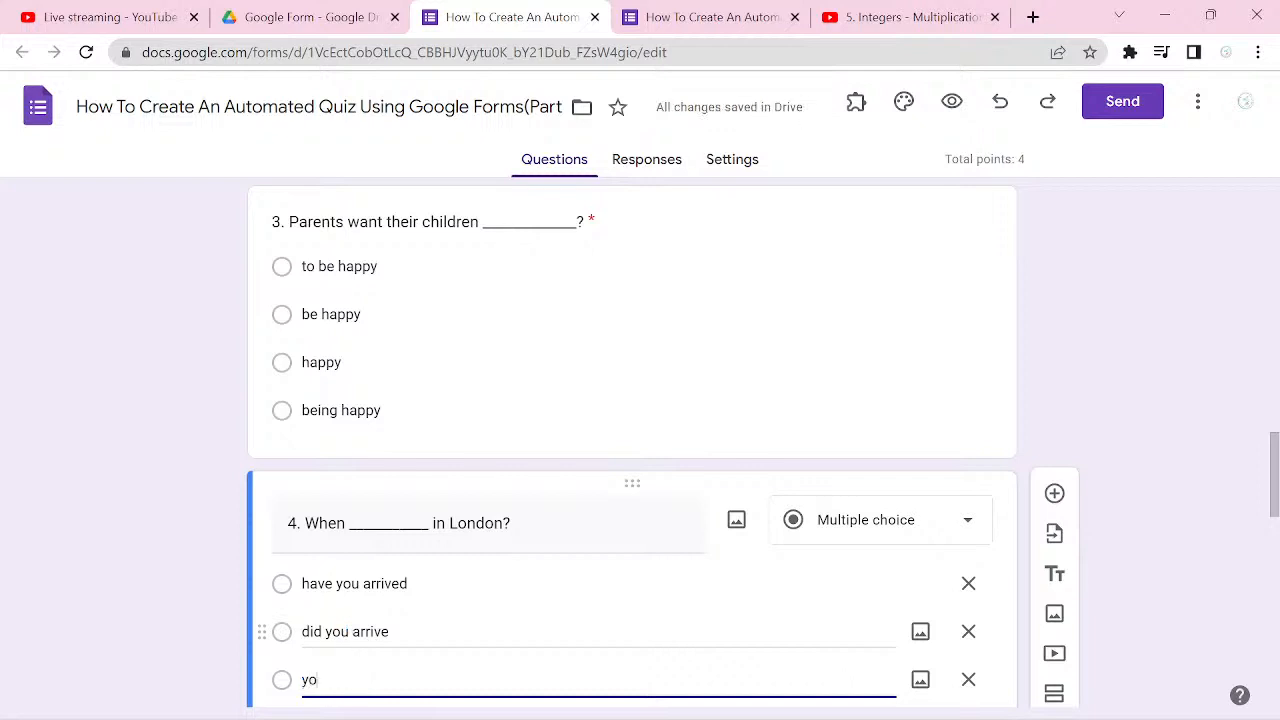
{"action": "type", "text": "u have arrived"}
{"action": "key", "text": "Return"}
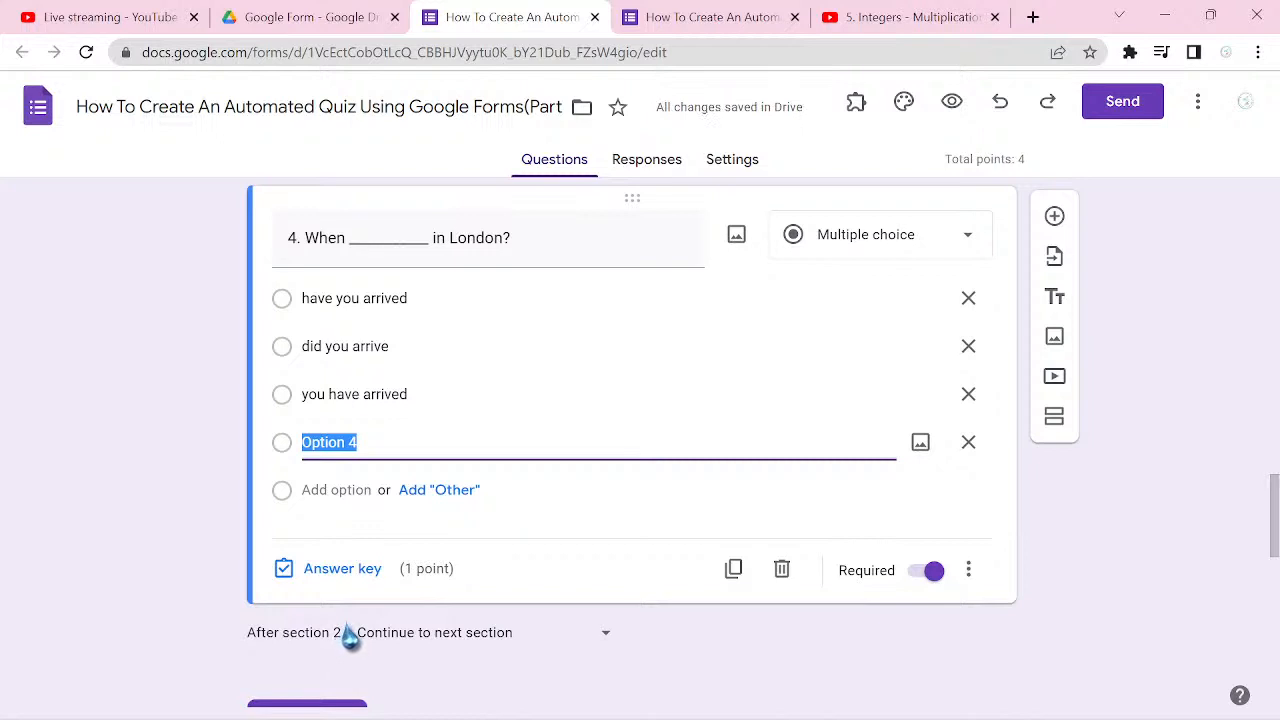
Step: Change question 4's second option to "did you arrived" and enter "did you arrive" as its fourth option
{"action": "triple_click", "coordinate": [397, 350]}
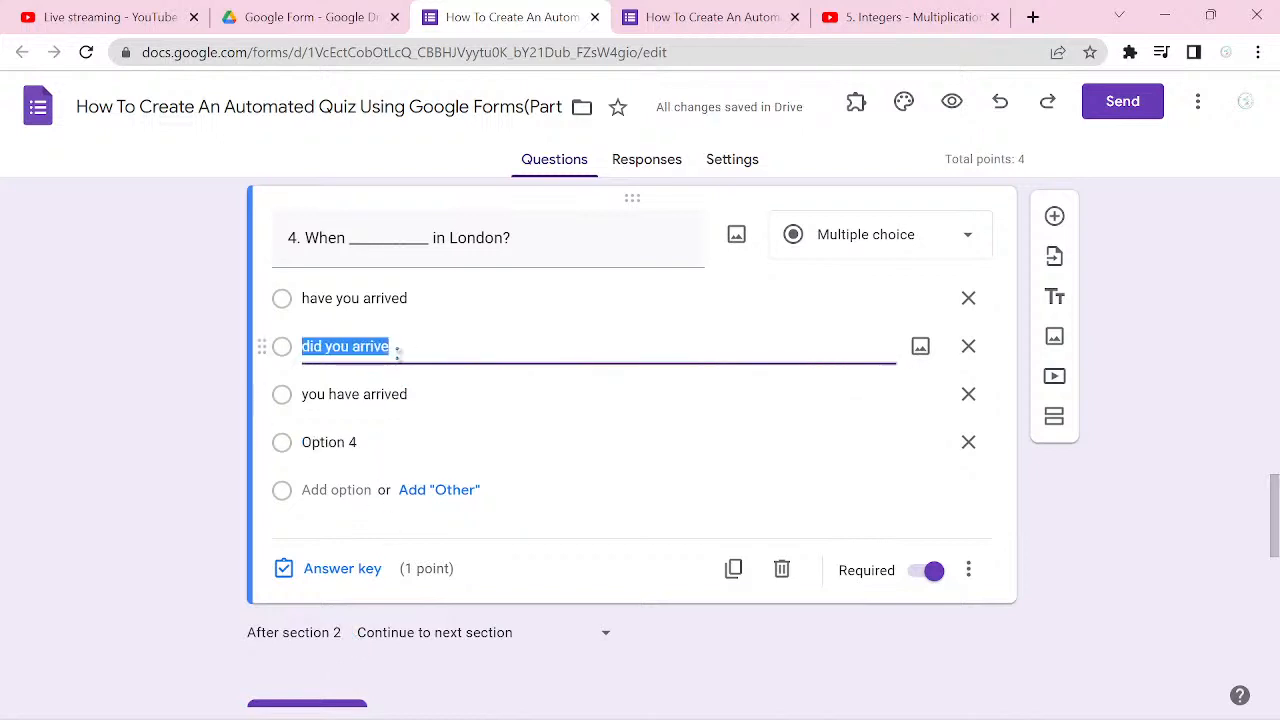
{"action": "left_click", "coordinate": [397, 350]}
{"action": "type", "text": "d"}
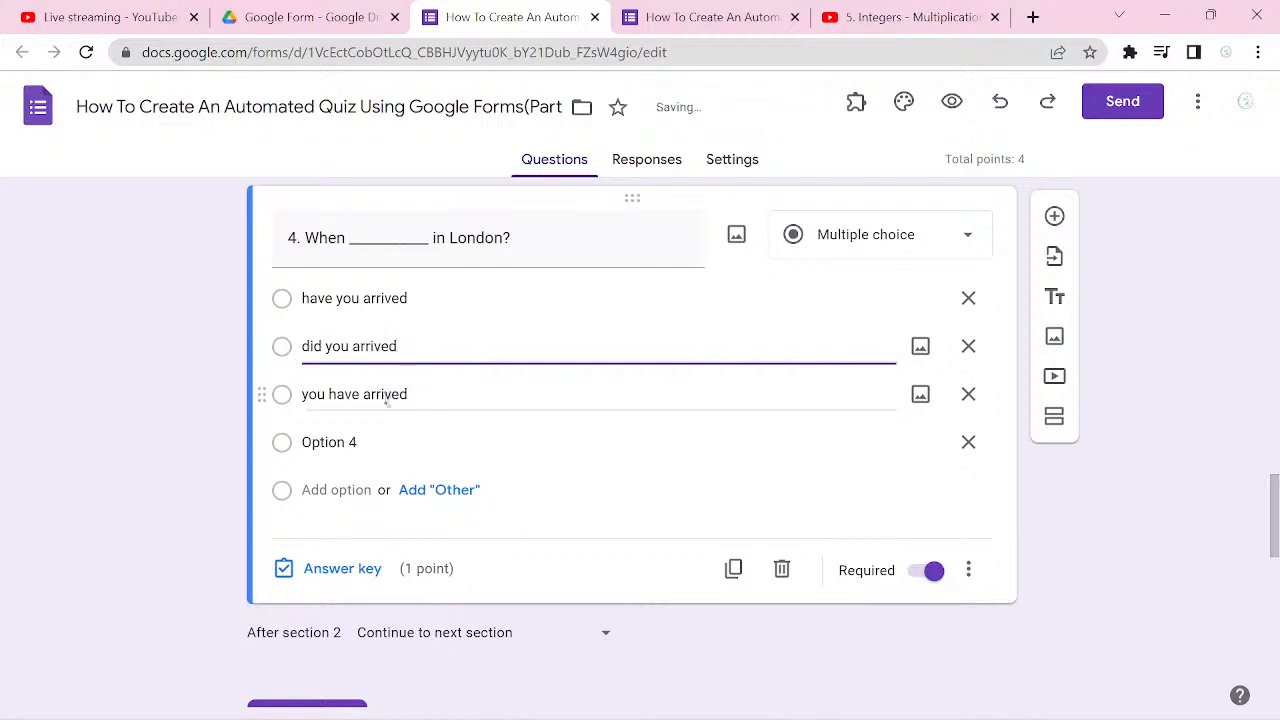
{"action": "left_click", "coordinate": [380, 432]}
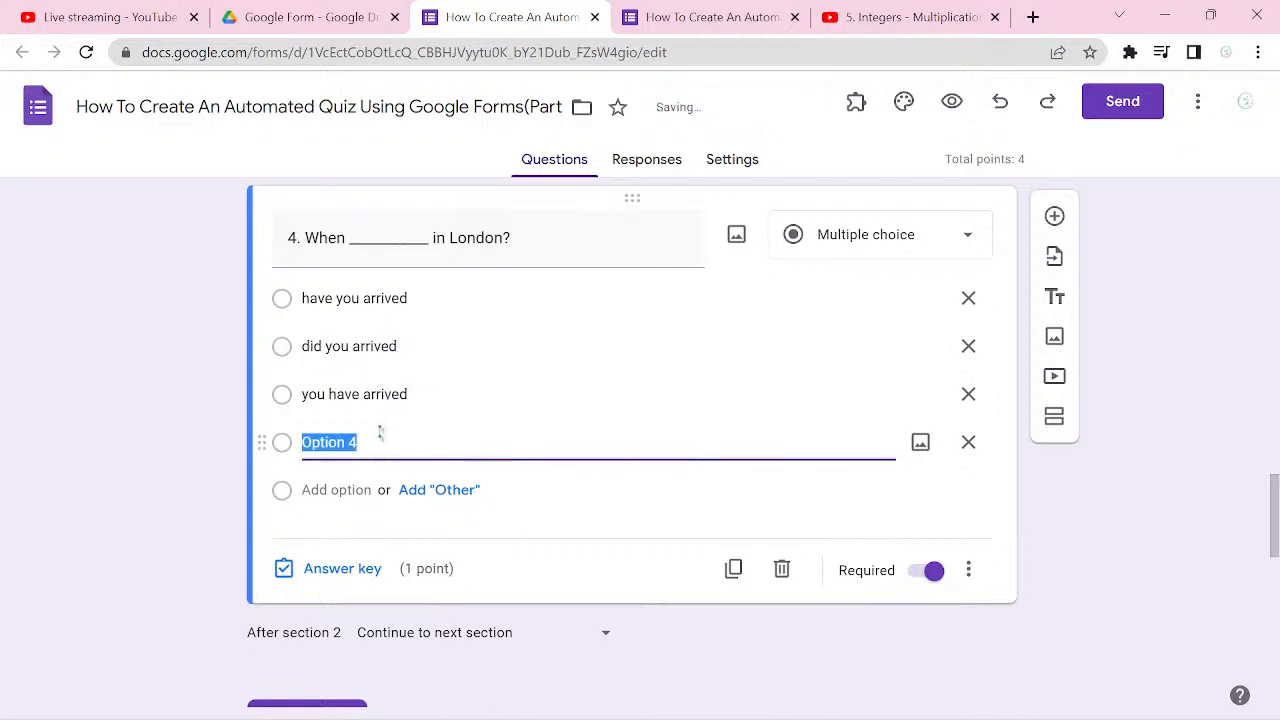
{"action": "type", "text": "did y"}
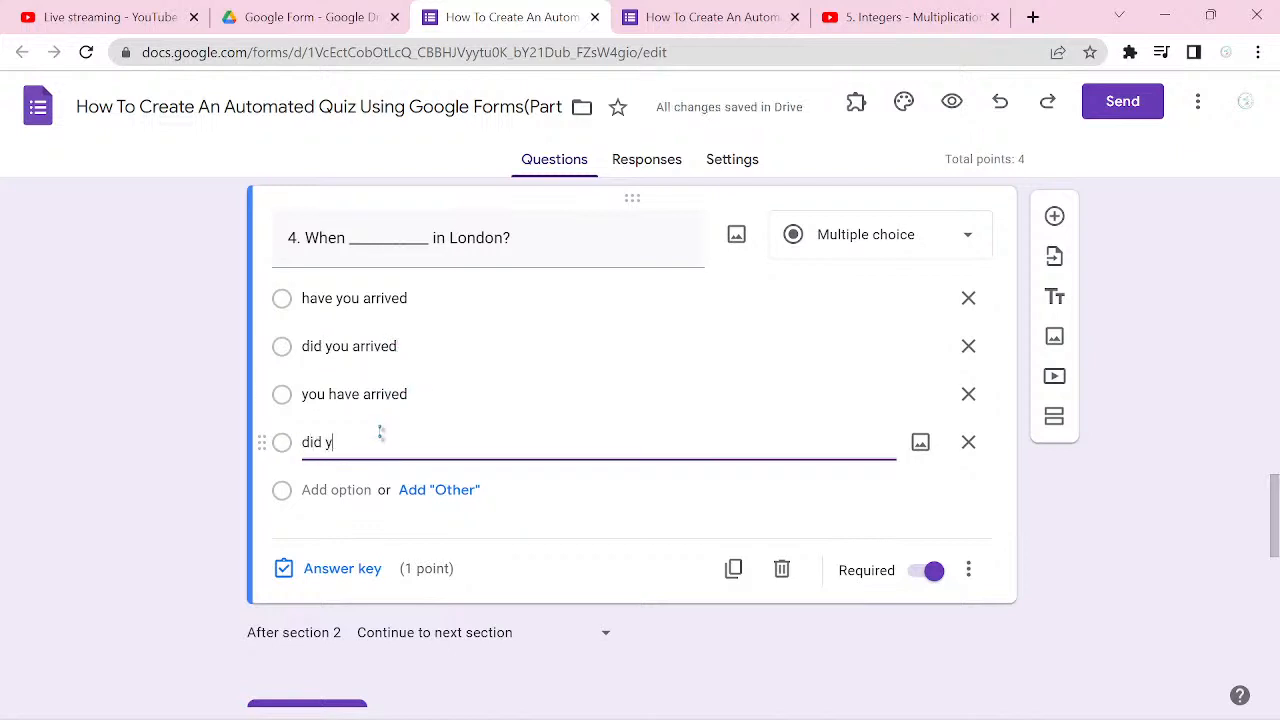
{"action": "type", "text": "ou arrive"}
Step: Mark "did you arrive" as the correct answer in question 4's answer key
{"action": "left_click", "coordinate": [342, 568]}
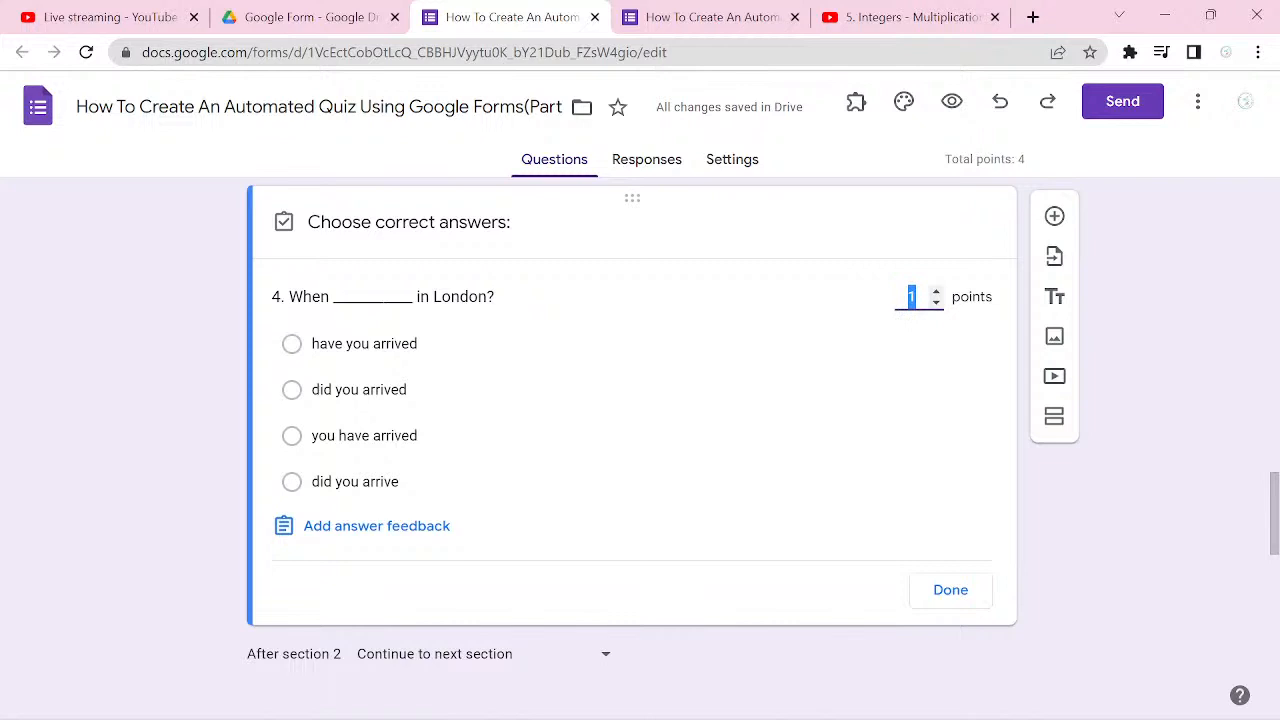
{"action": "left_click", "coordinate": [334, 482]}
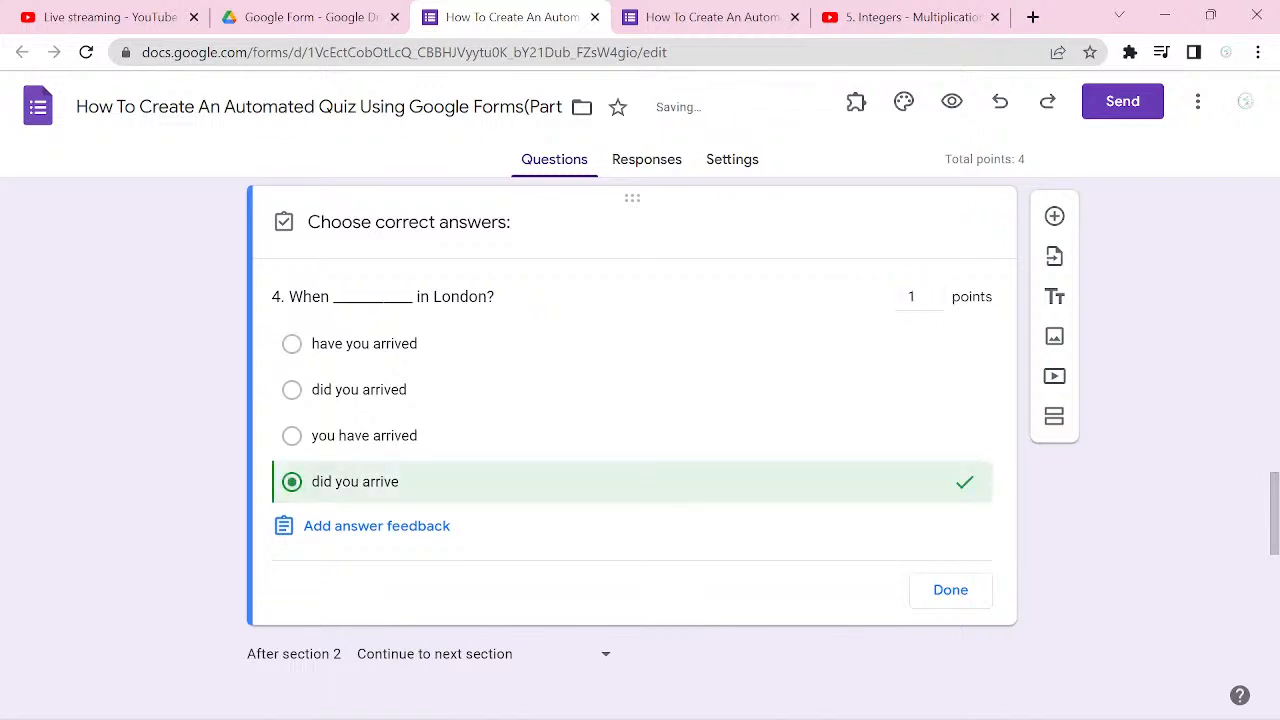
{"action": "left_click", "coordinate": [950, 590]}
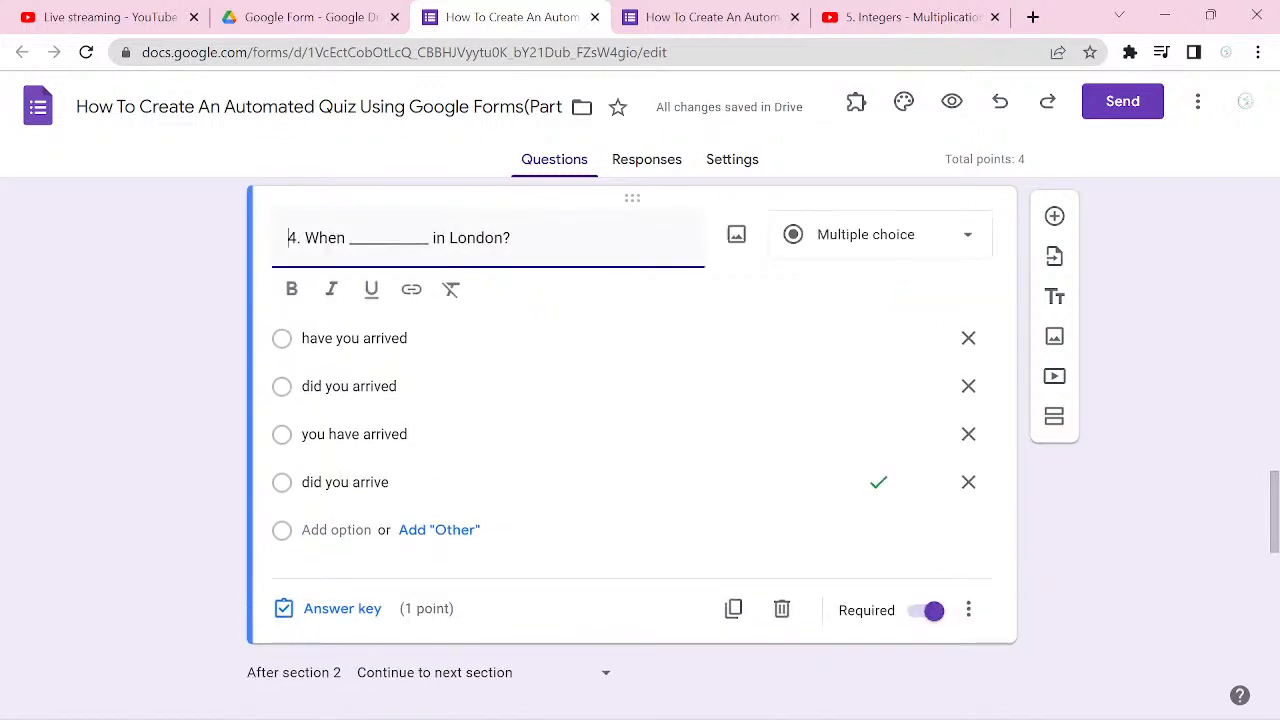
Step: Add a fifth English Studies question and begin its title with "5. It was a very difficult text, I __________"
{"action": "left_click", "coordinate": [1054, 216]}
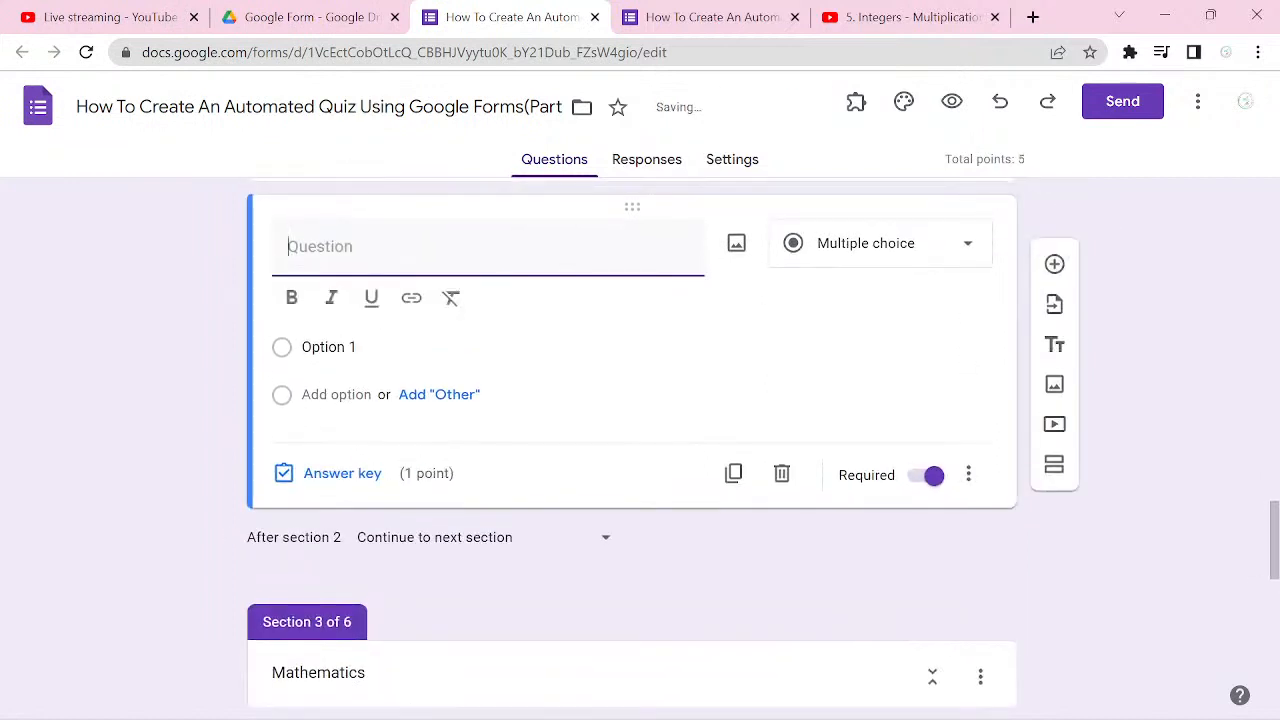
{"action": "type", "text": "5."}
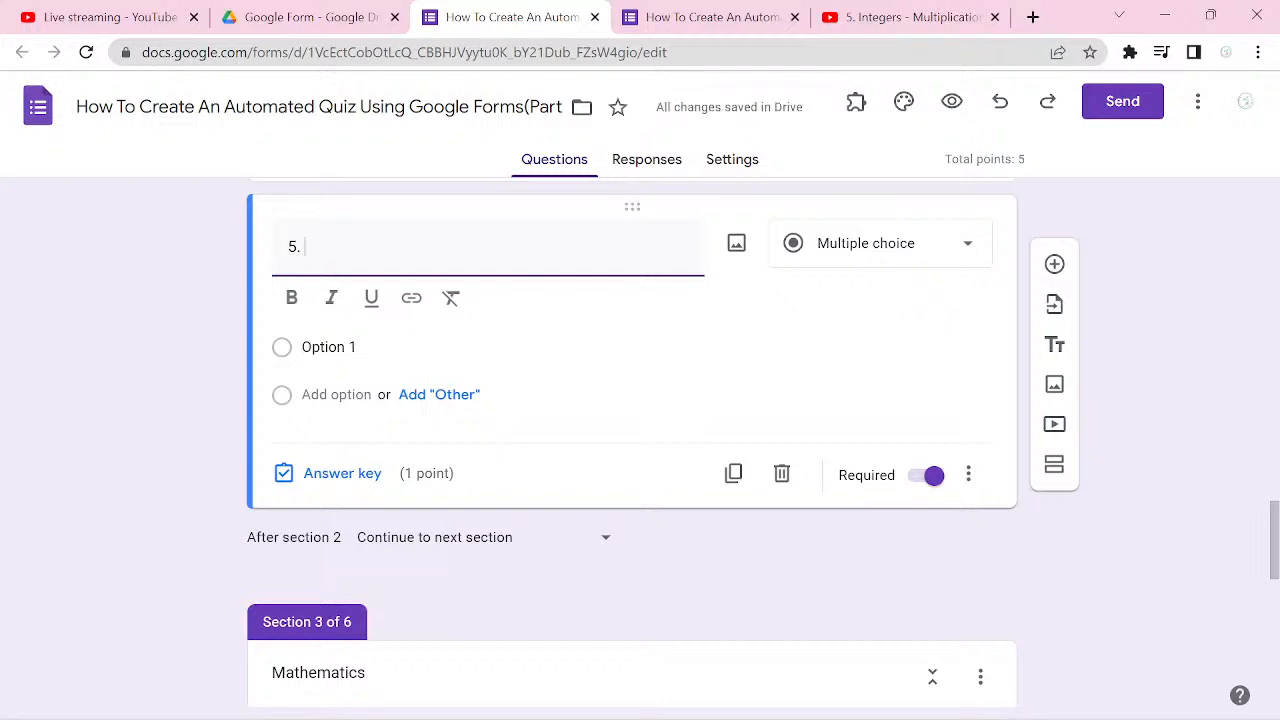
{"action": "type", "text": "It was a very diffic"}
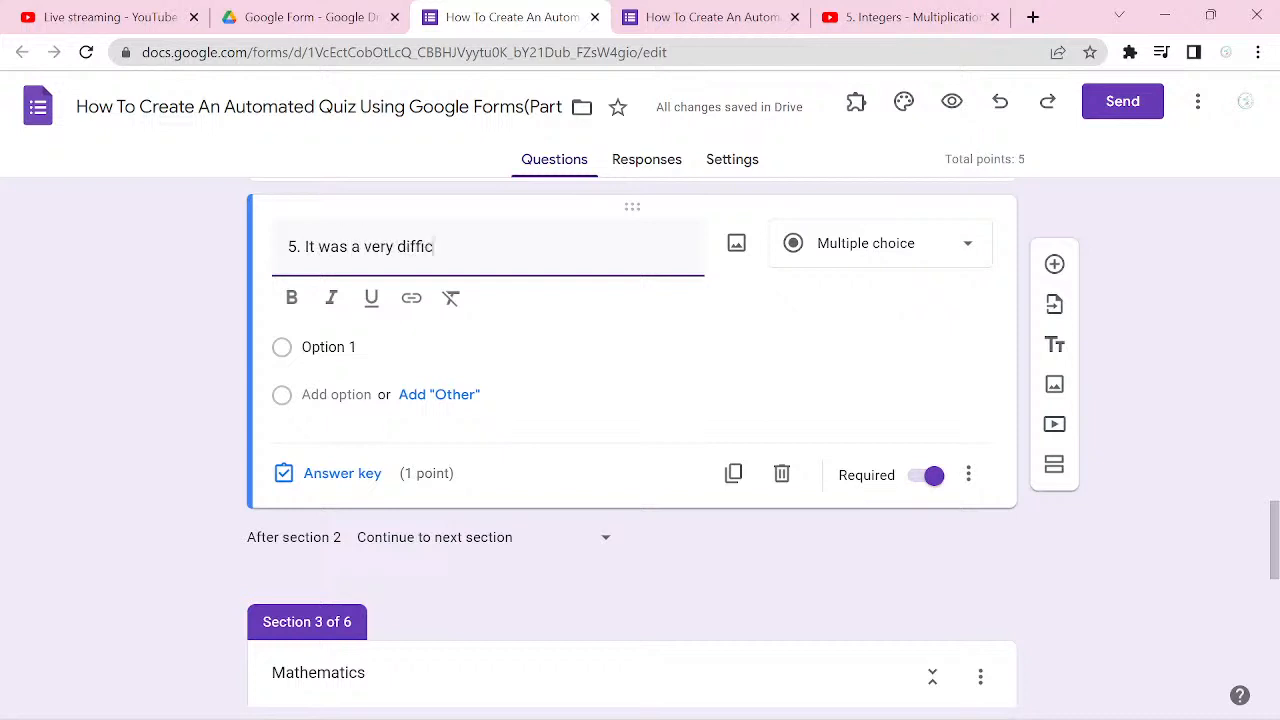
{"action": "type", "text": "ult text,"}
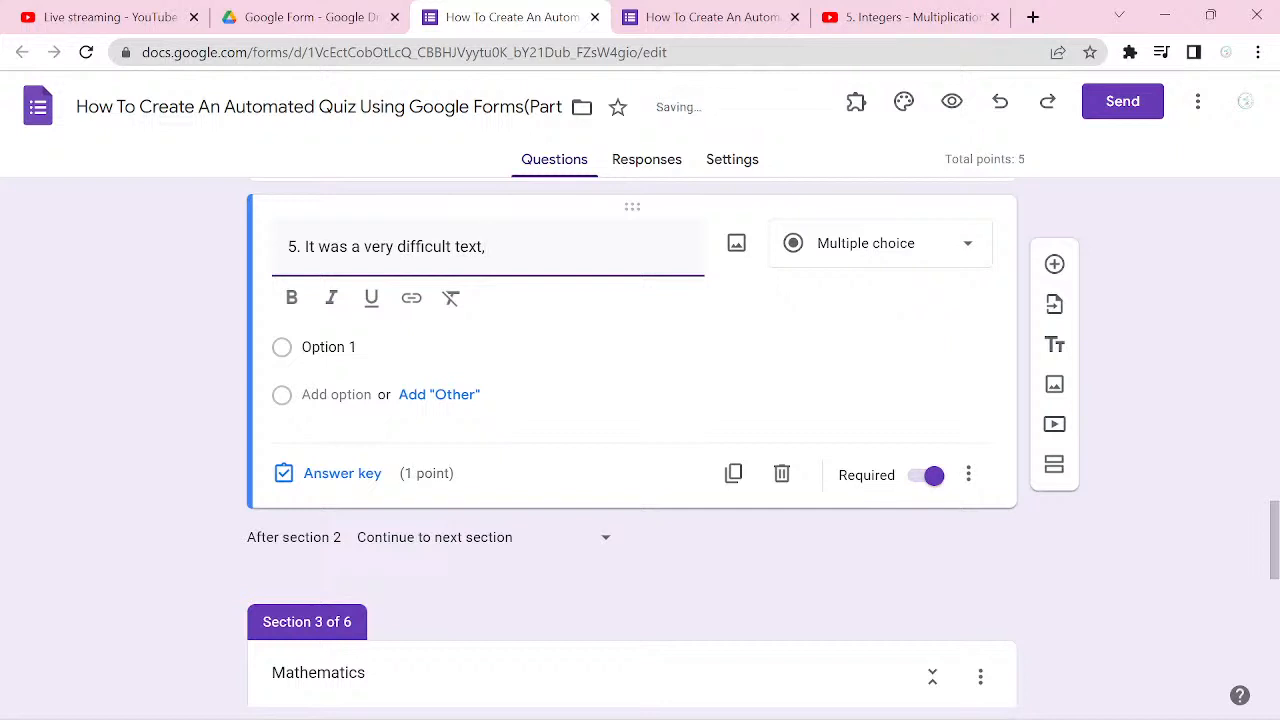
{"action": "type", "text": "I _________ "}
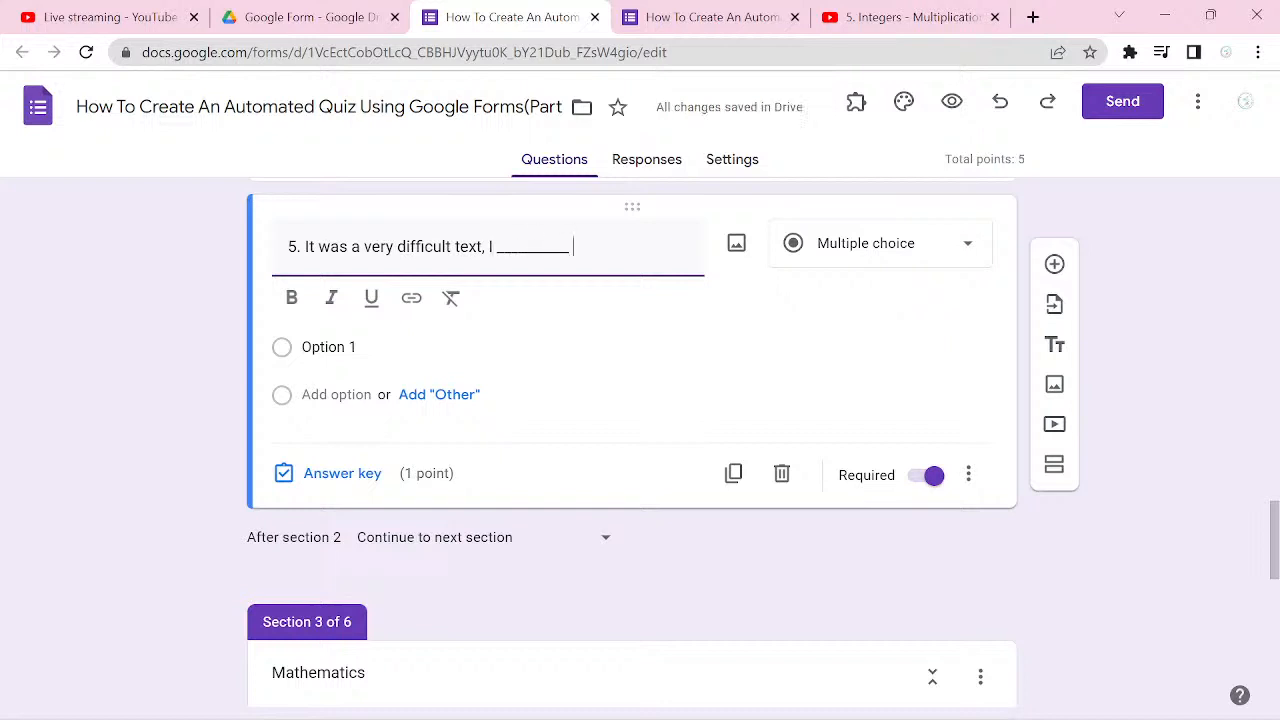
{"action": "type", "text": "LOOK UP"}
{"action": "type", "text": "A"}
{"action": "key", "text": "BackSpace"}
{"action": "key", "text": "BackSpace"}
{"action": "key", "text": "BackSpace"}
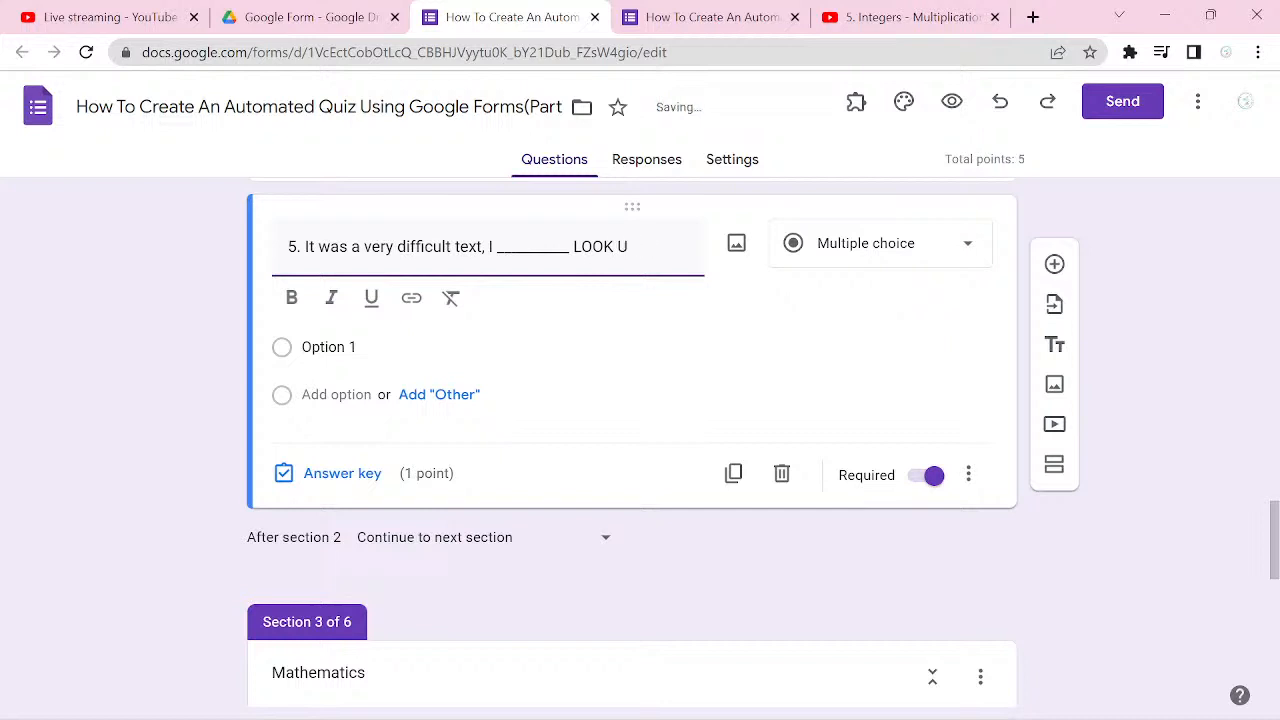
{"action": "key", "text": "BackSpace"}
{"action": "key", "text": "BackSpace"}
{"action": "key", "text": "BackSpace"}
{"action": "key", "text": "BackSpace"}
{"action": "key", "text": "BackSpace"}
{"action": "key", "text": "BackSpace"}
{"action": "key", "text": "BackSpace"}
Step: Complete question 5's title after the blank with "look up a lot of words in the dictionary"
{"action": "type", "text": "look up a lot of wo"}
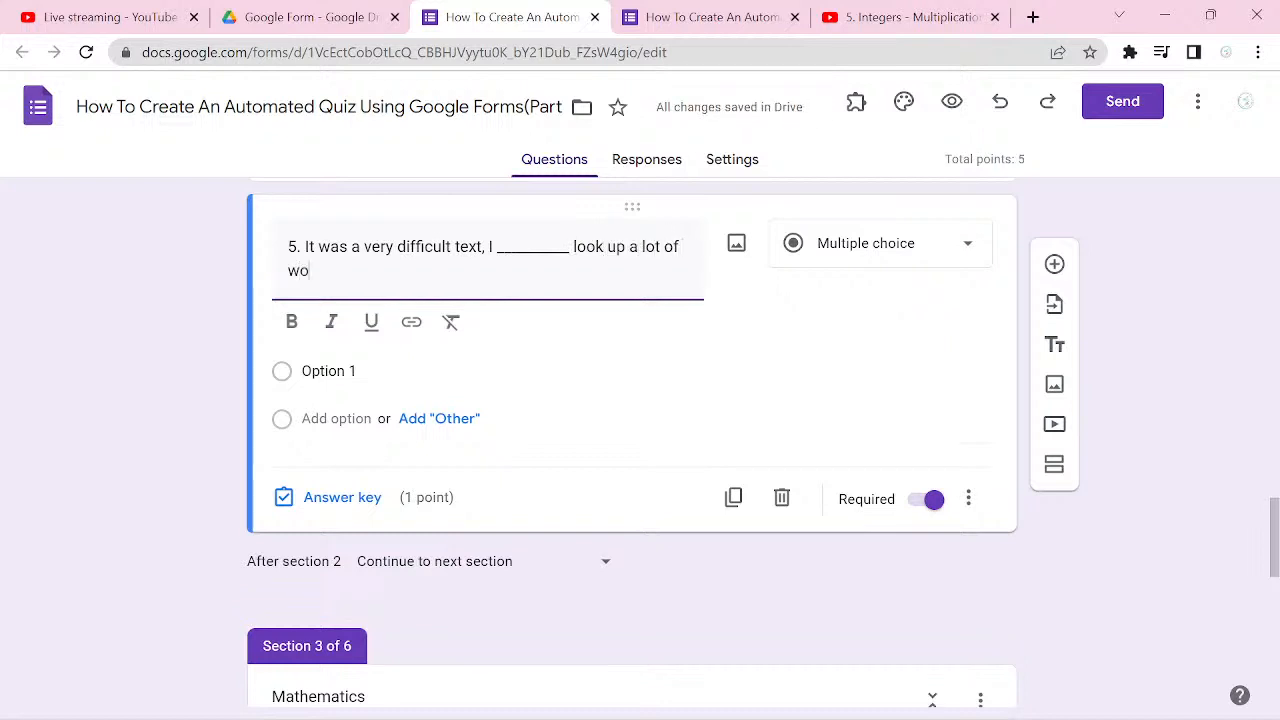
{"action": "type", "text": "rds "}
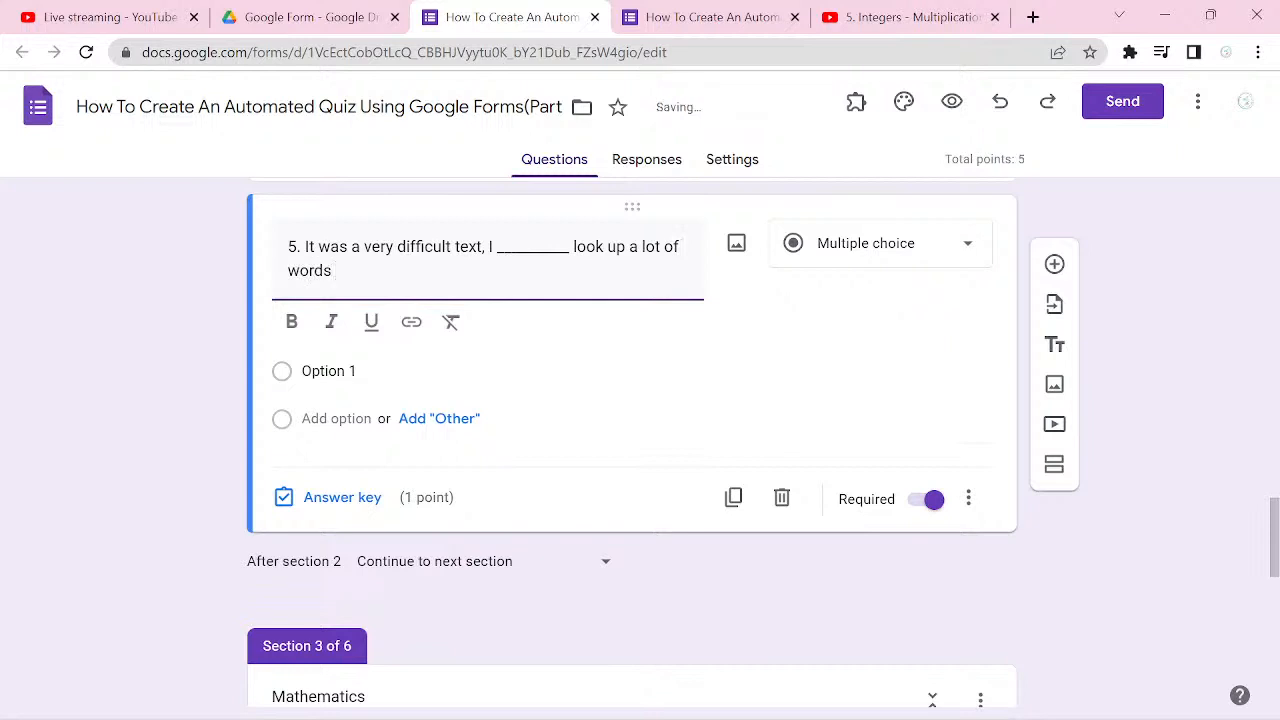
{"action": "type", "text": "in the dict"}
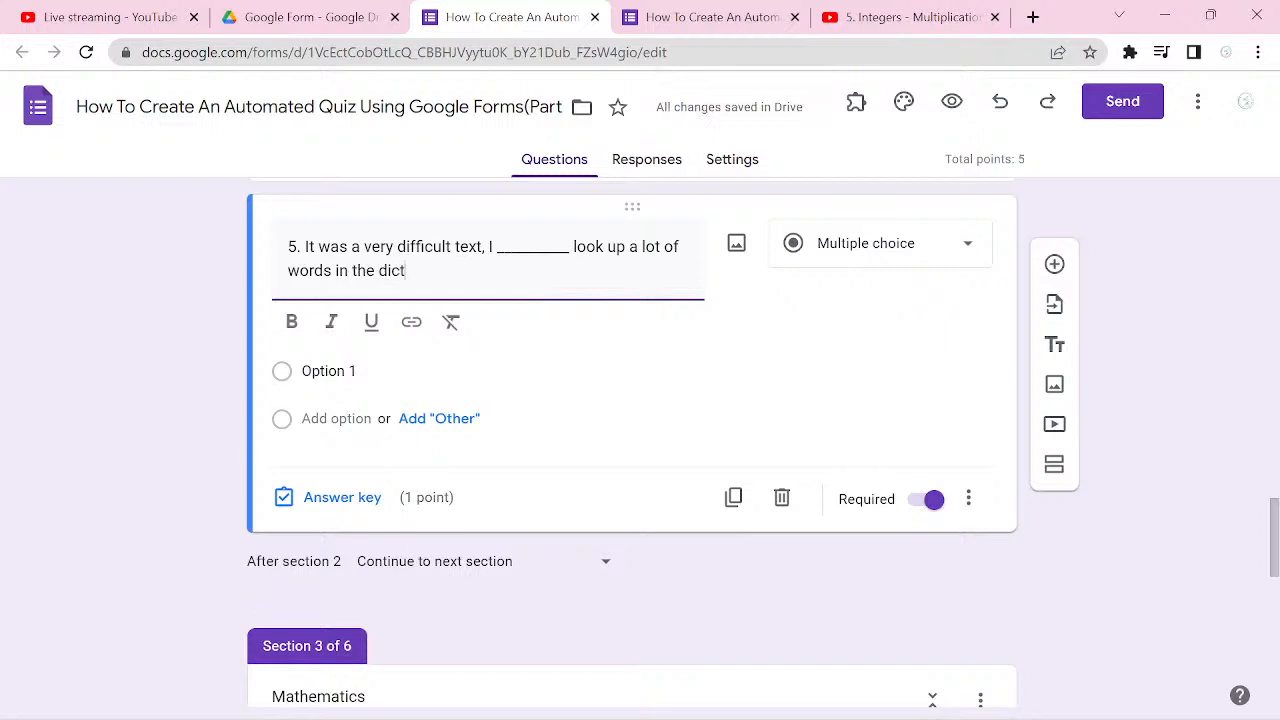
{"action": "type", "text": "ionary"}
Step: Enter "must", "have to", "had to" and "must to" as the four answer options of question 5
{"action": "left_click", "coordinate": [343, 371]}
{"action": "type", "text": "mus"}
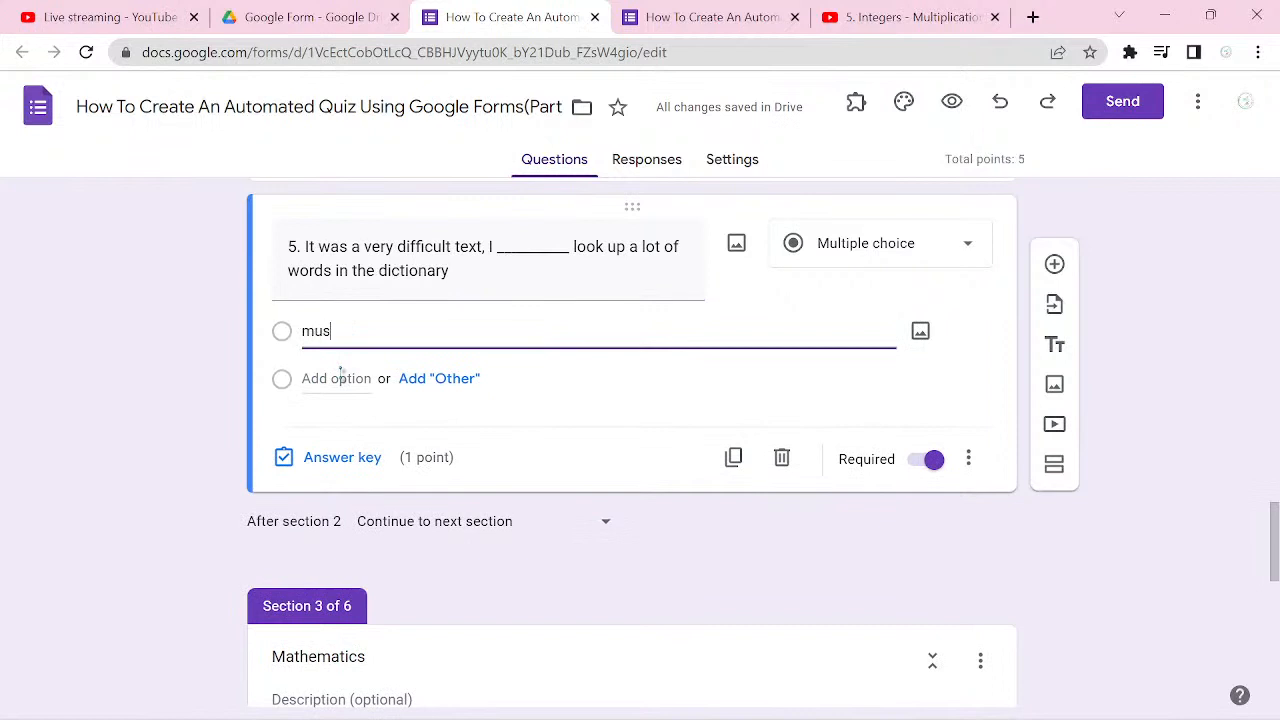
{"action": "type", "text": "t"}
{"action": "left_click", "coordinate": [341, 374]}
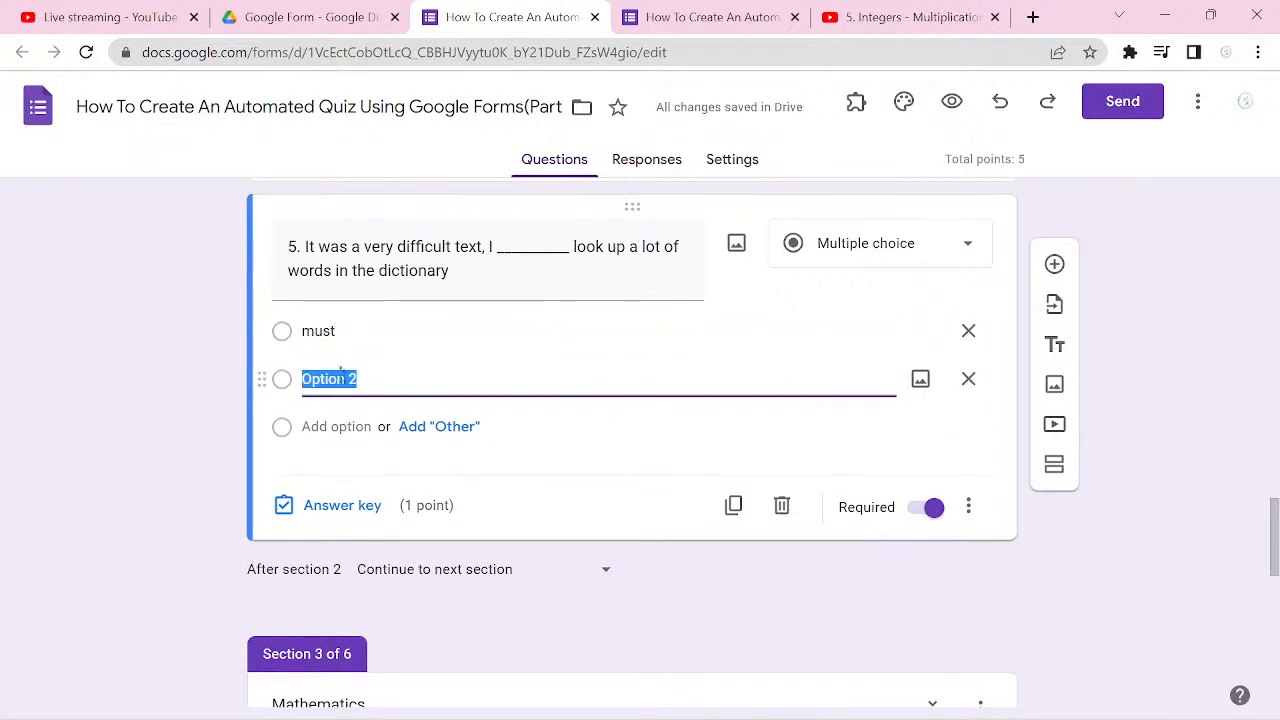
{"action": "type", "text": "hav"}
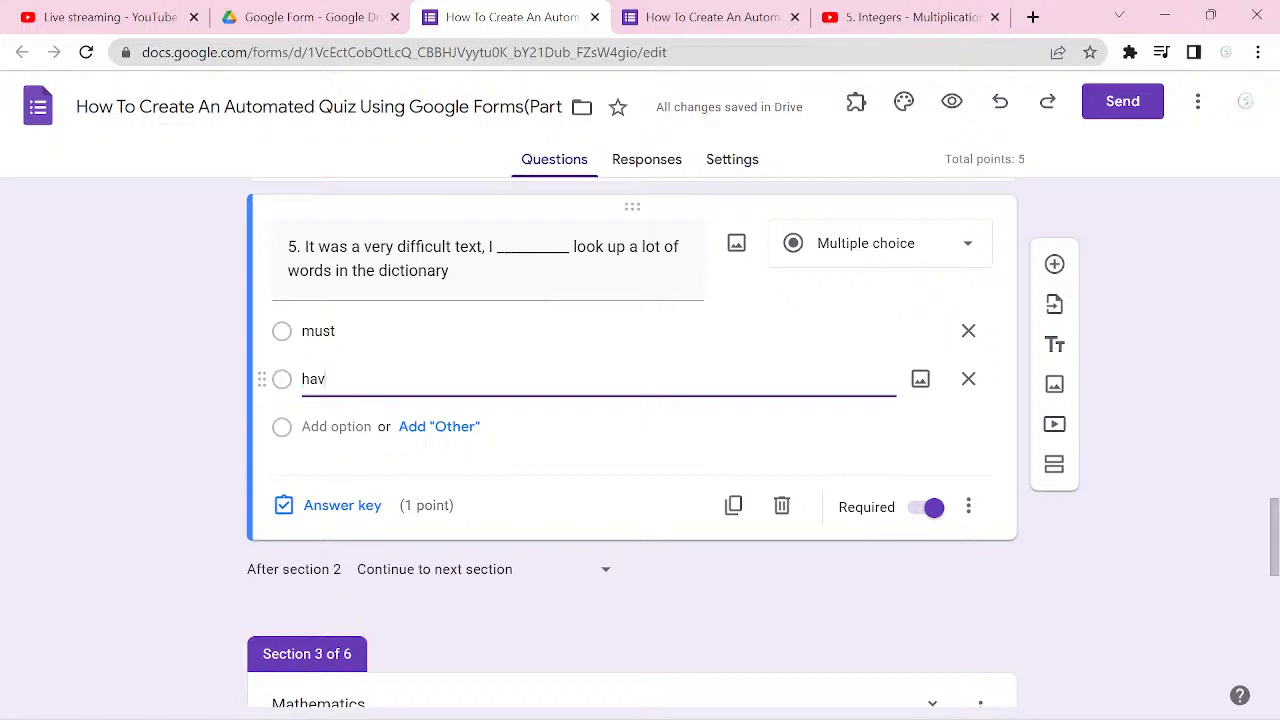
{"action": "type", "text": "e to"}
{"action": "key", "text": "Return"}
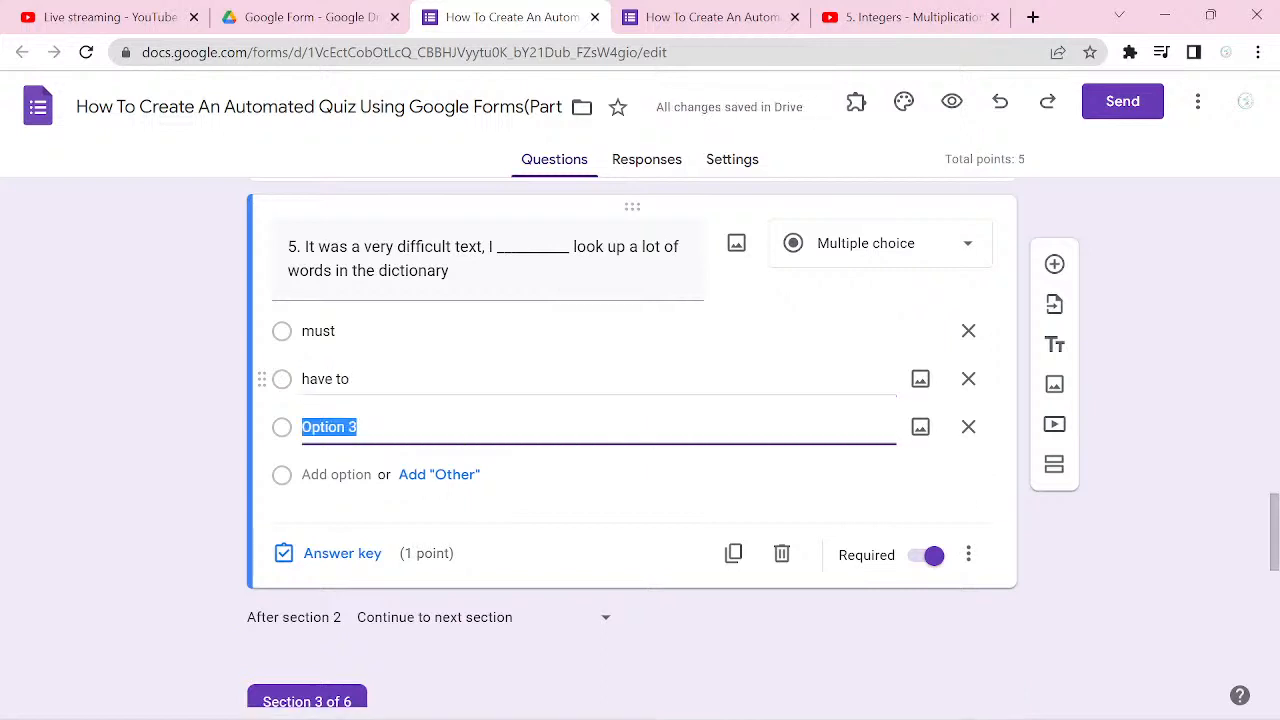
{"action": "type", "text": "had to"}
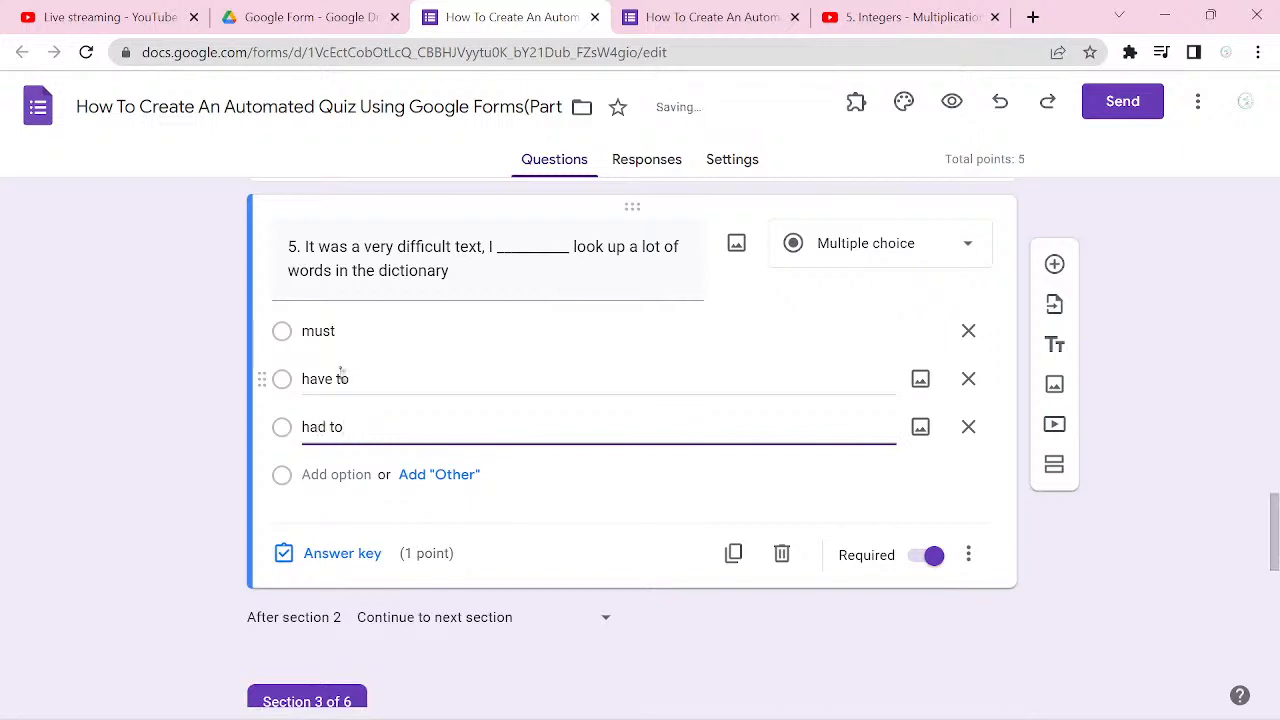
{"action": "key", "text": "Return"}
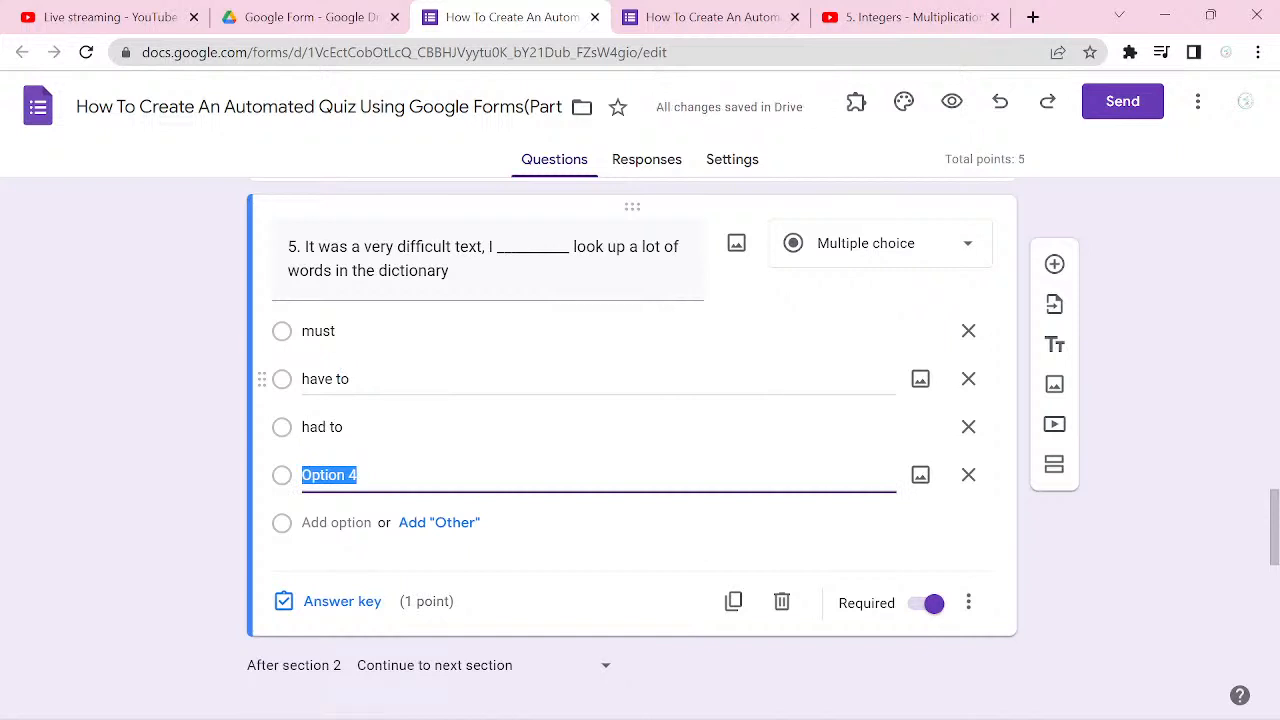
{"action": "type", "text": "must"}
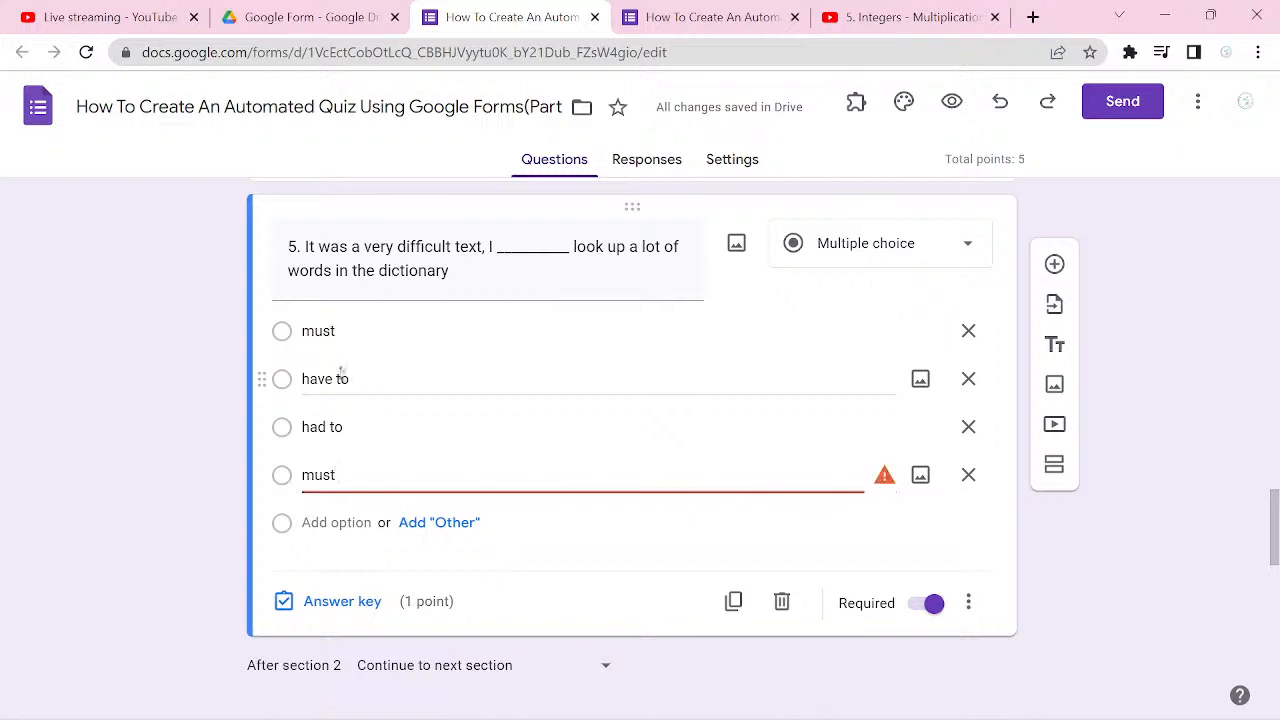
{"action": "type", "text": " to"}
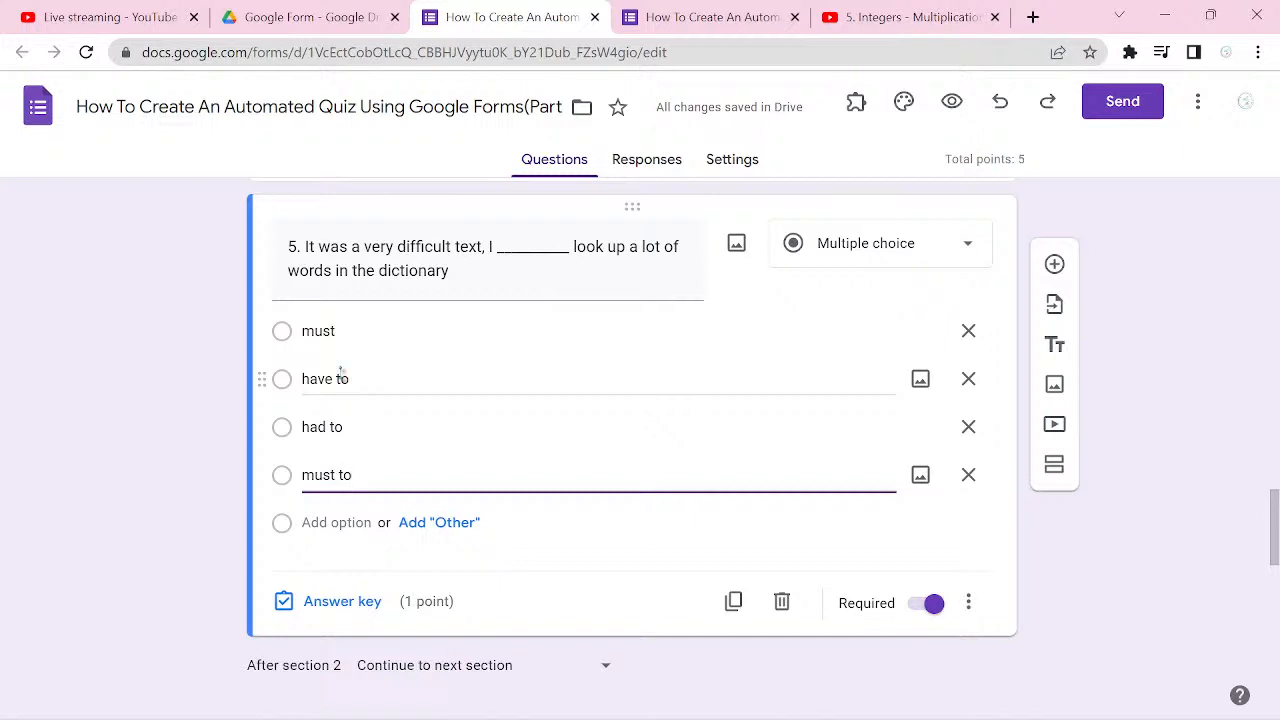
Step: Mark "had to" as the correct answer in question 5's answer key
{"action": "left_click", "coordinate": [355, 603]}
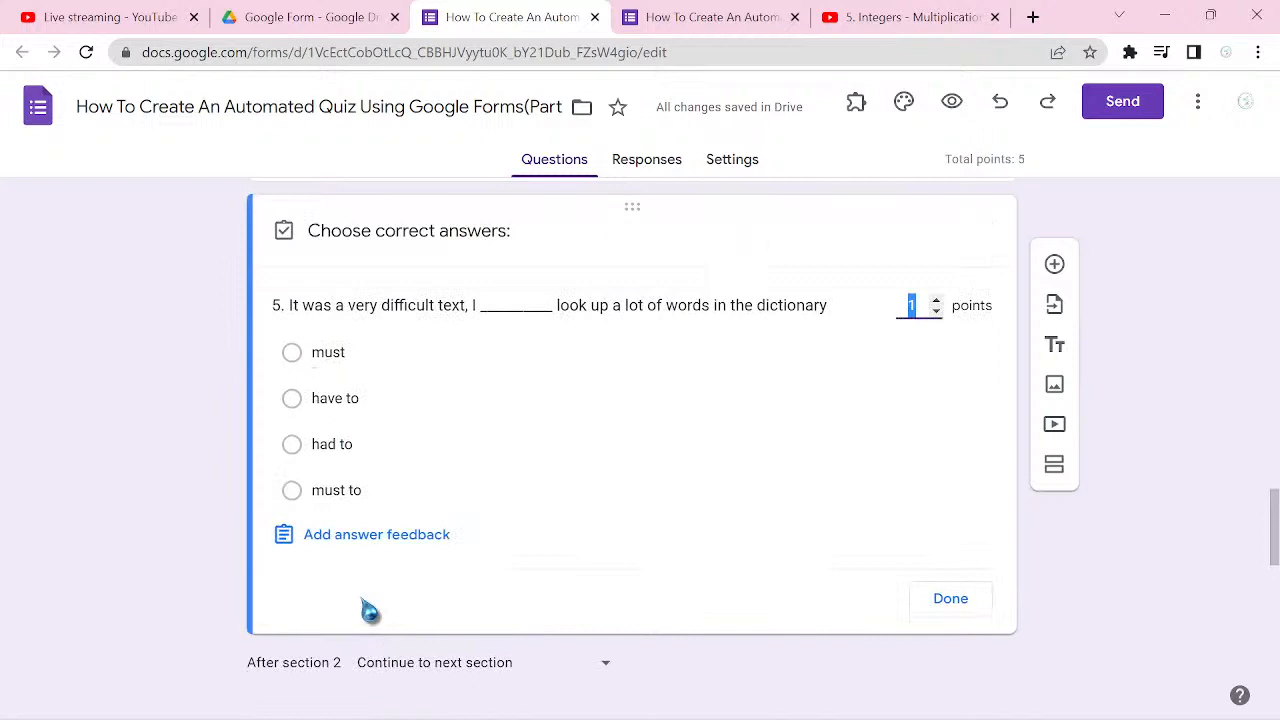
{"action": "left_click", "coordinate": [354, 458]}
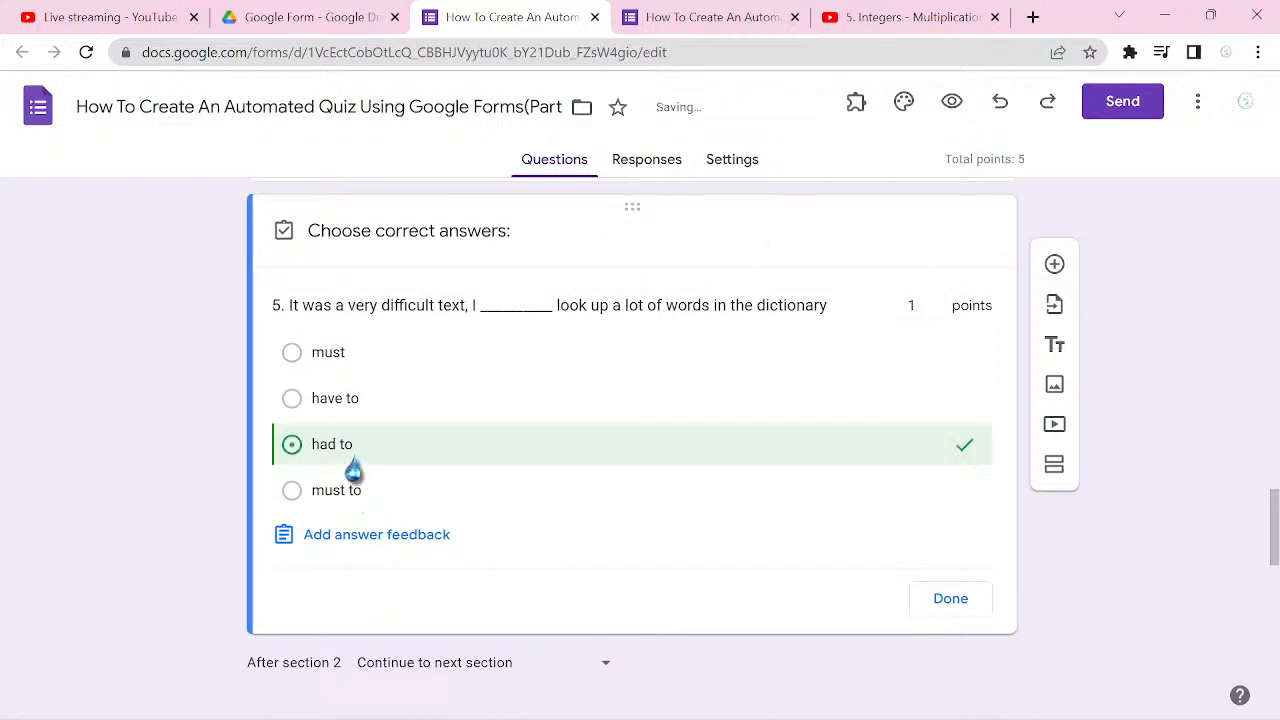
{"action": "left_click", "coordinate": [950, 600]}
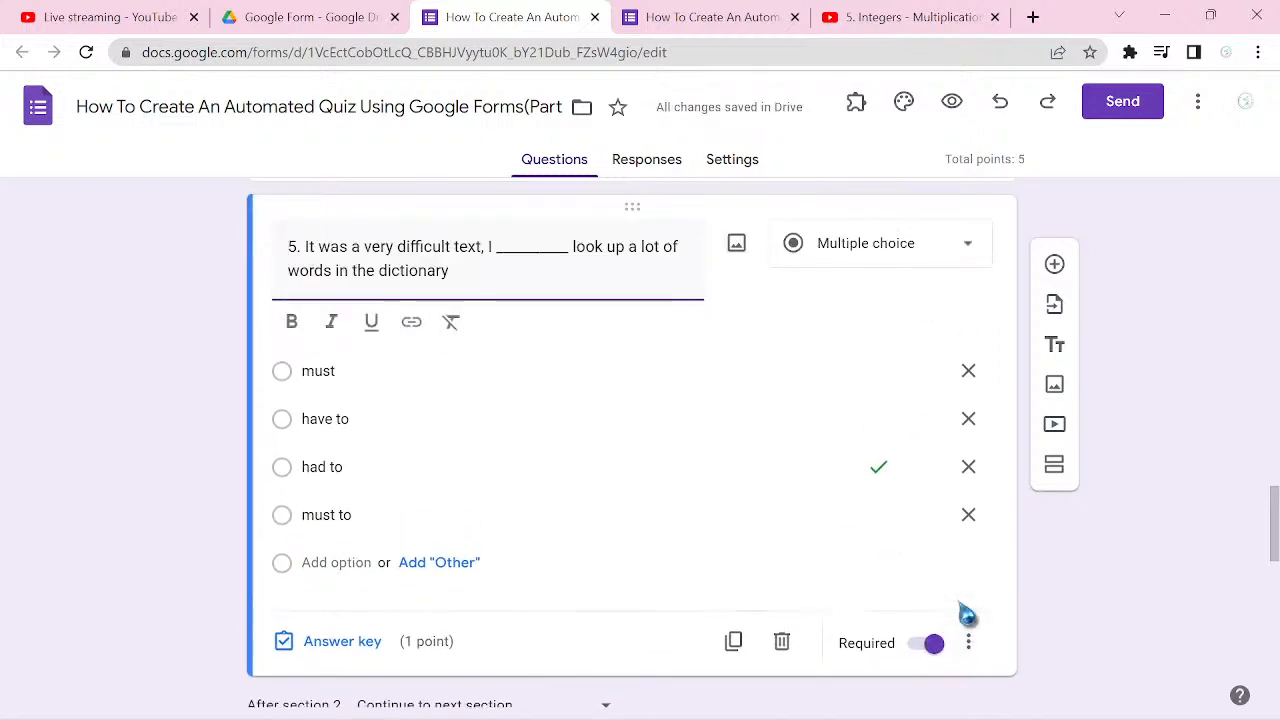
Step: Add a first multiple-choice question to the Mathematics section and start its title with "1"
{"action": "scroll", "coordinate": [966, 614], "scroll_direction": "down", "scroll_amount": 3}
{"action": "scroll", "coordinate": [631, 440], "scroll_direction": "down", "scroll_amount": 2}
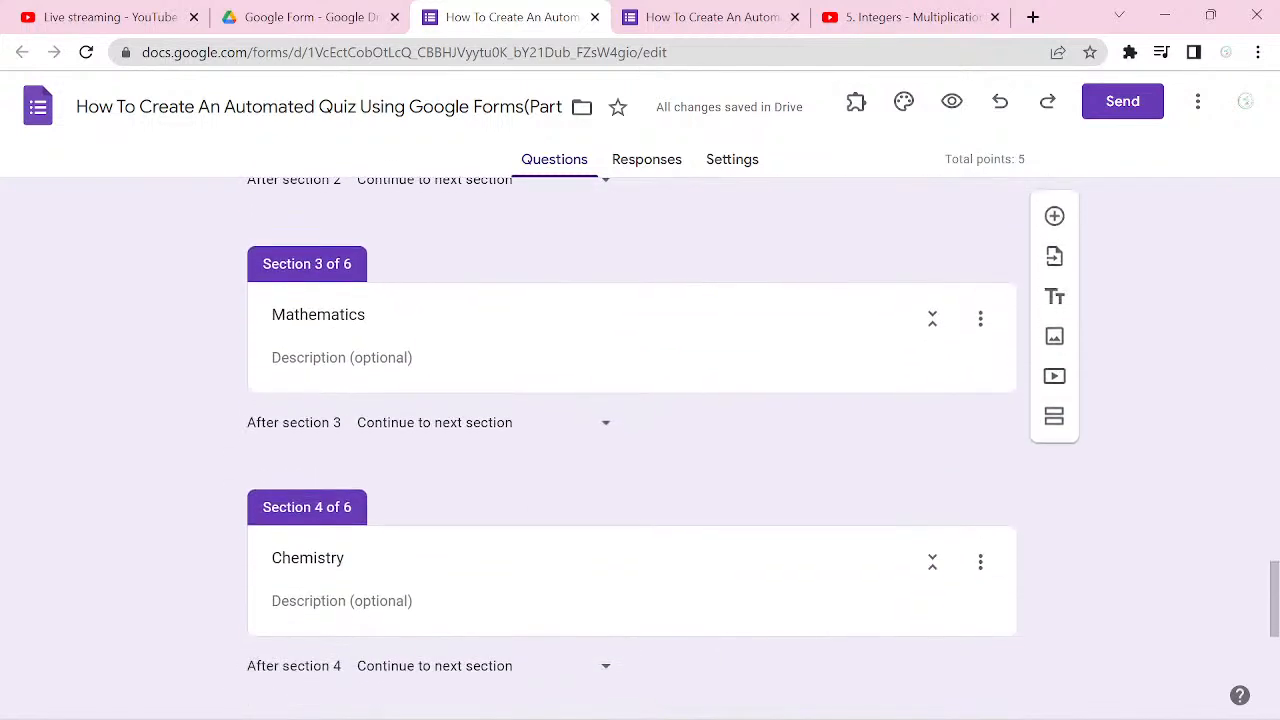
{"action": "left_click", "coordinate": [823, 366]}
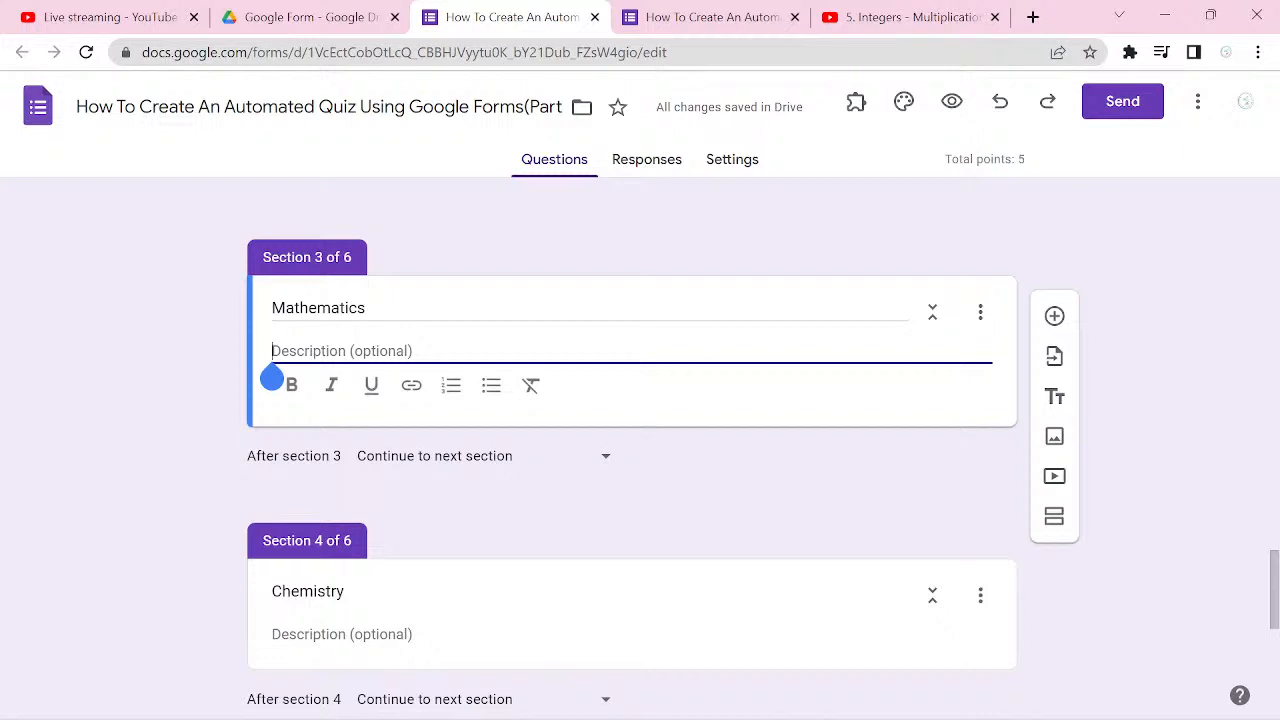
{"action": "left_click", "coordinate": [1054, 316]}
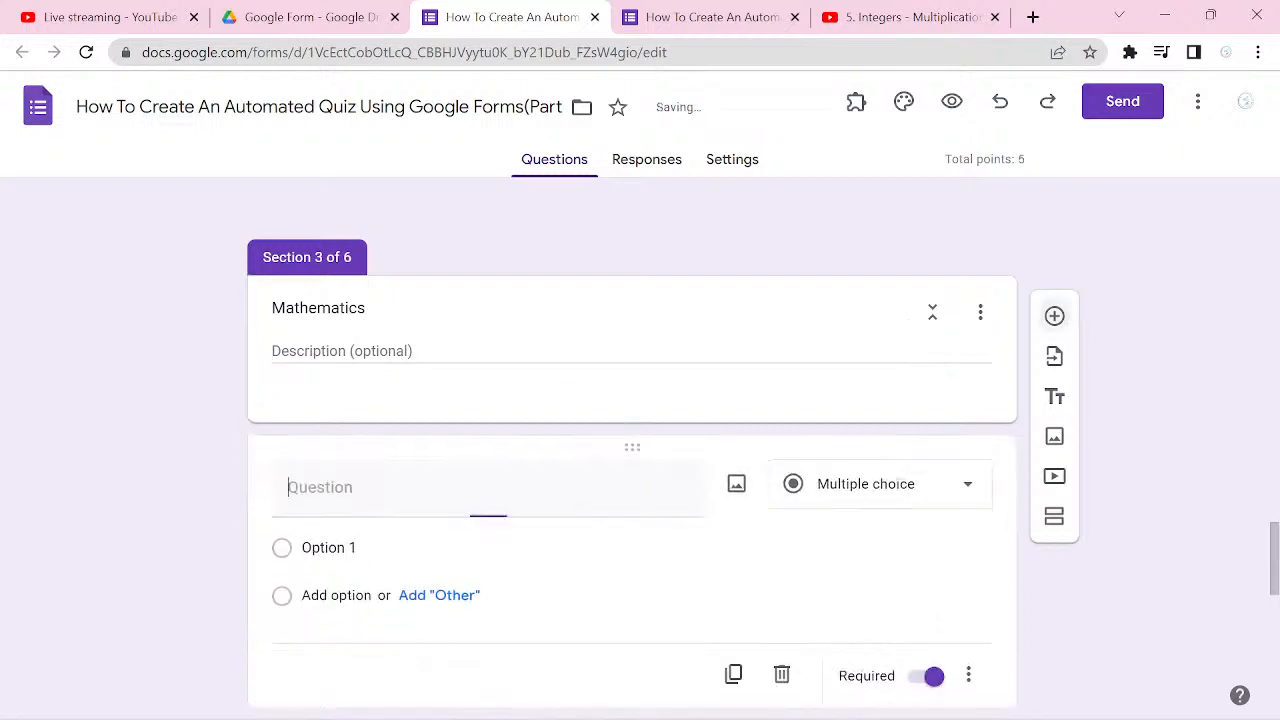
{"action": "type", "text": "1"}
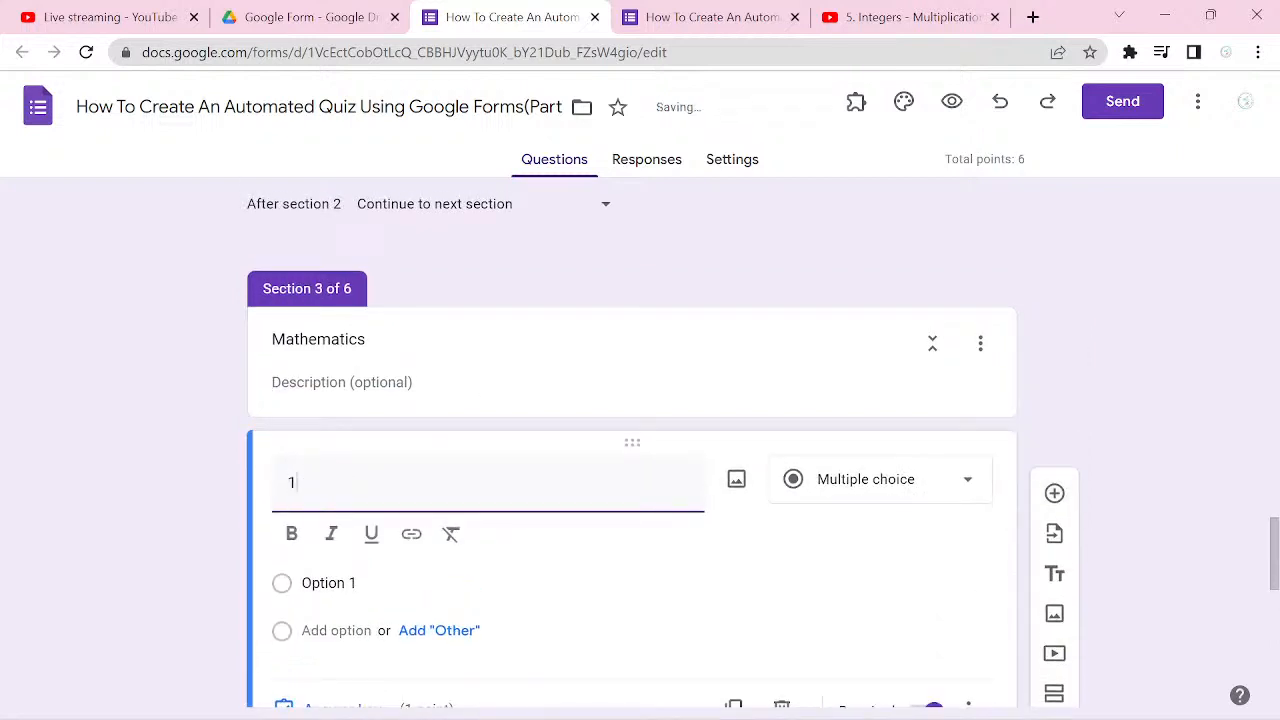
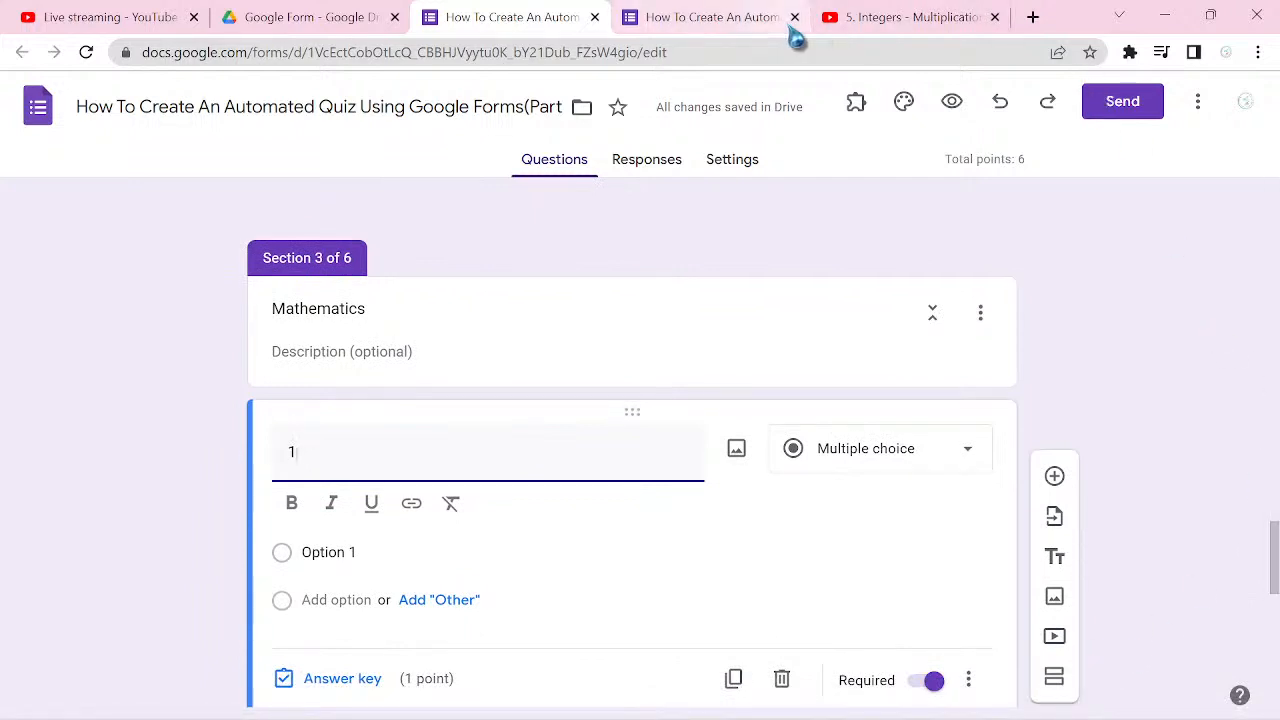
Step: Replace the other form's responses page by searching for "quizzes" and opening the Quizizz site
{"action": "left_click", "coordinate": [735, 30]}
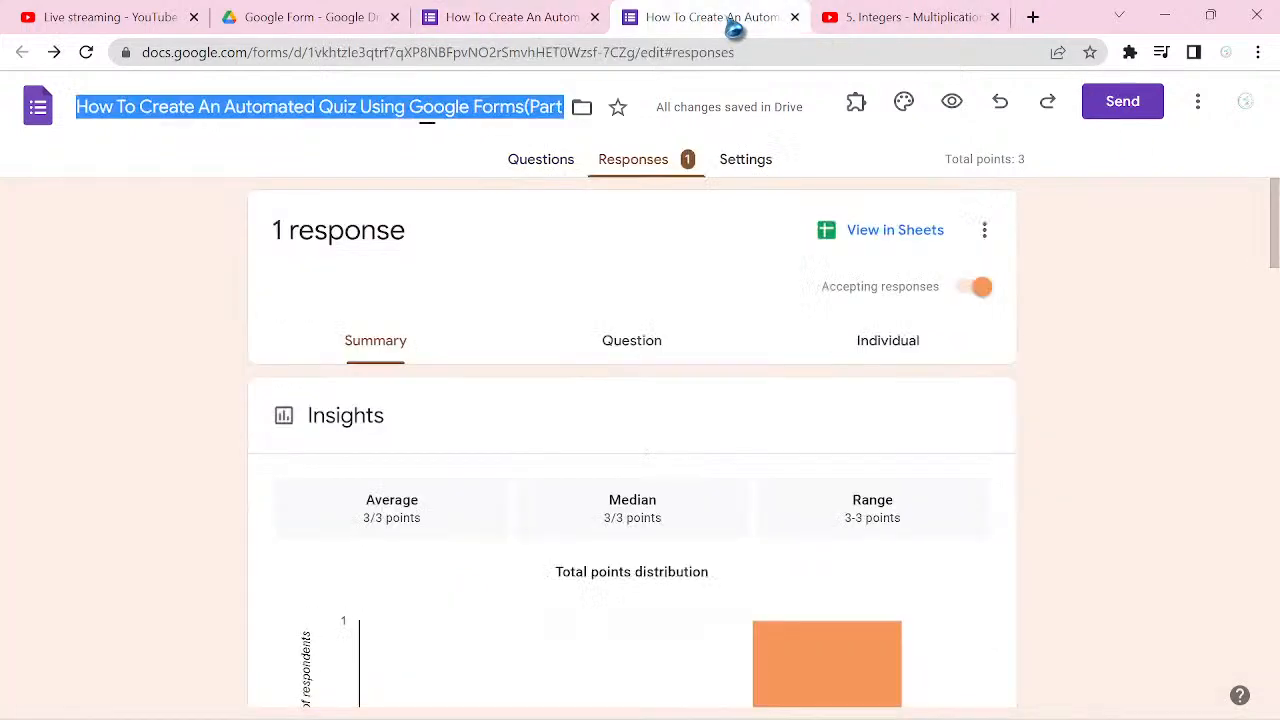
{"action": "left_click", "coordinate": [620, 54]}
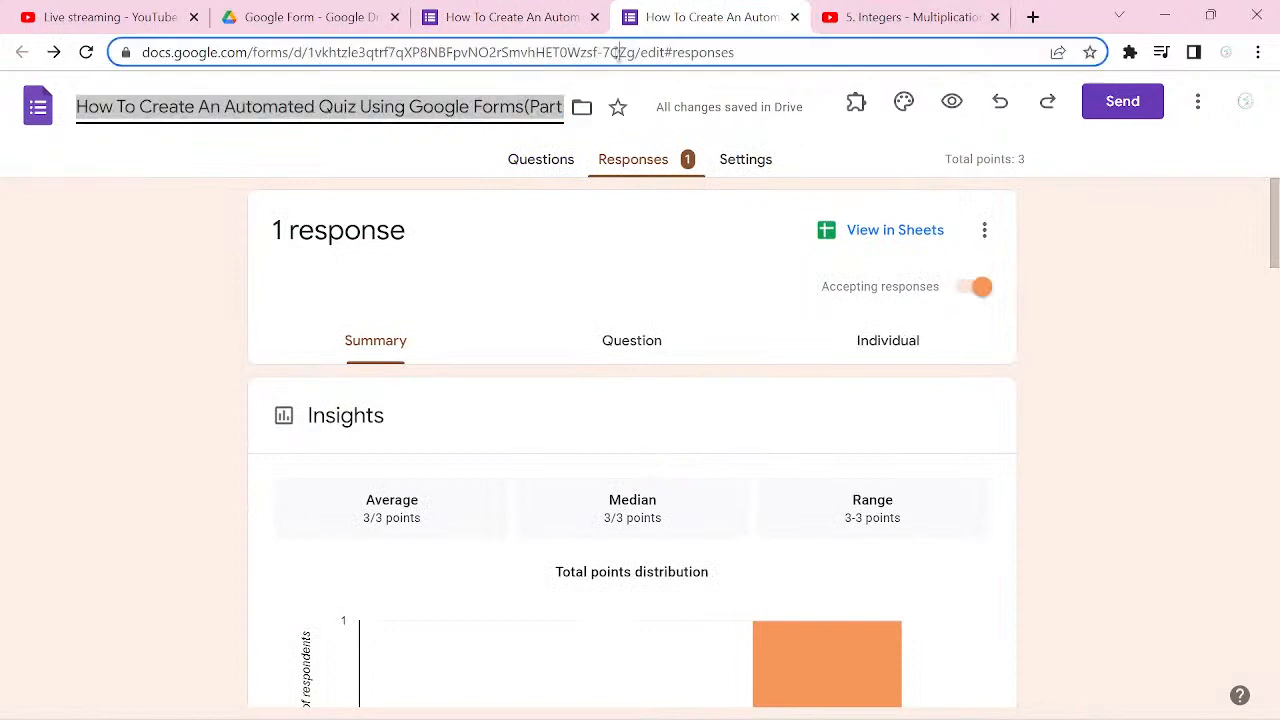
{"action": "key", "text": "BackSpace"}
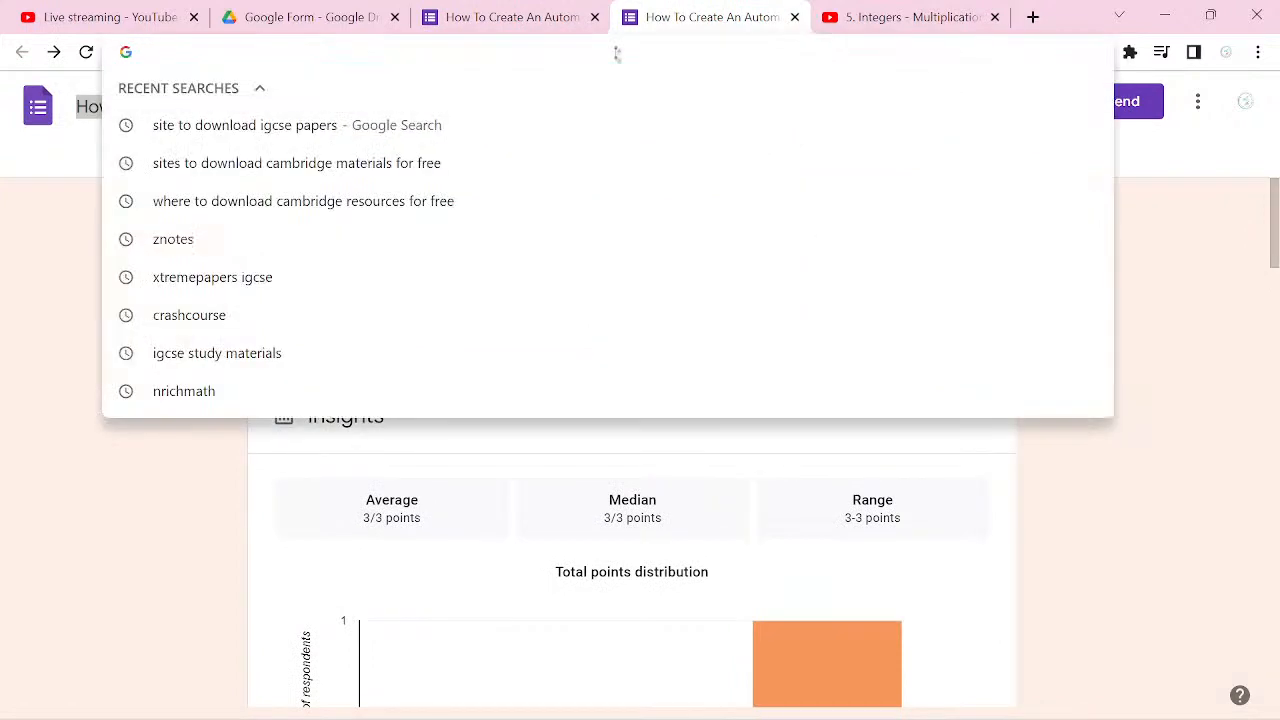
{"action": "type", "text": "qui"}
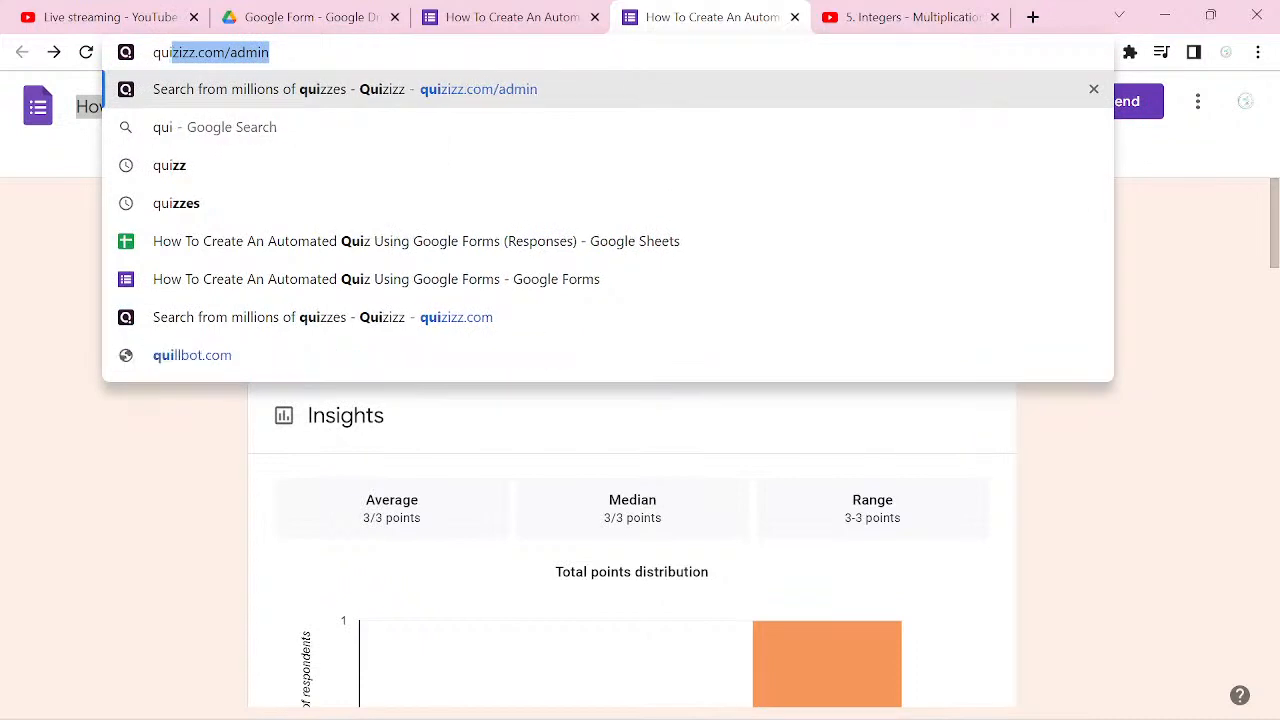
{"action": "type", "text": "zz"}
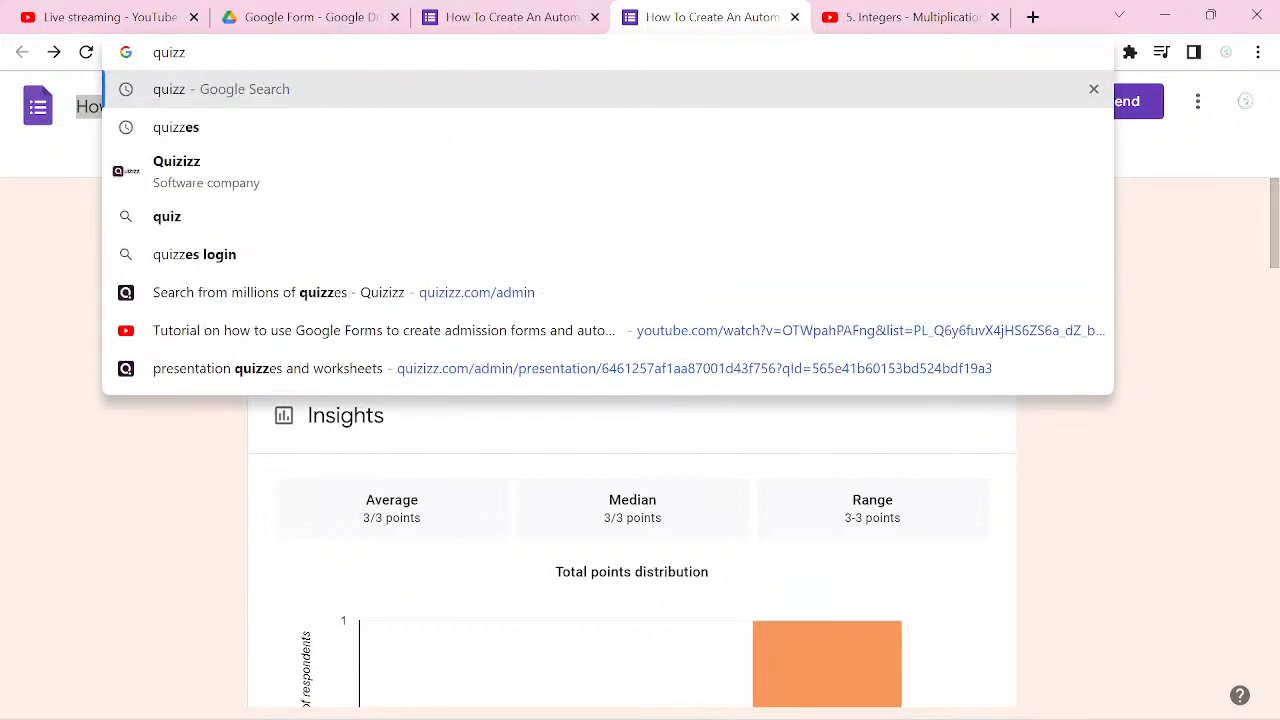
{"action": "type", "text": "es"}
{"action": "key", "text": "Return"}
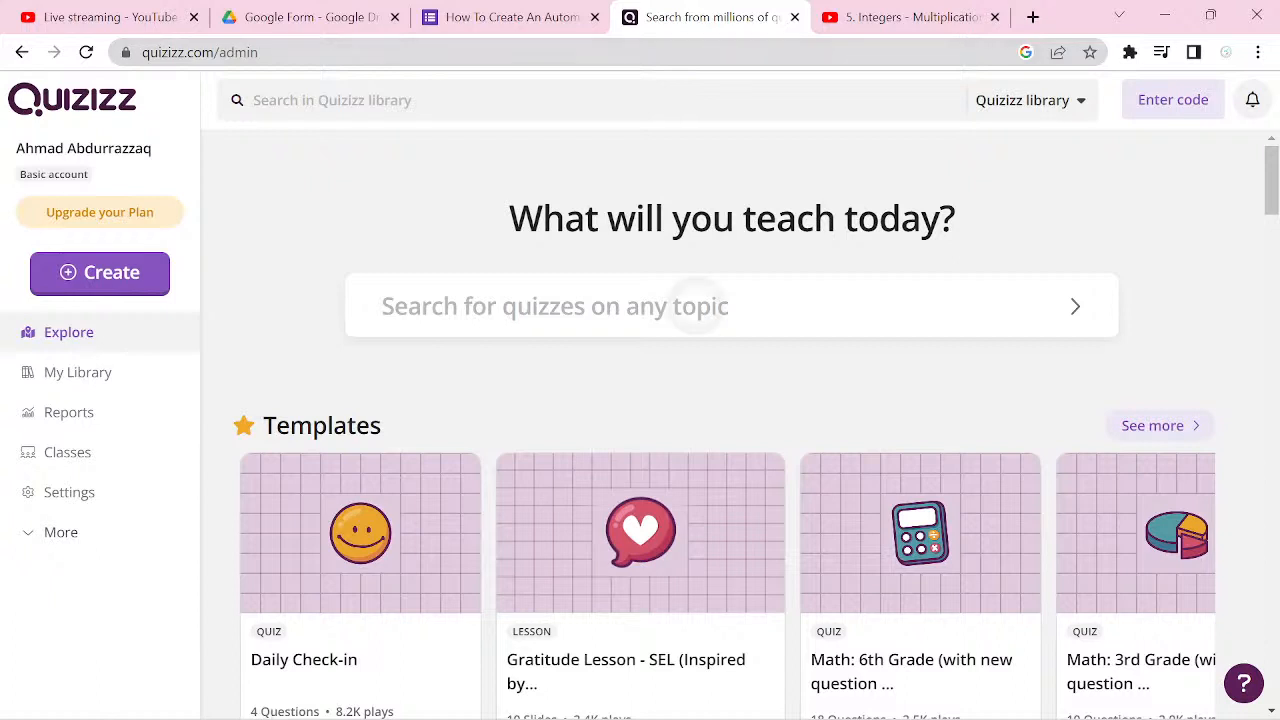
Step: Search Quizizz for "solving quadratic equations" and look through the first questions in the preview of the first quiz
{"action": "left_click", "coordinate": [672, 290]}
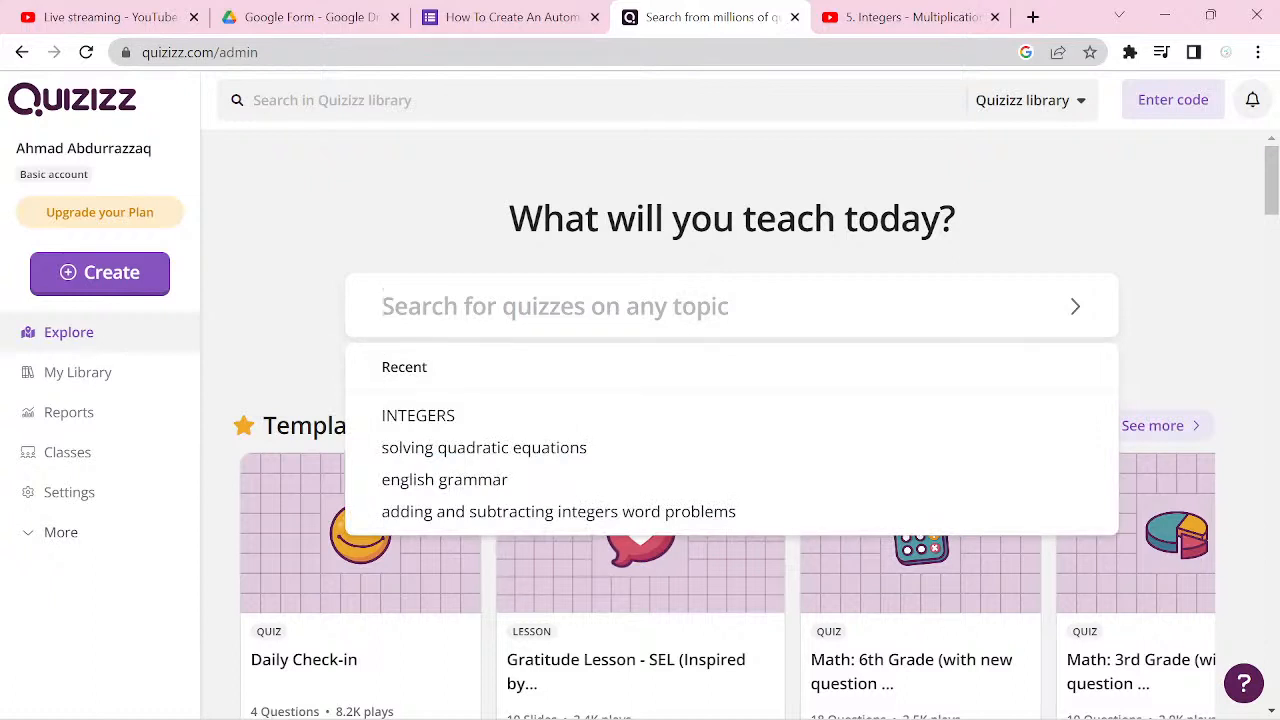
{"action": "left_click", "coordinate": [484, 448]}
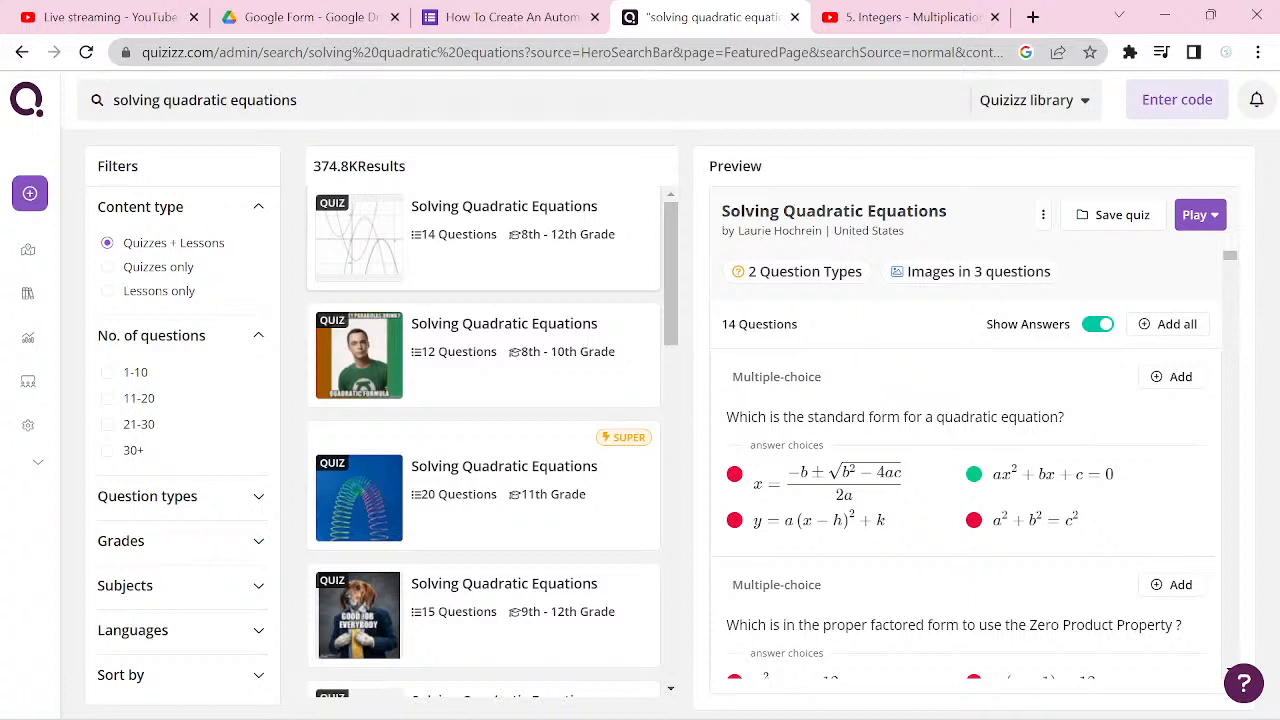
{"action": "left_click", "coordinate": [1128, 498]}
{"action": "scroll", "coordinate": [964, 464], "scroll_direction": "down", "scroll_amount": 2}
{"action": "left_click", "coordinate": [960, 401]}
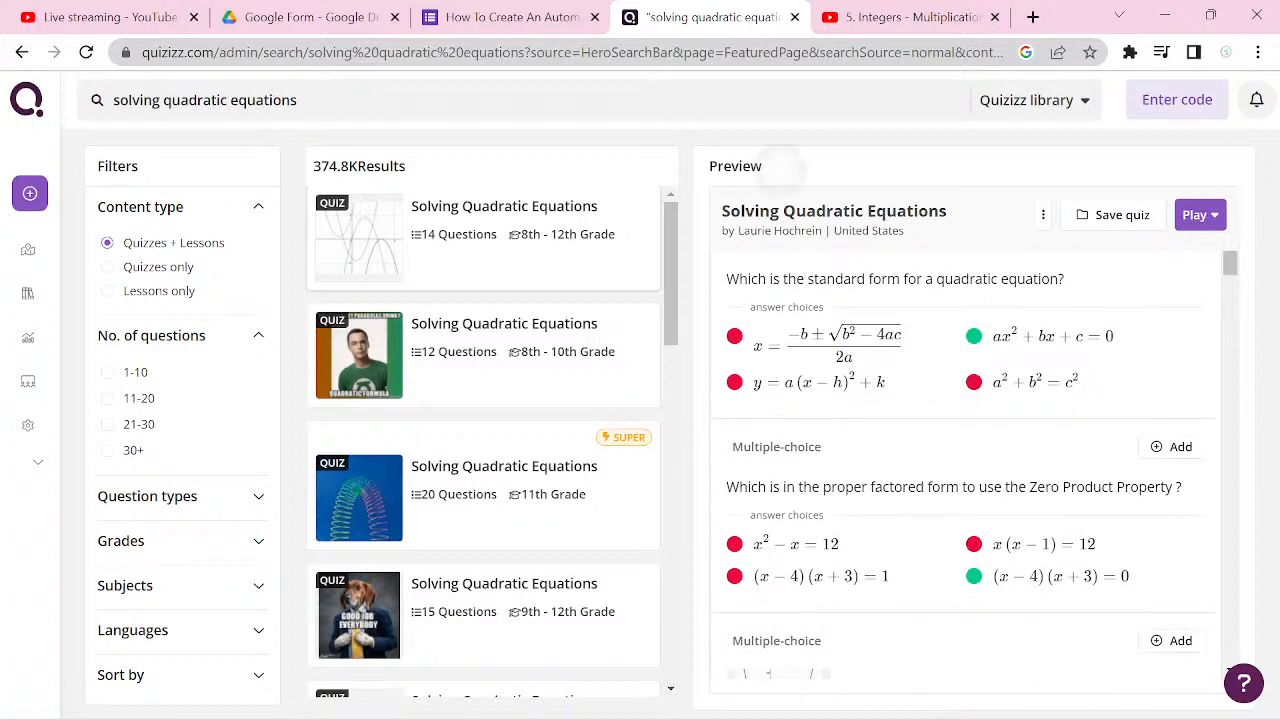
{"action": "scroll", "coordinate": [964, 464], "scroll_direction": "down", "scroll_amount": 1}
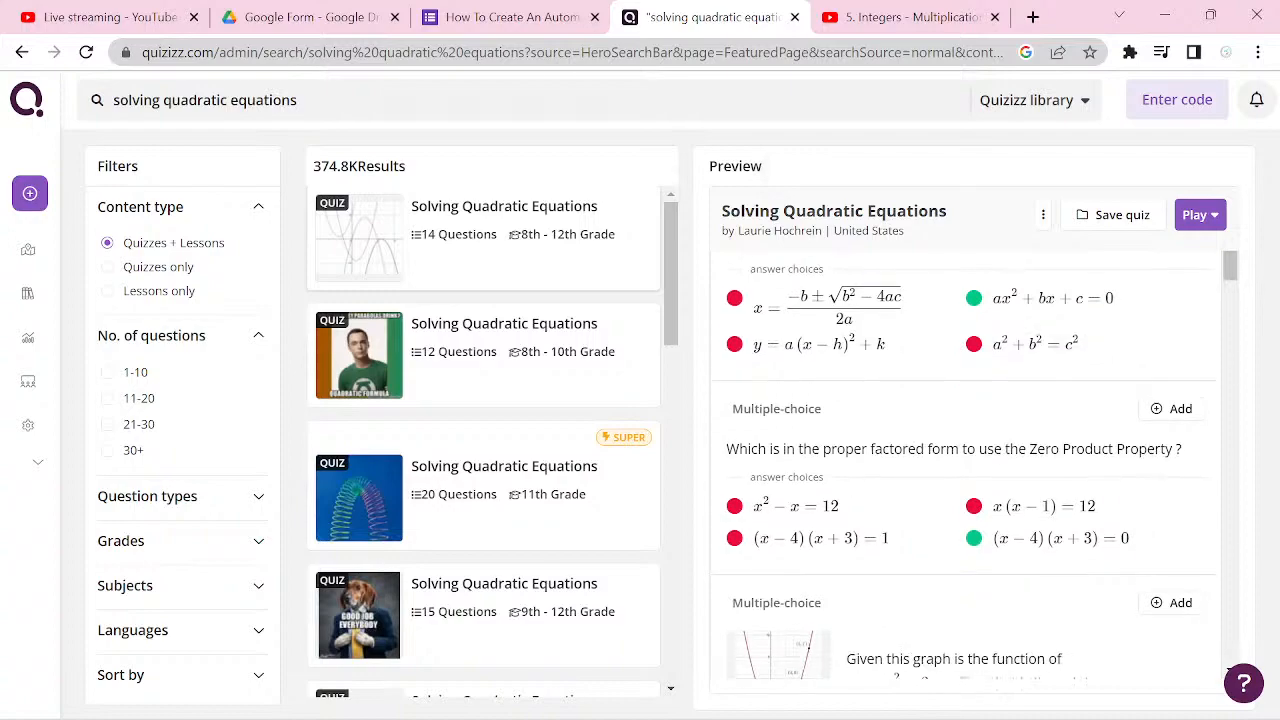
Step: Copy "Which is the standard form for a quadratic equation?" from the Quizizz preview into question 1 of the form's Mathematics section
{"action": "scroll", "coordinate": [964, 464], "scroll_direction": "up", "scroll_amount": 1}
{"action": "scroll", "coordinate": [940, 407], "scroll_direction": "up", "scroll_amount": 3}
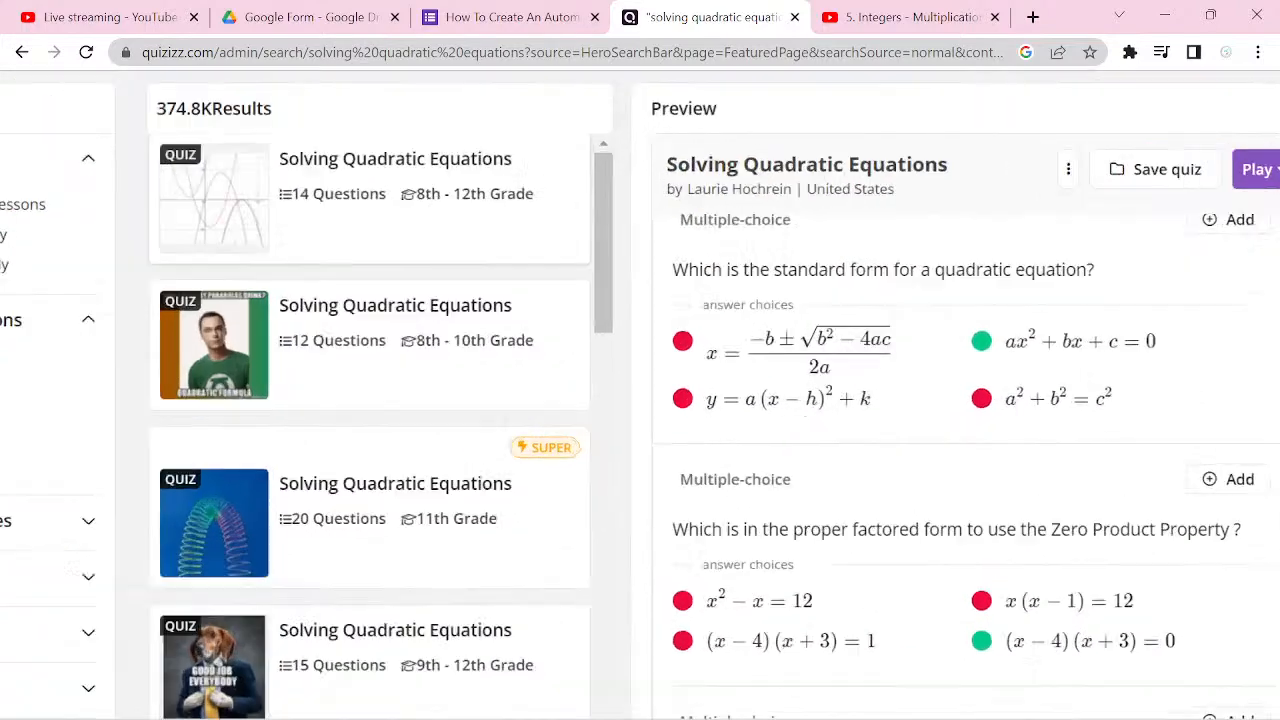
{"action": "scroll", "coordinate": [947, 522], "scroll_direction": "up", "scroll_amount": 1}
{"action": "scroll", "coordinate": [965, 385], "scroll_direction": "up", "scroll_amount": 1}
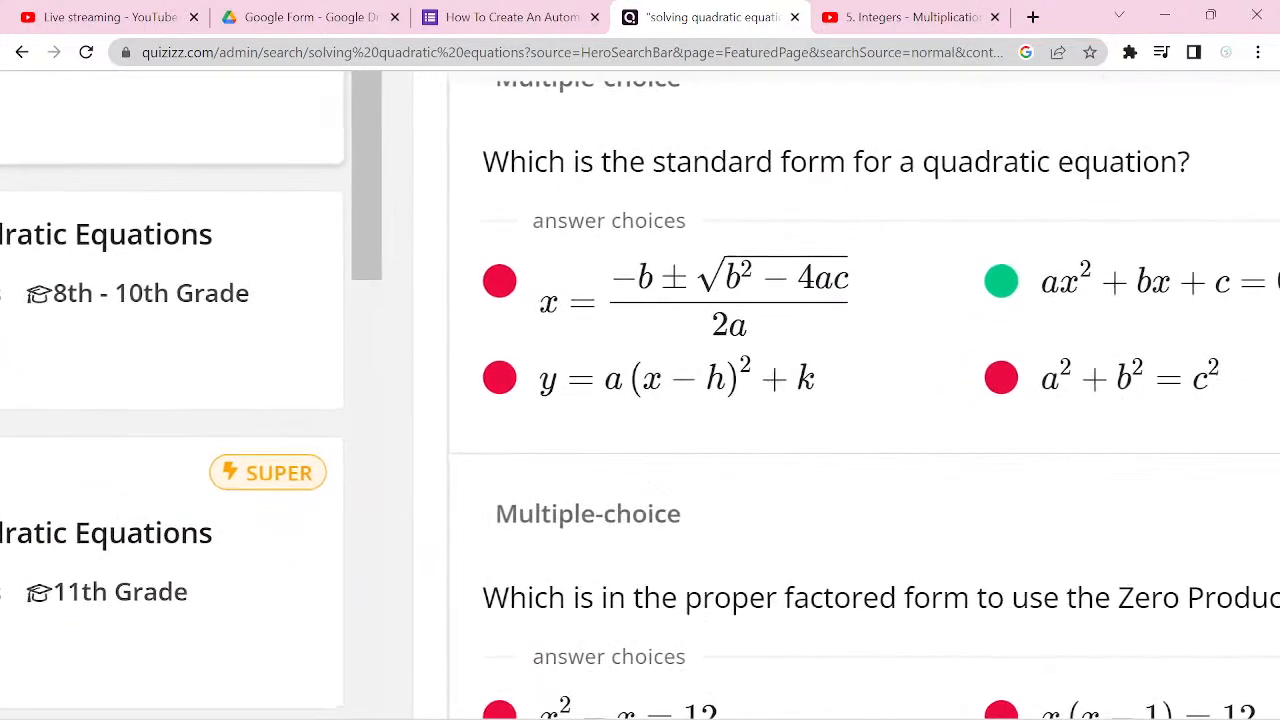
{"action": "scroll", "coordinate": [1060, 430], "scroll_direction": "up", "scroll_amount": 1}
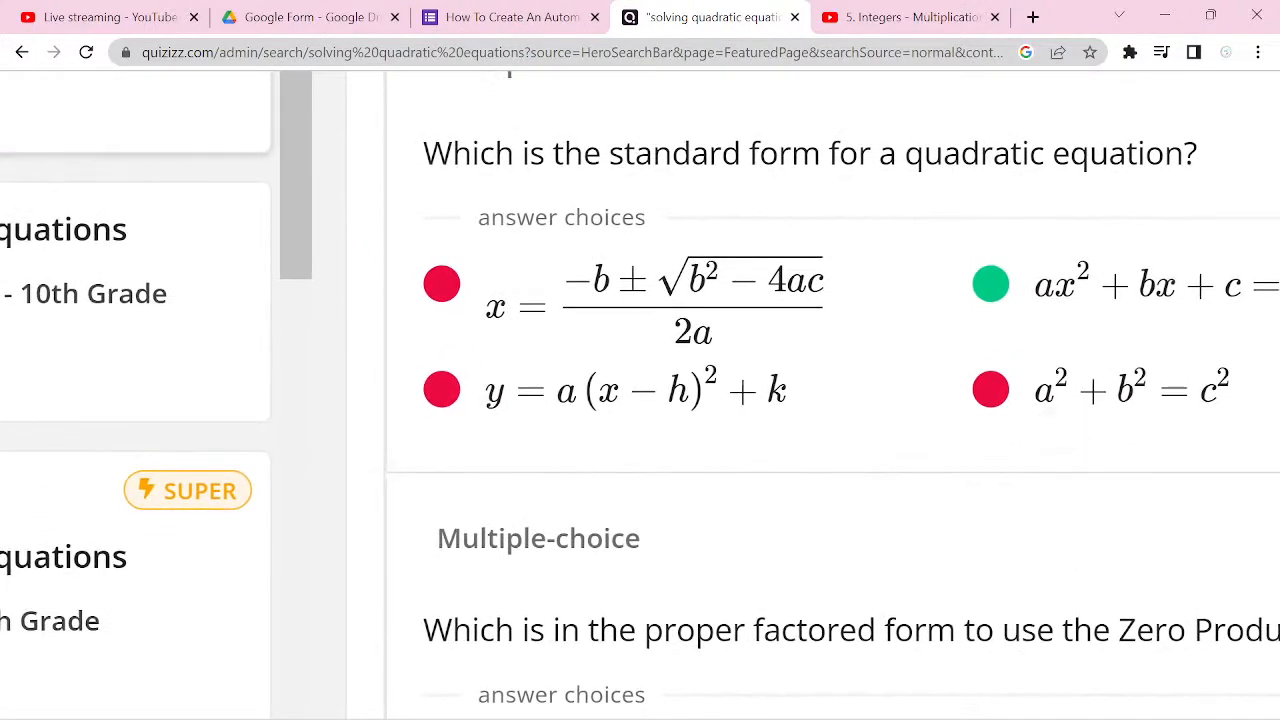
{"action": "scroll", "coordinate": [1080, 432], "scroll_direction": "down", "scroll_amount": 2}
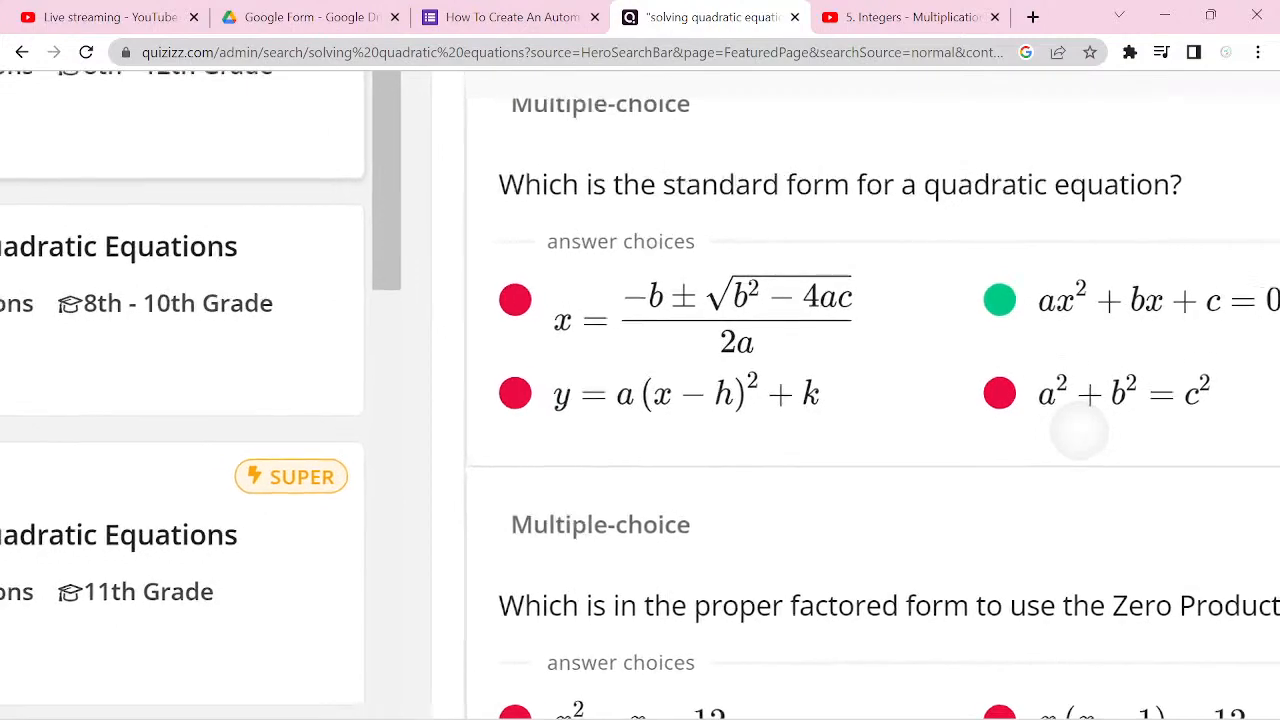
{"action": "scroll", "coordinate": [1080, 432], "scroll_direction": "down", "scroll_amount": 3}
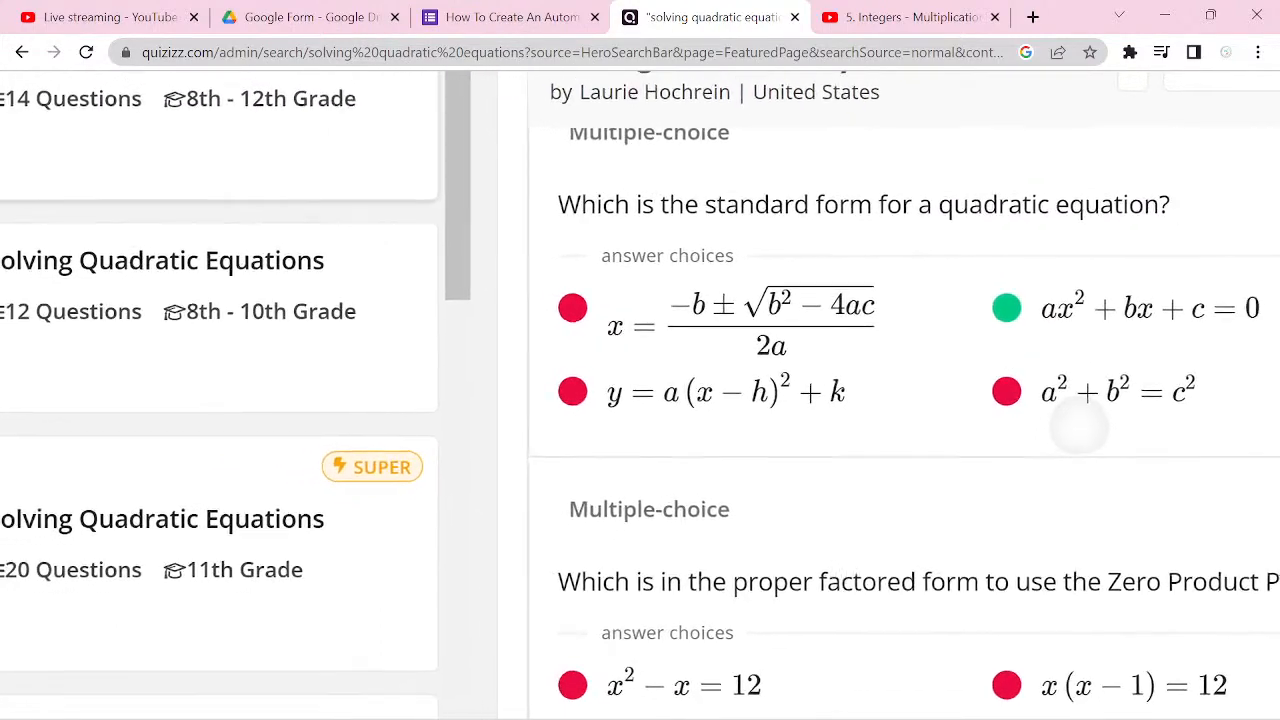
{"action": "scroll", "coordinate": [1080, 430], "scroll_direction": "down", "scroll_amount": 1}
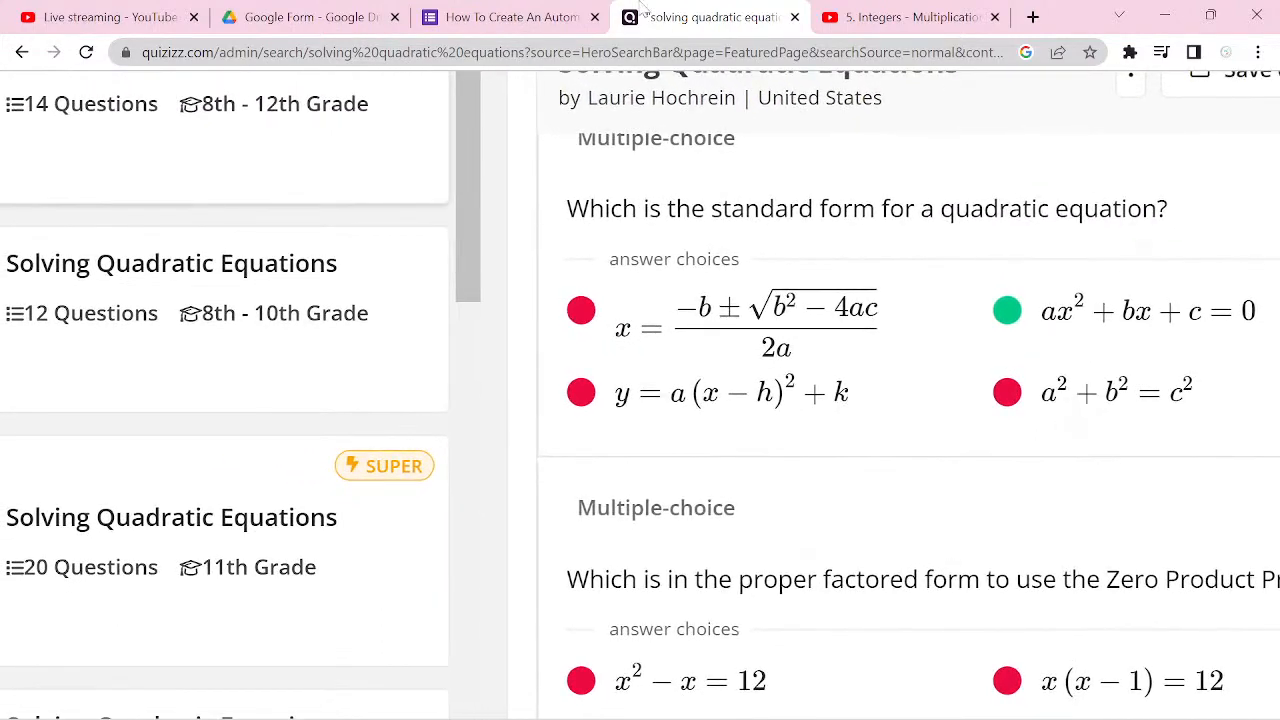
{"action": "left_click_drag", "start_coordinate": [567, 212], "coordinate": [1185, 242]}
{"action": "key", "text": "ctrl+c"}
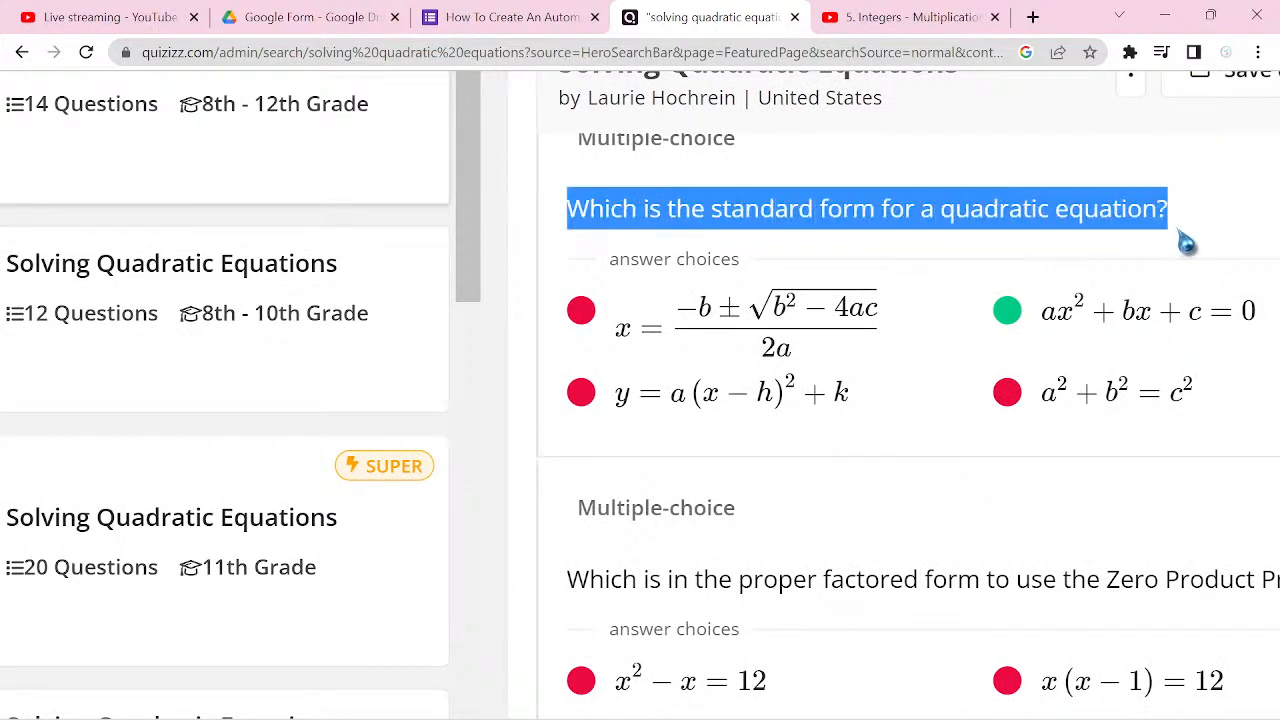
{"action": "left_click", "coordinate": [550, 30]}
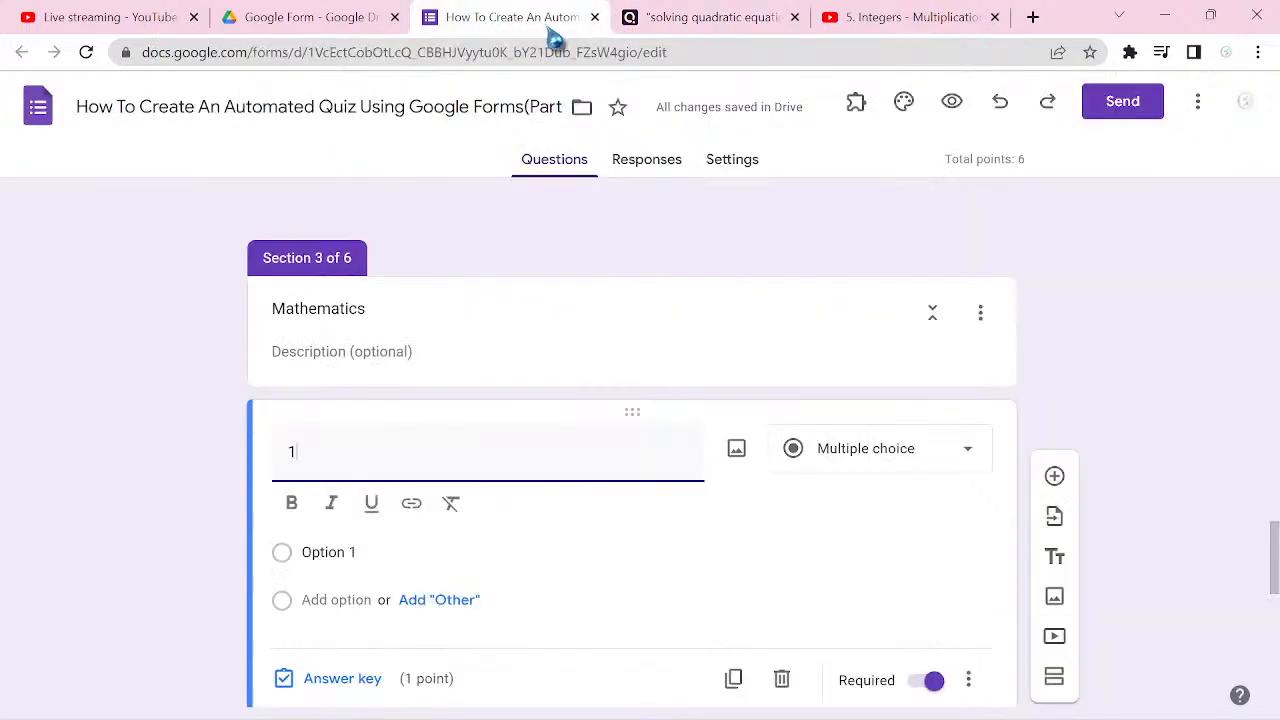
{"action": "key", "text": "ctrl+v"}
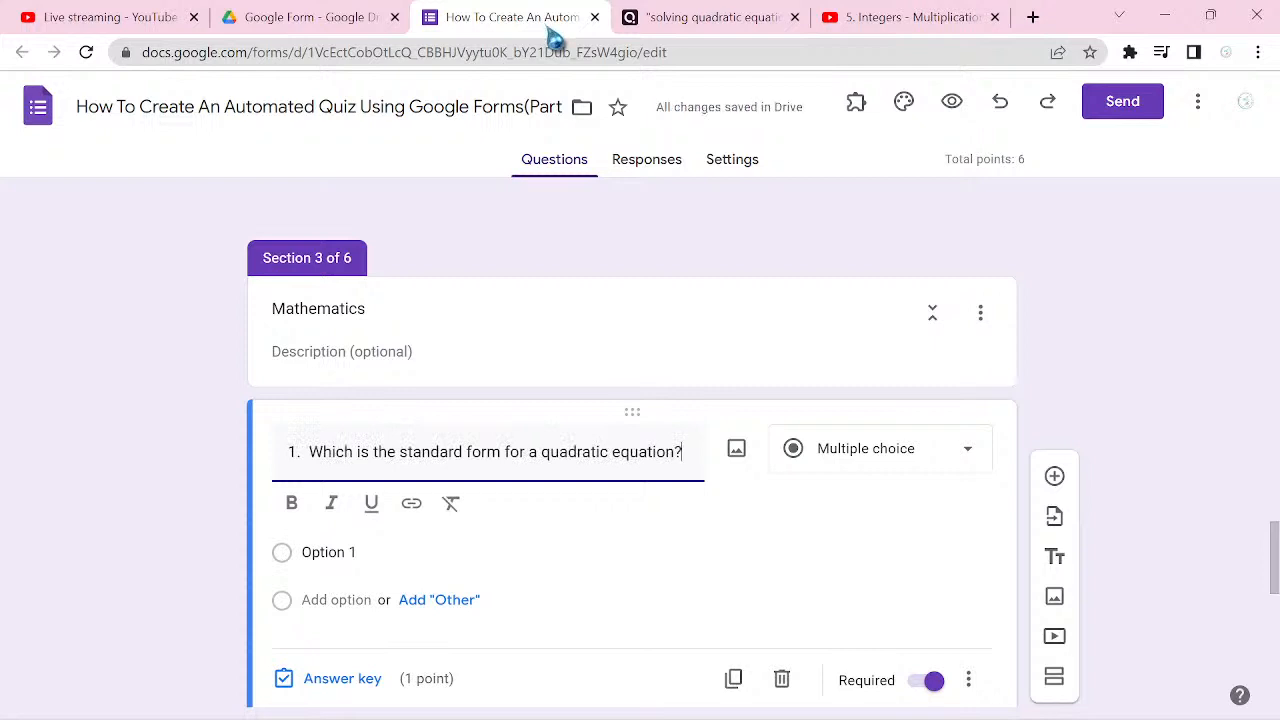
Step: Return to the Quizizz preview, open Snipping Tool and capture the quadratic formula answer choice of the first question
{"action": "left_click", "coordinate": [700, 20]}
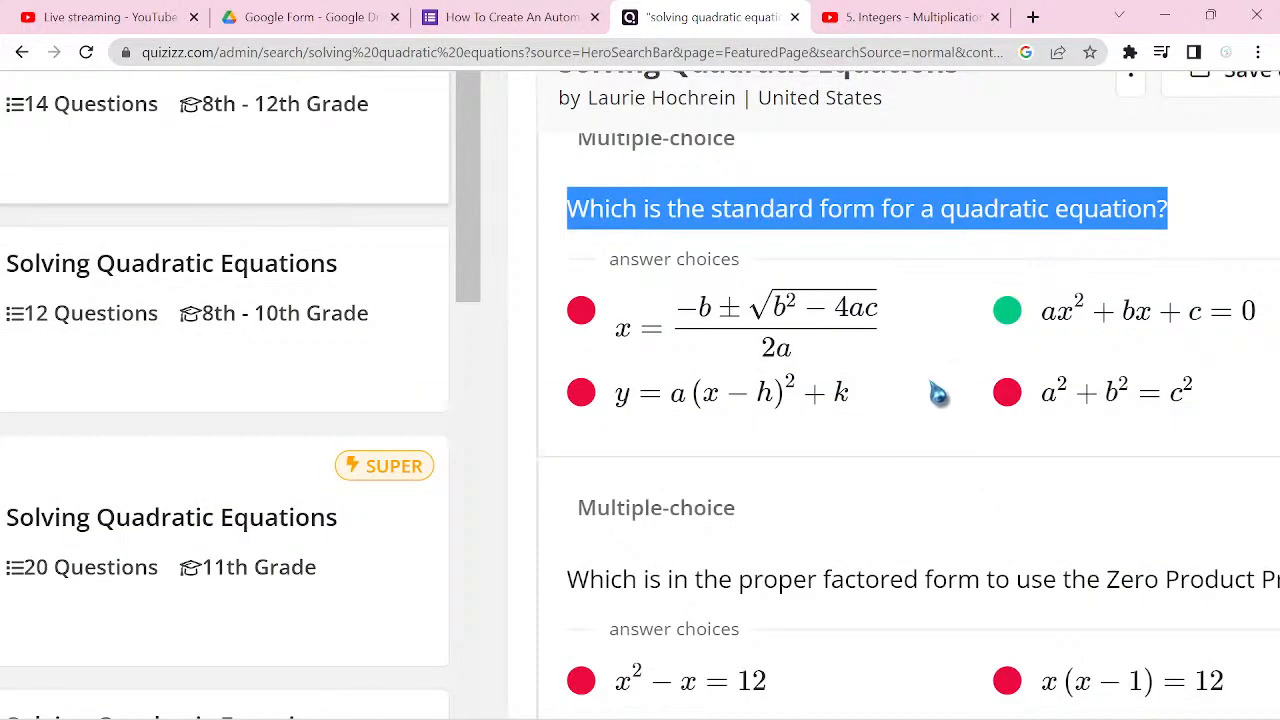
{"action": "mouse_move", "coordinate": [758, 690]}
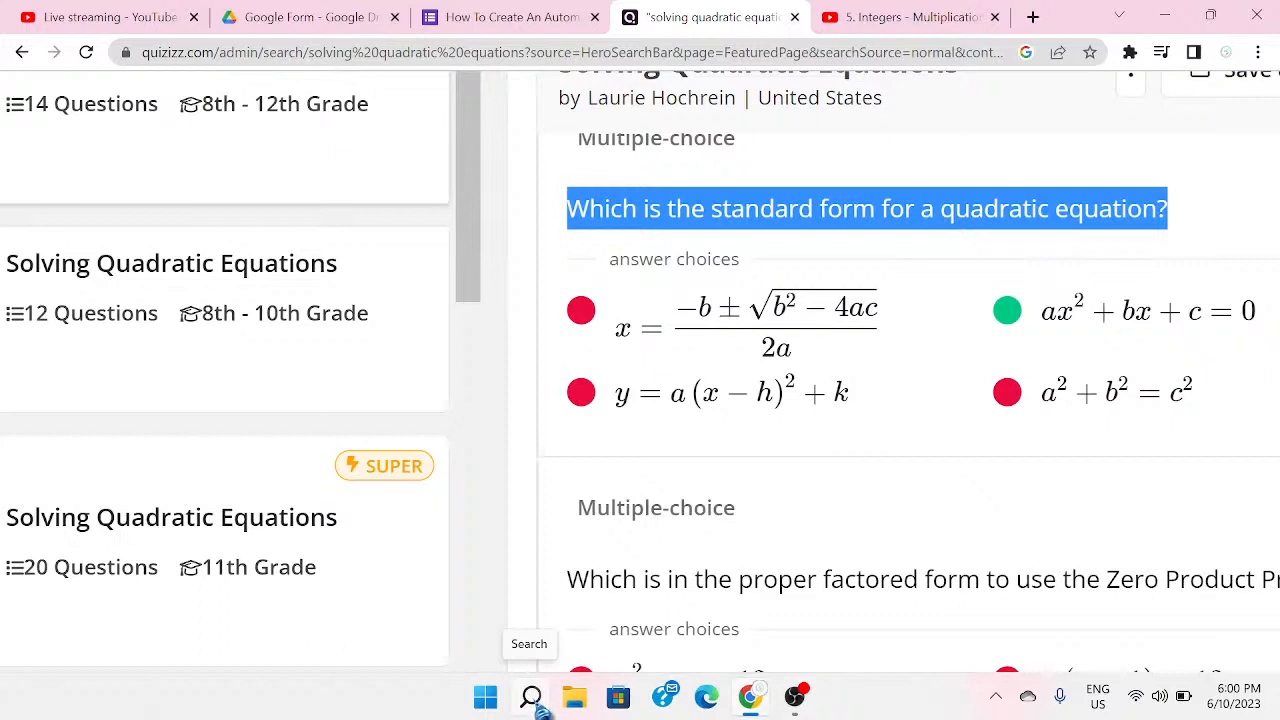
{"action": "left_click", "coordinate": [540, 706]}
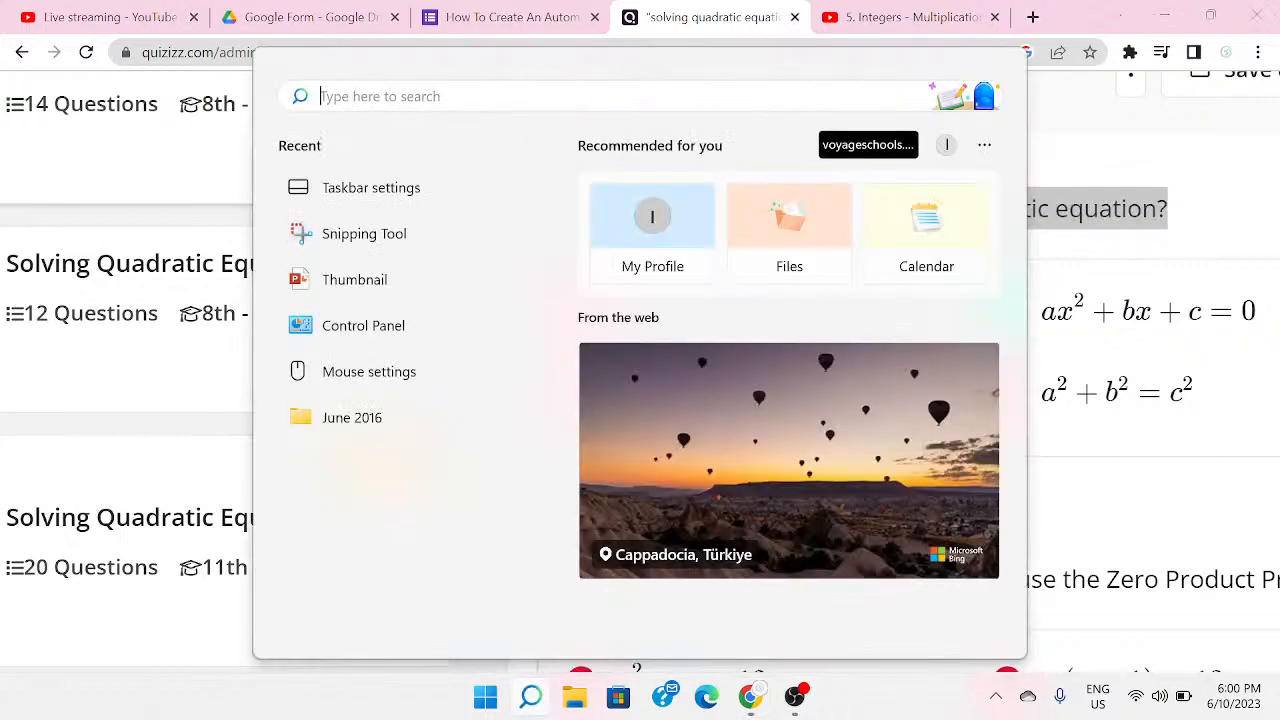
{"action": "type", "text": "sni"}
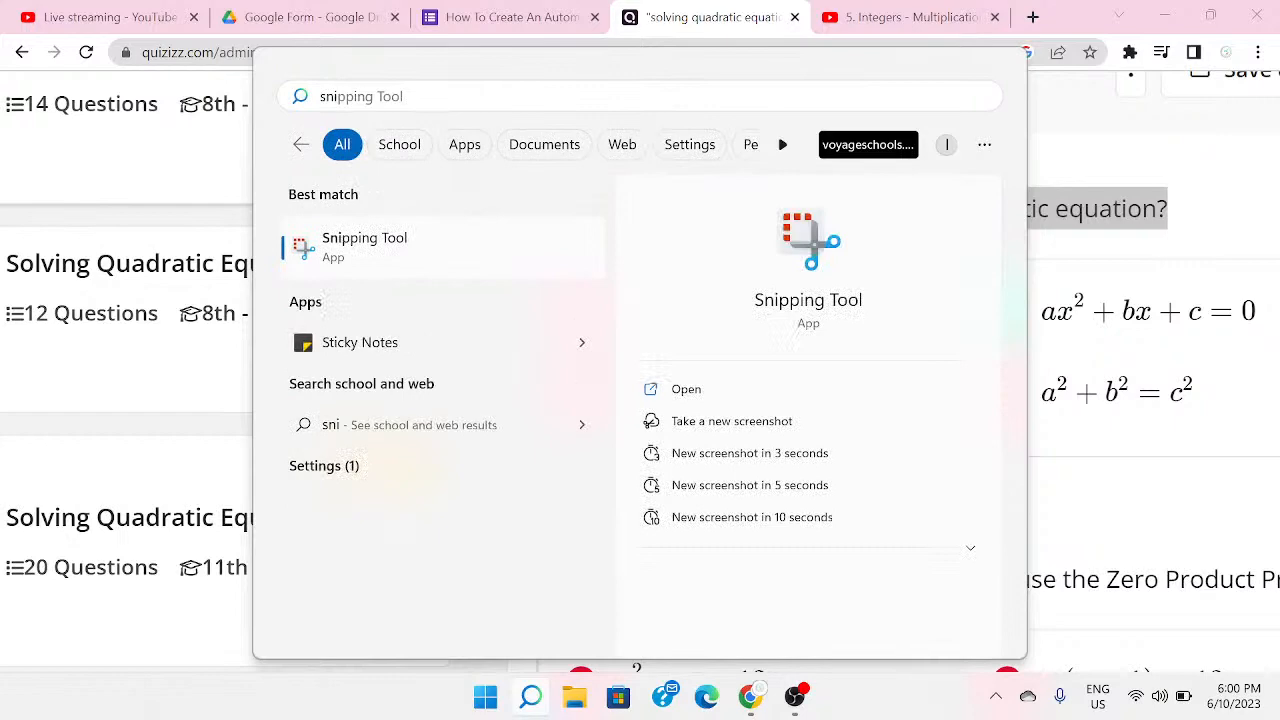
{"action": "key", "text": "Return"}
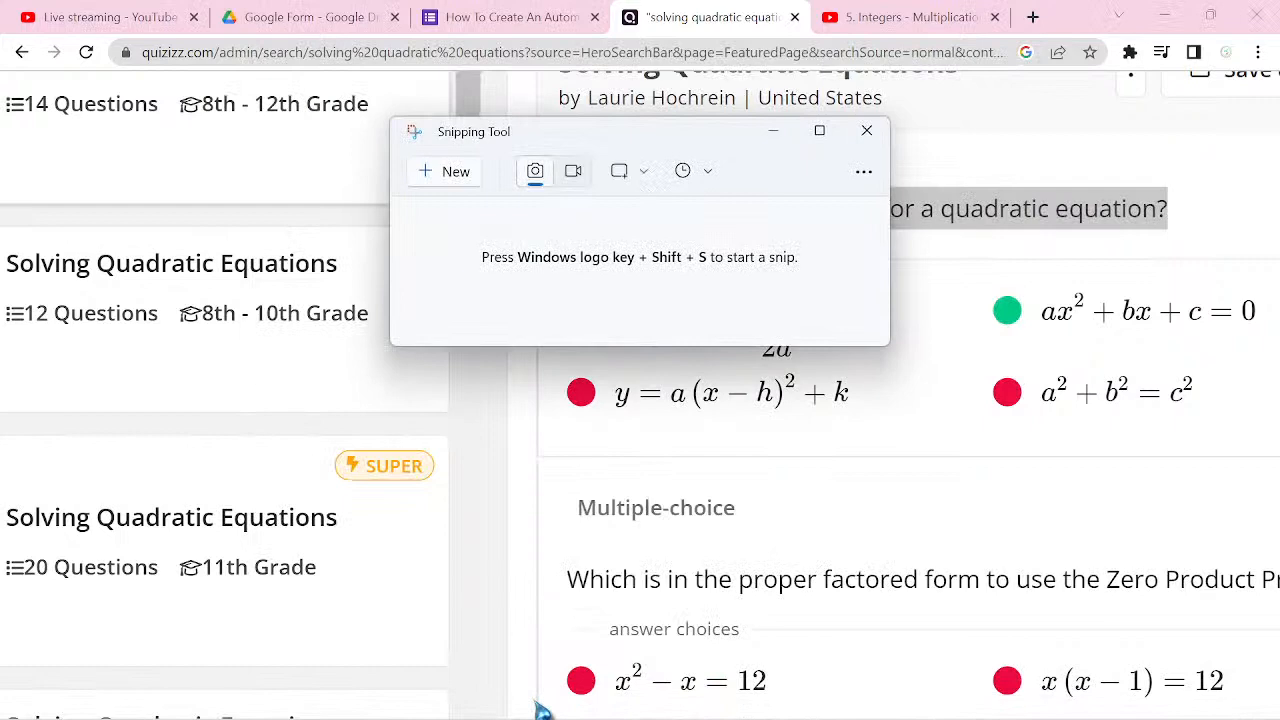
{"action": "key", "text": "ctrl+n"}
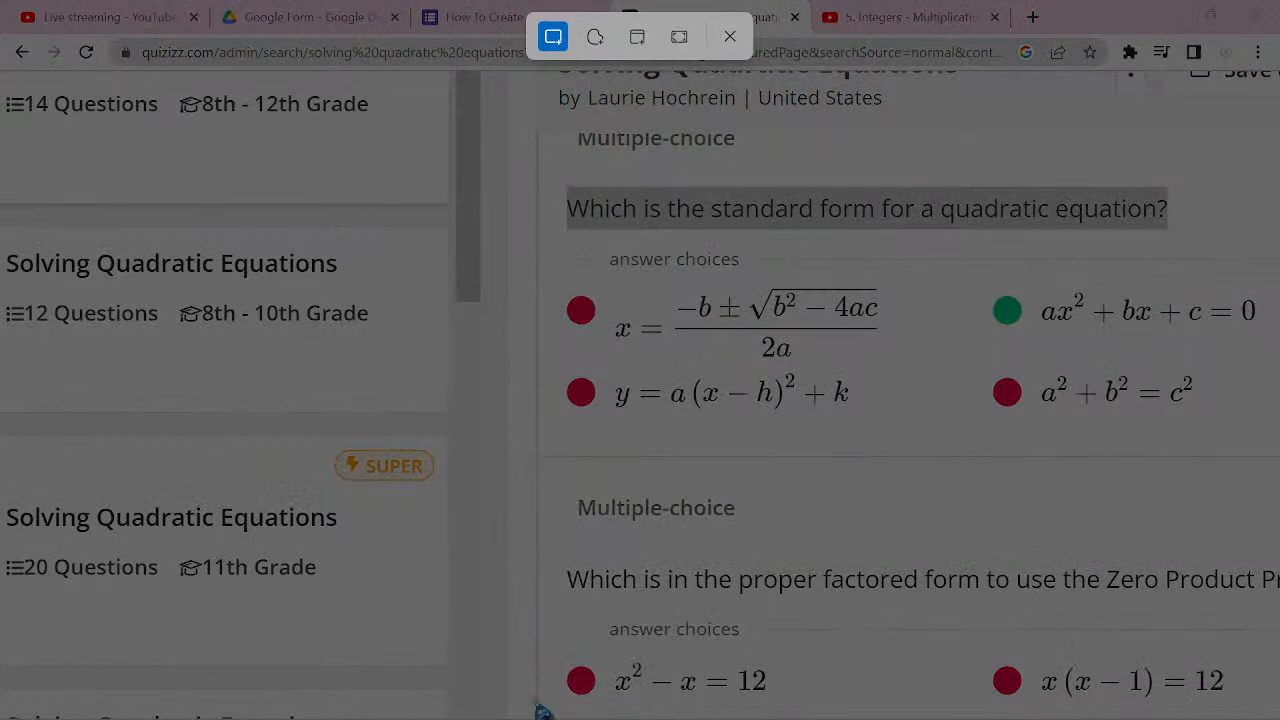
{"action": "left_click_drag", "start_coordinate": [605, 278], "coordinate": [932, 372]}
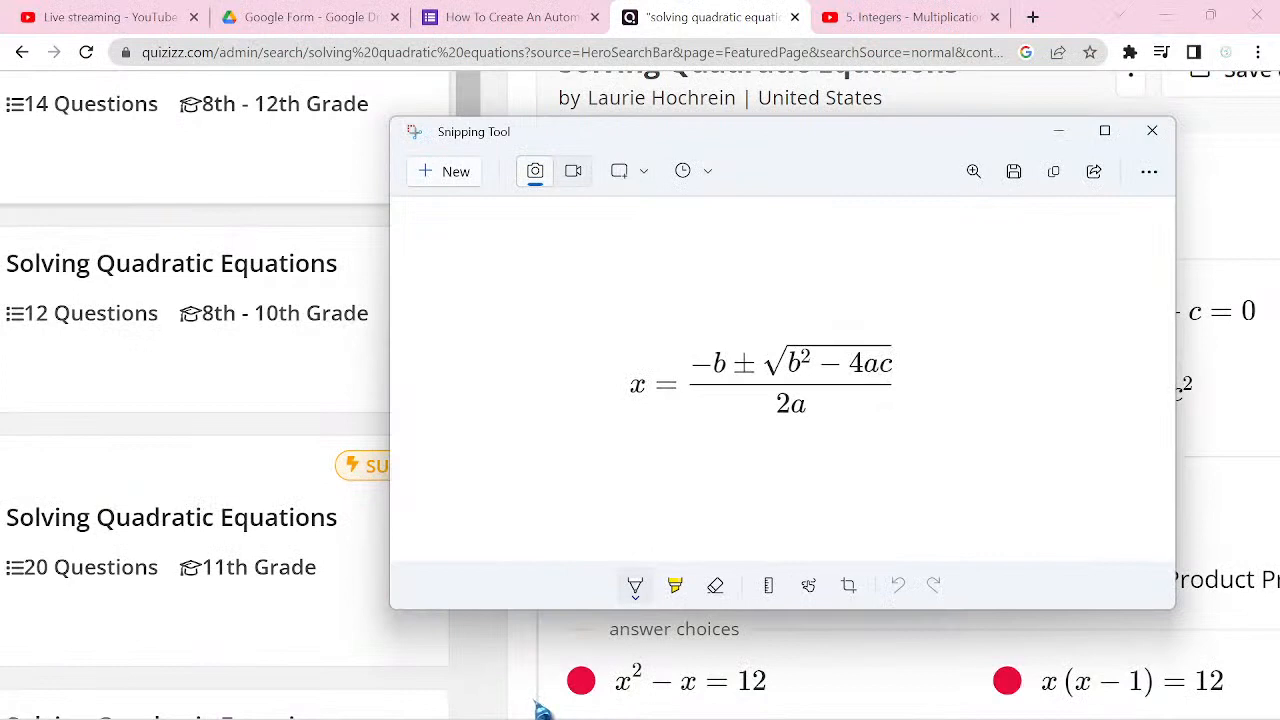
Step: Save the quadratic formula snip as a.png in the Pictures folder, replacing the existing file, and return to the quiz
{"action": "key", "text": "ctrl+s"}
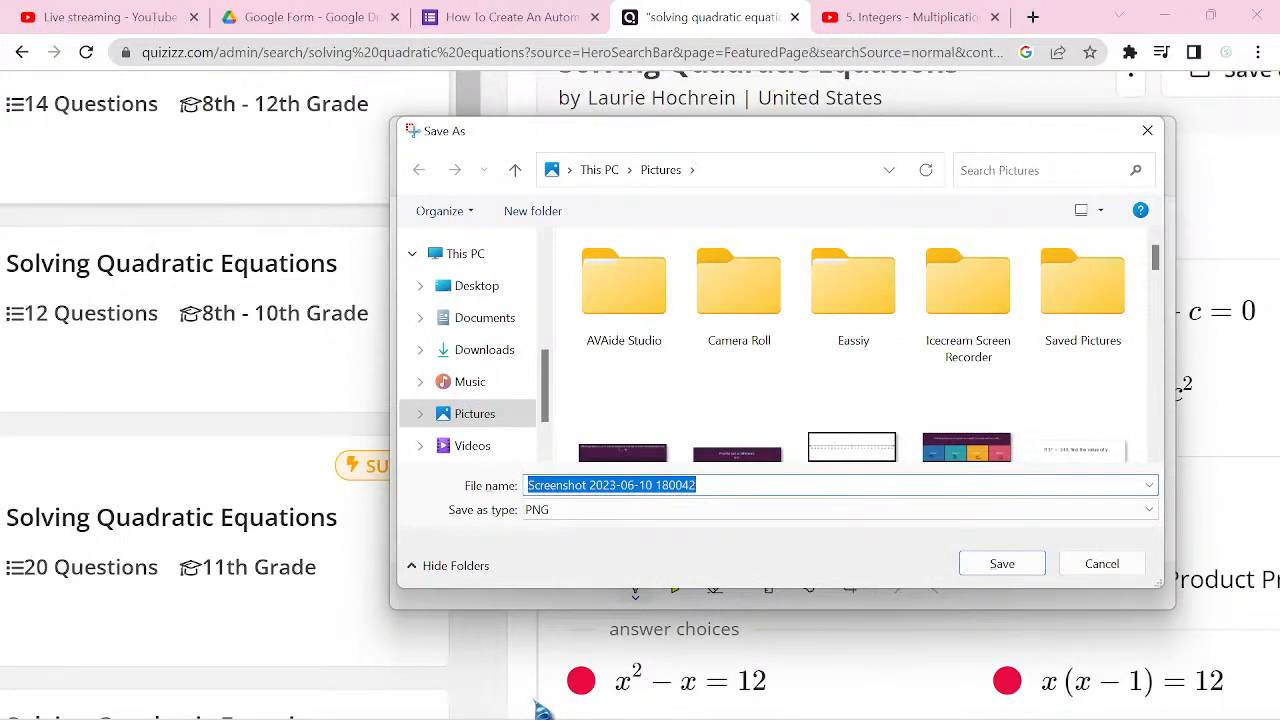
{"action": "type", "text": "a"}
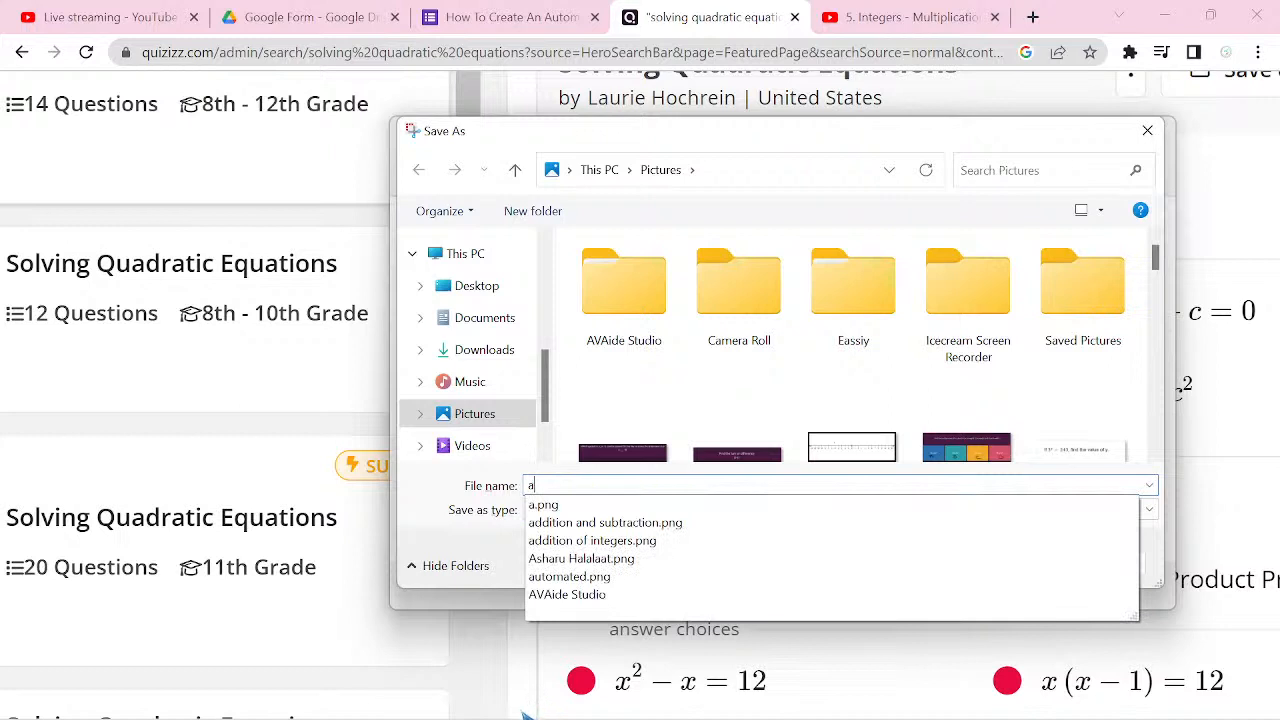
{"action": "left_click", "coordinate": [590, 506]}
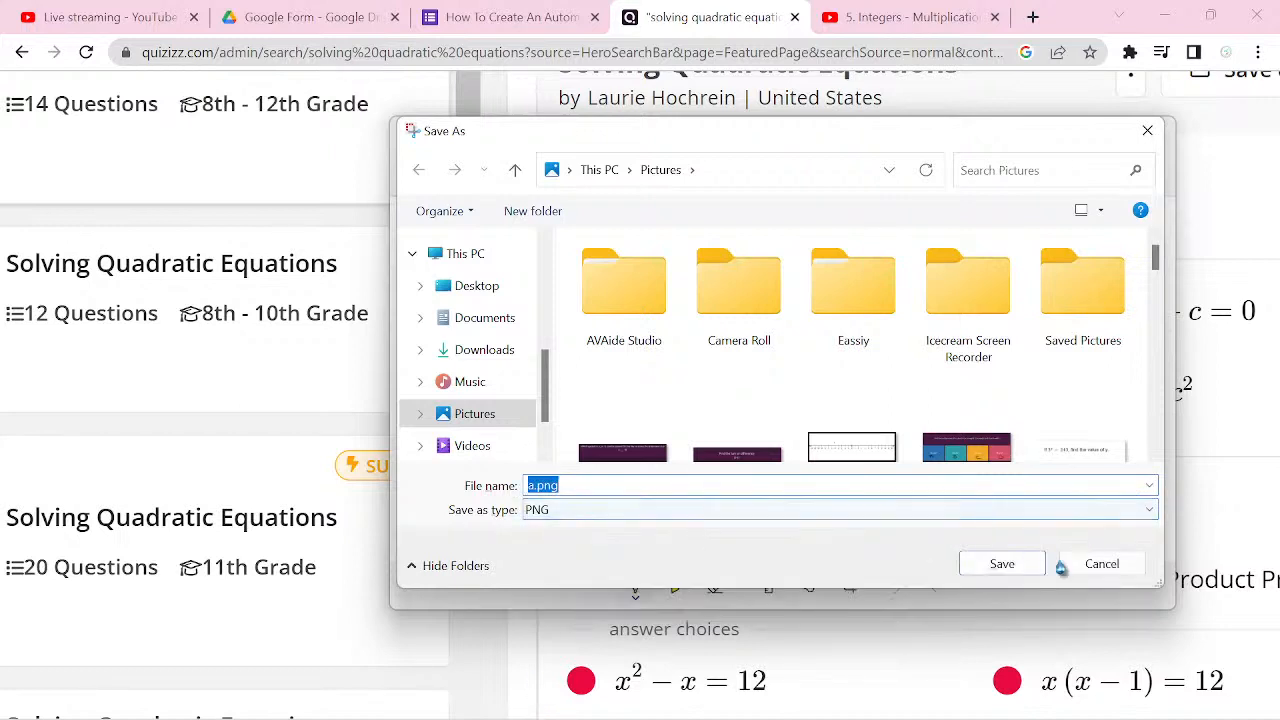
{"action": "left_click", "coordinate": [1024, 572]}
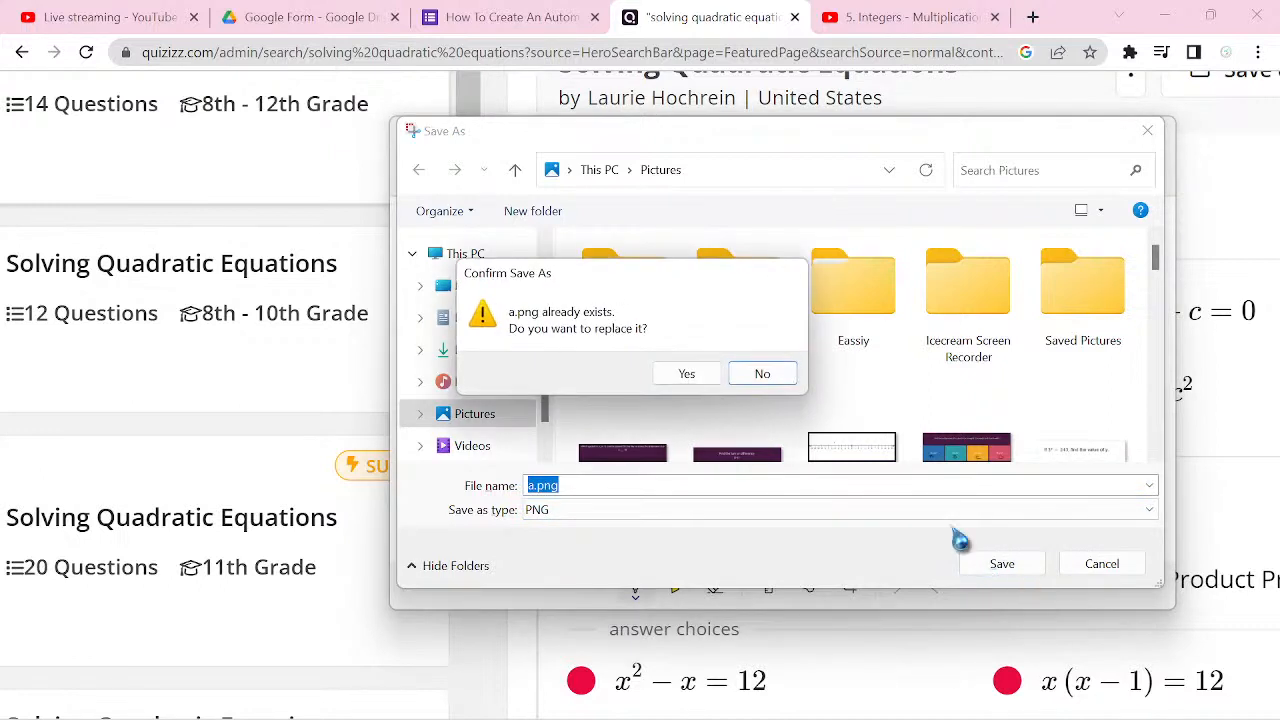
{"action": "left_click", "coordinate": [686, 376]}
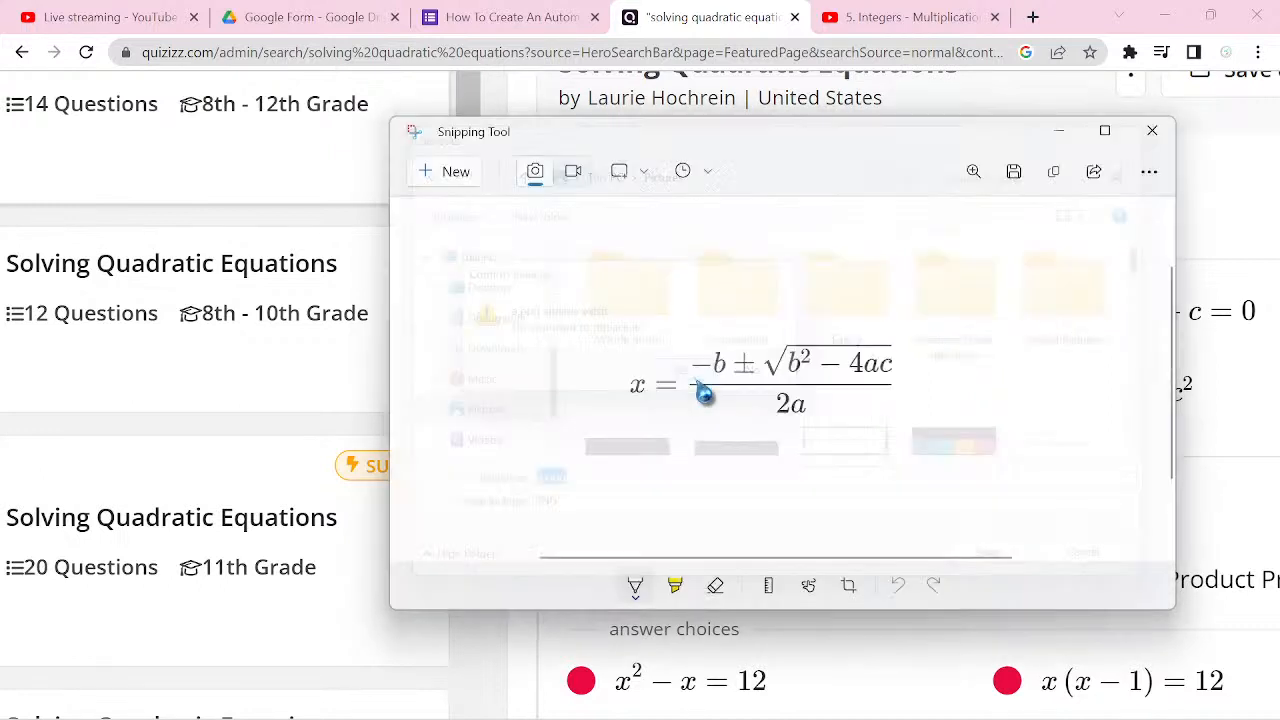
{"action": "left_click", "coordinate": [1237, 196]}
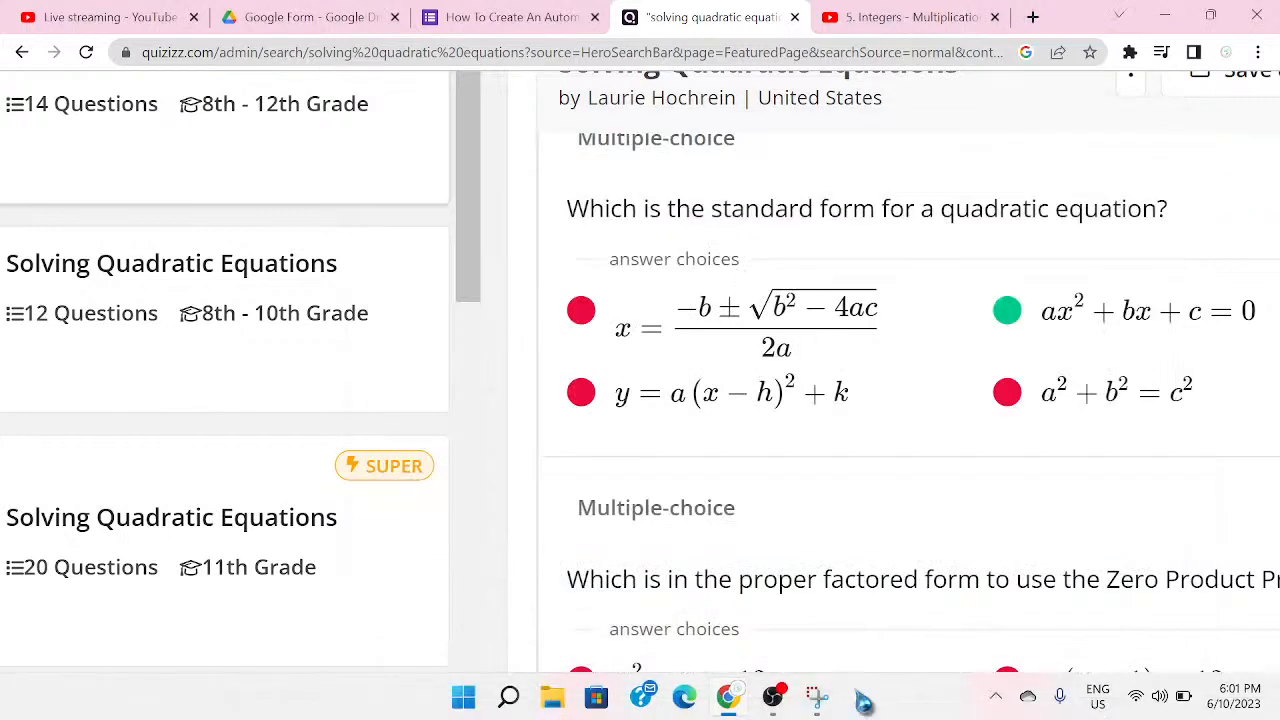
Step: Capture the answer choice ax² + bx + c = 0 as a new snip
{"action": "left_click", "coordinate": [825, 703]}
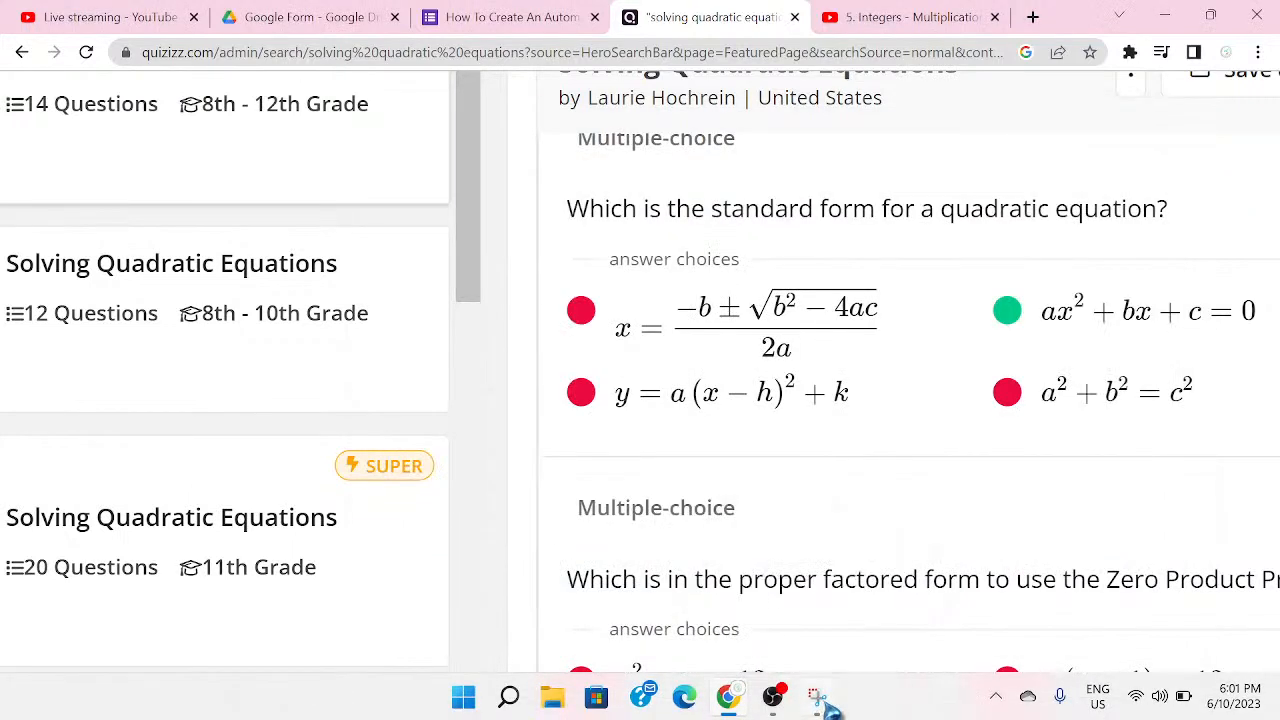
{"action": "key", "text": "ctrl+n"}
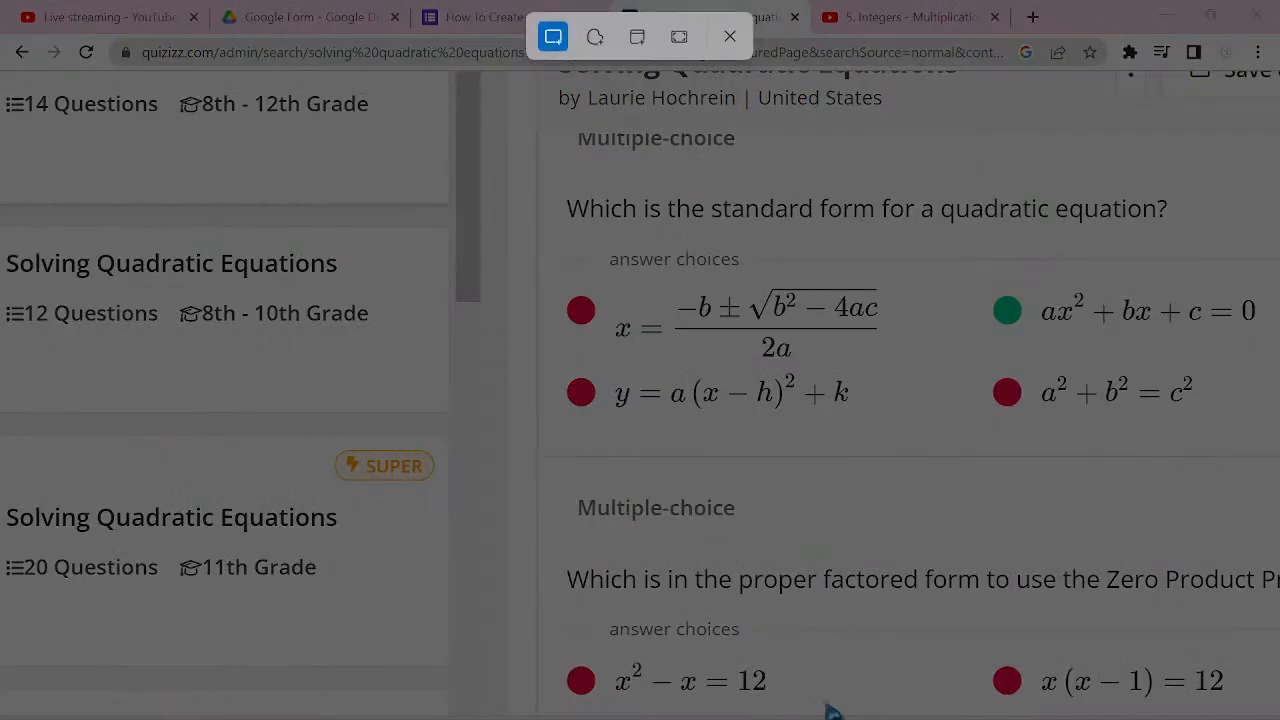
{"action": "left_click_drag", "start_coordinate": [1029, 264], "coordinate": [1268, 350]}
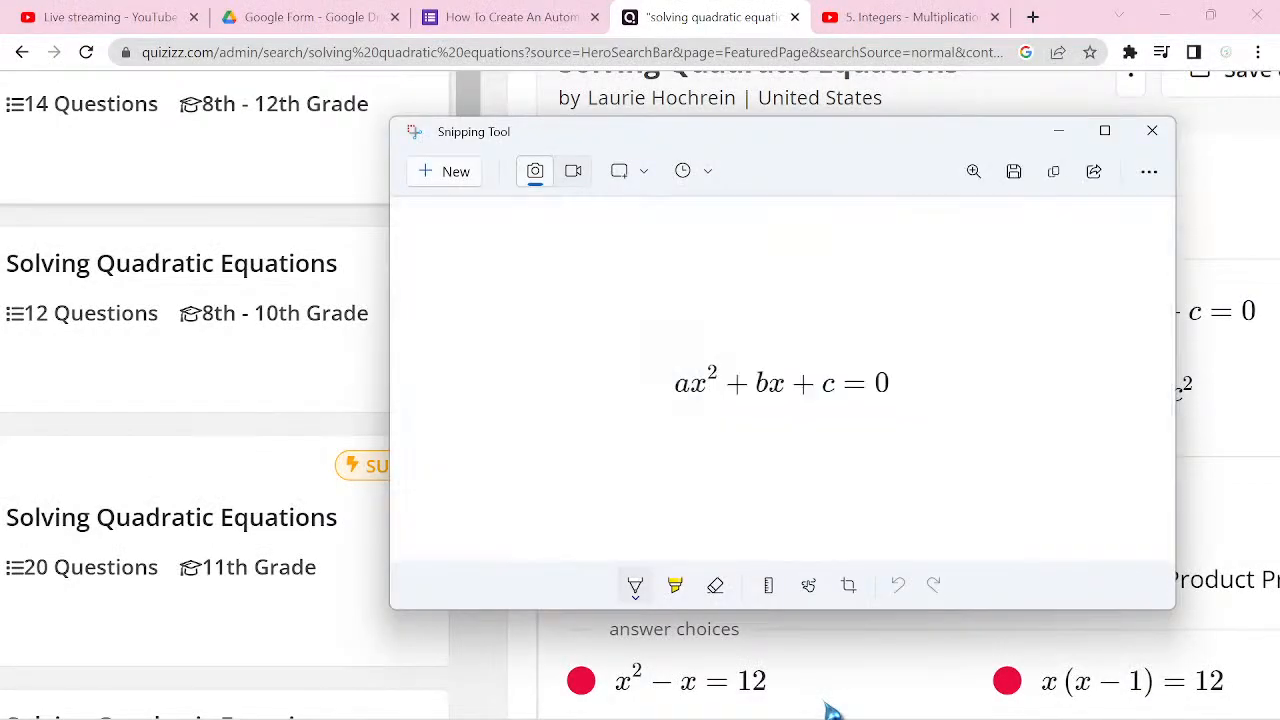
Step: Save the ax² + bx + c = 0 snip as b.png in the Pictures folder, replacing the existing file
{"action": "key", "text": "ctrl+s"}
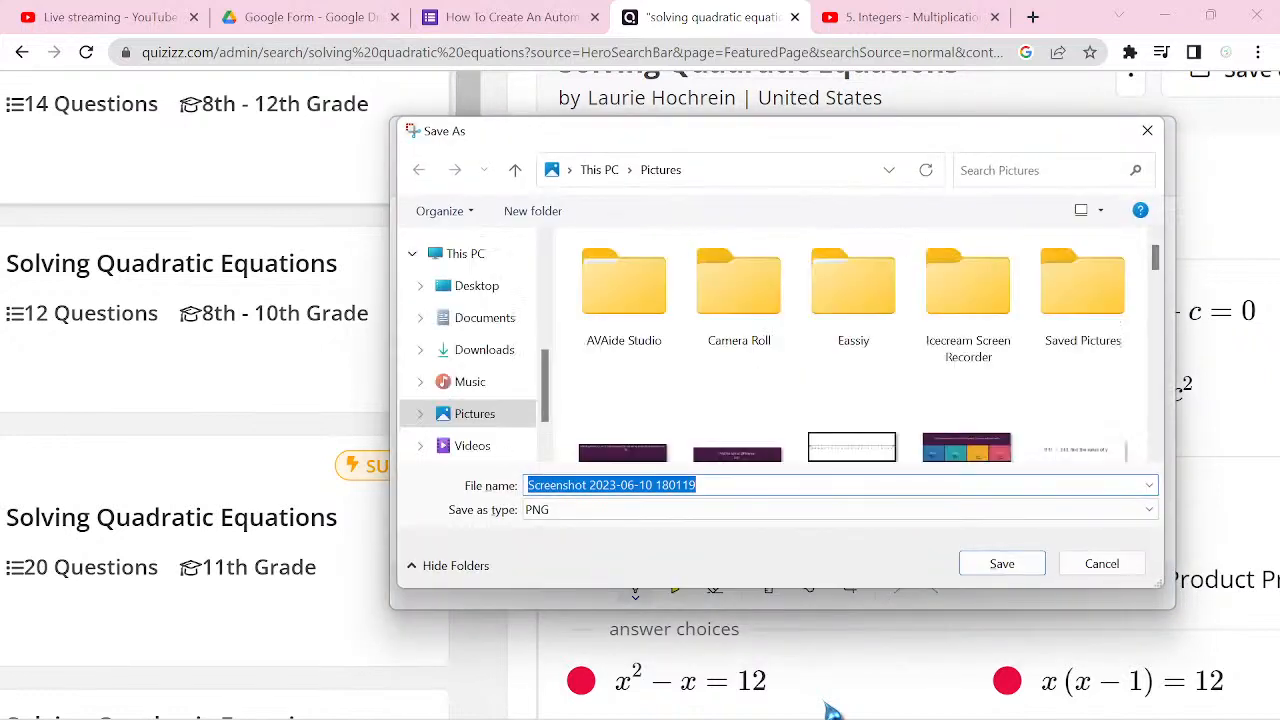
{"action": "type", "text": "b"}
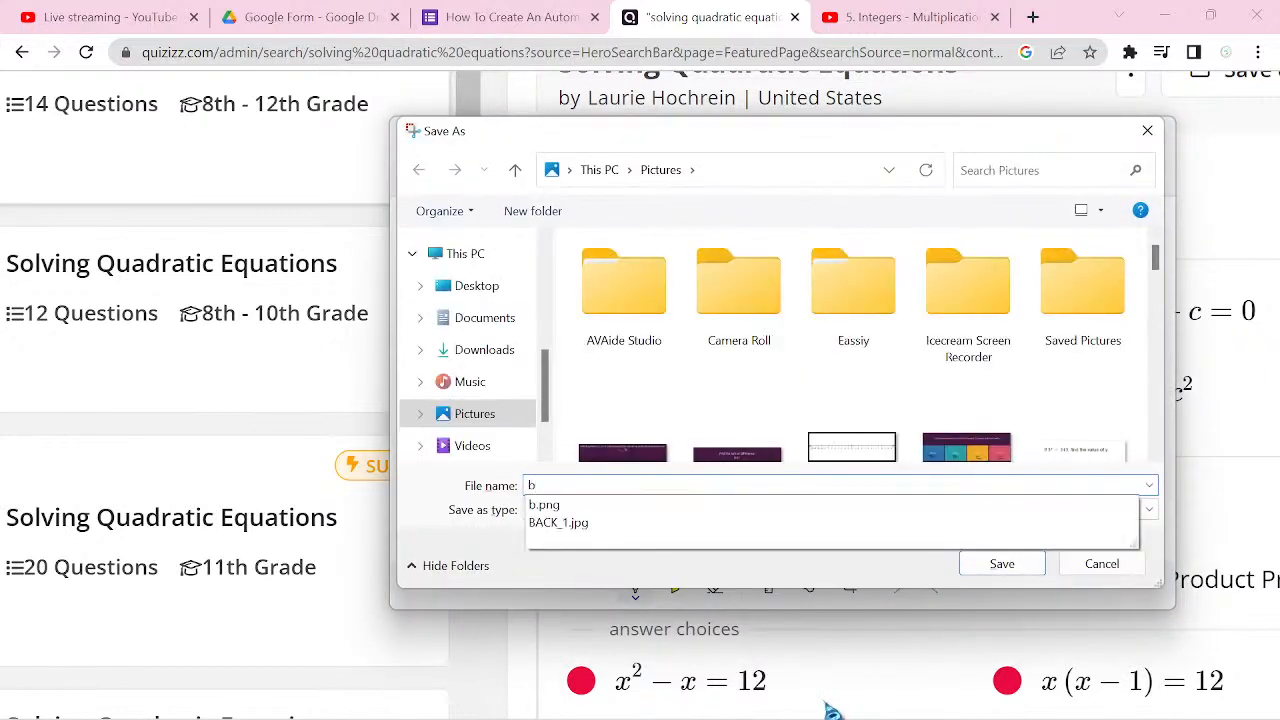
{"action": "left_click", "coordinate": [575, 506]}
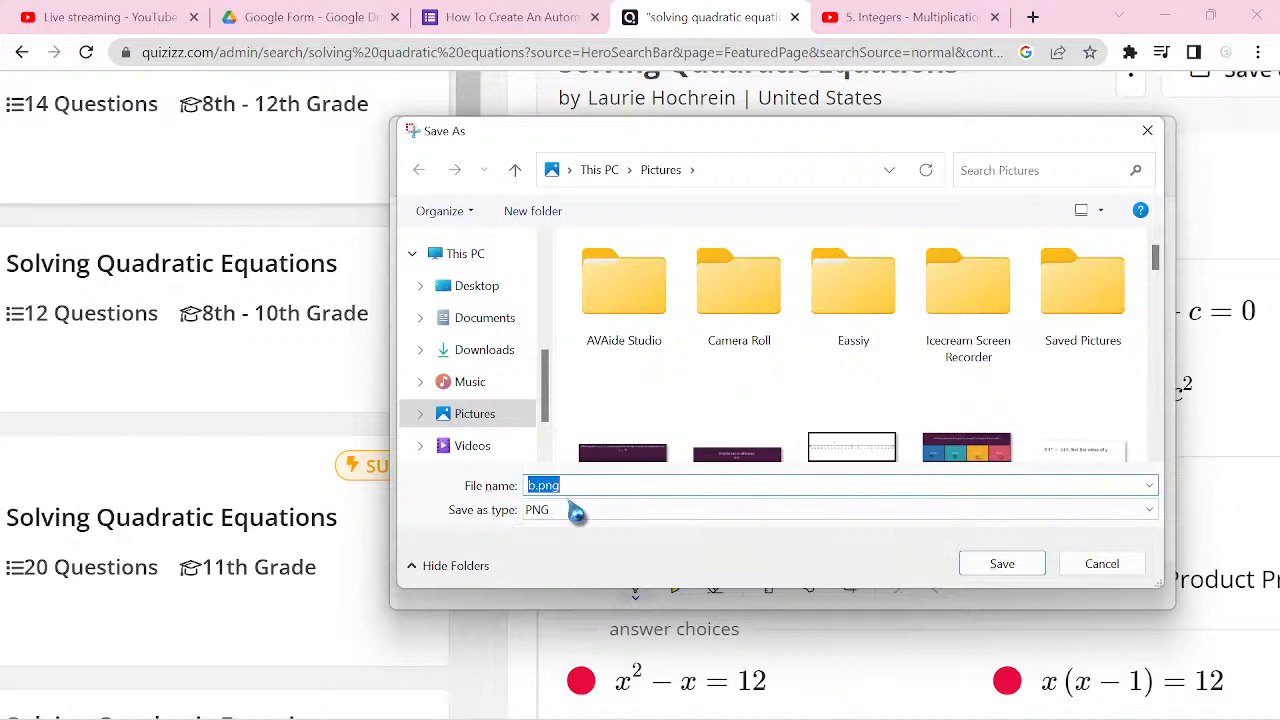
{"action": "left_click", "coordinate": [1002, 563]}
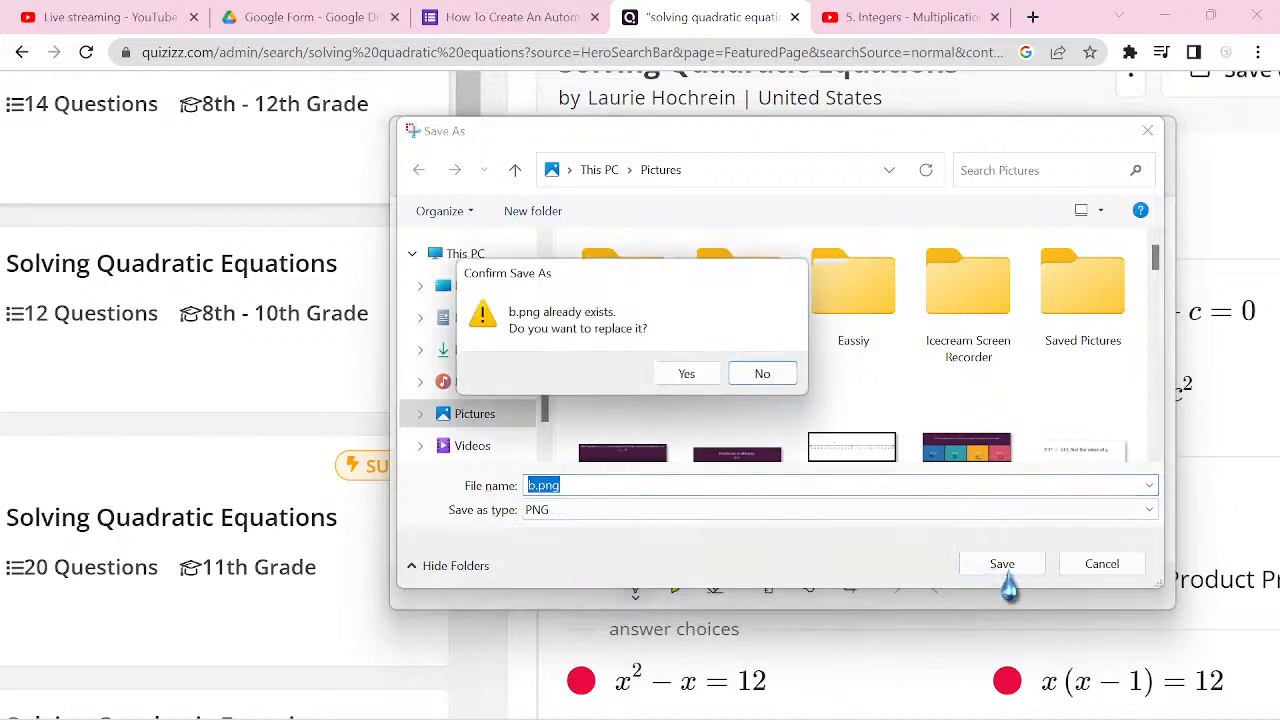
{"action": "left_click", "coordinate": [683, 372]}
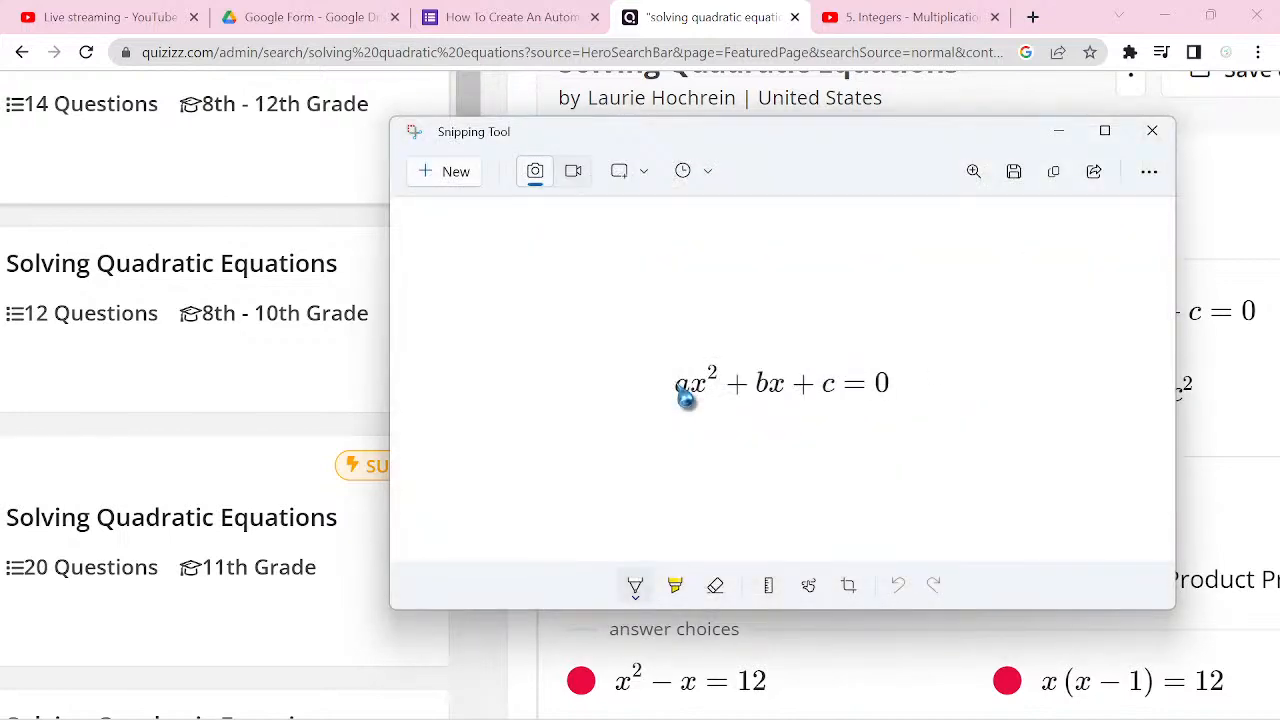
Step: Snip the answer choice y = a(x − h)² + k and save it as c.png in Pictures, replacing the existing file
{"action": "key", "text": "ctrl+n"}
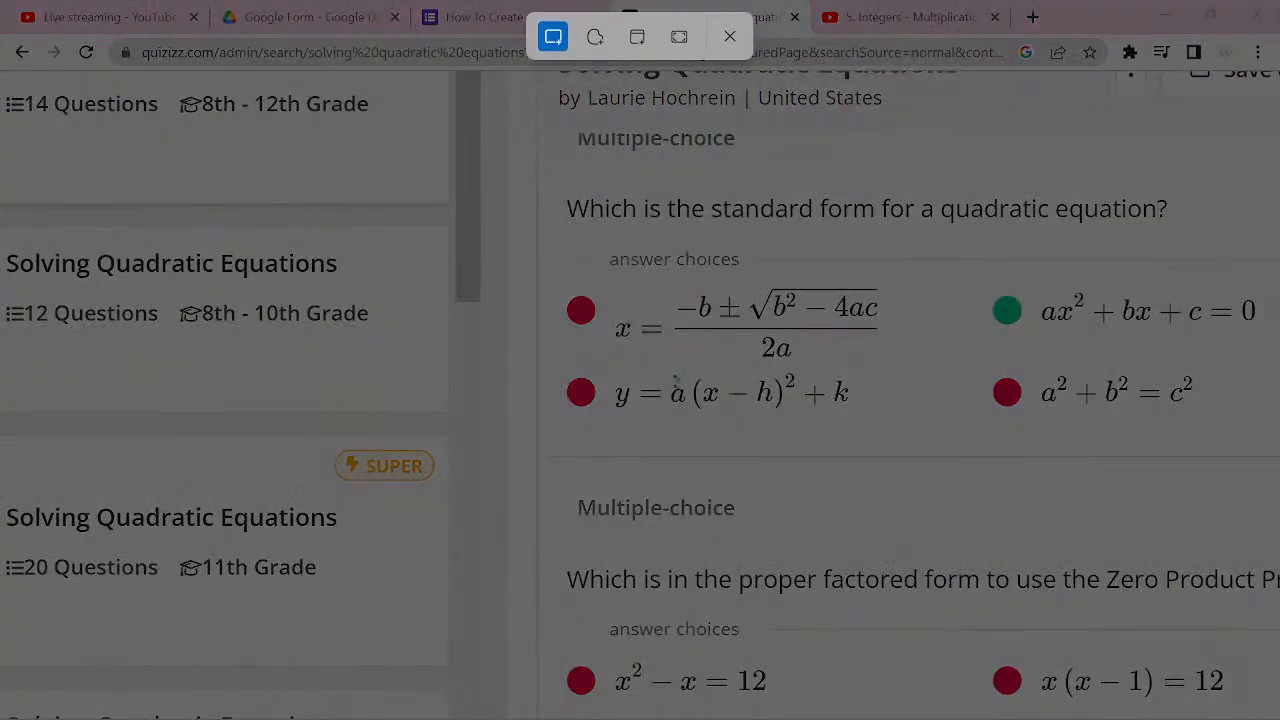
{"action": "left_click_drag", "start_coordinate": [610, 361], "coordinate": [892, 432]}
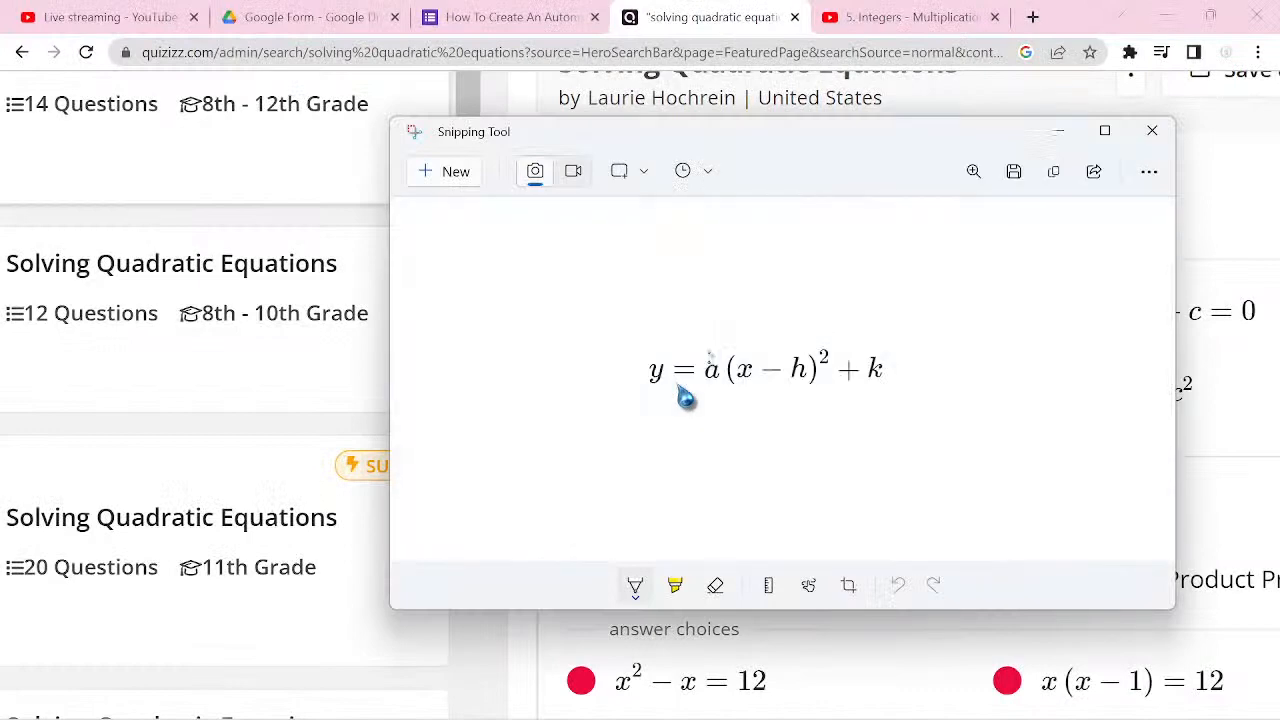
{"action": "key", "text": "ctrl+s"}
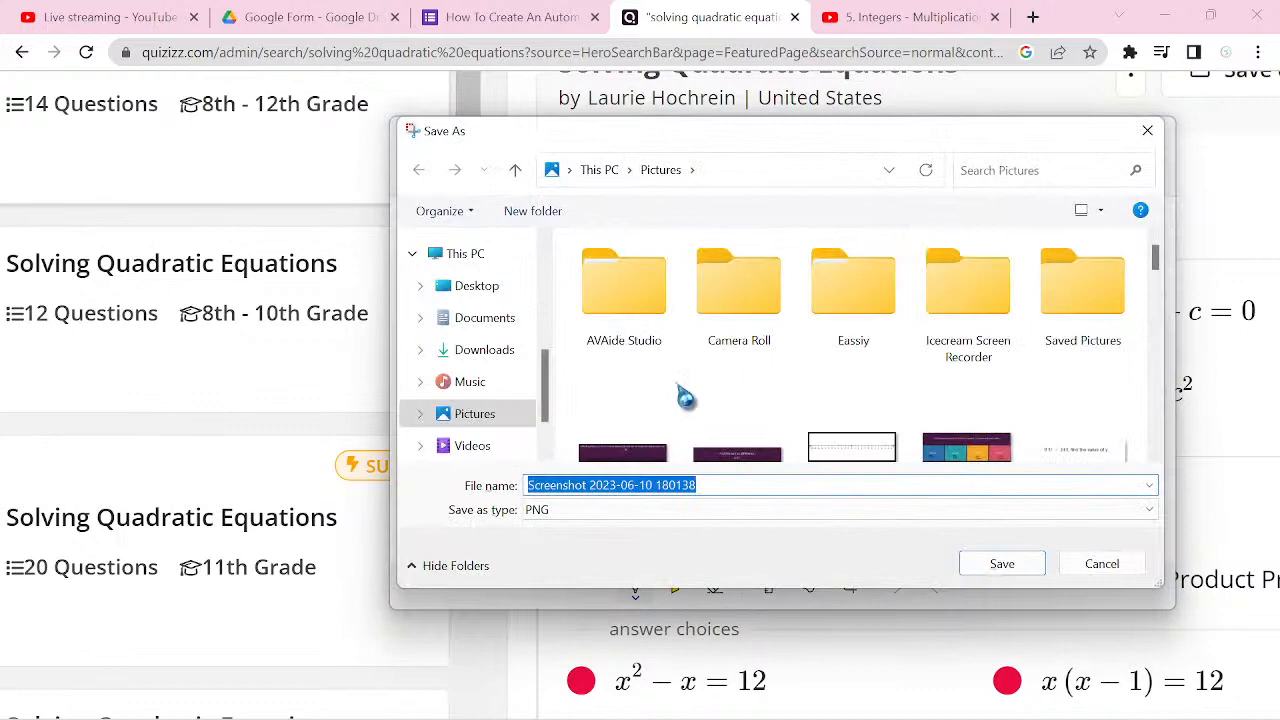
{"action": "type", "text": "c"}
{"action": "left_click", "coordinate": [562, 506]}
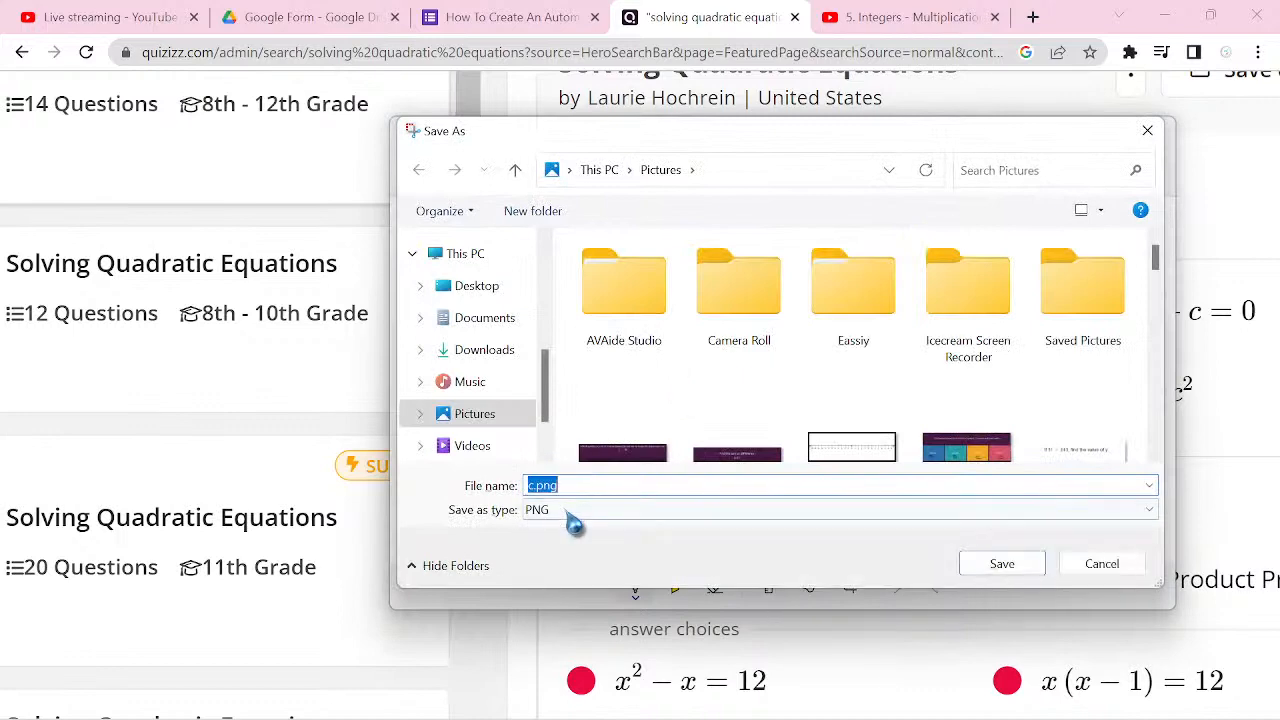
{"action": "left_click", "coordinate": [1004, 568]}
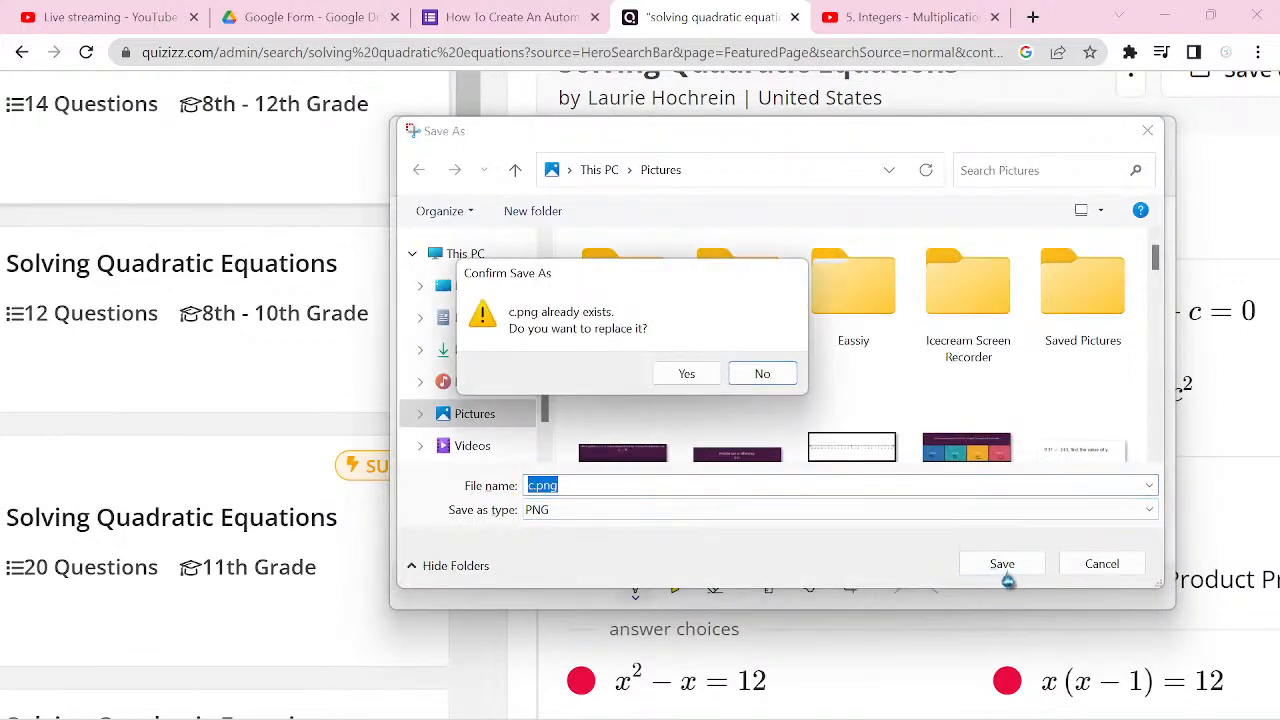
{"action": "left_click", "coordinate": [681, 370]}
Step: Capture the answer choice a² + b² = c² as a new snip, retaking it once for a better crop
{"action": "key", "text": "ctrl+n"}
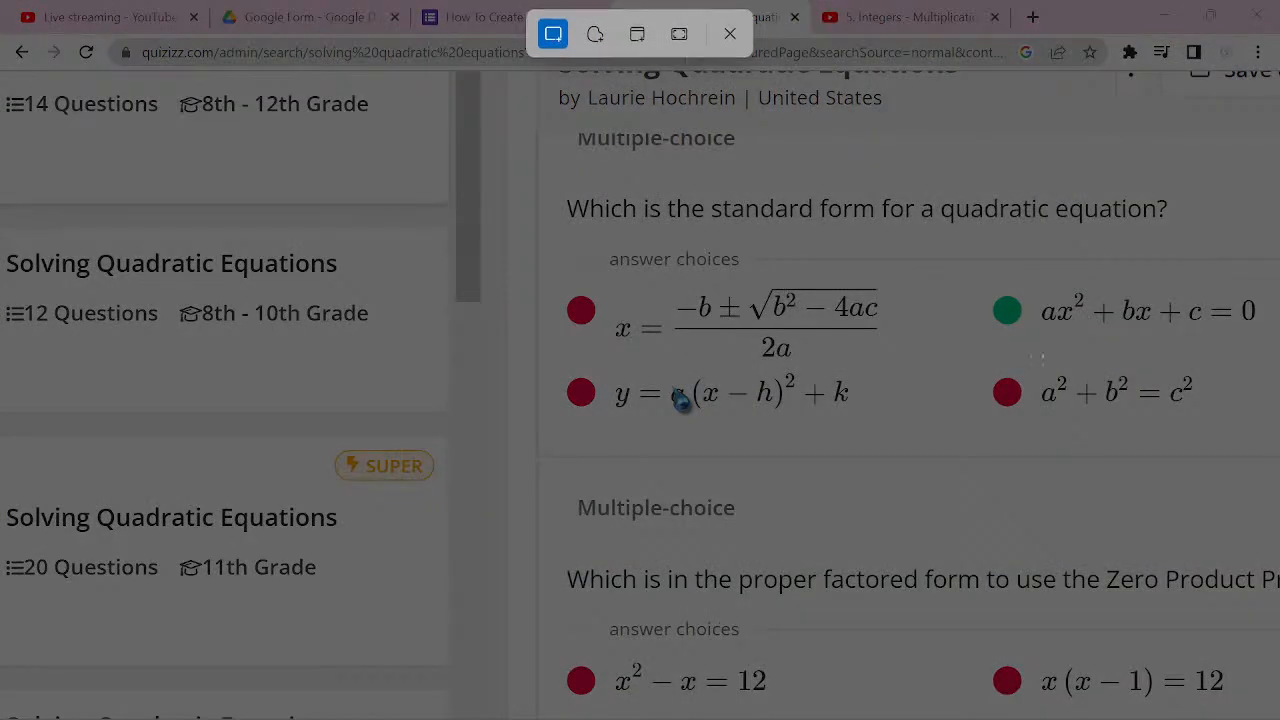
{"action": "left_click_drag", "start_coordinate": [1042, 356], "coordinate": [1264, 434]}
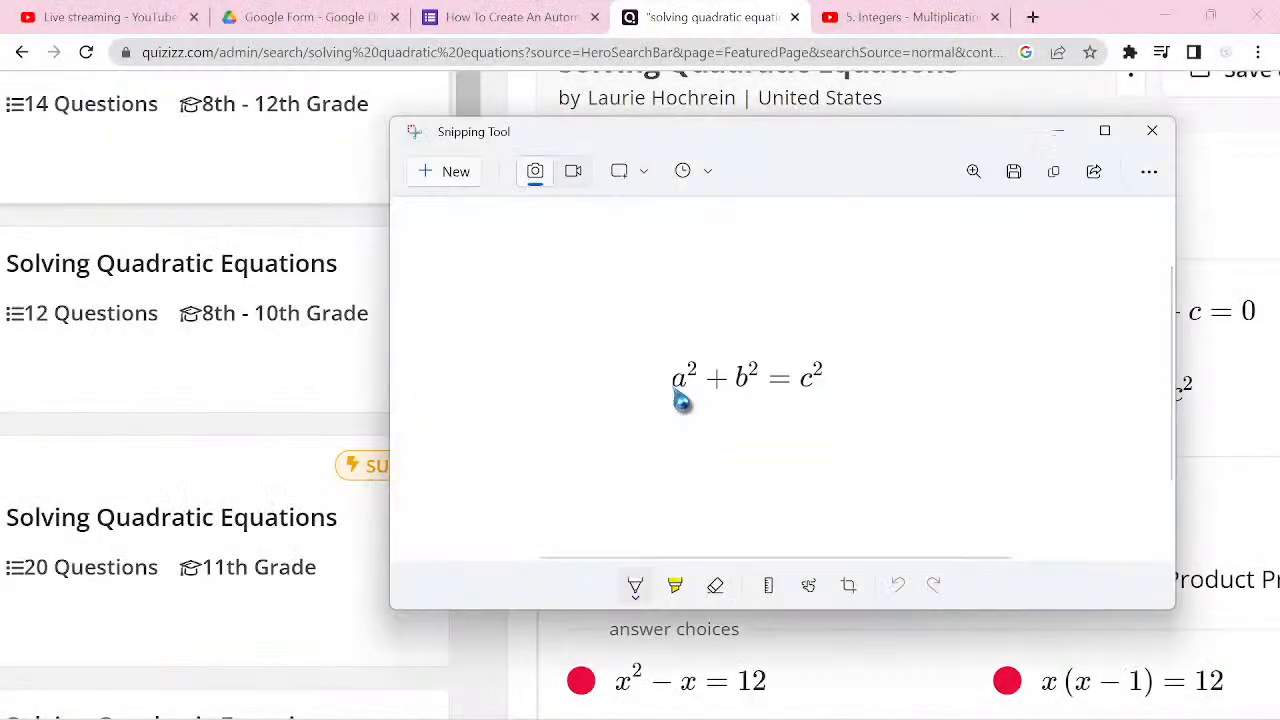
{"action": "key", "text": "ctrl+n"}
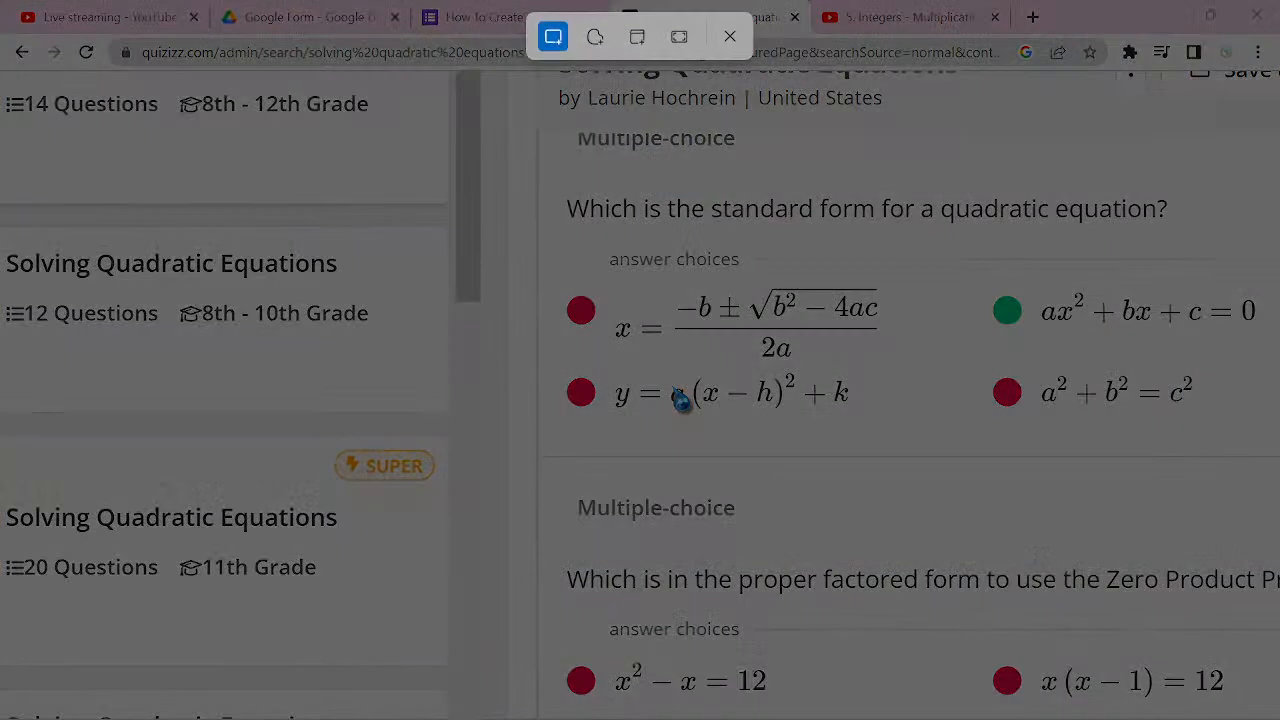
{"action": "left_click_drag", "start_coordinate": [1028, 358], "coordinate": [1252, 428]}
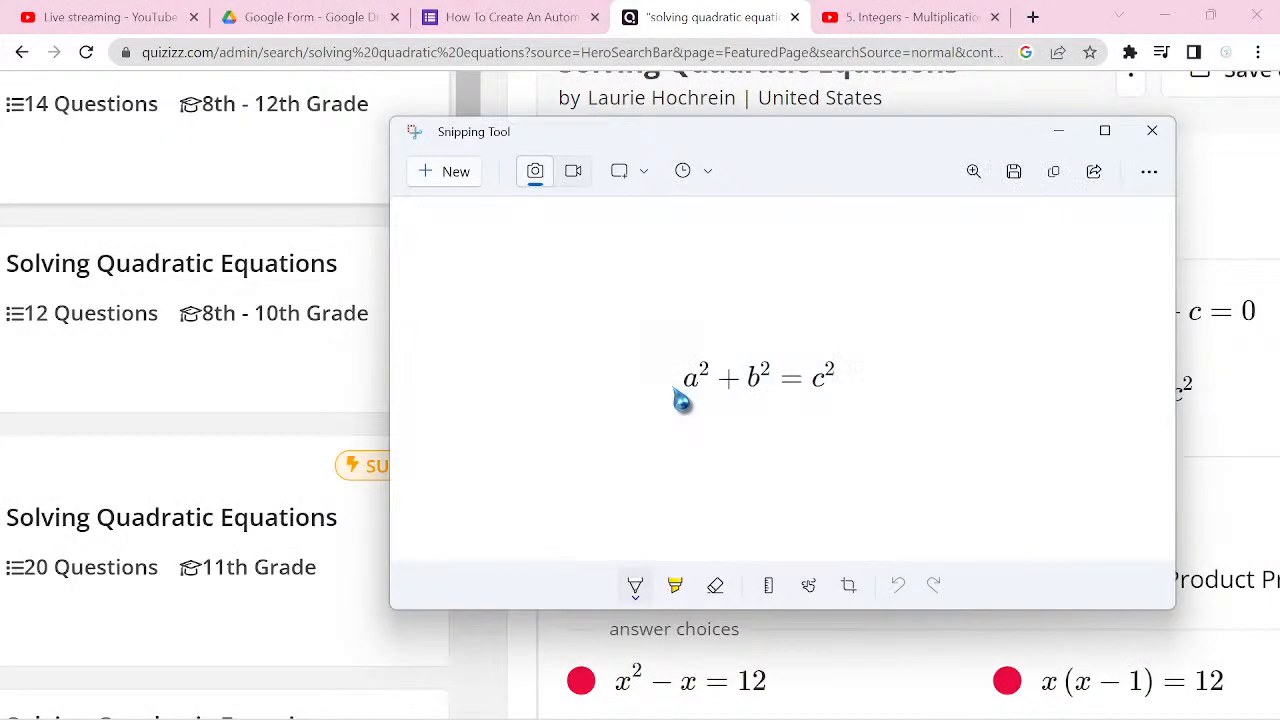
Step: Save the a² + b² = c² snip as d.png in Pictures, replacing the existing file, and minimize Snipping Tool
{"action": "key", "text": "ctrl+s"}
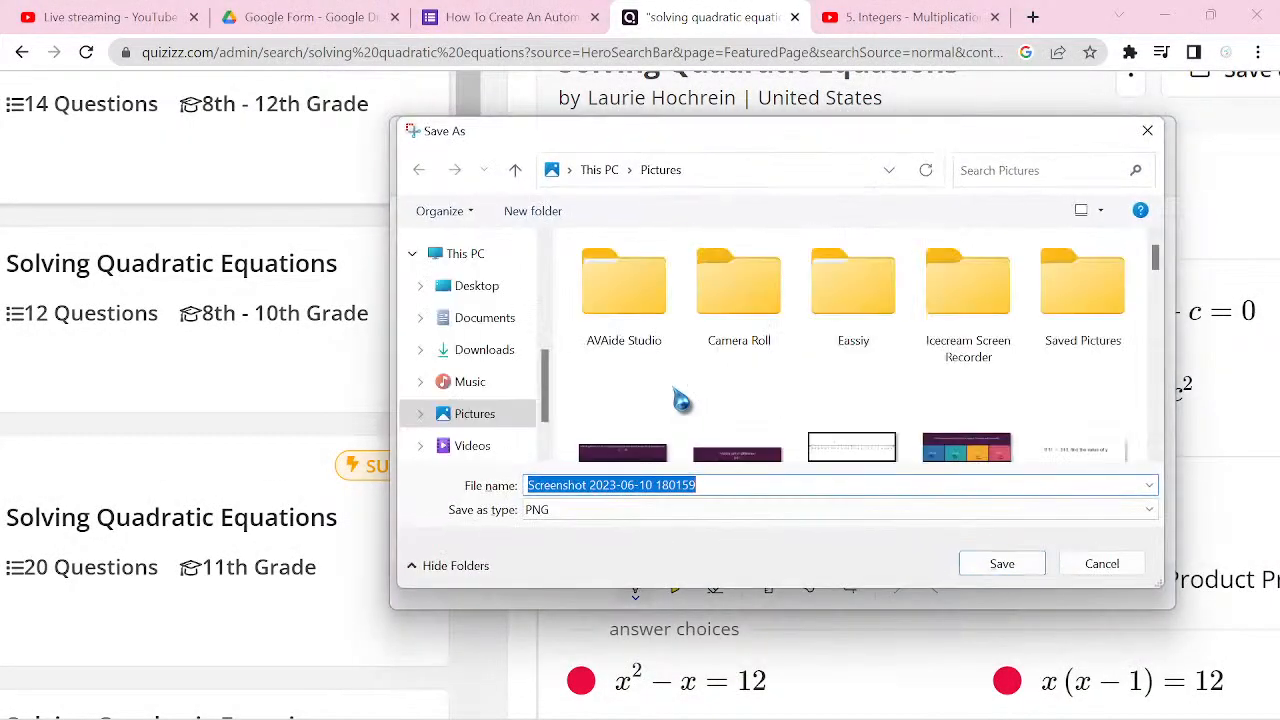
{"action": "type", "text": "d"}
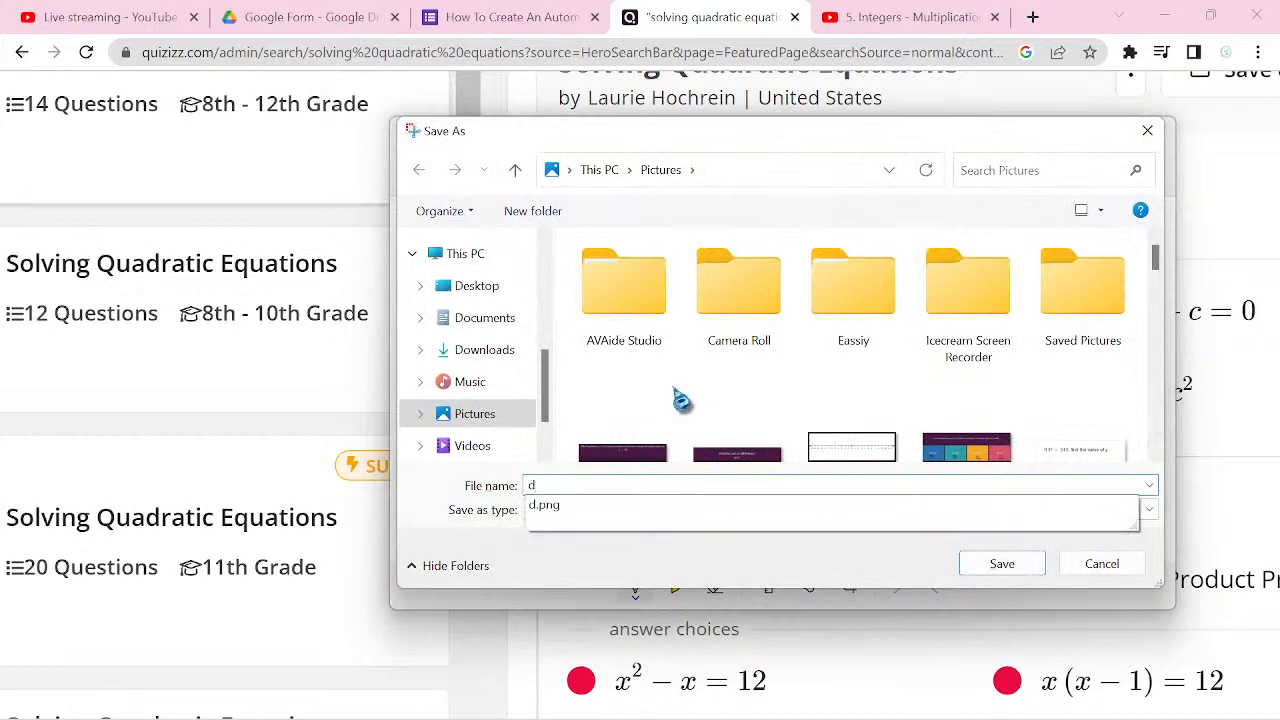
{"action": "left_click", "coordinate": [648, 510]}
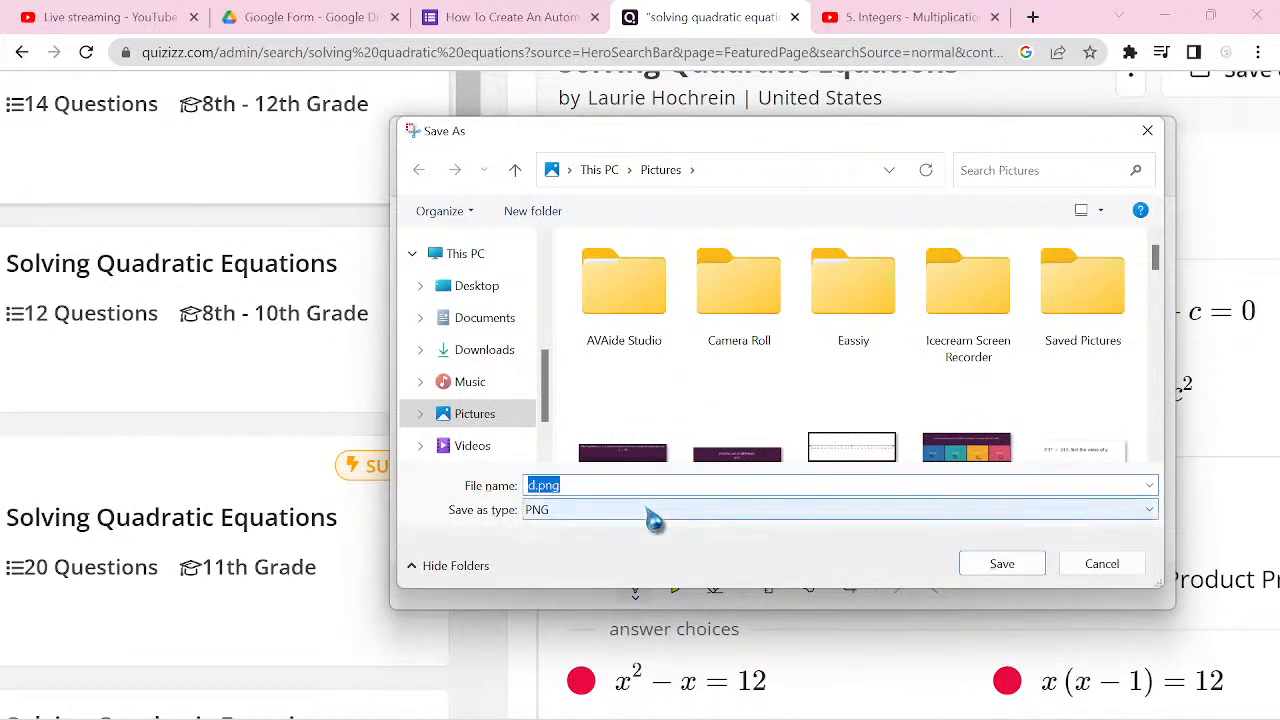
{"action": "left_click", "coordinate": [1002, 563]}
{"action": "left_click", "coordinate": [685, 375]}
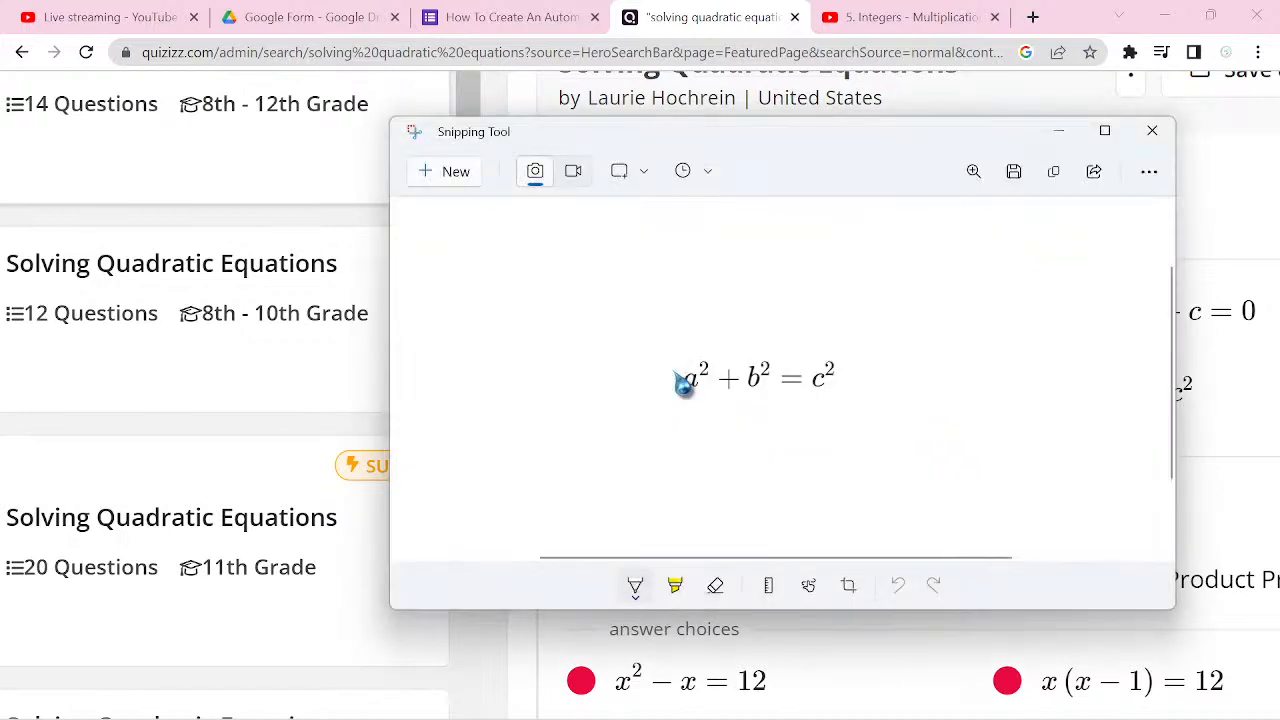
{"action": "left_click", "coordinate": [1059, 131]}
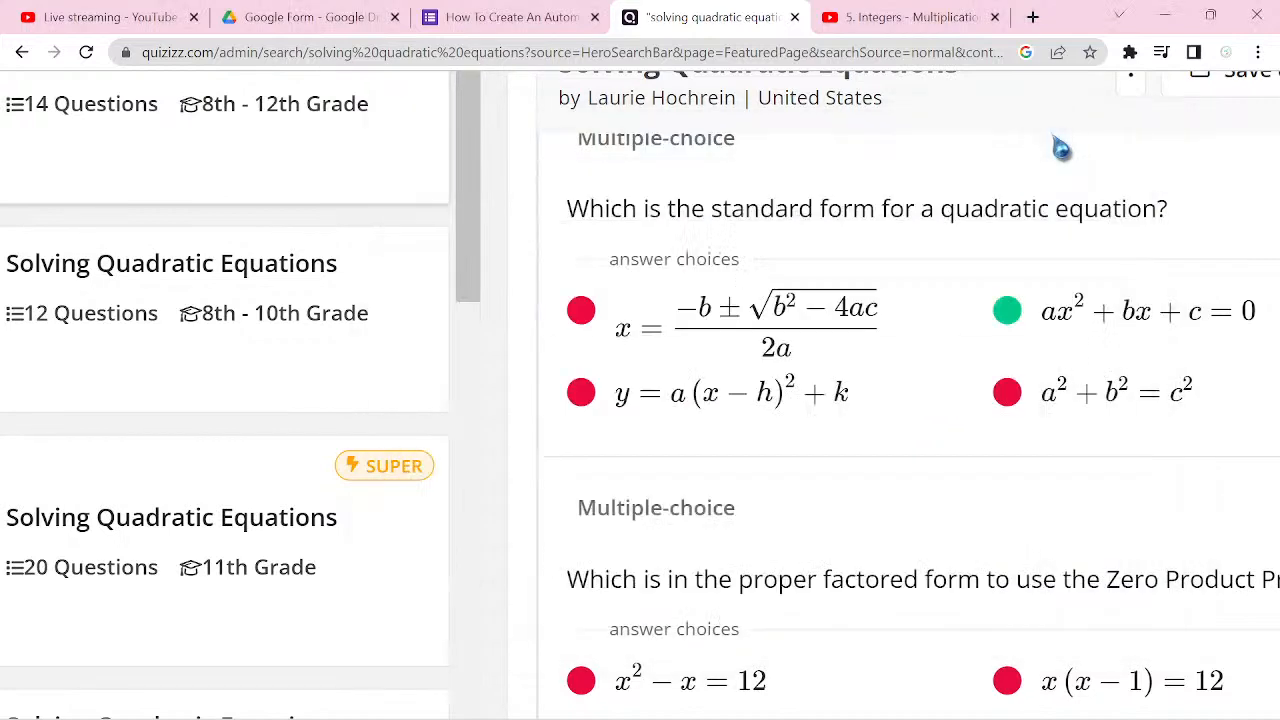
Step: Return to the Google Form and label the first option of Mathematics question 1 as A
{"action": "key", "text": "ctrl+shift+Tab"}
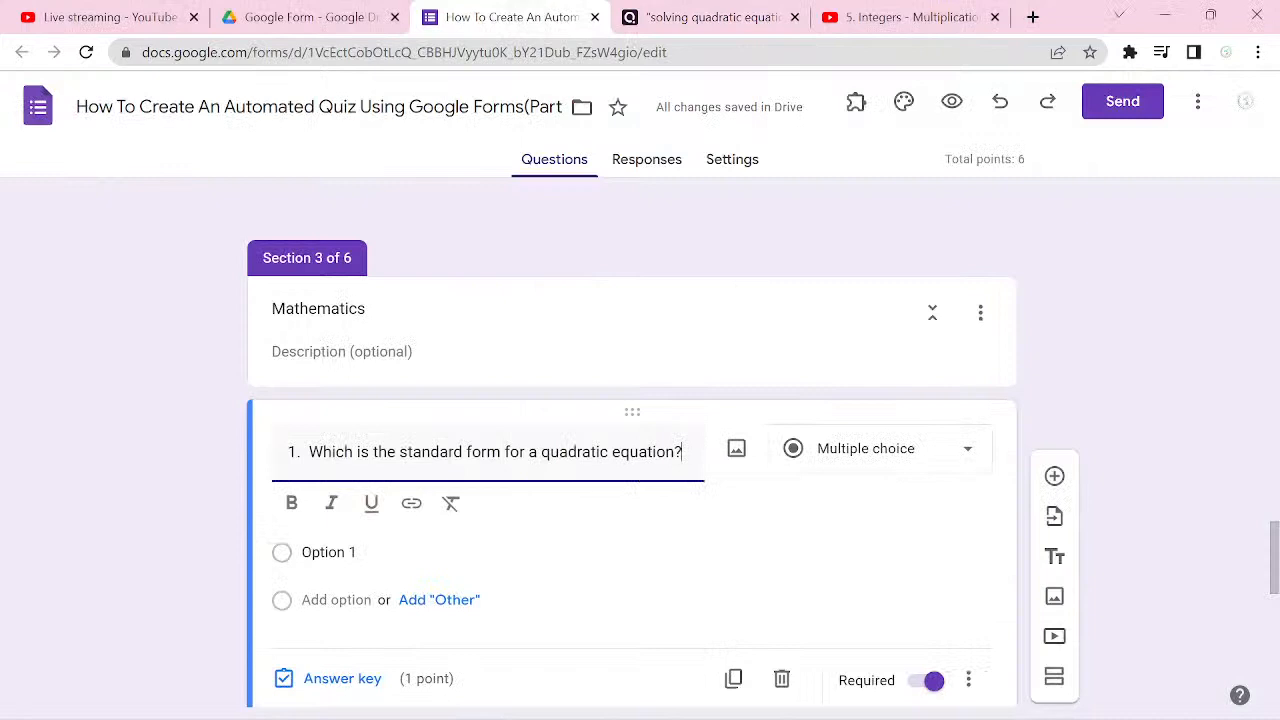
{"action": "left_click", "coordinate": [462, 560]}
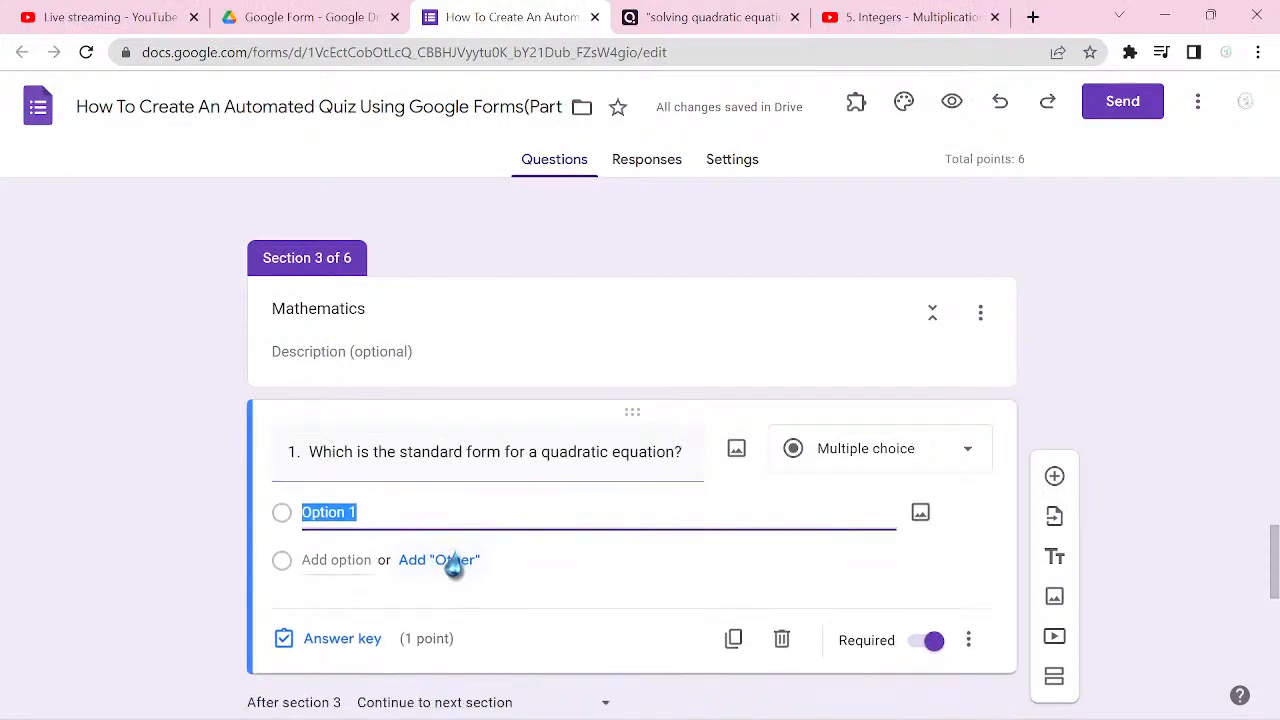
{"action": "type", "text": "A"}
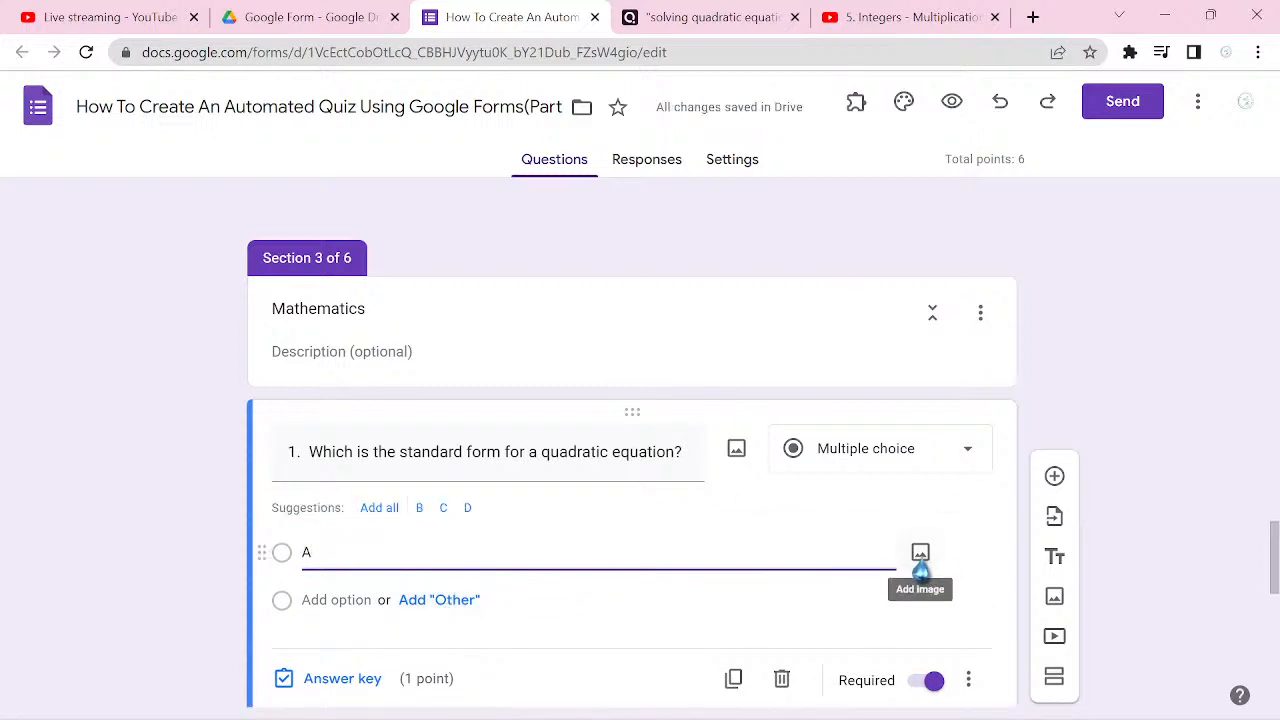
Step: Upload a.png from the Pictures folder as the image for option A
{"action": "left_click", "coordinate": [920, 556]}
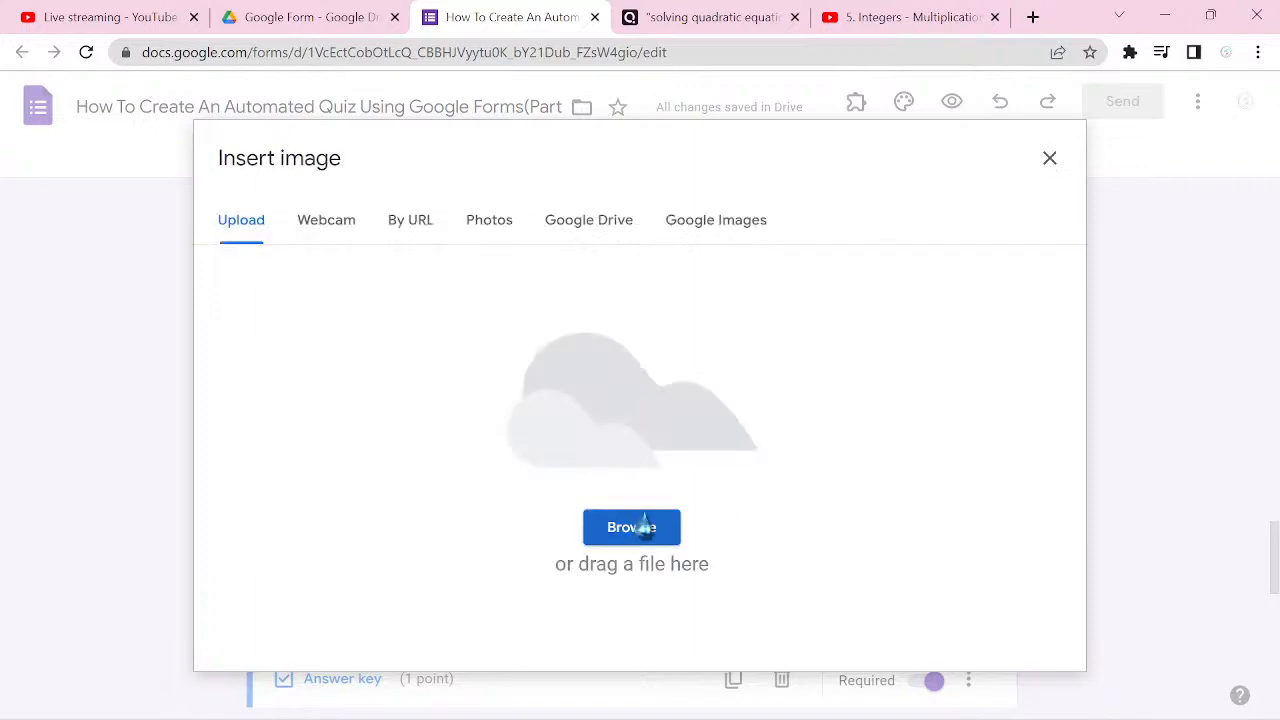
{"action": "left_click", "coordinate": [644, 527]}
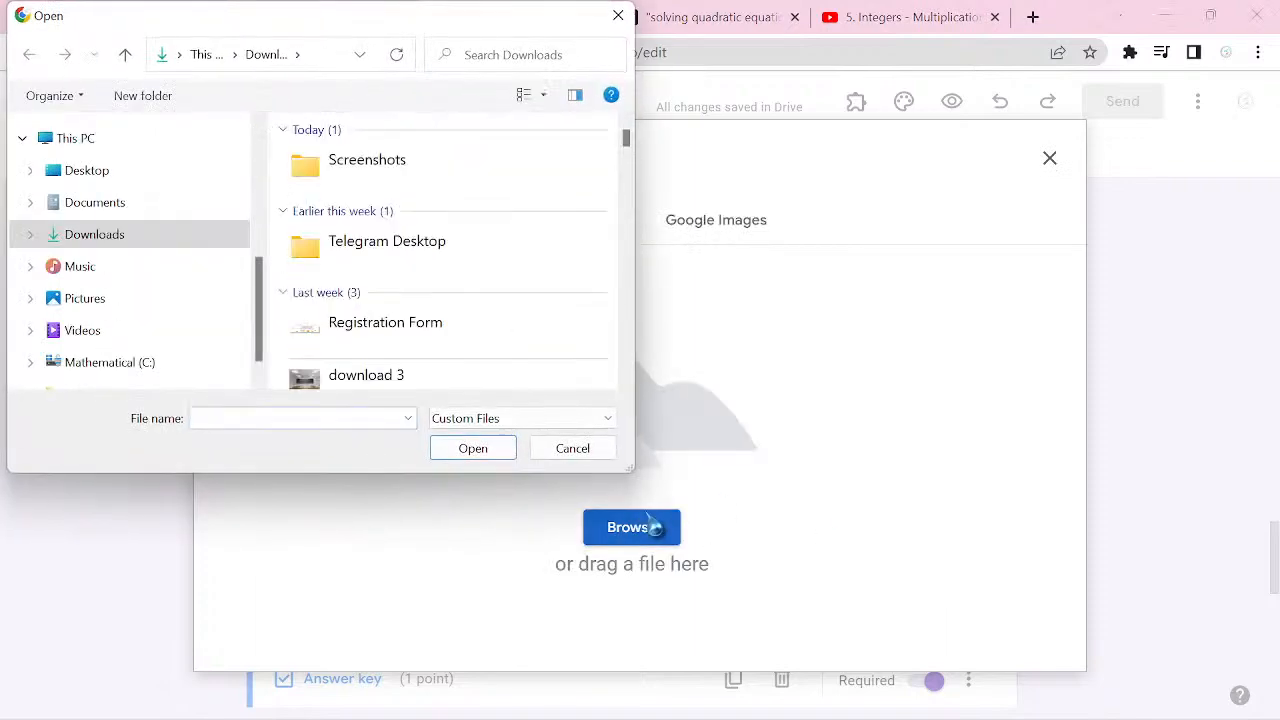
{"action": "left_click", "coordinate": [188, 310]}
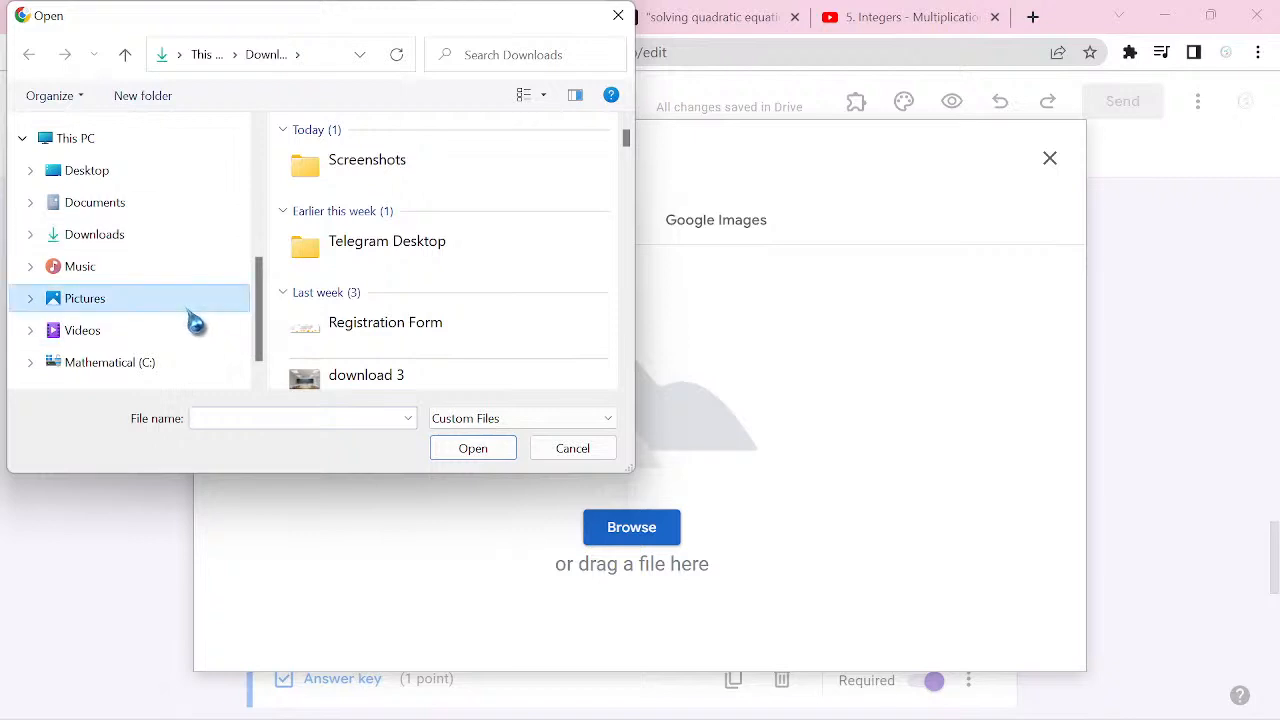
{"action": "left_click", "coordinate": [240, 412]}
{"action": "type", "text": "A"}
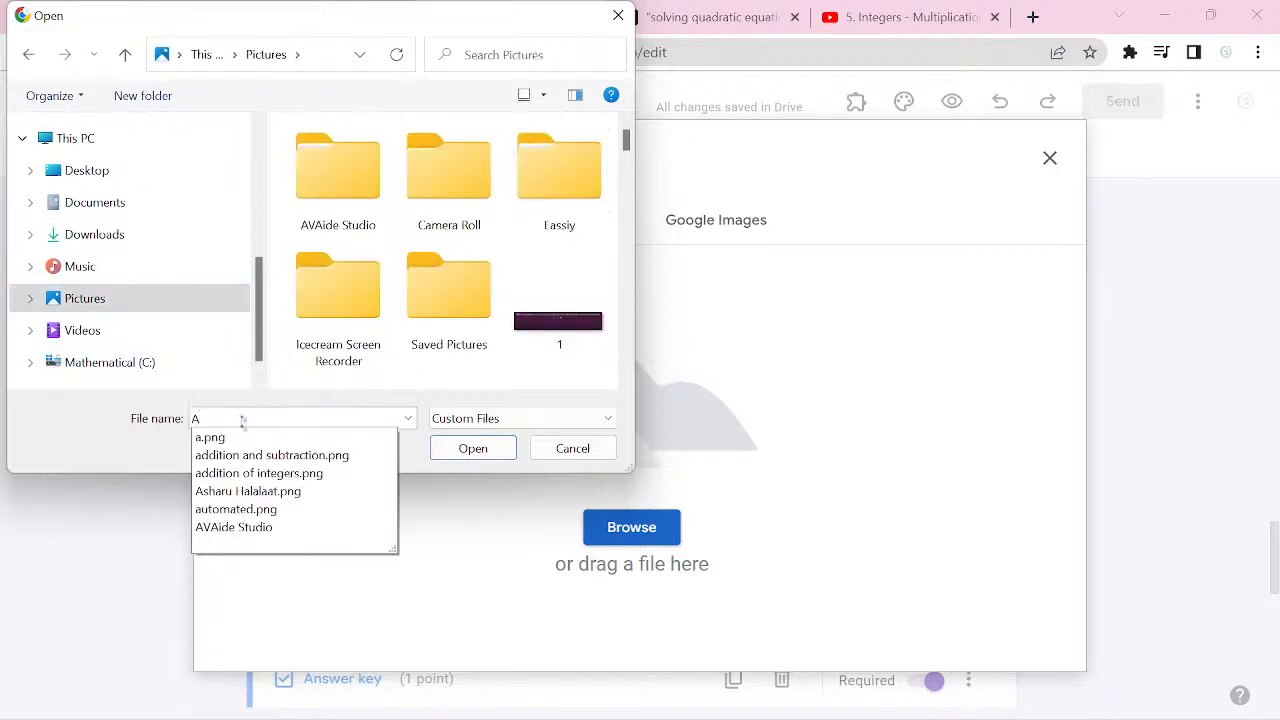
{"action": "key", "text": "Return"}
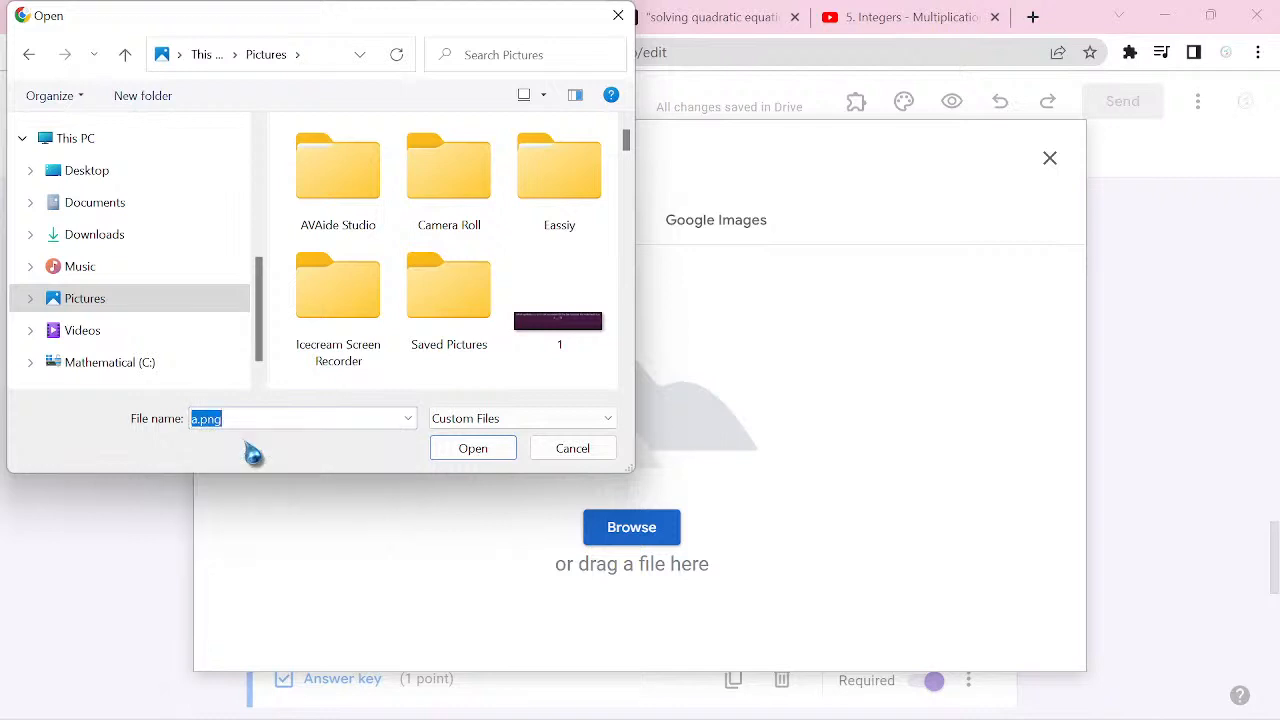
{"action": "left_click", "coordinate": [476, 452]}
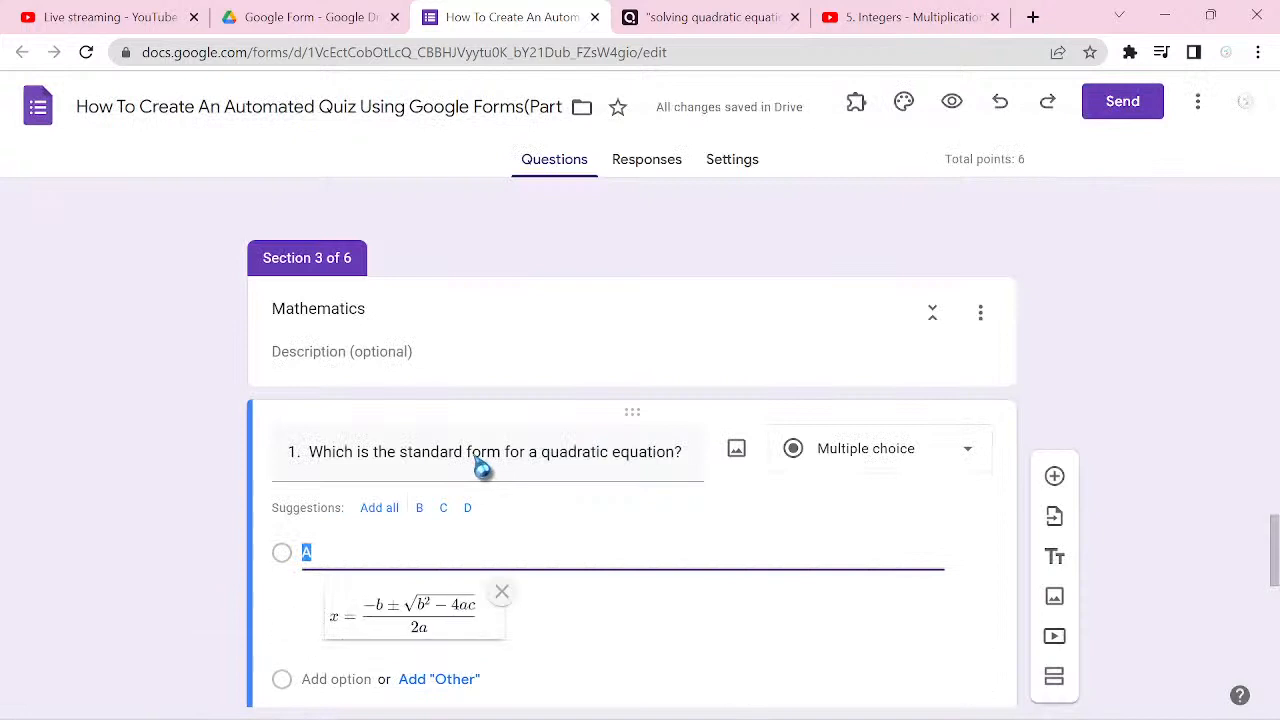
Step: Add all the suggested options B, C and D to the quadratic equation question
{"action": "scroll", "coordinate": [480, 466], "scroll_direction": "down", "scroll_amount": 2}
{"action": "scroll", "coordinate": [630, 450], "scroll_direction": "down", "scroll_amount": 2}
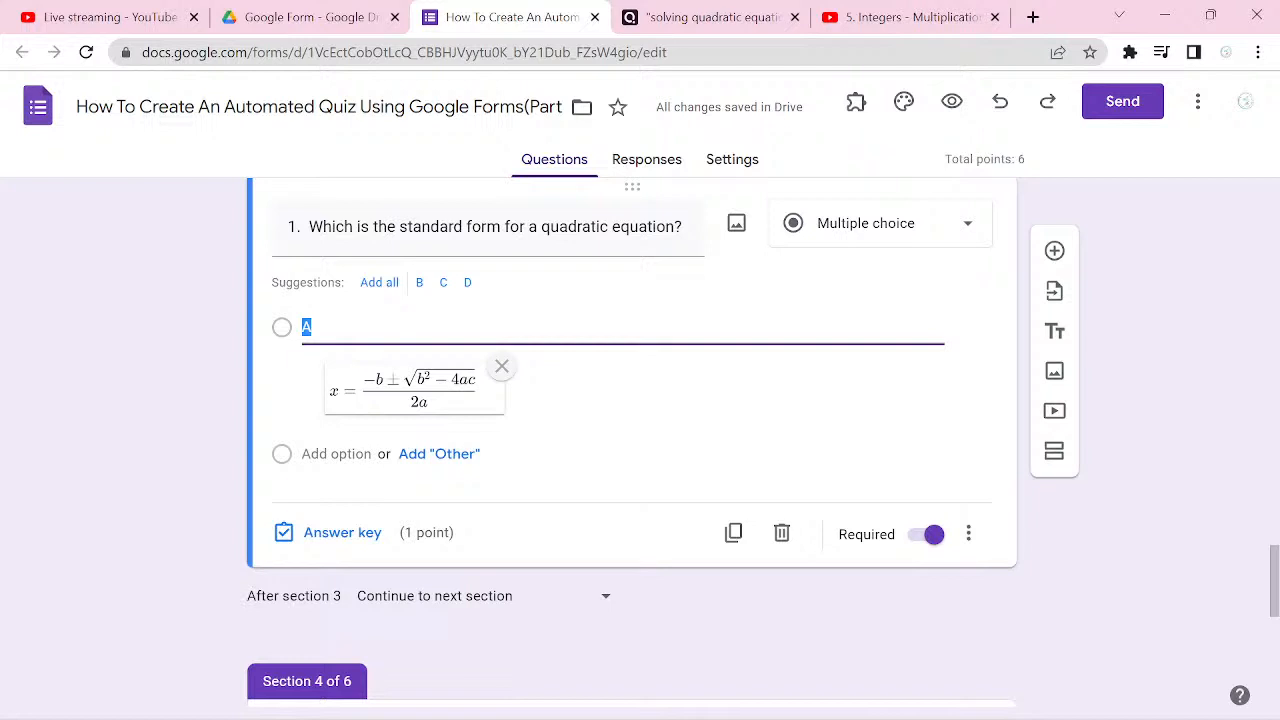
{"action": "left_click", "coordinate": [379, 283]}
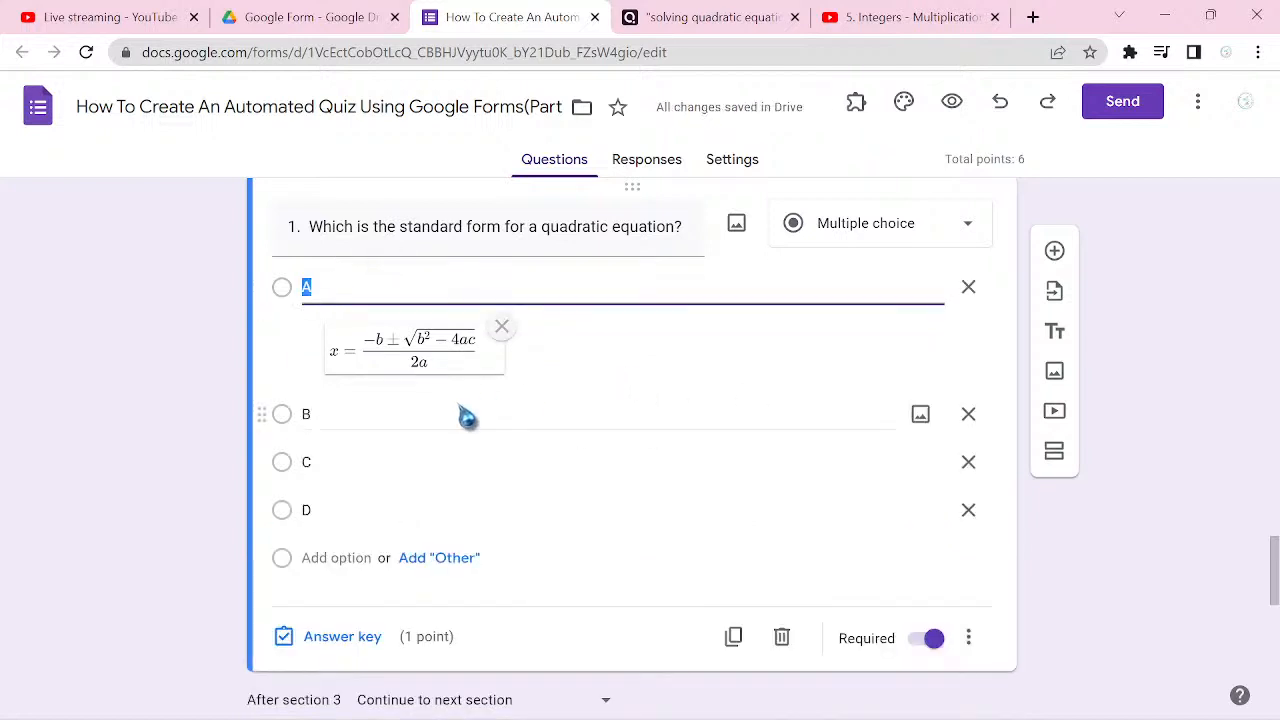
Step: Upload b.png from the Pictures folder as the image for option B
{"action": "left_click", "coordinate": [519, 414]}
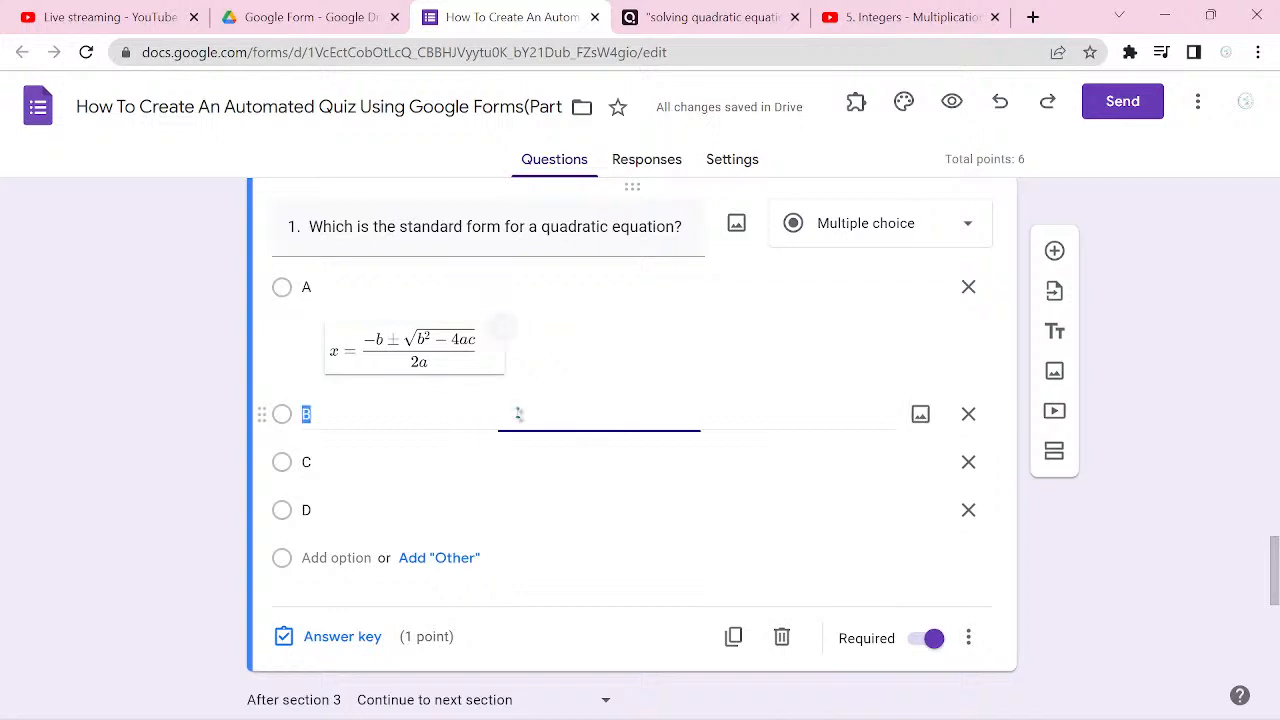
{"action": "left_click", "coordinate": [921, 424]}
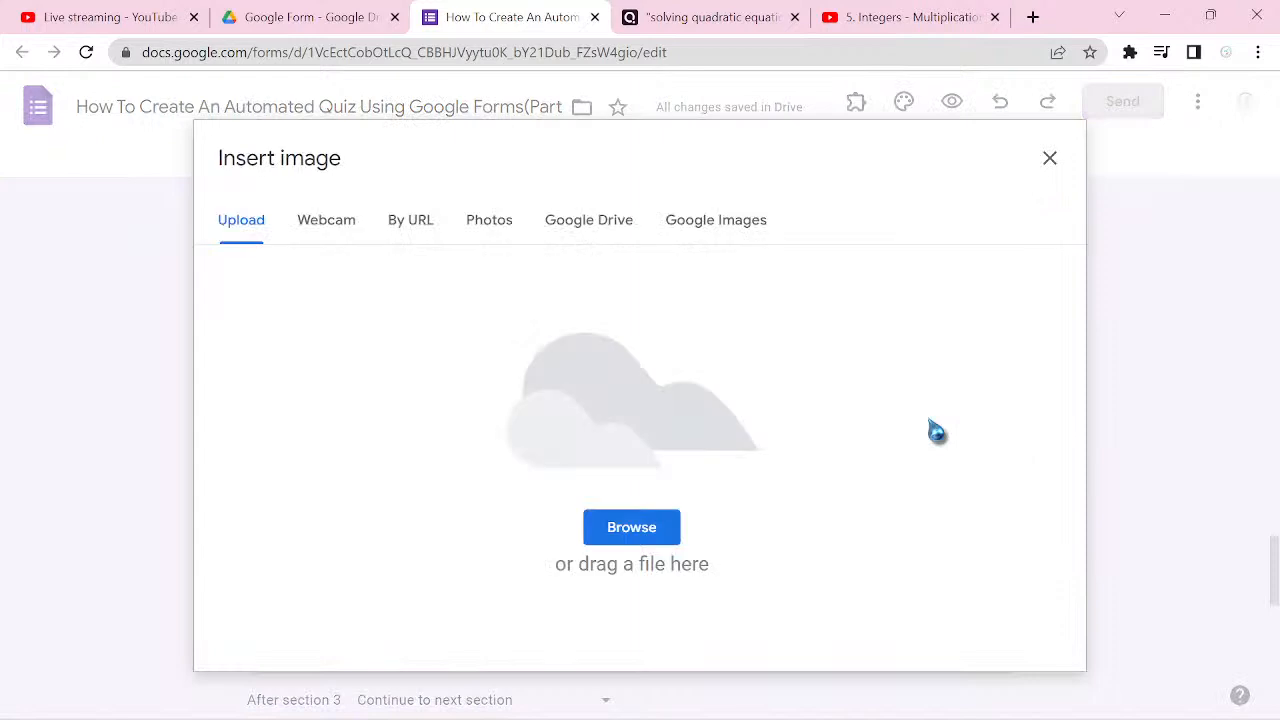
{"action": "left_click", "coordinate": [656, 547]}
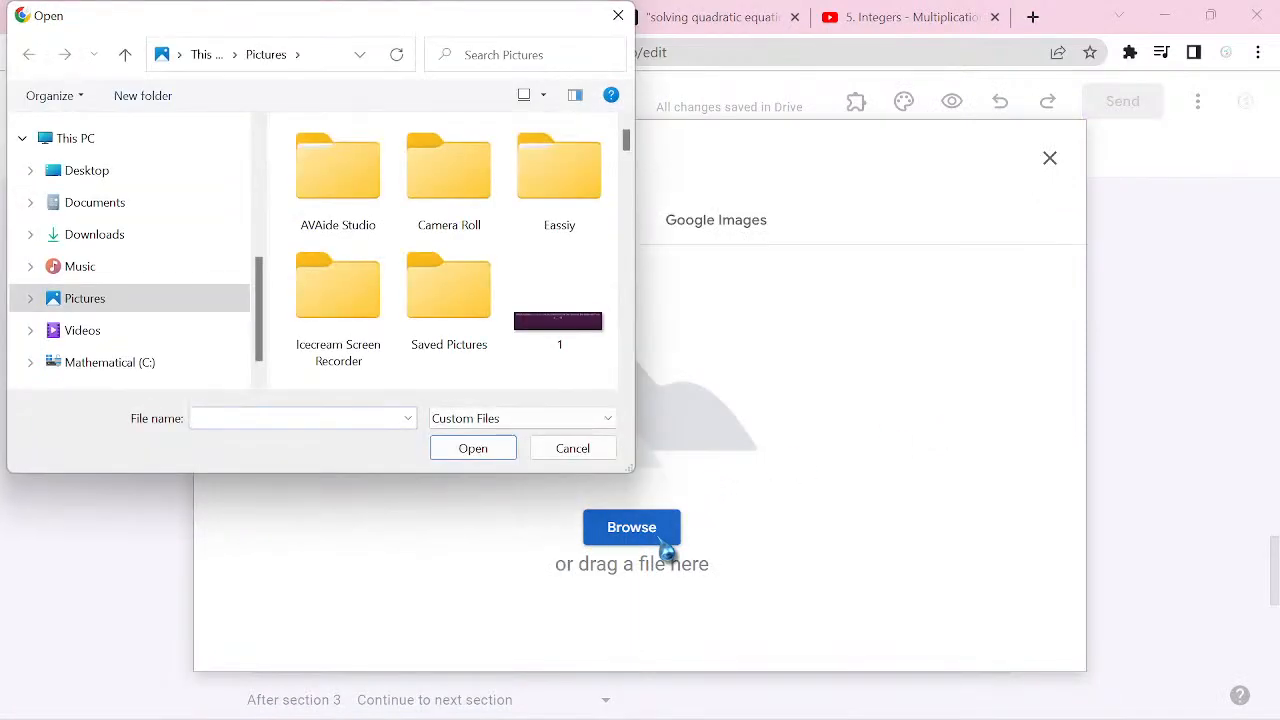
{"action": "type", "text": "B"}
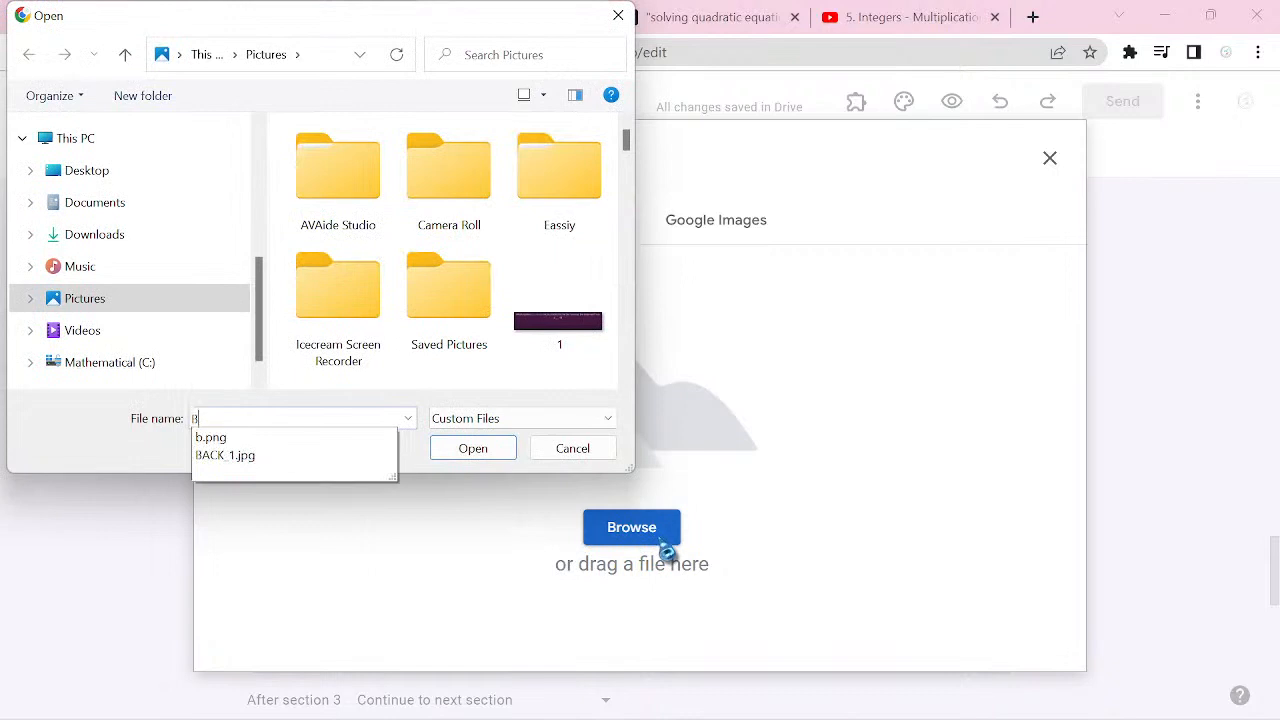
{"action": "left_click", "coordinate": [230, 455]}
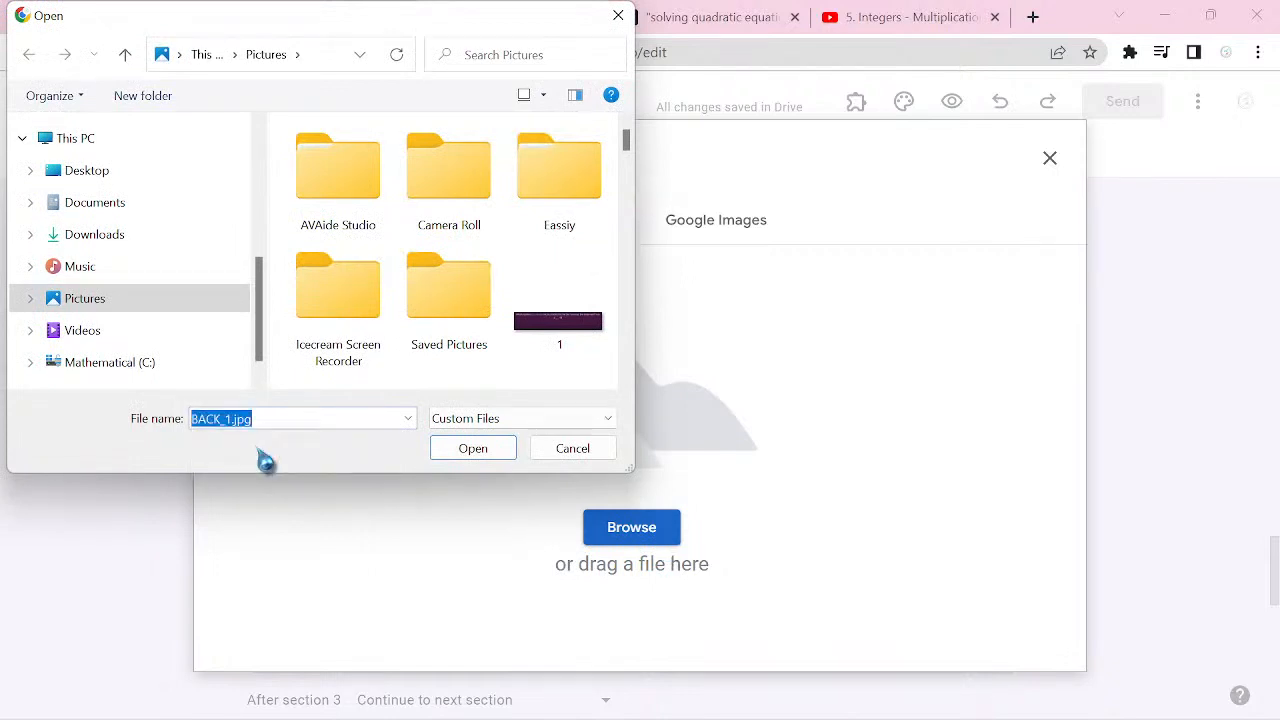
{"action": "key", "text": "BackSpace"}
{"action": "type", "text": "B"}
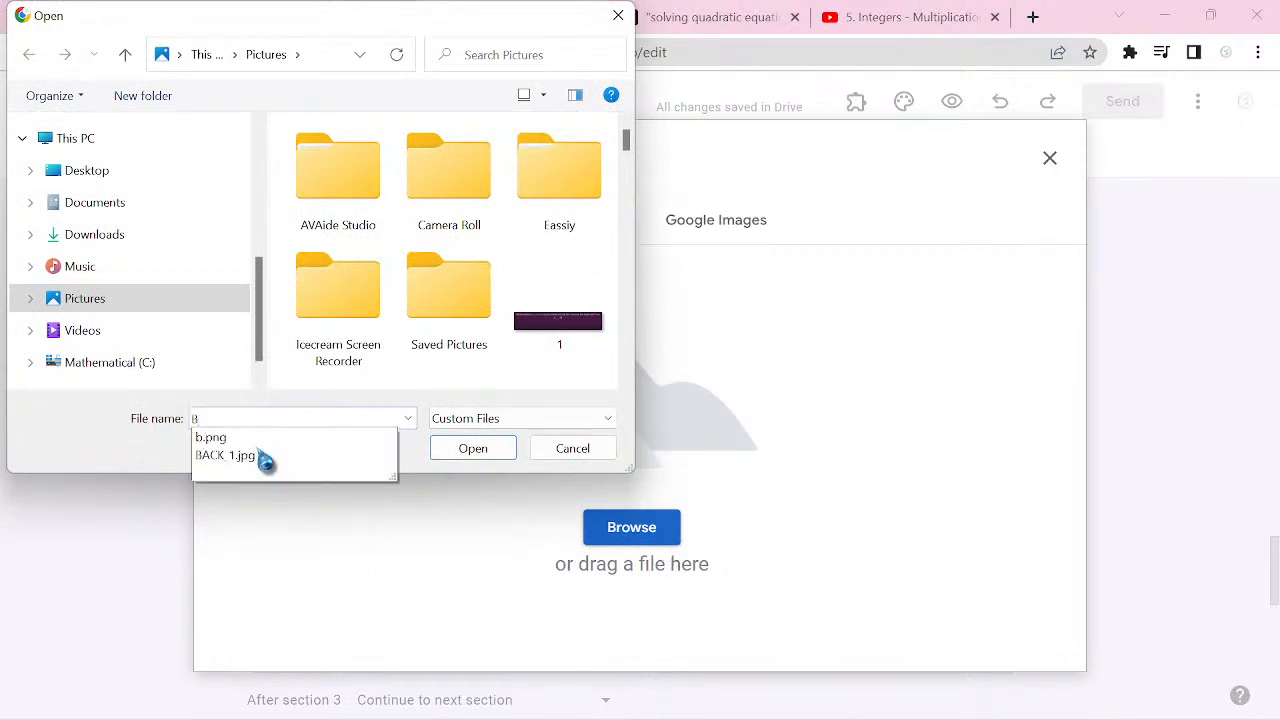
{"action": "left_click", "coordinate": [314, 440]}
{"action": "left_click", "coordinate": [473, 450]}
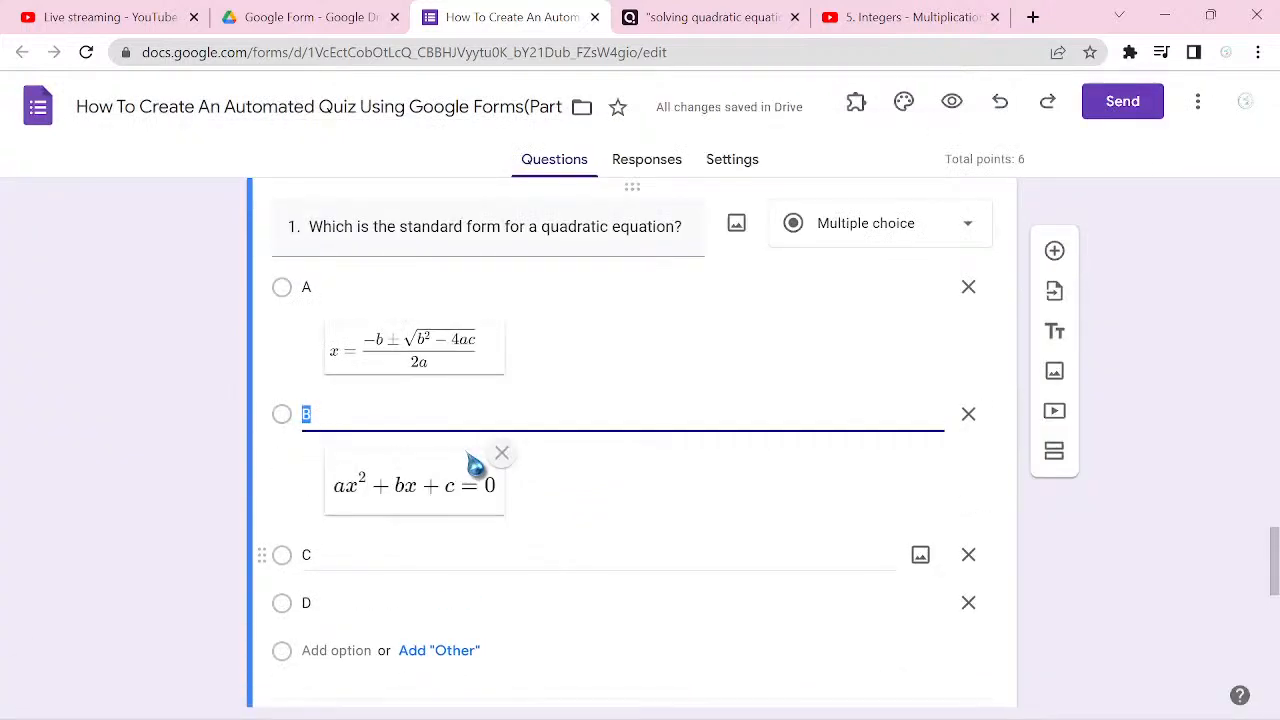
Step: Upload c.png from the Pictures folder as the image for option C
{"action": "key", "text": "Return"}
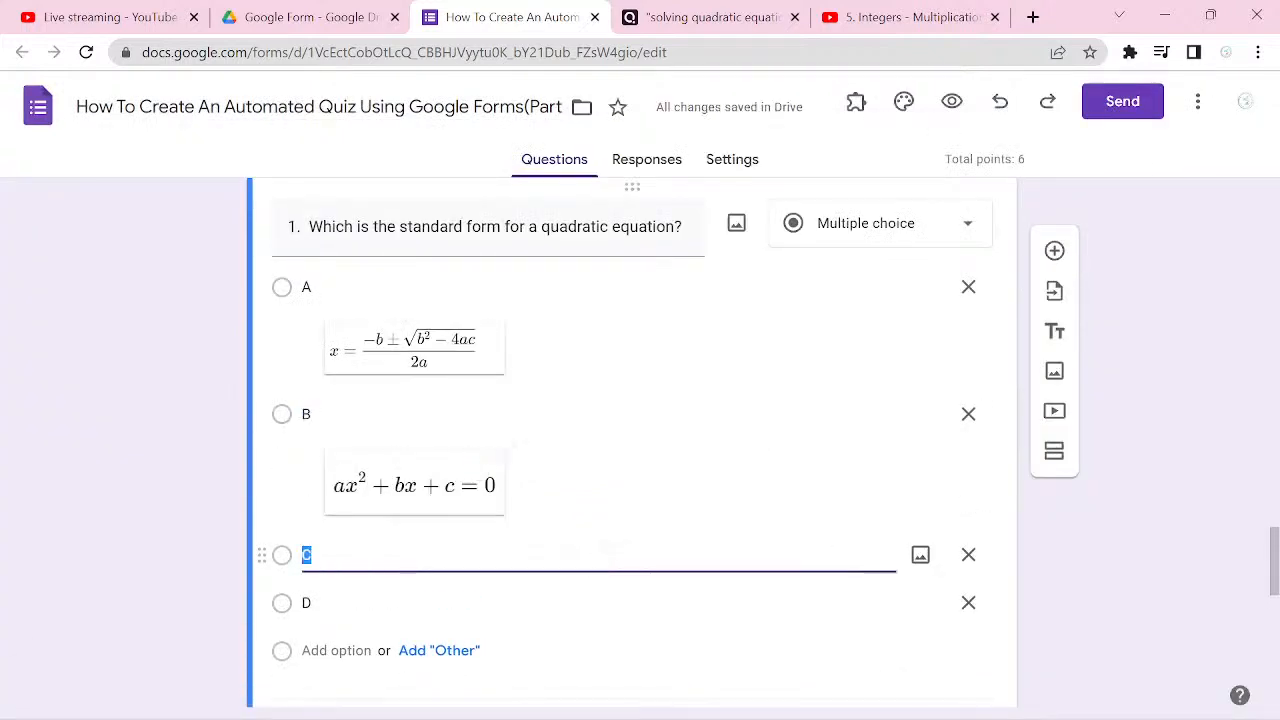
{"action": "left_click", "coordinate": [920, 555]}
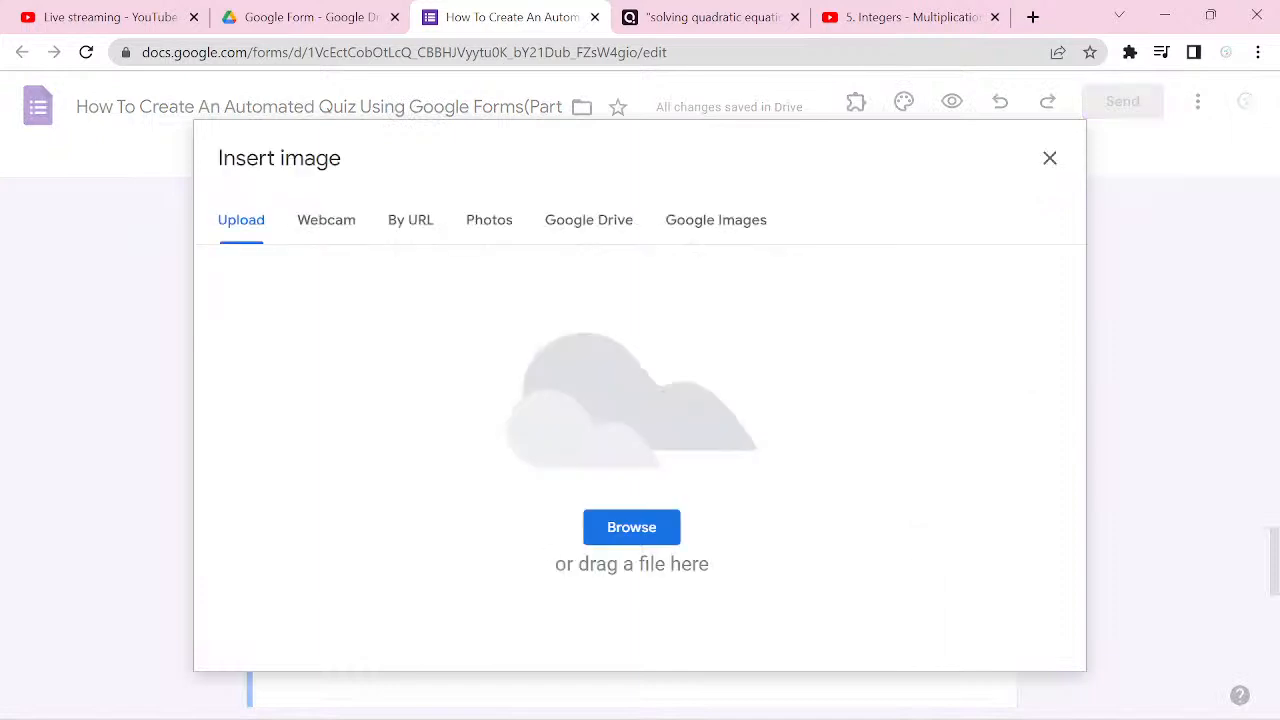
{"action": "left_click", "coordinate": [631, 527]}
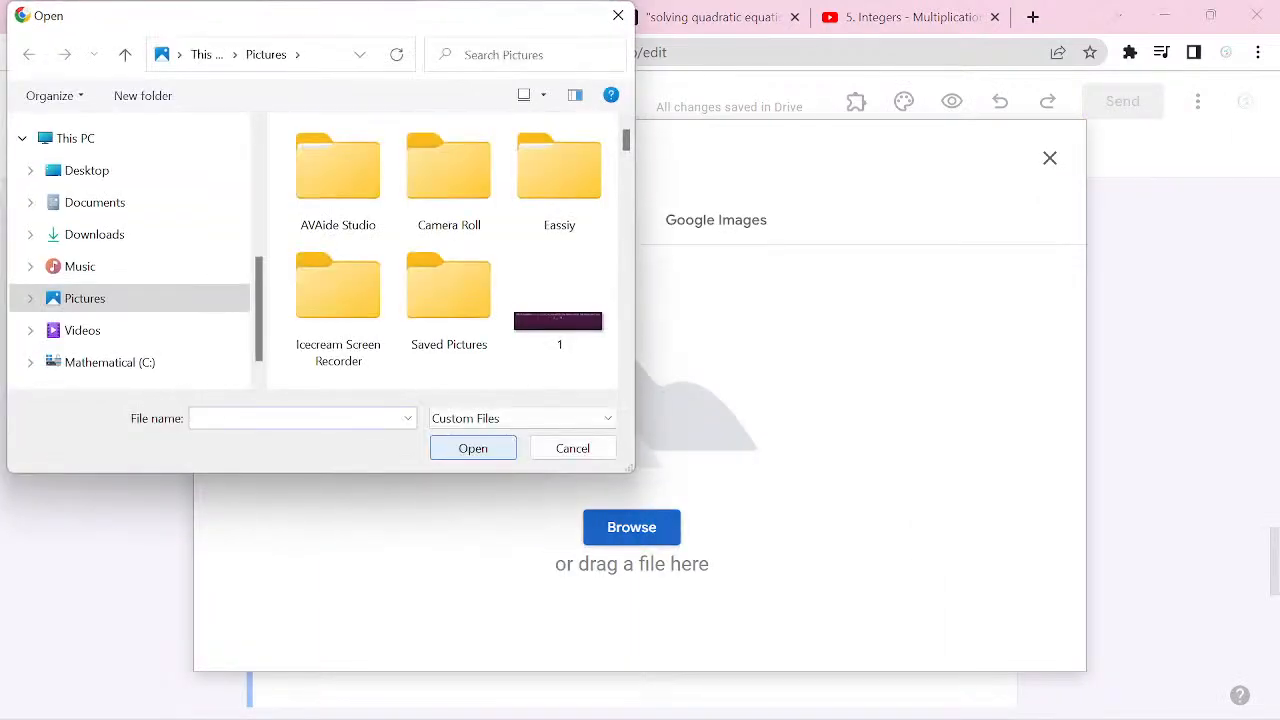
{"action": "type", "text": "C"}
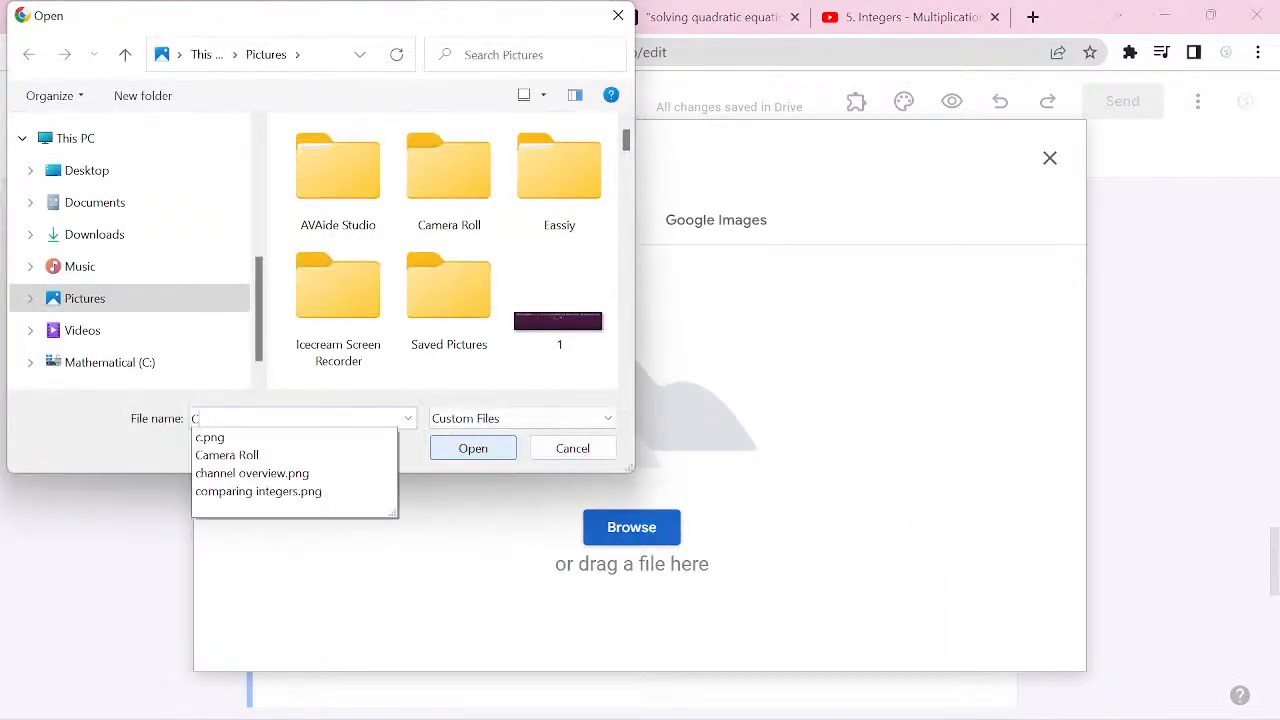
{"action": "key", "text": "Down"}
{"action": "key", "text": "Return"}
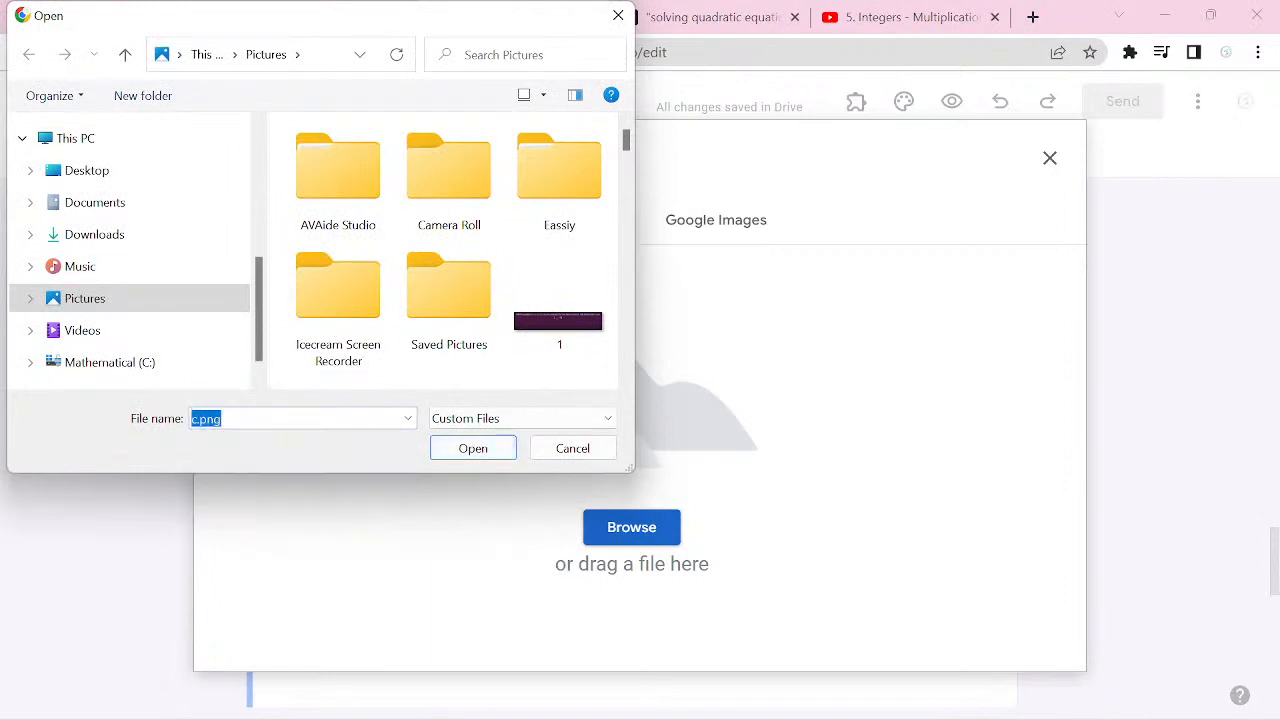
{"action": "key", "text": "Return"}
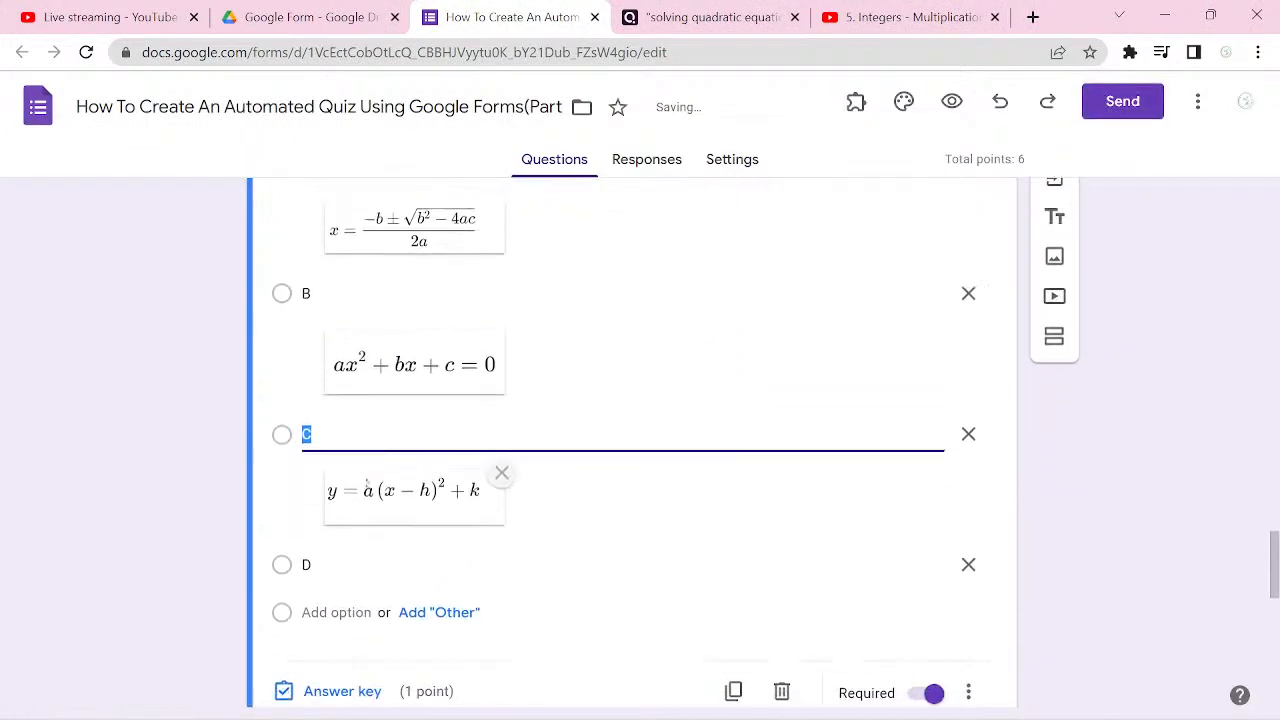
Step: Remove option D from the quadratic equation question
{"action": "left_click", "coordinate": [361, 446]}
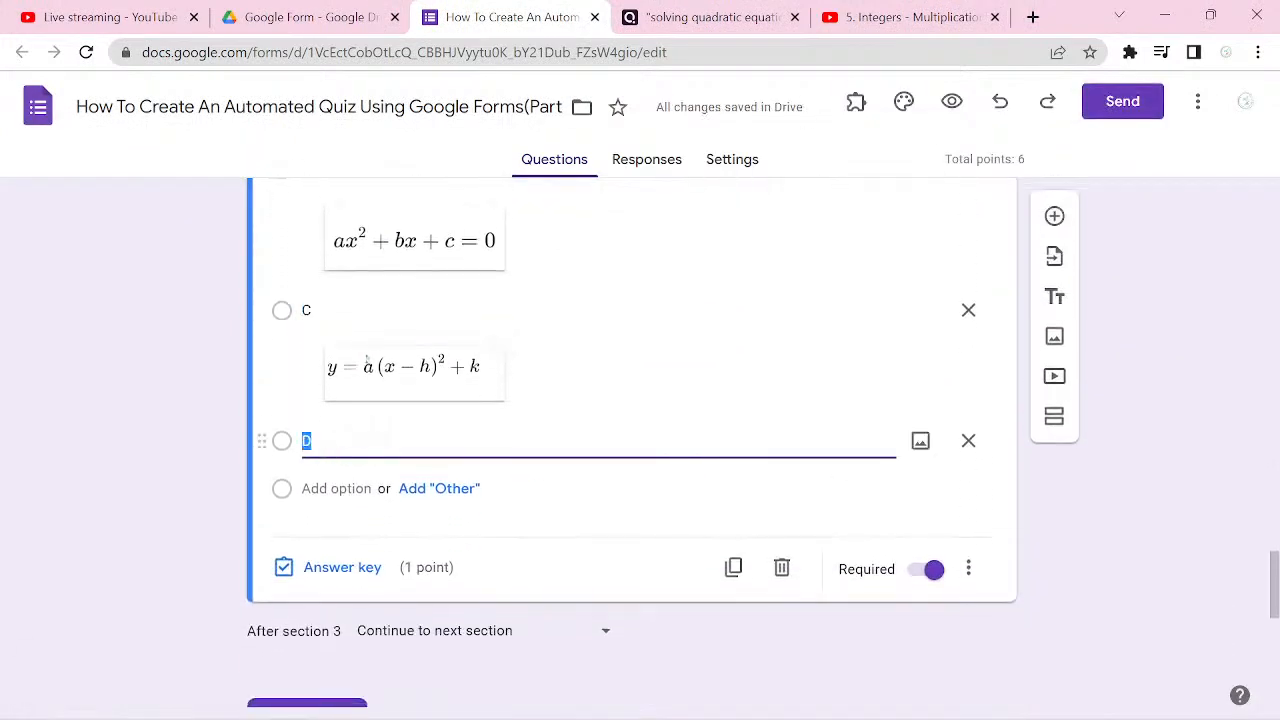
{"action": "left_click", "coordinate": [968, 441]}
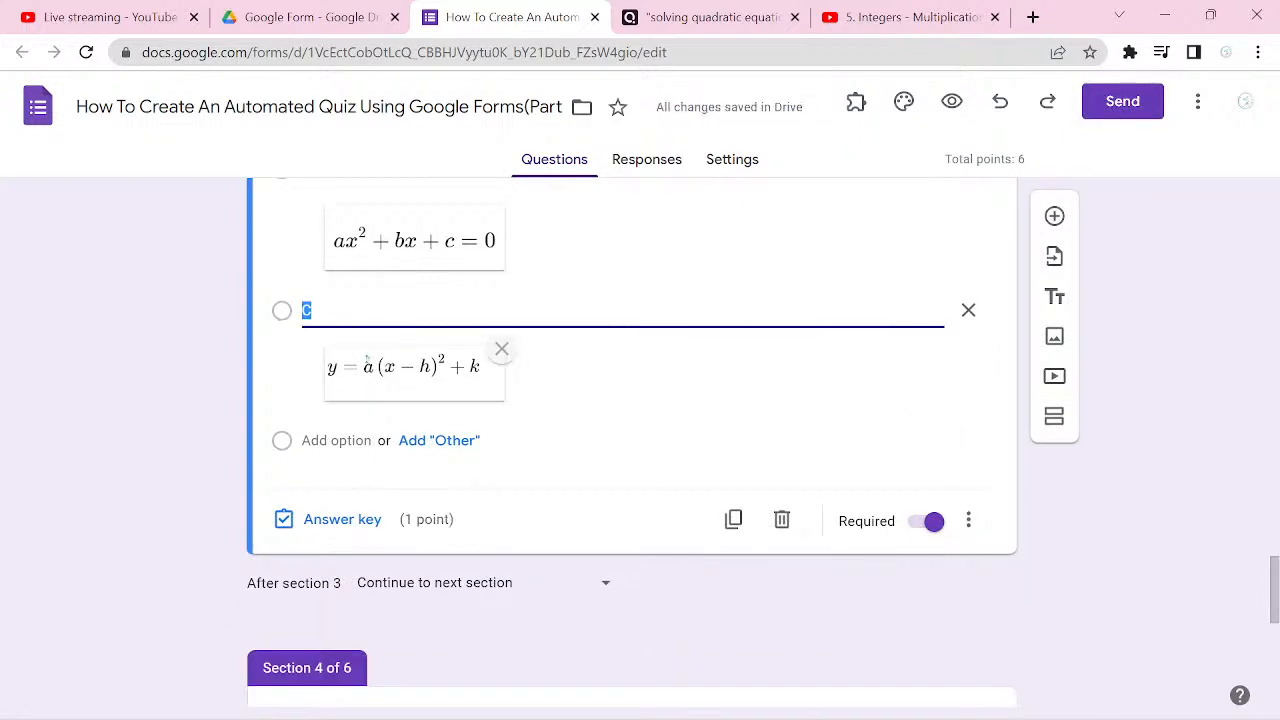
{"action": "scroll", "coordinate": [632, 442], "scroll_direction": "down", "scroll_amount": 1}
{"action": "scroll", "coordinate": [632, 442], "scroll_direction": "up", "scroll_amount": 2}
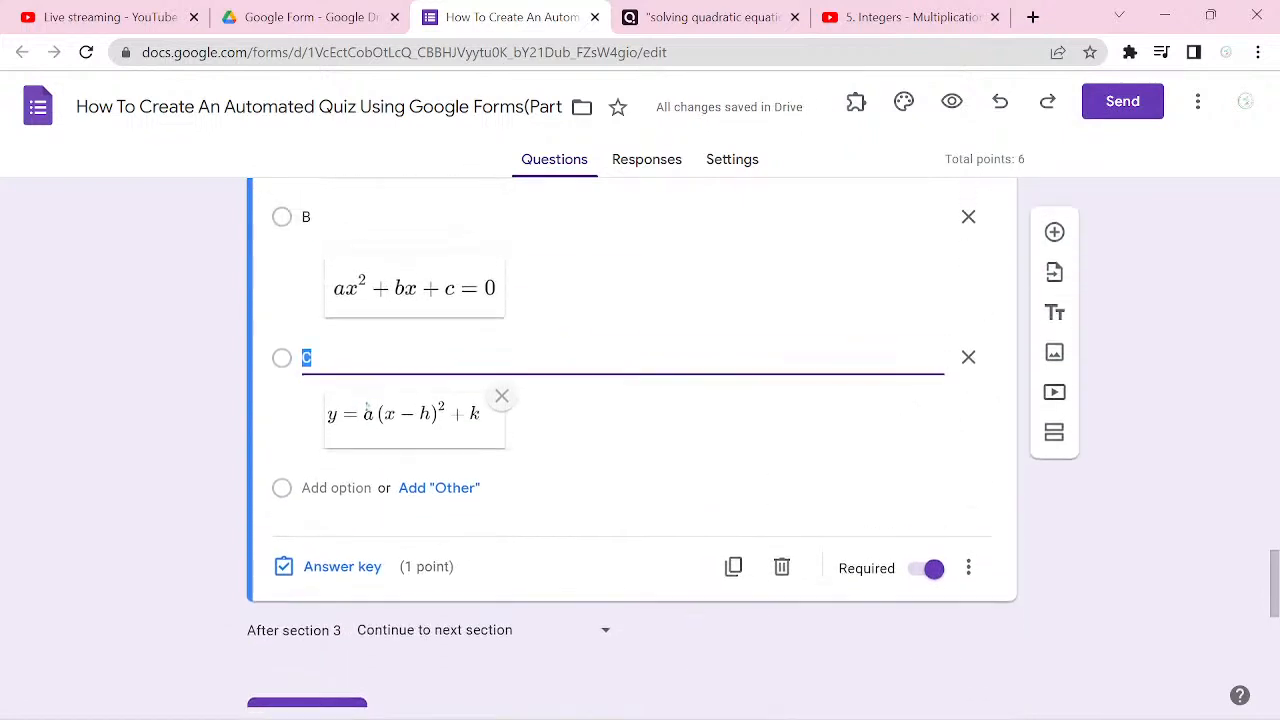
{"action": "scroll", "coordinate": [632, 442], "scroll_direction": "up", "scroll_amount": 1}
{"action": "scroll", "coordinate": [571, 468], "scroll_direction": "down", "scroll_amount": 1}
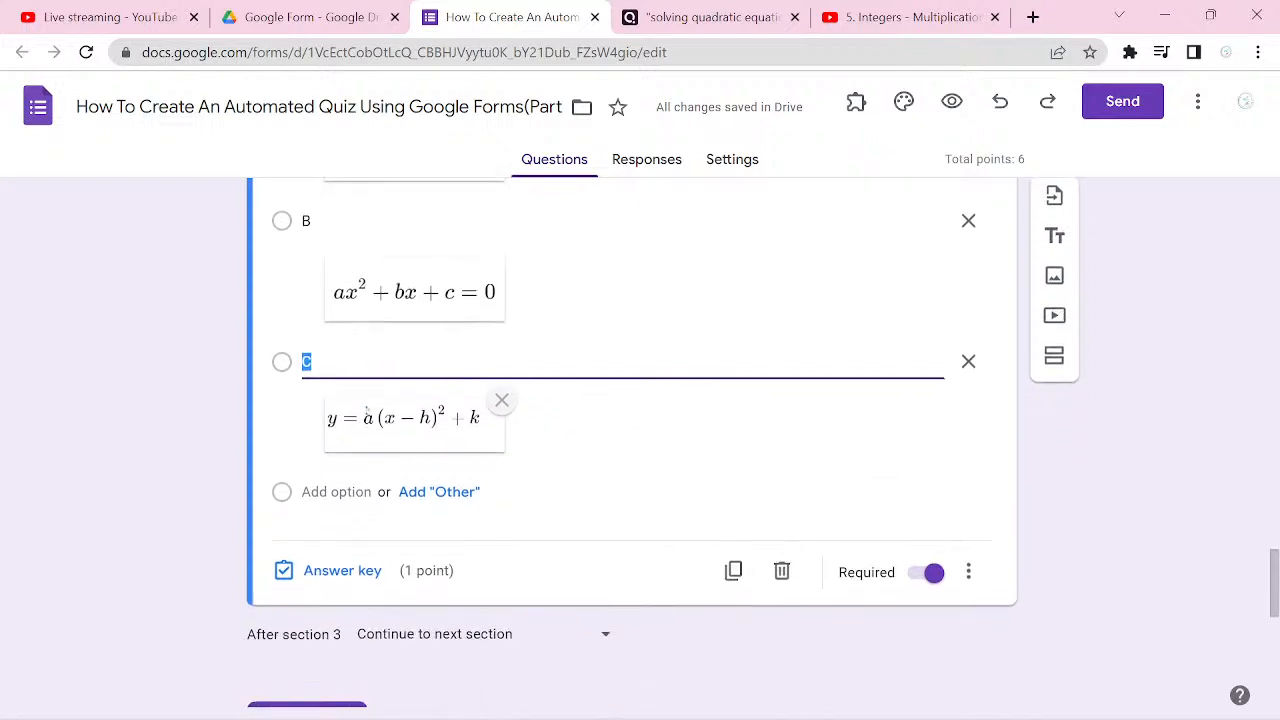
{"action": "left_click", "coordinate": [571, 468]}
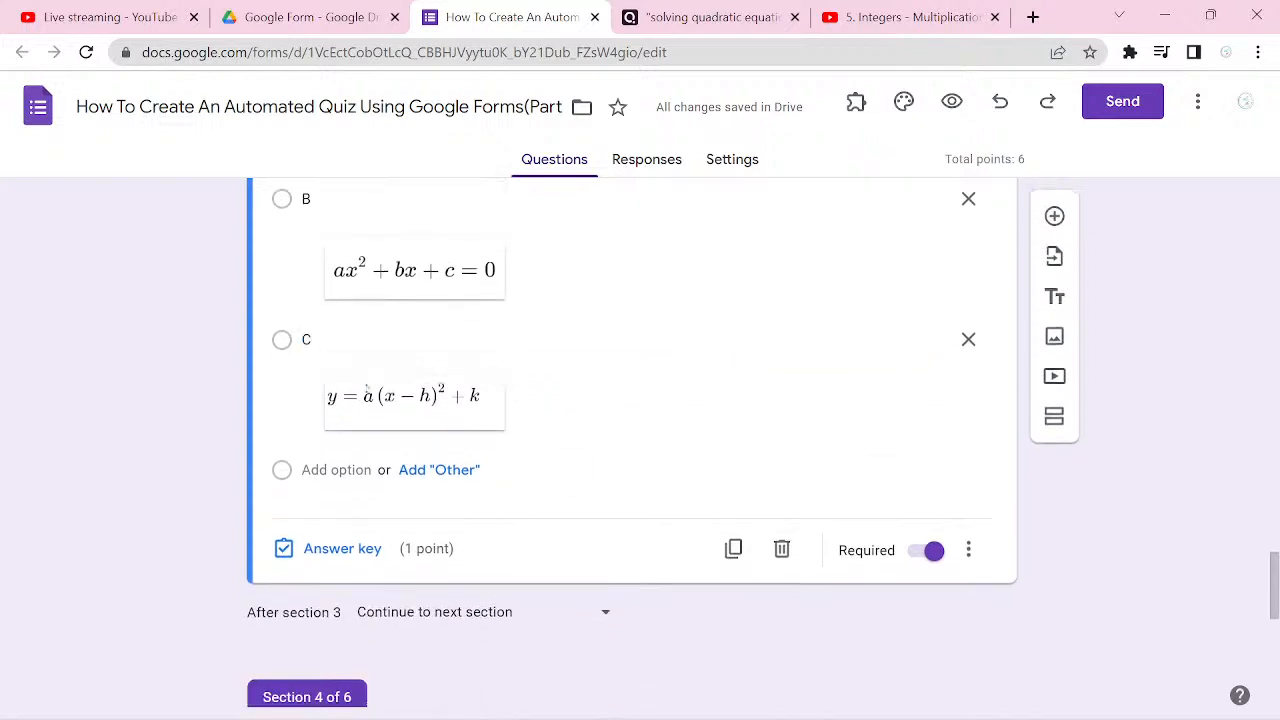
Step: Add a fourth option labelled D below option C
{"action": "left_click", "coordinate": [530, 328]}
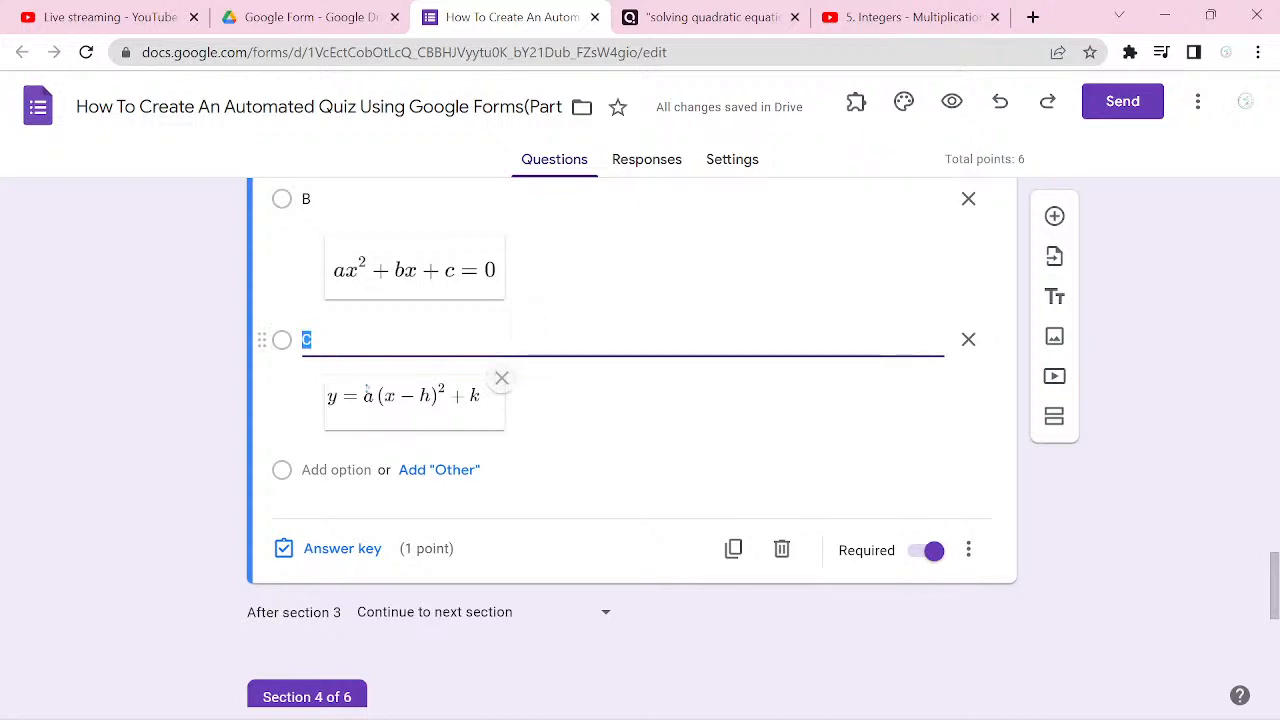
{"action": "key", "text": "Return"}
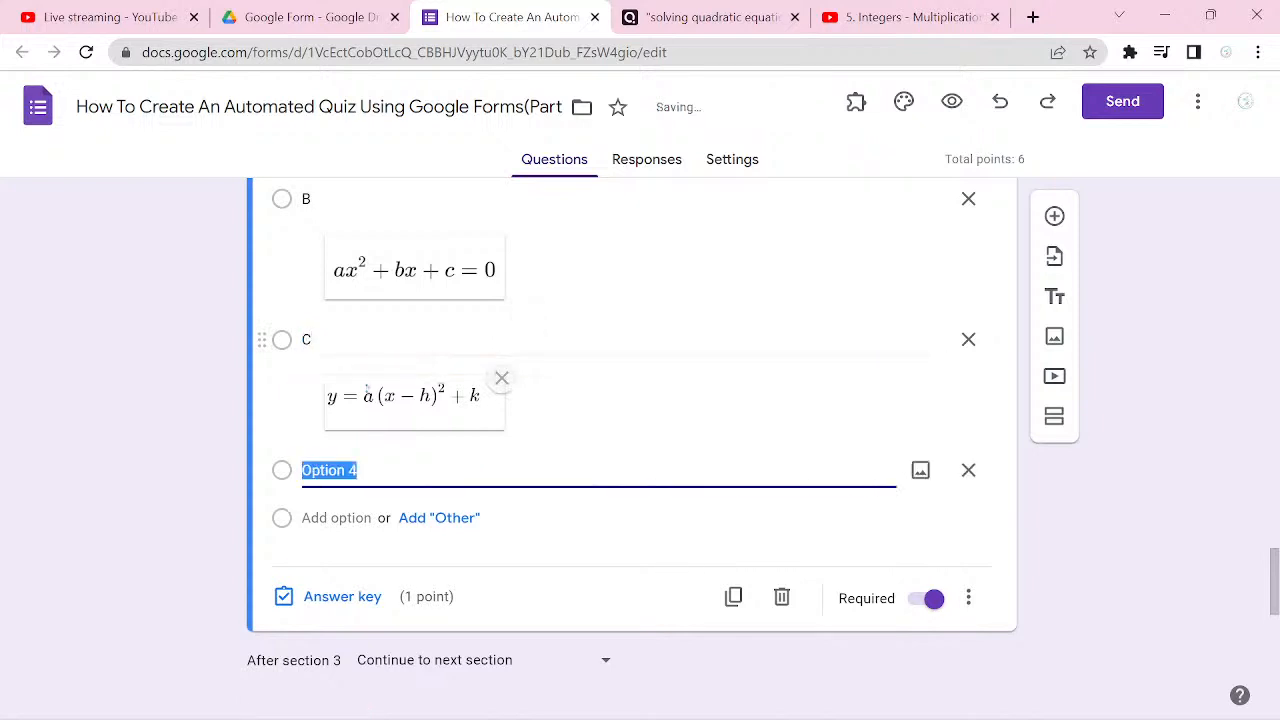
{"action": "type", "text": "D"}
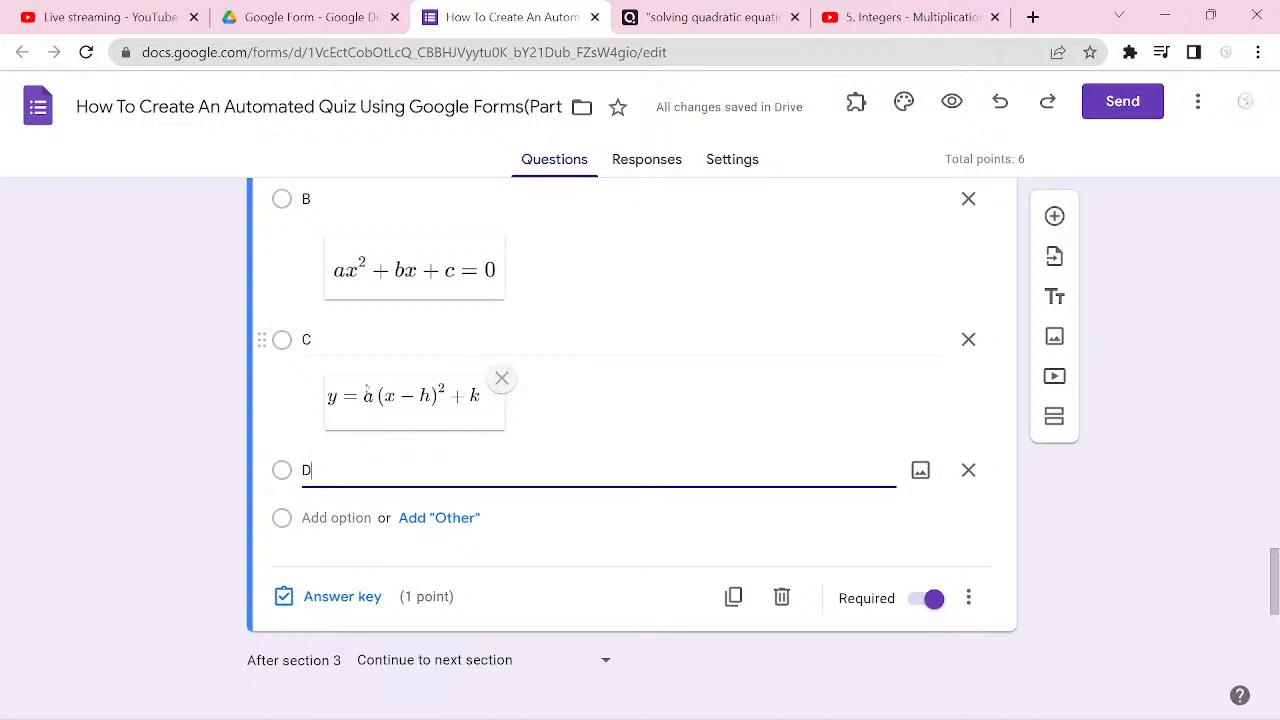
Step: Upload d.png from the Pictures folder as the image for option D
{"action": "left_click", "coordinate": [920, 470]}
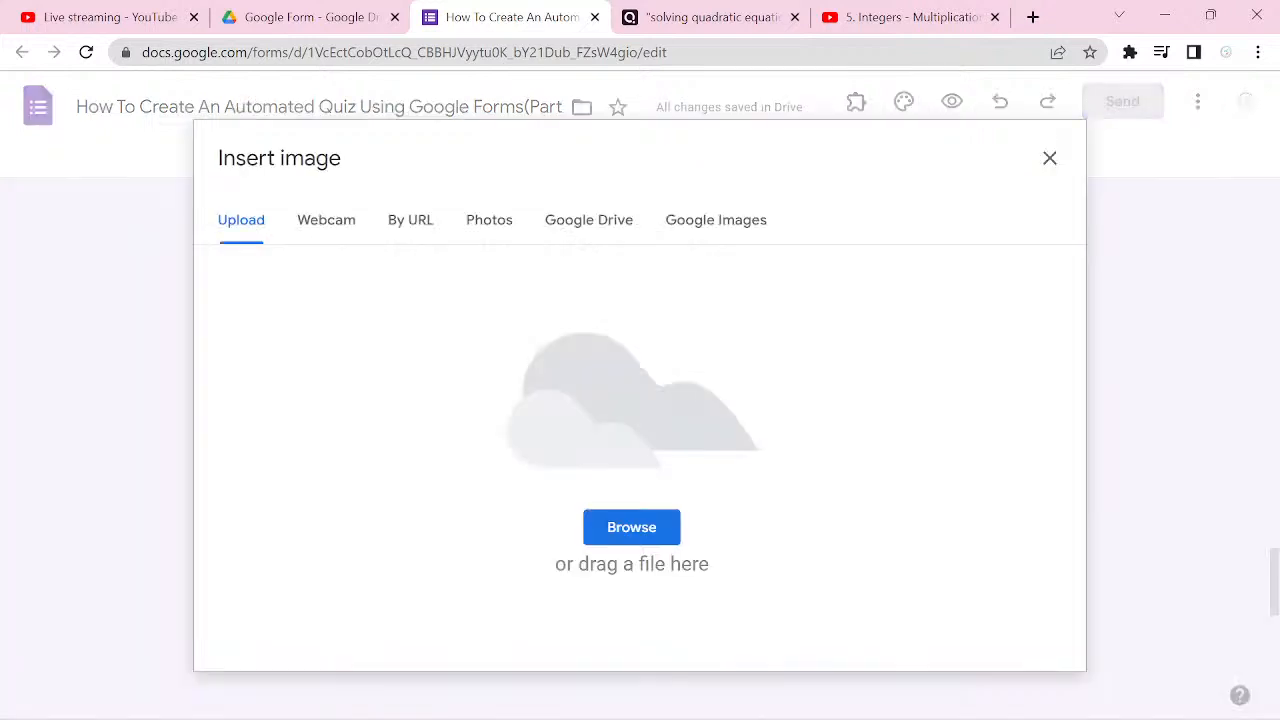
{"action": "left_click", "coordinate": [631, 527]}
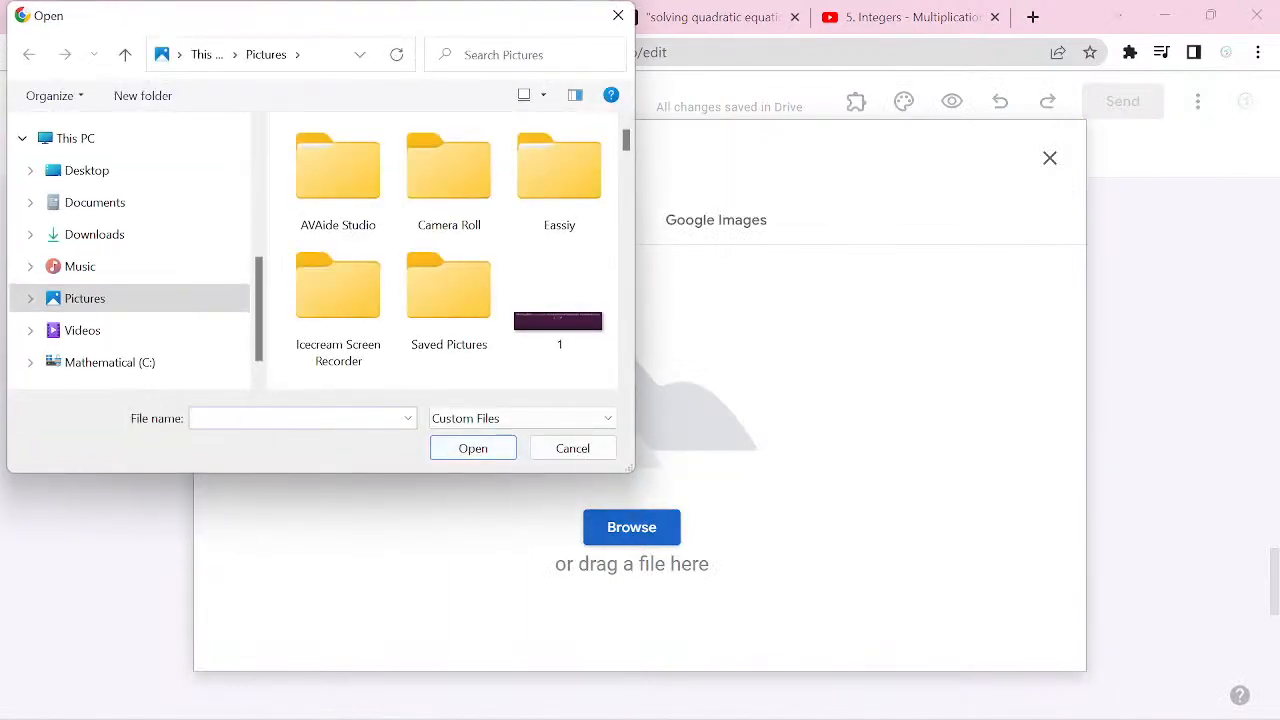
{"action": "type", "text": "D"}
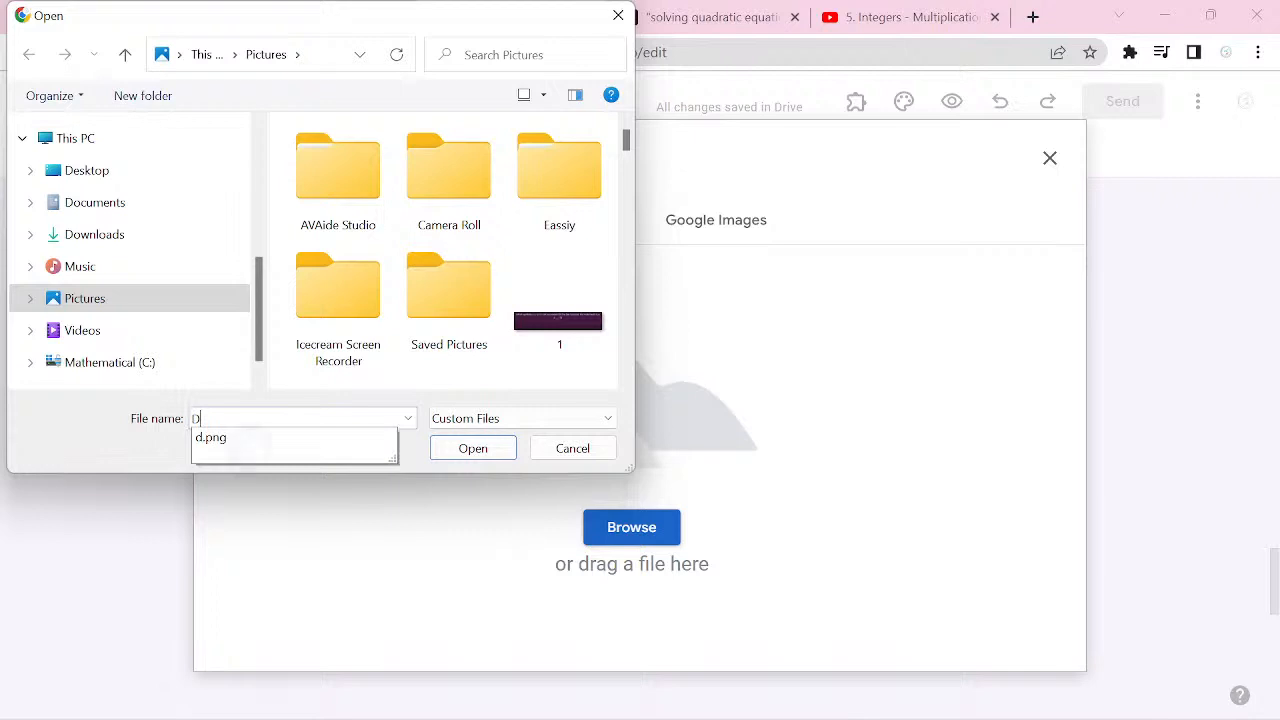
{"action": "key", "text": "Down"}
{"action": "key", "text": "Return"}
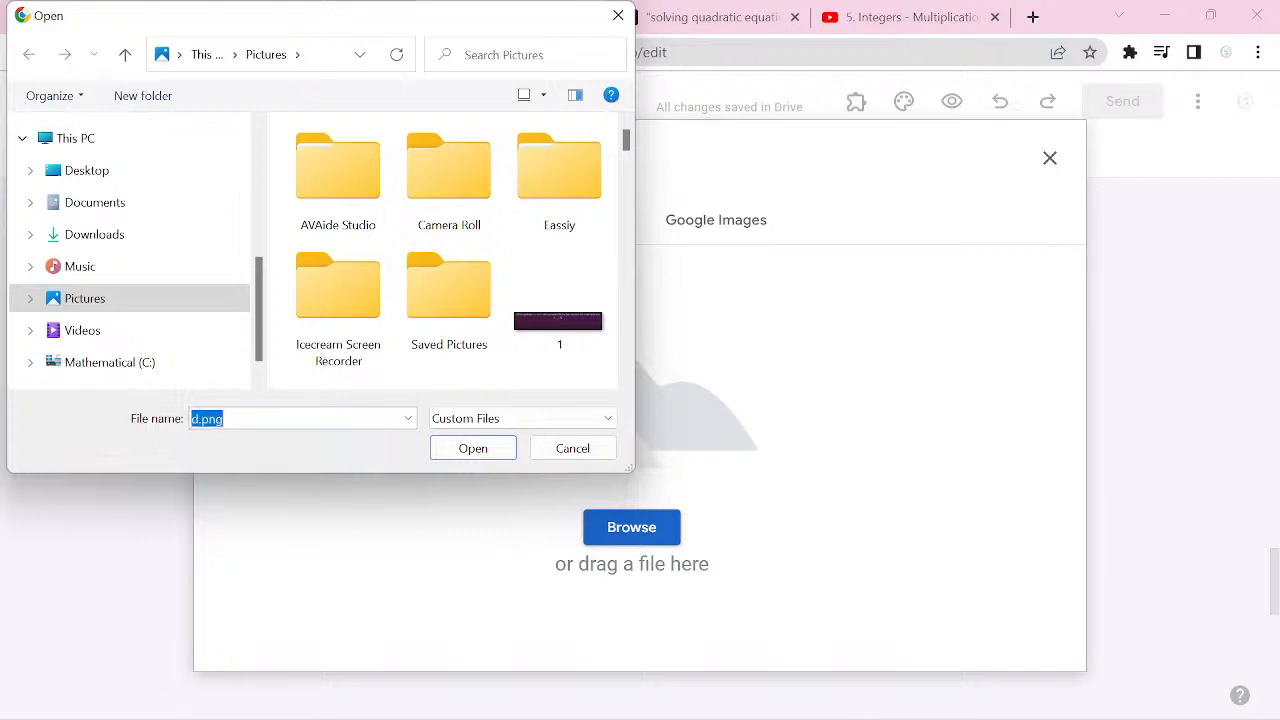
{"action": "key", "text": "Return"}
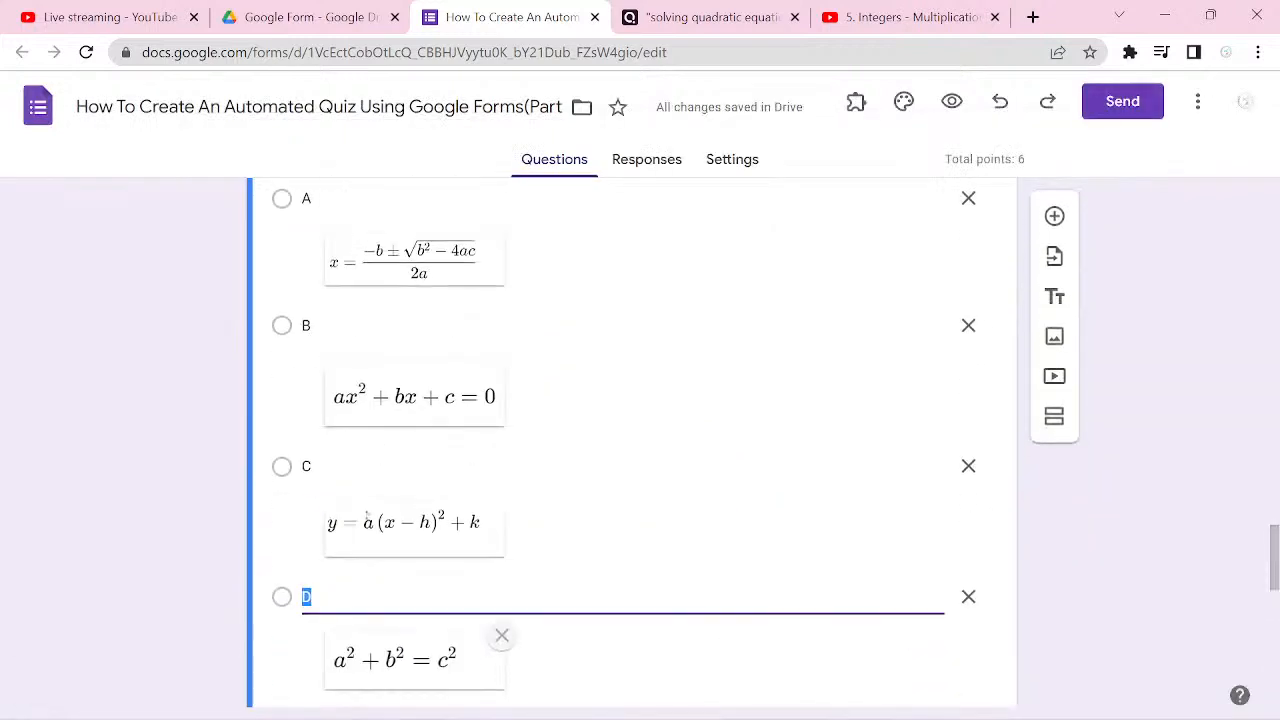
Step: Review the four illustrated options, check the correct answer in the Quizizz question, and return to the form
{"action": "scroll", "coordinate": [632, 442], "scroll_direction": "down", "scroll_amount": 1}
{"action": "scroll", "coordinate": [632, 442], "scroll_direction": "up", "scroll_amount": 3}
{"action": "scroll", "coordinate": [632, 442], "scroll_direction": "down", "scroll_amount": 1}
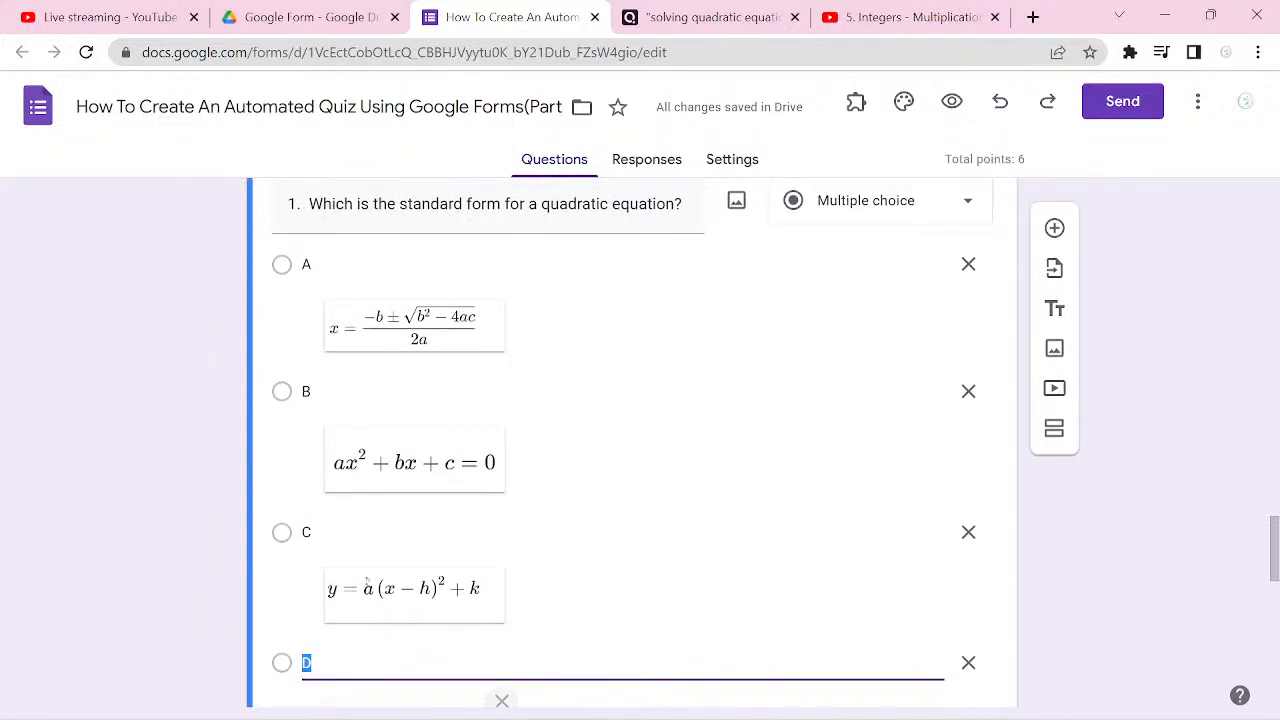
{"action": "scroll", "coordinate": [632, 442], "scroll_direction": "down", "scroll_amount": 2}
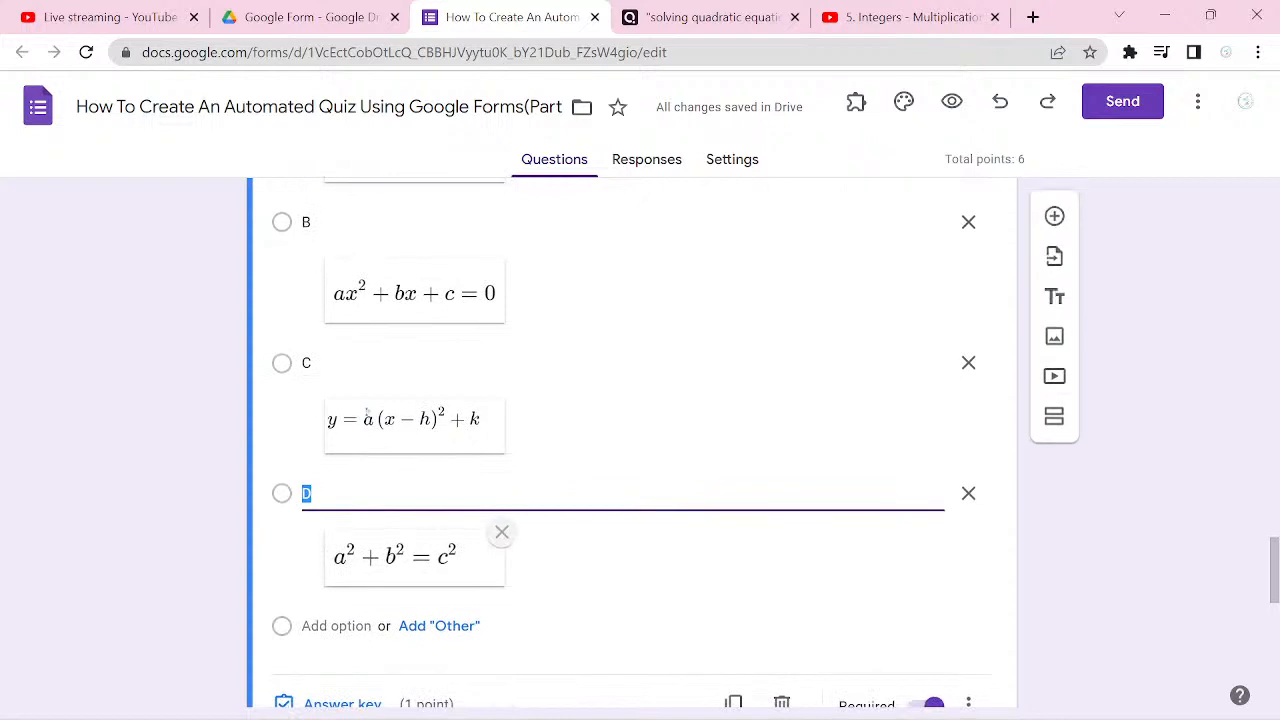
{"action": "scroll", "coordinate": [632, 442], "scroll_direction": "down", "scroll_amount": 1}
{"action": "scroll", "coordinate": [632, 442], "scroll_direction": "up", "scroll_amount": 1}
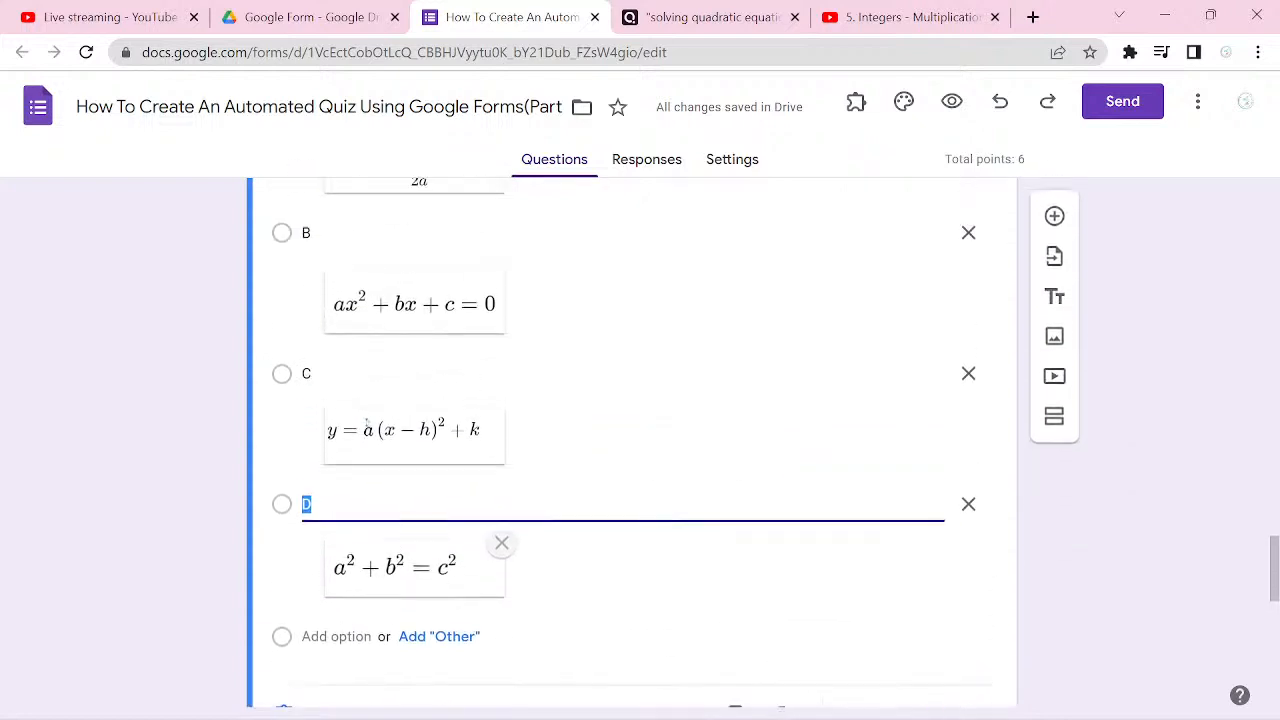
{"action": "left_click", "coordinate": [714, 17]}
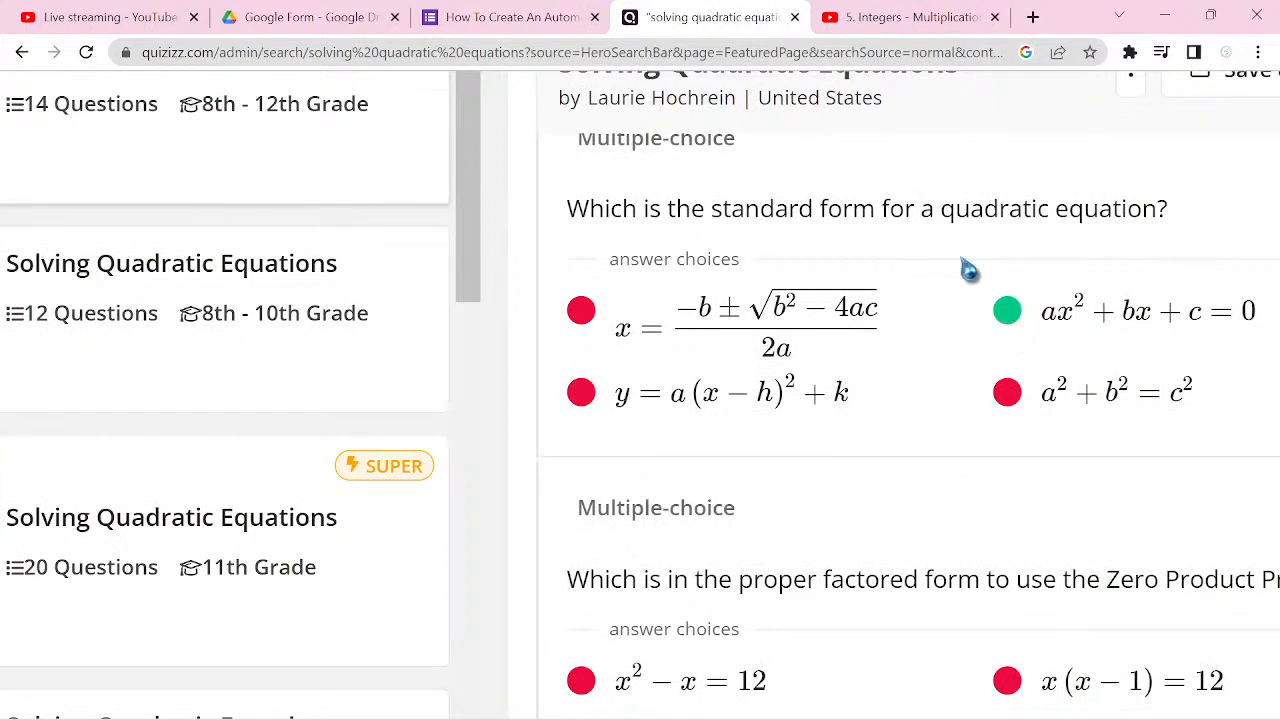
{"action": "left_click", "coordinate": [537, 28]}
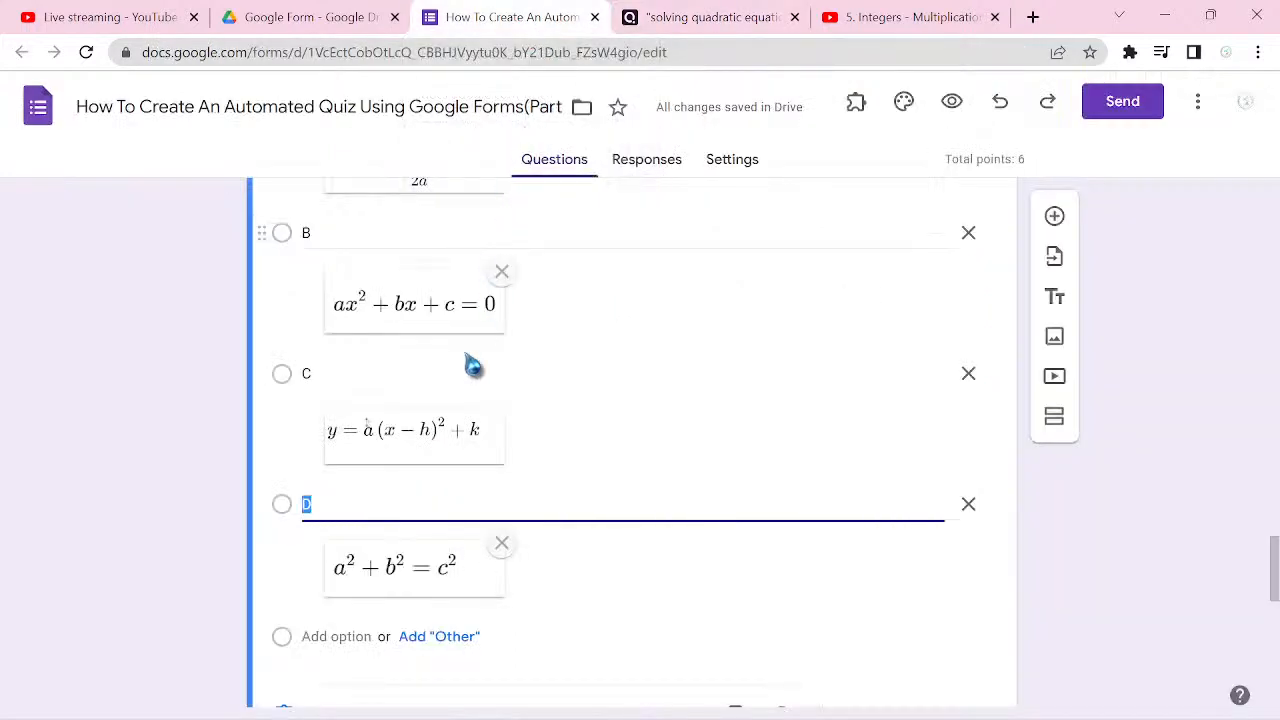
Step: Mark option B as the correct answer in the answer key of the quadratic equation question
{"action": "left_click", "coordinate": [416, 604]}
{"action": "scroll", "coordinate": [416, 604], "scroll_direction": "down", "scroll_amount": 2}
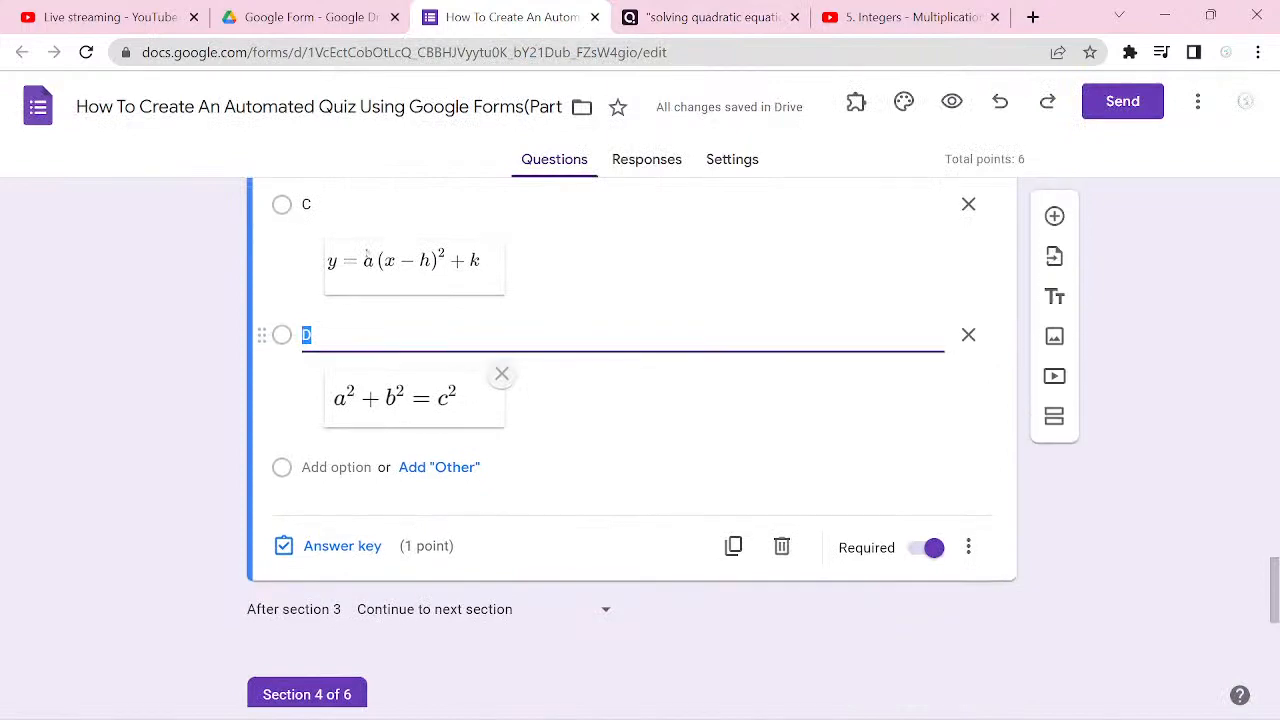
{"action": "left_click", "coordinate": [342, 546]}
{"action": "scroll", "coordinate": [342, 548], "scroll_direction": "down", "scroll_amount": 1}
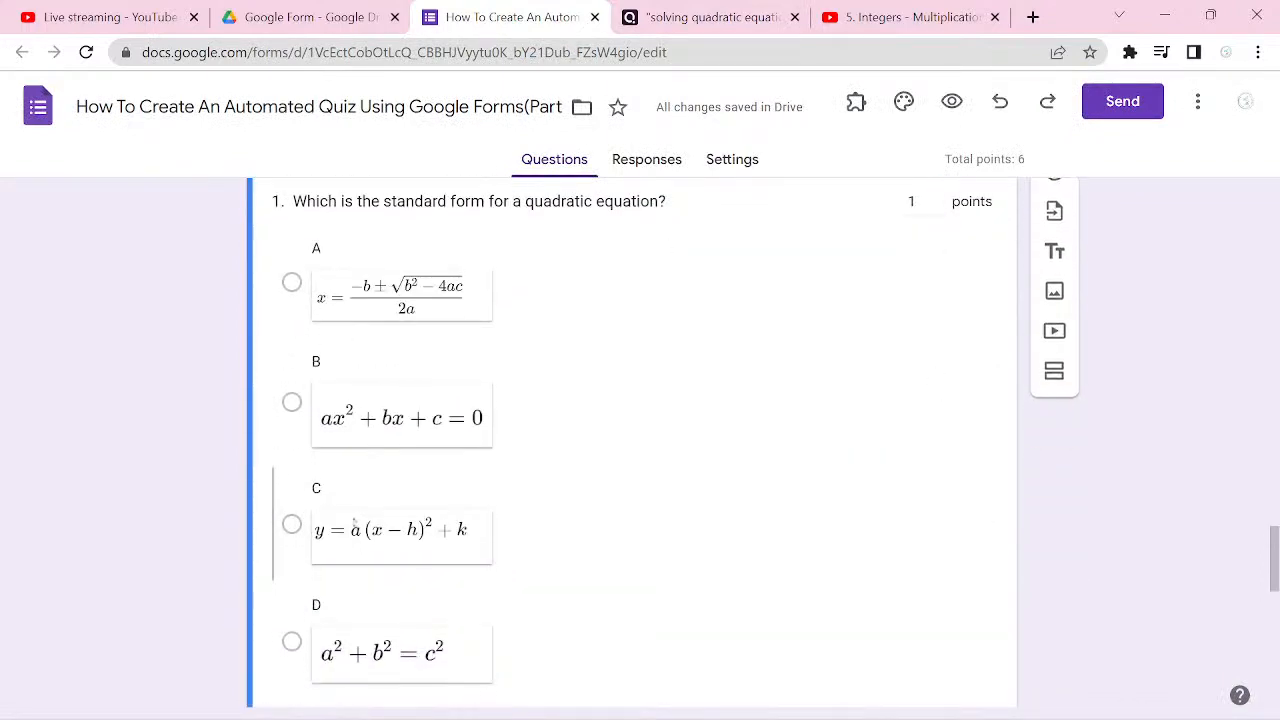
{"action": "left_click", "coordinate": [292, 388]}
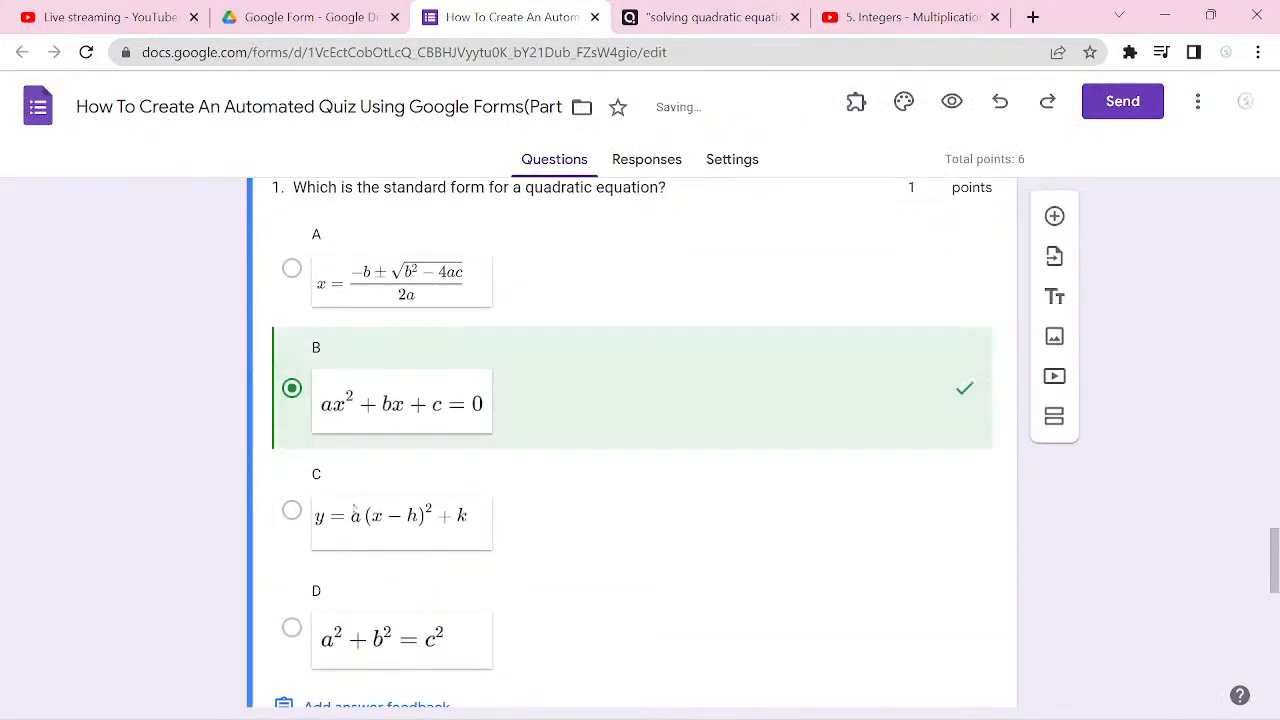
{"action": "scroll", "coordinate": [354, 512], "scroll_direction": "down", "scroll_amount": 3}
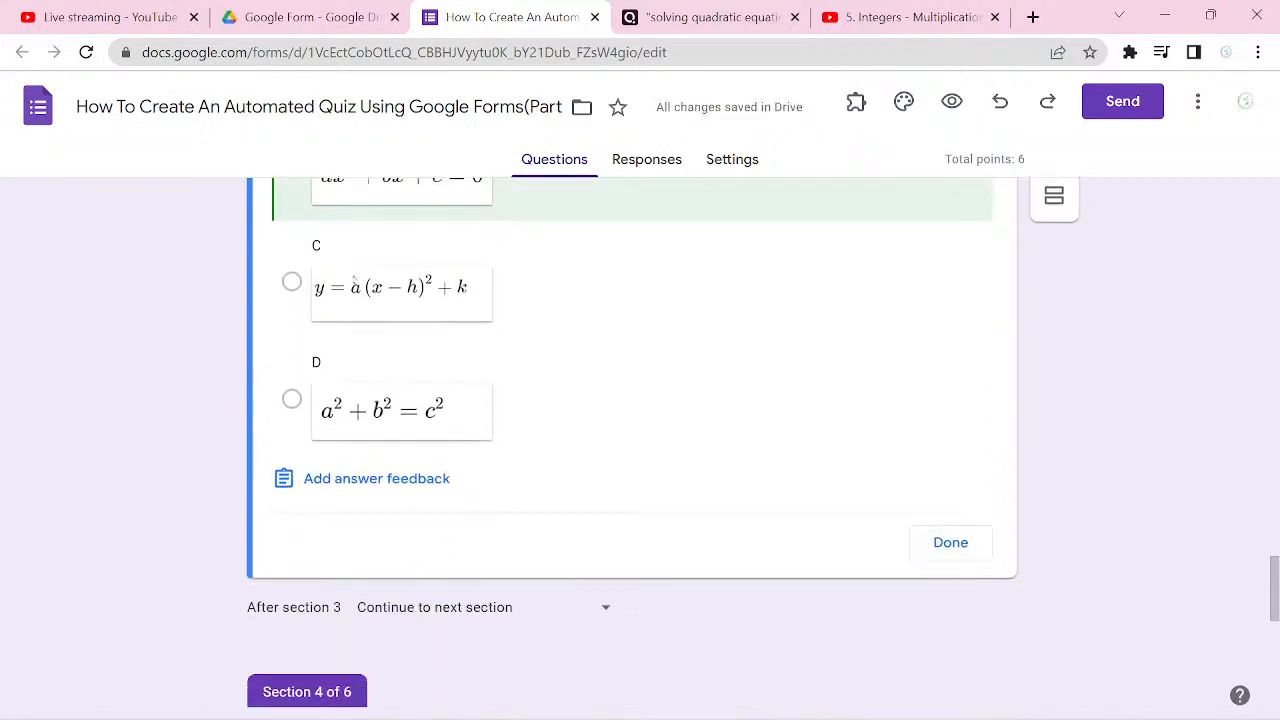
{"action": "left_click", "coordinate": [949, 523]}
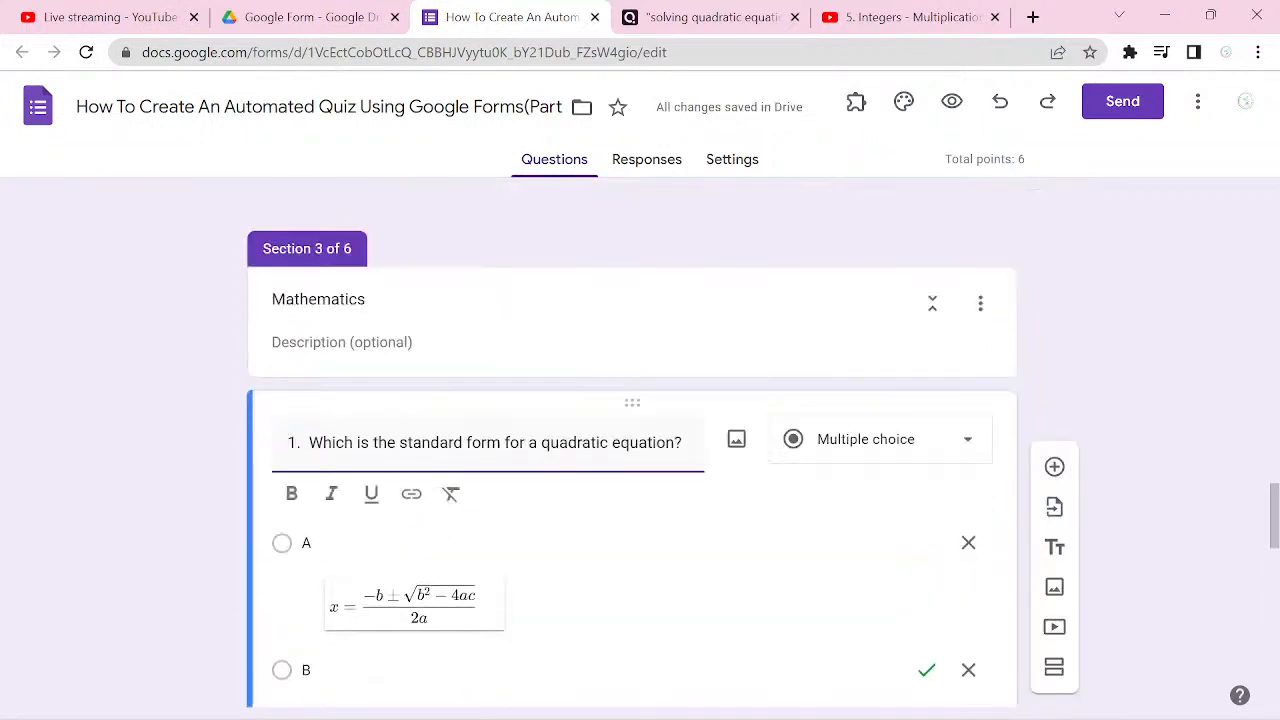
Step: Add a new multiple-choice question after the first Mathematics question and start its title with "2."
{"action": "scroll", "coordinate": [632, 450], "scroll_direction": "down", "scroll_amount": 3}
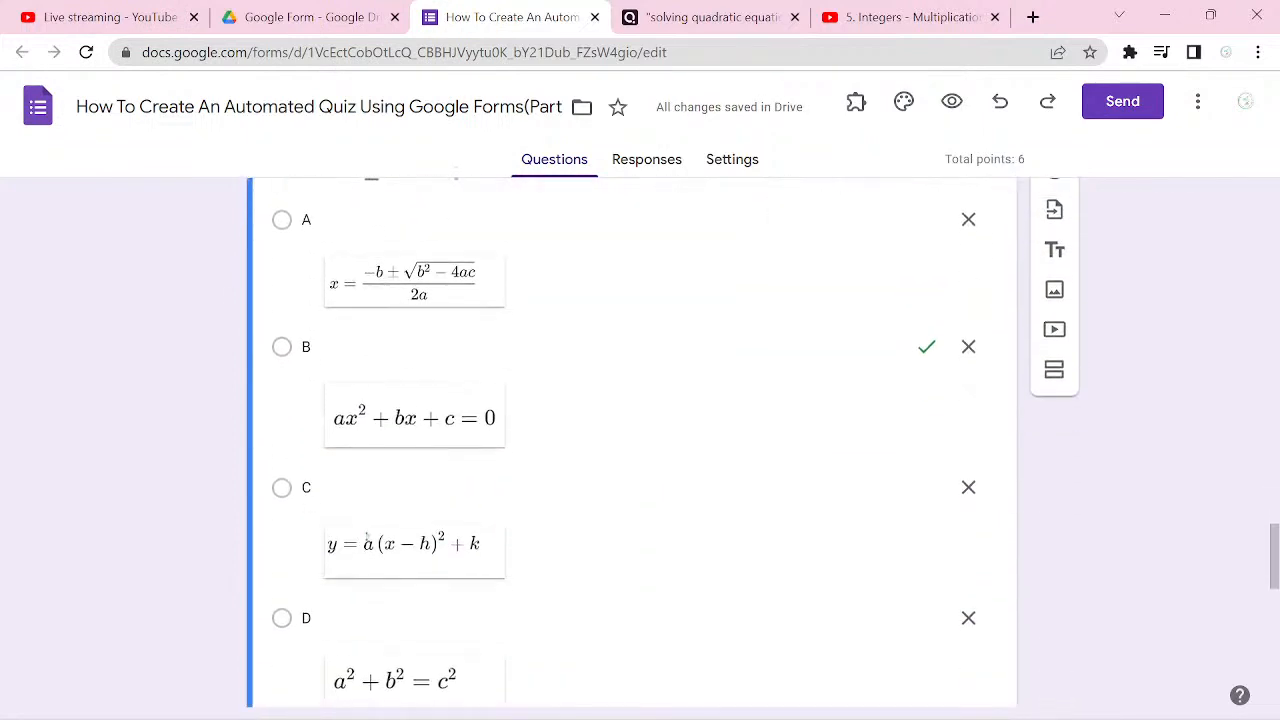
{"action": "scroll", "coordinate": [632, 450], "scroll_direction": "up", "scroll_amount": 1}
{"action": "scroll", "coordinate": [632, 450], "scroll_direction": "up", "scroll_amount": 1}
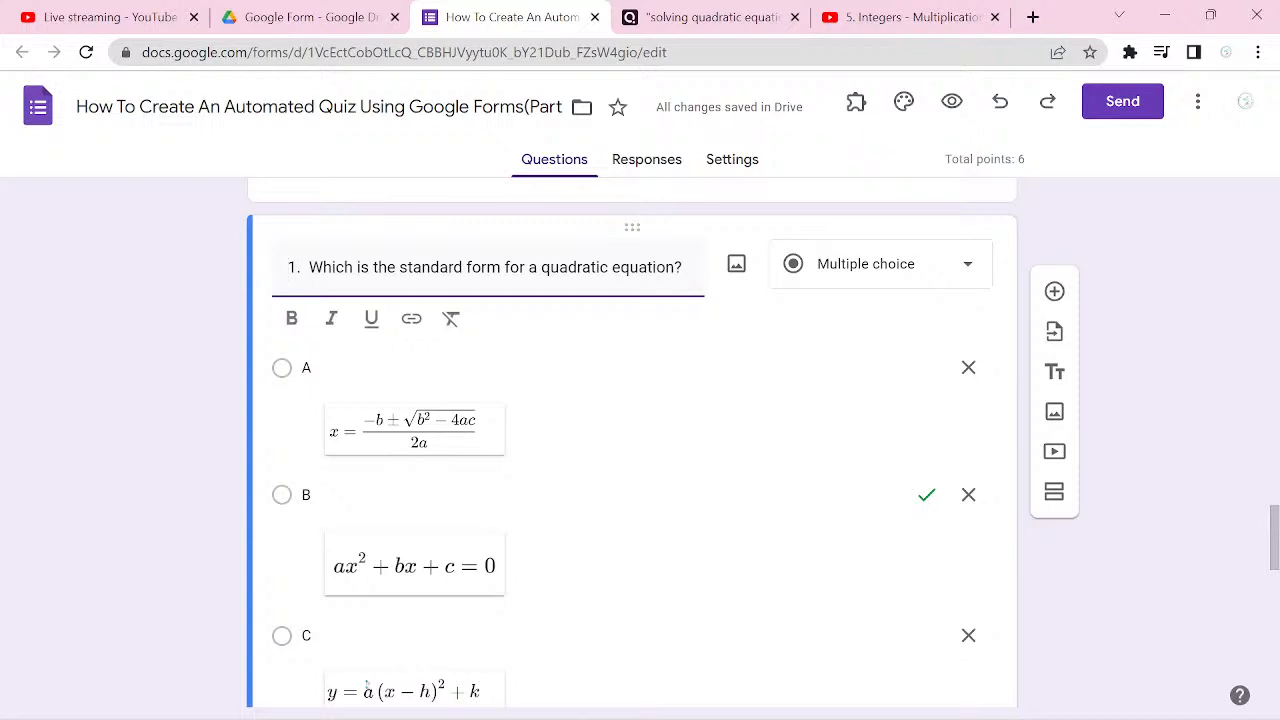
{"action": "left_click", "coordinate": [1054, 291]}
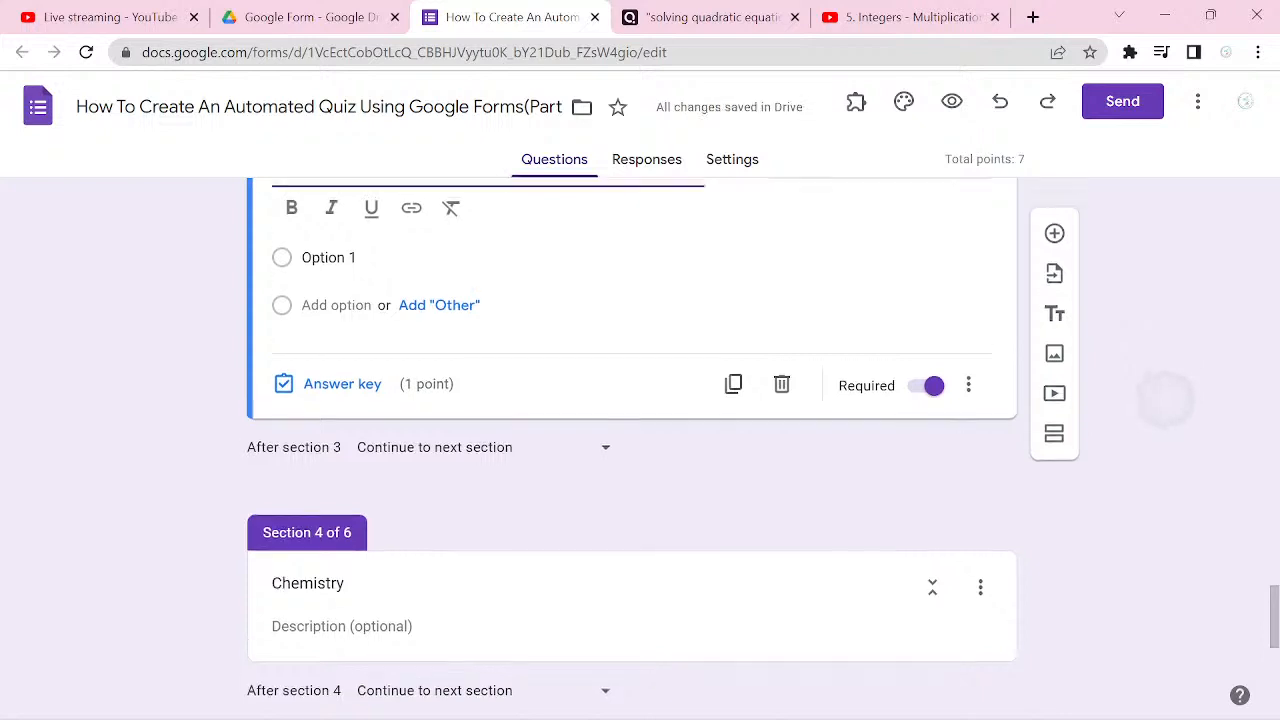
{"action": "type", "text": "2."}
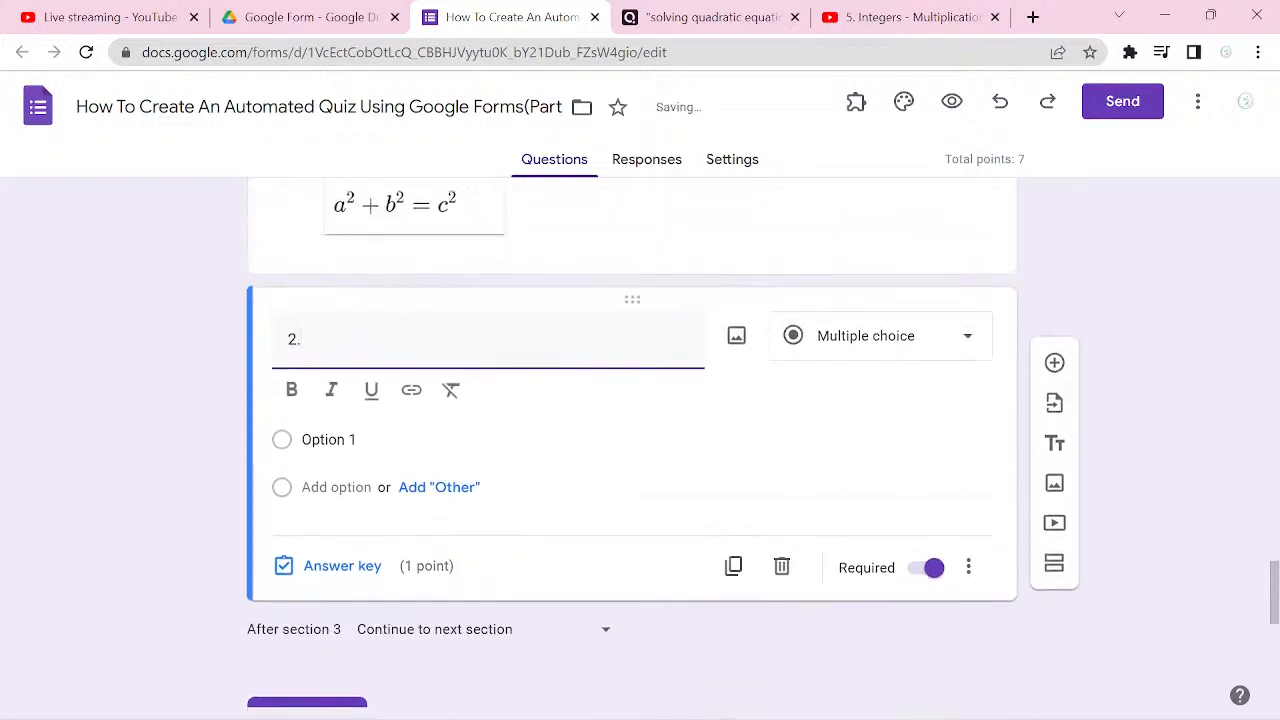
Step: Switch to Quizizz and look through the 14-question Solving Quadratic Equations quiz for a second question to use
{"action": "key", "text": "ctrl+Tab"}
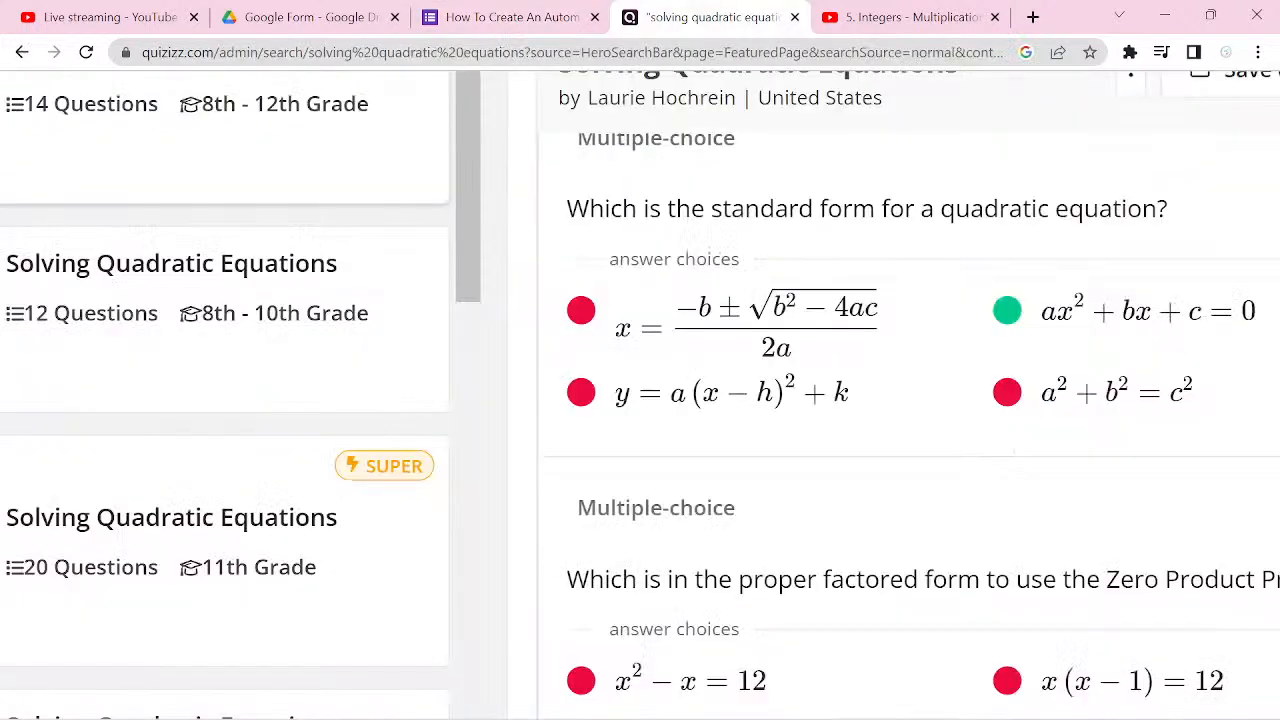
{"action": "scroll", "coordinate": [932, 440], "scroll_direction": "down", "scroll_amount": 5}
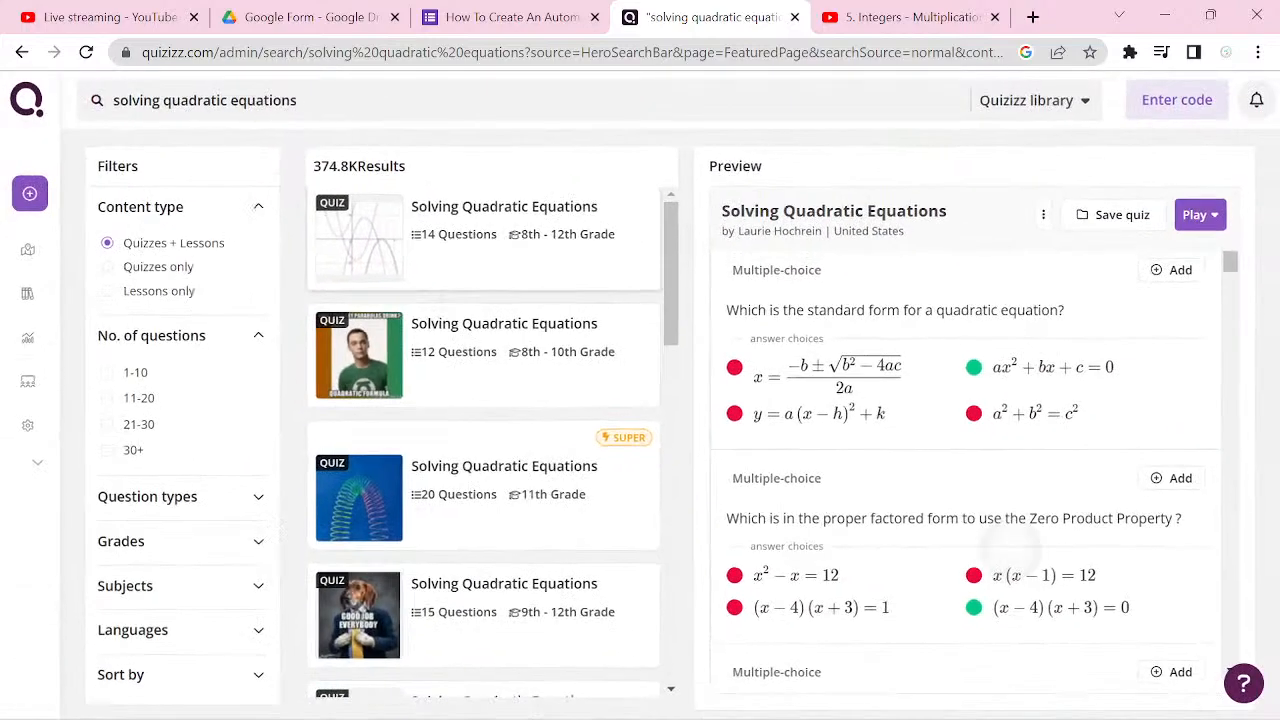
{"action": "scroll", "coordinate": [965, 470], "scroll_direction": "down", "scroll_amount": 3}
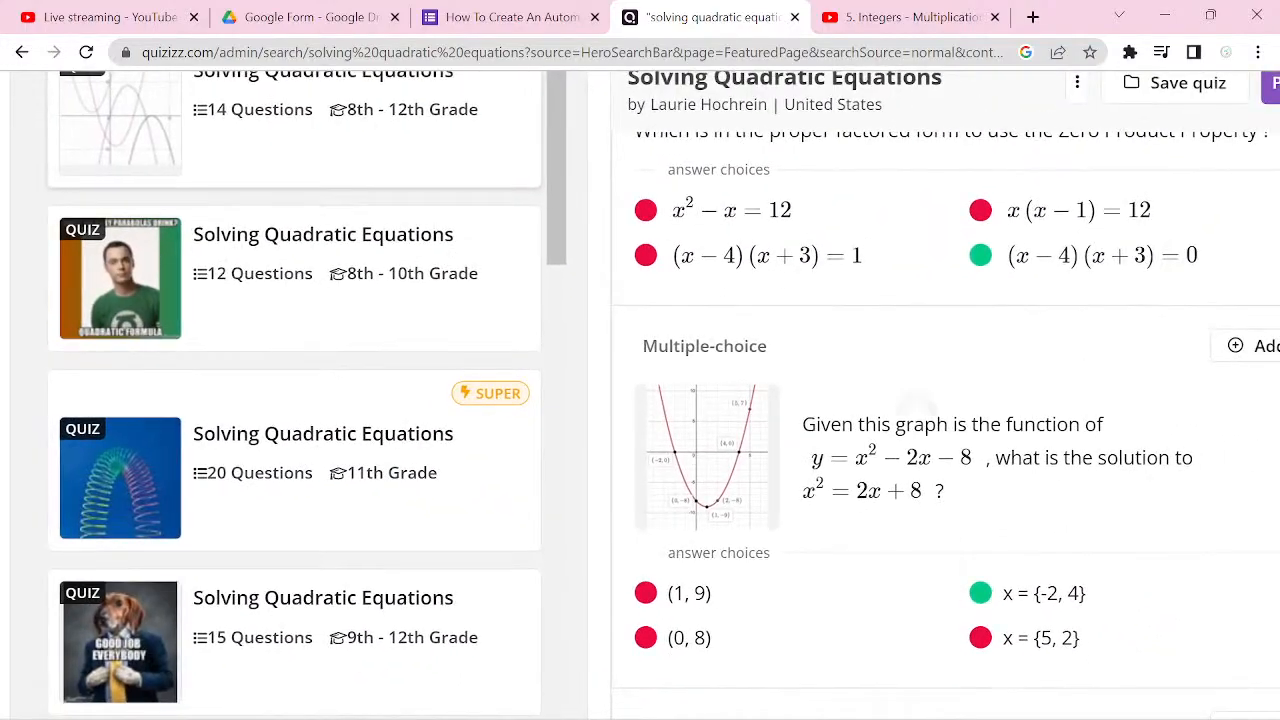
{"action": "left_click", "coordinate": [360, 520]}
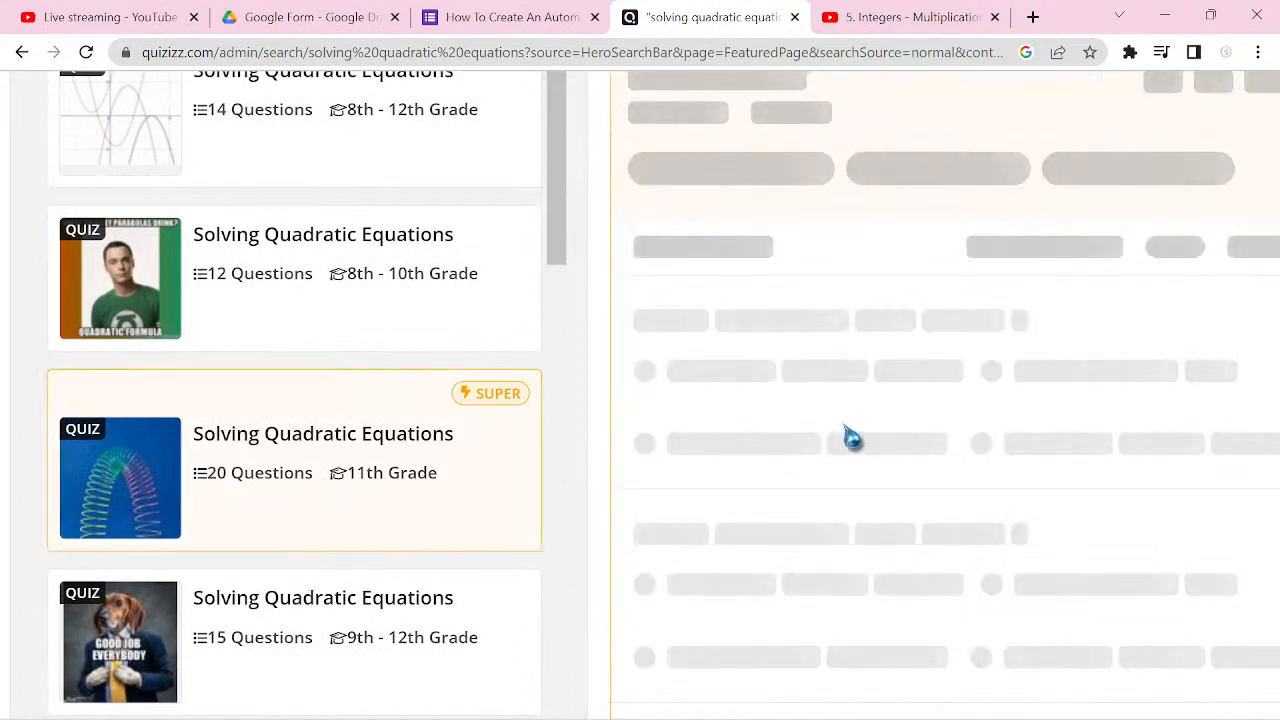
{"action": "left_click", "coordinate": [400, 148]}
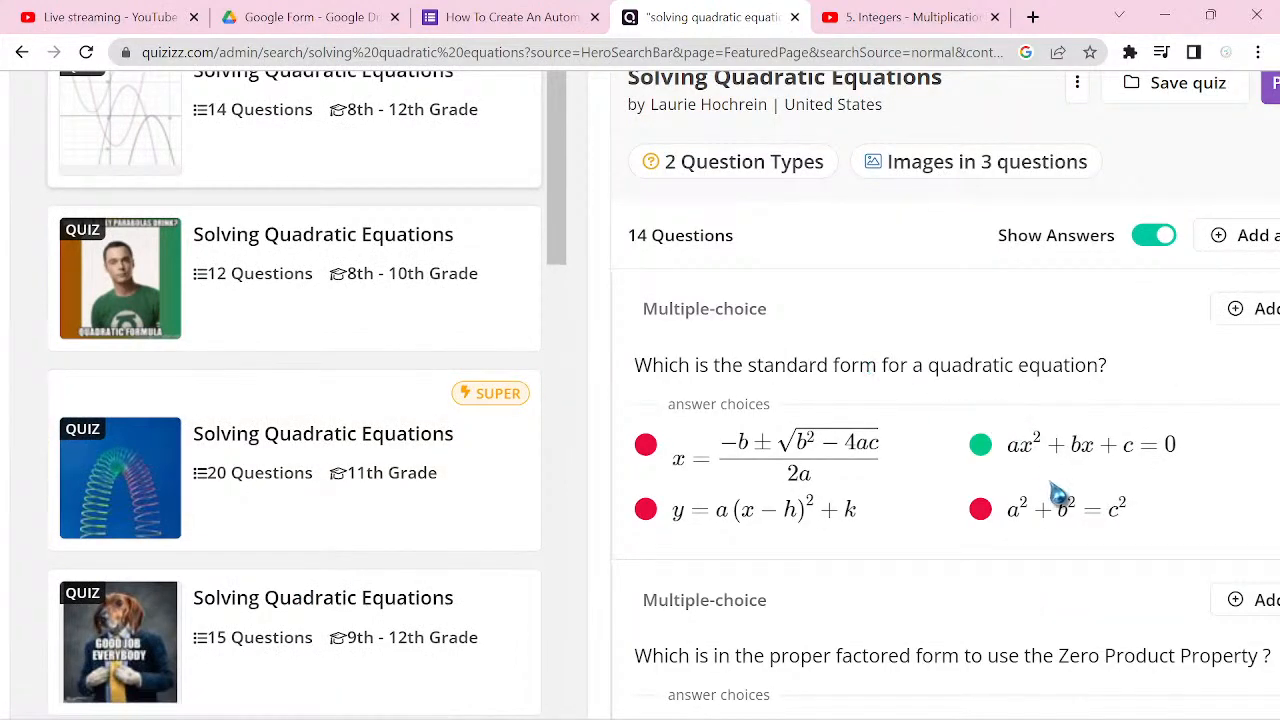
{"action": "scroll", "coordinate": [1057, 494], "scroll_direction": "down", "scroll_amount": 1}
{"action": "scroll", "coordinate": [1057, 494], "scroll_direction": "down", "scroll_amount": 3}
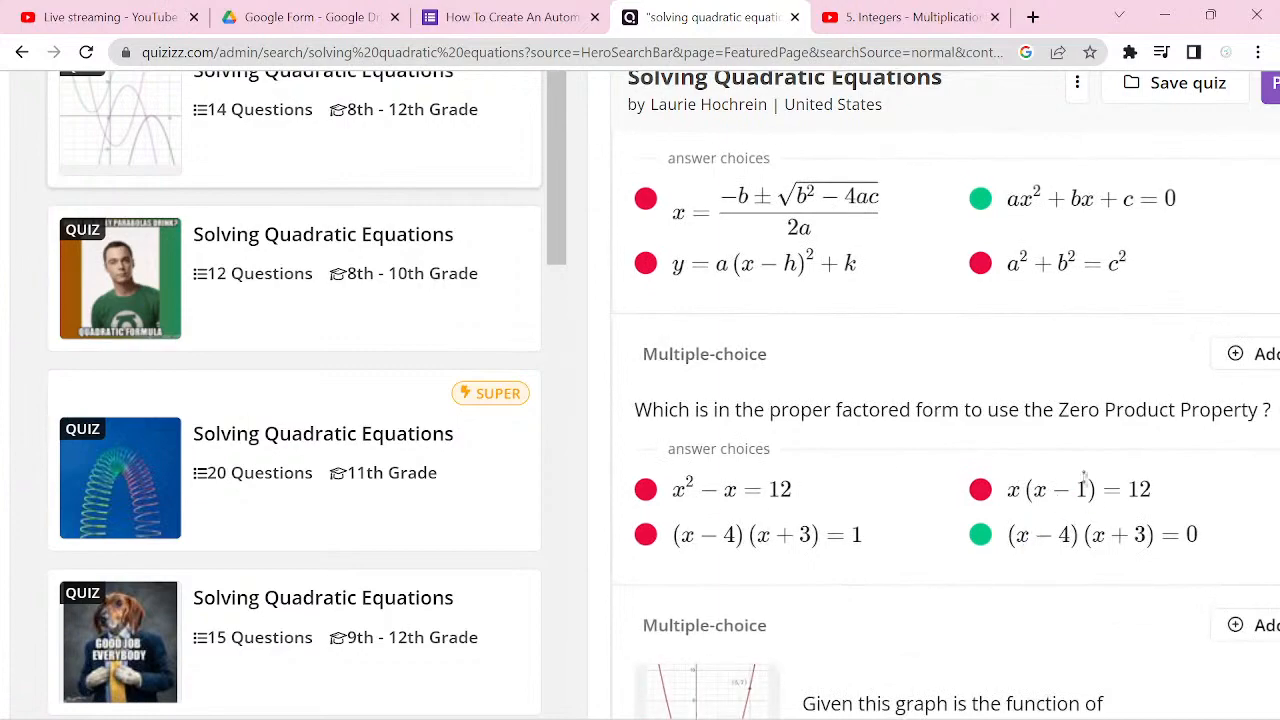
{"action": "scroll", "coordinate": [1085, 480], "scroll_direction": "down", "scroll_amount": 1}
{"action": "scroll", "coordinate": [1085, 480], "scroll_direction": "down", "scroll_amount": 1}
{"action": "scroll", "coordinate": [982, 575], "scroll_direction": "down", "scroll_amount": 1}
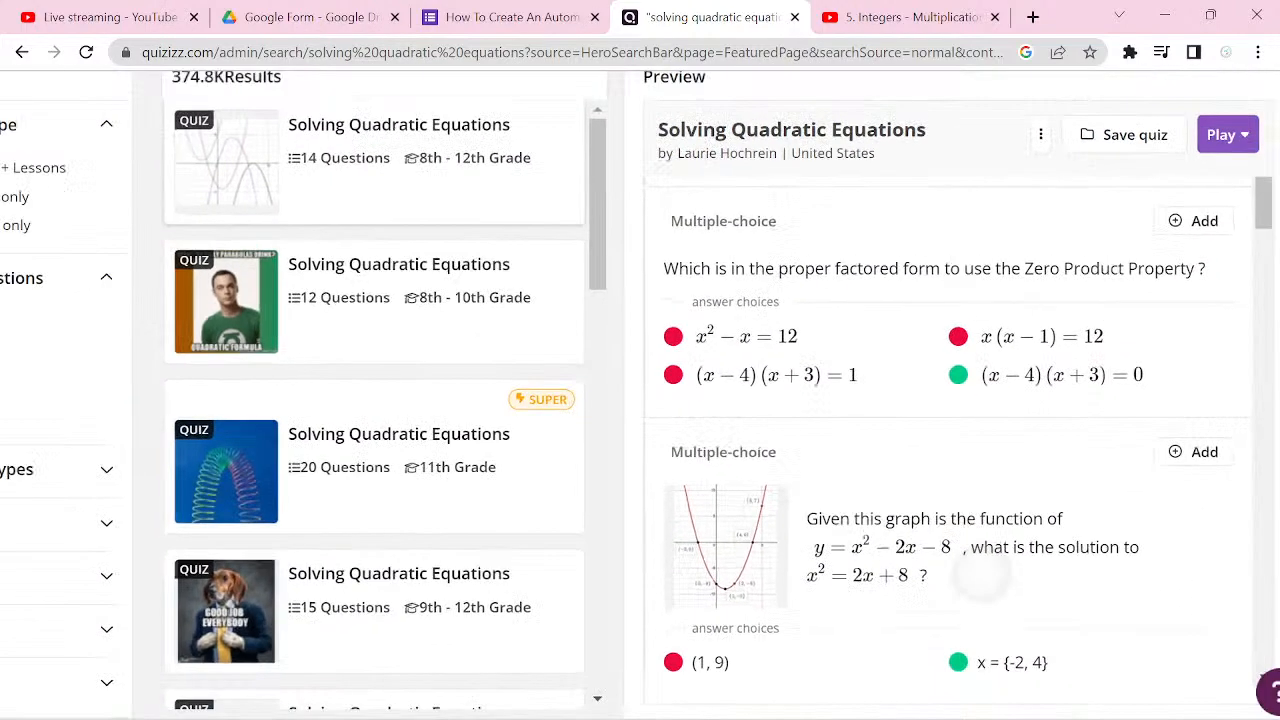
{"action": "scroll", "coordinate": [982, 575], "scroll_direction": "down", "scroll_amount": 1}
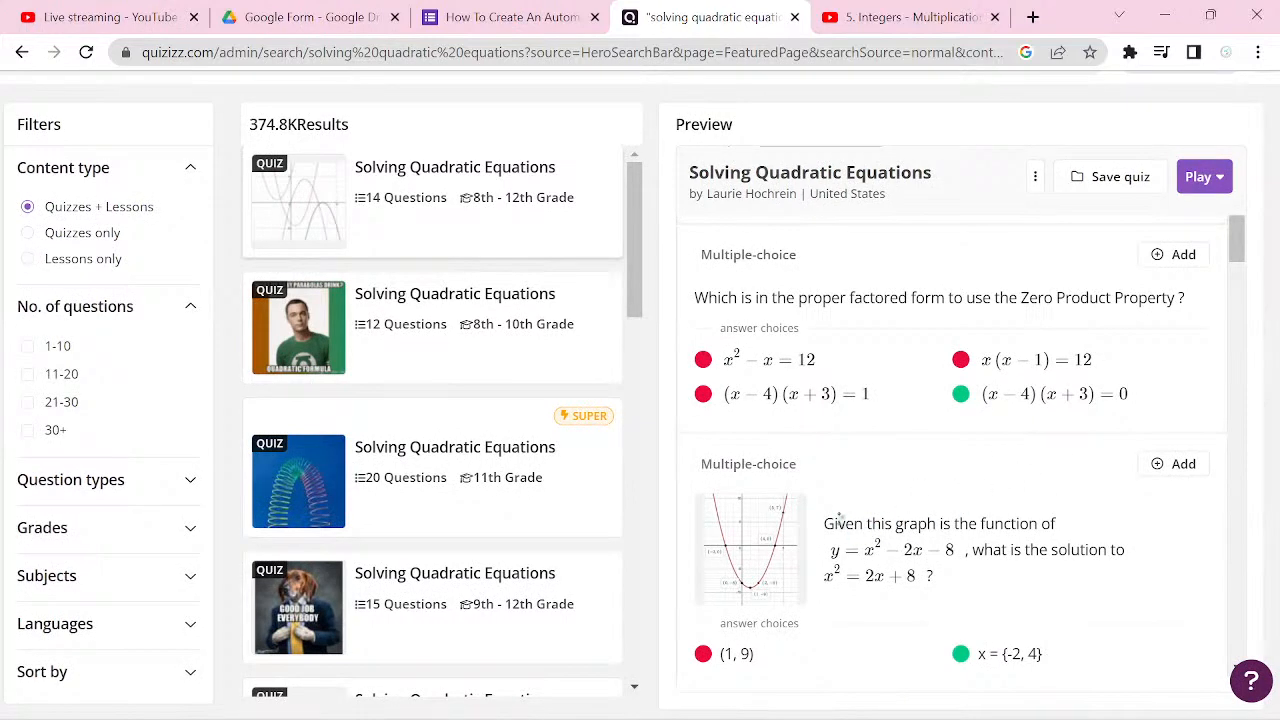
Step: Try to copy the Quizizz graph question's text into the title of question 2 in the form
{"action": "left_click_drag", "start_coordinate": [826, 528], "coordinate": [1138, 547]}
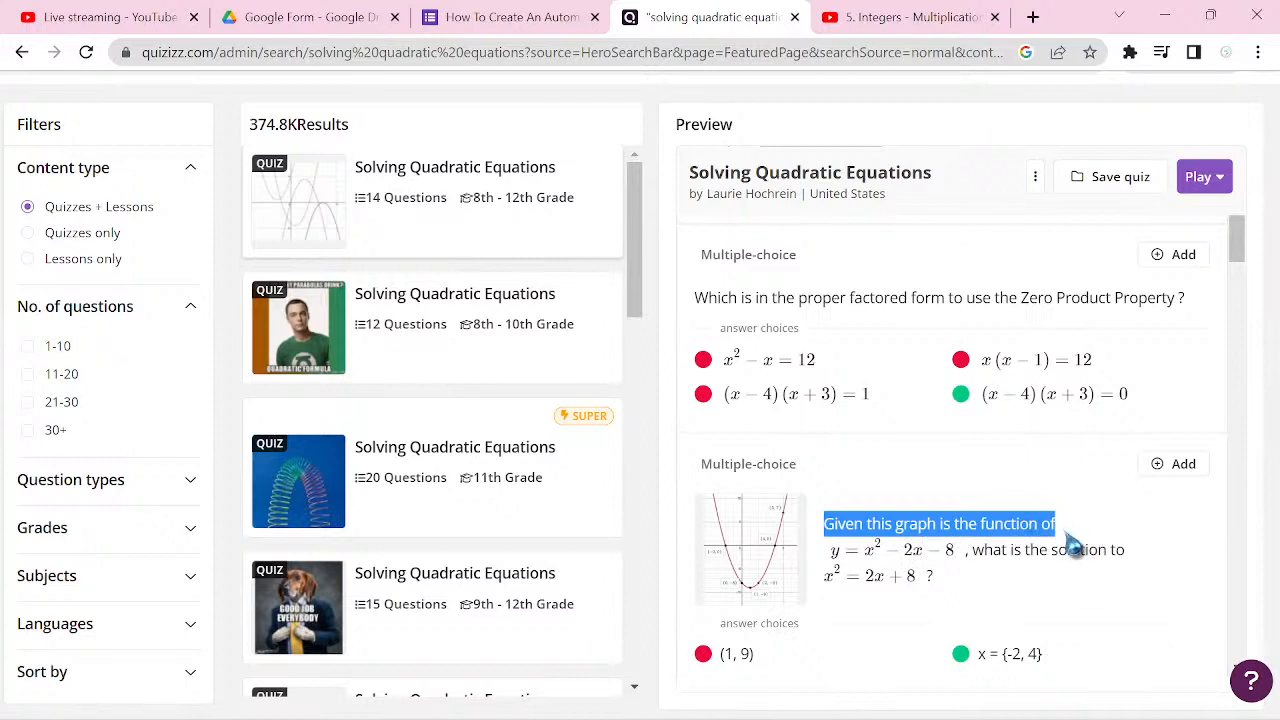
{"action": "left_click", "coordinate": [845, 518]}
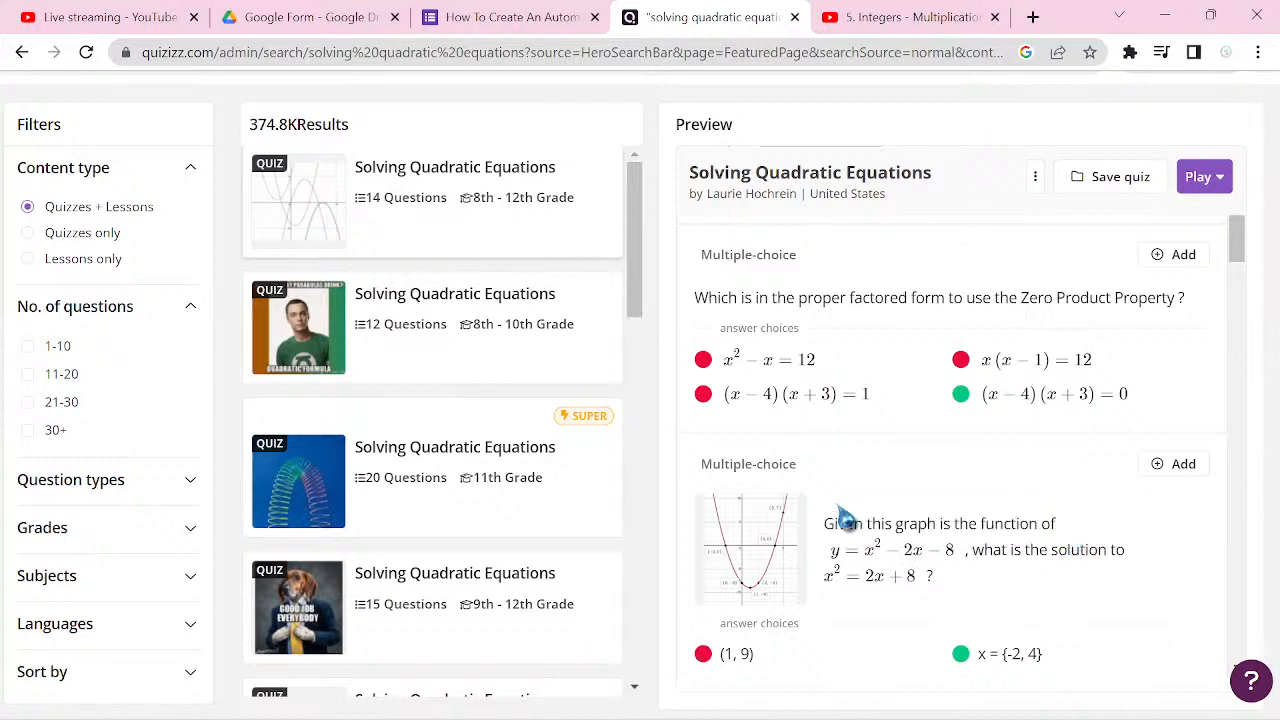
{"action": "left_click_drag", "start_coordinate": [828, 523], "coordinate": [1072, 590]}
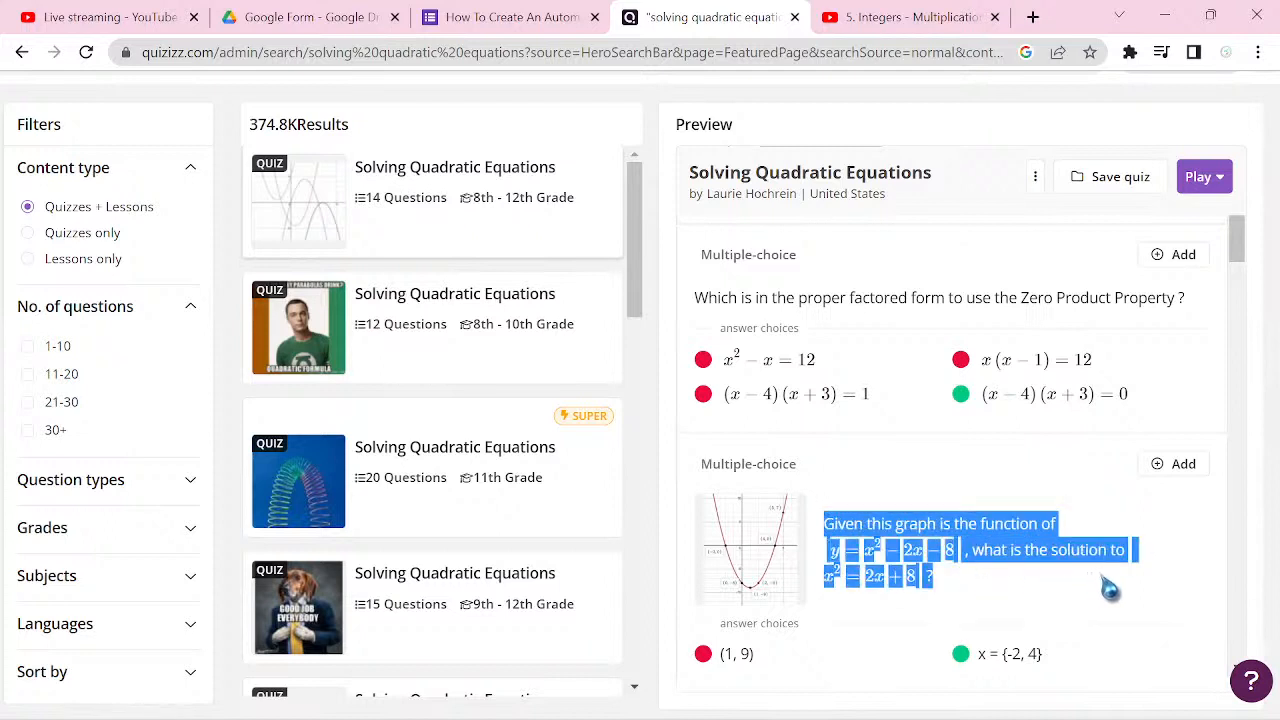
{"action": "left_click", "coordinate": [503, 30]}
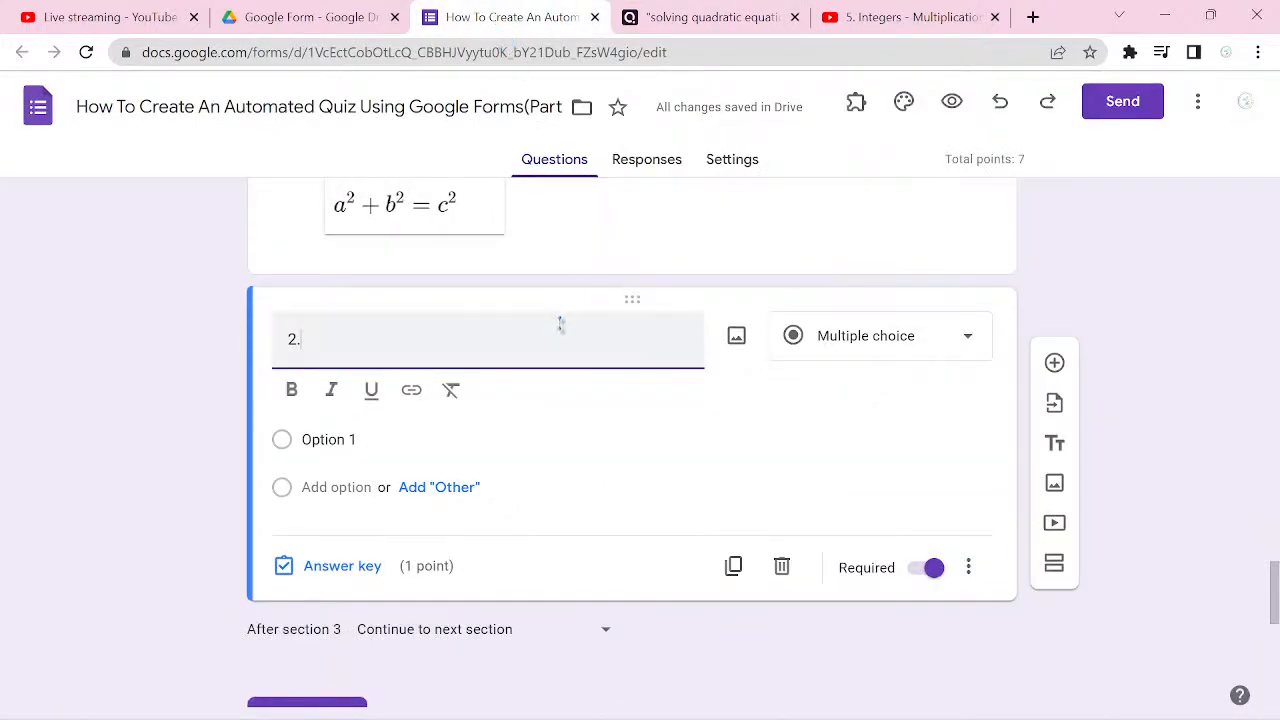
{"action": "type", "text": "Given this graph is the function of y=x2-2x-8 , what is the solution to x2=2x+8 ?"}
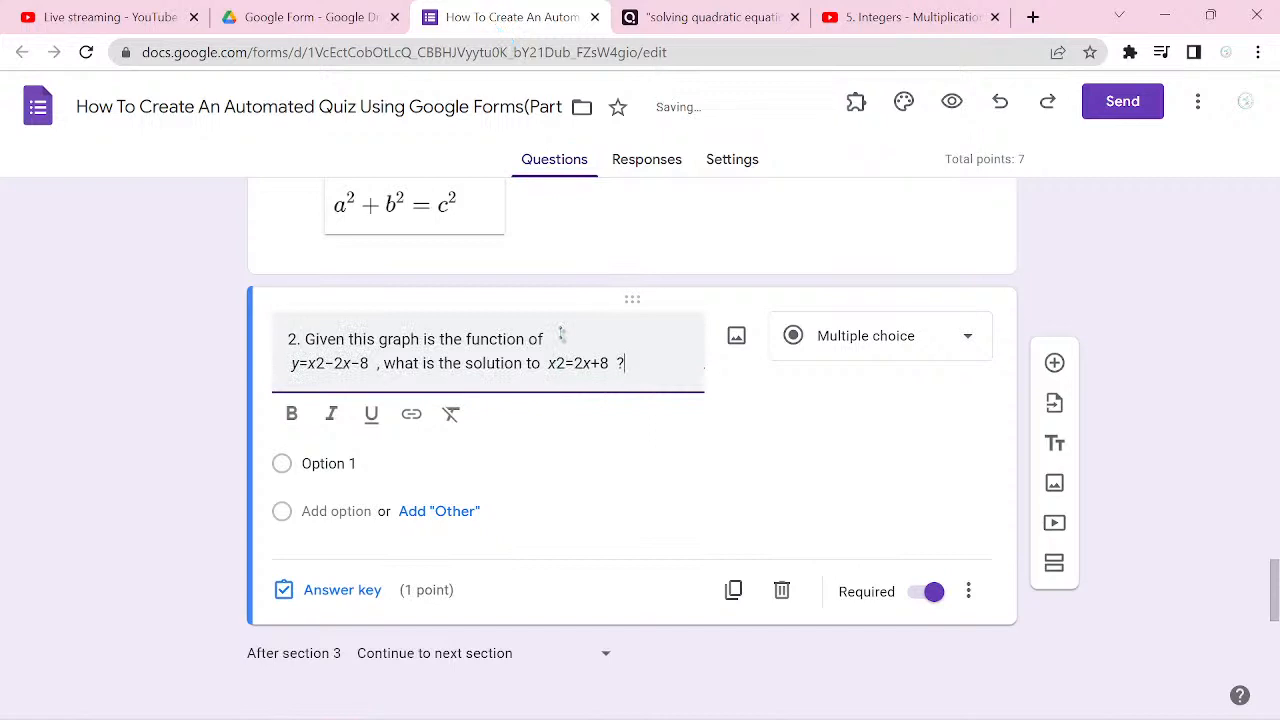
{"action": "key", "text": "ctrl+z"}
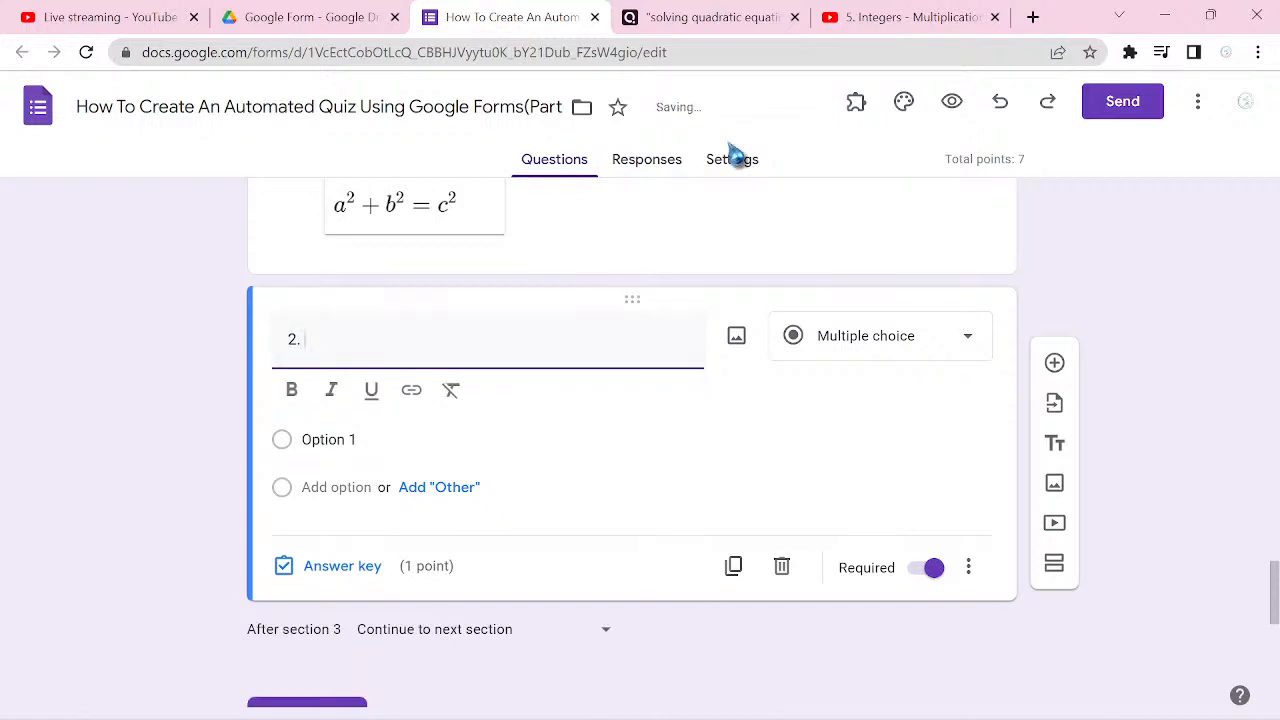
Step: Return to Quizizz and examine the graph question at a larger size, with its graph, full wording and answer choices
{"action": "left_click", "coordinate": [694, 18]}
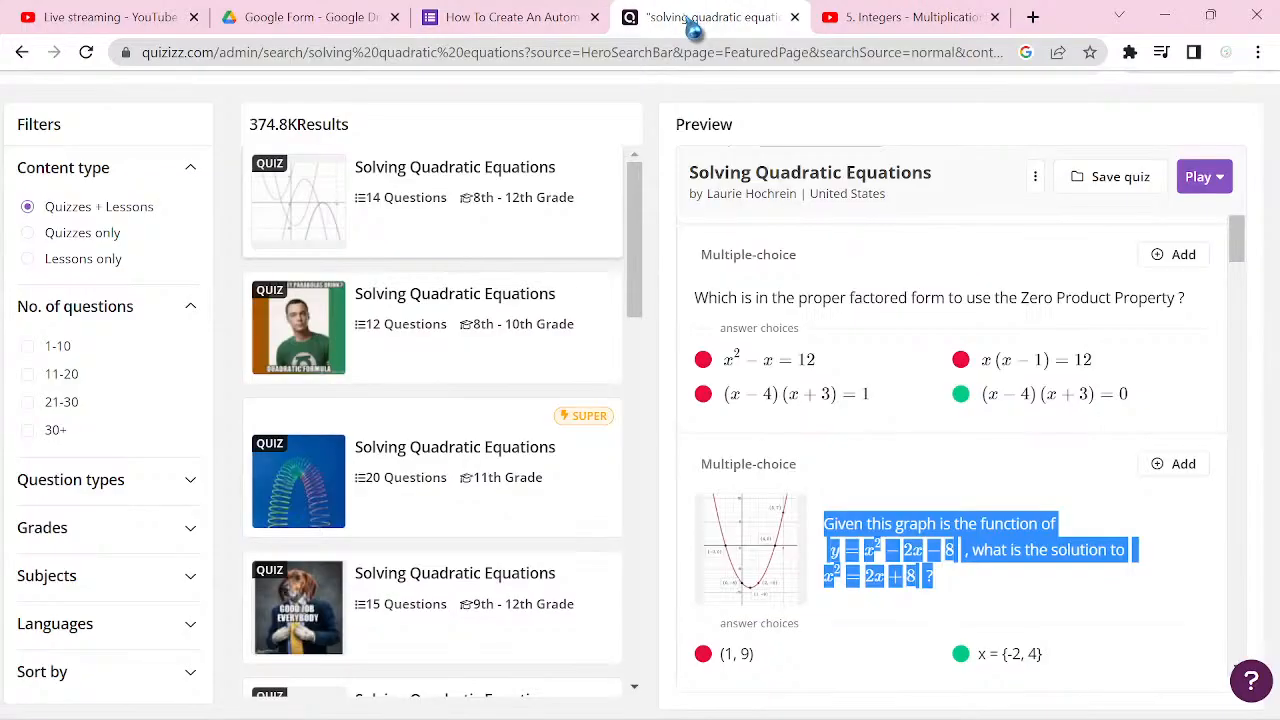
{"action": "scroll", "coordinate": [940, 600], "scroll_direction": "up", "scroll_amount": 5}
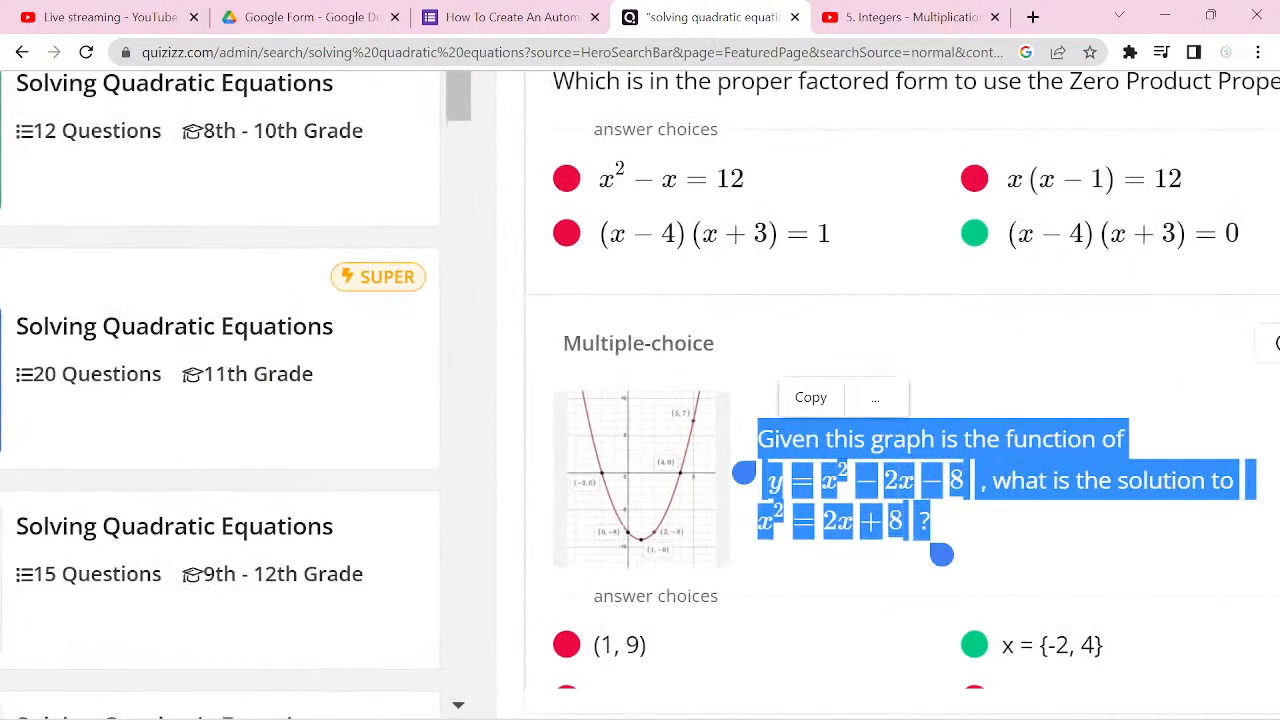
{"action": "left_click", "coordinate": [1137, 374]}
{"action": "scroll", "coordinate": [933, 548], "scroll_direction": "up", "scroll_amount": 4}
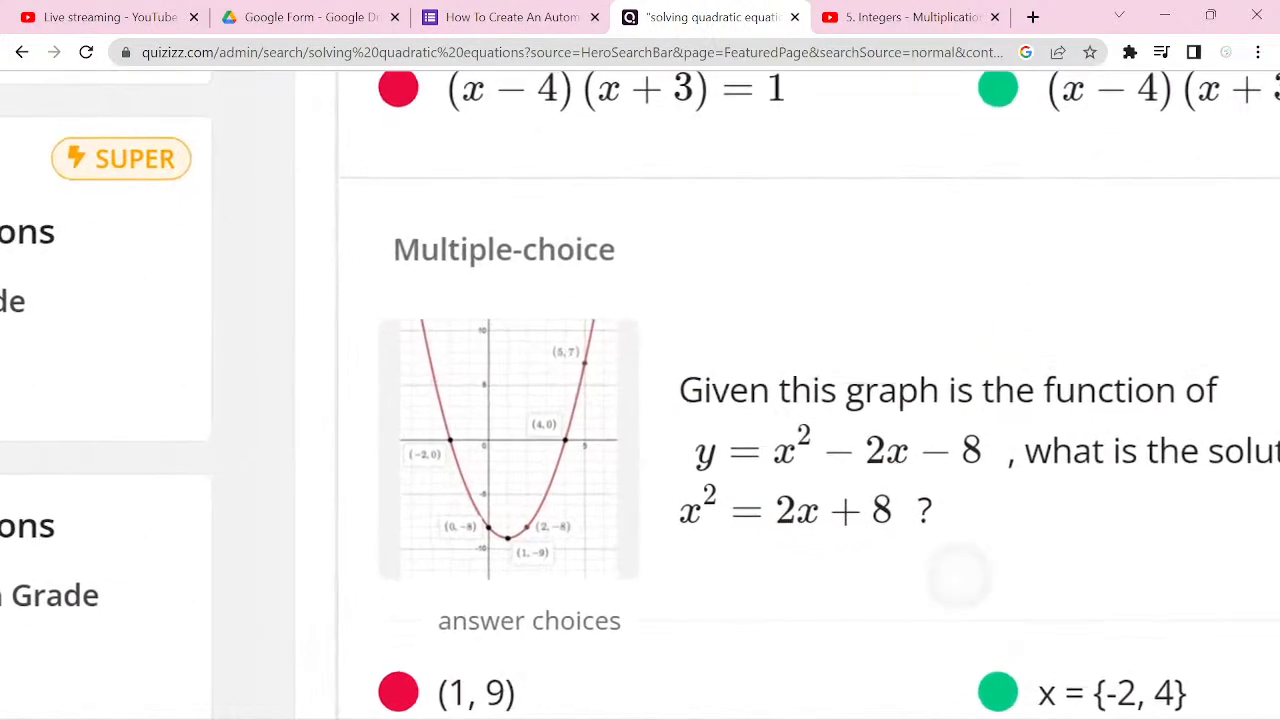
{"action": "scroll", "coordinate": [640, 395], "scroll_direction": "left", "scroll_amount": 1}
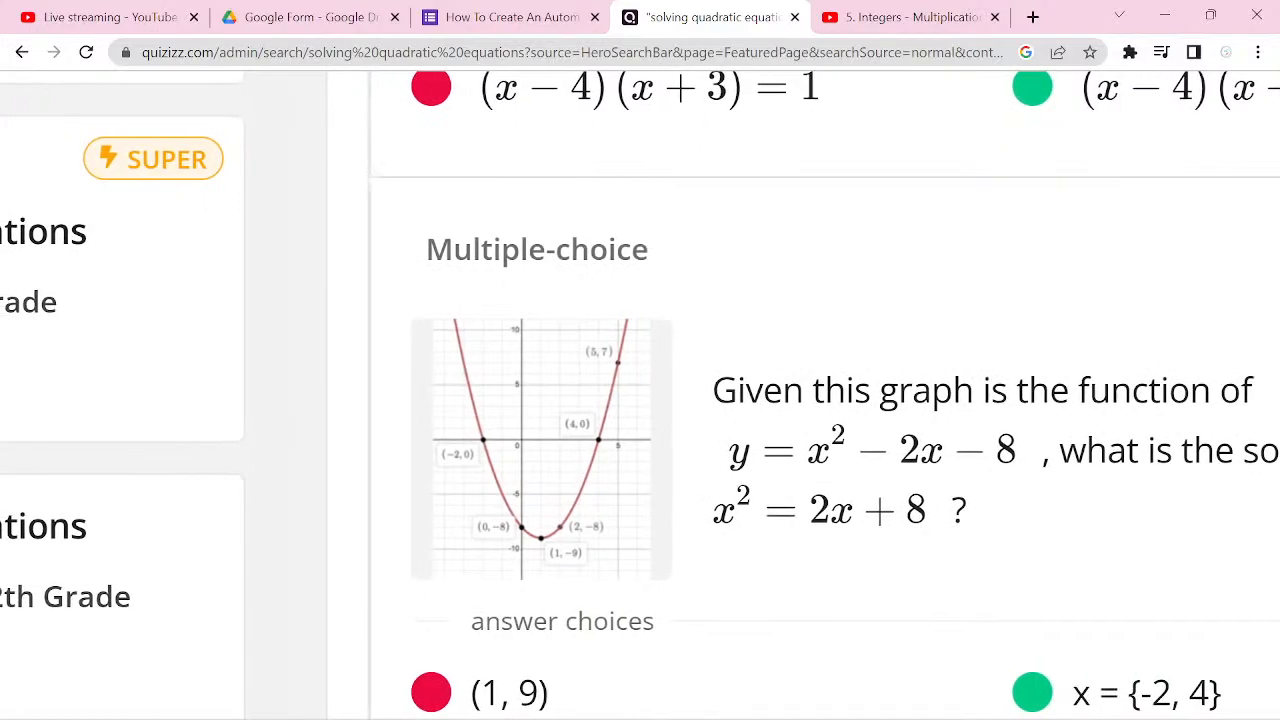
{"action": "scroll", "coordinate": [640, 395], "scroll_direction": "down", "scroll_amount": 4}
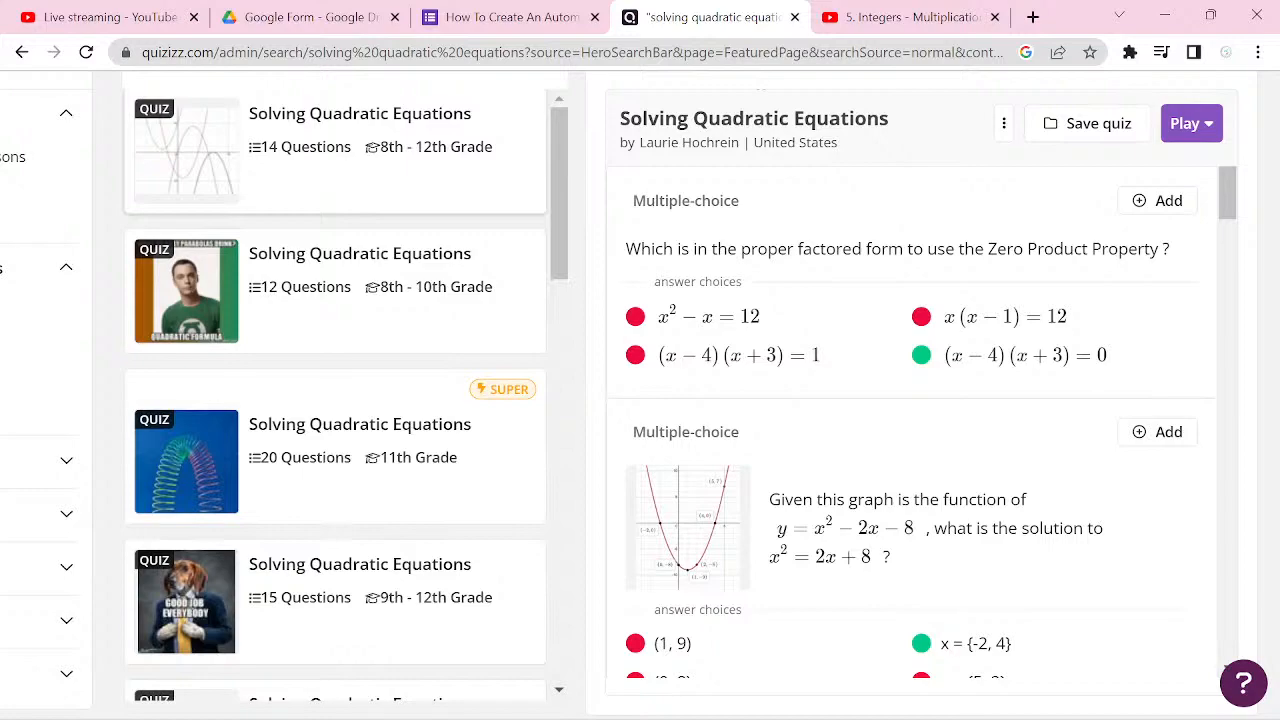
{"action": "scroll", "coordinate": [640, 395], "scroll_direction": "up", "scroll_amount": 4}
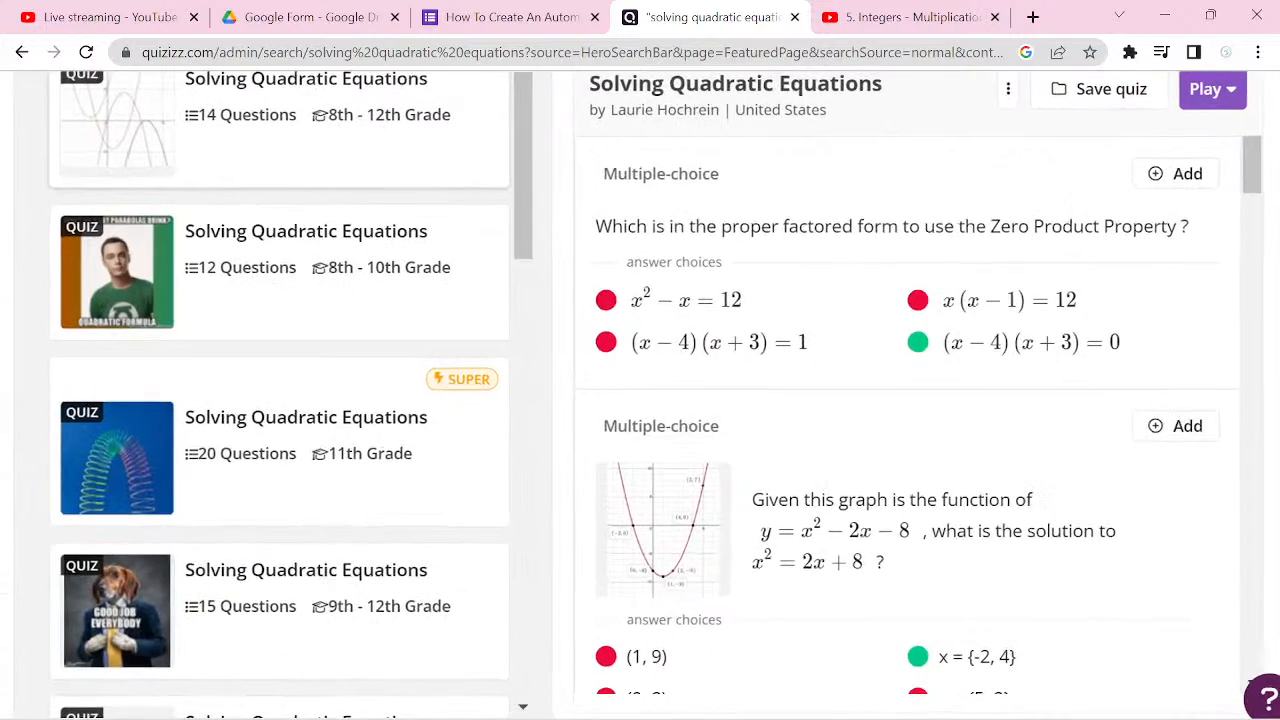
{"action": "scroll", "coordinate": [640, 395], "scroll_direction": "up", "scroll_amount": 2}
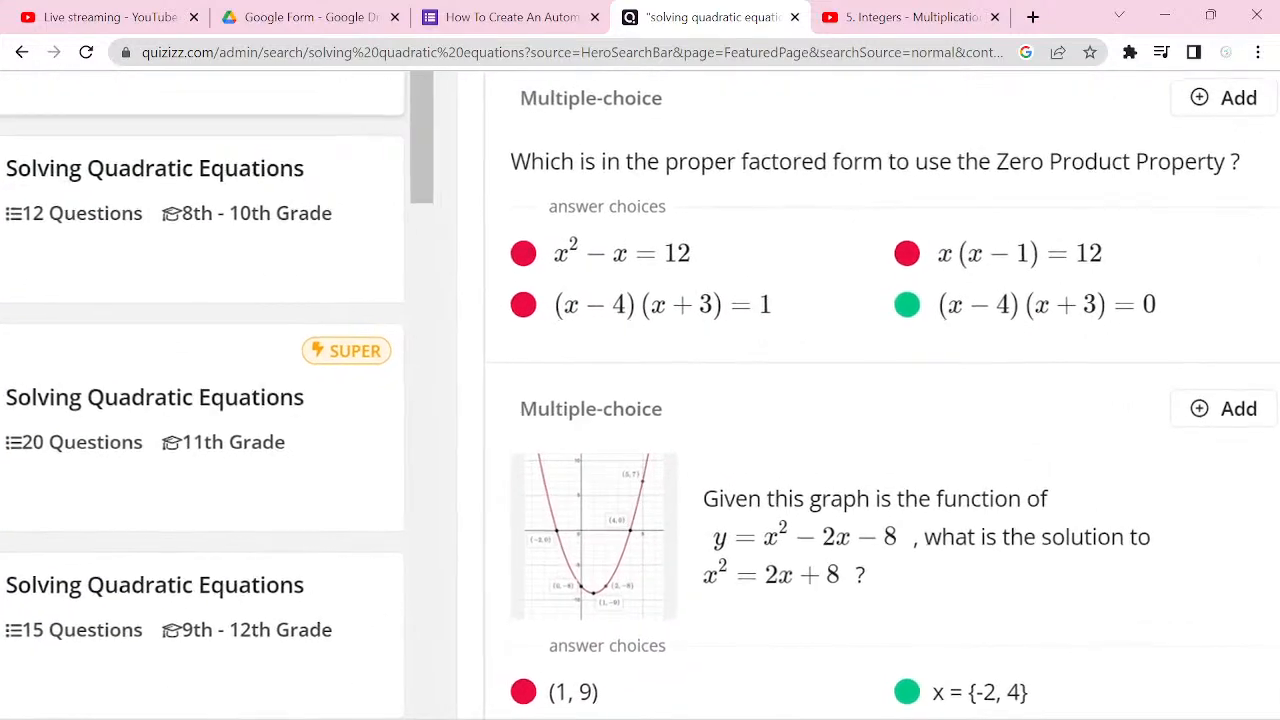
{"action": "left_click", "coordinate": [386, 526]}
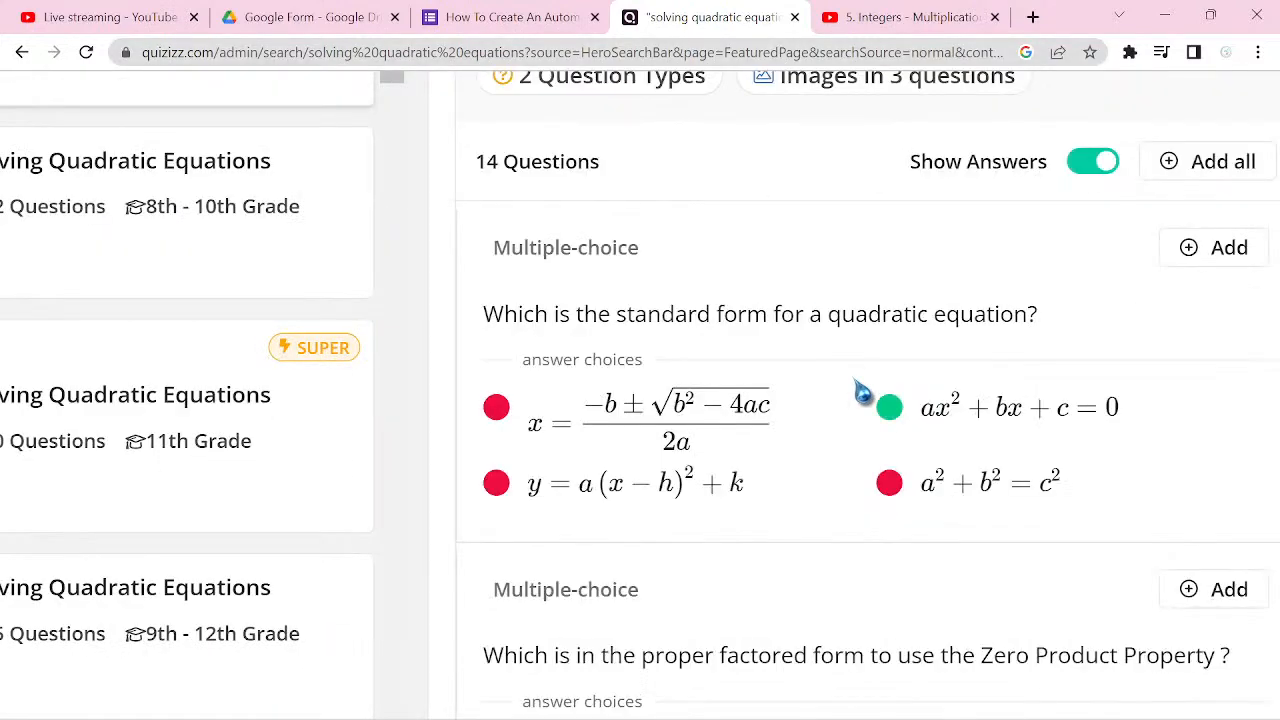
{"action": "scroll", "coordinate": [862, 392], "scroll_direction": "down", "scroll_amount": 5}
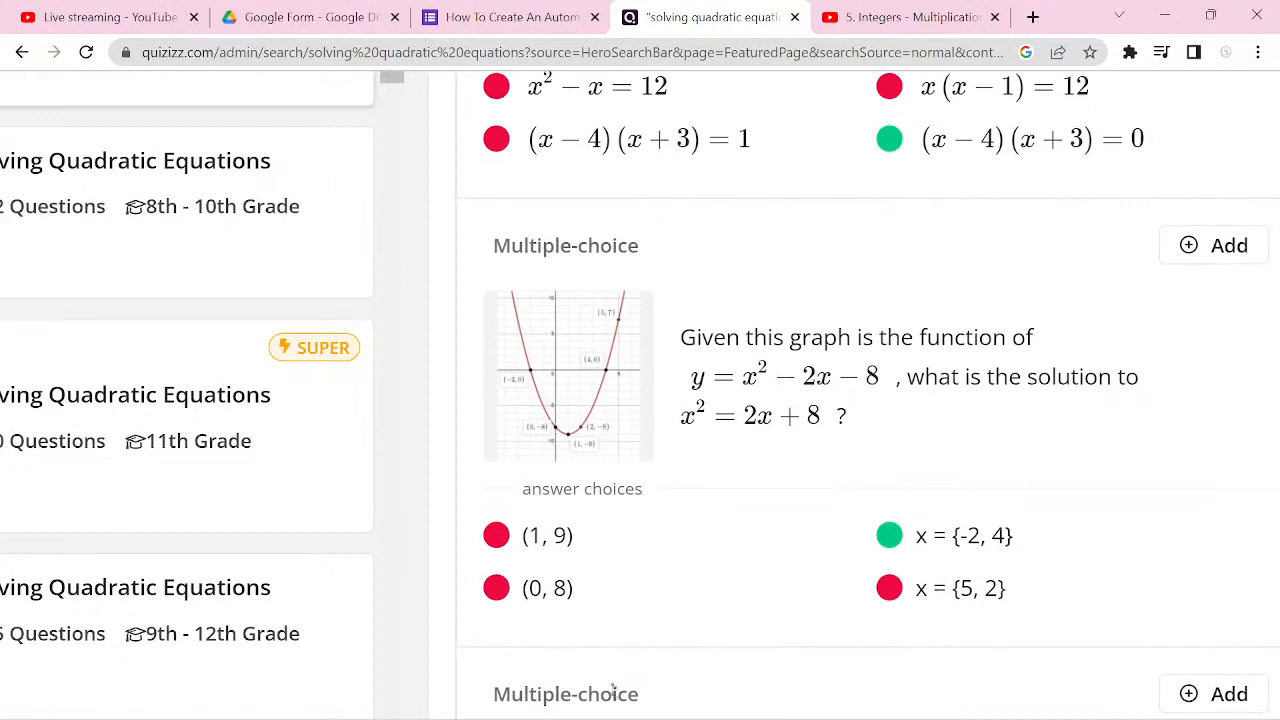
Step: Capture a new Snipping Tool screenshot of the Quizizz graph question, covering the graph and its full wording without the answer choices
{"action": "mouse_move", "coordinate": [730, 712]}
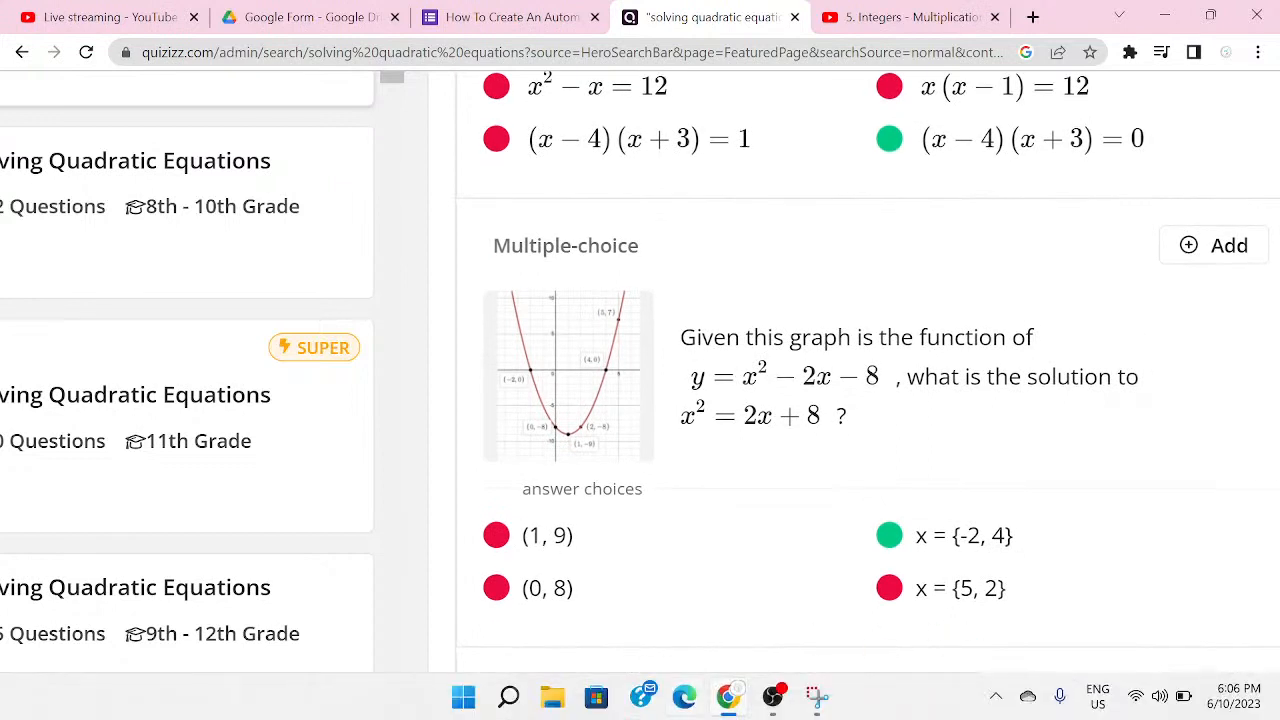
{"action": "left_click", "coordinate": [816, 697]}
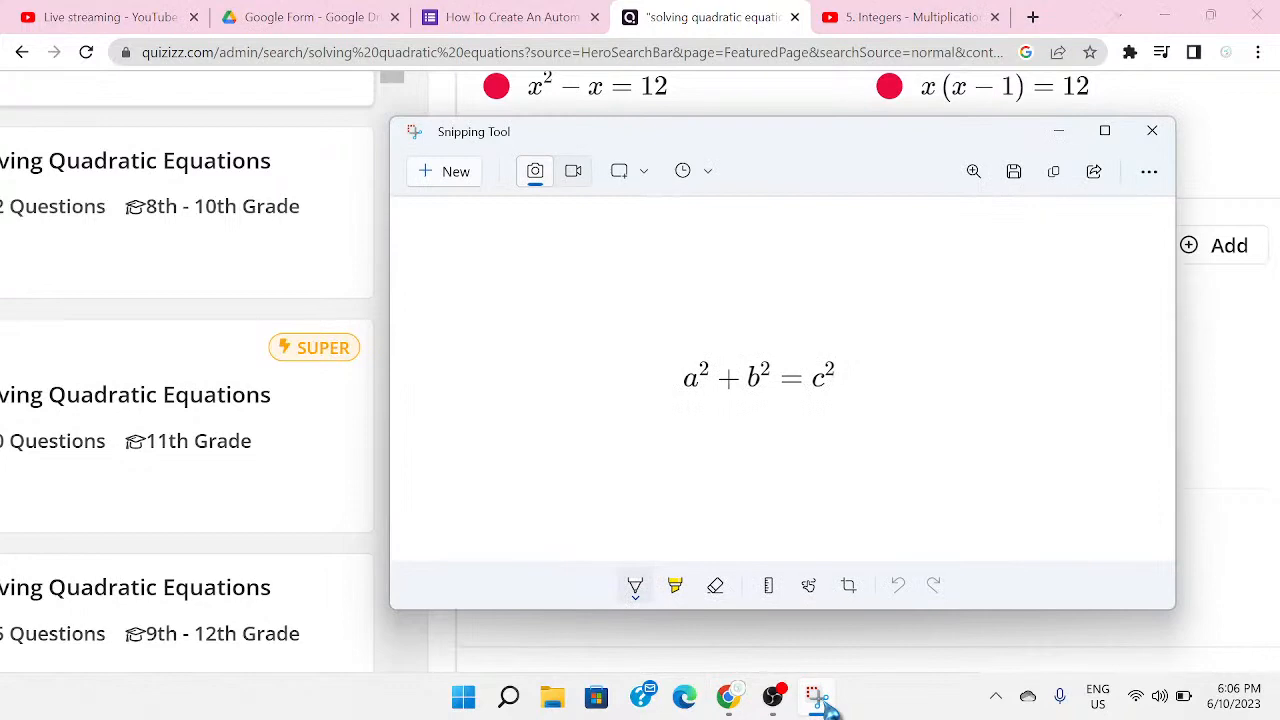
{"action": "key", "text": "ctrl+n"}
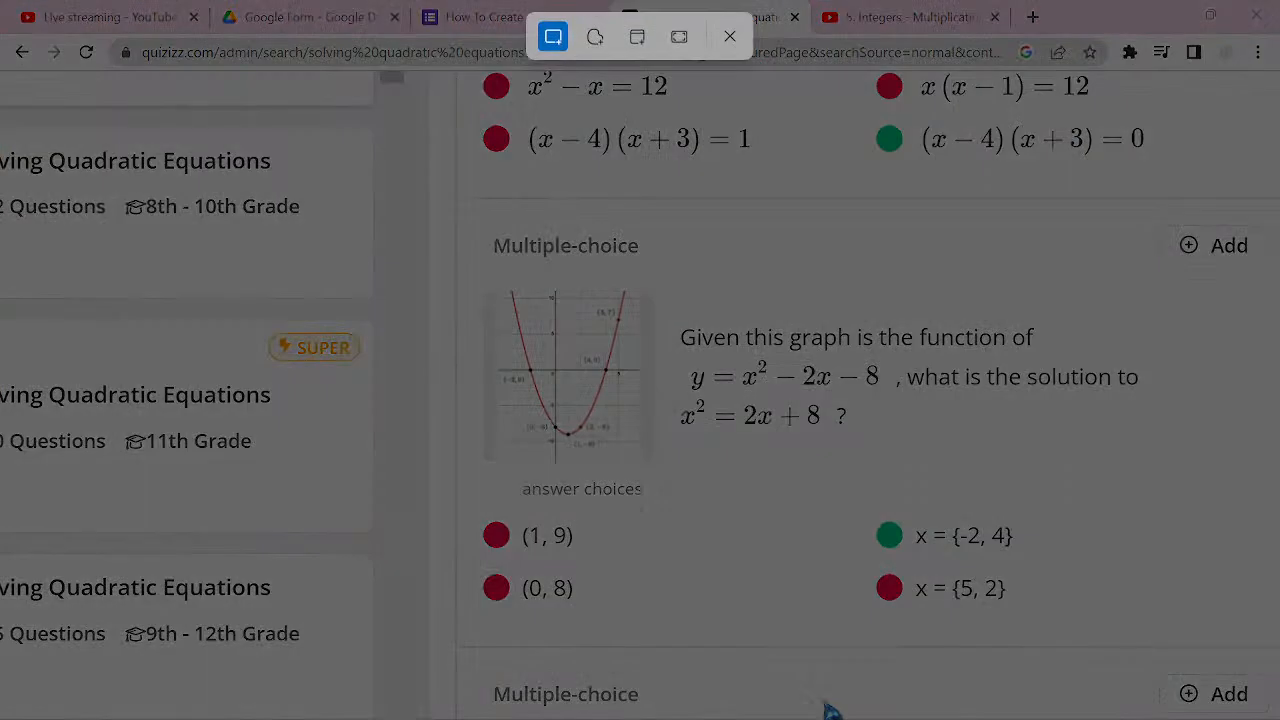
{"action": "left_click_drag", "start_coordinate": [480, 277], "coordinate": [1150, 467]}
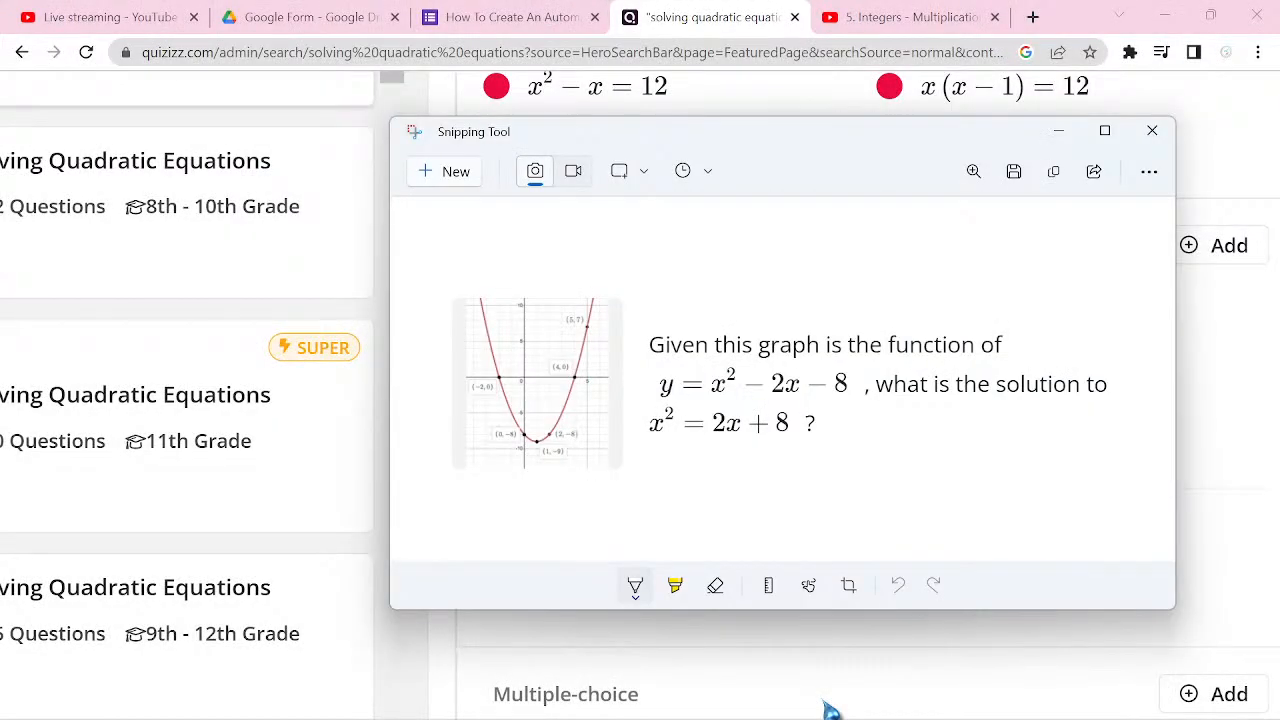
Step: Save the screenshot as 2.png in the Pictures folder, replacing the existing file of that name
{"action": "key", "text": "ctrl+s"}
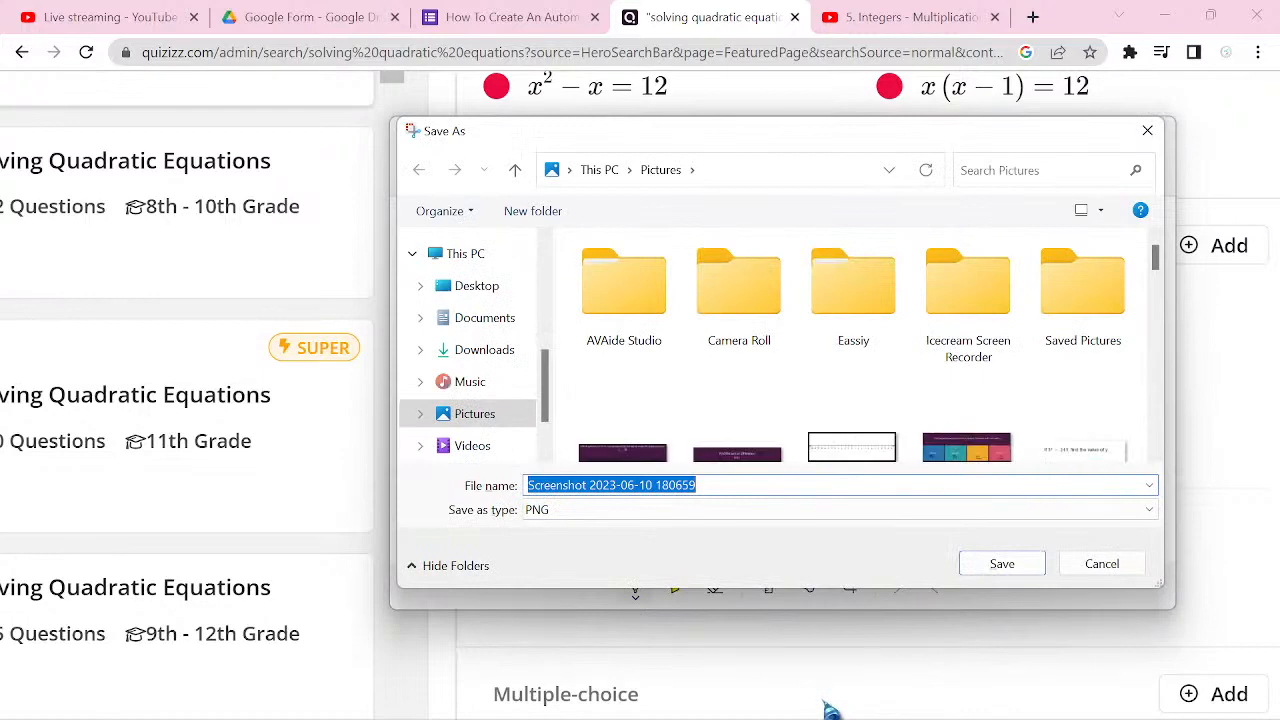
{"action": "type", "text": "2"}
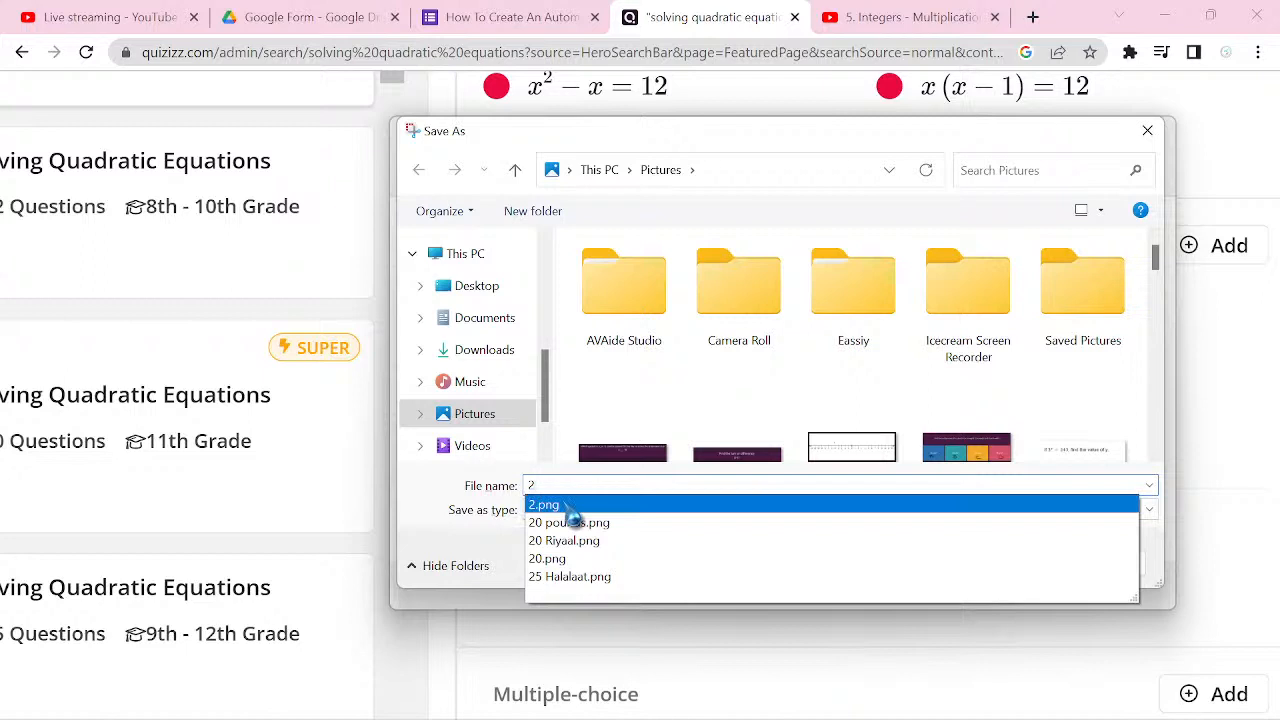
{"action": "left_click", "coordinate": [986, 508]}
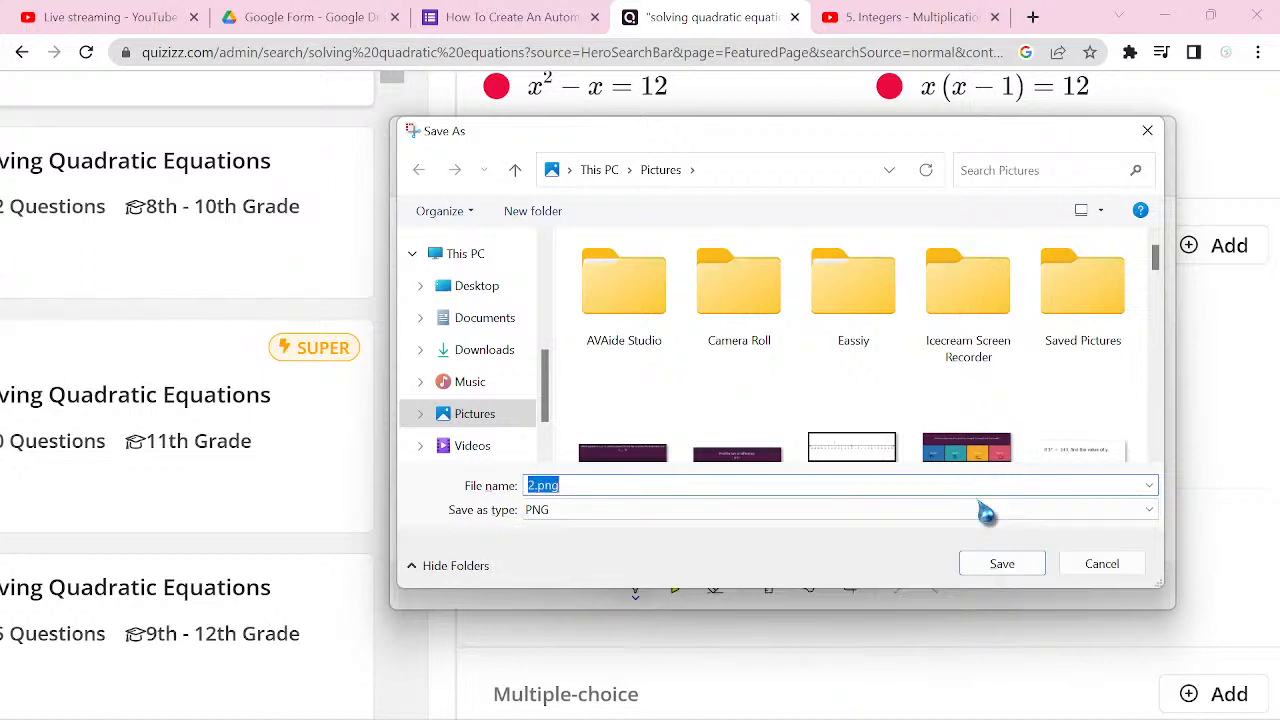
{"action": "left_click", "coordinate": [1004, 565]}
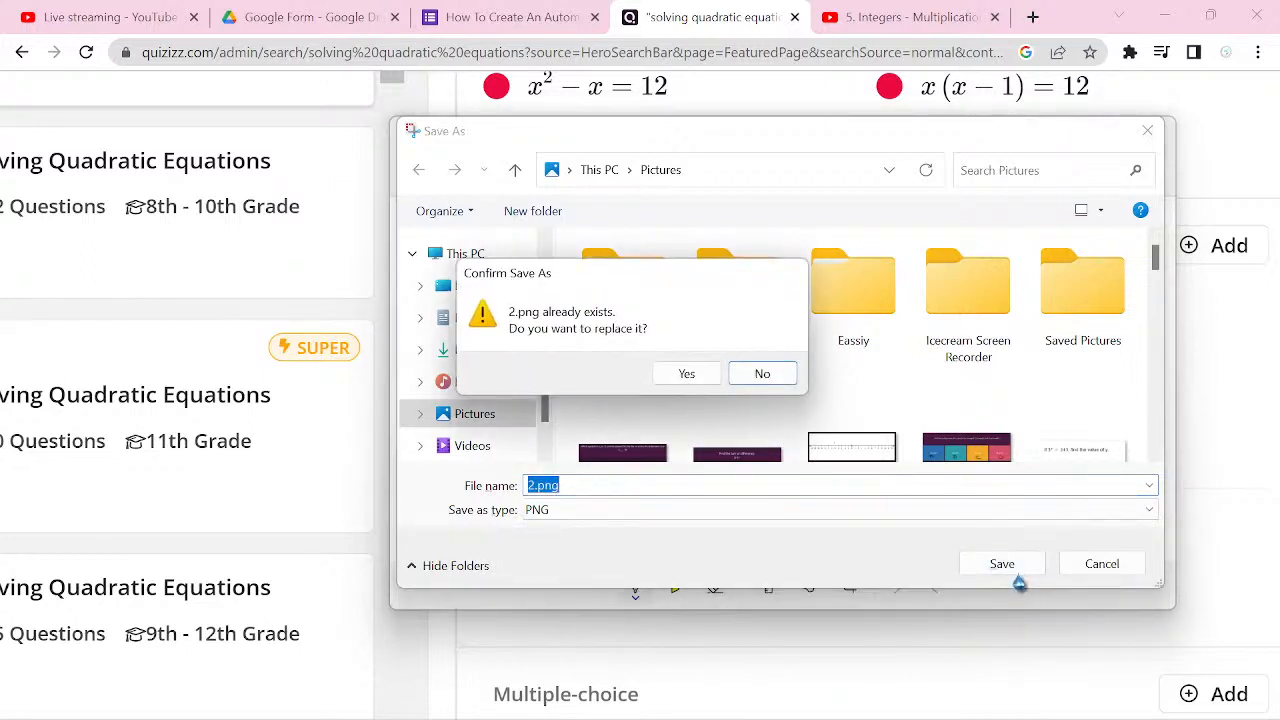
{"action": "left_click", "coordinate": [686, 372]}
{"action": "left_click", "coordinate": [1061, 653]}
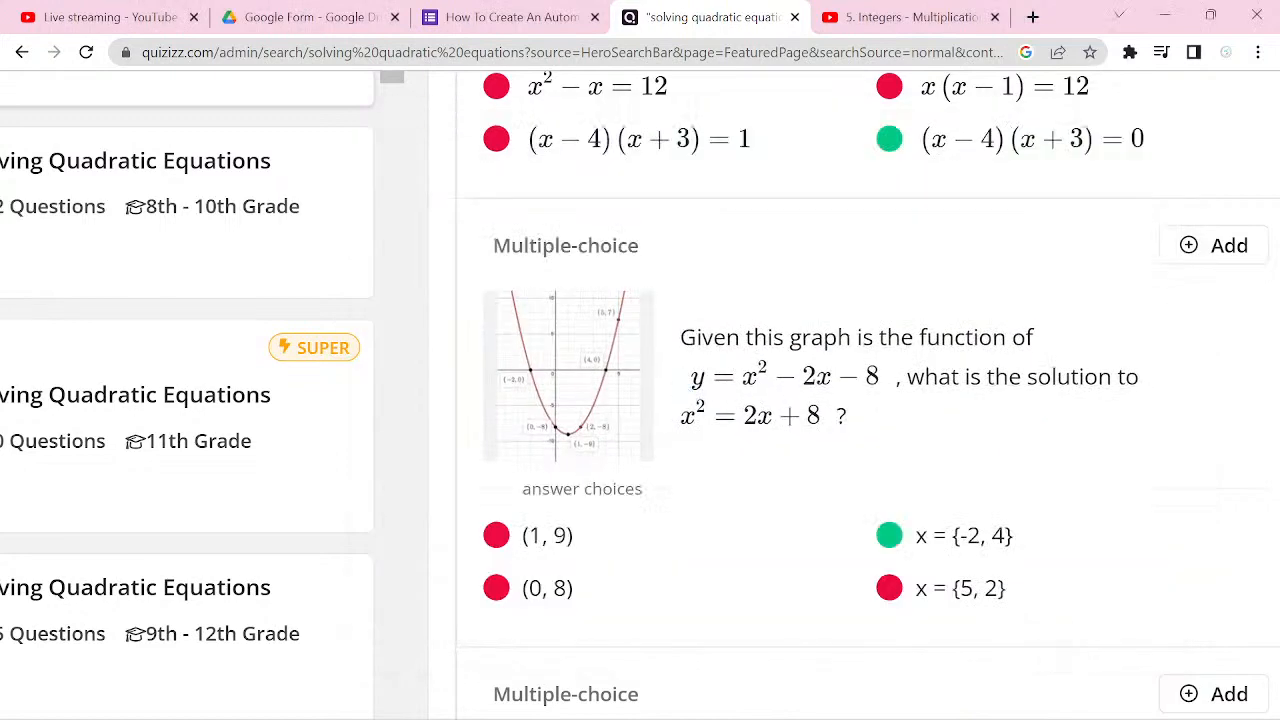
Step: Return to the form and insert 2.png from the Pictures folder as the image of question 2
{"action": "left_click", "coordinate": [512, 17]}
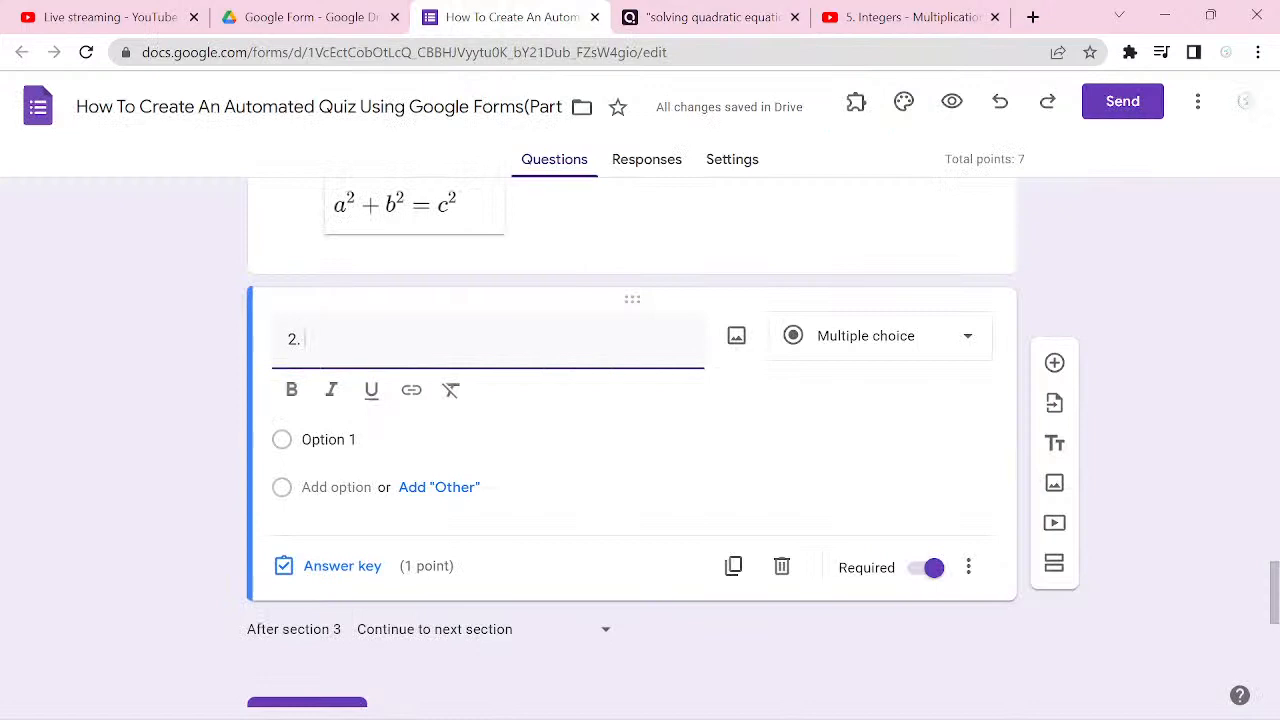
{"action": "left_click", "coordinate": [736, 340]}
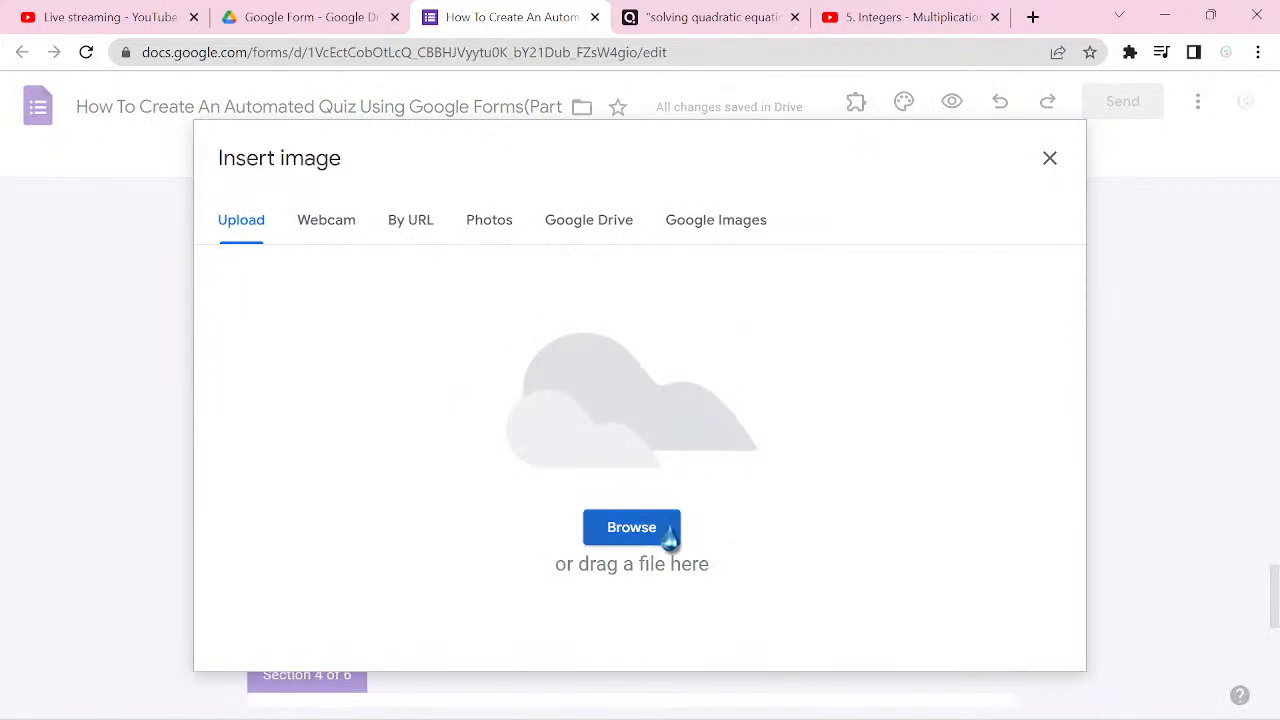
{"action": "left_click", "coordinate": [667, 538]}
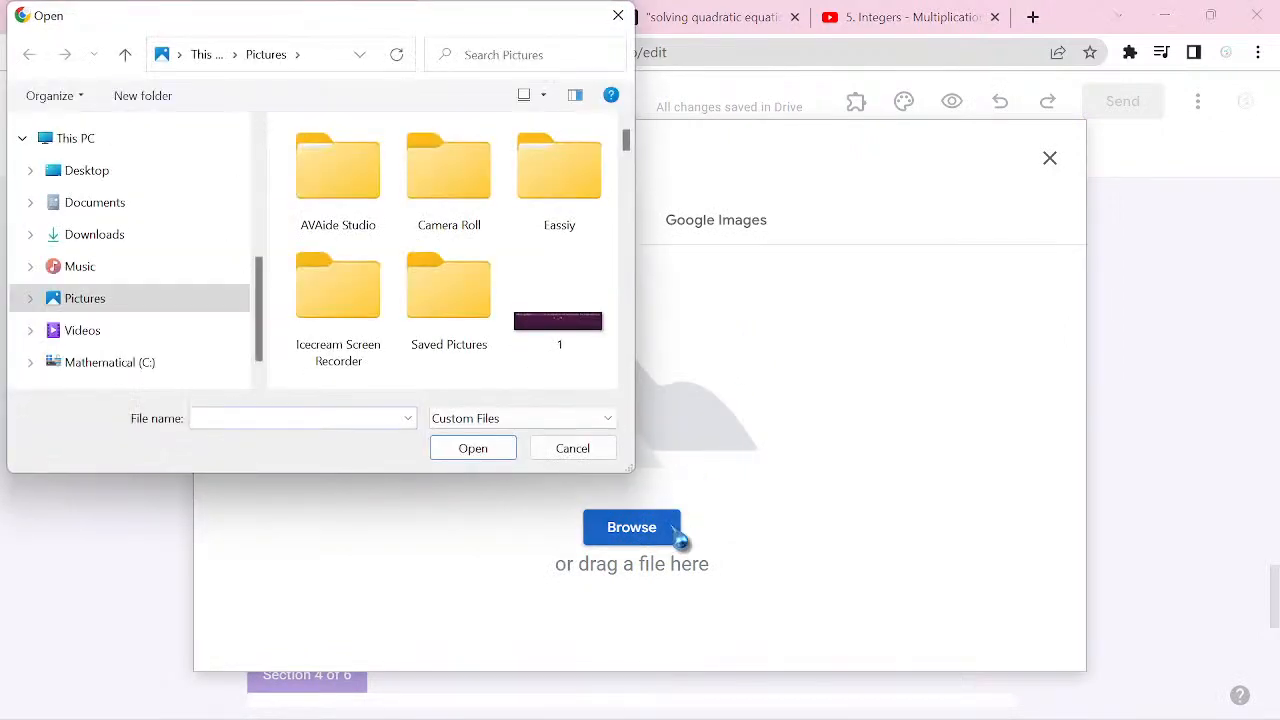
{"action": "type", "text": "2"}
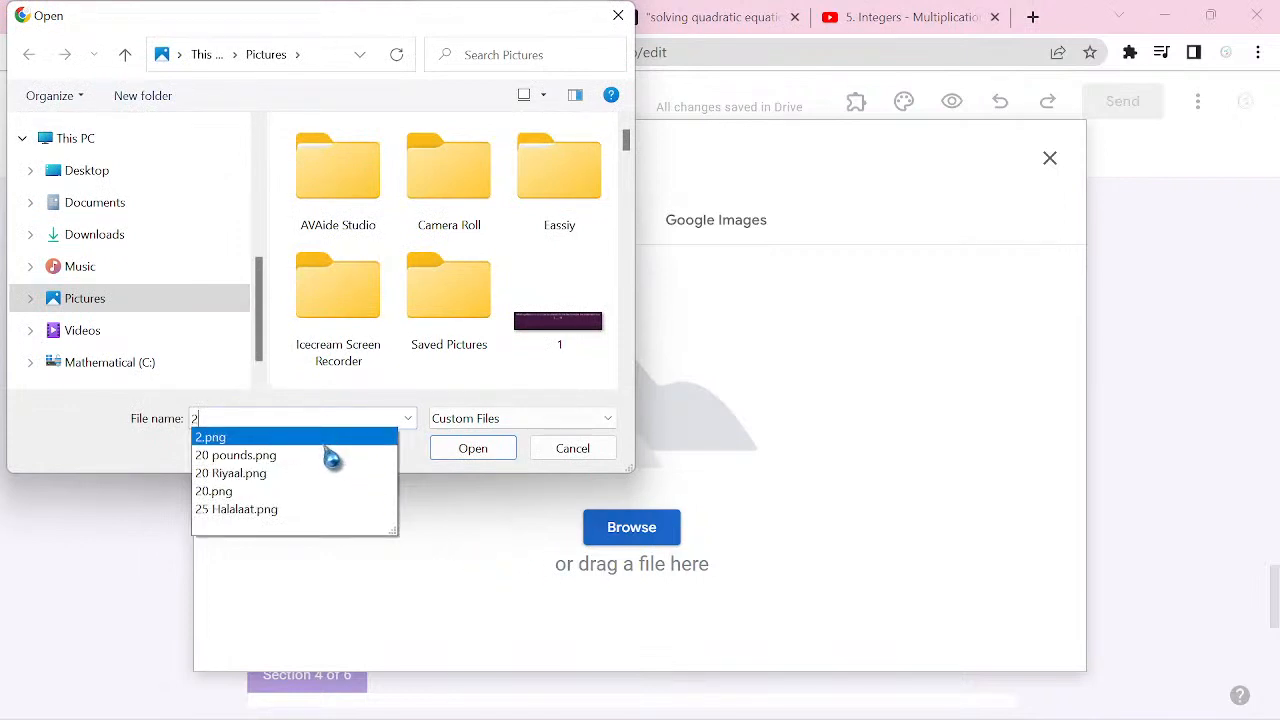
{"action": "key", "text": "Return"}
{"action": "left_click", "coordinate": [474, 452]}
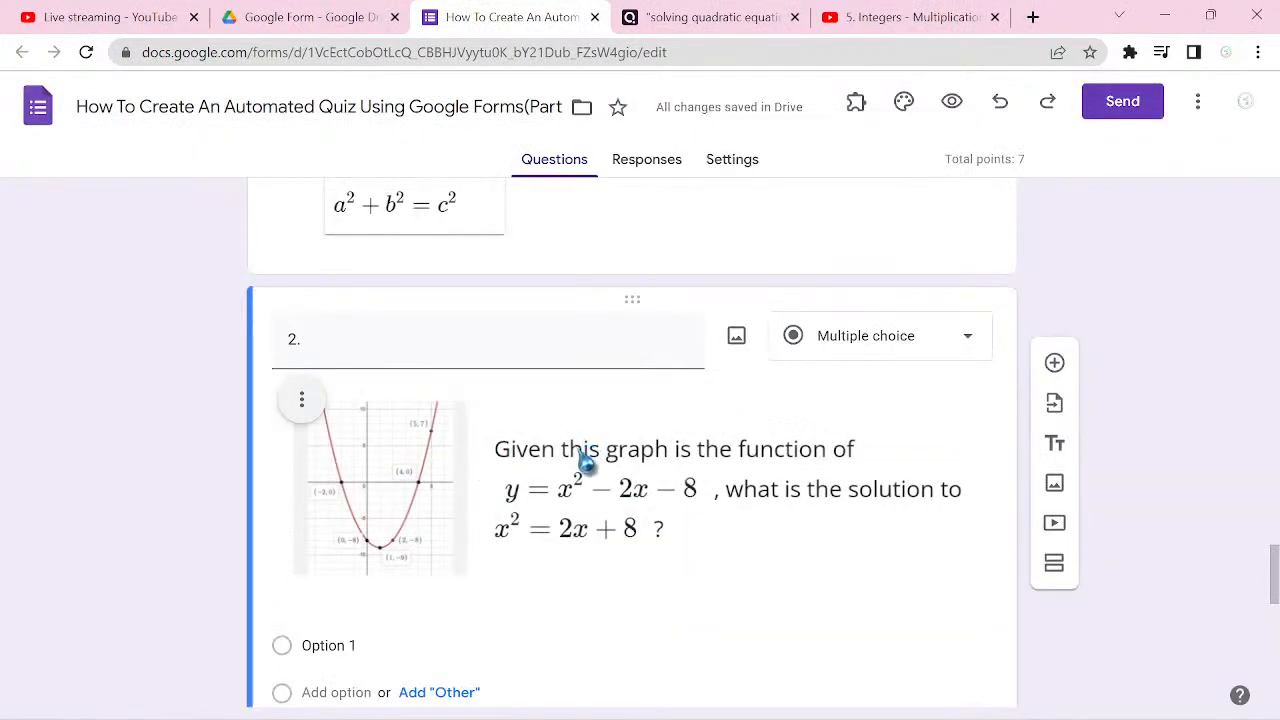
{"action": "left_click", "coordinate": [385, 336]}
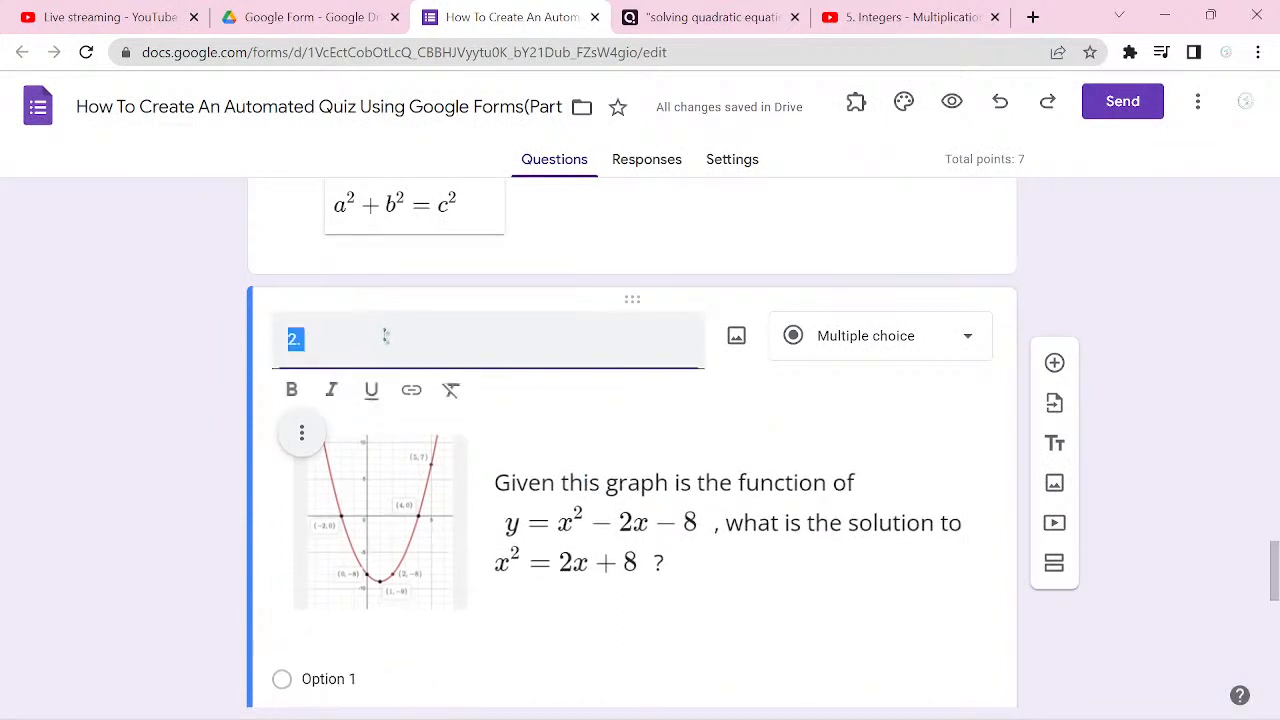
{"action": "left_click", "coordinate": [385, 336]}
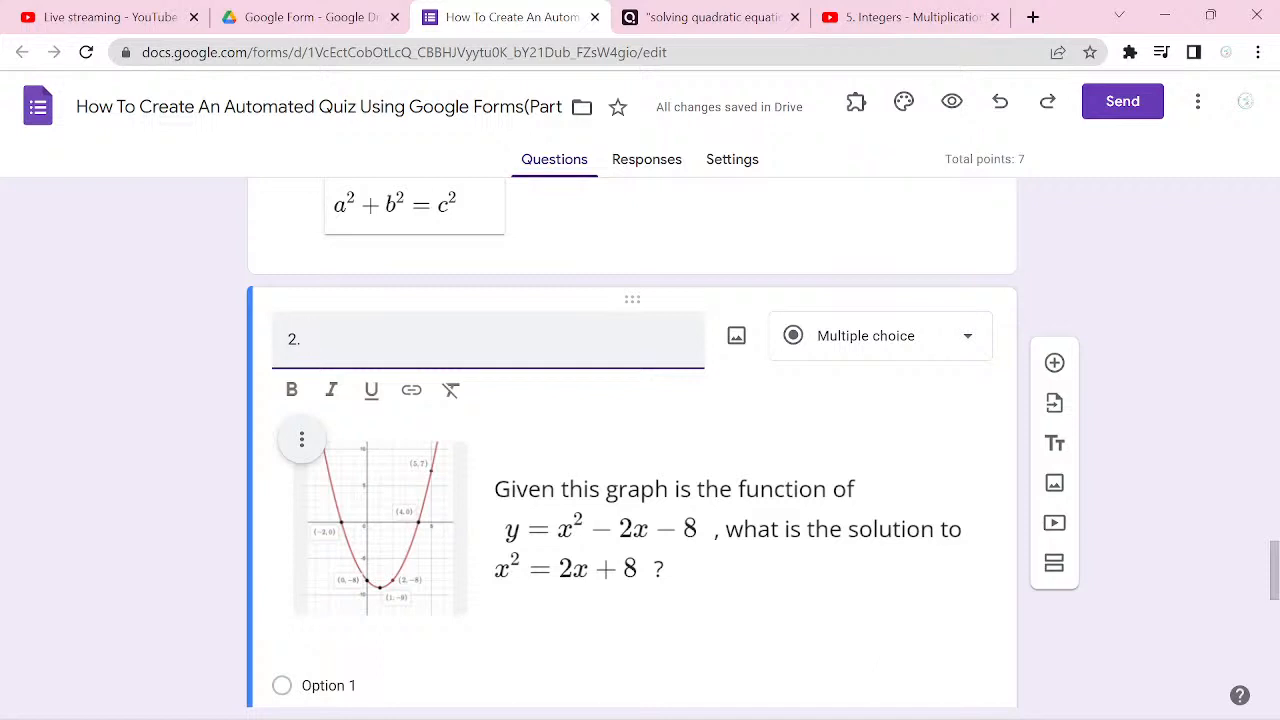
Step: Switch to Quizizz and look through the 15-question Solving Quadratic Equations quiz for the graph question's answer choices
{"action": "scroll", "coordinate": [632, 442], "scroll_direction": "down", "scroll_amount": 2}
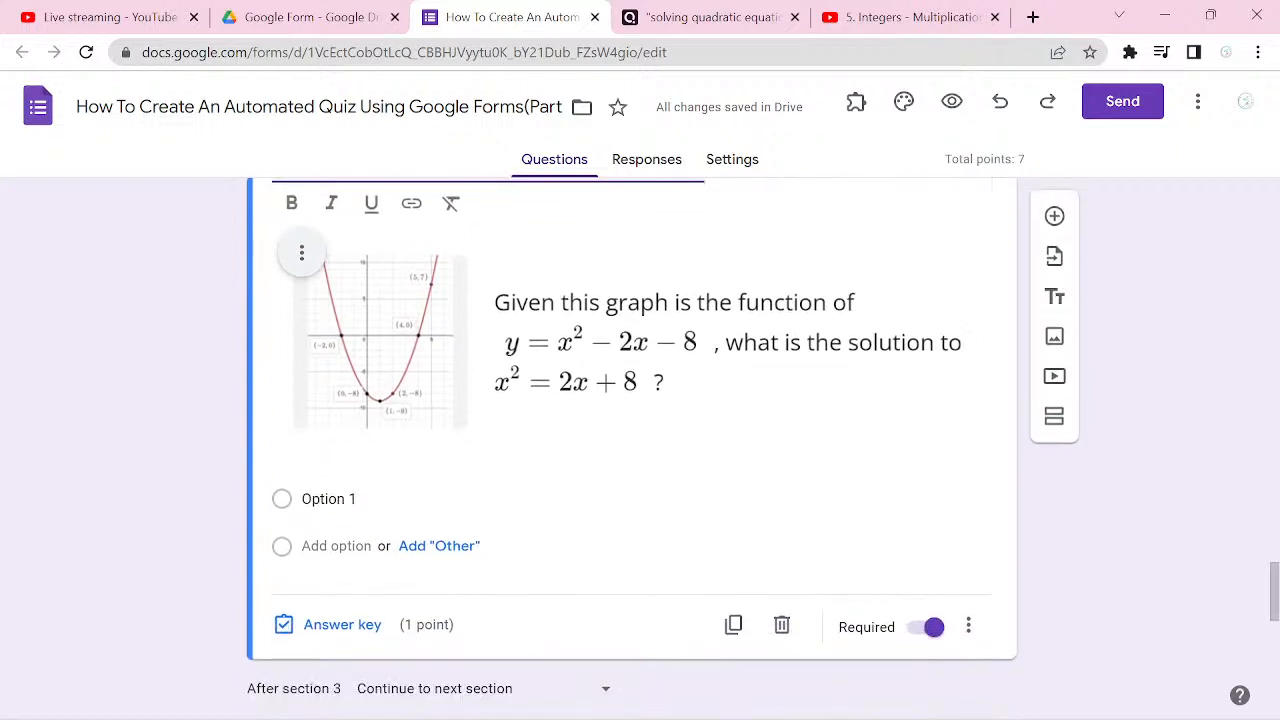
{"action": "key", "text": "ctrl+Tab"}
{"action": "left_click", "coordinate": [290, 578]}
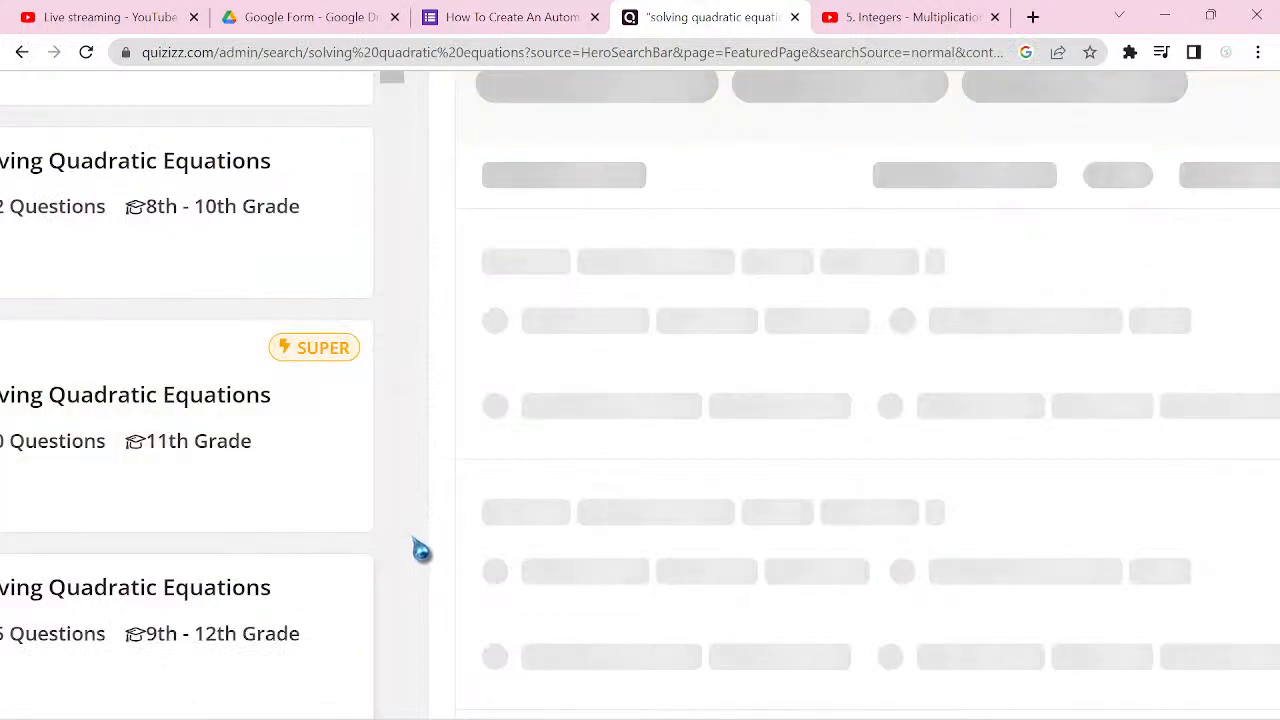
{"action": "scroll", "coordinate": [570, 440], "scroll_direction": "down", "scroll_amount": 2}
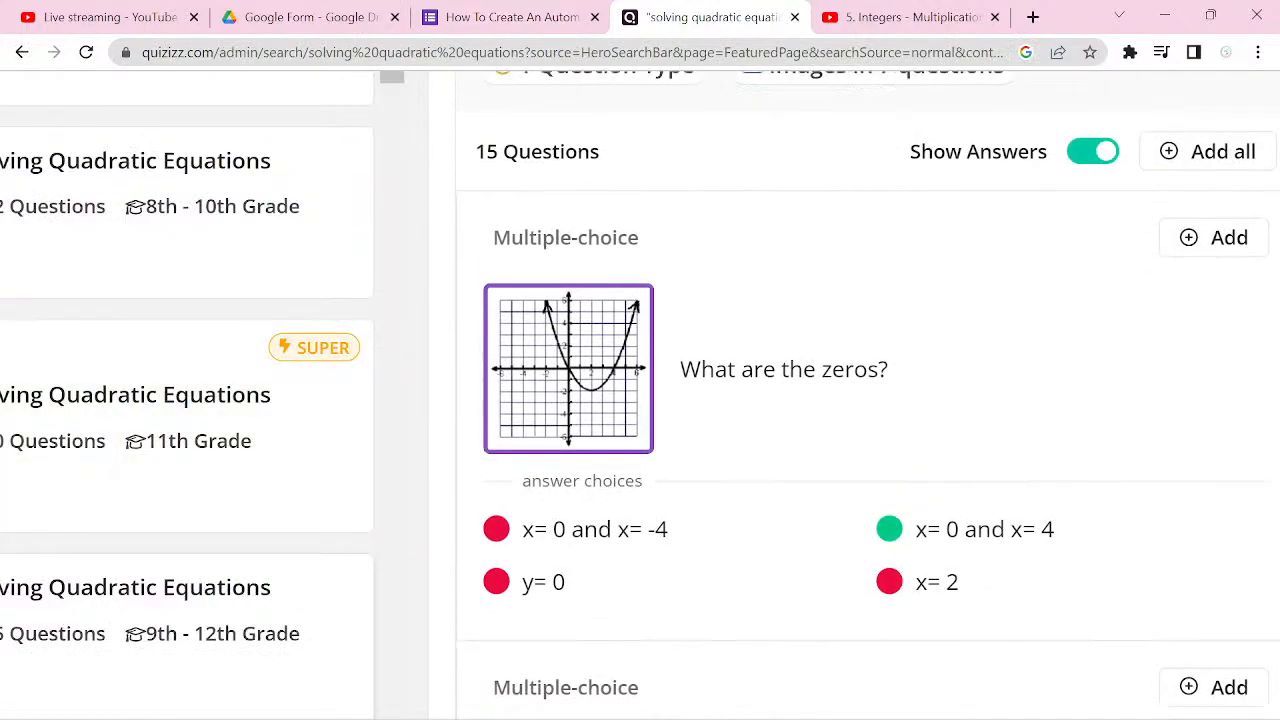
{"action": "scroll", "coordinate": [860, 400], "scroll_direction": "up", "scroll_amount": 4}
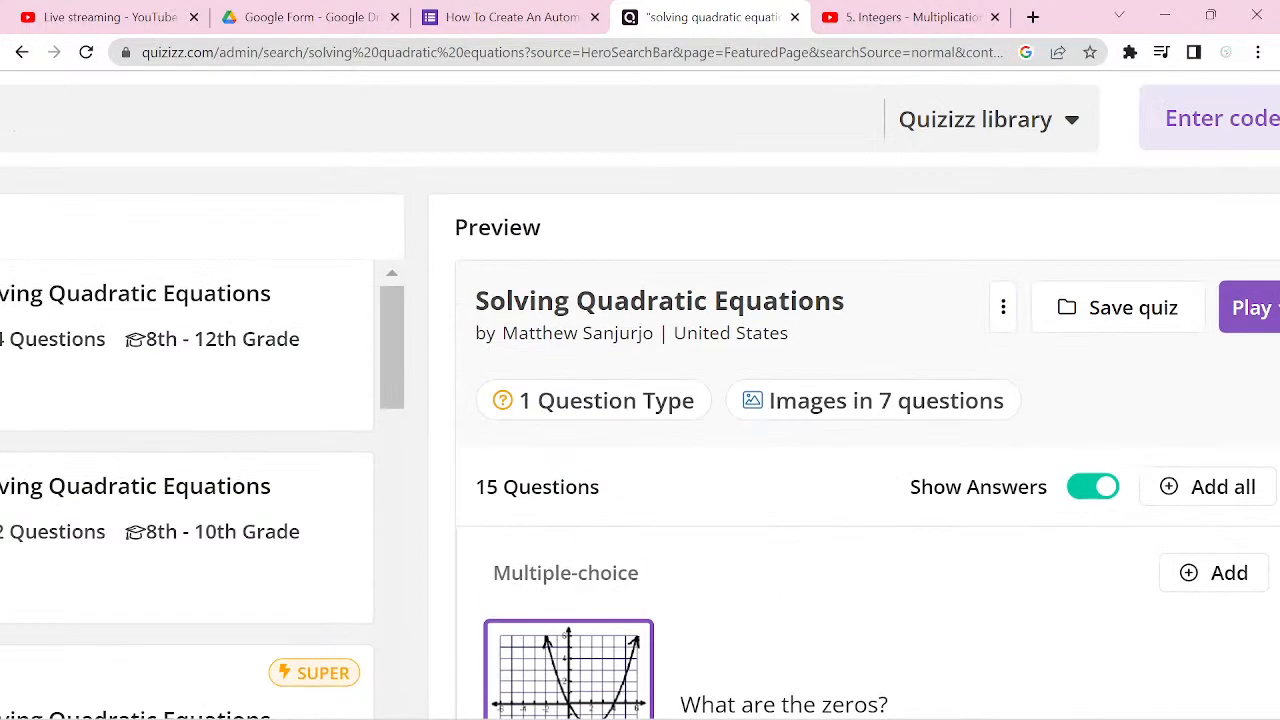
{"action": "scroll", "coordinate": [860, 400], "scroll_direction": "down", "scroll_amount": 5}
{"action": "scroll", "coordinate": [870, 380], "scroll_direction": "down", "scroll_amount": 12}
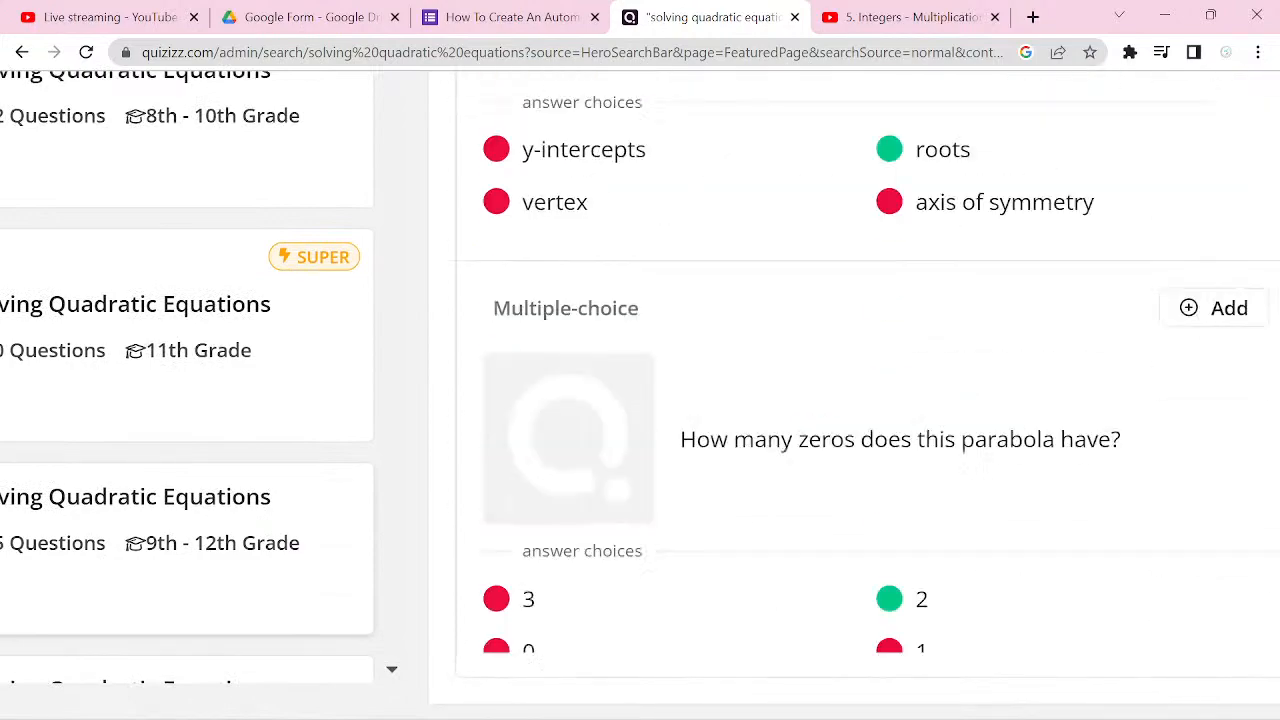
{"action": "scroll", "coordinate": [870, 380], "scroll_direction": "down", "scroll_amount": 1}
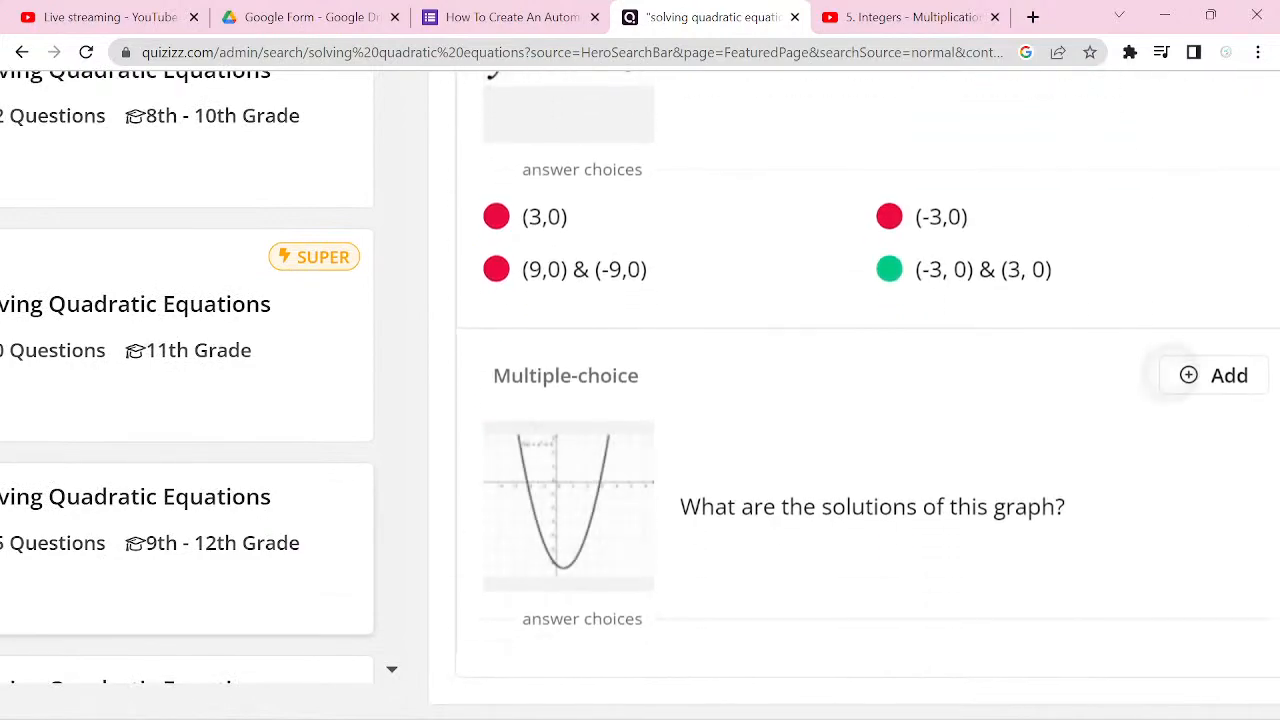
{"action": "scroll", "coordinate": [870, 380], "scroll_direction": "up", "scroll_amount": 8}
{"action": "scroll", "coordinate": [870, 380], "scroll_direction": "up", "scroll_amount": 4}
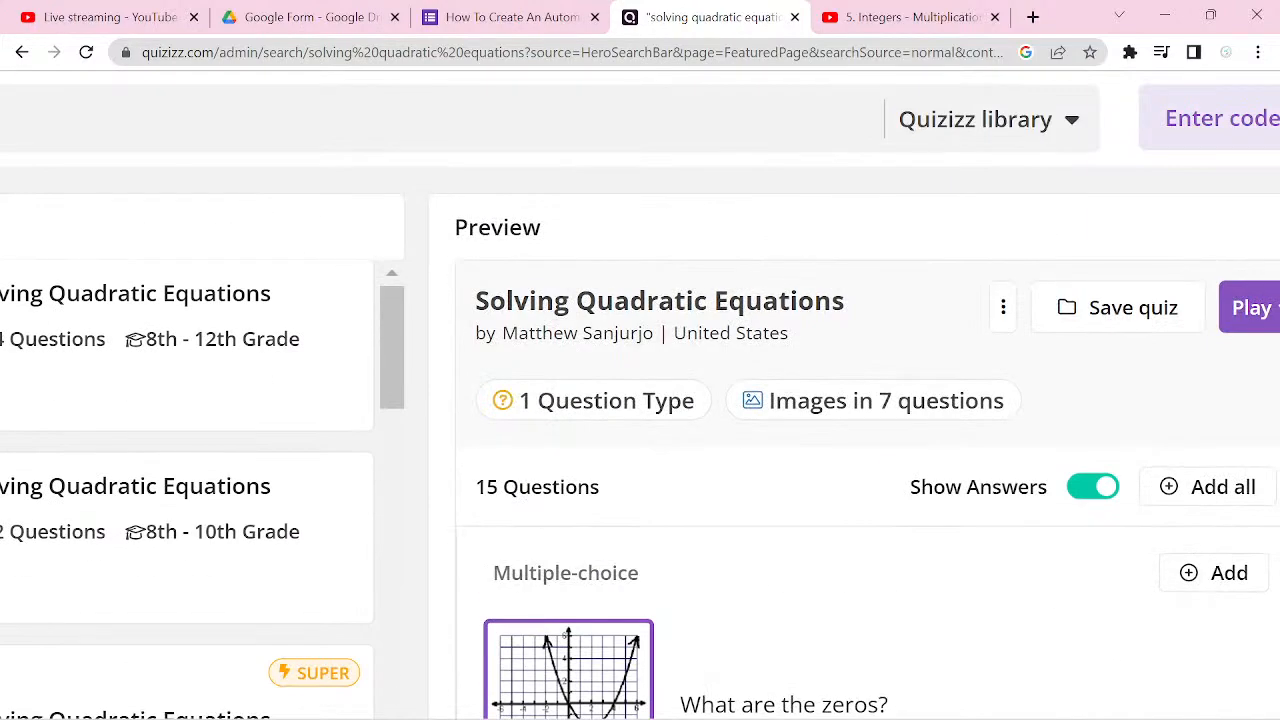
Step: Search Quizizz again for "solving quadratic equations" and locate the graph question's answer choices in the 14-question quiz
{"action": "key", "text": "alt+Left"}
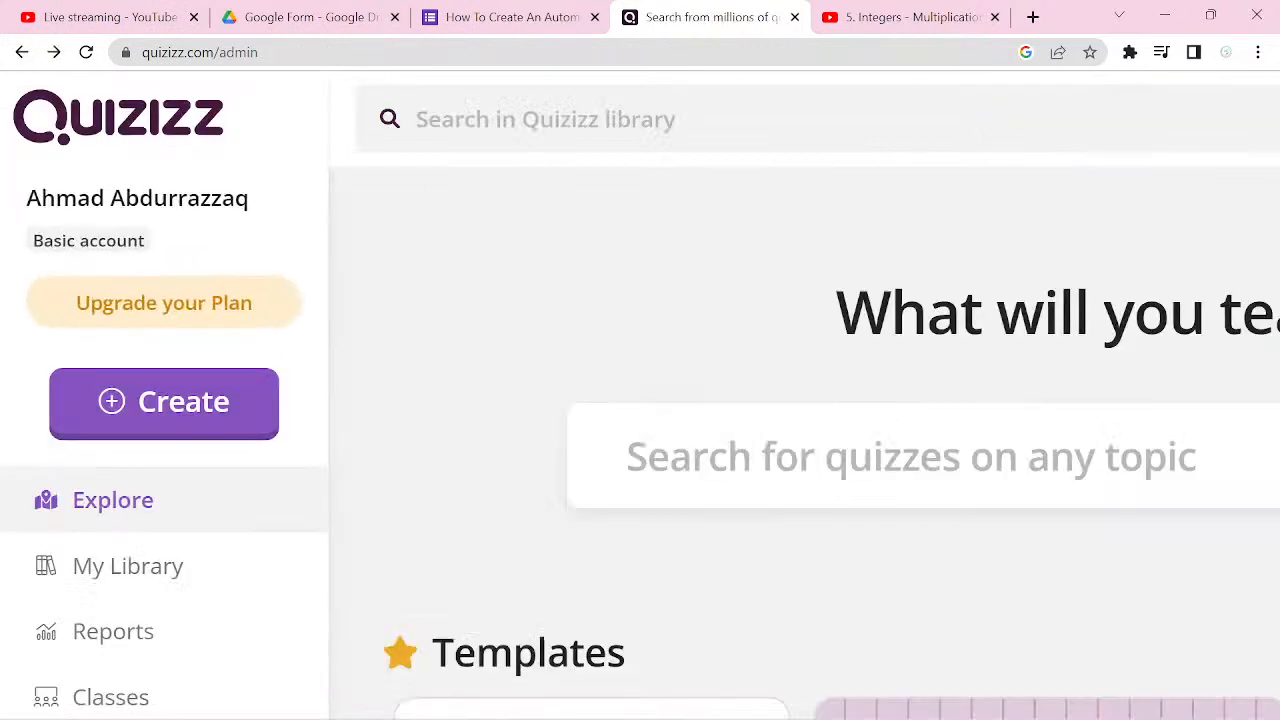
{"action": "left_click", "coordinate": [648, 114]}
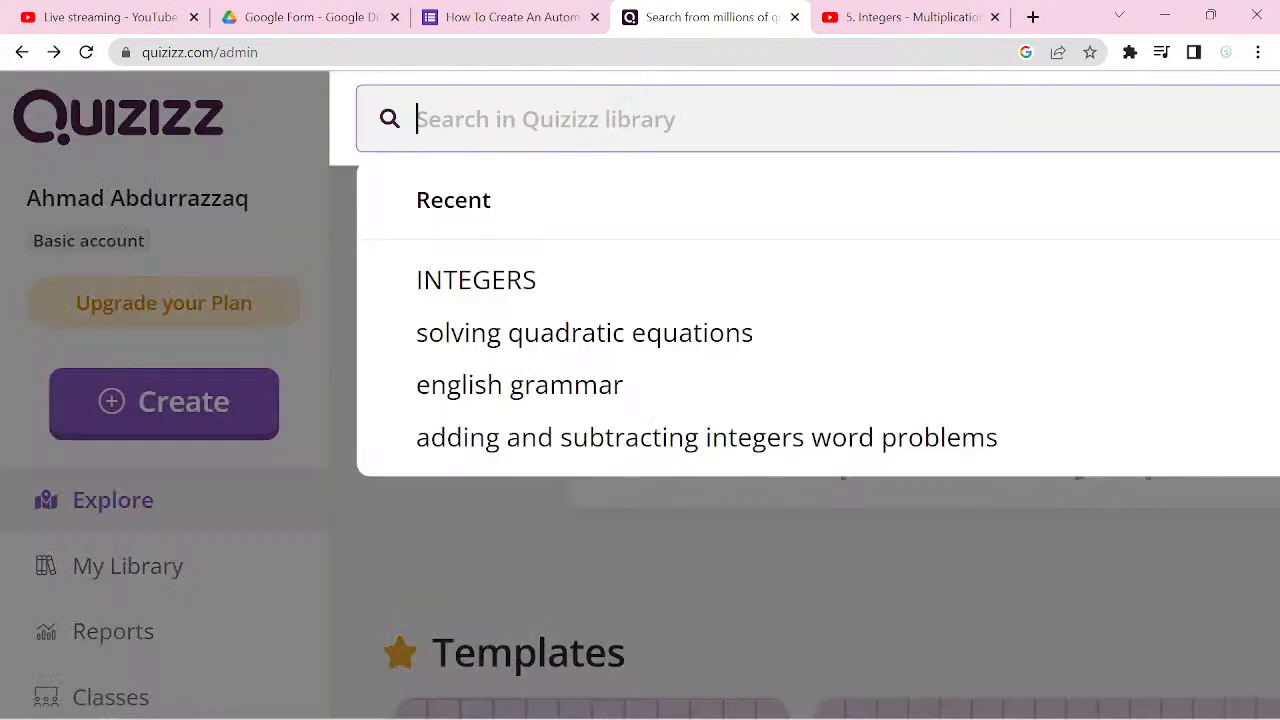
{"action": "left_click", "coordinate": [584, 333]}
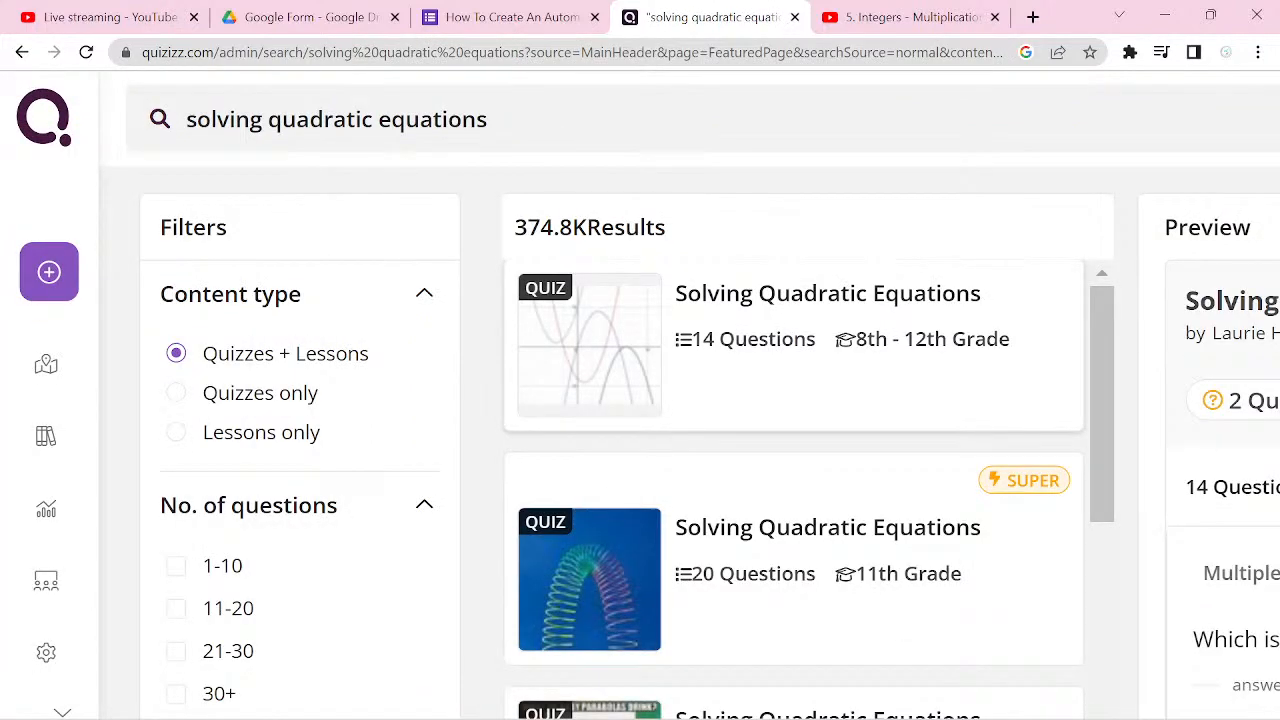
{"action": "scroll", "coordinate": [640, 400], "scroll_direction": "right", "scroll_amount": 5}
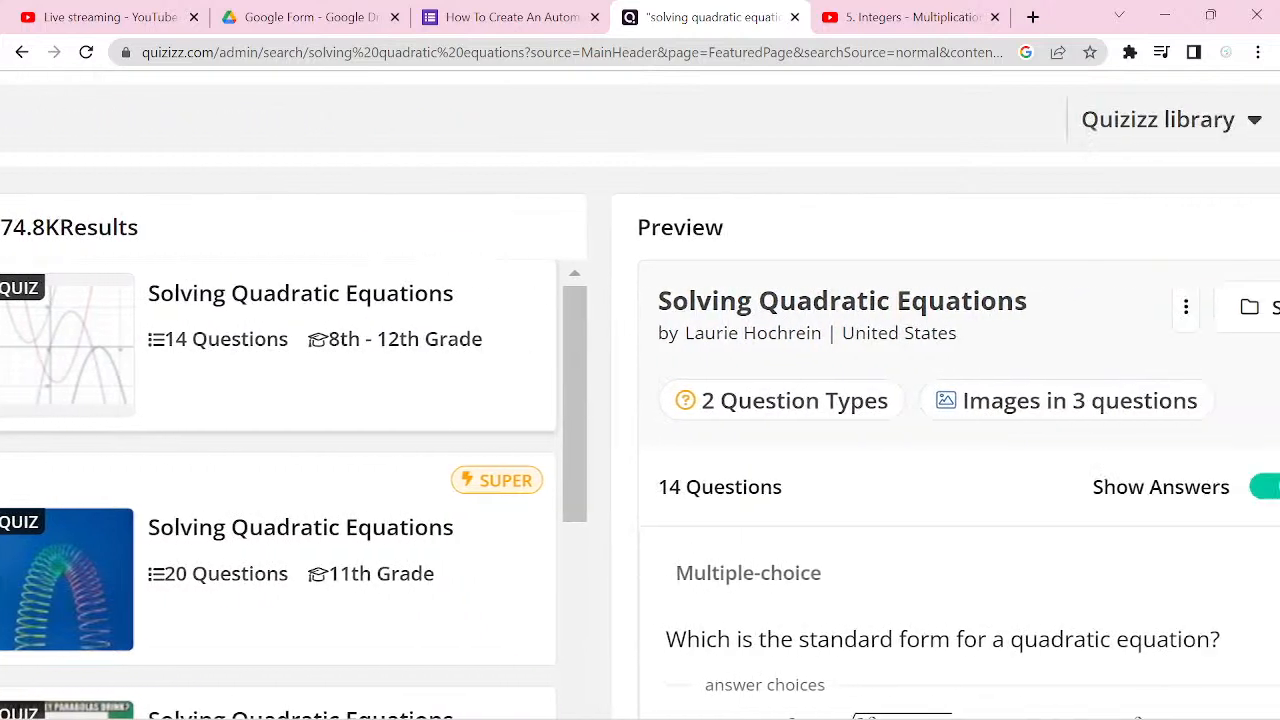
{"action": "scroll", "coordinate": [888, 540], "scroll_direction": "down", "scroll_amount": 6}
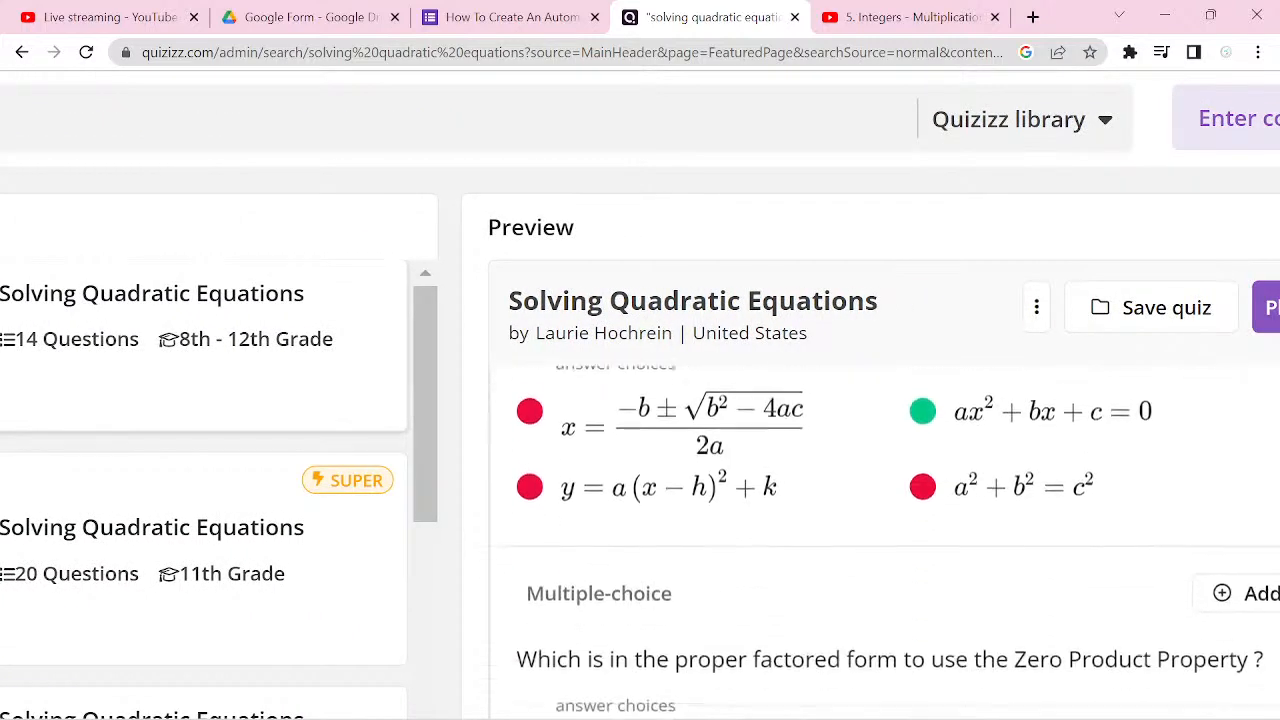
{"action": "scroll", "coordinate": [888, 540], "scroll_direction": "down", "scroll_amount": 2}
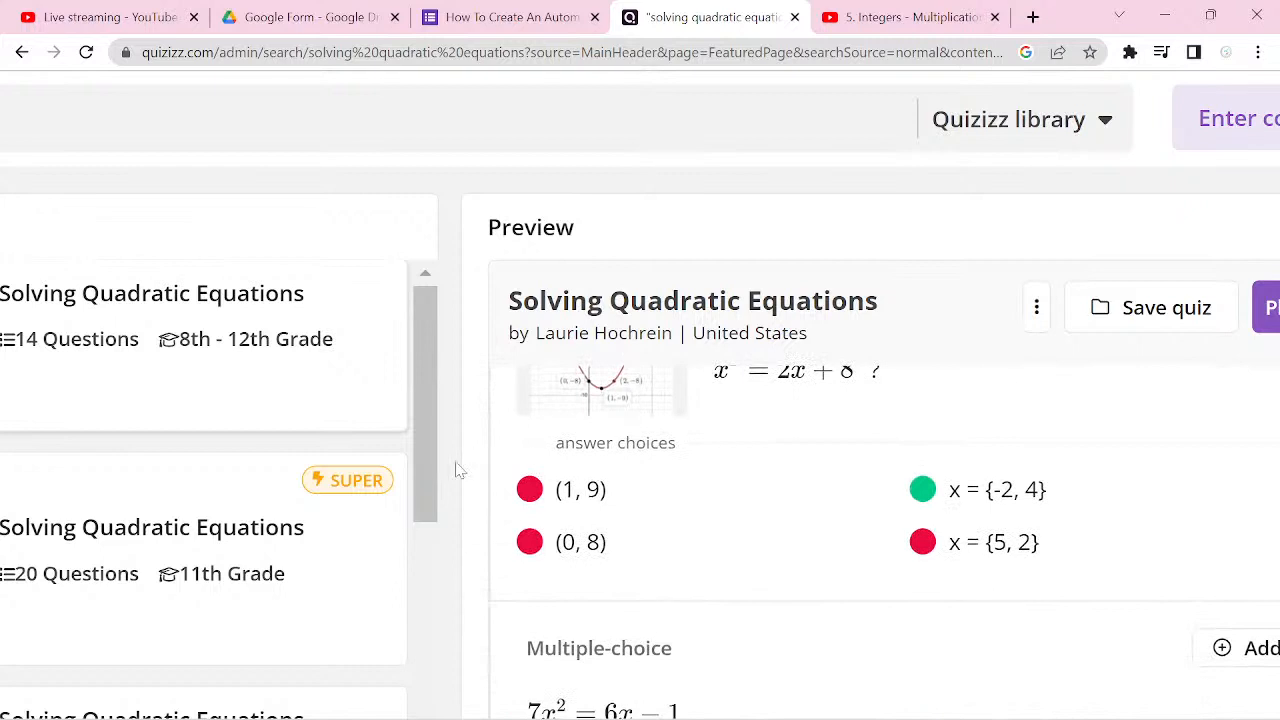
Step: Copy the answer choices (1, 9), x = {-2, 4}, (0, 8) and x = {5, 2} from Quizizz into question 2's options
{"action": "left_click_drag", "start_coordinate": [526, 486], "coordinate": [1085, 558]}
{"action": "key", "text": "ctrl+c"}
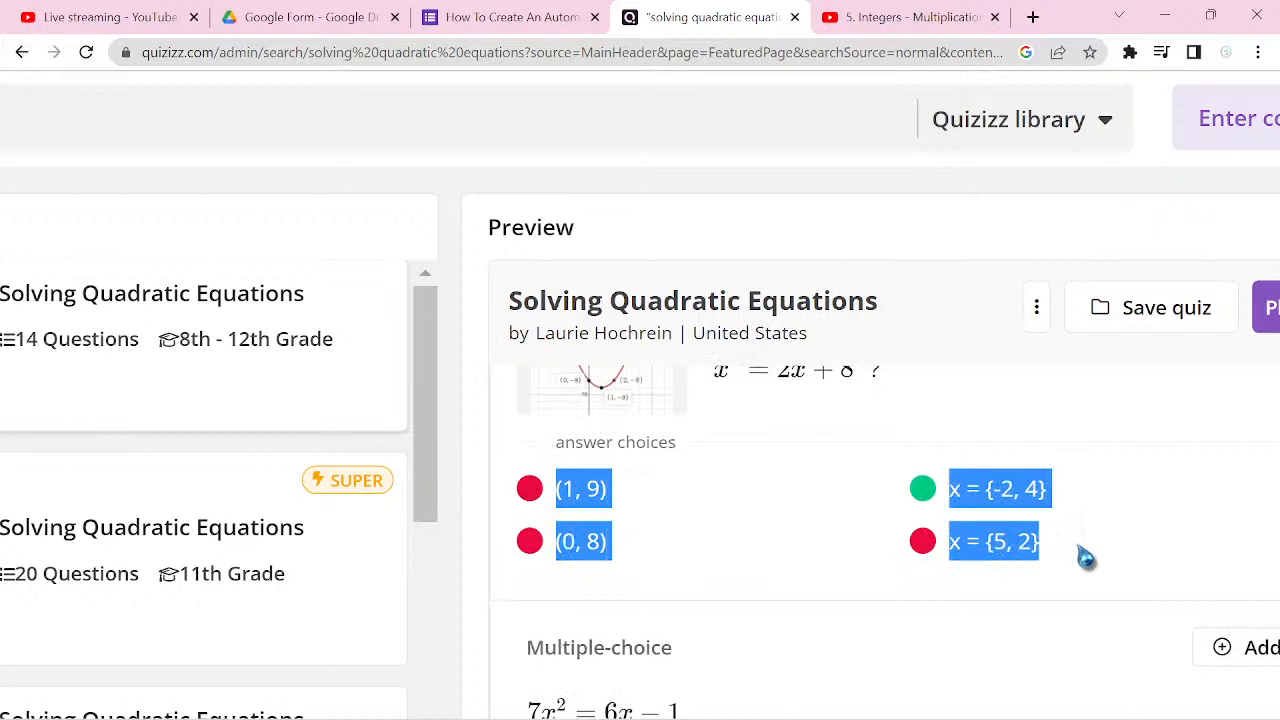
{"action": "left_click", "coordinate": [556, 26]}
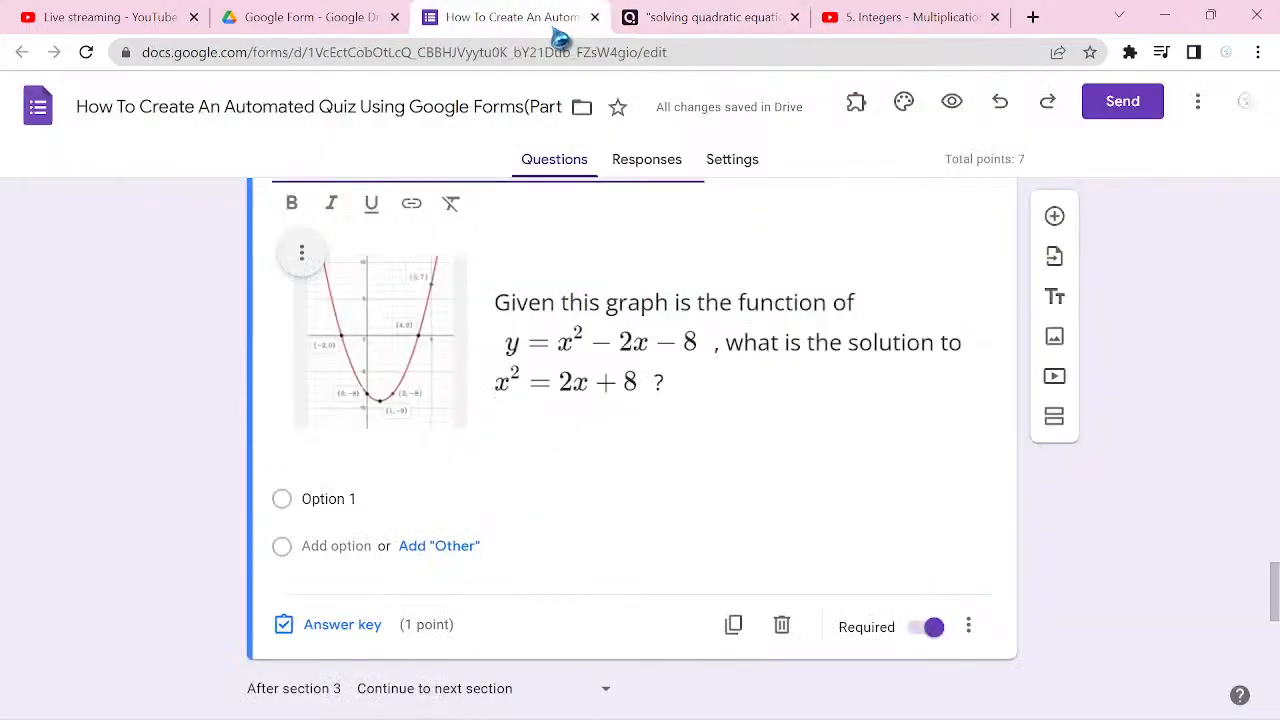
{"action": "left_click", "coordinate": [386, 499]}
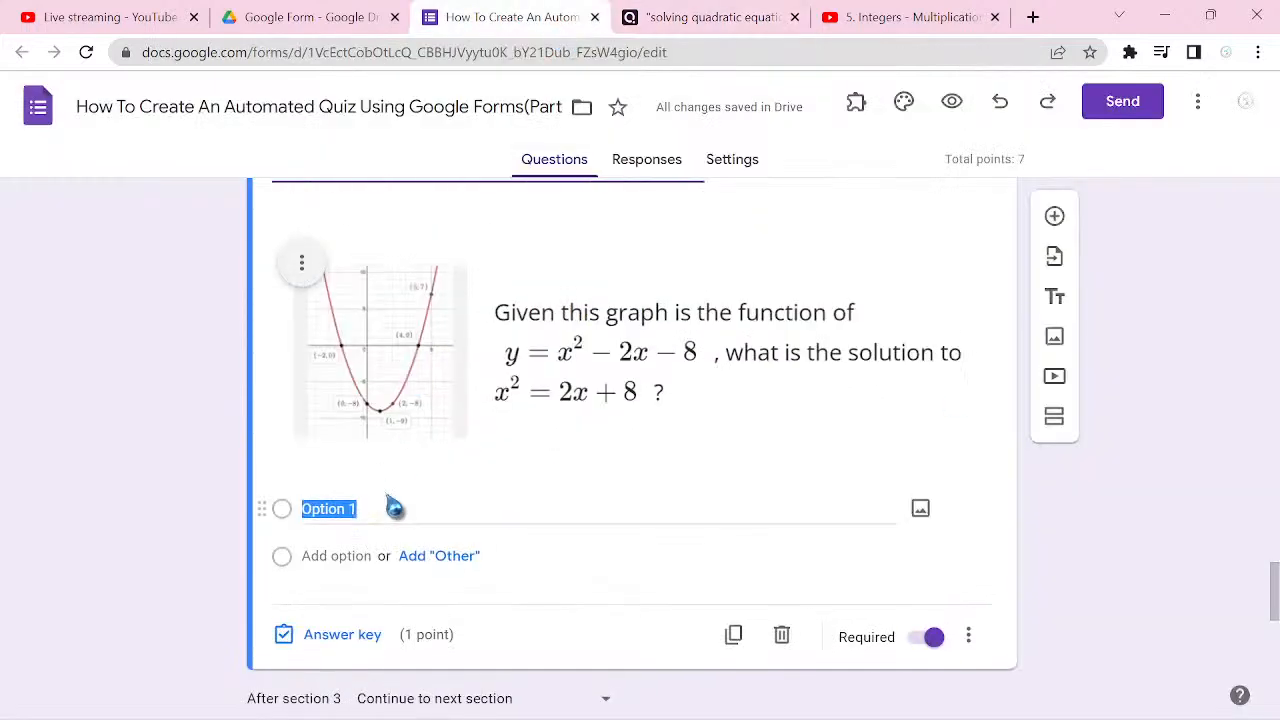
{"action": "key", "text": "ctrl+v"}
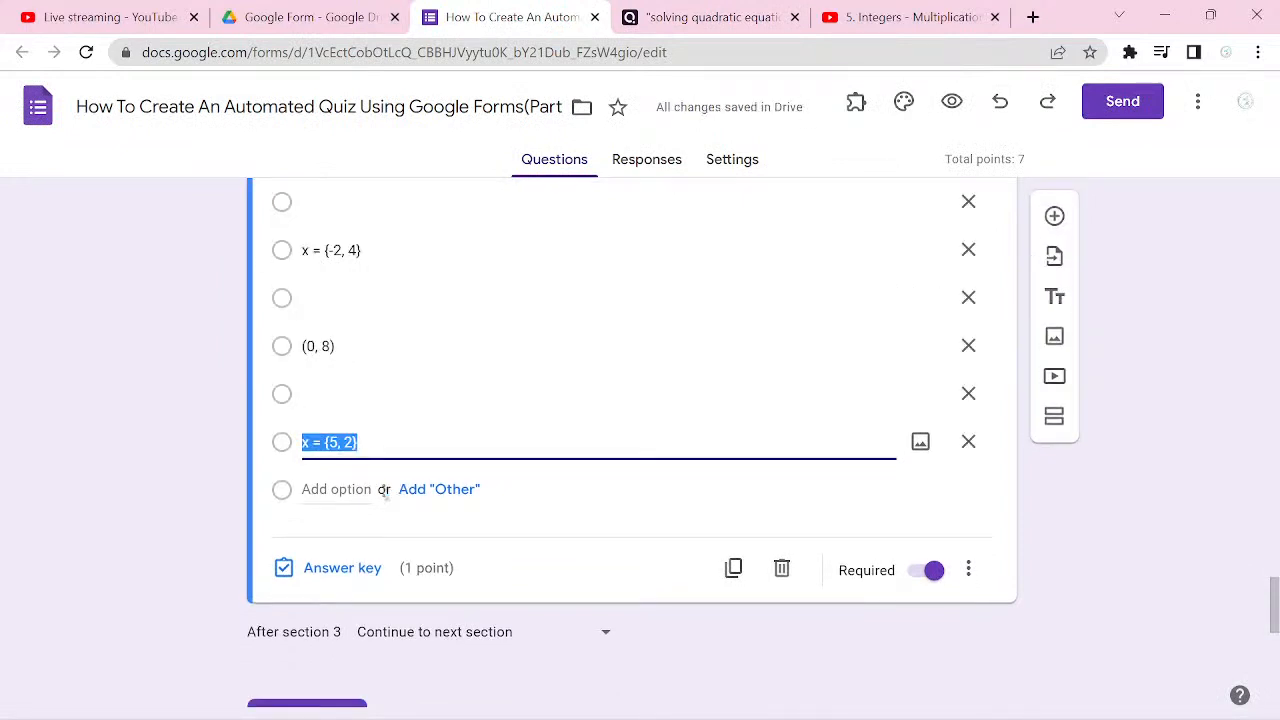
Step: Delete Option 1 and the blank options from question 2, keeping only the four pasted answer choices
{"action": "scroll", "coordinate": [632, 443], "scroll_direction": "up", "scroll_amount": 3}
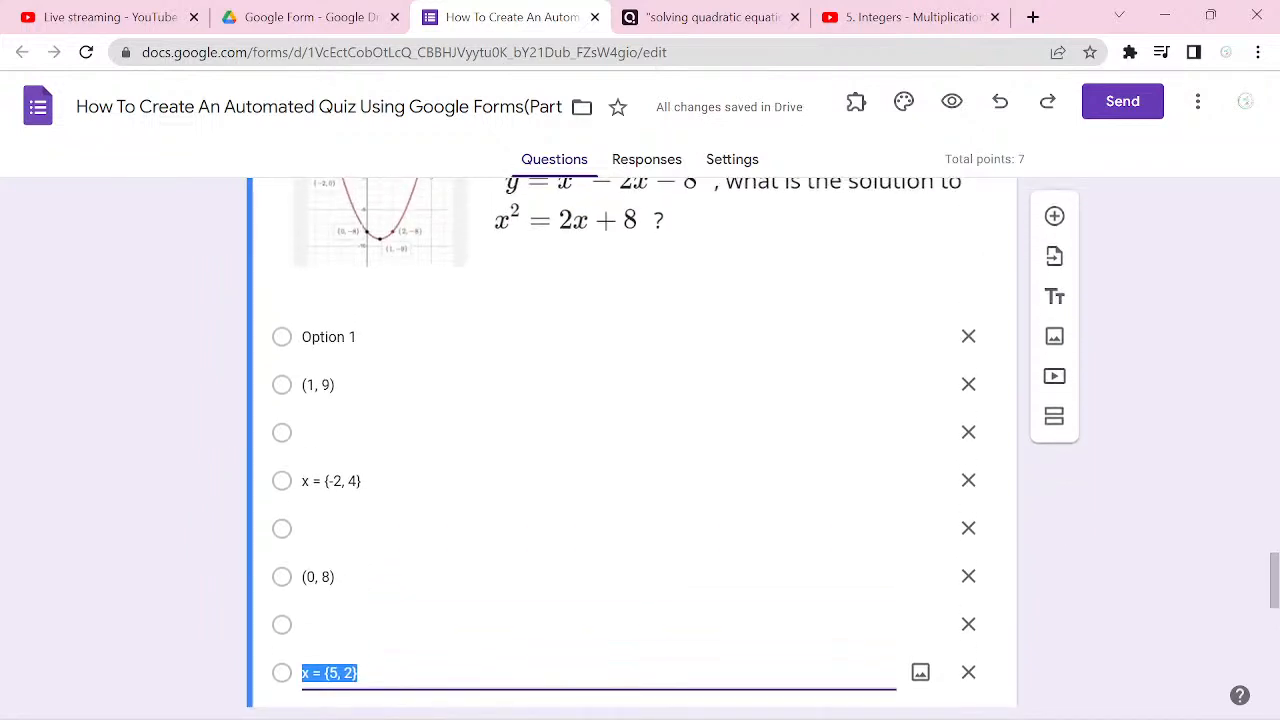
{"action": "left_click", "coordinate": [968, 336]}
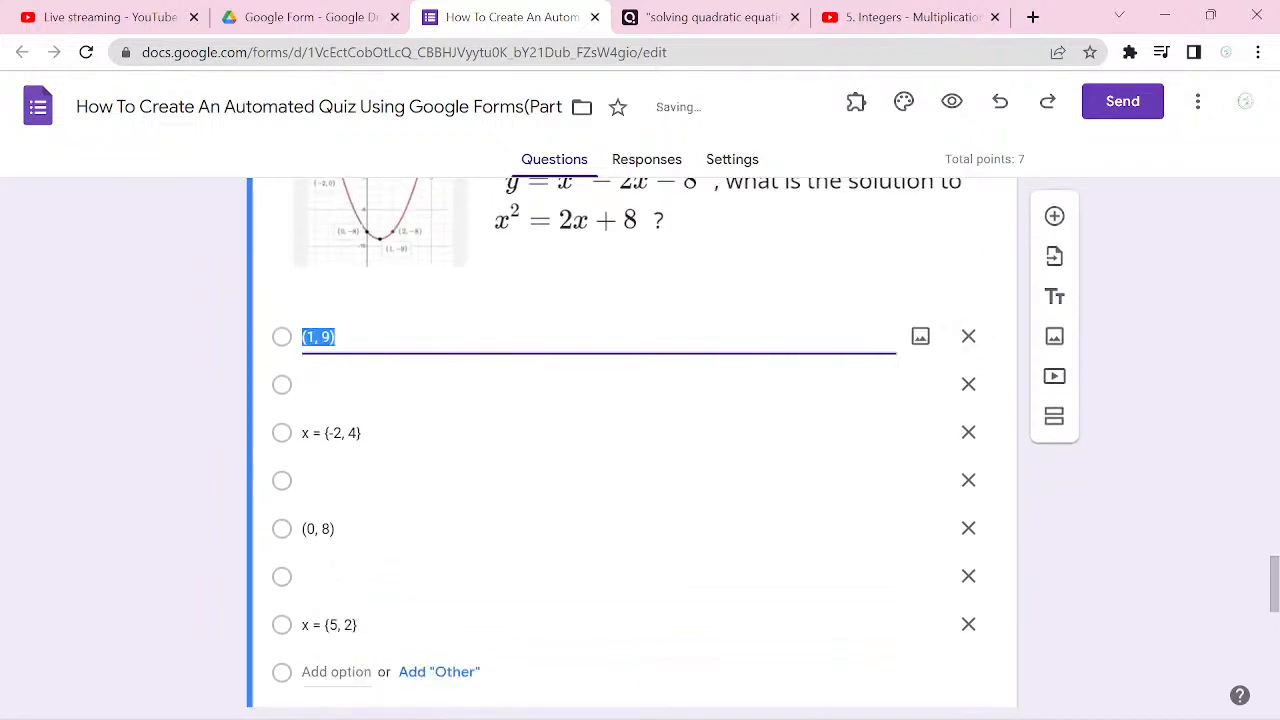
{"action": "left_click", "coordinate": [968, 384]}
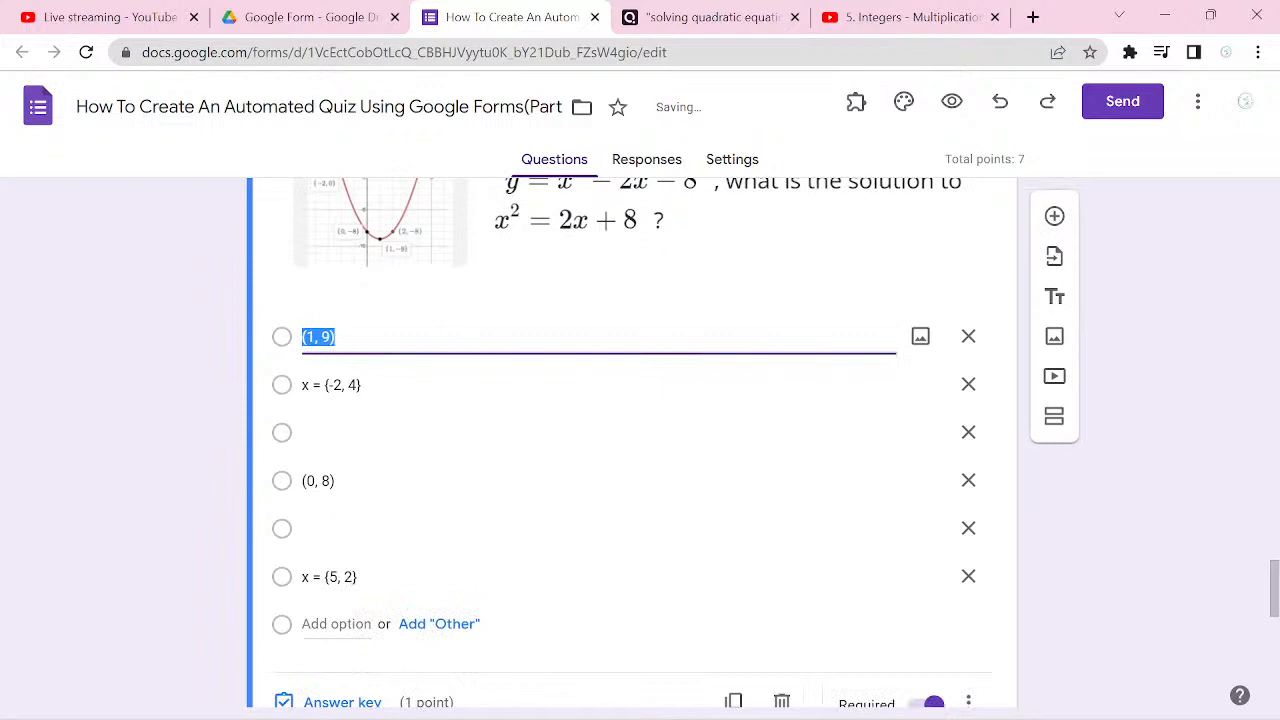
{"action": "left_click", "coordinate": [968, 432]}
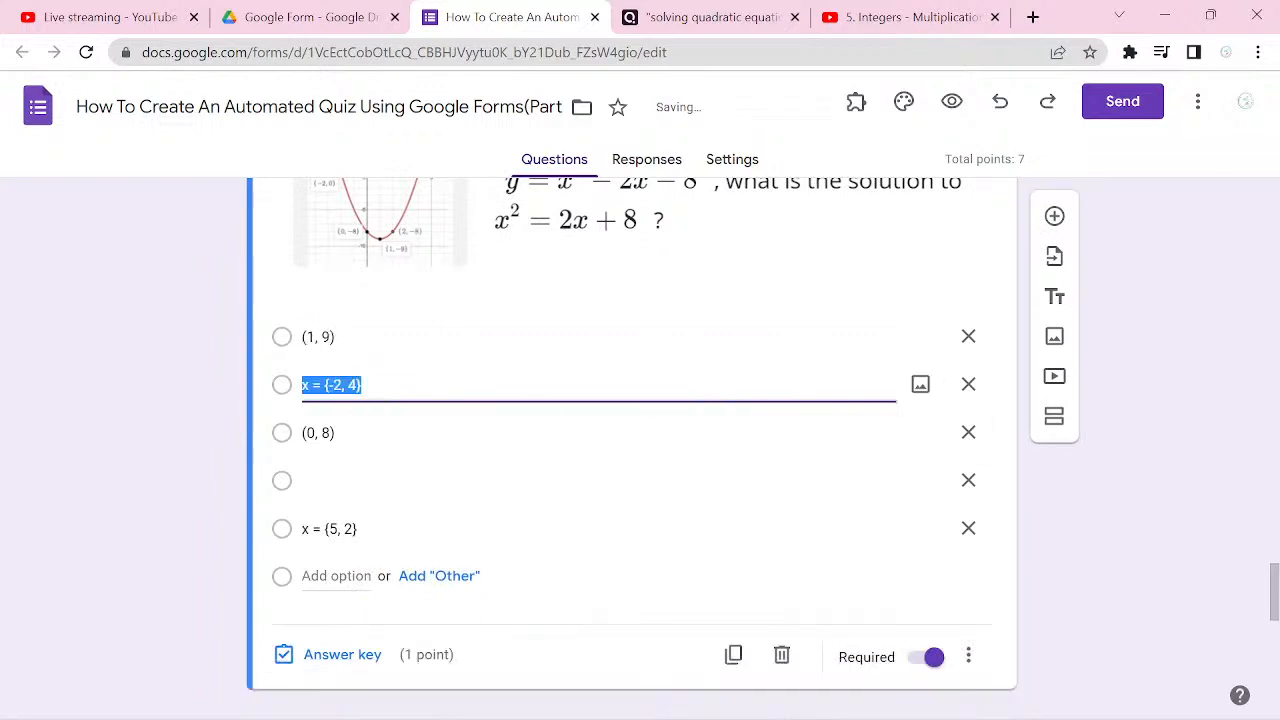
{"action": "left_click", "coordinate": [968, 480]}
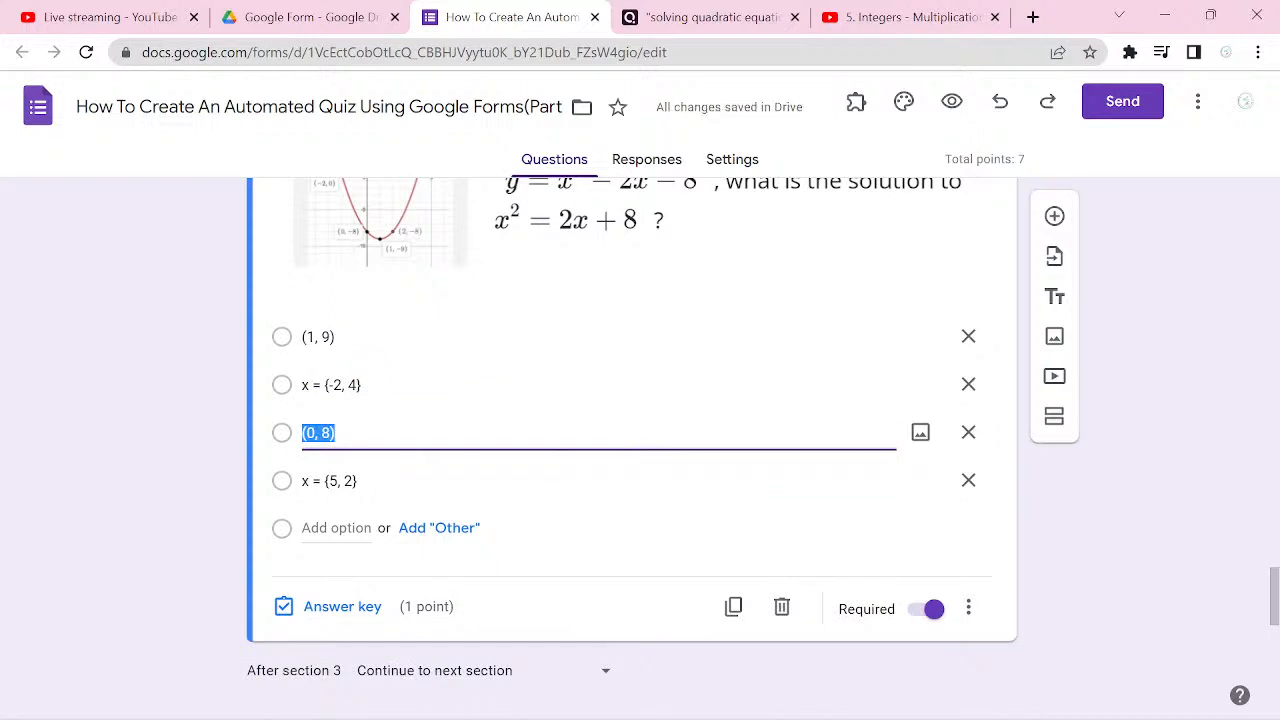
Step: Check the correct choice in Quizizz and mark x = {-2, 4} as the correct answer in question 2's answer key
{"action": "key", "text": "ctrl+Tab"}
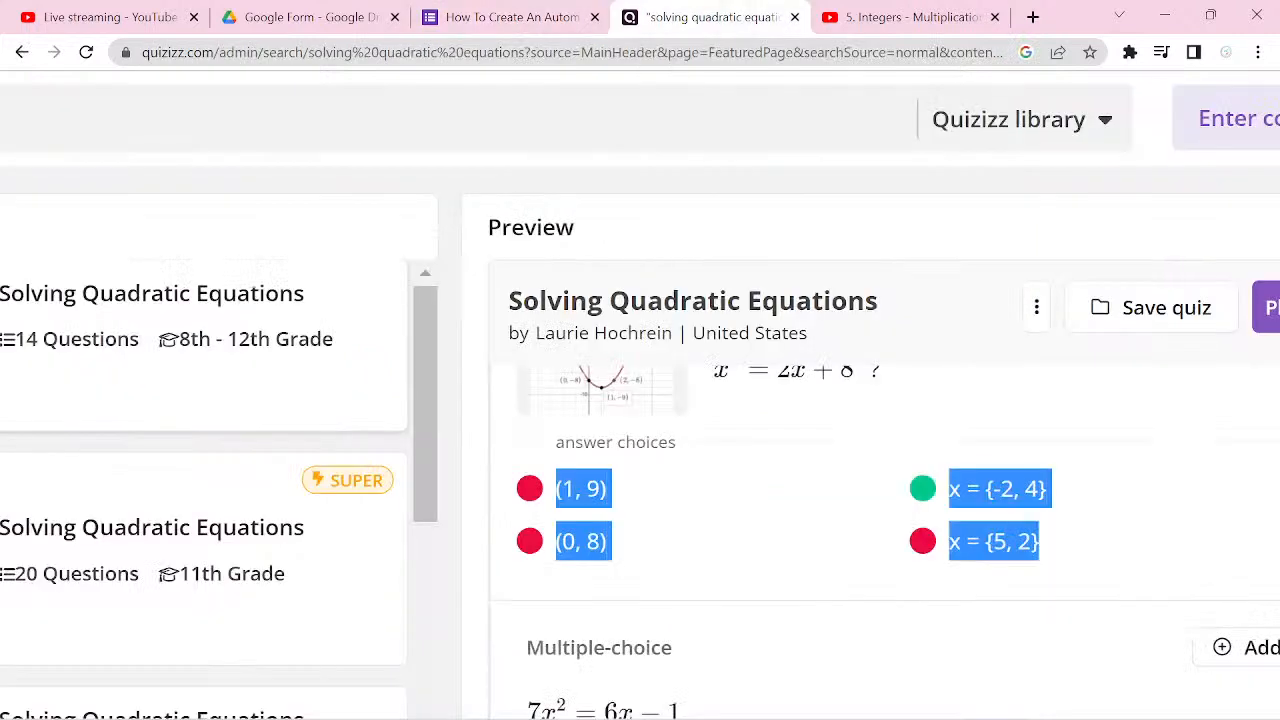
{"action": "key", "text": "ctrl+shift+Tab"}
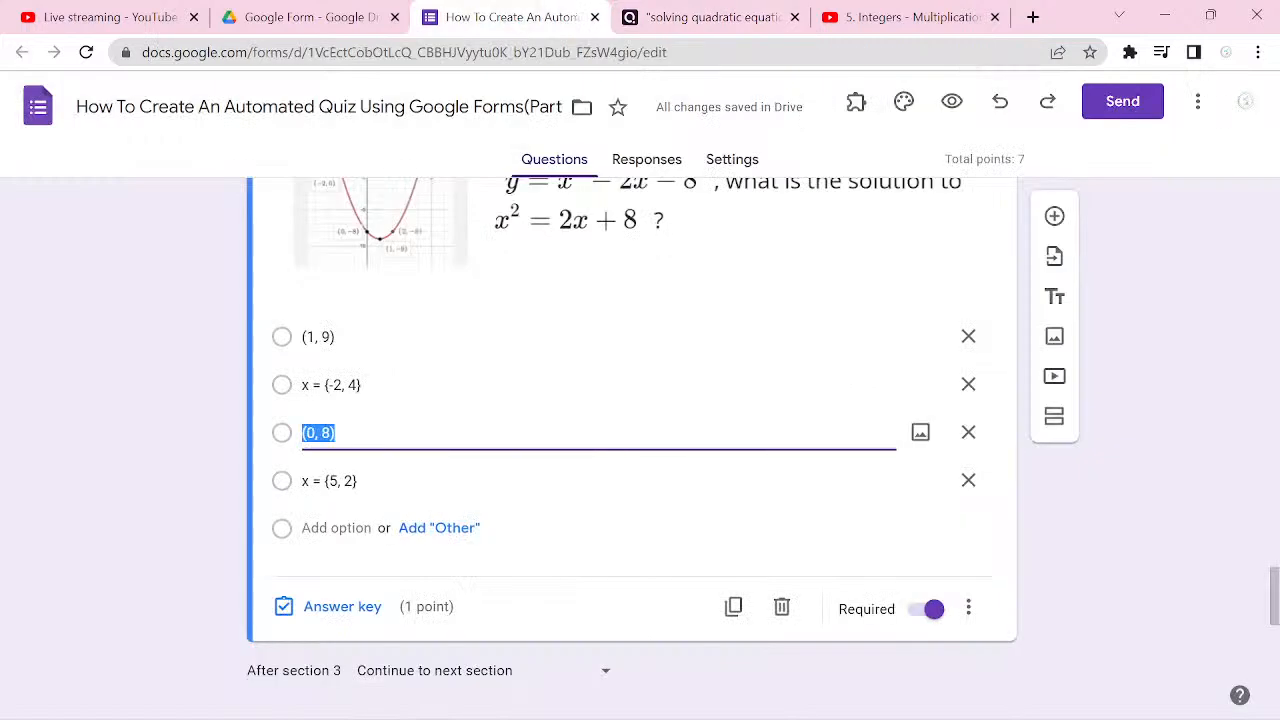
{"action": "left_click", "coordinate": [342, 607]}
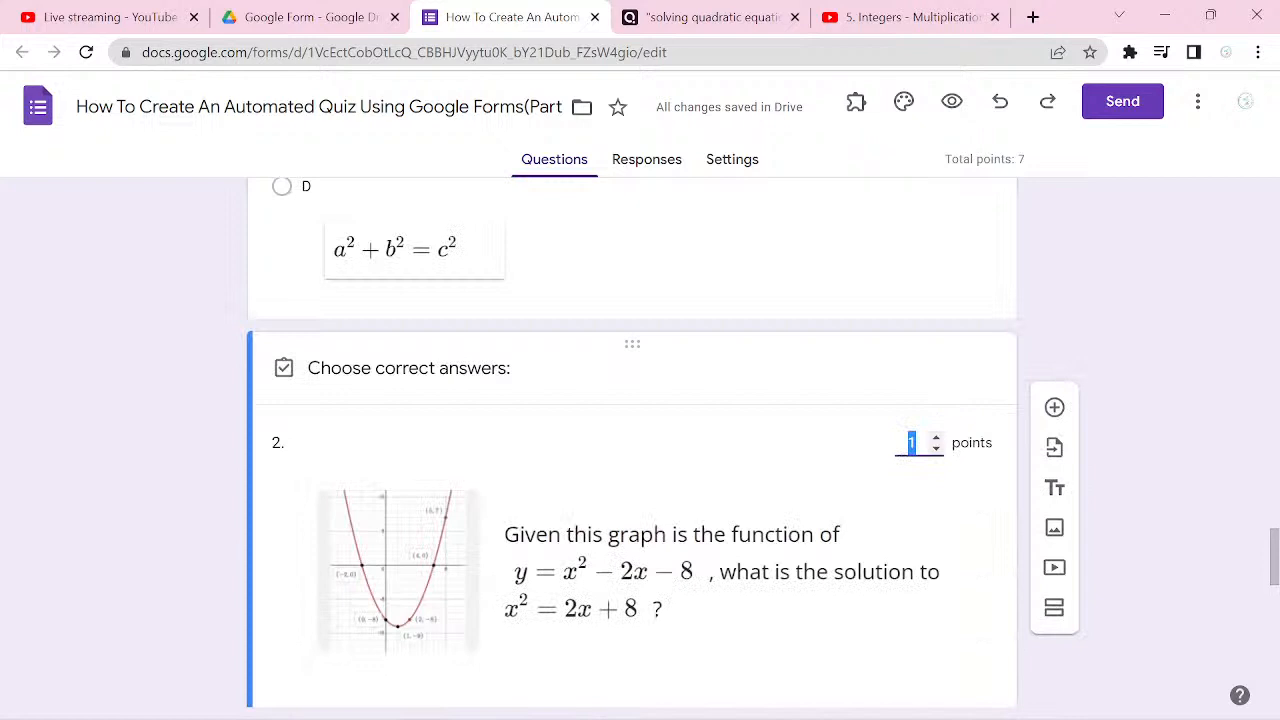
{"action": "scroll", "coordinate": [342, 600], "scroll_direction": "down", "scroll_amount": 3}
{"action": "left_click", "coordinate": [335, 429]}
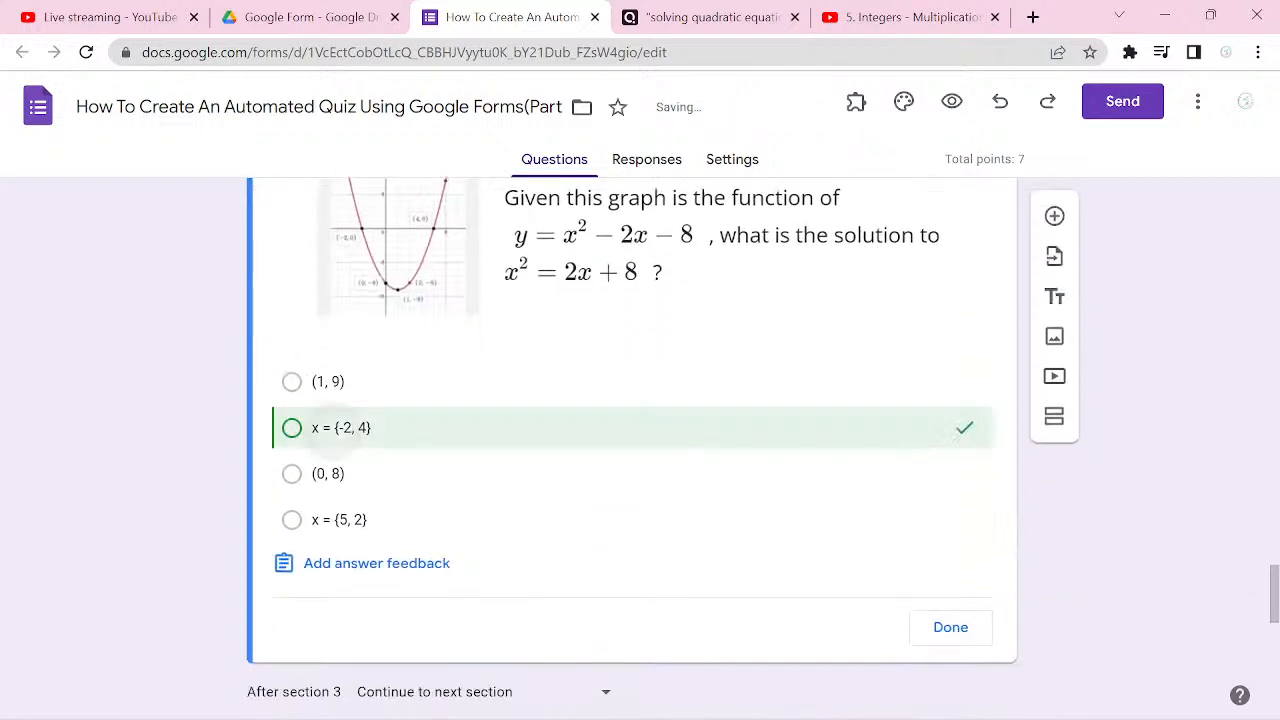
{"action": "left_click", "coordinate": [950, 627]}
Step: Review the Mathematics questions and the Chemistry section after them in the form, returning Quizizz to its home page in between
{"action": "scroll", "coordinate": [950, 627], "scroll_direction": "up", "scroll_amount": 5}
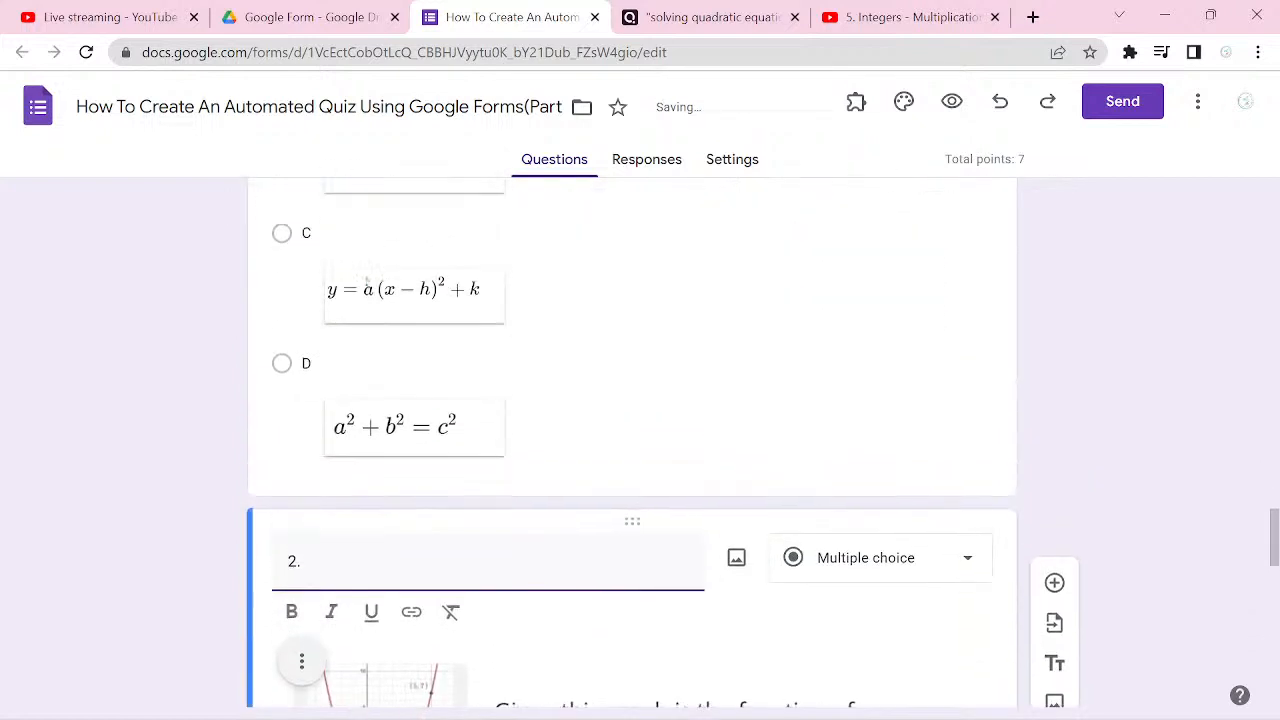
{"action": "scroll", "coordinate": [367, 638], "scroll_direction": "up", "scroll_amount": 4}
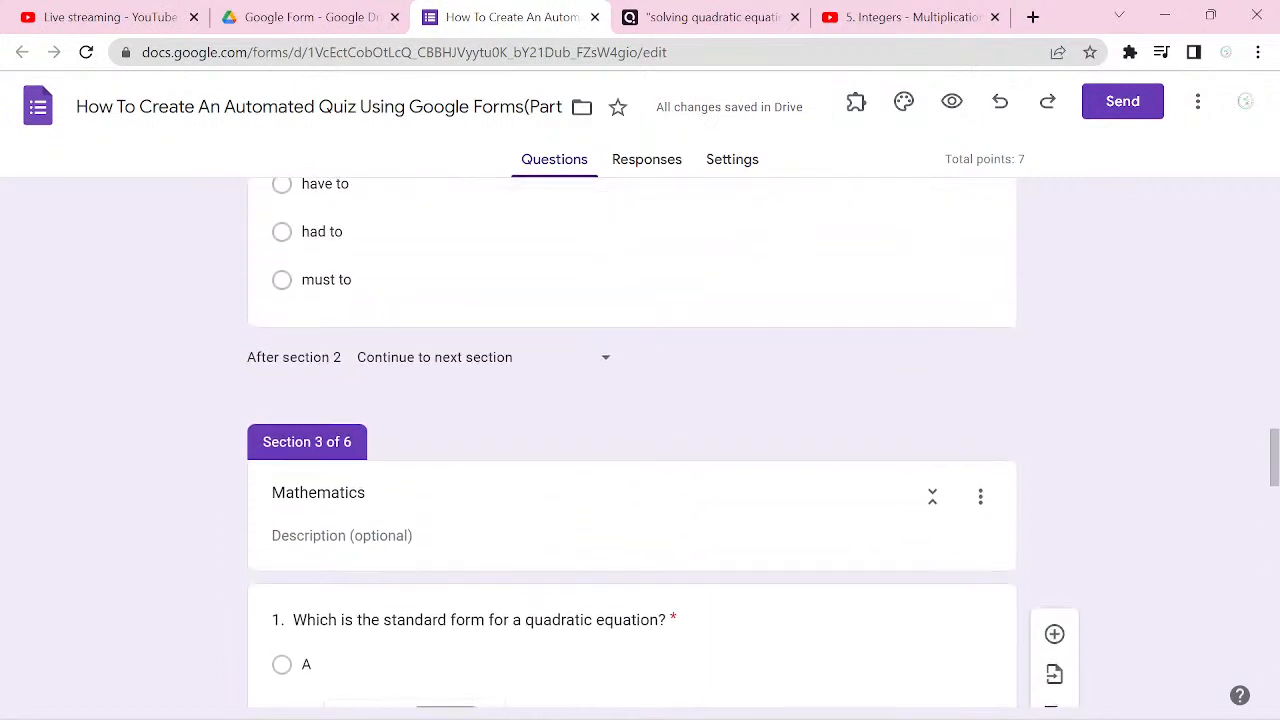
{"action": "scroll", "coordinate": [367, 638], "scroll_direction": "down", "scroll_amount": 1}
{"action": "scroll", "coordinate": [367, 512], "scroll_direction": "down", "scroll_amount": 4}
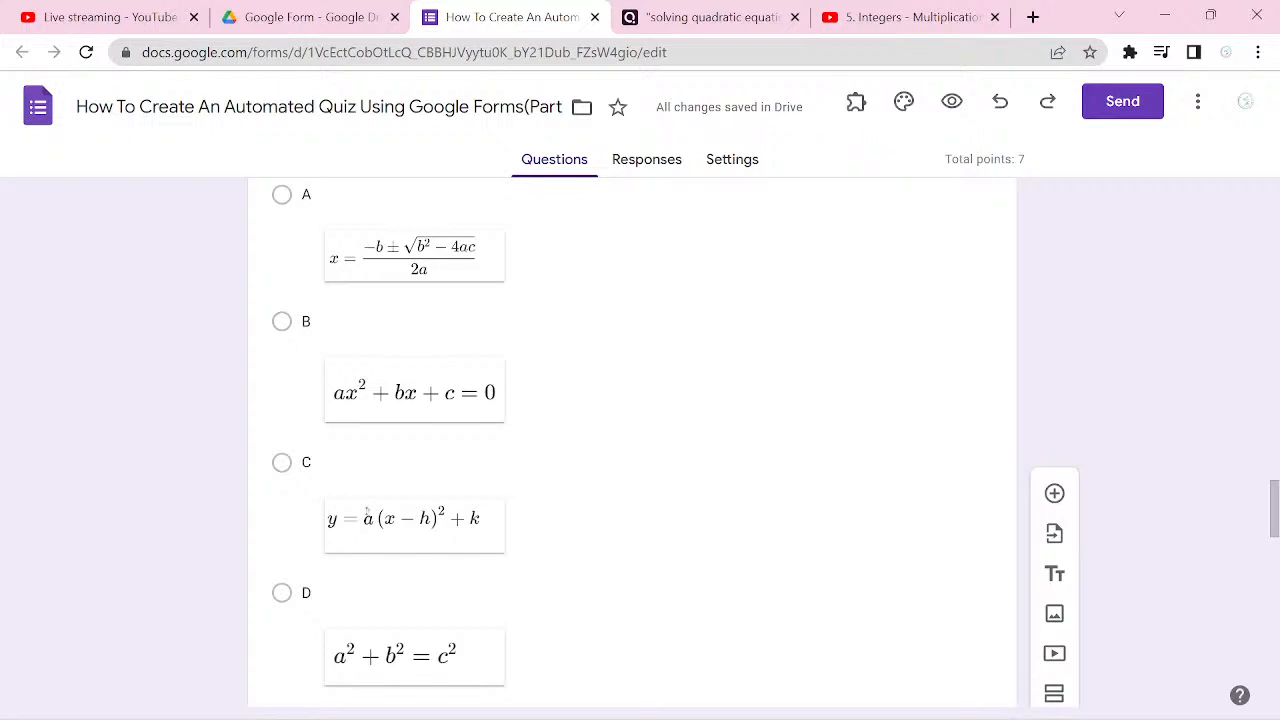
{"action": "key", "text": "ctrl+Tab"}
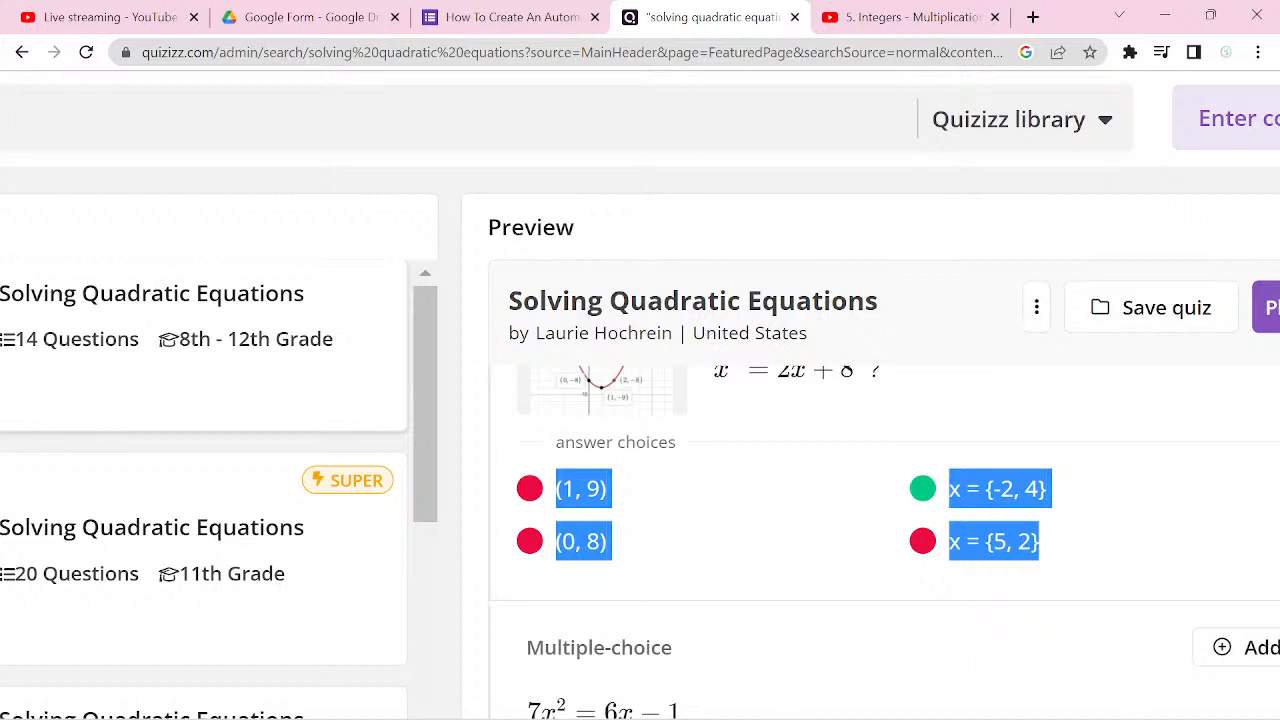
{"action": "key", "text": "alt+Left"}
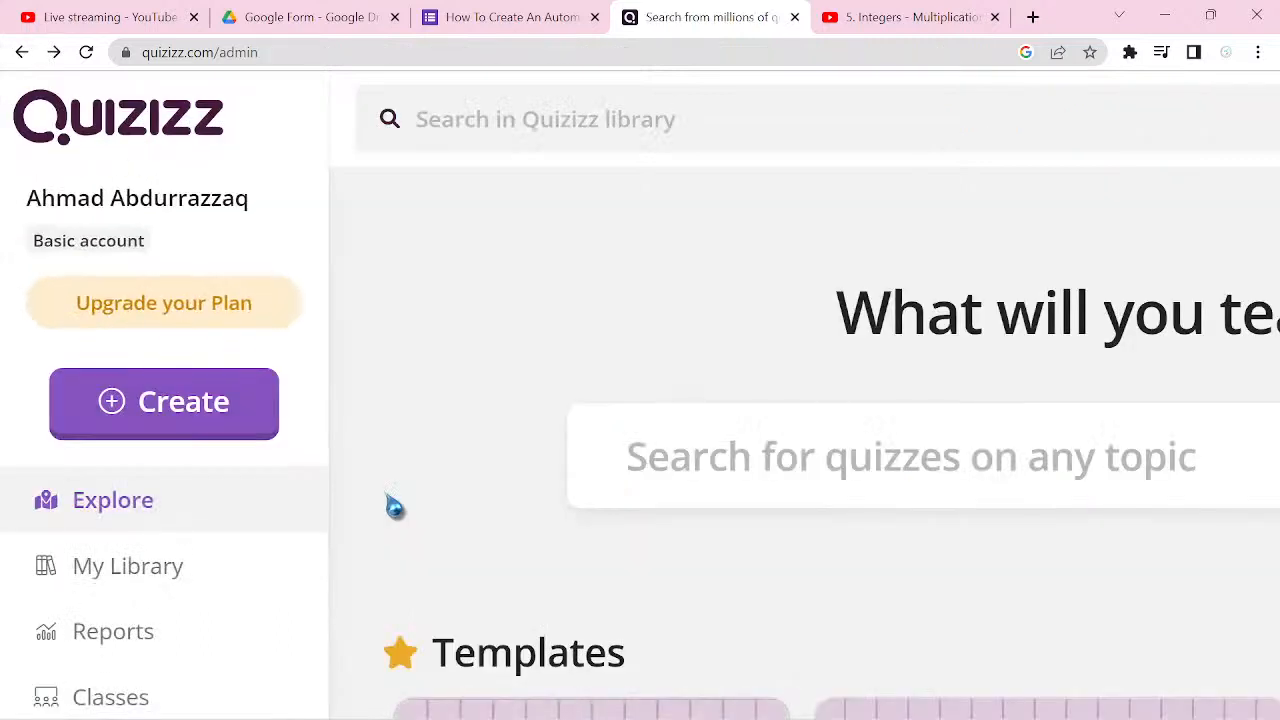
{"action": "key", "text": "ctrl+shift+Tab"}
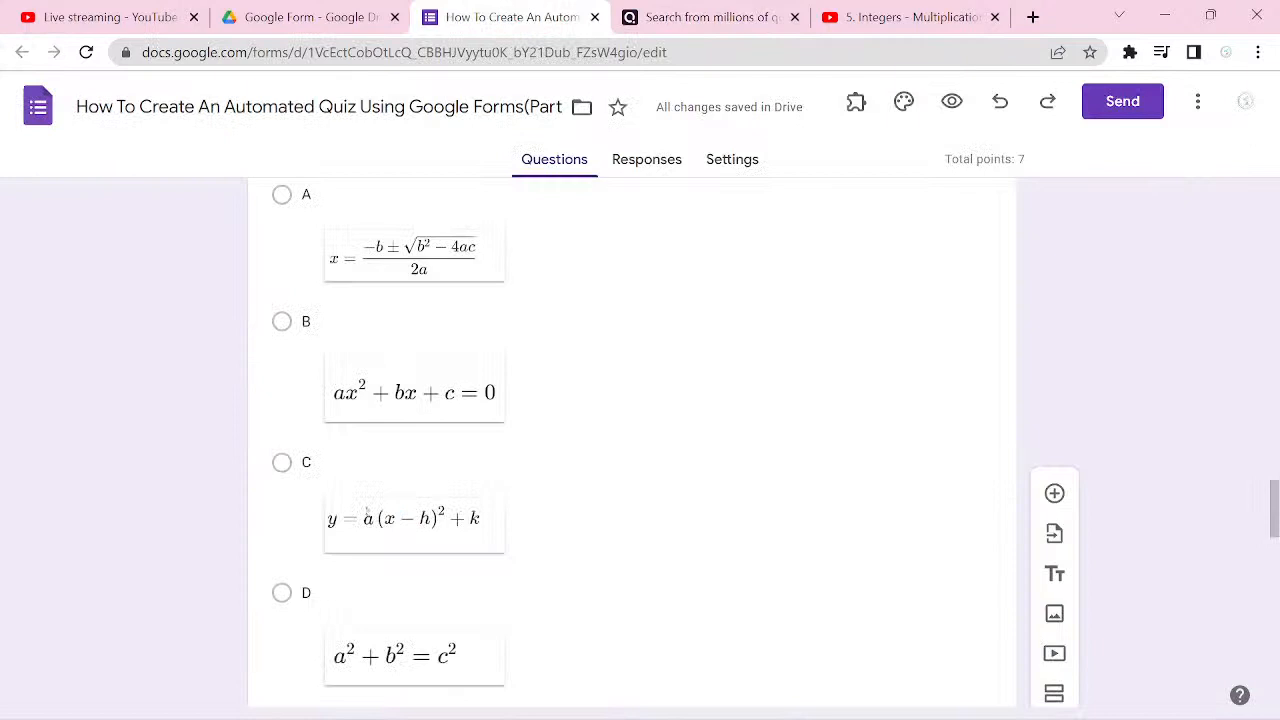
{"action": "scroll", "coordinate": [630, 440], "scroll_direction": "down", "scroll_amount": 6}
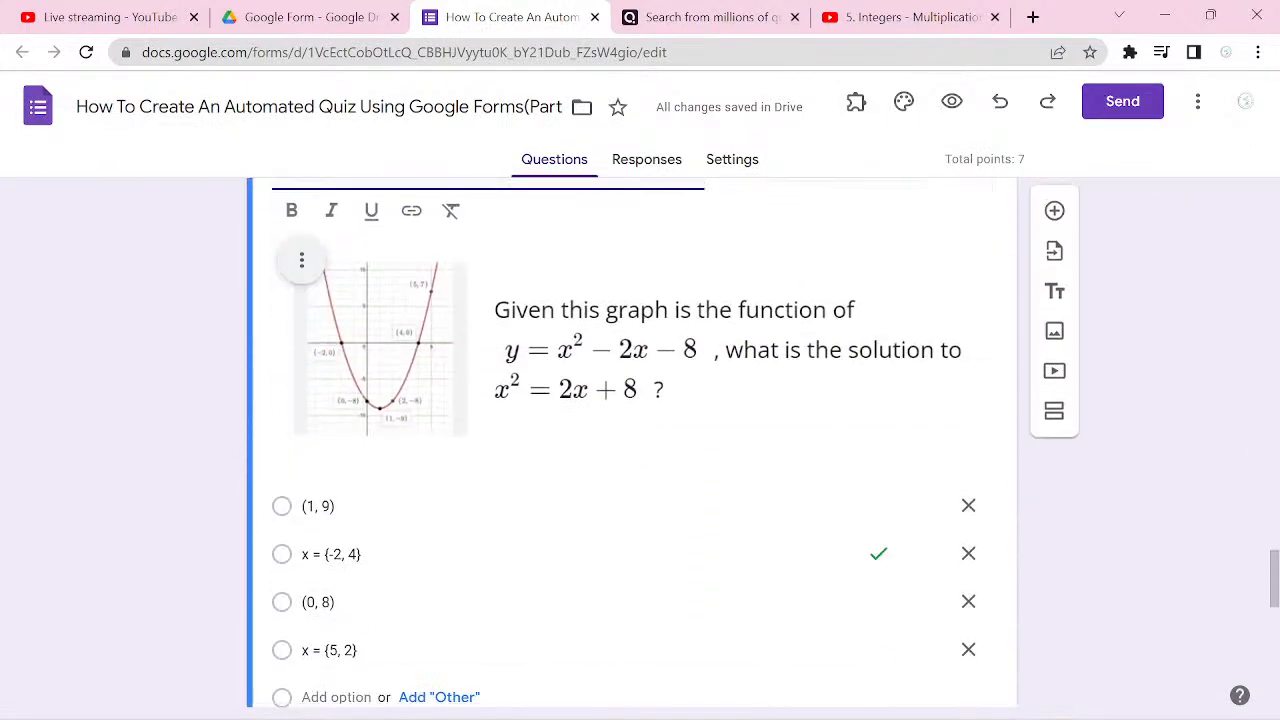
{"action": "scroll", "coordinate": [630, 440], "scroll_direction": "down", "scroll_amount": 5}
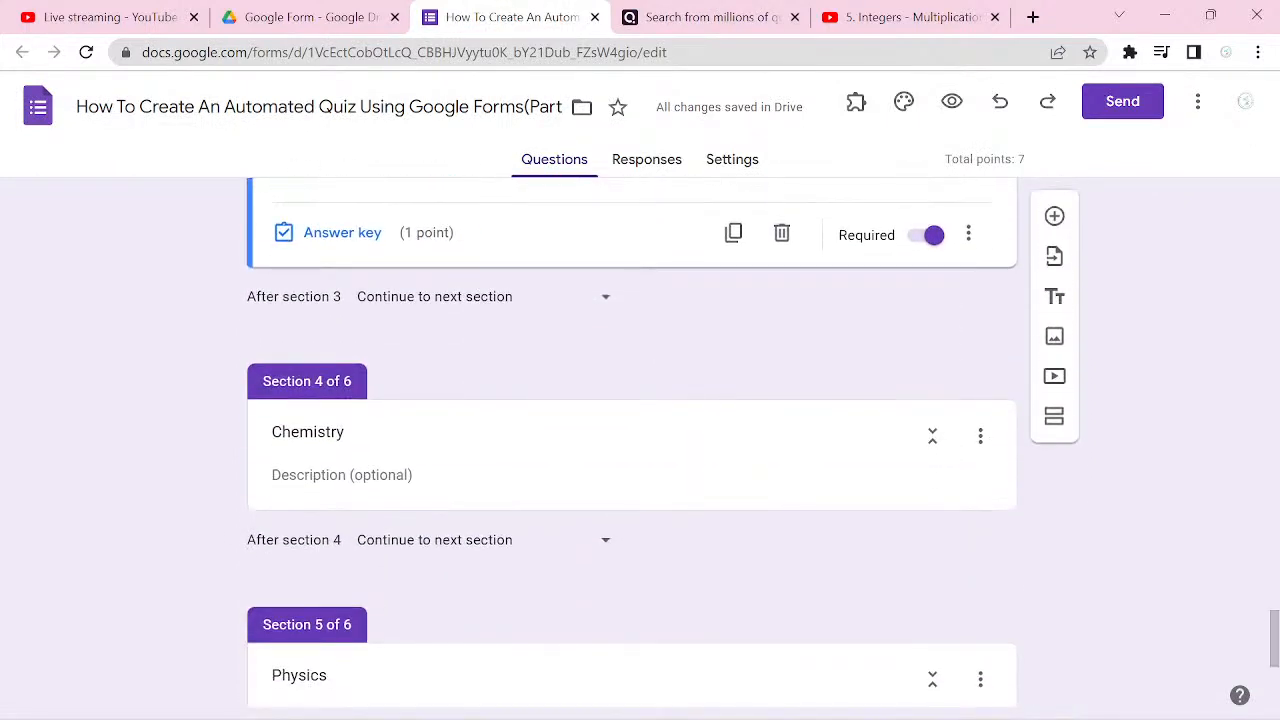
Step: Switch to Quizizz and search its library for "ACID BASE AND SALT"
{"action": "key", "text": "ctrl+Tab"}
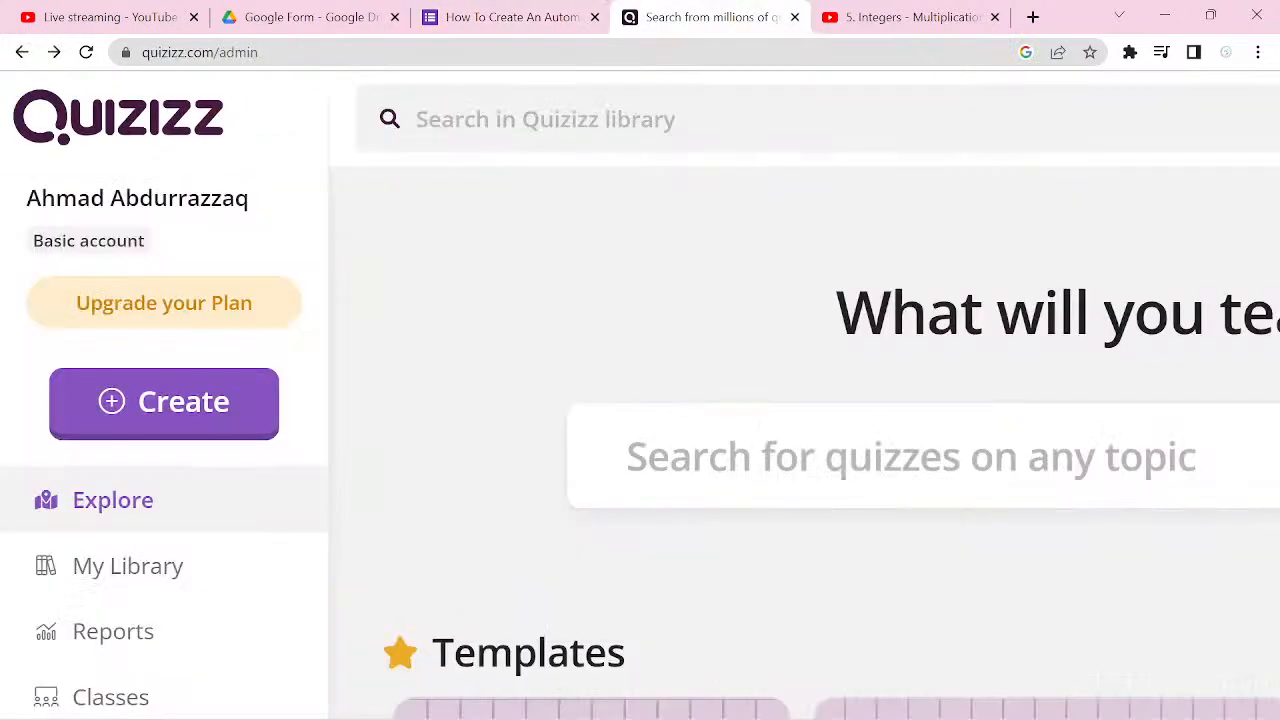
{"action": "scroll", "coordinate": [640, 396], "scroll_direction": "down", "scroll_amount": 5}
{"action": "left_click", "coordinate": [700, 306]}
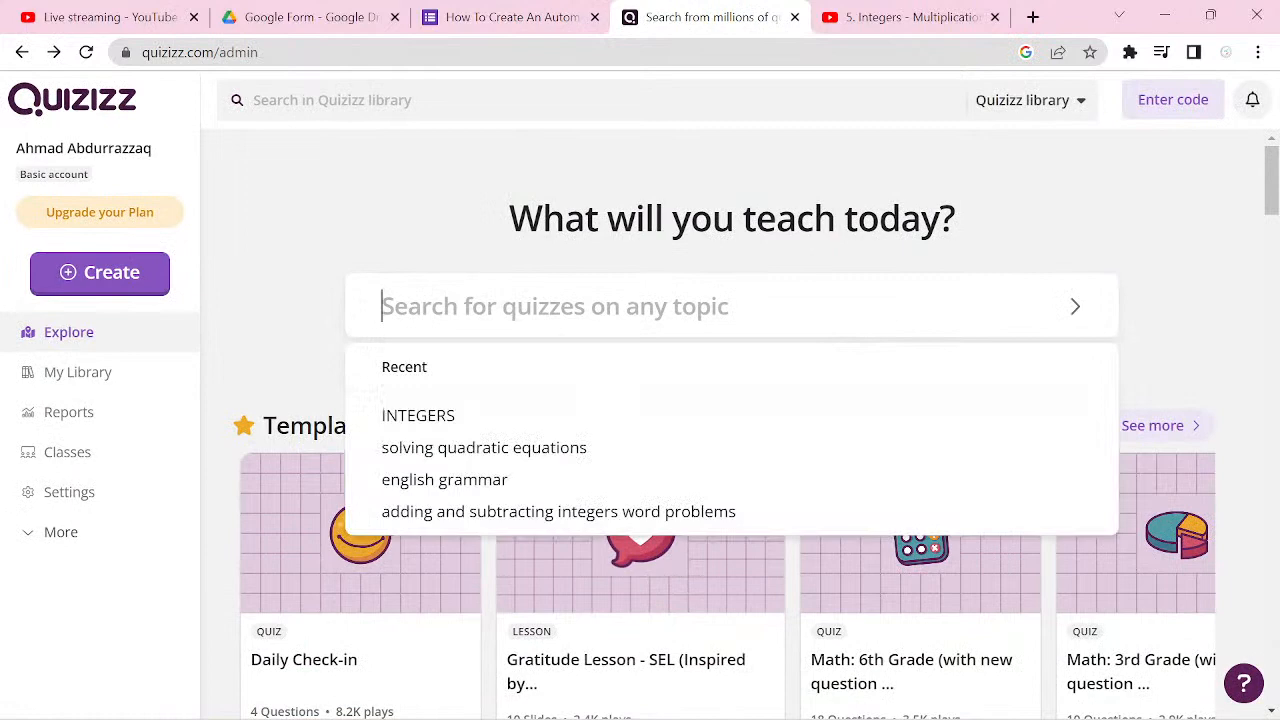
{"action": "type", "text": "ACID "}
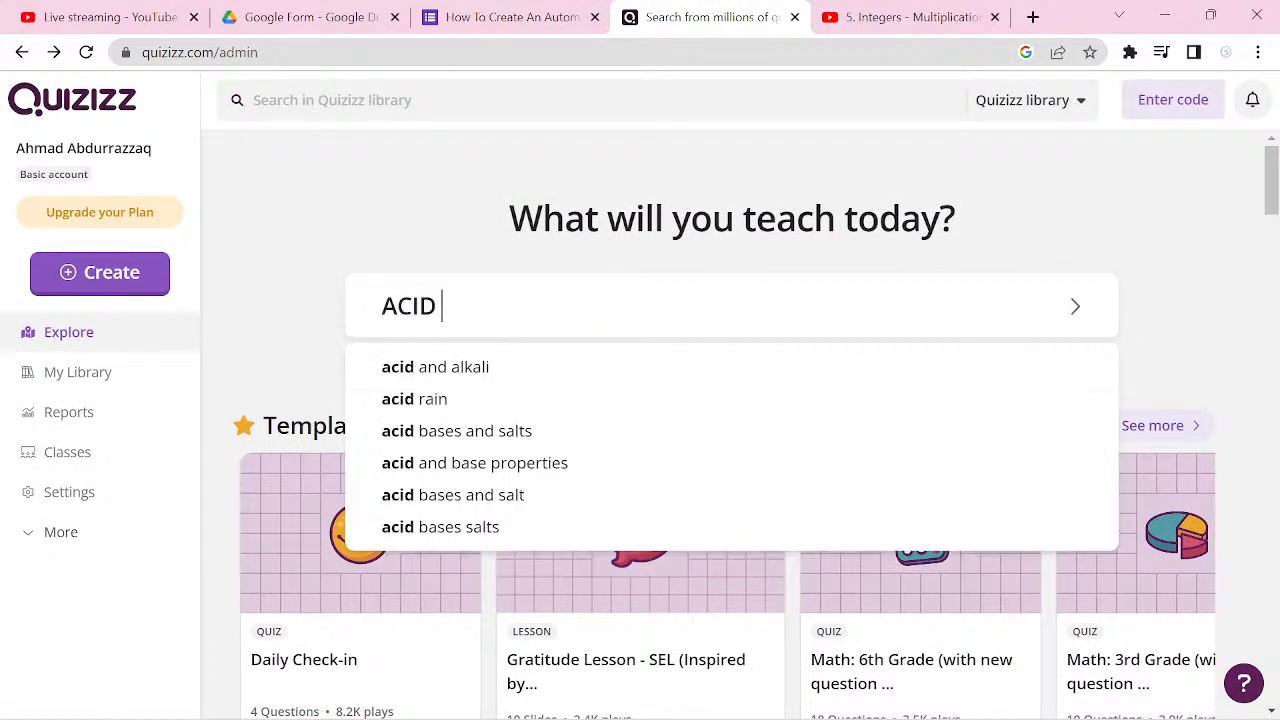
{"action": "type", "text": "BASE AND "}
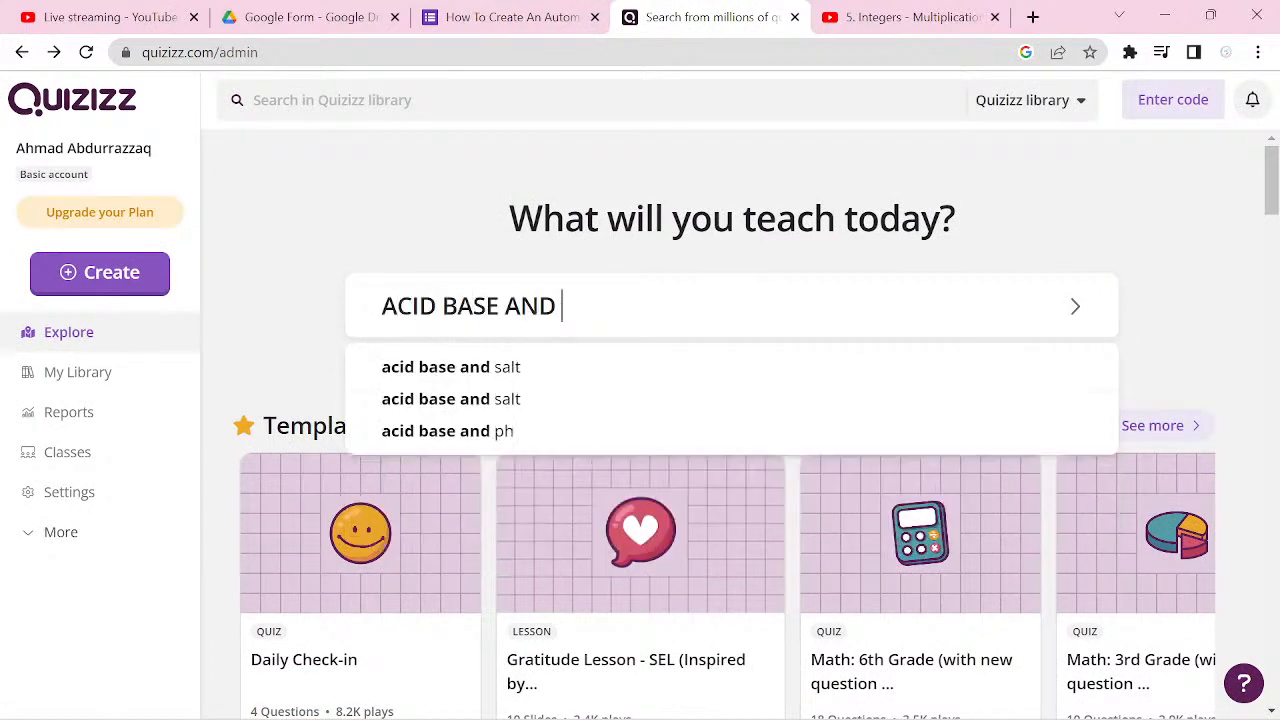
{"action": "type", "text": "SALT"}
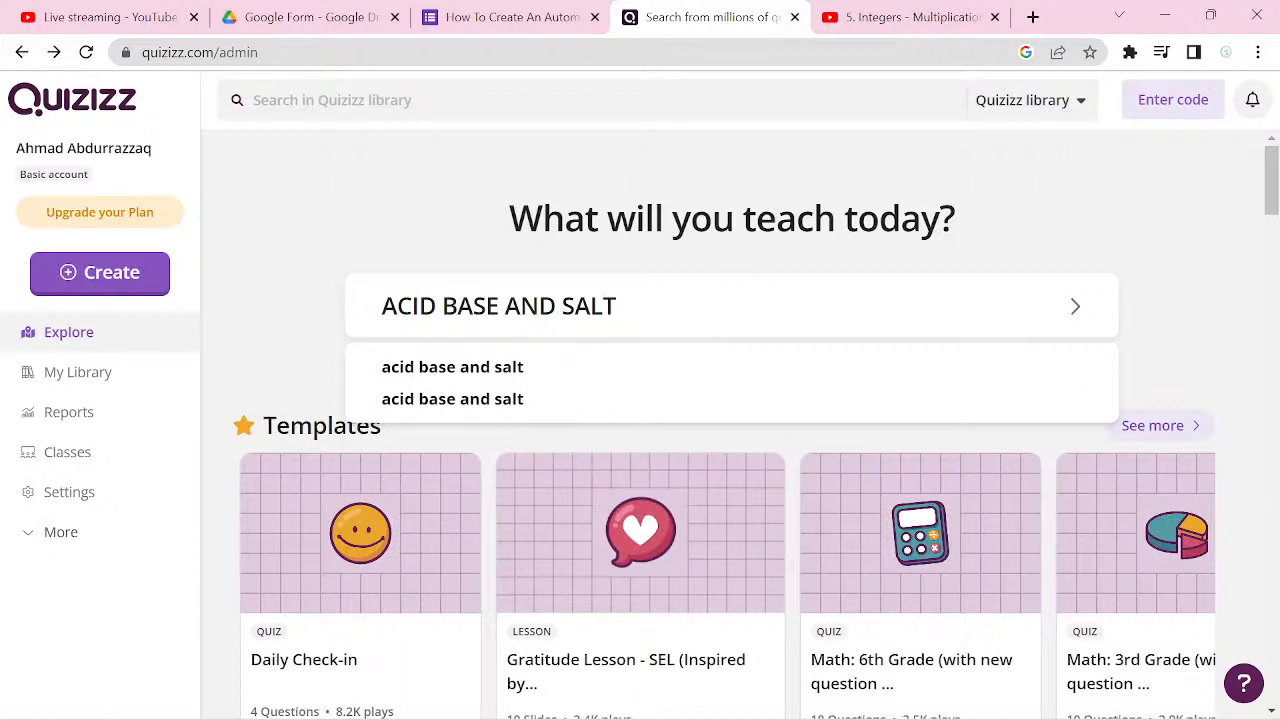
{"action": "key", "text": "Return"}
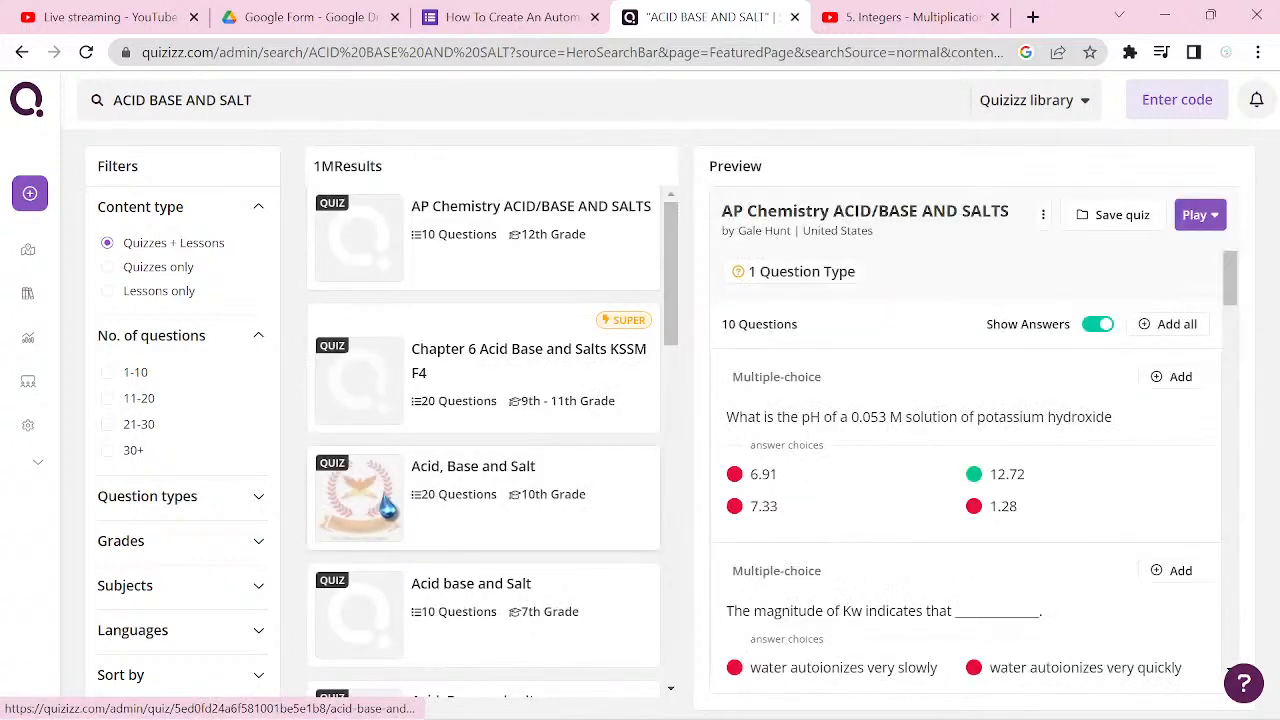
Step: Preview the Chapter 6 Acid Base and Salts KSSM F4 quiz and look through its first questions
{"action": "left_click", "coordinate": [392, 507]}
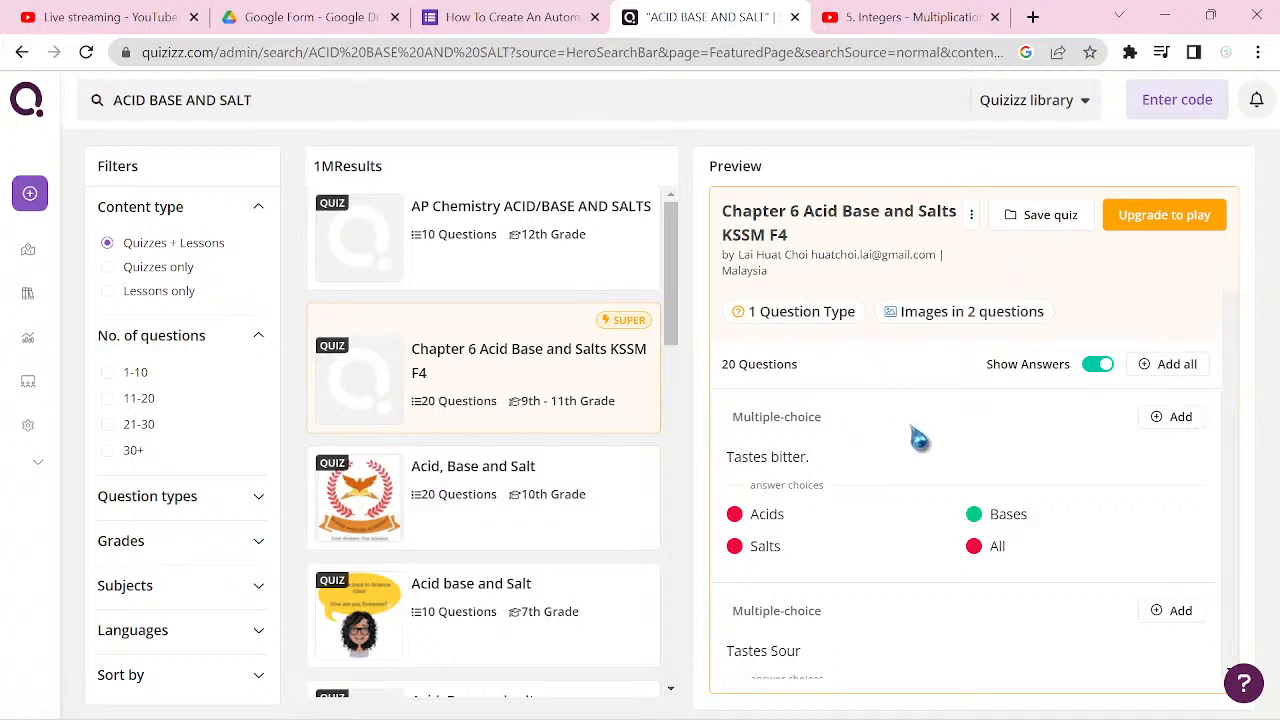
{"action": "scroll", "coordinate": [920, 437], "scroll_direction": "down", "scroll_amount": 3}
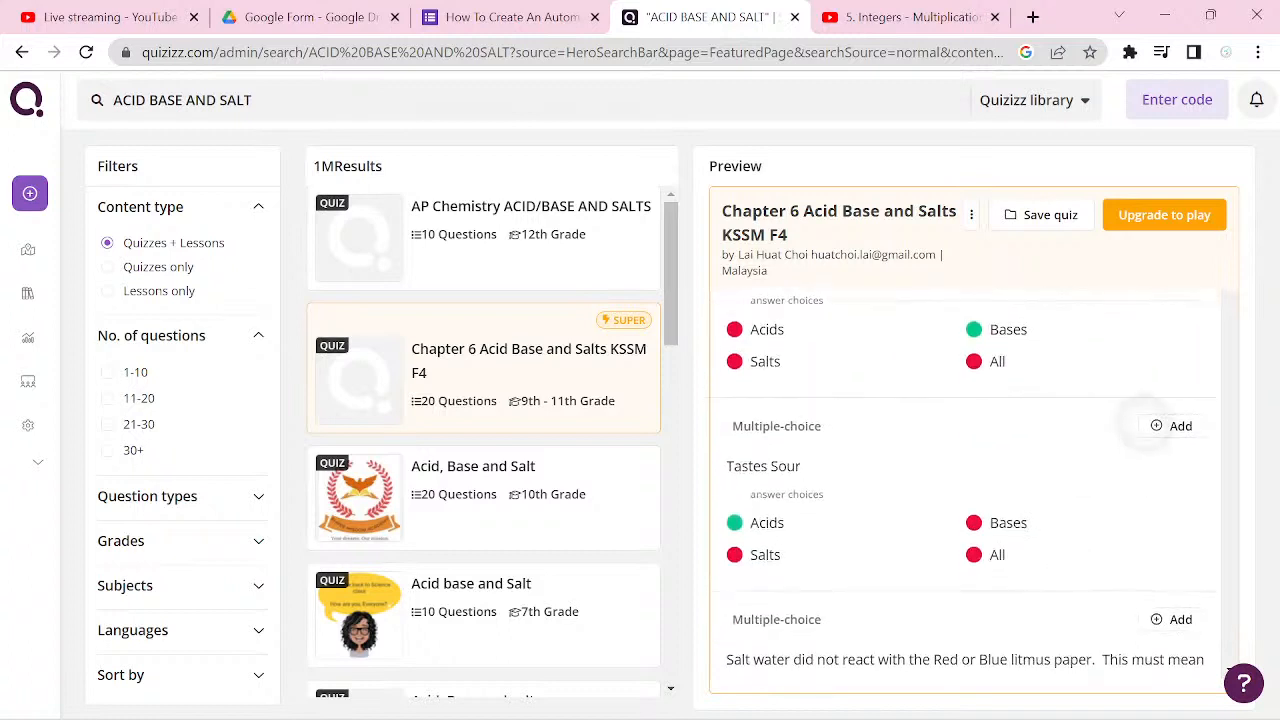
{"action": "scroll", "coordinate": [962, 490], "scroll_direction": "down", "scroll_amount": 3}
{"action": "scroll", "coordinate": [962, 490], "scroll_direction": "up", "scroll_amount": 4}
{"action": "scroll", "coordinate": [962, 490], "scroll_direction": "up", "scroll_amount": 1}
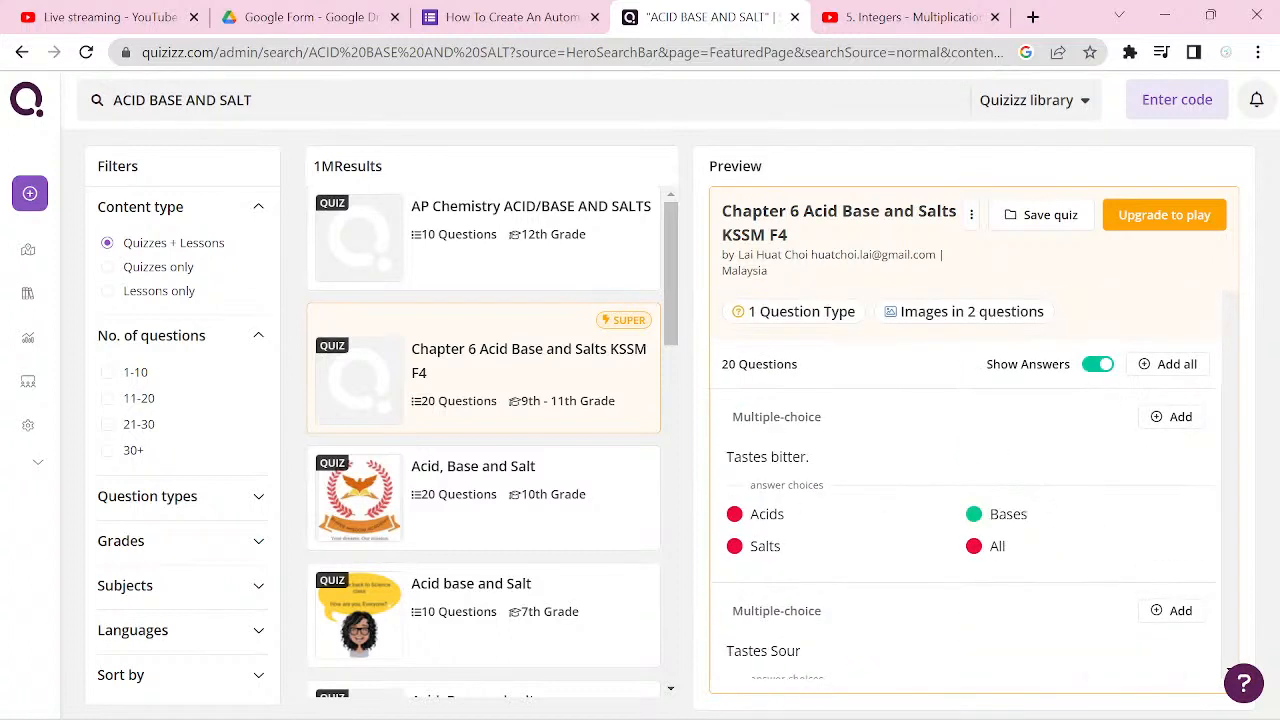
Step: Rerun the recent ACID BASE AND SALT search and select the potassium hydroxide pH question's text in the AP Chemistry ACID/BASE AND SALTS preview
{"action": "key", "text": "alt+Left"}
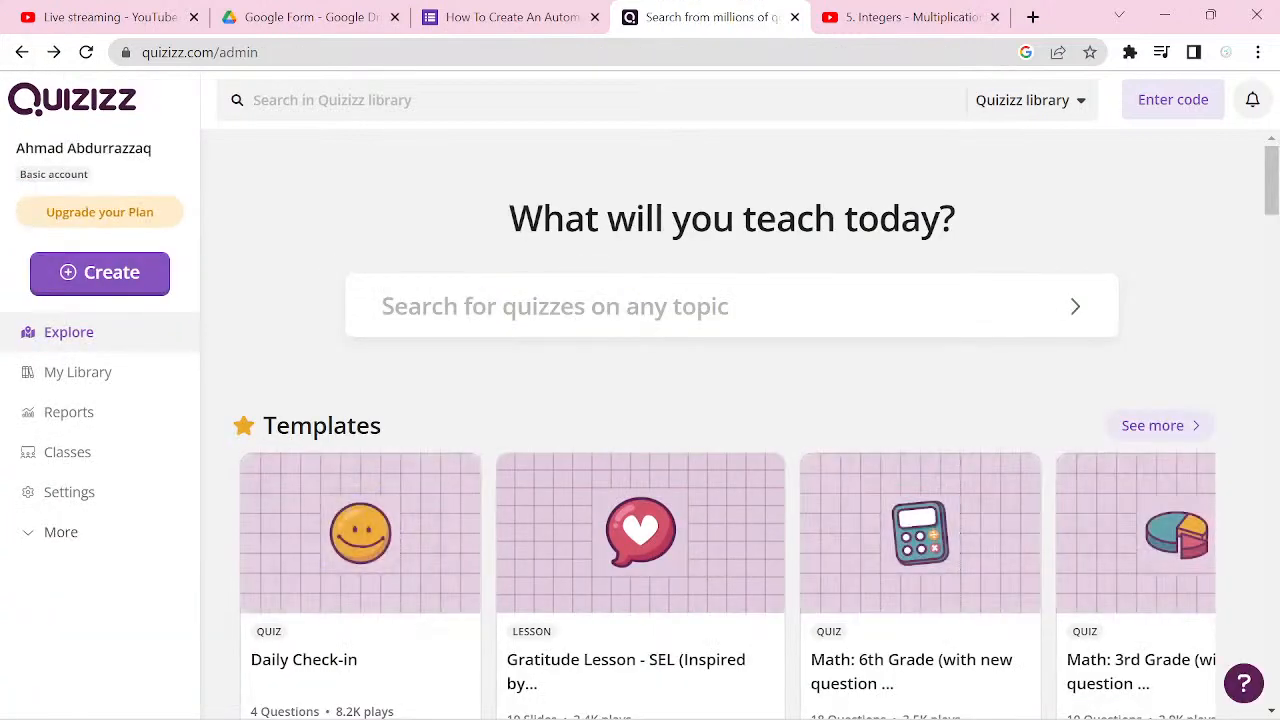
{"action": "scroll", "coordinate": [732, 420], "scroll_direction": "down", "scroll_amount": 1}
{"action": "left_click", "coordinate": [640, 223]}
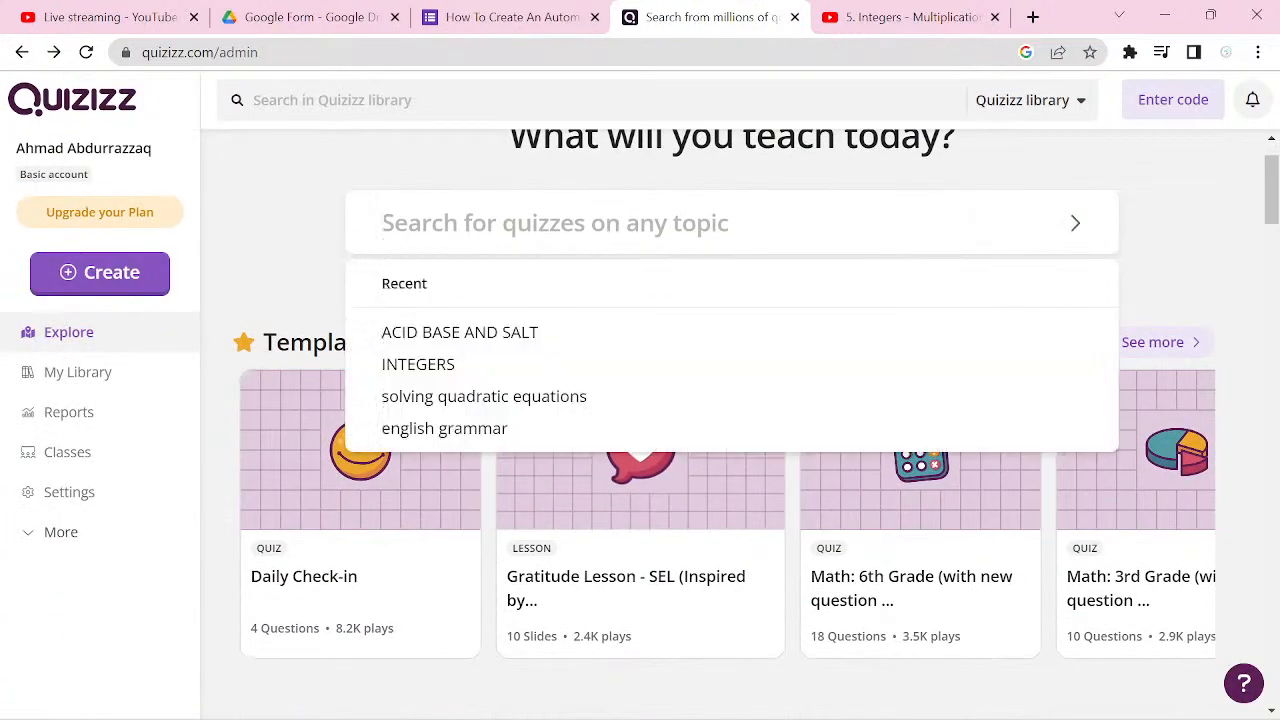
{"action": "left_click", "coordinate": [829, 332]}
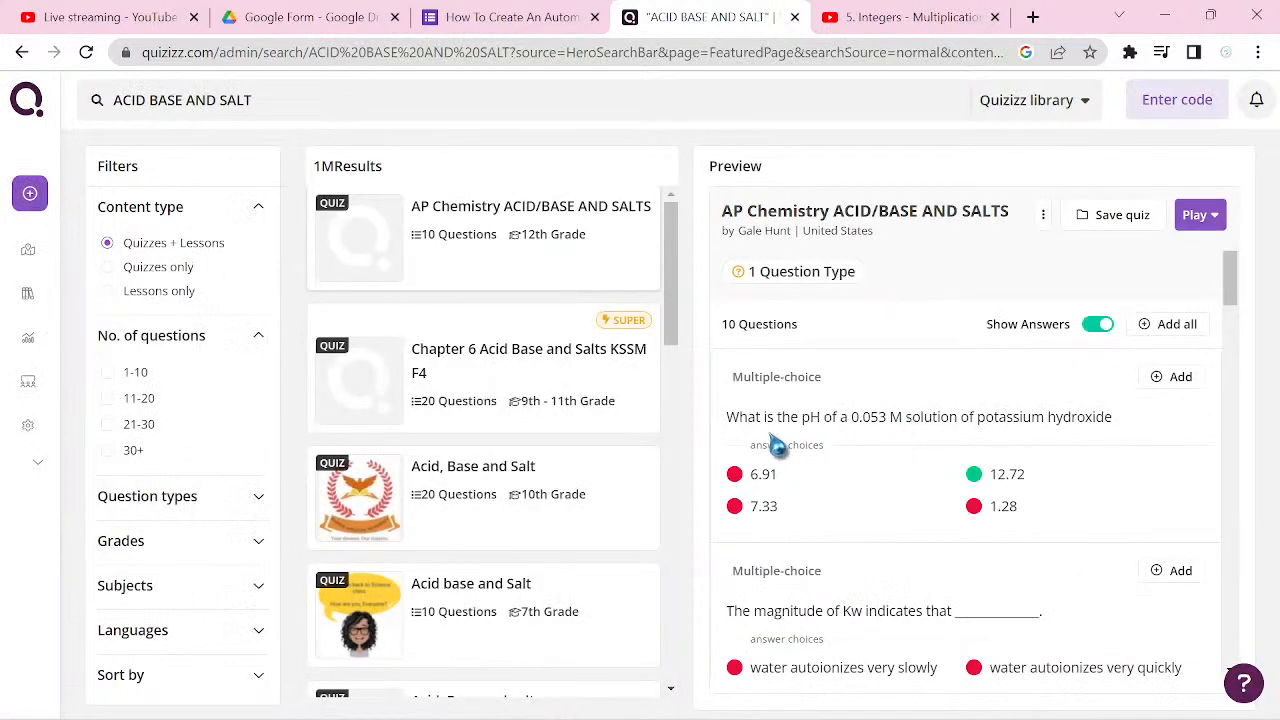
{"action": "left_click_drag", "start_coordinate": [728, 422], "coordinate": [1104, 443]}
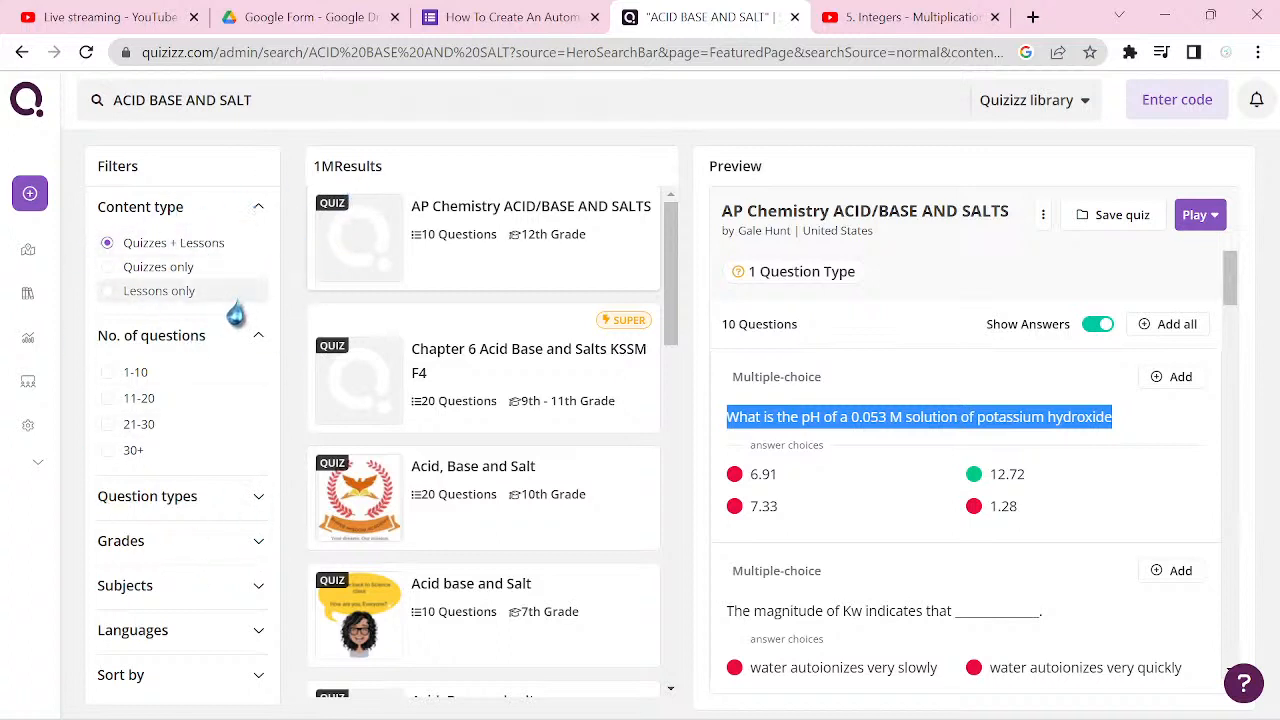
Step: Filter the search results to quizzes only, expand the question type options and look through the remaining filters
{"action": "left_click", "coordinate": [180, 268]}
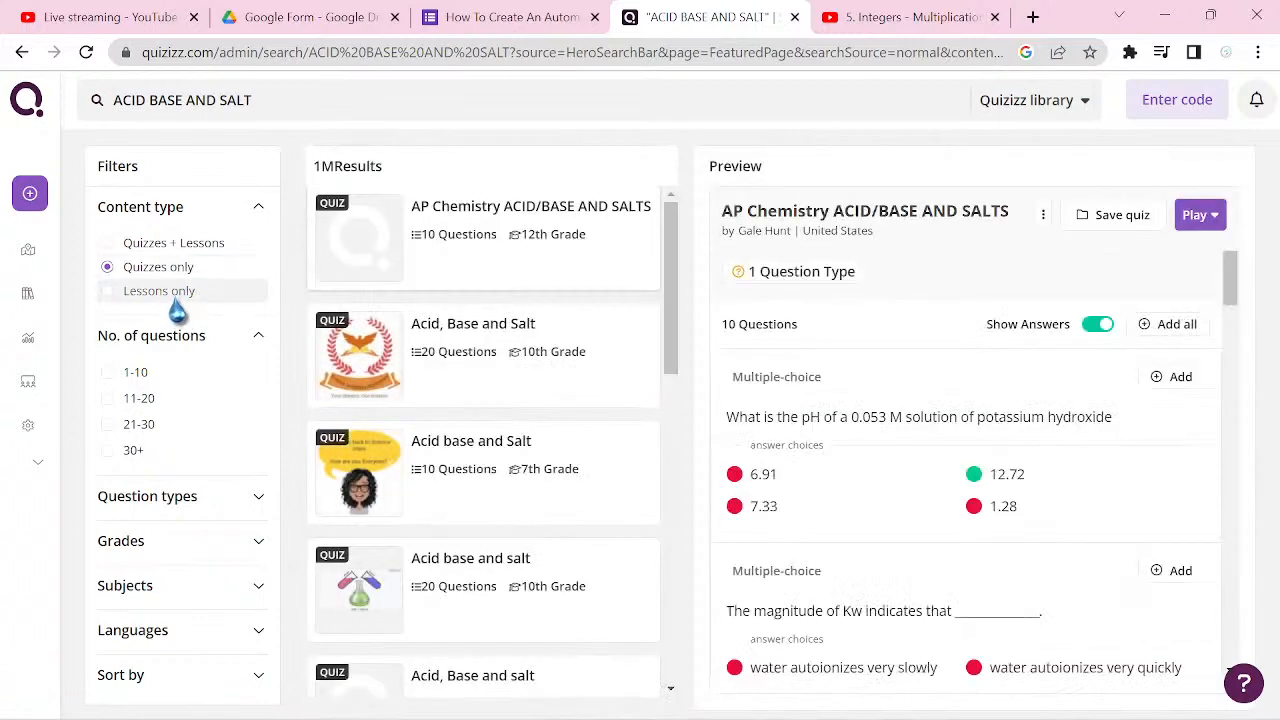
{"action": "left_click", "coordinate": [405, 322]}
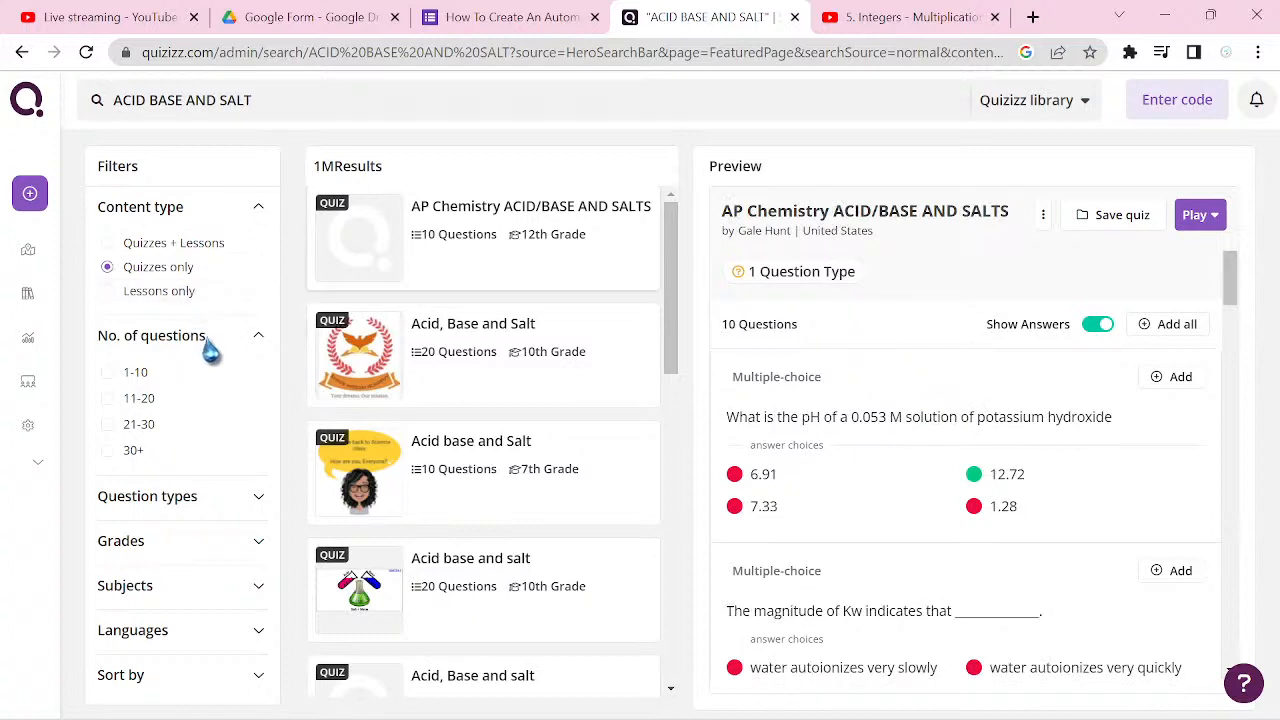
{"action": "left_click", "coordinate": [259, 500]}
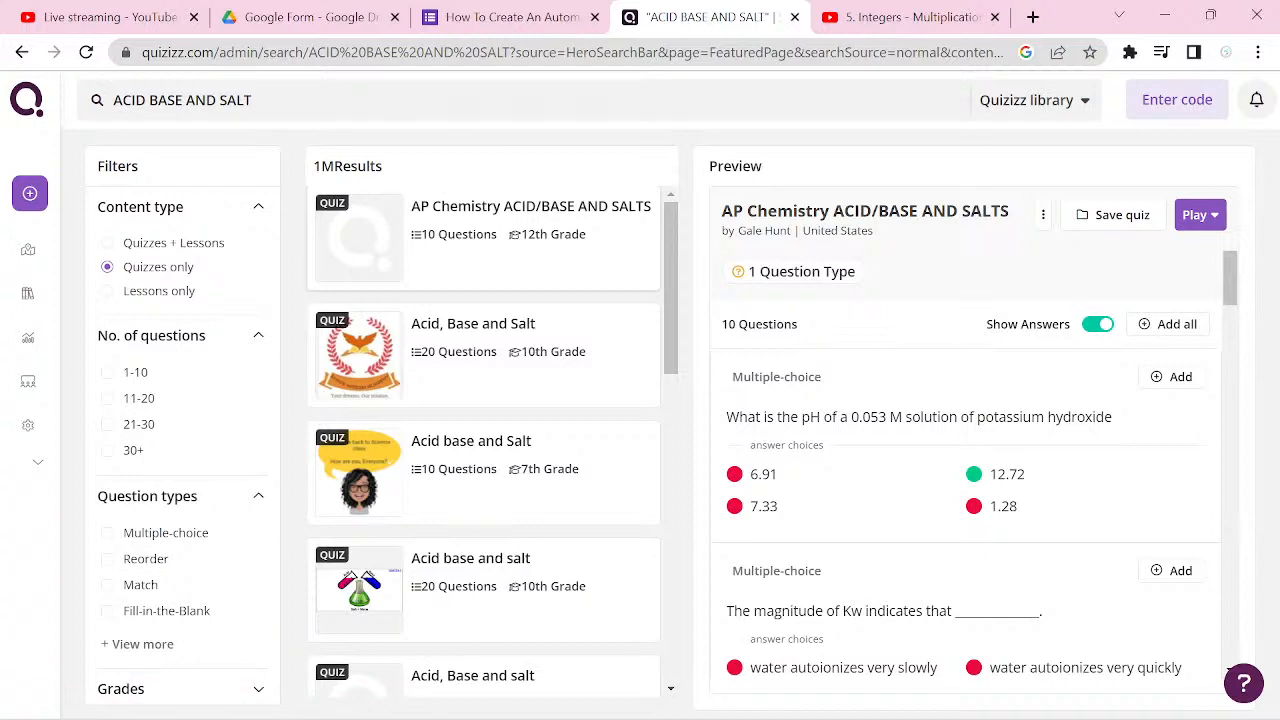
{"action": "scroll", "coordinate": [182, 440], "scroll_direction": "down", "scroll_amount": 1}
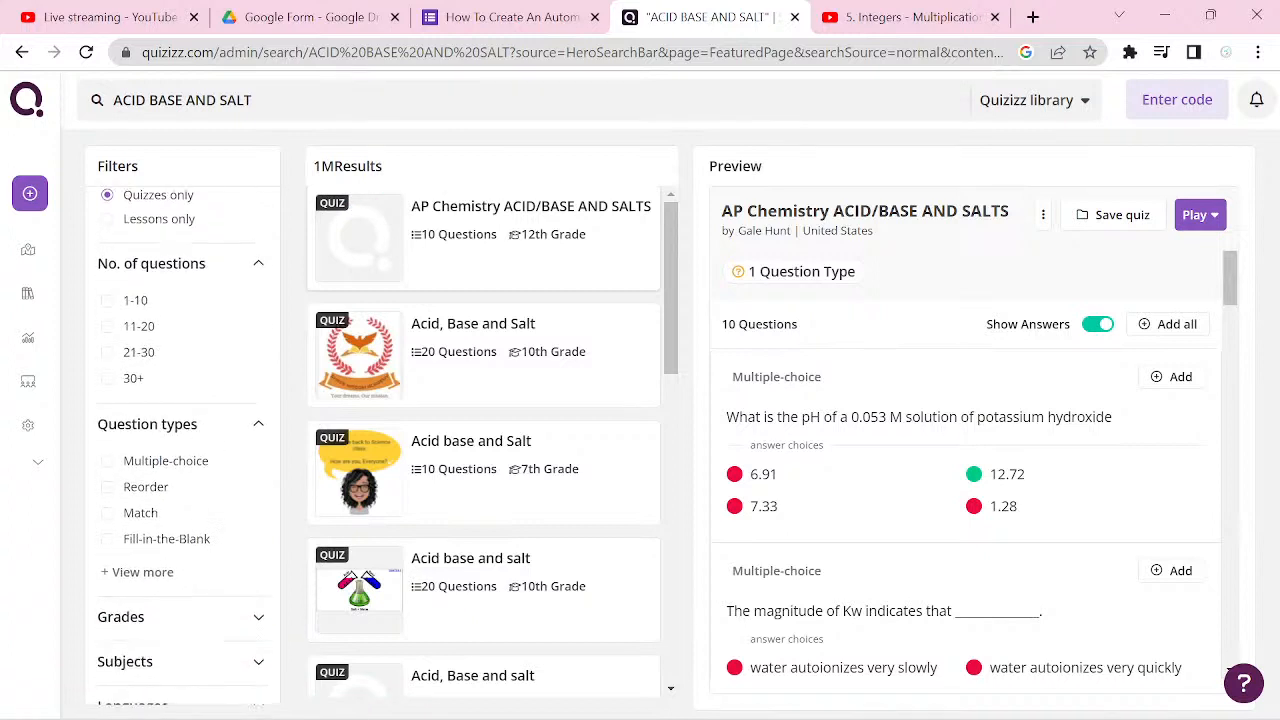
{"action": "scroll", "coordinate": [182, 450], "scroll_direction": "down", "scroll_amount": 1}
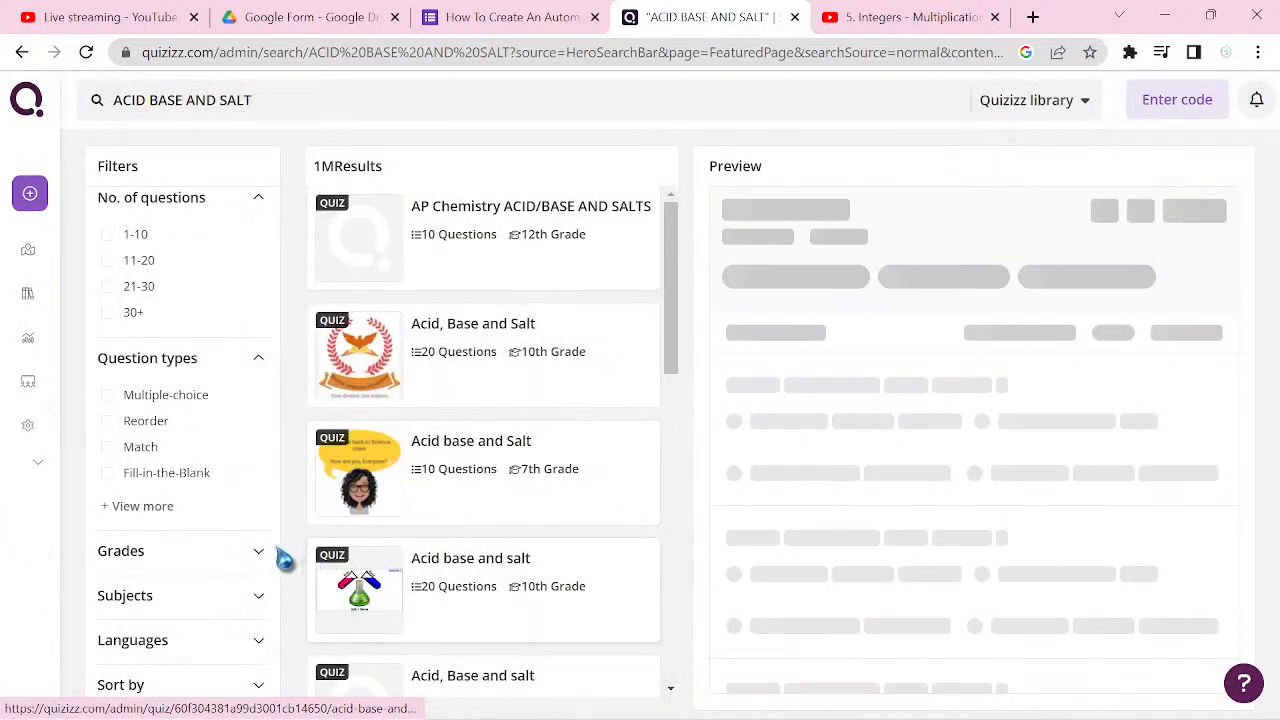
Step: Expand the Grades and Subjects filters and look through their full option lists without choosing any
{"action": "left_click", "coordinate": [257, 558]}
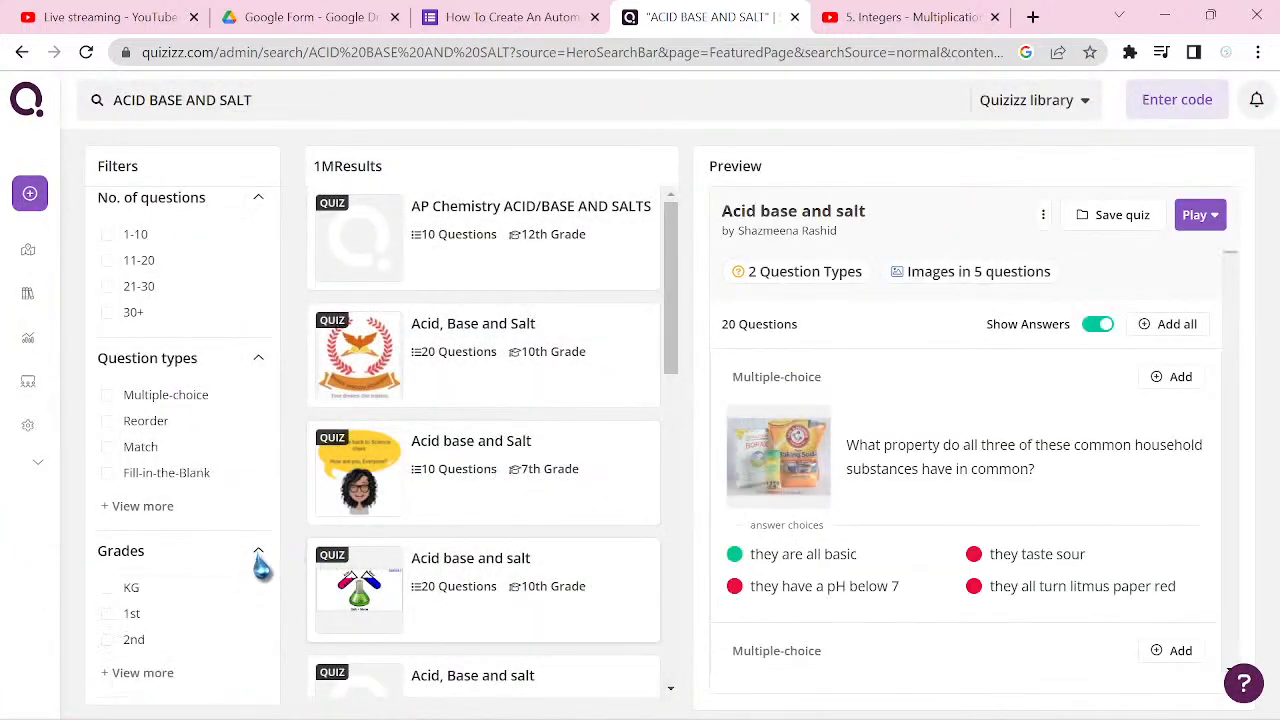
{"action": "scroll", "coordinate": [261, 566], "scroll_direction": "down", "scroll_amount": 1}
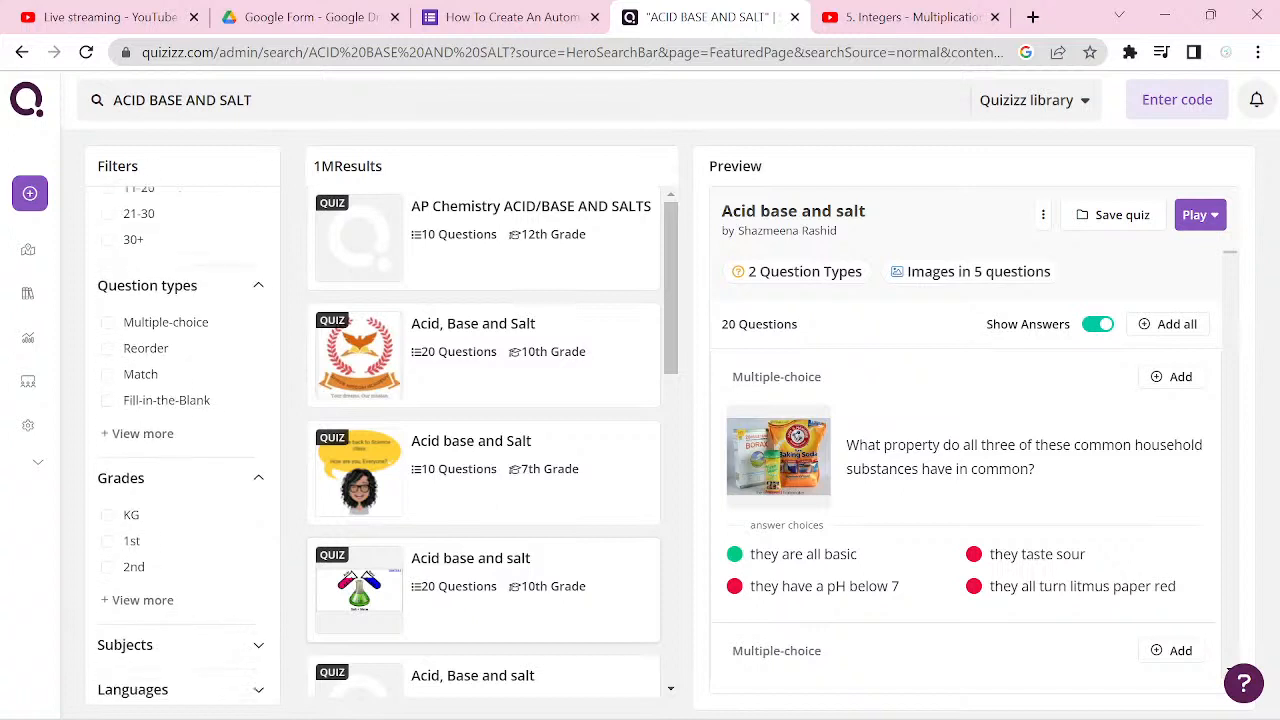
{"action": "left_click", "coordinate": [130, 575]}
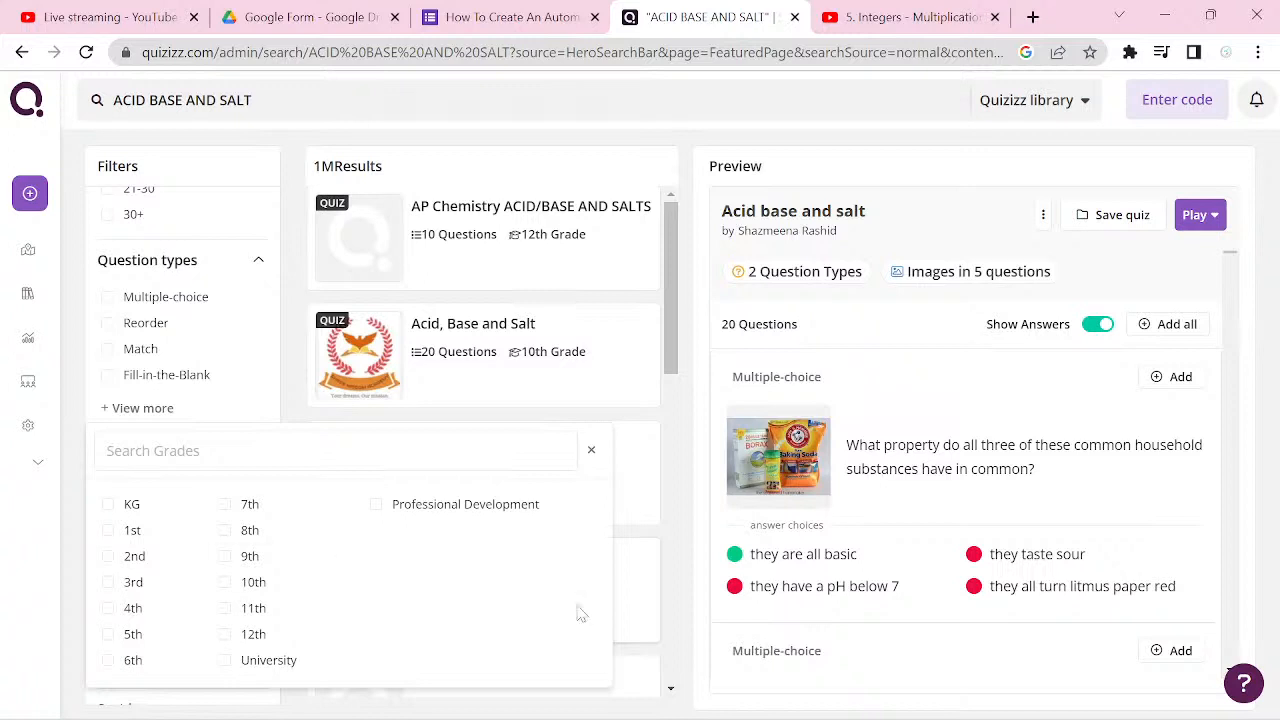
{"action": "left_click", "coordinate": [591, 452]}
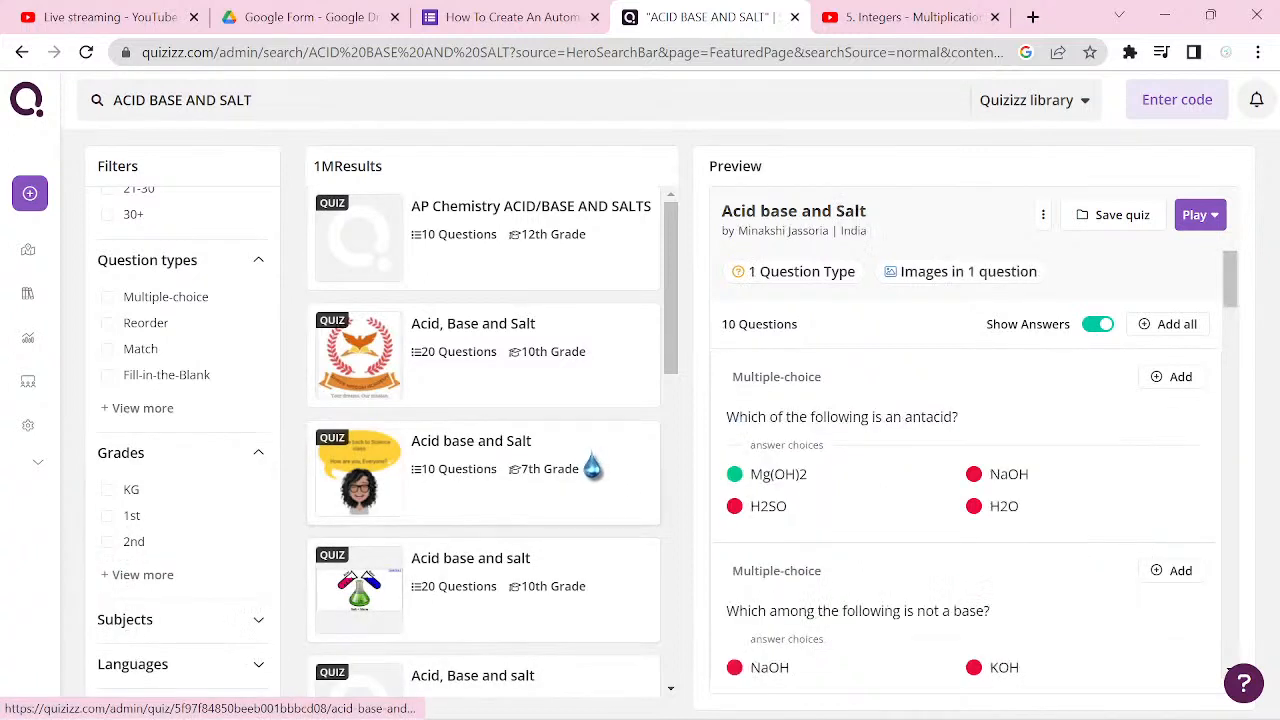
{"action": "left_click", "coordinate": [265, 627]}
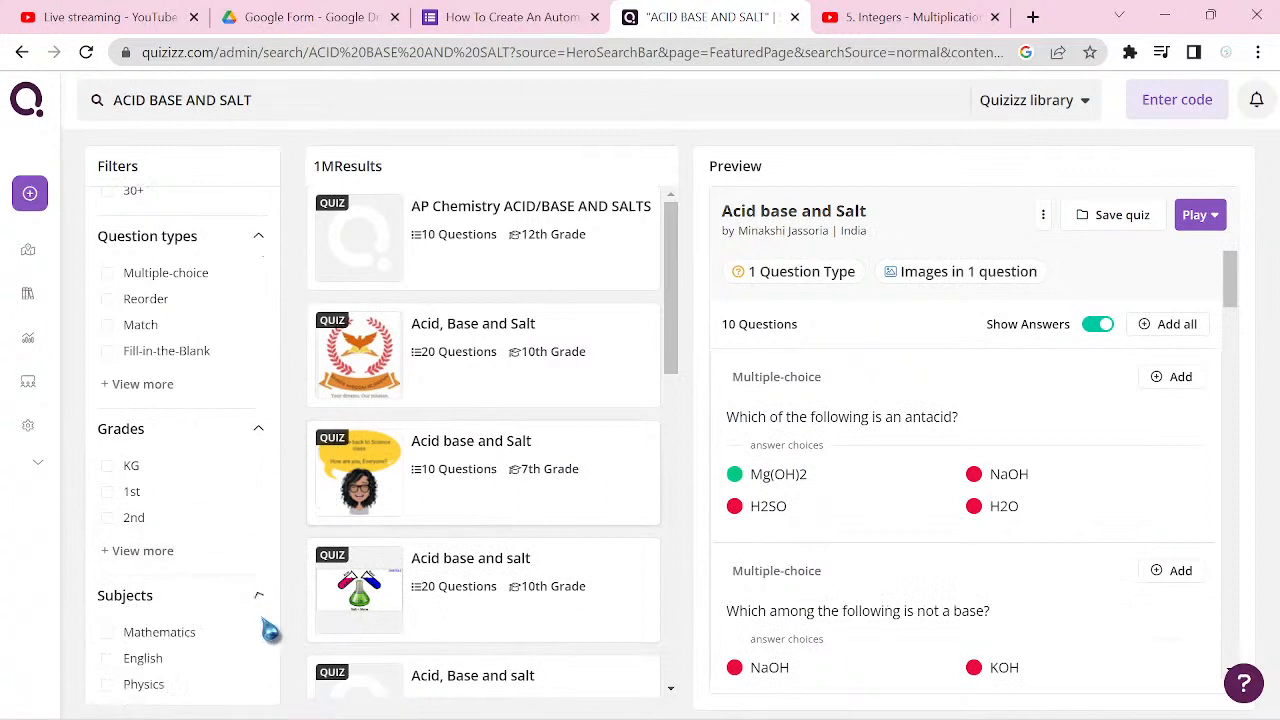
{"action": "scroll", "coordinate": [263, 600], "scroll_direction": "down", "scroll_amount": 1}
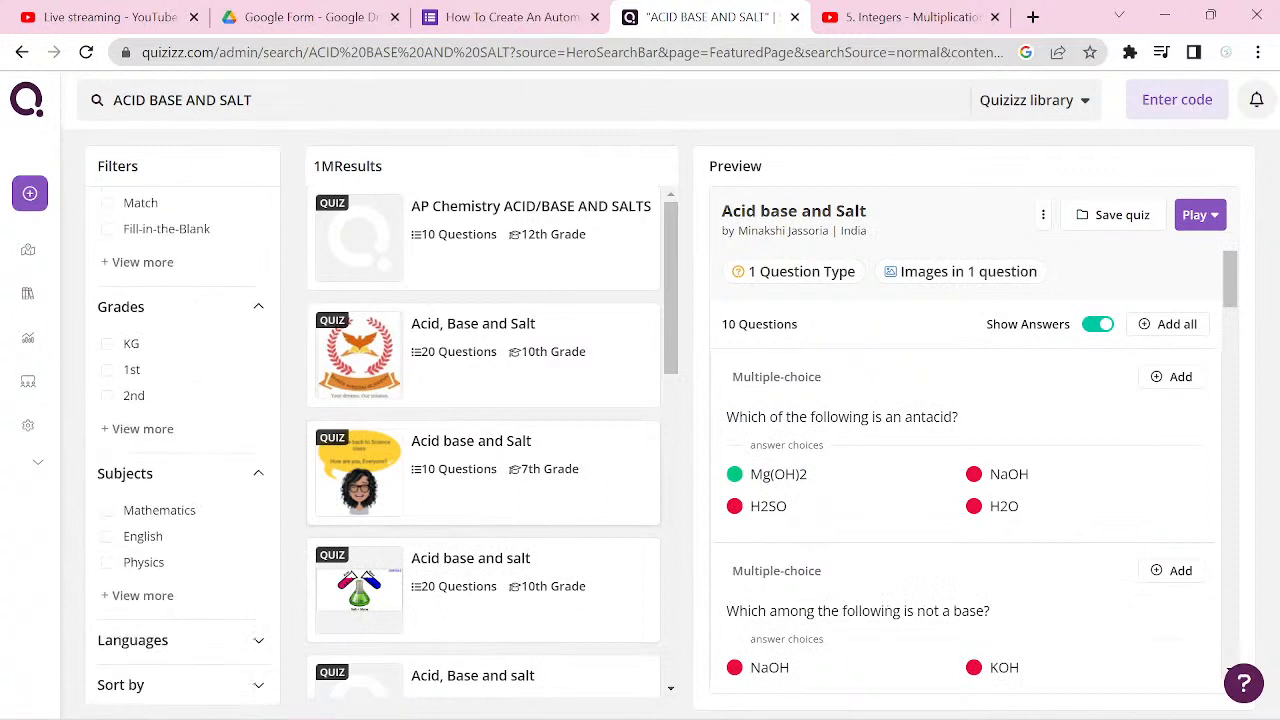
{"action": "left_click", "coordinate": [142, 595]}
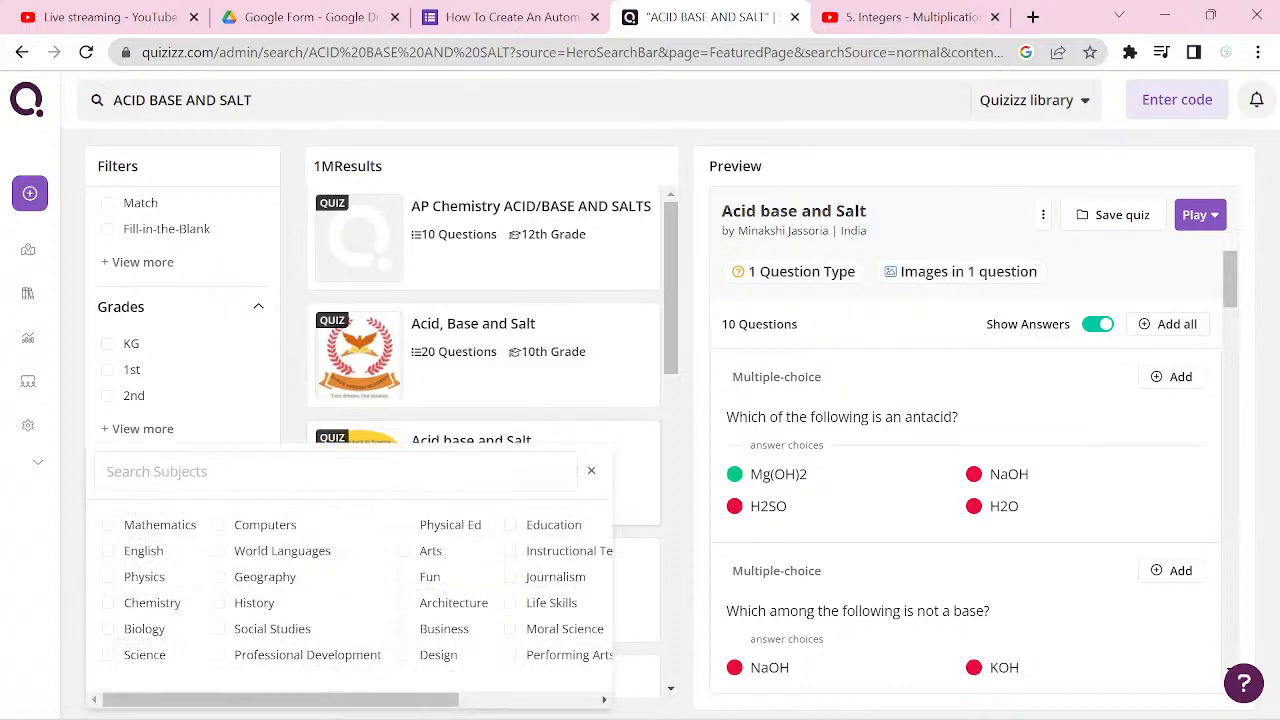
{"action": "left_click", "coordinate": [591, 470]}
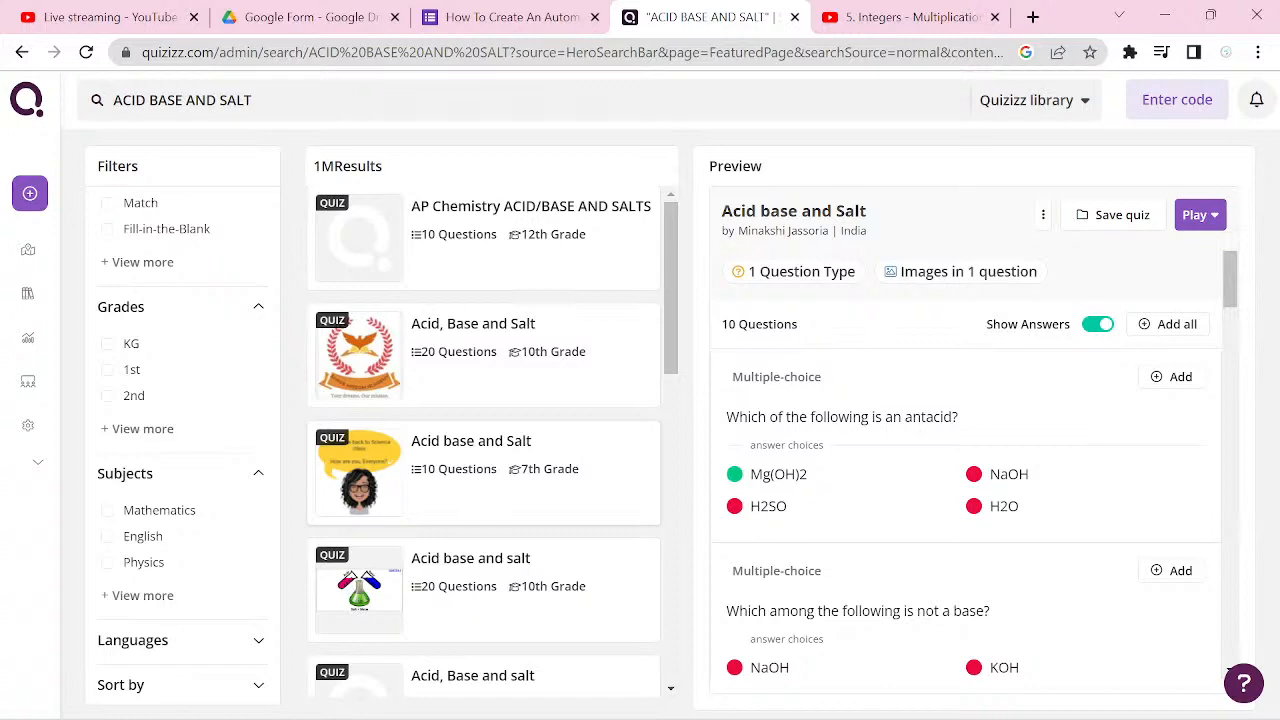
Step: Browse the acid, base and salt quiz results and compare the previews of the first three quizzes
{"action": "scroll", "coordinate": [483, 440], "scroll_direction": "down", "scroll_amount": 10}
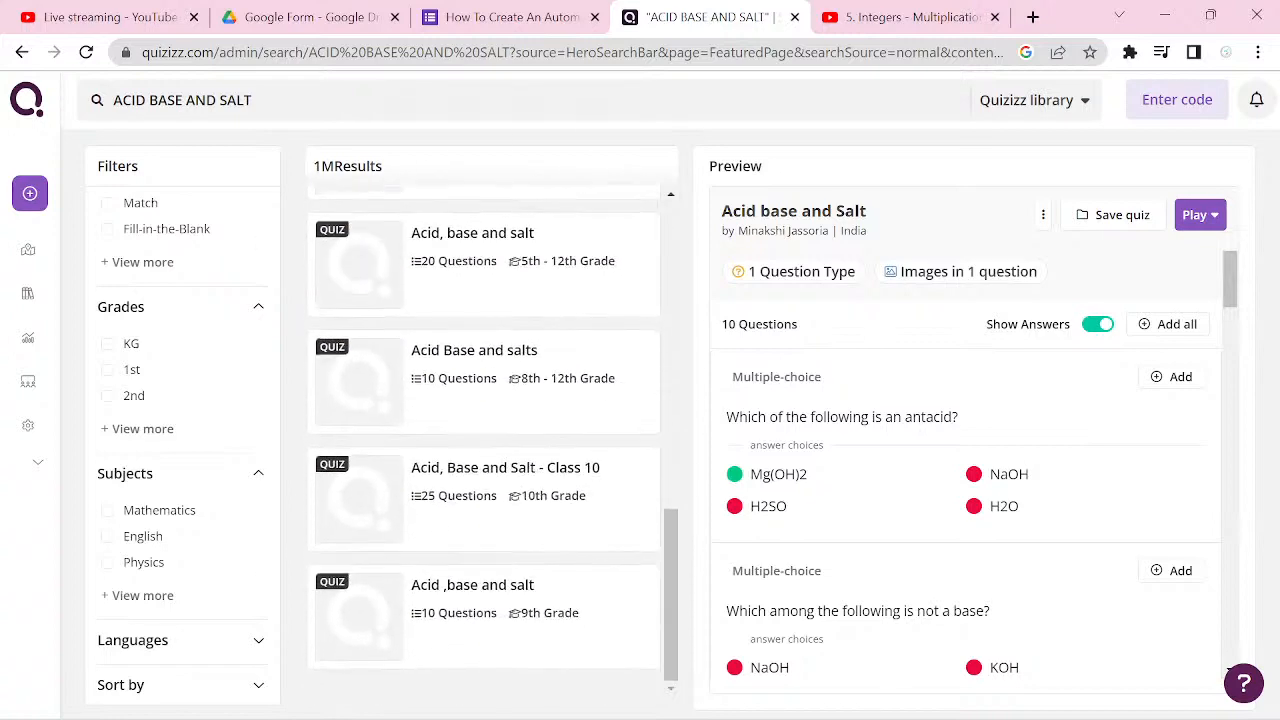
{"action": "left_click", "coordinate": [483, 693]}
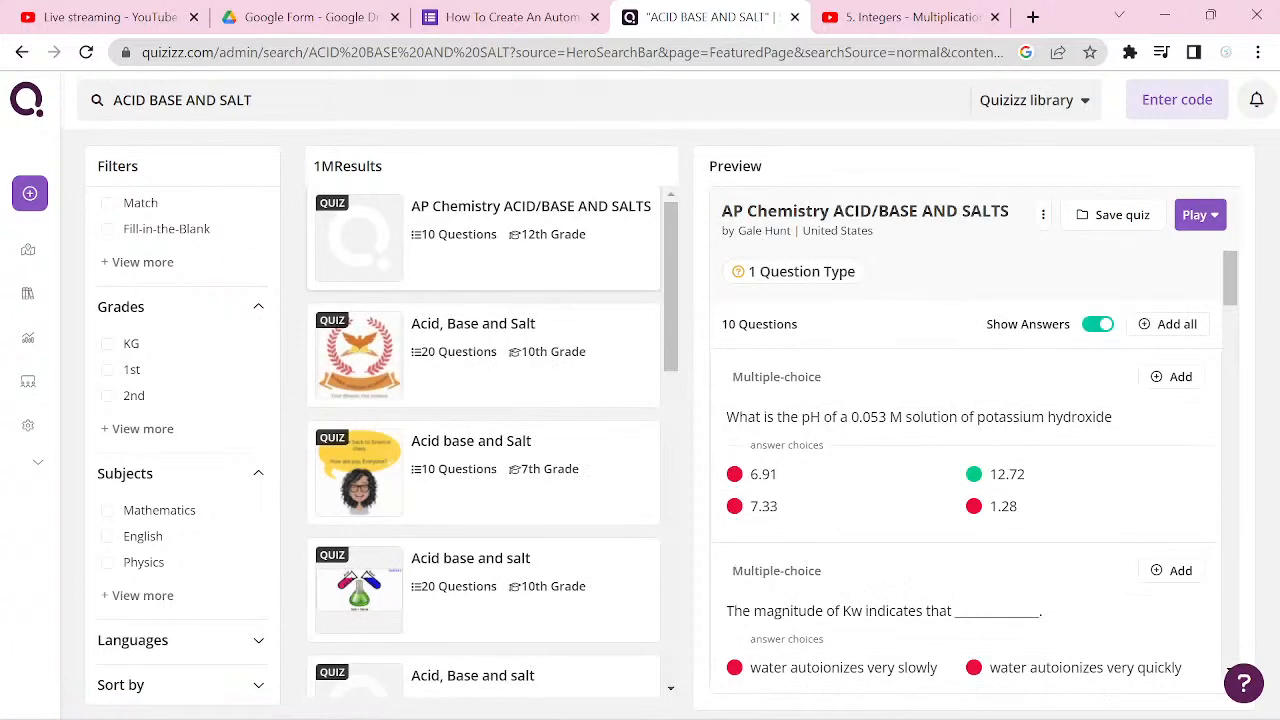
{"action": "scroll", "coordinate": [483, 440], "scroll_direction": "down", "scroll_amount": 5}
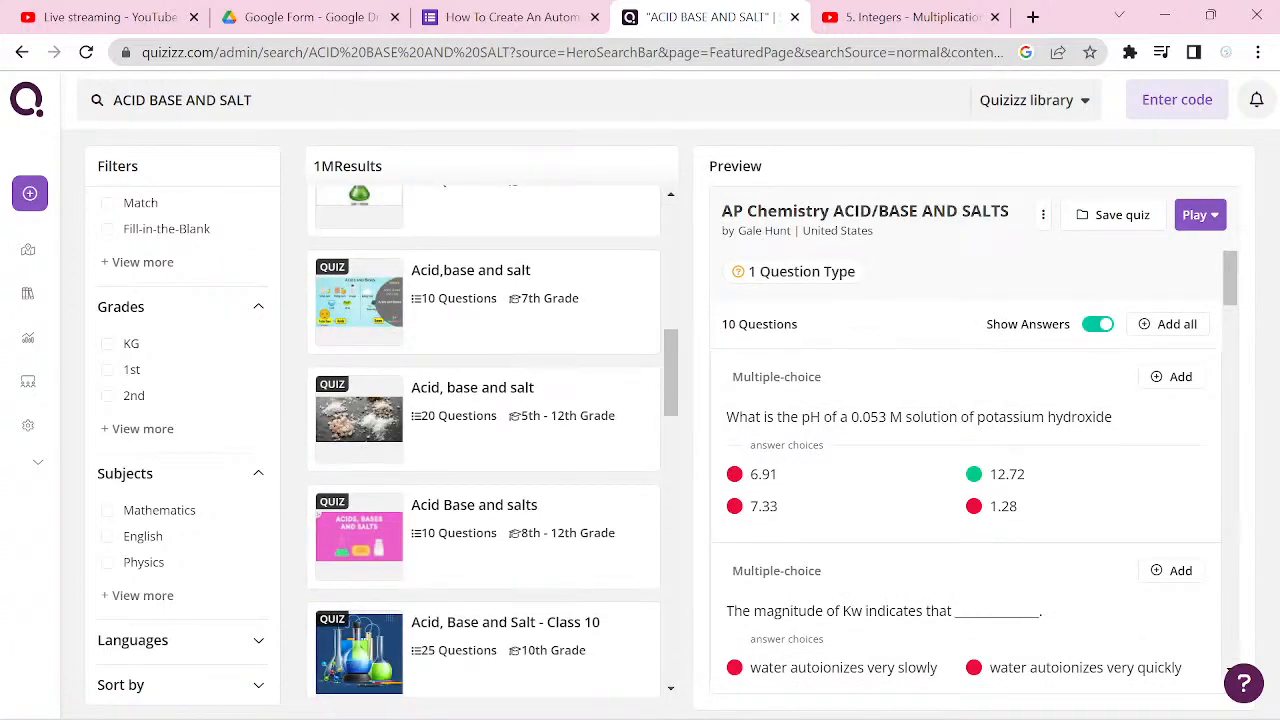
{"action": "scroll", "coordinate": [485, 440], "scroll_direction": "up", "scroll_amount": 10}
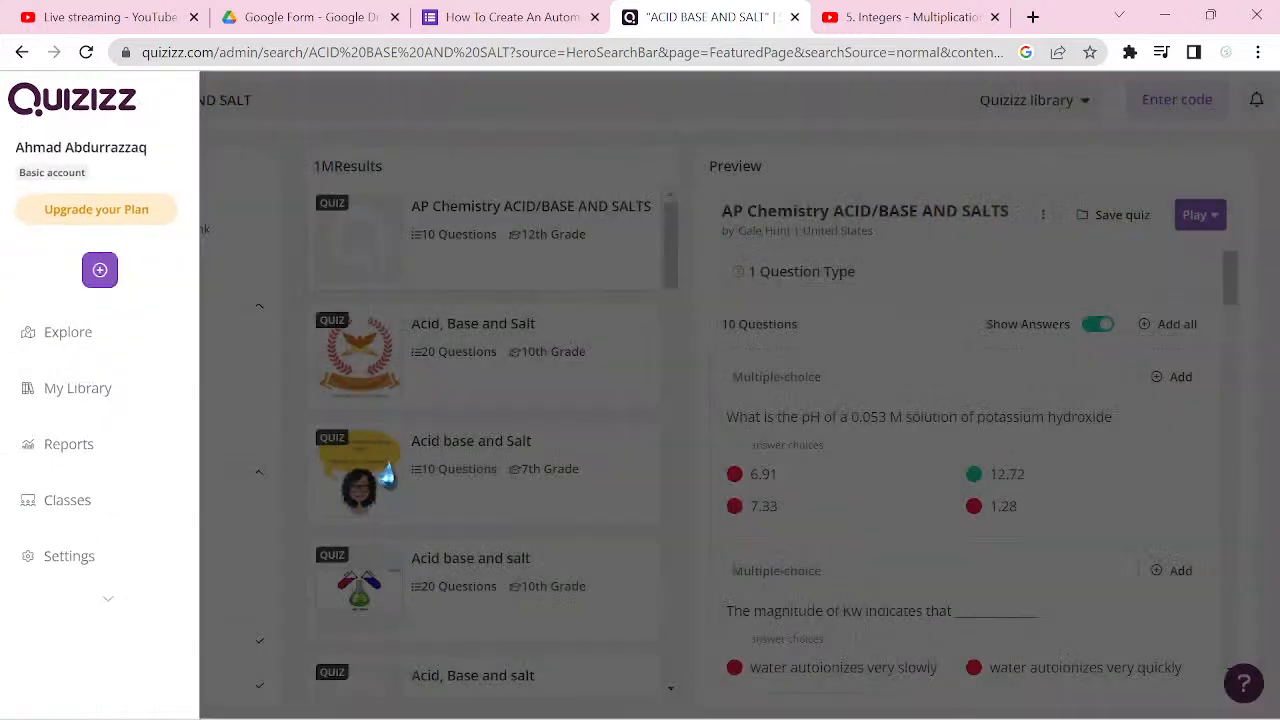
{"action": "left_click", "coordinate": [386, 477]}
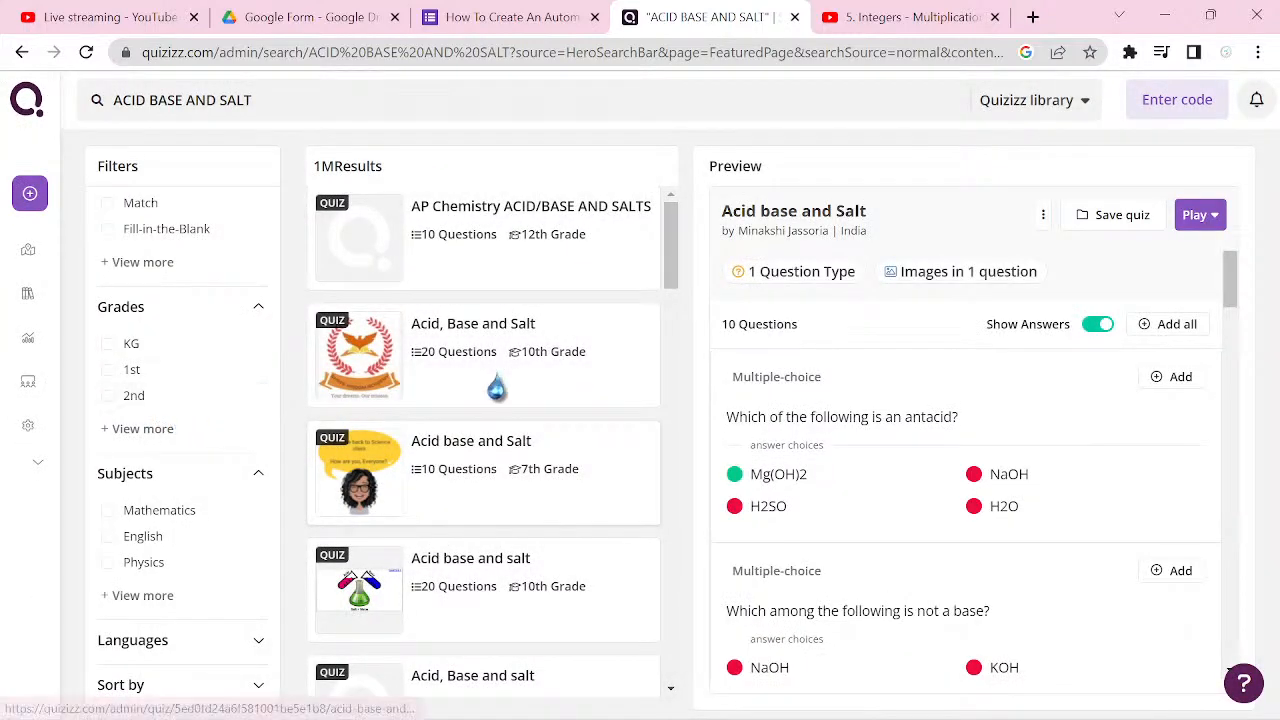
{"action": "left_click", "coordinate": [457, 378]}
{"action": "left_click", "coordinate": [470, 288]}
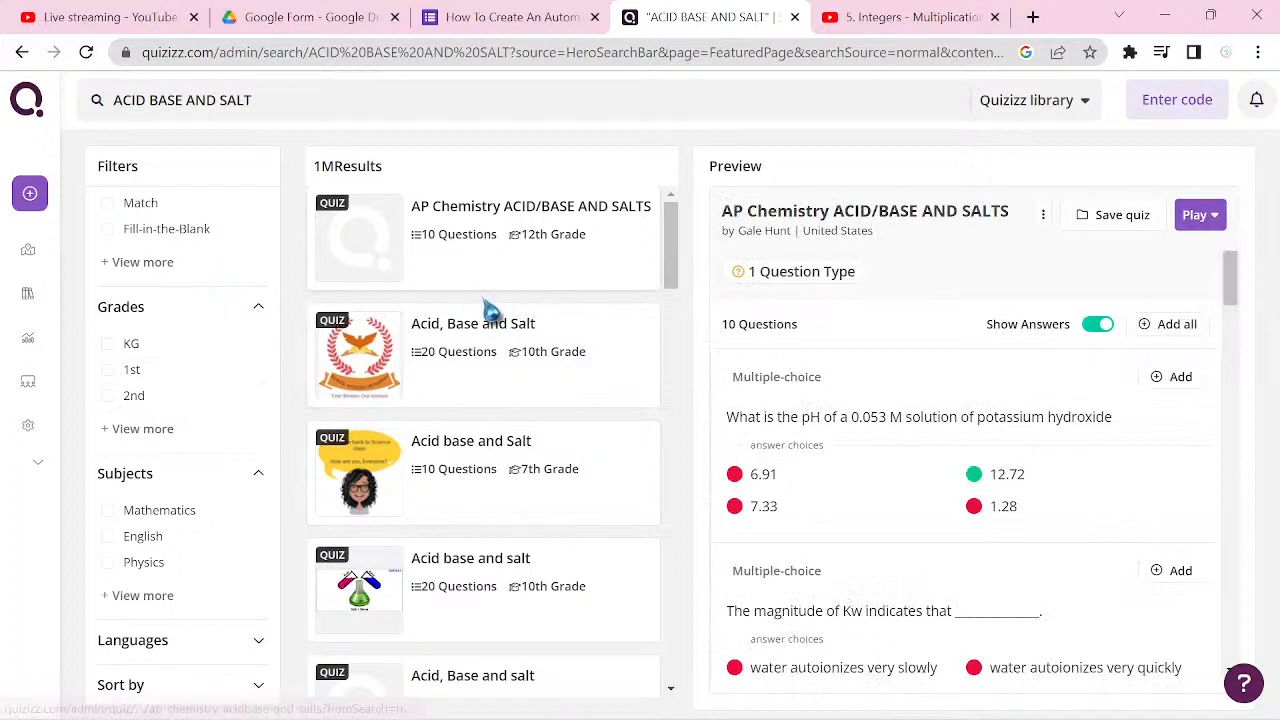
{"action": "left_click", "coordinate": [489, 312]}
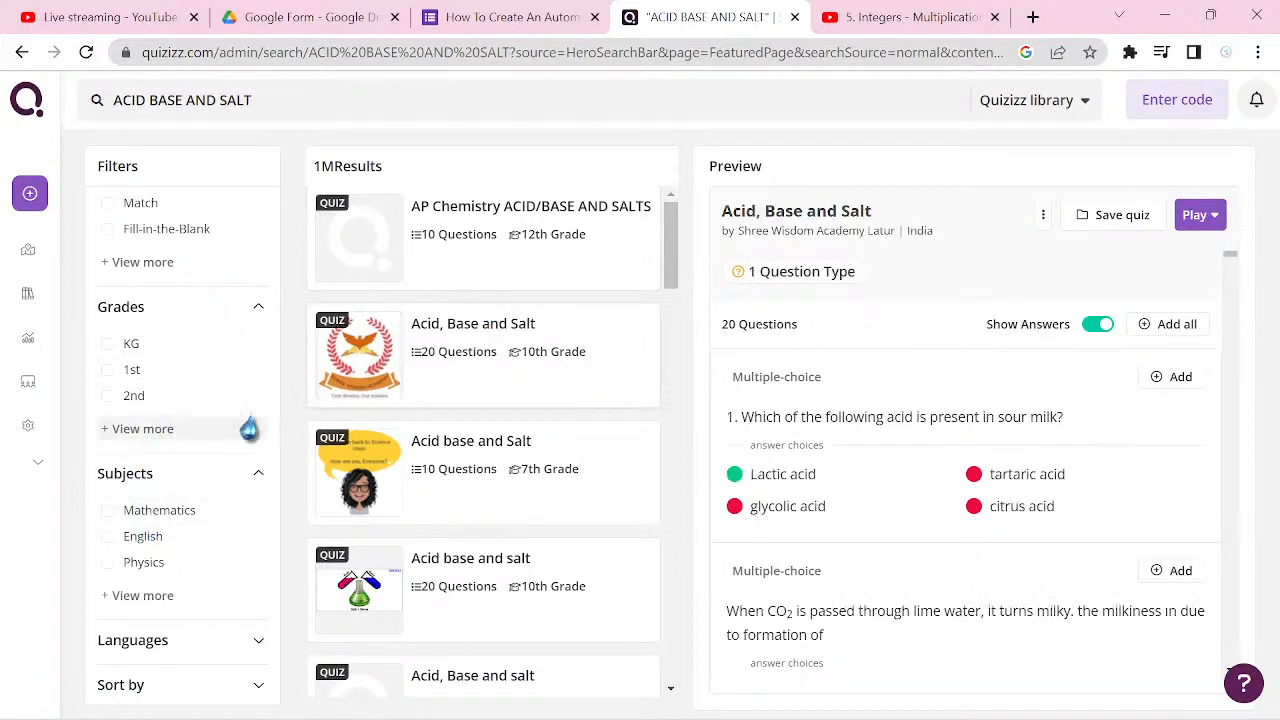
{"action": "left_click", "coordinate": [524, 244]}
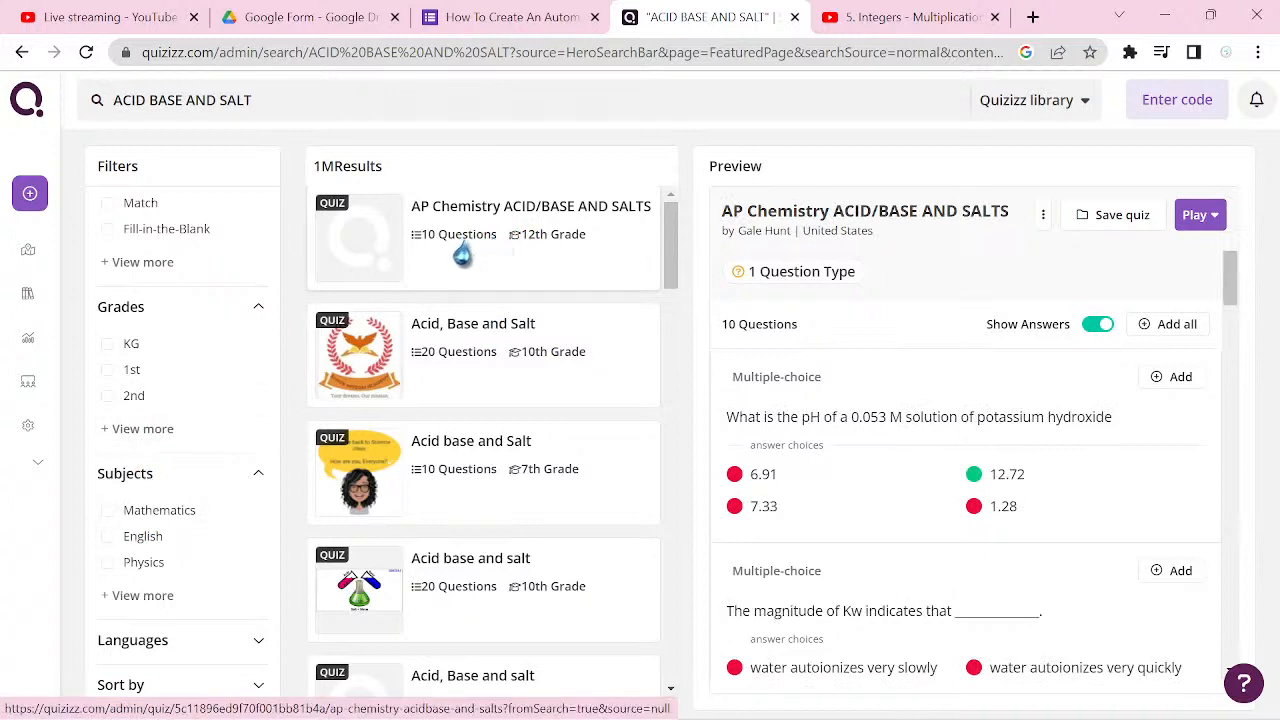
{"action": "left_click", "coordinate": [498, 380]}
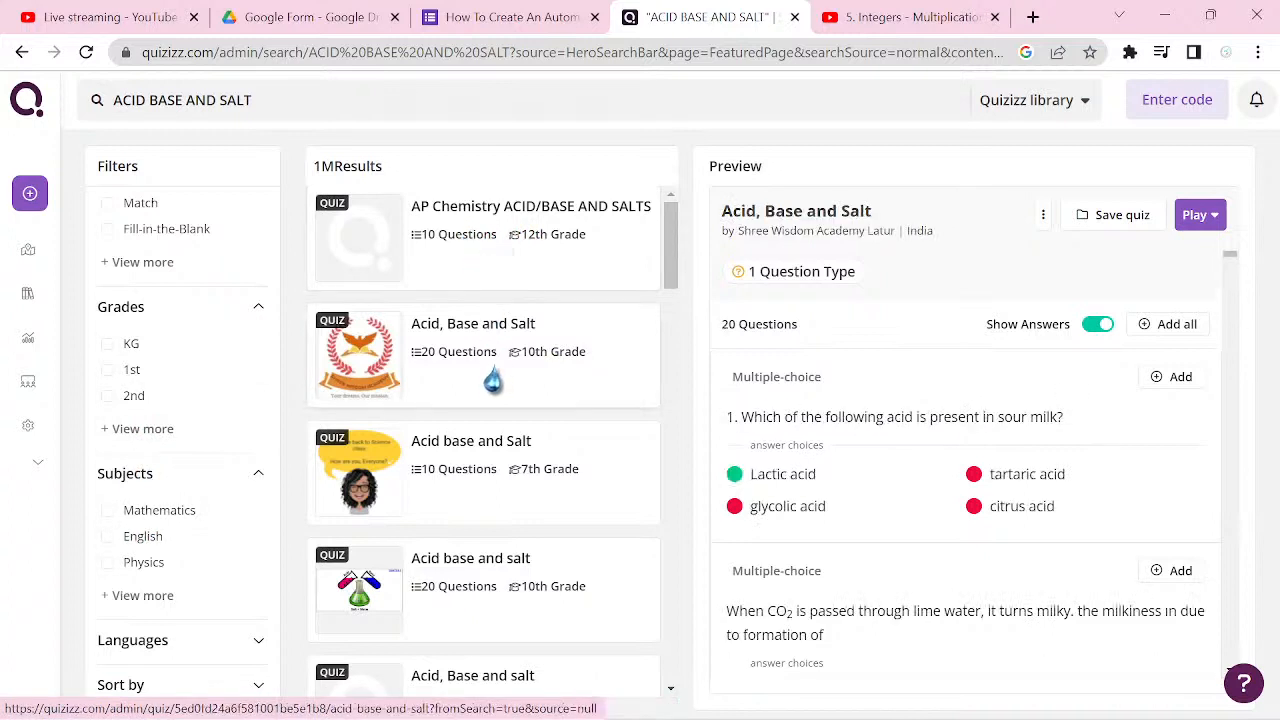
Step: Open the 10th-grade, 20-question Acid, Base and Salt quiz and preview its first two questions in participant's view, returning to question 1
{"action": "left_click", "coordinate": [496, 377]}
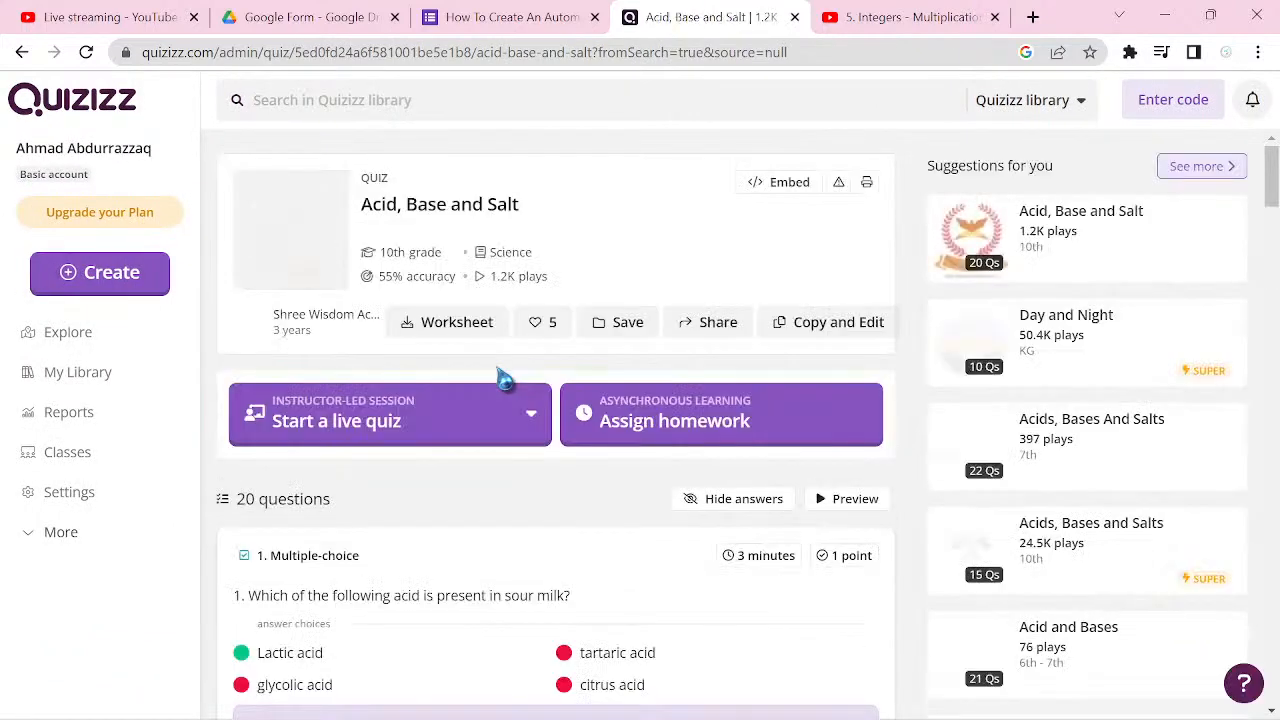
{"action": "scroll", "coordinate": [504, 378], "scroll_direction": "down", "scroll_amount": 3}
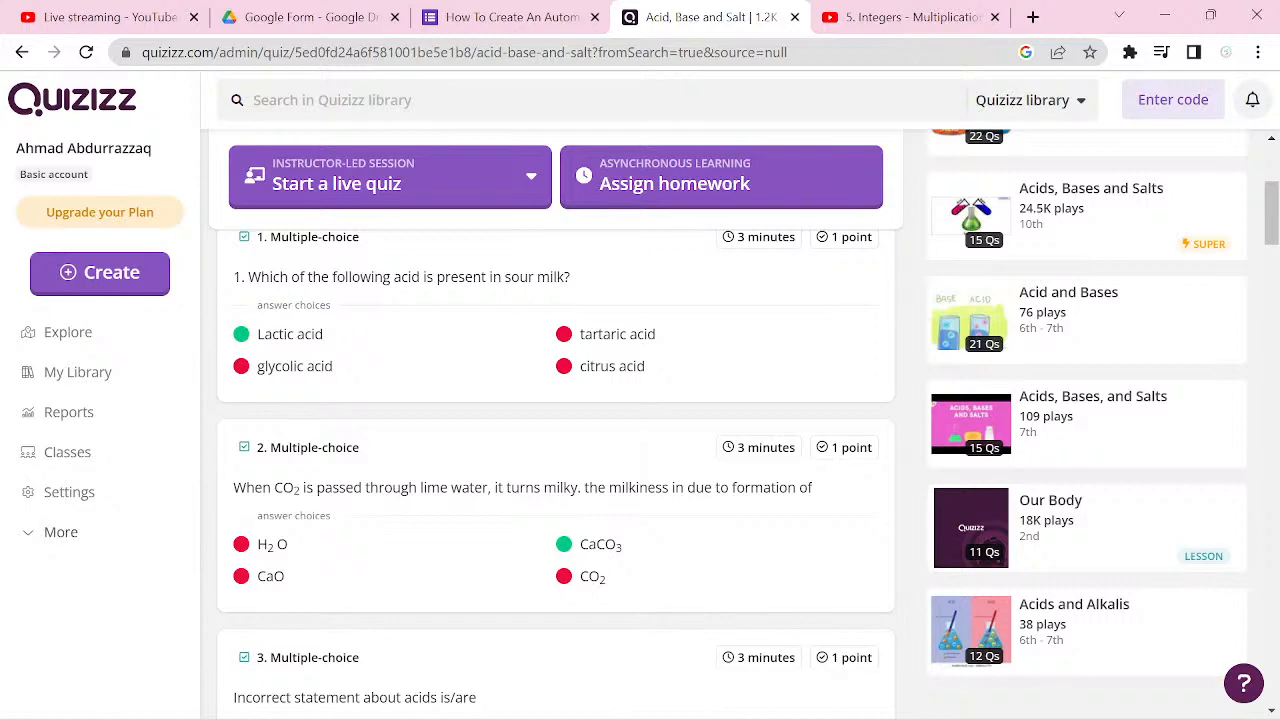
{"action": "left_click", "coordinate": [556, 320]}
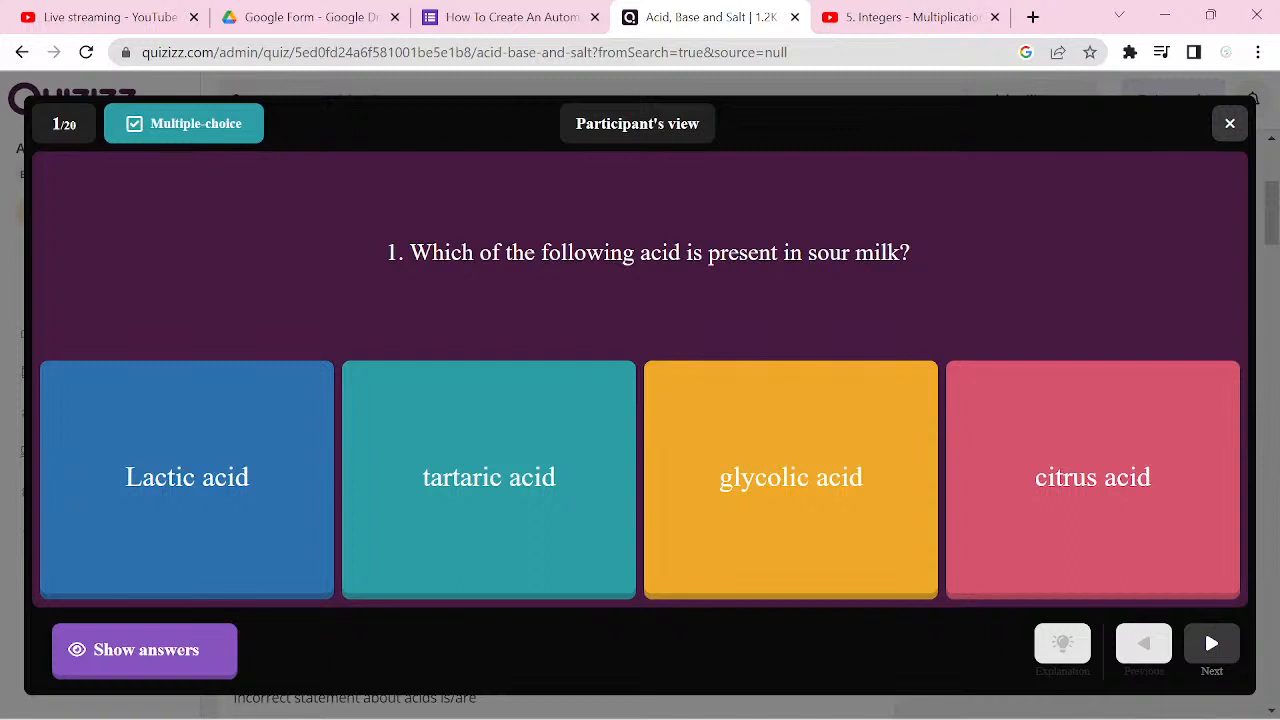
{"action": "left_click", "coordinate": [103, 661]}
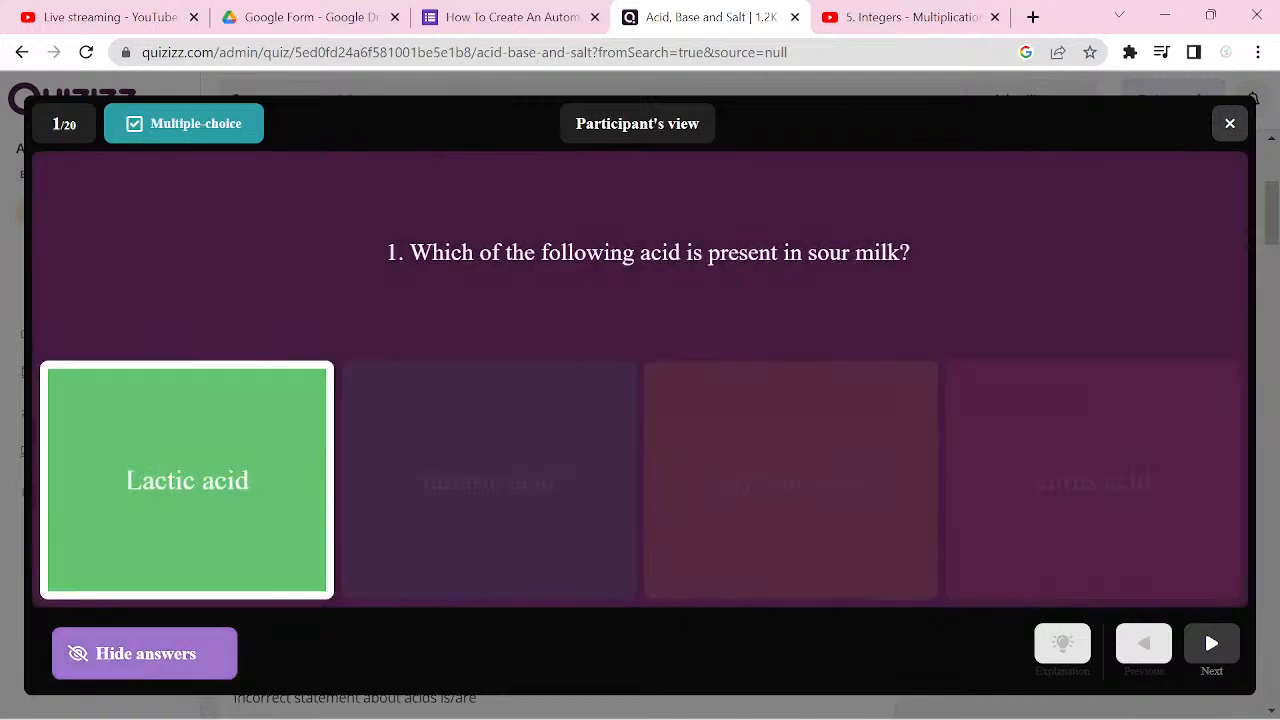
{"action": "left_click", "coordinate": [140, 653]}
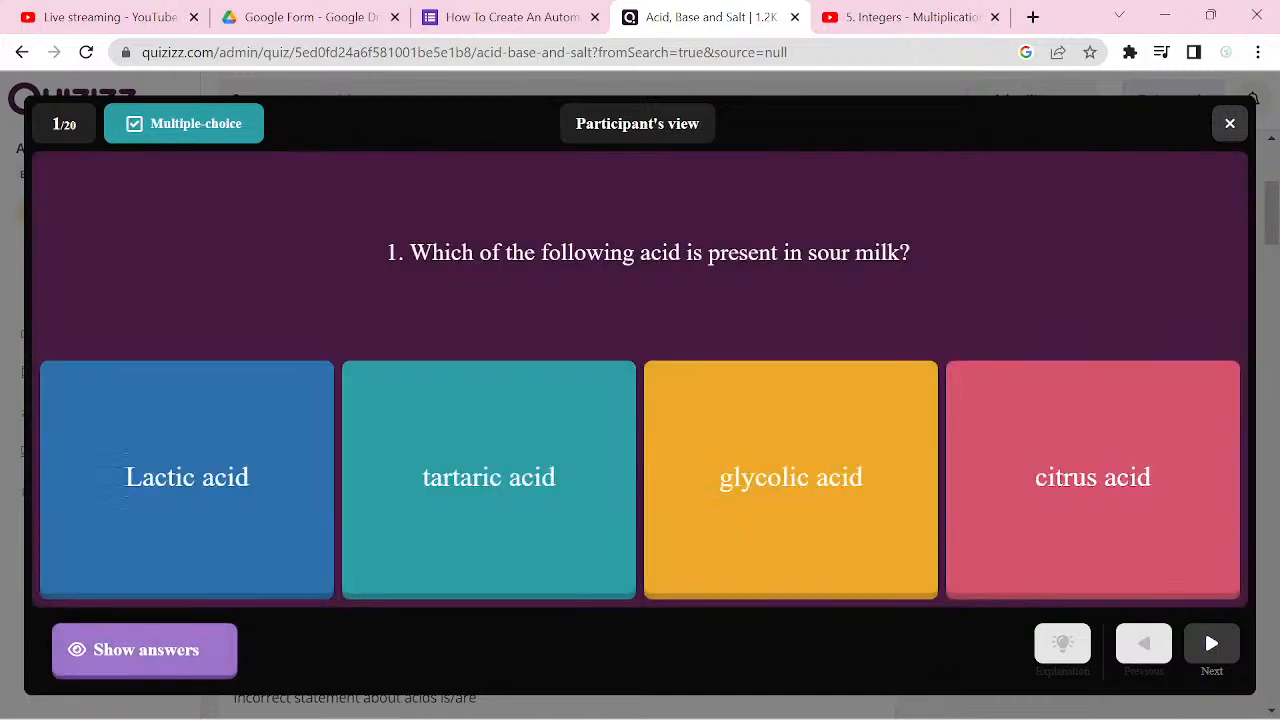
{"action": "left_click", "coordinate": [1204, 628]}
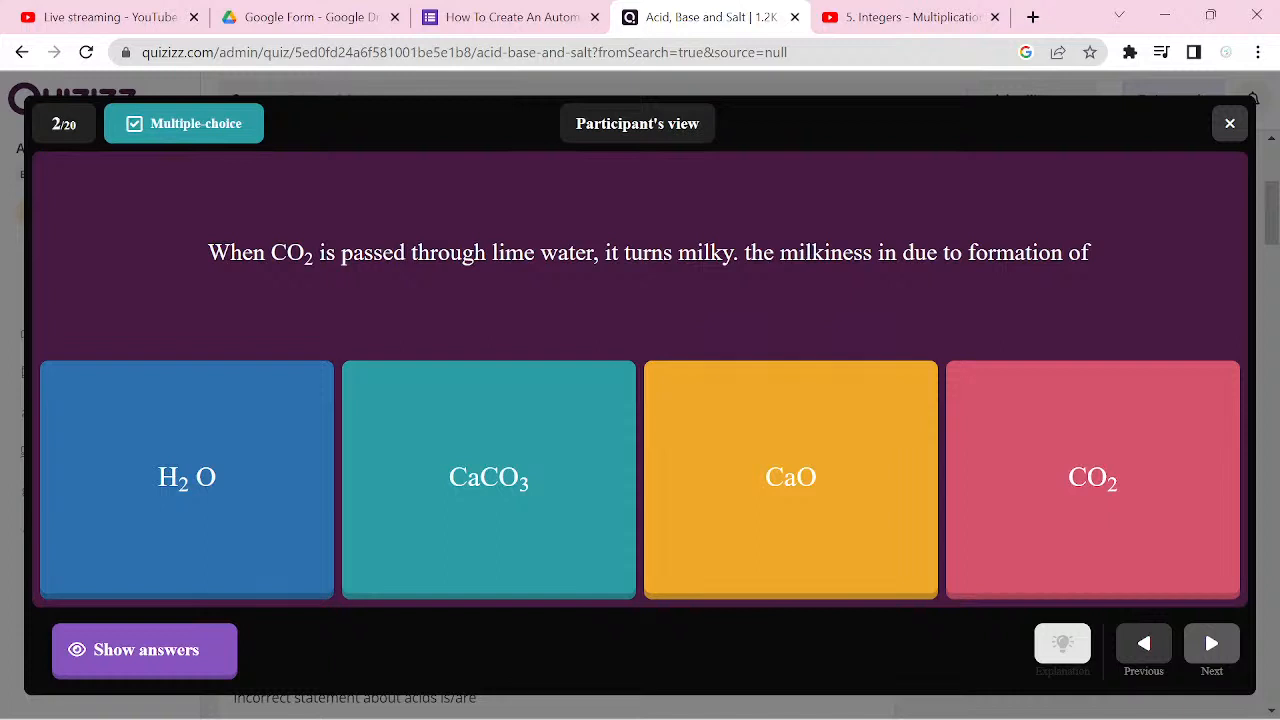
{"action": "key", "text": "Left"}
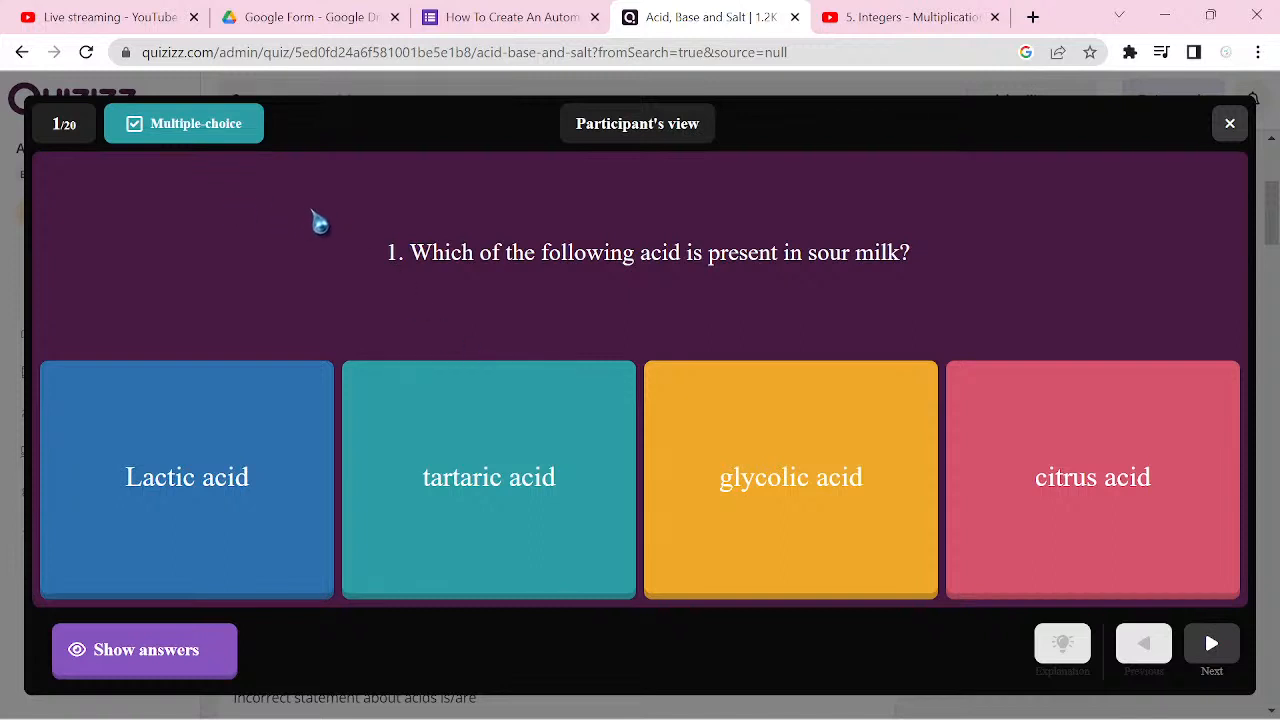
Step: Copy "1. Which of the following acid is present in sour milk?" into a new question in the Google Forms quiz's Chemistry section
{"action": "left_click_drag", "start_coordinate": [368, 235], "coordinate": [930, 268]}
{"action": "key", "text": "ctrl+c"}
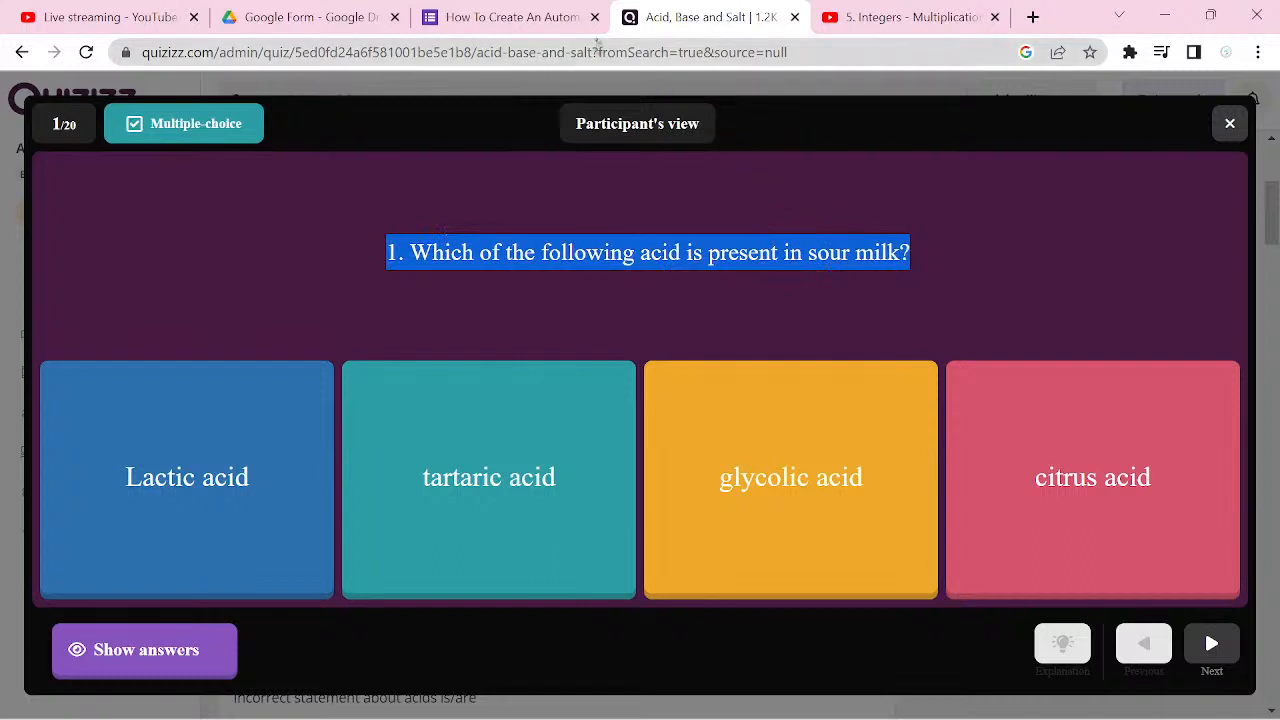
{"action": "left_click", "coordinate": [568, 29]}
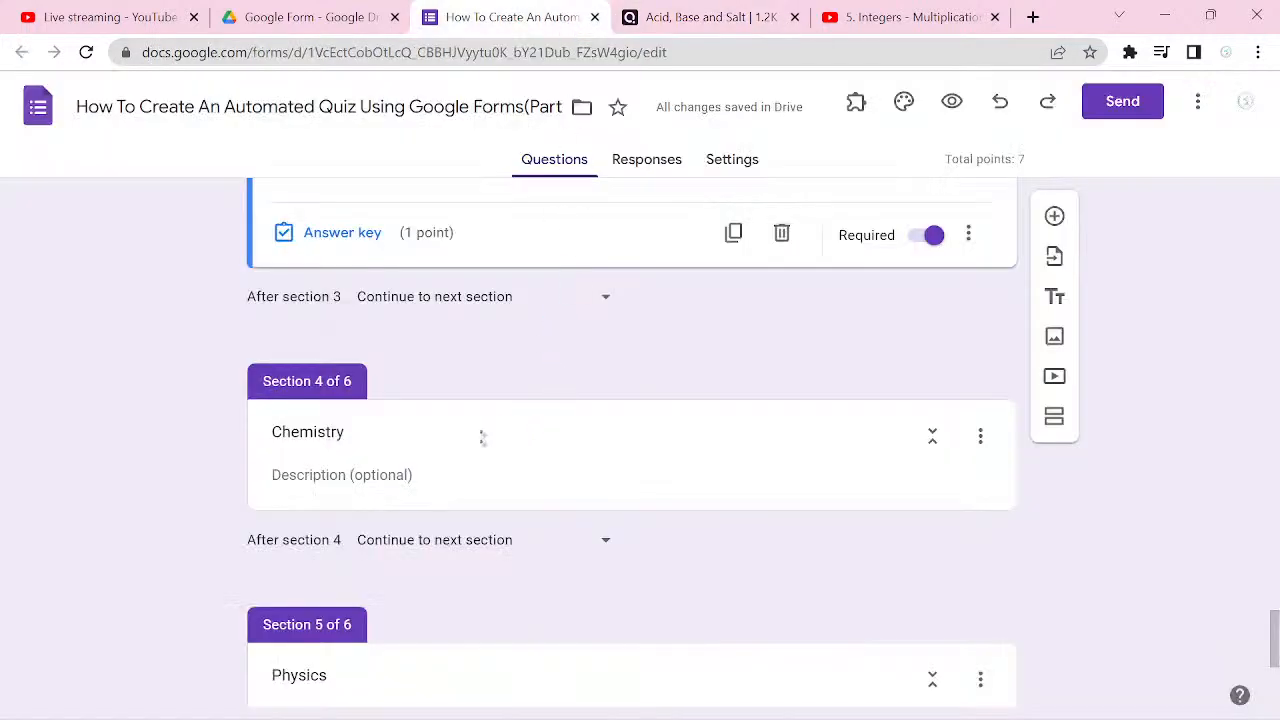
{"action": "left_click", "coordinate": [658, 467]}
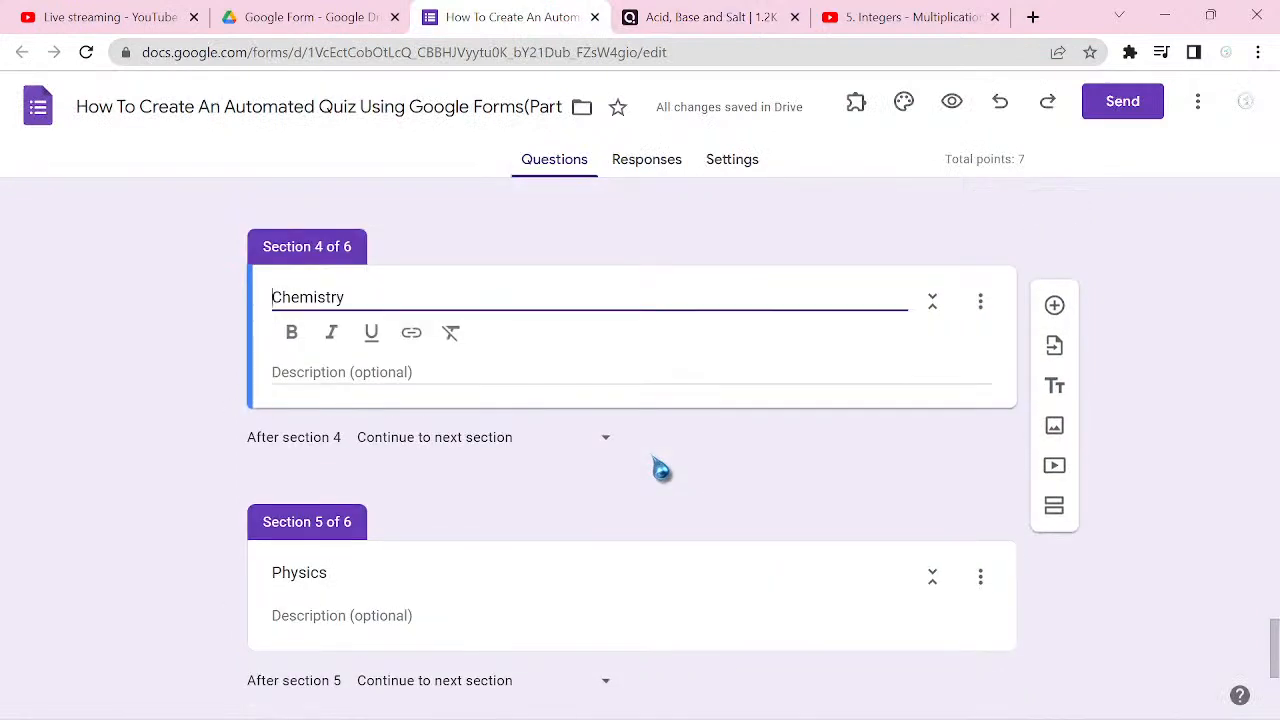
{"action": "left_click", "coordinate": [1055, 308]}
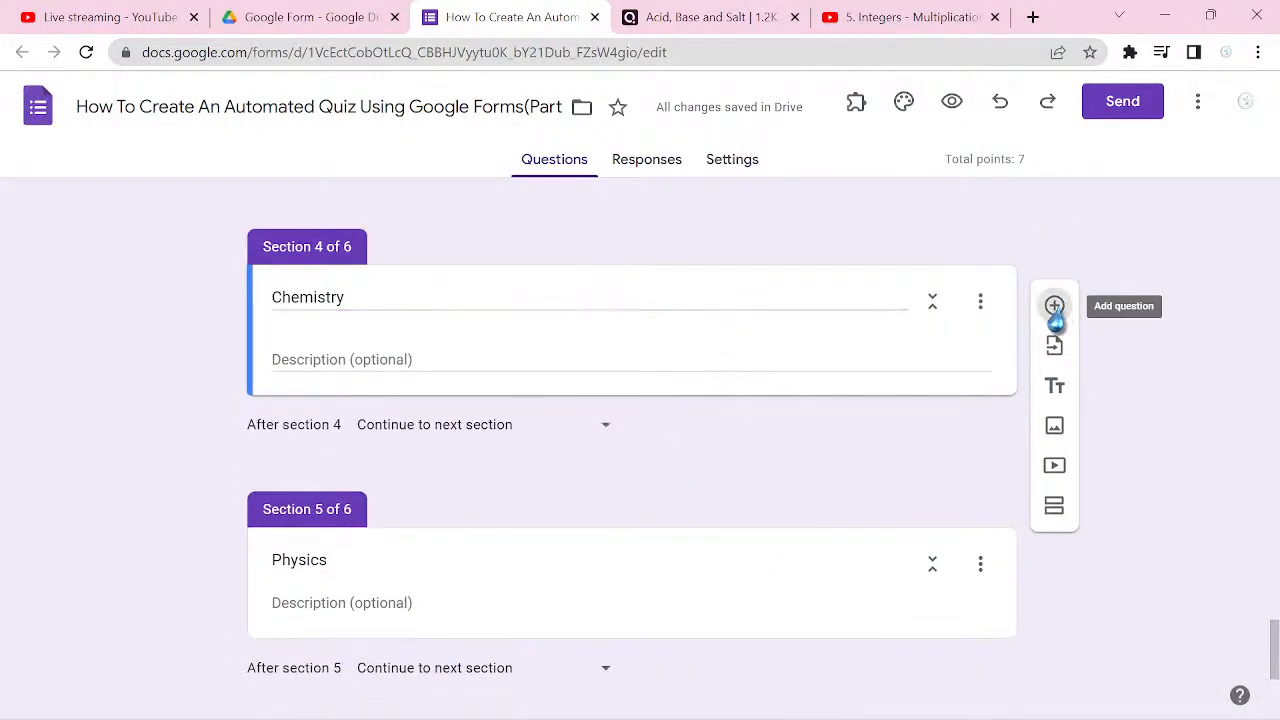
{"action": "key", "text": "ctrl+v"}
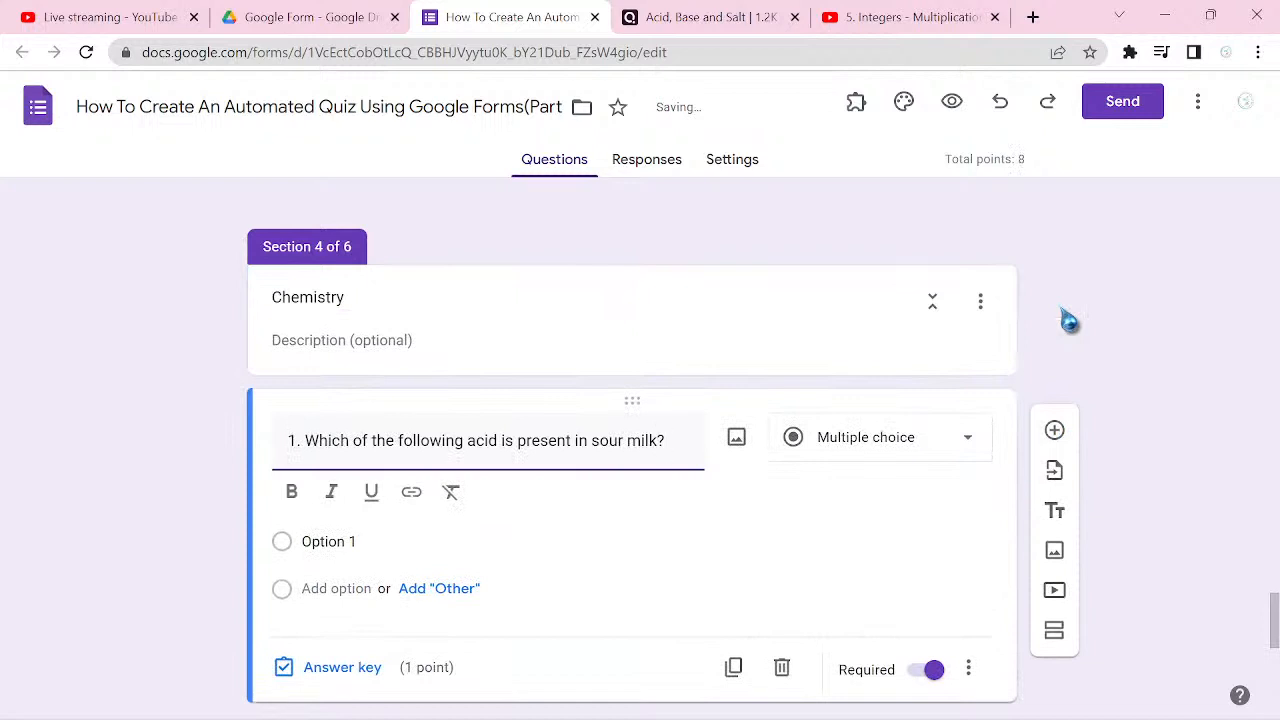
Step: Copy the answers Lactic acid, tartaric acid, glycolic acid and citrus acid from the Quizizz preview into the sour milk question's options in Google Forms
{"action": "left_click", "coordinate": [724, 20]}
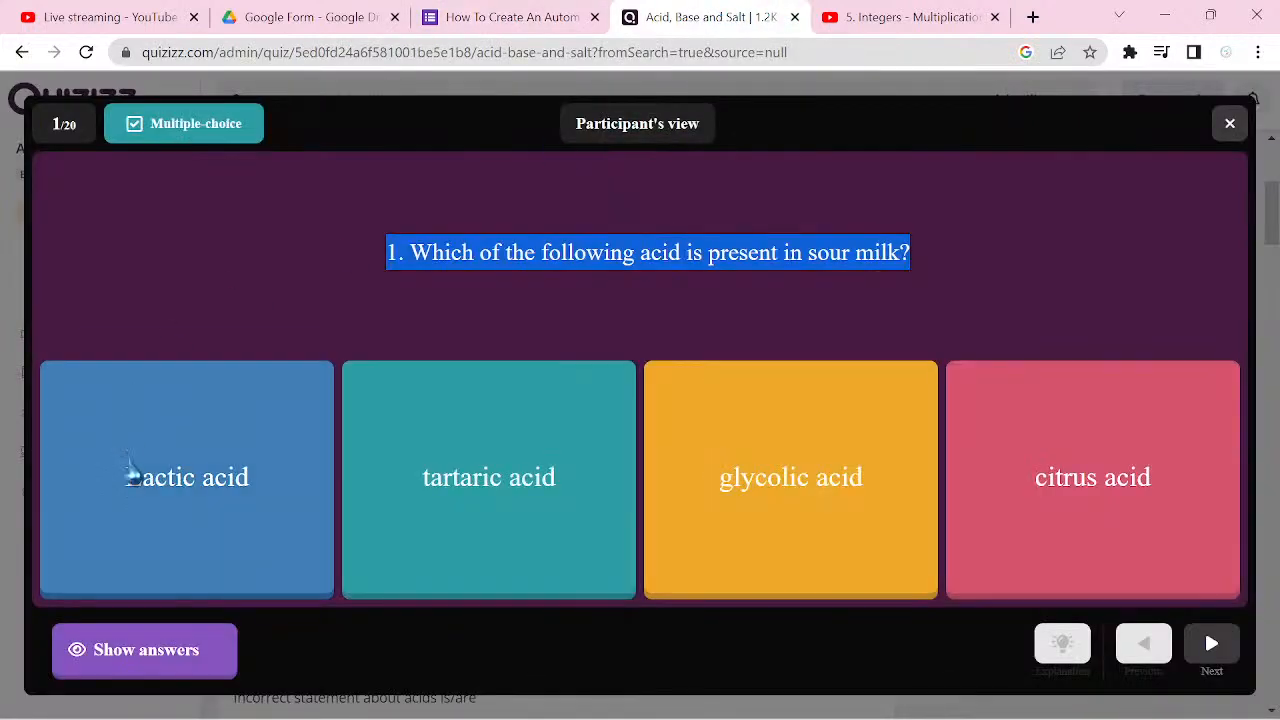
{"action": "left_click_drag", "start_coordinate": [110, 480], "coordinate": [1193, 510]}
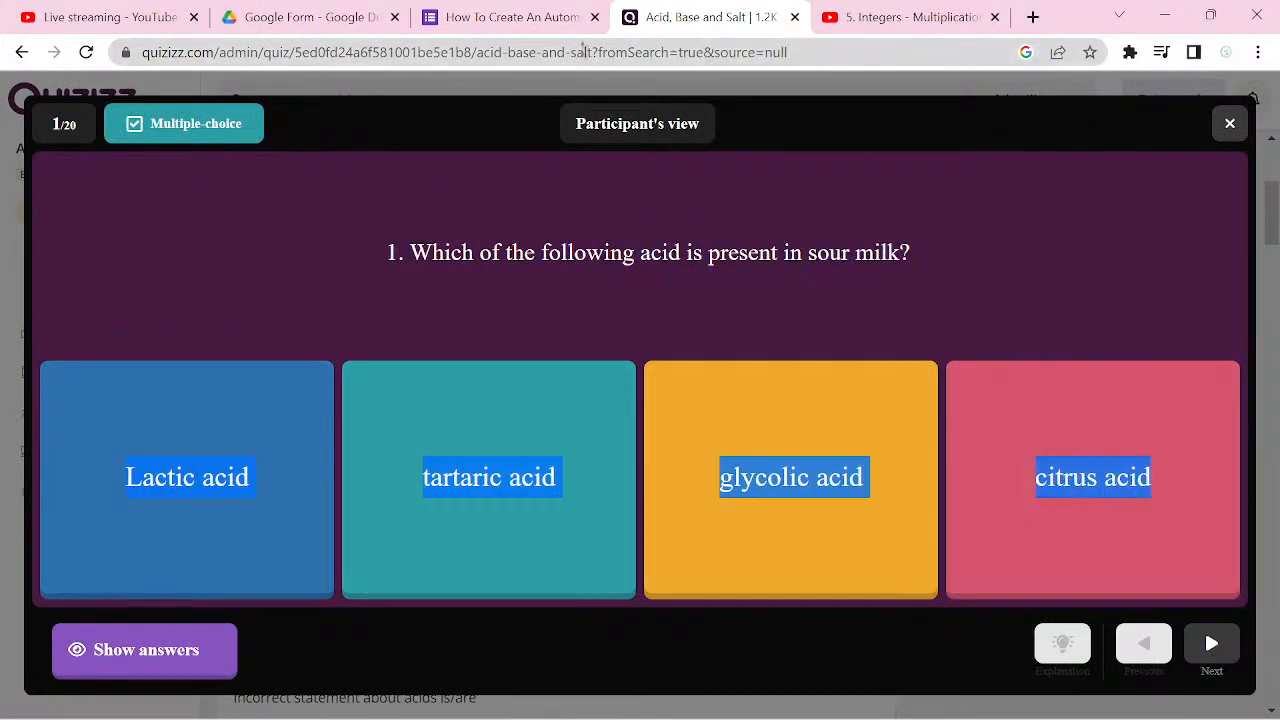
{"action": "left_click", "coordinate": [537, 24]}
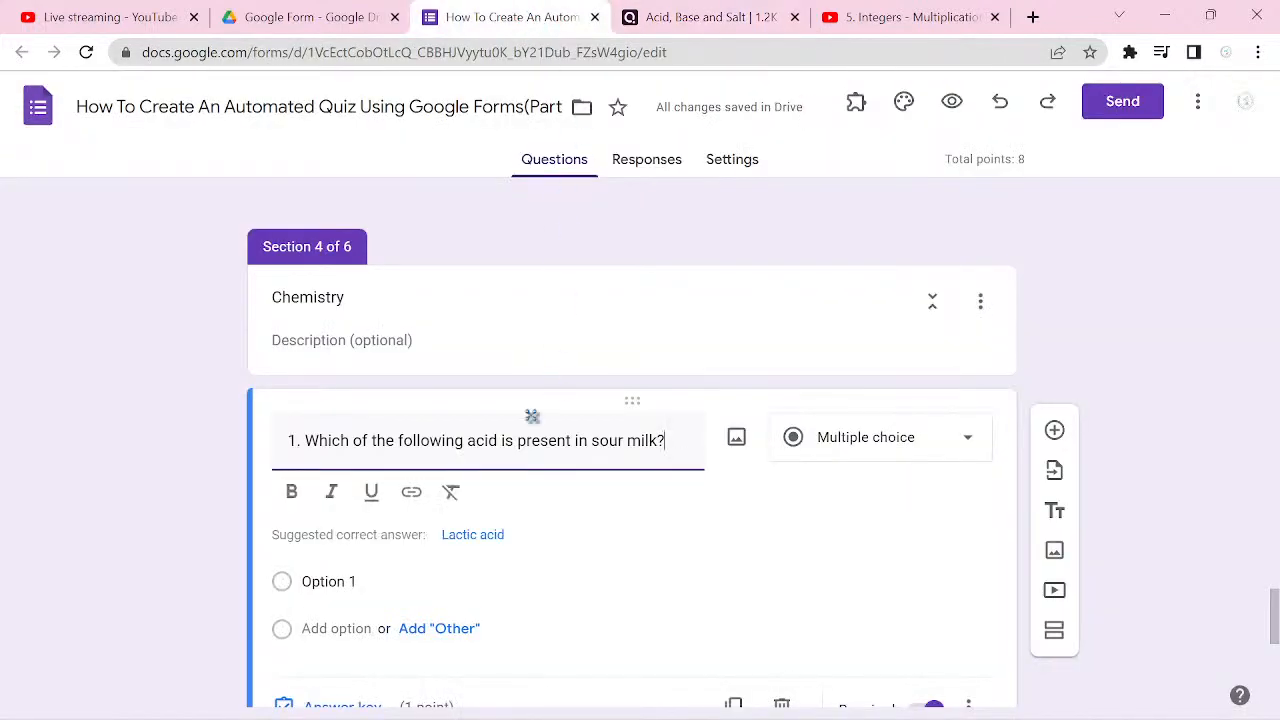
{"action": "left_click", "coordinate": [330, 582]}
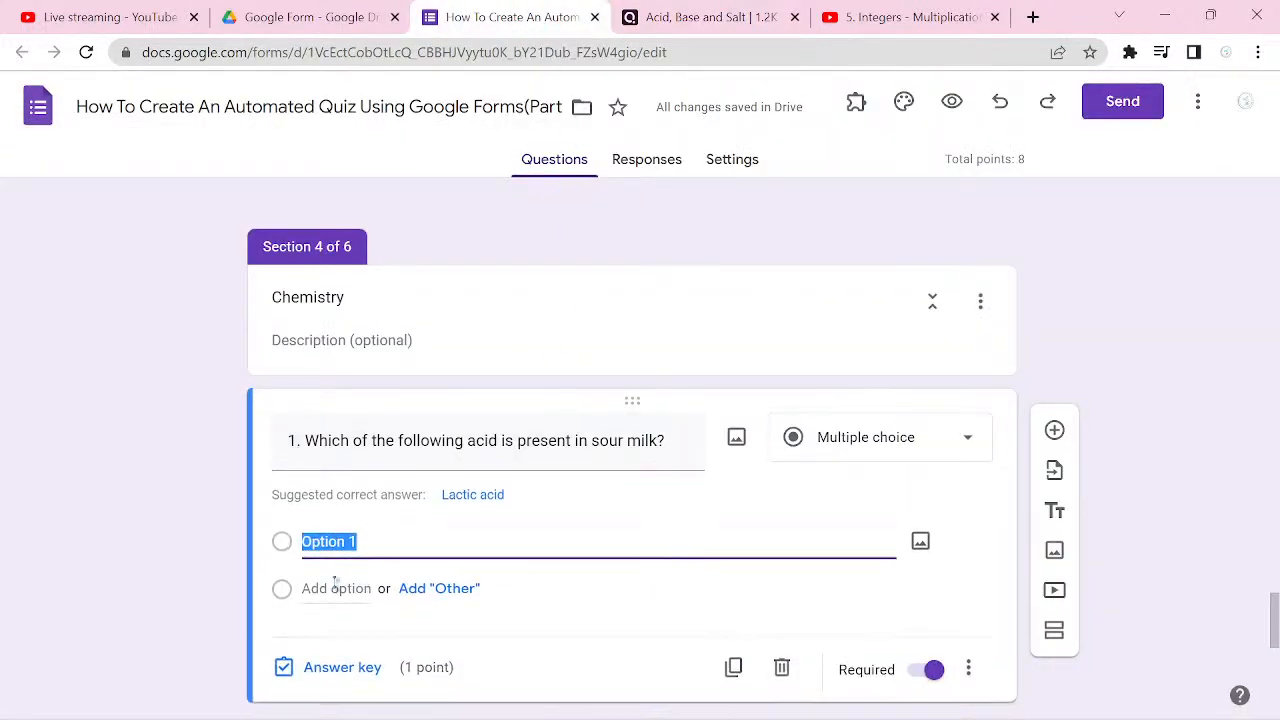
{"action": "key", "text": "ctrl+v"}
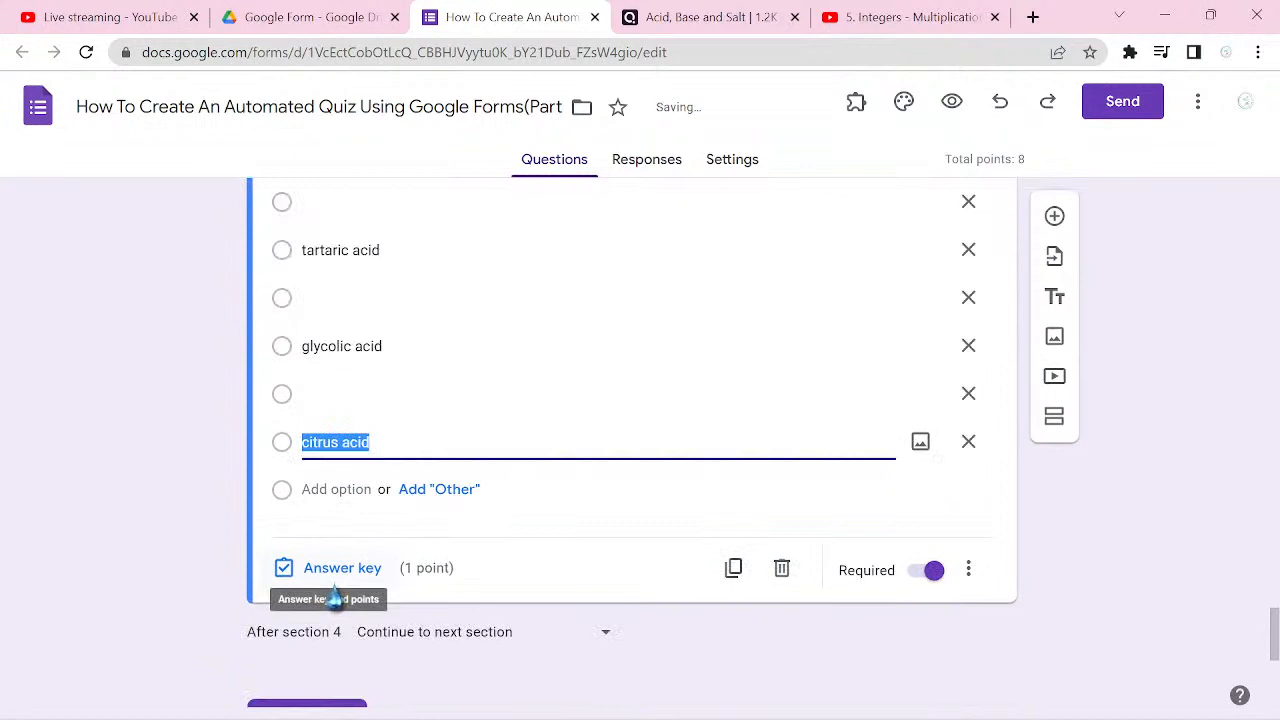
Step: Remove the three blank options between the acid answers of the sour milk question
{"action": "left_click", "coordinate": [968, 393]}
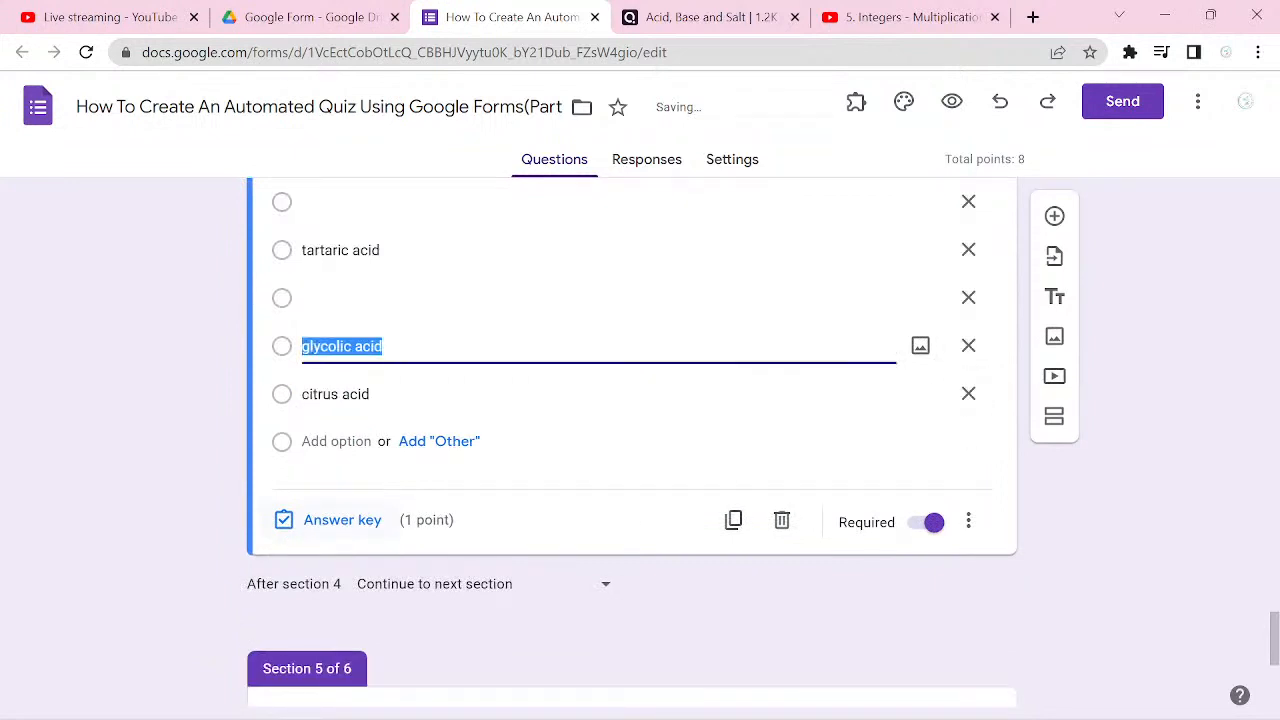
{"action": "left_click", "coordinate": [968, 297]}
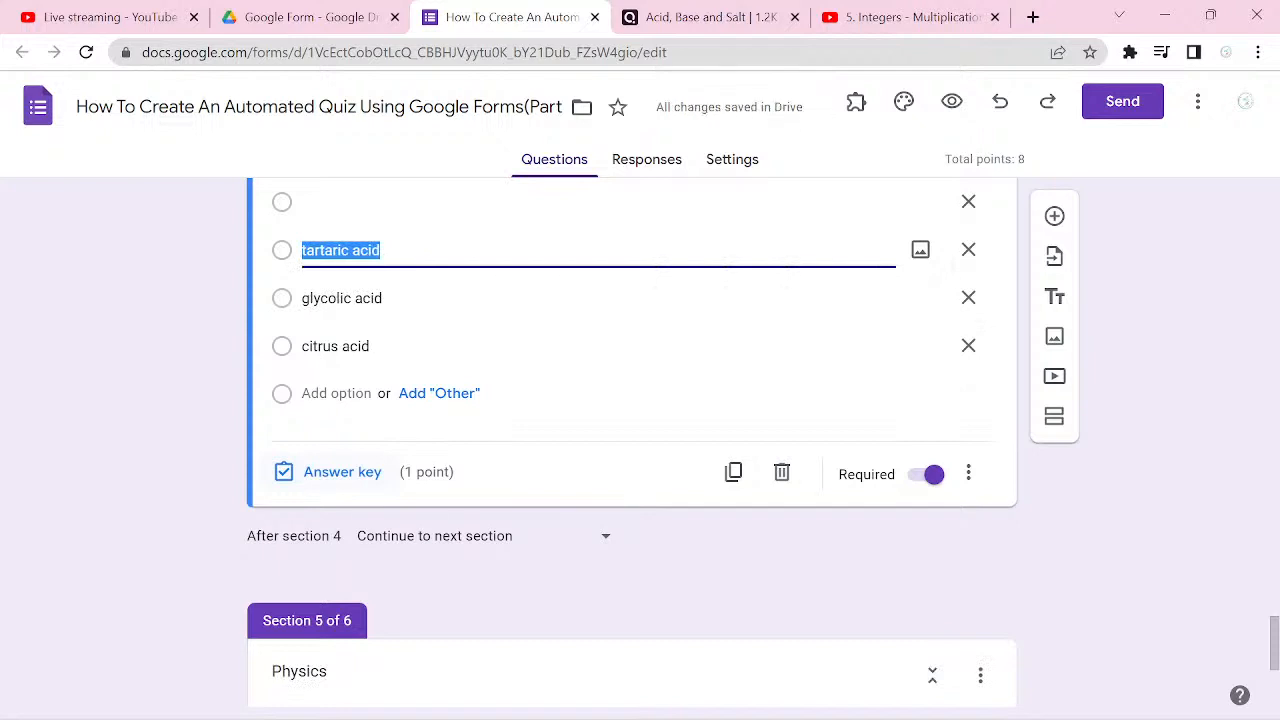
{"action": "left_click", "coordinate": [968, 201]}
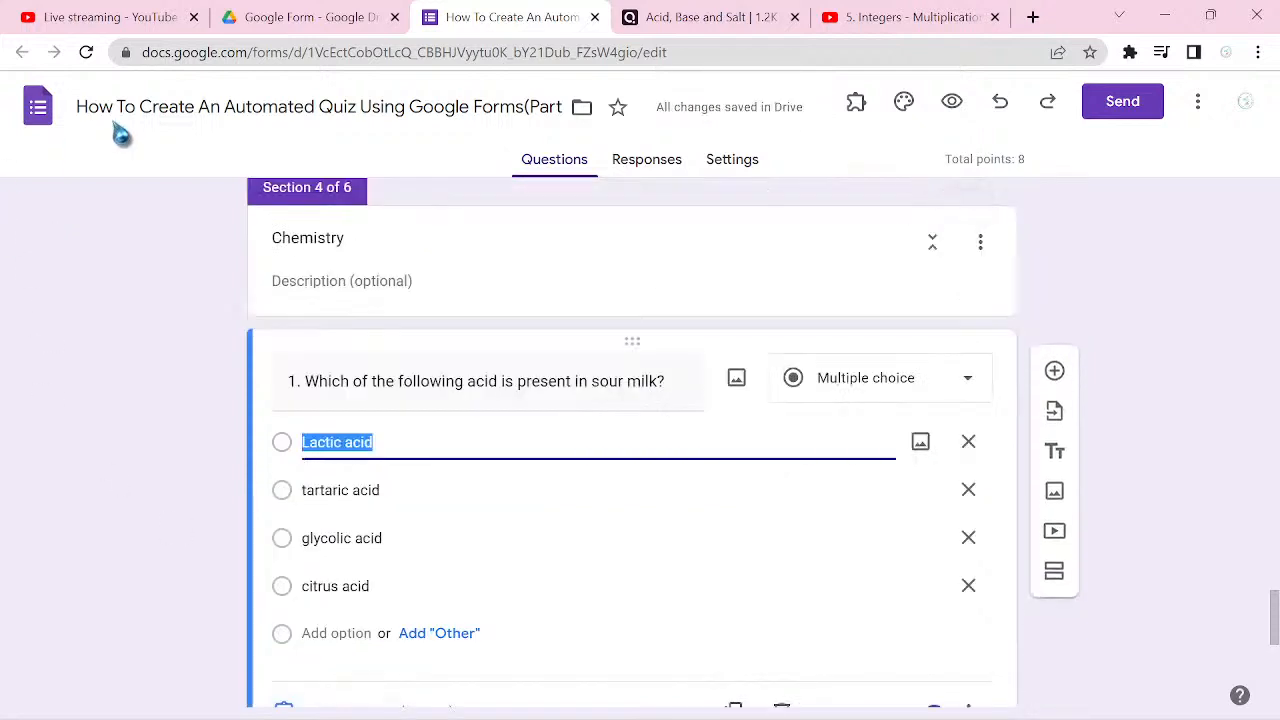
Step: Reveal the sour milk question's answer in Quizizz and mark Lactic acid as correct in the Google Forms answer key
{"action": "left_click", "coordinate": [704, 27]}
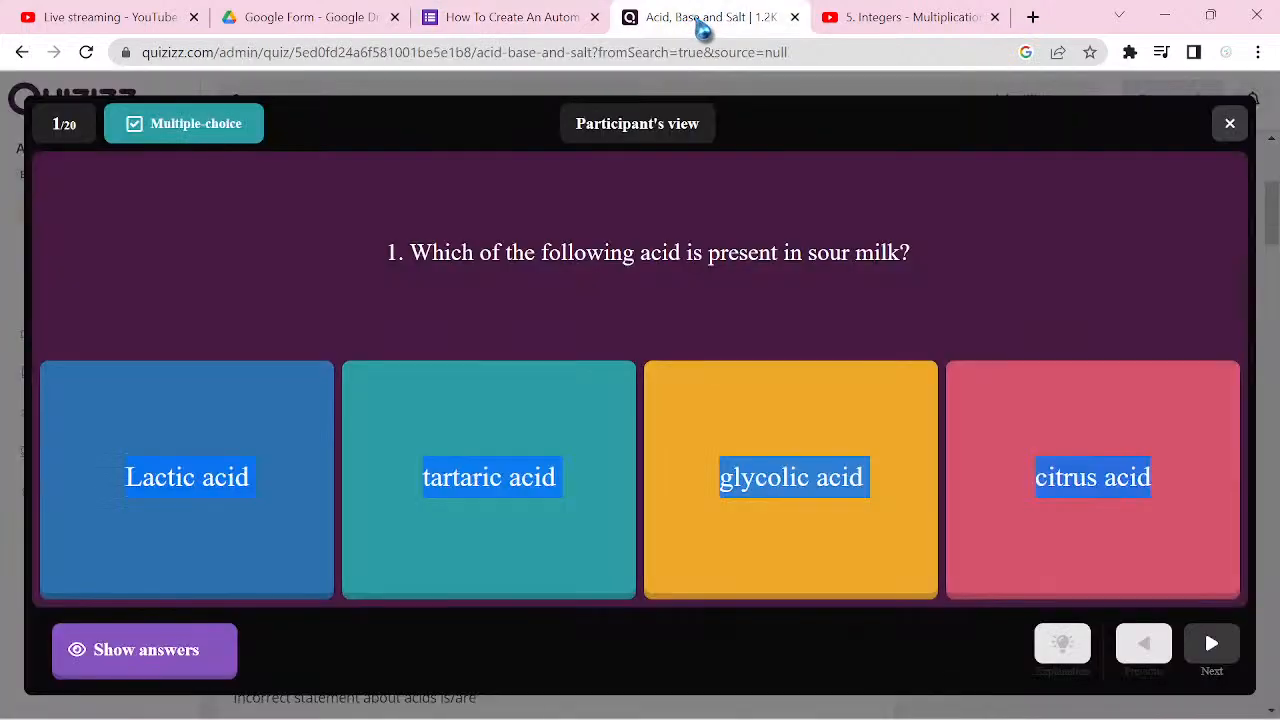
{"action": "left_click", "coordinate": [212, 666]}
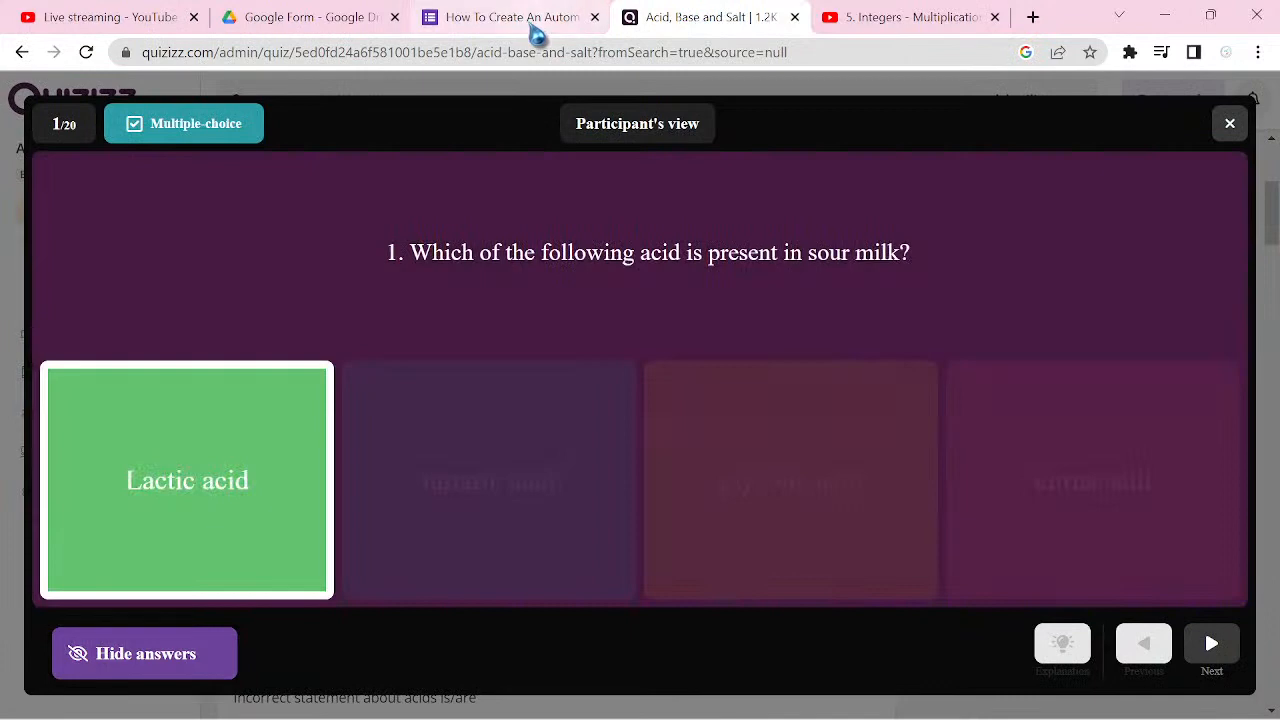
{"action": "left_click", "coordinate": [533, 30]}
{"action": "scroll", "coordinate": [410, 617], "scroll_direction": "down", "scroll_amount": 2}
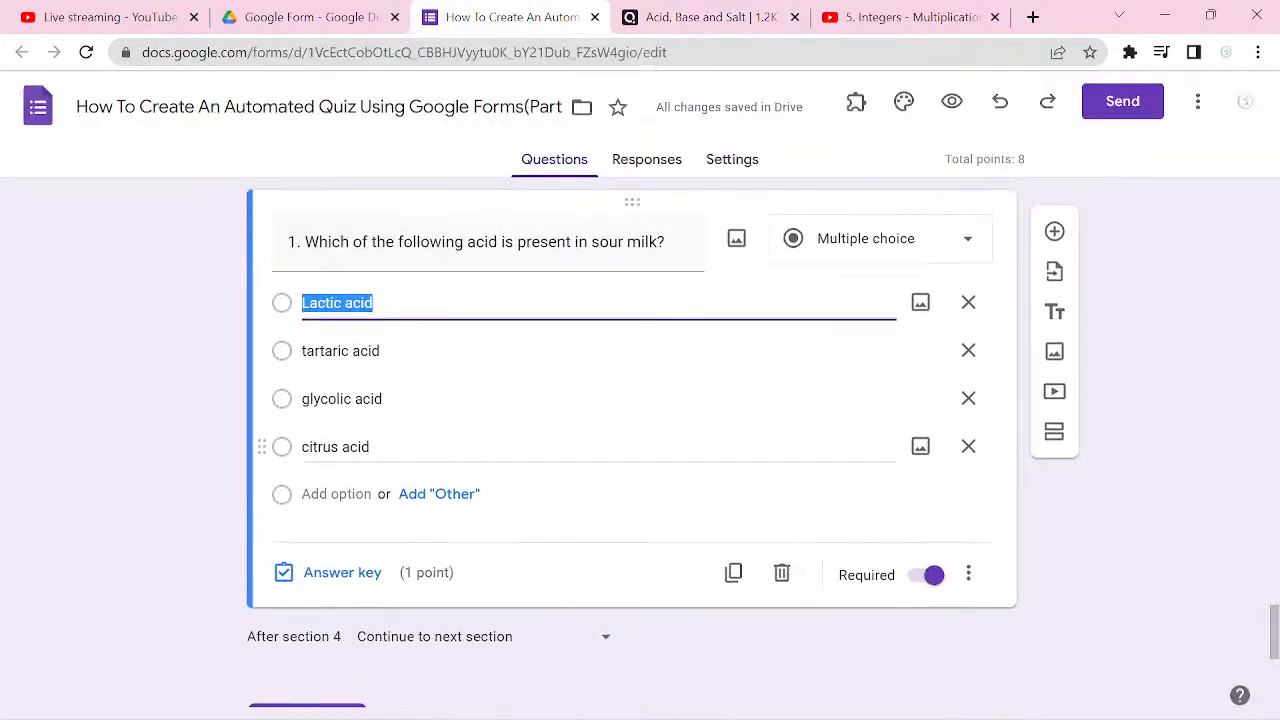
{"action": "left_click", "coordinate": [342, 572]}
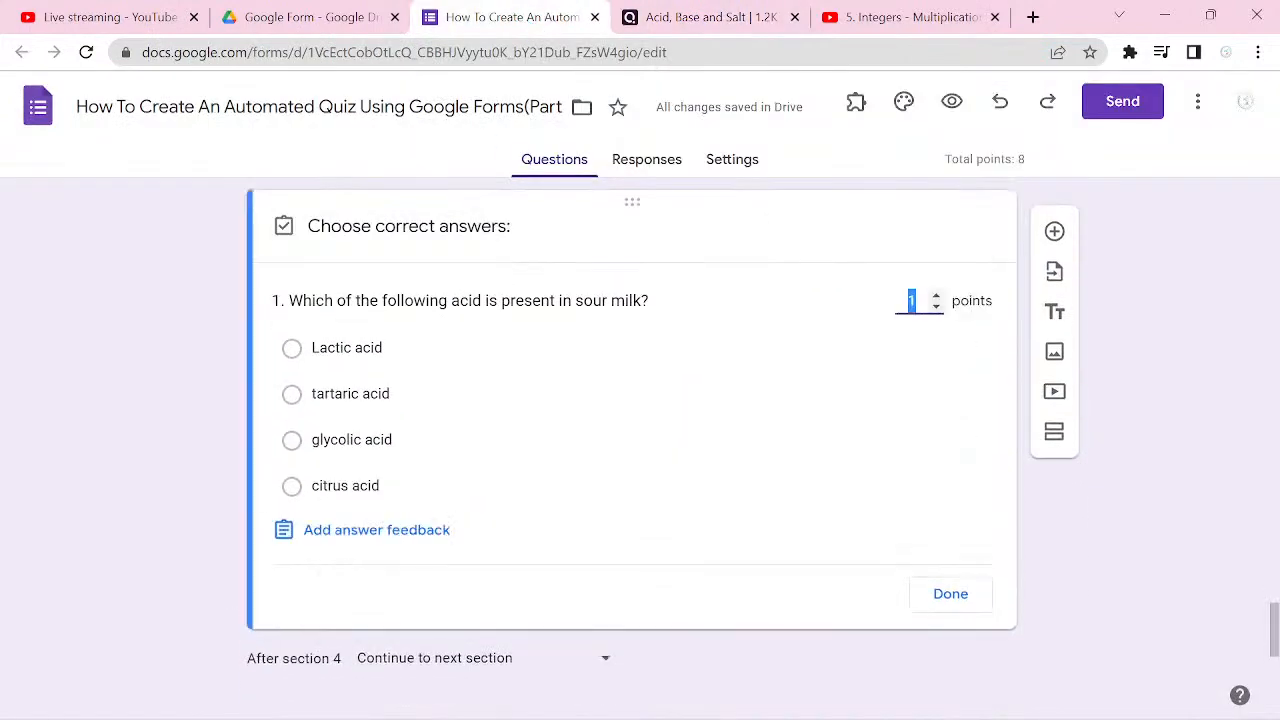
{"action": "left_click", "coordinate": [292, 348]}
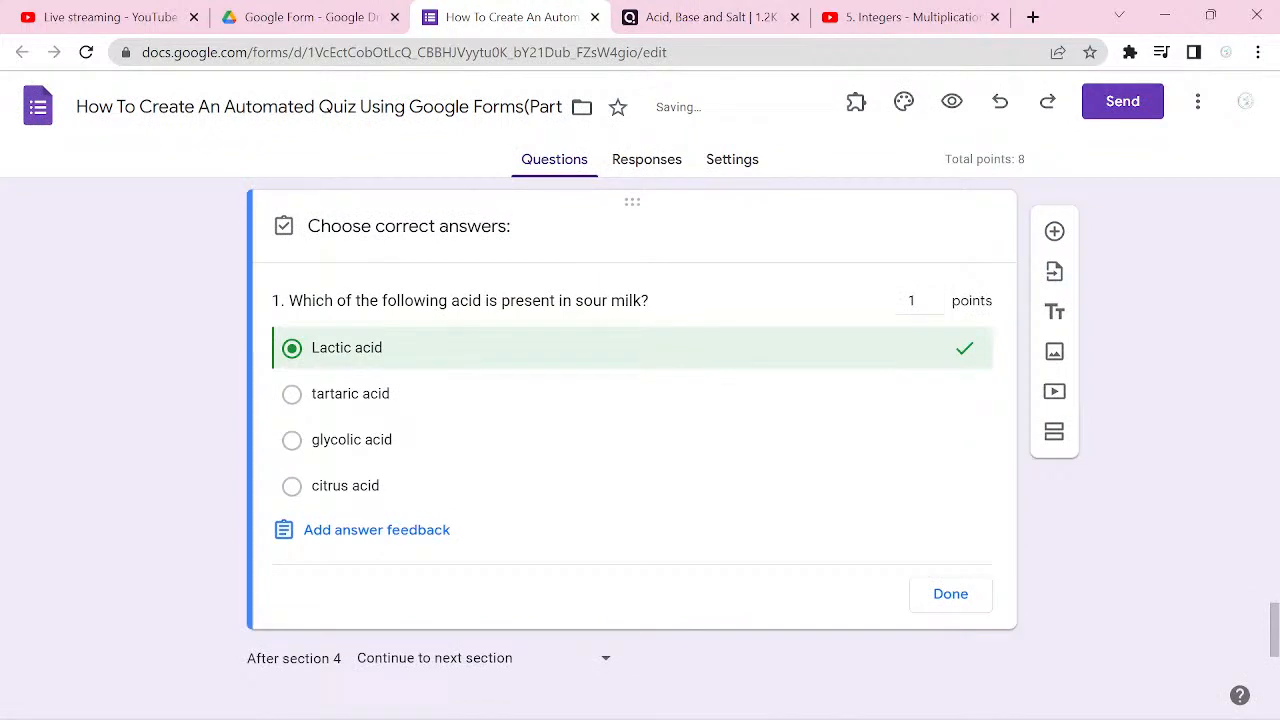
{"action": "left_click", "coordinate": [950, 594]}
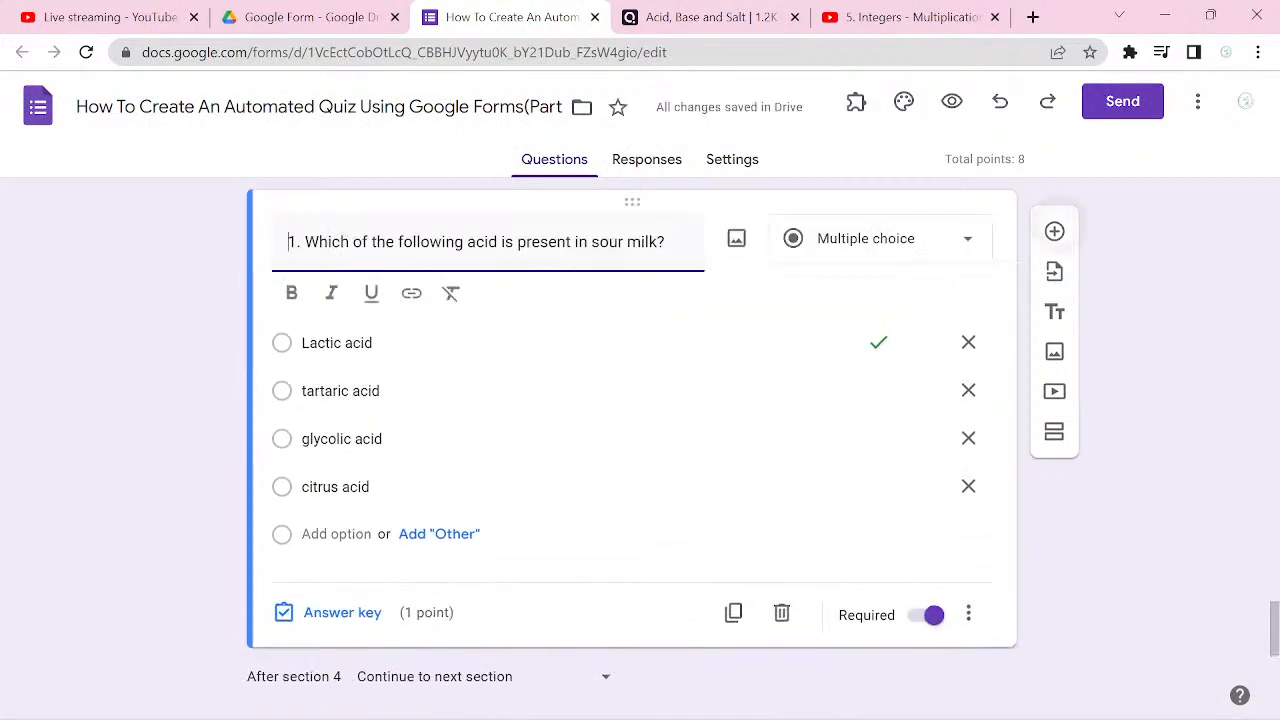
Step: Add a new Chemistry question and copy in Quizizz question 2, "When CO2 is passed through lime water, it turns milky. the milkiness in due to formation of"
{"action": "left_click", "coordinate": [1054, 231]}
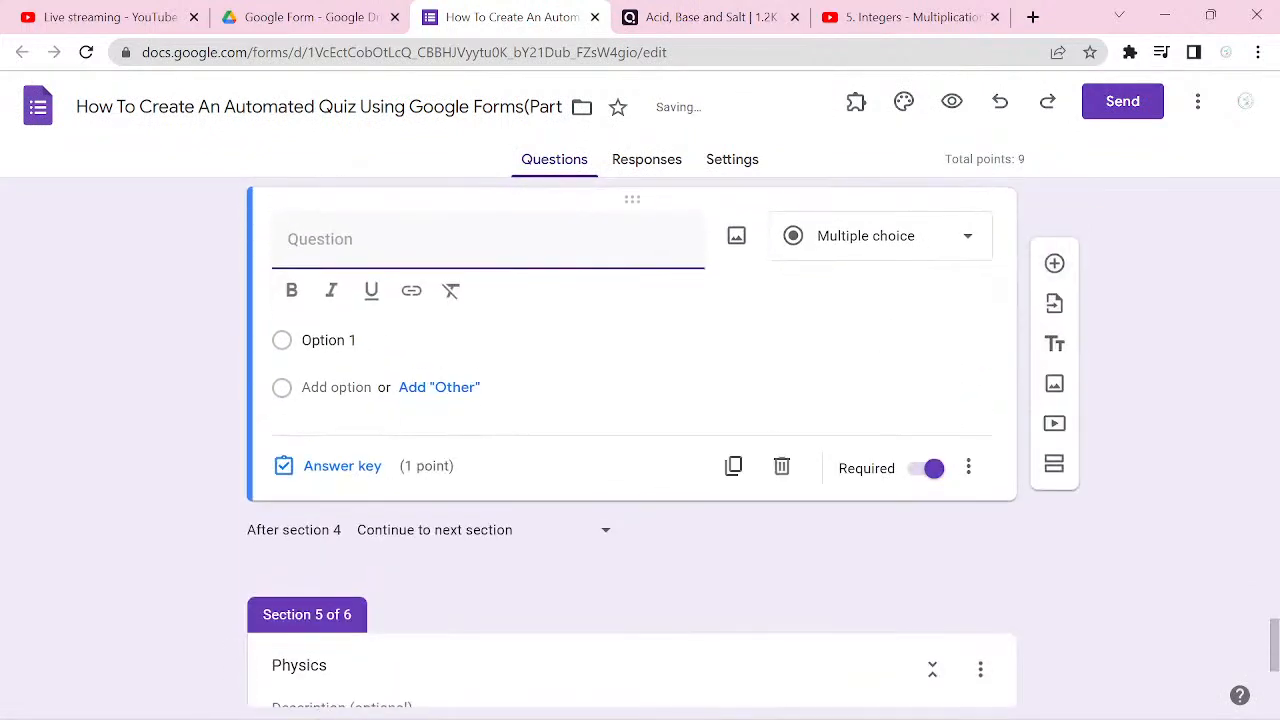
{"action": "key", "text": "ctrl+Tab"}
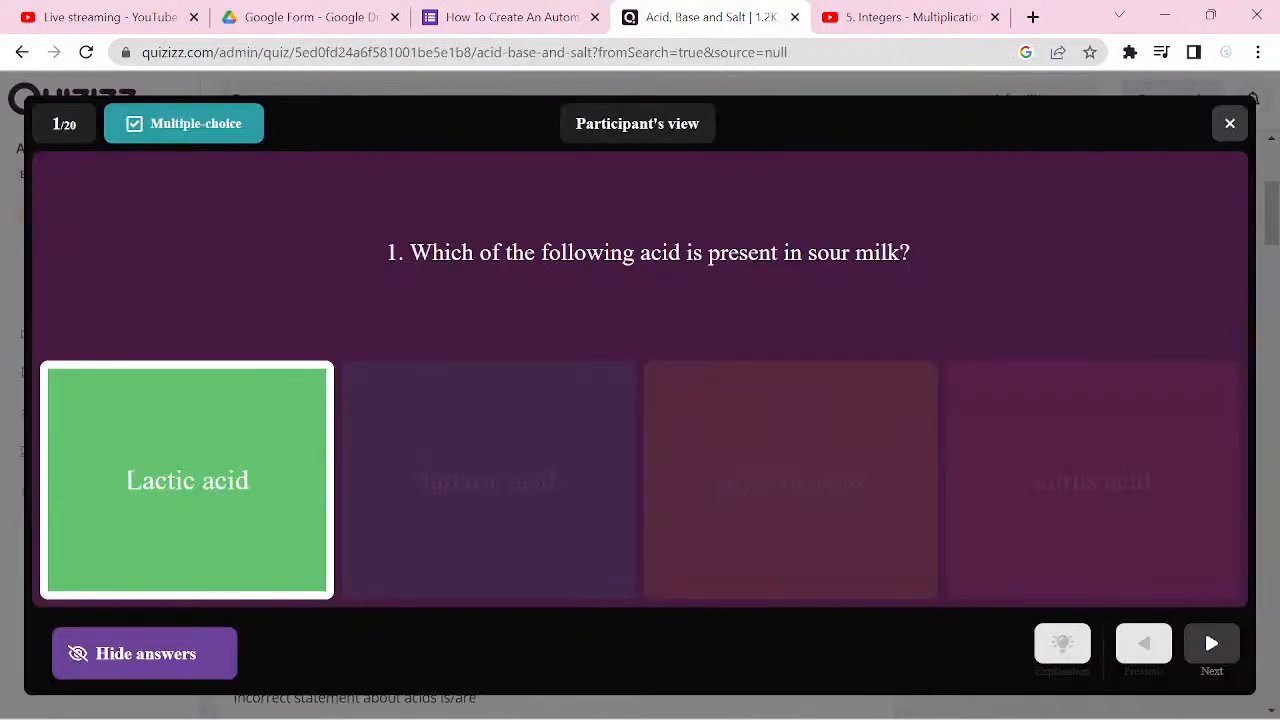
{"action": "left_click", "coordinate": [145, 653]}
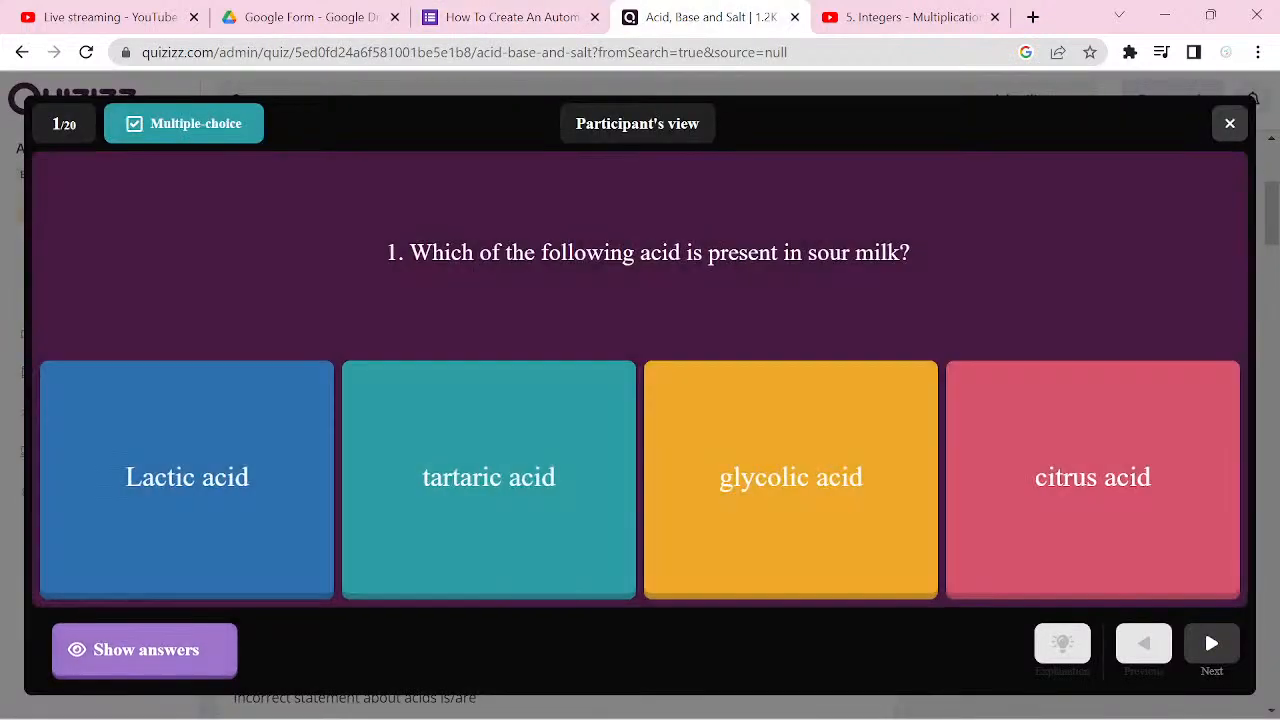
{"action": "left_click", "coordinate": [1204, 628]}
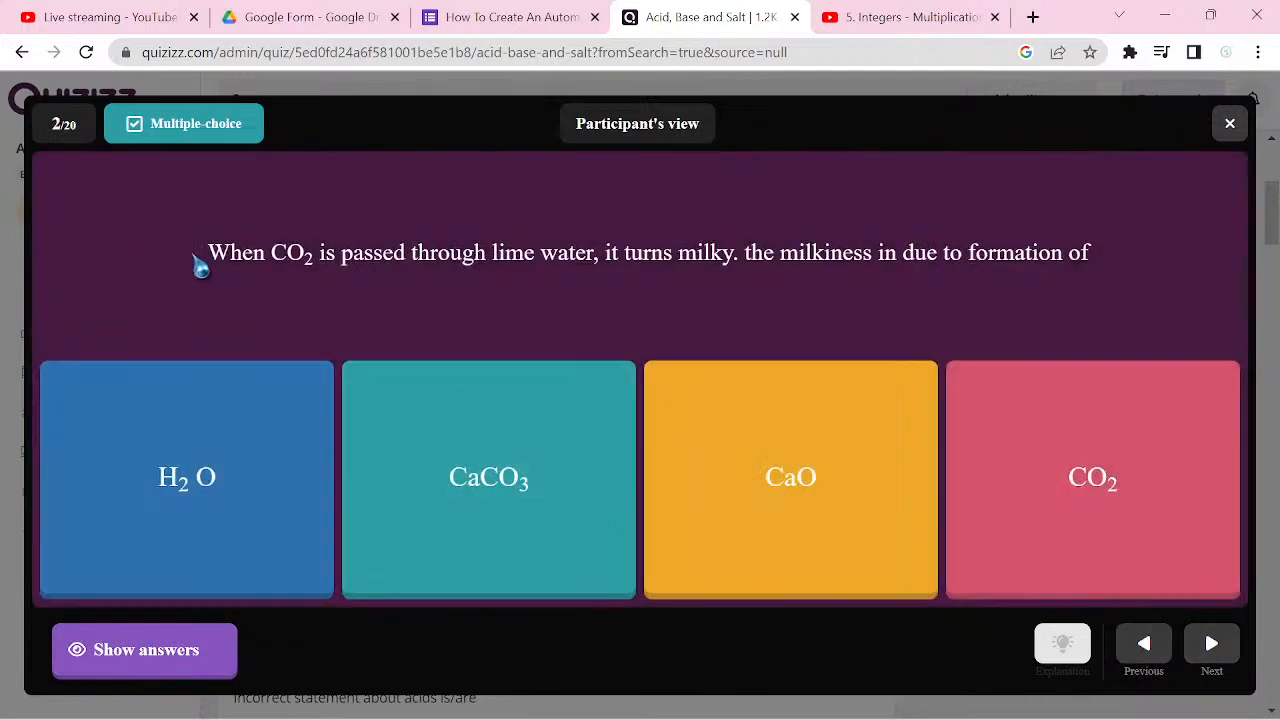
{"action": "left_click_drag", "start_coordinate": [197, 255], "coordinate": [1114, 277]}
{"action": "key", "text": "ctrl+c"}
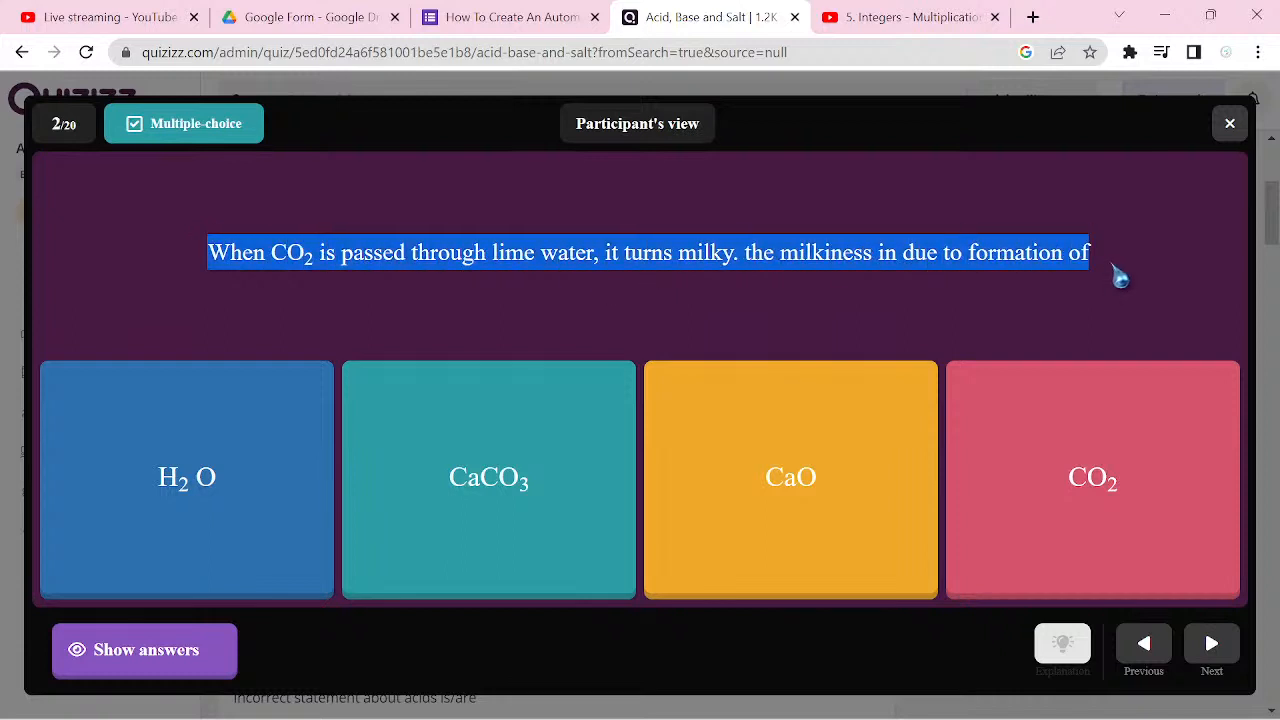
{"action": "left_click", "coordinate": [527, 22]}
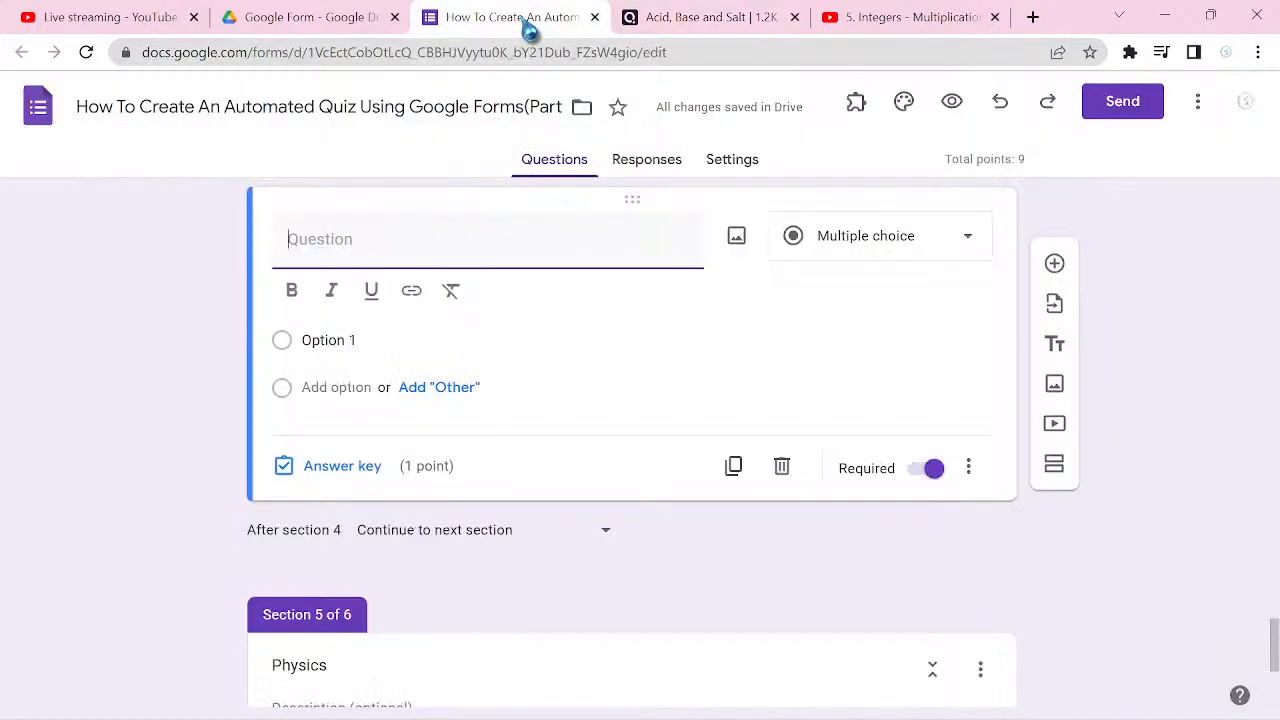
{"action": "key", "text": "ctrl+v"}
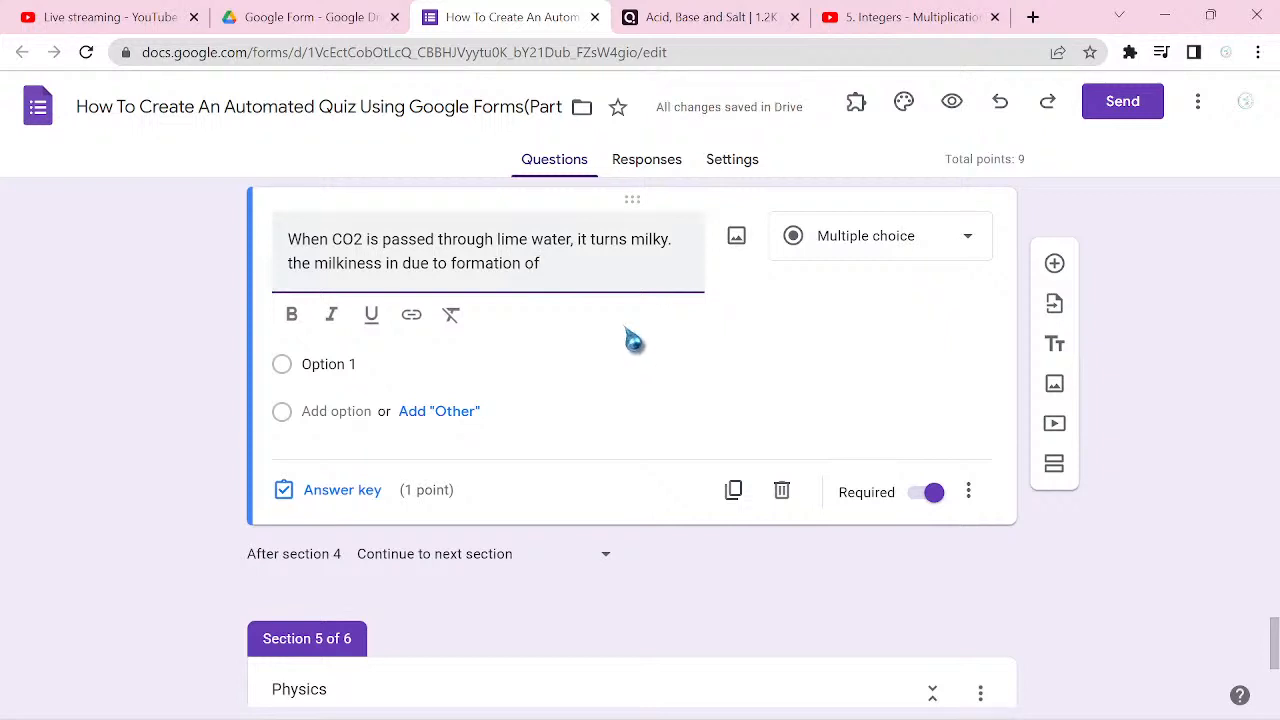
Step: Capture the lime water question text from the Quizizz preview as a rectangular screenshot with Snipping Tool
{"action": "left_click", "coordinate": [714, 18]}
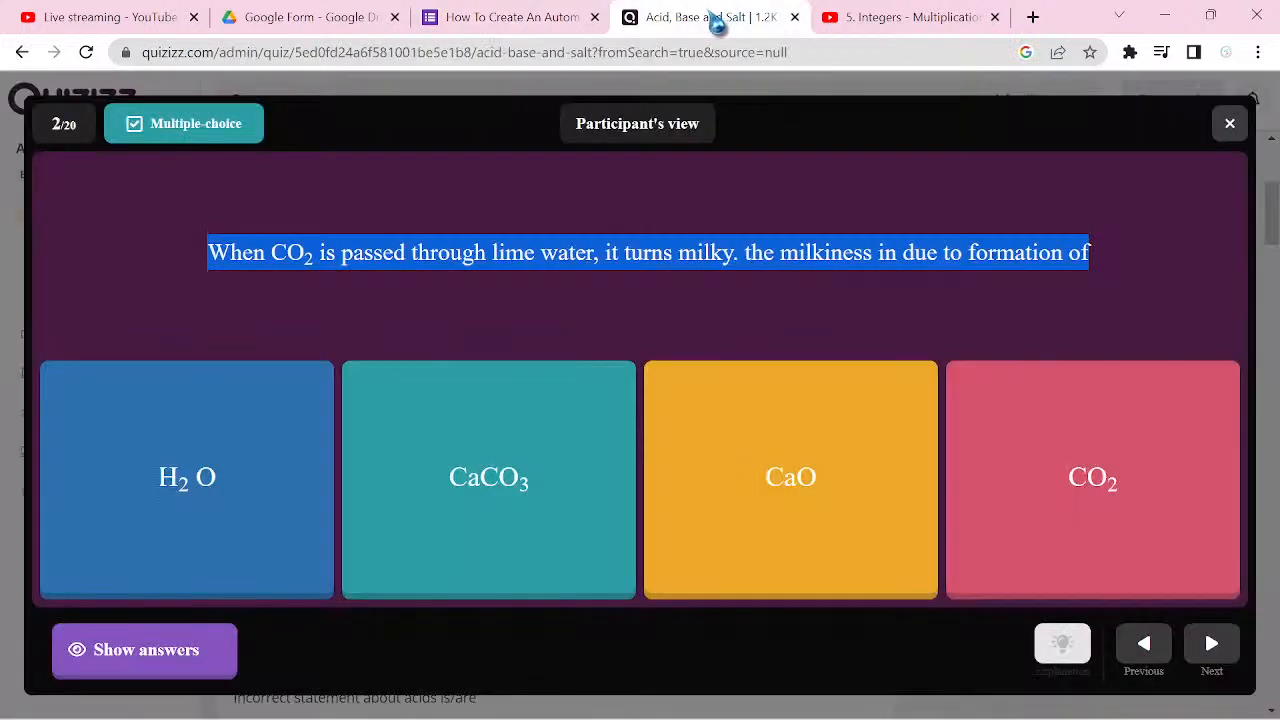
{"action": "left_click", "coordinate": [853, 210]}
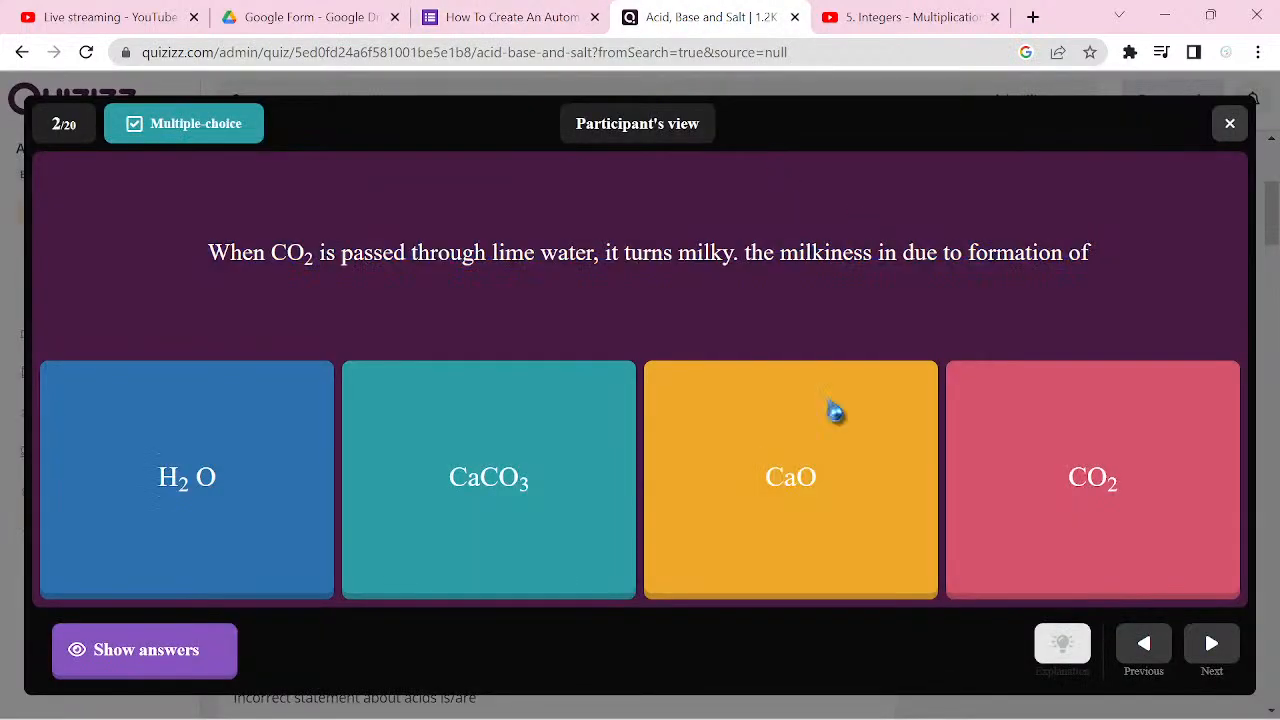
{"action": "mouse_move", "coordinate": [790, 718]}
{"action": "left_click", "coordinate": [827, 700]}
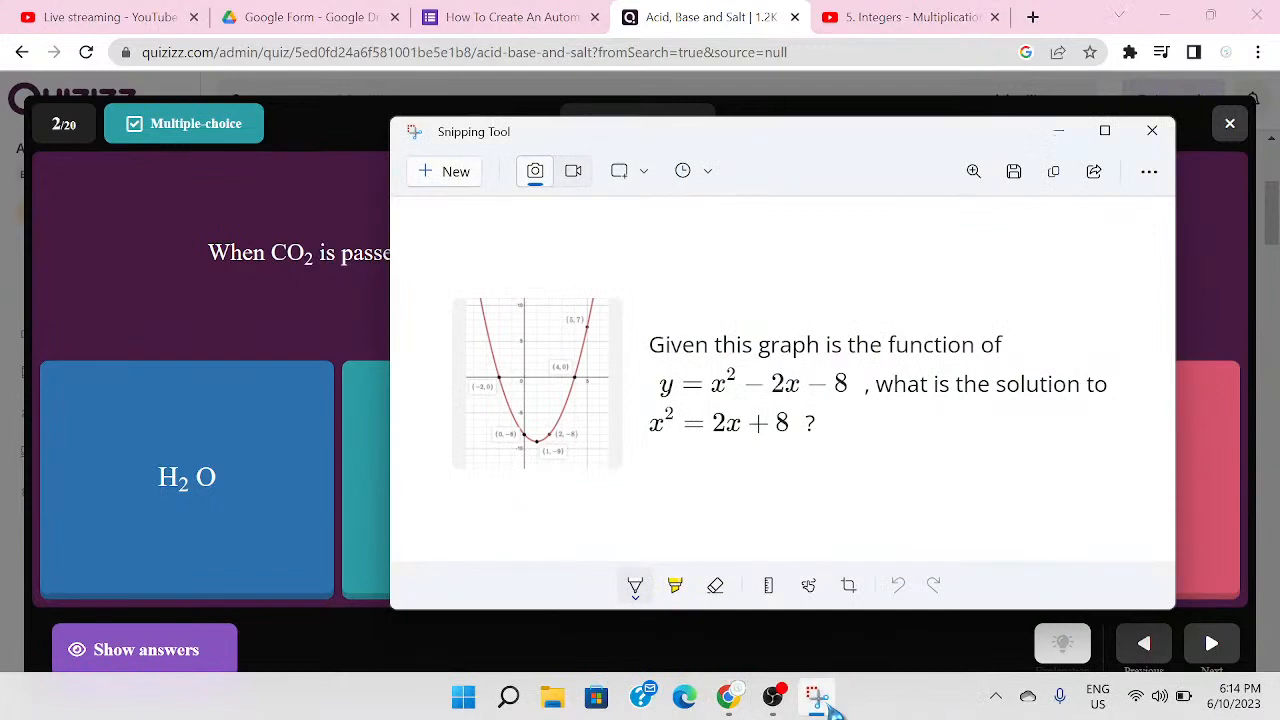
{"action": "key", "text": "ctrl+n"}
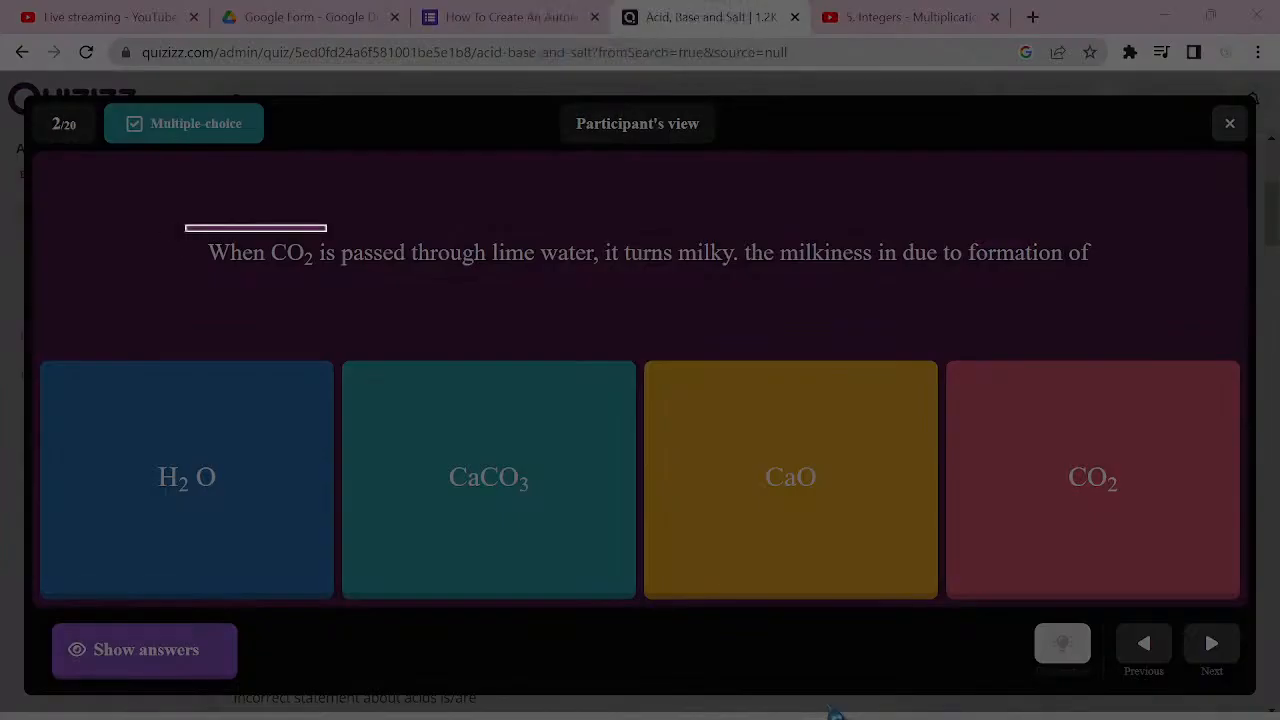
{"action": "left_click_drag", "start_coordinate": [326, 232], "coordinate": [1152, 304]}
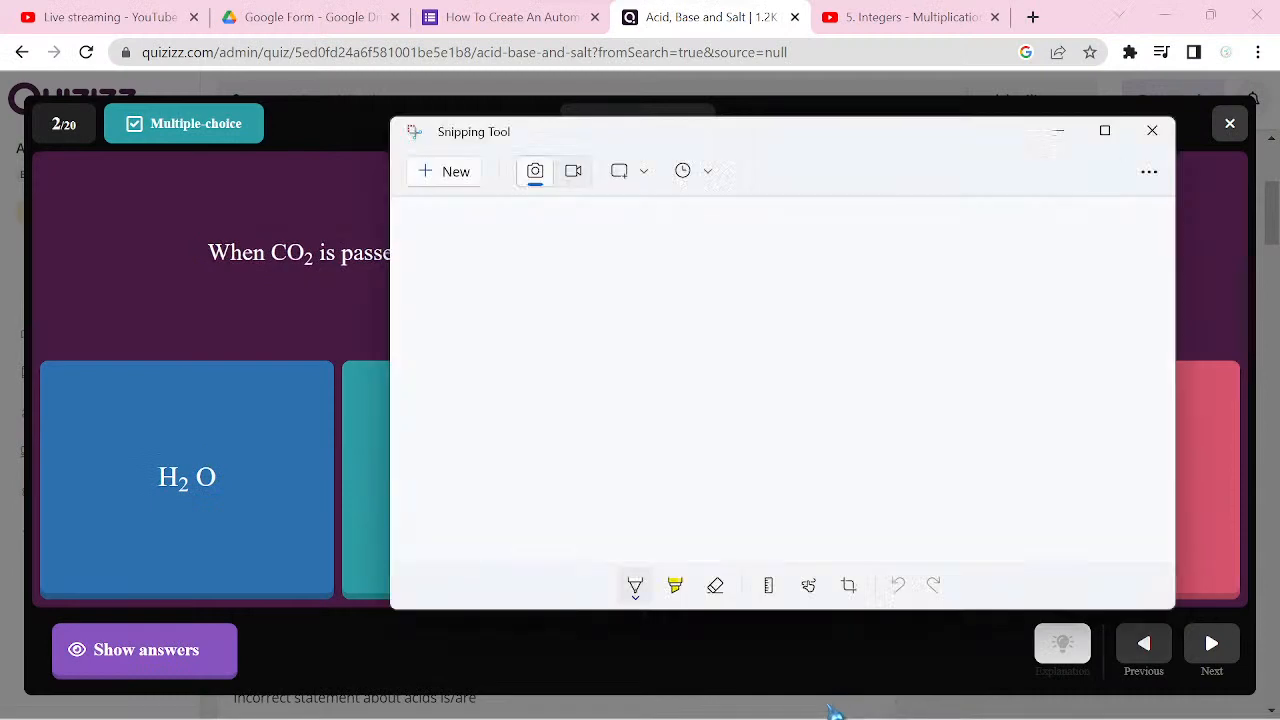
Step: Save the screenshot as 2.png in Pictures, replacing the existing file, and return to the Google Forms quiz
{"action": "key", "text": "ctrl+s"}
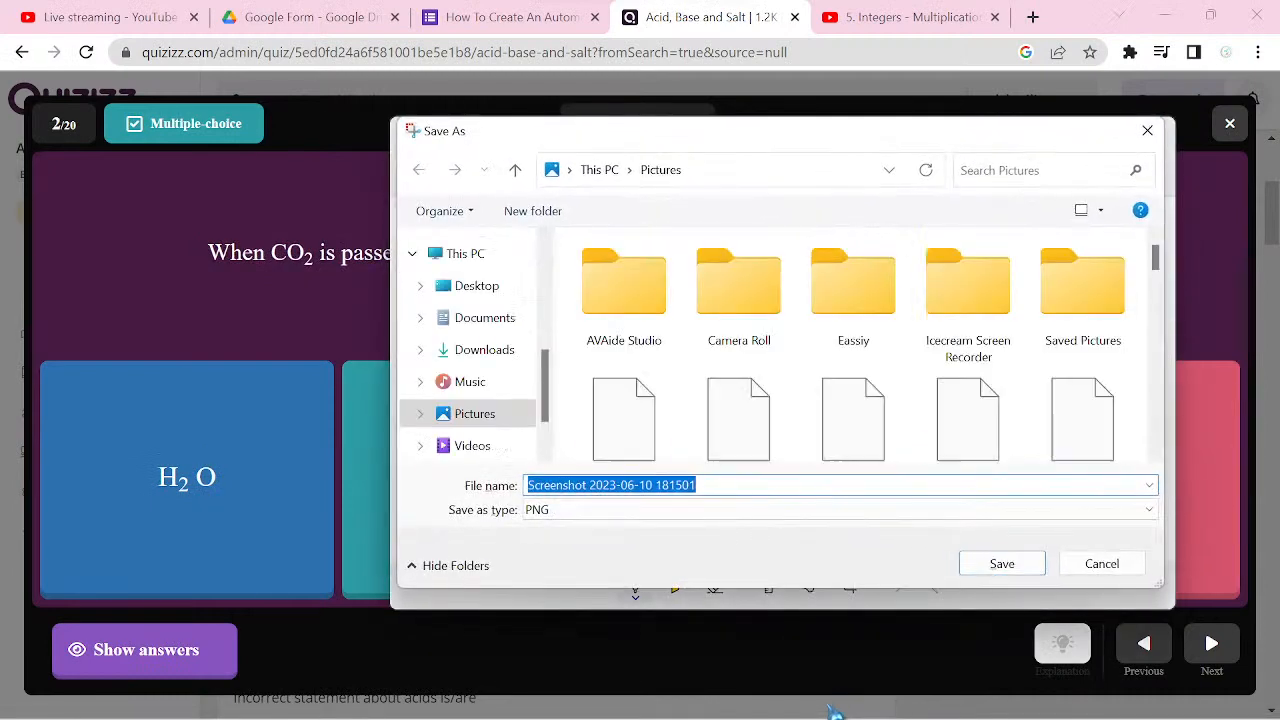
{"action": "type", "text": "2"}
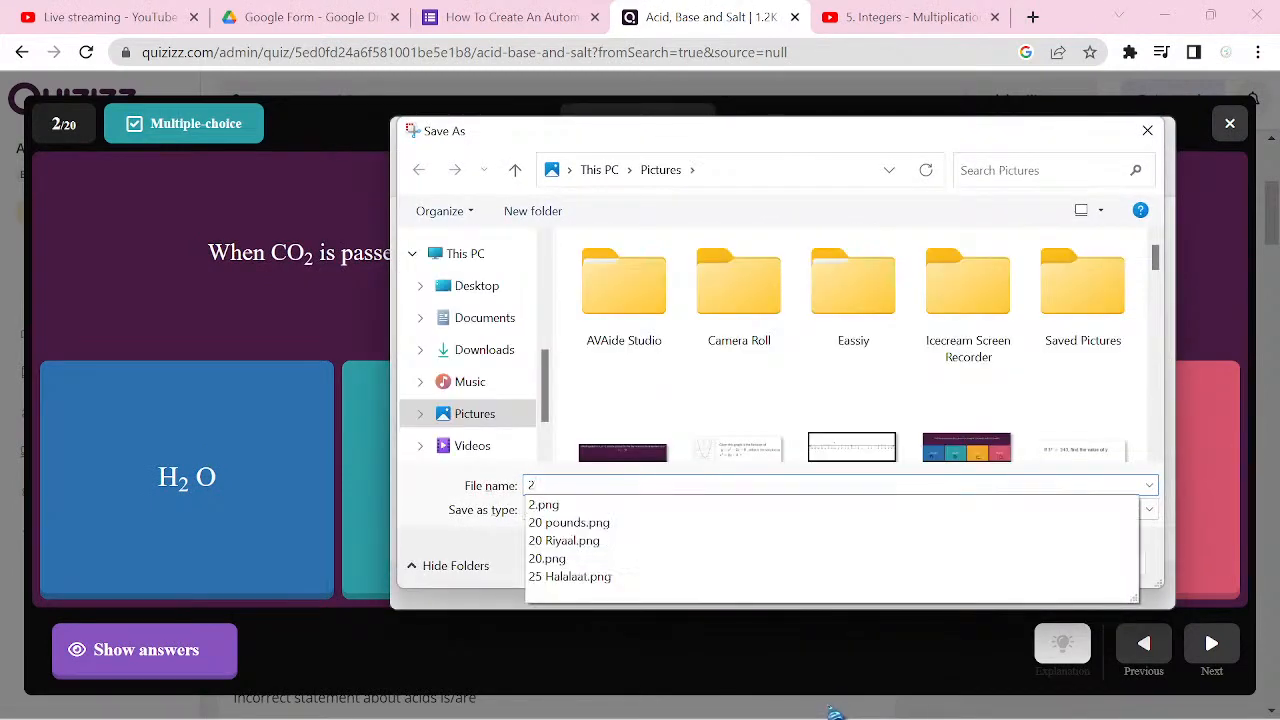
{"action": "left_click", "coordinate": [582, 523]}
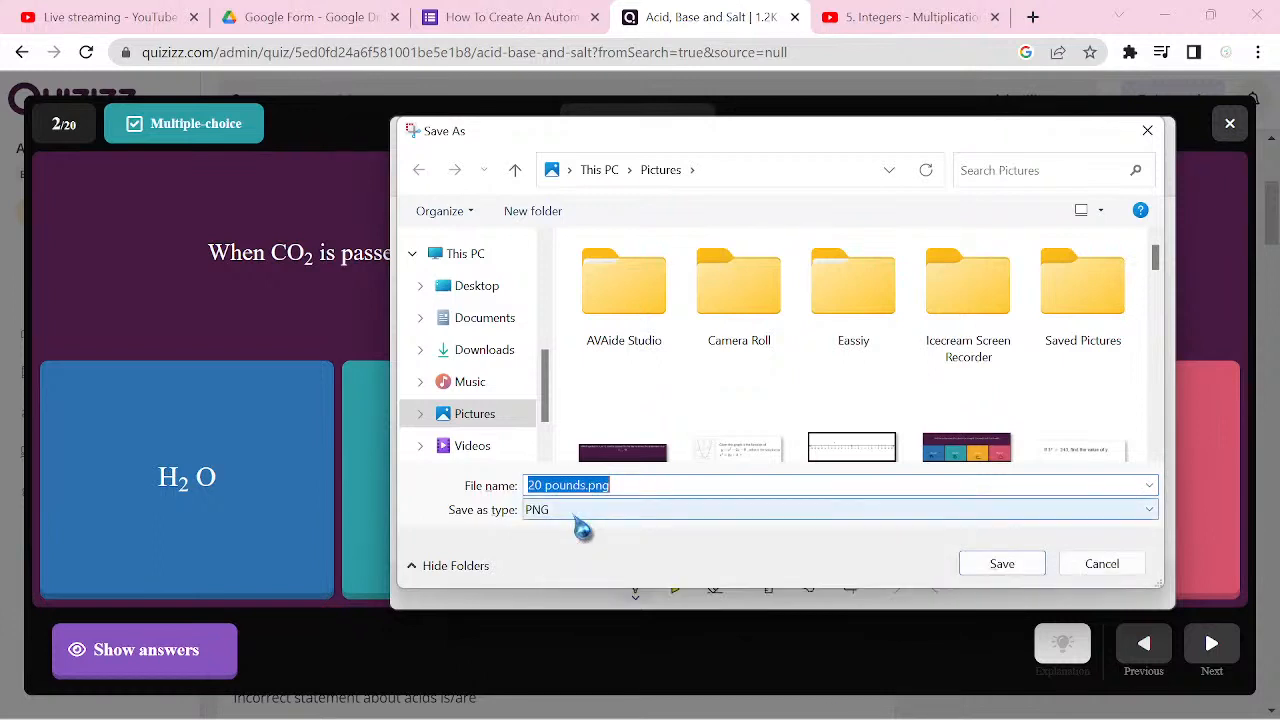
{"action": "type", "text": "2"}
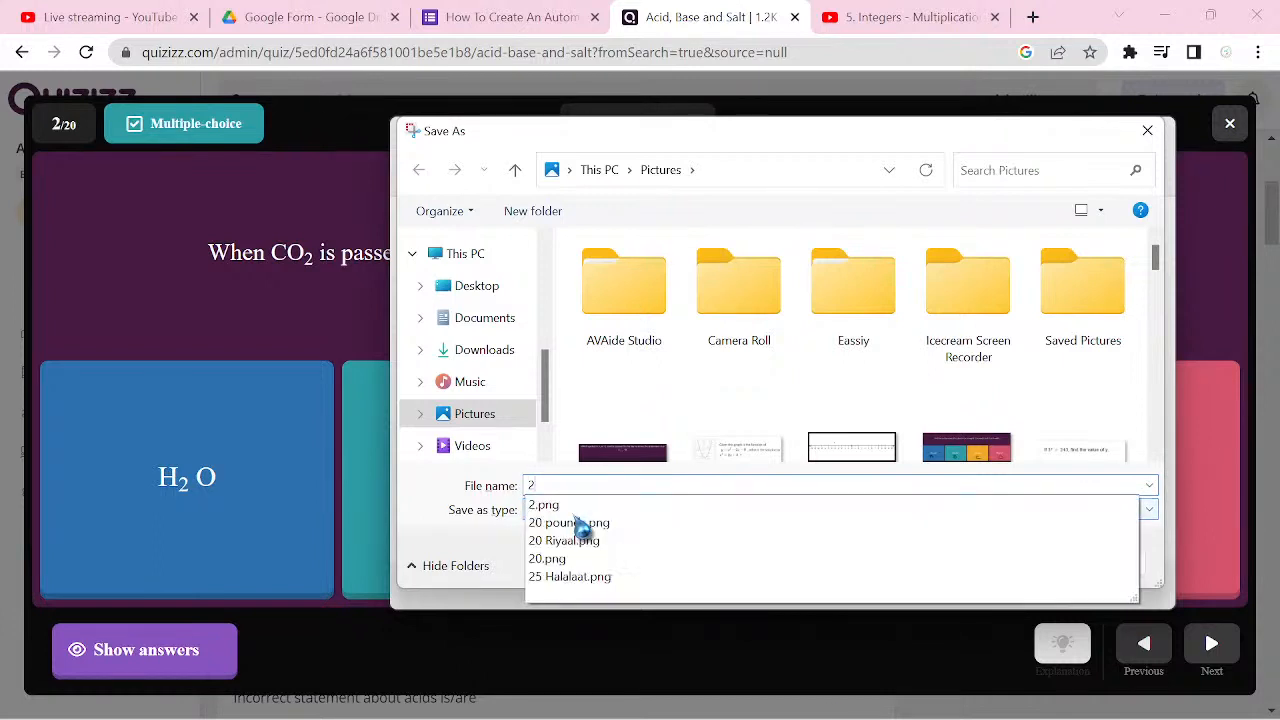
{"action": "left_click", "coordinate": [645, 509]}
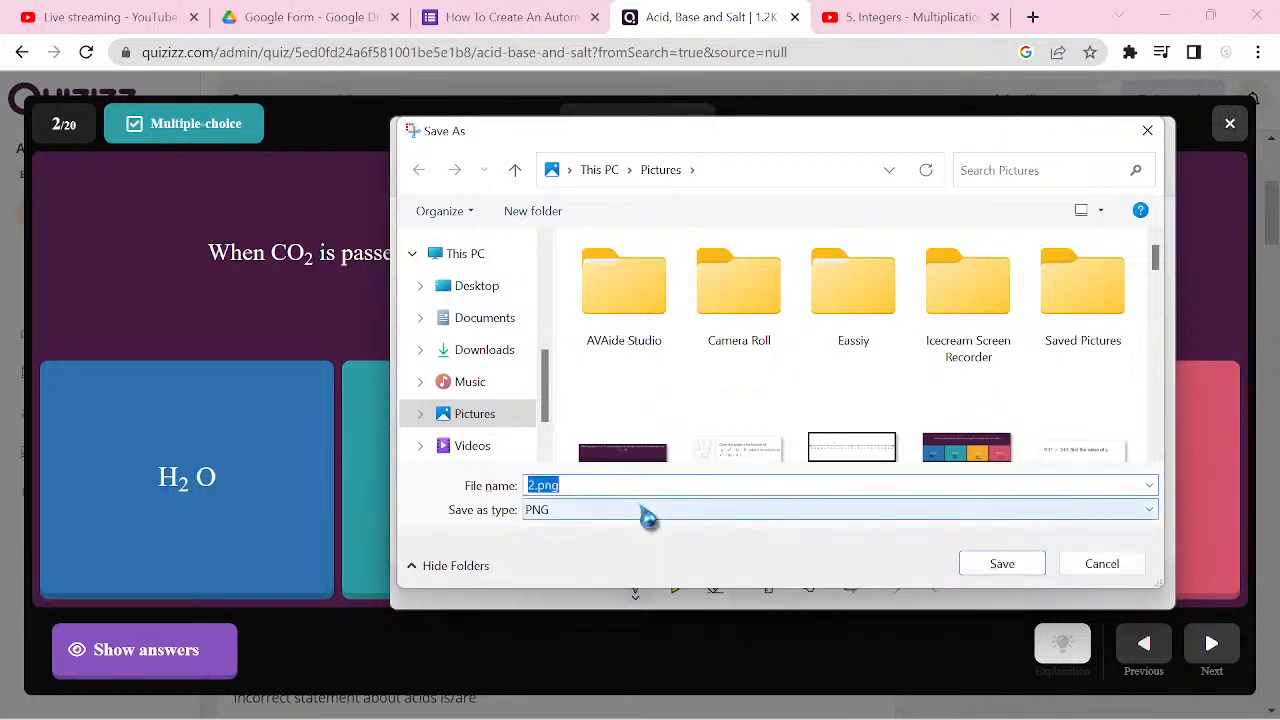
{"action": "left_click", "coordinate": [1008, 563]}
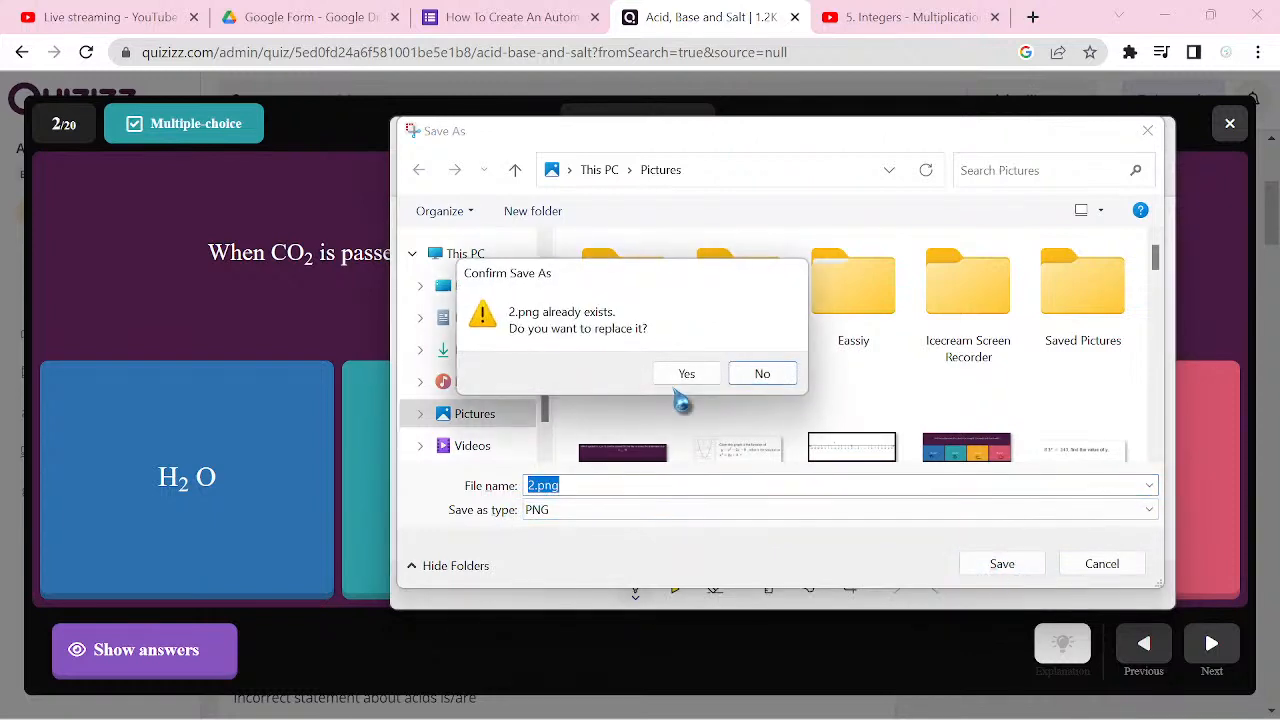
{"action": "left_click", "coordinate": [688, 374]}
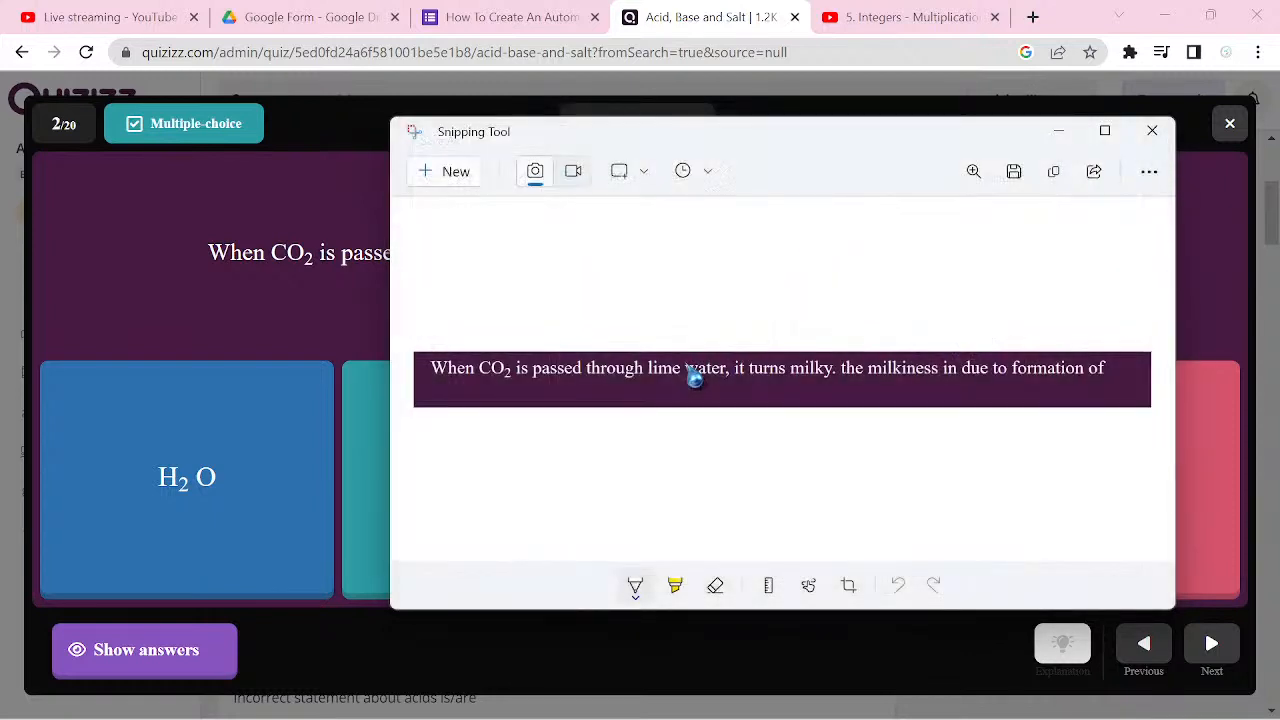
{"action": "left_click", "coordinate": [1056, 129]}
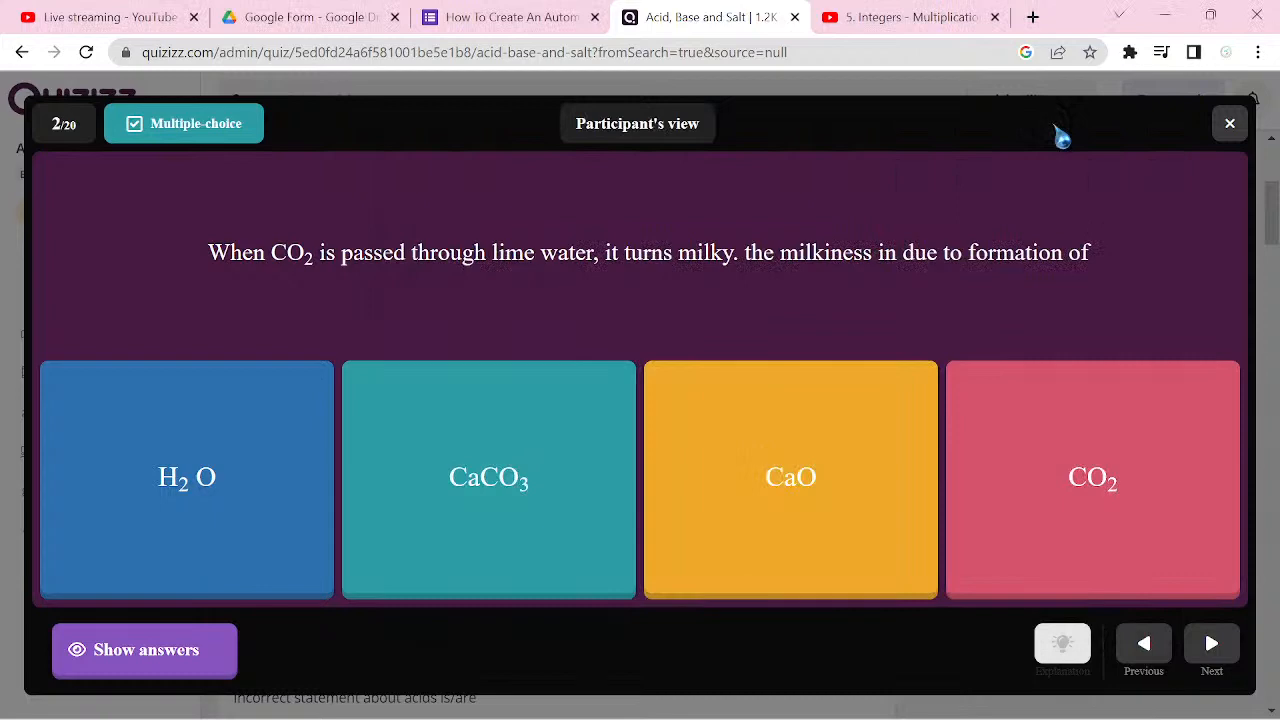
{"action": "key", "text": "ctrl+shift+Tab"}
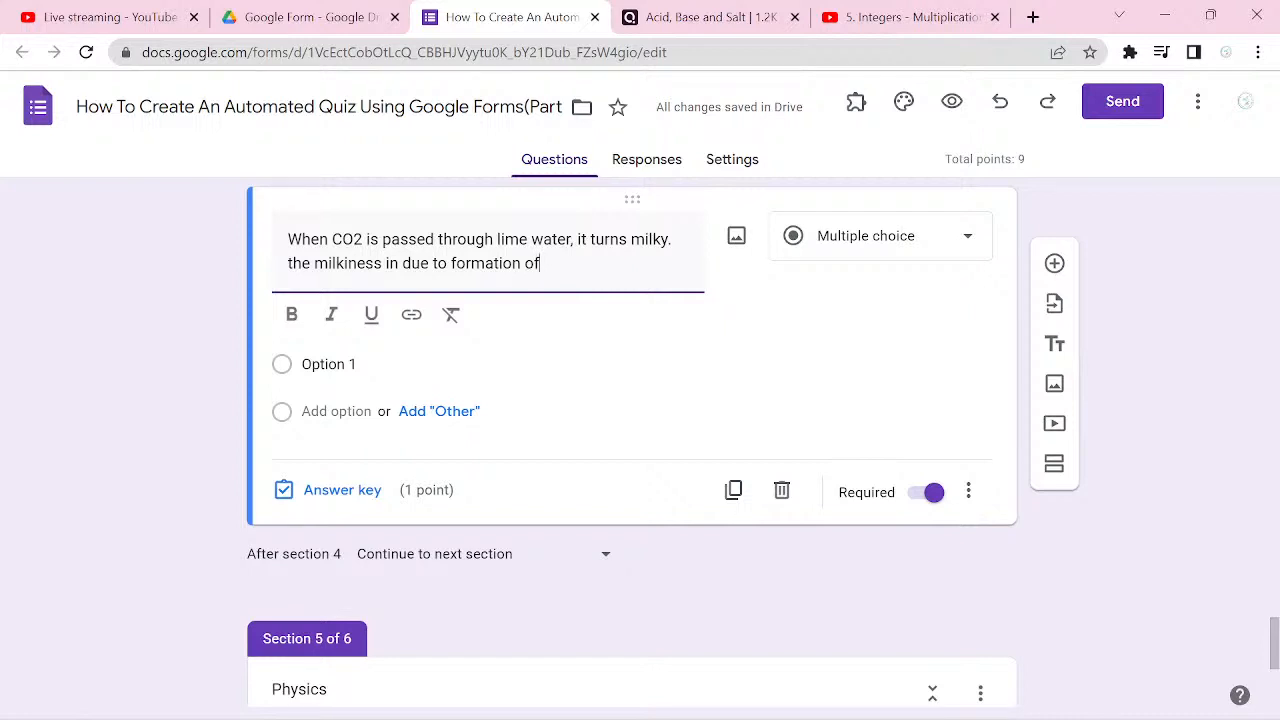
Step: Replace the lime water question's text with "2" and insert the image 2.png from the Pictures folder into the question
{"action": "key", "text": "ctrl+a"}
{"action": "type", "text": "2"}
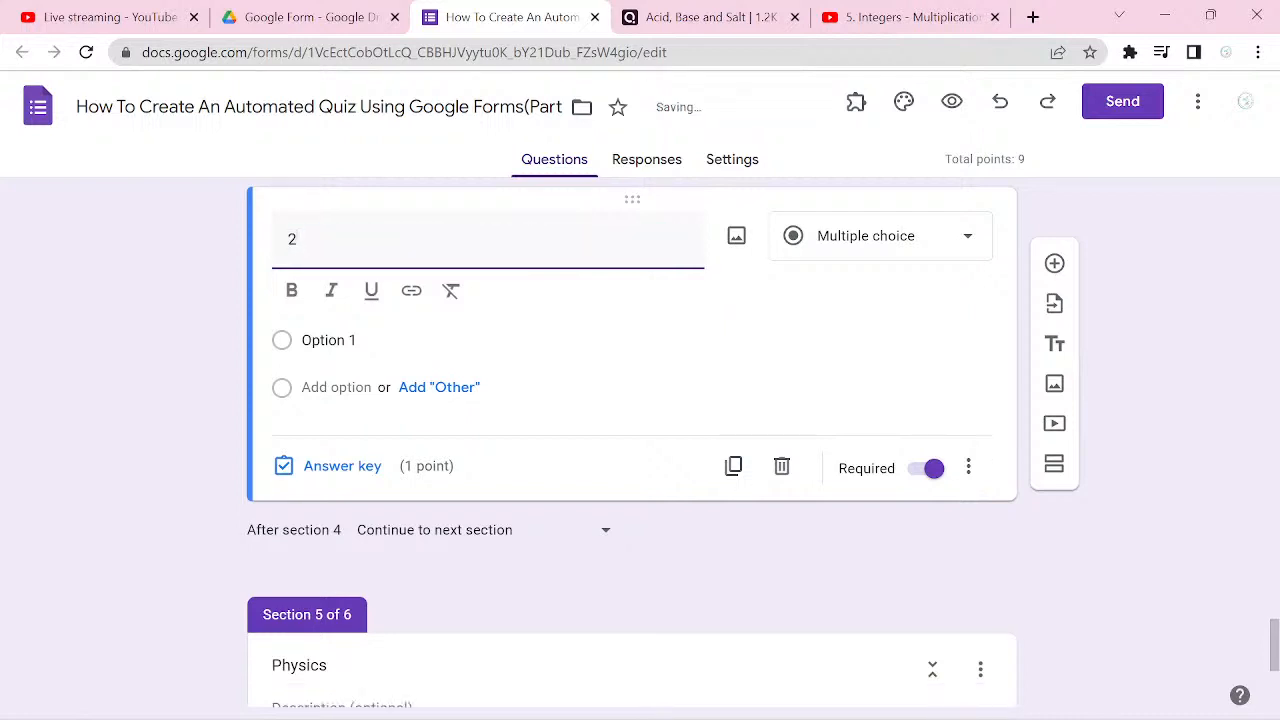
{"action": "left_click", "coordinate": [737, 236]}
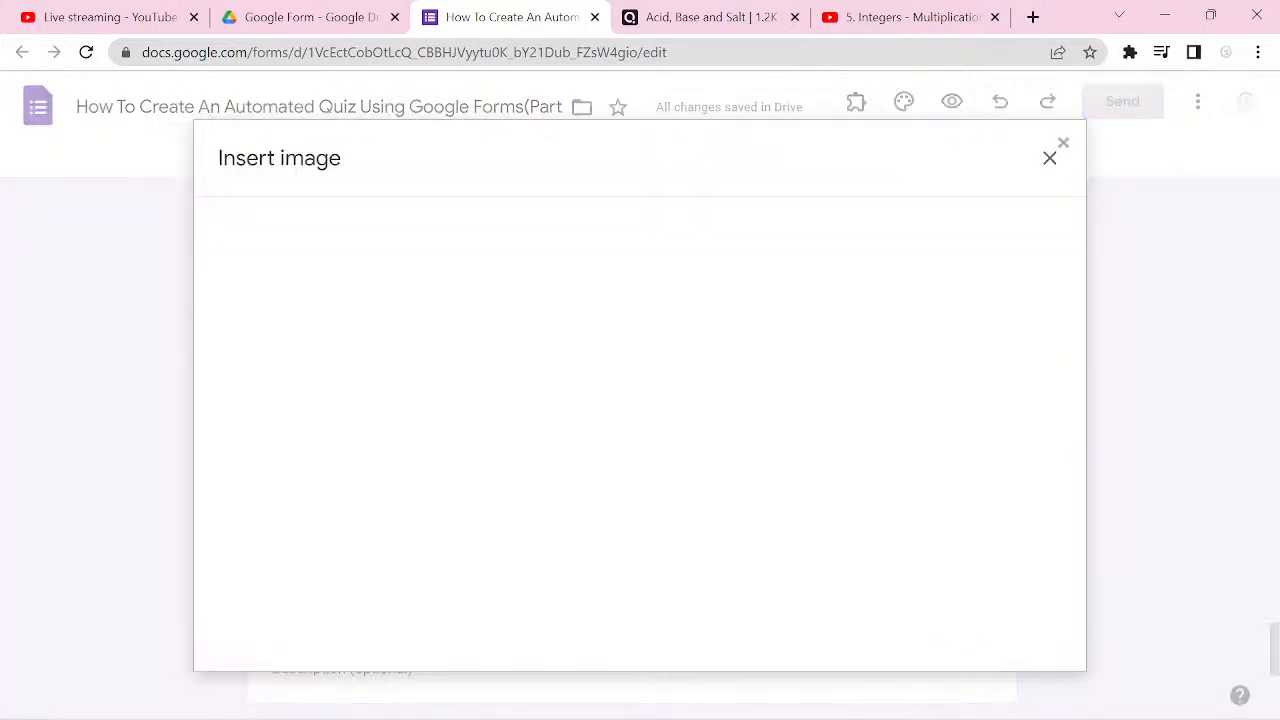
{"action": "left_click", "coordinate": [631, 527]}
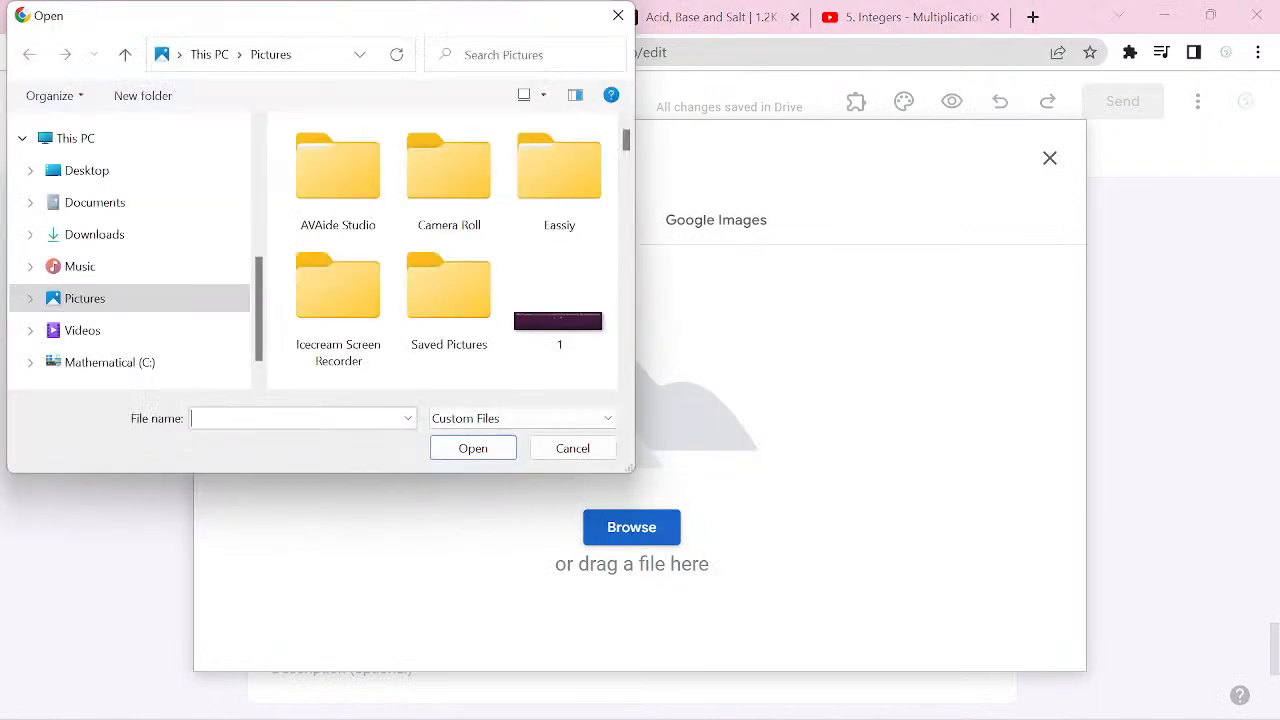
{"action": "type", "text": "2"}
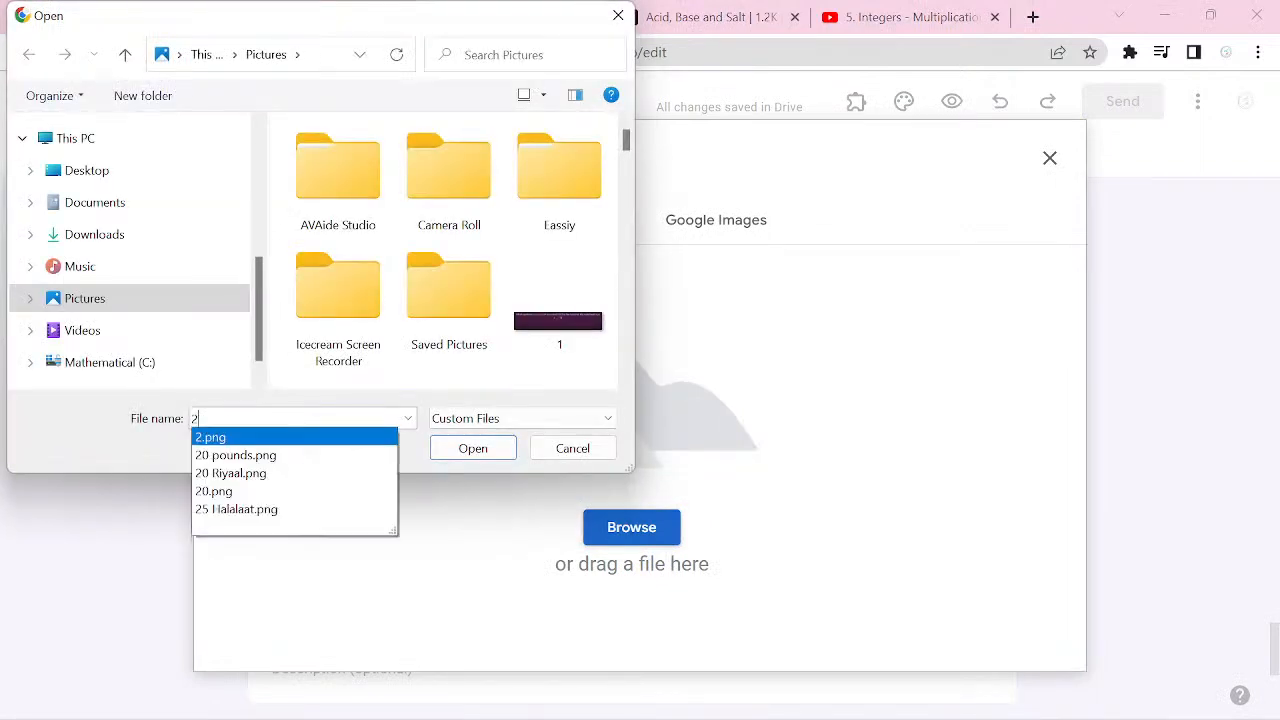
{"action": "left_click", "coordinate": [211, 438]}
{"action": "key", "text": "Return"}
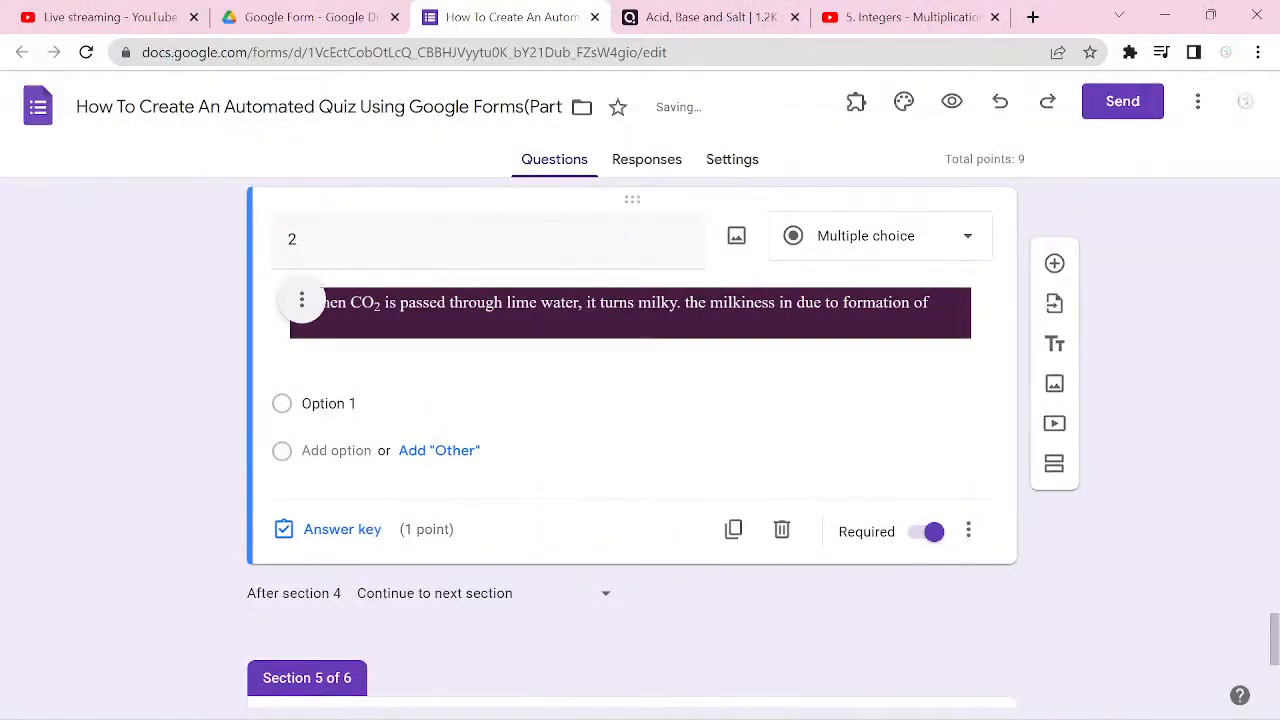
Step: Open the first answer option of the lime water question for editing
{"action": "left_click", "coordinate": [330, 404]}
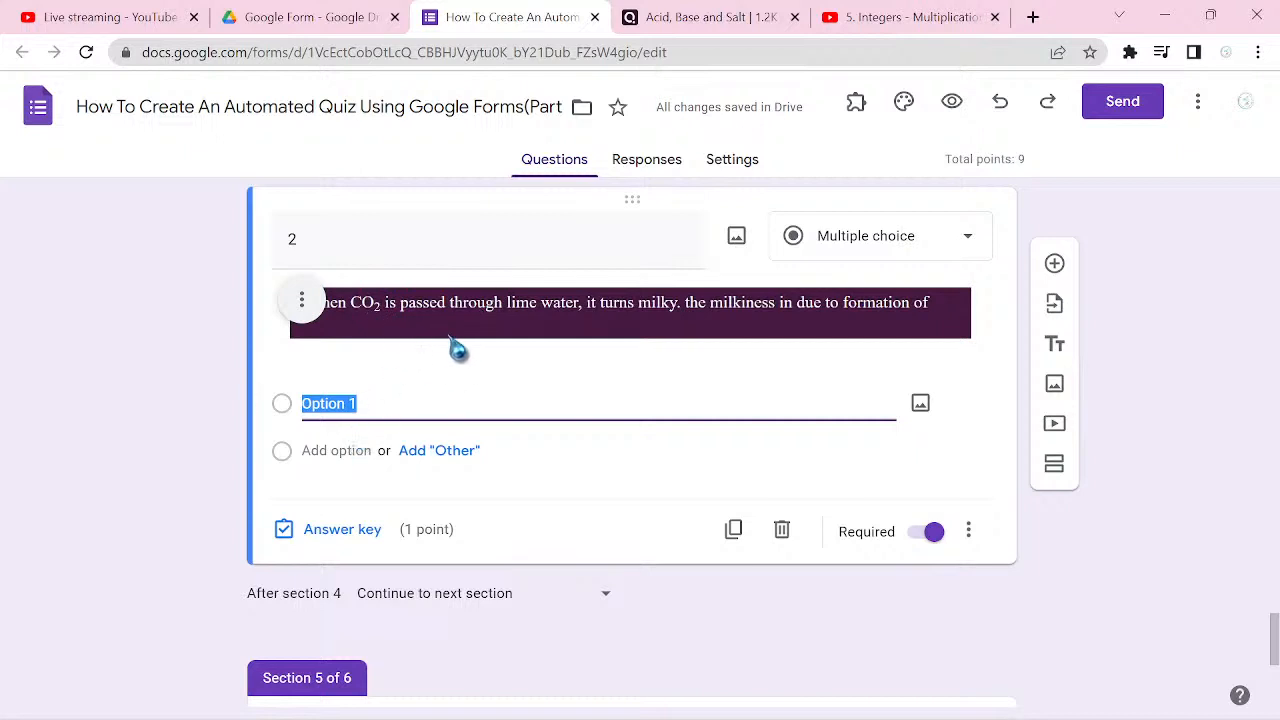
Step: Check the correct answer of the lime water question in the Quizizz preview, hide it again and return to the Google Forms quiz
{"action": "left_click", "coordinate": [708, 32]}
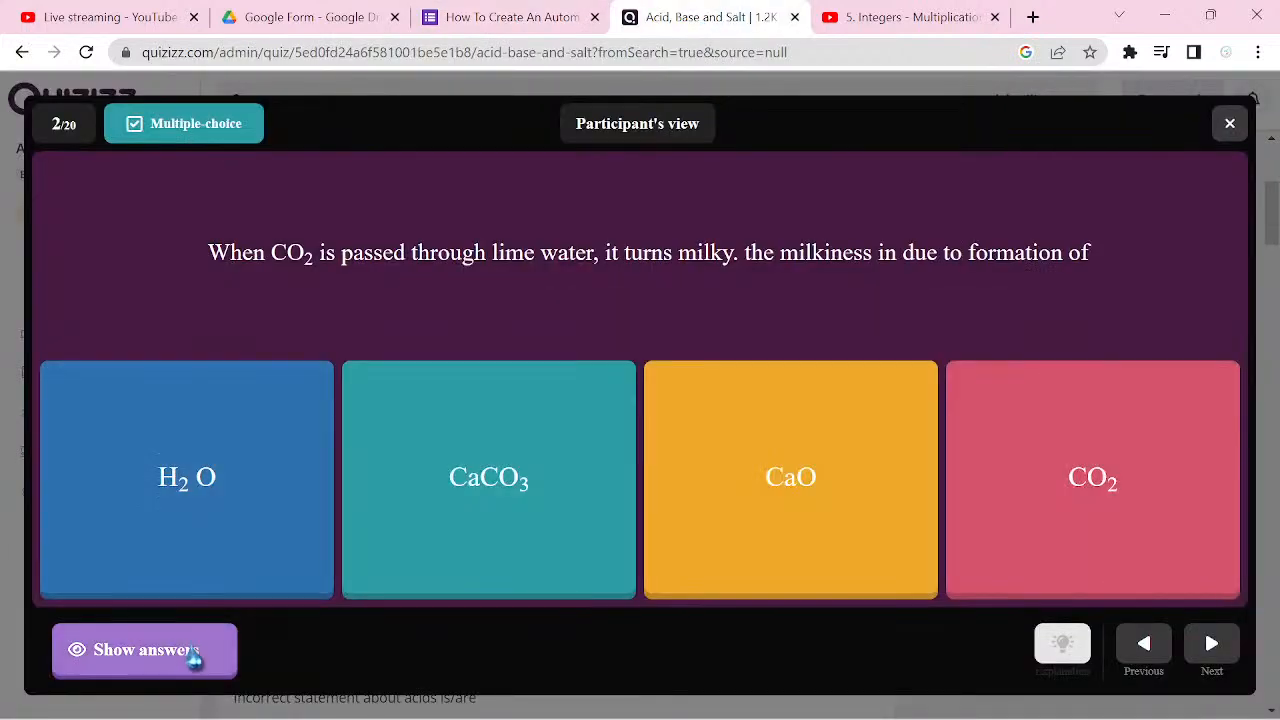
{"action": "left_click", "coordinate": [190, 653]}
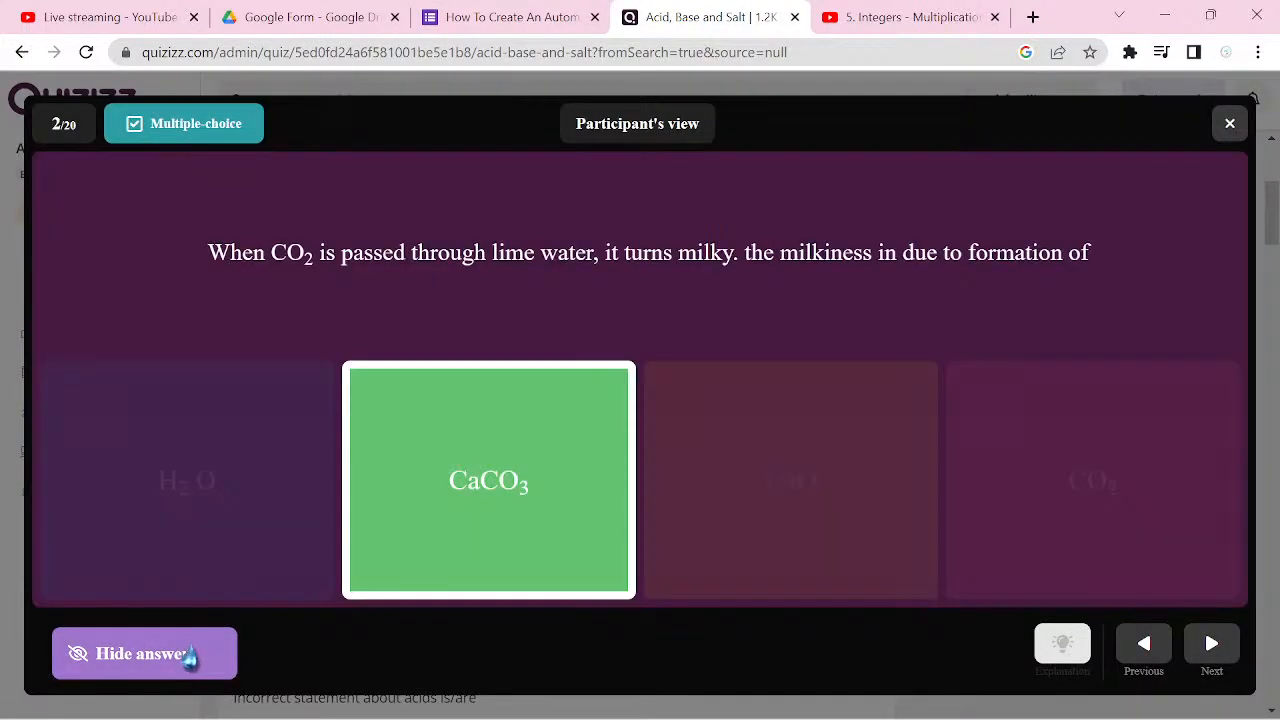
{"action": "left_click", "coordinate": [190, 653]}
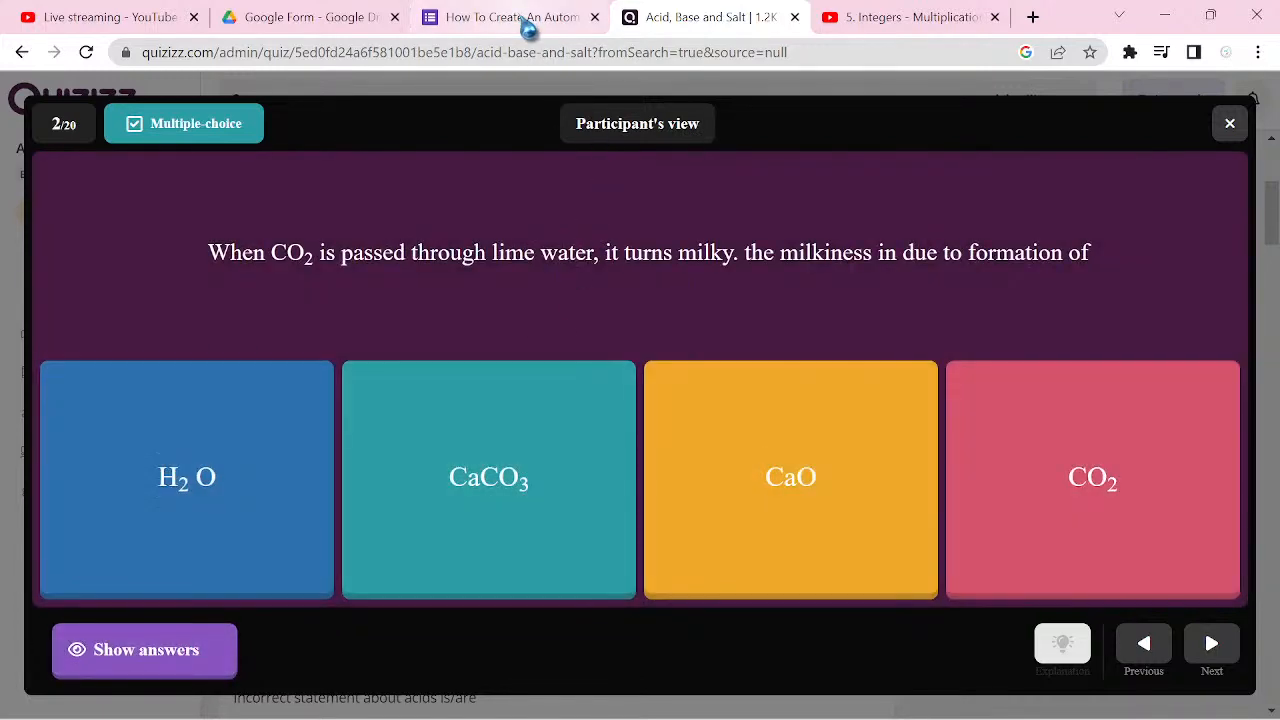
{"action": "left_click", "coordinate": [528, 22]}
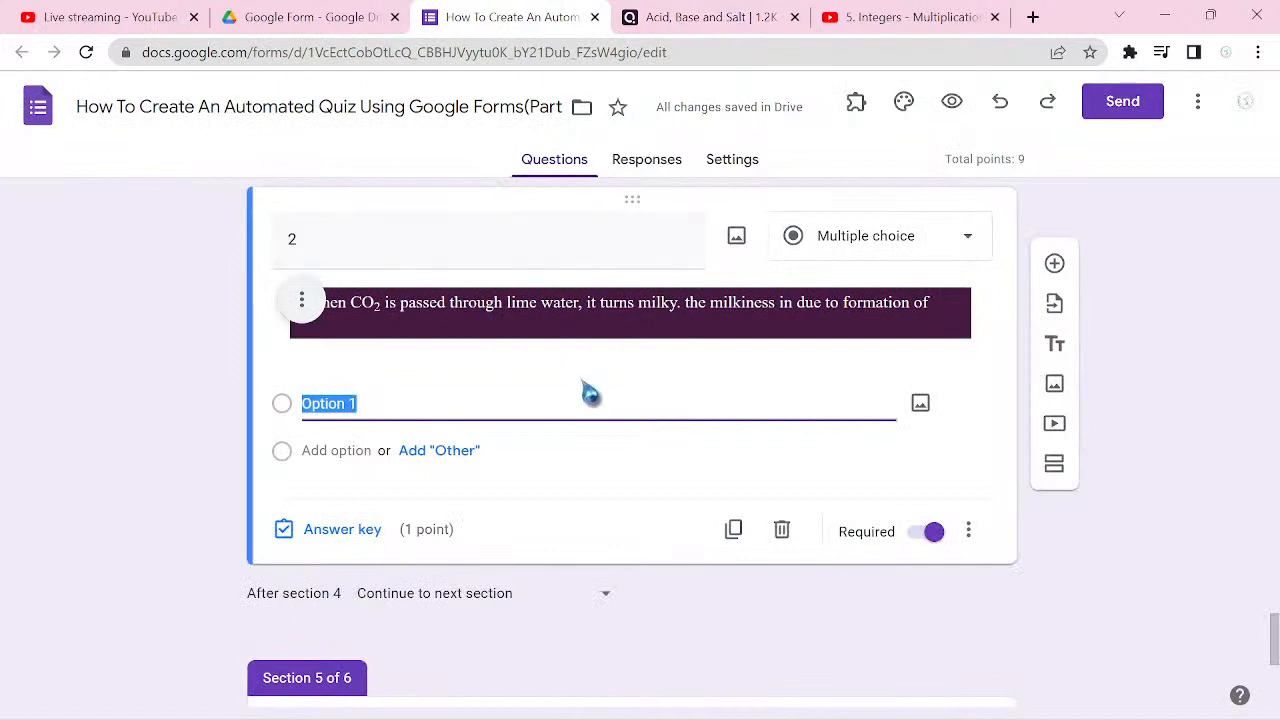
Step: Capture the H2O answer option from the Quizizz preview as a rectangular screenshot with Snipping Tool
{"action": "left_click", "coordinate": [737, 28]}
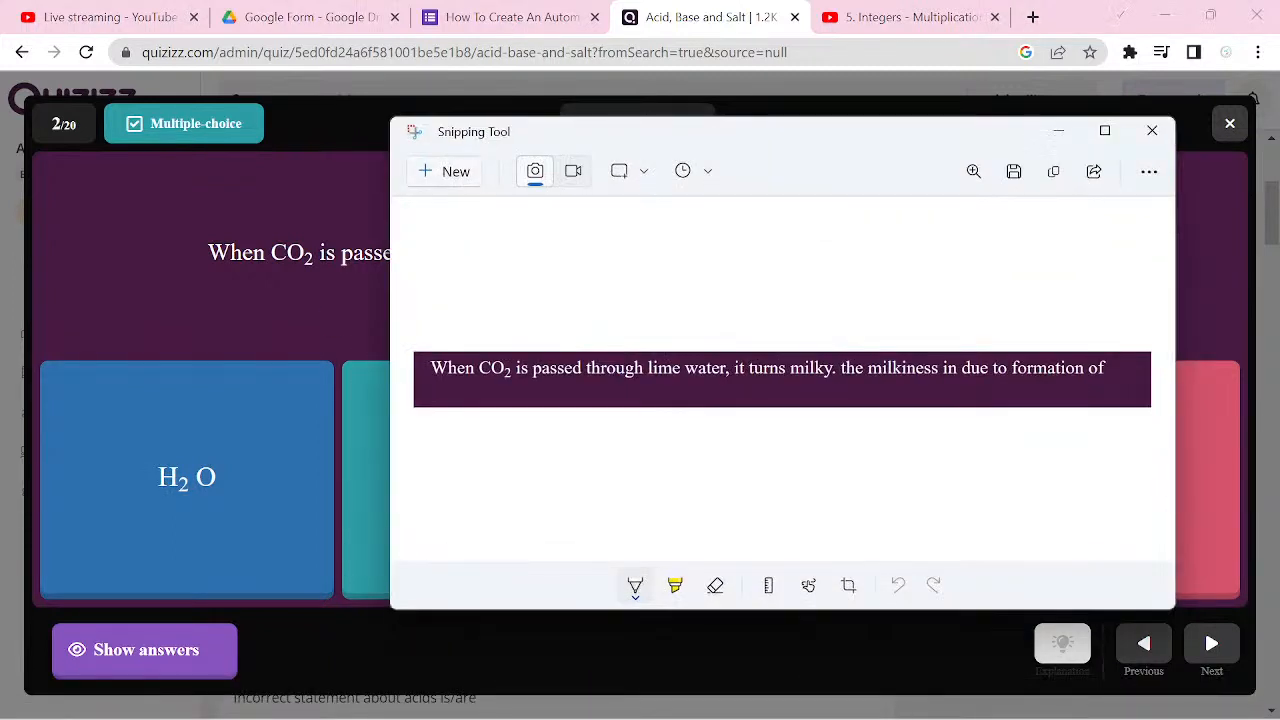
{"action": "left_click", "coordinate": [445, 171]}
{"action": "left_click_drag", "start_coordinate": [118, 447], "coordinate": [277, 537]}
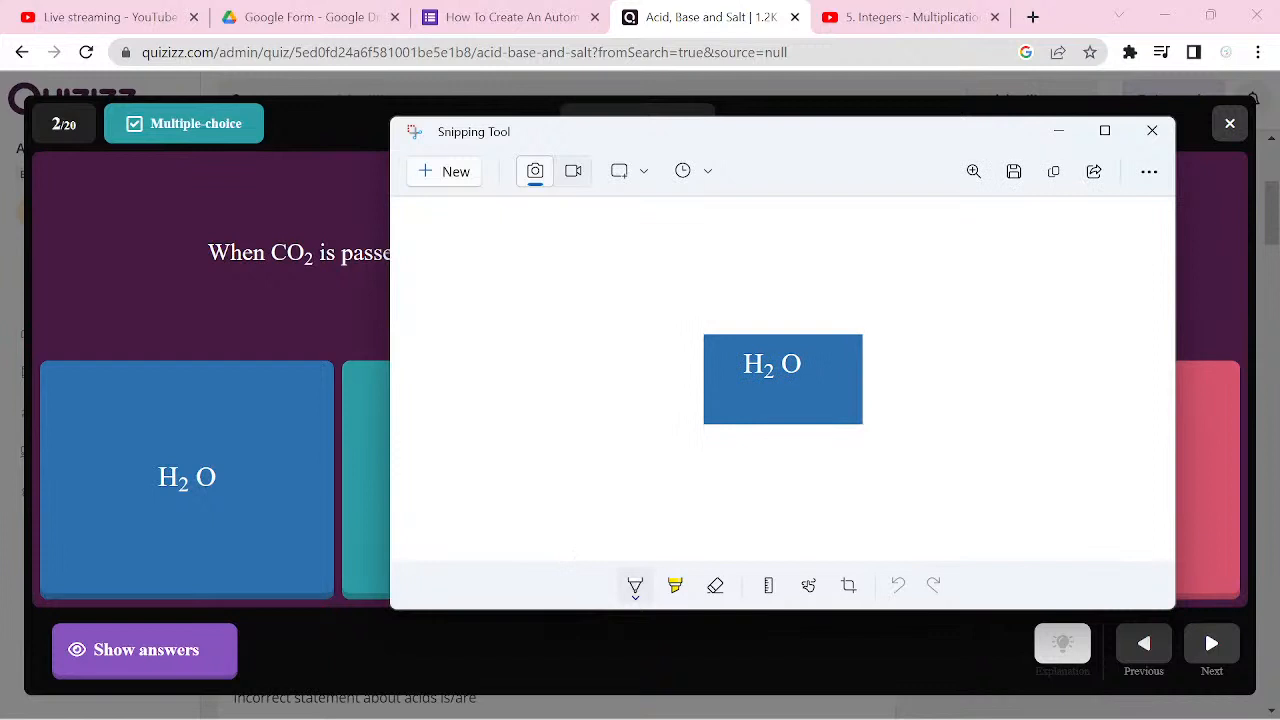
Step: Save the H2O screenshot as A in the Pictures folder, replacing the existing a.png
{"action": "key", "text": "ctrl+s"}
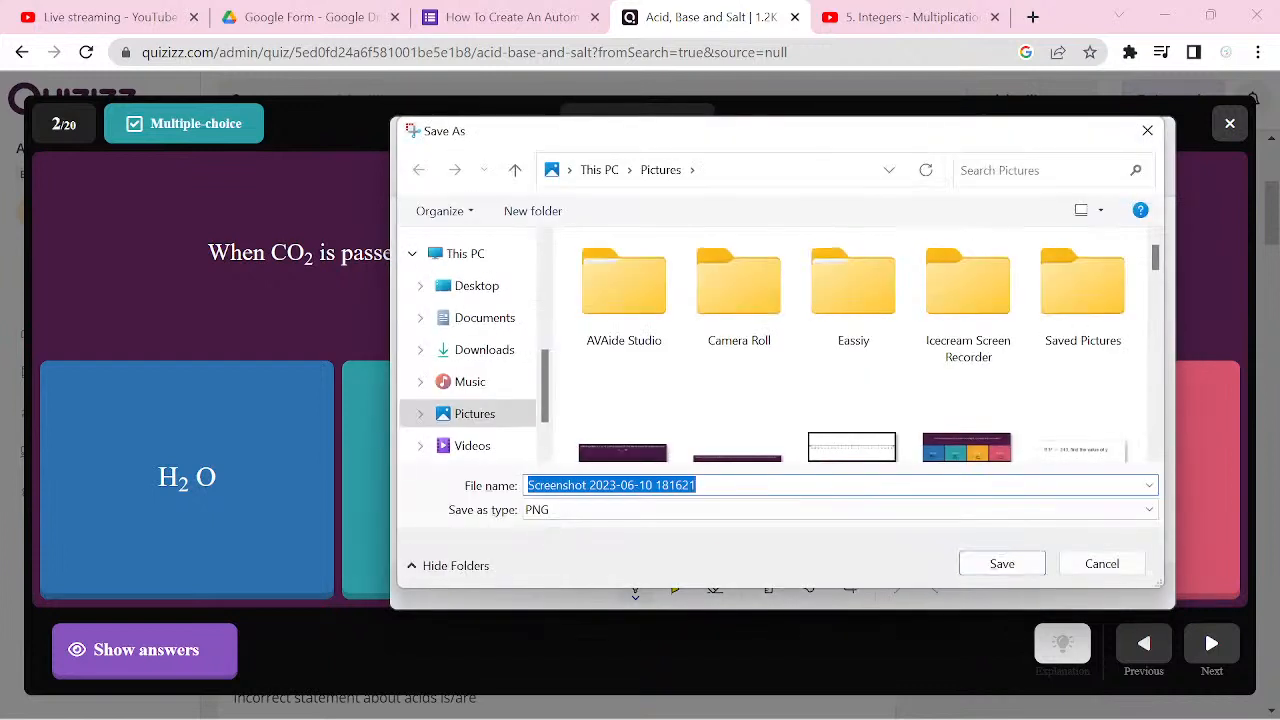
{"action": "type", "text": "A"}
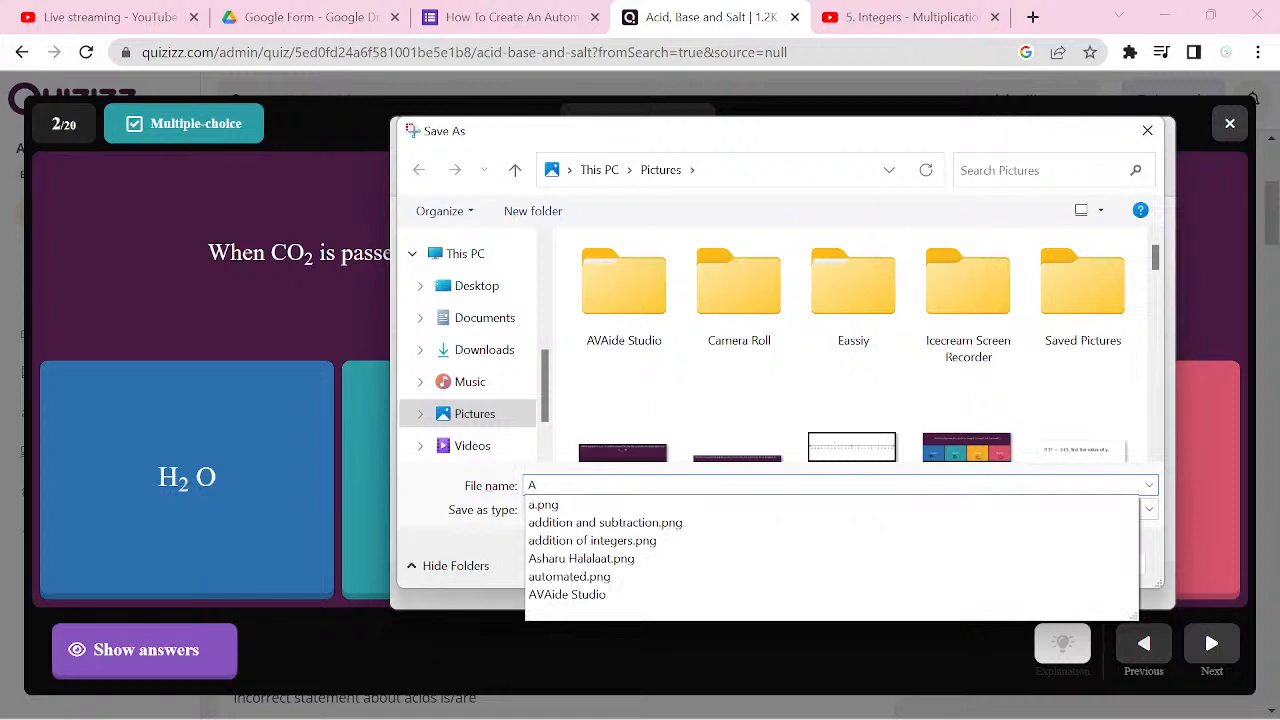
{"action": "left_click", "coordinate": [1057, 386]}
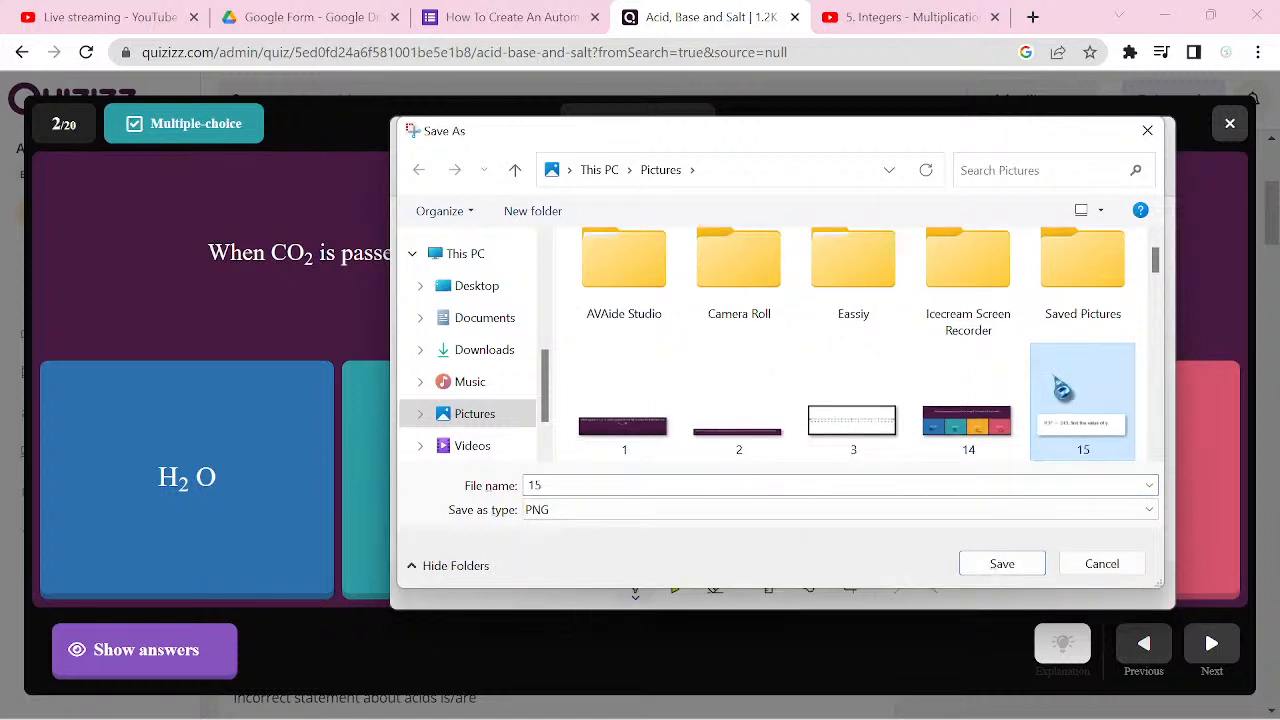
{"action": "type", "text": "A"}
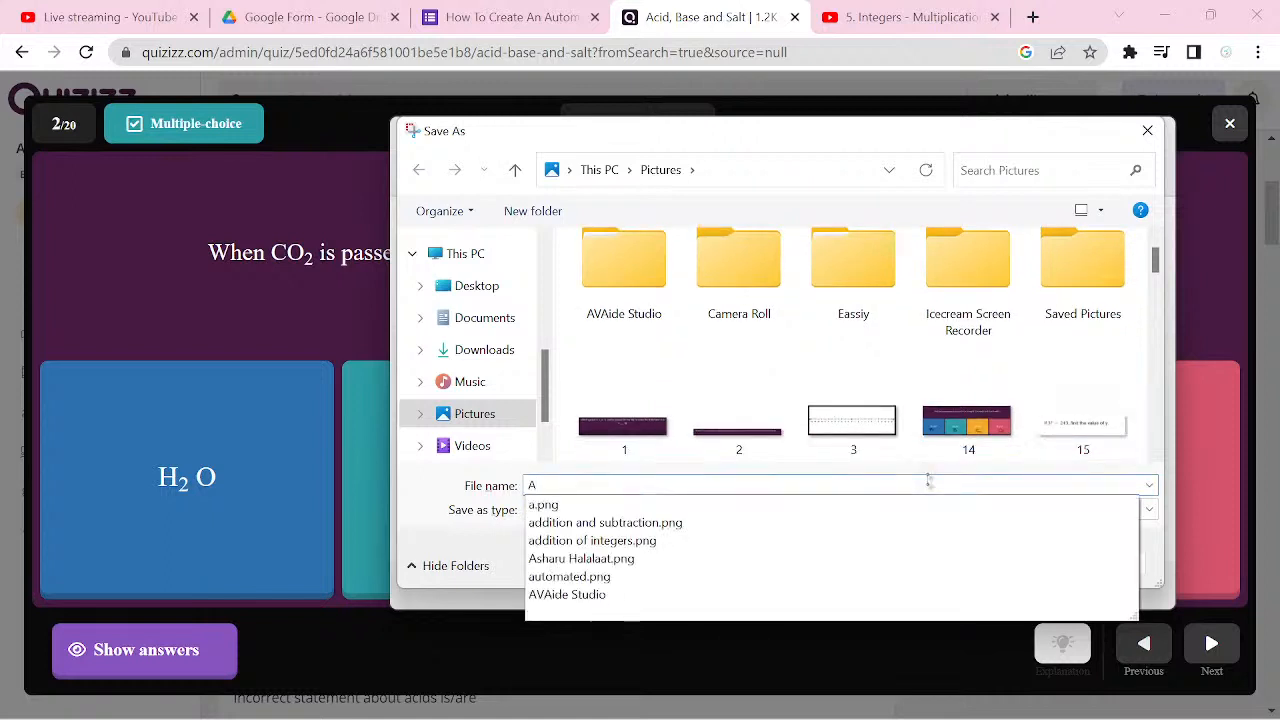
{"action": "key", "text": "Return"}
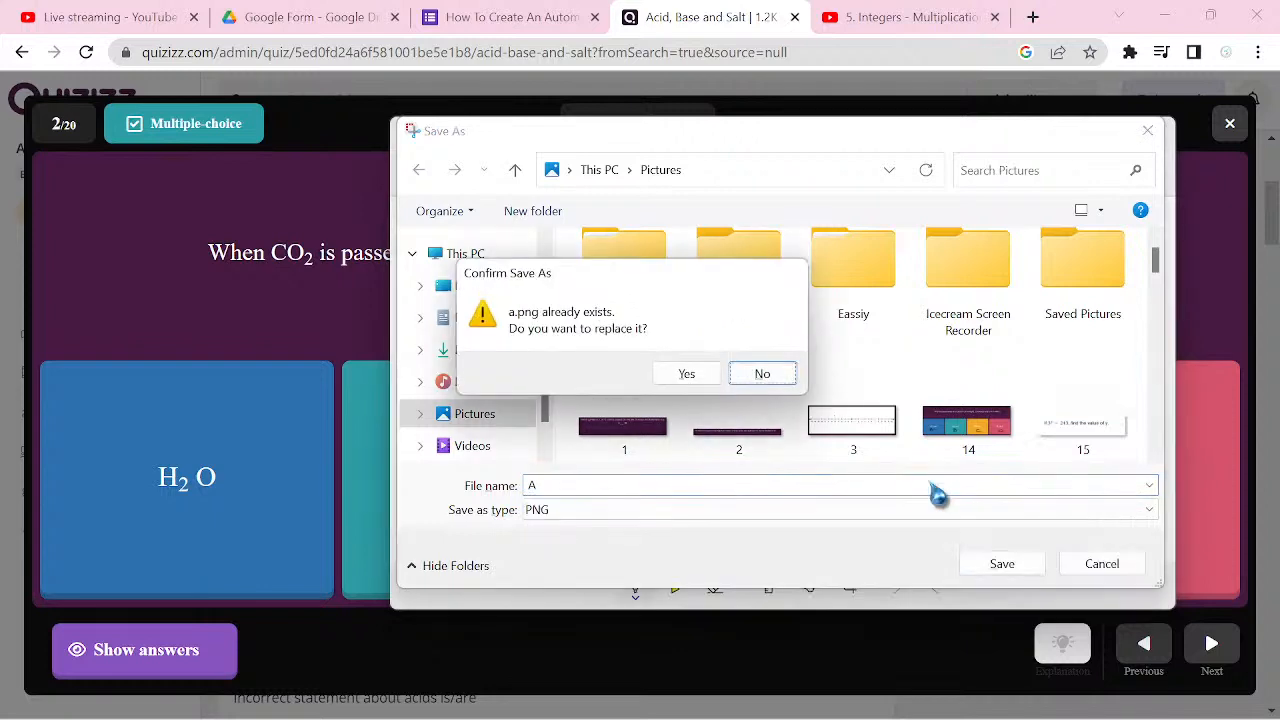
{"action": "left_click", "coordinate": [688, 376]}
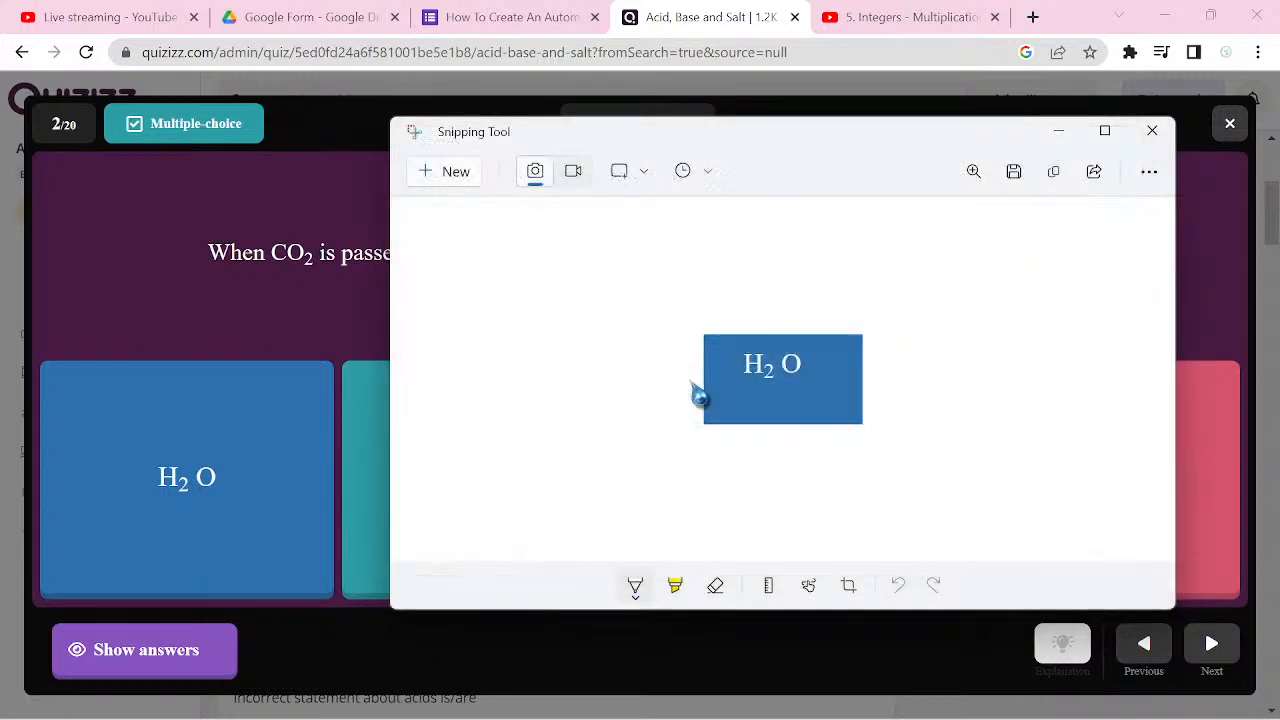
Step: Capture the CaCO3 answer option as a new screenshot and save it as B in Pictures, replacing the existing b.png
{"action": "key", "text": "ctrl+n"}
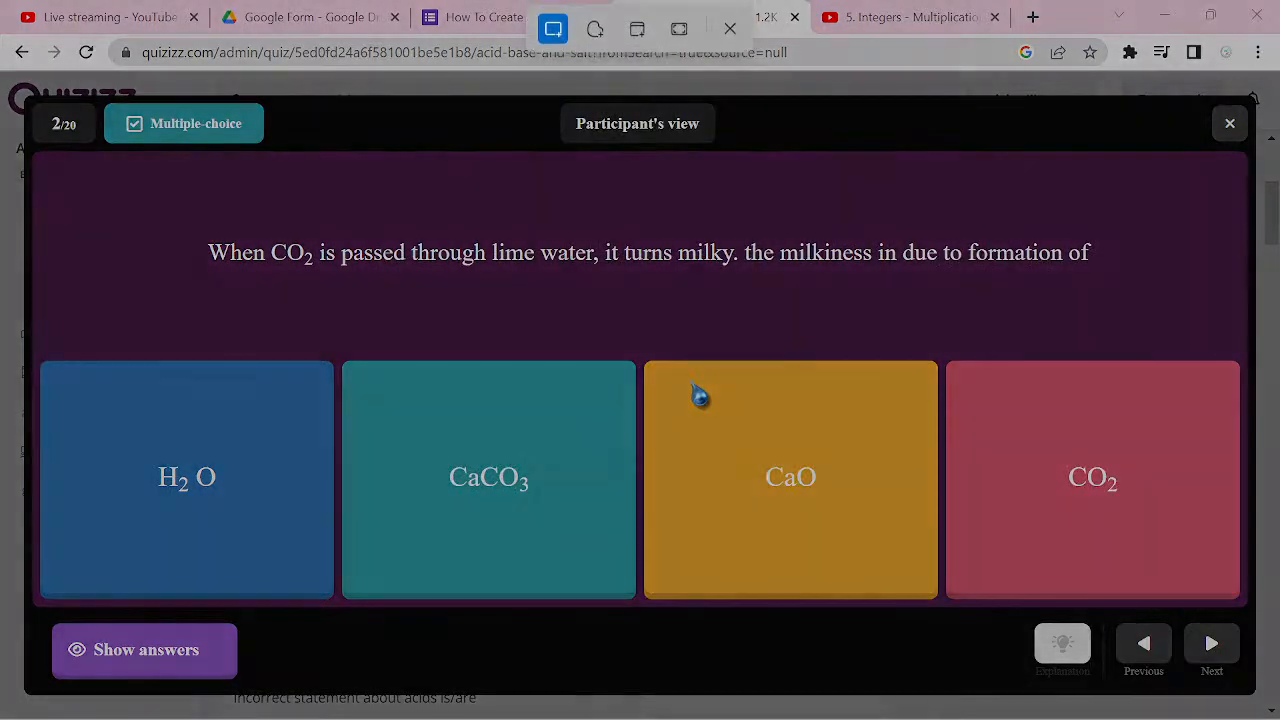
{"action": "left_click_drag", "start_coordinate": [428, 446], "coordinate": [566, 533]}
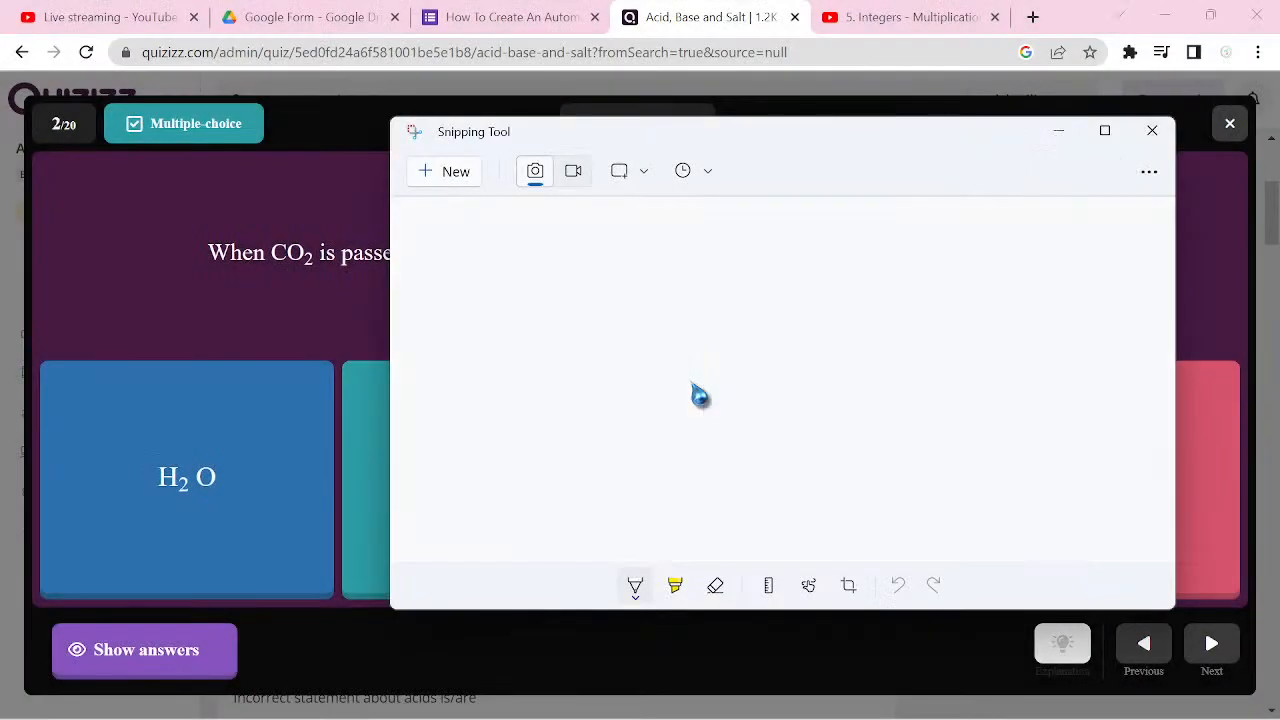
{"action": "key", "text": "ctrl+s"}
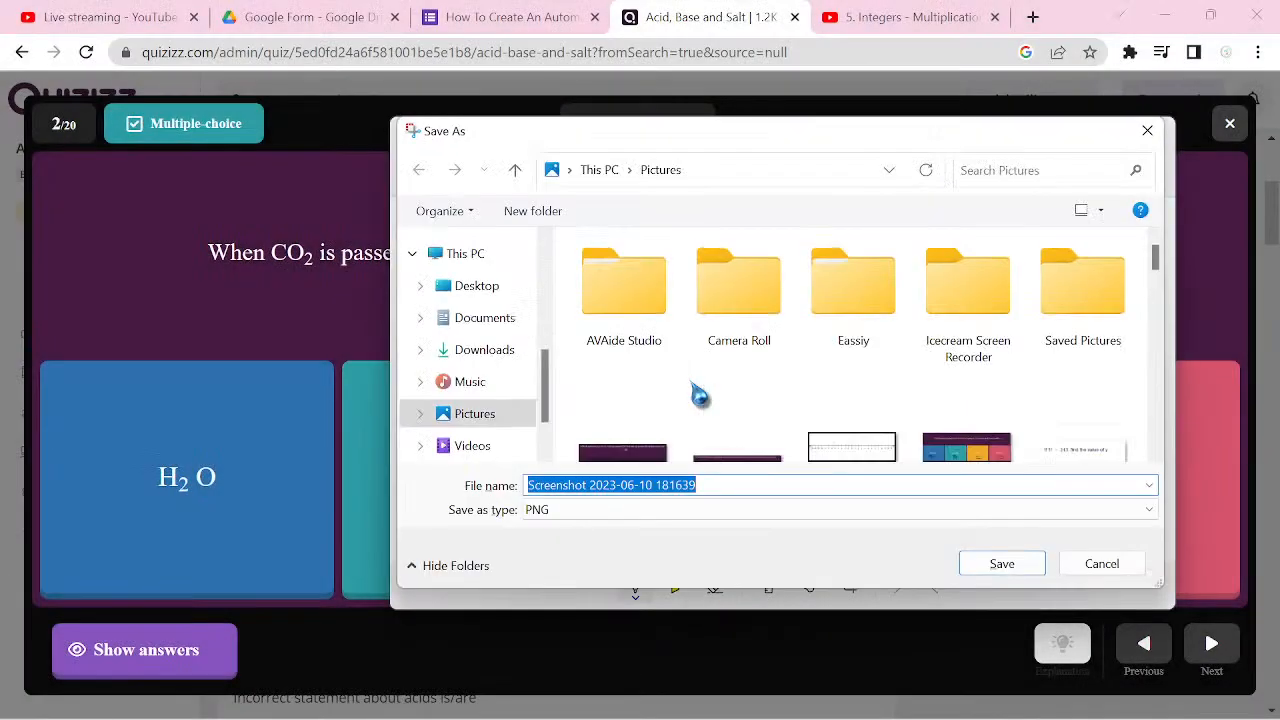
{"action": "type", "text": "B"}
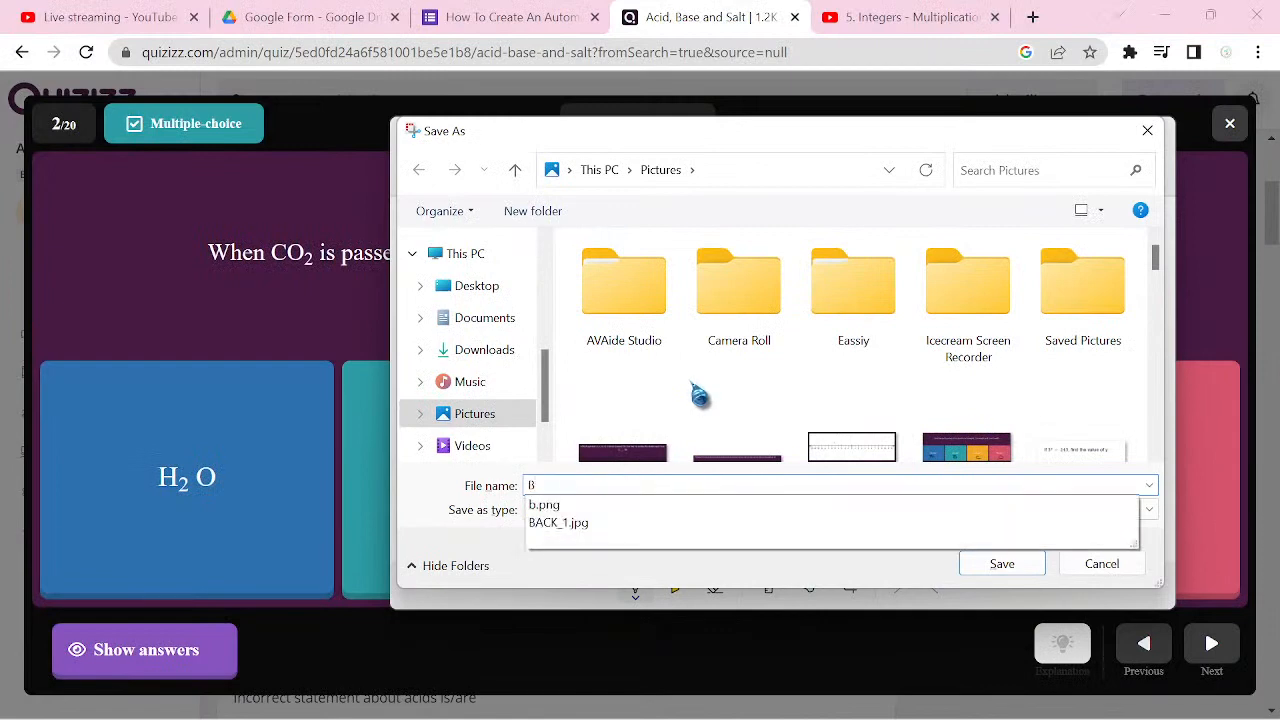
{"action": "key", "text": "Return"}
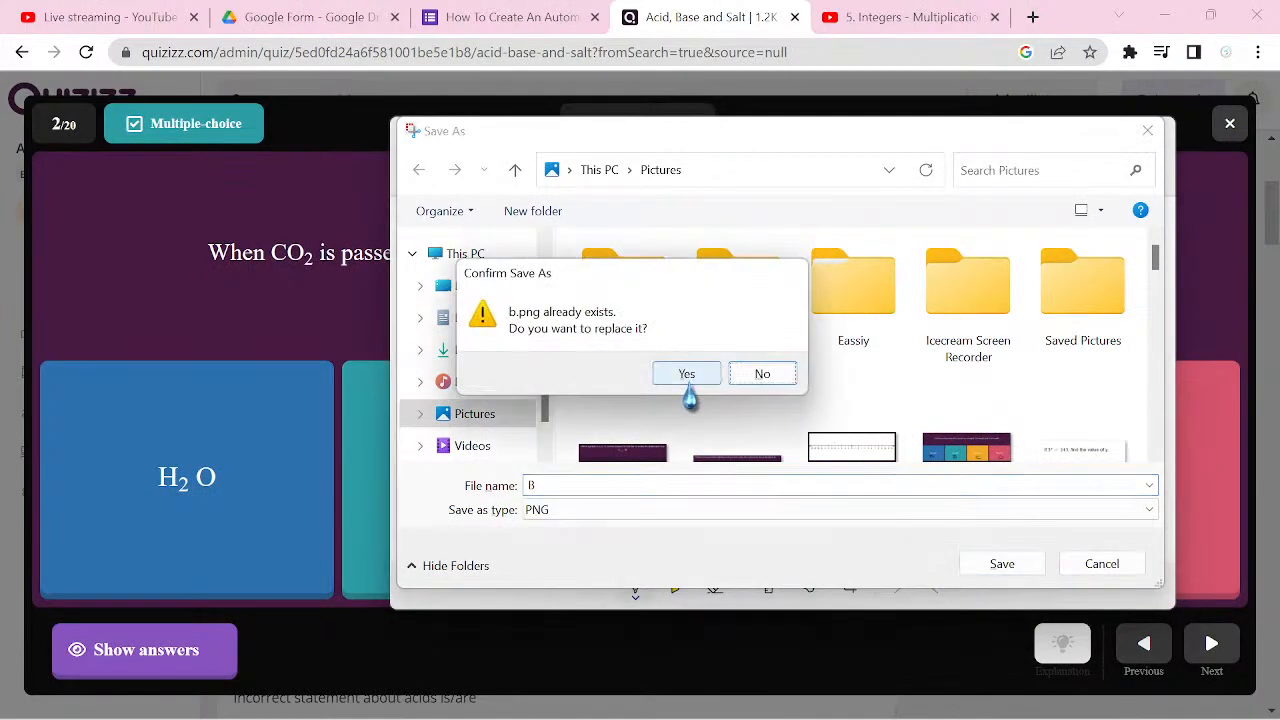
{"action": "left_click", "coordinate": [686, 376]}
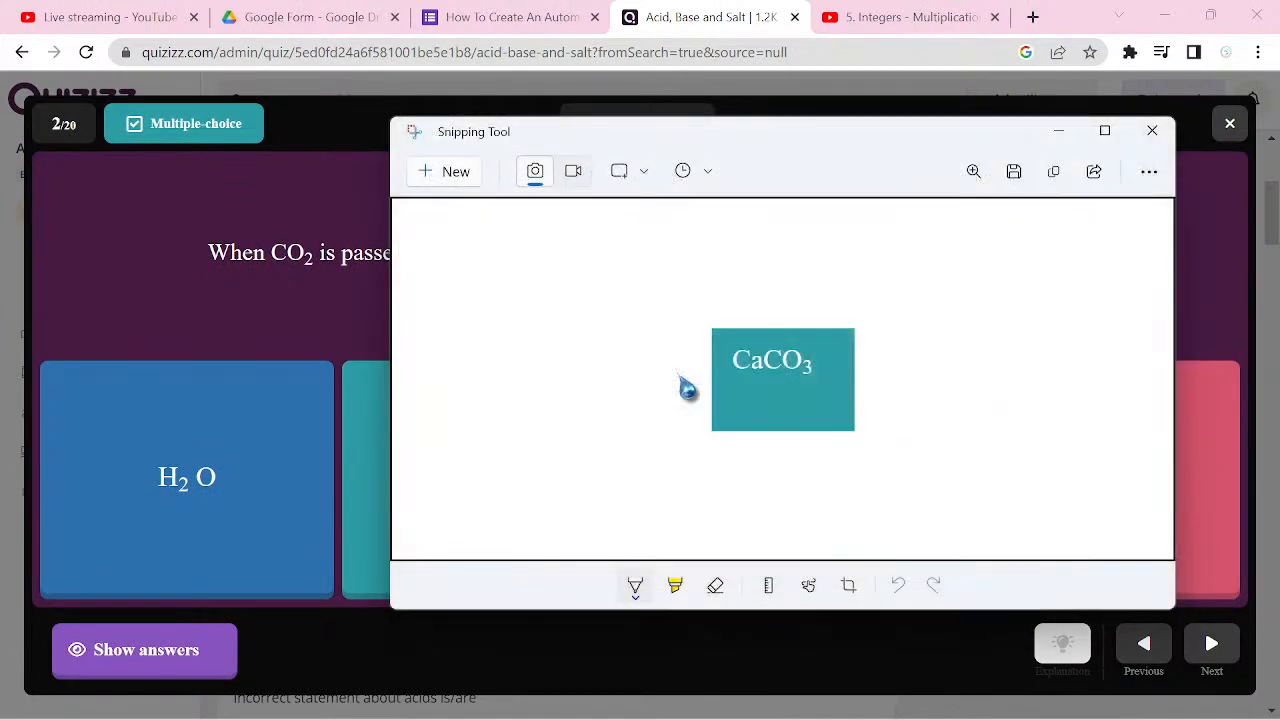
Step: Capture the CaO answer option as a new screenshot and save it as C in Pictures, replacing the existing c.png
{"action": "key", "text": "alt+F4"}
{"action": "key", "text": "super+shift+s"}
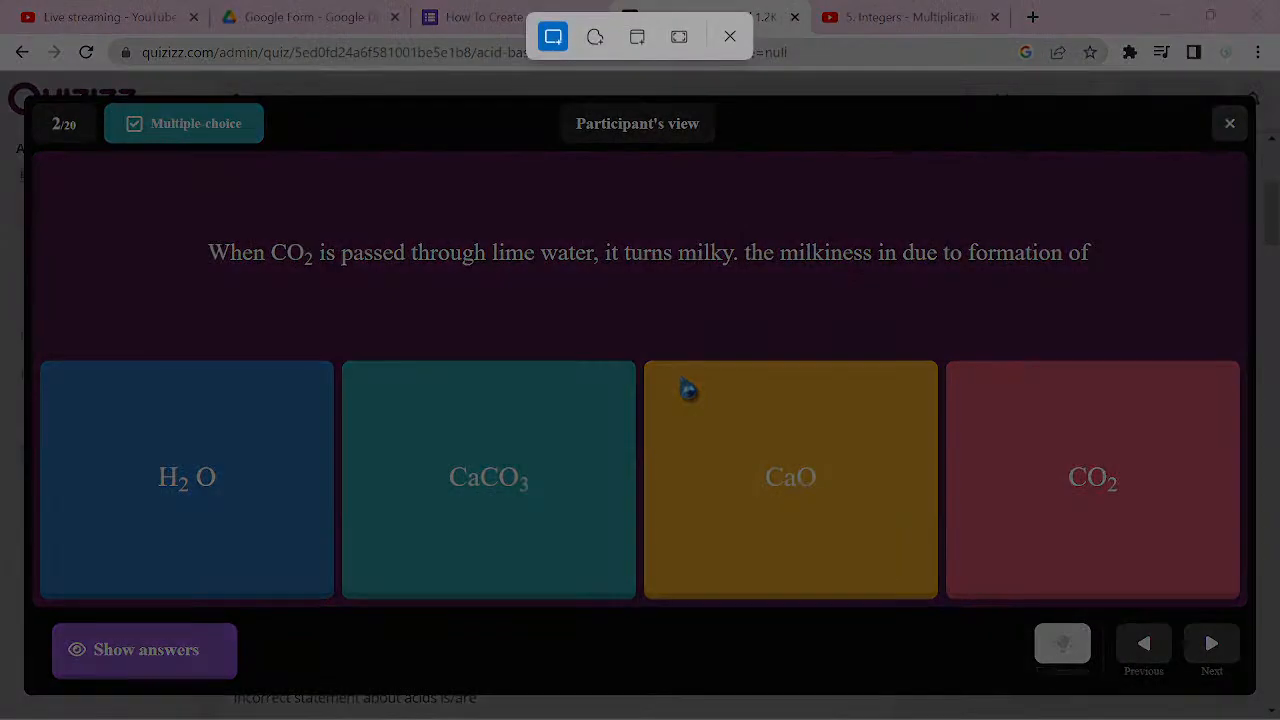
{"action": "left_click_drag", "start_coordinate": [728, 448], "coordinate": [857, 524]}
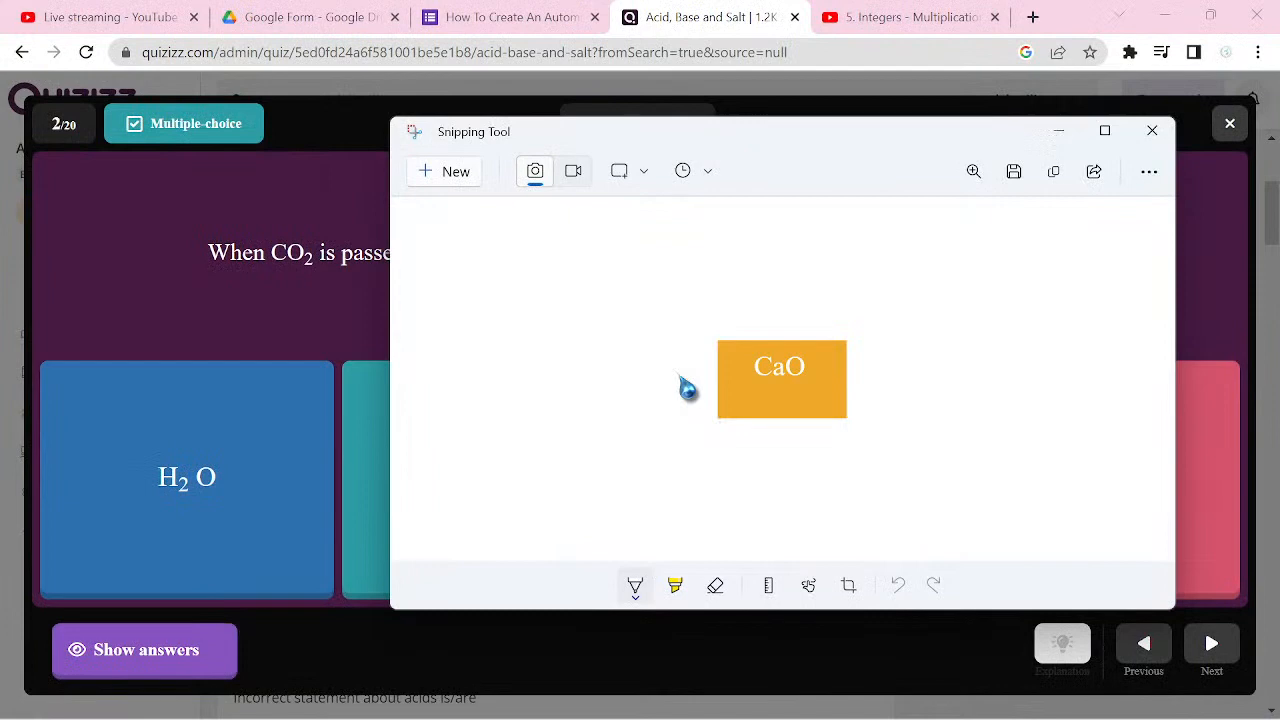
{"action": "key", "text": "ctrl+s"}
{"action": "type", "text": "C"}
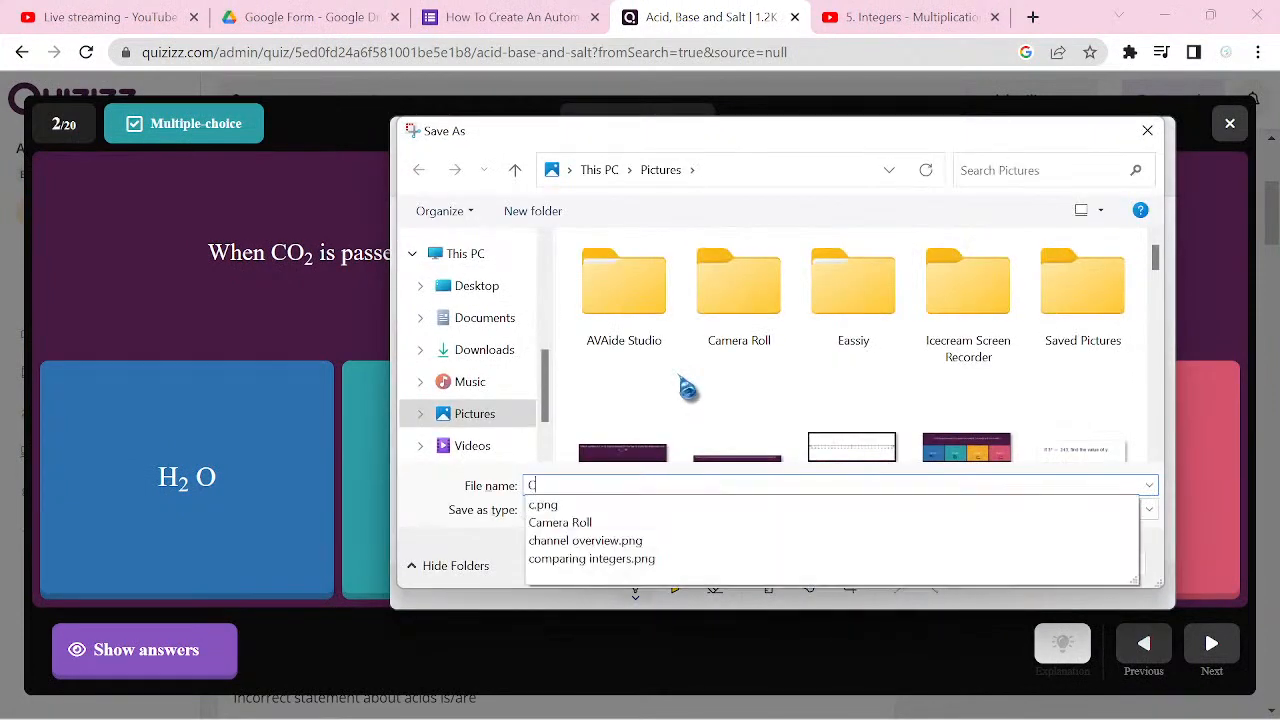
{"action": "key", "text": "Return"}
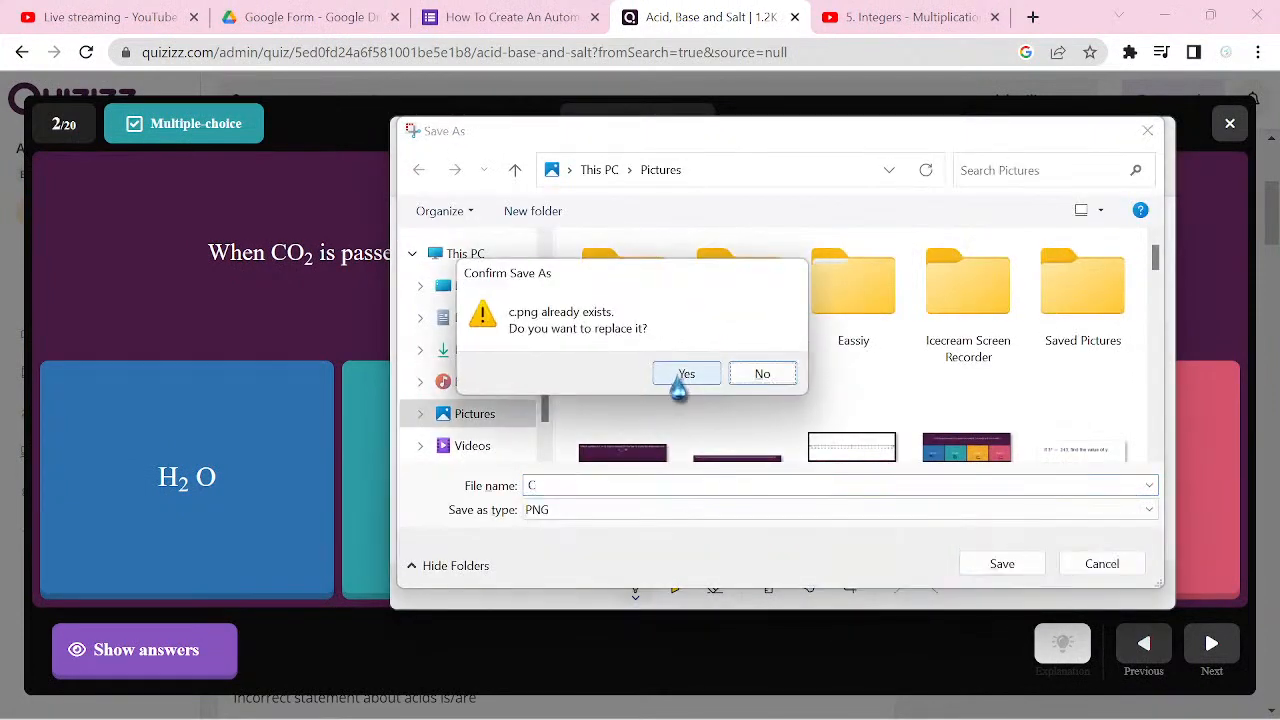
{"action": "left_click", "coordinate": [677, 378]}
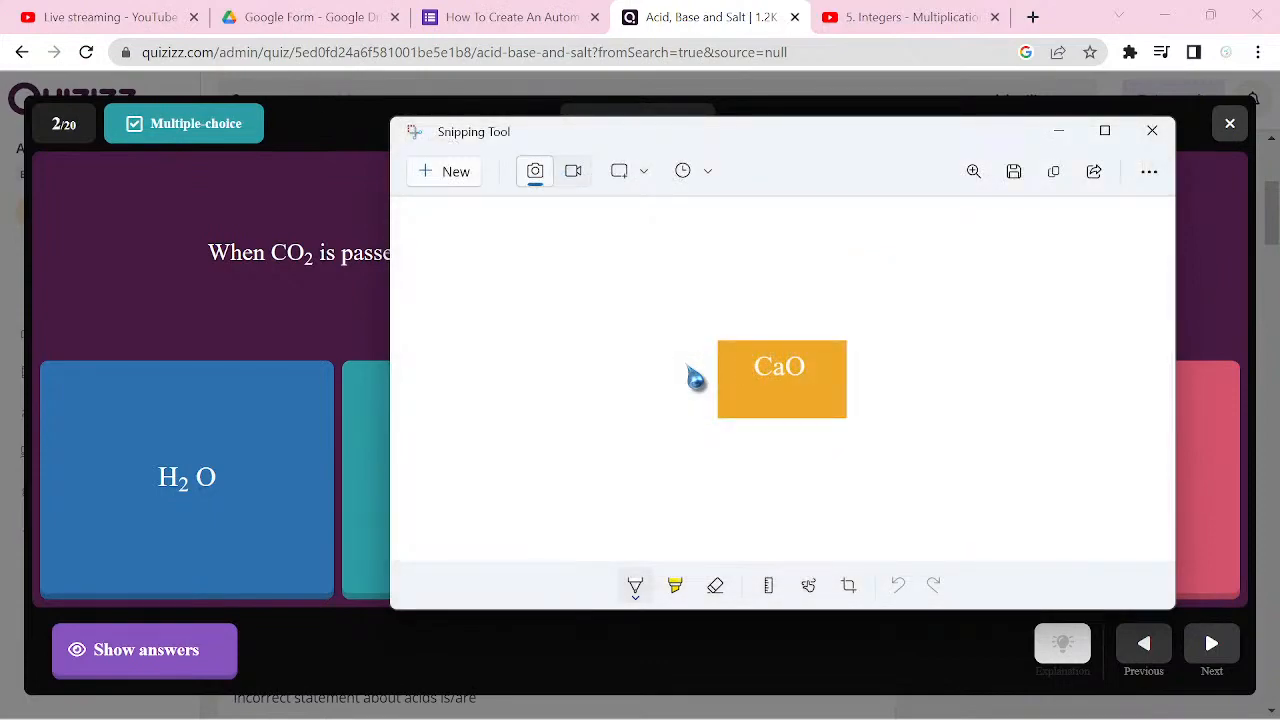
Step: Capture the CO2 answer option as a new screenshot and save it as D in Pictures, replacing the existing d.png
{"action": "key", "text": "ctrl+n"}
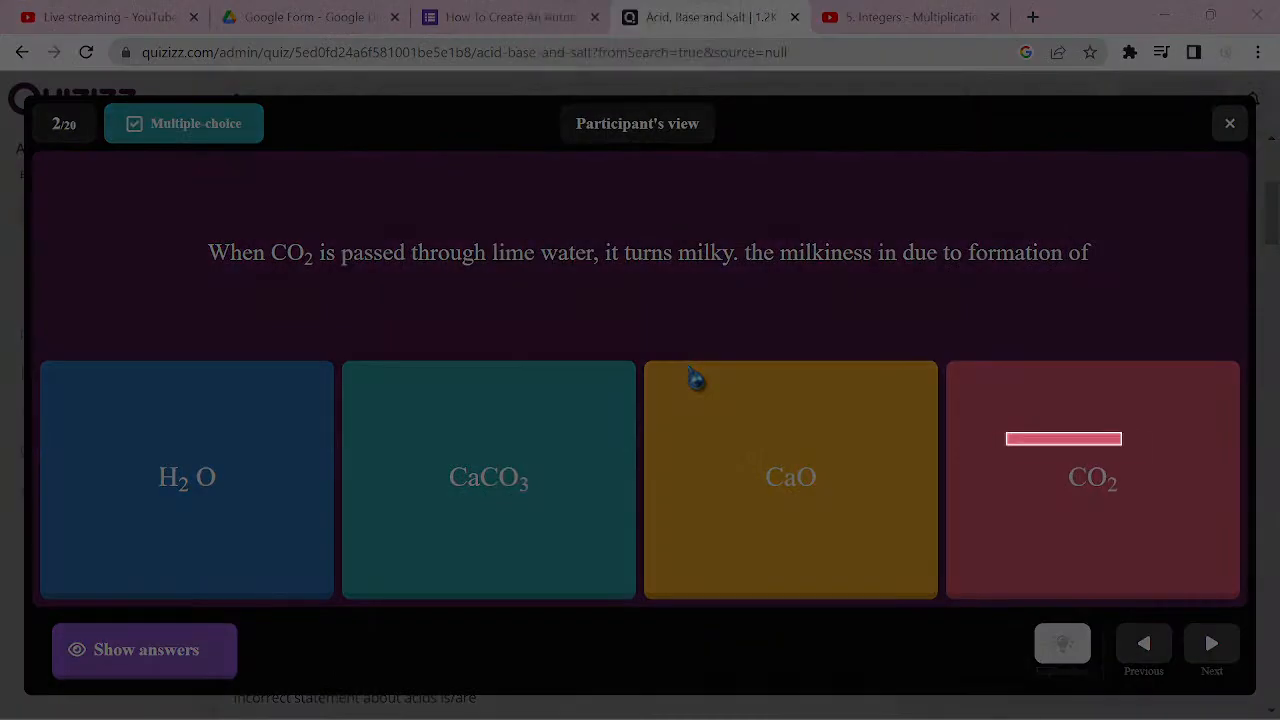
{"action": "left_click_drag", "start_coordinate": [1121, 444], "coordinate": [1173, 547]}
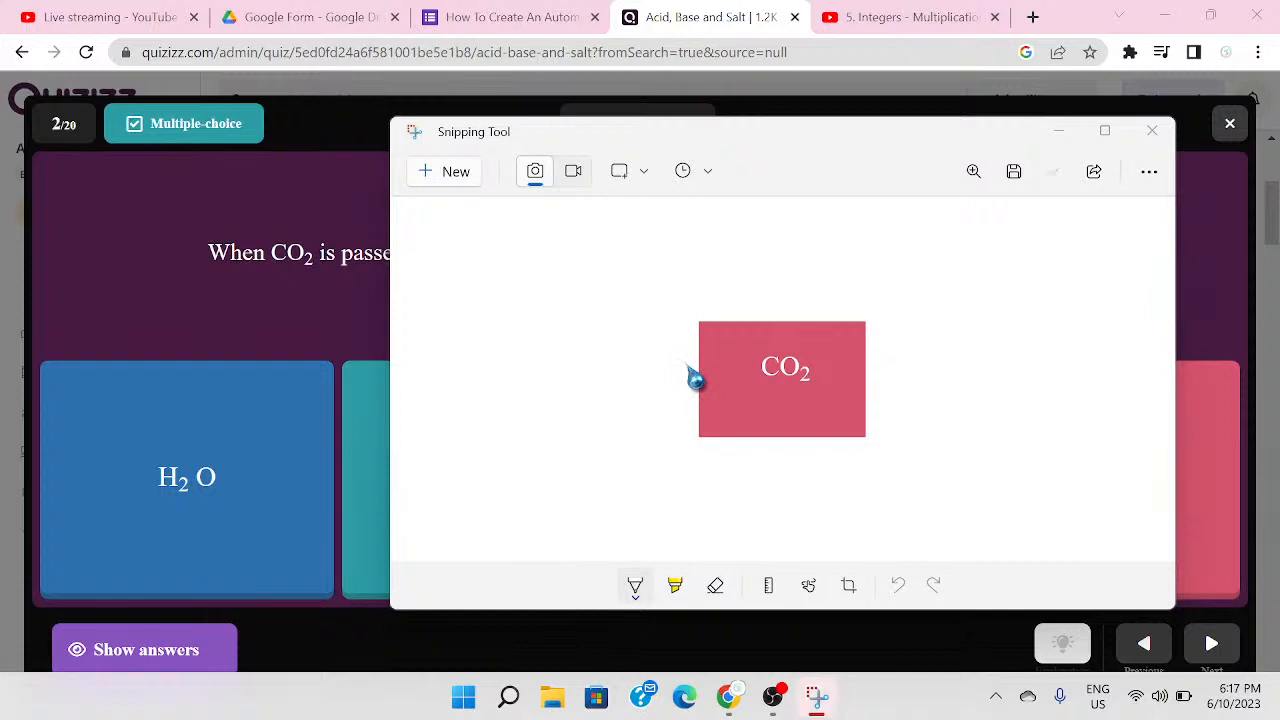
{"action": "key", "text": "ctrl+s"}
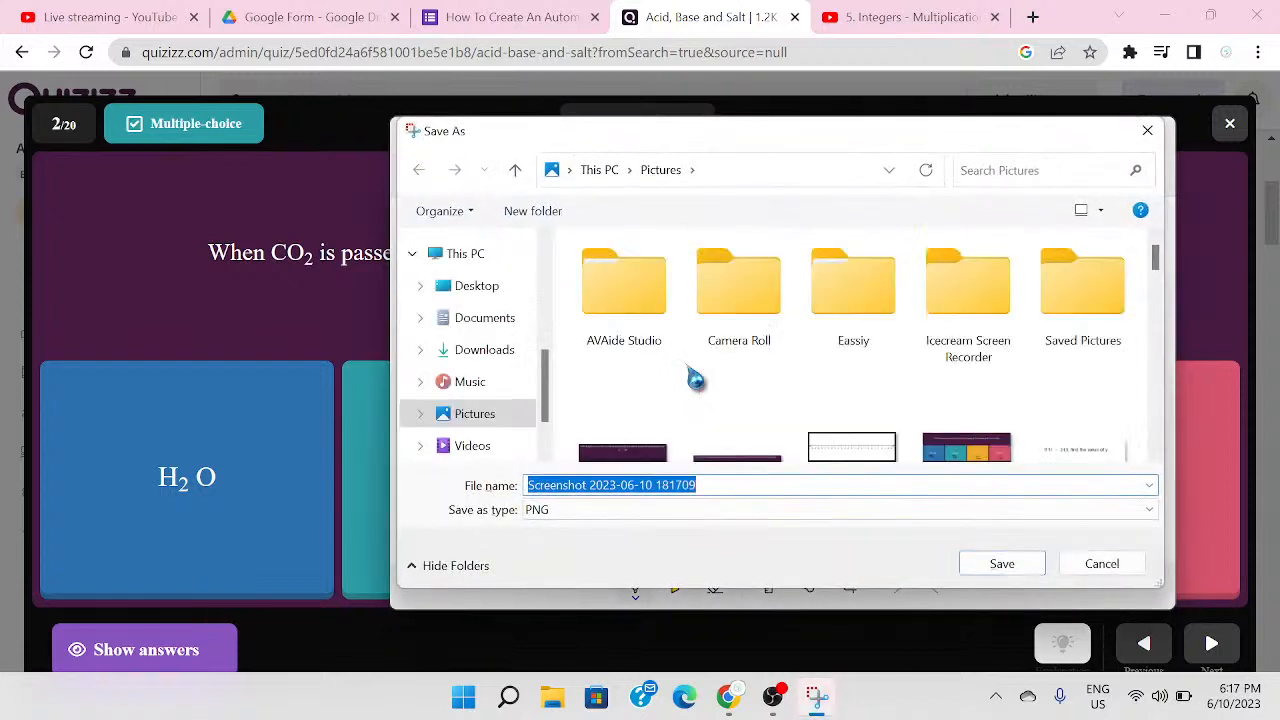
{"action": "type", "text": "D"}
{"action": "key", "text": "Return"}
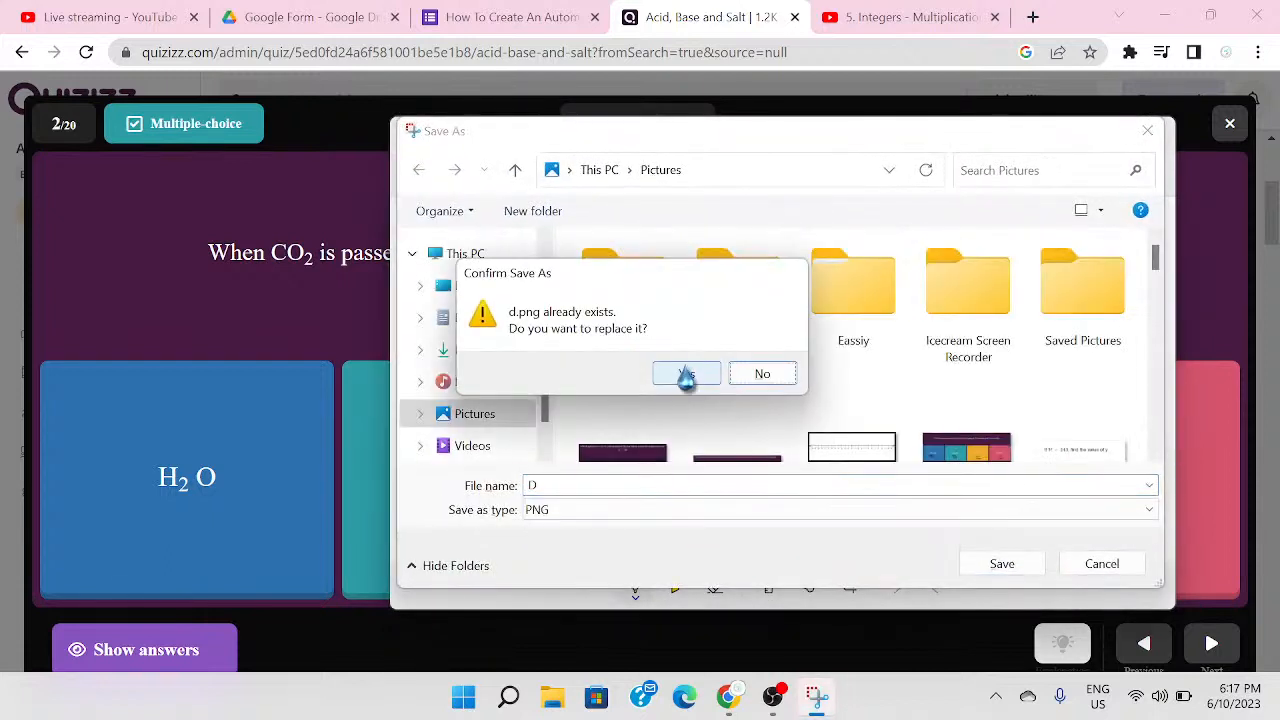
{"action": "left_click", "coordinate": [690, 374]}
Step: Put Snipping Tool away, reveal the lime water question's correct answer in Quizizz and return to the Google Forms quiz
{"action": "left_click", "coordinate": [1075, 133]}
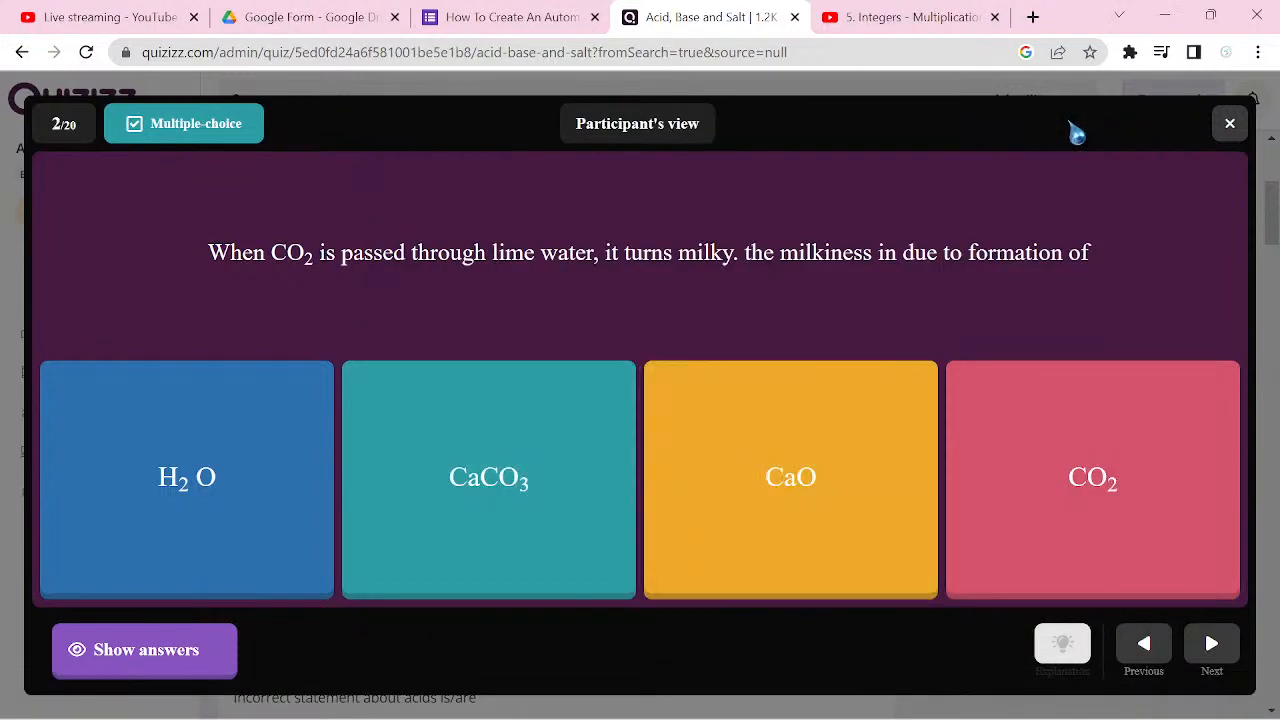
{"action": "left_click", "coordinate": [145, 650]}
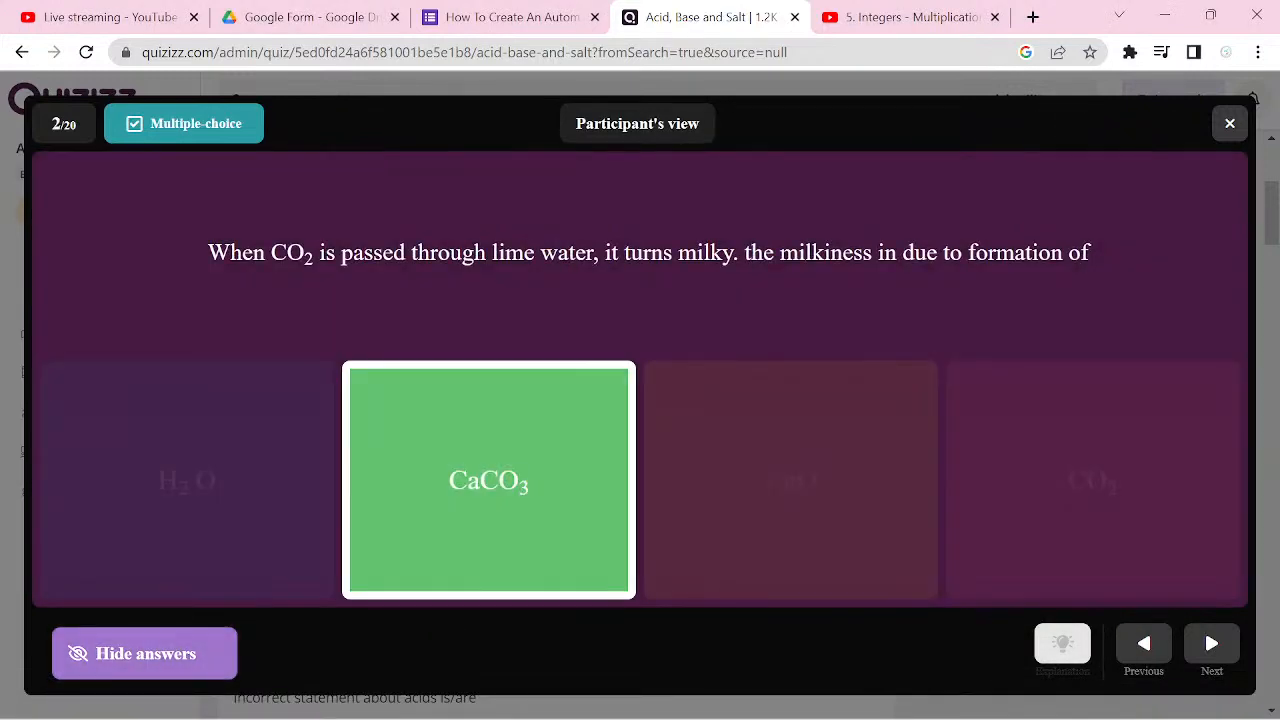
{"action": "left_click", "coordinate": [511, 17]}
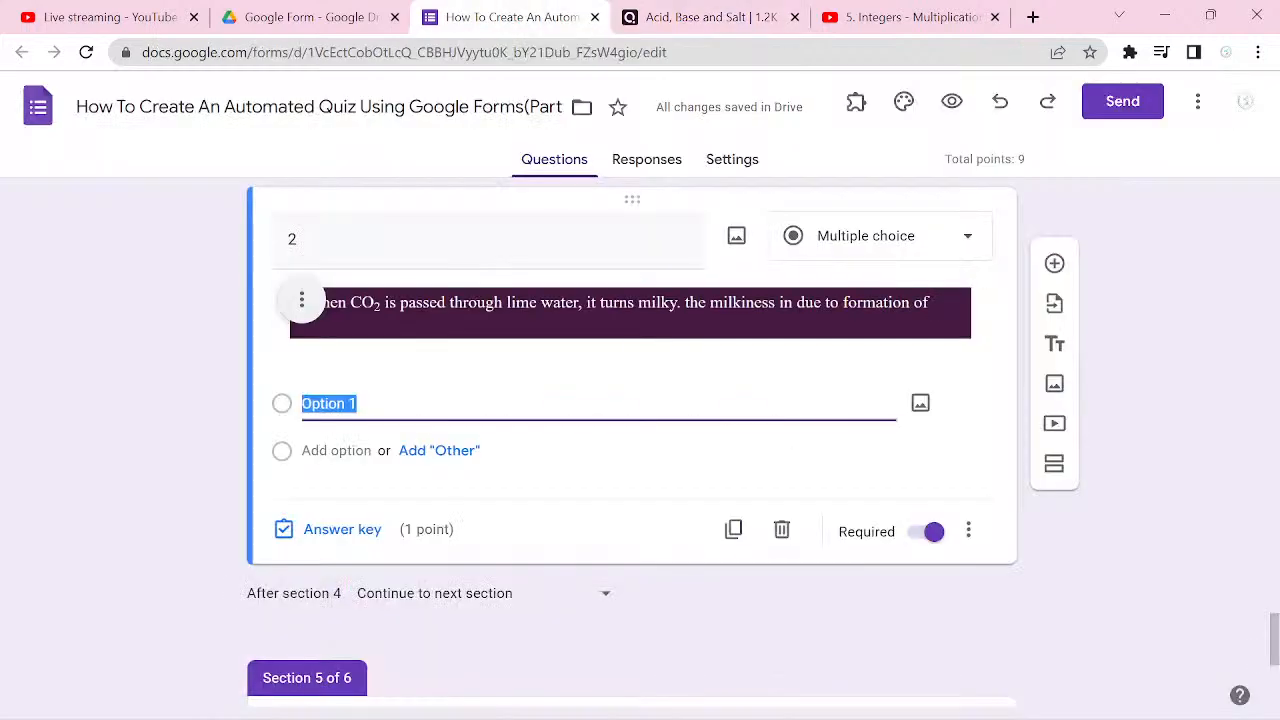
Step: Name the lime water question's first answer option "A" and insert the image a.png from the Pictures folder into it
{"action": "type", "text": "A"}
{"action": "left_click", "coordinate": [921, 443]}
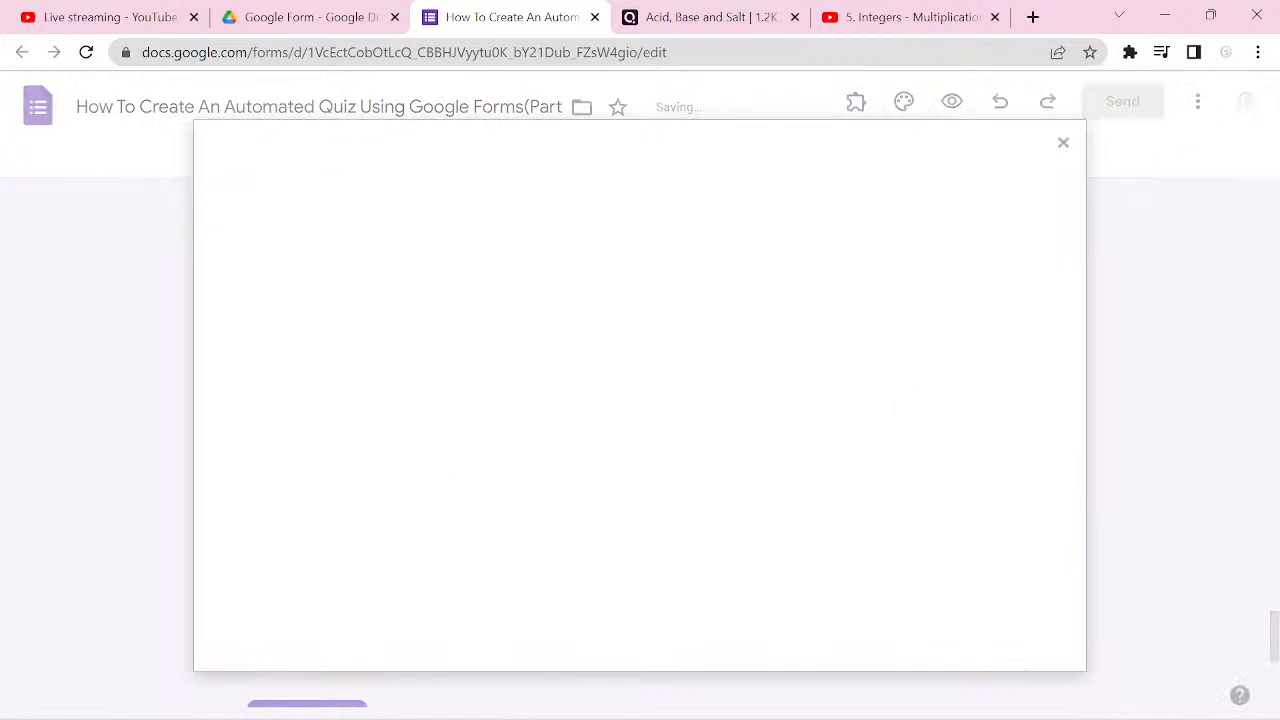
{"action": "left_click", "coordinate": [631, 527]}
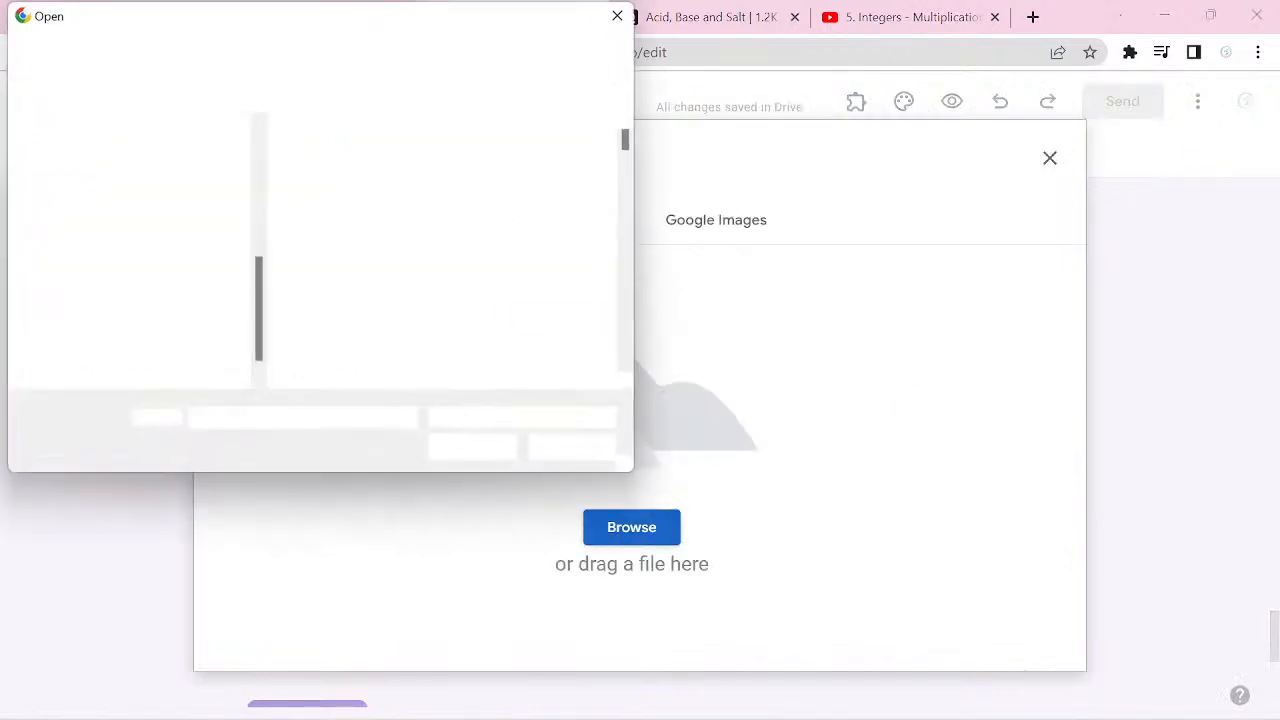
{"action": "type", "text": "A"}
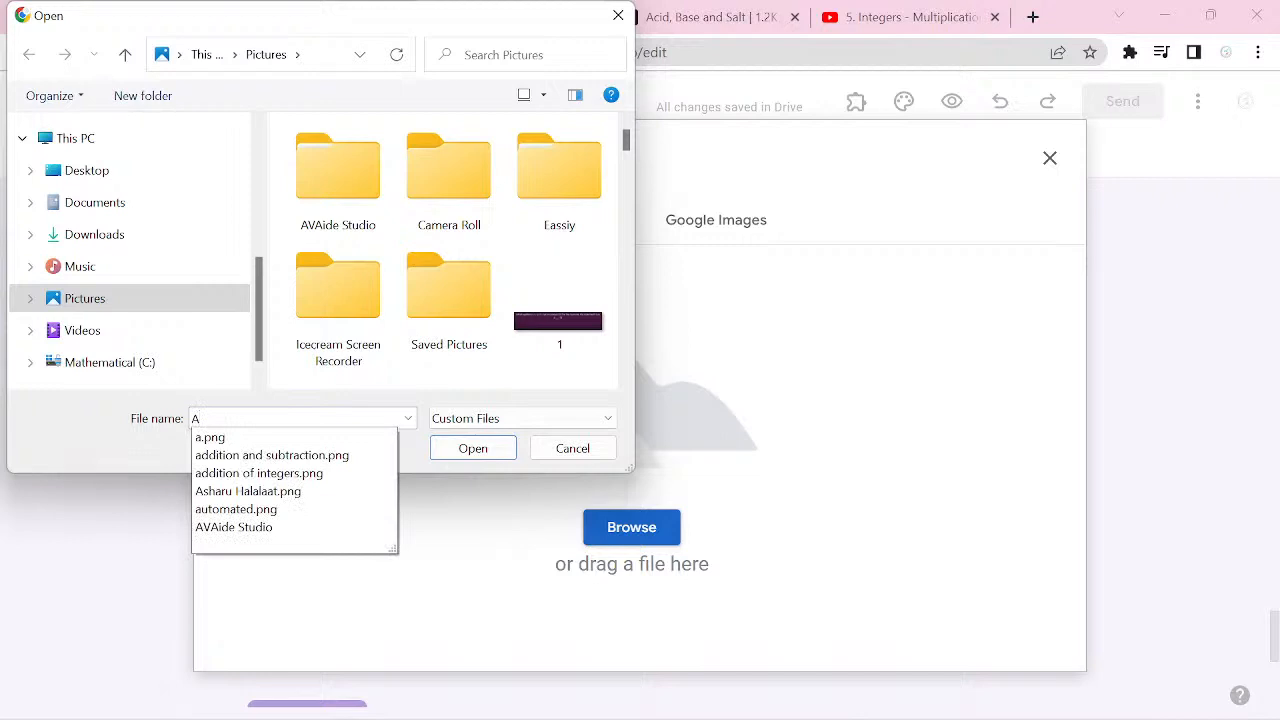
{"action": "left_click", "coordinate": [210, 438]}
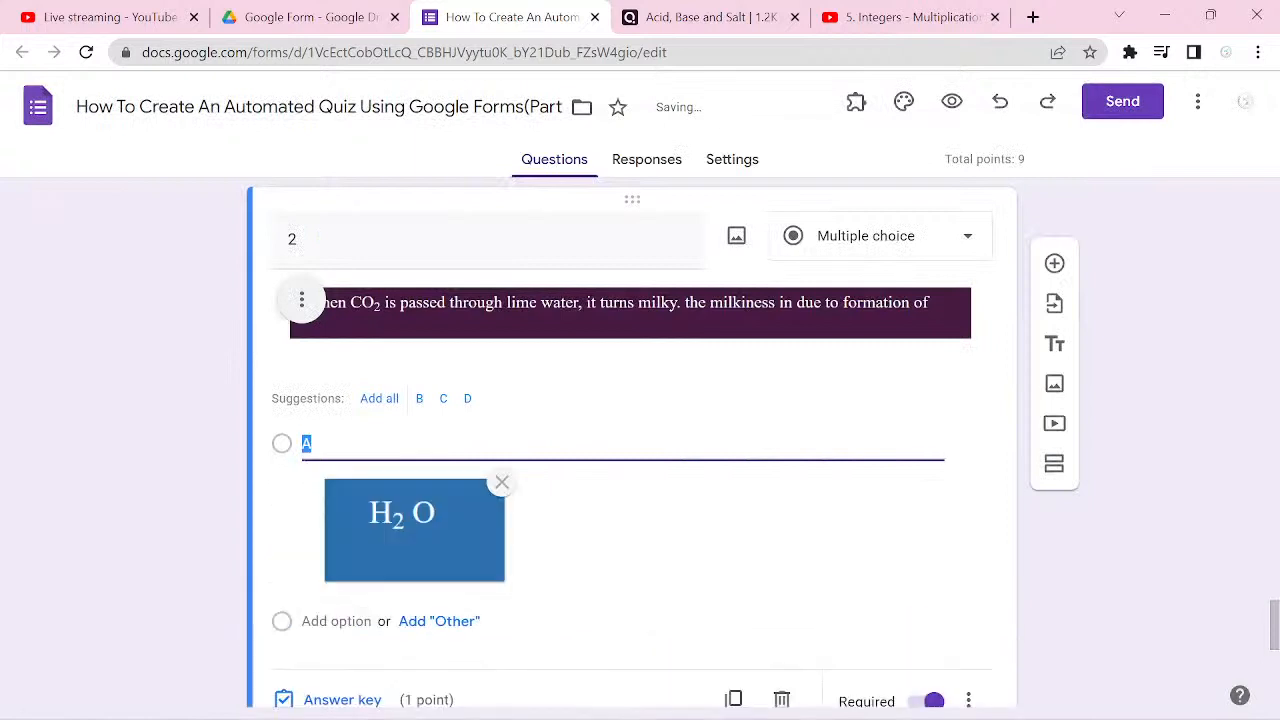
{"action": "scroll", "coordinate": [632, 440], "scroll_direction": "down", "scroll_amount": 1}
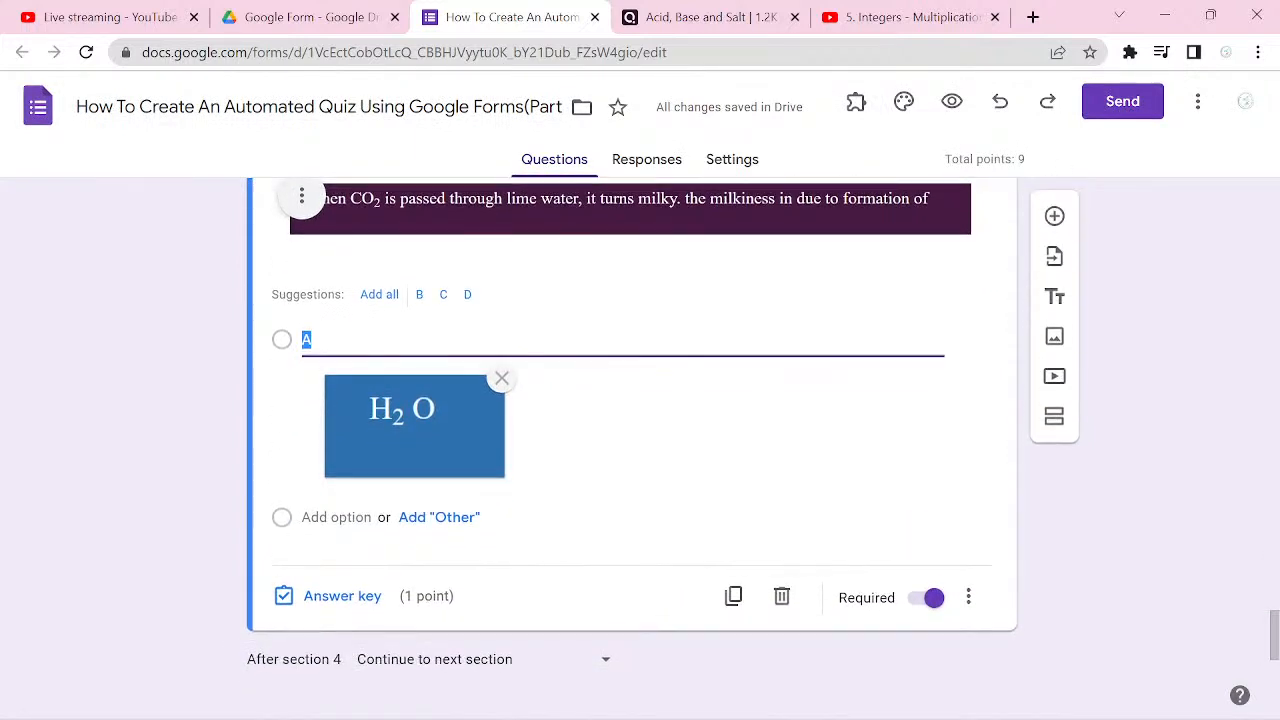
Step: Add the suggested answer options B, C and D below option A in the lime water question
{"action": "left_click", "coordinate": [589, 338]}
{"action": "left_click", "coordinate": [589, 338]}
{"action": "key", "text": "Return"}
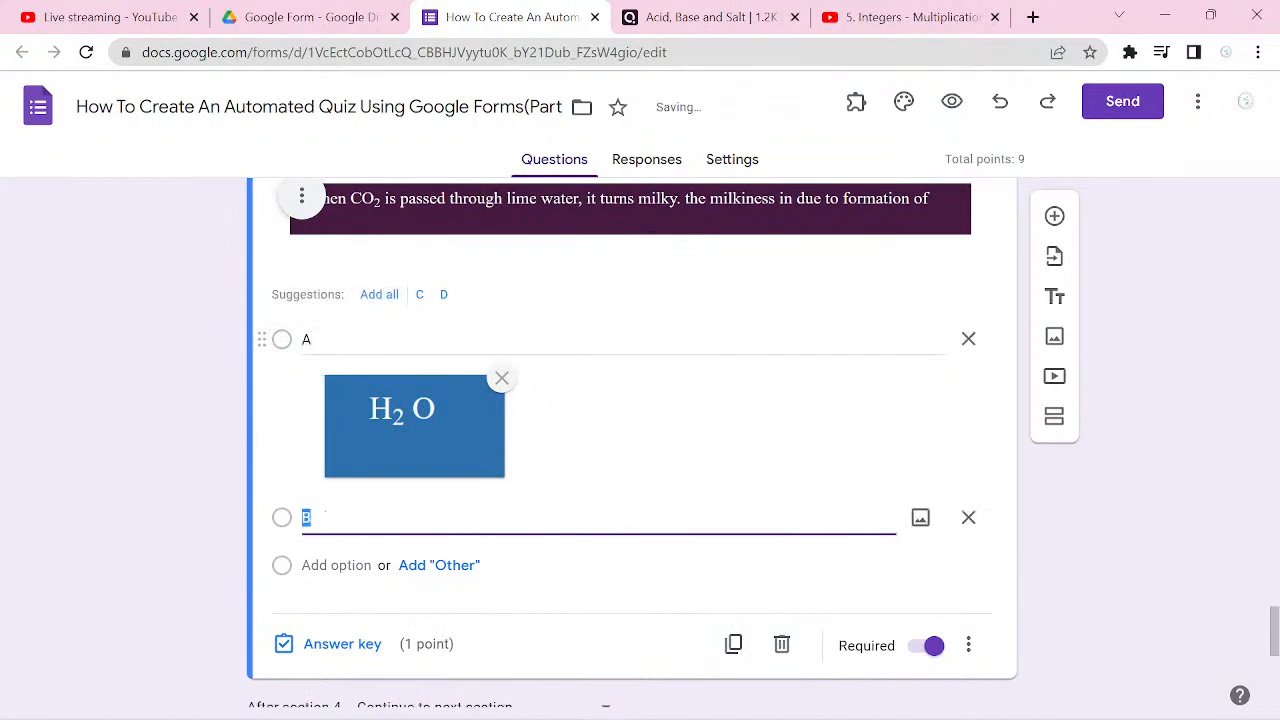
{"action": "left_click", "coordinate": [379, 294]}
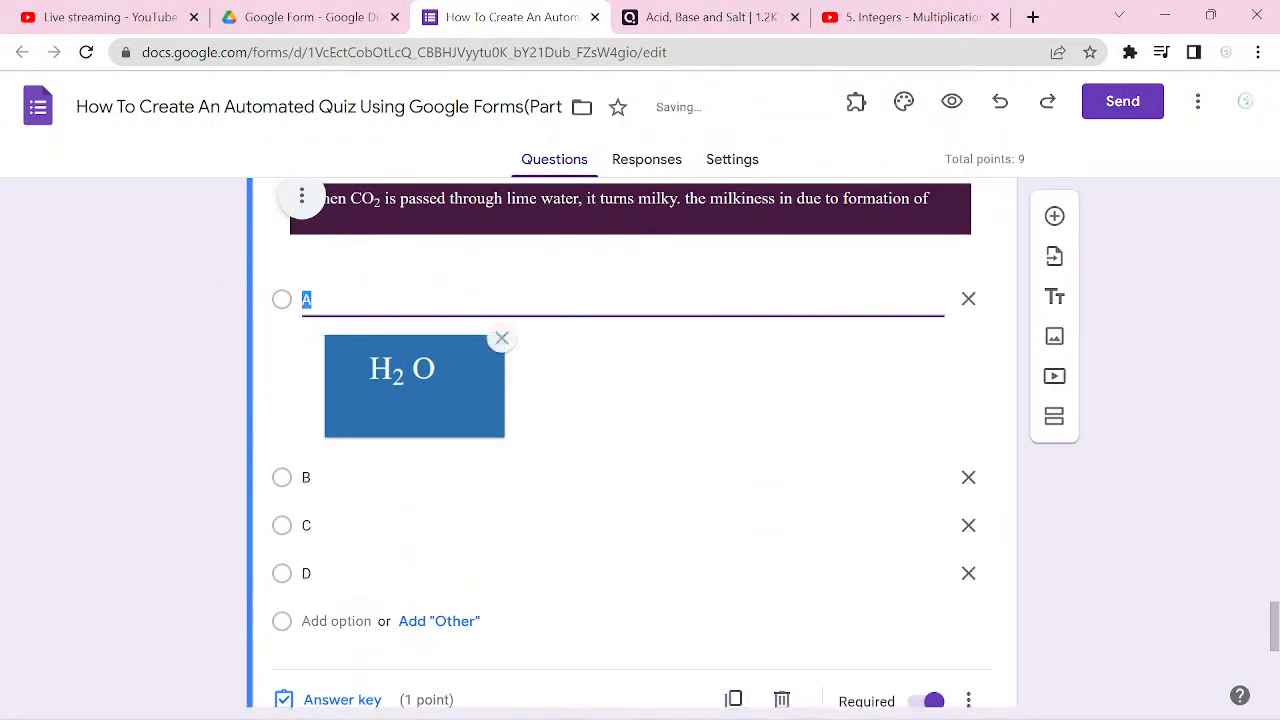
Step: Insert the image b.png from the Pictures folder into answer option B of the lime water question
{"action": "left_click", "coordinate": [410, 480]}
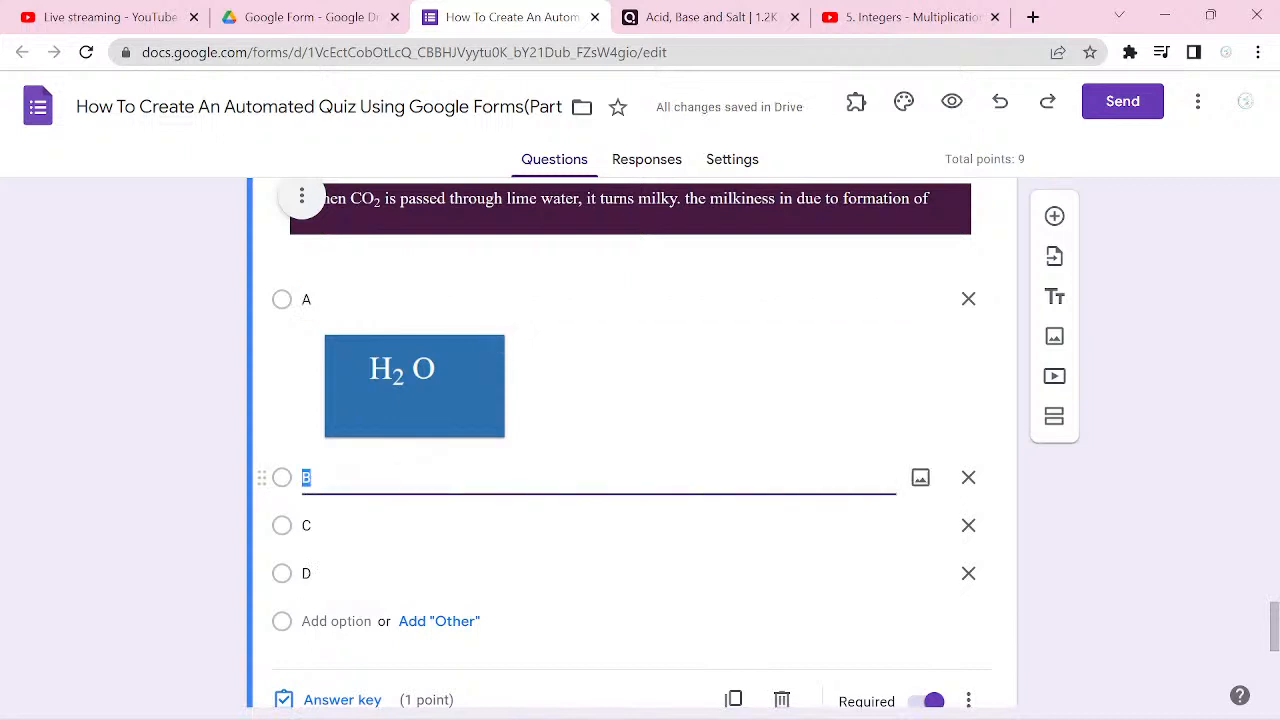
{"action": "left_click", "coordinate": [920, 477]}
{"action": "left_click", "coordinate": [631, 527]}
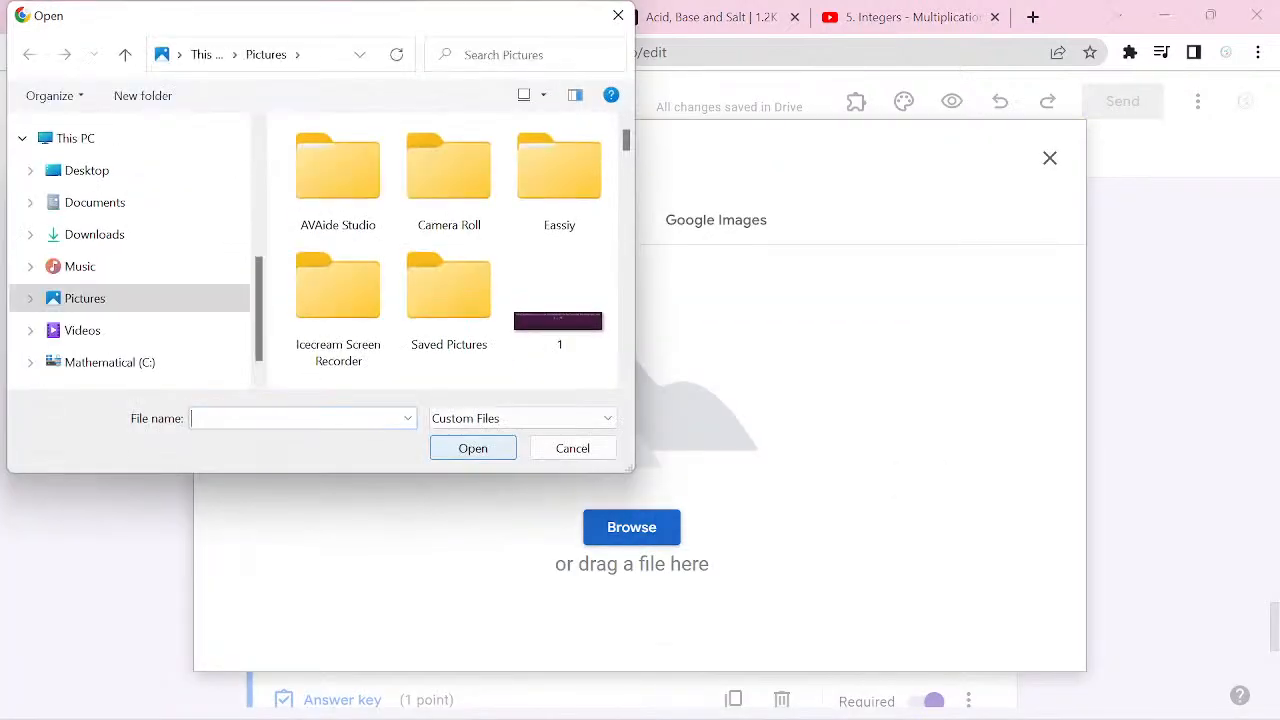
{"action": "type", "text": "B"}
{"action": "key", "text": "Down"}
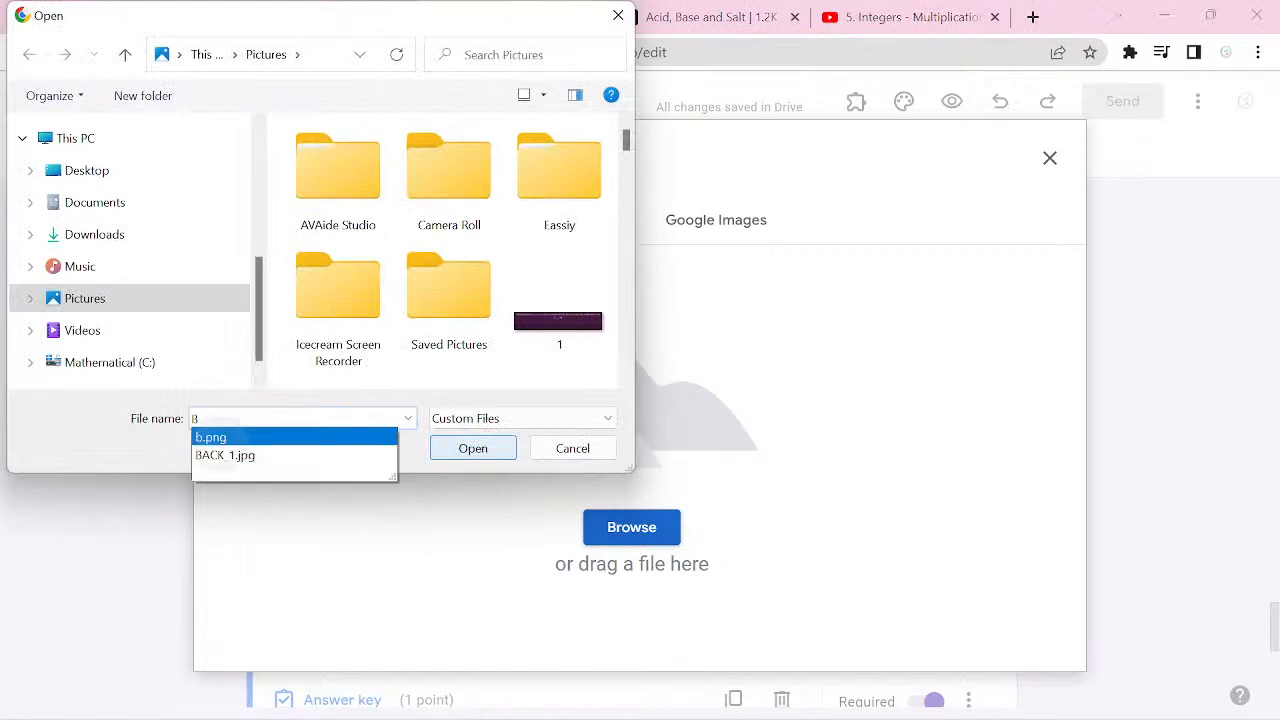
{"action": "key", "text": "Return"}
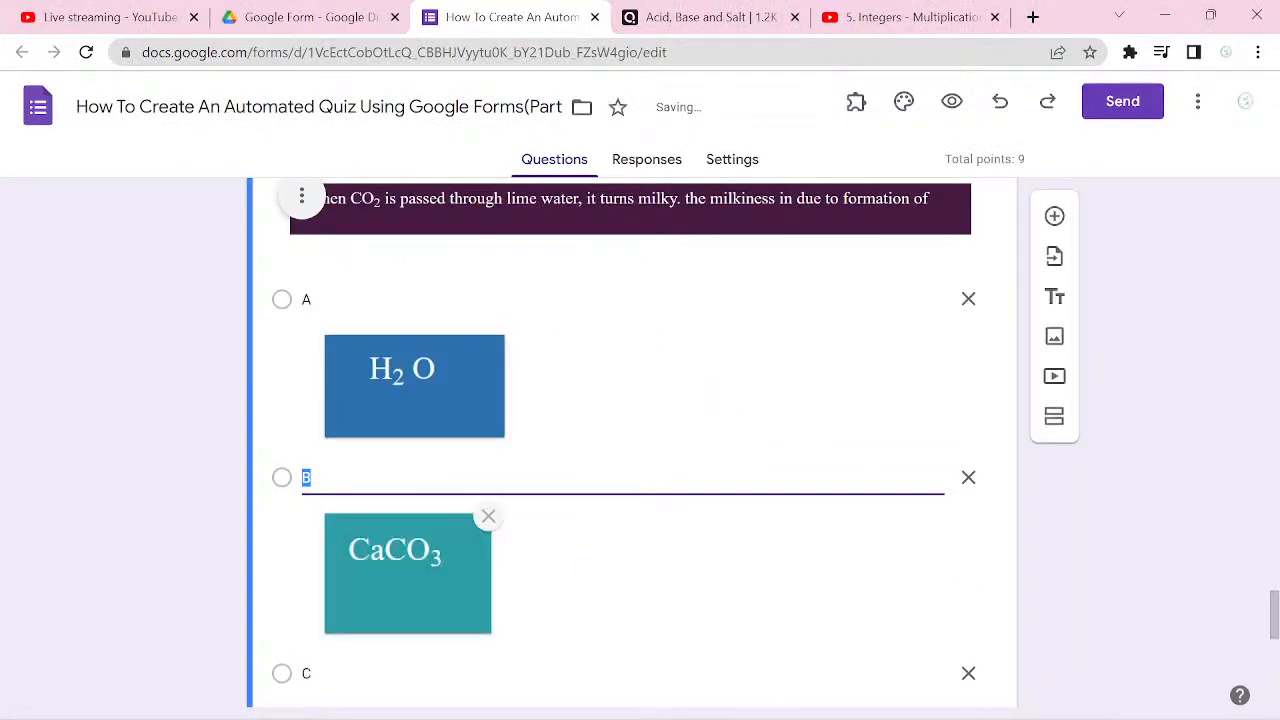
Step: Insert the image c.png from the Pictures folder into answer option C of the lime water question
{"action": "scroll", "coordinate": [618, 449], "scroll_direction": "down", "scroll_amount": 2}
{"action": "left_click", "coordinate": [618, 449]}
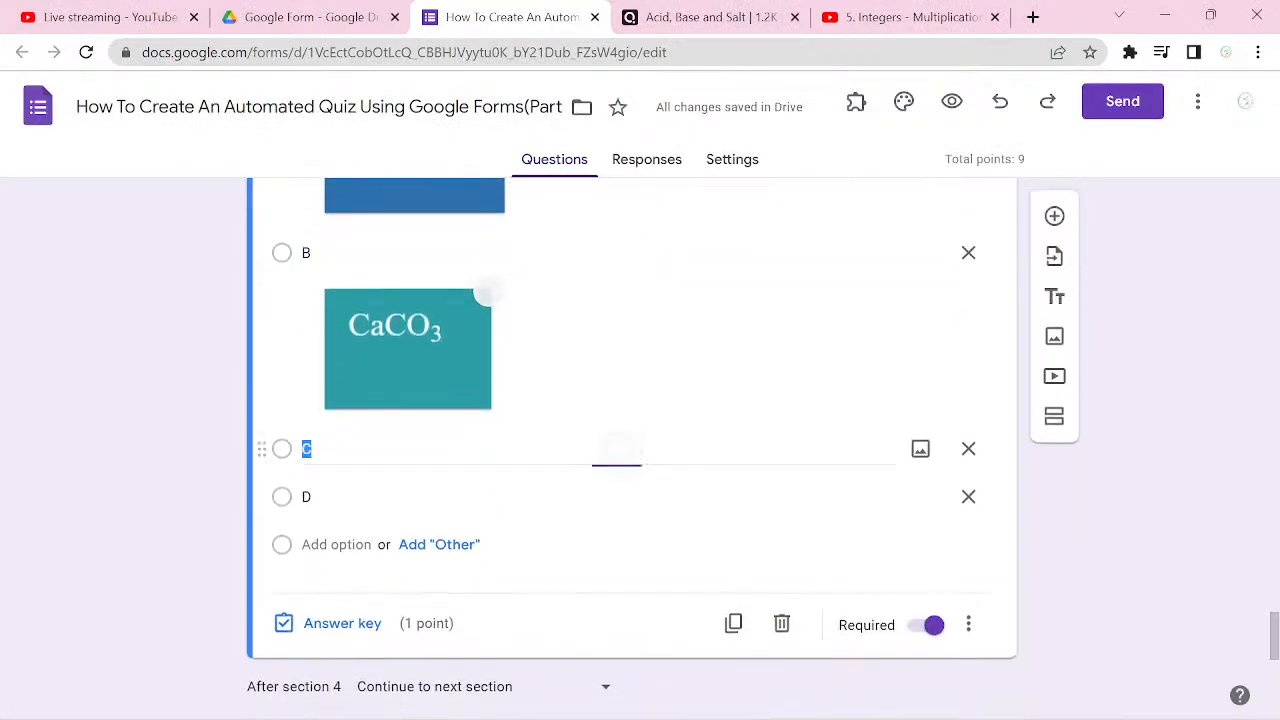
{"action": "left_click", "coordinate": [920, 448]}
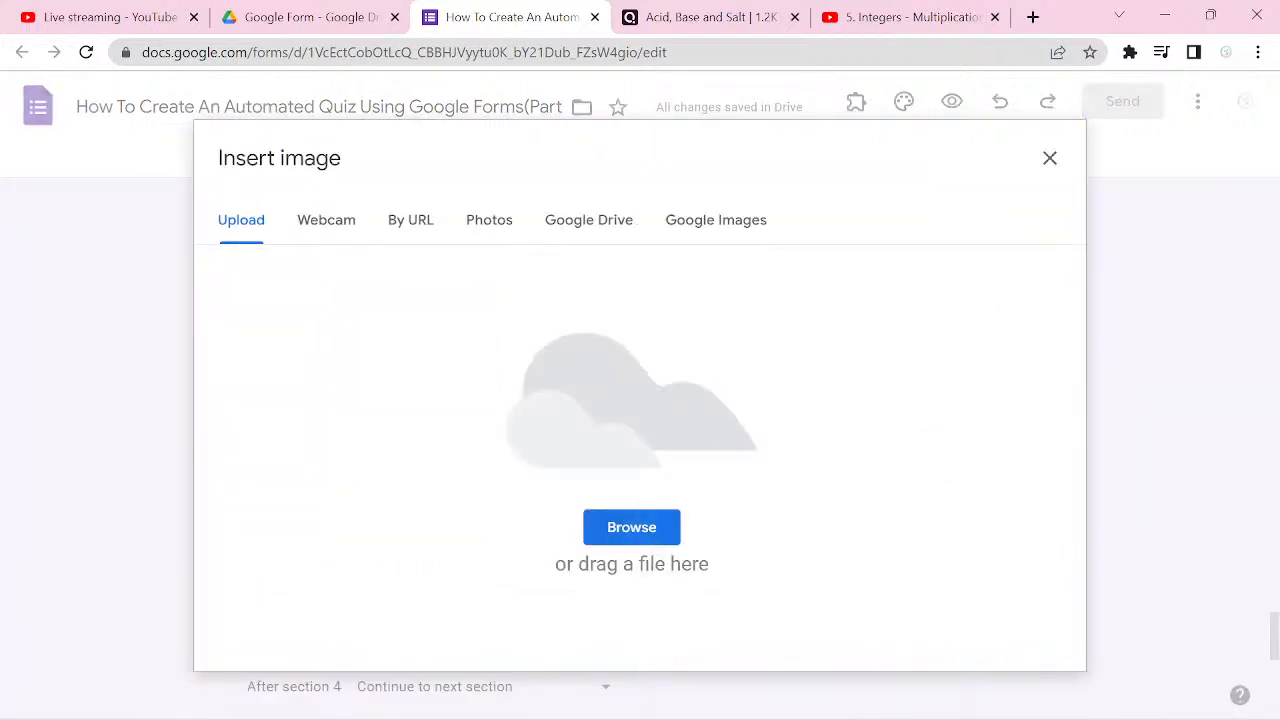
{"action": "left_click", "coordinate": [631, 527]}
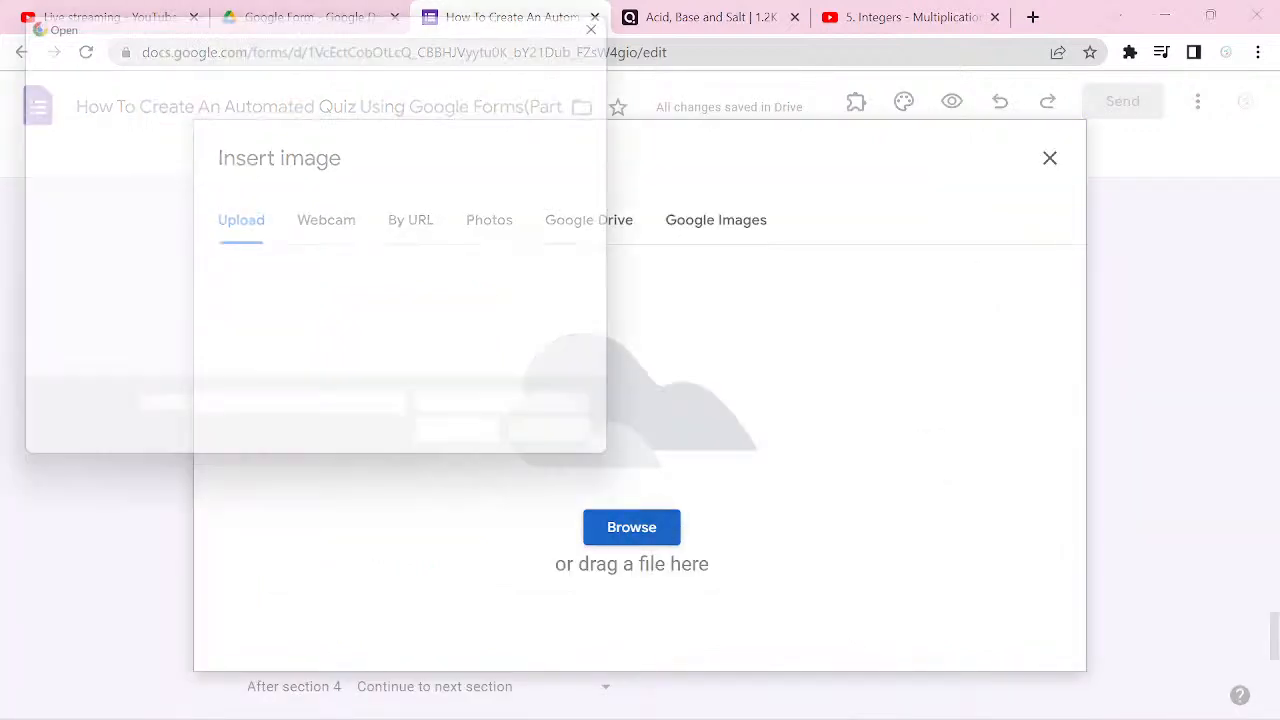
{"action": "type", "text": "C"}
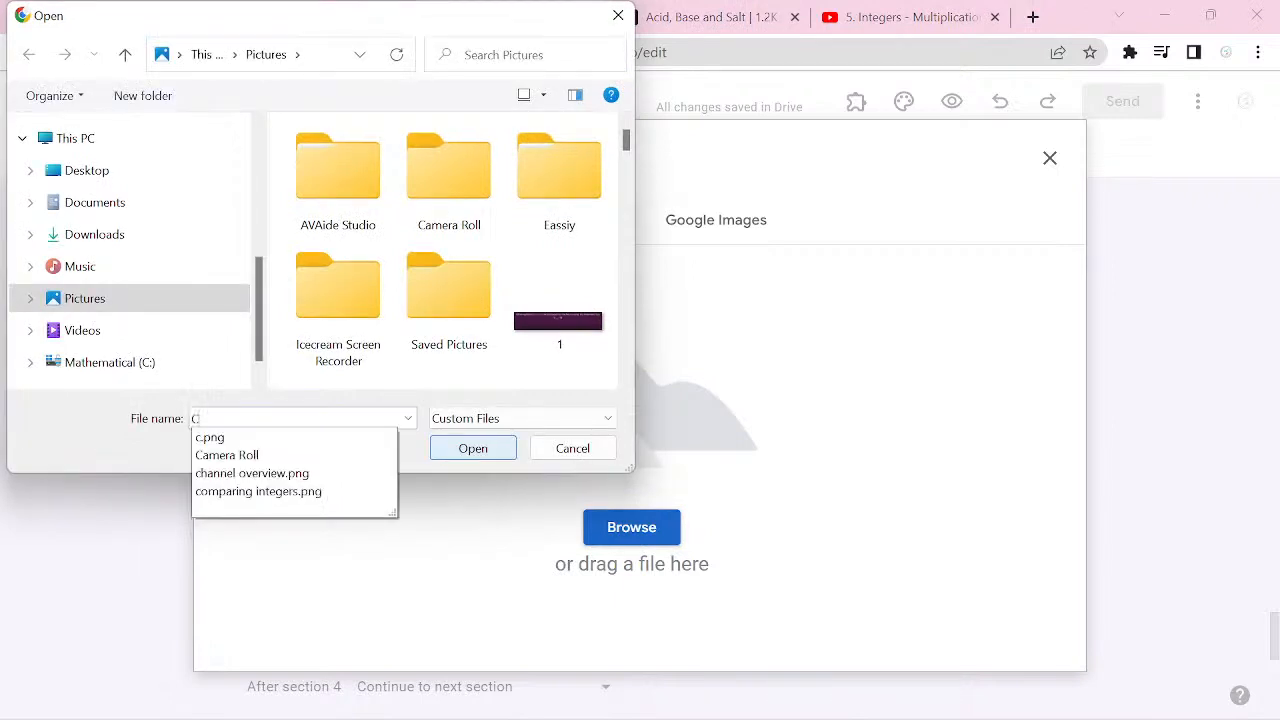
{"action": "key", "text": "Down"}
{"action": "key", "text": "Return"}
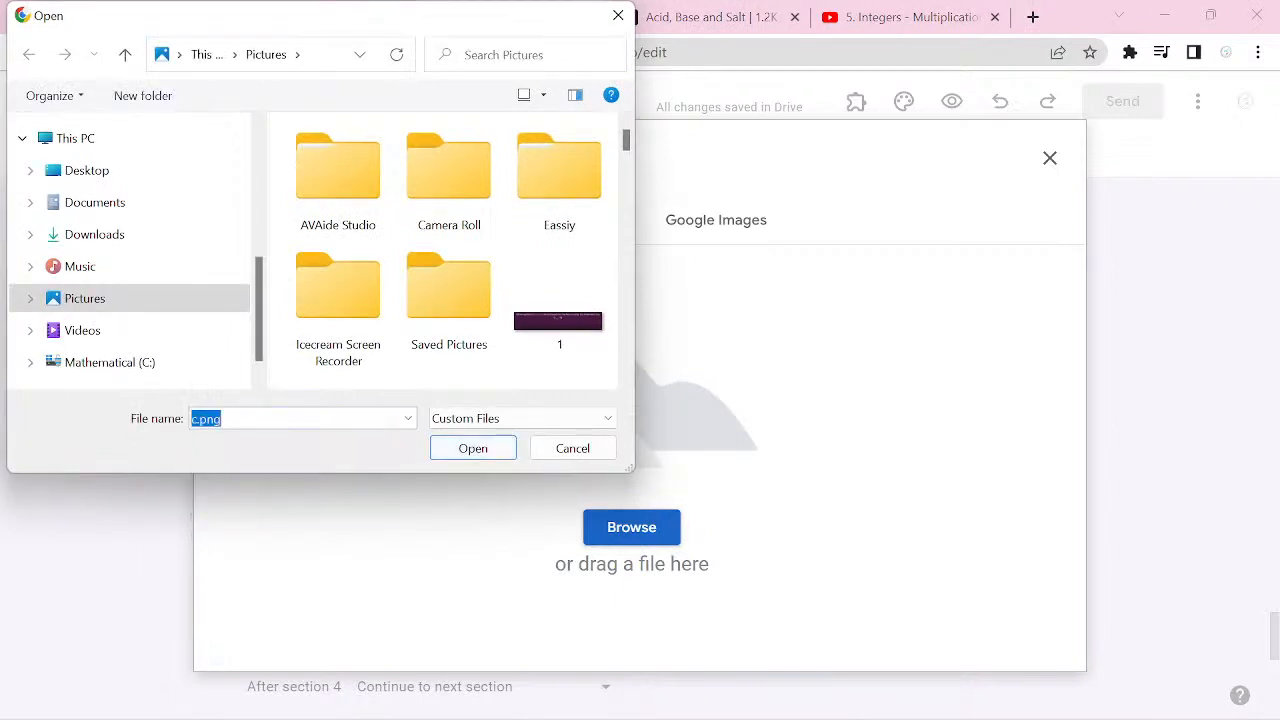
{"action": "key", "text": "Return"}
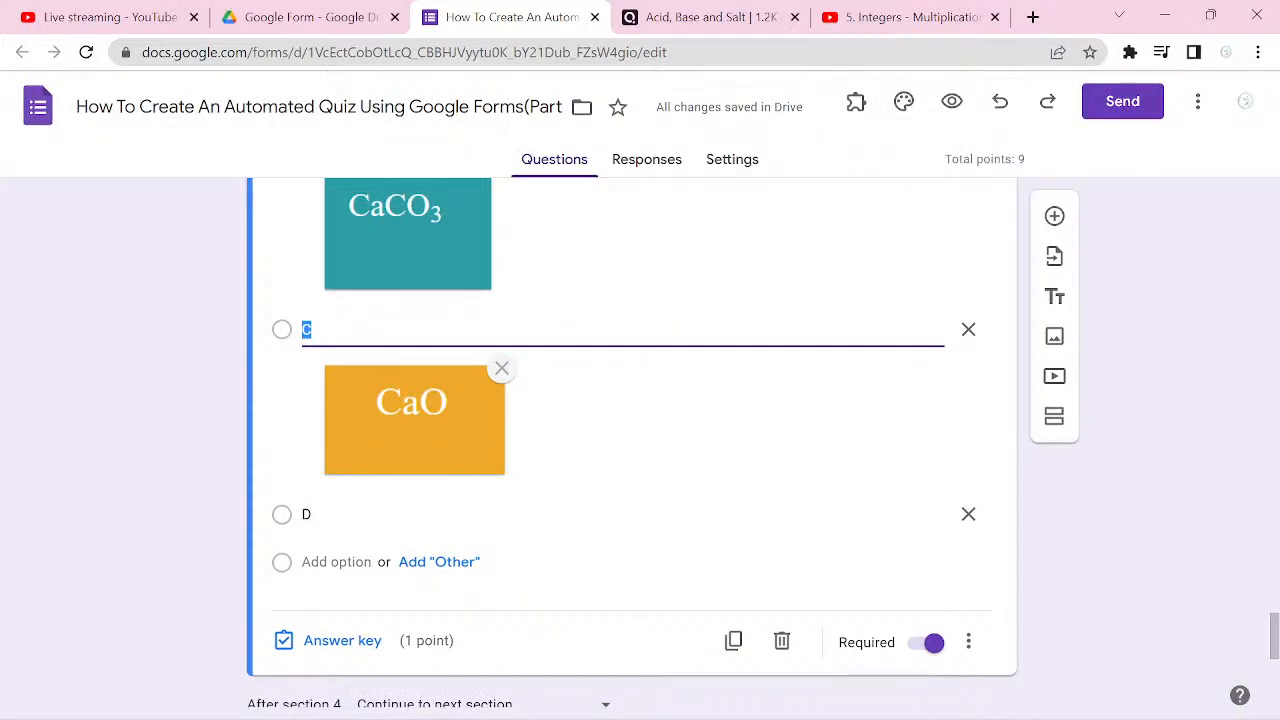
Step: Insert the image d.png from the Pictures folder into answer option D of the lime water question
{"action": "left_click", "coordinate": [320, 514]}
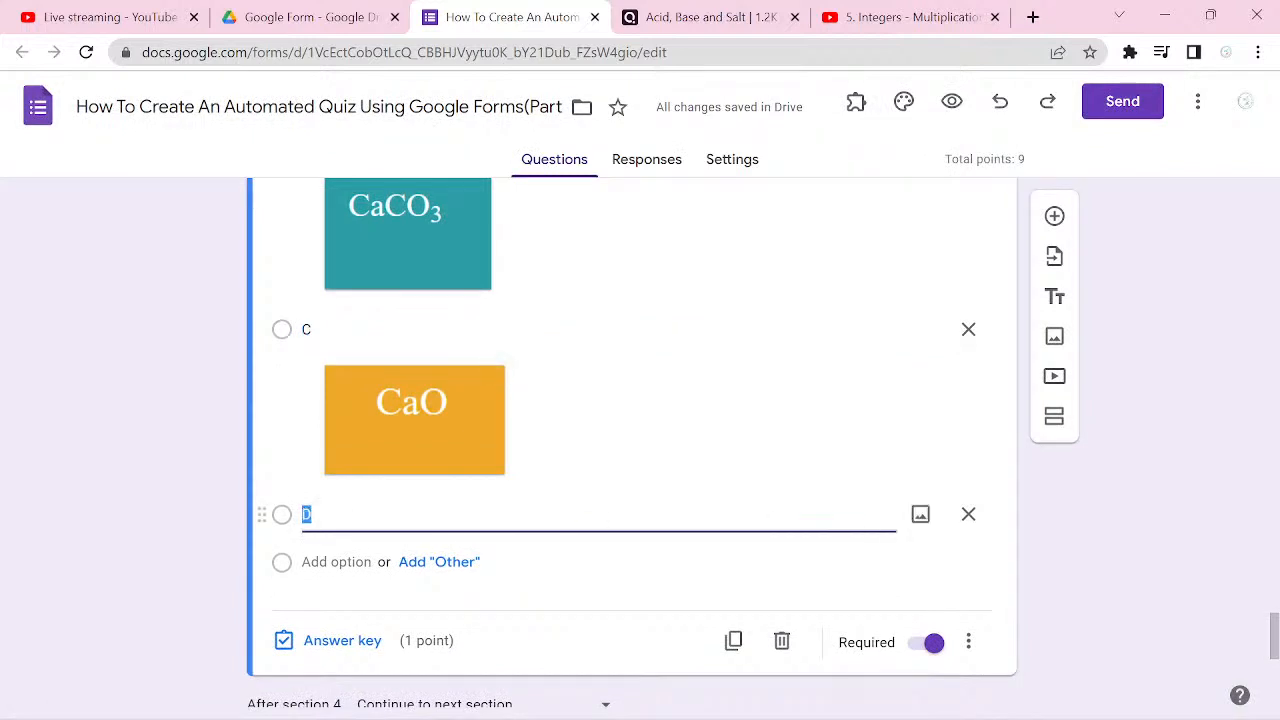
{"action": "left_click", "coordinate": [920, 514]}
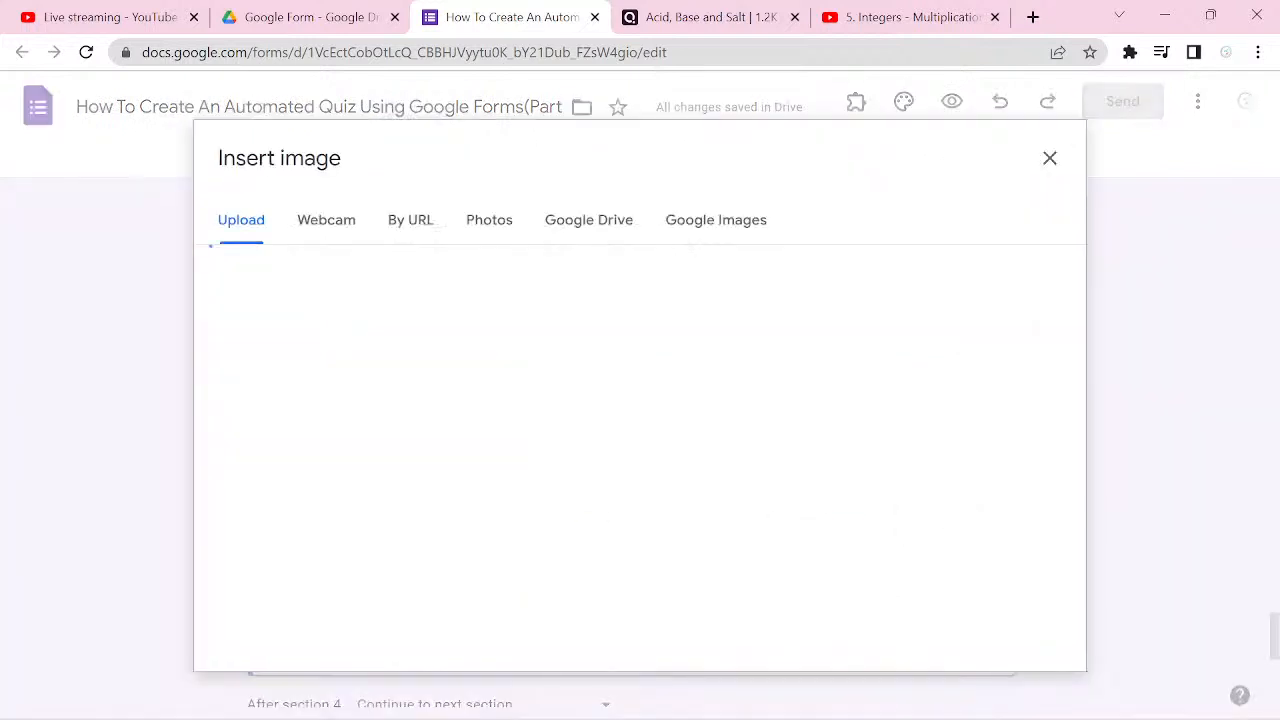
{"action": "left_click", "coordinate": [622, 527]}
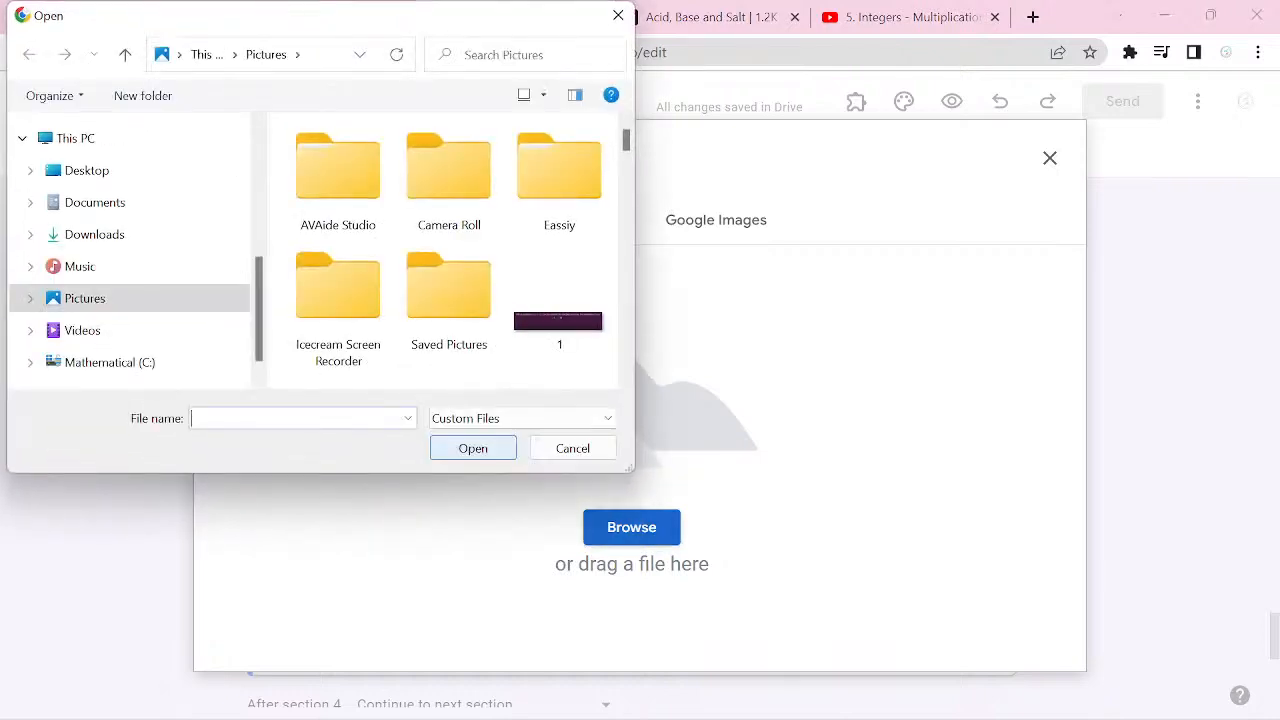
{"action": "type", "text": "D"}
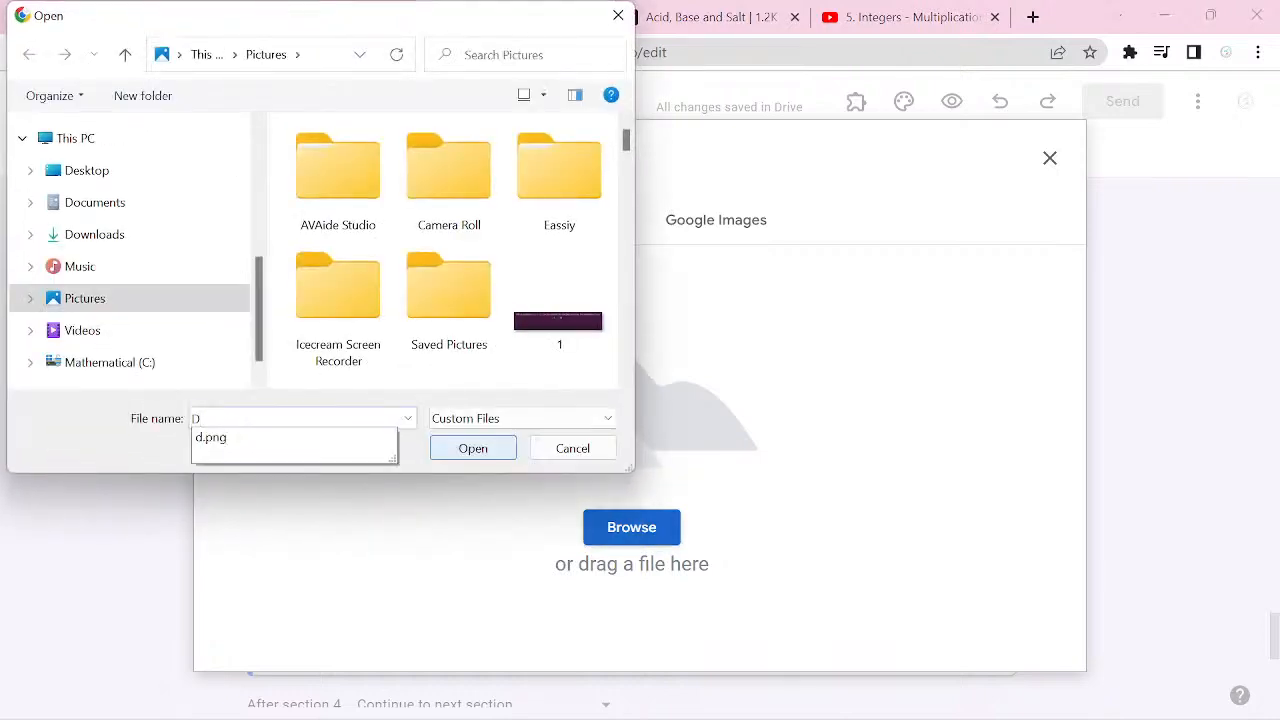
{"action": "left_click", "coordinate": [276, 438]}
{"action": "key", "text": "Return"}
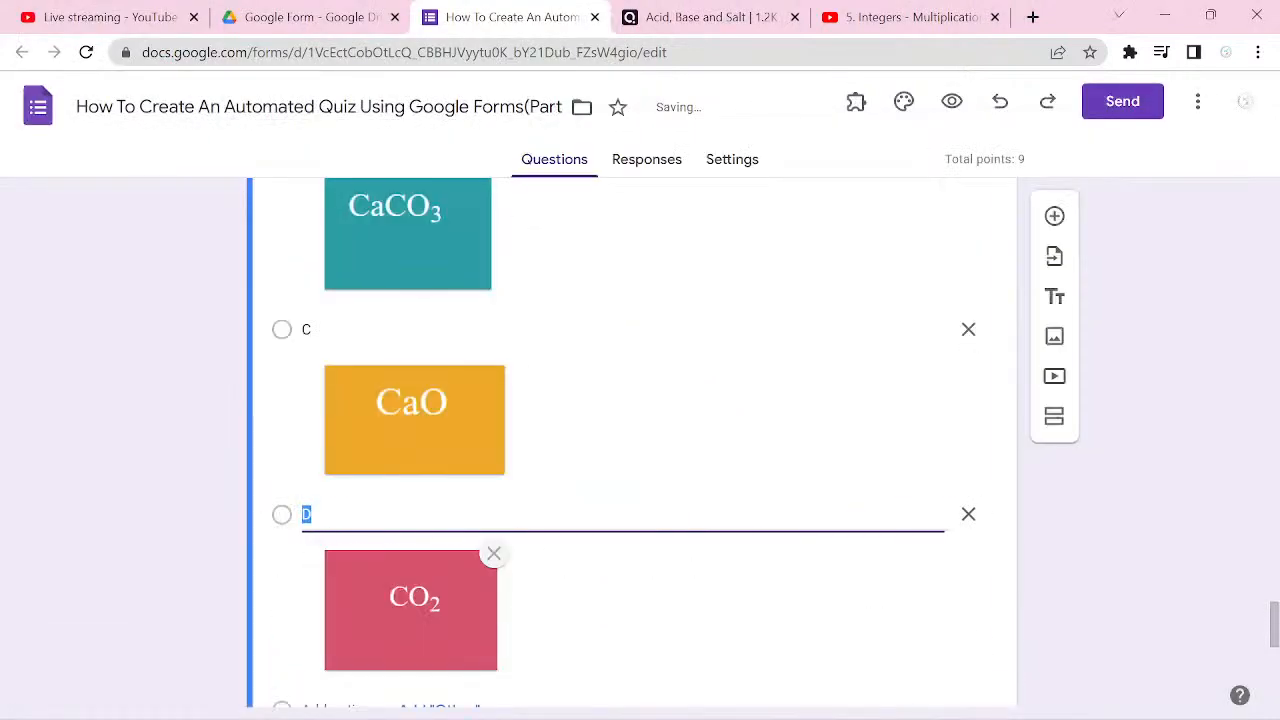
Step: Mark option B (CaCO3) as the correct answer in the lime water question's answer key and finish the key
{"action": "scroll", "coordinate": [640, 440], "scroll_direction": "up", "scroll_amount": 2}
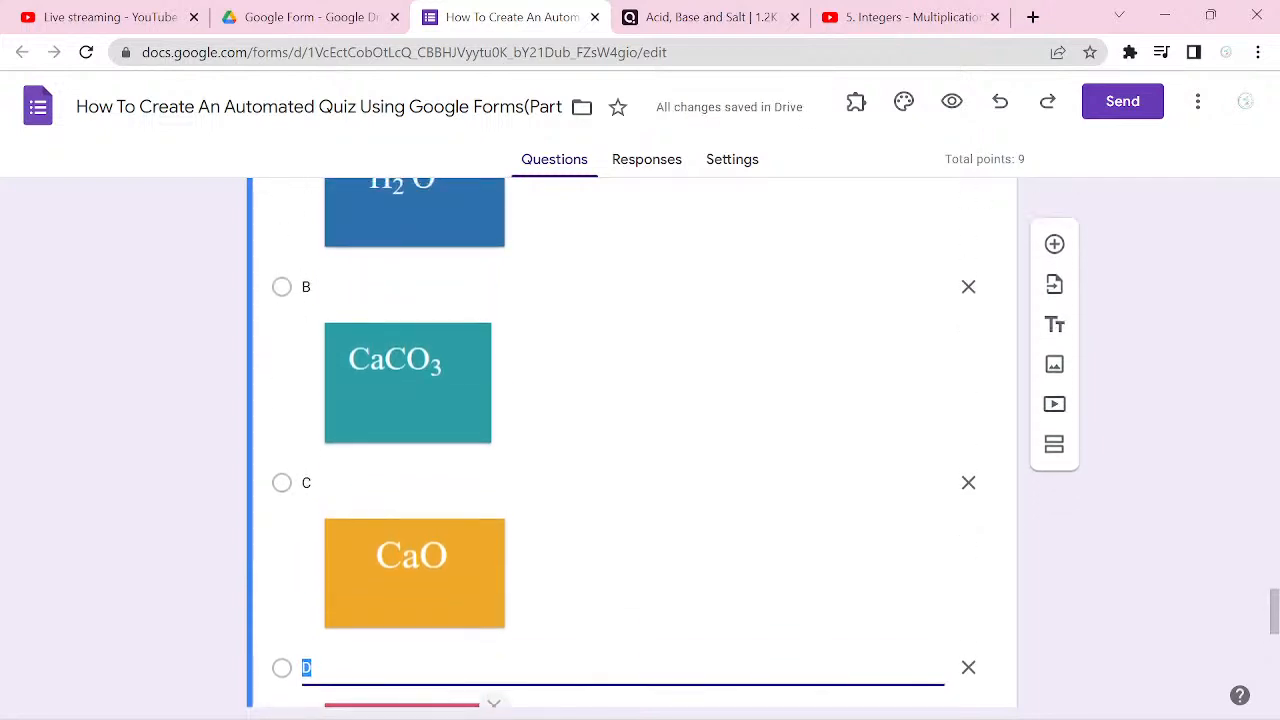
{"action": "scroll", "coordinate": [640, 440], "scroll_direction": "down", "scroll_amount": 4}
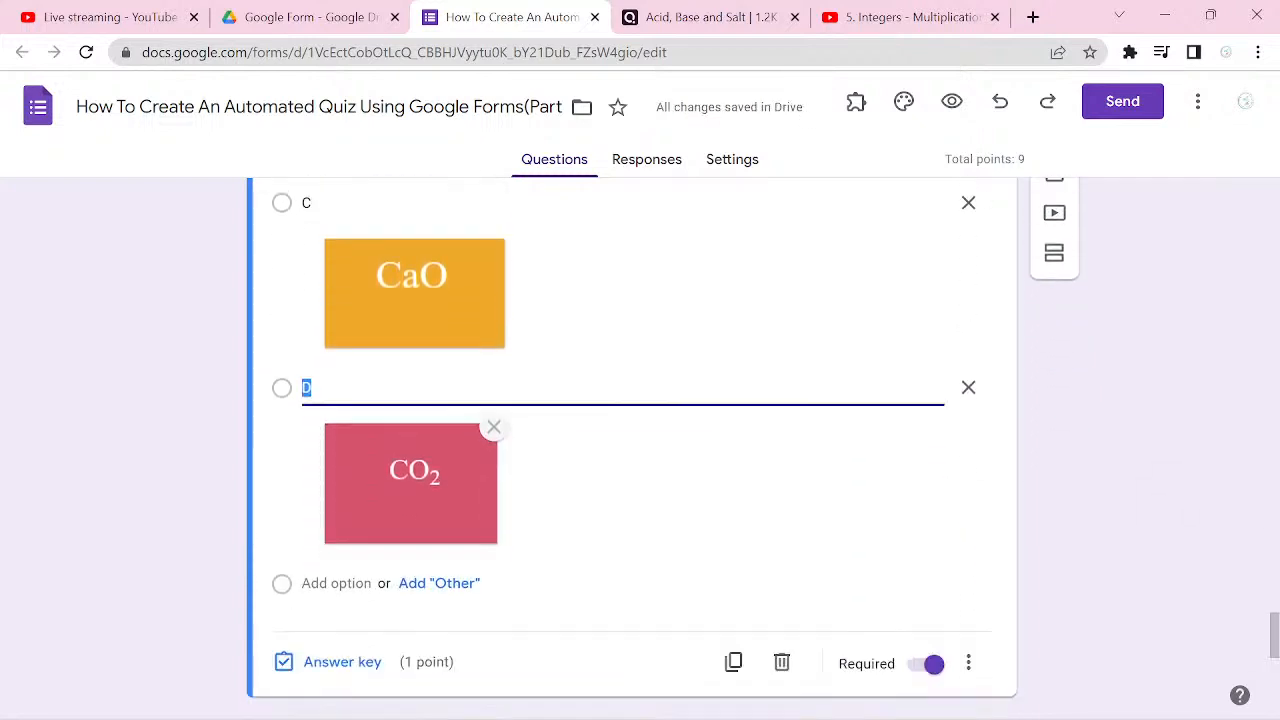
{"action": "left_click", "coordinate": [342, 566]}
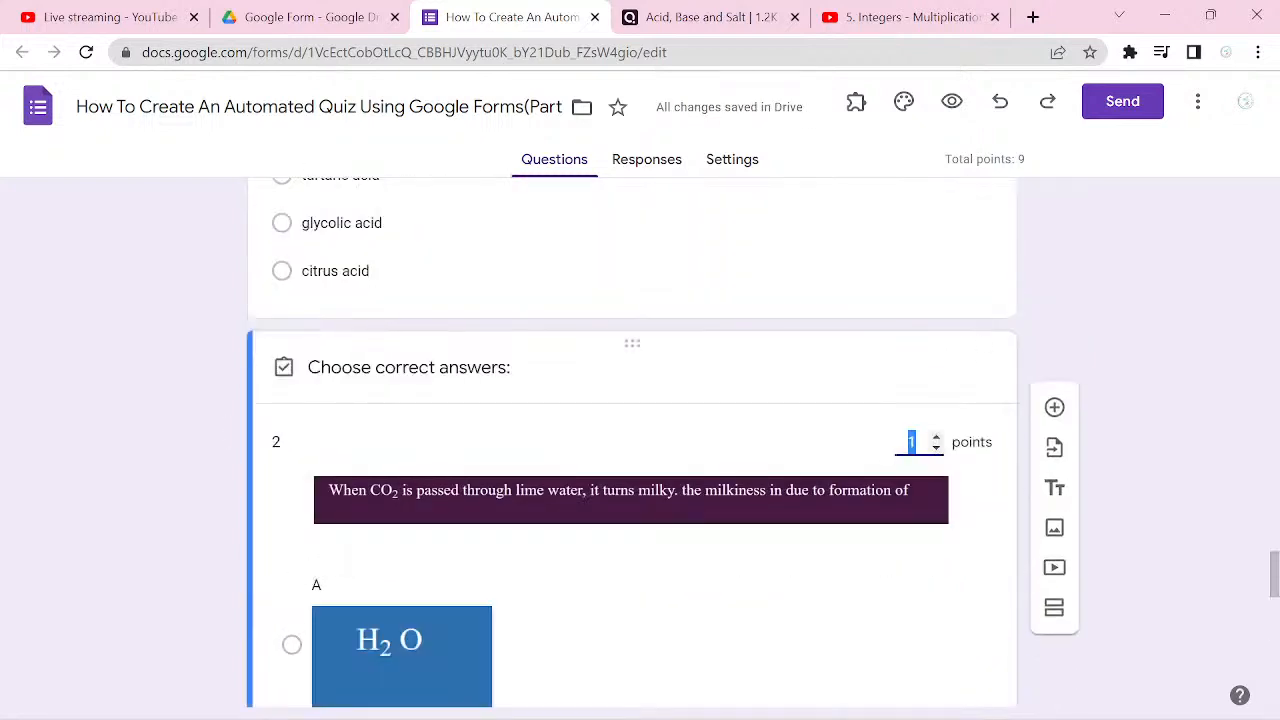
{"action": "scroll", "coordinate": [640, 440], "scroll_direction": "down", "scroll_amount": 2}
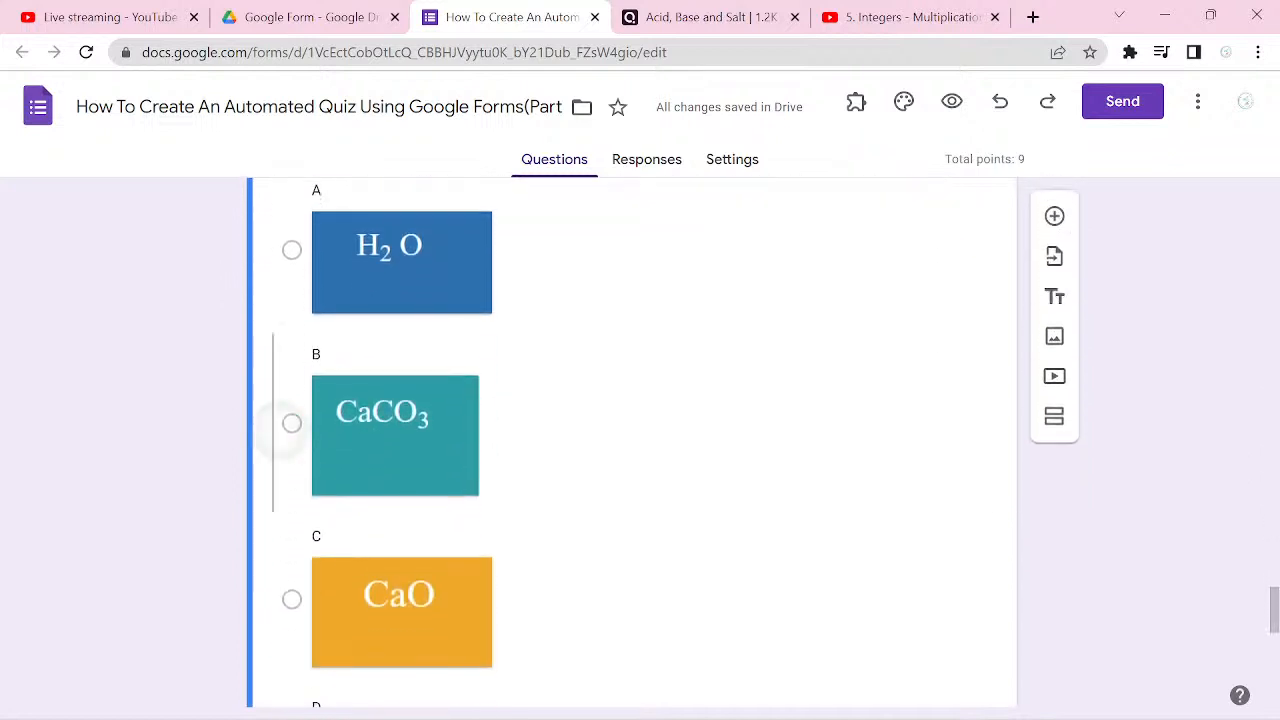
{"action": "left_click", "coordinate": [292, 423]}
{"action": "scroll", "coordinate": [292, 423], "scroll_direction": "down", "scroll_amount": 2}
{"action": "scroll", "coordinate": [640, 450], "scroll_direction": "down", "scroll_amount": 2}
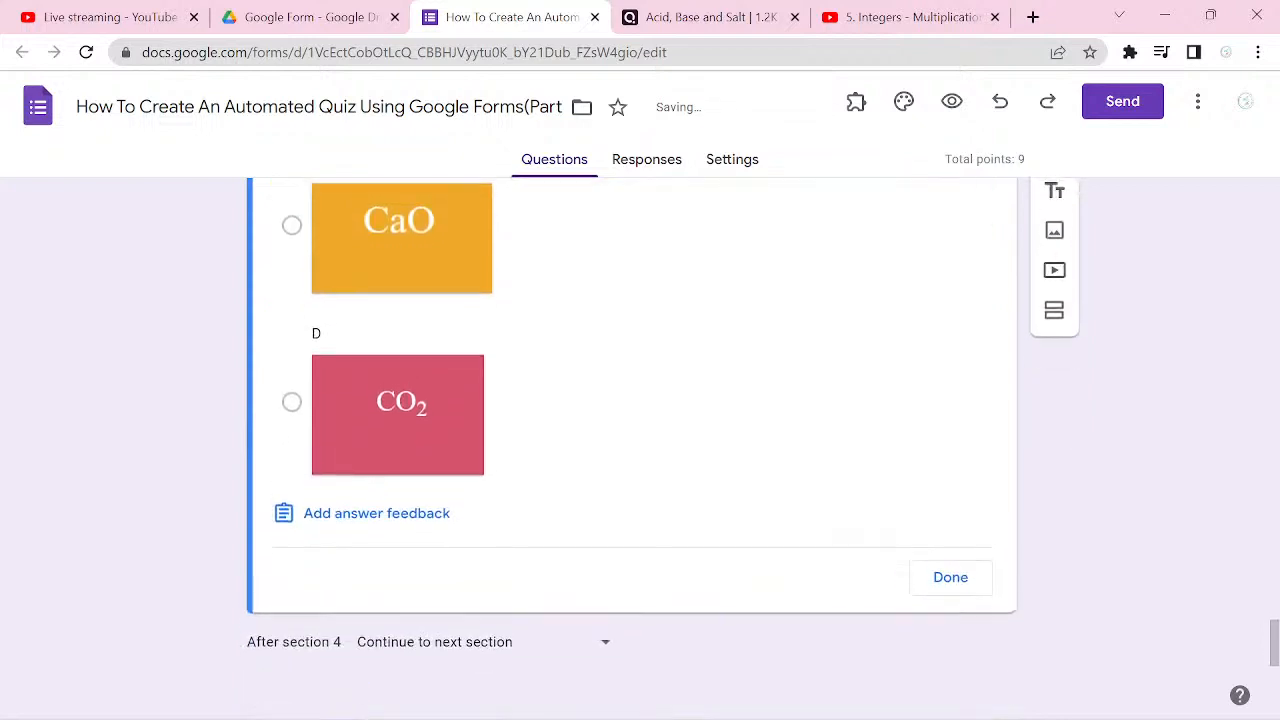
{"action": "left_click", "coordinate": [951, 574]}
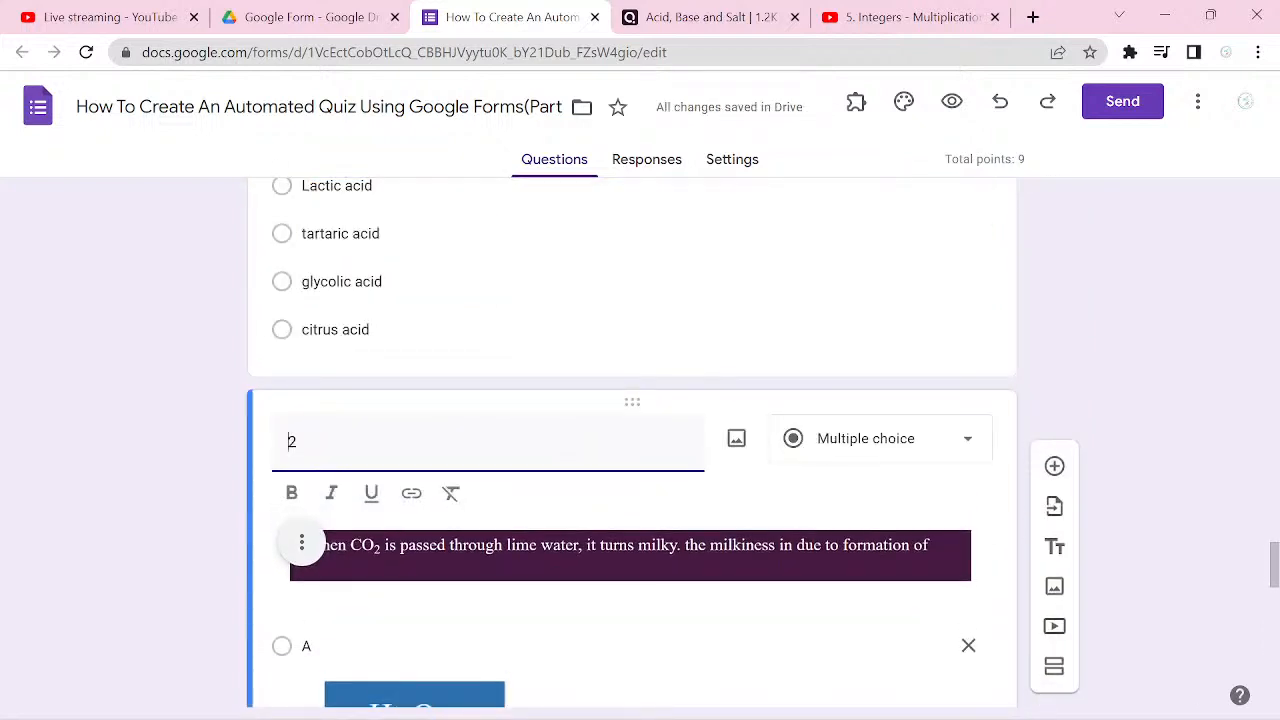
Step: Delete the empty Physics and Biology sections that follow the Chemistry section
{"action": "scroll", "coordinate": [640, 440], "scroll_direction": "down", "scroll_amount": 5}
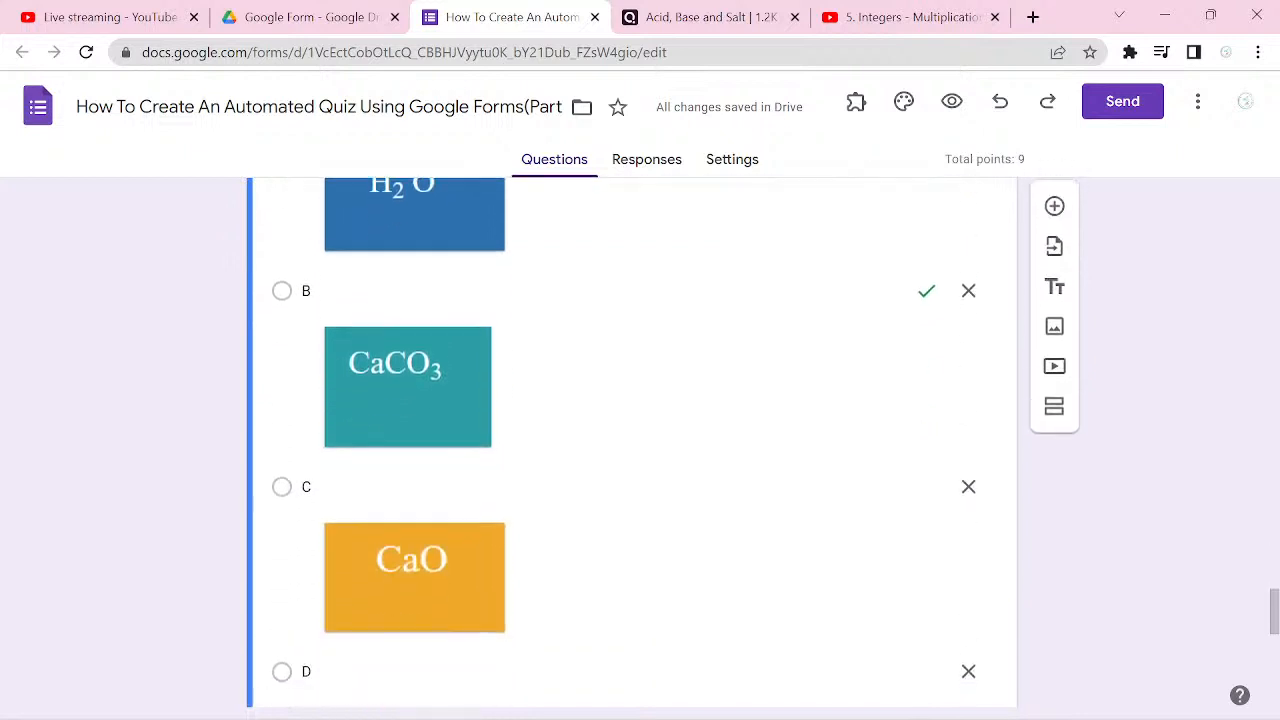
{"action": "scroll", "coordinate": [640, 440], "scroll_direction": "down", "scroll_amount": 7}
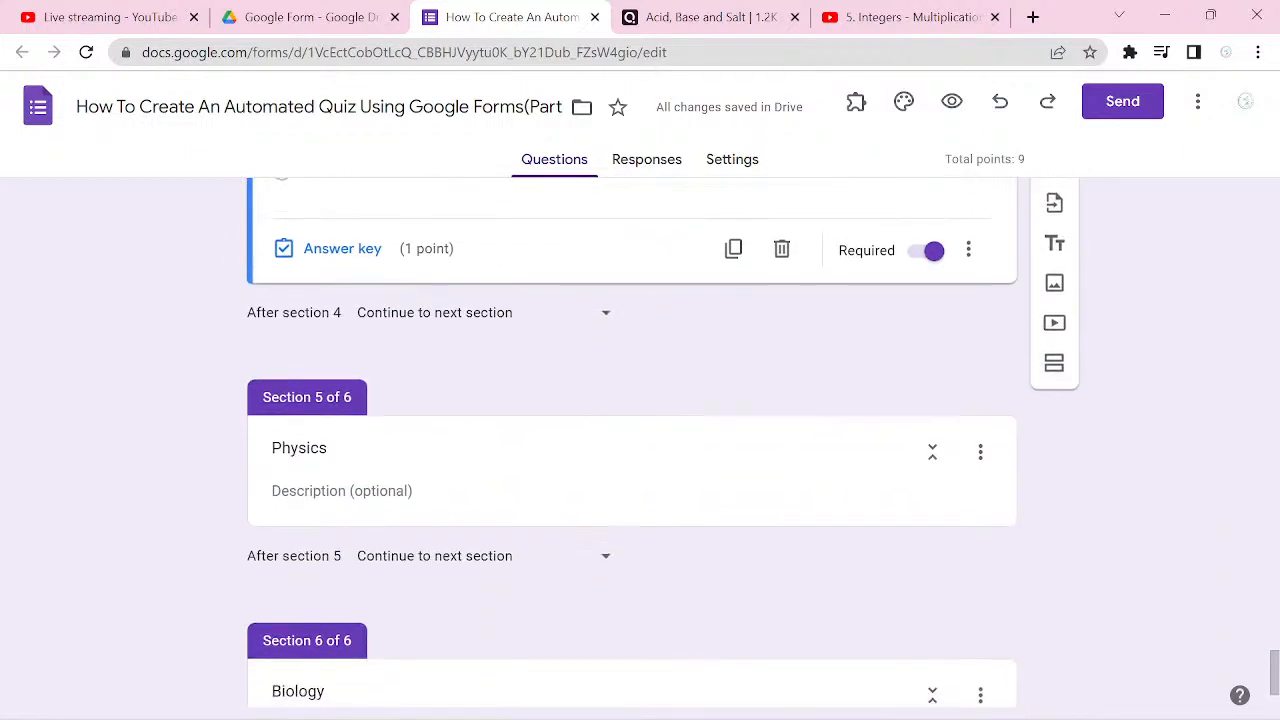
{"action": "scroll", "coordinate": [640, 440], "scroll_direction": "down", "scroll_amount": 2}
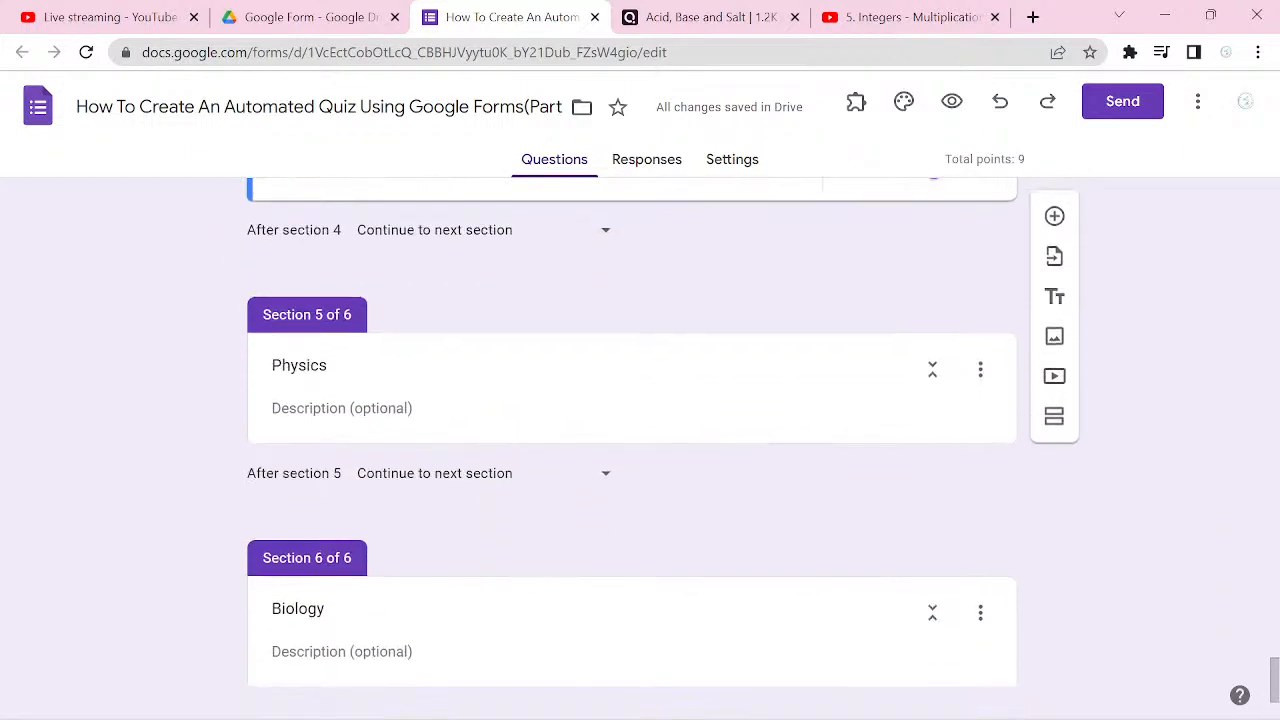
{"action": "left_click", "coordinate": [980, 369]}
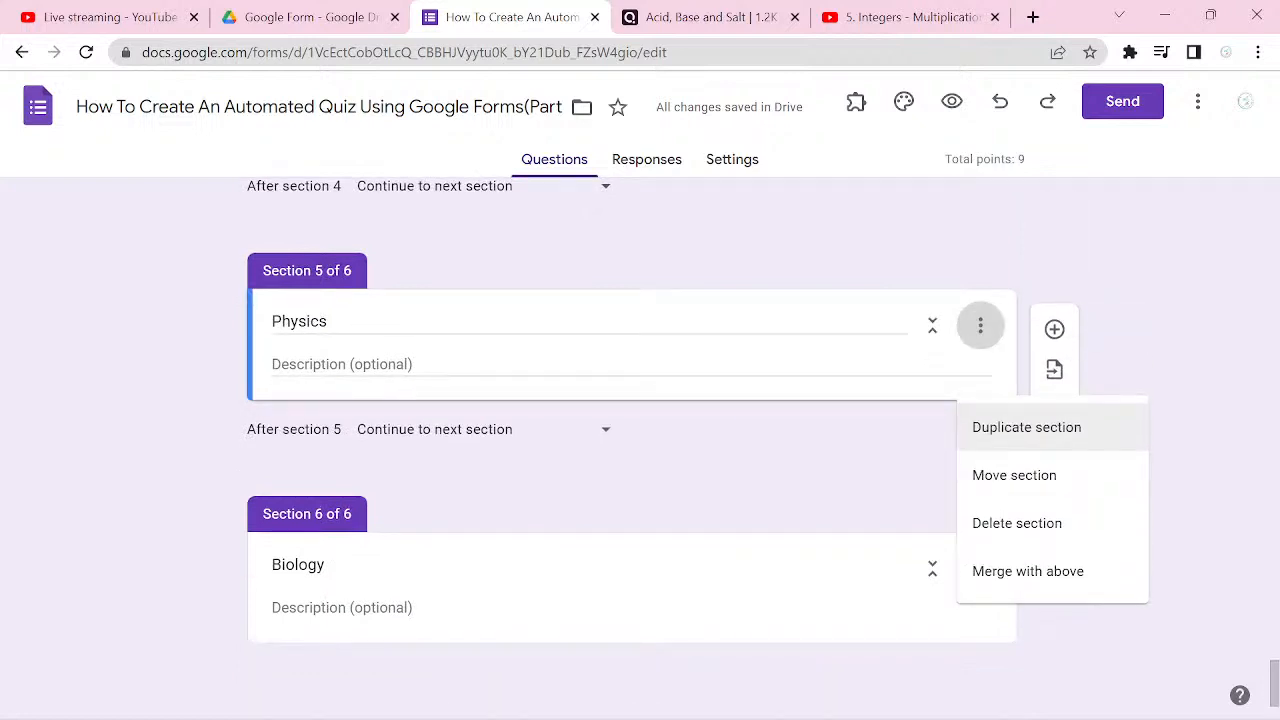
{"action": "left_click", "coordinate": [1017, 523]}
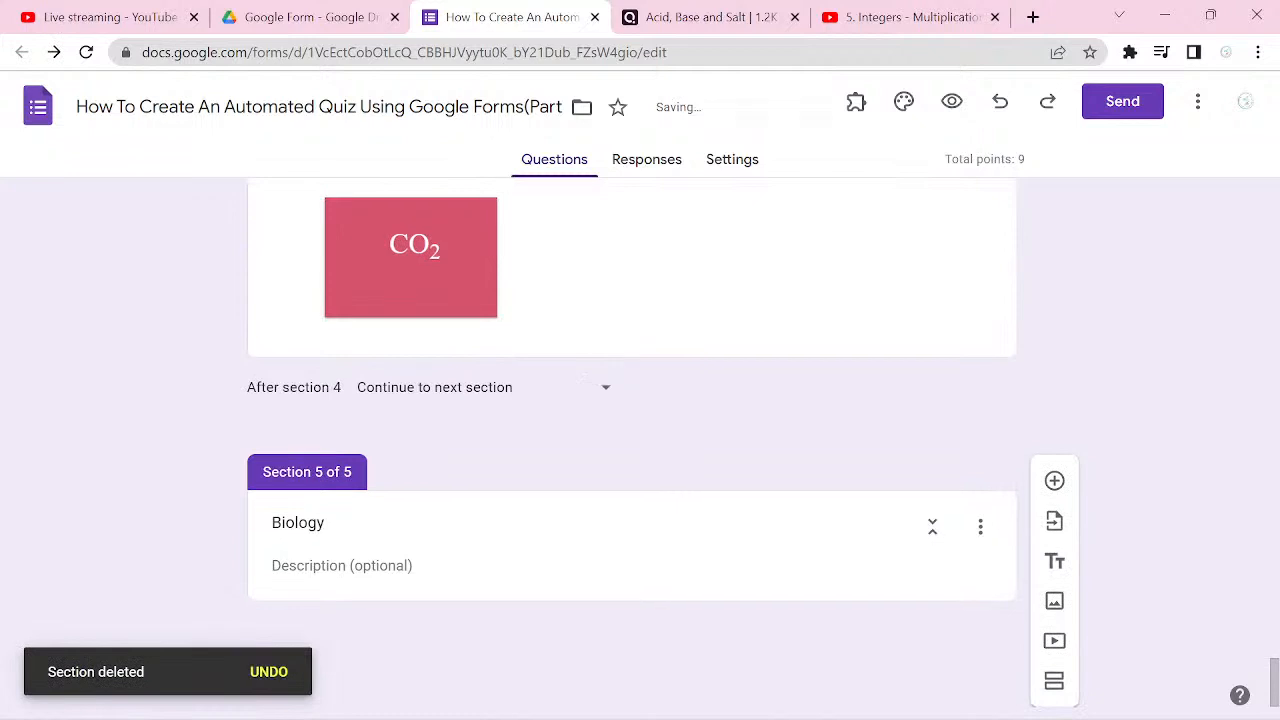
{"action": "left_click", "coordinate": [980, 525]}
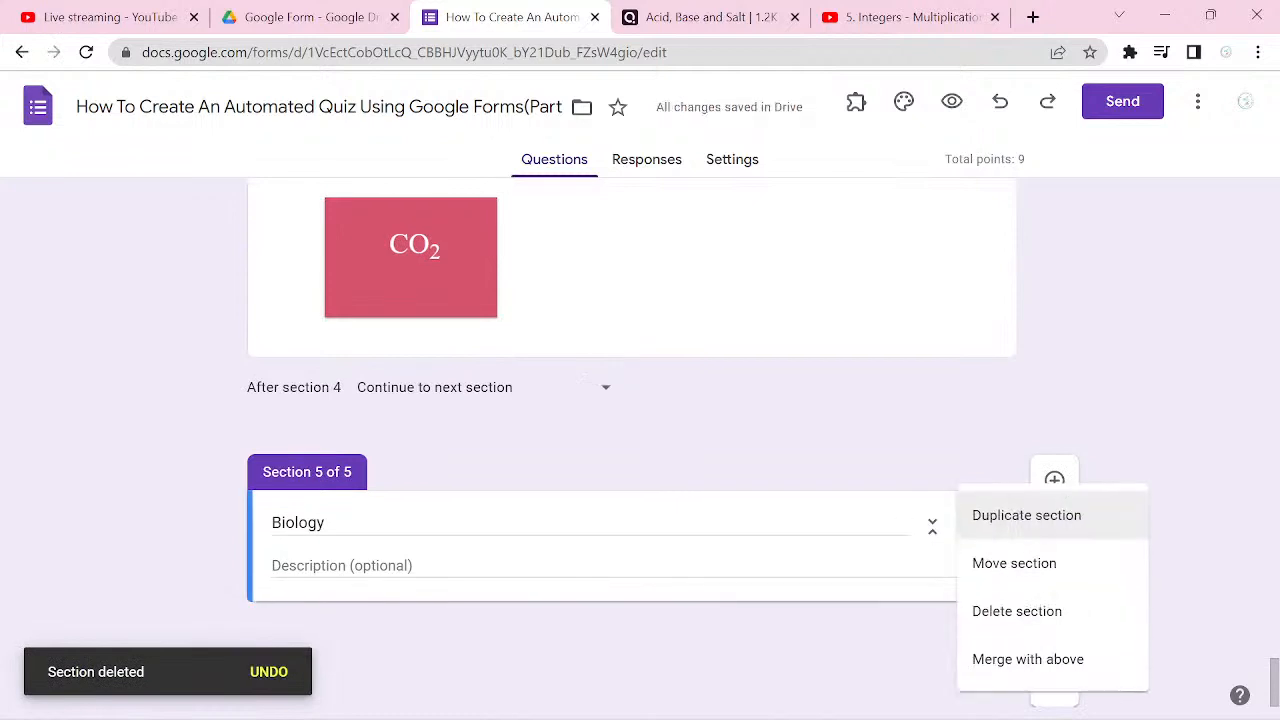
{"action": "left_click", "coordinate": [1017, 611]}
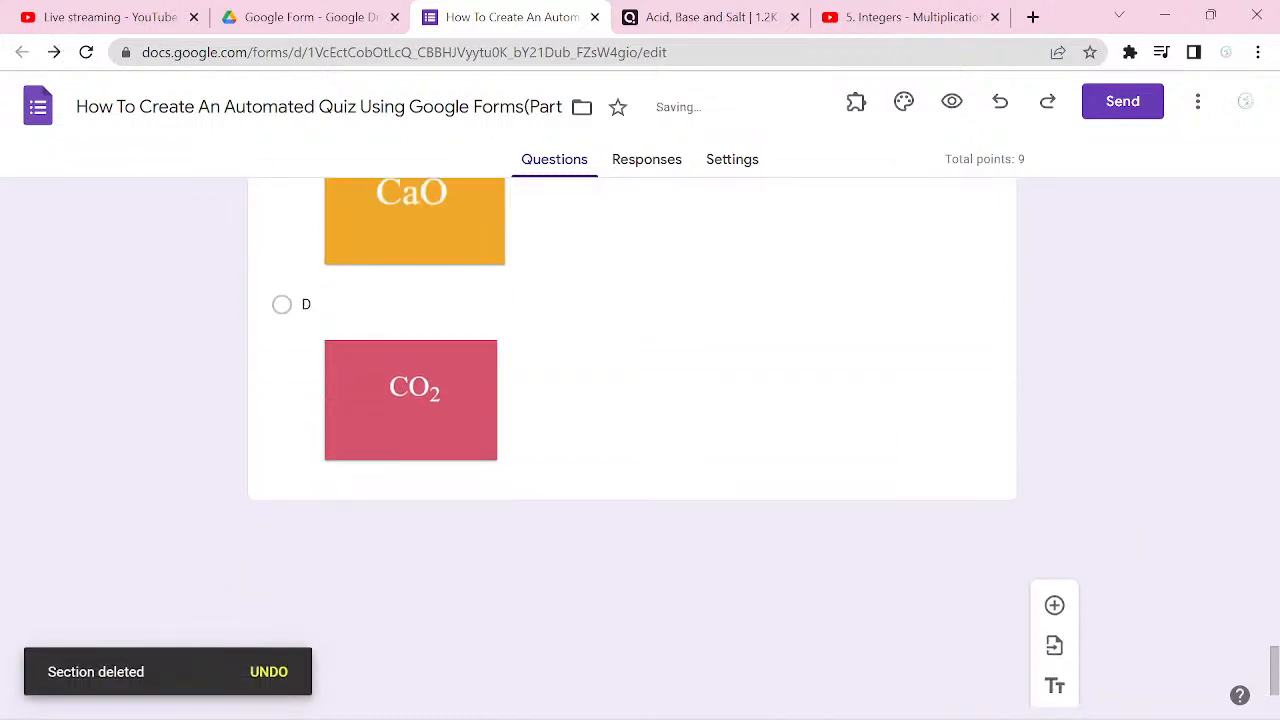
Step: Preview the quiz and try to continue past the Basic Information page with its required fields left empty
{"action": "scroll", "coordinate": [640, 440], "scroll_direction": "up", "scroll_amount": 5}
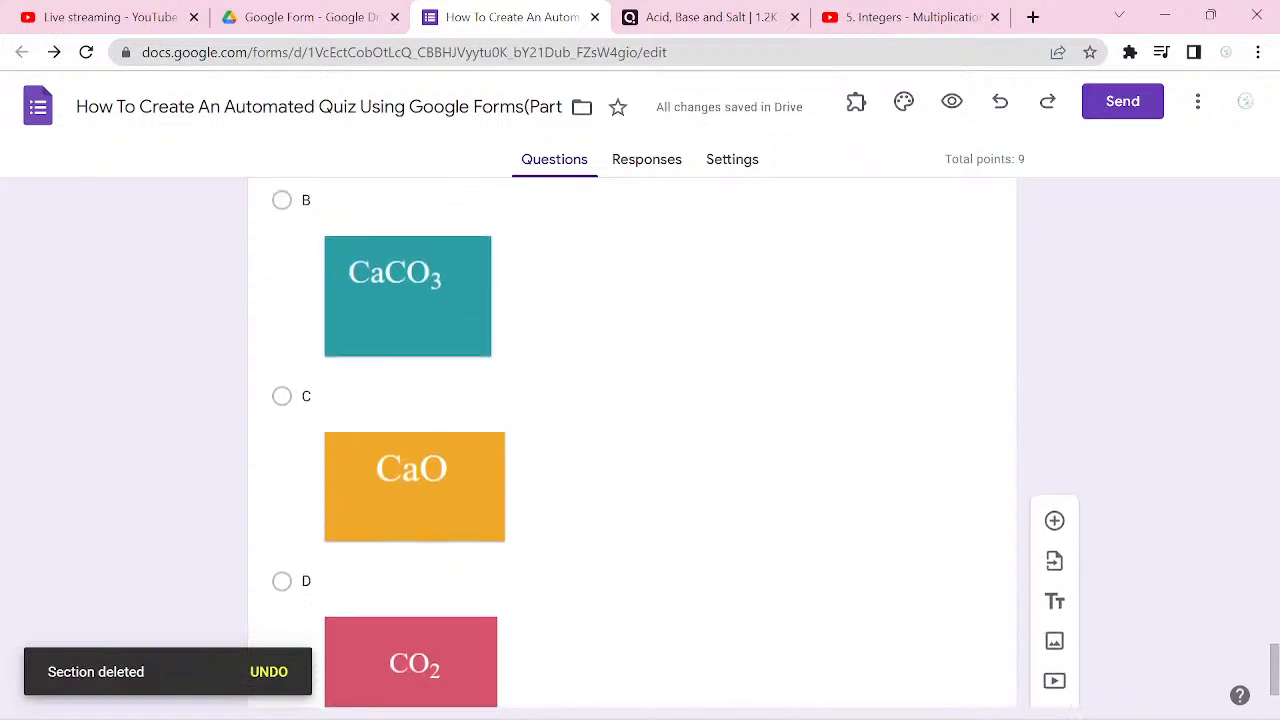
{"action": "scroll", "coordinate": [640, 440], "scroll_direction": "up", "scroll_amount": 1}
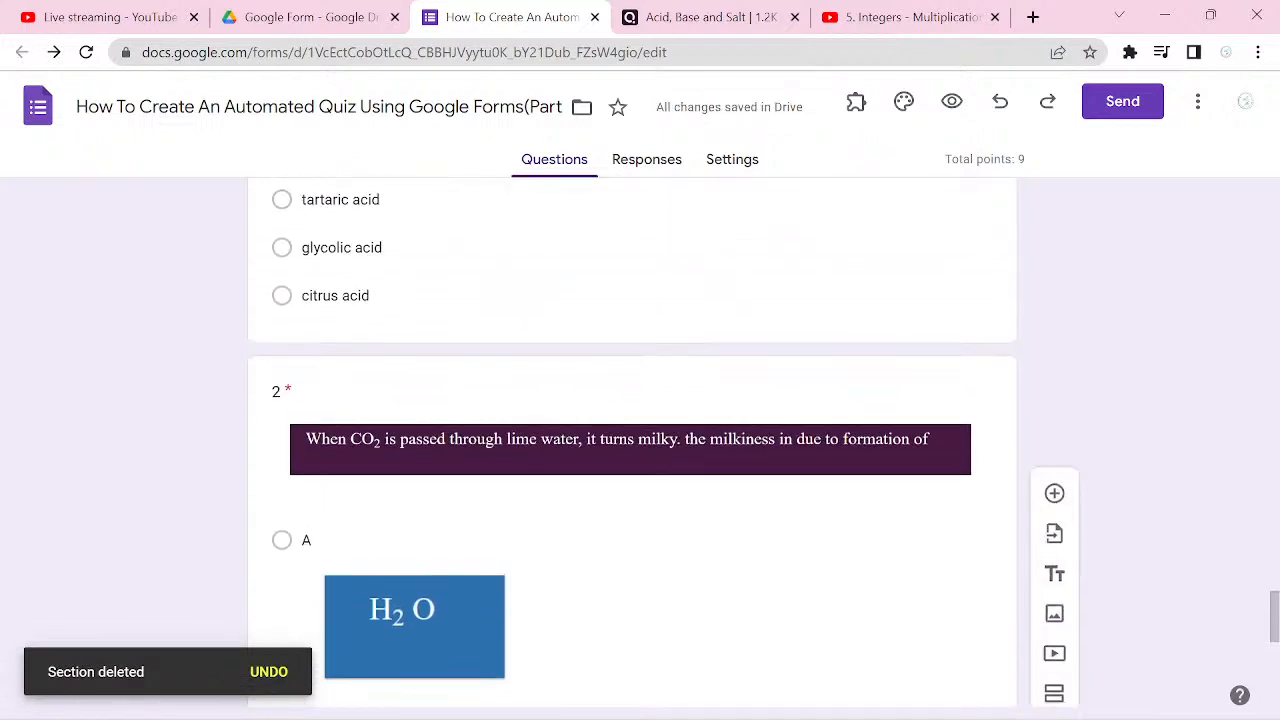
{"action": "left_click", "coordinate": [951, 101]}
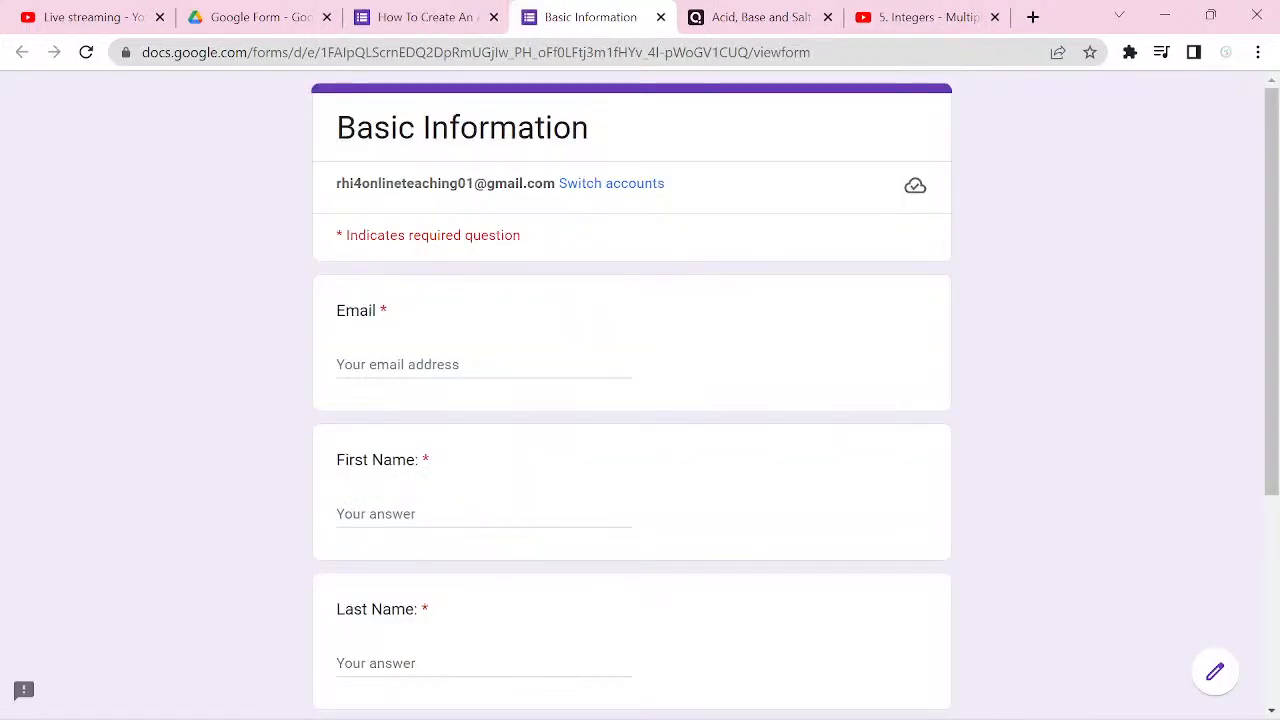
{"action": "scroll", "coordinate": [640, 400], "scroll_direction": "down", "scroll_amount": 4}
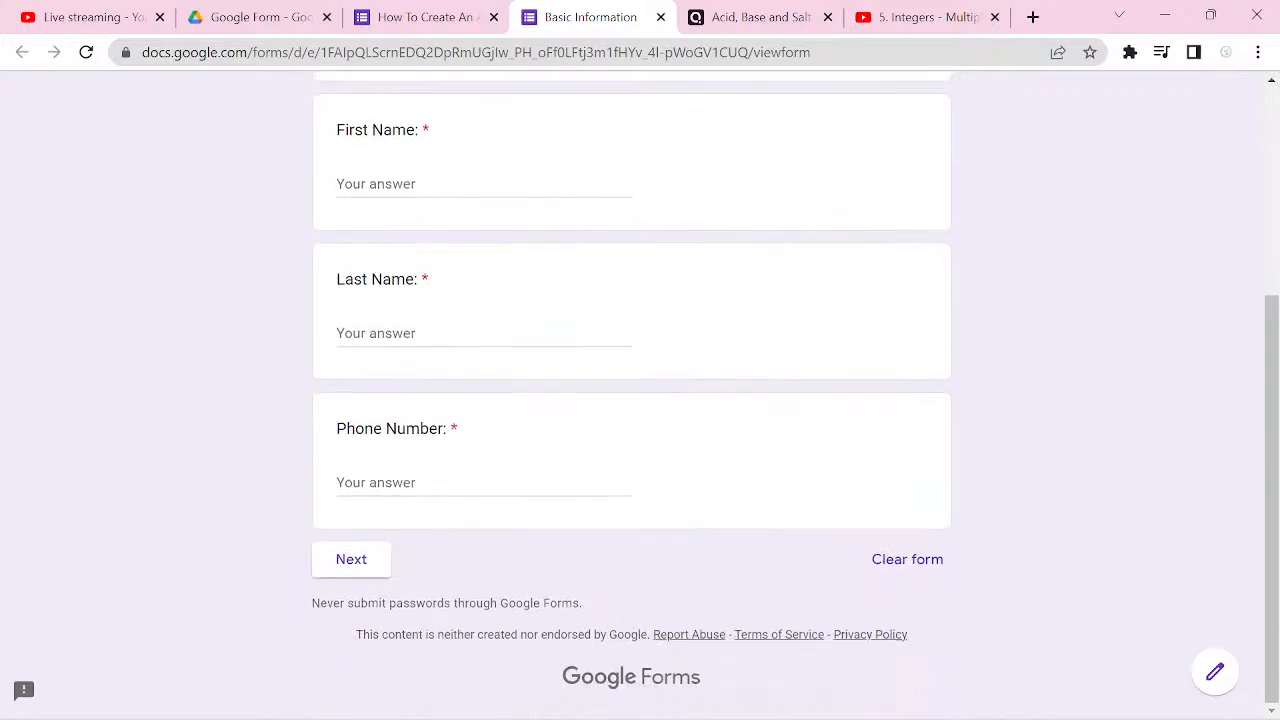
{"action": "left_click", "coordinate": [351, 559]}
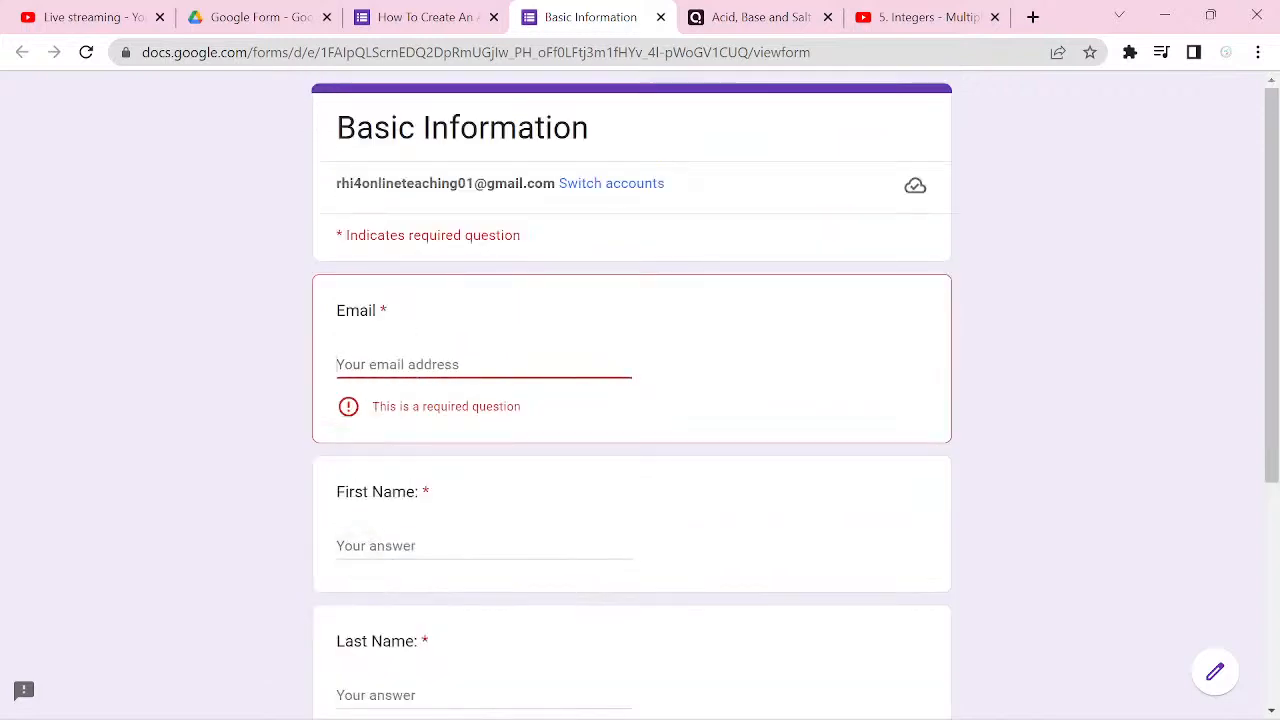
{"action": "type", "text": "RH1"}
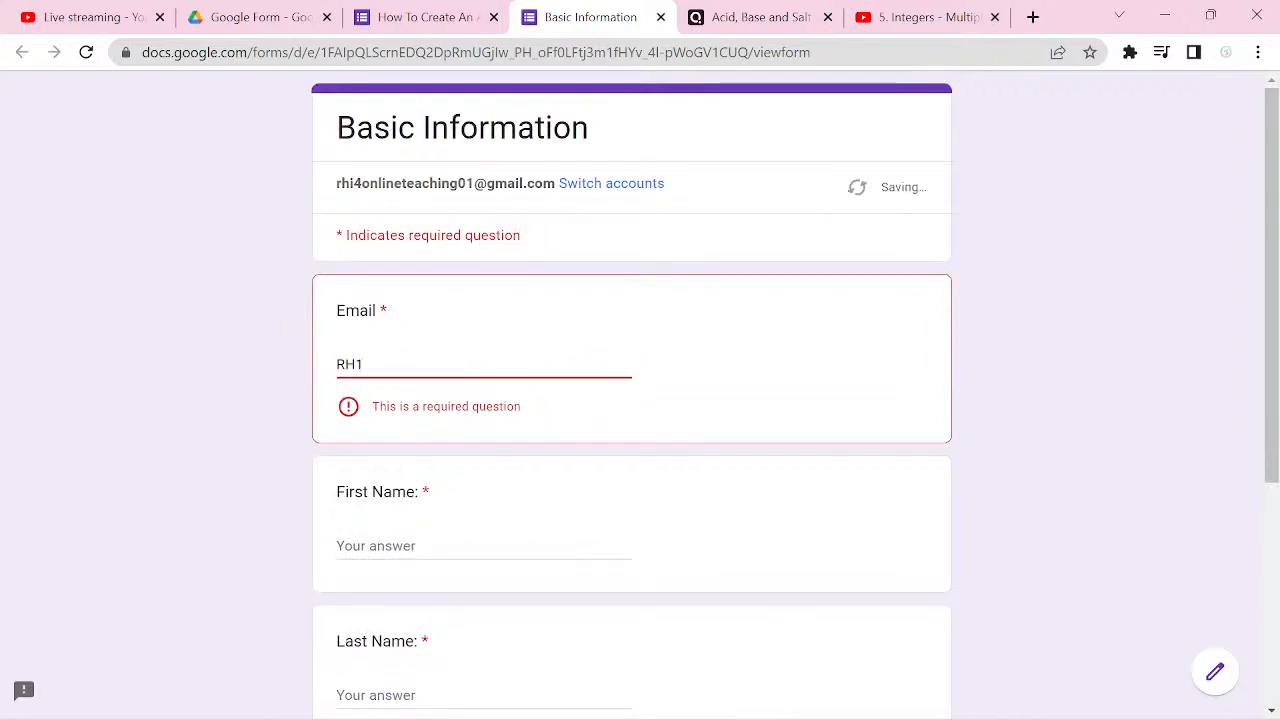
{"action": "type", "text": "4L1"}
{"action": "key", "text": "BackSpace"}
{"action": "key", "text": "BackSpace"}
{"action": "key", "text": "BackSpace"}
{"action": "key", "text": "BackSpace"}
{"action": "key", "text": "BackSpace"}
{"action": "key", "text": "BackSpace"}
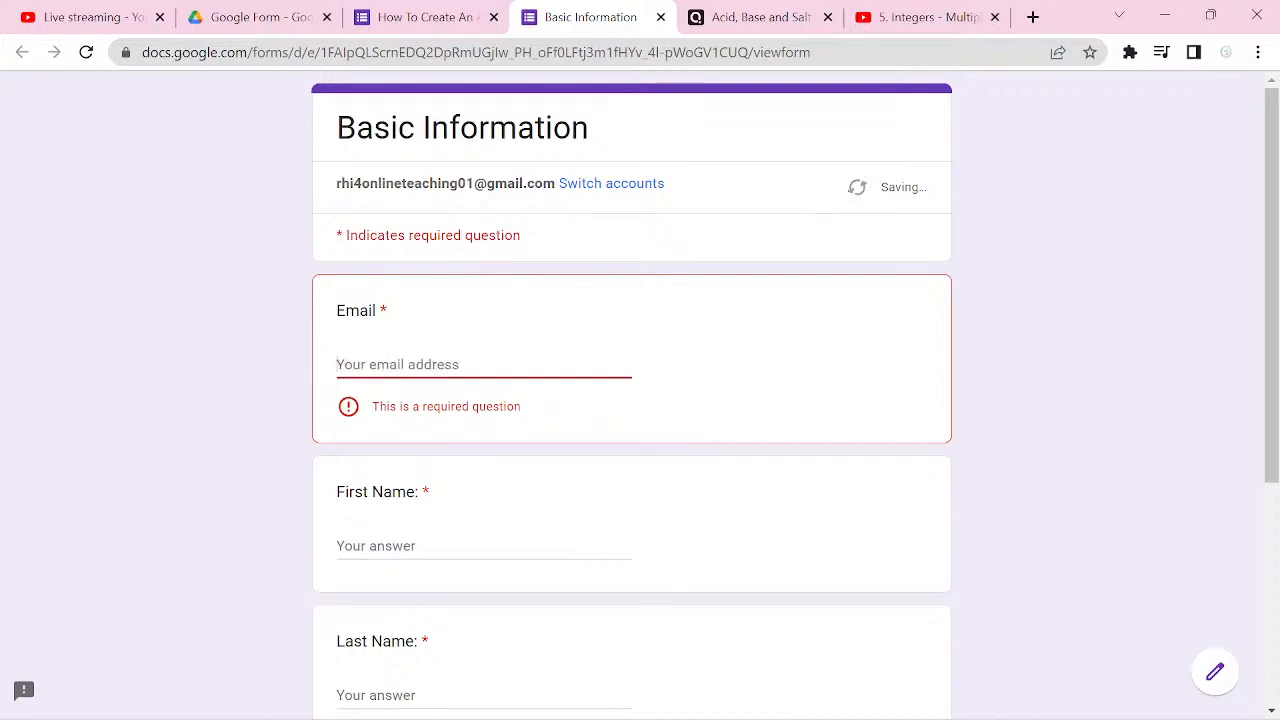
{"action": "scroll", "coordinate": [640, 400], "scroll_direction": "down", "scroll_amount": 4}
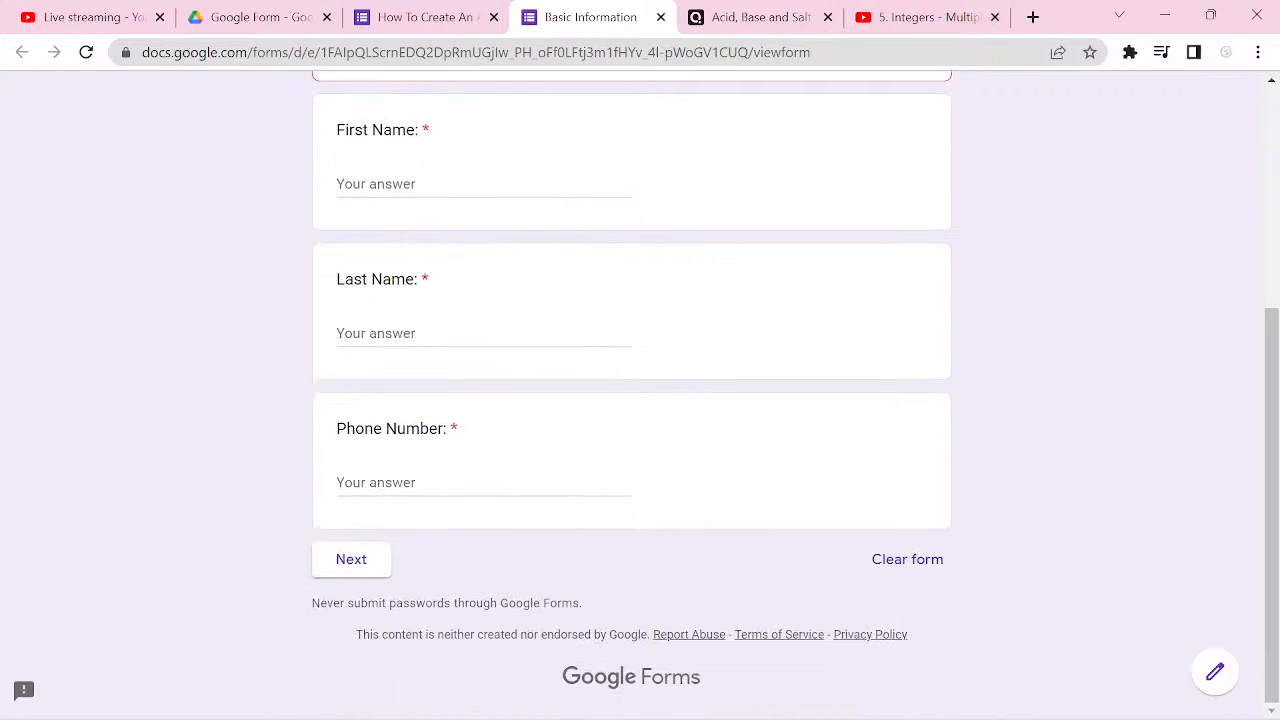
{"action": "scroll", "coordinate": [640, 400], "scroll_direction": "up", "scroll_amount": 2}
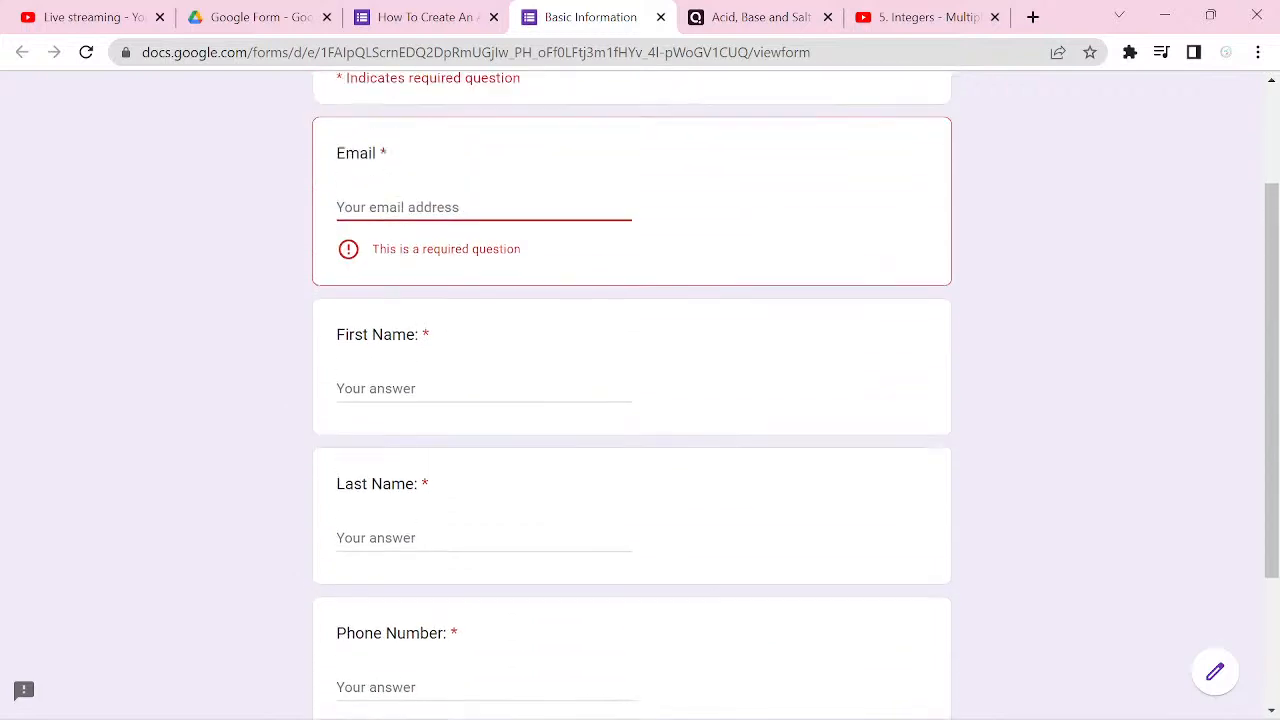
{"action": "type", "text": "A"}
{"action": "left_click", "coordinate": [536, 387]}
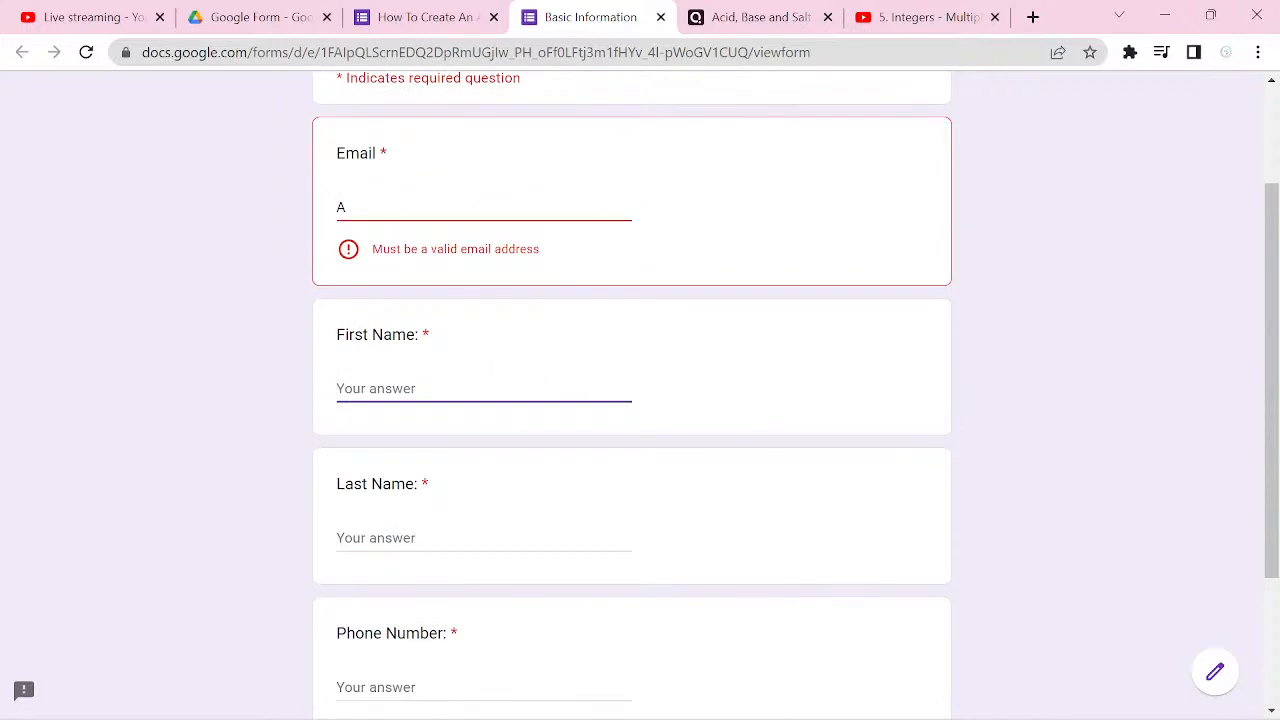
{"action": "left_click", "coordinate": [480, 207]}
{"action": "key", "text": "BackSpace"}
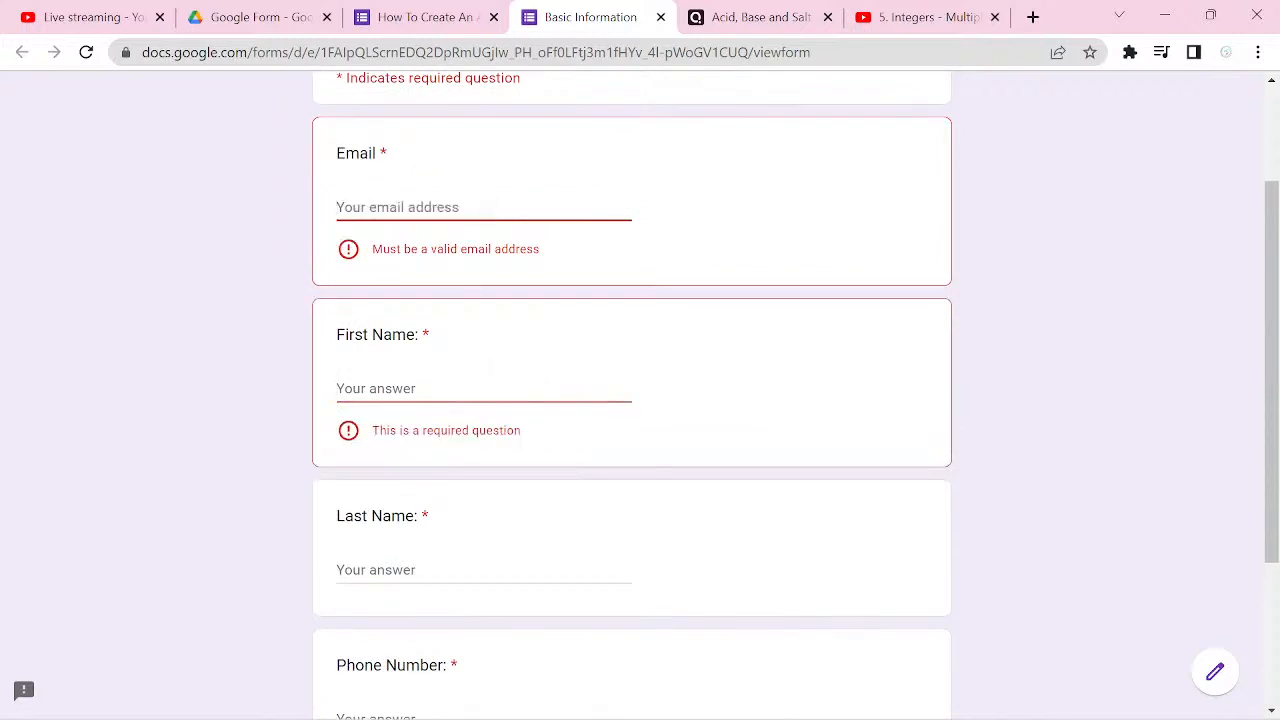
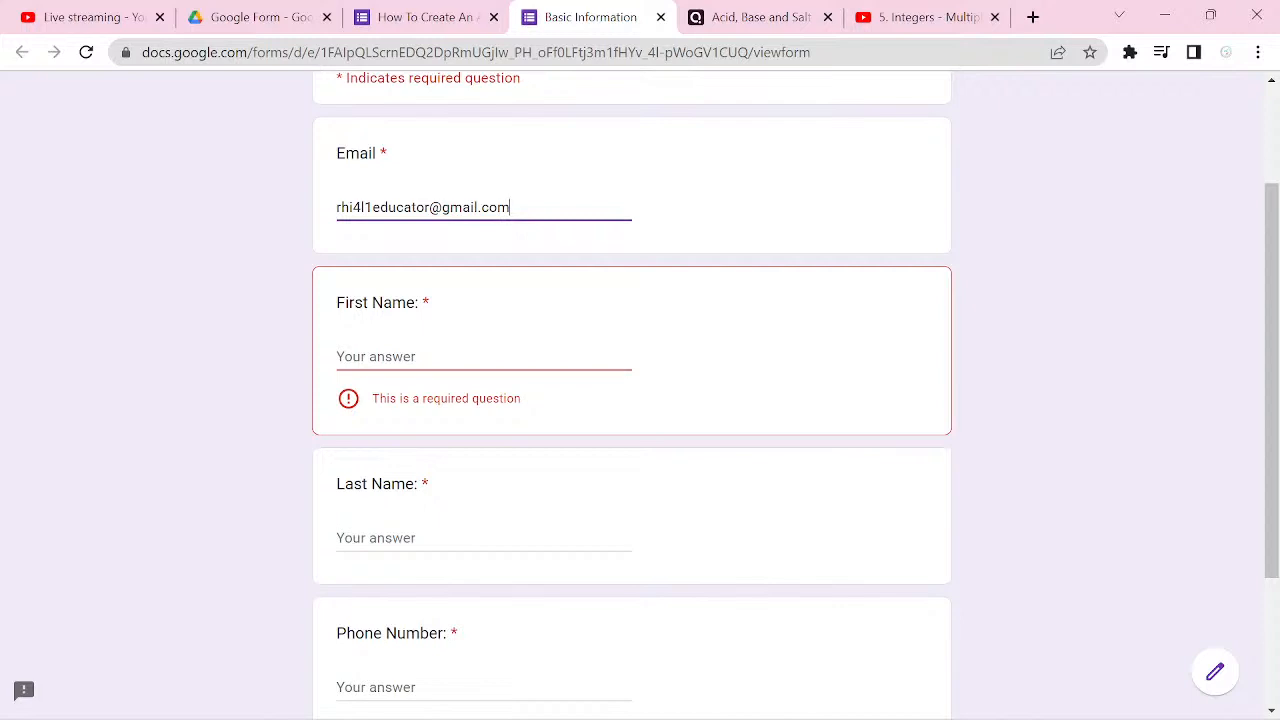
Step: Fill in the respondent's first name and last name on the Basic Information page
{"action": "left_click", "coordinate": [508, 356]}
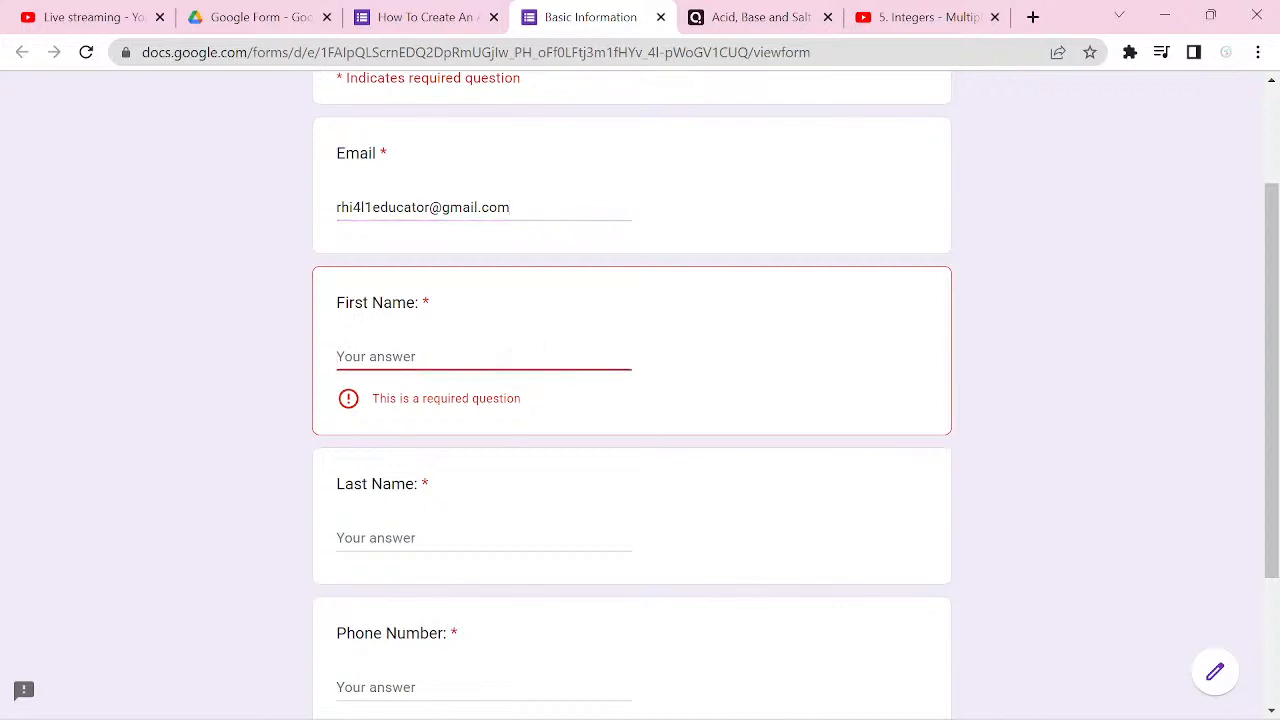
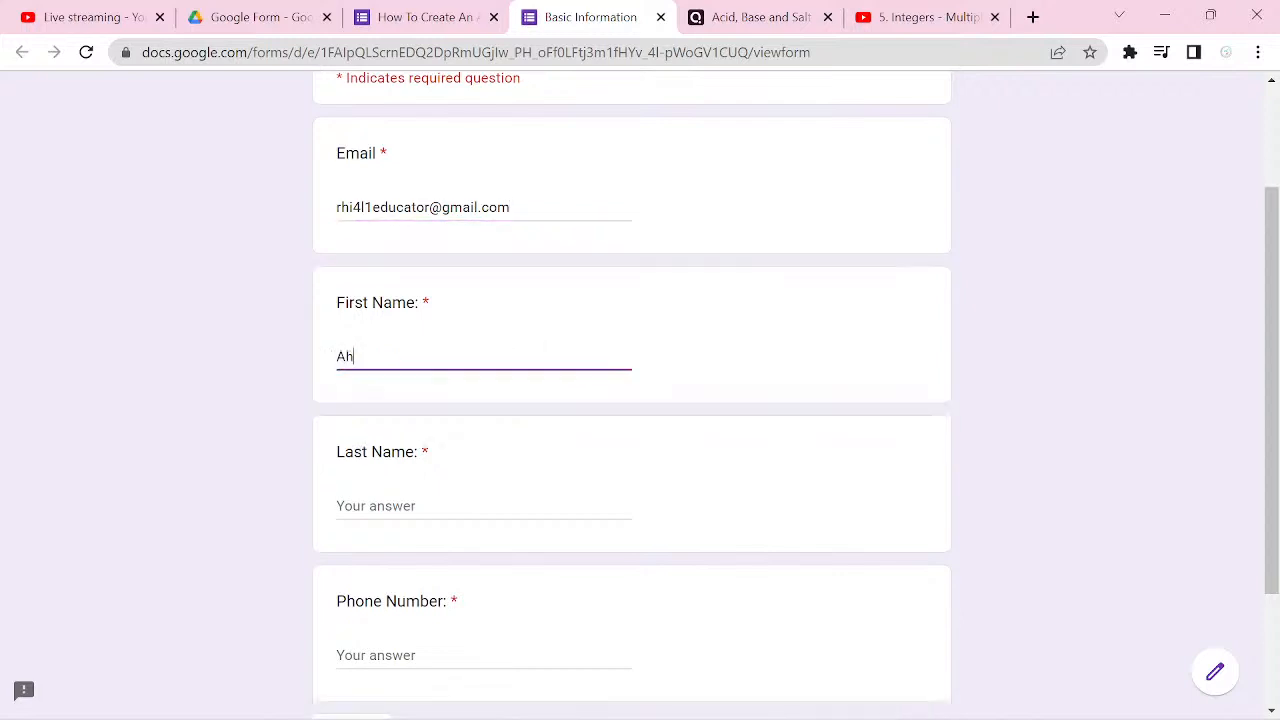
{"action": "key", "text": "Tab"}
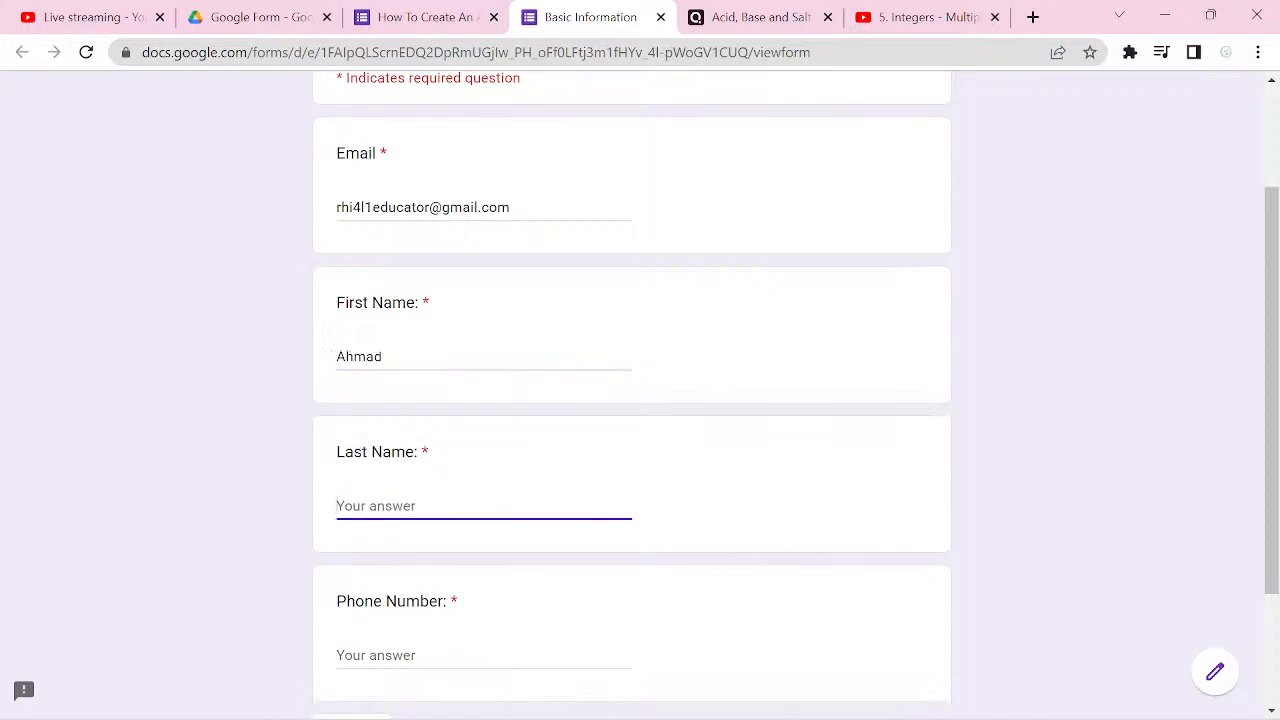
{"action": "key", "text": "Tab"}
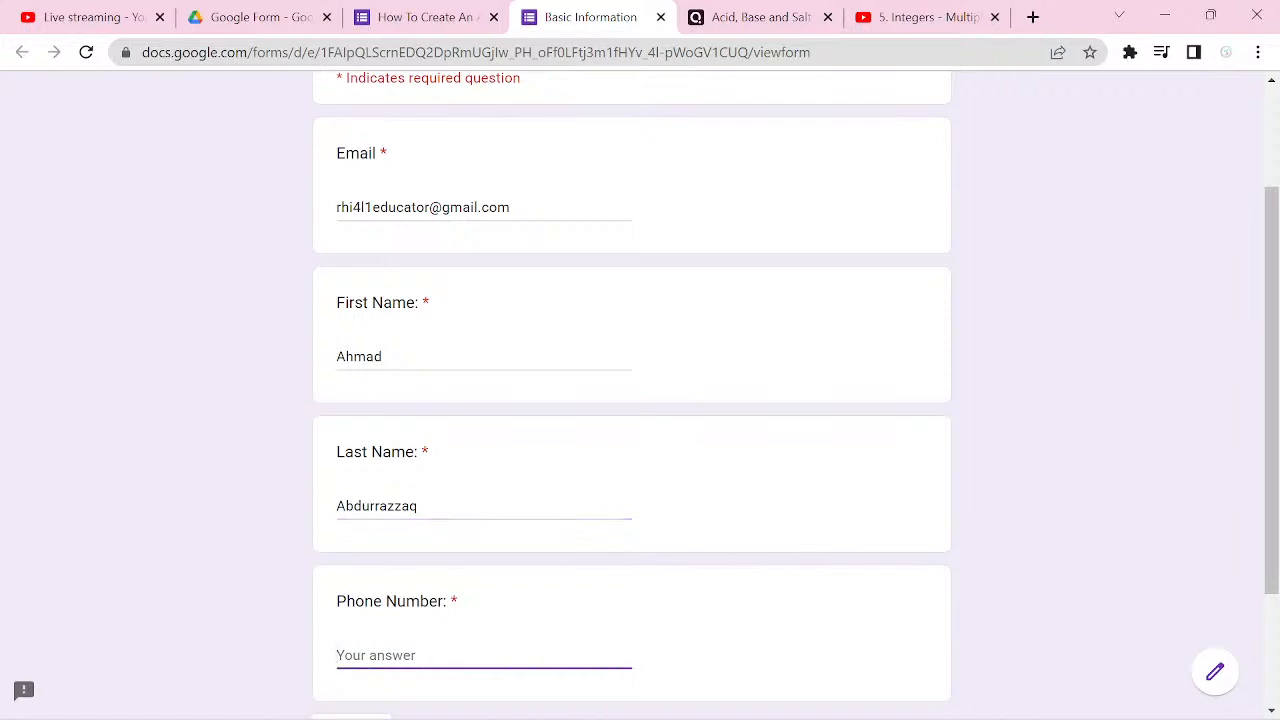
Step: Fill in the respondent's phone number with its country code and continue to the English Studies section
{"action": "scroll", "coordinate": [640, 400], "scroll_direction": "down", "scroll_amount": 3}
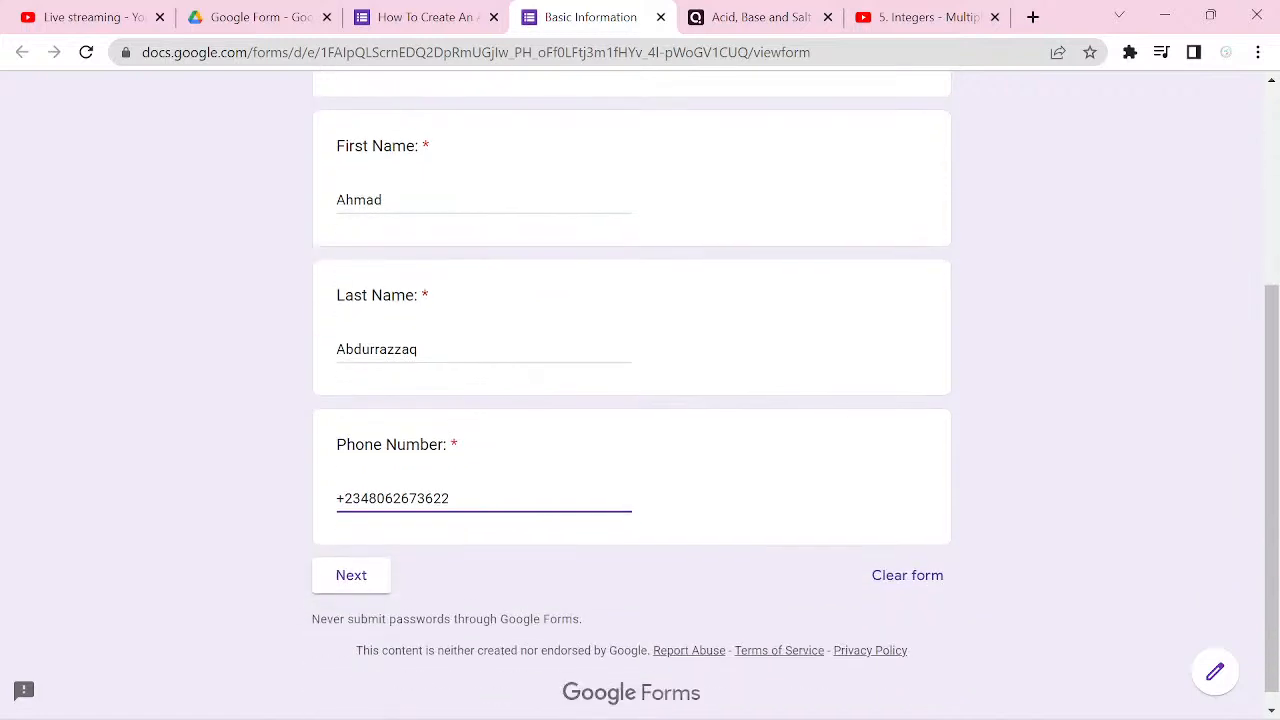
{"action": "left_click", "coordinate": [351, 575]}
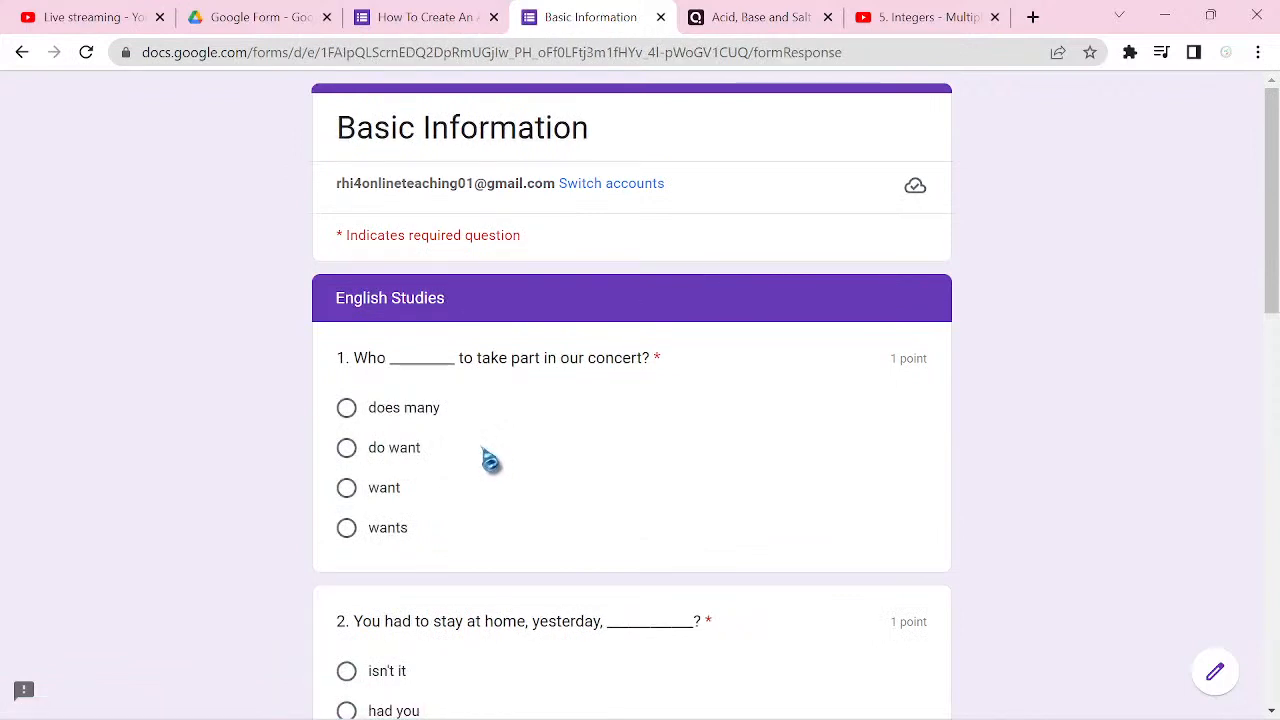
Step: Answer English Studies question 1 with "wants" and question 2 with "hadn't you"
{"action": "left_click", "coordinate": [421, 533]}
{"action": "scroll", "coordinate": [423, 537], "scroll_direction": "down", "scroll_amount": 1}
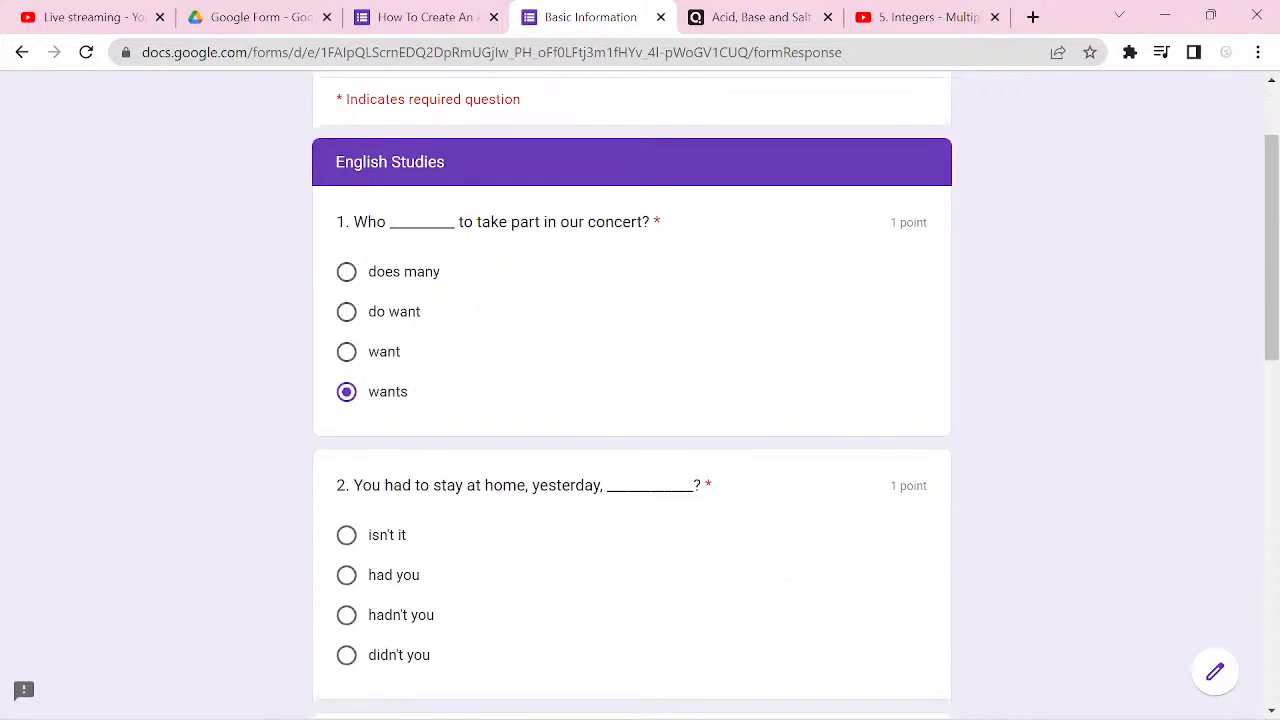
{"action": "scroll", "coordinate": [632, 400], "scroll_direction": "down", "scroll_amount": 1}
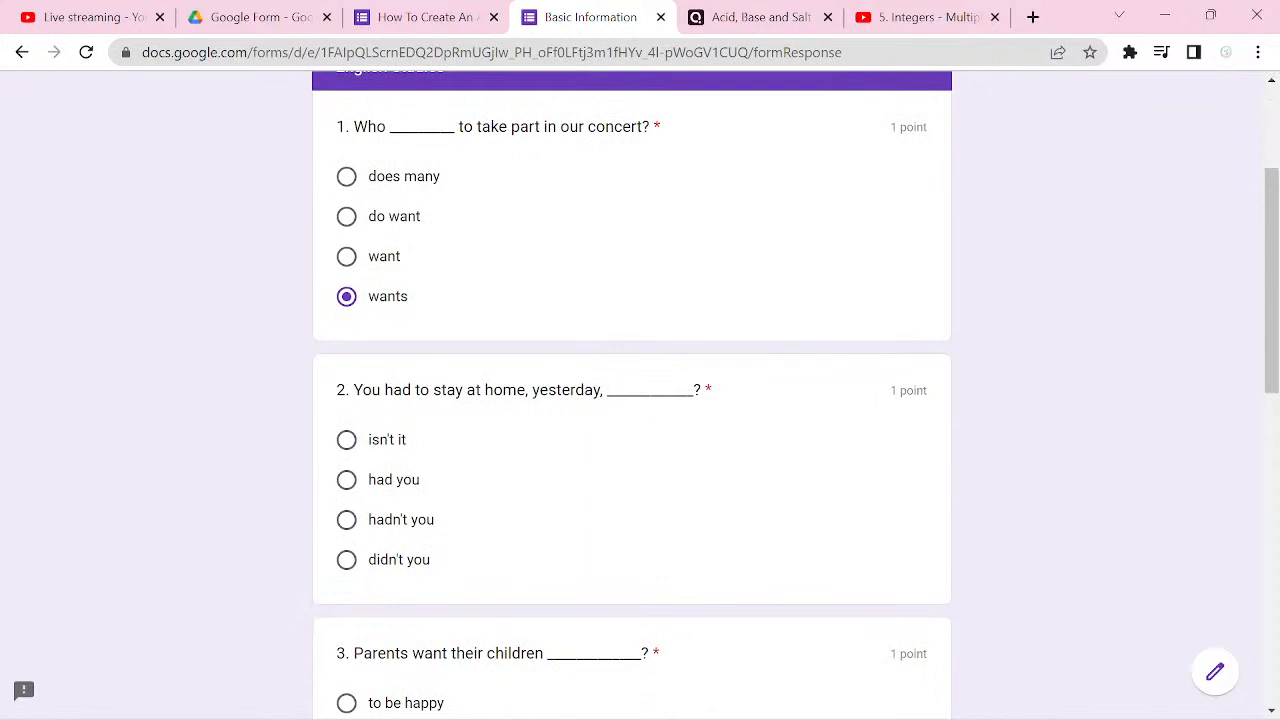
{"action": "left_click", "coordinate": [384, 528]}
{"action": "scroll", "coordinate": [389, 540], "scroll_direction": "down", "scroll_amount": 1}
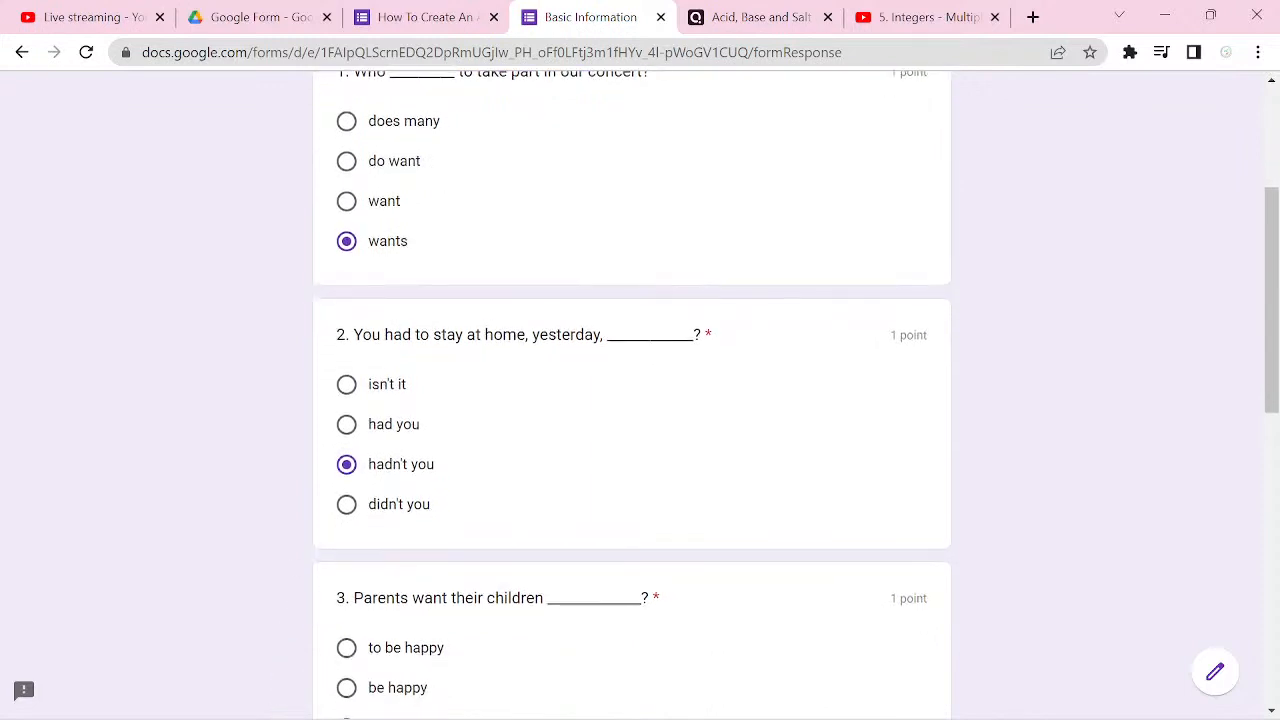
Step: Answer English Studies question 3 with "to be happy" and question 4 with "did you arrive"
{"action": "scroll", "coordinate": [632, 400], "scroll_direction": "down", "scroll_amount": 3}
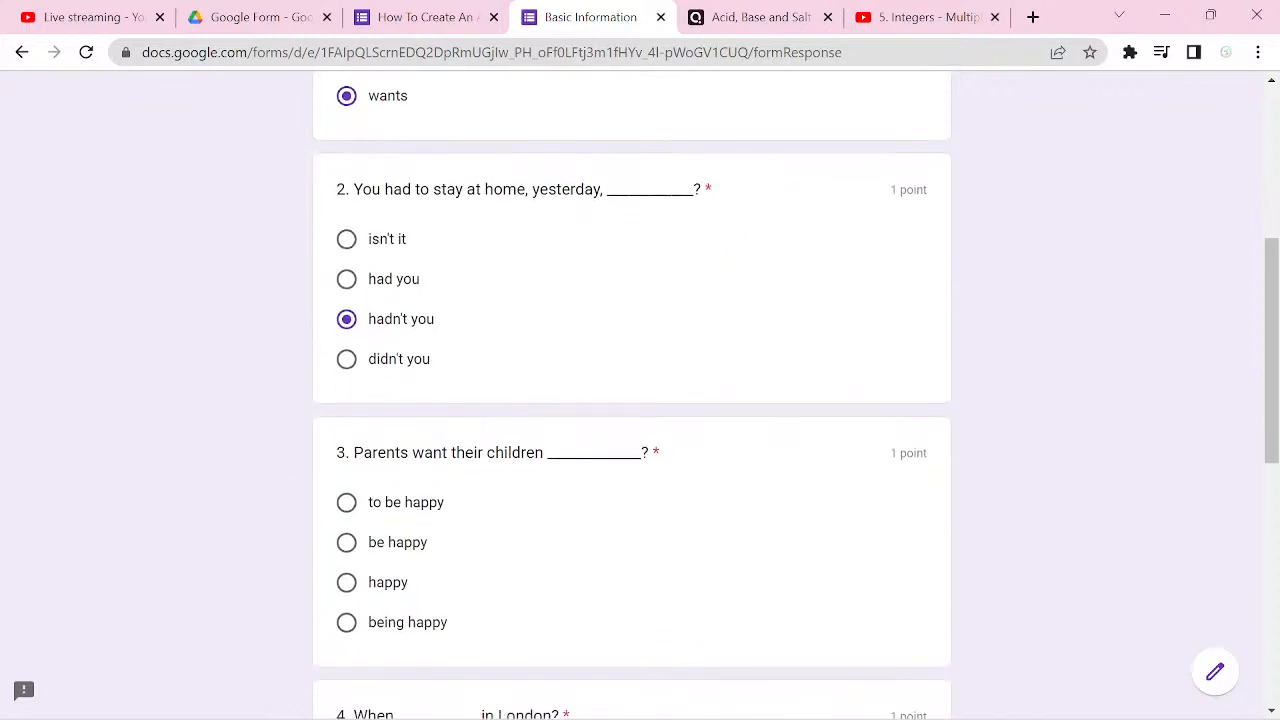
{"action": "left_click", "coordinate": [348, 503]}
{"action": "scroll", "coordinate": [384, 503], "scroll_direction": "down", "scroll_amount": 3}
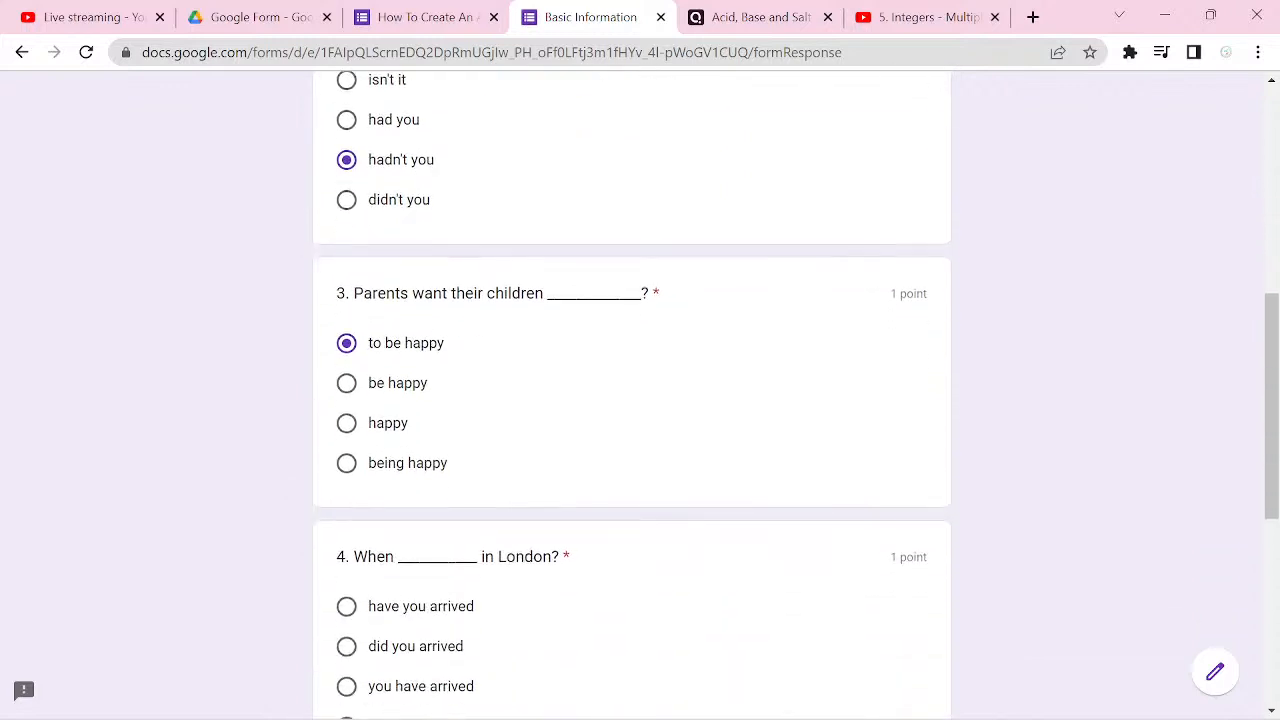
{"action": "scroll", "coordinate": [632, 400], "scroll_direction": "down", "scroll_amount": 3}
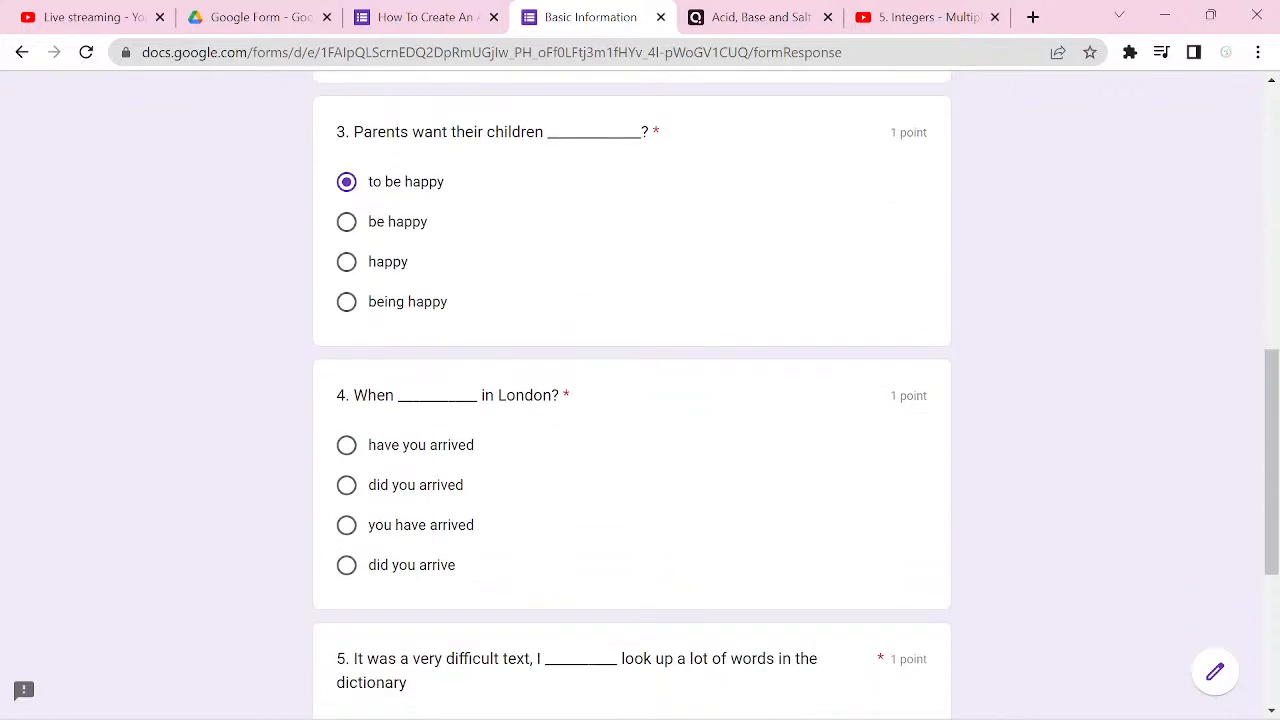
{"action": "left_click", "coordinate": [346, 565]}
Step: Answer English Studies question 5 with "had to" and continue to the Mathematics section
{"action": "scroll", "coordinate": [346, 565], "scroll_direction": "down", "scroll_amount": 3}
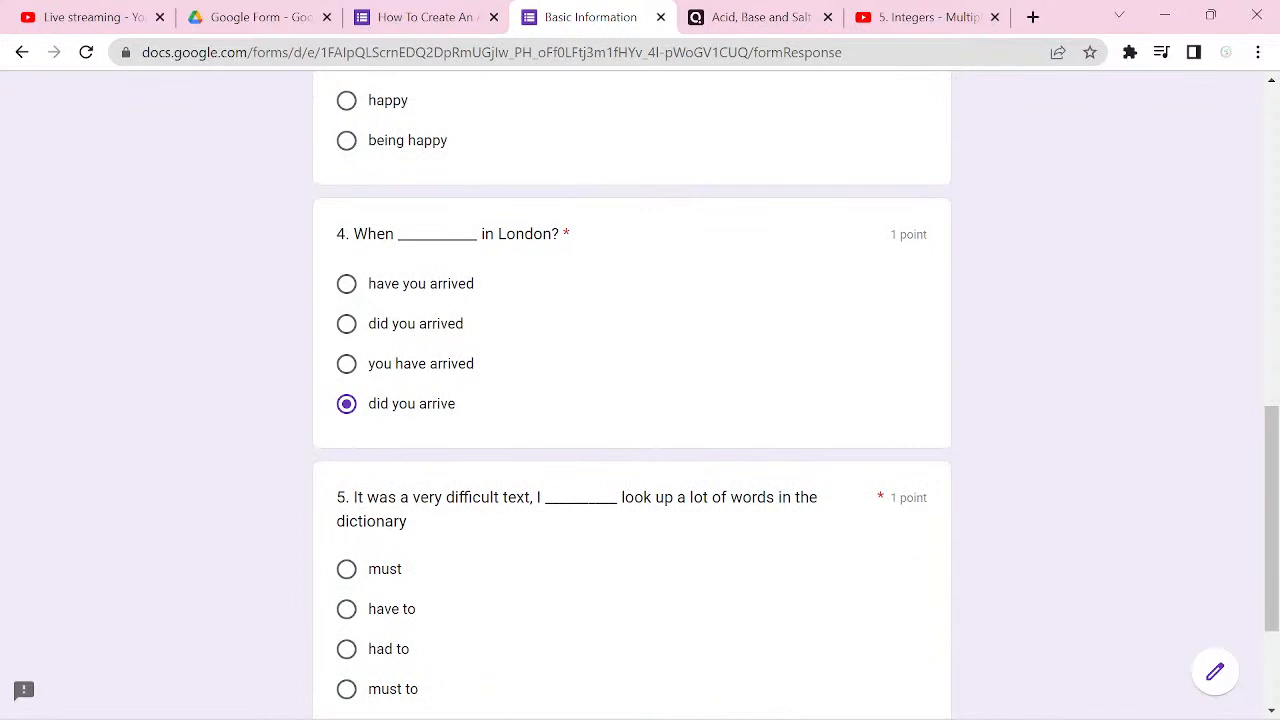
{"action": "left_click", "coordinate": [479, 652]}
{"action": "scroll", "coordinate": [479, 652], "scroll_direction": "down", "scroll_amount": 1}
{"action": "scroll", "coordinate": [640, 400], "scroll_direction": "down", "scroll_amount": 1}
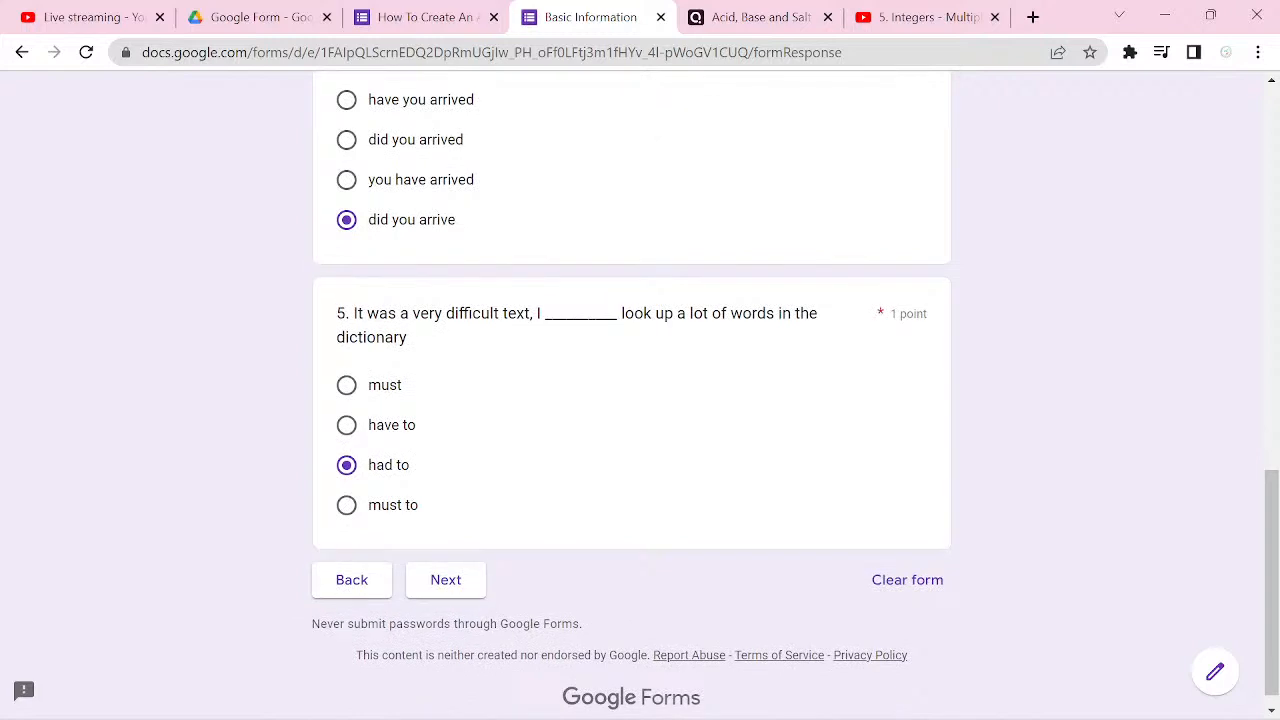
{"action": "left_click", "coordinate": [445, 580]}
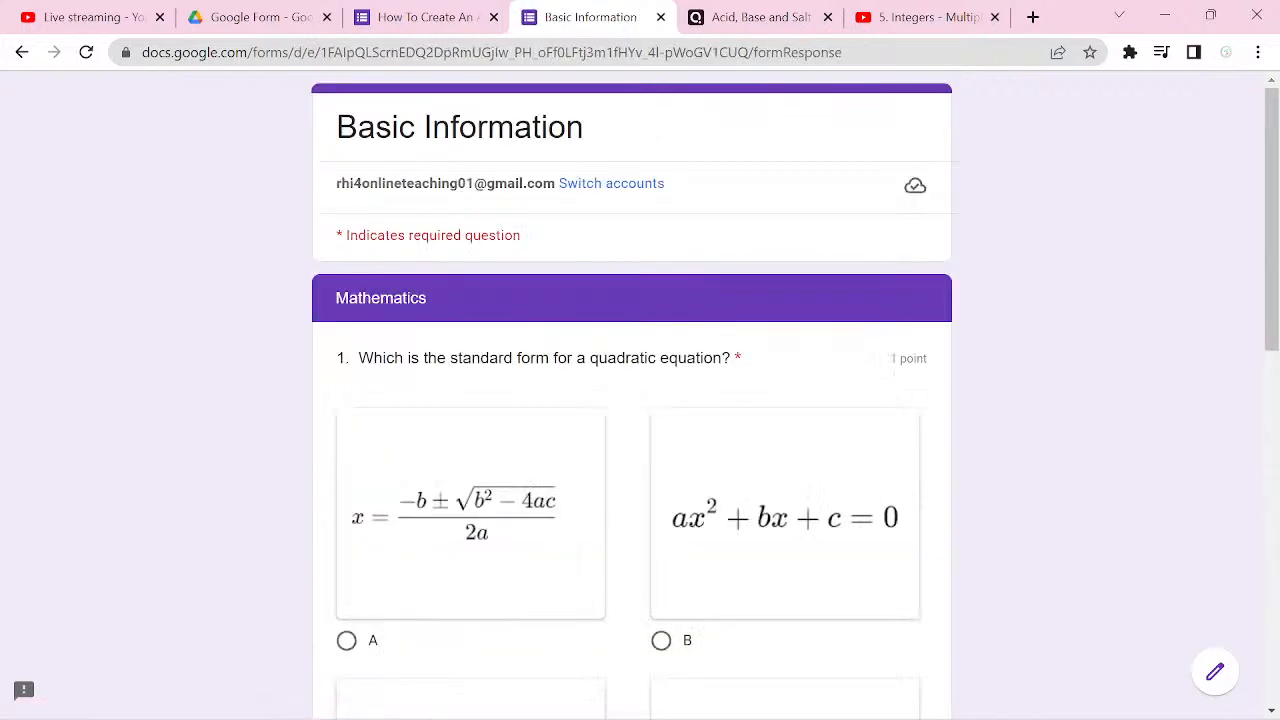
Step: Answer the Mathematics questions with option B (ax² + bx + c = 0) and x = {-2, 4}, and continue to the Chemistry section
{"action": "scroll", "coordinate": [388, 538], "scroll_direction": "down", "scroll_amount": 3}
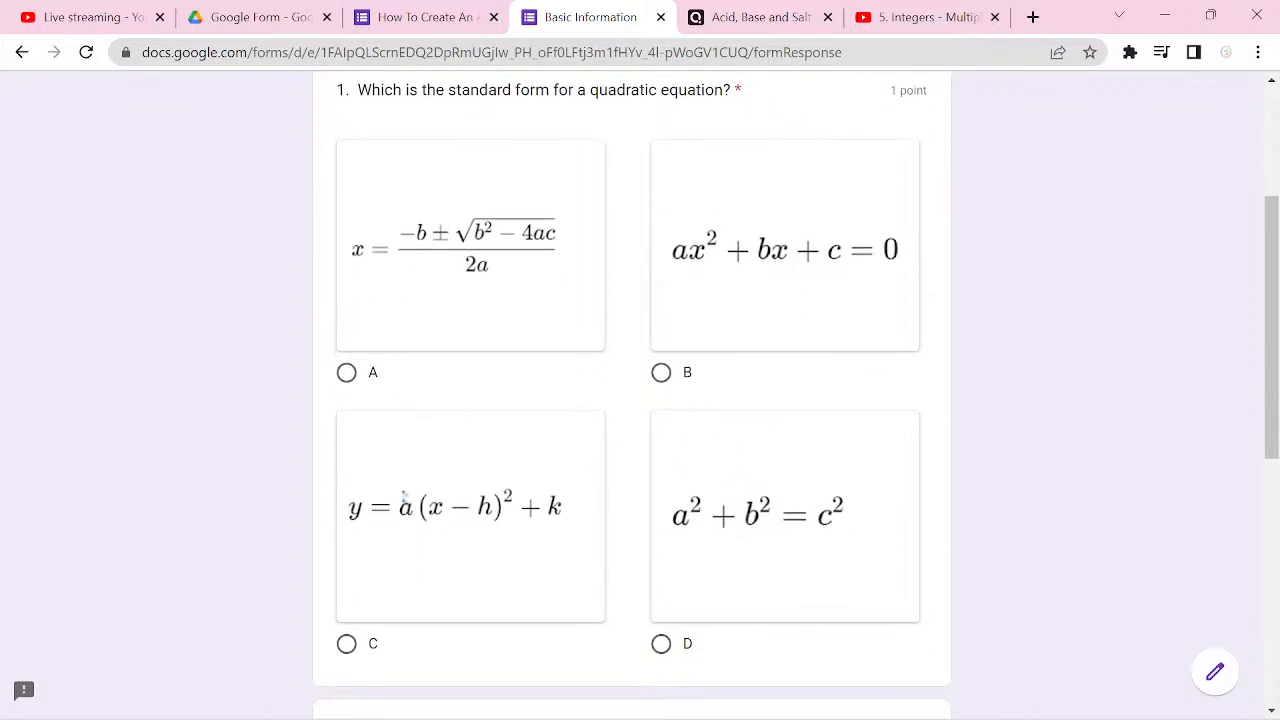
{"action": "left_click", "coordinate": [681, 377]}
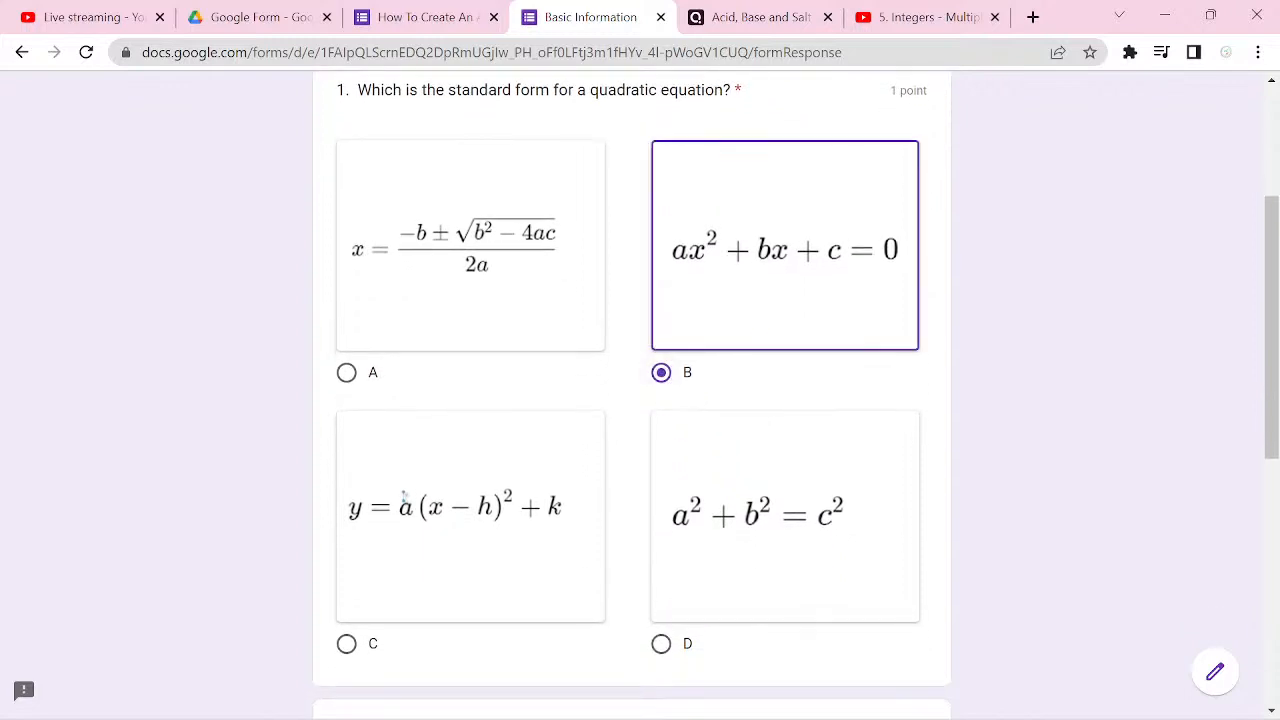
{"action": "scroll", "coordinate": [640, 400], "scroll_direction": "down", "scroll_amount": 1}
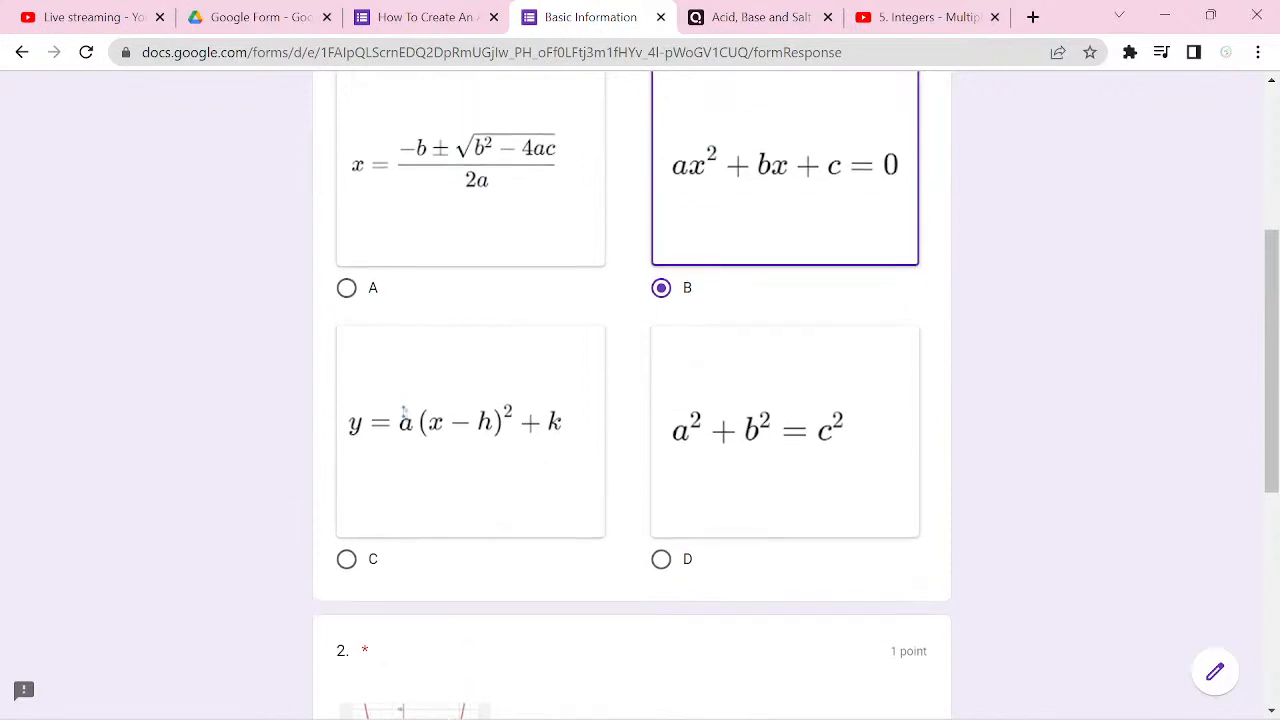
{"action": "scroll", "coordinate": [640, 400], "scroll_direction": "down", "scroll_amount": 3}
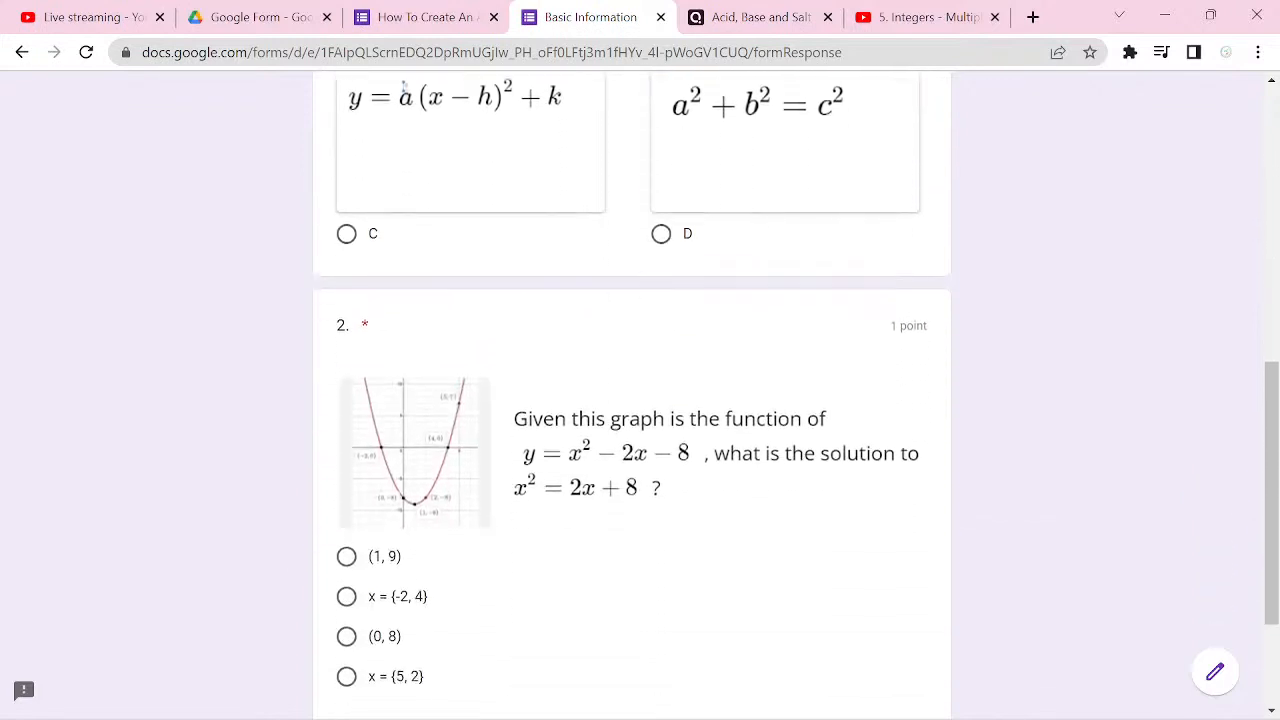
{"action": "scroll", "coordinate": [640, 400], "scroll_direction": "down", "scroll_amount": 2}
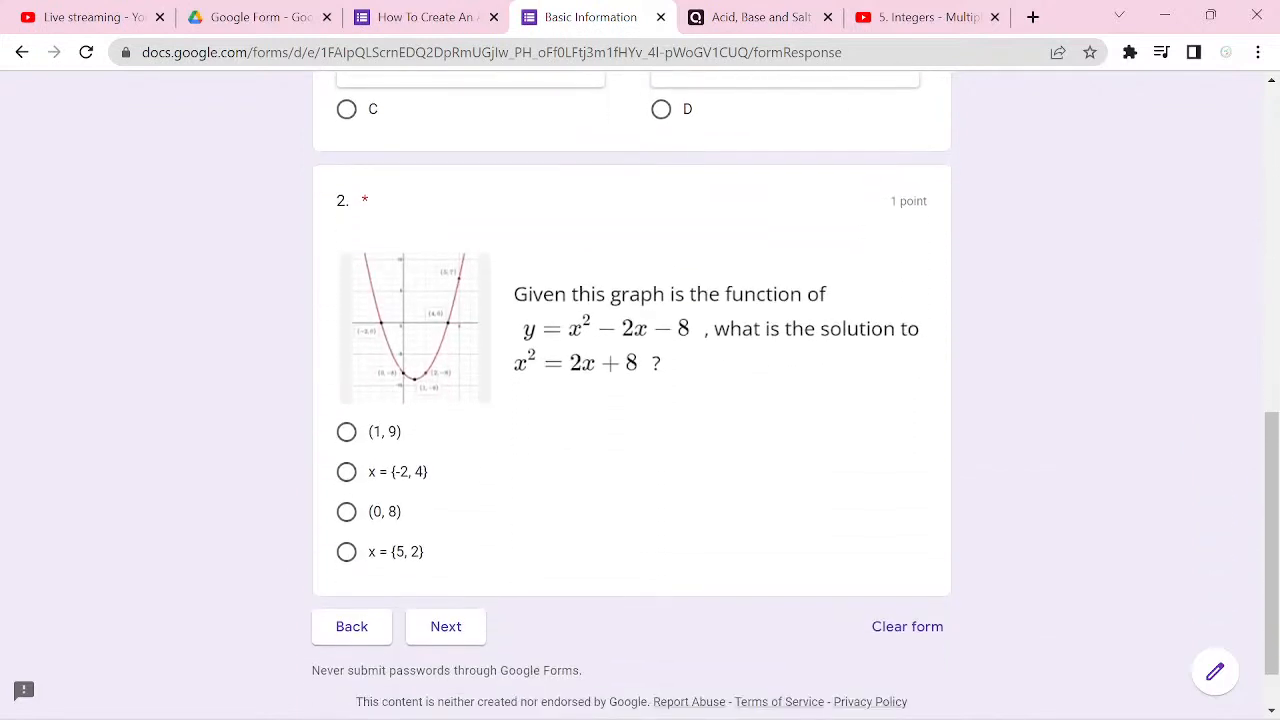
{"action": "left_click", "coordinate": [417, 475]}
{"action": "left_click", "coordinate": [446, 626]}
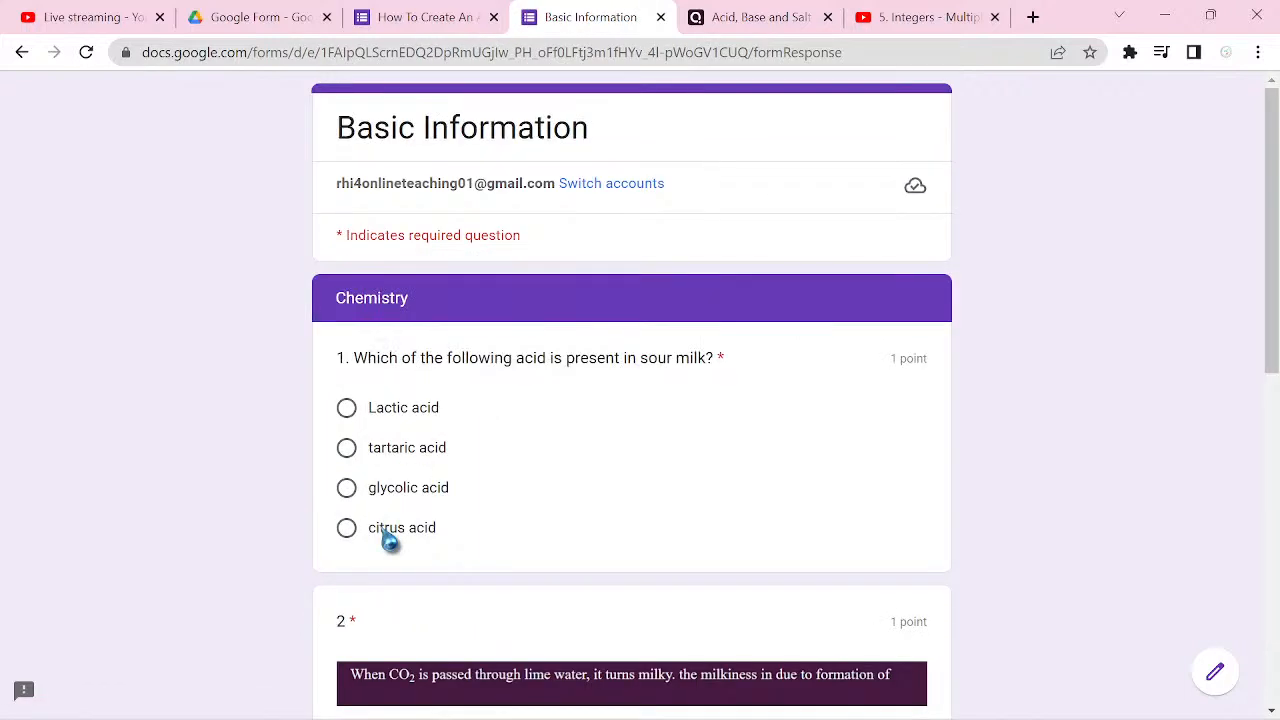
Step: Answer the Chemistry questions with "Lactic acid" for sour milk and option B (CaCO3) for the lime water question
{"action": "left_click", "coordinate": [403, 410]}
{"action": "scroll", "coordinate": [403, 410], "scroll_direction": "down", "scroll_amount": 2}
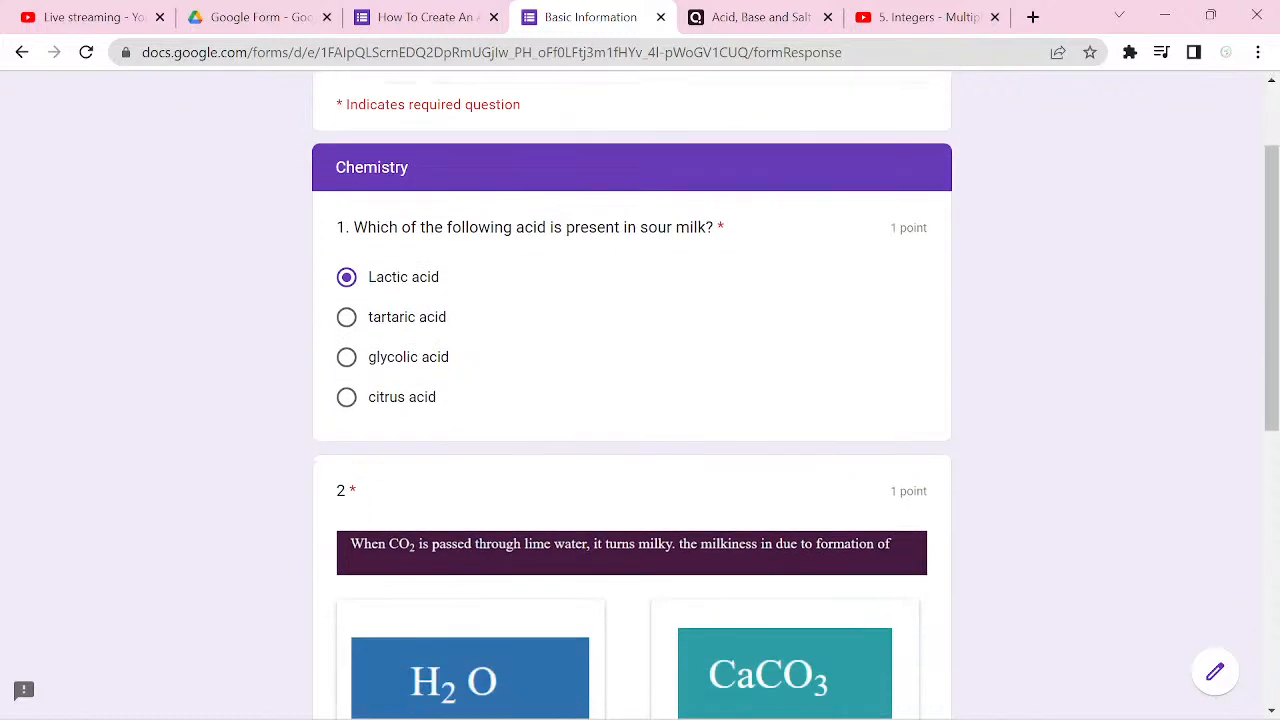
{"action": "scroll", "coordinate": [632, 400], "scroll_direction": "down", "scroll_amount": 4}
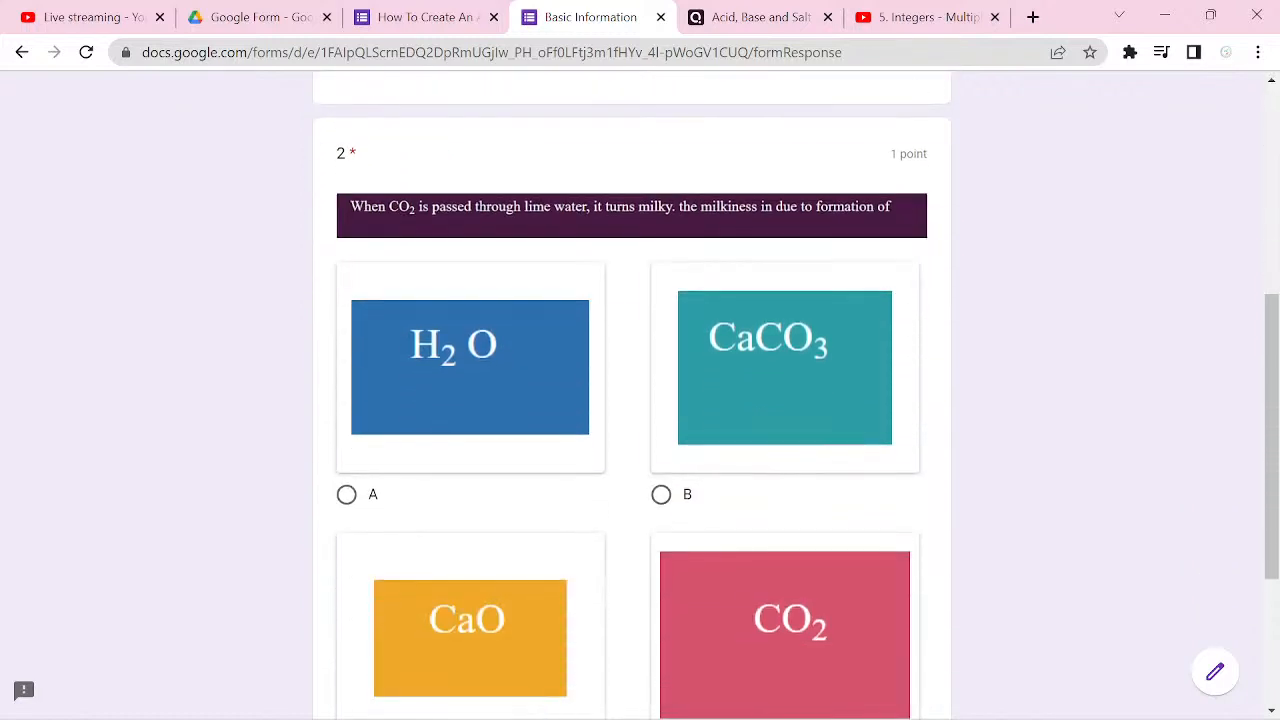
{"action": "left_click", "coordinate": [661, 494]}
Step: Submit the completed quiz response and open its score page
{"action": "scroll", "coordinate": [661, 494], "scroll_direction": "down", "scroll_amount": 2}
{"action": "scroll", "coordinate": [632, 400], "scroll_direction": "down", "scroll_amount": 2}
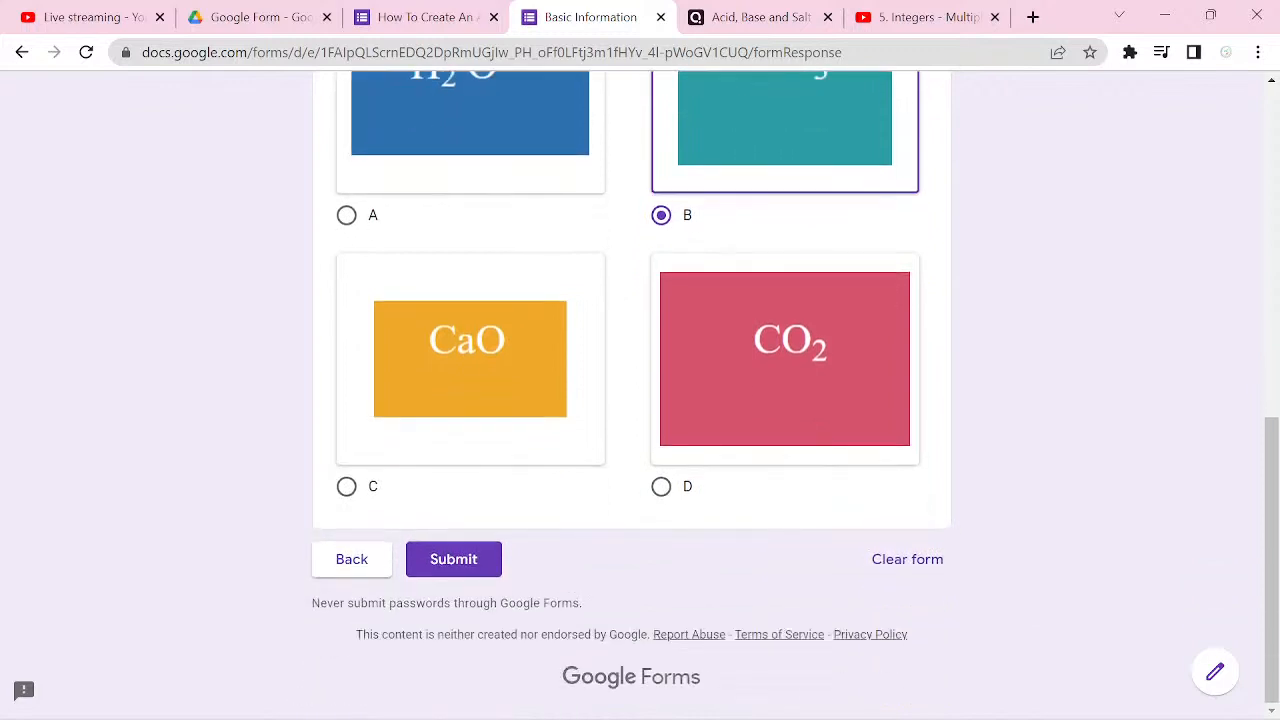
{"action": "left_click", "coordinate": [453, 559]}
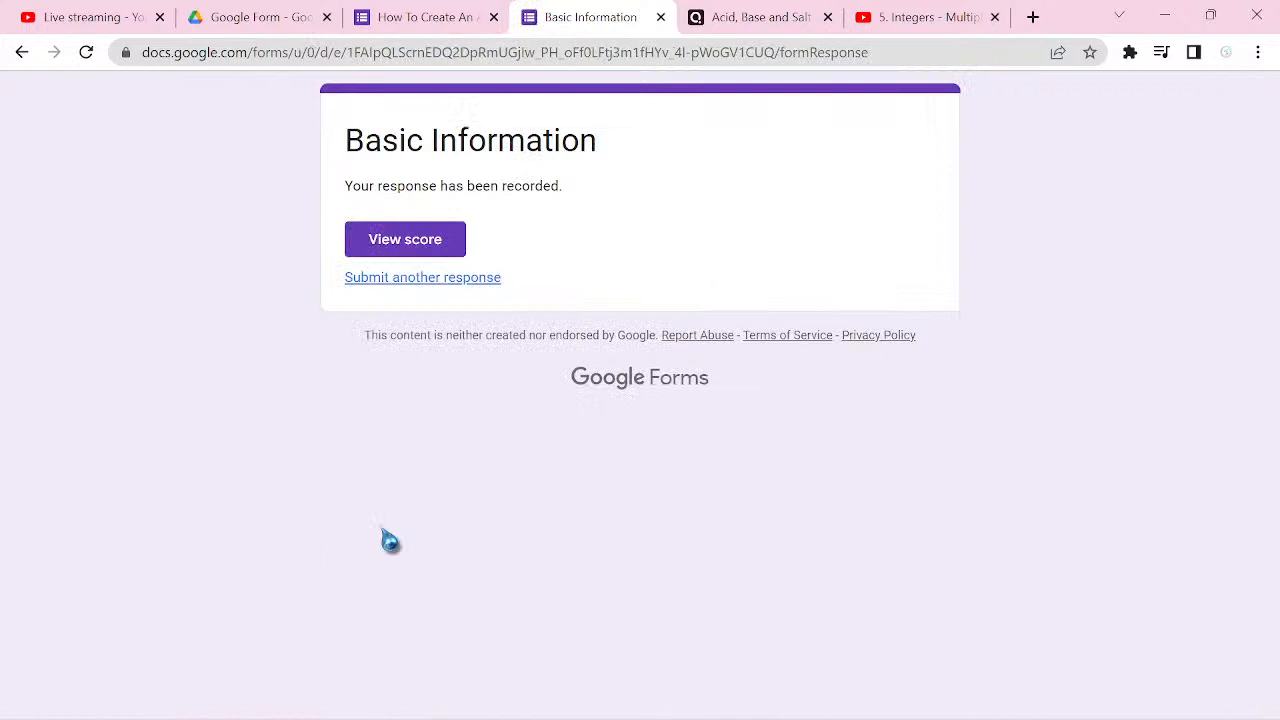
{"action": "left_click", "coordinate": [405, 239]}
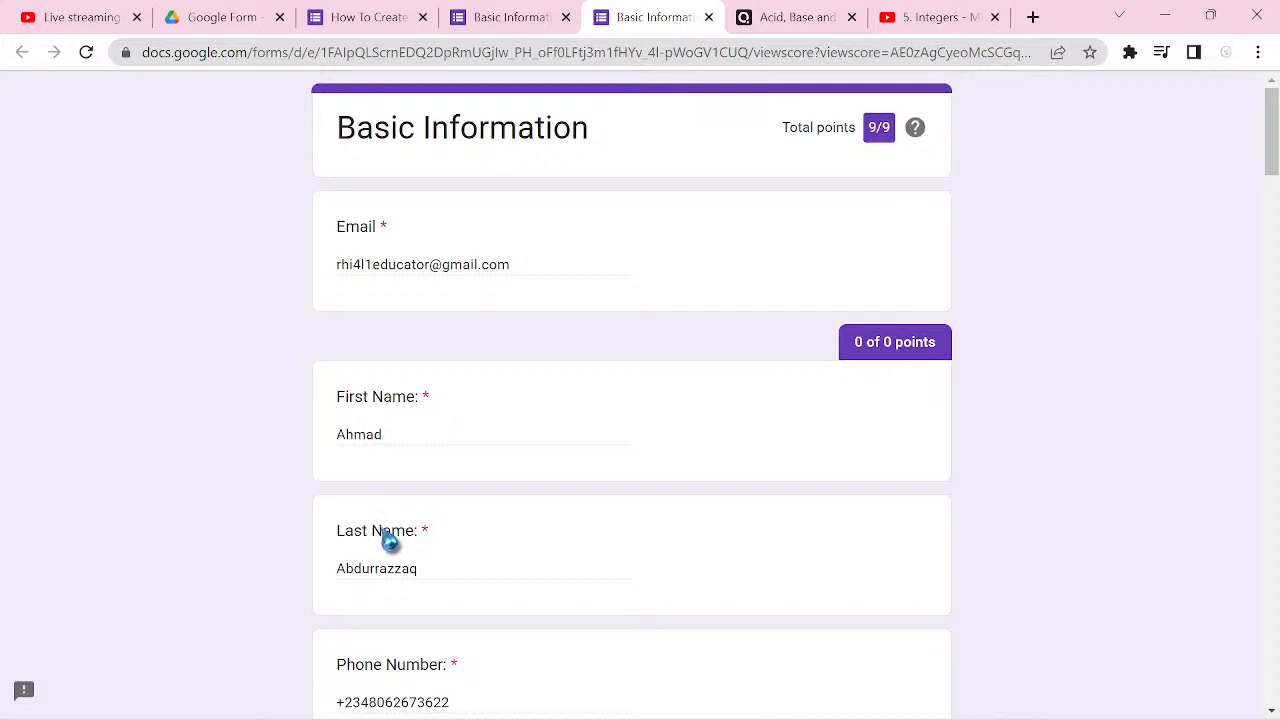
Step: Close the score page and the response confirmation page, and return to editing the quiz form
{"action": "key", "text": "ctrl+3"}
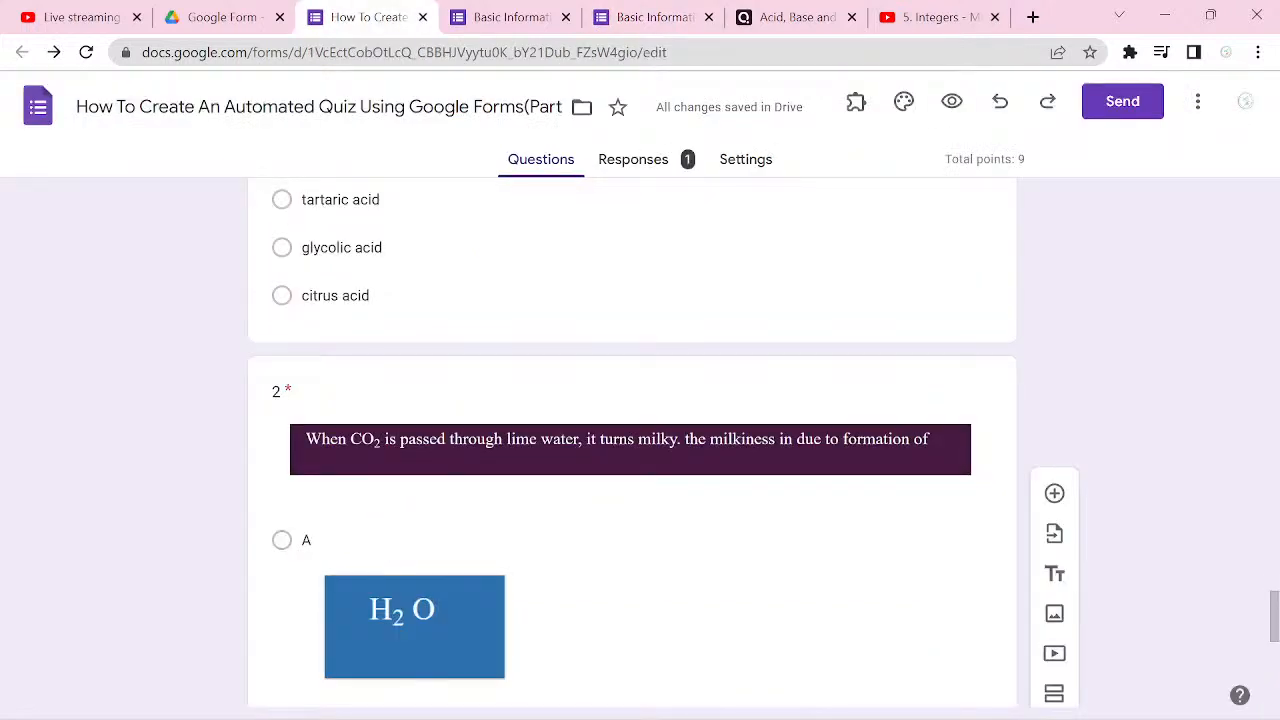
{"action": "key", "text": "ctrl+Tab"}
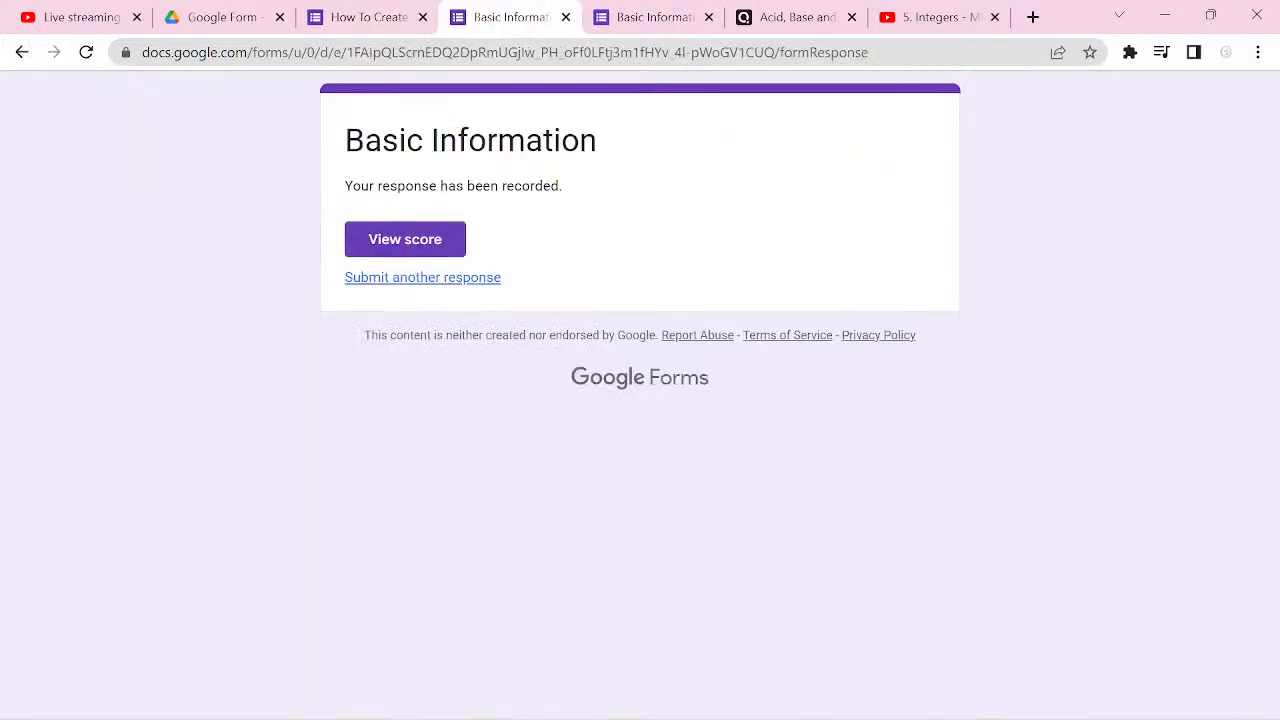
{"action": "key", "text": "ctrl+shift+Tab"}
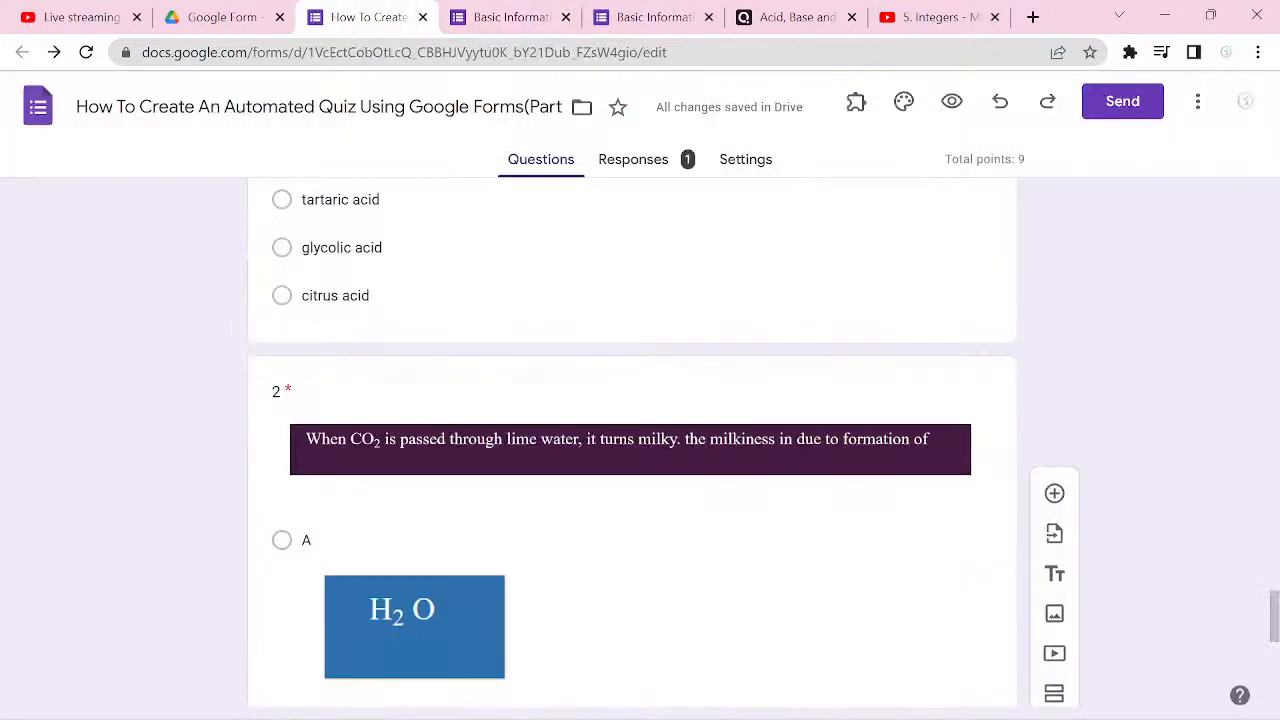
{"action": "left_click", "coordinate": [709, 17]}
{"action": "left_click", "coordinate": [565, 17]}
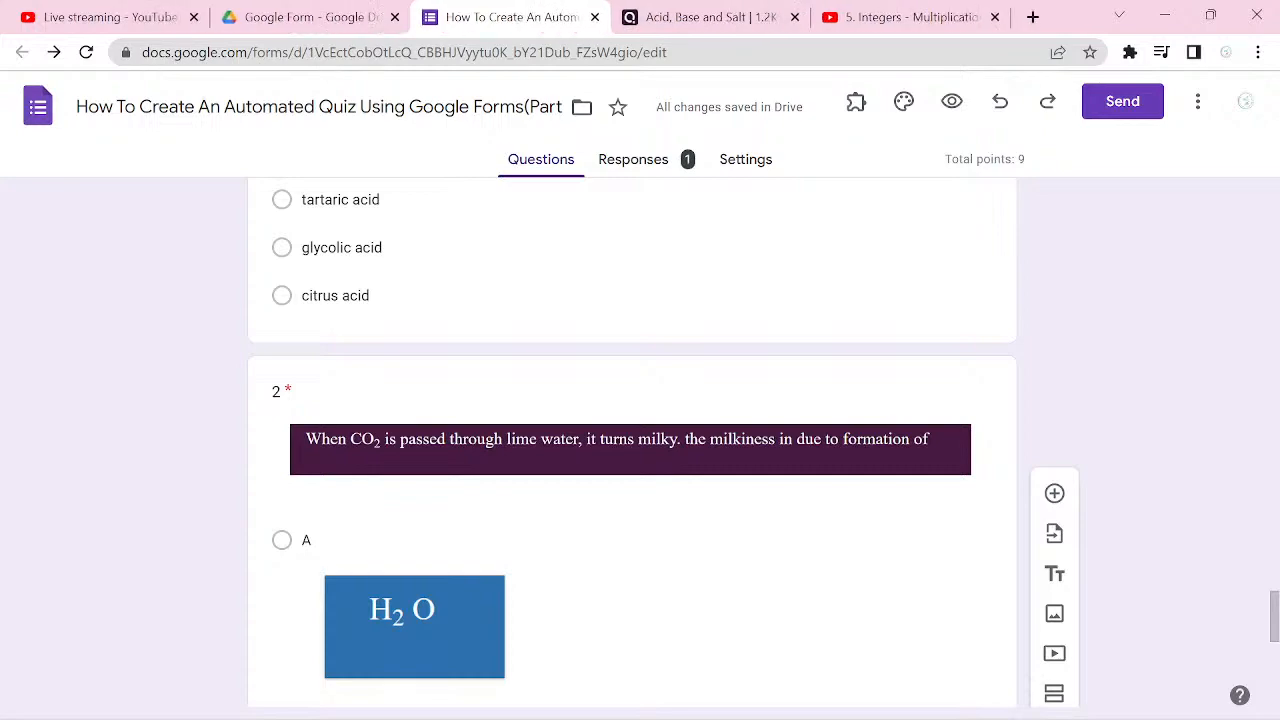
Step: Open the Google Workspace Marketplace to get add-ons for the quiz form
{"action": "scroll", "coordinate": [632, 440], "scroll_direction": "up", "scroll_amount": 20}
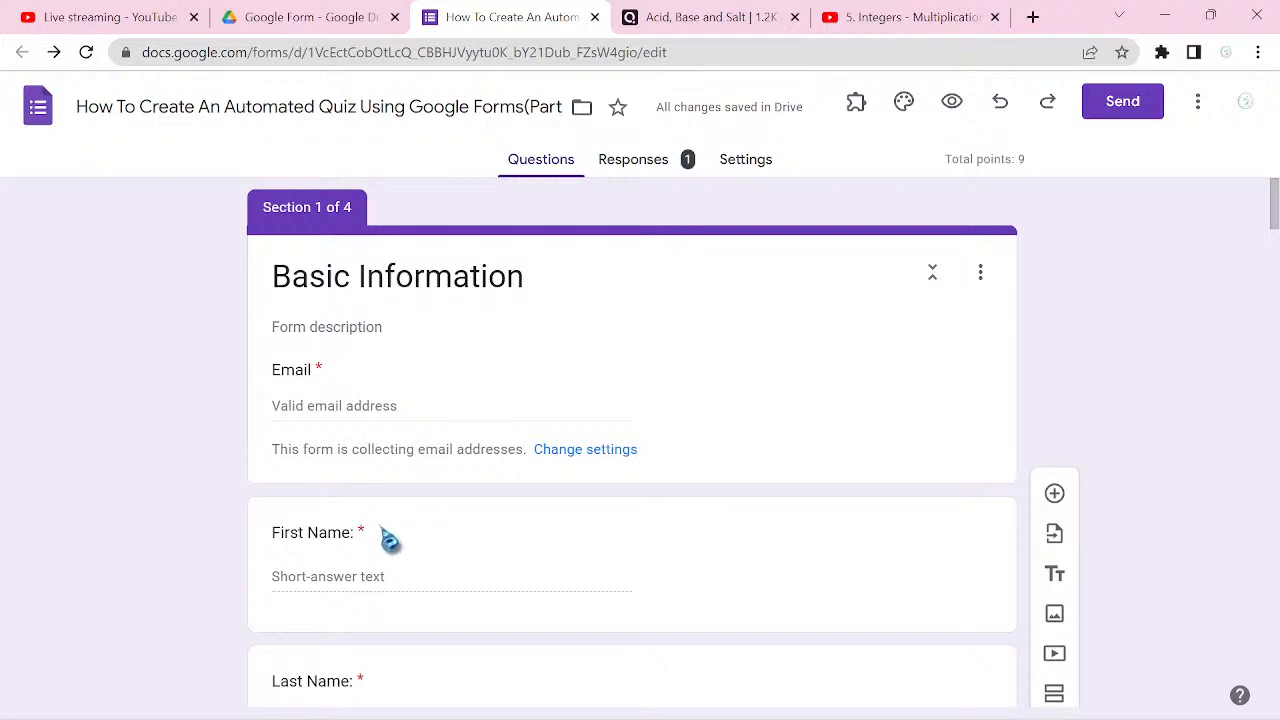
{"action": "left_click", "coordinate": [1197, 101]}
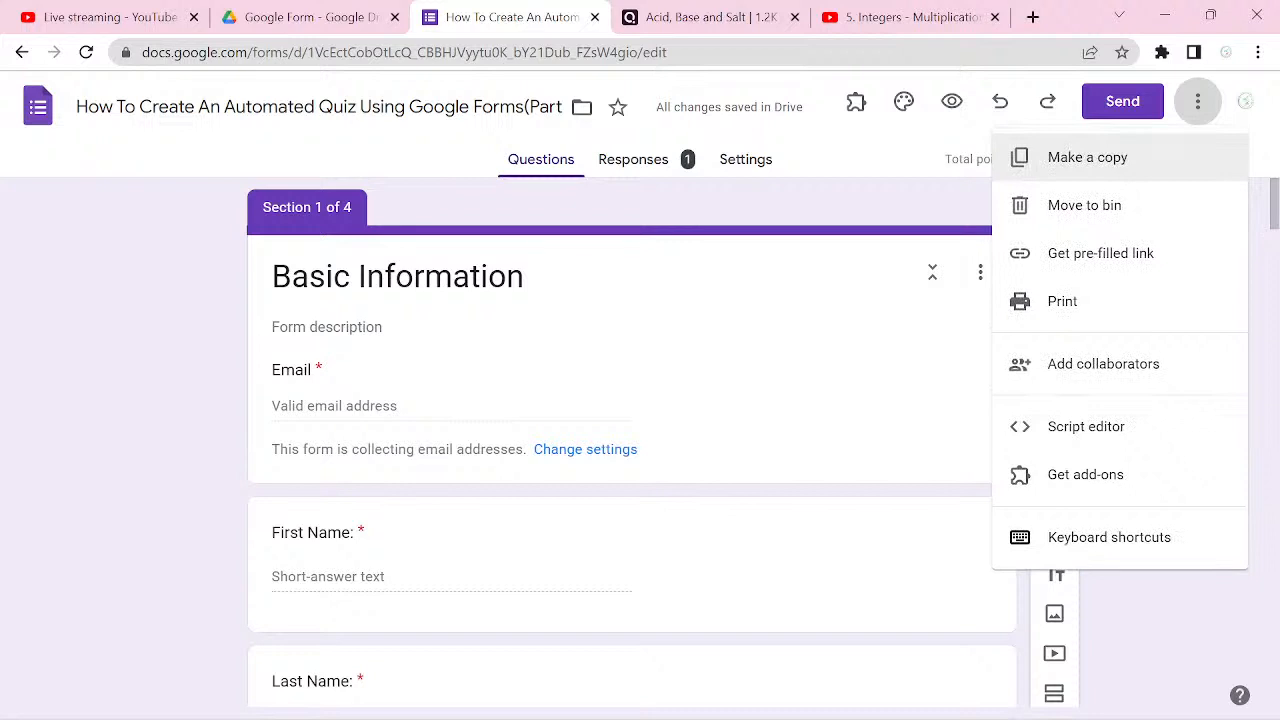
{"action": "left_click", "coordinate": [1085, 474]}
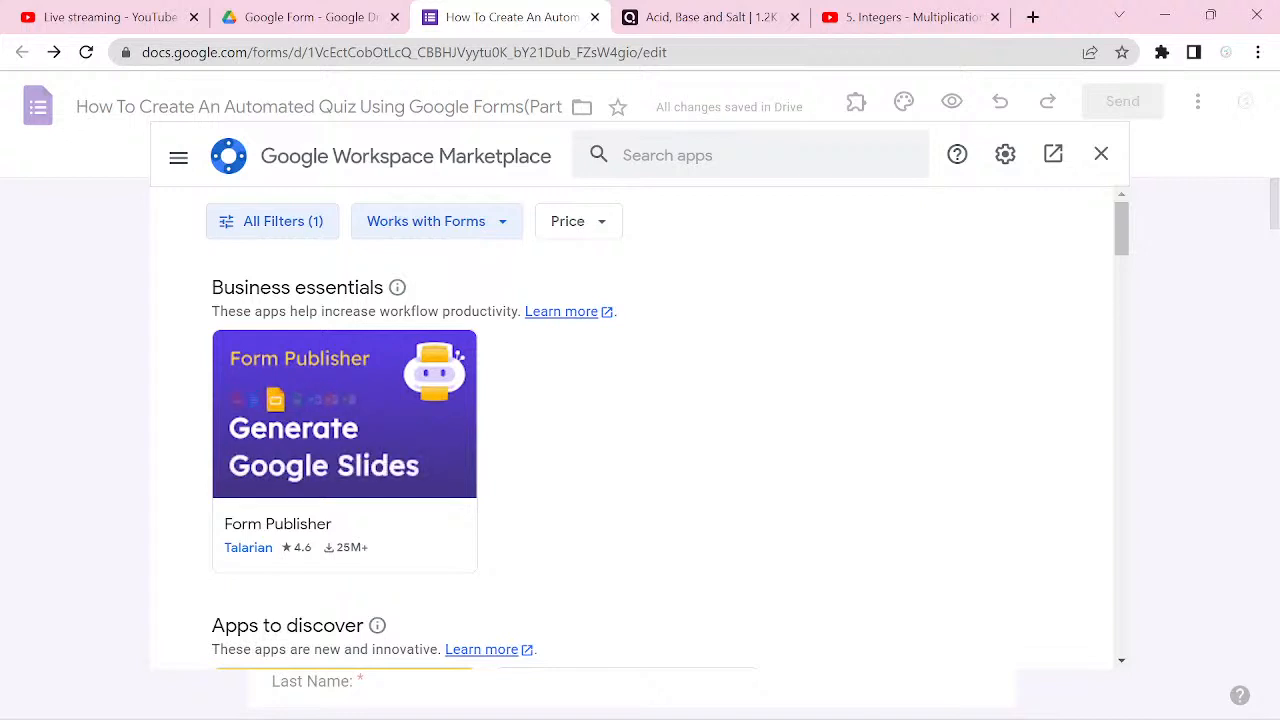
Step: Examine the add-on categories offered for Forms, from Business essentials through Works with Slides
{"action": "scroll", "coordinate": [640, 420], "scroll_direction": "down", "scroll_amount": 1}
{"action": "scroll", "coordinate": [640, 420], "scroll_direction": "down", "scroll_amount": 4}
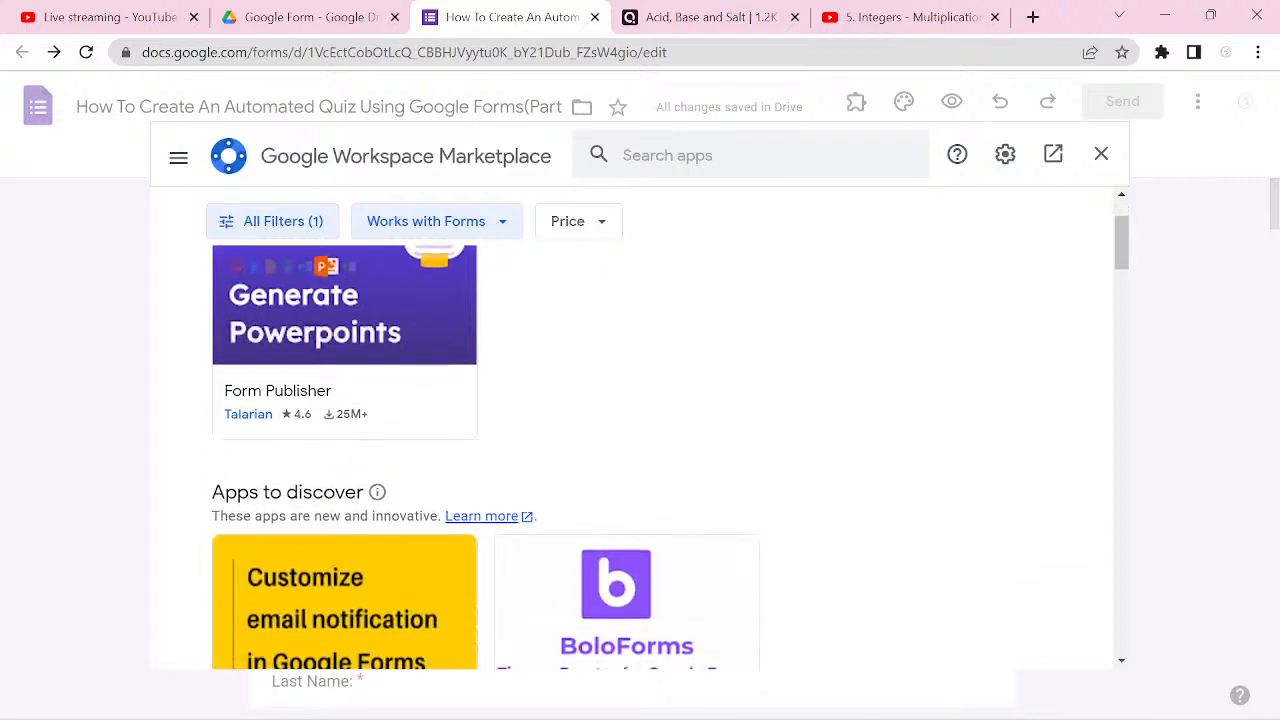
{"action": "scroll", "coordinate": [640, 420], "scroll_direction": "down", "scroll_amount": 5}
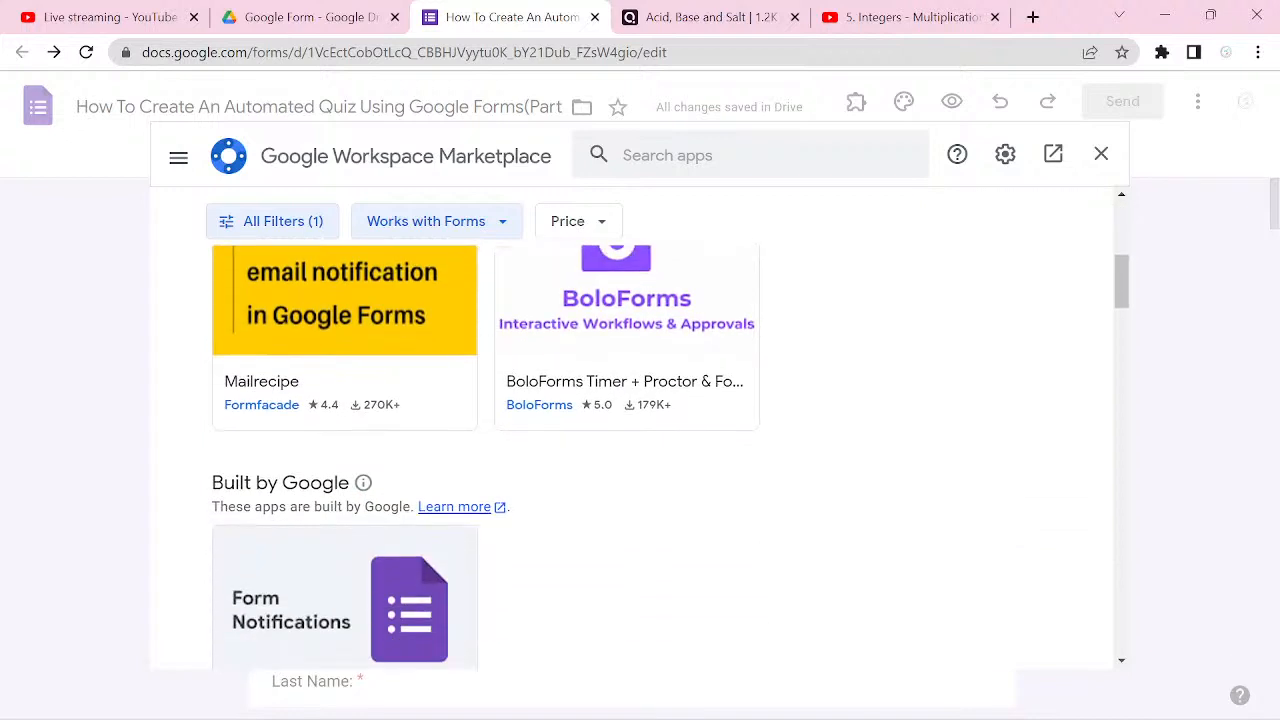
{"action": "scroll", "coordinate": [640, 420], "scroll_direction": "up", "scroll_amount": 2}
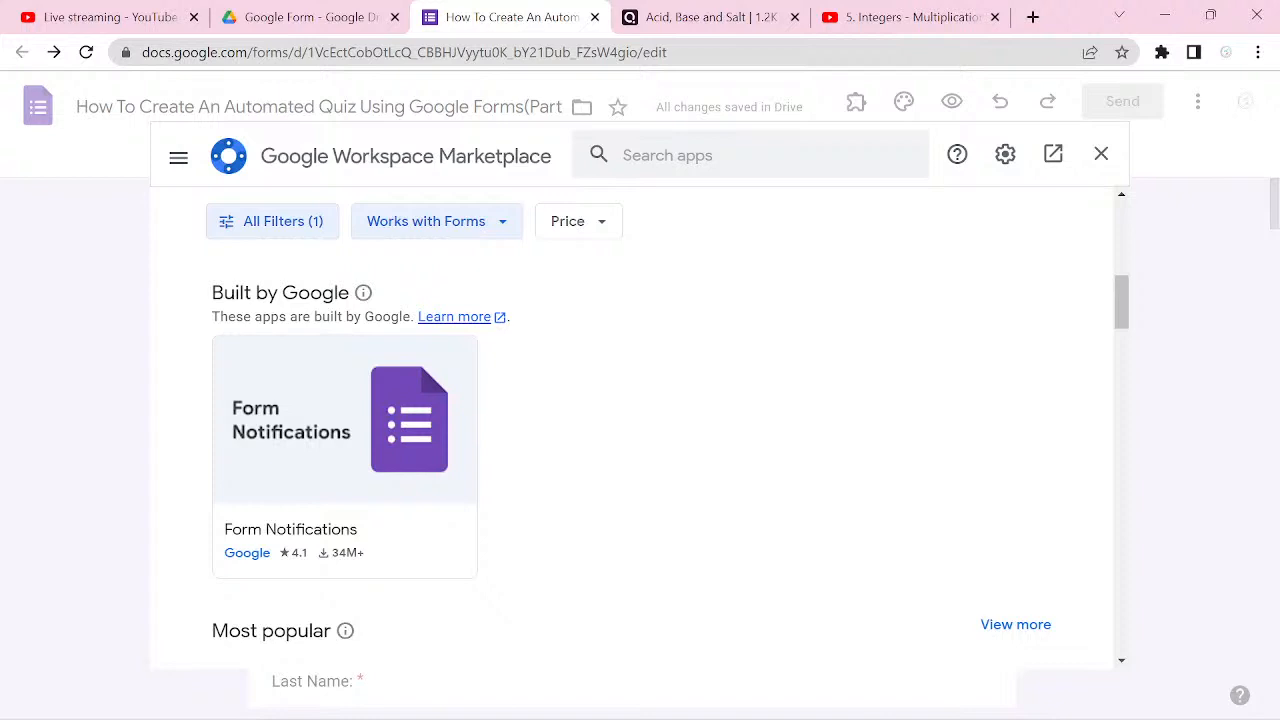
{"action": "scroll", "coordinate": [640, 420], "scroll_direction": "down", "scroll_amount": 2}
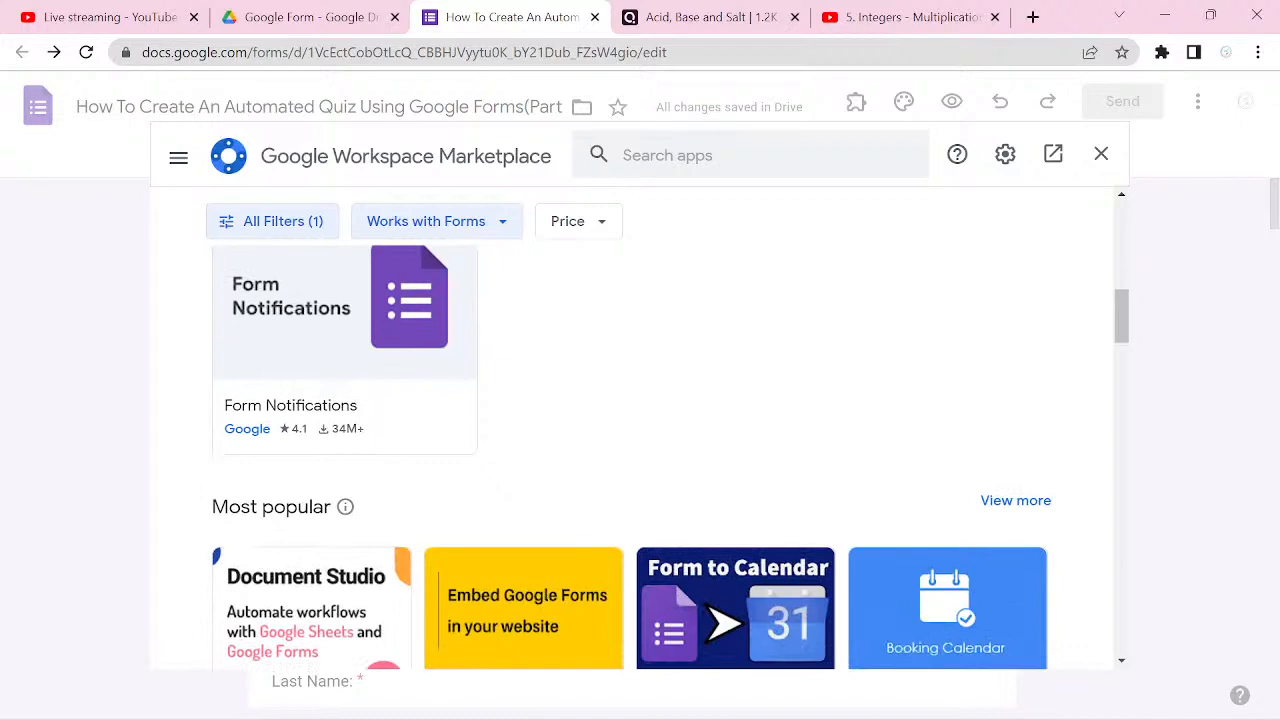
{"action": "scroll", "coordinate": [640, 450], "scroll_direction": "down", "scroll_amount": 5}
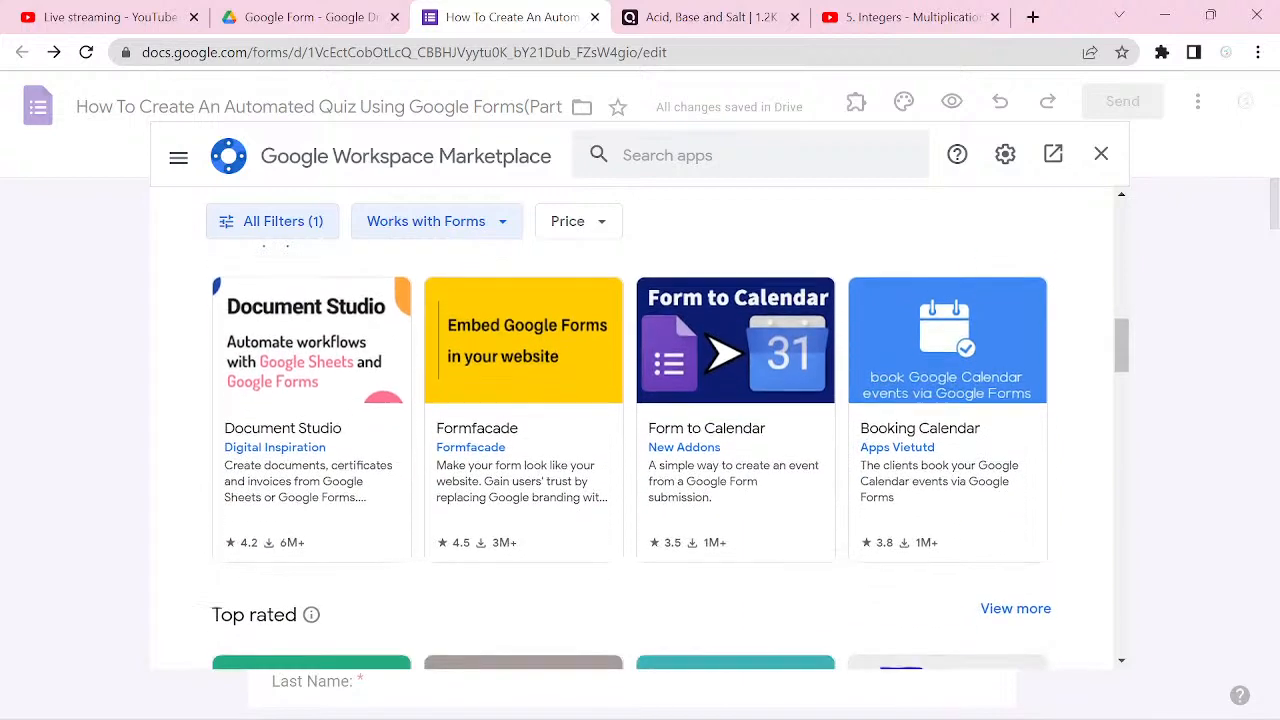
{"action": "scroll", "coordinate": [640, 450], "scroll_direction": "down", "scroll_amount": 3}
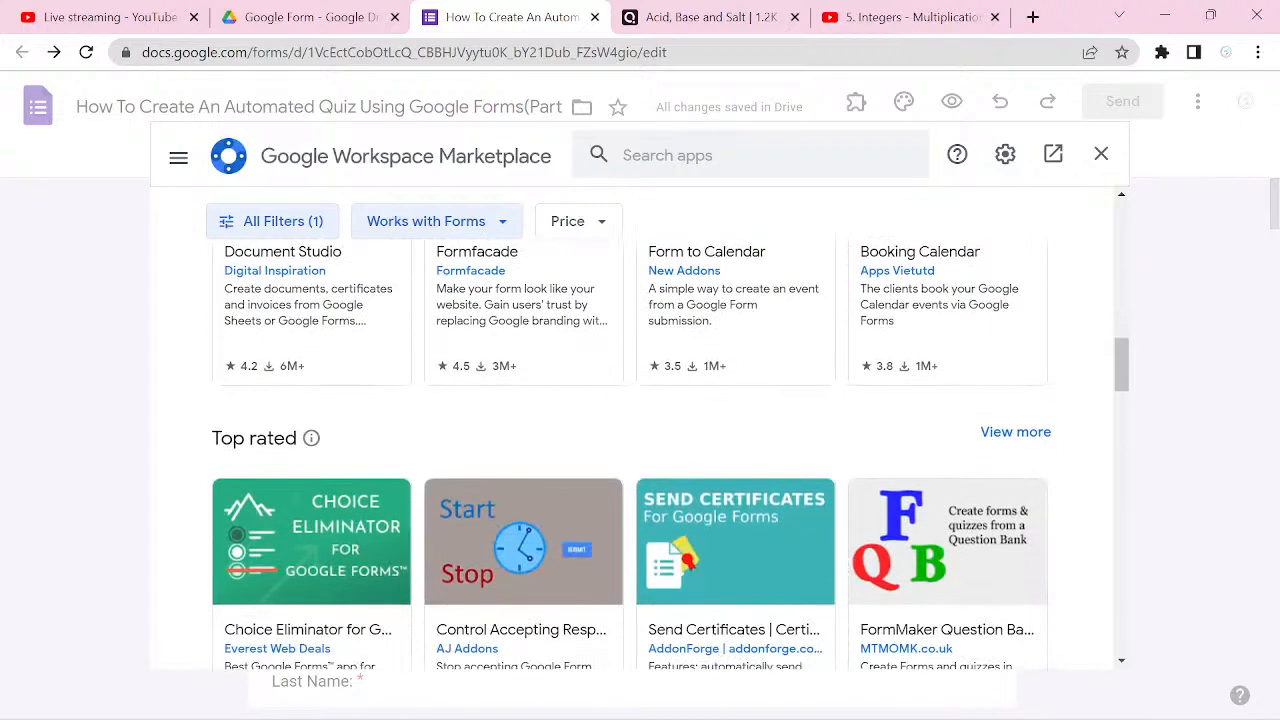
{"action": "scroll", "coordinate": [640, 450], "scroll_direction": "down", "scroll_amount": 8}
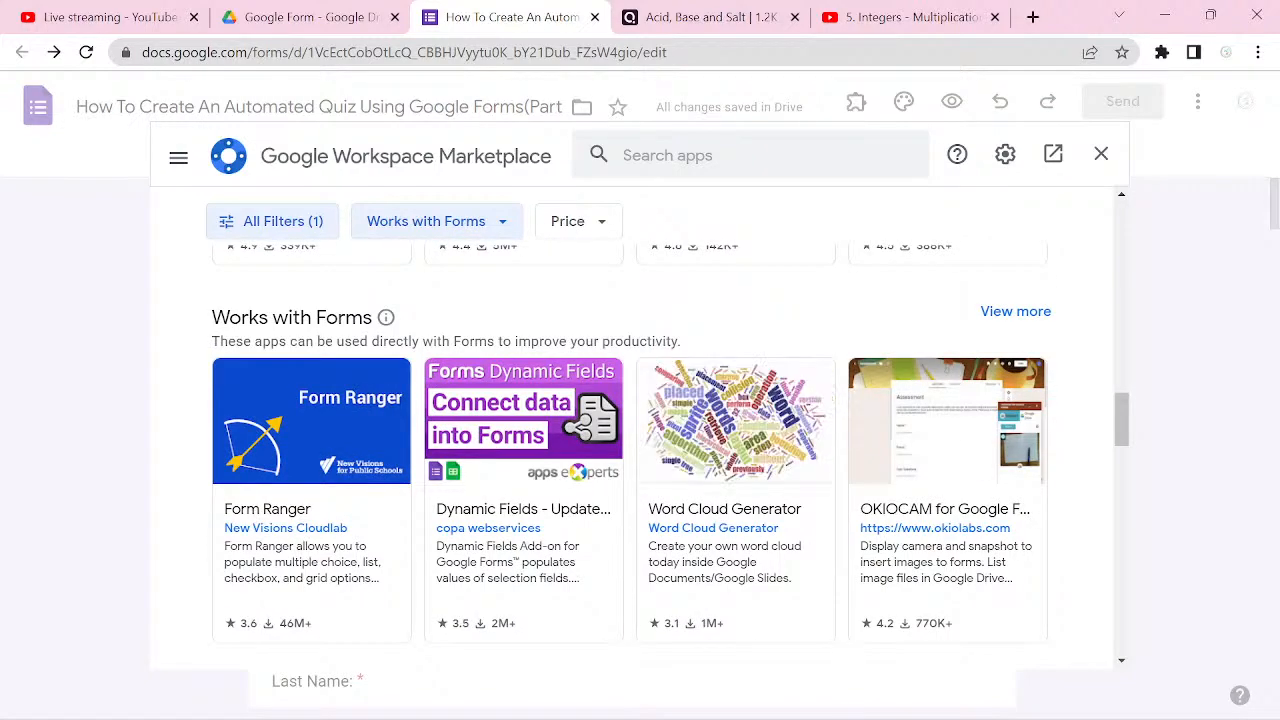
{"action": "scroll", "coordinate": [640, 430], "scroll_direction": "up", "scroll_amount": 10}
{"action": "scroll", "coordinate": [640, 430], "scroll_direction": "down", "scroll_amount": 1}
{"action": "scroll", "coordinate": [640, 430], "scroll_direction": "up", "scroll_amount": 2}
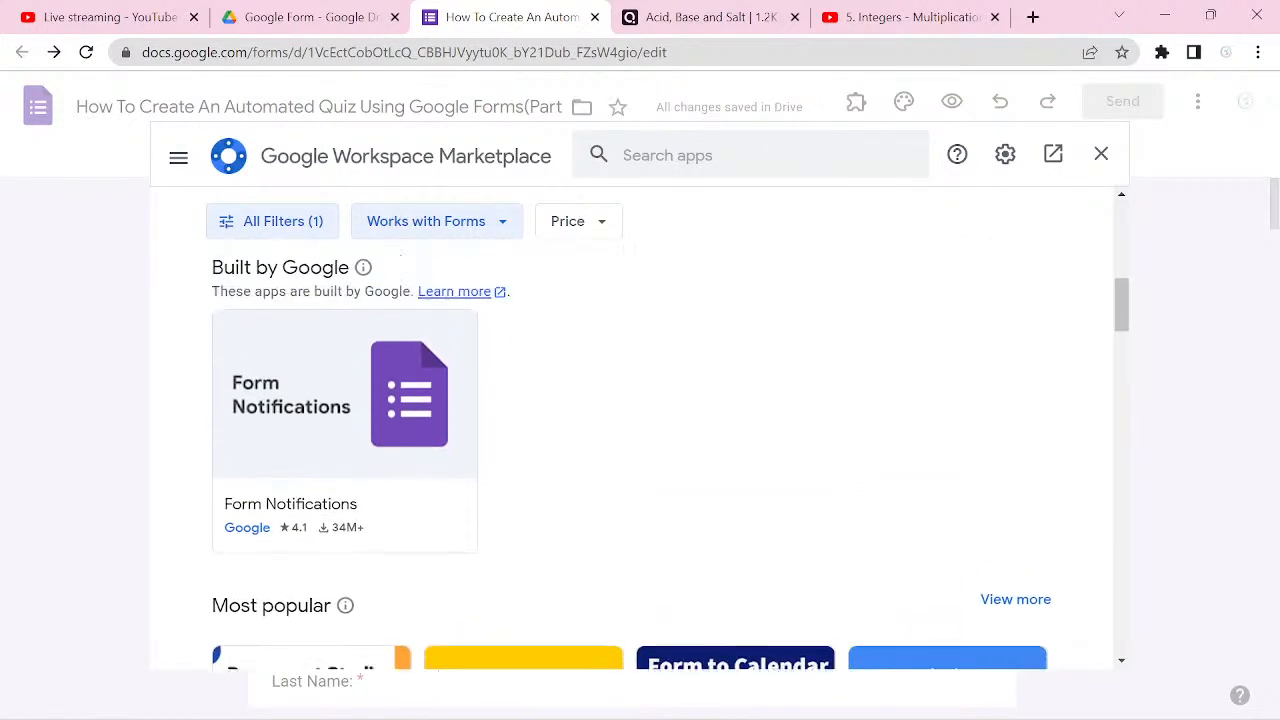
{"action": "scroll", "coordinate": [640, 430], "scroll_direction": "down", "scroll_amount": 2}
{"action": "scroll", "coordinate": [640, 430], "scroll_direction": "up", "scroll_amount": 5}
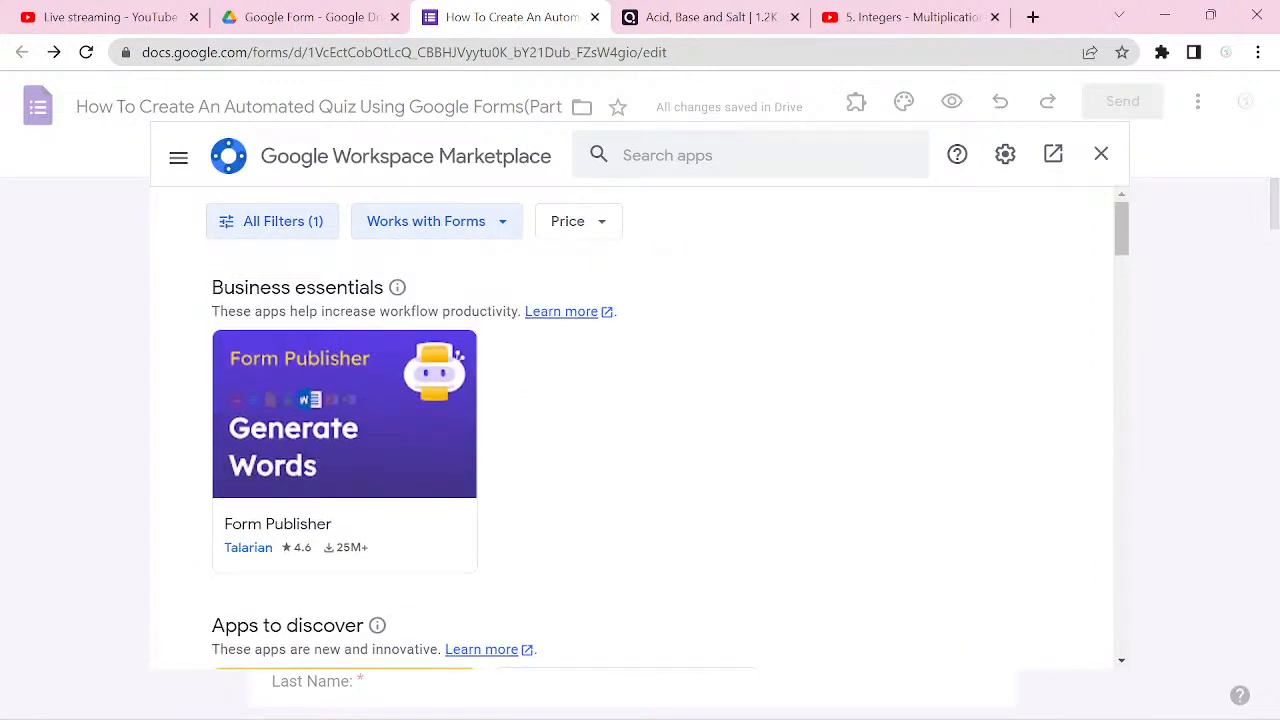
{"action": "scroll", "coordinate": [640, 430], "scroll_direction": "down", "scroll_amount": 6}
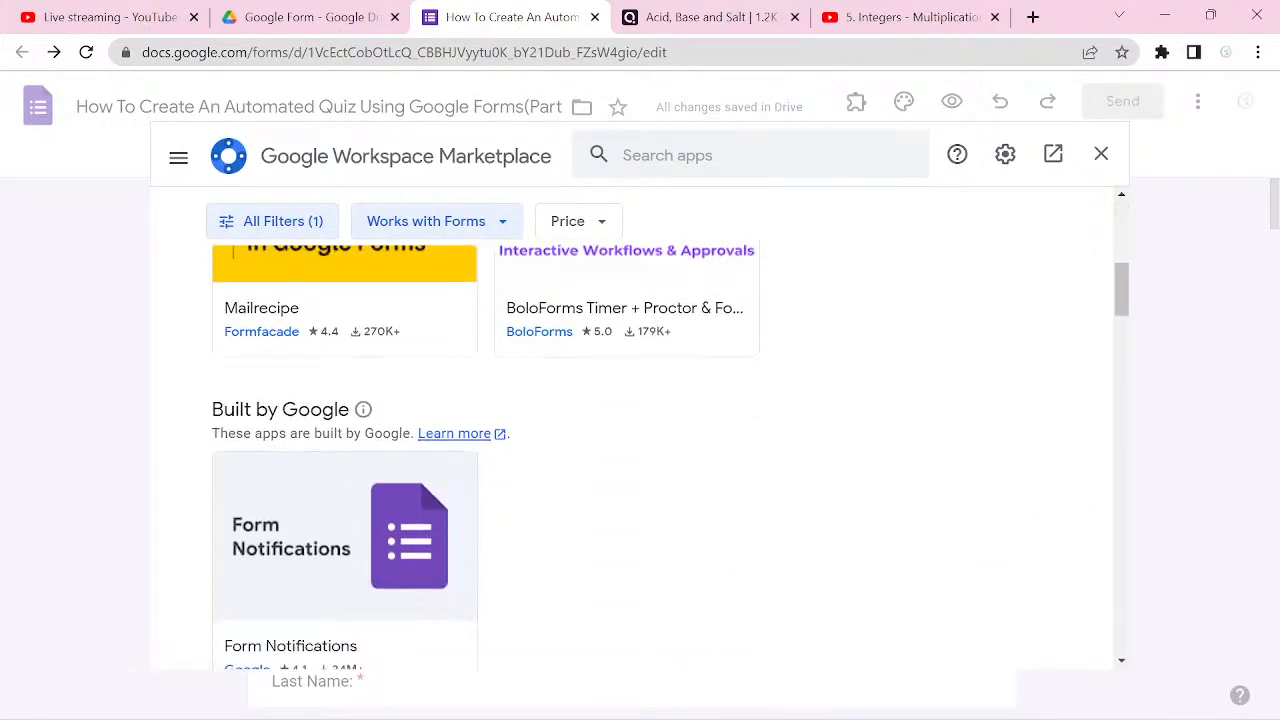
{"action": "scroll", "coordinate": [640, 430], "scroll_direction": "down", "scroll_amount": 5}
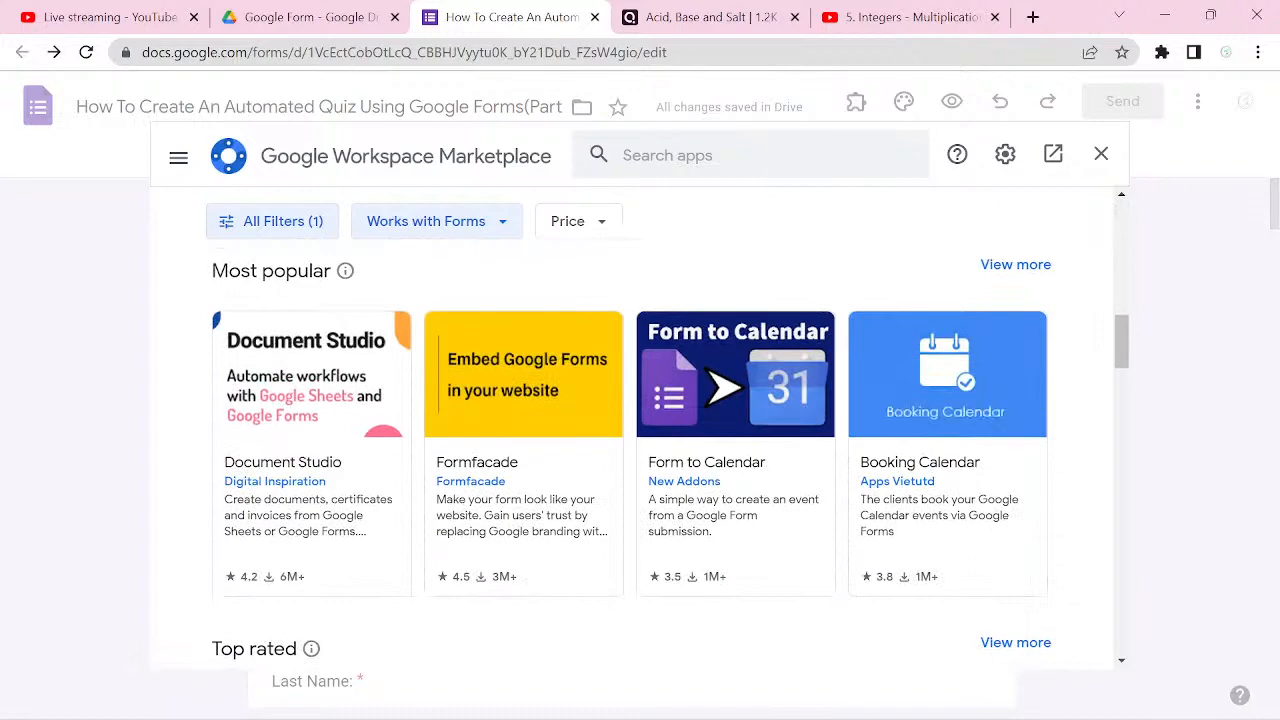
{"action": "scroll", "coordinate": [640, 430], "scroll_direction": "down", "scroll_amount": 6}
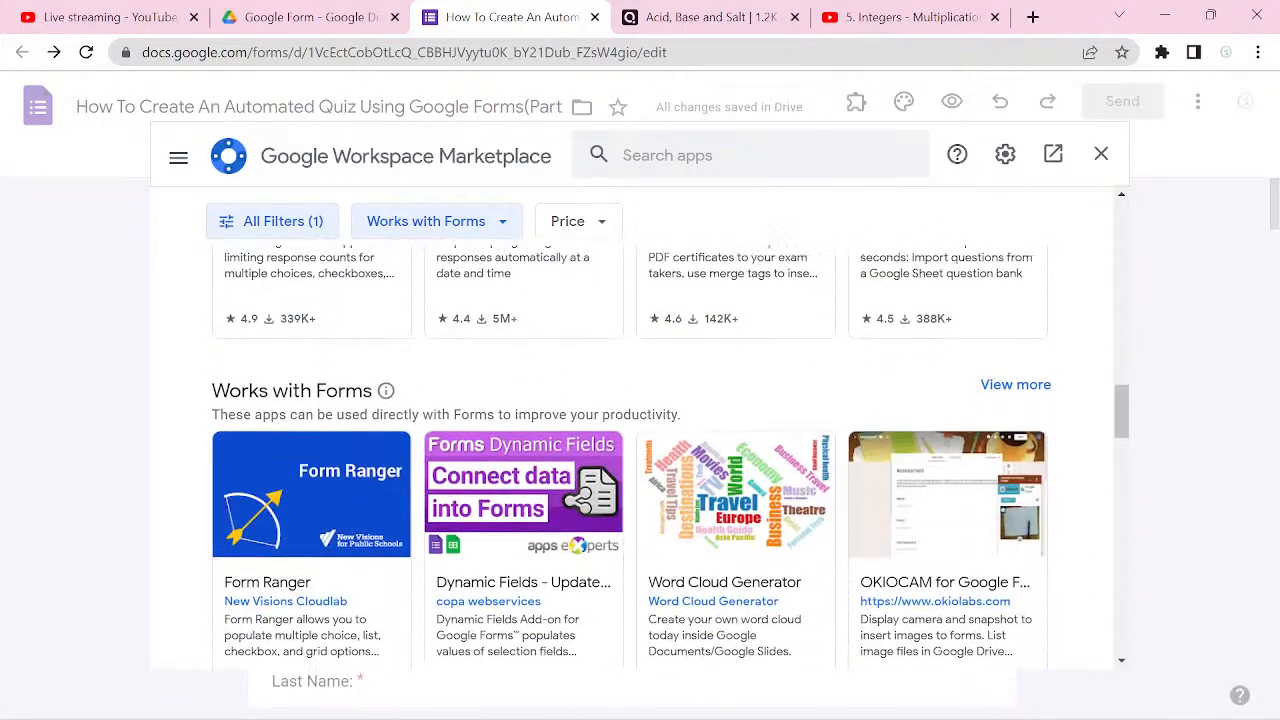
{"action": "scroll", "coordinate": [640, 430], "scroll_direction": "down", "scroll_amount": 6}
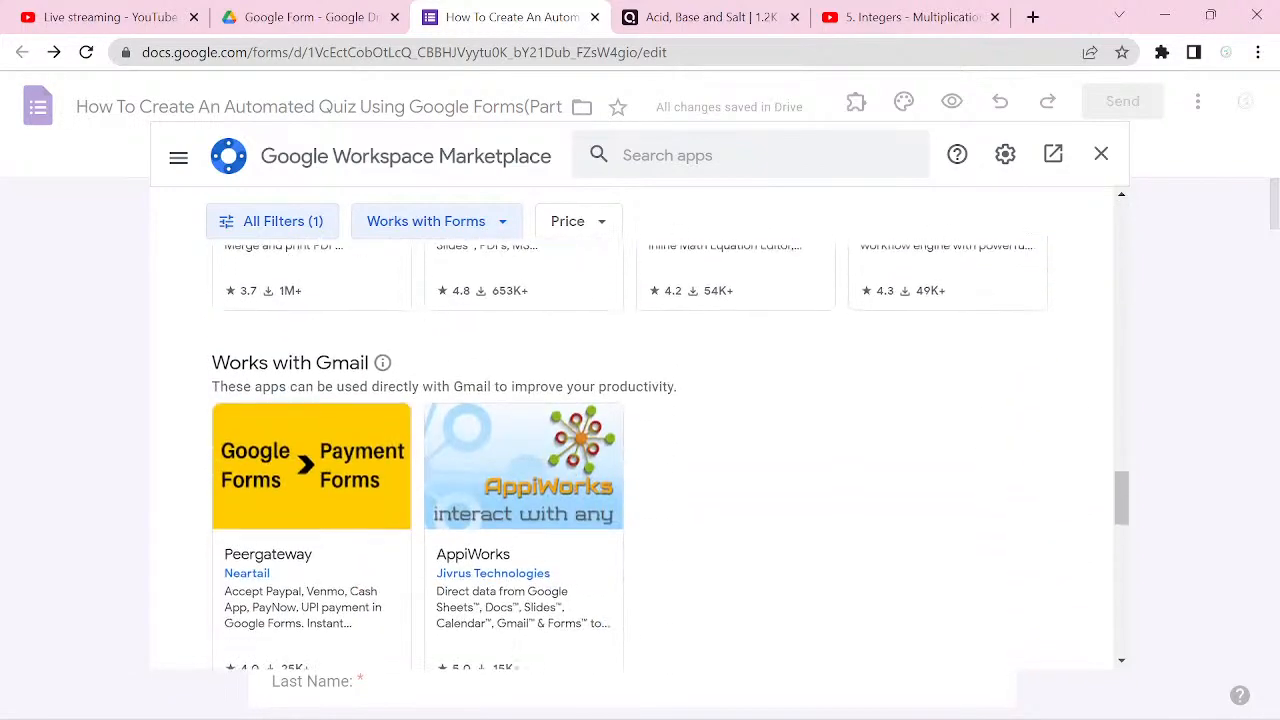
{"action": "scroll", "coordinate": [640, 430], "scroll_direction": "down", "scroll_amount": 6}
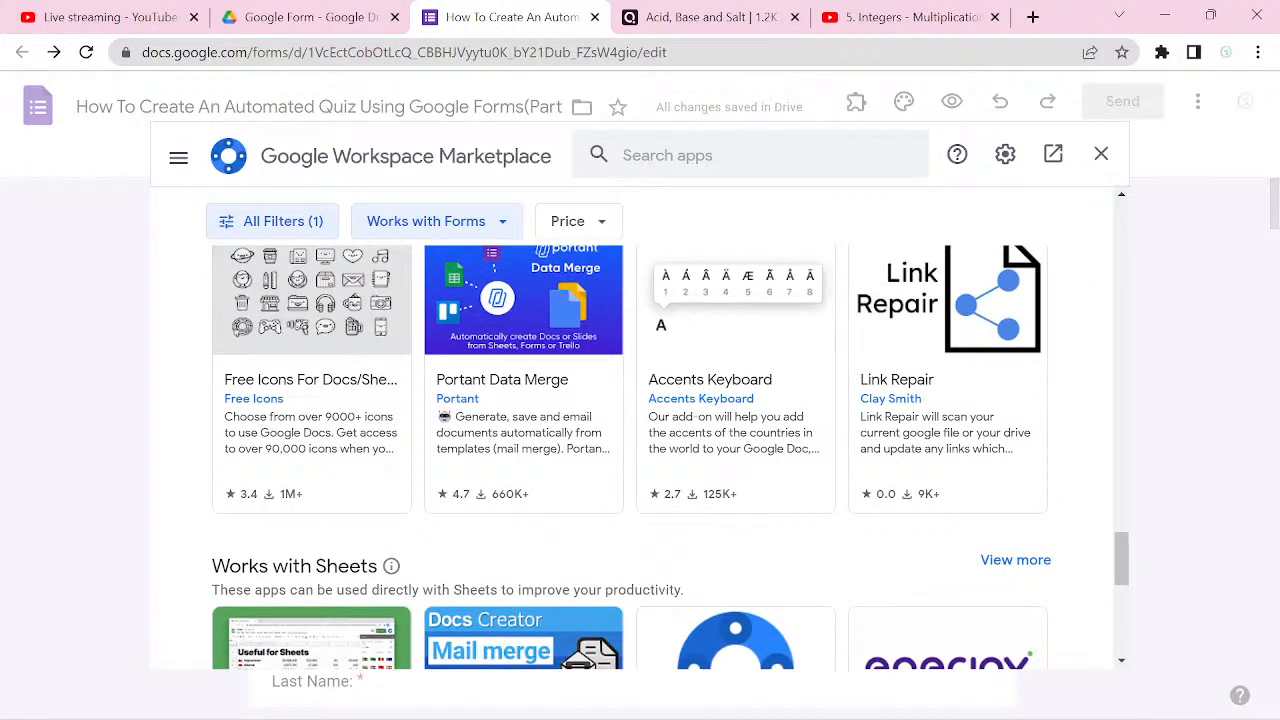
{"action": "scroll", "coordinate": [640, 430], "scroll_direction": "down", "scroll_amount": 5}
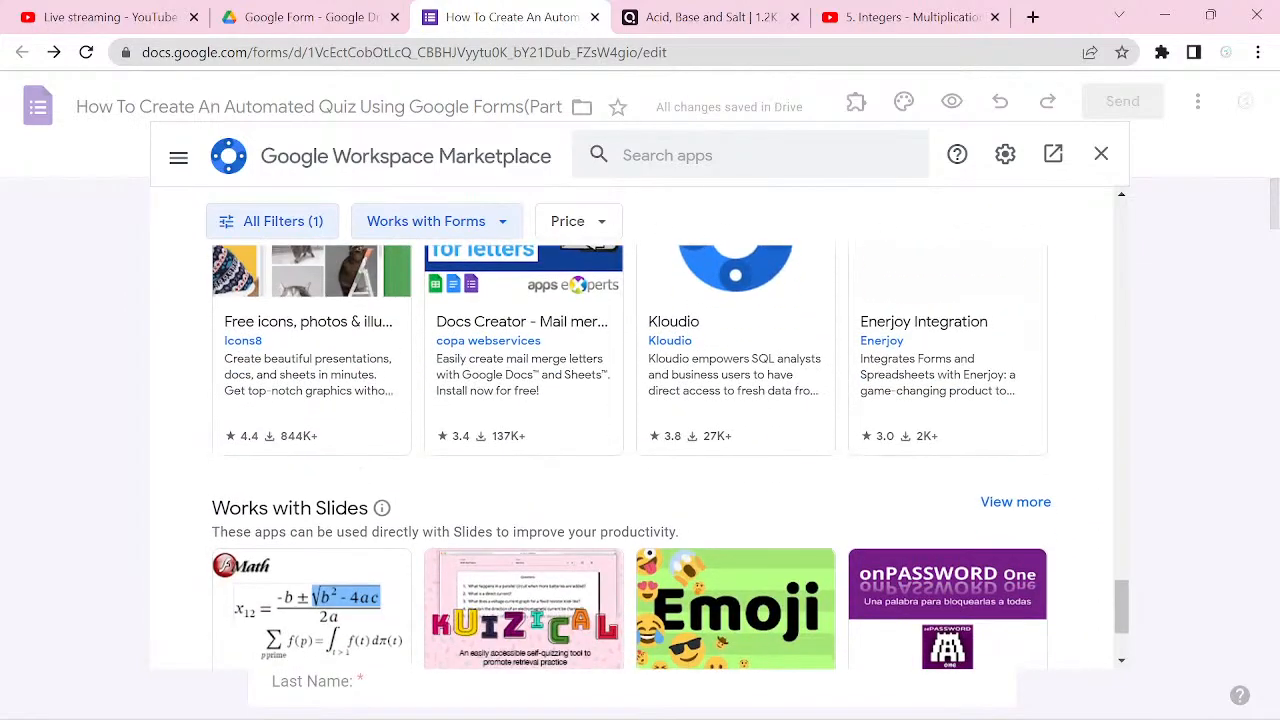
{"action": "scroll", "coordinate": [640, 430], "scroll_direction": "down", "scroll_amount": 2}
{"action": "scroll", "coordinate": [640, 430], "scroll_direction": "up", "scroll_amount": 15}
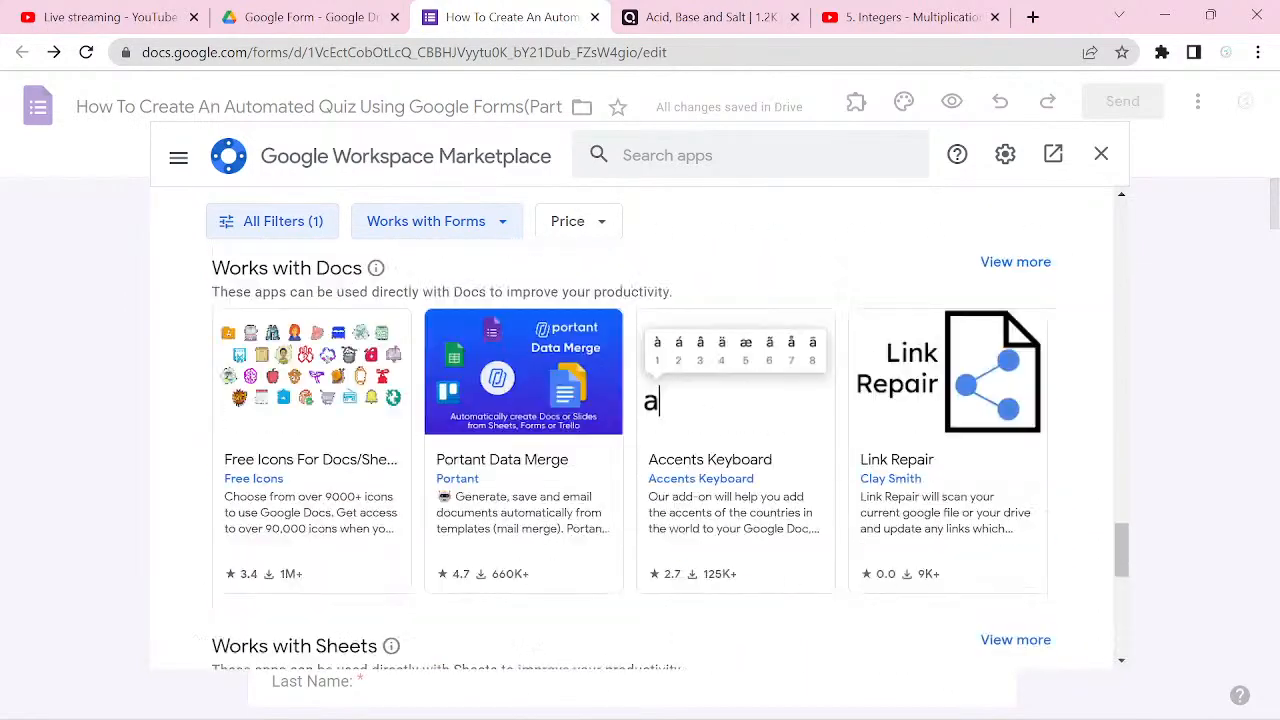
{"action": "scroll", "coordinate": [640, 430], "scroll_direction": "up", "scroll_amount": 5}
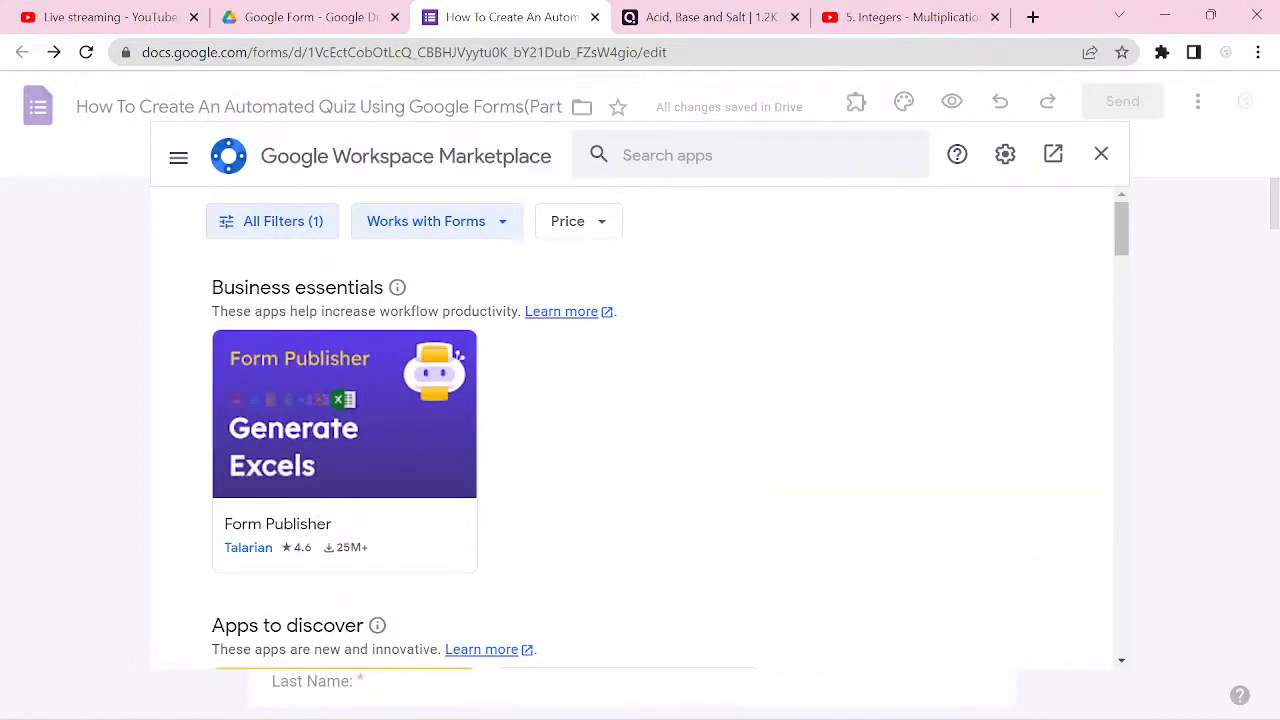
Step: Search the marketplace for "quil" and choose the suggestion "QuillBot | Paraphrasing and Summarizing Tool"
{"action": "left_click", "coordinate": [750, 155]}
{"action": "type", "text": "quil"}
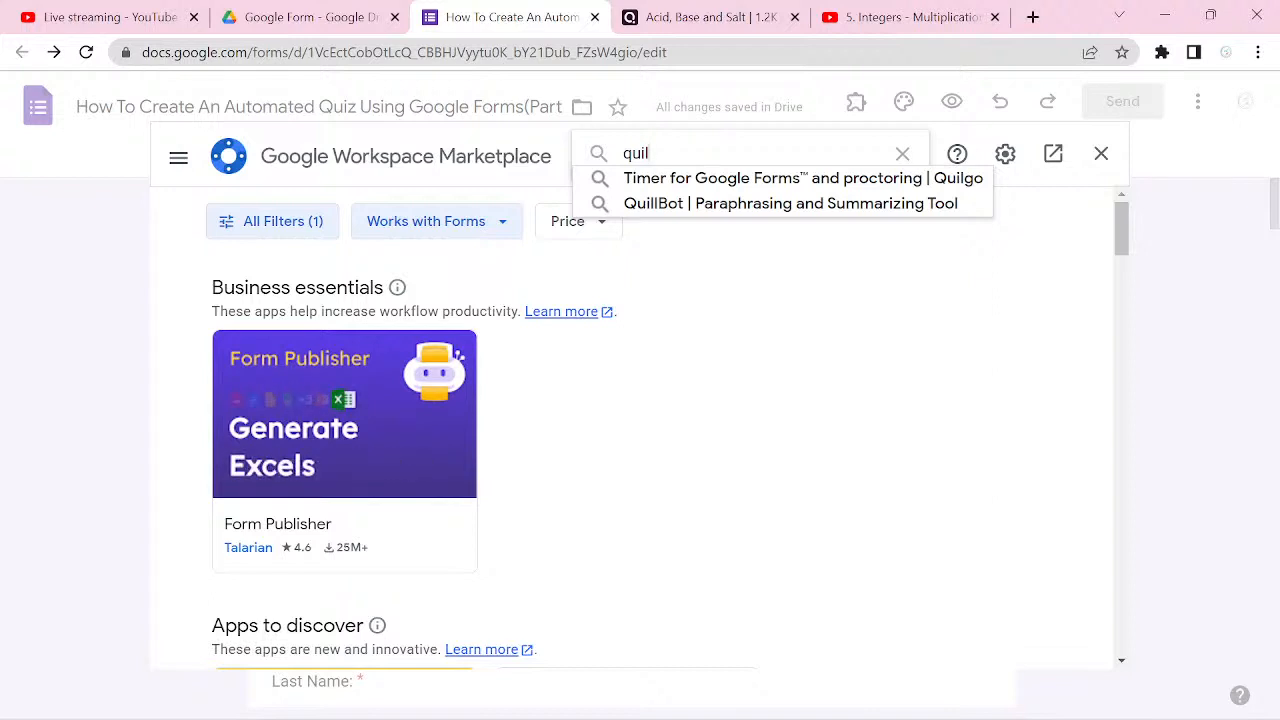
{"action": "left_click", "coordinate": [802, 202]}
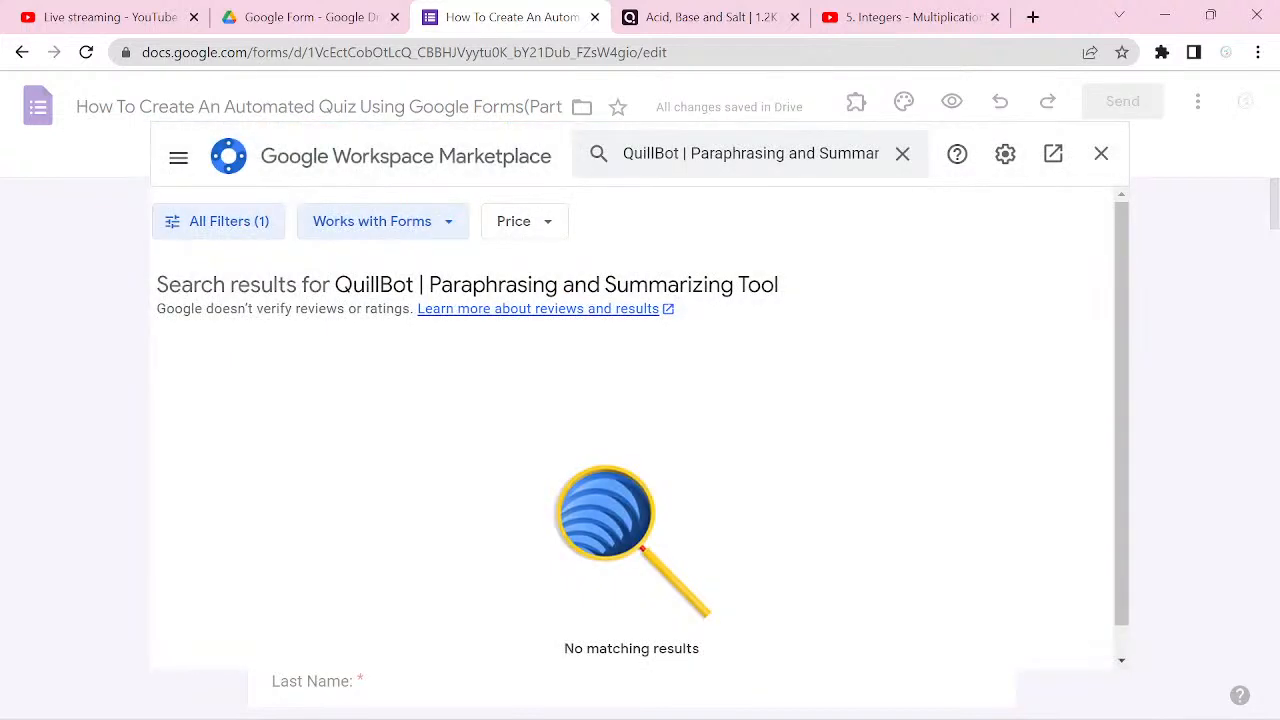
{"action": "scroll", "coordinate": [632, 428], "scroll_direction": "down", "scroll_amount": 1}
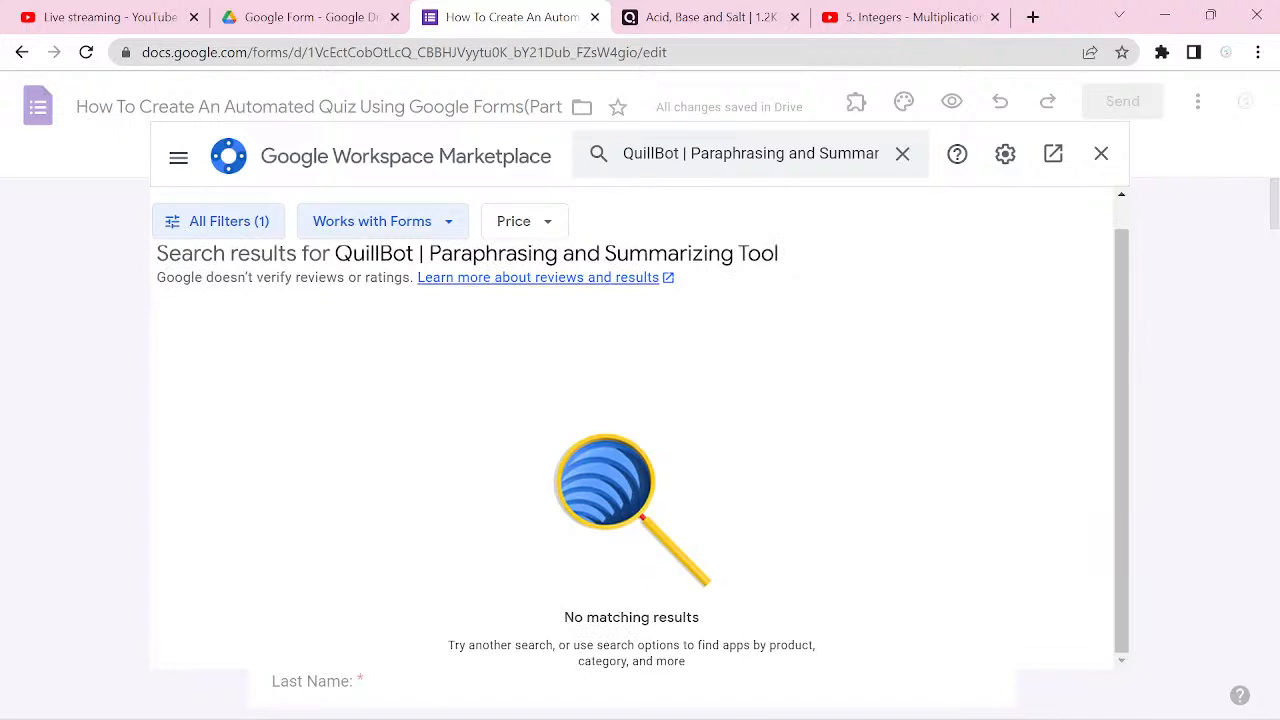
{"action": "scroll", "coordinate": [632, 428], "scroll_direction": "up", "scroll_amount": 1}
{"action": "scroll", "coordinate": [632, 428], "scroll_direction": "down", "scroll_amount": 1}
Step: Clear the QuillBot search and return to the marketplace's start page
{"action": "left_click", "coordinate": [786, 153]}
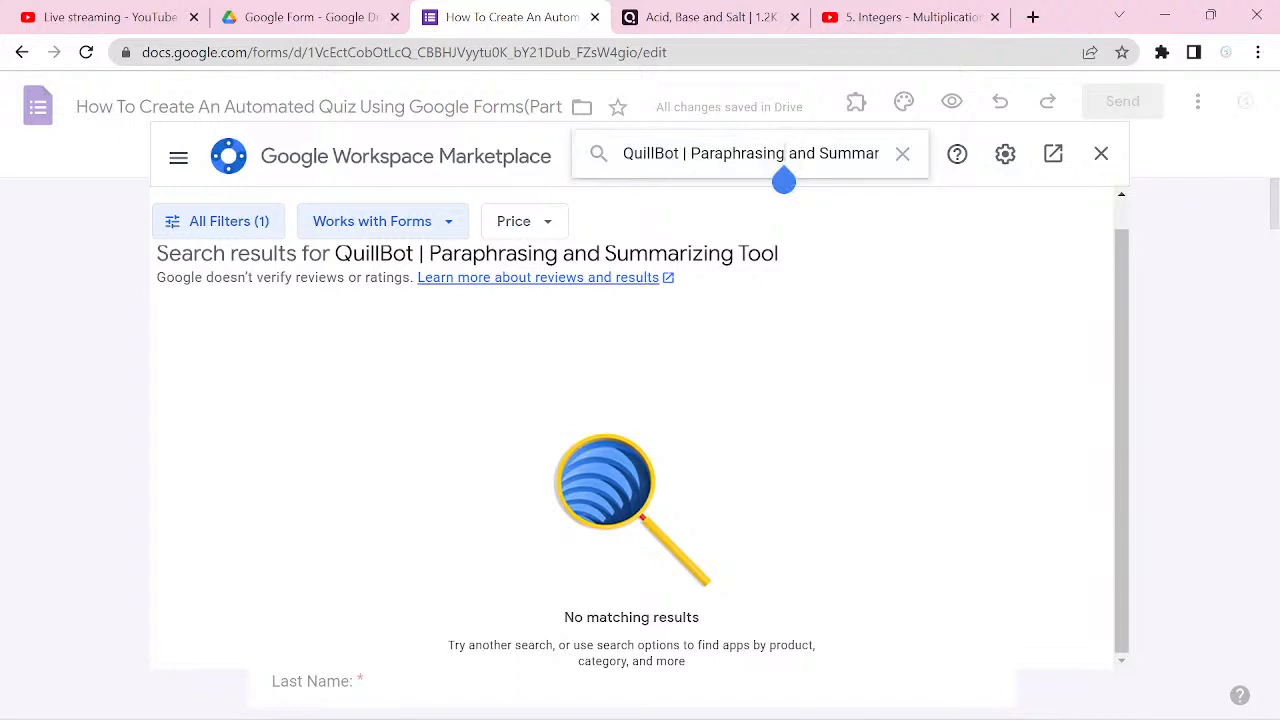
{"action": "scroll", "coordinate": [632, 428], "scroll_direction": "up", "scroll_amount": 1}
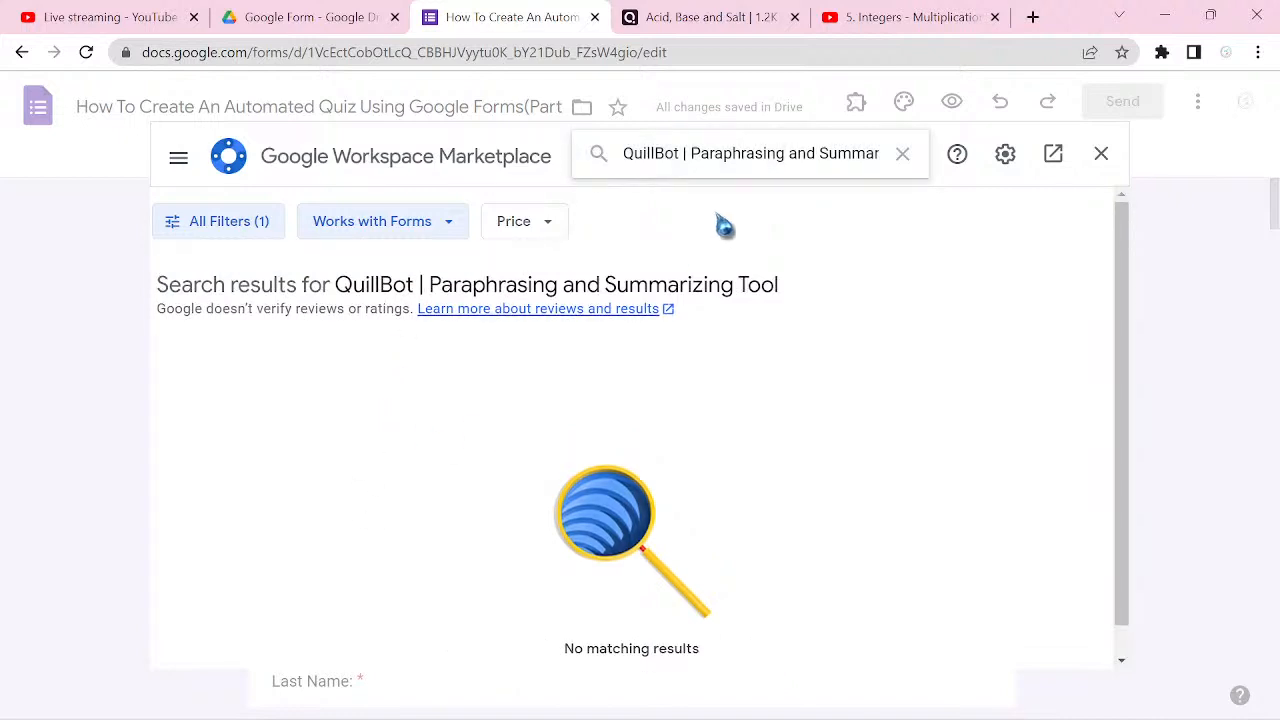
{"action": "left_click", "coordinate": [891, 155]}
{"action": "left_click", "coordinate": [904, 154]}
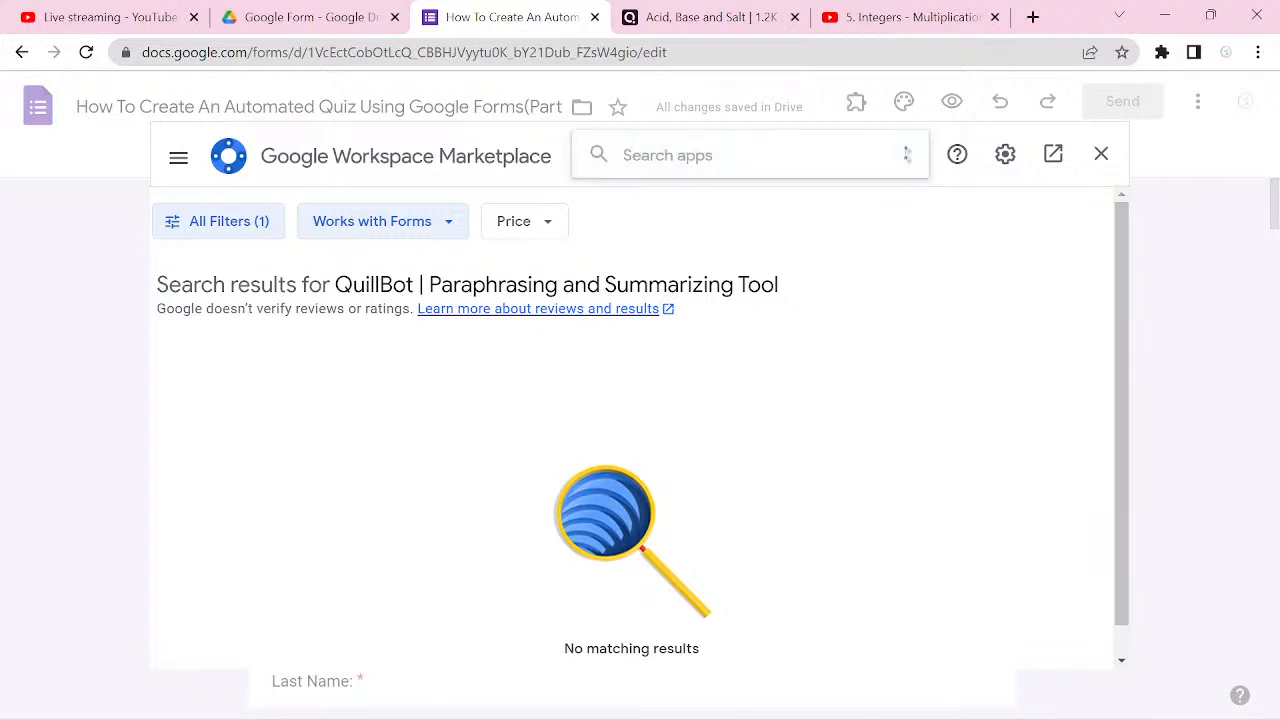
{"action": "left_click", "coordinate": [850, 268]}
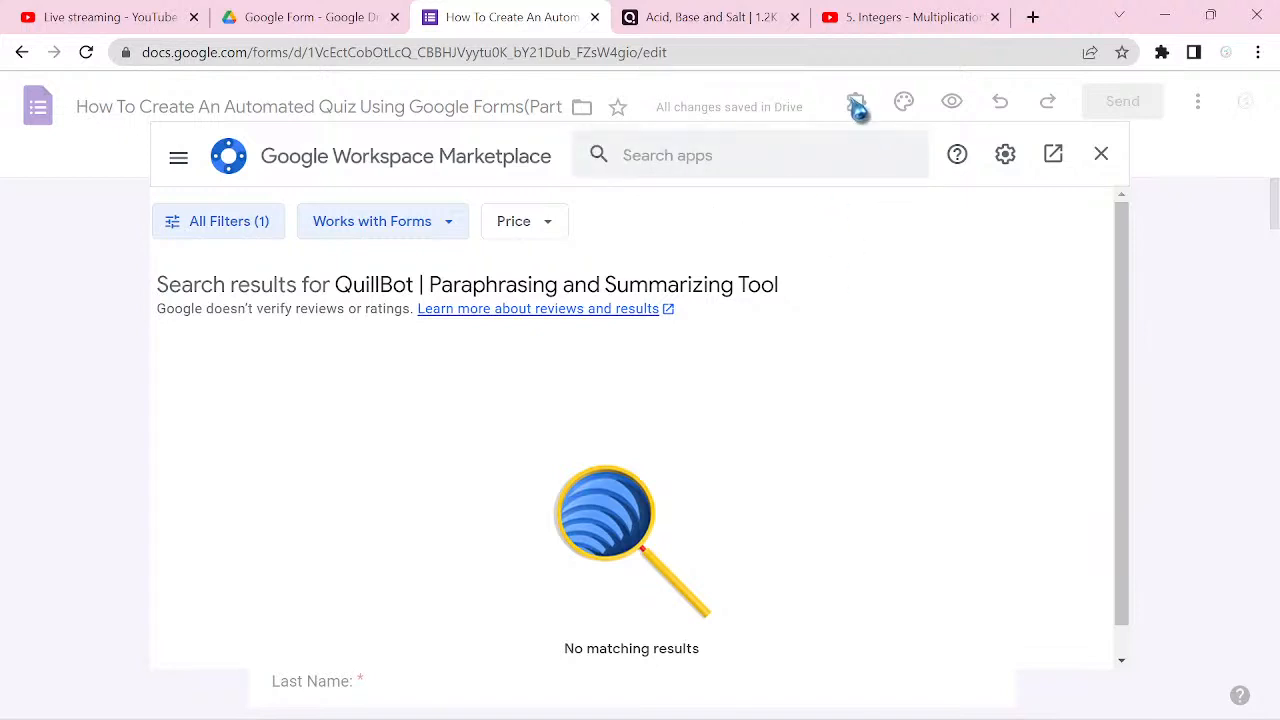
{"action": "left_click", "coordinate": [845, 145]}
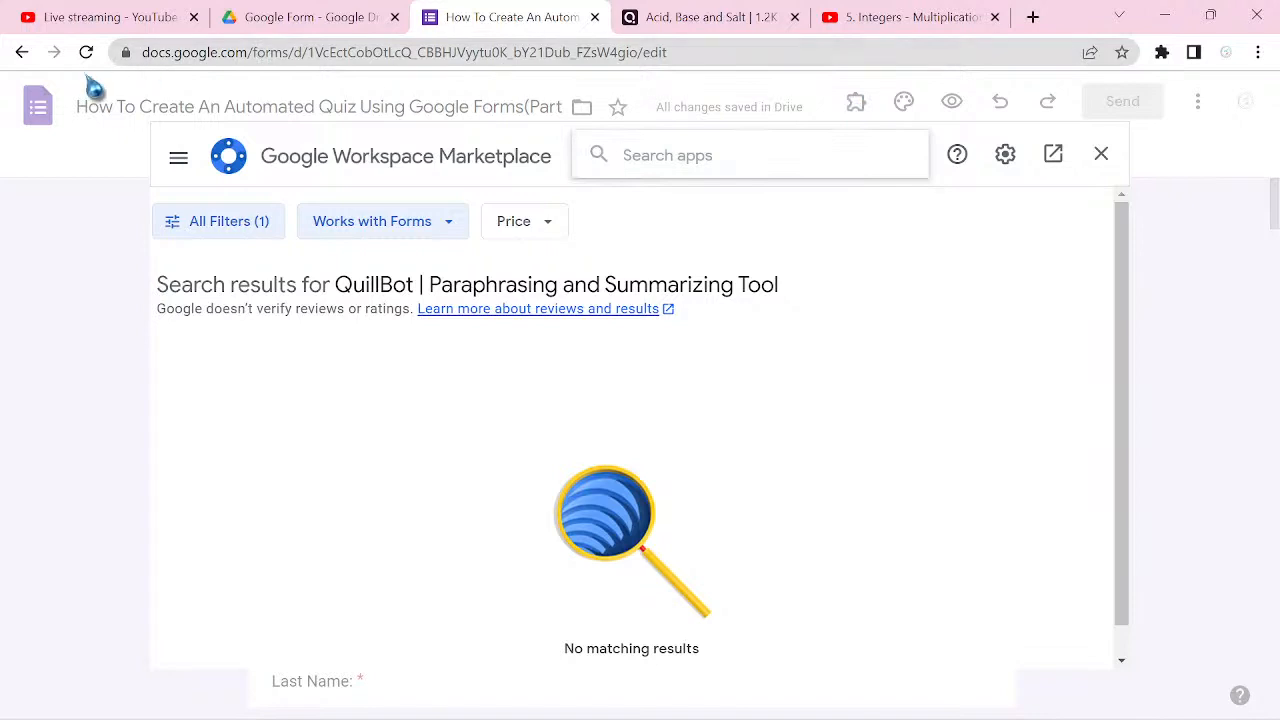
{"action": "left_click", "coordinate": [22, 52]}
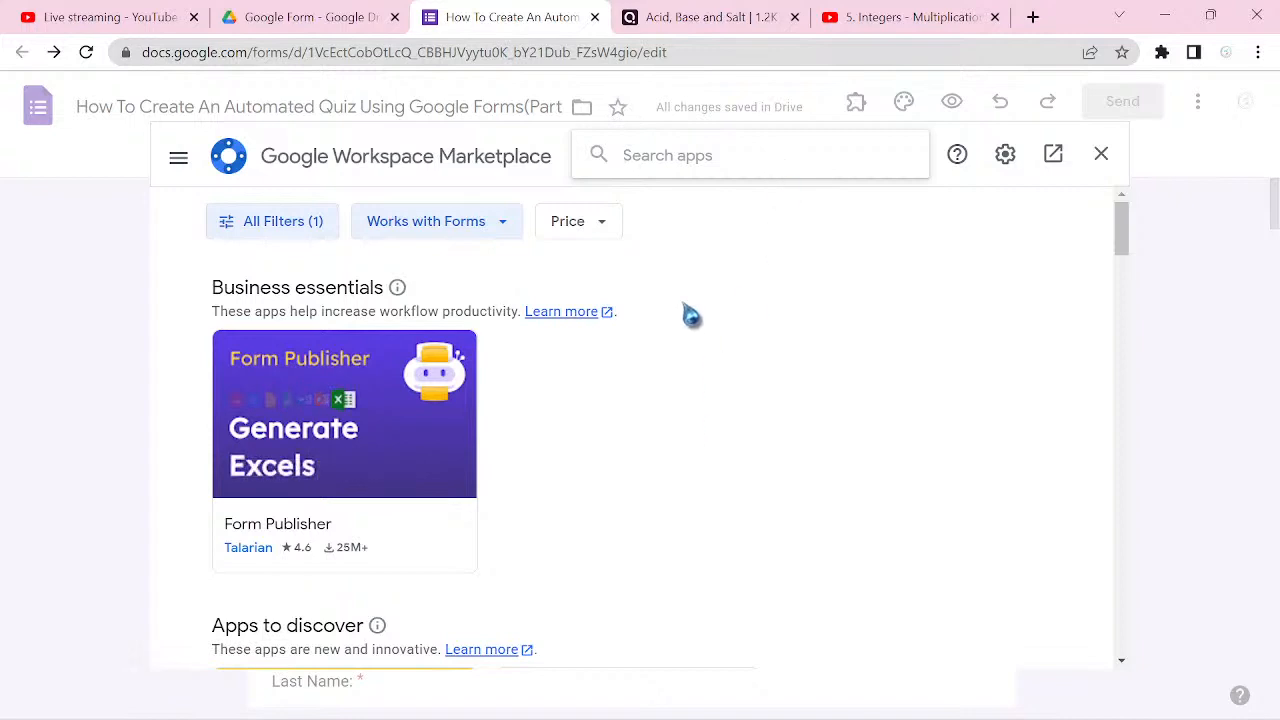
Step: Search the marketplace for "qui", view the listing of "Timer for Google Forms™ and proctoring | Quilgo", and return to the form
{"action": "left_click", "coordinate": [743, 158]}
{"action": "type", "text": "q"}
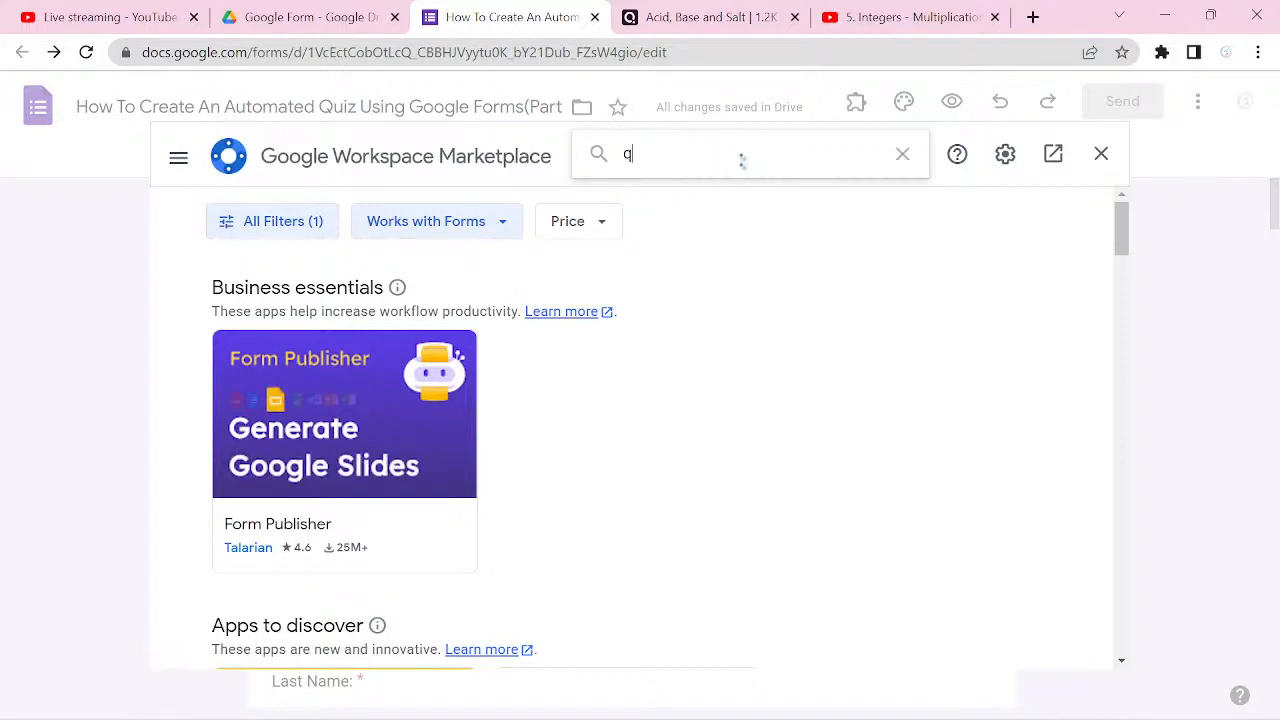
{"action": "type", "text": "ui"}
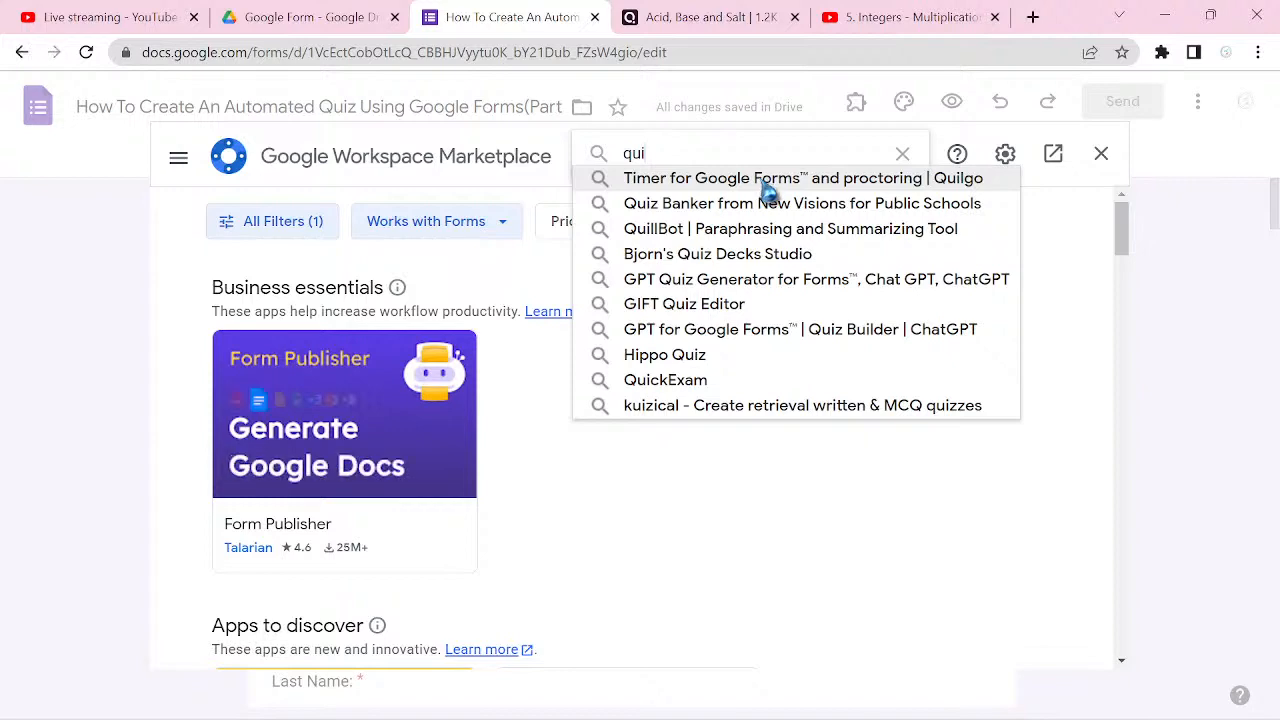
{"action": "left_click", "coordinate": [762, 185]}
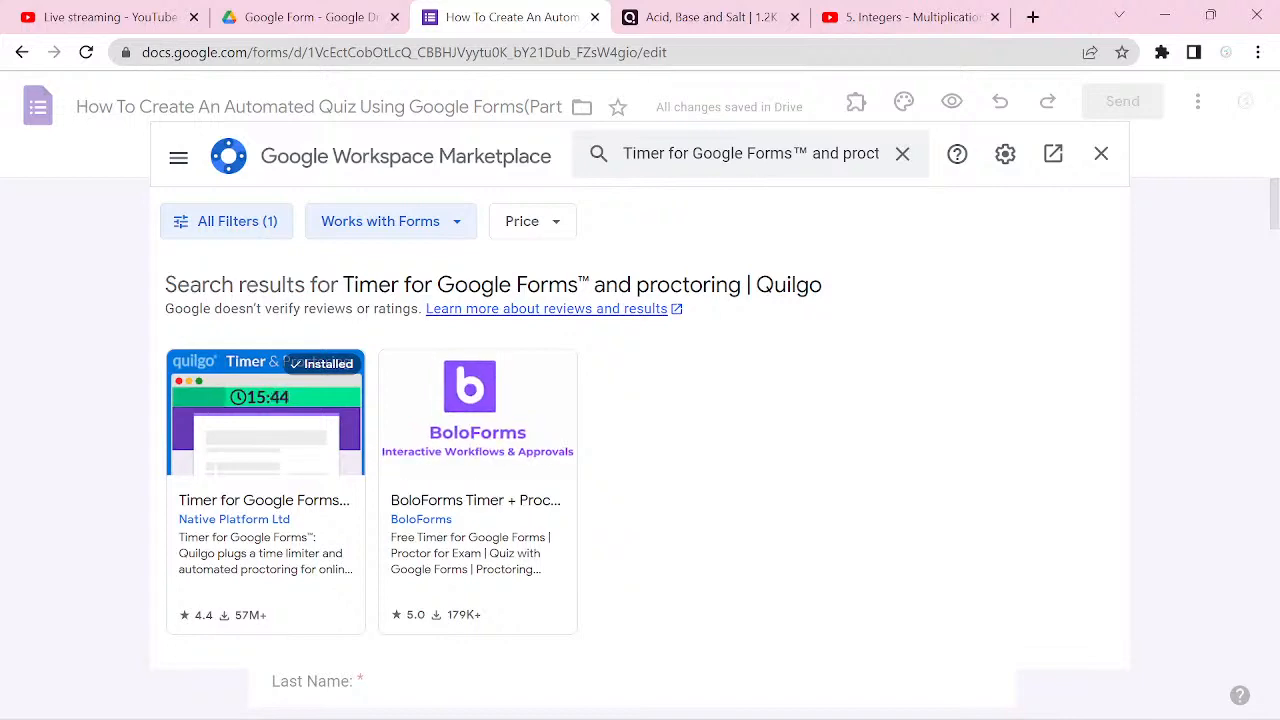
{"action": "left_click", "coordinate": [265, 492]}
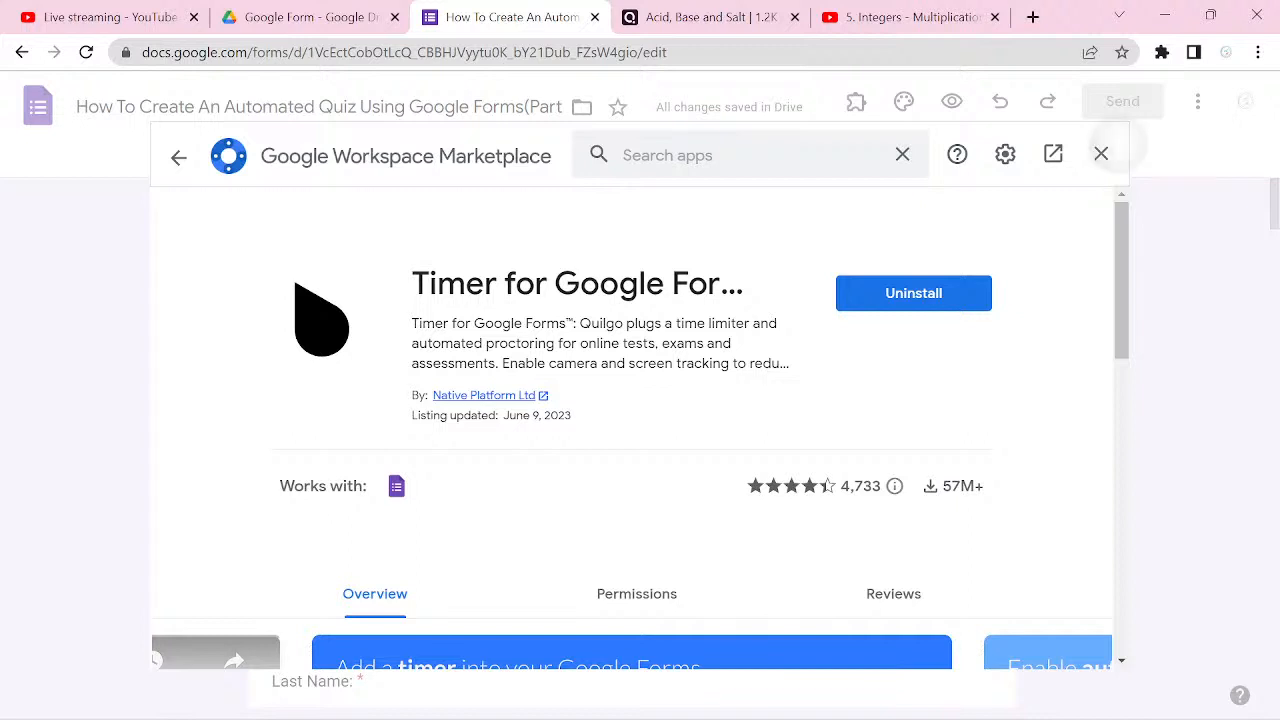
{"action": "left_click", "coordinate": [1101, 153]}
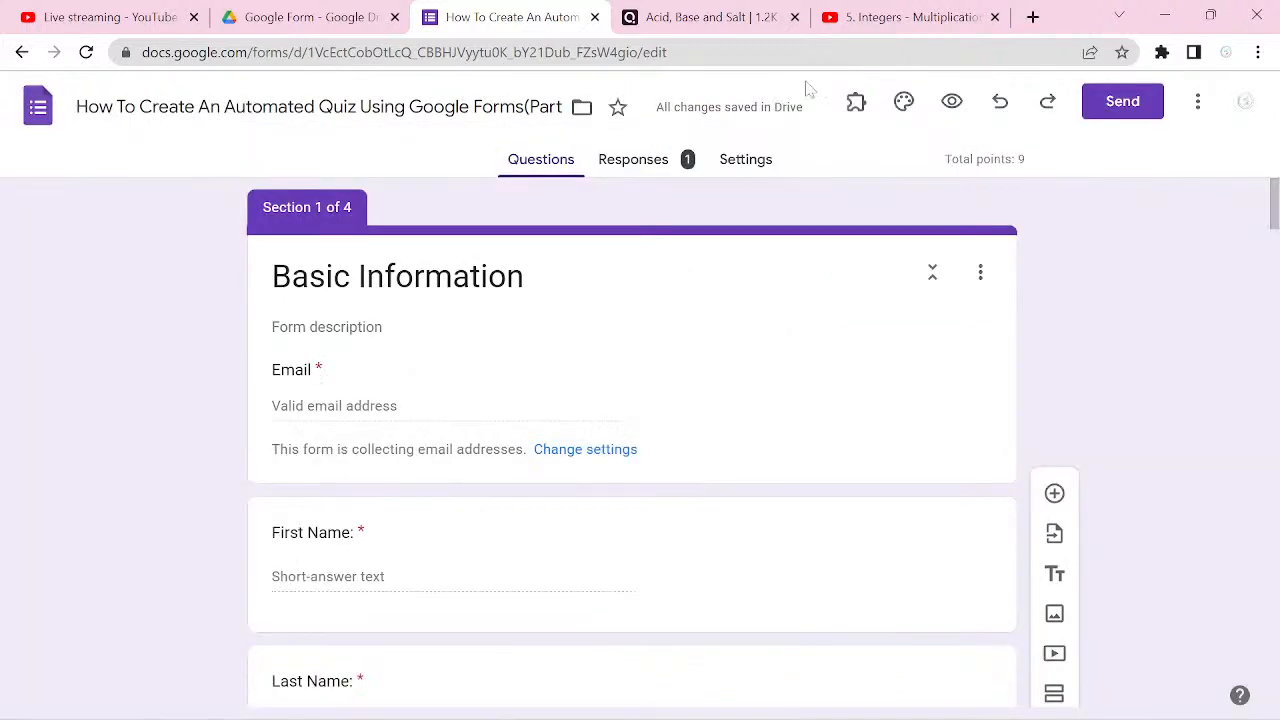
{"action": "left_click", "coordinate": [856, 108]}
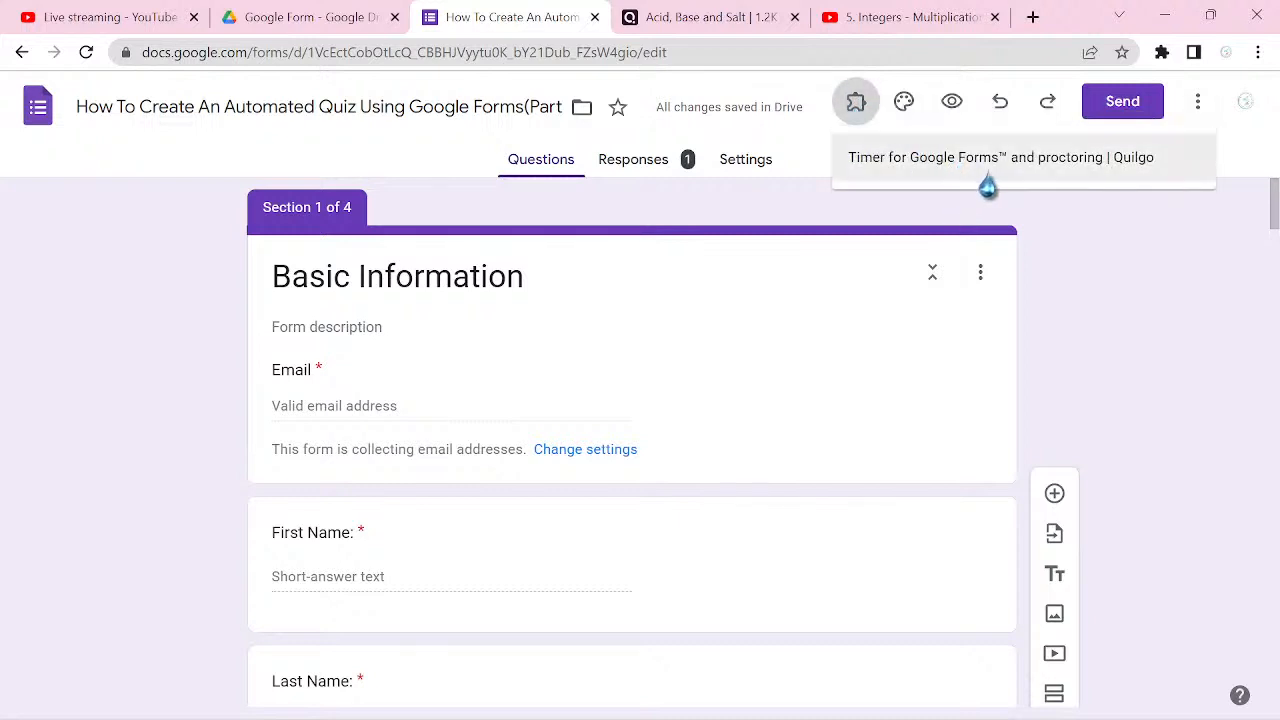
{"action": "left_click", "coordinate": [1139, 177]}
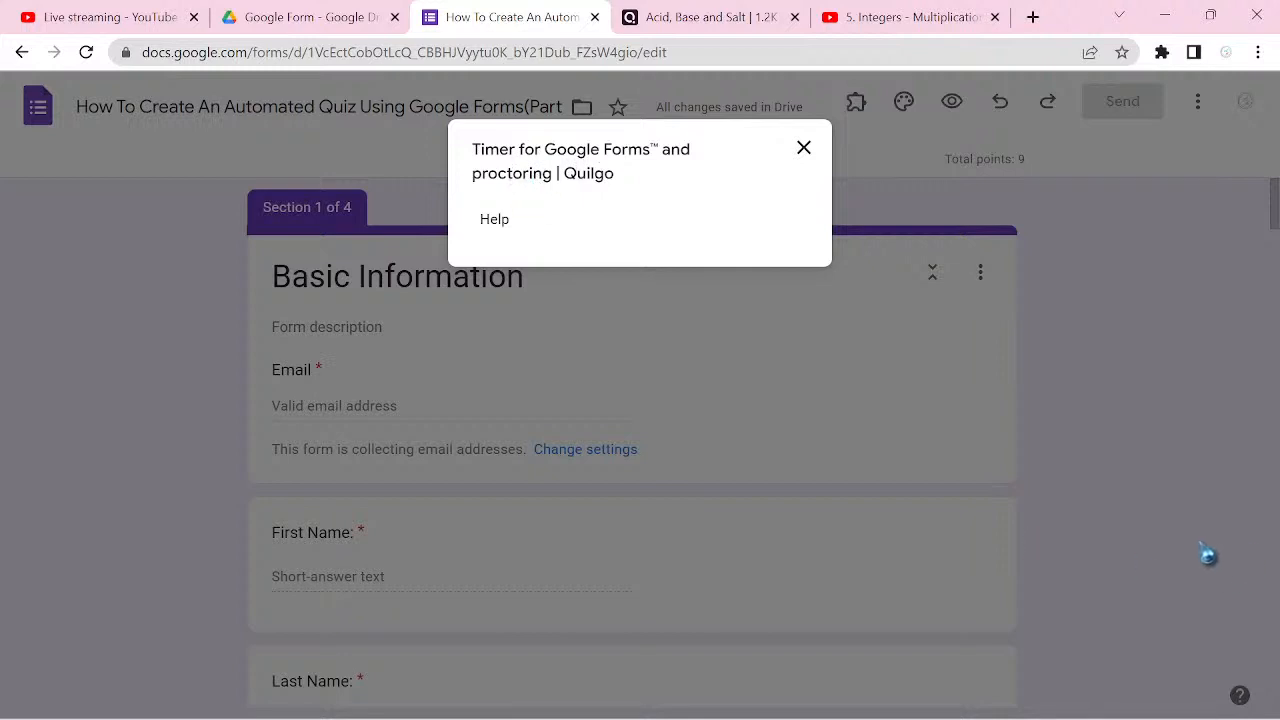
{"action": "double_click", "coordinate": [588, 177]}
{"action": "left_click", "coordinate": [629, 190]}
{"action": "left_click_drag", "start_coordinate": [604, 180], "coordinate": [798, 155]}
{"action": "left_click", "coordinate": [799, 153]}
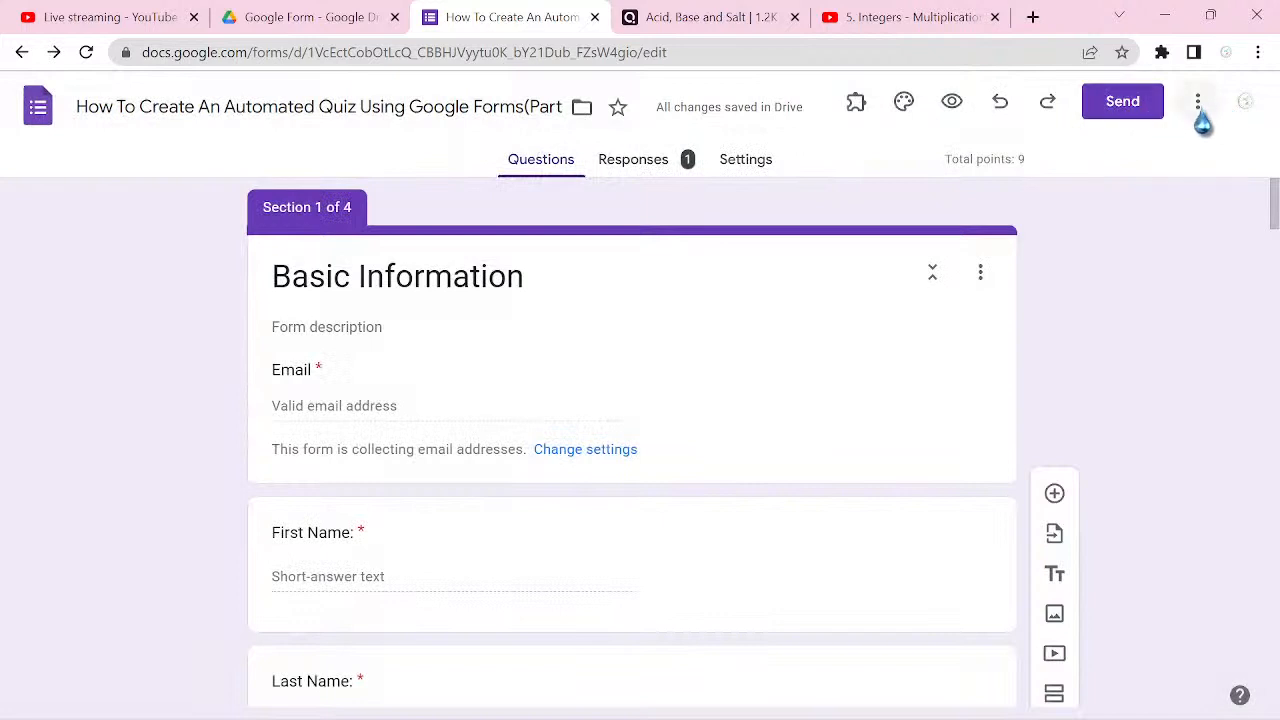
Step: Reload the form page, try to configure the Quilgo timer add-on, and cancel its permission request
{"action": "left_click", "coordinate": [88, 53]}
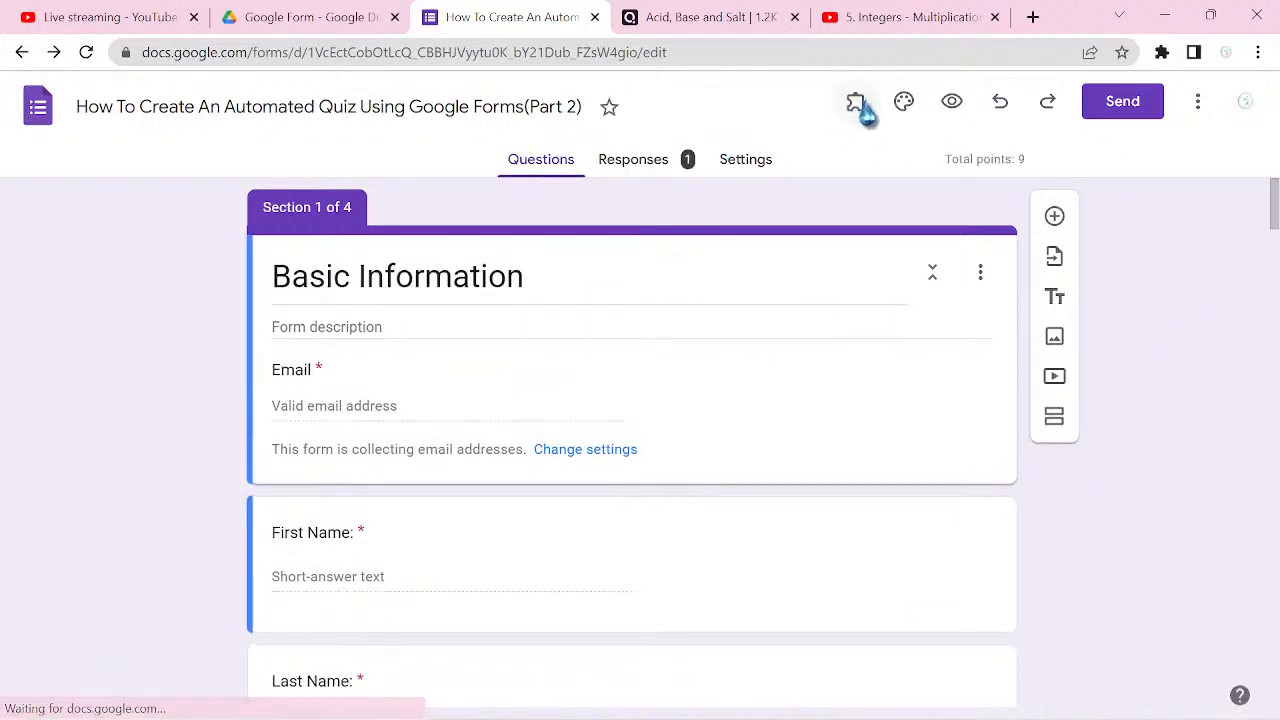
{"action": "left_click", "coordinate": [852, 112]}
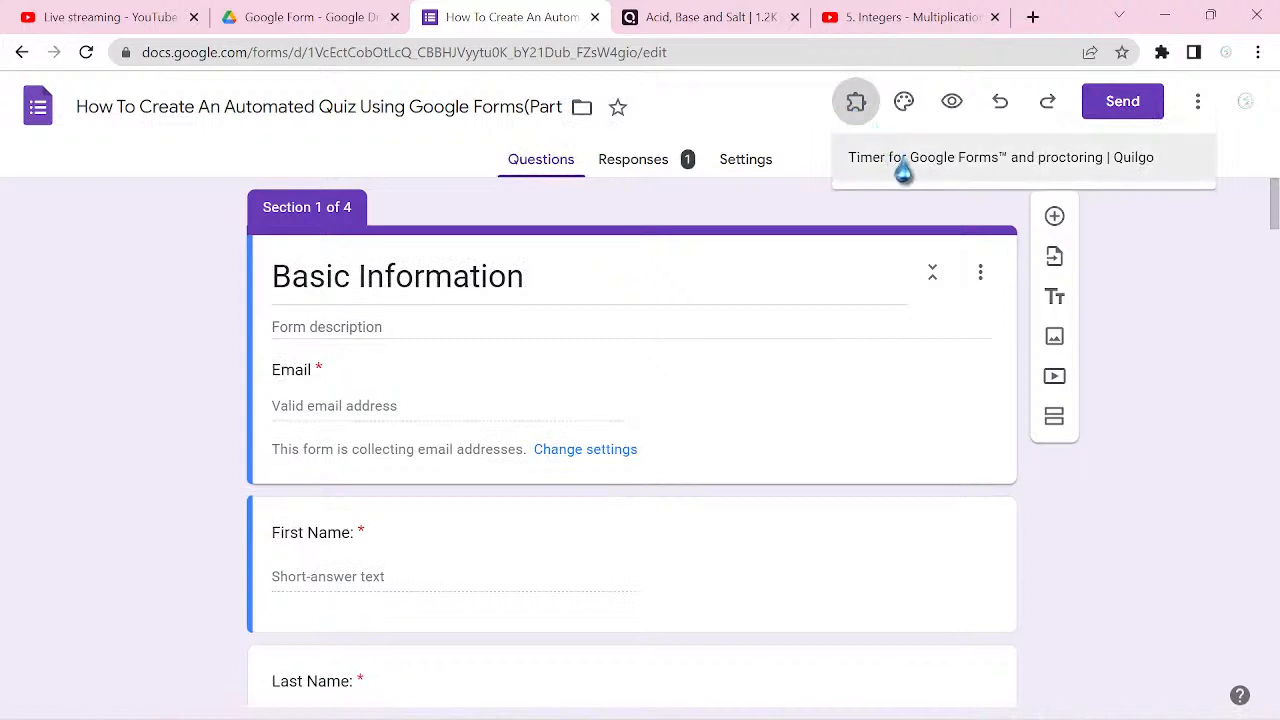
{"action": "left_click", "coordinate": [1072, 170]}
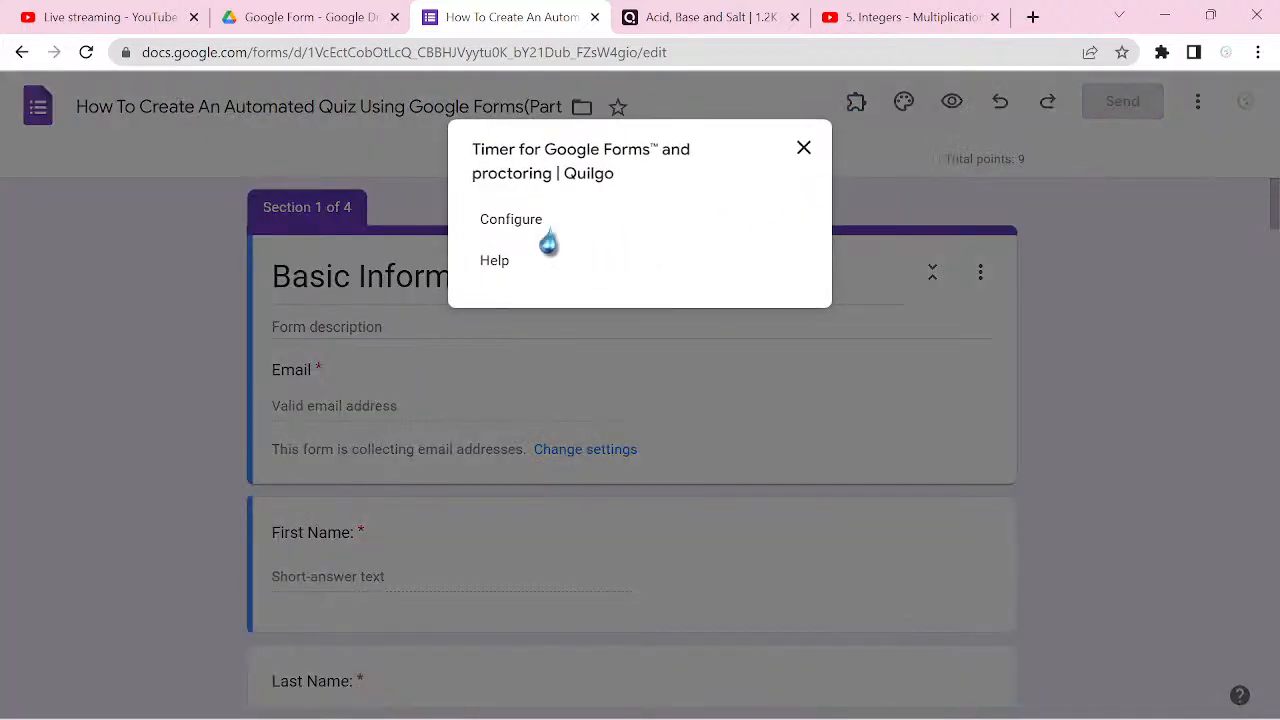
{"action": "left_click", "coordinate": [511, 221]}
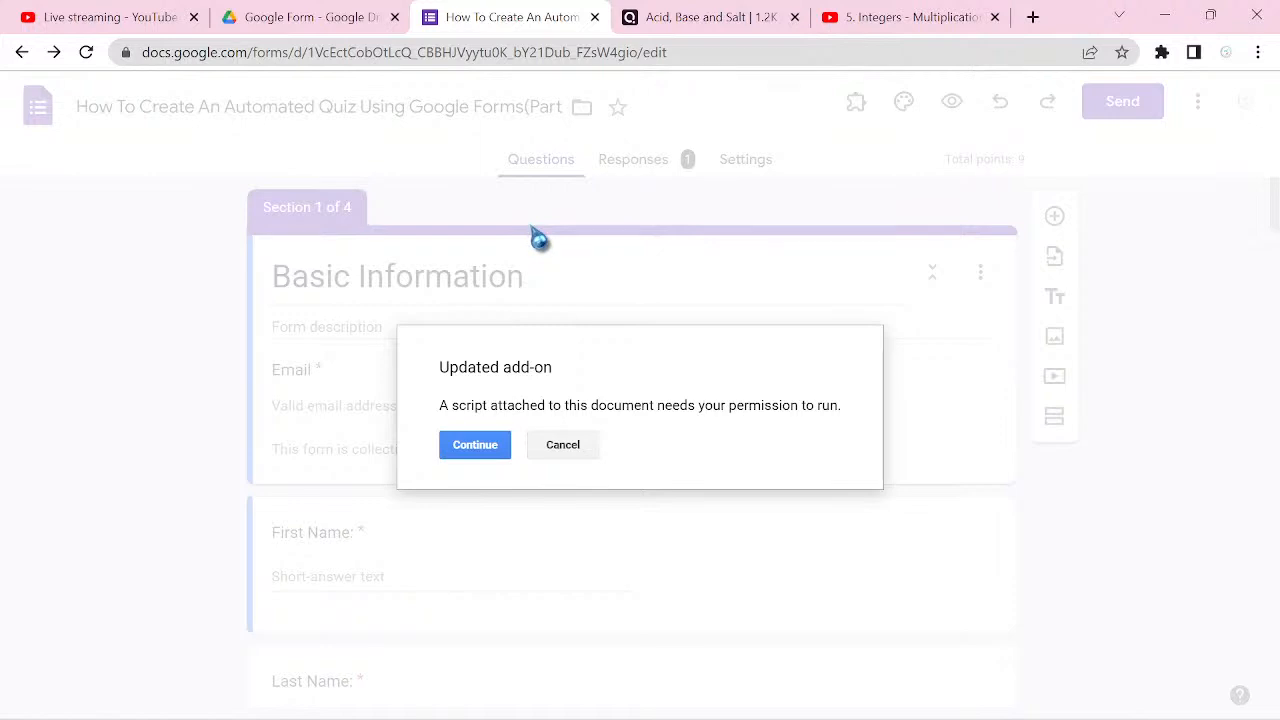
{"action": "left_click", "coordinate": [566, 450]}
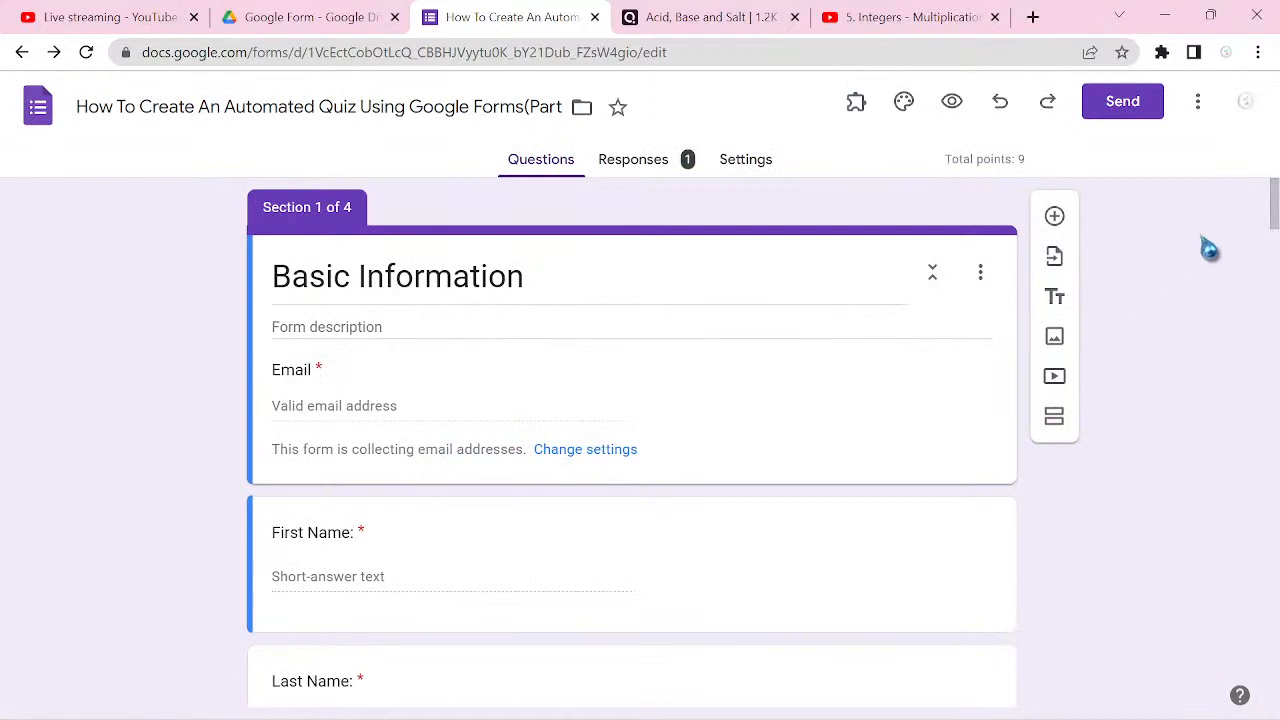
{"action": "left_click", "coordinate": [1196, 110]}
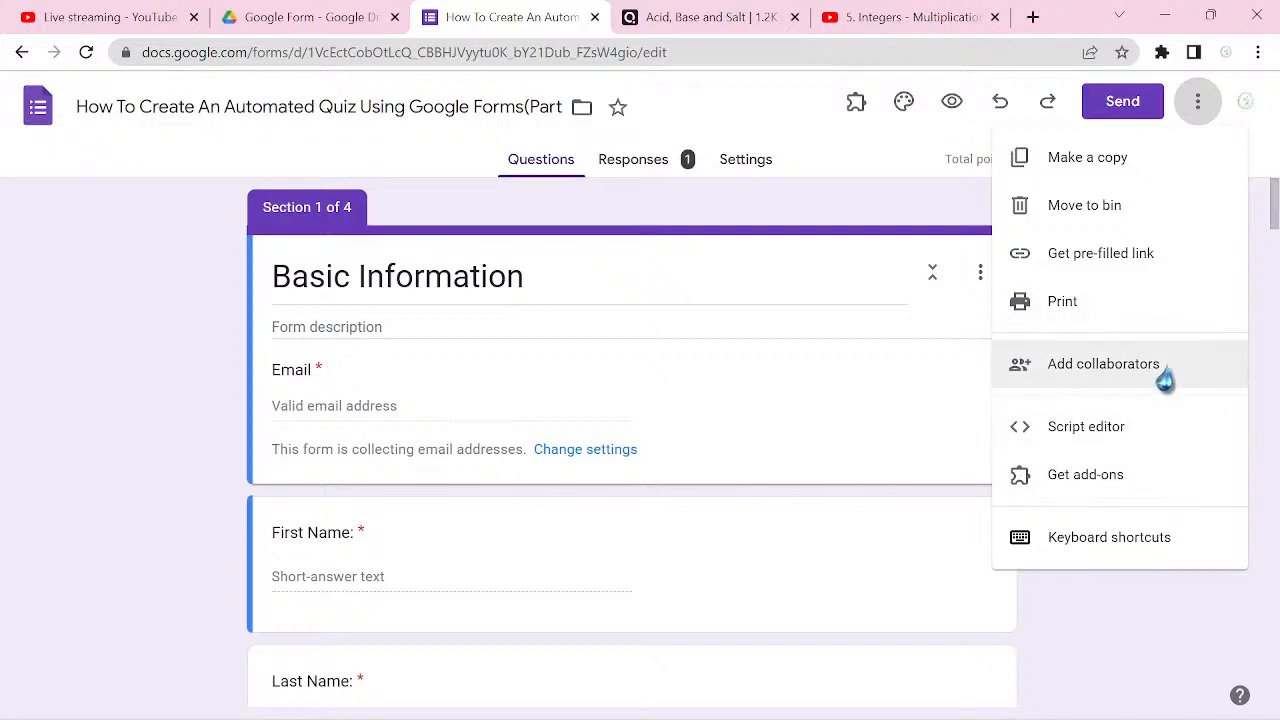
{"action": "left_click", "coordinate": [800, 124]}
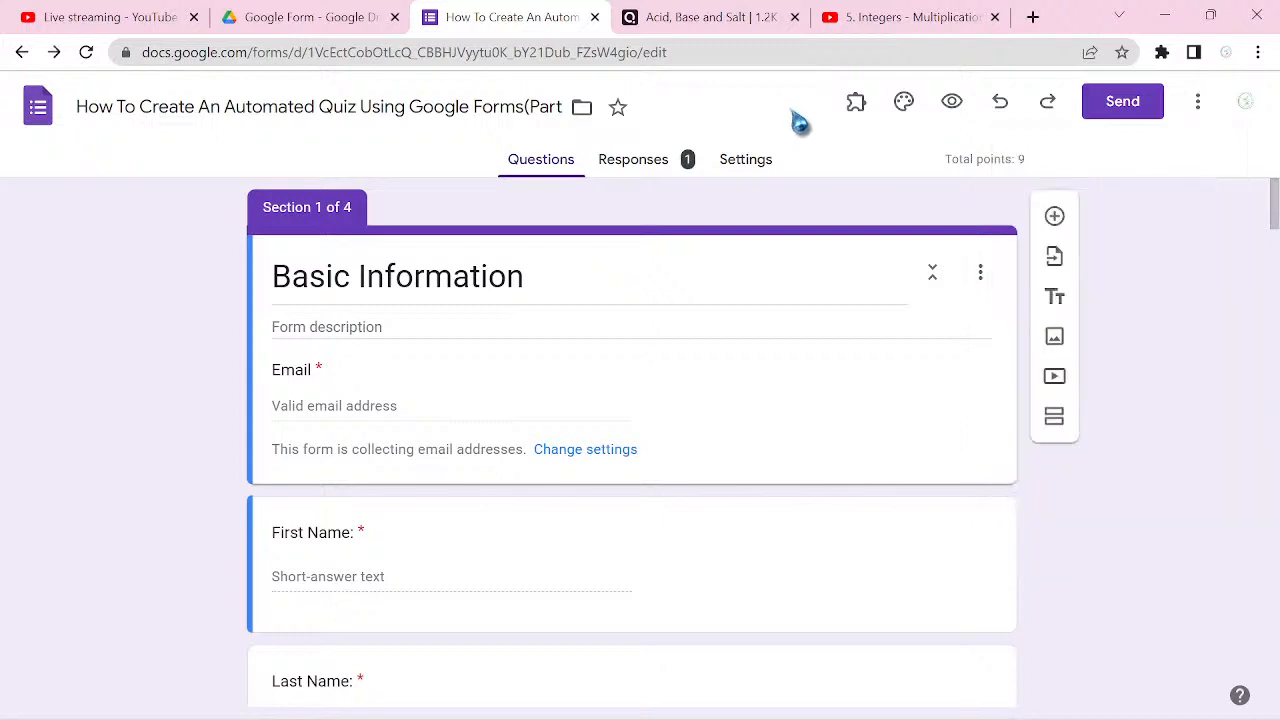
Step: Configure the Quilgo timer add-on, continuing with the existing Google account and allowing the requested access
{"action": "left_click", "coordinate": [853, 118]}
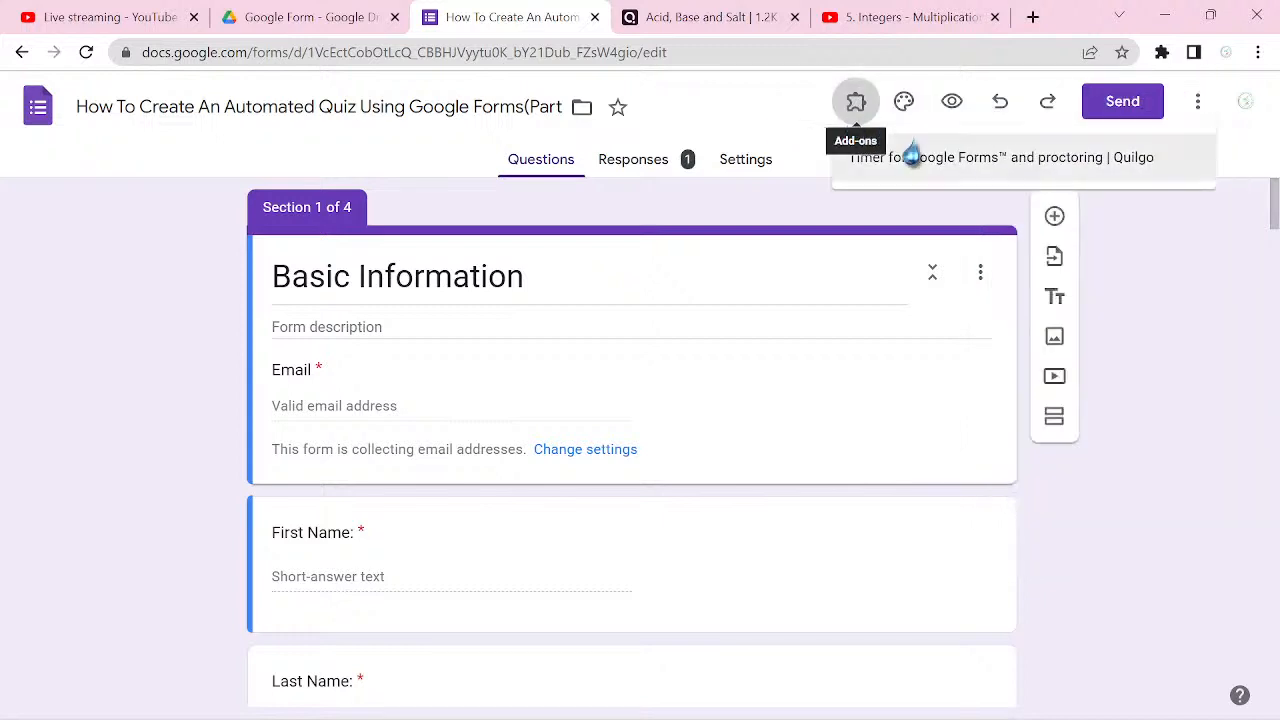
{"action": "left_click", "coordinate": [993, 165]}
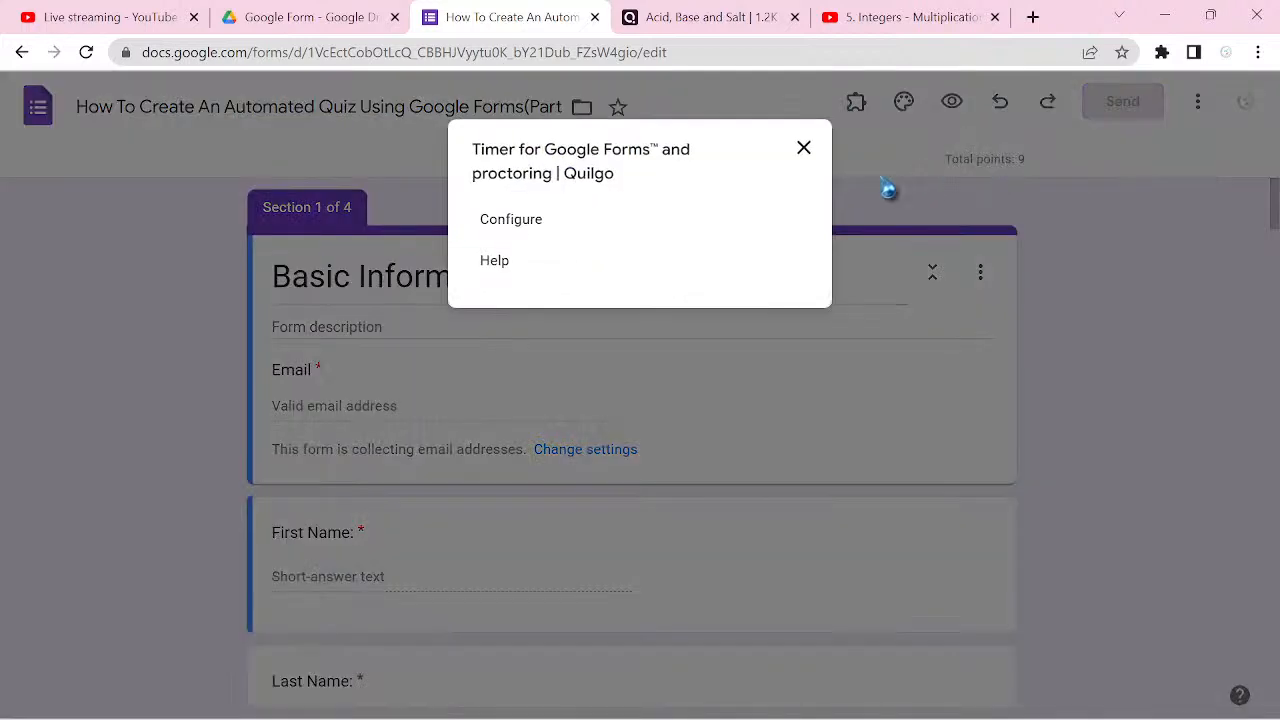
{"action": "left_click", "coordinate": [522, 228]}
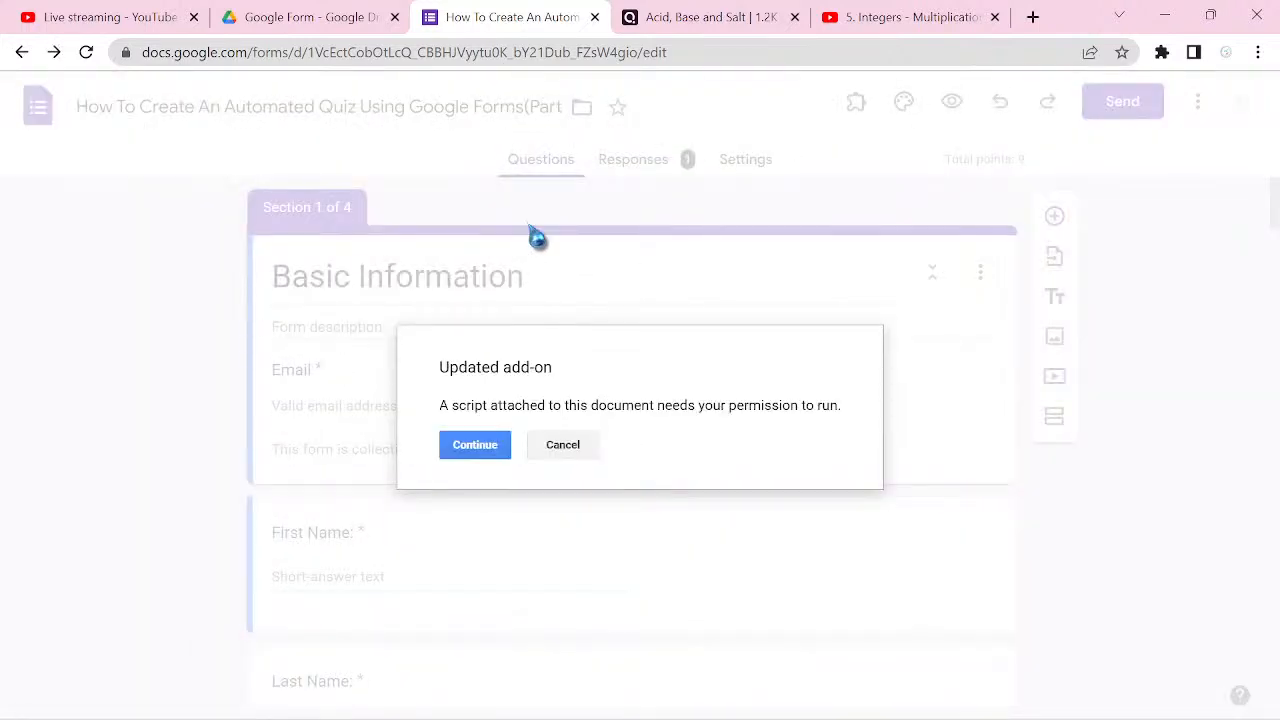
{"action": "left_click", "coordinate": [486, 455]}
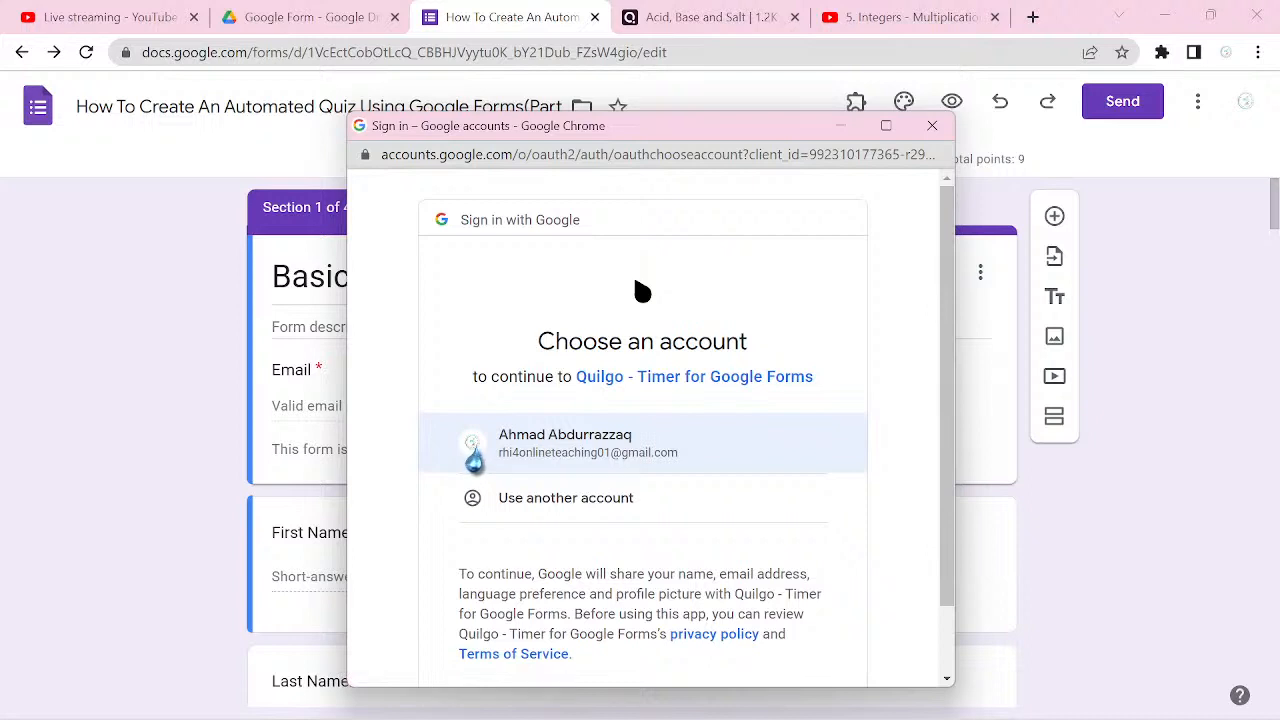
{"action": "left_click", "coordinate": [474, 450]}
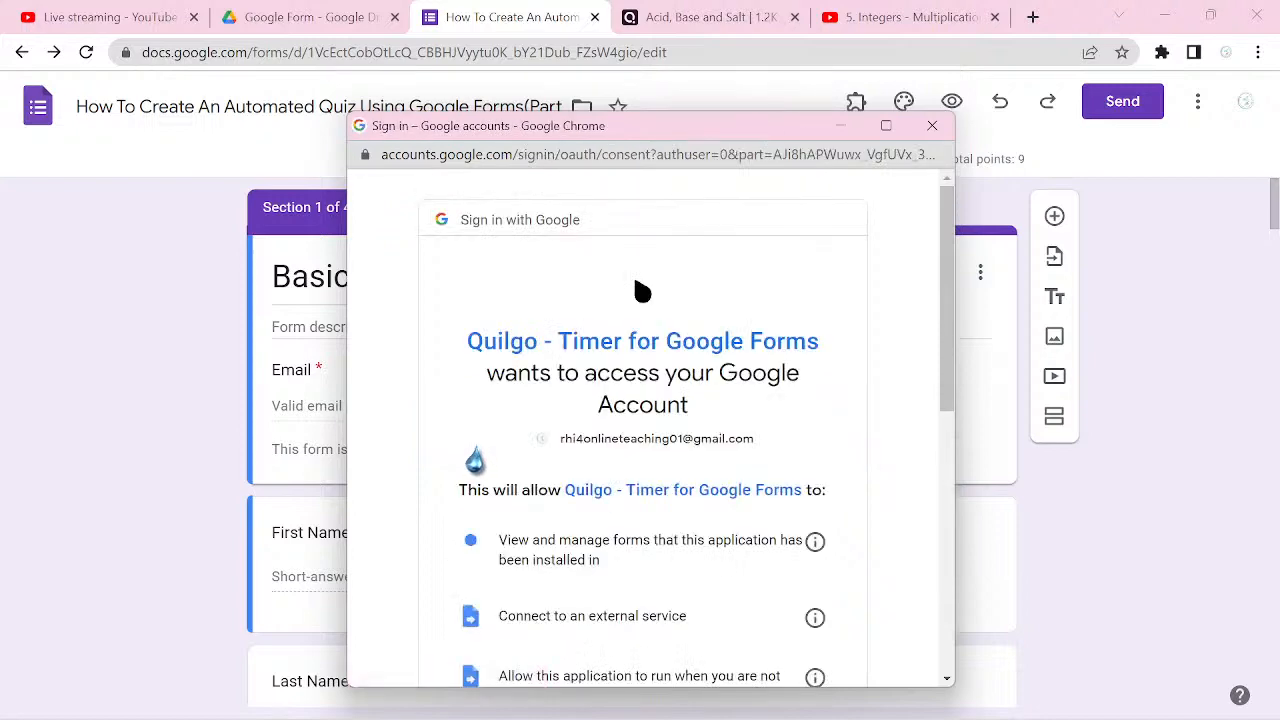
{"action": "scroll", "coordinate": [640, 288], "scroll_direction": "down", "scroll_amount": 6}
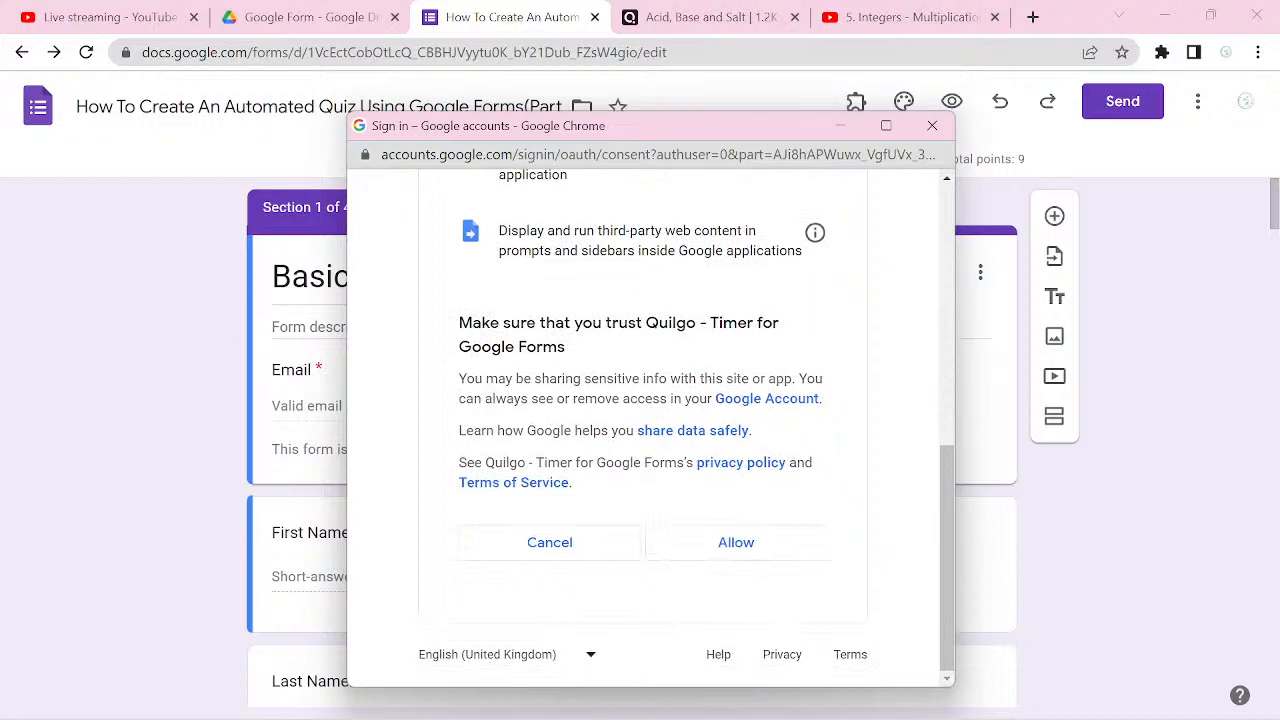
{"action": "left_click", "coordinate": [743, 543]}
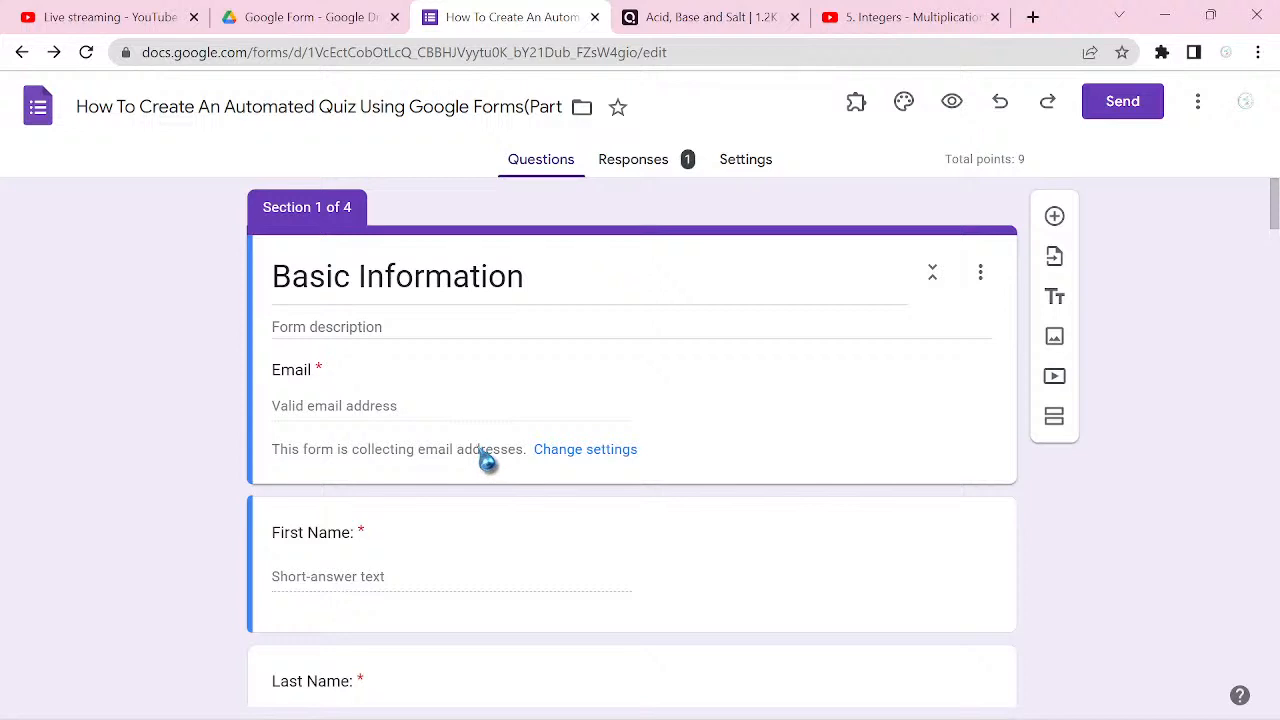
{"action": "left_click", "coordinate": [1197, 101]}
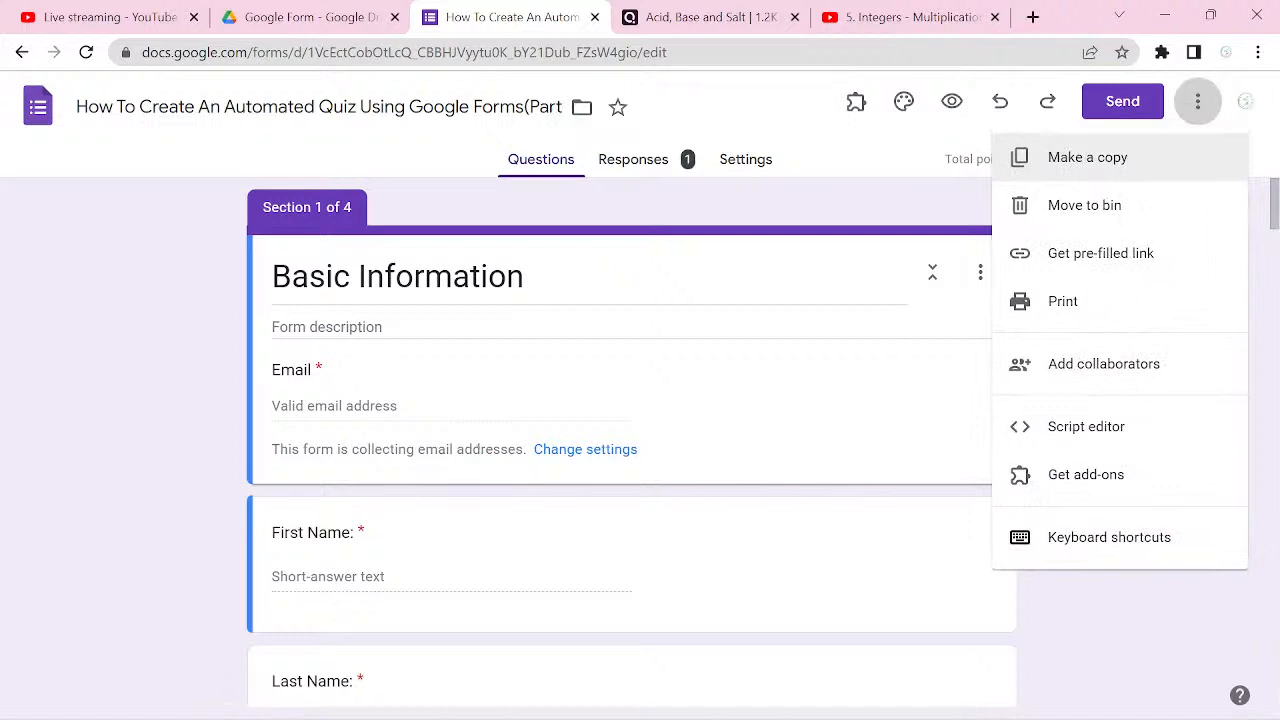
{"action": "key", "text": "Escape"}
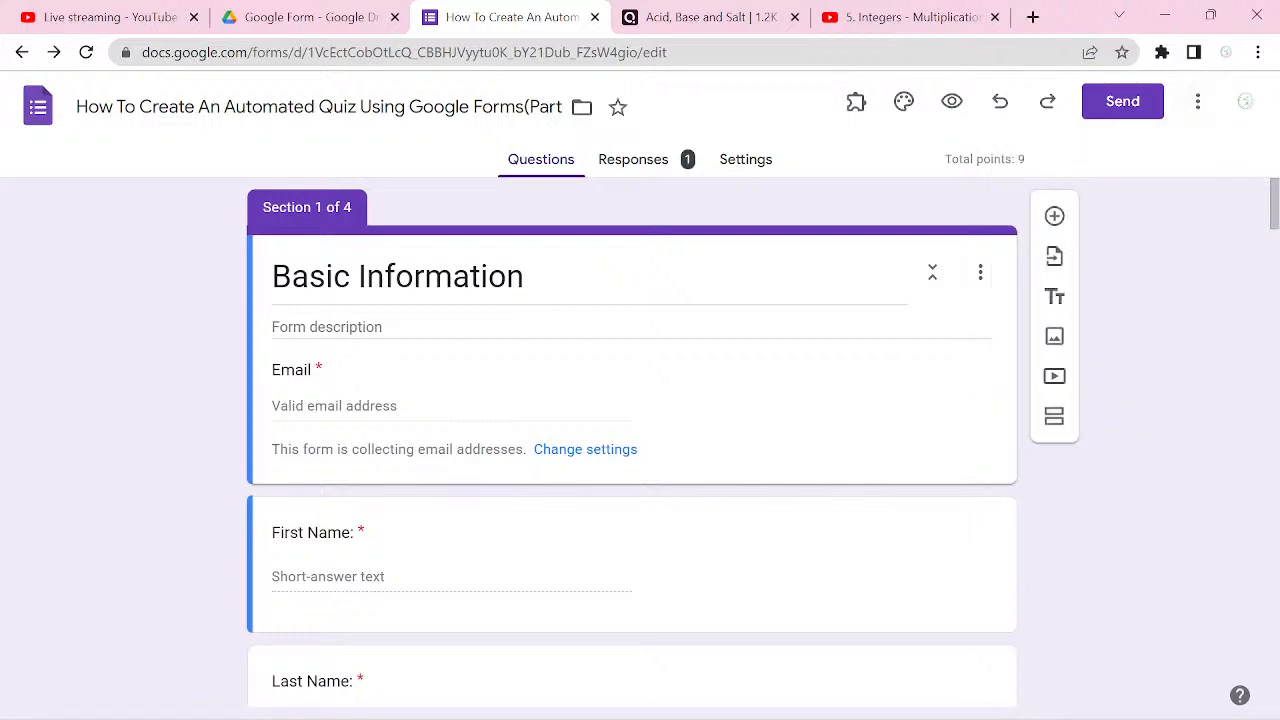
Step: Open the Quilgo add-on's configuration and enable Quilgo for this form
{"action": "left_click", "coordinate": [856, 101]}
{"action": "left_click", "coordinate": [1000, 157]}
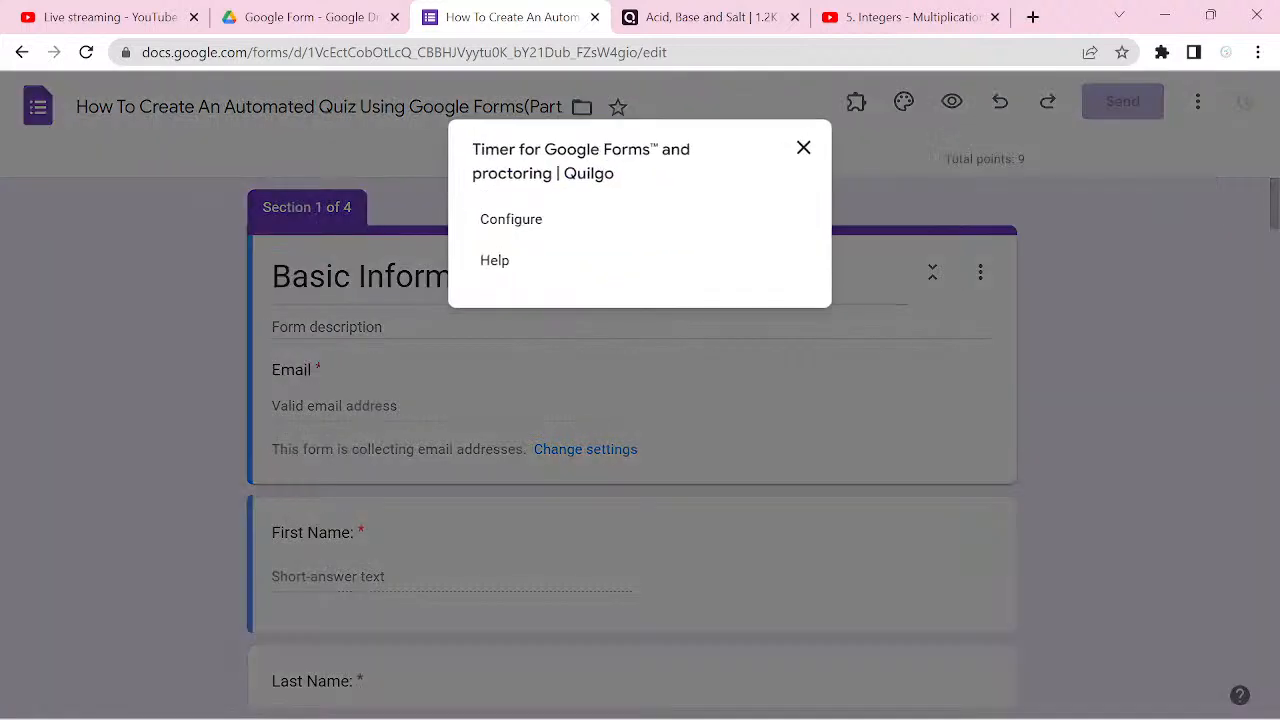
{"action": "left_click", "coordinate": [511, 219]}
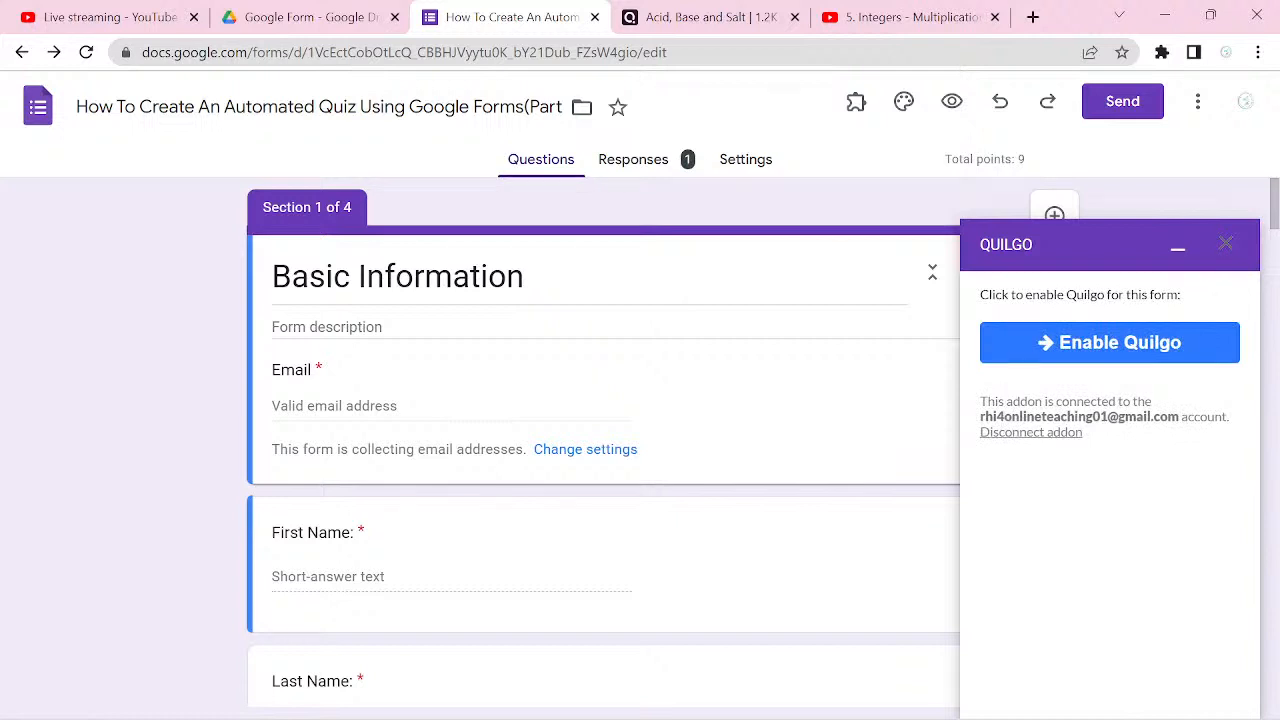
{"action": "left_click", "coordinate": [1110, 343]}
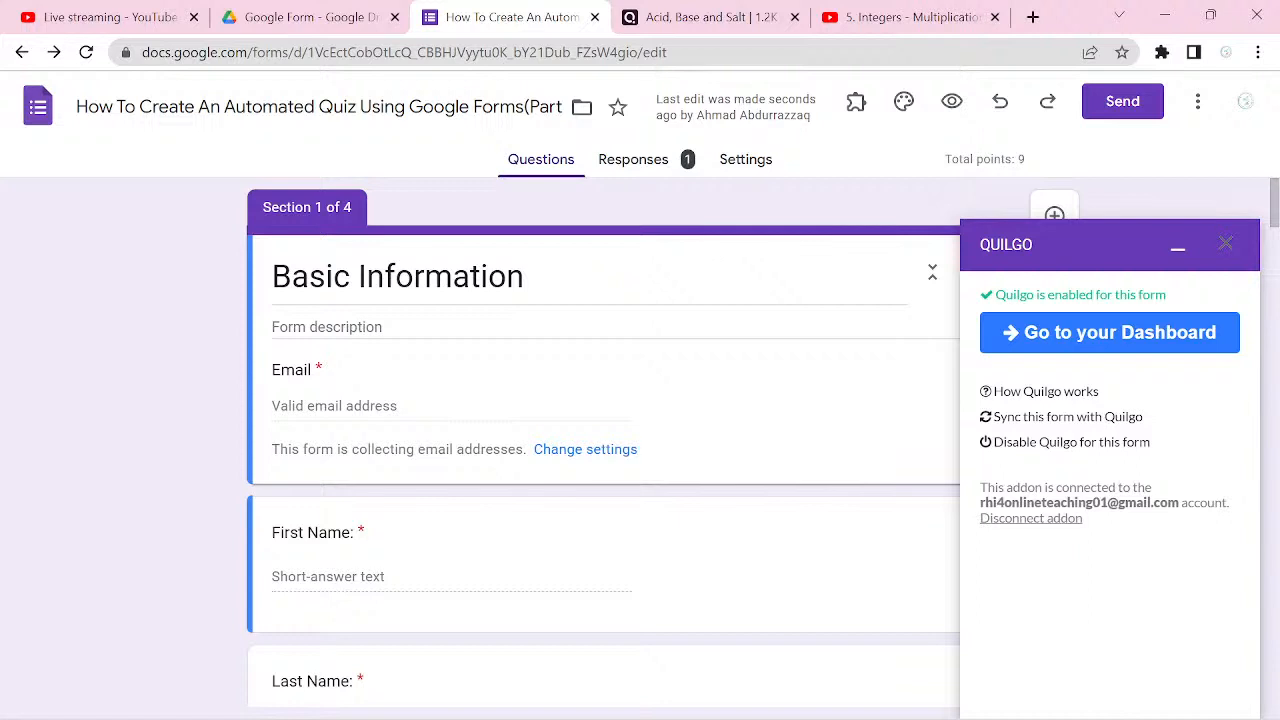
Step: Sign in to the Quilgo dashboard with the prefilled account credentials and answer the feature-ideas prompt with "Good"
{"action": "left_click", "coordinate": [1155, 332]}
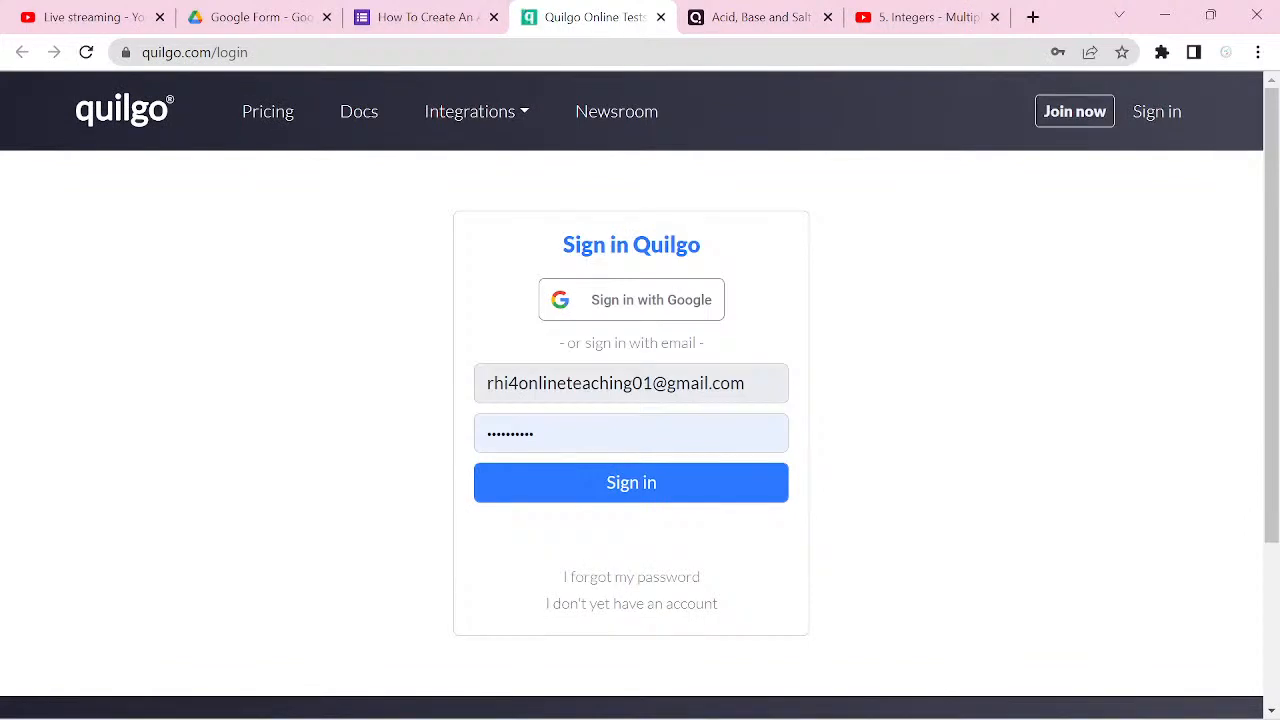
{"action": "key", "text": "Return"}
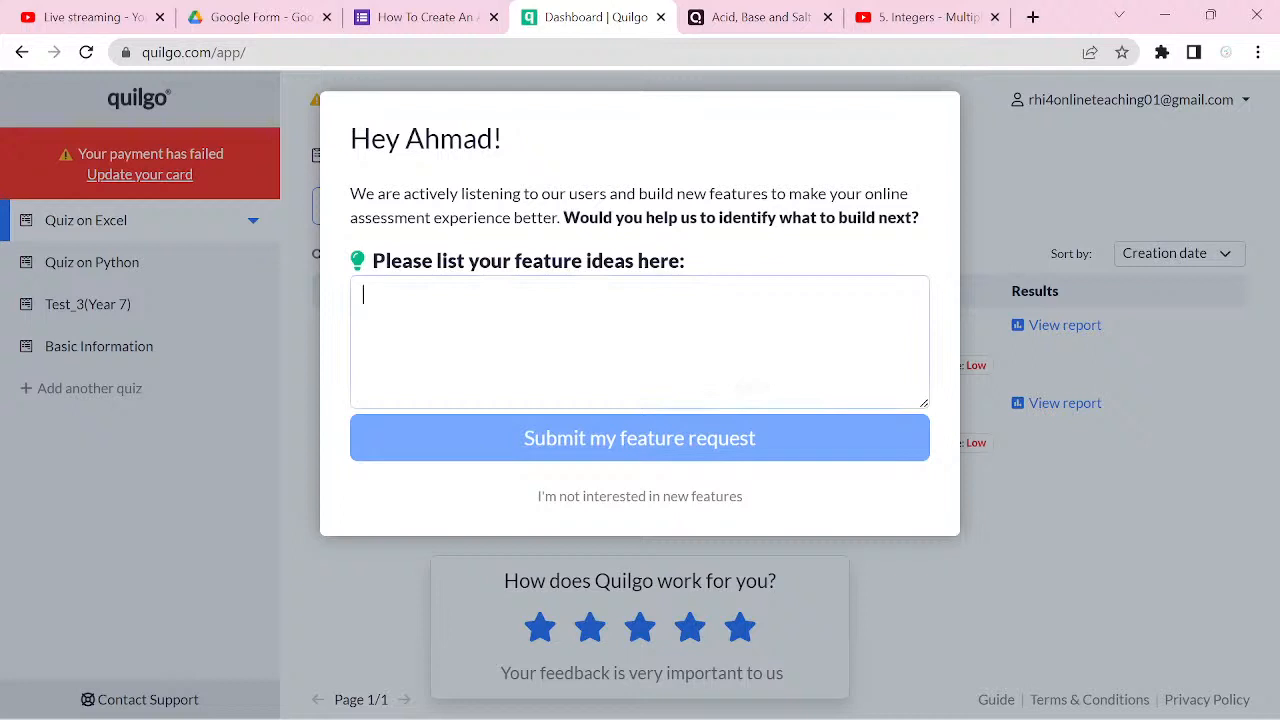
{"action": "type", "text": "Good"}
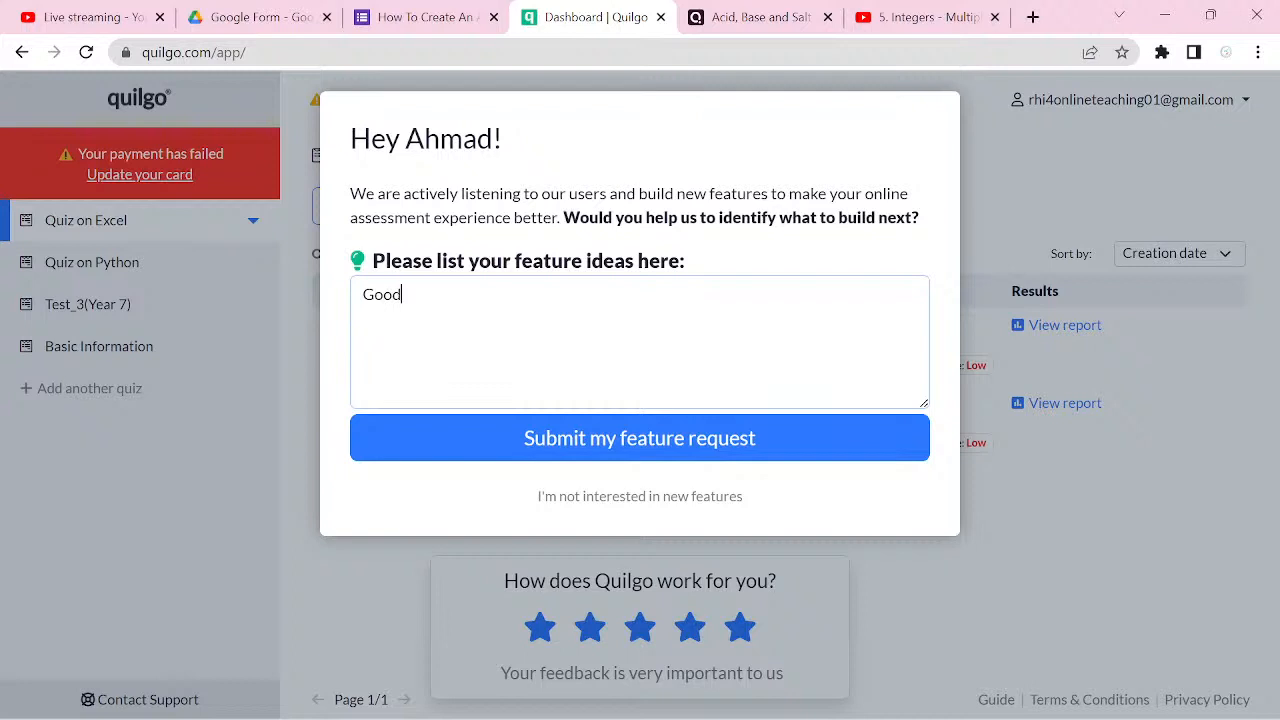
{"action": "key", "text": "Return"}
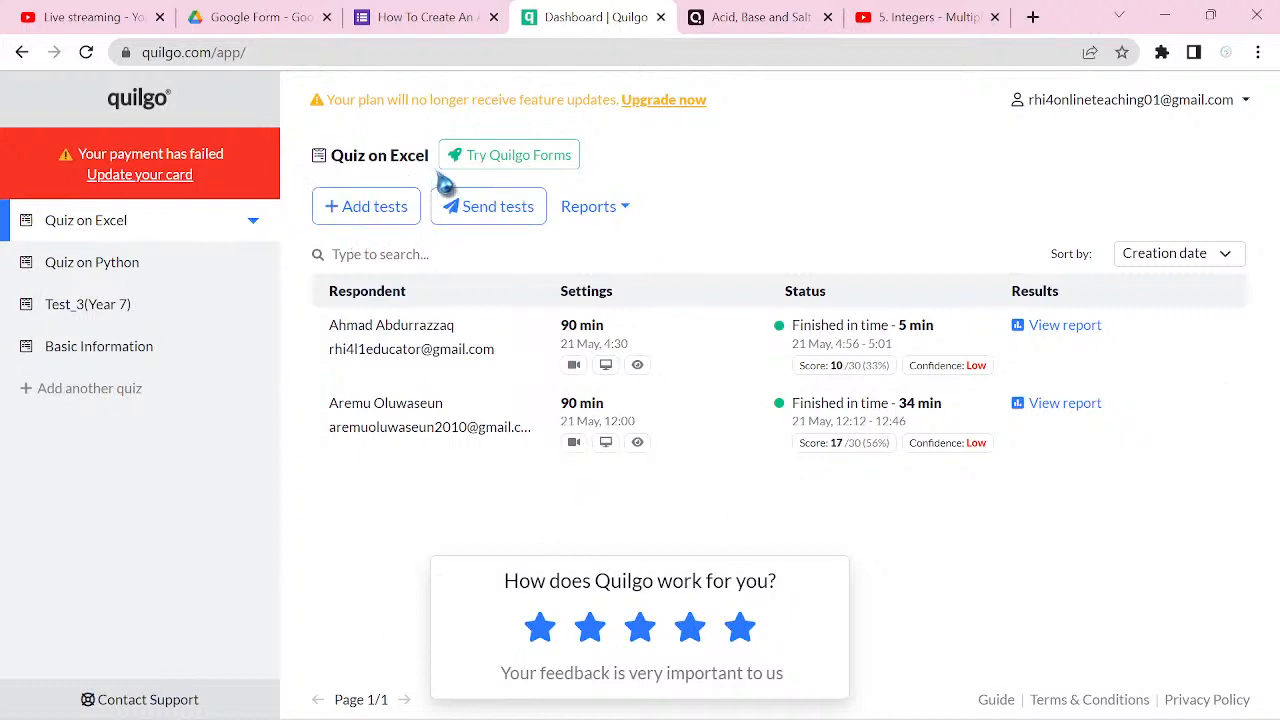
Step: Look at the Add tests settings and the management options for Quiz on Excel, leaving both without changes
{"action": "left_click", "coordinate": [368, 208]}
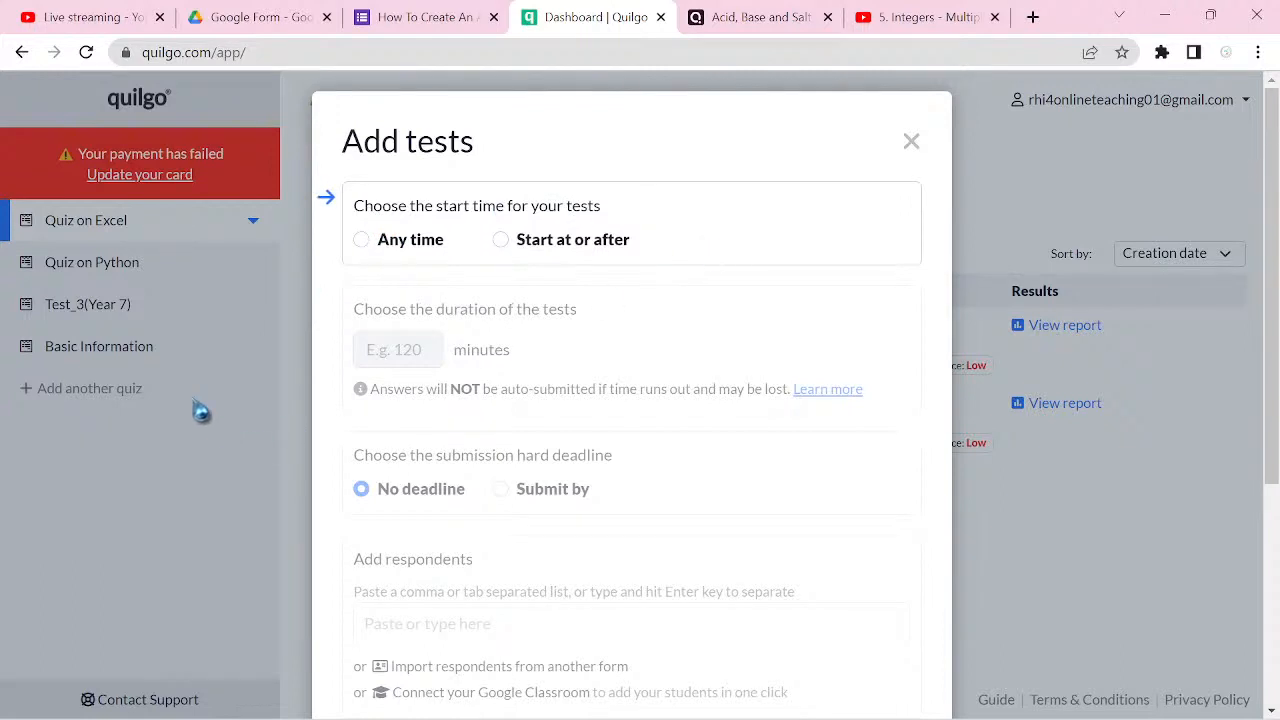
{"action": "left_click", "coordinate": [231, 453]}
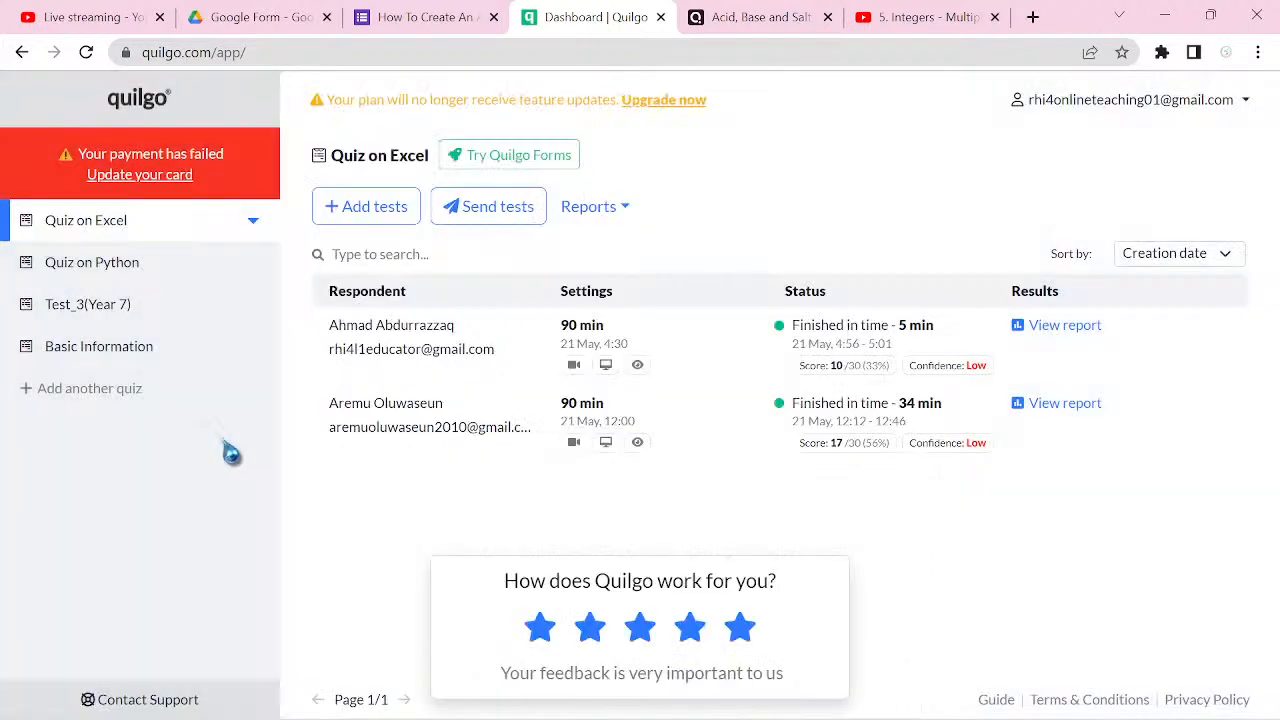
{"action": "left_click", "coordinate": [253, 222]}
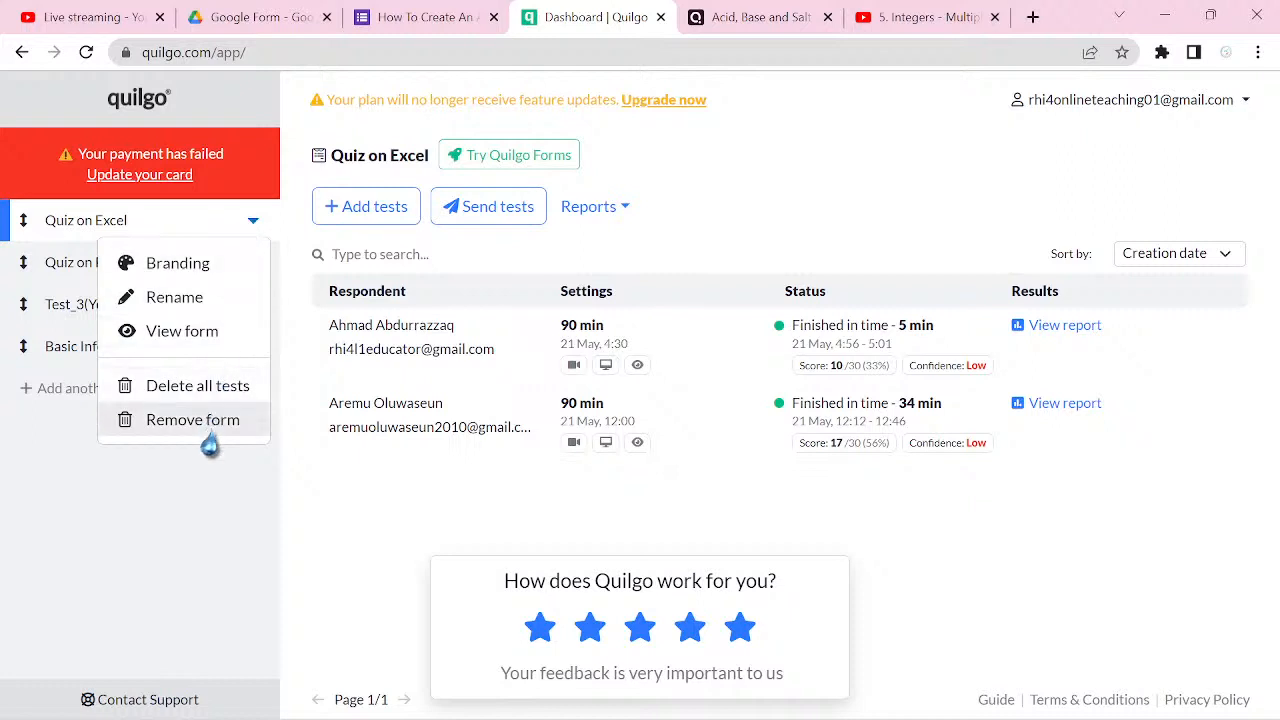
{"action": "left_click", "coordinate": [213, 494]}
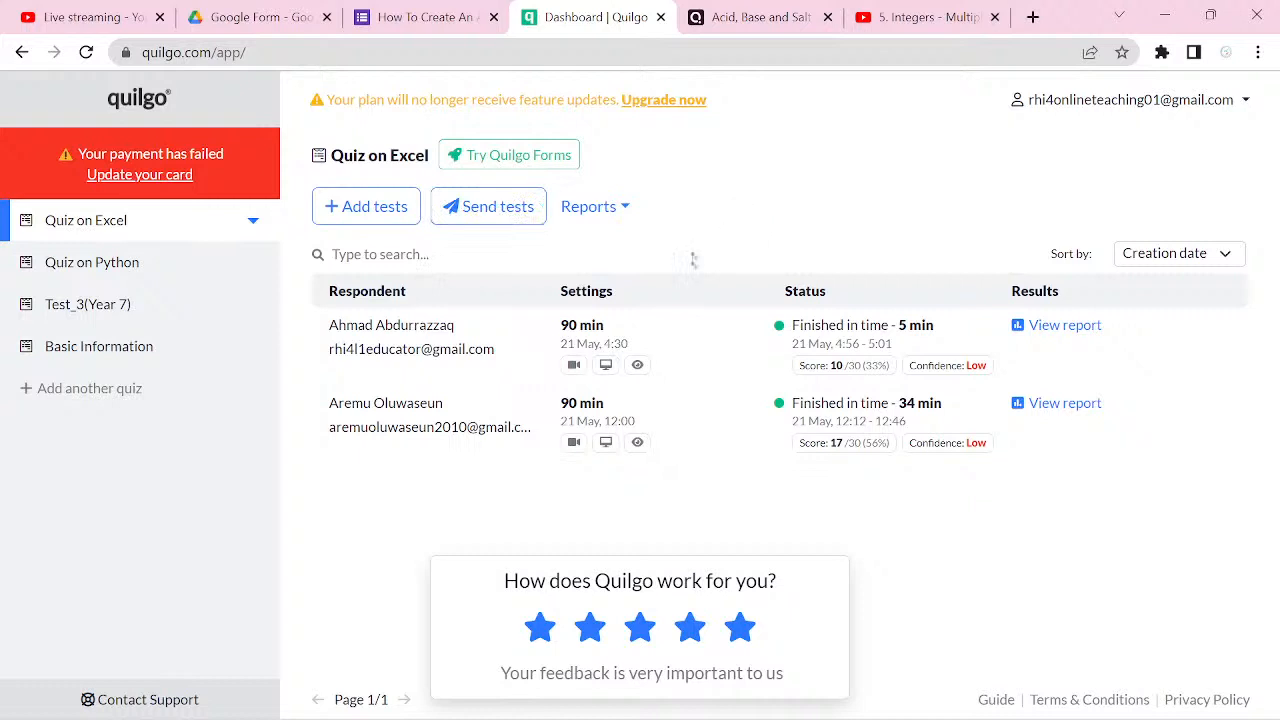
Step: Look at the page for adding another quiz and the management options for Quiz on Excel
{"action": "left_click", "coordinate": [90, 388]}
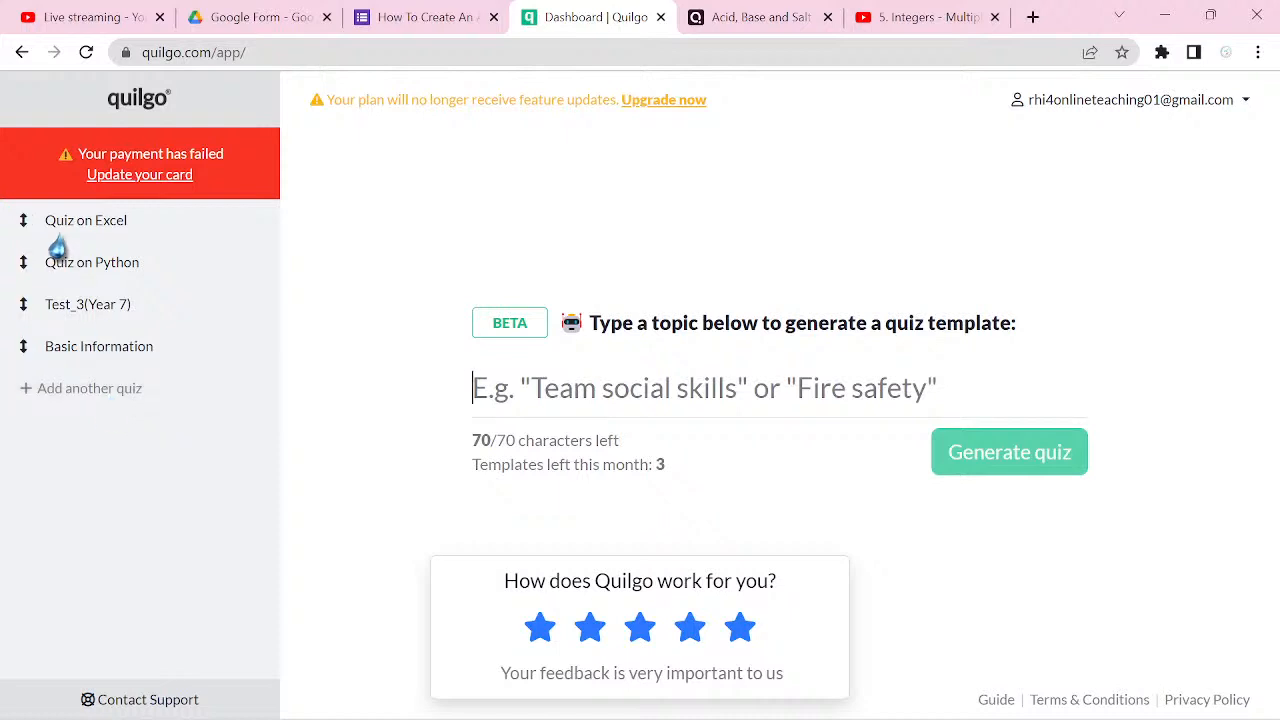
{"action": "left_click", "coordinate": [88, 53]}
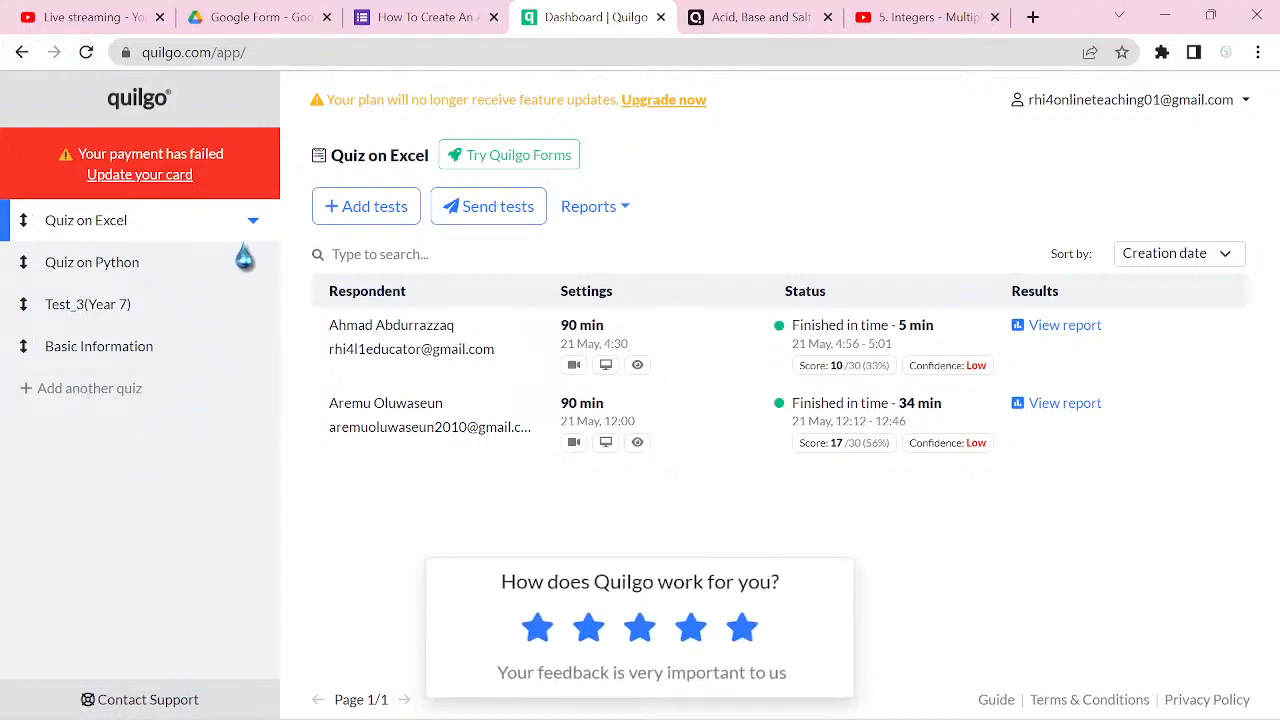
{"action": "left_click", "coordinate": [253, 226]}
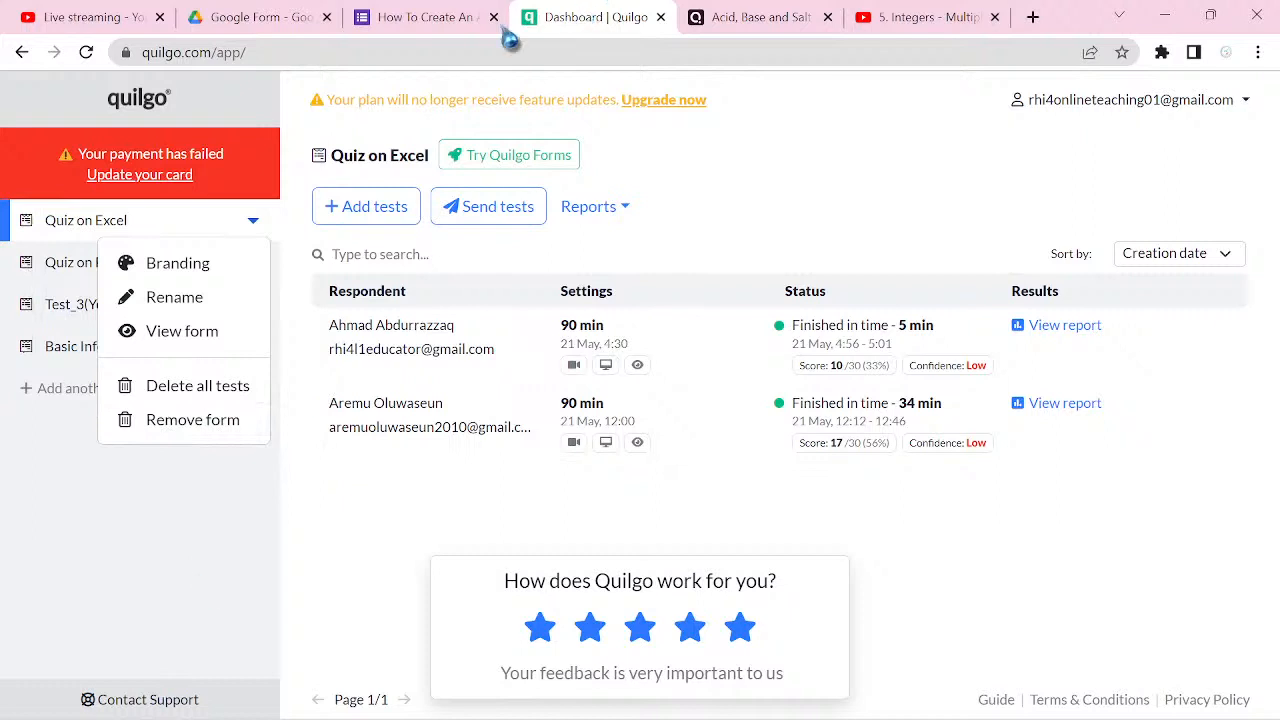
Step: Open the Quilgo dashboard again from the quiz form's add-on panel, and close both dashboard tabs
{"action": "left_click", "coordinate": [428, 28]}
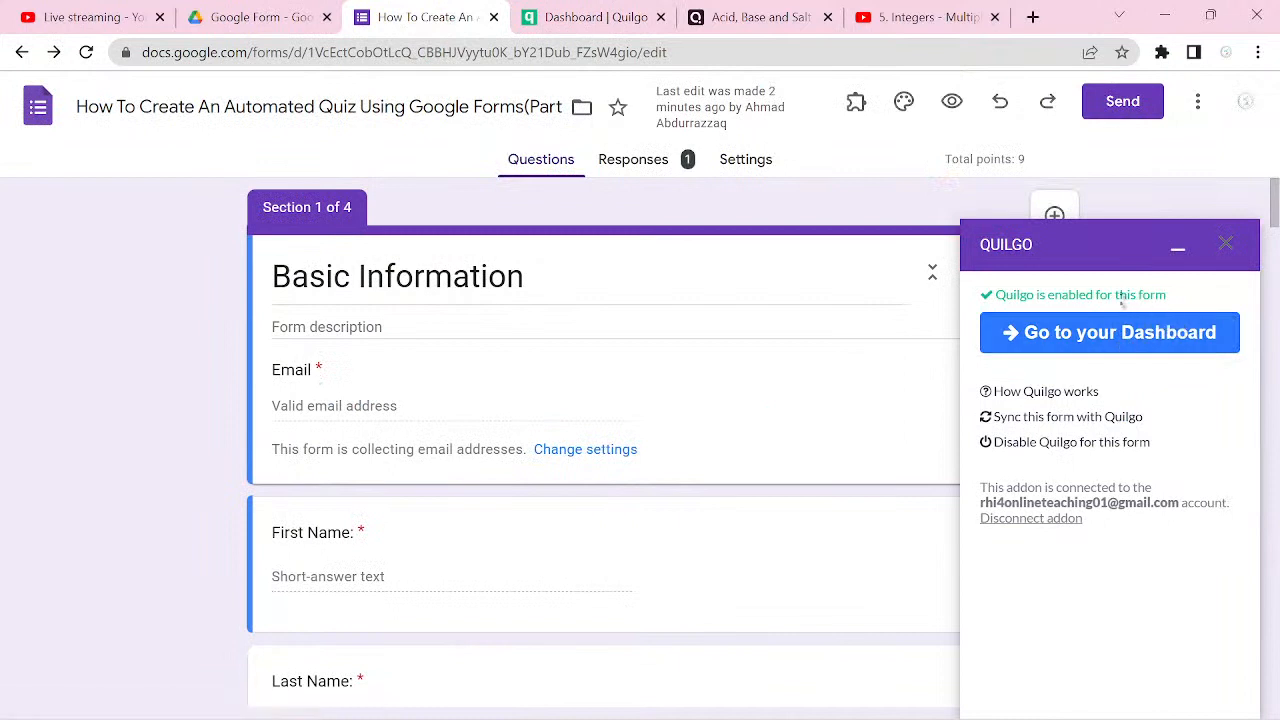
{"action": "left_click", "coordinate": [1088, 340]}
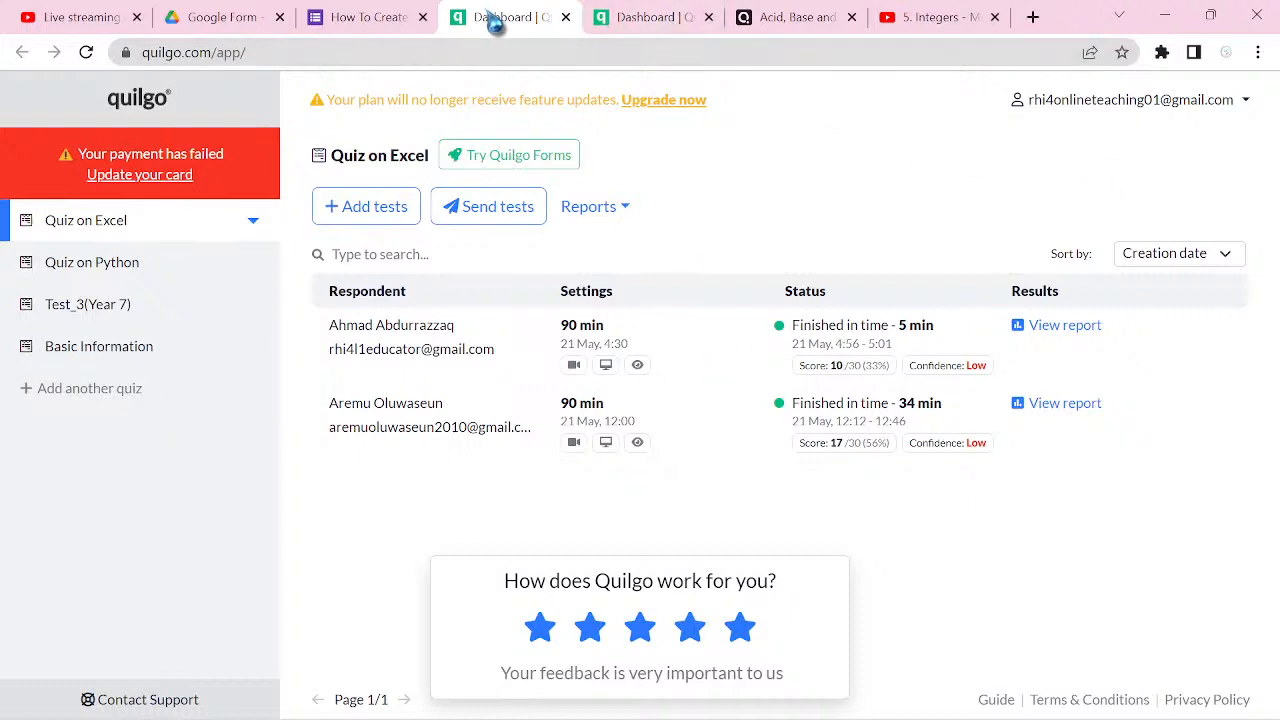
{"action": "left_click", "coordinate": [708, 17]}
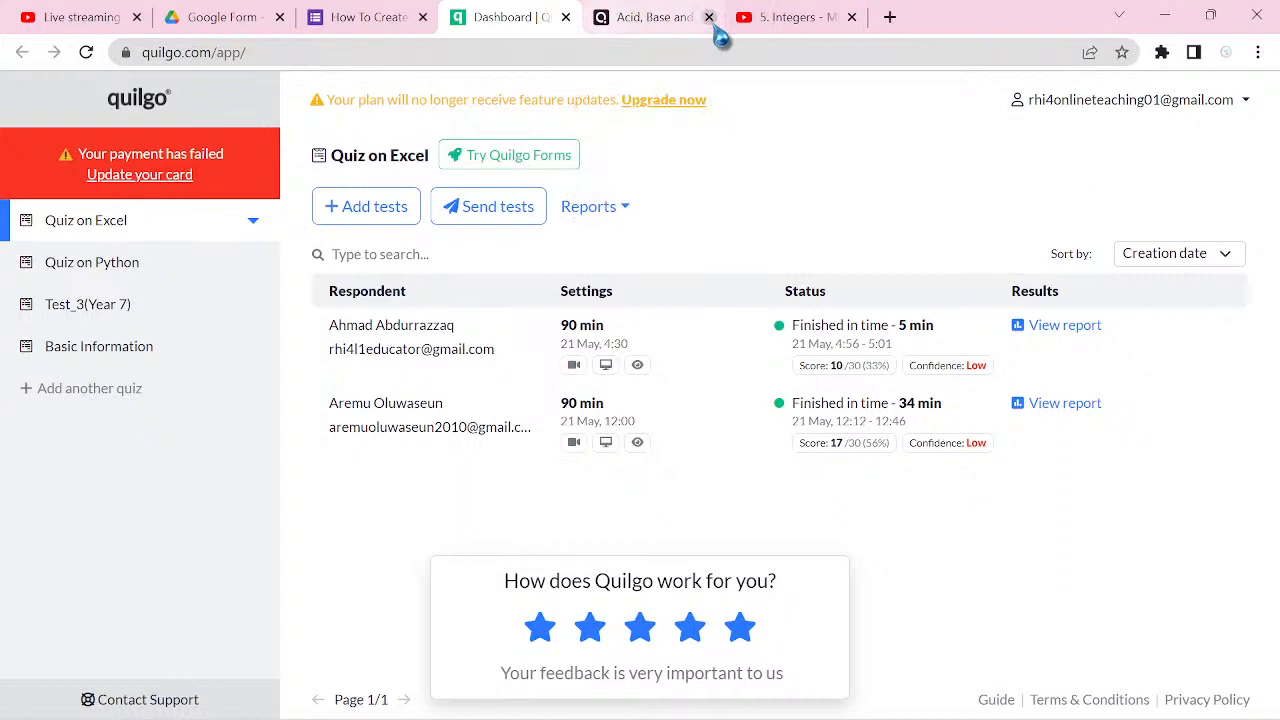
{"action": "left_click", "coordinate": [566, 17]}
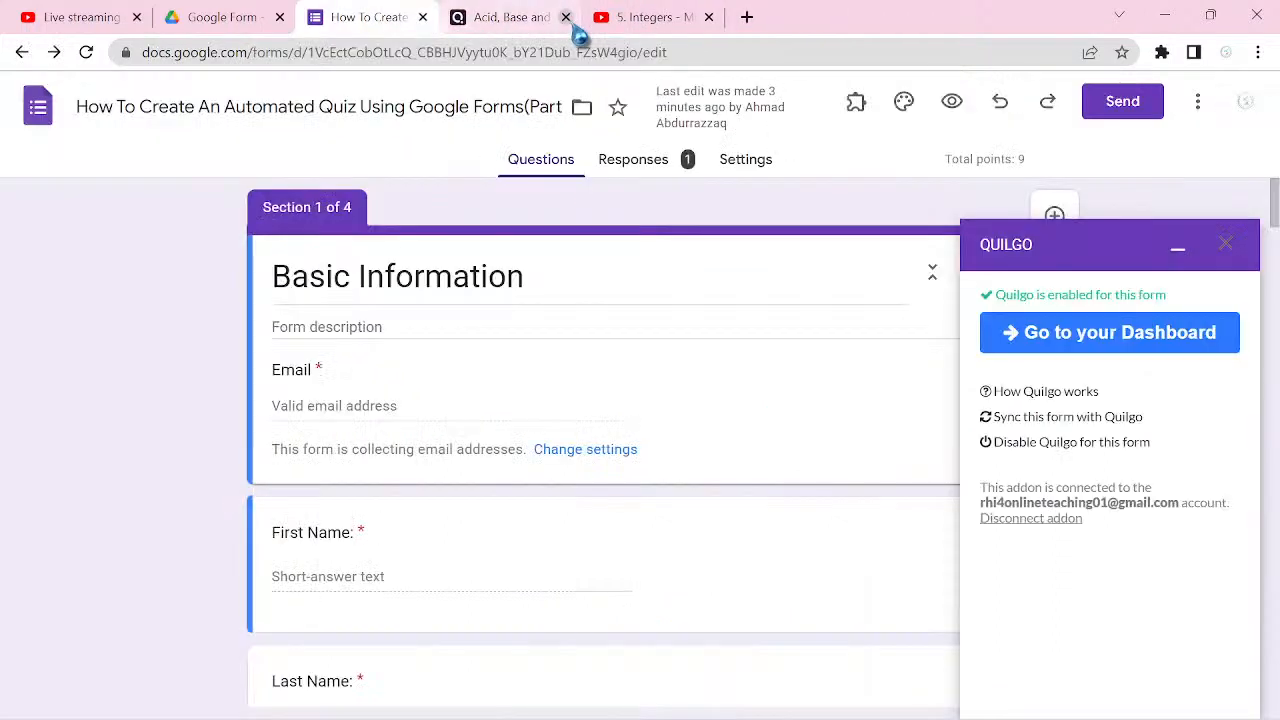
Step: Reopen the Quilgo timer add-on's configuration on the quiz form and go to its dashboard
{"action": "left_click", "coordinate": [1177, 254]}
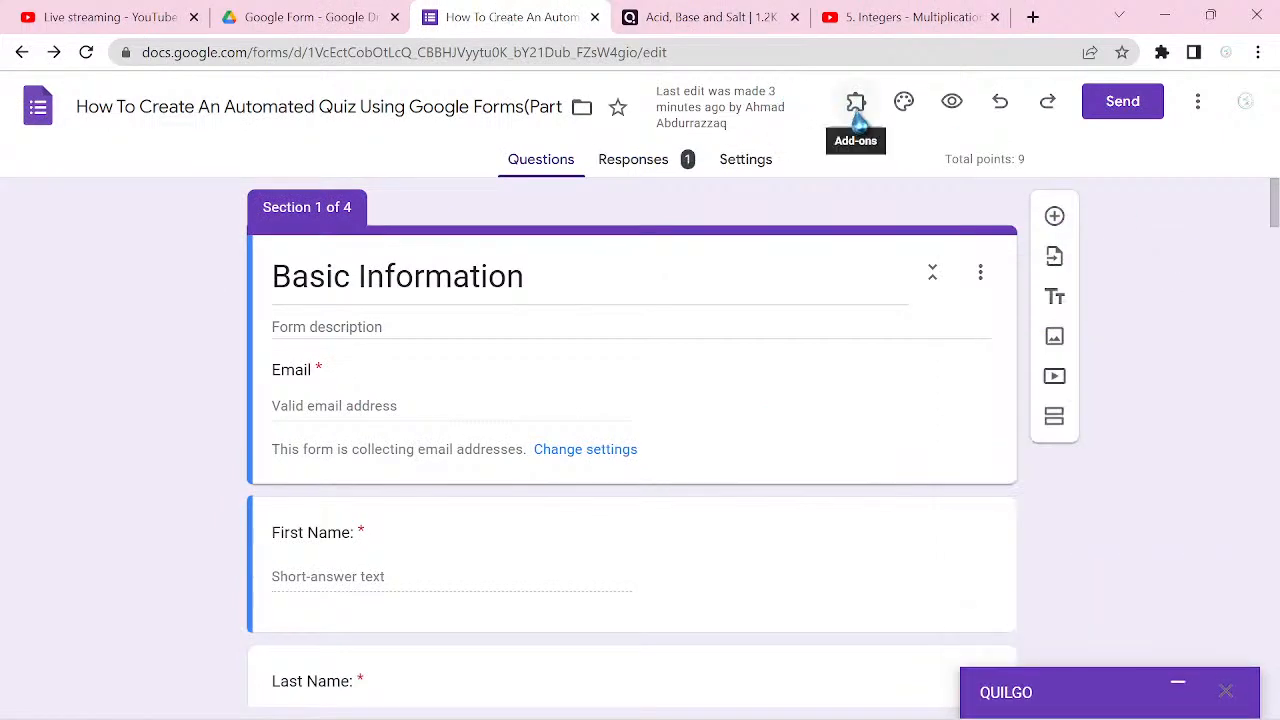
{"action": "left_click", "coordinate": [856, 110]}
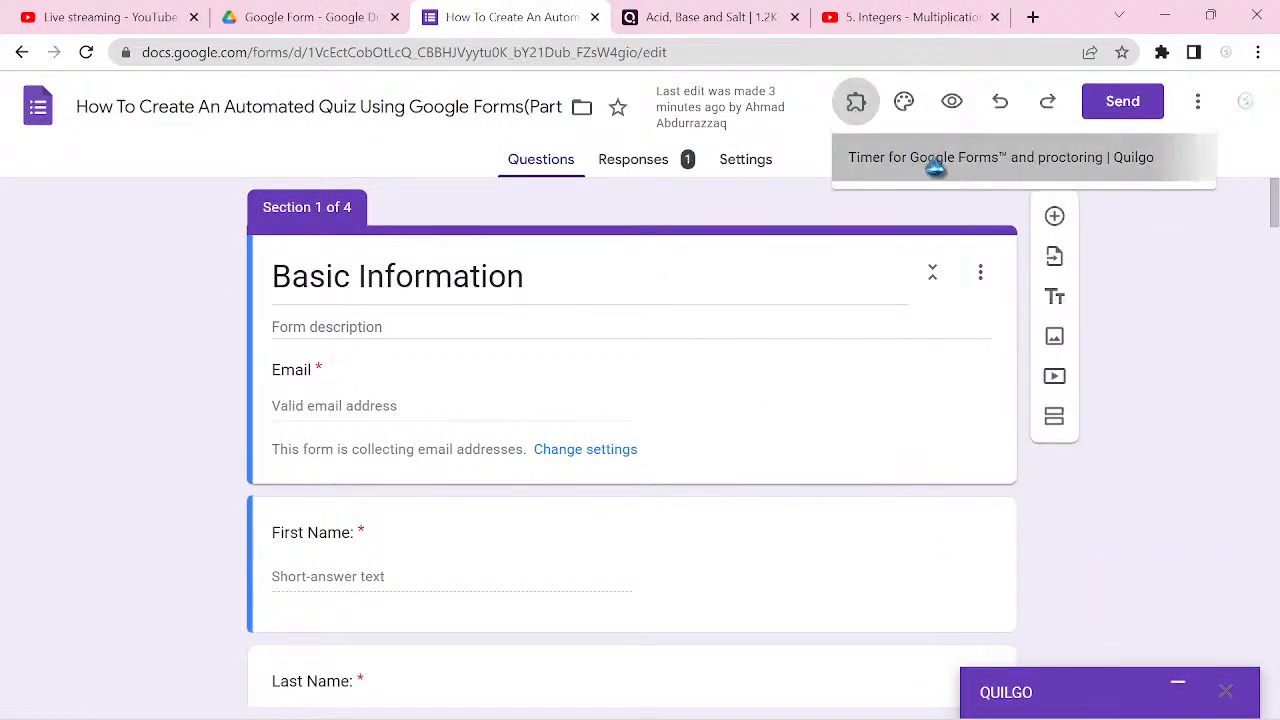
{"action": "left_click", "coordinate": [943, 164]}
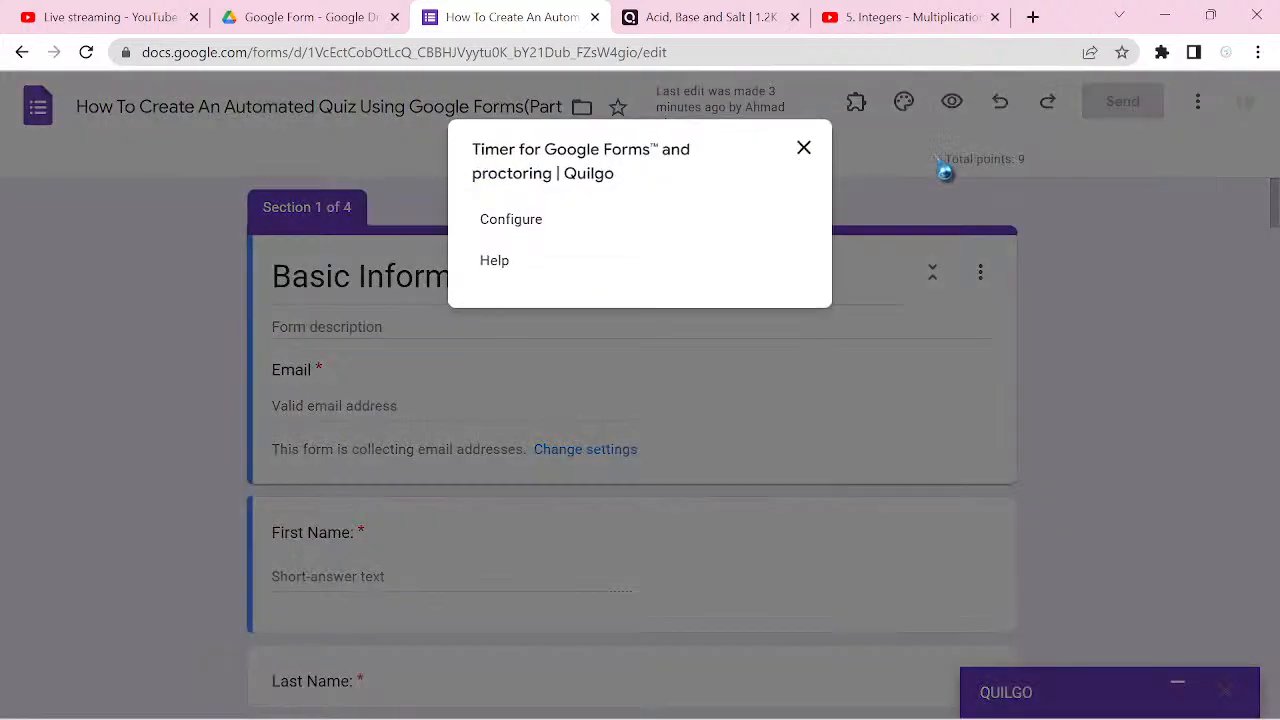
{"action": "left_click", "coordinate": [550, 238]}
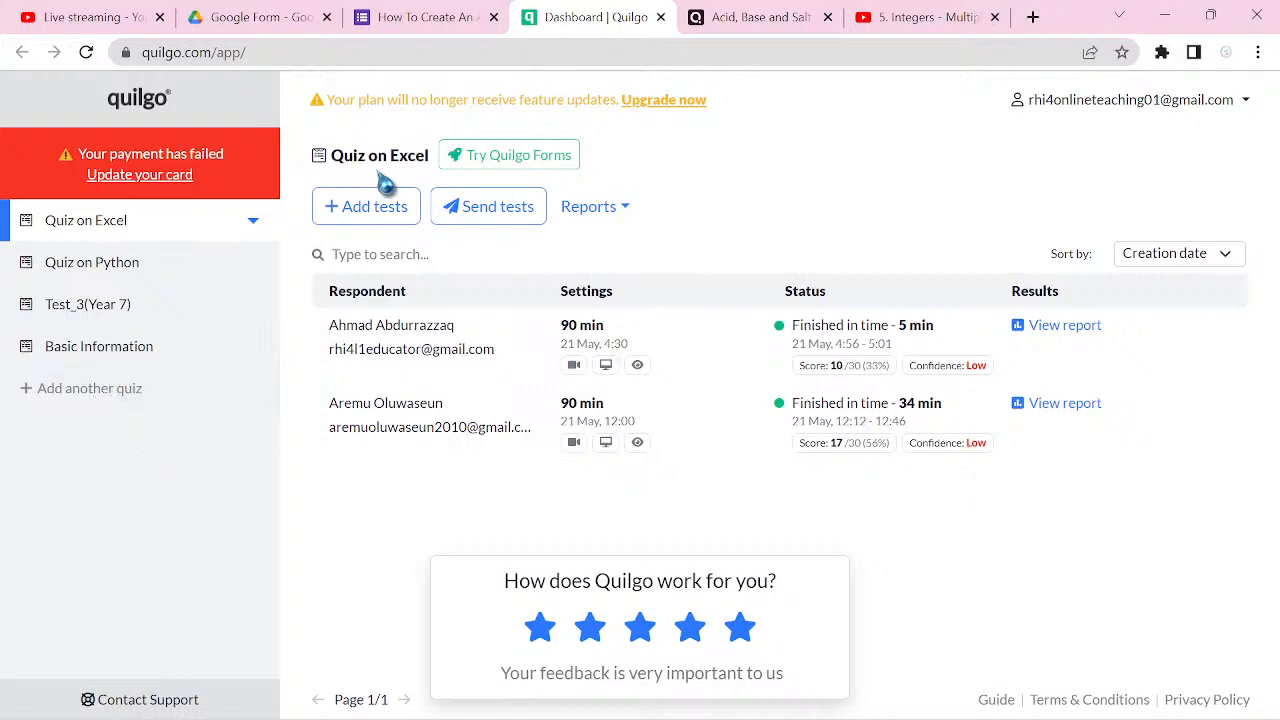
Step: Look at the quiz template generator and the payment card update page, and close the payment page without entering details
{"action": "left_click", "coordinate": [114, 392]}
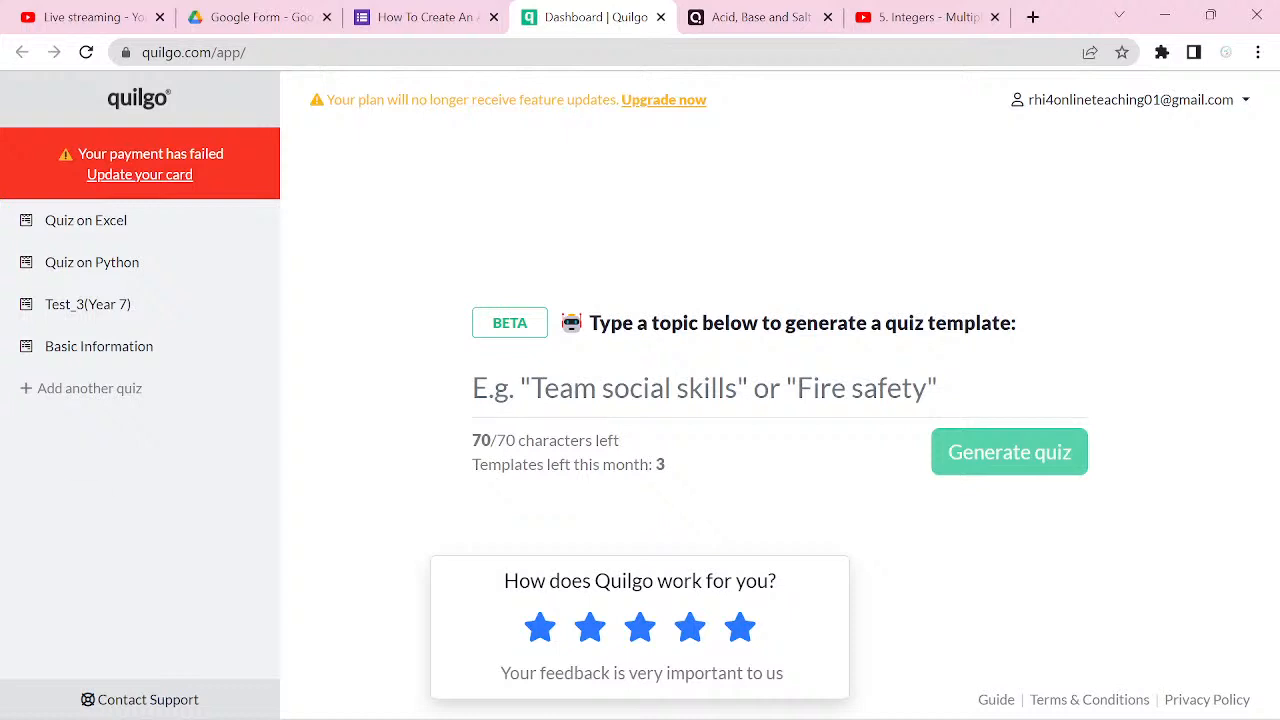
{"action": "left_click", "coordinate": [95, 157]}
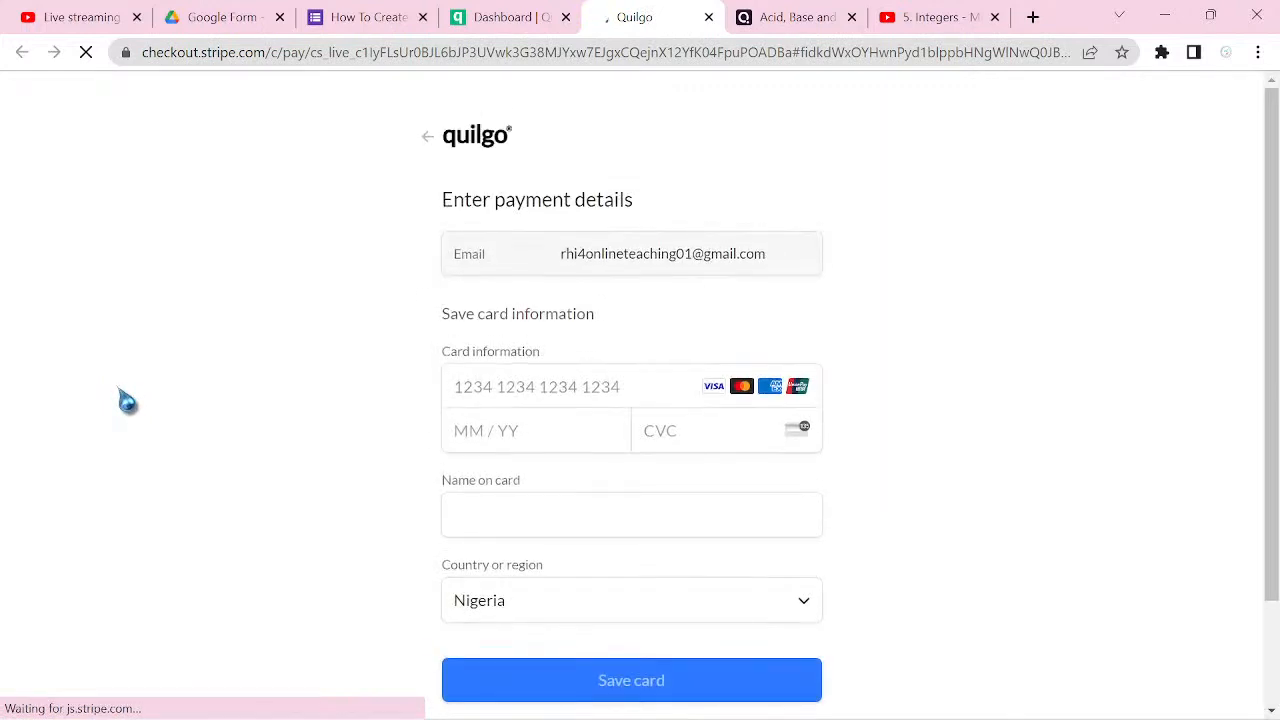
{"action": "scroll", "coordinate": [125, 400], "scroll_direction": "down", "scroll_amount": 2}
{"action": "scroll", "coordinate": [640, 400], "scroll_direction": "up", "scroll_amount": 2}
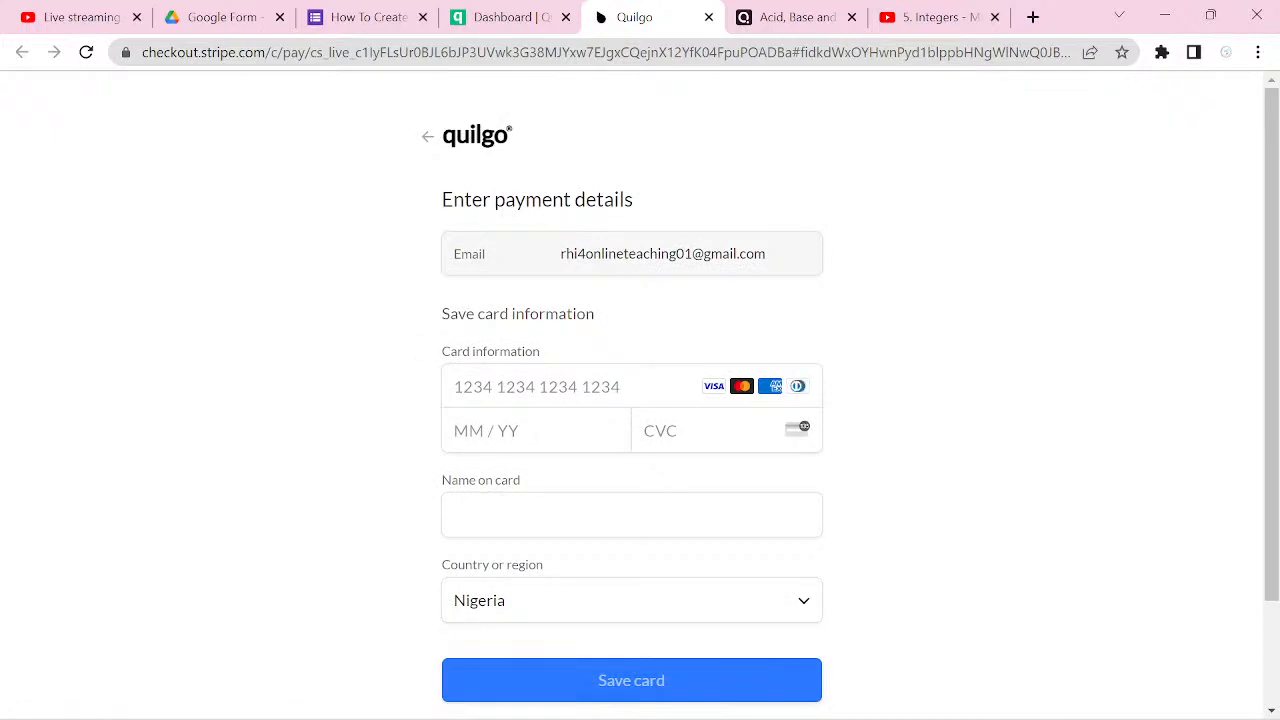
{"action": "left_click", "coordinate": [708, 17]}
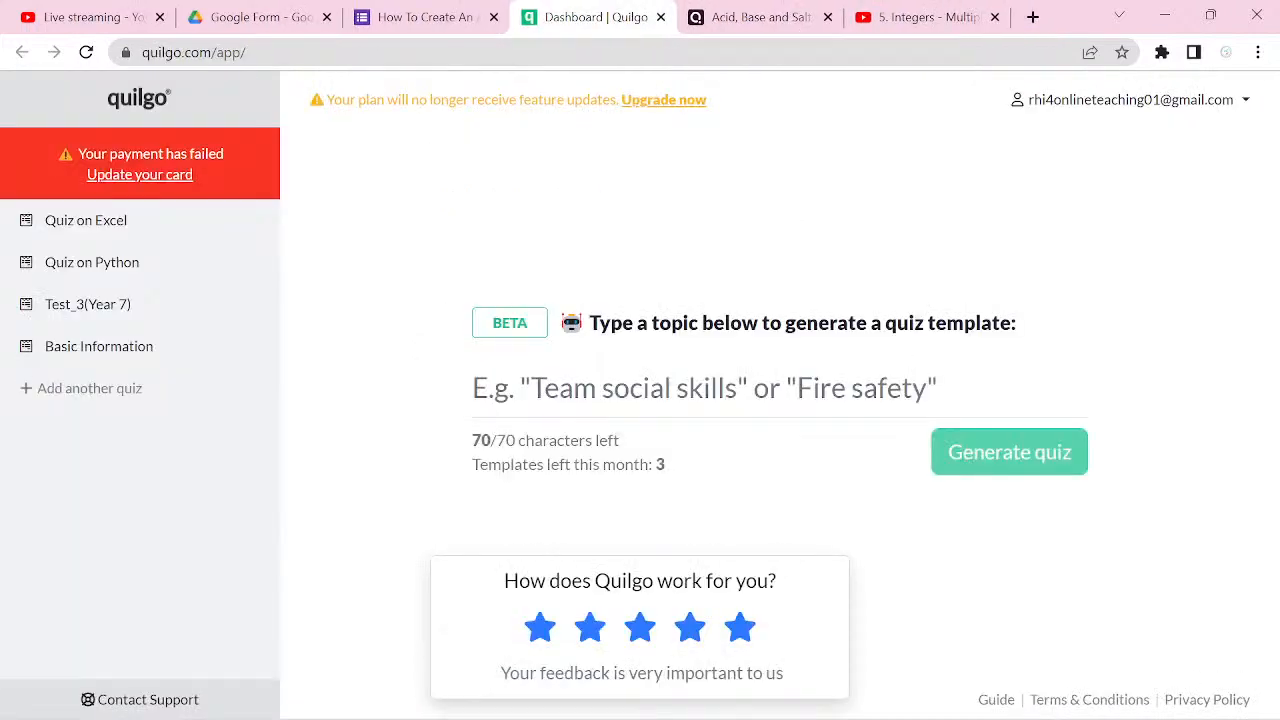
Step: Close the Quilgo dashboard and Quizizz tabs, dismiss the YouTube video's share dialog, and return to the quiz form
{"action": "key", "text": "ctrl+w"}
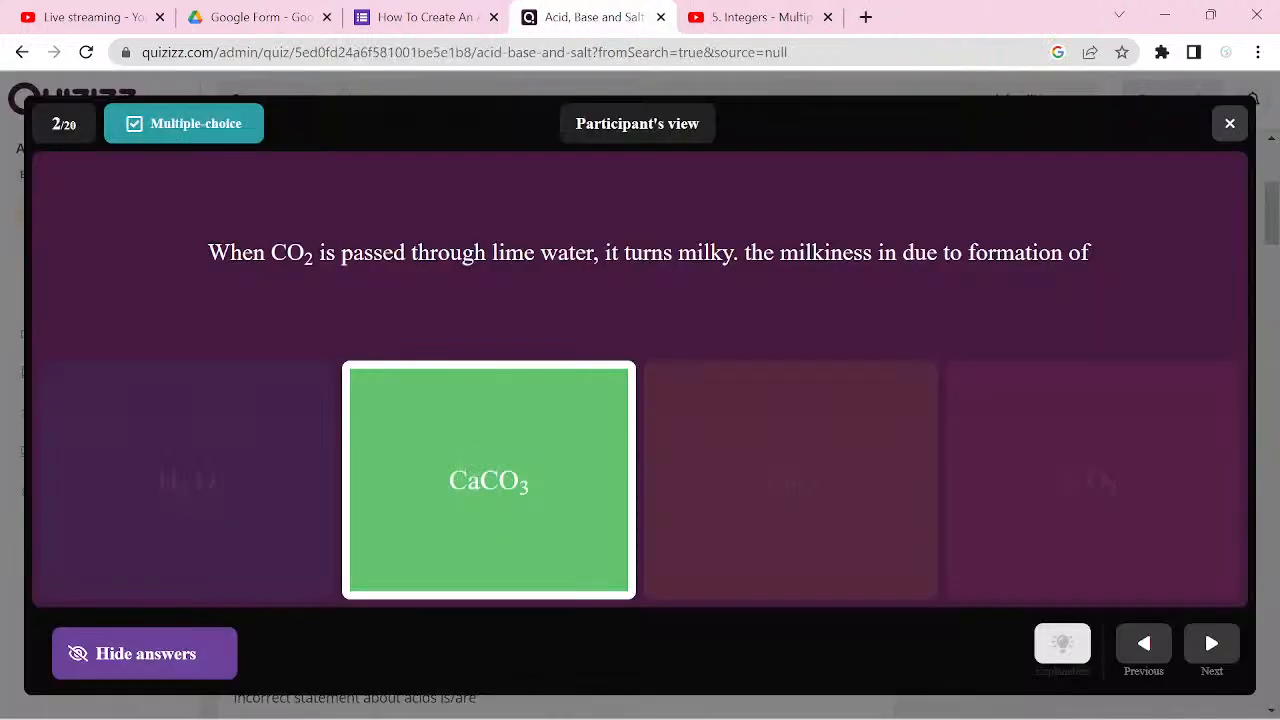
{"action": "key", "text": "ctrl+w"}
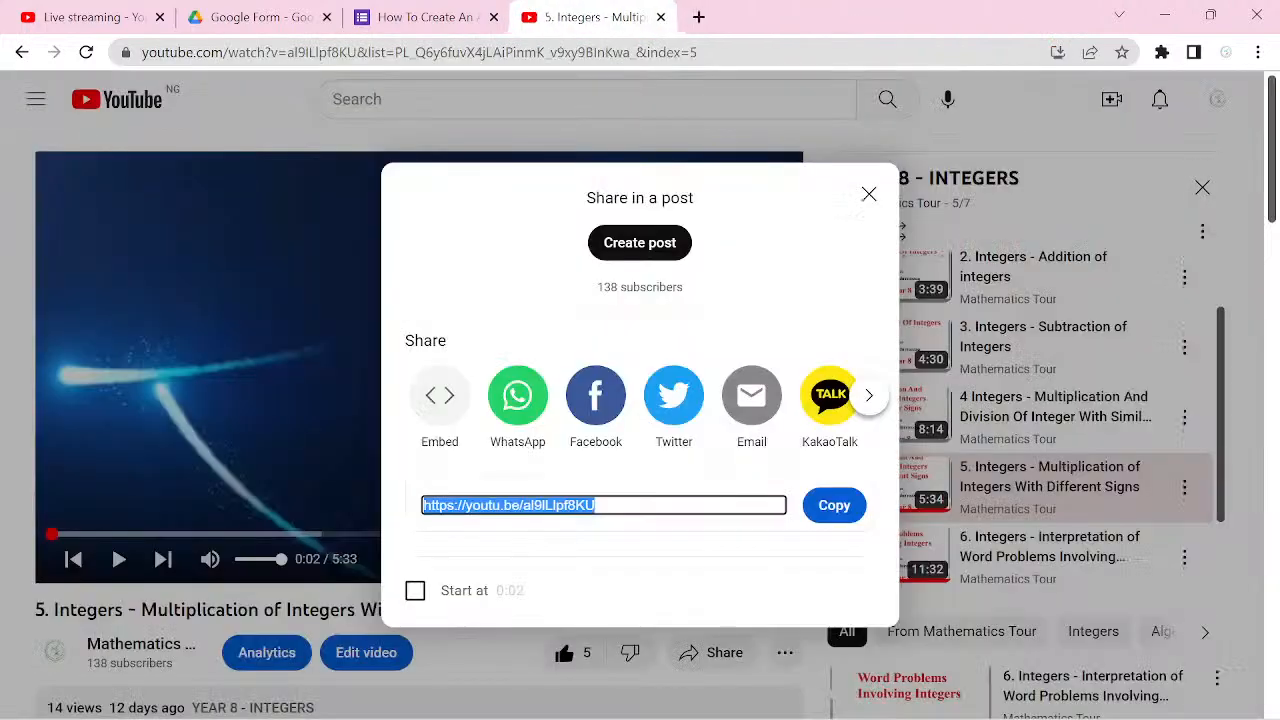
{"action": "left_click", "coordinate": [869, 194]}
{"action": "left_click", "coordinate": [358, 17]}
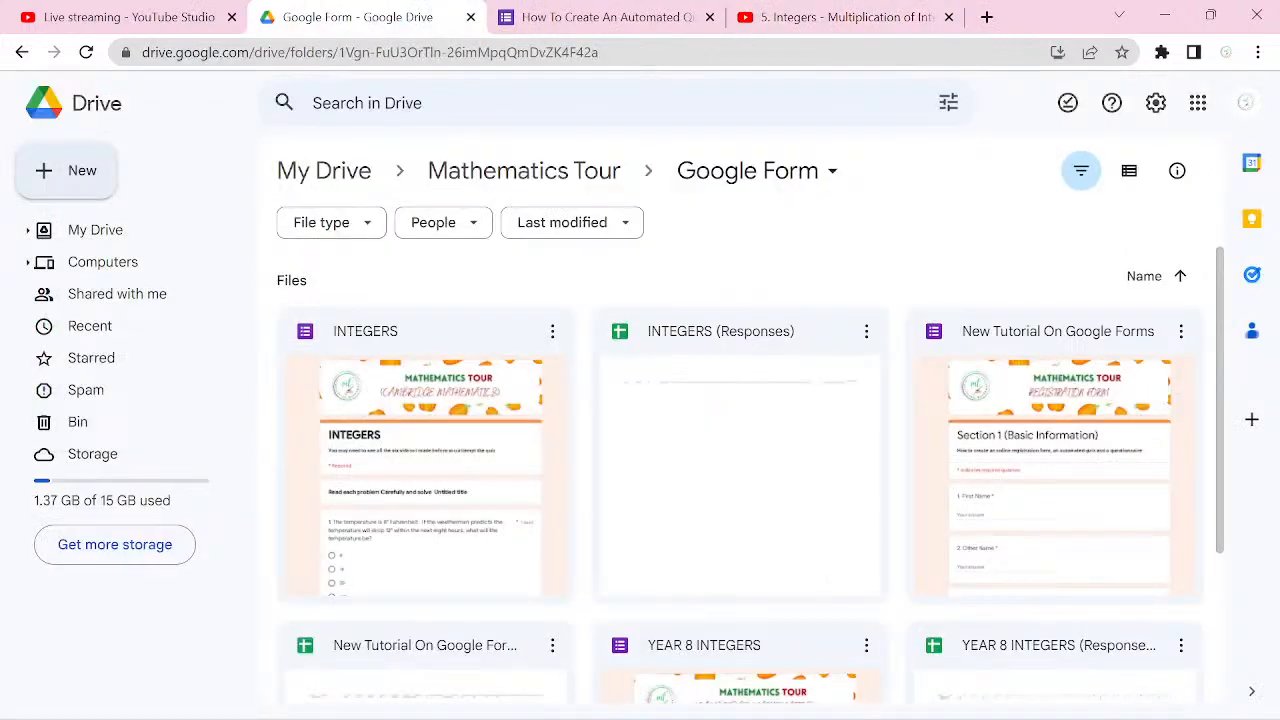
{"action": "left_click", "coordinate": [604, 17]}
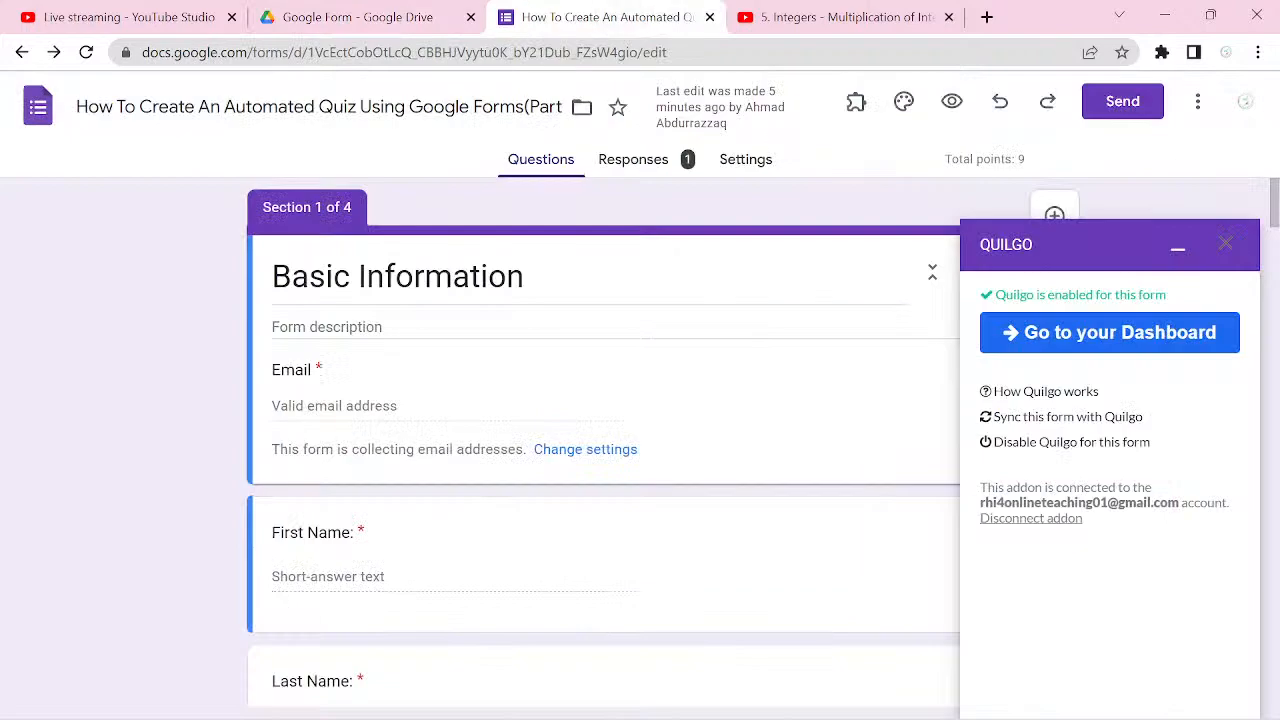
Step: Close the form's Quilgo panel, reopen the timer add-on's configuration, and go to the Quilgo dashboard
{"action": "scroll", "coordinate": [600, 450], "scroll_direction": "down", "scroll_amount": 5}
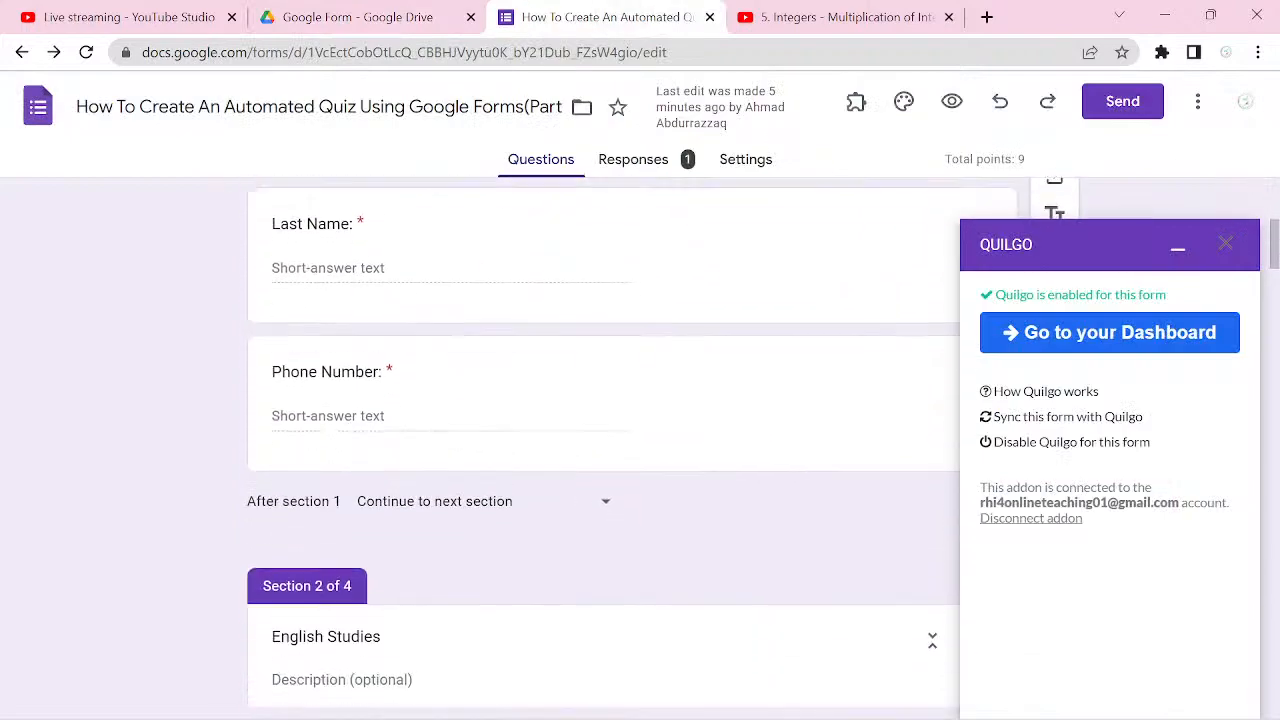
{"action": "scroll", "coordinate": [600, 450], "scroll_direction": "down", "scroll_amount": 1}
{"action": "scroll", "coordinate": [600, 450], "scroll_direction": "up", "scroll_amount": 6}
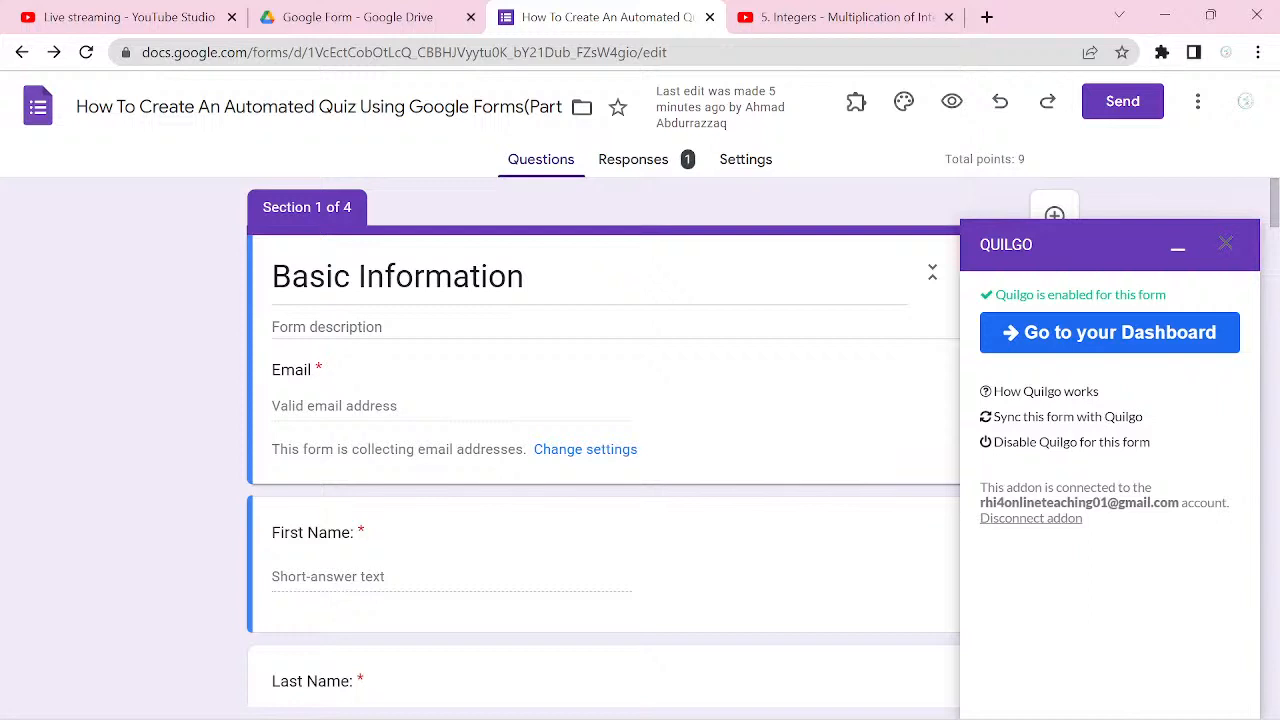
{"action": "left_click", "coordinate": [1226, 243]}
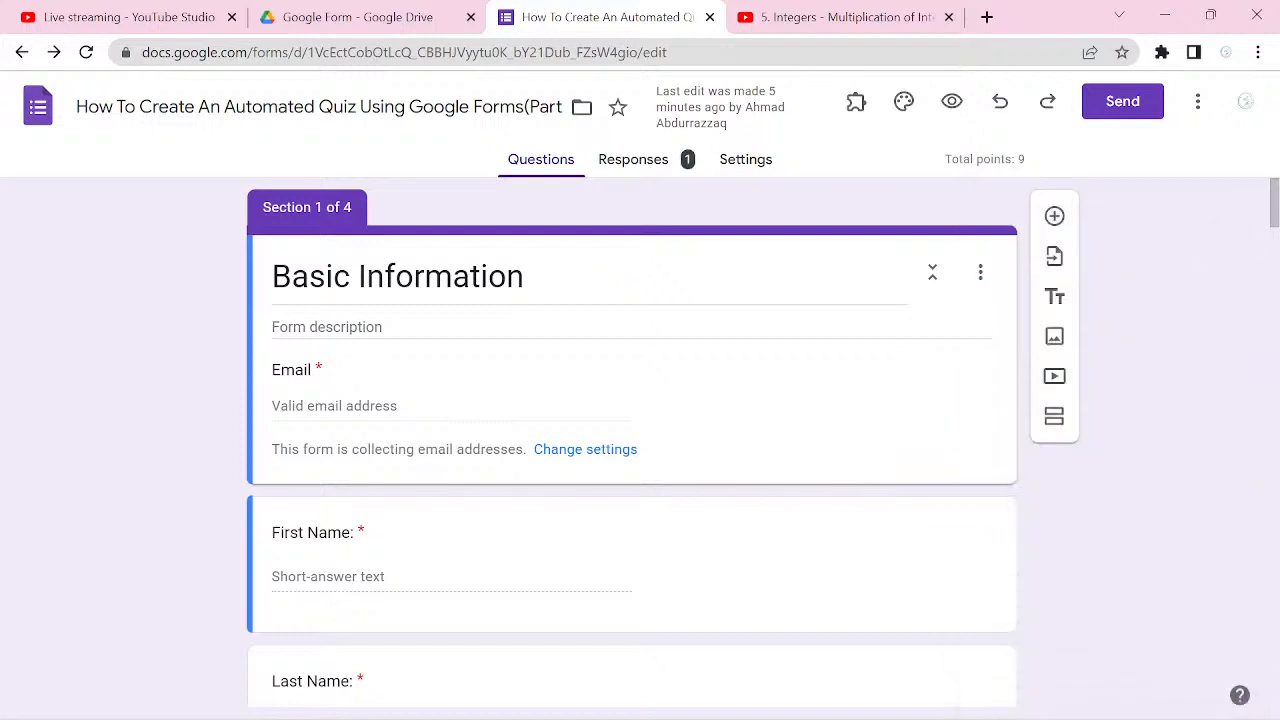
{"action": "left_click", "coordinate": [856, 101]}
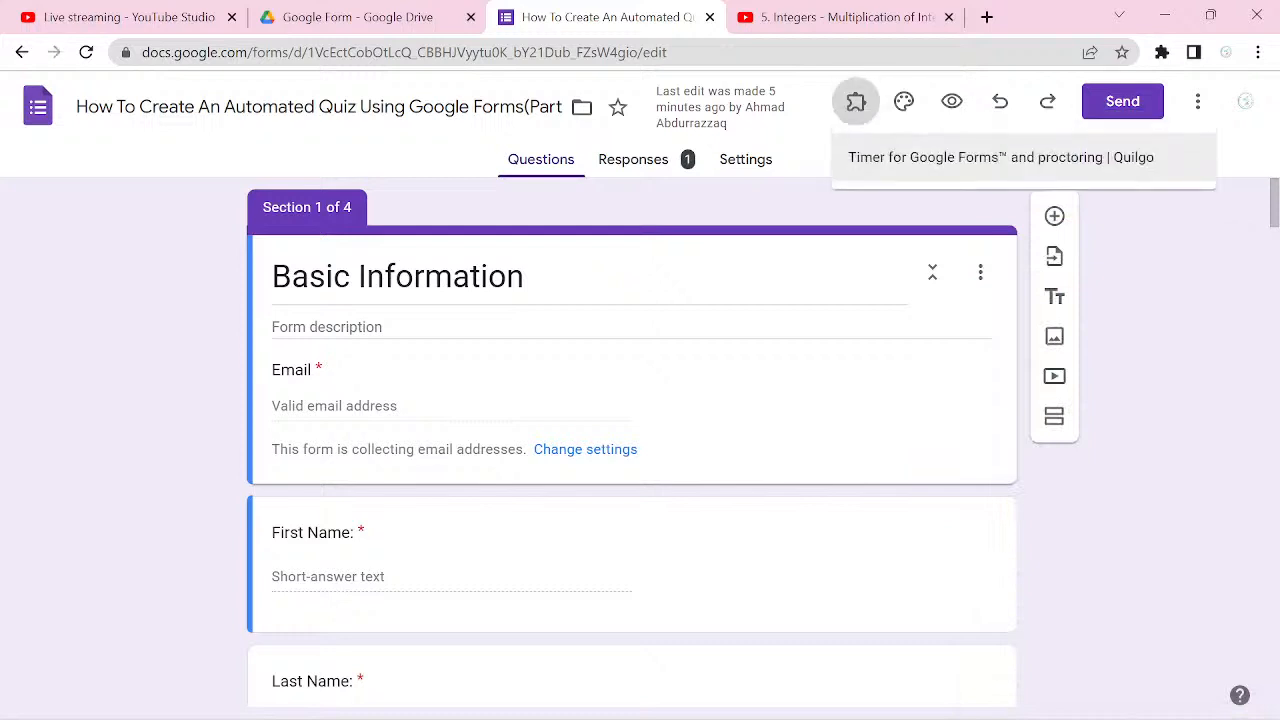
{"action": "left_click", "coordinate": [1000, 157]}
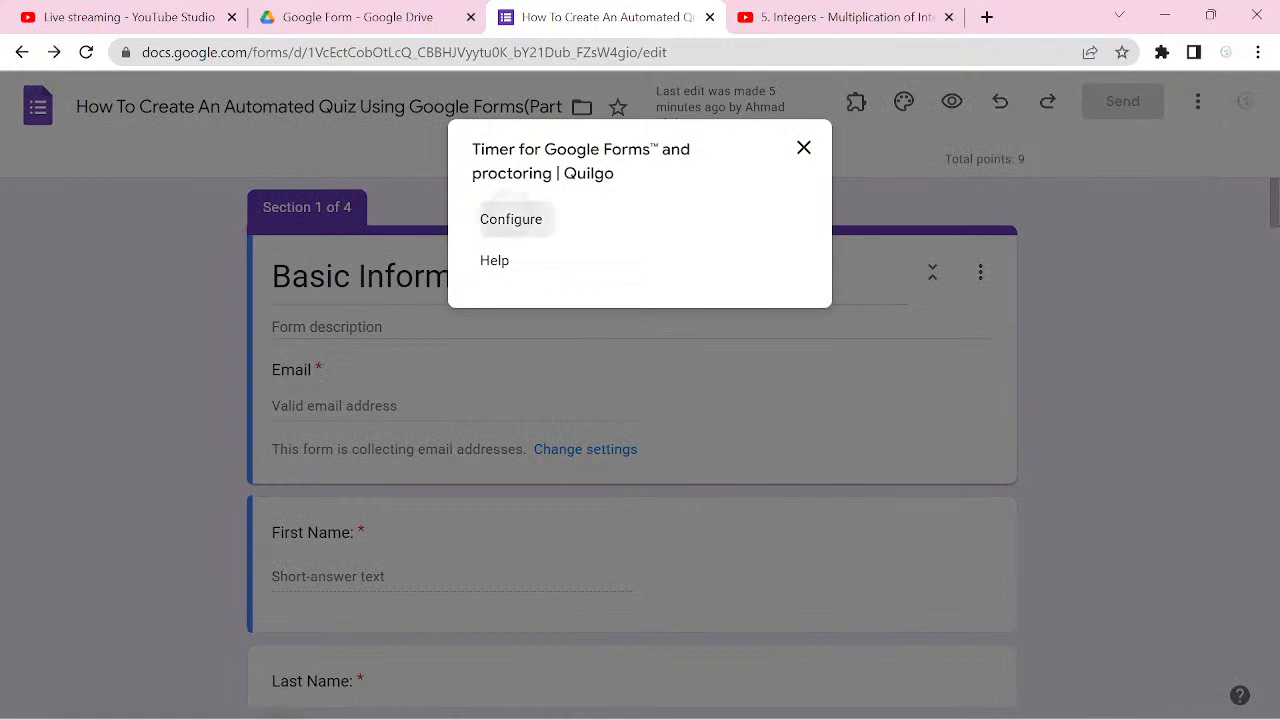
{"action": "left_click", "coordinate": [511, 219]}
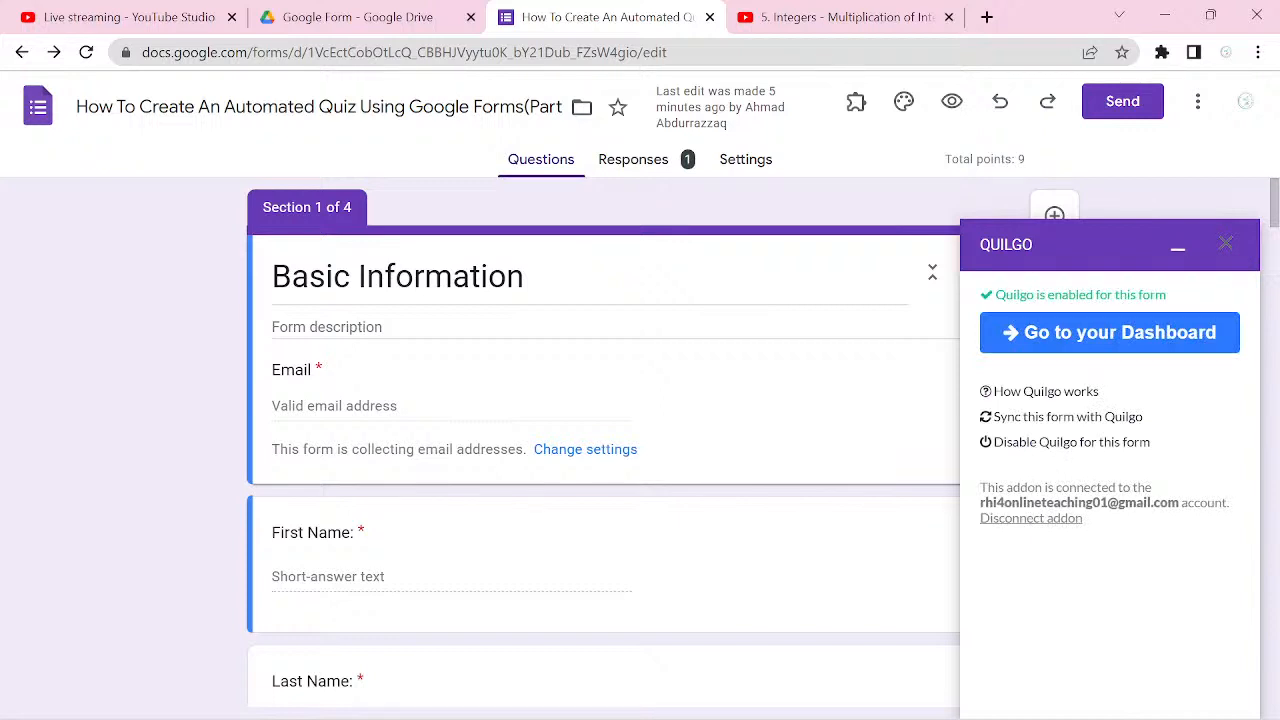
{"action": "left_click", "coordinate": [1110, 333]}
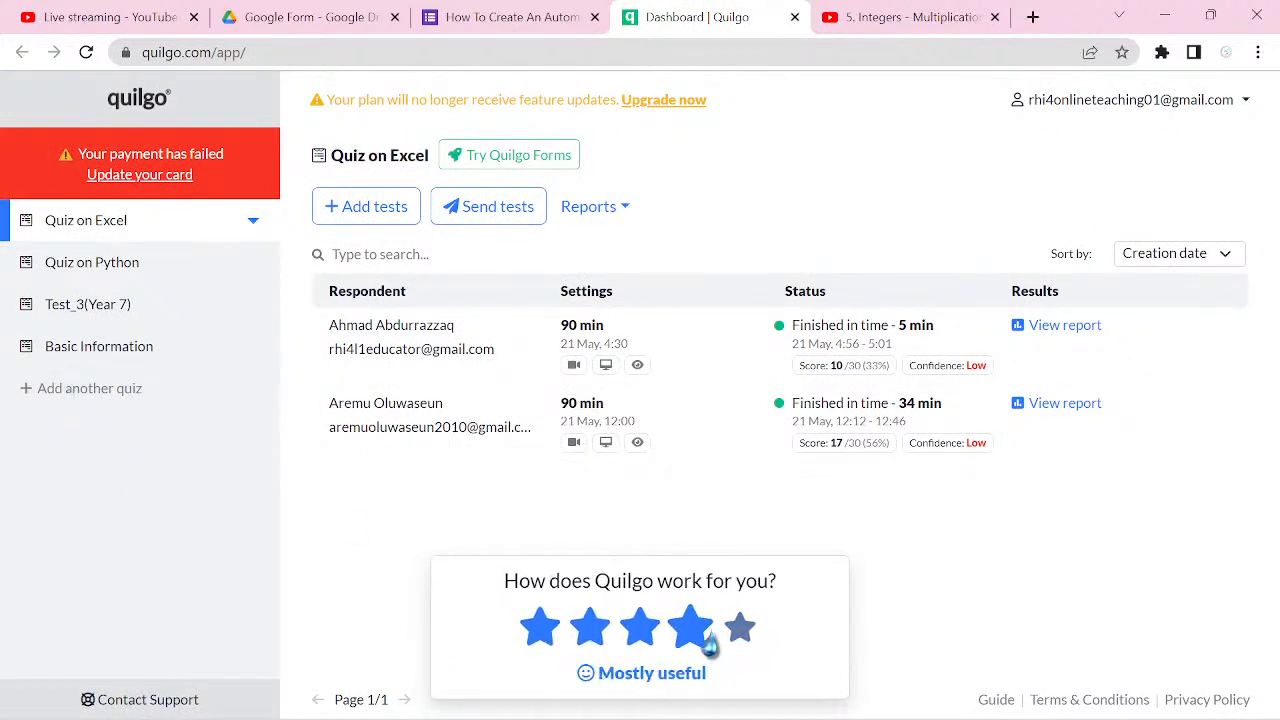
Step: Rate Quilgo five stars and decline the request to rate it on its Google page
{"action": "left_click", "coordinate": [741, 640]}
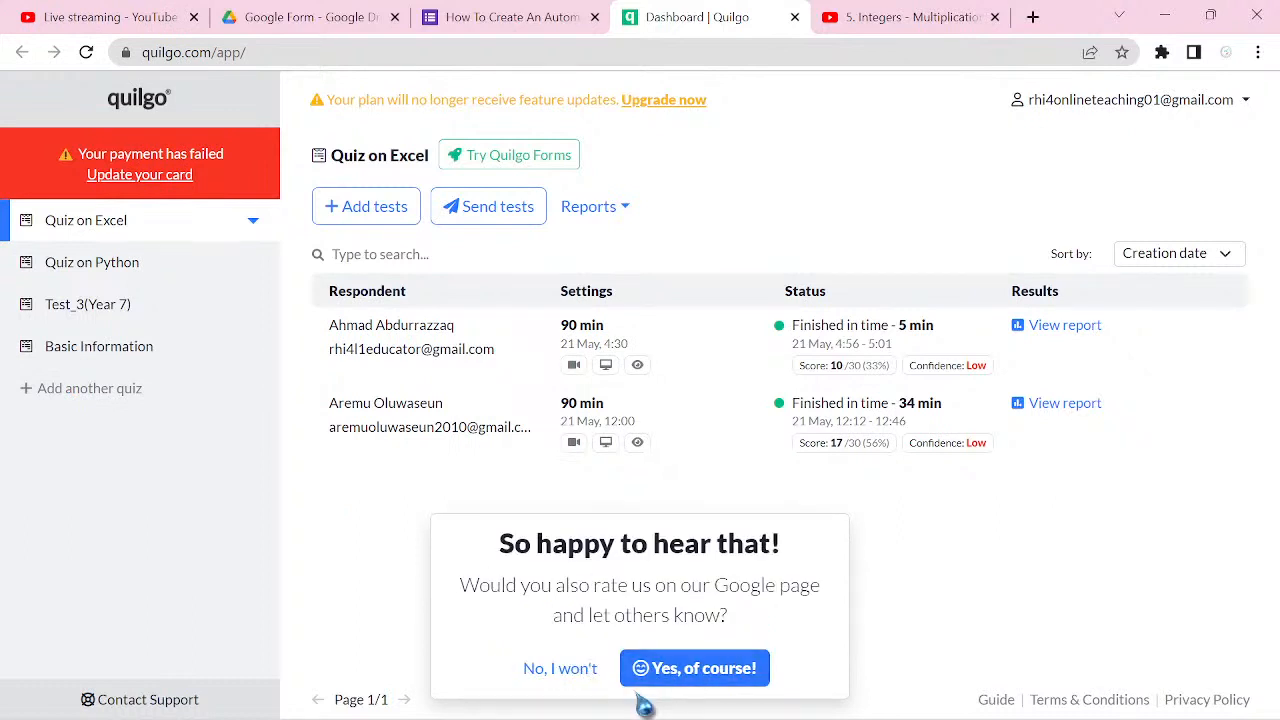
{"action": "left_click", "coordinate": [584, 674]}
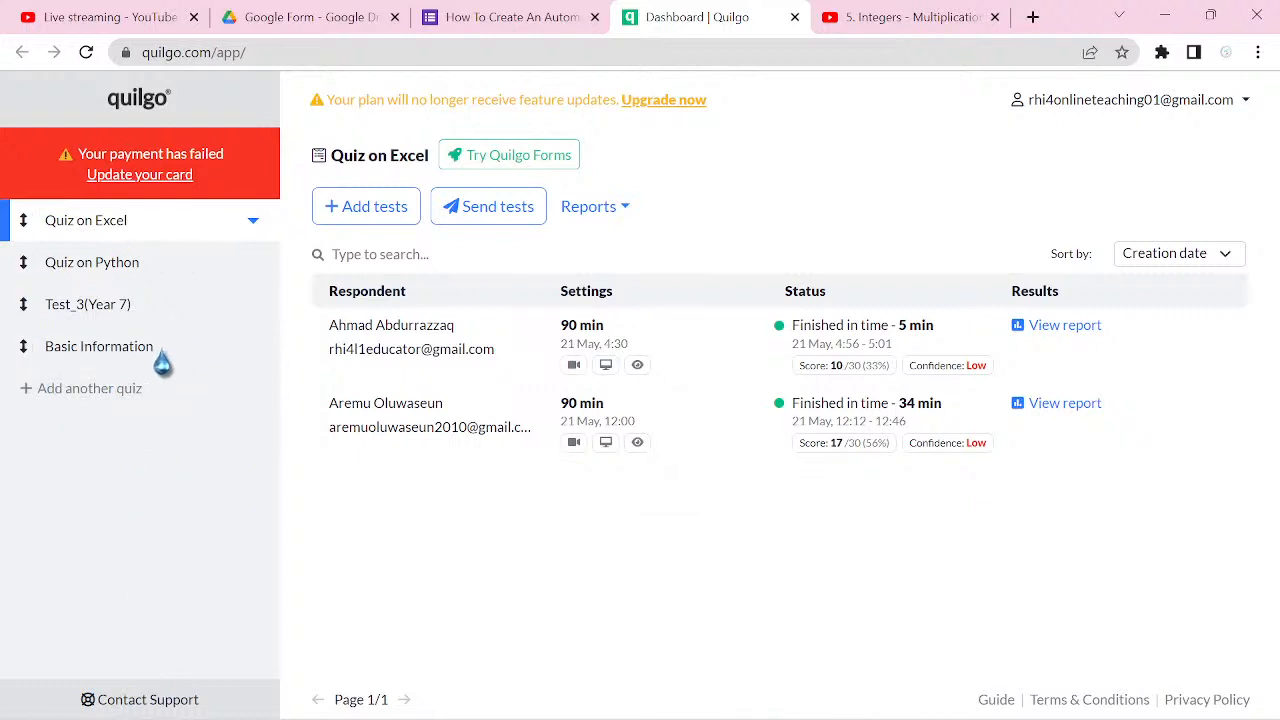
Step: Start adding tests for Test_3(Year 7), setting the start time to Any time and the duration to 65 minutes
{"action": "left_click", "coordinate": [108, 318]}
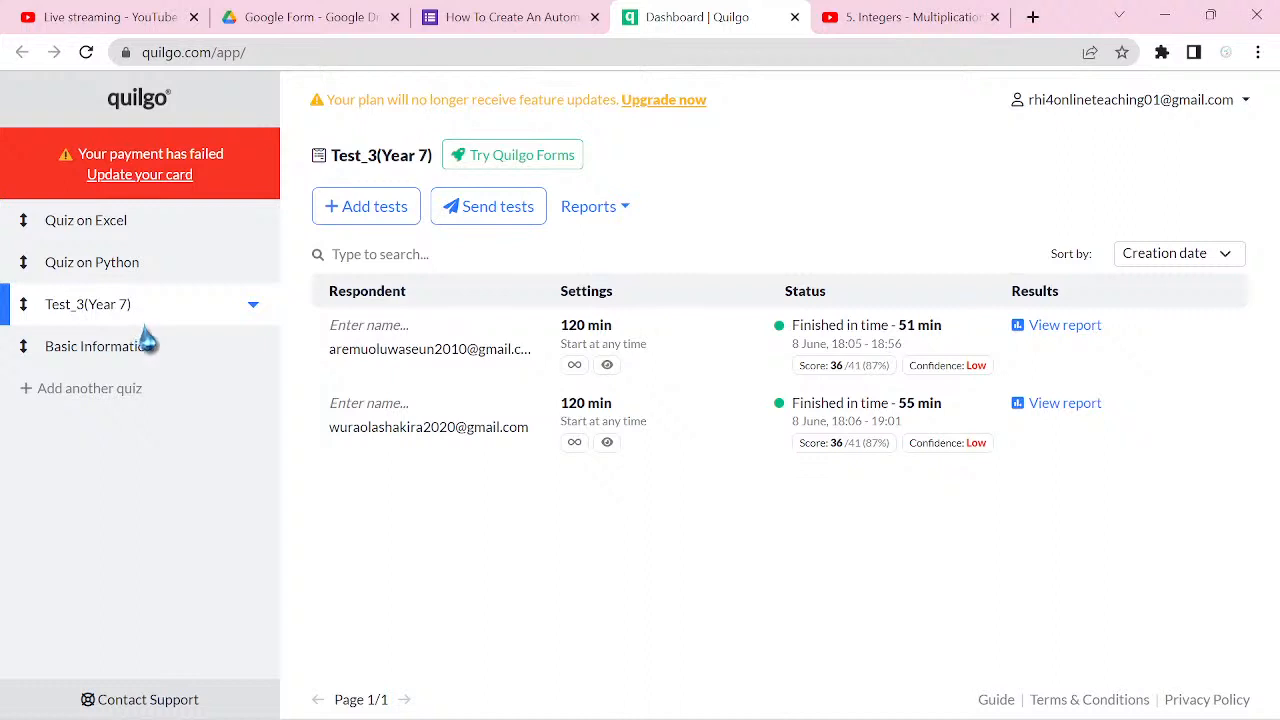
{"action": "left_click", "coordinate": [390, 214]}
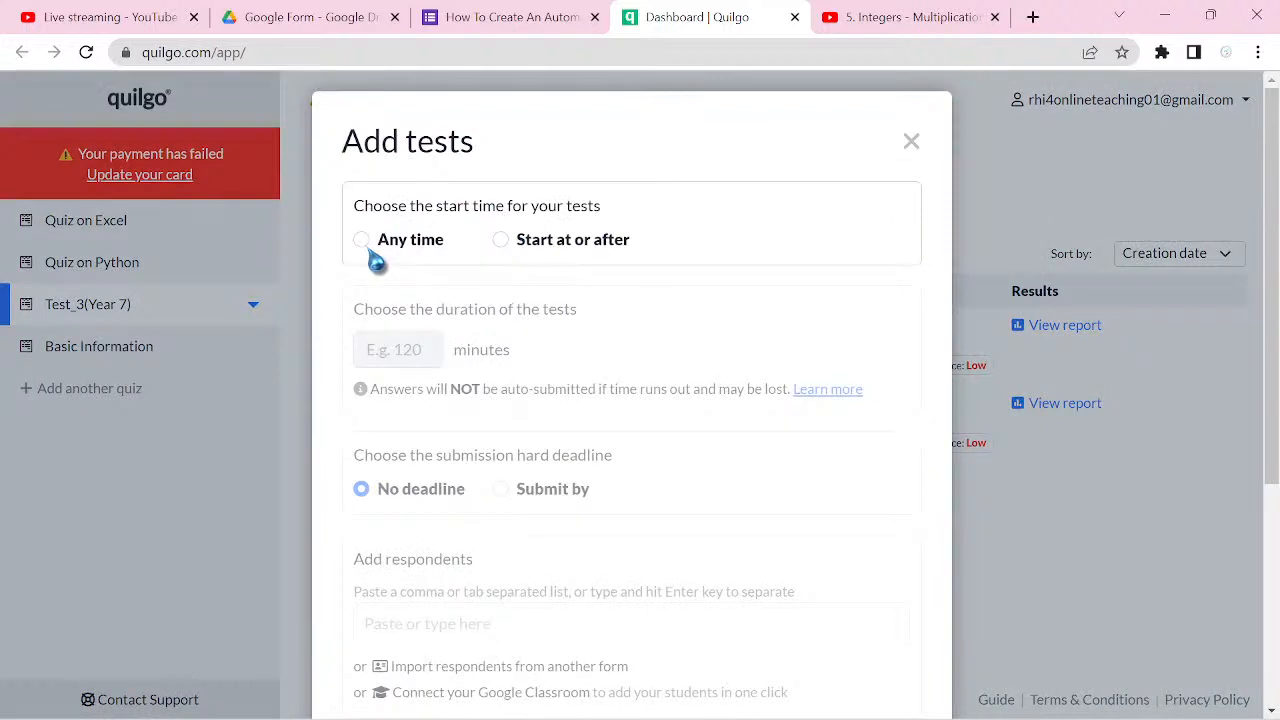
{"action": "left_click", "coordinate": [364, 244]}
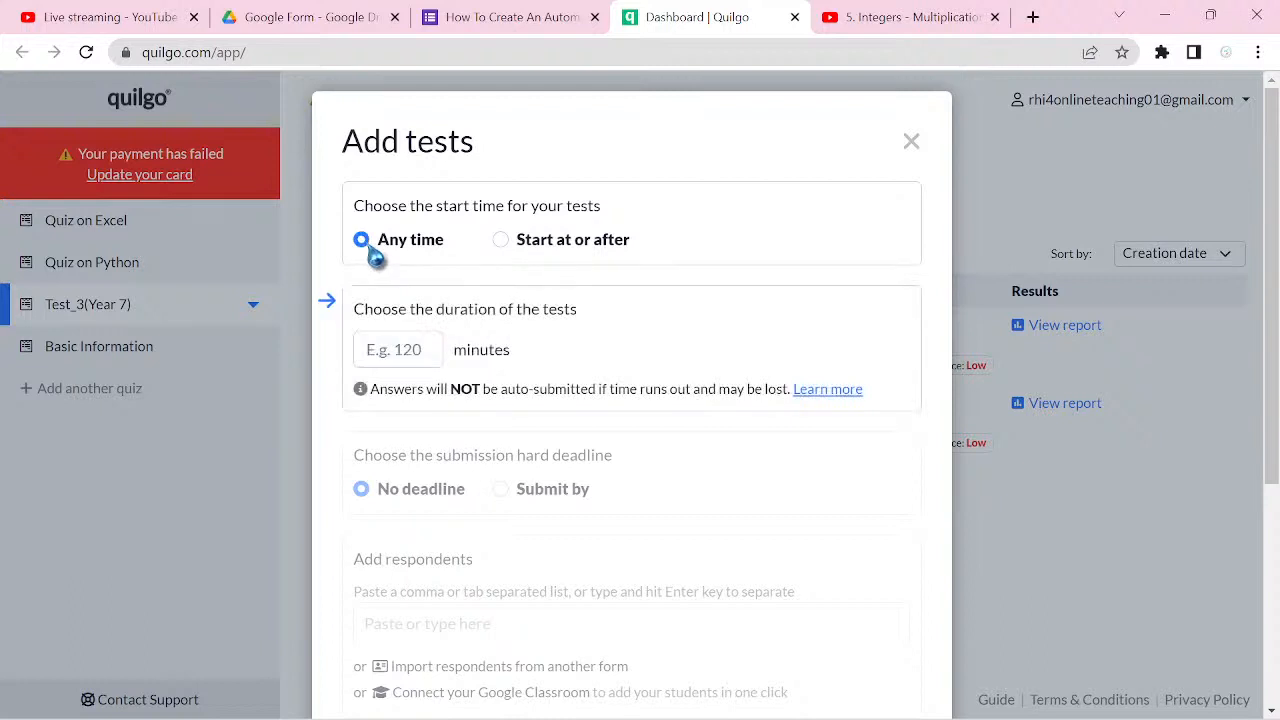
{"action": "left_click", "coordinate": [505, 244]}
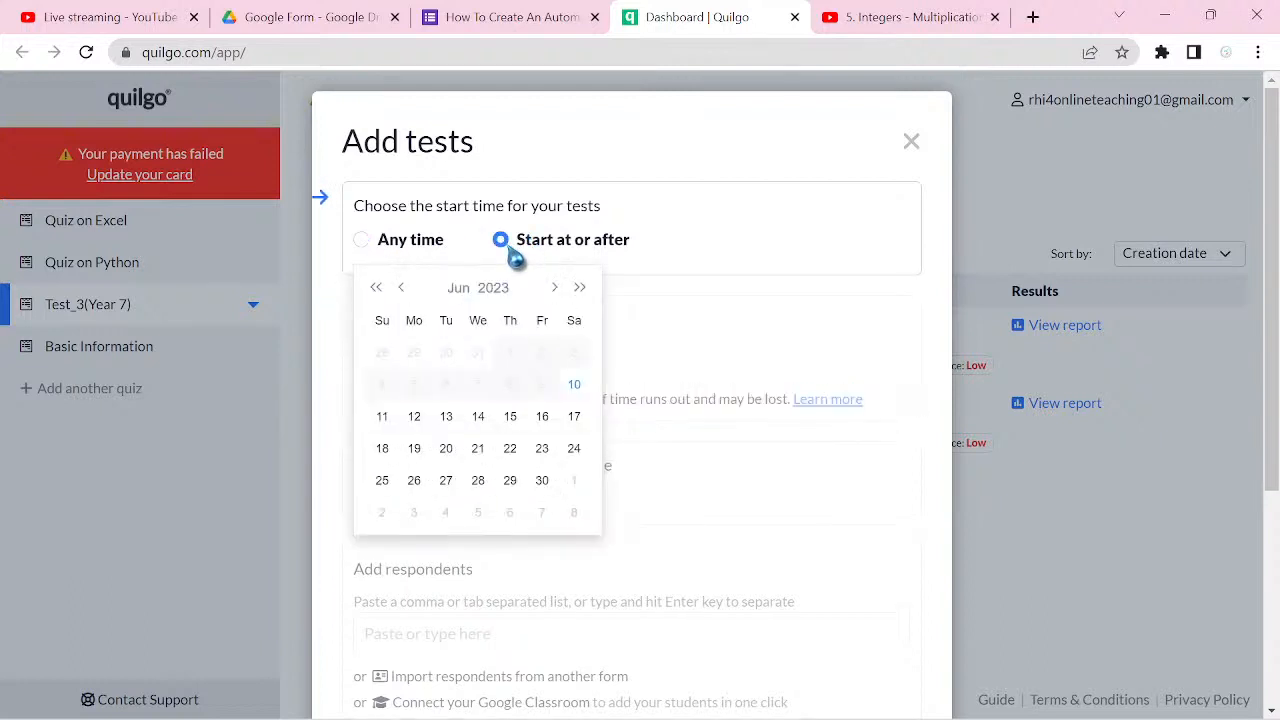
{"action": "left_click", "coordinate": [362, 244]}
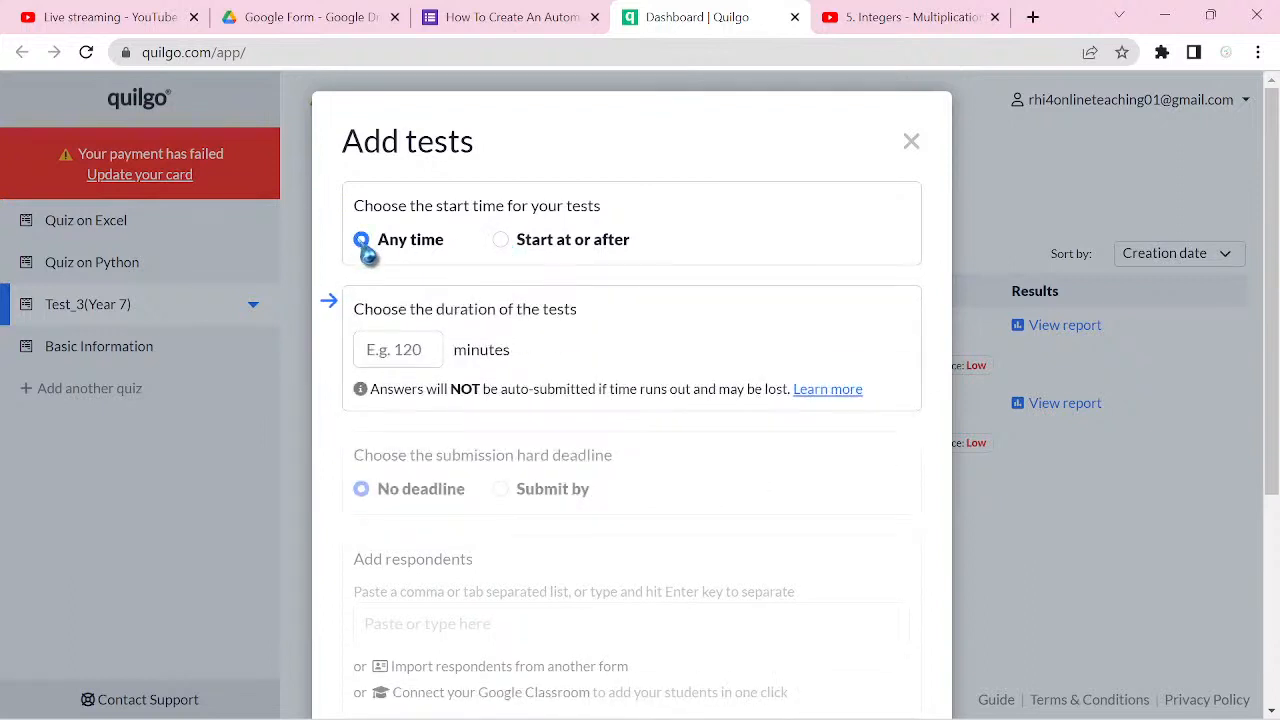
{"action": "left_click", "coordinate": [421, 346]}
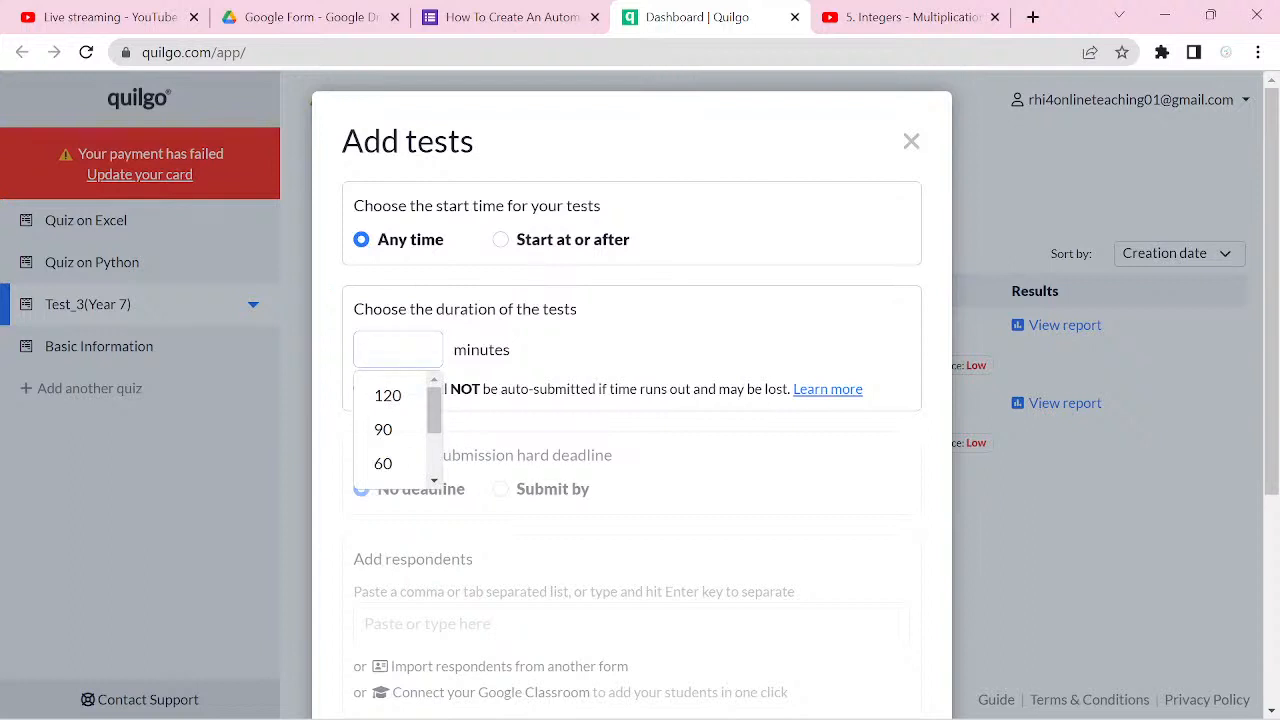
{"action": "type", "text": "65"}
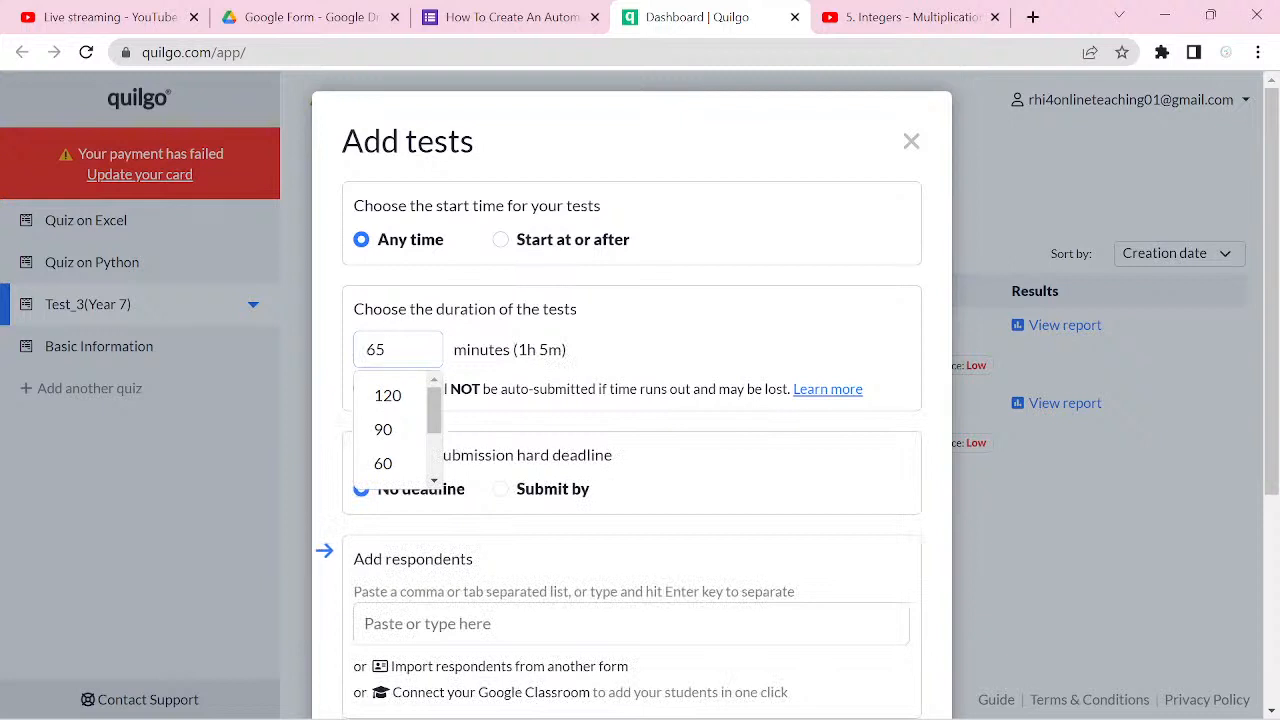
Step: Restart adding tests for Test_3(Year 7), setting the start time to Any time and the duration to 65 minutes
{"action": "key", "text": "Escape"}
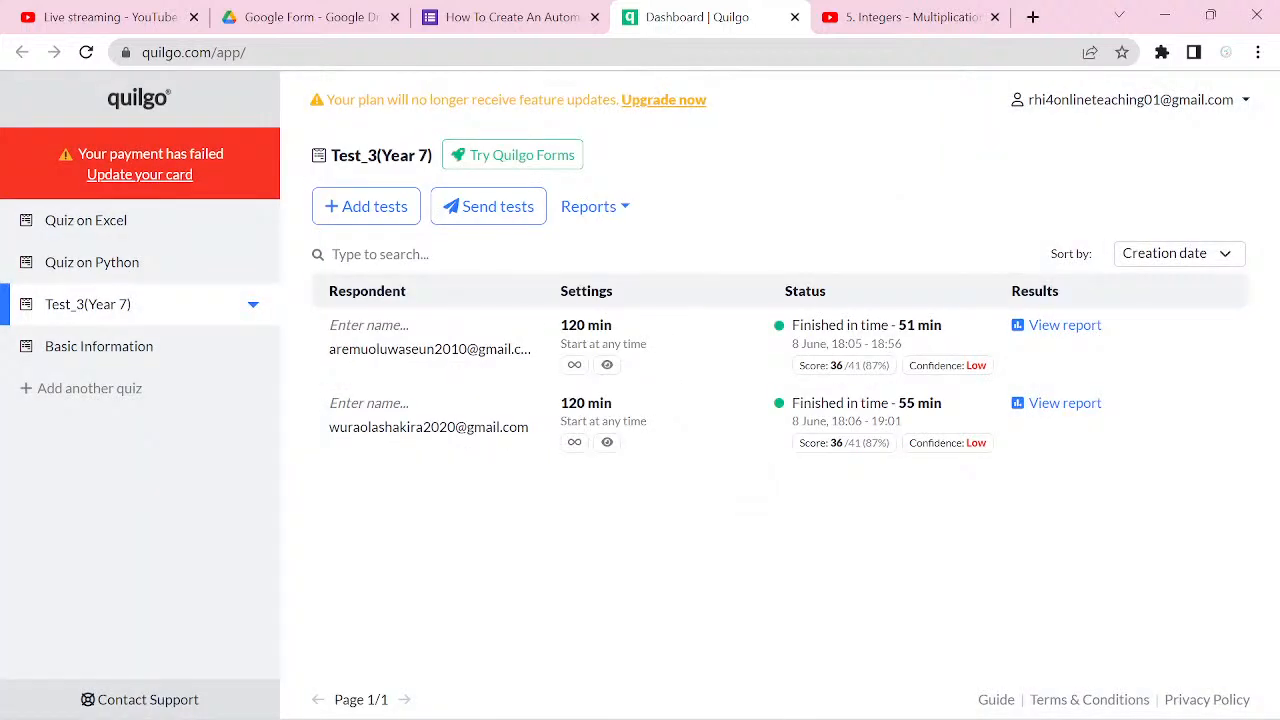
{"action": "left_click", "coordinate": [375, 206]}
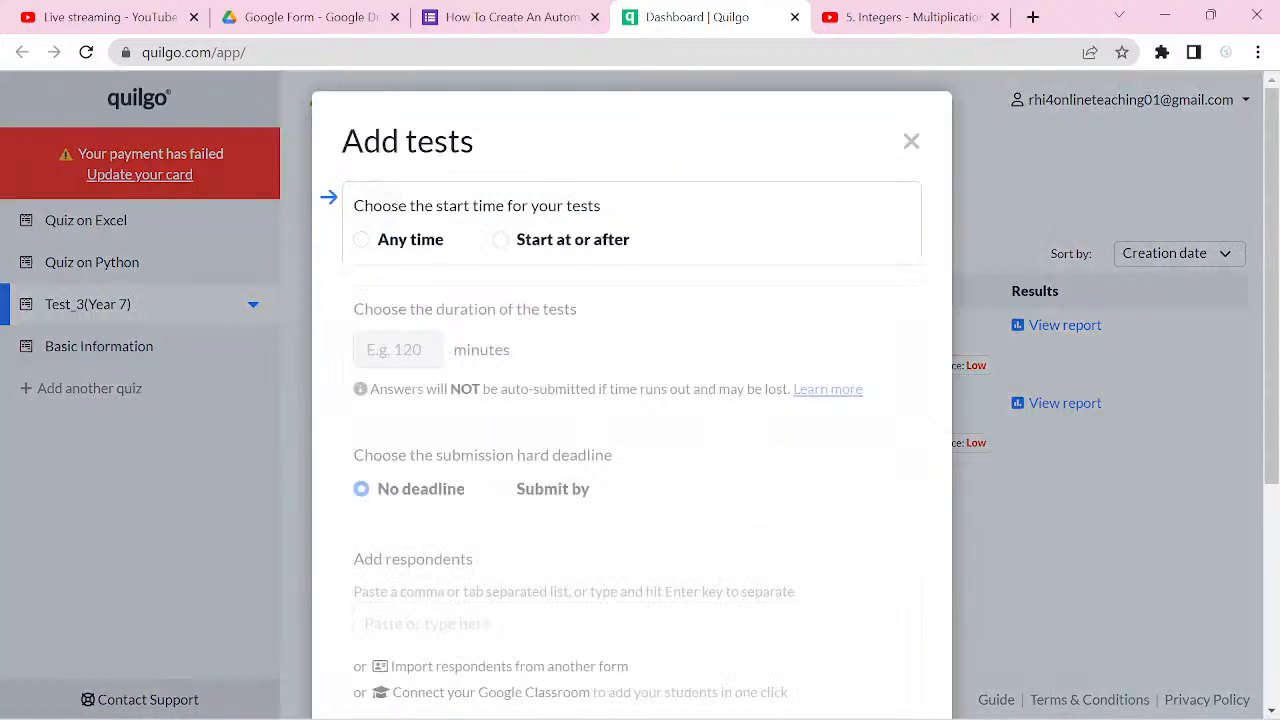
{"action": "left_click", "coordinate": [362, 240]}
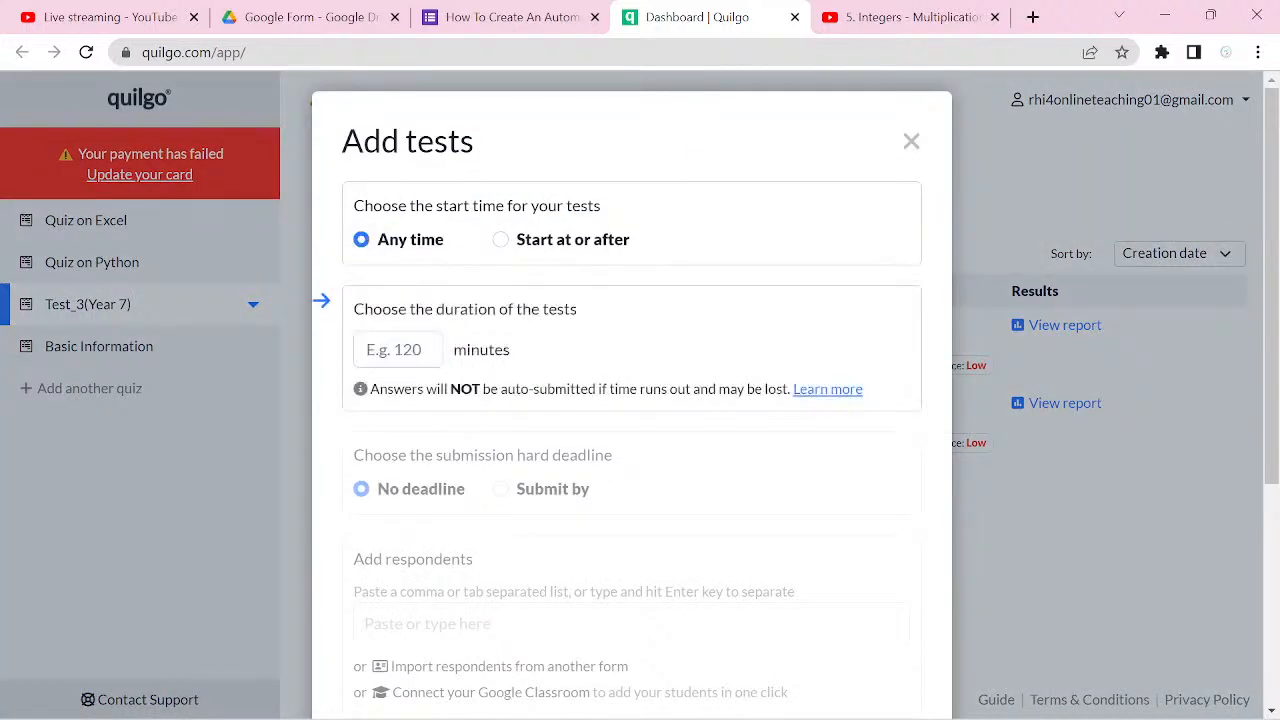
{"action": "left_click", "coordinate": [398, 350]}
{"action": "type", "text": "65"}
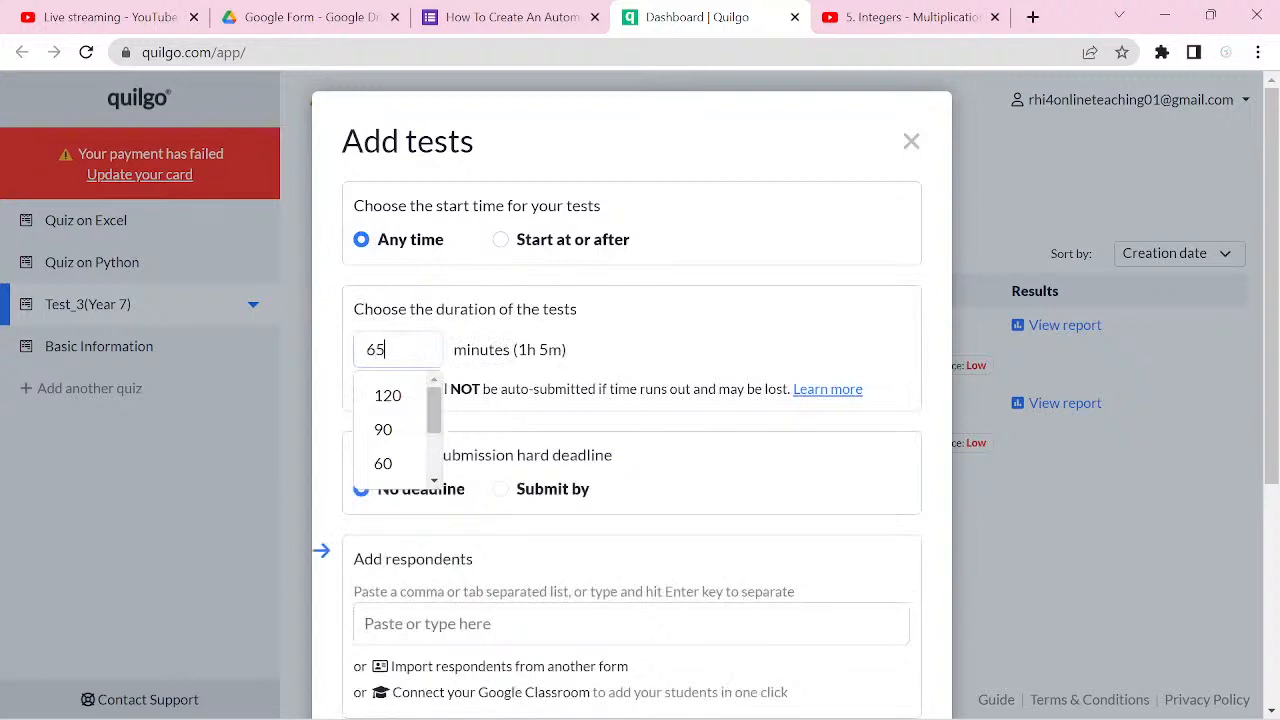
Step: Add the respondent's email address to the new test, keeping the submission hard deadline at No deadline
{"action": "scroll", "coordinate": [630, 400], "scroll_direction": "down", "scroll_amount": 1}
{"action": "scroll", "coordinate": [630, 400], "scroll_direction": "down", "scroll_amount": 1}
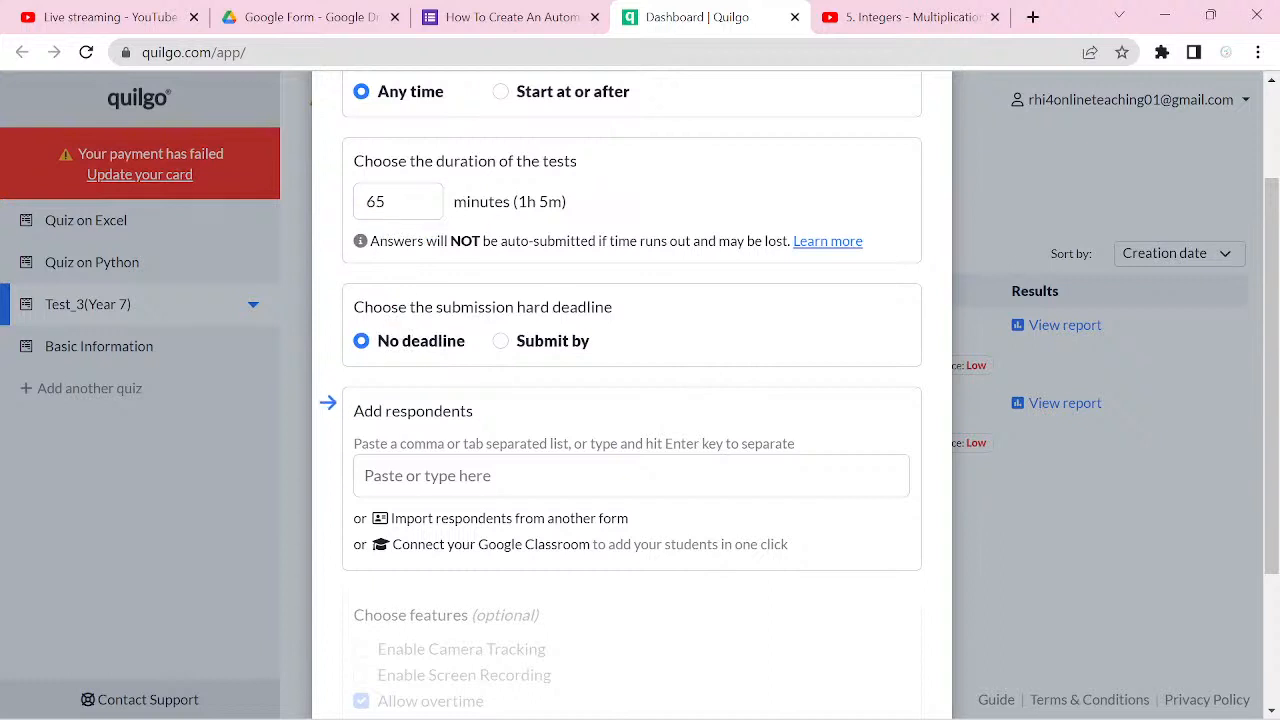
{"action": "scroll", "coordinate": [630, 400], "scroll_direction": "down", "scroll_amount": 2}
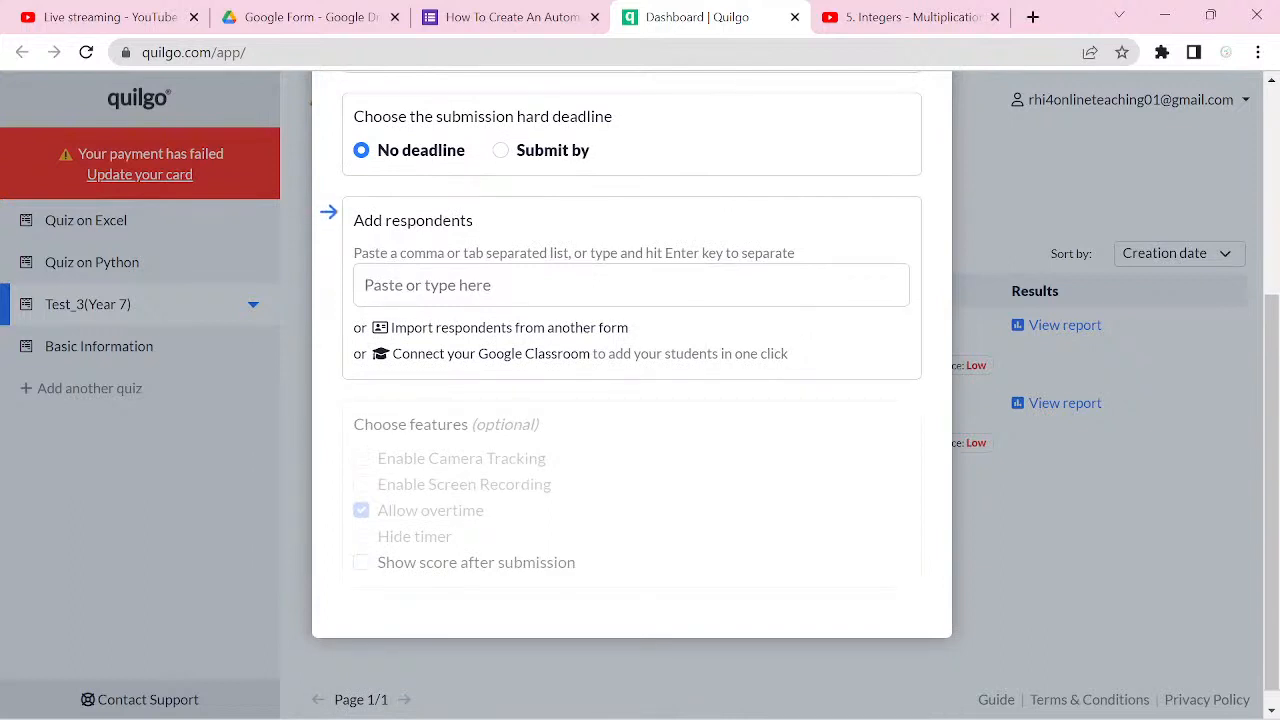
{"action": "scroll", "coordinate": [630, 400], "scroll_direction": "up", "scroll_amount": 1}
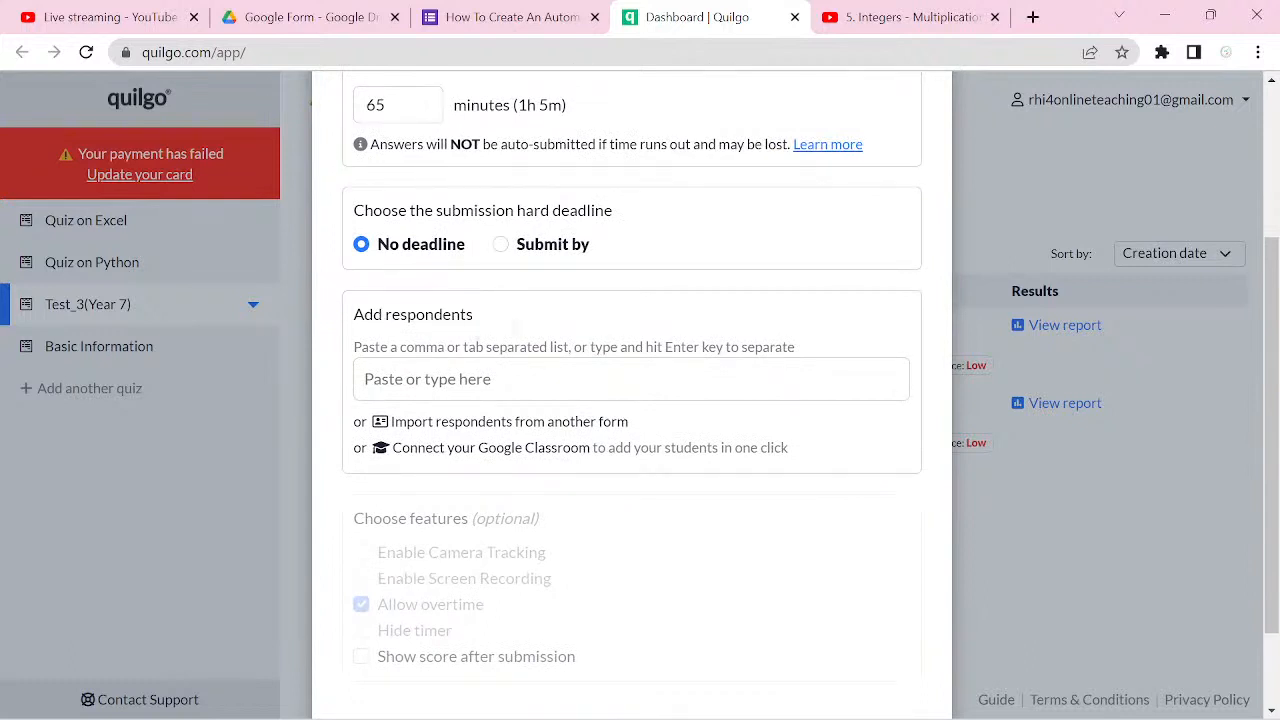
{"action": "scroll", "coordinate": [630, 400], "scroll_direction": "up", "scroll_amount": 3}
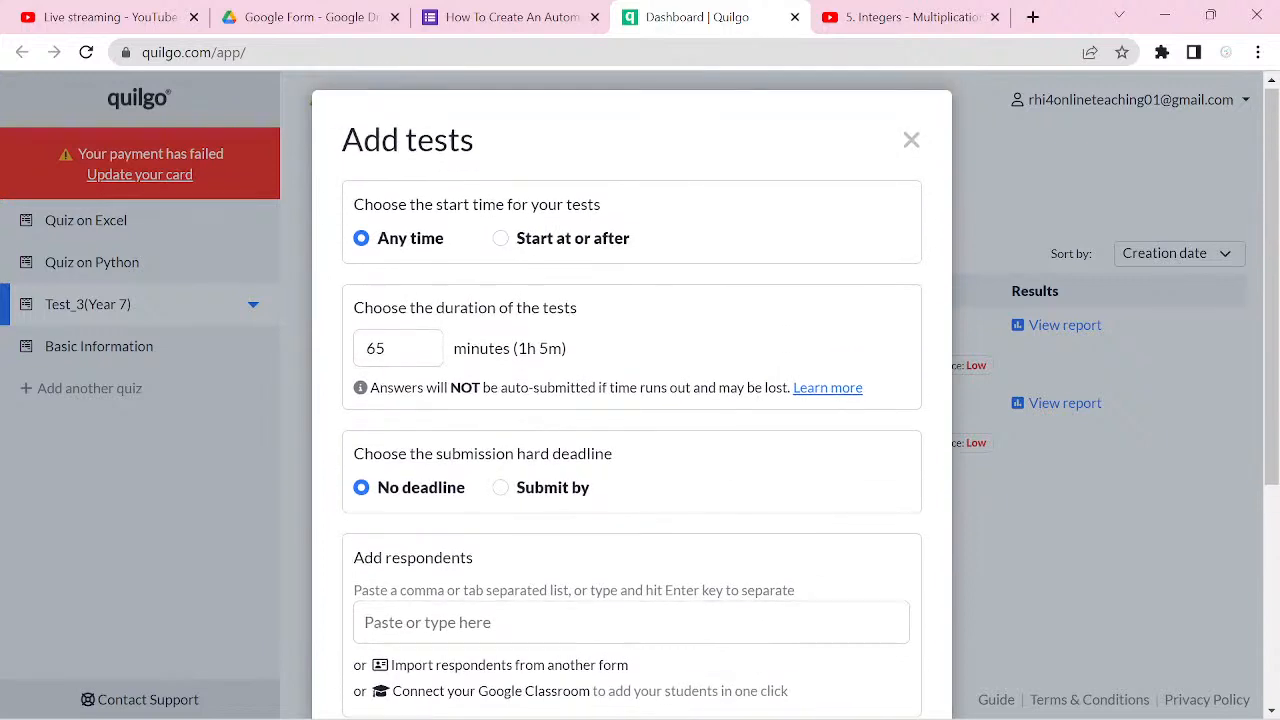
{"action": "scroll", "coordinate": [630, 400], "scroll_direction": "down", "scroll_amount": 2}
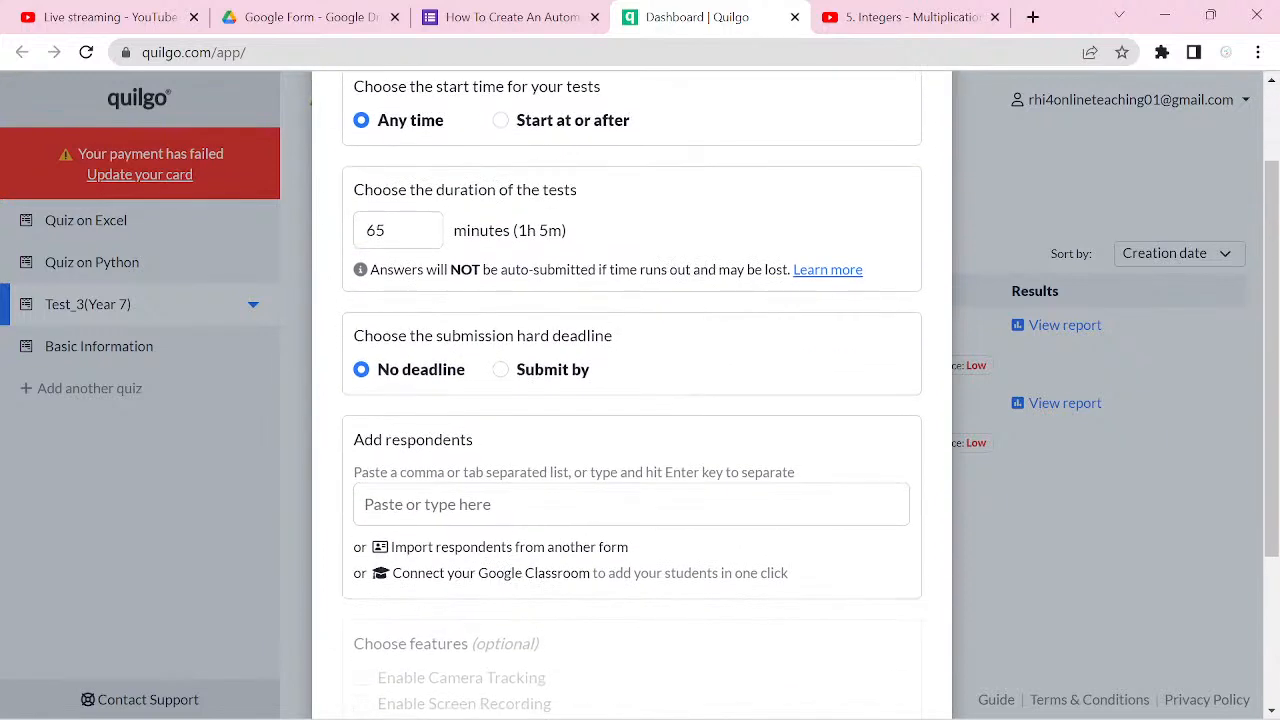
{"action": "left_click", "coordinate": [541, 507]}
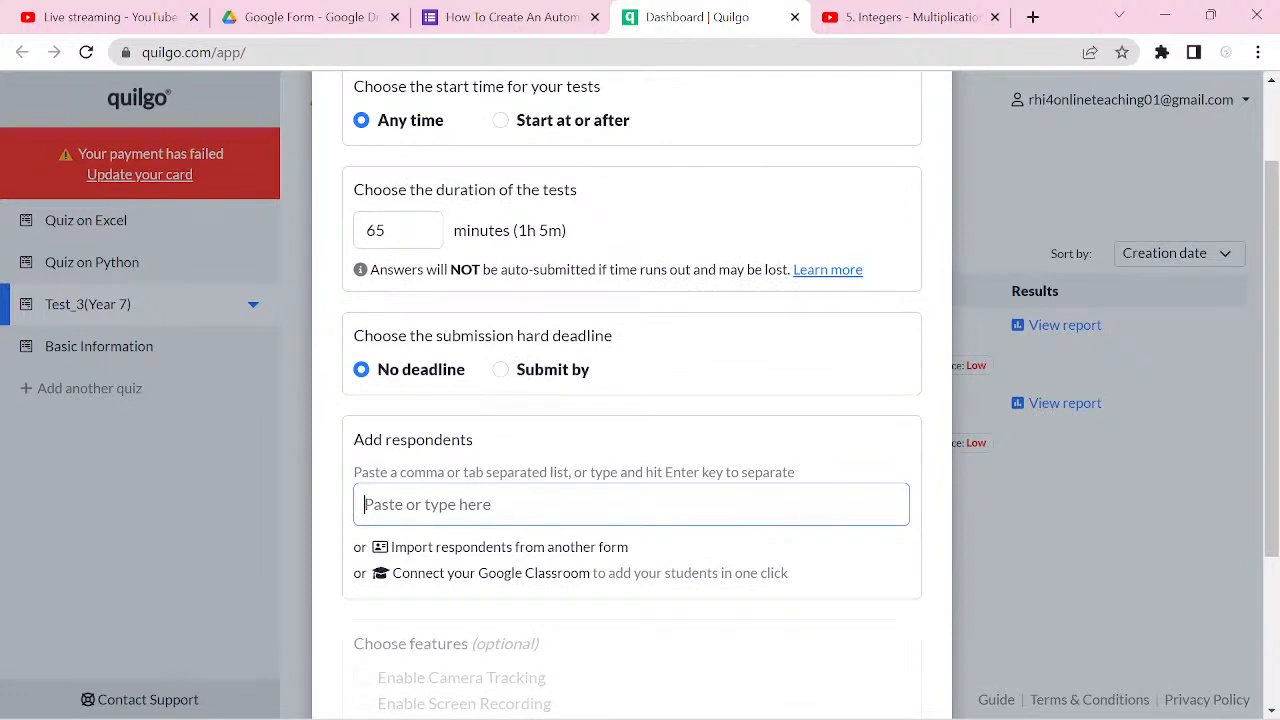
{"action": "scroll", "coordinate": [630, 400], "scroll_direction": "up", "scroll_amount": 2}
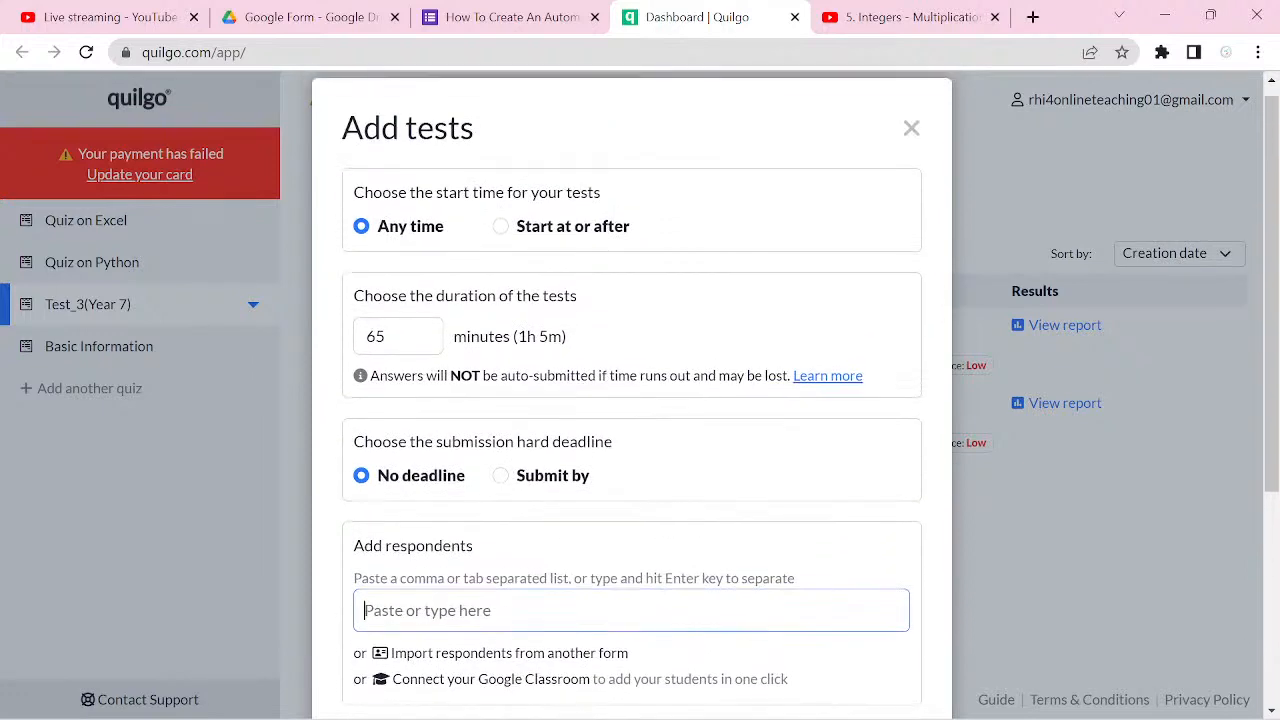
{"action": "scroll", "coordinate": [630, 400], "scroll_direction": "down", "scroll_amount": 3}
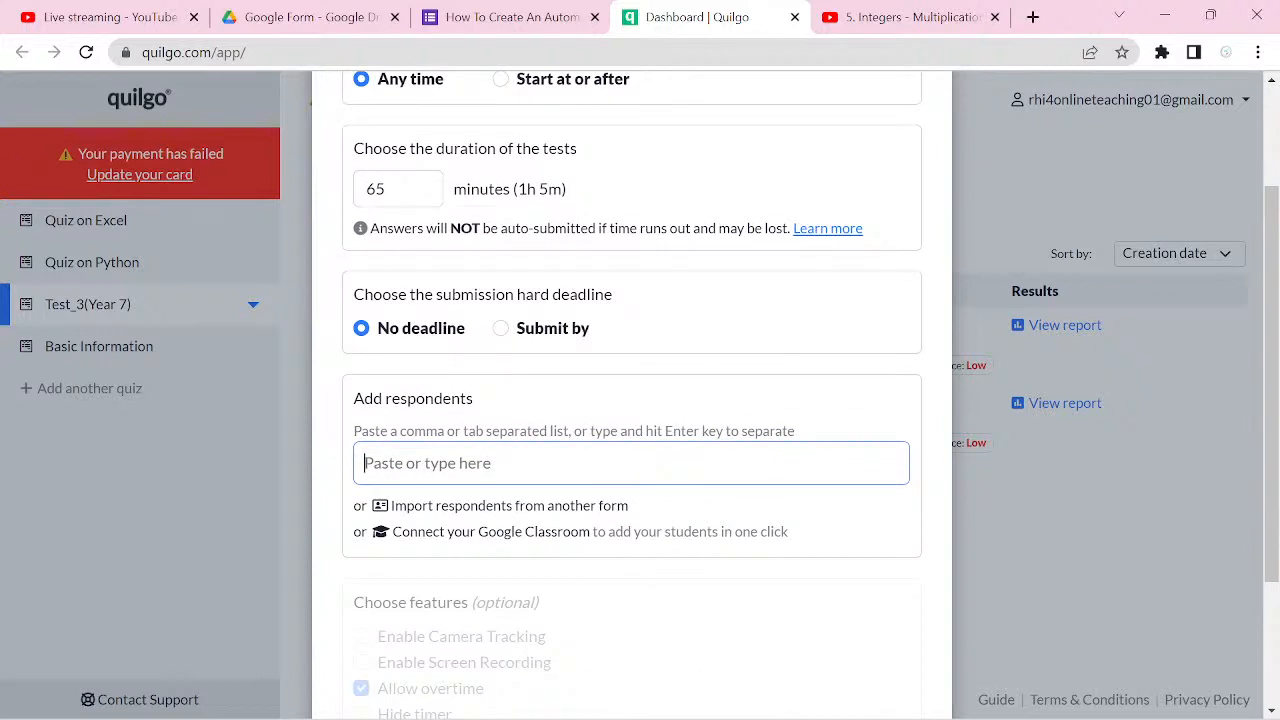
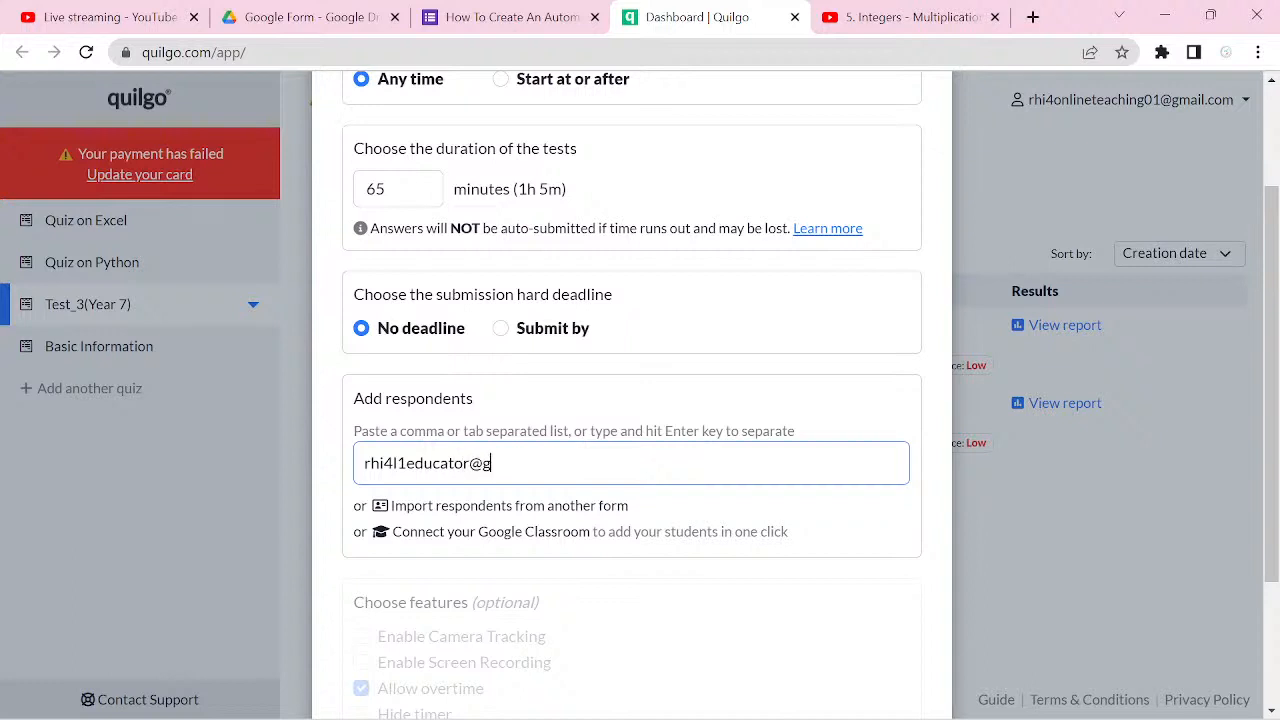
{"action": "scroll", "coordinate": [631, 400], "scroll_direction": "down", "scroll_amount": 2}
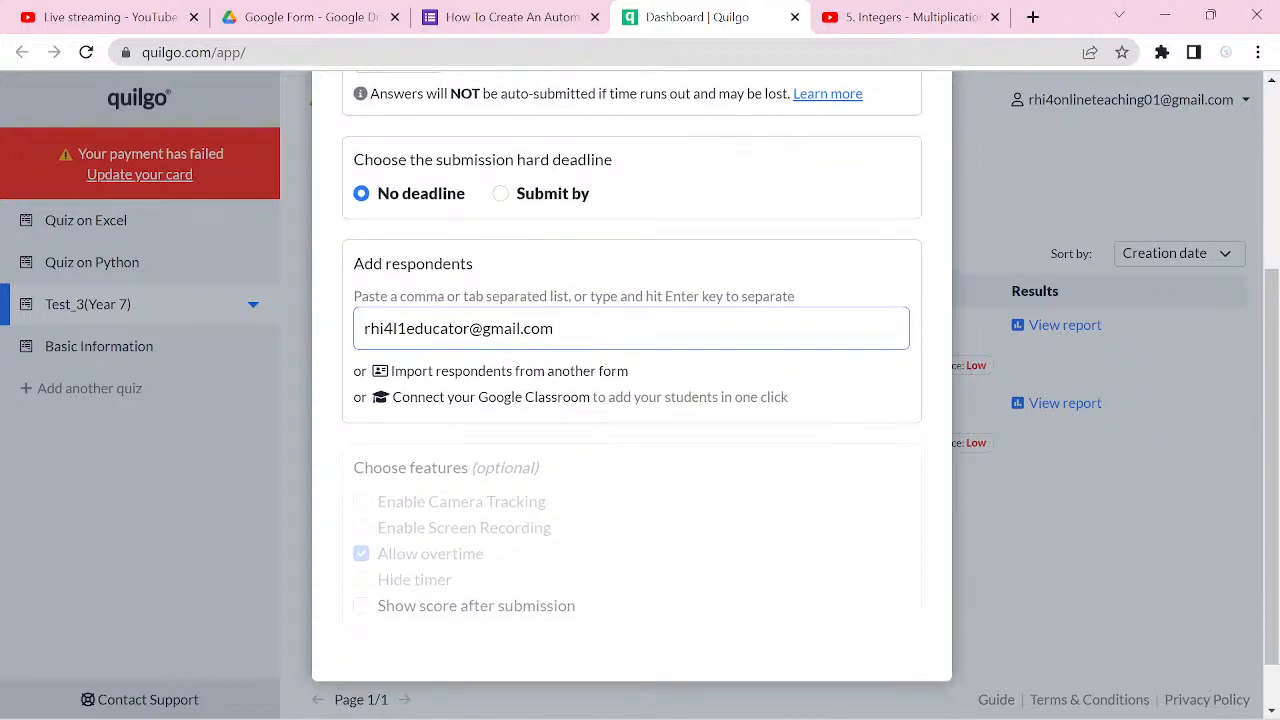
{"action": "key", "text": "Return"}
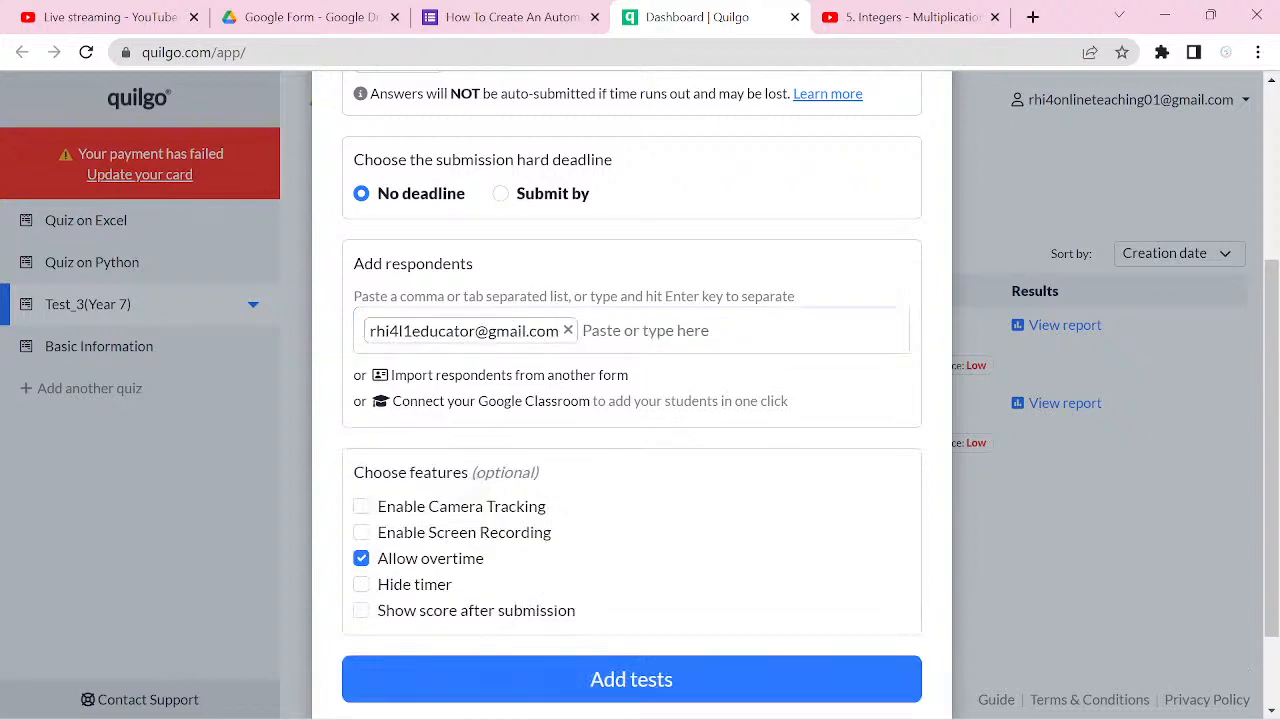
Step: Enable Camera Tracking, Screen Recording and Force tracking for the new test, and add it to Test_3(Year 7)
{"action": "left_click", "coordinate": [362, 507]}
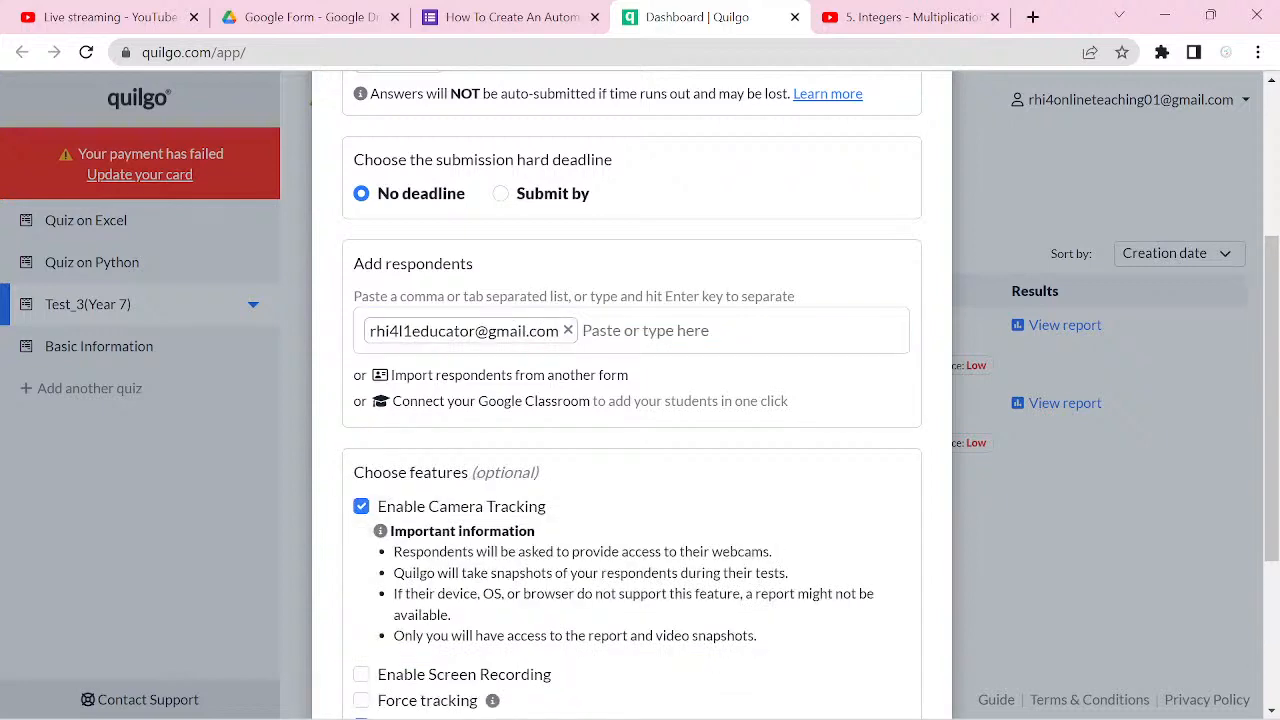
{"action": "scroll", "coordinate": [631, 400], "scroll_direction": "down", "scroll_amount": 2}
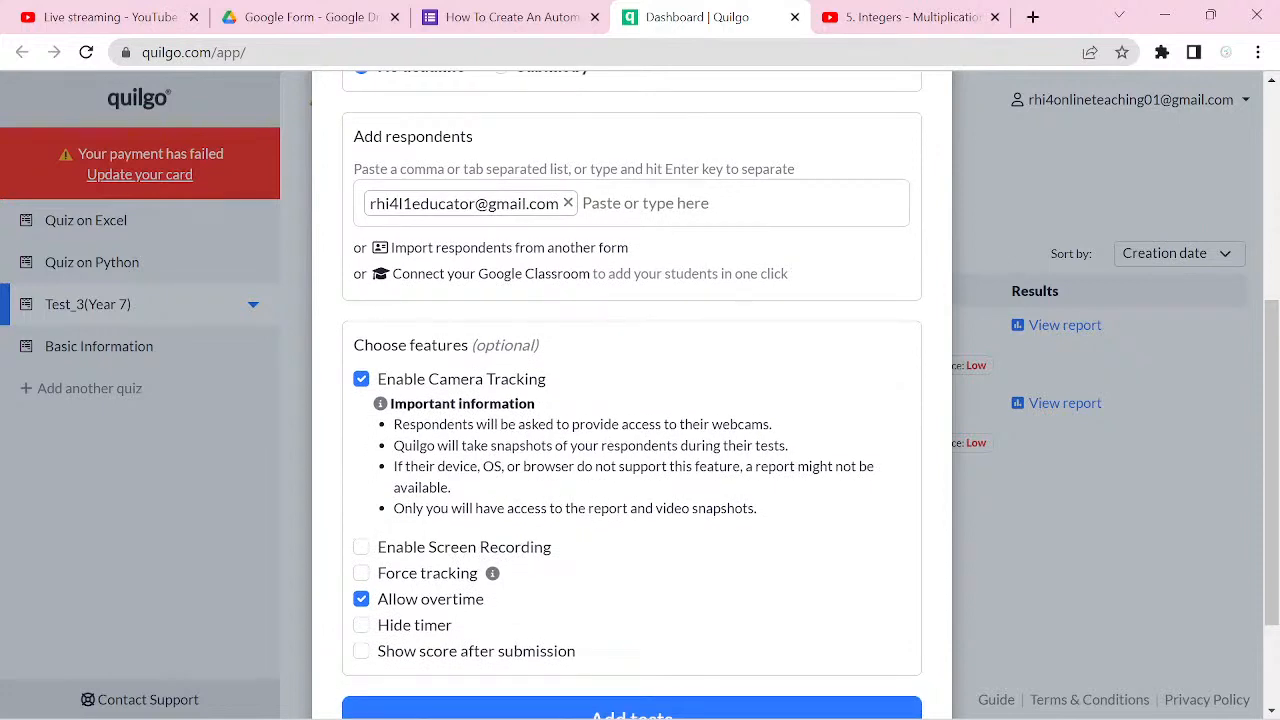
{"action": "left_click", "coordinate": [361, 547]}
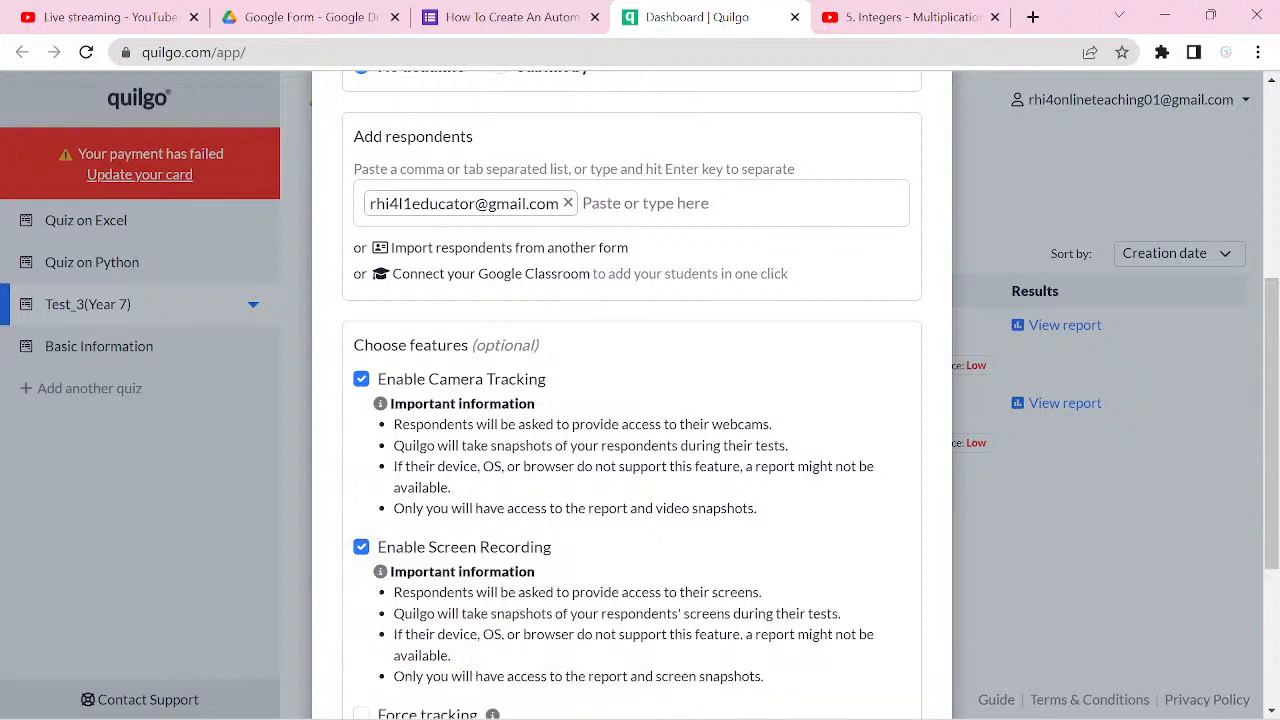
{"action": "scroll", "coordinate": [631, 400], "scroll_direction": "down", "scroll_amount": 1}
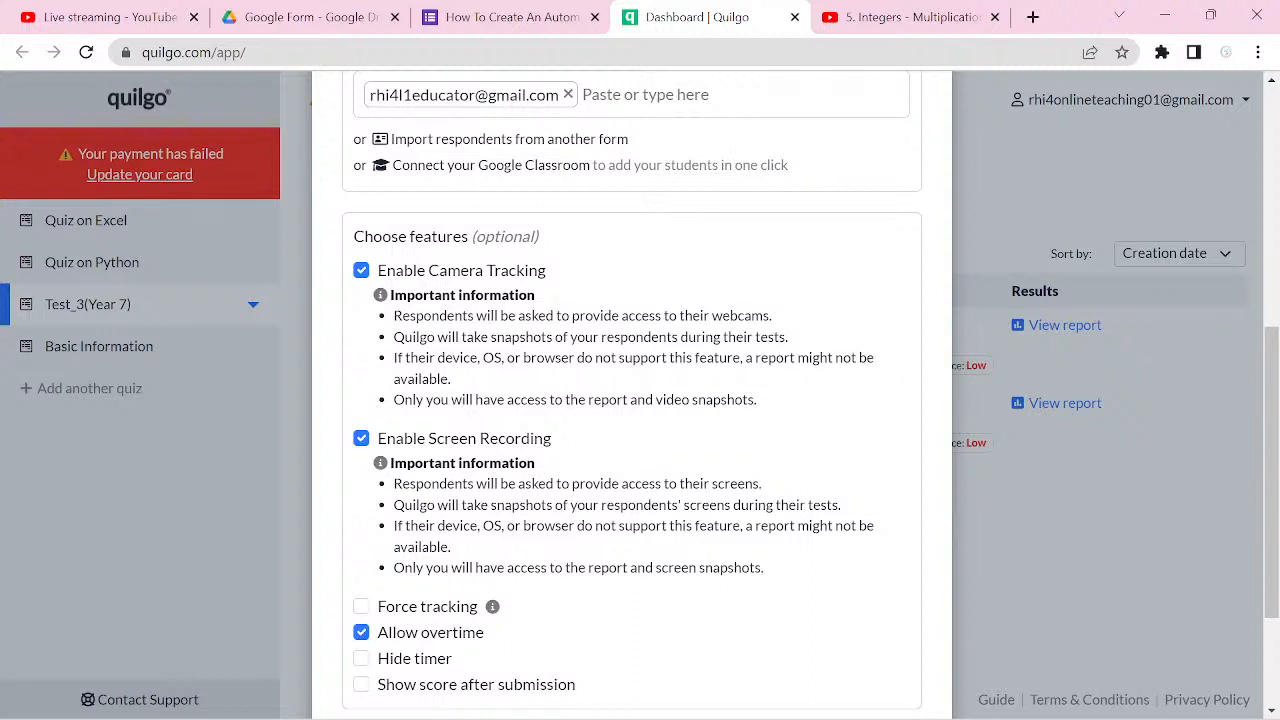
{"action": "scroll", "coordinate": [631, 400], "scroll_direction": "down", "scroll_amount": 2}
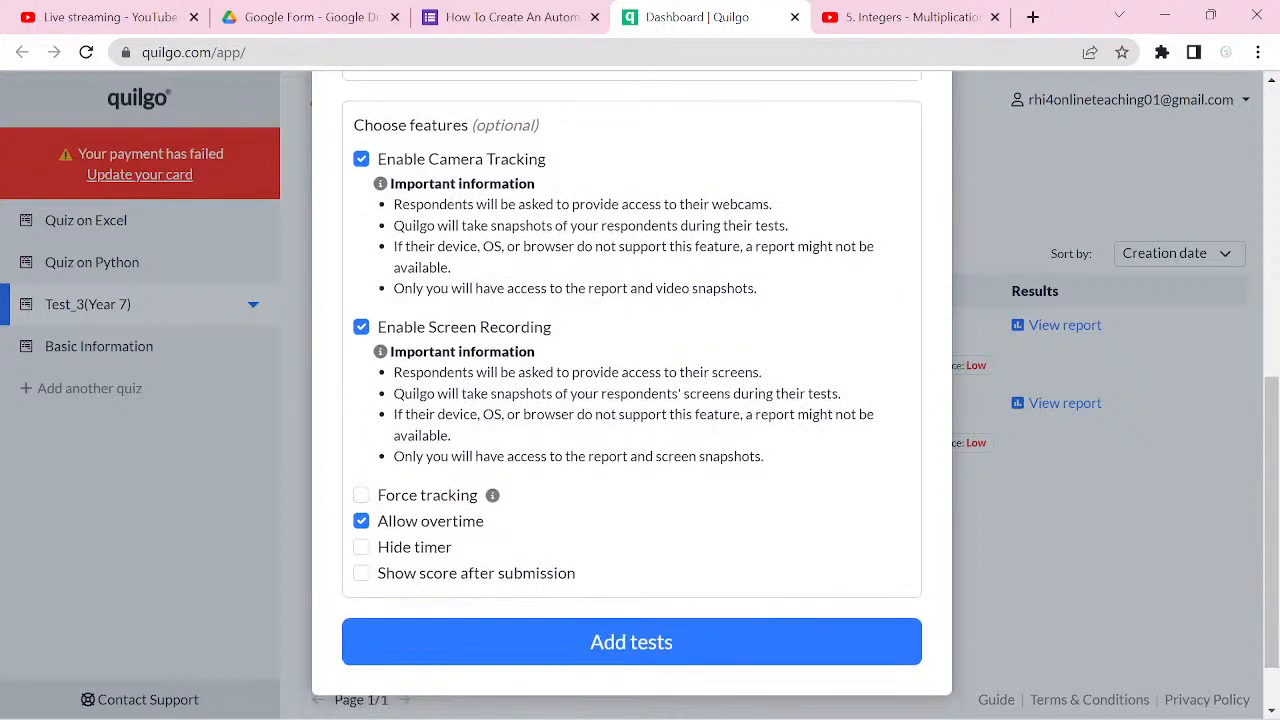
{"action": "left_click", "coordinate": [361, 495]}
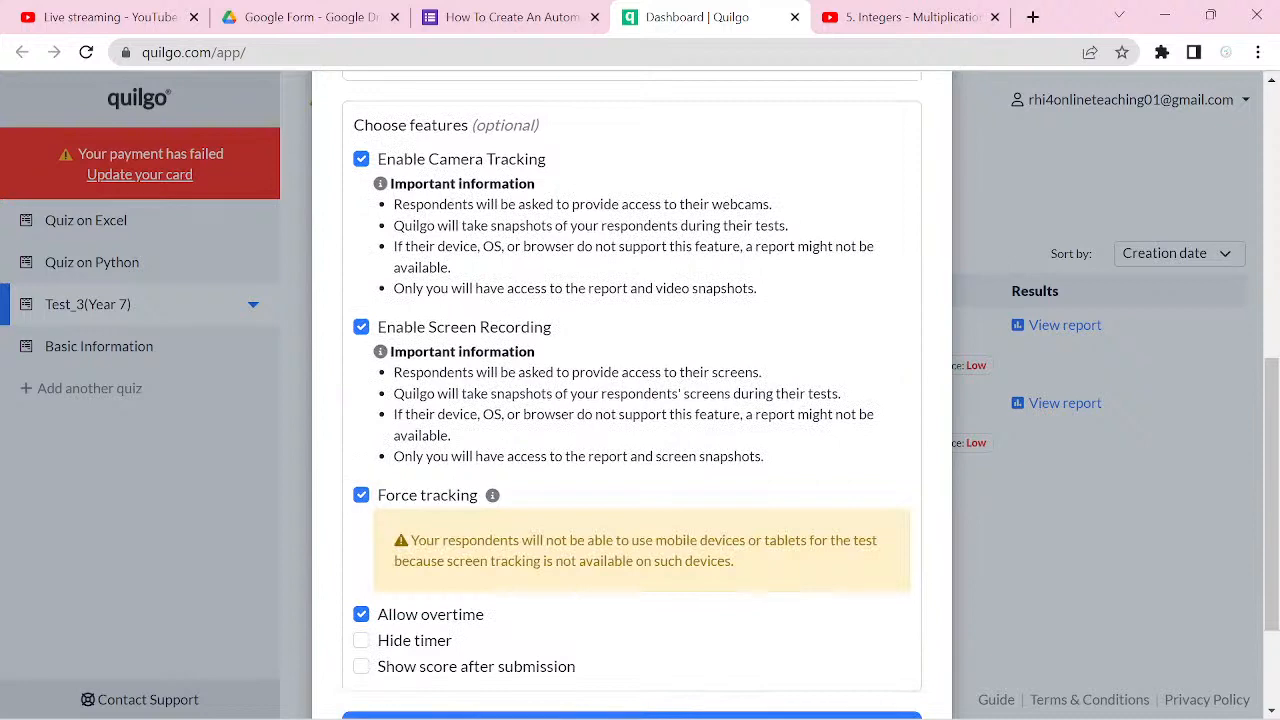
{"action": "scroll", "coordinate": [631, 400], "scroll_direction": "down", "scroll_amount": 3}
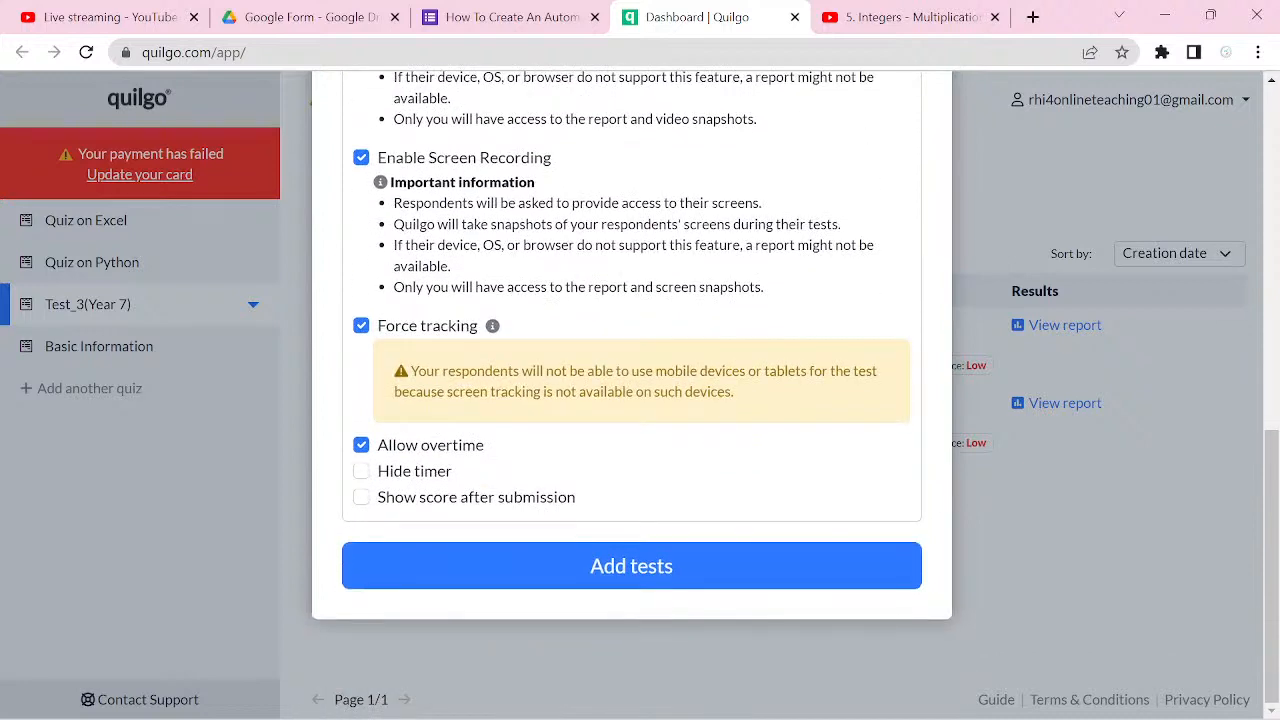
{"action": "left_click", "coordinate": [631, 566]}
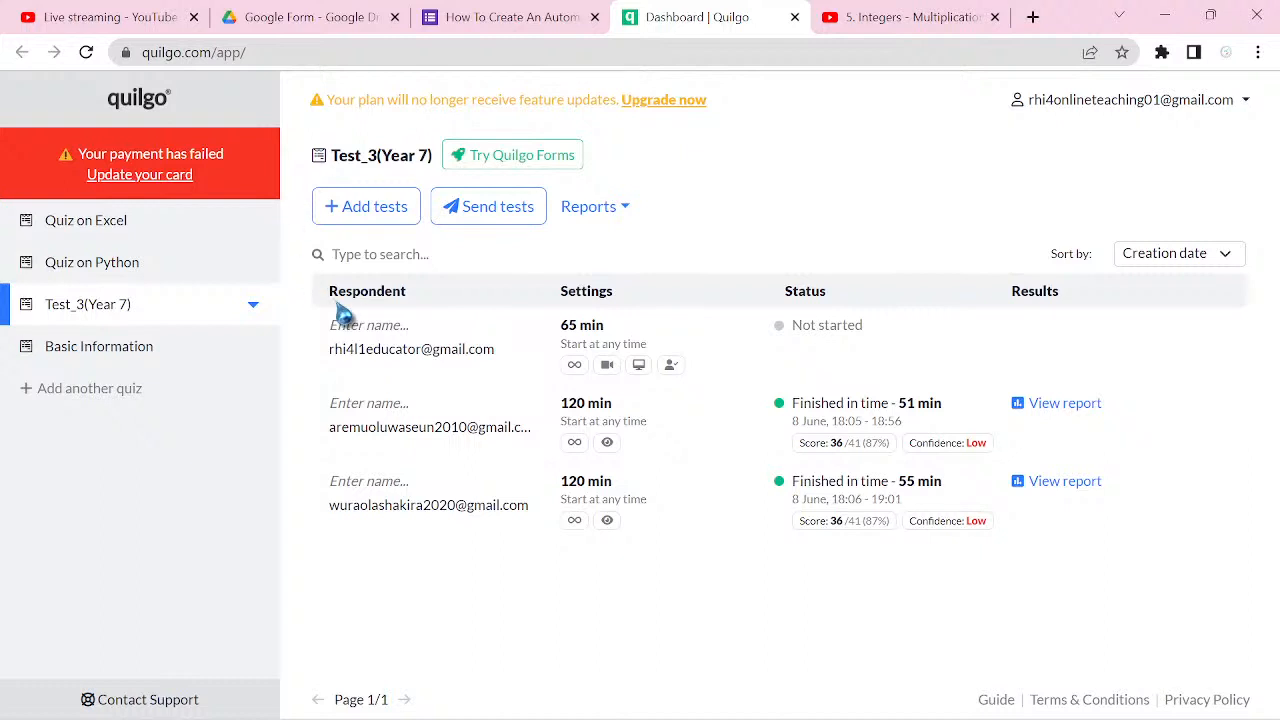
Step: Name the newly added respondent Mathematics Tour and check the settings of that respondent's 65-minute test
{"action": "left_click", "coordinate": [365, 325]}
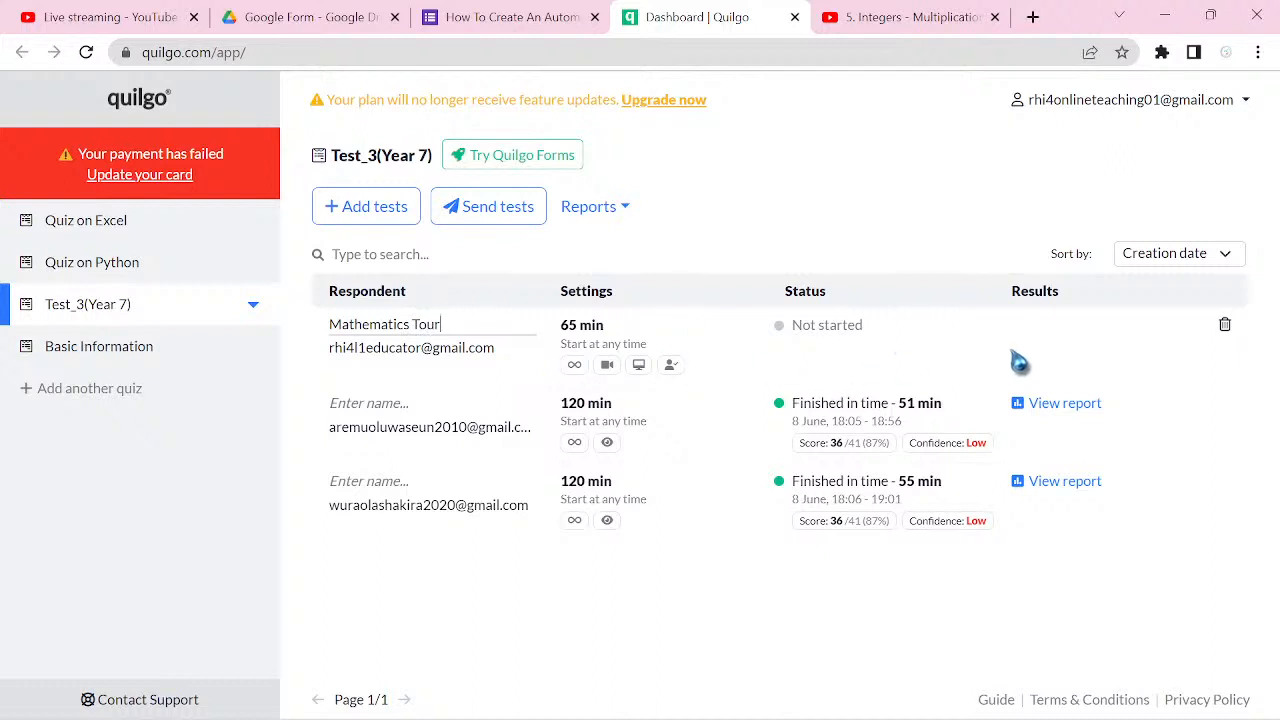
{"action": "left_click", "coordinate": [980, 352]}
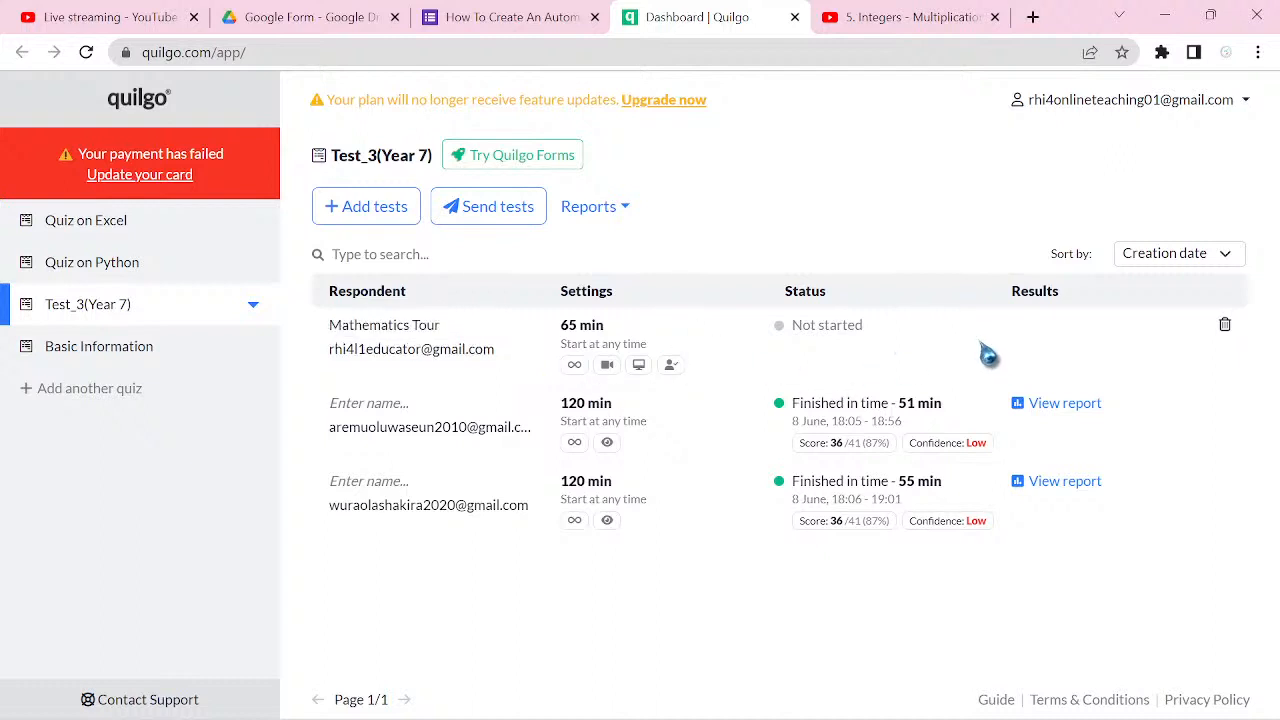
{"action": "triple_click", "coordinate": [414, 362]}
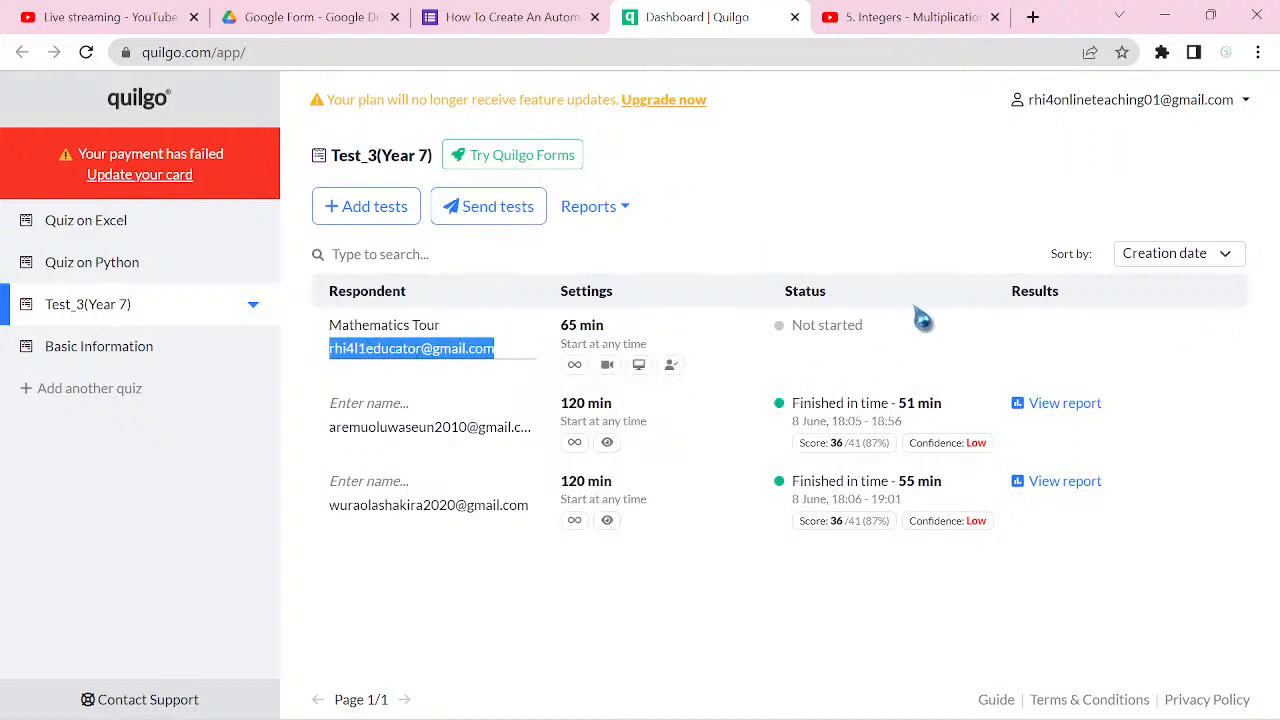
{"action": "mouse_move", "coordinate": [662, 368]}
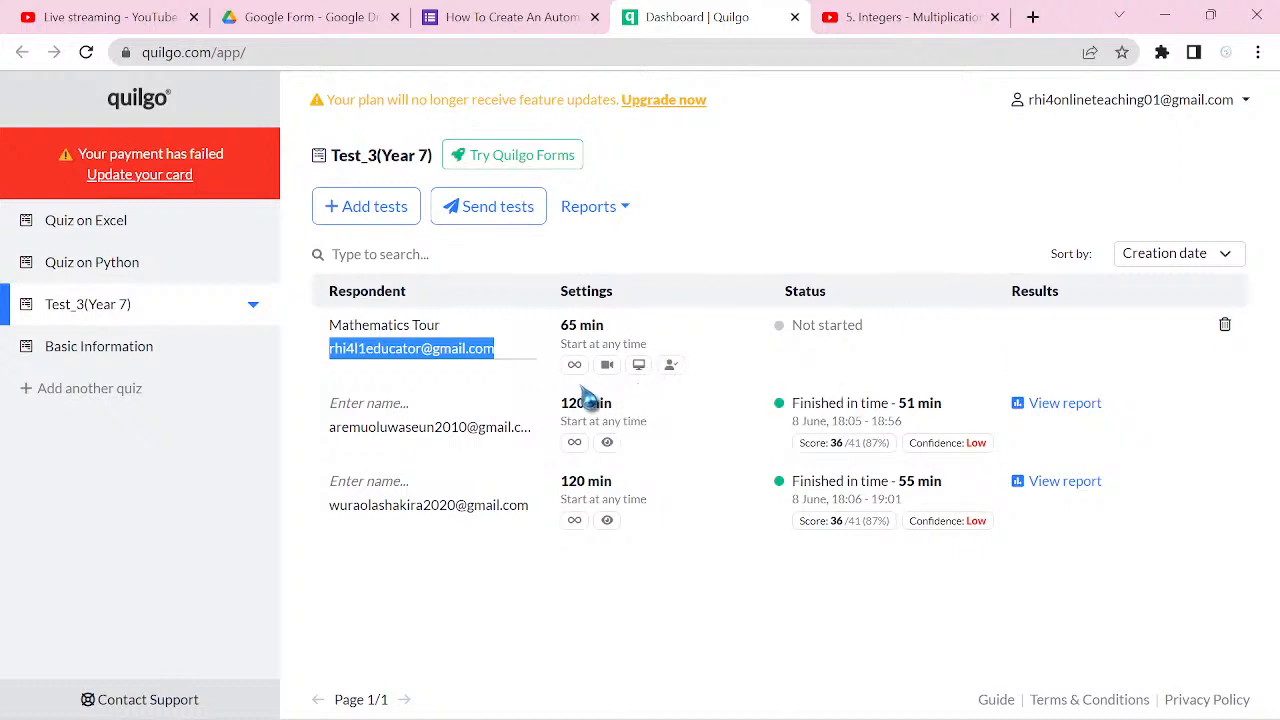
{"action": "mouse_move", "coordinate": [578, 370]}
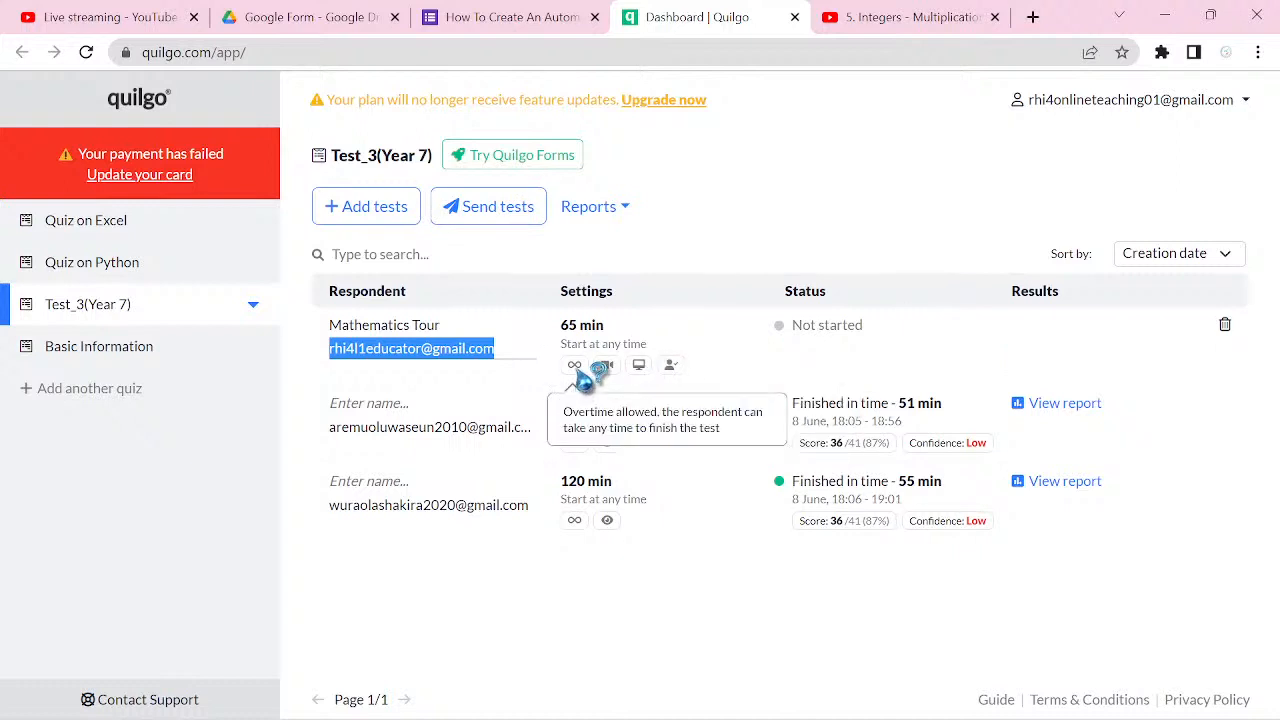
Step: Start sending tests directly via email, selecting the Mathematics Tour respondent as recipient
{"action": "left_click", "coordinate": [499, 214]}
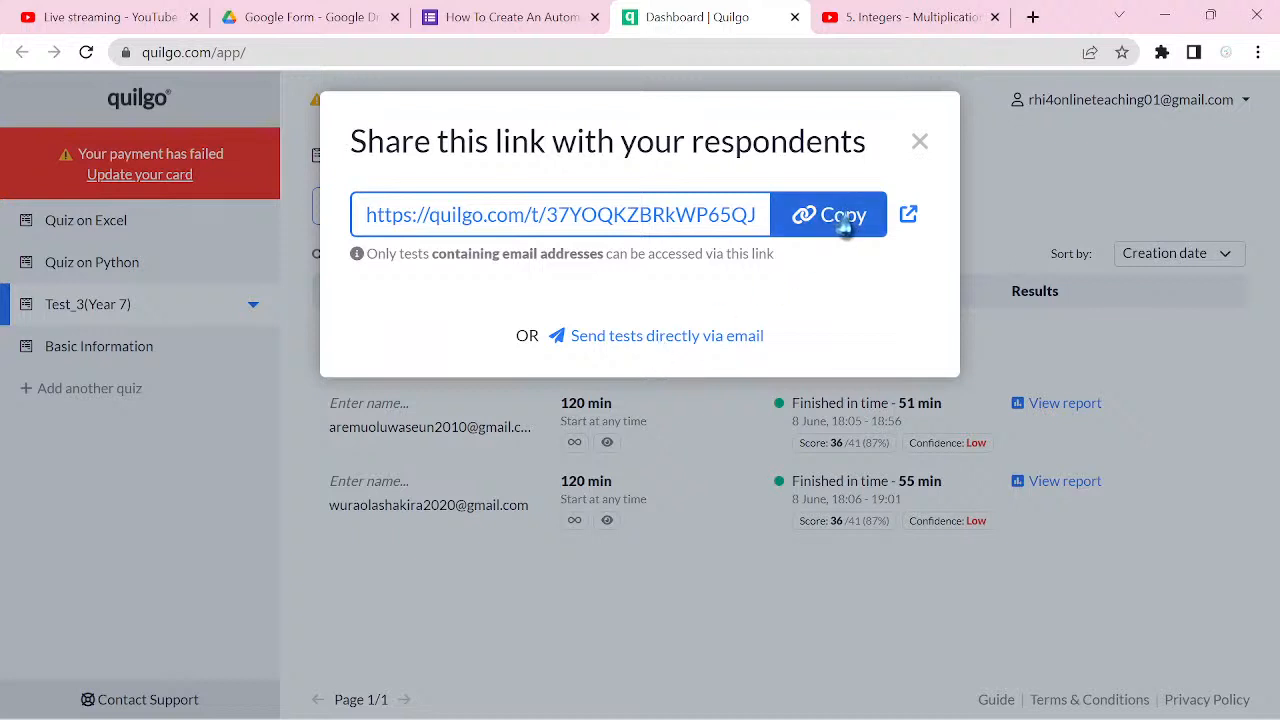
{"action": "left_click", "coordinate": [709, 340]}
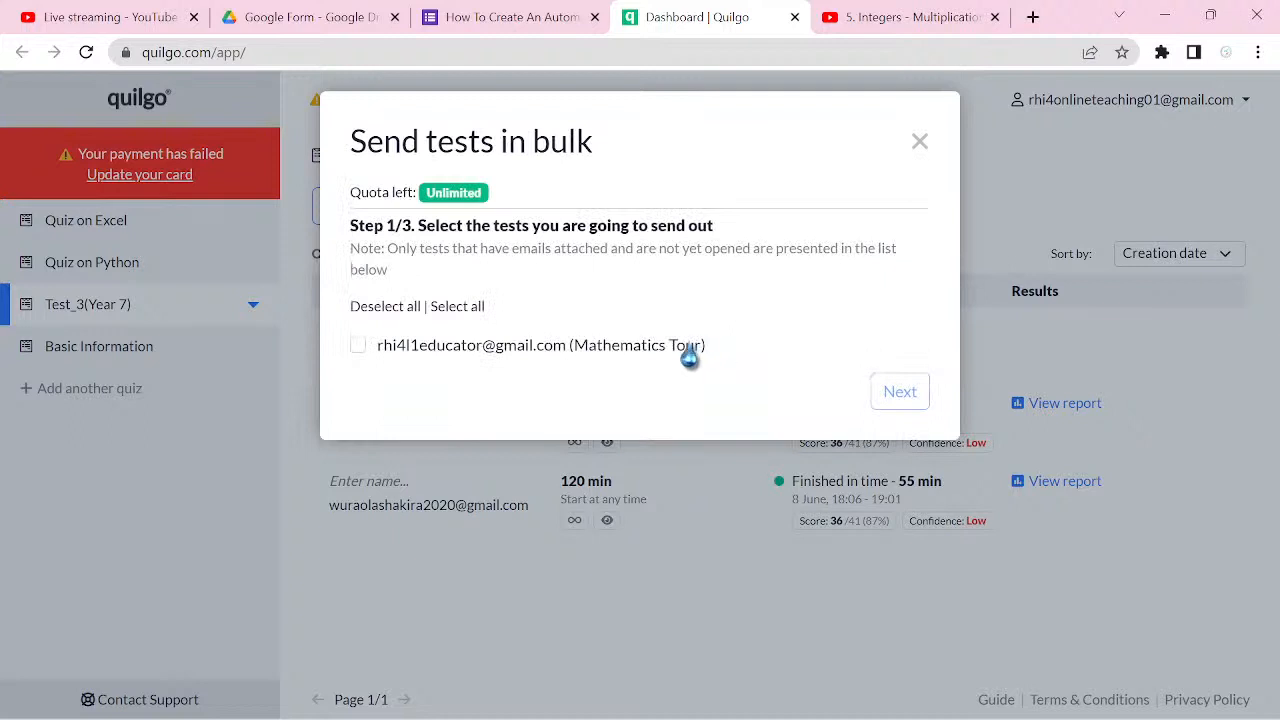
{"action": "left_click", "coordinate": [360, 347]}
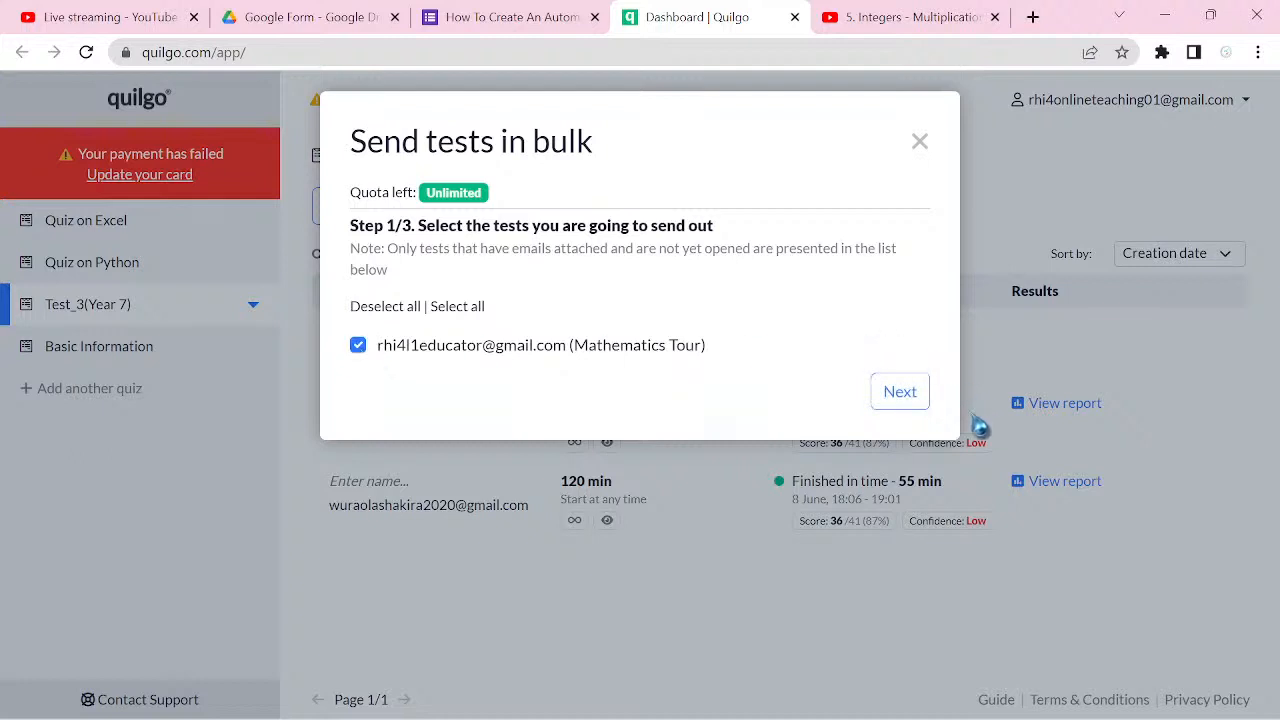
{"action": "left_click", "coordinate": [900, 395]}
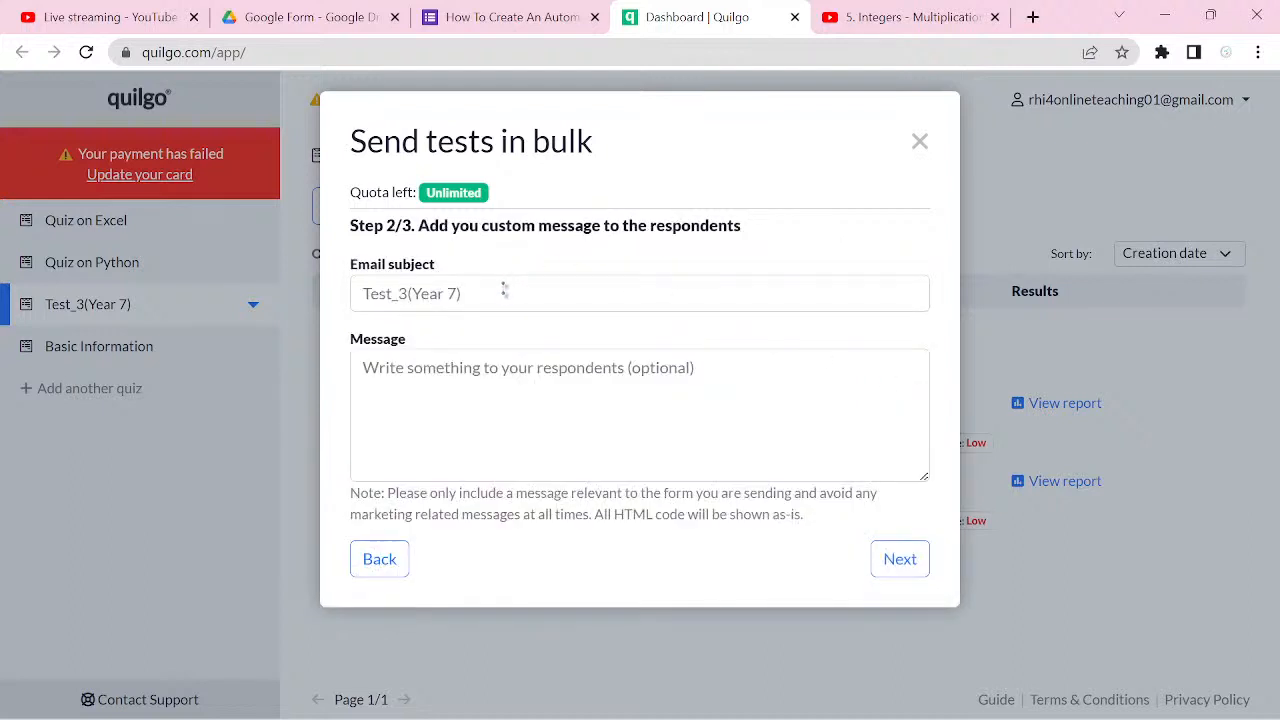
Step: Set the email subject to Entrance Exam, leave the message empty, and send the test
{"action": "triple_click", "coordinate": [510, 294]}
{"action": "key", "text": "BackSpace"}
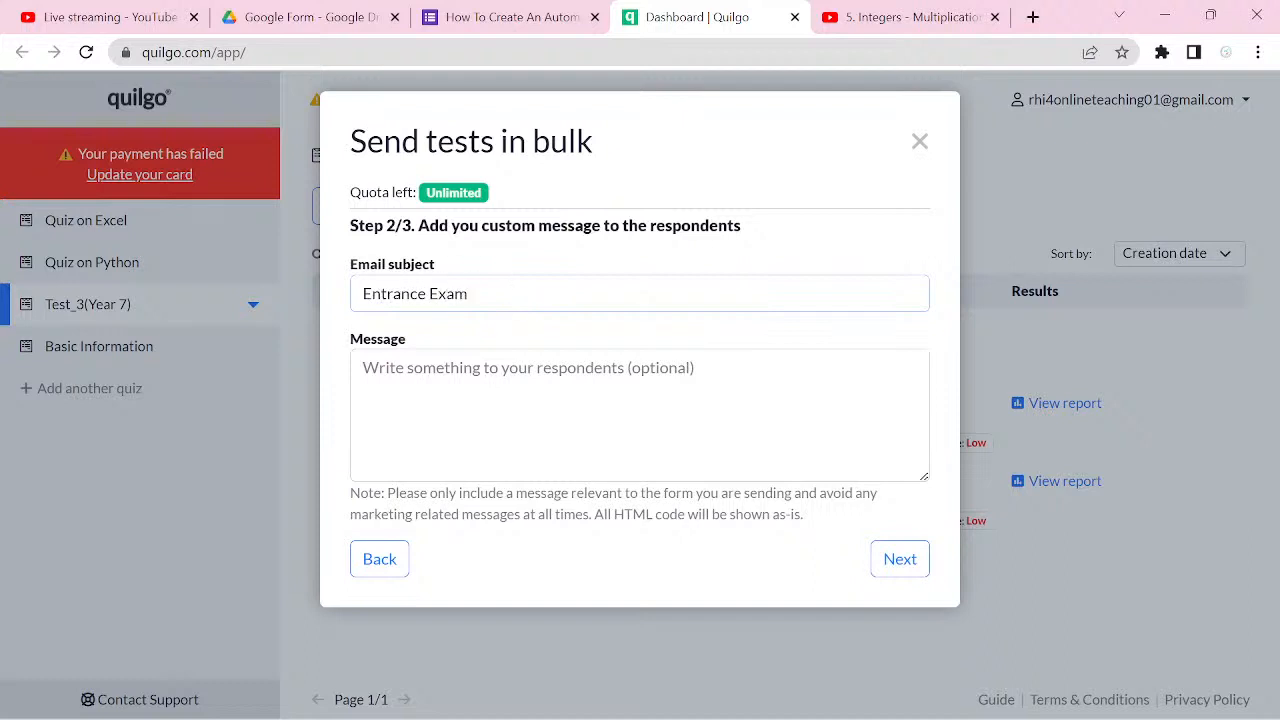
{"action": "left_click", "coordinate": [902, 570]}
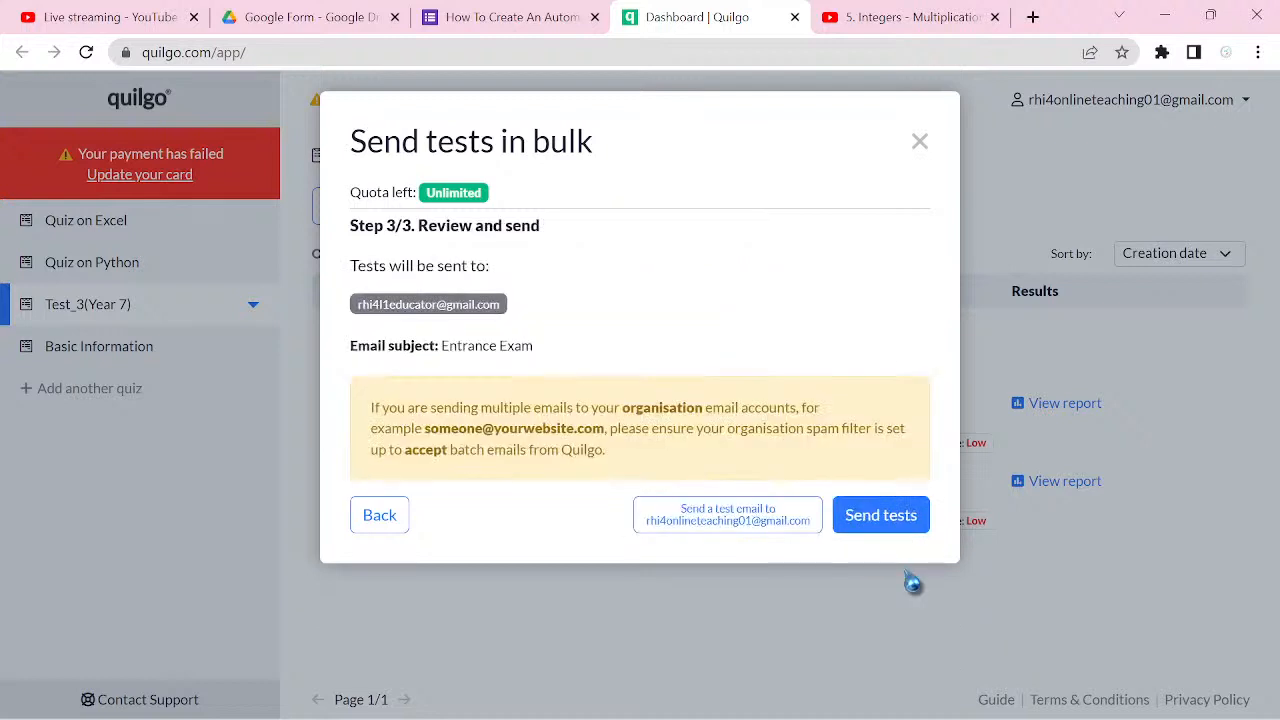
{"action": "left_click", "coordinate": [904, 519]}
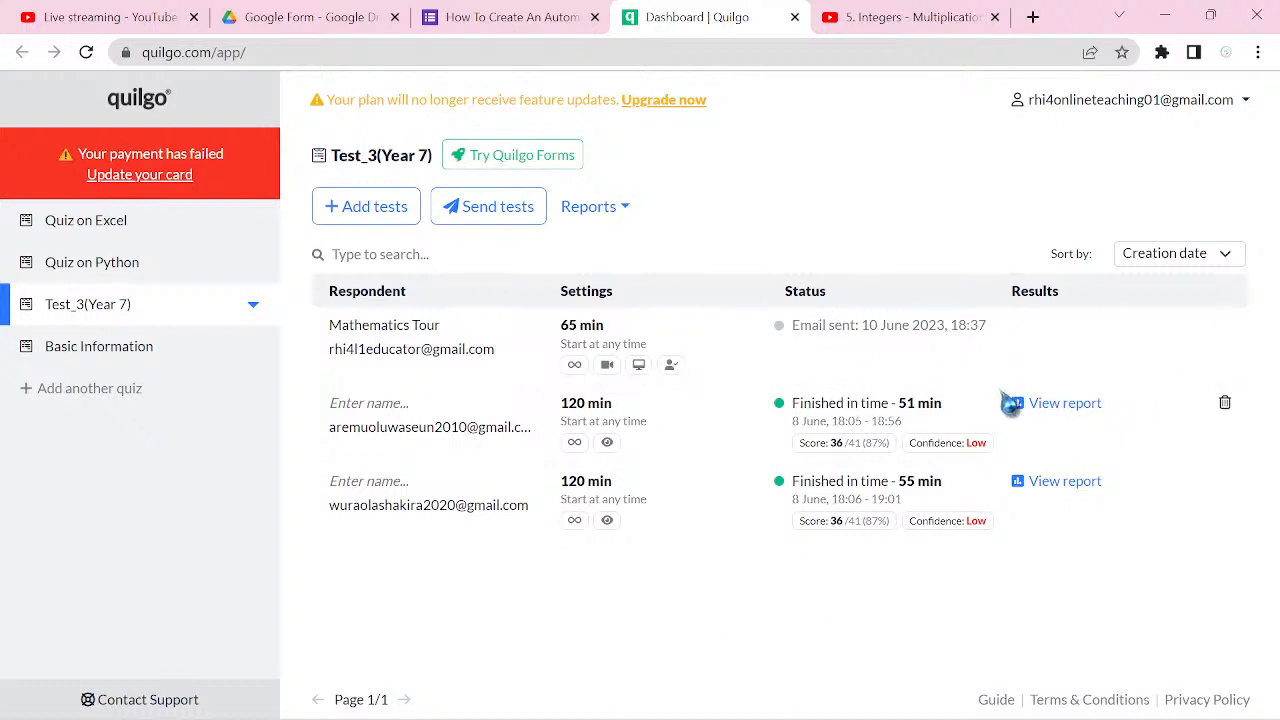
Step: Check the score details of the finished 120-minute tests in the respondent list
{"action": "mouse_move", "coordinate": [852, 496]}
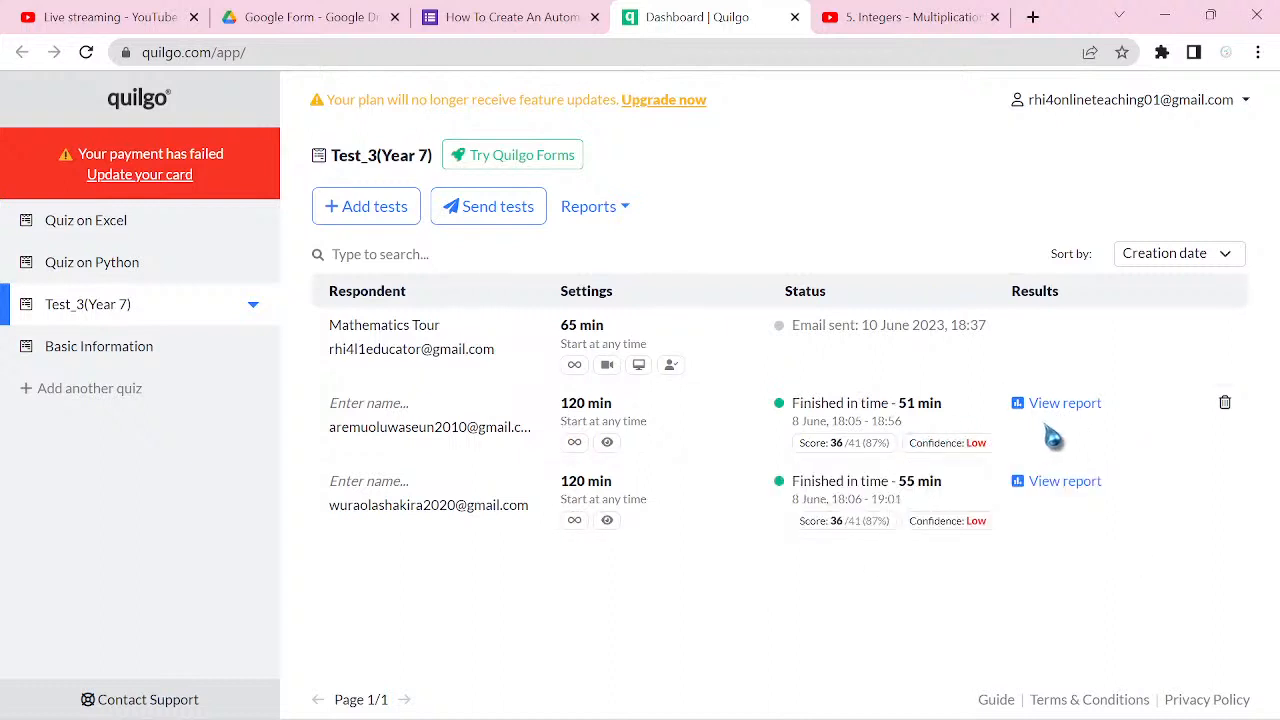
{"action": "mouse_move", "coordinate": [897, 505]}
{"action": "mouse_move", "coordinate": [860, 457]}
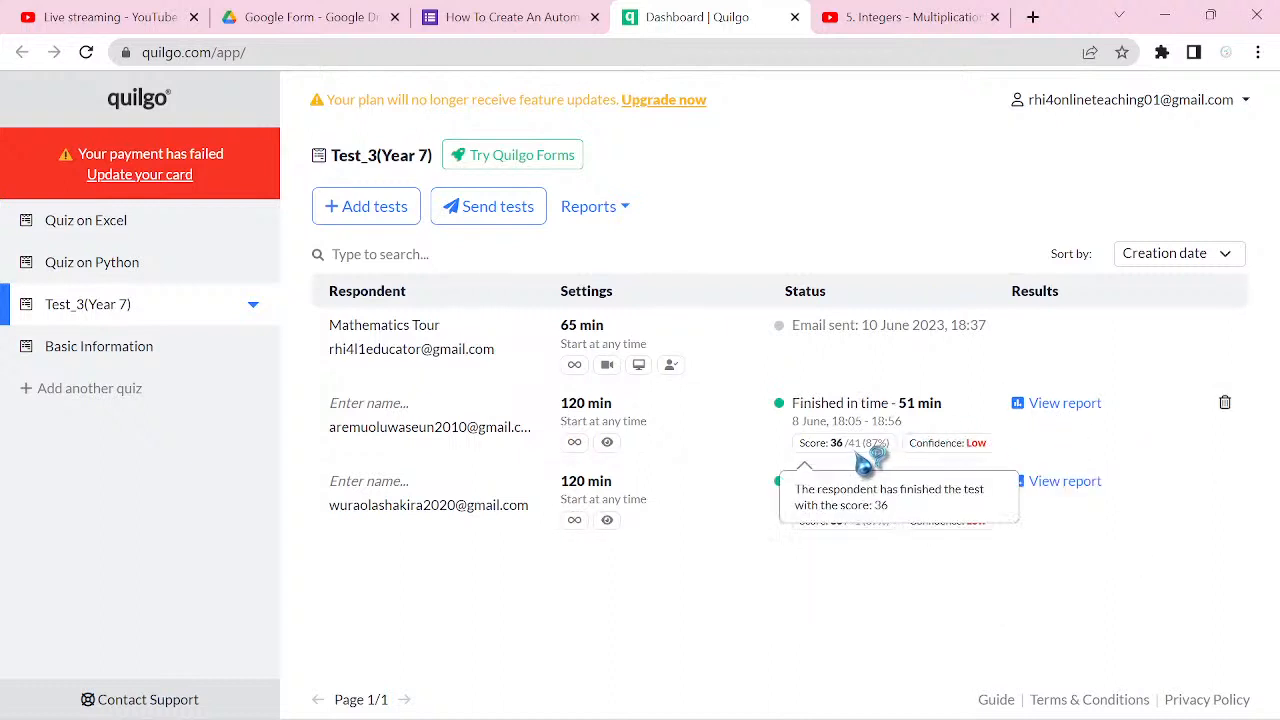
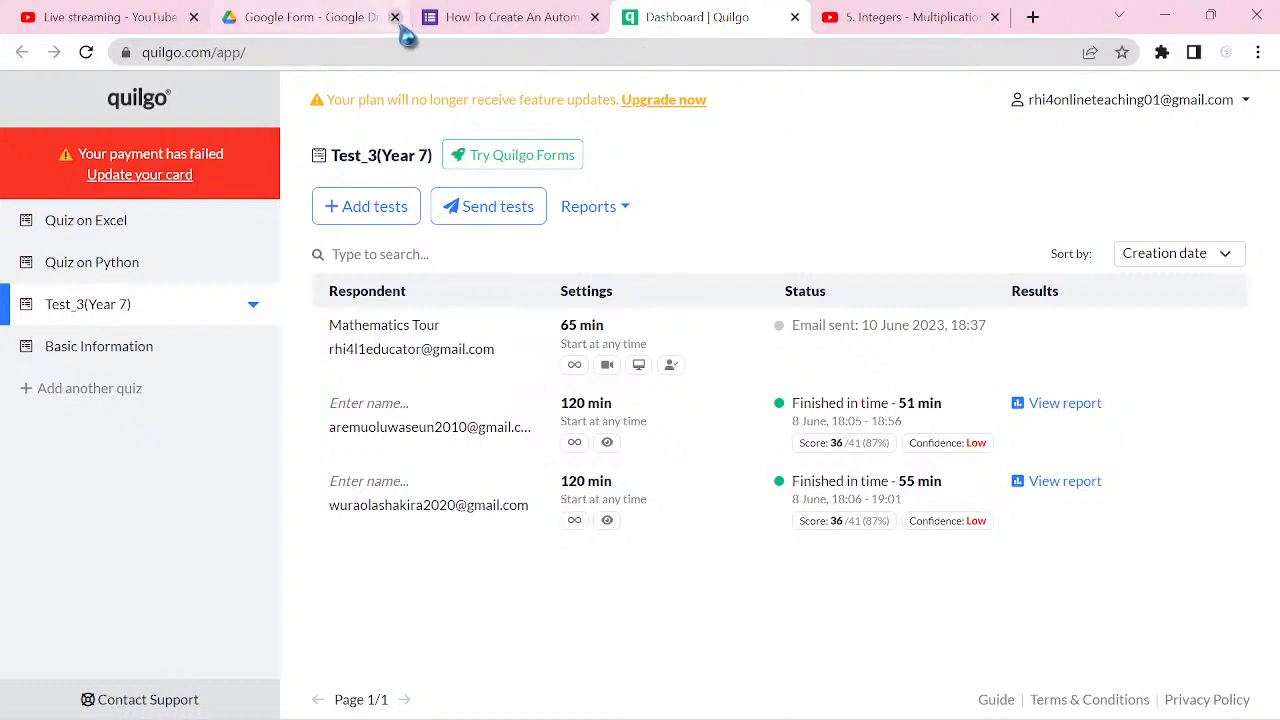
Step: Switch to the automated quiz form in Google Forms and close the Quilgo add-on panel
{"action": "left_click", "coordinate": [520, 20]}
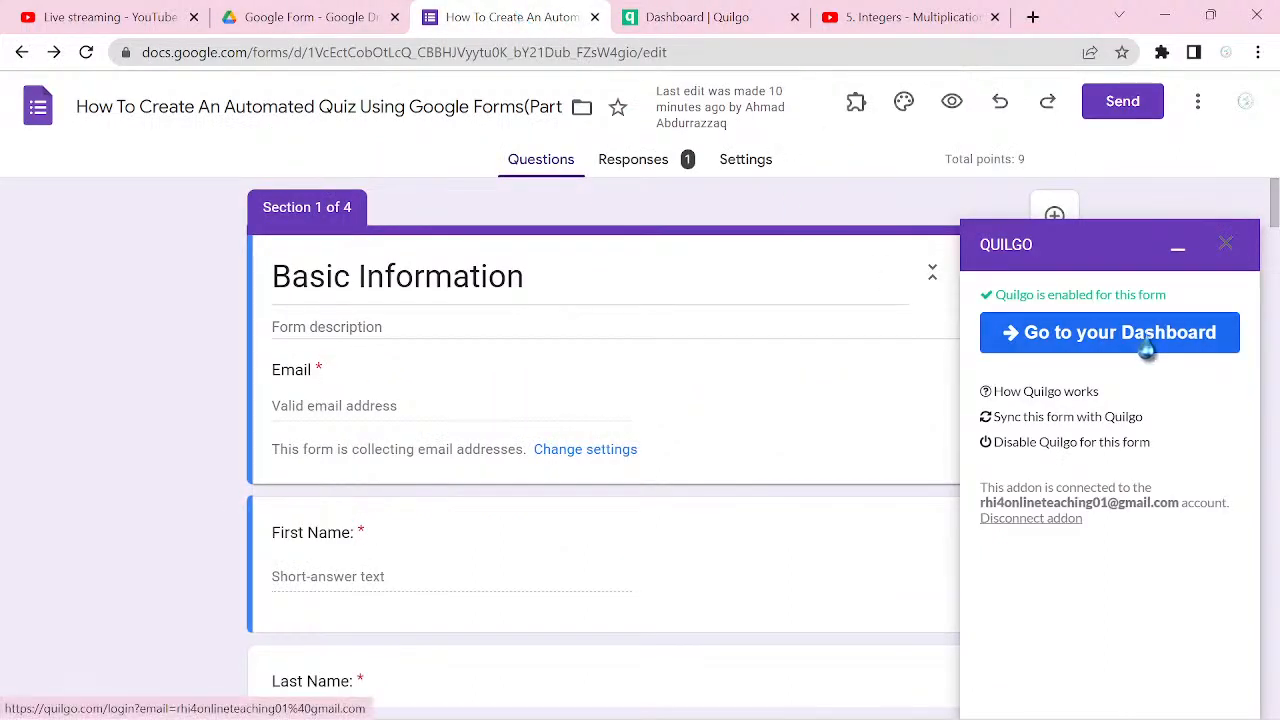
{"action": "left_click", "coordinate": [1227, 244]}
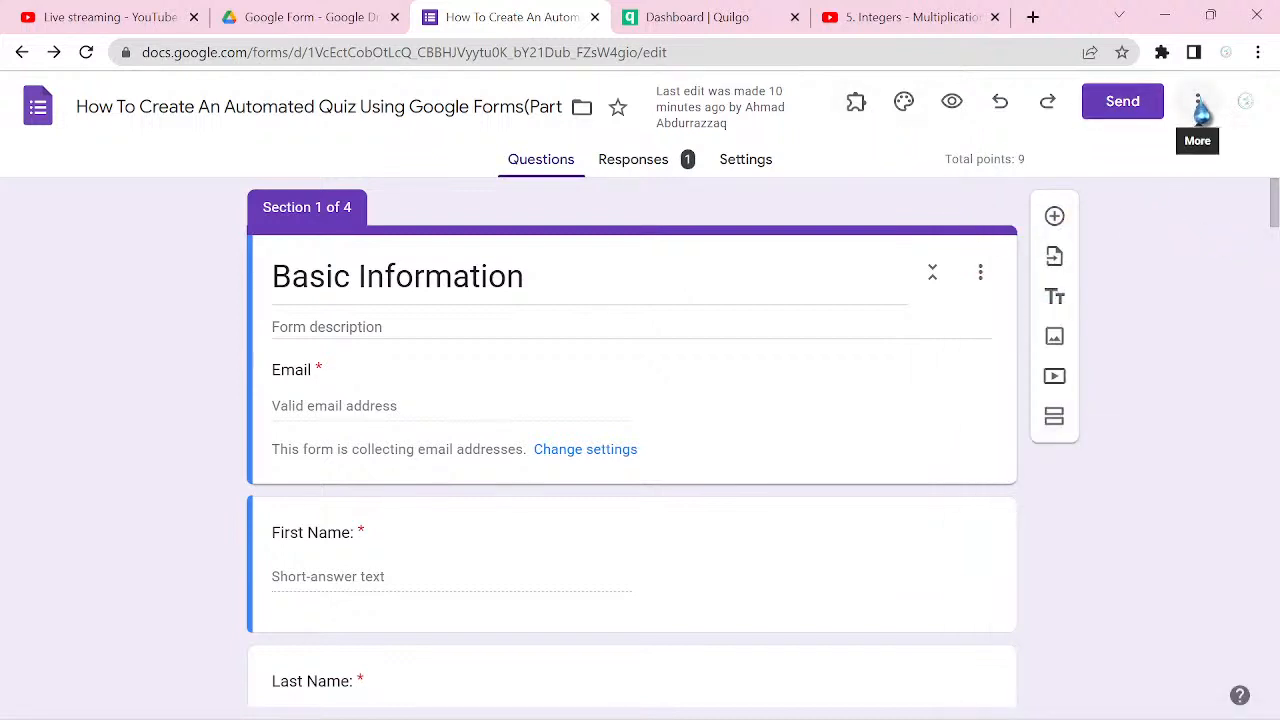
{"action": "left_click", "coordinate": [1198, 102]}
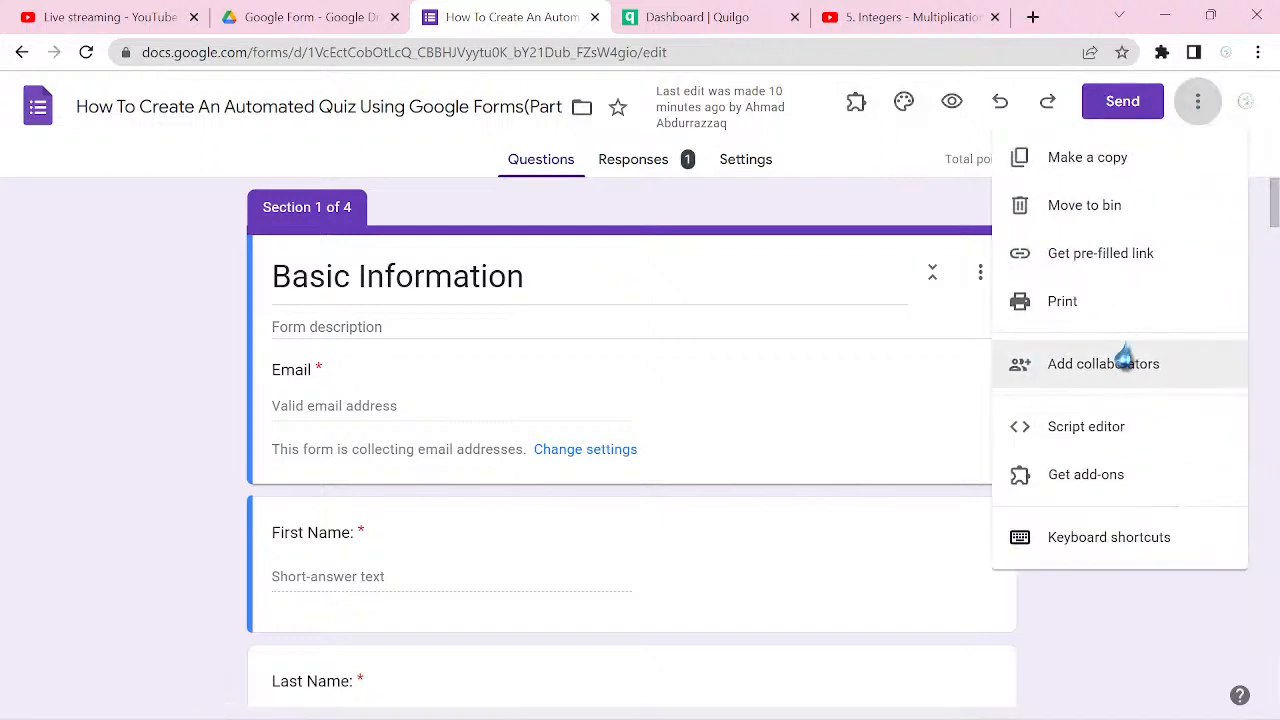
{"action": "left_click", "coordinate": [1111, 388]}
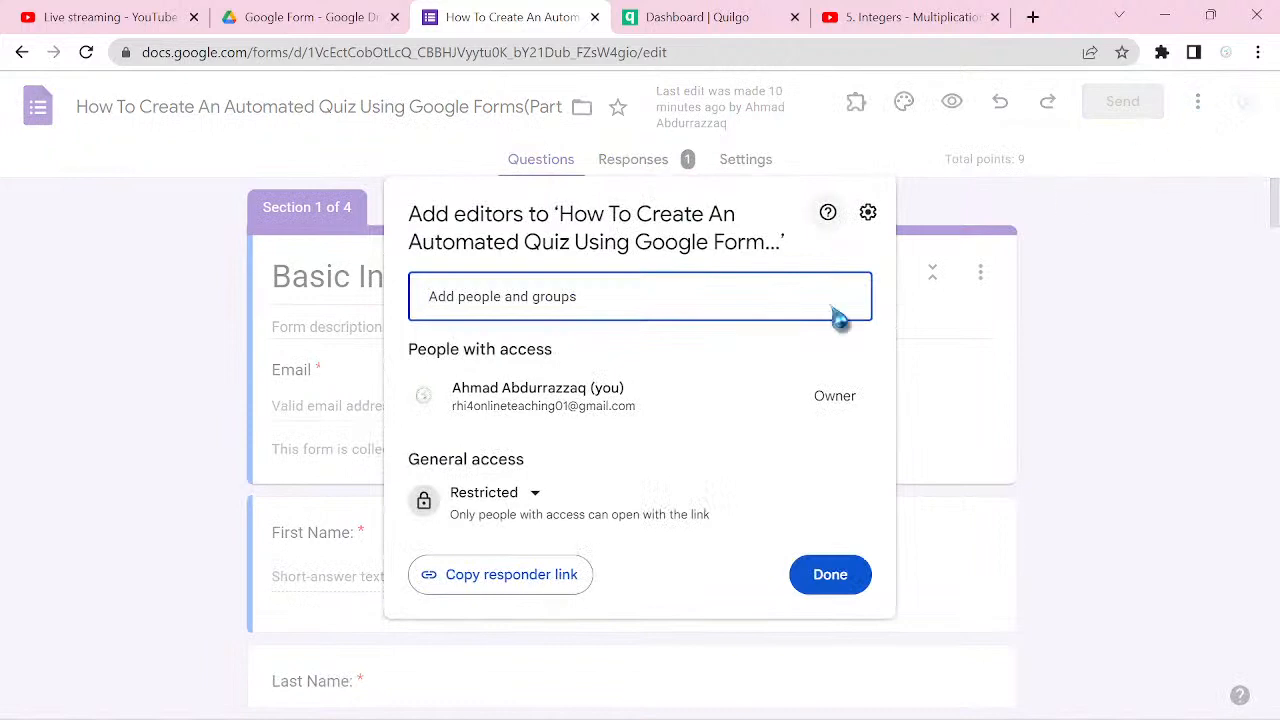
{"action": "left_click", "coordinate": [1136, 514]}
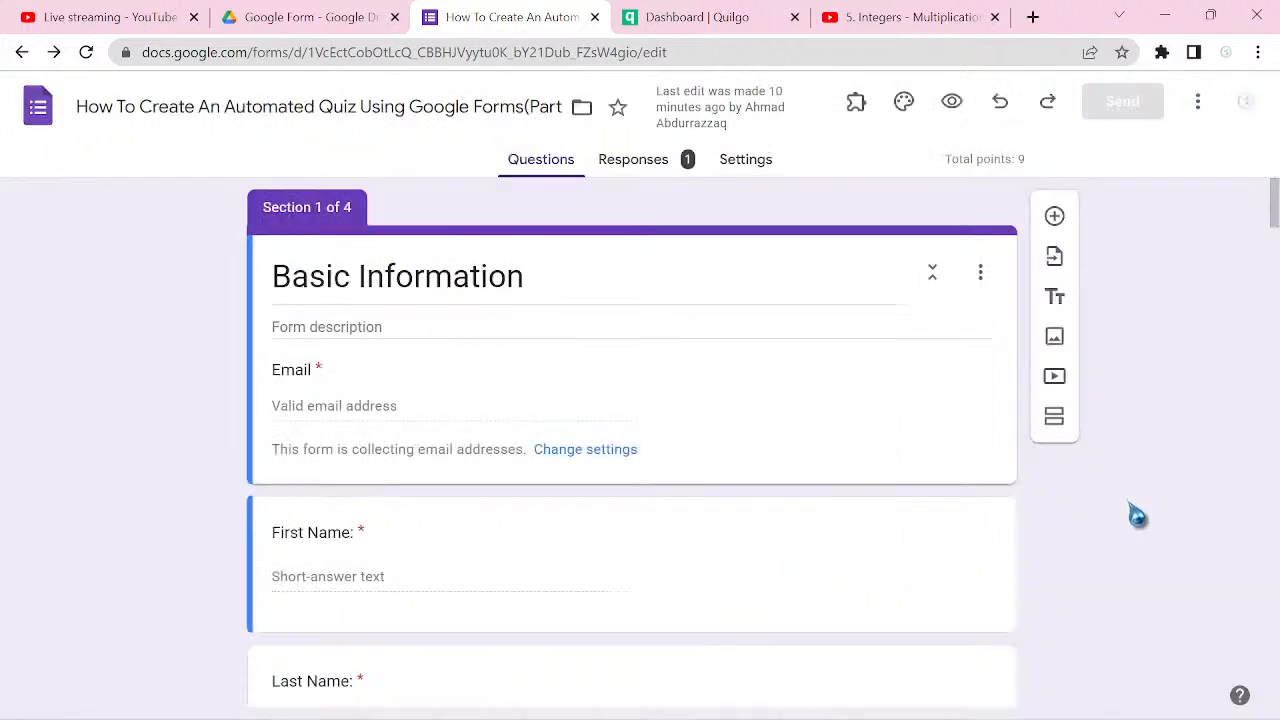
Step: Search the Google Workspace Marketplace for formLimiter and open that add-on's page
{"action": "left_click", "coordinate": [1197, 101]}
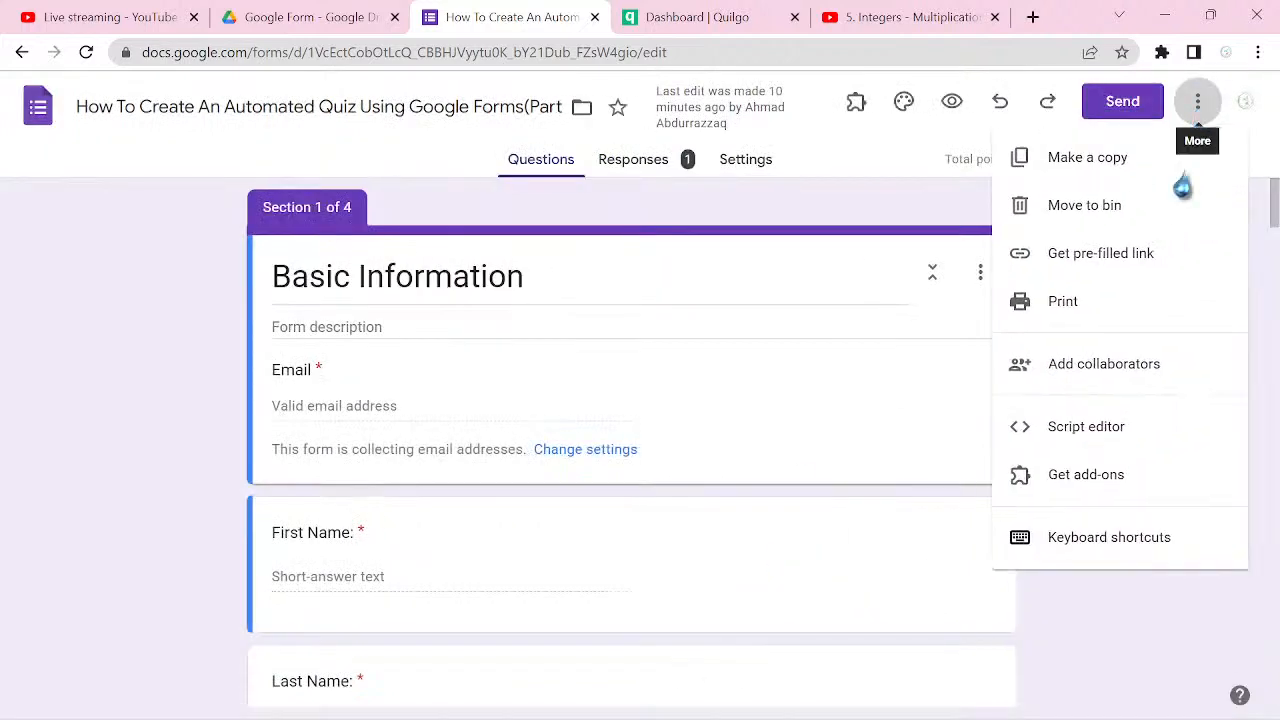
{"action": "left_click", "coordinate": [1120, 484]}
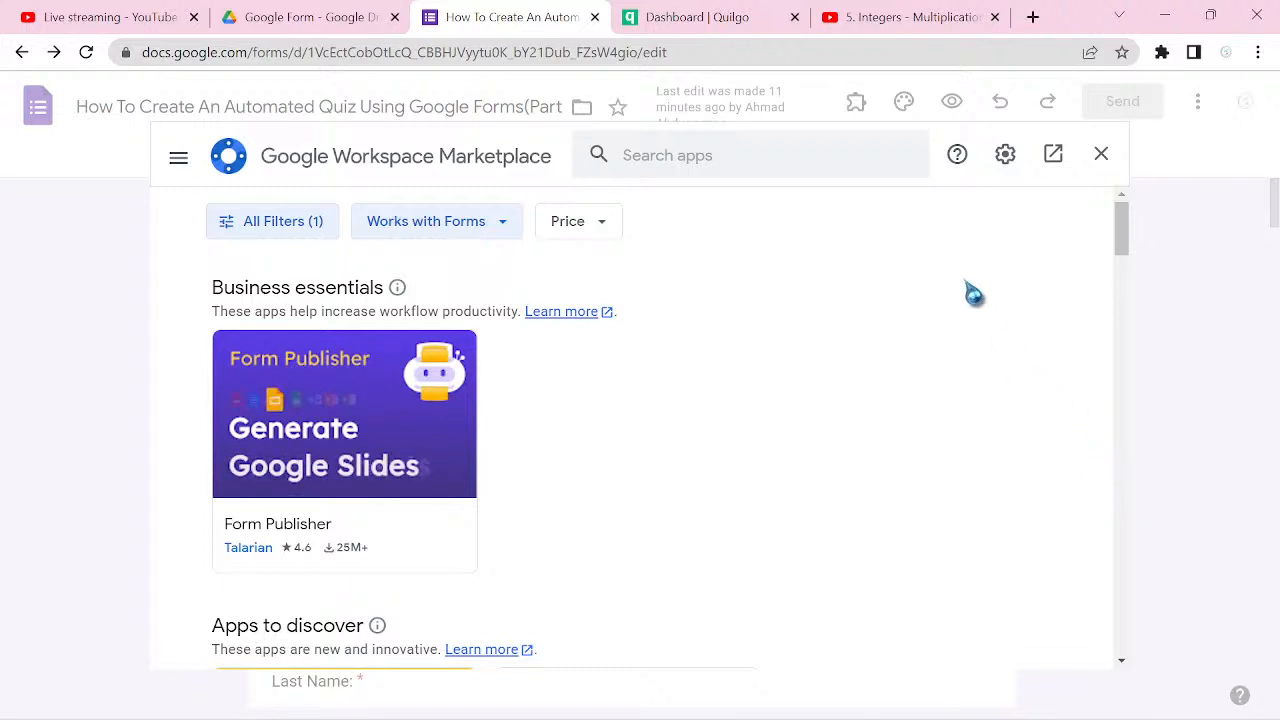
{"action": "left_click", "coordinate": [845, 162]}
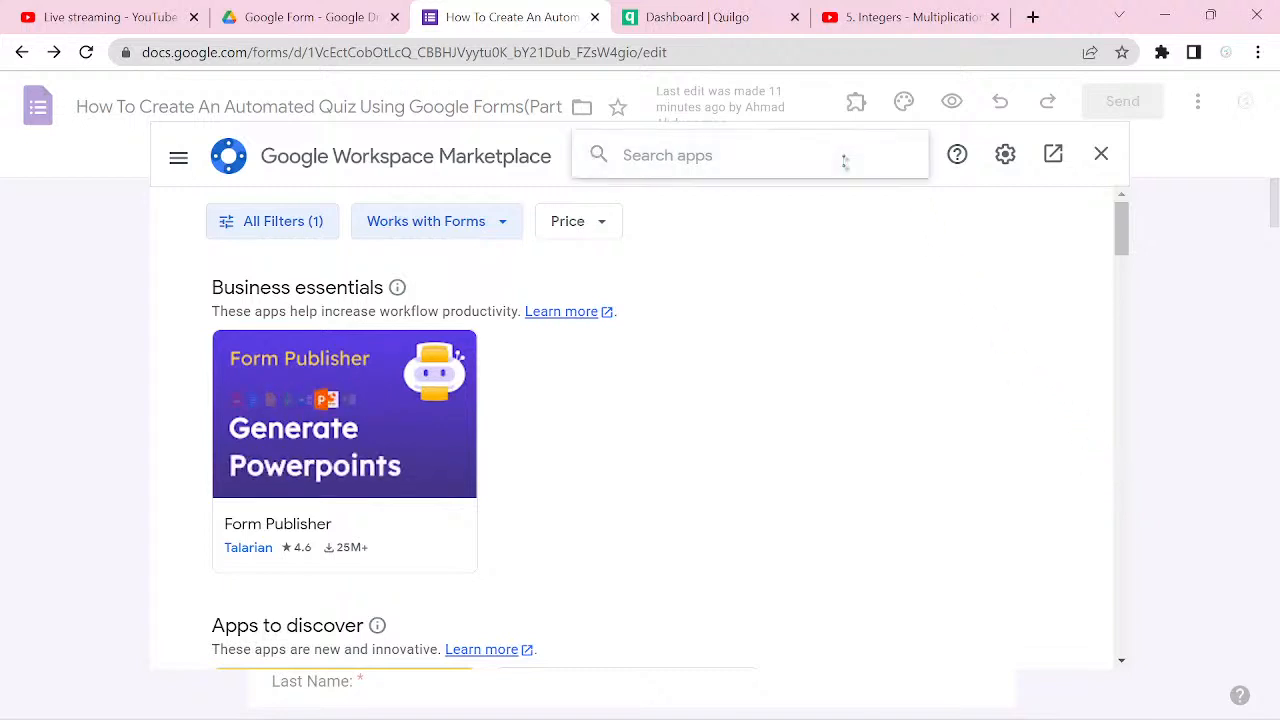
{"action": "type", "text": "form"}
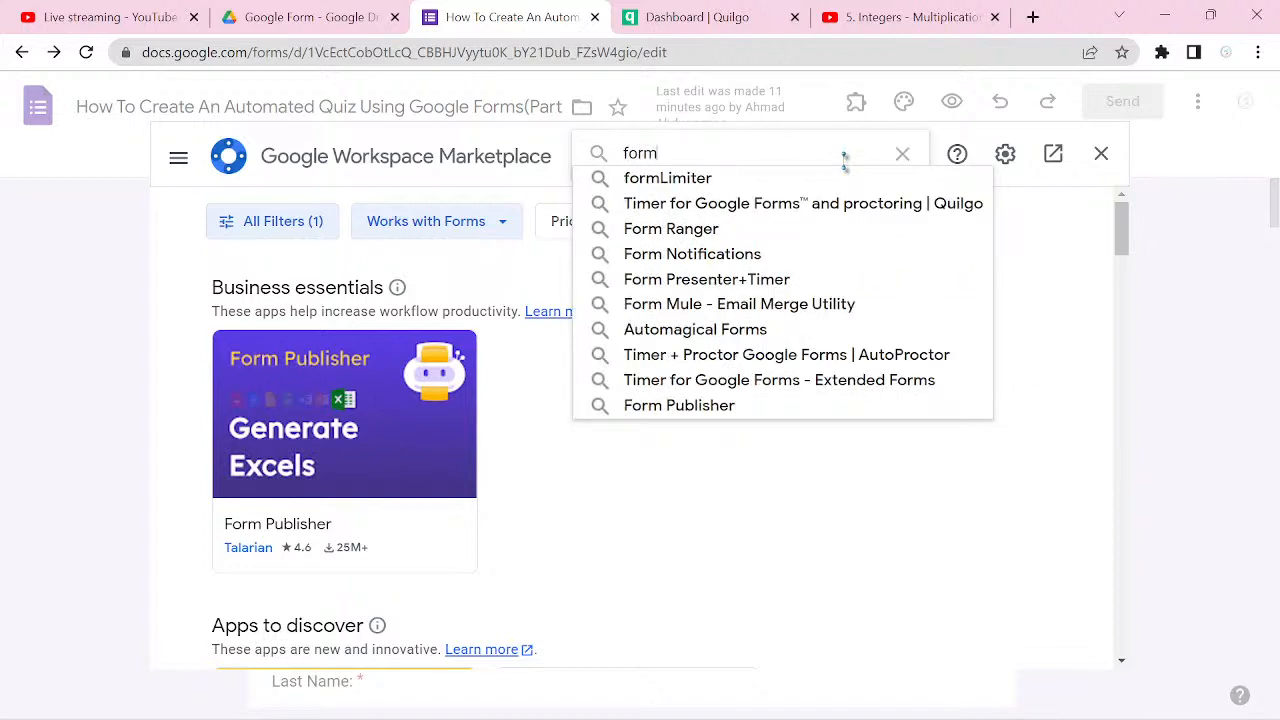
{"action": "left_click", "coordinate": [811, 178]}
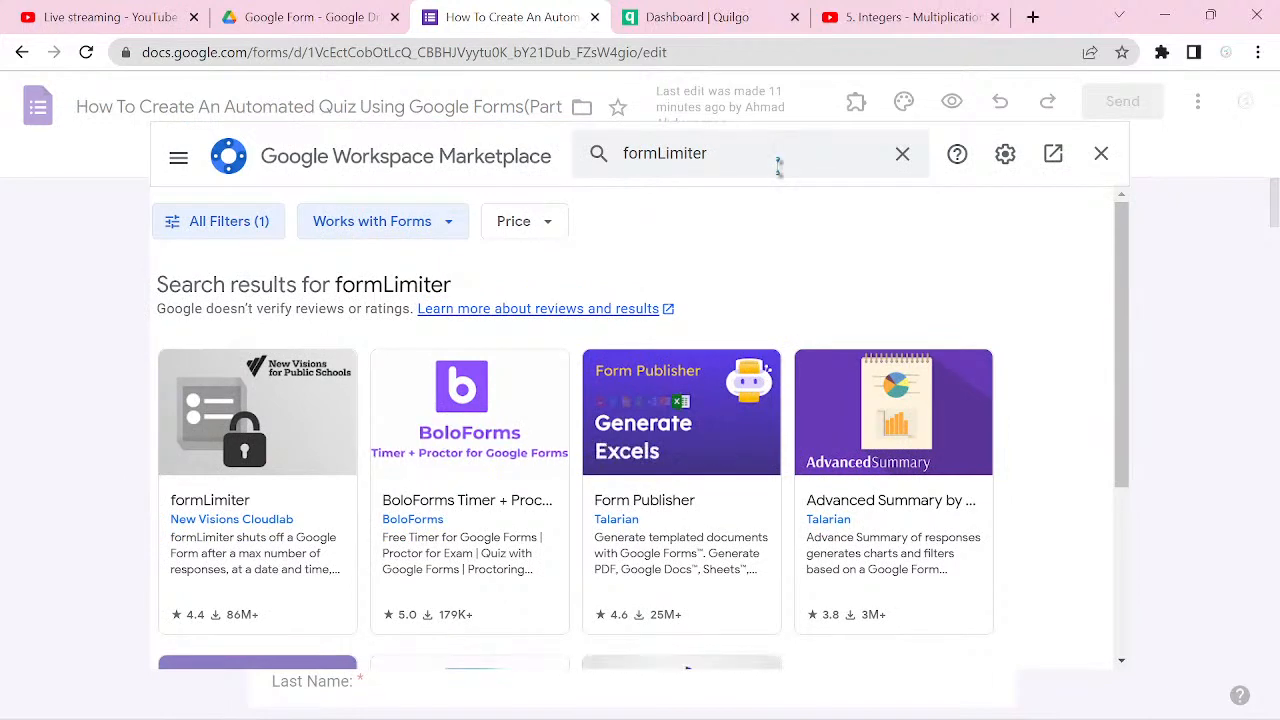
{"action": "scroll", "coordinate": [640, 430], "scroll_direction": "down", "scroll_amount": 1}
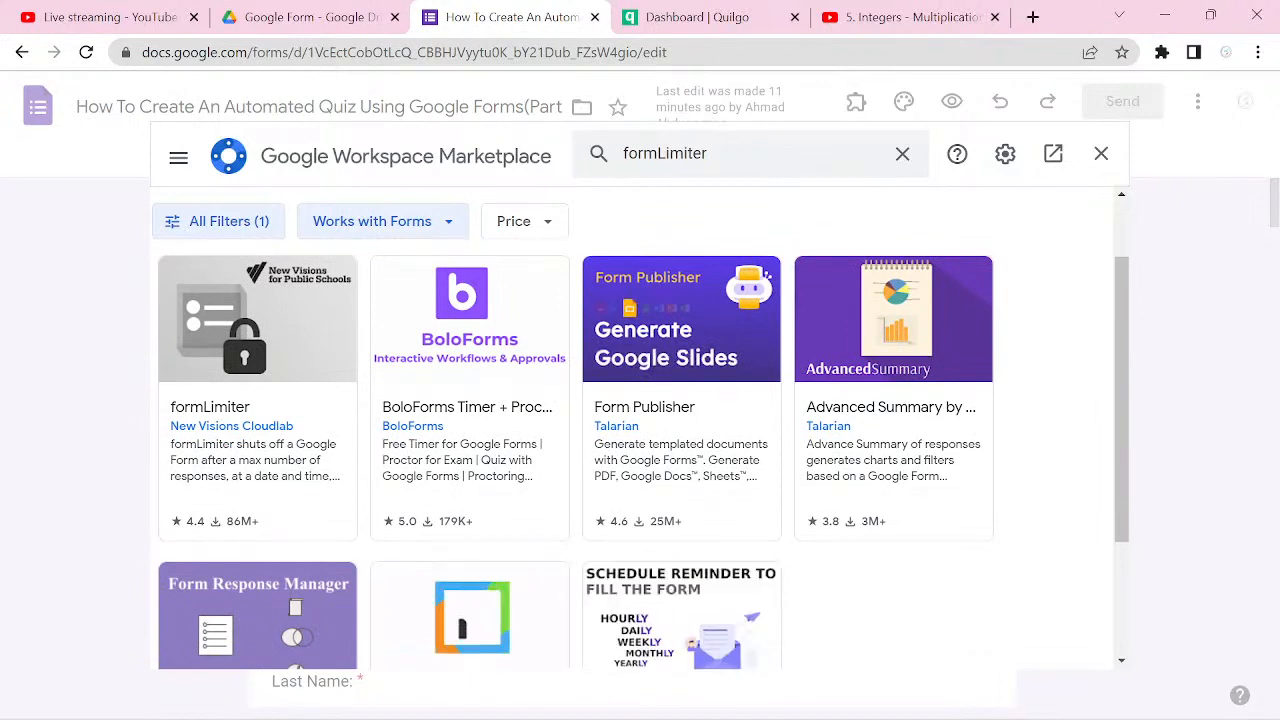
{"action": "left_click", "coordinate": [258, 398]}
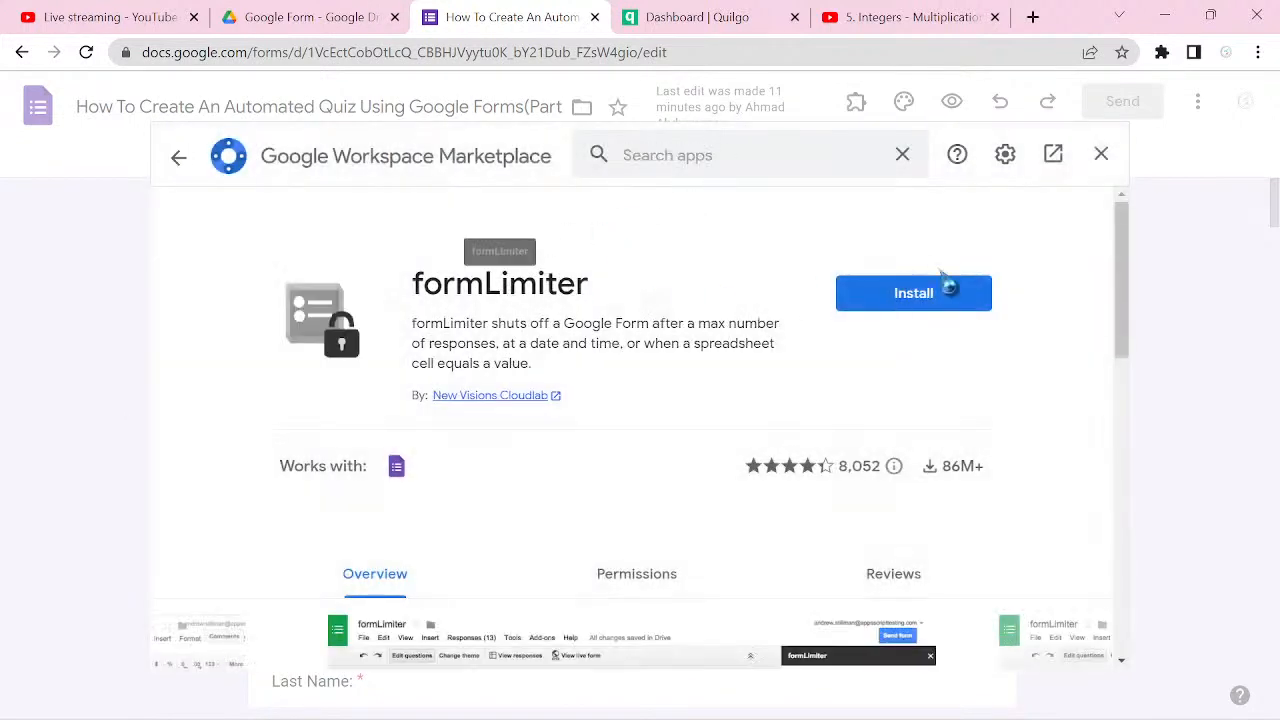
Step: Install the formLimiter add-on, granting it the requested access to the Google account
{"action": "left_click", "coordinate": [961, 306]}
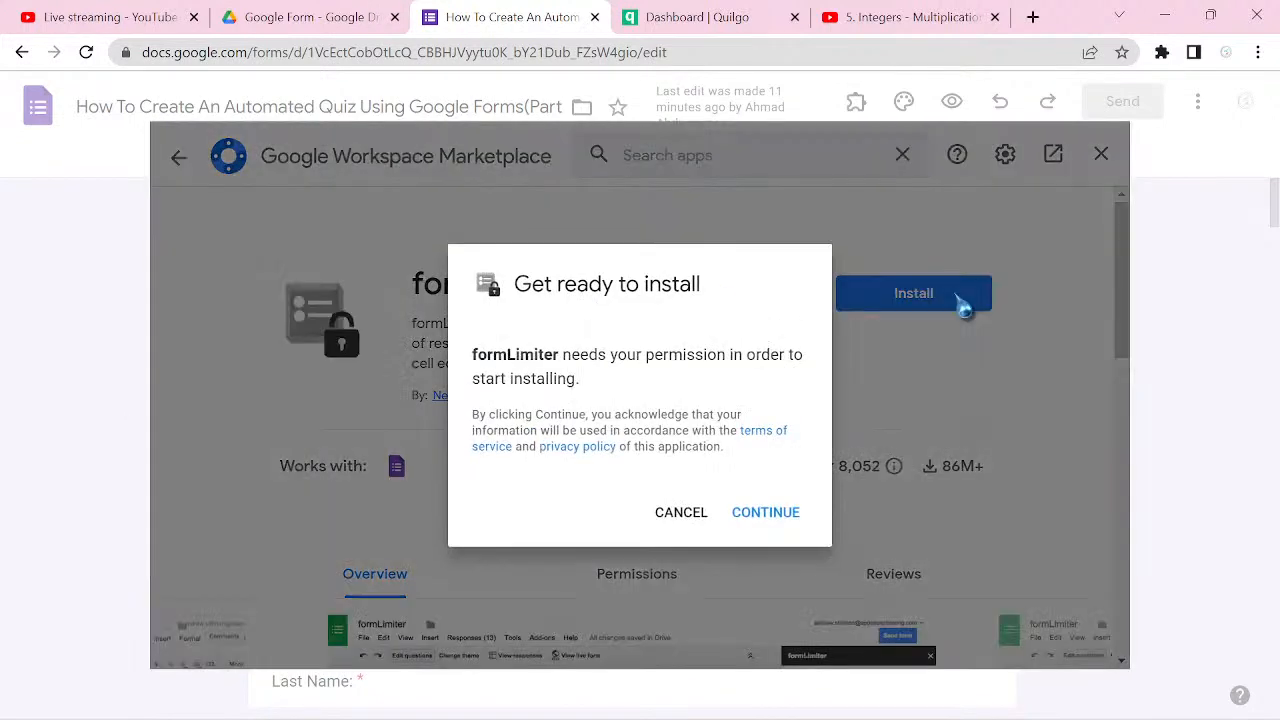
{"action": "left_click", "coordinate": [765, 512]}
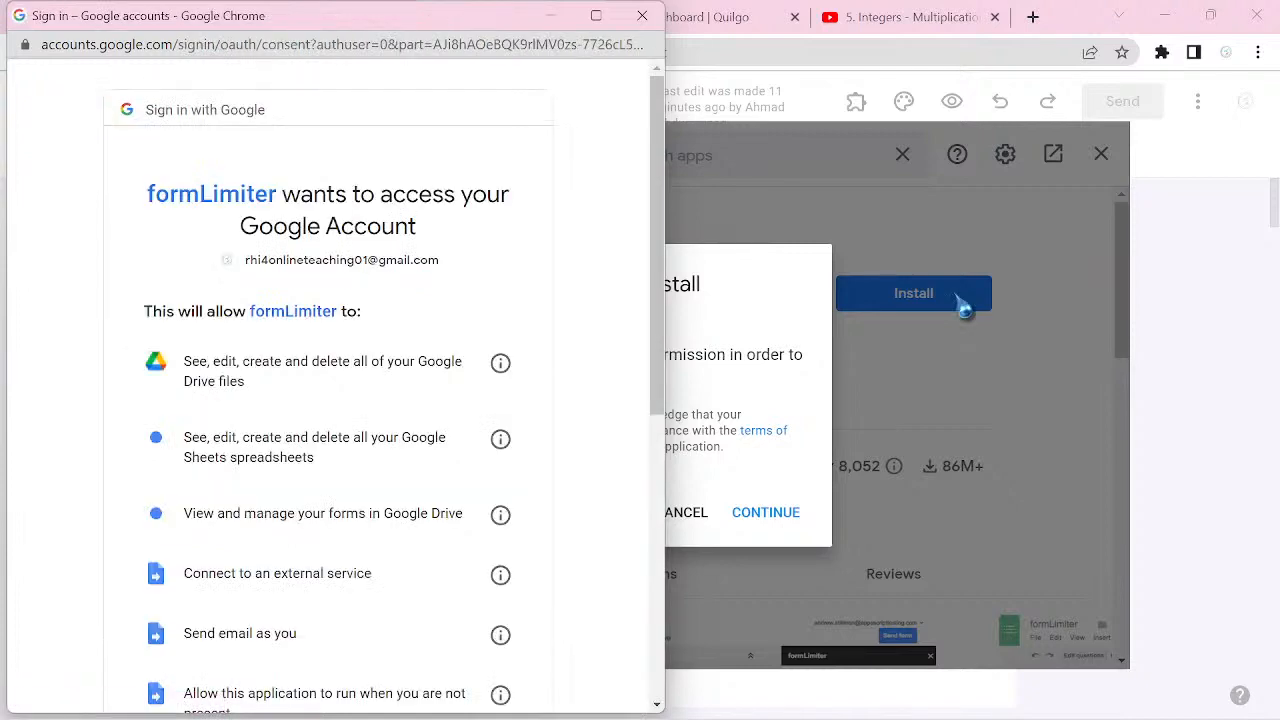
{"action": "scroll", "coordinate": [330, 390], "scroll_direction": "down", "scroll_amount": 5}
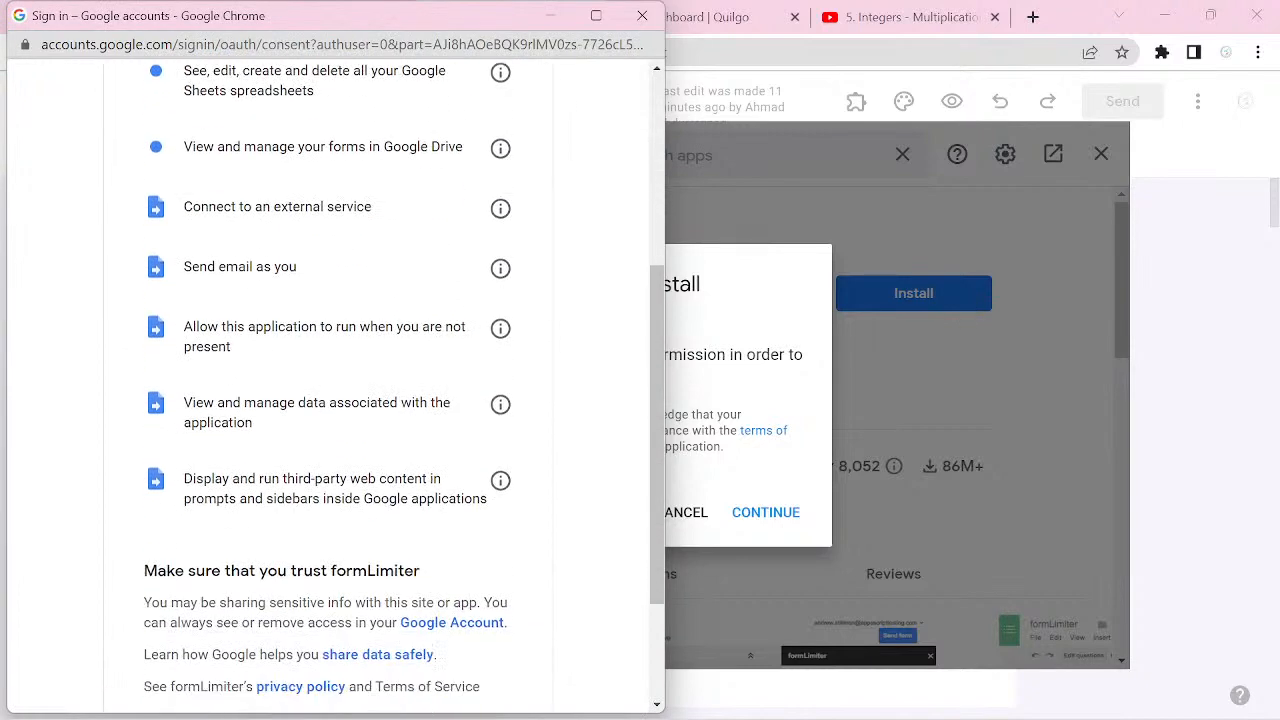
{"action": "left_click", "coordinate": [421, 569]}
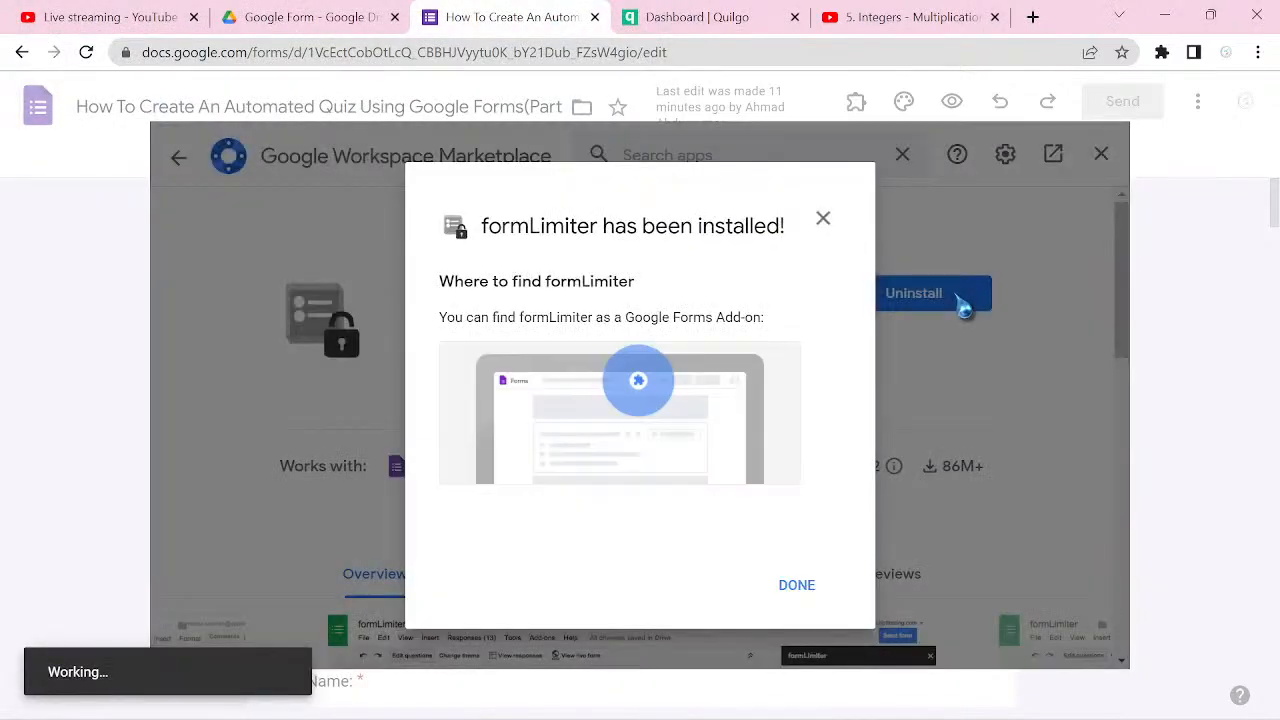
{"action": "key", "text": "Return"}
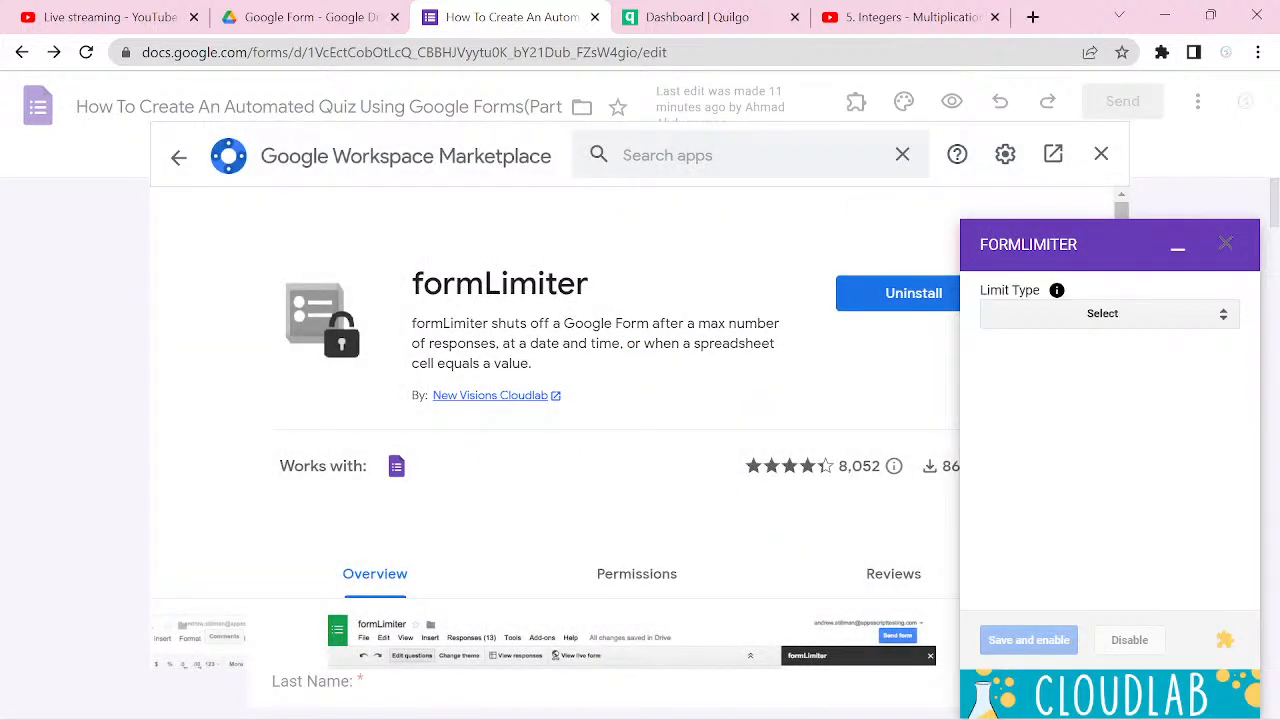
Step: Limit the form by number of form responses, closing it above 100 responses, and save and enable the limit
{"action": "left_click", "coordinate": [1221, 318]}
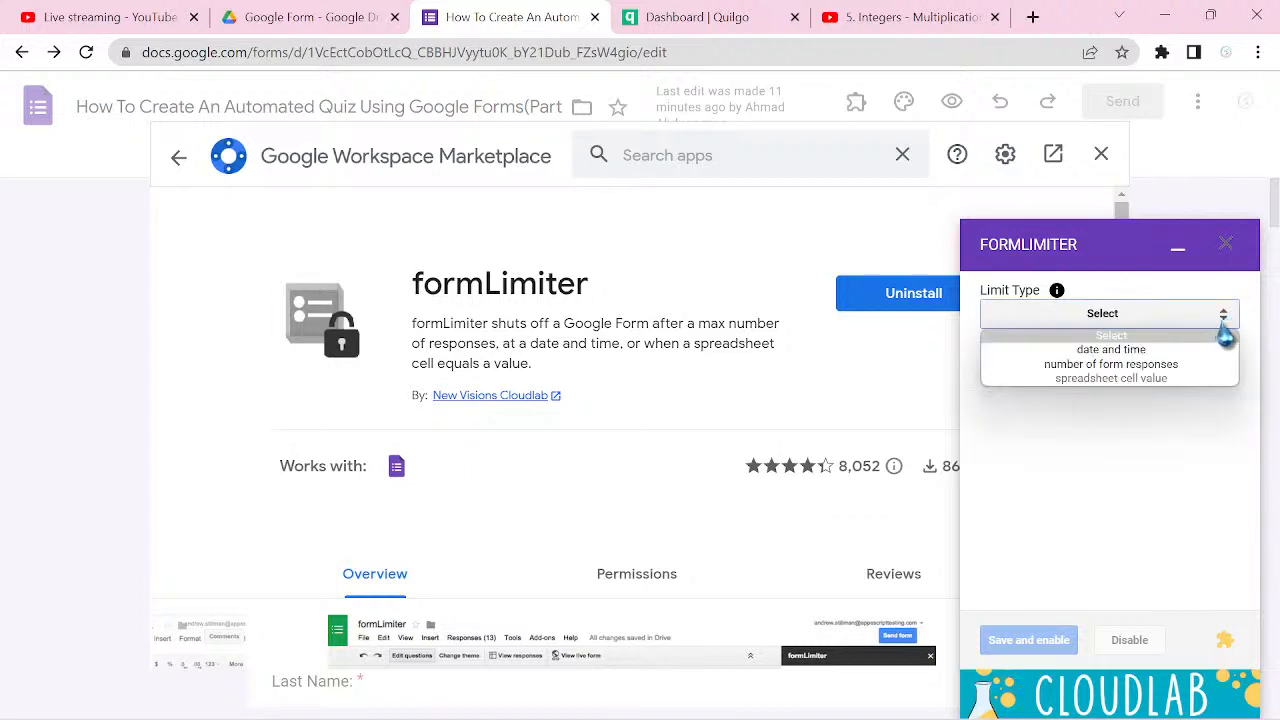
{"action": "left_click", "coordinate": [1176, 370]}
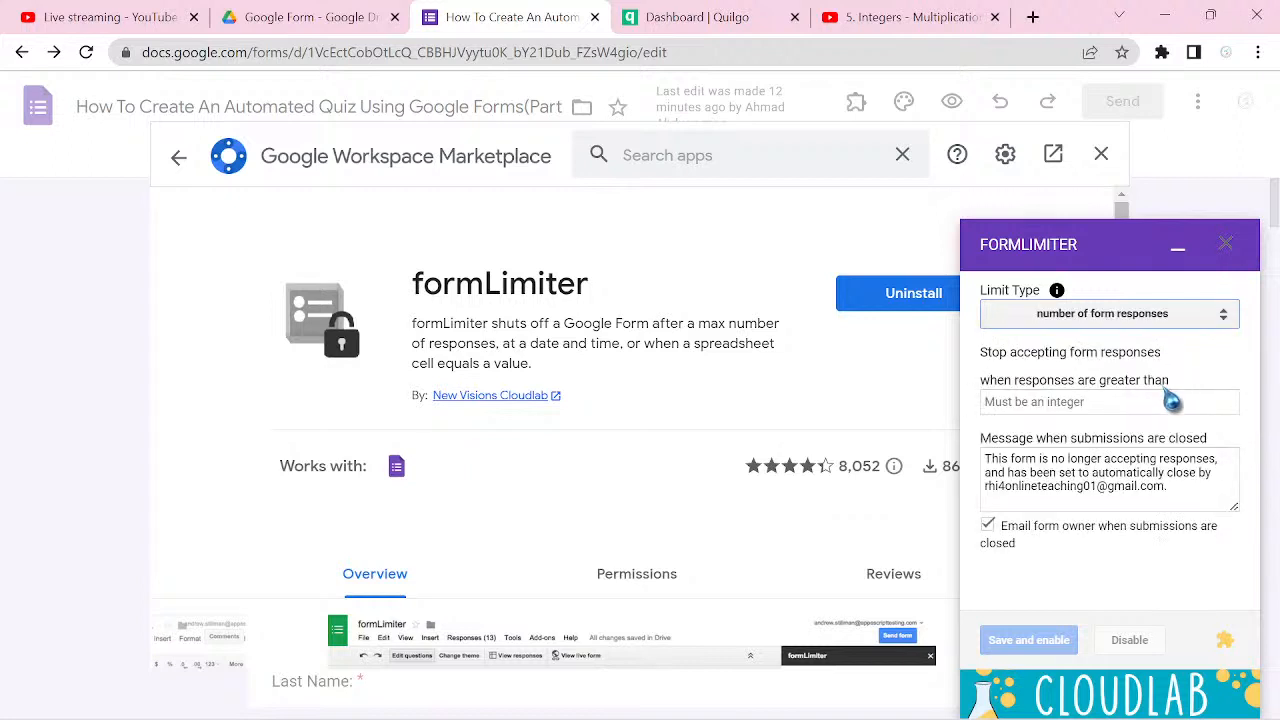
{"action": "left_click", "coordinate": [1146, 405]}
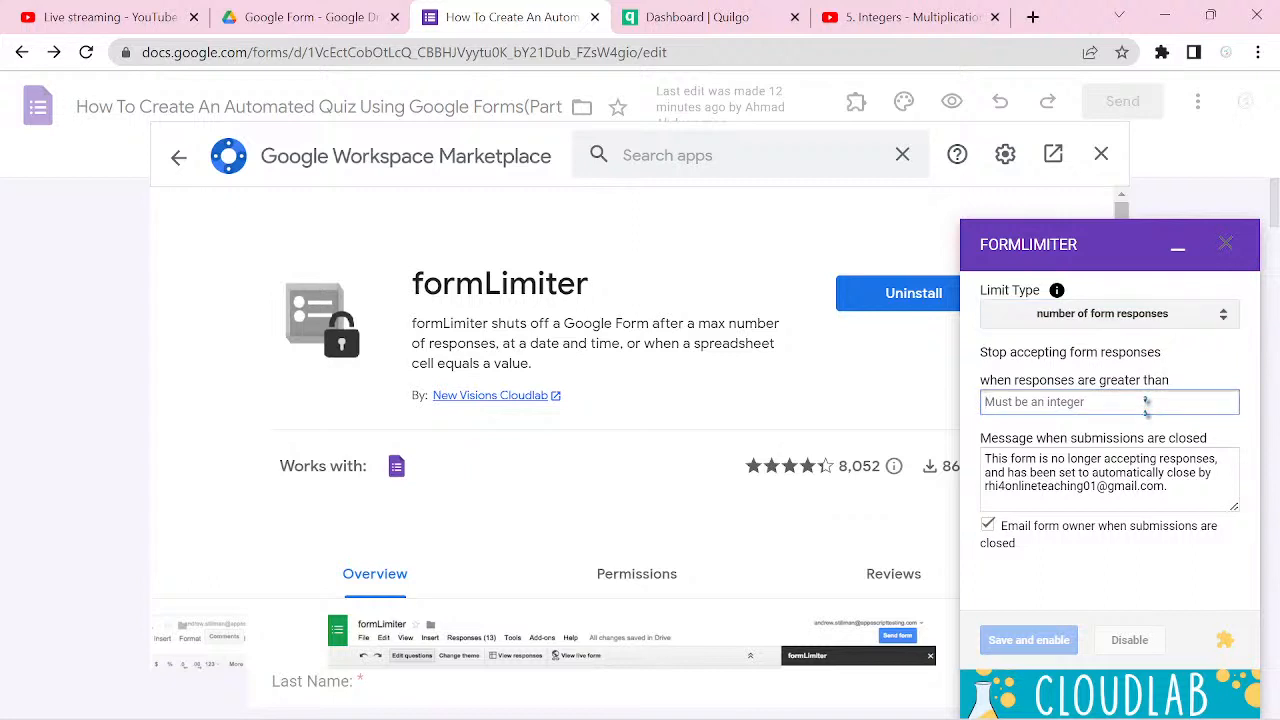
{"action": "type", "text": "5"}
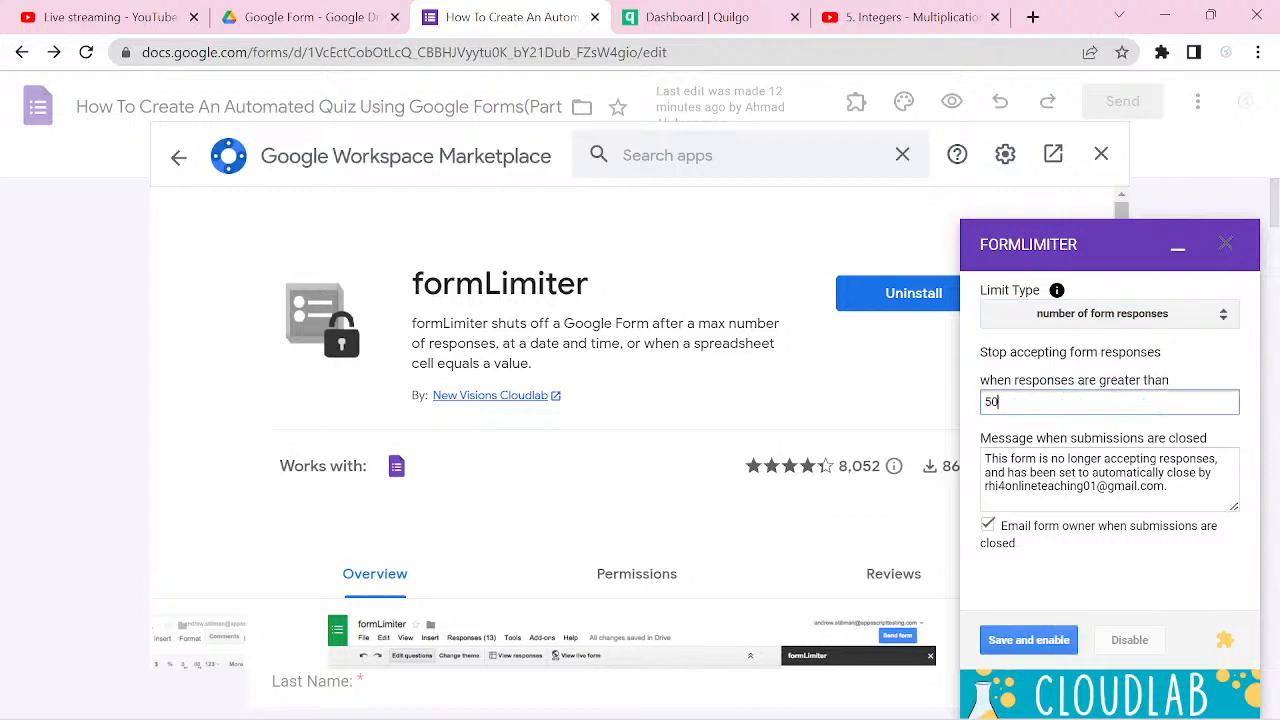
{"action": "type", "text": "0"}
{"action": "key", "text": "BackSpace"}
{"action": "key", "text": "BackSpace"}
{"action": "type", "text": "100"}
{"action": "left_click", "coordinate": [1053, 652]}
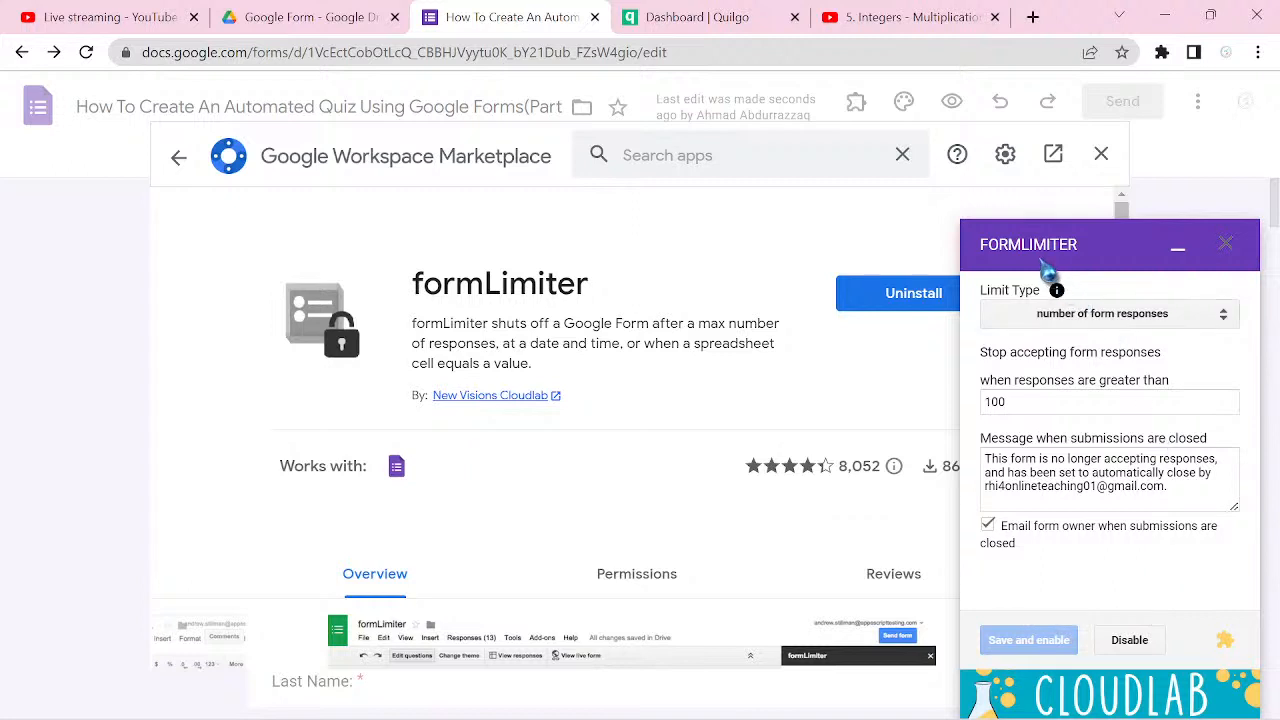
Step: Minimize the formLimiter panel and close the Google Workspace Marketplace window
{"action": "left_click", "coordinate": [1224, 322]}
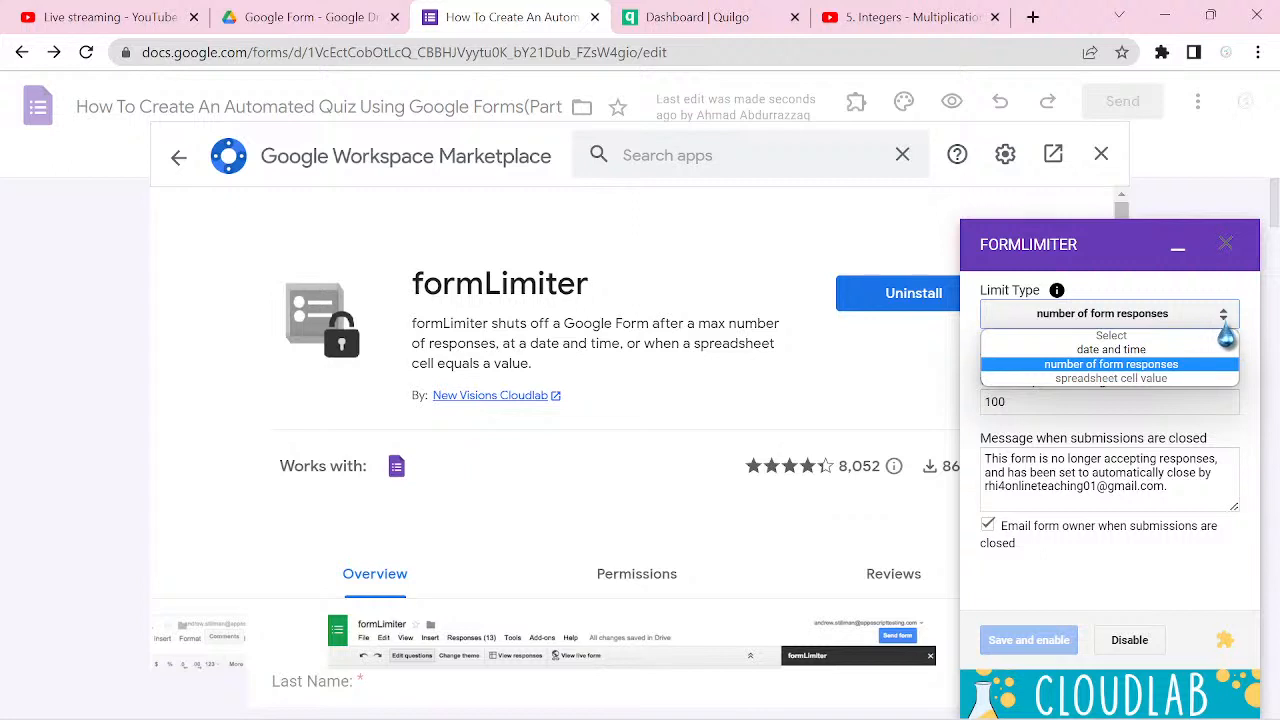
{"action": "left_click", "coordinate": [1183, 262]}
{"action": "left_click", "coordinate": [1179, 255]}
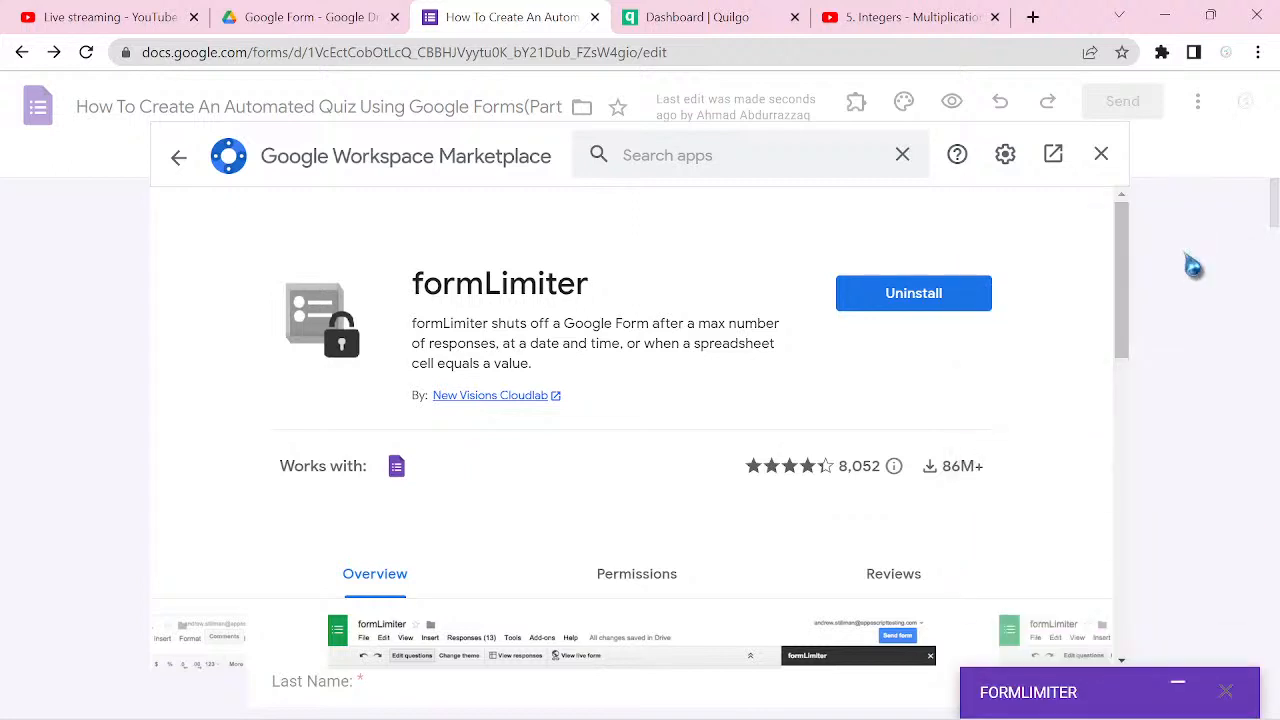
{"action": "left_click", "coordinate": [1100, 155]}
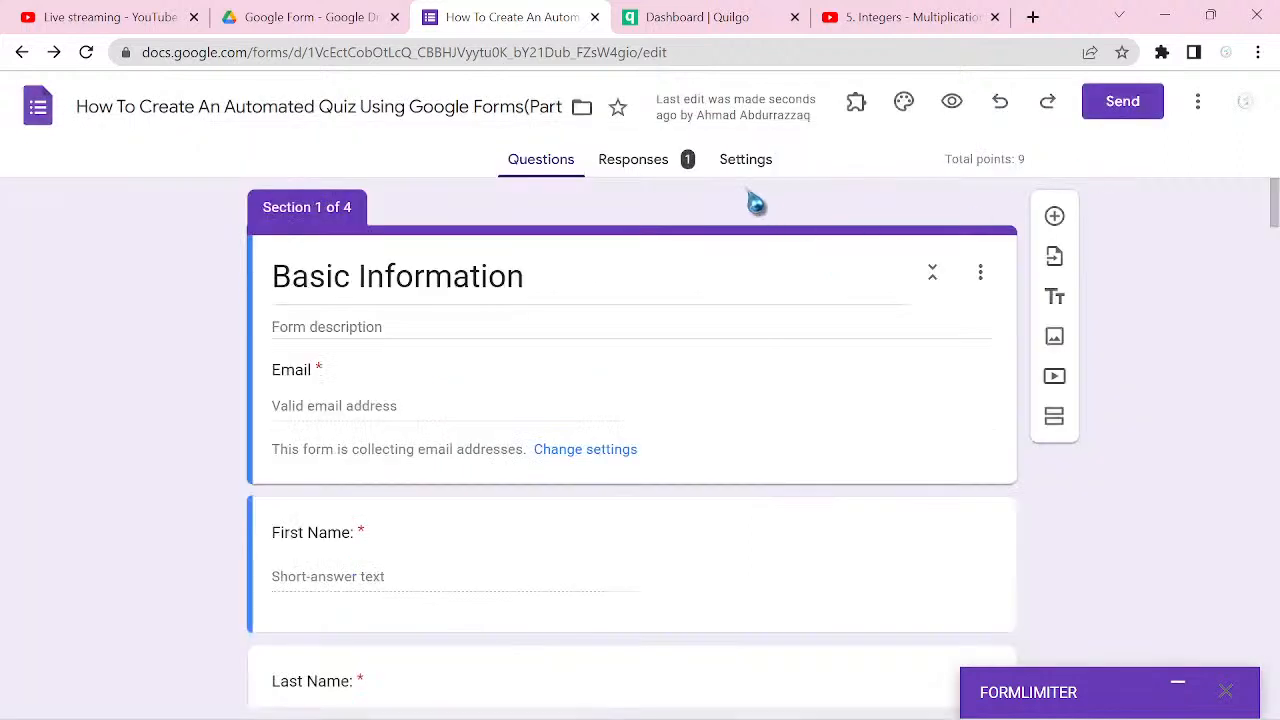
Step: Reopen formLimiter's limit settings from the installed add-ons, review the available limit types, and close the panel
{"action": "left_click", "coordinate": [856, 104]}
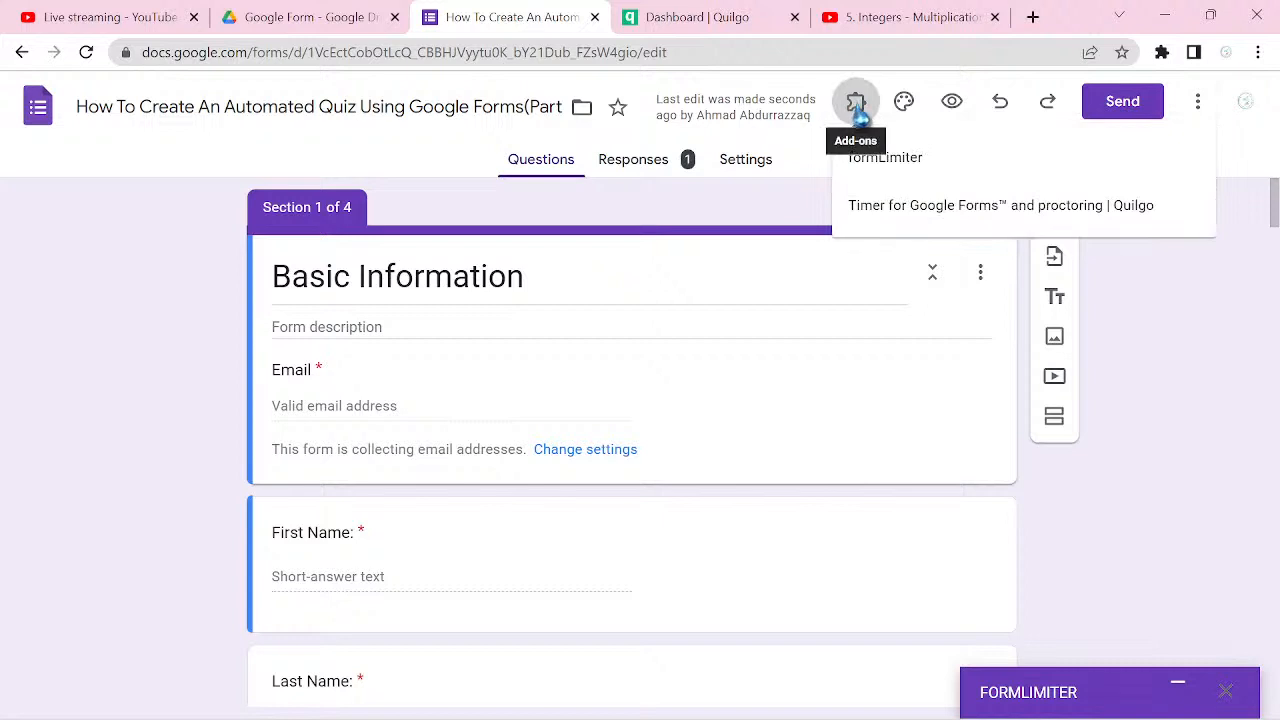
{"action": "left_click", "coordinate": [900, 174]}
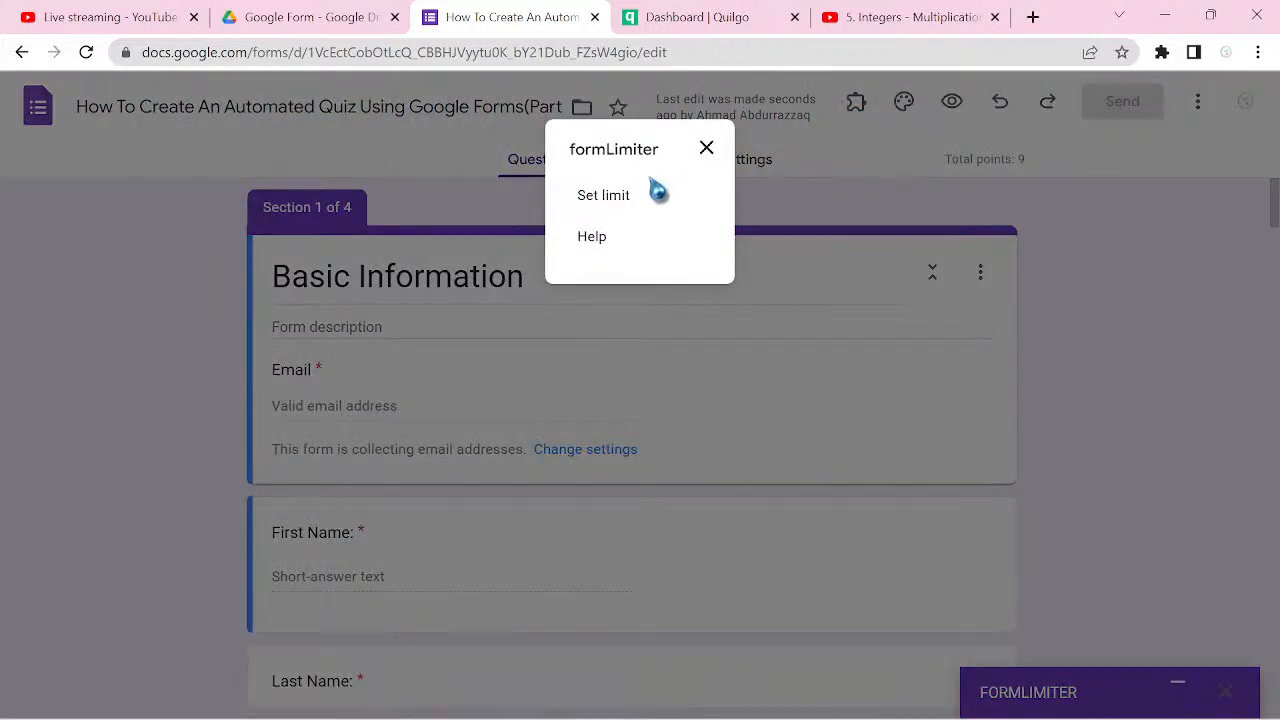
{"action": "left_click", "coordinate": [609, 208]}
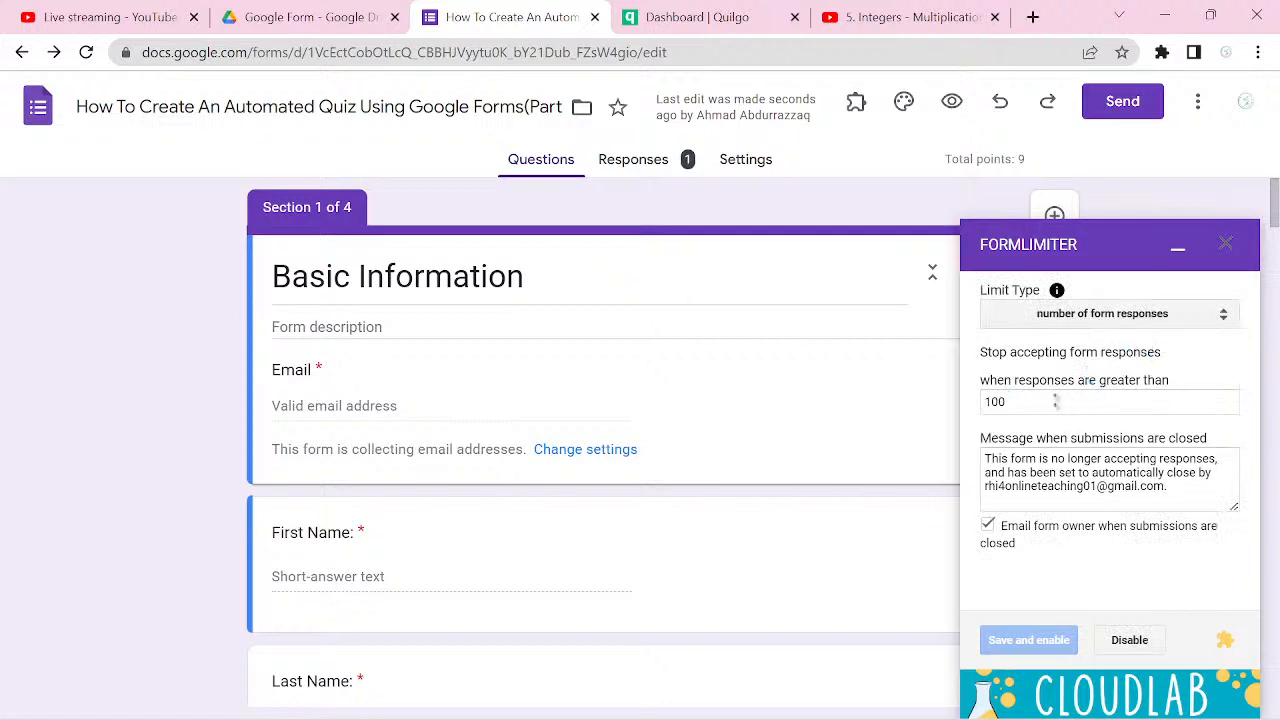
{"action": "left_click", "coordinate": [1223, 318]}
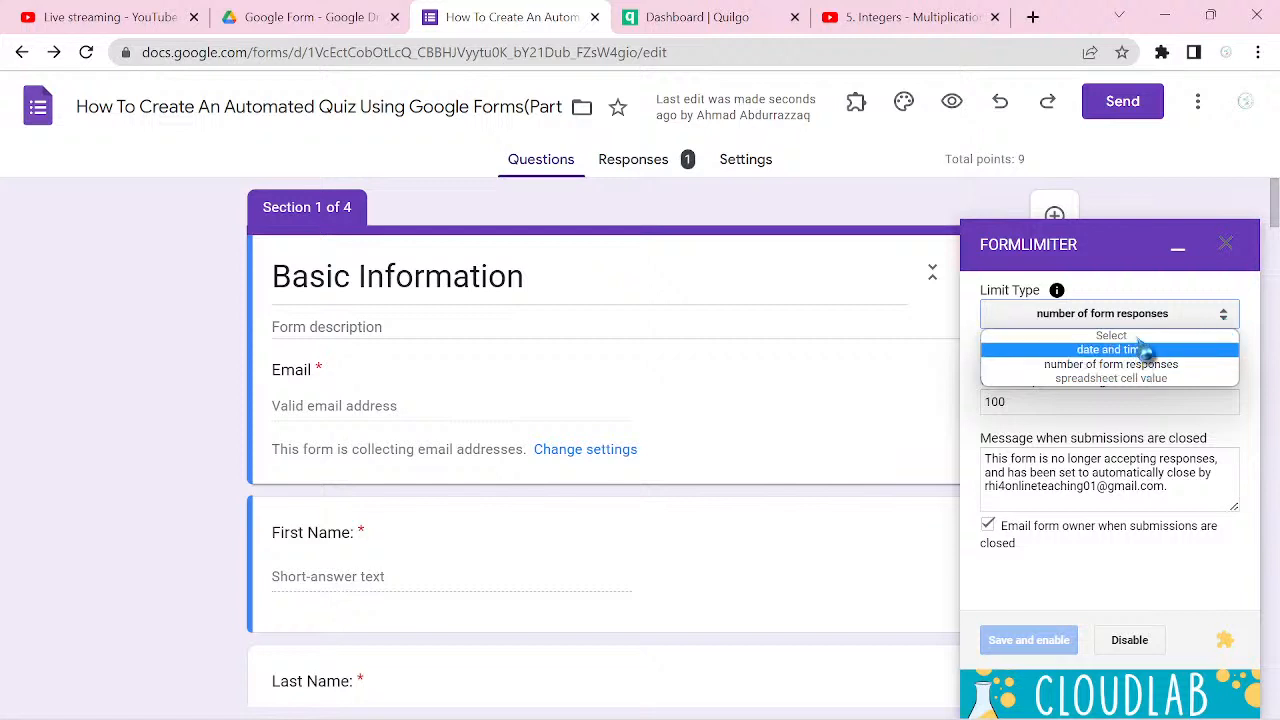
{"action": "left_click", "coordinate": [1244, 151]}
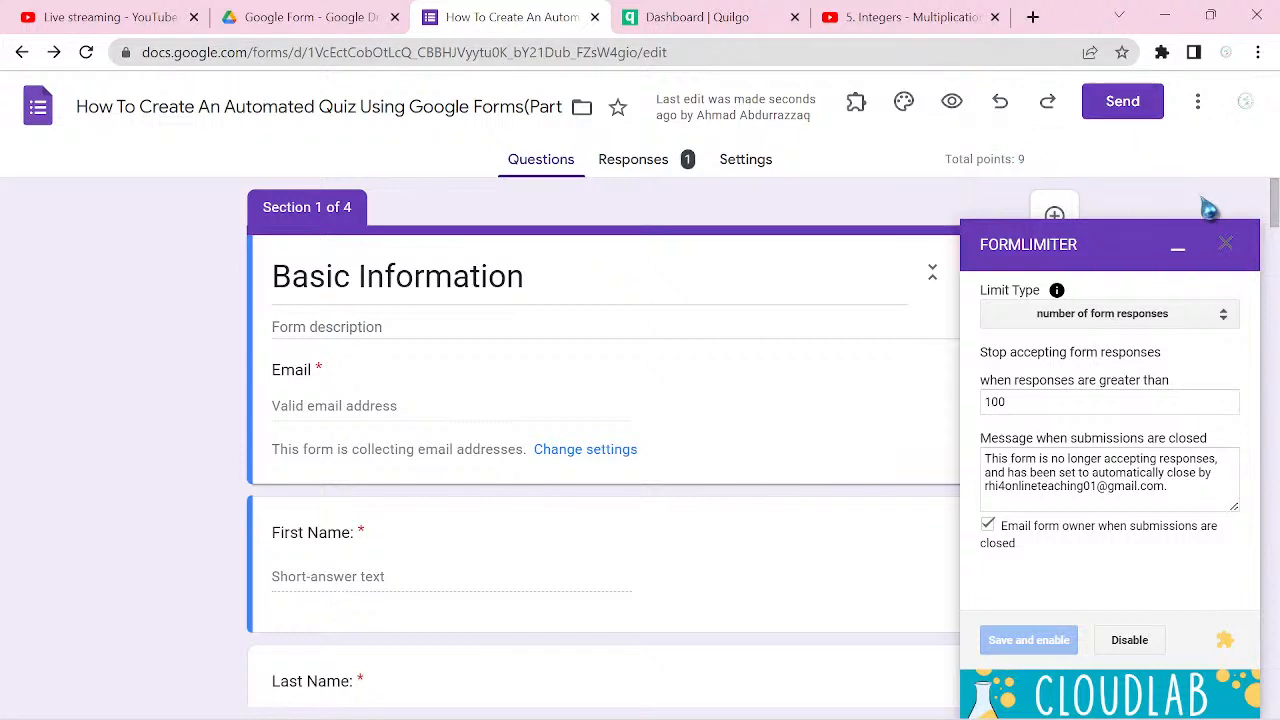
{"action": "left_click", "coordinate": [1226, 244]}
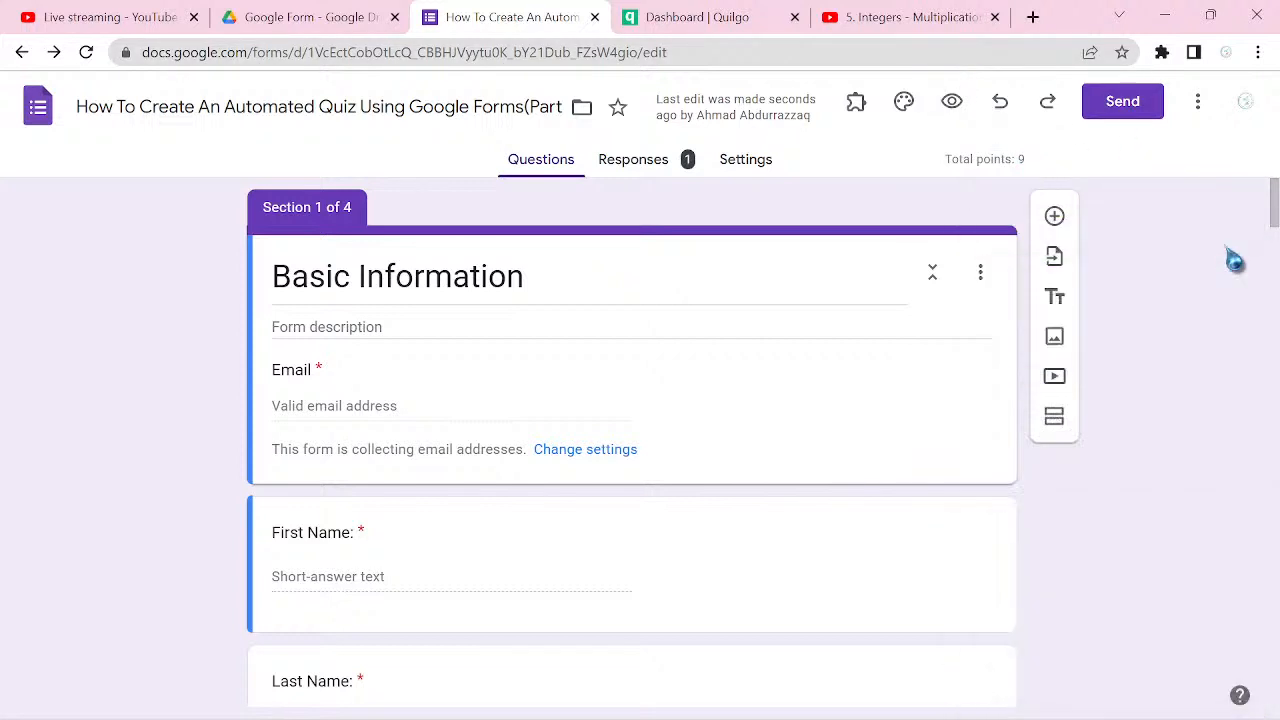
Step: Search the Google Workspace Marketplace for the Certify'em add-on and open its page
{"action": "left_click", "coordinate": [856, 104]}
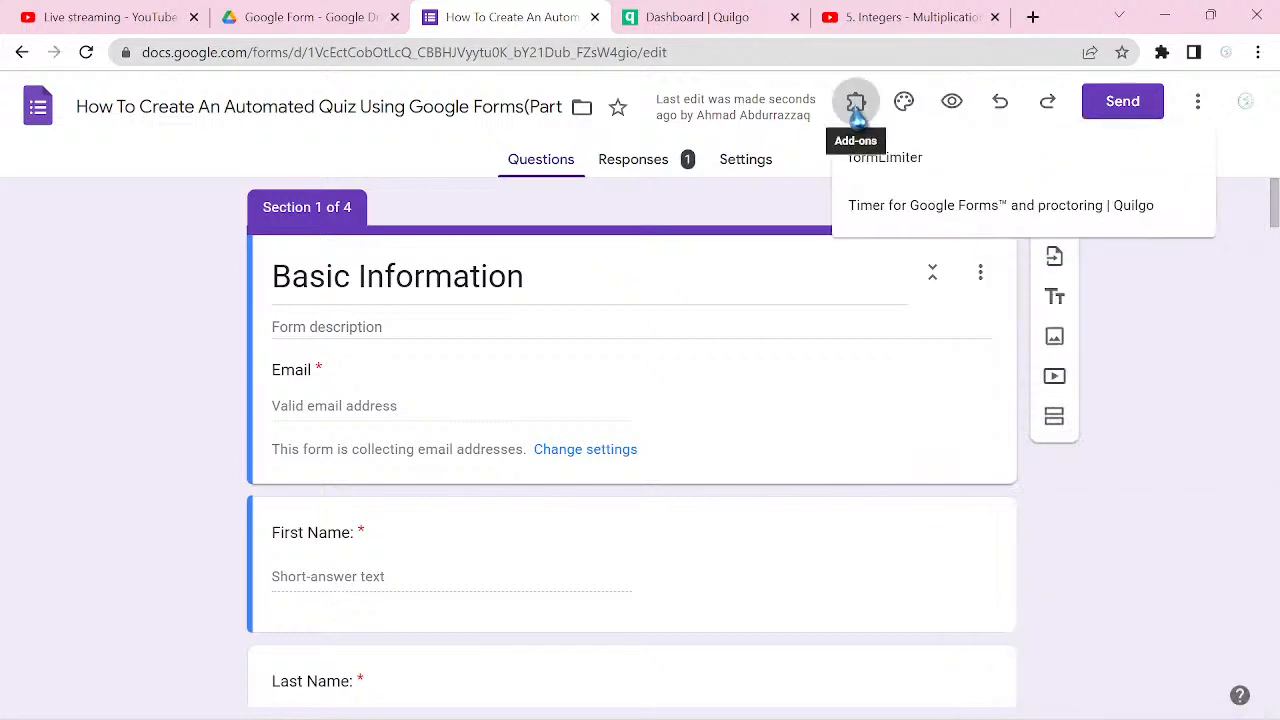
{"action": "left_click", "coordinate": [1199, 112]}
{"action": "left_click", "coordinate": [1199, 116]}
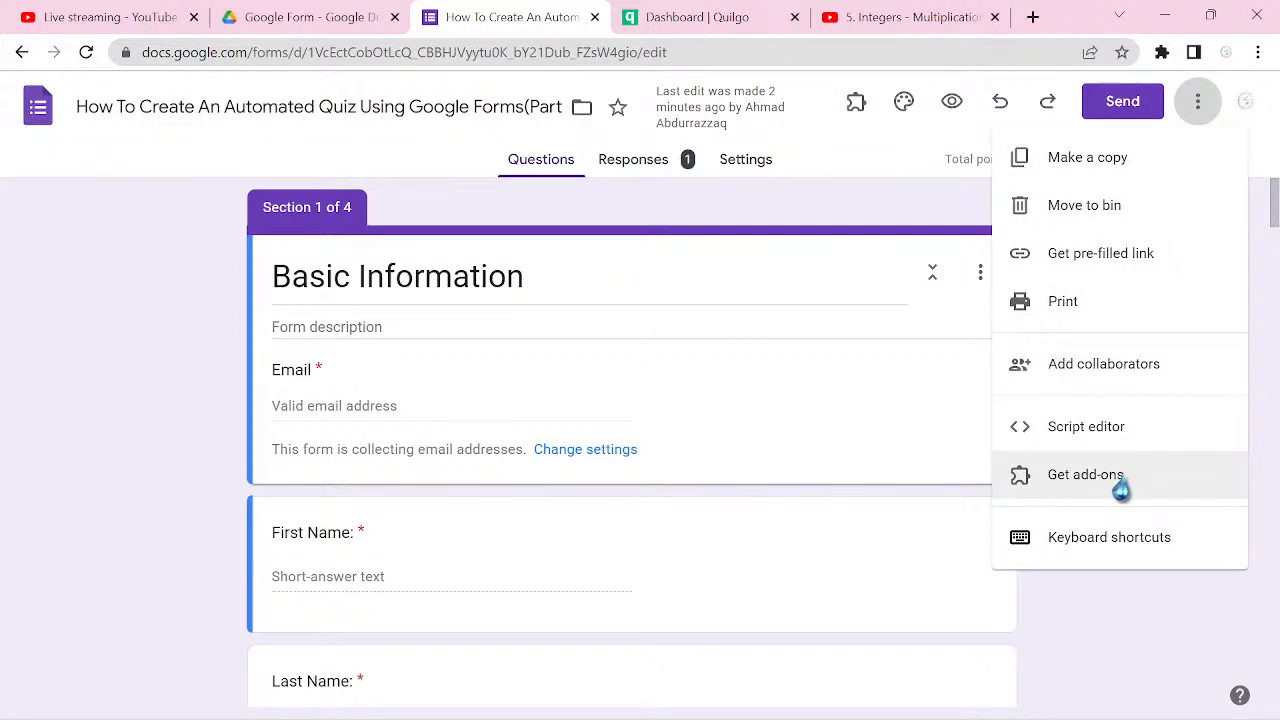
{"action": "left_click", "coordinate": [1119, 486]}
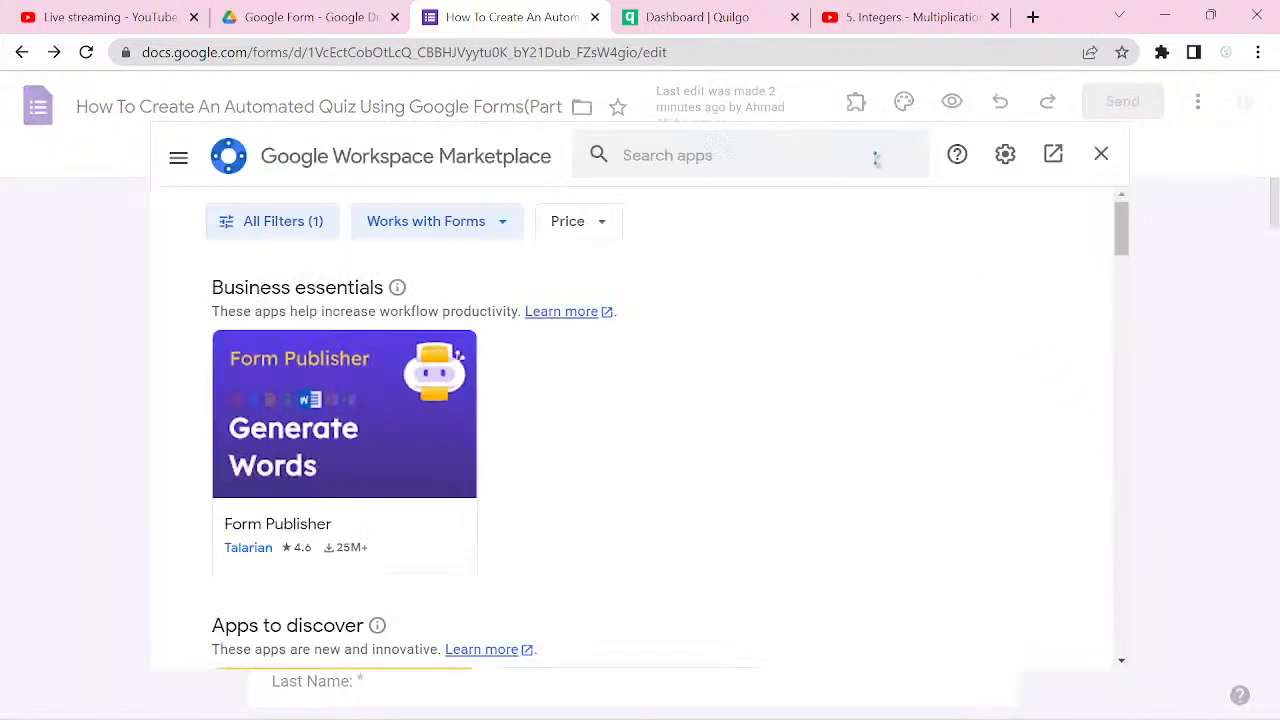
{"action": "left_click", "coordinate": [876, 158]}
{"action": "type", "text": "c"}
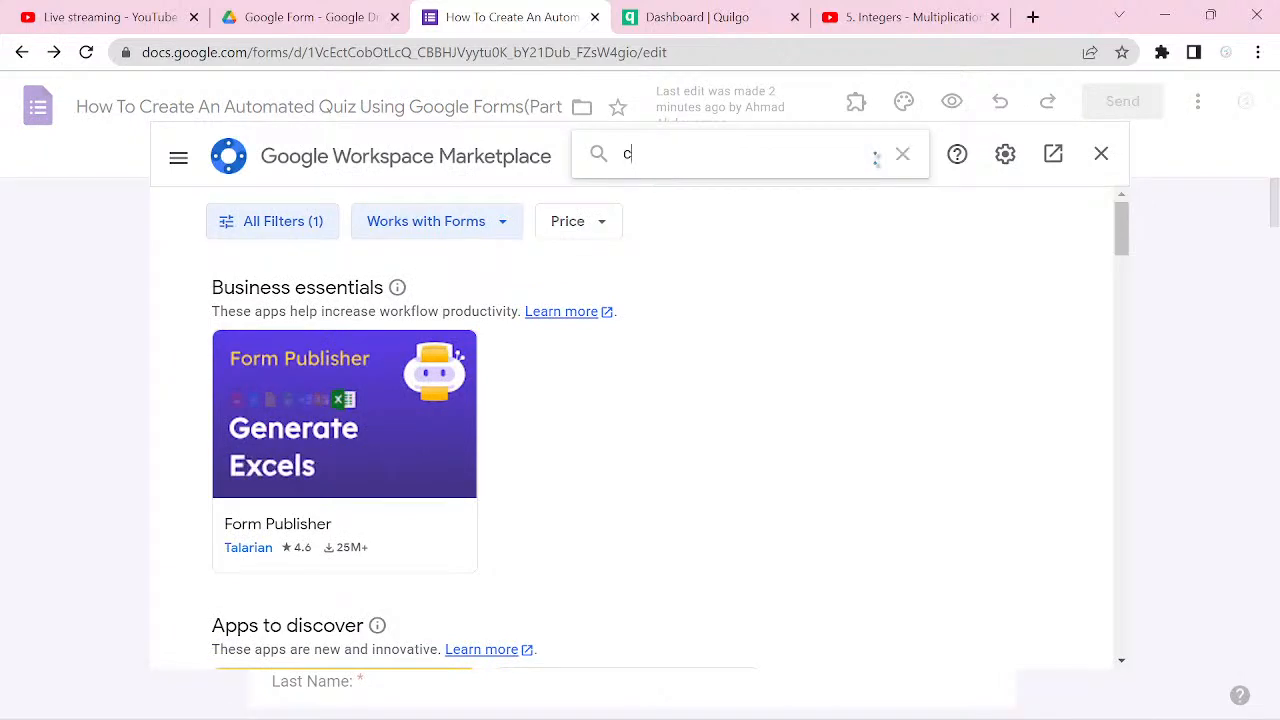
{"action": "type", "text": "ert"}
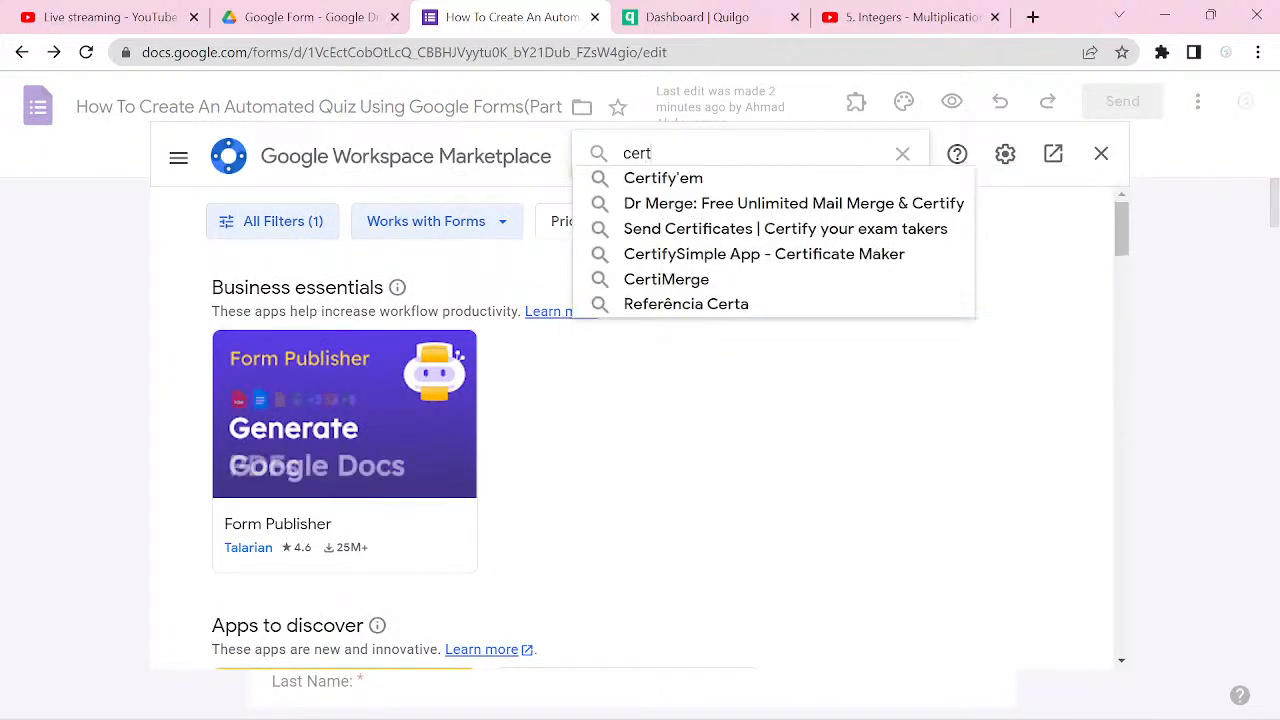
{"action": "left_click", "coordinate": [758, 185]}
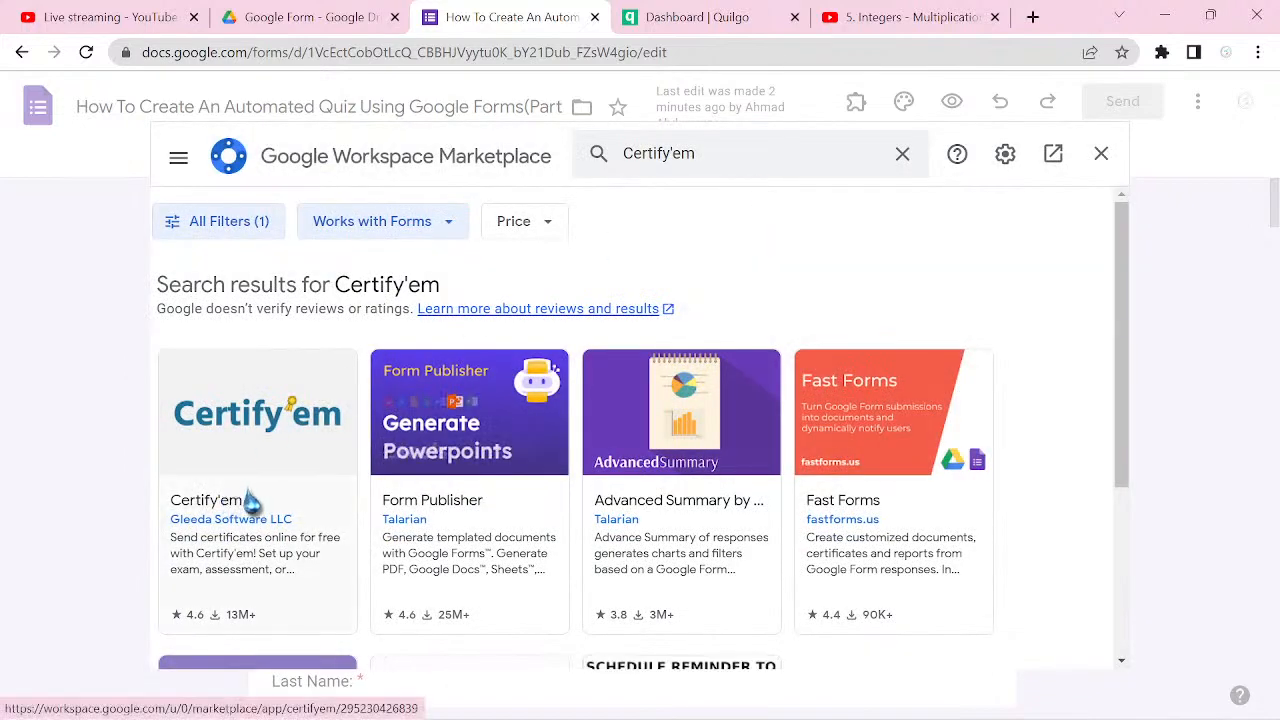
{"action": "left_click", "coordinate": [252, 502]}
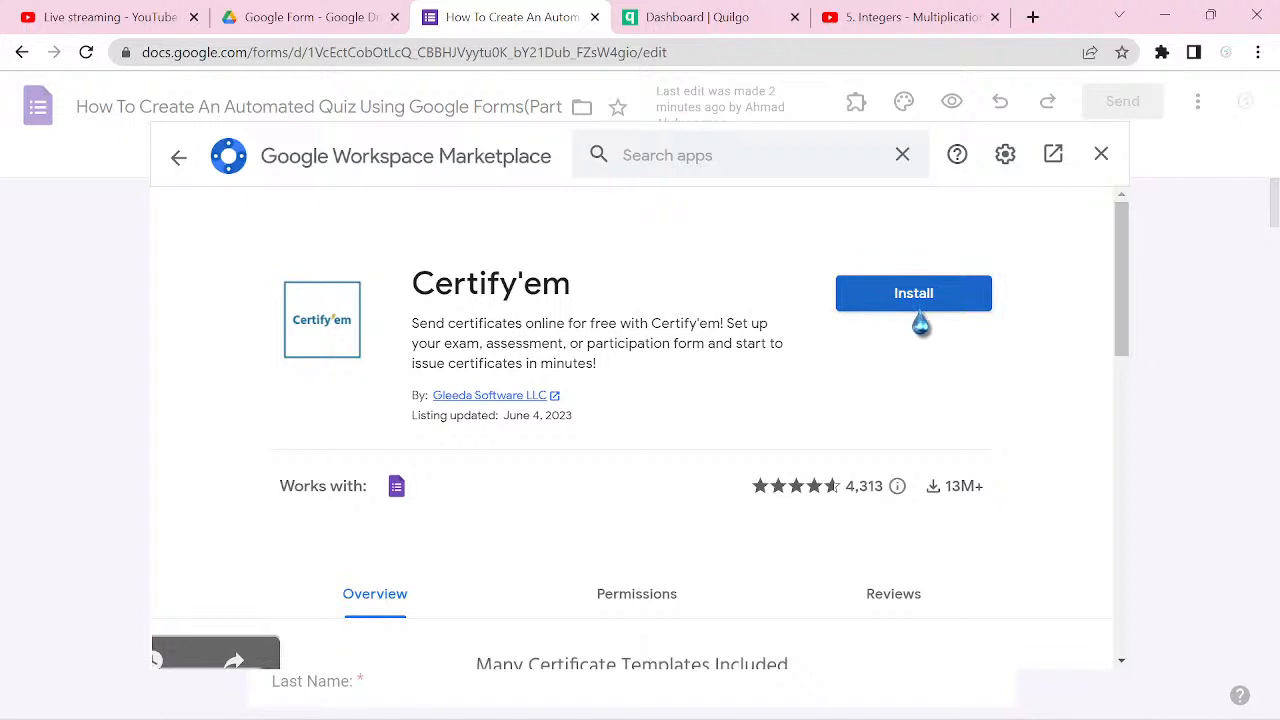
Step: Install Certify'em, granting it the requested access to the Google account, and close the Marketplace window
{"action": "left_click", "coordinate": [918, 305]}
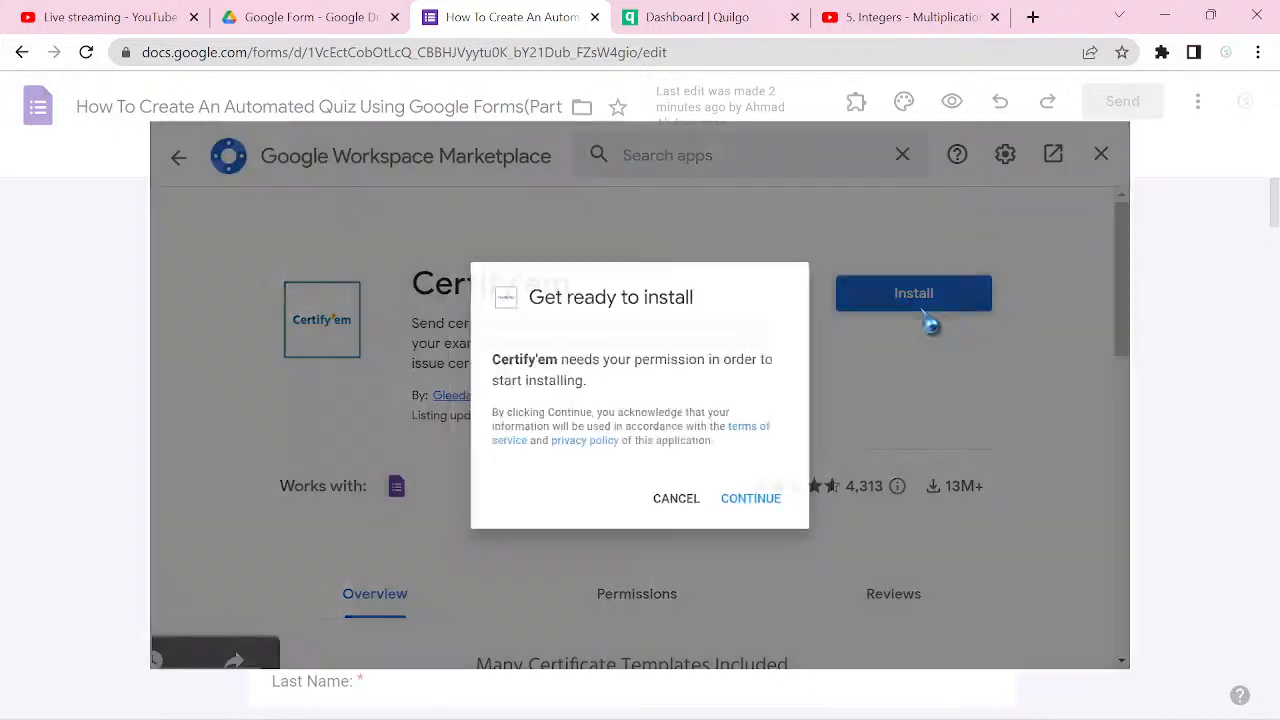
{"action": "left_click", "coordinate": [780, 522]}
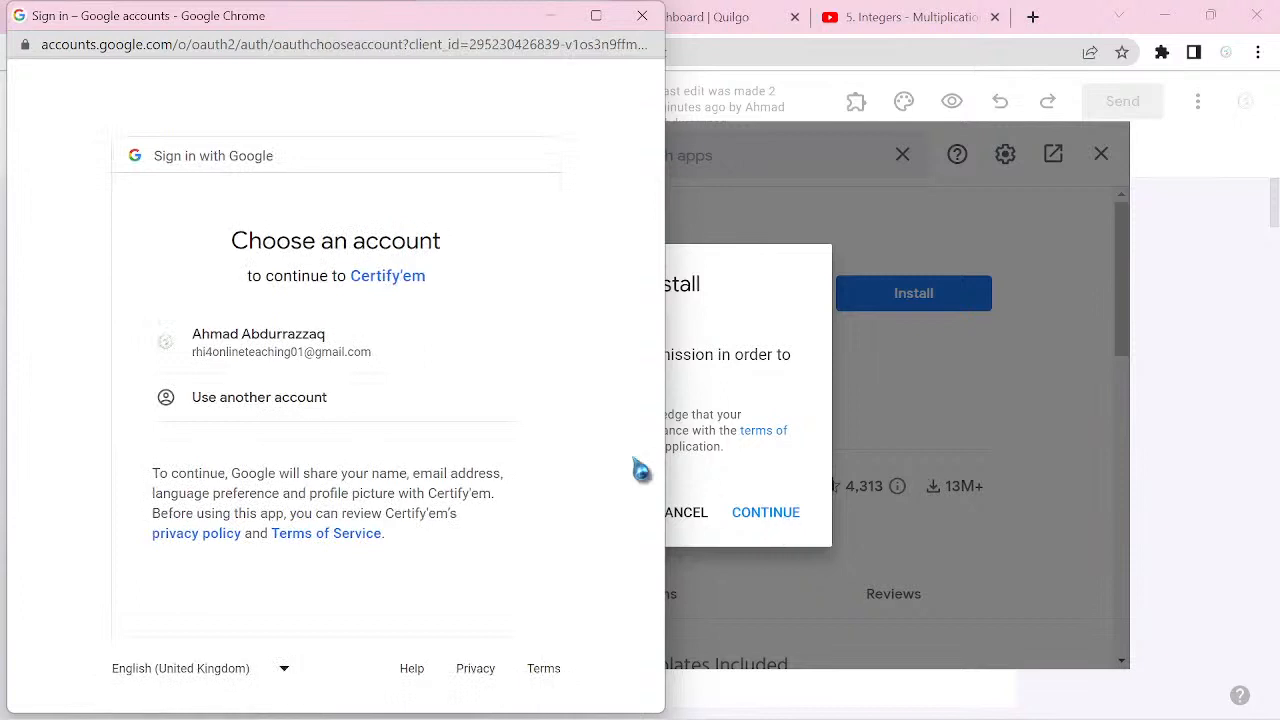
{"action": "left_click", "coordinate": [302, 362]}
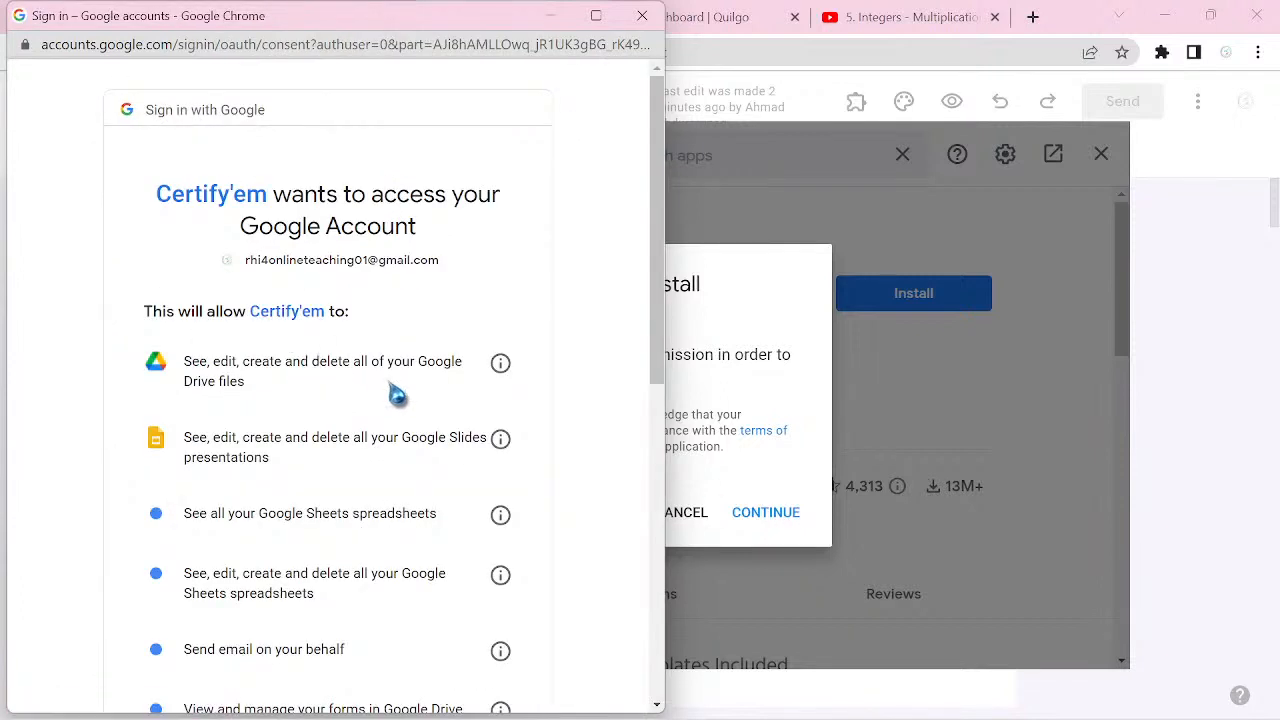
{"action": "scroll", "coordinate": [397, 395], "scroll_direction": "down", "scroll_amount": 7}
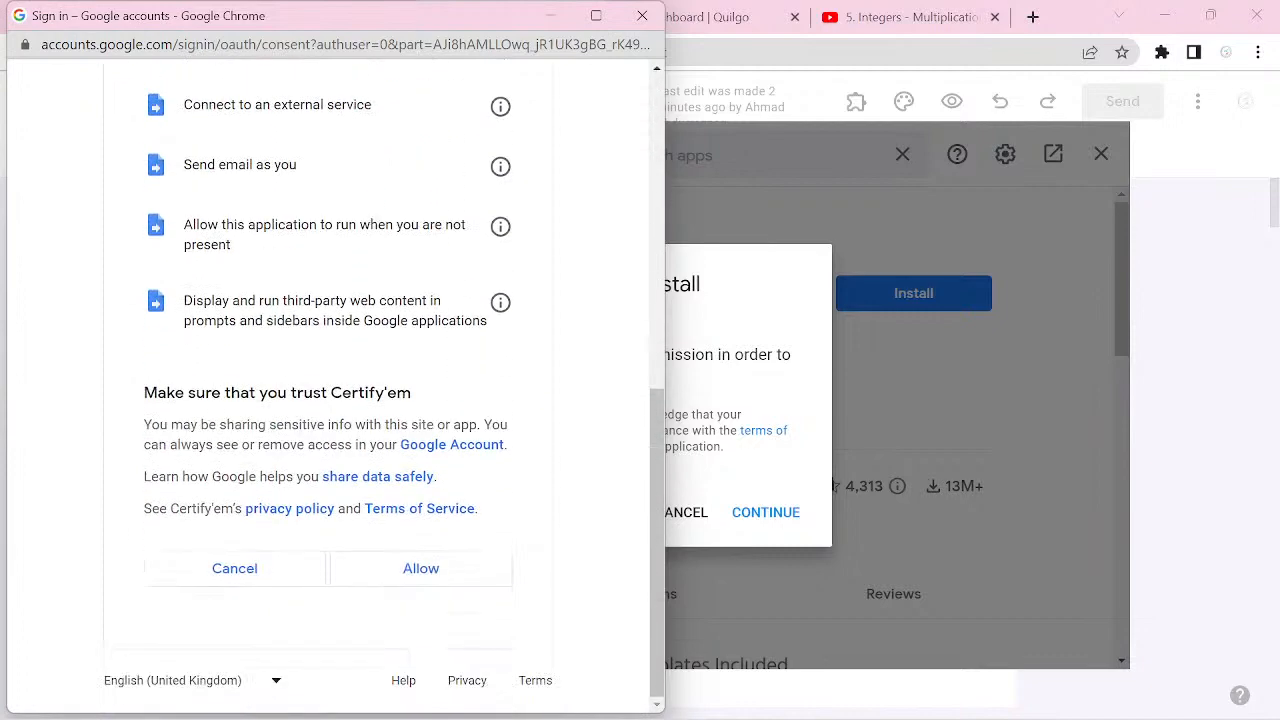
{"action": "left_click", "coordinate": [421, 568]}
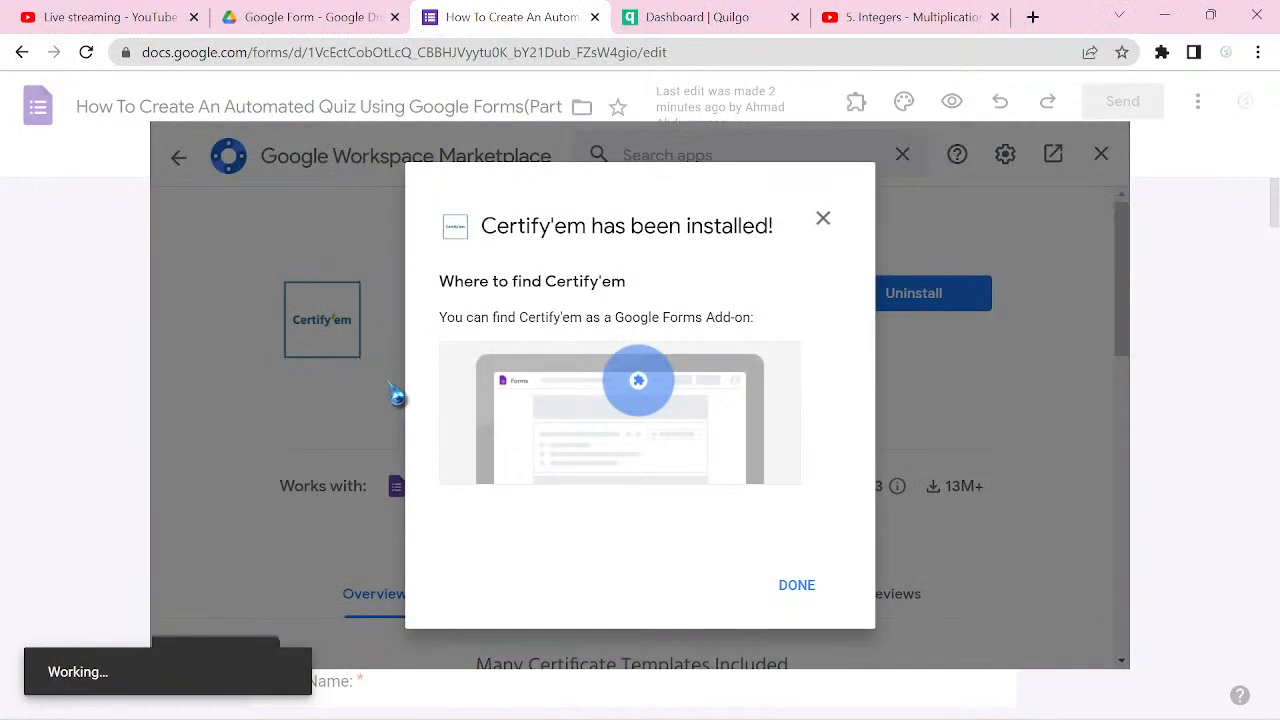
{"action": "left_click", "coordinate": [797, 585]}
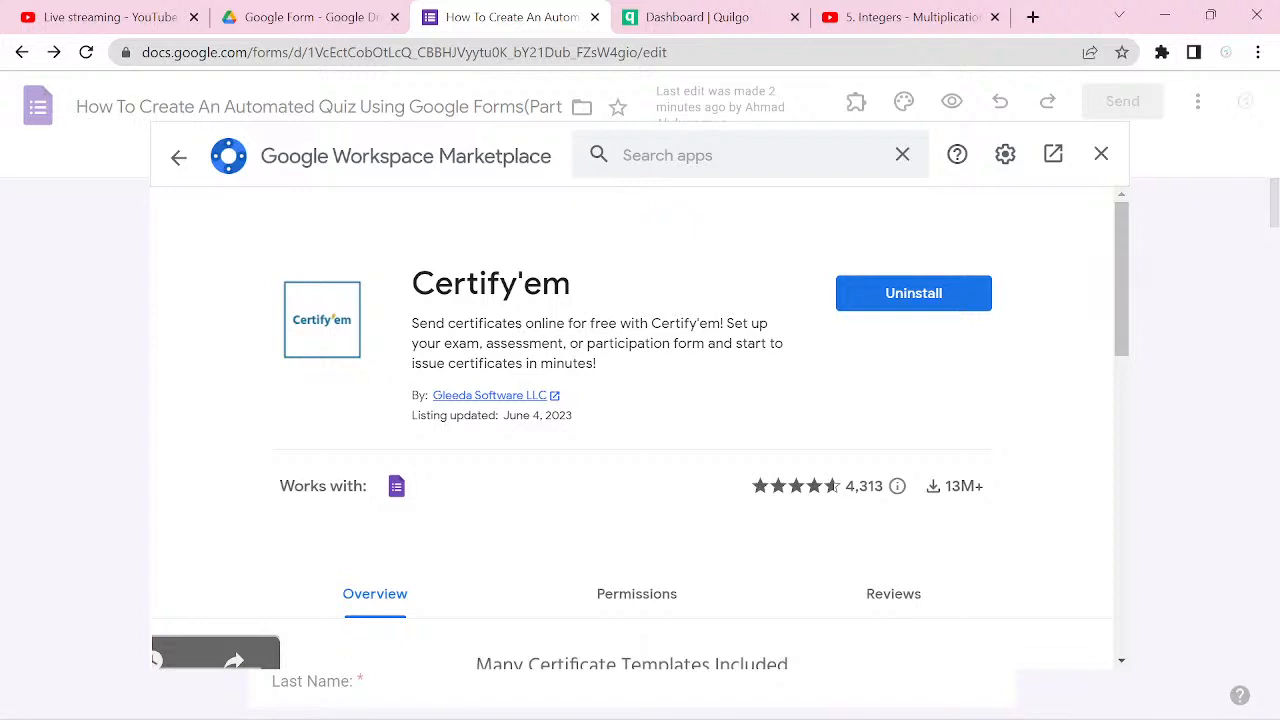
{"action": "left_click", "coordinate": [1101, 153]}
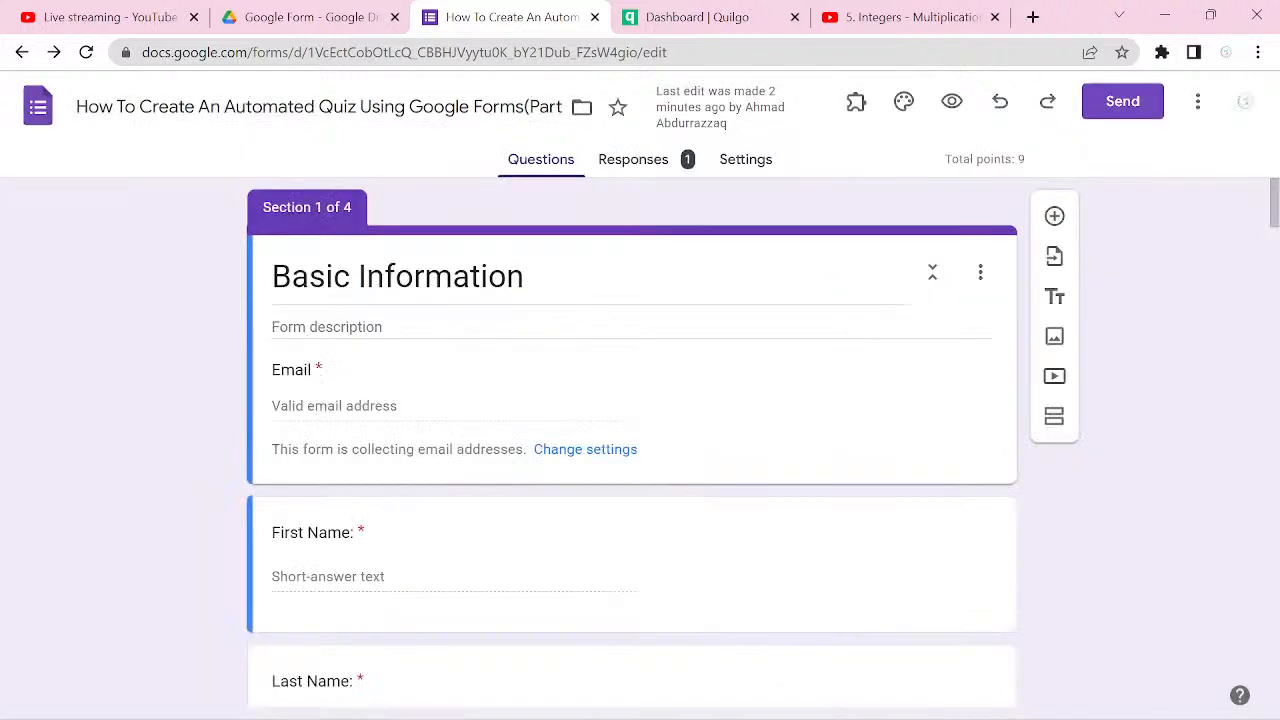
Step: Open the Certify'em controls from the installed add-ons, look over the introduction, and close the panel
{"action": "left_click", "coordinate": [856, 104]}
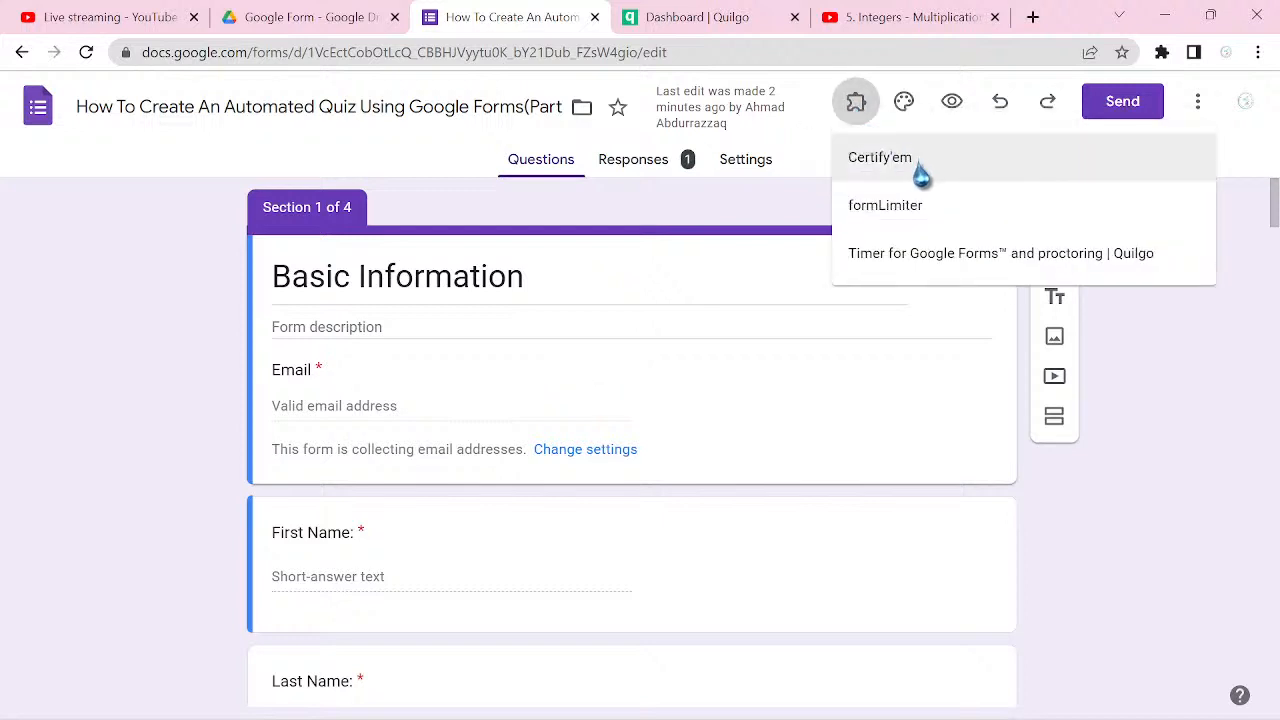
{"action": "left_click", "coordinate": [917, 176]}
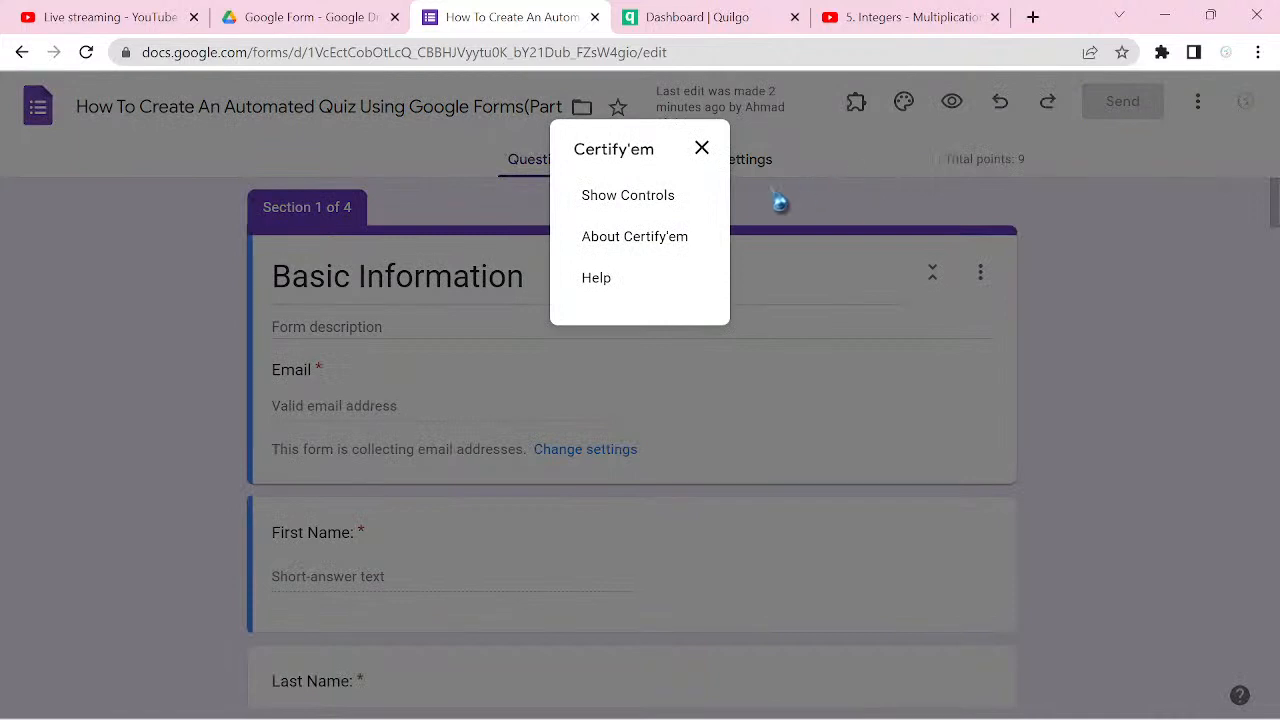
{"action": "left_click", "coordinate": [657, 208]}
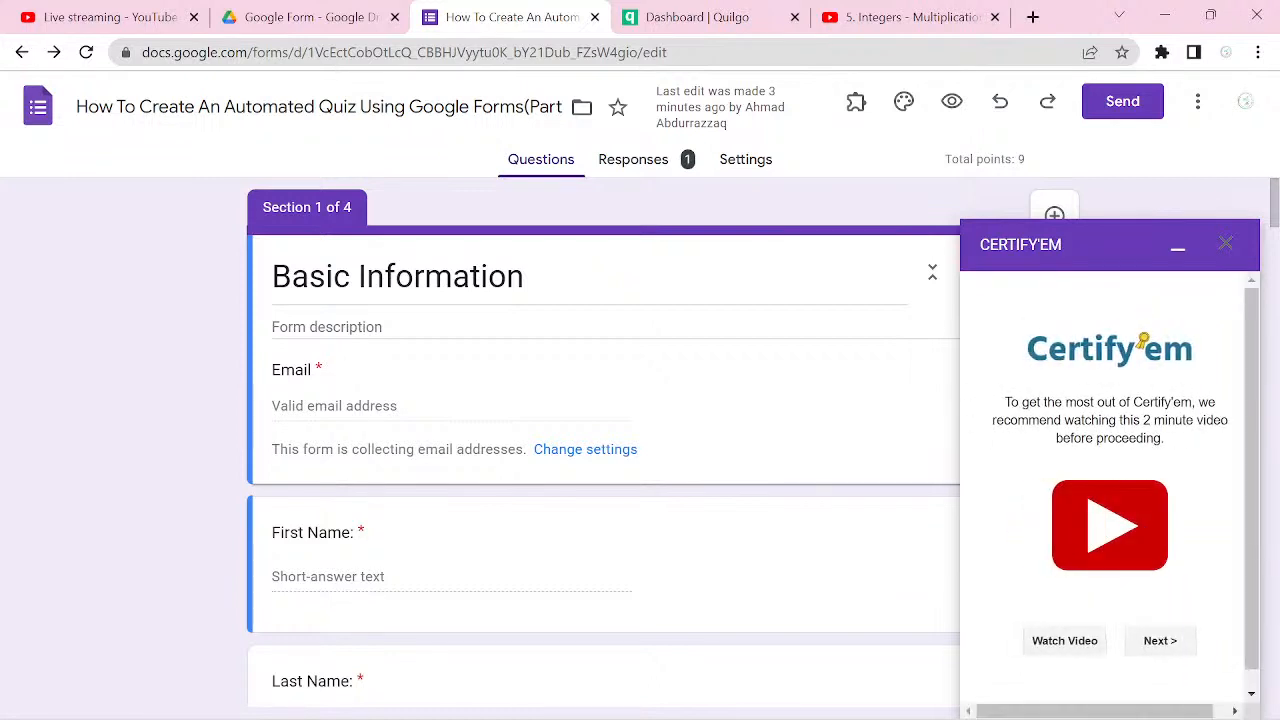
{"action": "scroll", "coordinate": [1110, 490], "scroll_direction": "down", "scroll_amount": 1}
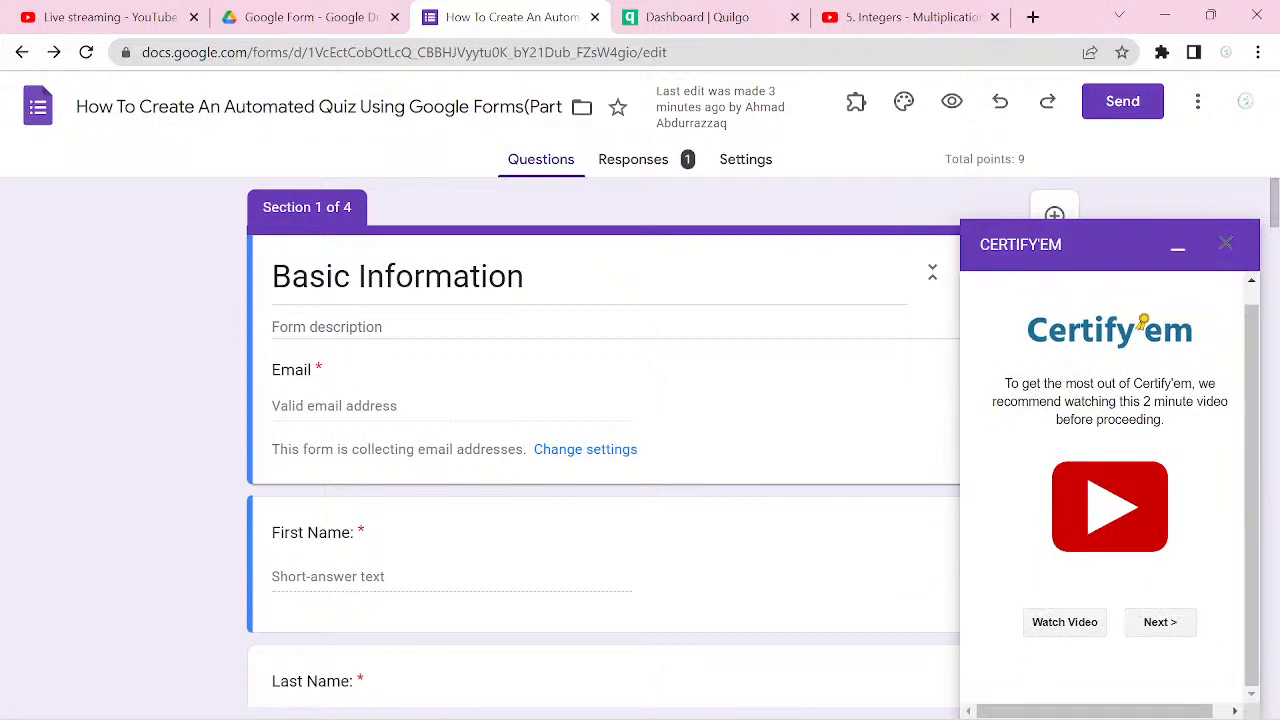
{"action": "left_click", "coordinate": [1226, 243]}
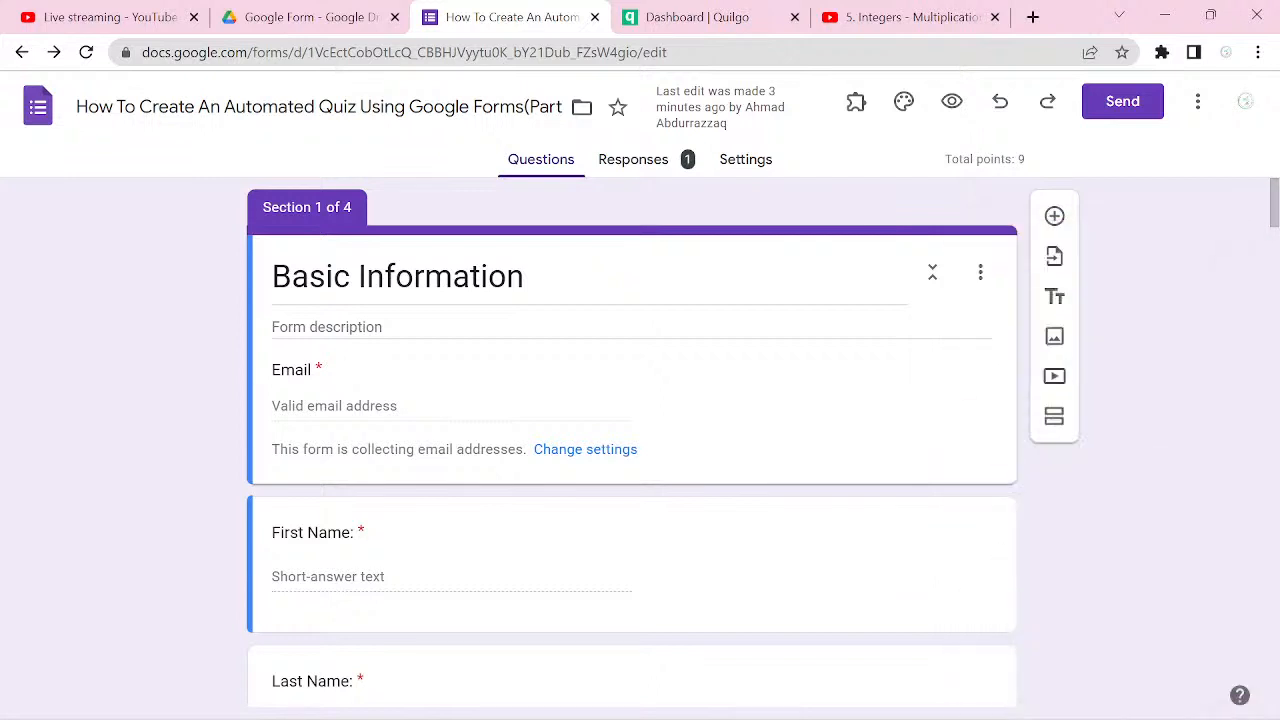
Step: View the help information for the Certify'em add-on and dismiss it
{"action": "left_click", "coordinate": [856, 101]}
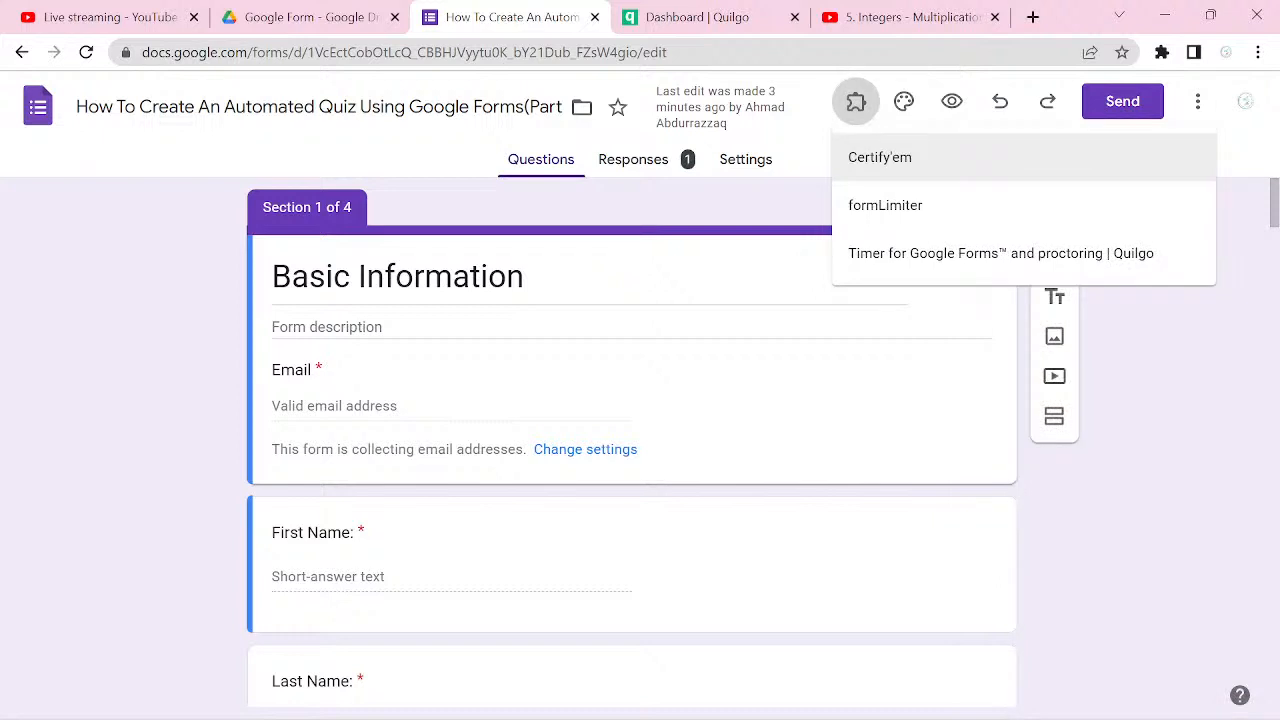
{"action": "left_click", "coordinate": [880, 157]}
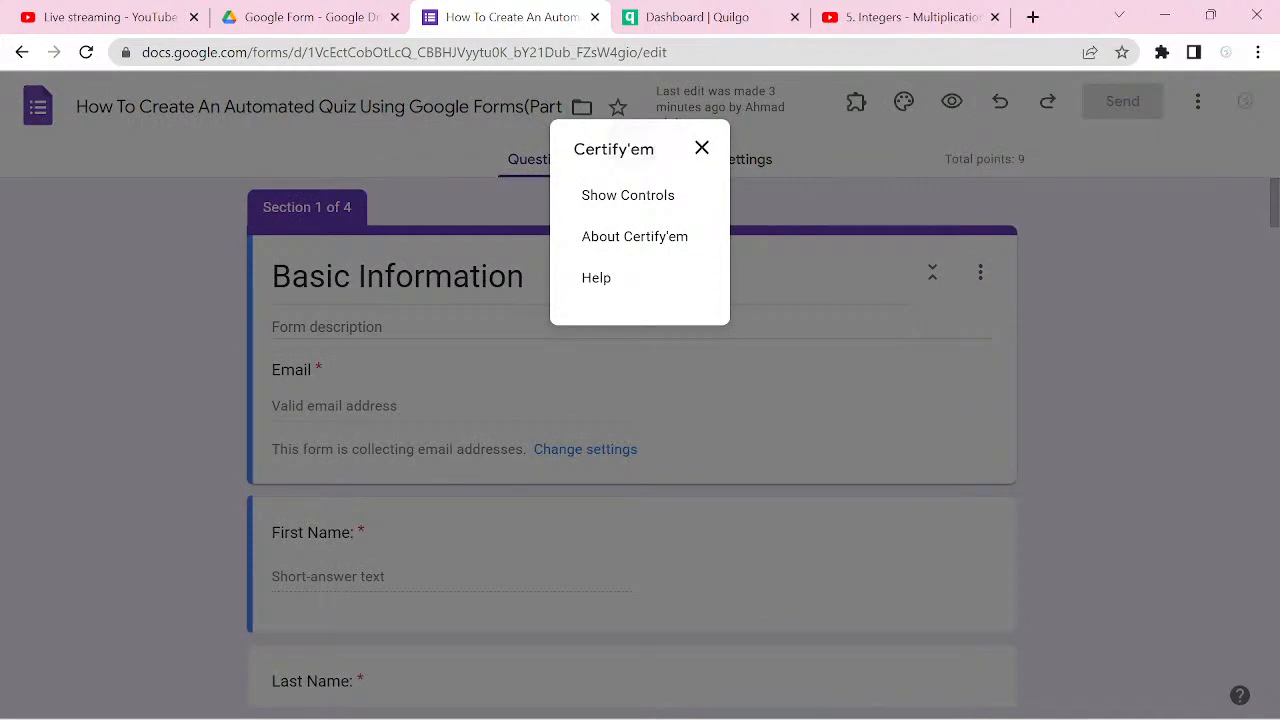
{"action": "left_click", "coordinate": [596, 277]}
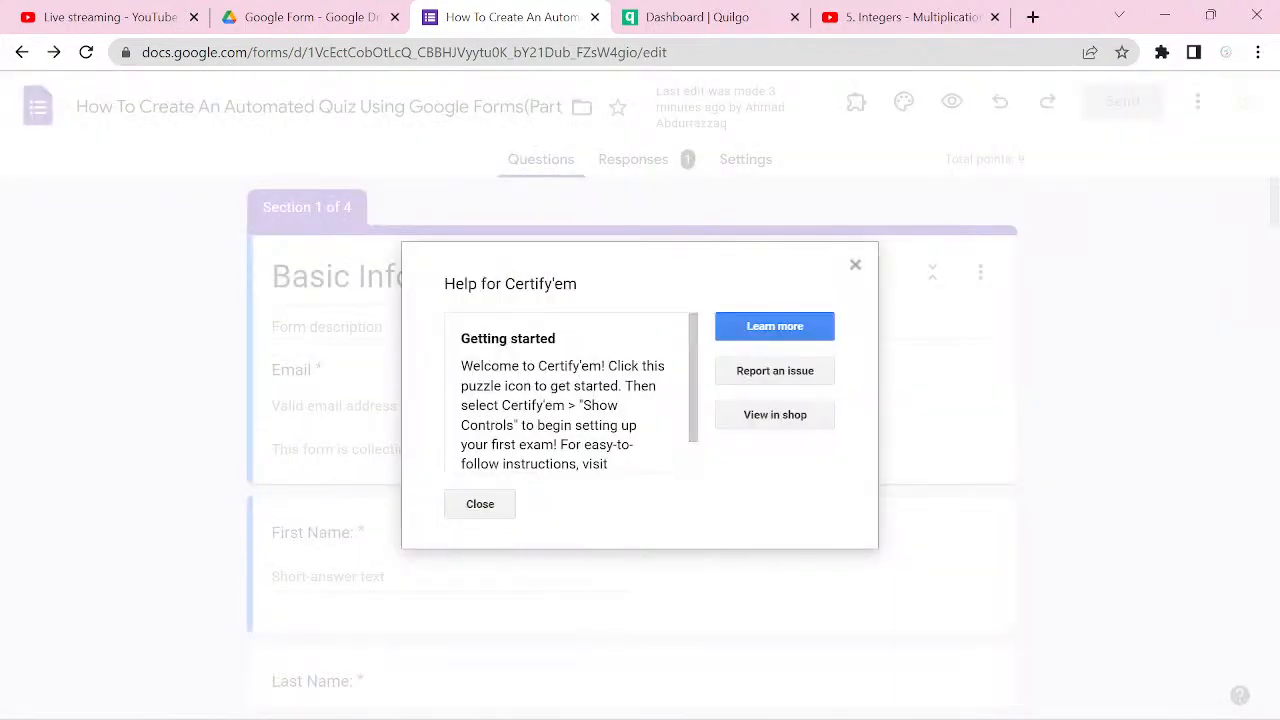
{"action": "key", "text": "Escape"}
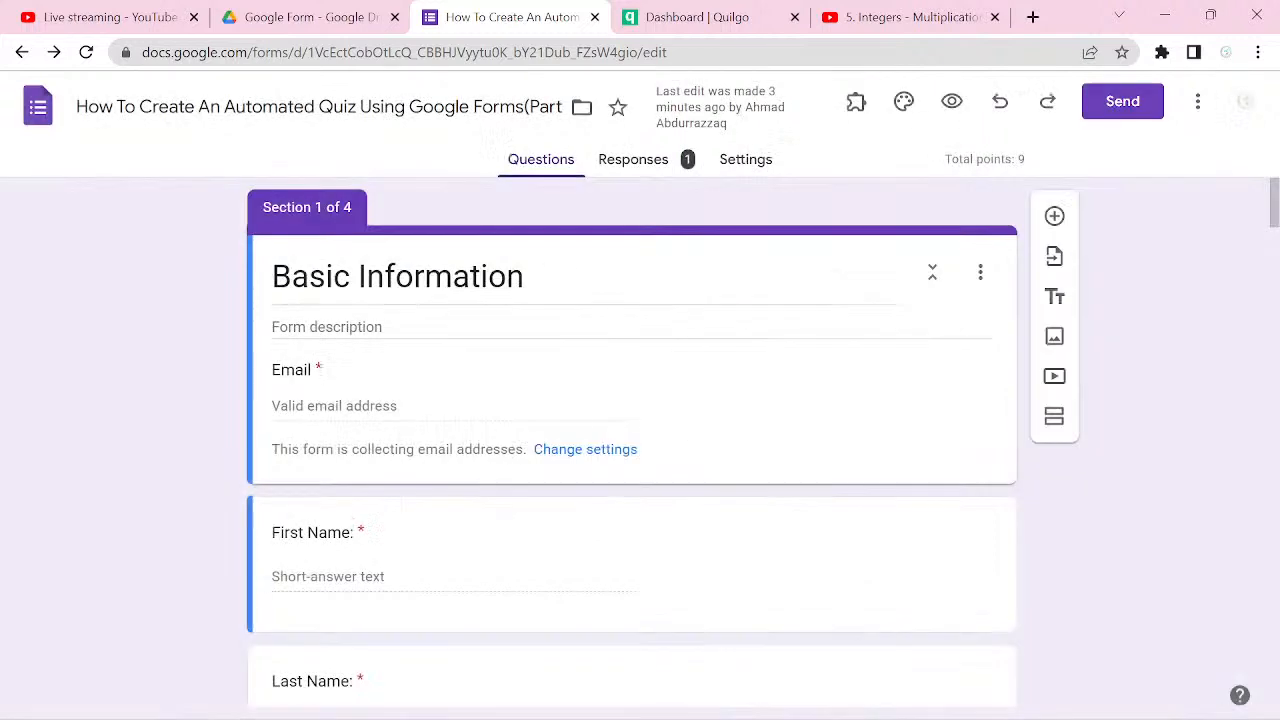
Step: Go through the Certify'em introduction without watching the video, agree to the Terms of Service, and close the panel
{"action": "left_click", "coordinate": [856, 101]}
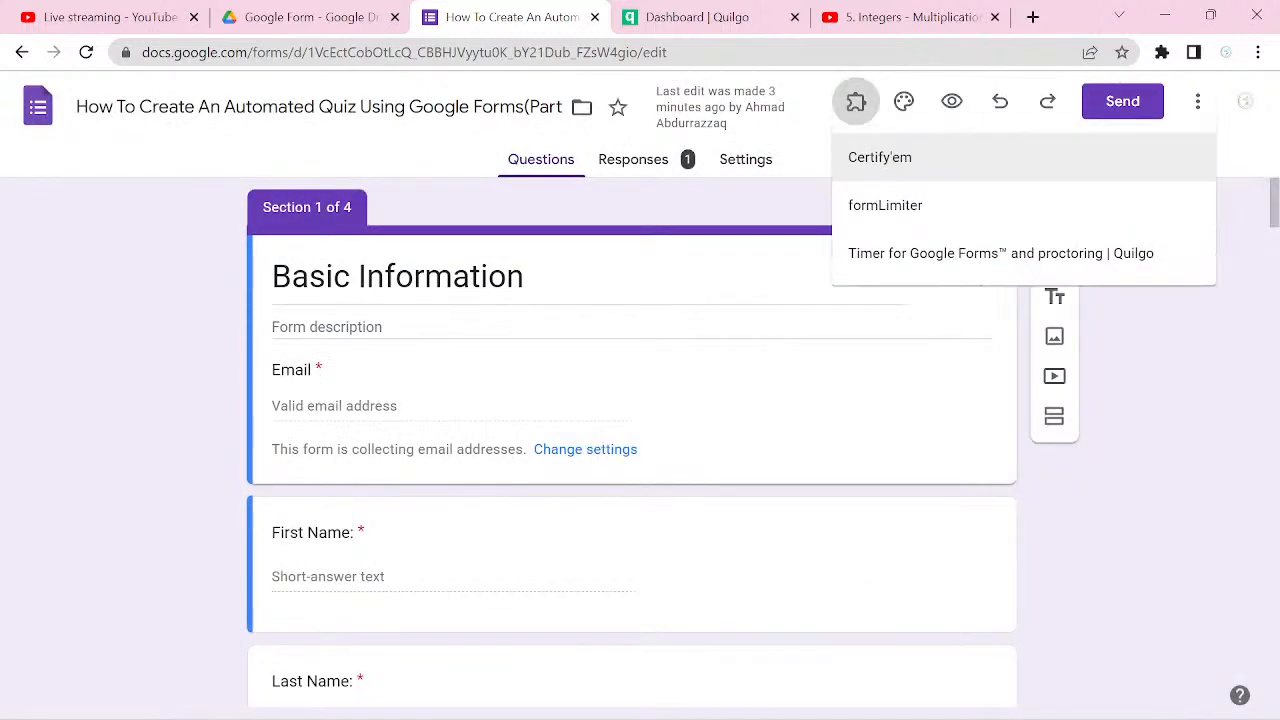
{"action": "left_click", "coordinate": [880, 157]}
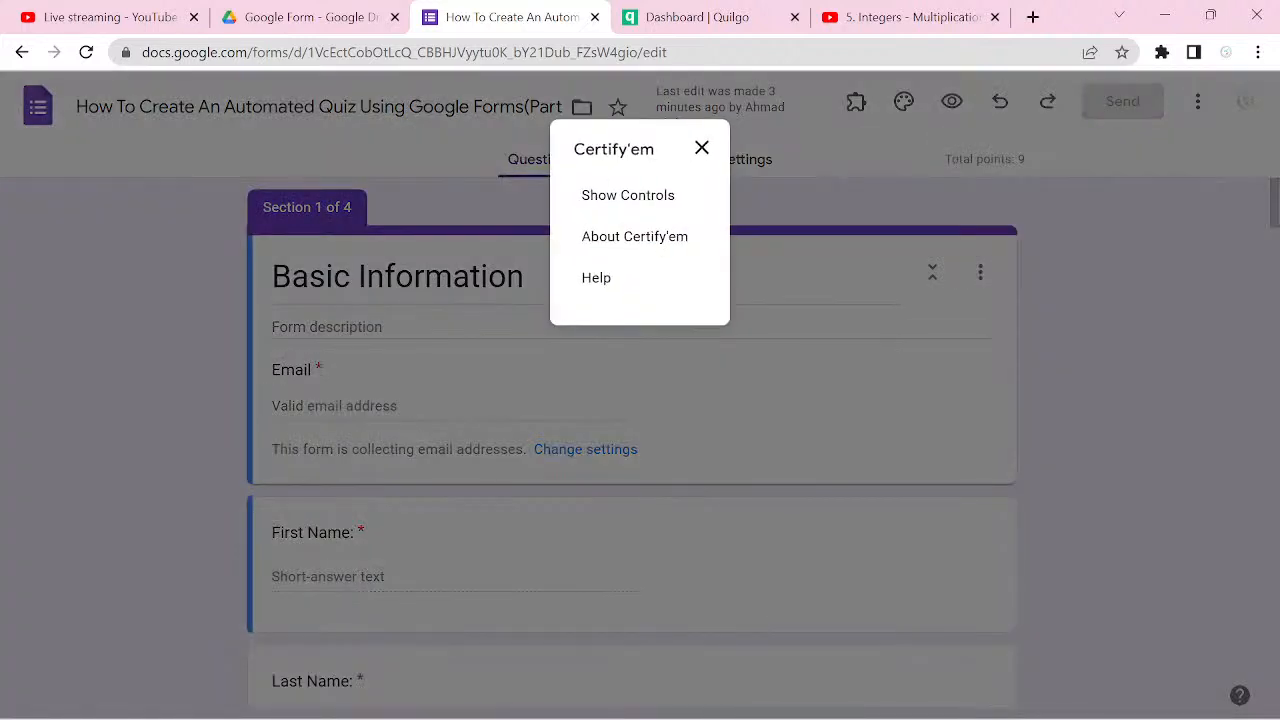
{"action": "left_click", "coordinate": [628, 195]}
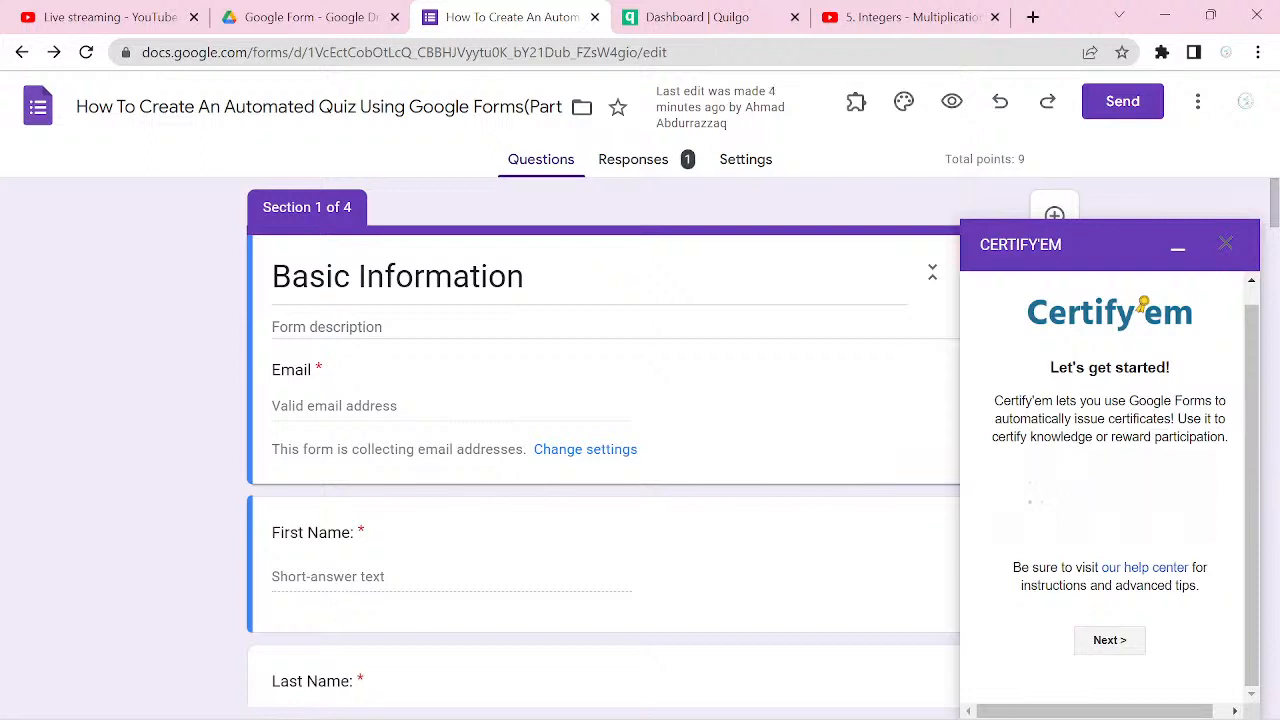
{"action": "left_click", "coordinate": [1109, 640]}
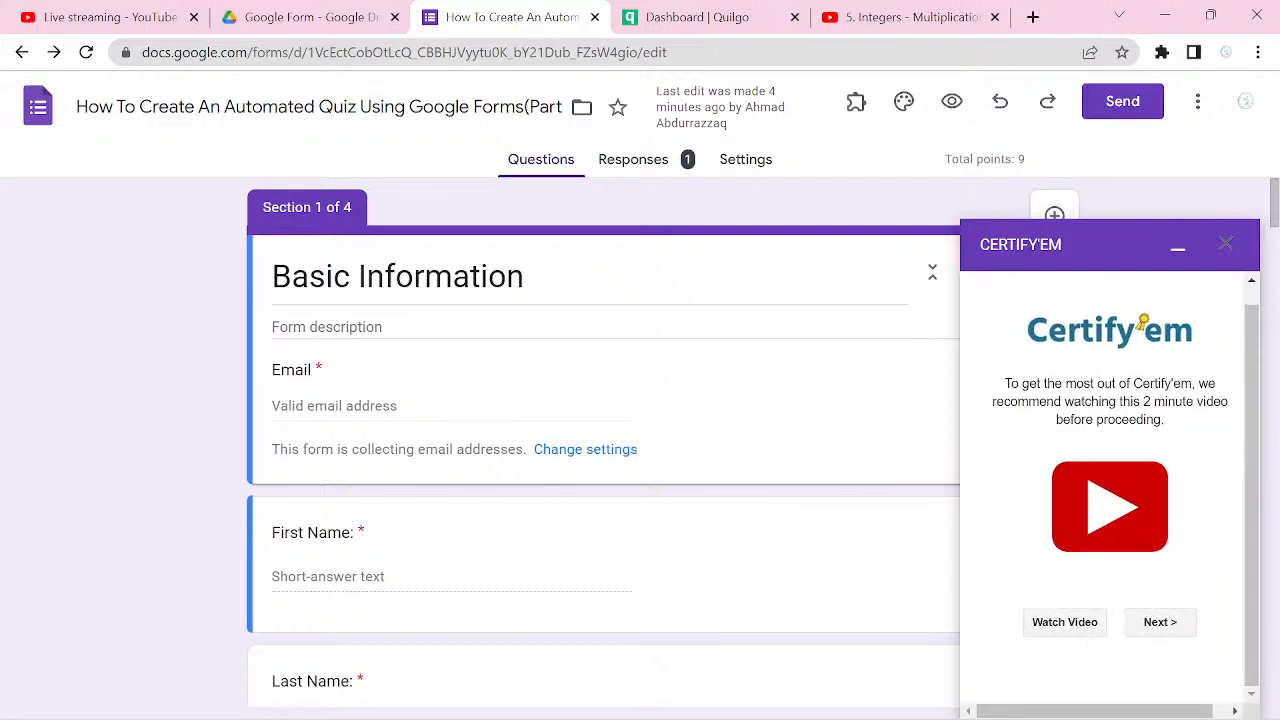
{"action": "left_click", "coordinate": [1164, 622]}
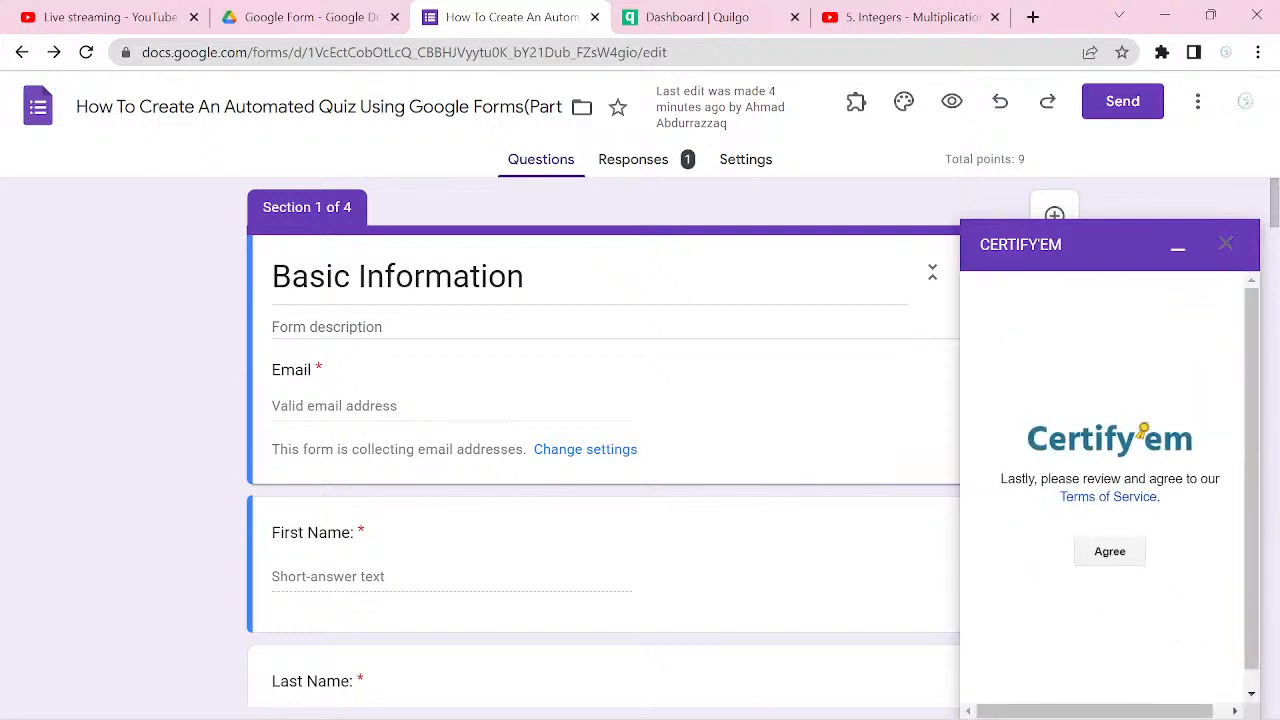
{"action": "left_click", "coordinate": [1109, 551]}
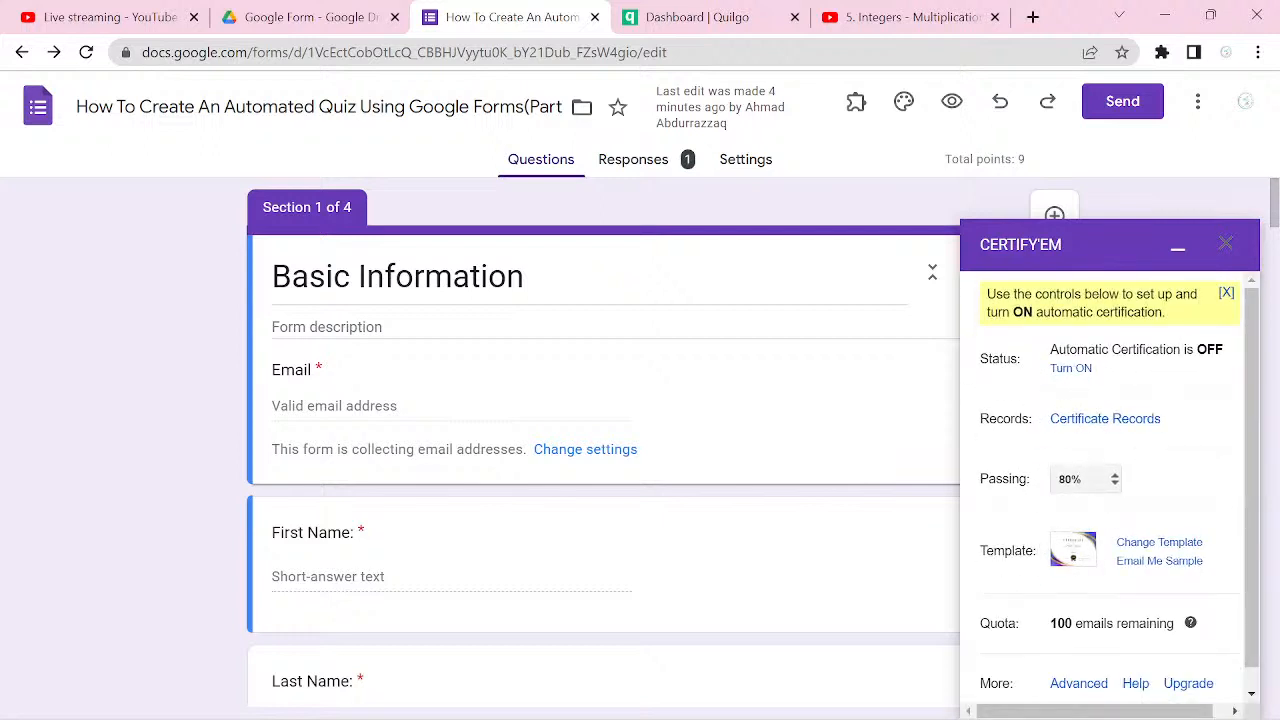
{"action": "left_click", "coordinate": [1226, 244]}
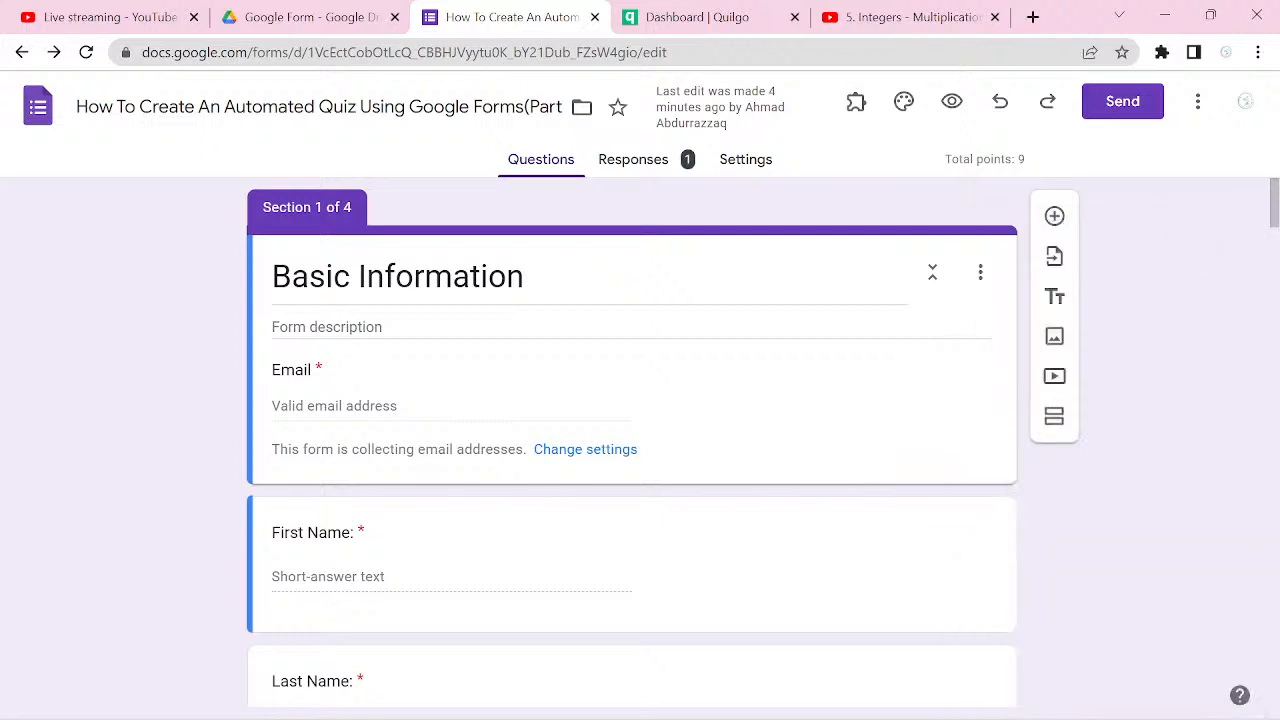
Step: Reopen the Certify'em controls, change the certificate template to Grids and Curves, and save the change
{"action": "left_click", "coordinate": [856, 101]}
{"action": "left_click", "coordinate": [880, 157]}
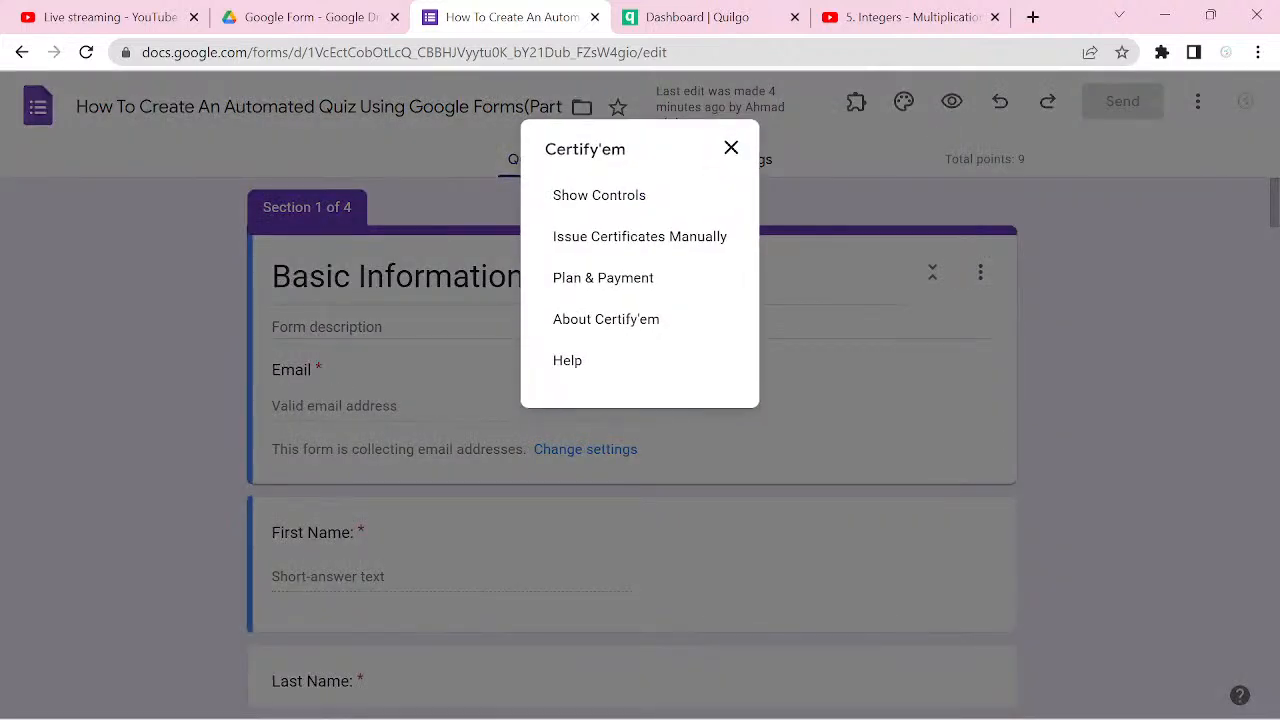
{"action": "left_click", "coordinate": [620, 195]}
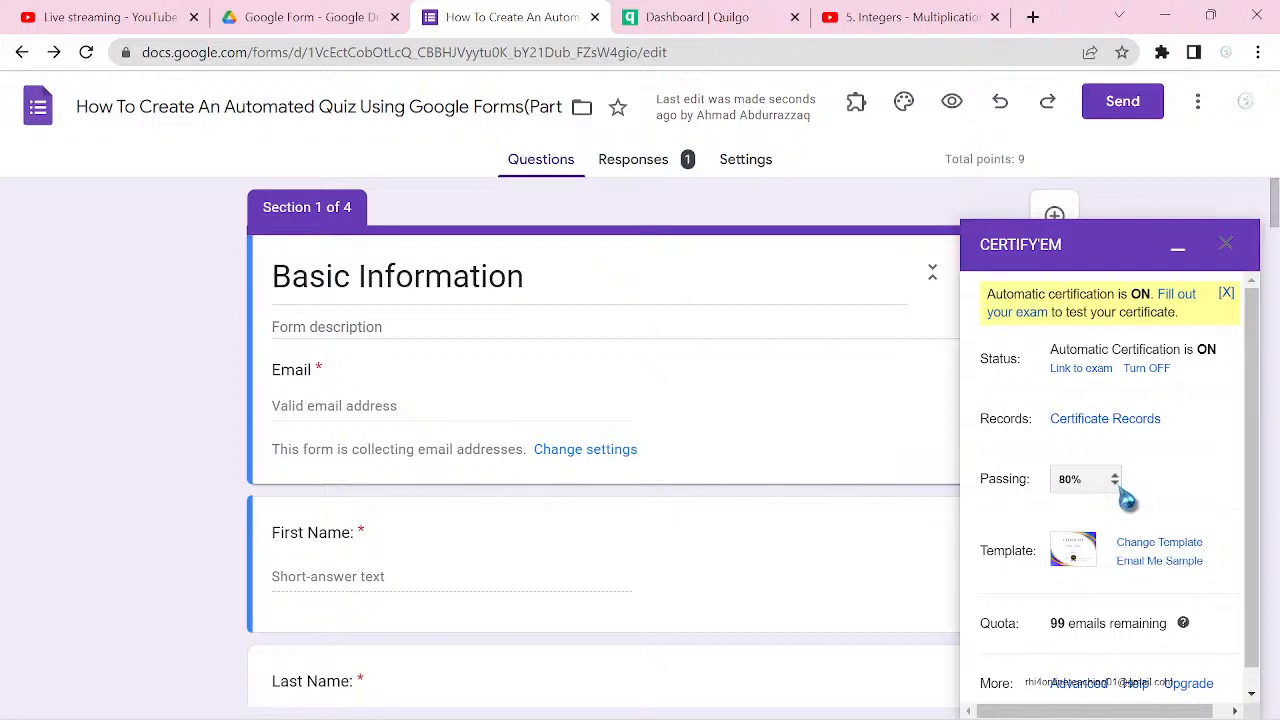
{"action": "left_click", "coordinate": [1170, 546]}
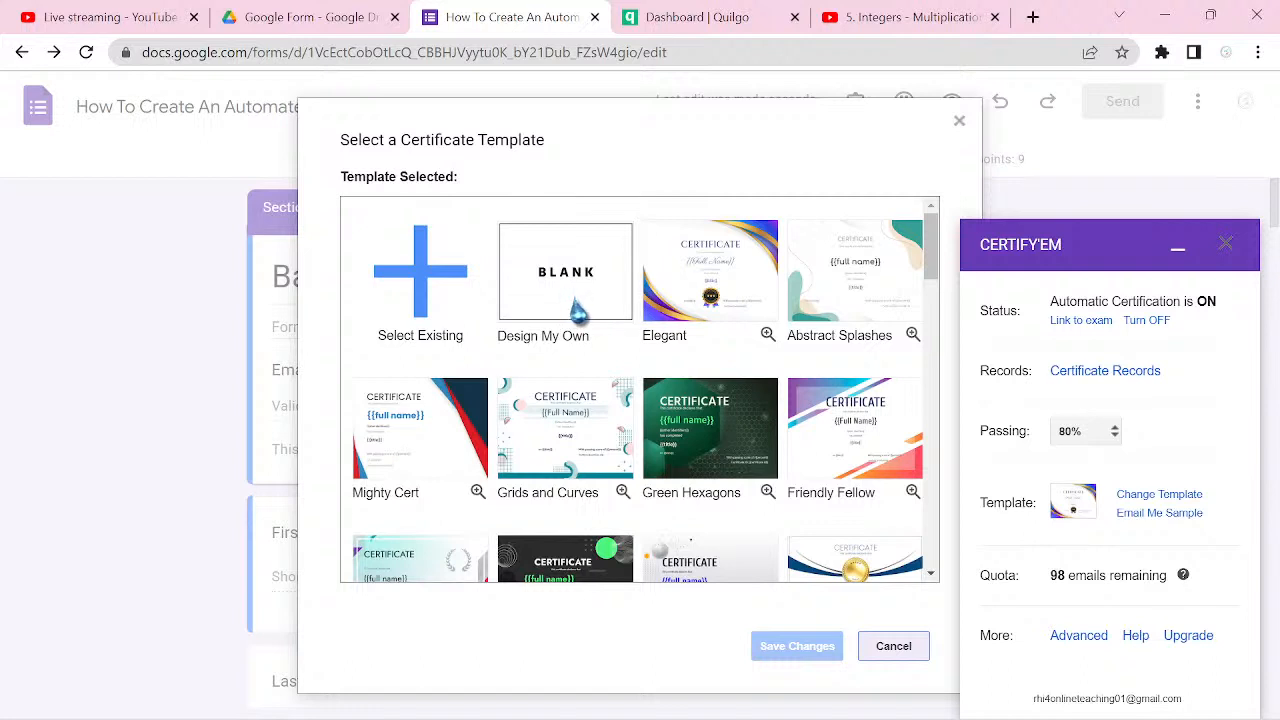
{"action": "left_click", "coordinate": [579, 431]}
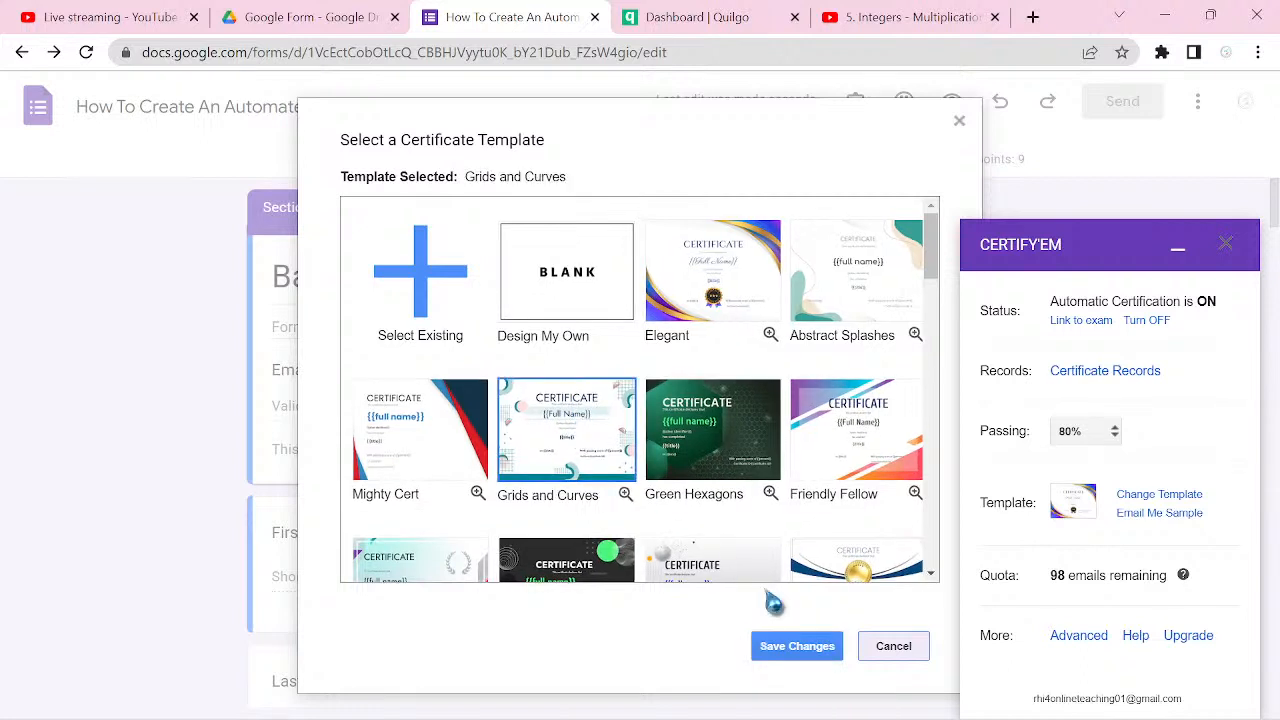
{"action": "left_click", "coordinate": [805, 655]}
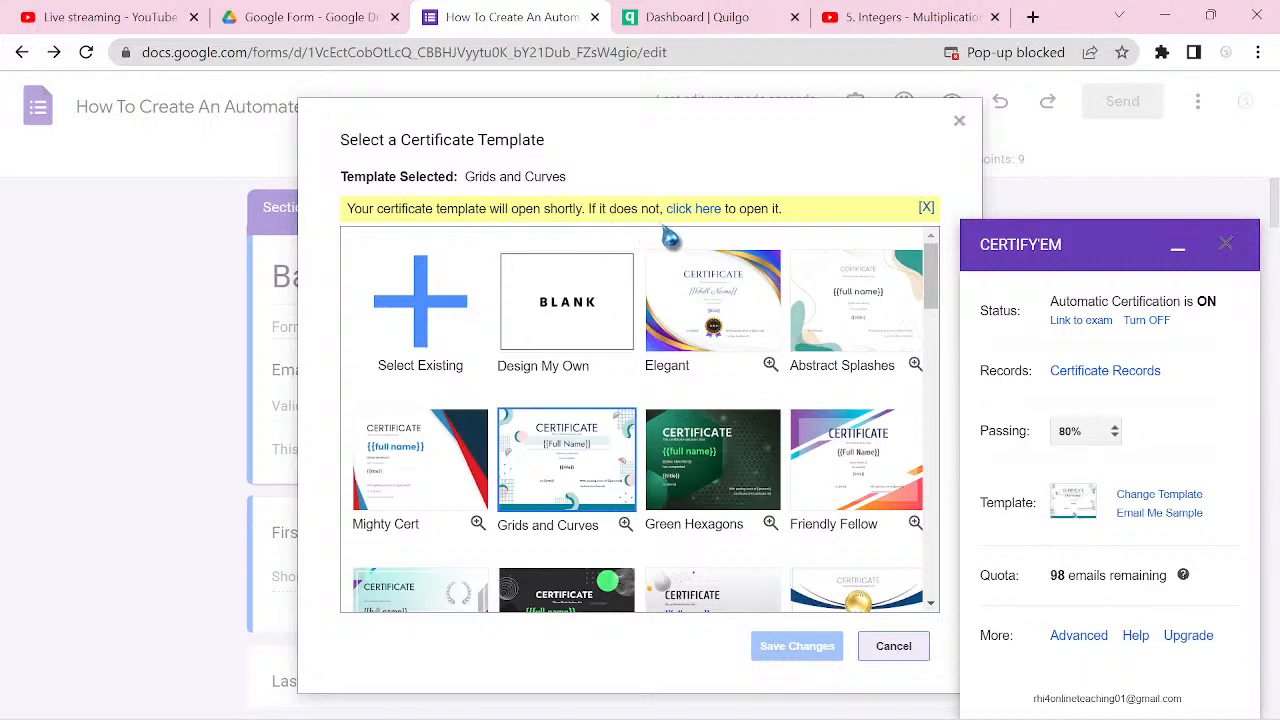
Step: Change the Certify'em certificate template to Abstract Splashes, save the change, and close the add-on panel
{"action": "left_click", "coordinate": [926, 208]}
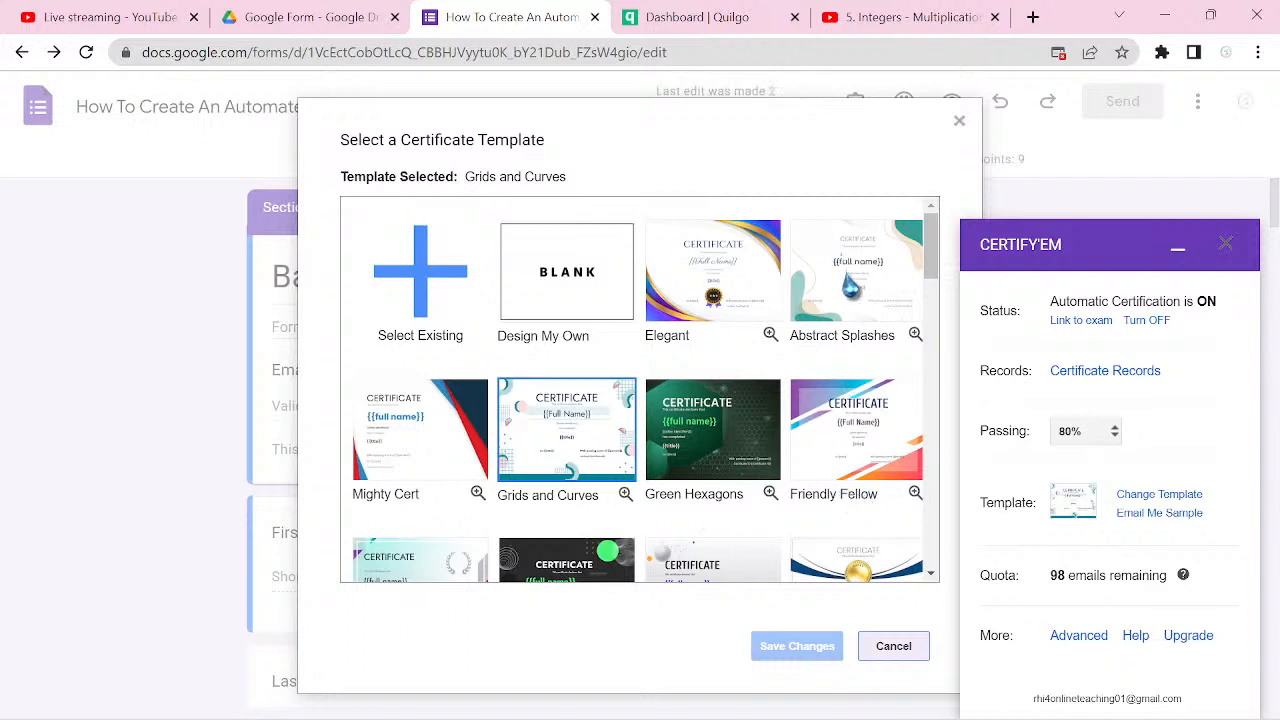
{"action": "left_click", "coordinate": [846, 288]}
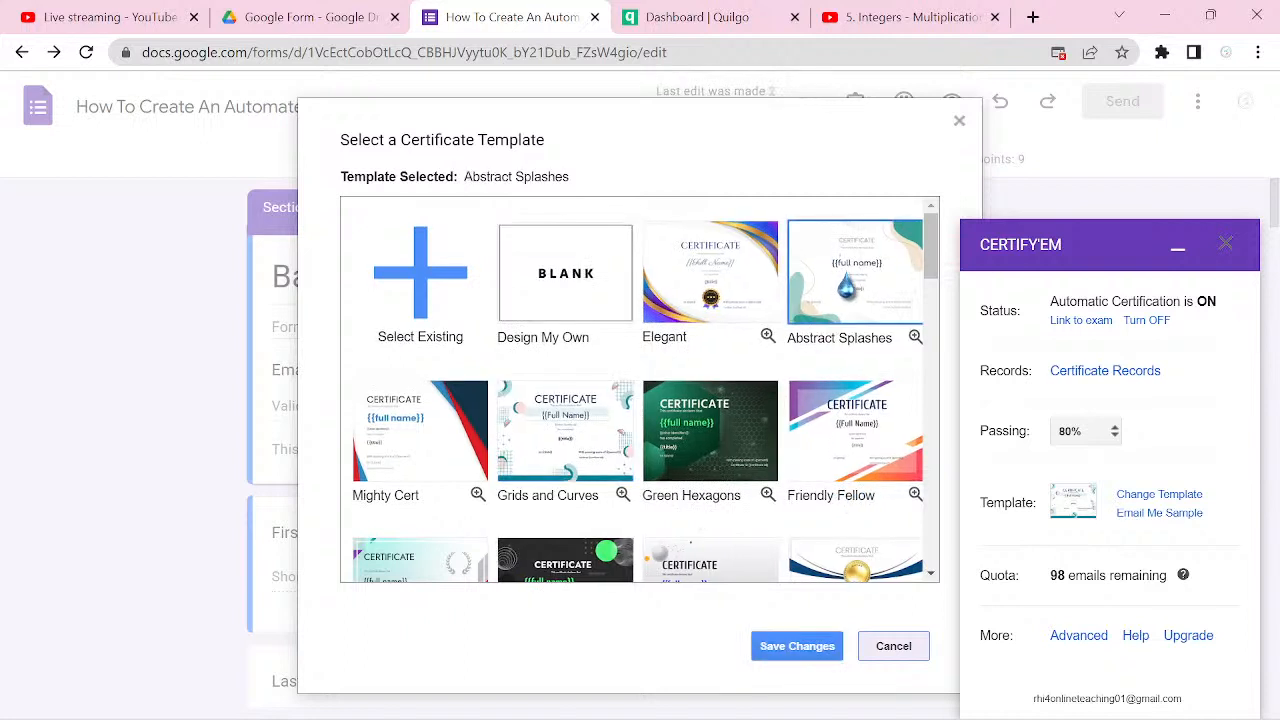
{"action": "left_click", "coordinate": [801, 654]}
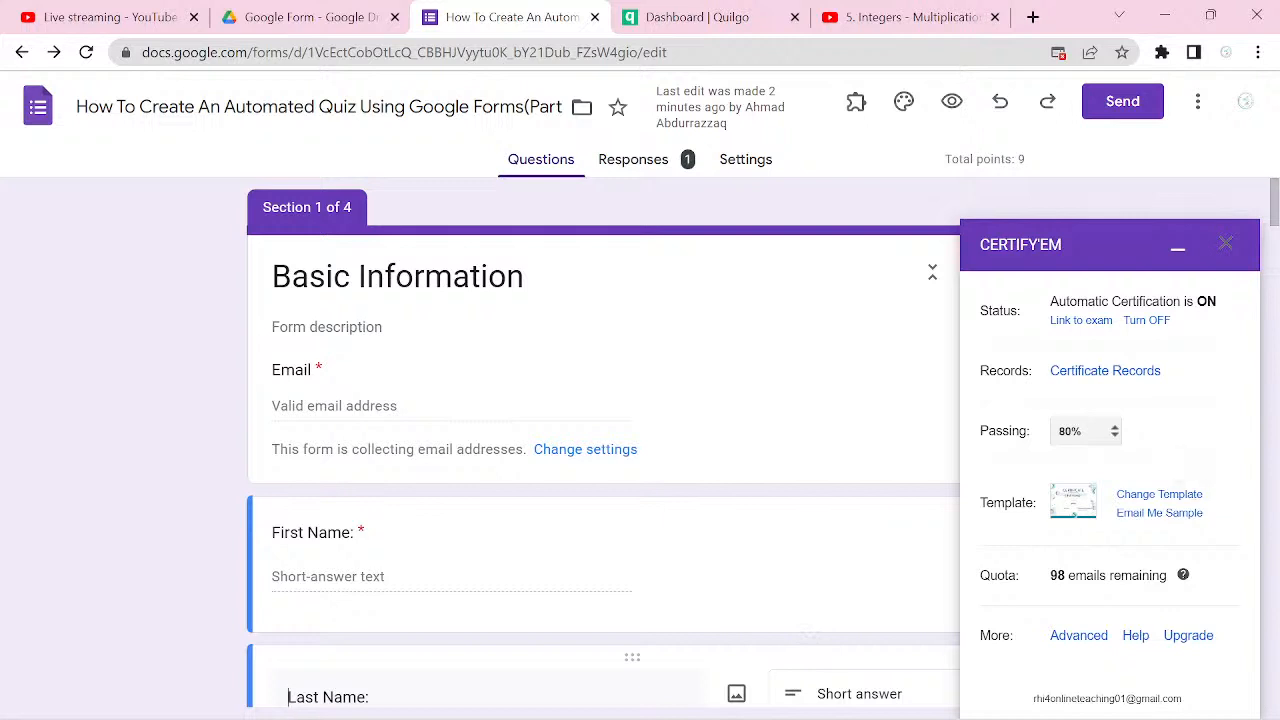
{"action": "left_click", "coordinate": [1225, 243]}
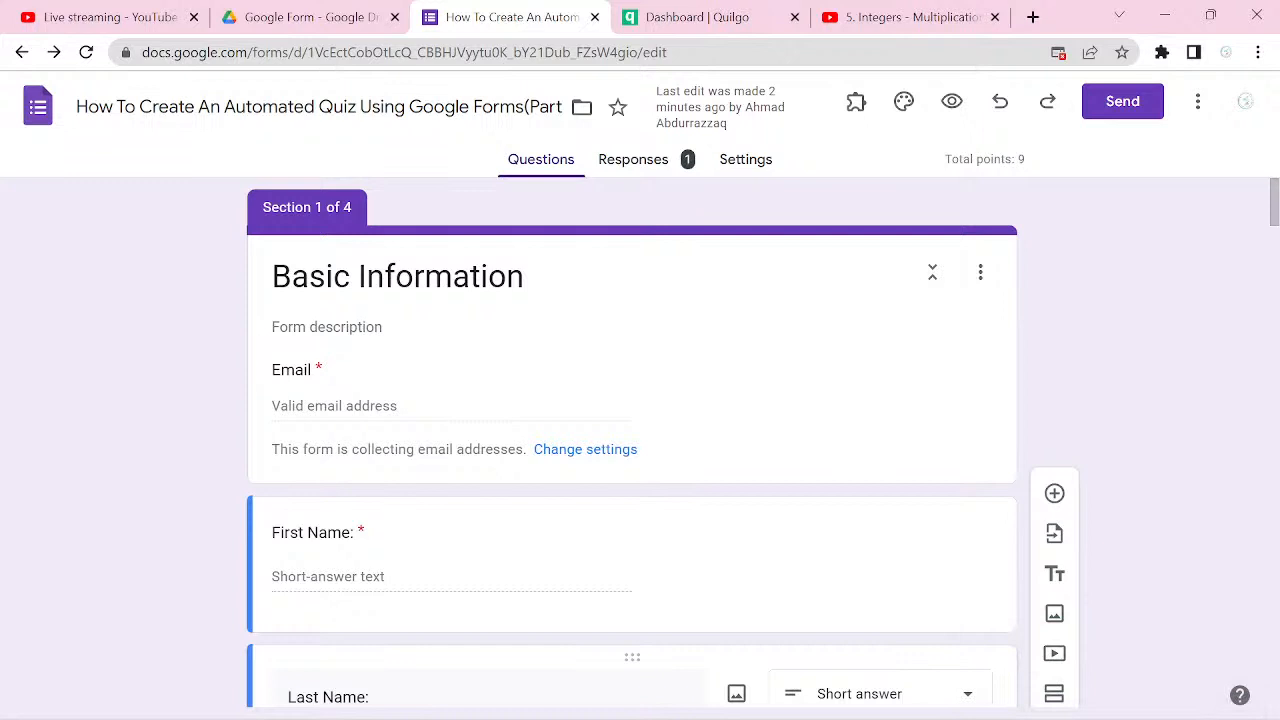
Step: Preview the quiz form and enter the respondent's email address in the Basic Information section
{"action": "left_click", "coordinate": [952, 101]}
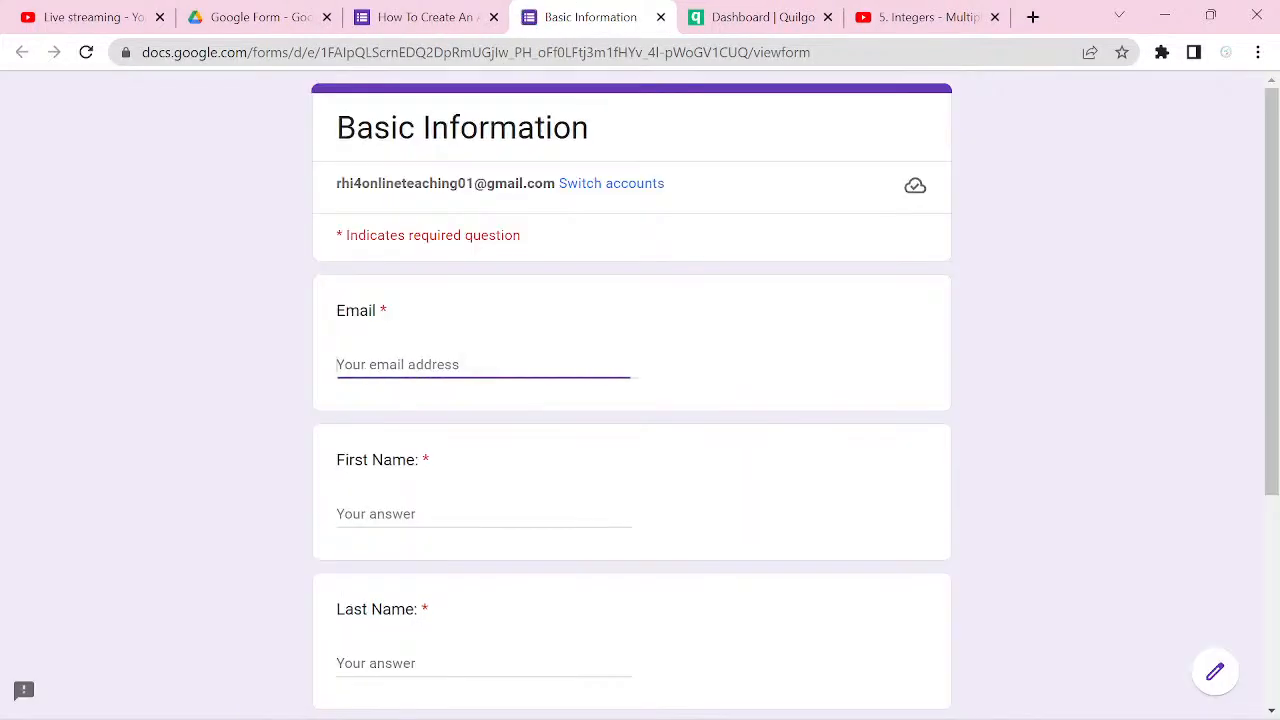
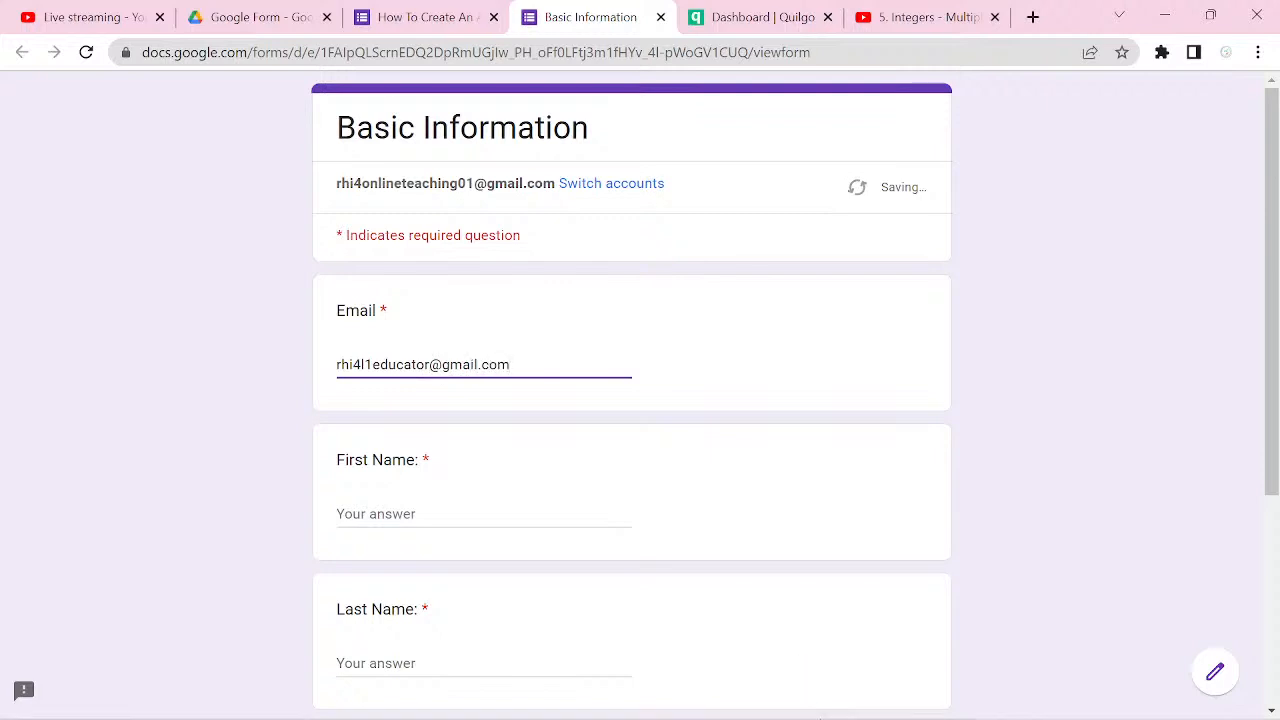
Step: Fill in the respondent's first name and last name in the previewed form
{"action": "key", "text": "Tab"}
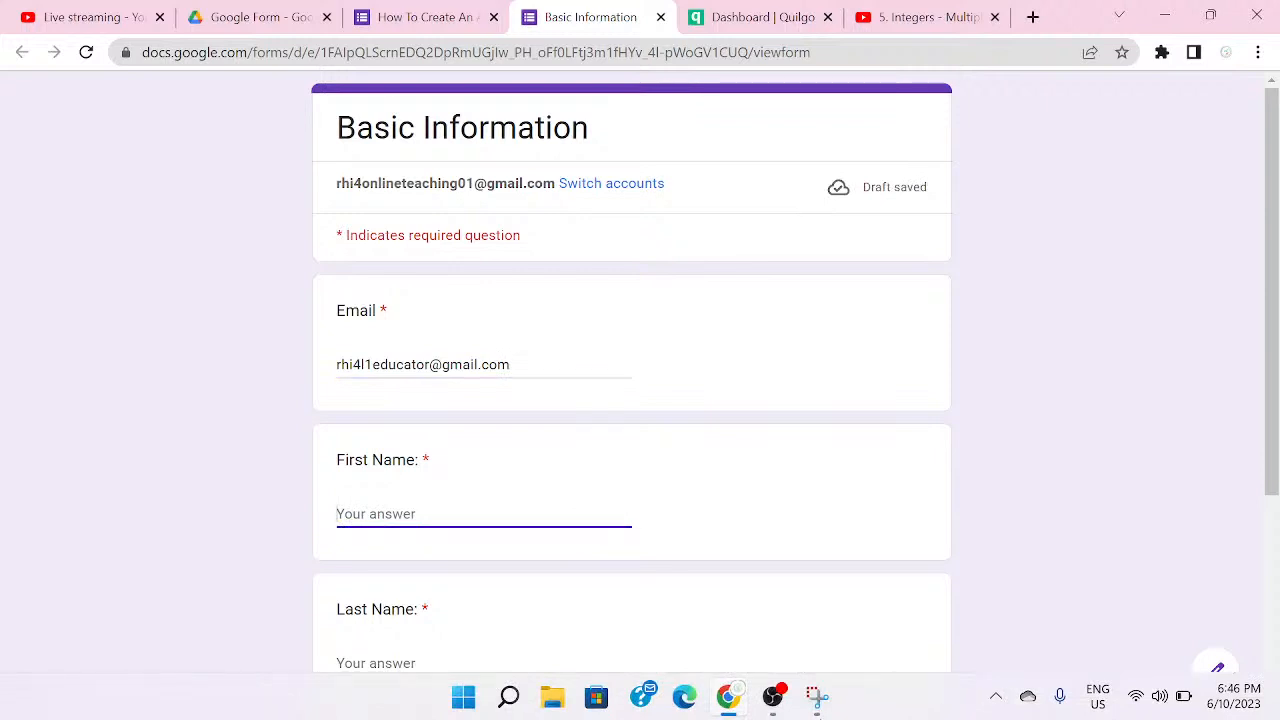
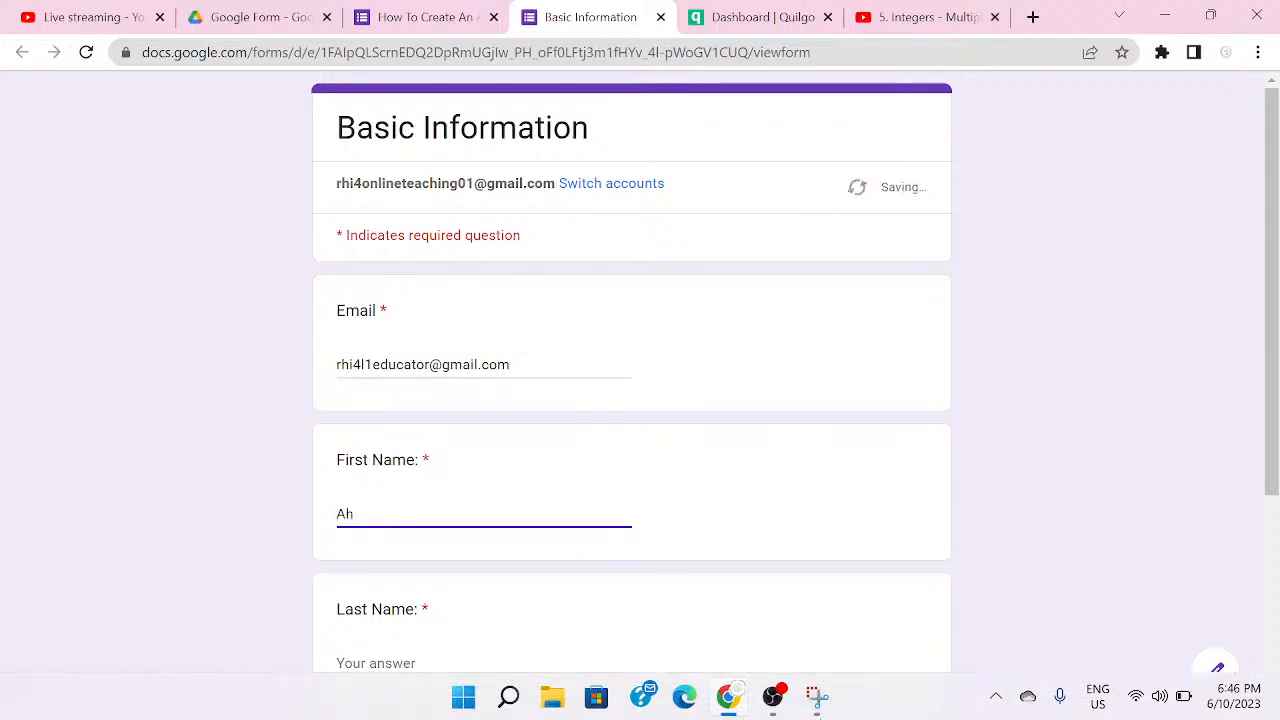
{"action": "key", "text": "Tab"}
{"action": "scroll", "coordinate": [632, 380], "scroll_direction": "down", "scroll_amount": 3}
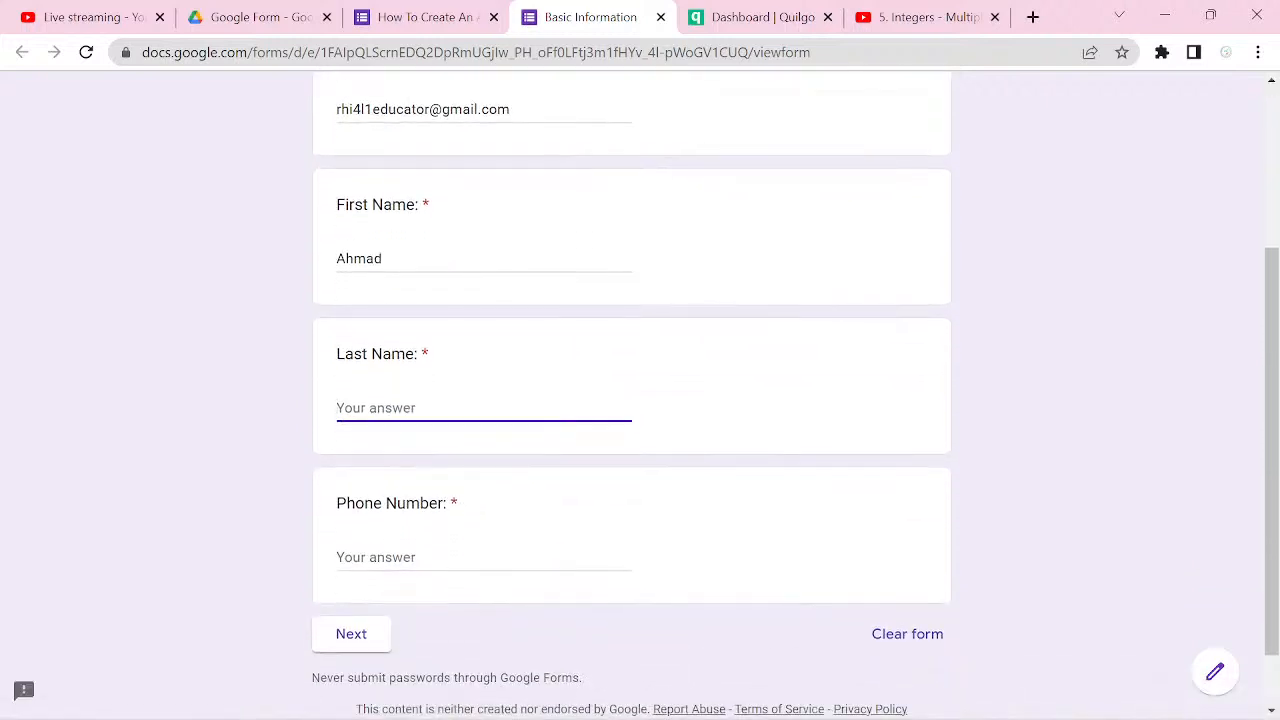
Step: Enter the respondent's phone number and continue to the English Studies section
{"action": "scroll", "coordinate": [632, 400], "scroll_direction": "down", "scroll_amount": 1}
{"action": "left_click", "coordinate": [484, 483]}
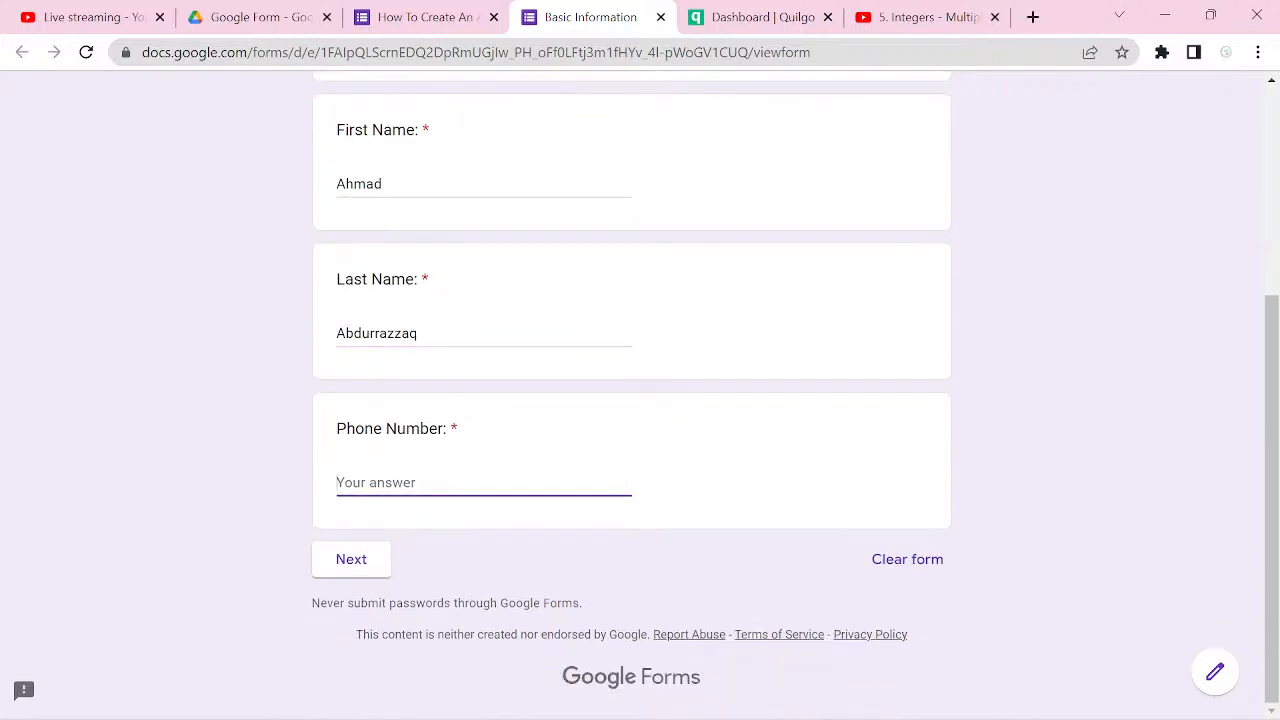
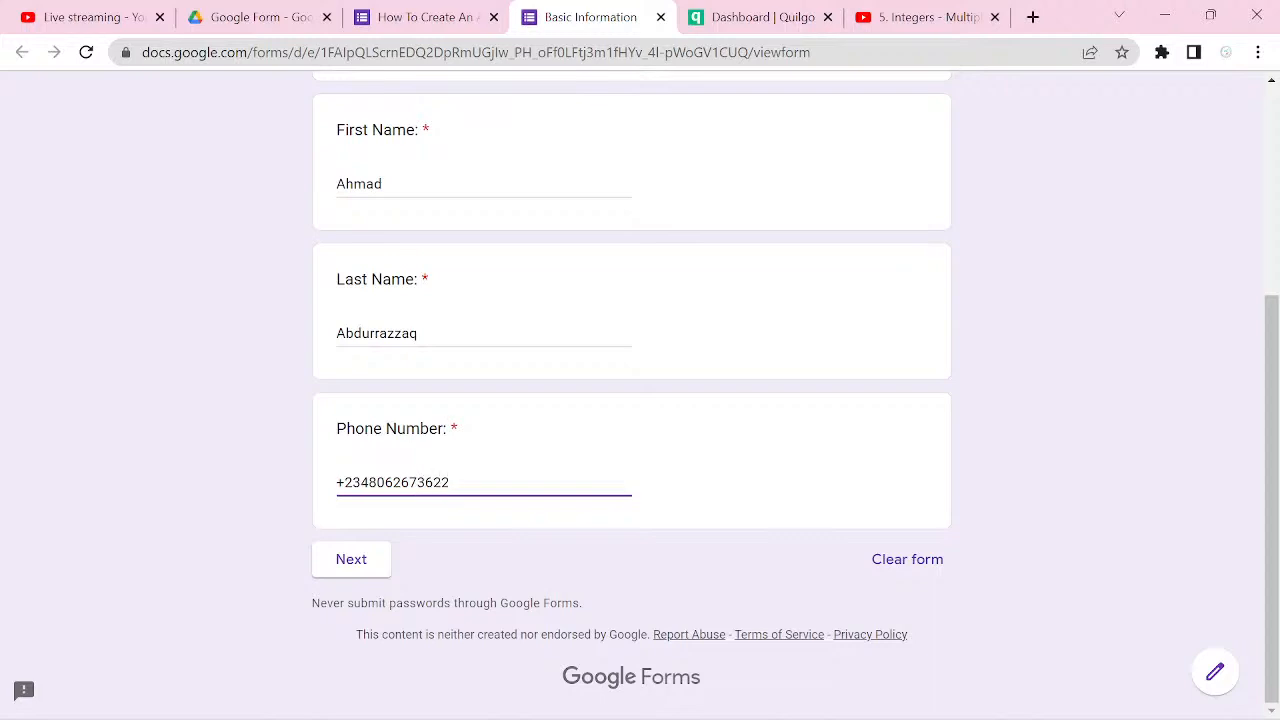
{"action": "left_click", "coordinate": [351, 559]}
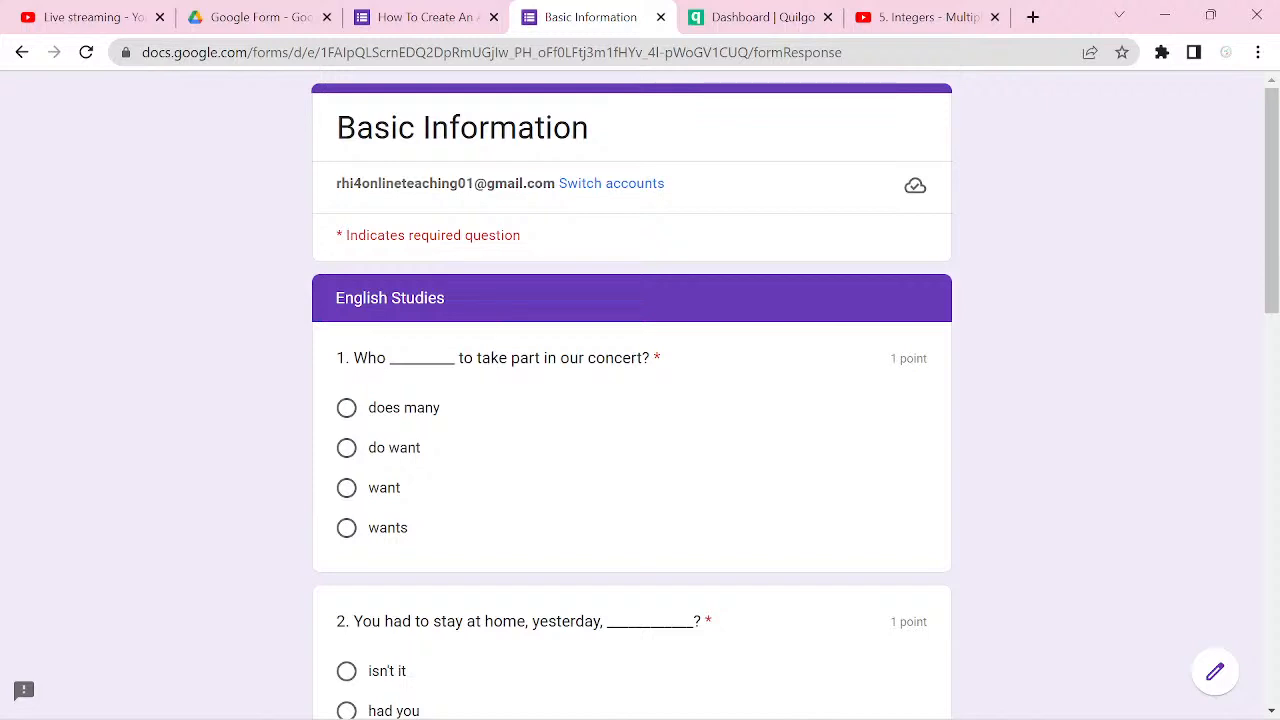
Step: Answer the English Studies questions with wants, hadn't you, to be happy, did you arrive and had to, and continue to the next section
{"action": "left_click", "coordinate": [346, 528]}
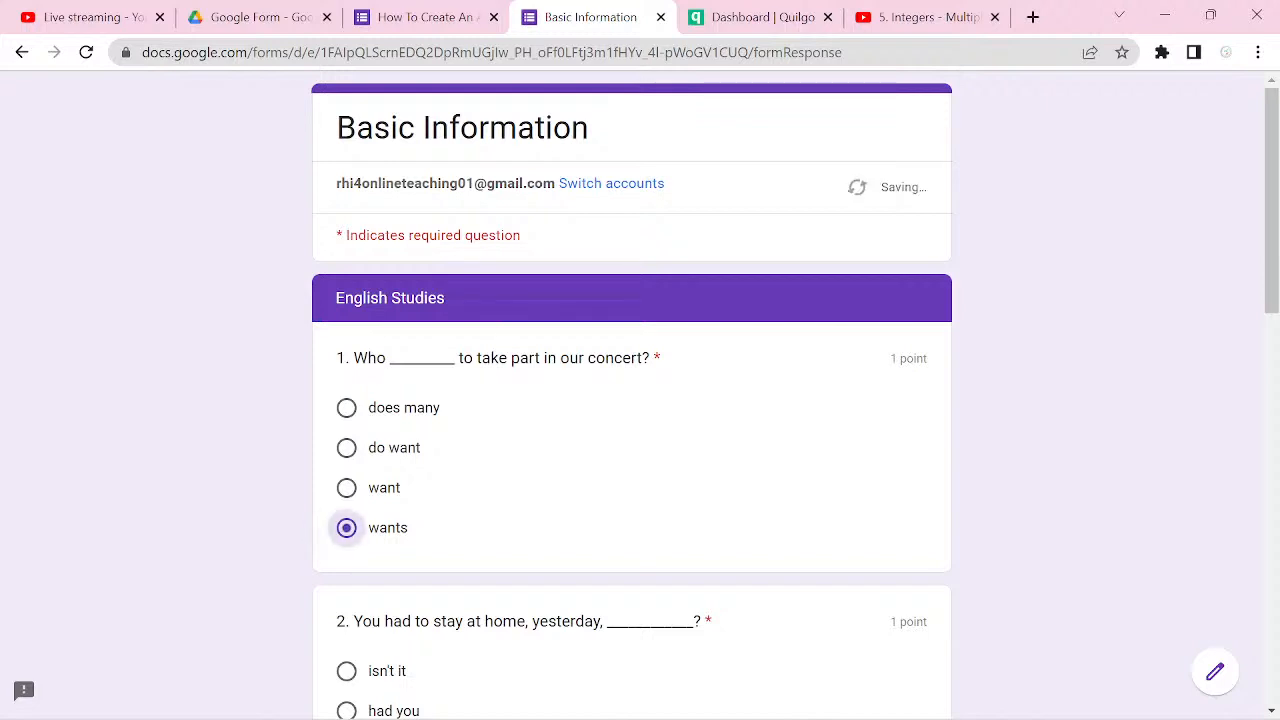
{"action": "scroll", "coordinate": [632, 395], "scroll_direction": "down", "scroll_amount": 2}
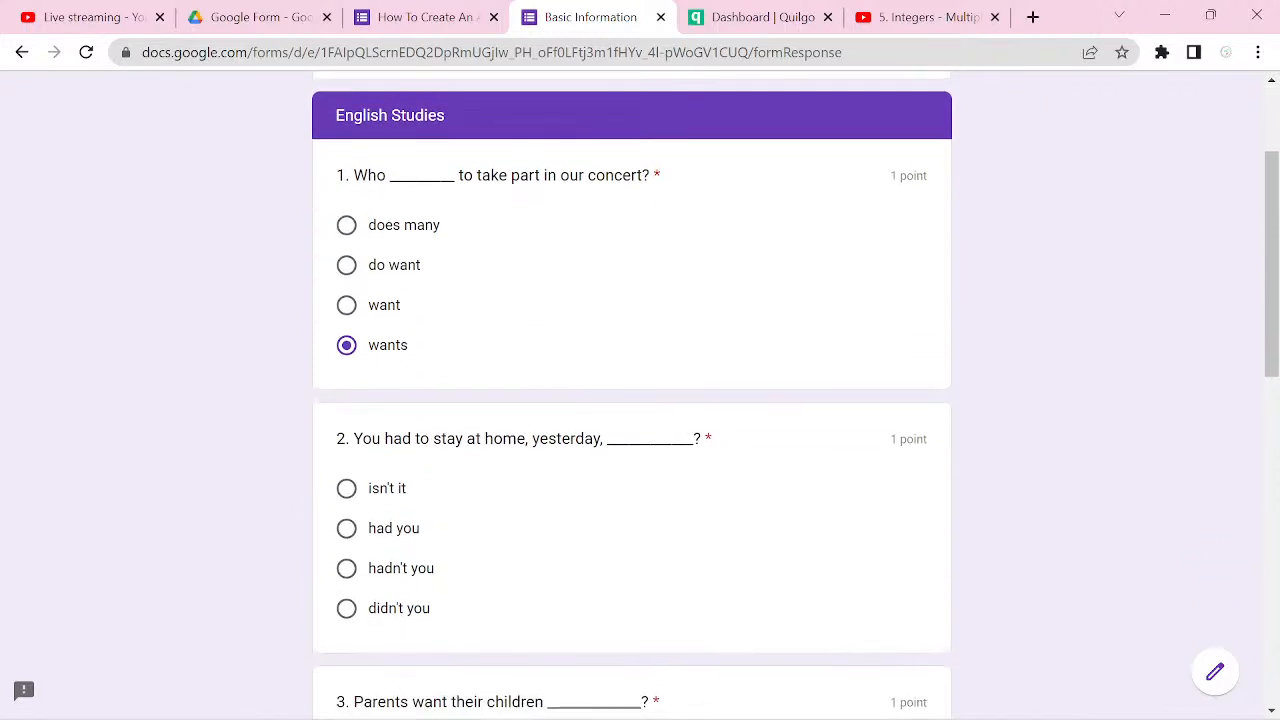
{"action": "left_click", "coordinate": [346, 568]}
{"action": "scroll", "coordinate": [346, 568], "scroll_direction": "down", "scroll_amount": 2}
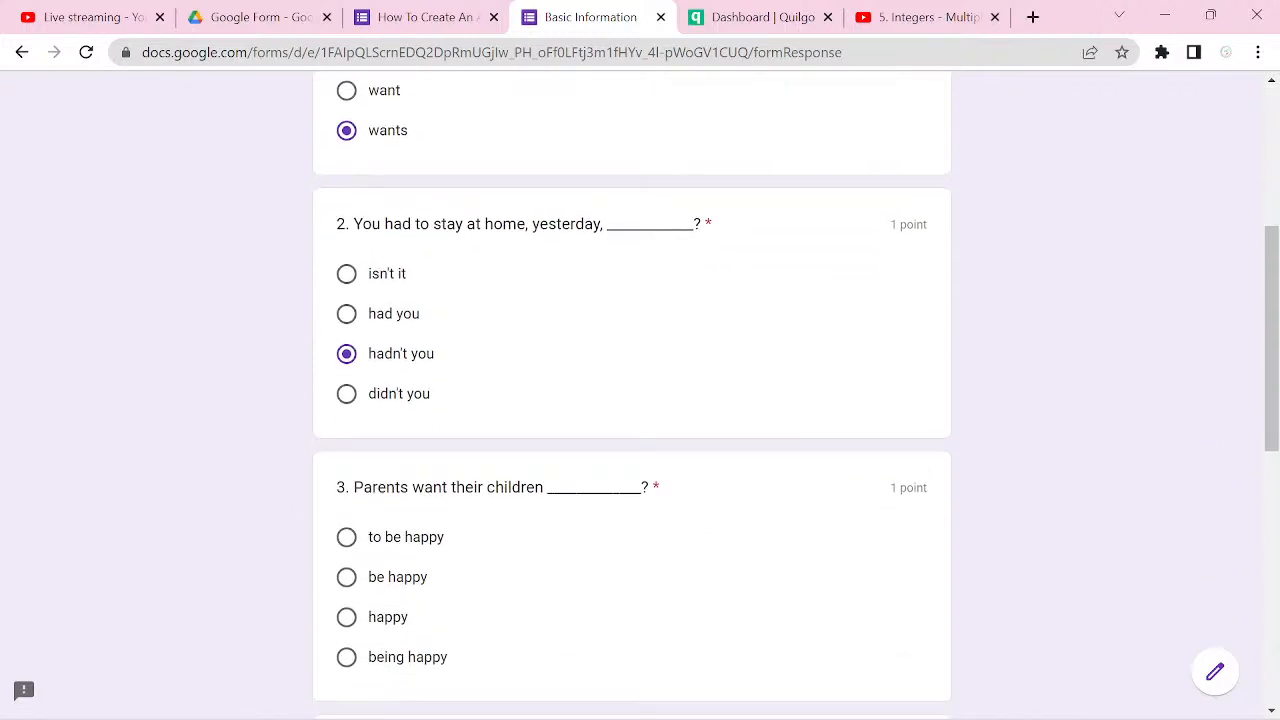
{"action": "left_click", "coordinate": [346, 537]}
{"action": "scroll", "coordinate": [346, 537], "scroll_direction": "down", "scroll_amount": 4}
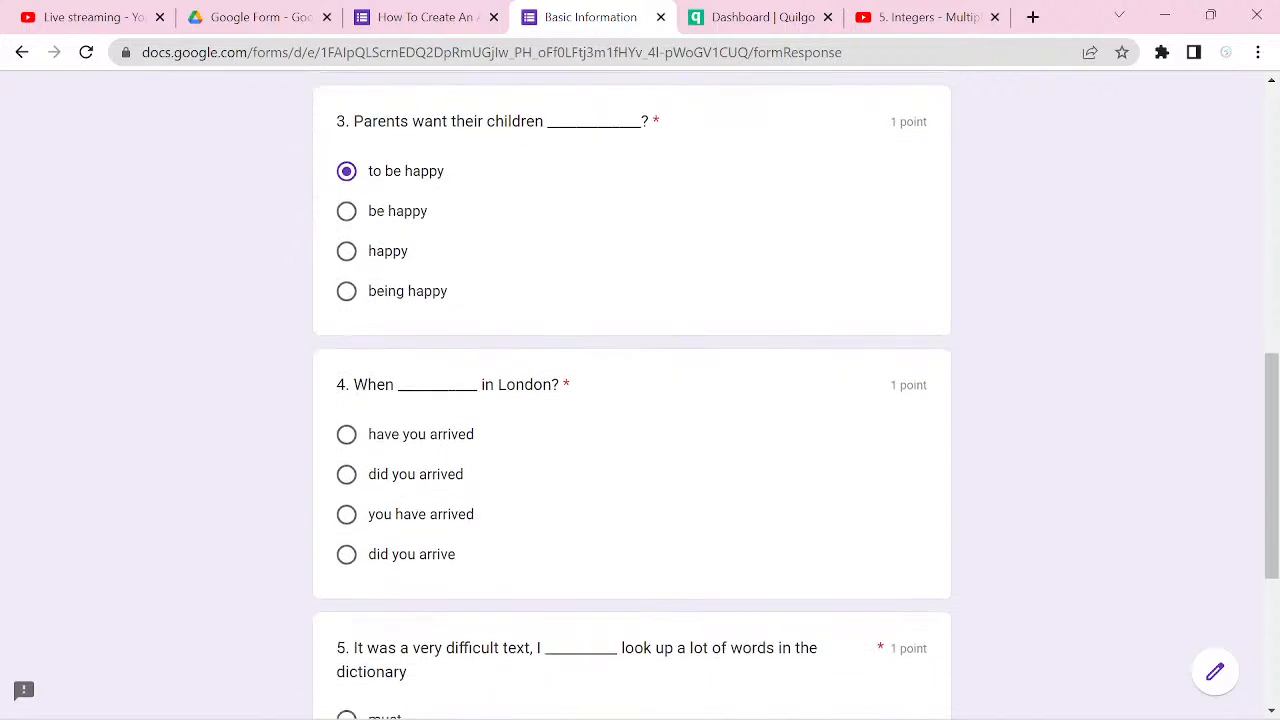
{"action": "left_click", "coordinate": [346, 555]}
{"action": "scroll", "coordinate": [346, 555], "scroll_direction": "down", "scroll_amount": 2}
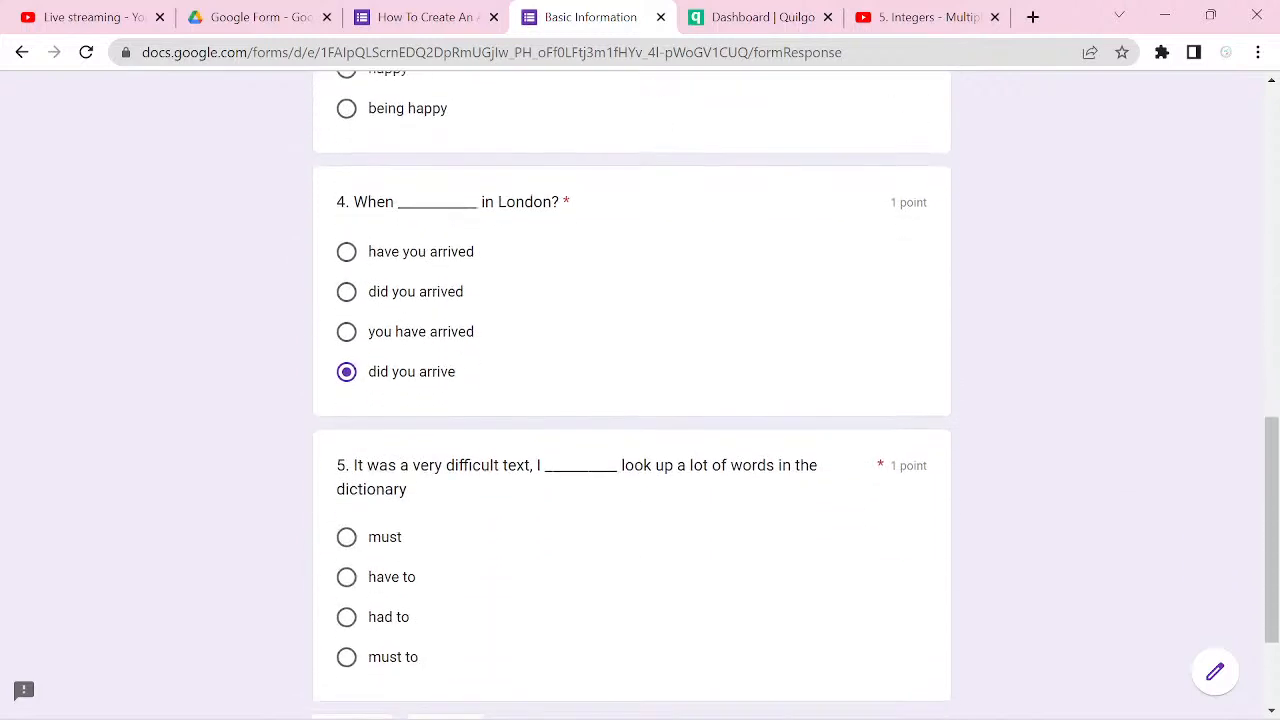
{"action": "left_click", "coordinate": [346, 617]}
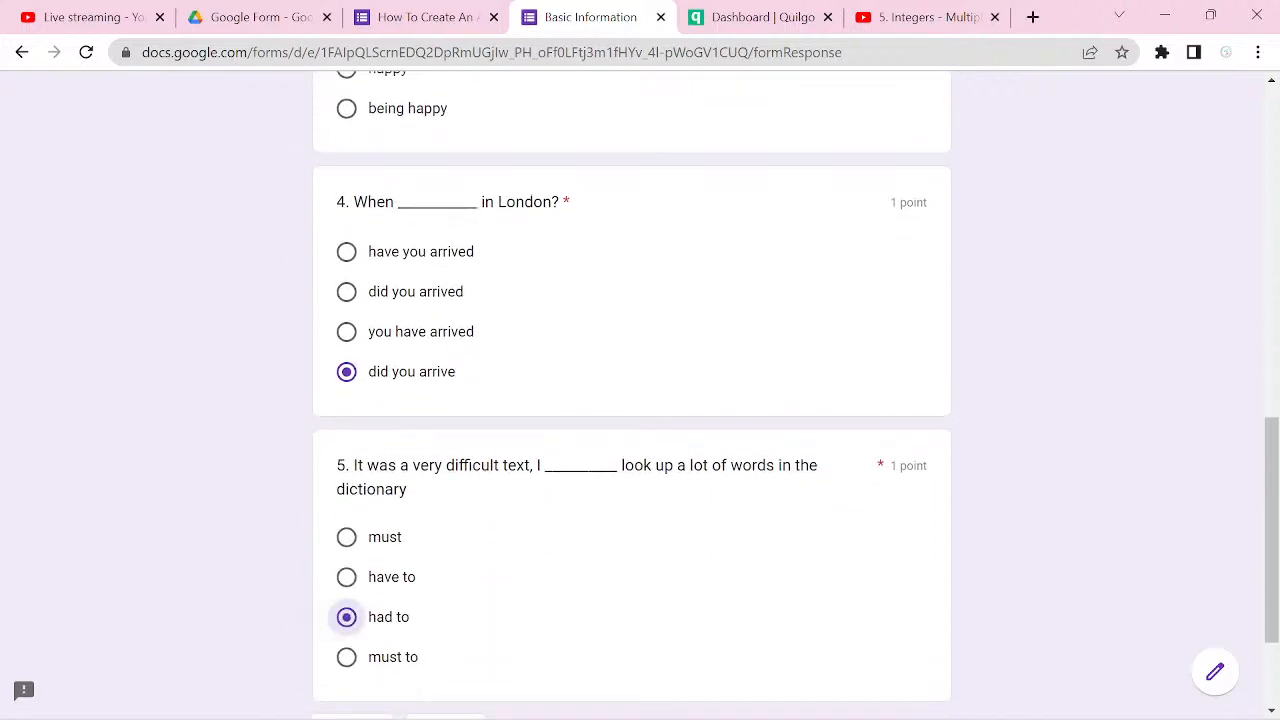
{"action": "scroll", "coordinate": [346, 617], "scroll_direction": "down", "scroll_amount": 2}
{"action": "left_click", "coordinate": [446, 559]}
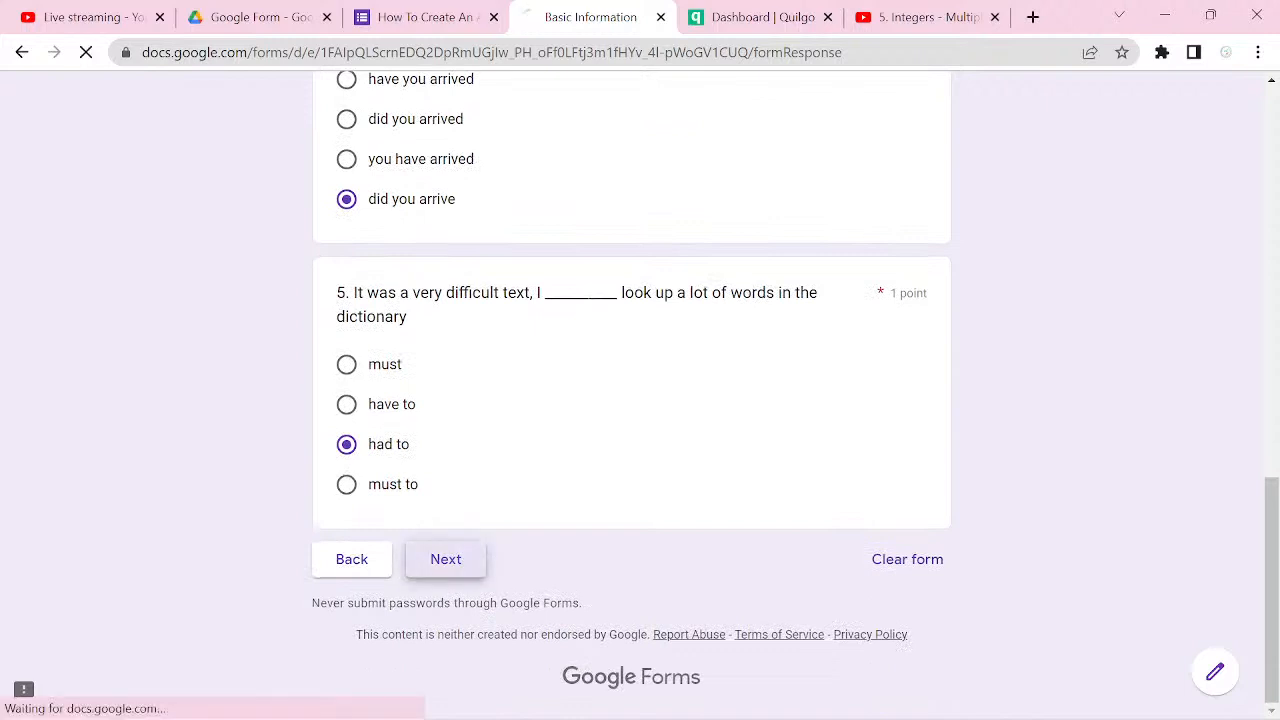
Step: Answer the Mathematics questions with option B (ax² + bx + c = 0) and x = {-2, 4}, and continue to the Chemistry section
{"action": "scroll", "coordinate": [640, 400], "scroll_direction": "down", "scroll_amount": 2}
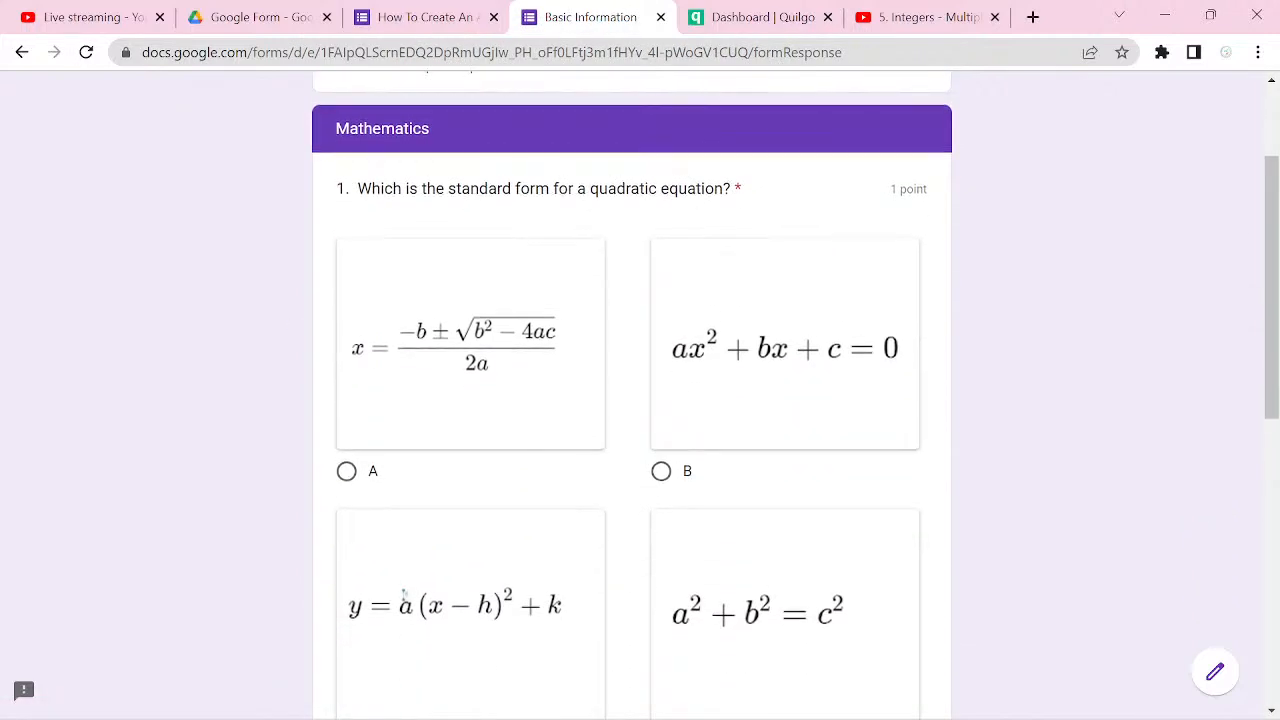
{"action": "left_click", "coordinate": [661, 469]}
{"action": "scroll", "coordinate": [404, 515], "scroll_direction": "down", "scroll_amount": 1}
{"action": "scroll", "coordinate": [404, 515], "scroll_direction": "down", "scroll_amount": 5}
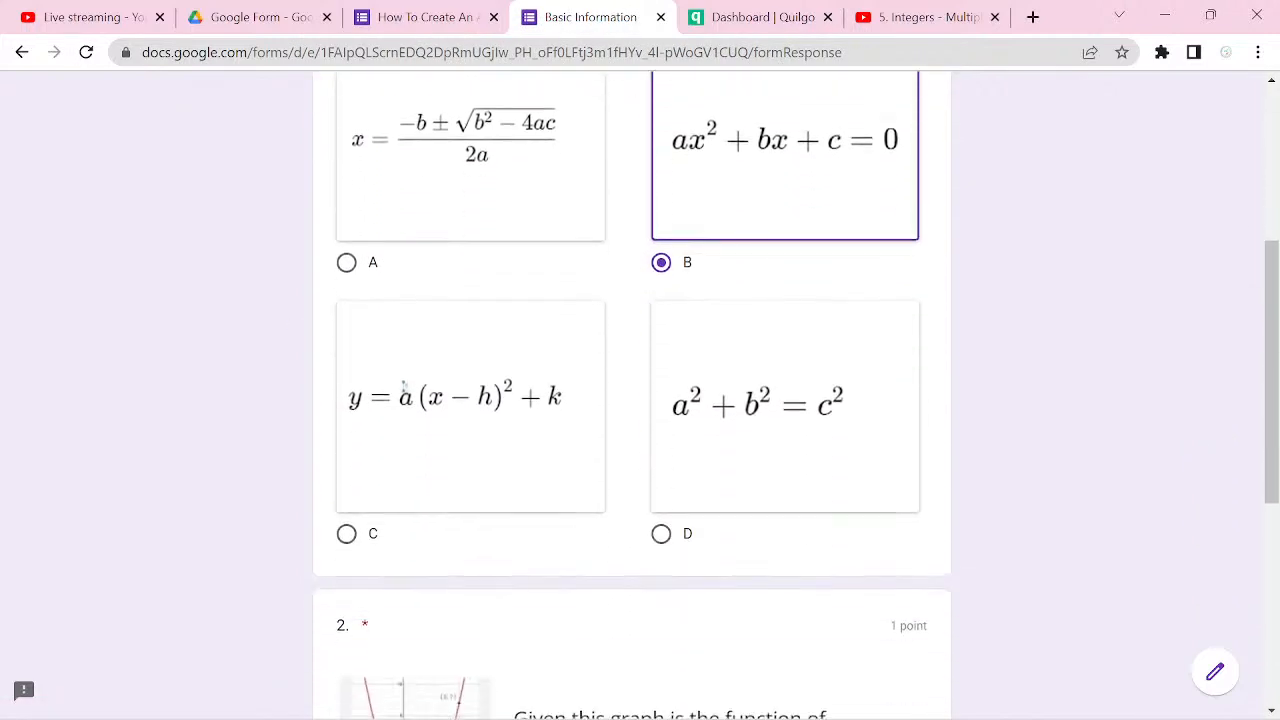
{"action": "left_click", "coordinate": [346, 511]}
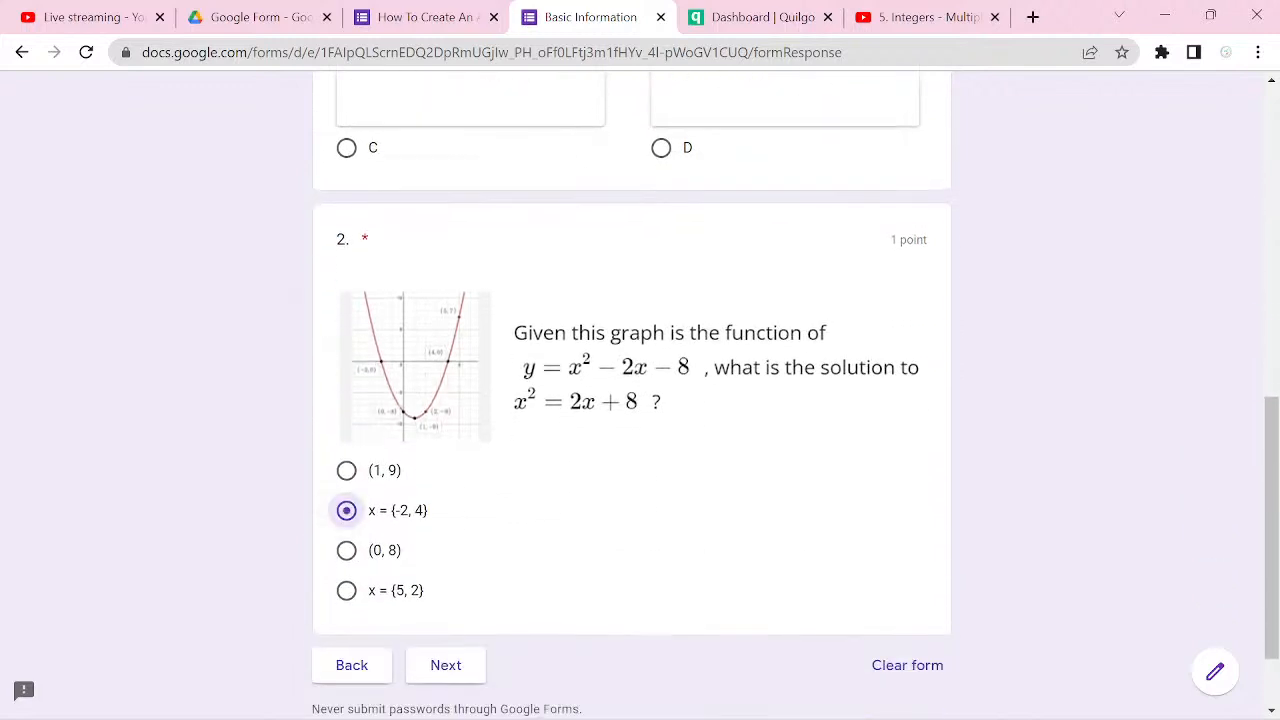
{"action": "left_click", "coordinate": [446, 666]}
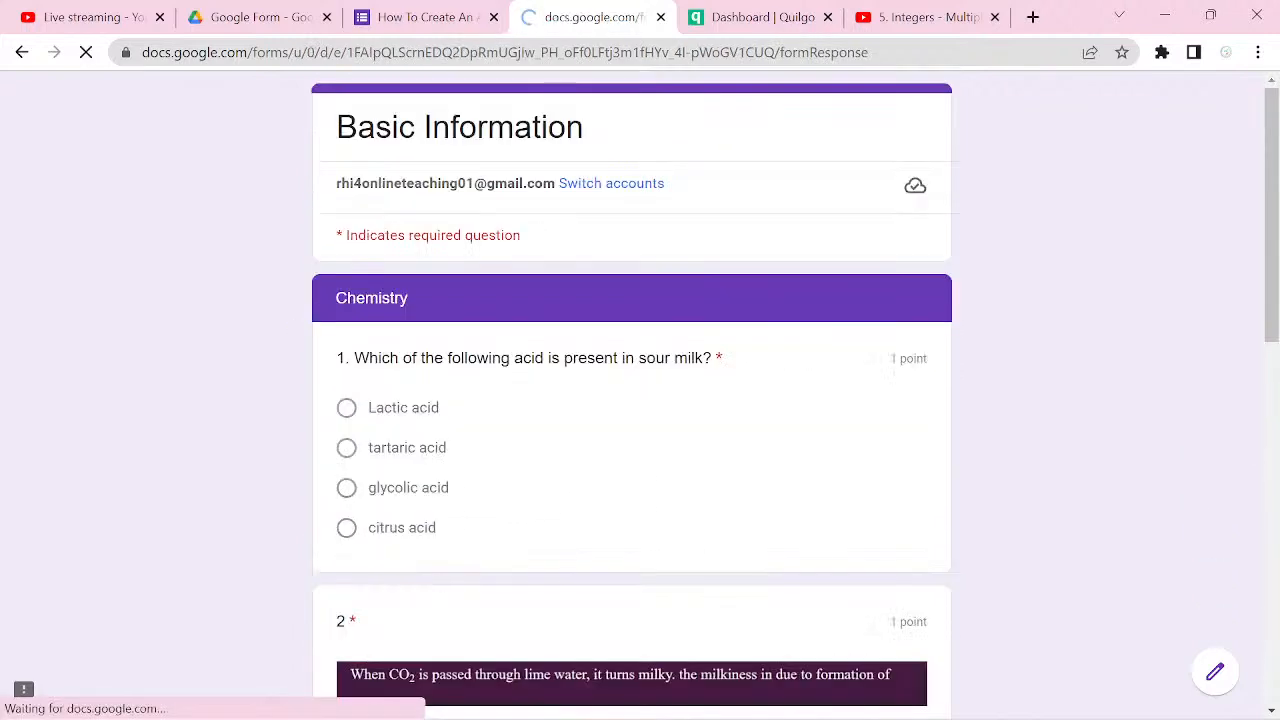
Step: Answer the Chemistry questions with Lactic acid and option B (CaCO3)
{"action": "left_click", "coordinate": [346, 408]}
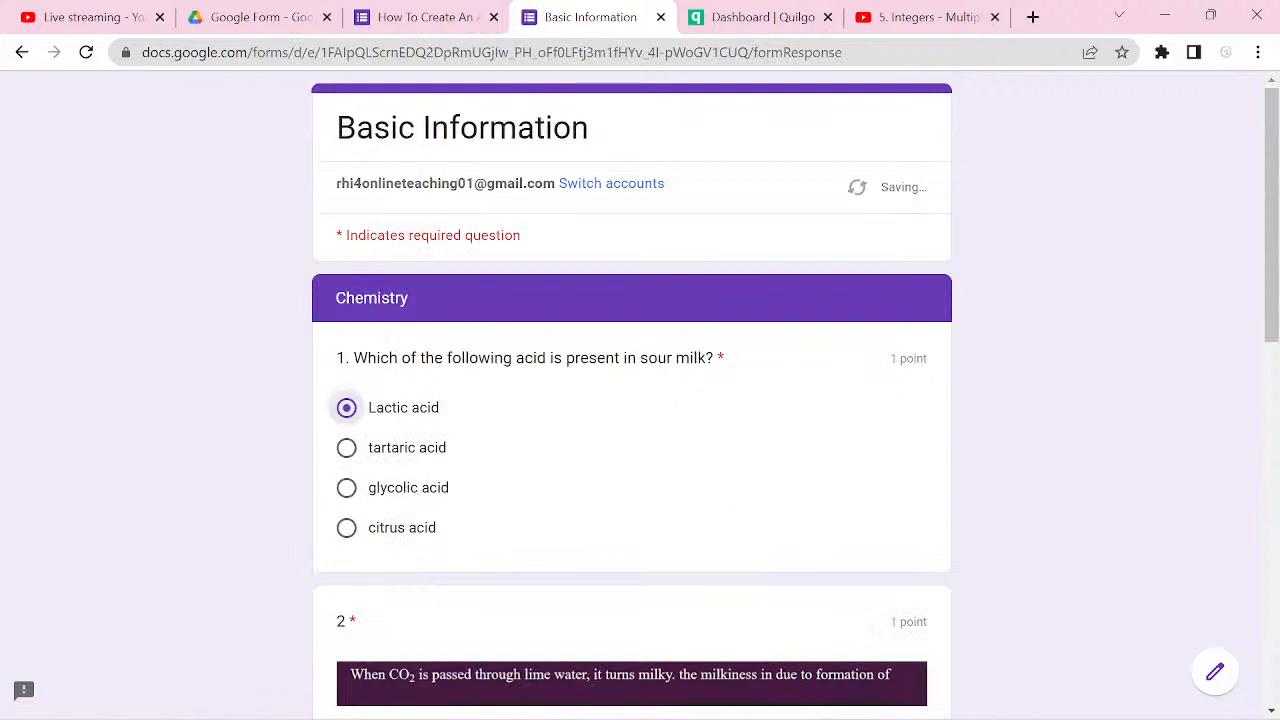
{"action": "scroll", "coordinate": [346, 408], "scroll_direction": "down", "scroll_amount": 5}
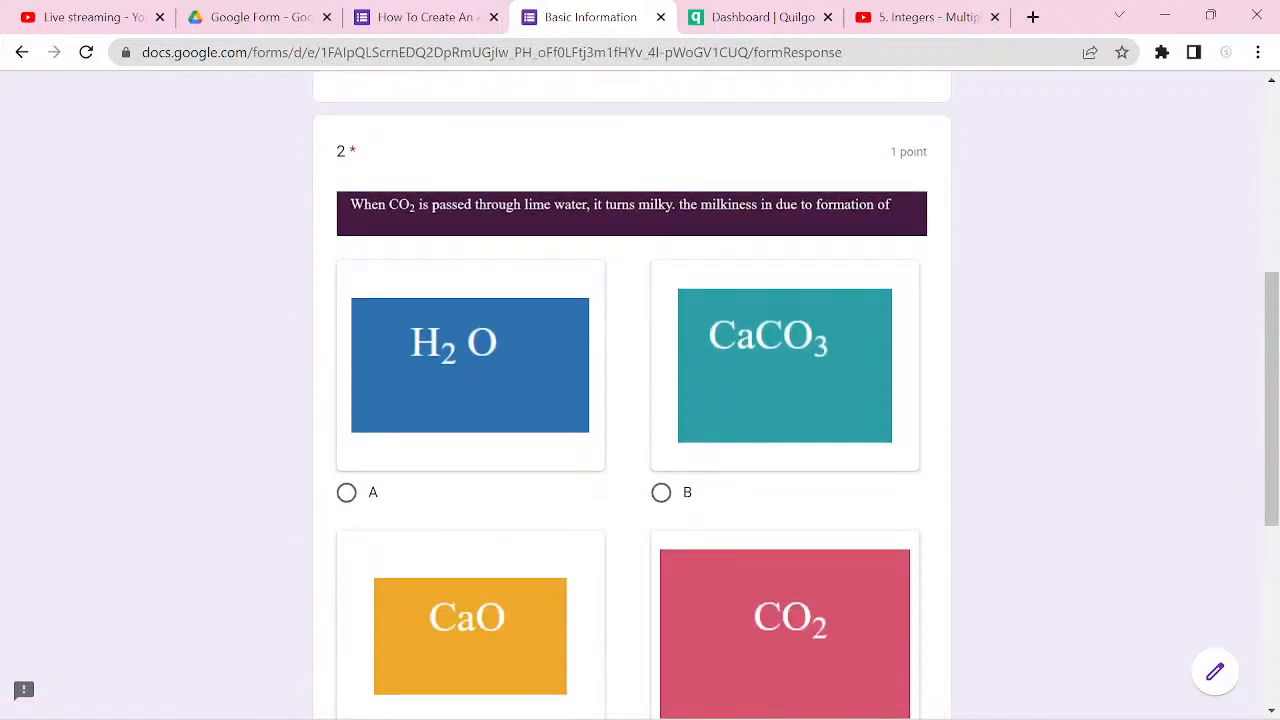
{"action": "left_click", "coordinate": [661, 492]}
{"action": "scroll", "coordinate": [661, 492], "scroll_direction": "down", "scroll_amount": 5}
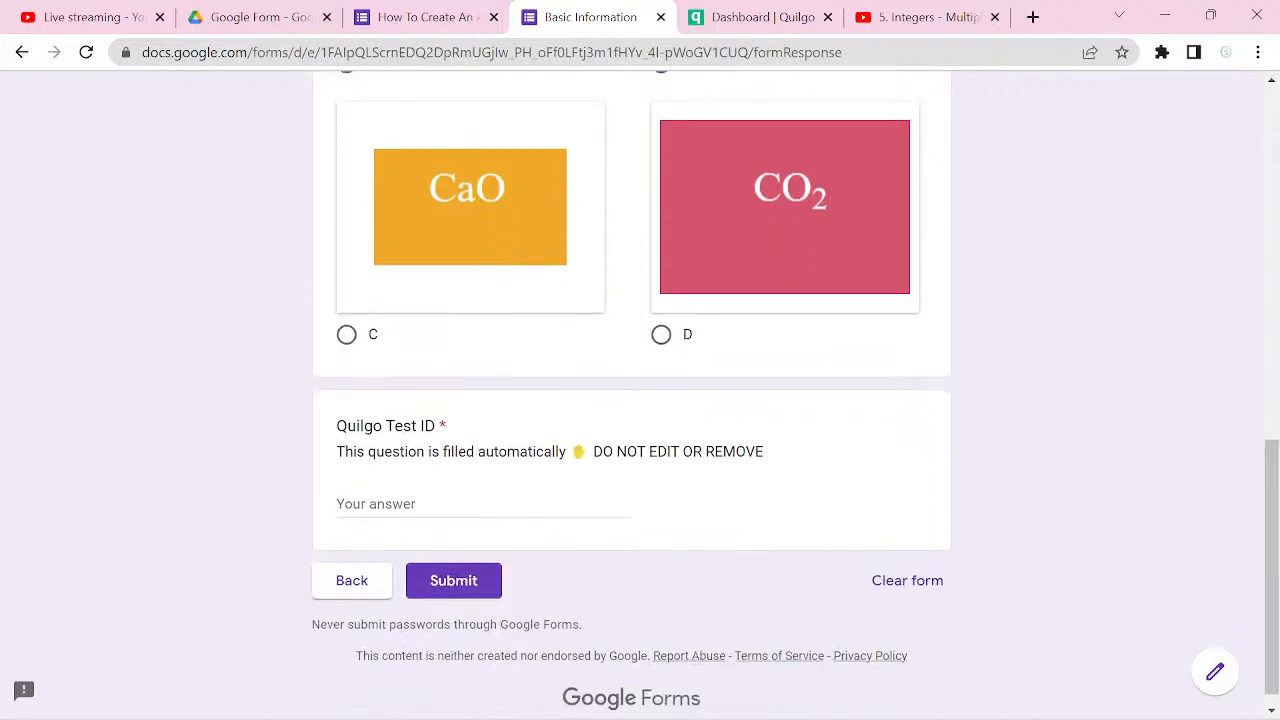
Step: Fill the required Quilgo Test ID with the placeholder ASS, submit the quiz, and view the score
{"action": "left_click", "coordinate": [454, 581]}
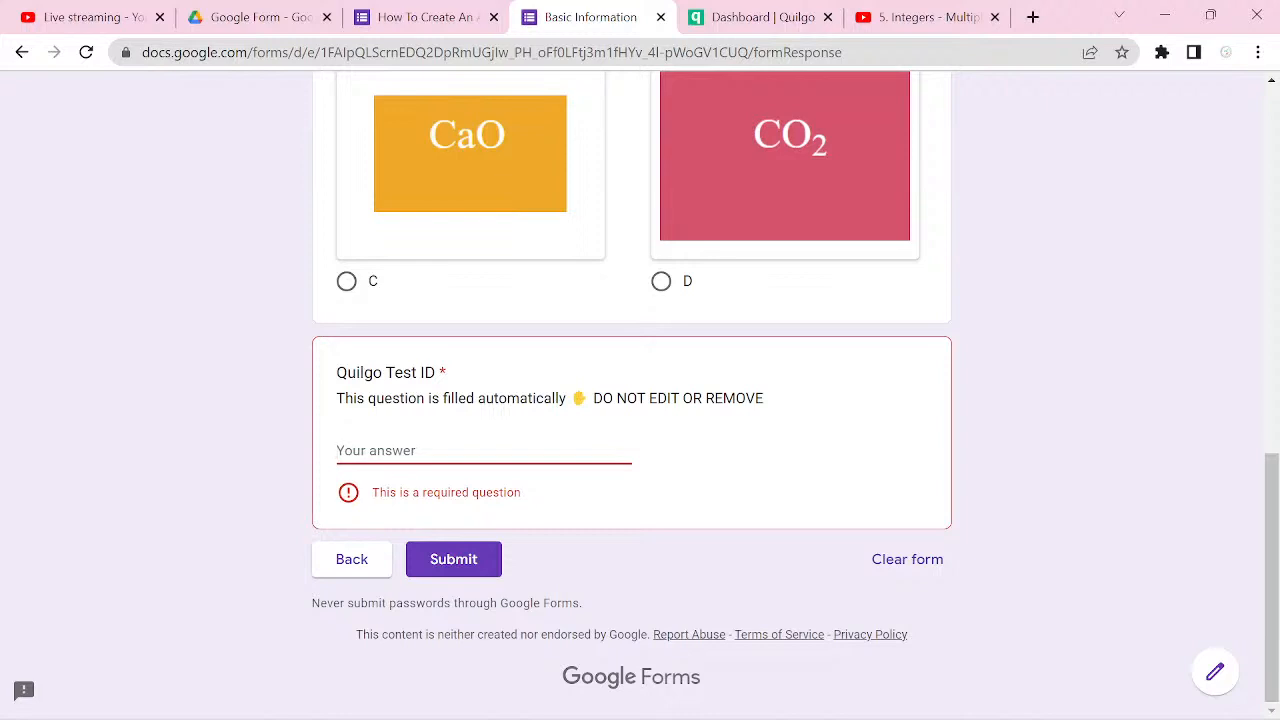
{"action": "scroll", "coordinate": [640, 400], "scroll_direction": "up", "scroll_amount": 1}
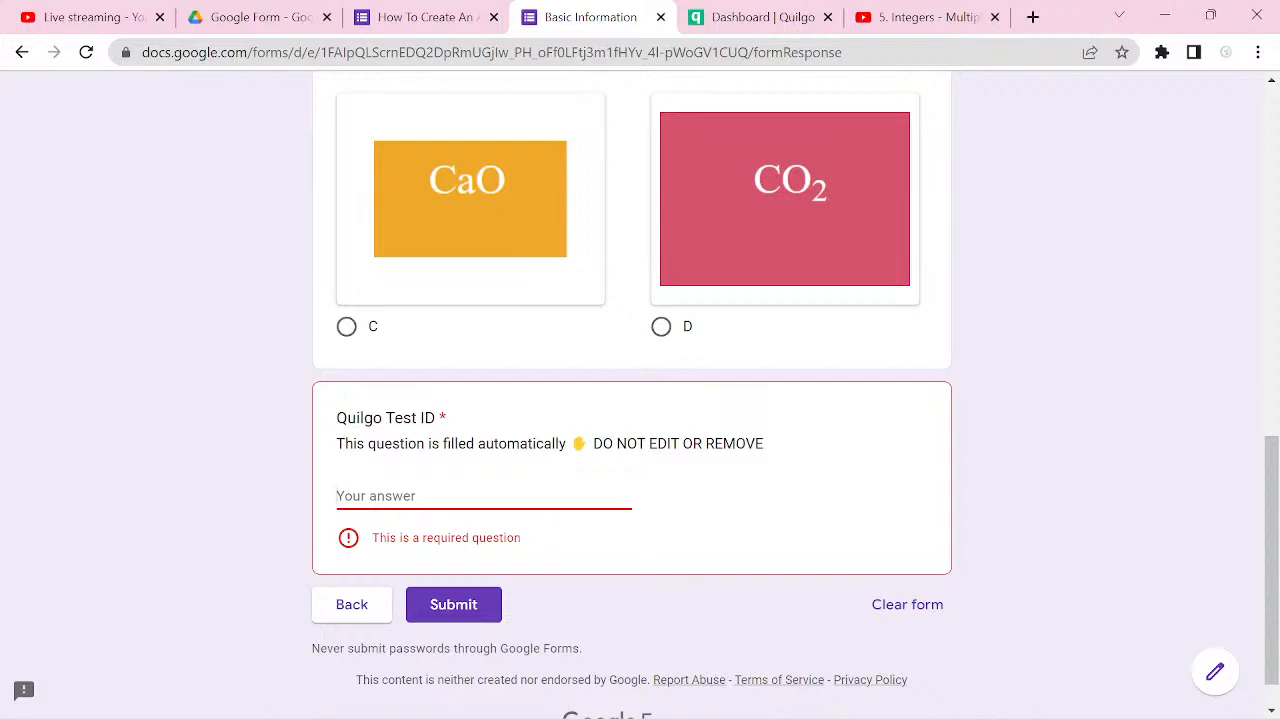
{"action": "scroll", "coordinate": [632, 400], "scroll_direction": "up", "scroll_amount": 1}
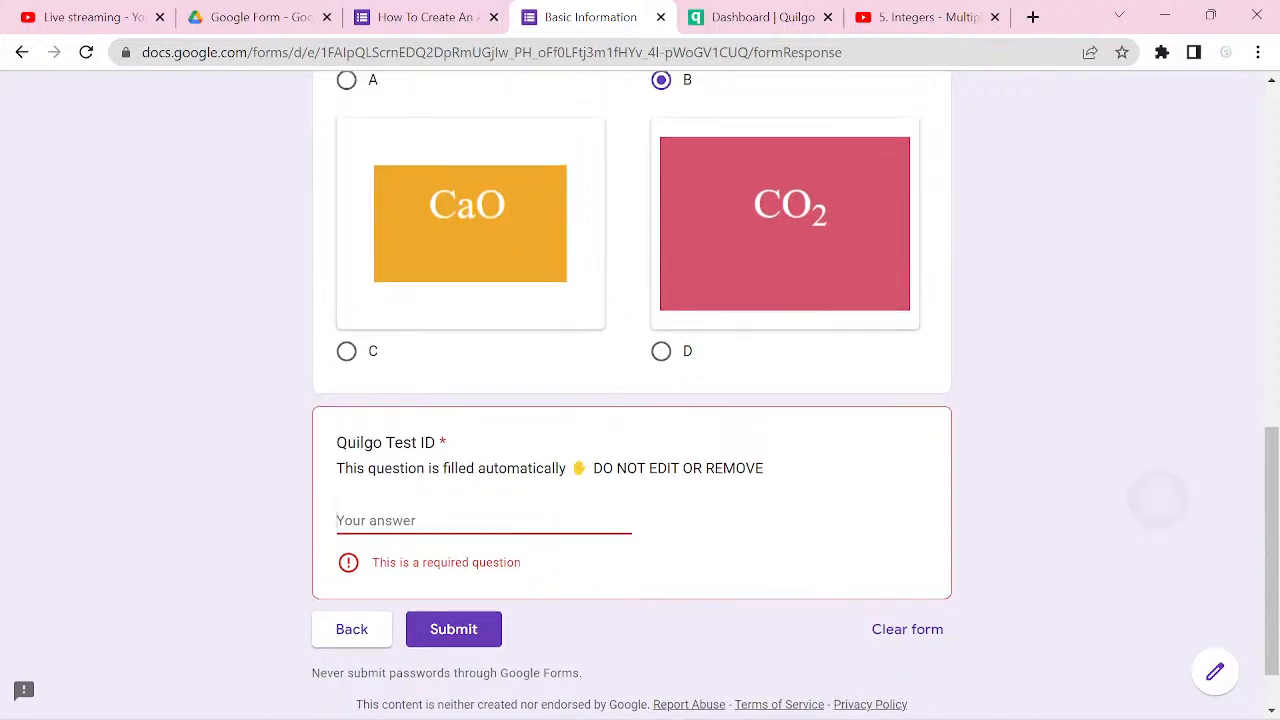
{"action": "scroll", "coordinate": [1157, 500], "scroll_direction": "down", "scroll_amount": 1}
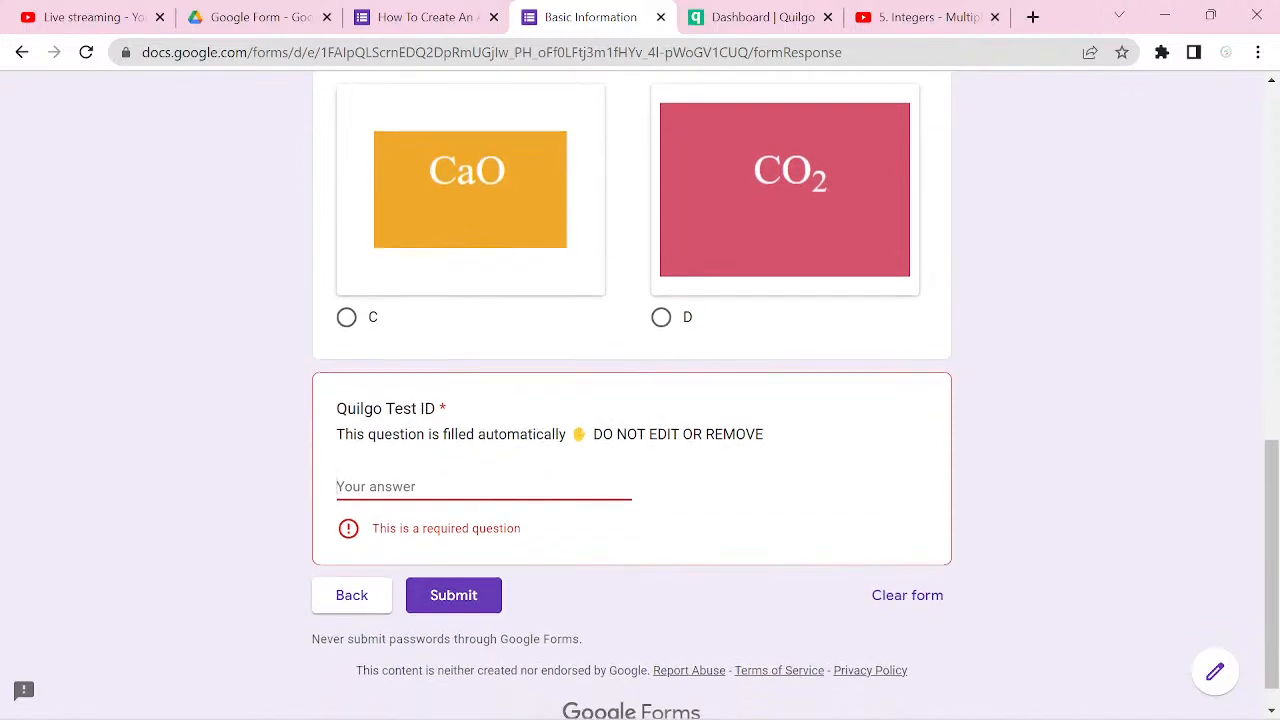
{"action": "type", "text": "ASS"}
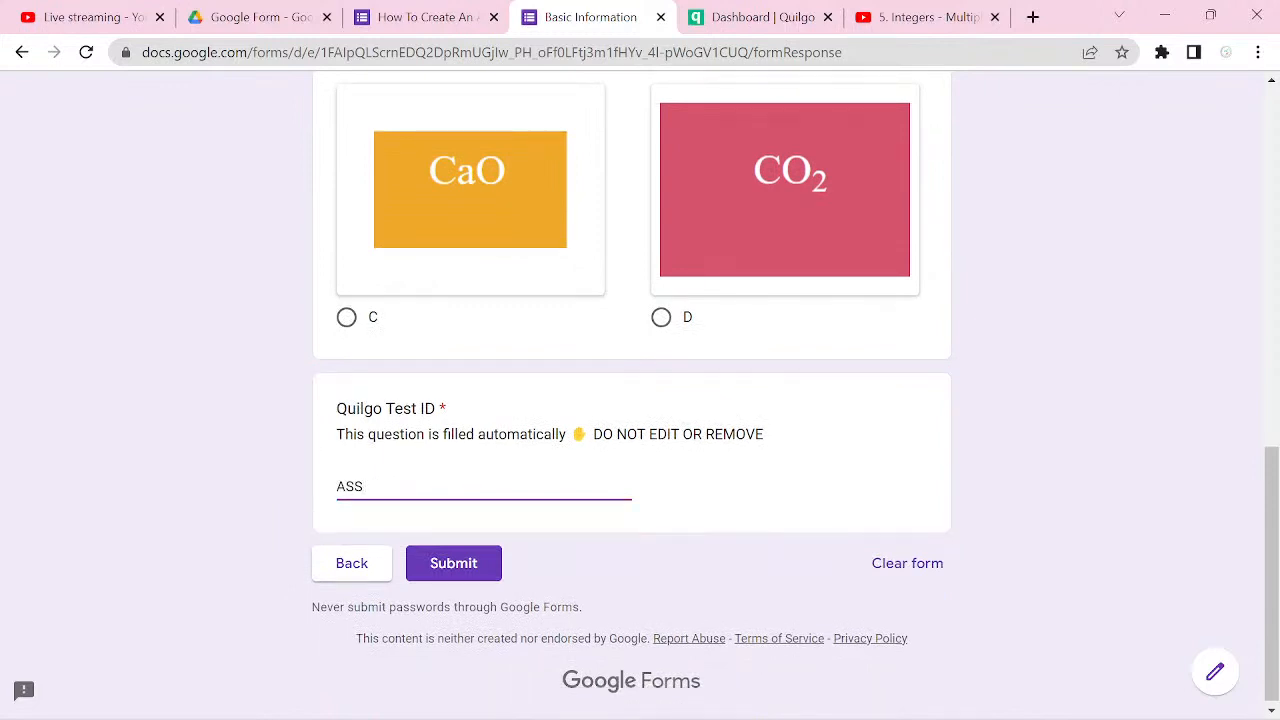
{"action": "key", "text": "Return"}
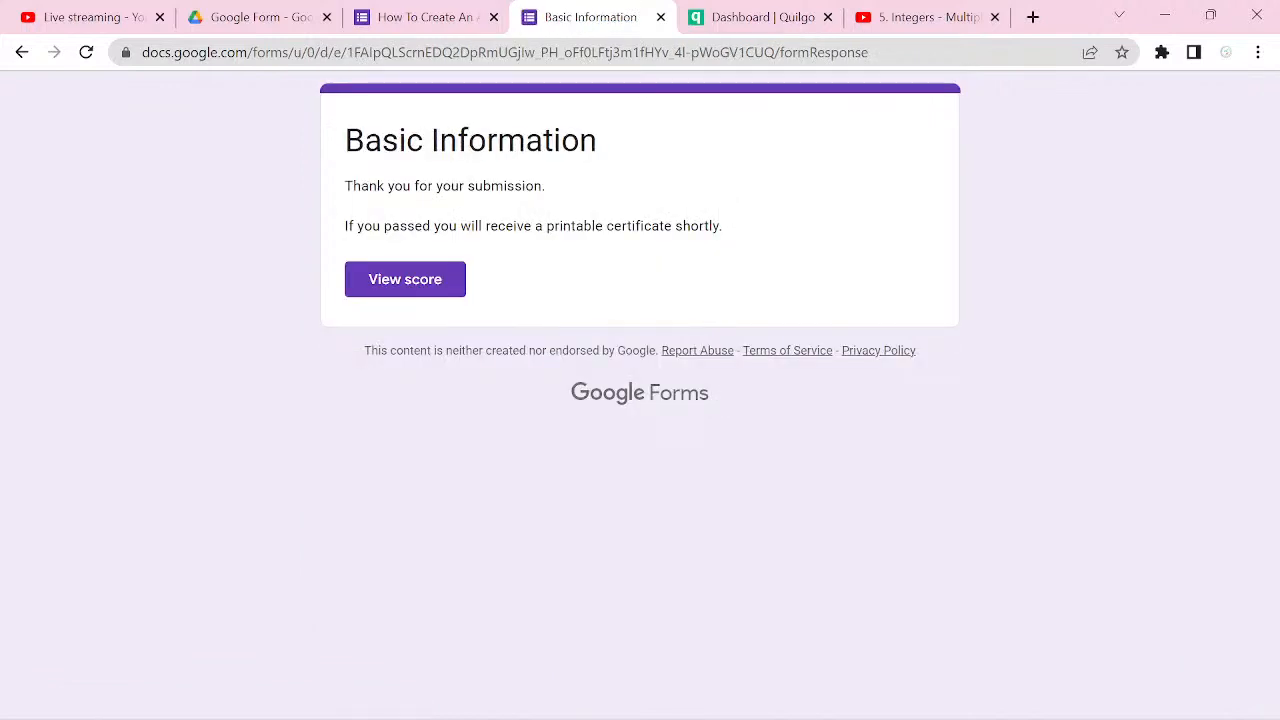
{"action": "left_click", "coordinate": [405, 279]}
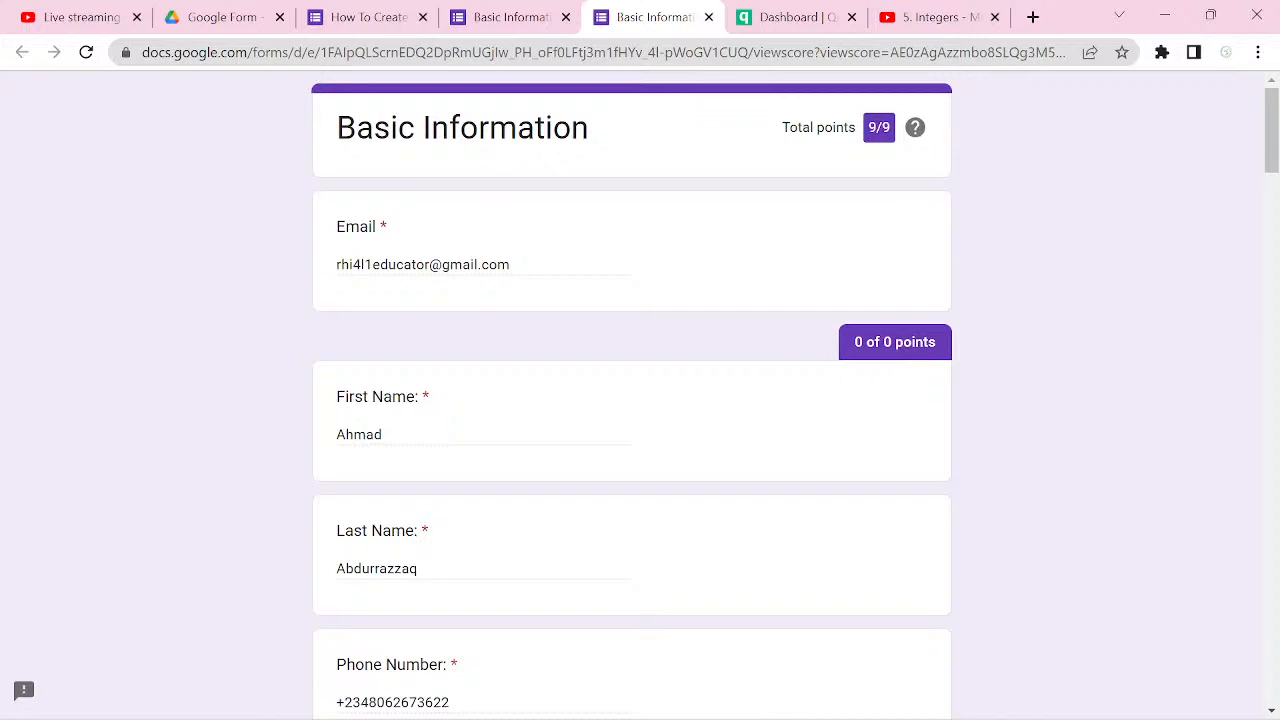
Step: Switch to the Quilgo dashboard and open the Mathematics Tour respondent name in Test_3(Year 7) for editing
{"action": "key", "text": "ctrl+Tab"}
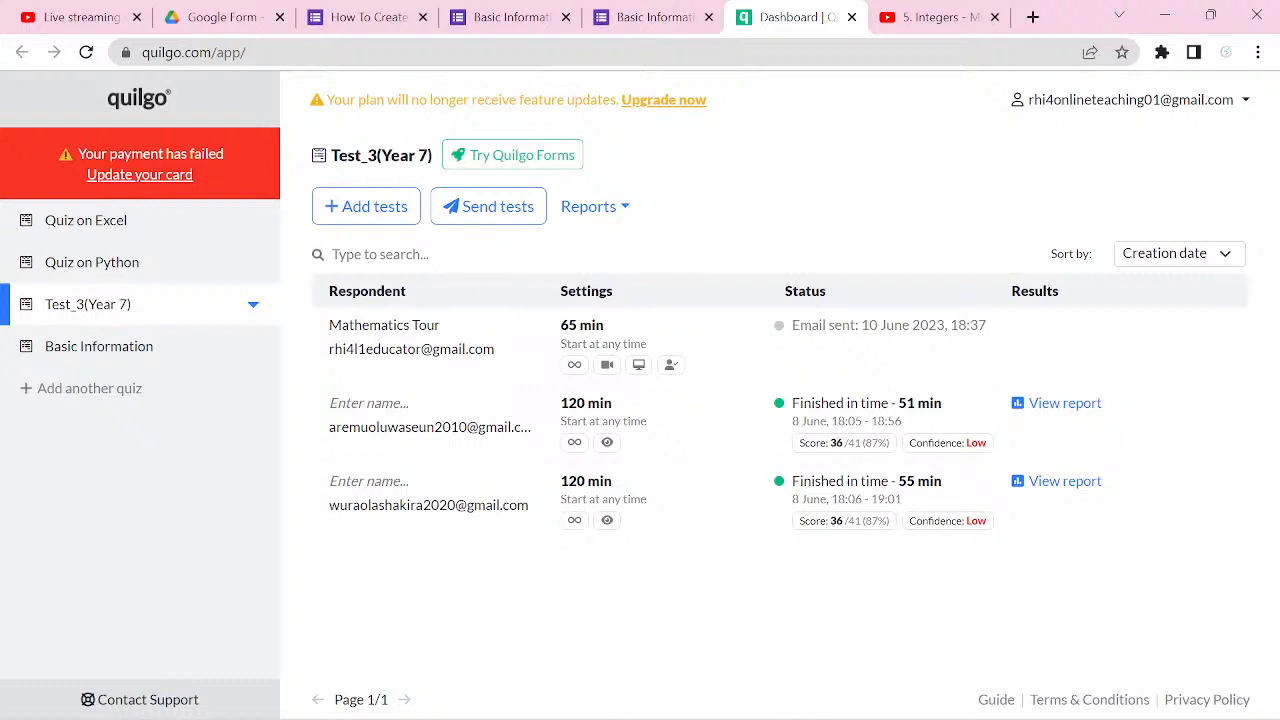
{"action": "left_click", "coordinate": [384, 325]}
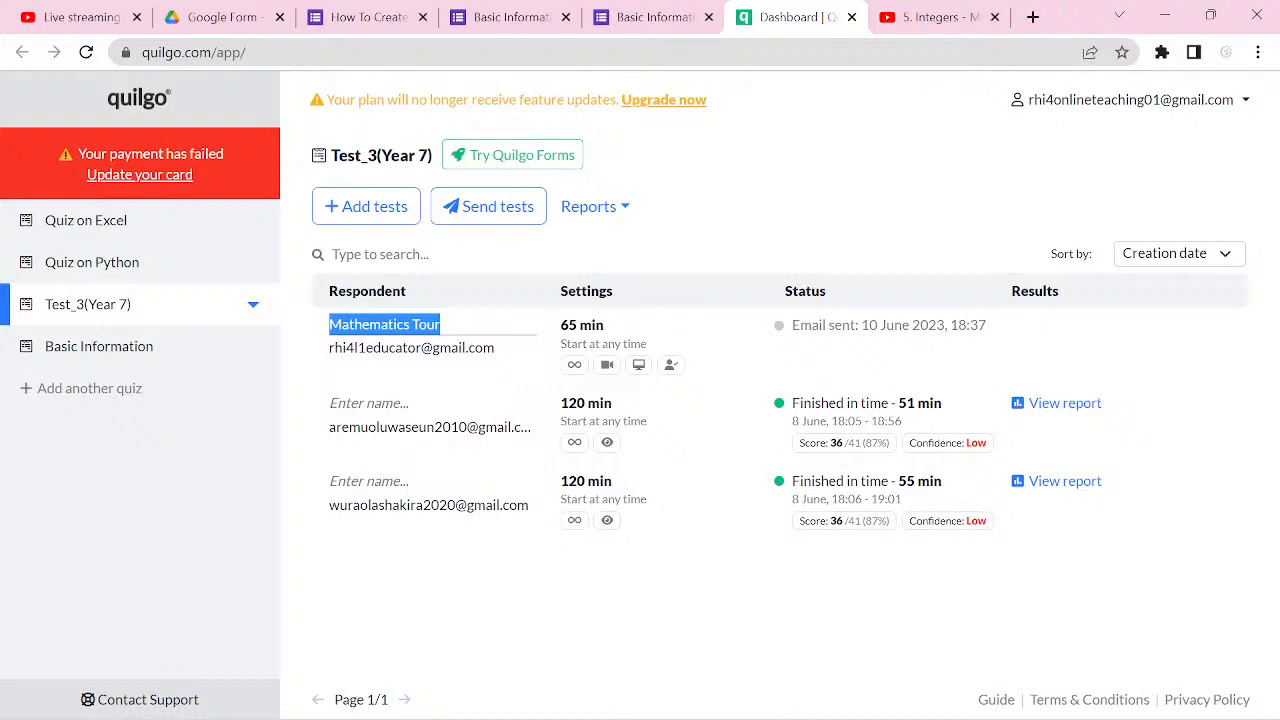
{"action": "mouse_move", "coordinate": [890, 710]}
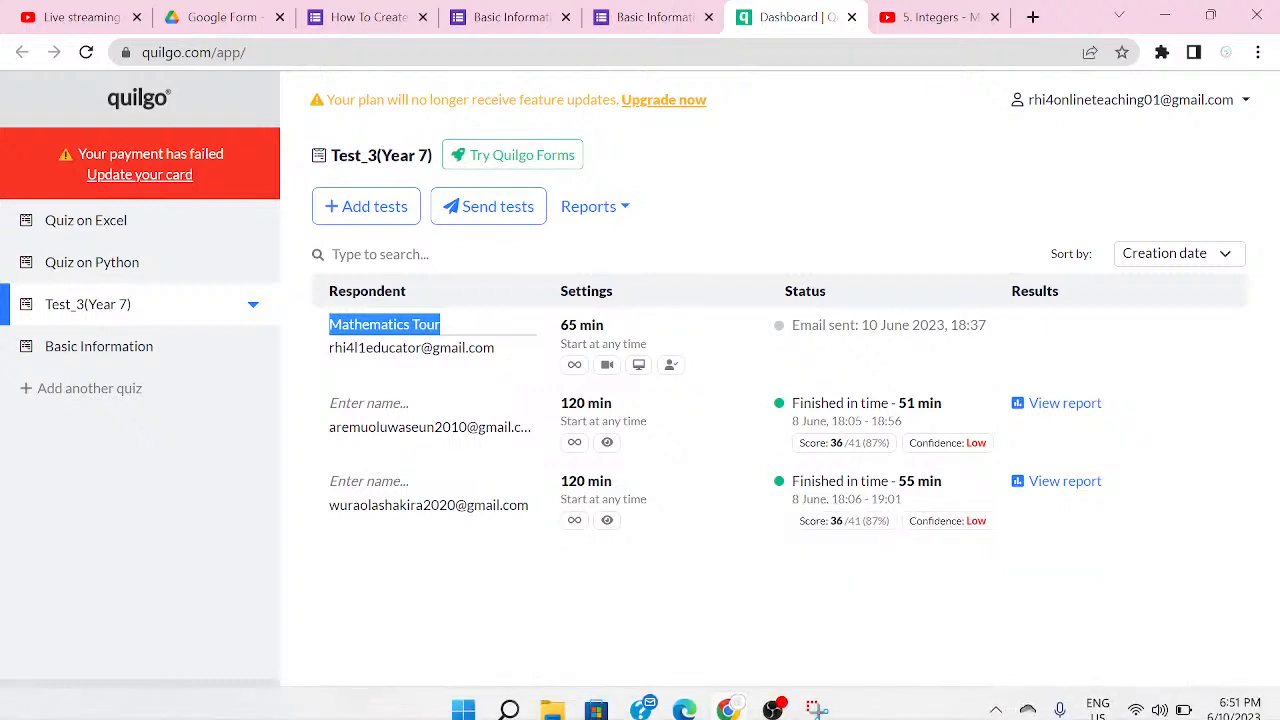